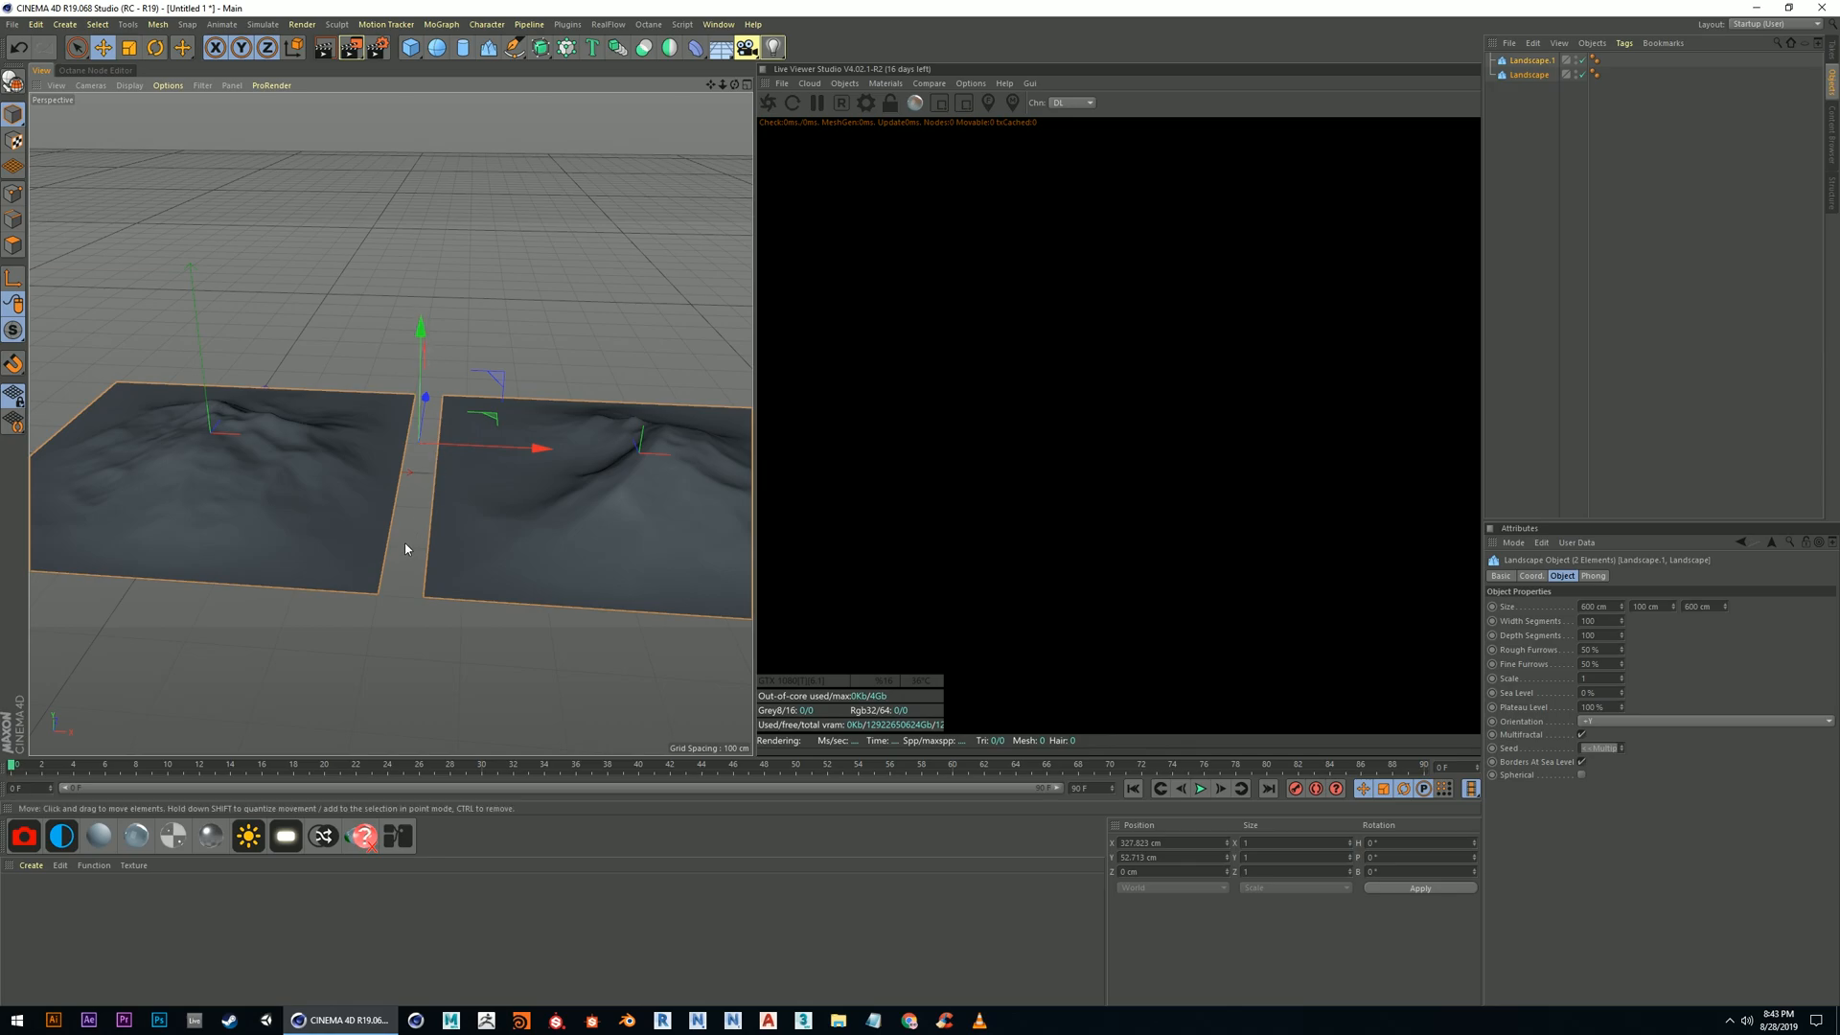
Rotate the two landscapes to stand upright with their relief facing each other, the left one by 90° and the right one about -90°
left_click(331, 522)
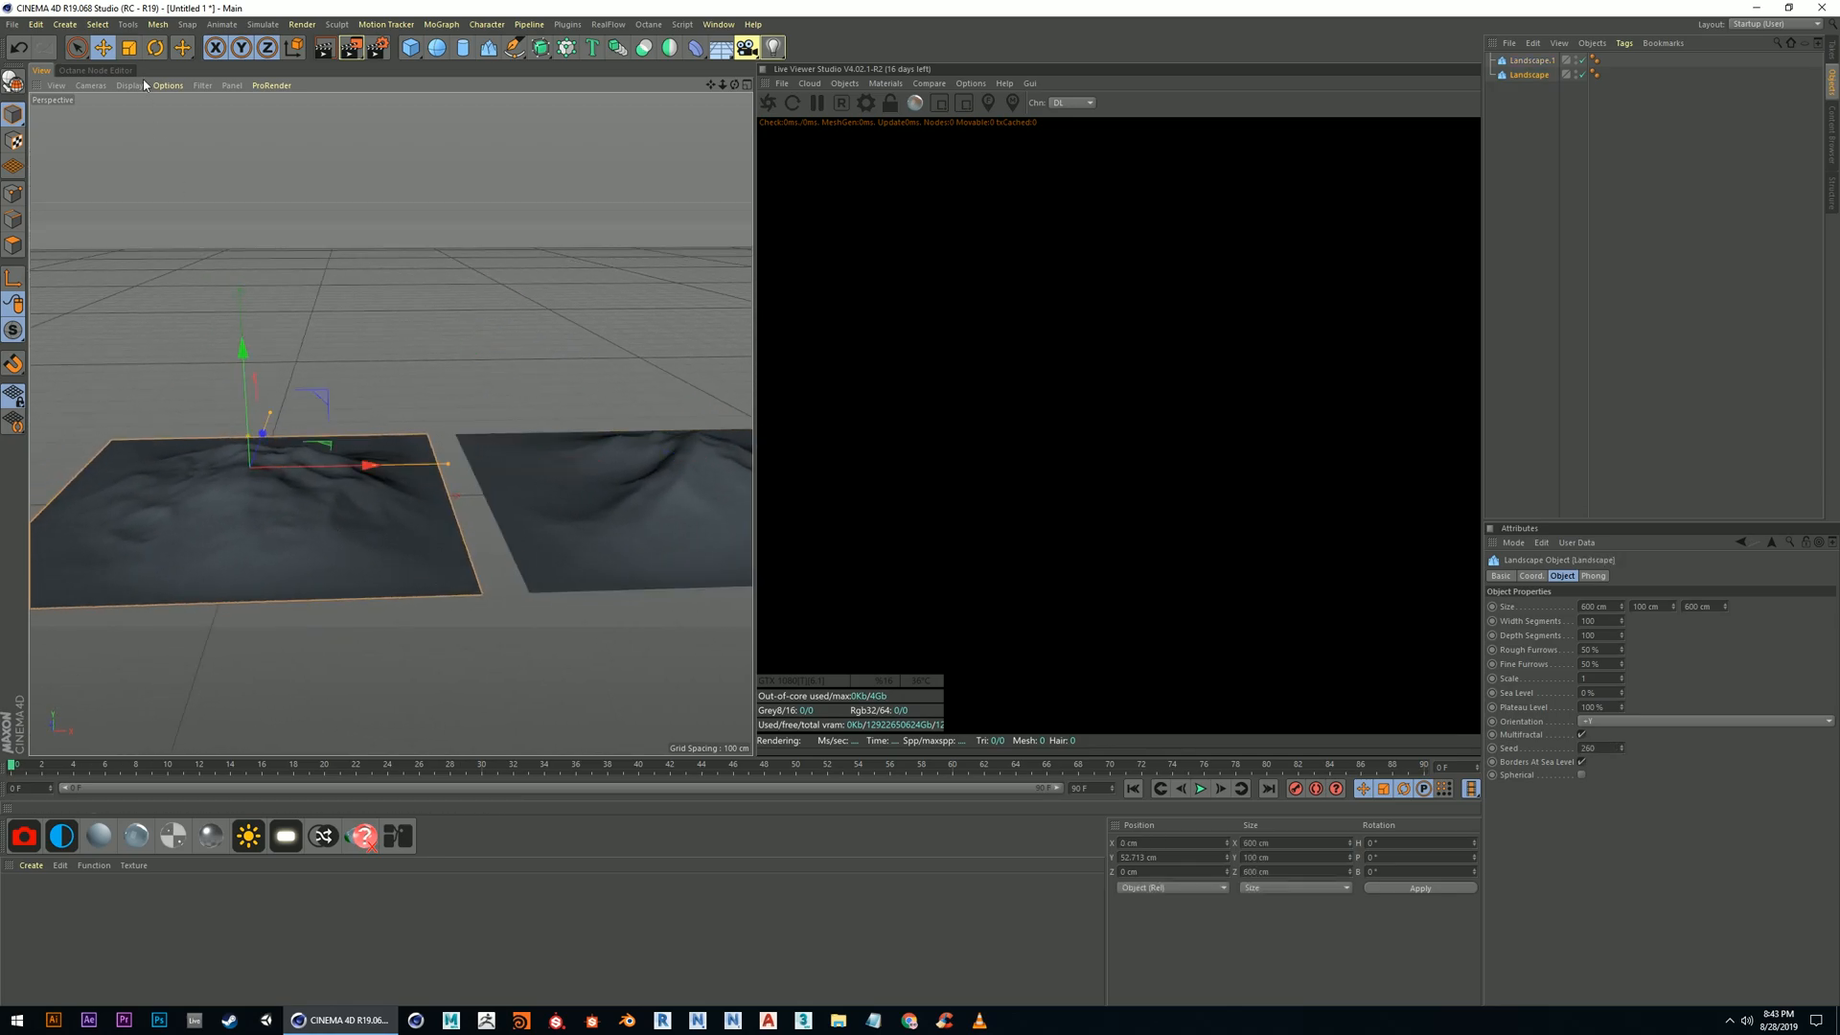
left_click(155, 47)
left_click_drag(273, 412, 369, 509)
left_click(674, 514)
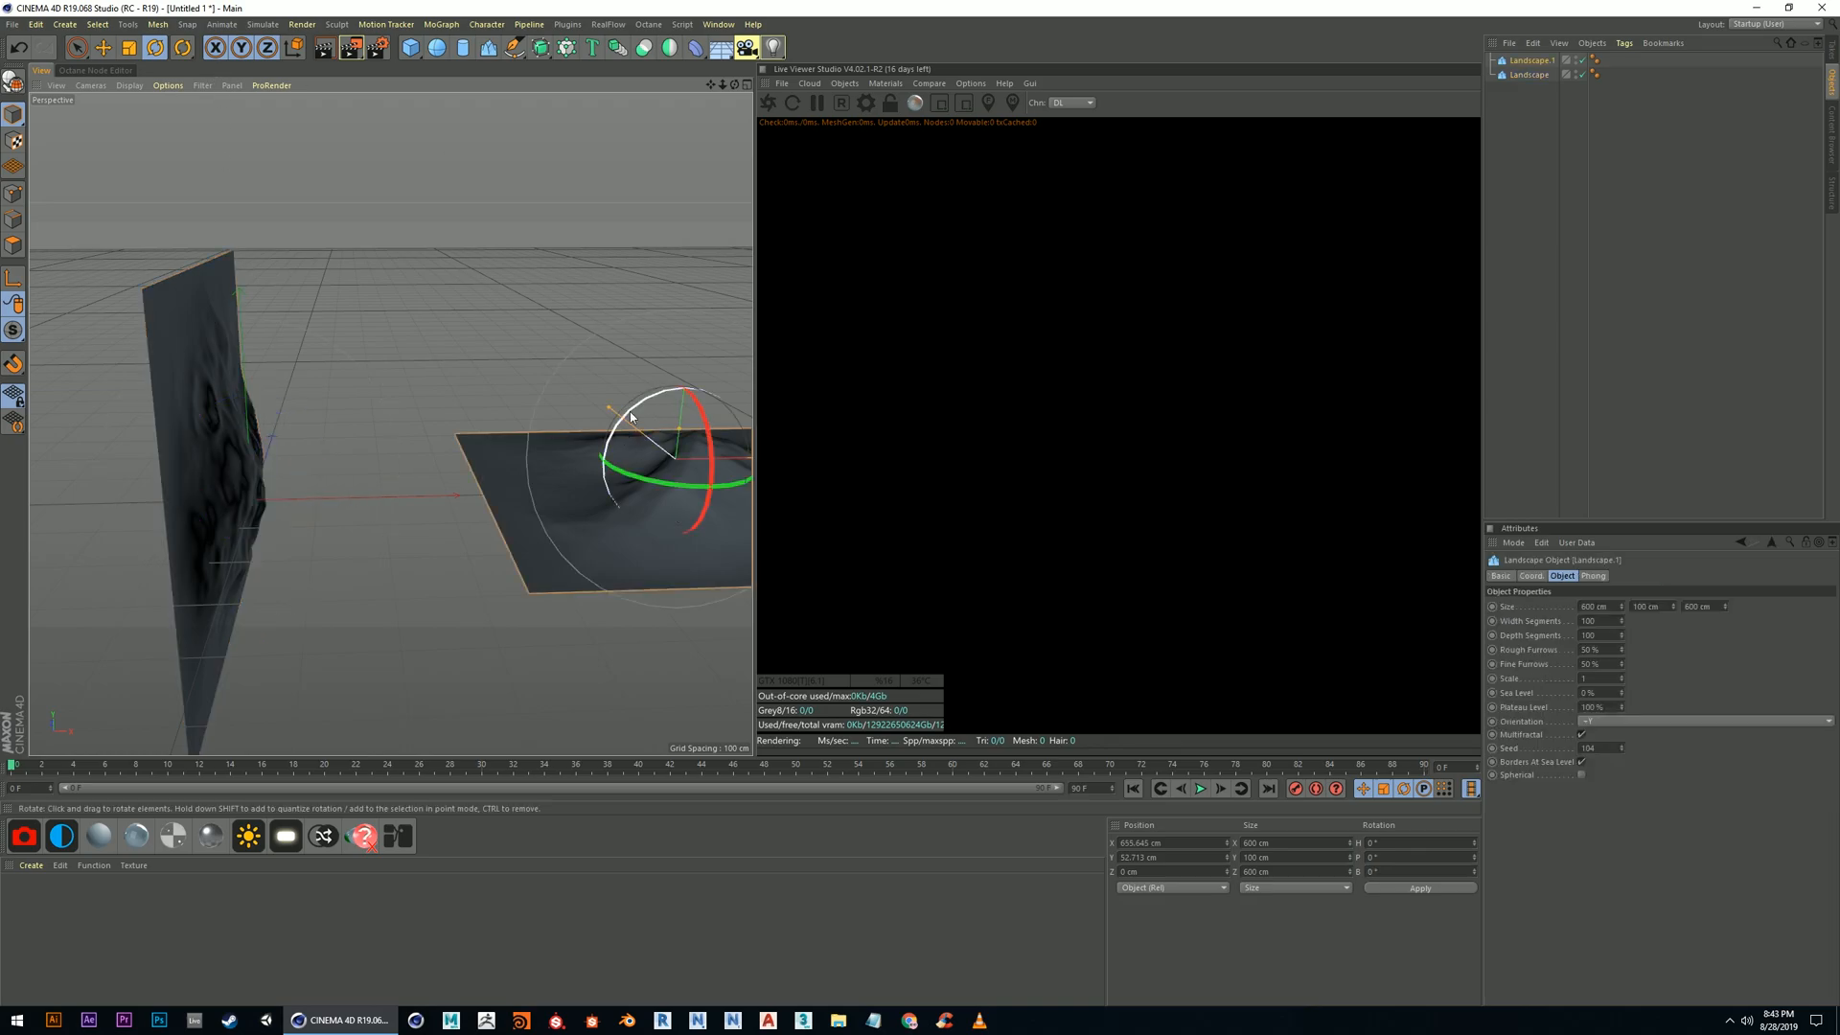
left_click_drag(644, 409, 581, 522)
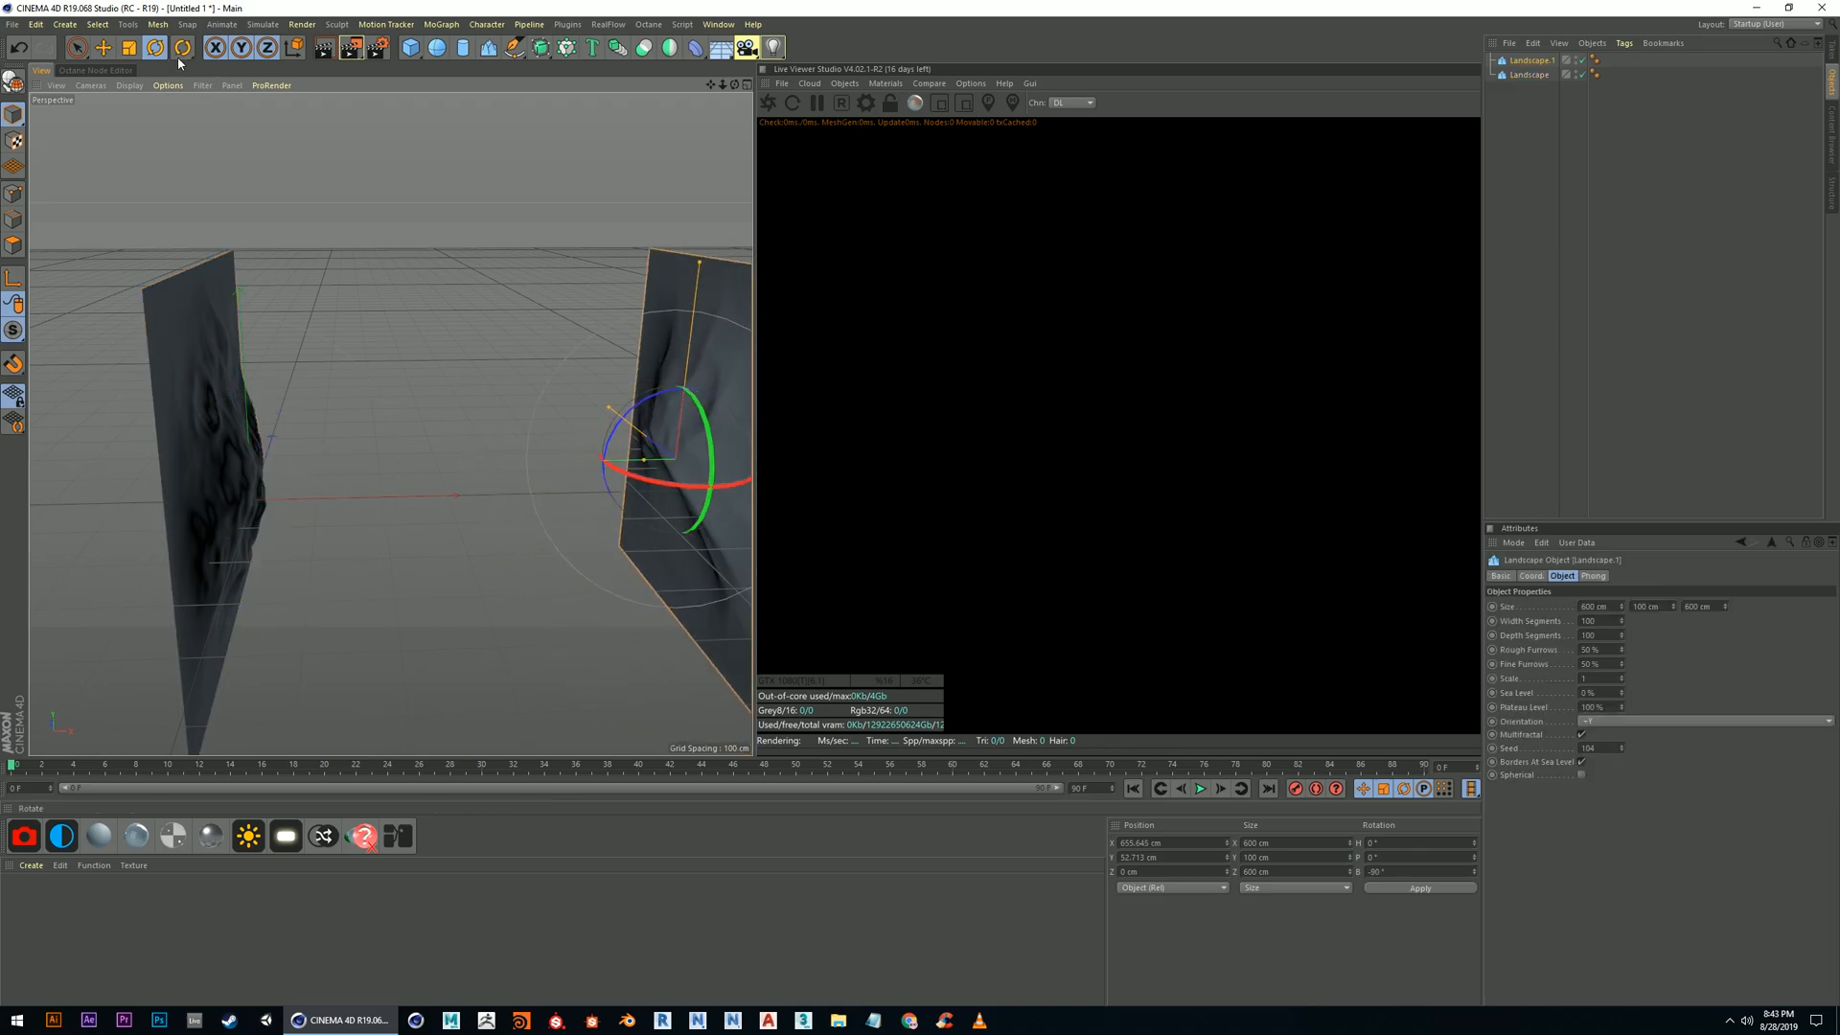
Move the left upright landscape higher, to about Y 244 cm
left_click(102, 47)
left_click(206, 383)
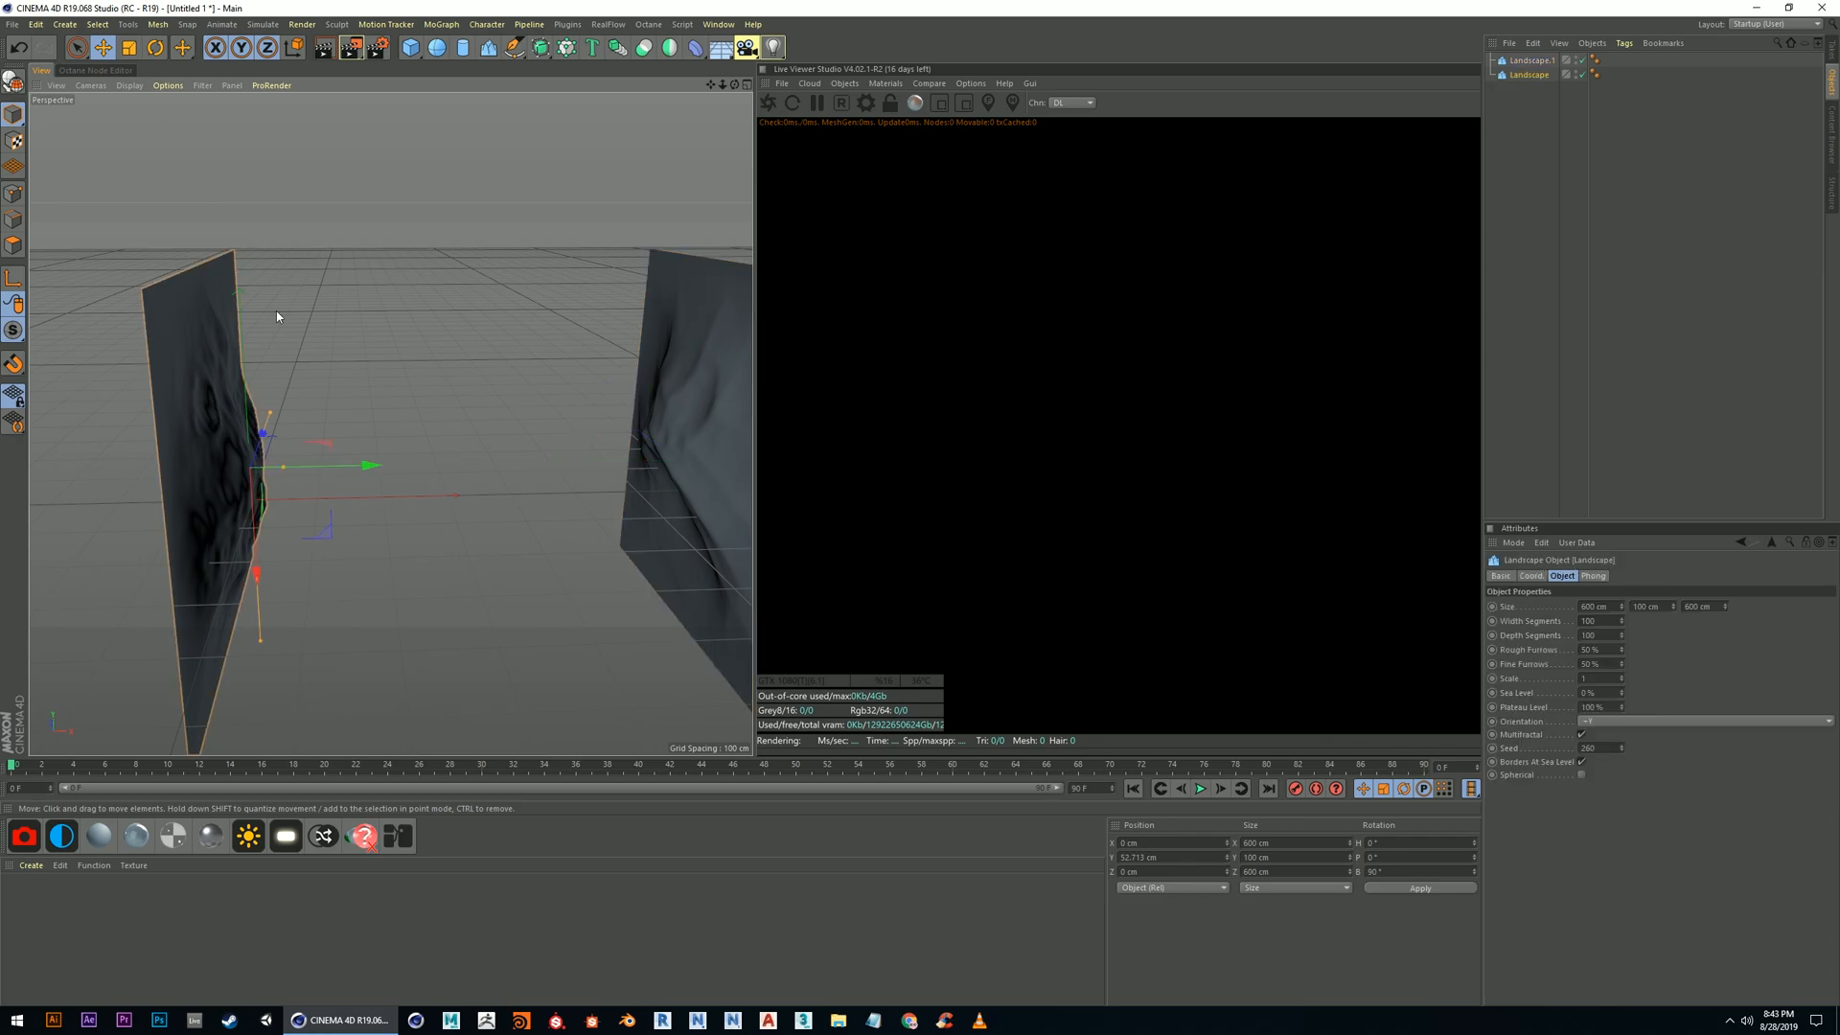
left_click_drag(255, 585, 251, 470)
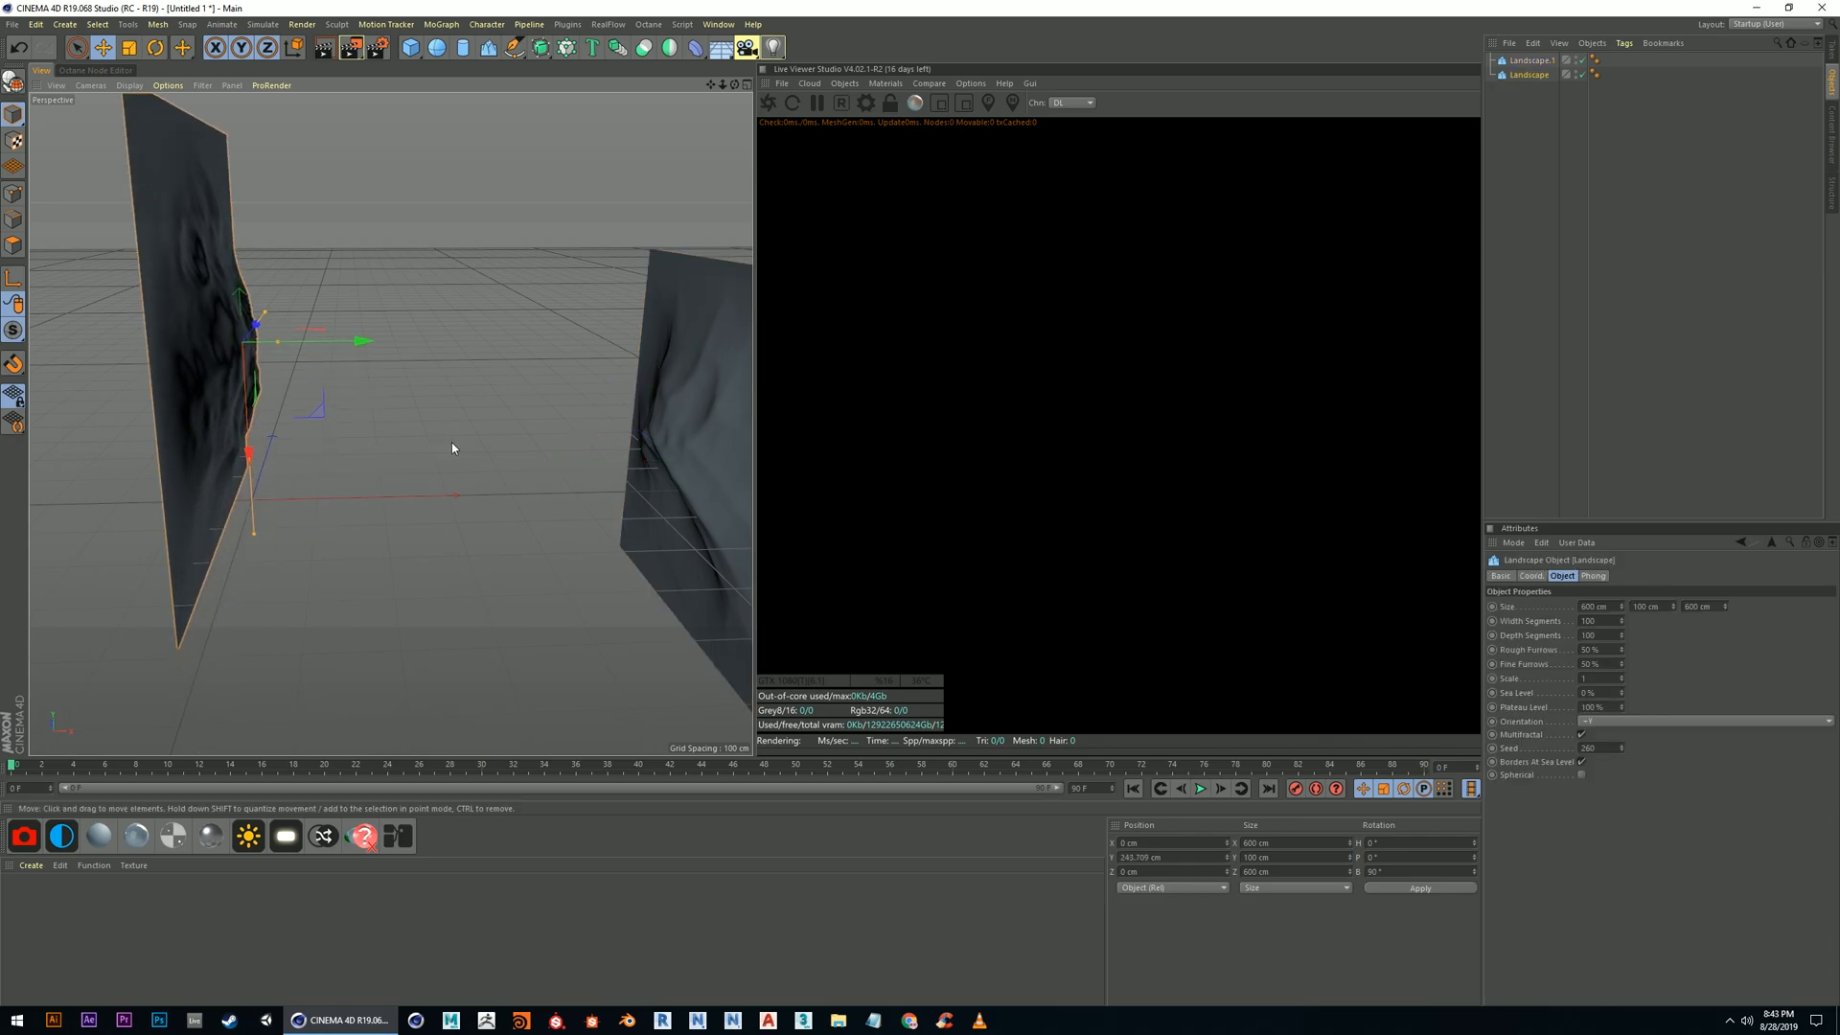
Raise the right landscape to about Y 295 cm and bring it closer to the left one, at about X 335 cm
left_click_drag(464, 441, 428, 450, "alt")
middle_click_drag(427, 449, 271, 451, "alt")
left_click_drag(271, 450, 592, 443, "alt")
left_click(593, 448)
left_click_drag(569, 362, 572, 200)
left_click_drag(456, 318, 311, 417)
Deepen the relief of both walls, to about 202 cm for the left landscape and 180 cm for the right one
left_click(258, 358)
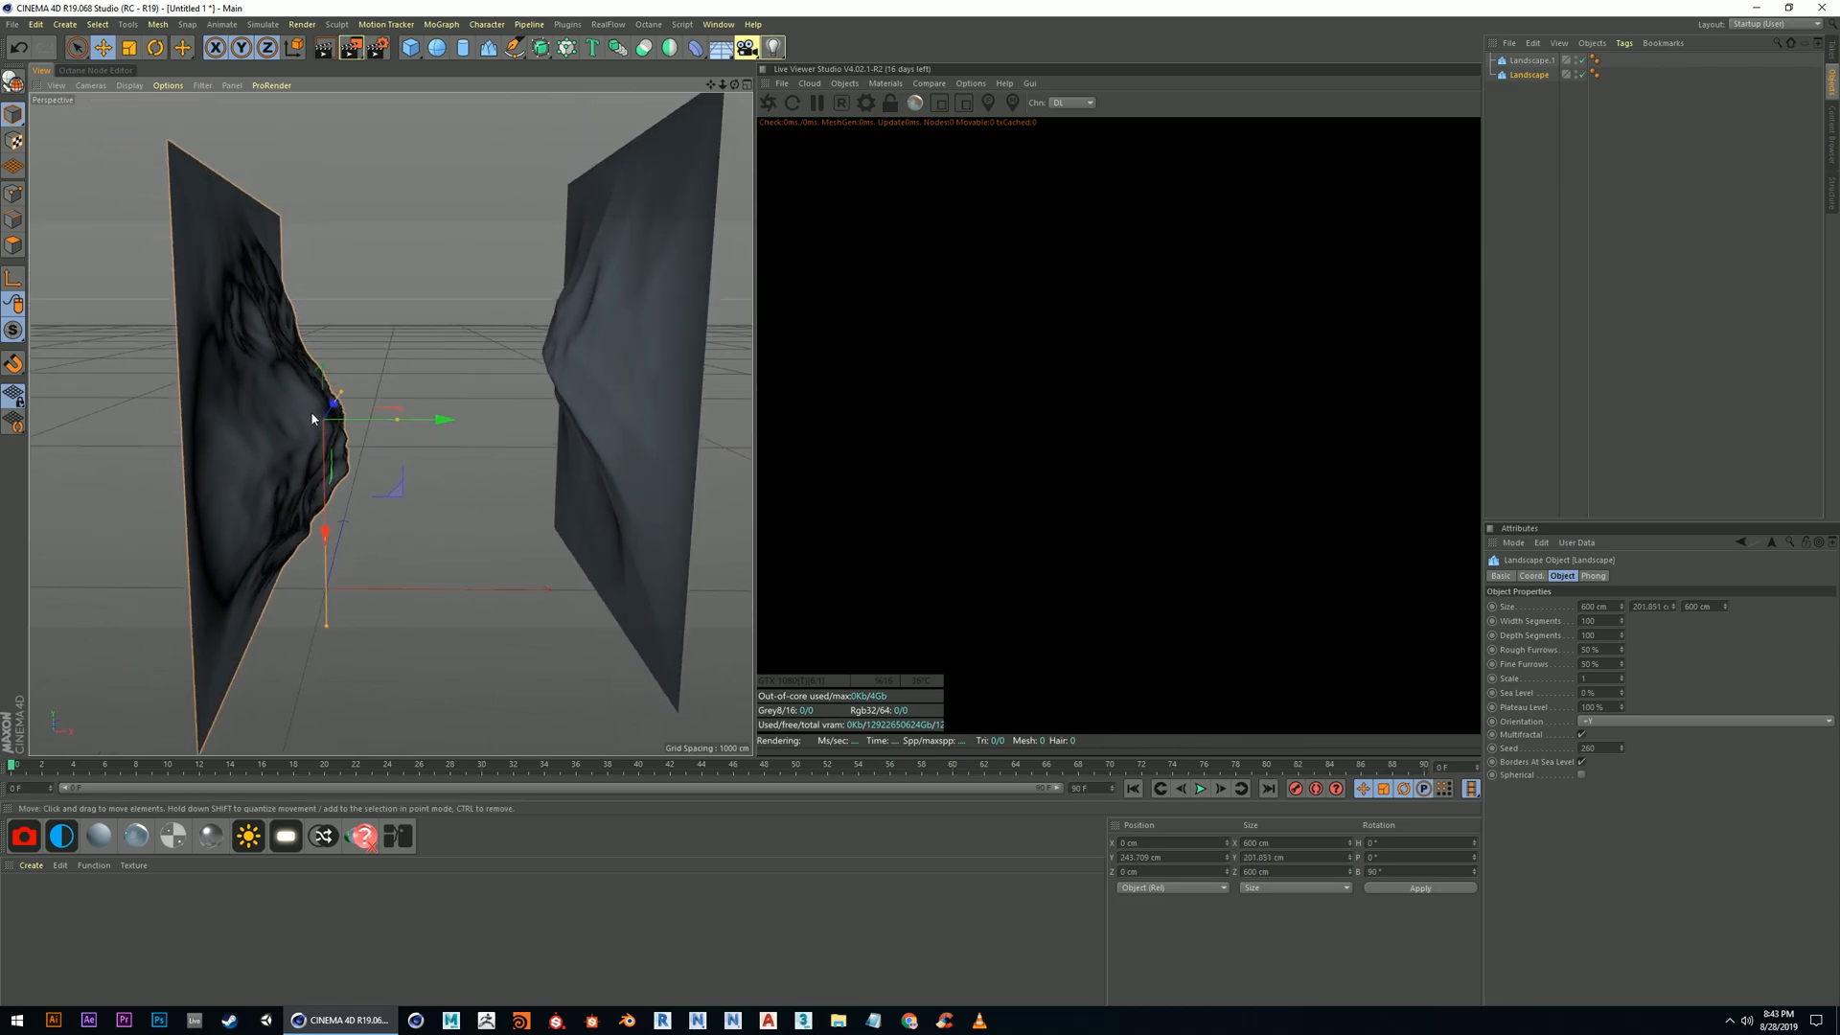
left_click(627, 370)
left_click_drag(534, 386, 483, 401)
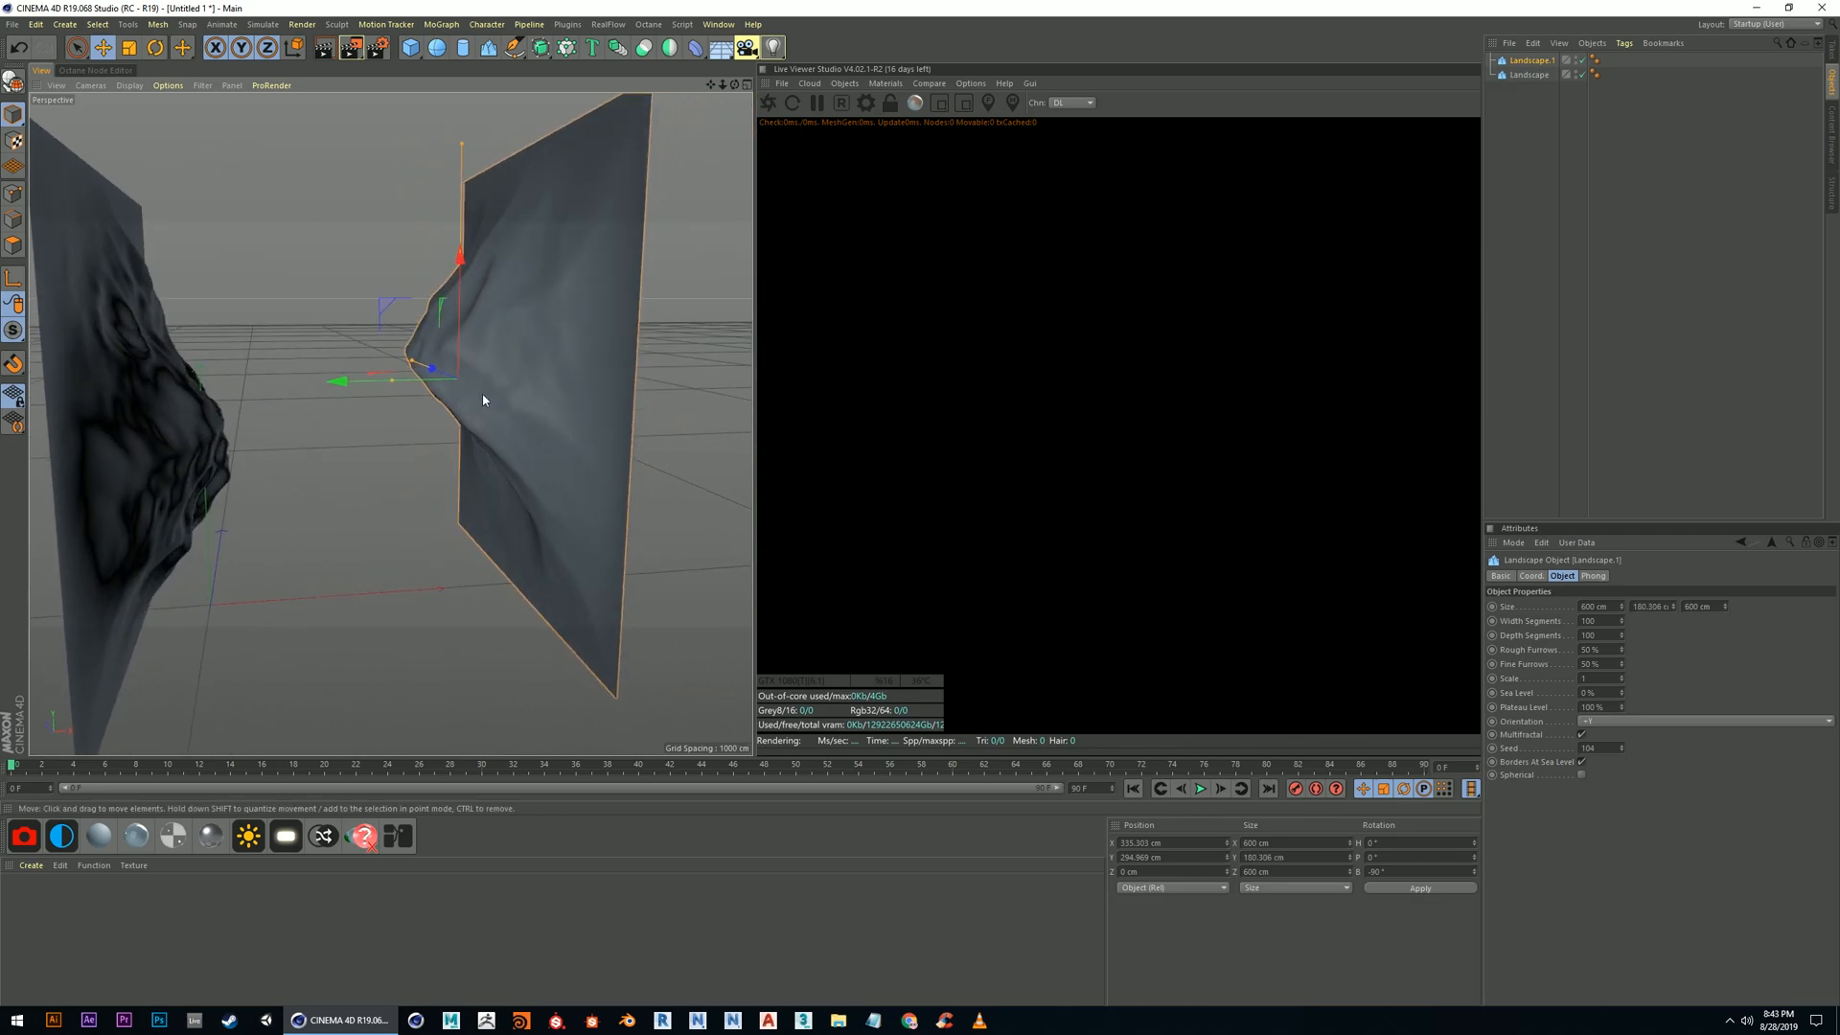
Set the right landscape's seed to 108 and increase its relief height to about 203 cm
left_click(1622, 745)
left_click(1623, 746)
left_click(1624, 746)
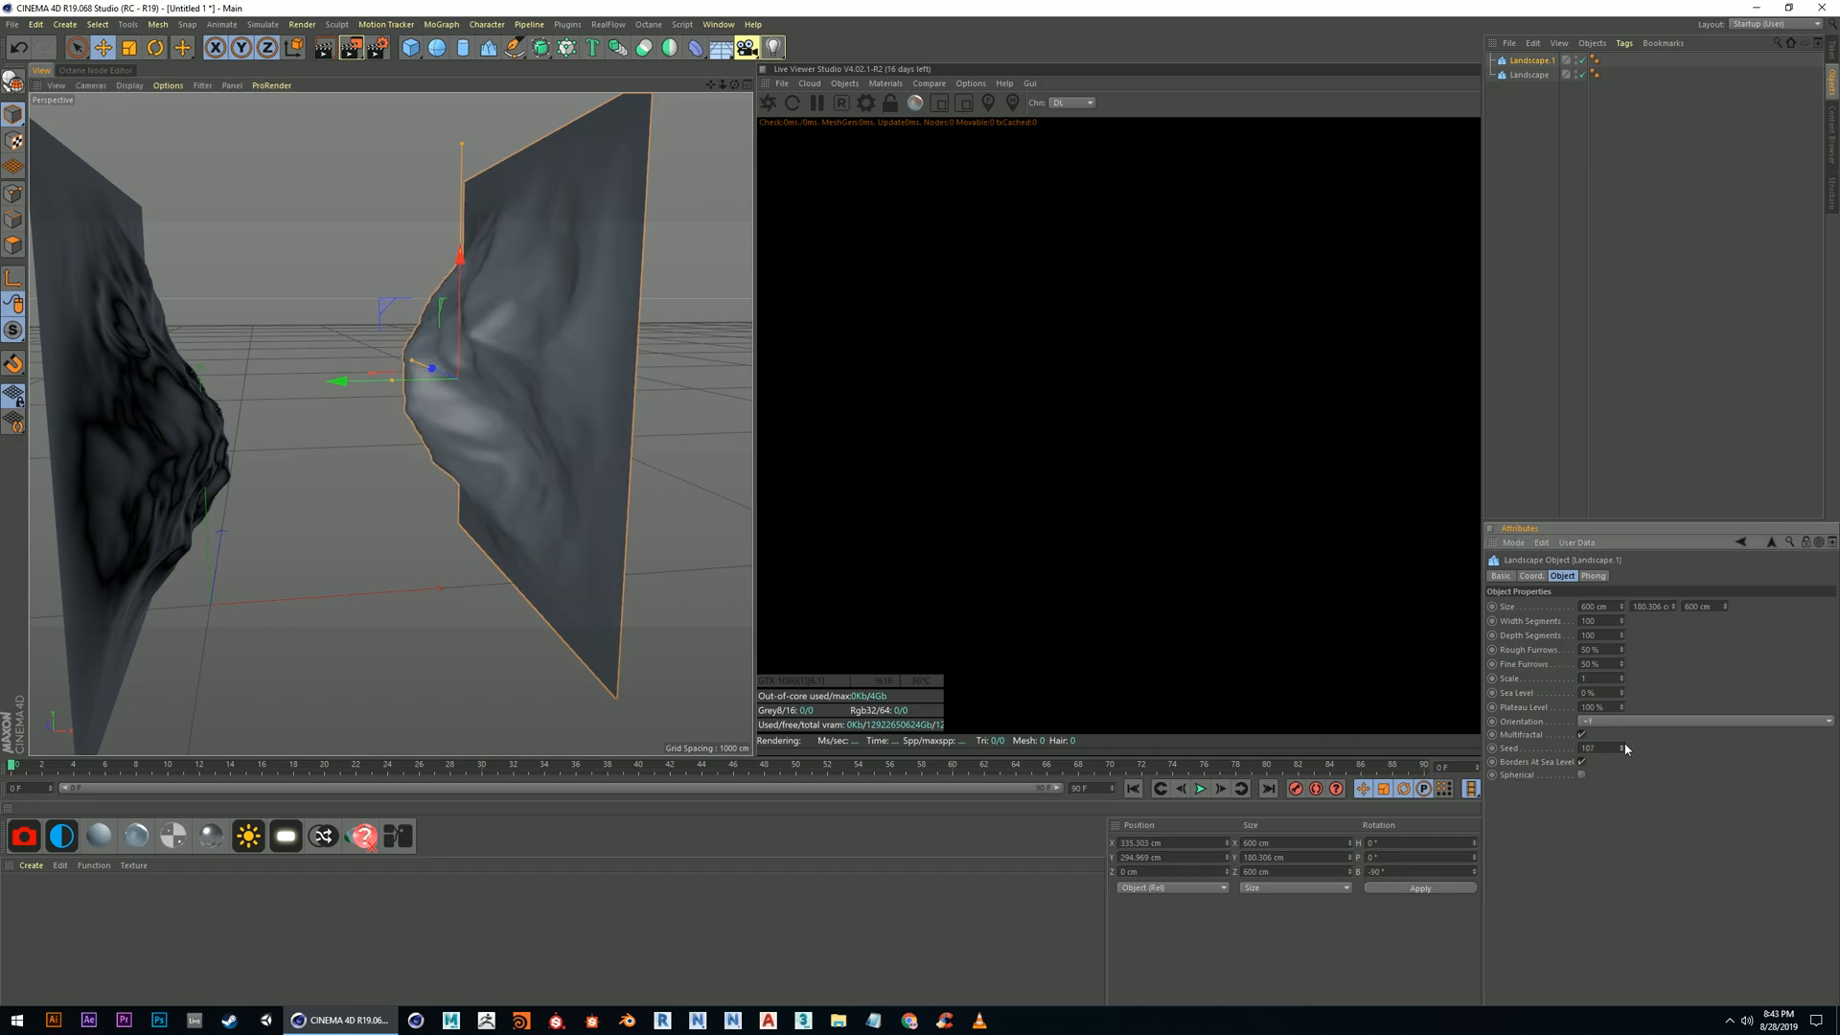
left_click(1624, 745)
left_click_drag(336, 518, 508, 397, "alt")
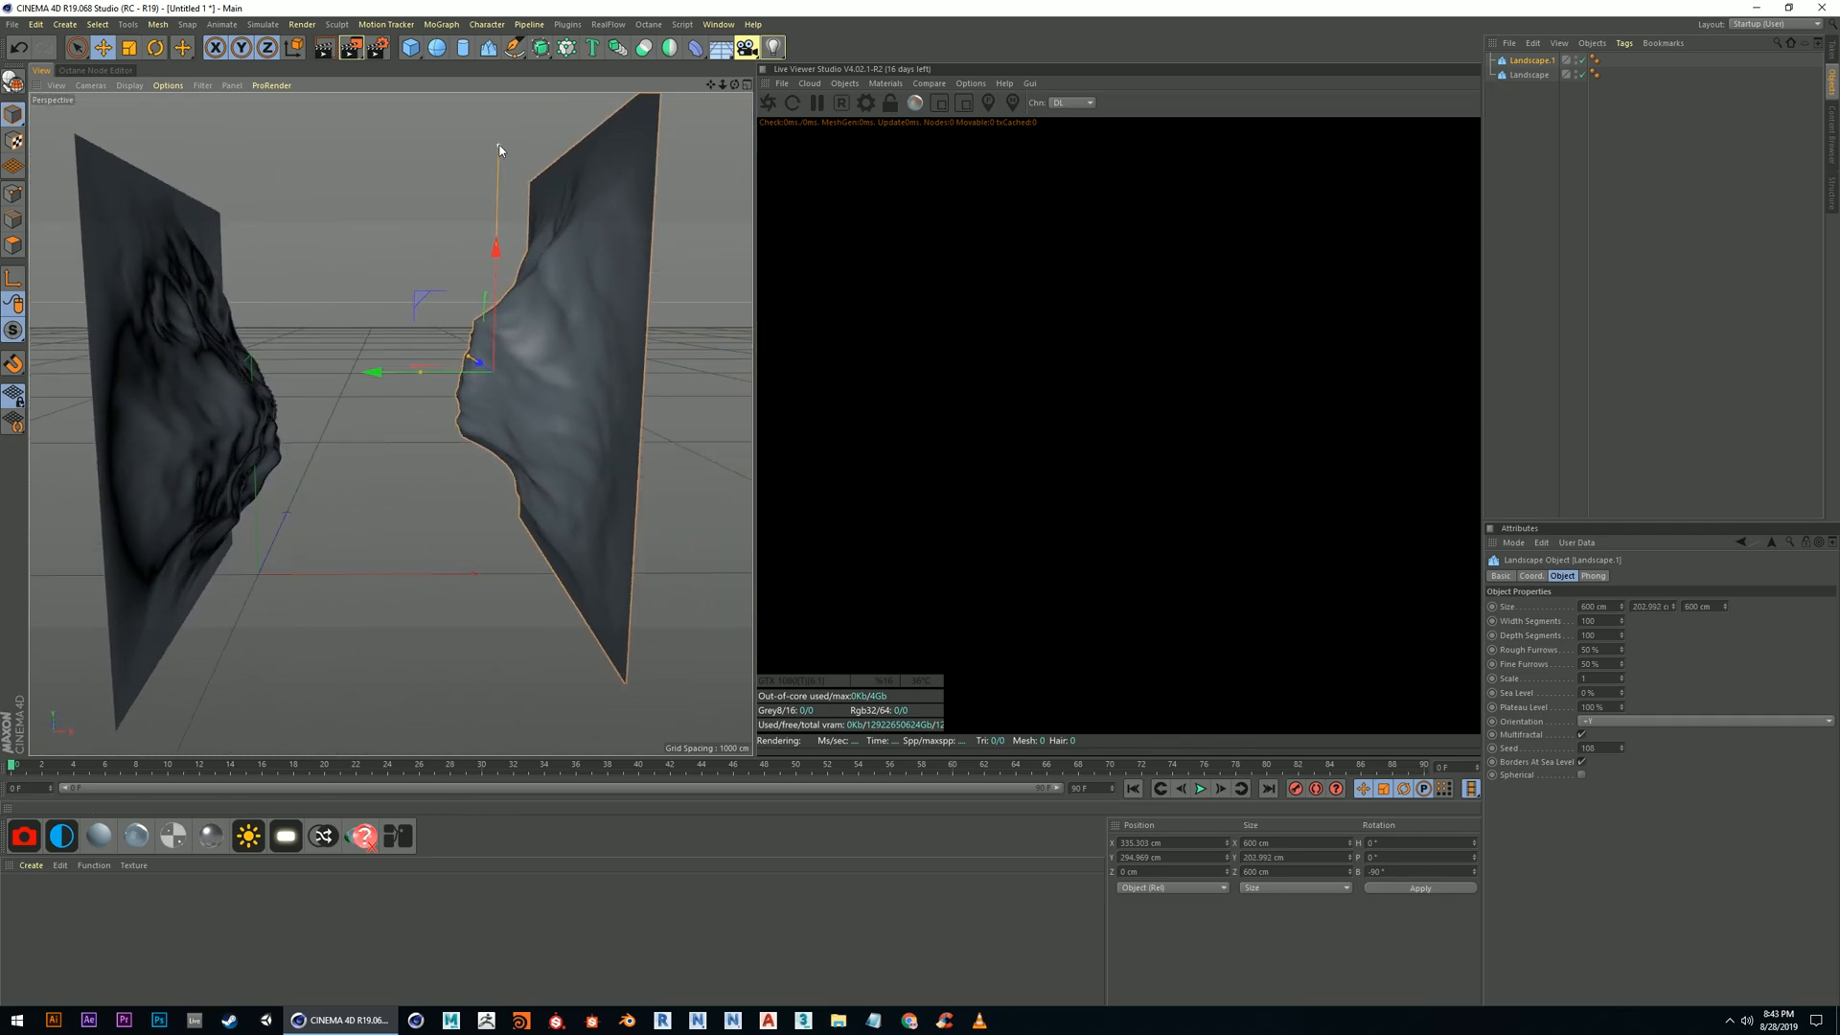
Enlarge the left landscape to about 795 cm wide with 223 cm relief, and move it to about X 78, Y 378 cm
left_click(139, 307)
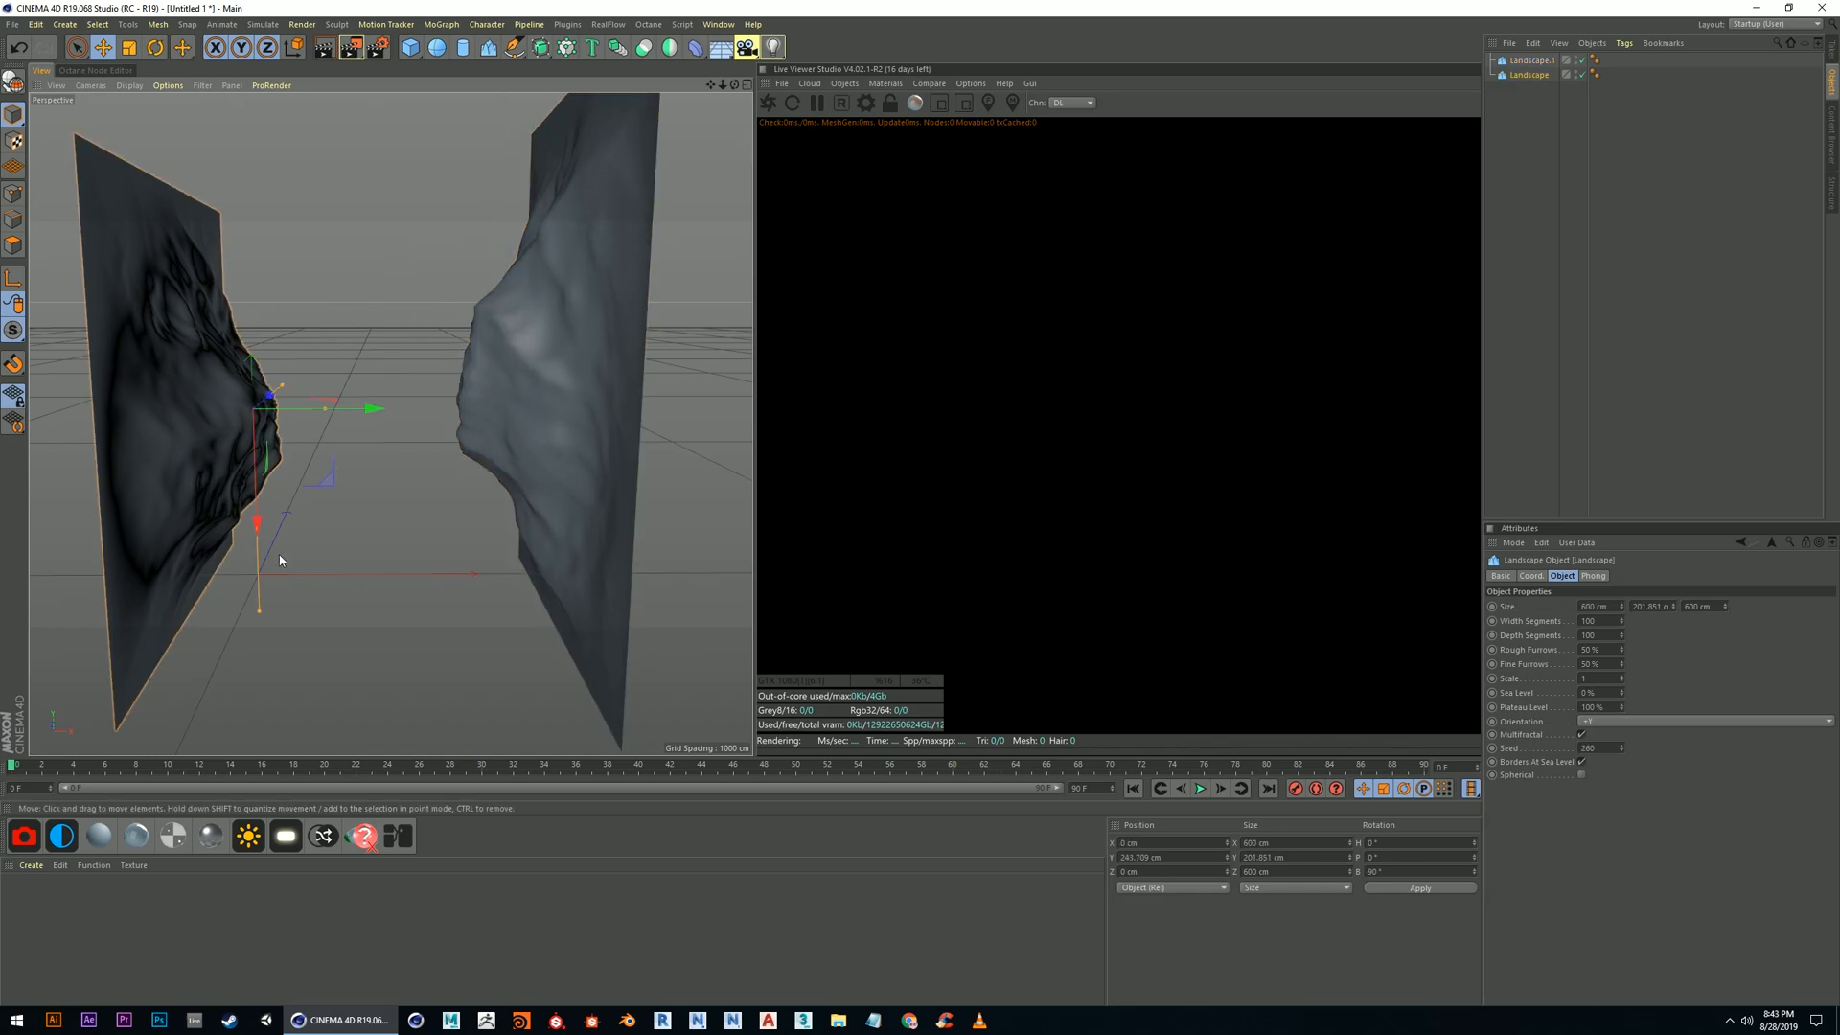
left_click_drag(262, 614, 262, 673)
left_click_drag(325, 414, 333, 414)
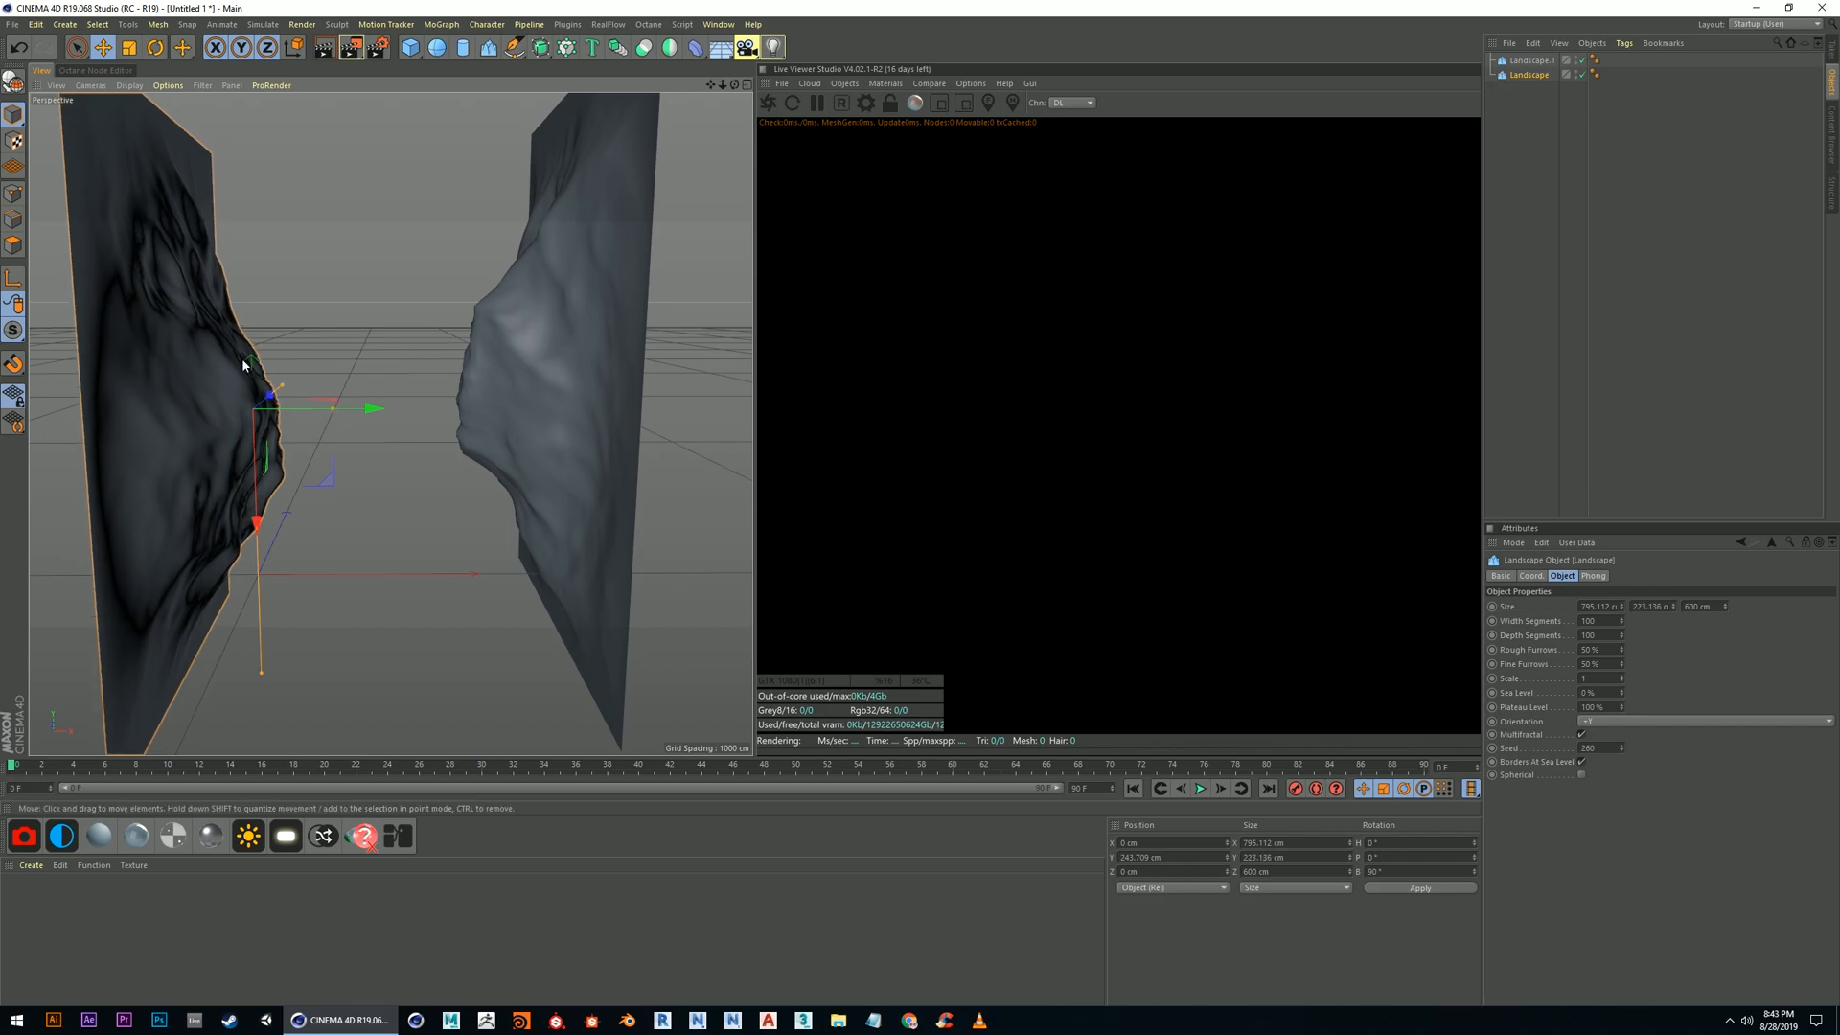
left_click_drag(261, 525, 259, 432)
left_click_drag(370, 315, 428, 313)
Add a floor plane between the two walls at about X 172 cm, sized about 560 by 1110 cm
mouse_move(390, 424)
left_mouse_down("alt")
mouse_move(539, 468)
mouse_move(390, 422)
mouse_move(385, 393)
left_mouse_up("alt")
left_click(410, 48)
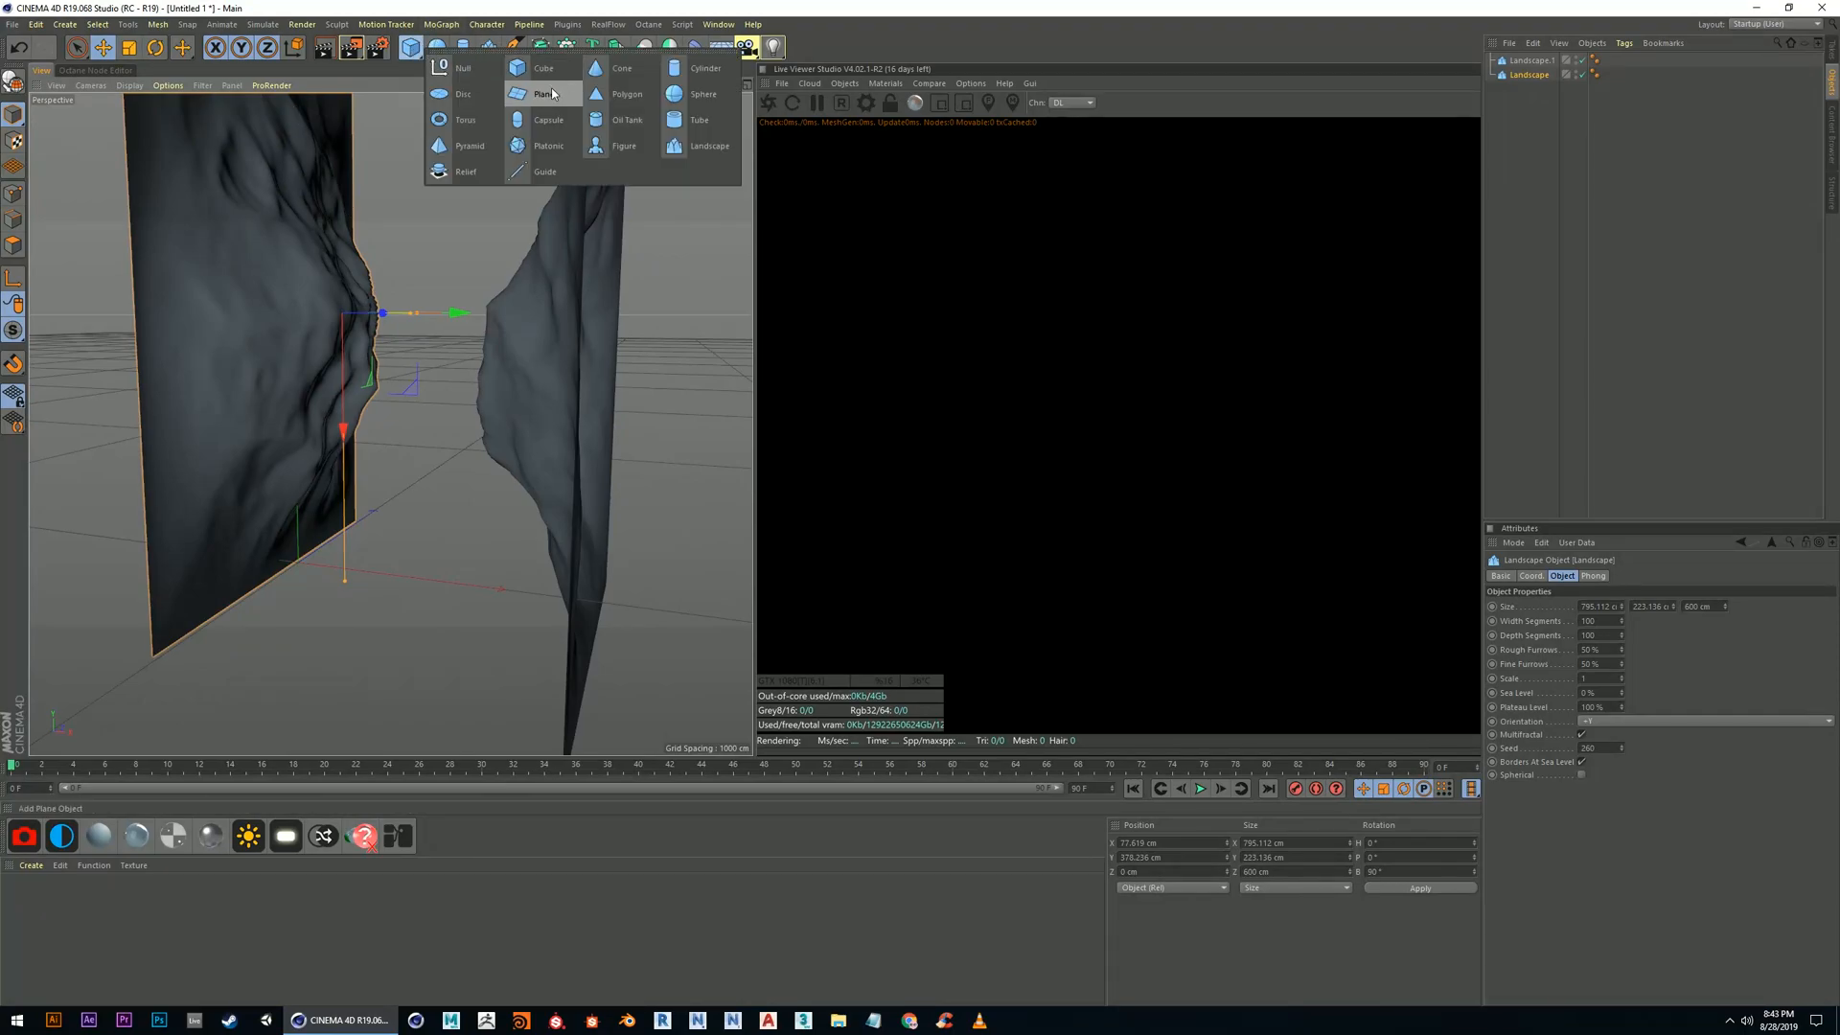
left_click(531, 101)
left_click_drag(460, 556, 360, 657, "alt")
left_click_drag(399, 562, 519, 578)
left_click_drag(387, 449, 426, 355)
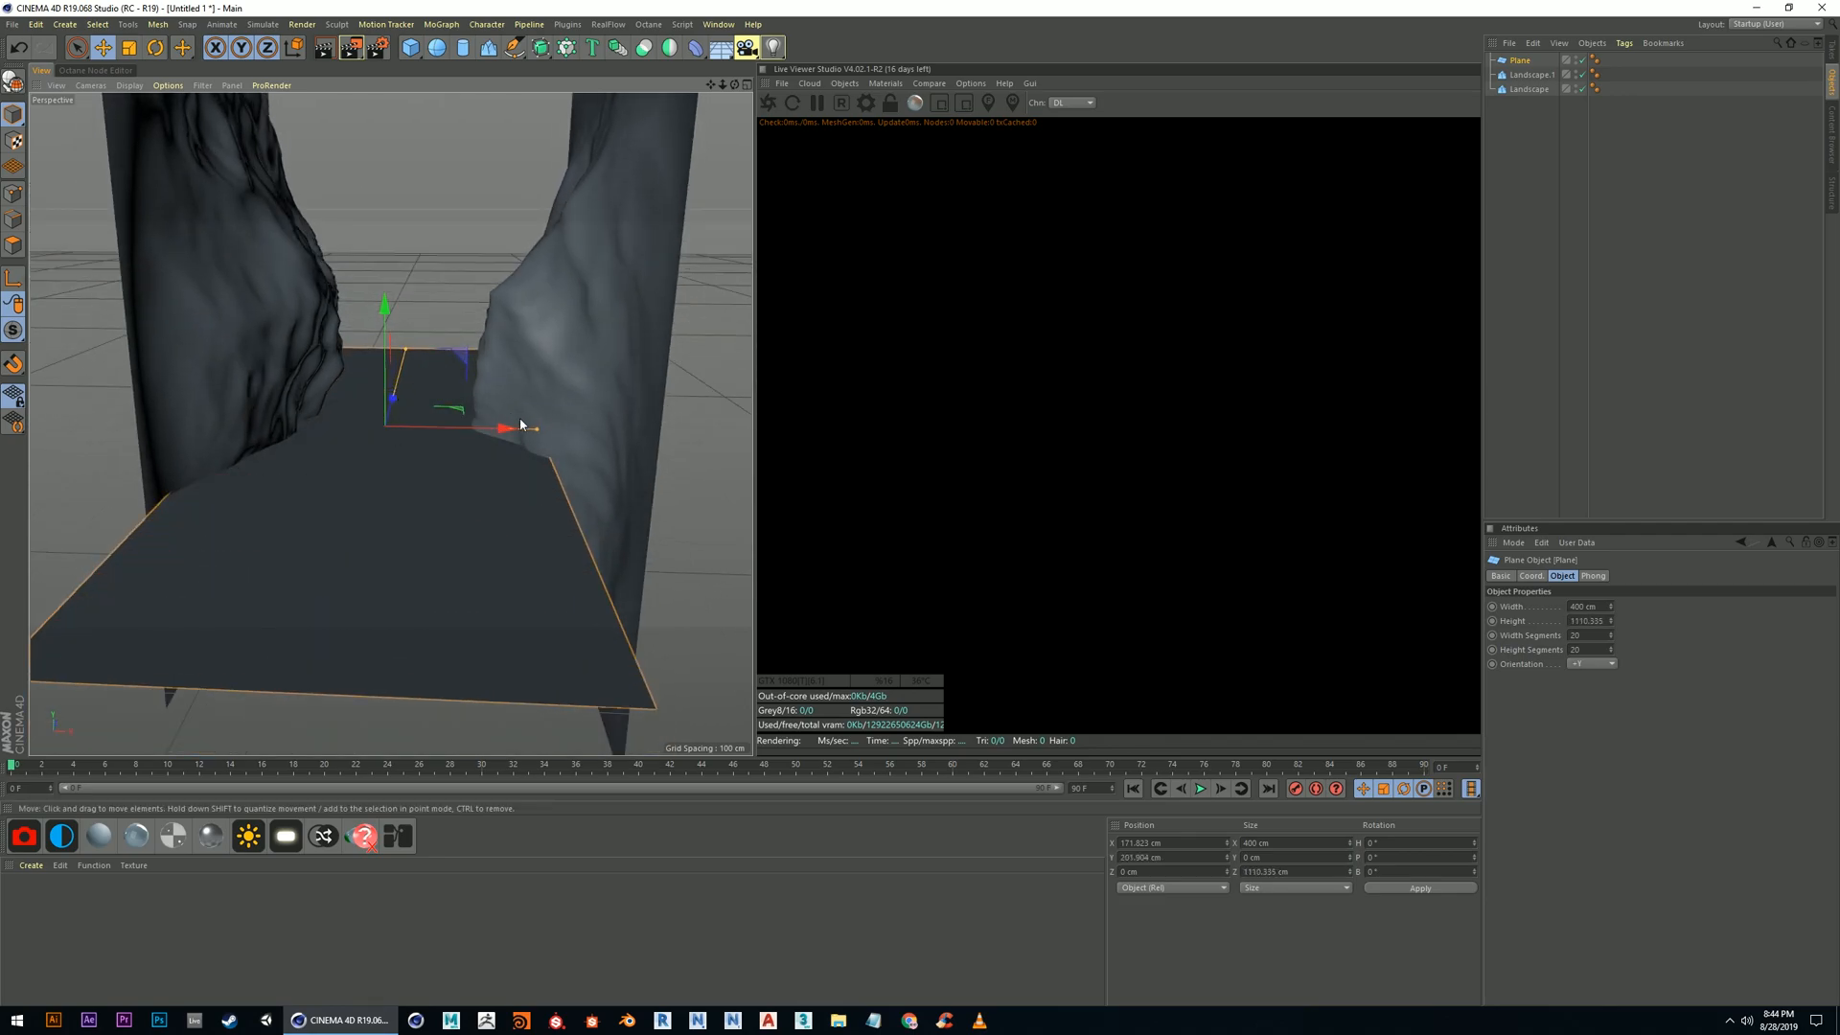
left_click_drag(540, 436, 599, 434)
left_click_drag(413, 553, 451, 460, "alt")
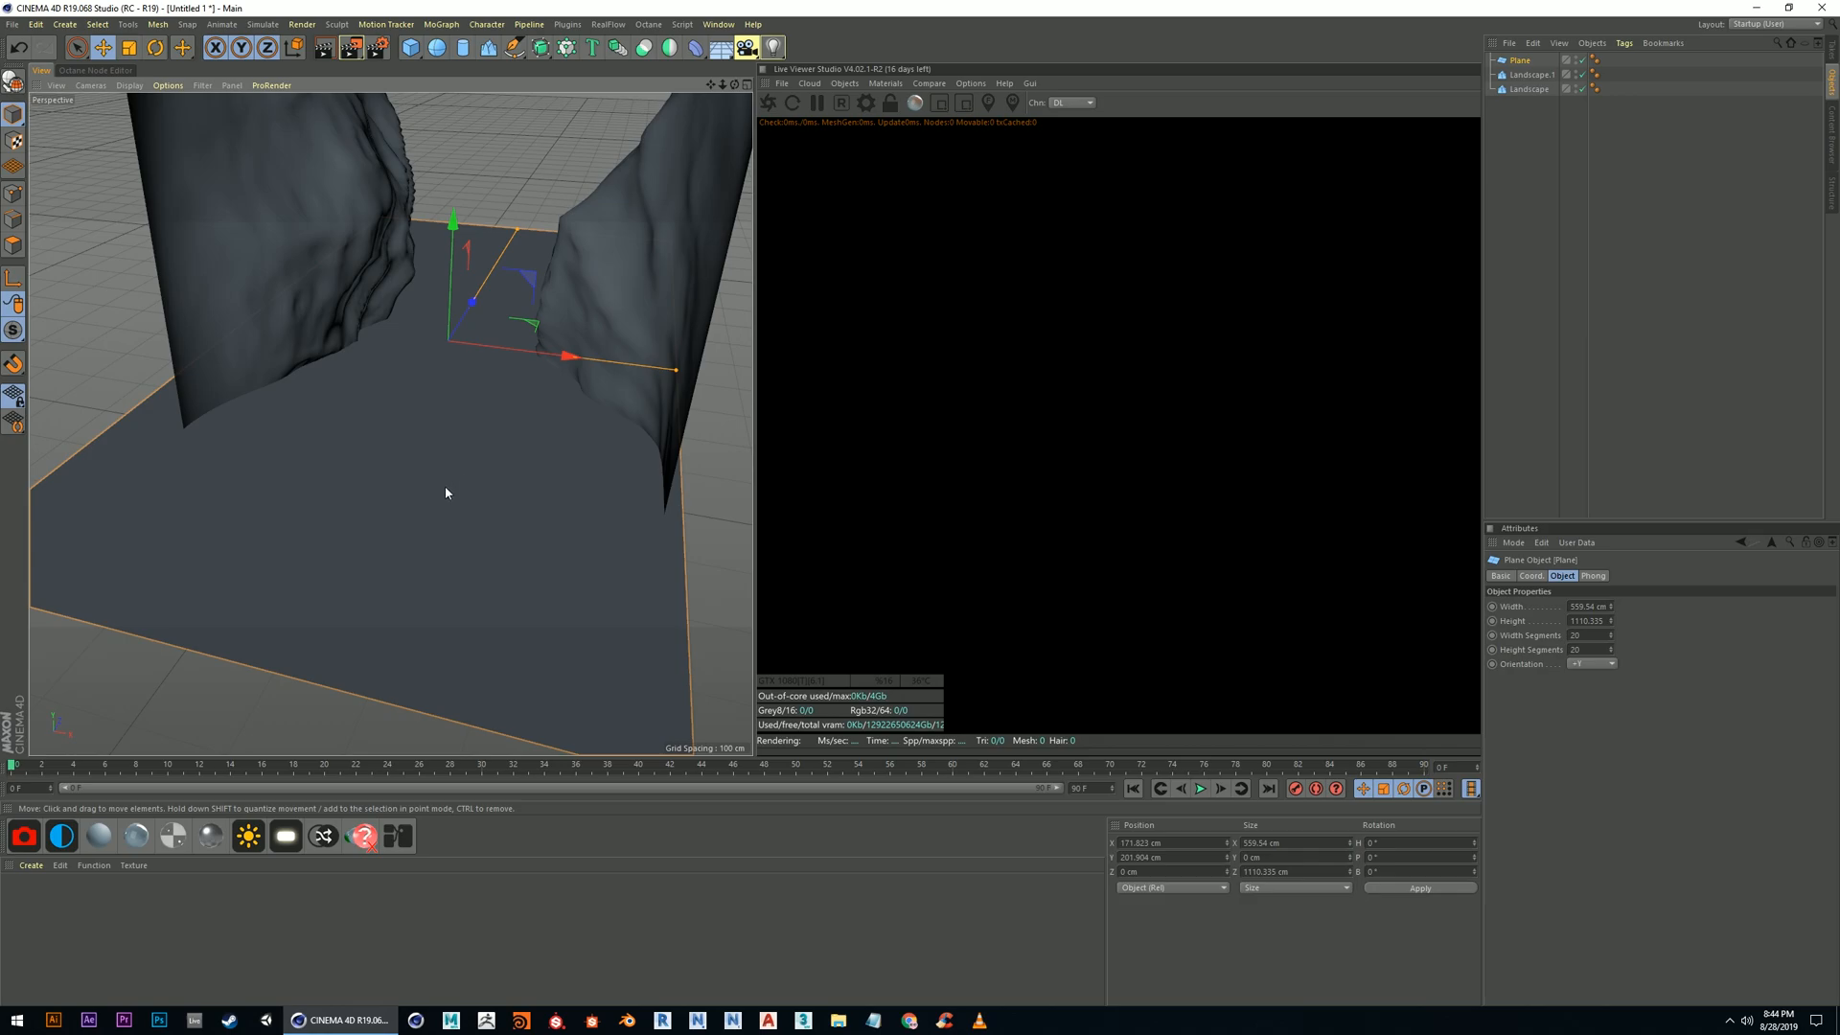
Lower the floor plane to about Y 137 cm
left_click_drag(436, 512, 408, 483, "alt")
mouse_move(461, 410)
left_mouse_down("alt")
mouse_move(485, 419)
mouse_move(476, 381)
left_mouse_up("alt")
left_click_drag(431, 257, 431, 329)
Enlarge the floor plane to about 2099 cm wide and 4002 cm long
left_click_drag(460, 546, 481, 428, "alt")
left_click(583, 289)
left_click_drag(409, 377, 404, 455, "alt")
left_click(418, 518)
left_click_drag(635, 591, 903, 596)
middle_click_drag(440, 590, 388, 486, "alt")
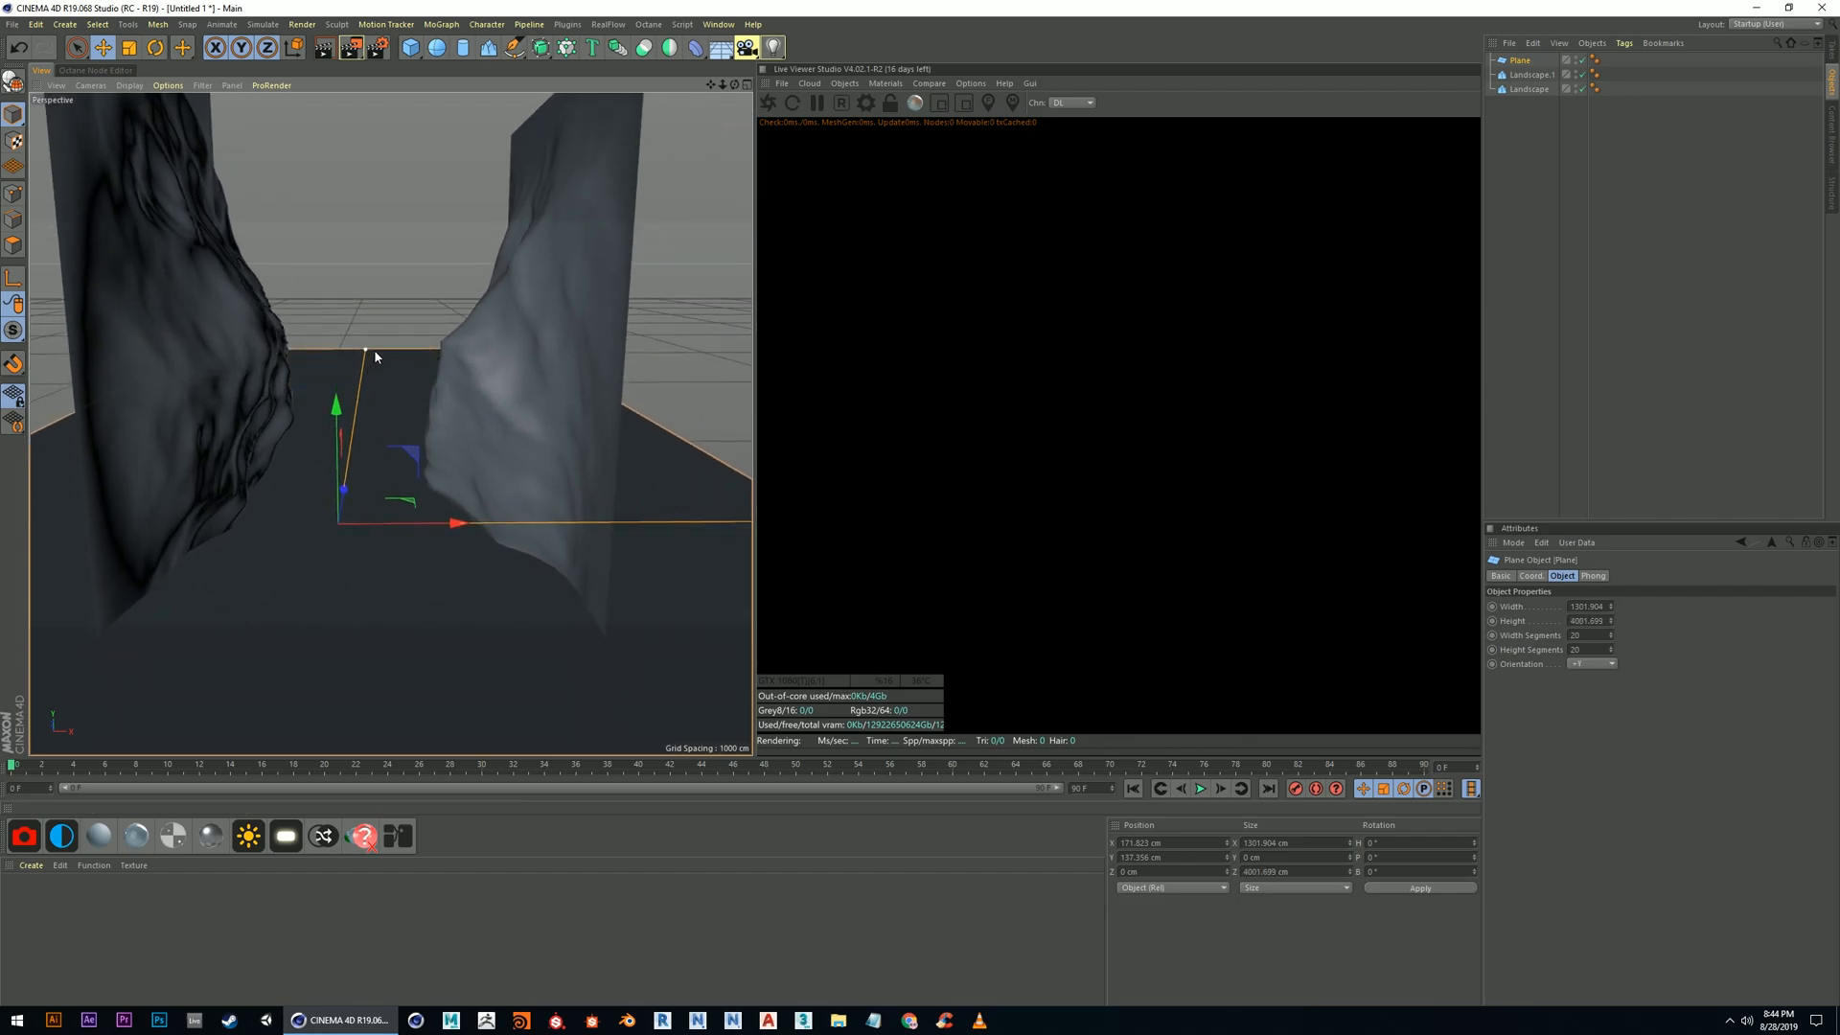
scroll(704, 529, "down", 5)
left_click_drag(697, 533, 872, 533)
Adjust the two landscape walls to run further along the floor, lengthening the left one to about 1013 cm
left_click_drag(489, 539, 359, 502, "alt")
scroll(433, 542, "up", 4)
scroll(463, 534, "up", 2)
scroll(446, 517, "down", 3)
left_click(403, 445)
left_click_drag(476, 351, 479, 470)
left_click(526, 459)
left_click_drag(476, 381, 435, 355)
left_click_drag(464, 497, 449, 478, "alt")
left_click_drag(476, 372, 485, 373)
left_click_drag(499, 308, 511, 251)
left_click_drag(407, 470, 345, 438, "alt")
Deepen the left wall's relief to about 292 cm and move it to about X 106, Y 418 cm
left_click(345, 443)
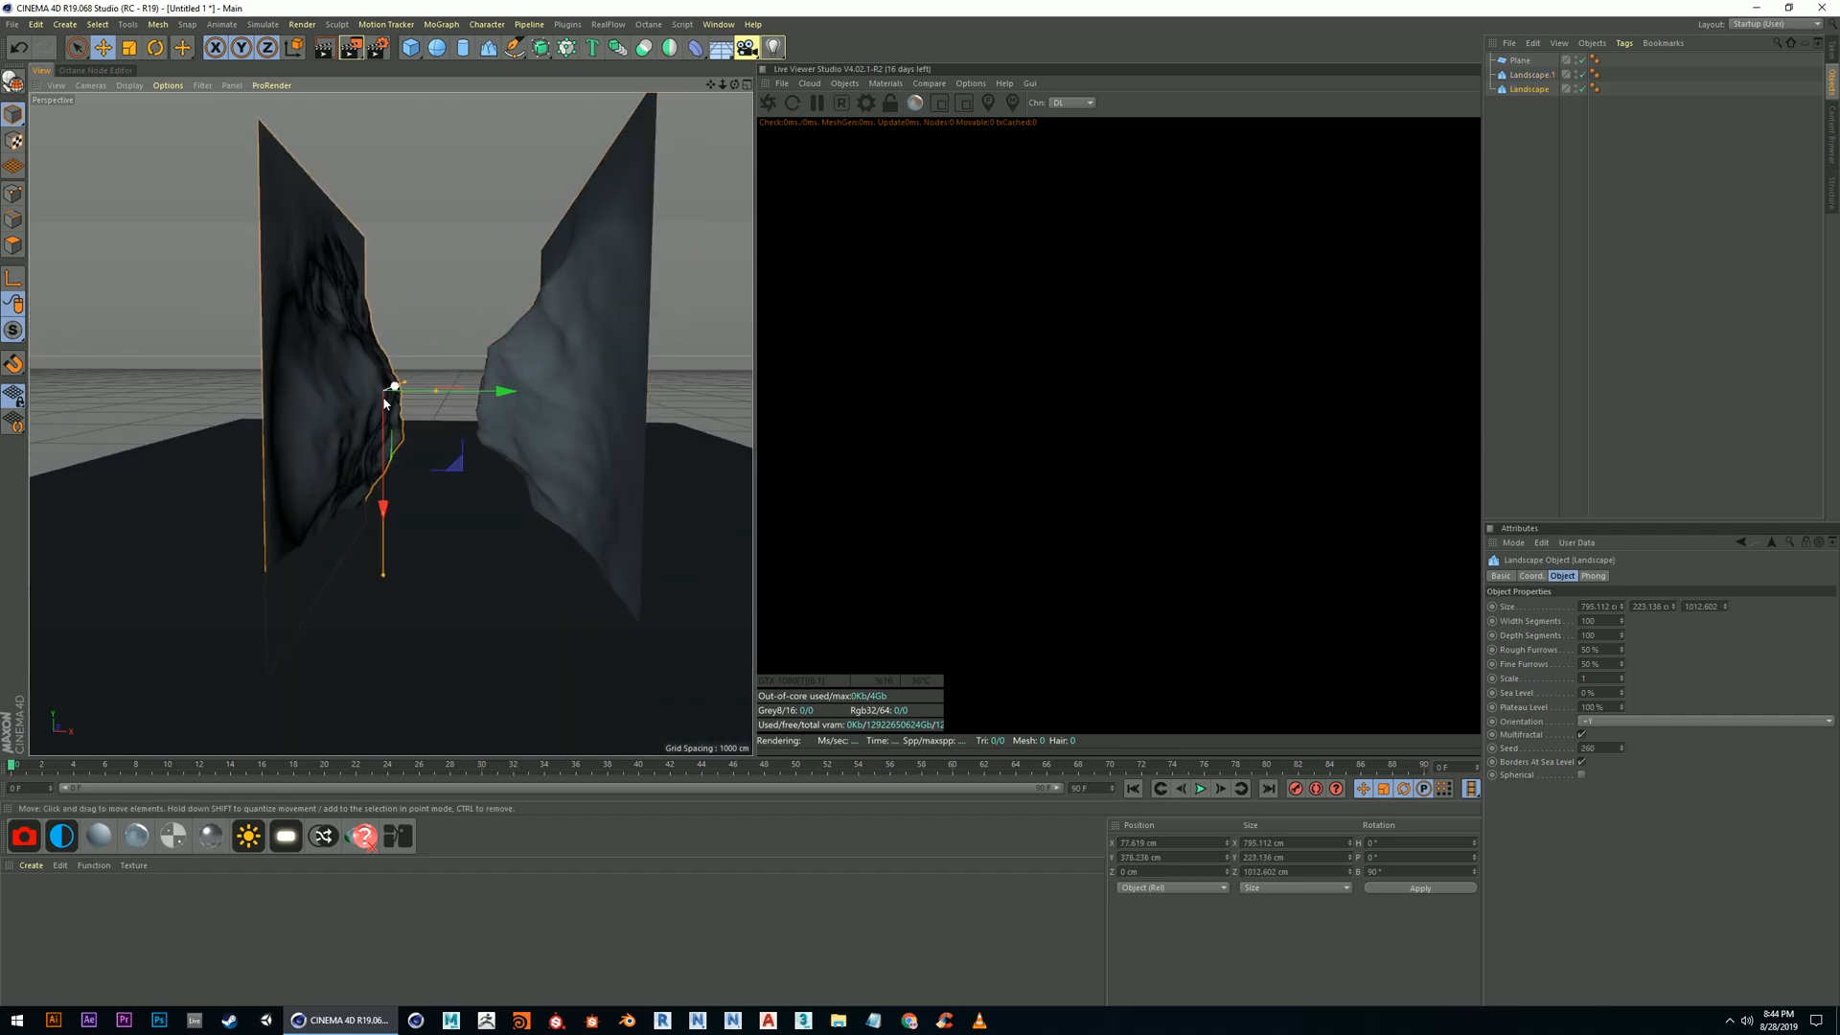
left_click_drag(443, 374, 518, 377)
mouse_move(453, 508)
left_mouse_down("alt")
mouse_move(443, 477)
mouse_move(461, 510)
mouse_move(487, 504)
mouse_move(451, 468)
mouse_move(447, 501)
left_mouse_up("alt")
scroll(447, 480, "up", 4)
scroll(462, 445, "down", 5)
scroll(447, 502, "down", 1)
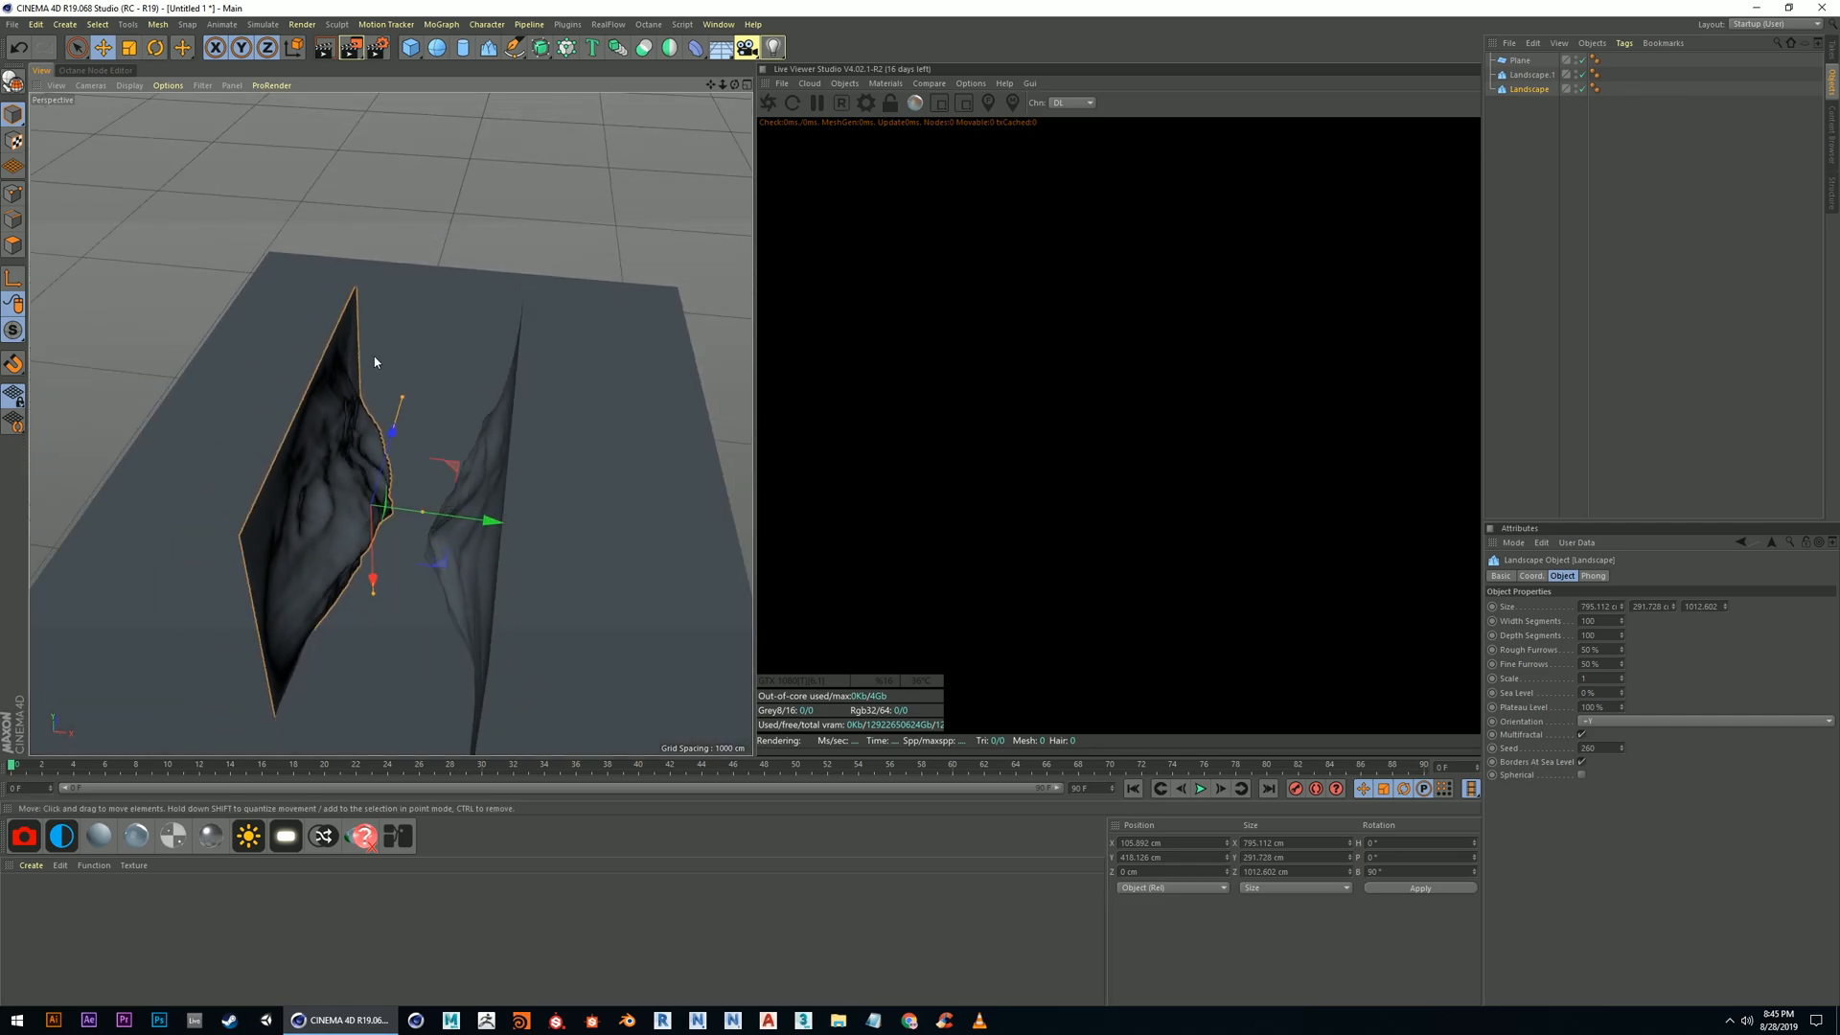
Duplicate the left wall back to about Z 972 cm and turn the copy to about -134° so it closes the far end
left_click(489, 48)
key("ctrl+z")
left_click_drag(418, 430, 465, 288, "ctrl")
left_click(163, 46)
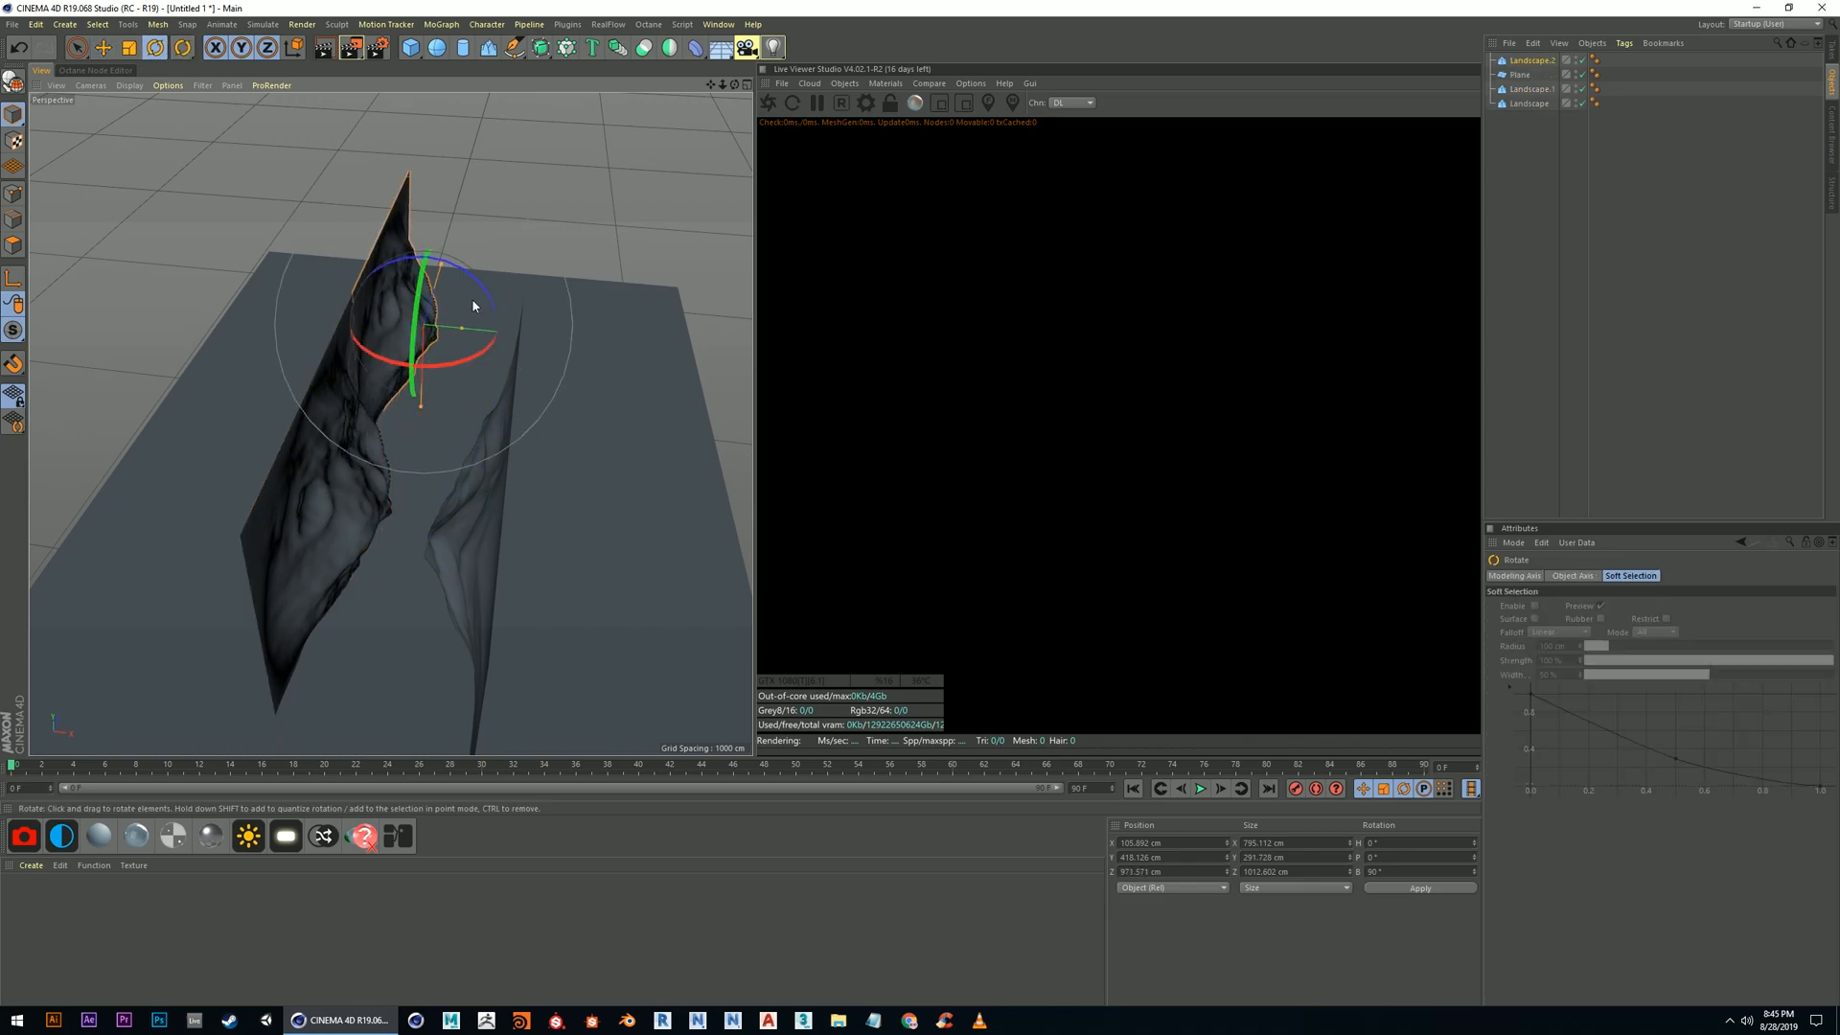
left_click_drag(467, 362, 293, 311)
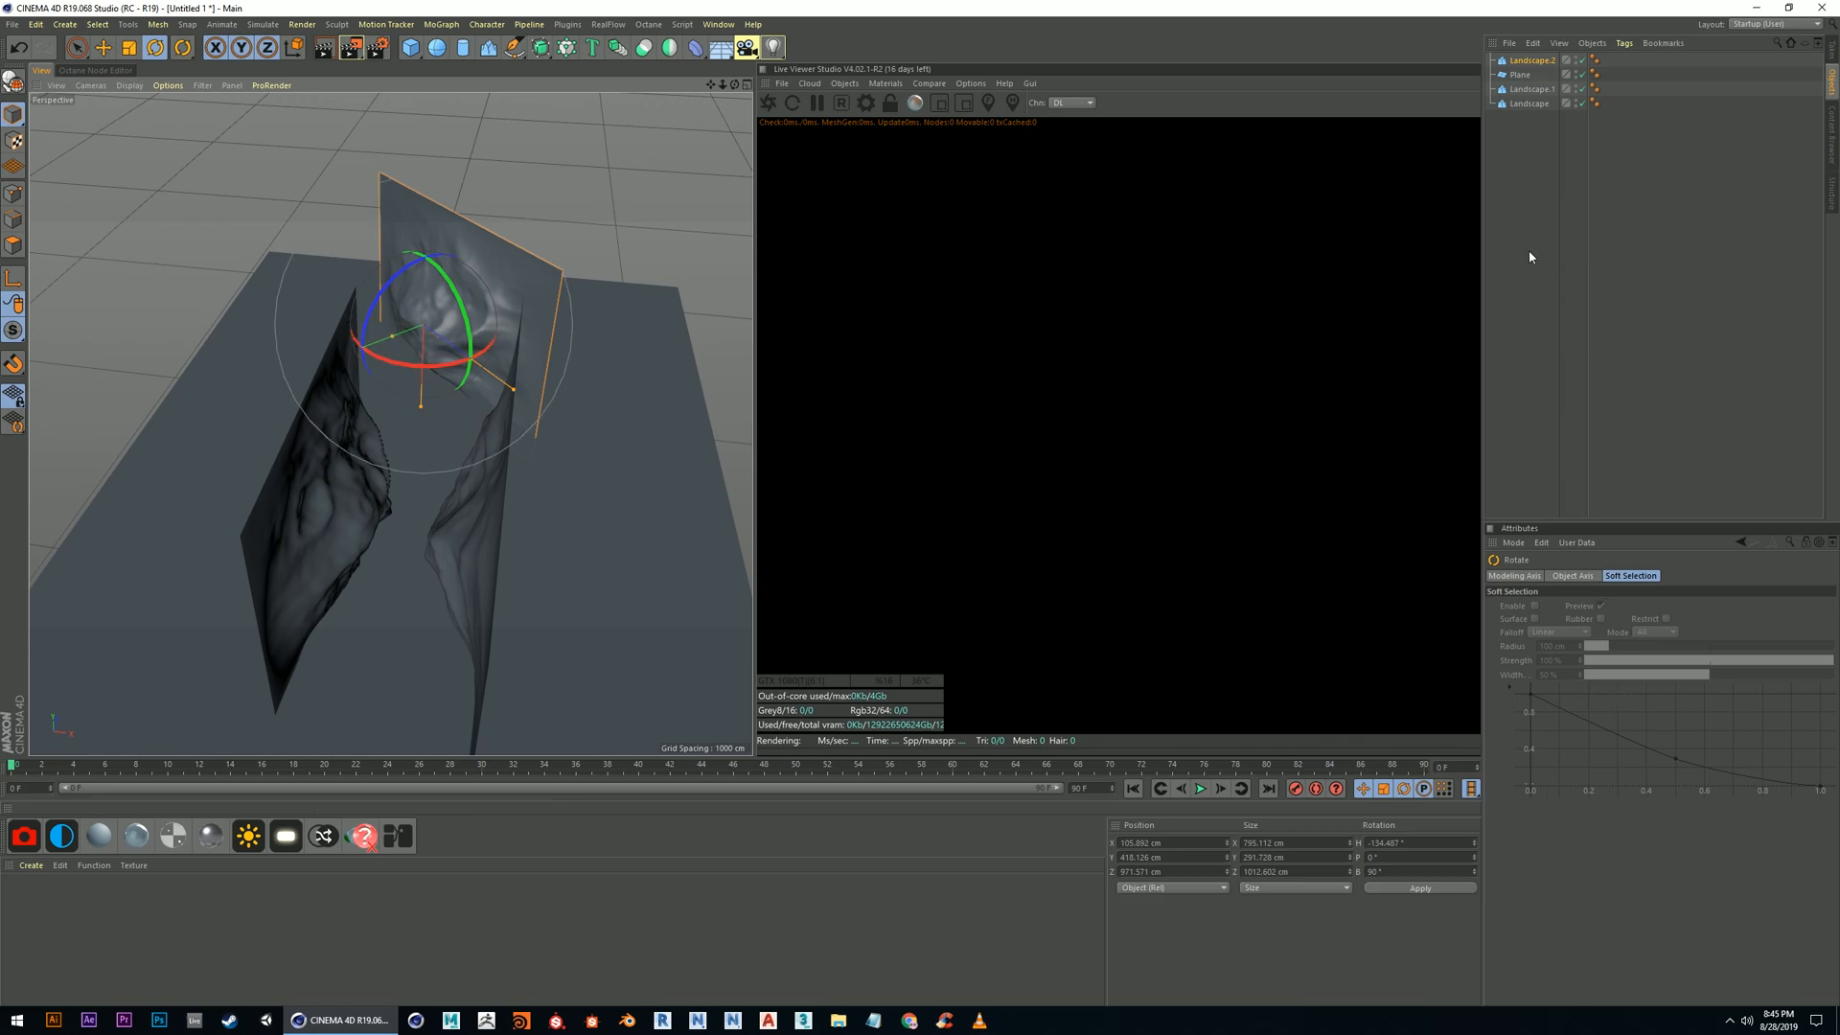
Set the seed of the duplicated back wall to 301
left_click(1534, 60)
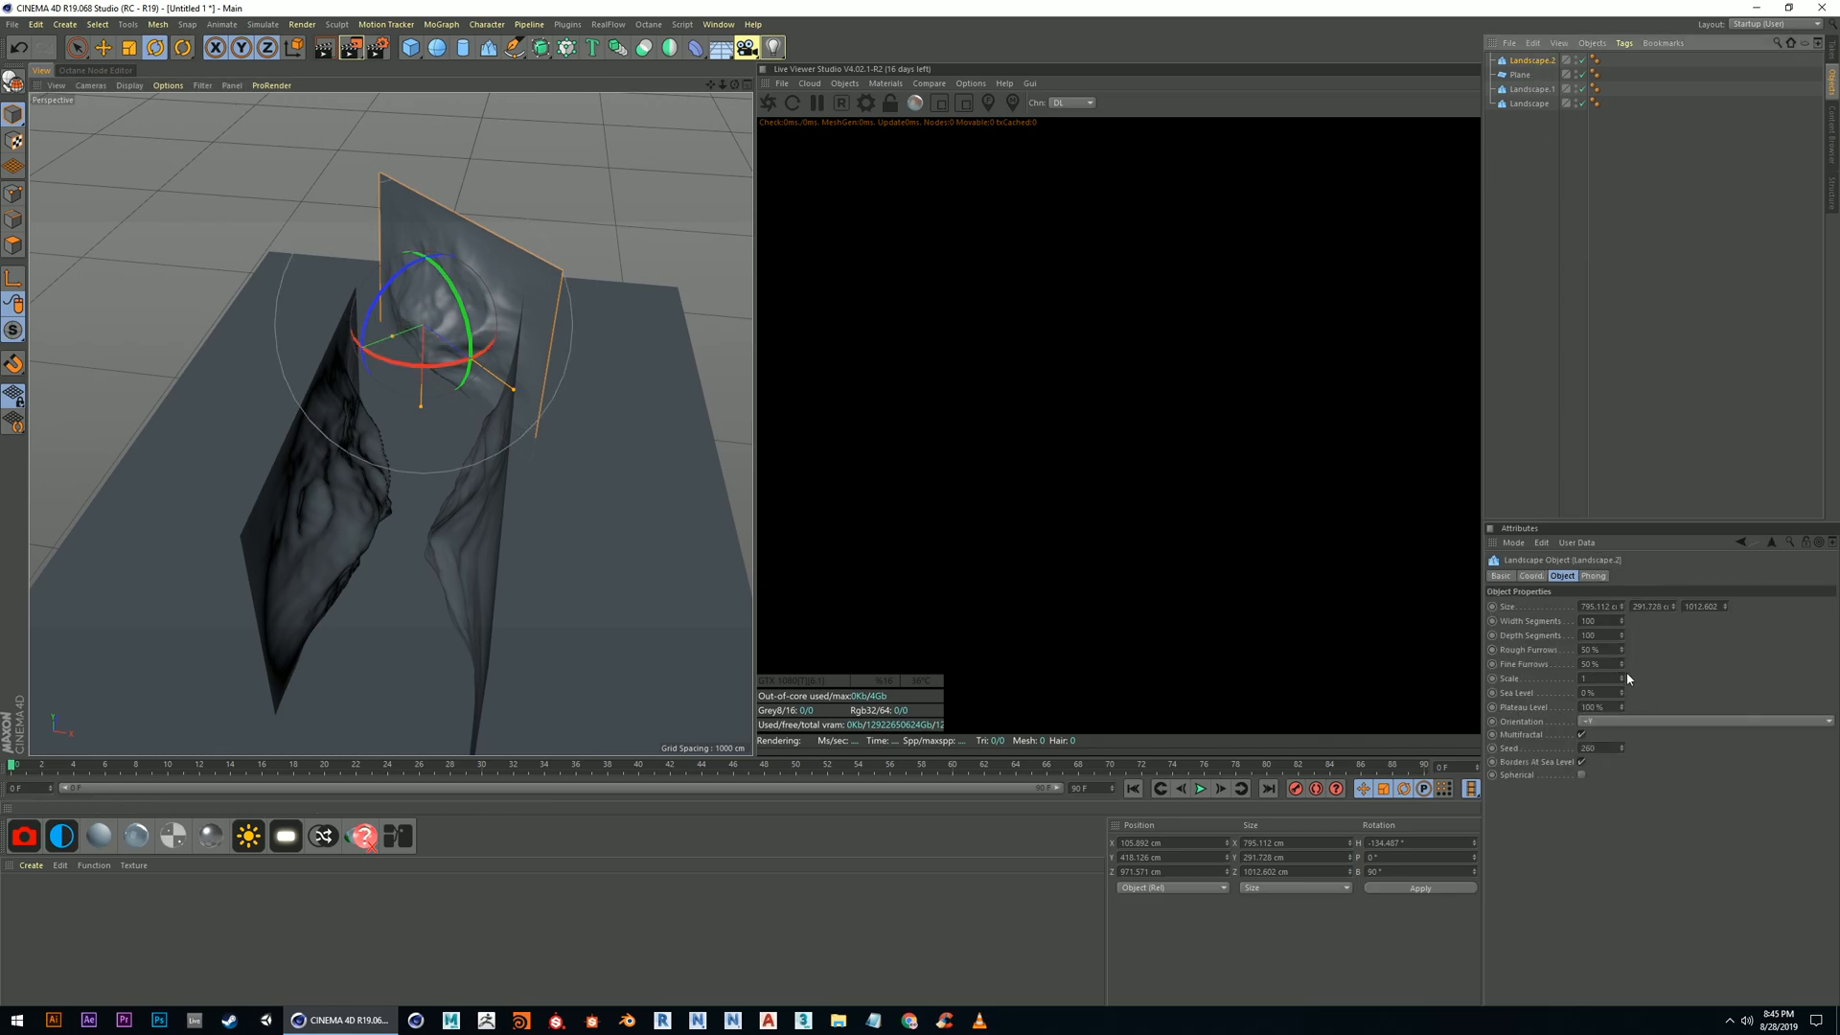
left_click_drag(1623, 745, 1623, 714)
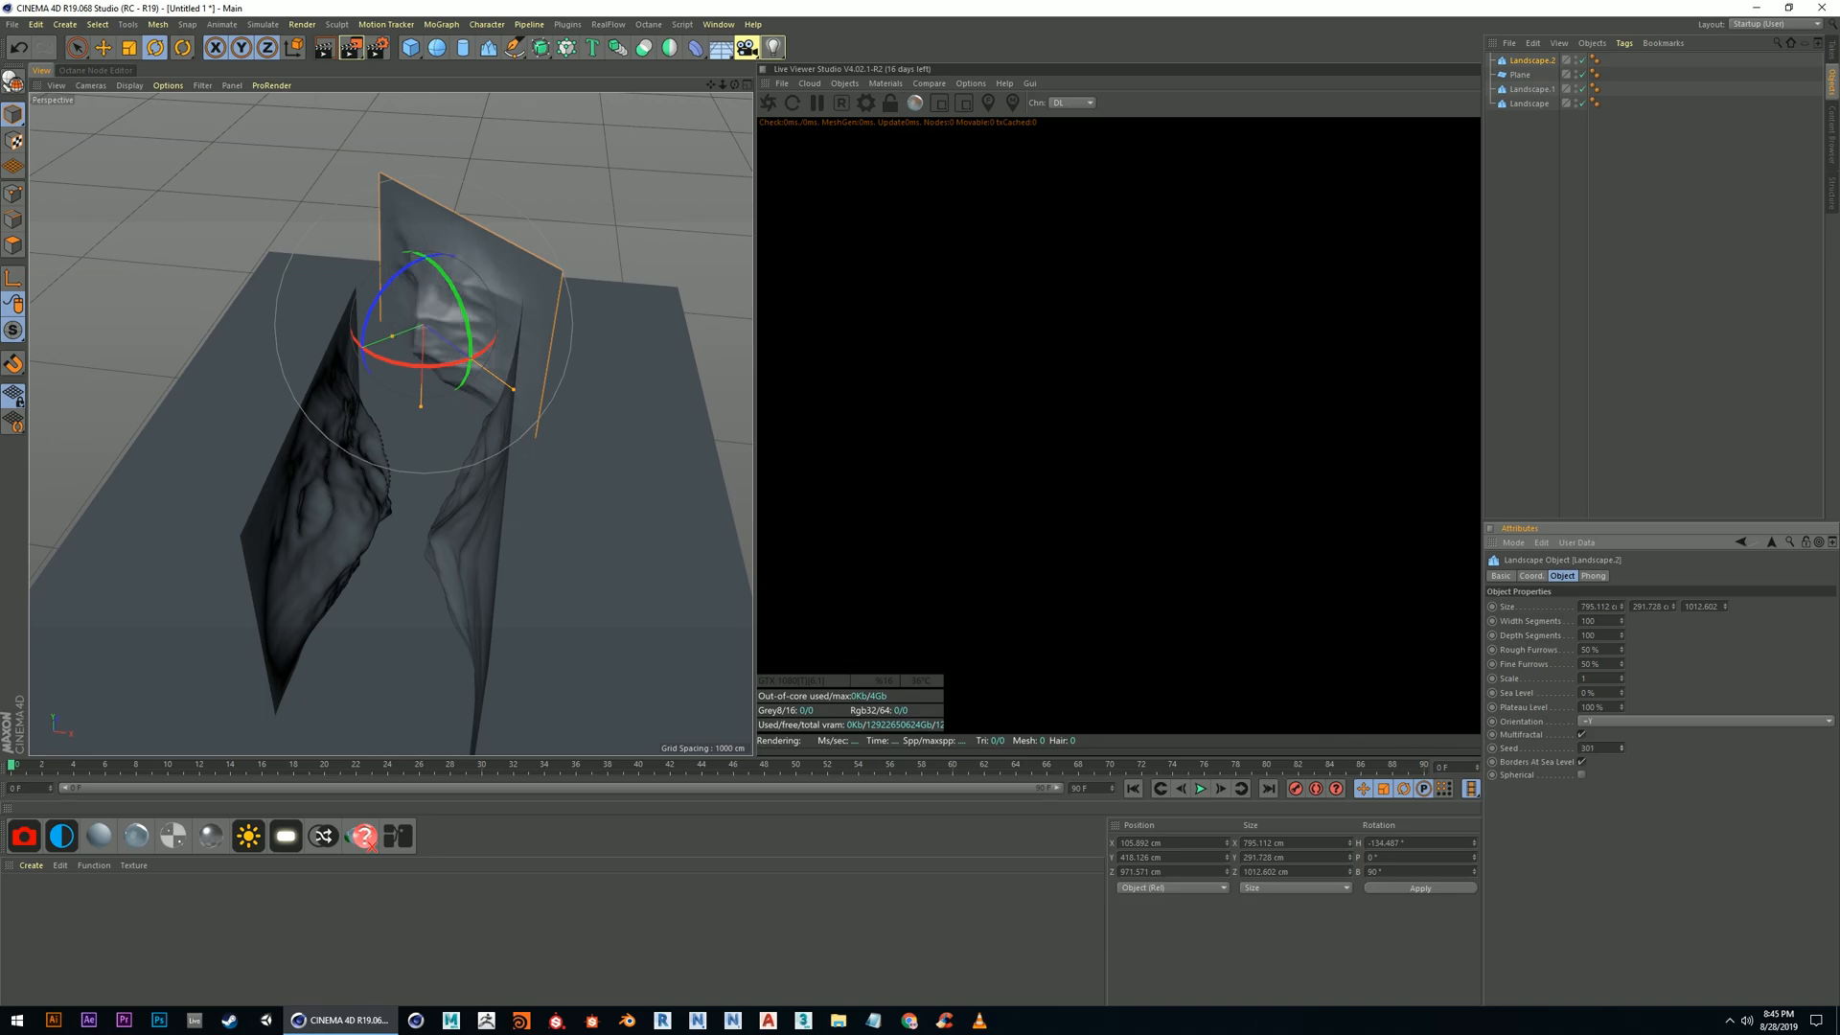
left_click_drag(498, 474, 427, 575, "alt")
Raise the back wall, enlarge it to about 1623 × 634 × 1690 cm, and shift it to about X -81, Z 1155 cm
left_click(103, 47)
left_click_drag(415, 503, 429, 423)
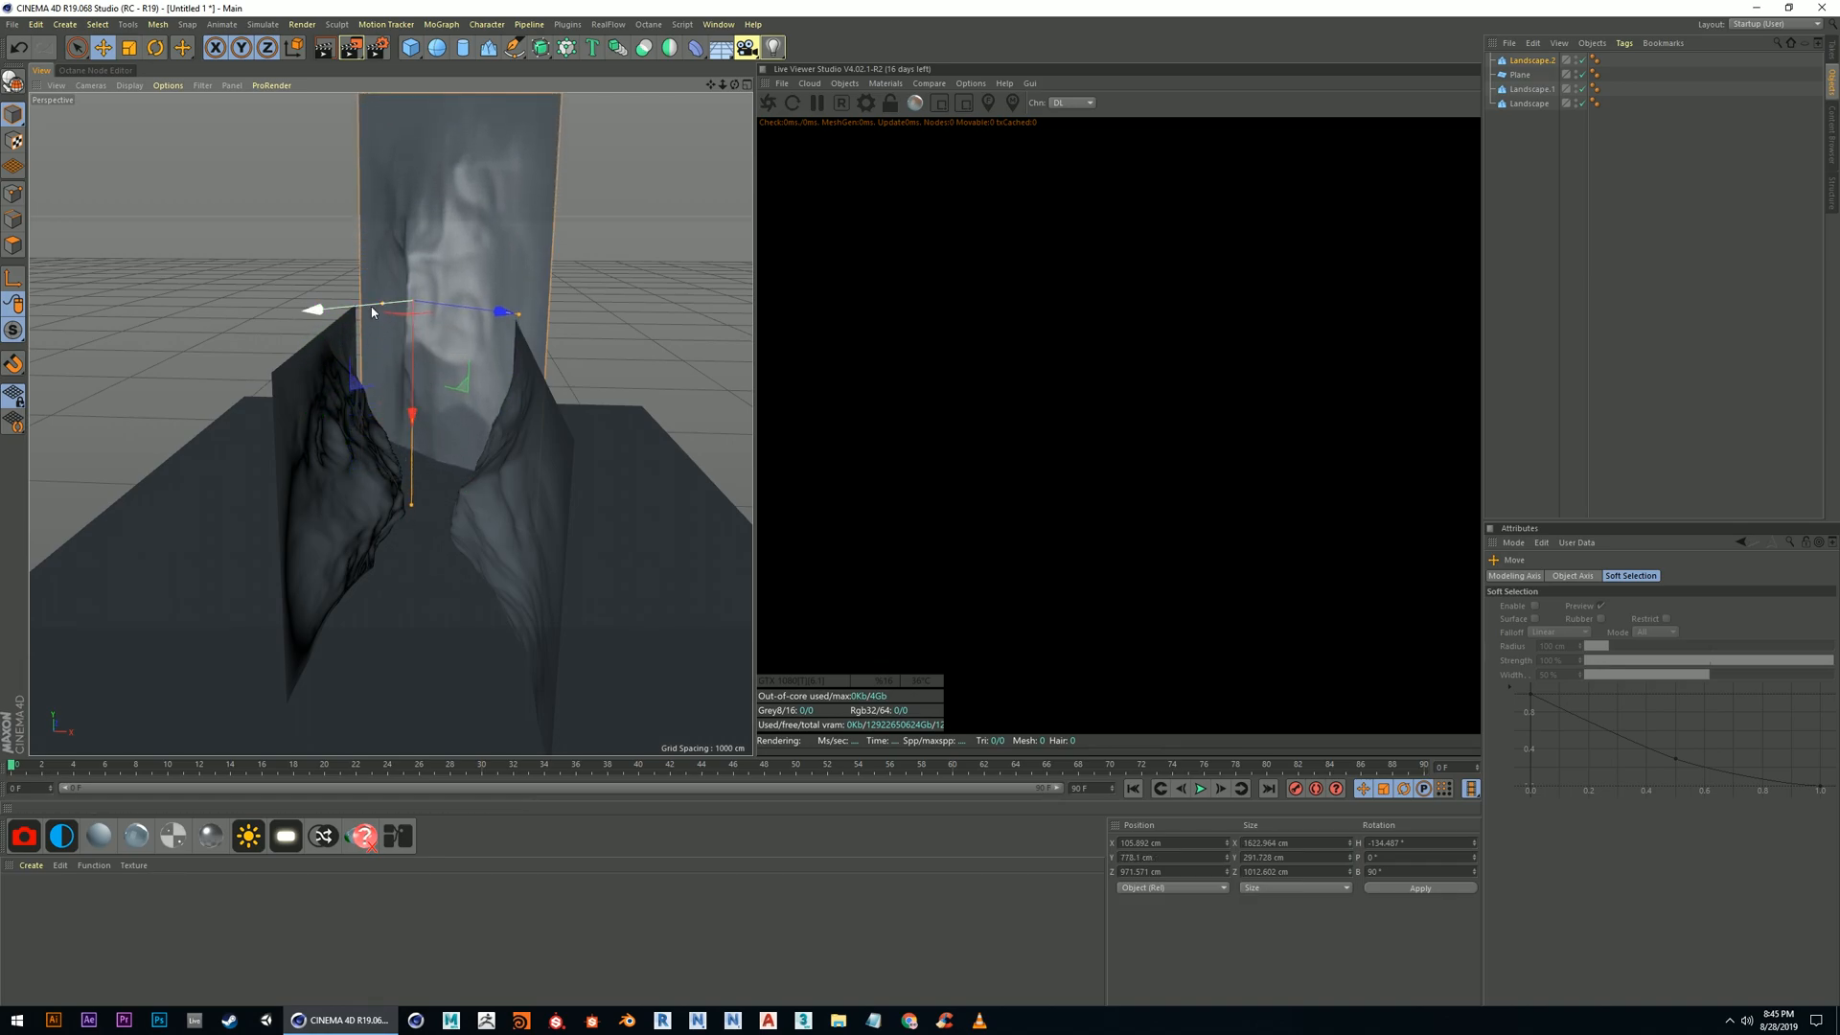
left_click_drag(384, 307, 349, 335)
left_click_drag(515, 314, 610, 381)
mouse_move(460, 410)
left_mouse_down("alt")
mouse_move(453, 493)
mouse_move(421, 466)
left_mouse_up("alt")
scroll(453, 511, "up", 5)
left_click_drag(498, 205, 426, 218)
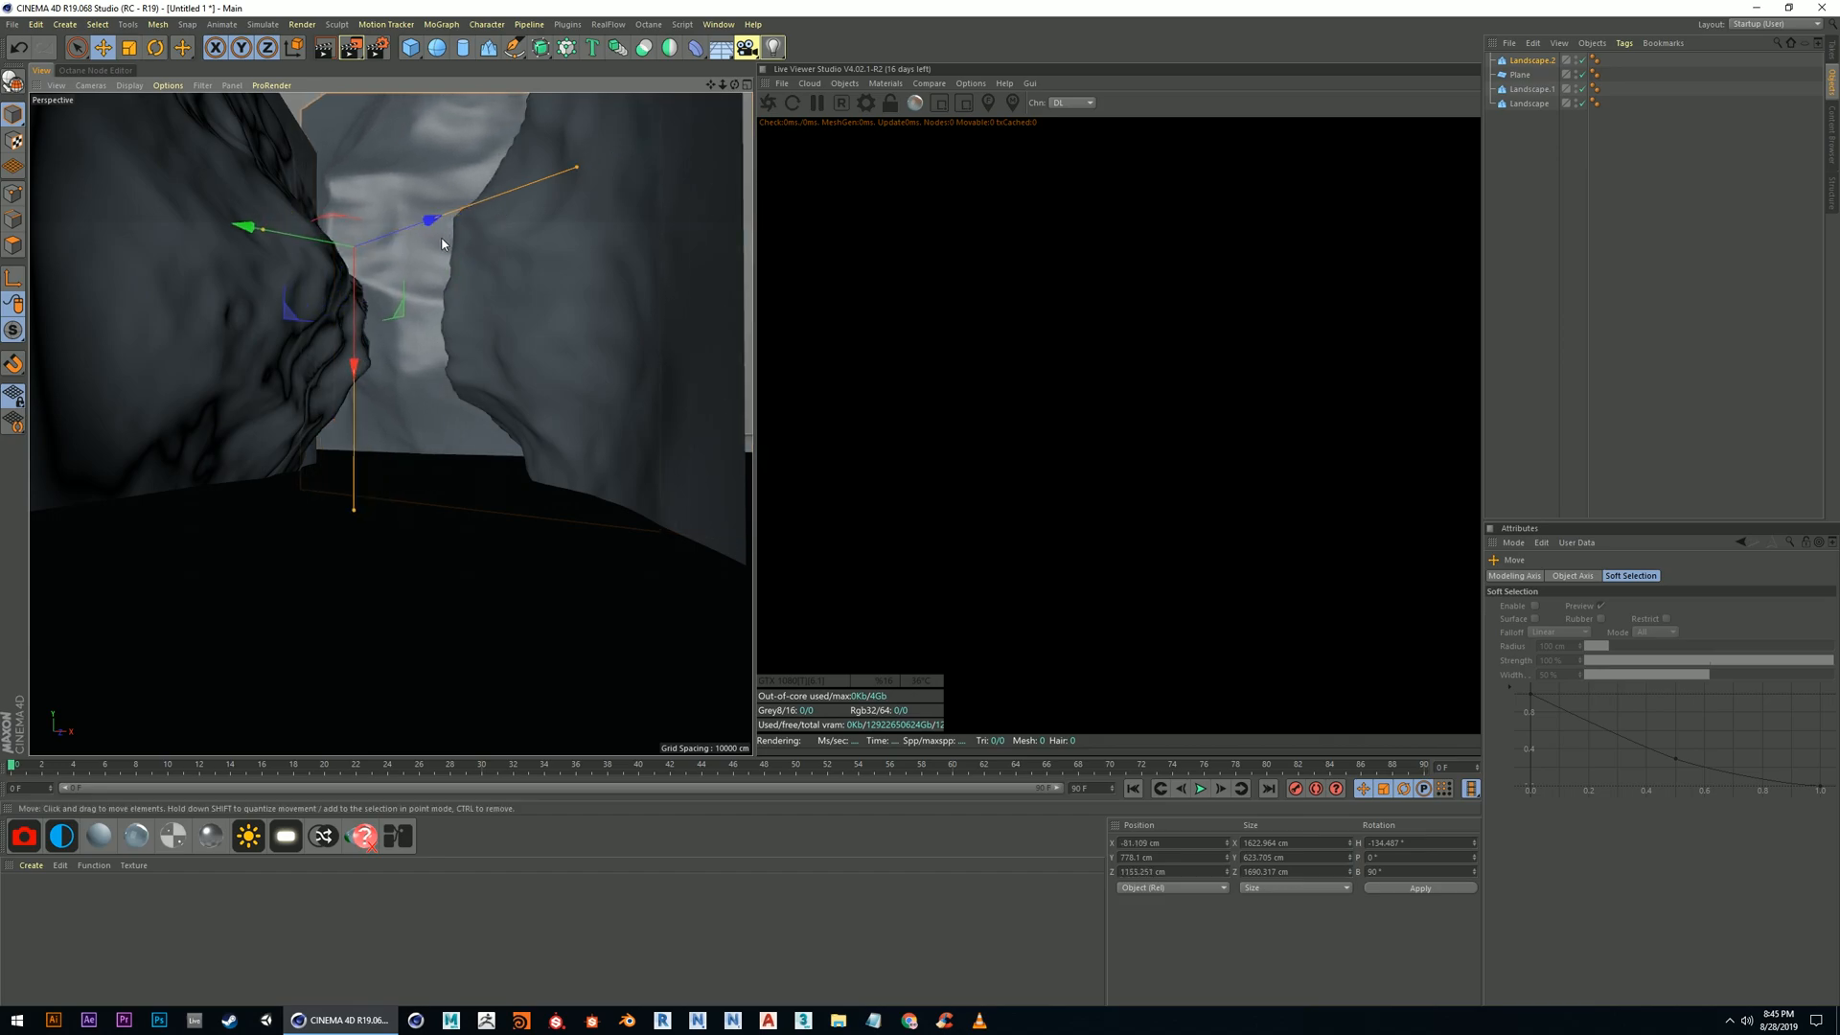
Resize the back wall to about 1874 × 419 × 2105 cm and reposition it at about X 66, Z 1011 cm
mouse_move(267, 228)
left_mouse_down()
mouse_move(246, 235)
mouse_move(296, 238)
left_mouse_up()
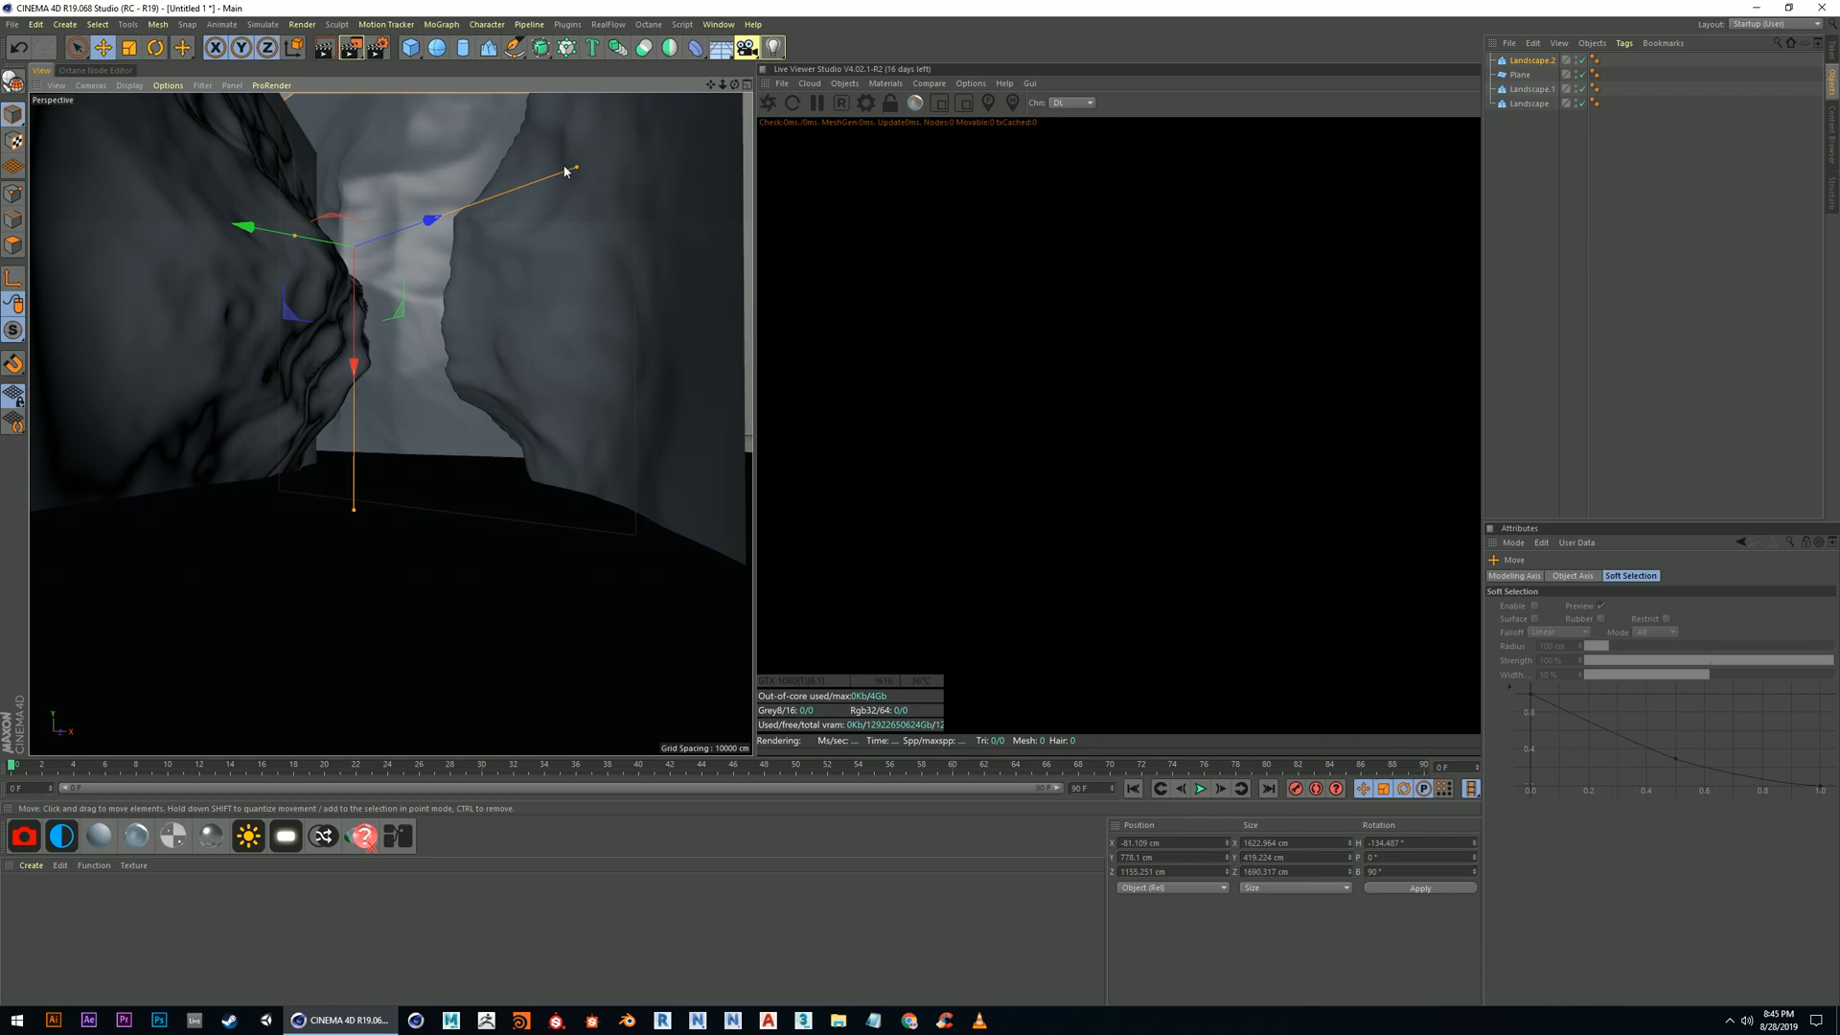
left_click_drag(608, 172, 678, 180)
left_click_drag(430, 218, 491, 235)
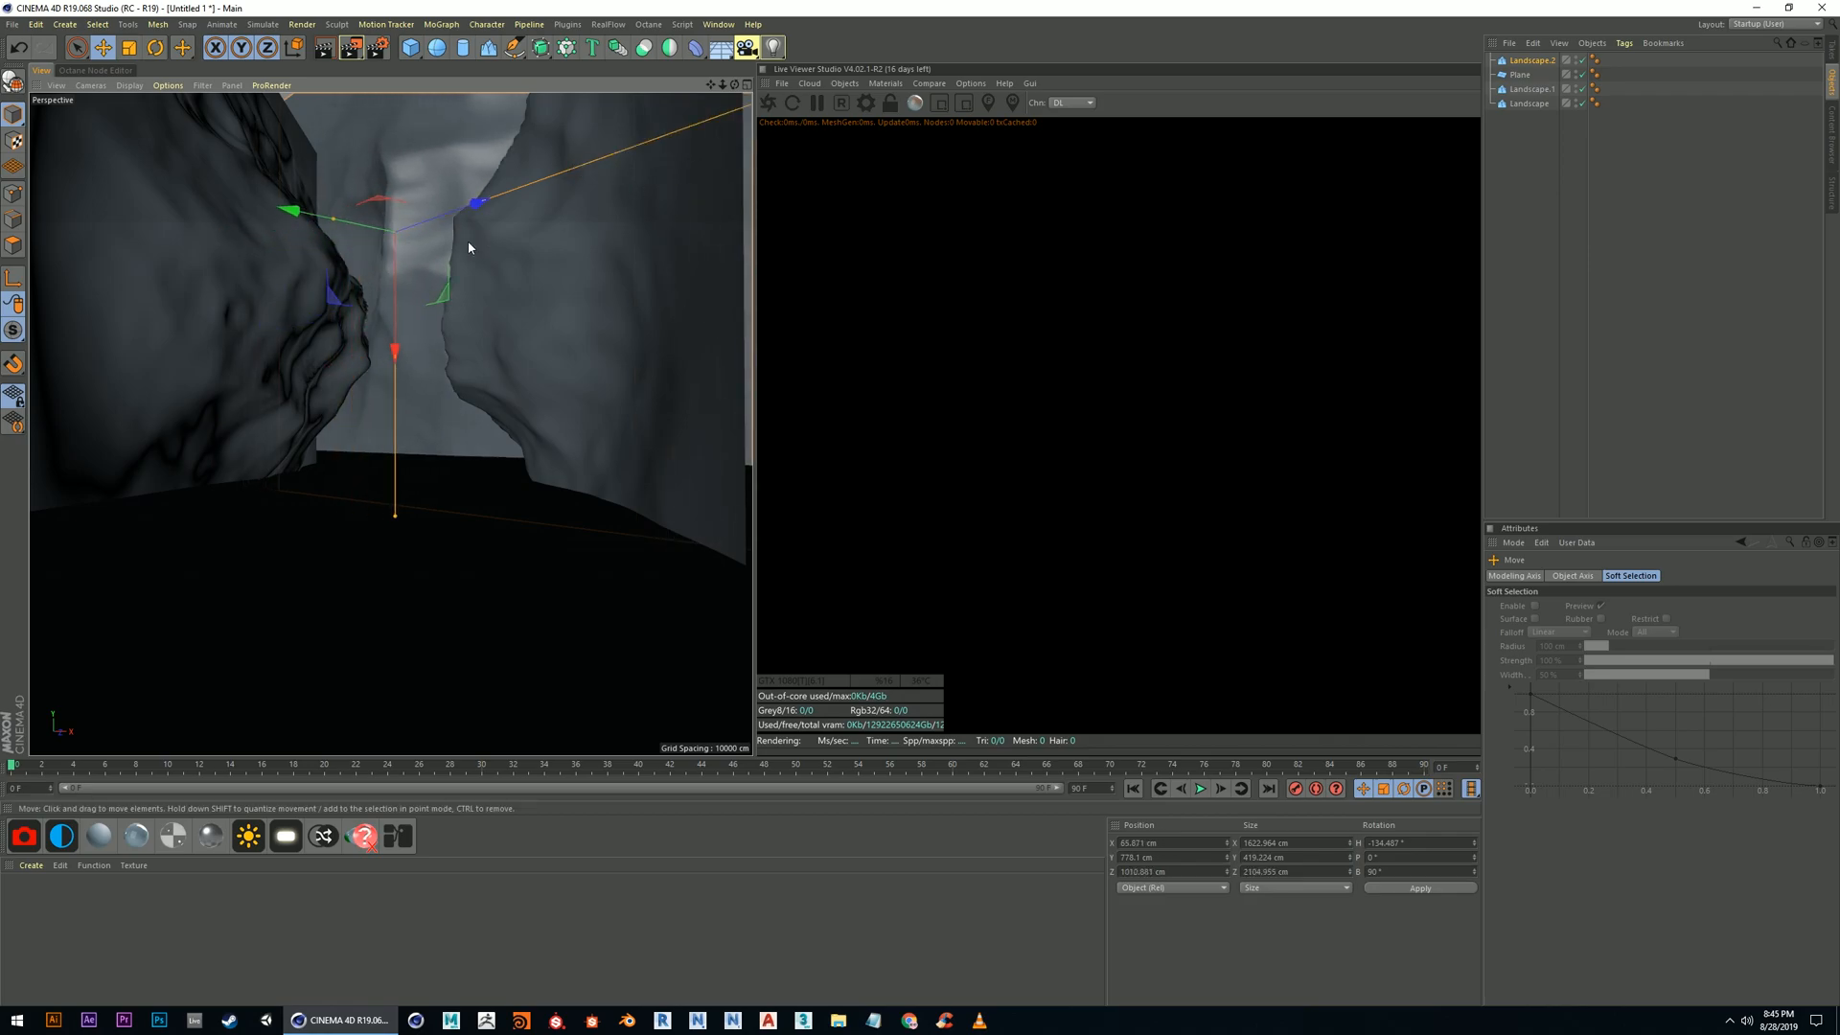
left_click_drag(394, 520, 399, 570)
mouse_move(401, 354)
left_mouse_down()
mouse_move(398, 309)
mouse_move(362, 363)
mouse_move(390, 377)
left_mouse_up()
mouse_move(390, 375)
right_mouse_down("alt")
mouse_move(456, 391)
mouse_move(393, 385)
right_mouse_up("alt")
right_click_drag(418, 384, 436, 381, "alt")
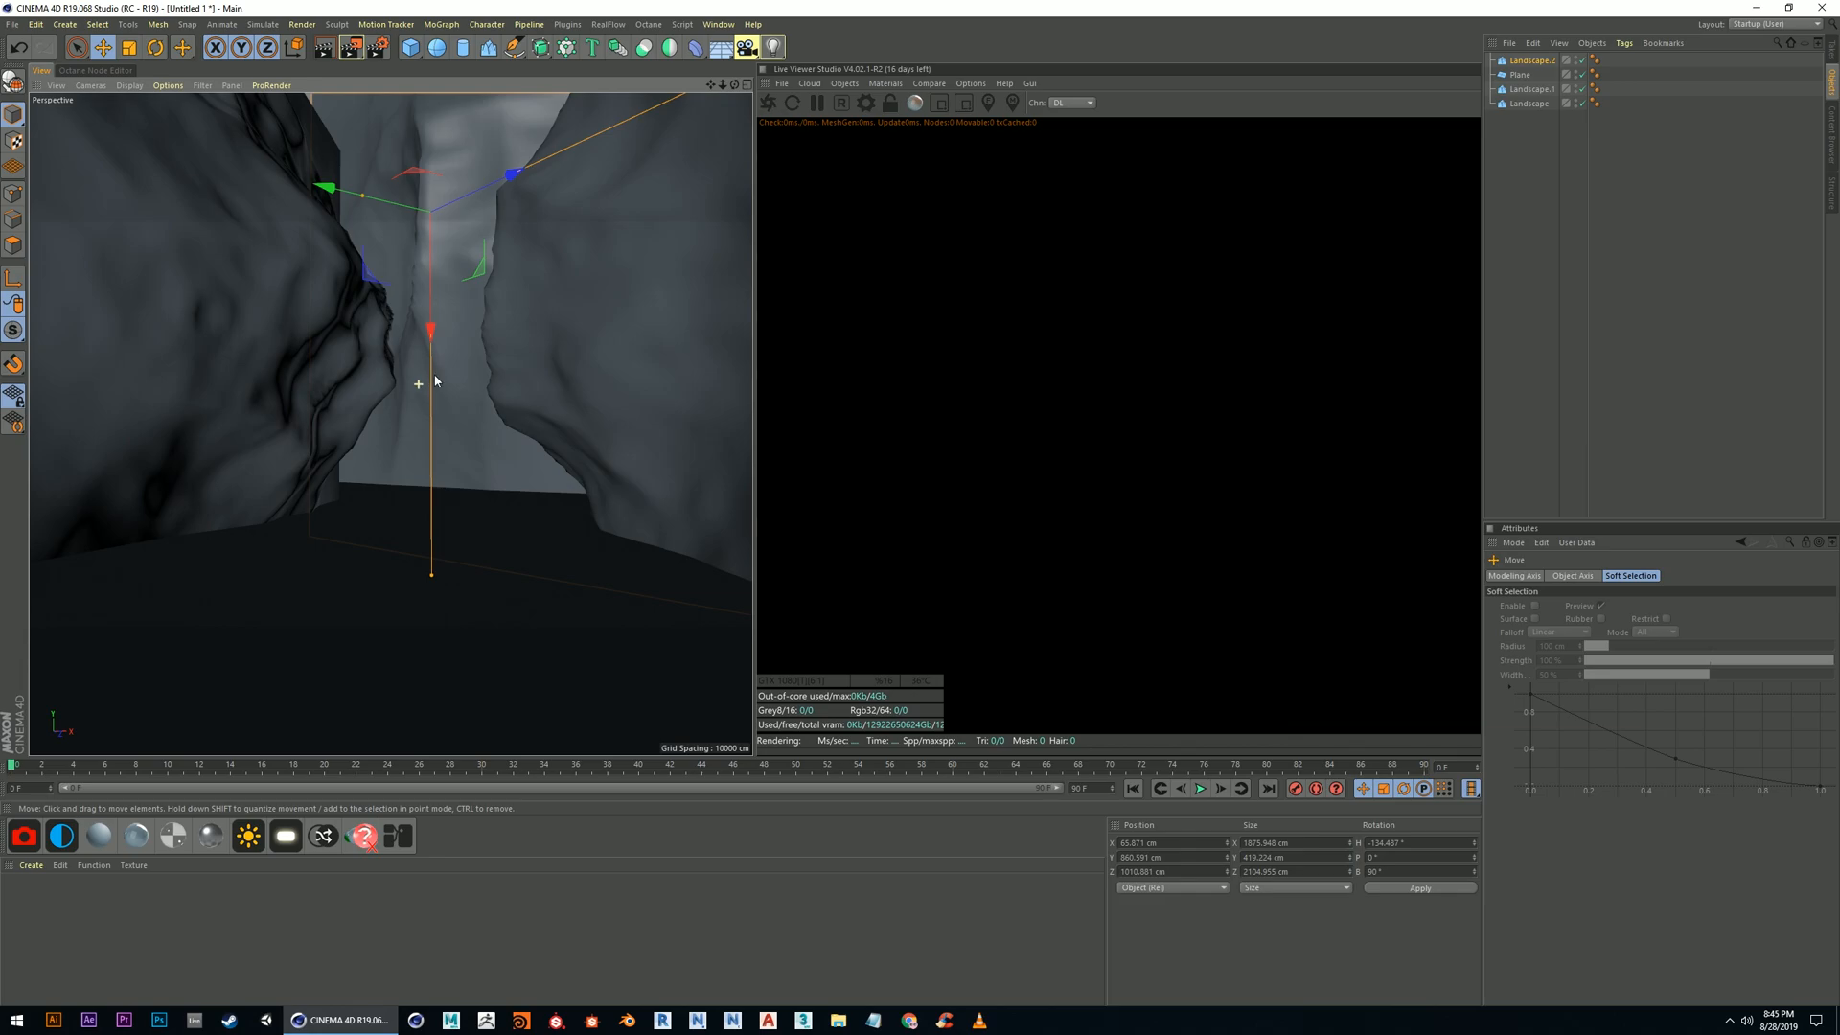
Increase the back wall's relief height to about 641 cm and set its seed to 302
left_click_drag(413, 285, 424, 401, "alt")
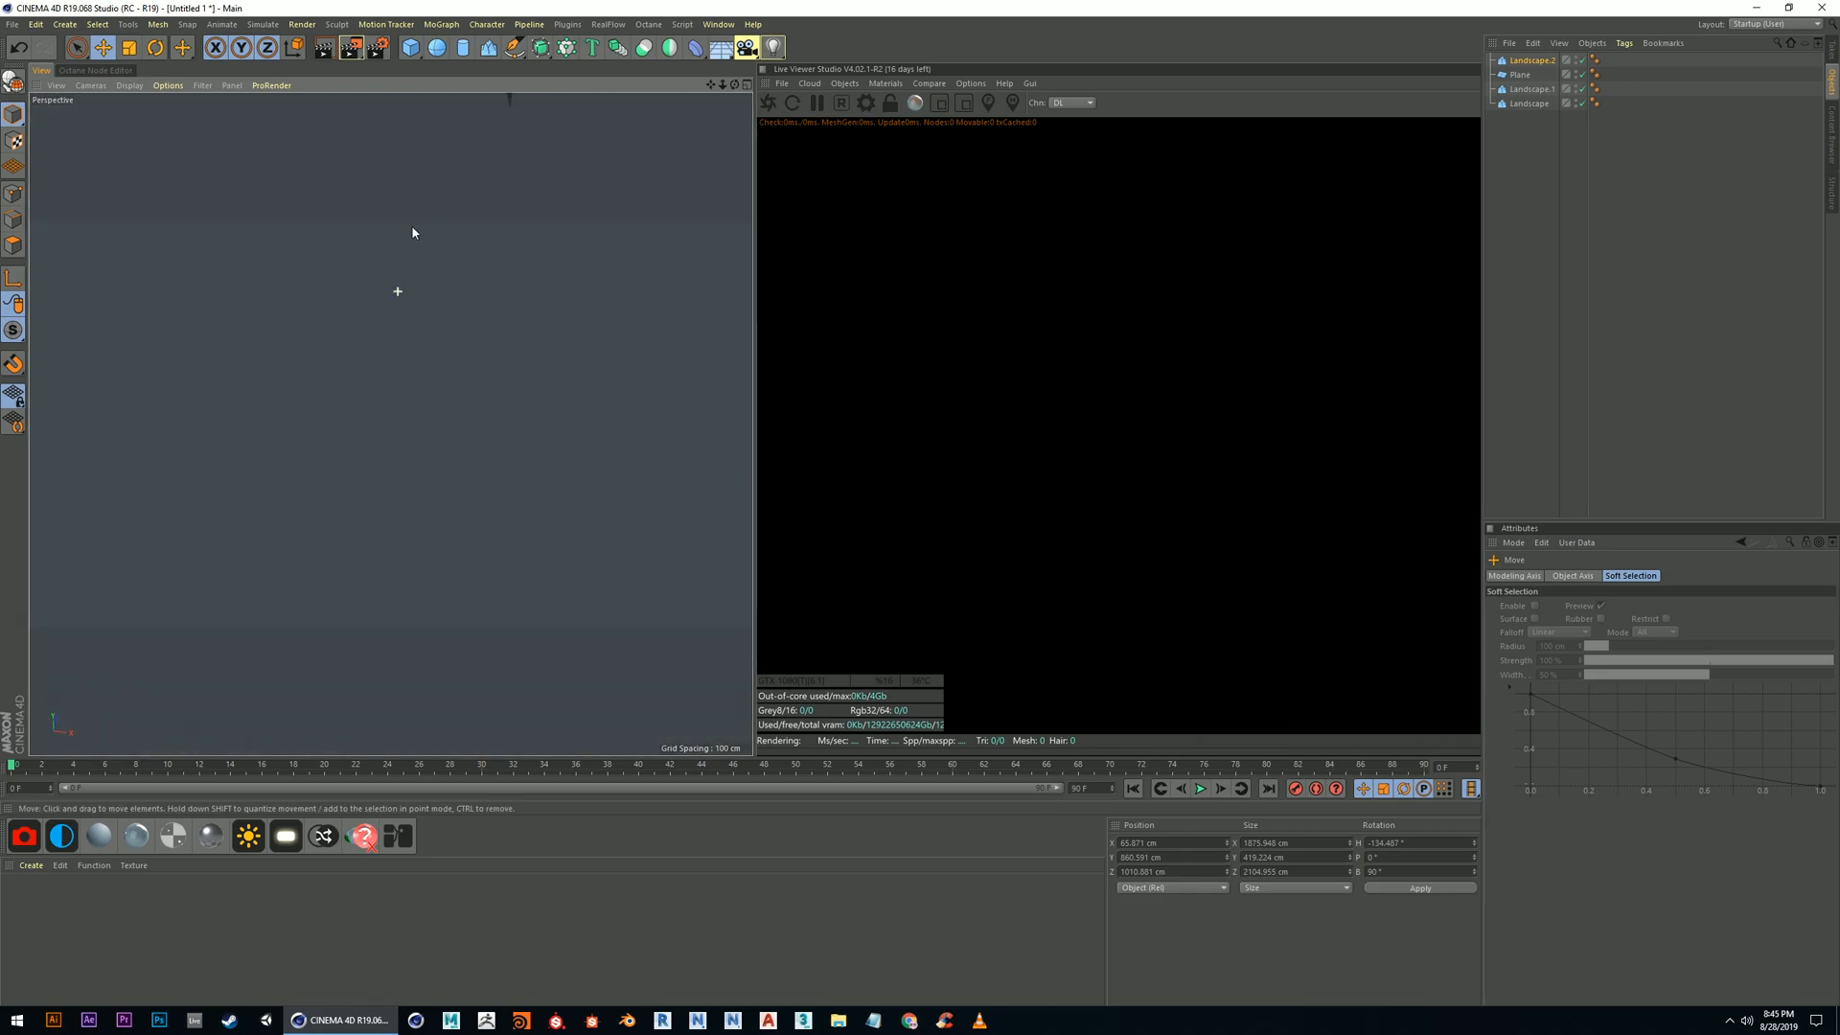
left_click_drag(418, 284, 351, 345, "alt")
left_click(454, 349)
left_click_drag(393, 351, 811, 442, "alt")
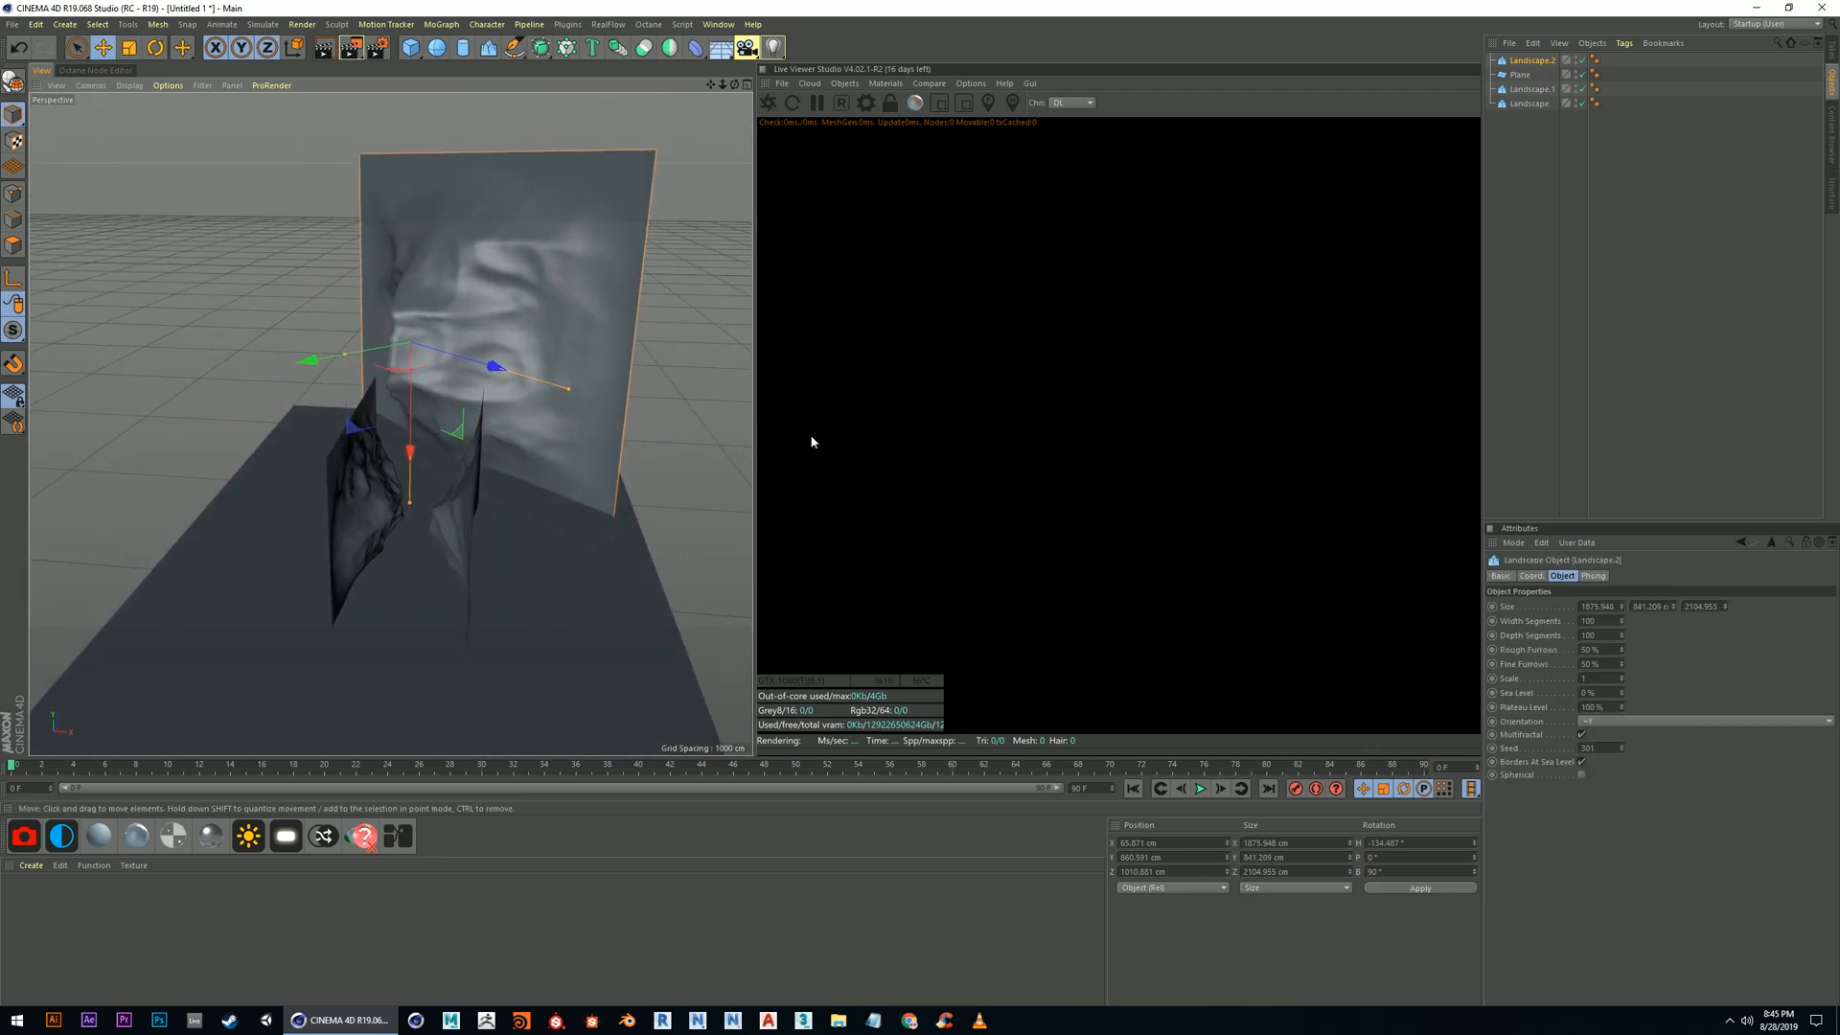
left_click(1620, 745)
left_click_drag(612, 536, 493, 351, "alt")
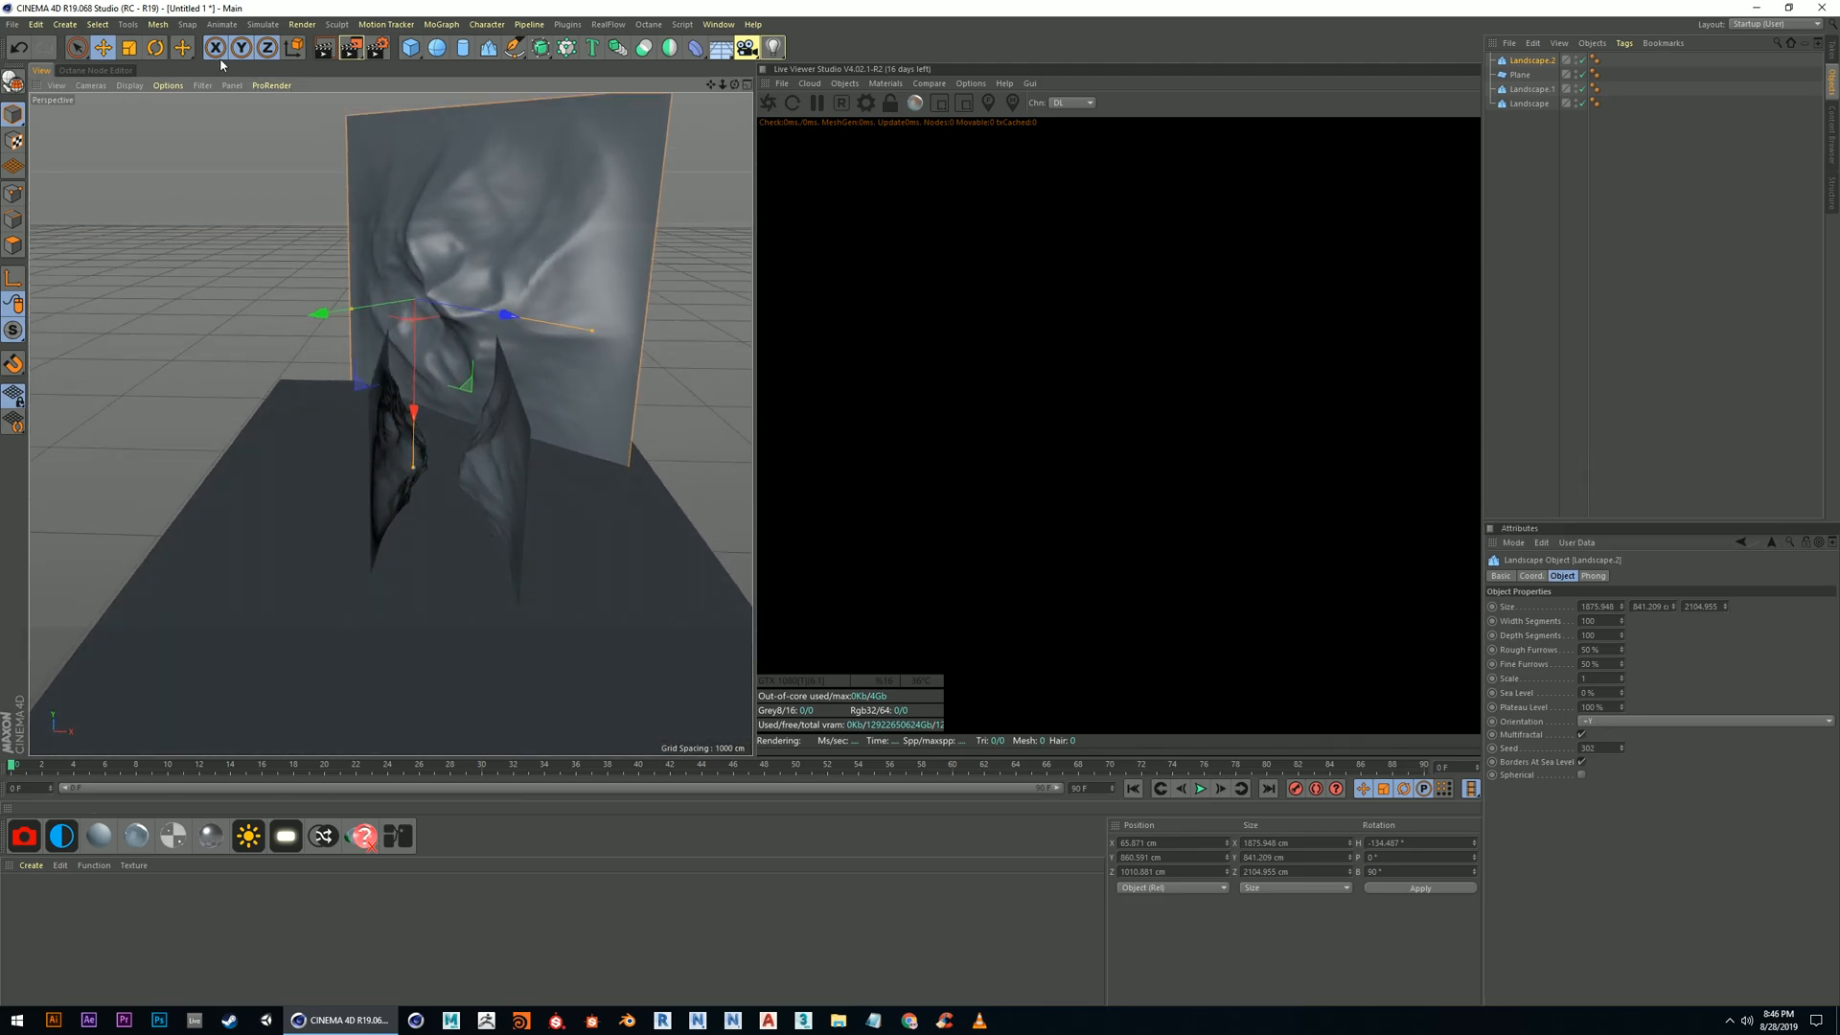
Duplicate the back wall, turn the copy to about -44°, and place it at about X -347, Z 677 cm
left_click_drag(508, 316, 278, 153, "ctrl")
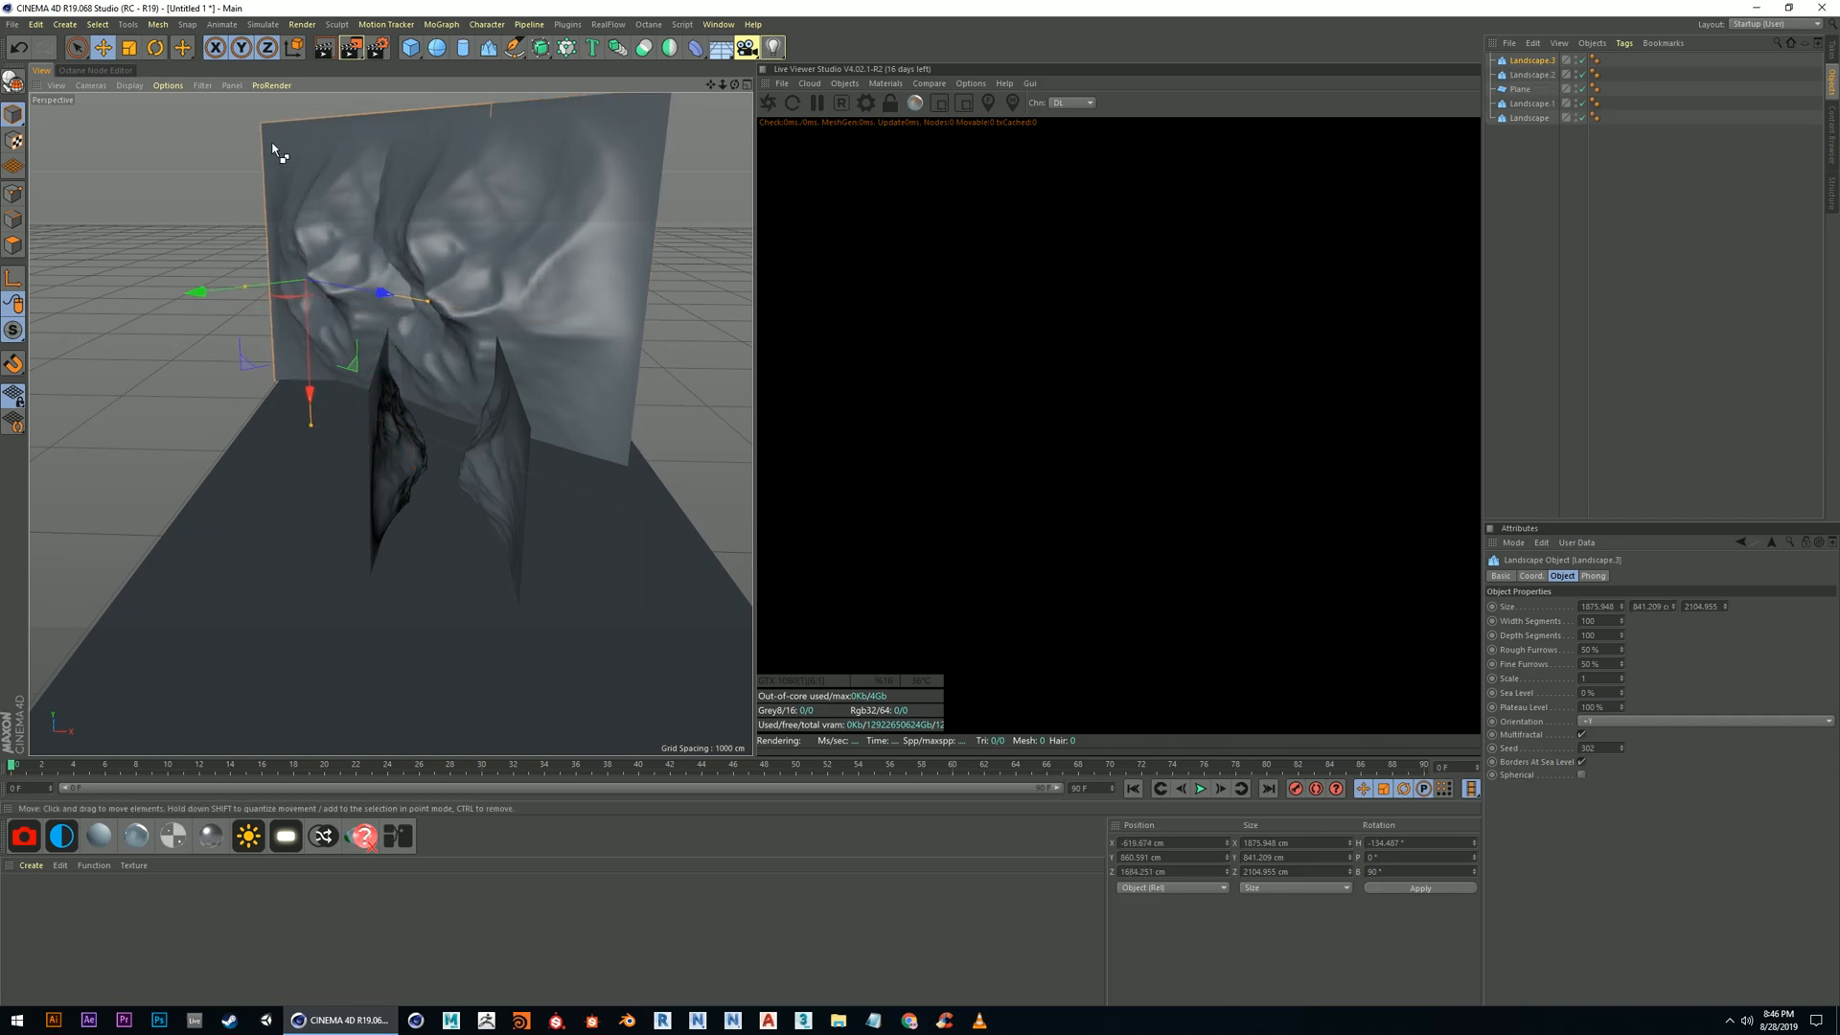
left_click(156, 48)
left_click_drag(322, 287, 482, 253)
left_click(108, 49)
left_click_drag(382, 288, 400, 348)
mouse_move(437, 439)
left_mouse_down("alt")
mouse_move(423, 425)
mouse_move(428, 483)
mouse_move(440, 444)
left_mouse_up("alt")
scroll(402, 468, "up", 8)
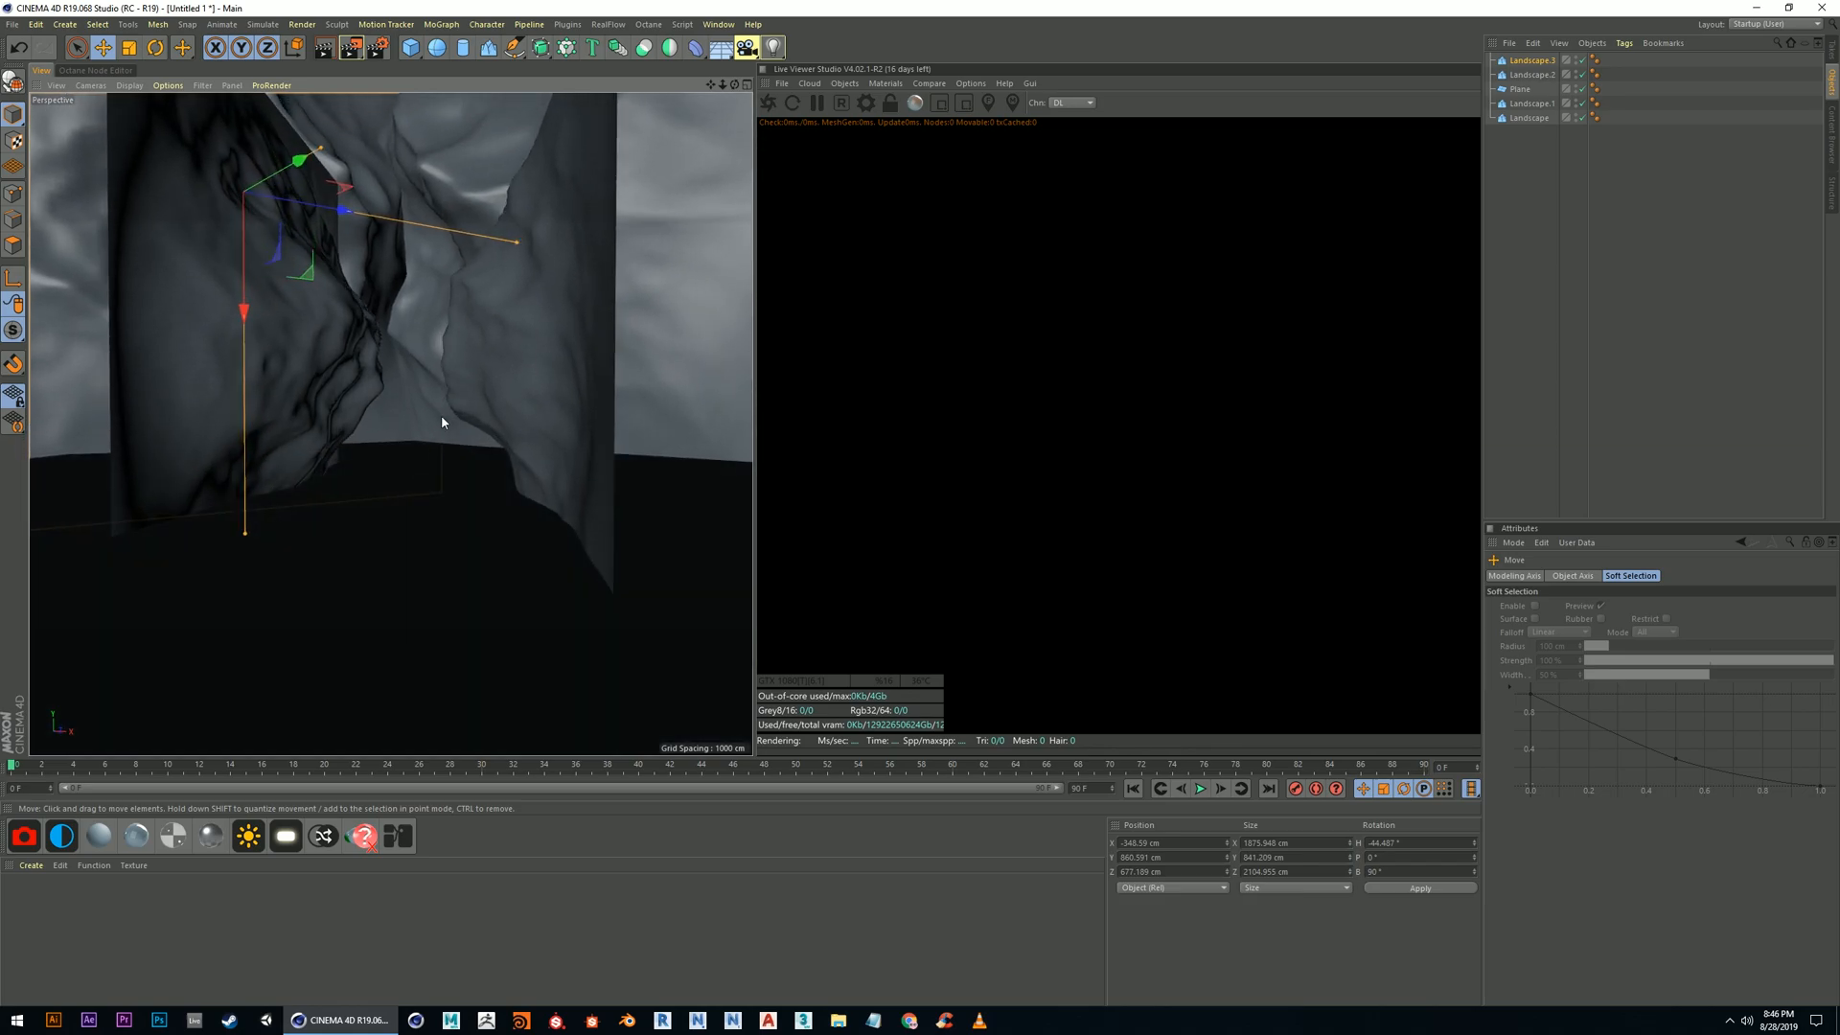
Slide the angled copy toward the canyon gap and move the original back wall to about X -82, Z 1714 cm
left_click(445, 202)
left_click(294, 245)
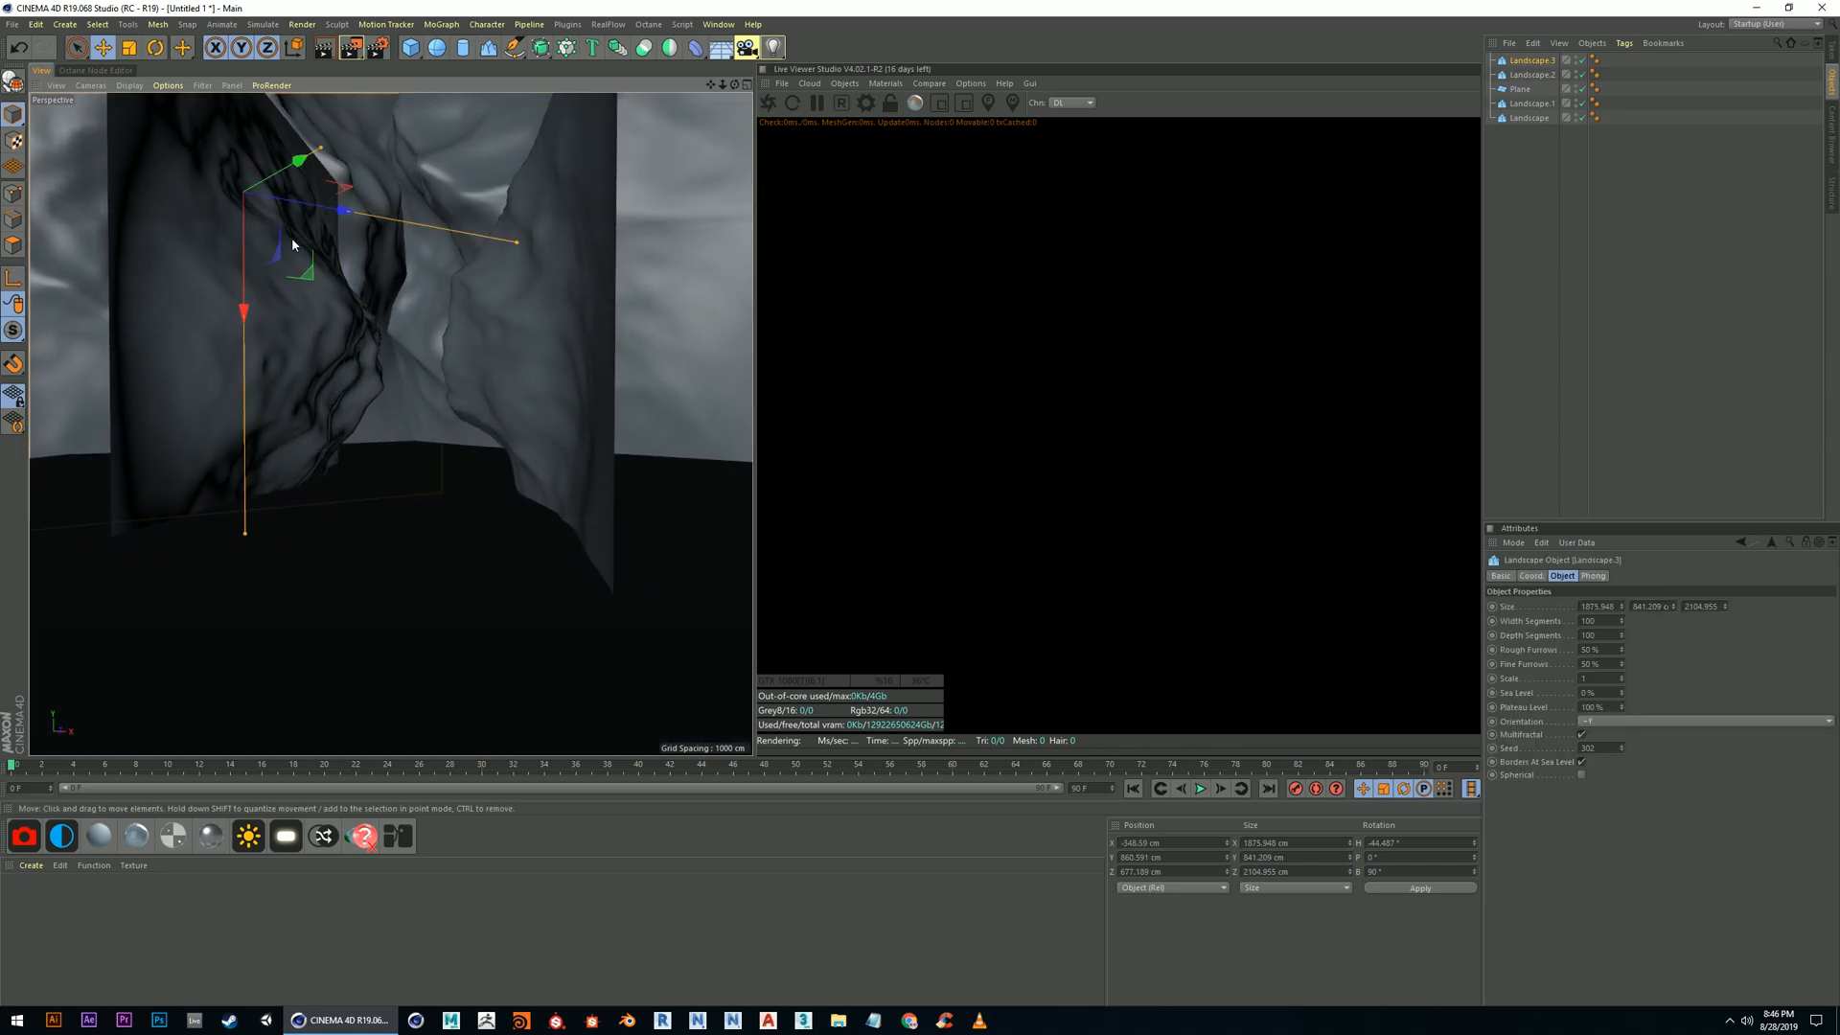
left_click_drag(342, 211, 460, 230)
left_click(437, 224)
left_click_drag(598, 208, 482, 245)
mouse_move(506, 356)
left_mouse_down("alt")
mouse_move(493, 337)
mouse_move(507, 365)
left_mouse_up("alt")
left_click_drag(479, 509, 442, 485, "alt")
left_click_drag(391, 423, 475, 417, "alt")
Extend the rear back wall's length to about 2428 cm so it reaches farther across the canyon's far end
left_click(230, 347)
left_click_drag(357, 375, 361, 388, "alt")
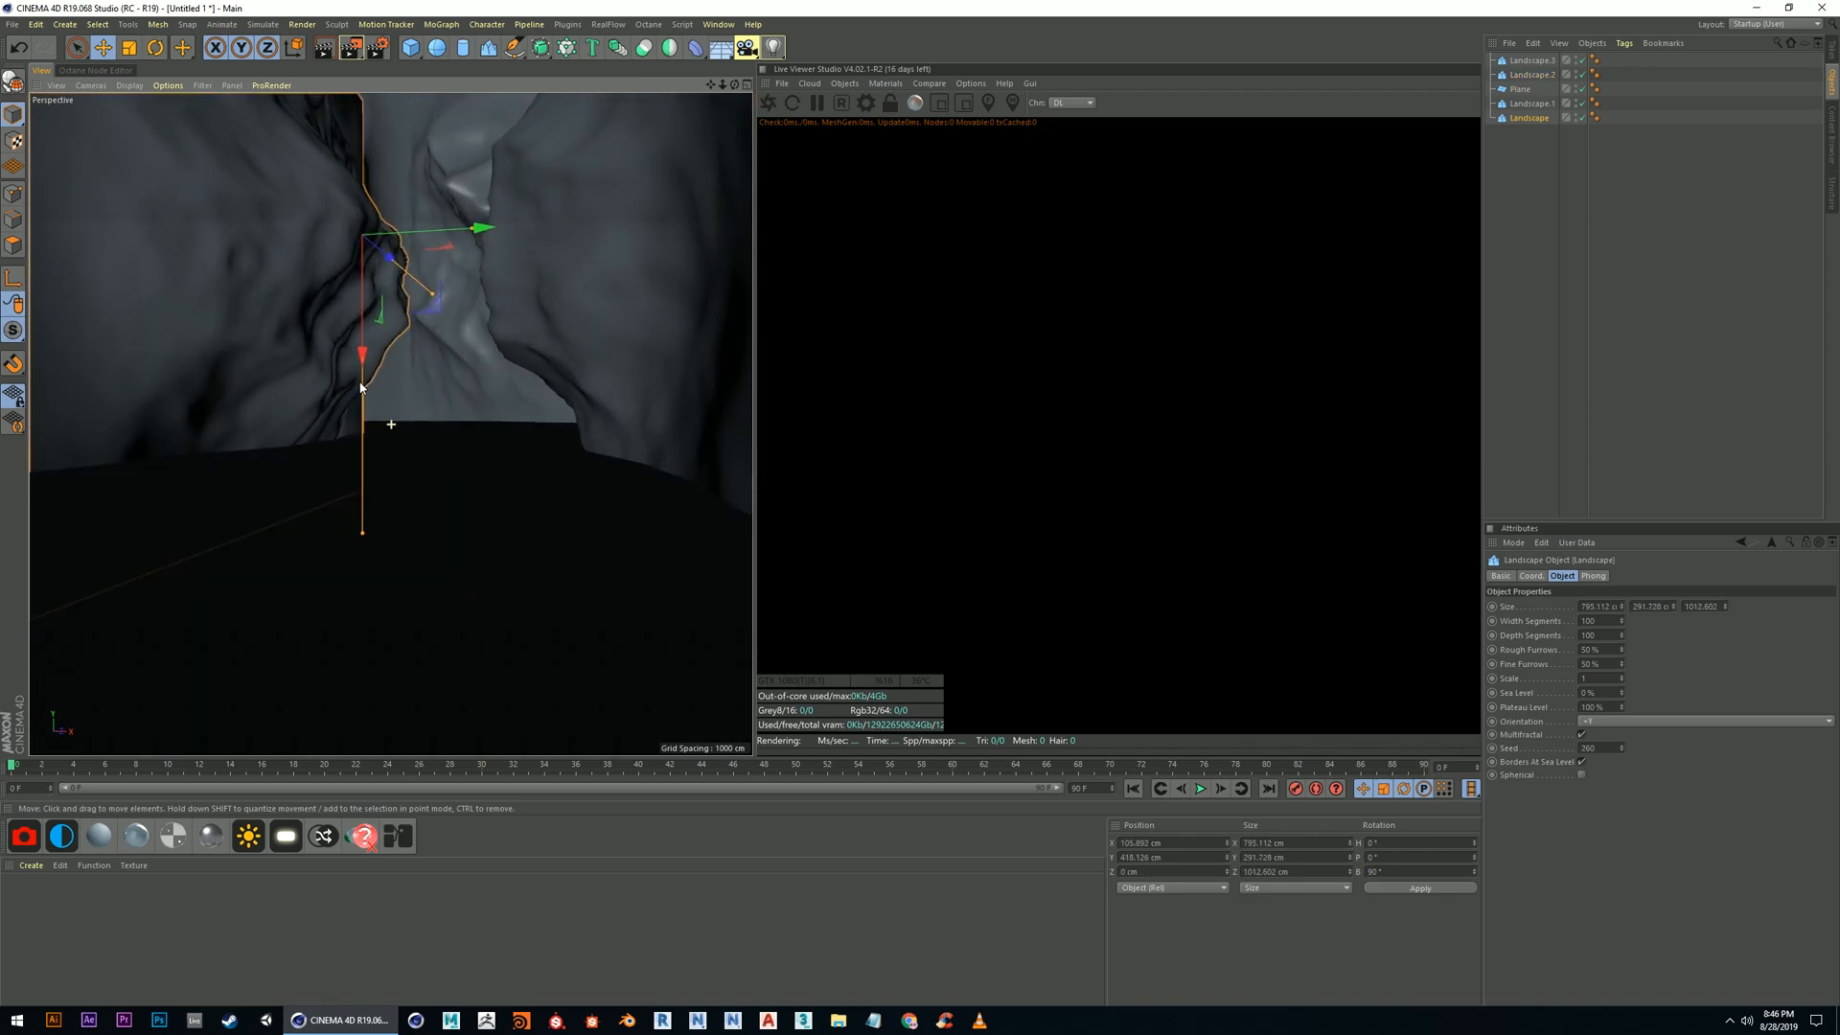
left_click(510, 489)
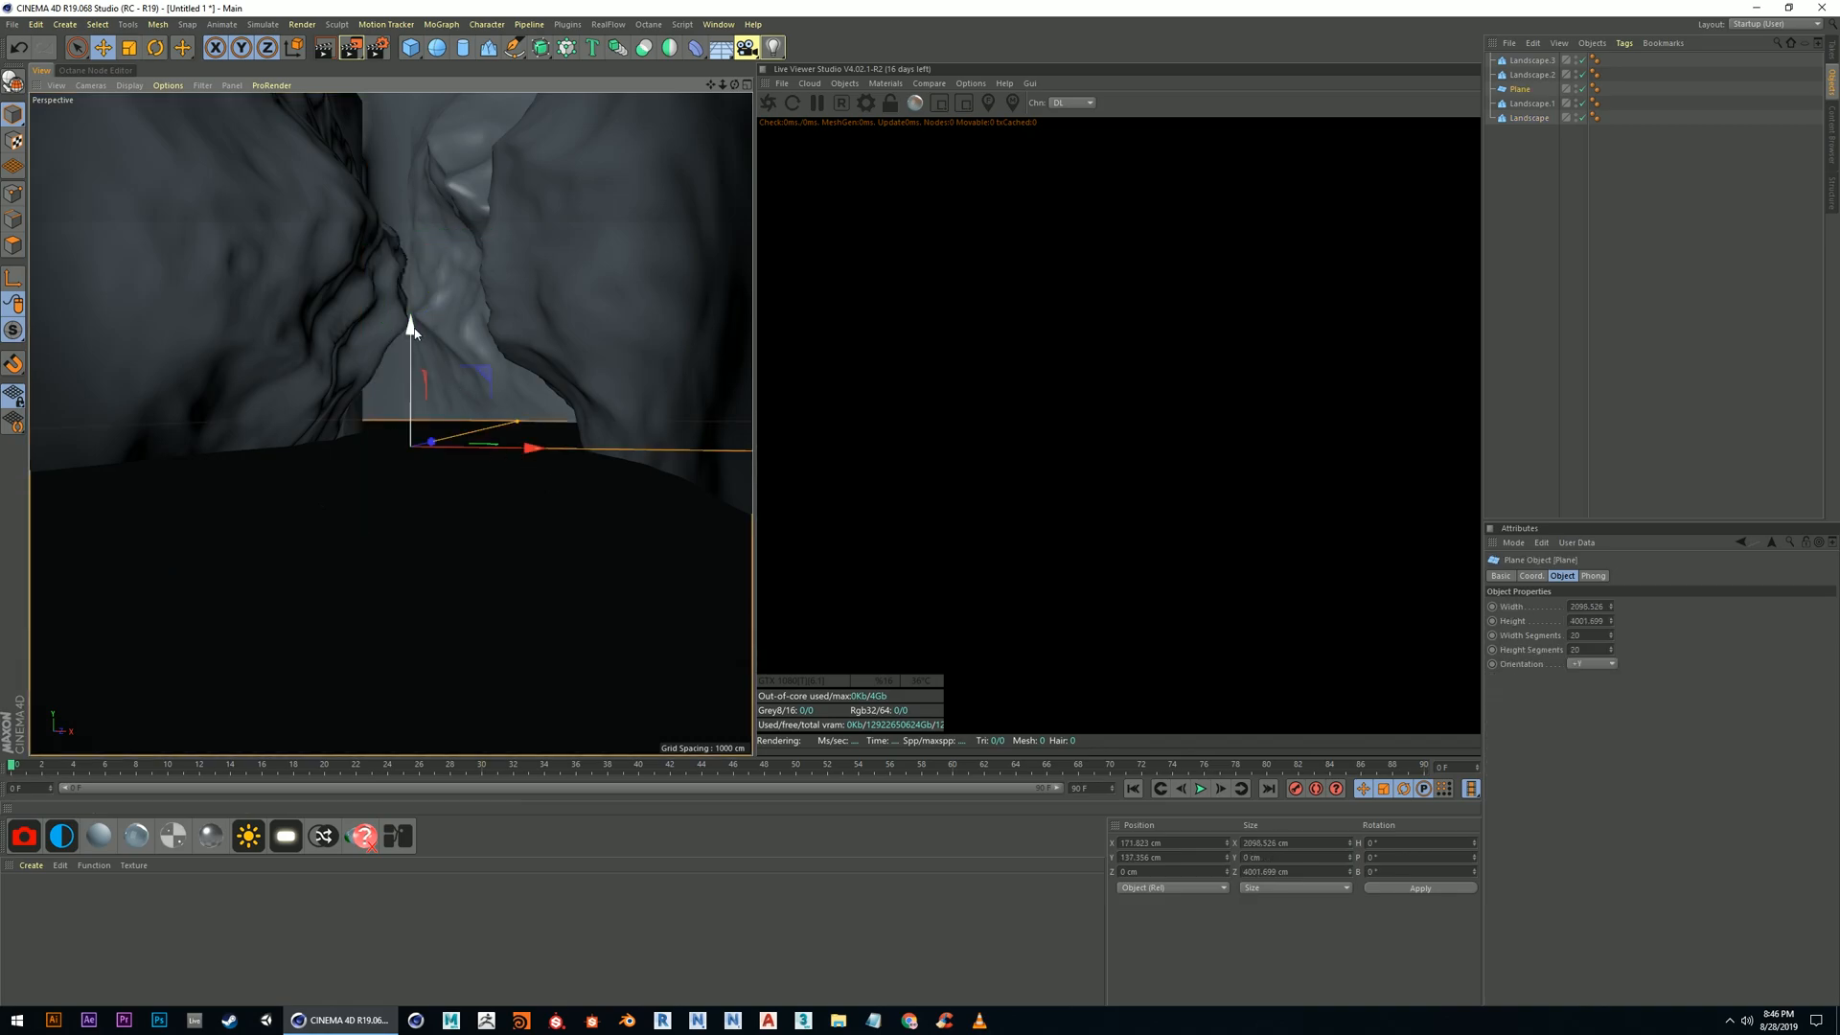
left_click(562, 352)
left_click(440, 186)
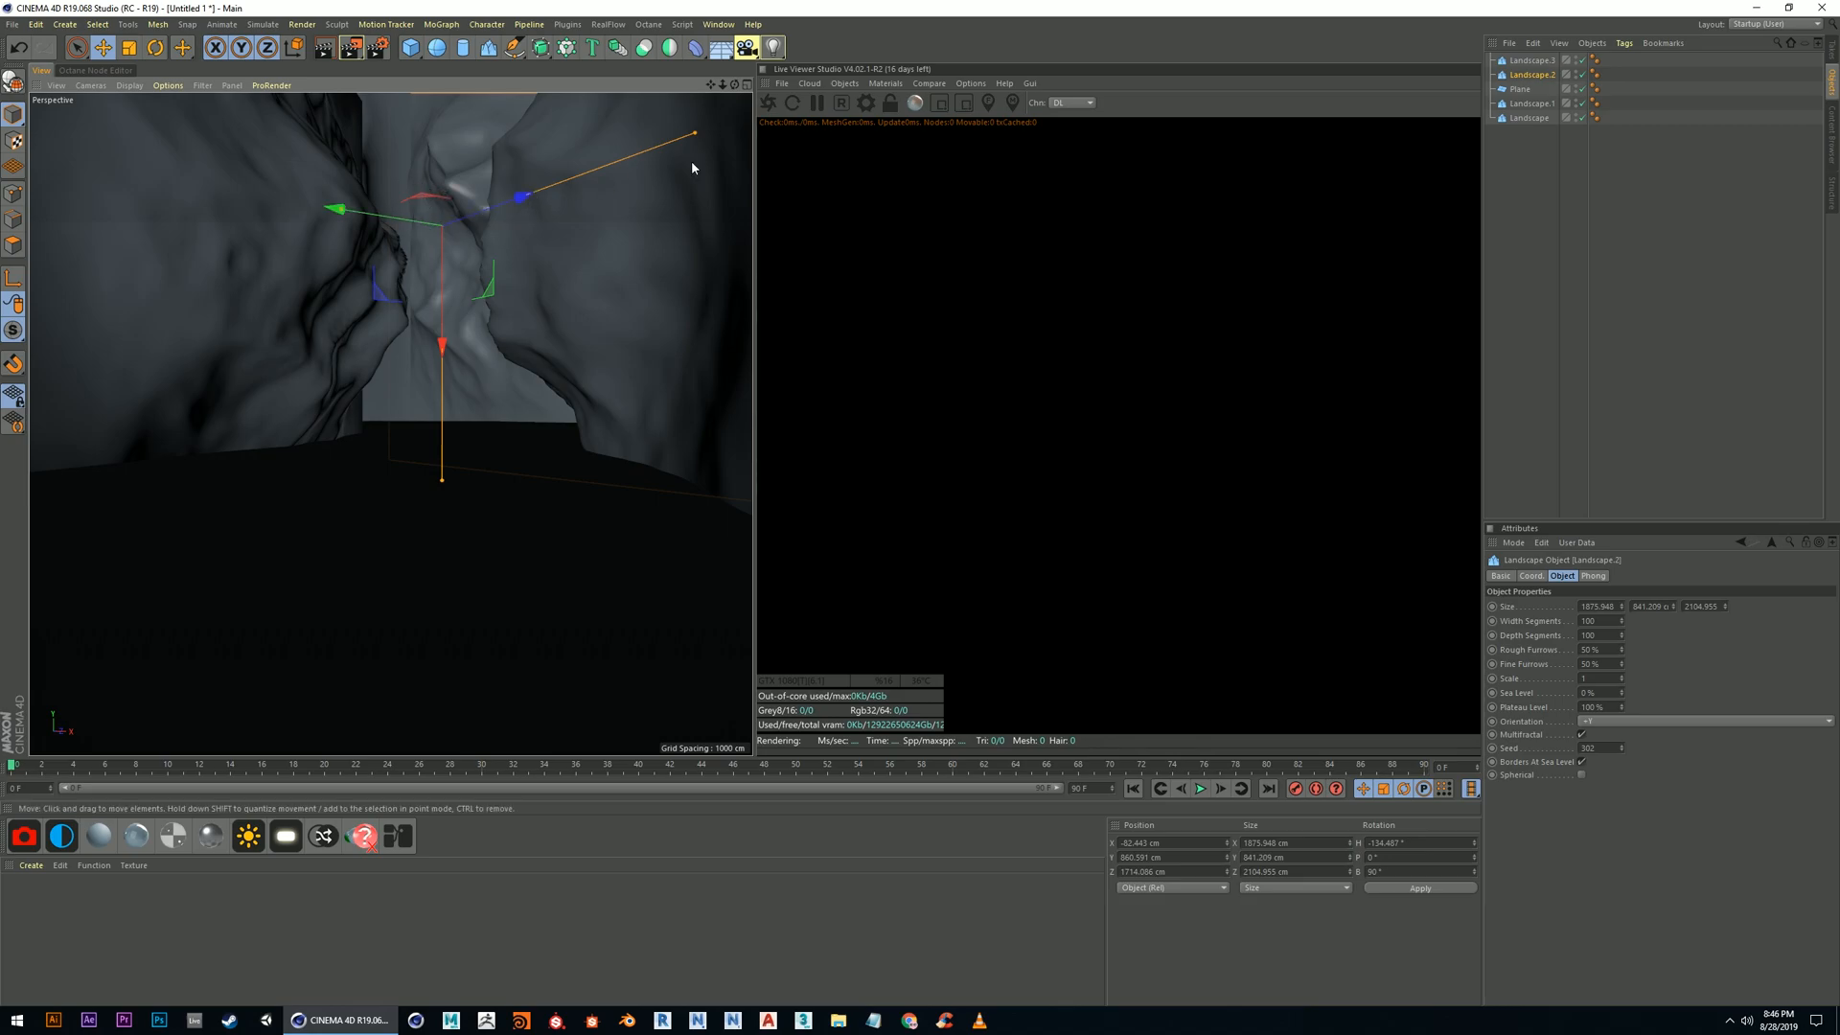
left_click_drag(697, 130, 750, 113)
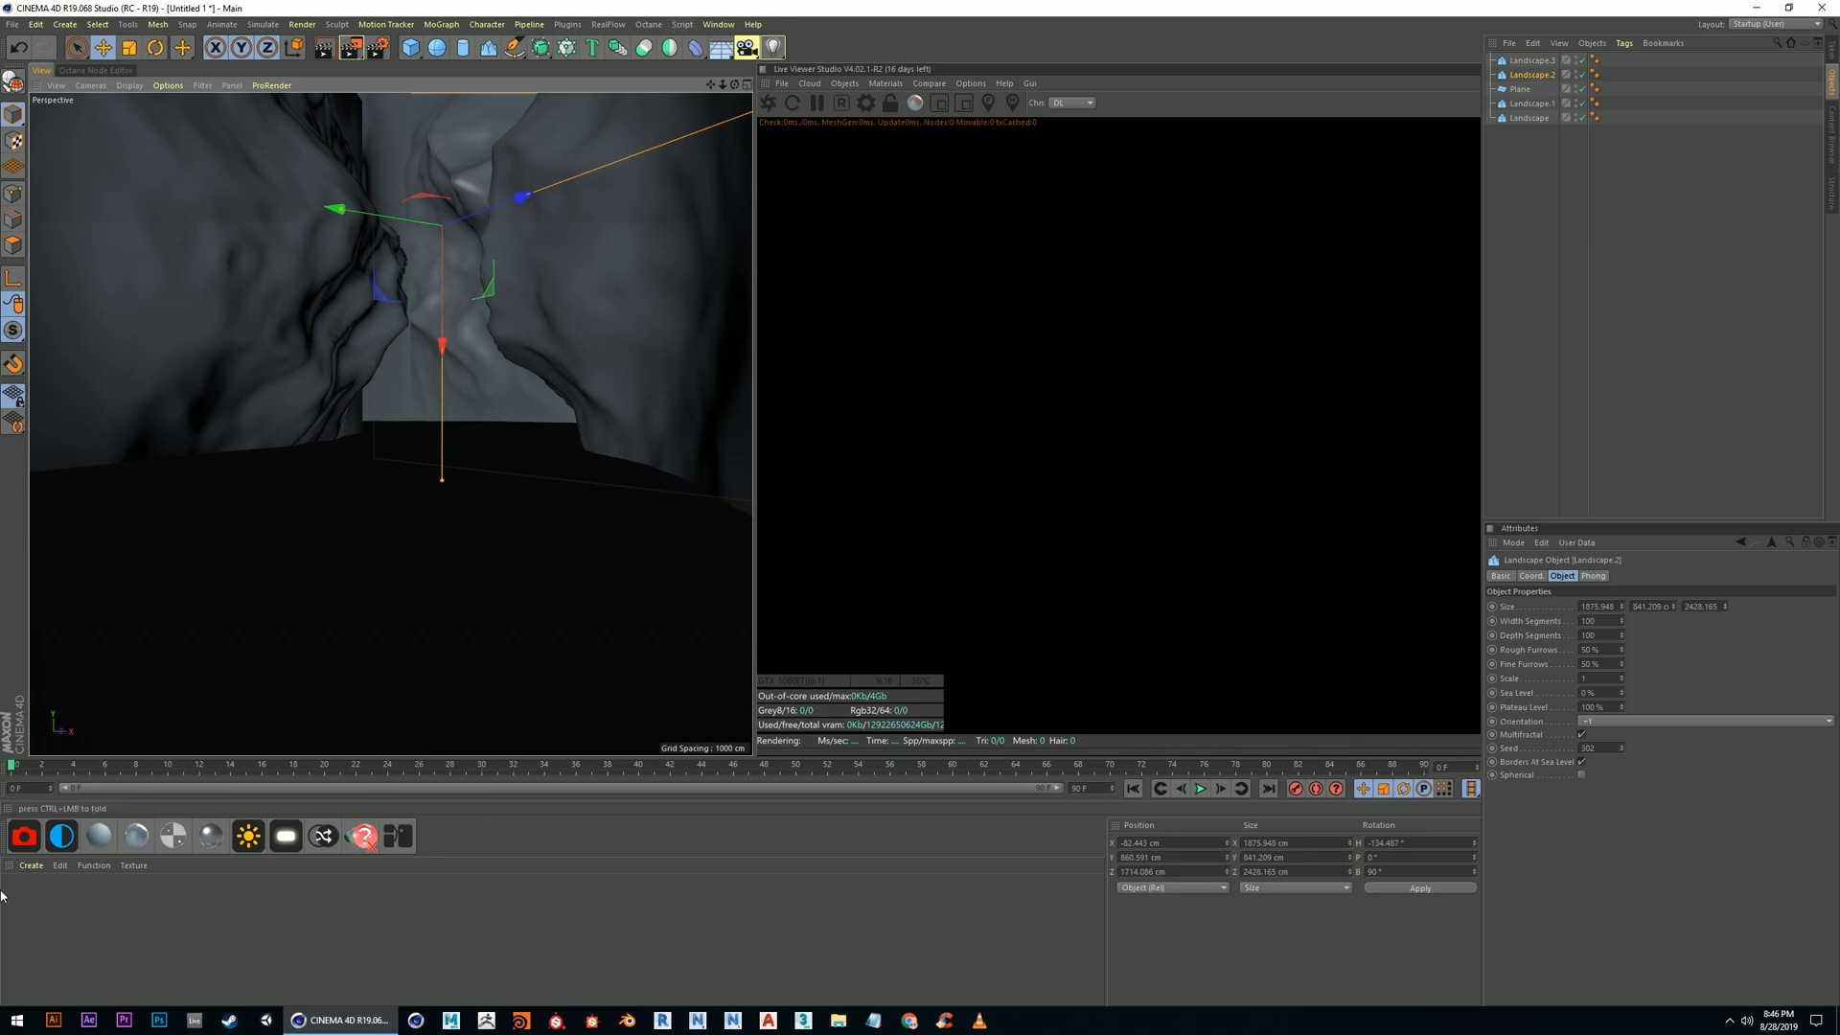
Add an Octane camera at the current canyon view and lock it with a Protection tag
left_click(746, 47)
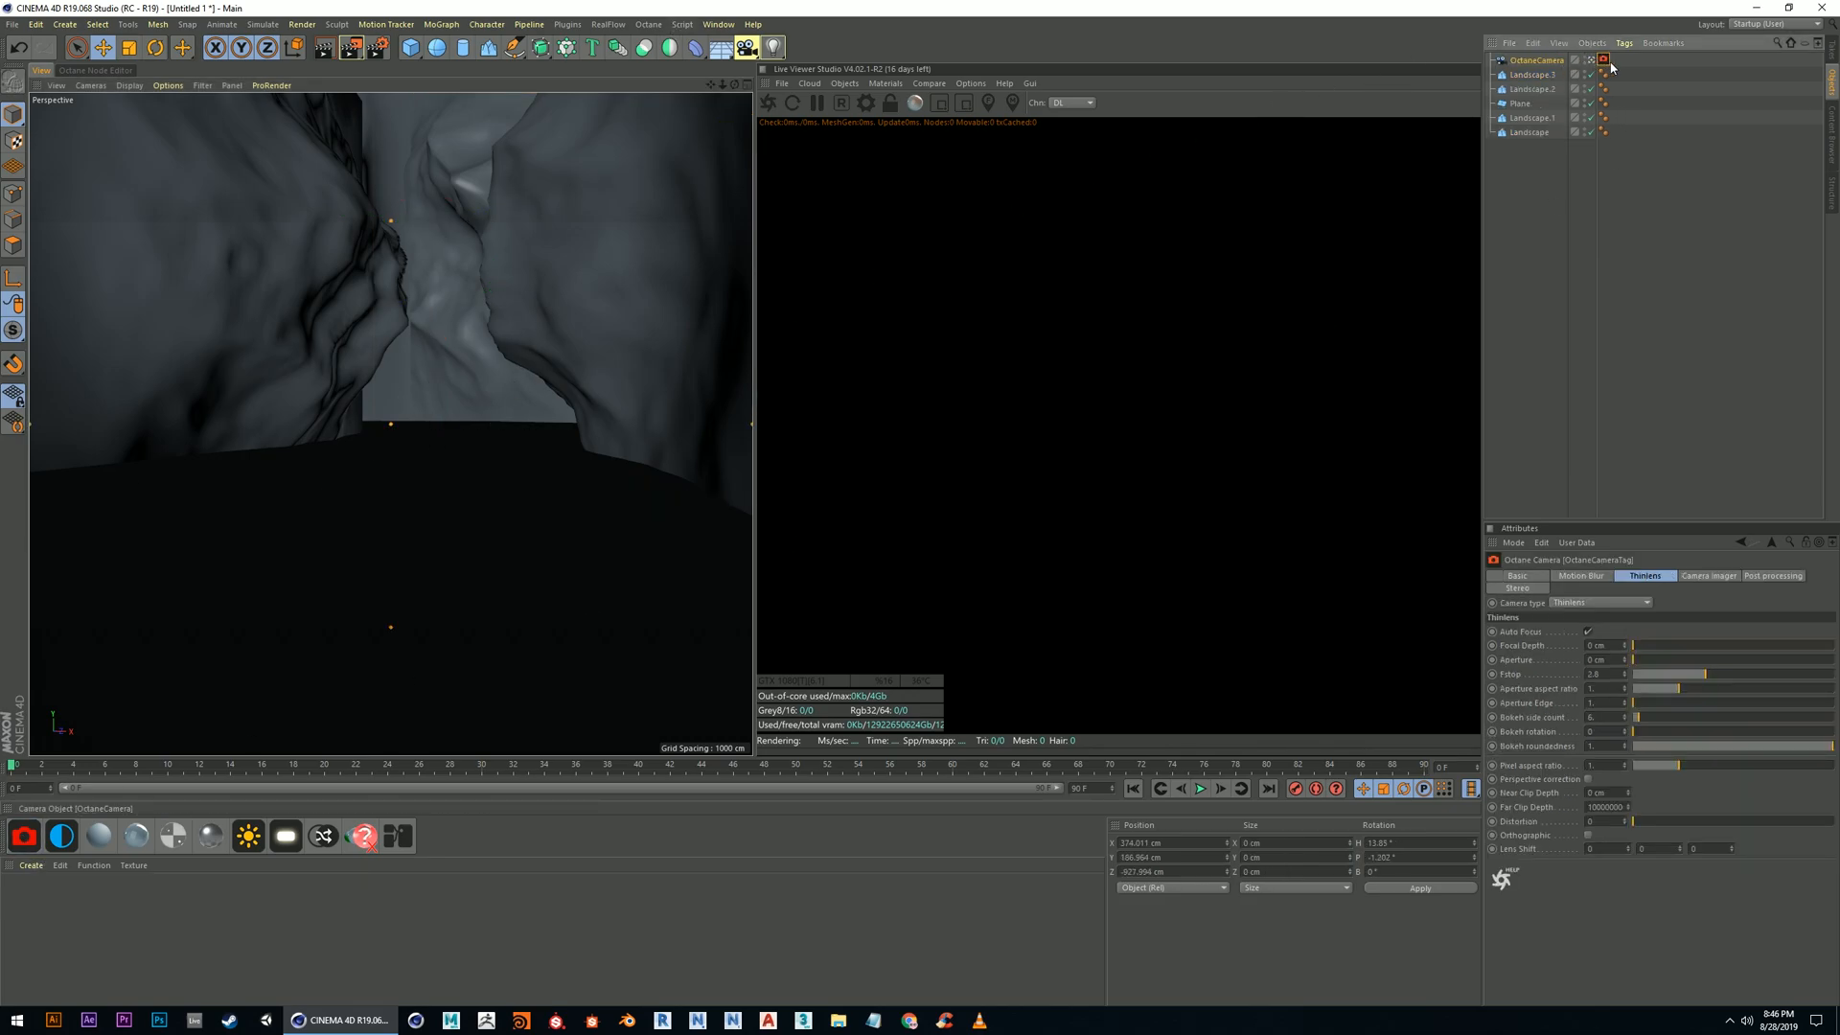
right_click(1552, 61)
mouse_move(1610, 77)
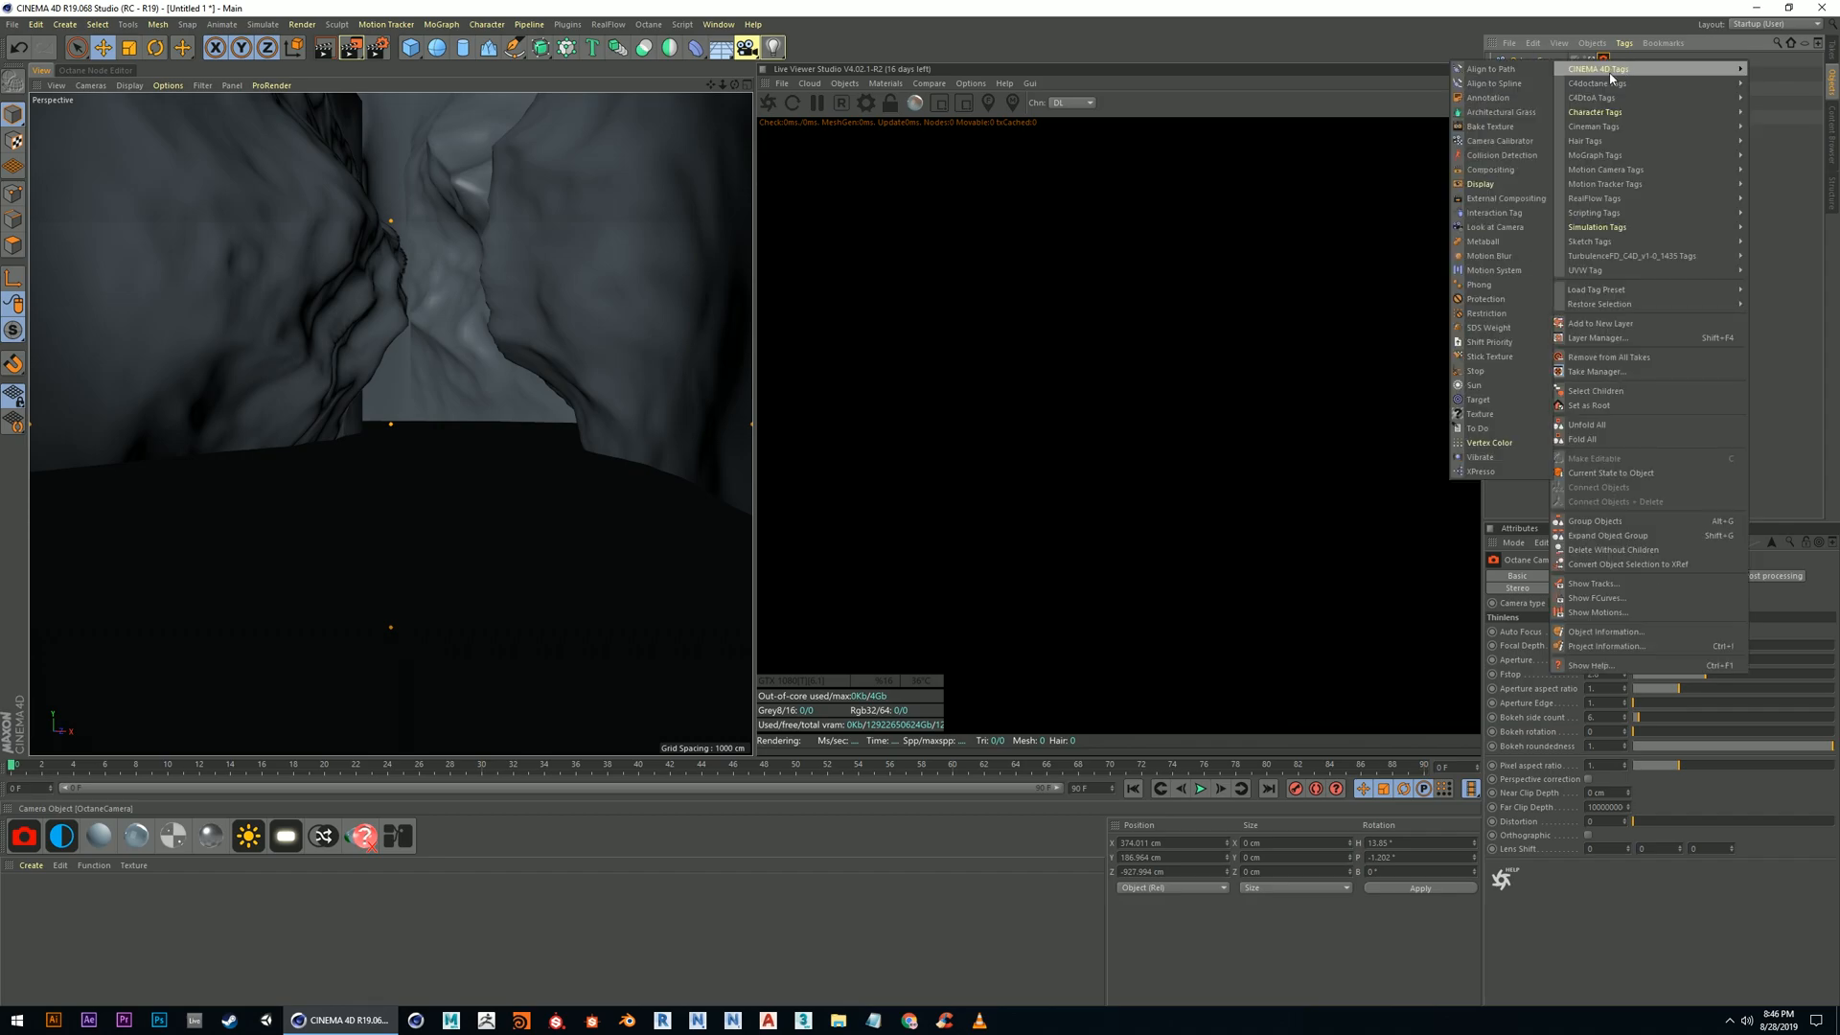
left_click(1486, 299)
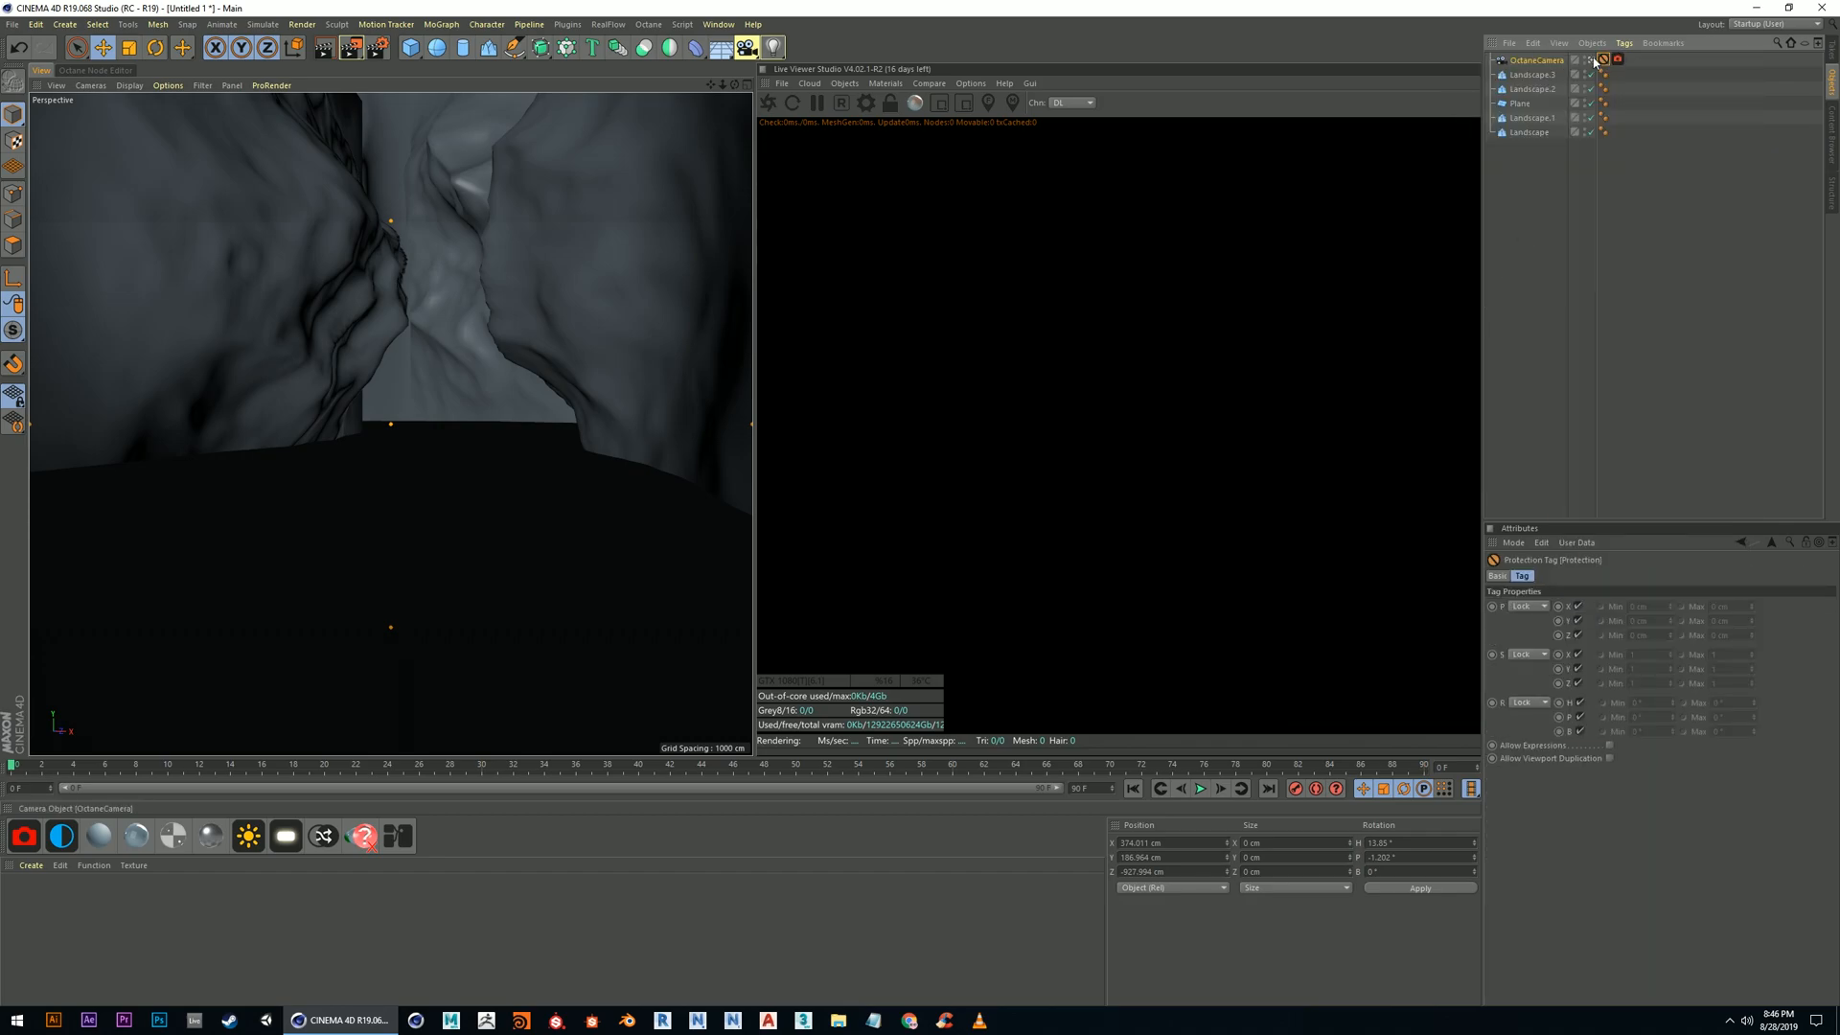
Select the floor plane outside the camera view and display the scene shaded with mesh lines
left_click_drag(546, 399, 361, 484, "alt")
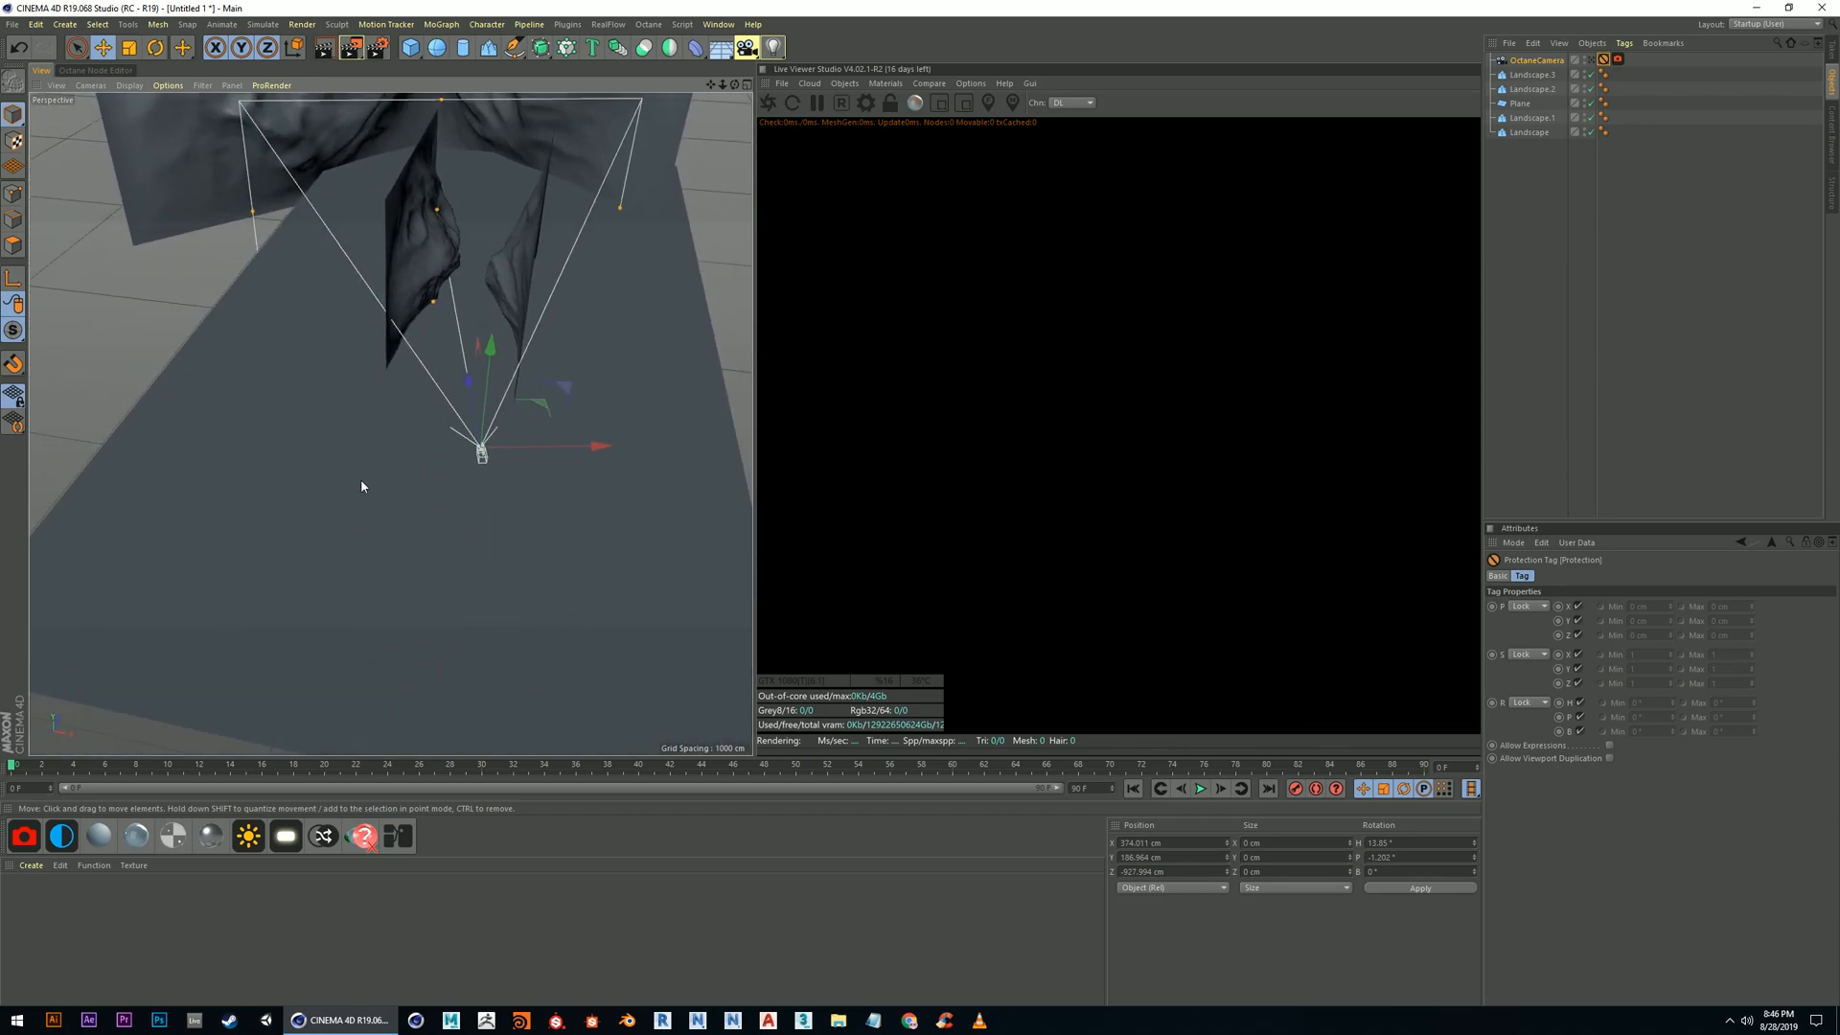
left_click(351, 490)
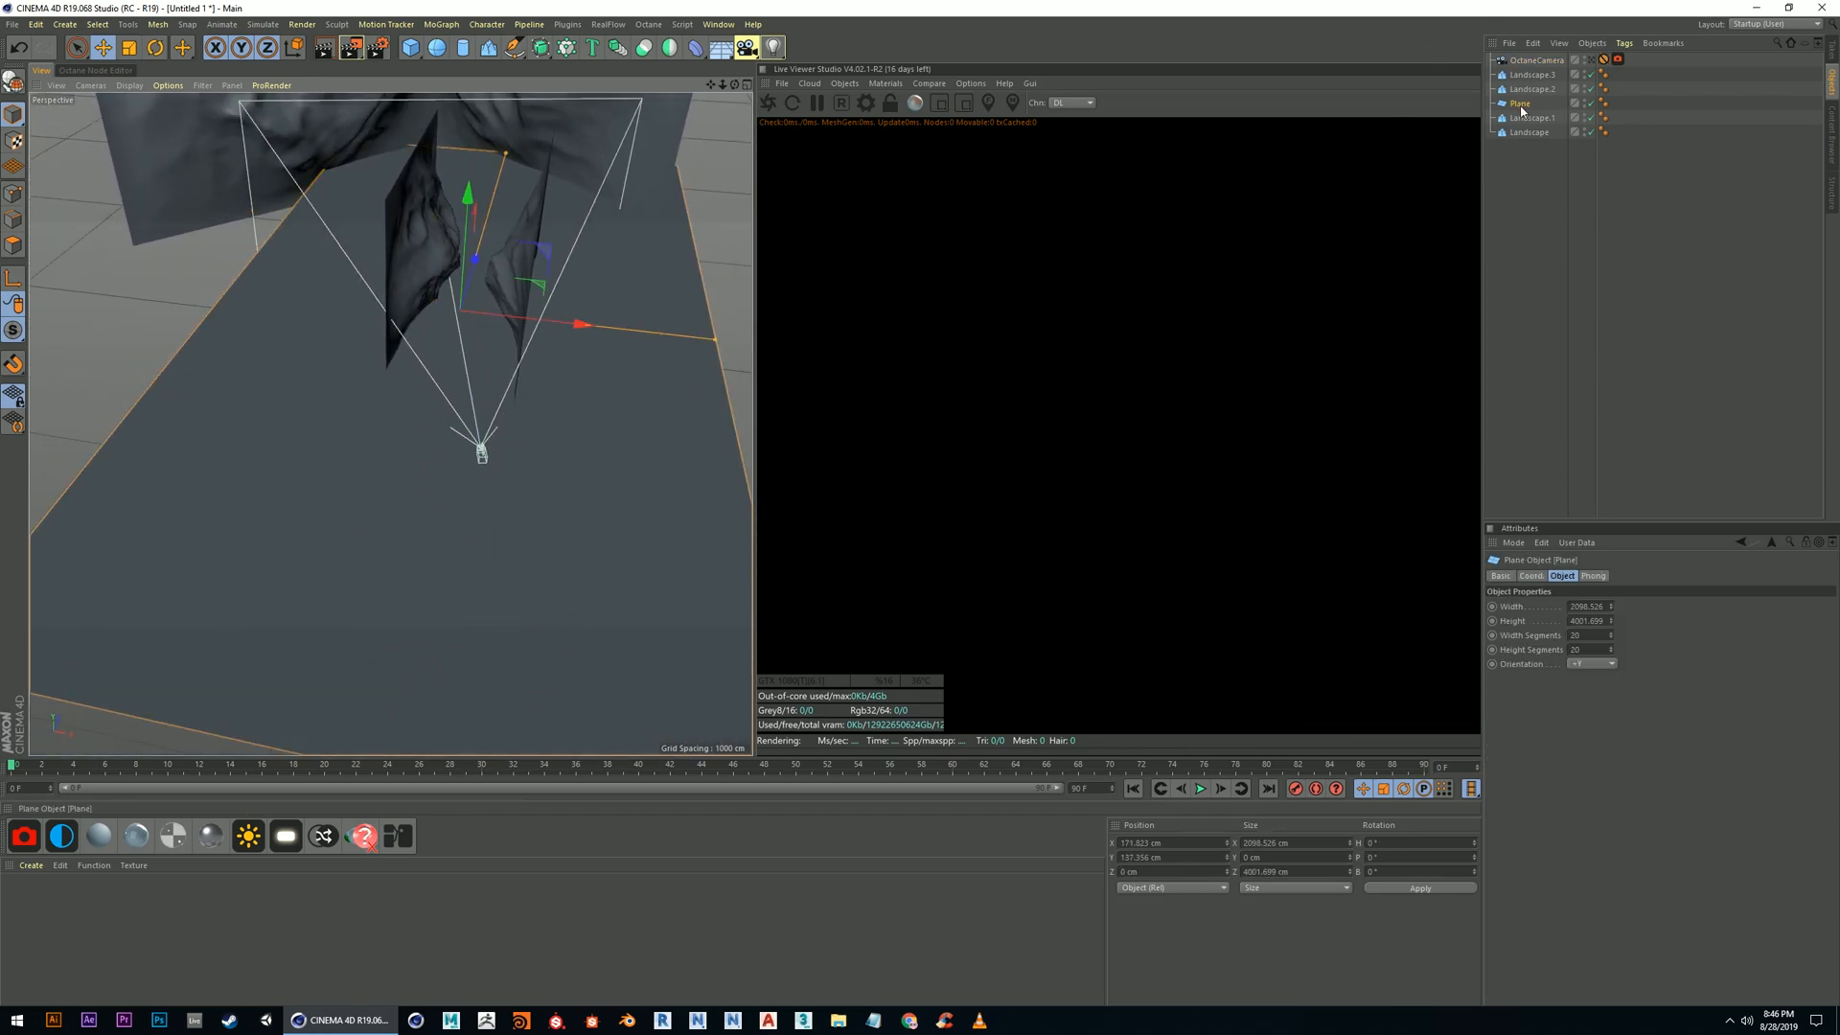
left_click(1602, 634)
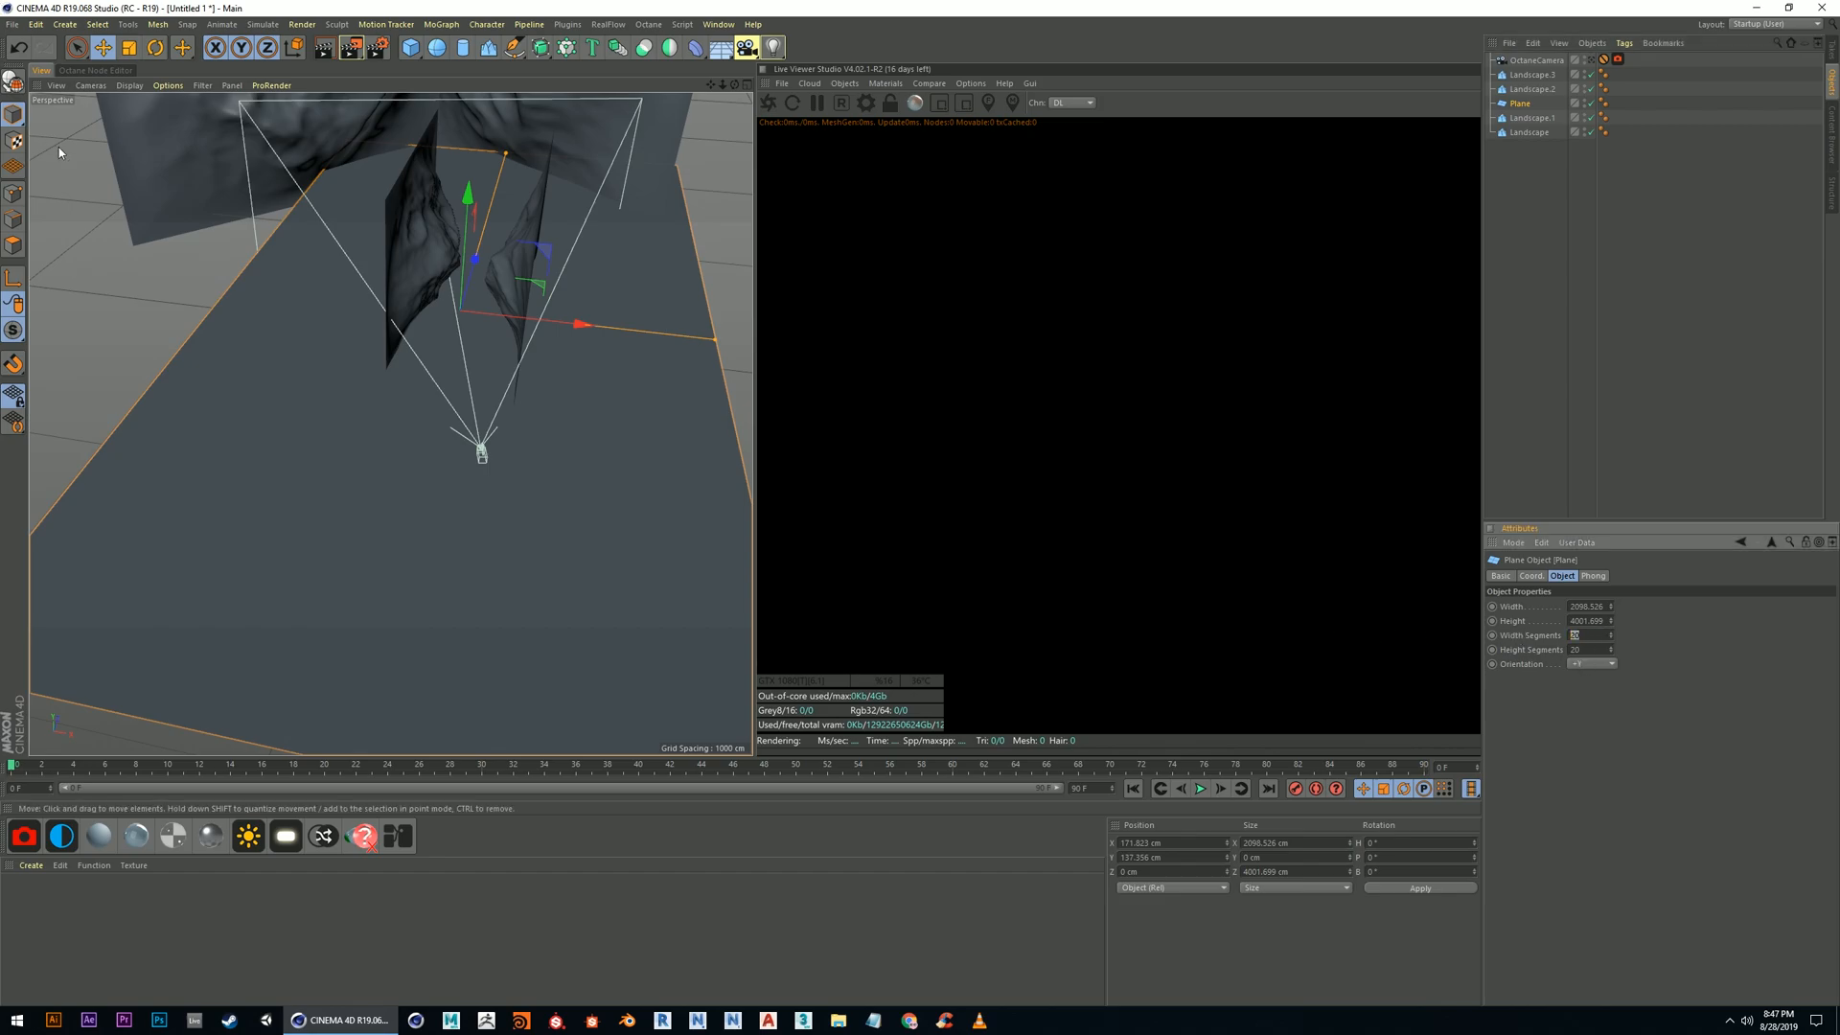
left_click(130, 85)
left_click(177, 122)
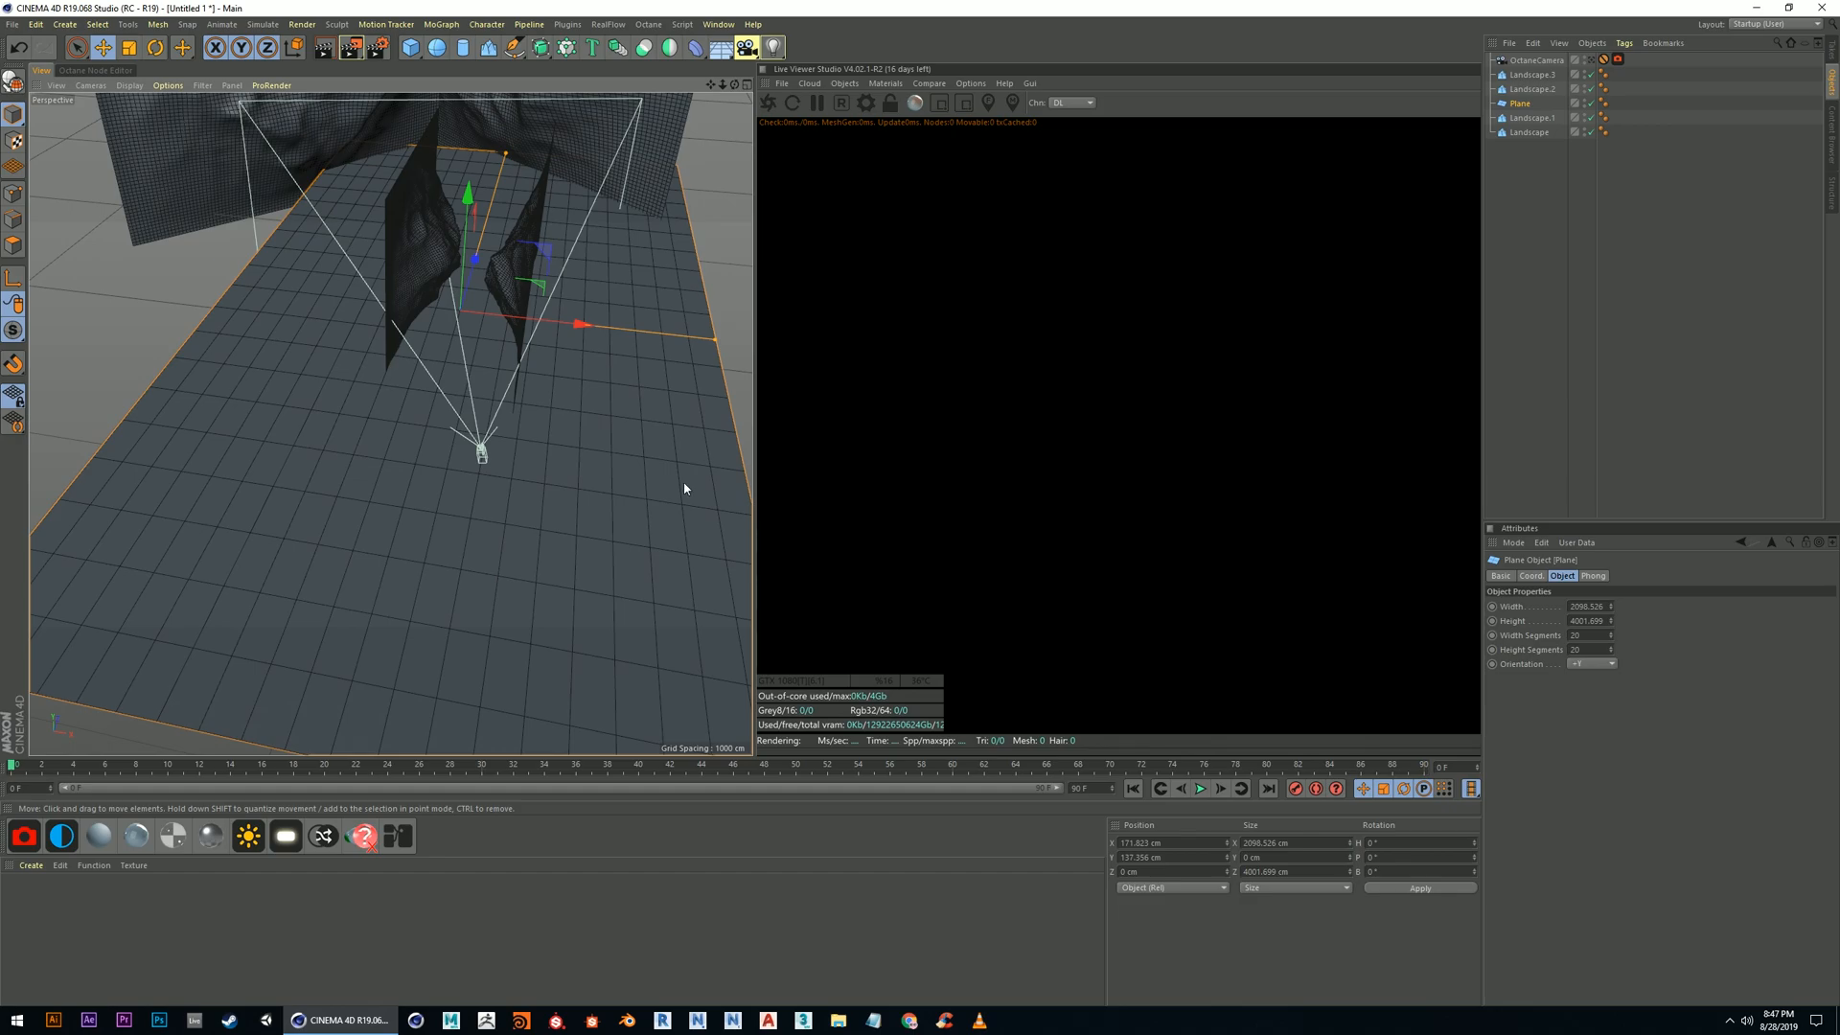
Set the floor plane's width and height segments to 100 each
left_click(1591, 635)
type("100")
key("Tab")
type("100")
key("Return")
left_click_drag(289, 541, 427, 470, "alt")
right_click_drag(438, 455, 440, 423, "alt")
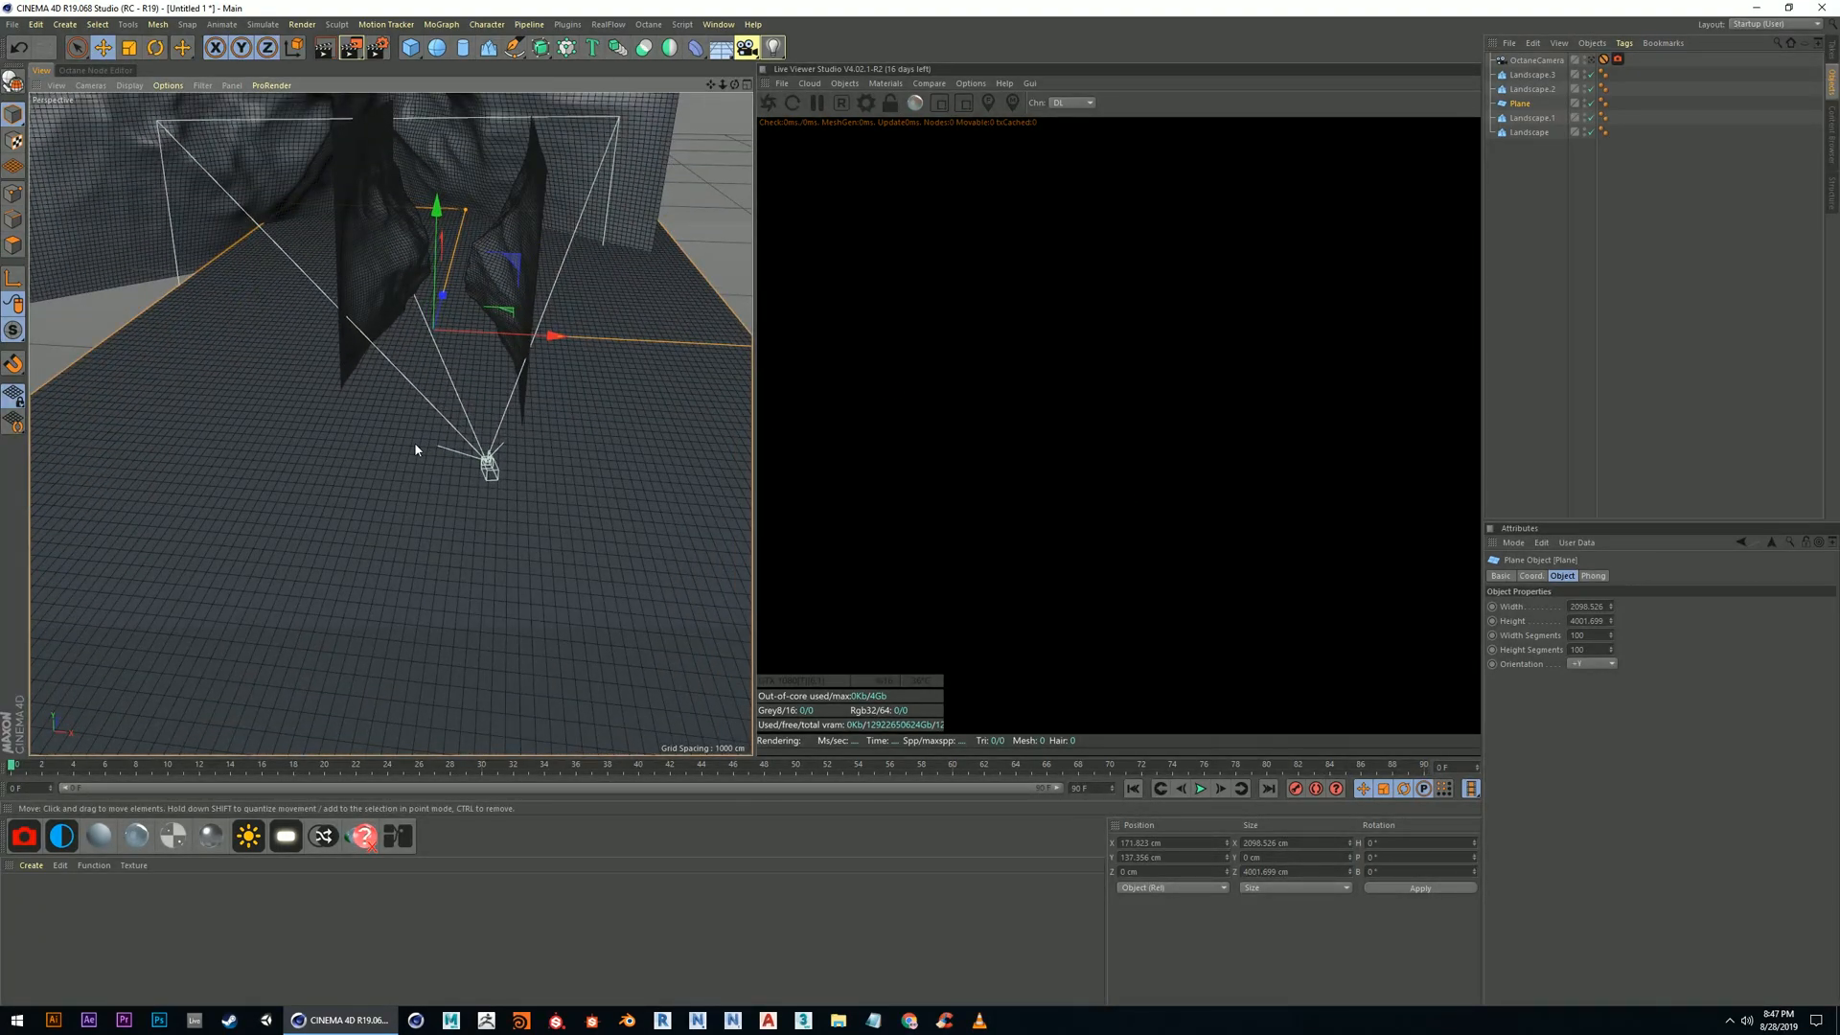
Raise the floor plane's width and height segments to 250 each
scroll(415, 442, "up", 4)
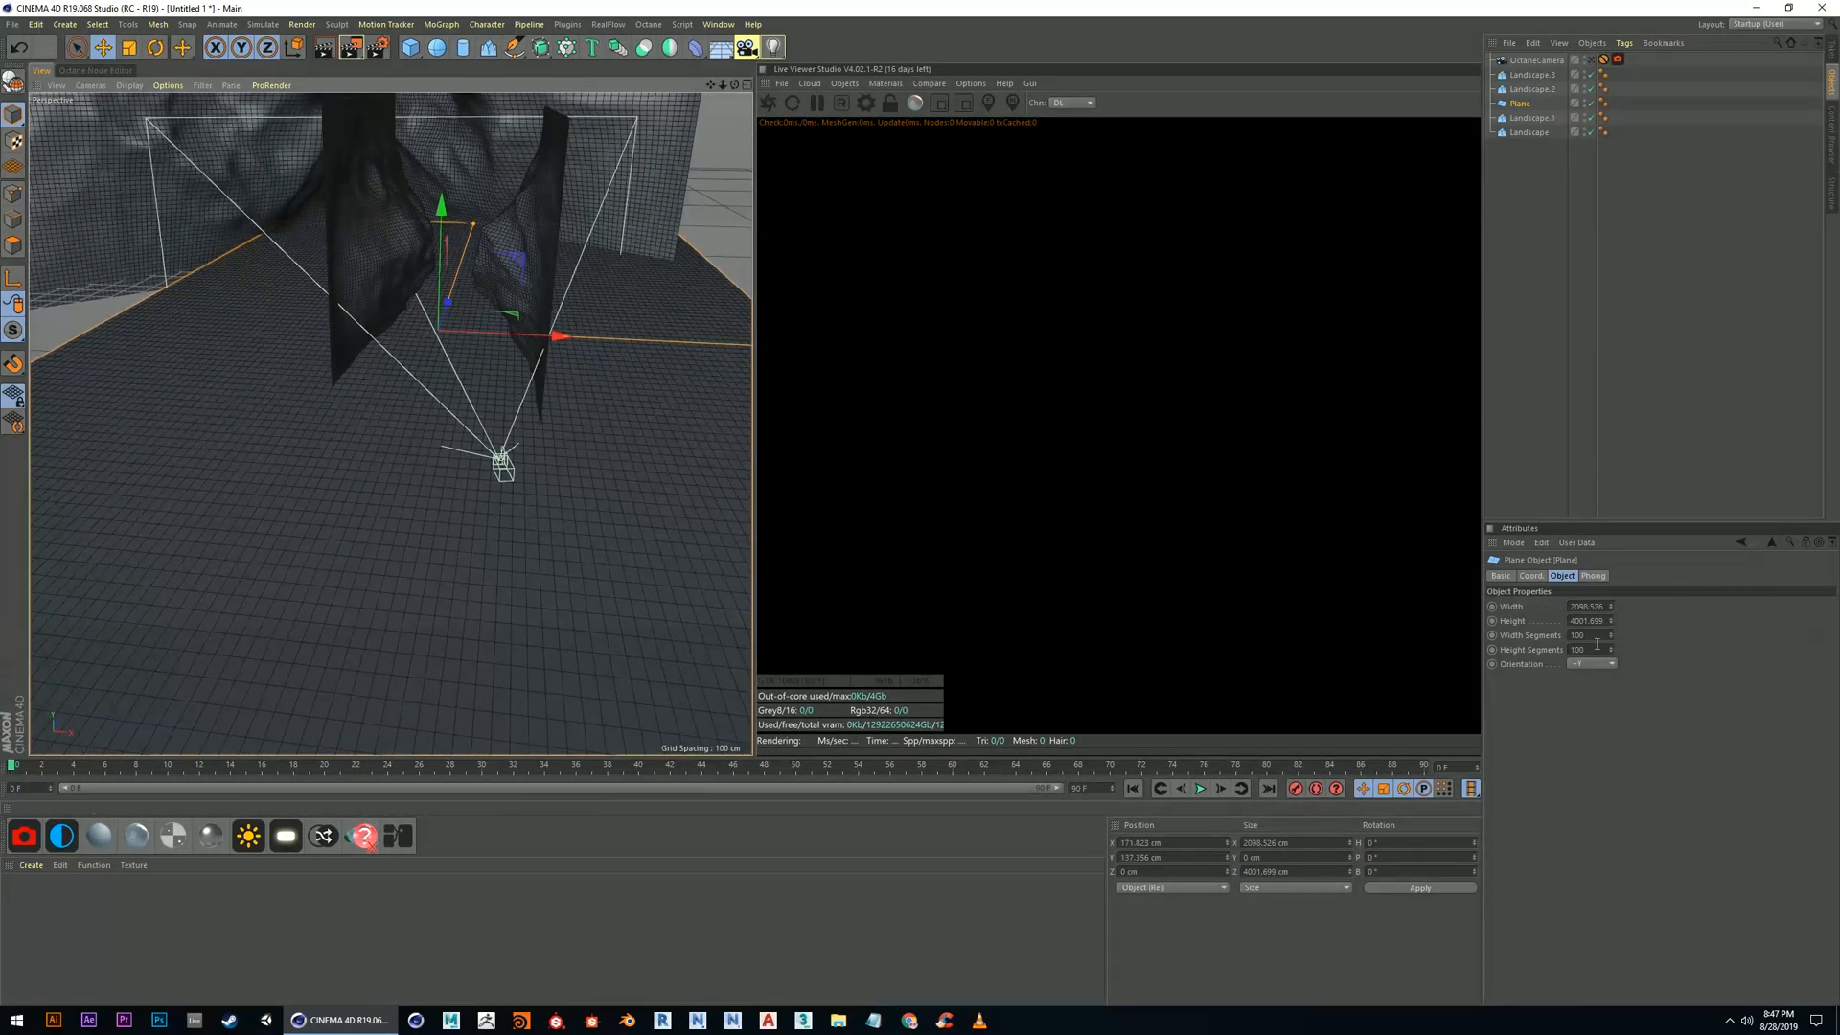
left_click_drag(1596, 637, 1332, 626)
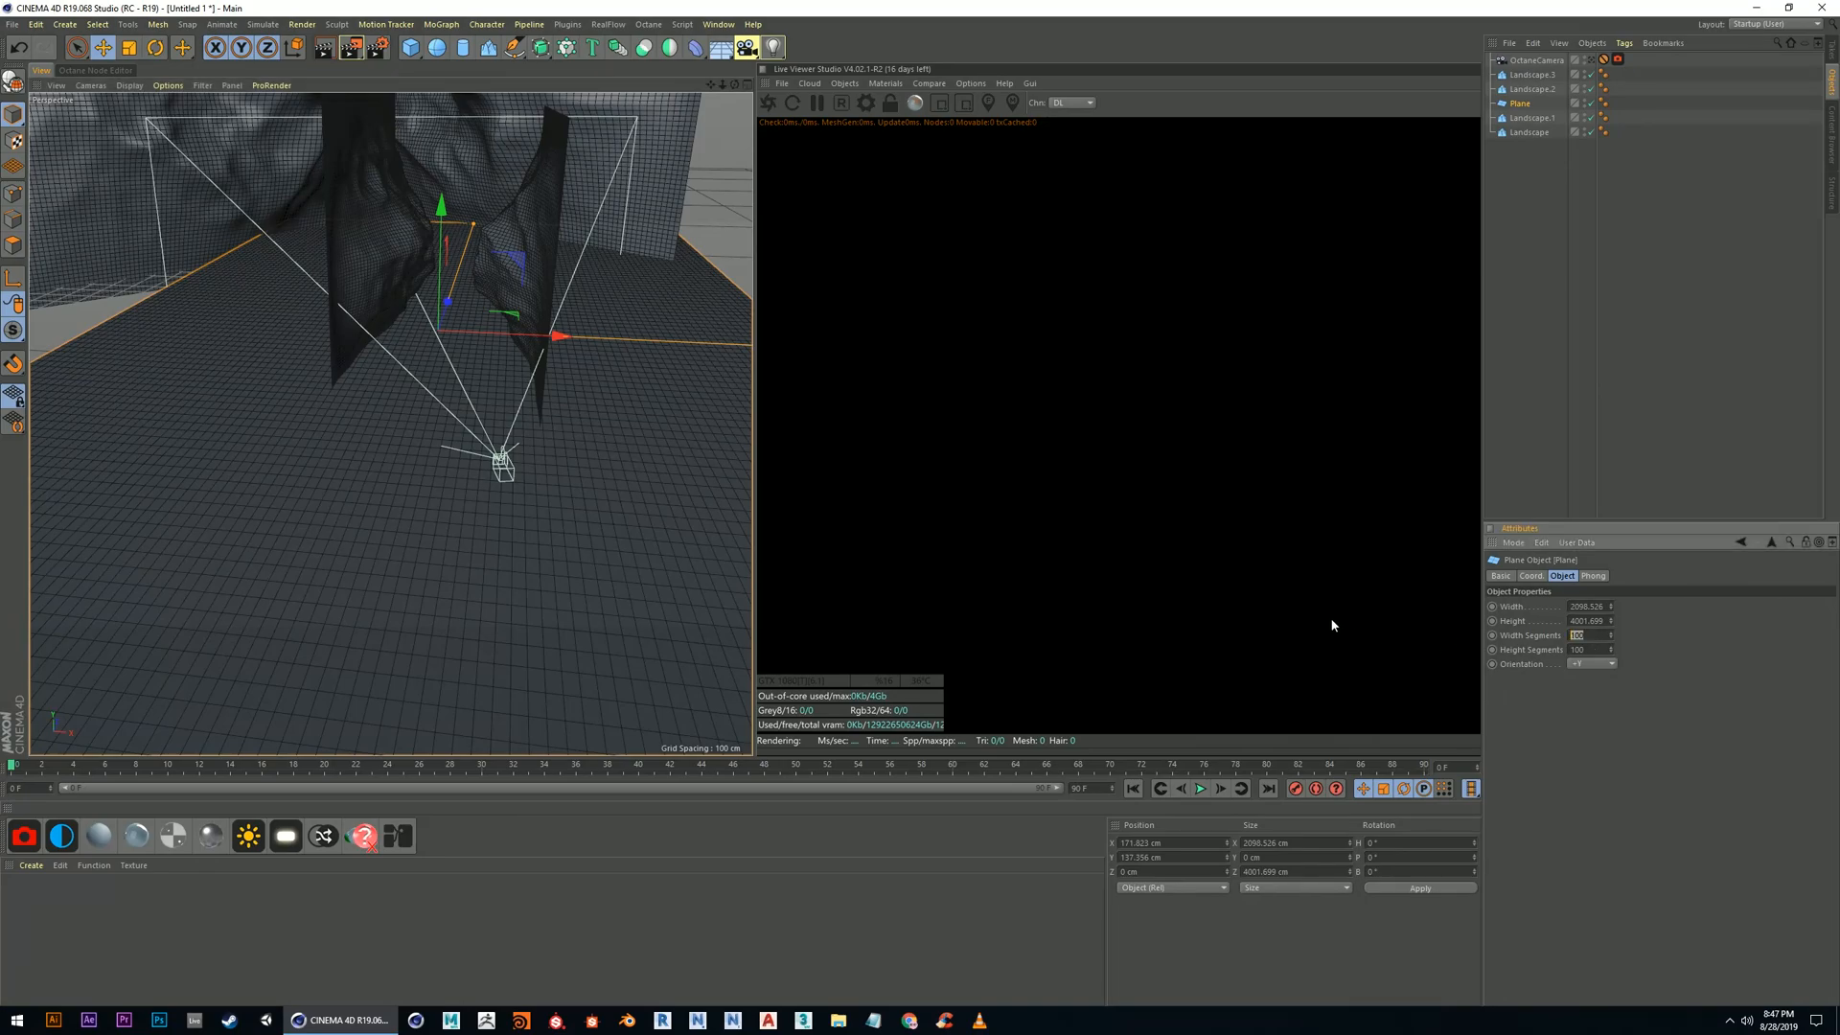
type("250")
key("Return")
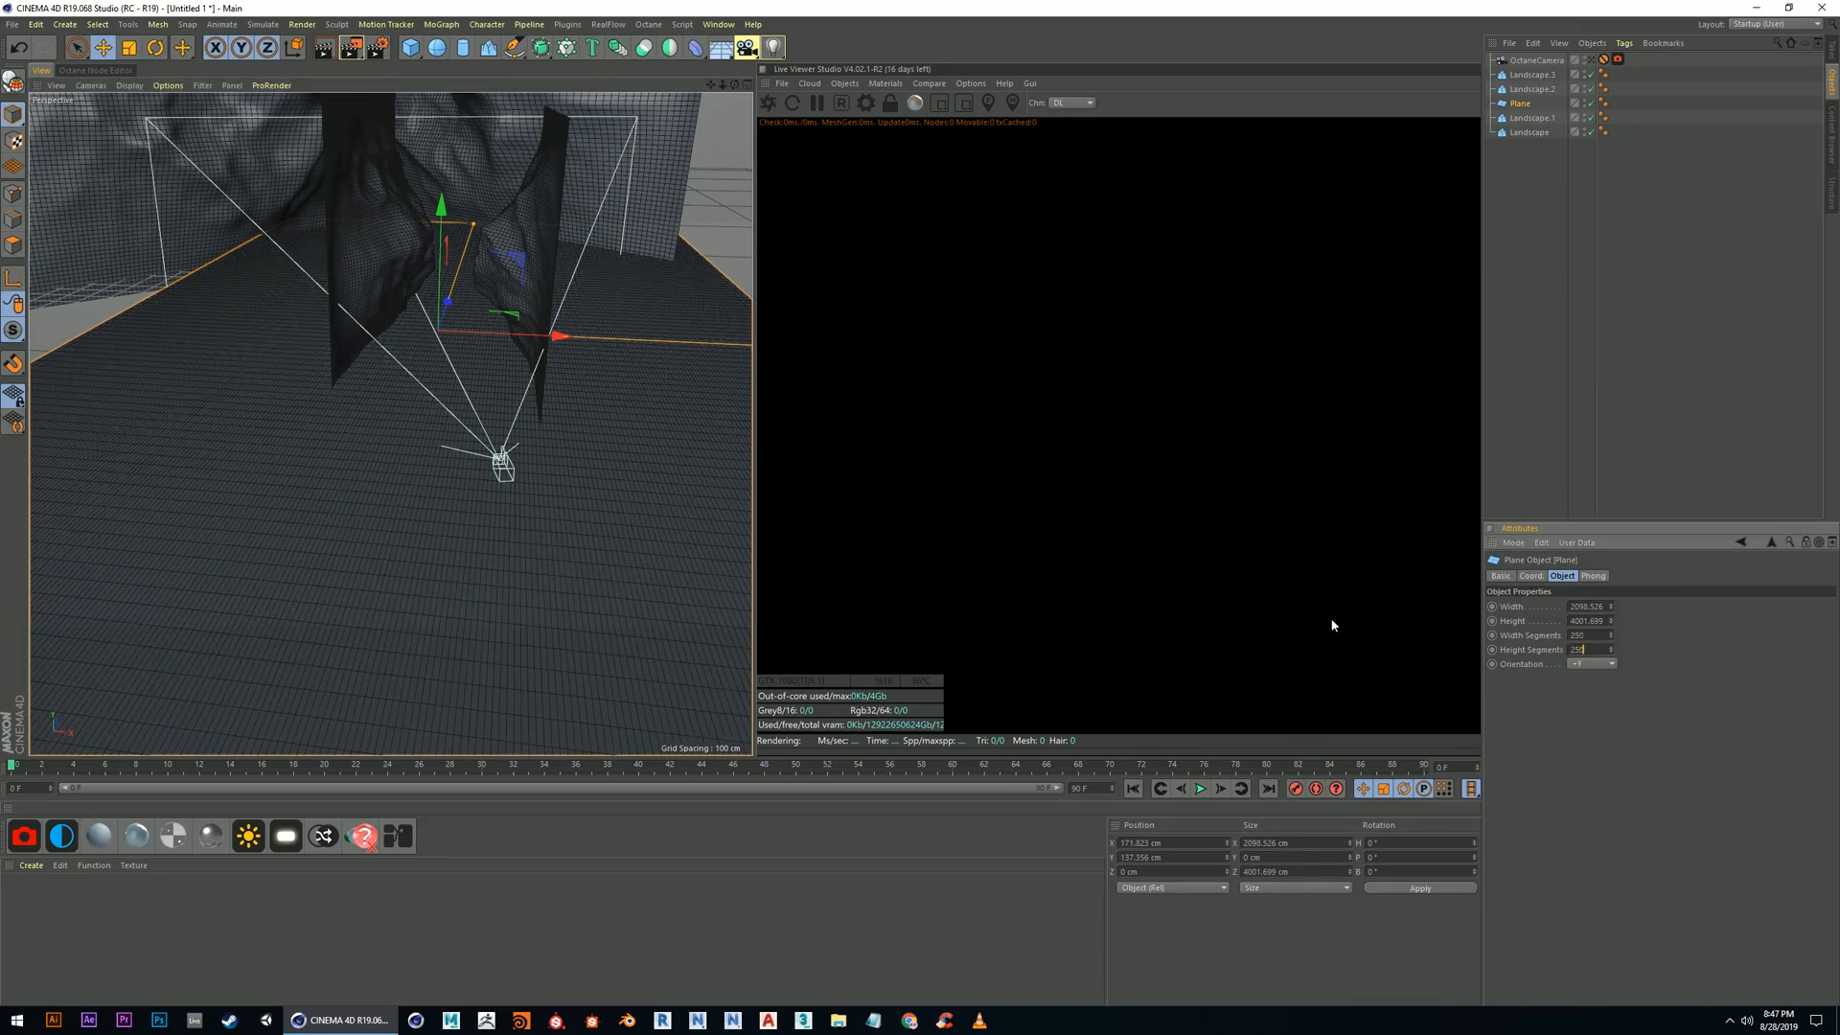
scroll(458, 359, "up", 2)
scroll(439, 441, "up", 4)
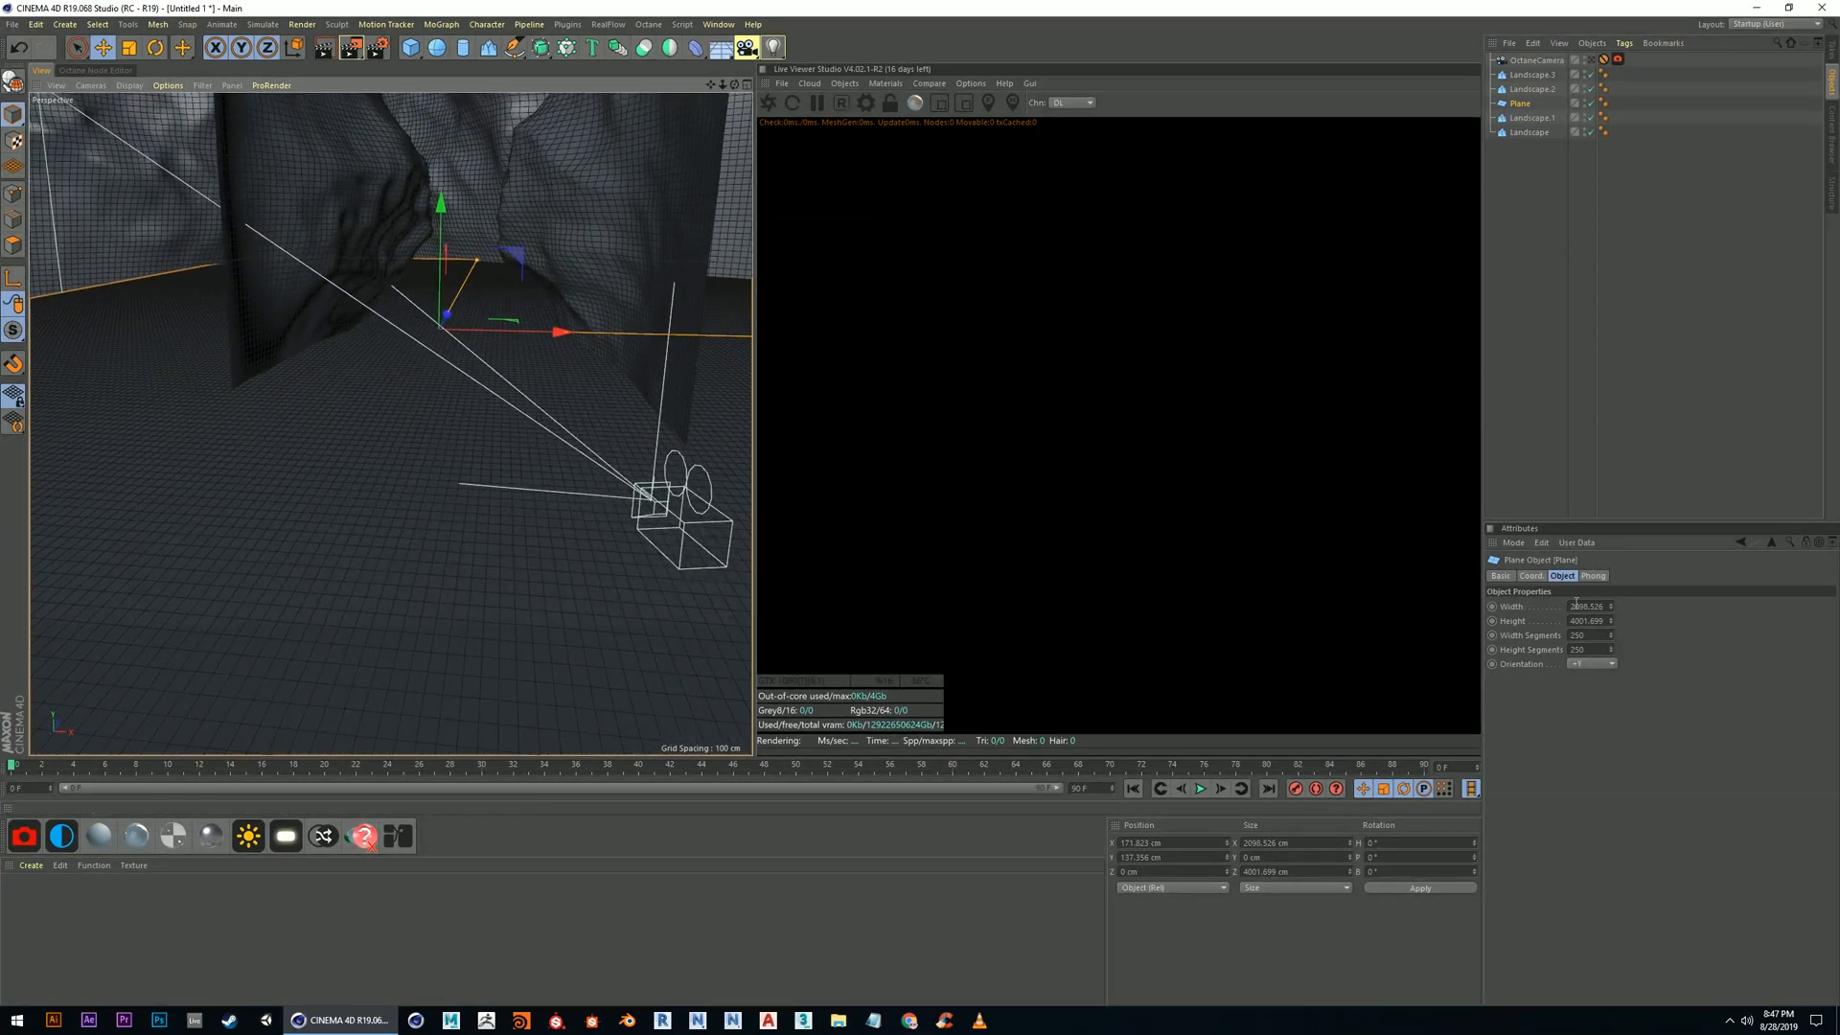
Raise the floor plane's width and height segments to 350 each
left_click_drag(1588, 635, 1398, 638)
key("Return")
left_click_drag(437, 371, 413, 455, "alt")
Group the four landscape objects into a null named Landscapes, listed above the plane
left_click_drag(1520, 102, 1533, 196)
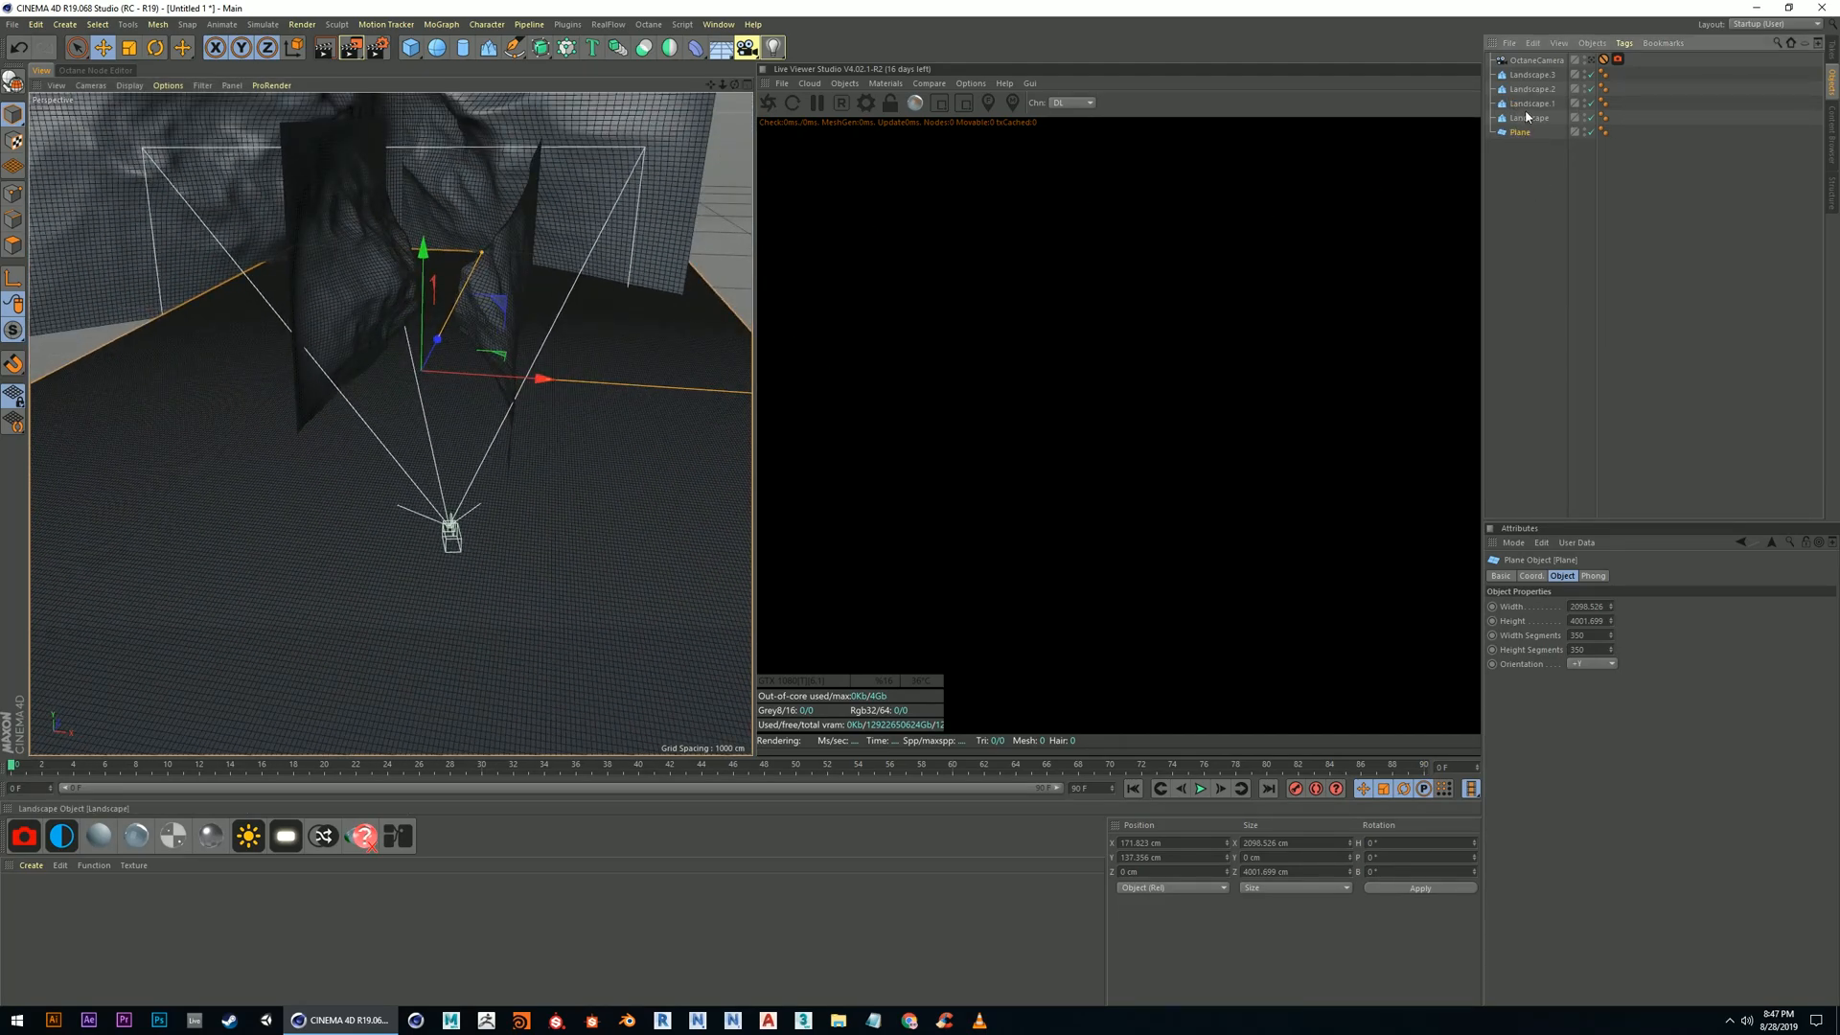
left_click(1528, 117)
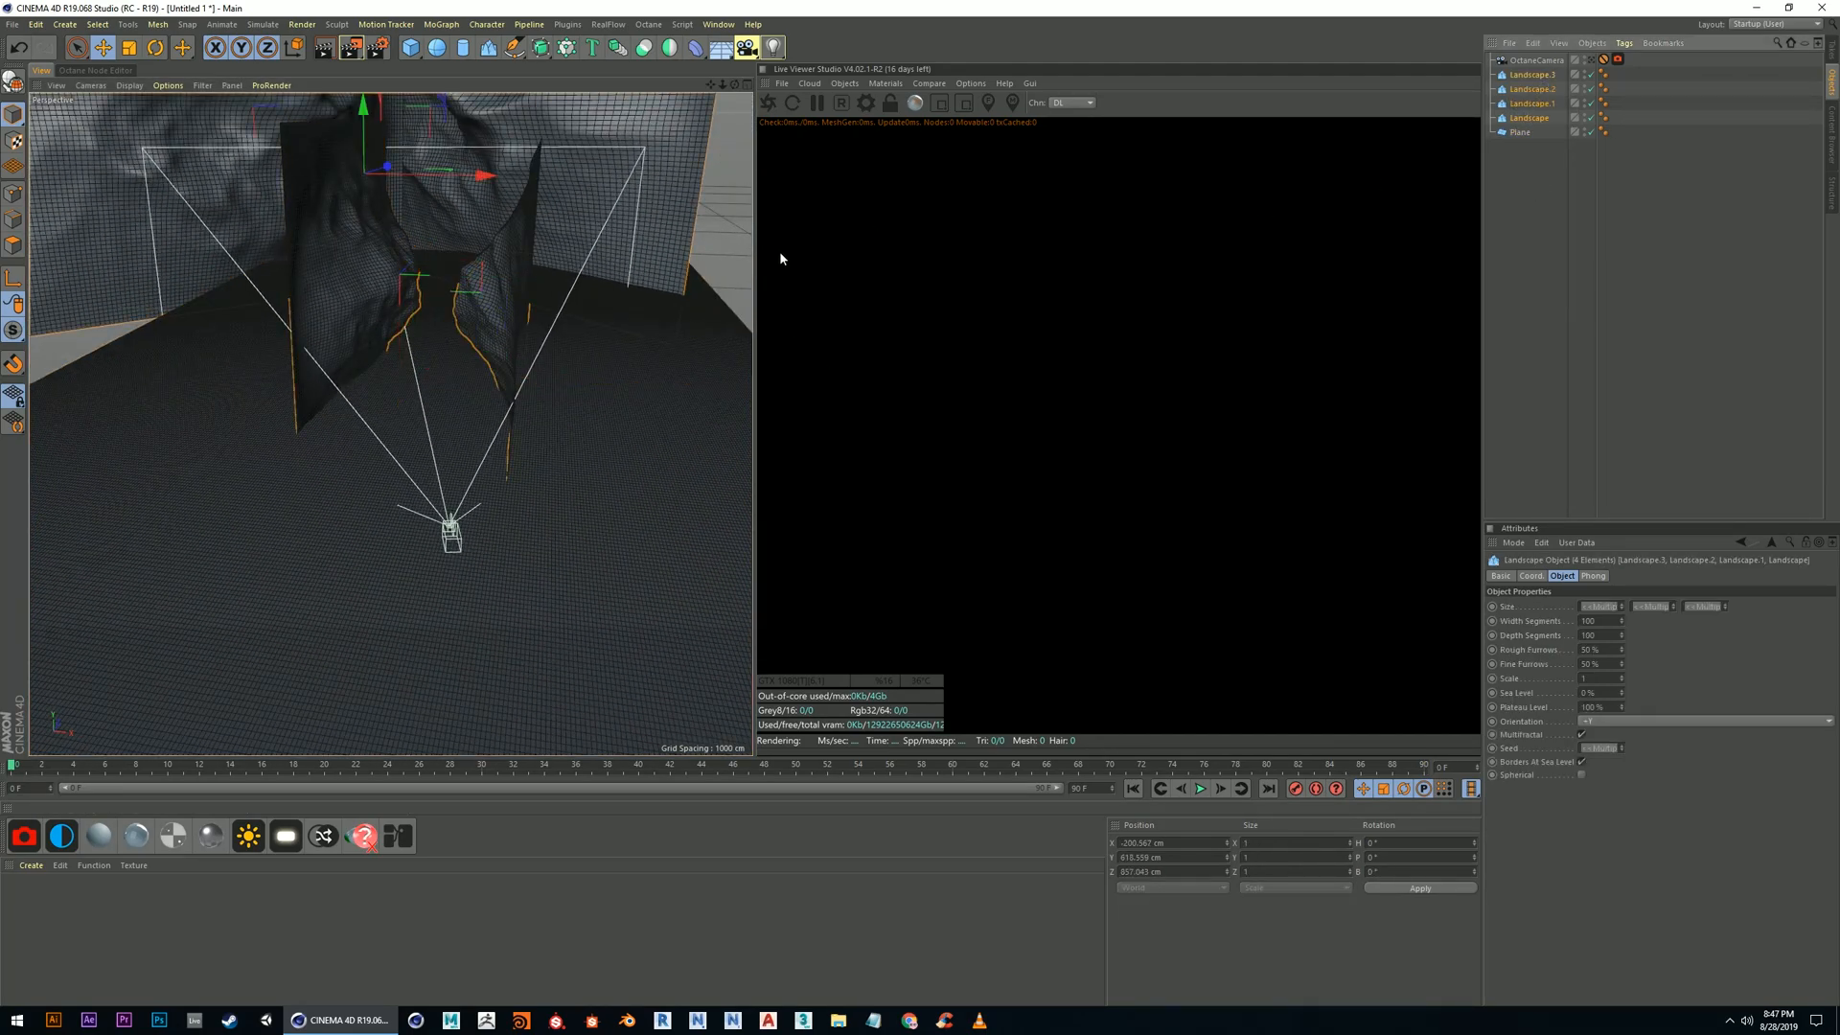
key("alt+g")
double_click(1518, 75)
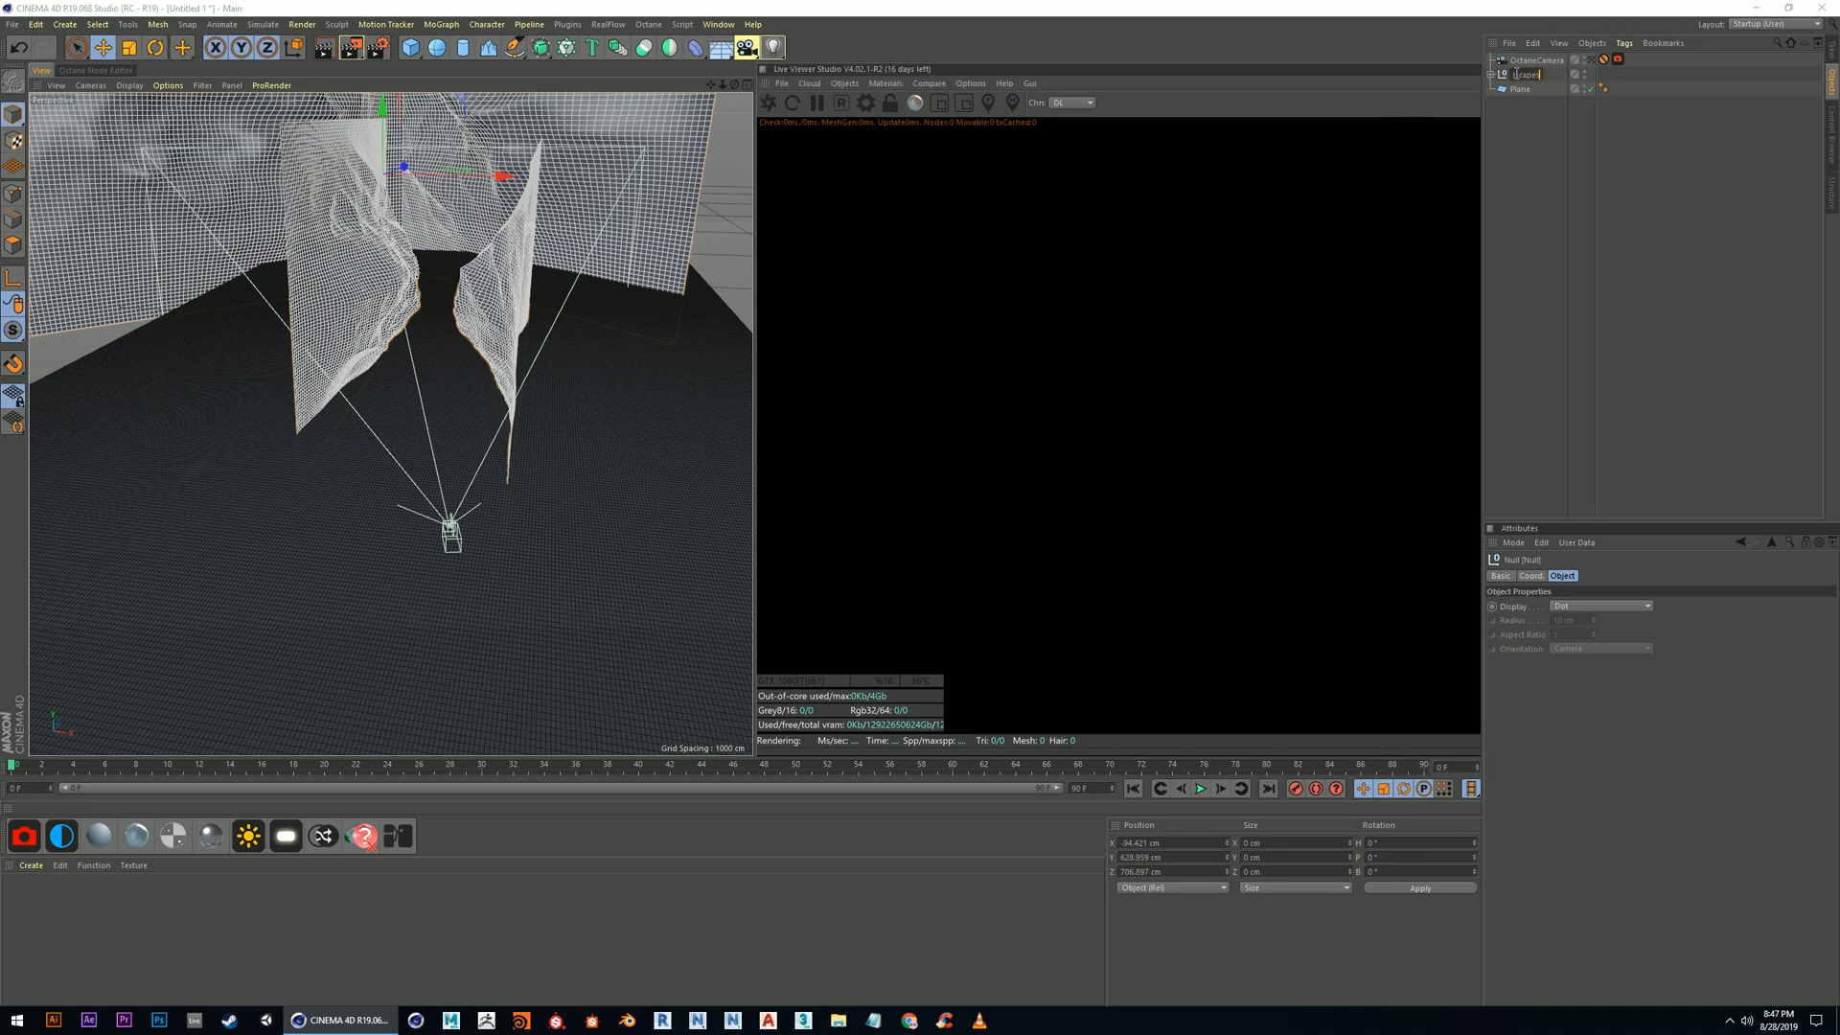
key("Return")
Rename the plane object as Floor
double_click(1522, 88)
type("F")
key("Return")
left_click_drag(532, 540, 533, 542, "alt")
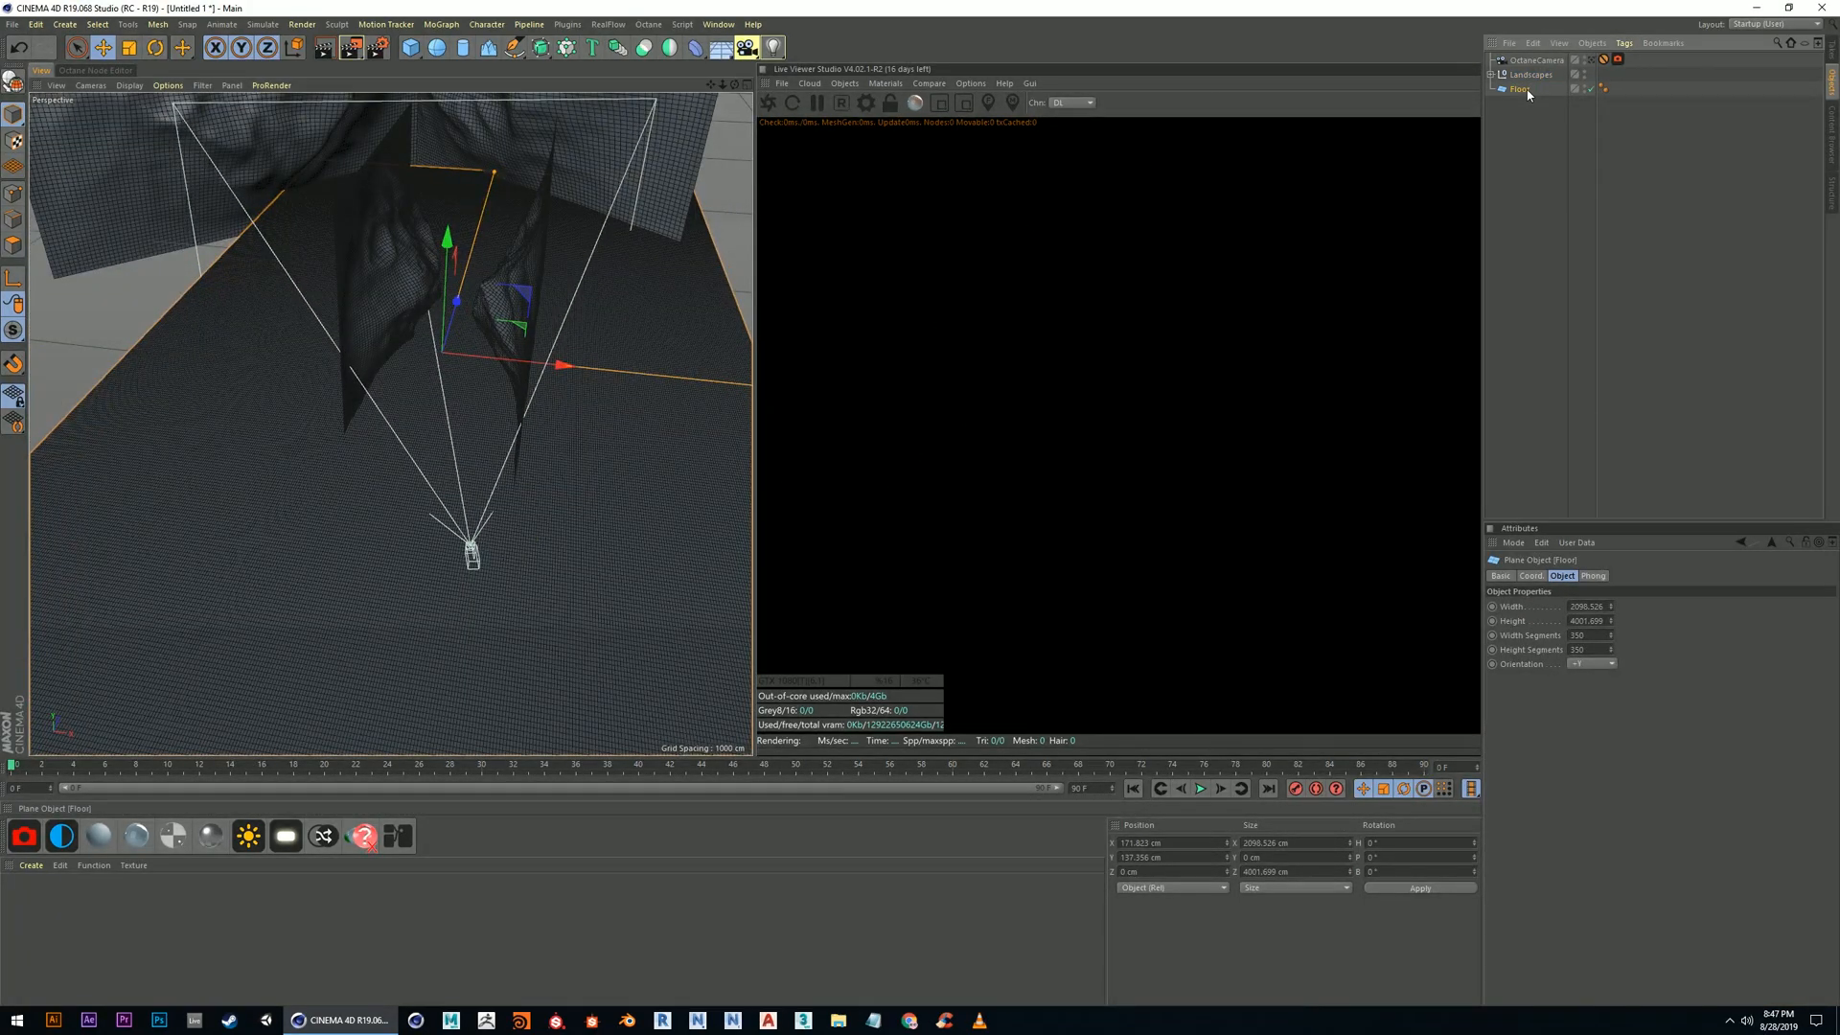
Add a Displacer deformer as a child of the Floor plane and open its shading settings
left_click(697, 50)
left_click(757, 223)
left_click_drag(1522, 62, 1523, 103)
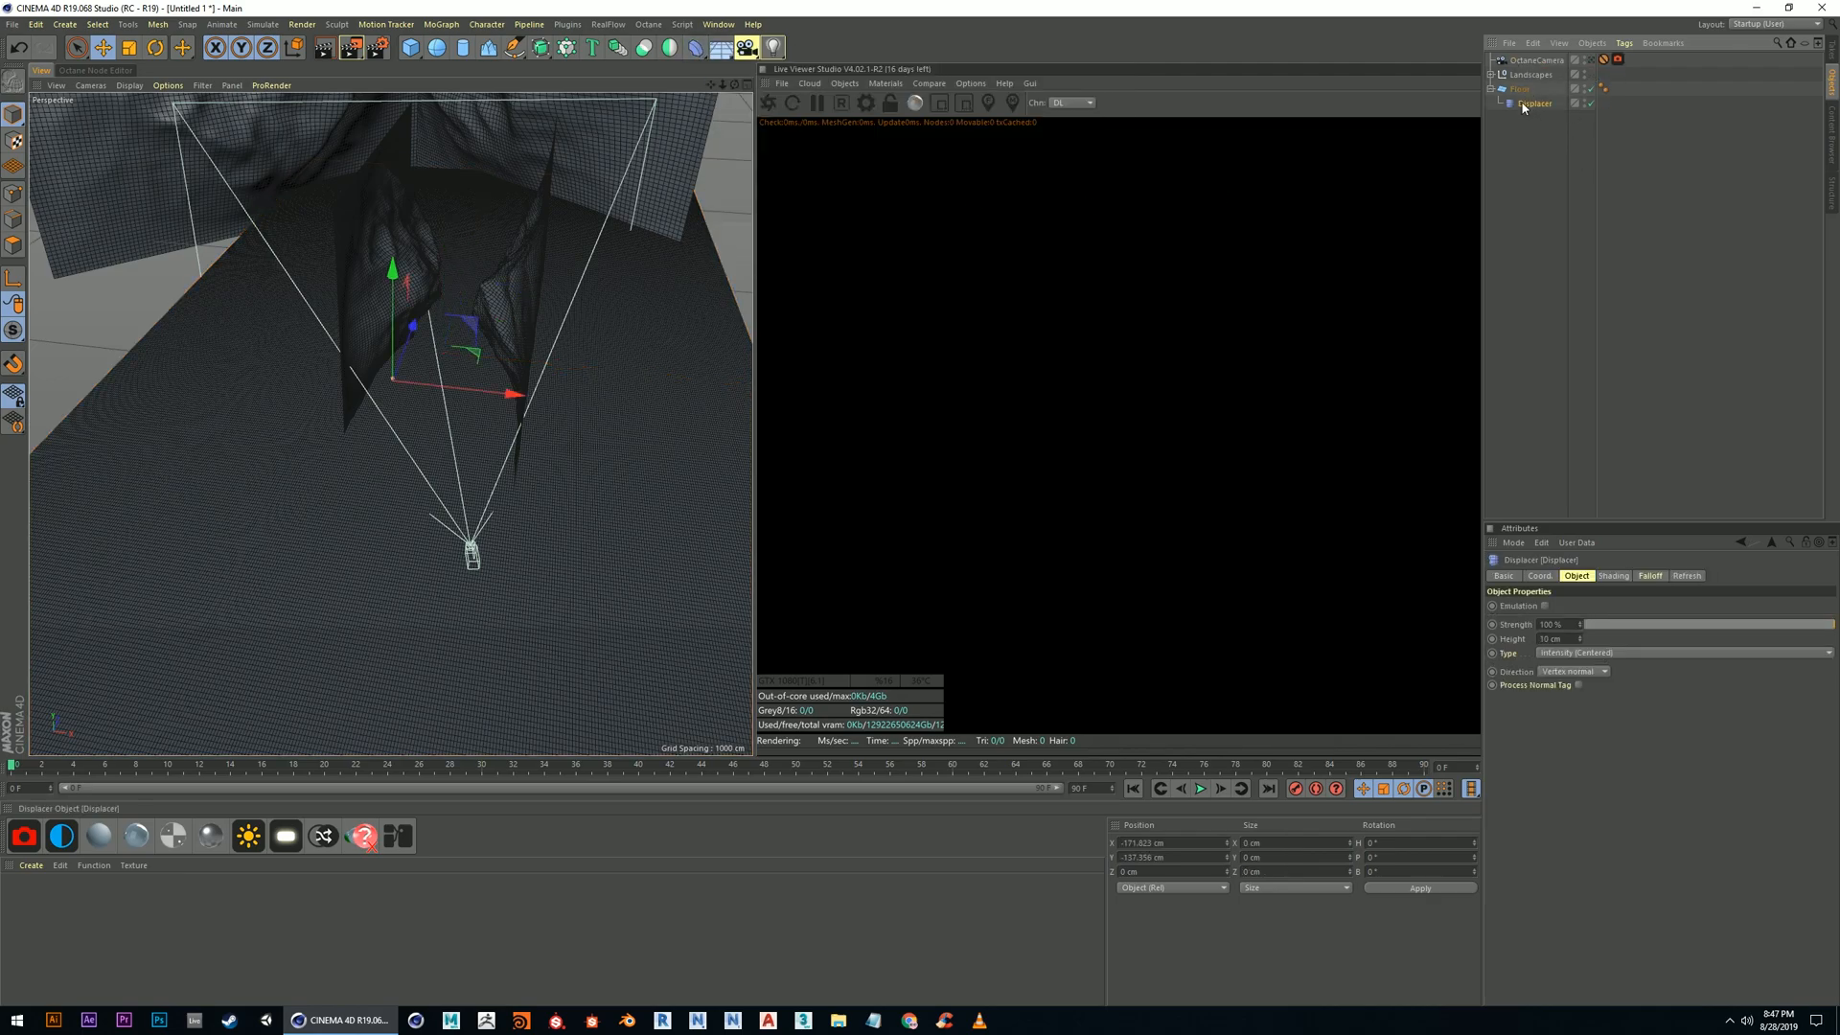
left_click(1611, 577)
left_click(1587, 578)
left_click(1601, 579)
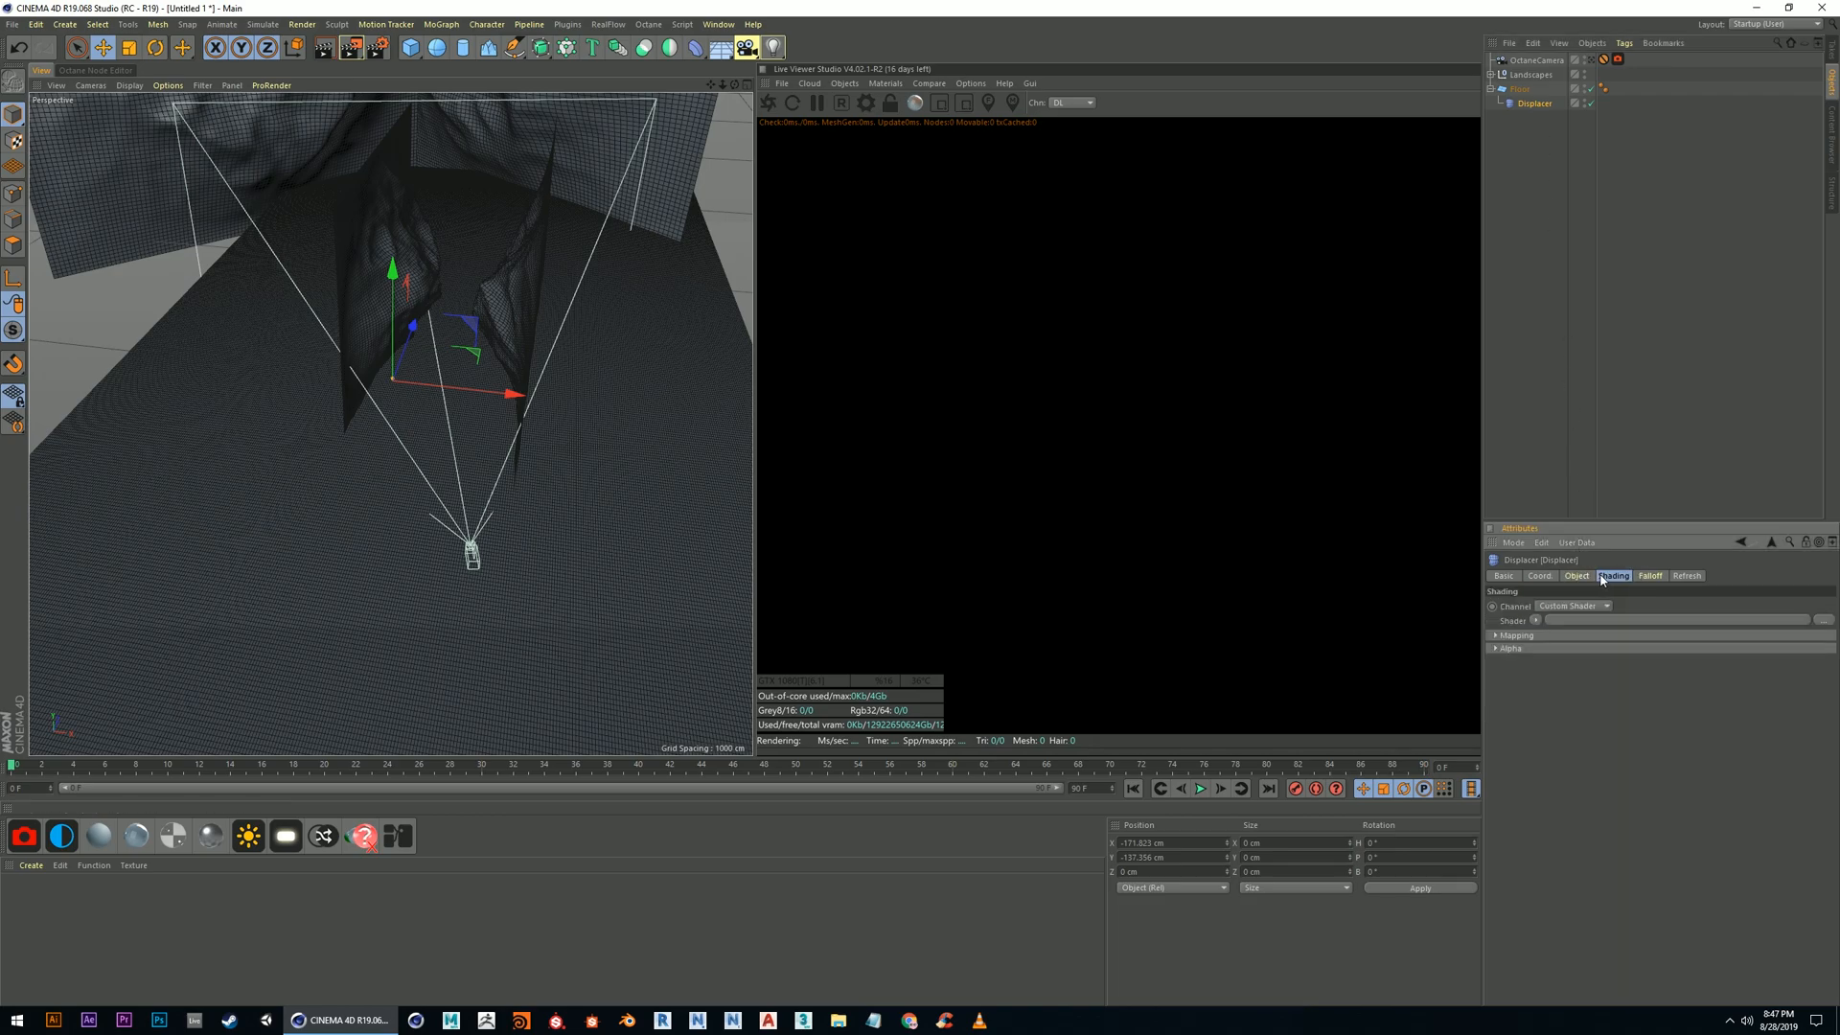
Try a Noise shader directly in the Displacer's shading and clear it
left_click(1536, 621)
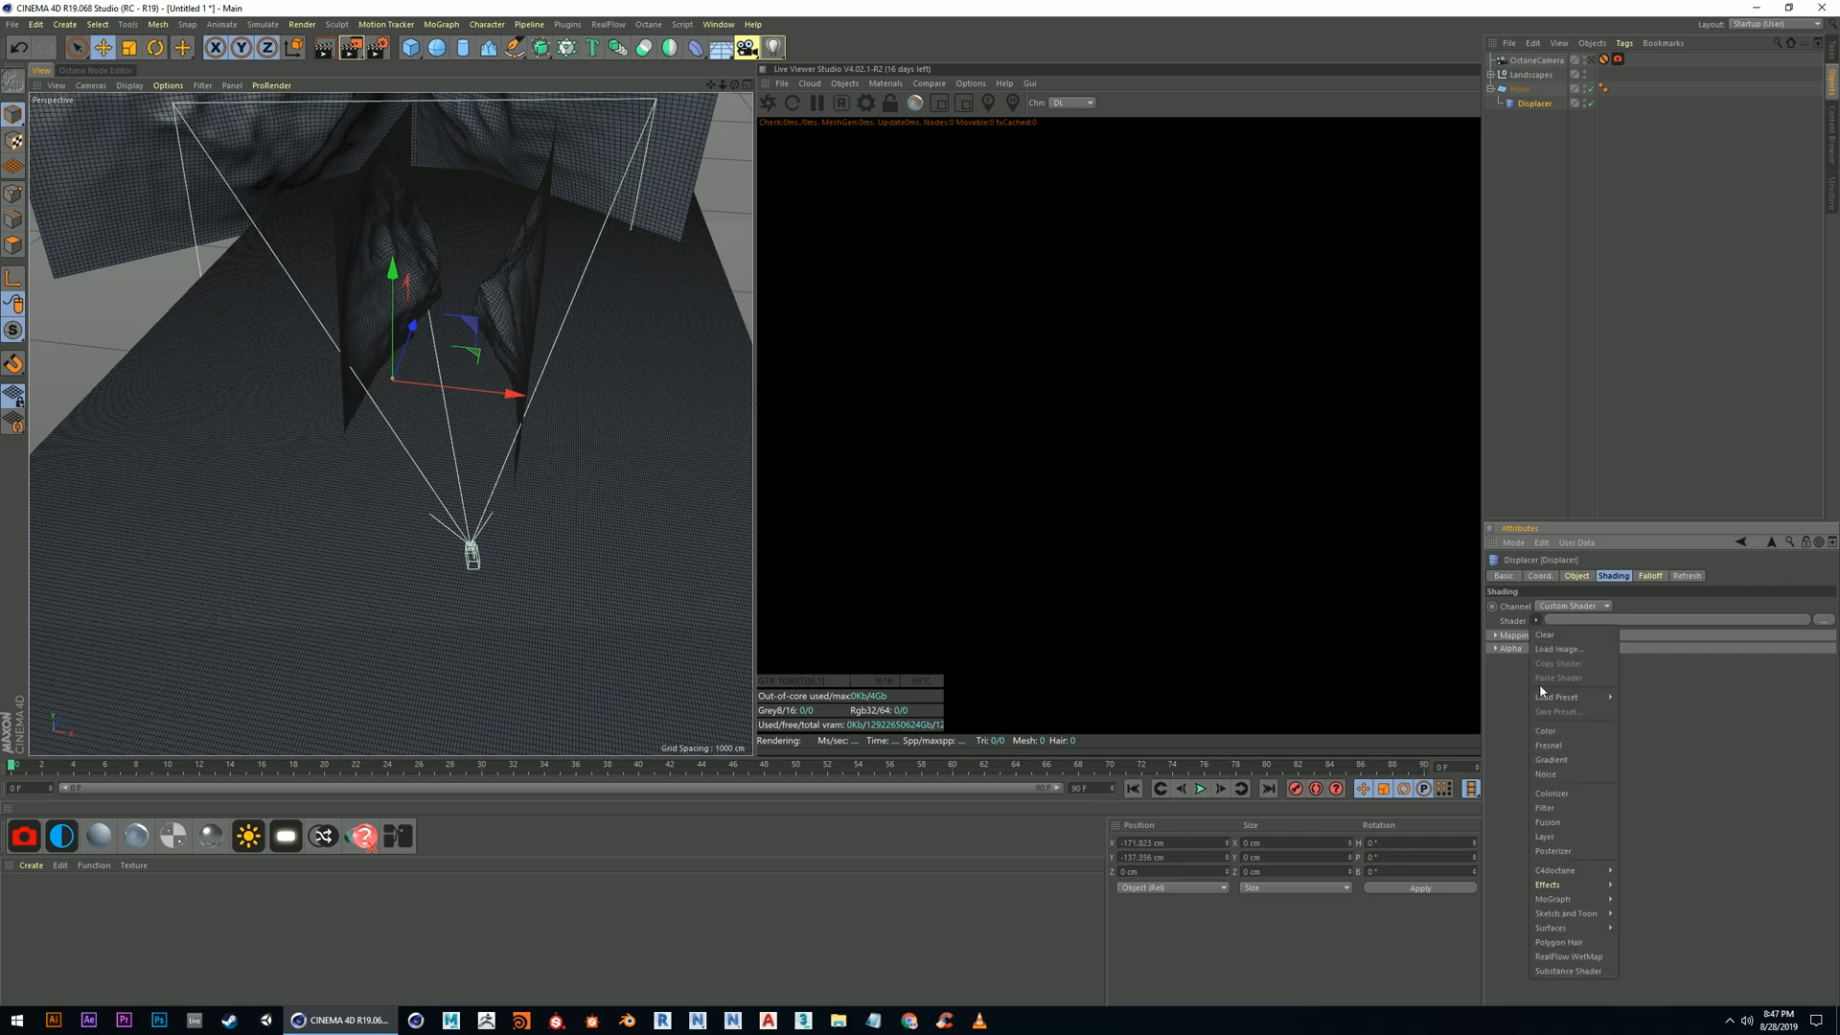
left_click(1554, 778)
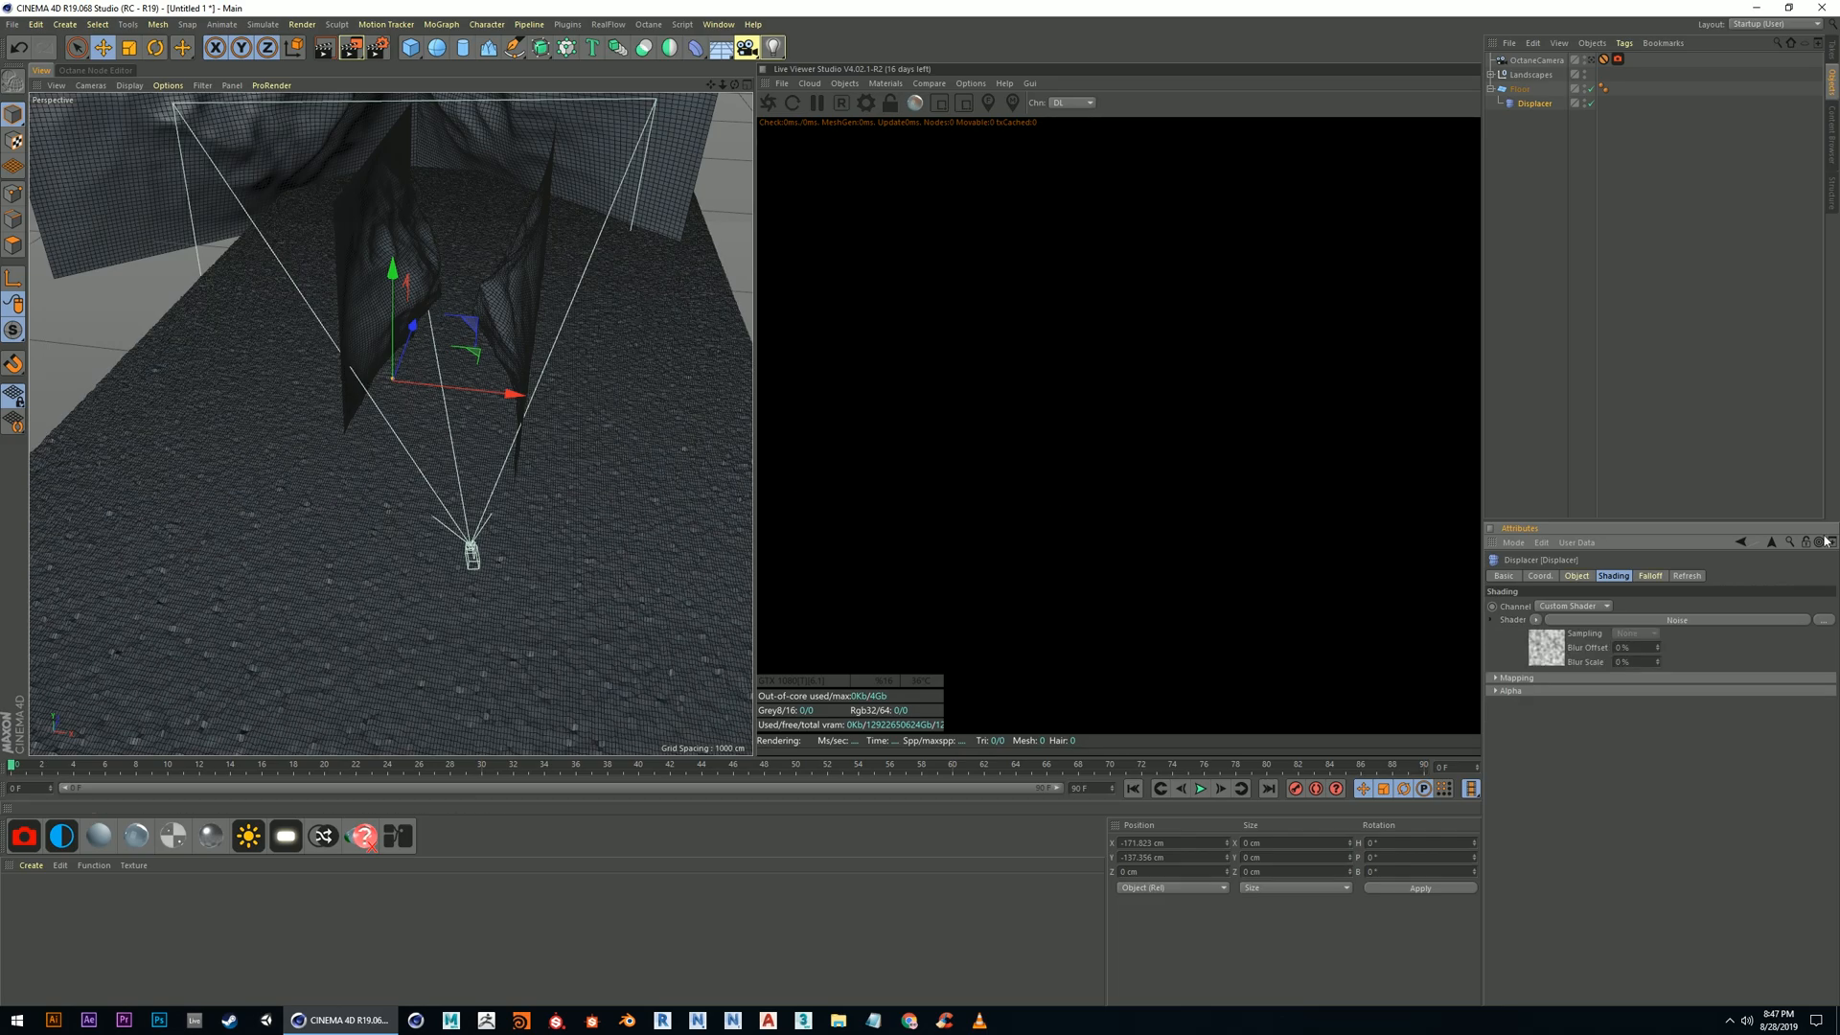
left_click(1536, 620)
left_click(1542, 635)
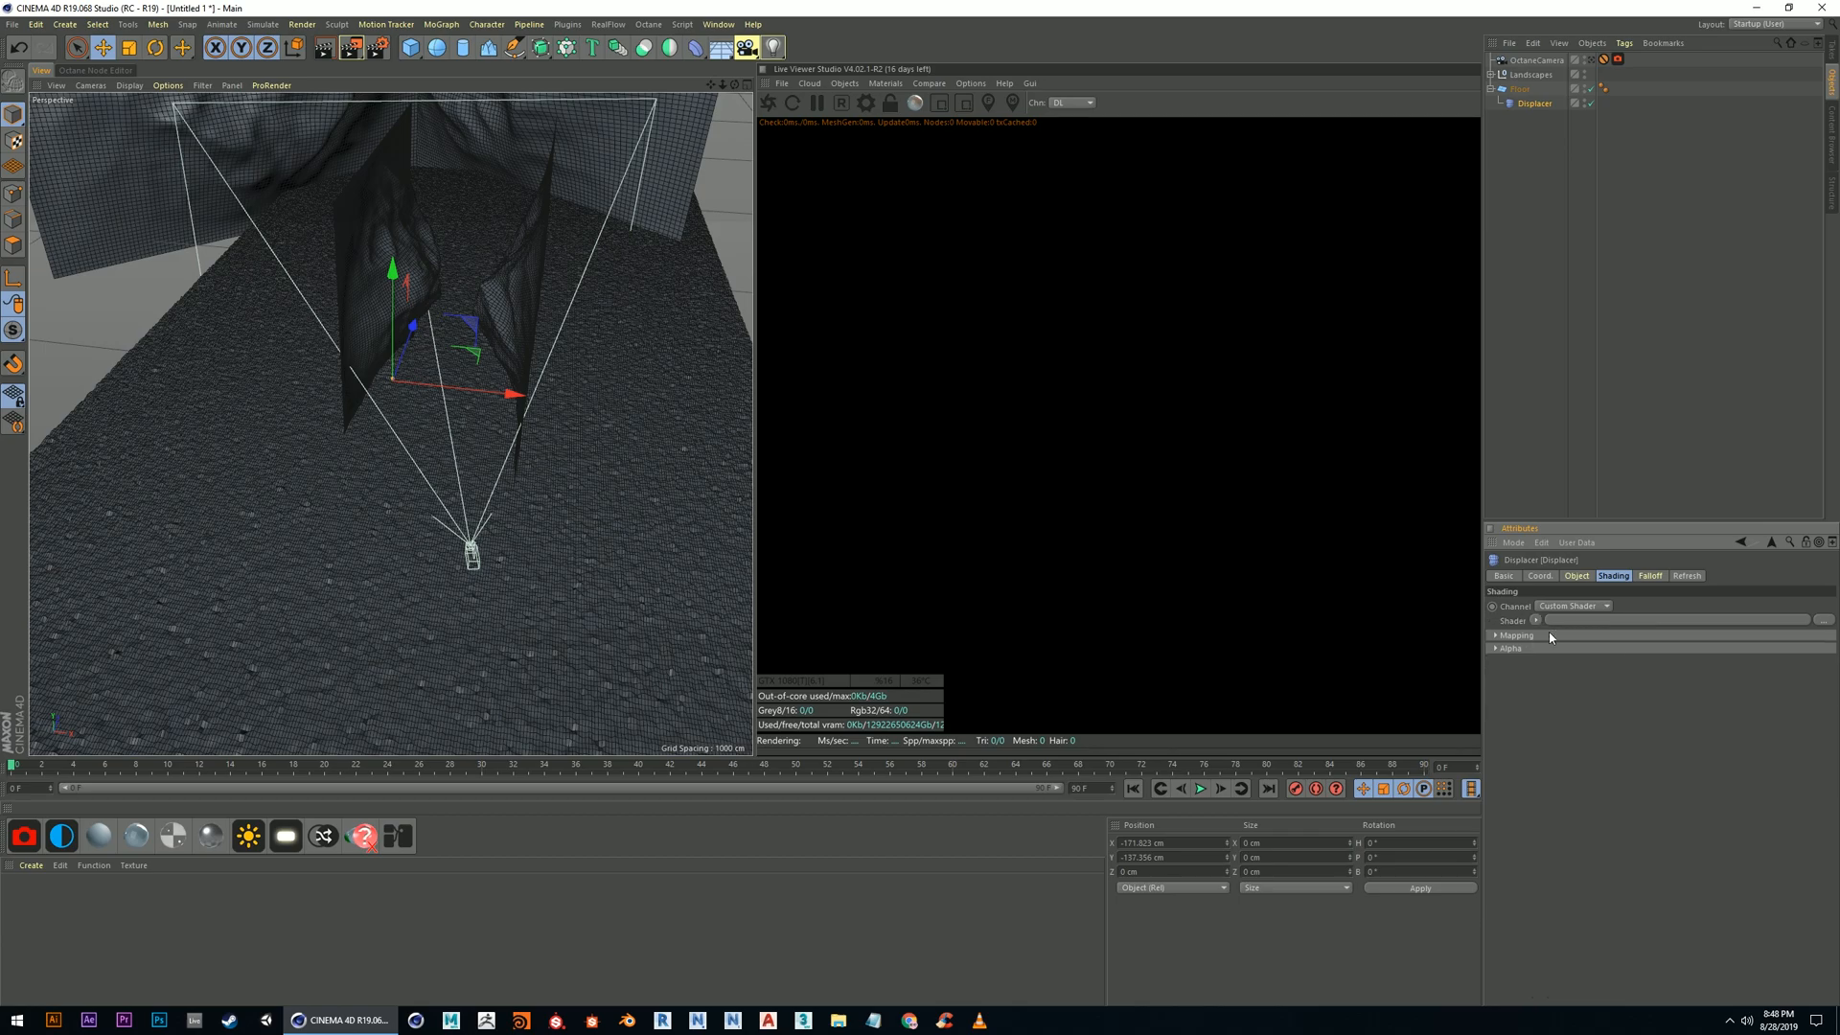
Assign a Layer shader to the Displacer and open the shader's properties
left_click(1536, 620)
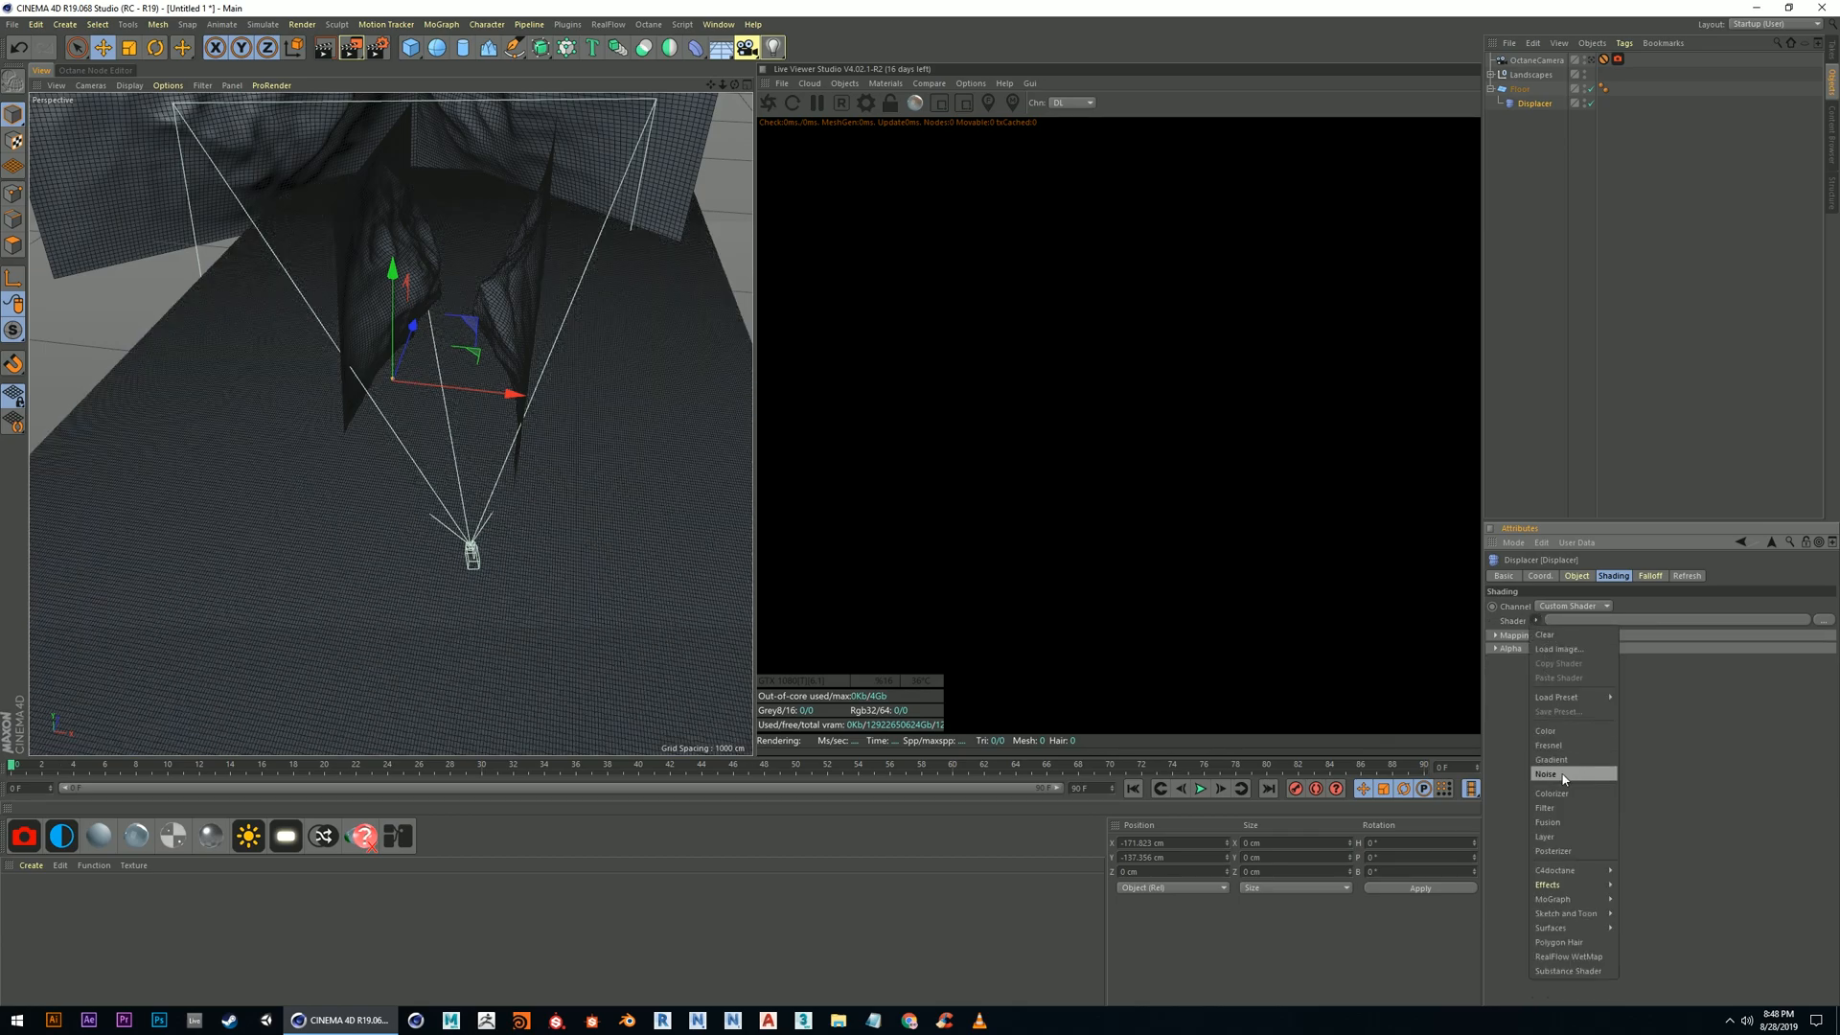
left_click(1546, 837)
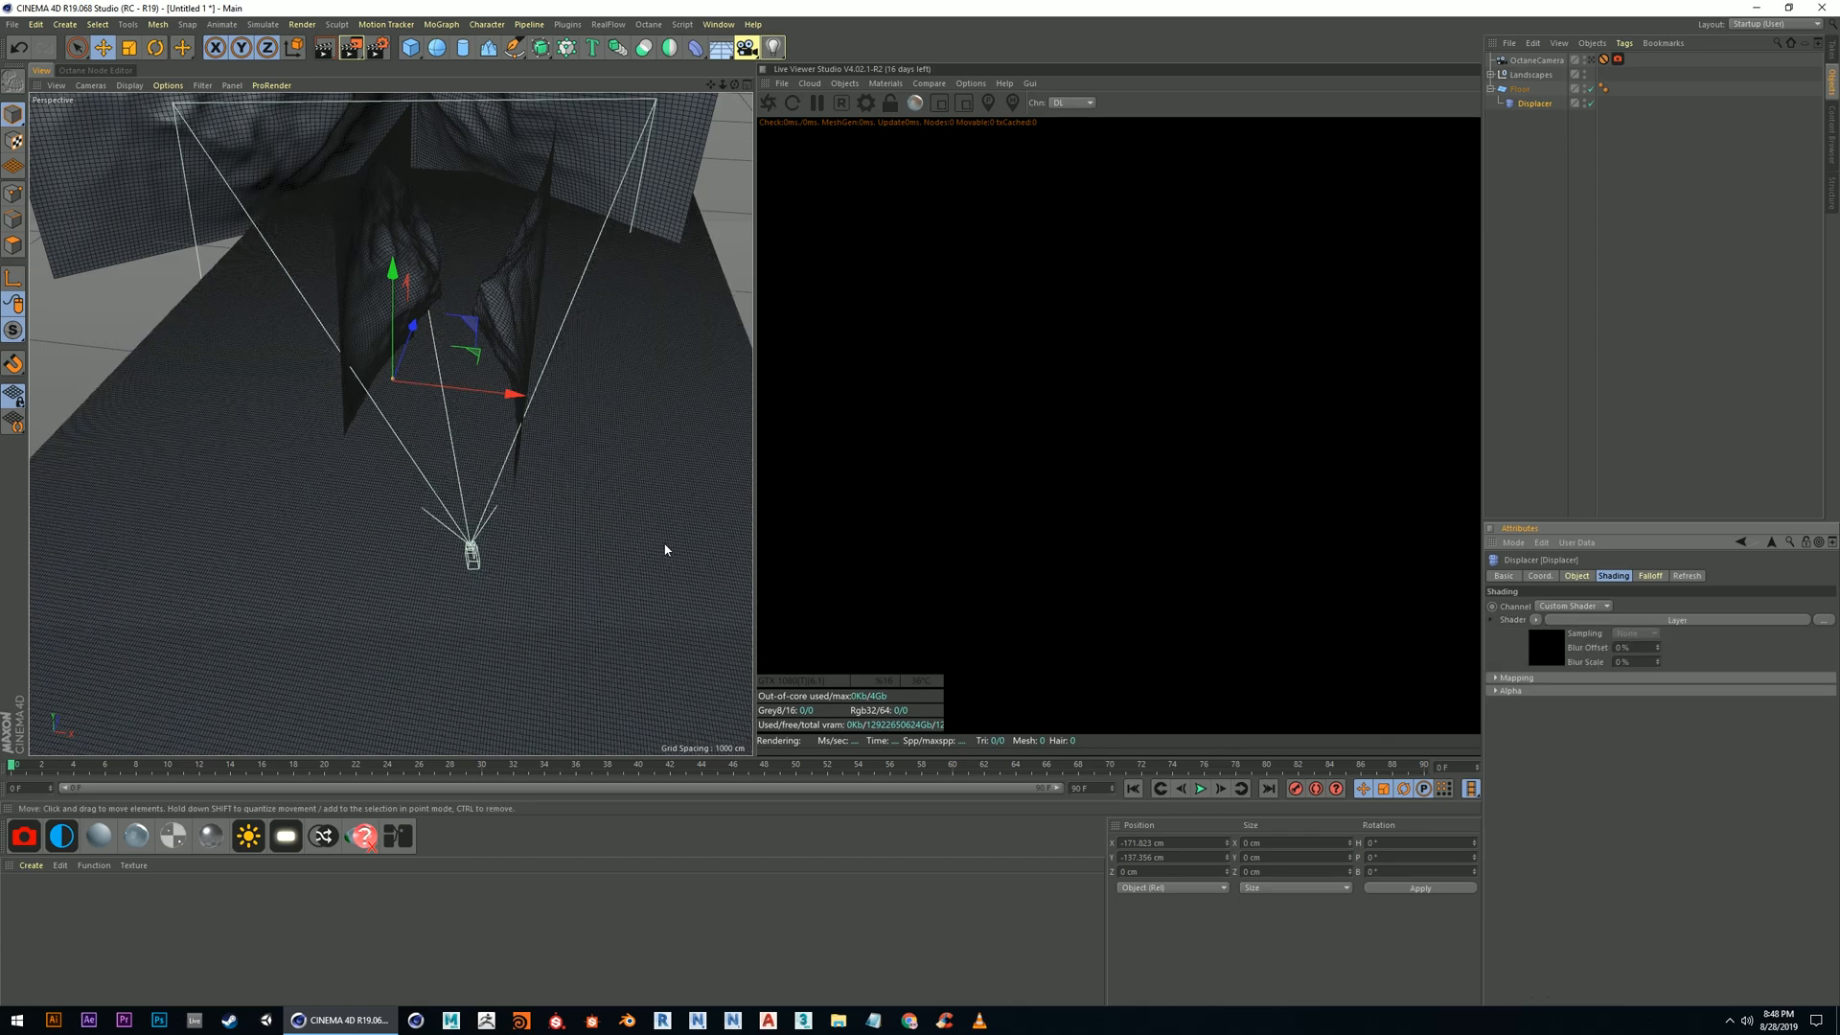
left_click_drag(537, 557, 471, 537, "alt")
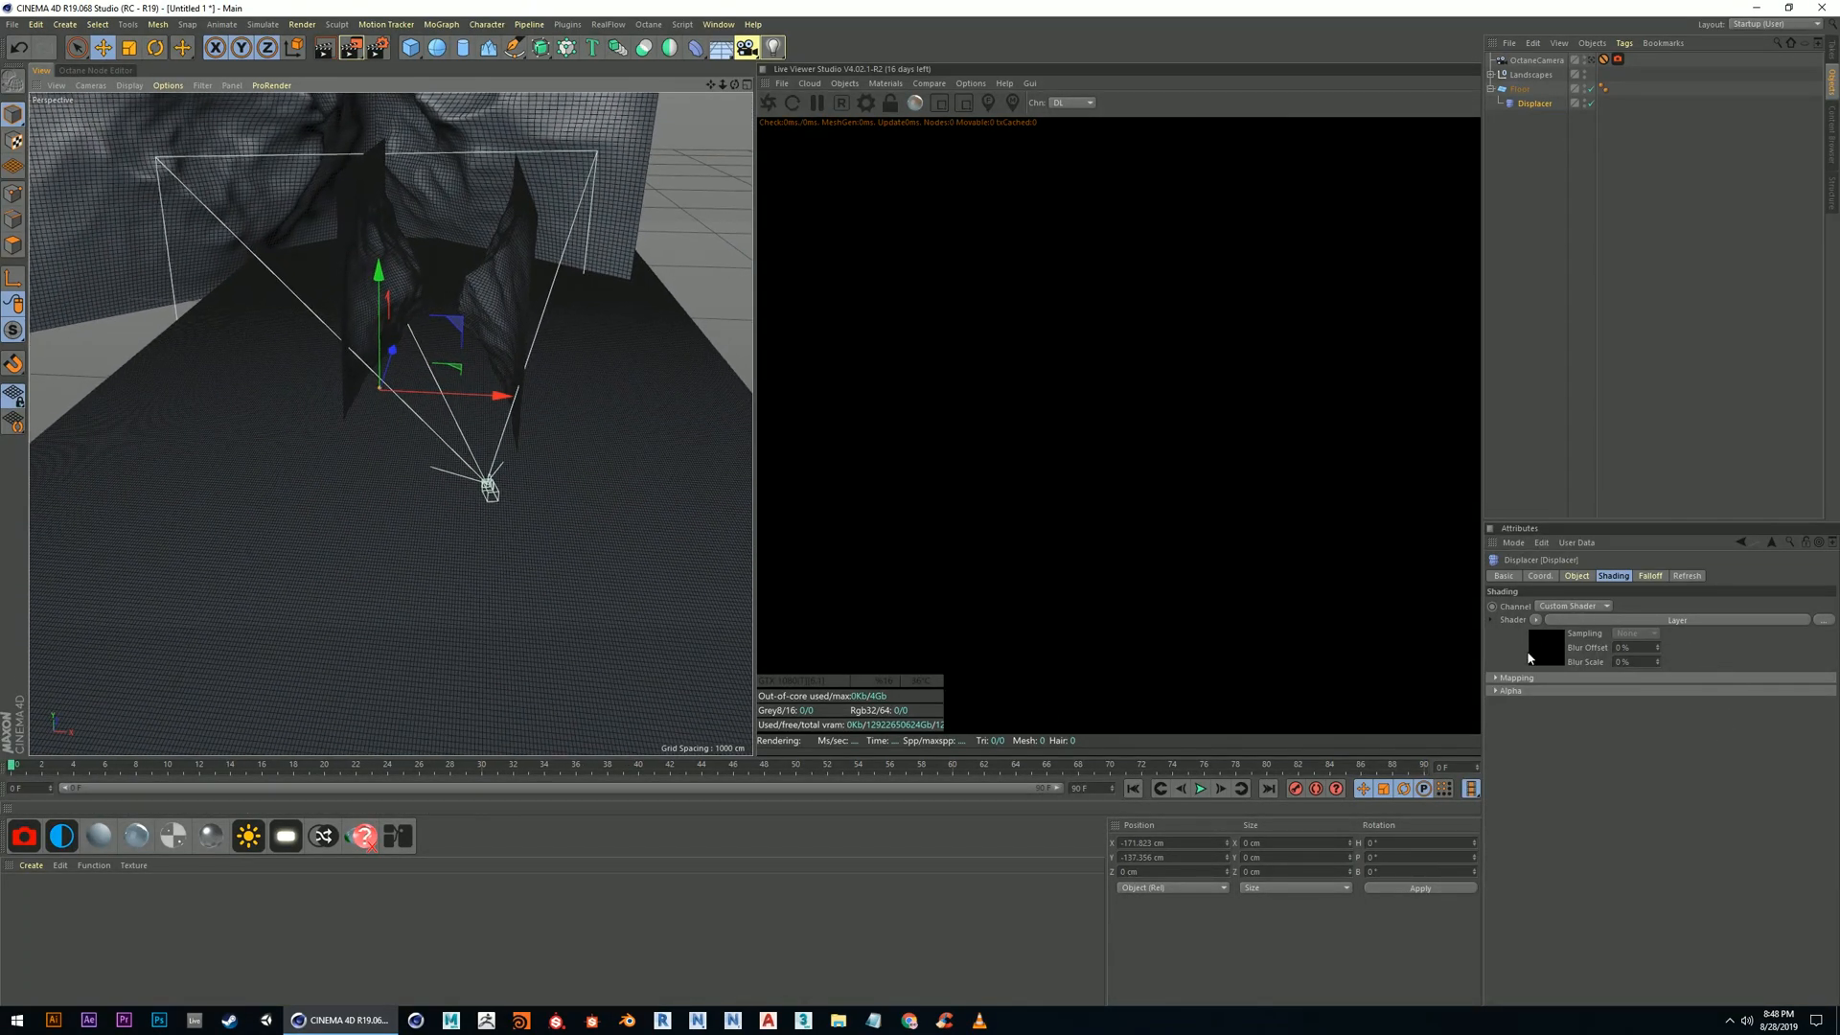
left_click(1533, 655)
Add a Noise layer to the Displacer's Layer shader and open that noise's settings
left_click(1557, 708)
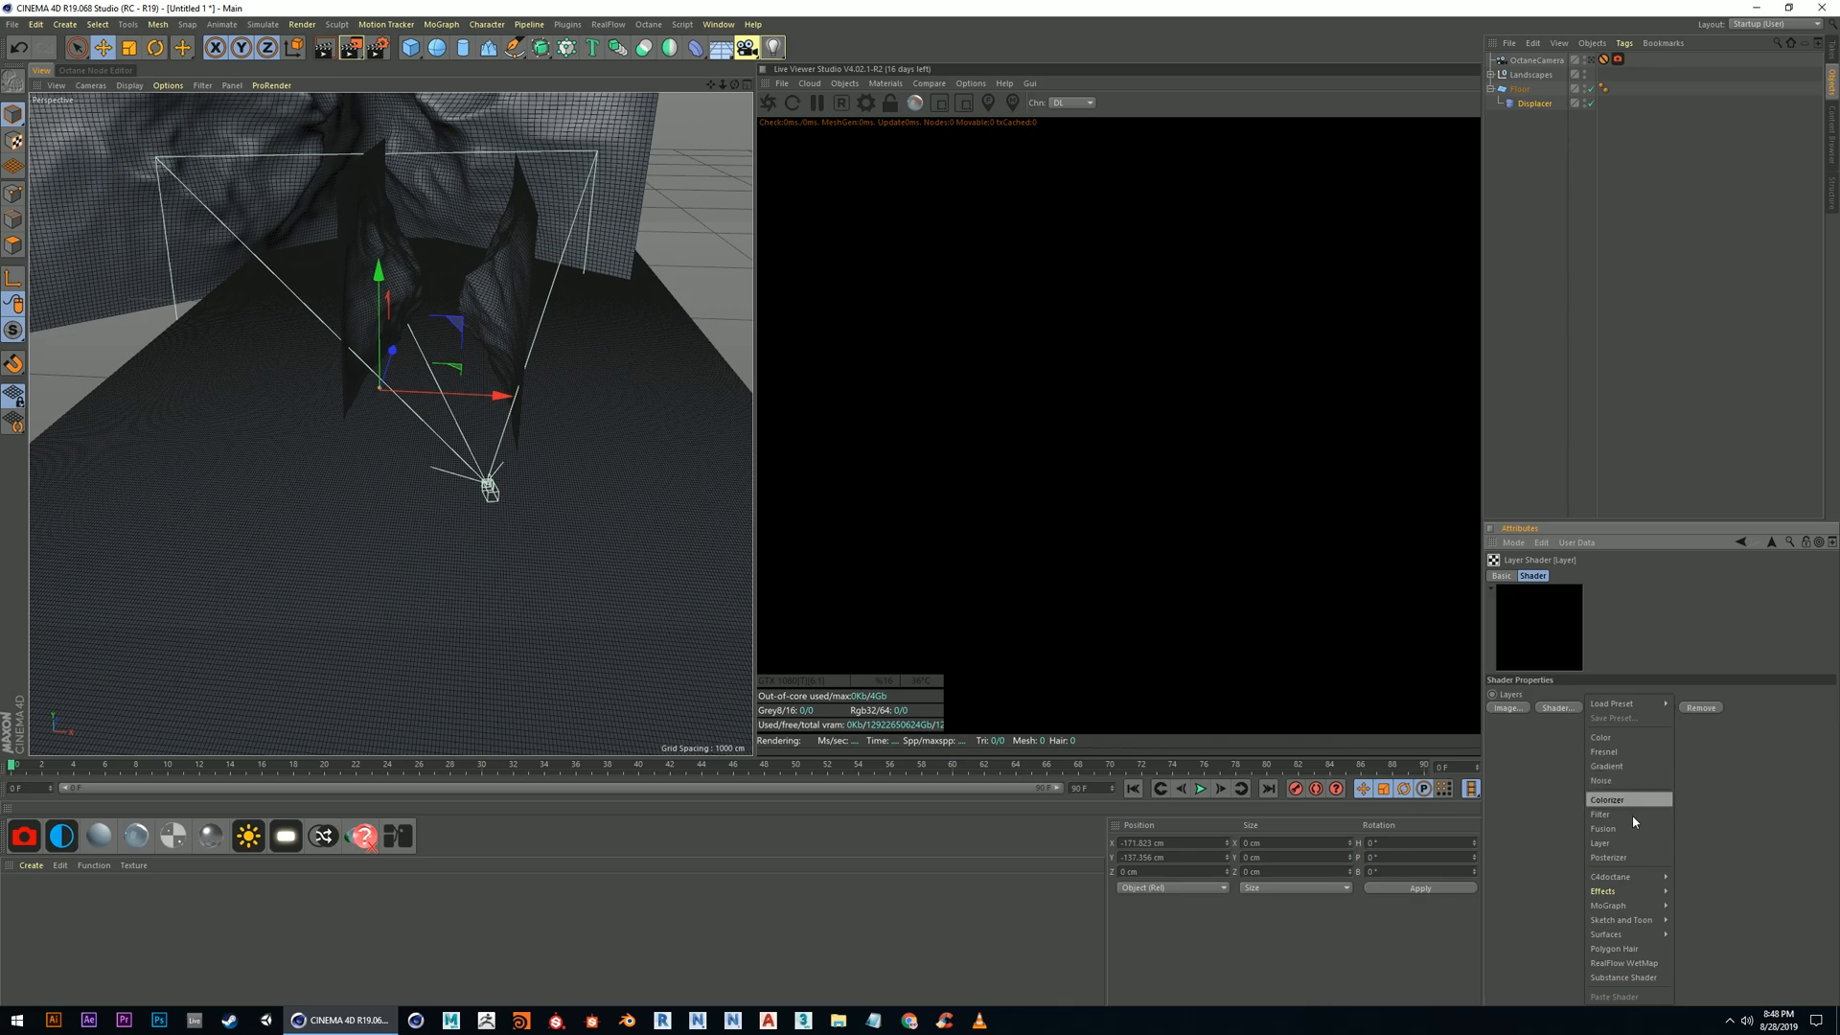
left_click(1532, 763)
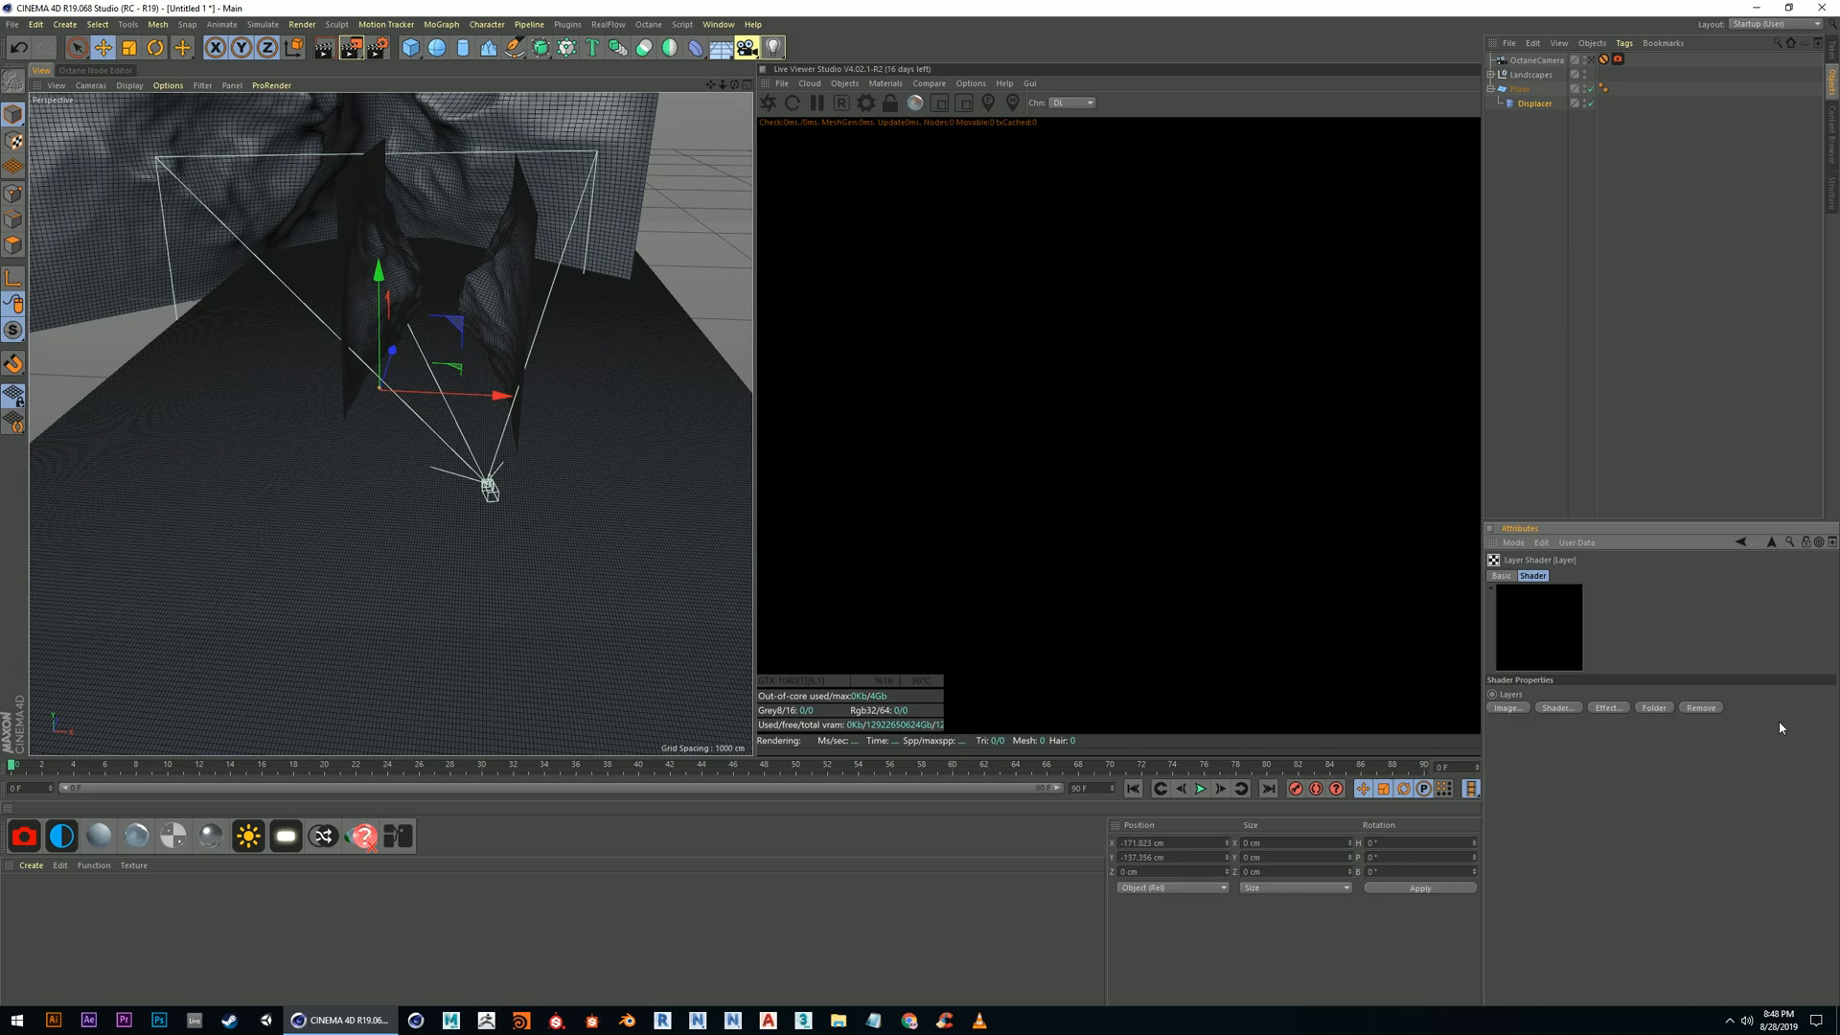
left_click(1566, 711)
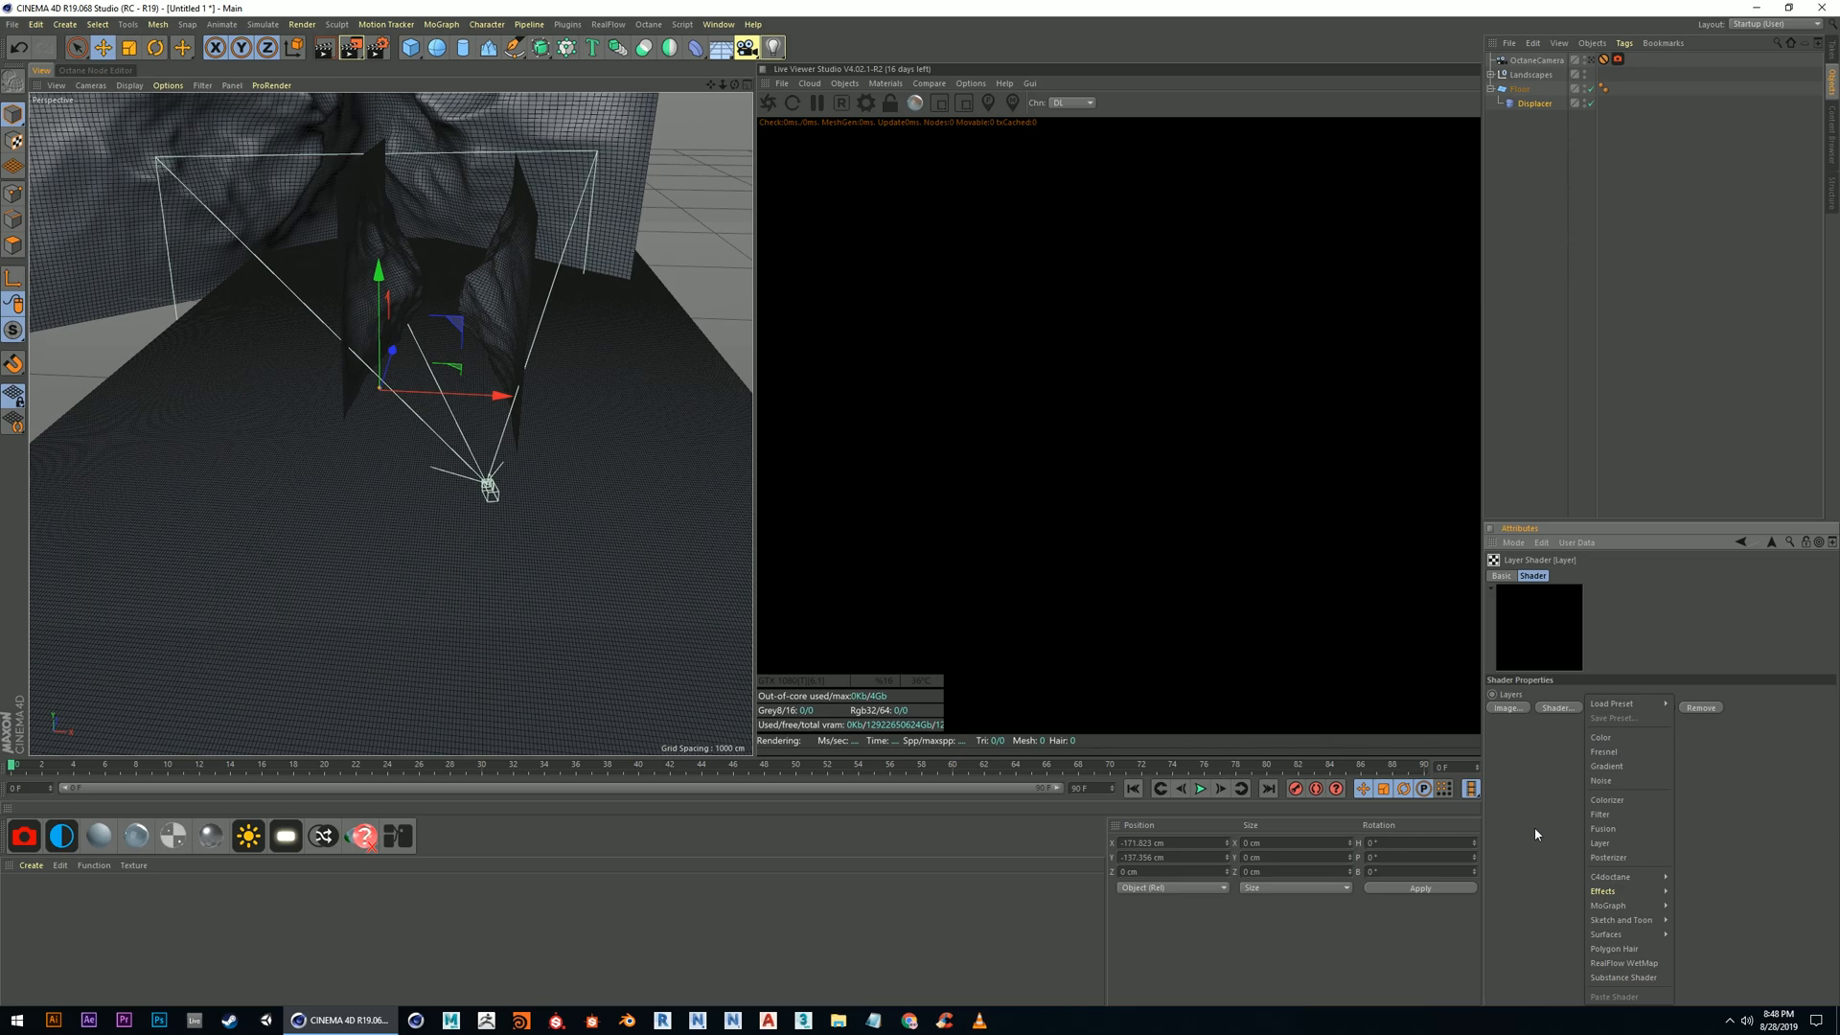
left_click(1619, 782)
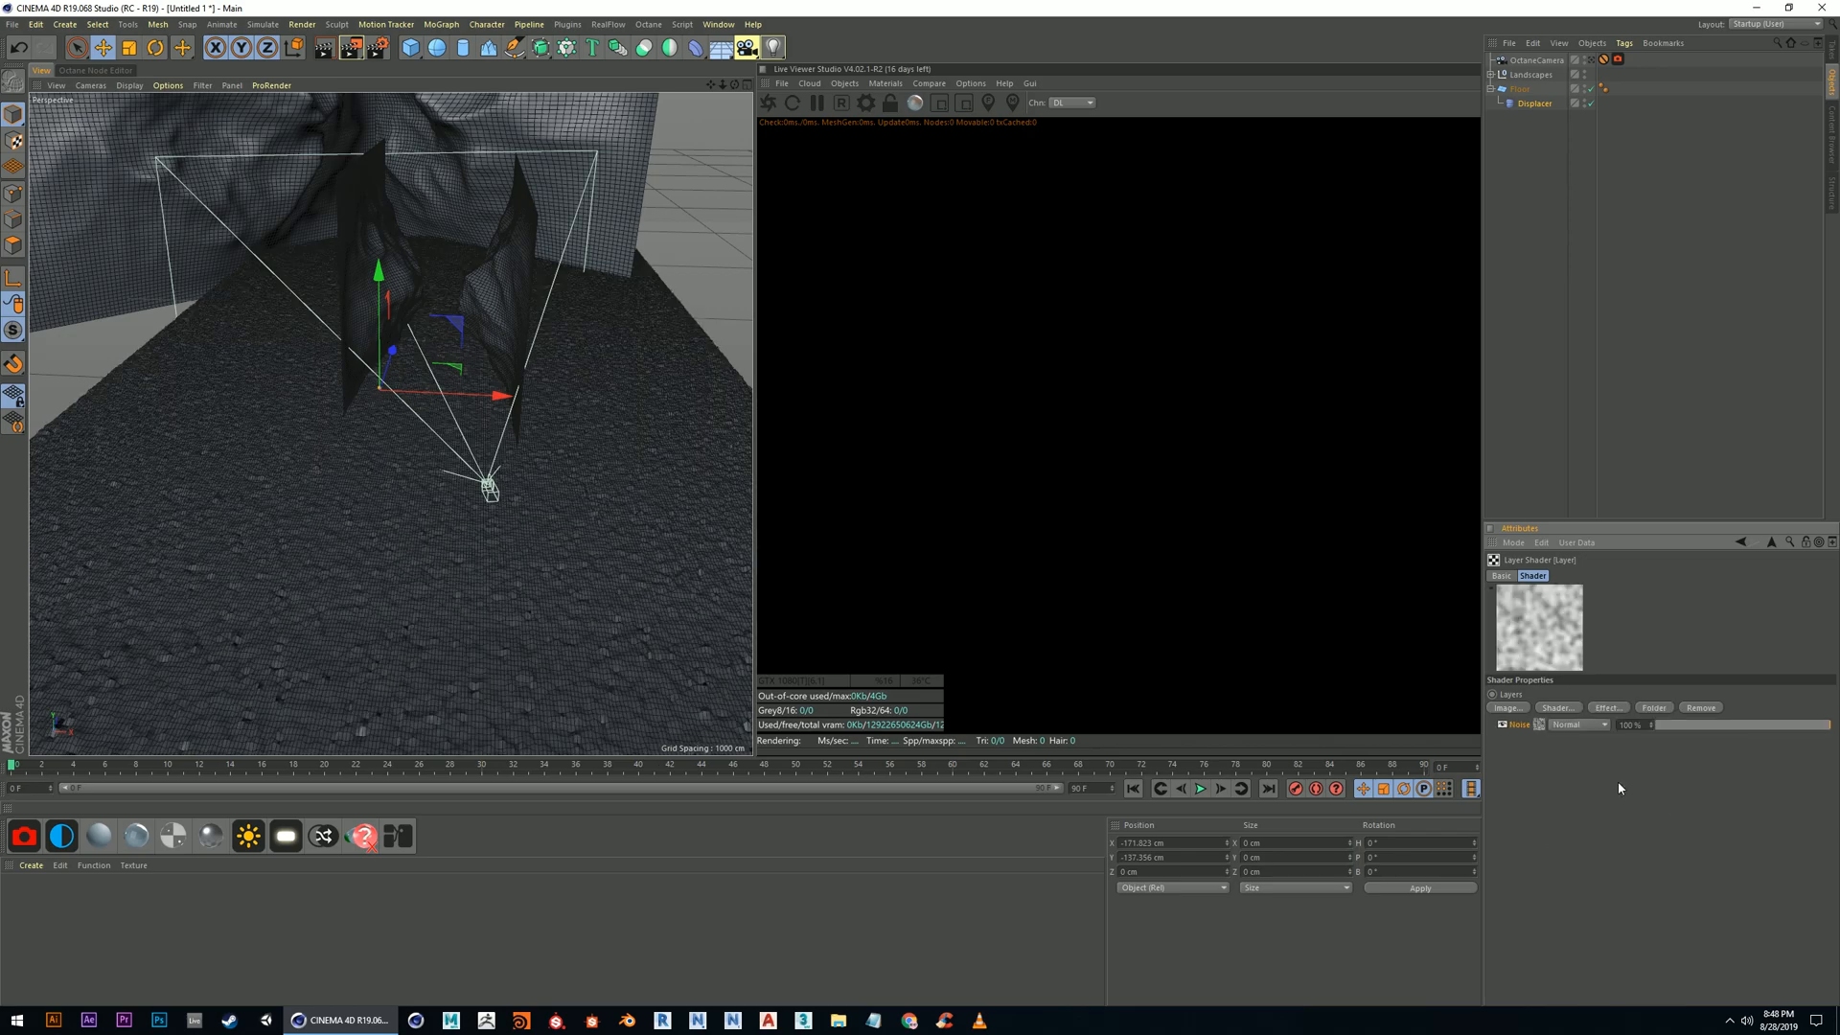
scroll(534, 608, "up", 10)
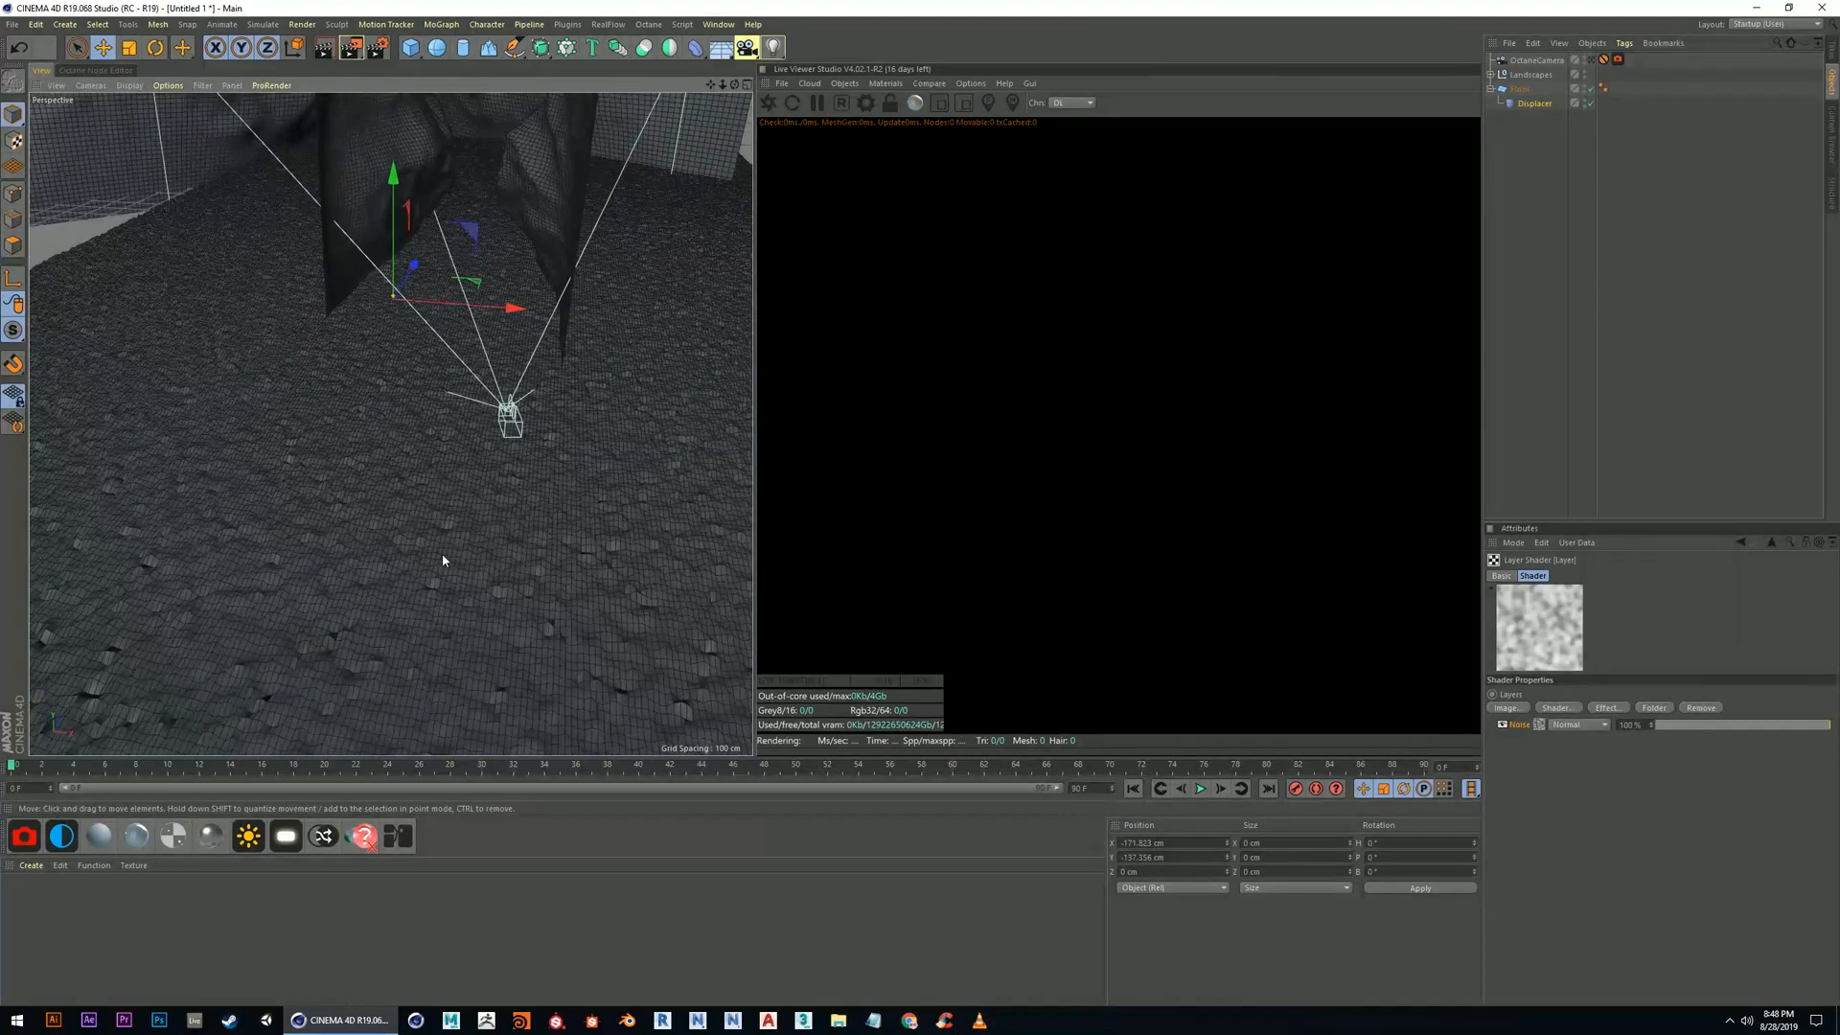
left_click_drag(470, 535, 490, 472, "alt")
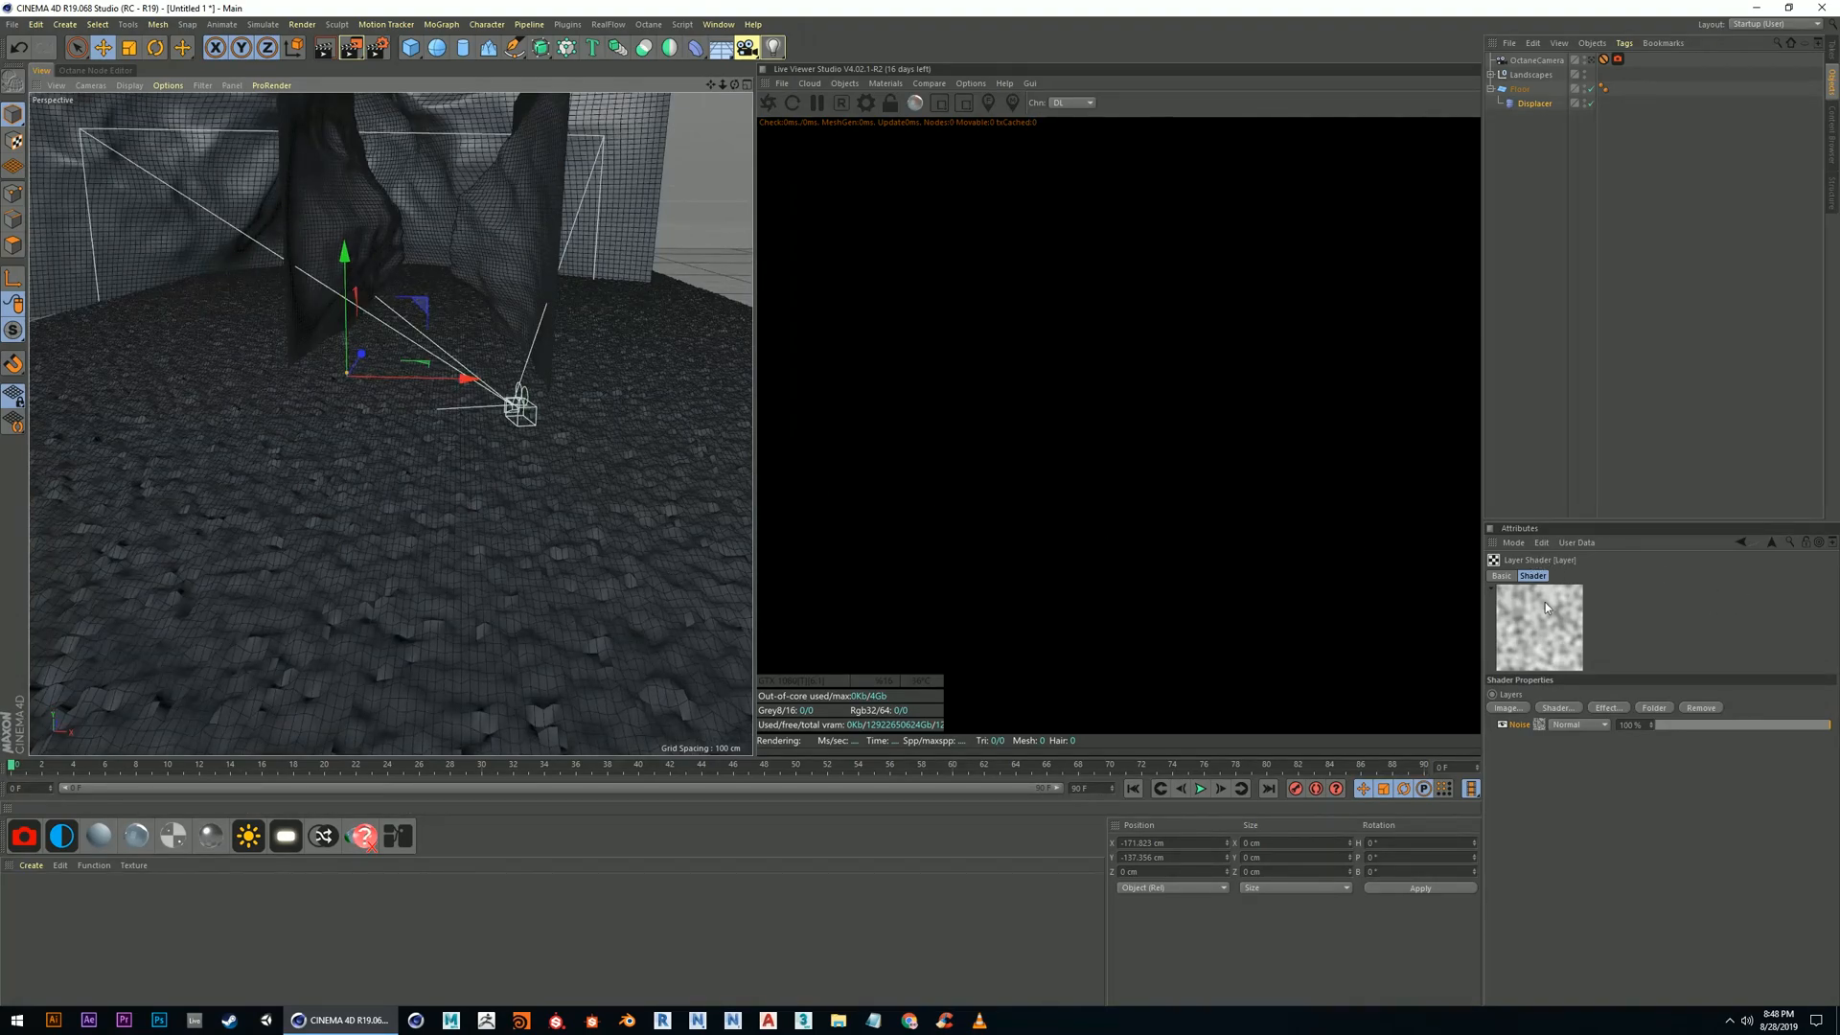
left_click(1540, 724)
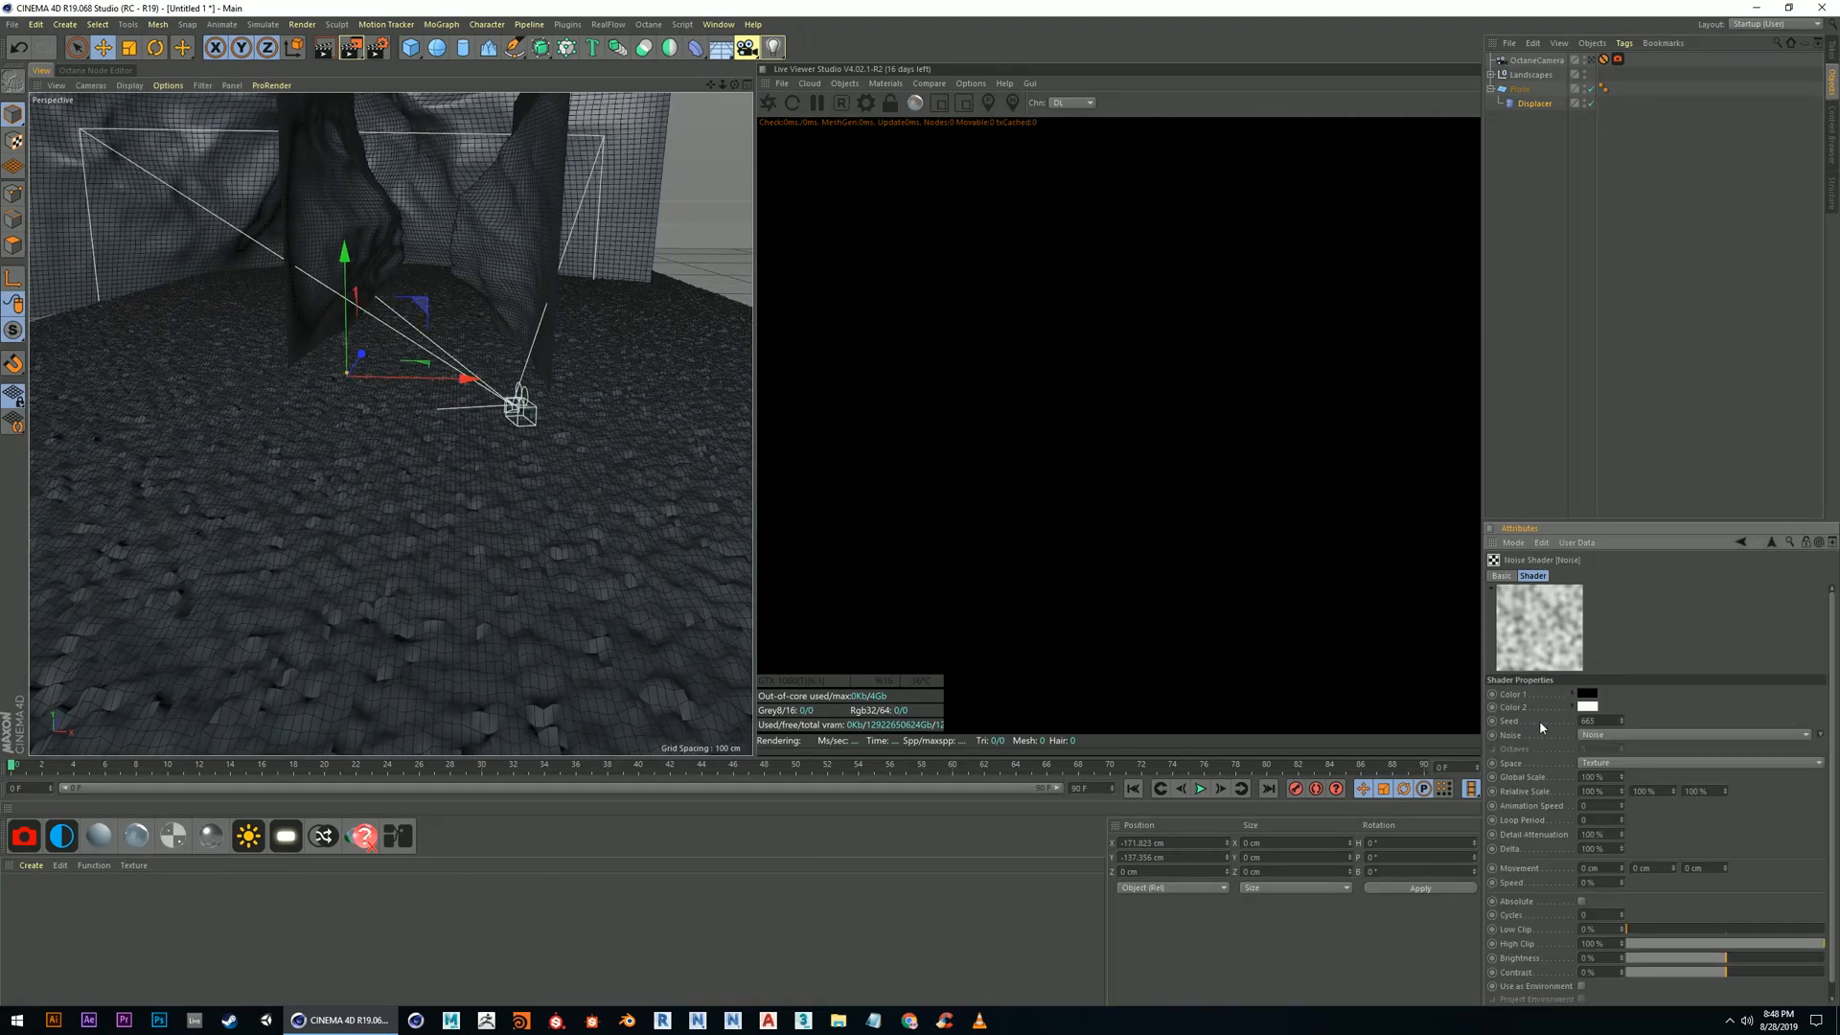
Change the layer's noise type to Stupl and set the Displacer's height to 16 cm
left_click(1679, 734)
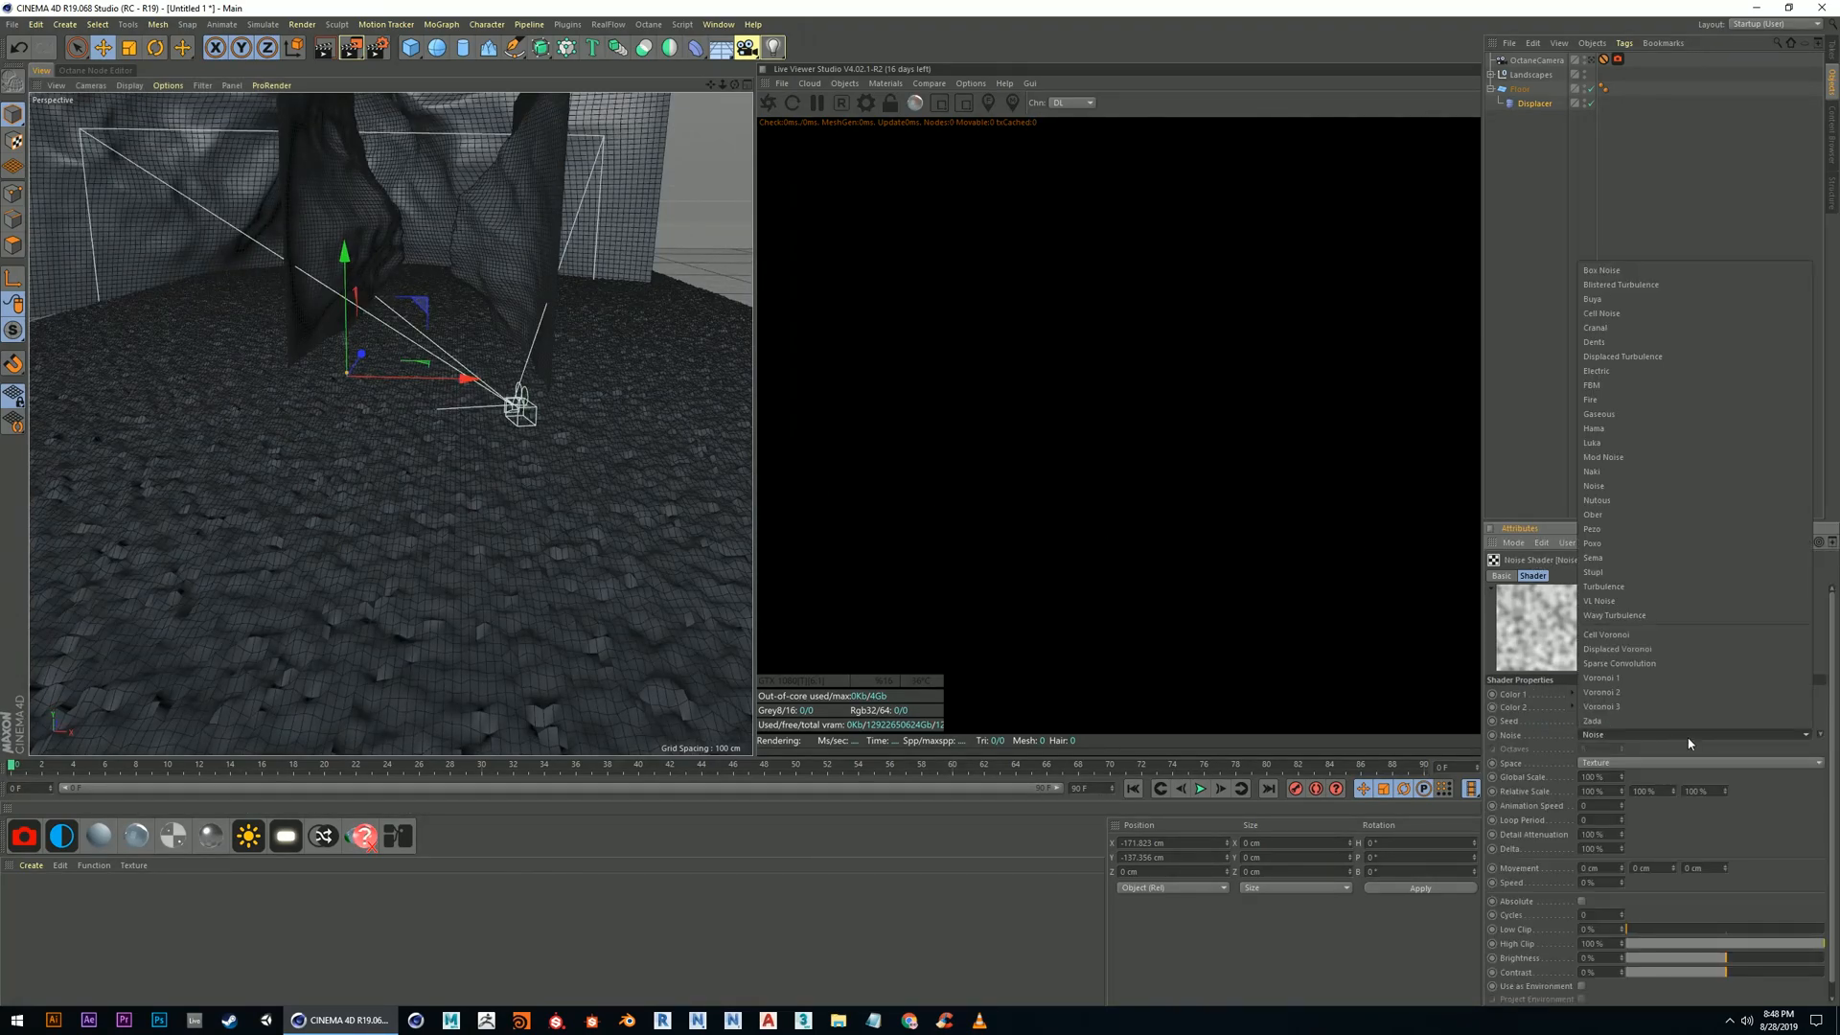
left_click(1613, 573)
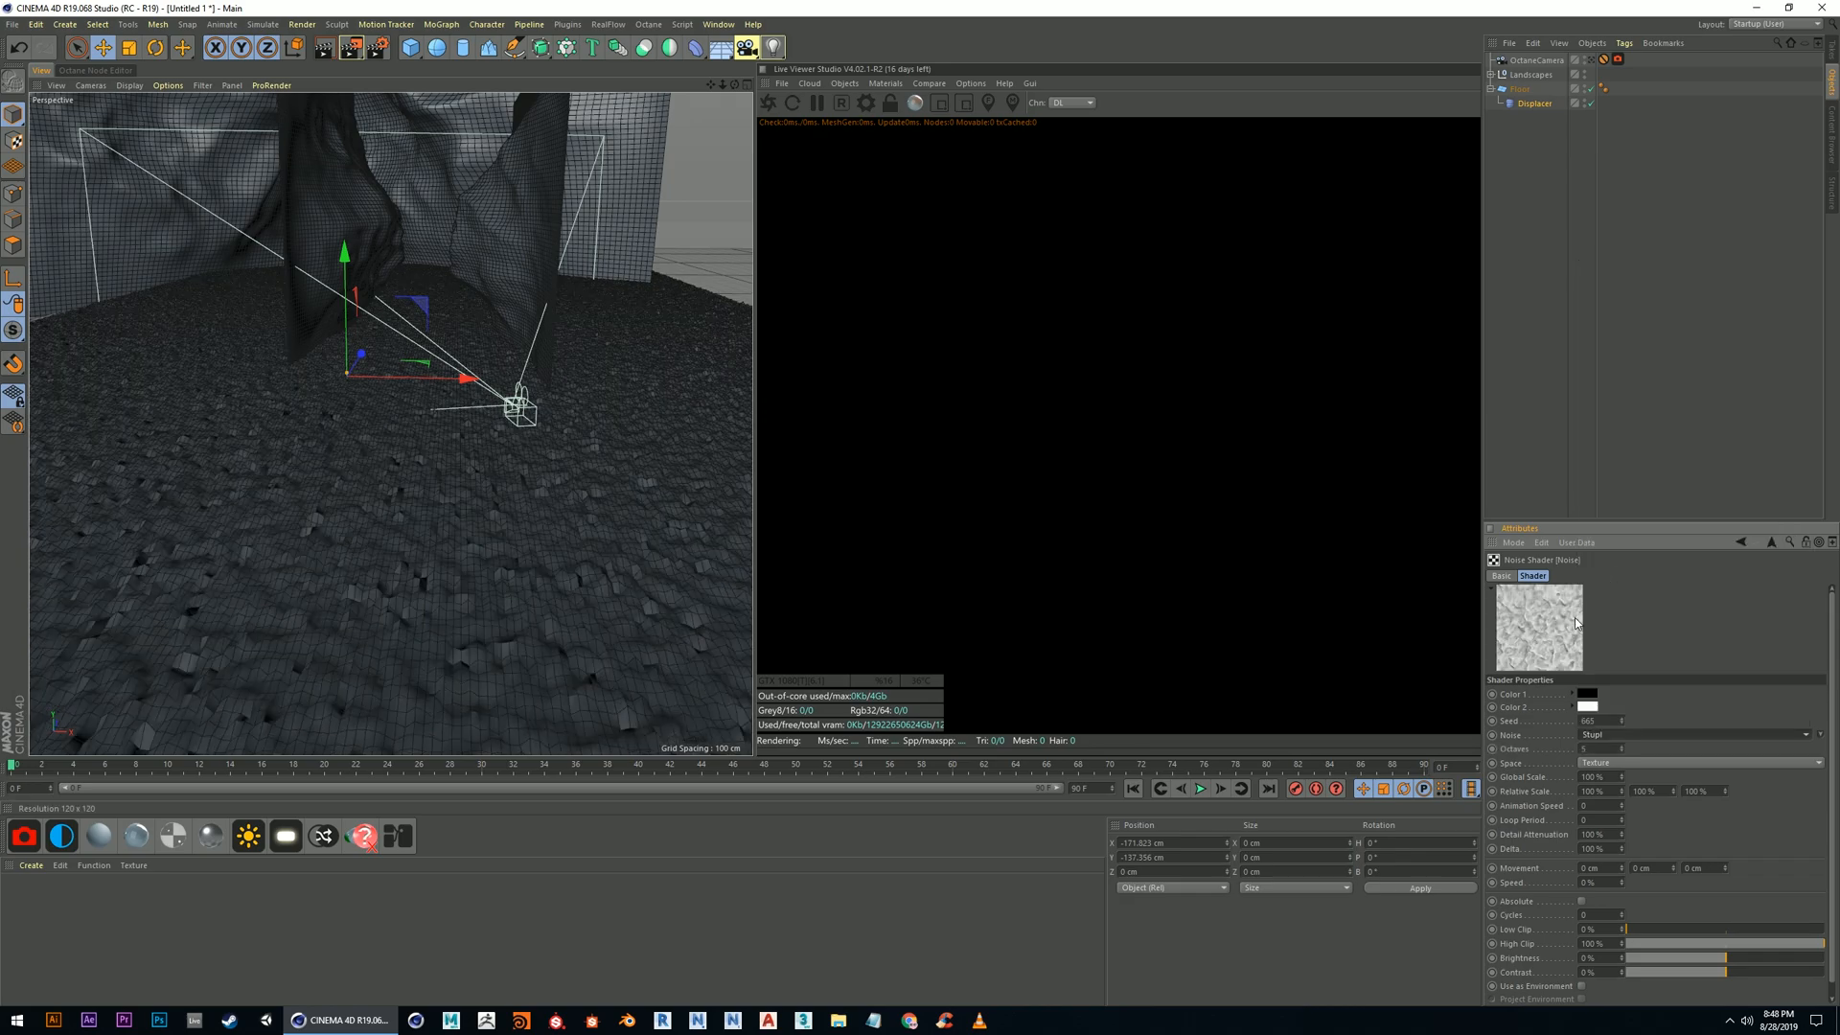
left_click(1544, 104)
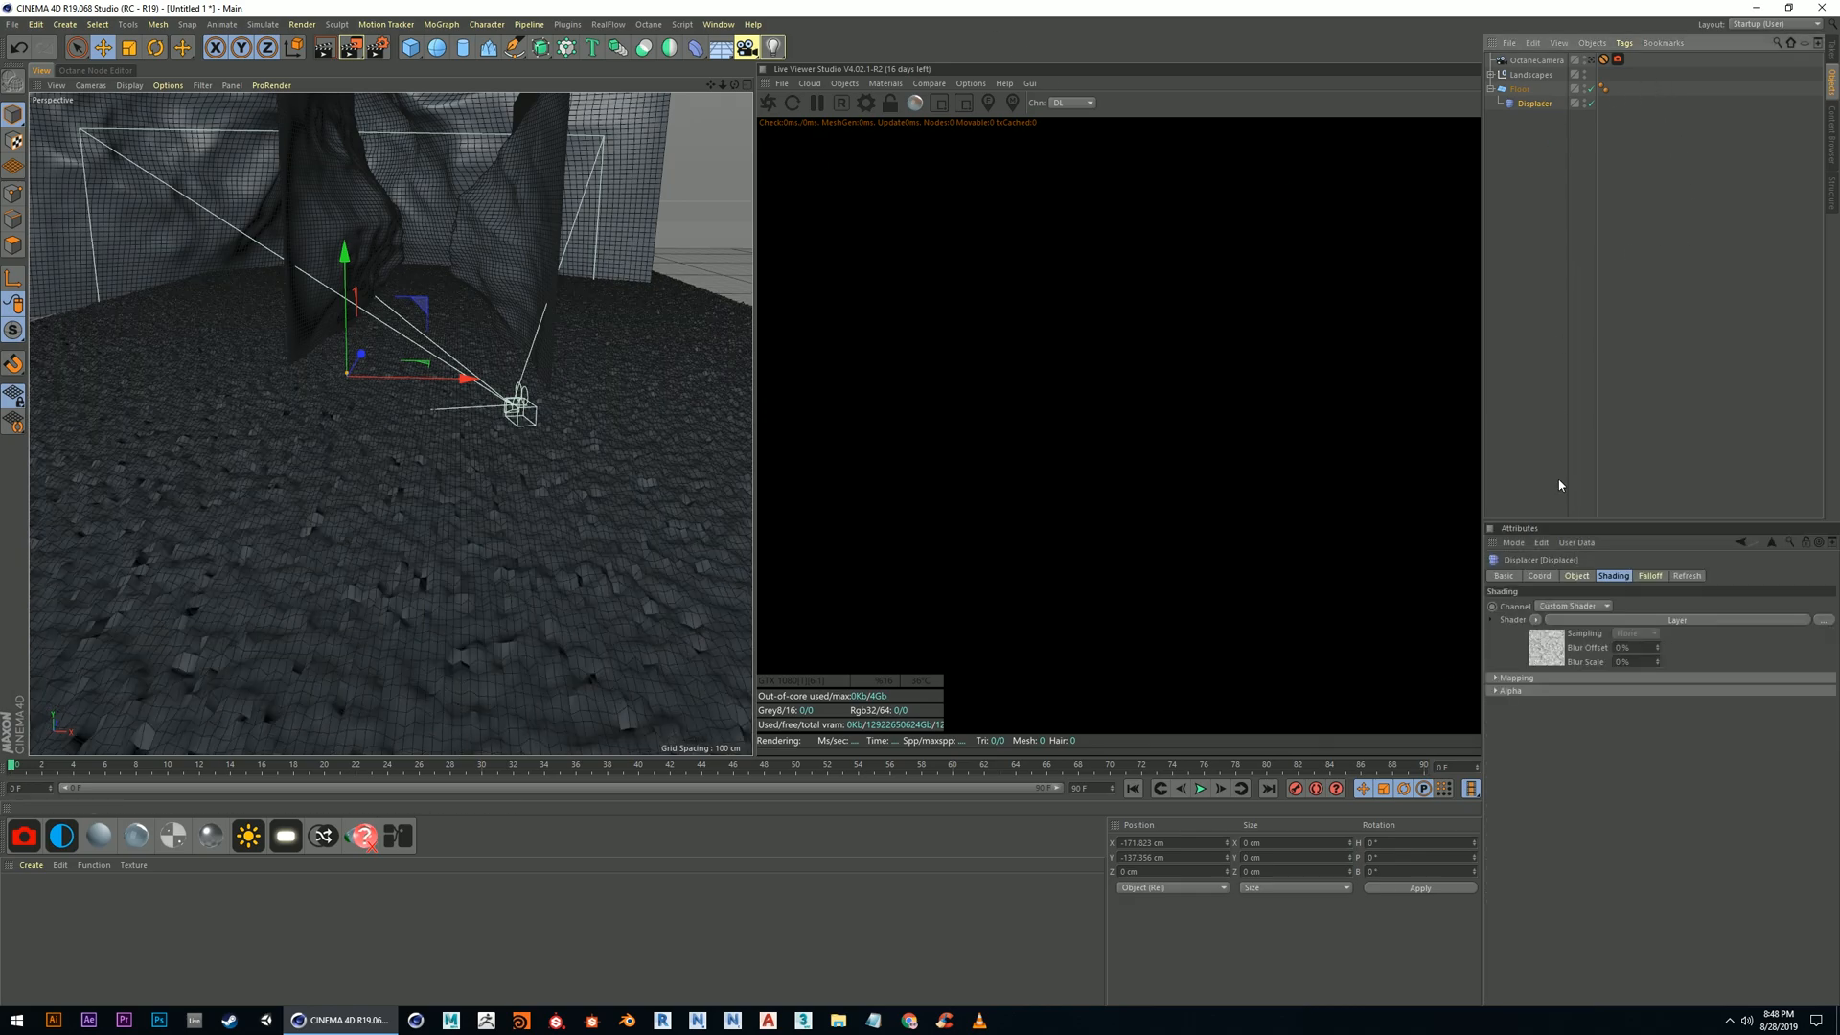
left_click(1580, 576)
left_click_drag(1580, 639, 1581, 615)
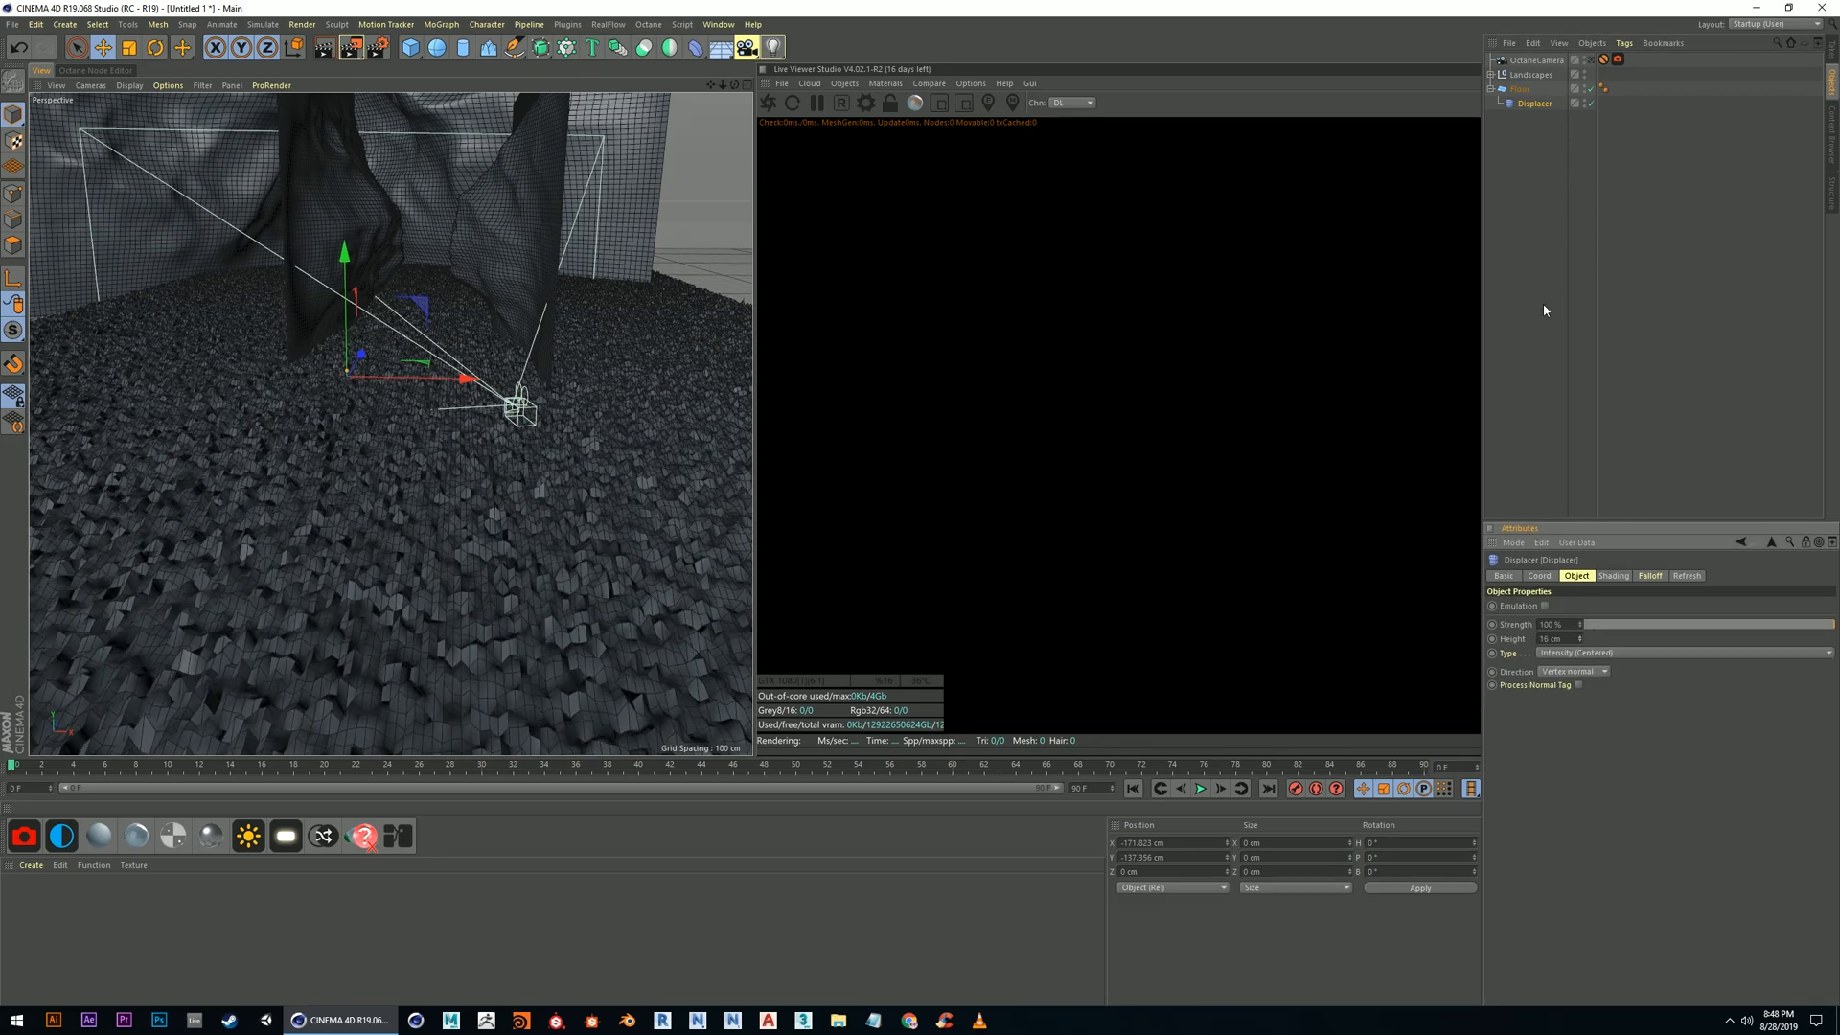
Check the Floor plane's object properties, then raise the Displacer's Stupl noise Global Scale to about 4449%
left_click(1520, 88)
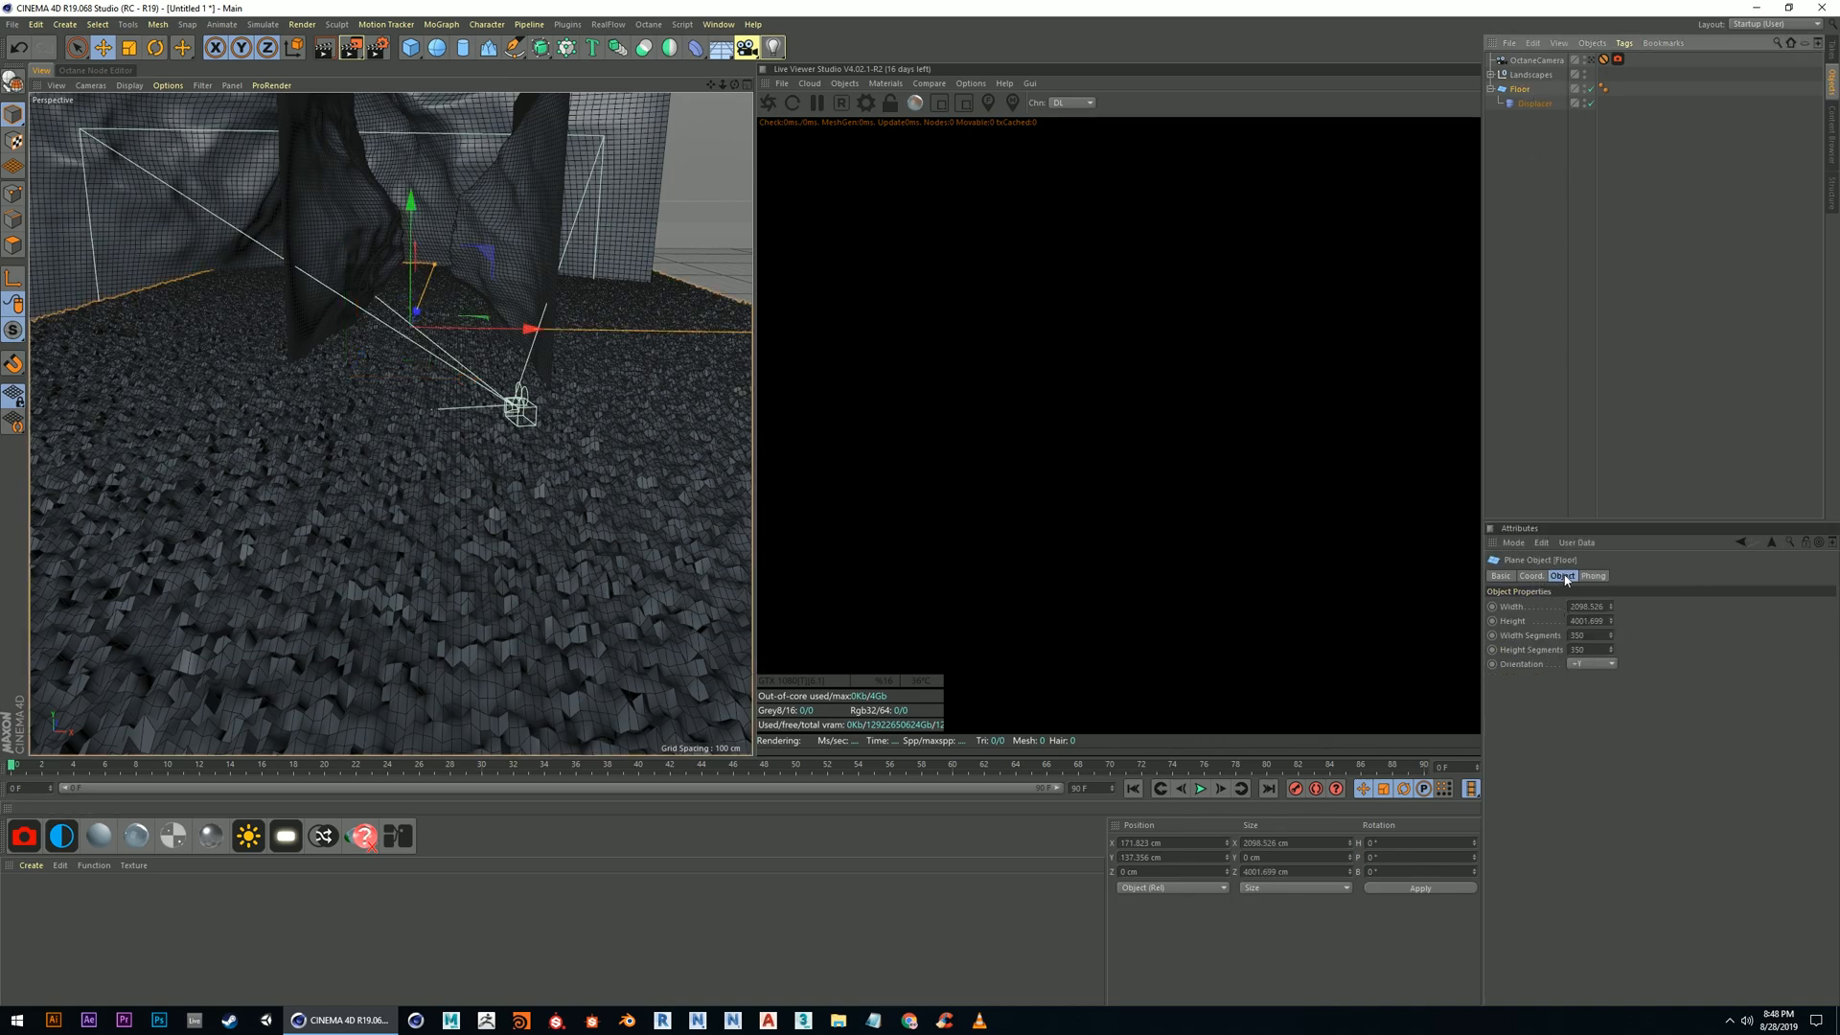
left_click(1565, 578)
left_click(1534, 103)
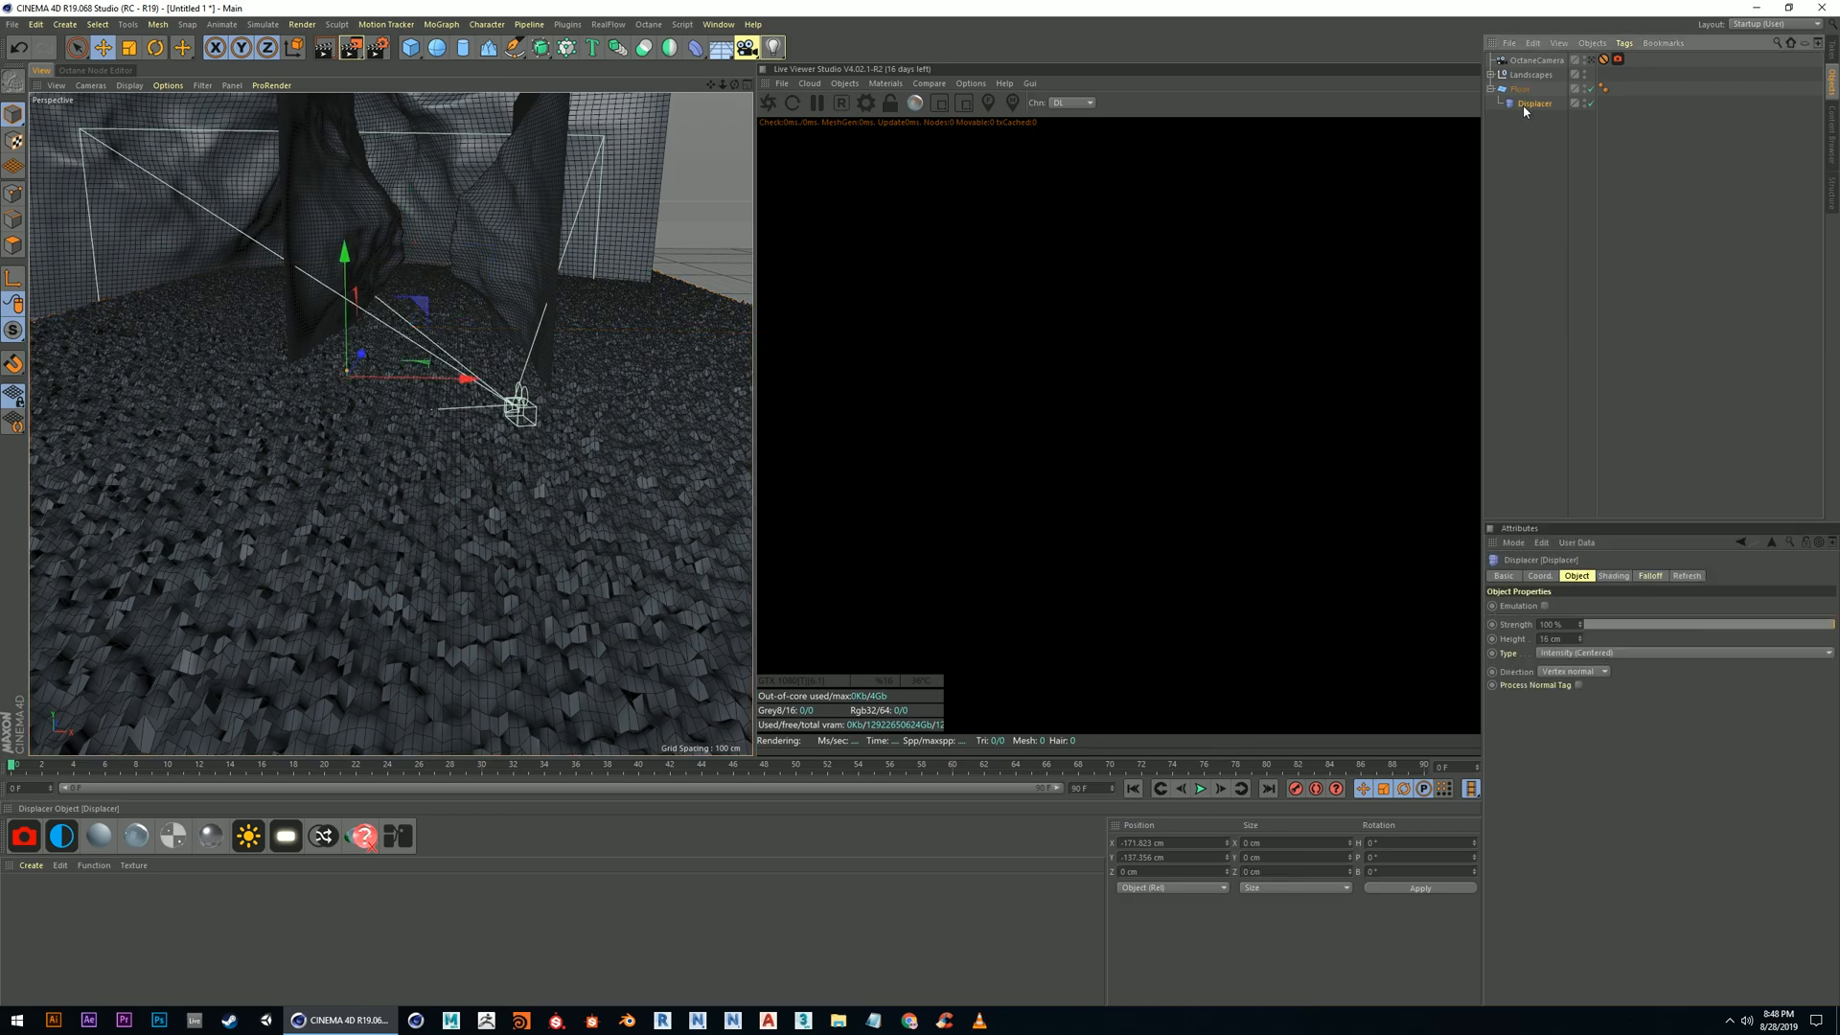
left_click(1613, 575)
left_click(1547, 655)
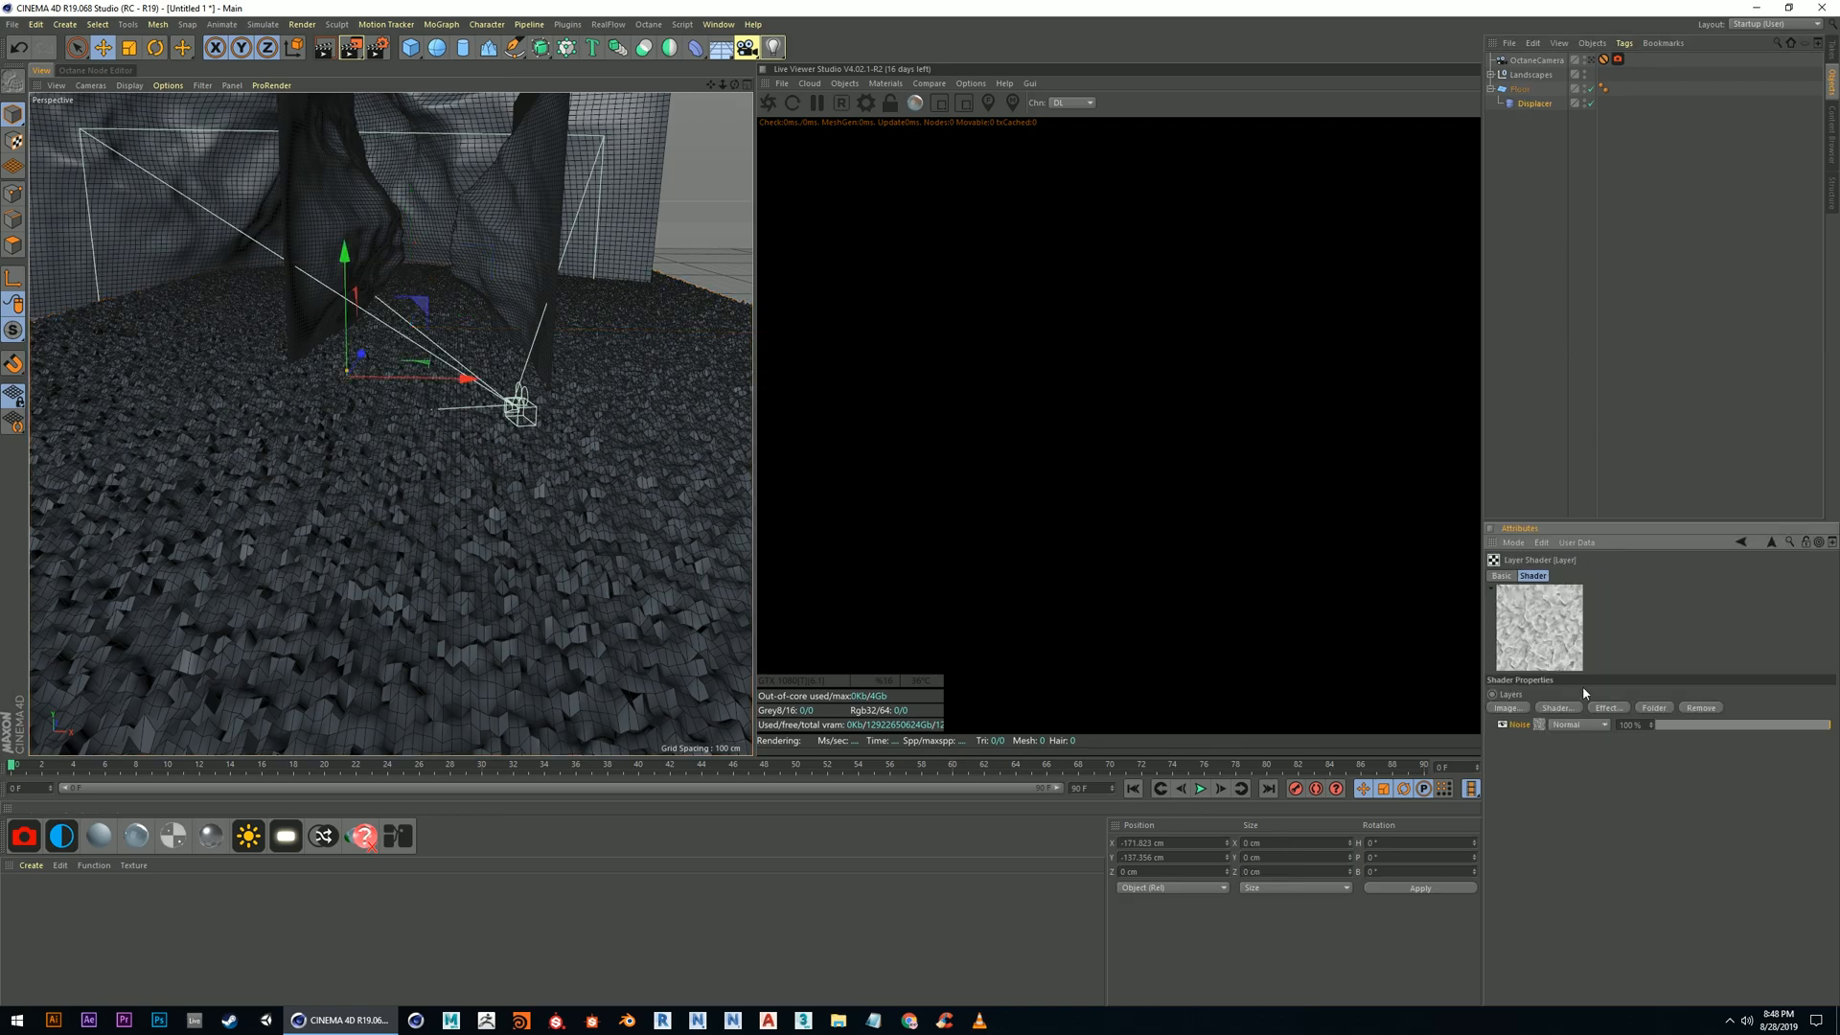
left_click(1539, 724)
left_click_drag(1620, 772, 1665, 845)
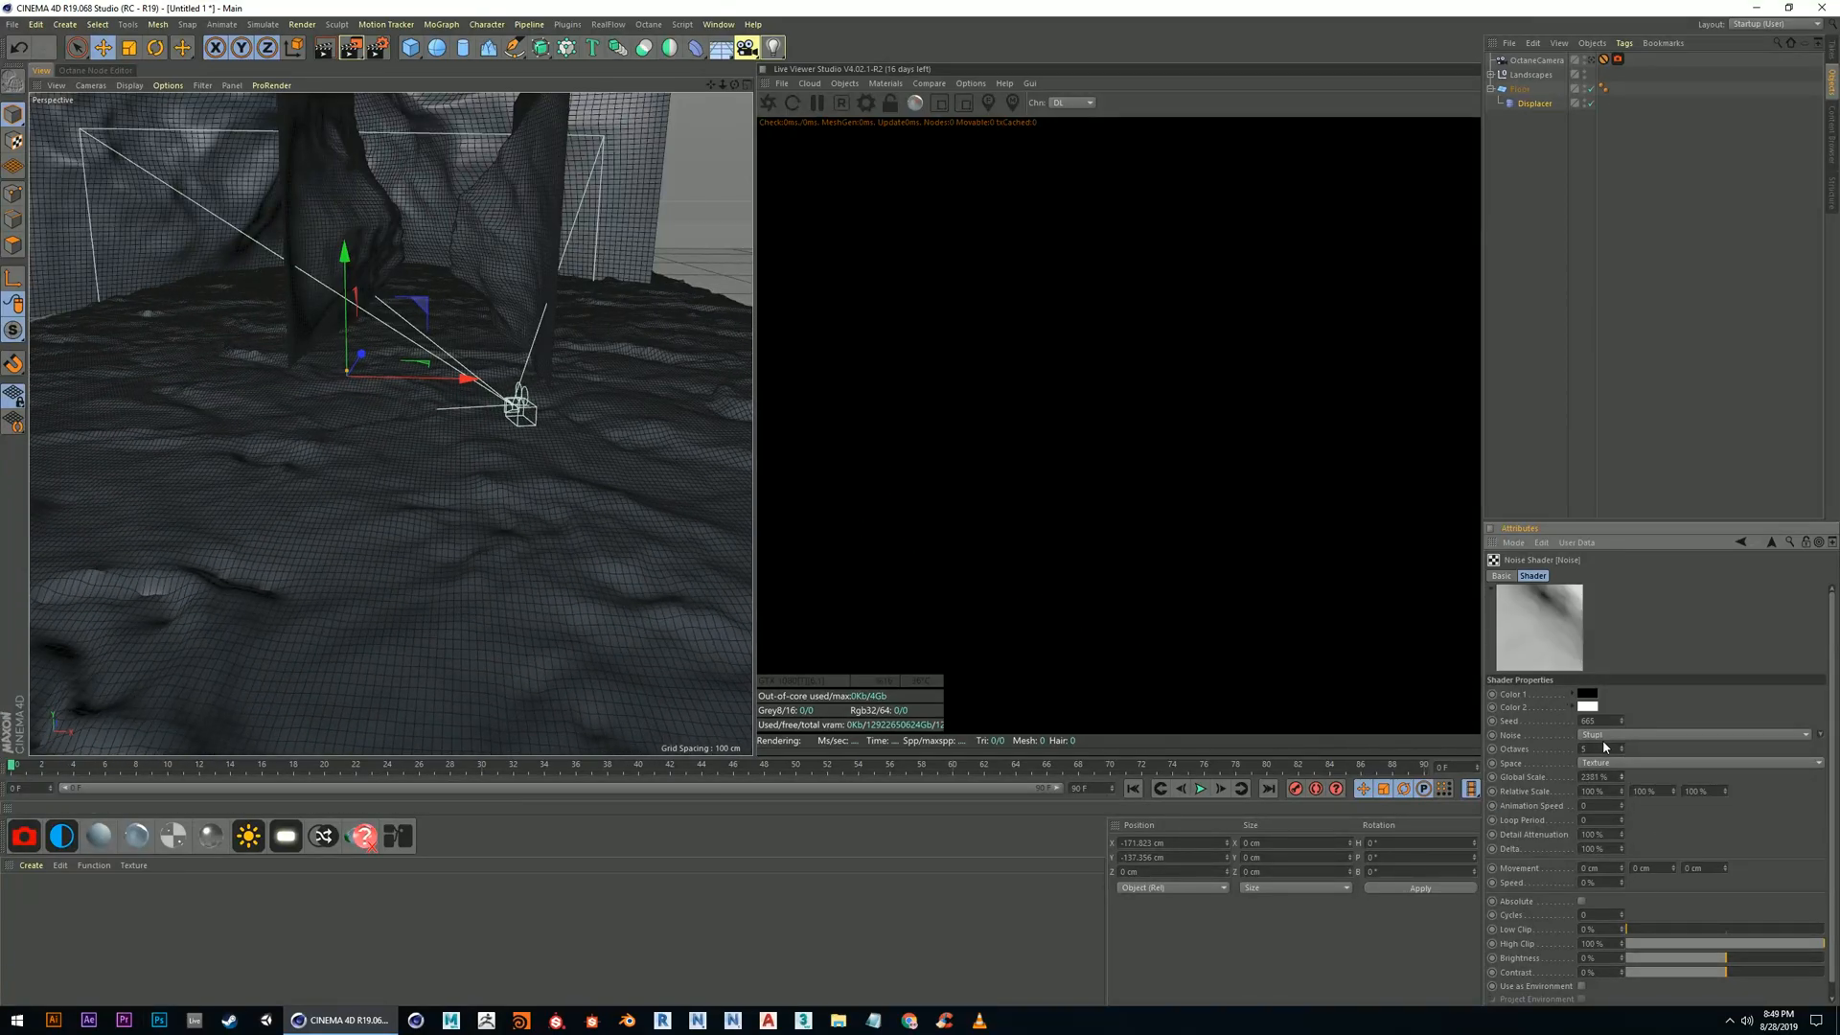
left_click_drag(1622, 776, 1624, 679)
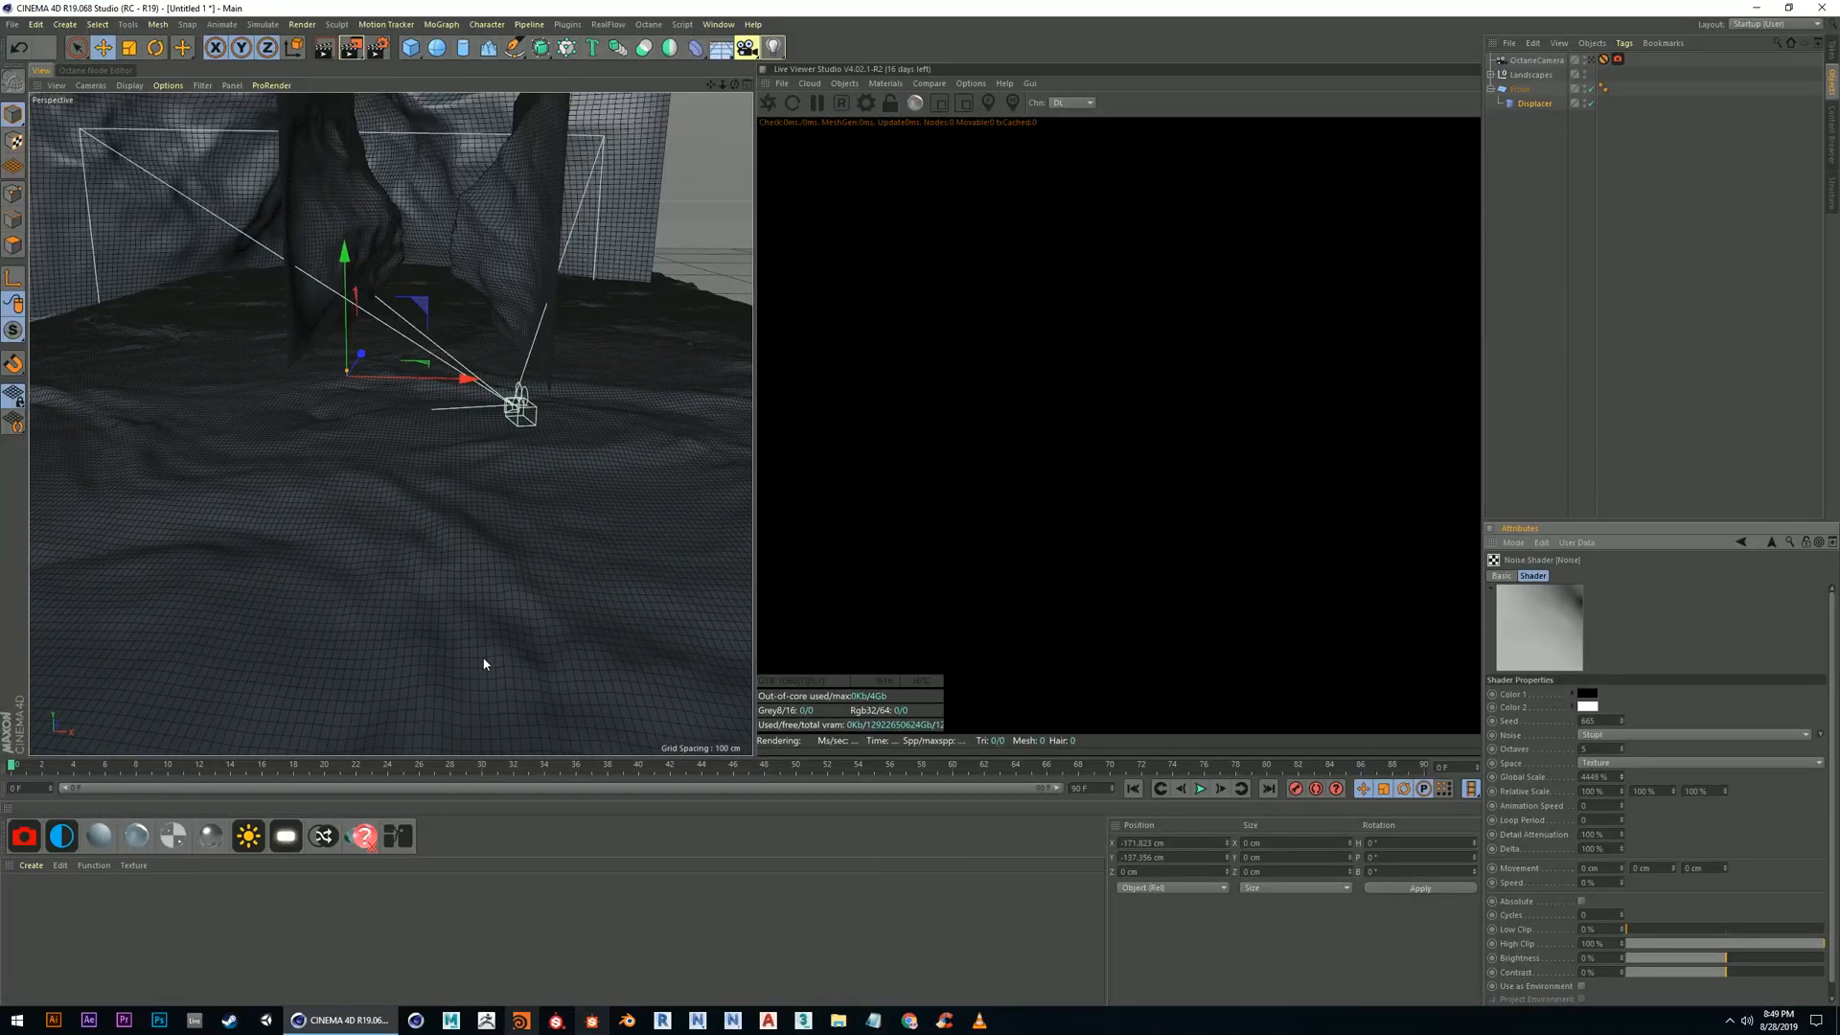
From the Octane camera's view, reduce the noise's Global Scale to about 3200% and vary its three Relative Scale values
left_click(1590, 60)
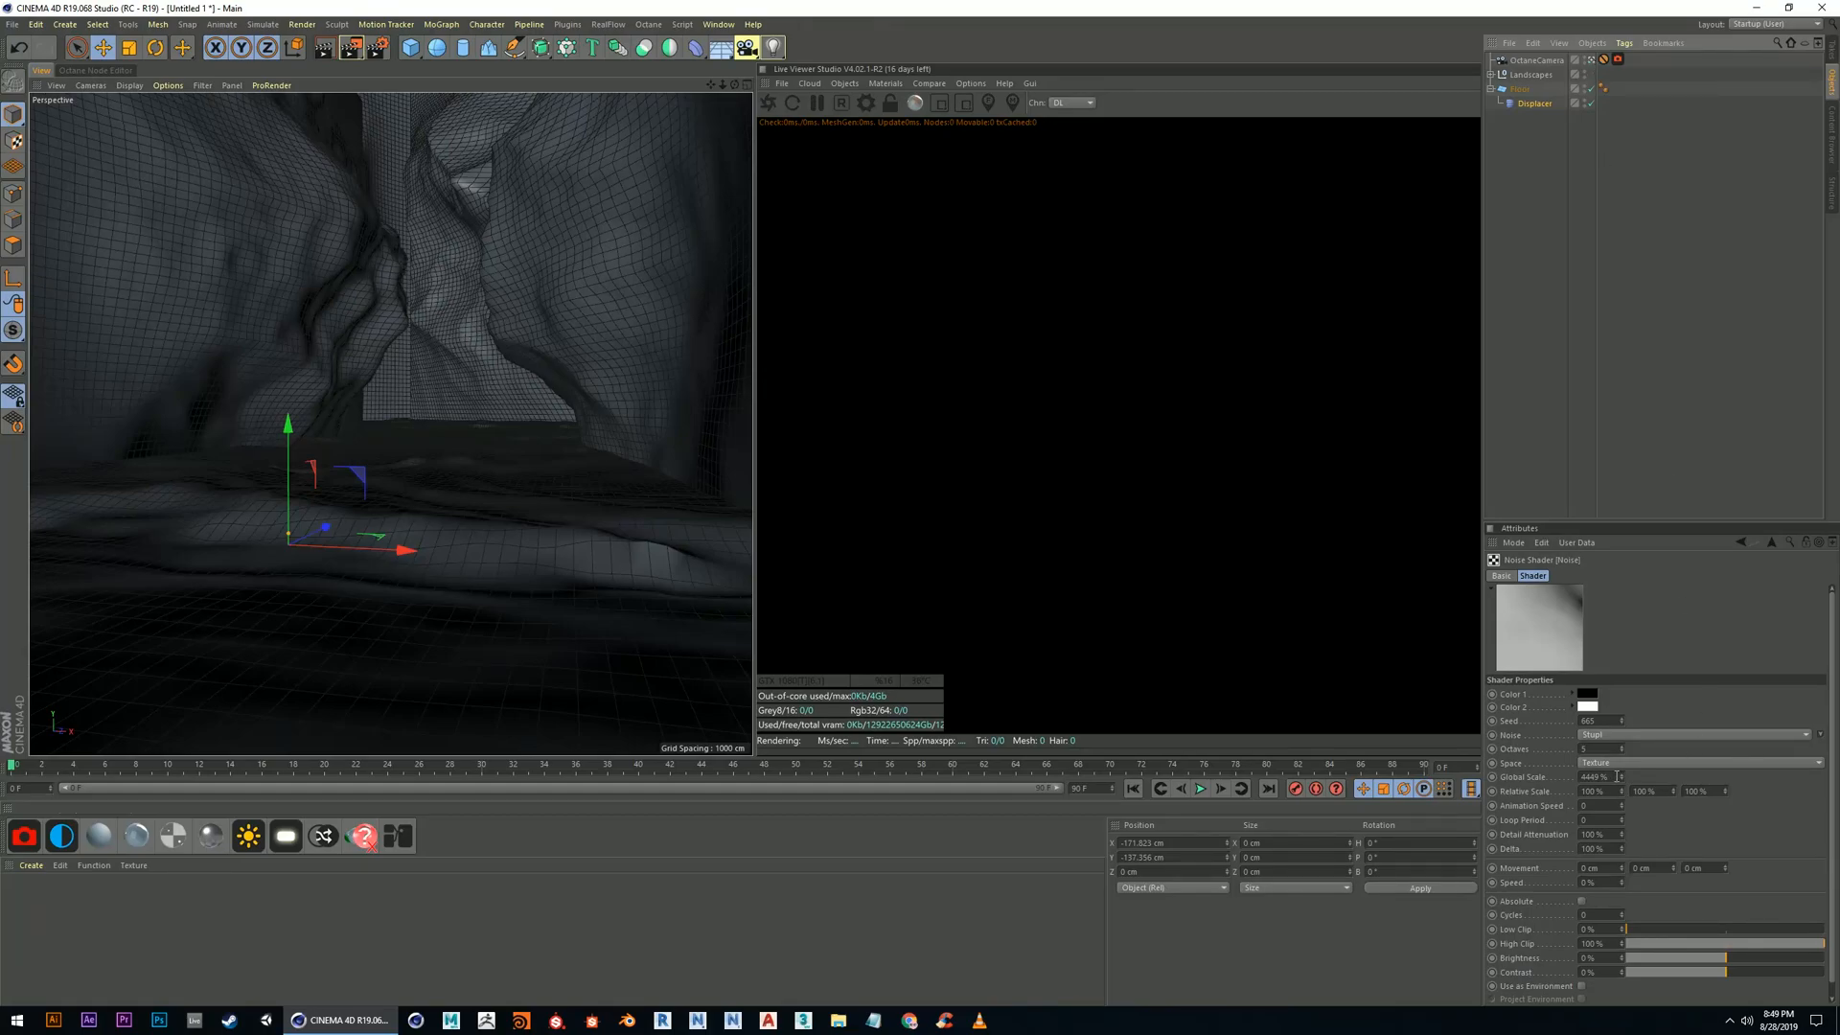
left_click_drag(1622, 776, 1626, 796)
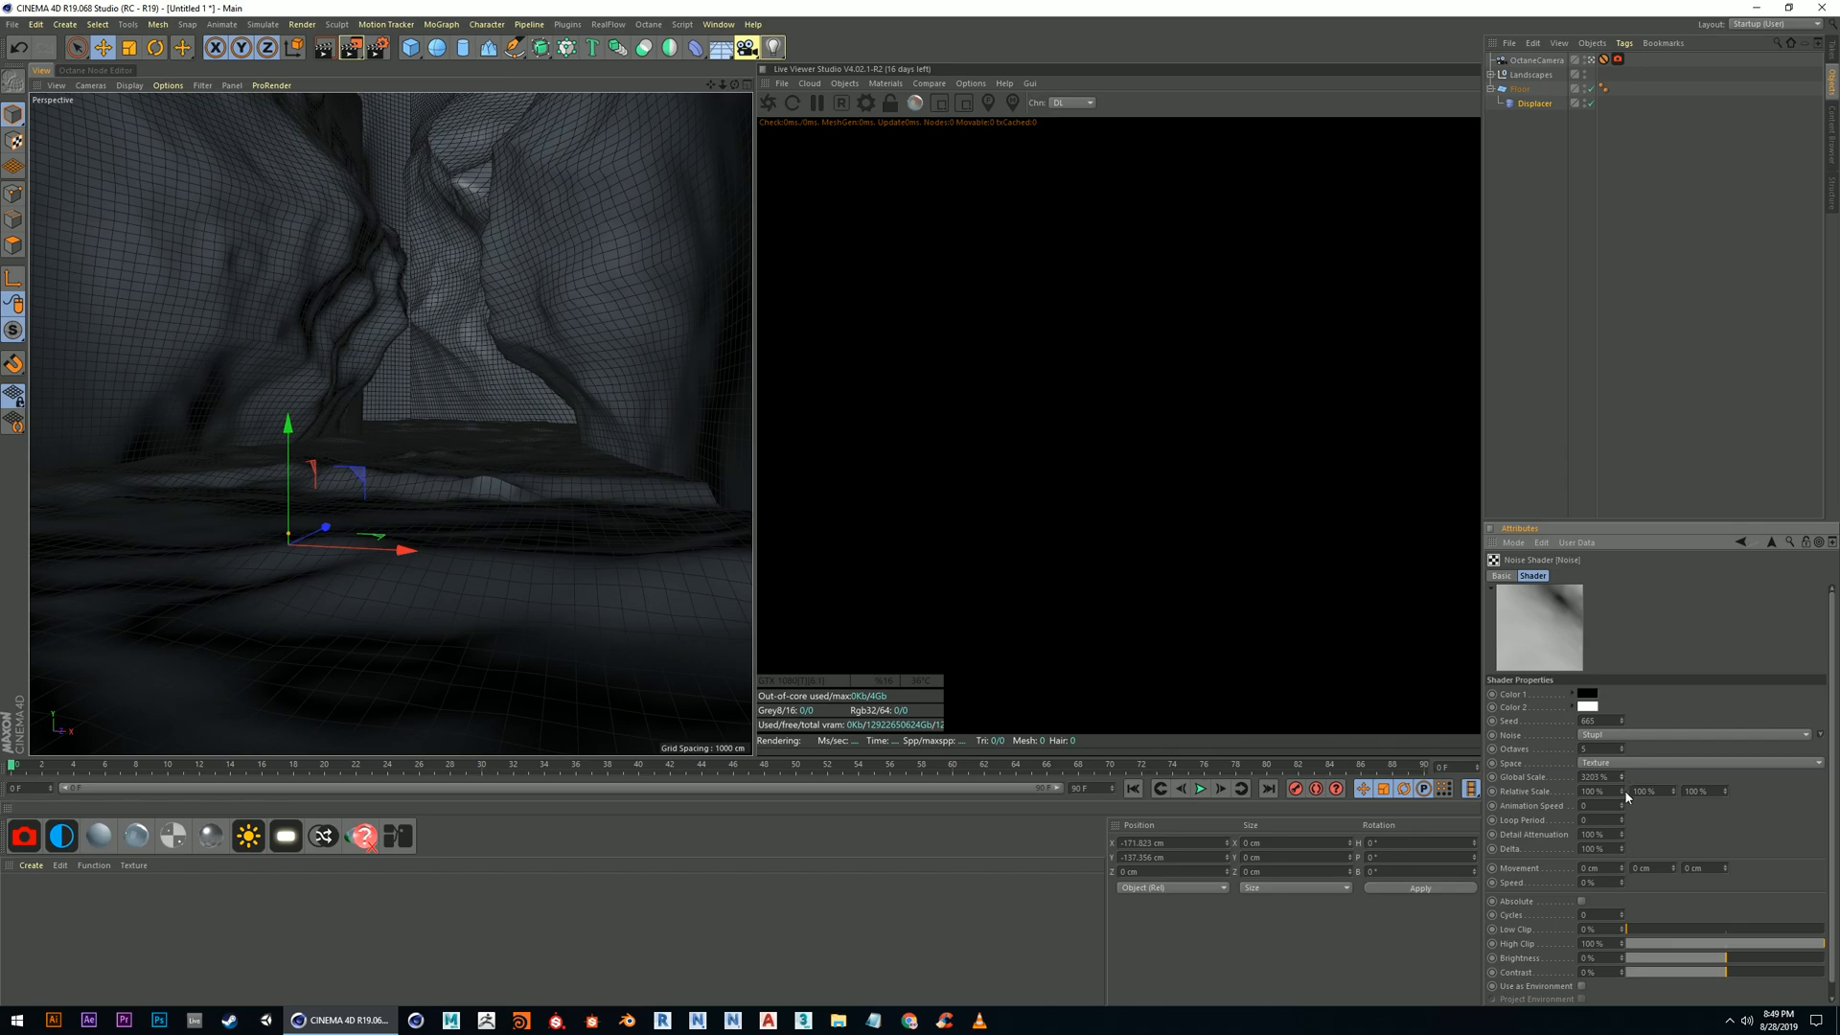
left_click_drag(1621, 790, 1725, 805)
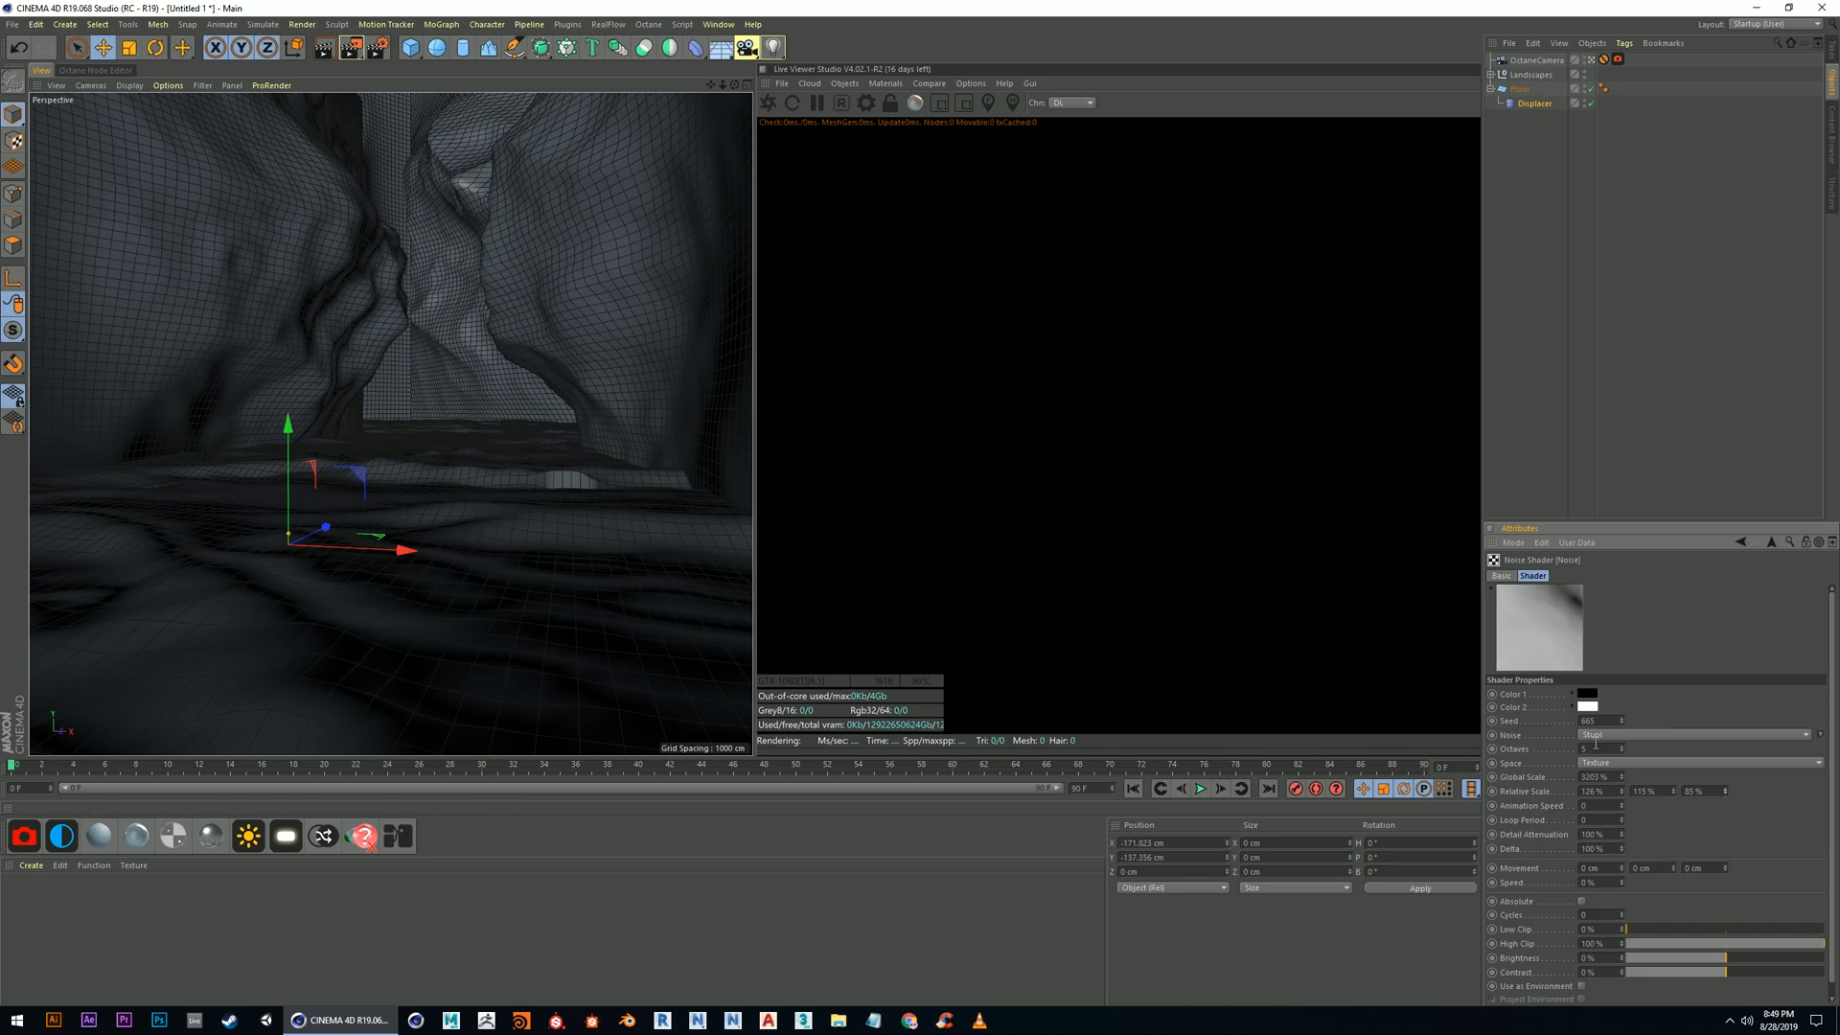
Set the Displacer's height to 17 cm
left_click(1537, 103)
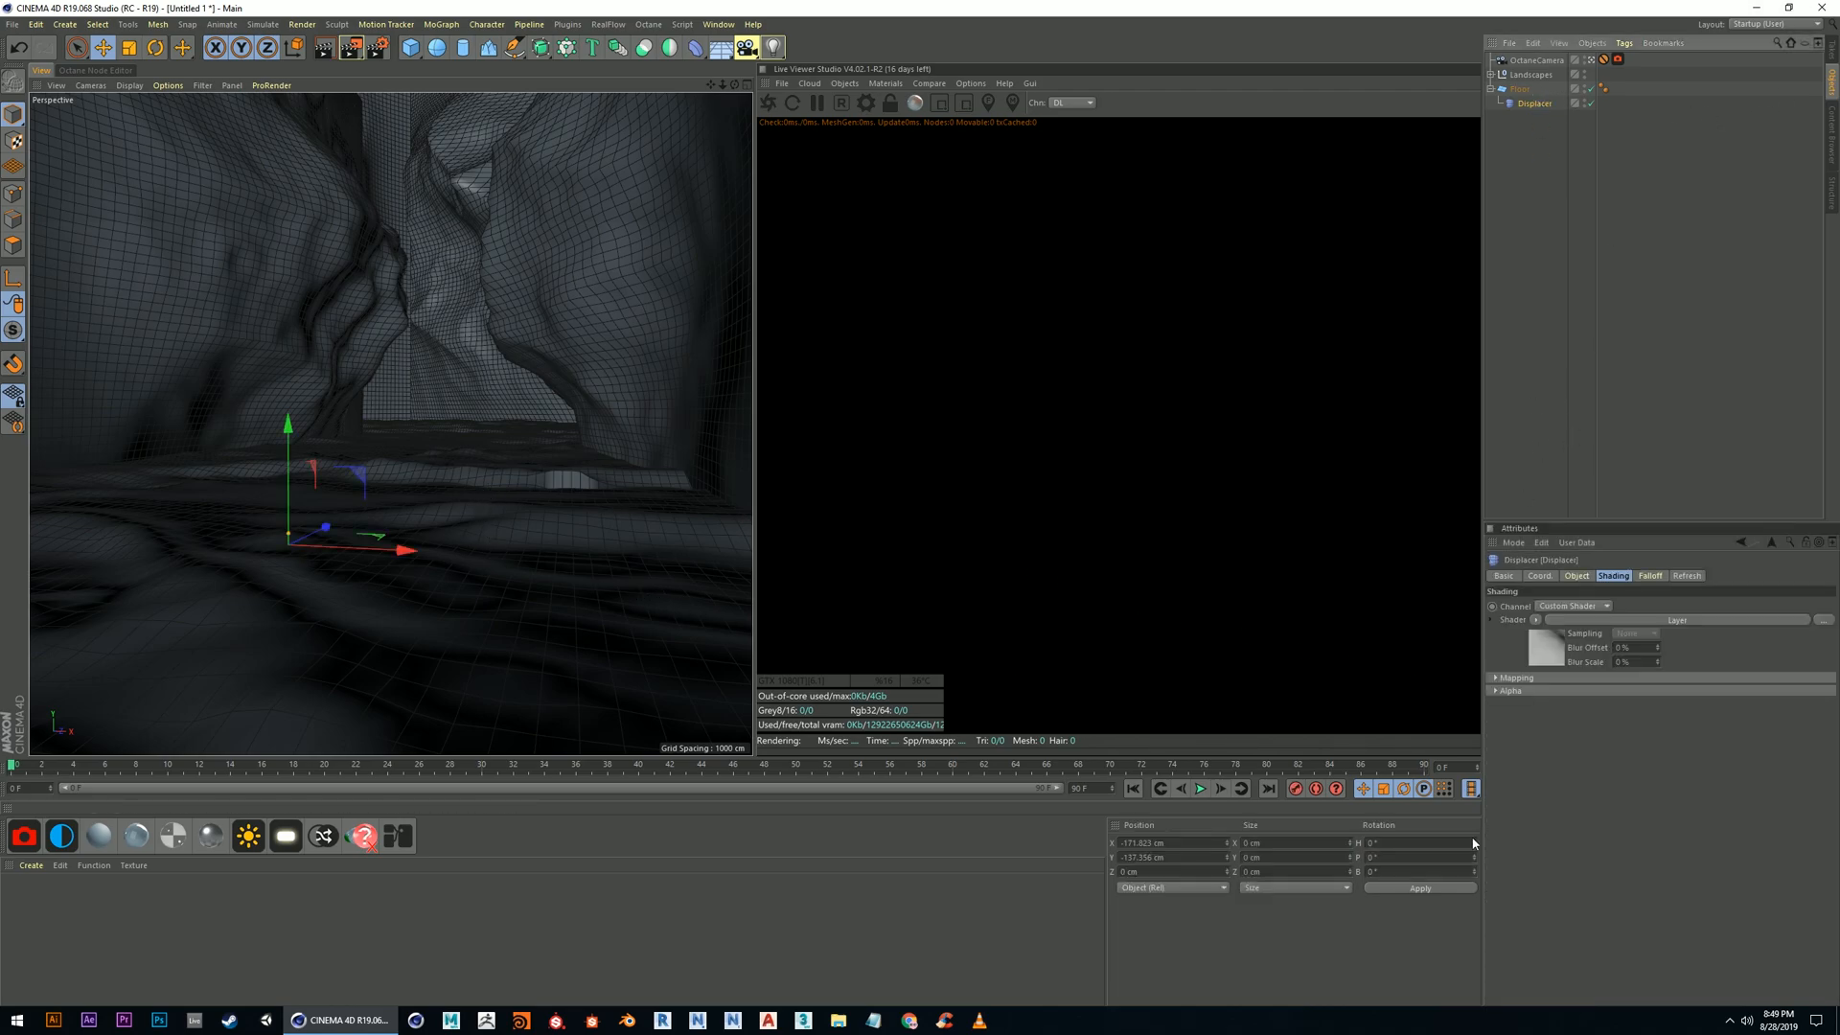
left_click(1578, 578)
left_click_drag(1580, 638, 1580, 643)
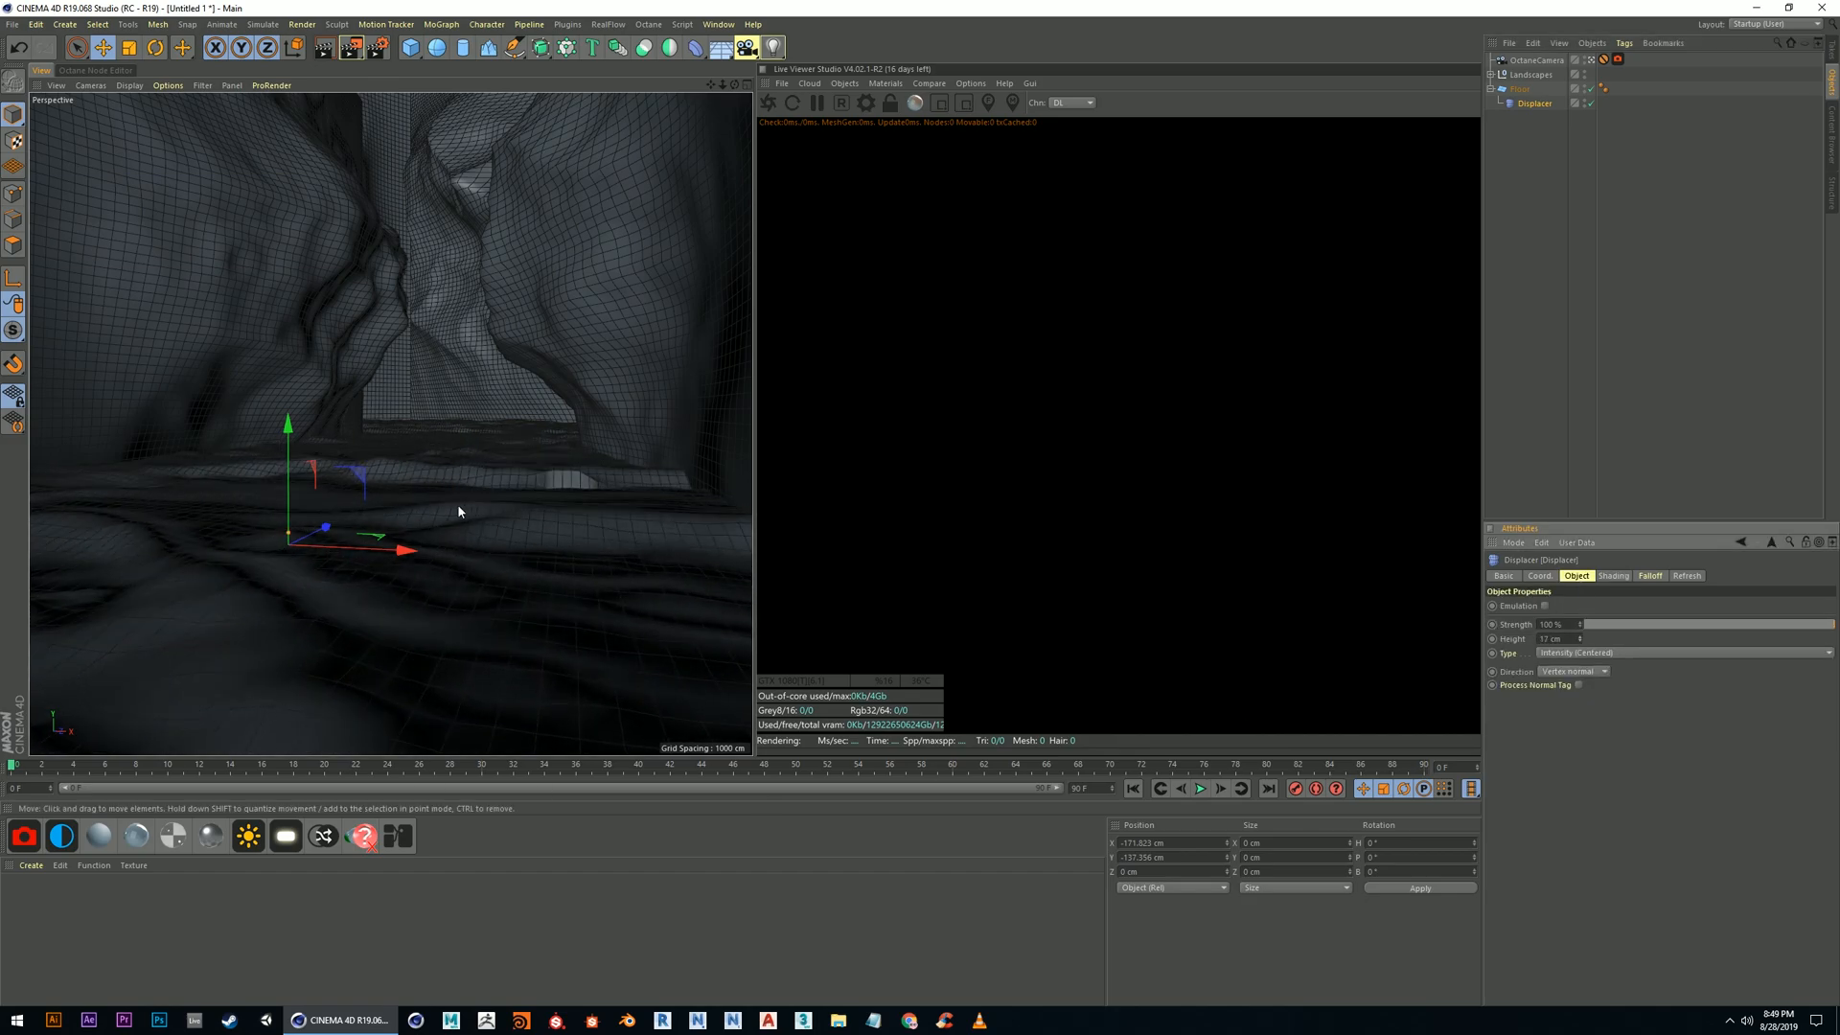
Leave the Octane camera view and examine the displaced floor and canyon walls from several angles
left_click(1592, 61)
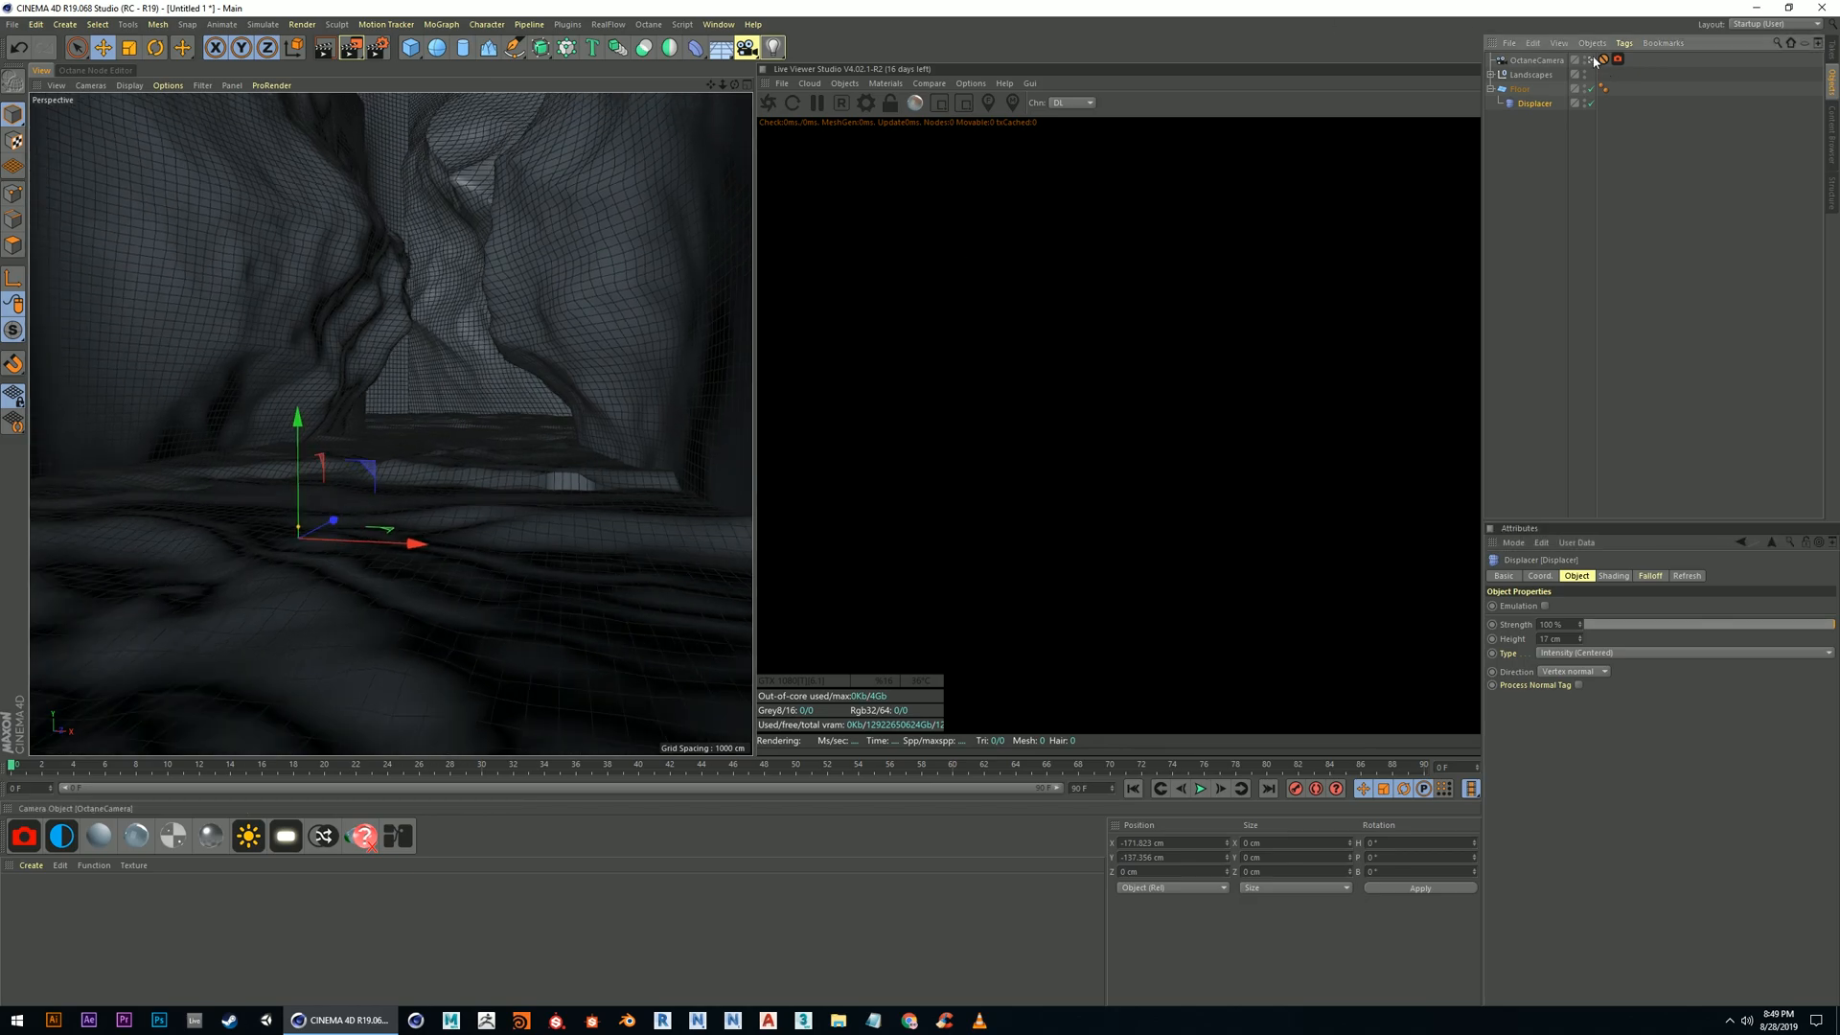
left_click_drag(246, 450, 329, 484, "alt")
scroll(329, 484, "down", 3)
middle_click_drag(494, 377, 440, 562, "alt")
left_click_drag(447, 555, 394, 551, "alt")
middle_click_drag(395, 551, 416, 544, "alt")
scroll(416, 545, "up", 5)
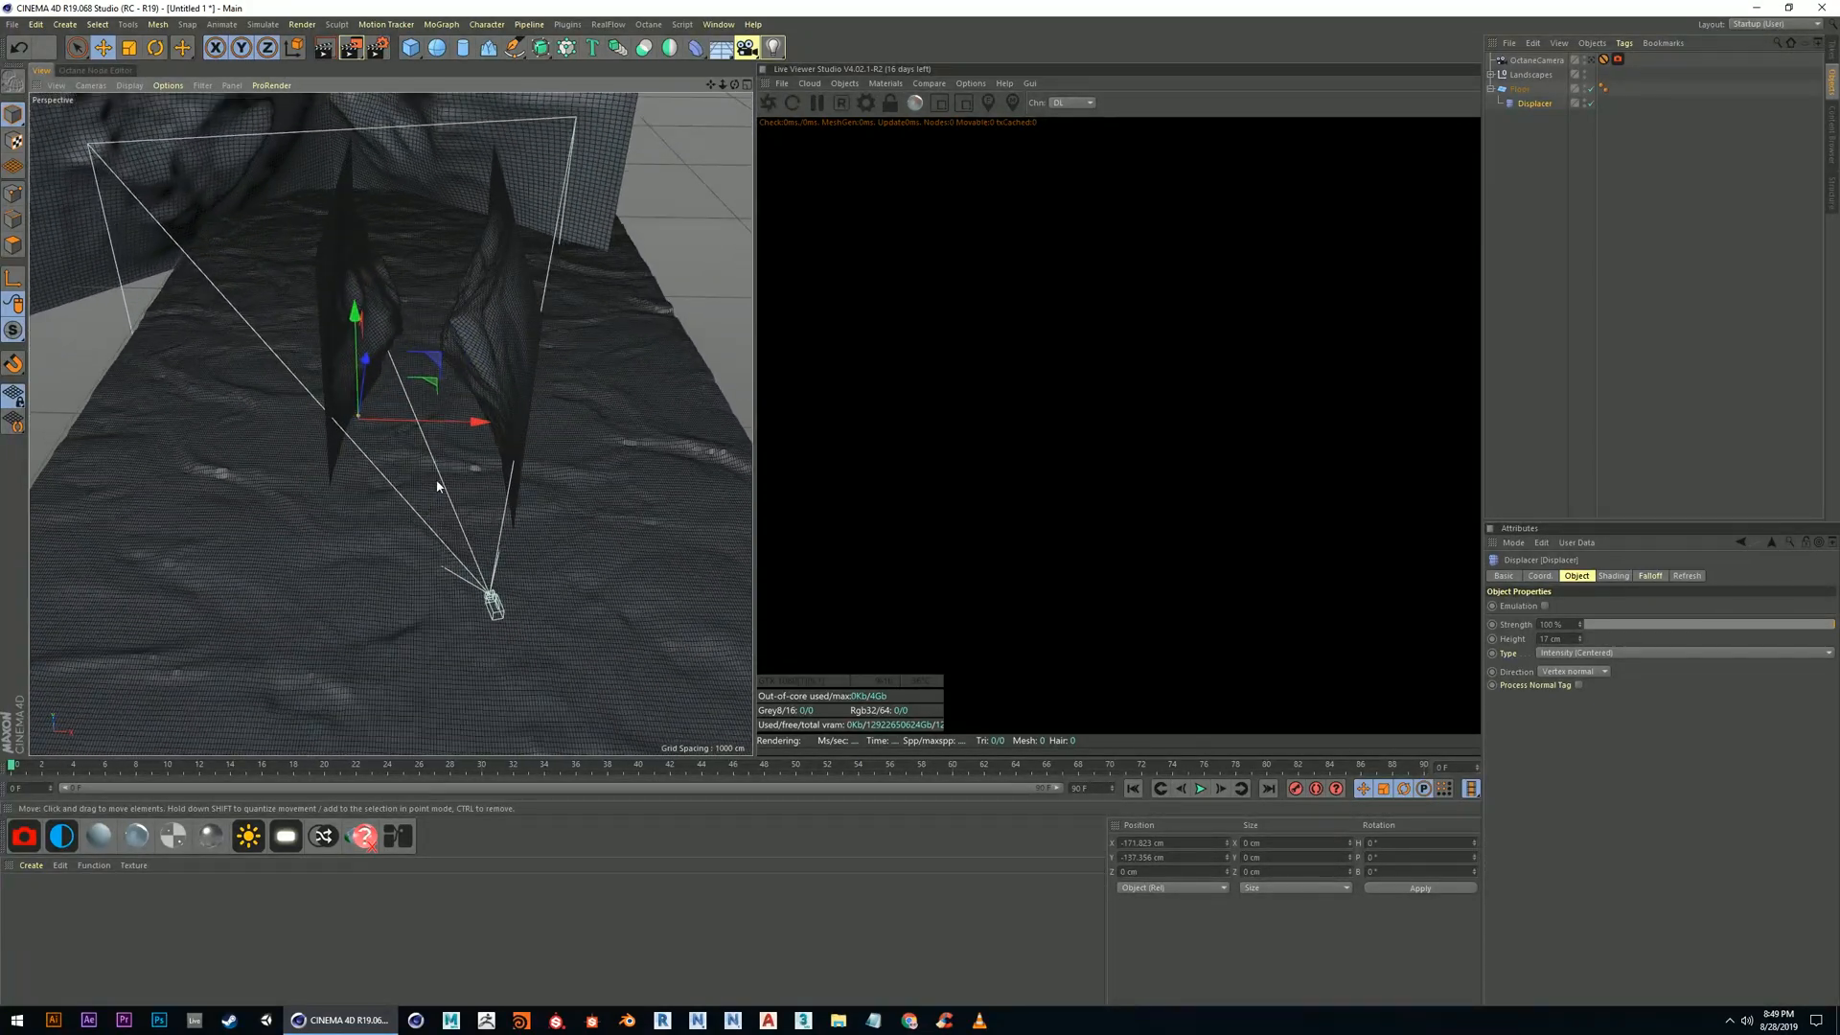
left_click_drag(467, 477, 421, 448, "alt")
mouse_move(425, 449)
left_mouse_down("alt")
mouse_move(464, 480)
mouse_move(460, 451)
left_mouse_up("alt")
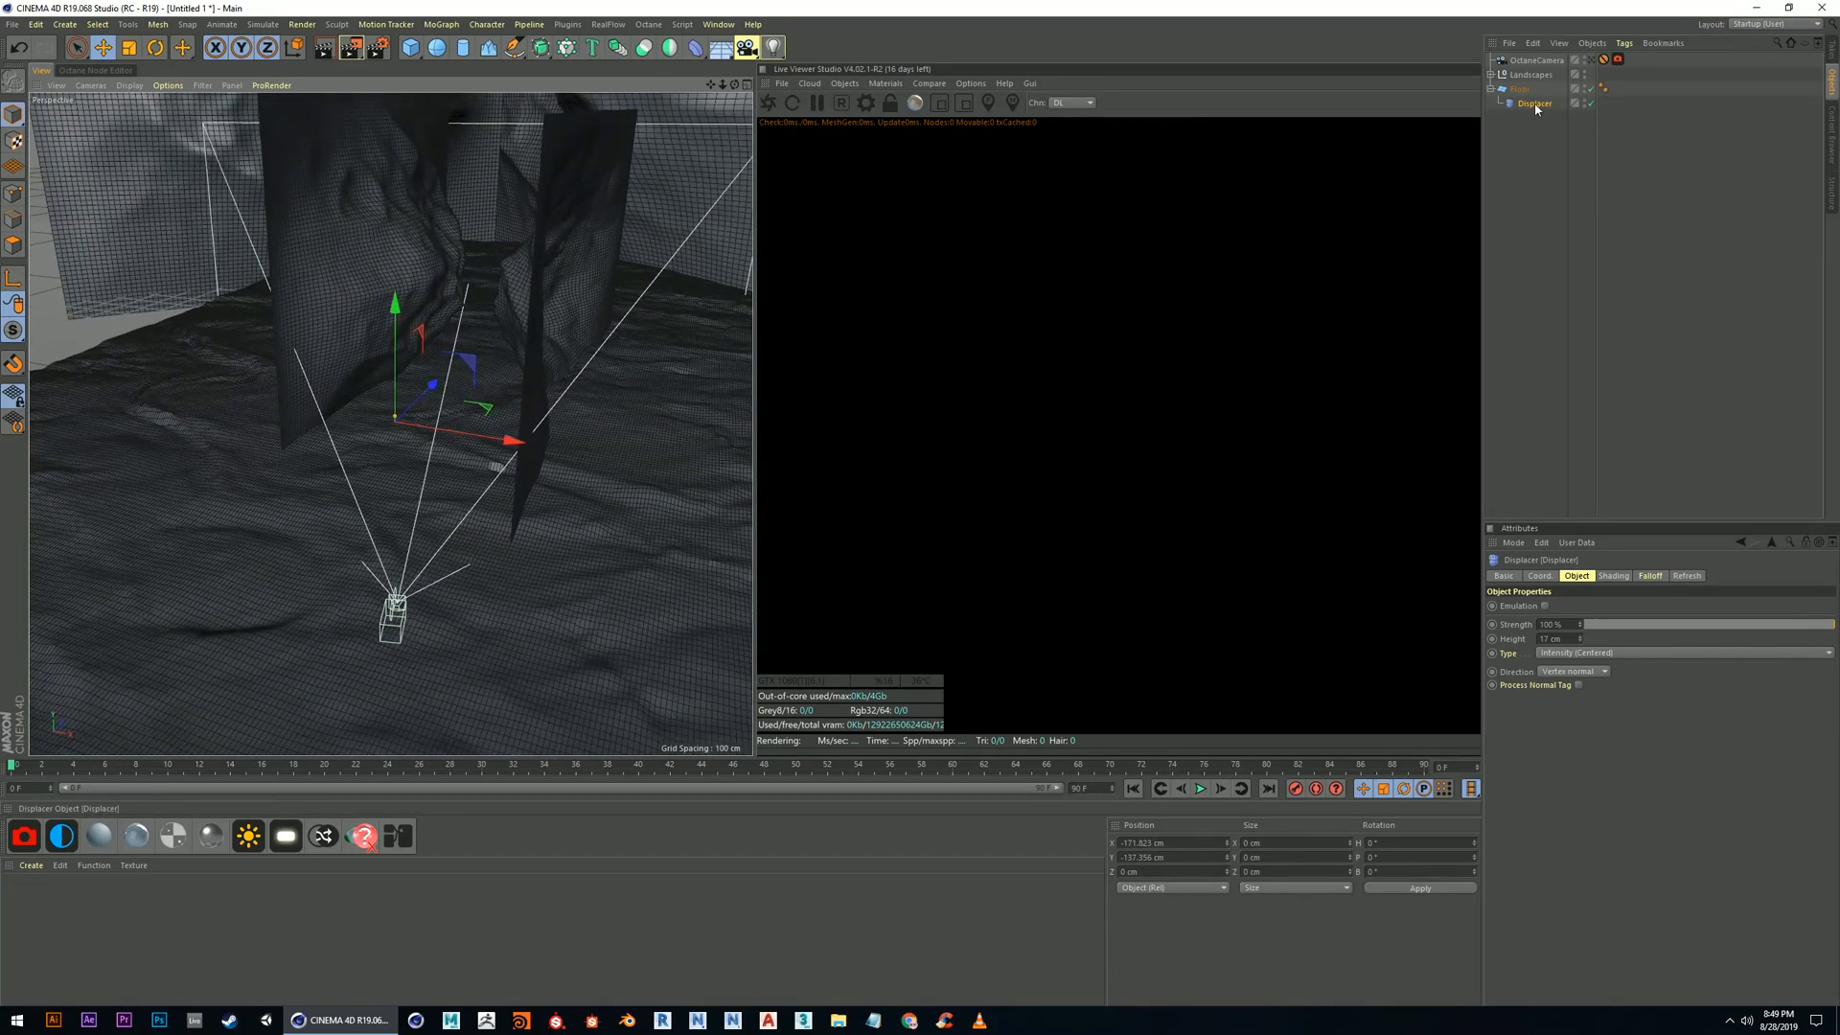
Add a second Noise layer to the Displacer's Layer shader and open that noise's settings
left_click(1614, 576)
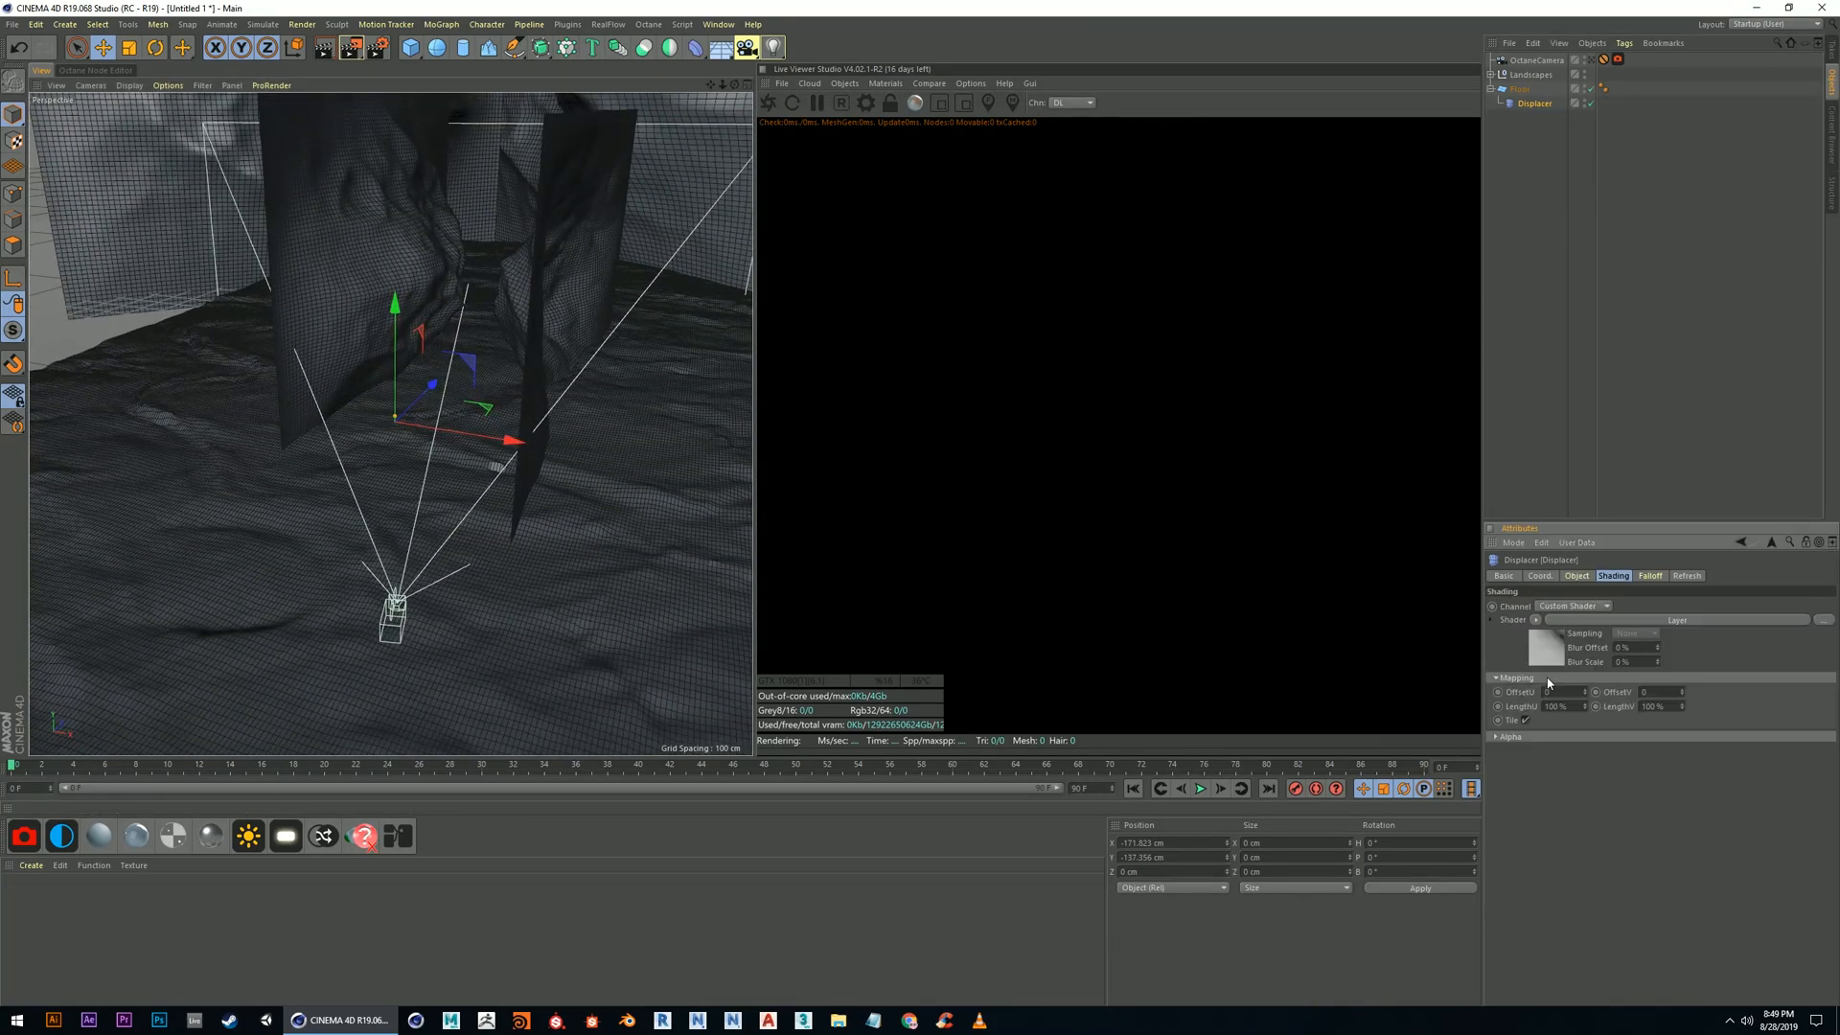
left_click(1554, 659)
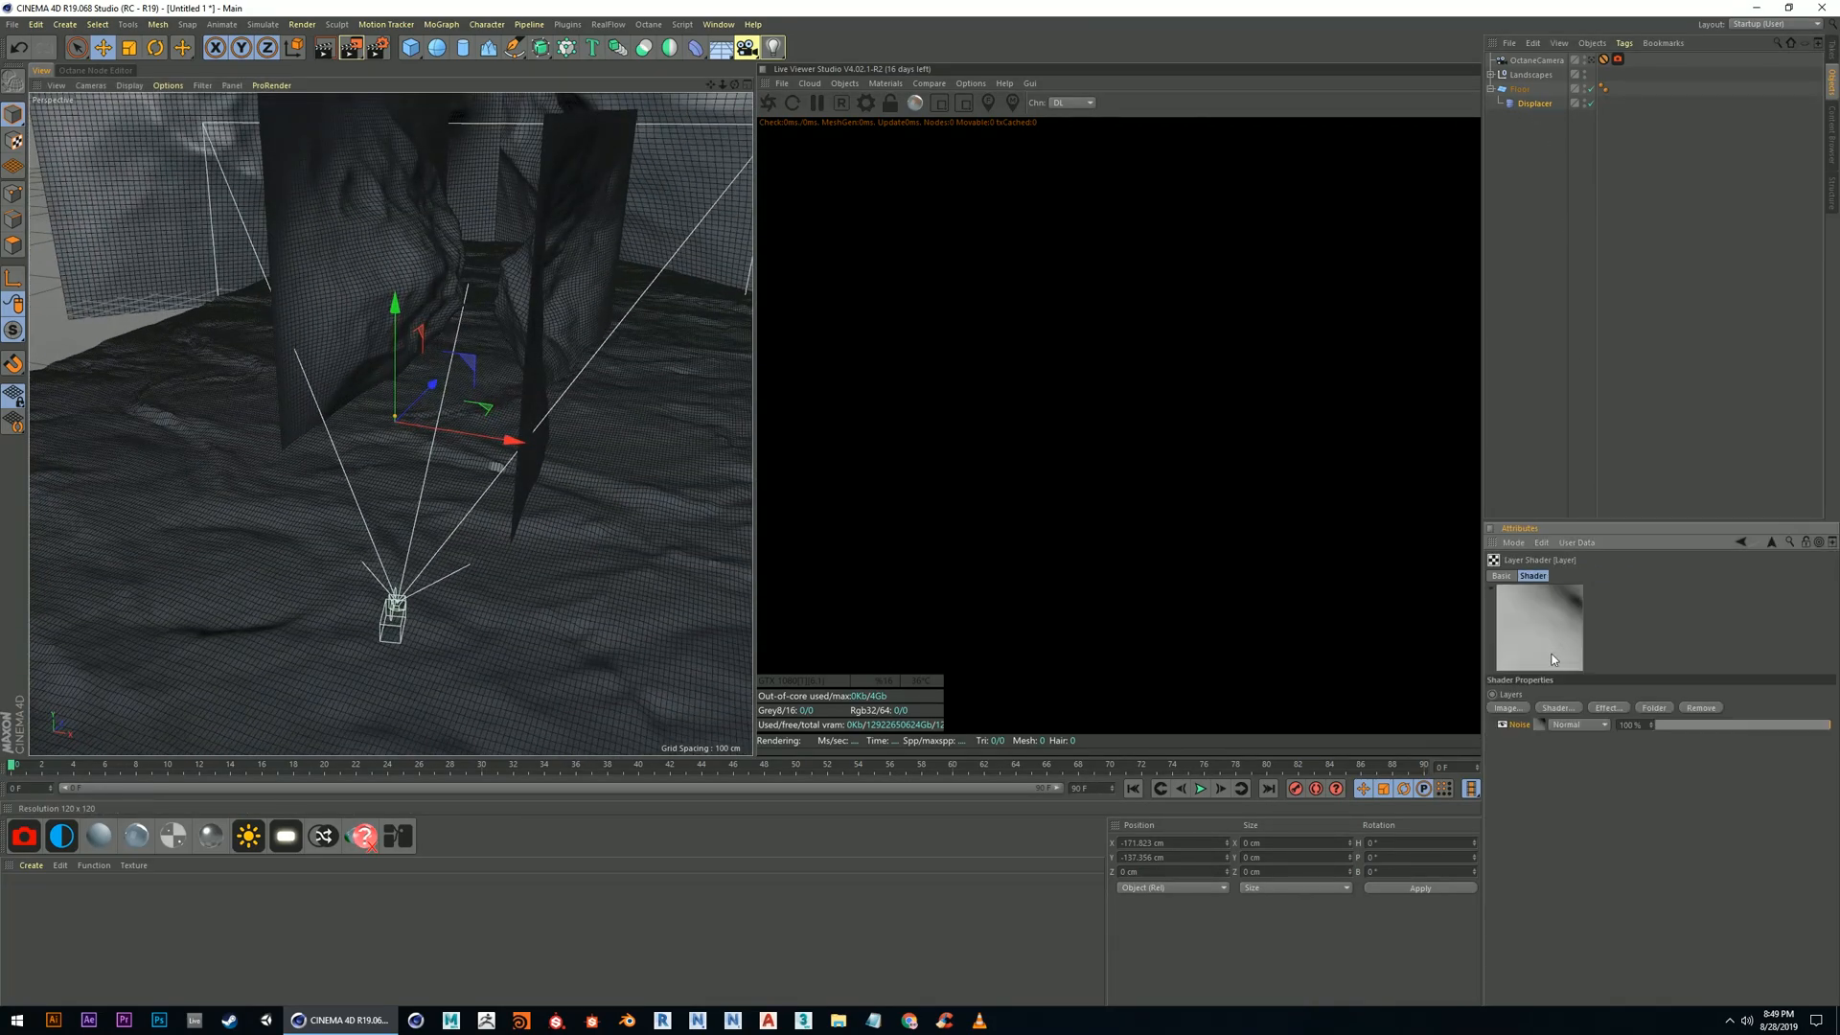
left_click(1576, 713)
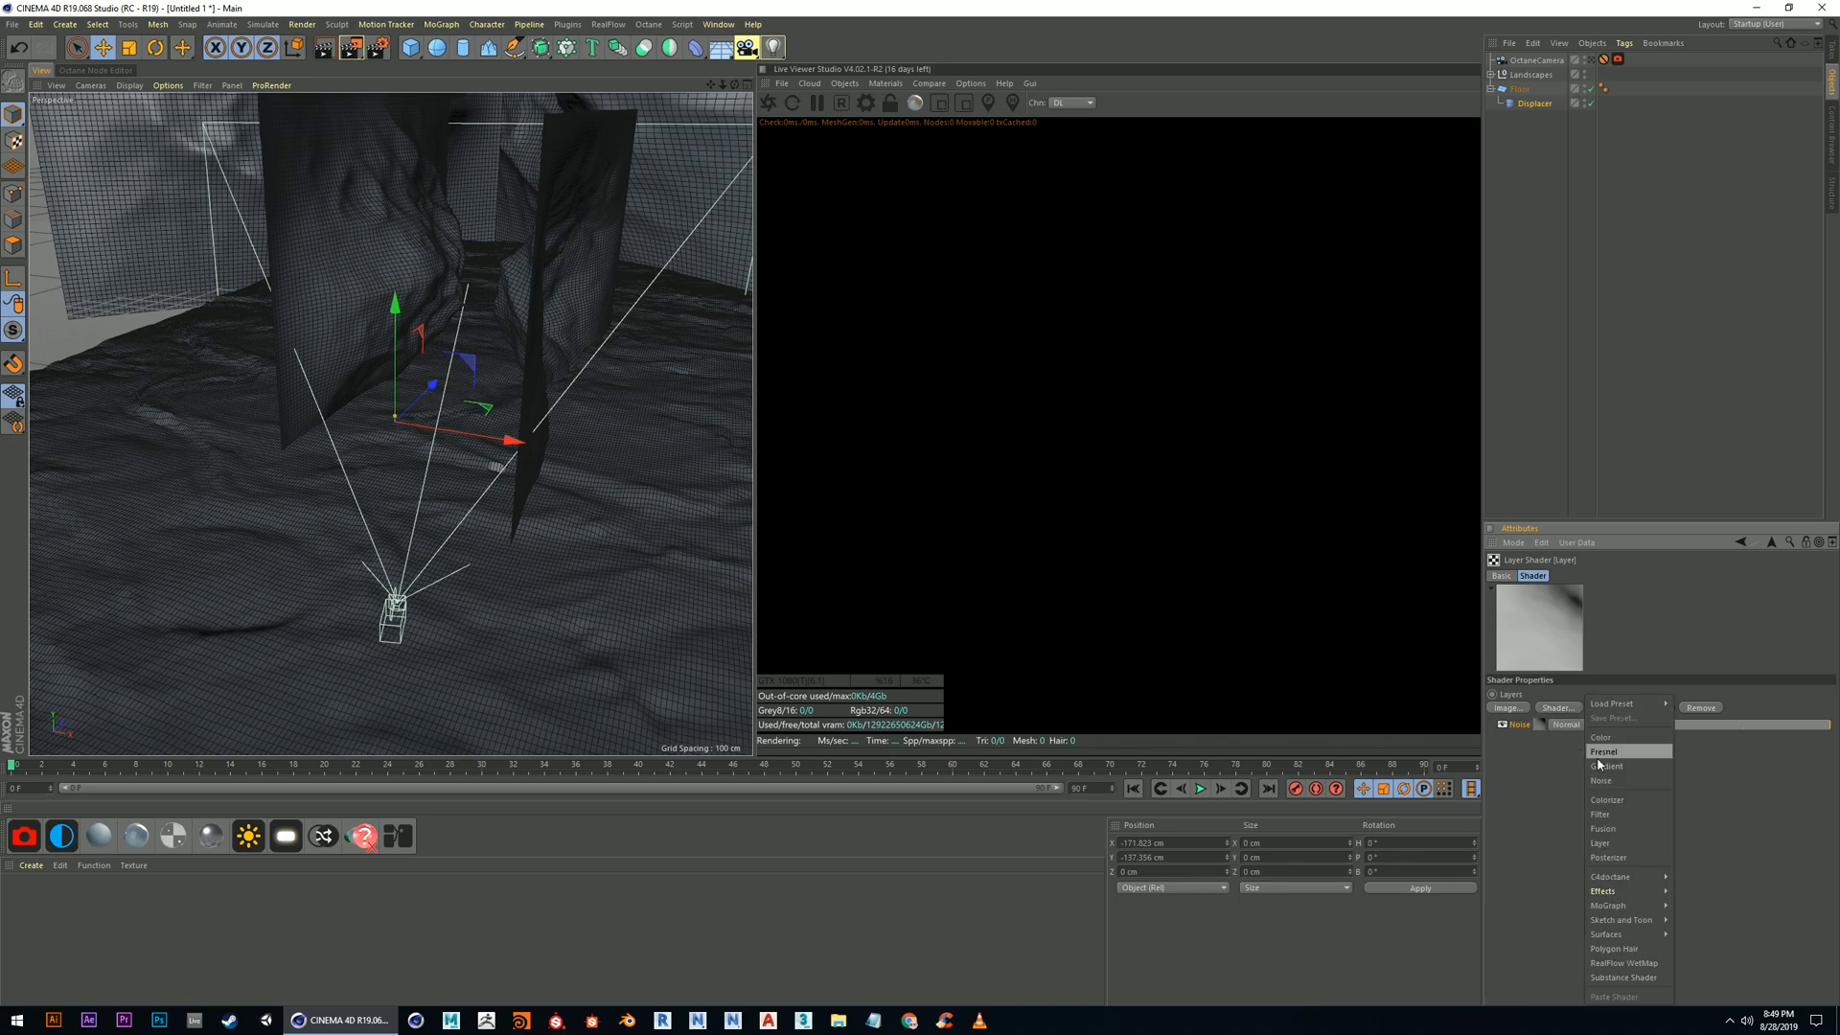
left_click(1615, 789)
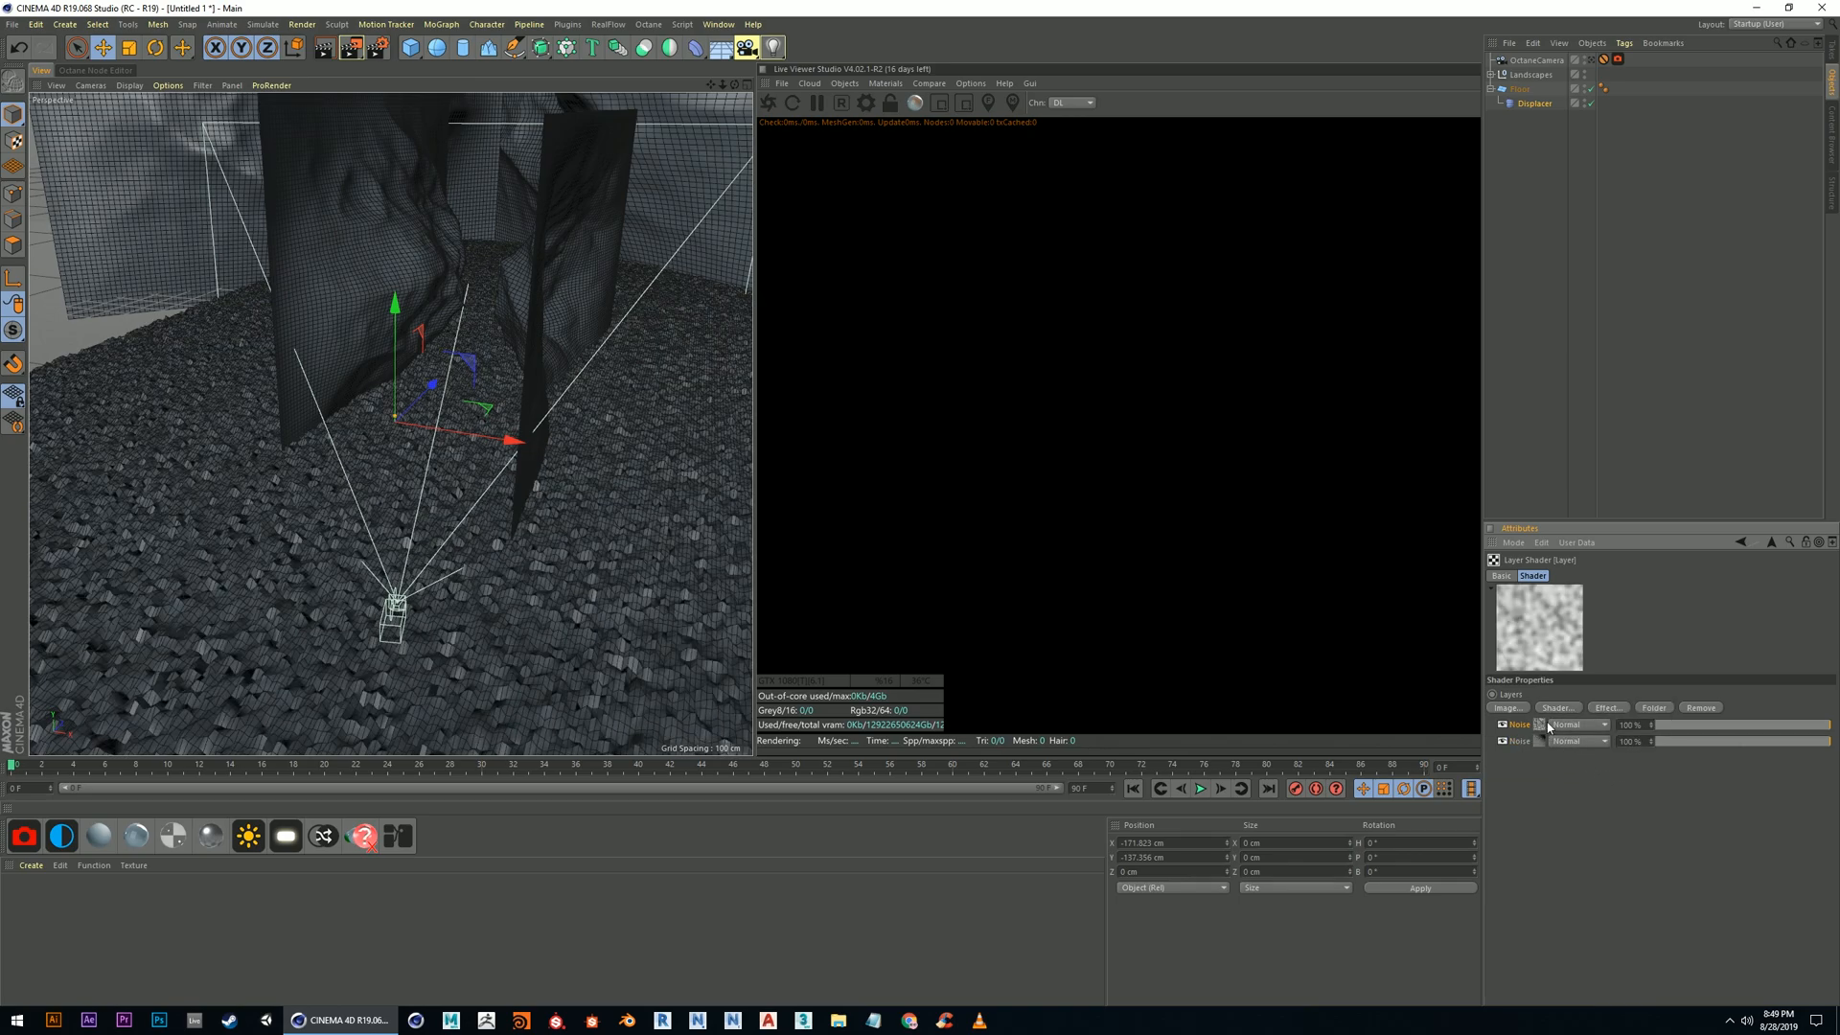
left_click(1576, 710)
left_click(1539, 819)
left_click(1540, 726)
Change the second noise's type to Ober and raise its Global Scale to about 4775%
left_click(1658, 735)
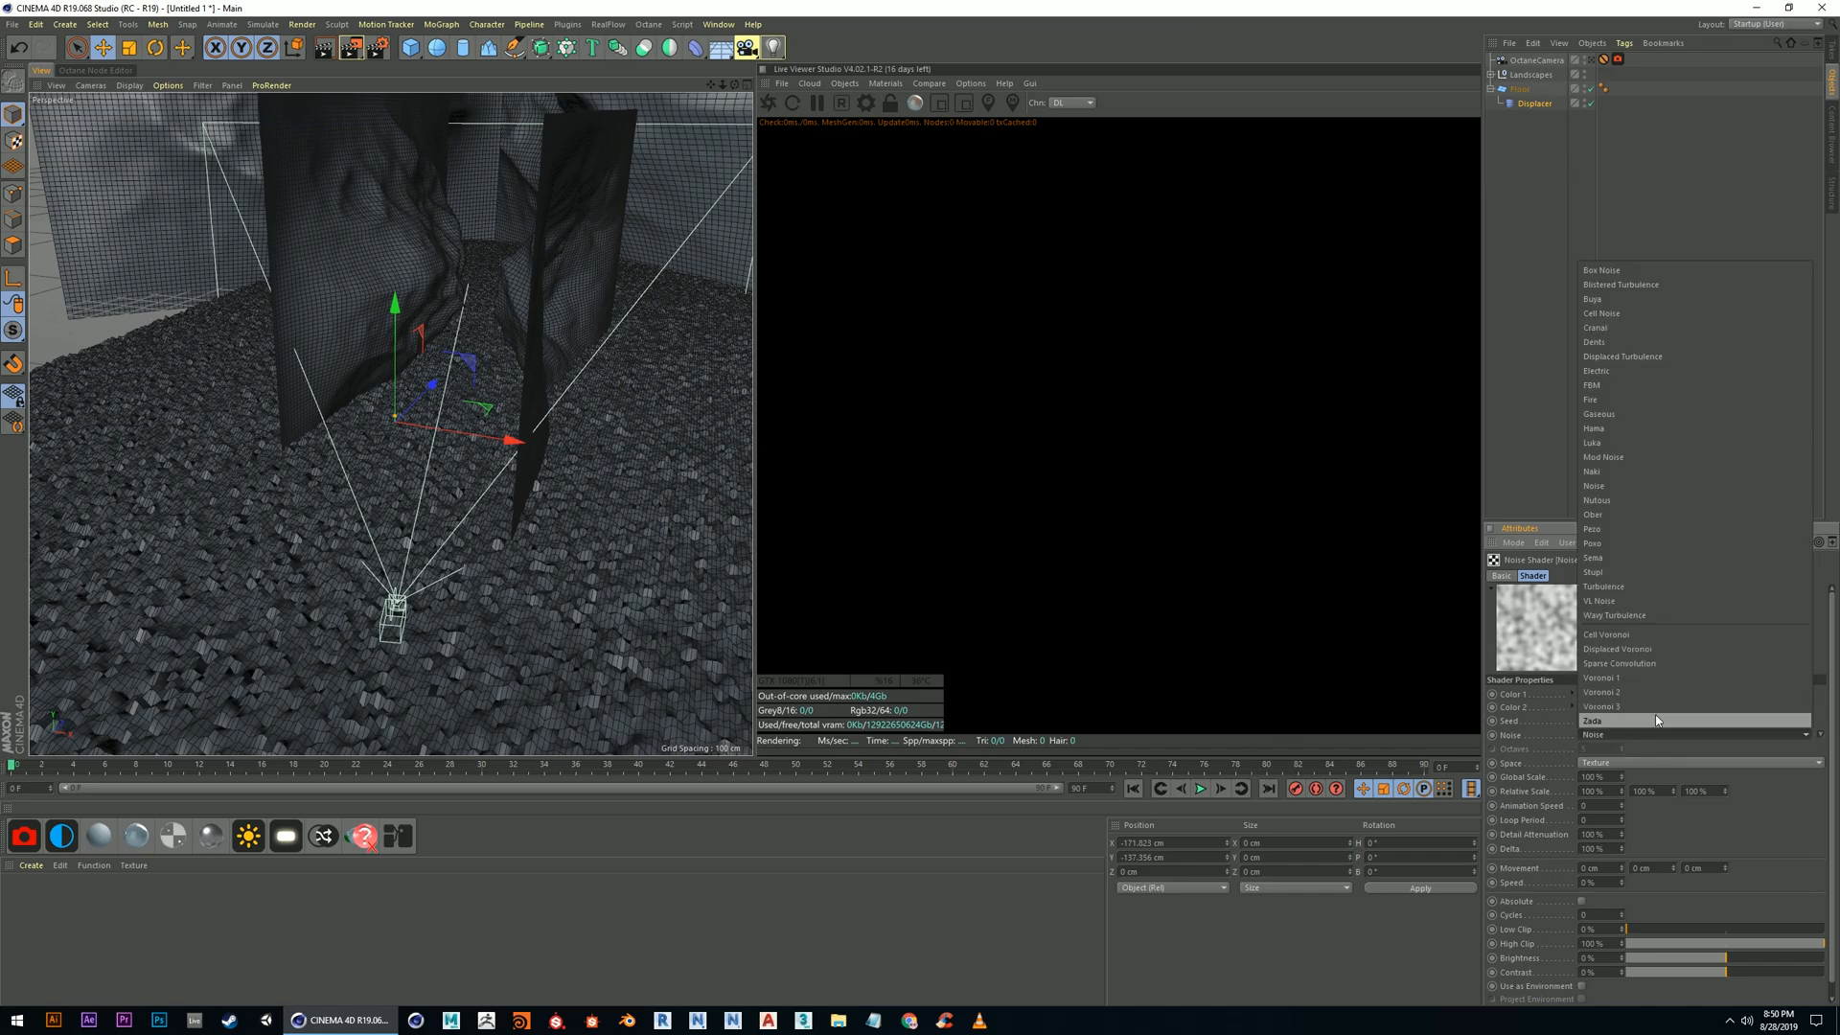
left_click(1619, 514)
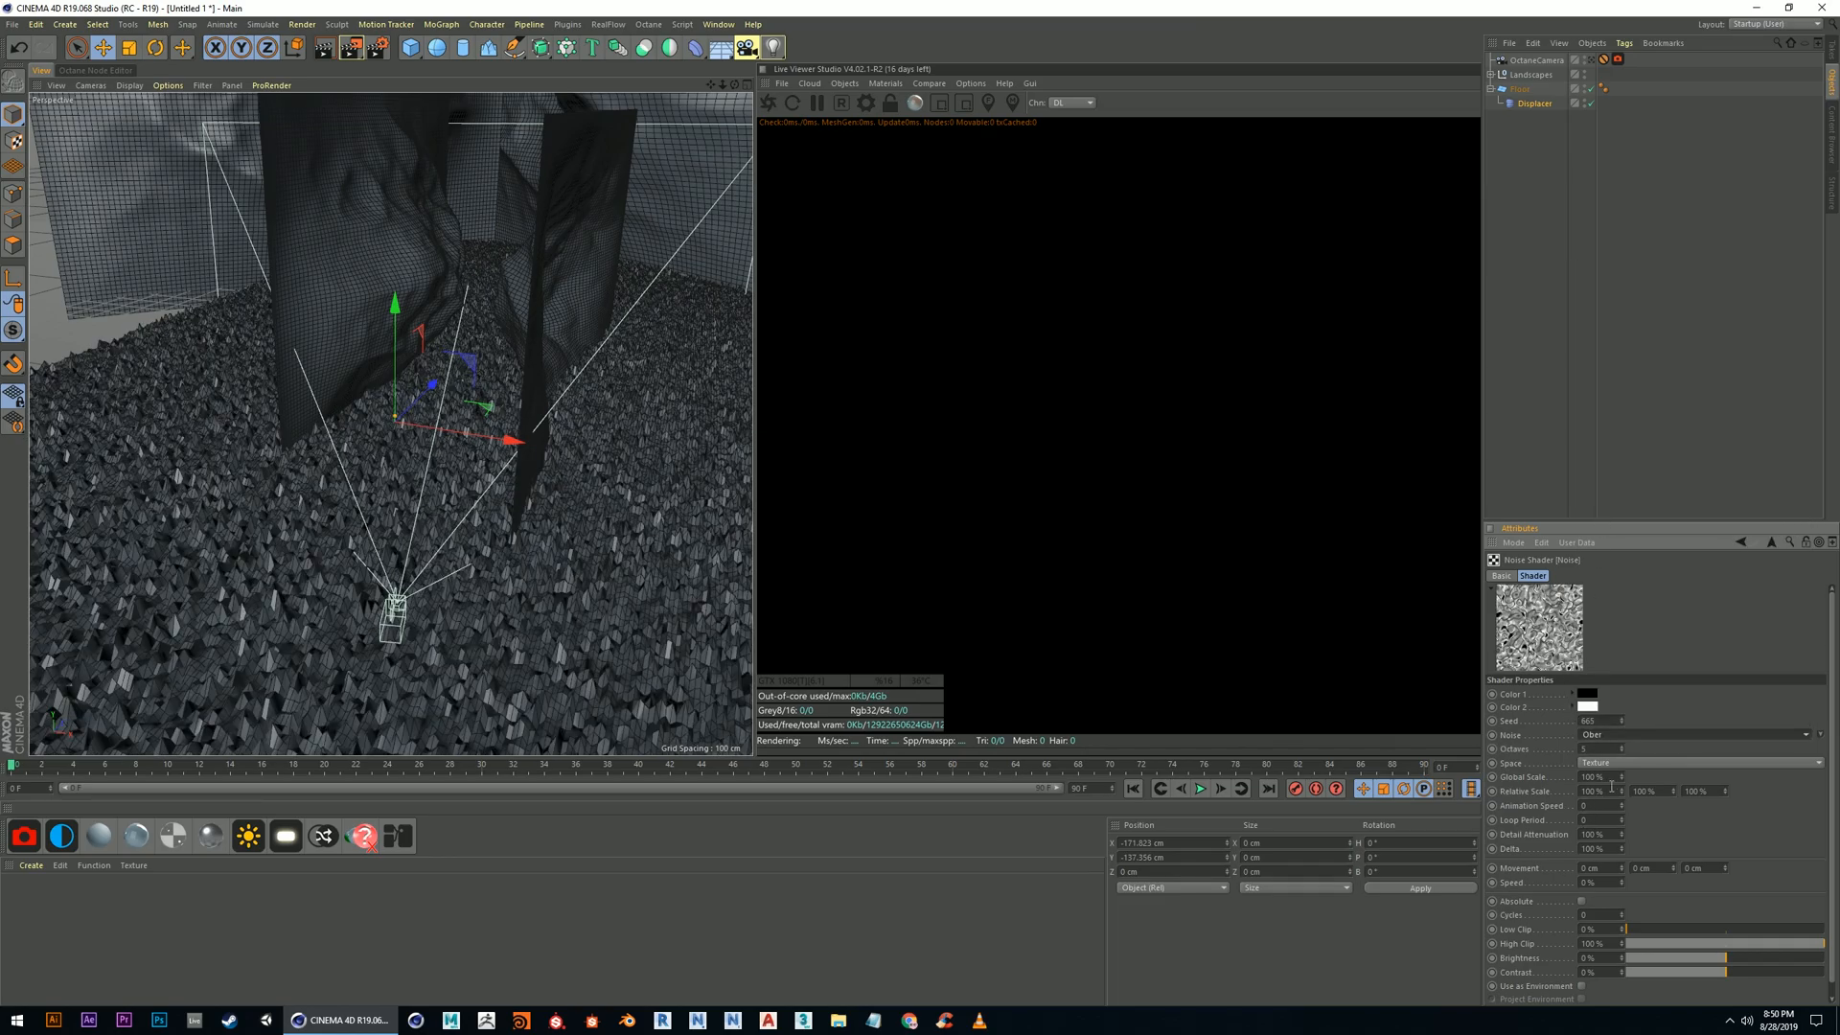
left_click_drag(1620, 780, 1659, 937)
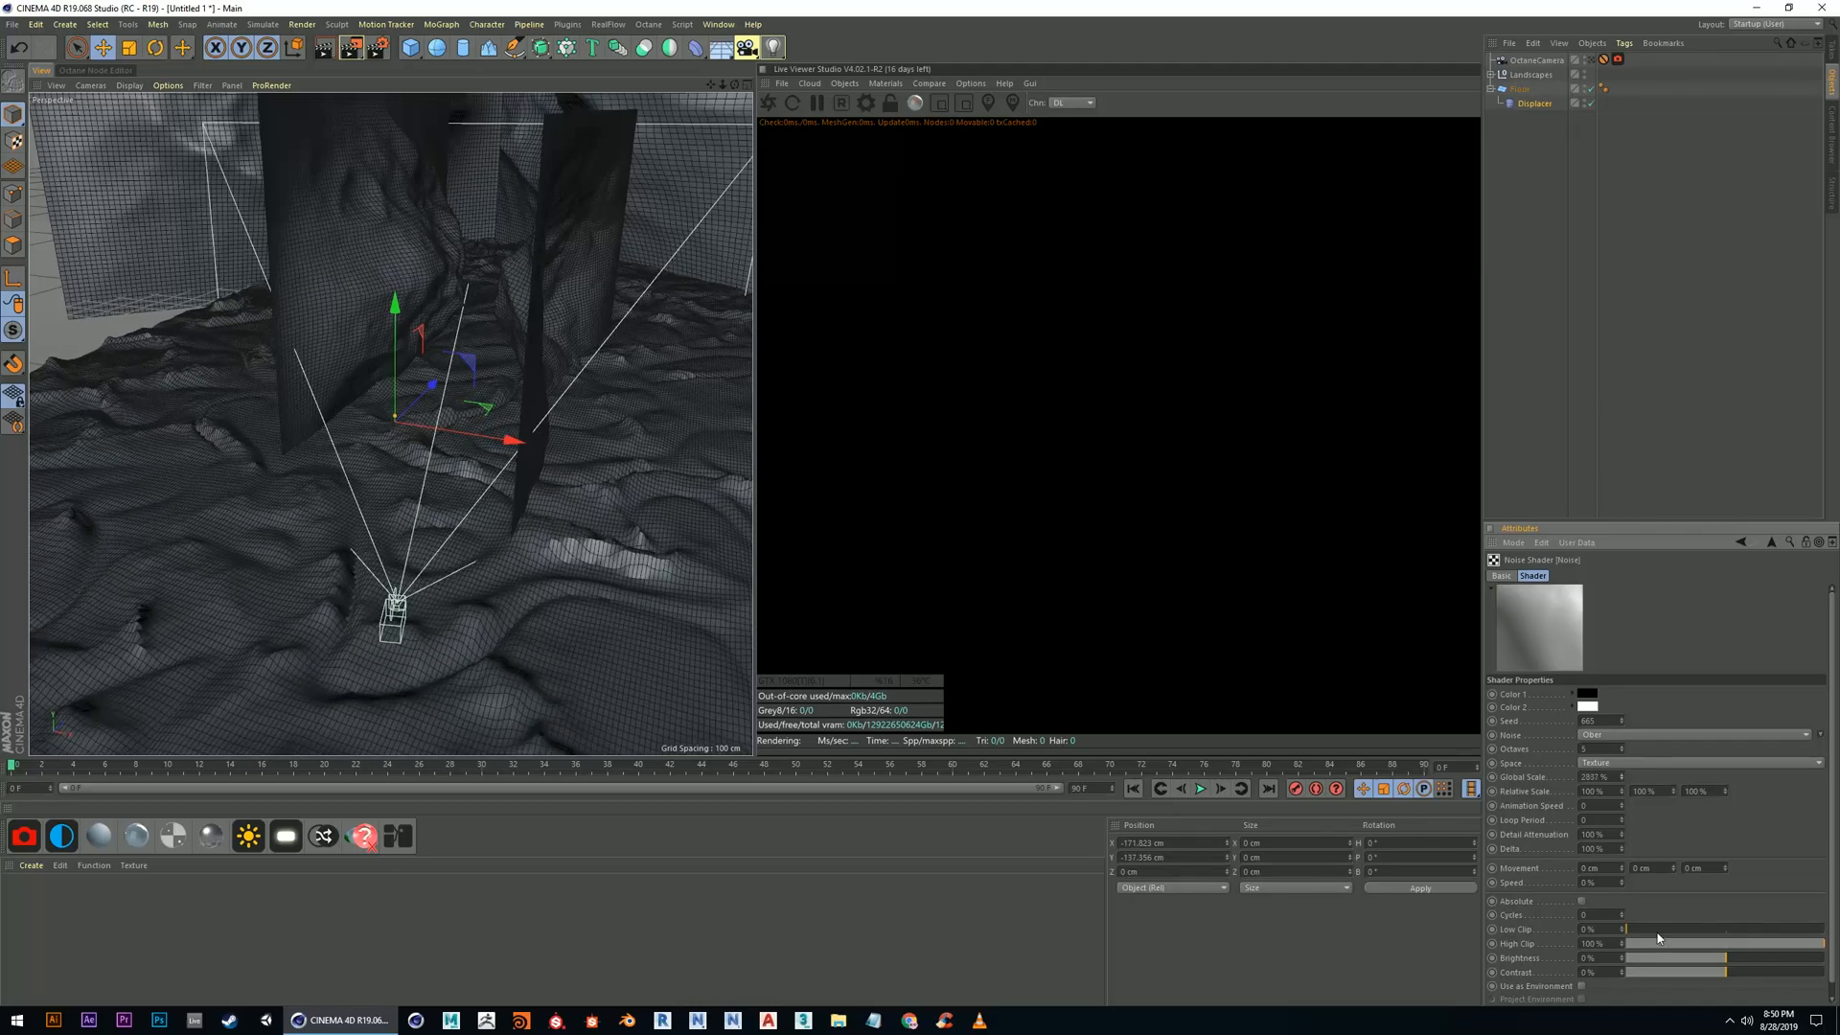
left_click_drag(1622, 777, 1610, 923)
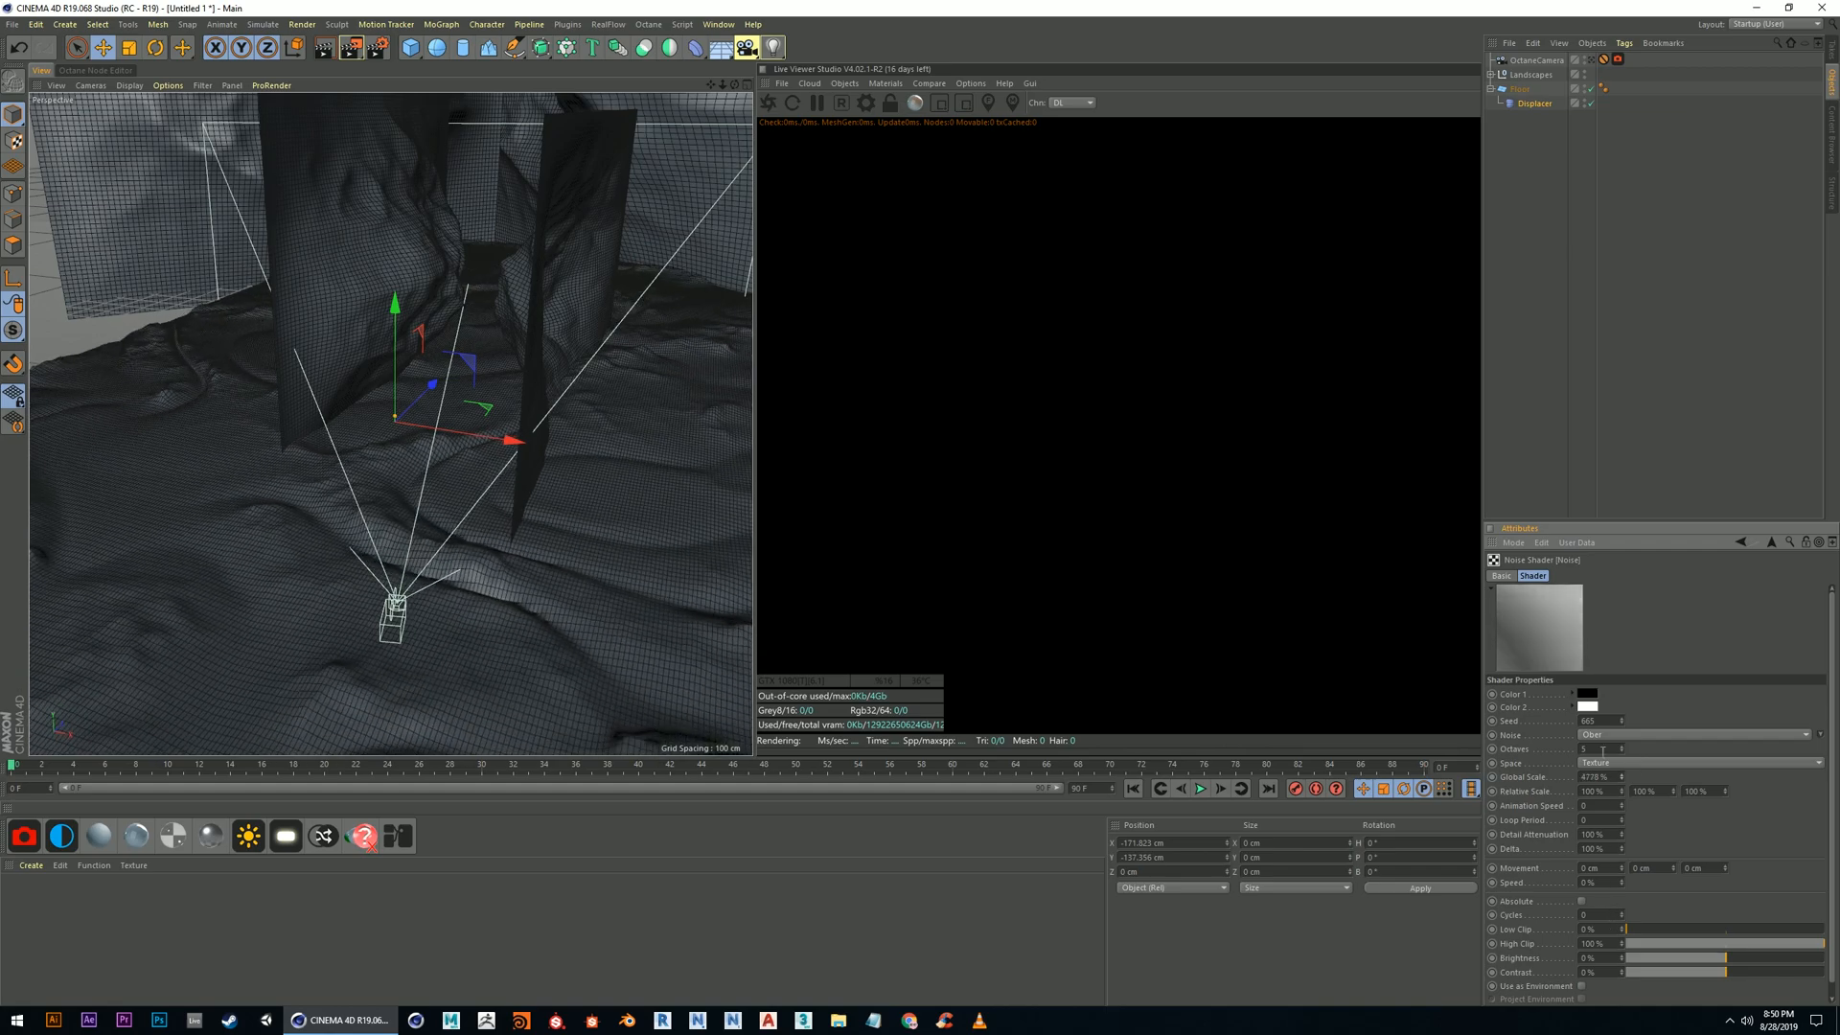
Set the Ober noise's seed to 664, check the floor up close, and return to the Layer shader
left_click(1623, 719)
left_click(1623, 718)
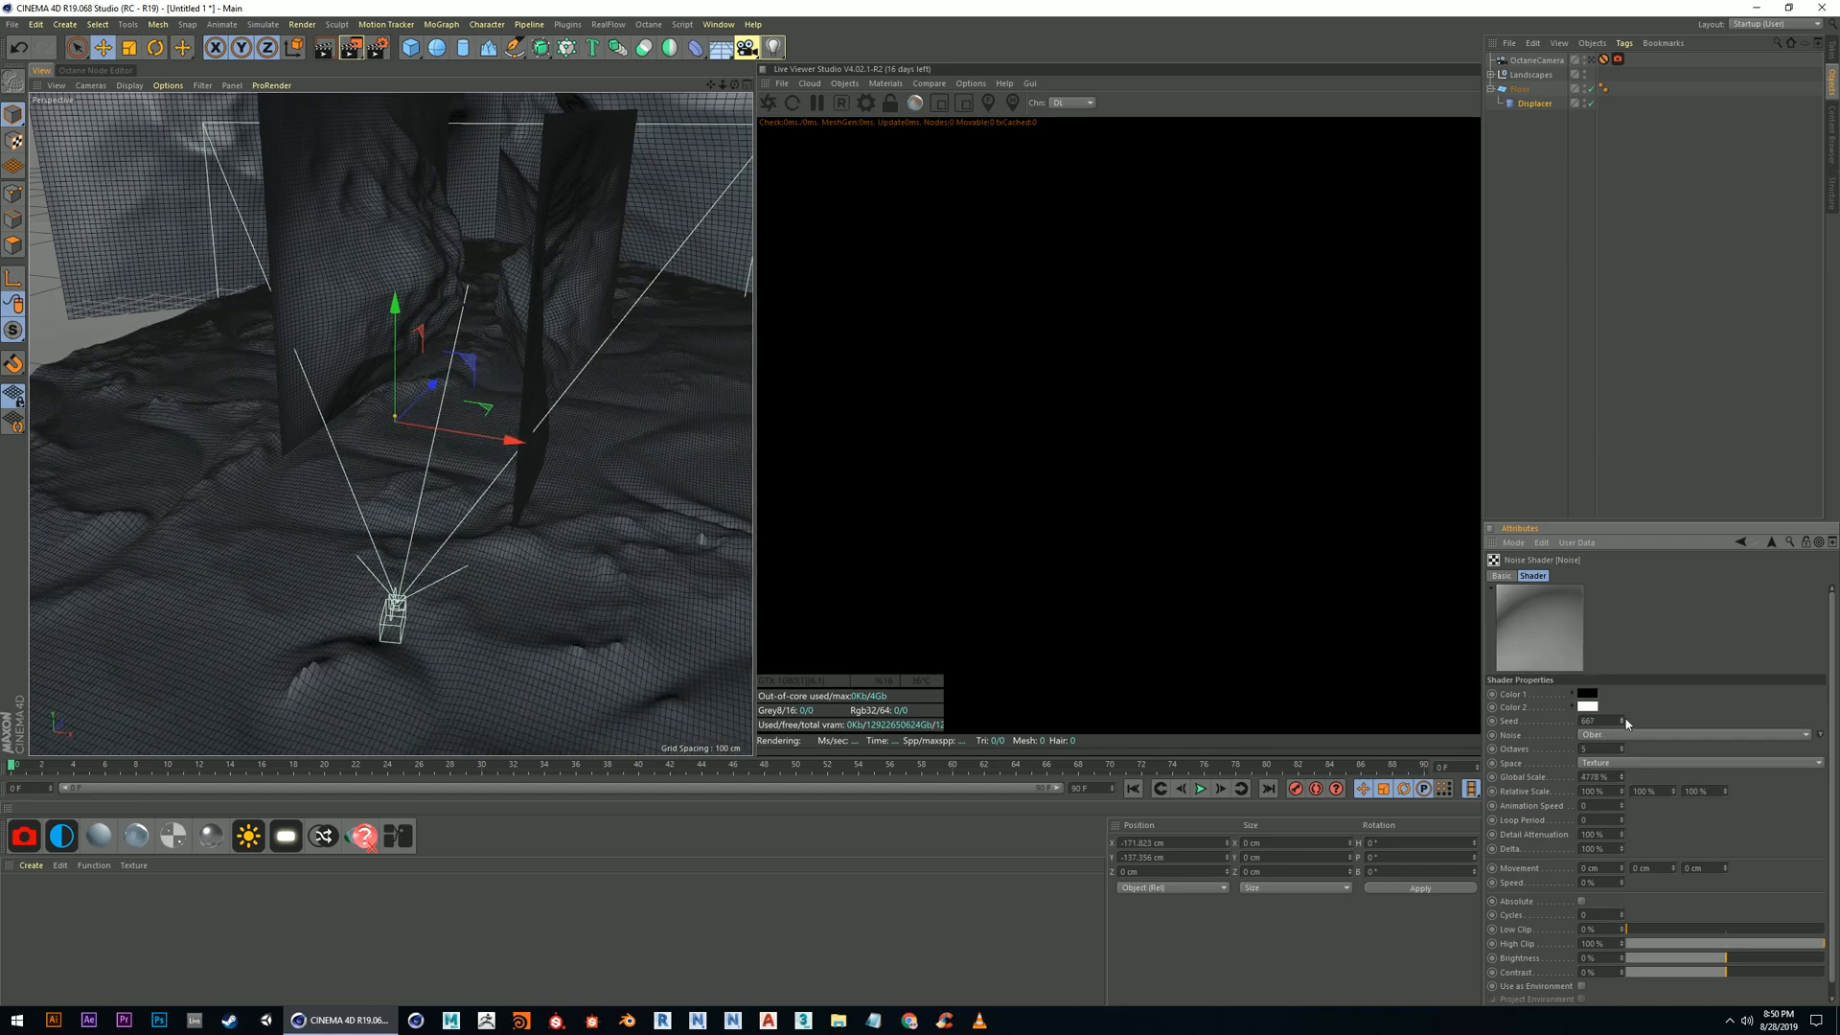
left_click(1623, 723)
left_click(1623, 724)
left_click(1624, 724)
left_click_drag(397, 477, 424, 447, "alt")
scroll(424, 447, "up", 5)
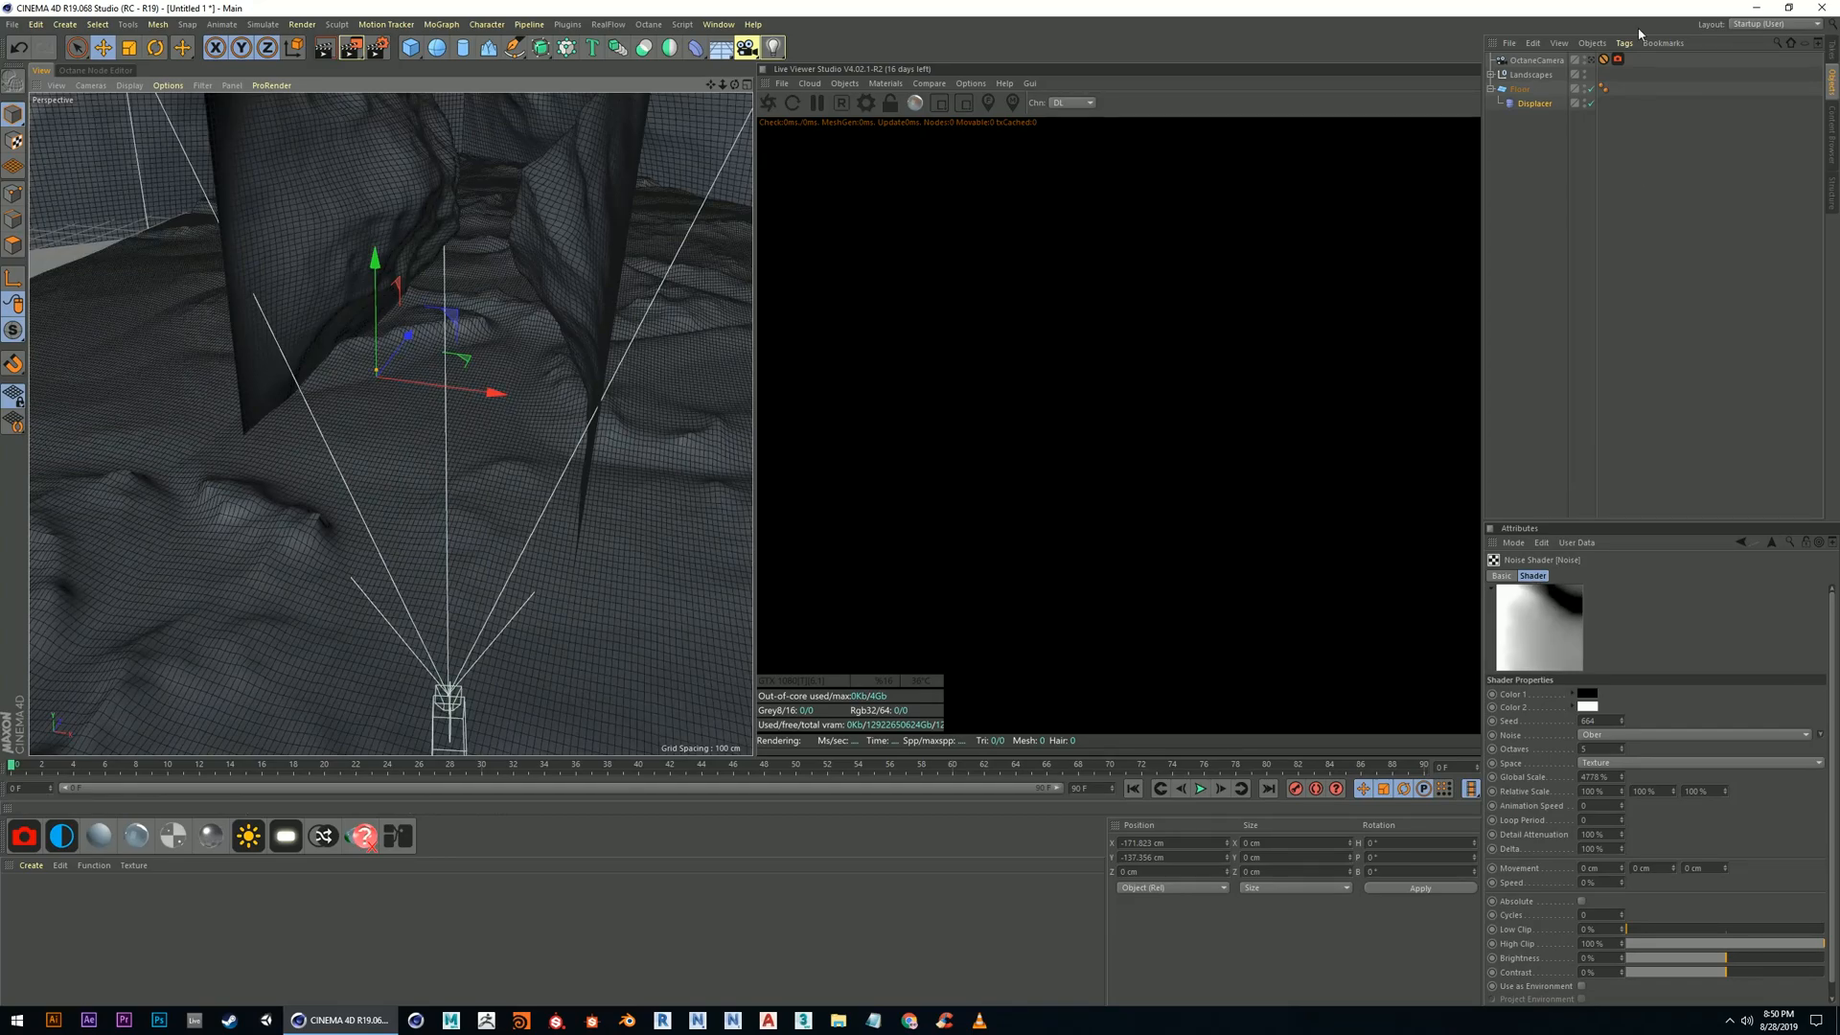
left_click(1770, 546)
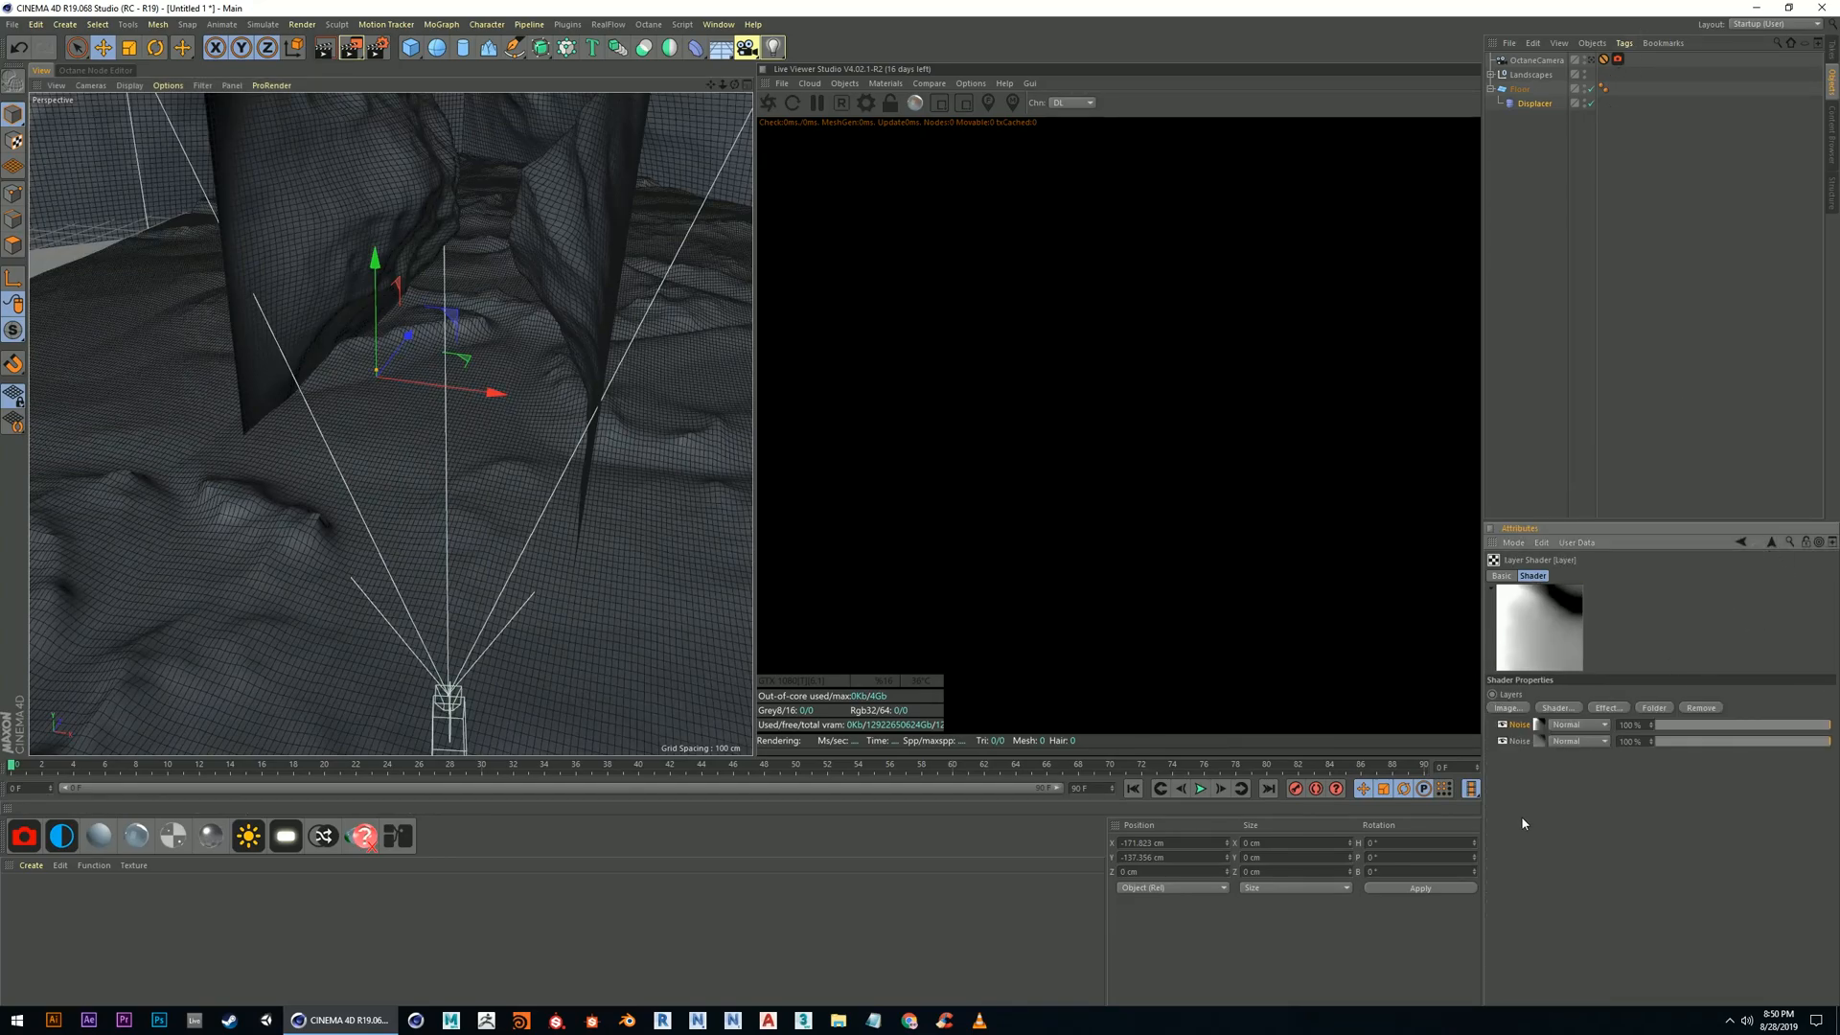
Try the Multiply blend mode on the upper noise layer and test its opacity
left_click(1604, 726)
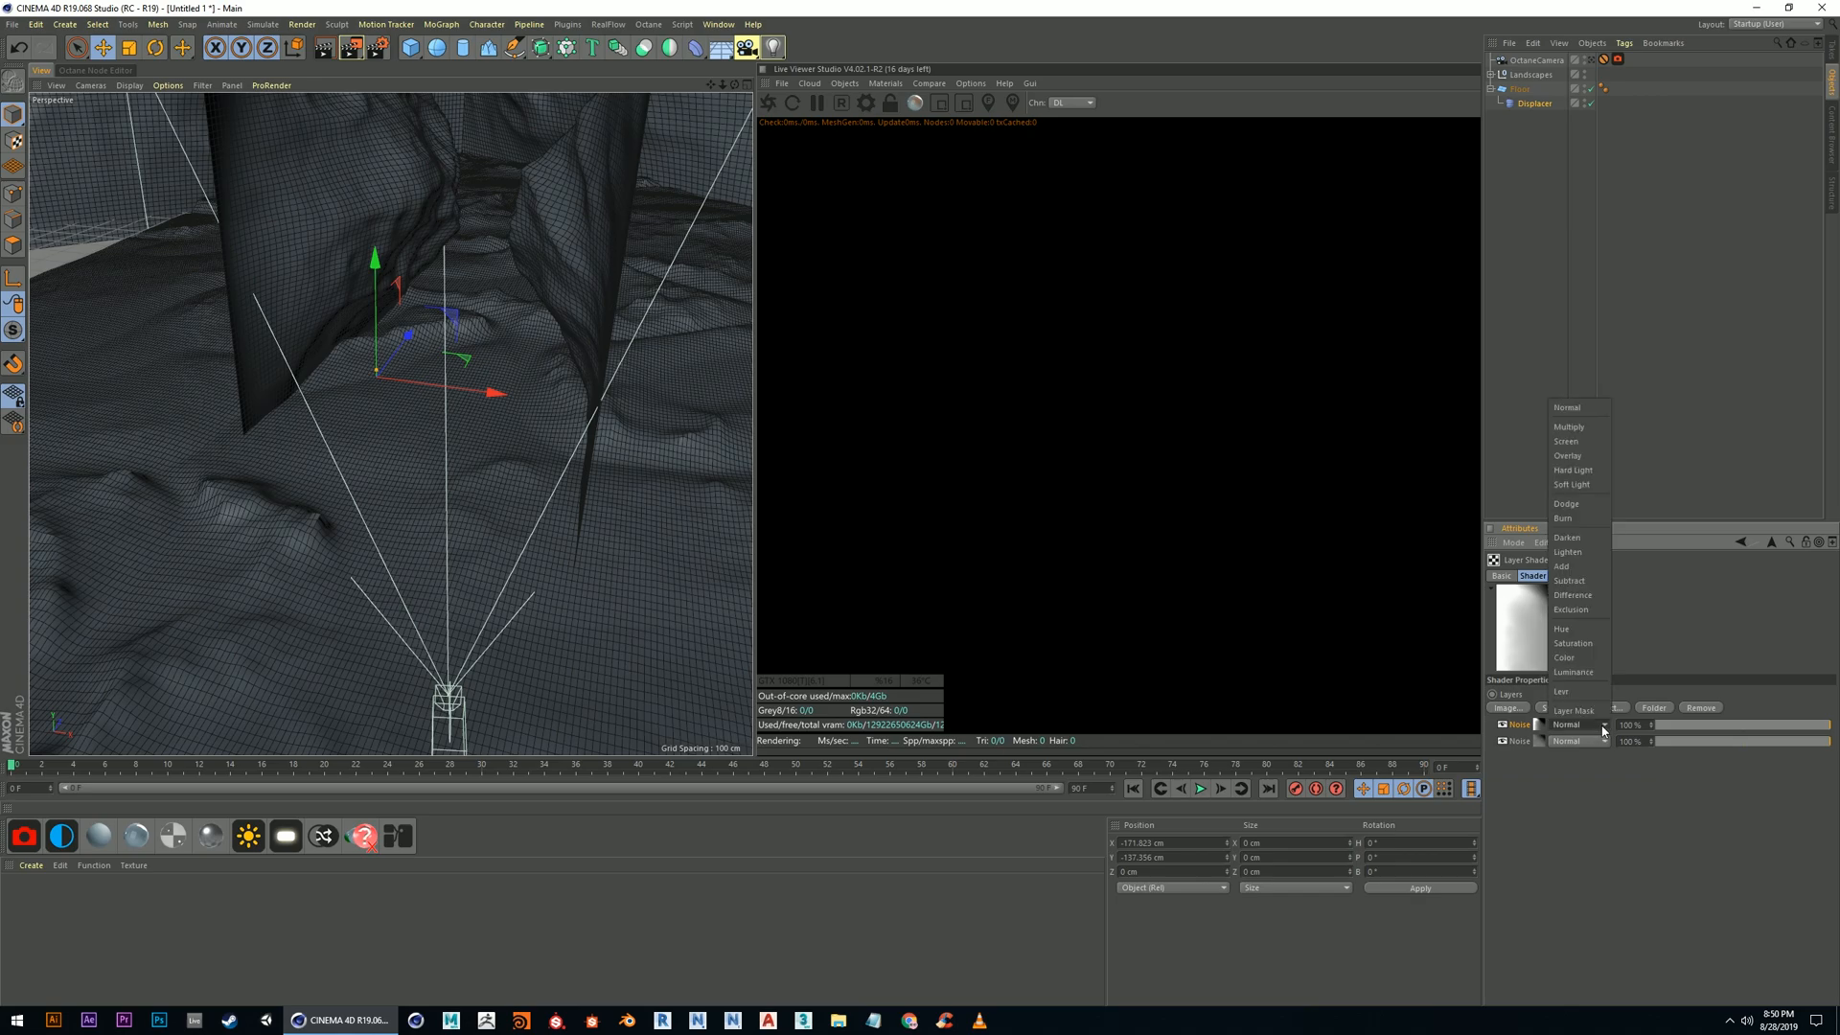
left_click(1584, 428)
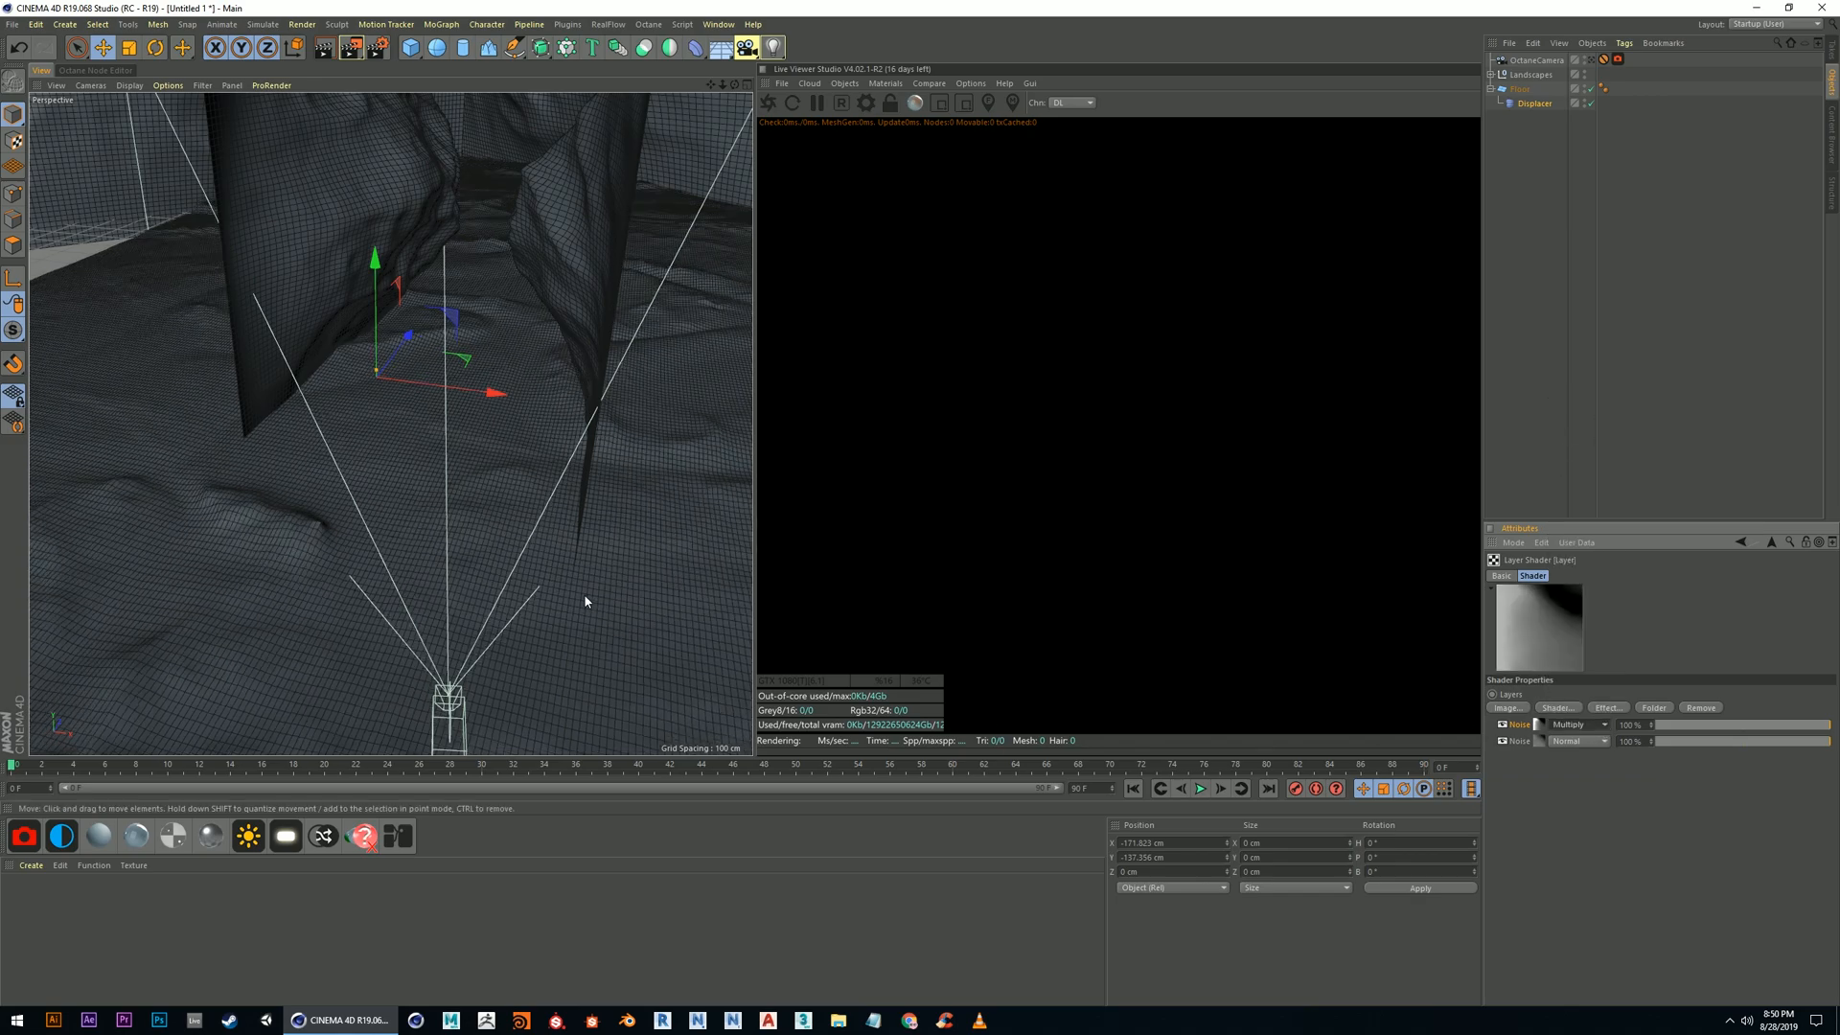
left_click_drag(583, 595, 412, 479, "alt")
mouse_move(1799, 728)
left_mouse_down()
mouse_move(1639, 730)
mouse_move(1832, 726)
left_mouse_up()
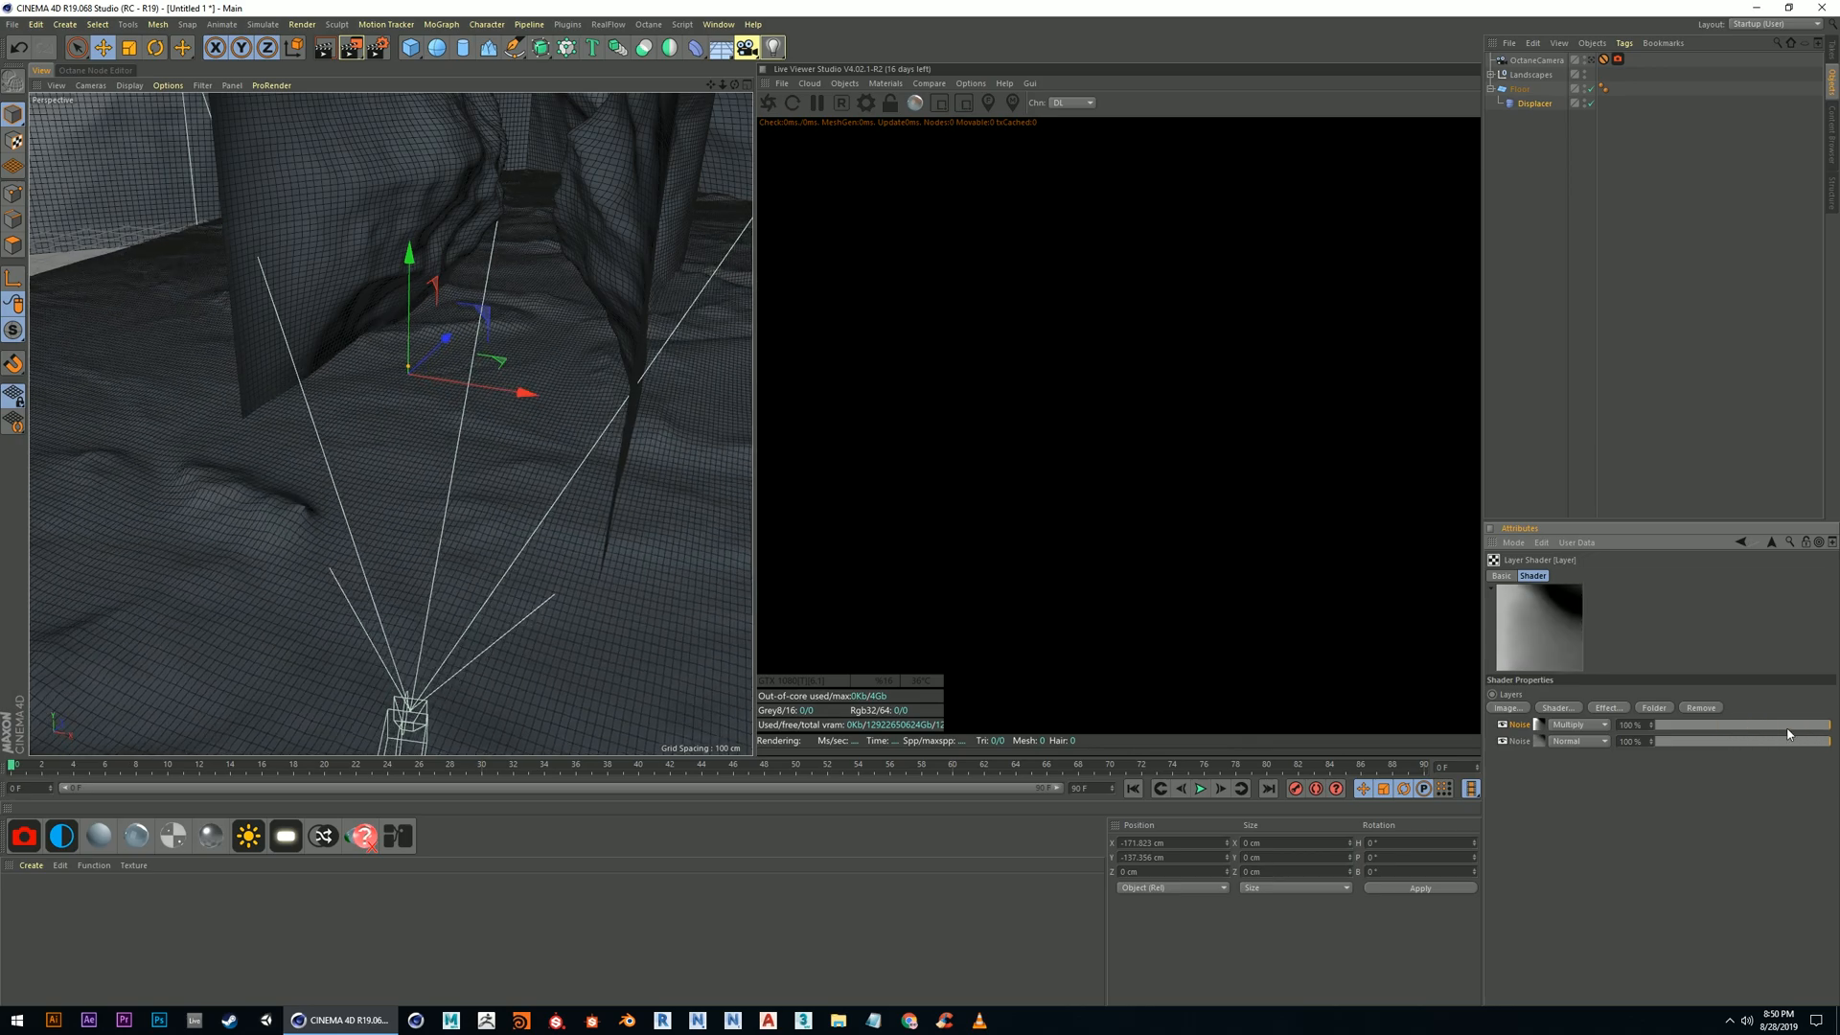
Set the upper noise layer's blend mode to Screen, test lower opacities, and leave it at 100%
left_click(1559, 724)
left_click(1589, 444)
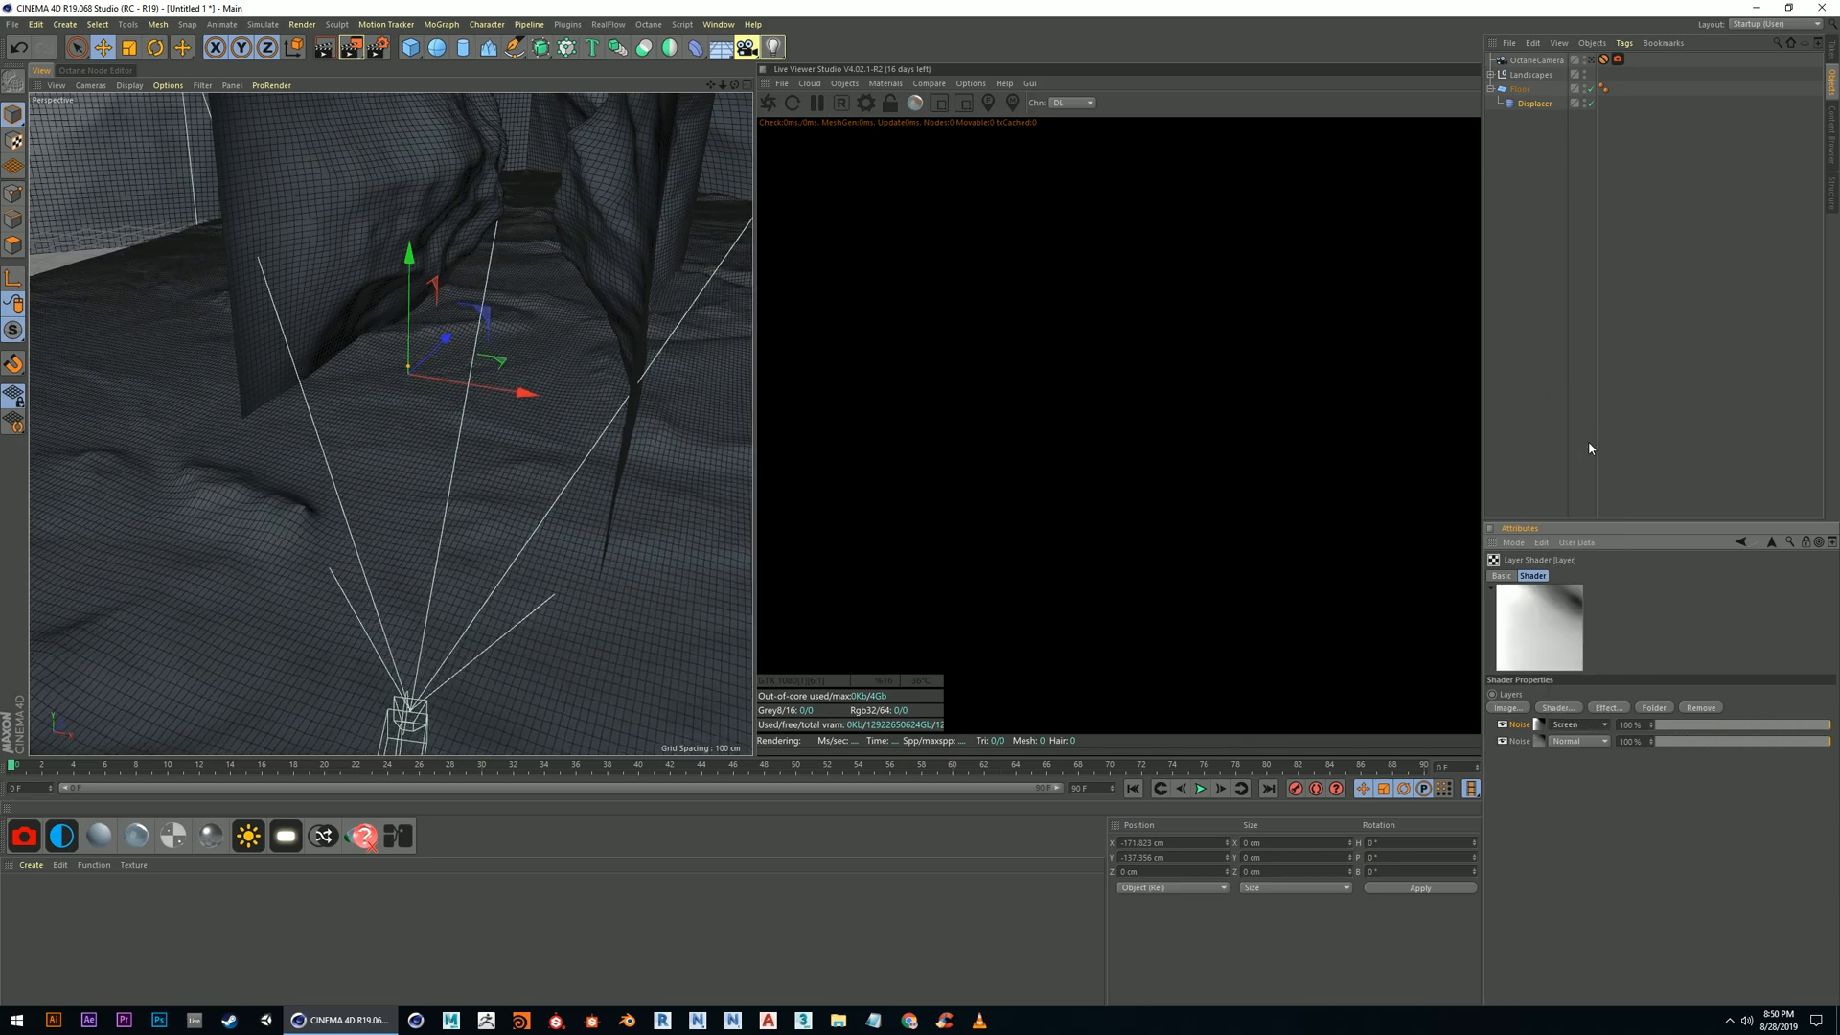
mouse_move(1825, 726)
left_mouse_down()
mouse_move(1694, 732)
mouse_move(1830, 725)
left_mouse_up()
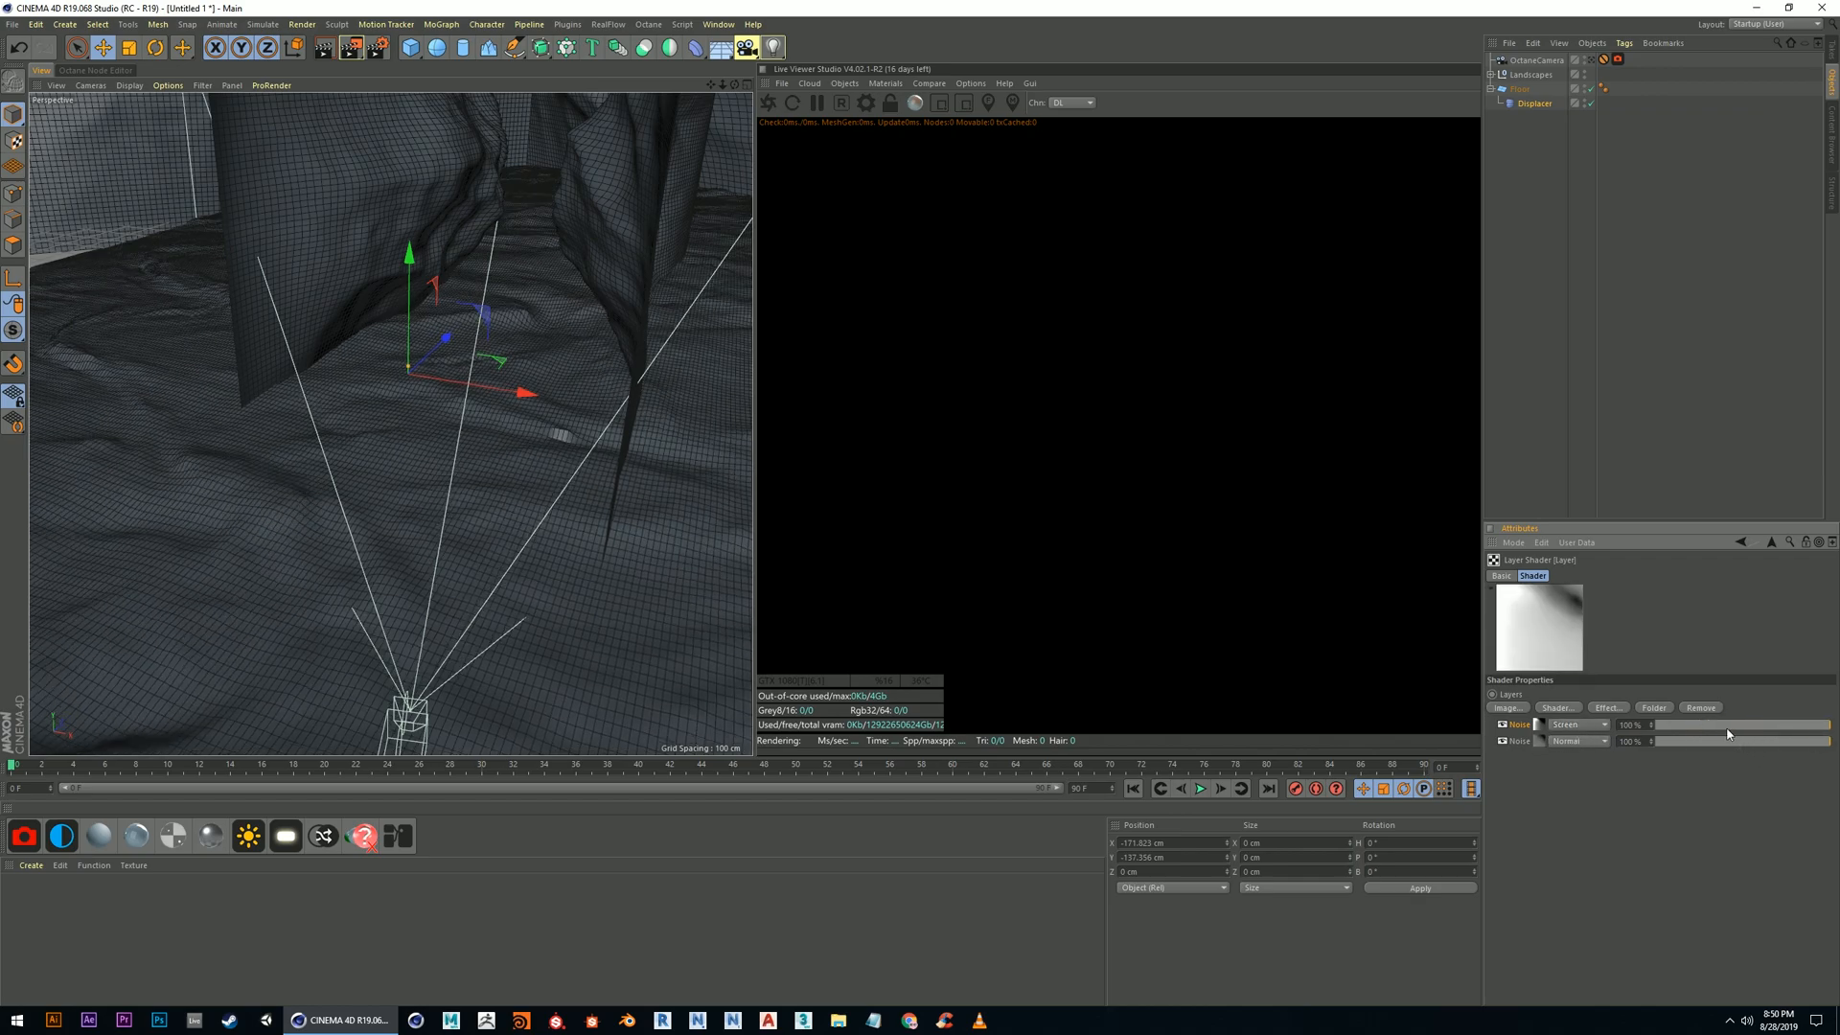
left_click_drag(1730, 734, 1591, 736)
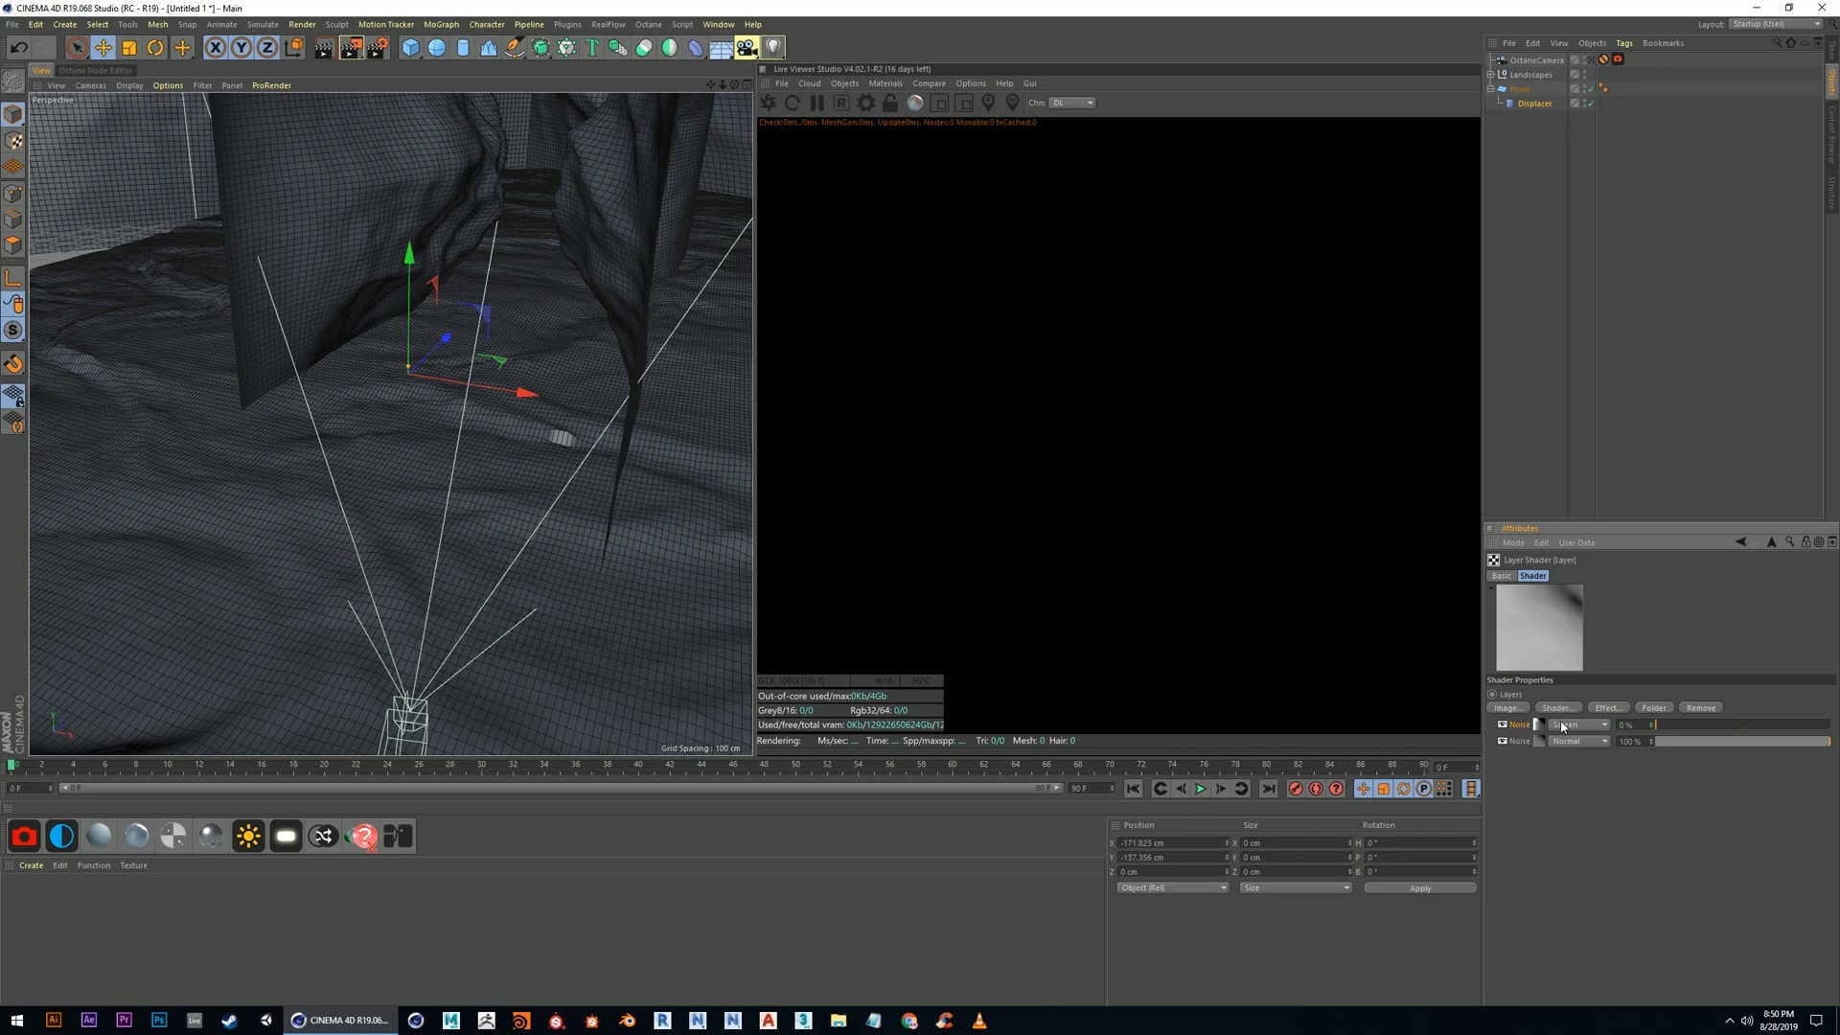
left_click_drag(1676, 728, 1822, 728)
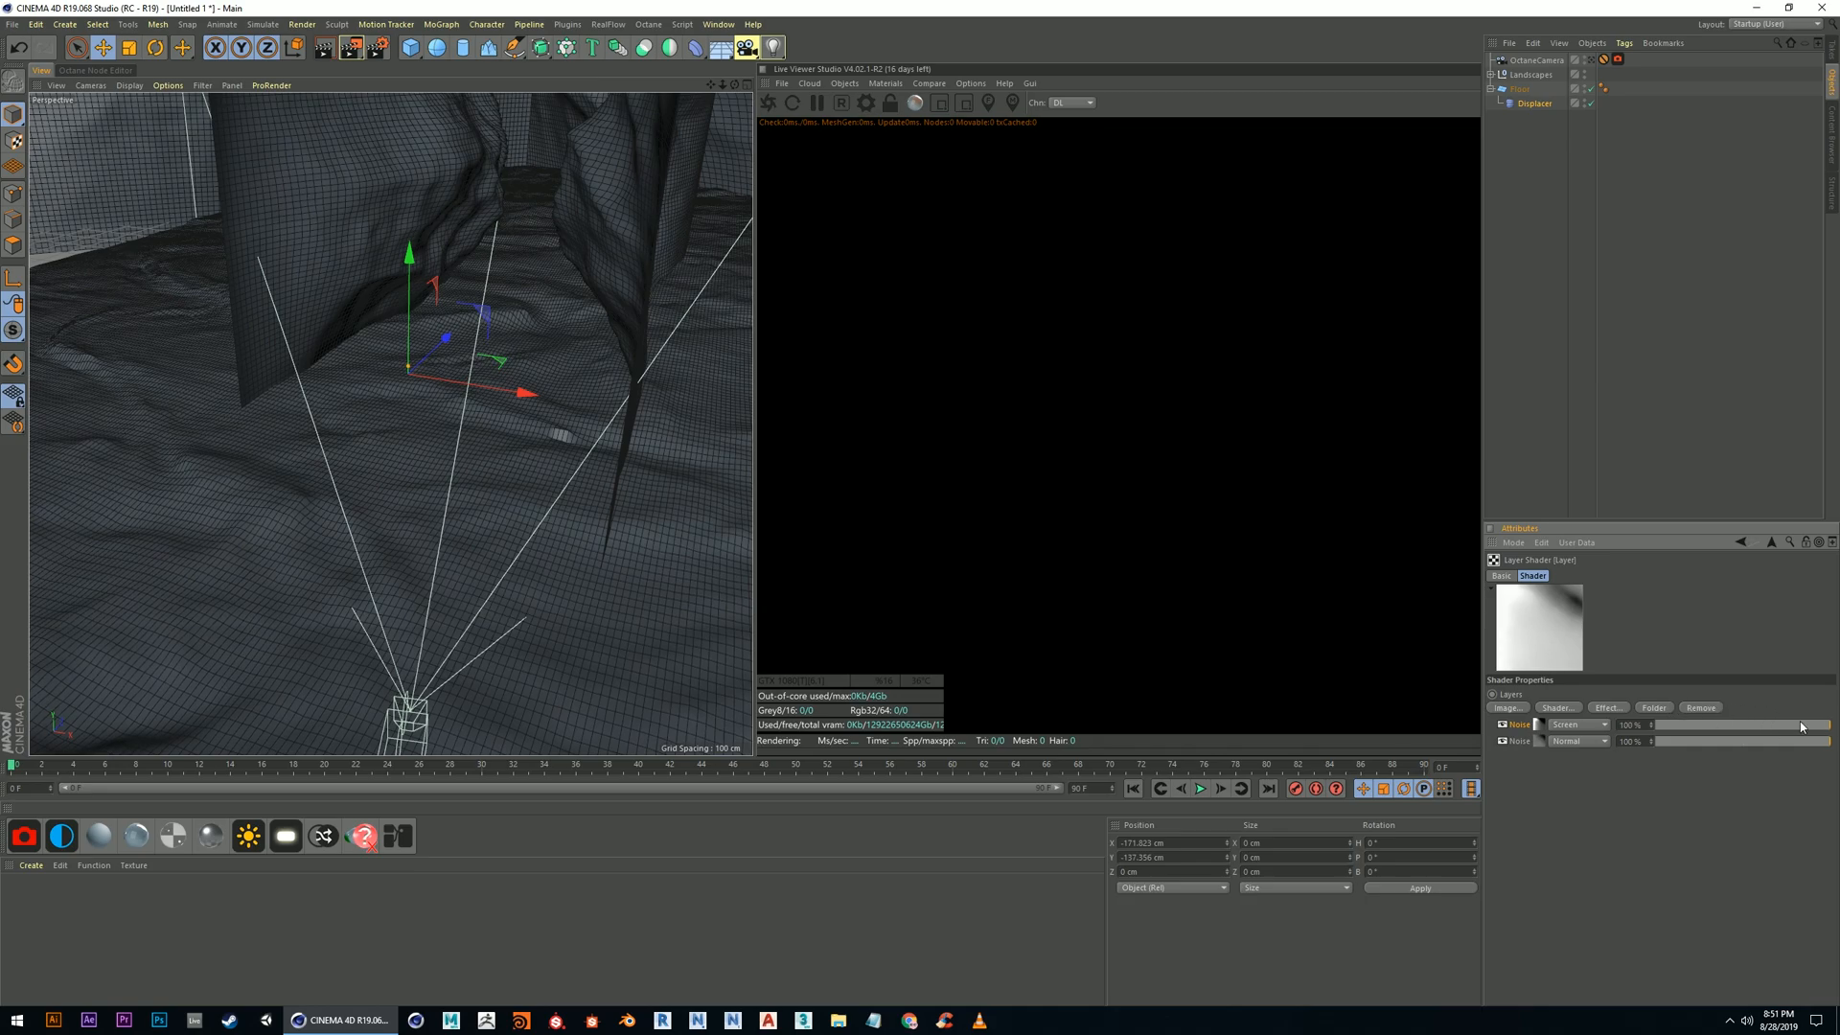
Compare the floor's displacement with the upper Screen noise layer at 0% and at 100% opacity
left_click_drag(1789, 729, 1655, 729)
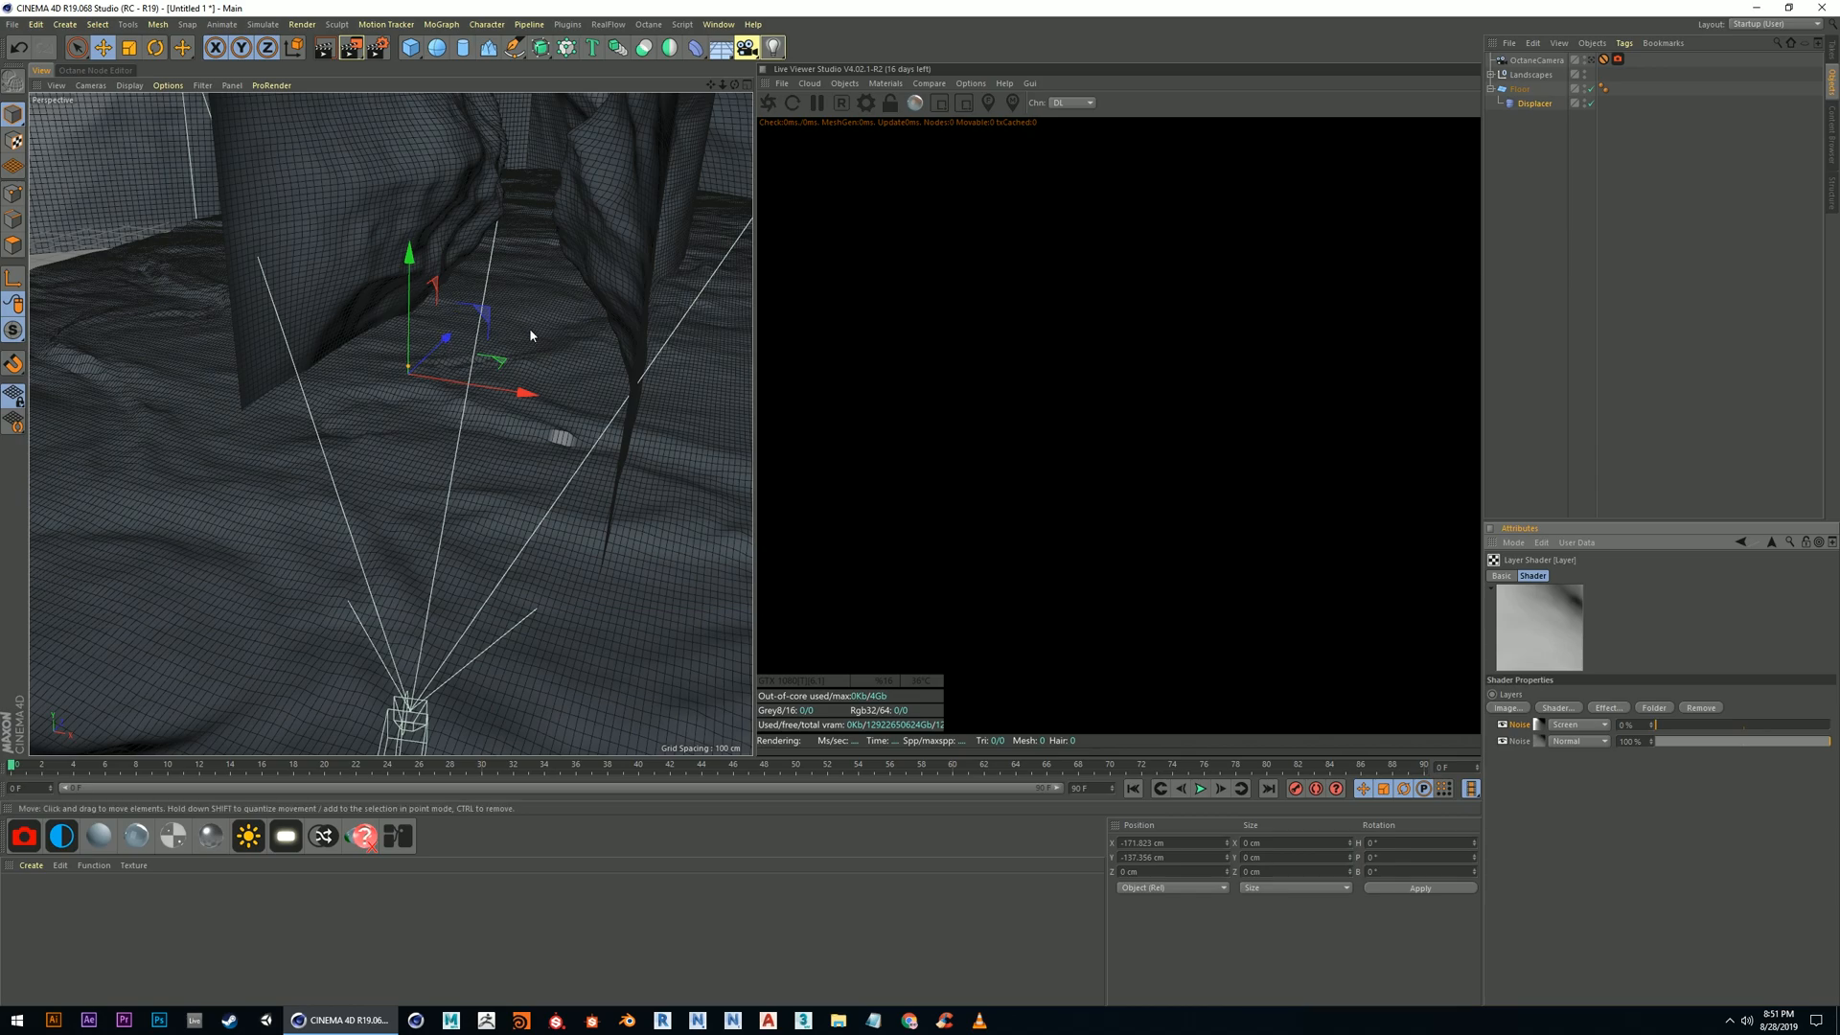
left_click_drag(1690, 725, 1826, 725)
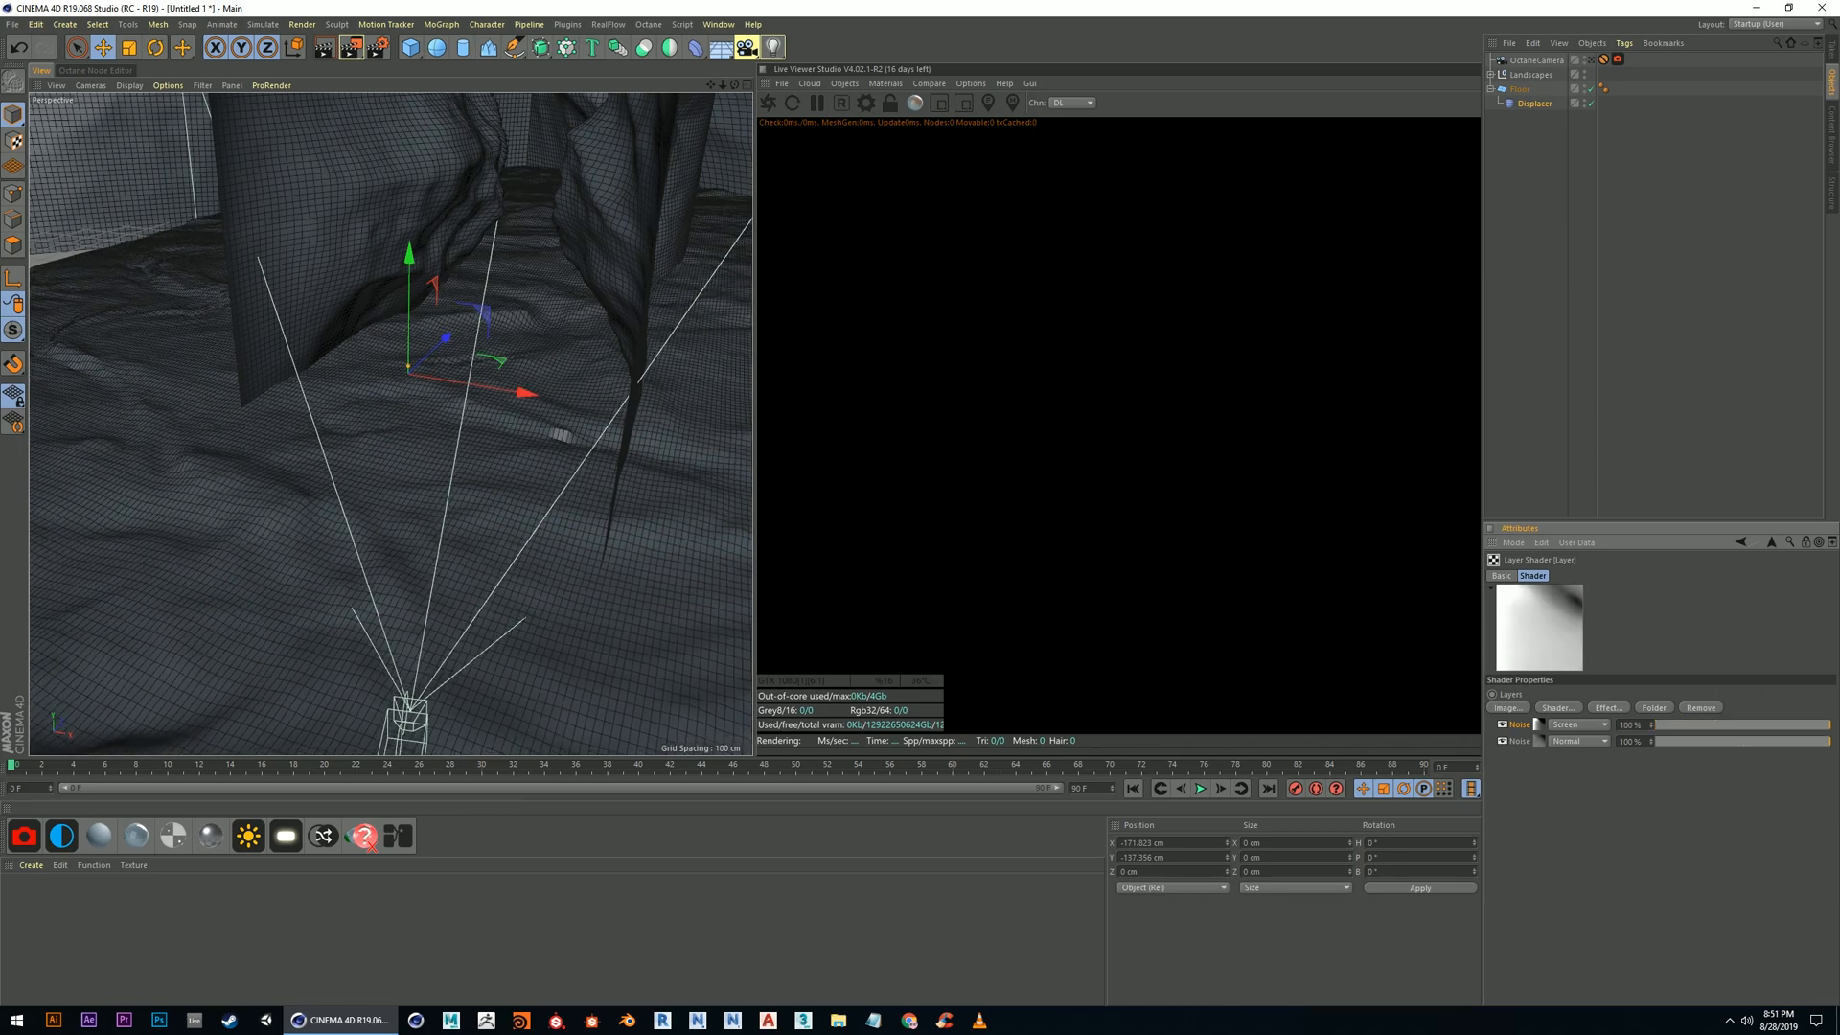
left_click_drag(608, 537, 502, 414, "alt")
scroll(489, 435, "up", 2)
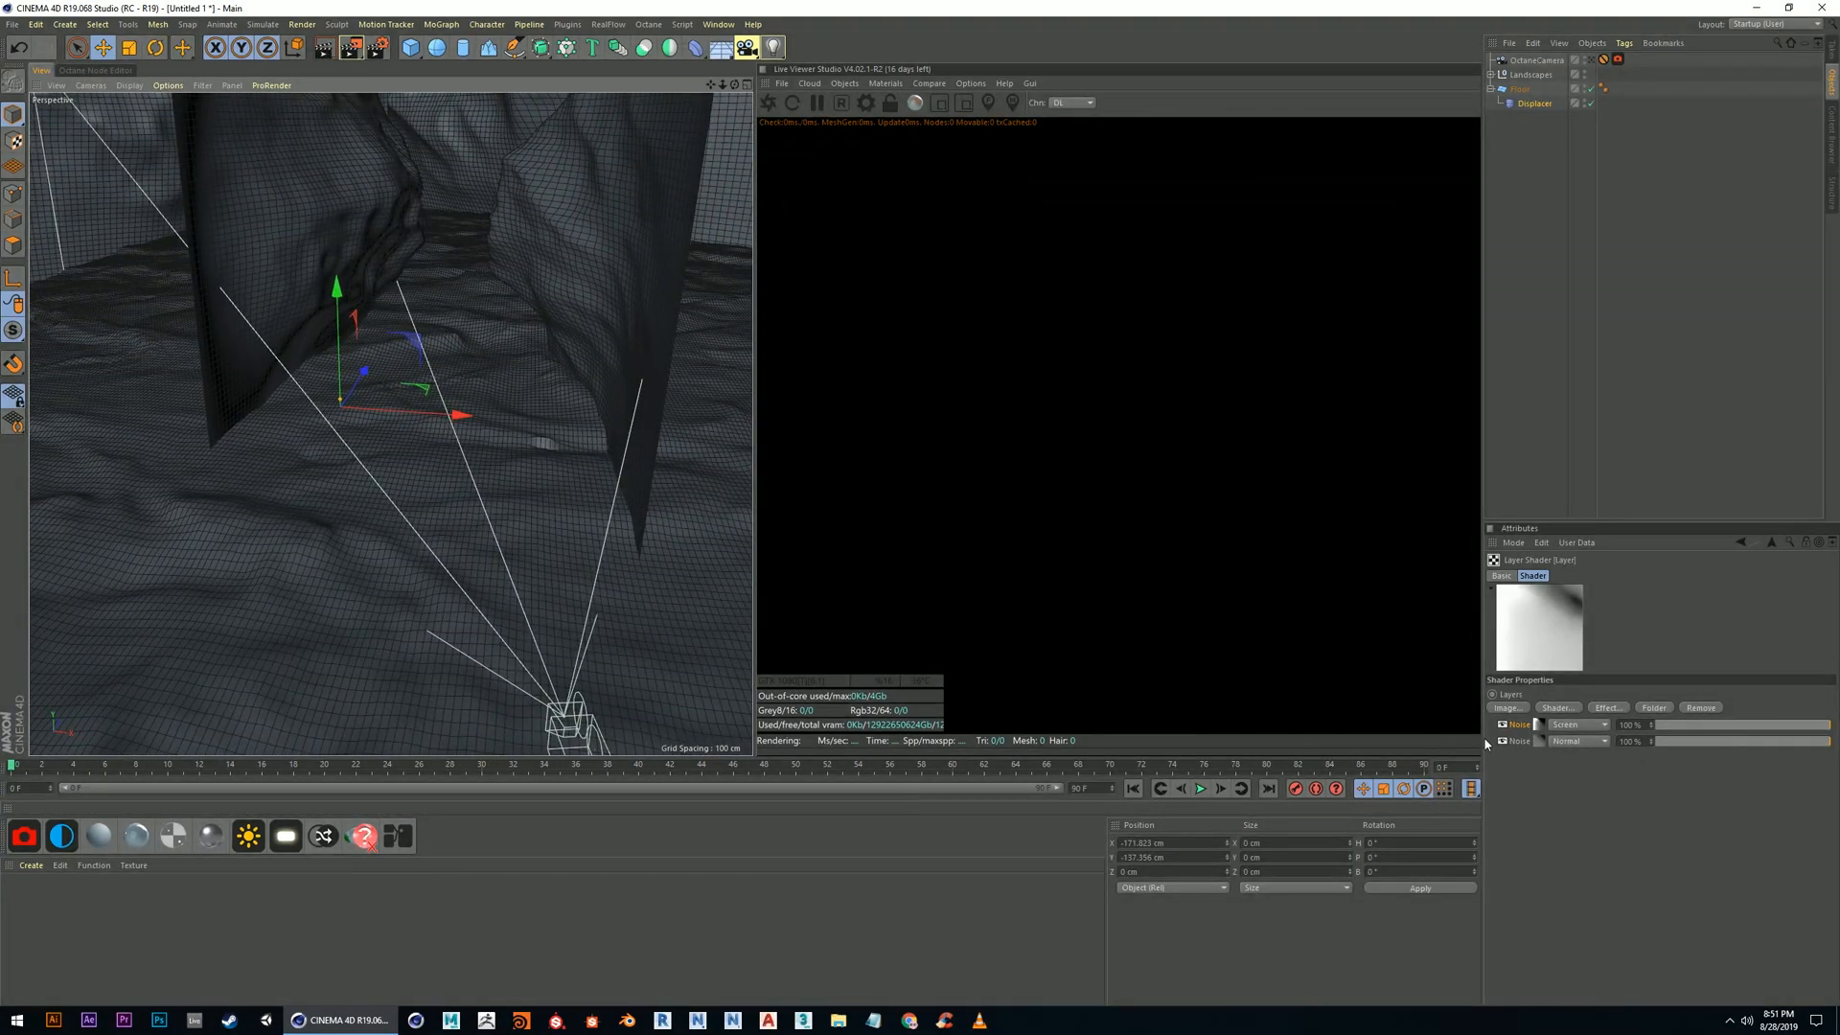
left_click_drag(588, 550, 522, 589, "alt")
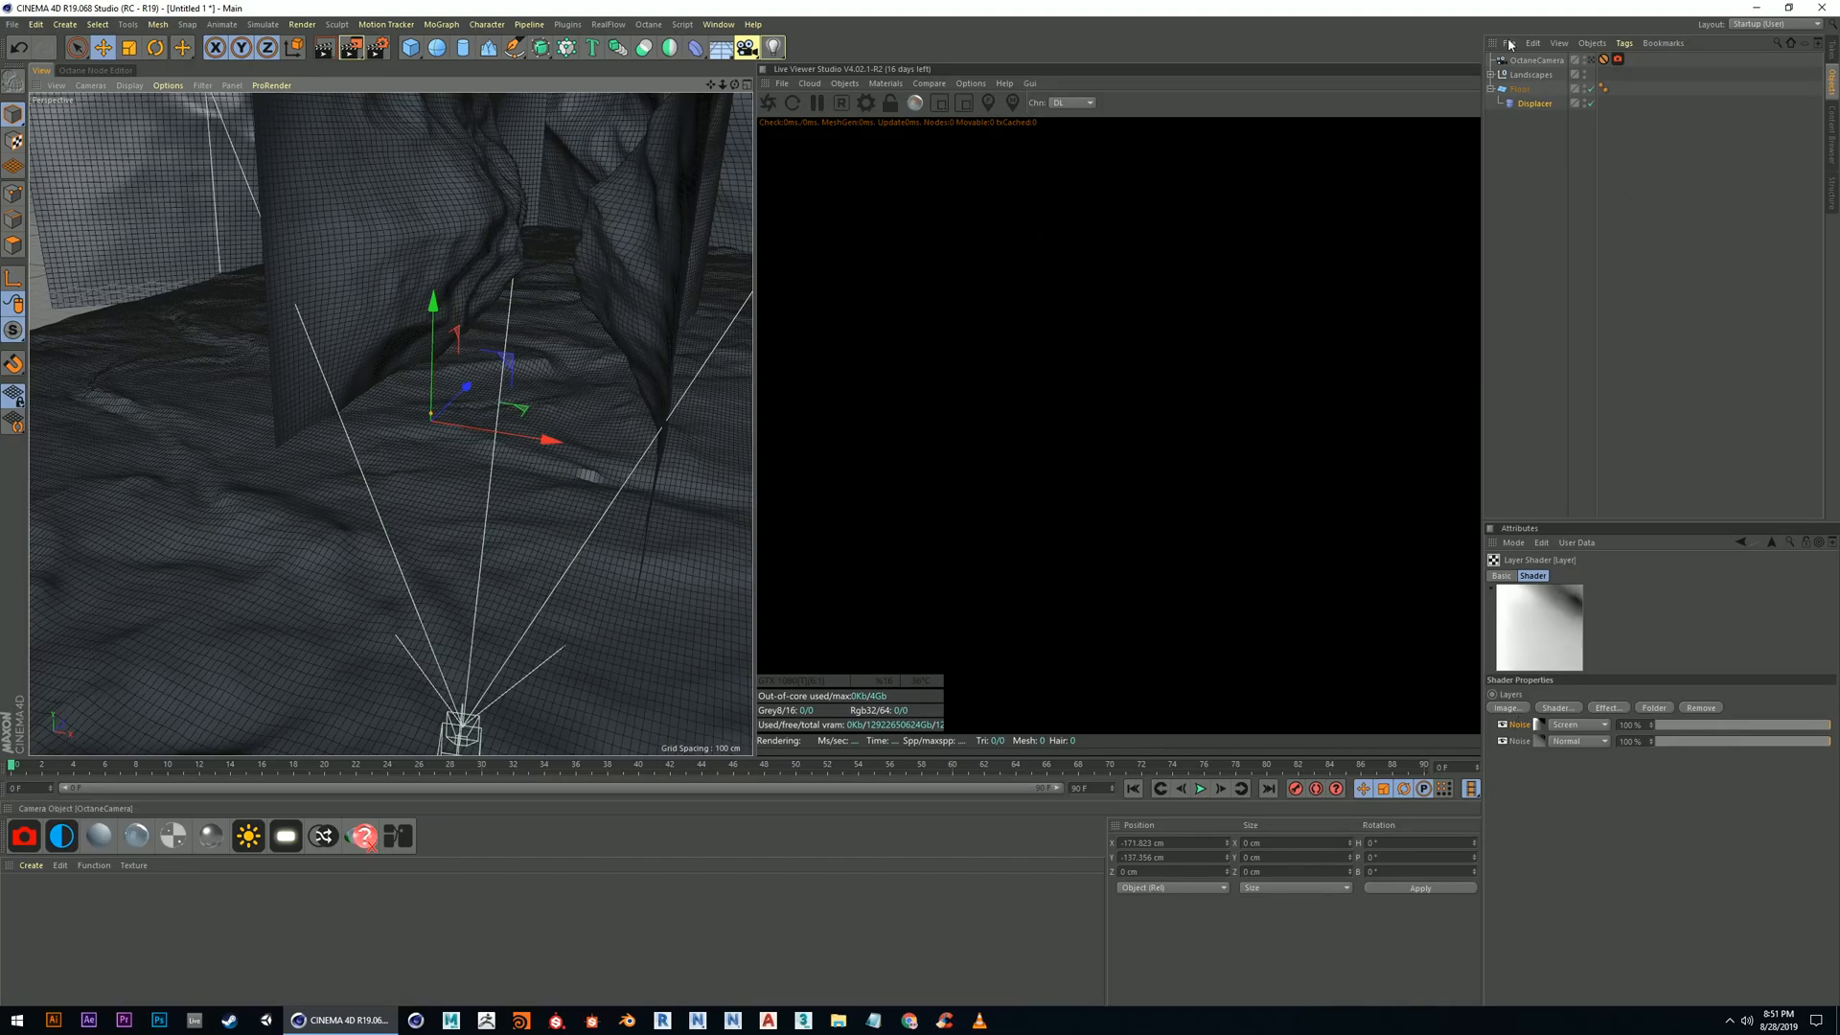
Set the height of the floor's Displacer to 30 cm
left_click(1533, 102)
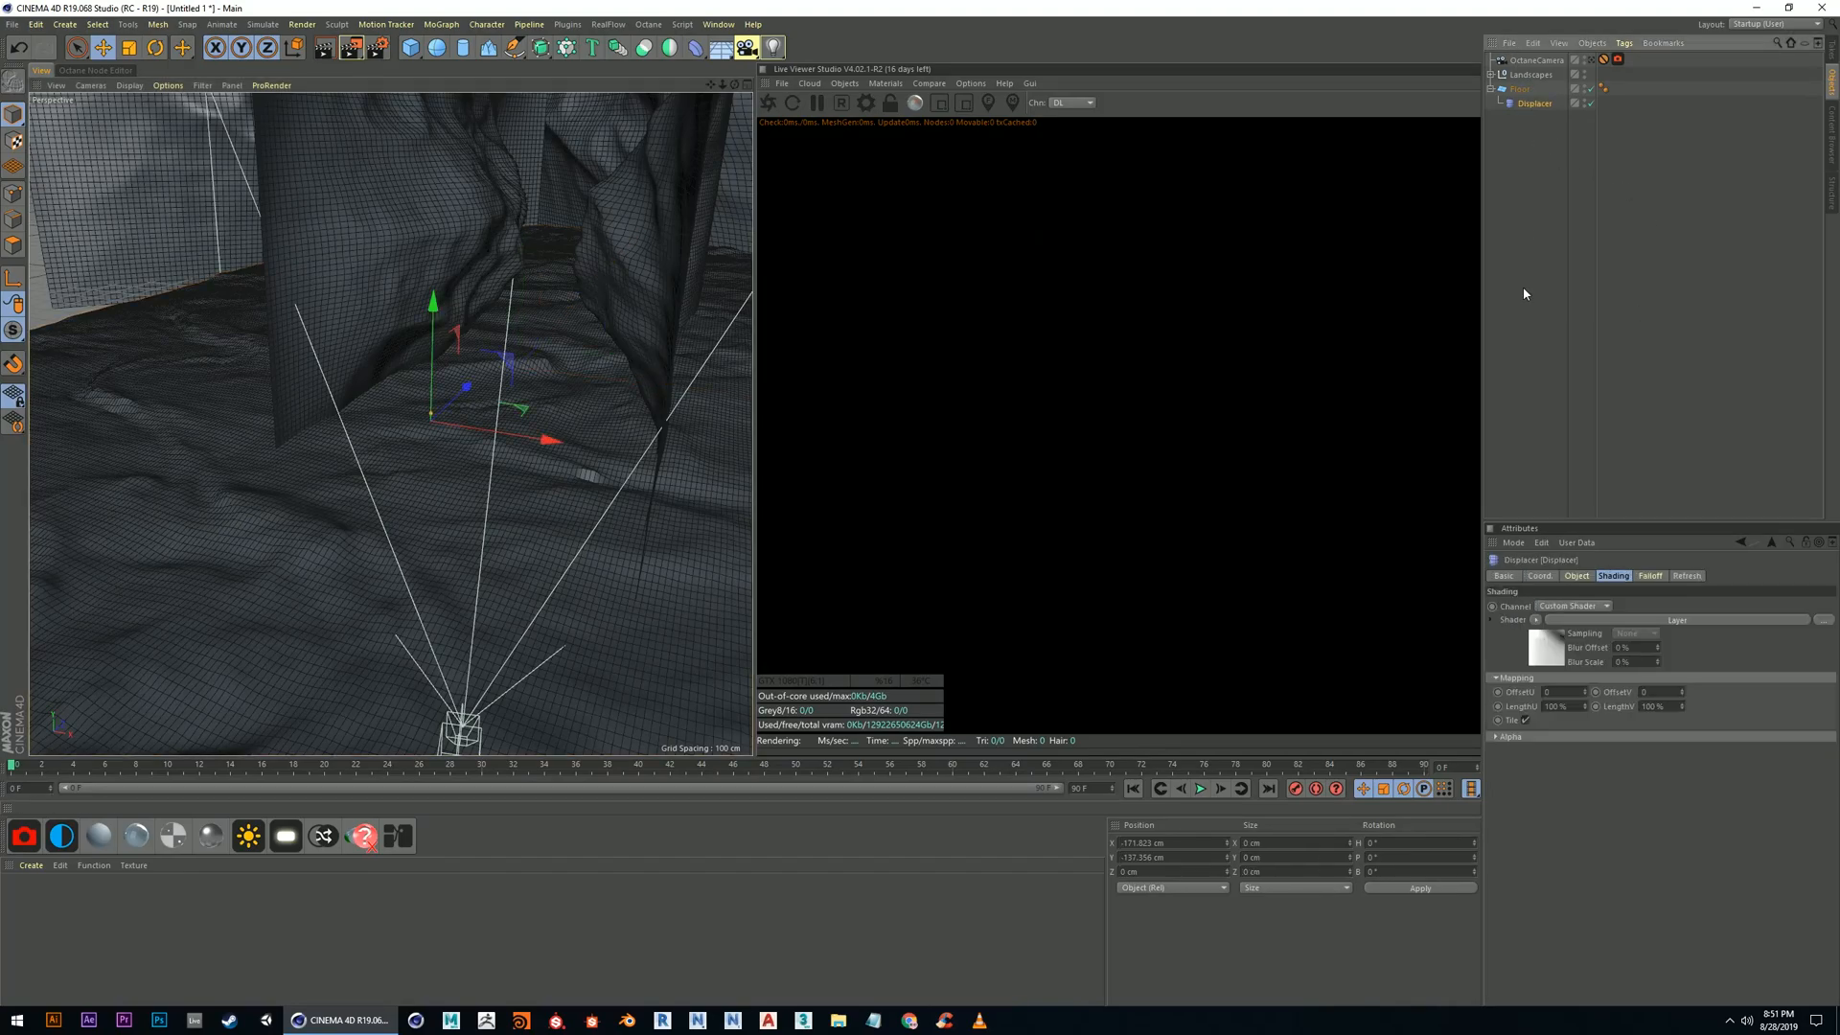
left_click(1559, 646)
left_click(1534, 103)
left_click(1575, 575)
left_click_drag(1581, 638, 1580, 626)
left_click_drag(588, 476, 595, 470, "alt")
scroll(543, 488, "up", 2)
middle_click_drag(556, 498, 555, 481, "alt")
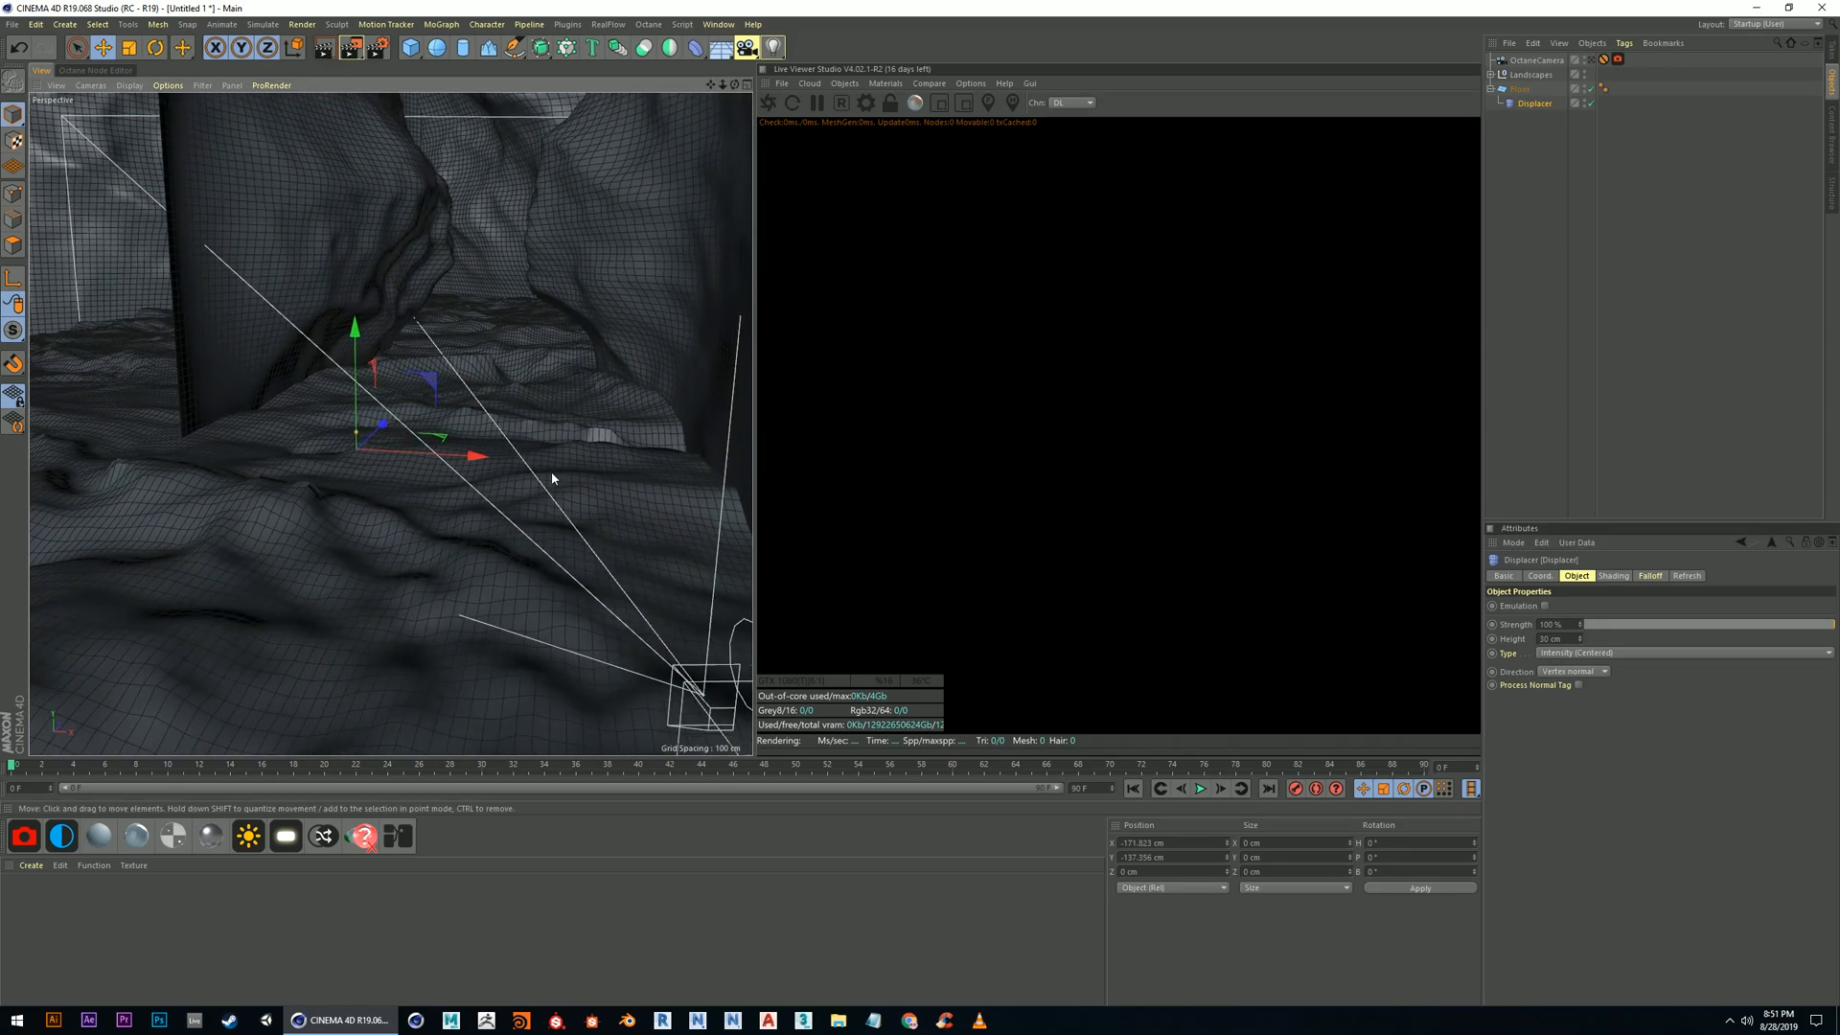
Inspect the displaced floor up close and start the Octane live render of the canyon
left_click_drag(555, 480, 553, 480, "alt")
right_click_drag(553, 480, 581, 485, "alt")
middle_click_drag(581, 485, 588, 473, "alt")
right_click_drag(588, 474, 555, 481, "alt")
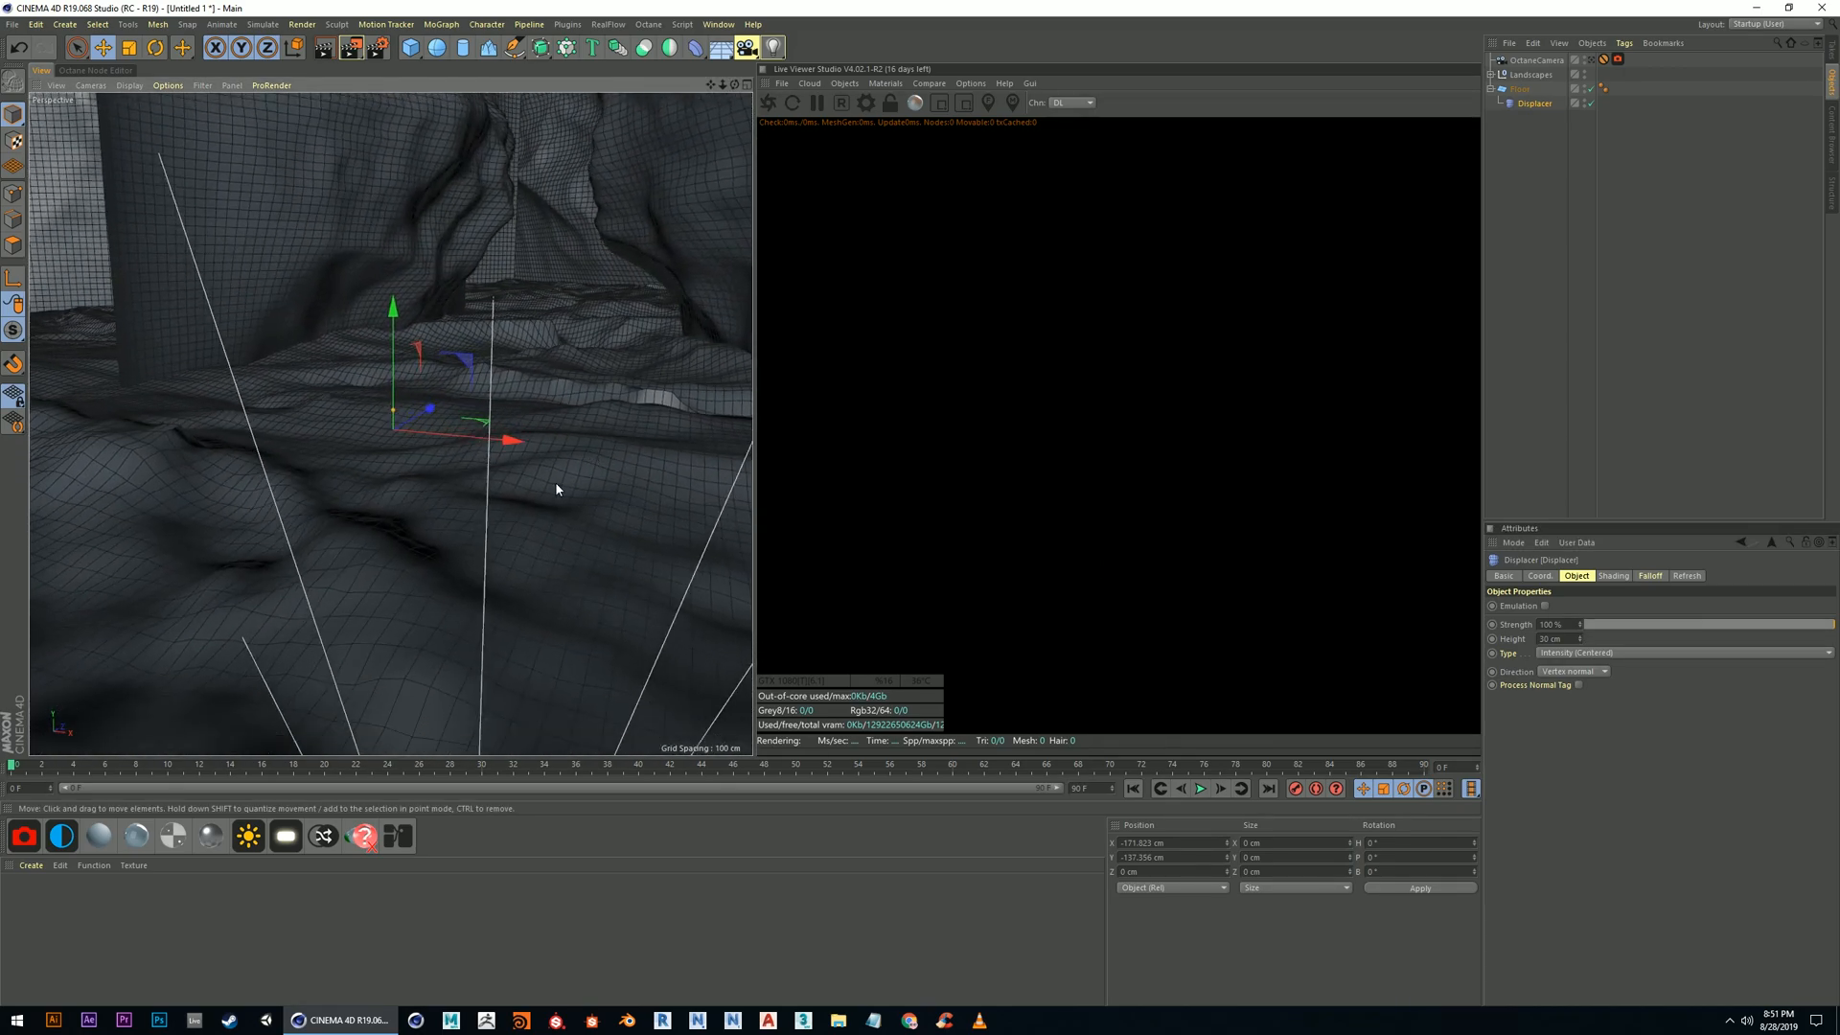
scroll(506, 444, "down", 3)
left_click_drag(506, 444, 538, 443, "alt")
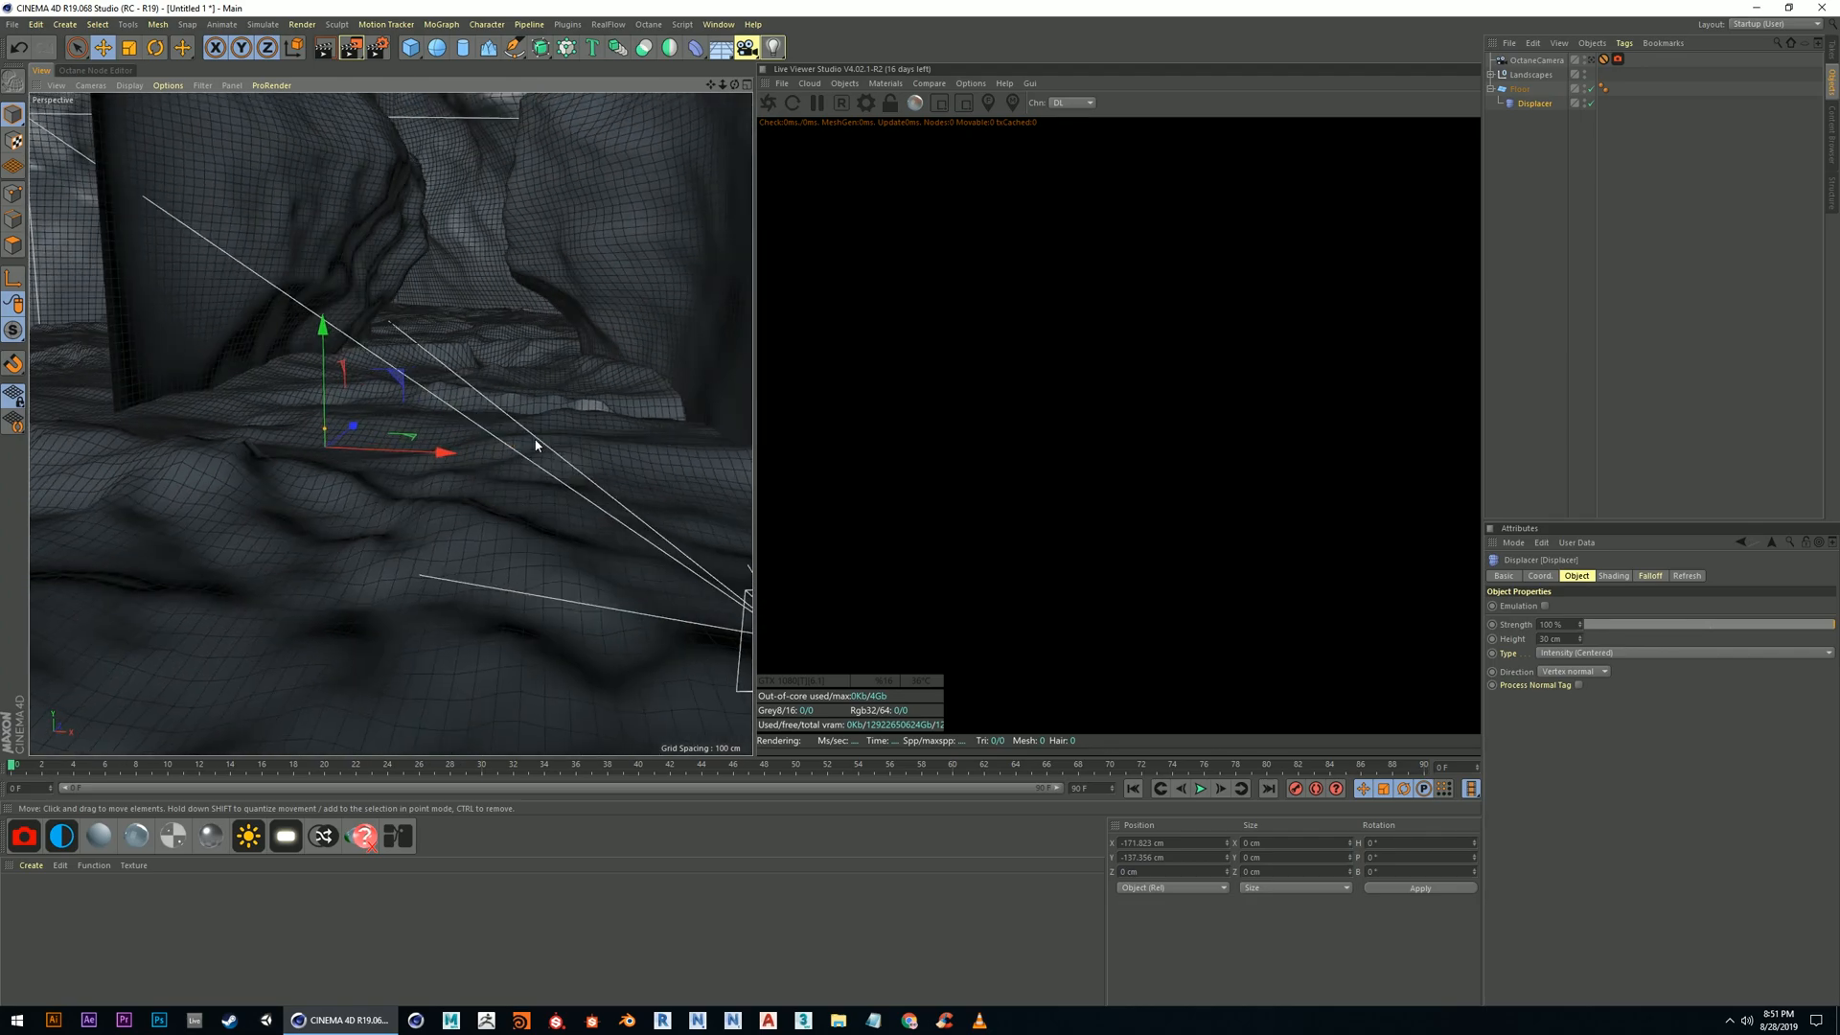
middle_click_drag(522, 447, 505, 480, "alt")
left_click(770, 104)
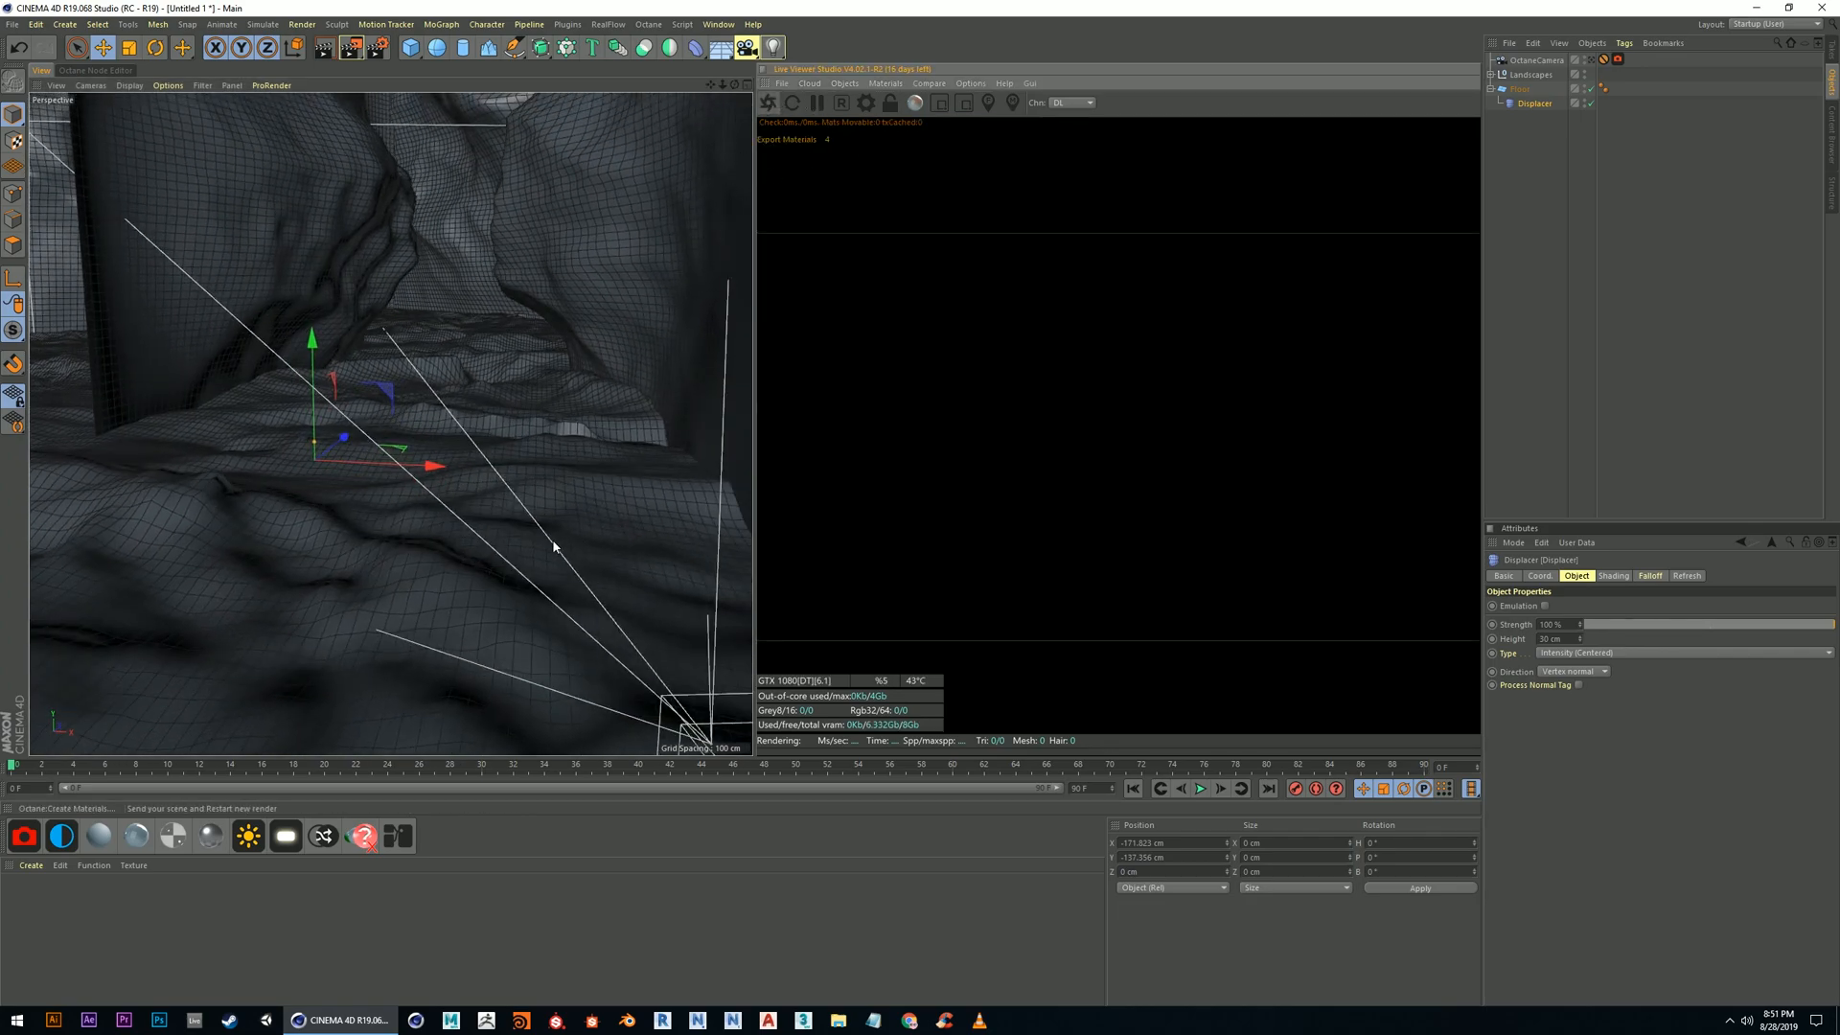
scroll(438, 580, "up", 6)
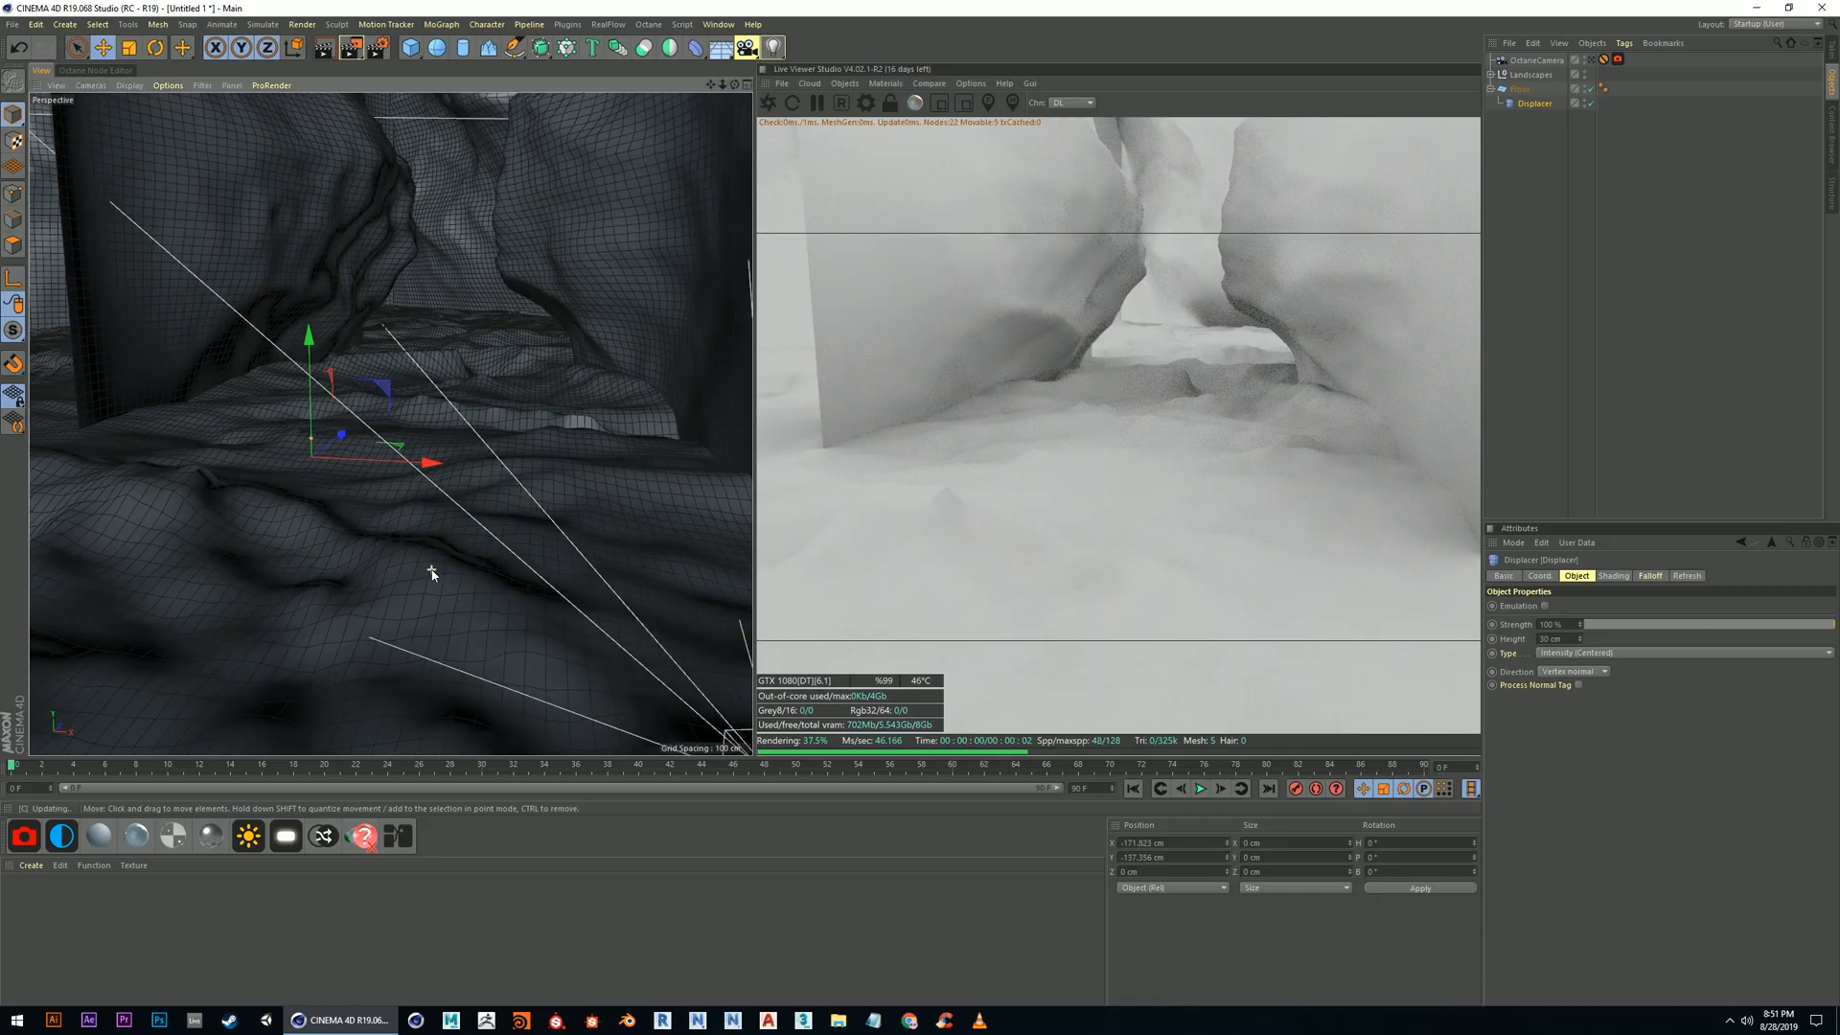
Frame the view into the canyon passage and shift the front wall Landscape.1 along its Y axis
left_click_drag(412, 551, 442, 521, "alt")
left_click_drag(418, 405, 466, 439, "alt")
left_click(622, 283)
left_click_drag(418, 271, 456, 283)
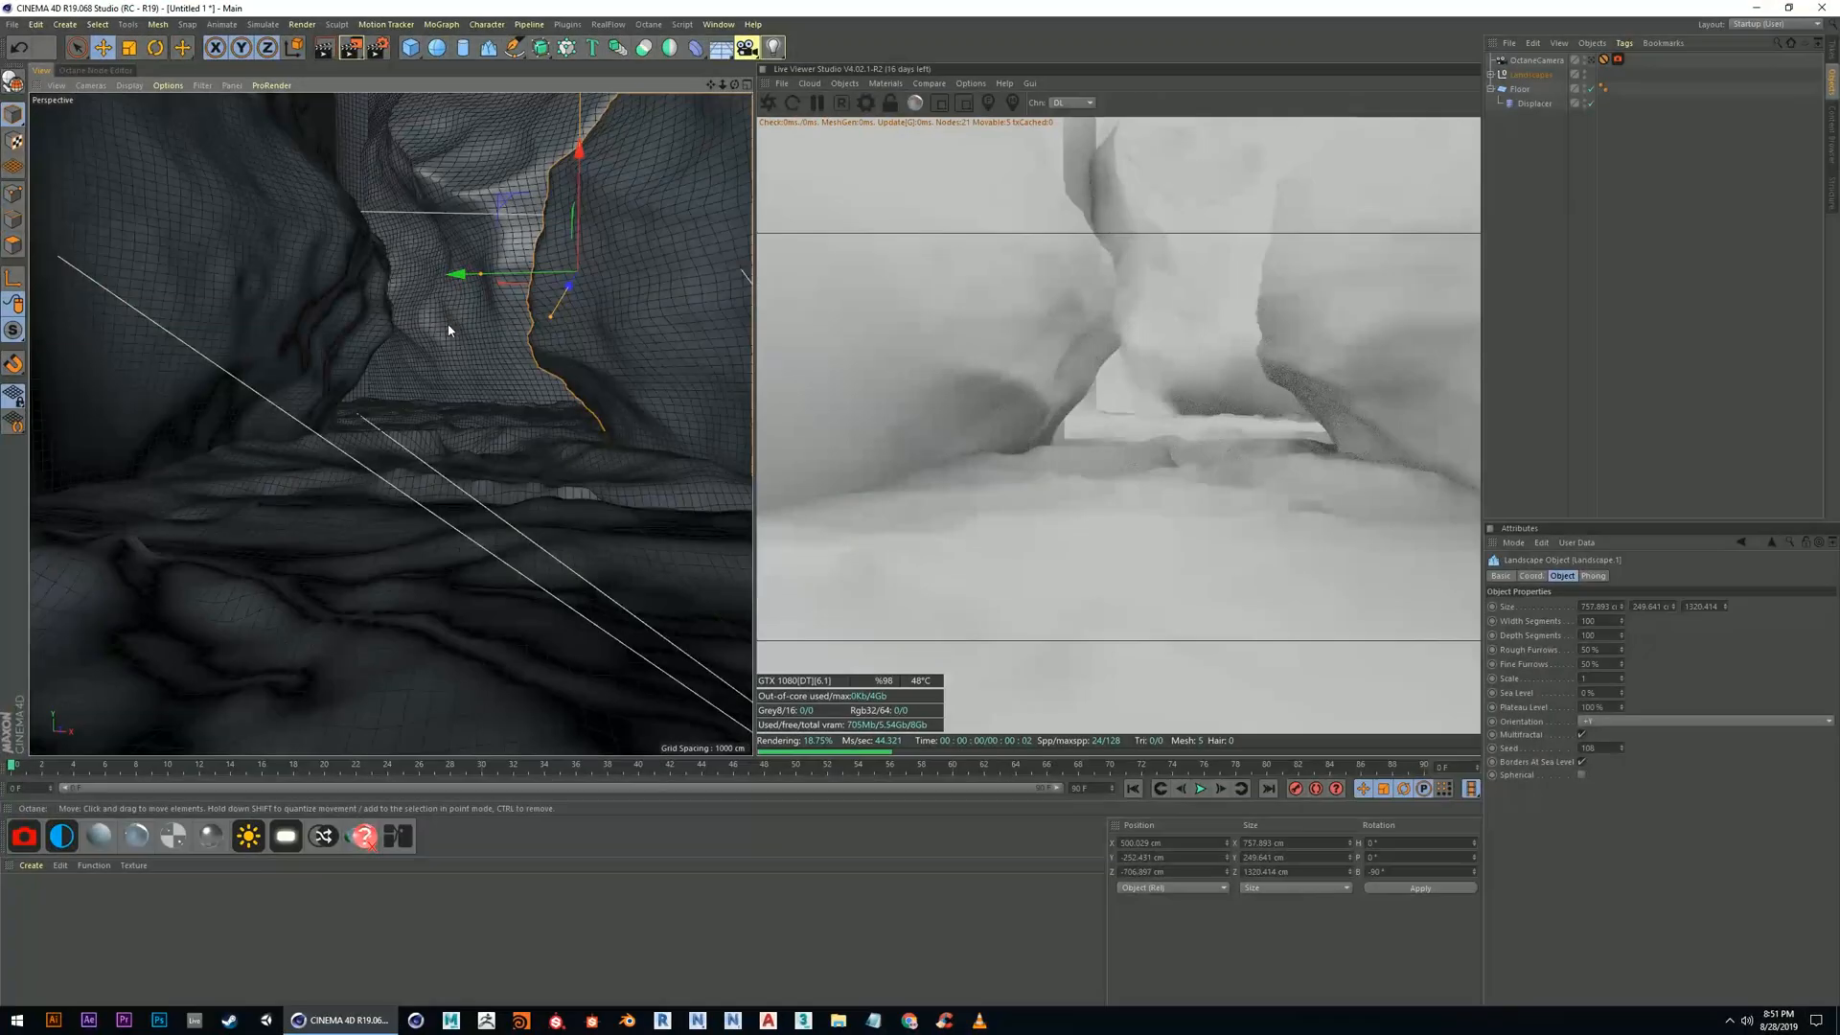
Reposition the rear walls, moving Landscape.2 along its X and Z axes and Landscape.3 along its Z axis
left_click(484, 347)
mouse_move(403, 330)
left_mouse_down()
mouse_move(404, 356)
mouse_move(416, 299)
mouse_move(411, 315)
left_mouse_up()
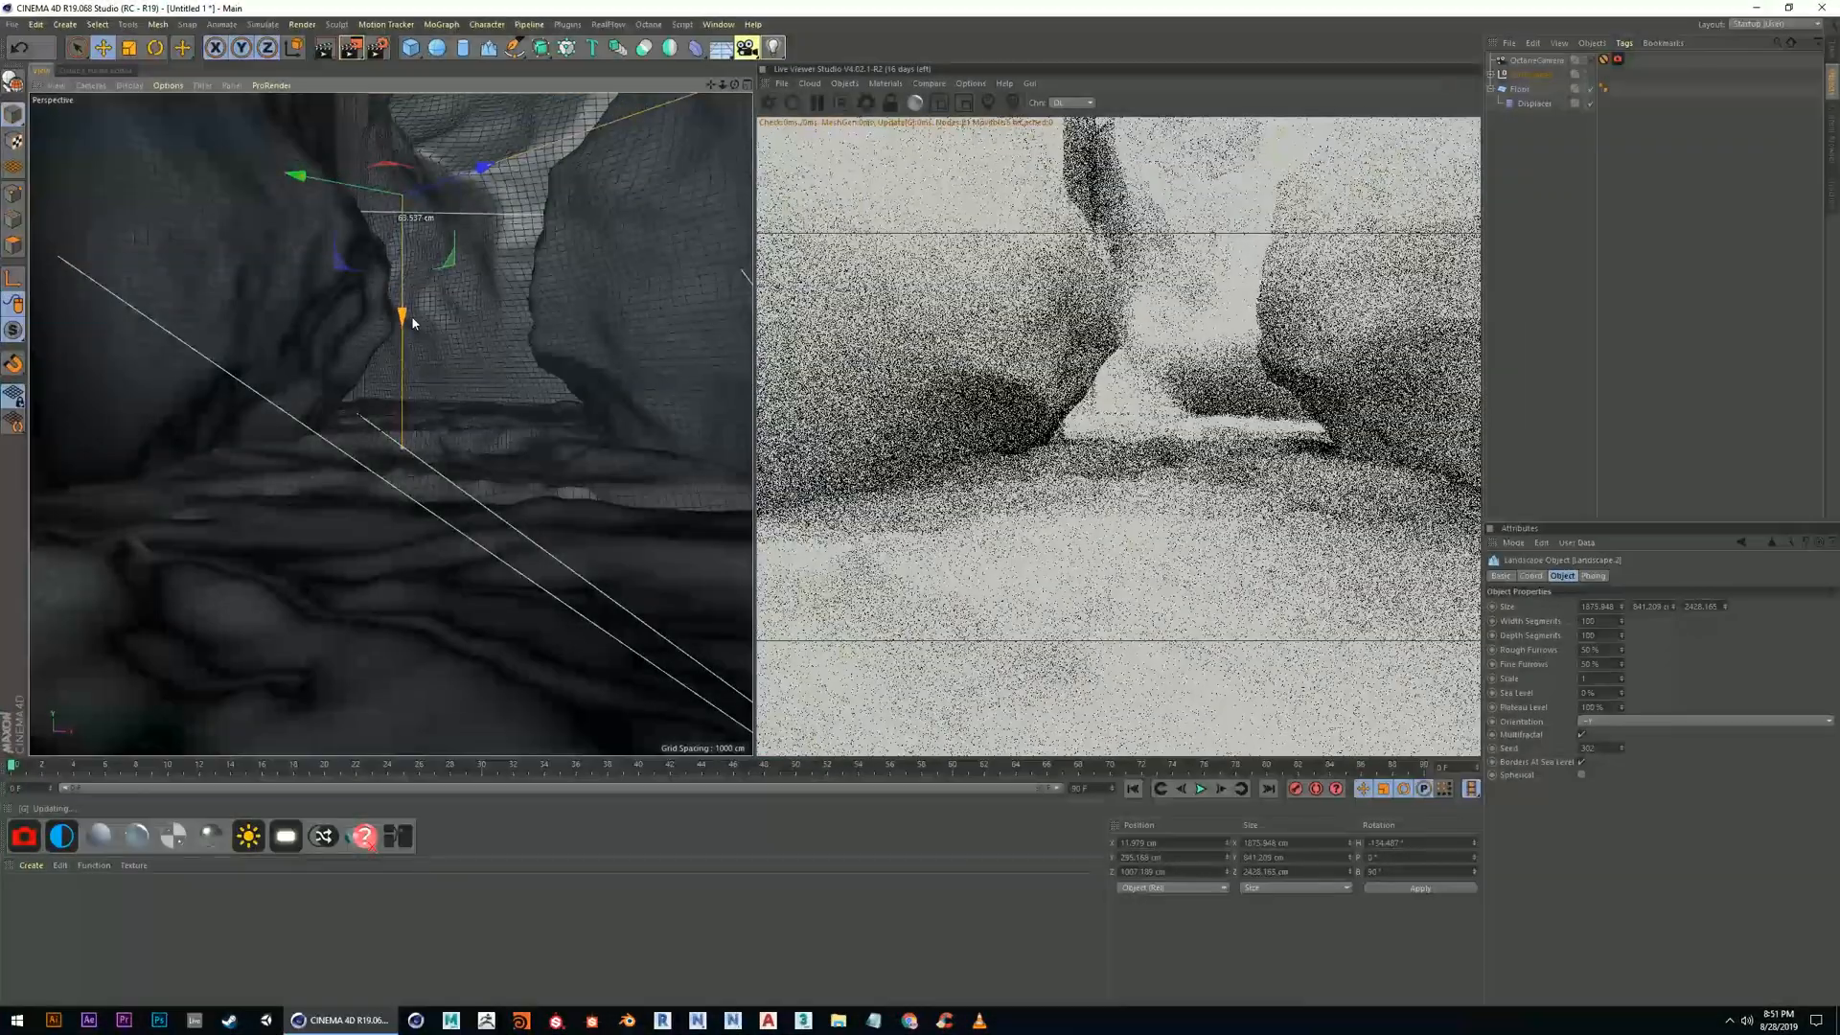
left_click_drag(473, 170, 516, 170)
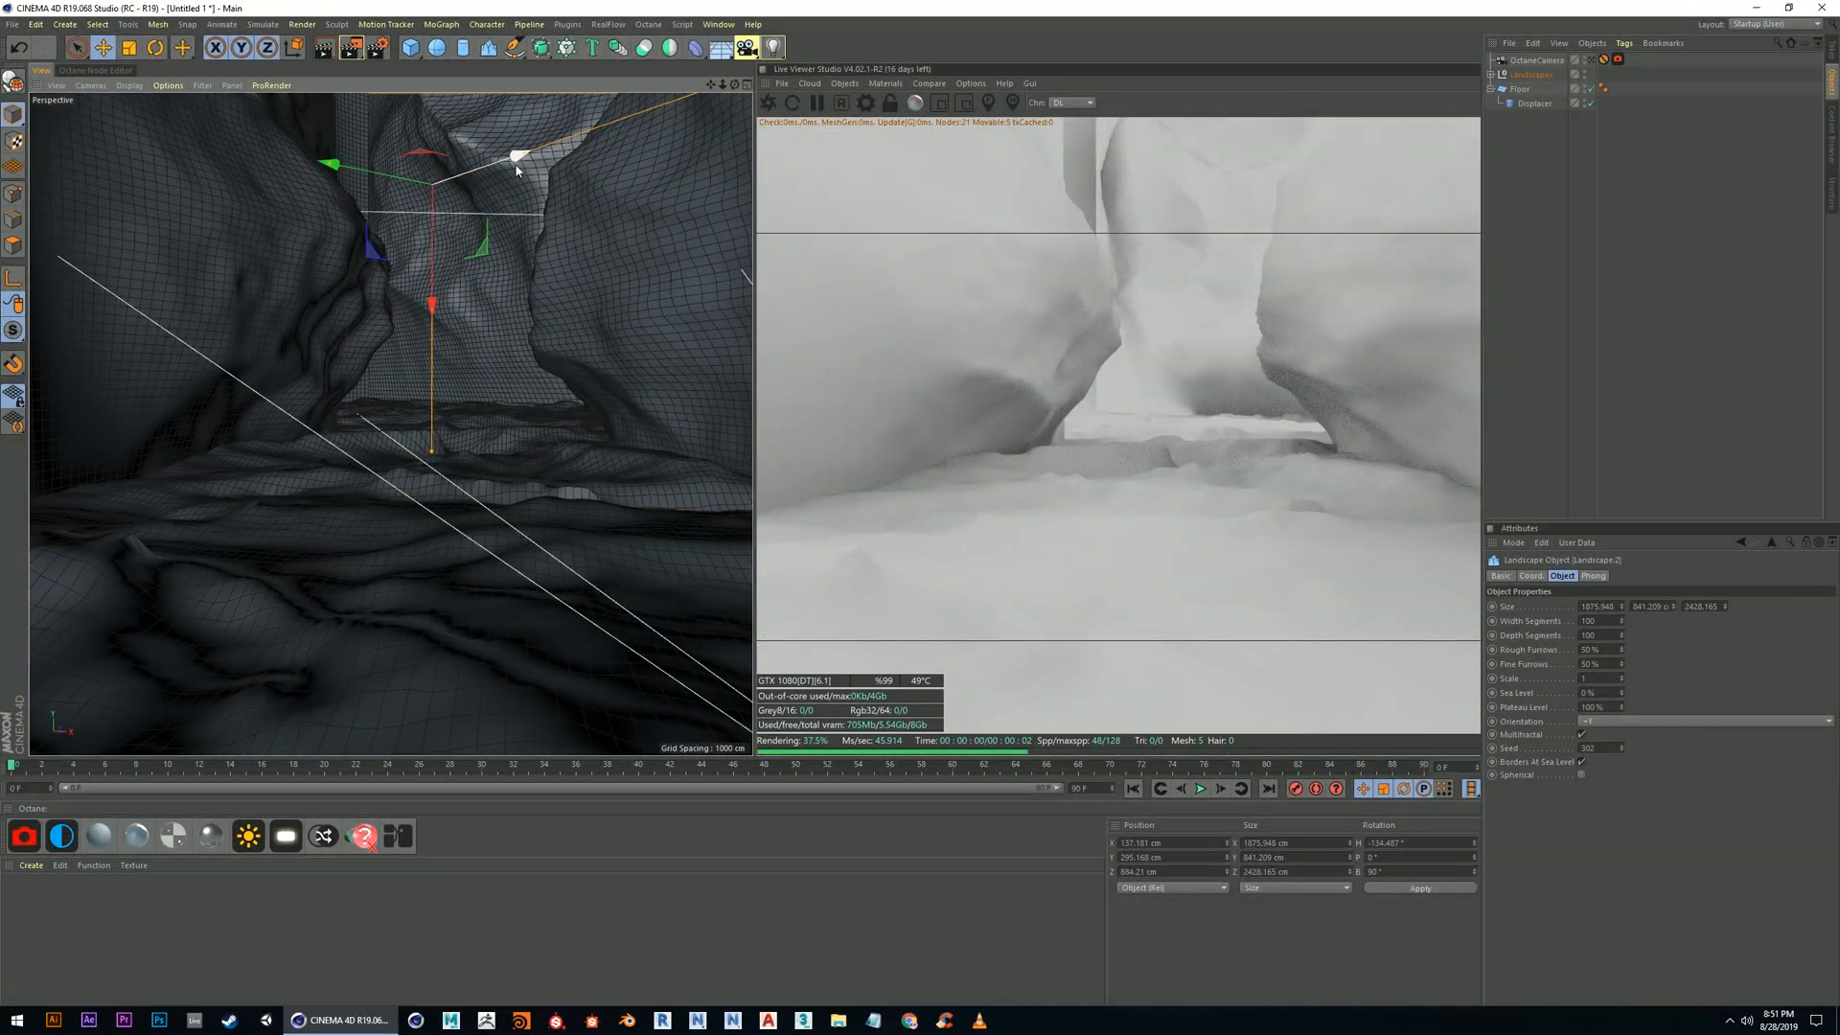
left_click(352, 154)
left_click_drag(262, 185, 365, 207)
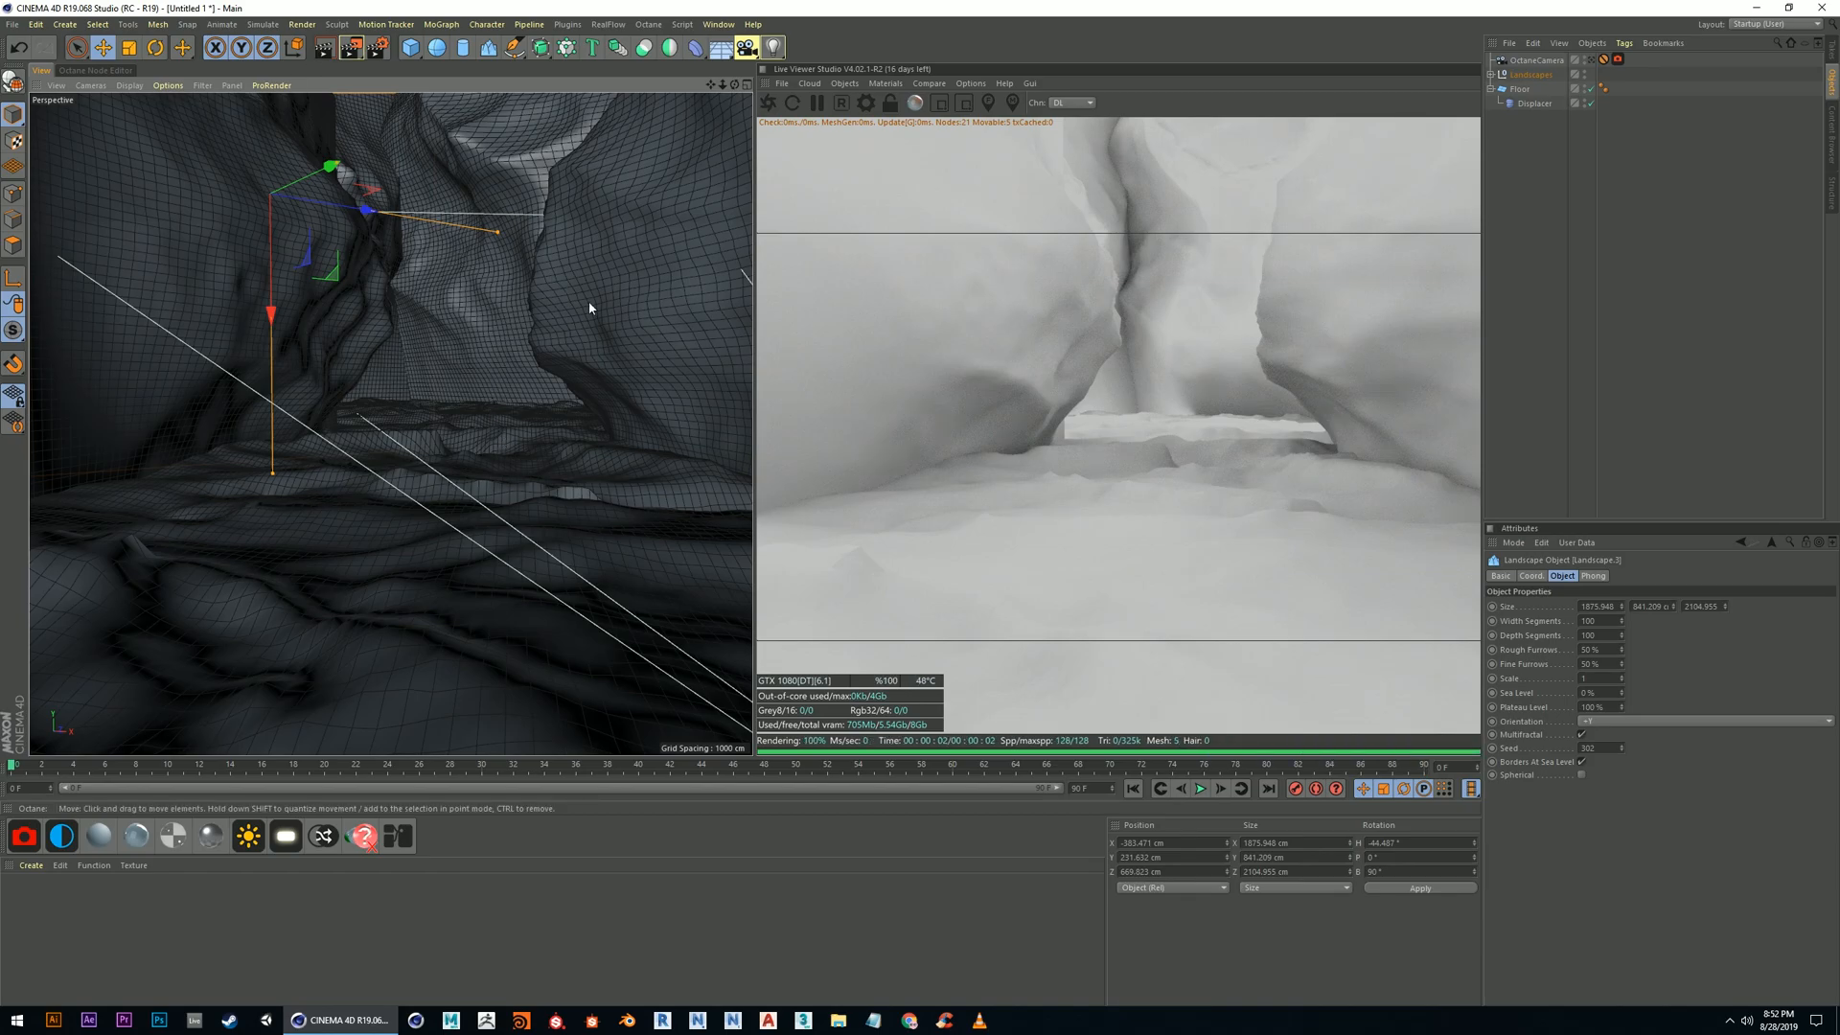
Create a second Octane camera from the current canyon view, look through it, and lock it with a Protection tag
left_click_drag(400, 403, 376, 395, "alt")
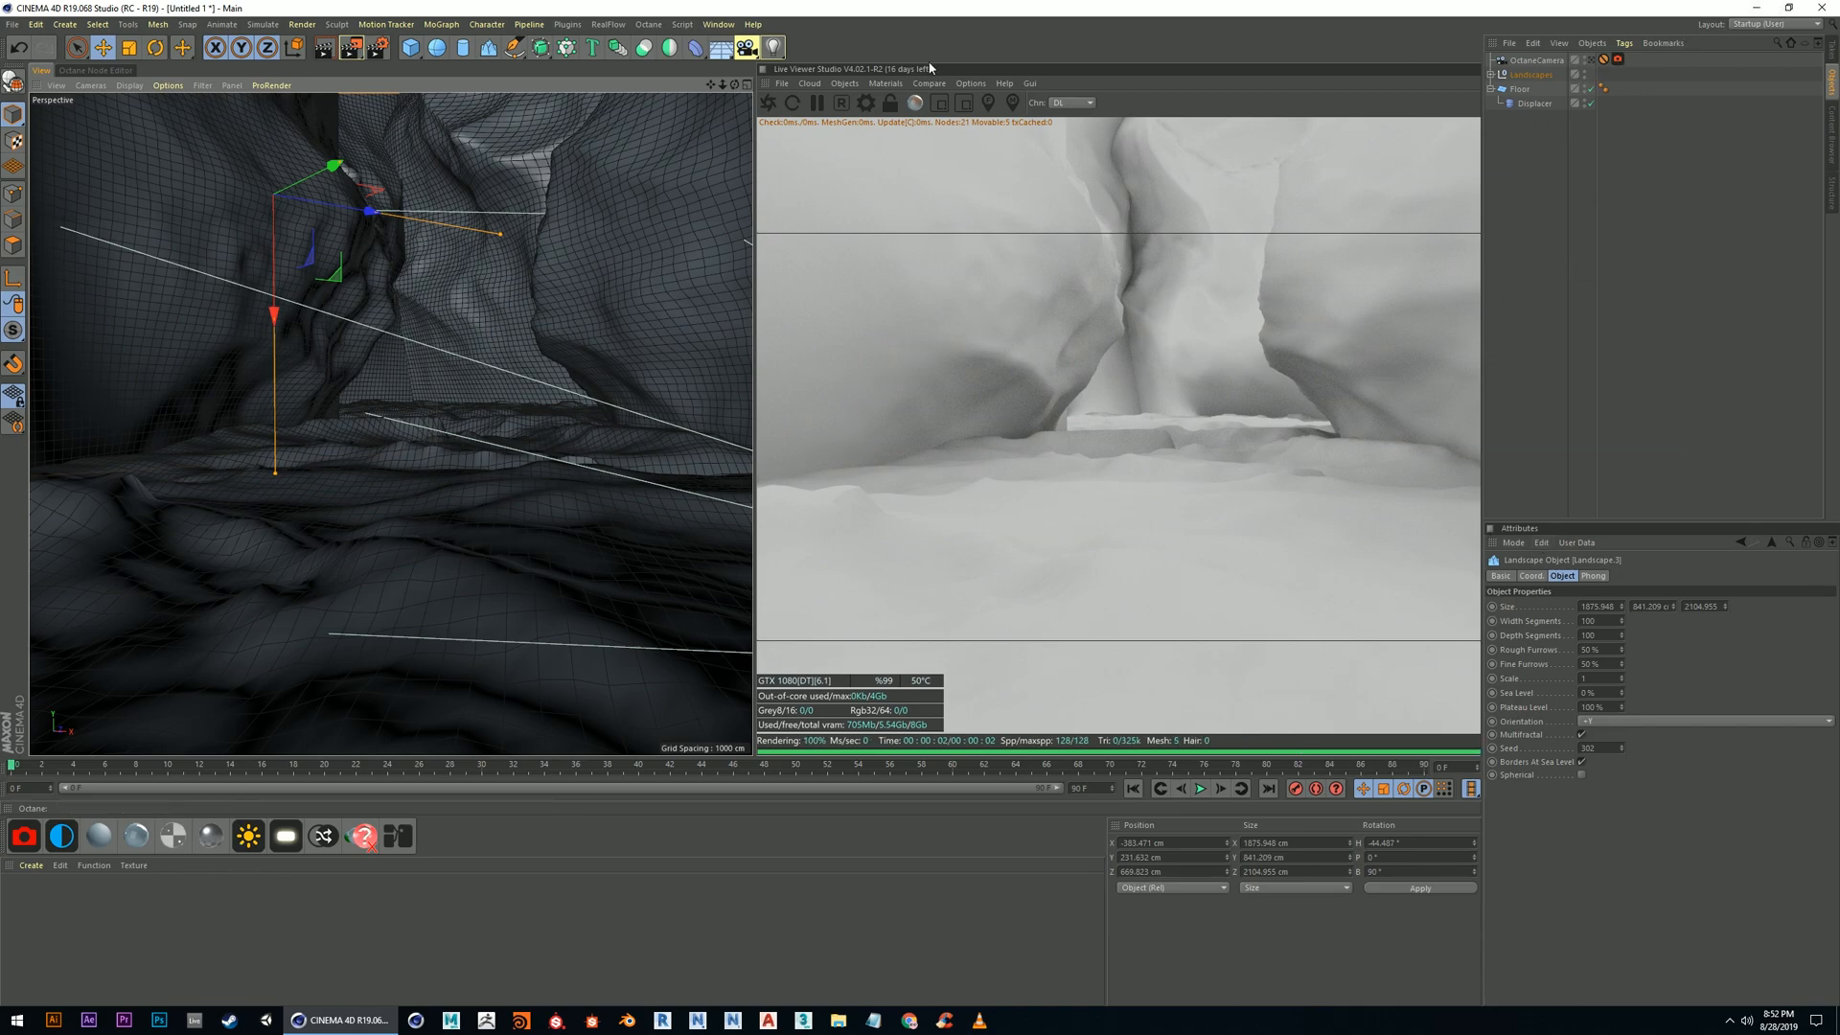
left_click(23, 840)
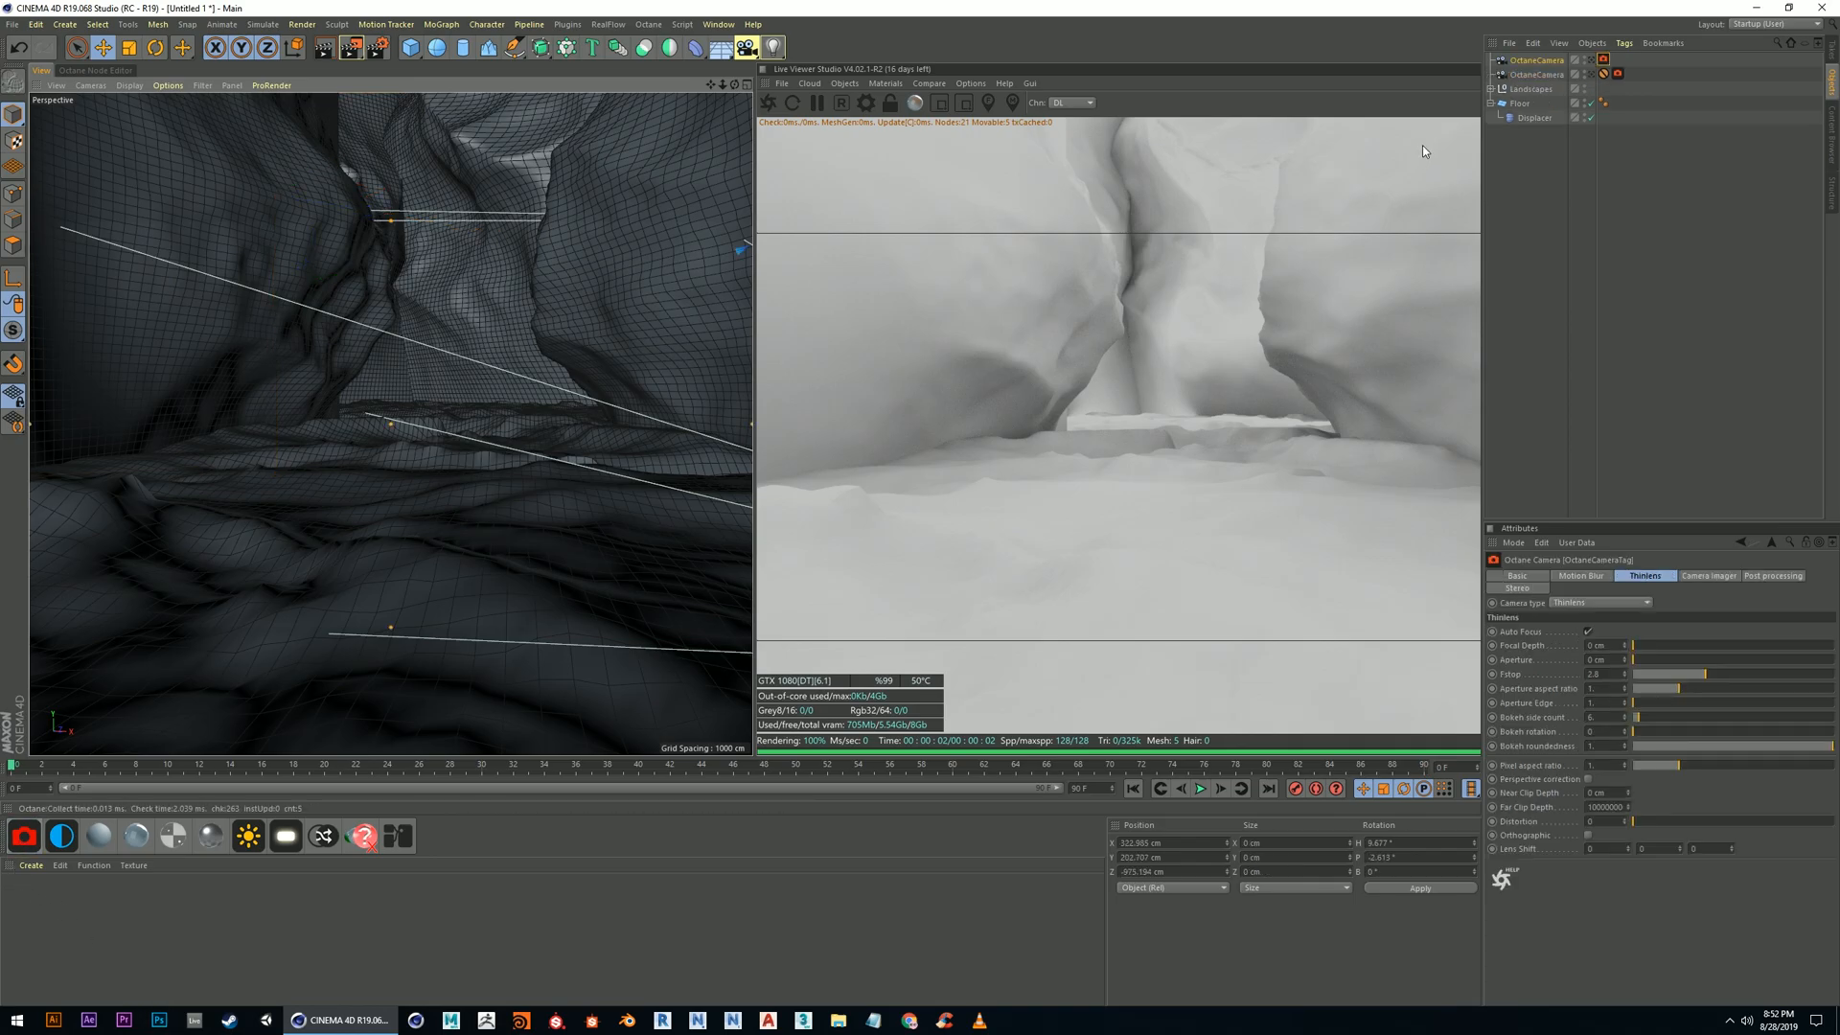
left_click(1592, 60)
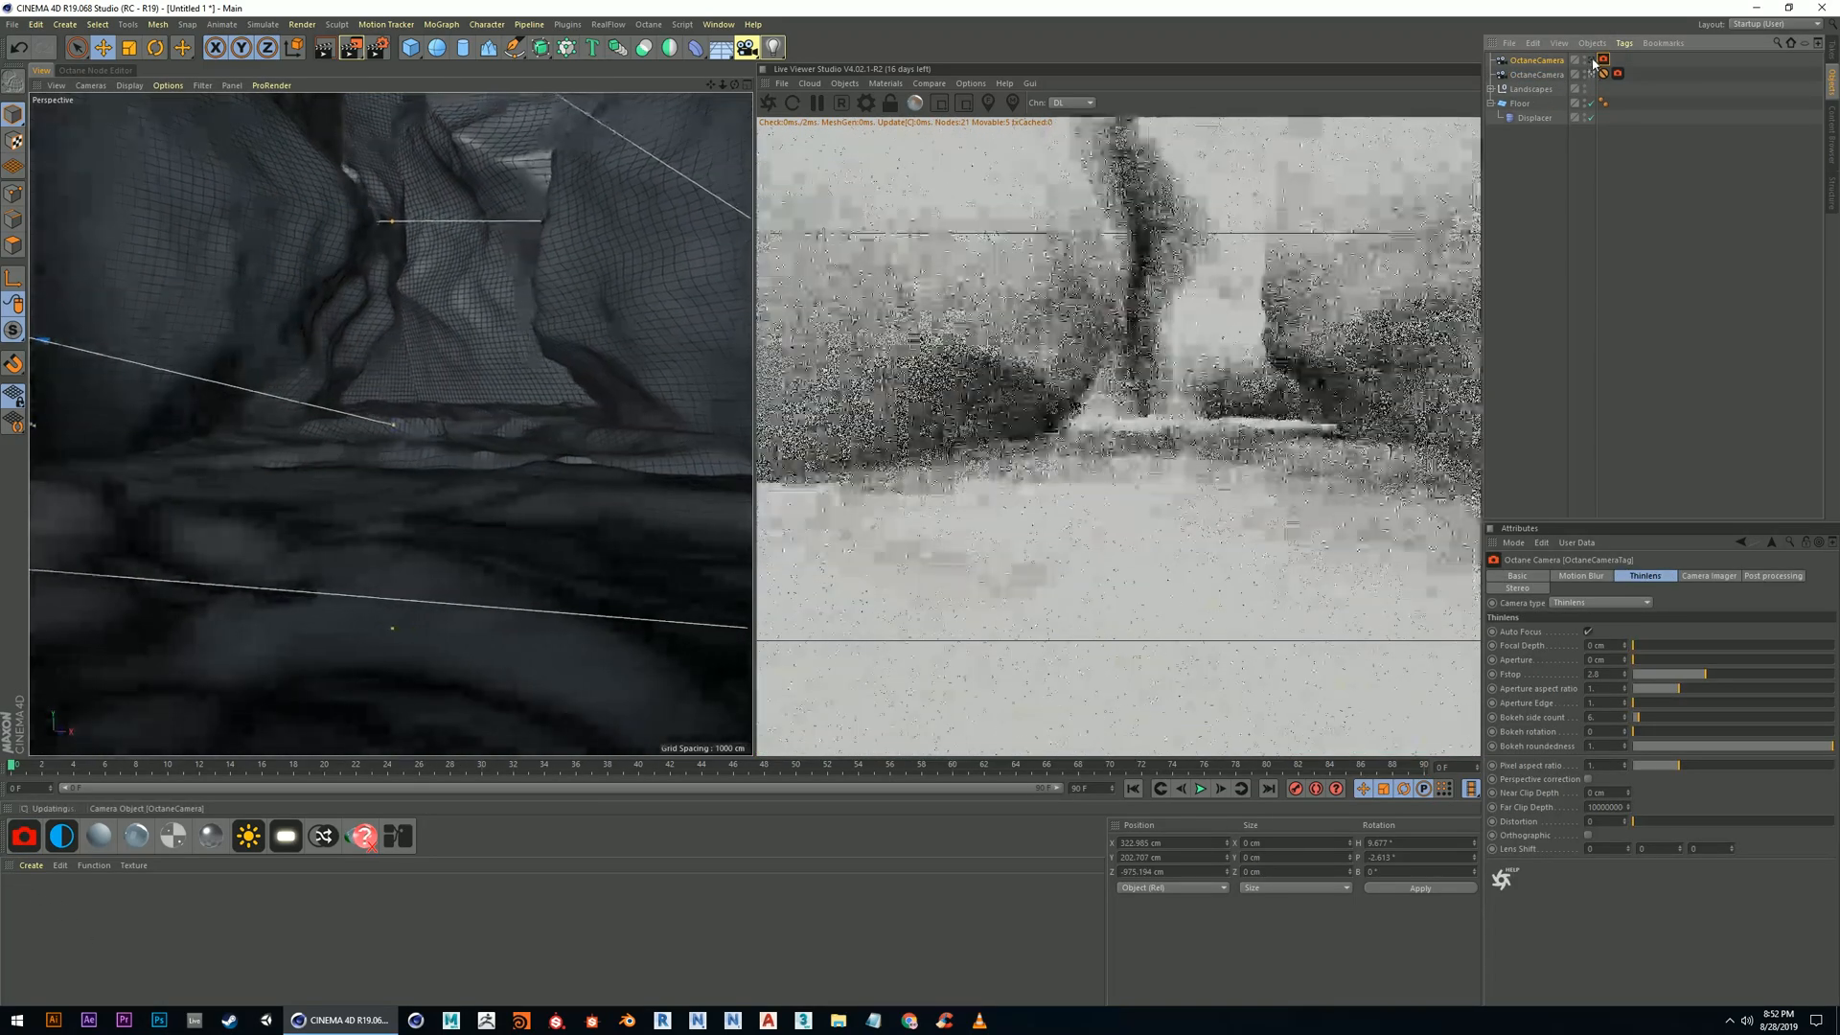
left_click(1538, 60)
right_click(1542, 64)
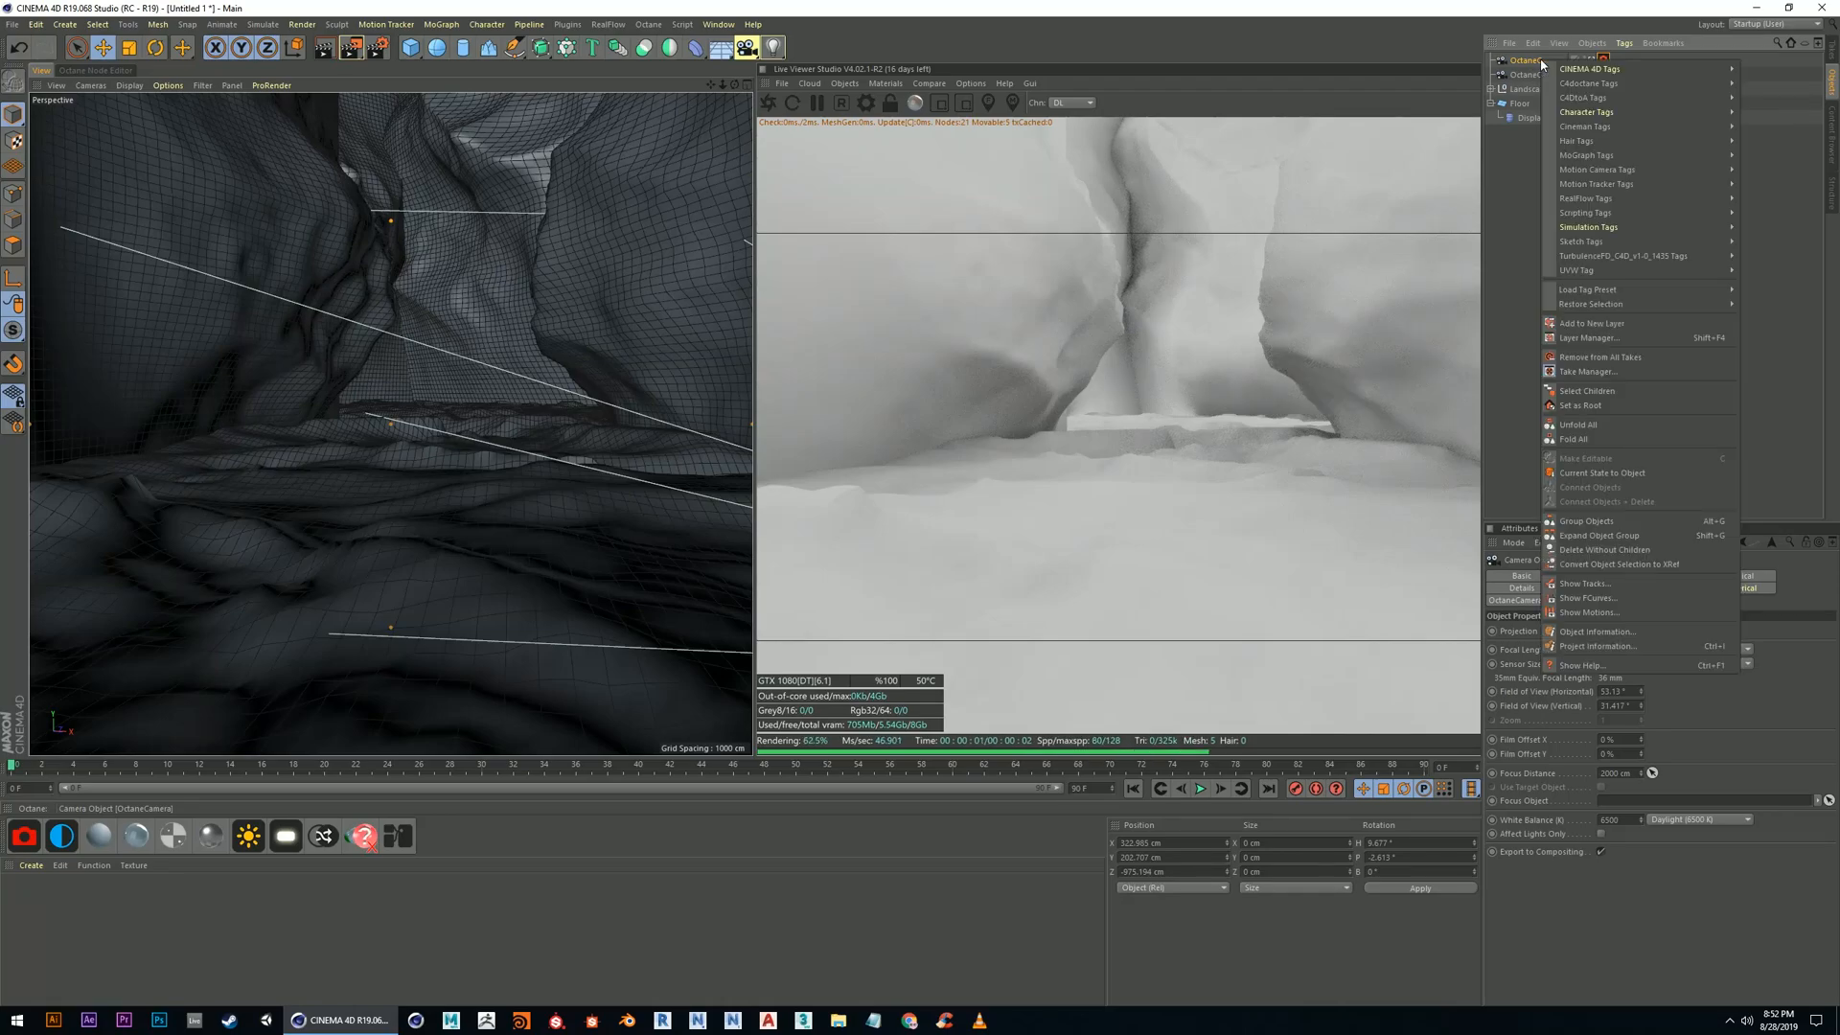
mouse_move(1551, 69)
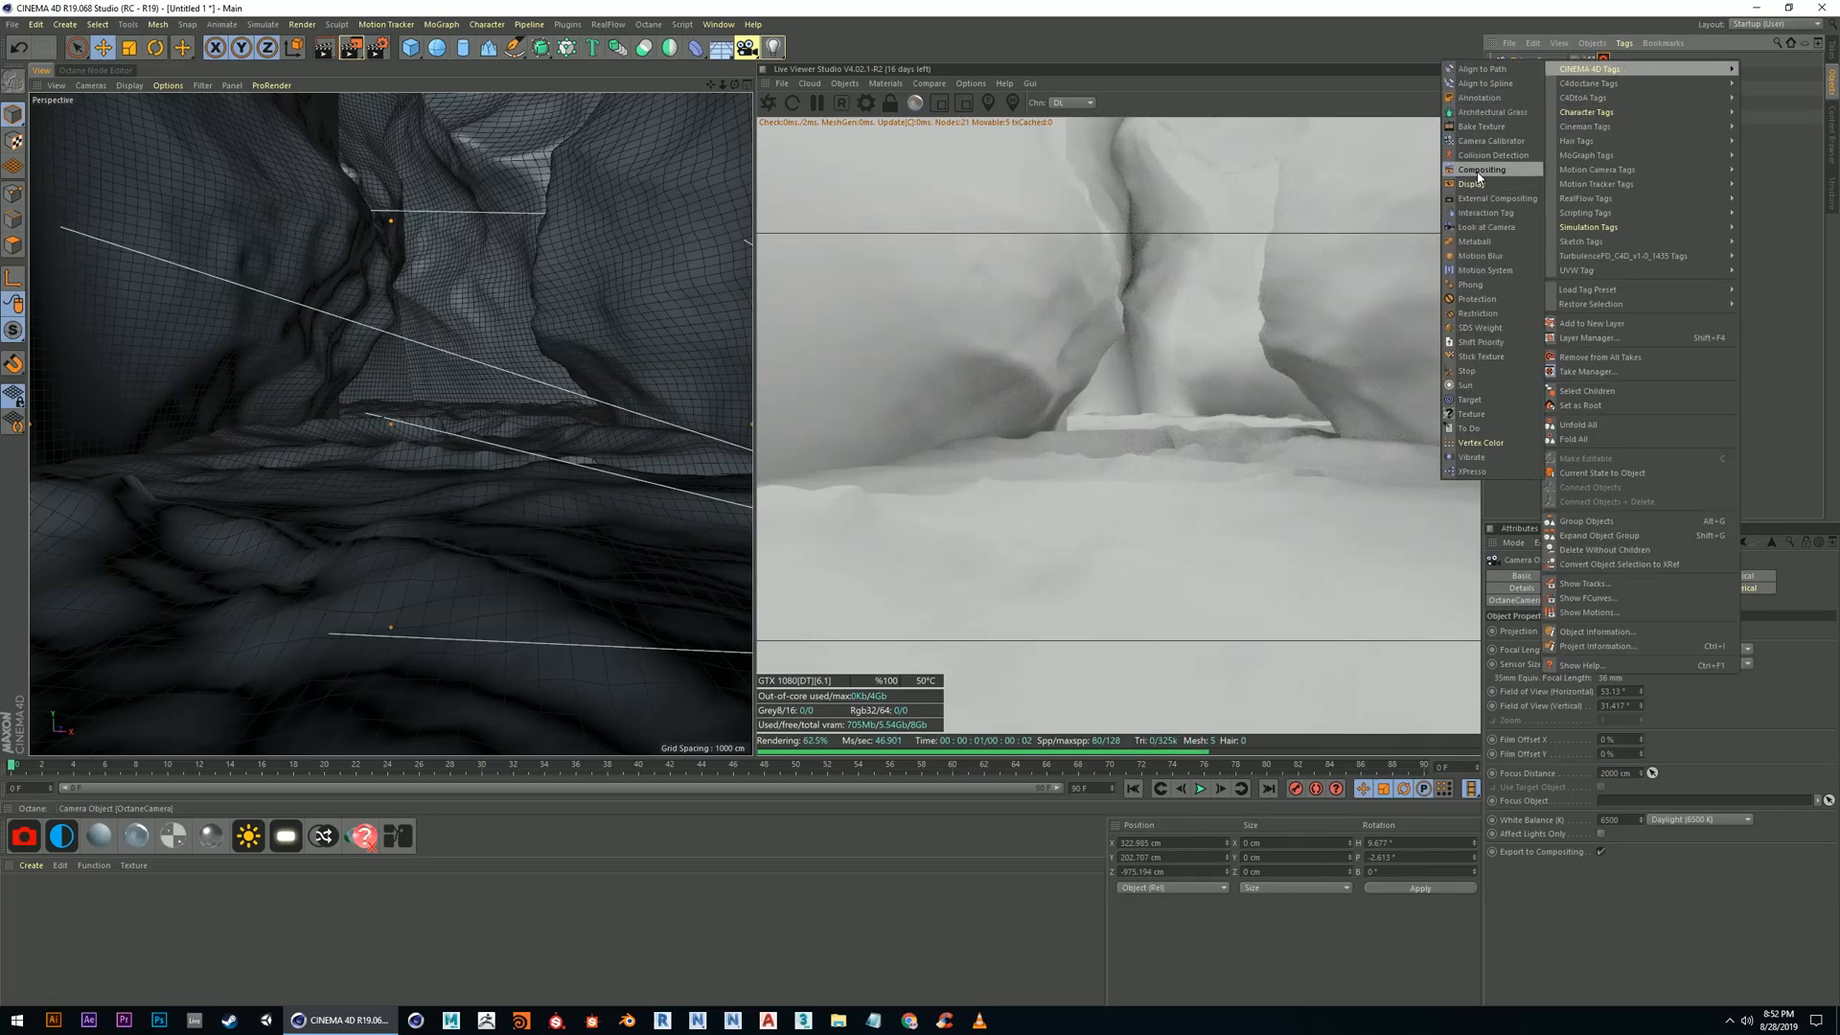
left_click(1485, 300)
Try to group both Octane cameras under a null and undo the grouping
left_click(1543, 61)
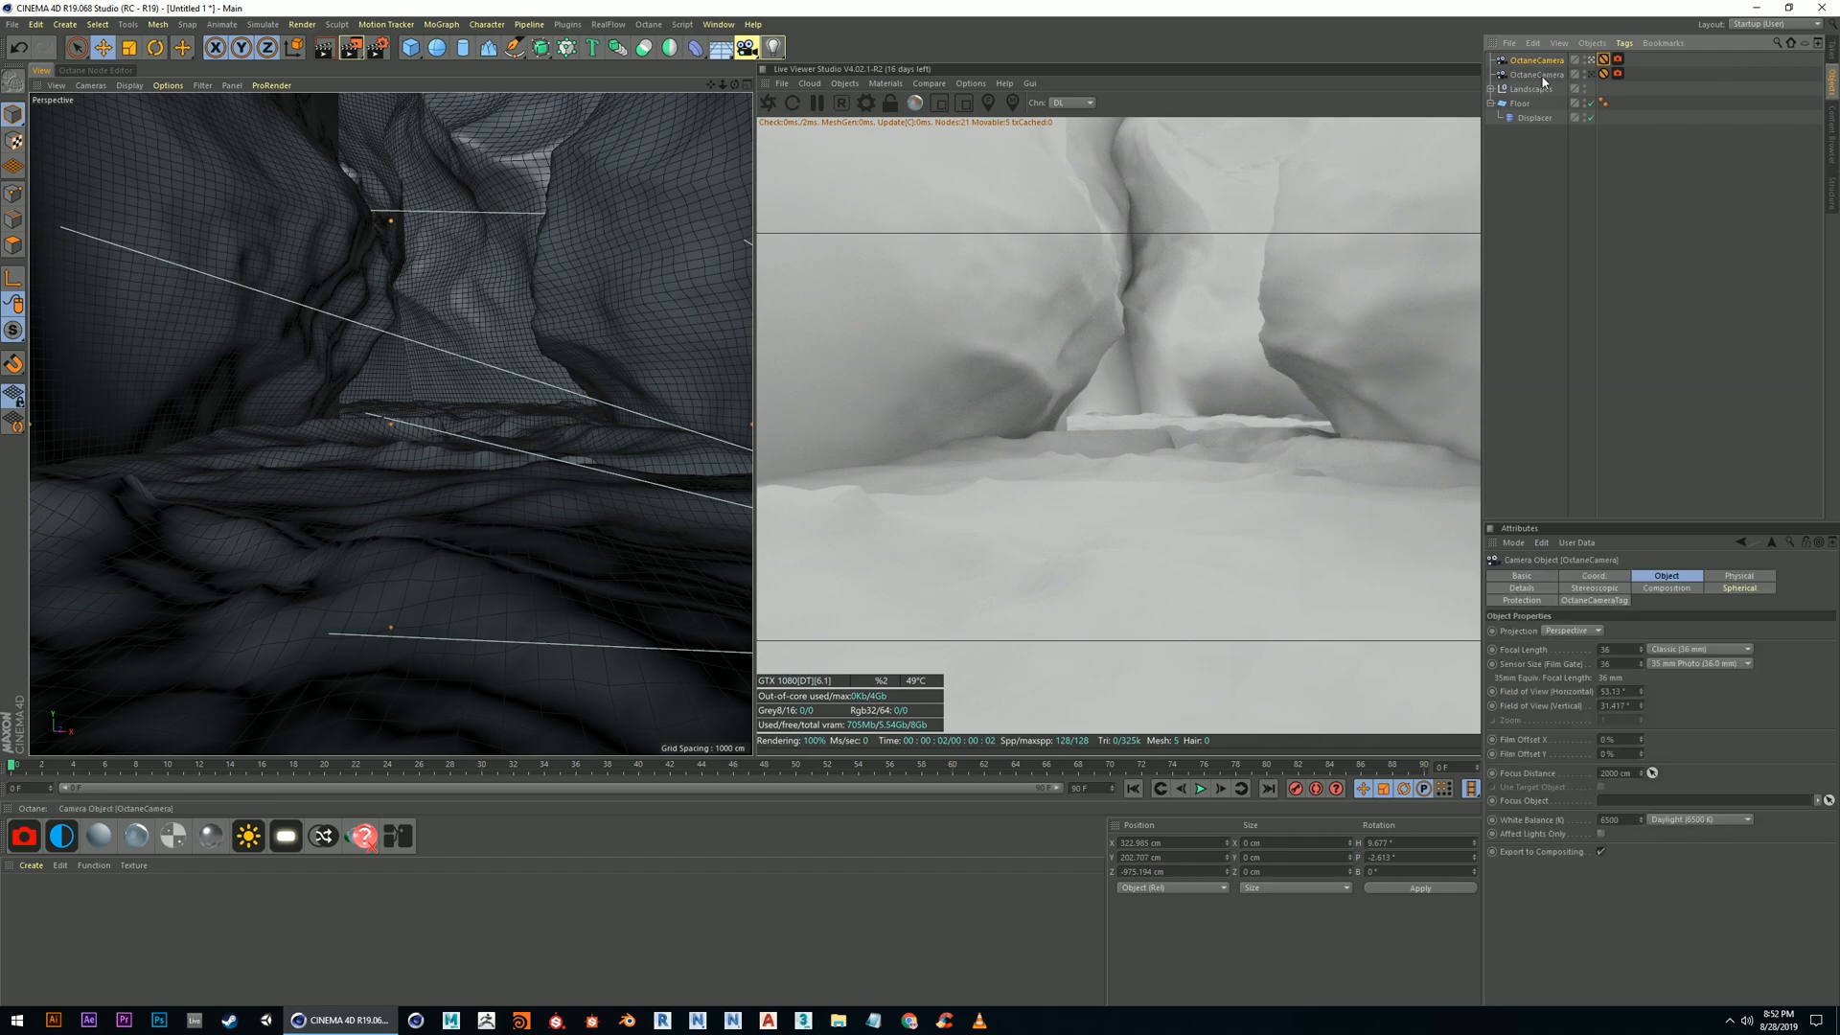
left_click(1545, 77, "shift")
key("alt+g")
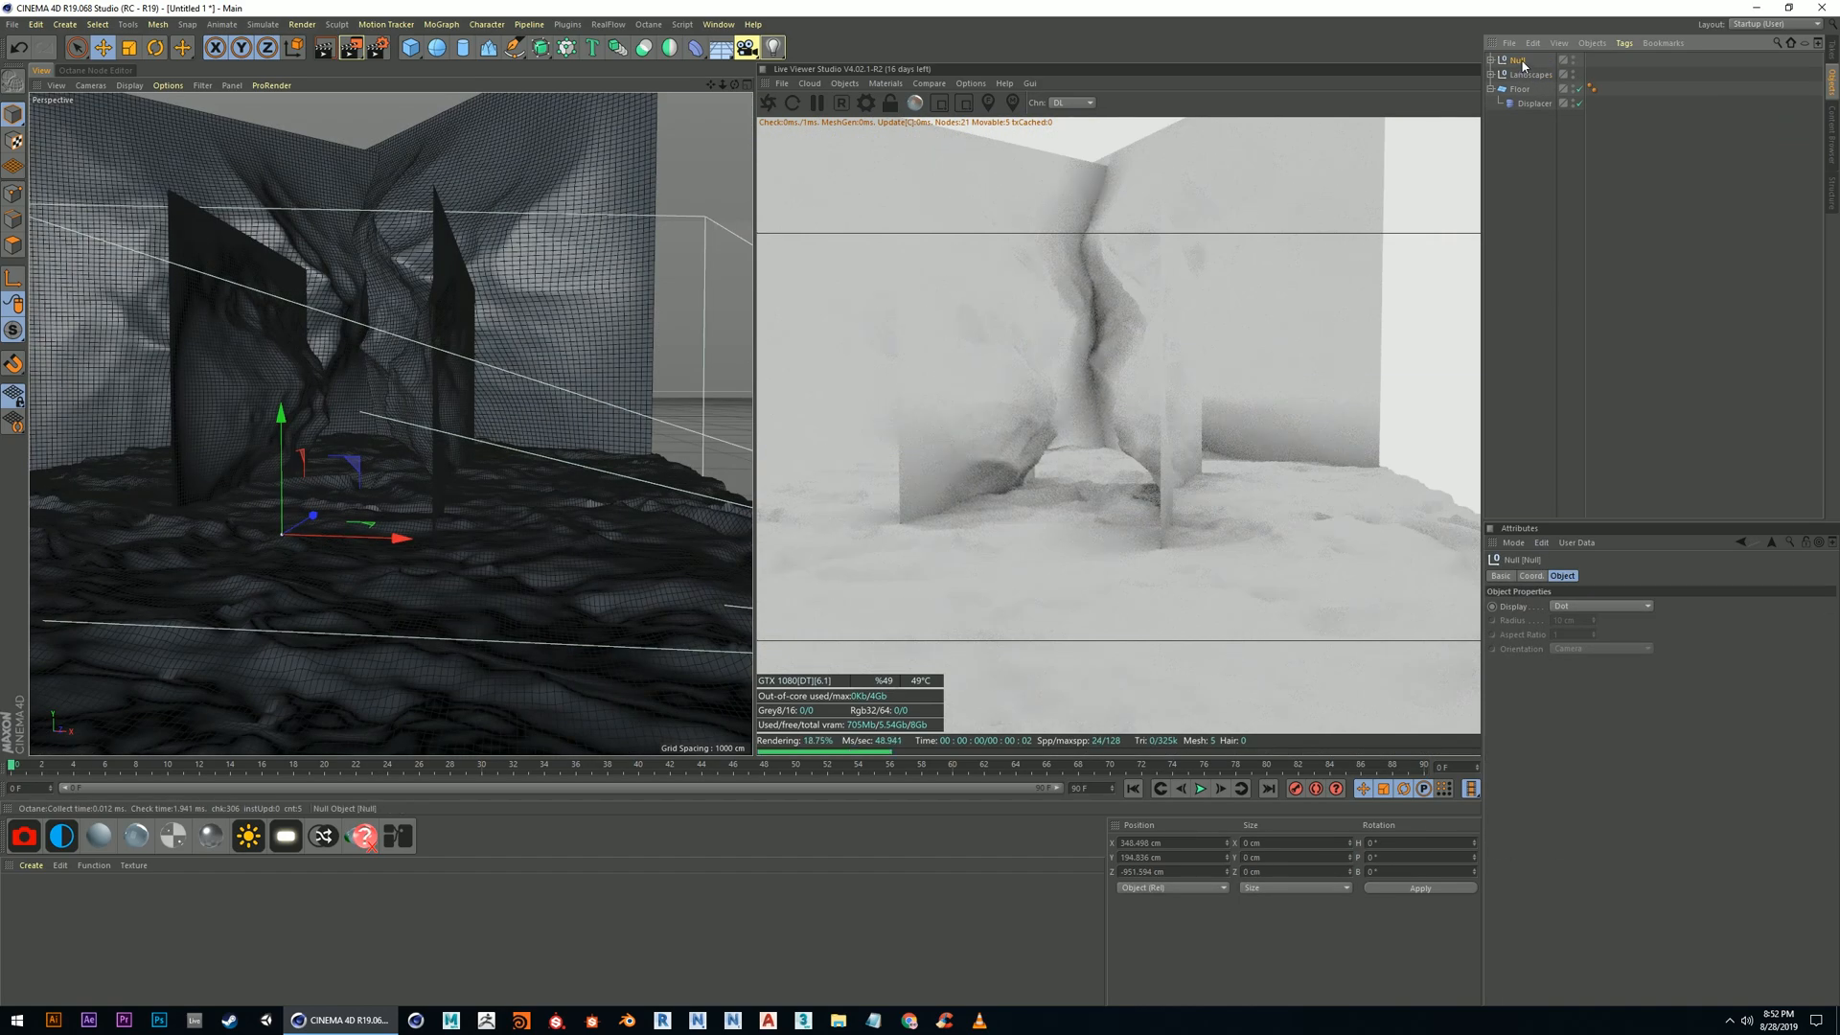
double_click(1523, 61)
key("Return")
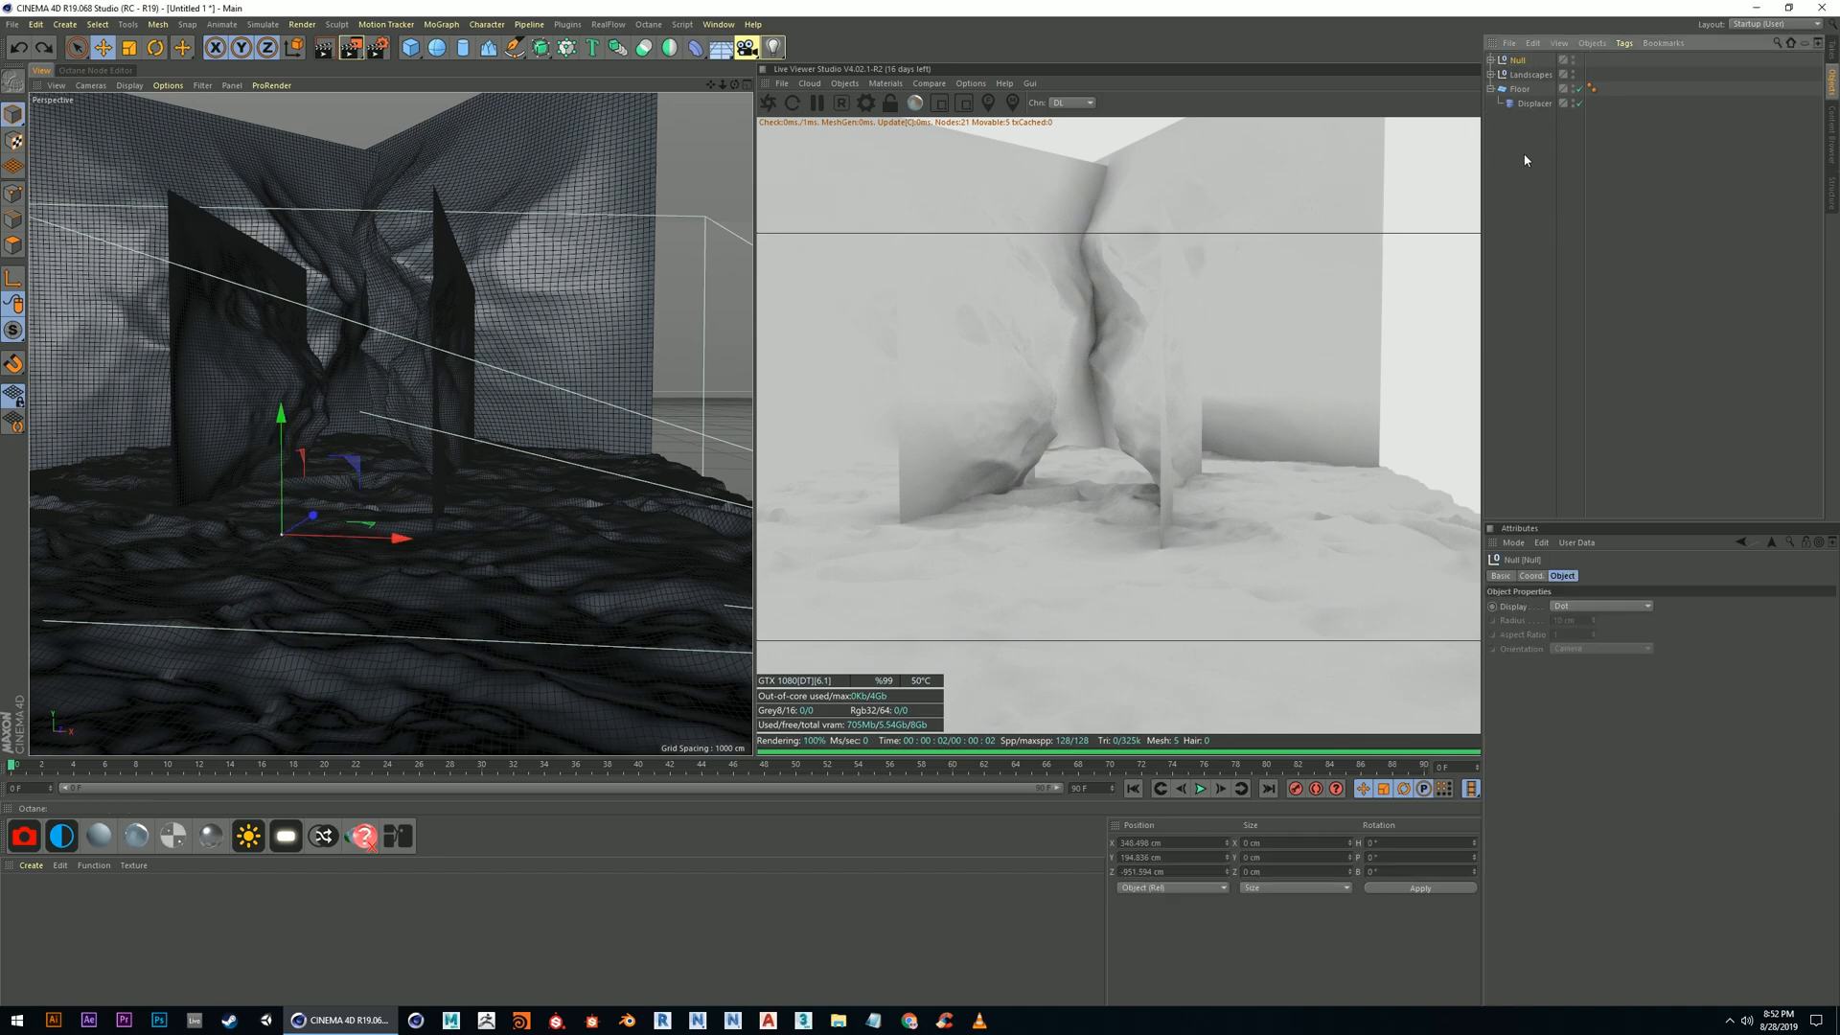
key("ctrl+z")
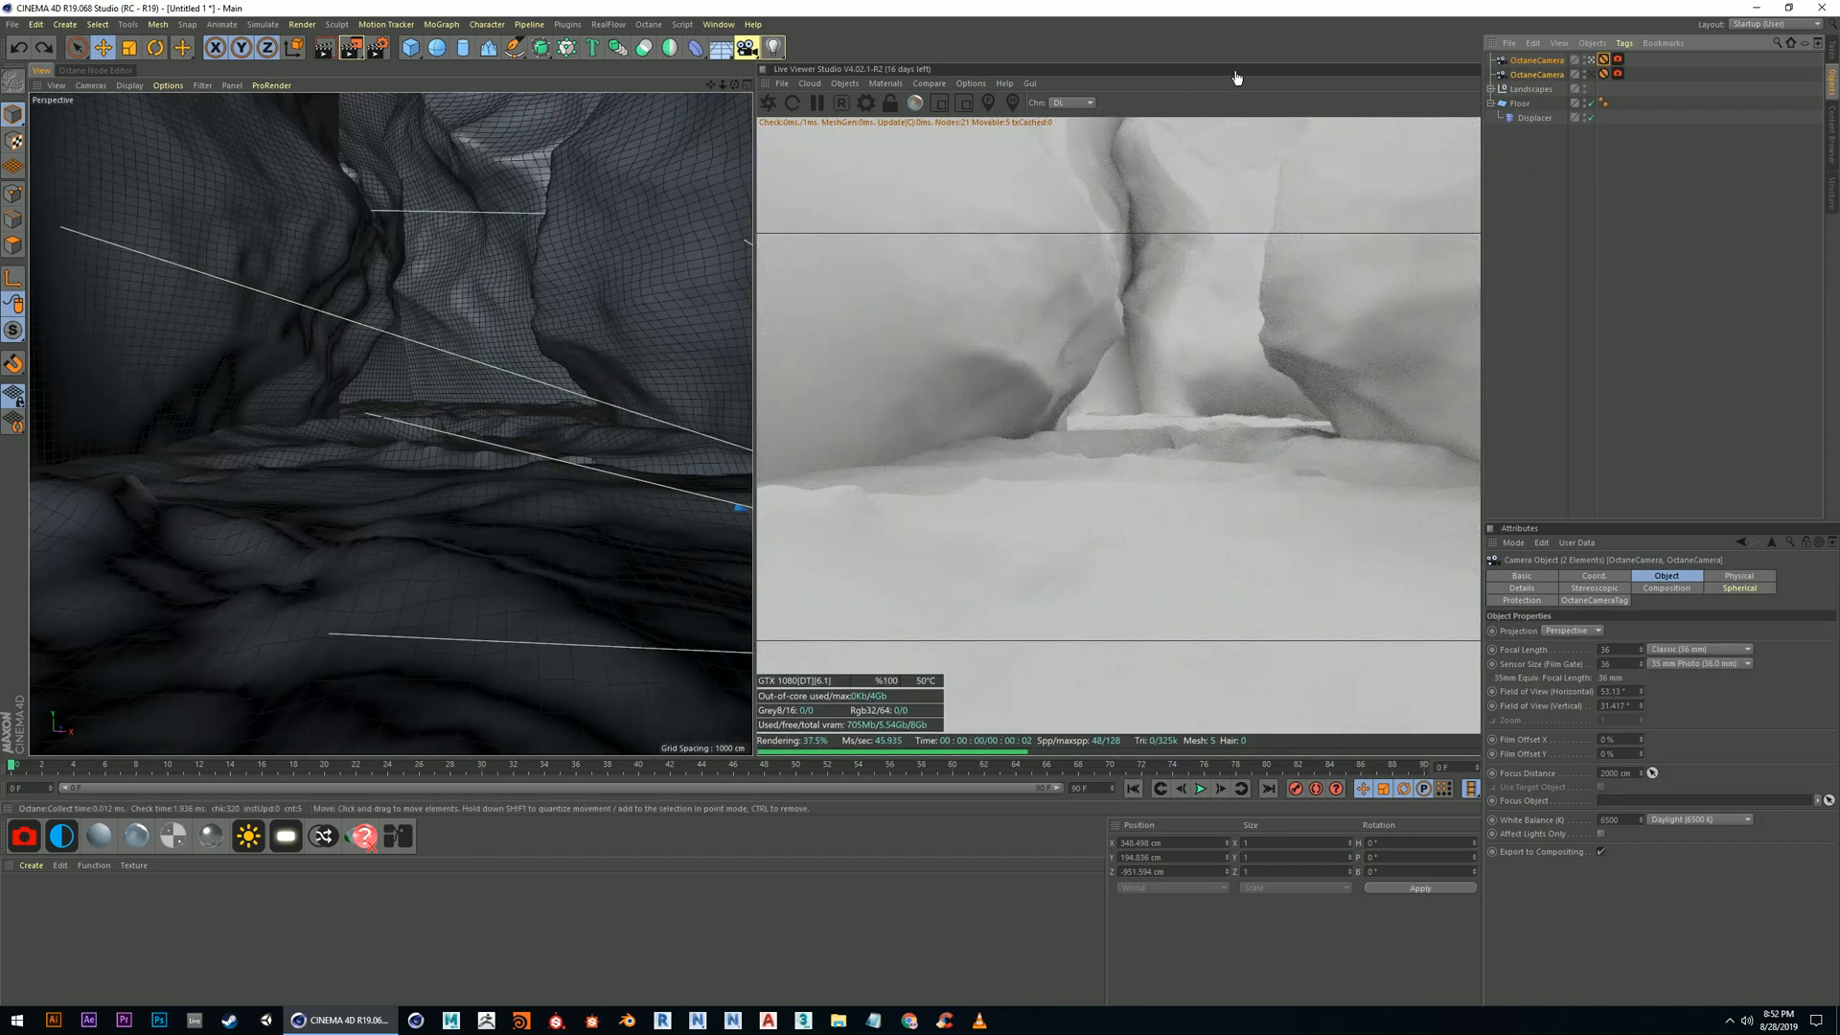
Leave the new camera's view, convert the floor plane into an editable polygon object, and activate Live Selection
left_click(1544, 61)
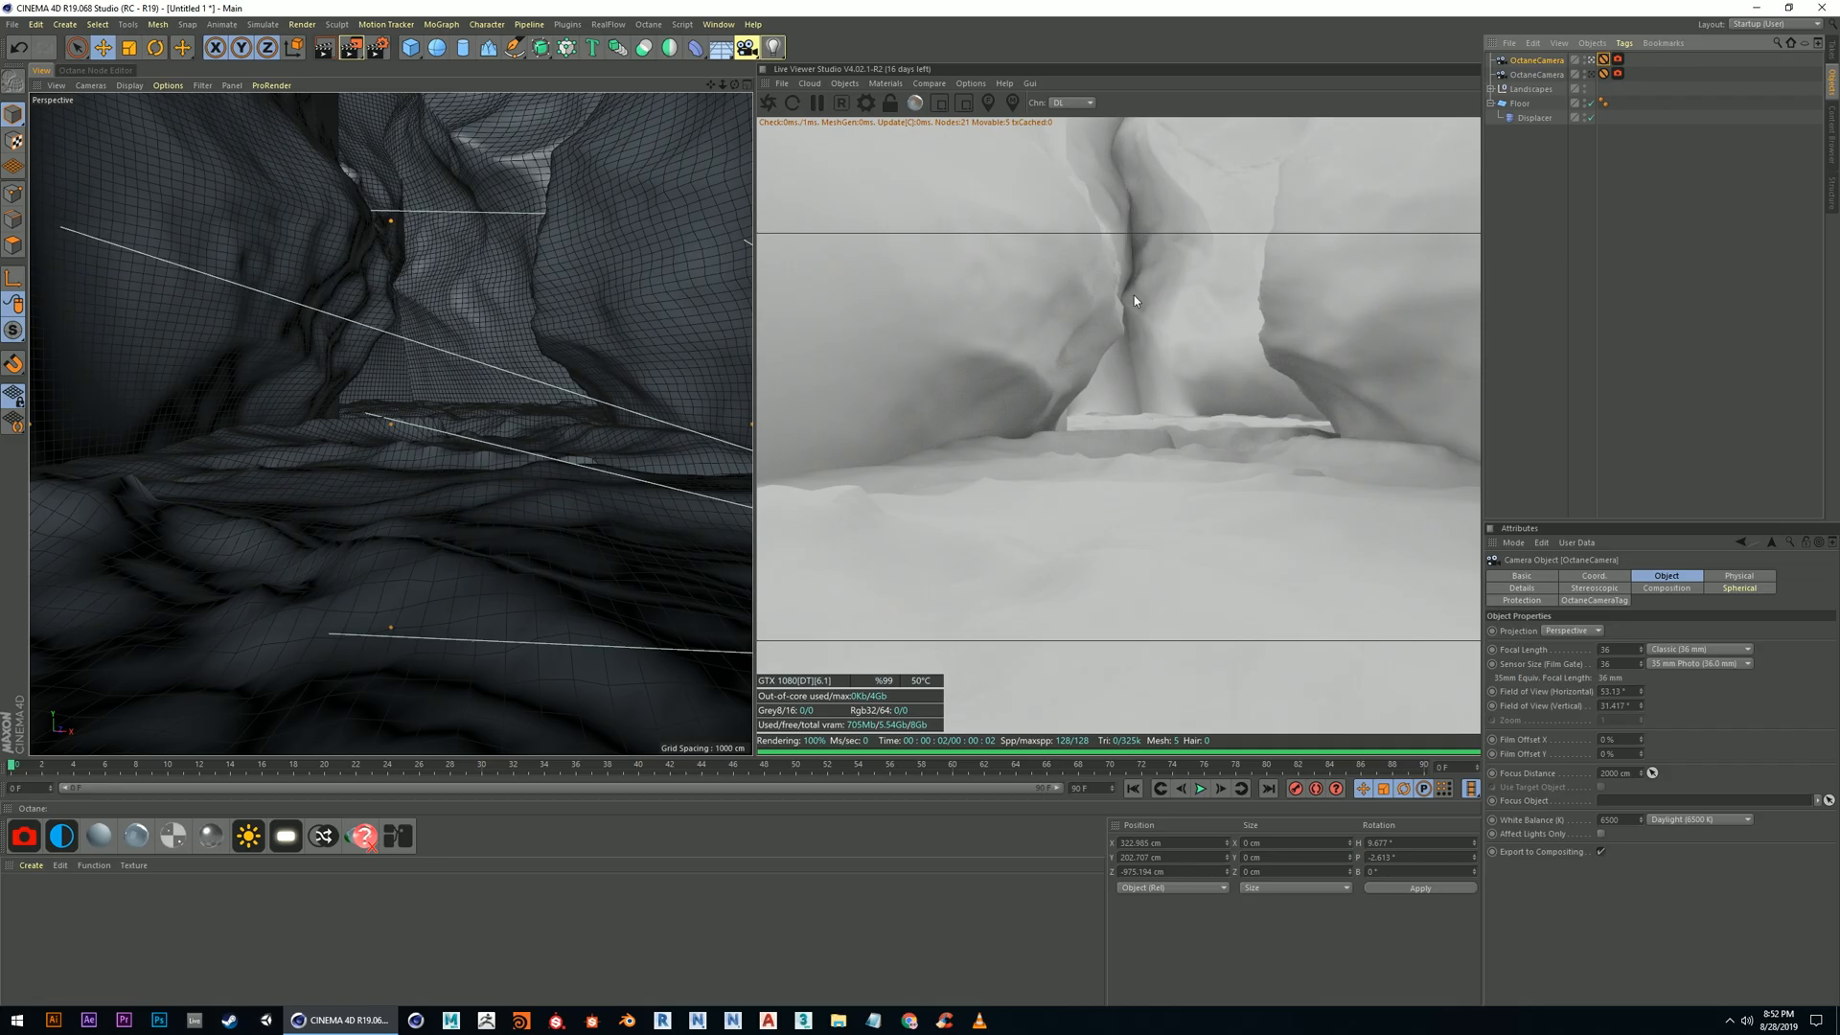
left_click(1591, 61)
left_click_drag(543, 410, 453, 522, "alt")
mouse_move(453, 521)
middle_mouse_down("alt")
mouse_move(476, 485)
mouse_move(472, 501)
middle_mouse_up("alt")
scroll(476, 485, "down", 3)
left_click_drag(470, 498, 456, 513, "alt")
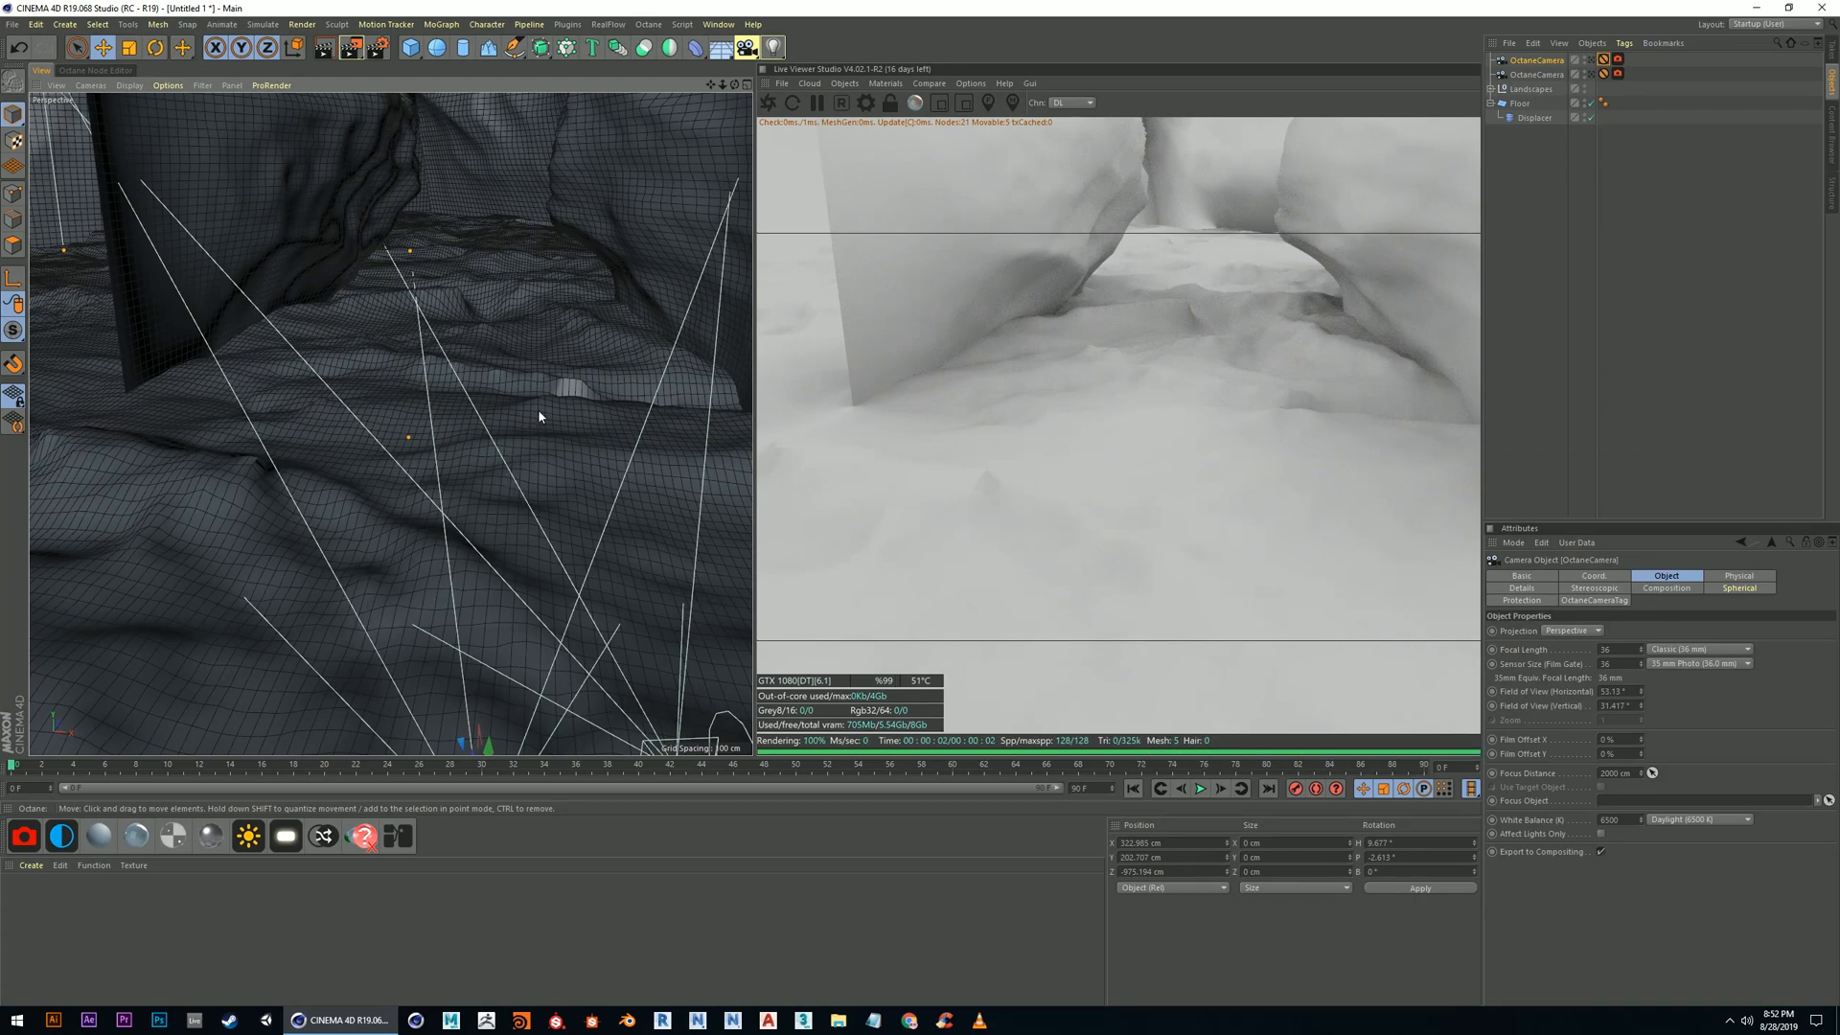
left_click(575, 441)
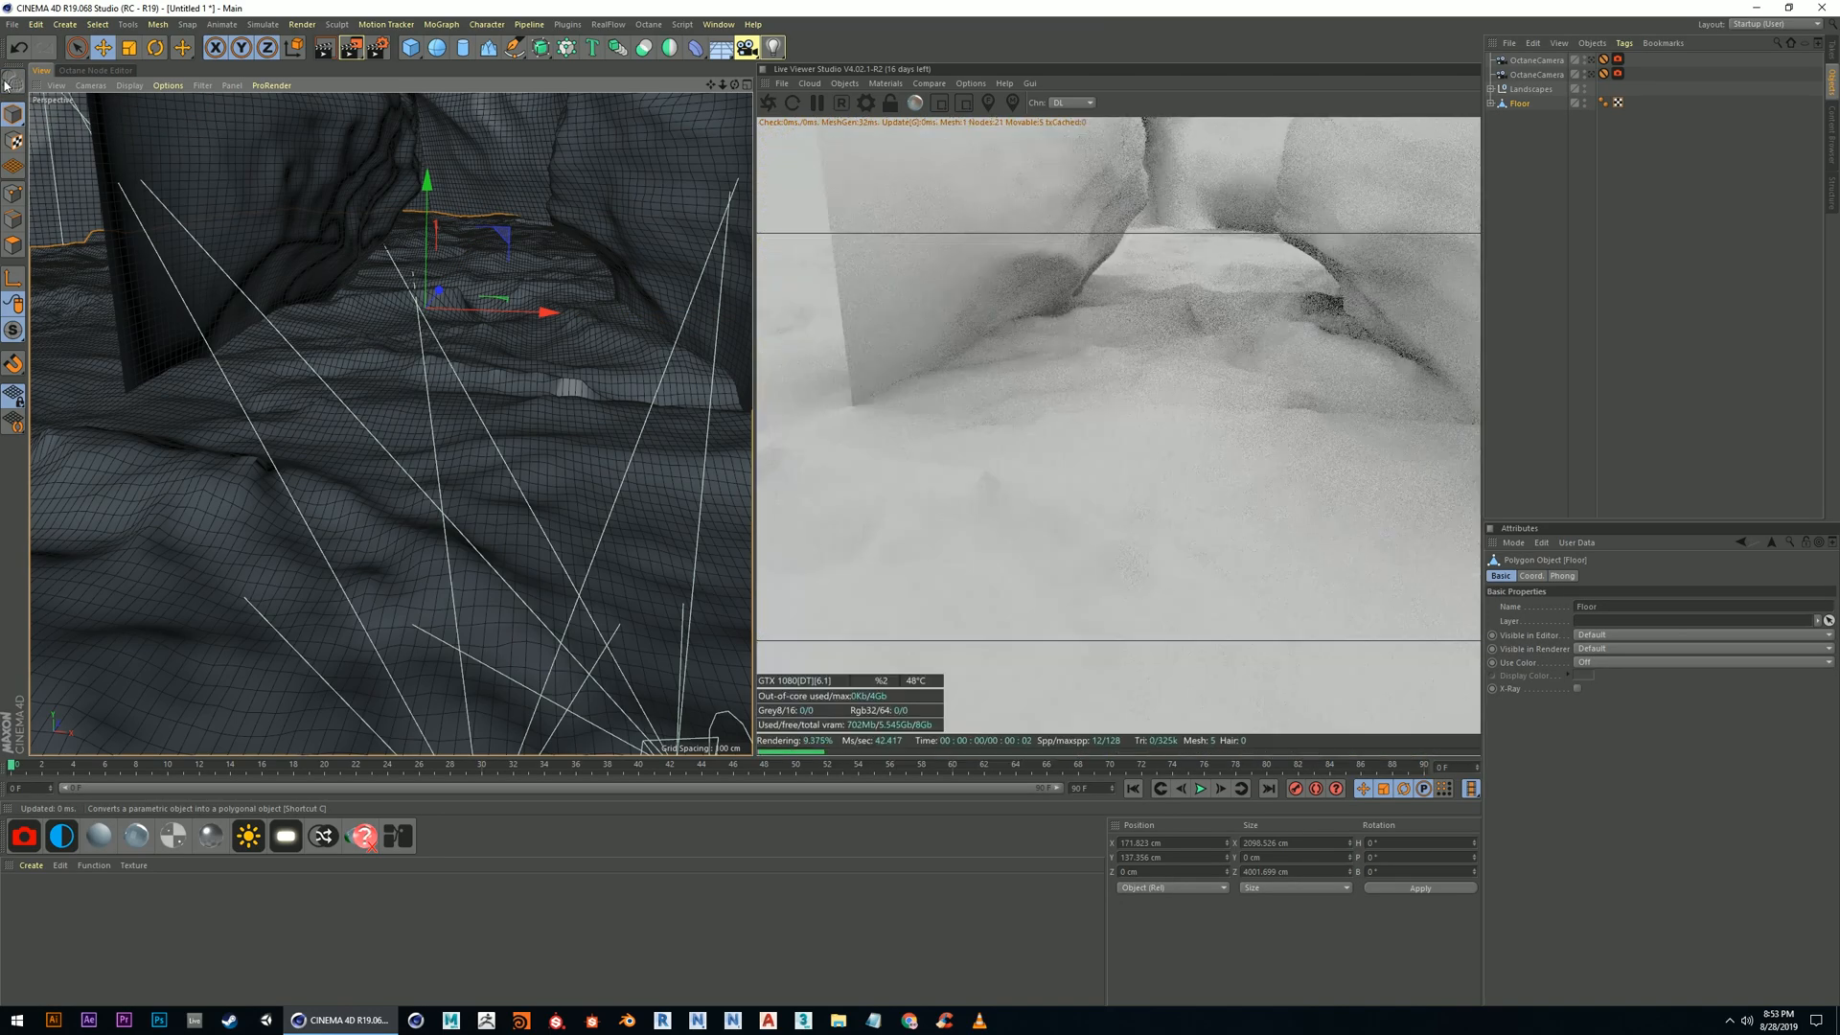
left_click(77, 49)
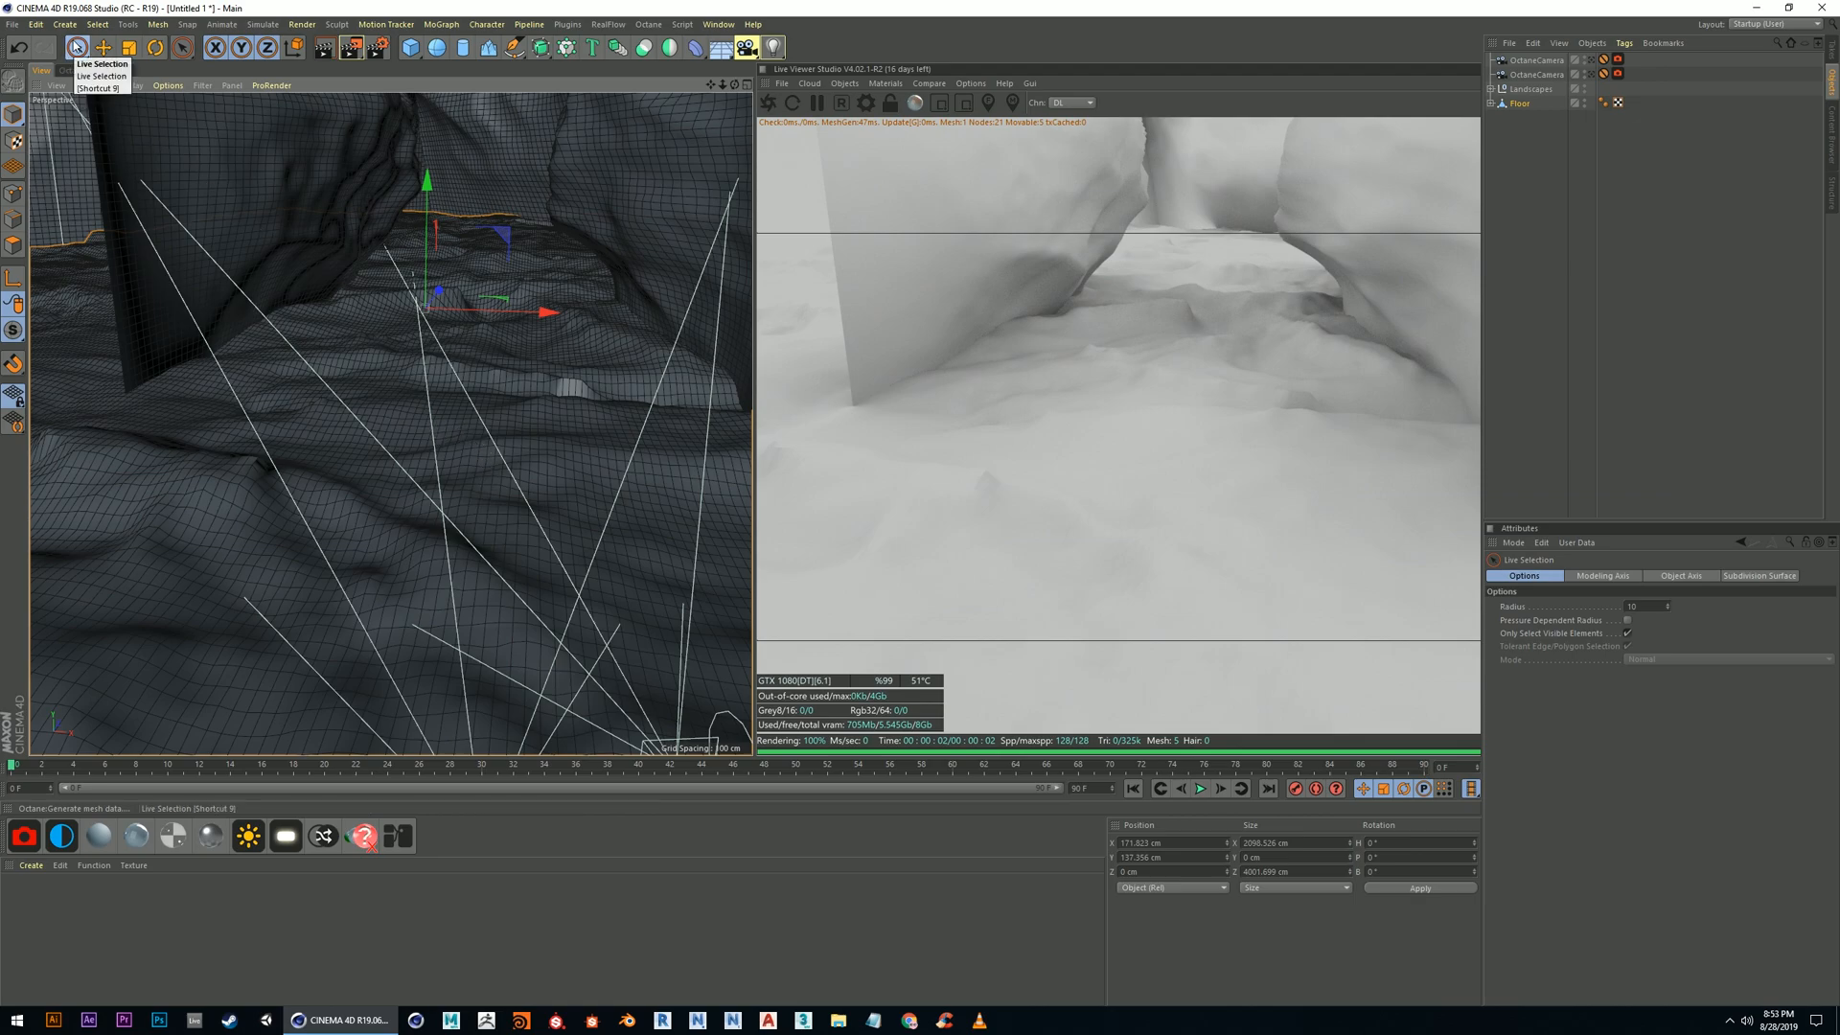
Try live-selecting polygons on the floor in polygon mode, undo it, and return to model mode
left_click(9, 247)
mouse_move(449, 404)
left_mouse_down()
mouse_move(517, 307)
mouse_move(551, 446)
mouse_move(317, 369)
mouse_move(436, 379)
left_mouse_up()
key("ctrl+z")
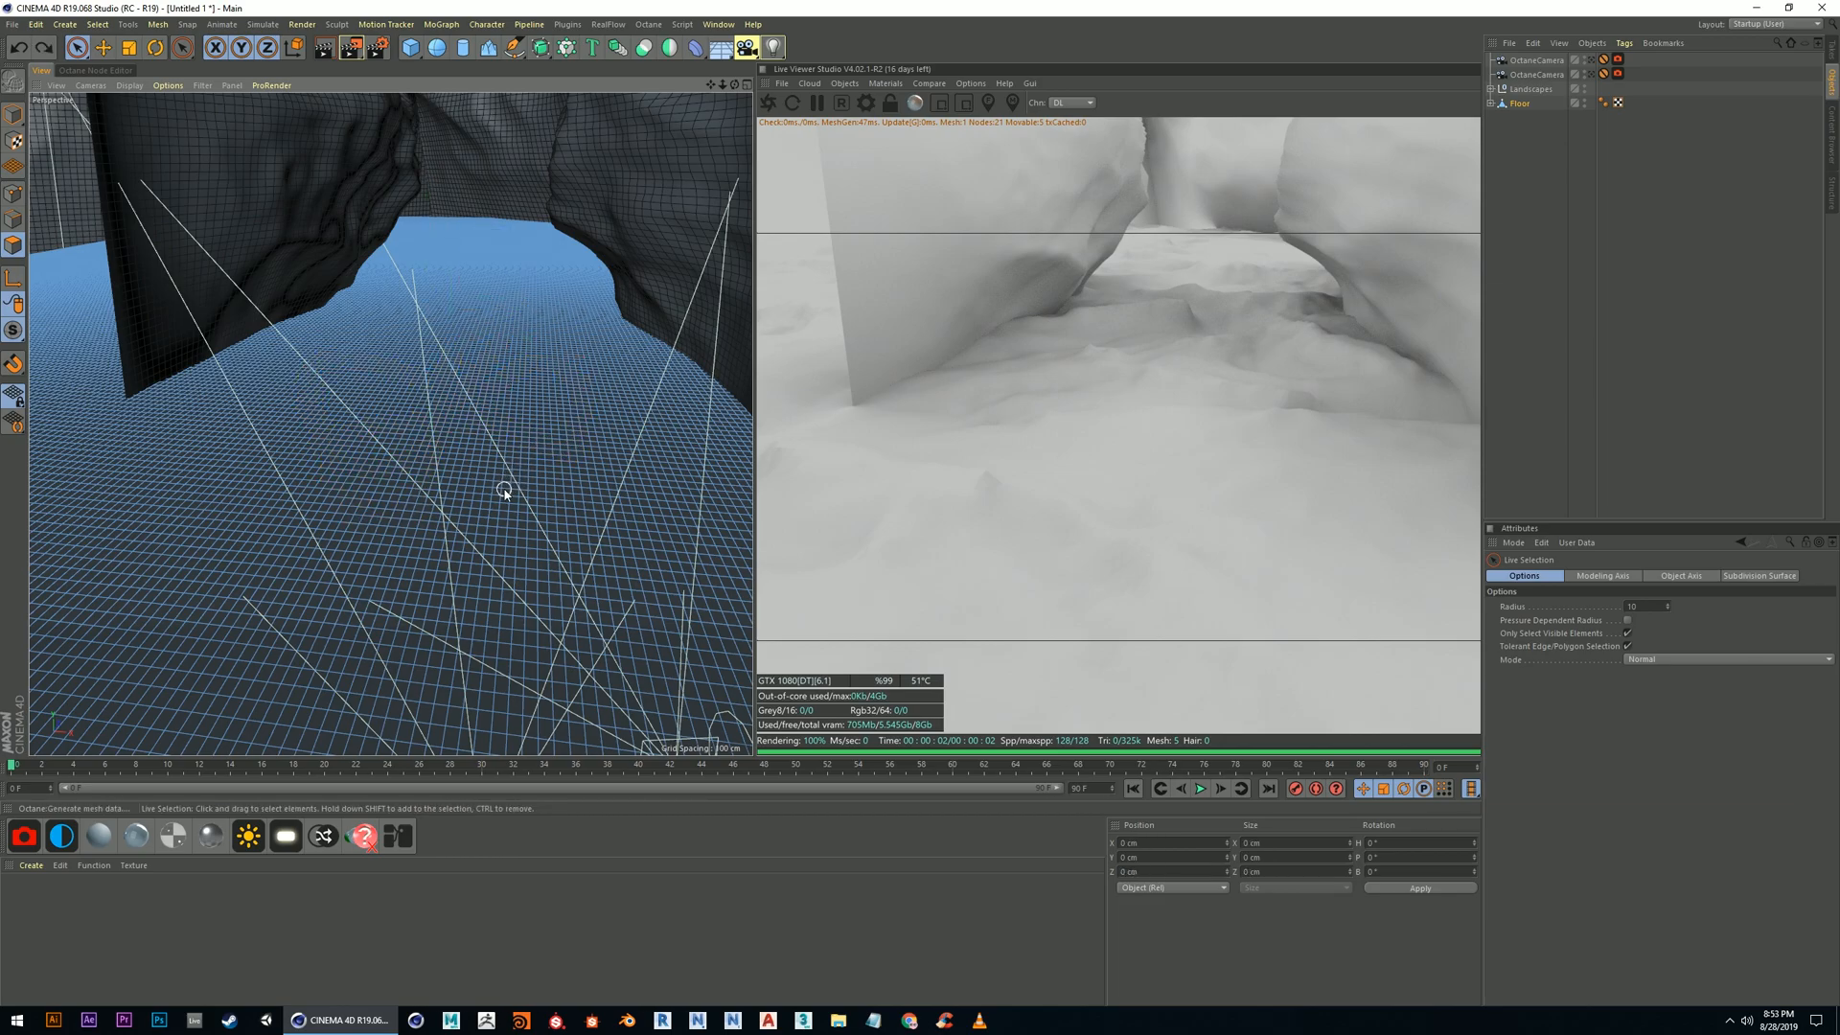
left_click(14, 114)
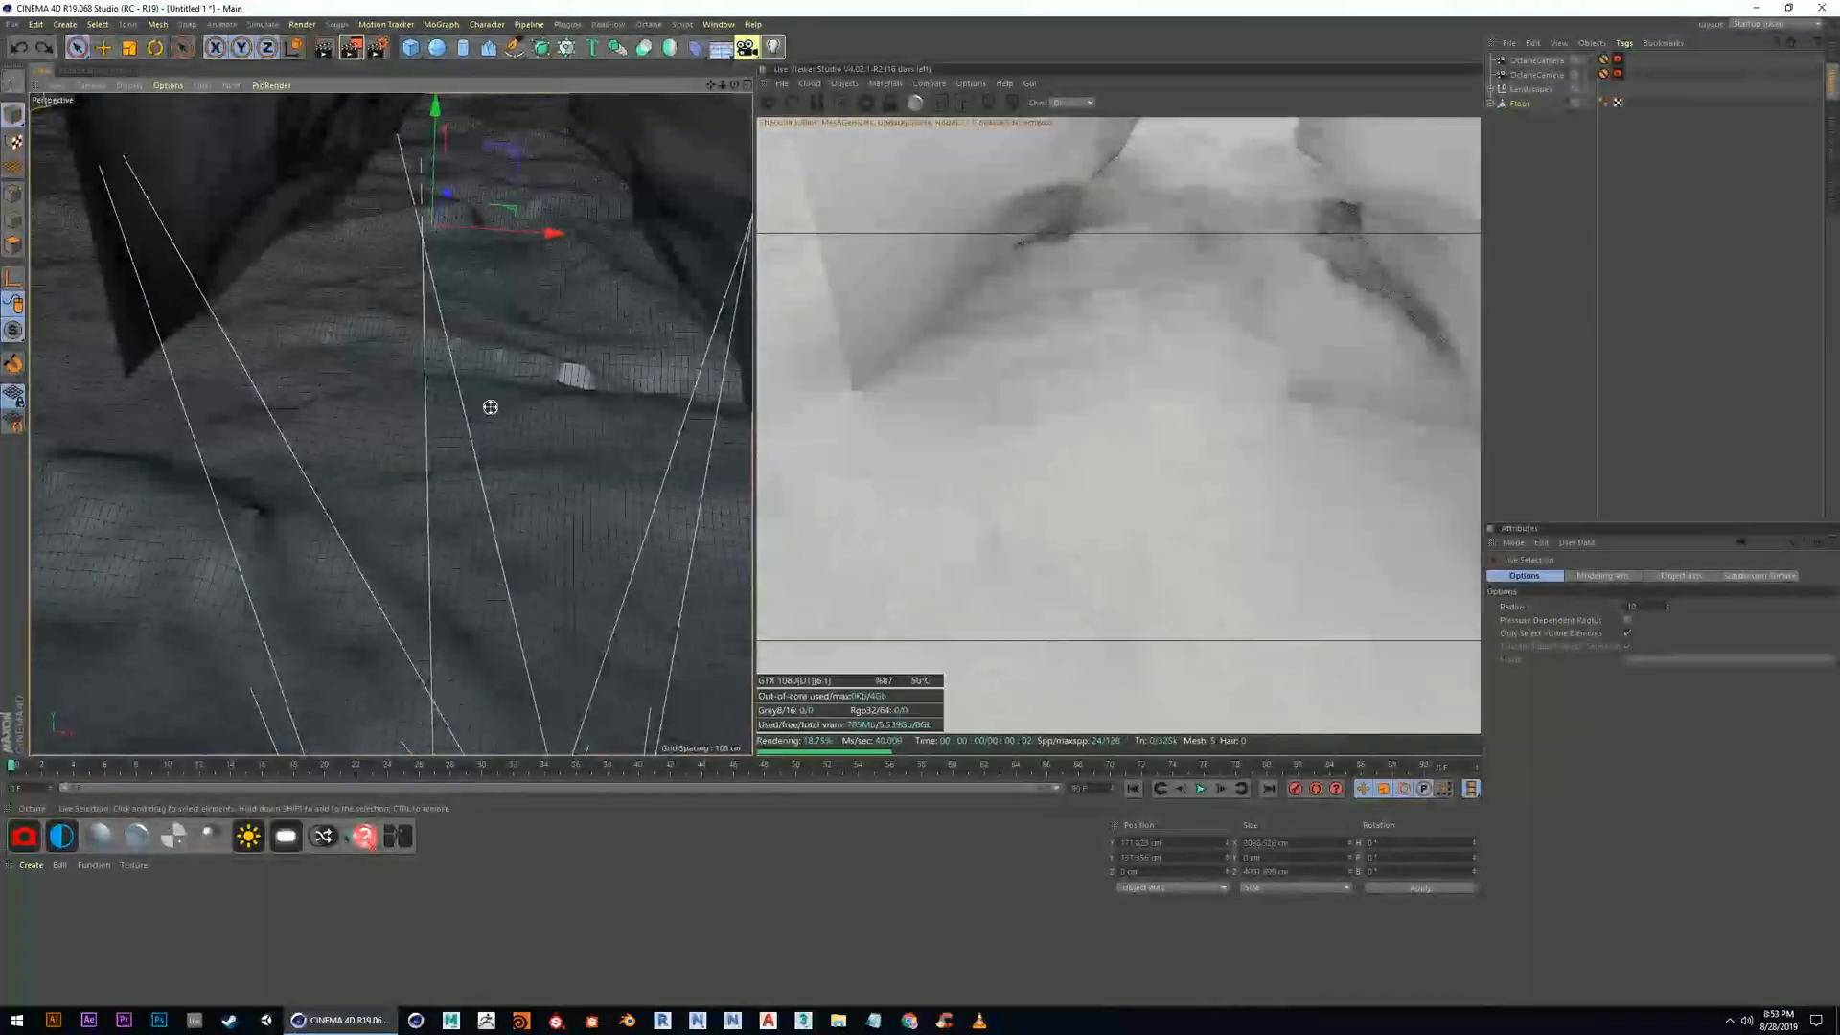
Examine the floor and the camera coverage in the top view, and return to the perspective view
middle_click(486, 404)
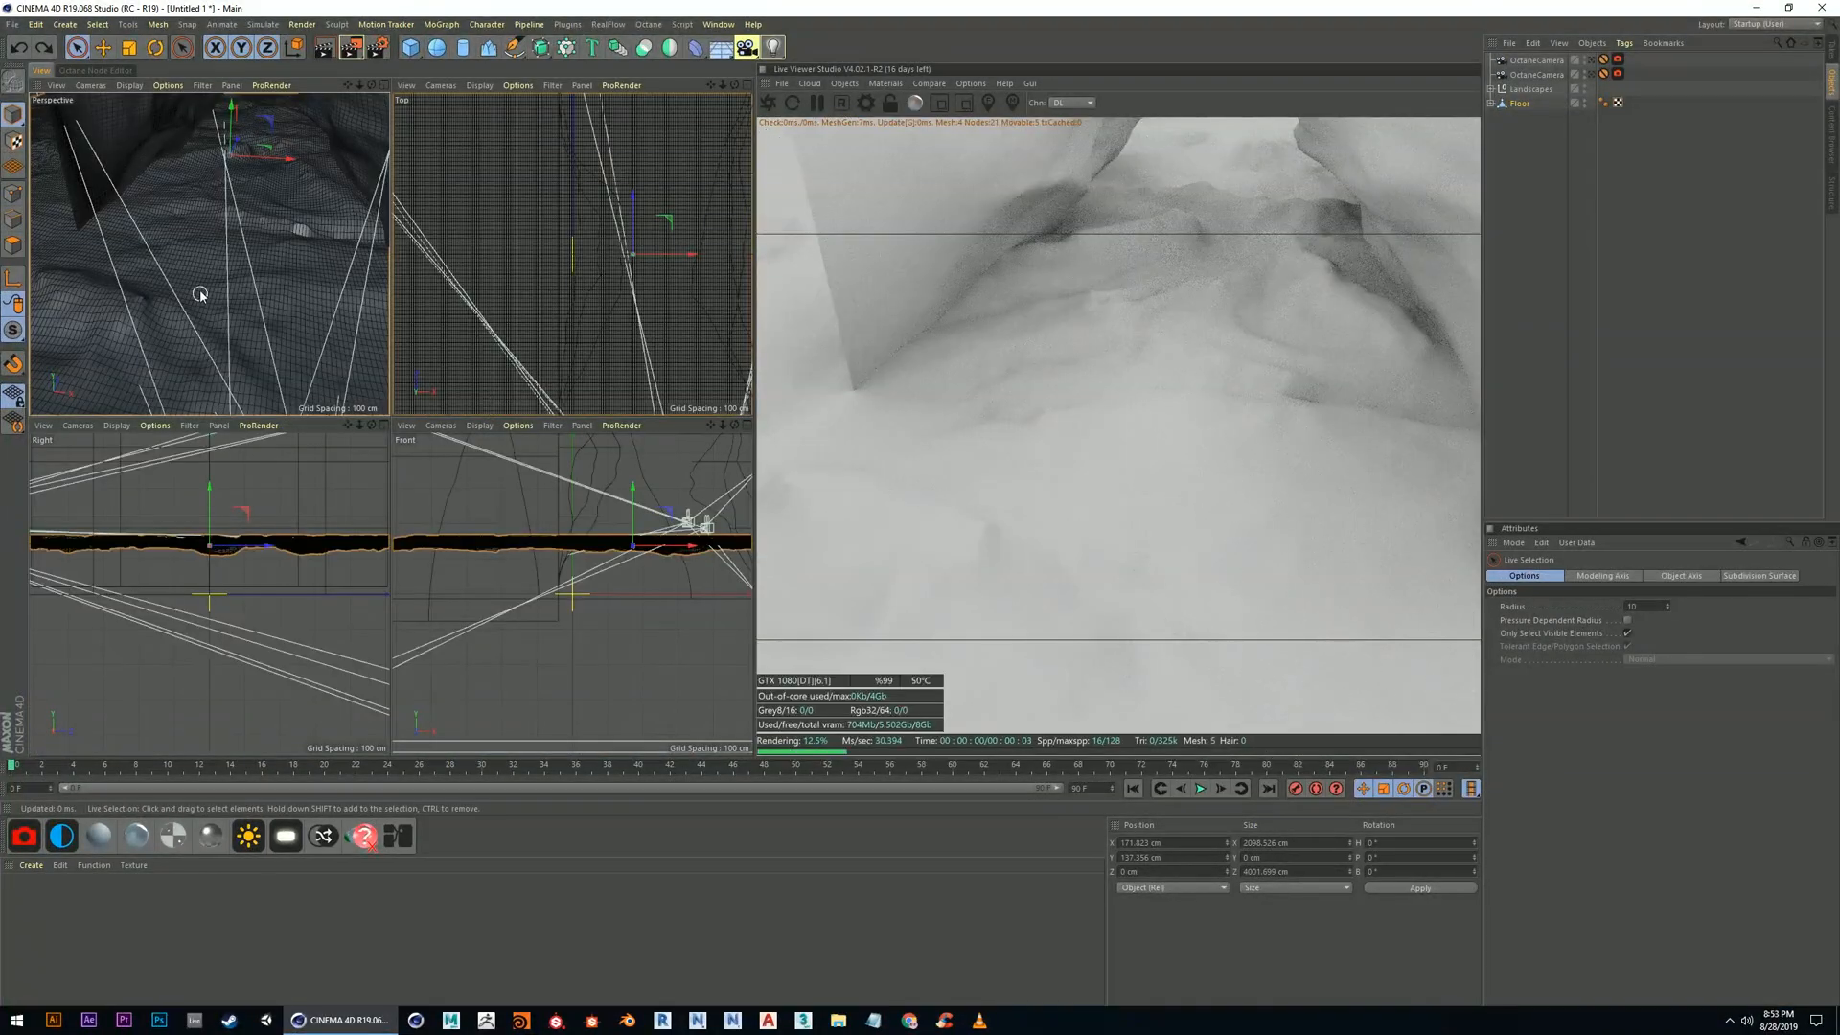
middle_click(632, 276)
scroll(546, 376, "down", 4)
middle_click_drag(560, 377, 490, 370, "alt")
scroll(483, 452, "up", 4)
middle_click_drag(422, 545, 443, 471, "alt")
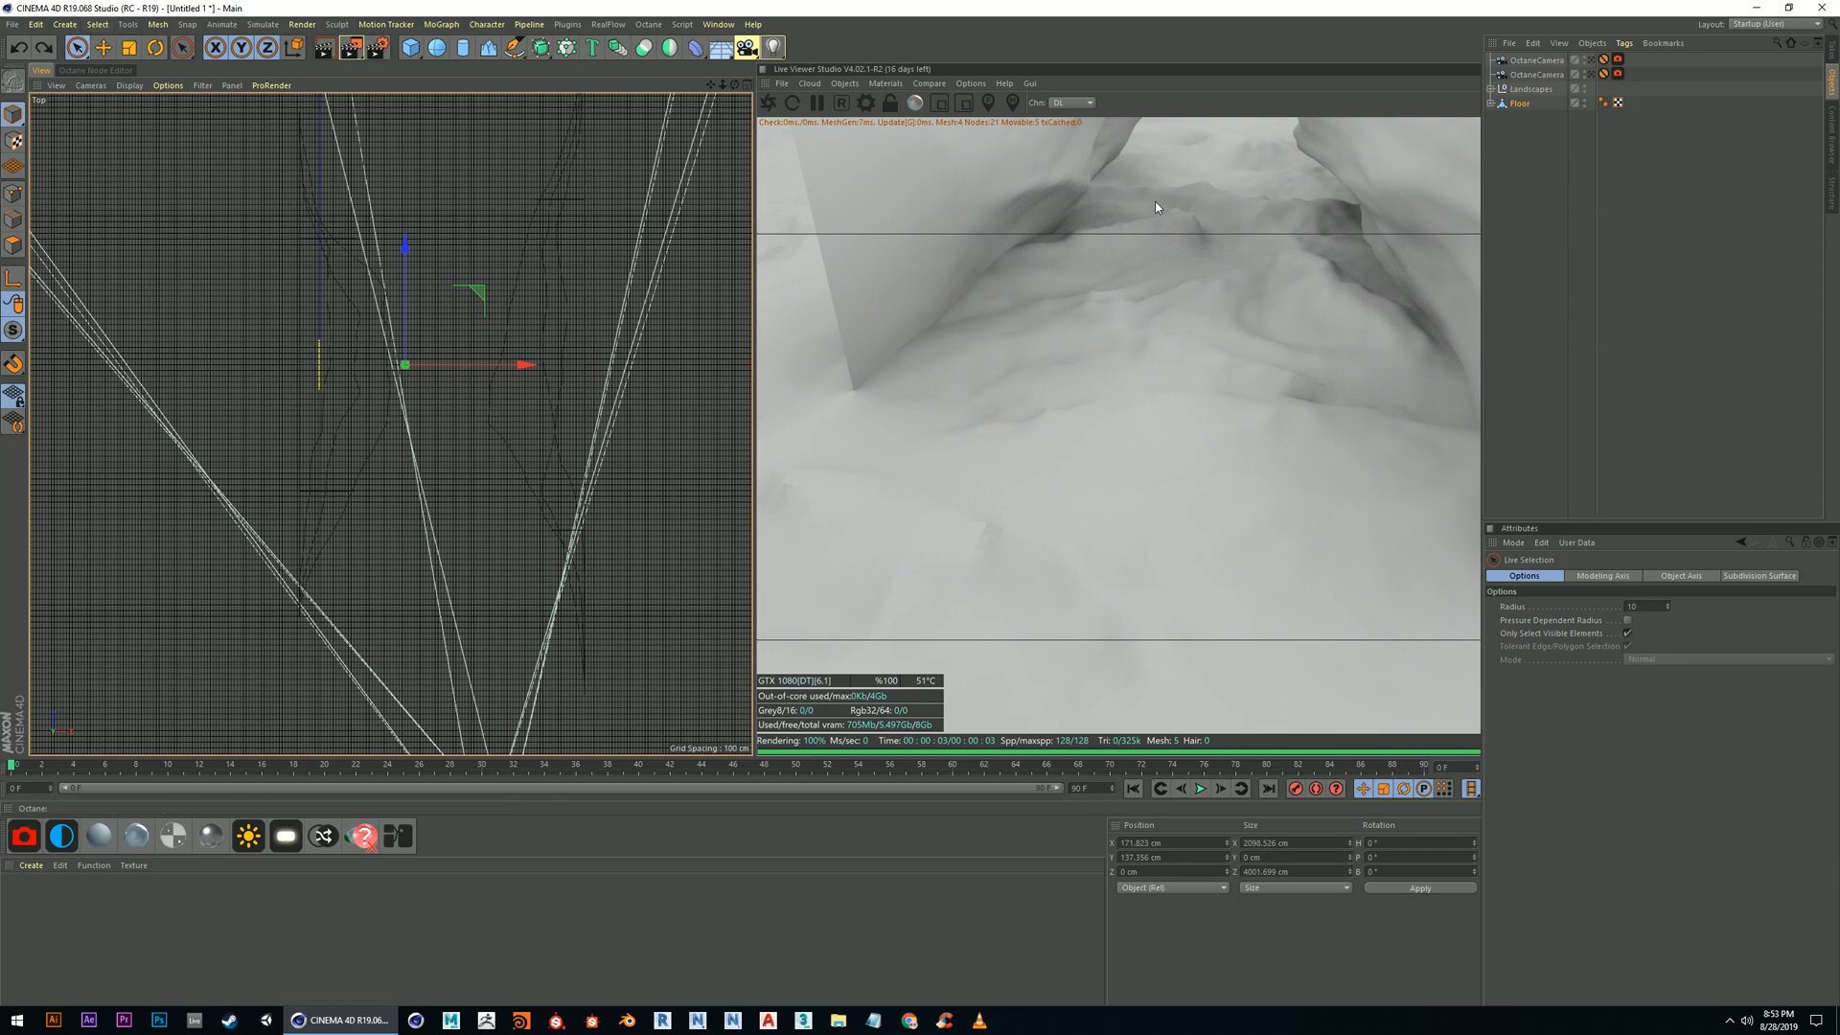
middle_click(453, 535)
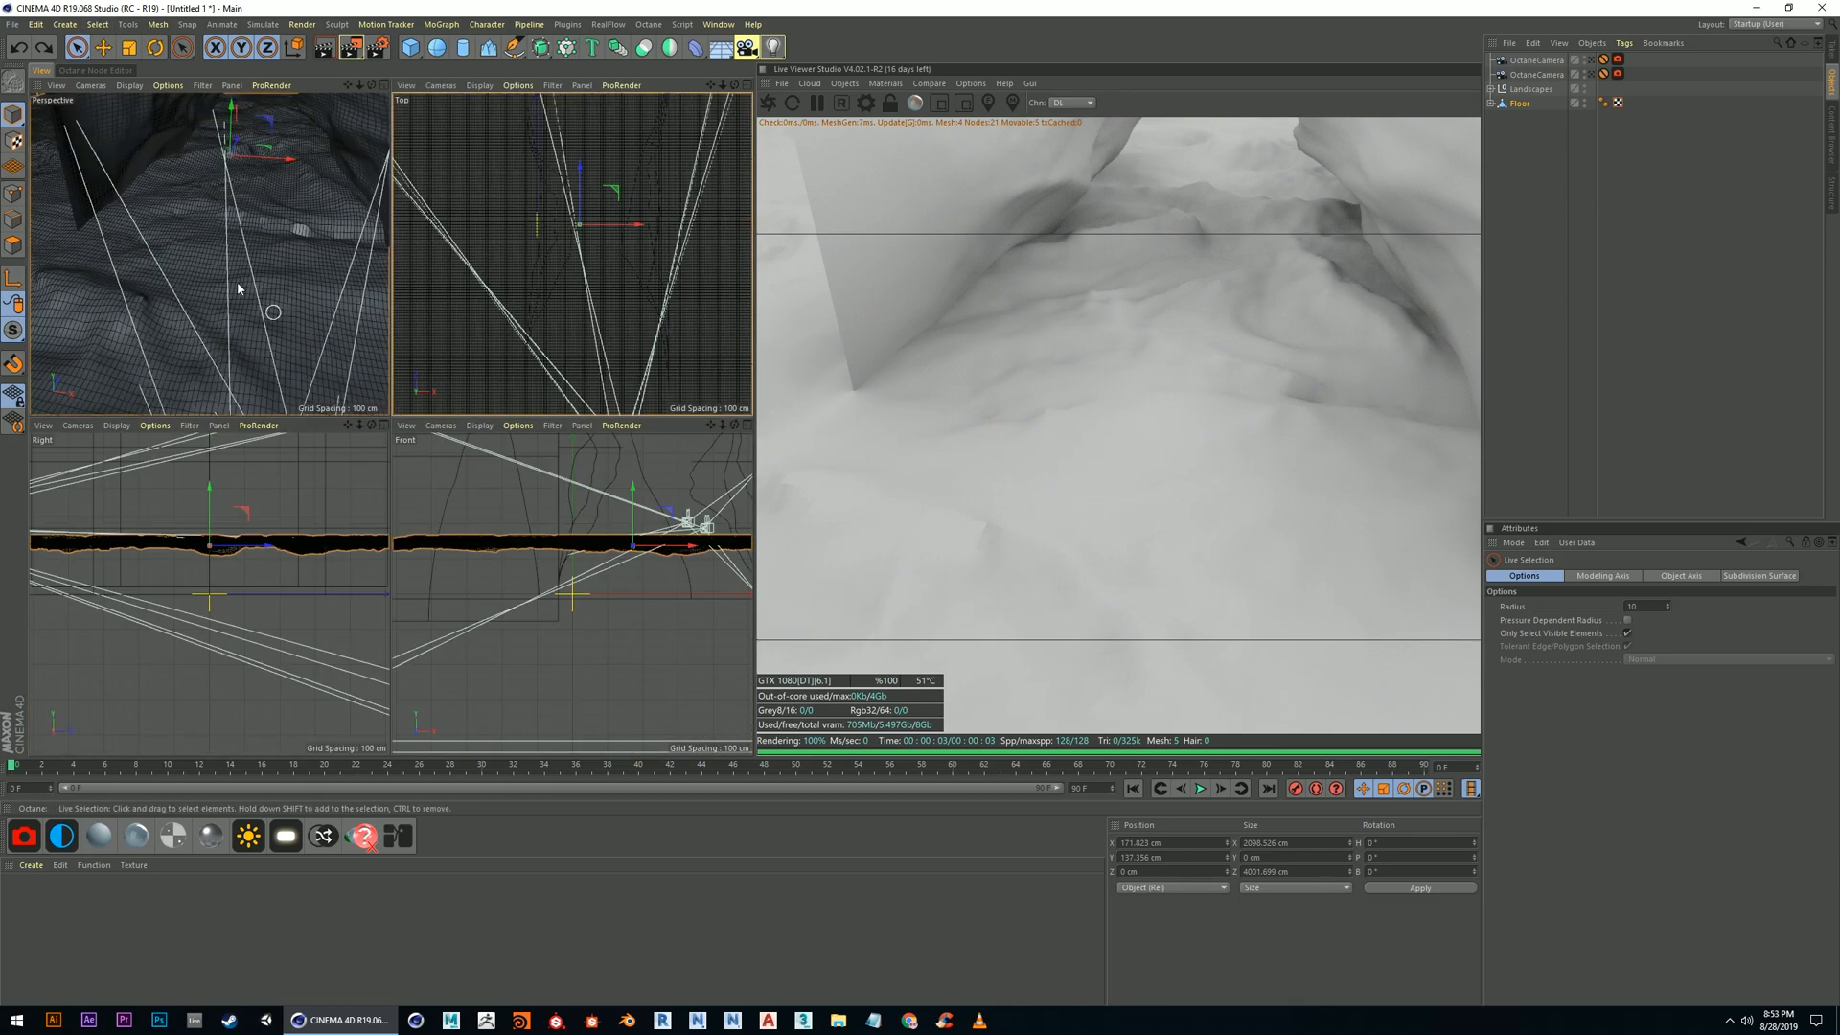
middle_click(255, 288)
Enlarge the Live Selection brush and, in polygon mode, select a winding strip of floor polygons running between the two canyon walls
left_click_drag(407, 307, 428, 453, "alt")
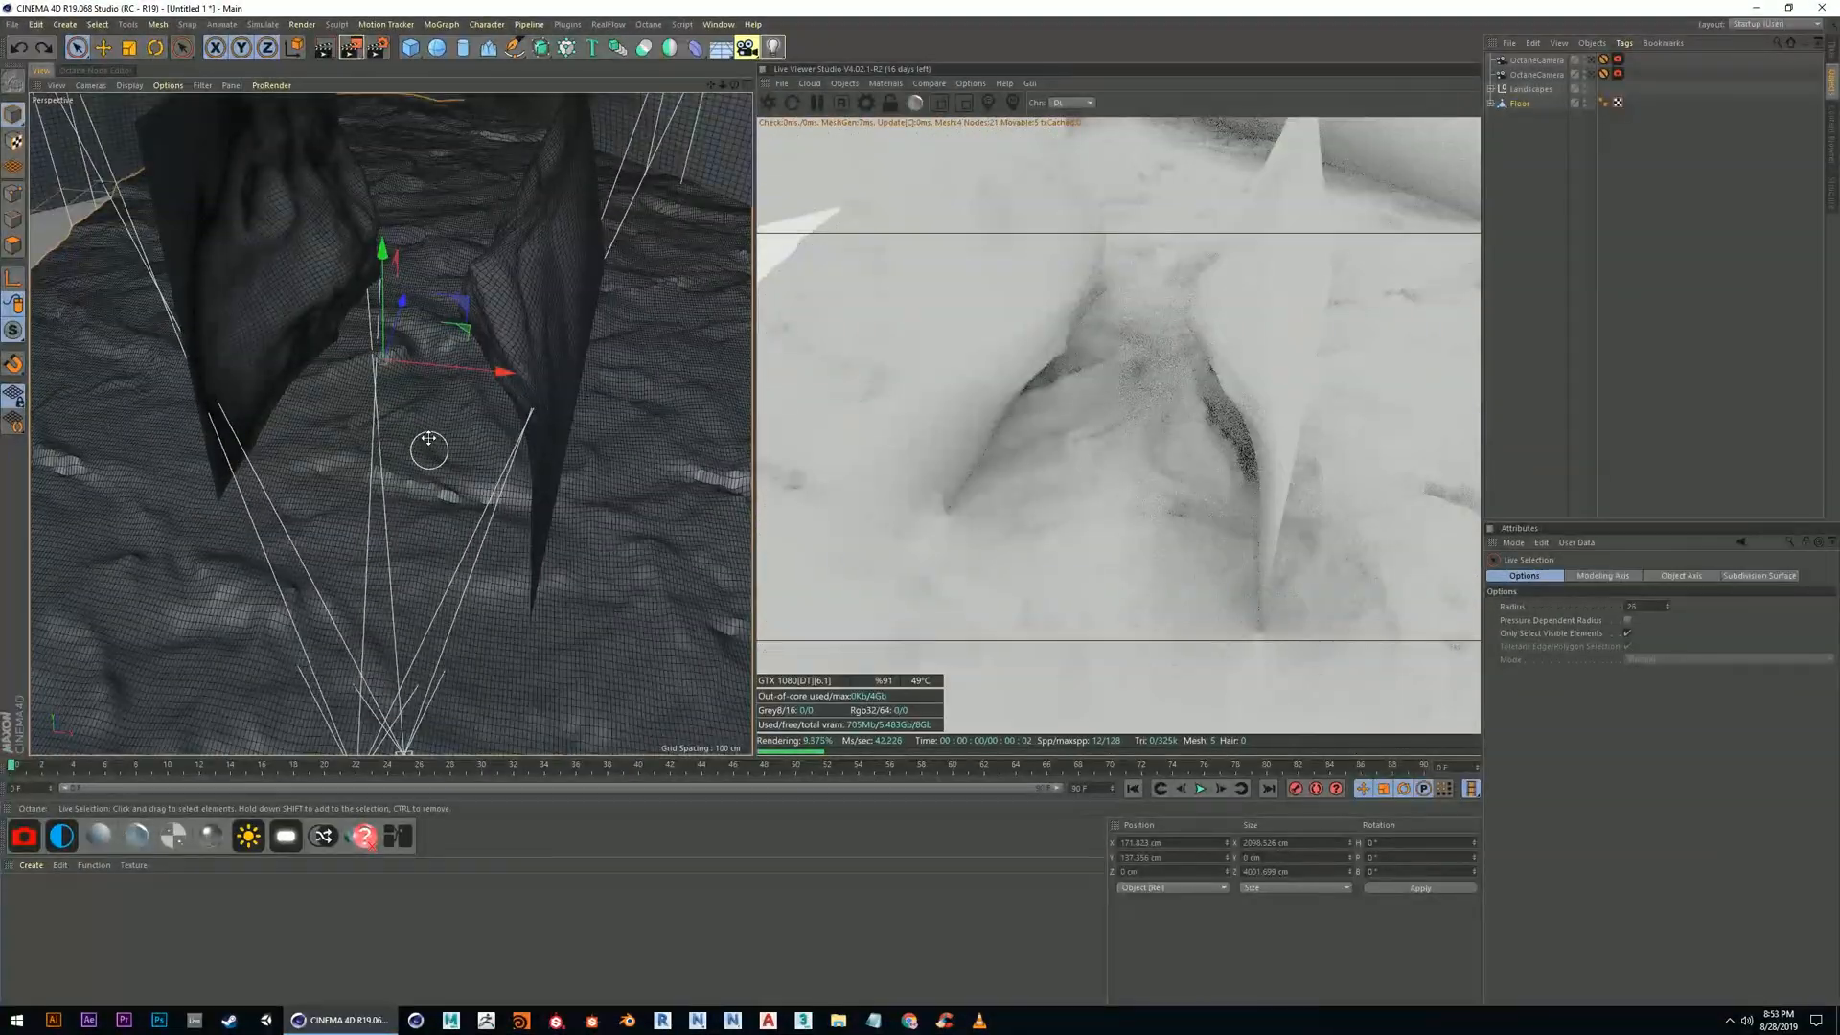
middle_click_drag(383, 498, 377, 511)
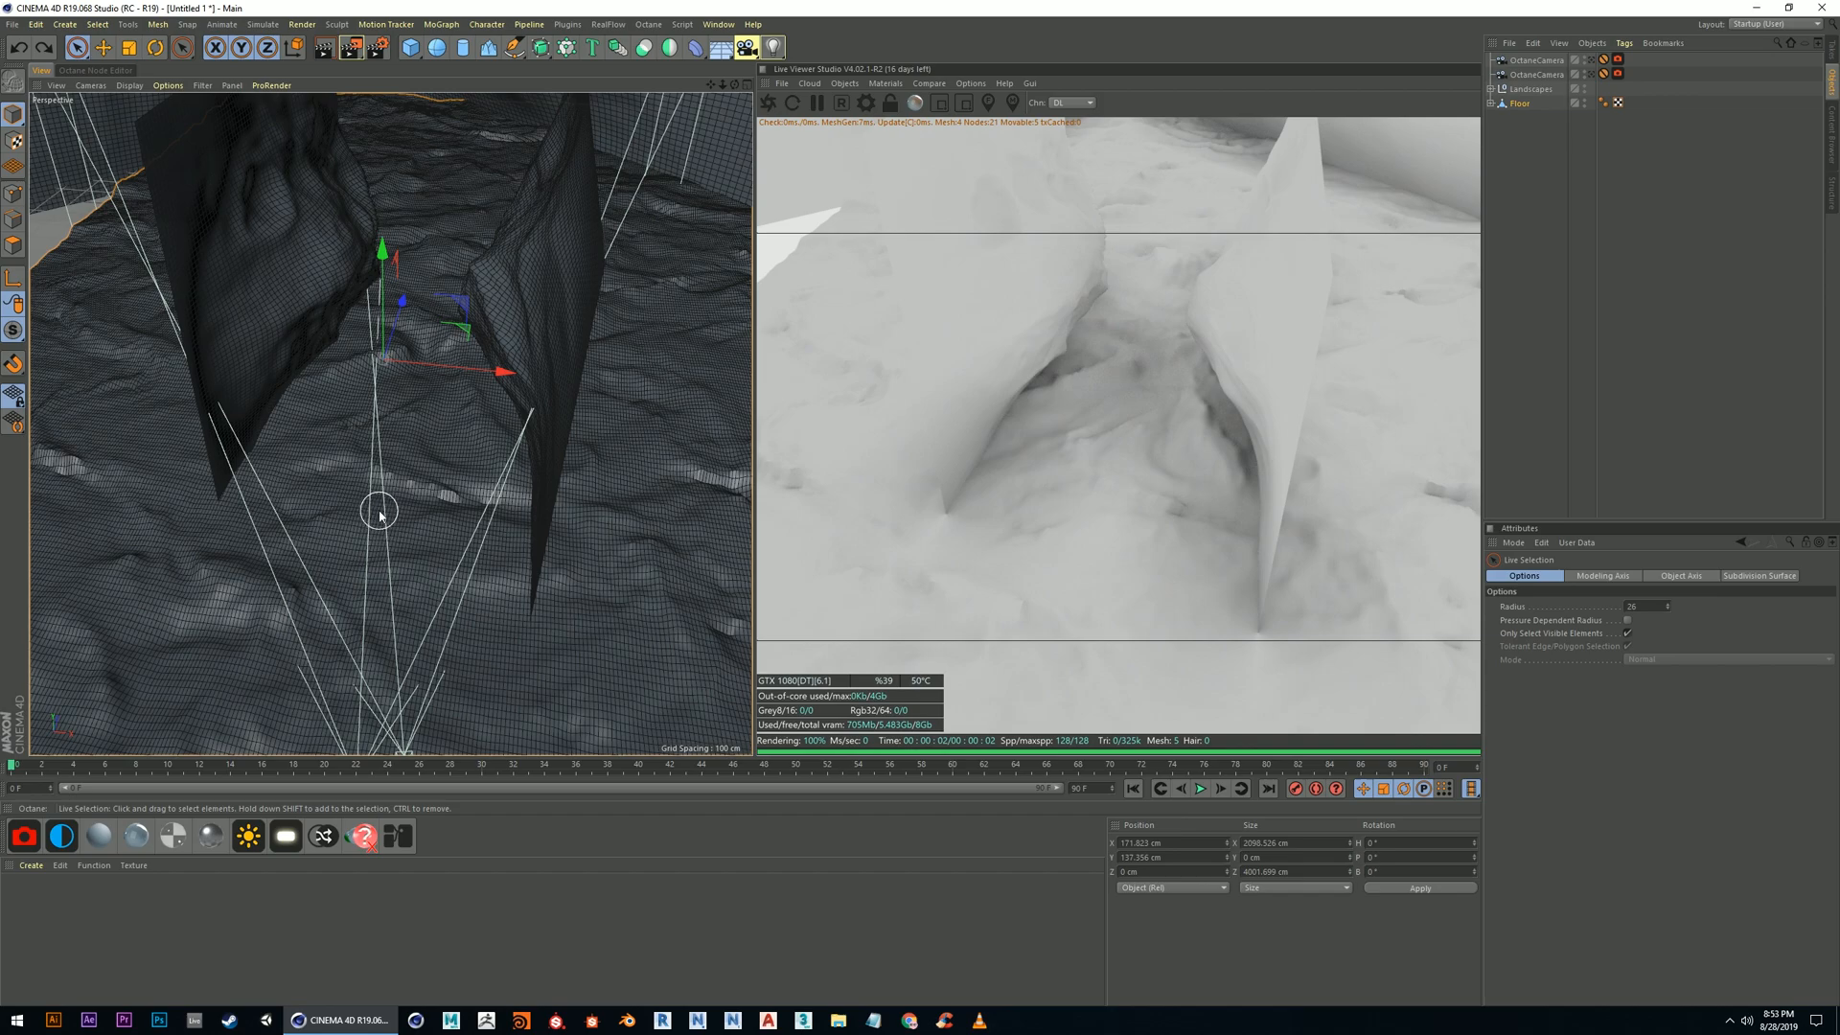
middle_click_drag(370, 492, 373, 515)
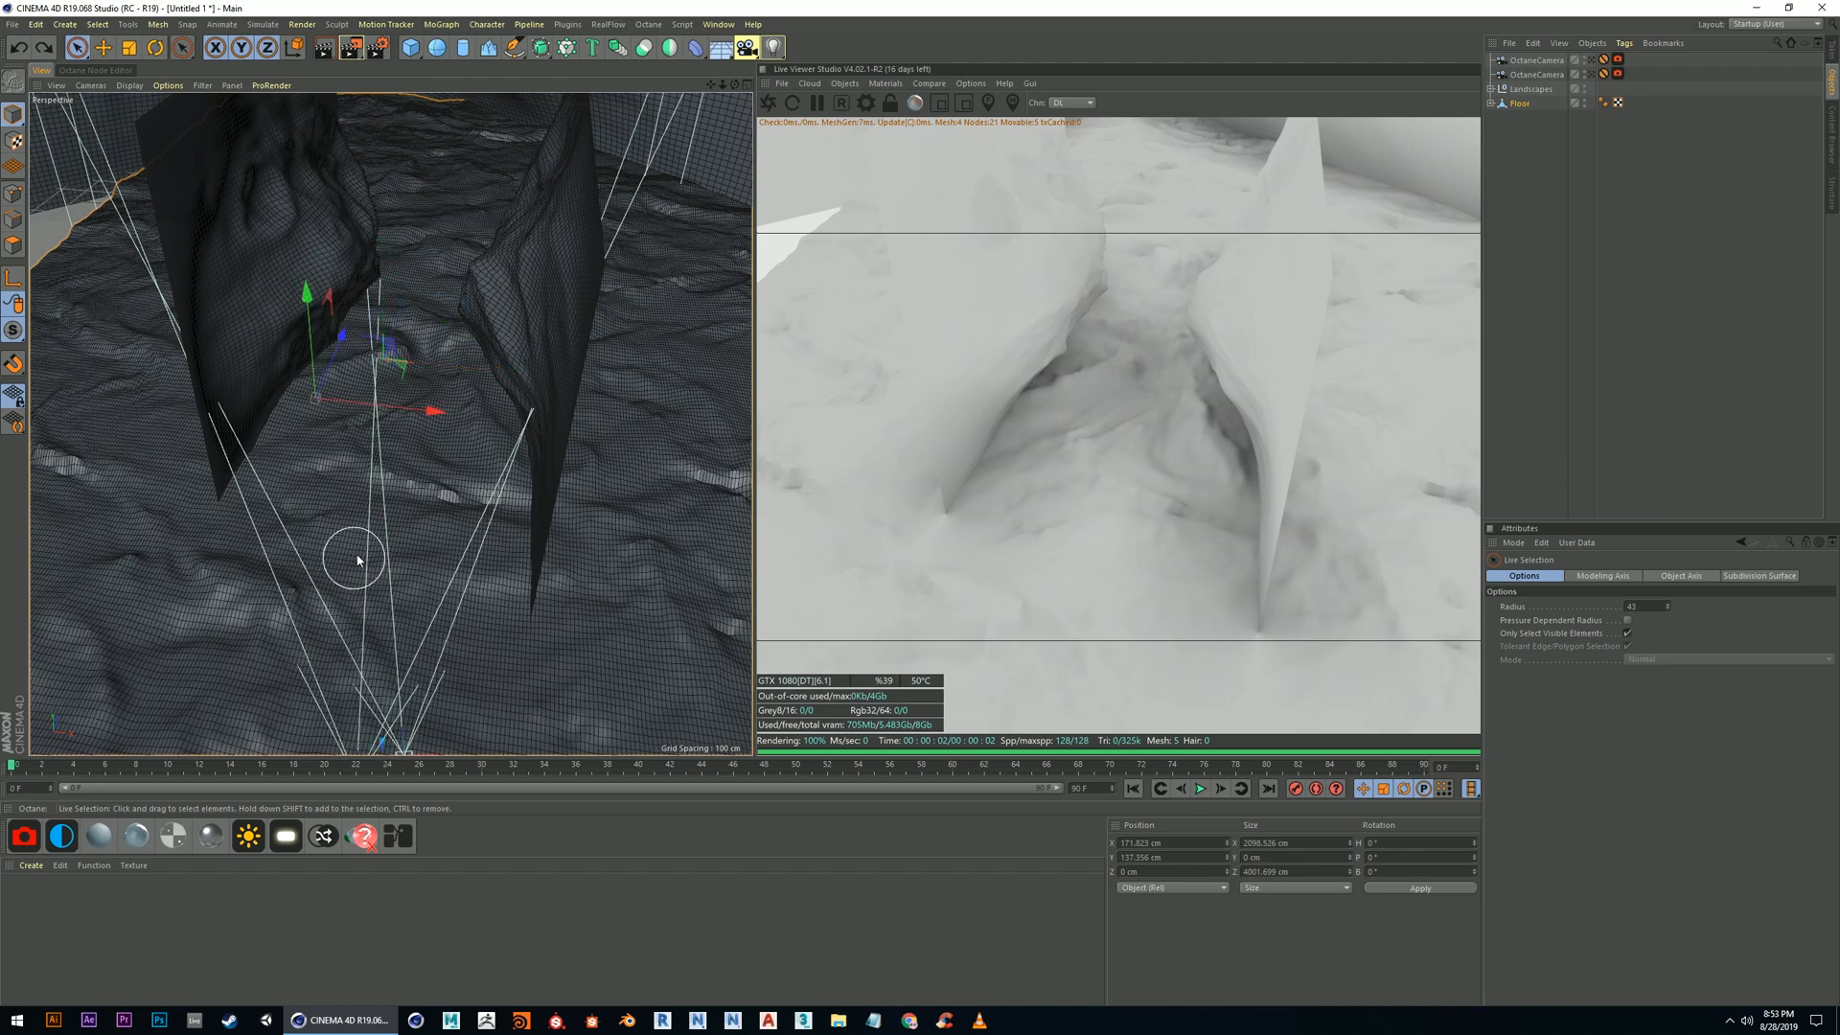
left_click_drag(354, 555, 335, 471, "shift")
left_click(15, 248)
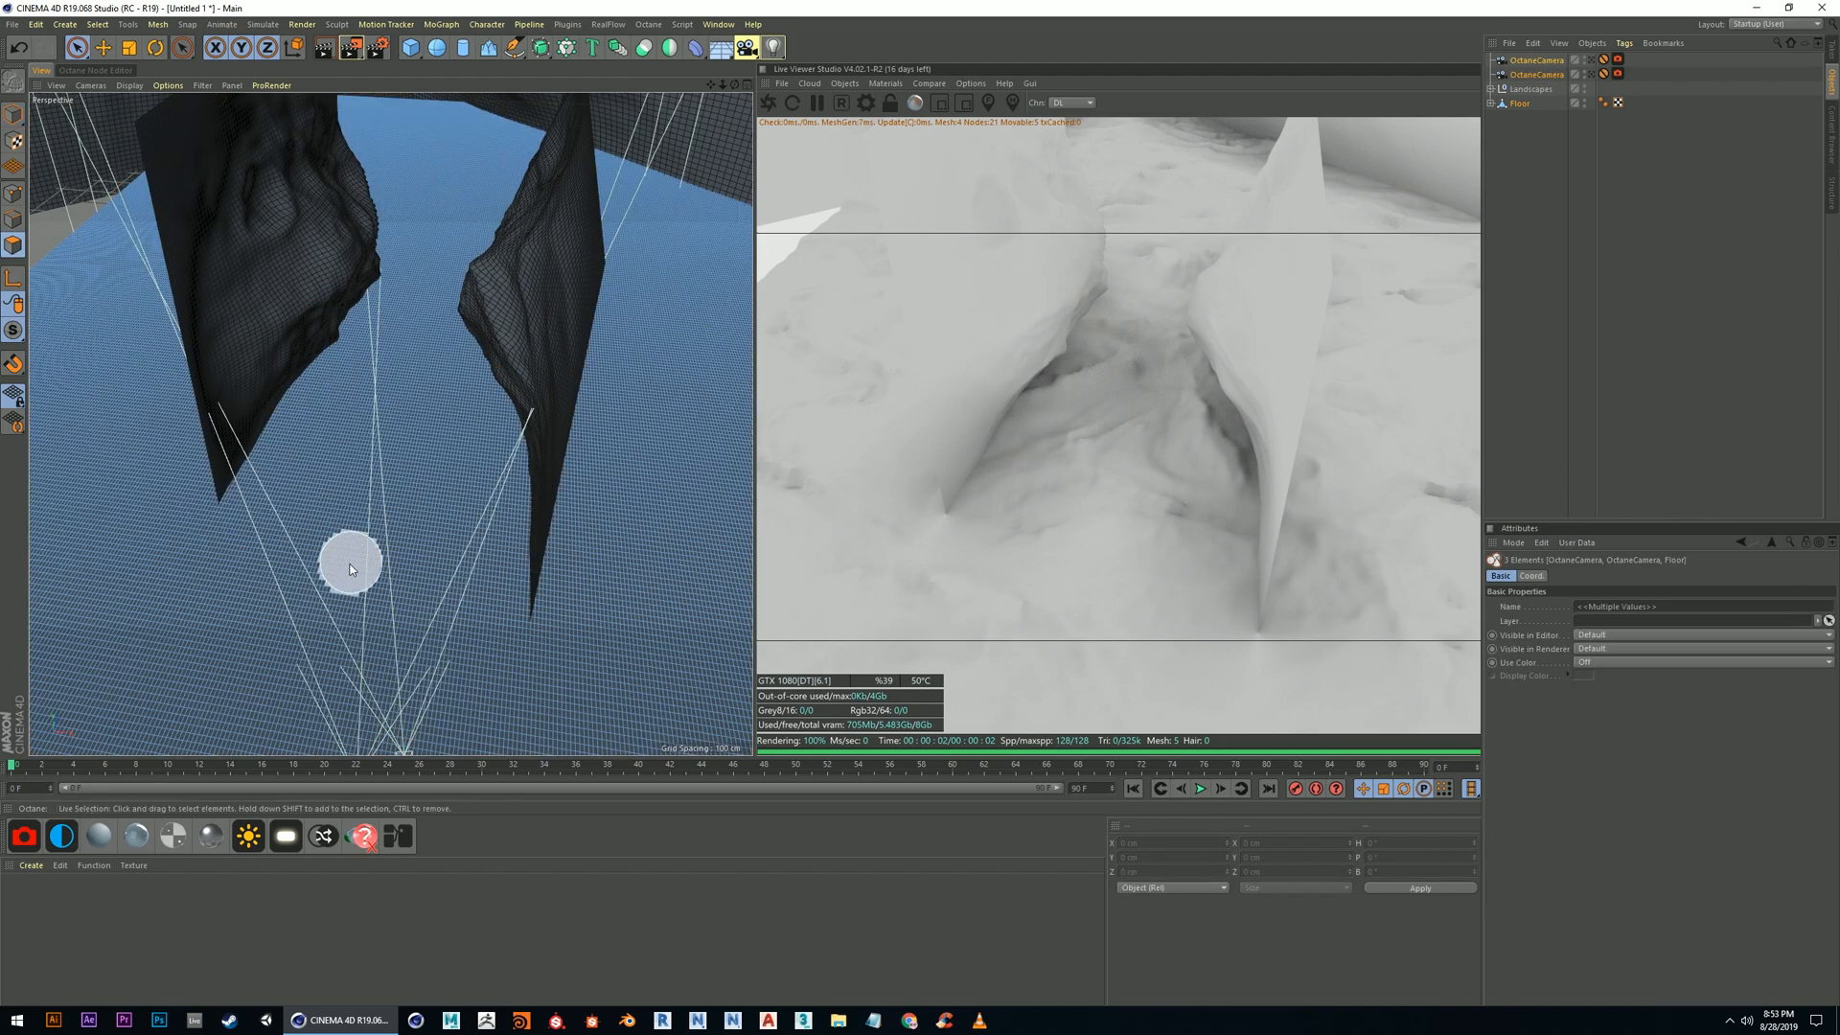
mouse_move(342, 596)
left_mouse_down()
mouse_move(367, 575)
mouse_move(406, 403)
left_mouse_up()
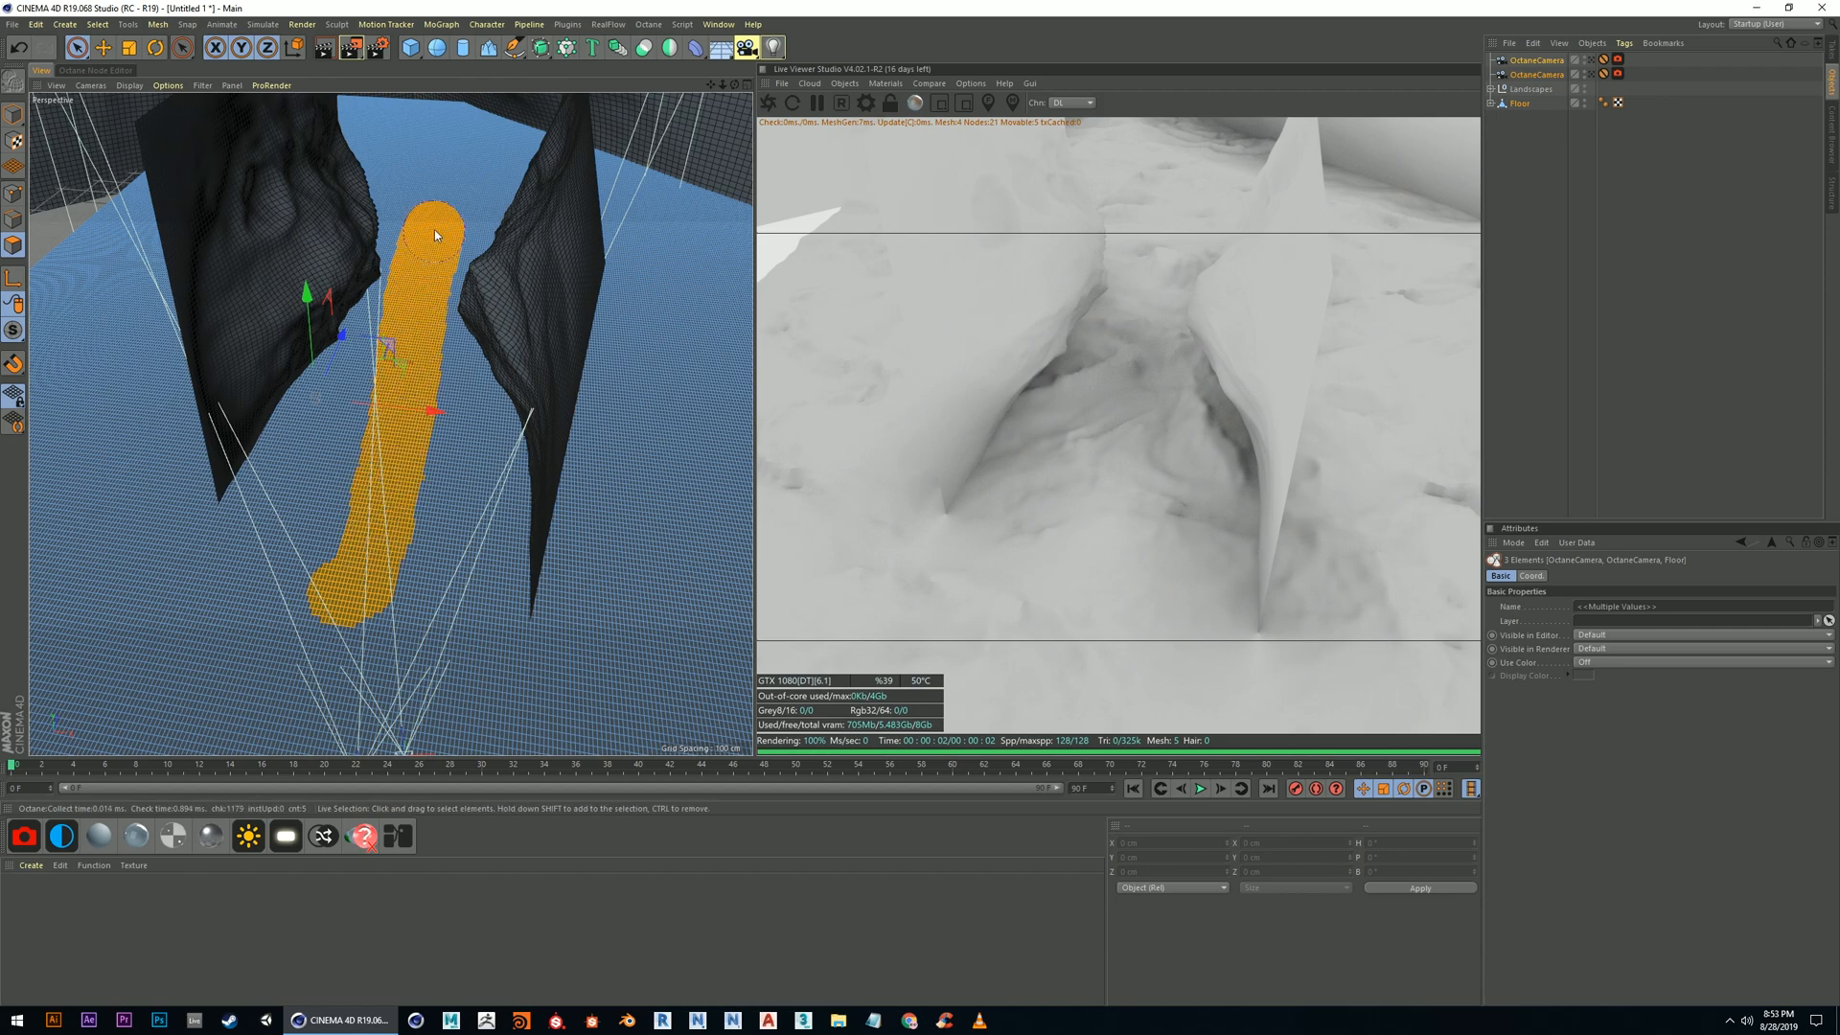
left_click_drag(434, 230, 437, 189)
left_click_drag(348, 119, 360, 131)
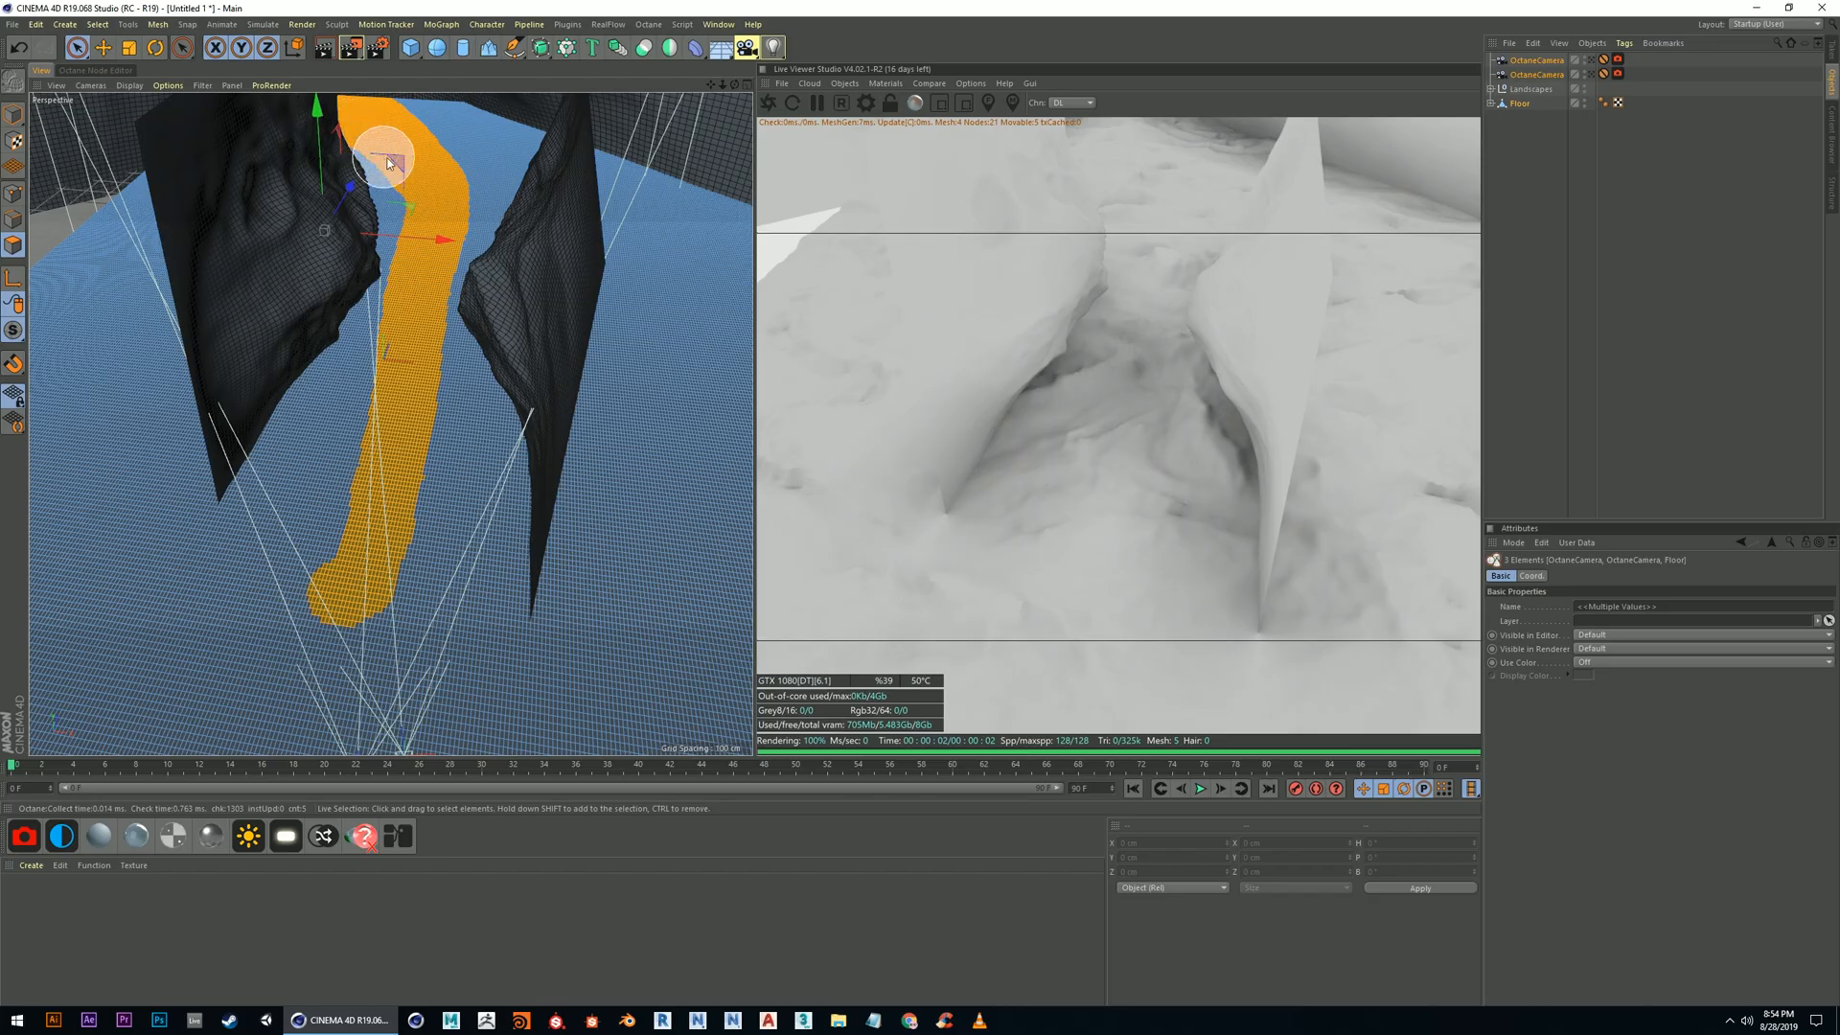
Undo the stray polygon selection and add a side branch to the strip beyond the two canyon walls
middle_click_drag(384, 157, 393, 383, "alt")
mouse_move(395, 372)
left_mouse_down("alt")
mouse_move(399, 296)
mouse_move(403, 351)
left_mouse_up("alt")
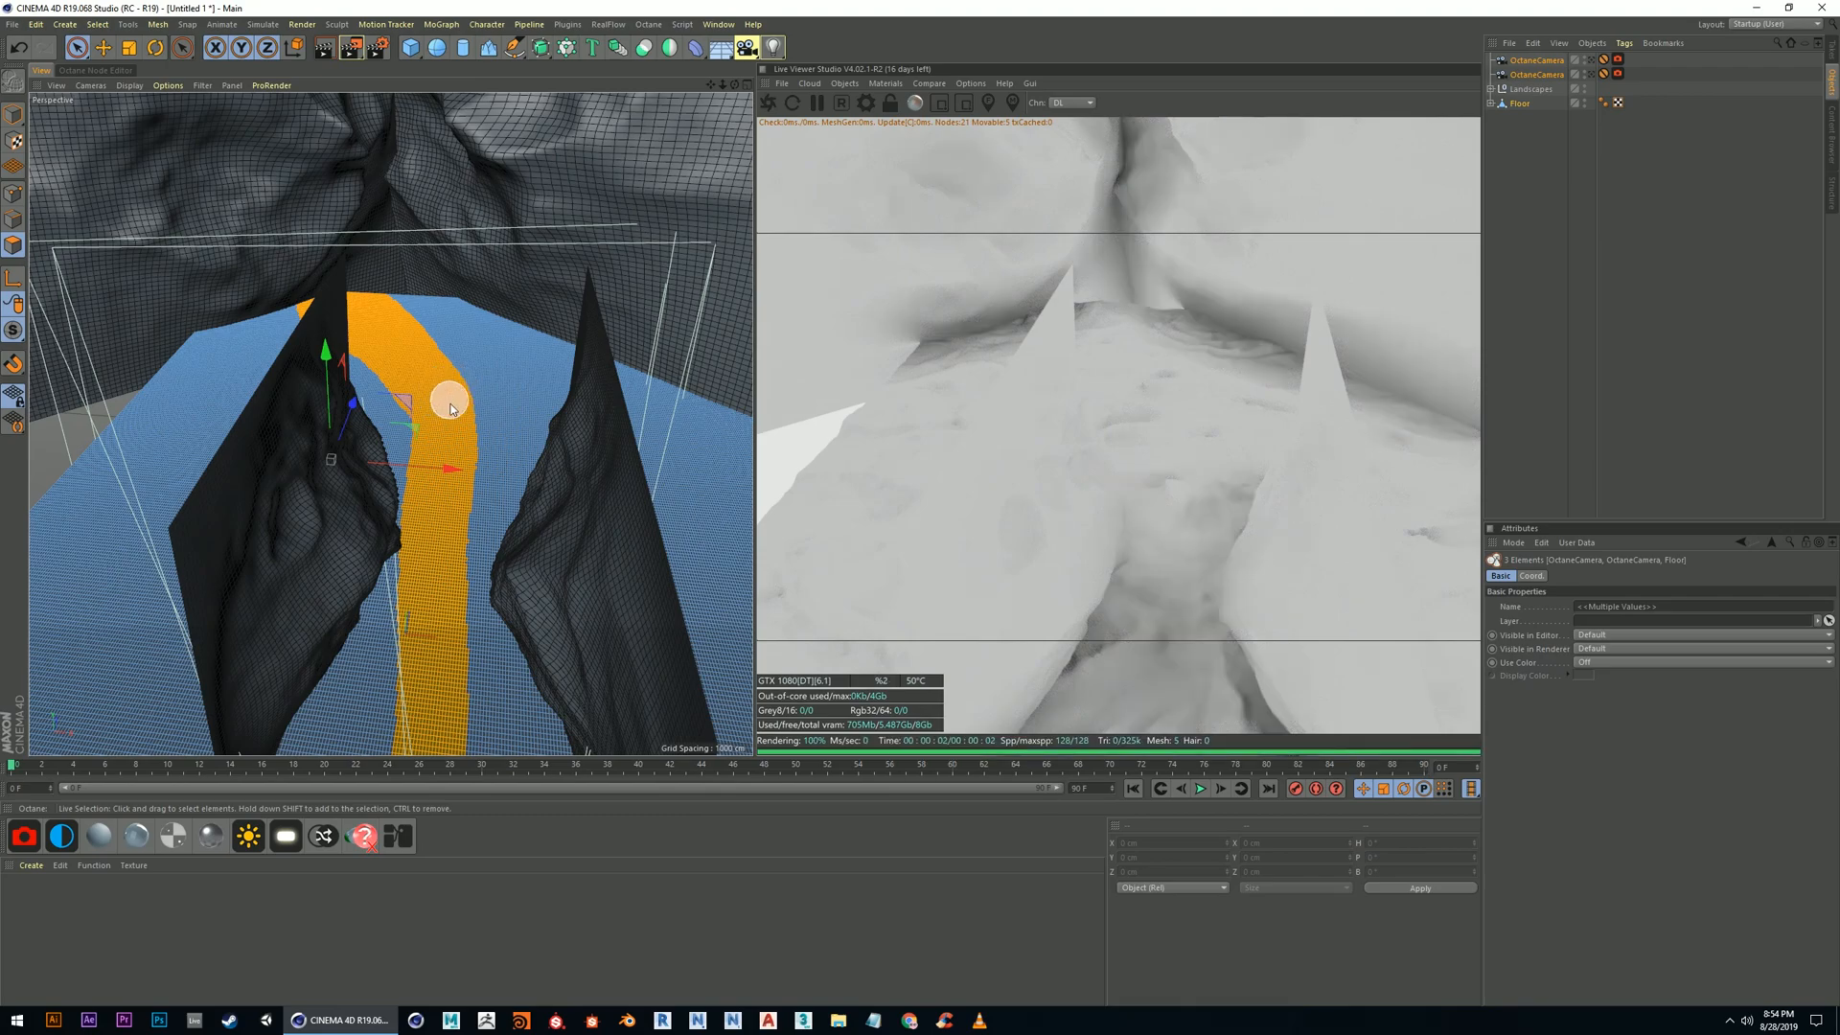
left_click(463, 397)
key("ctrl+z")
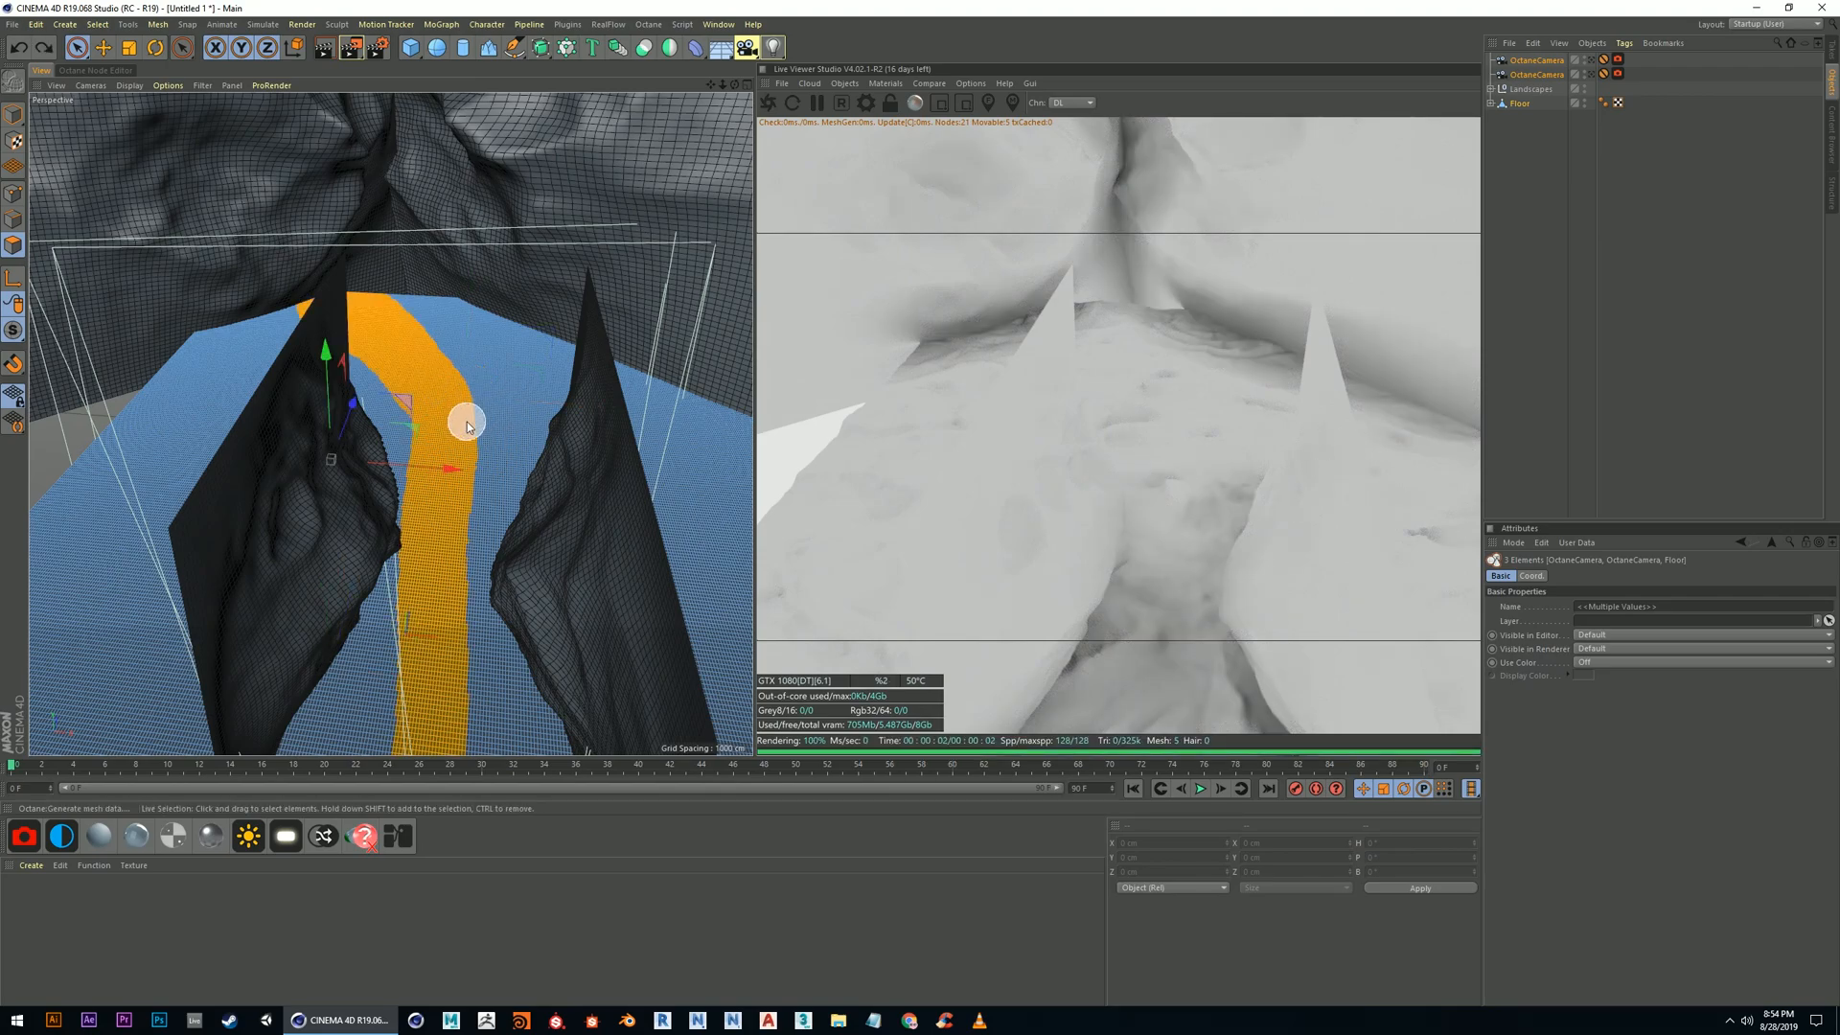
left_click_drag(476, 382, 695, 436, "shift")
Extend the polygon selection from the strip's near end past the cameras to the front of the floor
middle_click_drag(476, 462, 465, 429, "alt")
left_click_drag(465, 429, 476, 363, "alt")
middle_click_drag(493, 555, 435, 634, "alt")
right_click_drag(435, 634, 432, 636, "alt")
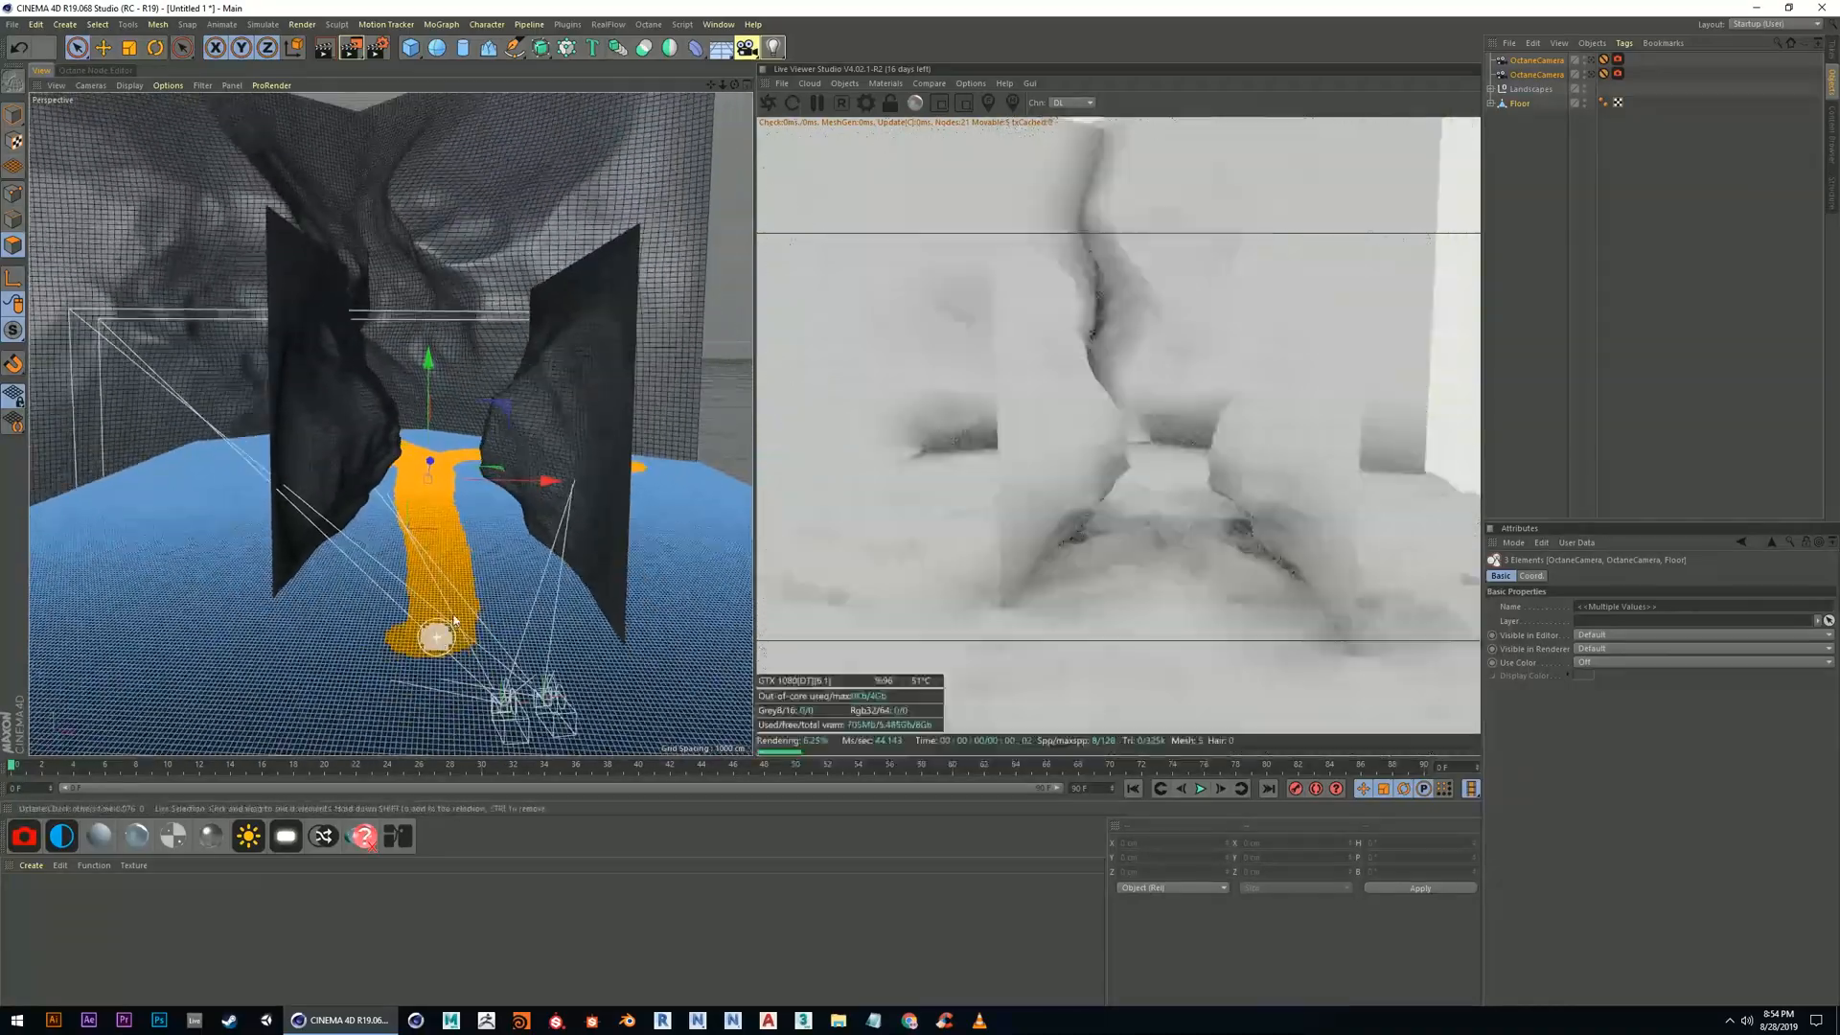
left_click_drag(431, 637, 445, 656, "alt")
scroll(441, 626, "down", 2)
mouse_move(438, 631)
middle_mouse_down()
mouse_move(575, 631)
mouse_move(467, 633)
mouse_move(464, 399)
middle_mouse_up()
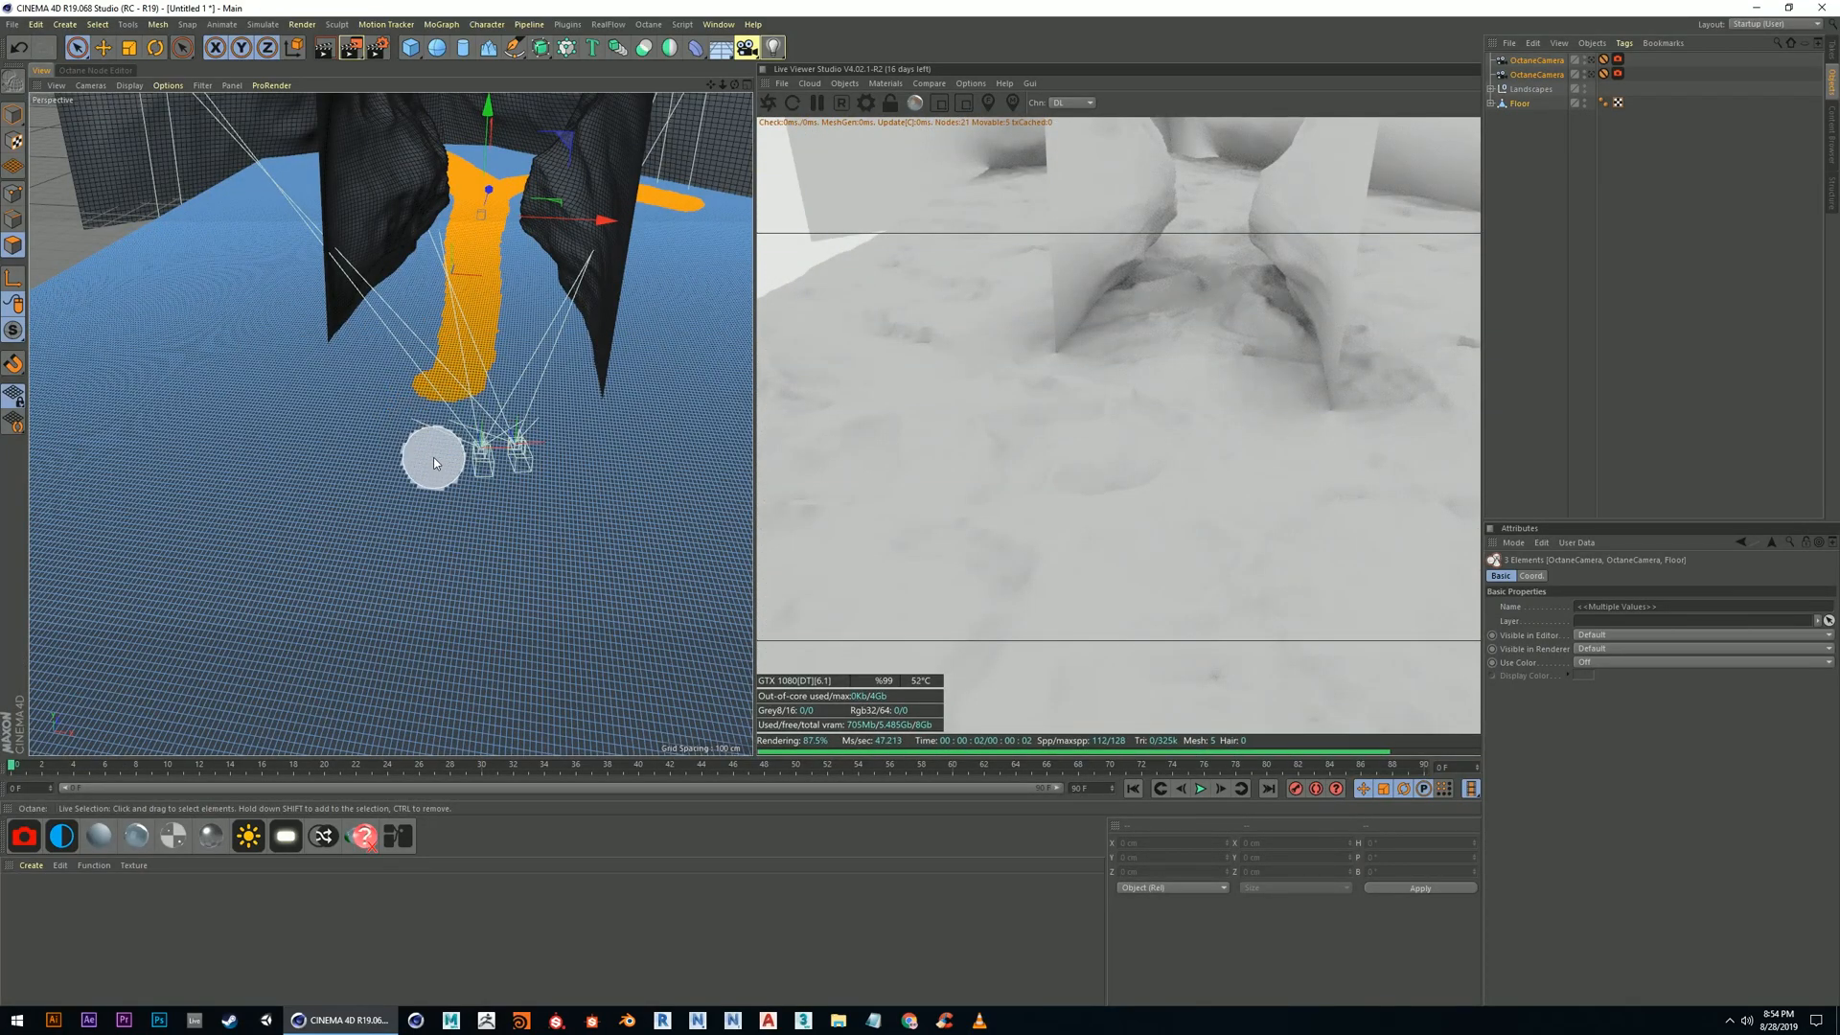
scroll(432, 460, "down", 4)
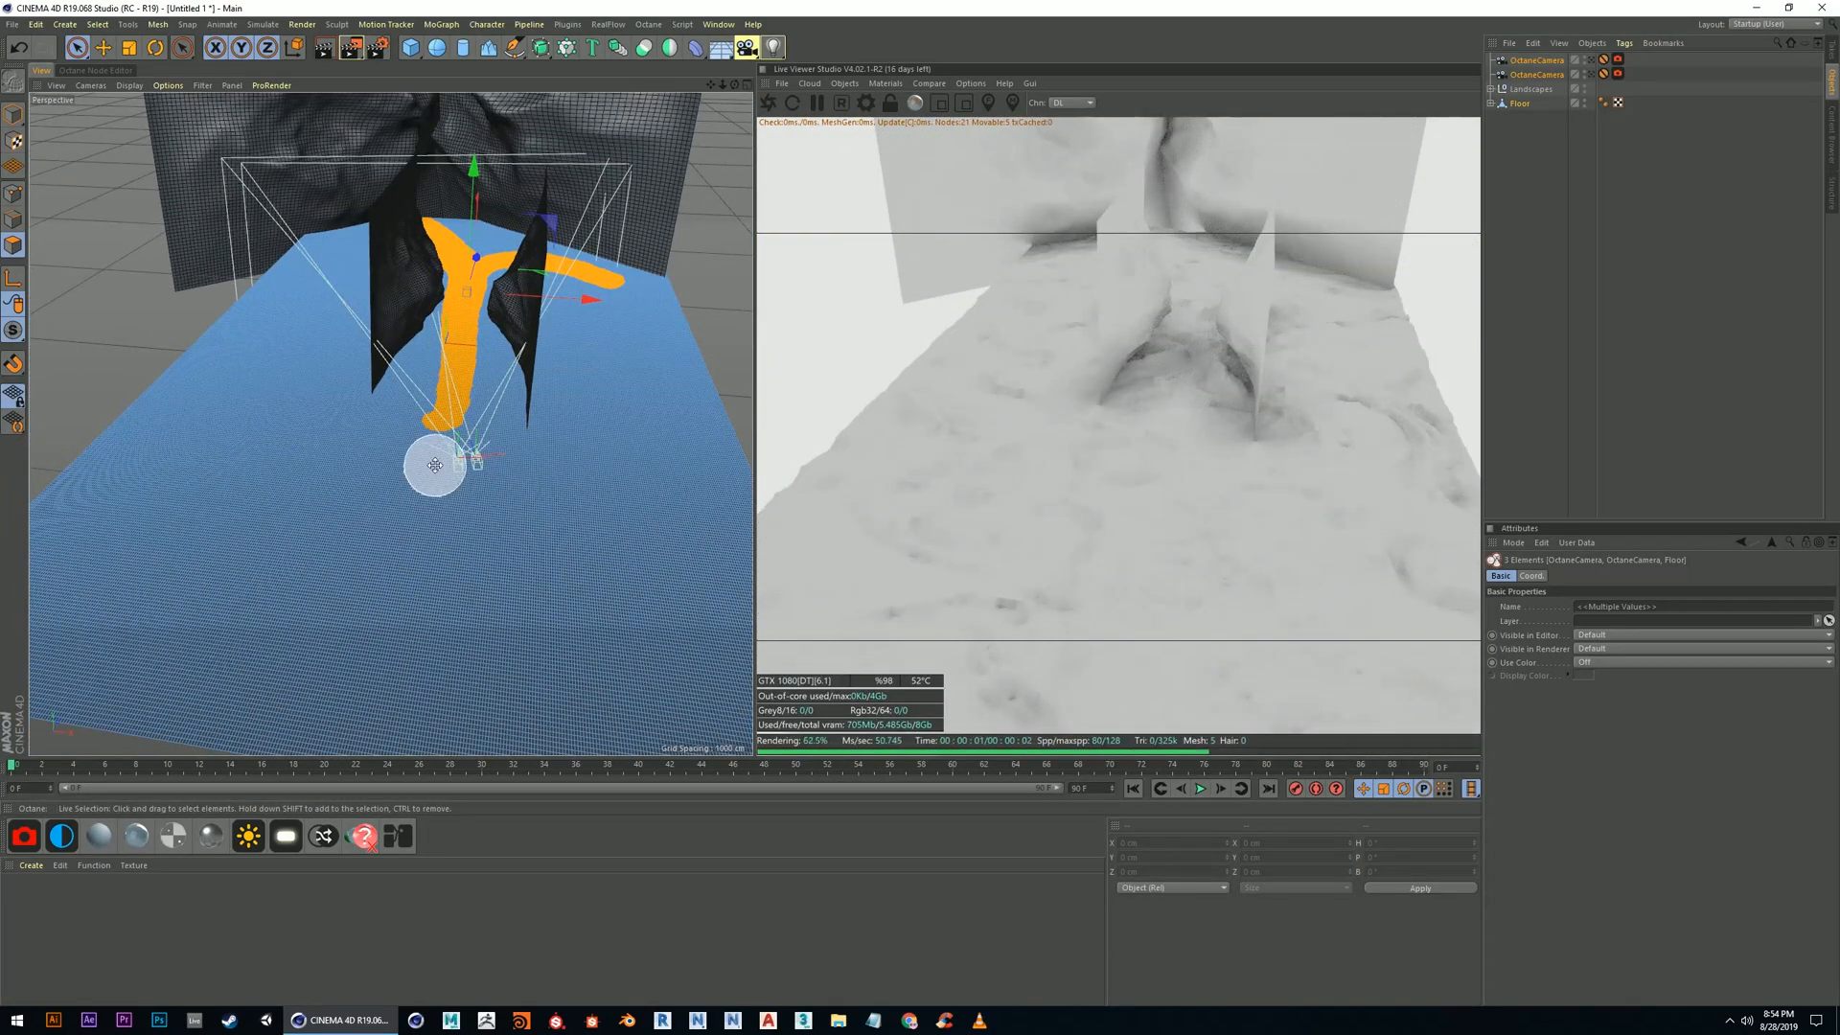
middle_click(433, 468)
middle_click(387, 410)
mouse_move(450, 459)
left_mouse_down("alt")
mouse_move(394, 426)
mouse_move(430, 463)
mouse_move(407, 567)
mouse_move(460, 752)
left_mouse_up("alt")
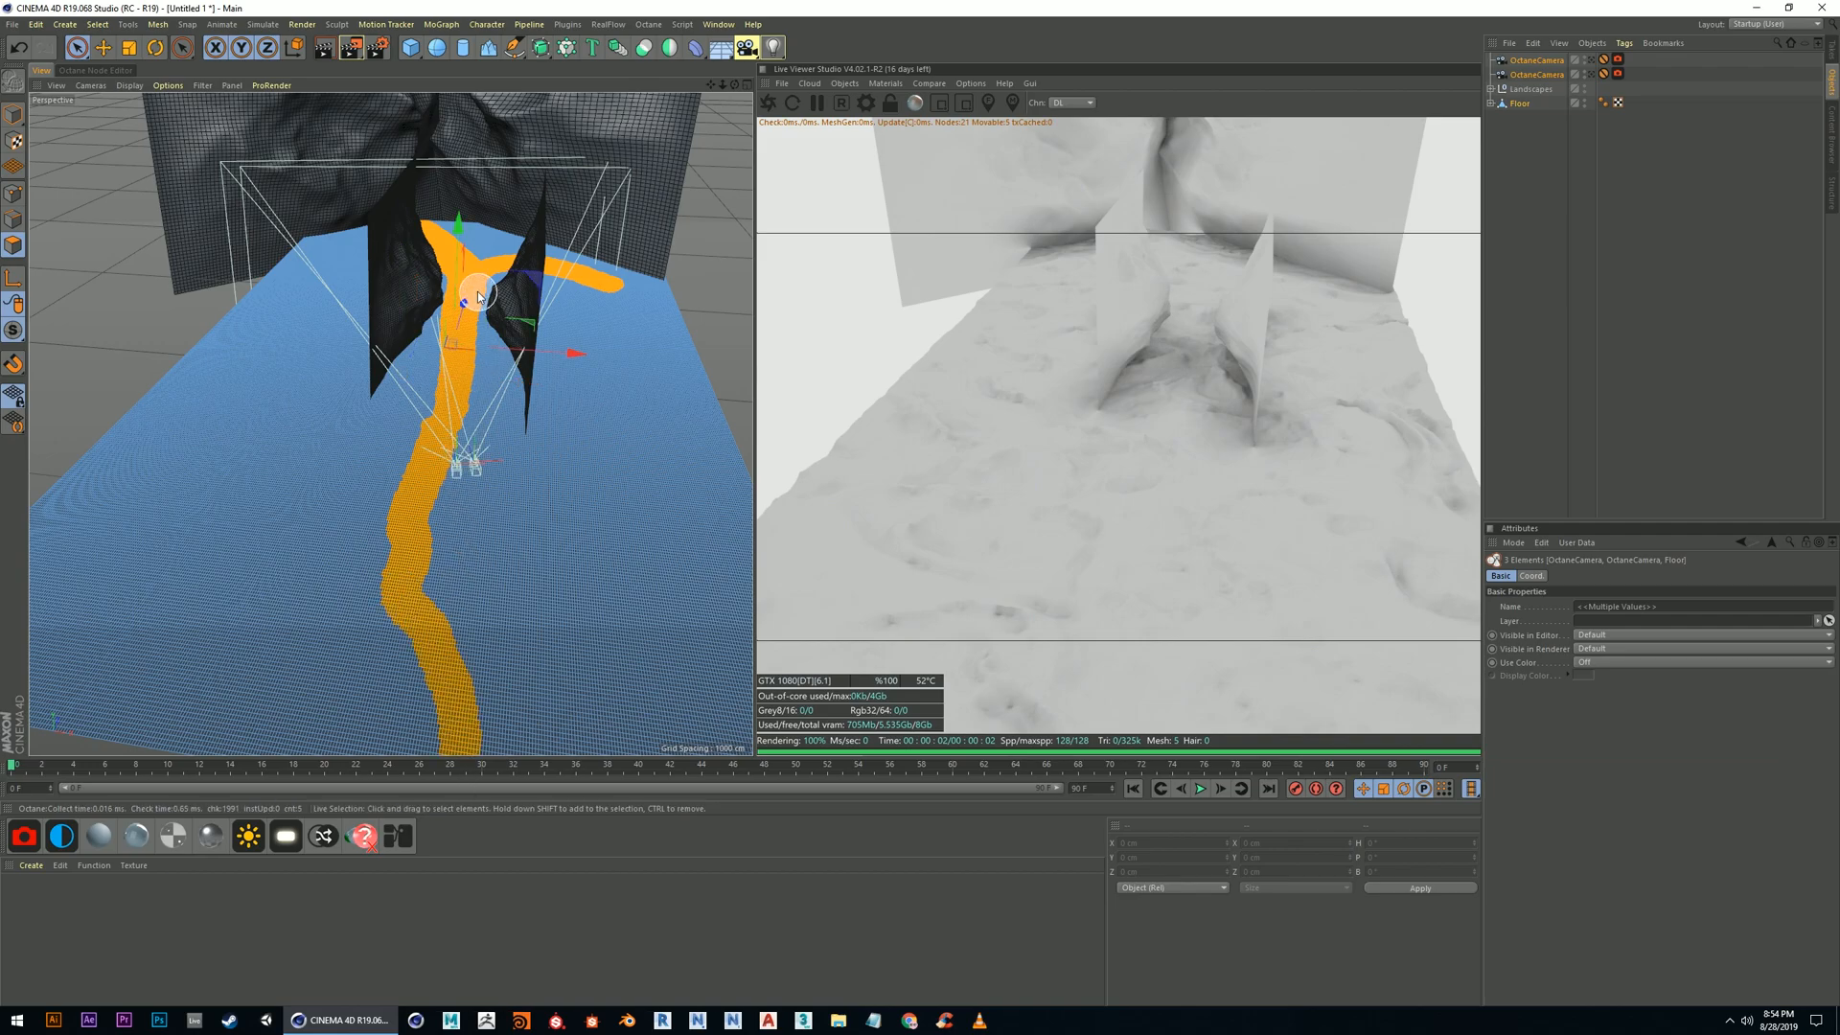
Move the selected strip of floor polygons down along the Y axis to sink a steep-sided channel
scroll(470, 416, "up", 3)
scroll(416, 376, "up", 4)
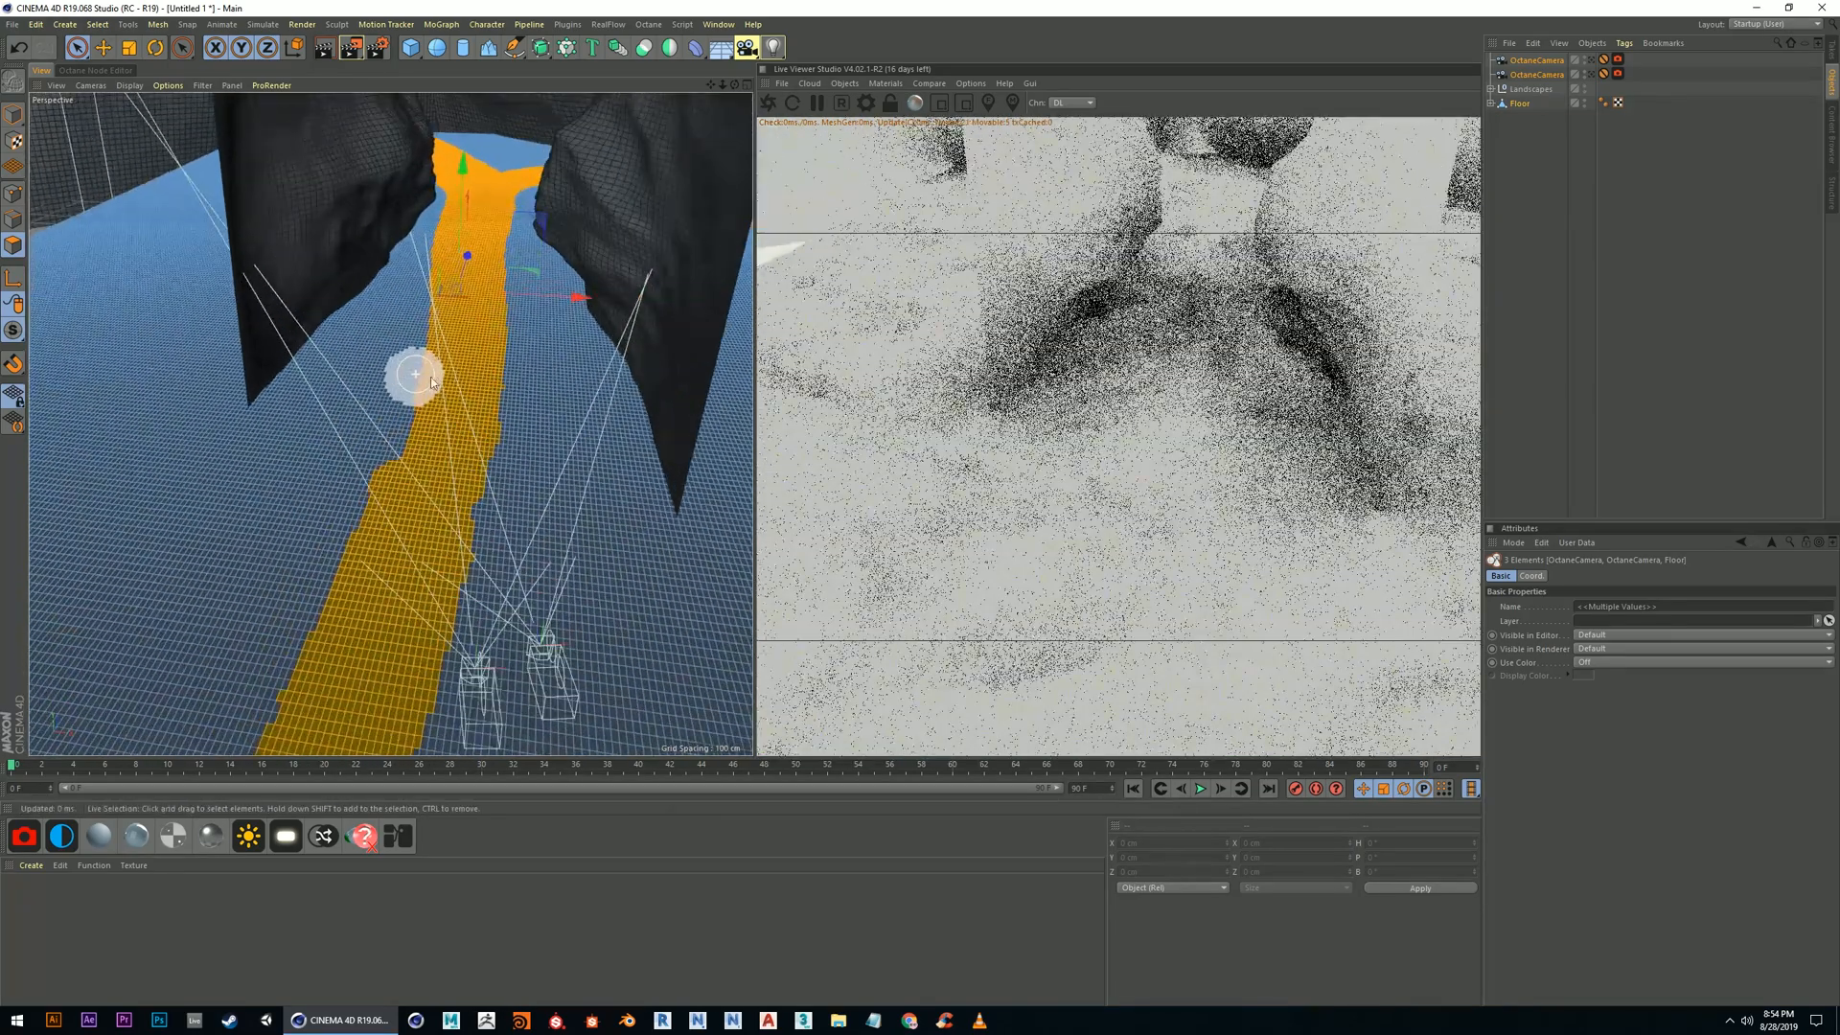
scroll(472, 447, "up", 2)
scroll(474, 443, "down", 5)
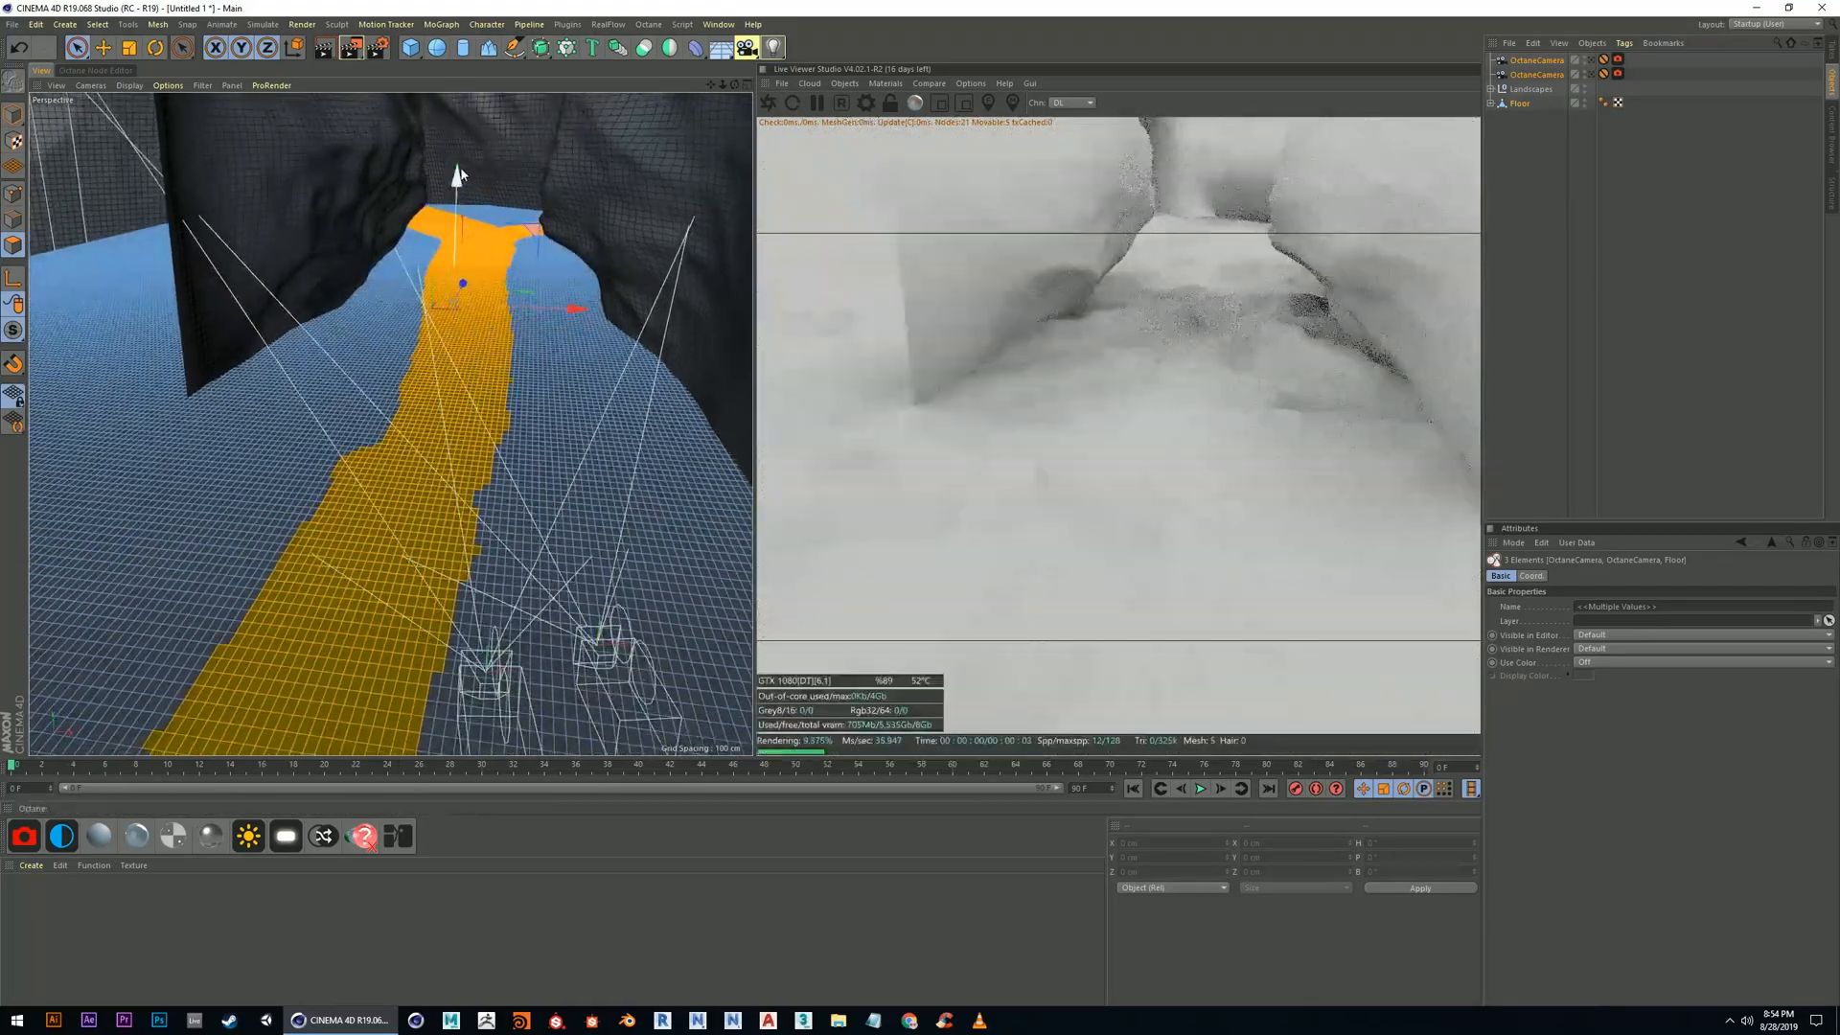
left_click_drag(456, 175, 467, 222)
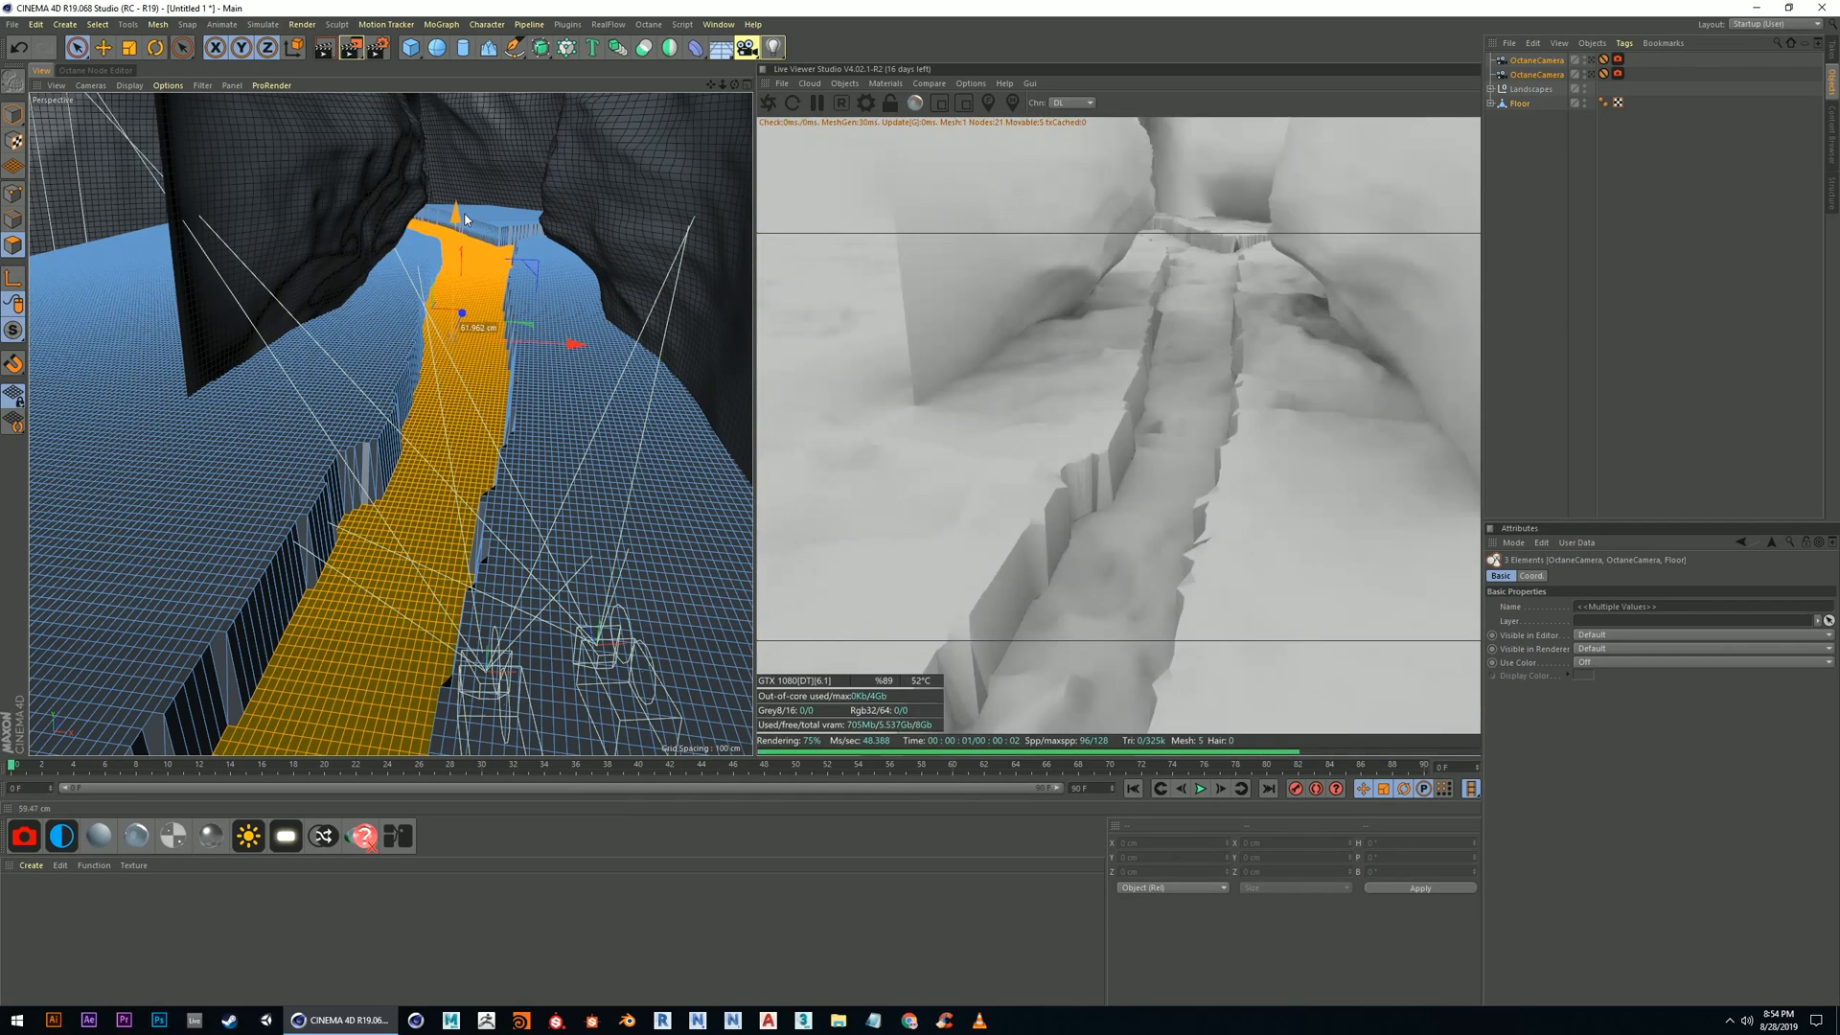
Add the side walls and bank polygons around the channel's section near the cameras to the selection
left_click_drag(410, 534, 418, 517, "alt")
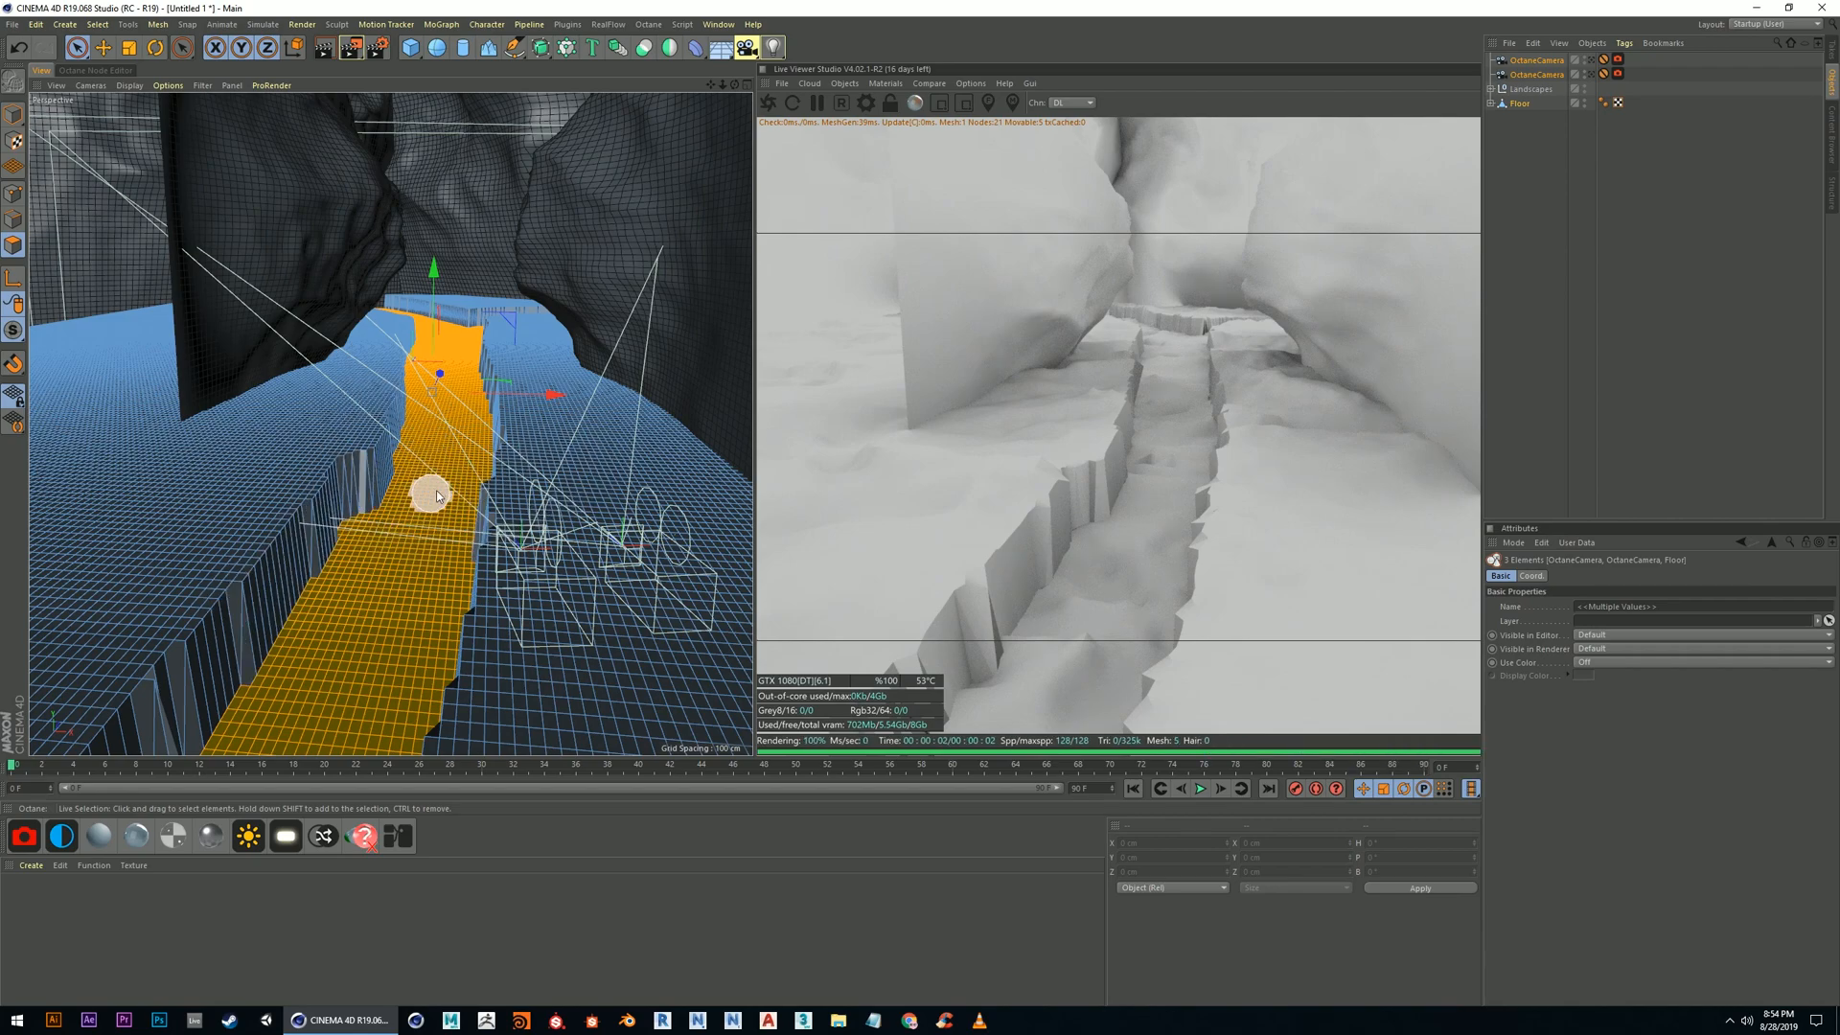
scroll(437, 482, "up", 2)
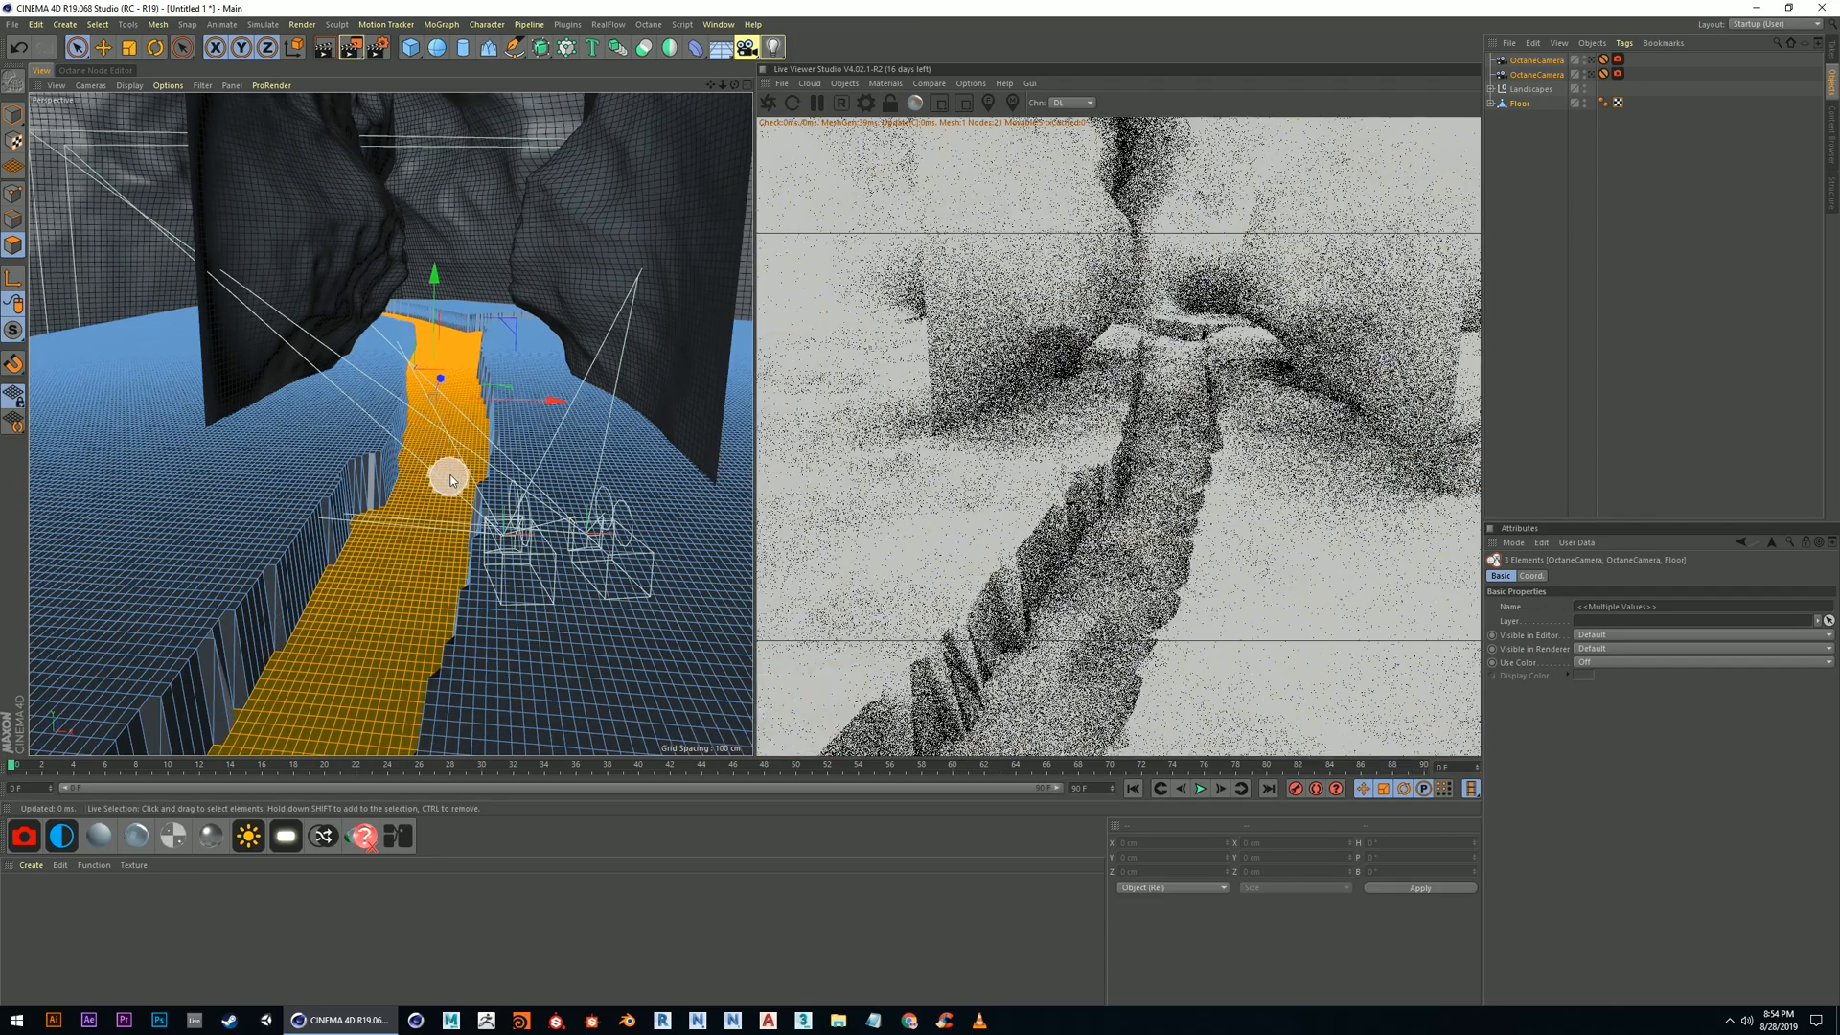
scroll(414, 537, "up", 3)
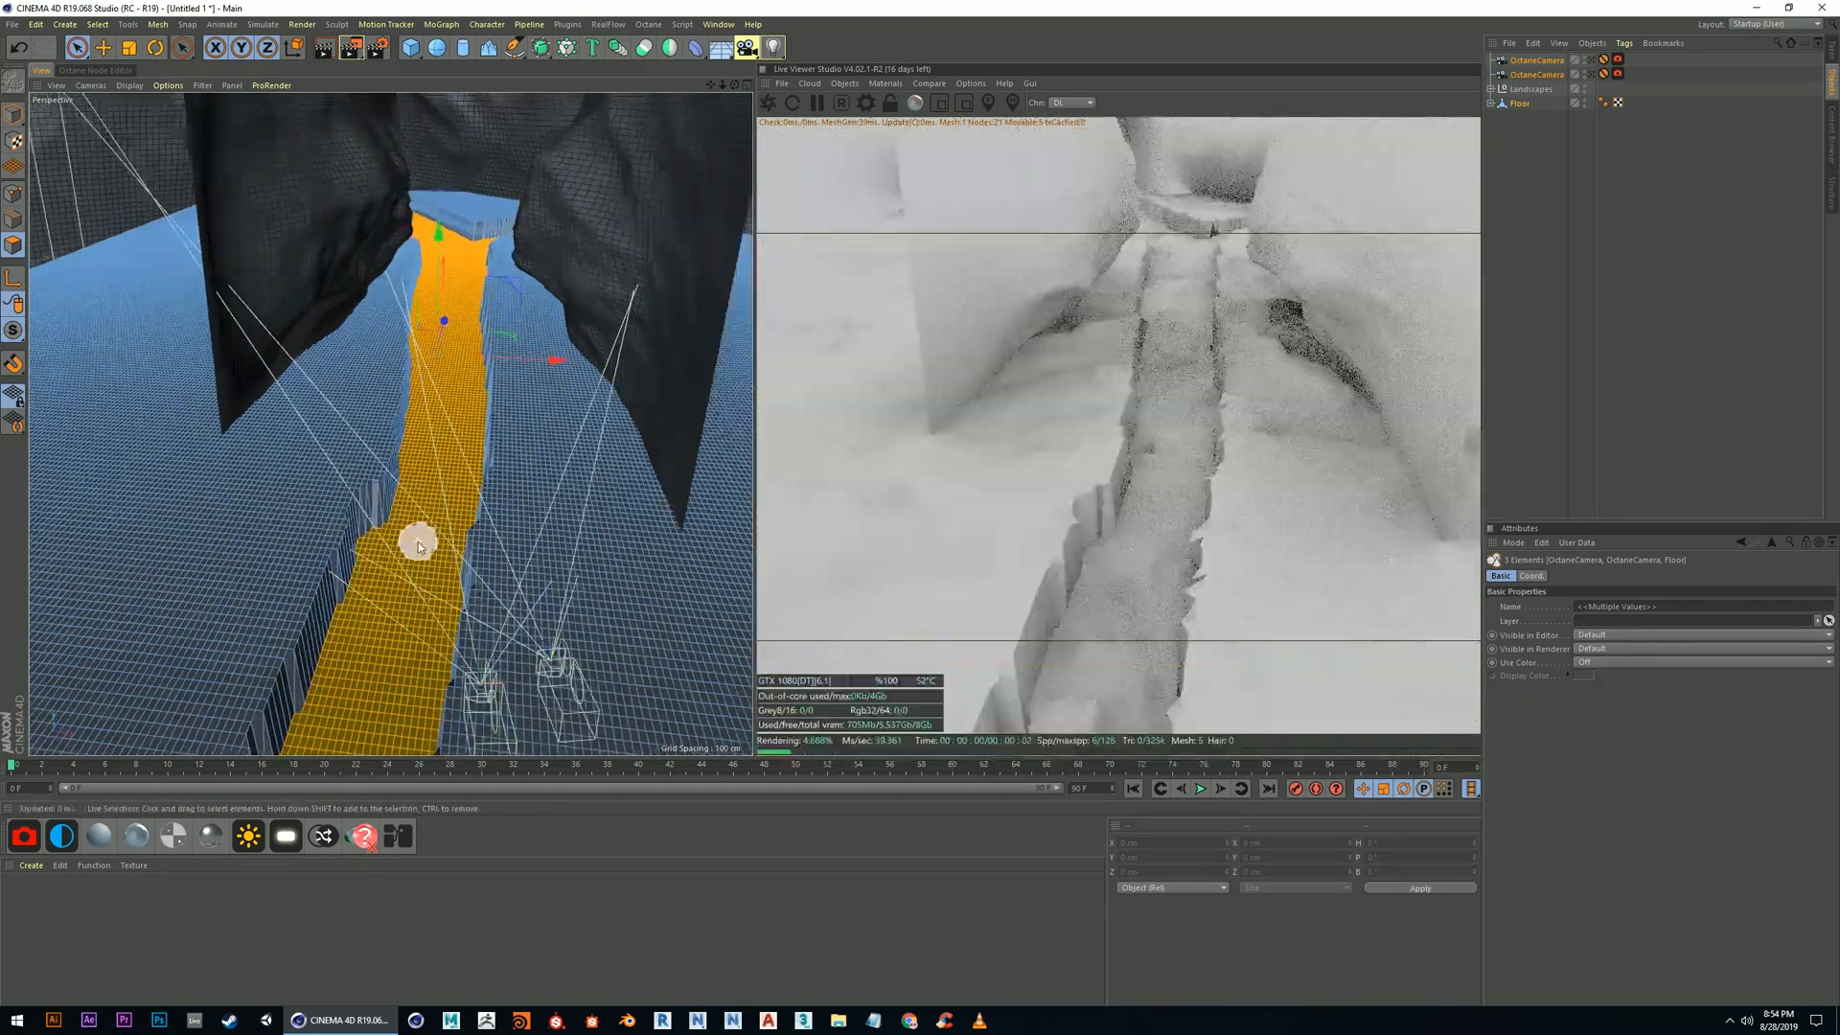
scroll(422, 537, "down", 2)
mouse_move(427, 473)
left_mouse_down("alt")
mouse_move(391, 424)
mouse_move(431, 441)
mouse_move(391, 421)
mouse_move(443, 468)
left_mouse_up("alt")
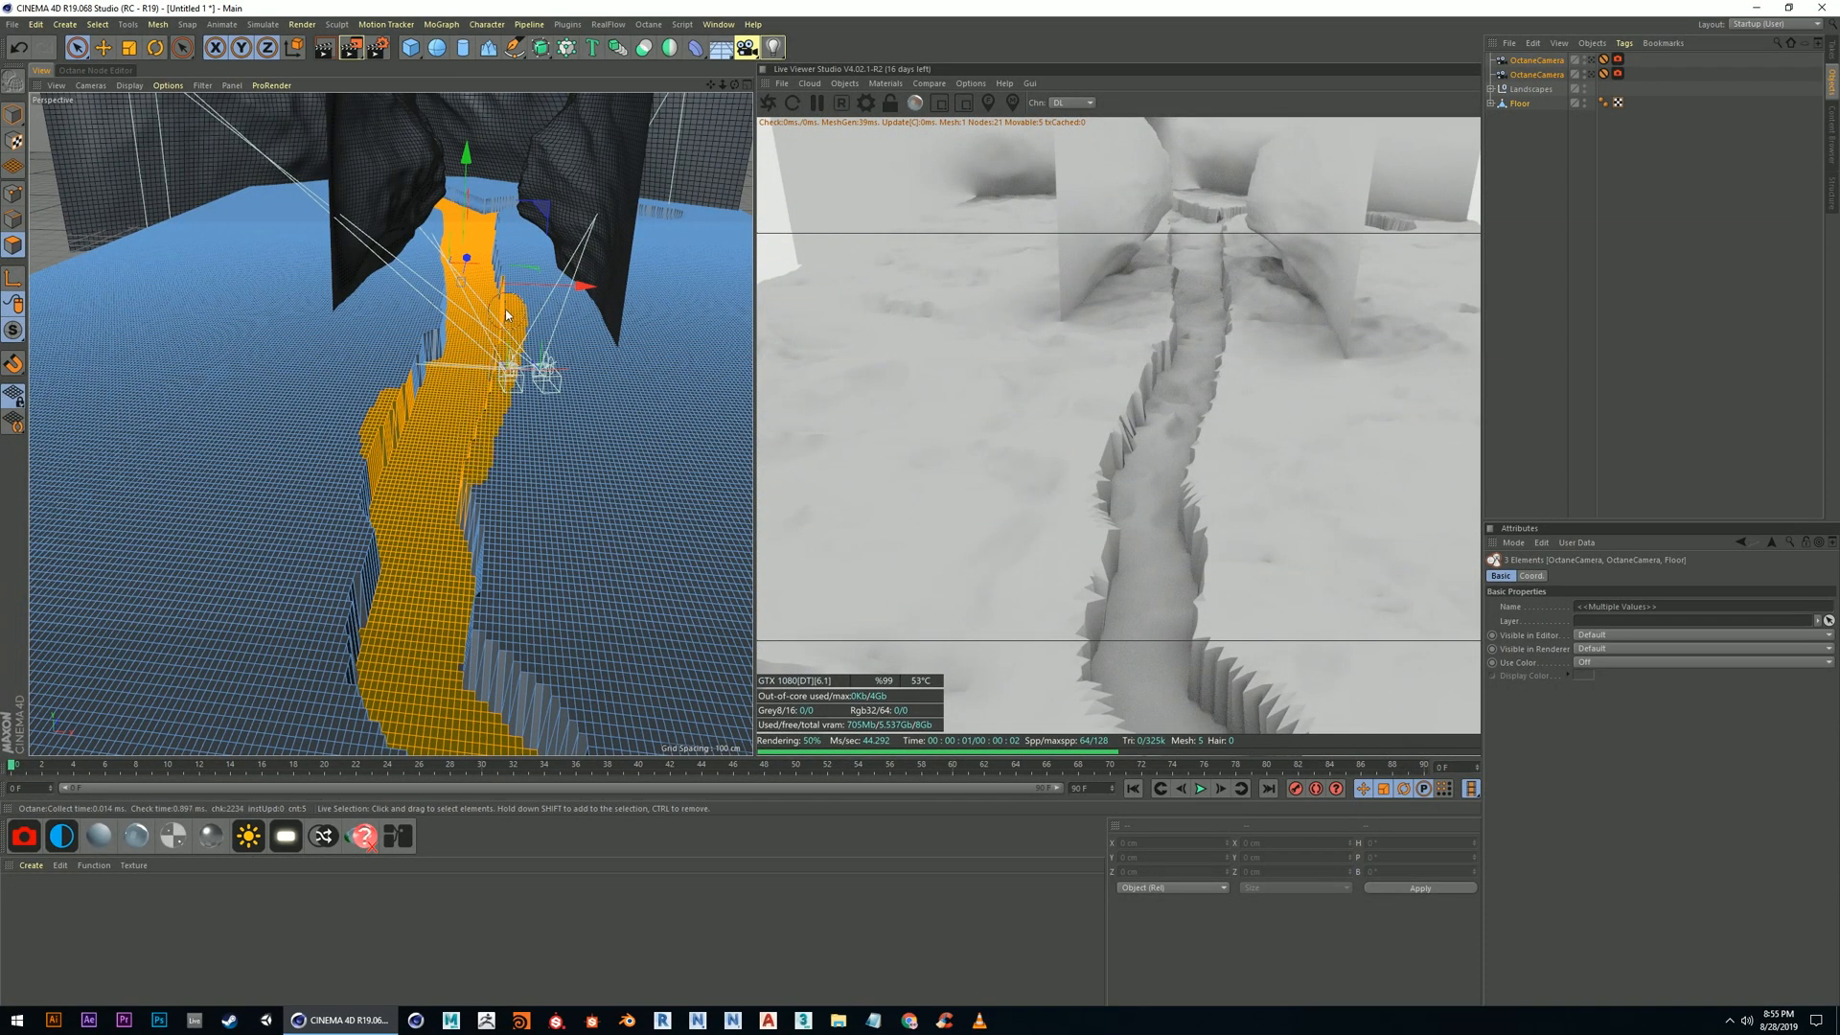
left_click_drag(505, 309, 487, 271, "shift")
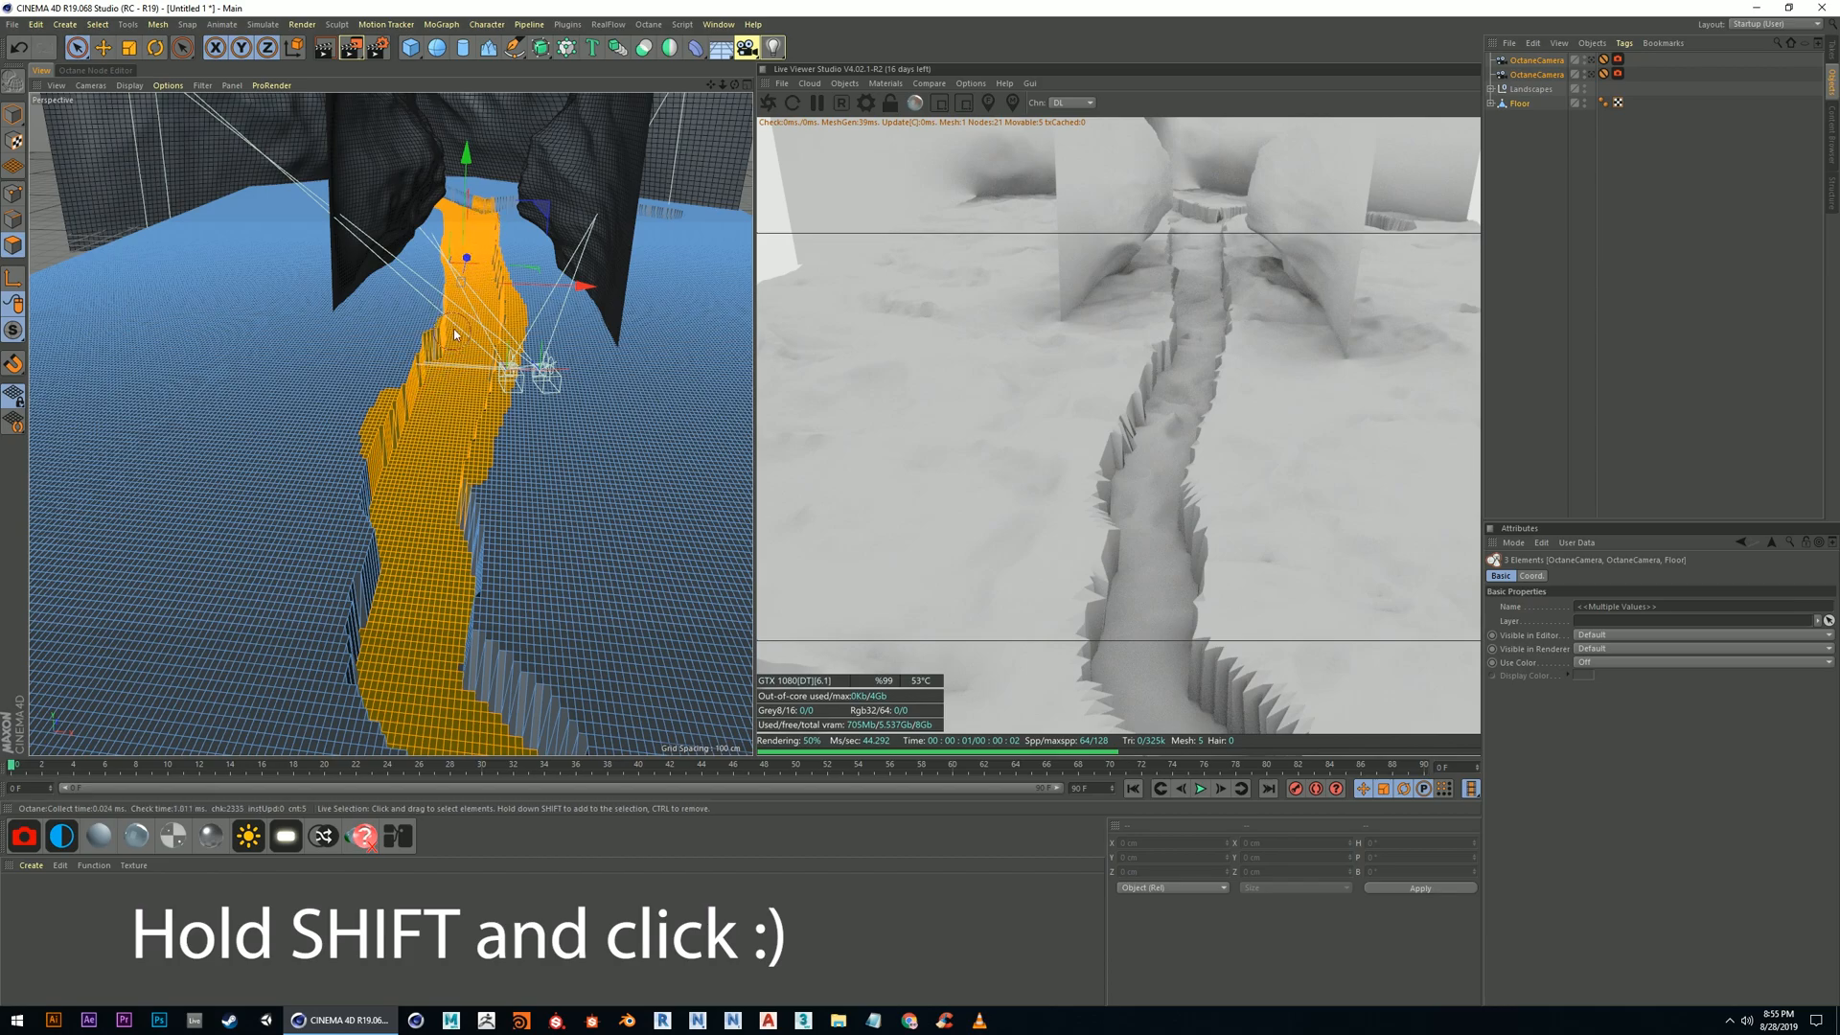
Add the remaining wall and bank polygons along the channel between the cameras and canyon walls to the selection
scroll(480, 269, "up", 3)
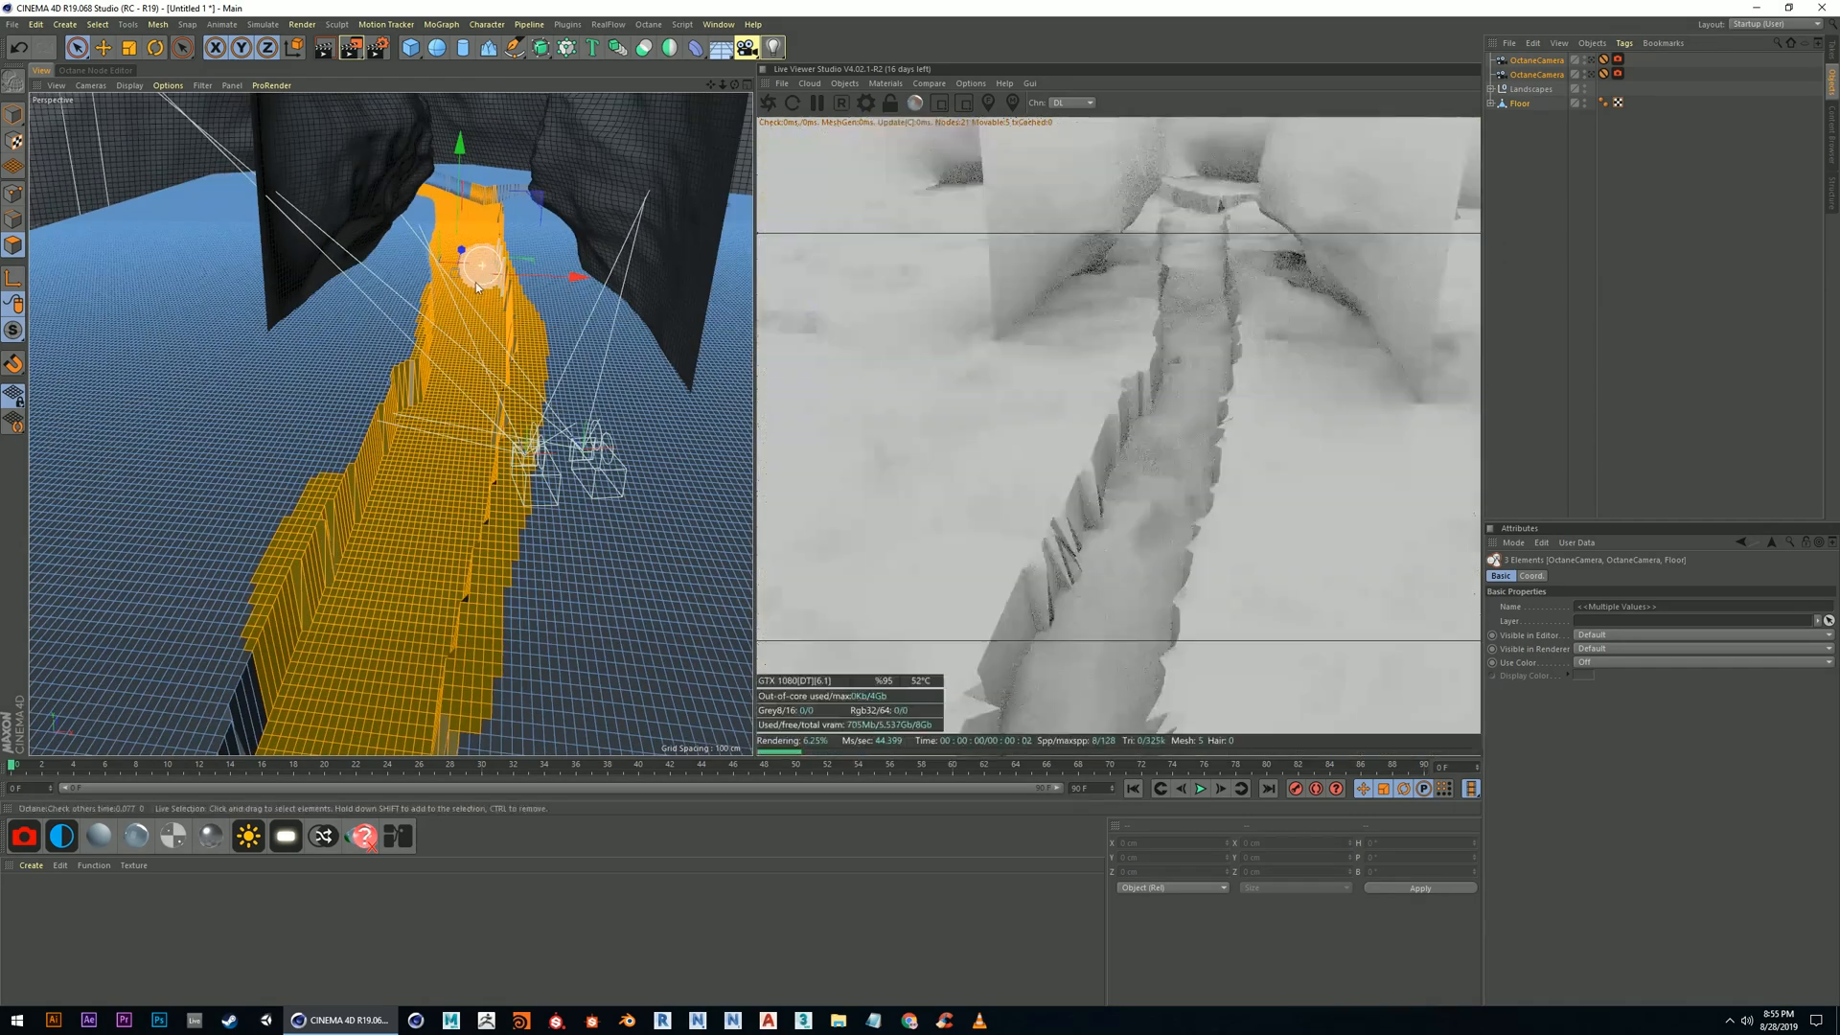
scroll(476, 283, "up", 3)
left_click_drag(474, 285, 452, 314, "alt")
left_click_drag(244, 687, 350, 448, "shift")
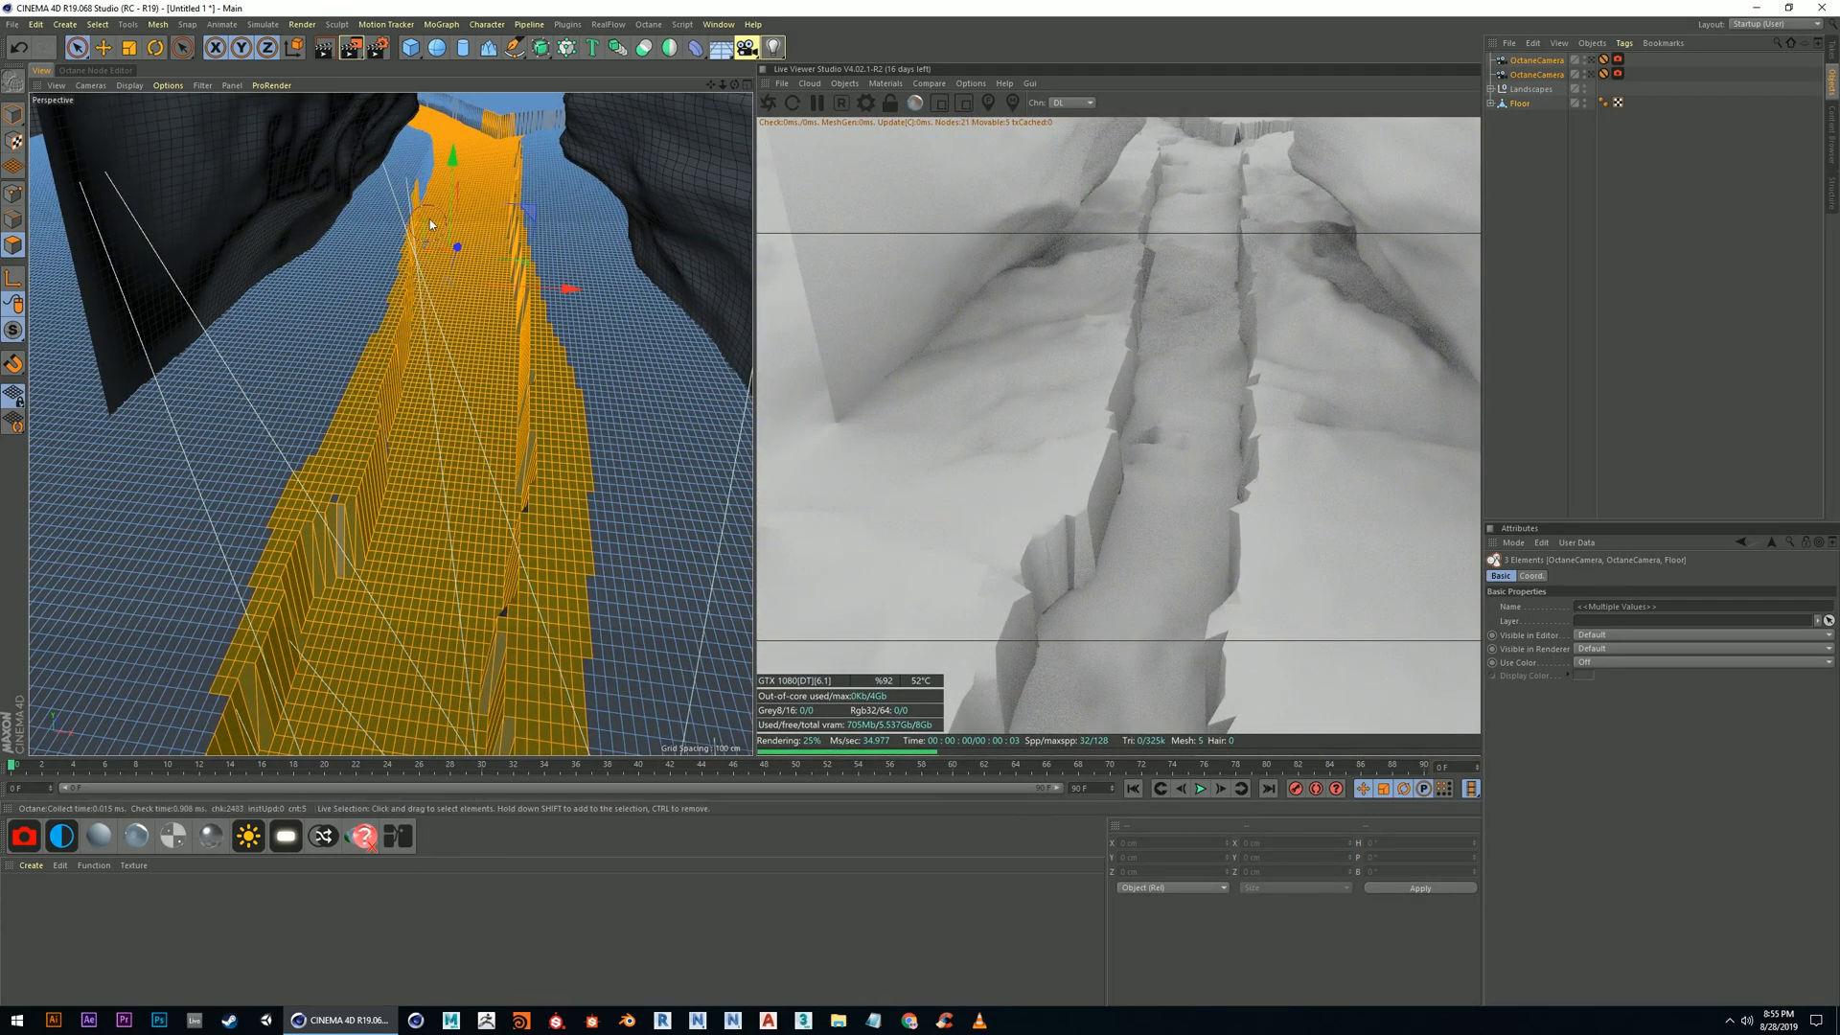
mouse_move(428, 225)
left_mouse_down("shift")
mouse_move(426, 139)
mouse_move(414, 257)
left_mouse_up("shift")
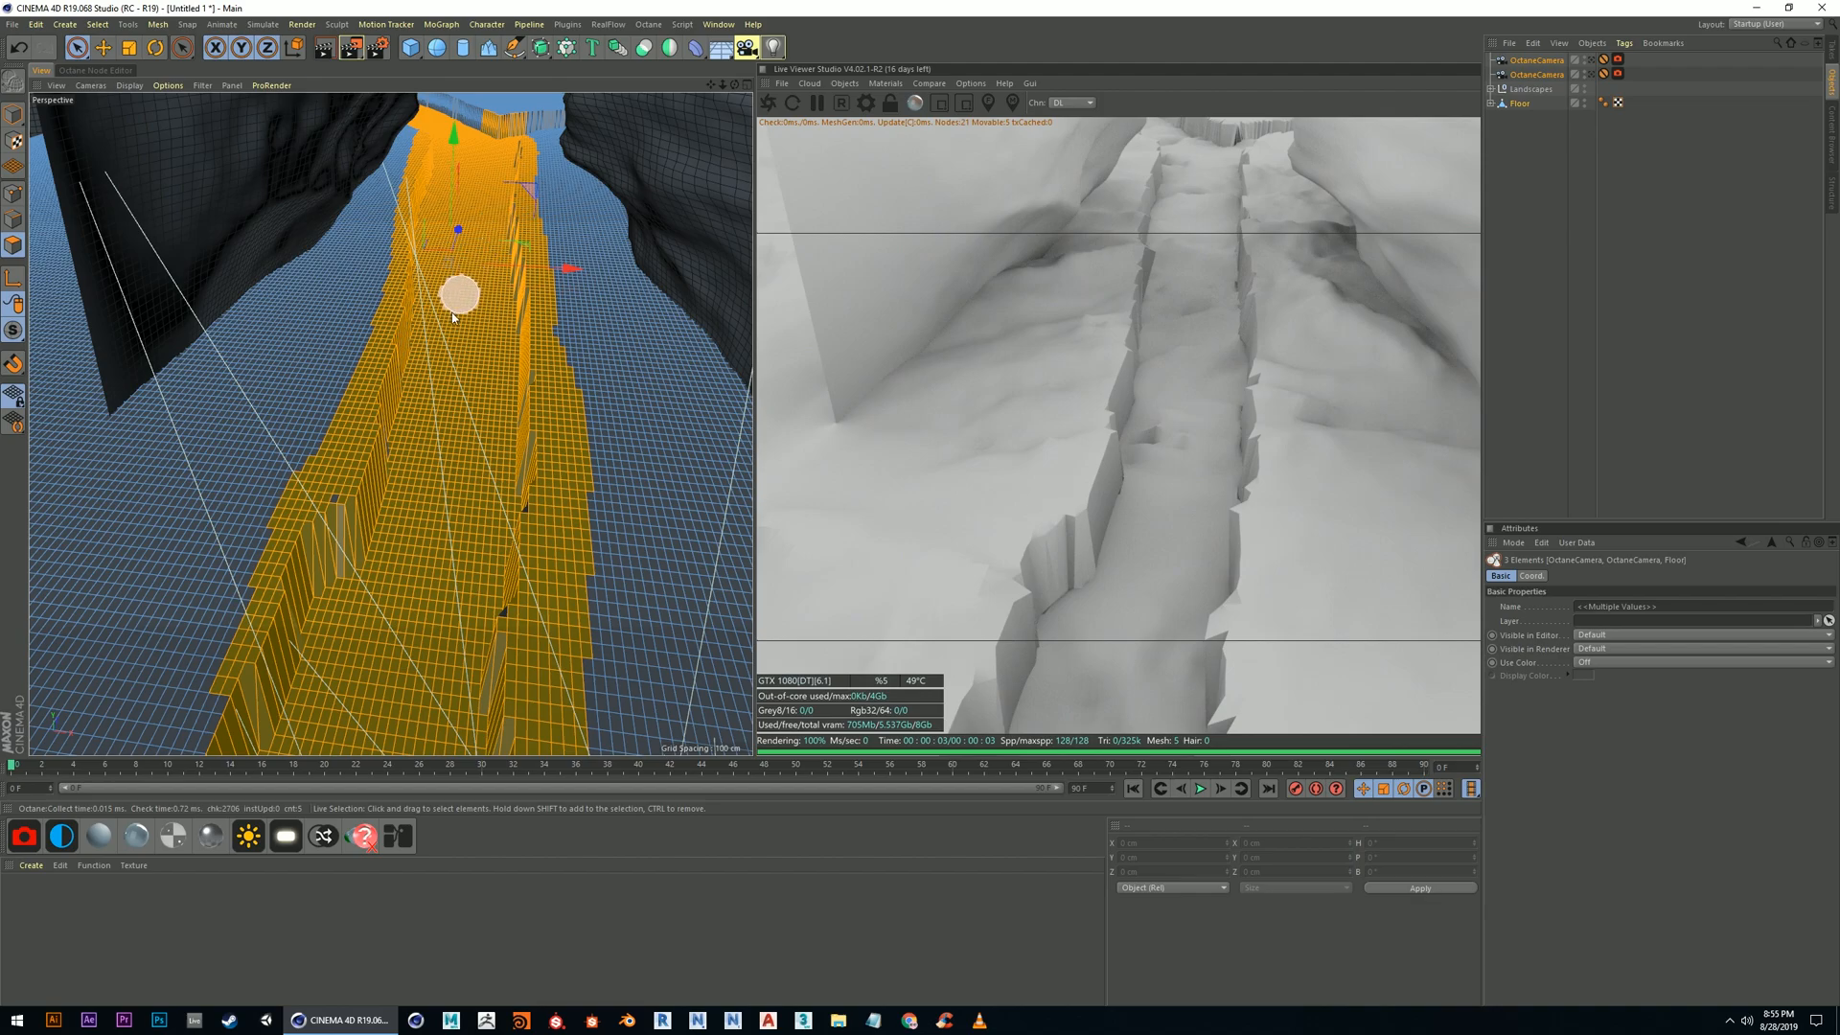
scroll(437, 460, "down", 3)
mouse_move(353, 556)
left_mouse_down("shift")
mouse_move(321, 618)
mouse_move(330, 602)
left_mouse_up("shift")
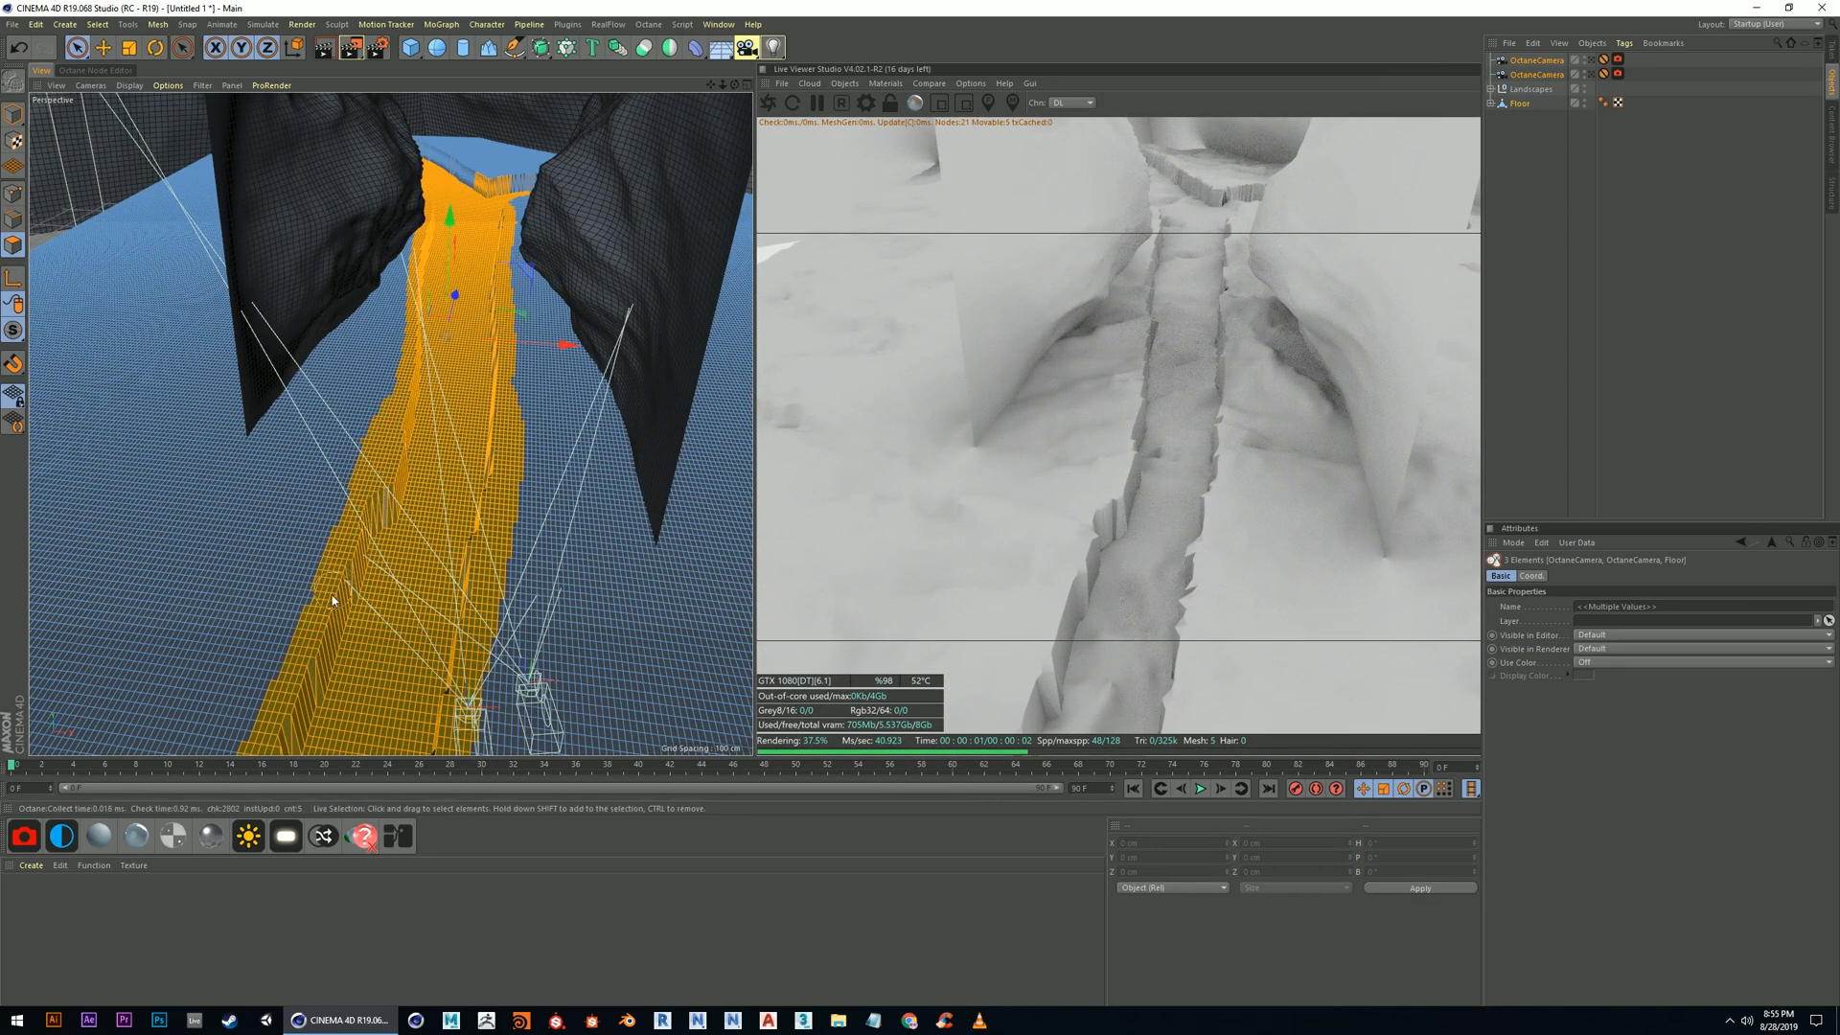
Add the steep wall and bank polygons around the channel's far fork to the selection
scroll(485, 182, "up", 5)
scroll(487, 192, "up", 6)
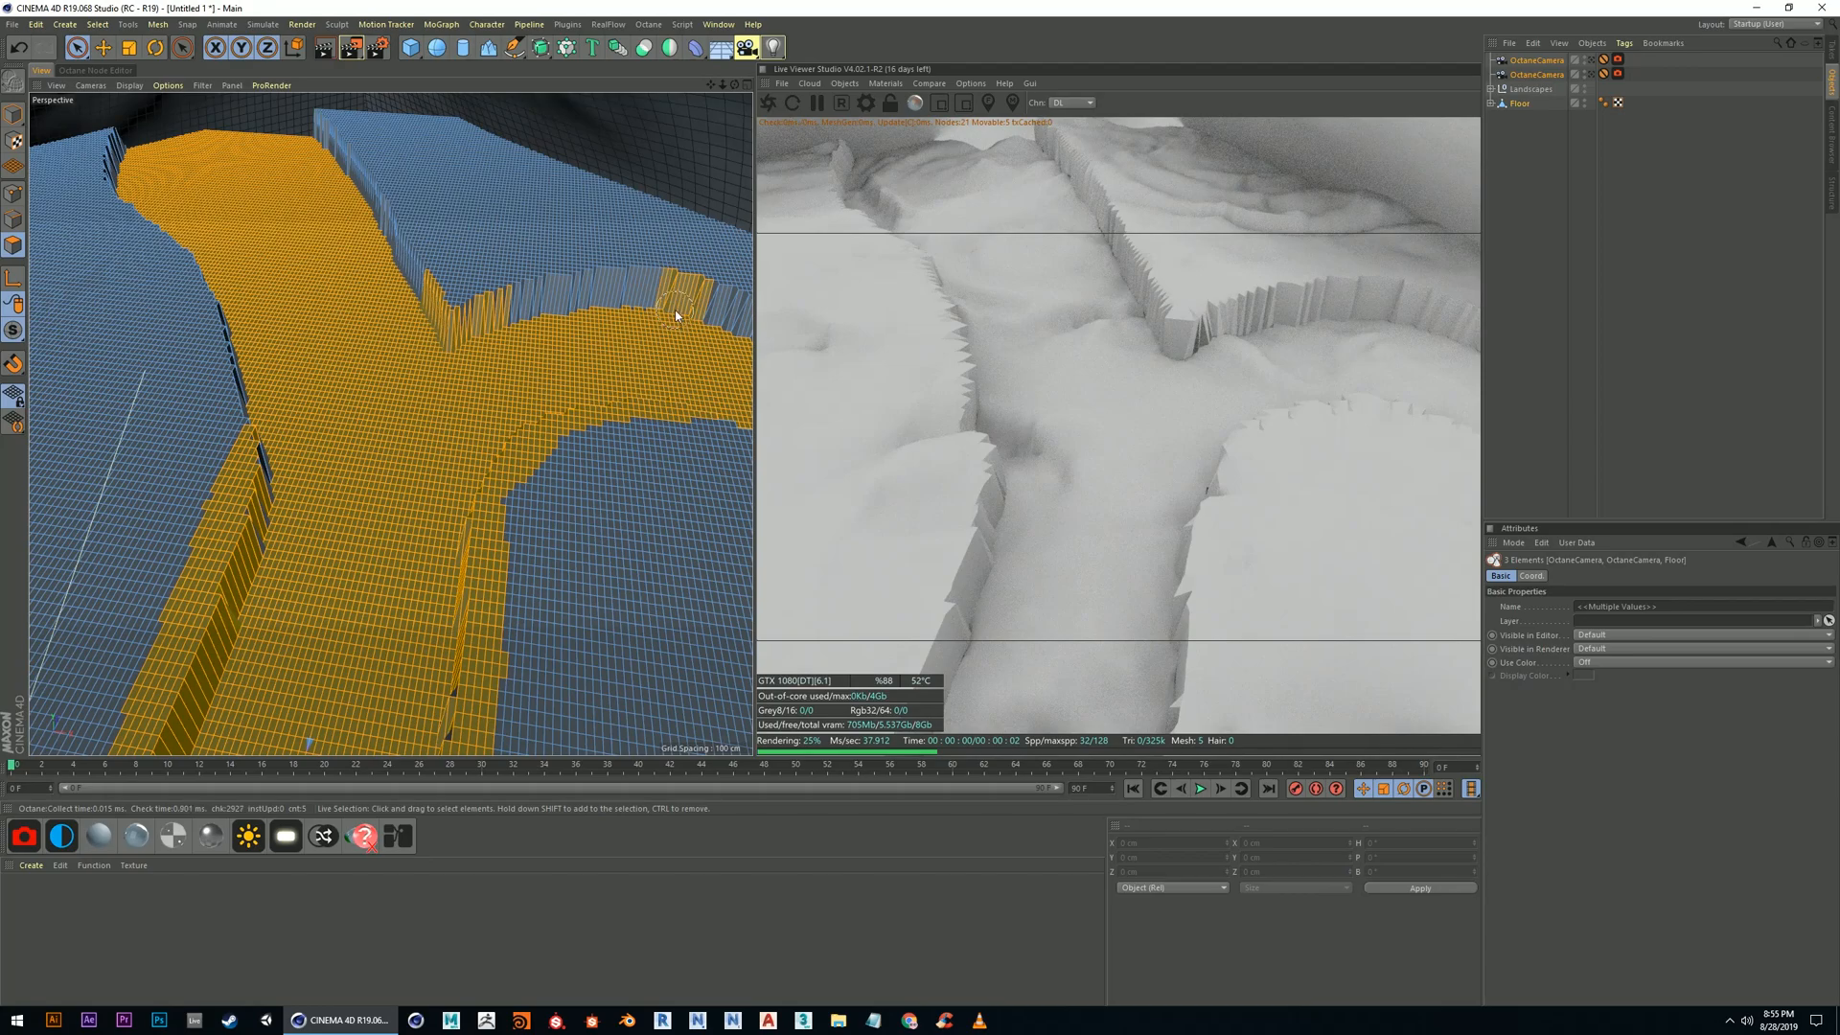
left_click_drag(433, 297, 360, 178)
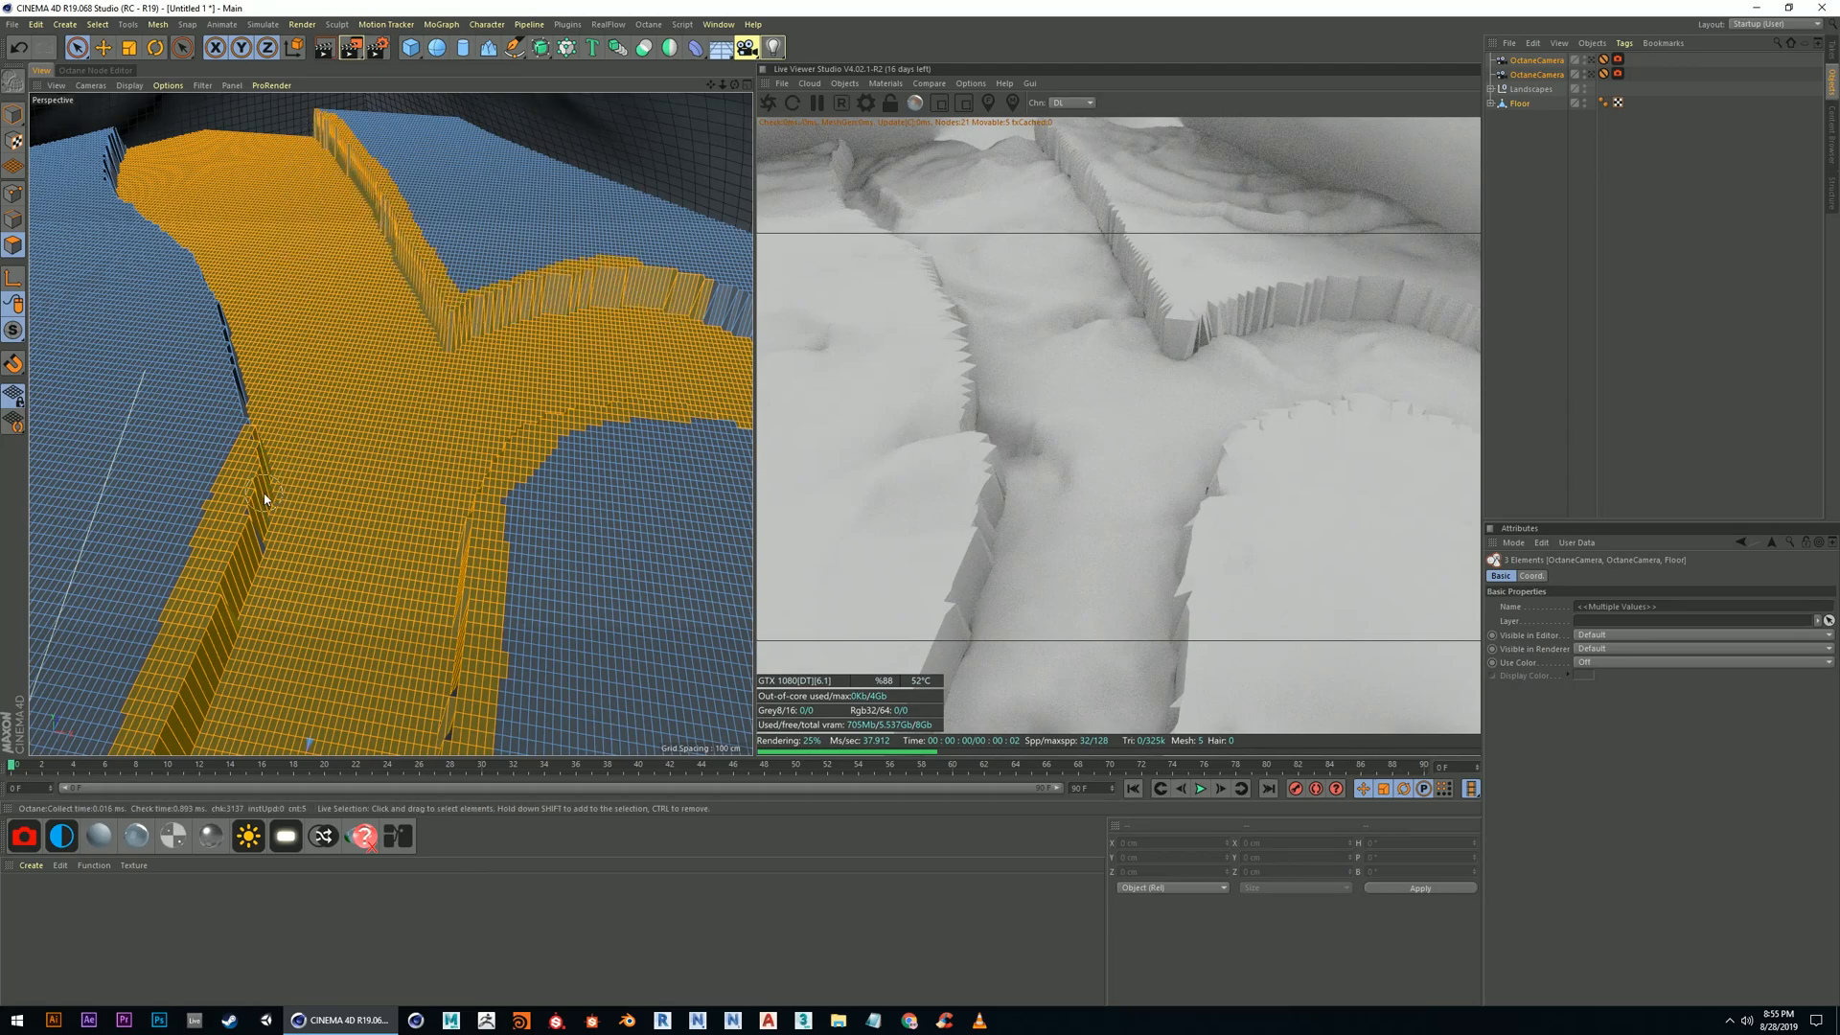
left_click_drag(243, 399, 216, 317)
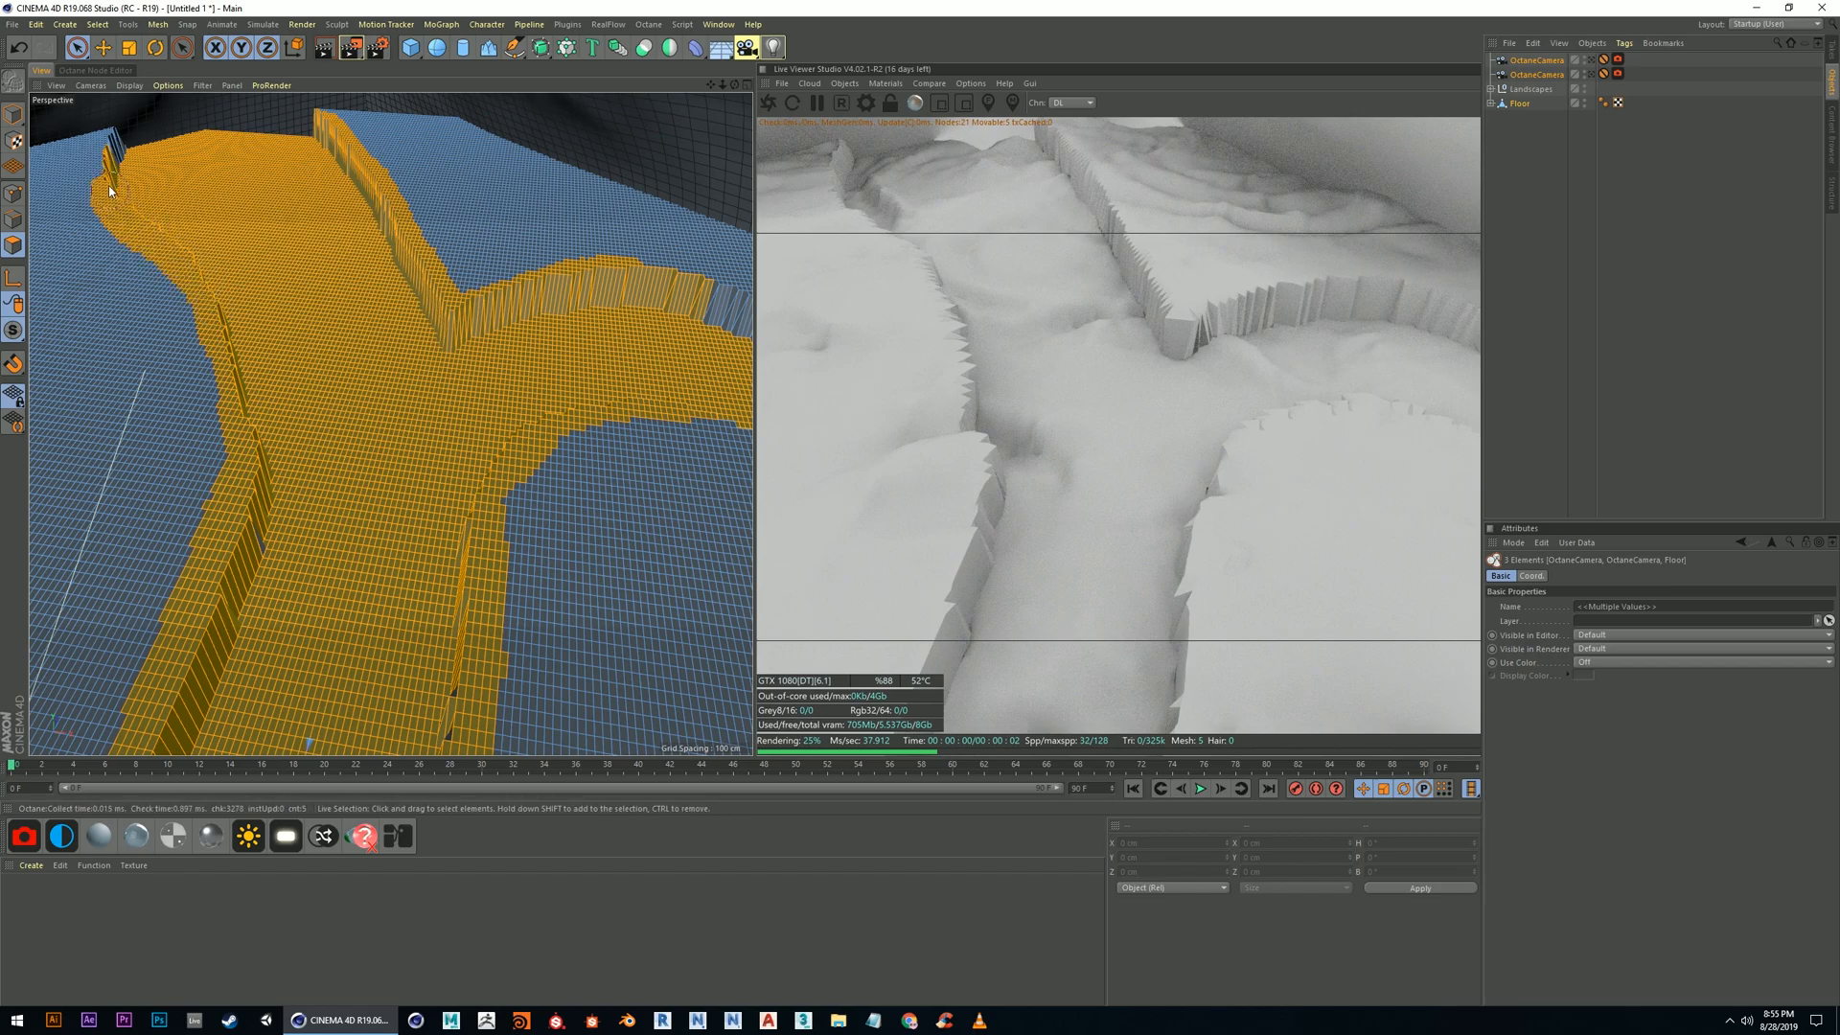
left_click_drag(712, 299, 467, 290, "shift")
Add the wall and bank polygons on both sides and the rounded end of the channel's side branch to the selection
scroll(508, 491, "down", 1)
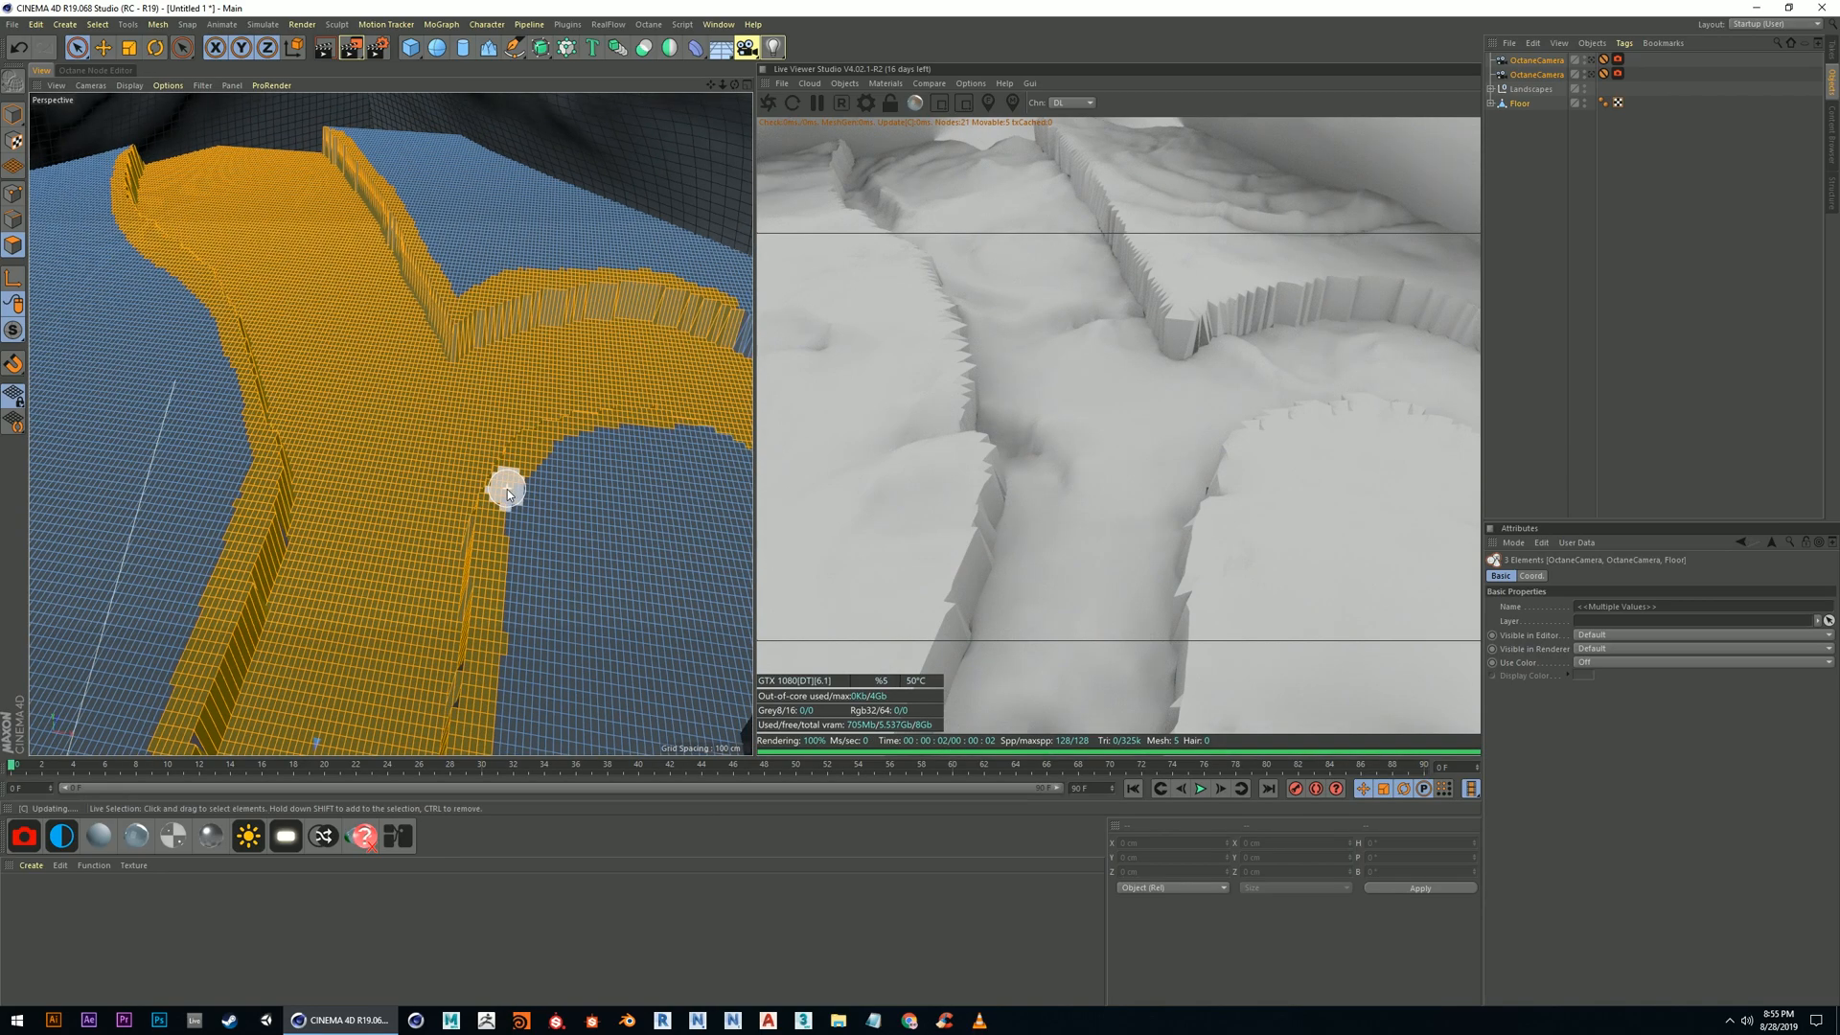
scroll(508, 495, "down", 3)
left_click_drag(390, 419, 497, 567, "alt")
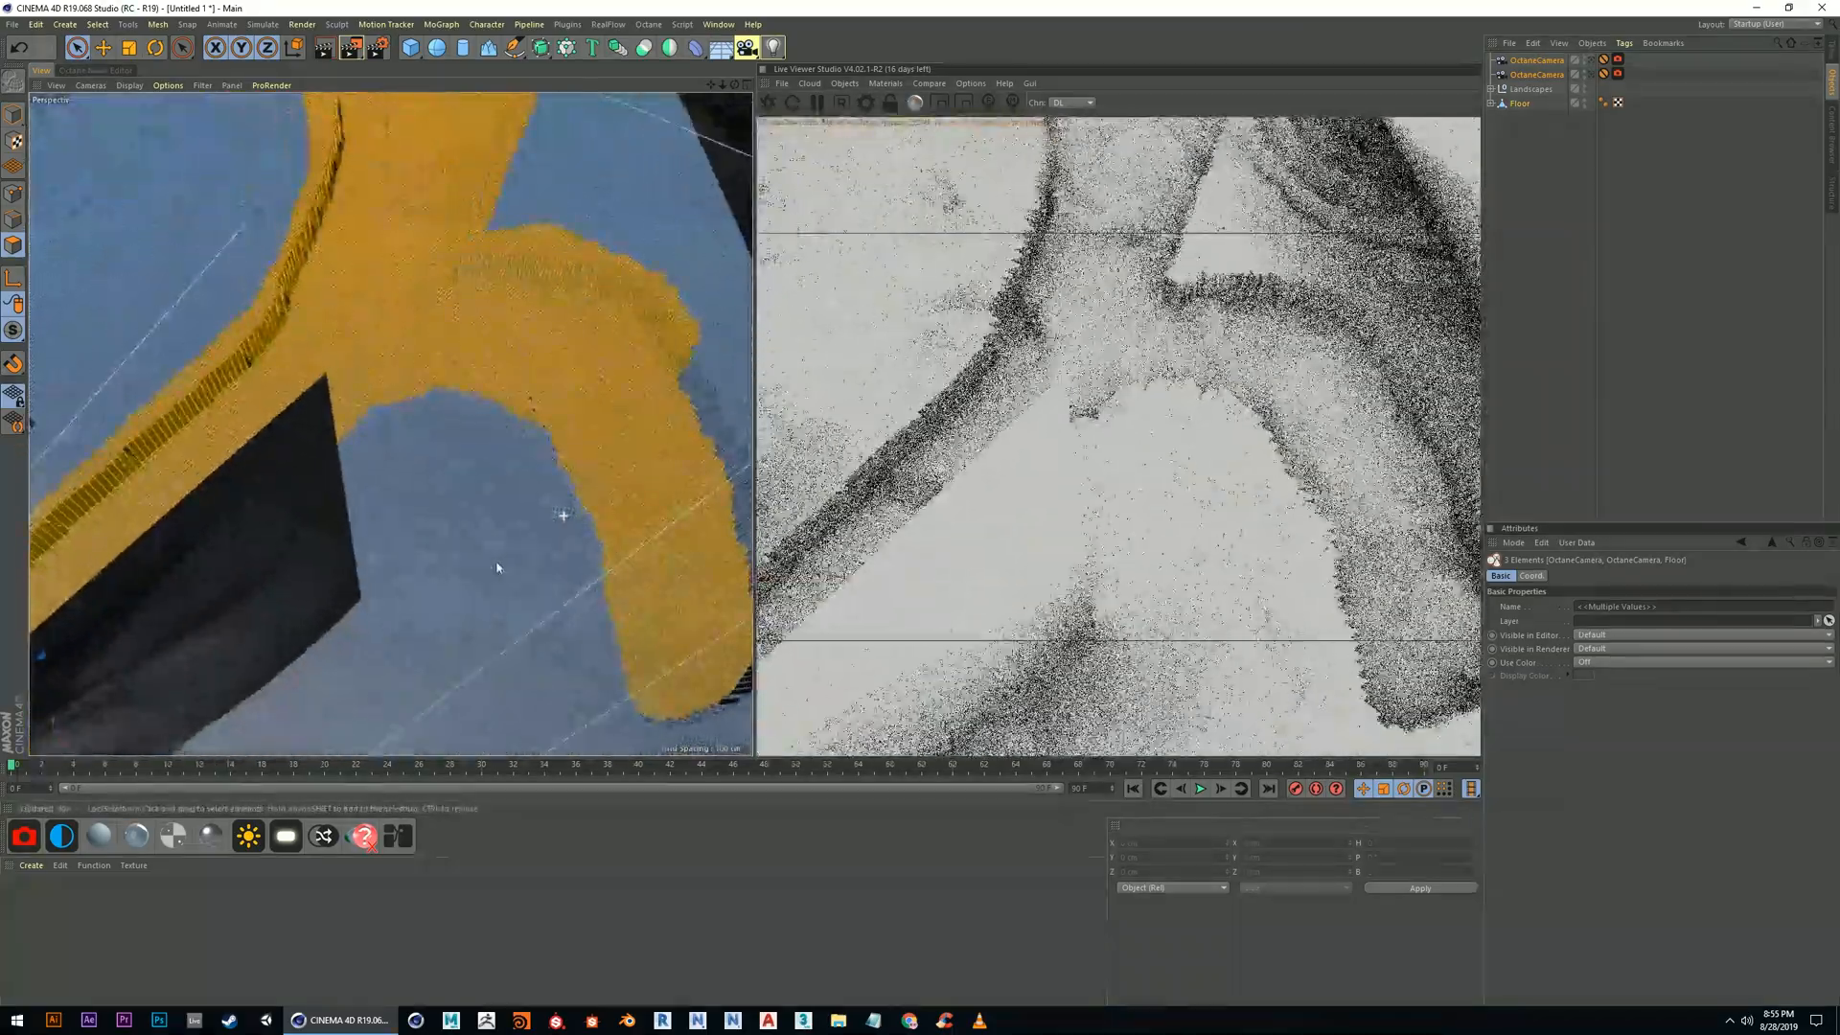
left_click_drag(604, 587, 632, 669, "shift")
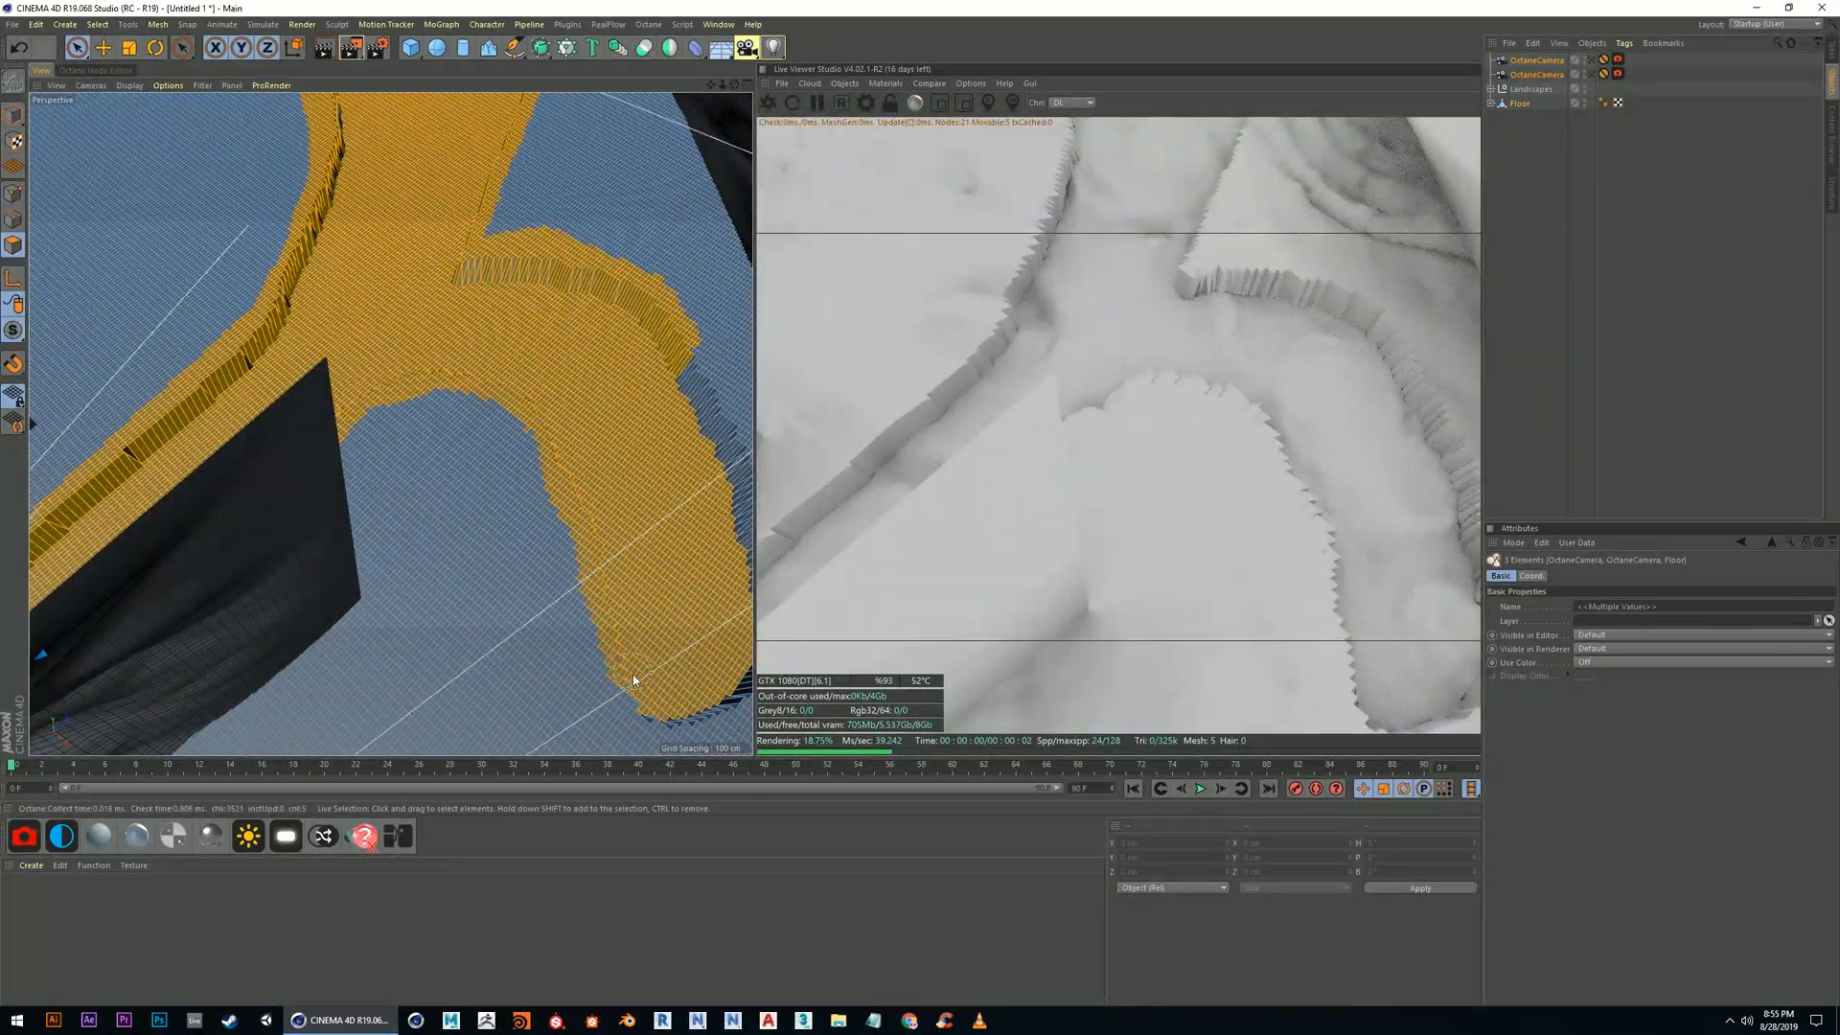
middle_click_drag(532, 458, 570, 486, "alt")
middle_click_drag(675, 455, 418, 335, "alt")
mouse_move(470, 262)
left_mouse_down("shift")
mouse_move(520, 446)
mouse_move(494, 550)
left_mouse_up("shift")
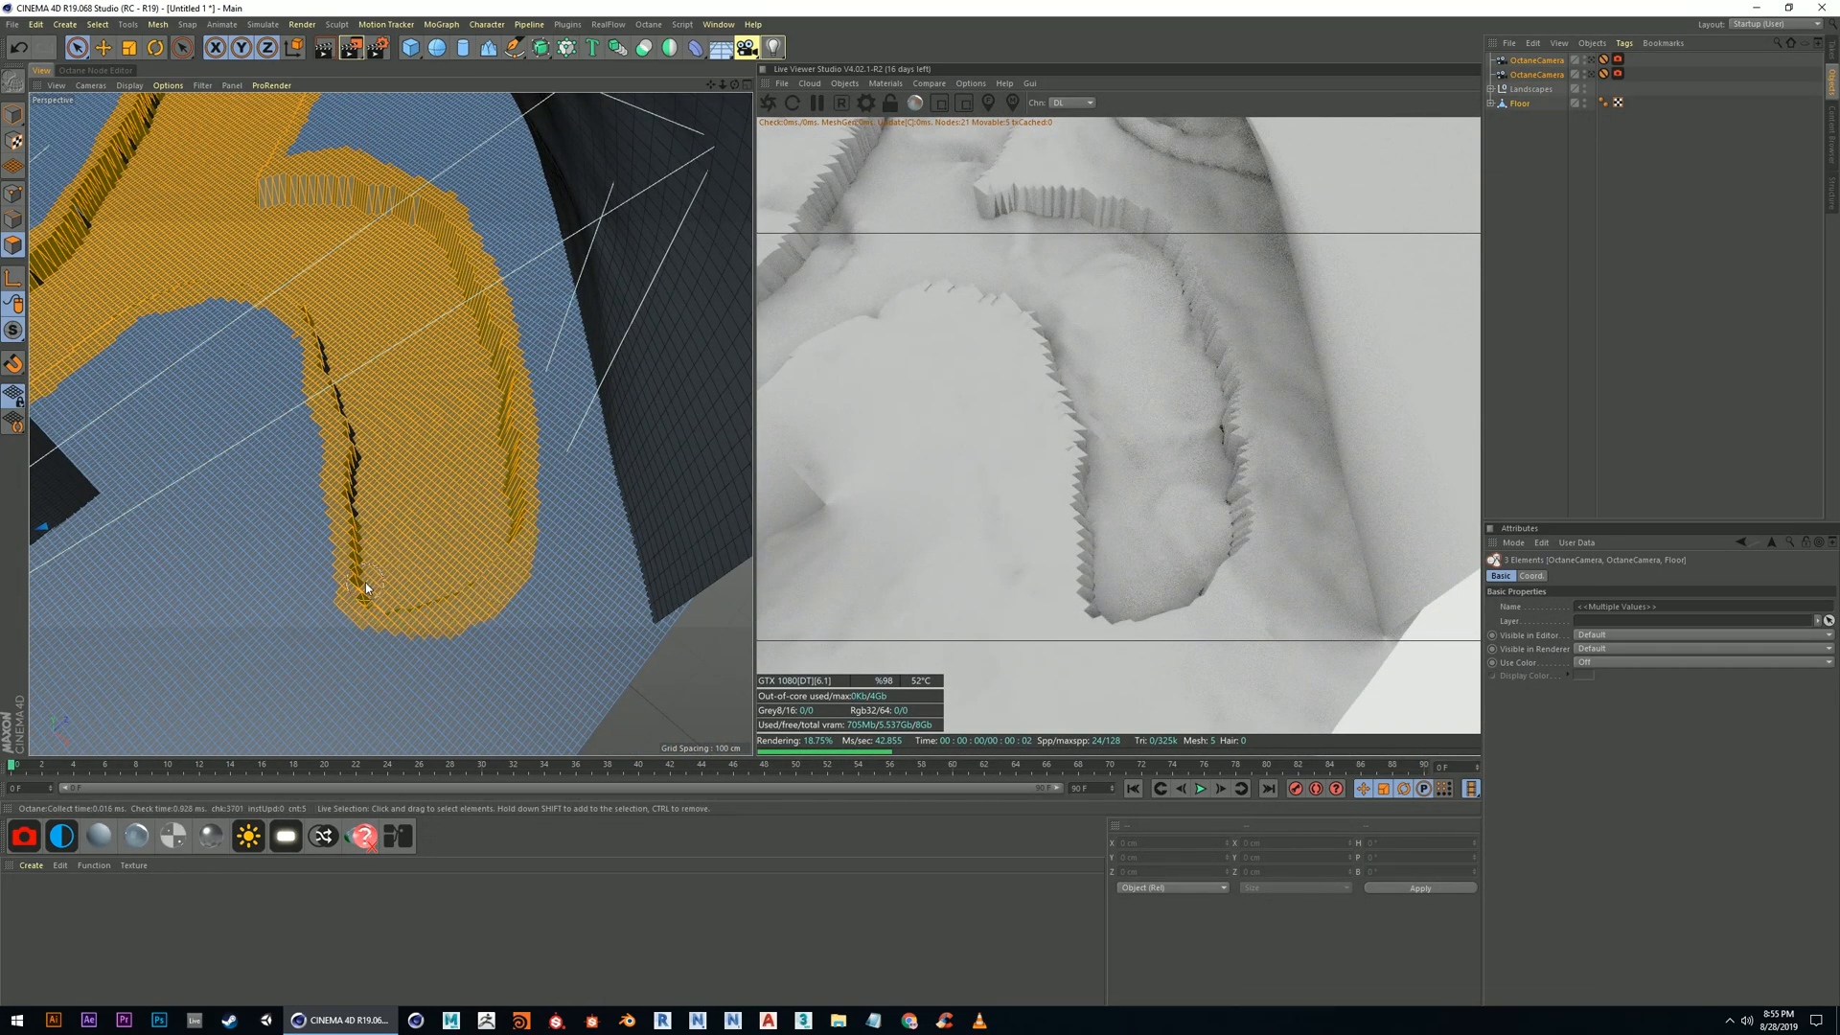
Examine the selected channel and its banks from the far fork back to the cameras
left_click_drag(378, 386, 287, 415, "alt")
middle_click_drag(287, 415, 390, 422, "alt")
left_click_drag(390, 422, 620, 348, "alt")
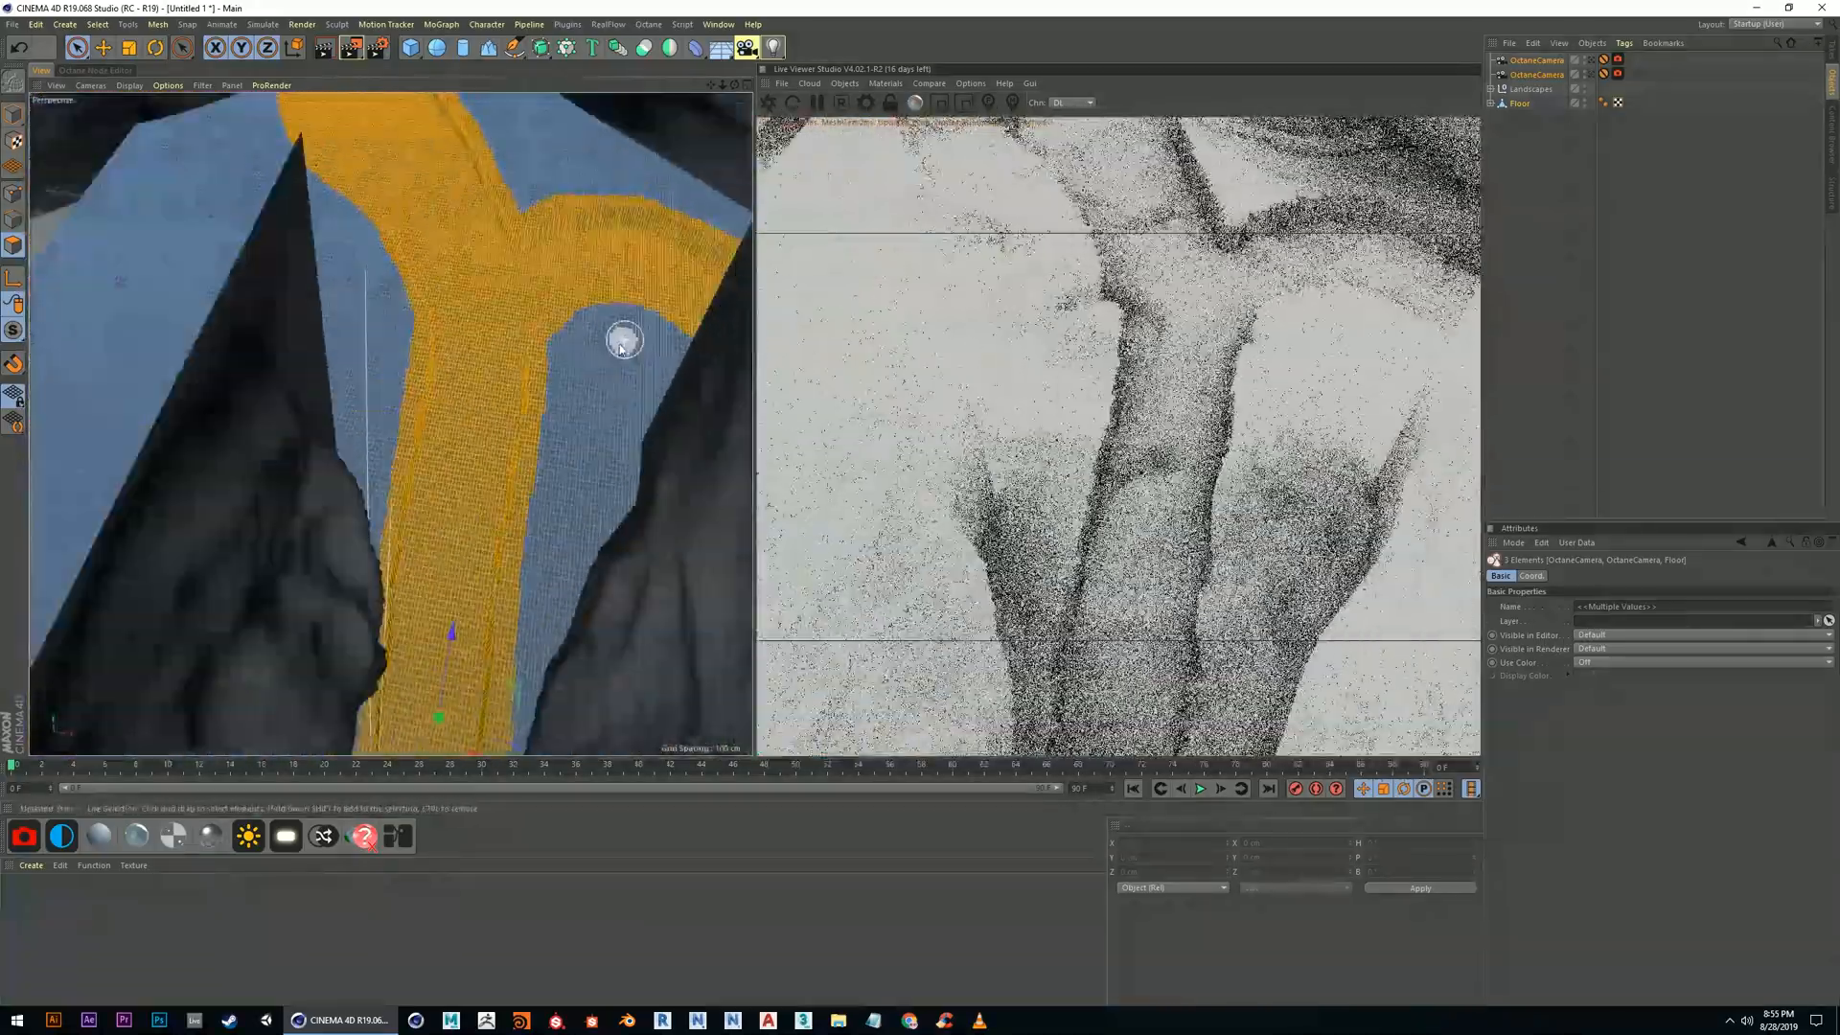
right_click_drag(620, 348, 569, 364, "alt")
middle_click_drag(537, 517, 522, 383, "alt")
left_click_drag(440, 633, 469, 495, "alt")
right_click_drag(468, 494, 455, 500, "alt")
middle_click_drag(455, 500, 440, 391, "alt")
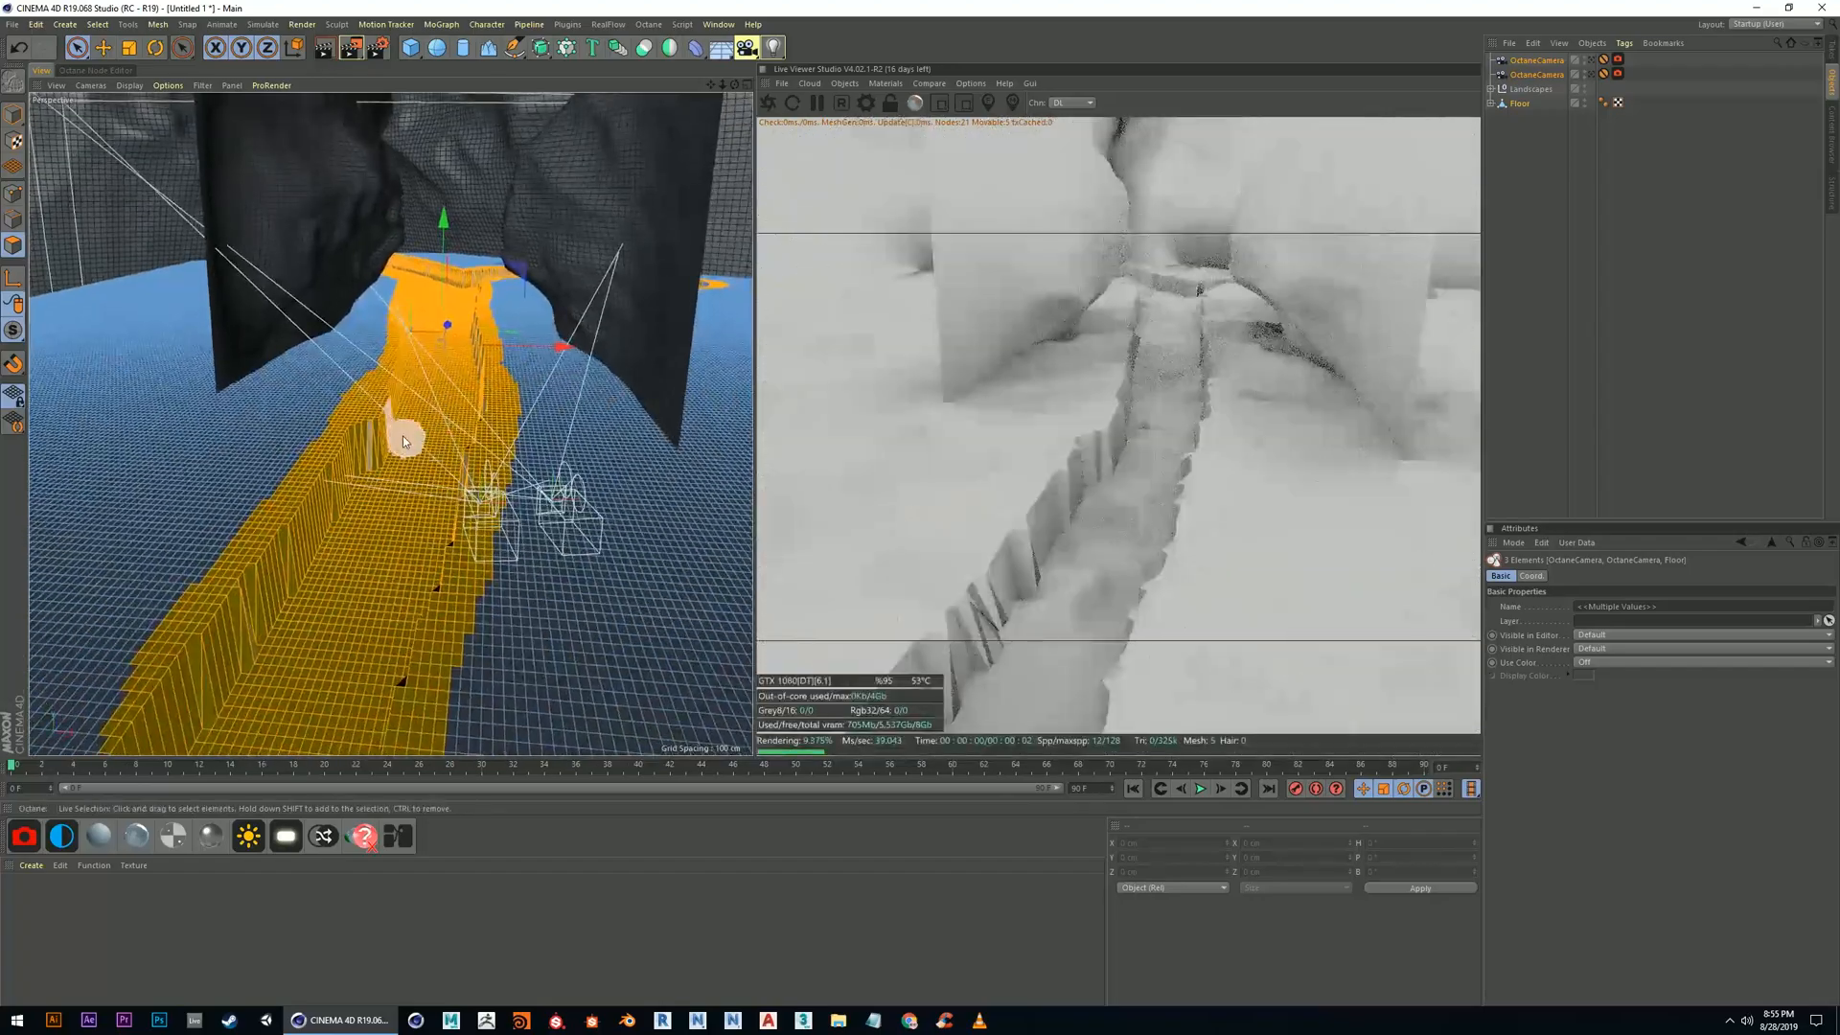
left_click_drag(458, 377, 411, 427, "alt")
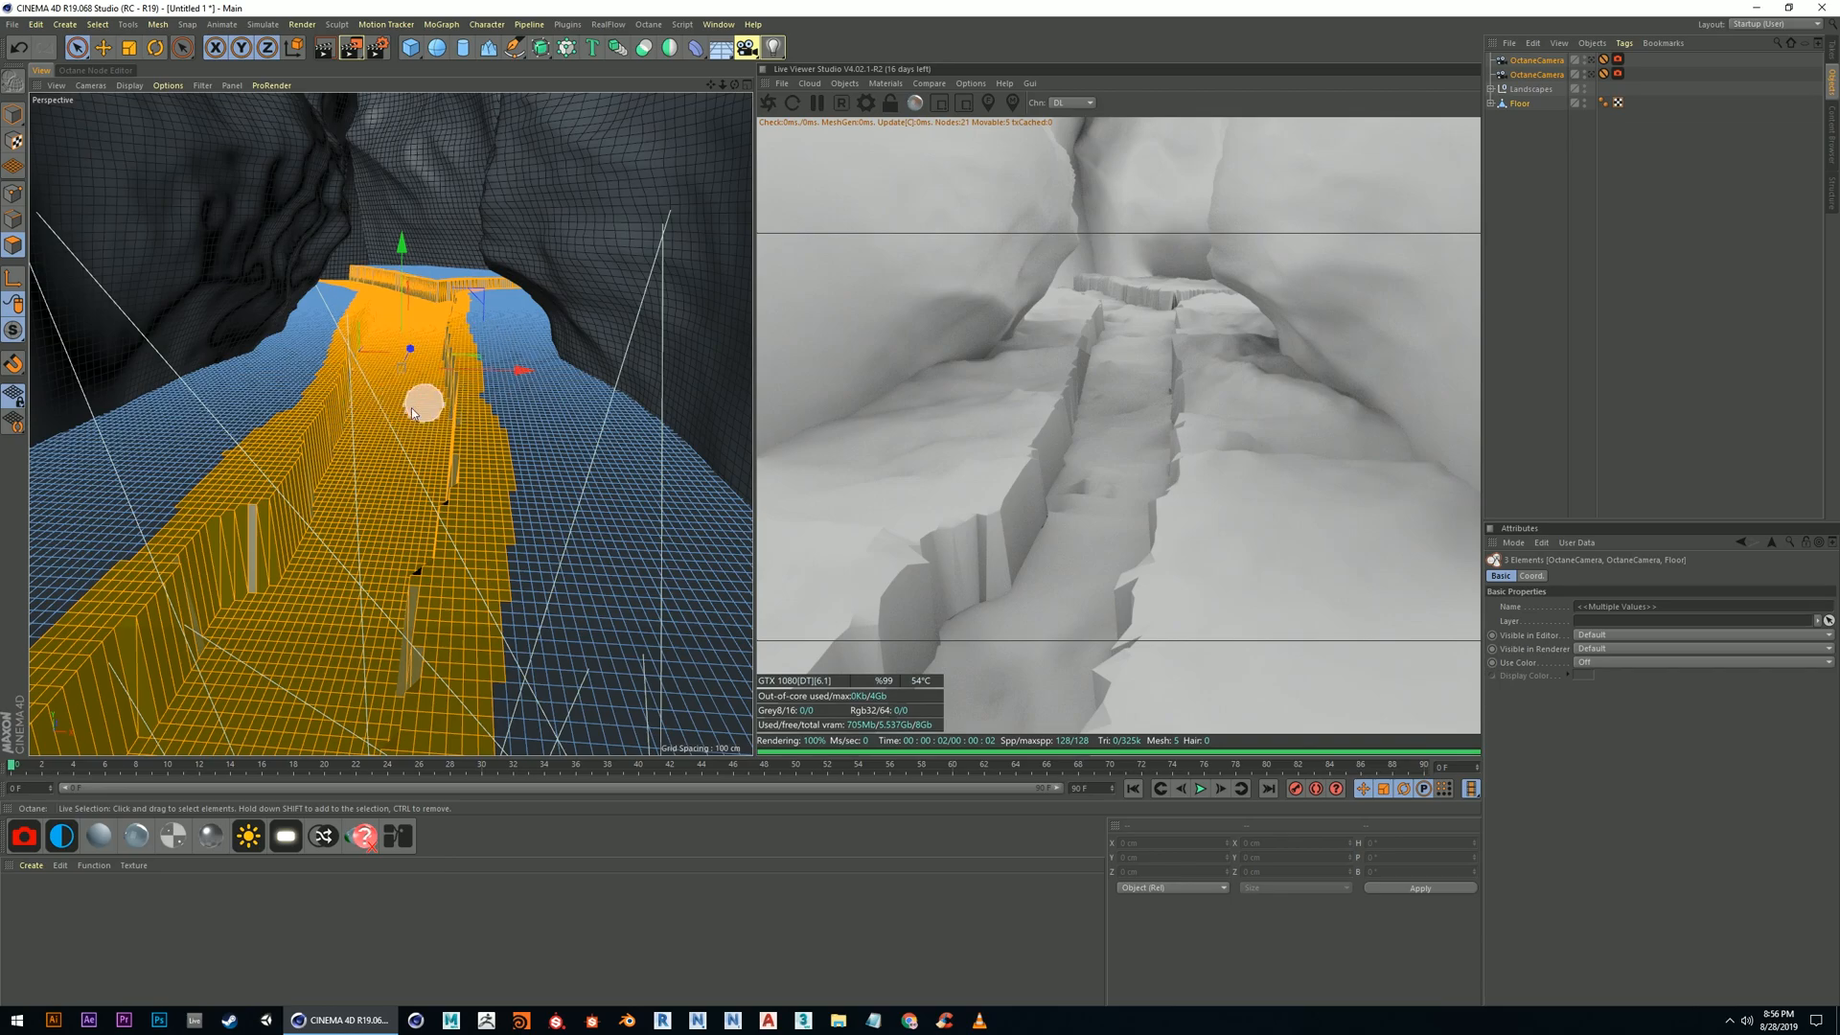
left_click_drag(411, 406, 370, 435, "alt")
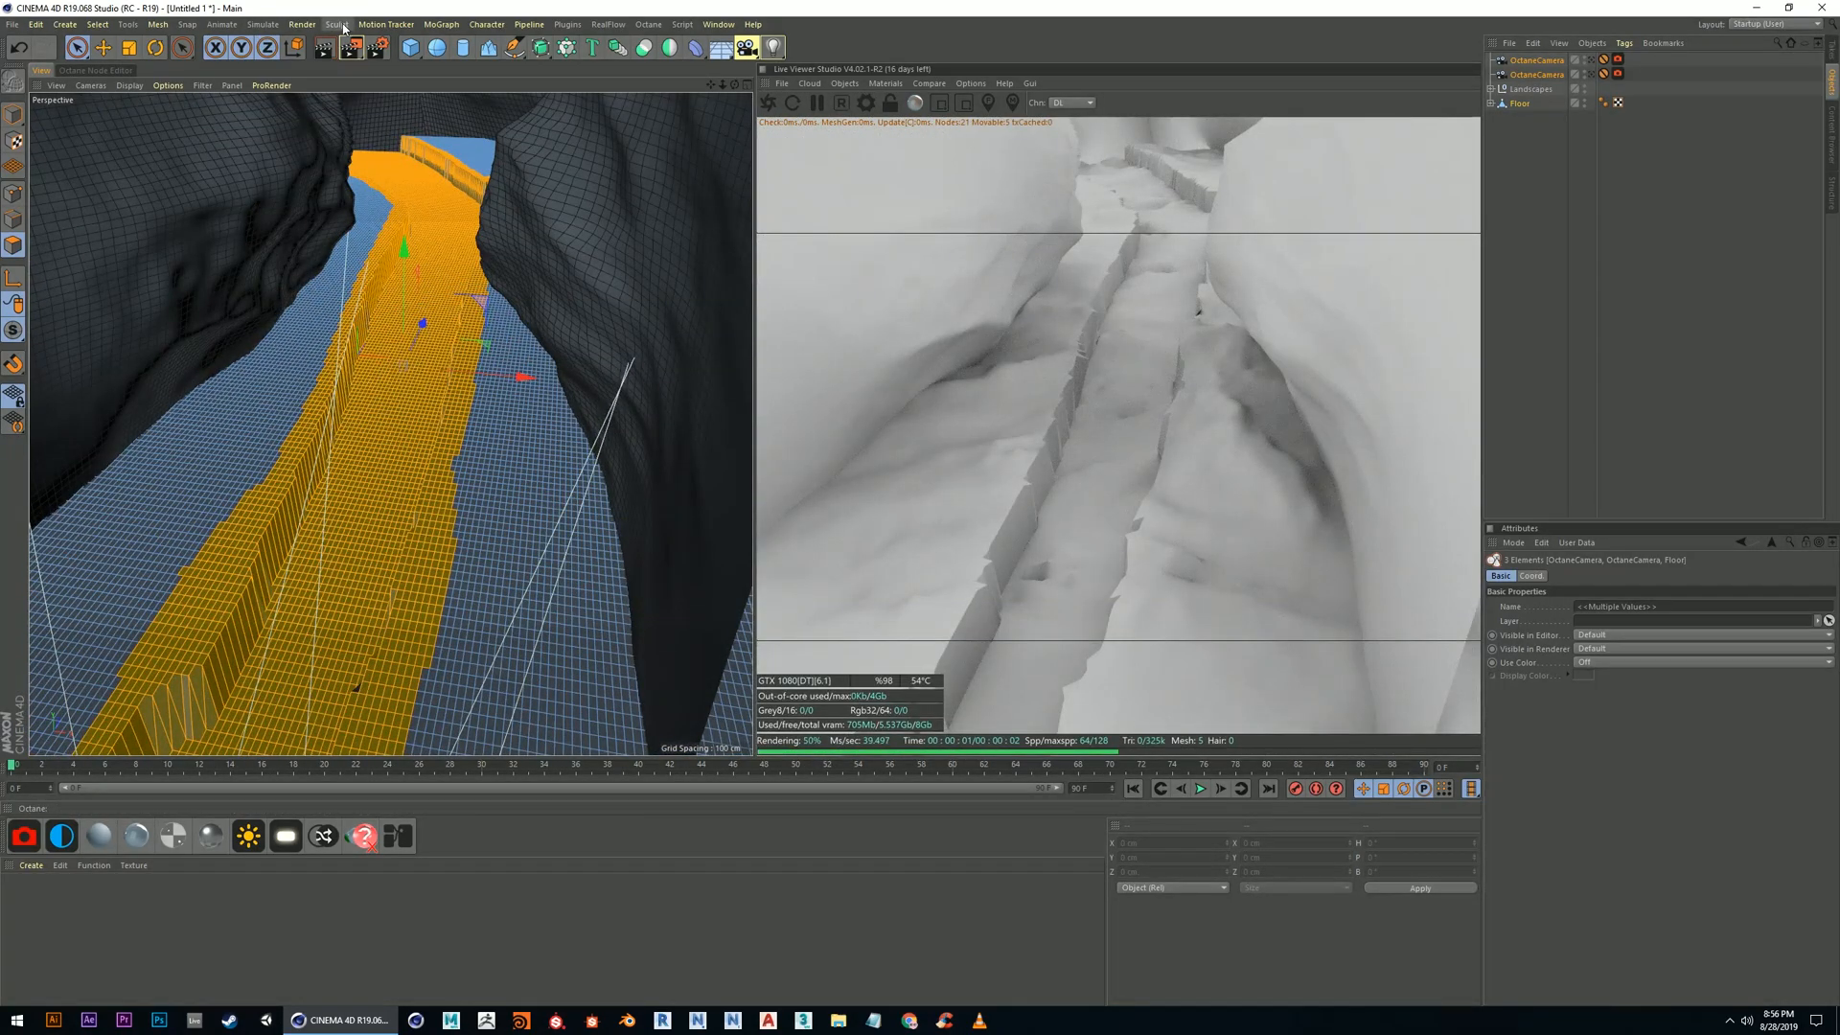
left_click(337, 23)
mouse_move(404, 95)
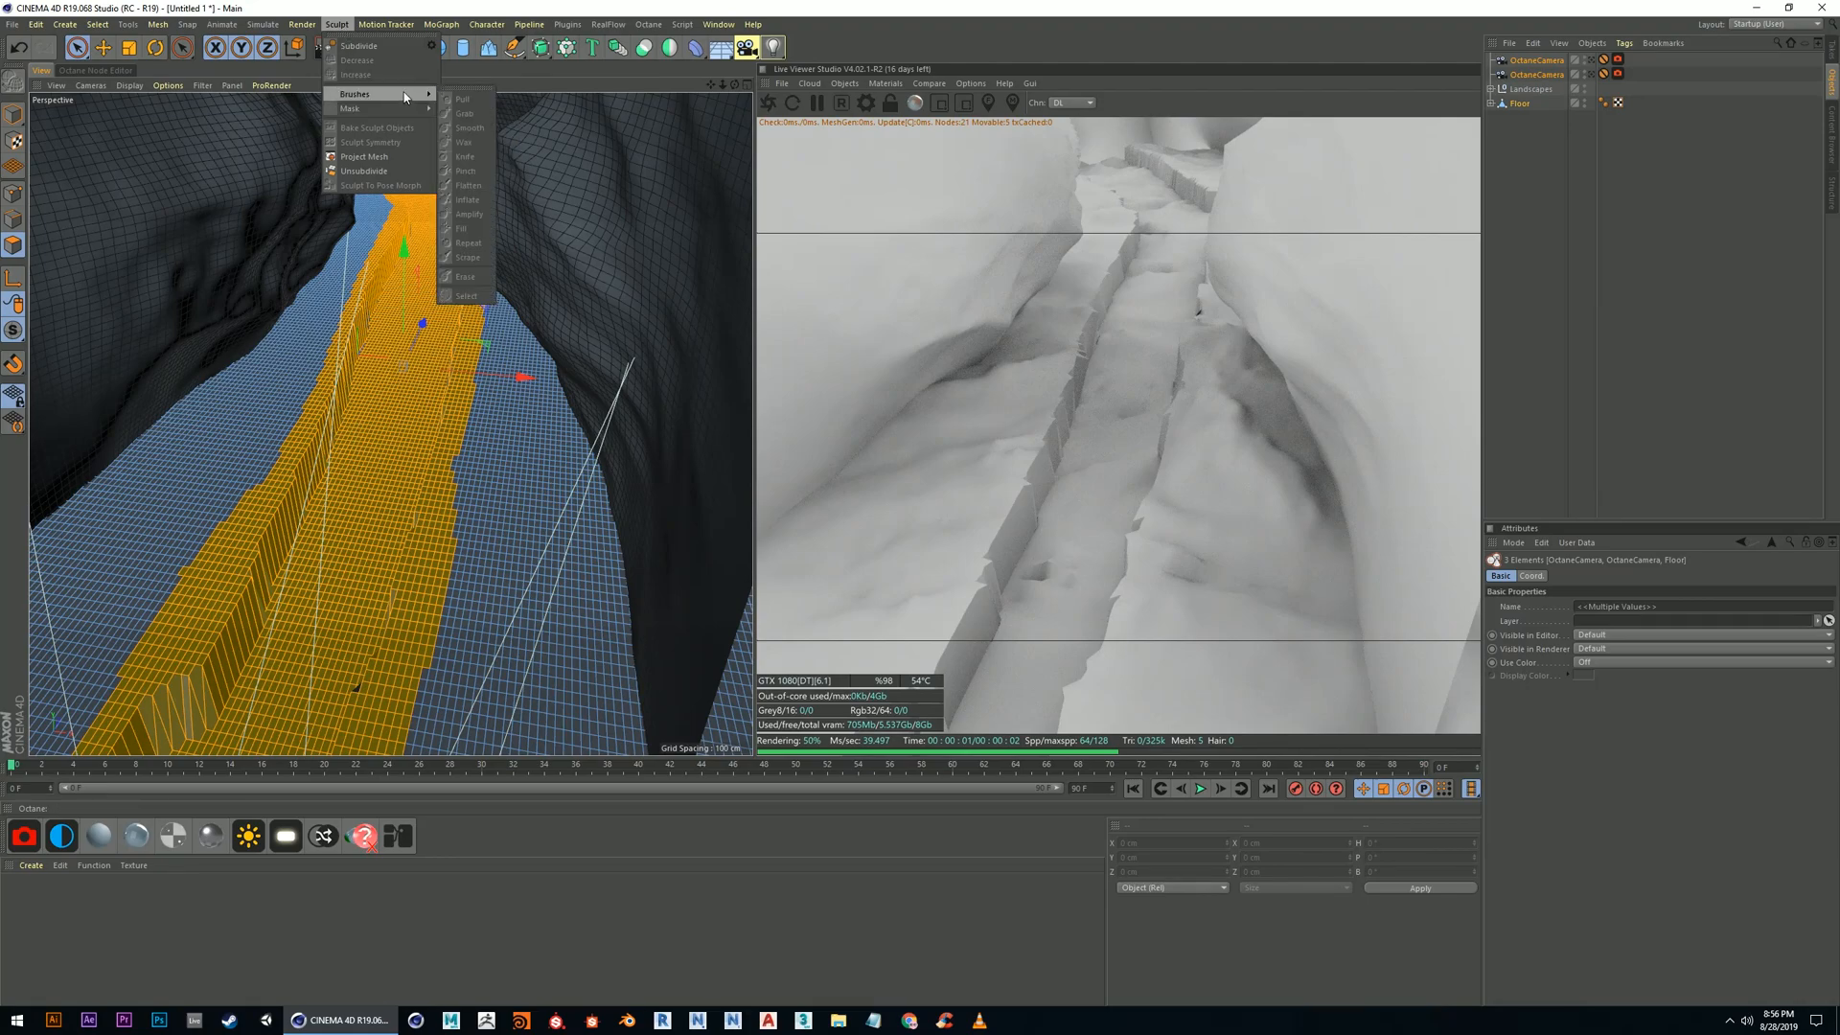
left_click(14, 115)
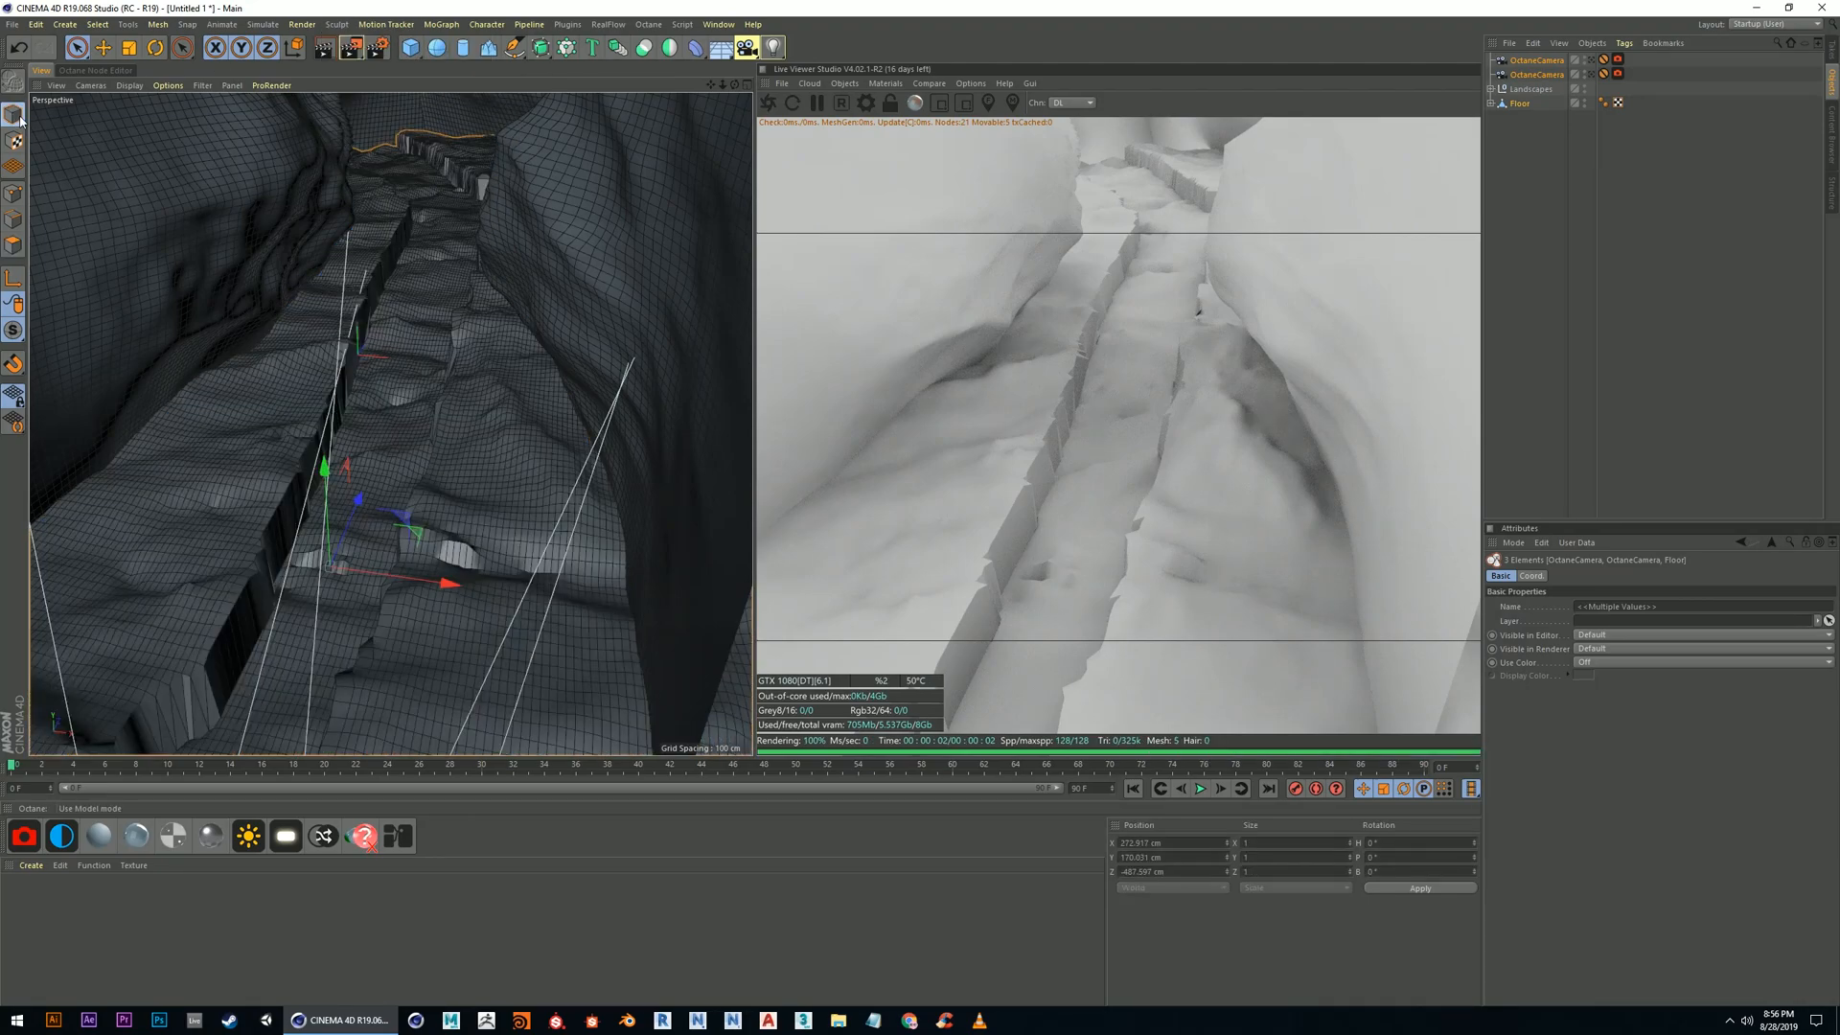
left_click(13, 245)
left_click(103, 47)
left_click(255, 26)
mouse_move(353, 27)
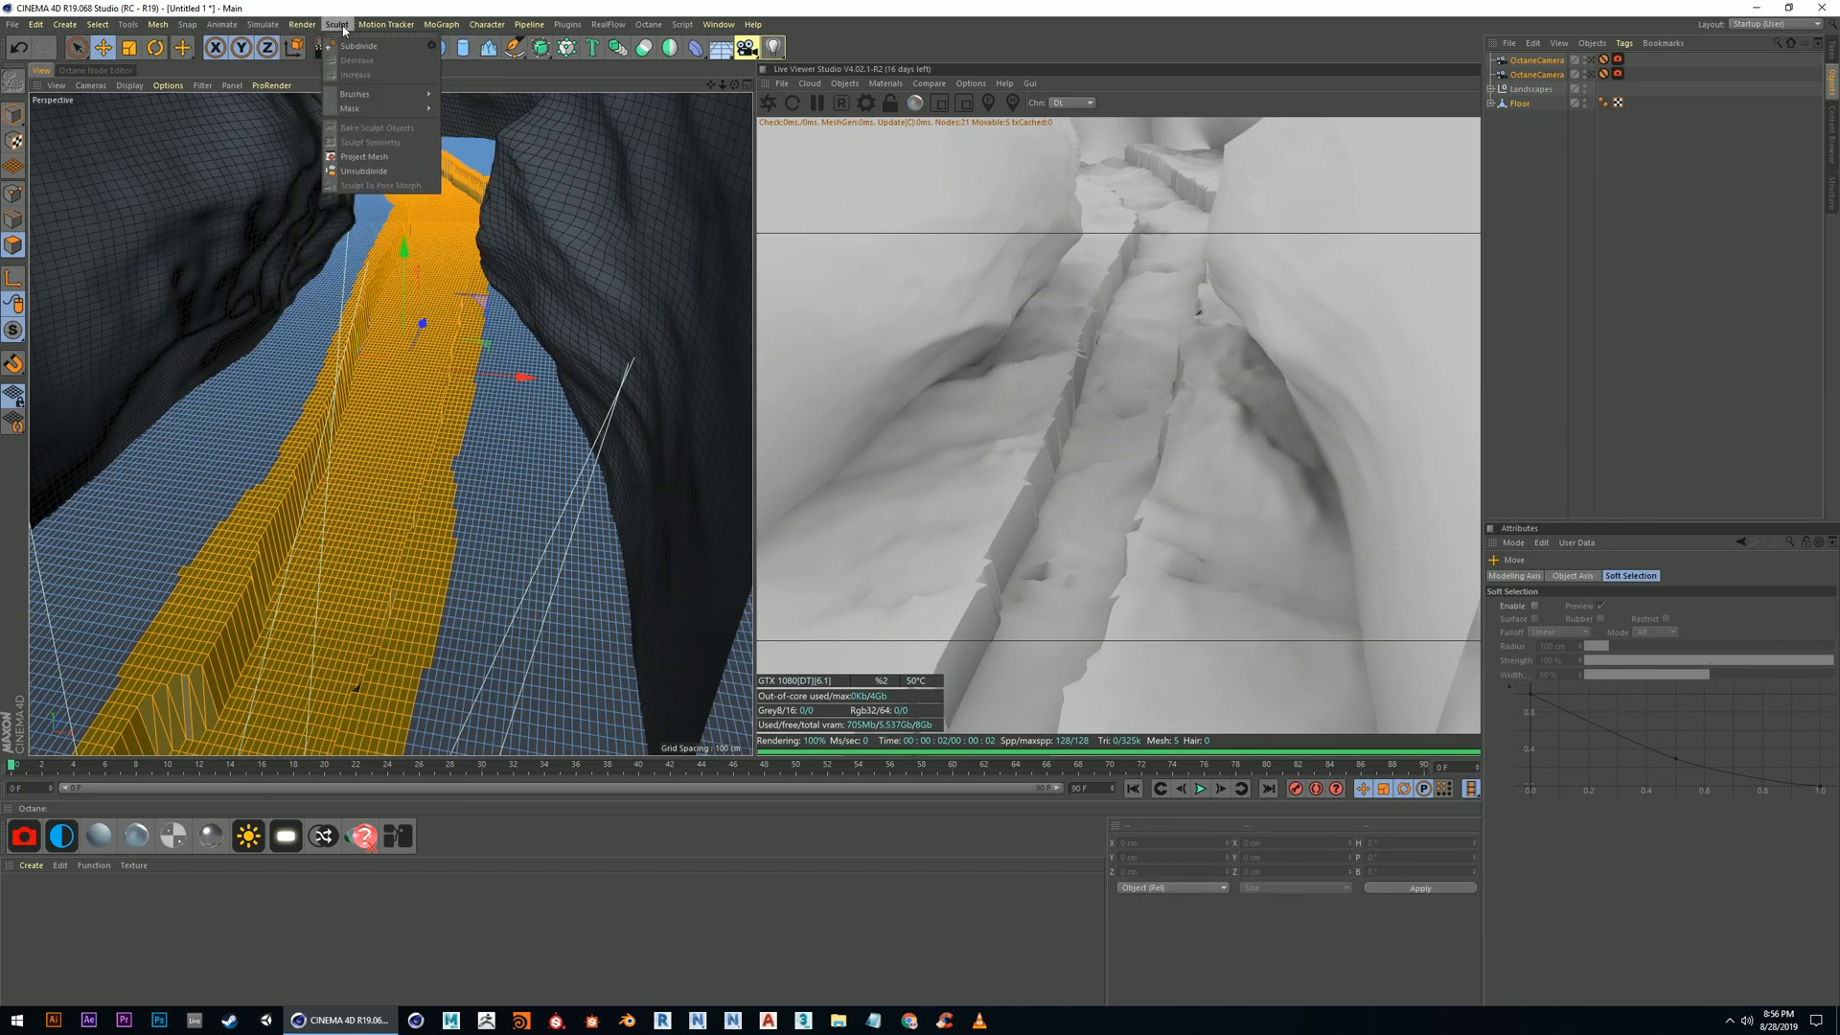
left_click(390, 99)
left_click(338, 27)
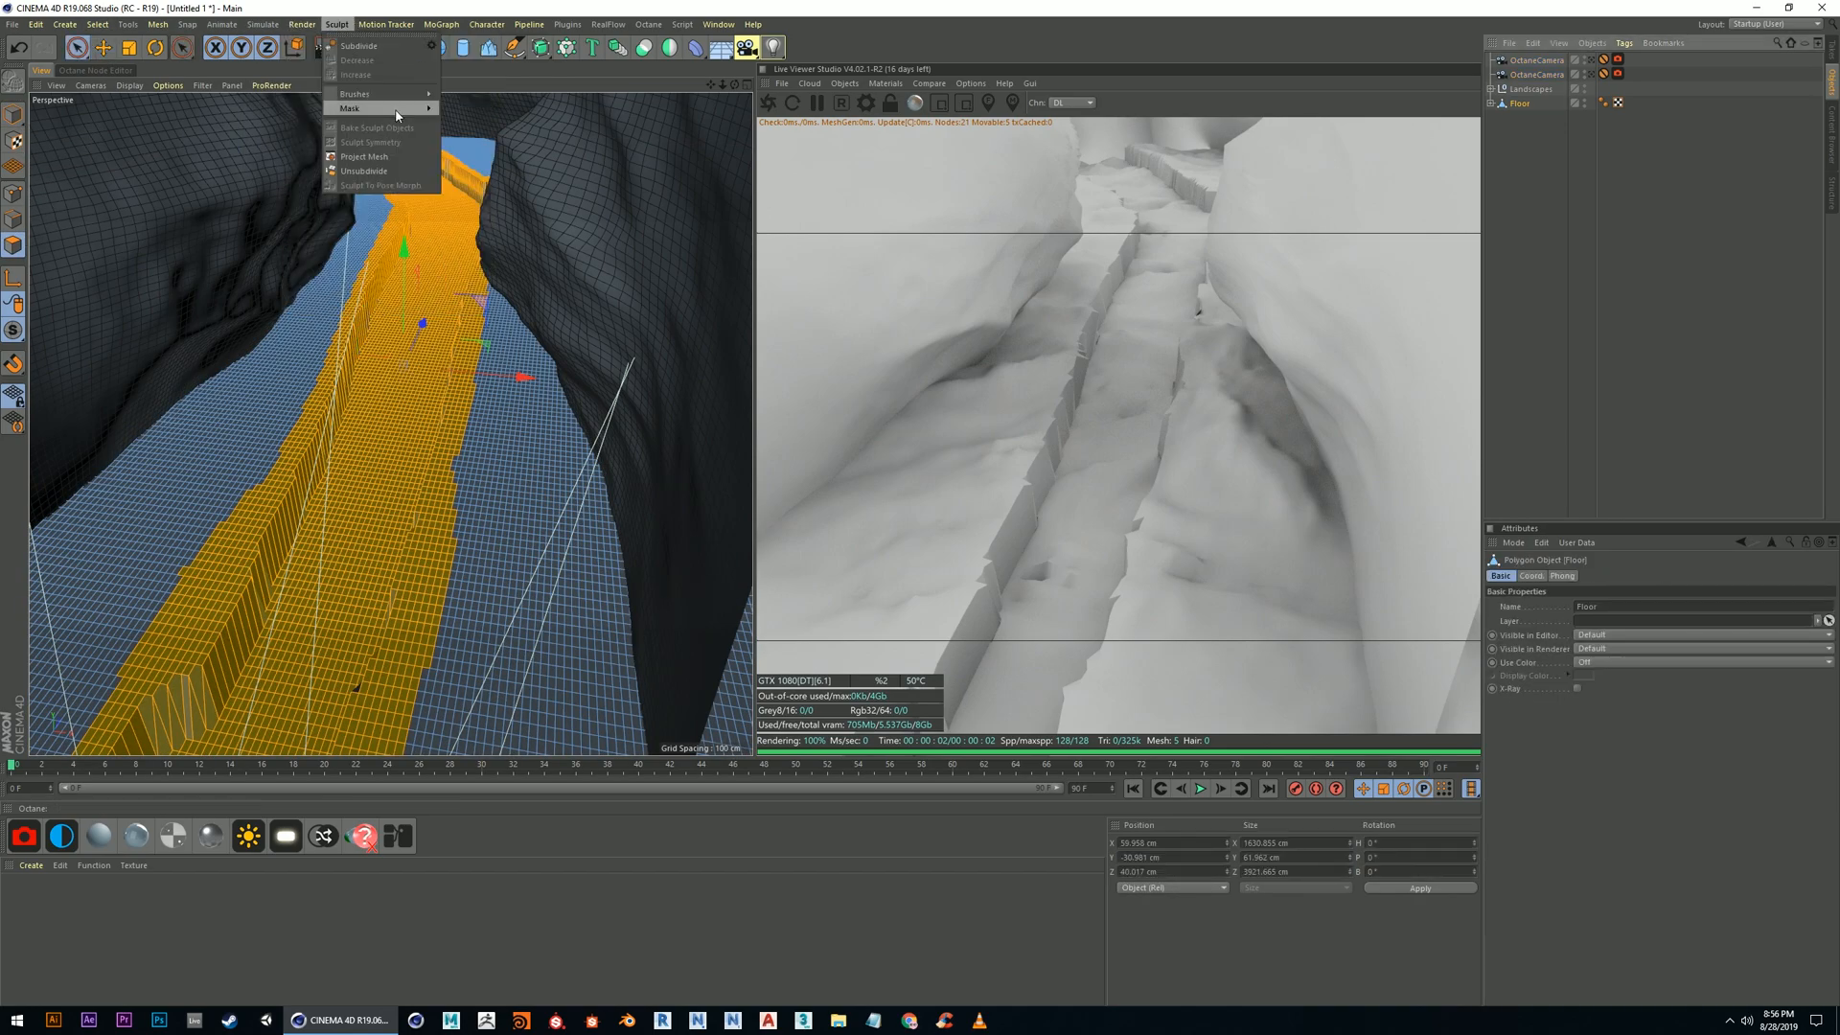
mouse_move(409, 99)
left_click(1678, 302)
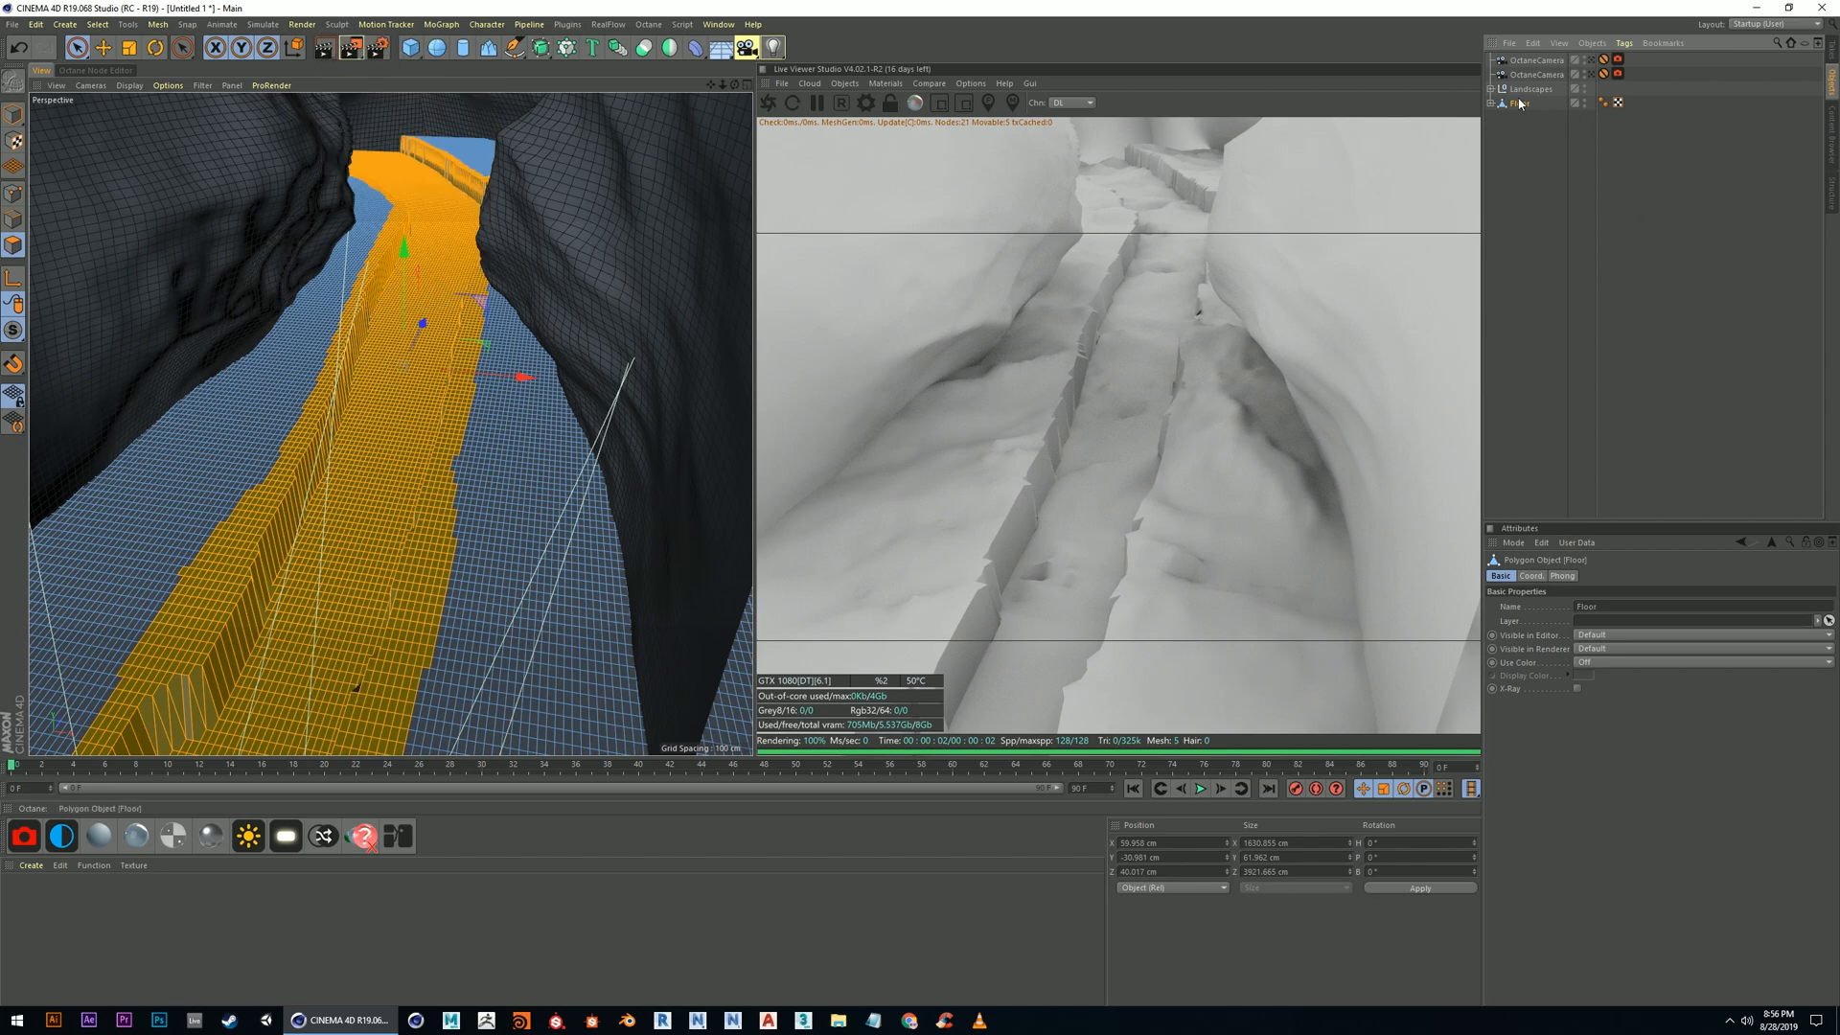
left_click(1544, 75, "ctrl")
left_click(1543, 61, "ctrl")
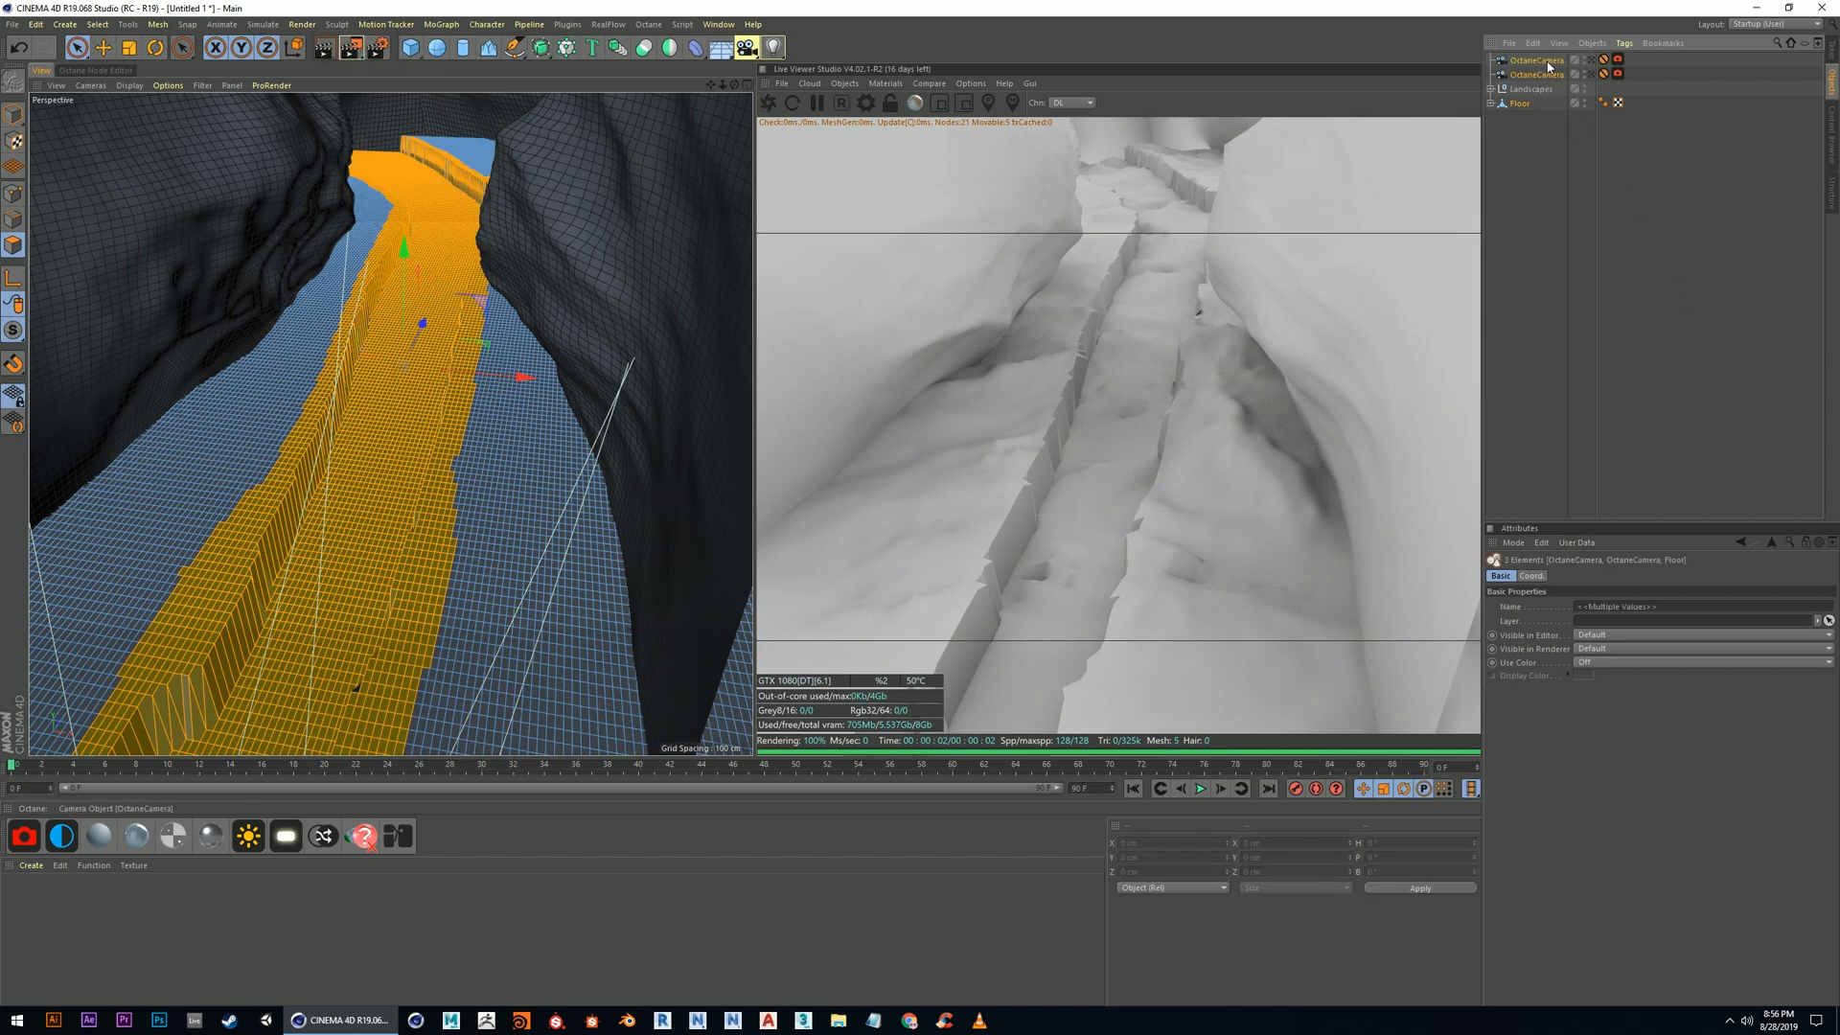
Select only the Floor object and activate the Smooth sculpting brush for its polygons
left_click(1521, 104)
left_click(309, 24)
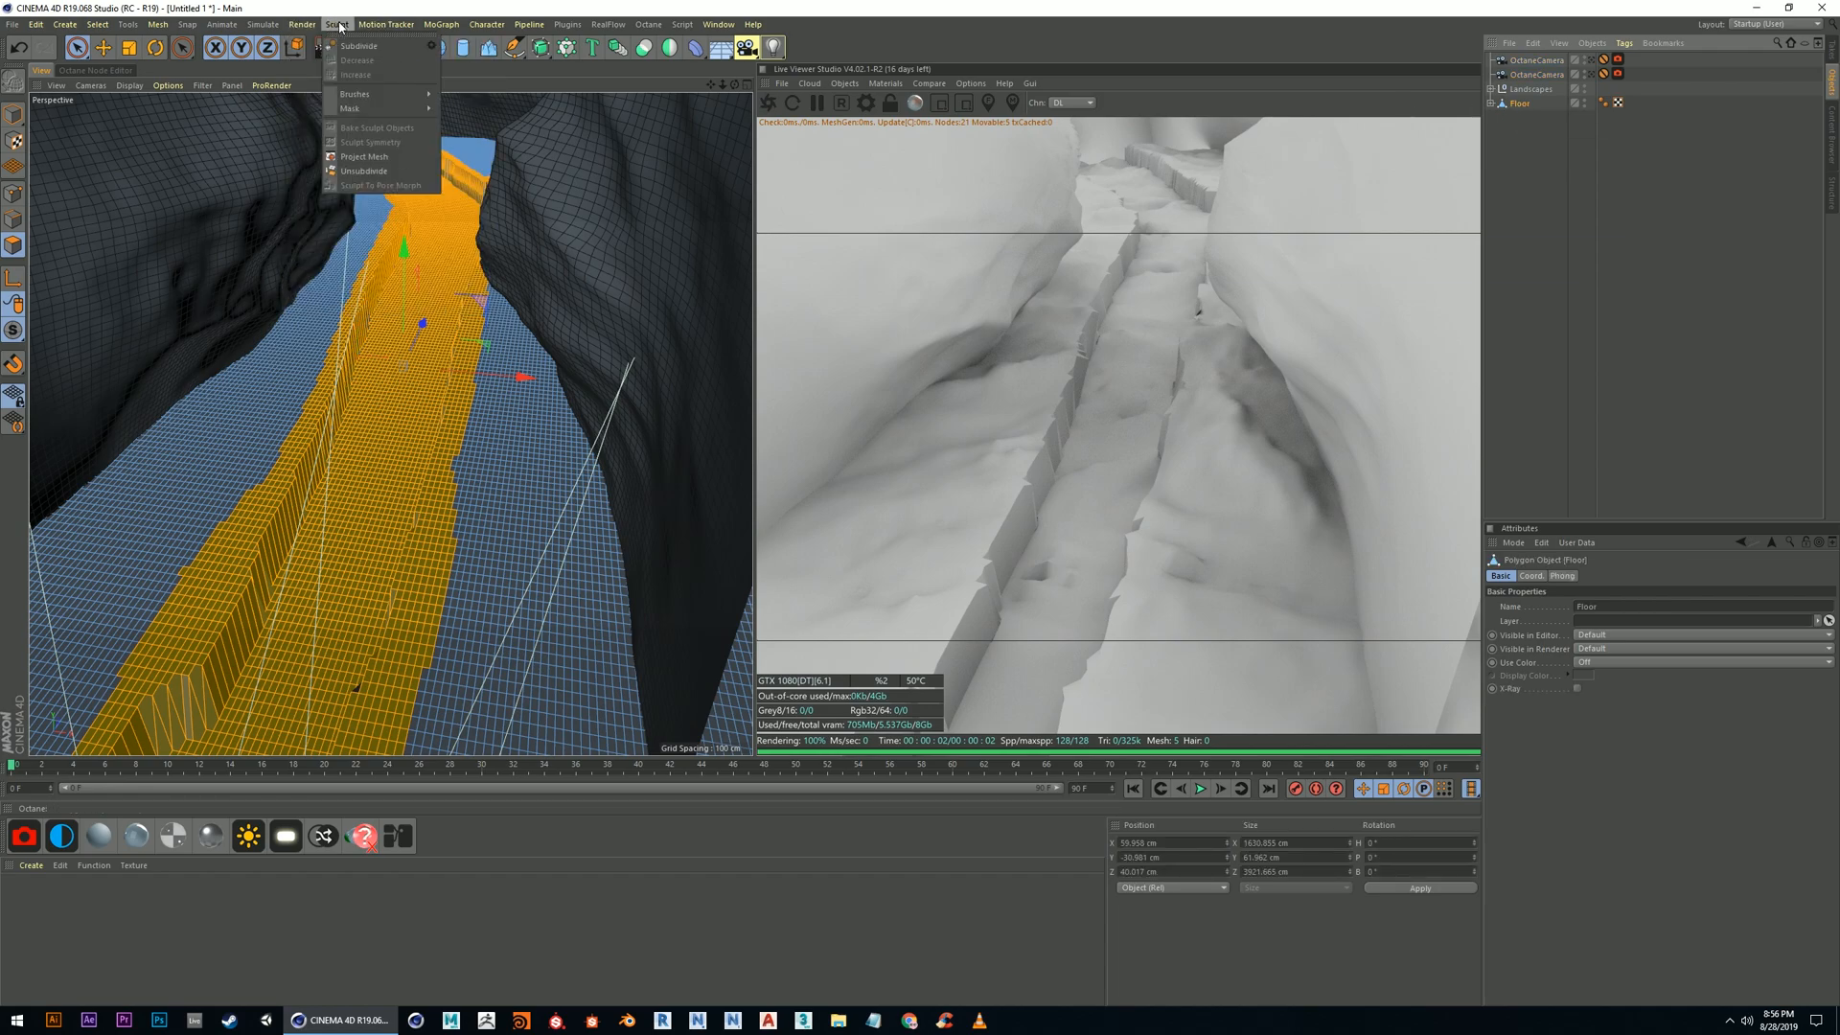
left_click(342, 25)
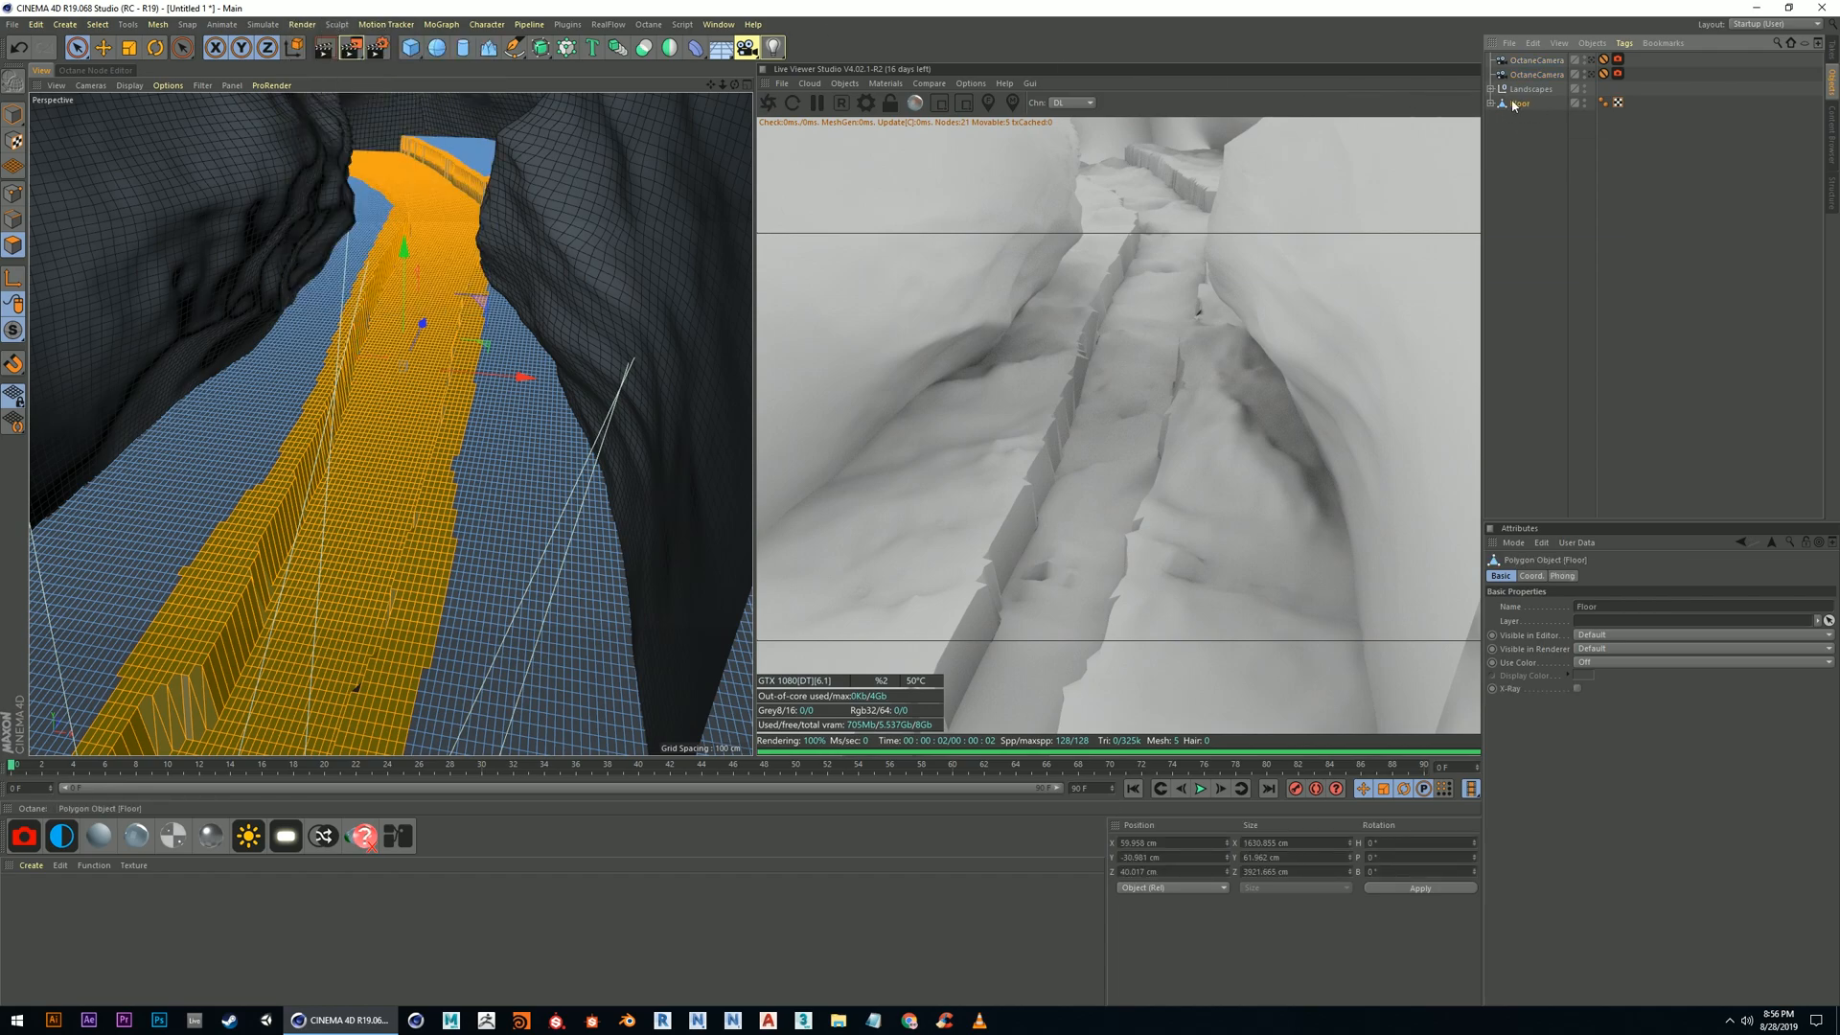
left_click(329, 25)
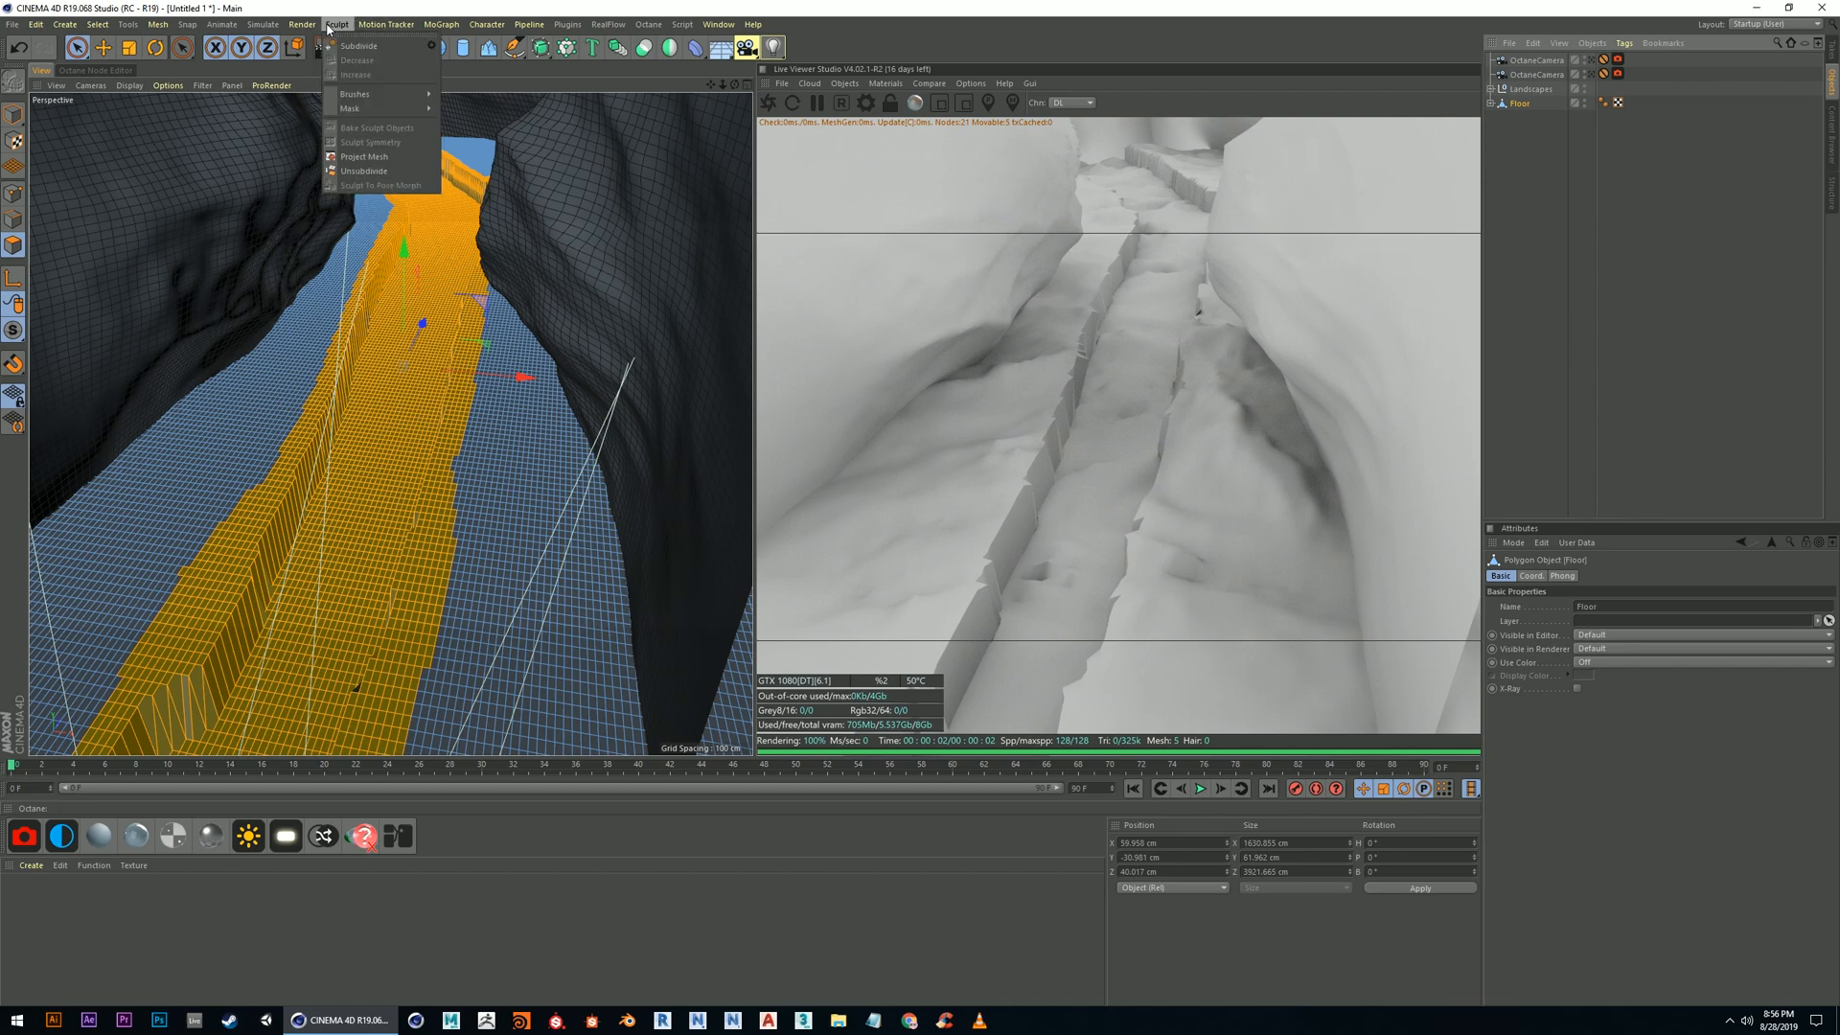
mouse_move(389, 100)
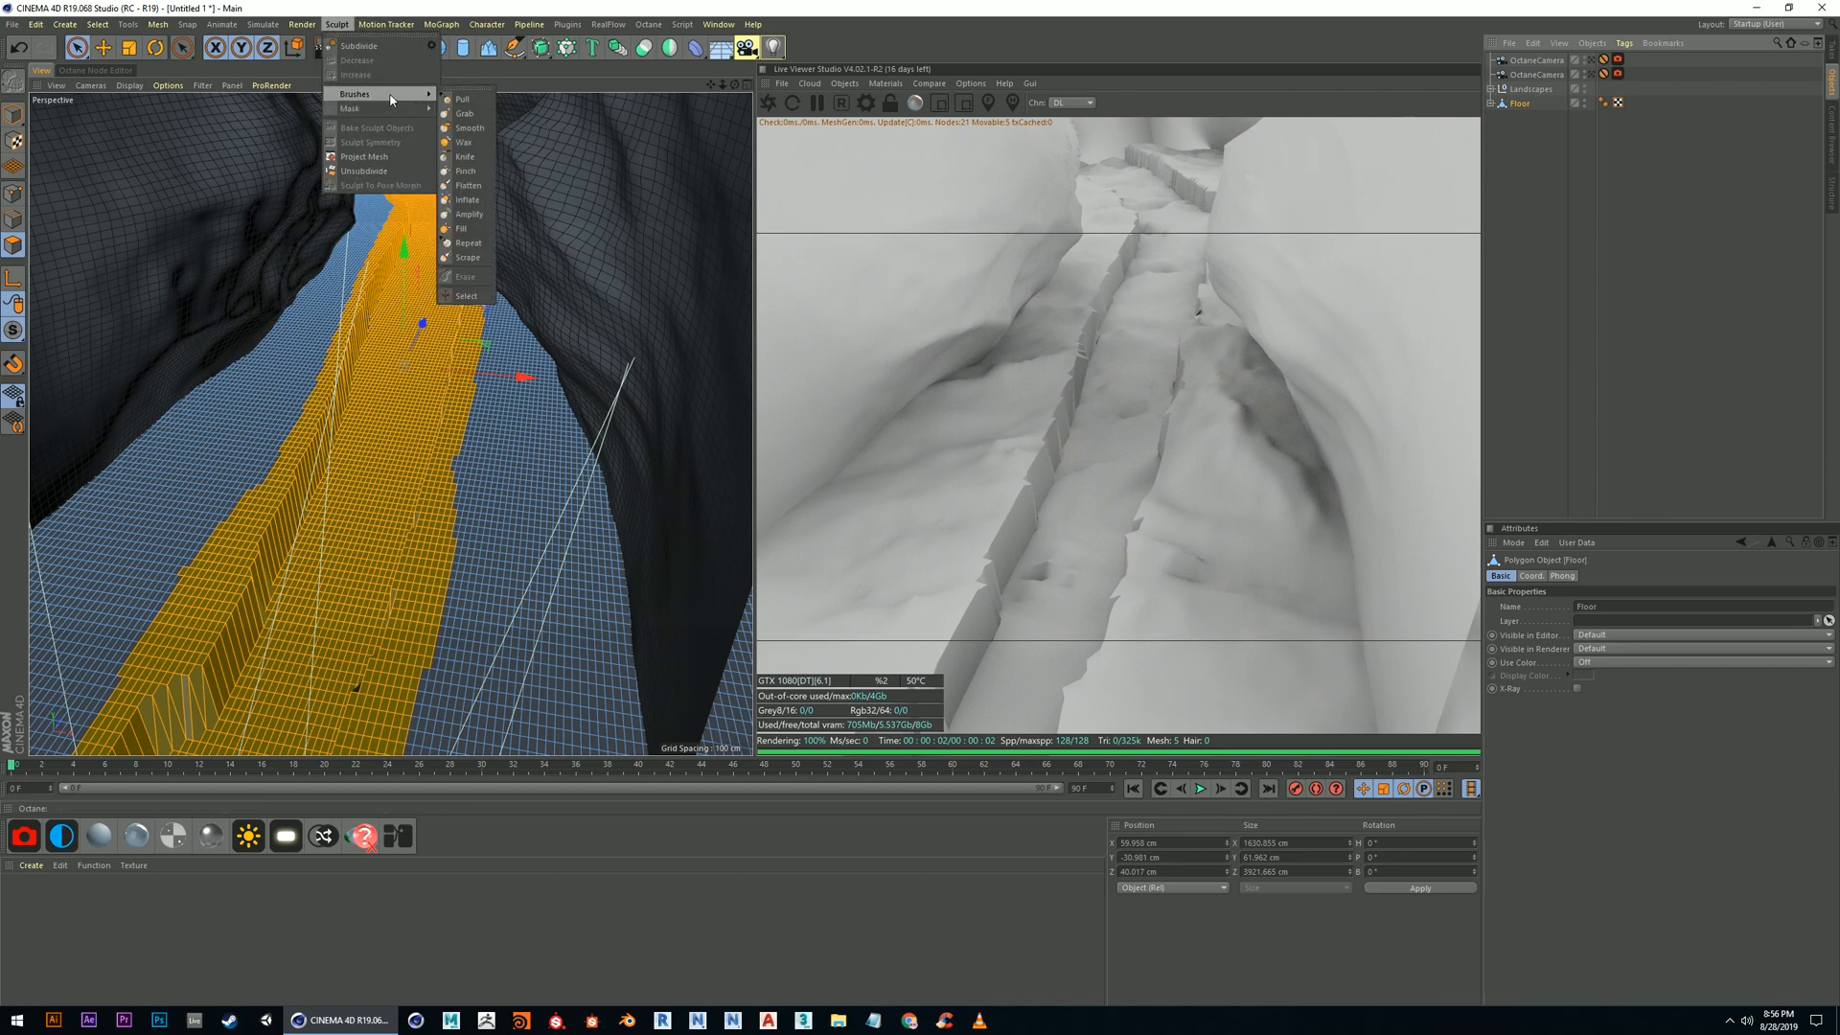
left_click(469, 127)
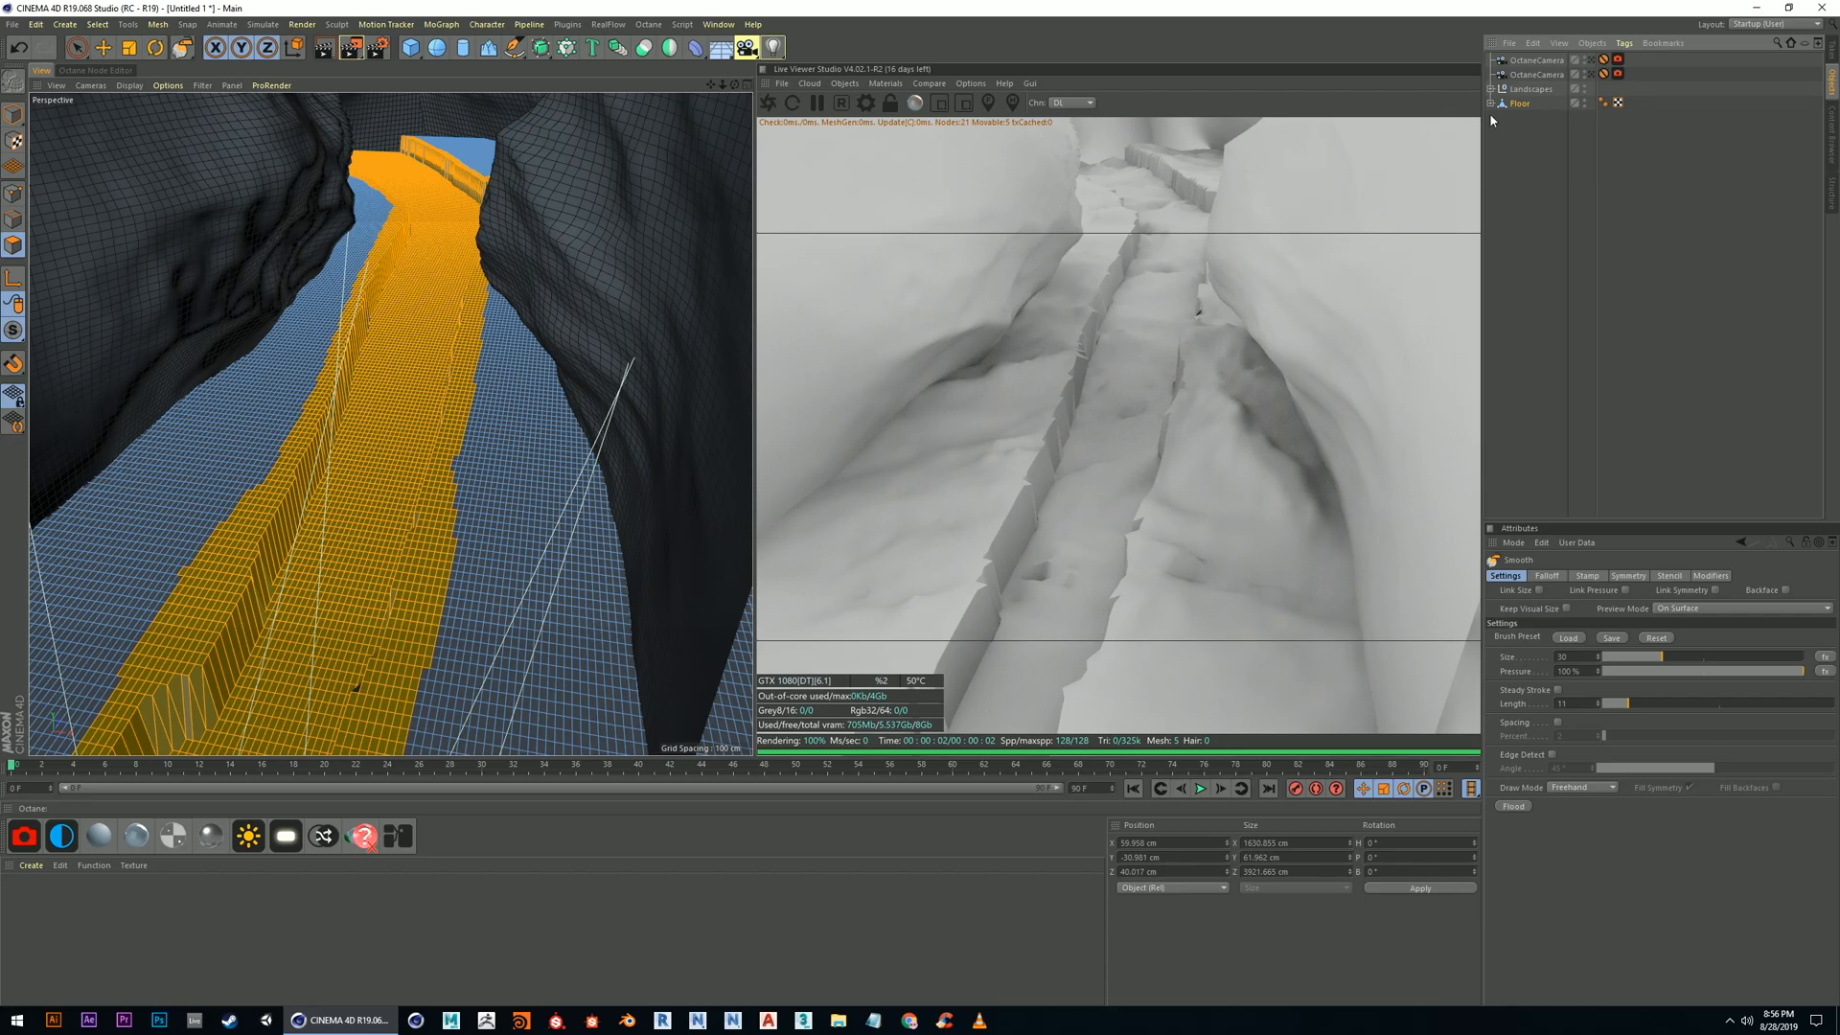
Smooth the jagged channel walls on both sides near the cameras, using a brush size of about 12.6 and 98% pressure
scroll(322, 452, "down", 5)
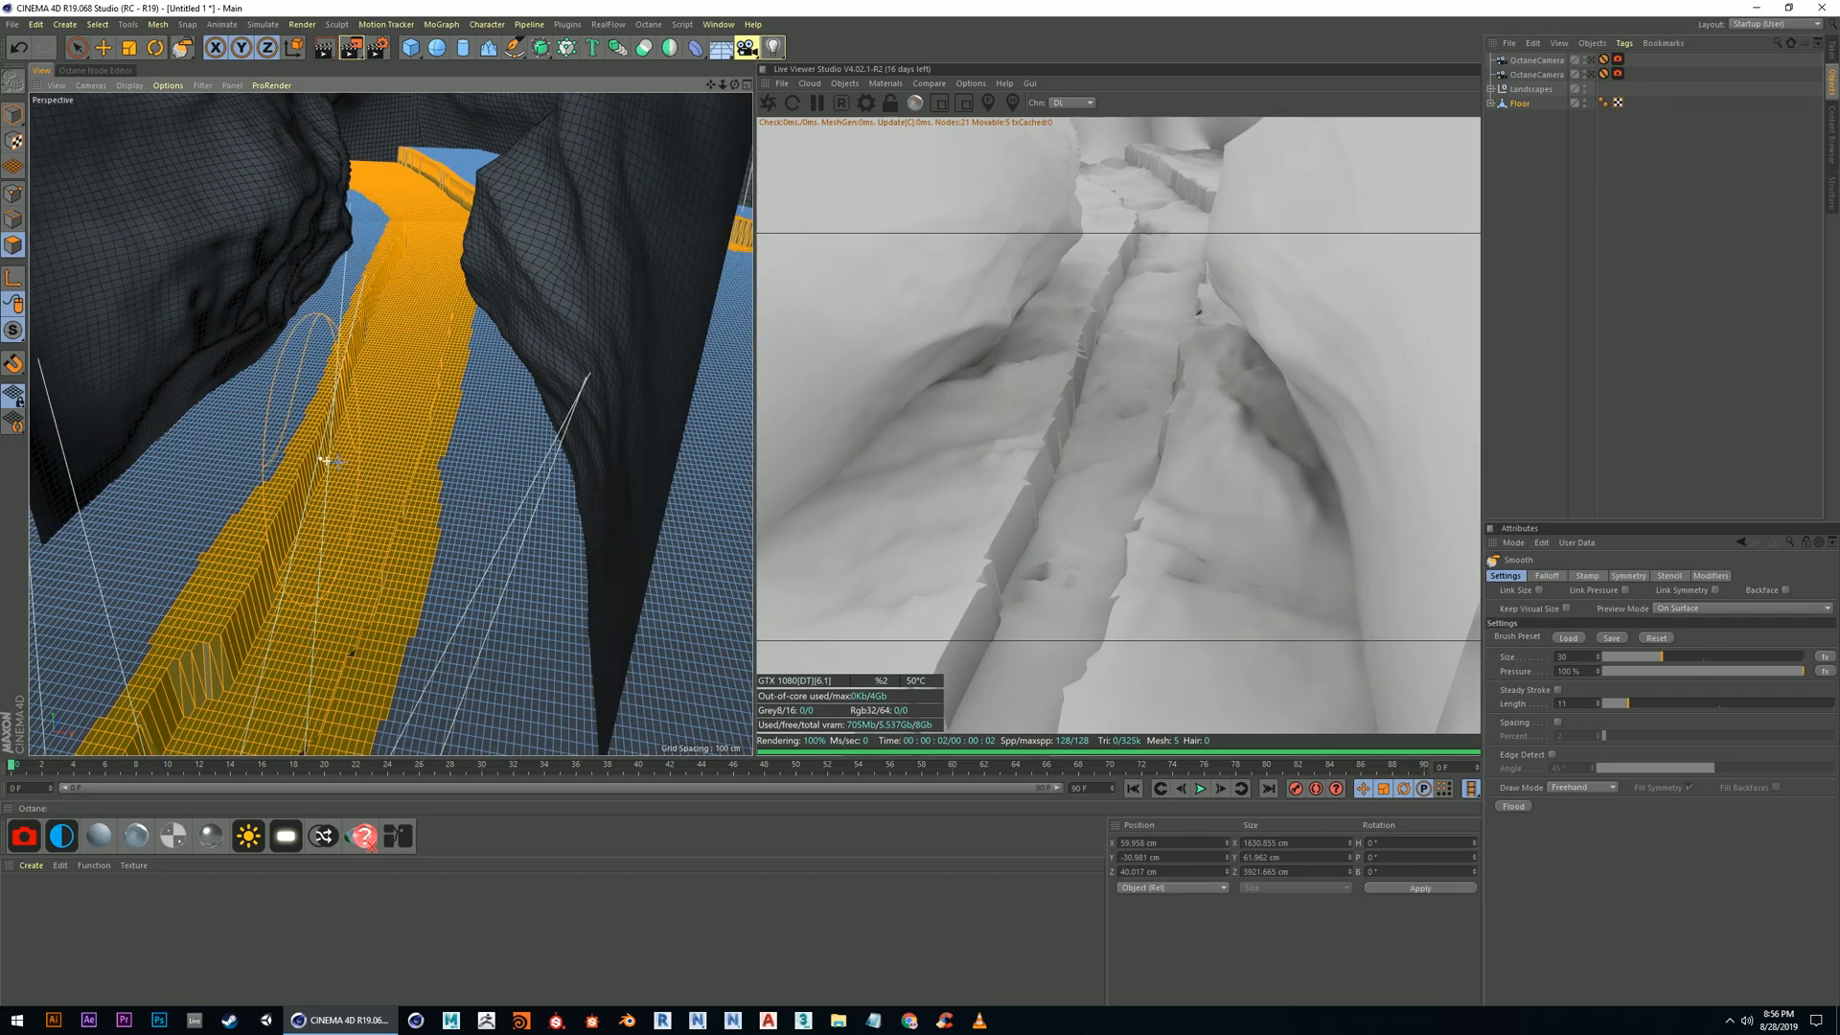
left_click_drag(354, 492, 361, 493, "alt")
middle_click_drag(354, 491, 460, 302, "alt")
scroll(413, 440, "down", 2)
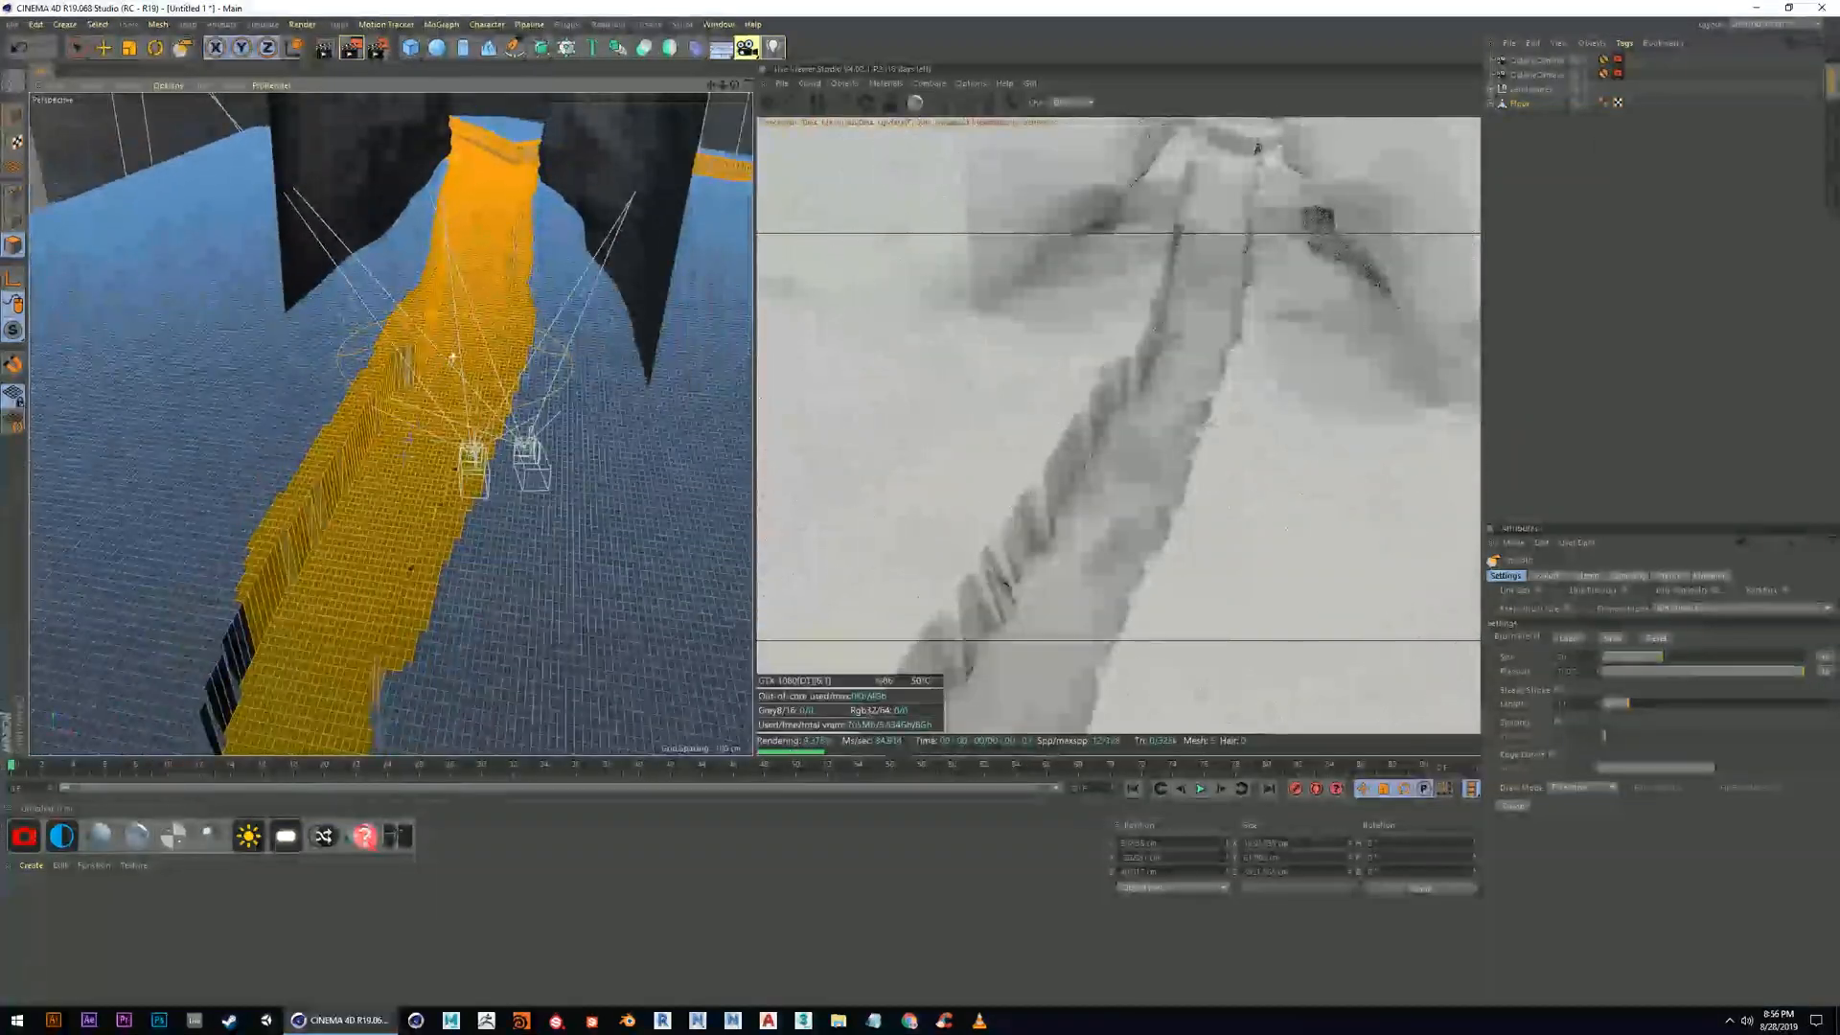
middle_click_drag(368, 550, 427, 439, "alt")
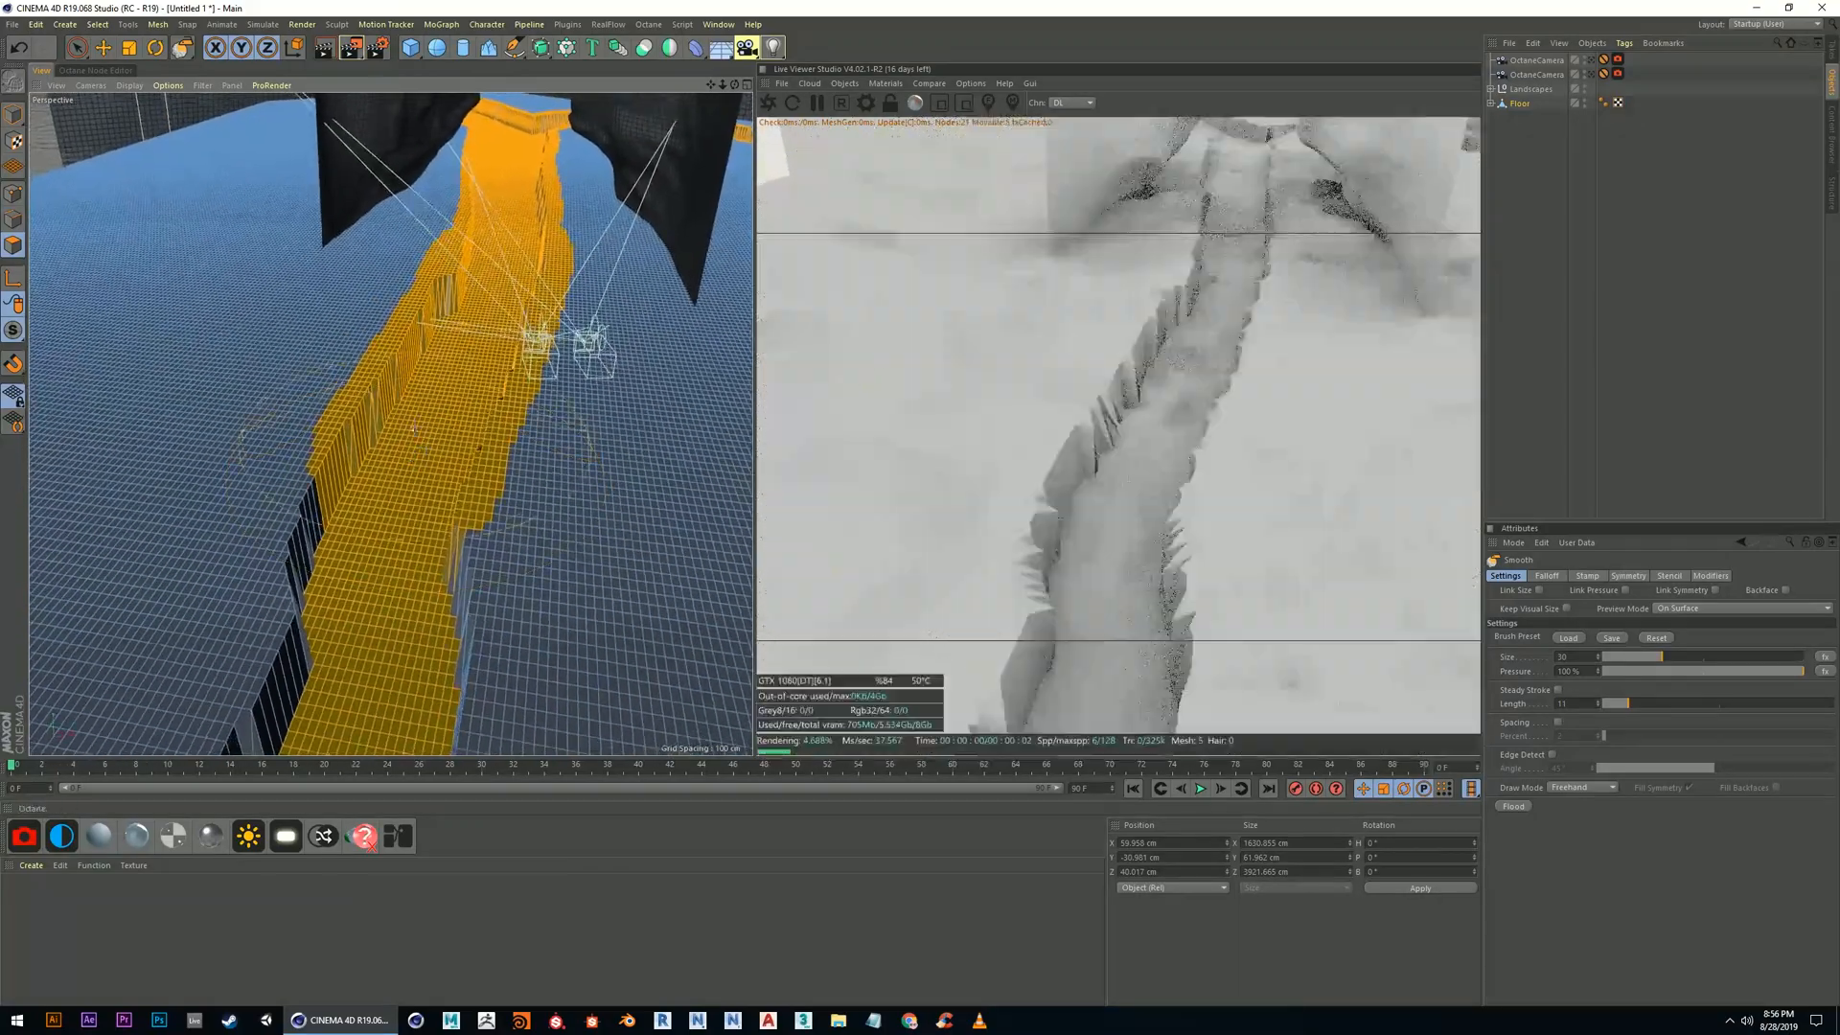
scroll(426, 445, "down", 1)
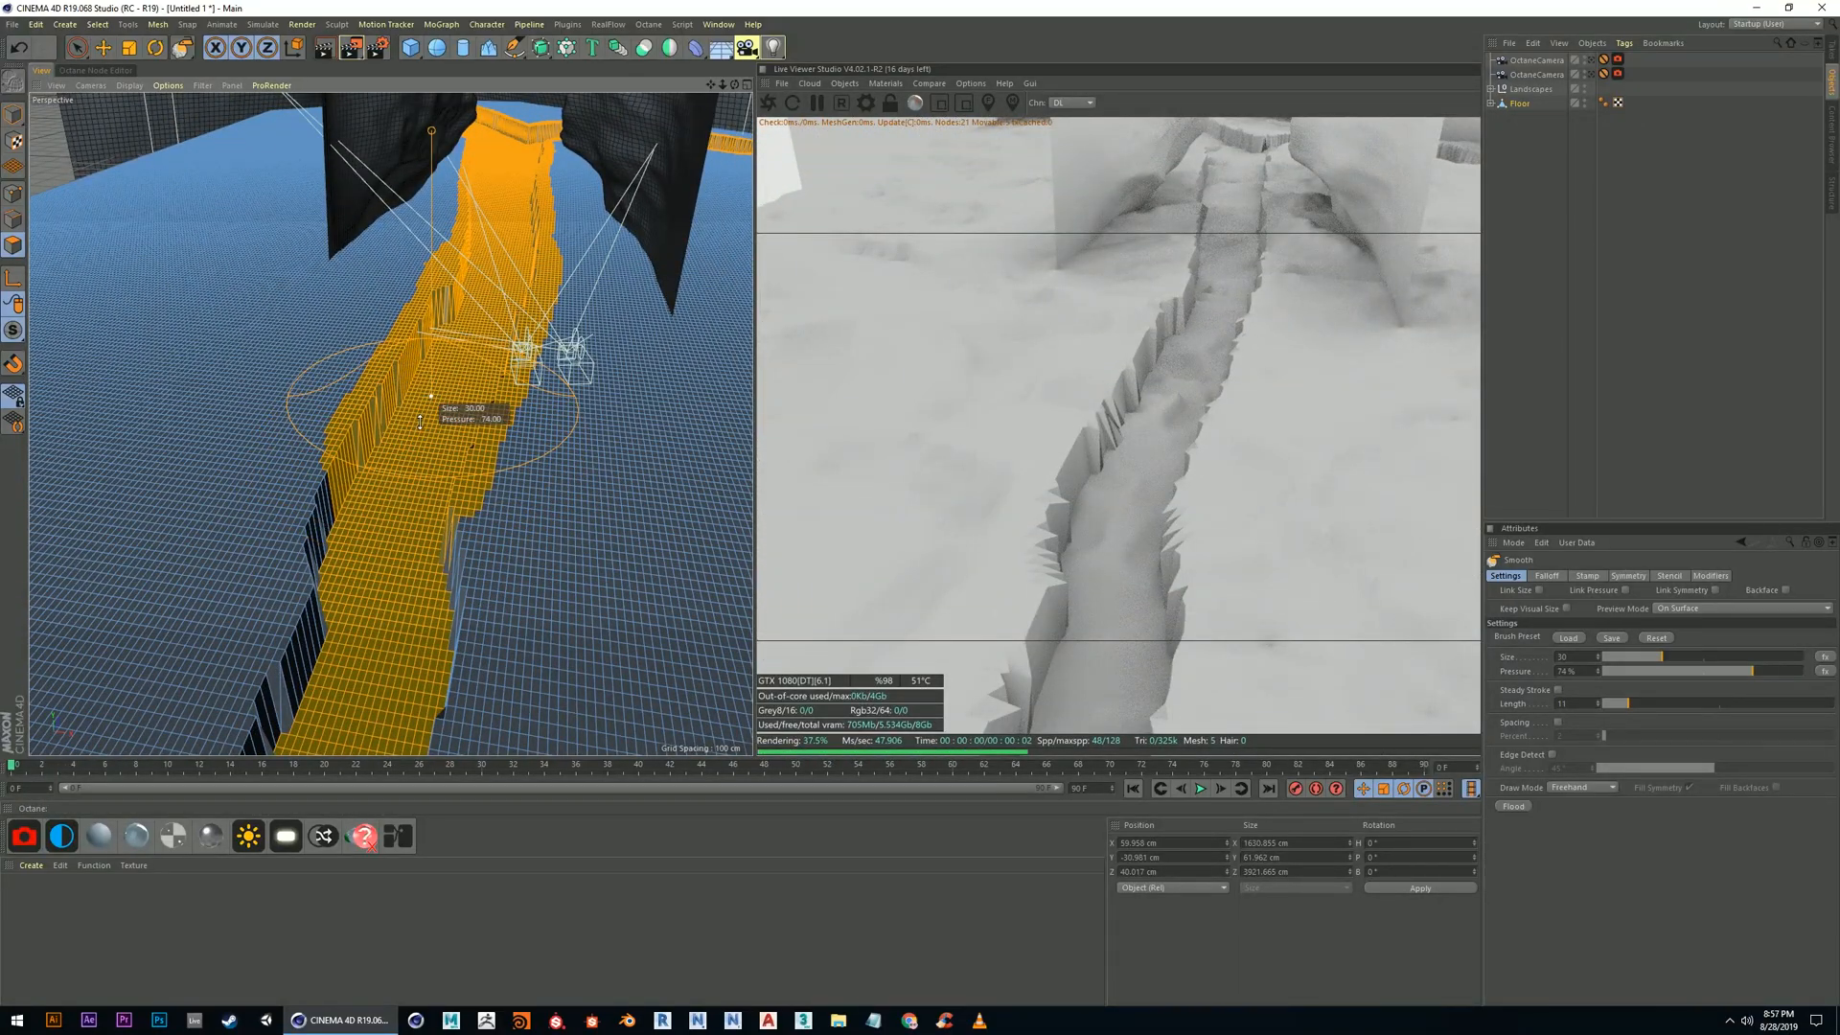
middle_click_drag(416, 404, 354, 411)
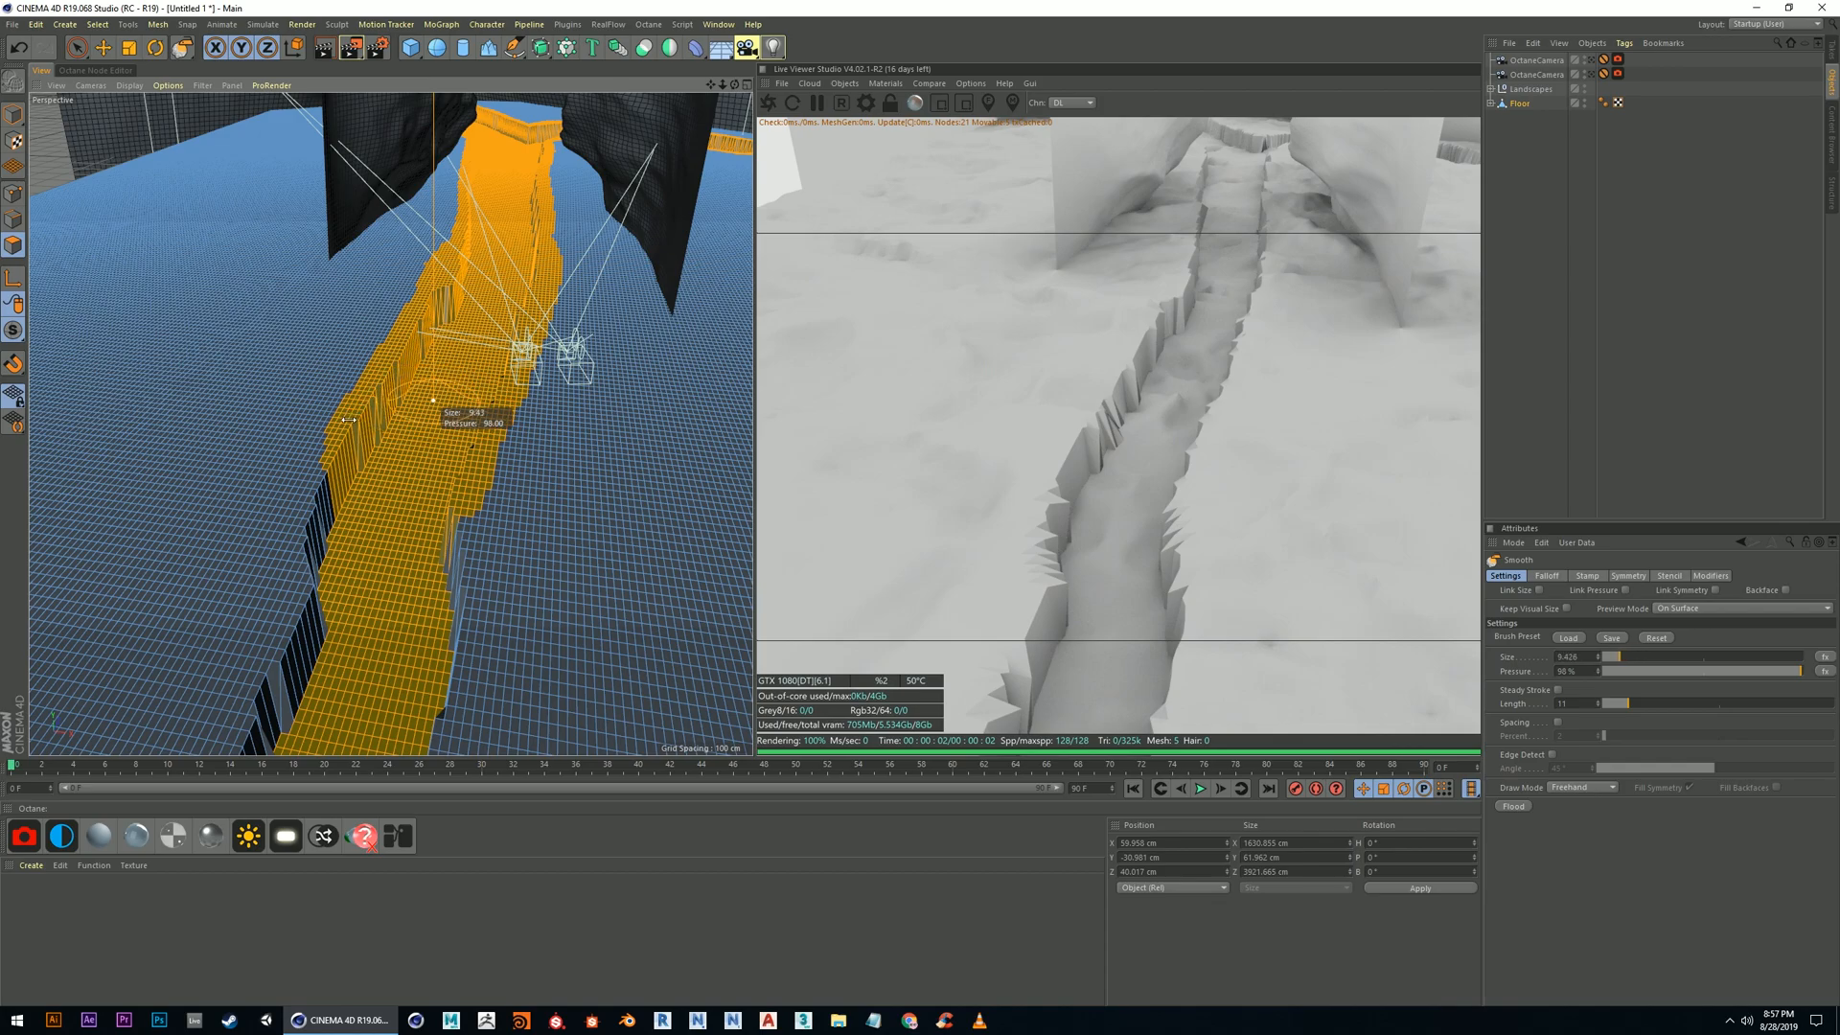
mouse_move(428, 467)
left_mouse_down("alt")
mouse_move(447, 459)
mouse_move(288, 542)
left_mouse_up("alt")
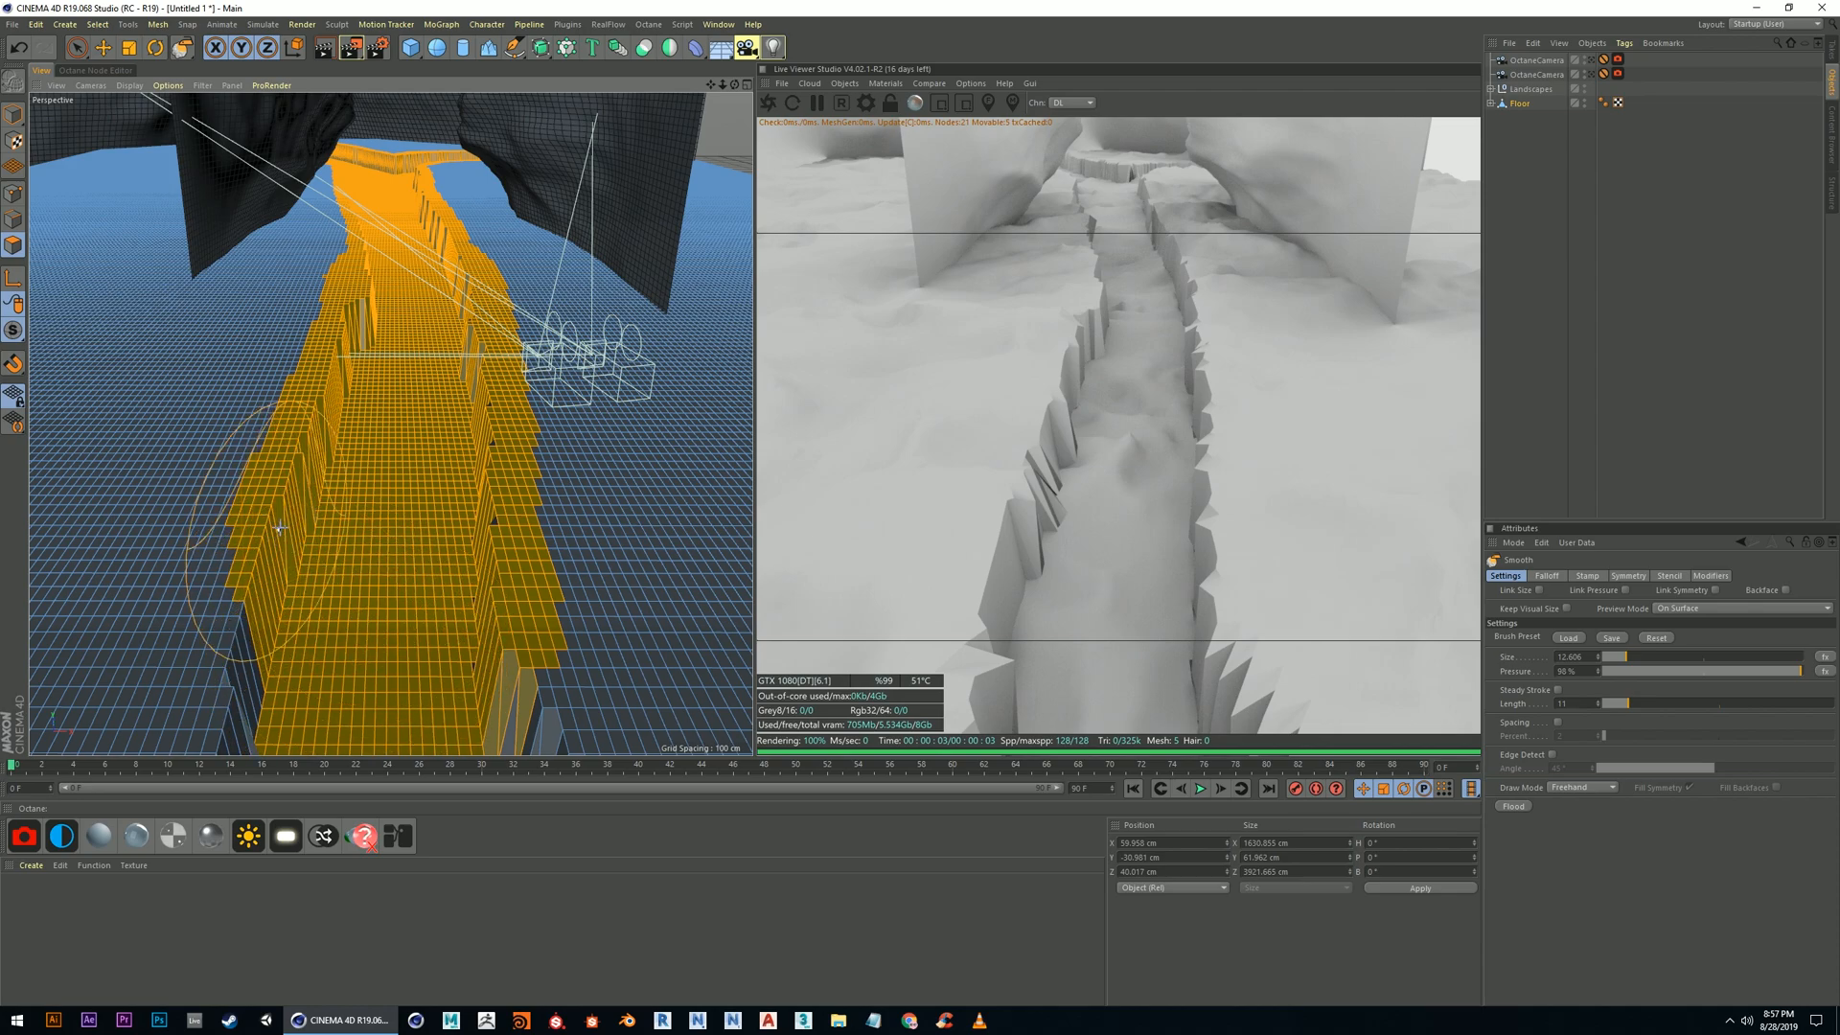
mouse_move(268, 432)
left_mouse_down()
mouse_move(230, 613)
mouse_move(364, 288)
mouse_move(358, 218)
left_mouse_up()
mouse_move(364, 661)
left_mouse_down("alt")
mouse_move(480, 603)
mouse_move(499, 551)
mouse_move(402, 460)
left_mouse_up("alt")
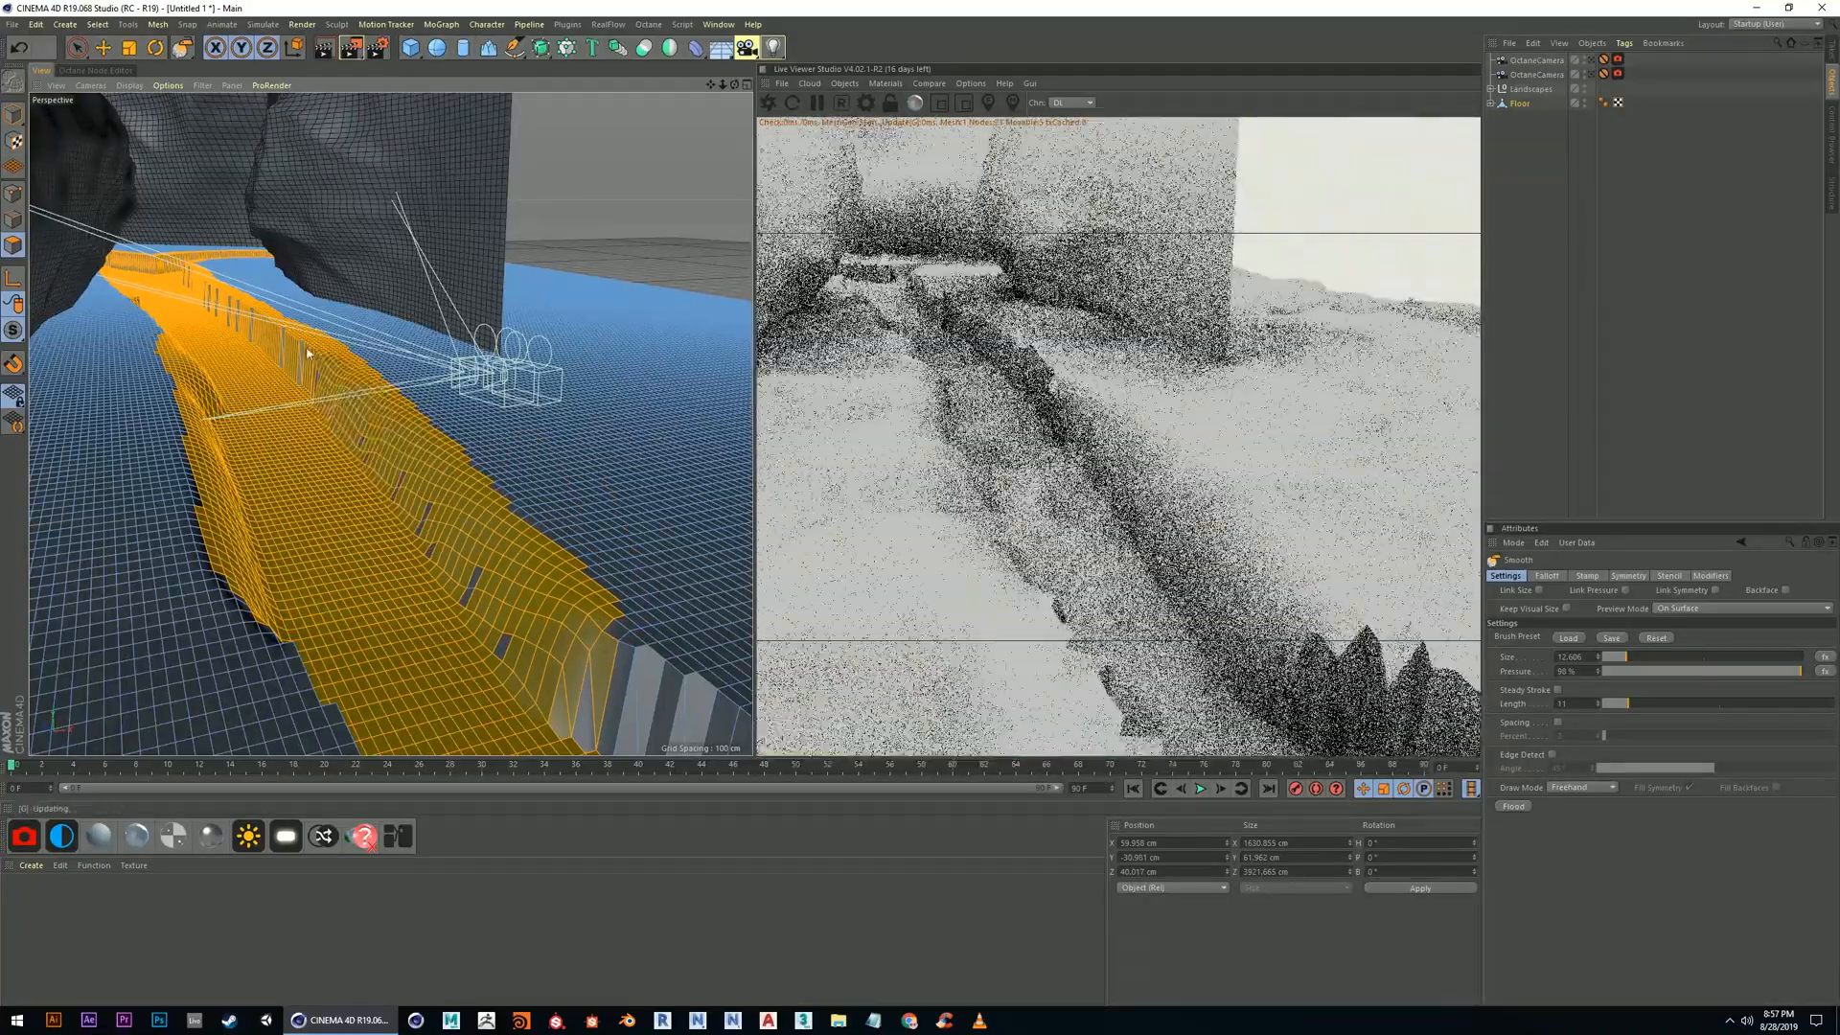
Smooth the channel walls between the canyon landscapes up to the fork, with the brush at size about 13.4 and 82% pressure
left_click_drag(301, 475, 261, 557, "alt")
scroll(262, 558, "down", 5)
middle_click_drag(262, 558, 353, 395, "alt")
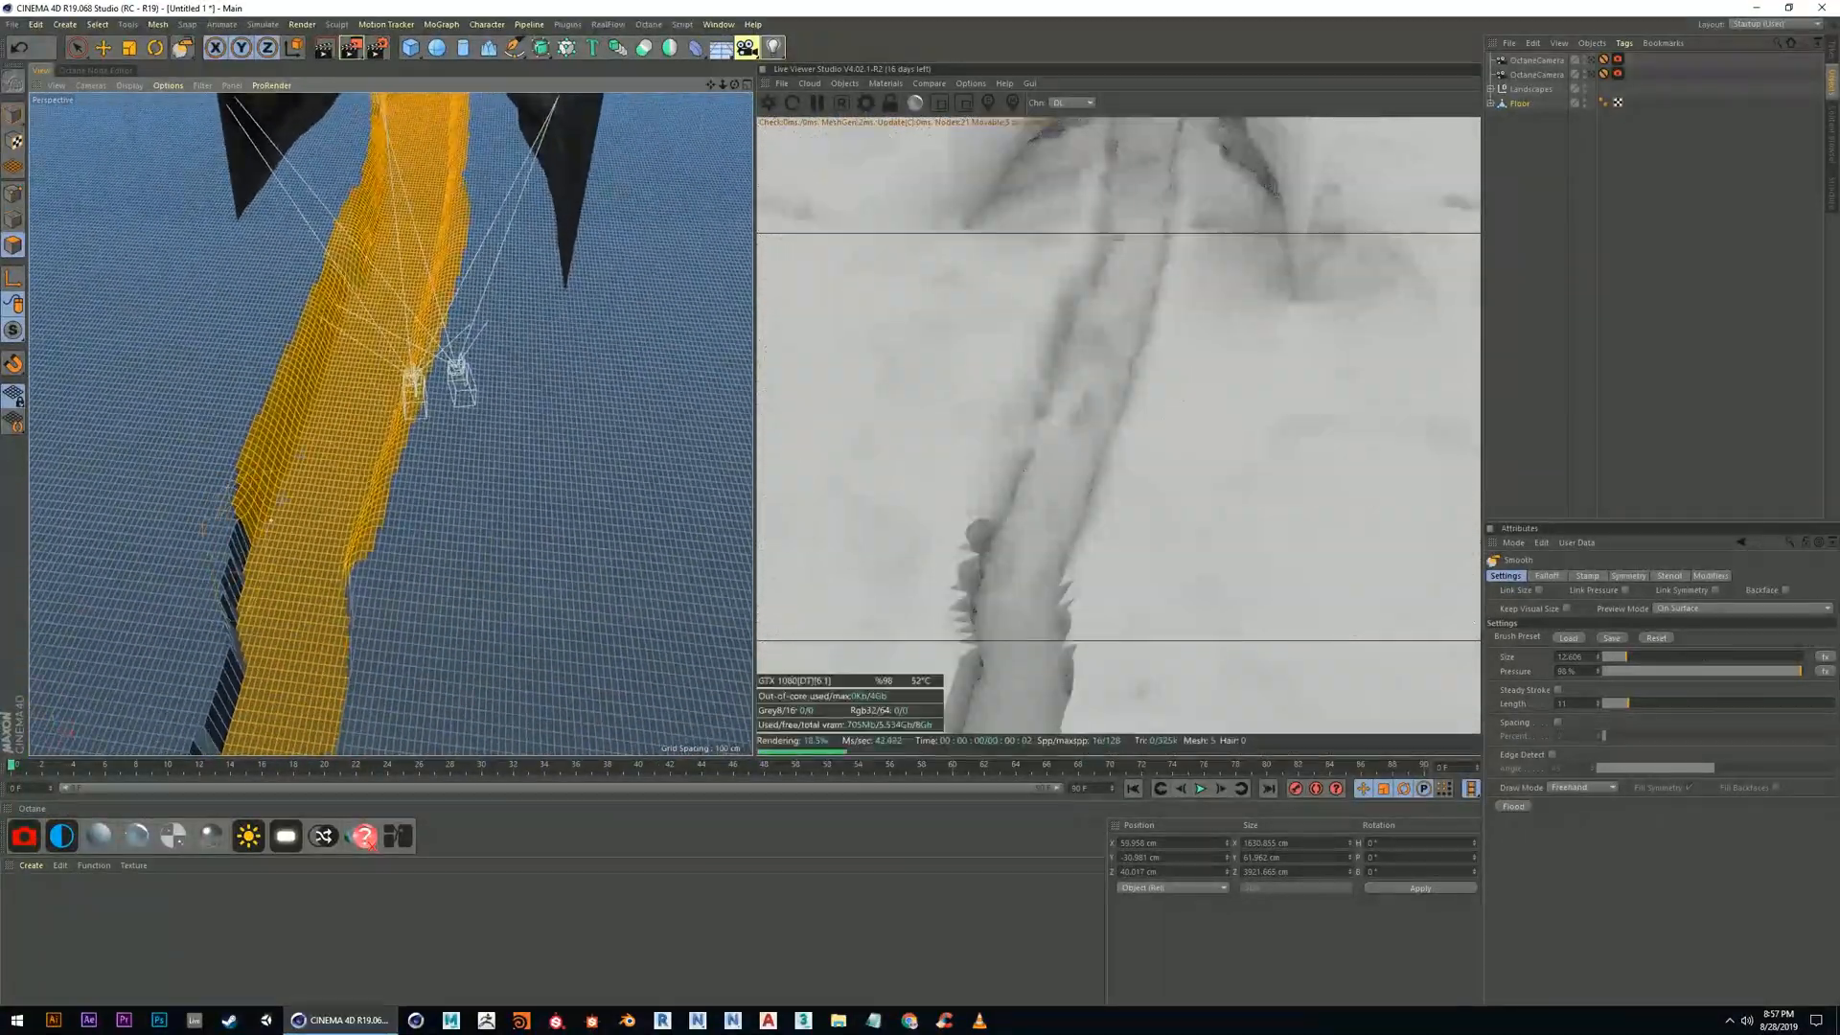
mouse_move(378, 240)
middle_mouse_down("alt")
mouse_move(358, 563)
mouse_move(361, 406)
middle_mouse_up("alt")
scroll(329, 526, "up", 3)
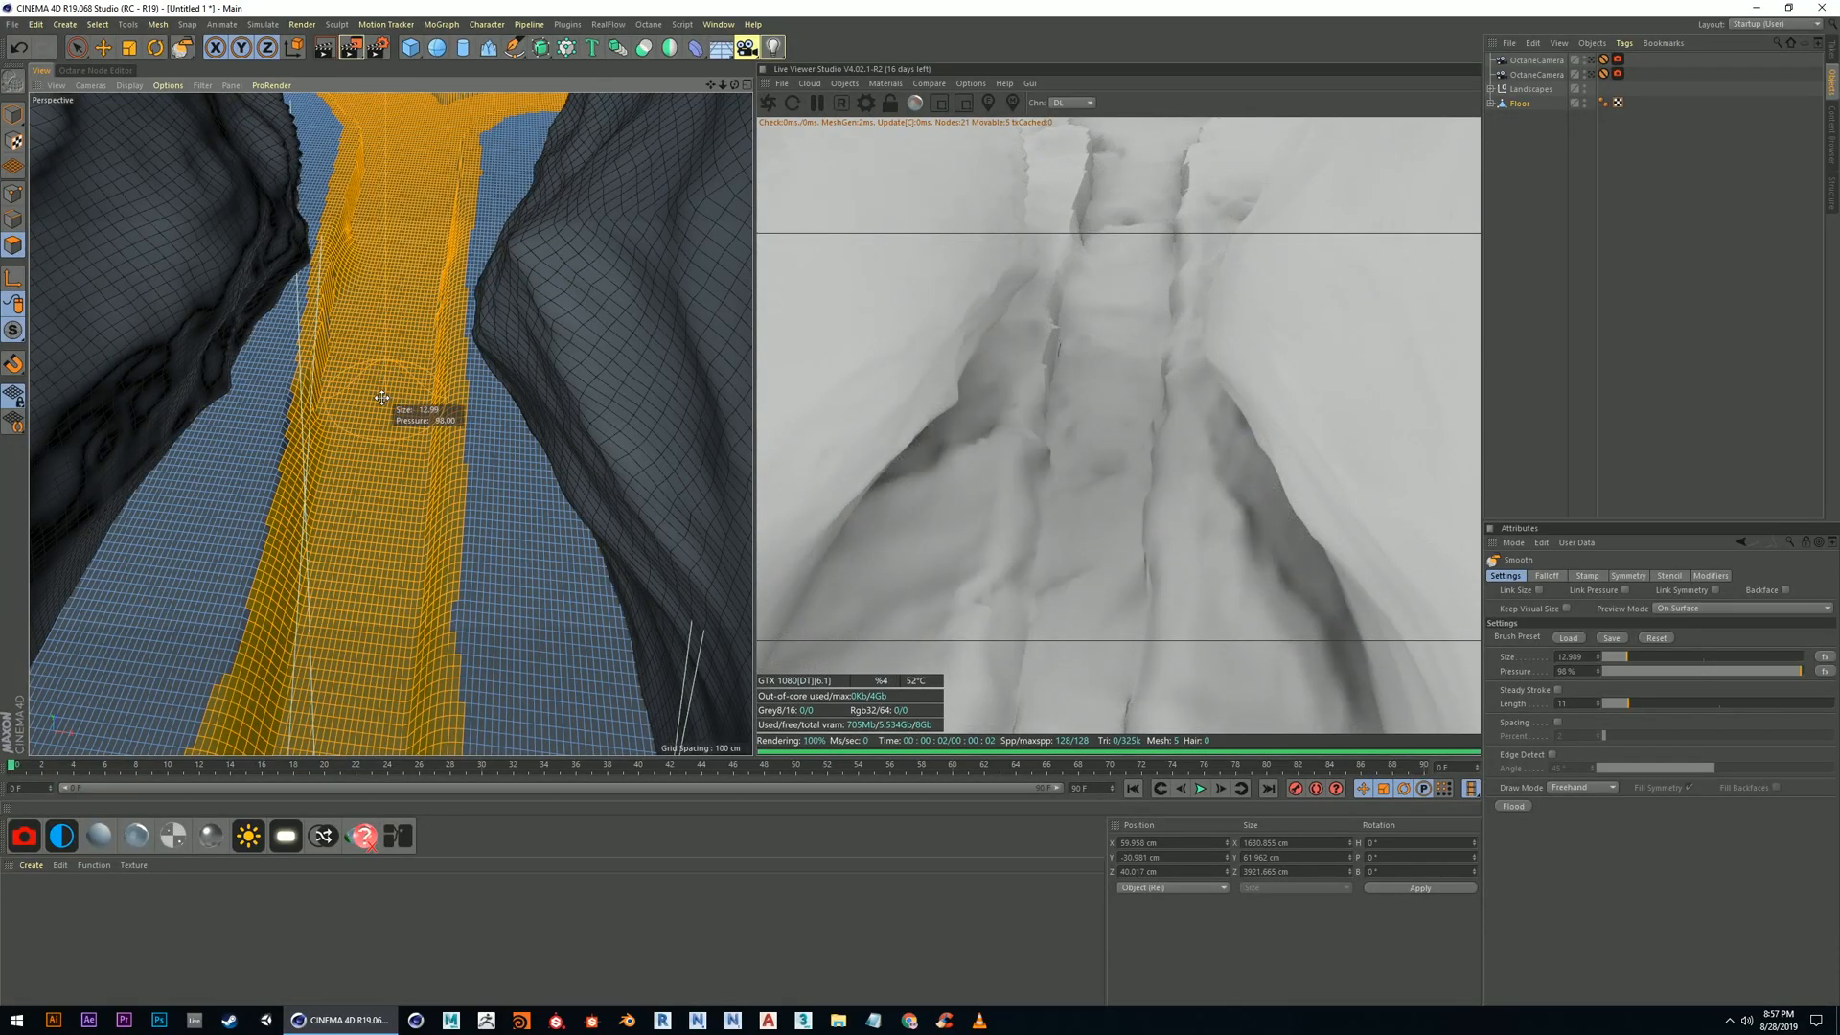
middle_click_drag(375, 397, 370, 404)
middle_click_drag(381, 398, 382, 391)
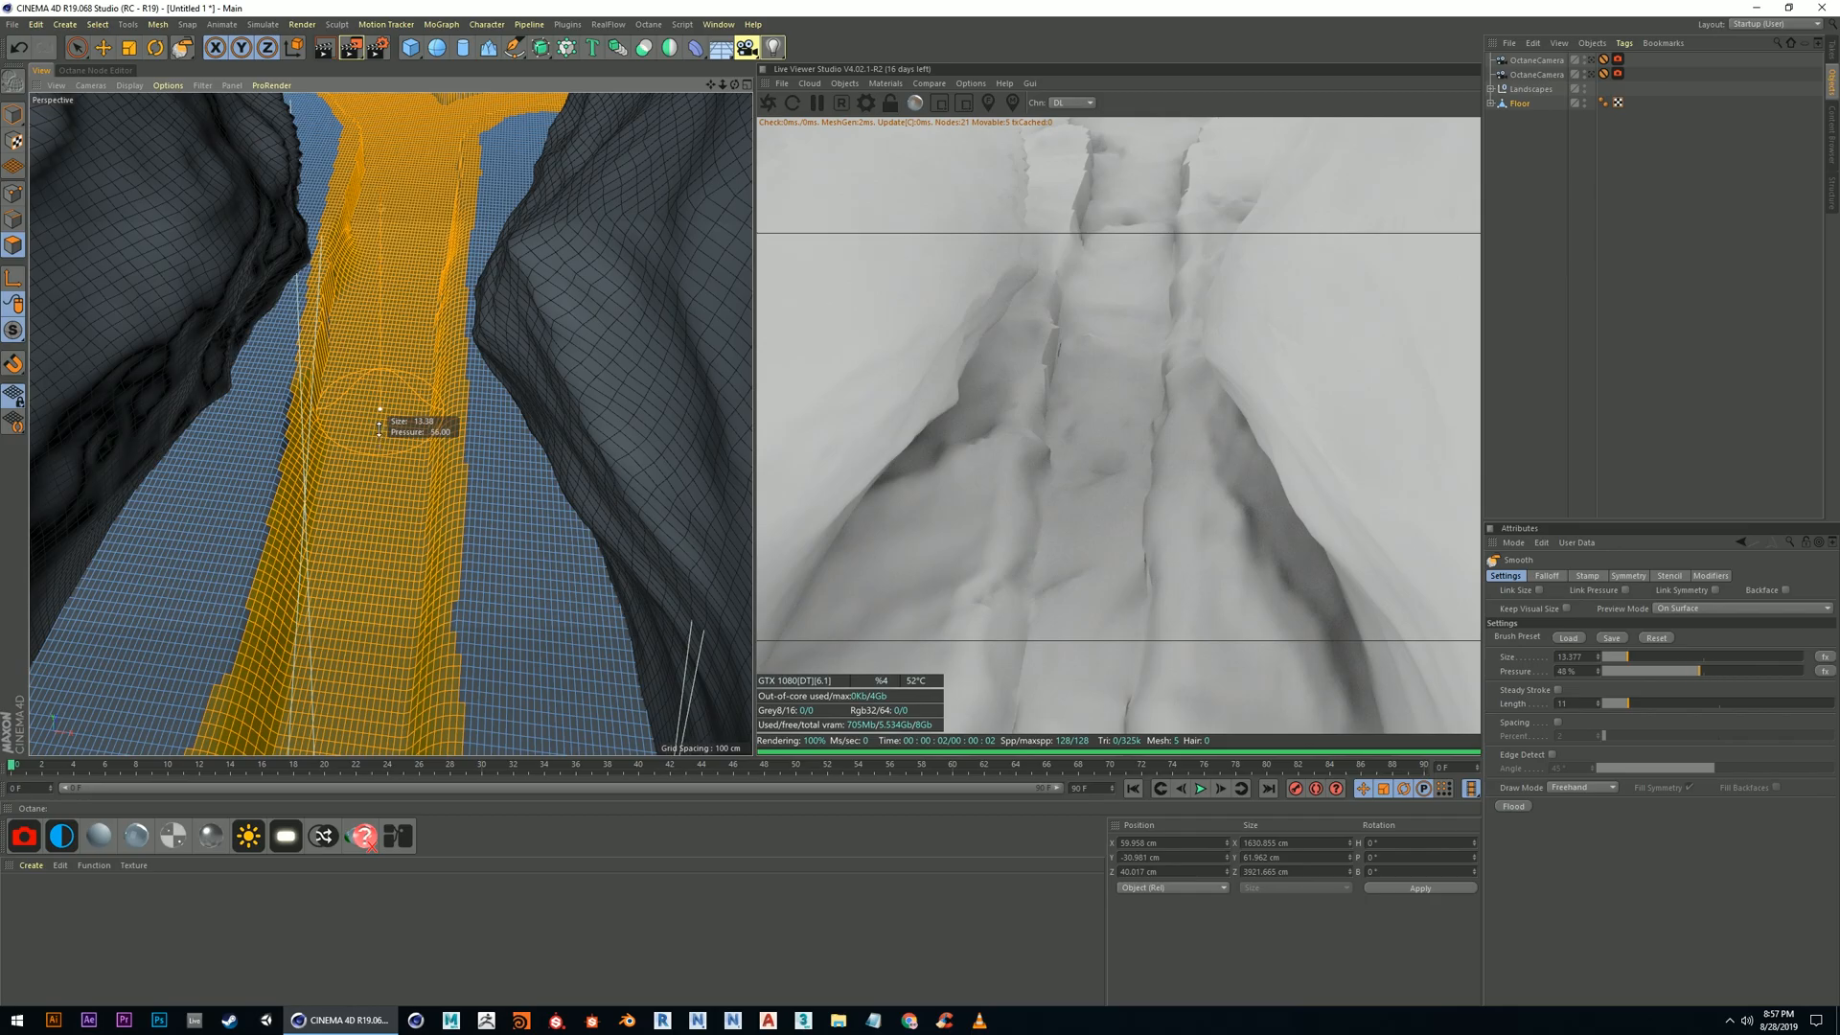
middle_click_drag(380, 415, 379, 415)
mouse_move(388, 422)
left_mouse_down("alt")
mouse_move(369, 517)
mouse_move(355, 481)
left_mouse_up("alt")
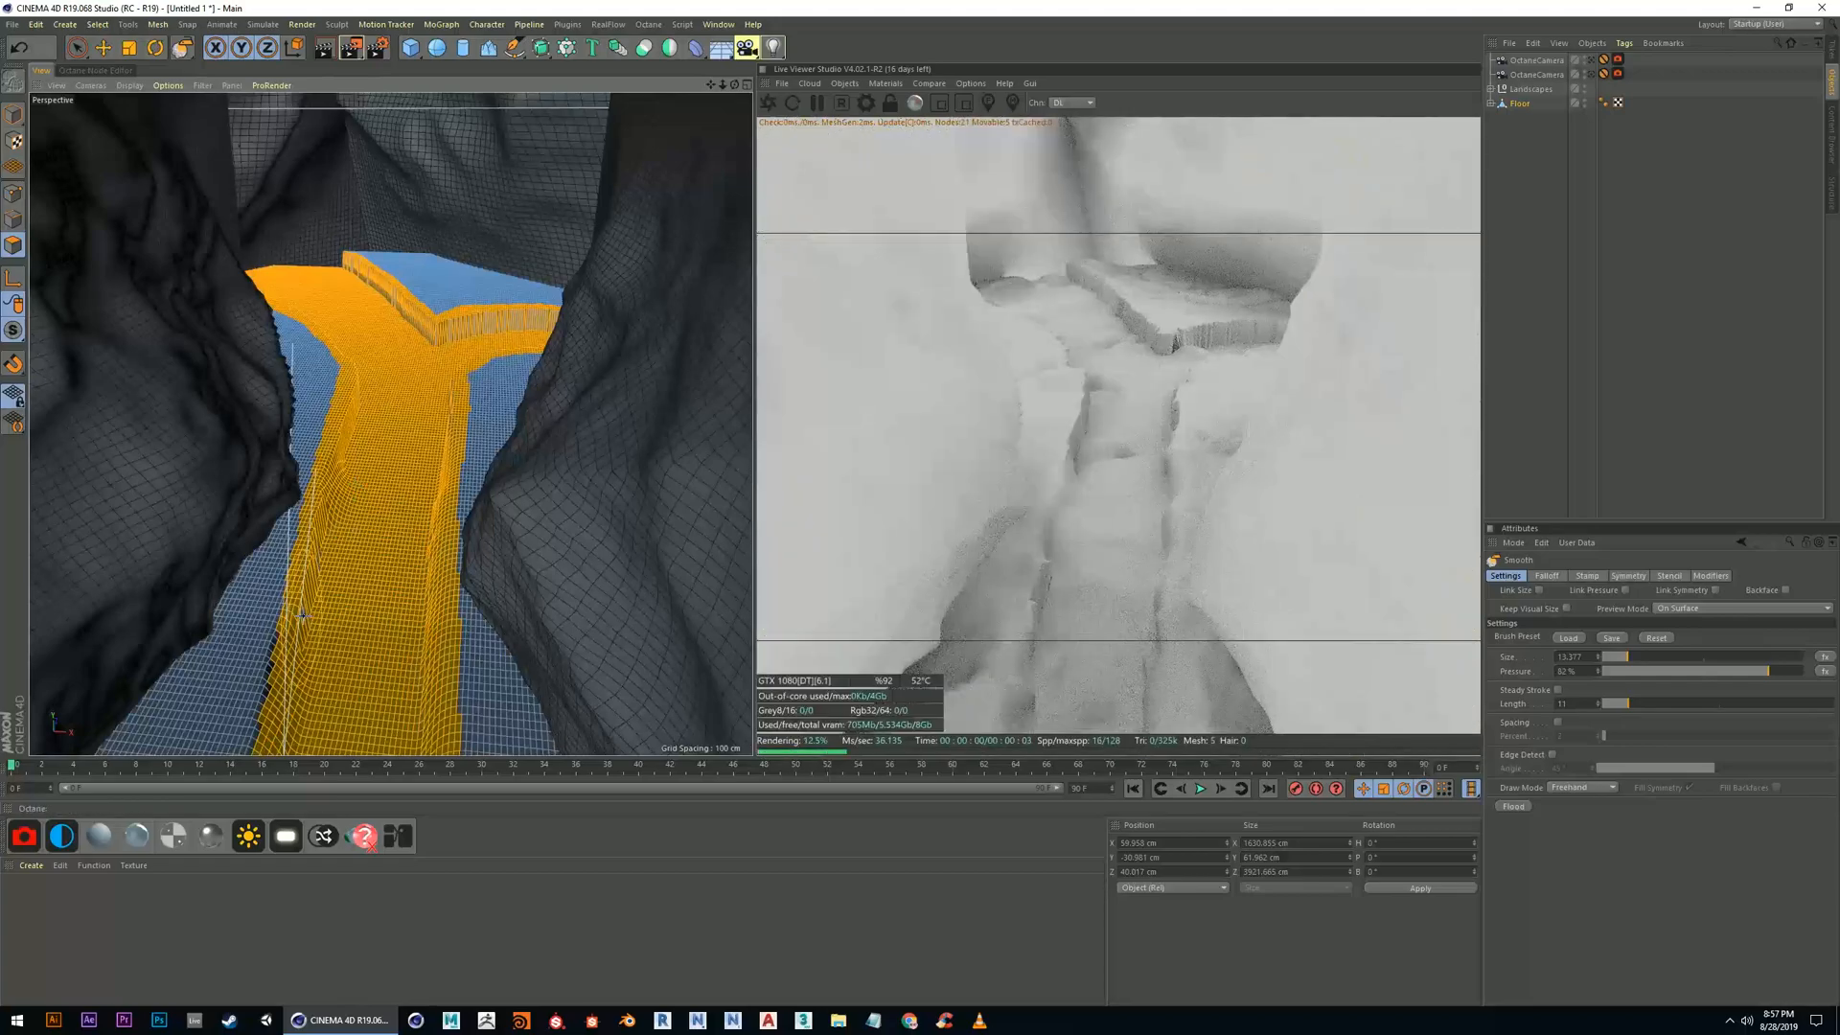
mouse_move(297, 604)
left_mouse_down()
mouse_move(336, 485)
mouse_move(343, 365)
mouse_move(430, 541)
mouse_move(450, 507)
mouse_move(447, 400)
left_mouse_up()
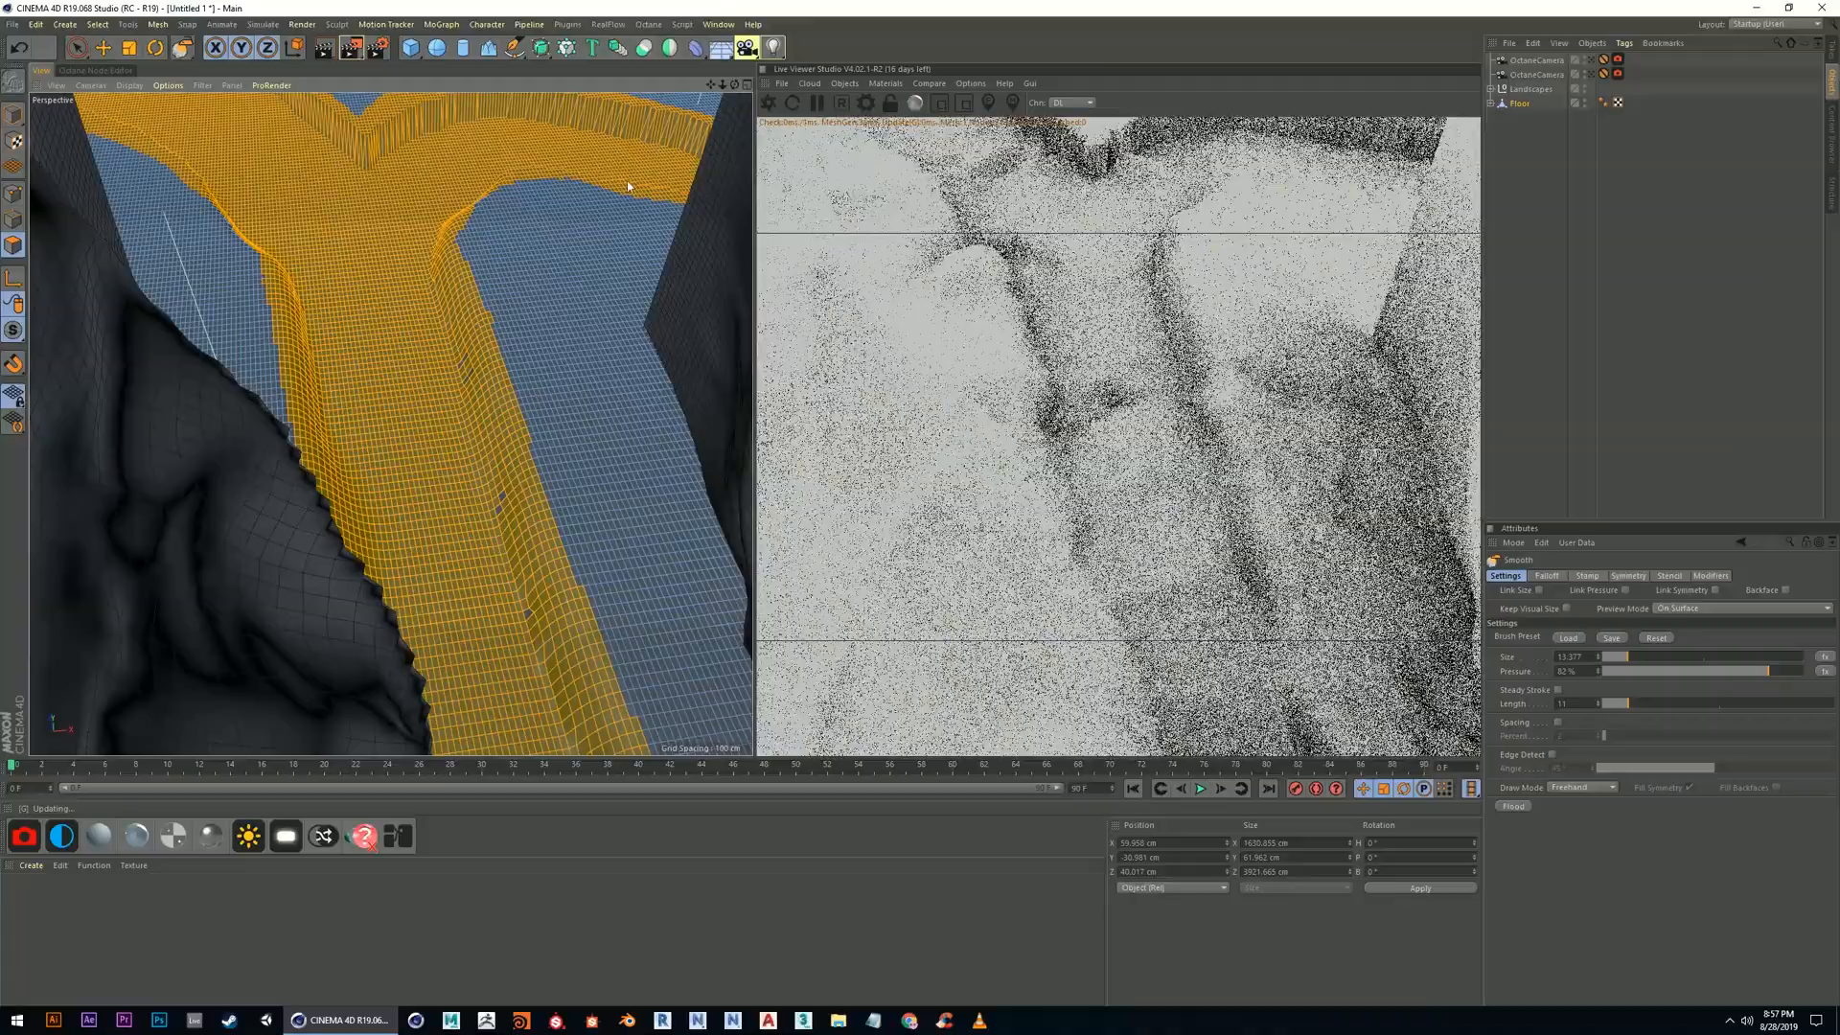
Smooth the steep walls around the channel's far fork with the same Smooth brush
left_click_drag(463, 221, 594, 278, "alt")
scroll(482, 293, "down", 4)
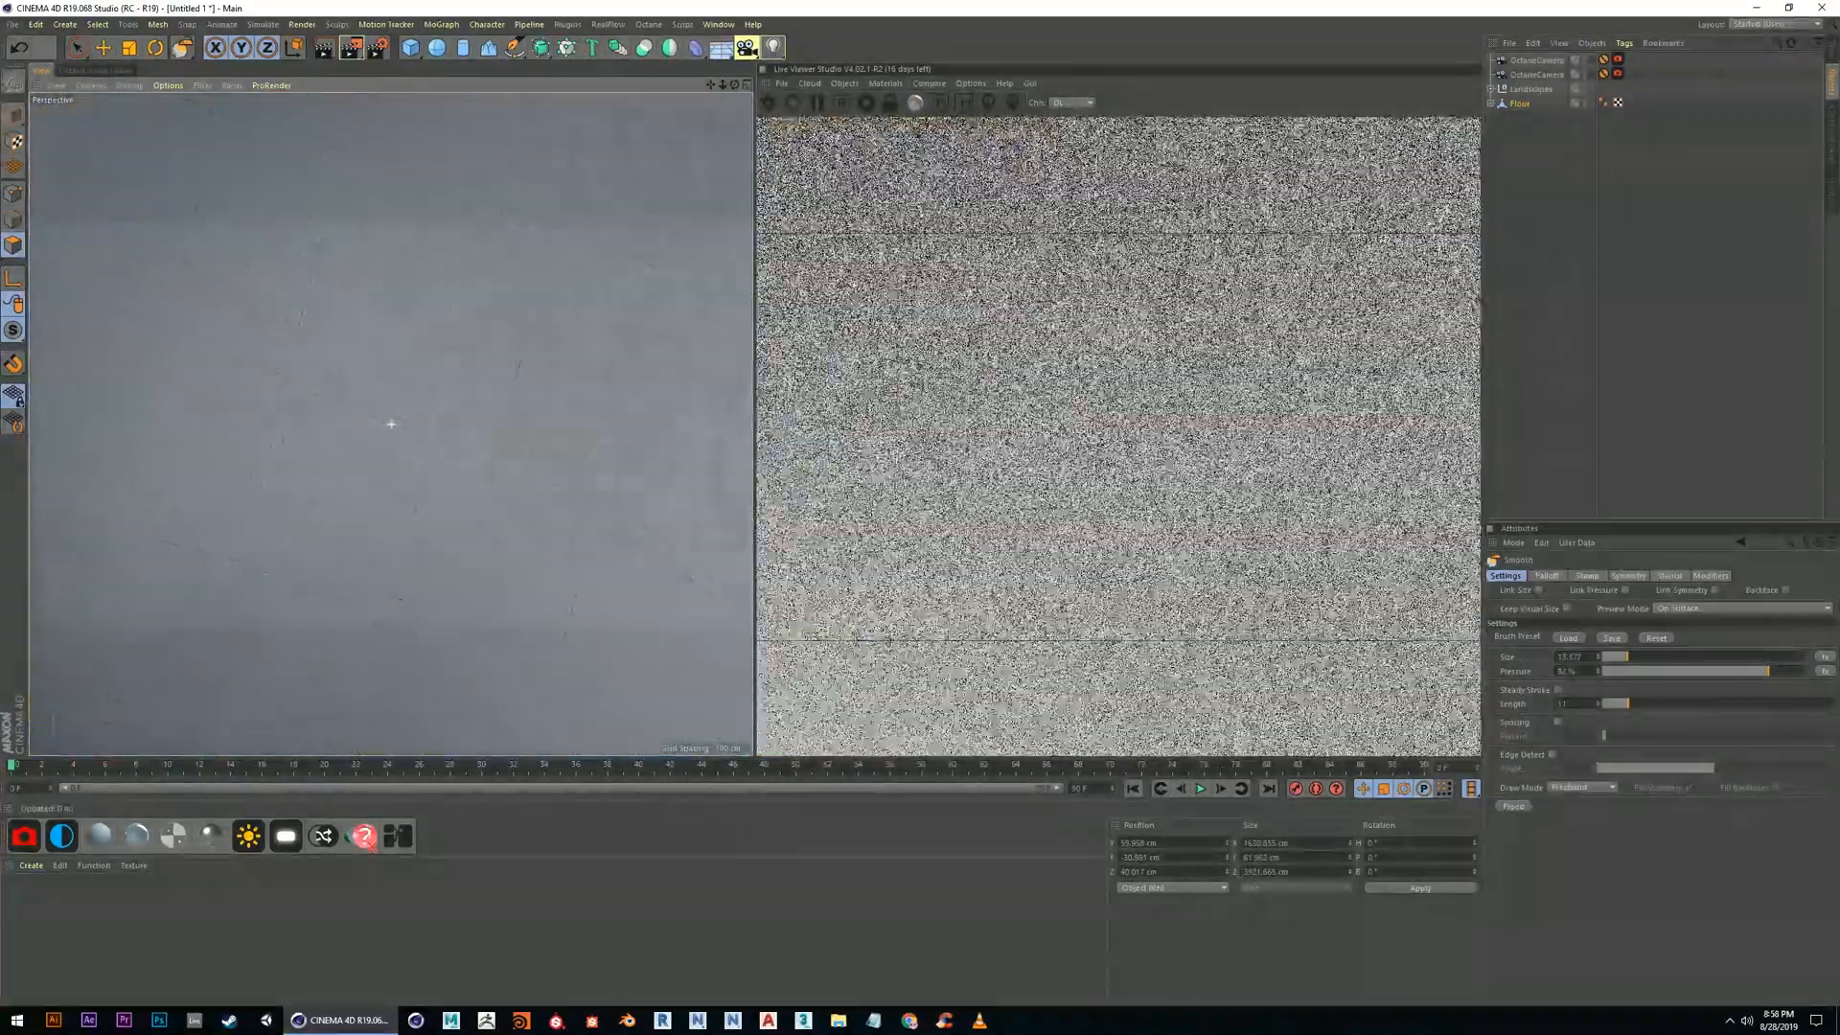
scroll(485, 383, "up", 5)
scroll(476, 542, "up", 5)
left_click_drag(460, 548, 369, 593, "alt")
scroll(369, 594, "down", 4)
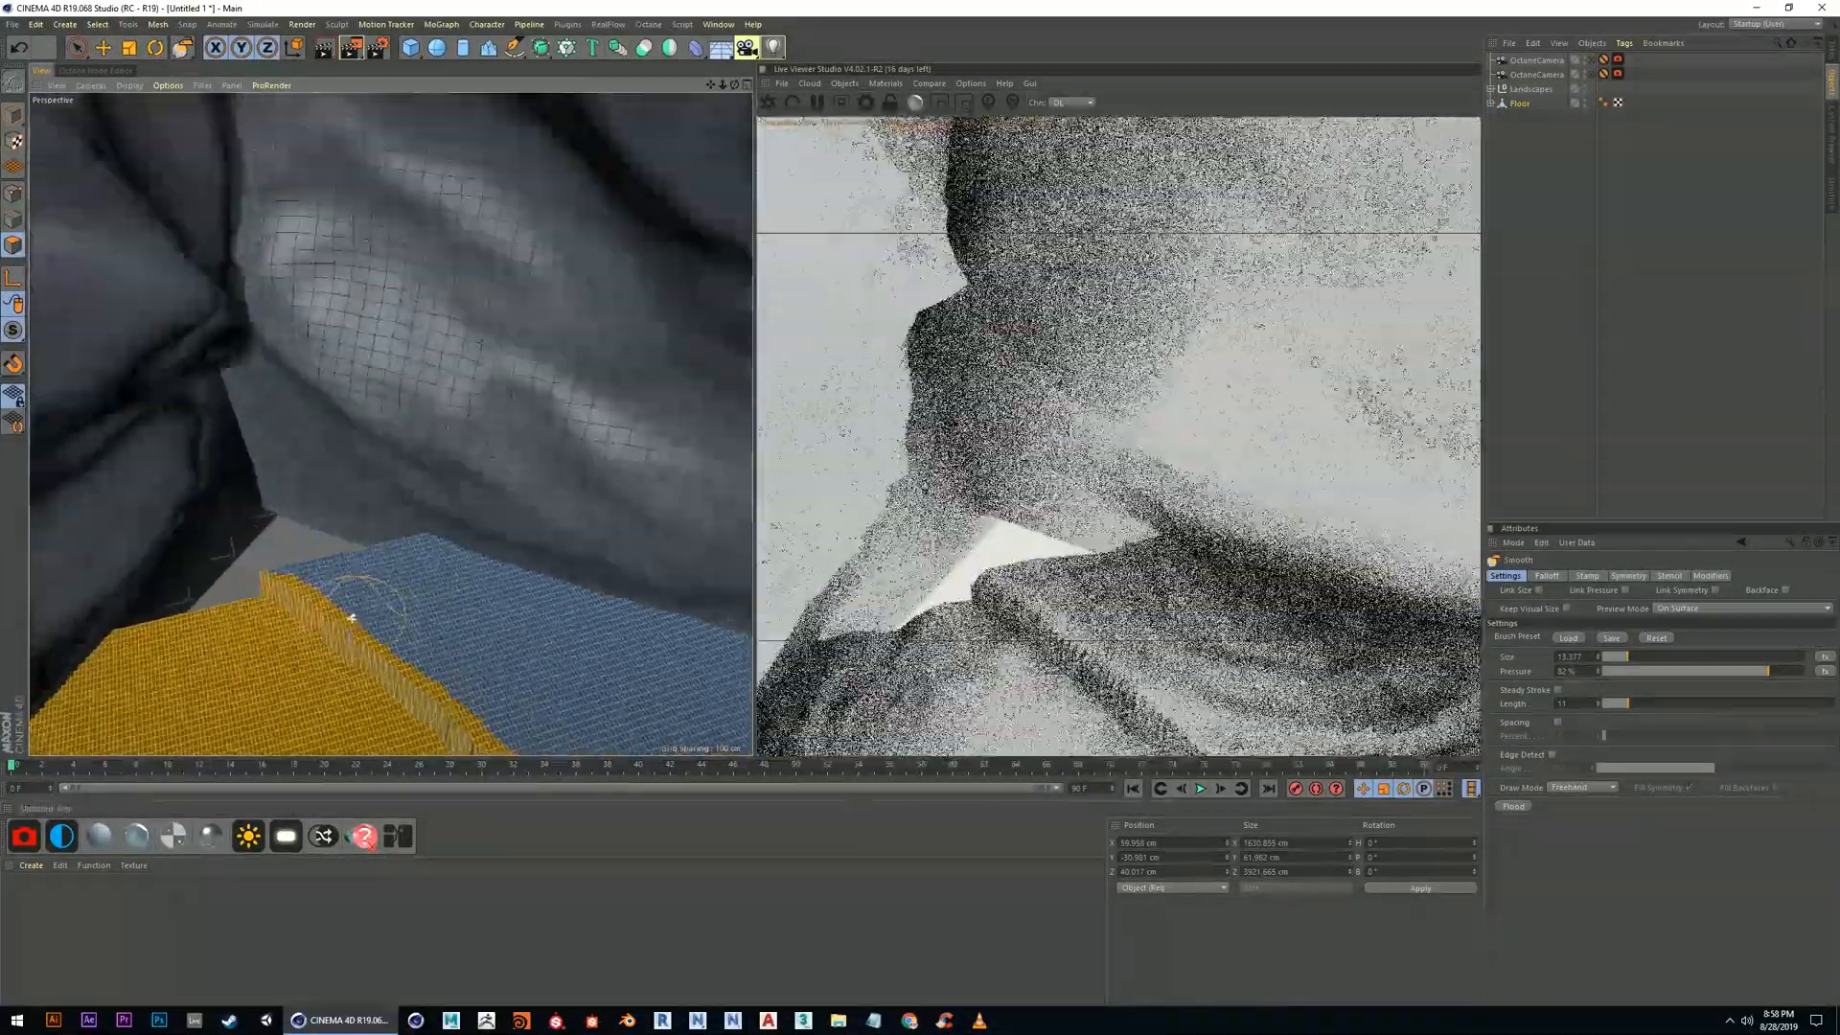
middle_click_drag(364, 598, 390, 423, "alt")
mouse_move(390, 422)
left_mouse_down("alt")
mouse_move(402, 460)
mouse_move(391, 423)
mouse_move(371, 450)
mouse_move(297, 458)
mouse_move(372, 378)
mouse_move(534, 361)
mouse_move(704, 391)
left_mouse_up("alt")
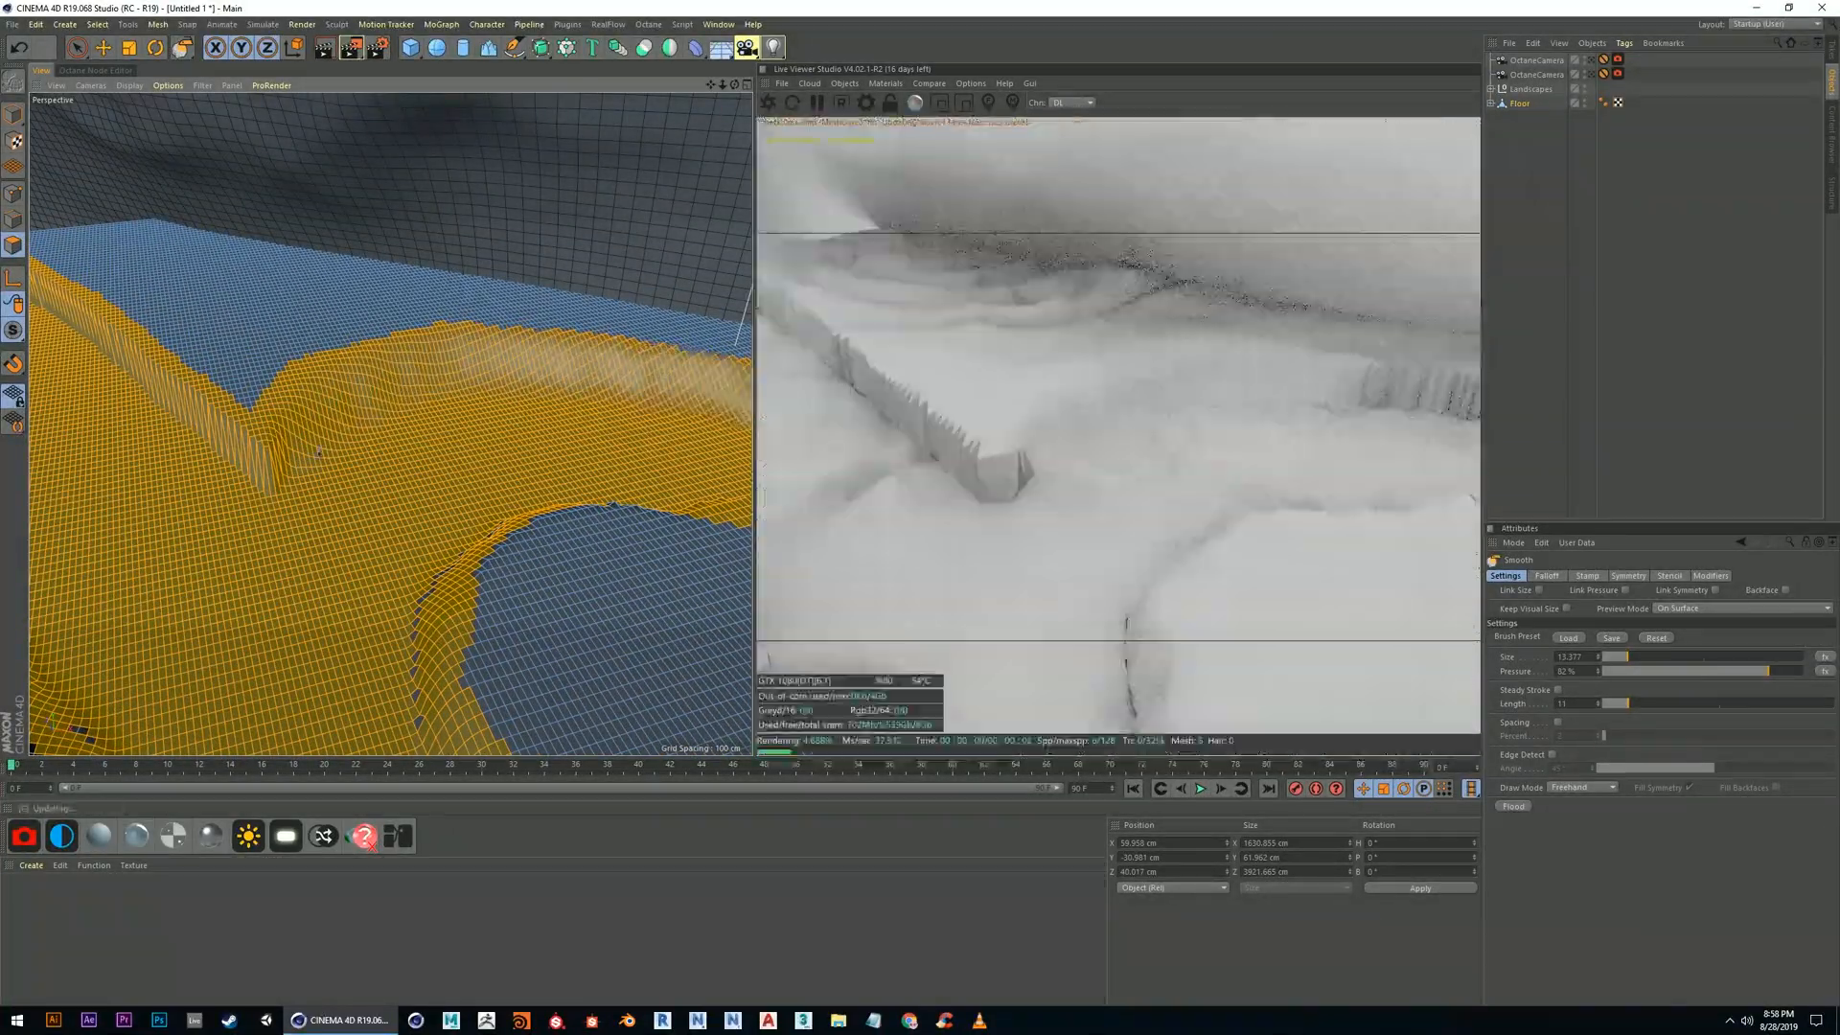
middle_click_drag(280, 468, 659, 505, "alt")
left_click_drag(659, 505, 207, 285)
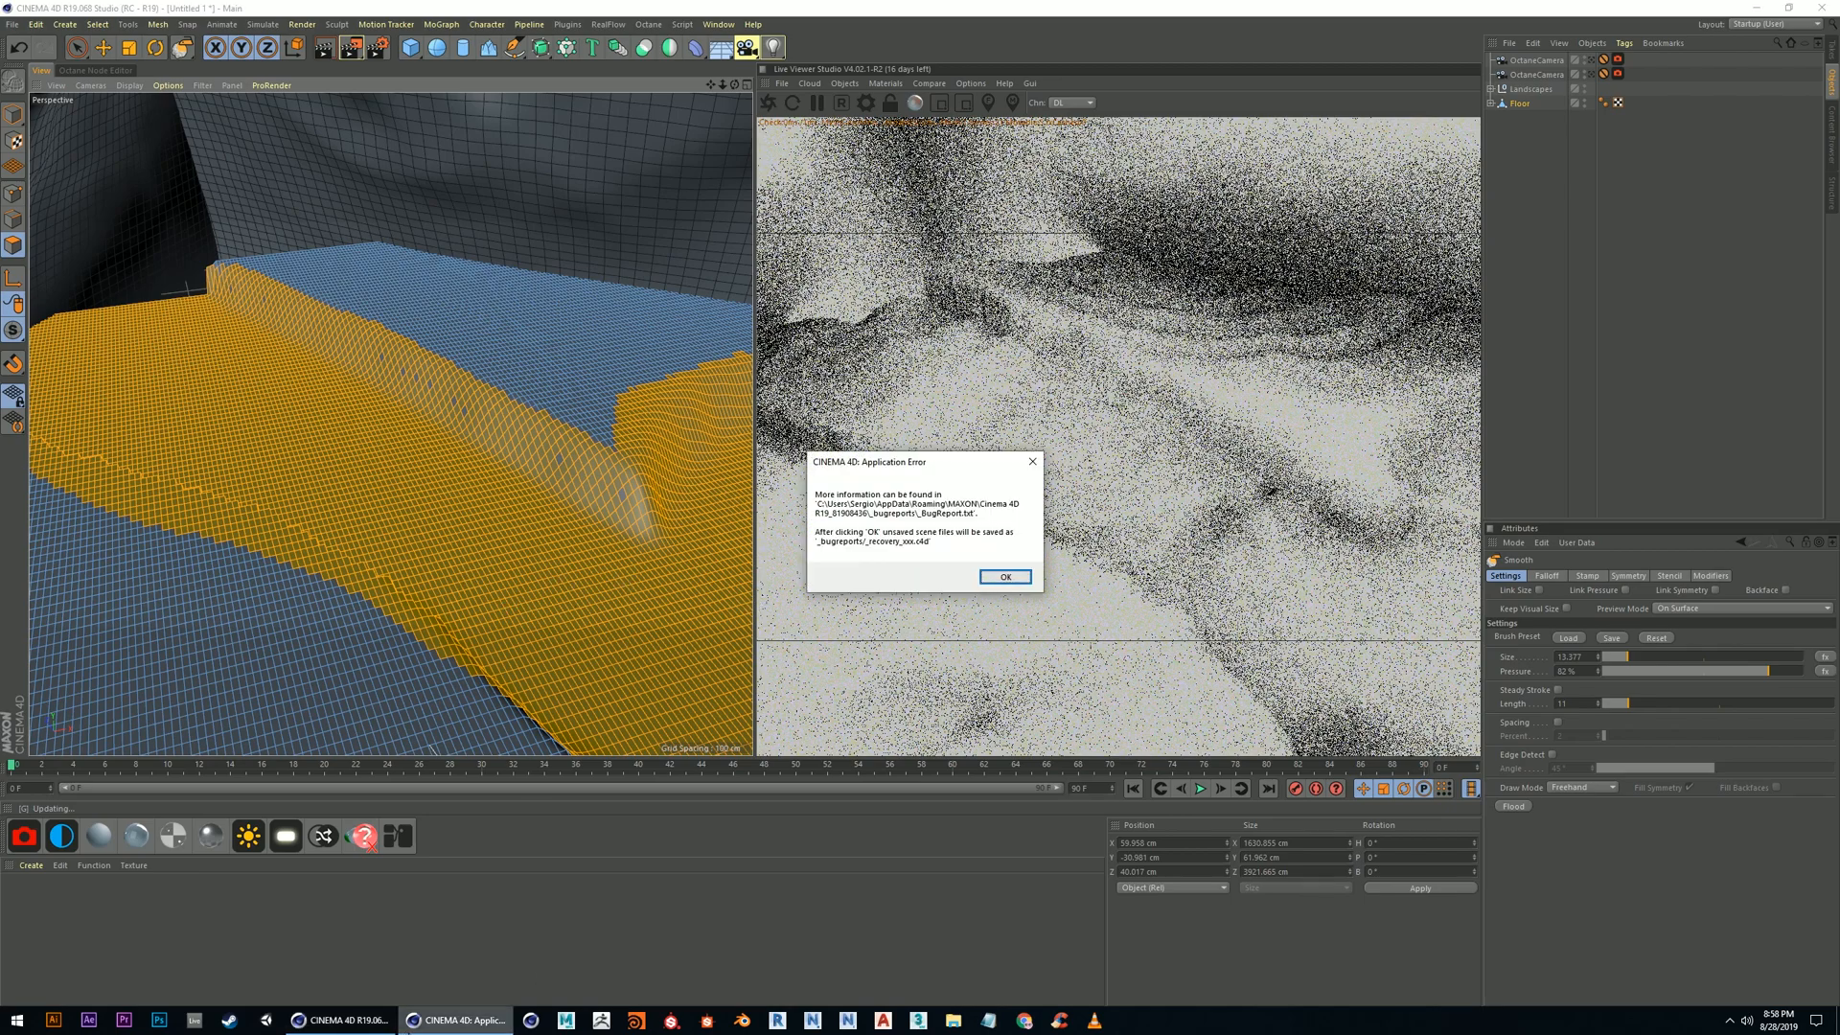
Acknowledge the crash error and open the AppData\Roaming folder of the user's profile on Local Disk (C:)
left_click(1004, 576)
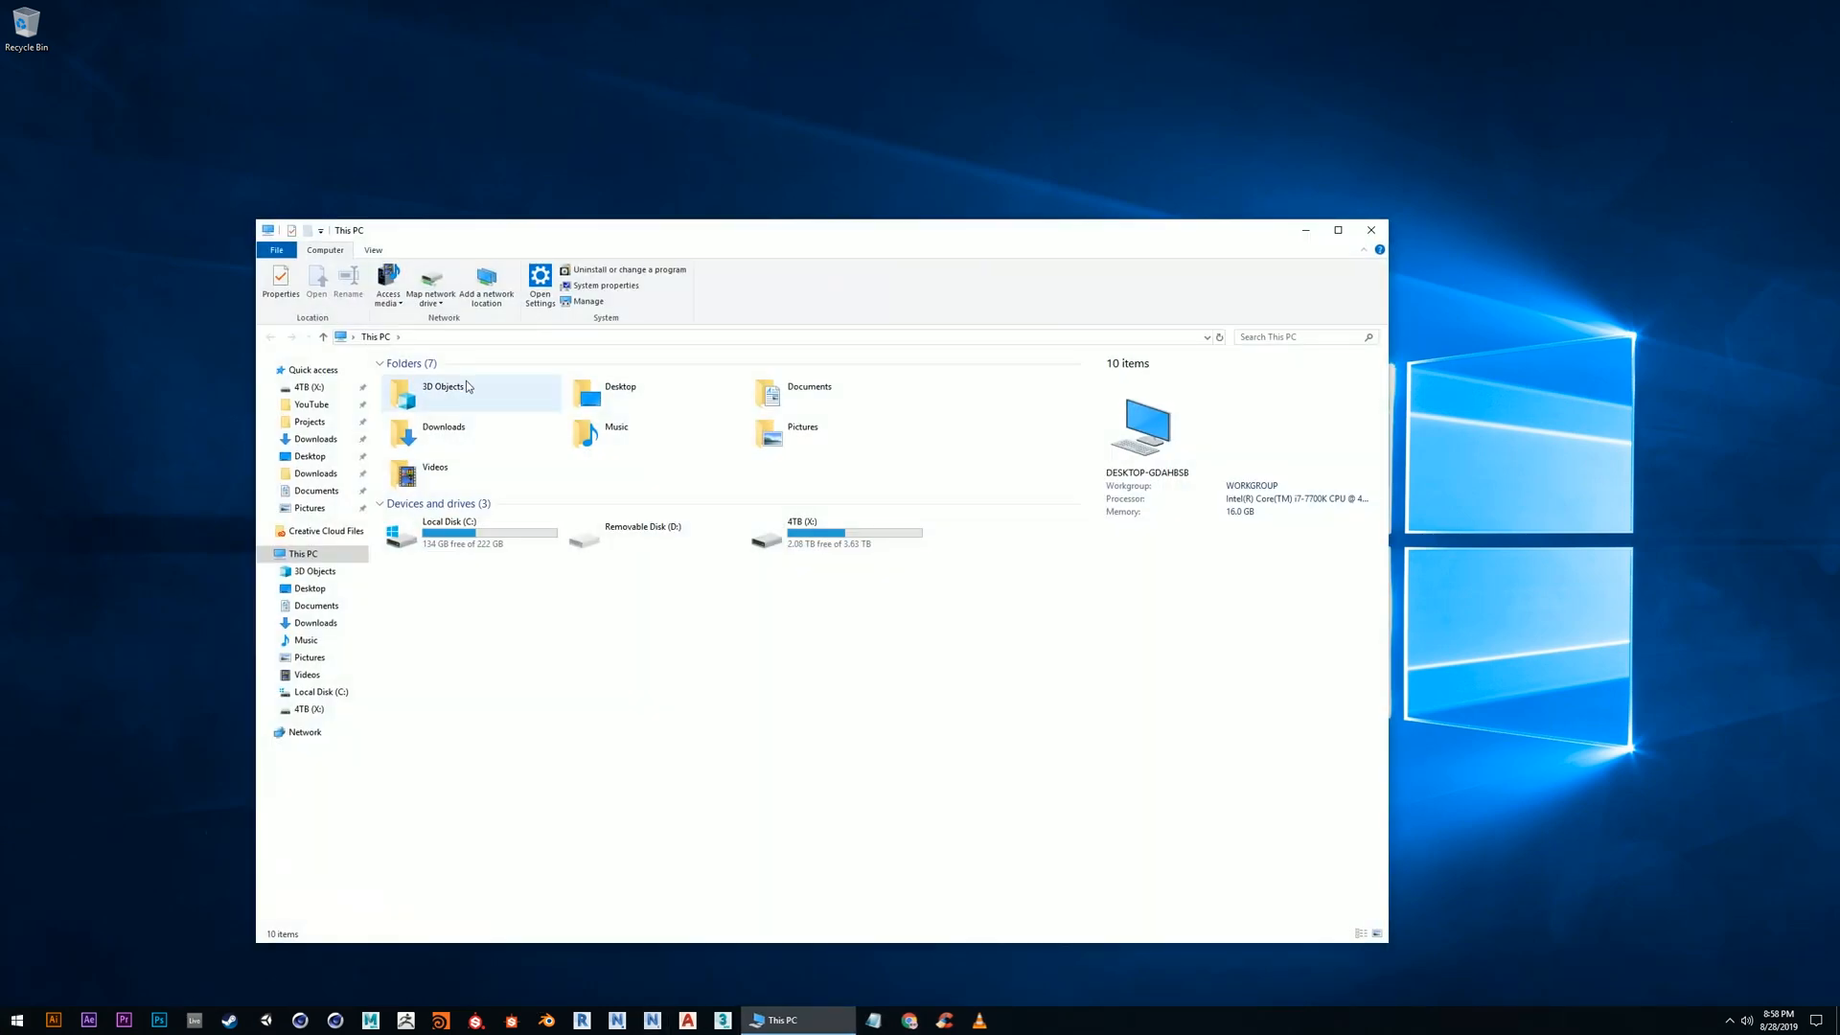
double_click(398, 555)
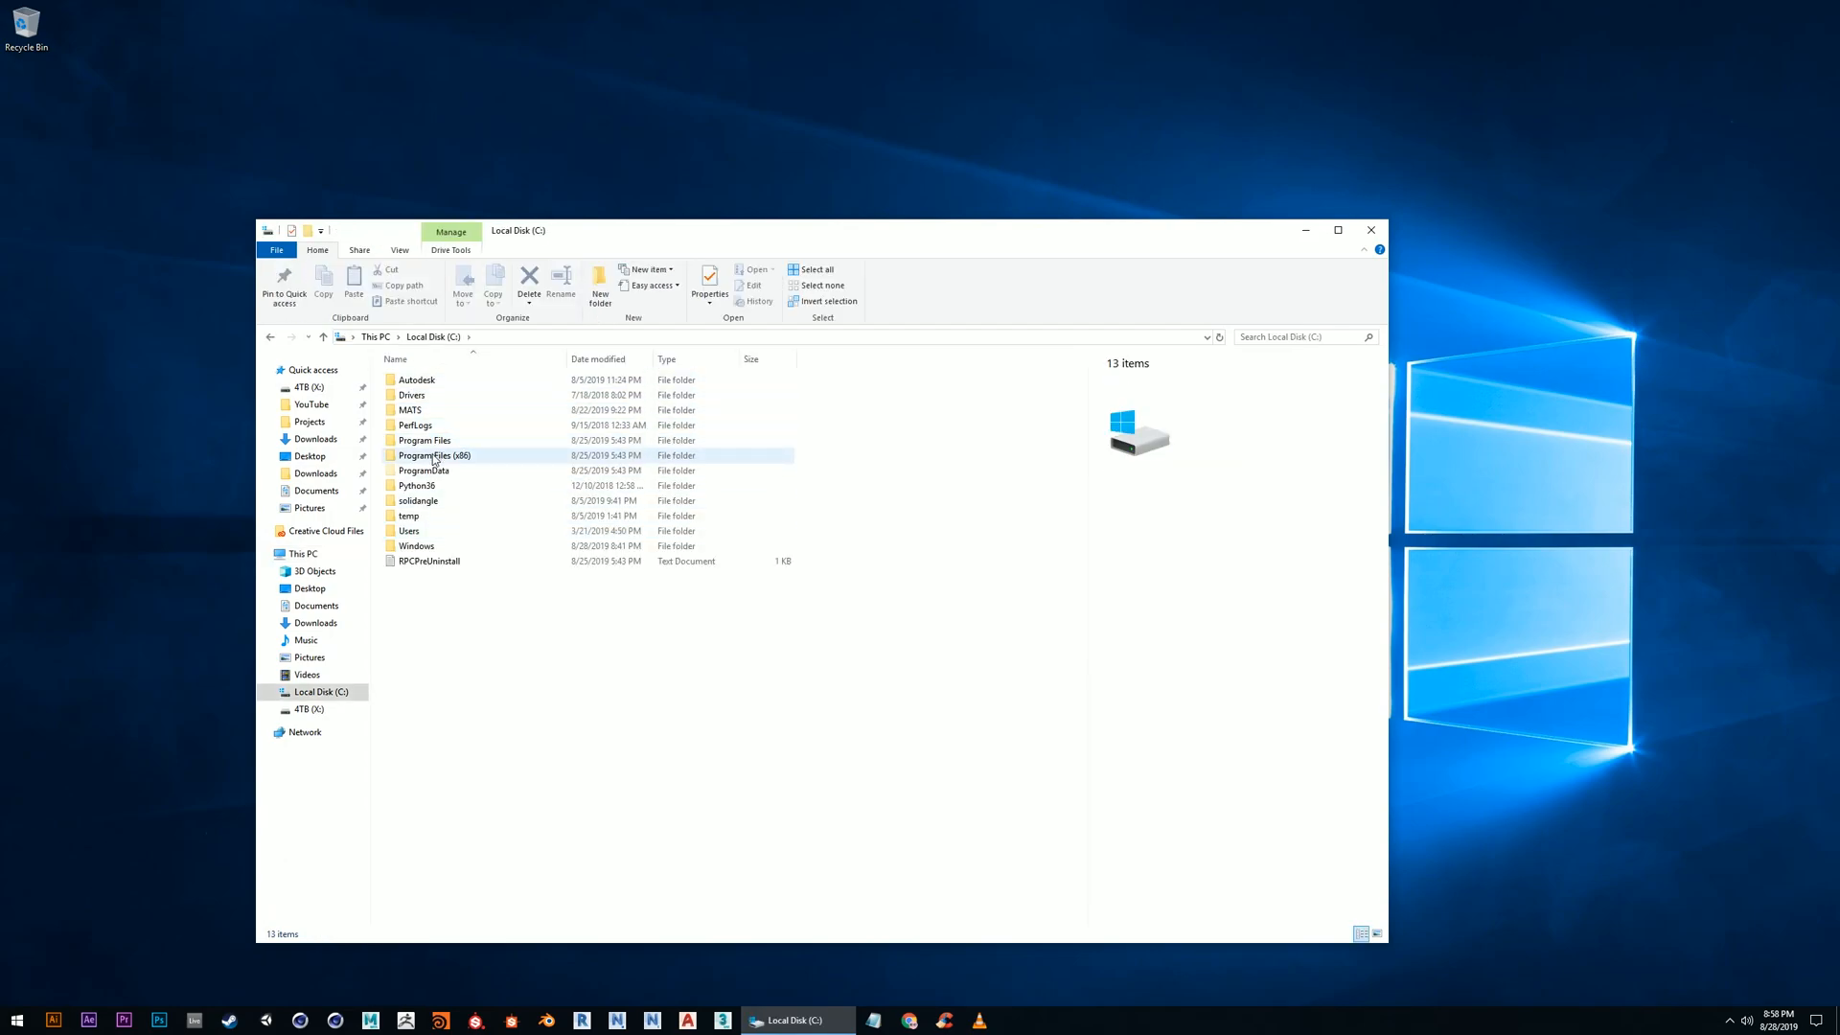
double_click(411, 530)
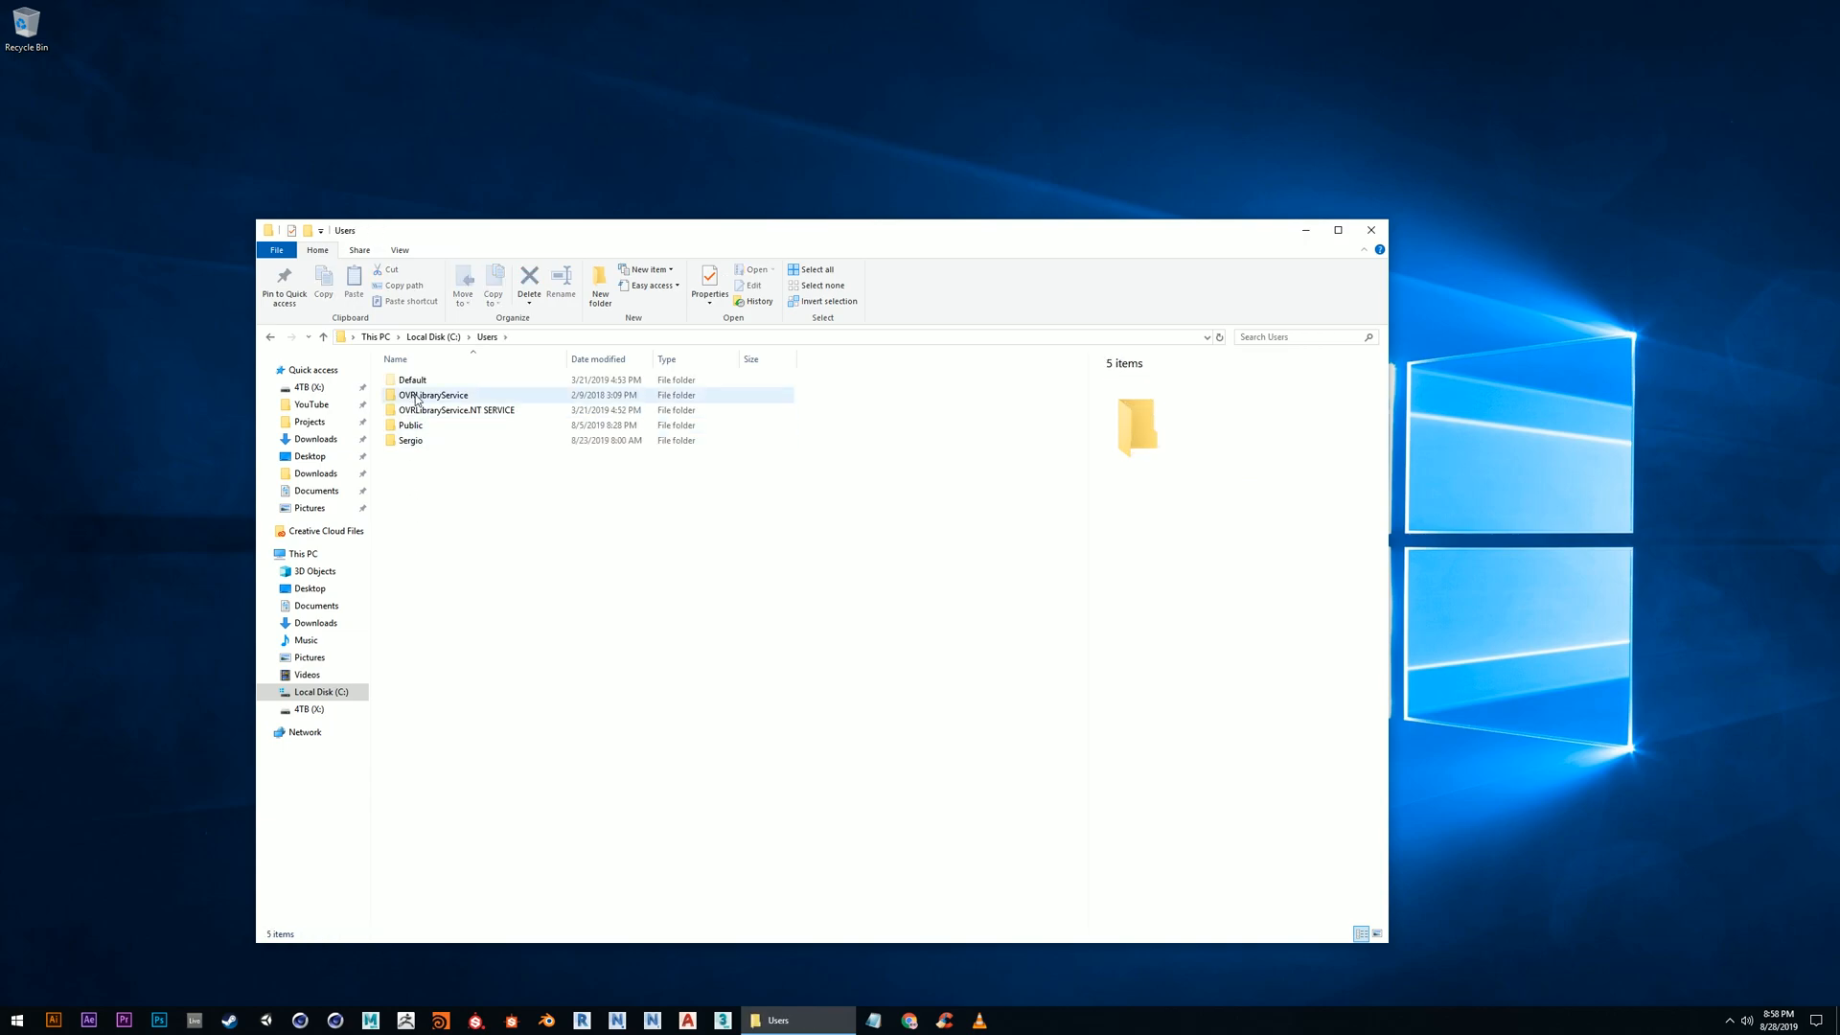
left_click(412, 443)
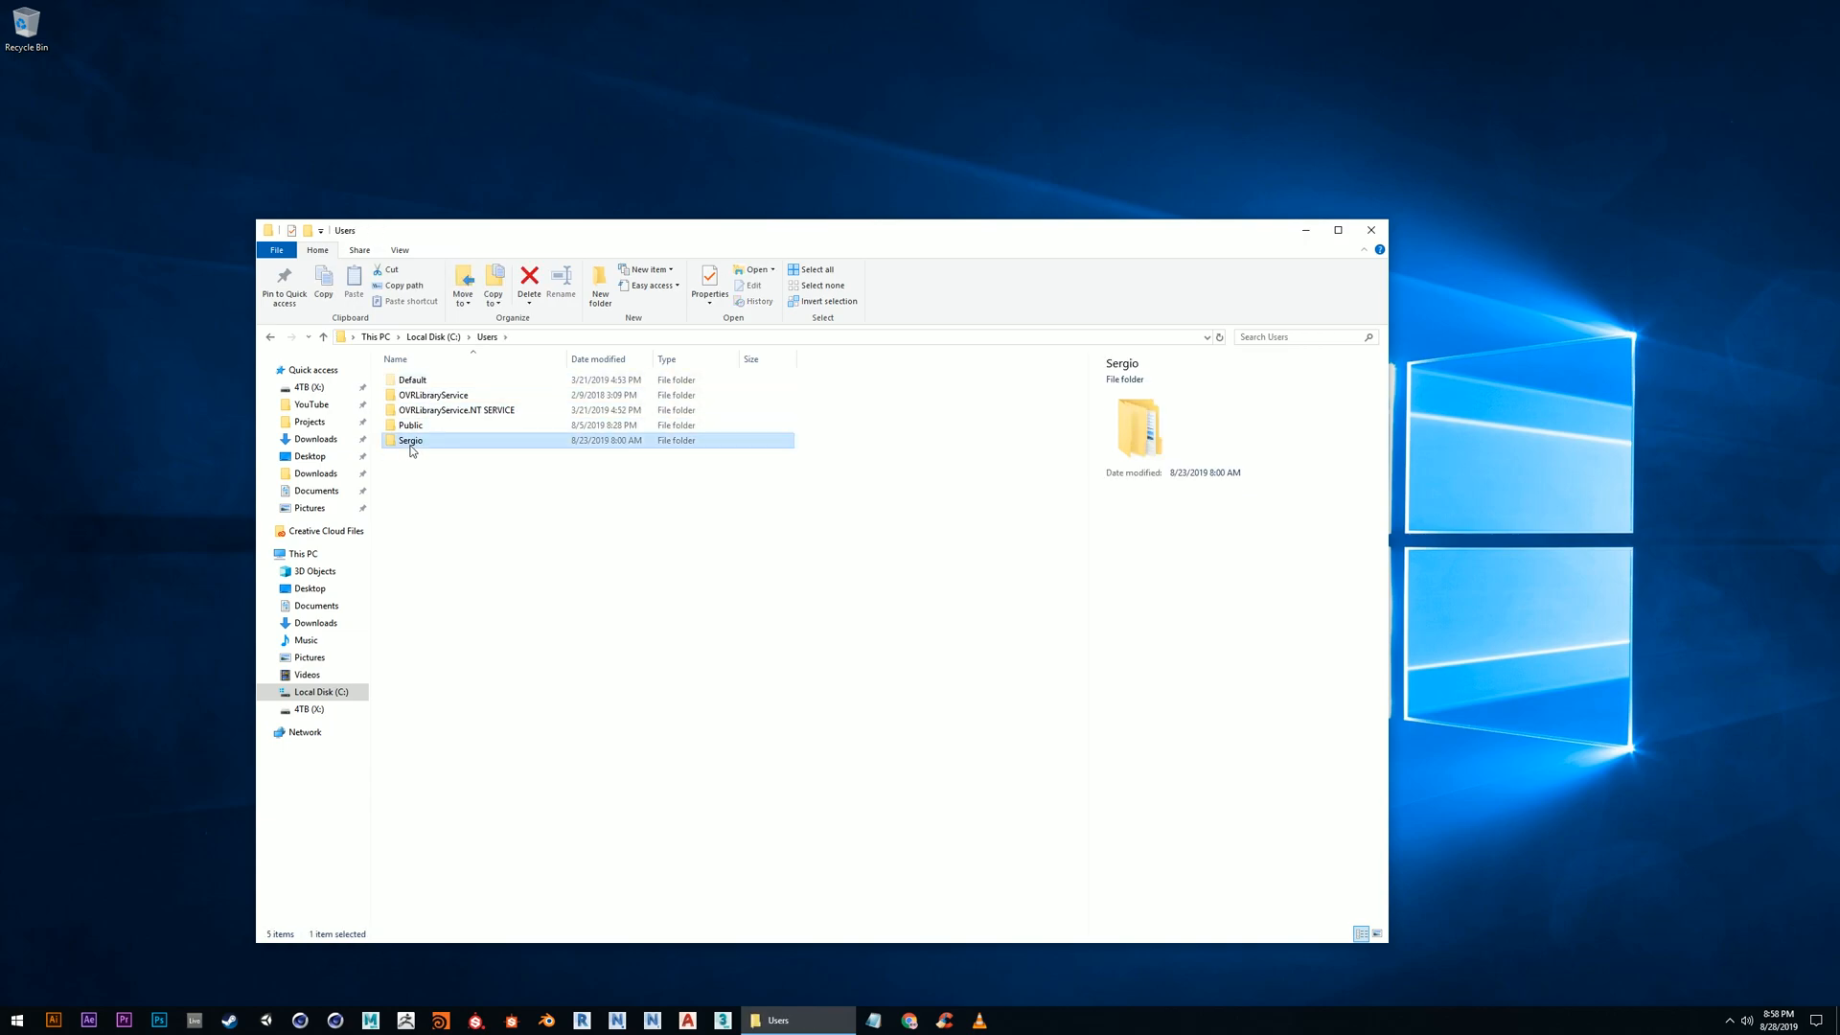
double_click(411, 442)
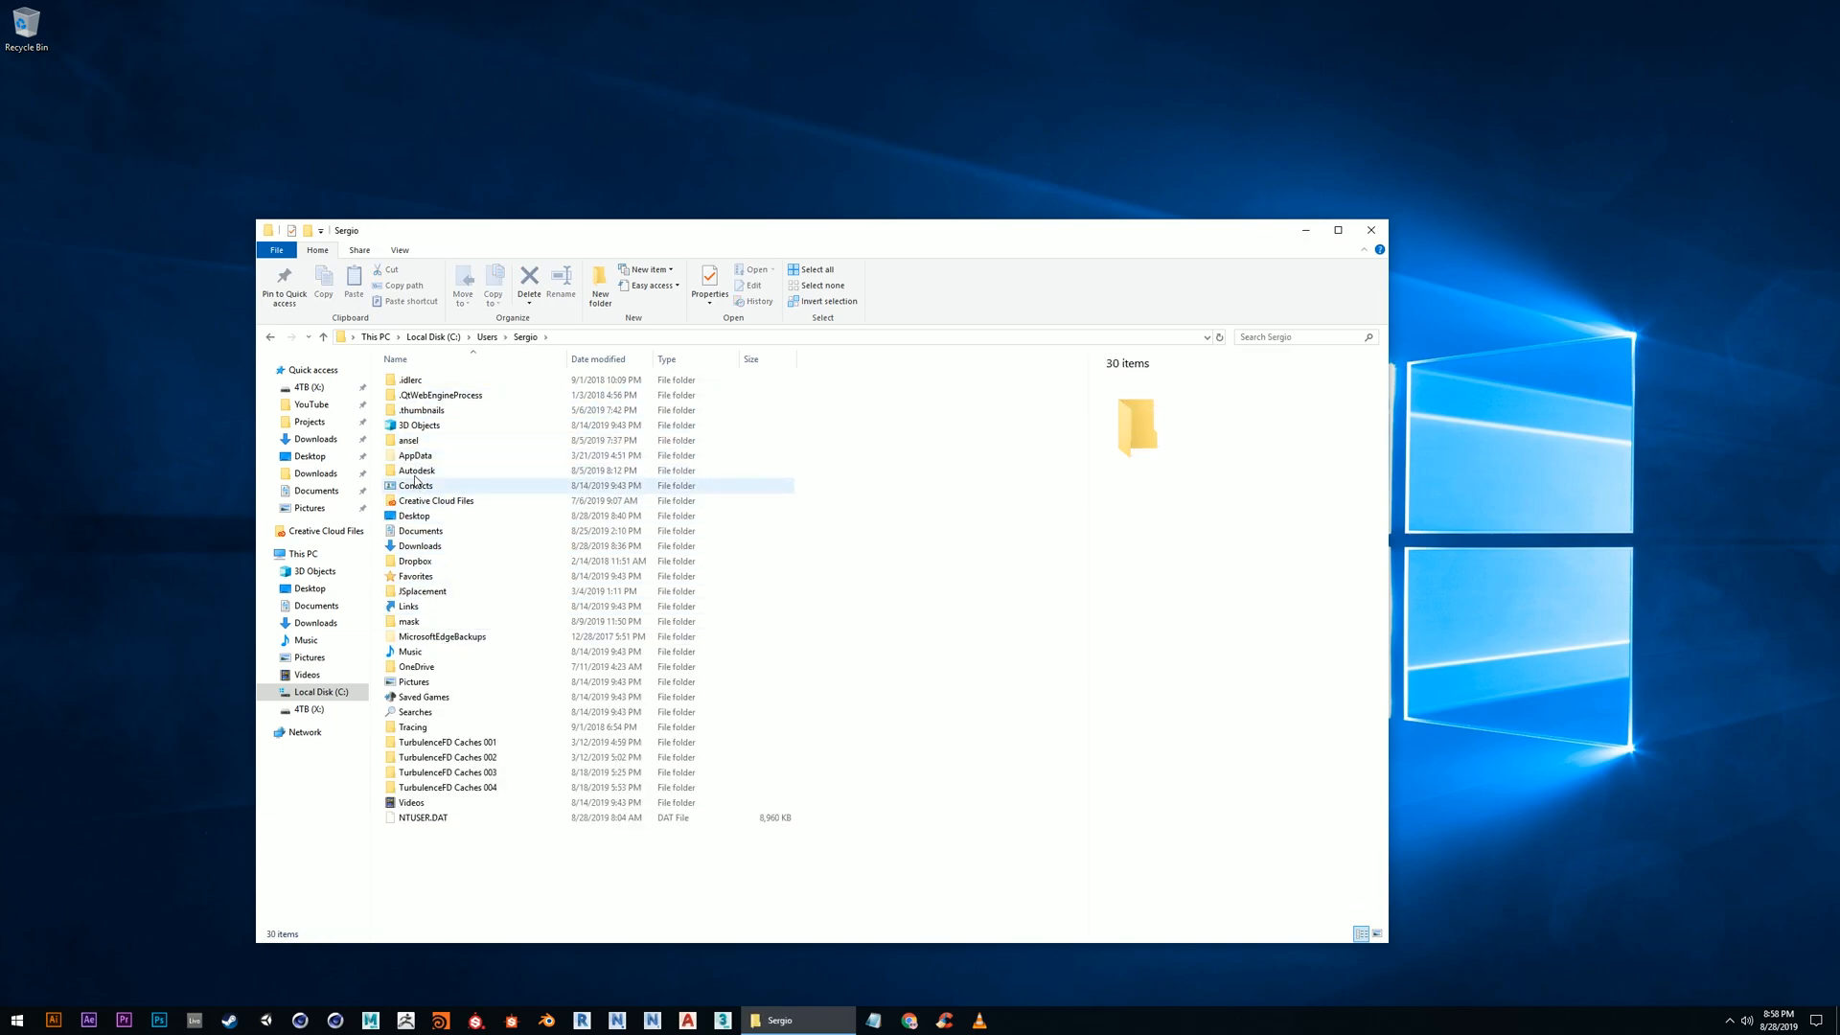
double_click(415, 455)
double_click(415, 412)
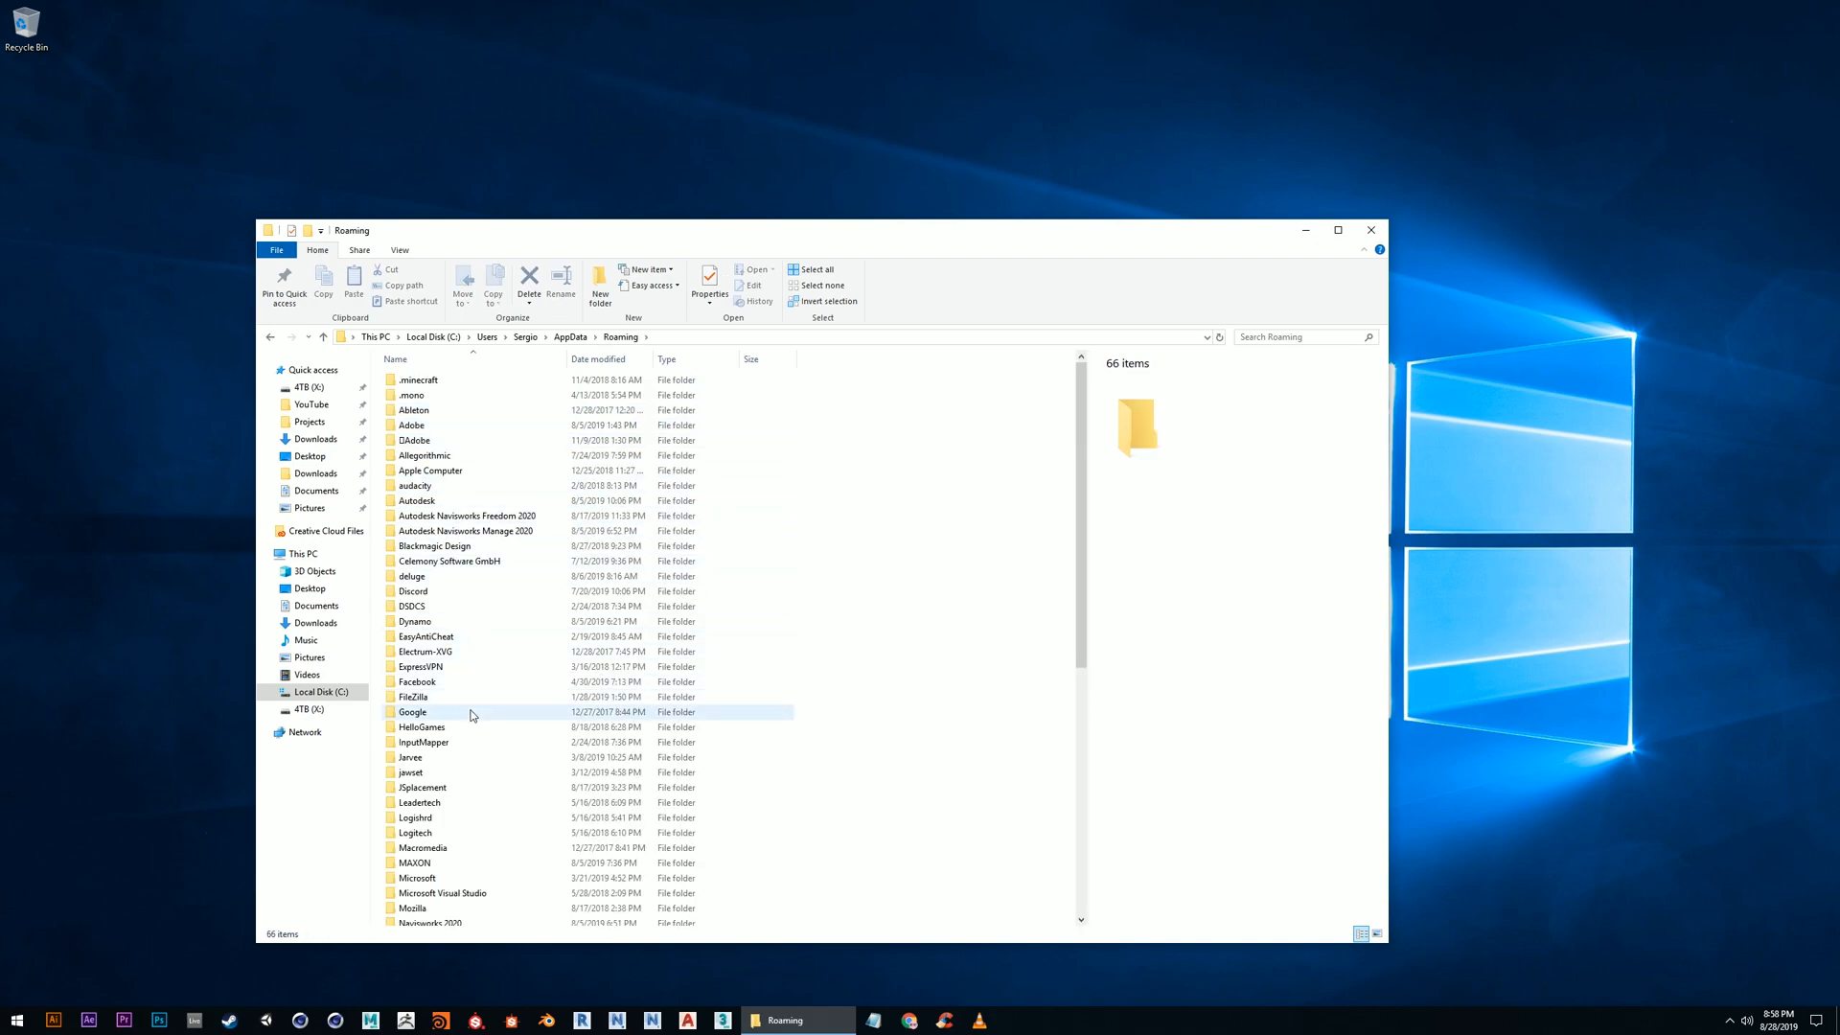
Open _recovery_scene_1_Untitled 1 from the _bugreports folder under MAXON\Cinema 4D R19_81908436 and dismiss the MAXON User Participation Program window
scroll(471, 715, "down", 1)
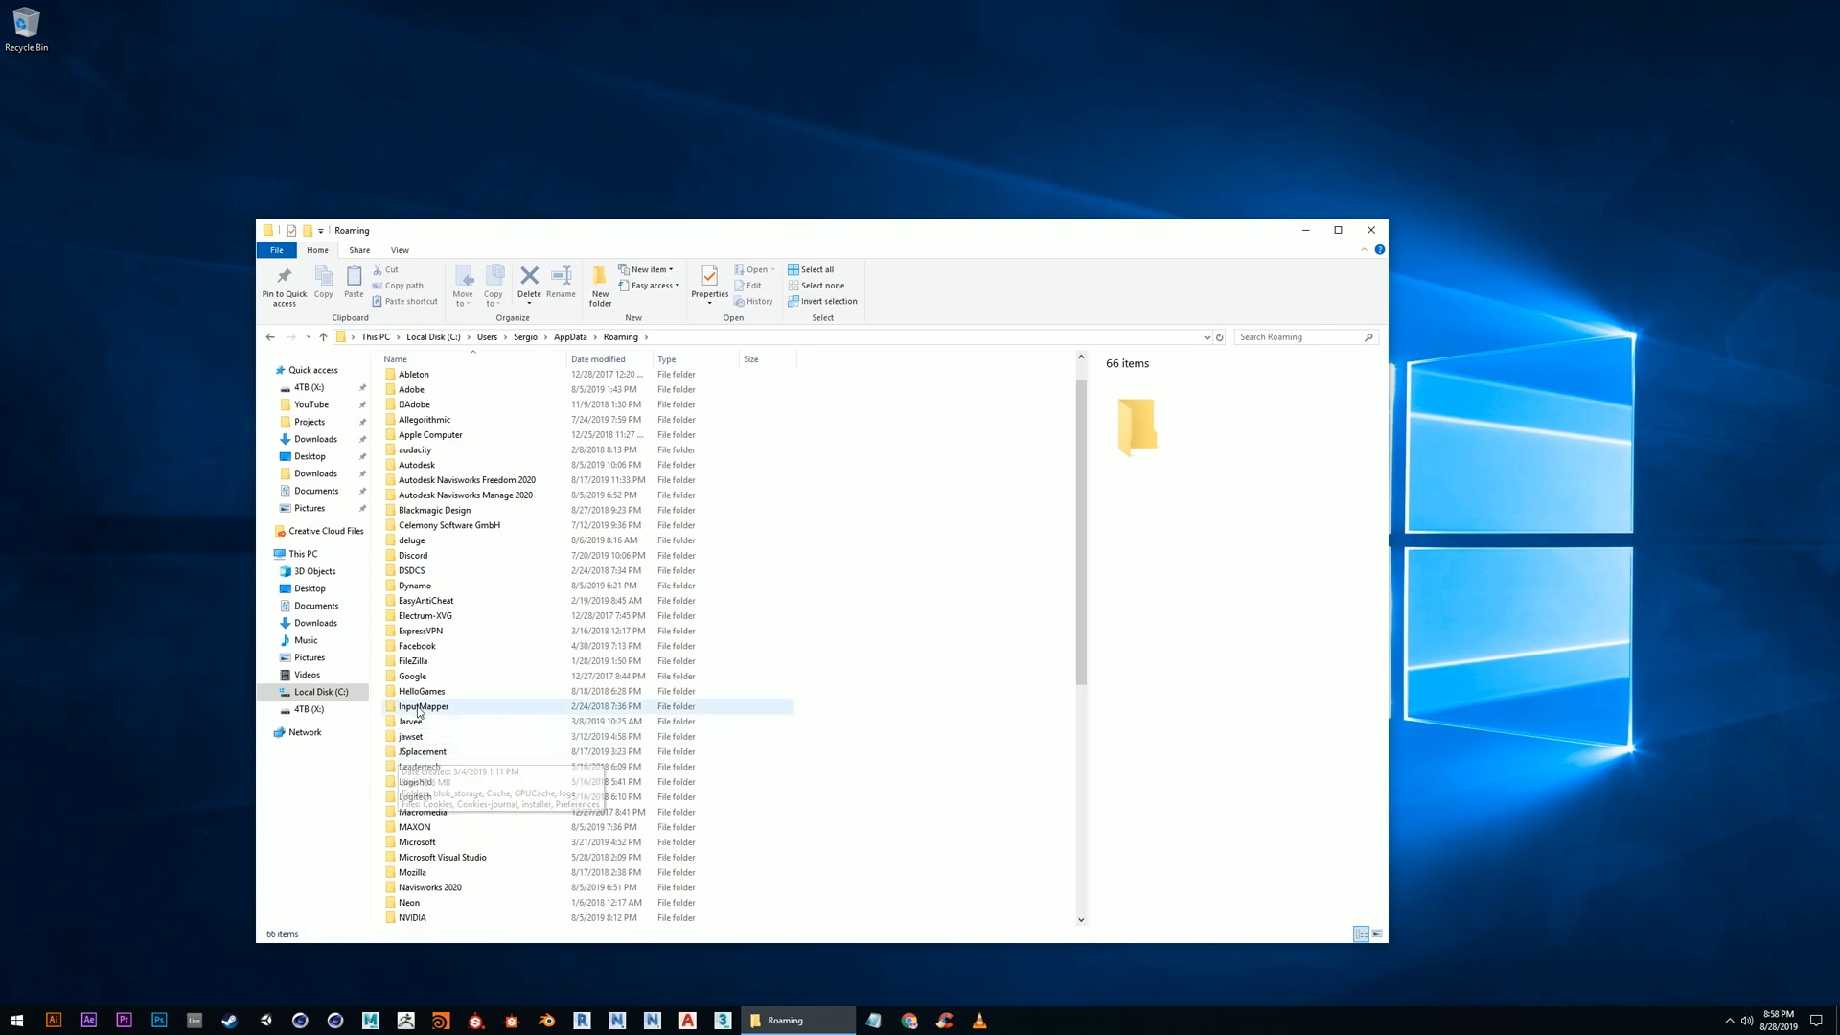
double_click(421, 827)
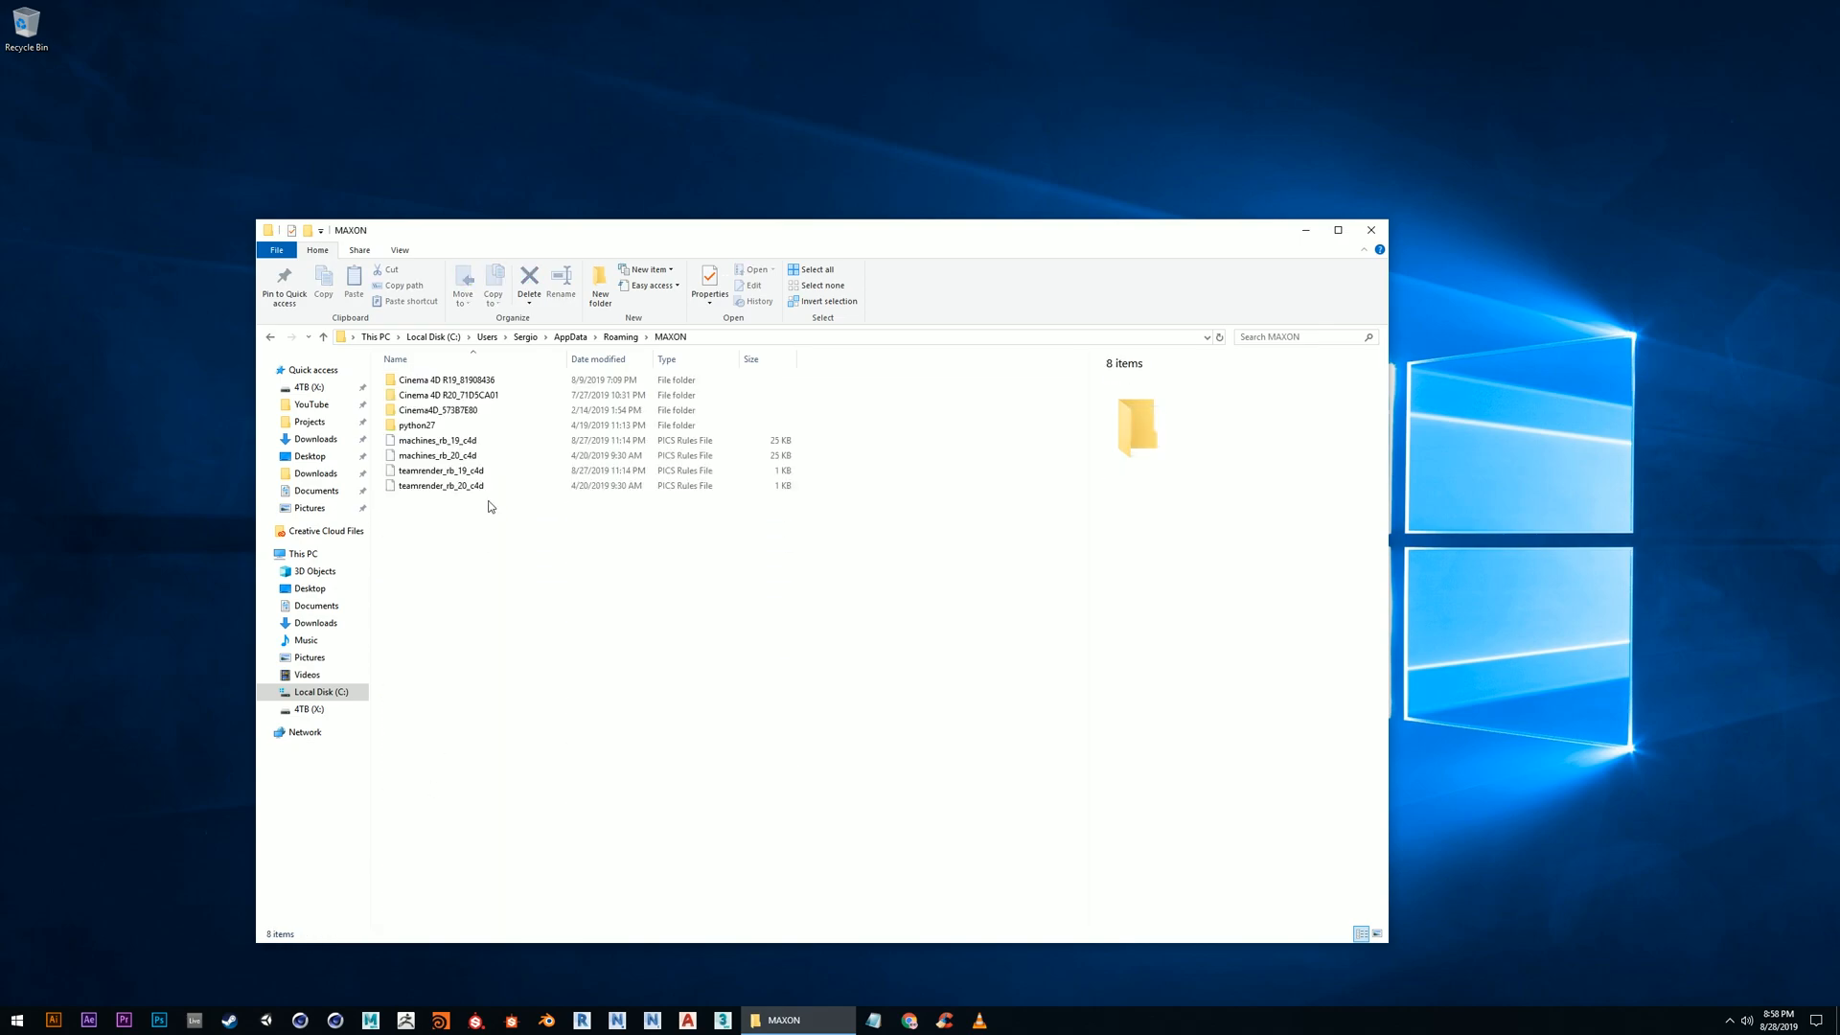
double_click(464, 381)
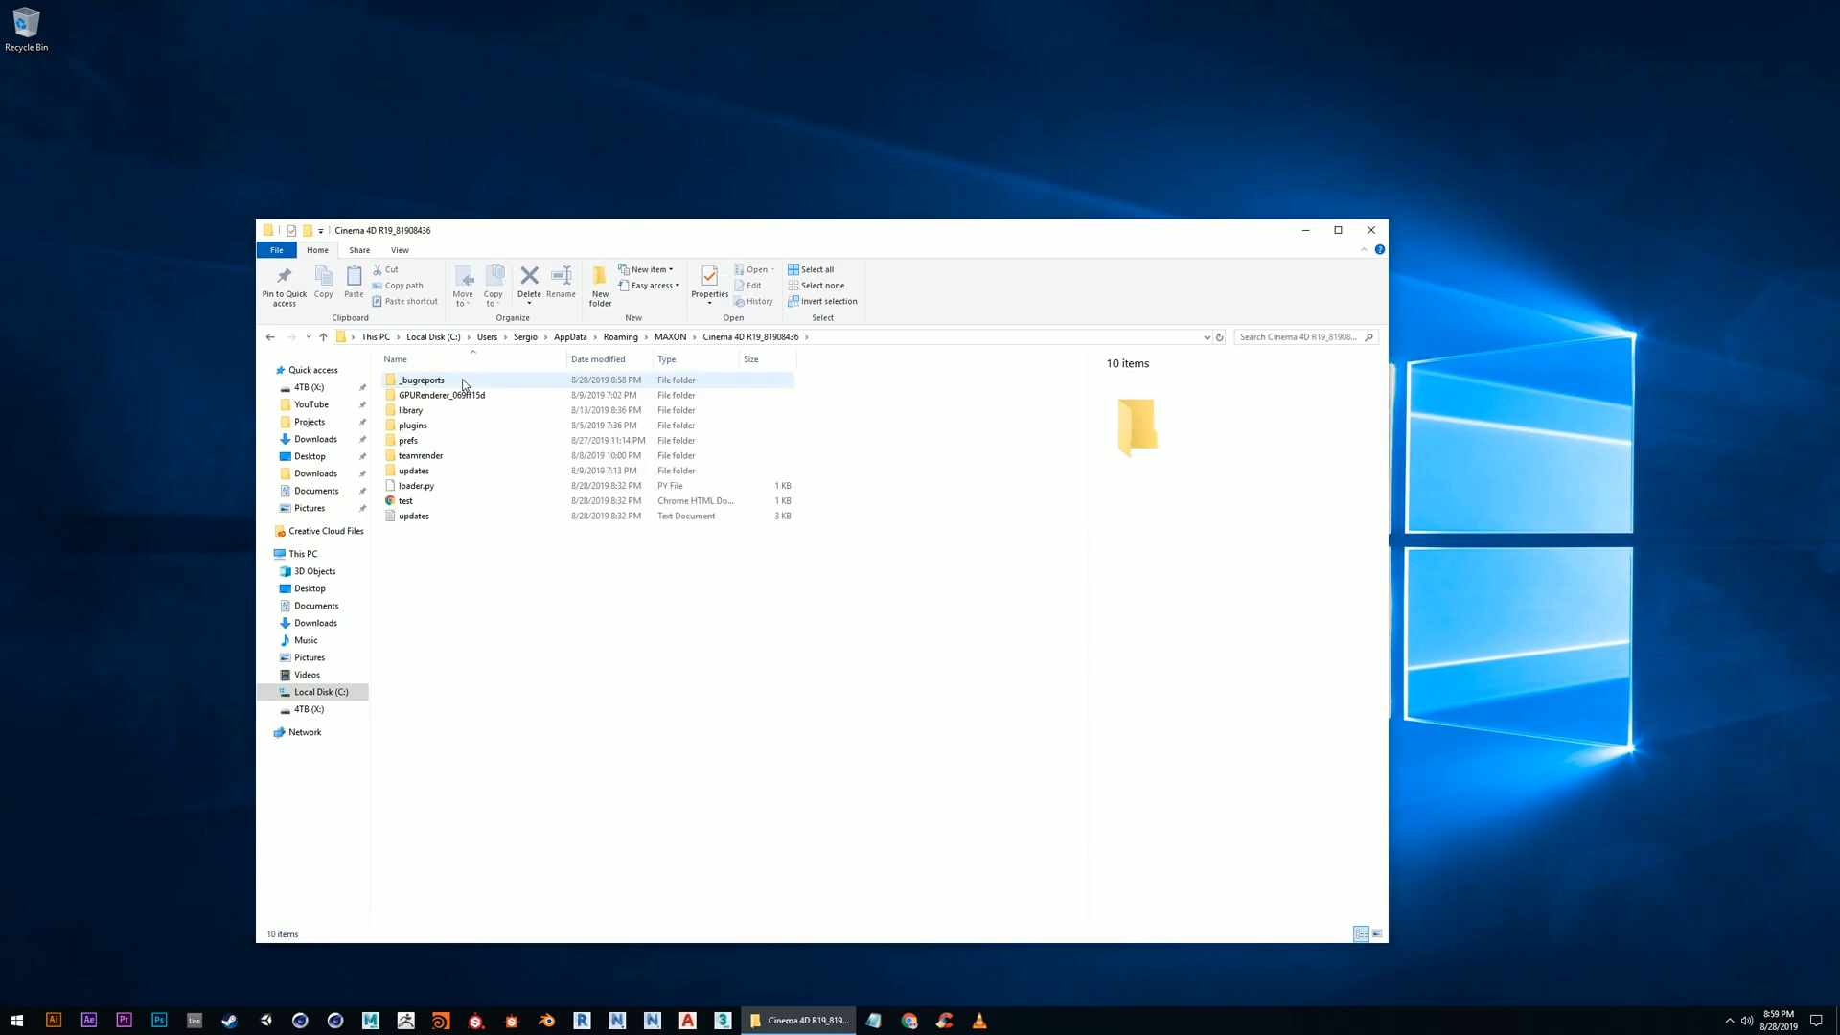
double_click(427, 381)
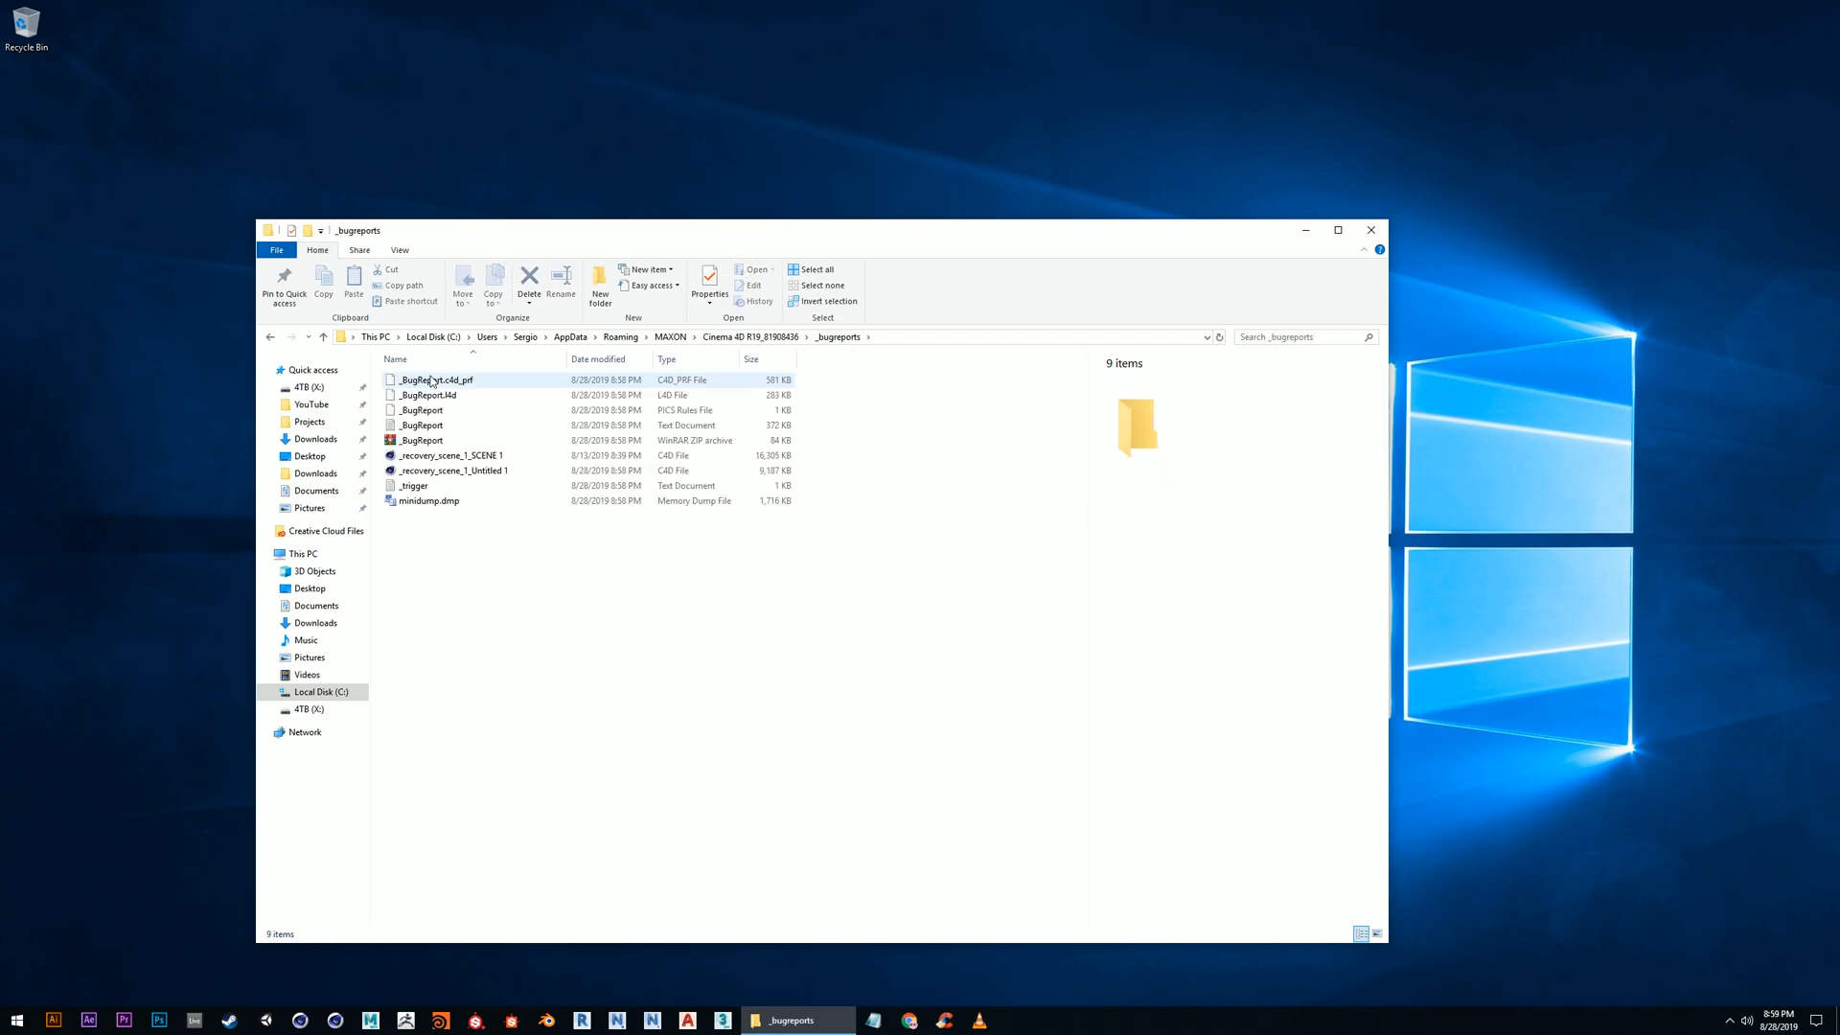
left_click(483, 471)
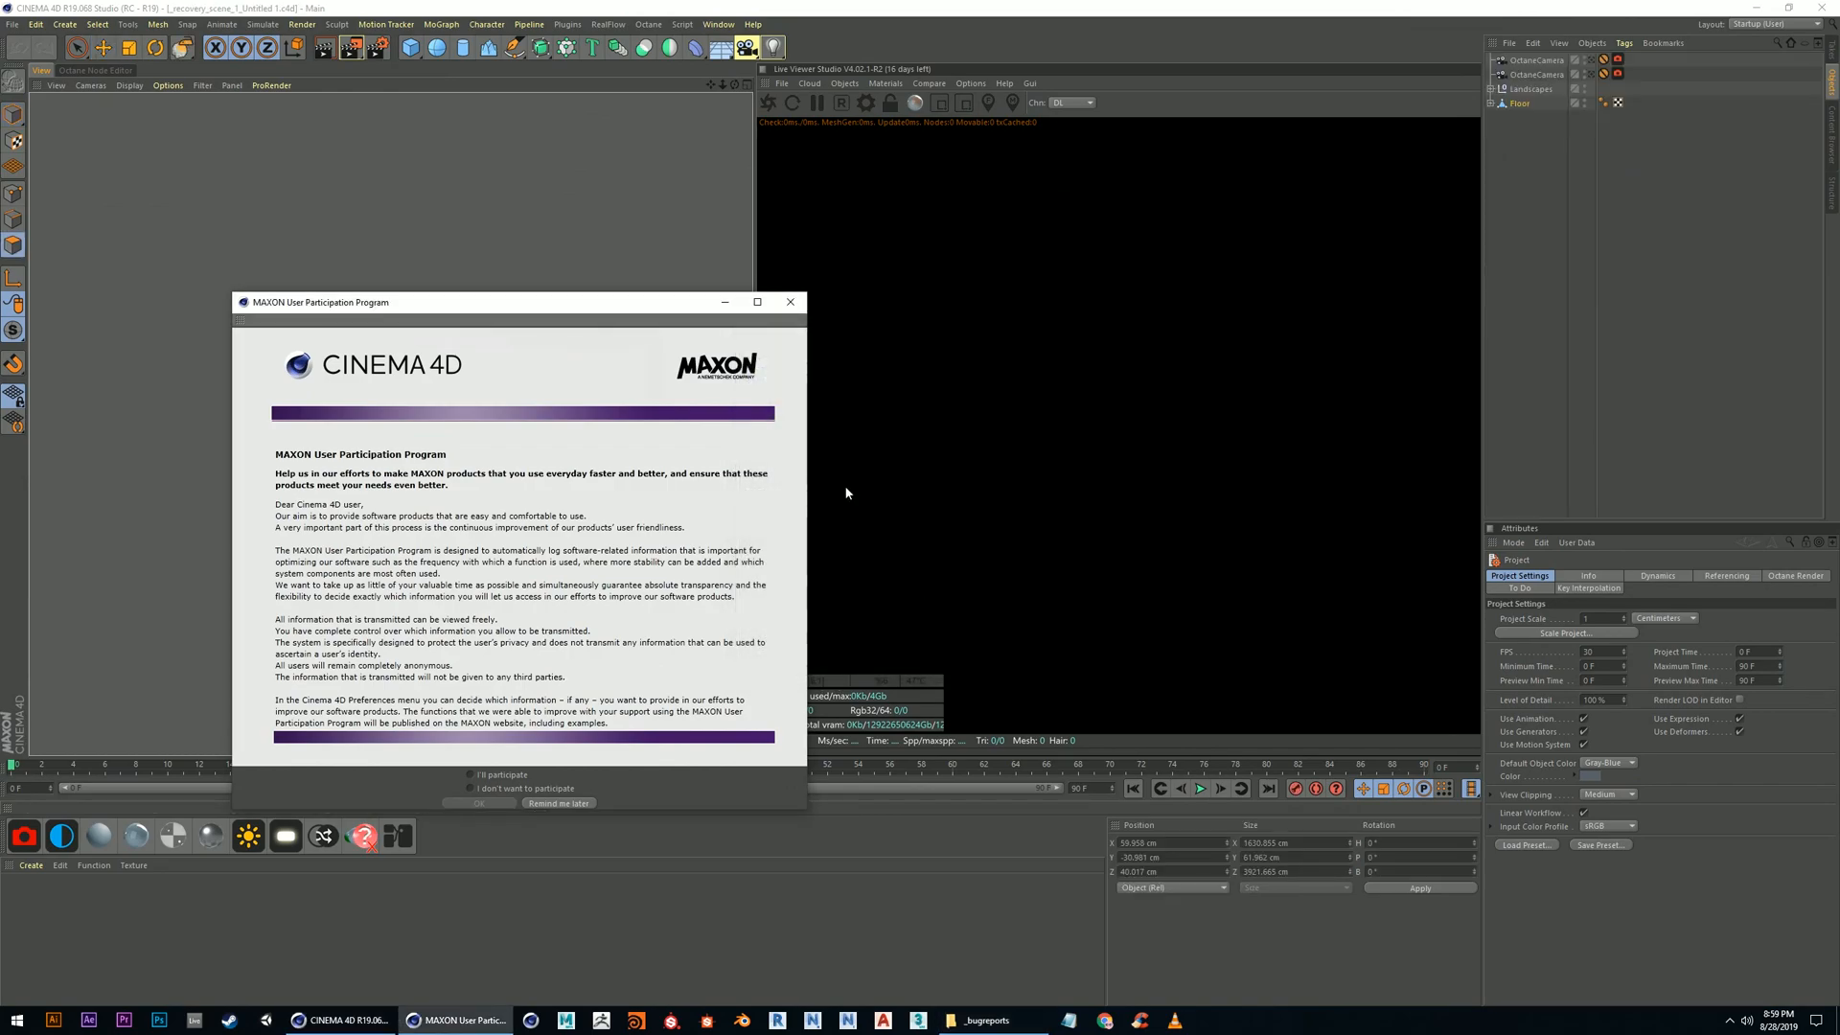
left_click(790, 302)
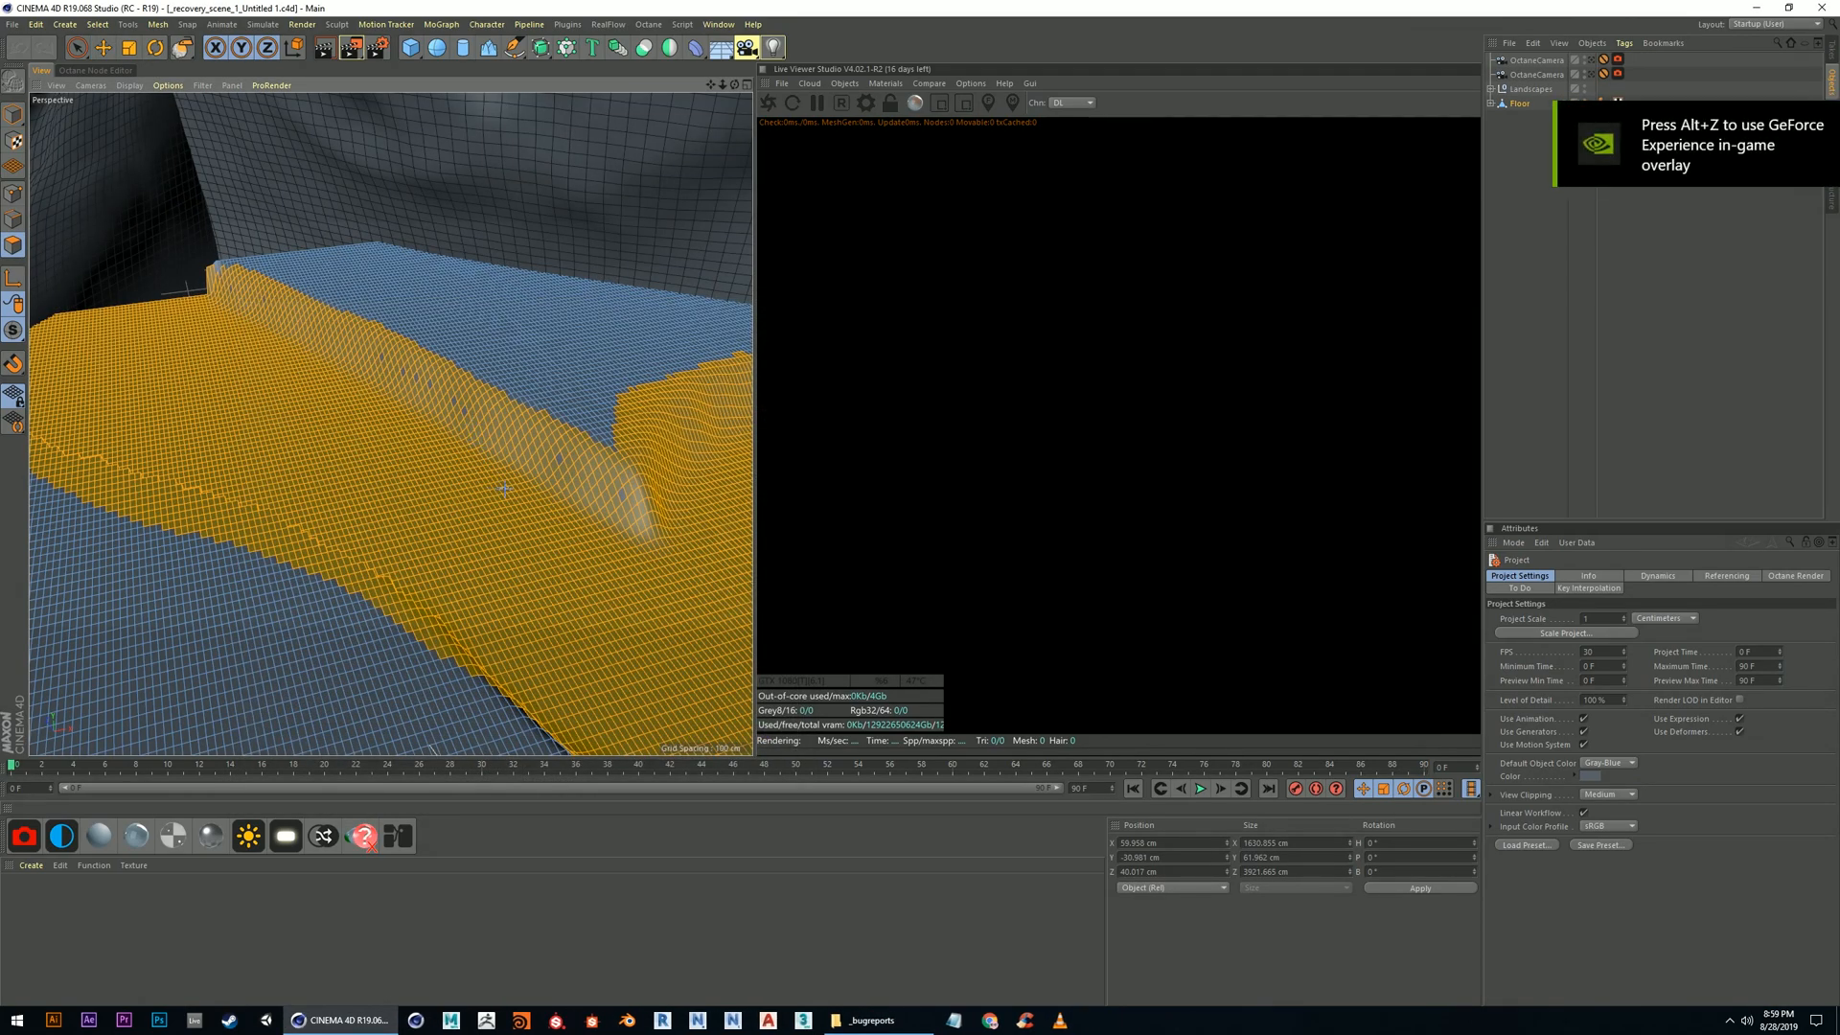
Save the recovered canyon scene to the Desktop under the file name Gorge
left_click_drag(507, 528, 422, 516, "alt")
scroll(448, 513, "down", 5)
left_click_drag(364, 417, 537, 432, "alt")
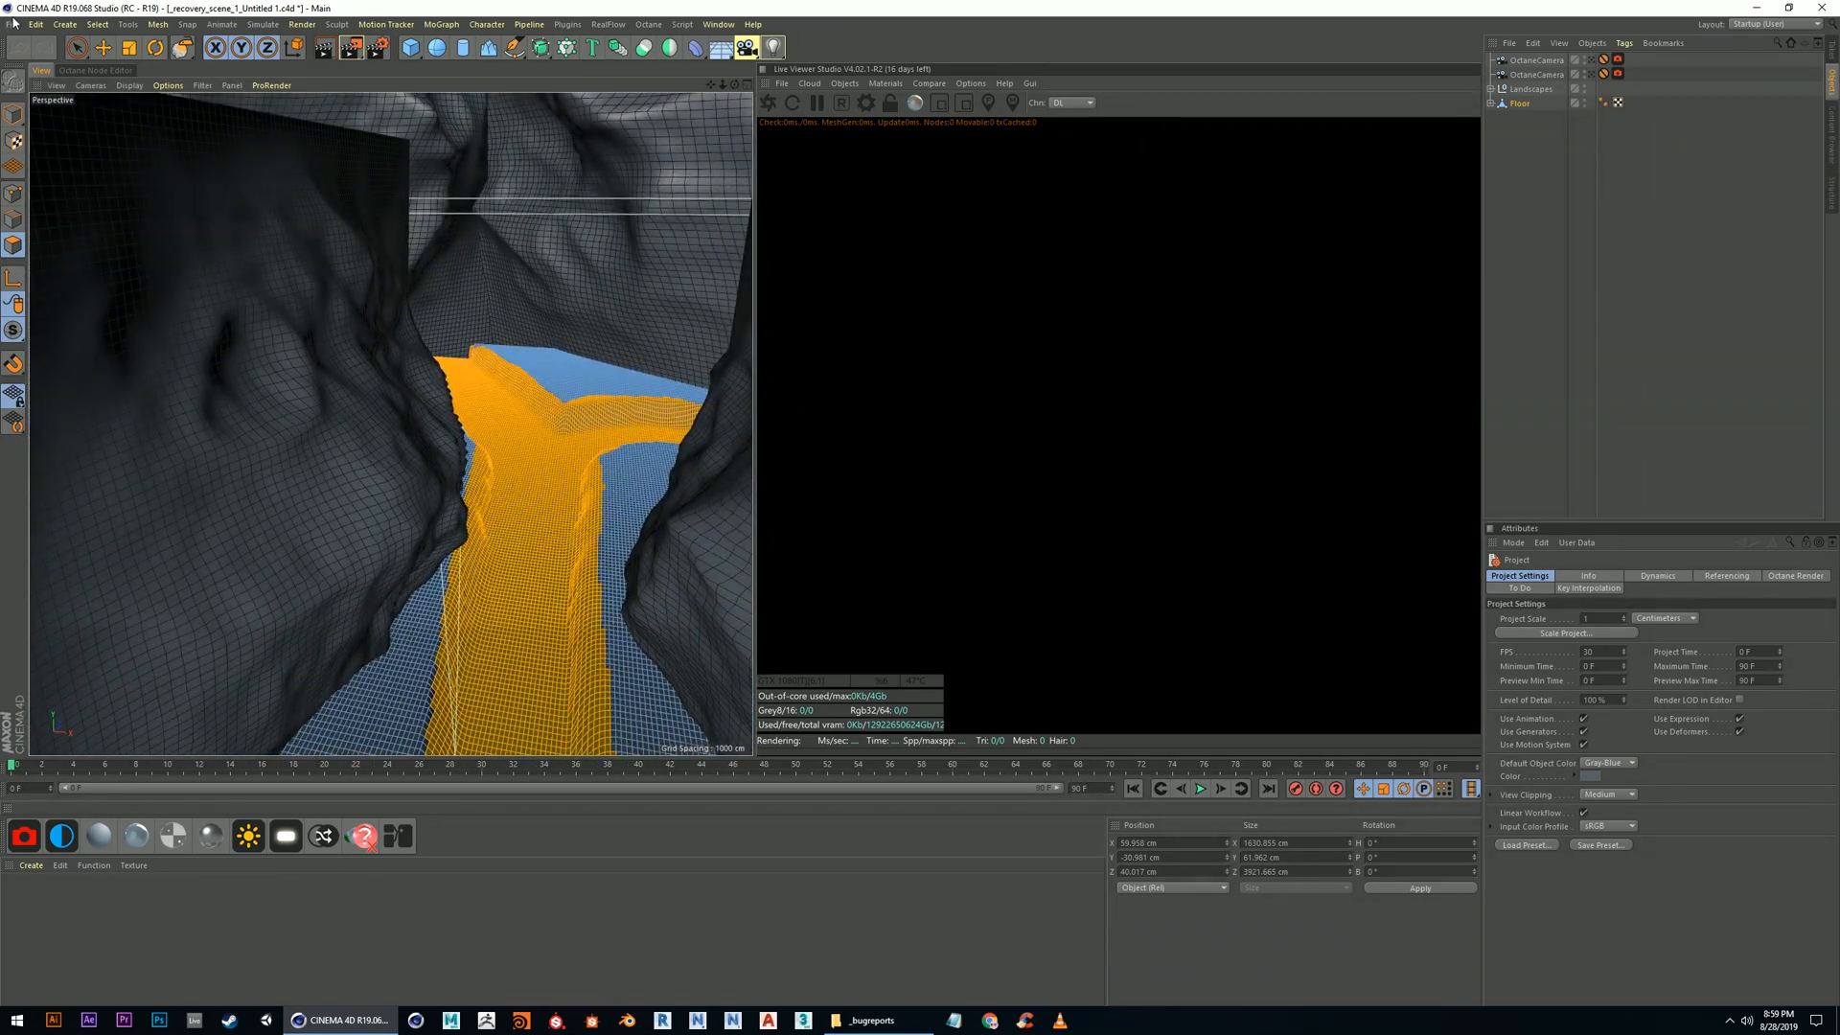
left_click(13, 24)
left_click(58, 156)
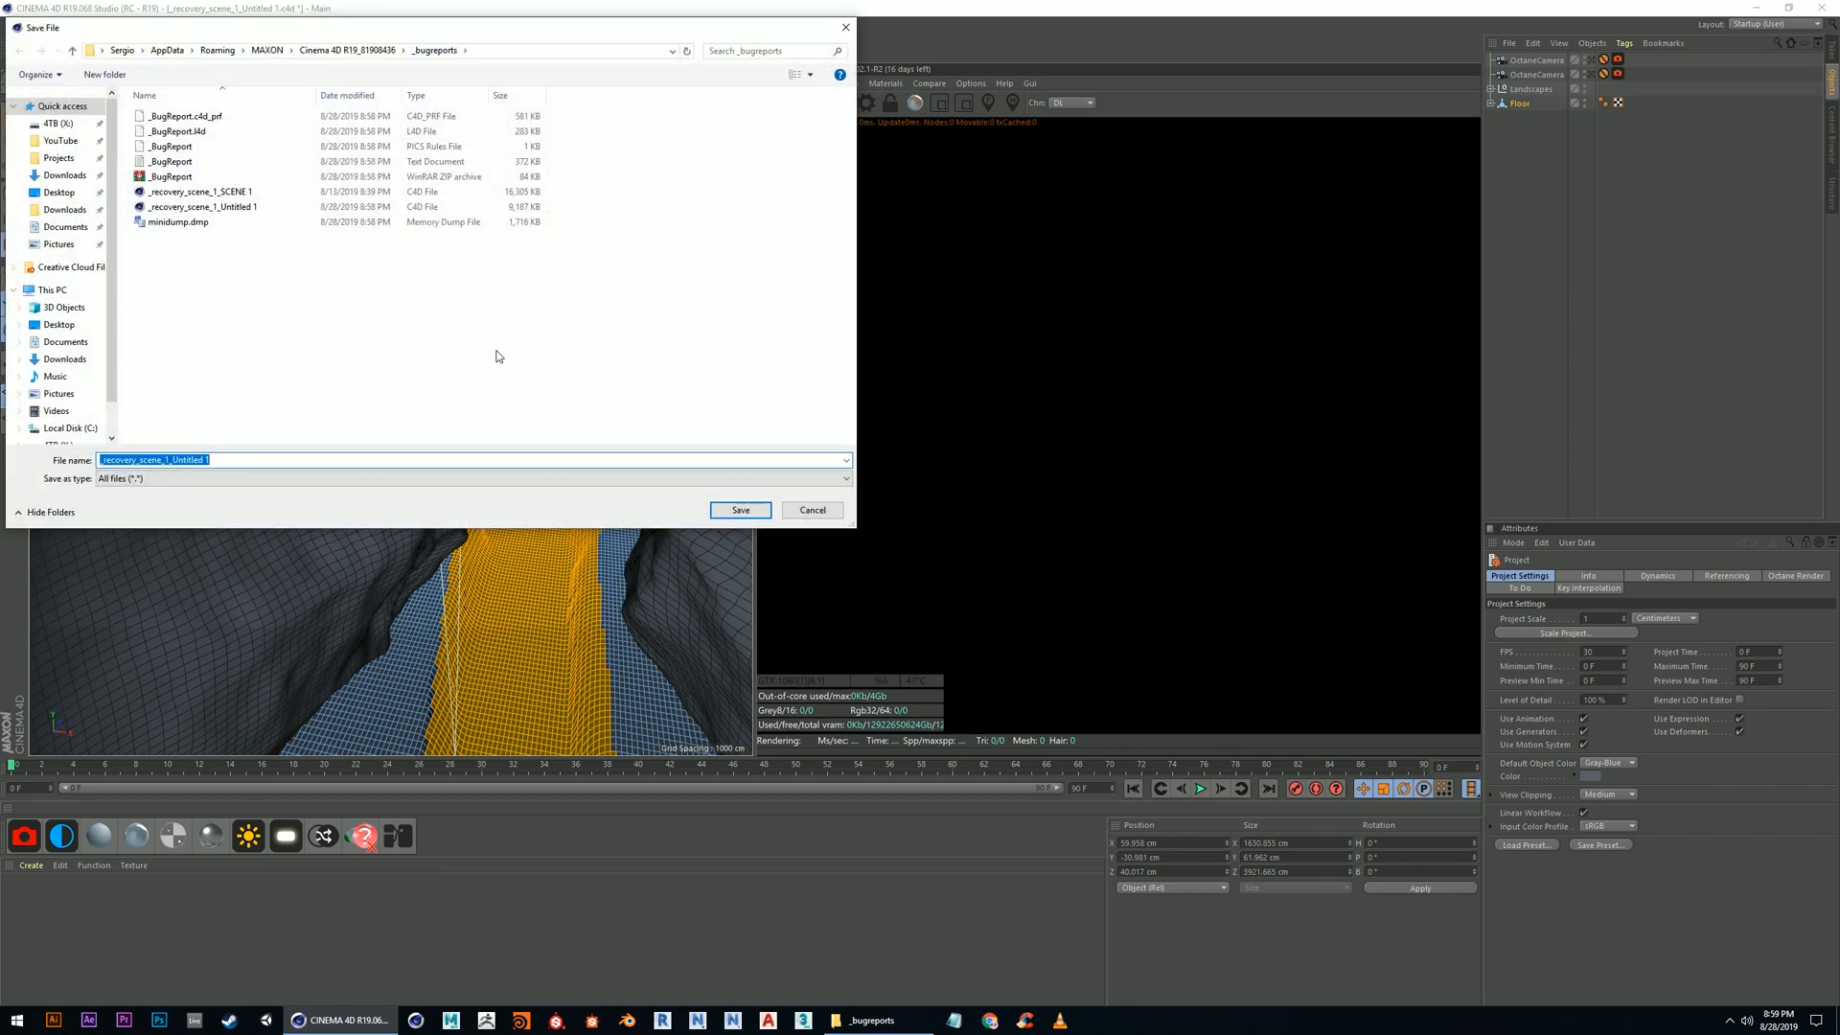
left_click(59, 192)
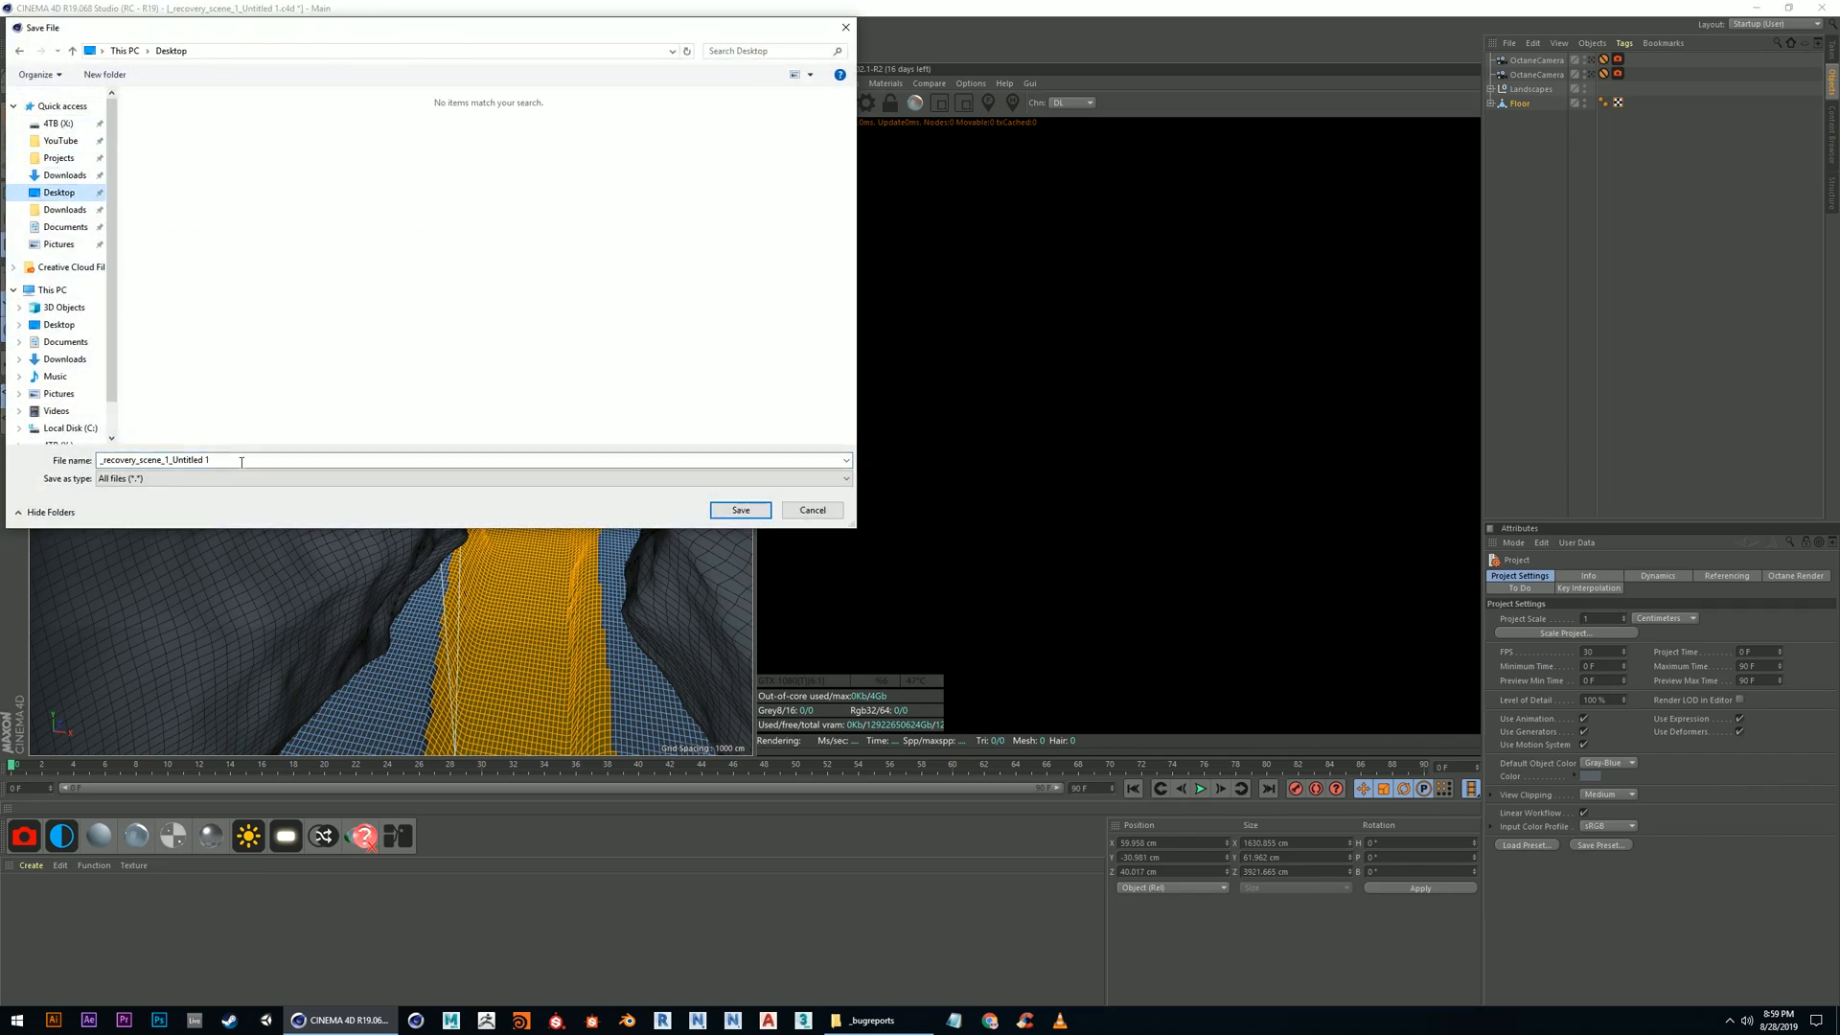
left_click(249, 461)
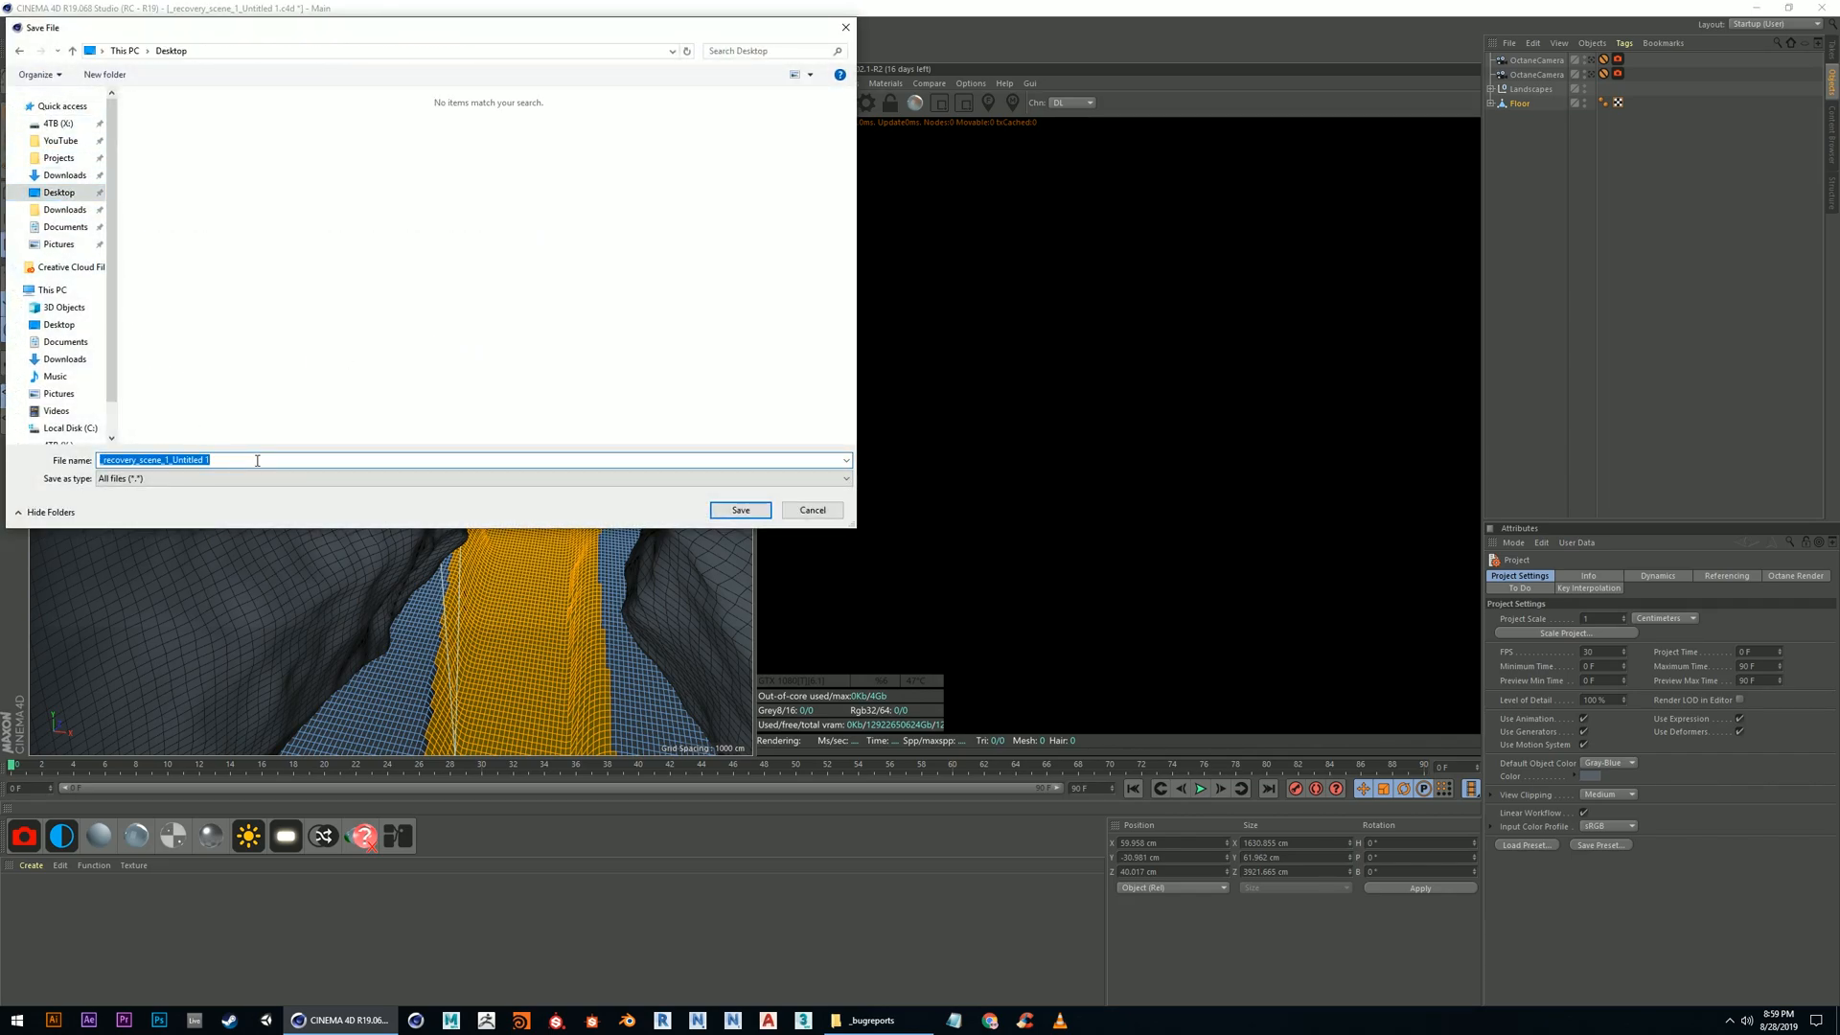
type("Gorge")
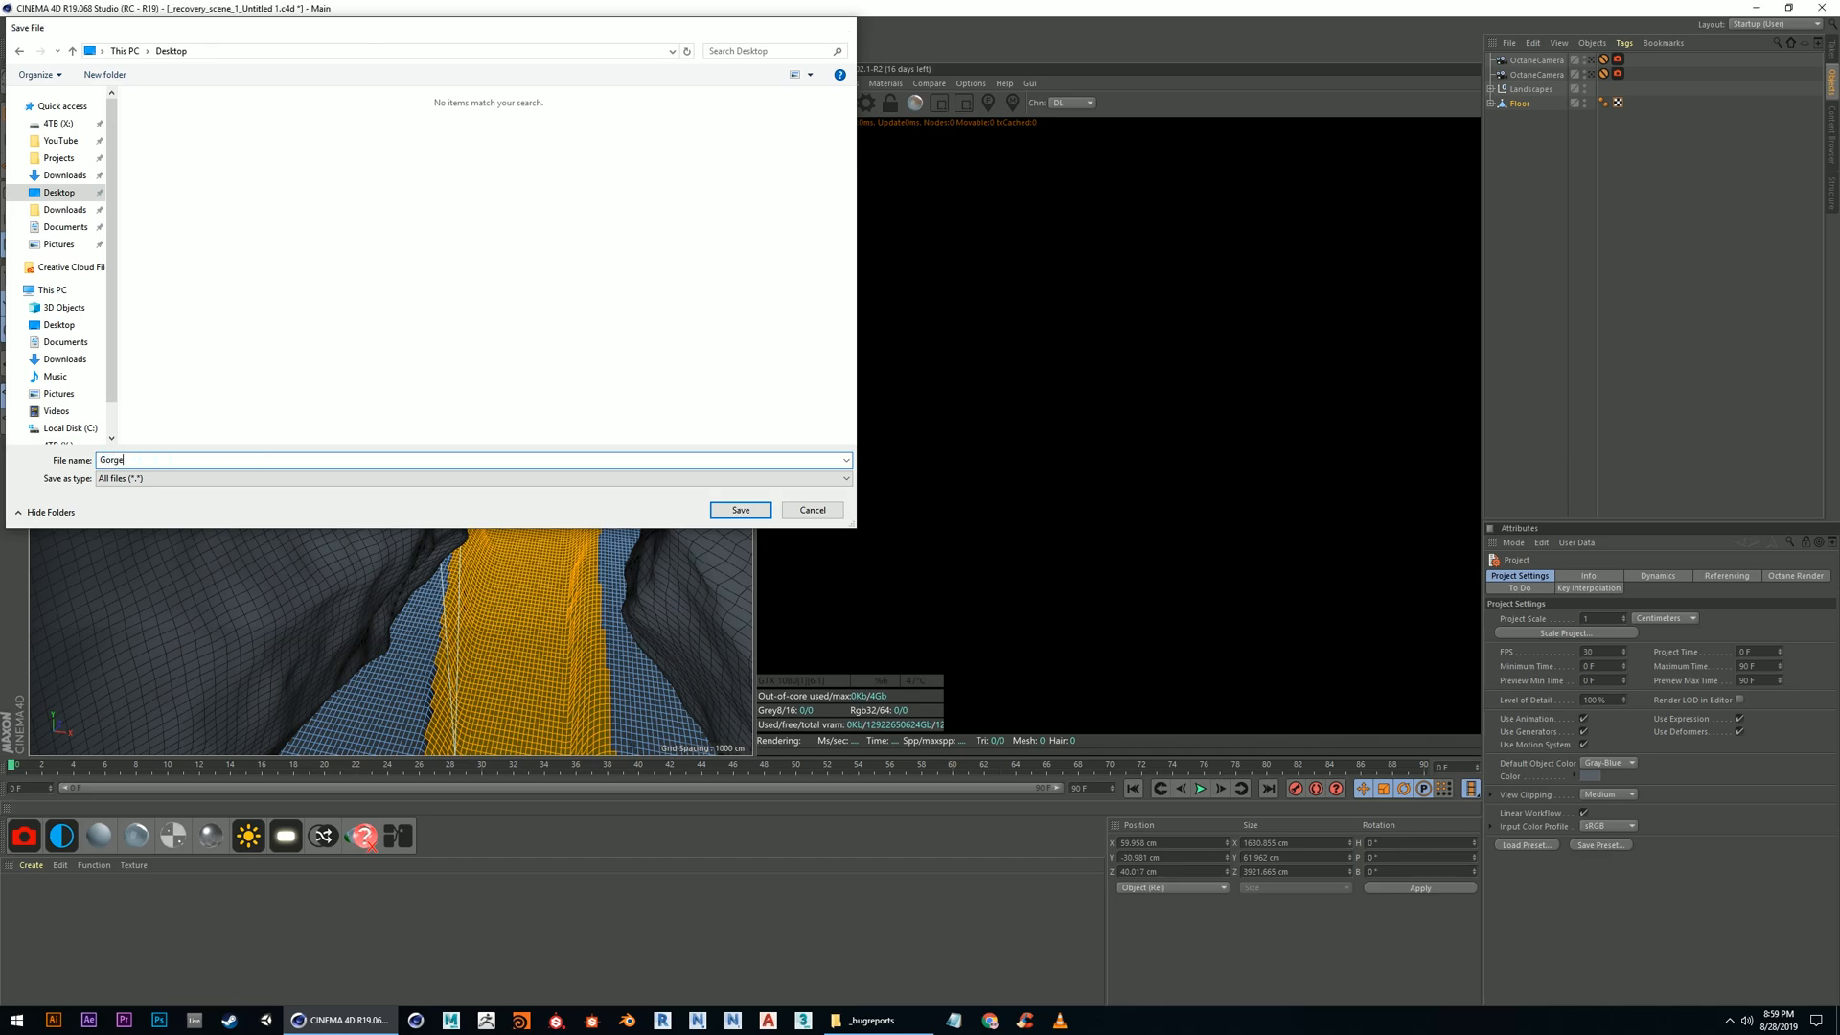
key("Return")
left_click_drag(565, 368, 573, 412, "alt")
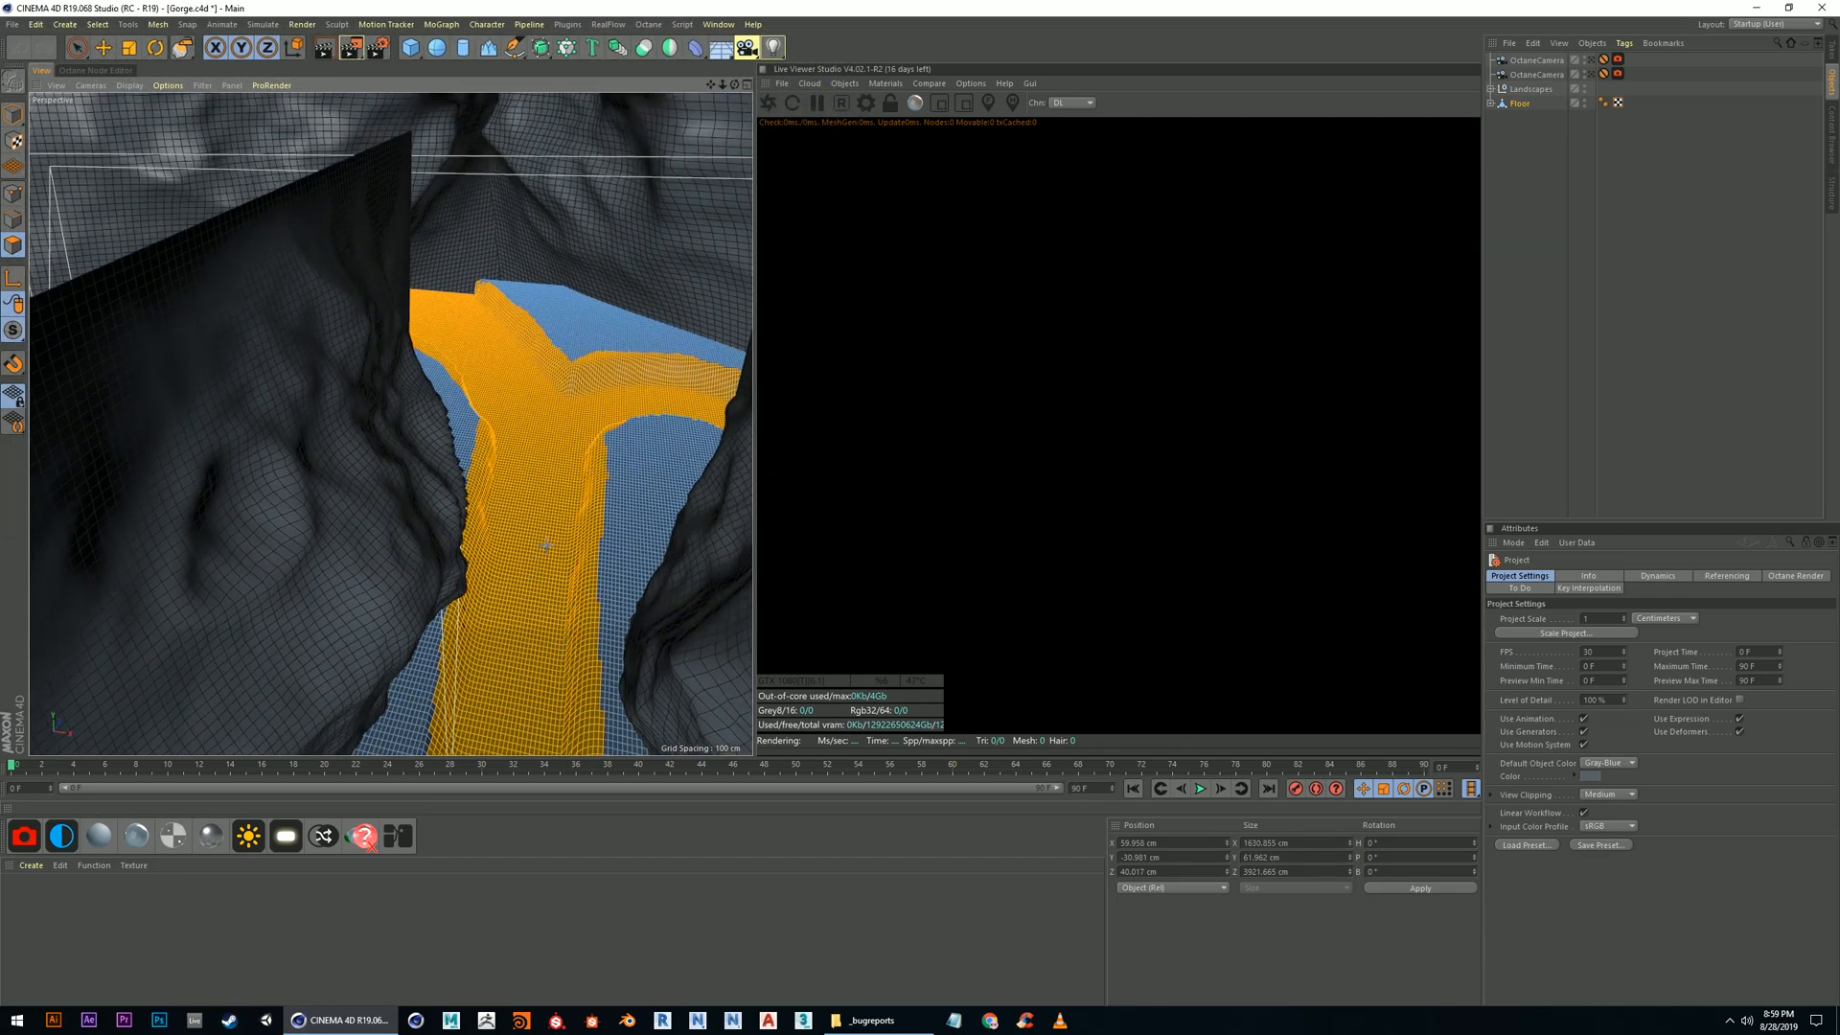
right_click_drag(518, 403, 579, 402, "alt")
left_click_drag(579, 403, 510, 378, "alt")
middle_click_drag(511, 378, 390, 423, "alt")
left_click_drag(390, 422, 303, 270, "alt")
left_click(301, 26)
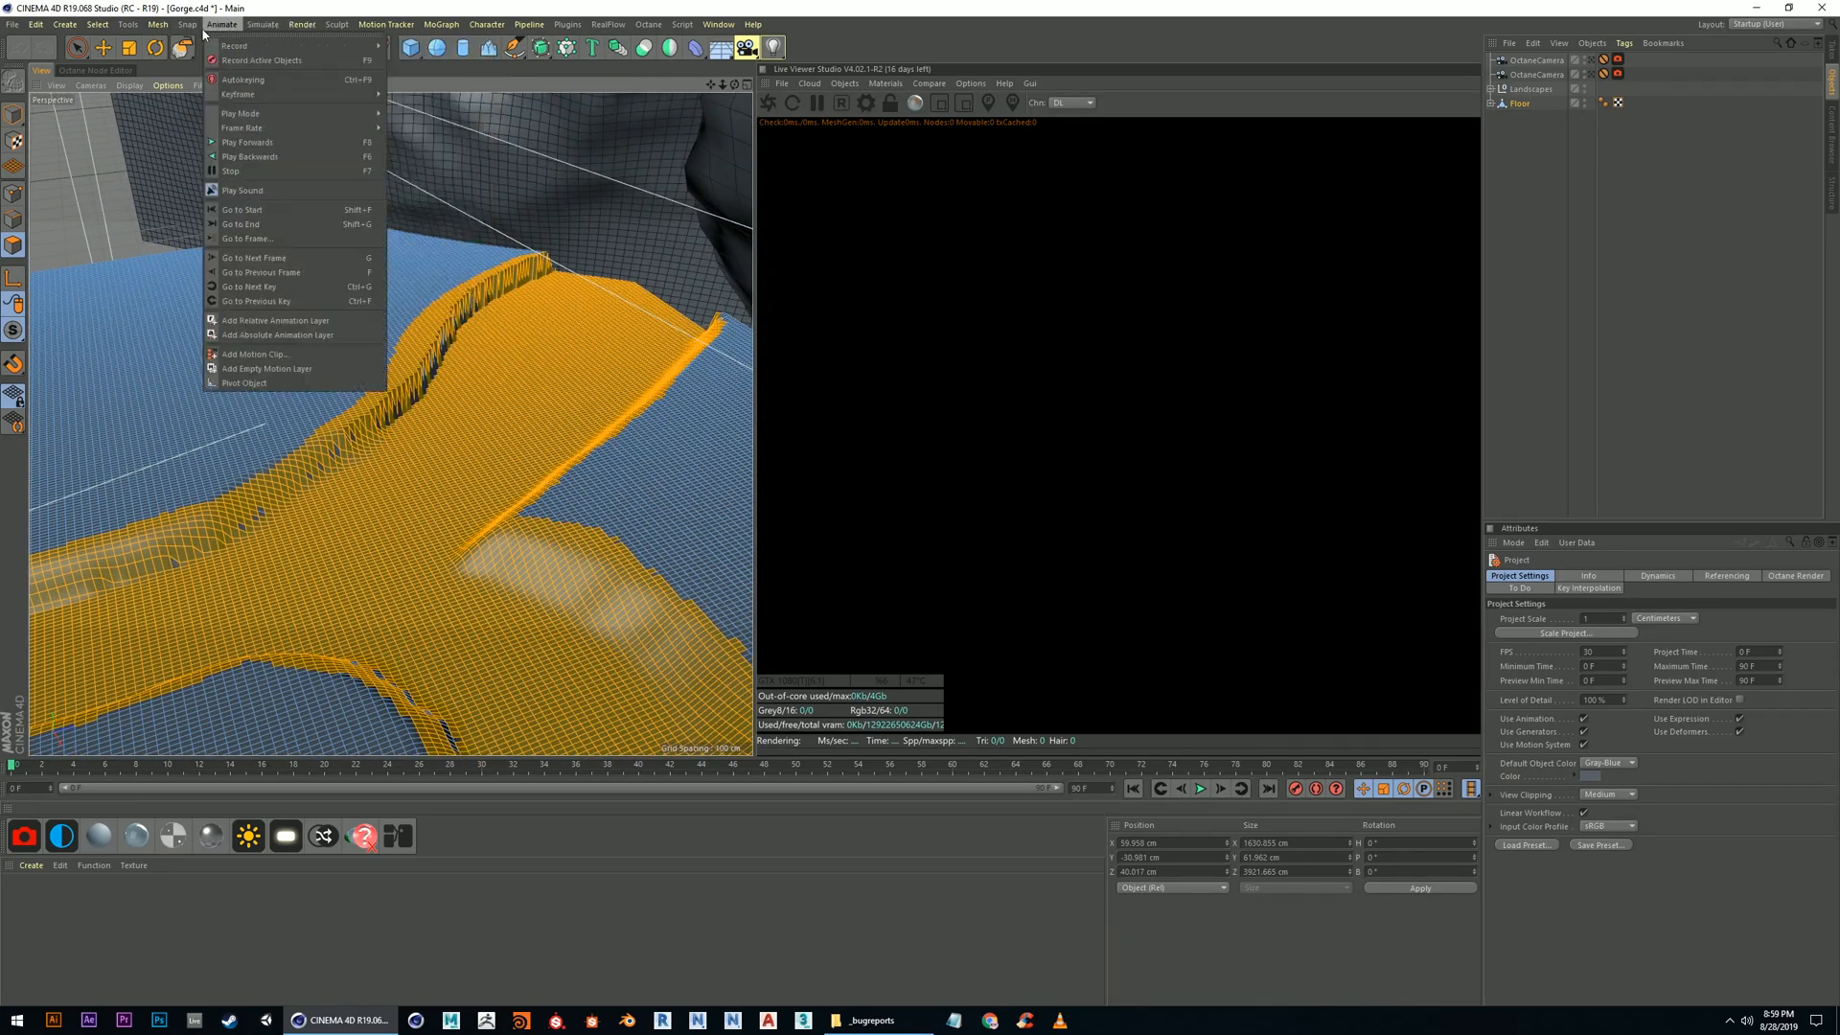
left_click(180, 39)
left_click(193, 23)
left_click(192, 23)
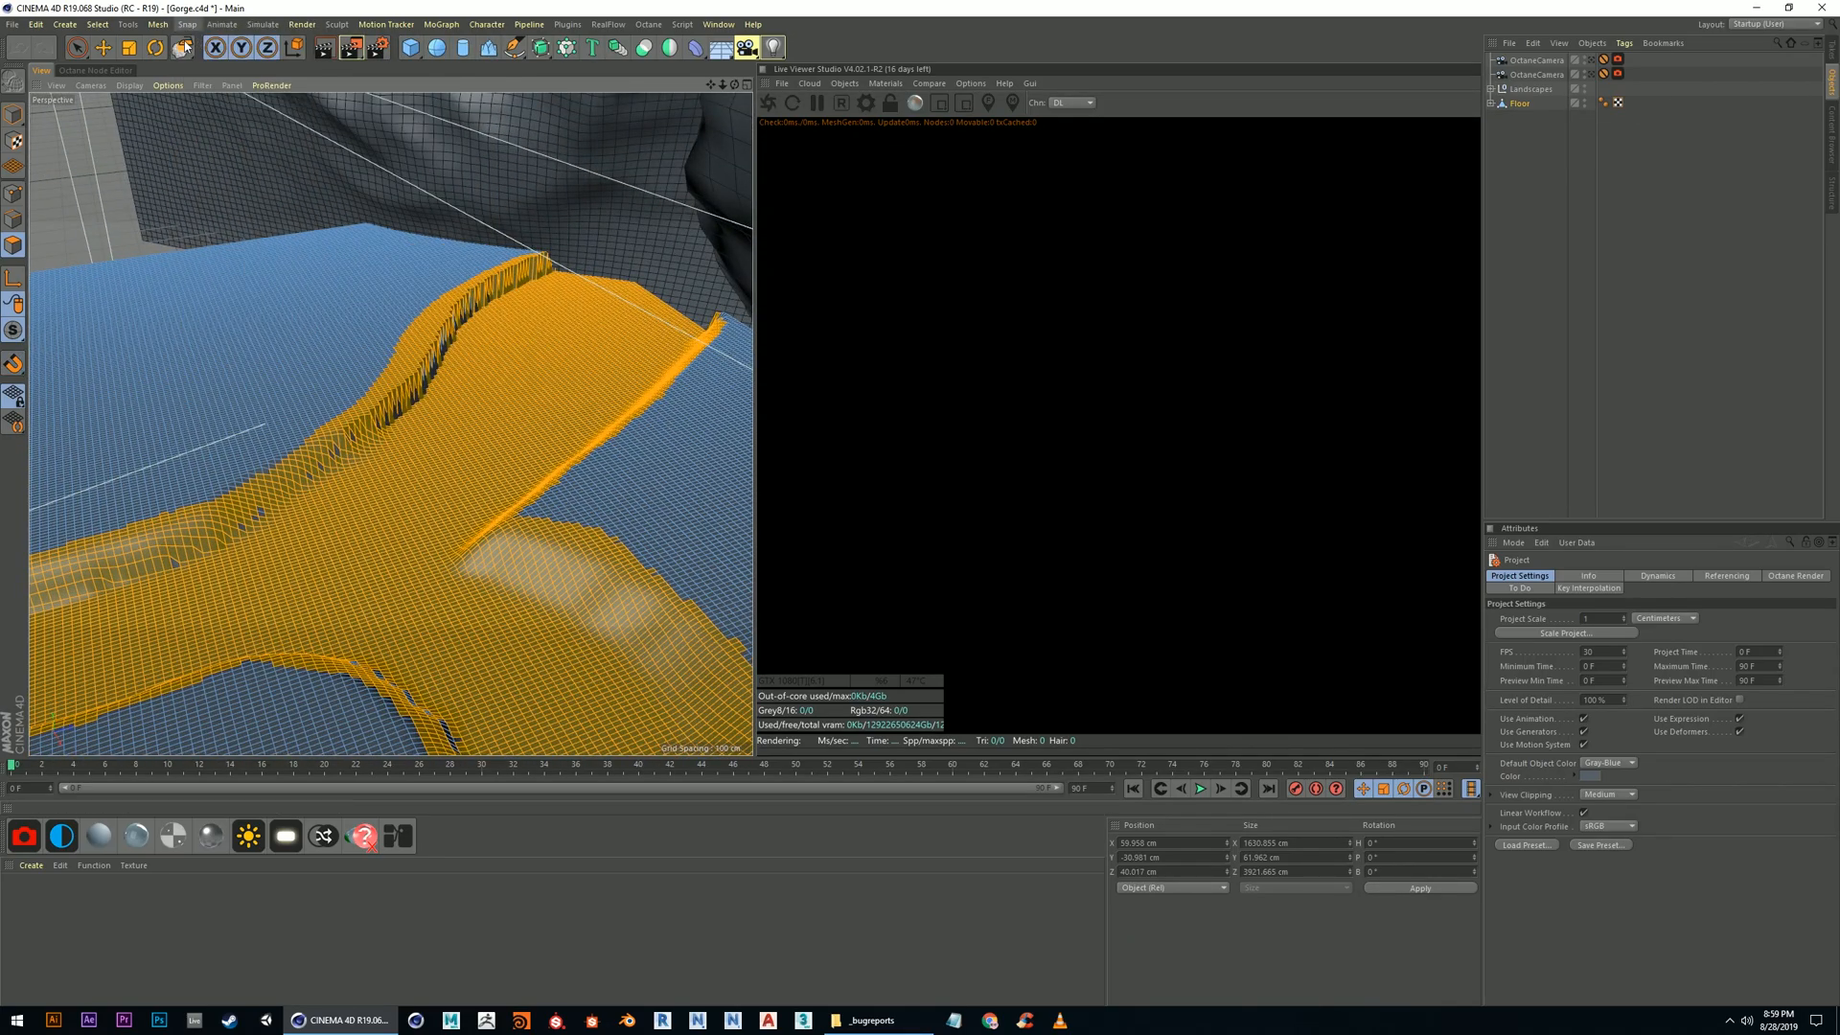
left_click(182, 47)
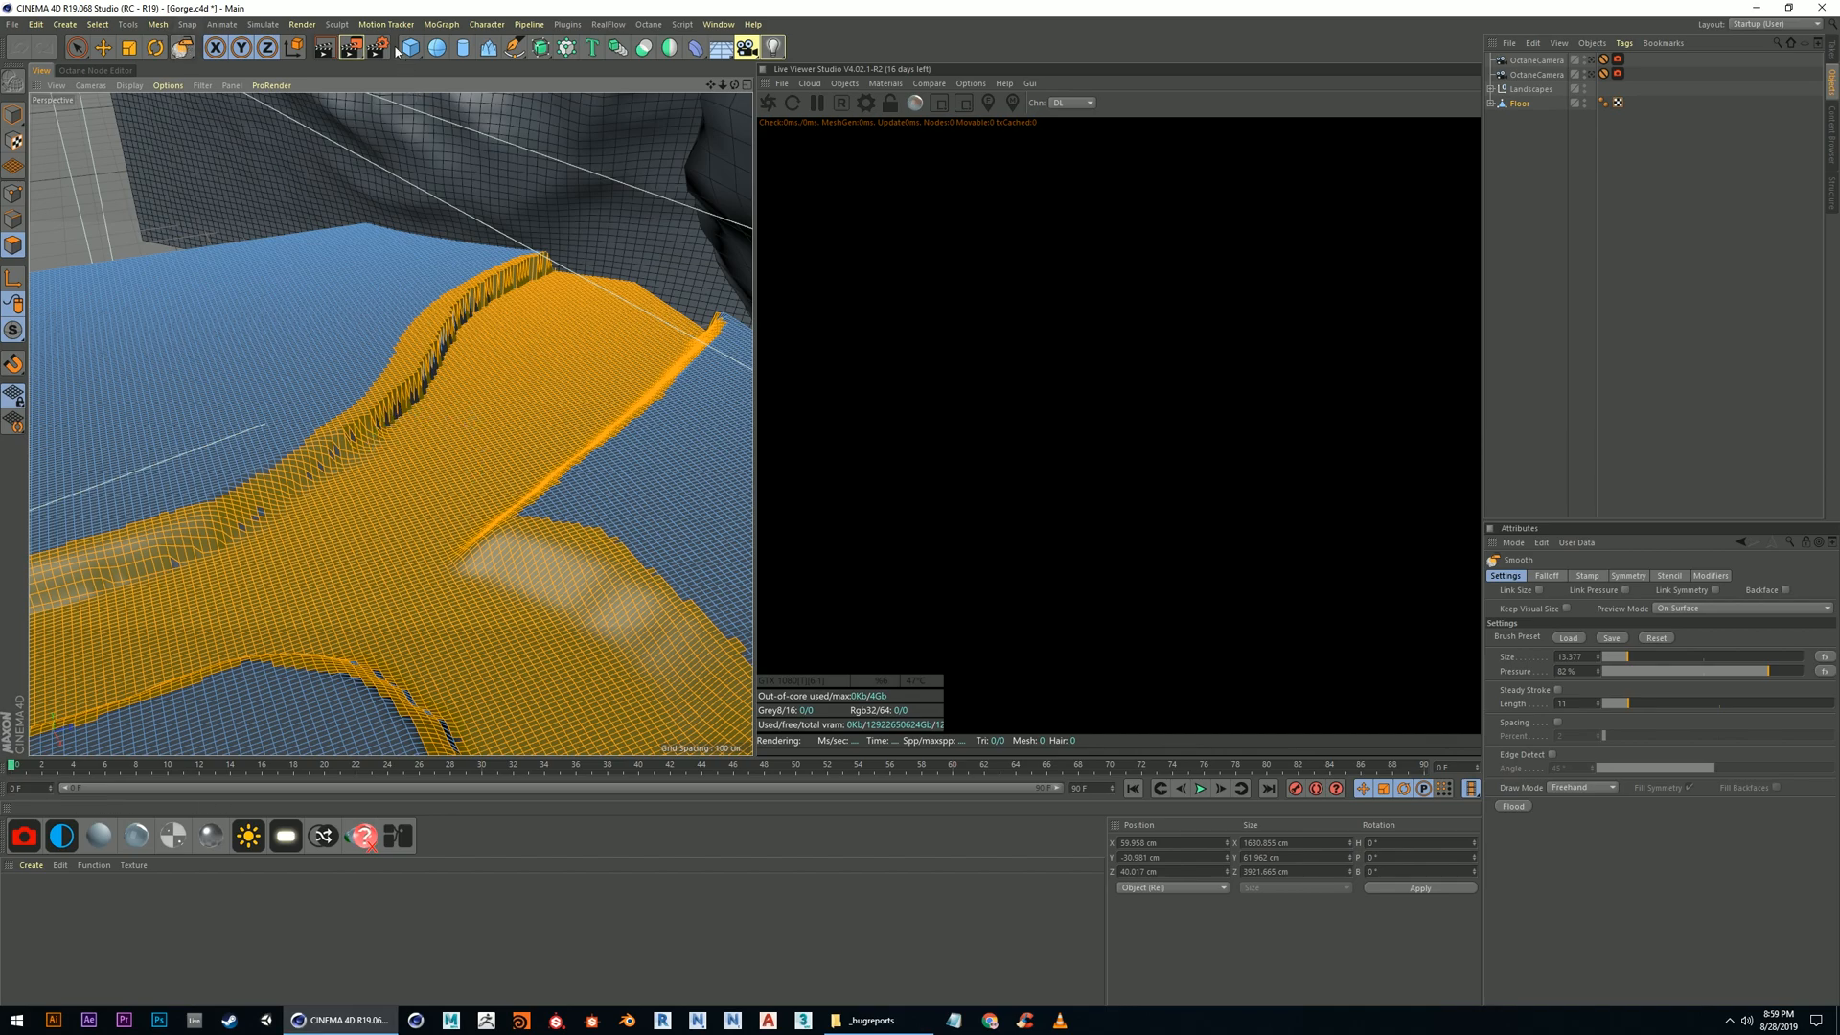
left_click(336, 25)
mouse_move(357, 94)
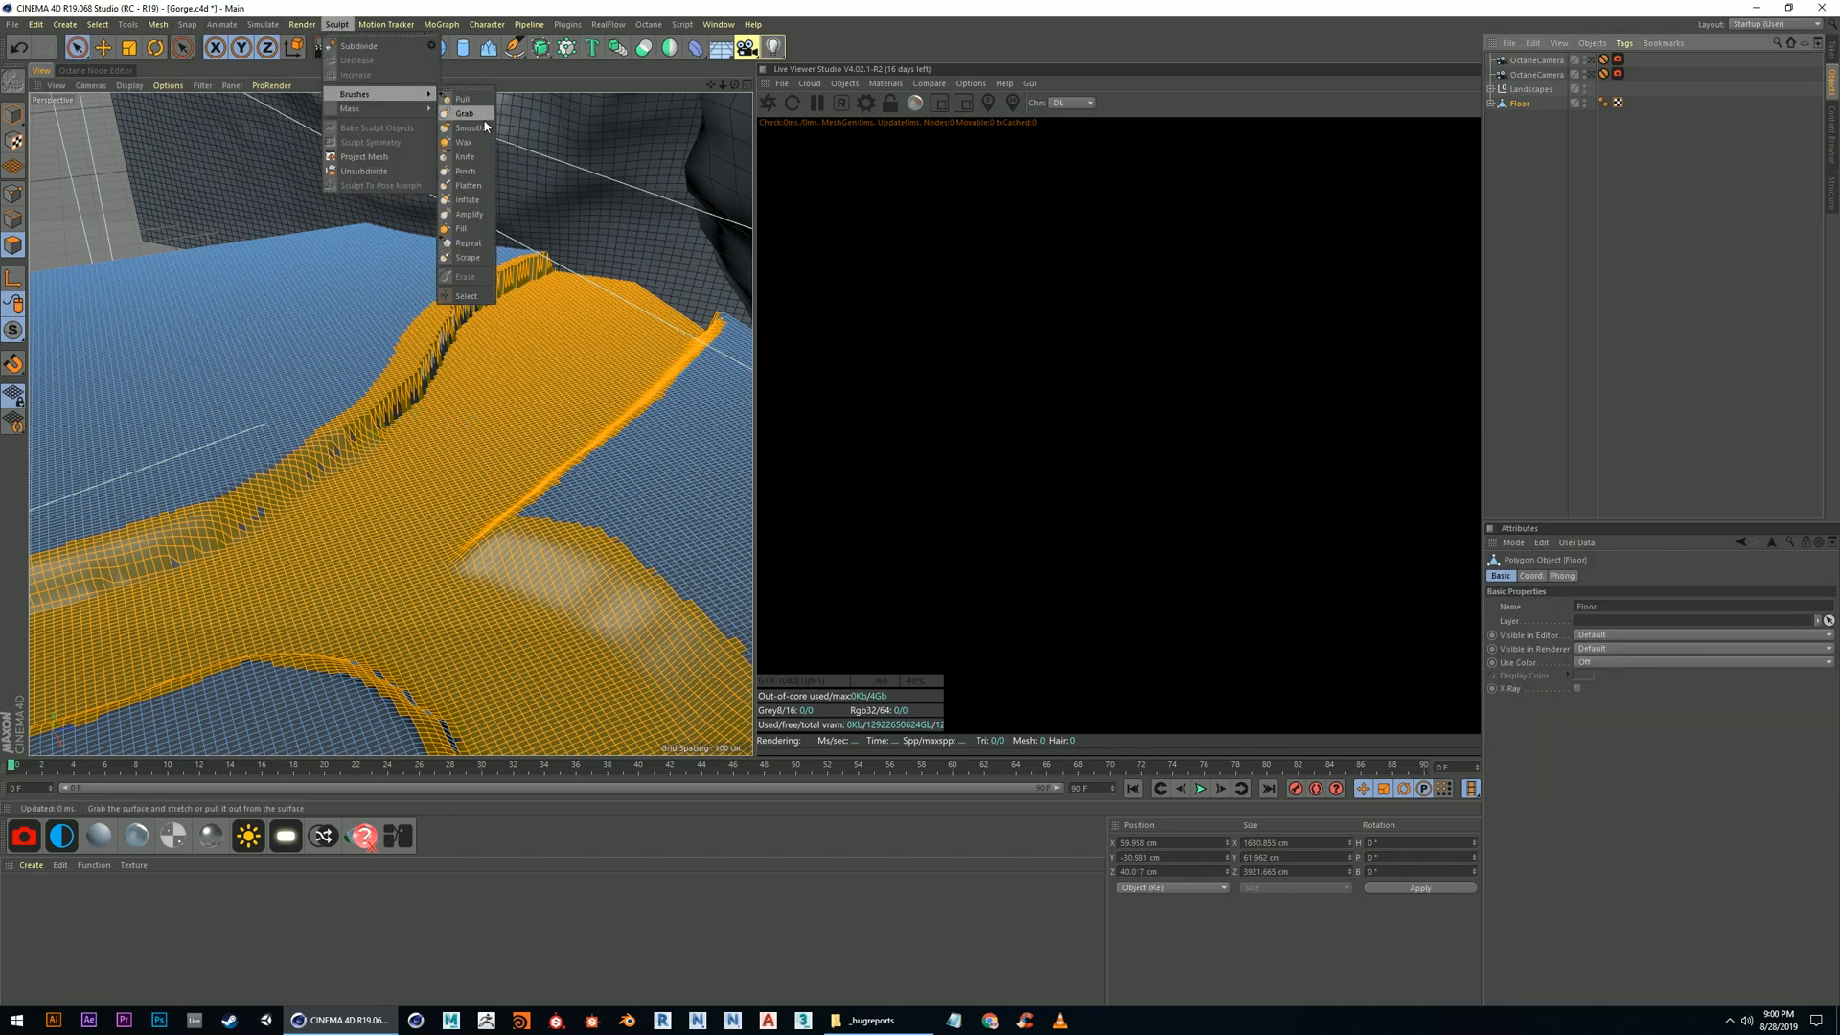
left_click(465, 108)
Try to smooth the steep wall at the channel's fork with a brush size of about 34.7, and undo the stroke
mouse_move(374, 440)
left_mouse_down("alt")
mouse_move(403, 395)
mouse_move(388, 468)
left_mouse_up("alt")
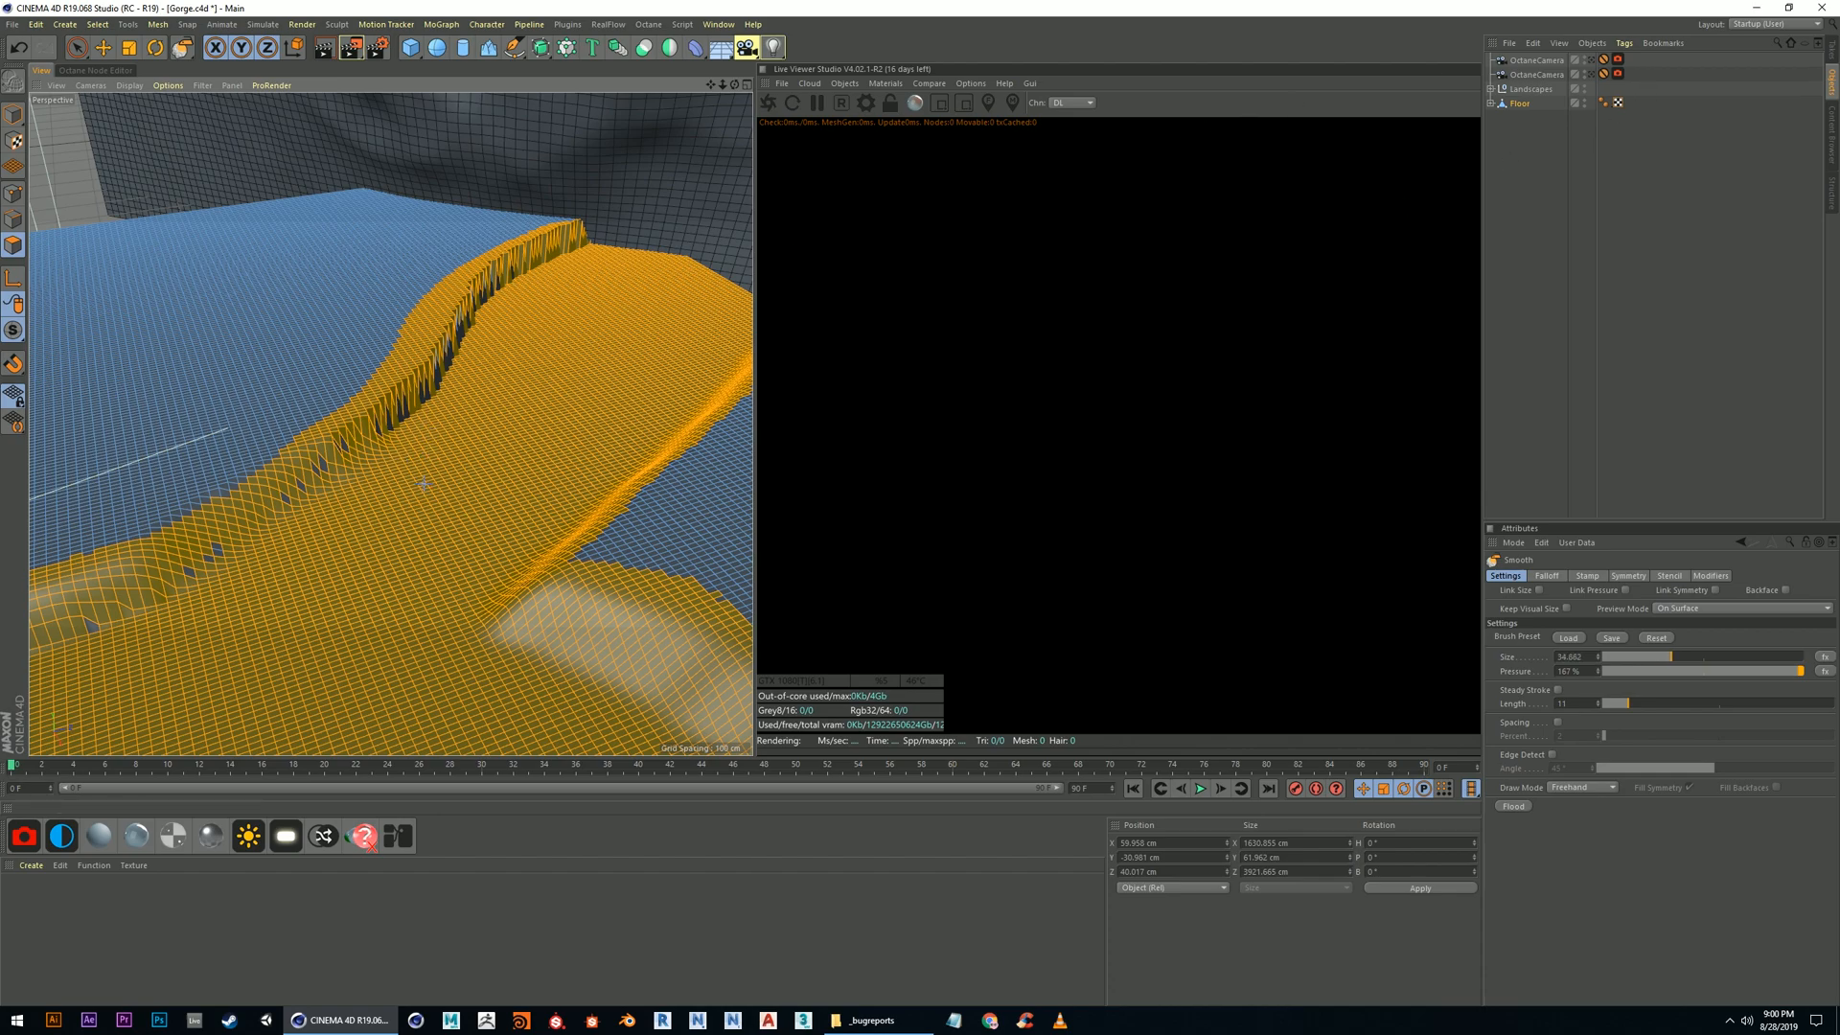
left_click_drag(376, 411, 560, 245)
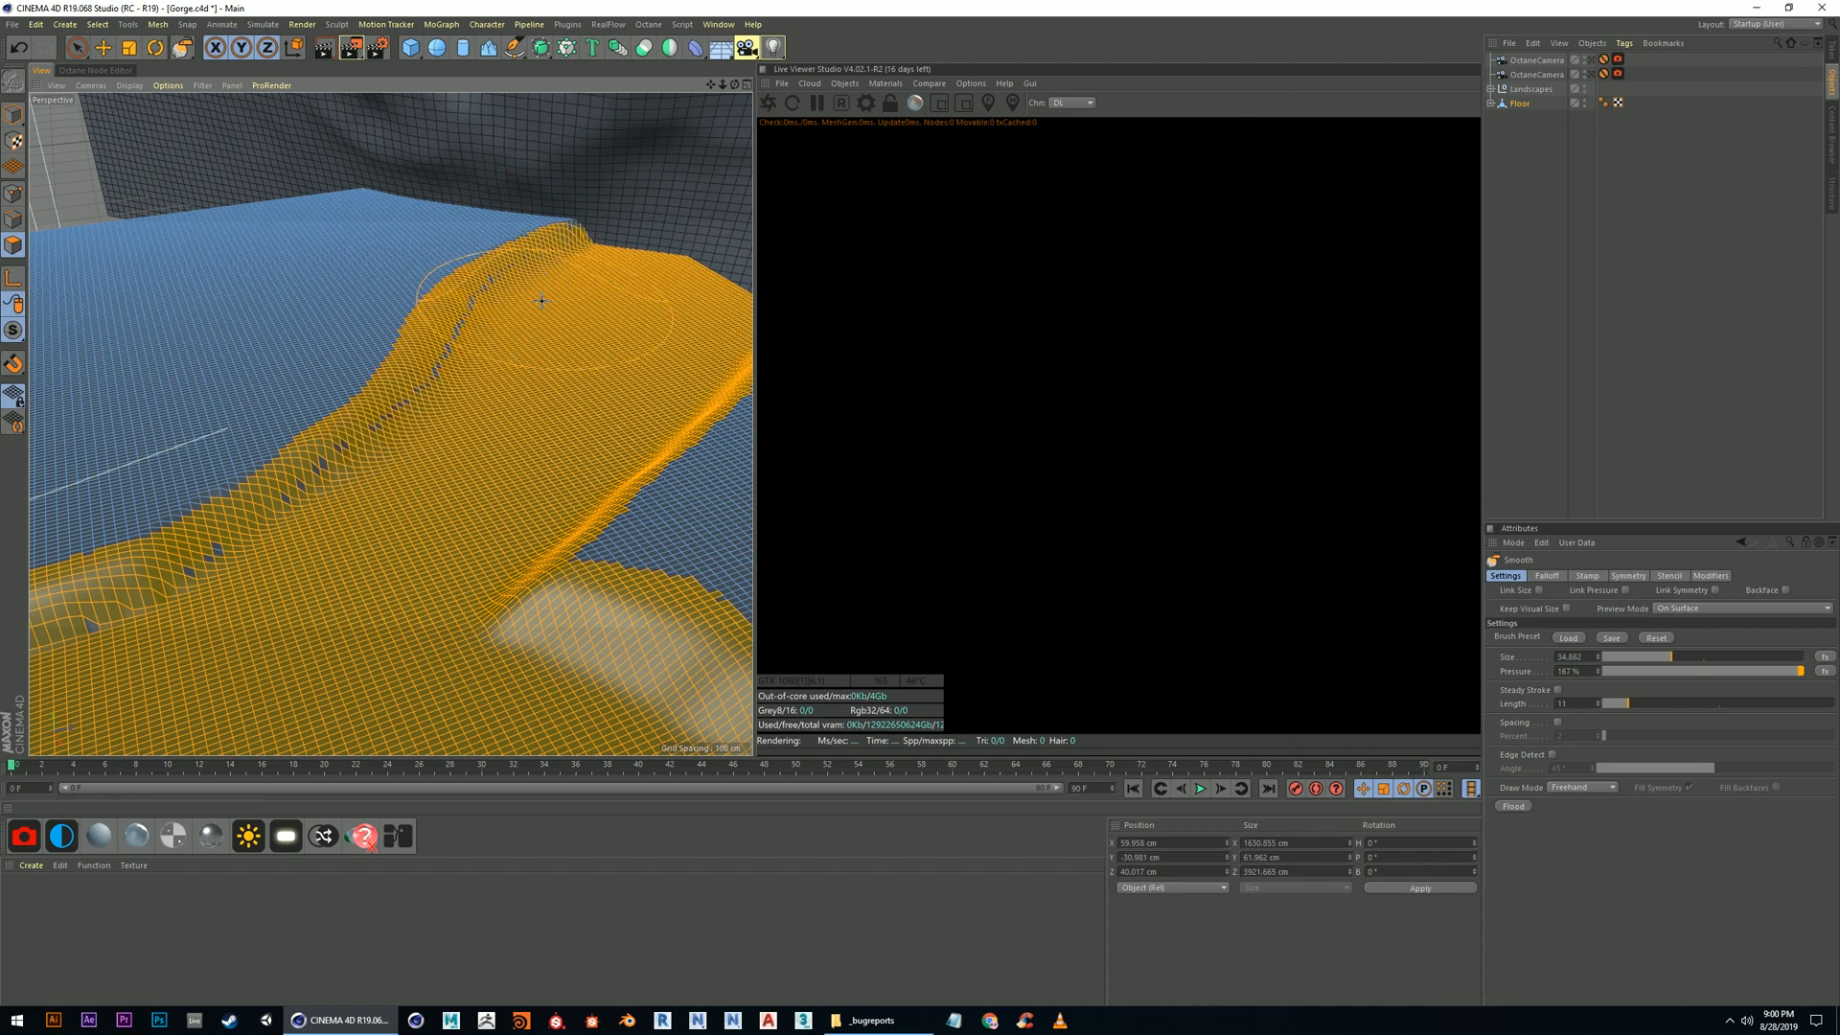
key("ctrl+z")
Reduce the Smooth brush size to about 12.8 and smooth the steep channel wall at the far fork
left_click_drag(636, 513, 529, 433, "alt")
middle_click_drag(530, 432, 468, 432)
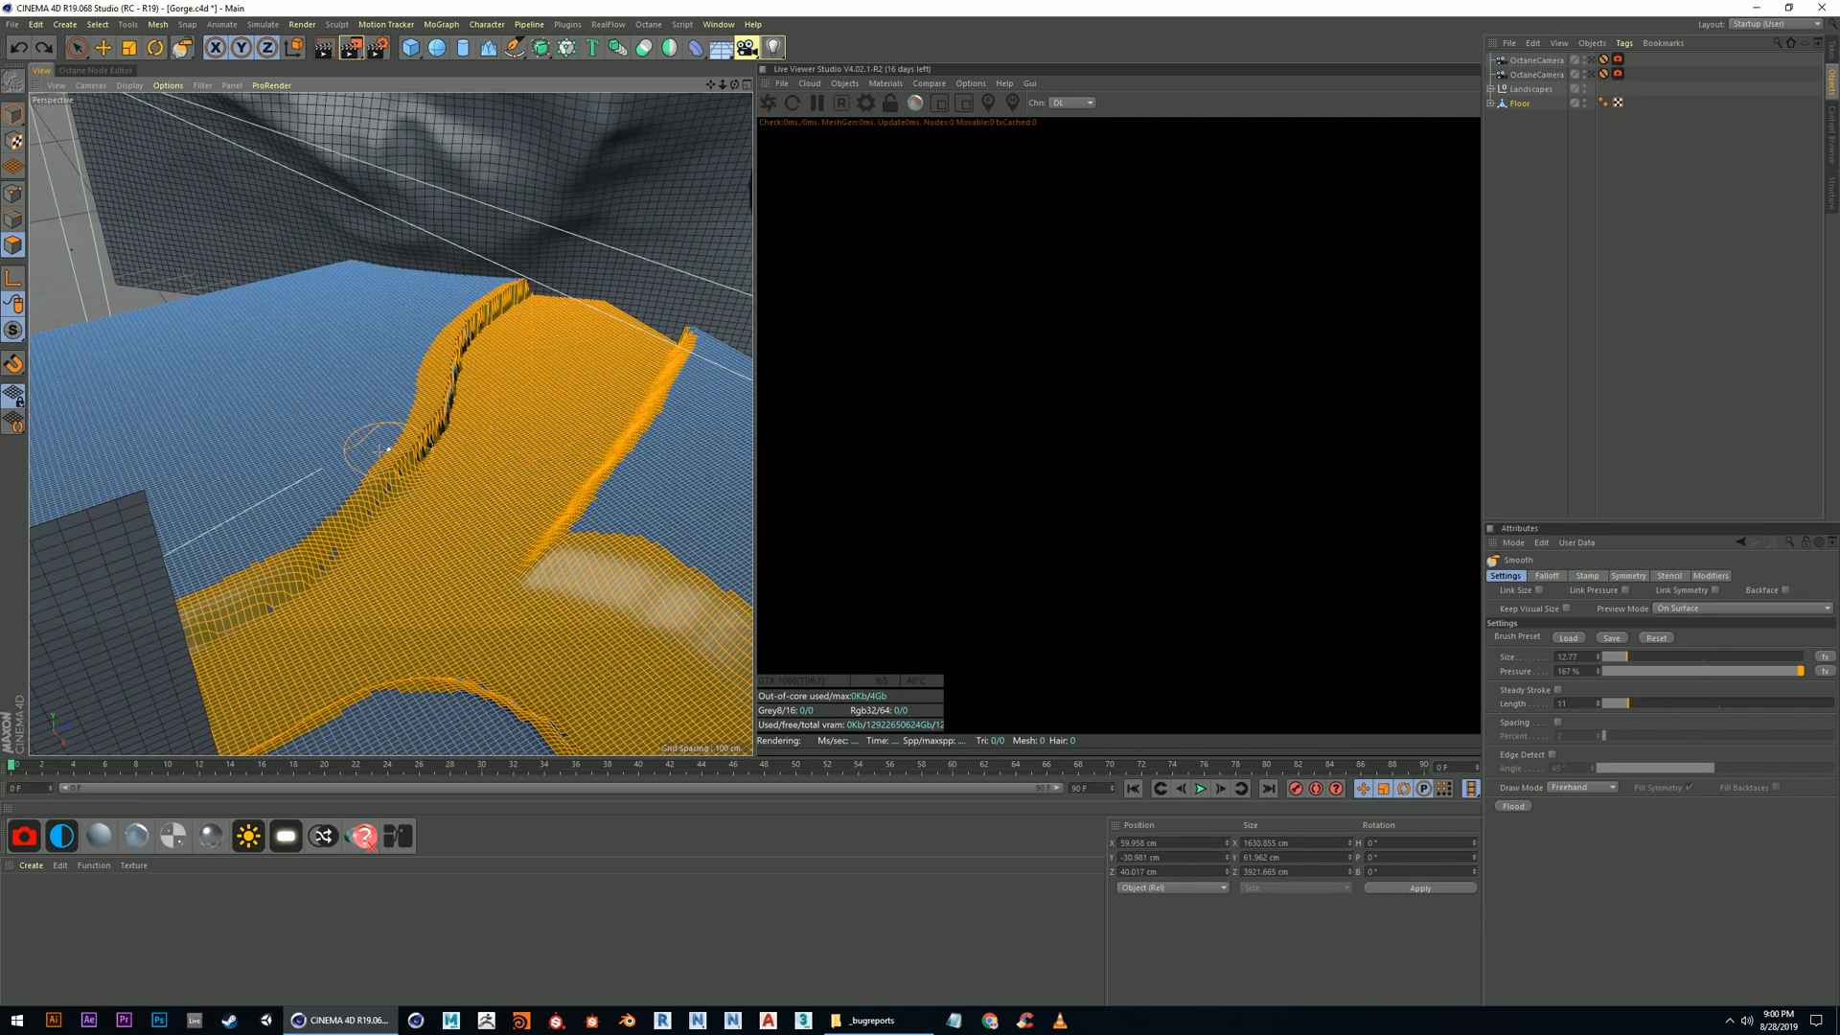
left_click_drag(420, 456, 463, 409)
left_click_drag(519, 287, 445, 420)
Start the Octane live render and examine the smoothed channel from several angles along its length
mouse_move(549, 476)
left_mouse_down("alt")
mouse_move(391, 423)
mouse_move(533, 426)
mouse_move(391, 417)
mouse_move(480, 399)
mouse_move(437, 426)
mouse_move(499, 438)
left_mouse_up("alt")
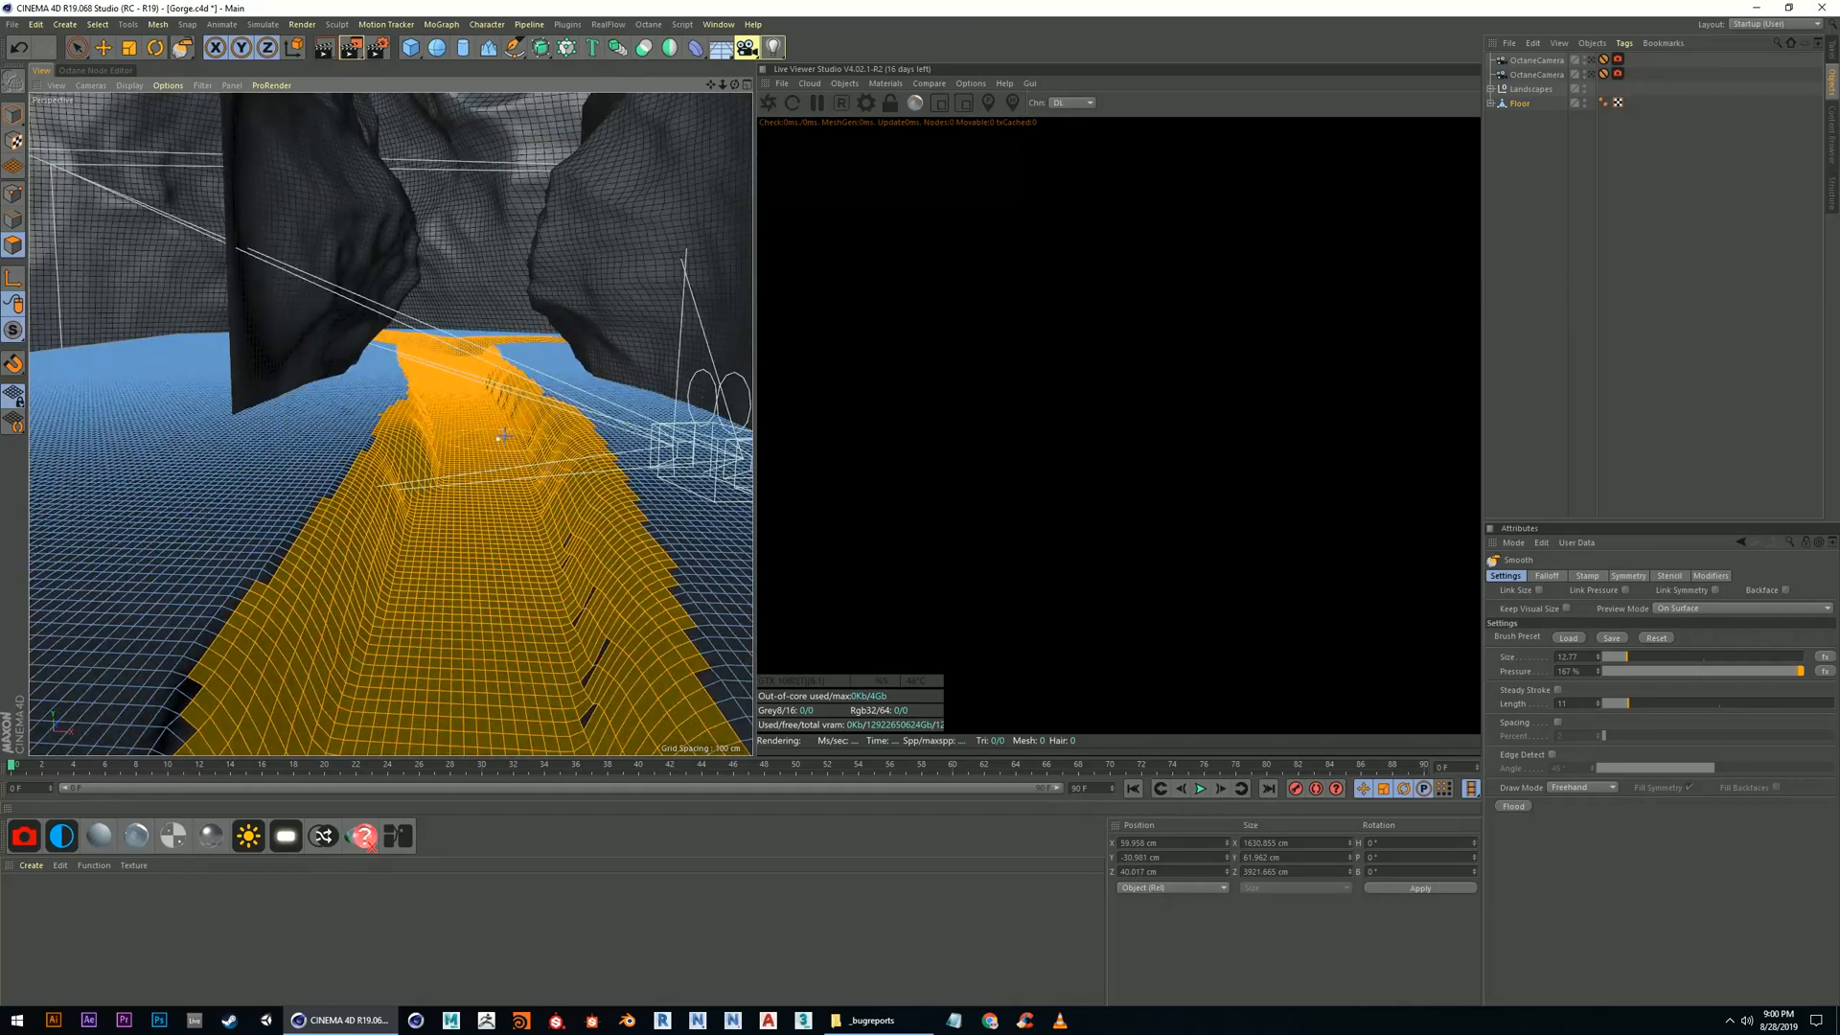
left_click(768, 102)
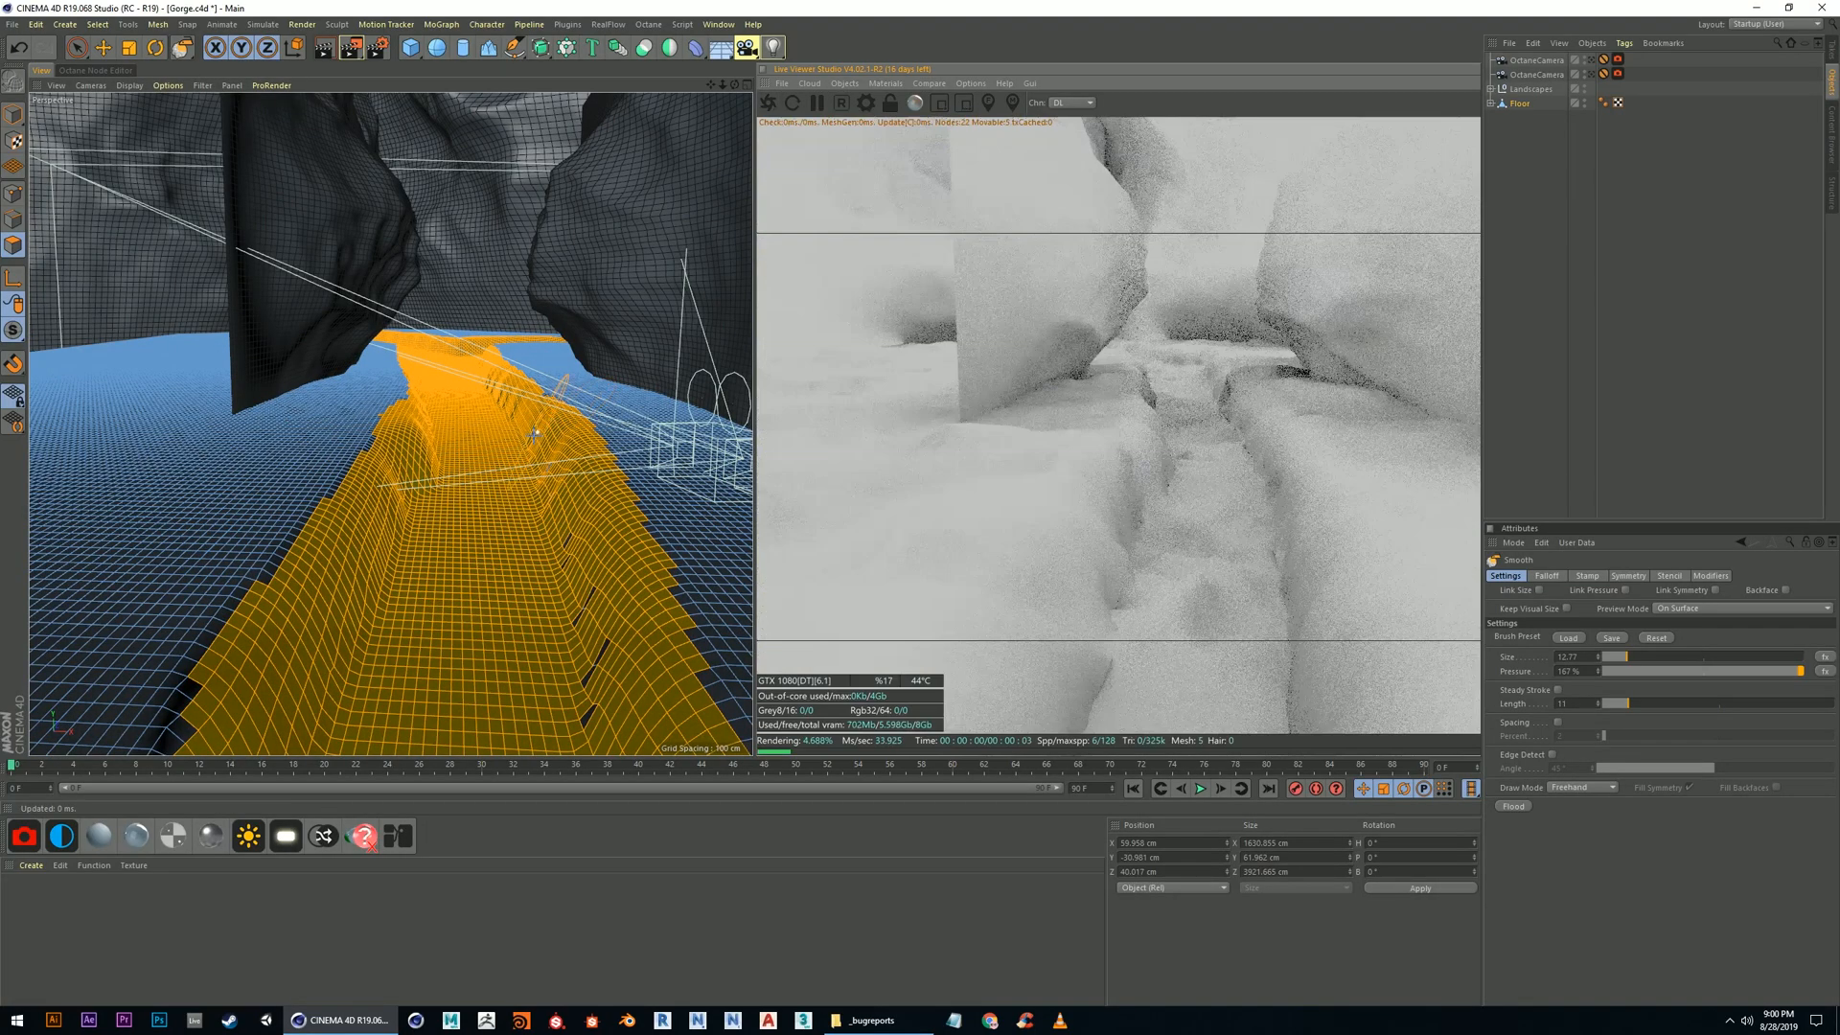
scroll(542, 414, "up", 5)
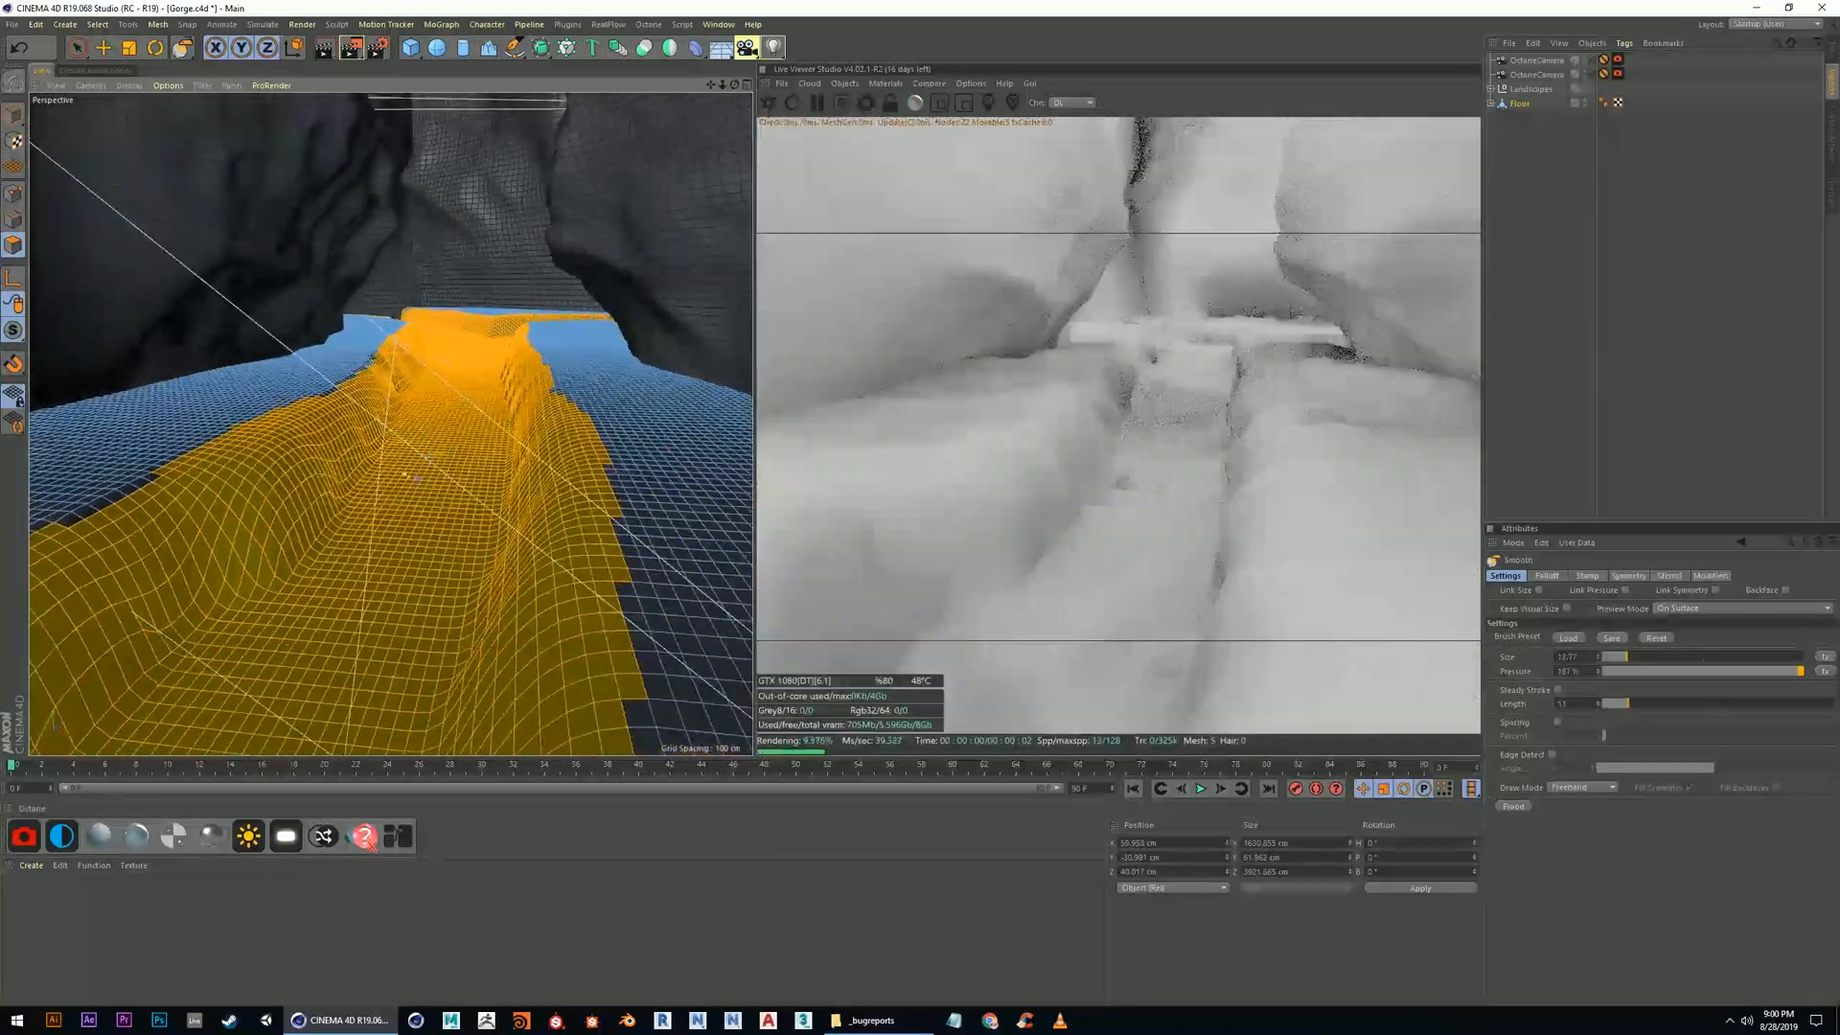
left_click_drag(460, 454, 587, 431, "alt")
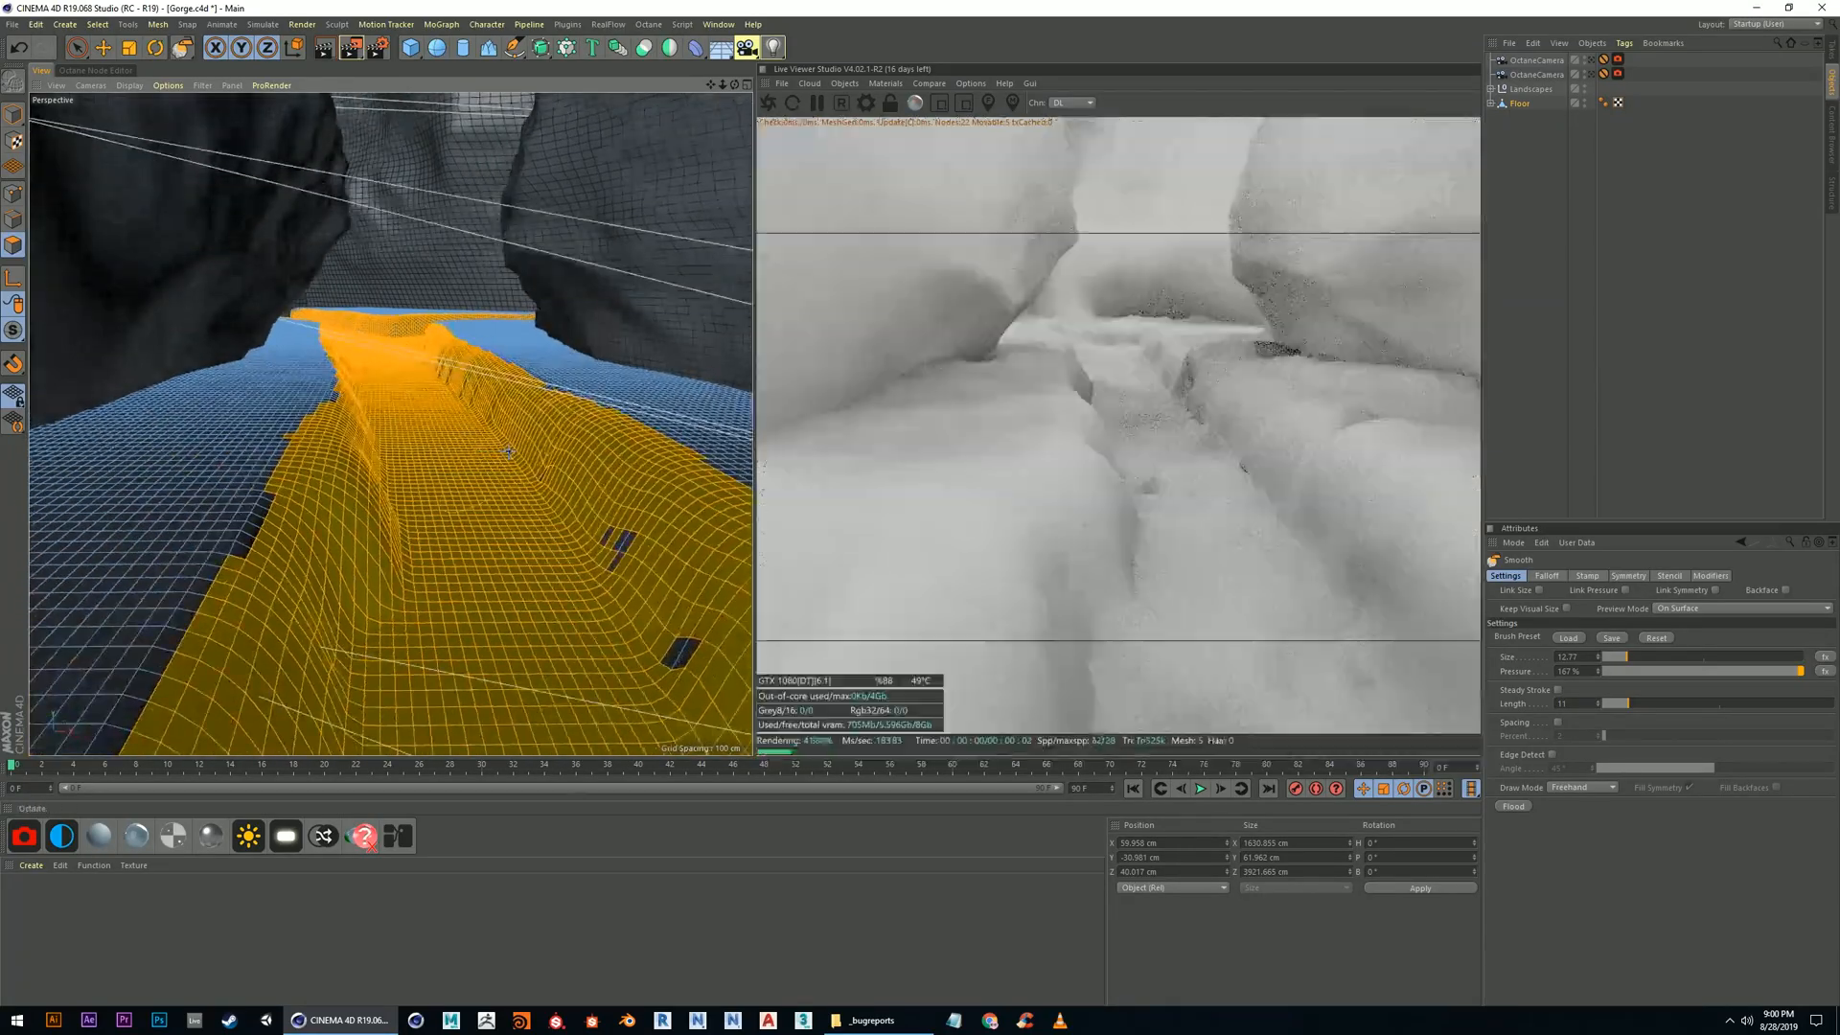
left_click_drag(494, 461, 294, 331, "alt")
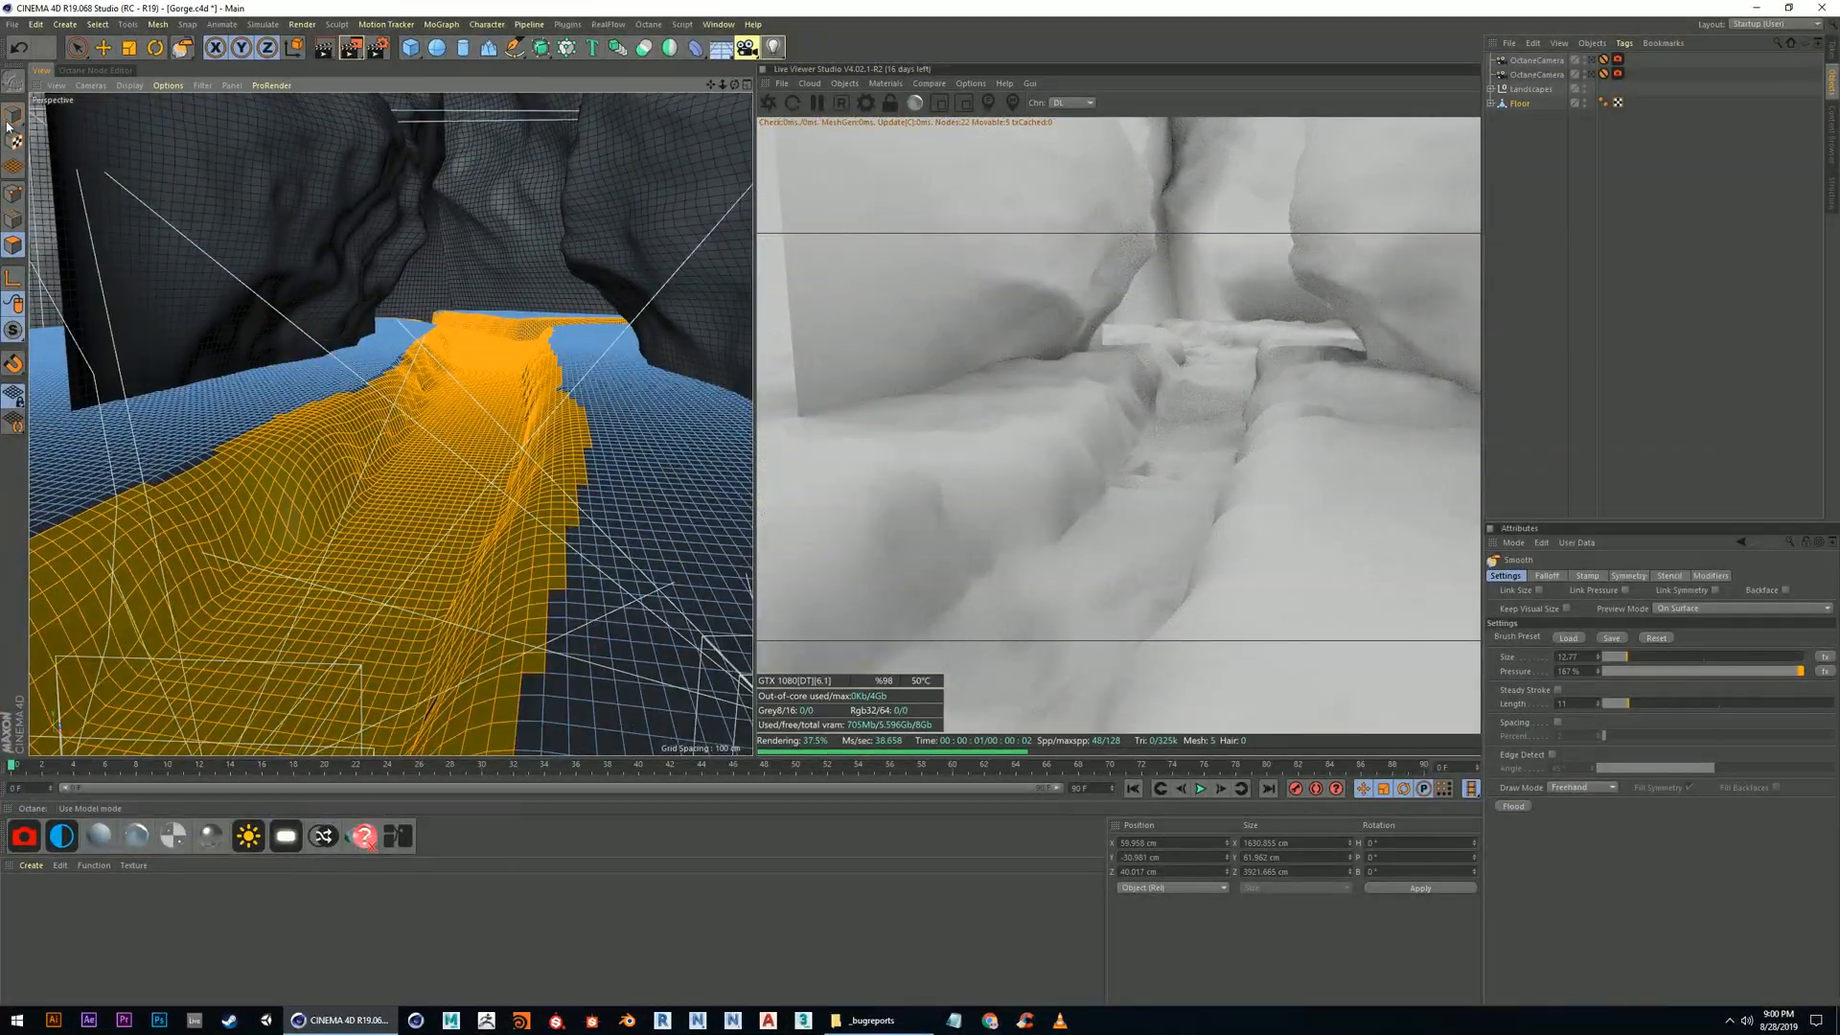
In Model mode, stretch the object named Landscape beside the channel near the cameras to a Z size of about 1814 cm
left_click(16, 119)
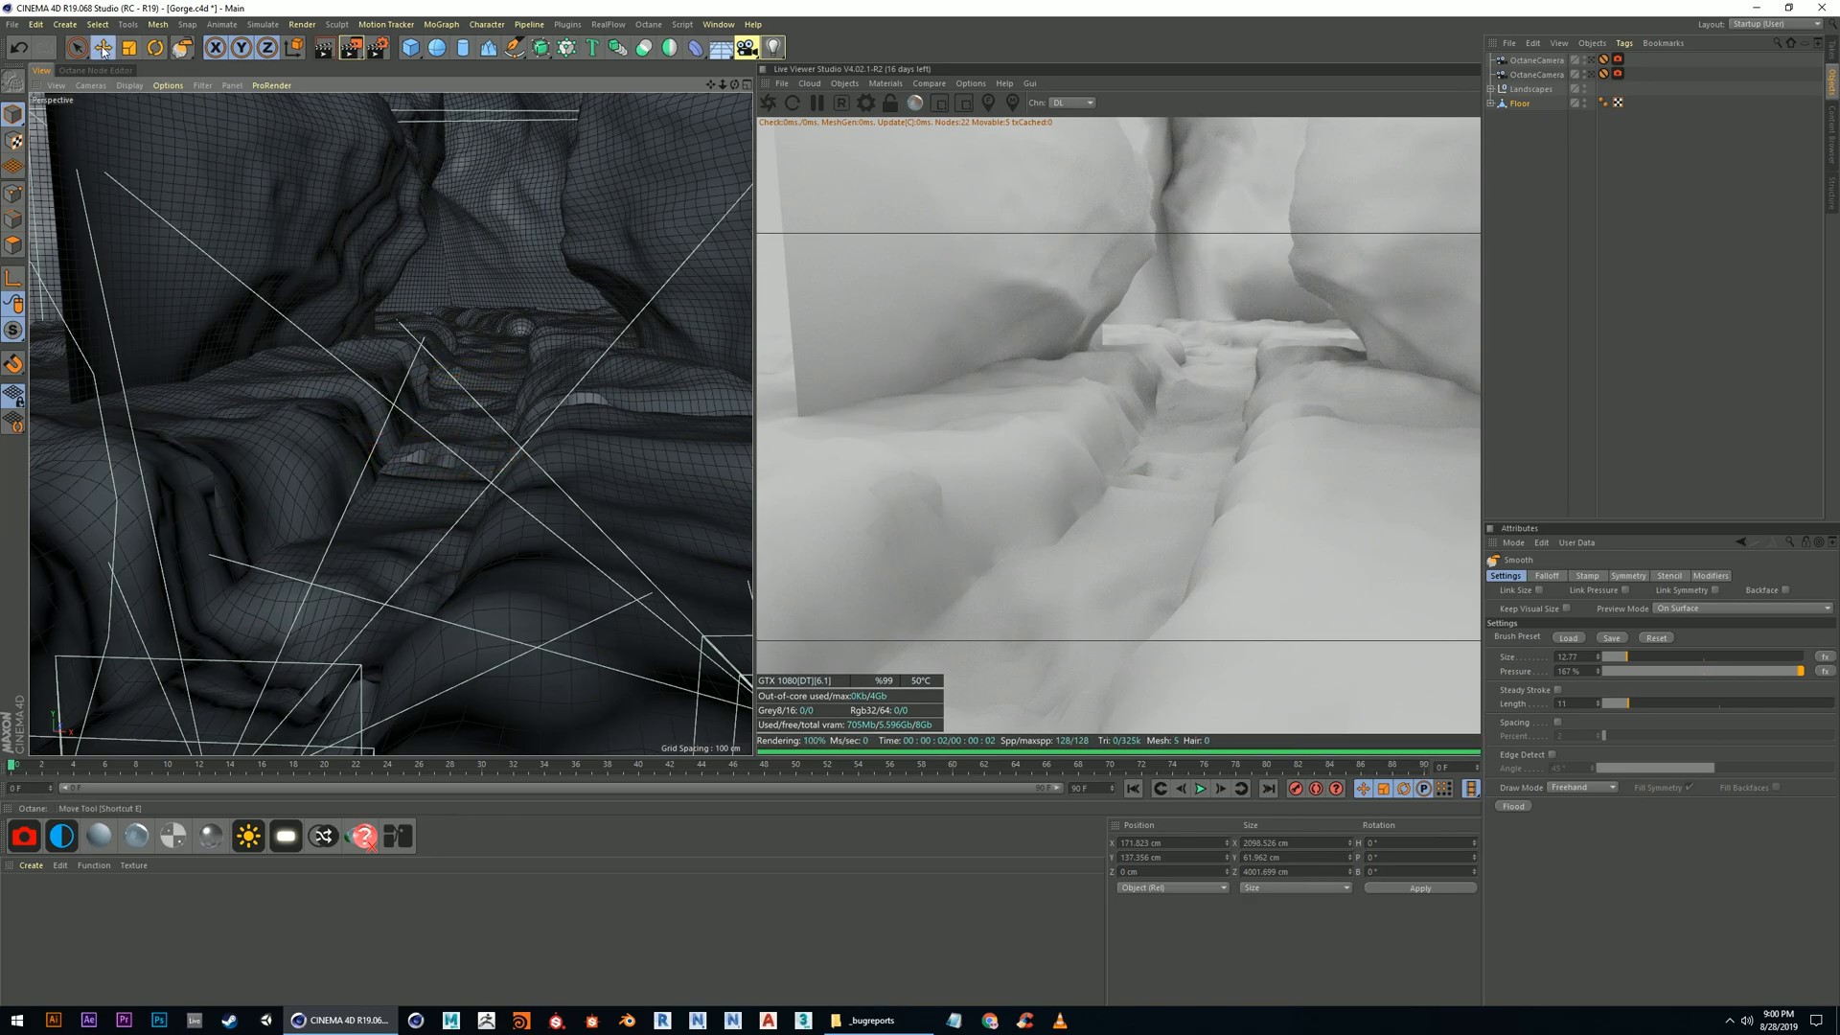
left_click(102, 49)
left_click_drag(441, 406, 444, 411, "alt")
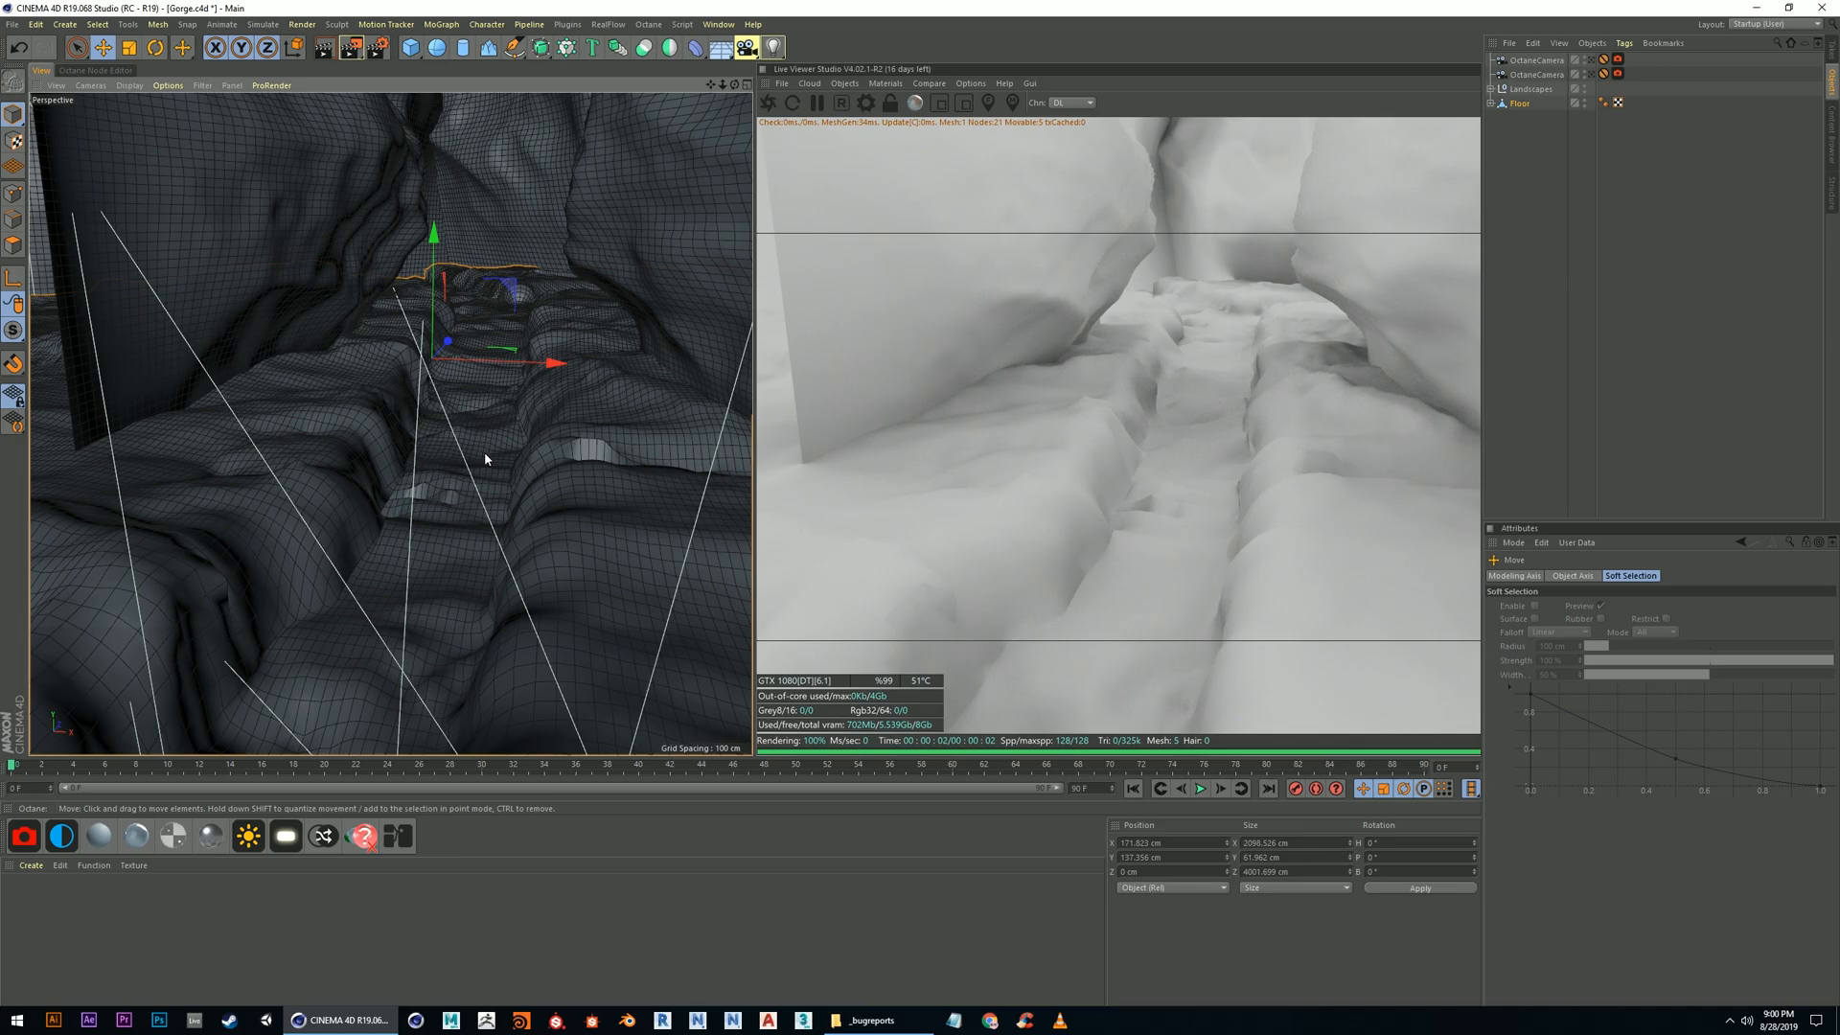
scroll(355, 414, "down", 5)
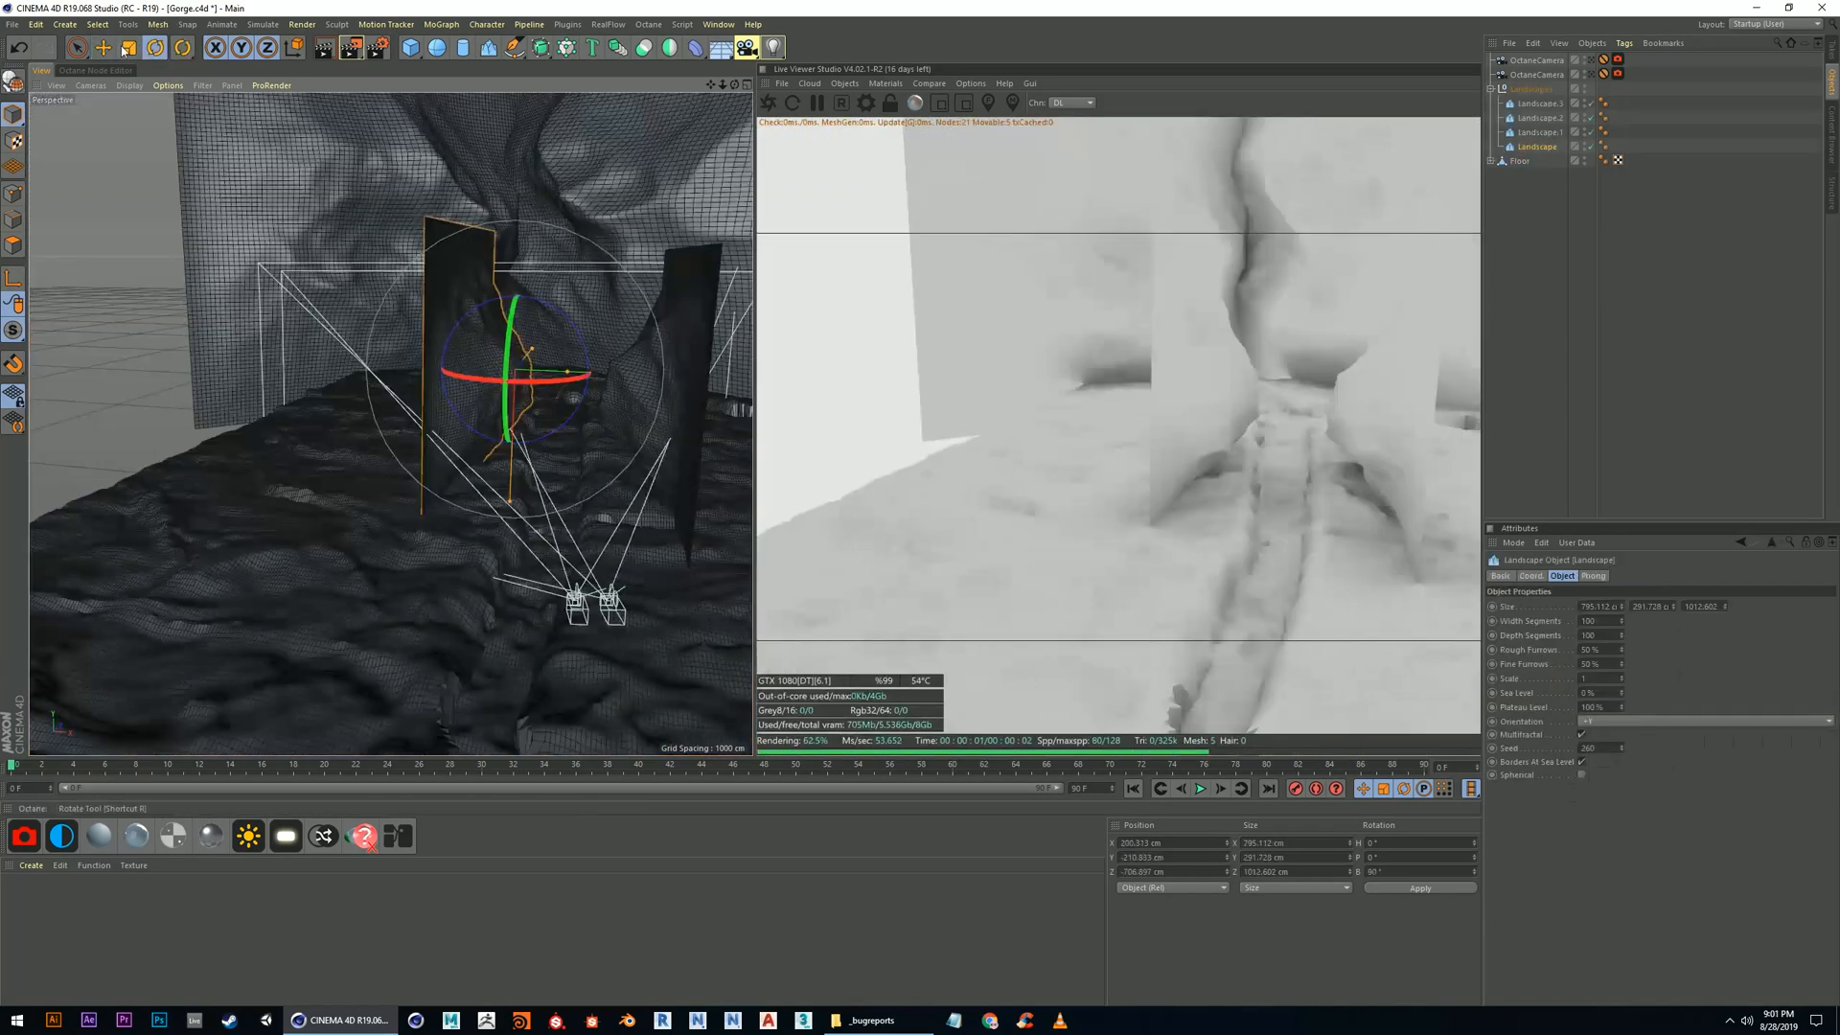
left_click(103, 48)
mouse_move(532, 347)
left_mouse_down()
mouse_move(554, 331)
mouse_move(543, 341)
left_mouse_up()
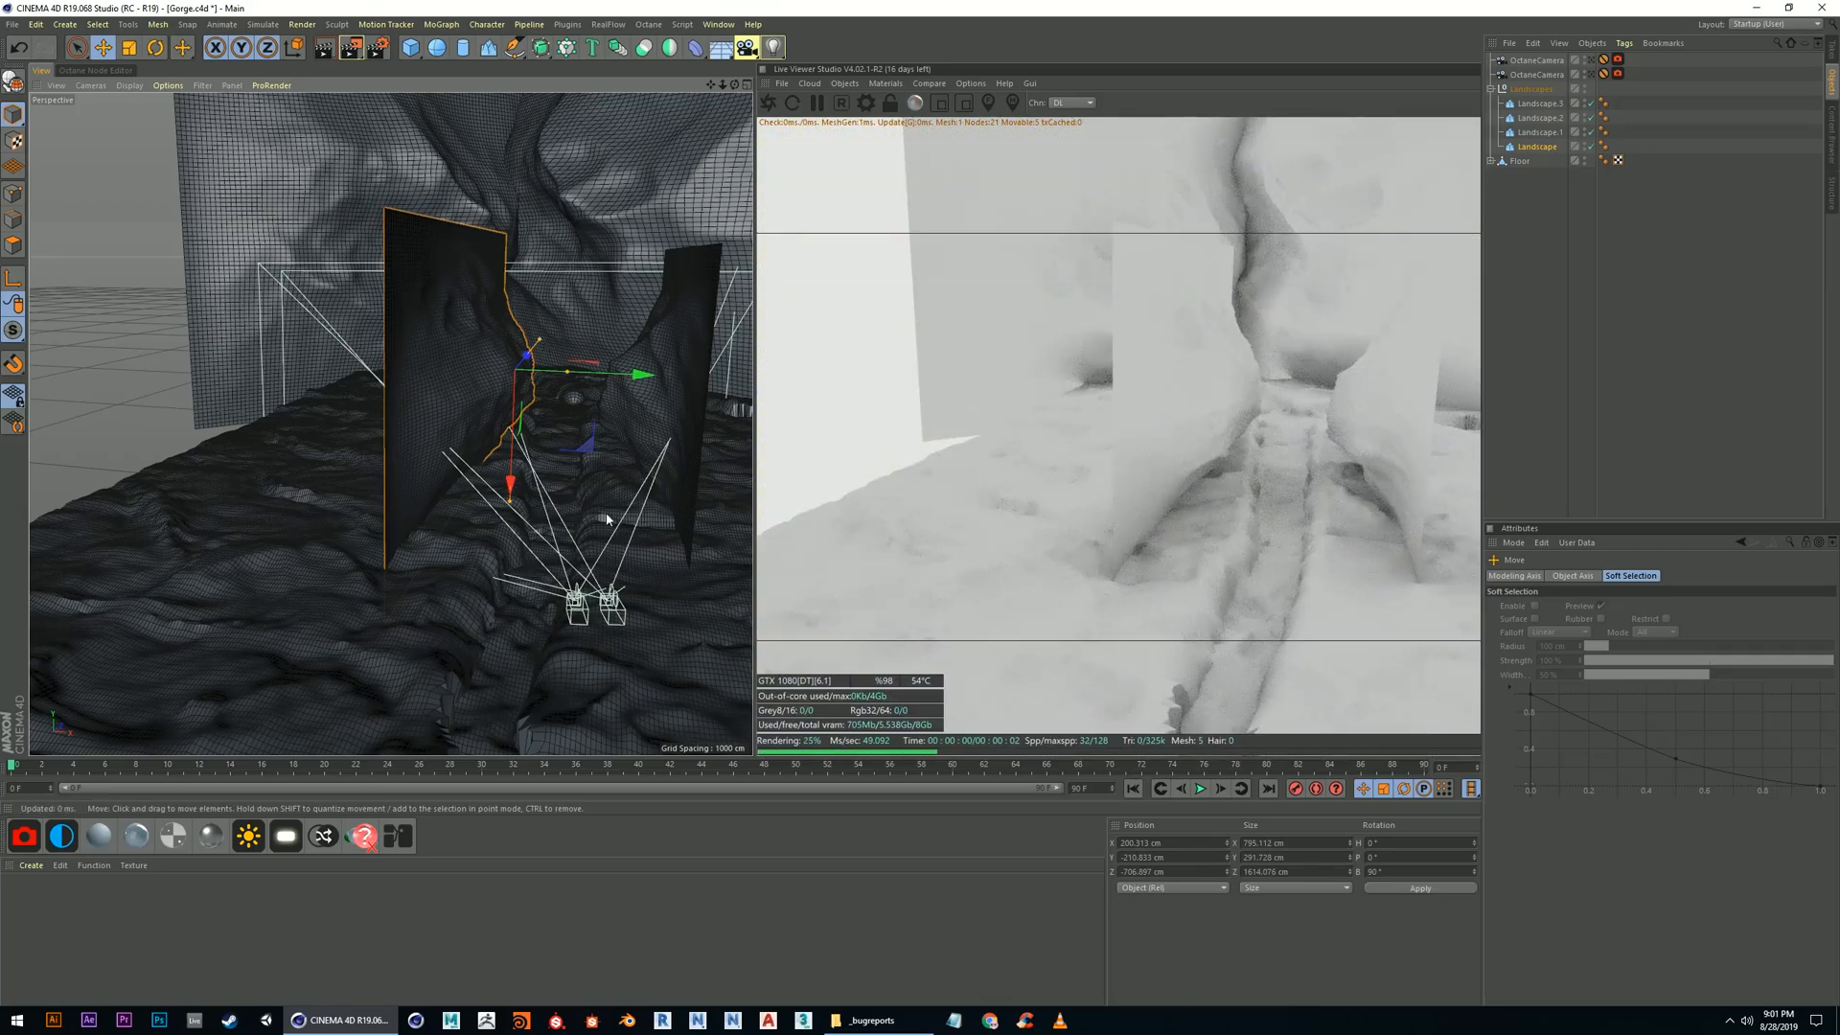
scroll(594, 571, "up", 6)
scroll(539, 583, "up", 5)
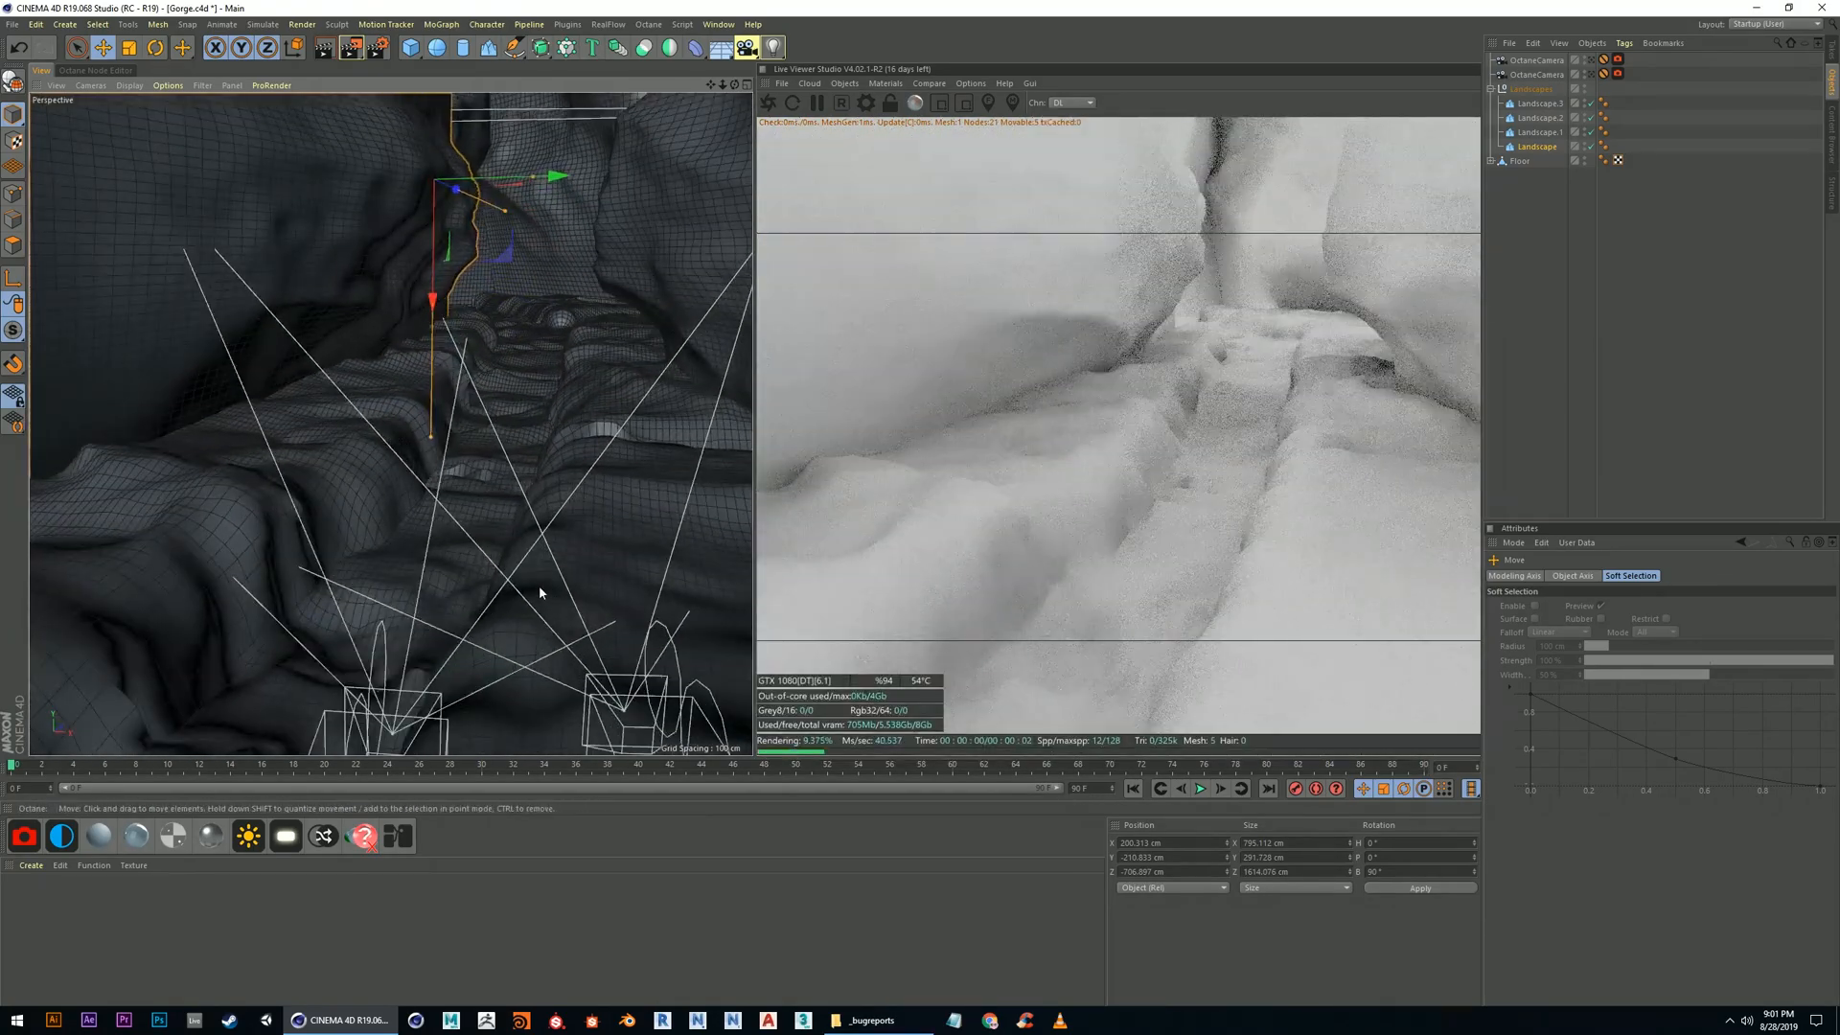
Compare the views through the two Octane cameras, delete the first camera, and return to the free perspective view
scroll(537, 566, "up", 6)
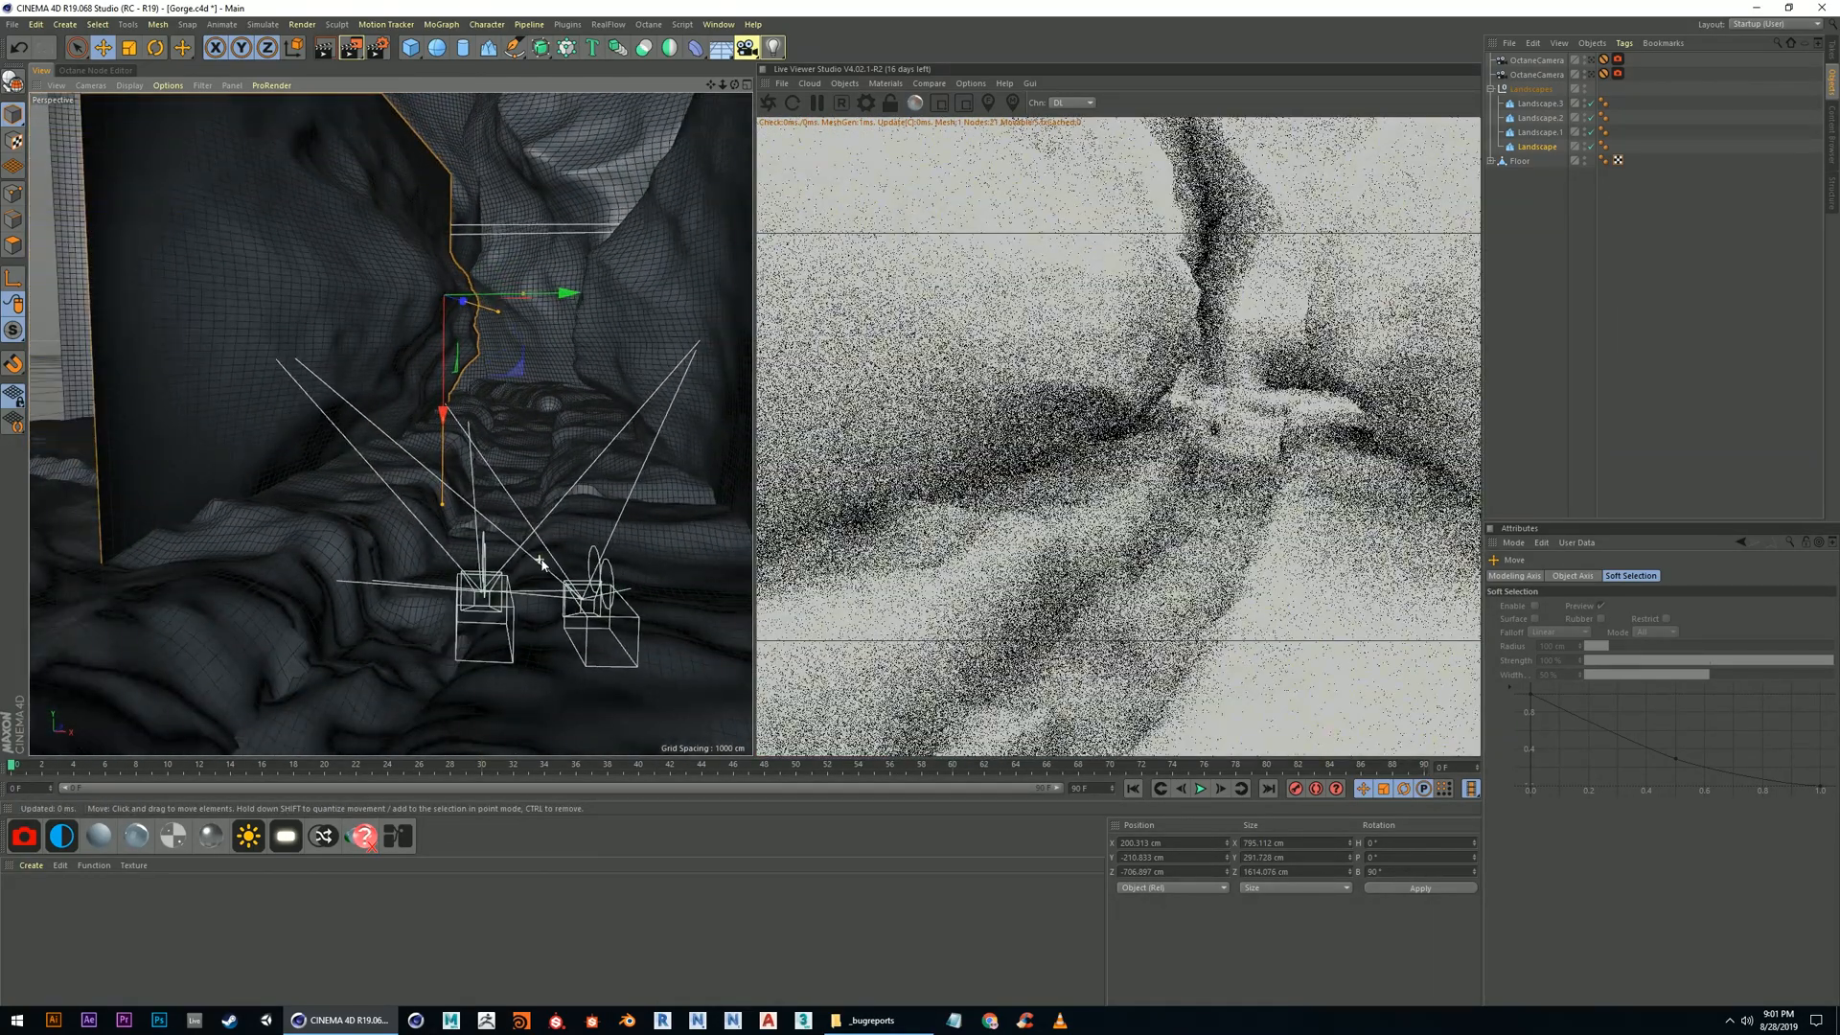
scroll(532, 564, "up", 6)
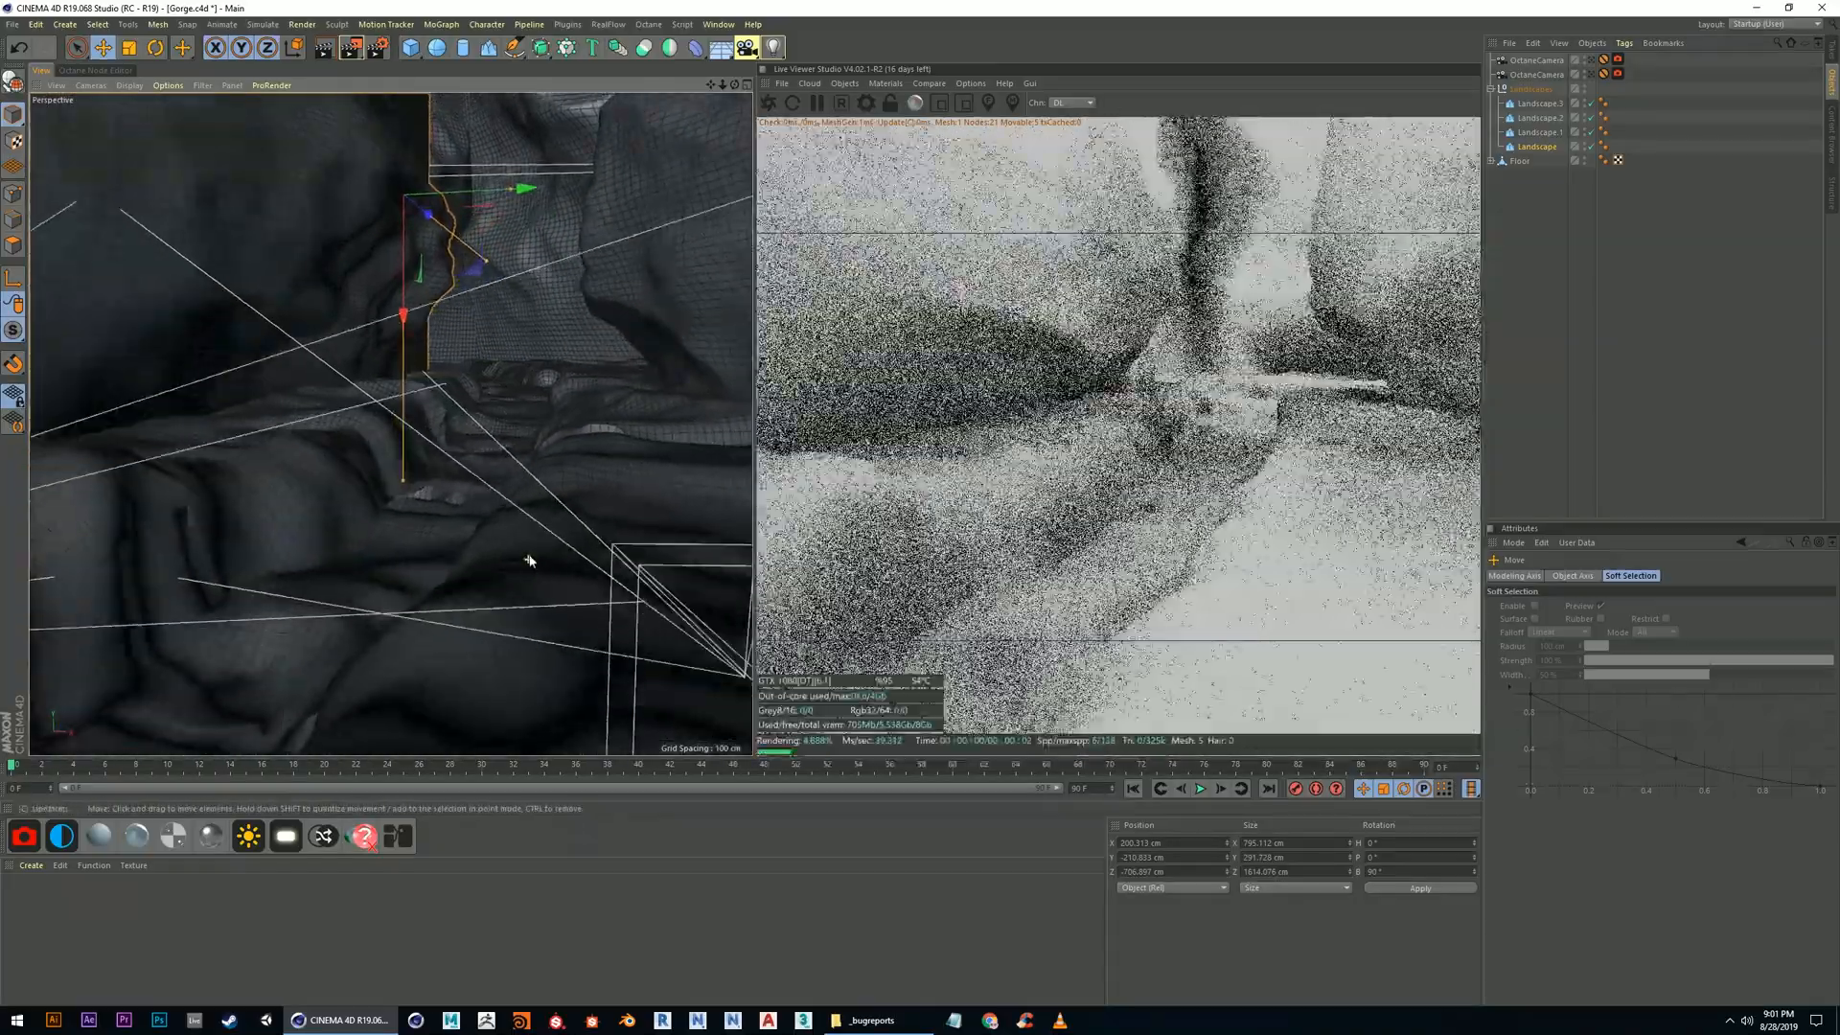
left_click_drag(585, 554, 451, 548, "alt")
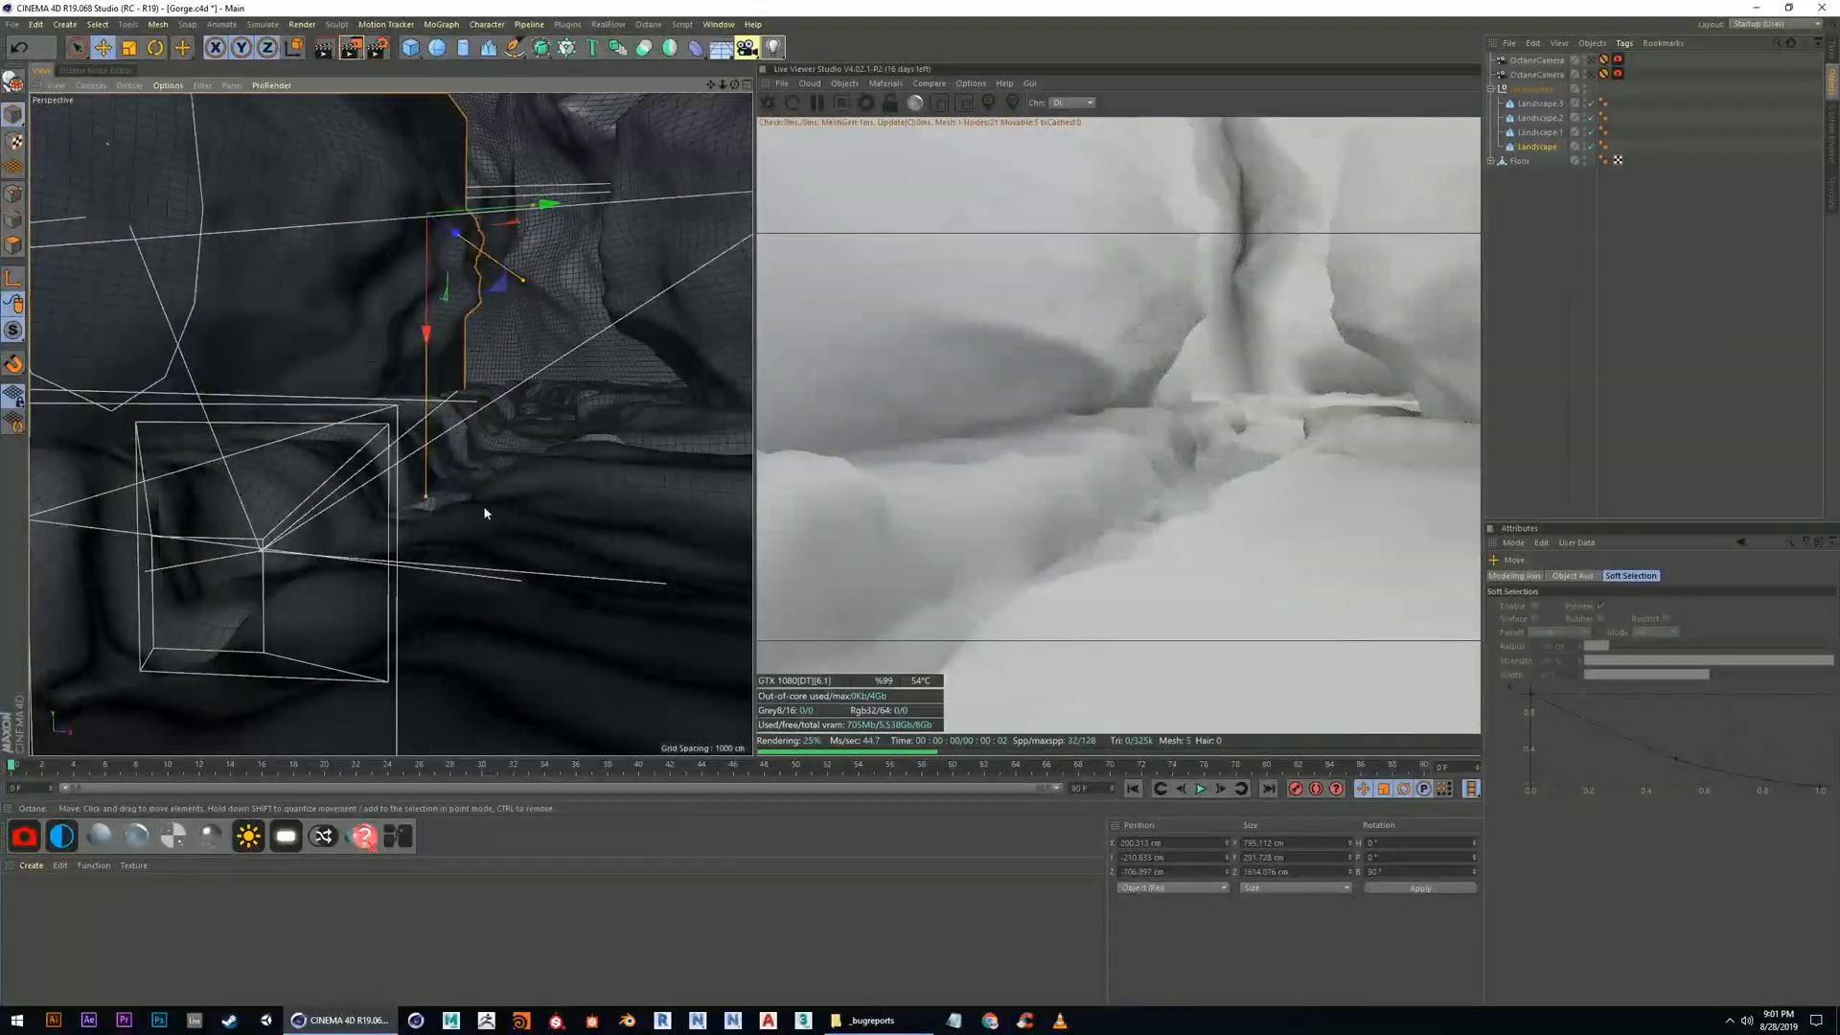
left_click(1592, 60)
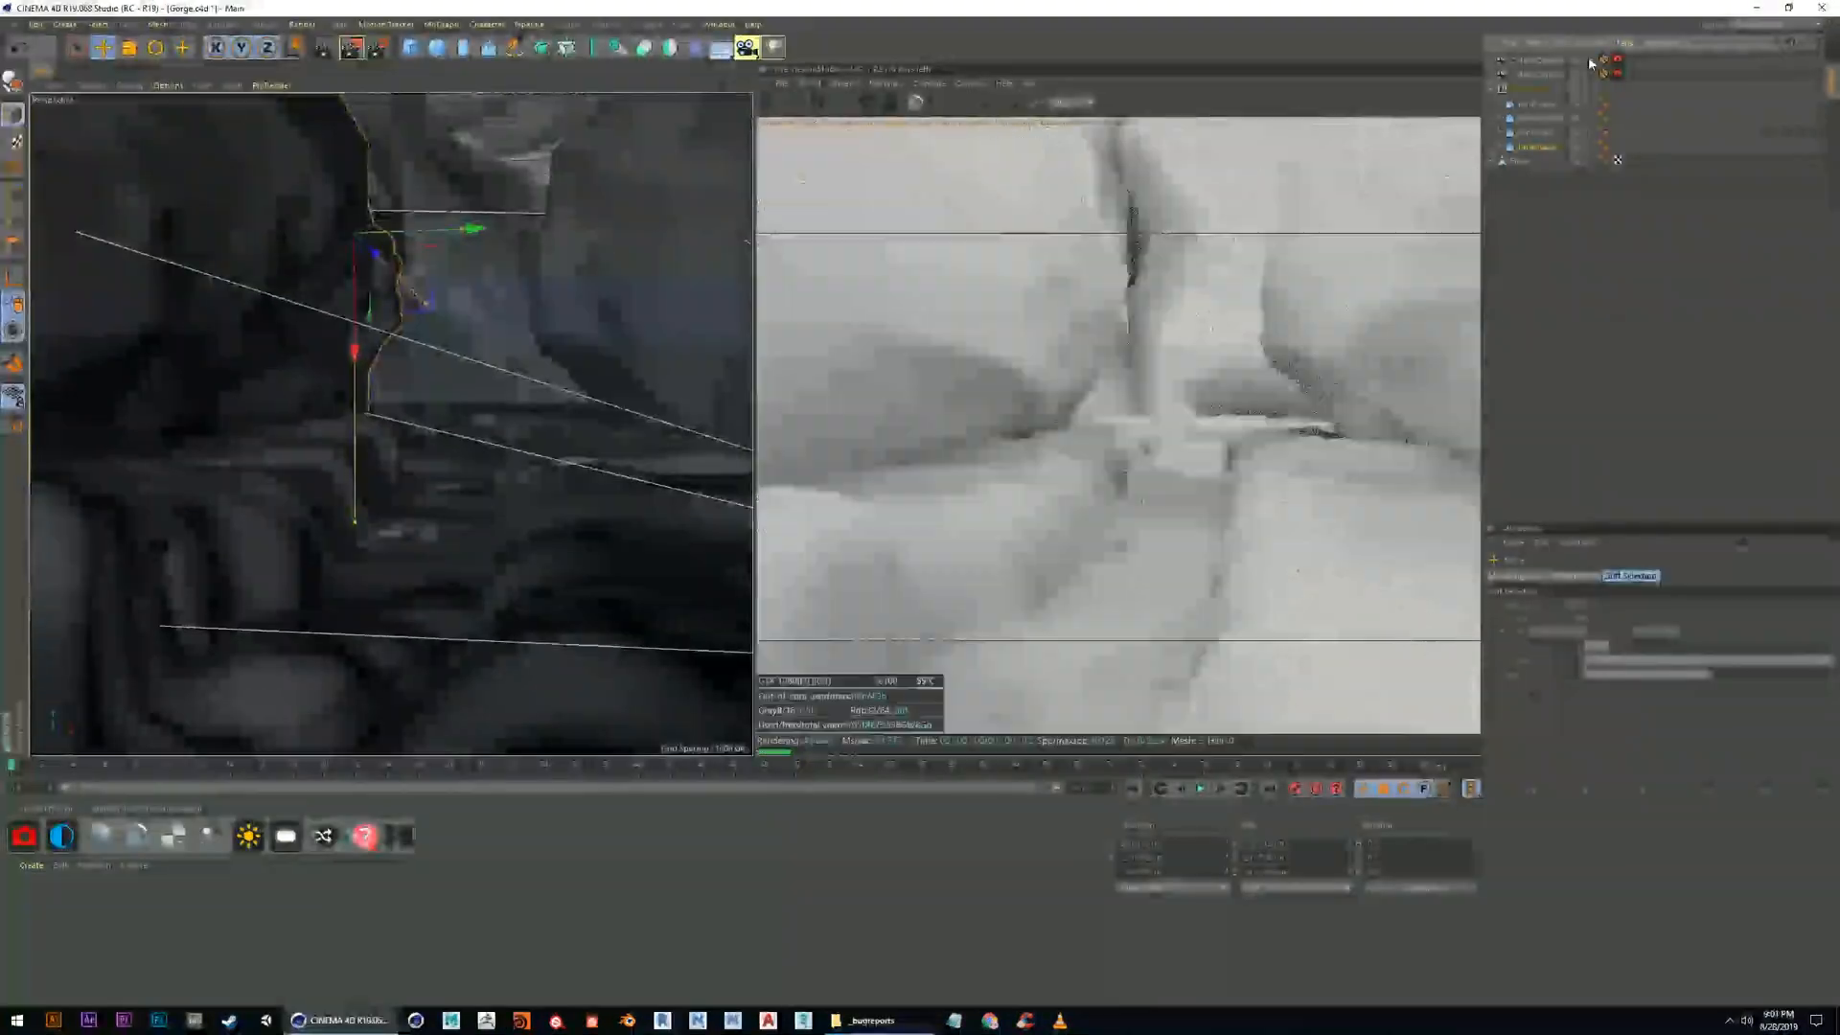
left_click(1592, 75)
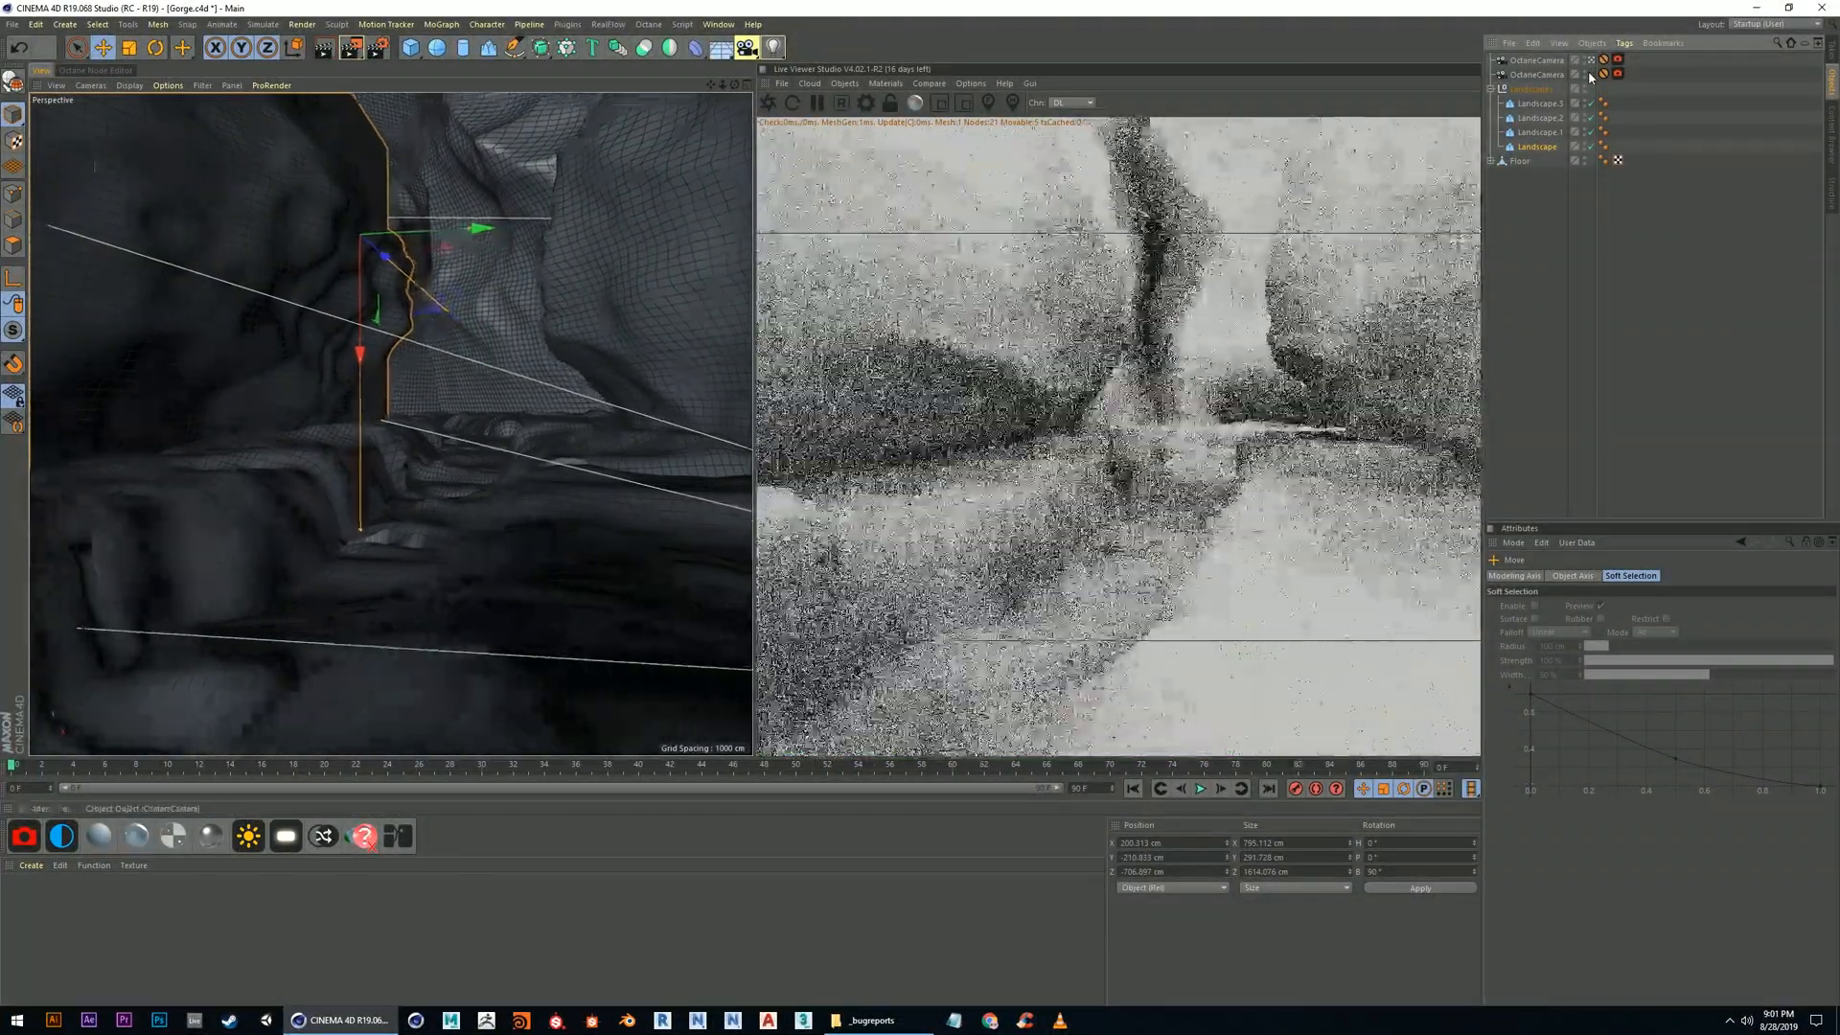
left_click(1536, 60)
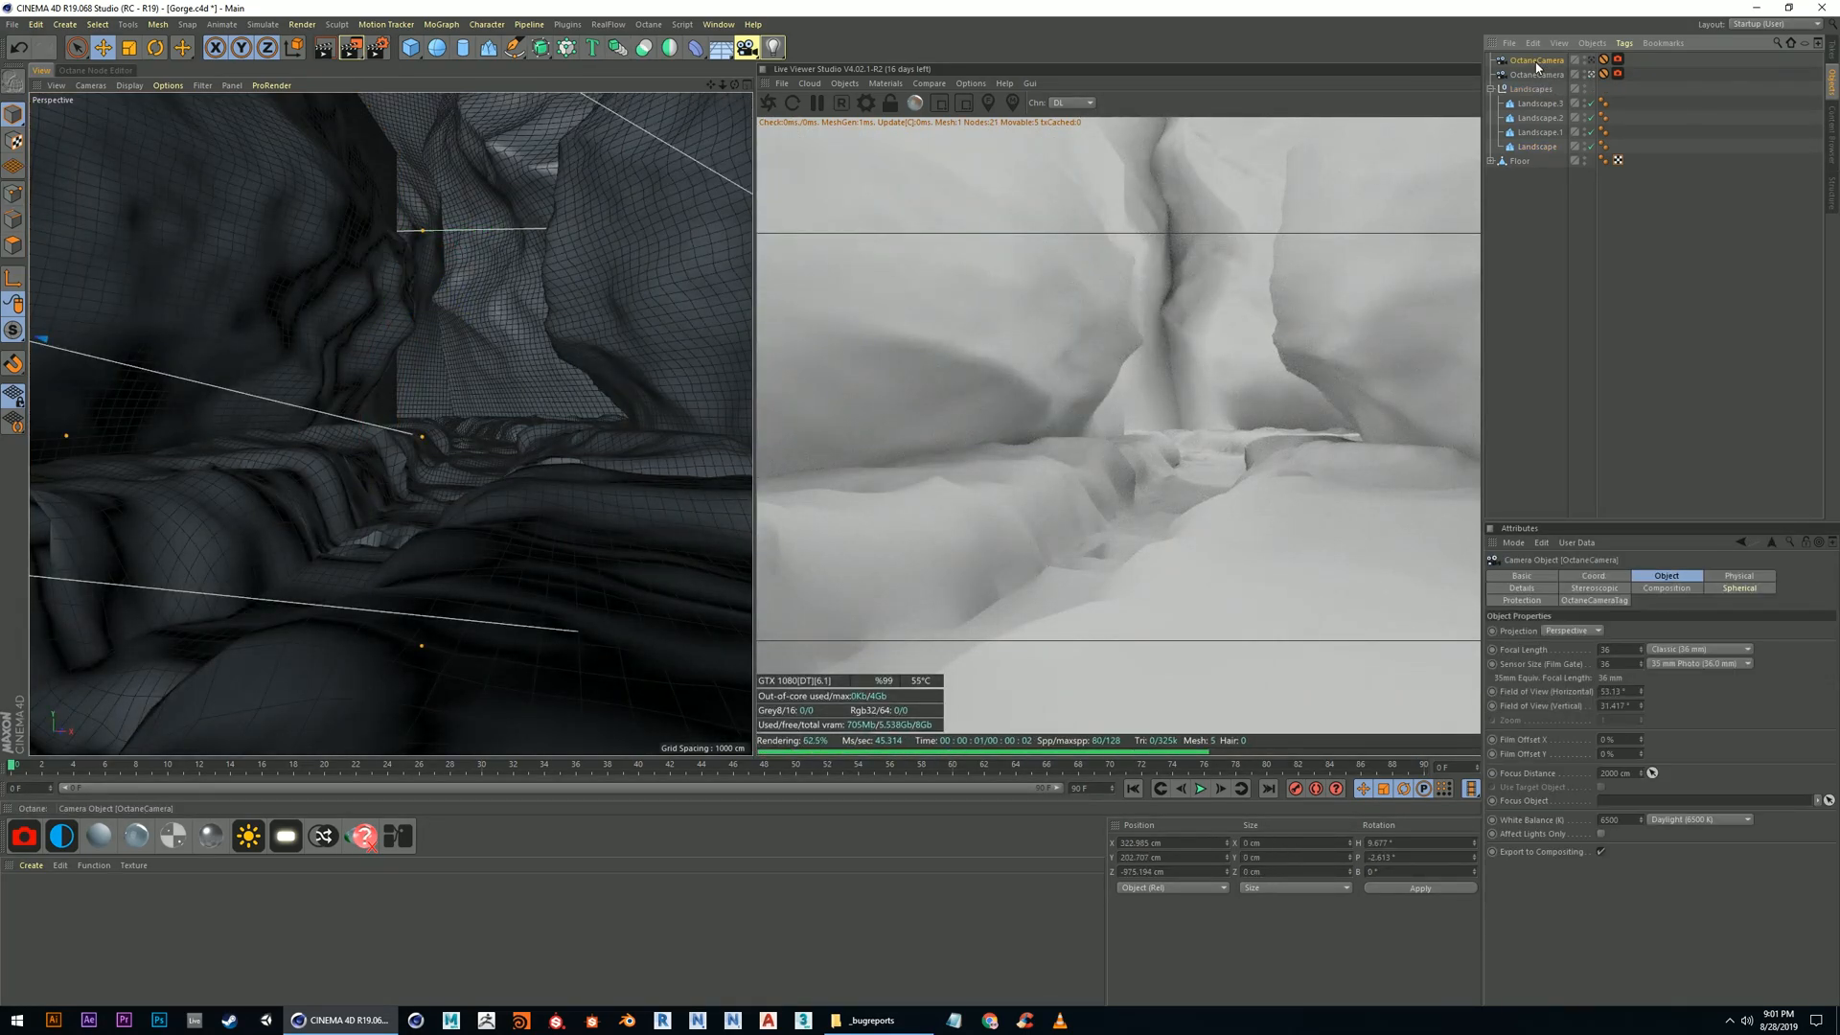
key("Delete")
left_click(1536, 61)
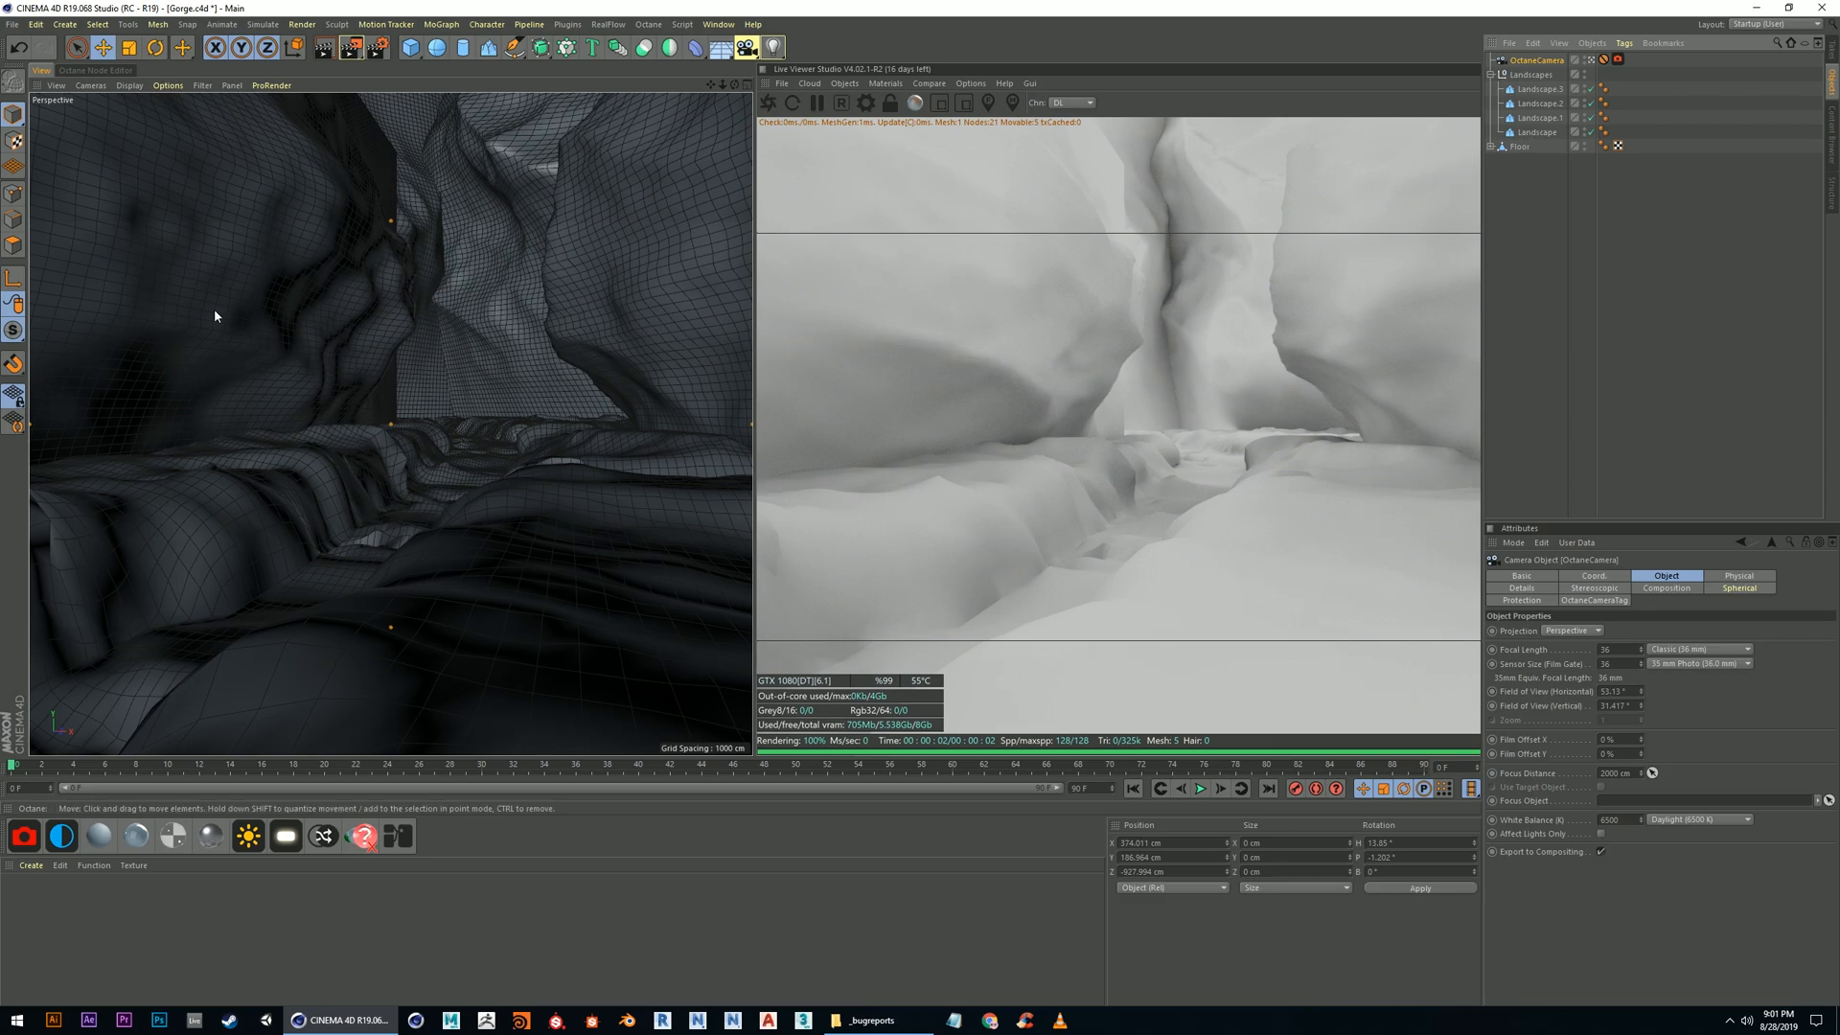
left_click(1590, 63)
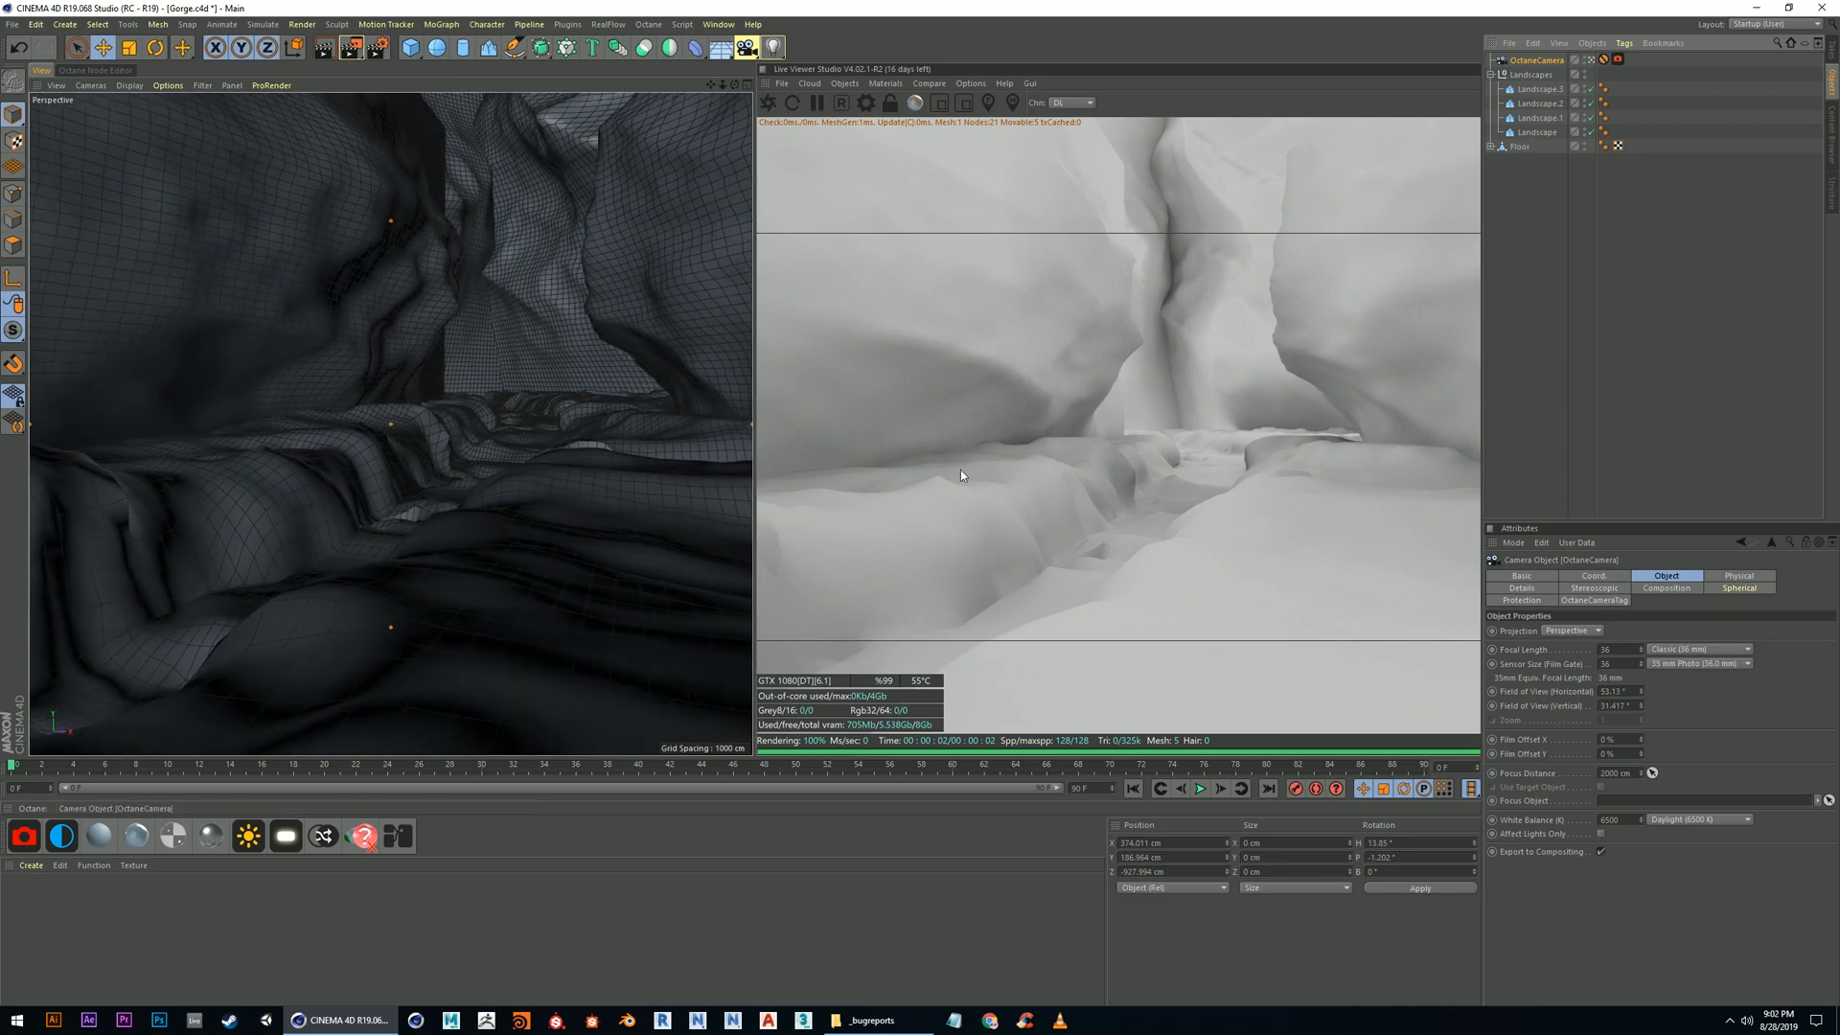
Add an Arc spline and raise it above the channel floor to a Y position of about 149 cm
left_click_drag(443, 370, 463, 420, "alt")
right_click_drag(466, 426, 501, 464, "alt")
left_click_drag(502, 465, 416, 408, "alt")
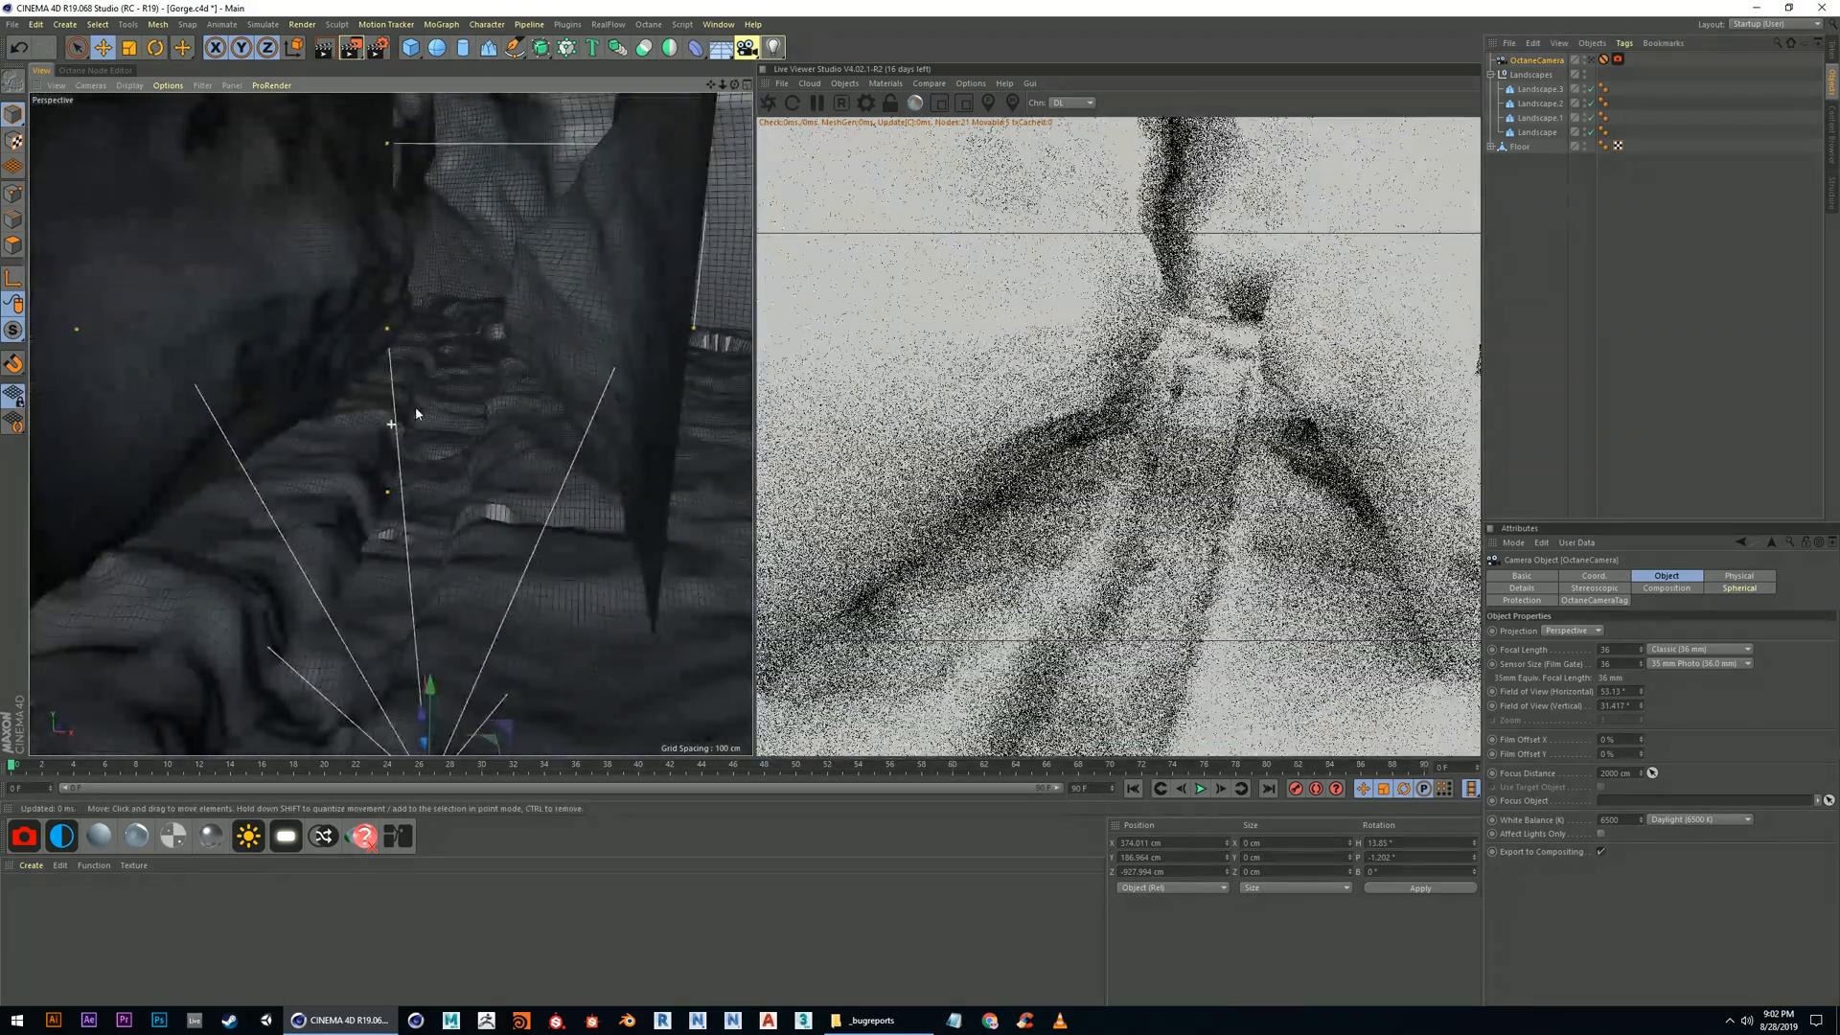
left_click(412, 48)
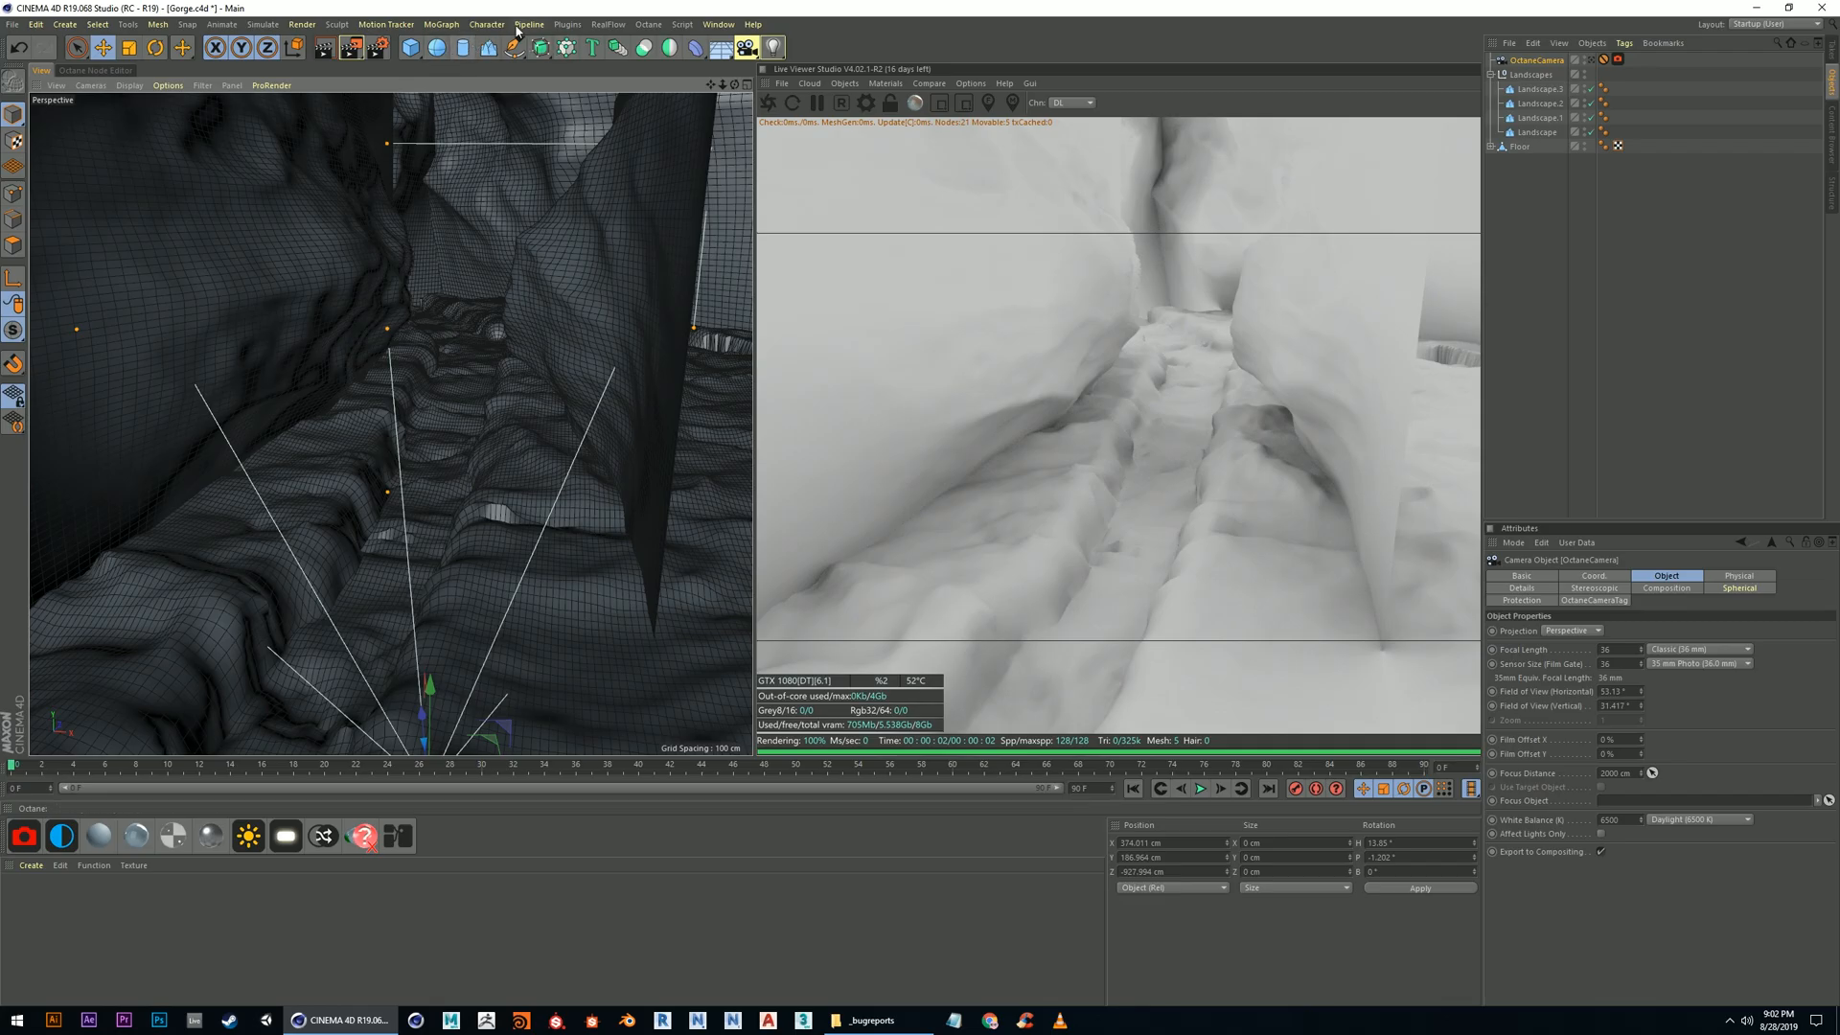
middle_click_drag(462, 569, 503, 508, "alt")
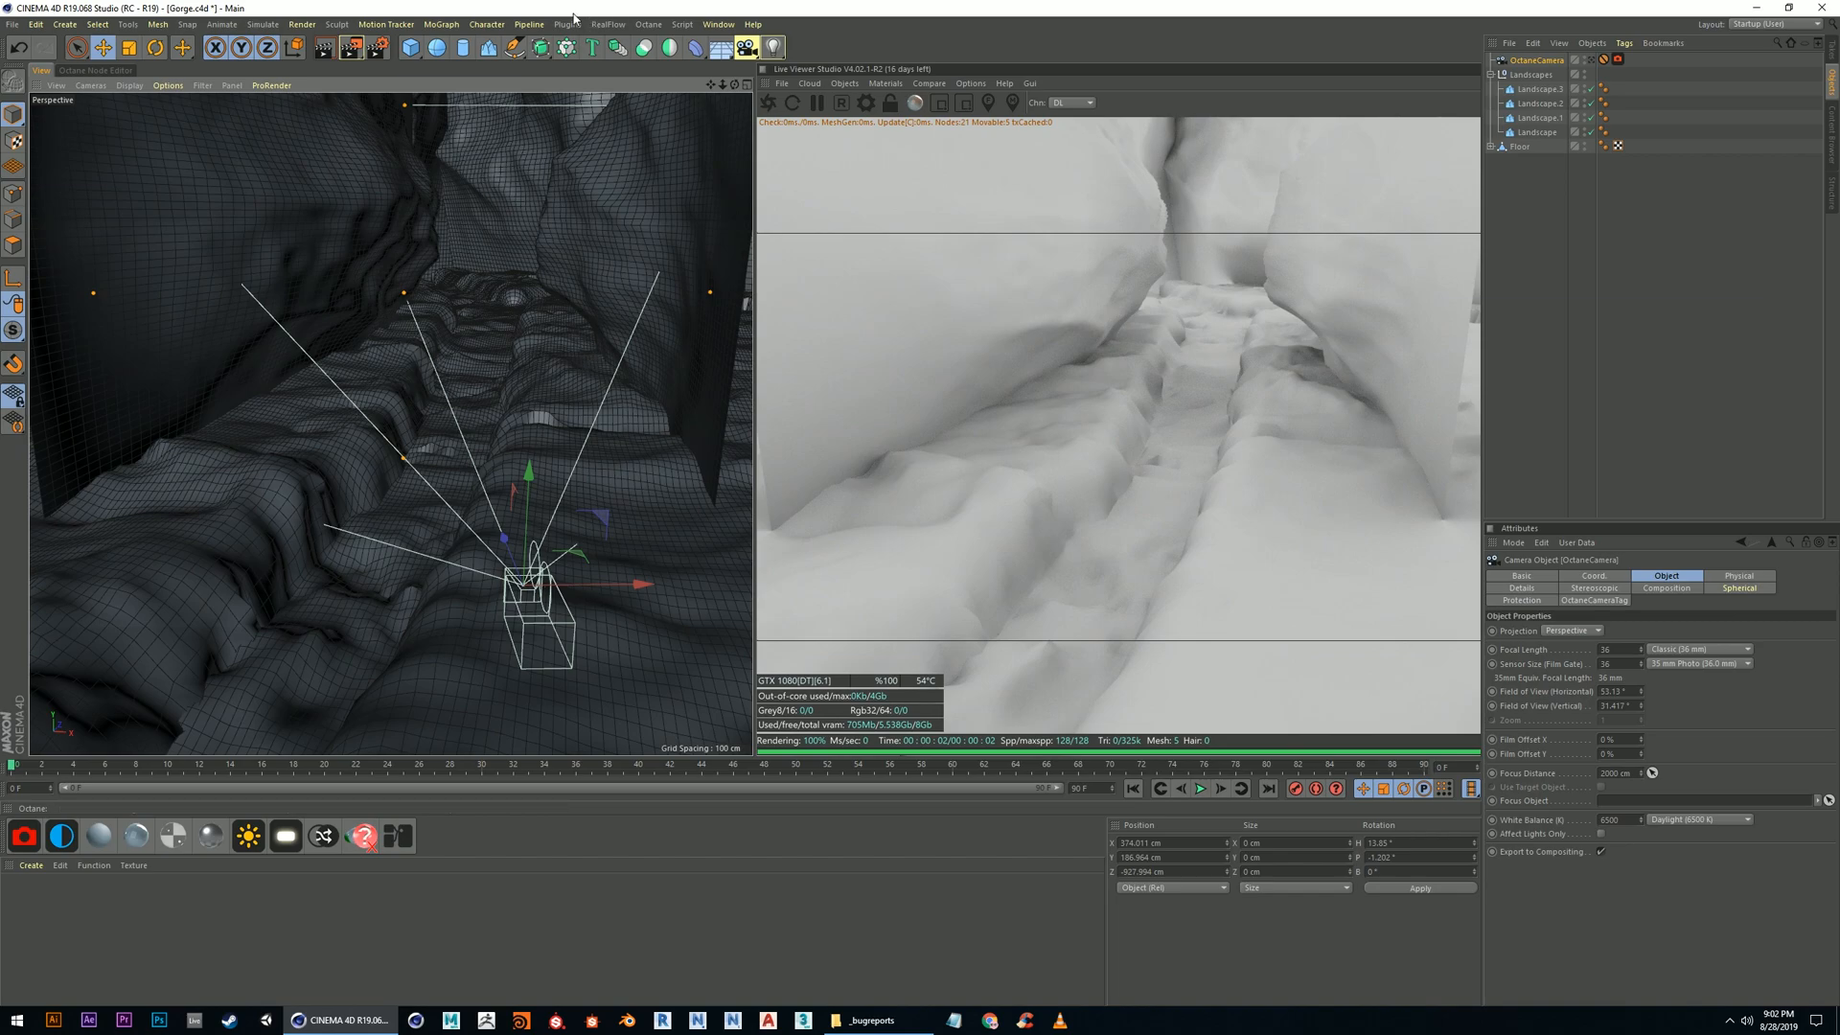
left_click(514, 48)
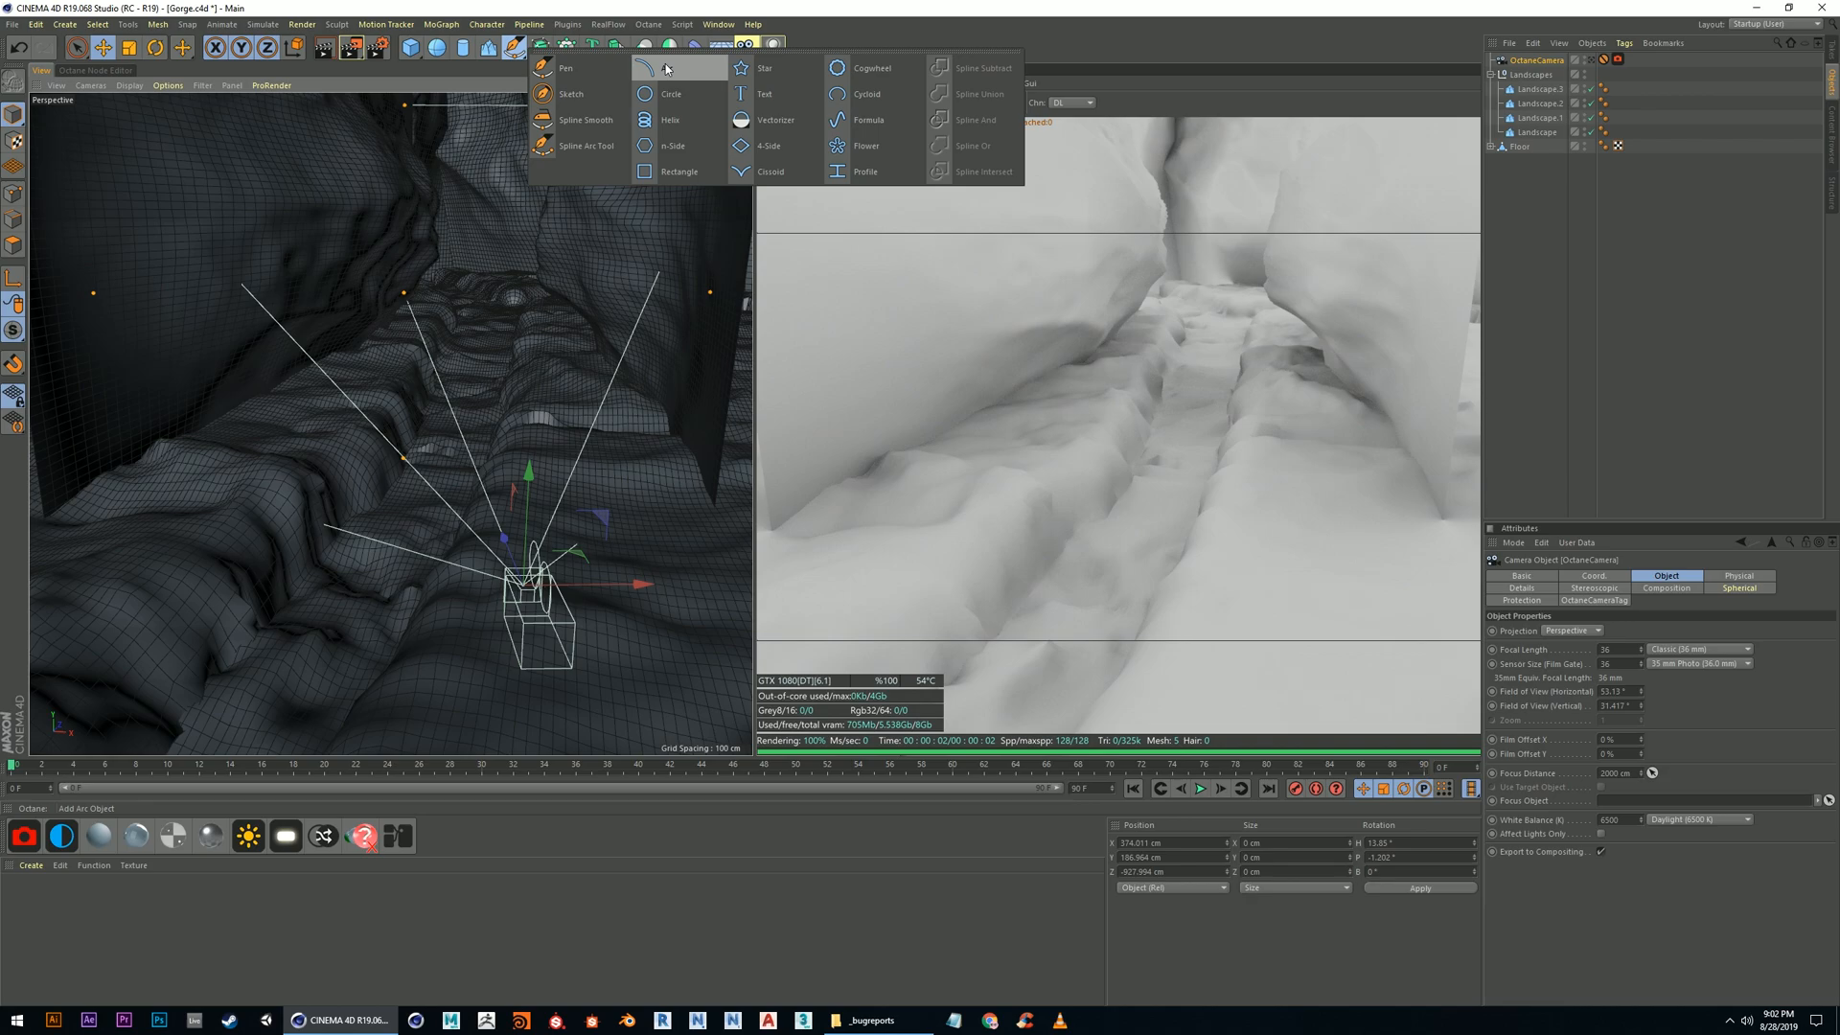
left_click(666, 68)
left_click_drag(362, 335, 561, 380)
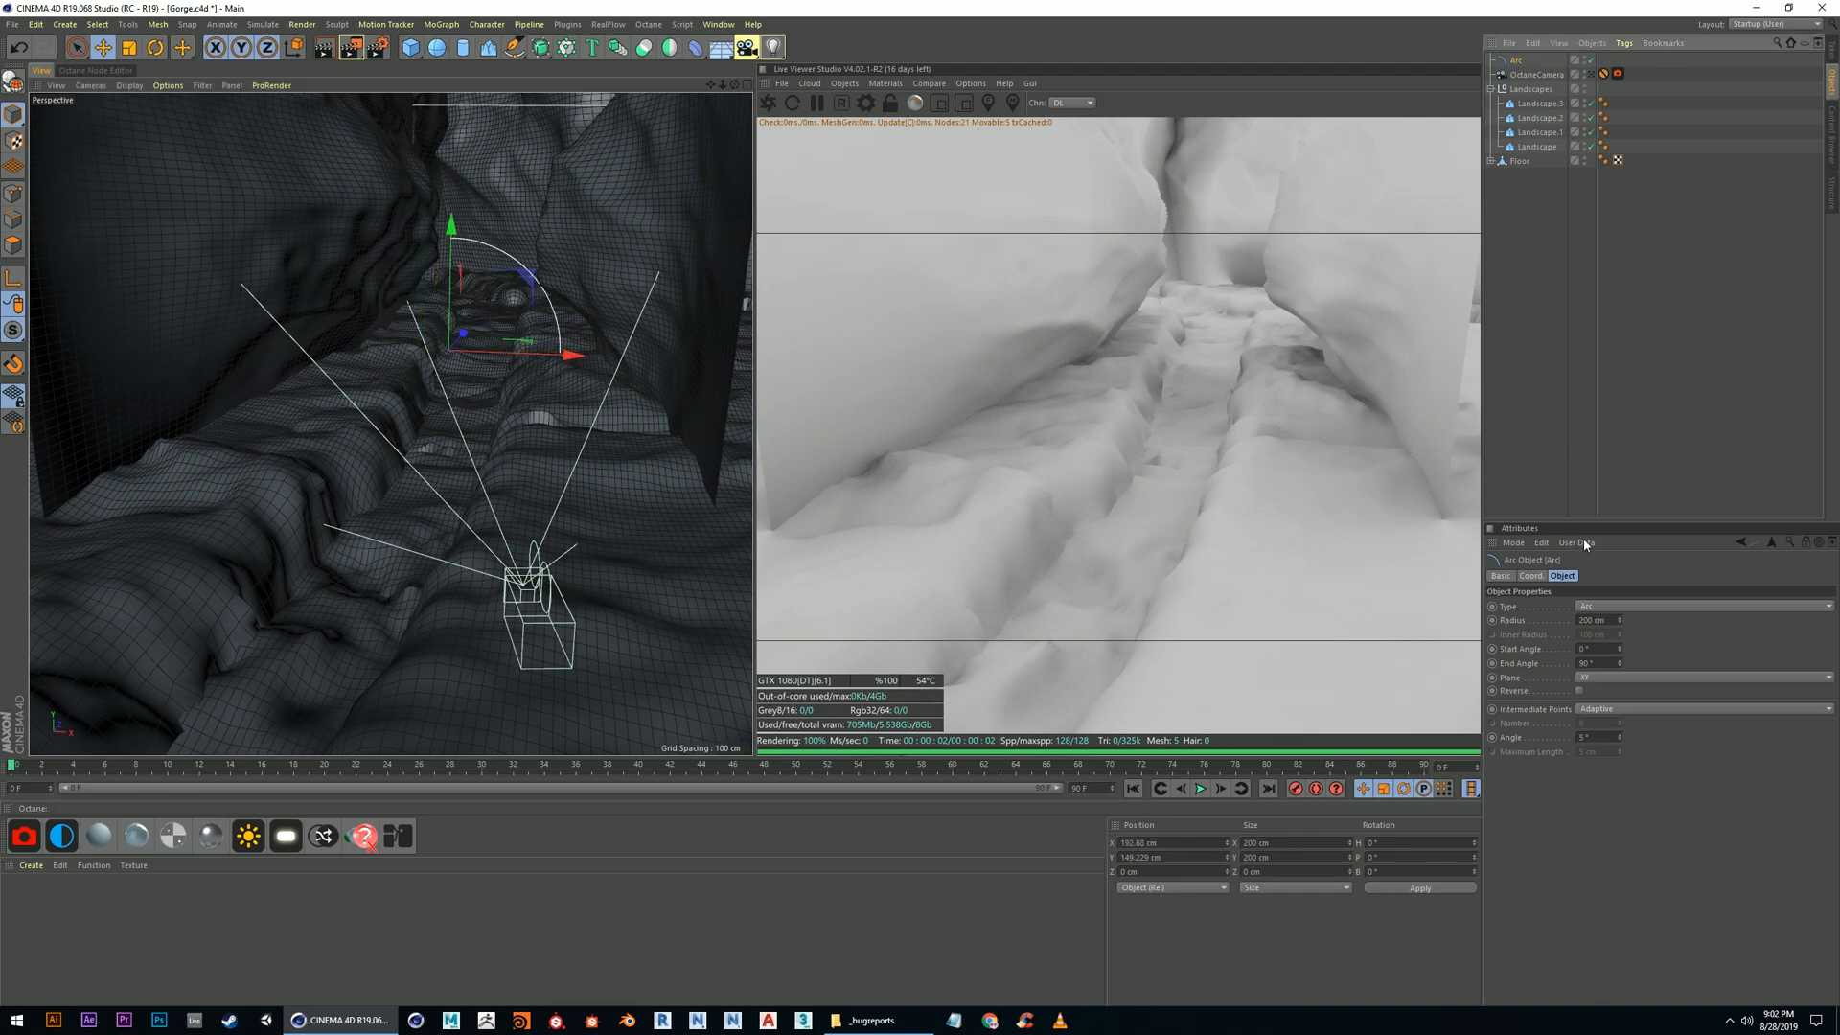
Move the arc along the channel towards the camera, with its start angle at 0° and its end angle set to 180°
left_click_drag(1620, 650, 1620, 614)
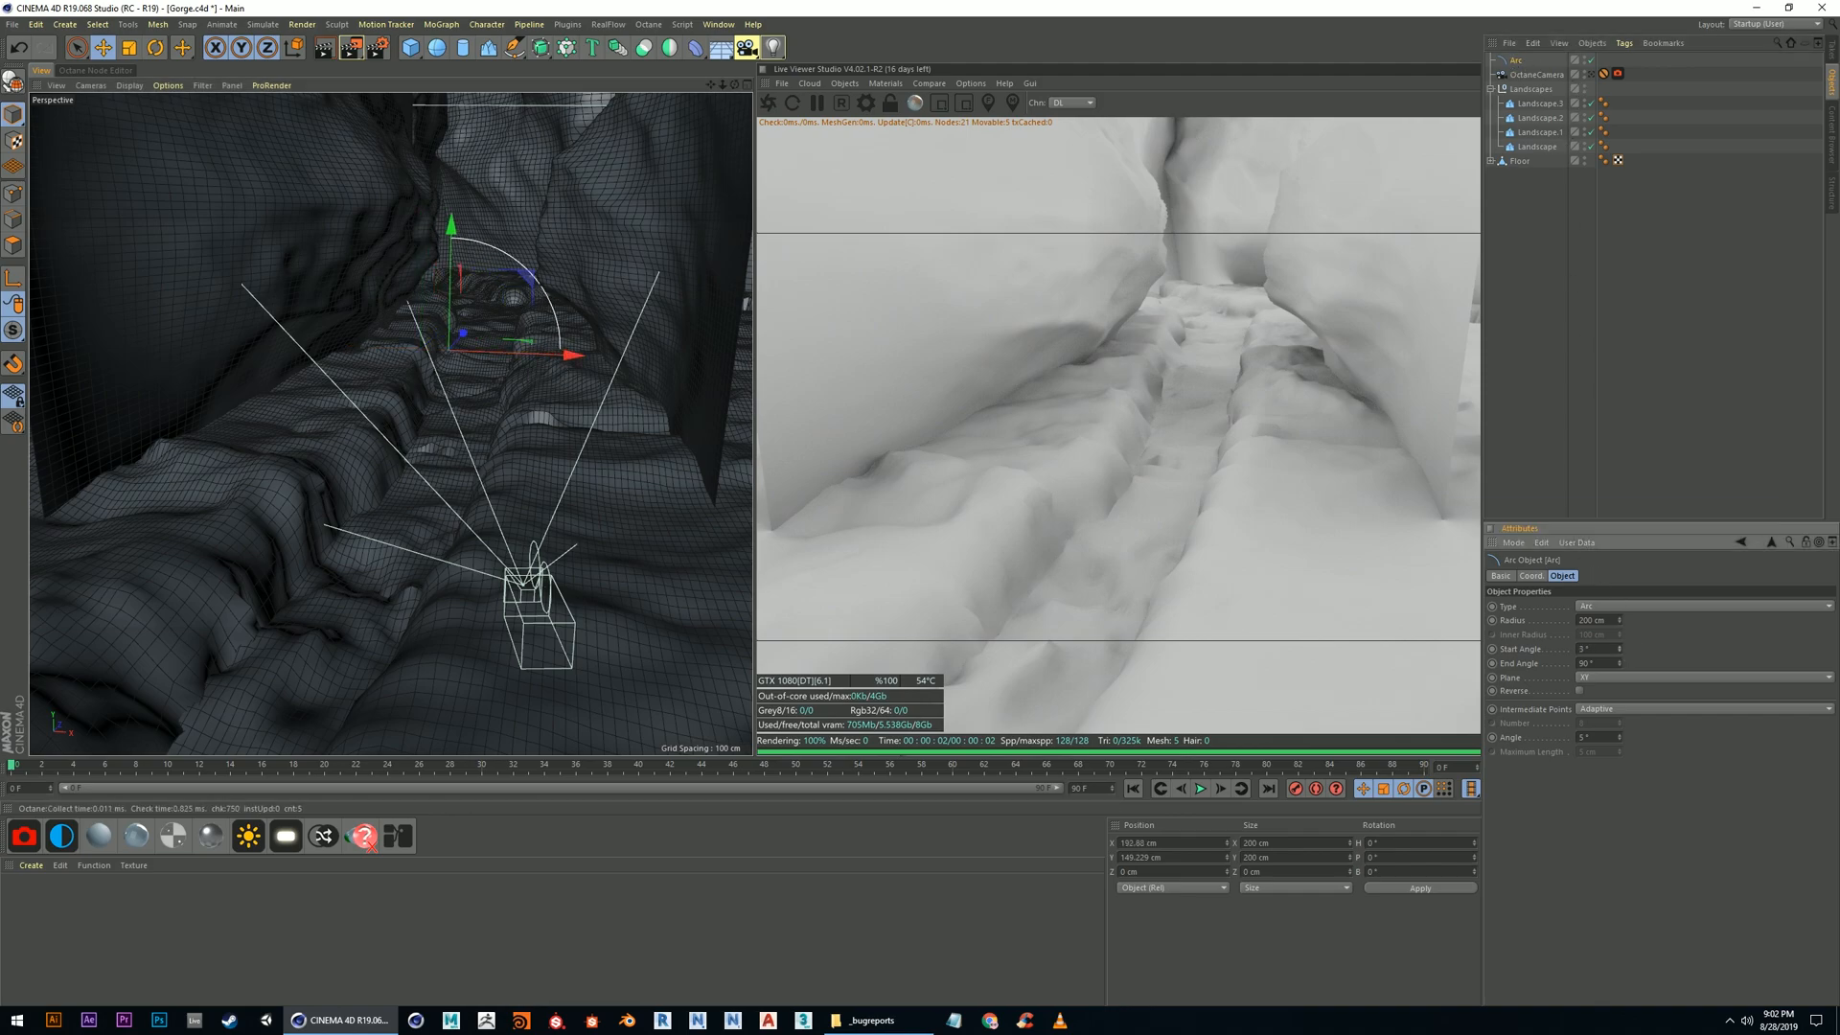
type("0")
key("Return")
mouse_move(500, 220)
left_mouse_down("alt")
mouse_move(487, 270)
mouse_move(511, 222)
left_mouse_up("alt")
left_click_drag(568, 389, 617, 387)
left_click_drag(507, 360, 549, 522)
left_click(1620, 668)
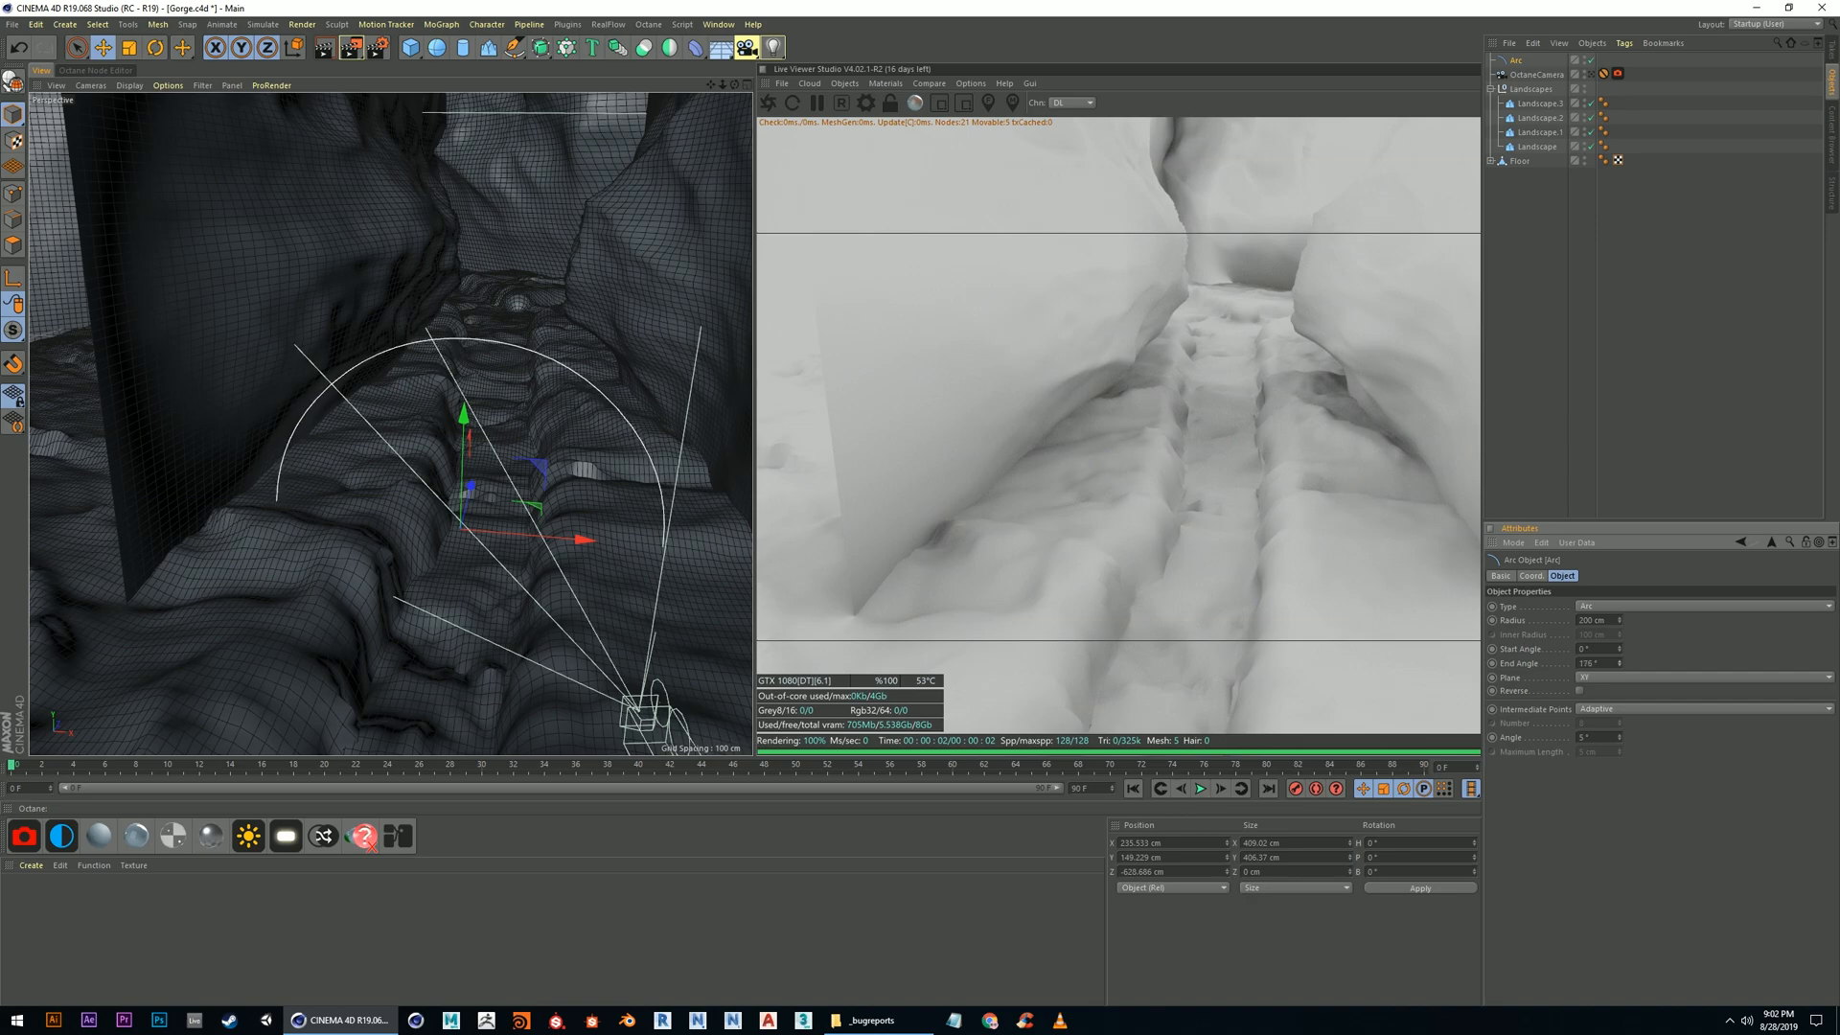
type("180")
key("Return")
Shift the arc to about X 229 cm and Z -650 cm over the channel, and reduce its radius to 157 cm
scroll(378, 309, "down", 5)
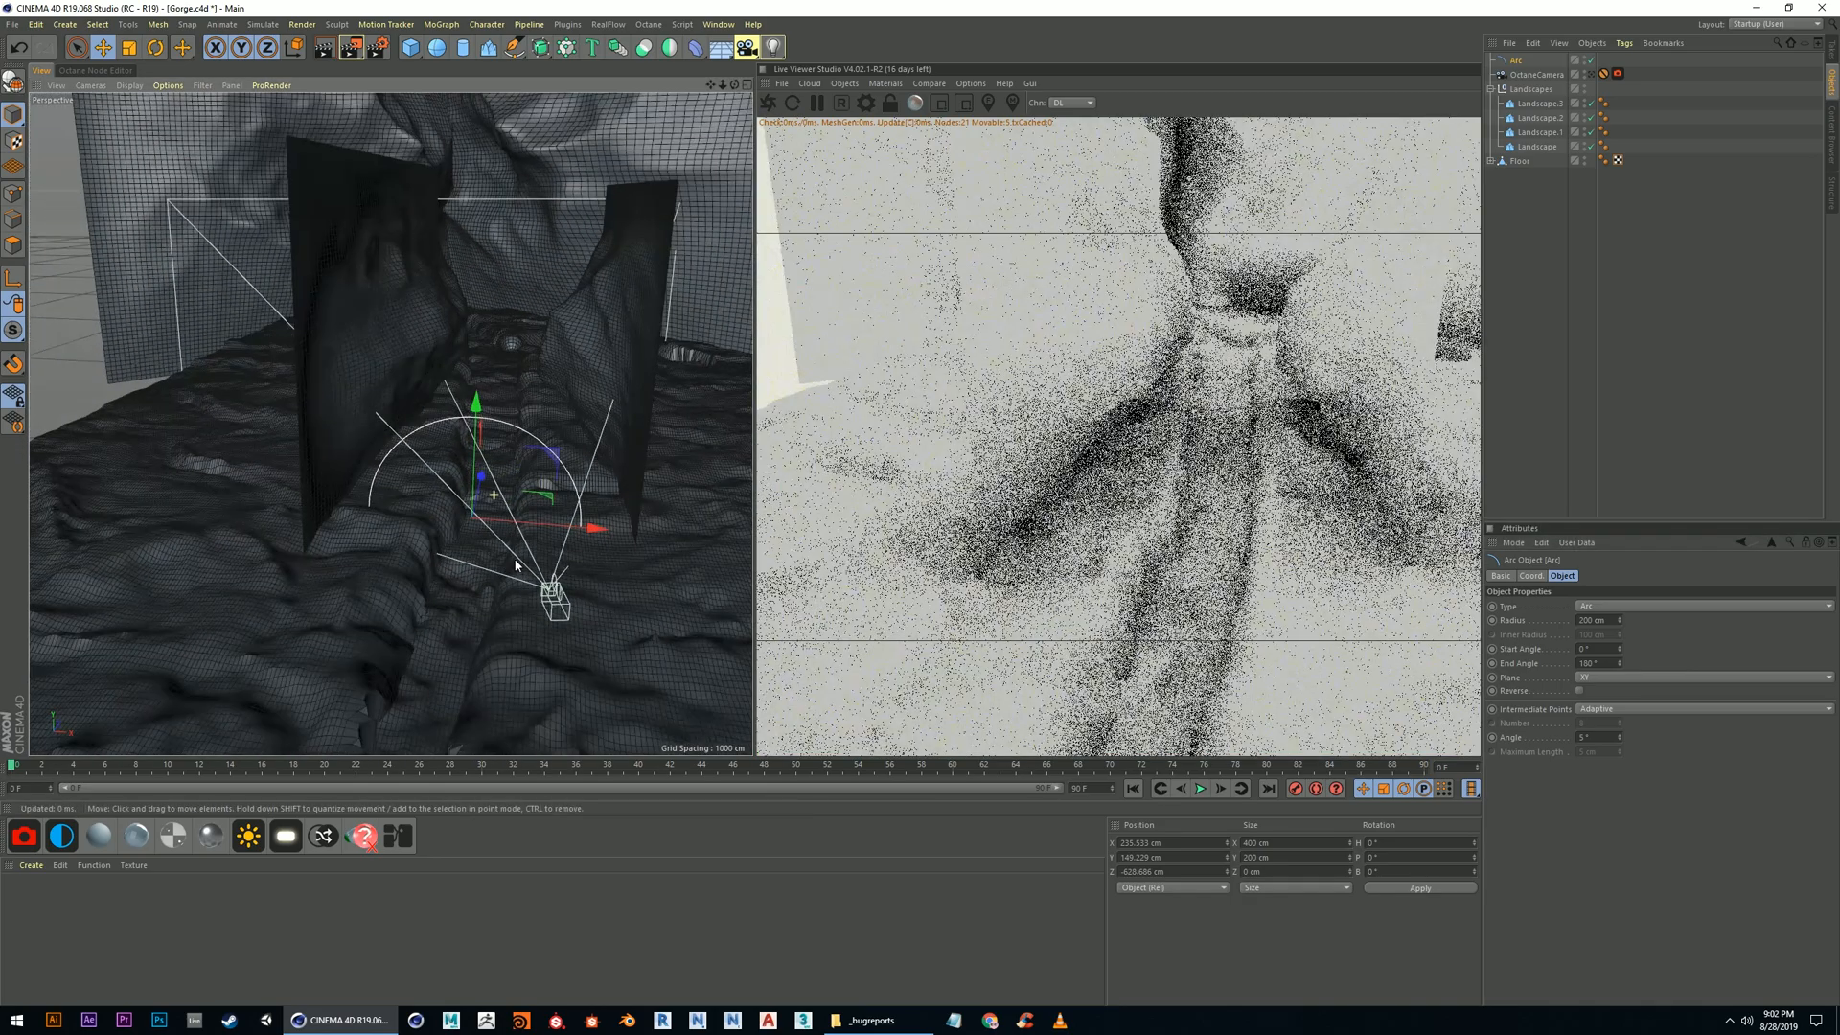
middle_click_drag(513, 555, 513, 508, "alt")
left_click_drag(484, 429, 493, 423)
left_click_drag(597, 469, 594, 469)
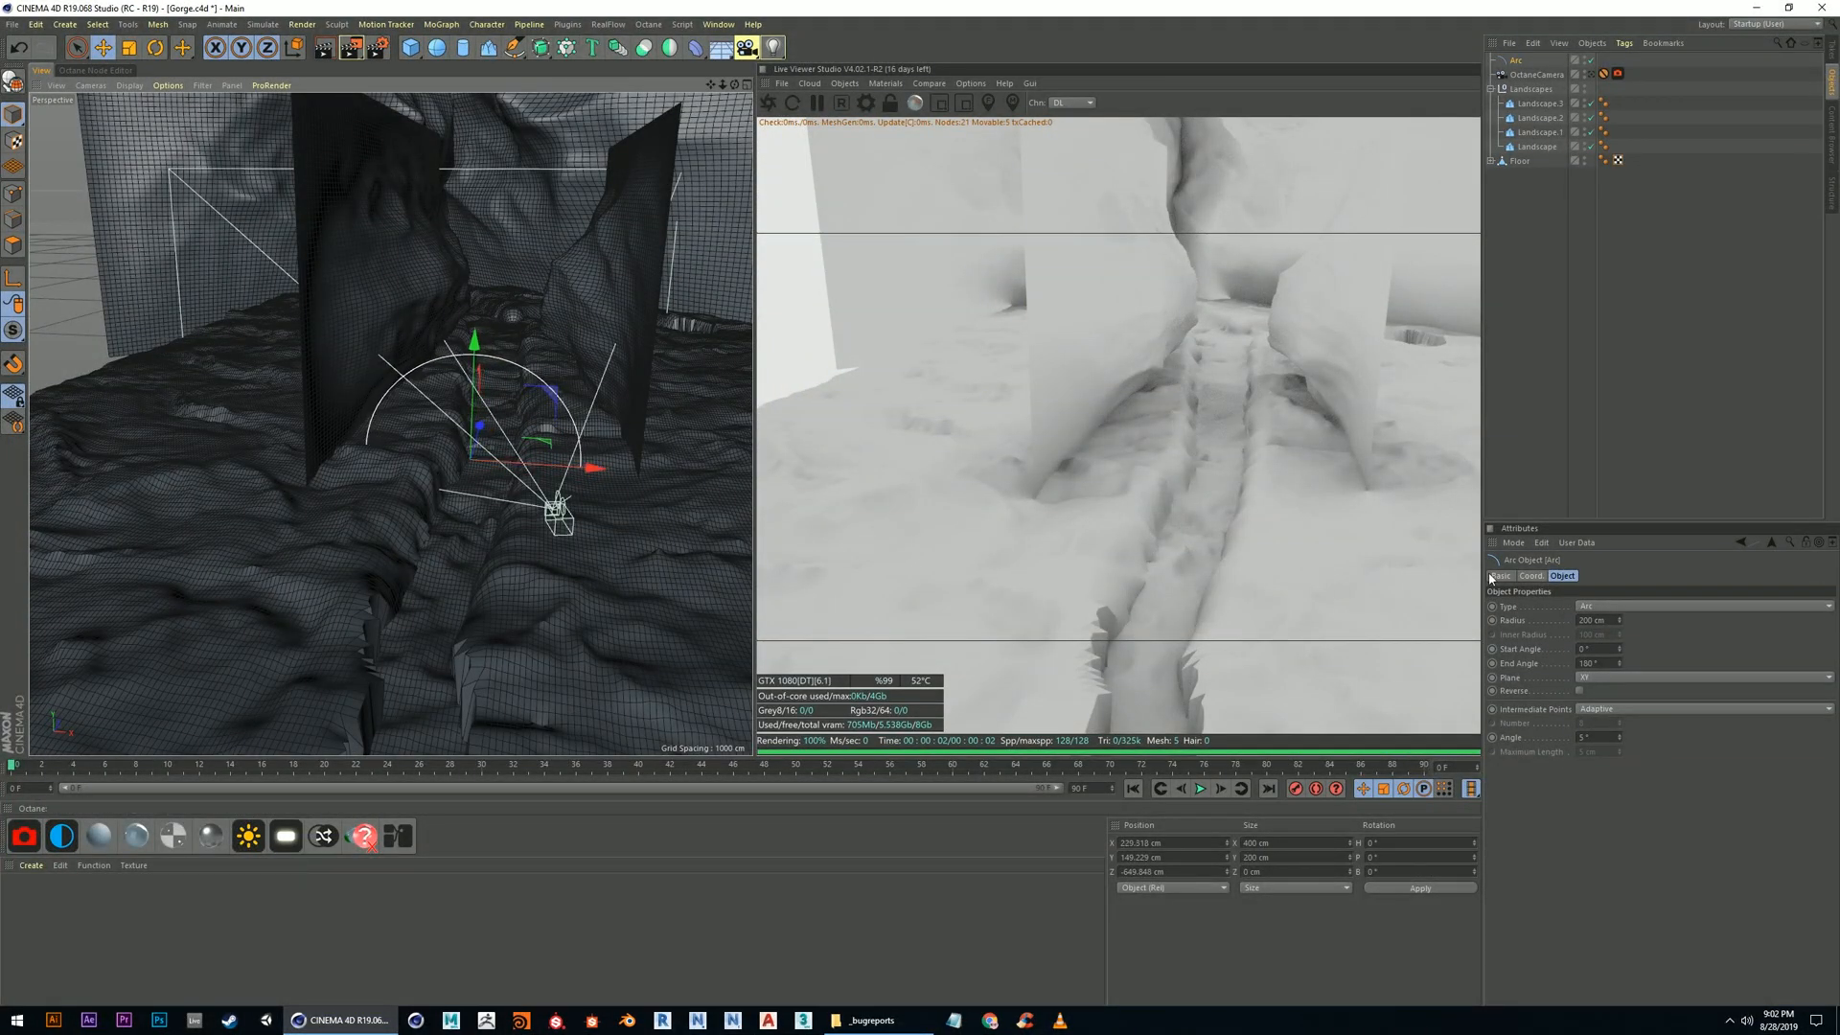
left_click(1615, 621)
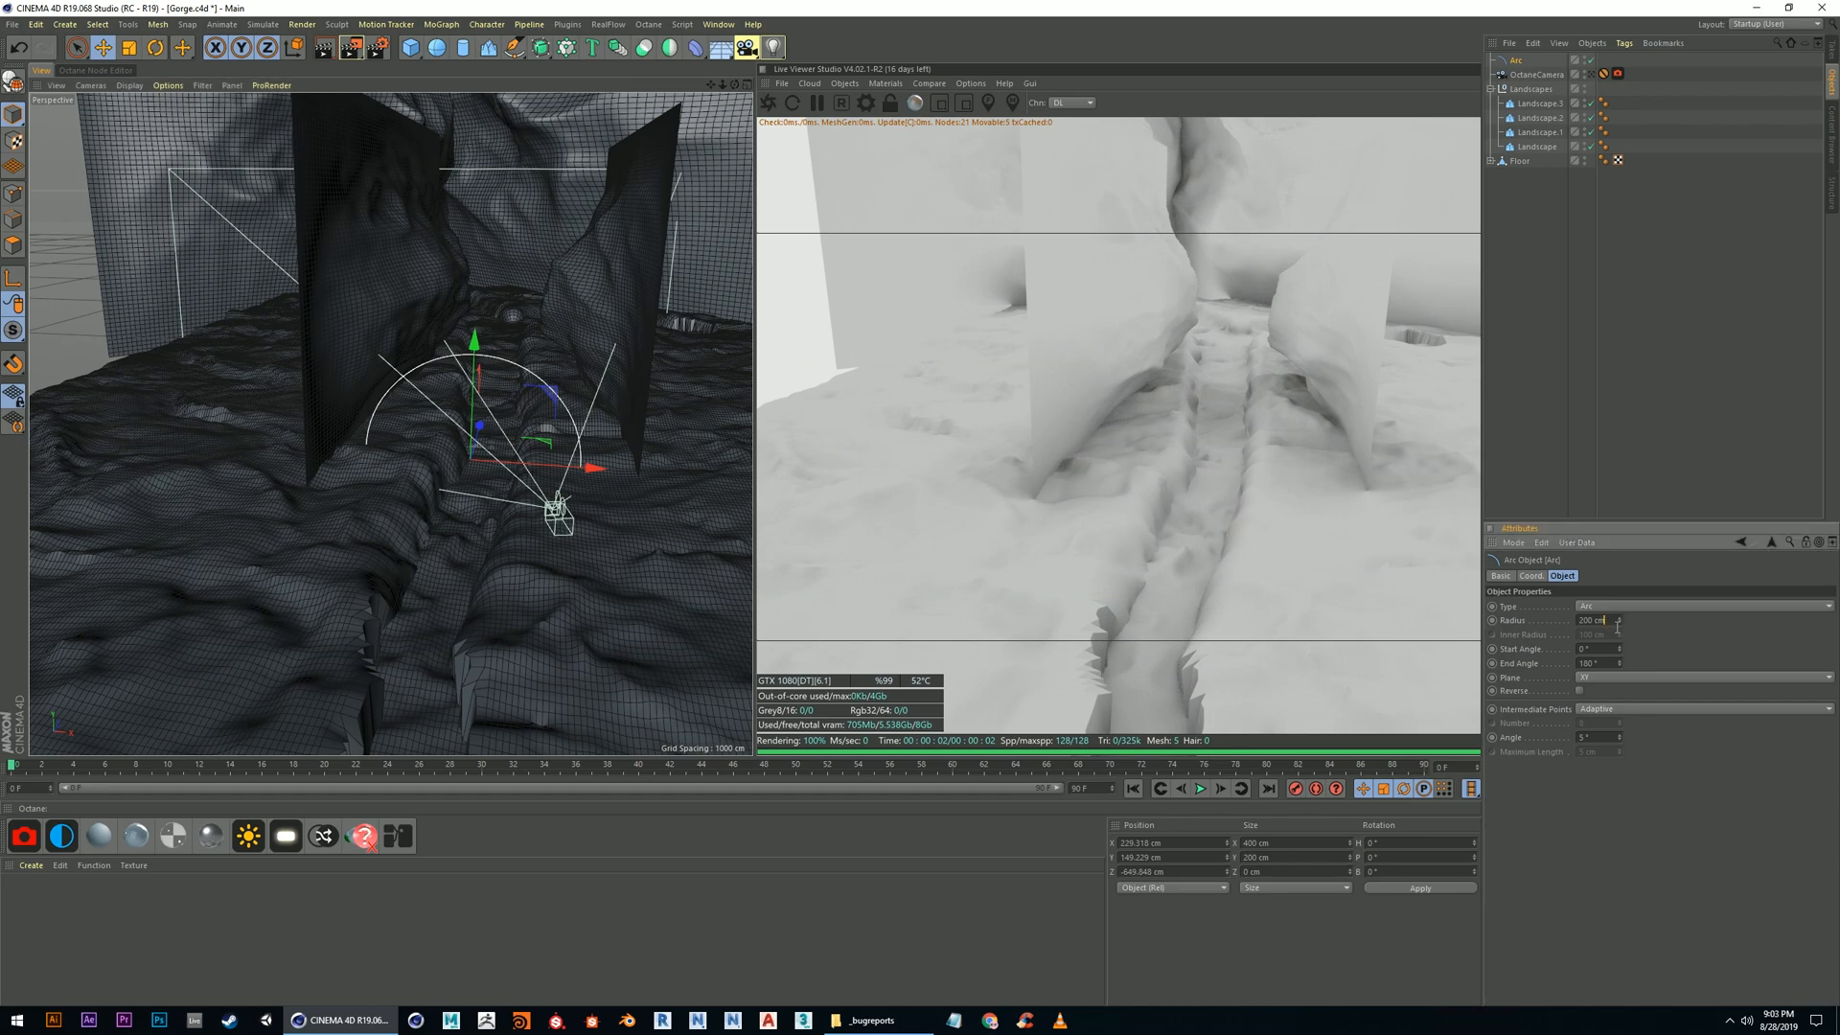
left_click_drag(1619, 625, 1620, 648)
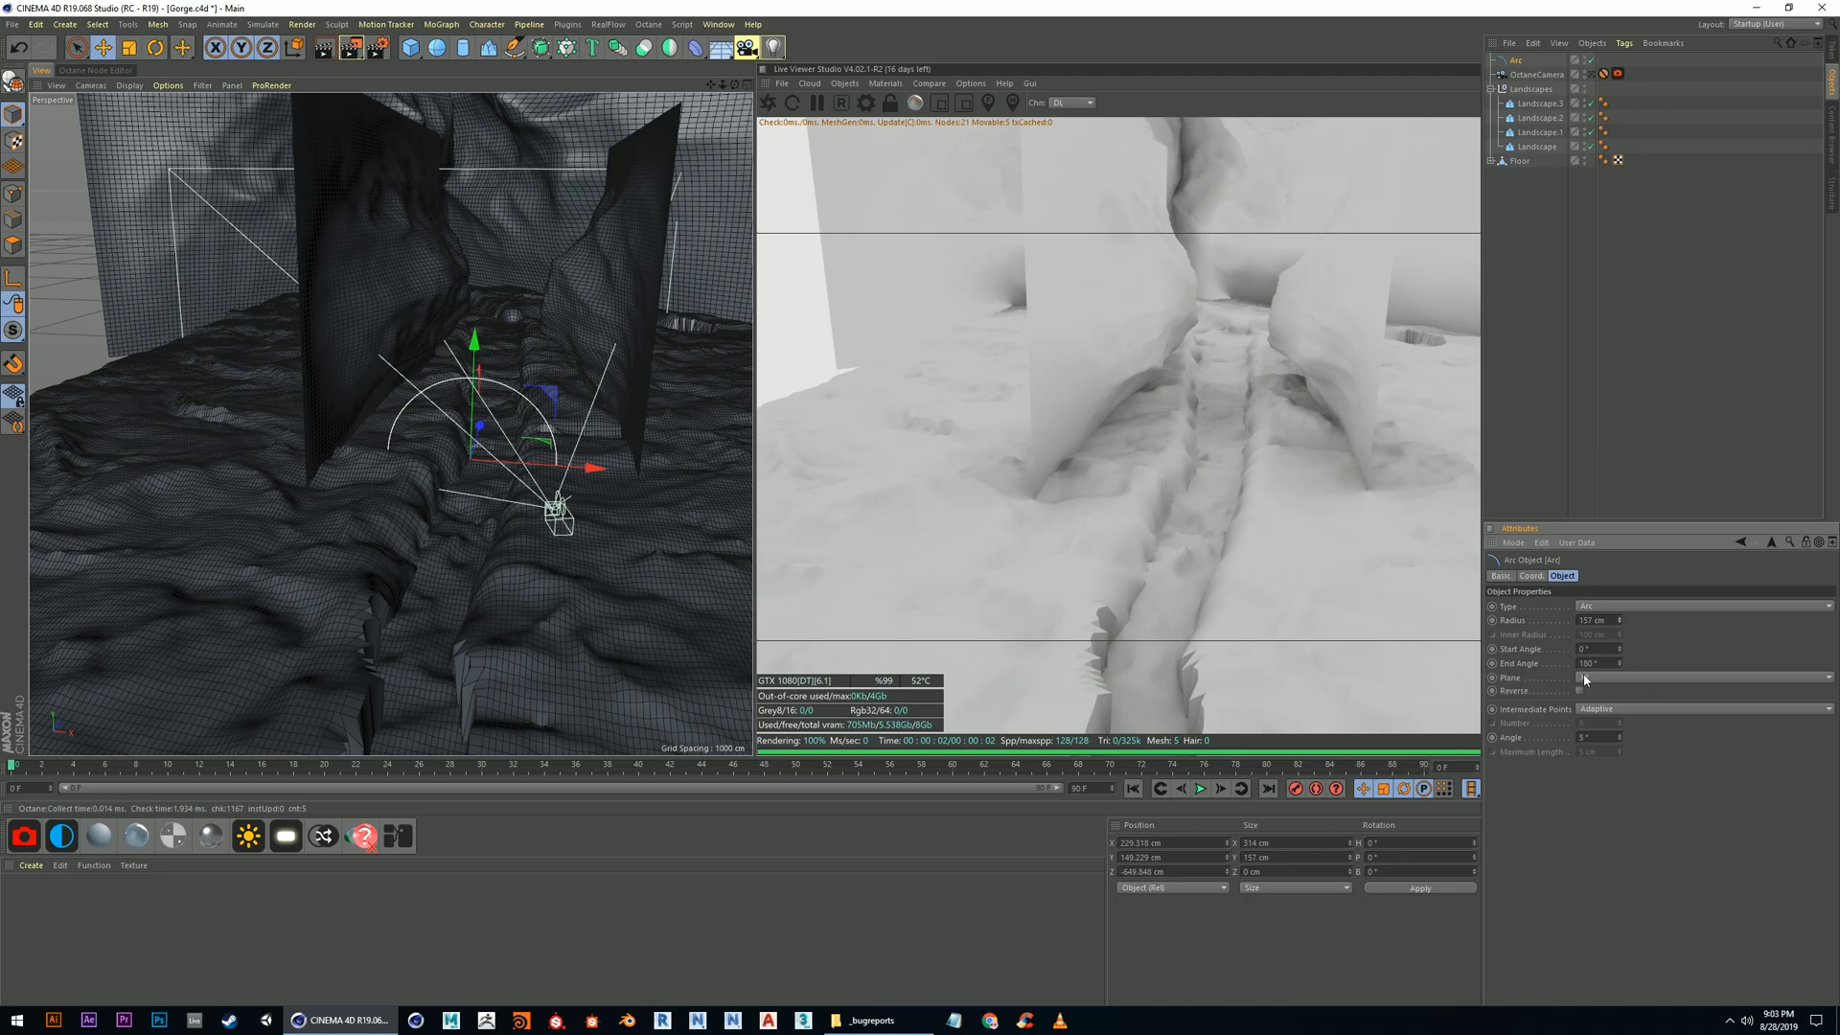
Try to enlarge the arc with the Scale tool and along a single axis, and undo both changes
scroll(471, 418, "up", 5)
left_click_drag(512, 451, 487, 439, "alt")
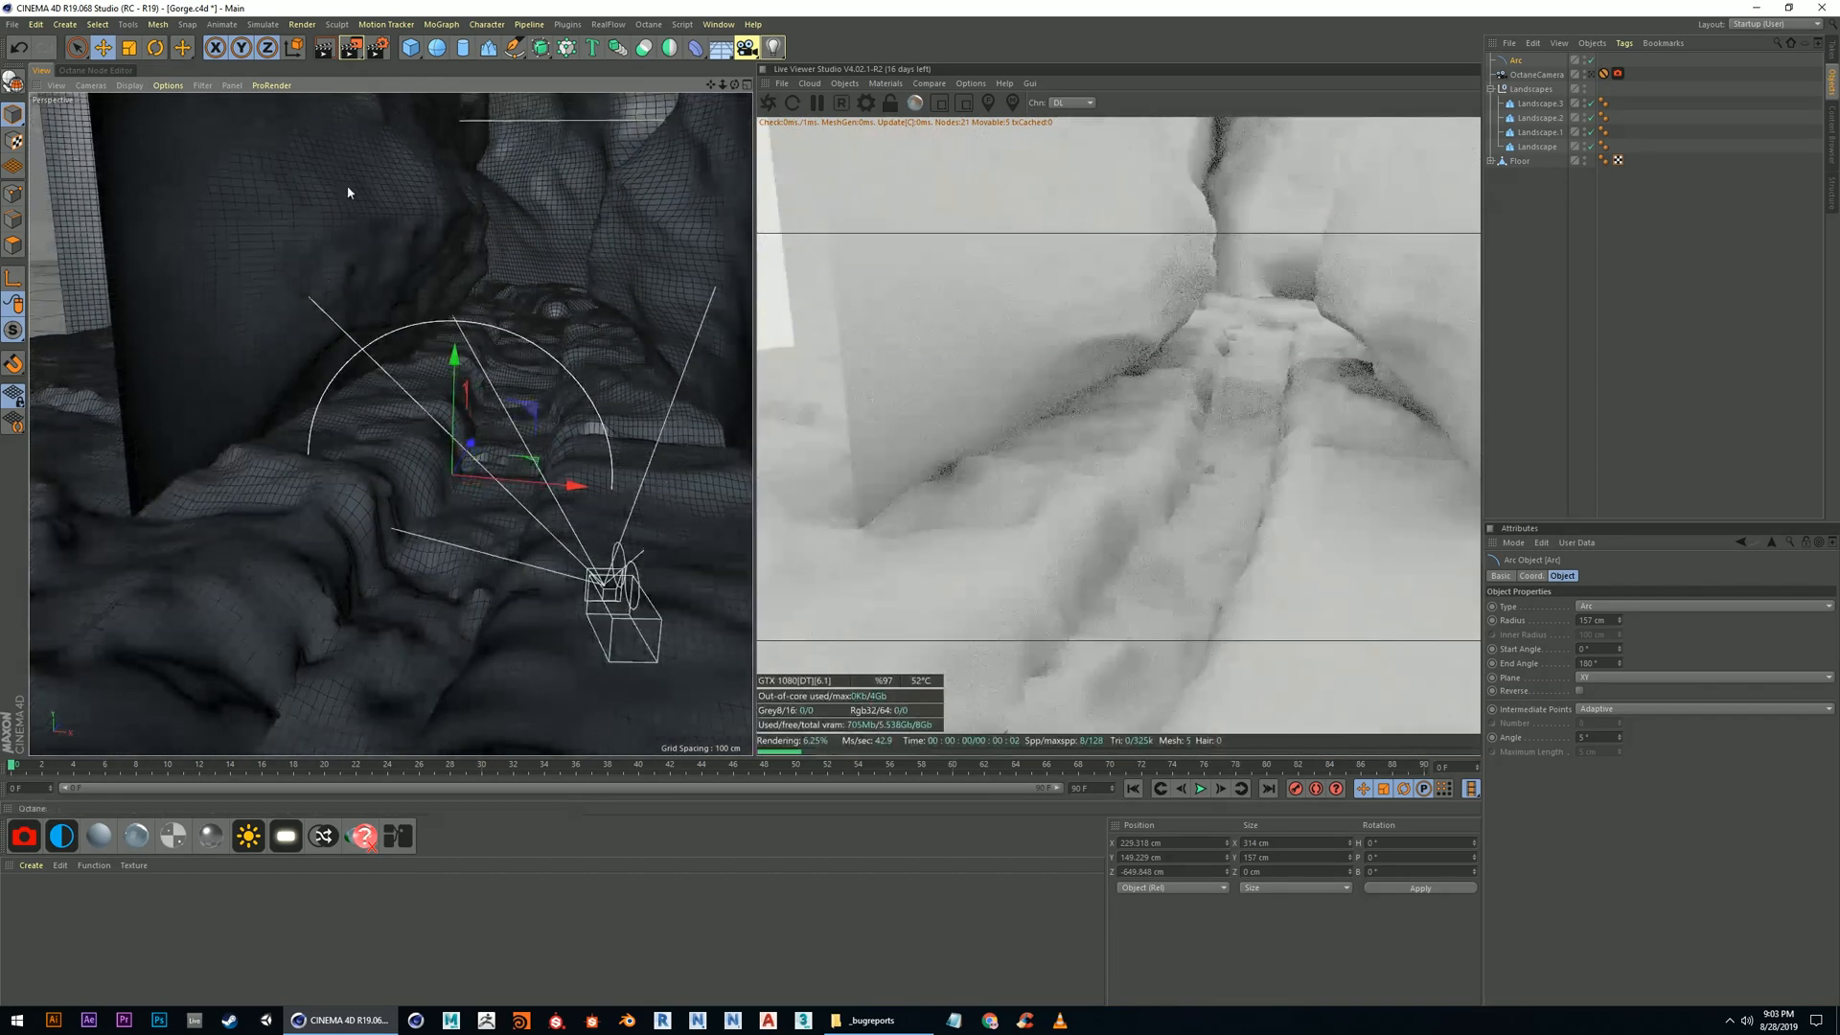
key("t")
left_click_drag(455, 362, 457, 348)
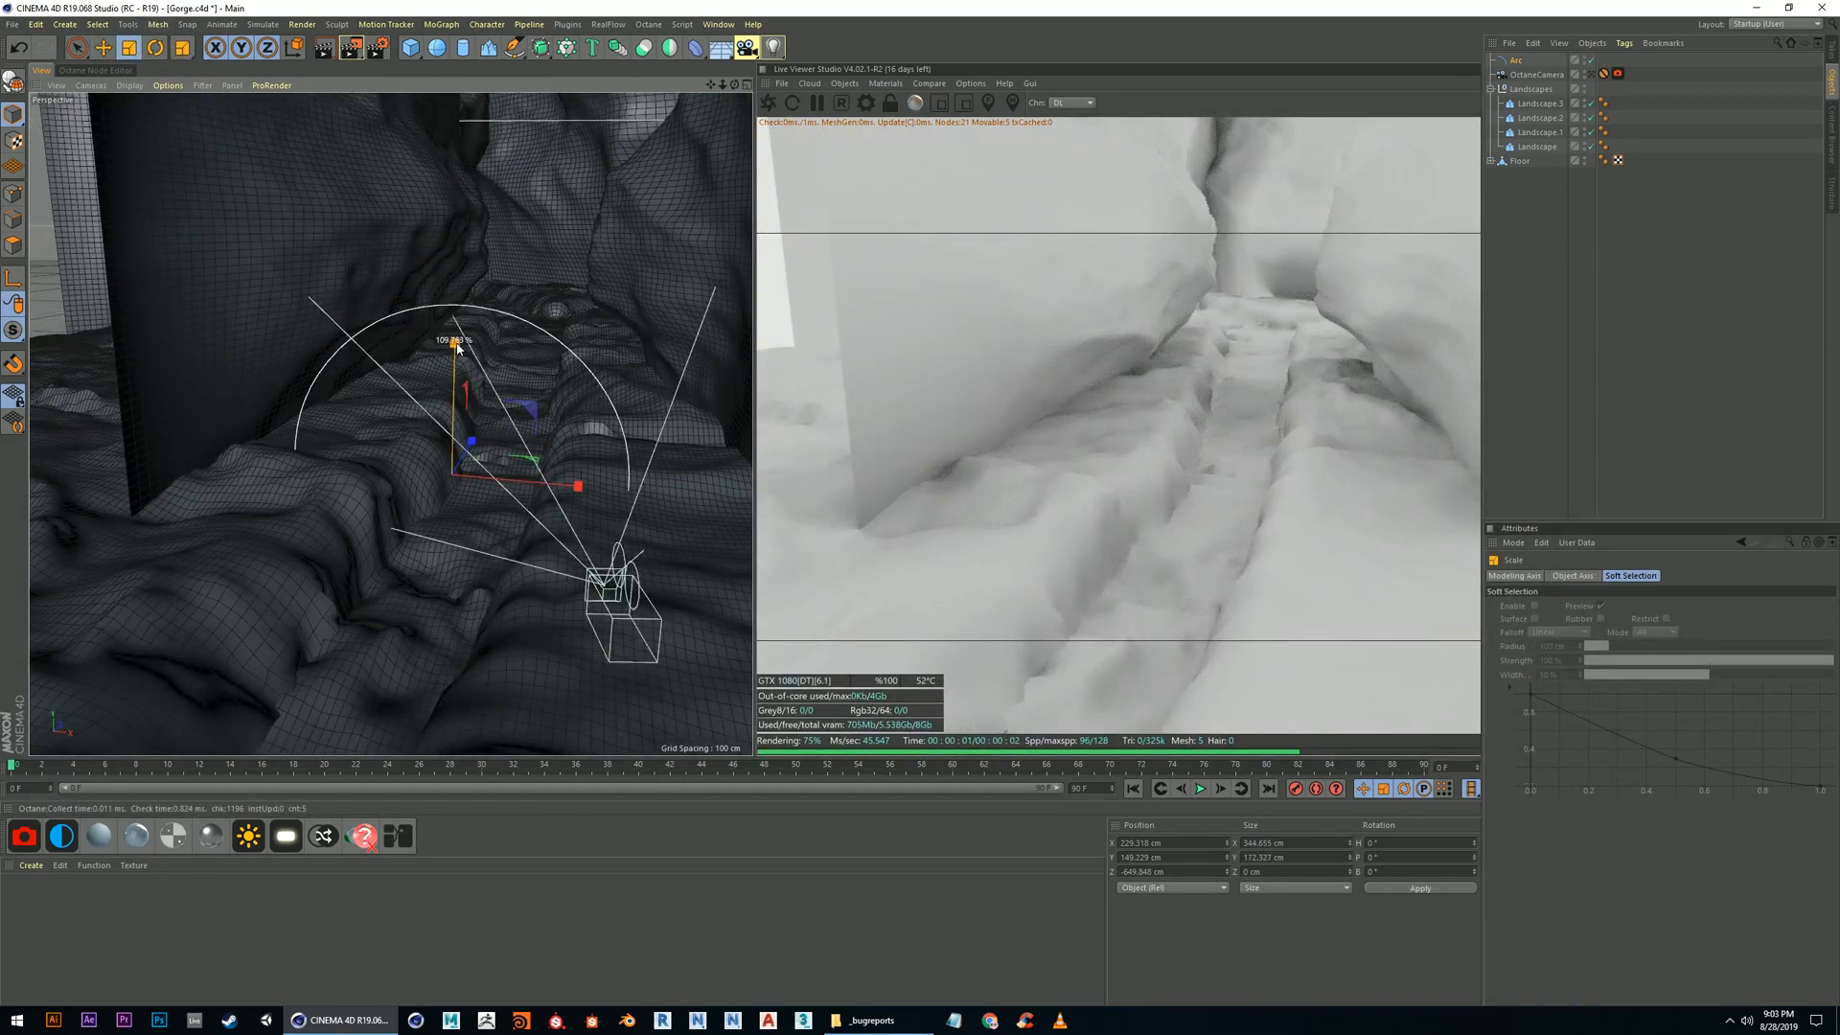
key("ctrl+z")
left_click_drag(530, 461, 563, 458)
key("ctrl+z")
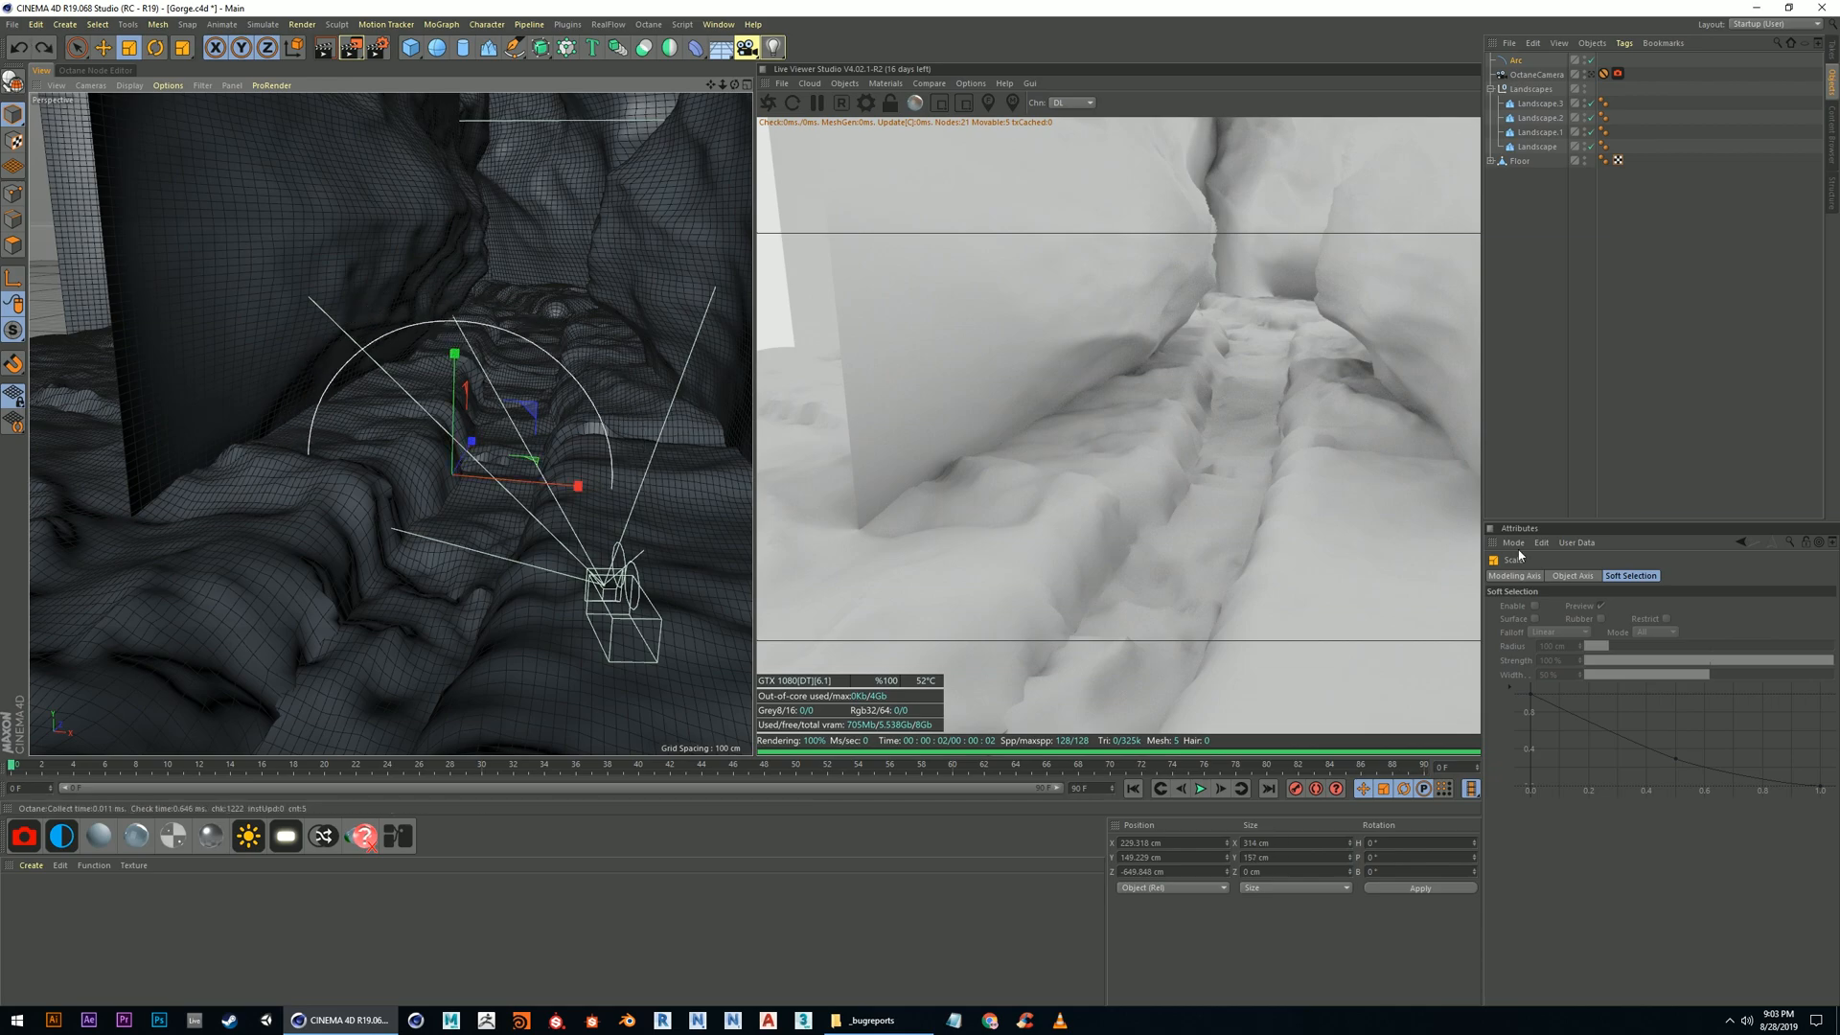
Try stretching the arc vertically through its Y scale coordinate, and reset that scale to 1
left_click(1516, 59)
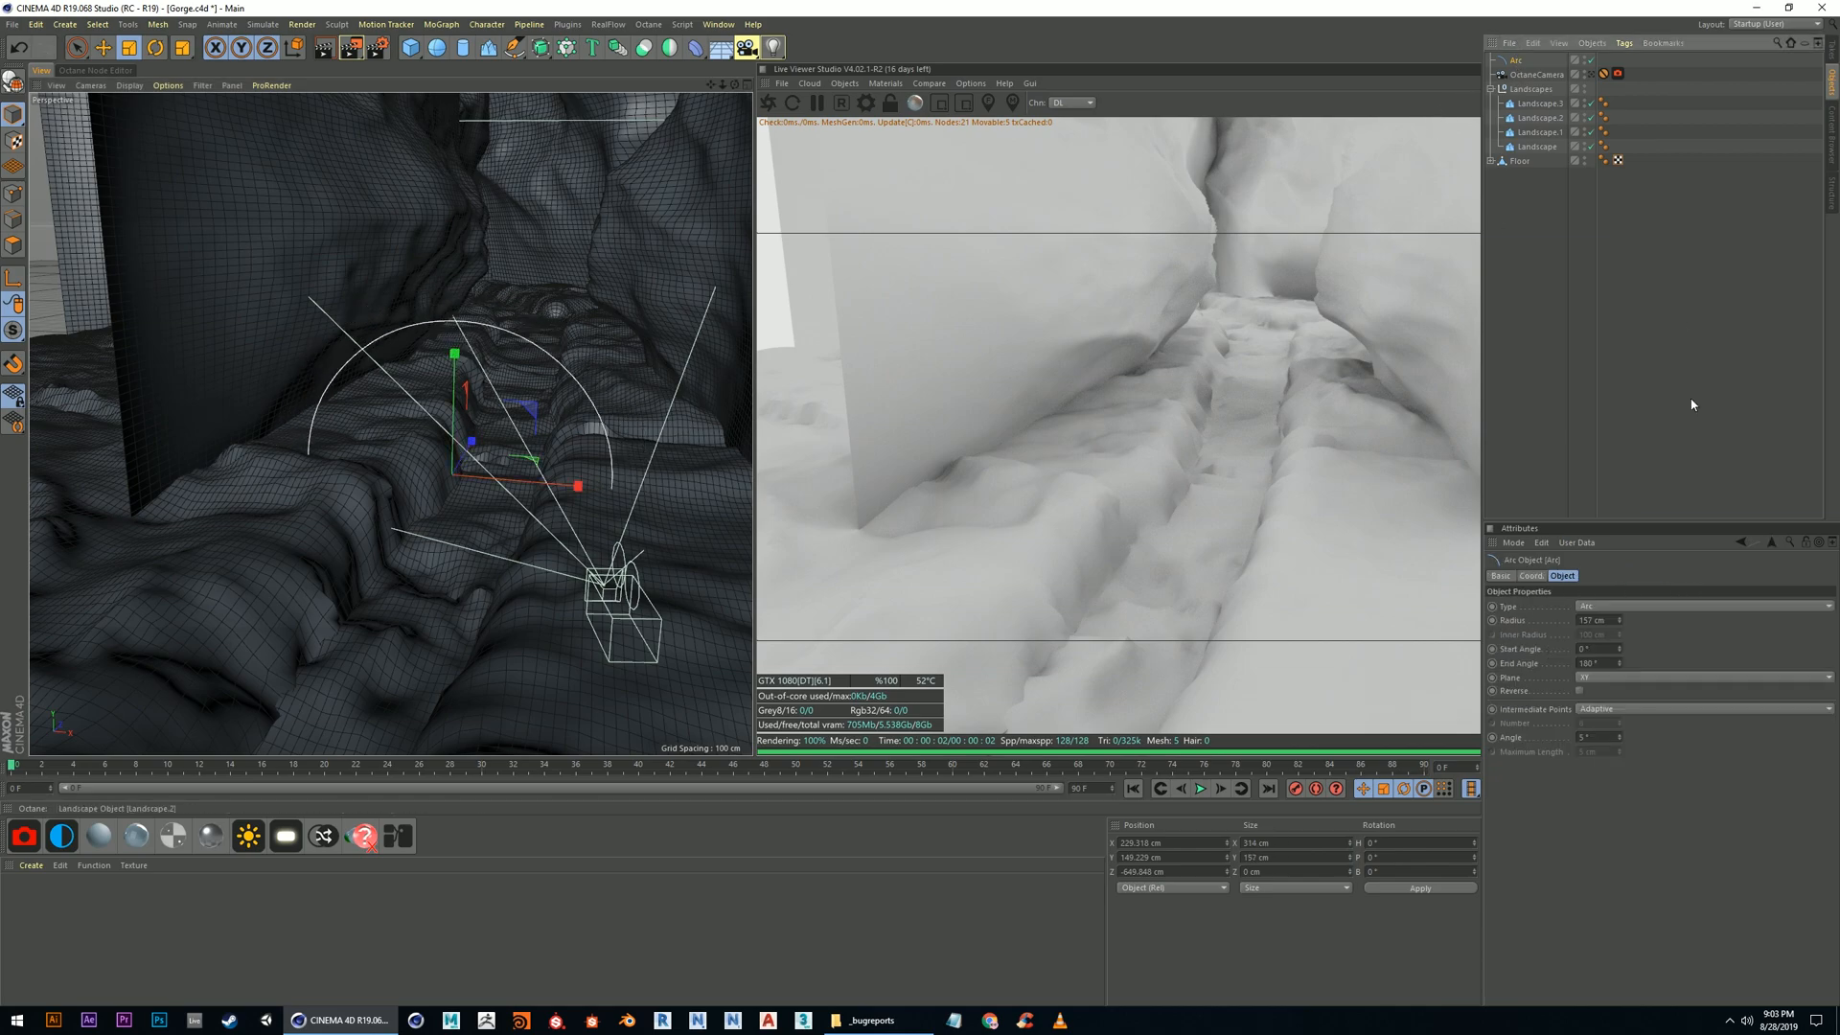
left_click(1530, 575)
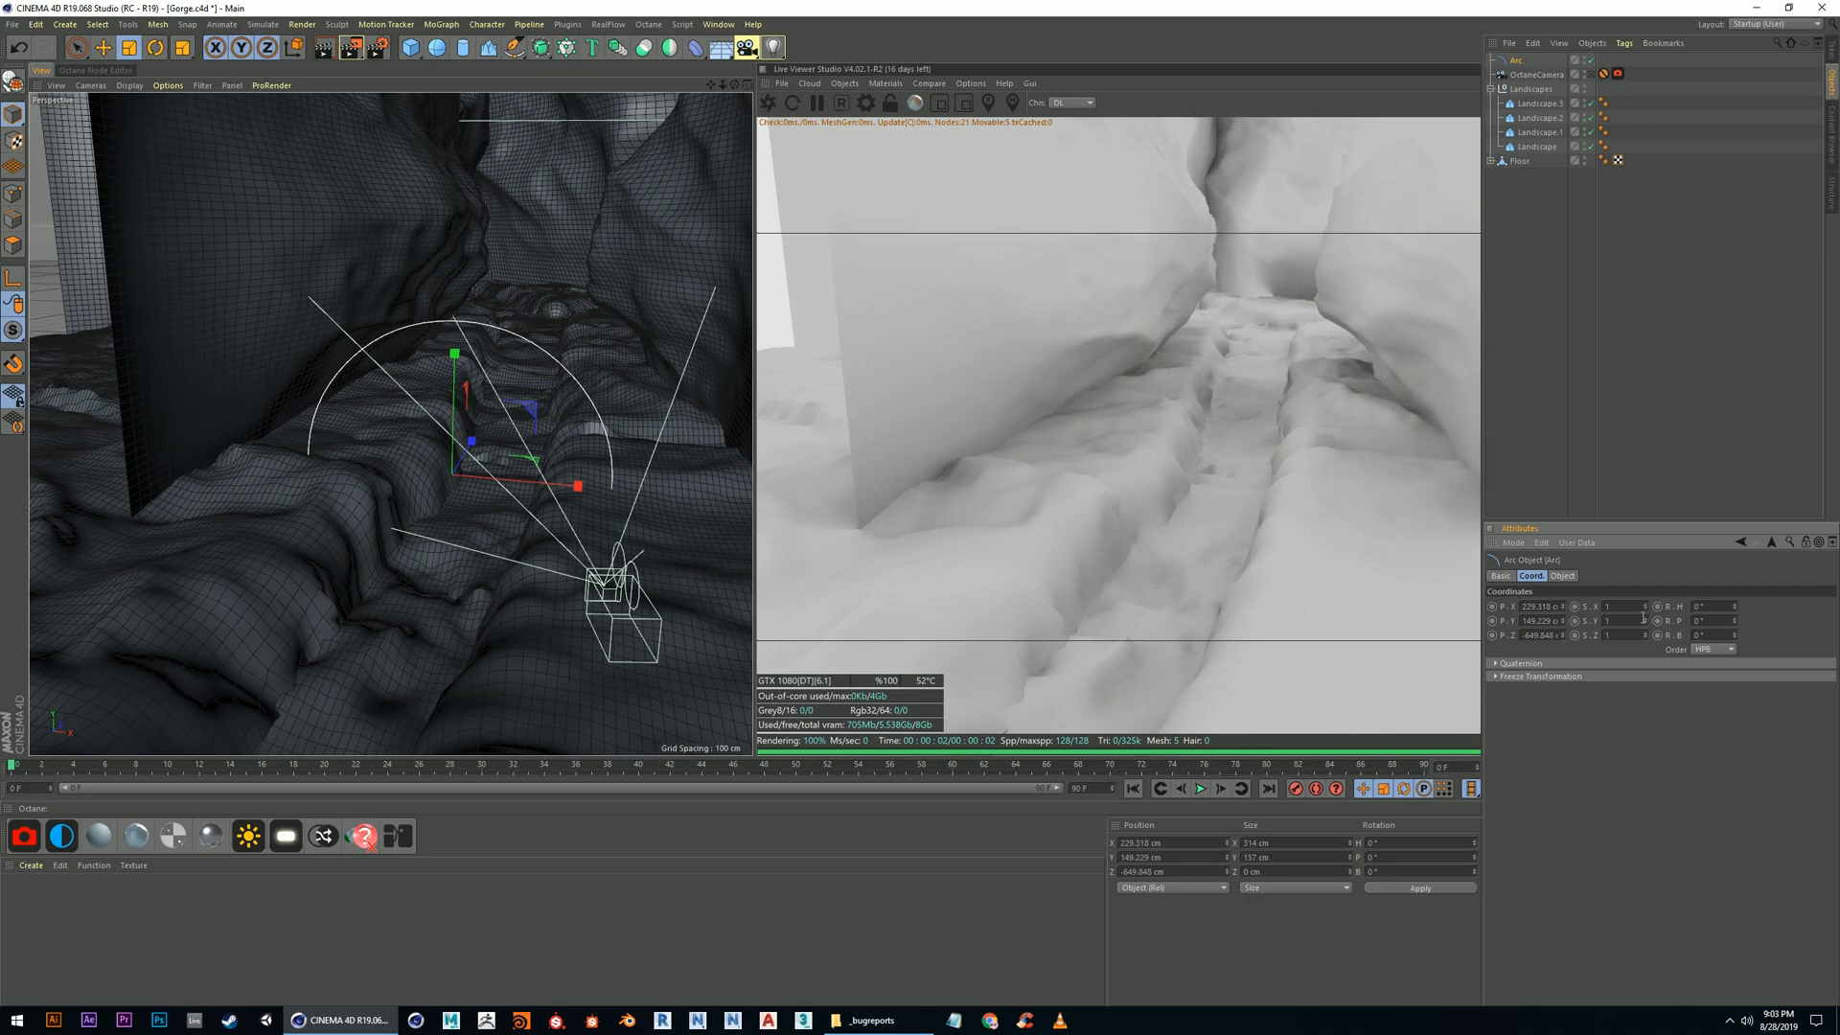
left_click_drag(1645, 621, 1645, 594)
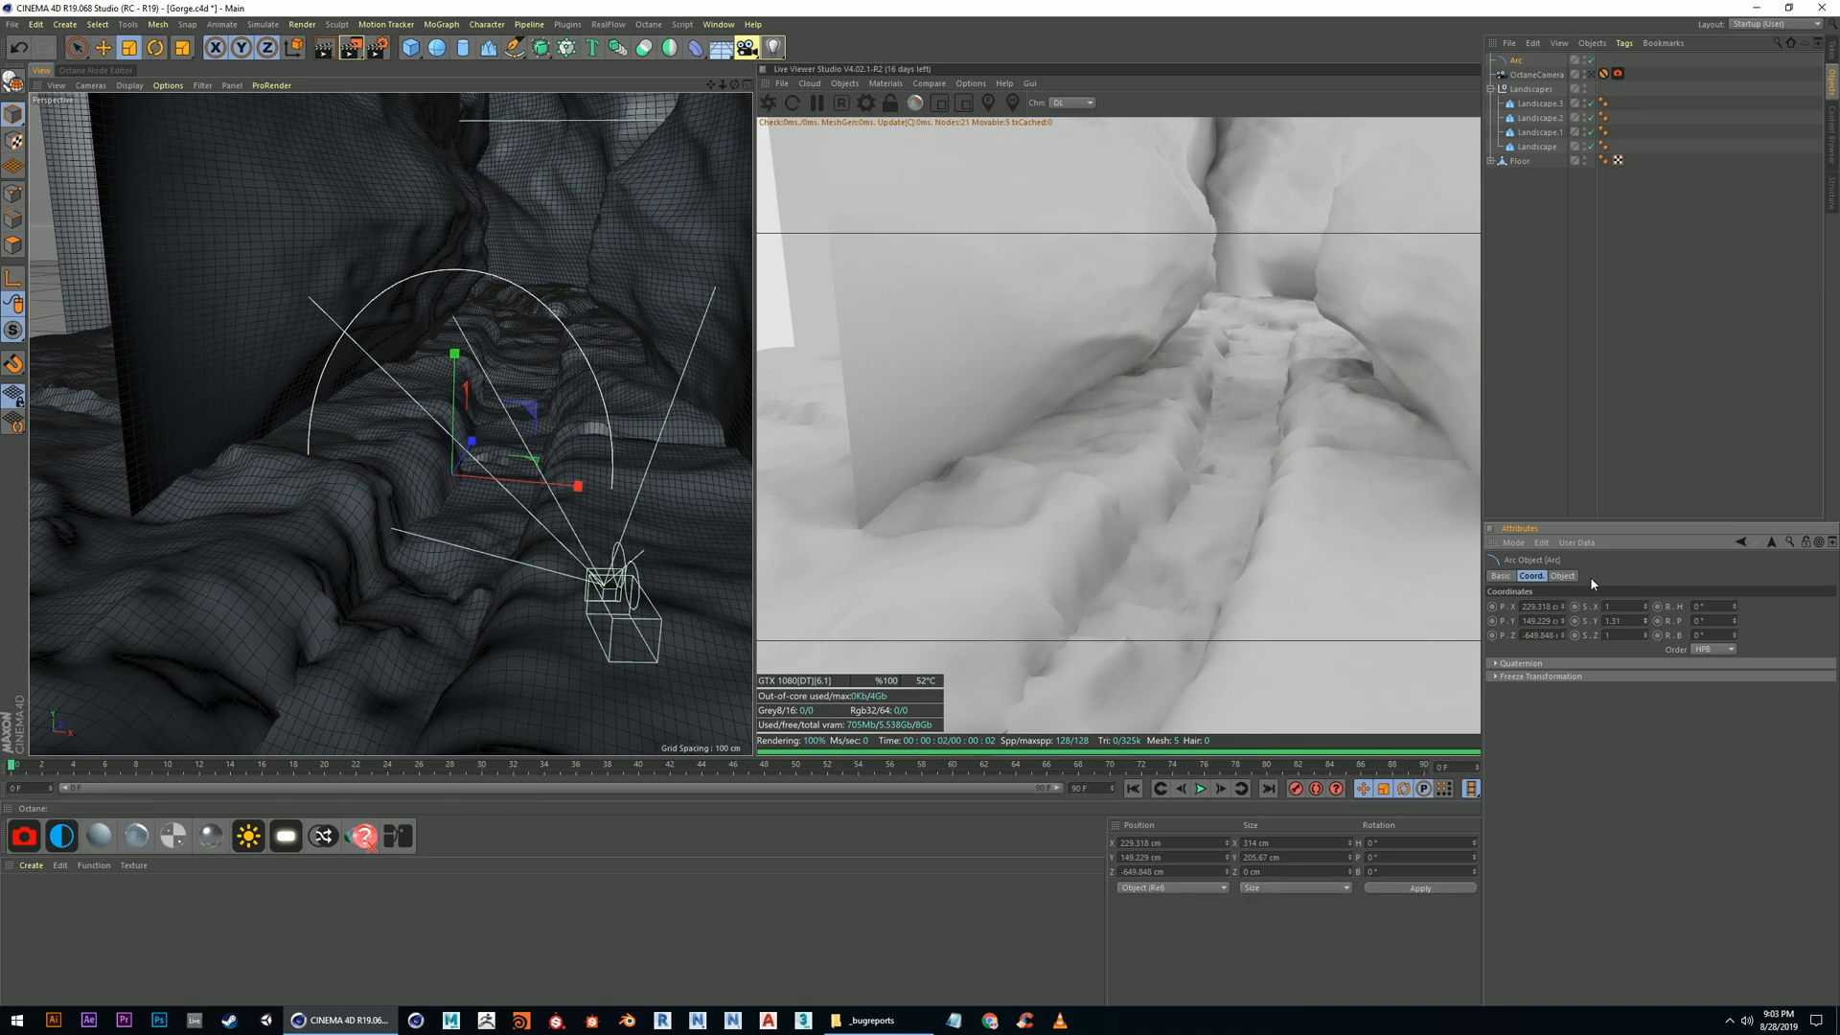
left_click_drag(1645, 620, 1645, 623)
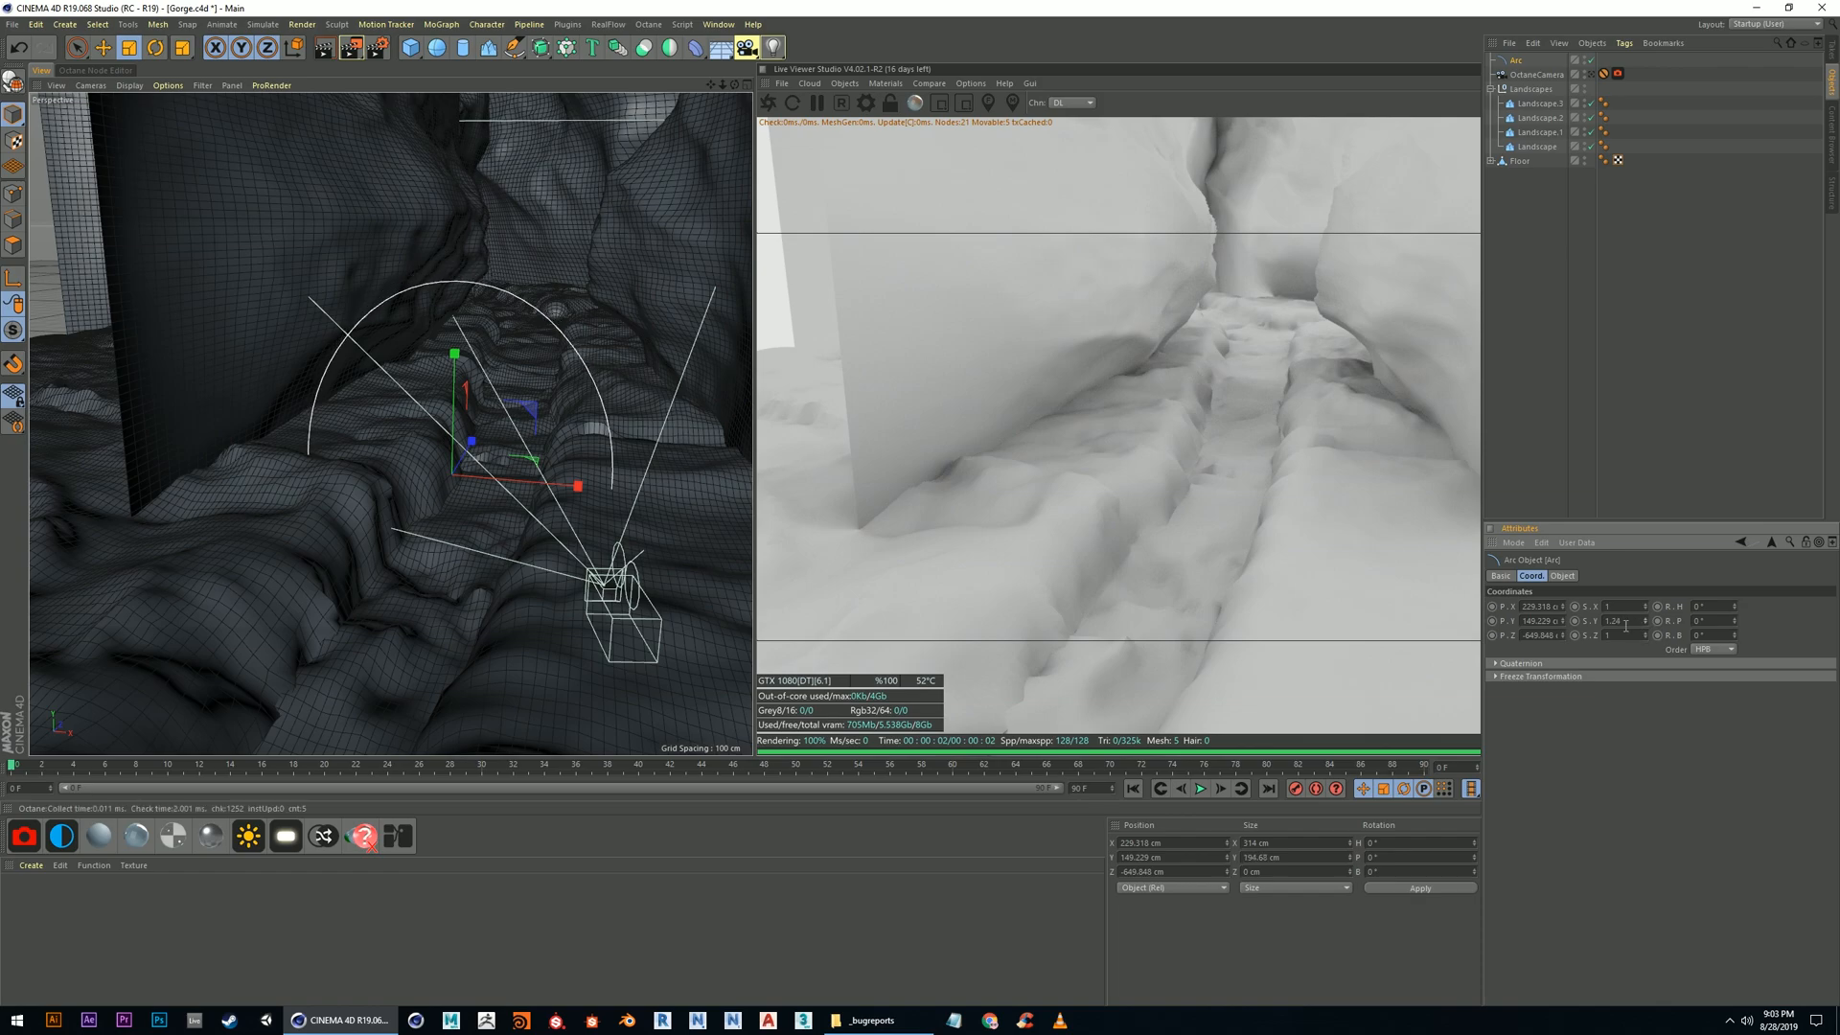
type("1")
key("Return")
Look through the Octane camera and move the arc farther along the channel to about Z -617 cm
left_click_drag(443, 542, 427, 521, "alt")
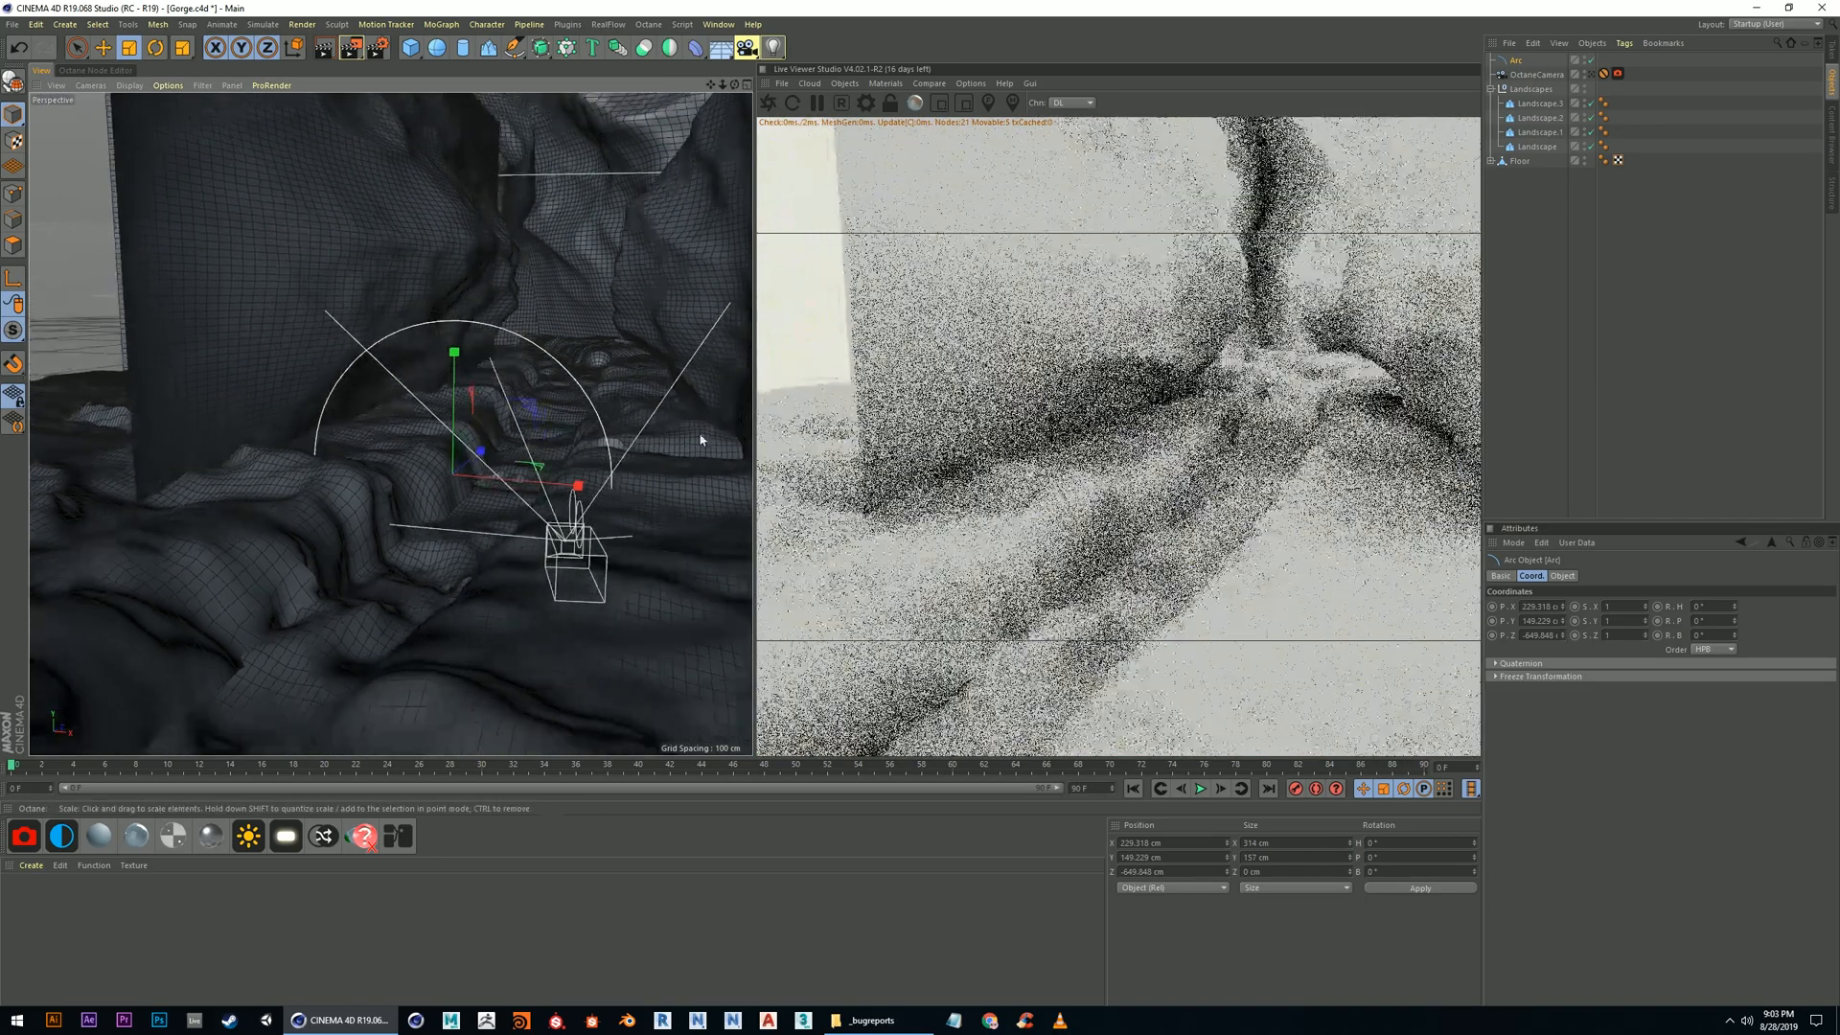
left_click(1592, 74)
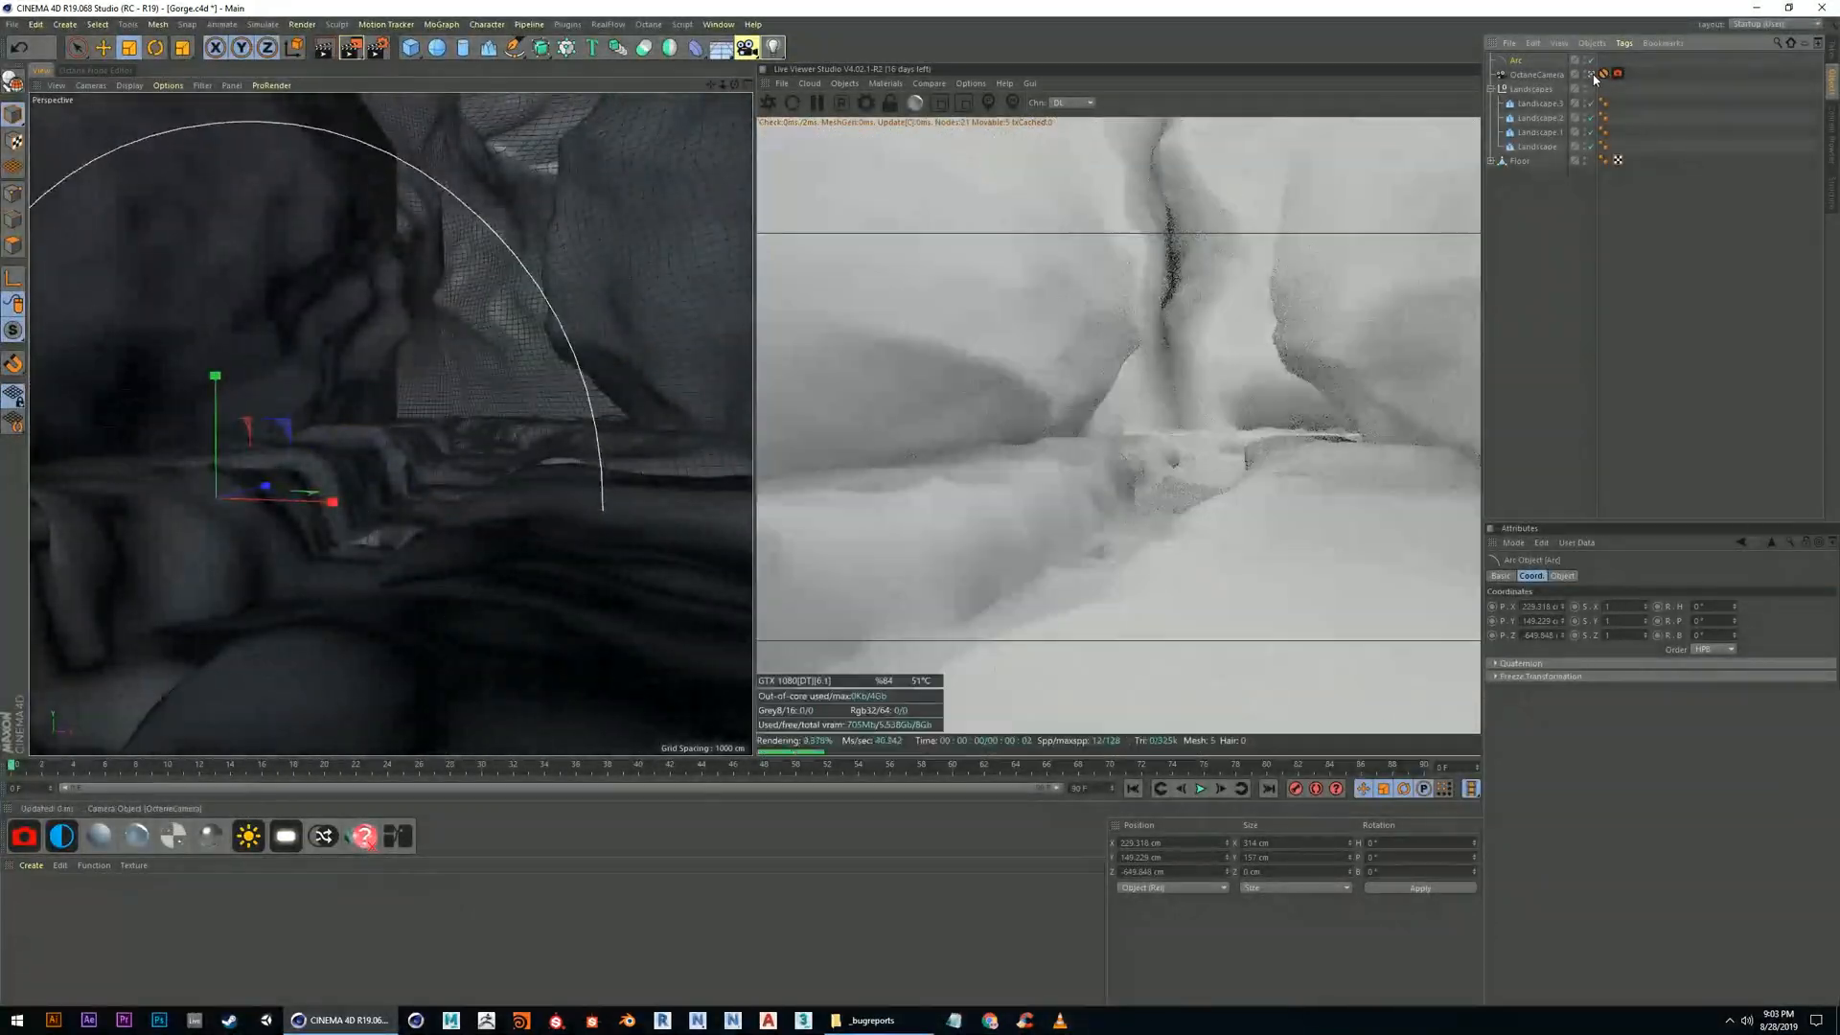
left_click(105, 48)
left_click(1513, 60)
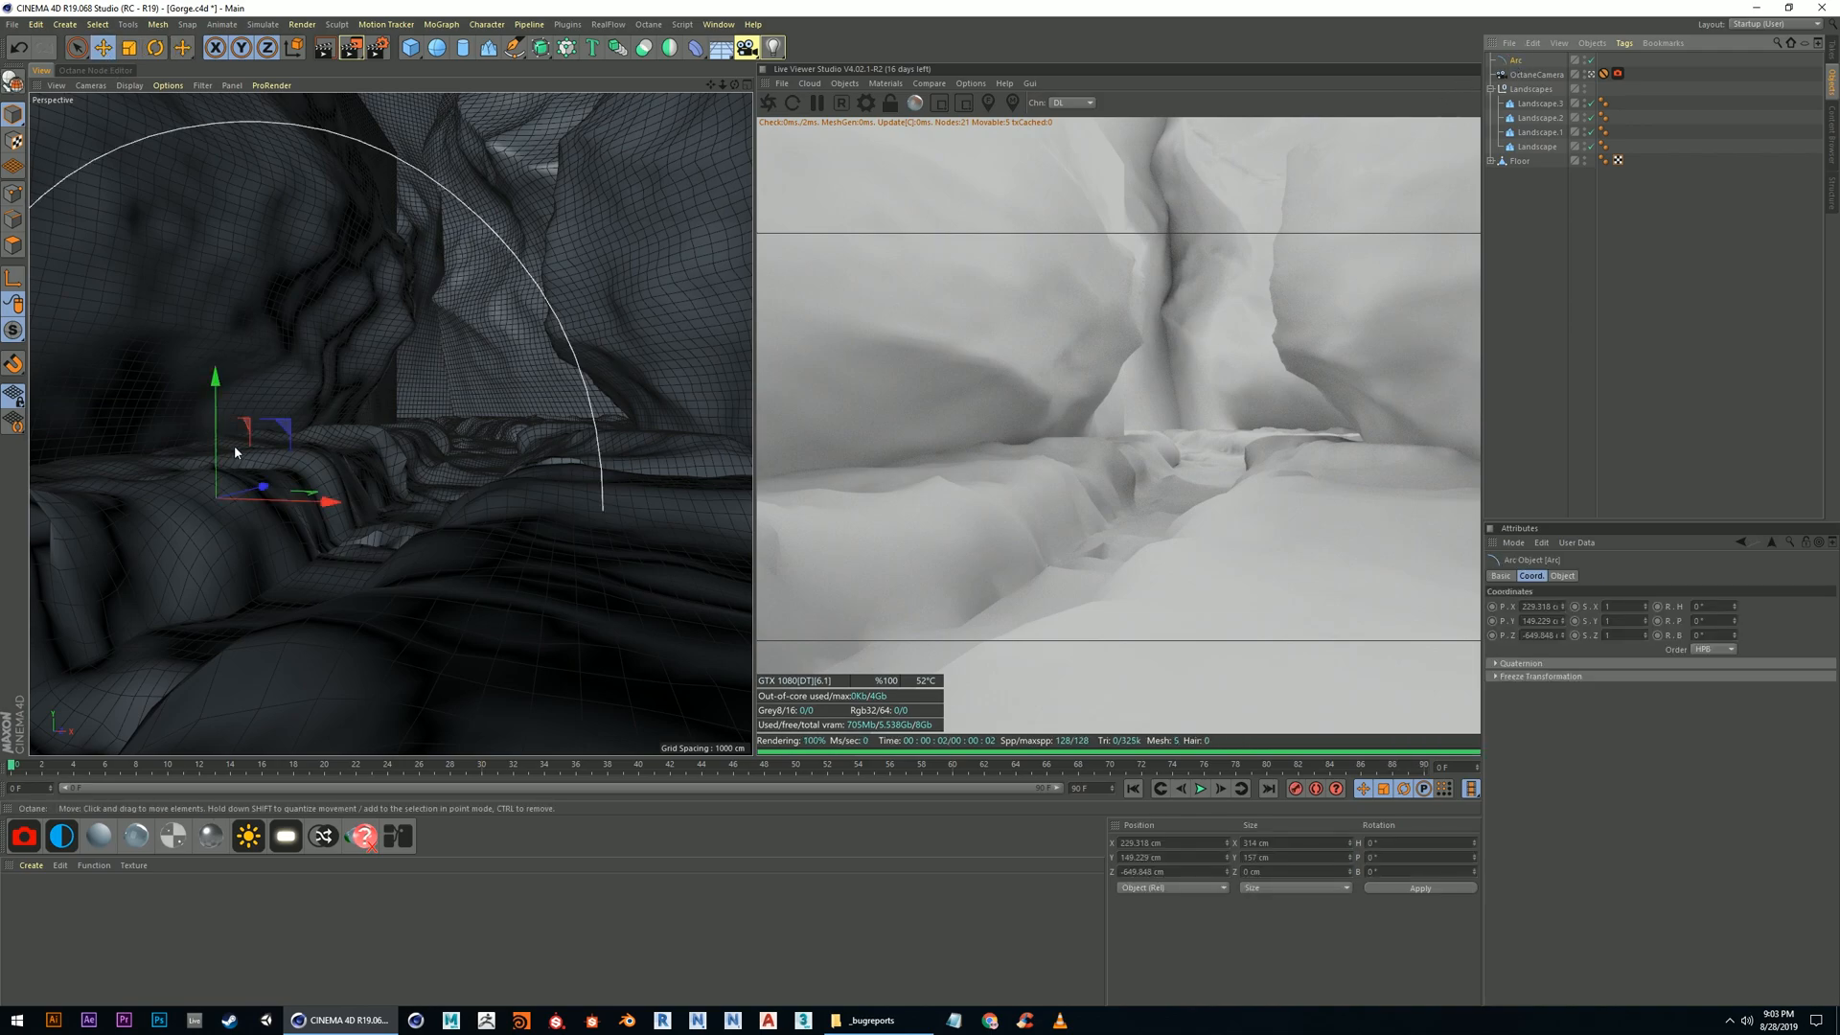
left_click_drag(264, 487, 382, 496)
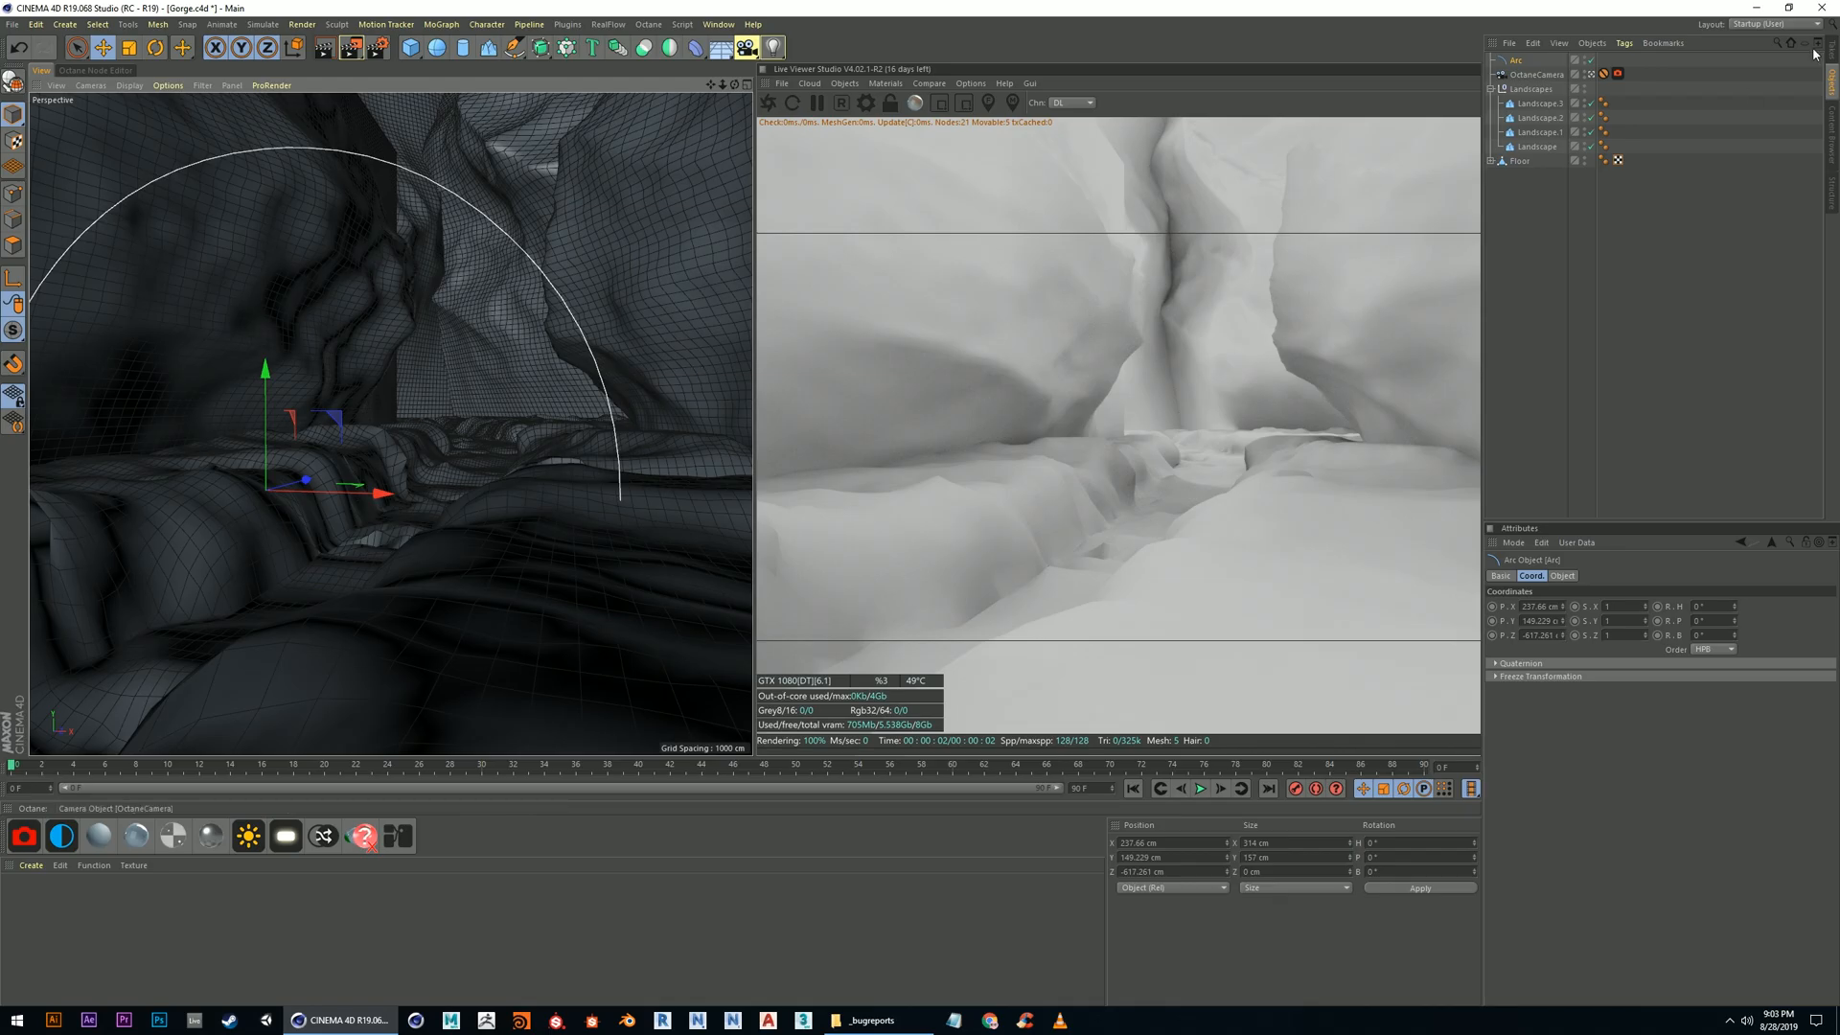
Leave the camera view and duplicate the arc twice along the channel, placing the farthest copy at about X 238 cm and Z 225 cm
left_click(1591, 76)
right_click_drag(587, 513, 480, 522, "alt")
left_click_drag(471, 470, 470, 573, "alt")
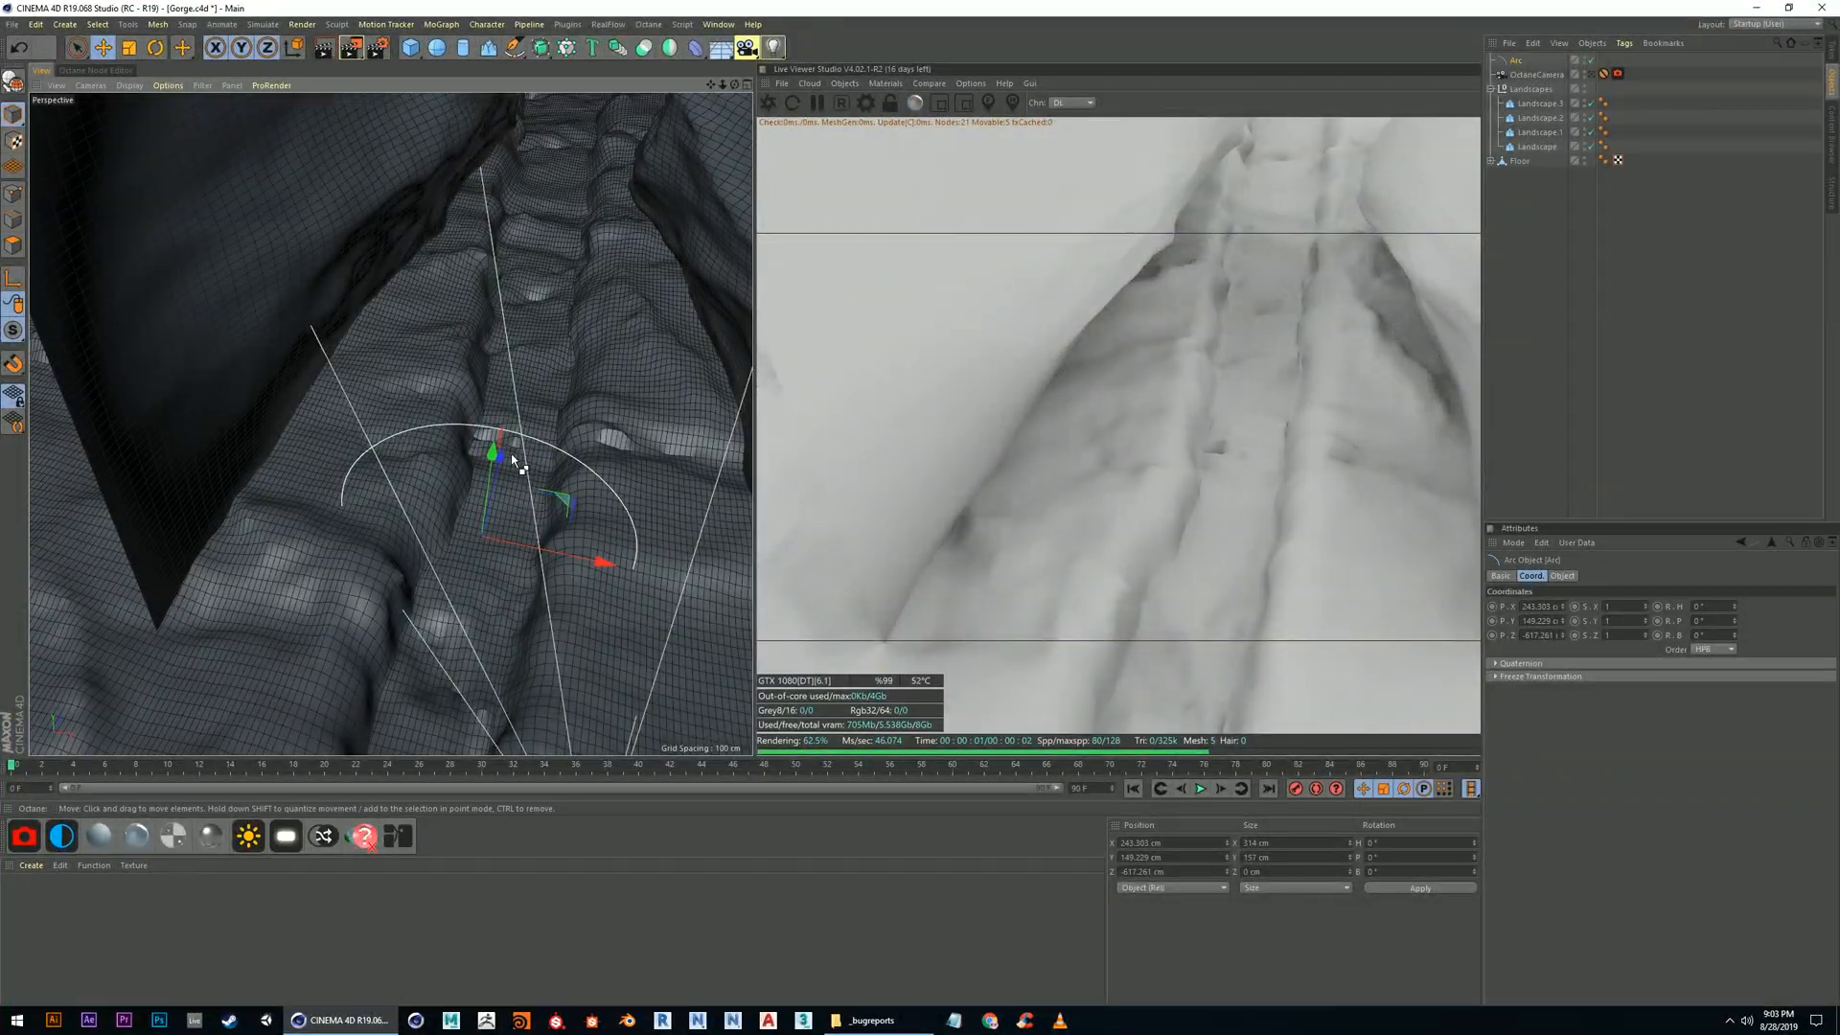
left_click_drag(503, 460, 538, 446, "ctrl")
left_click_drag(560, 372, 687, 366)
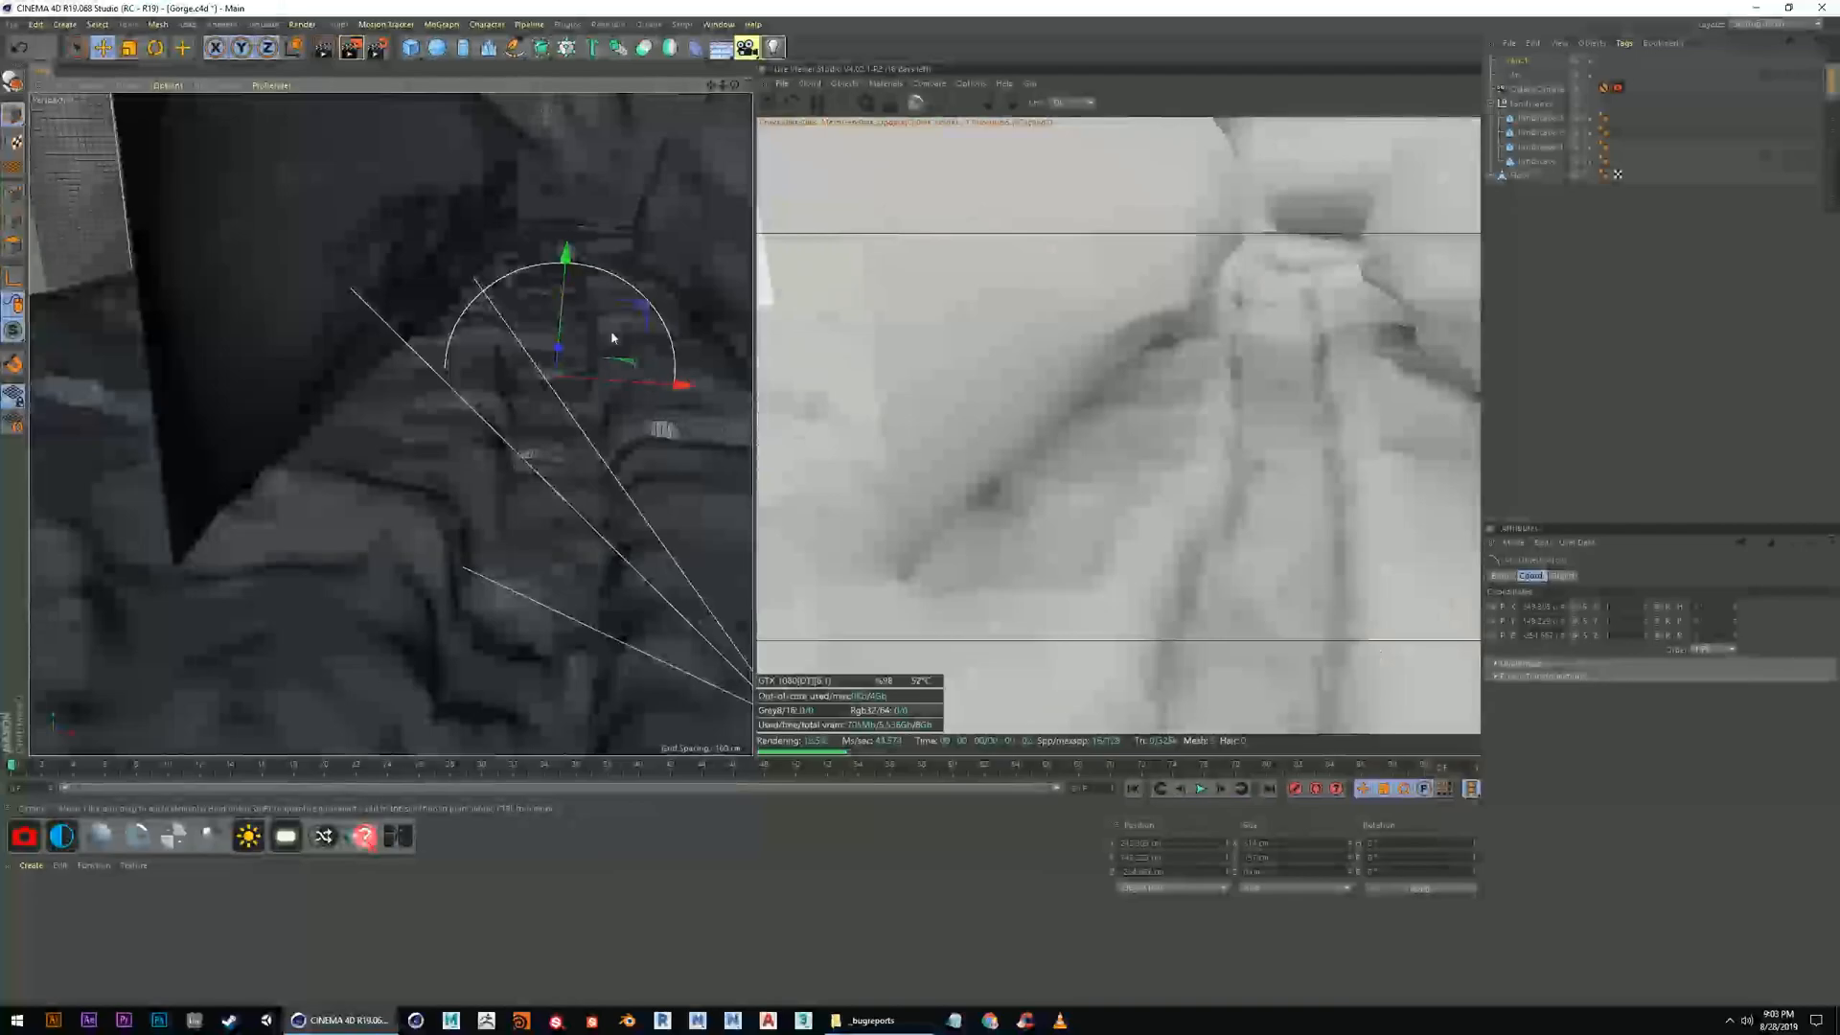
left_click_drag(587, 336, 690, 305, "alt")
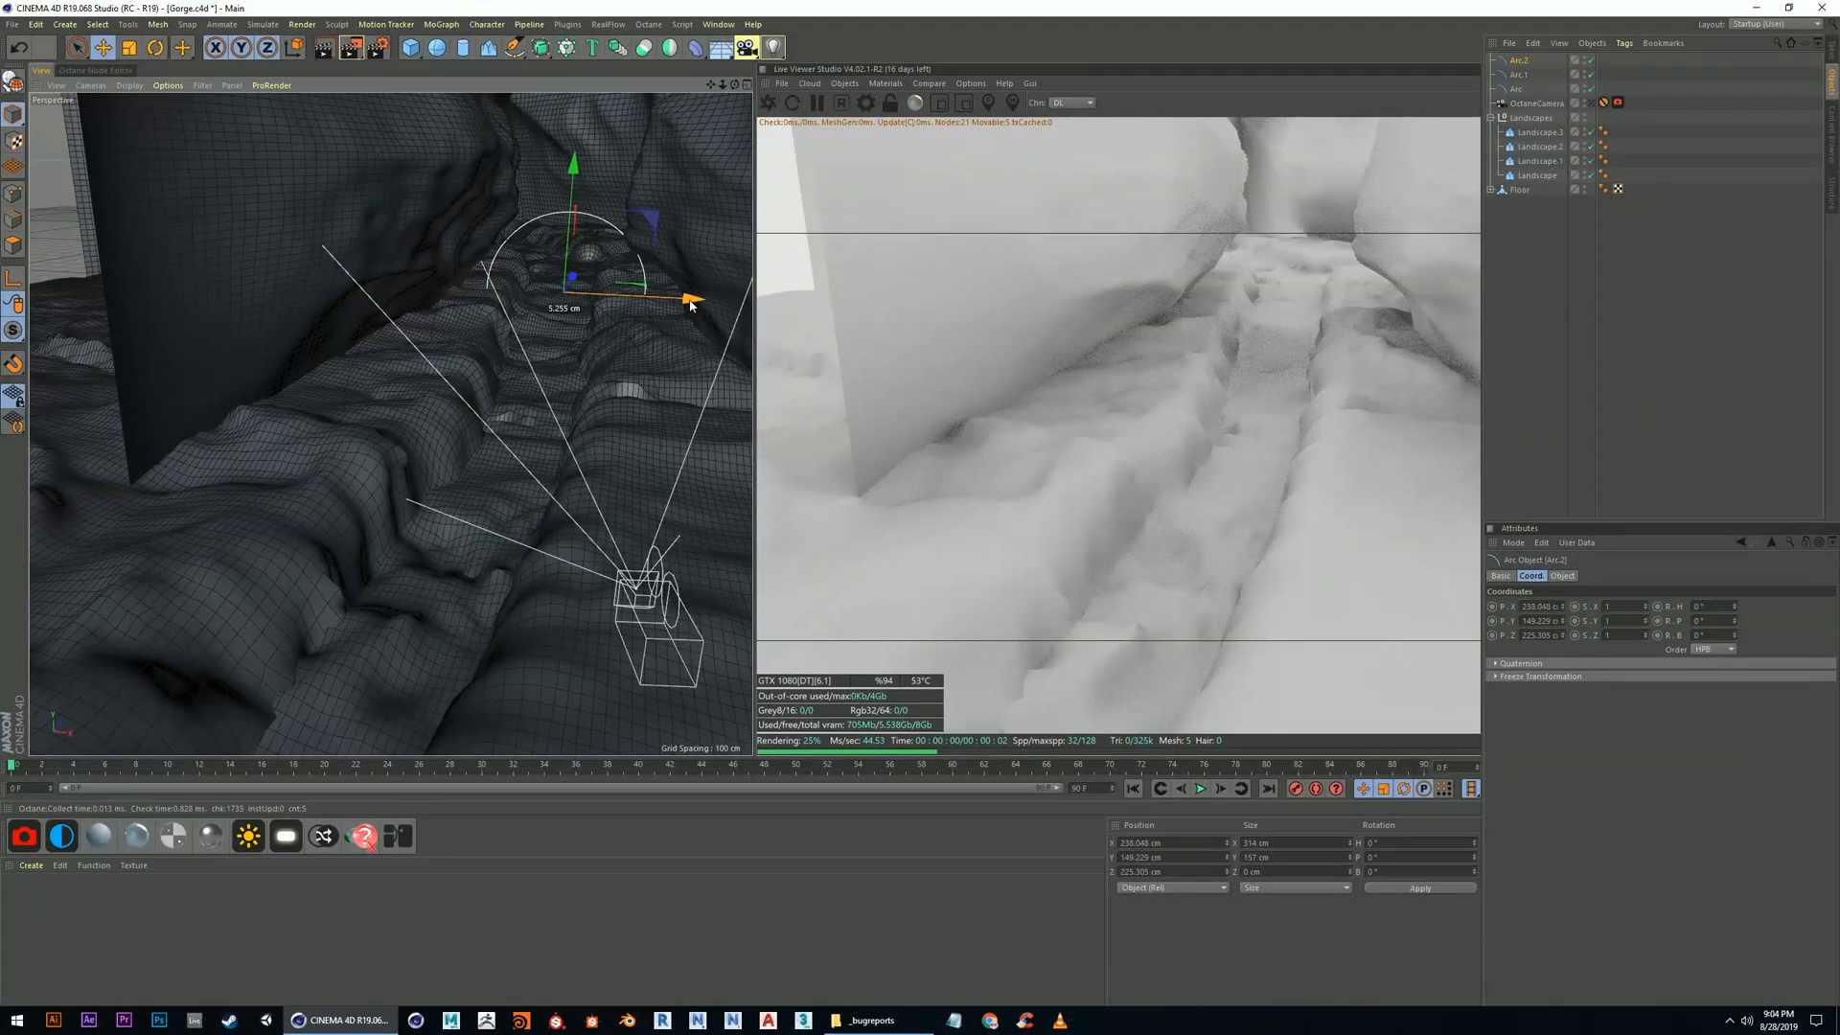
Rotate the farthest arc to a heading of about 13.6°, and select all three arcs
left_click(155, 47)
left_click_drag(581, 301, 606, 334)
key("e")
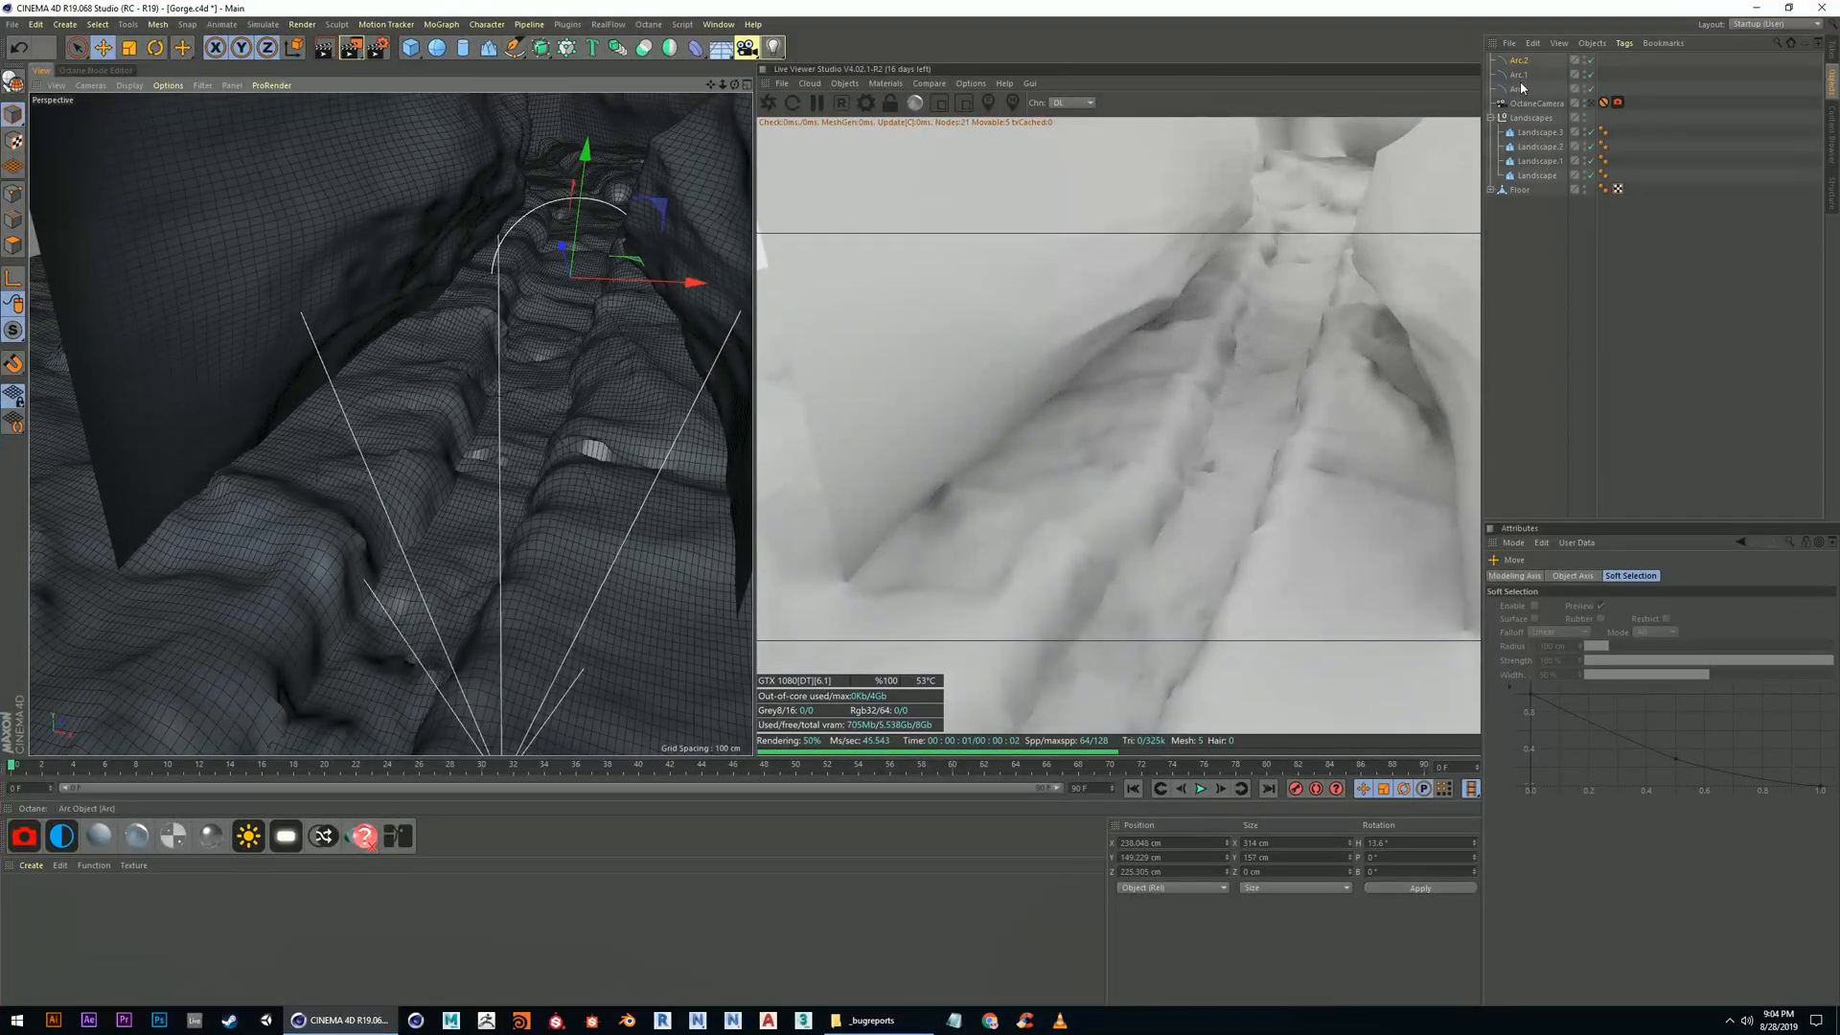
left_click(1522, 87, "shift")
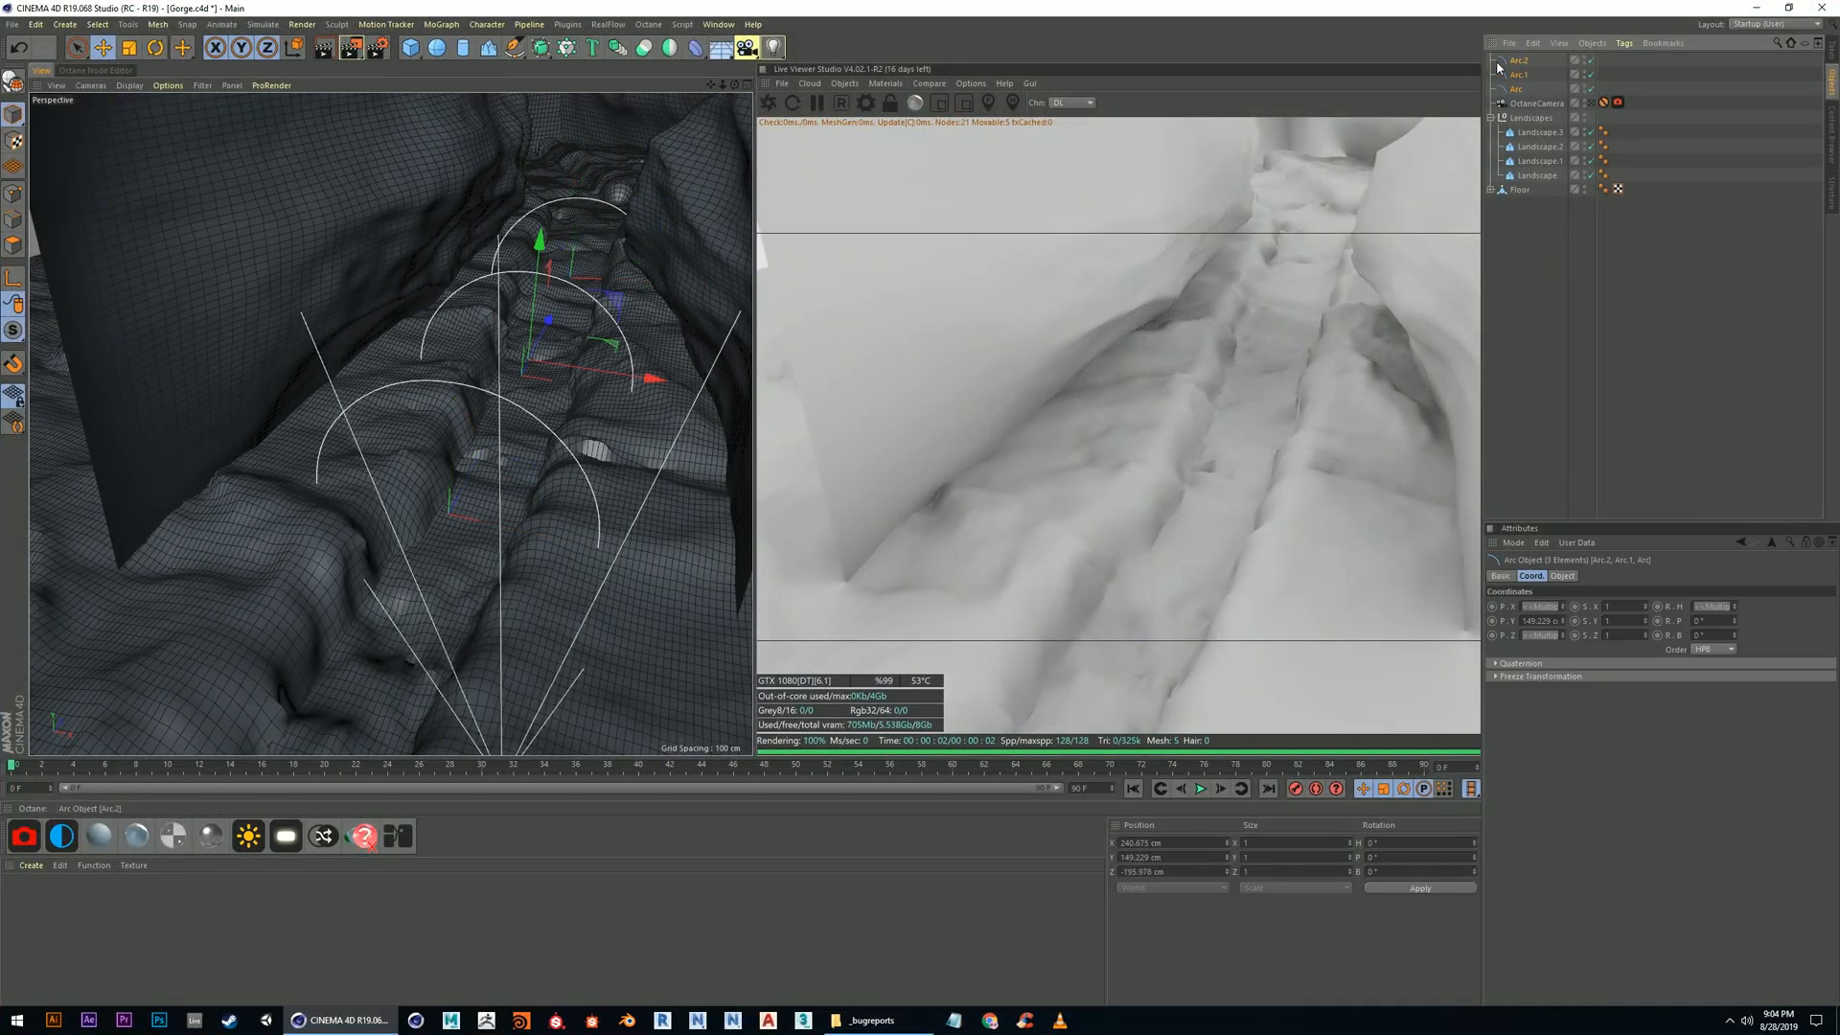
Group the three selected arcs under a null named Arcs and expand the group
key("alt+g")
double_click(1516, 60)
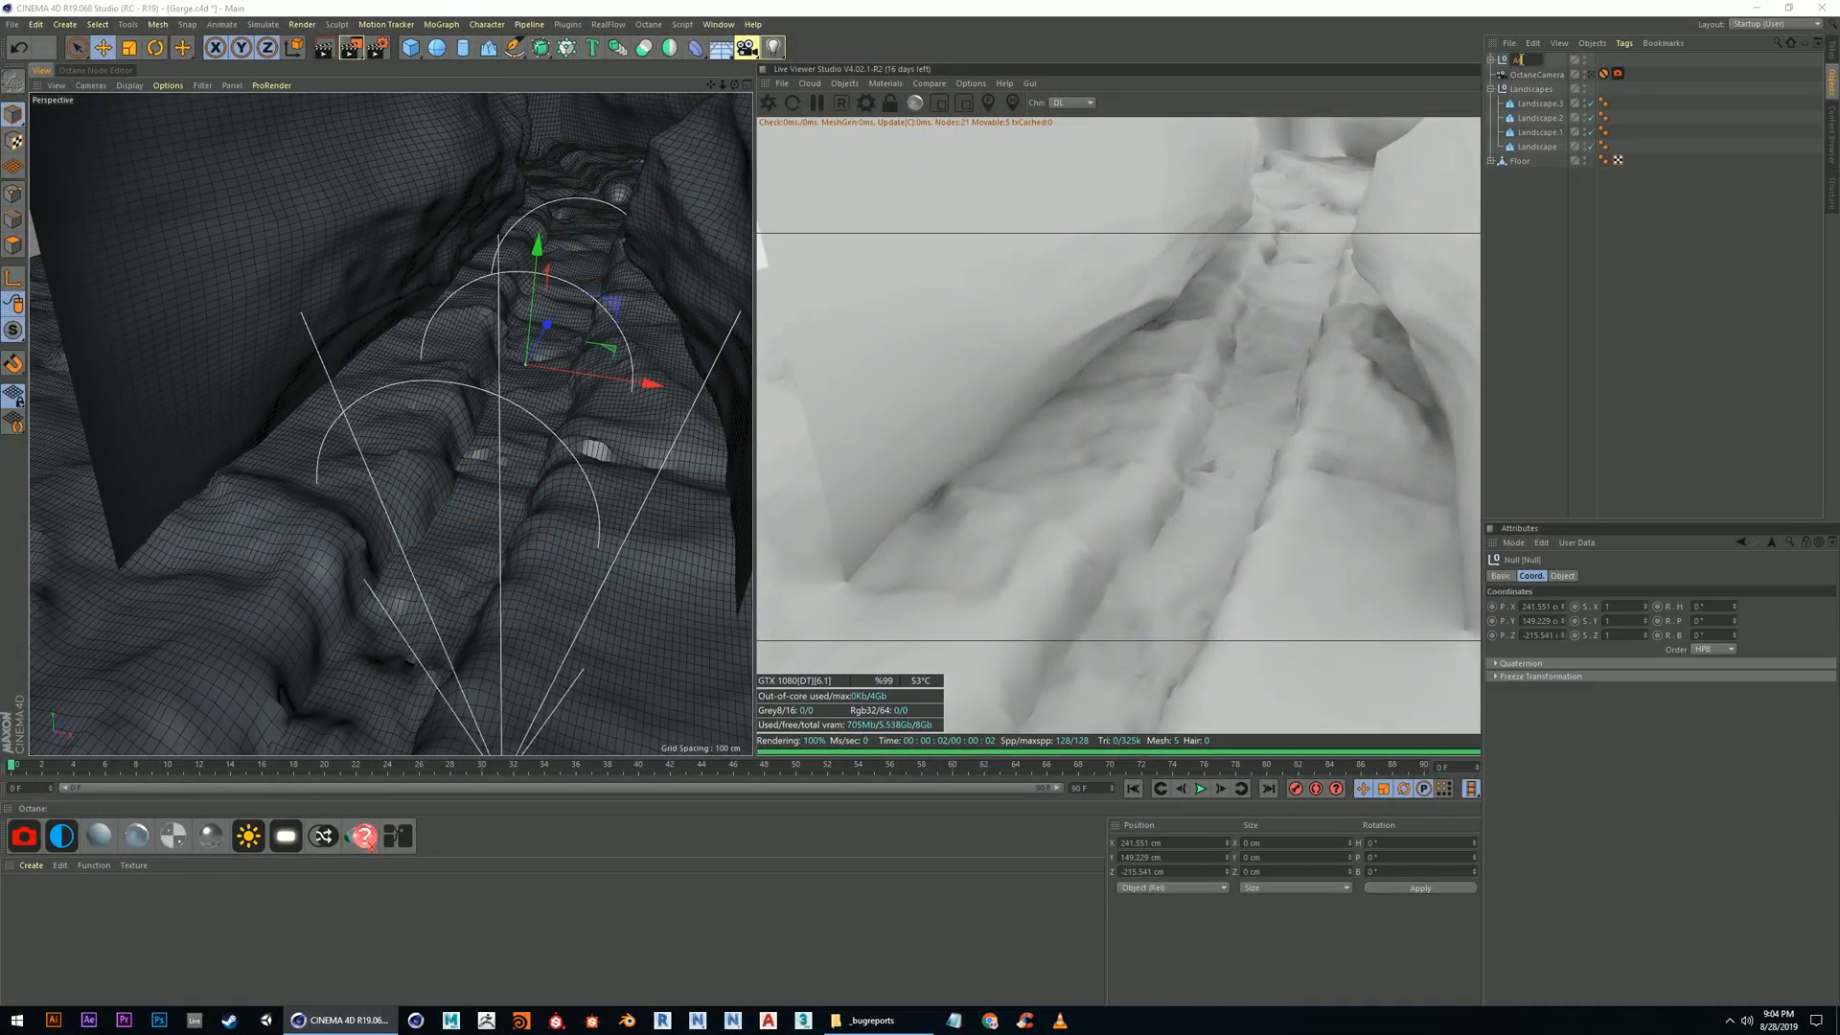
type("Arcs")
key("Return")
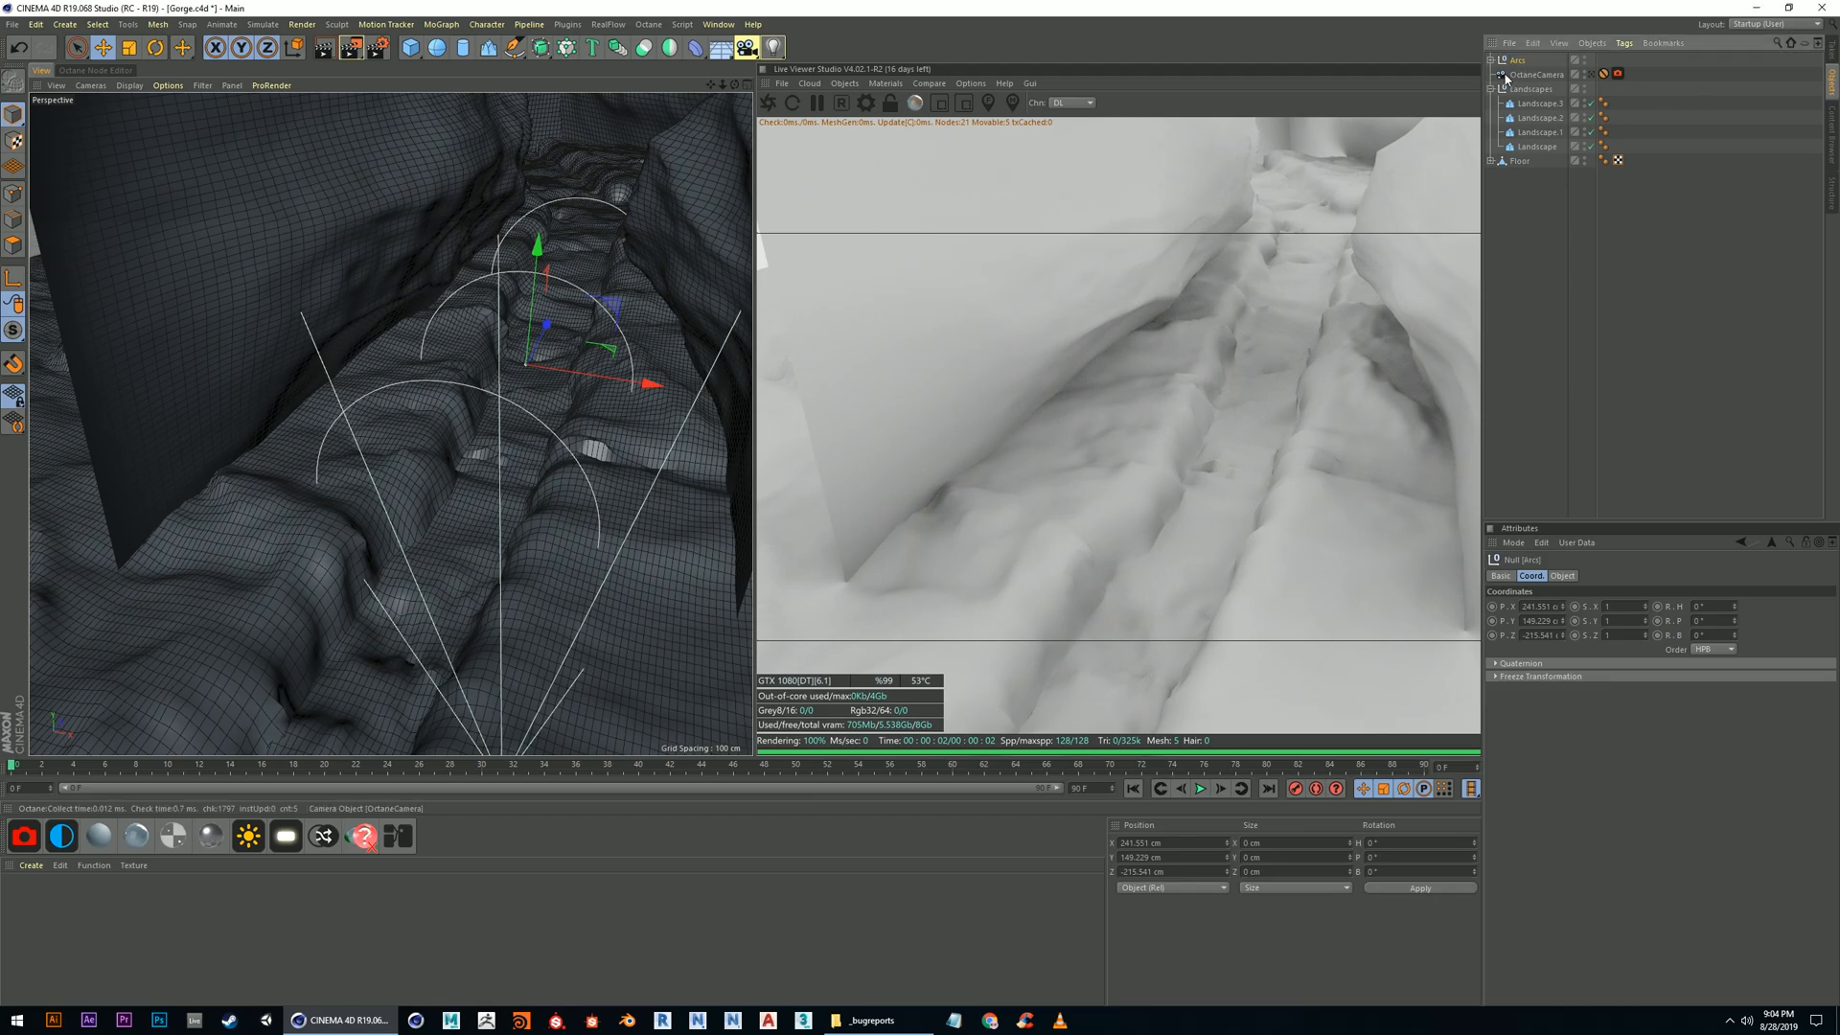
left_click(1491, 60)
Frame the arc nearest the camera and add a Sweep object to the scene
left_click(1537, 103)
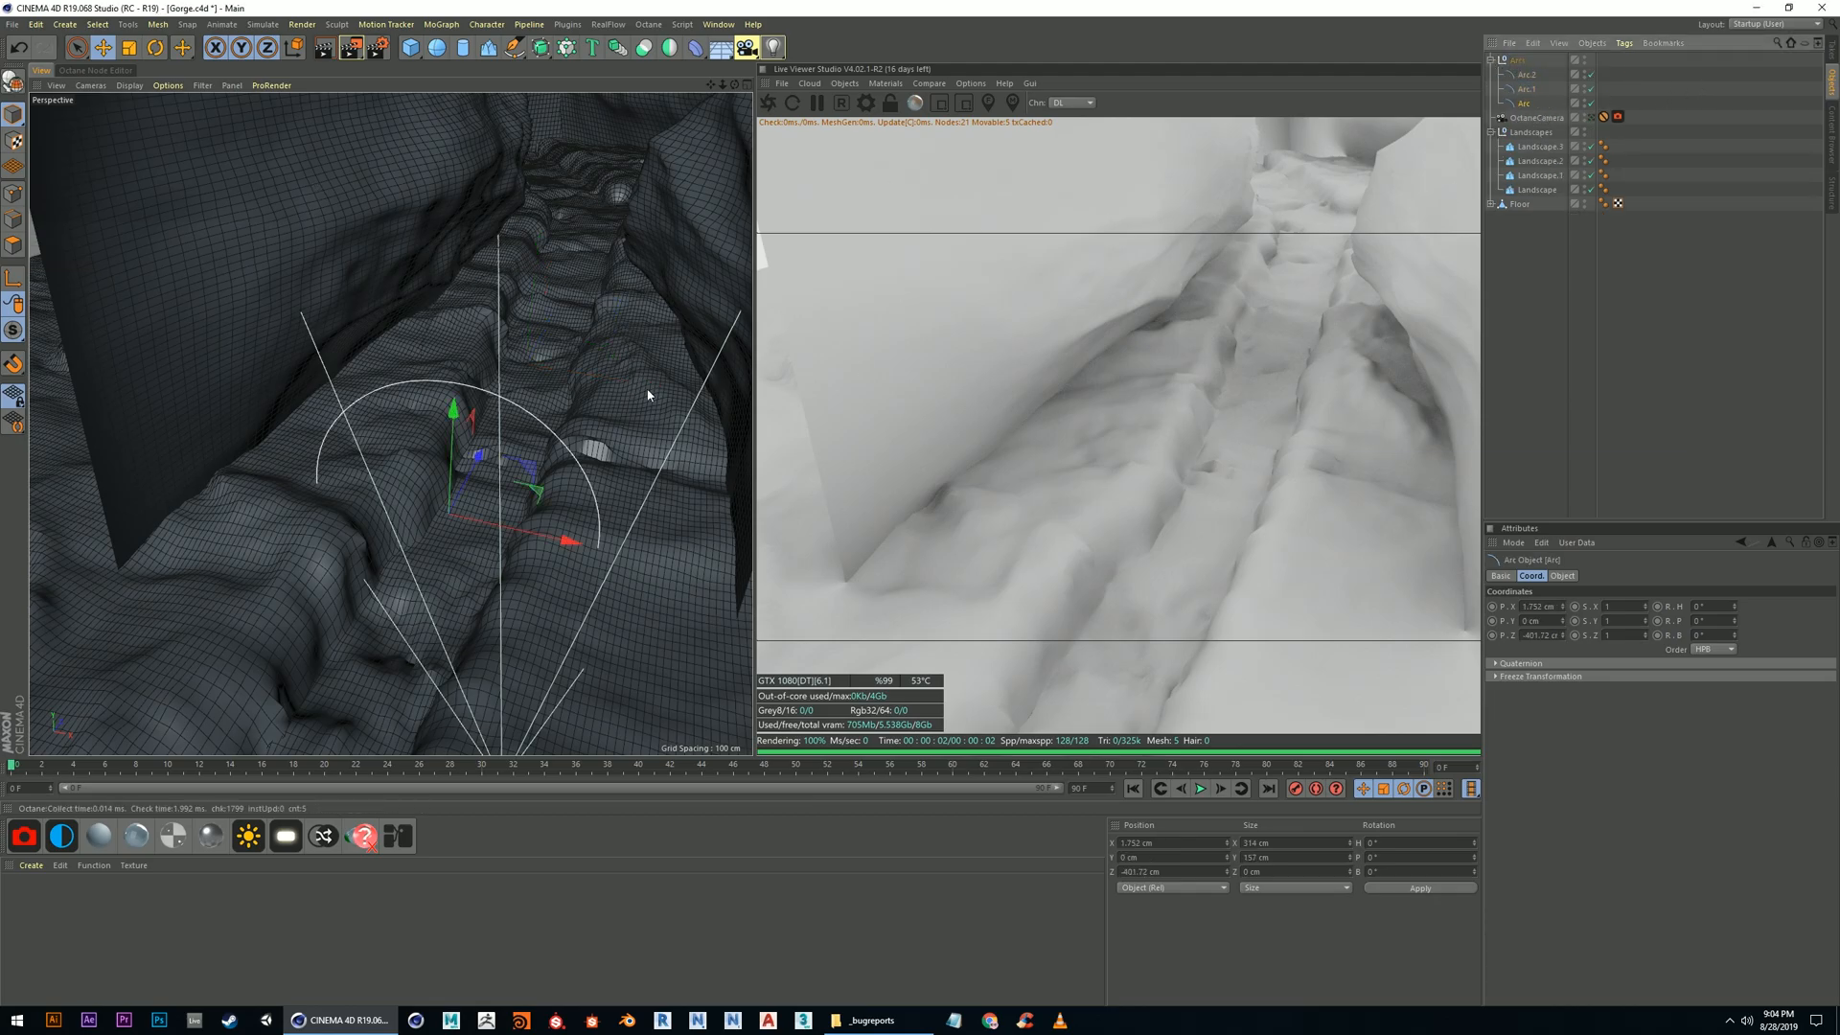
scroll(483, 482, "up", 5)
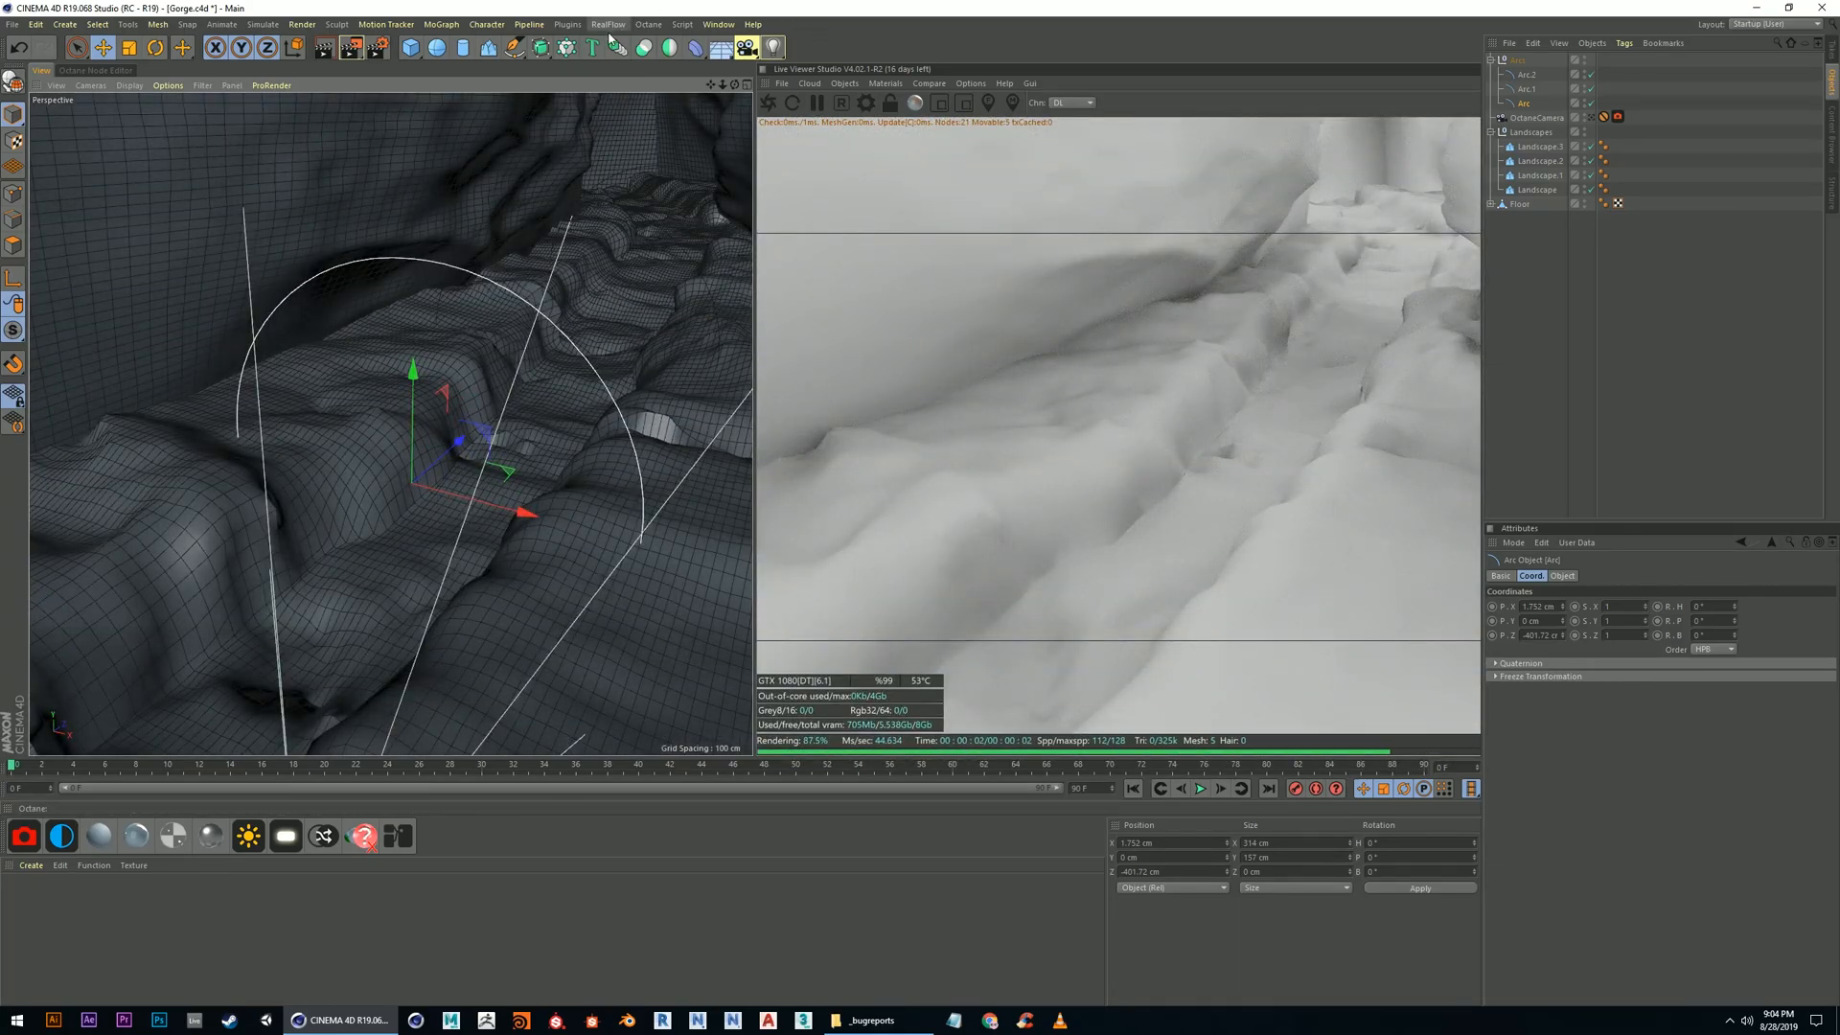
left_click(697, 47)
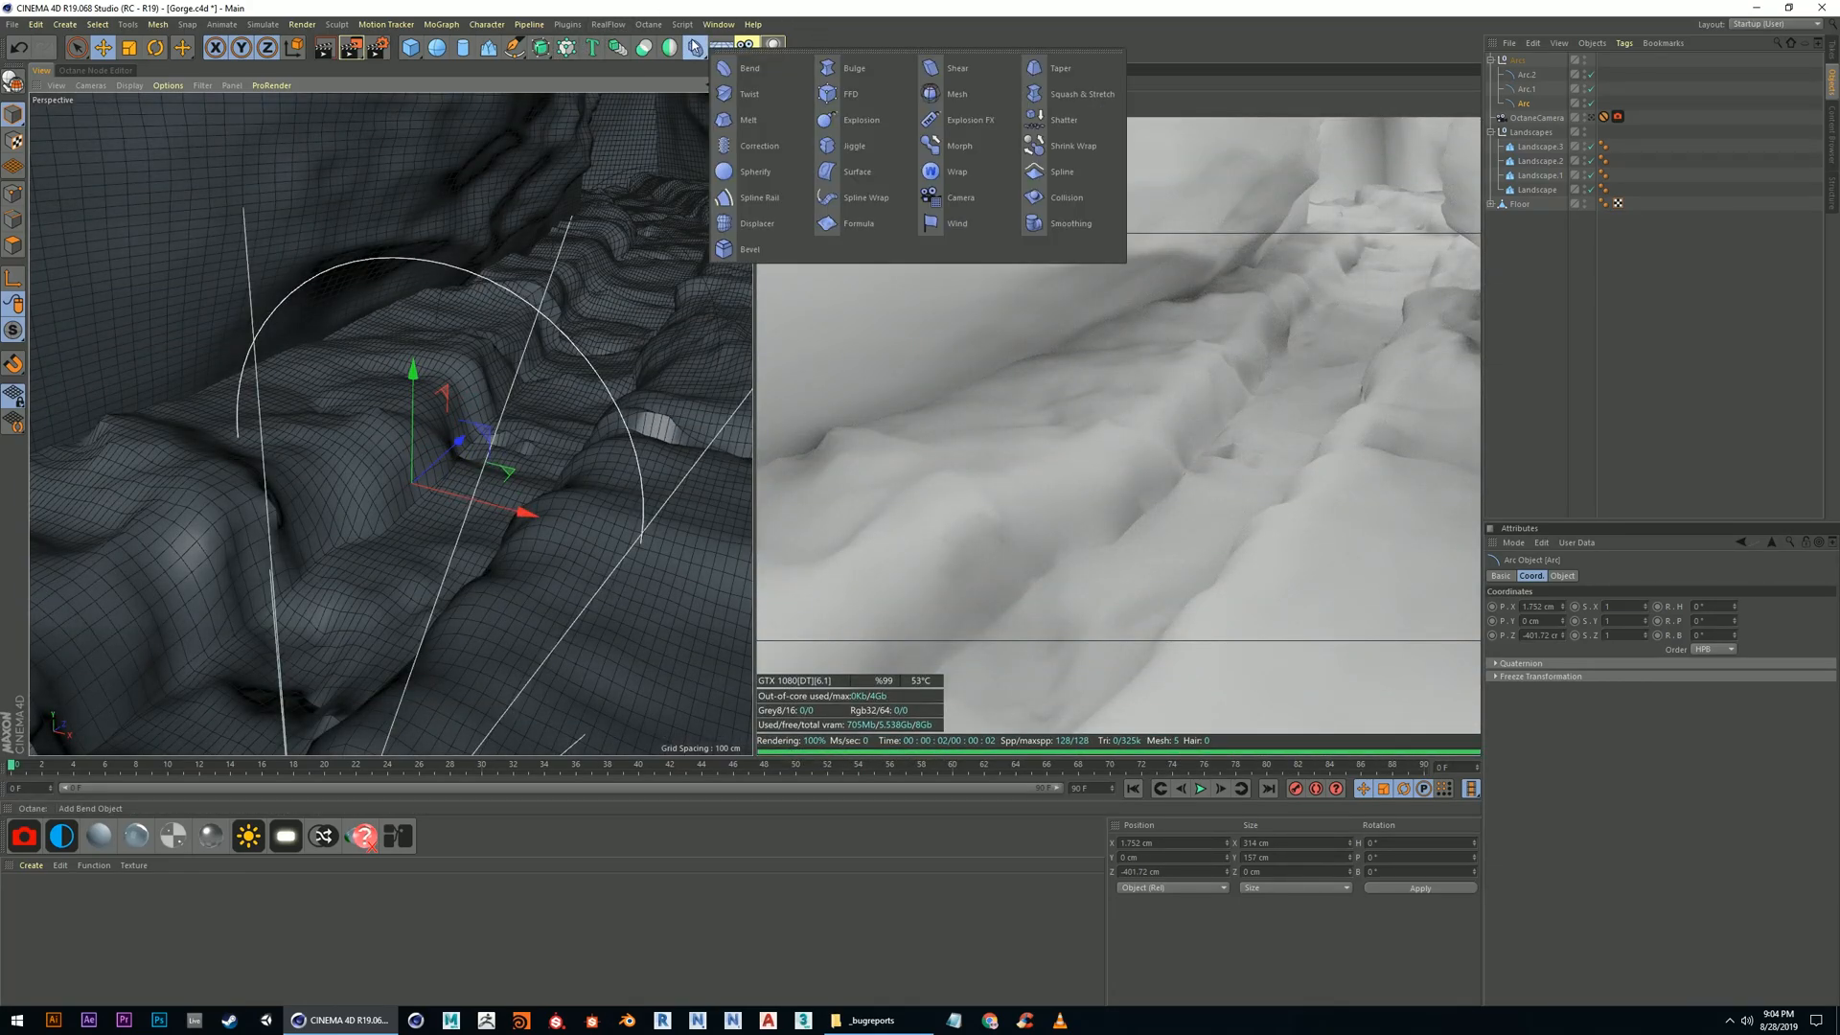
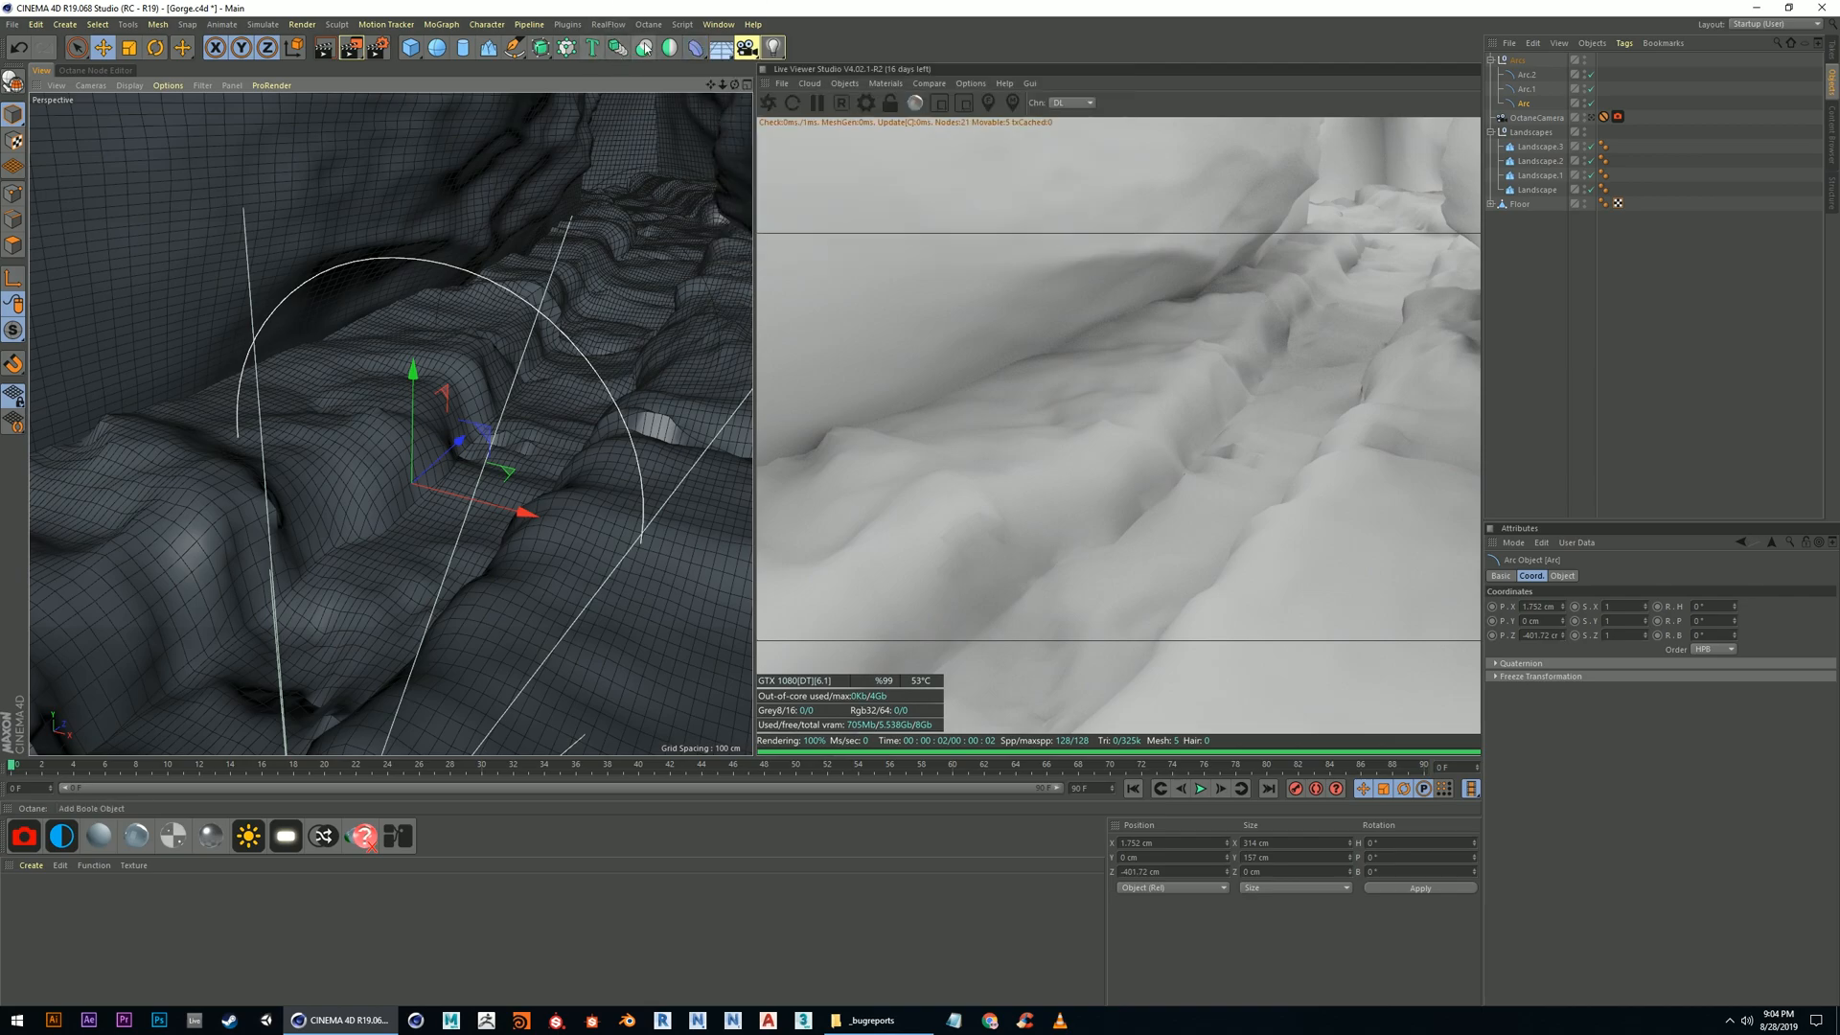
left_click(537, 46)
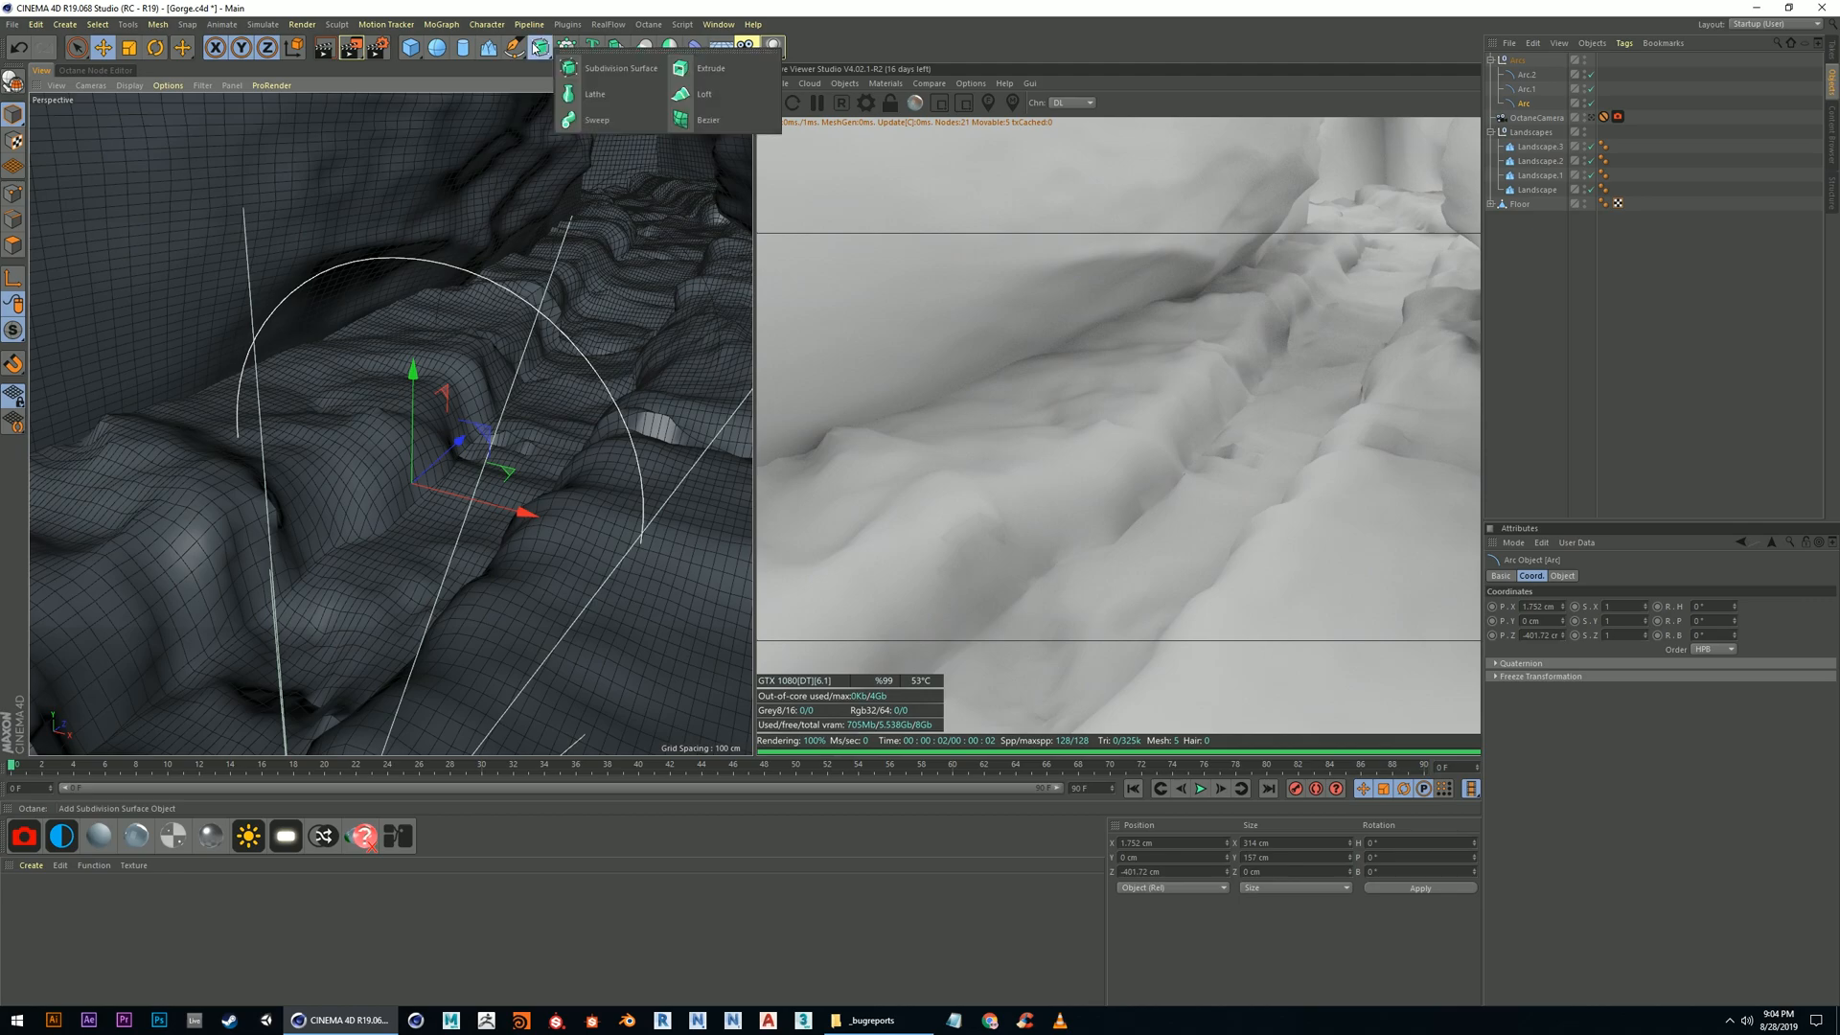
left_click(601, 123)
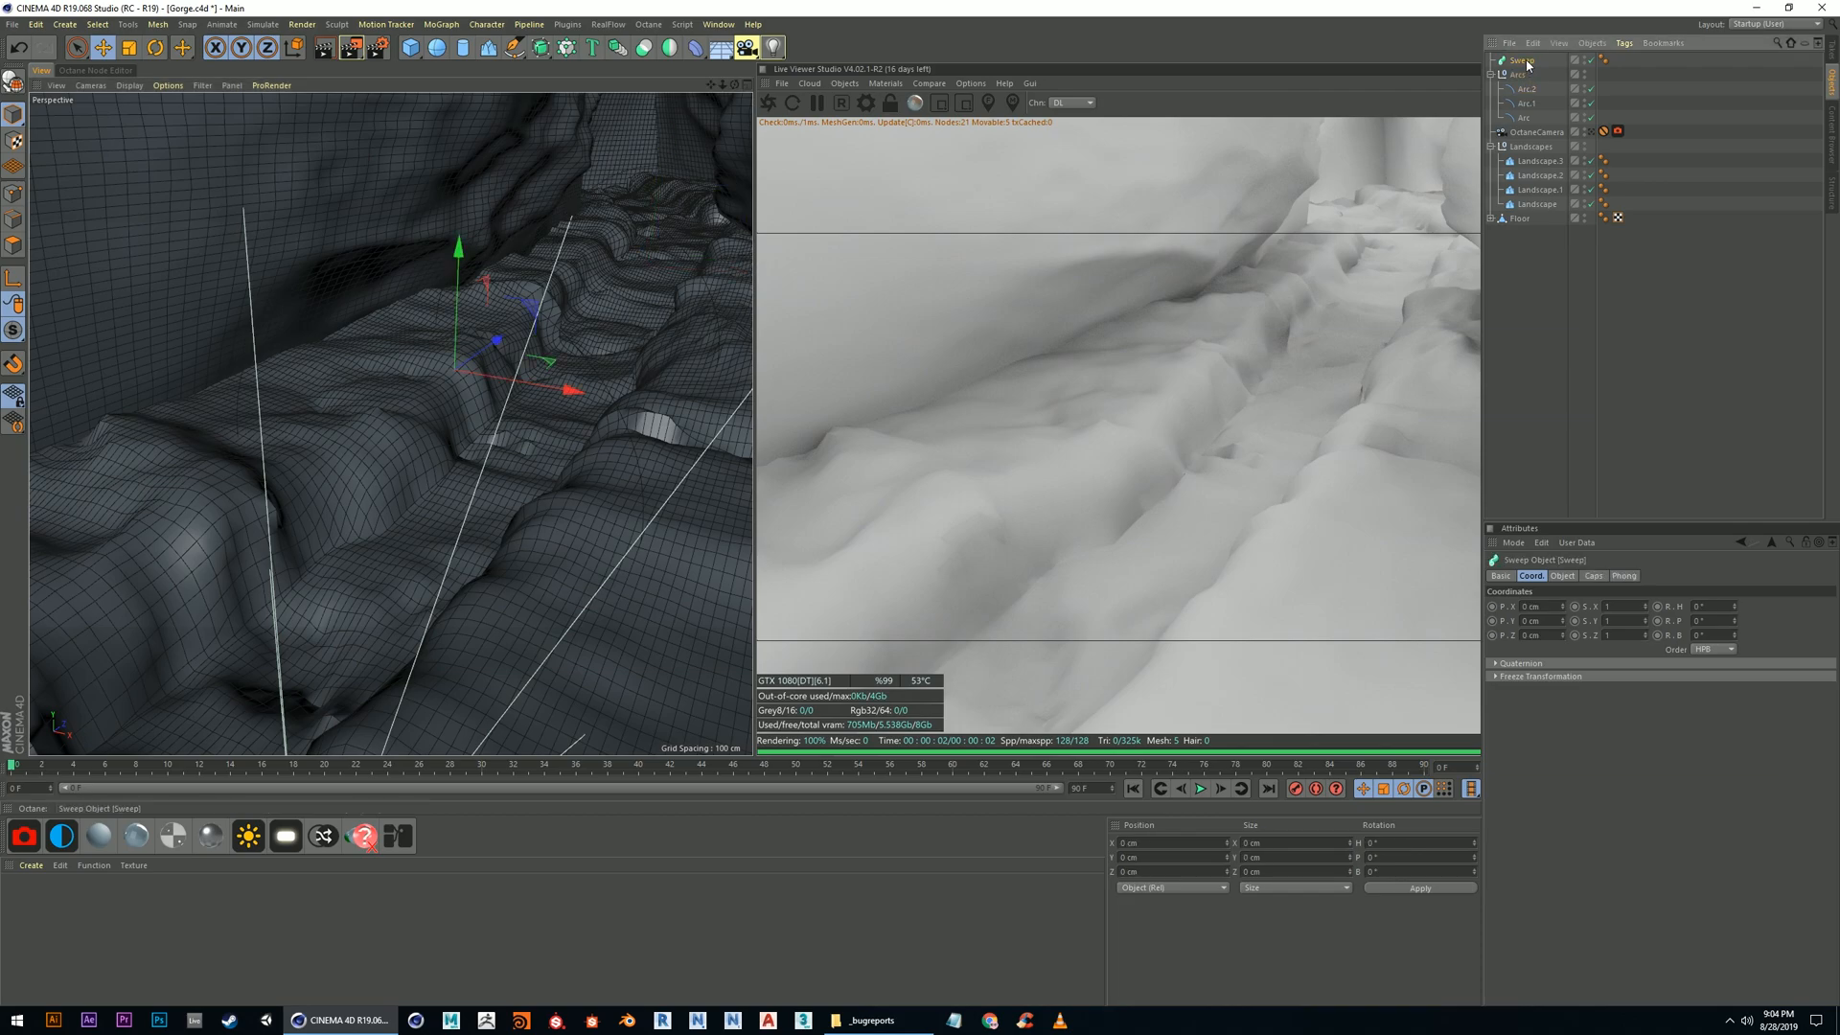
Try a sphere primitive as the sweep's profile by placing it inside the Sweep object
left_click(413, 48)
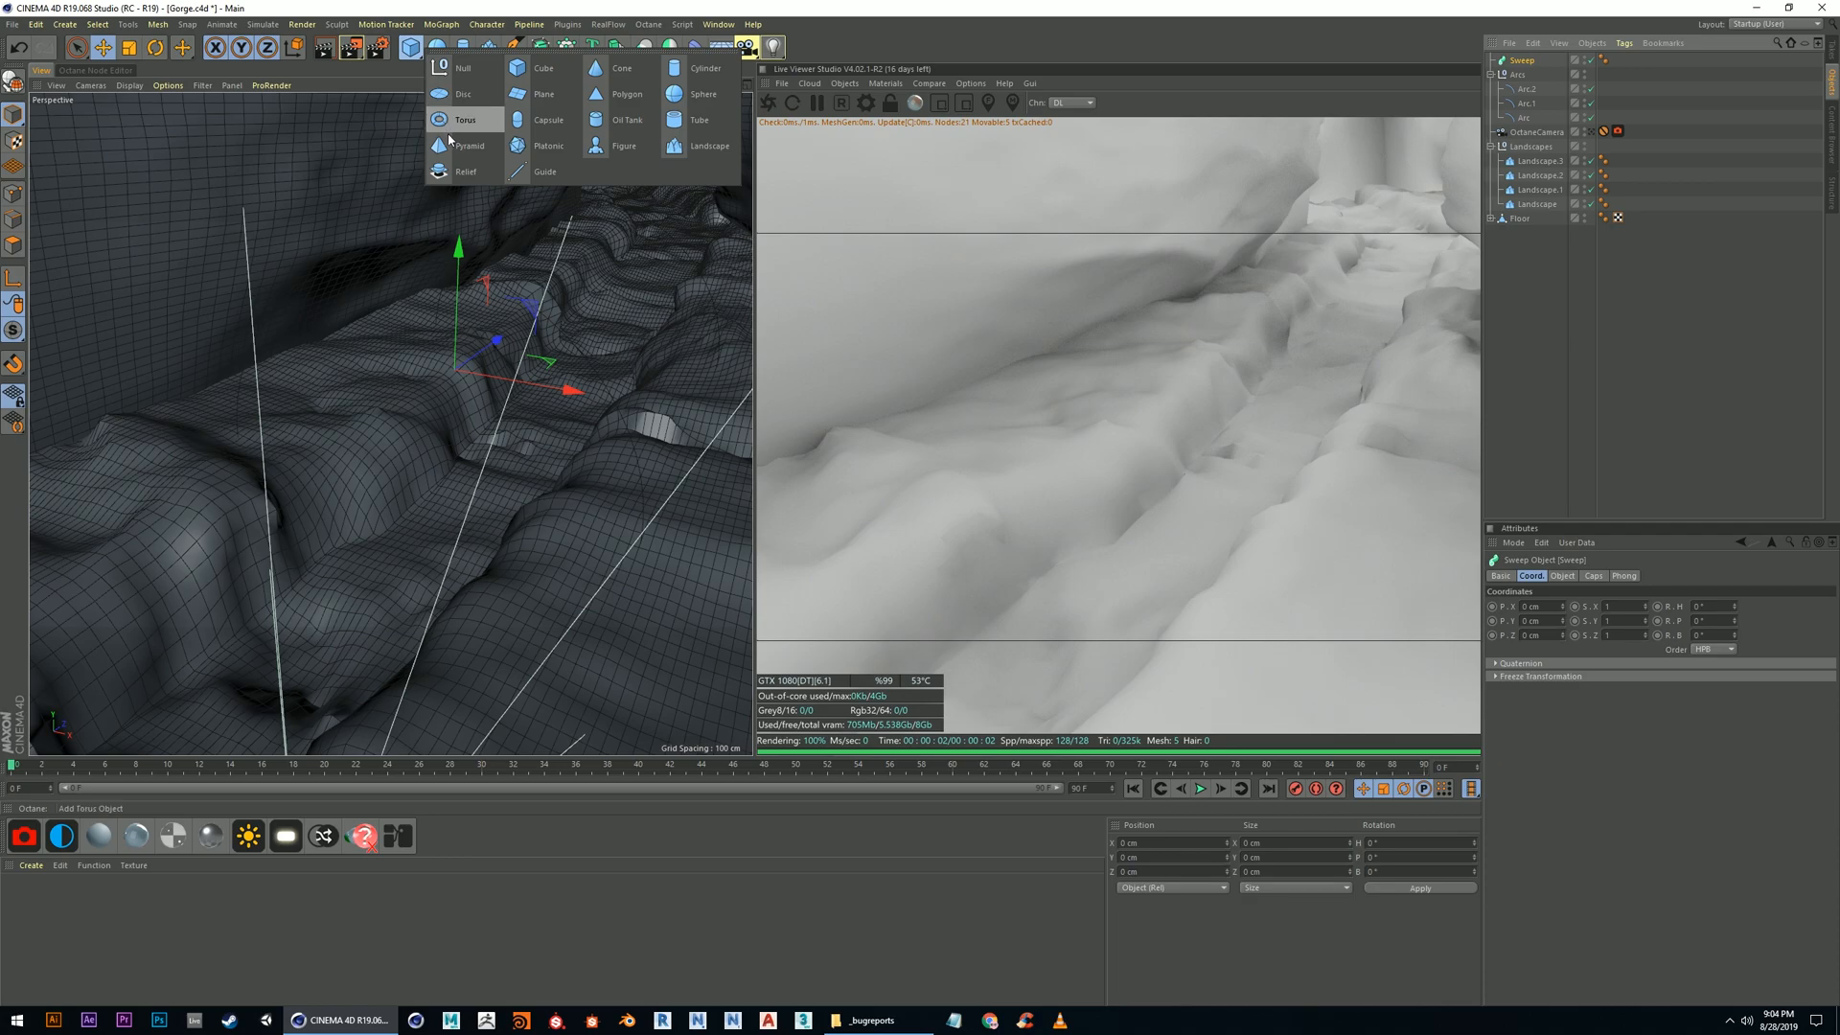
left_click(699, 94)
left_click_drag(1523, 61, 1530, 71)
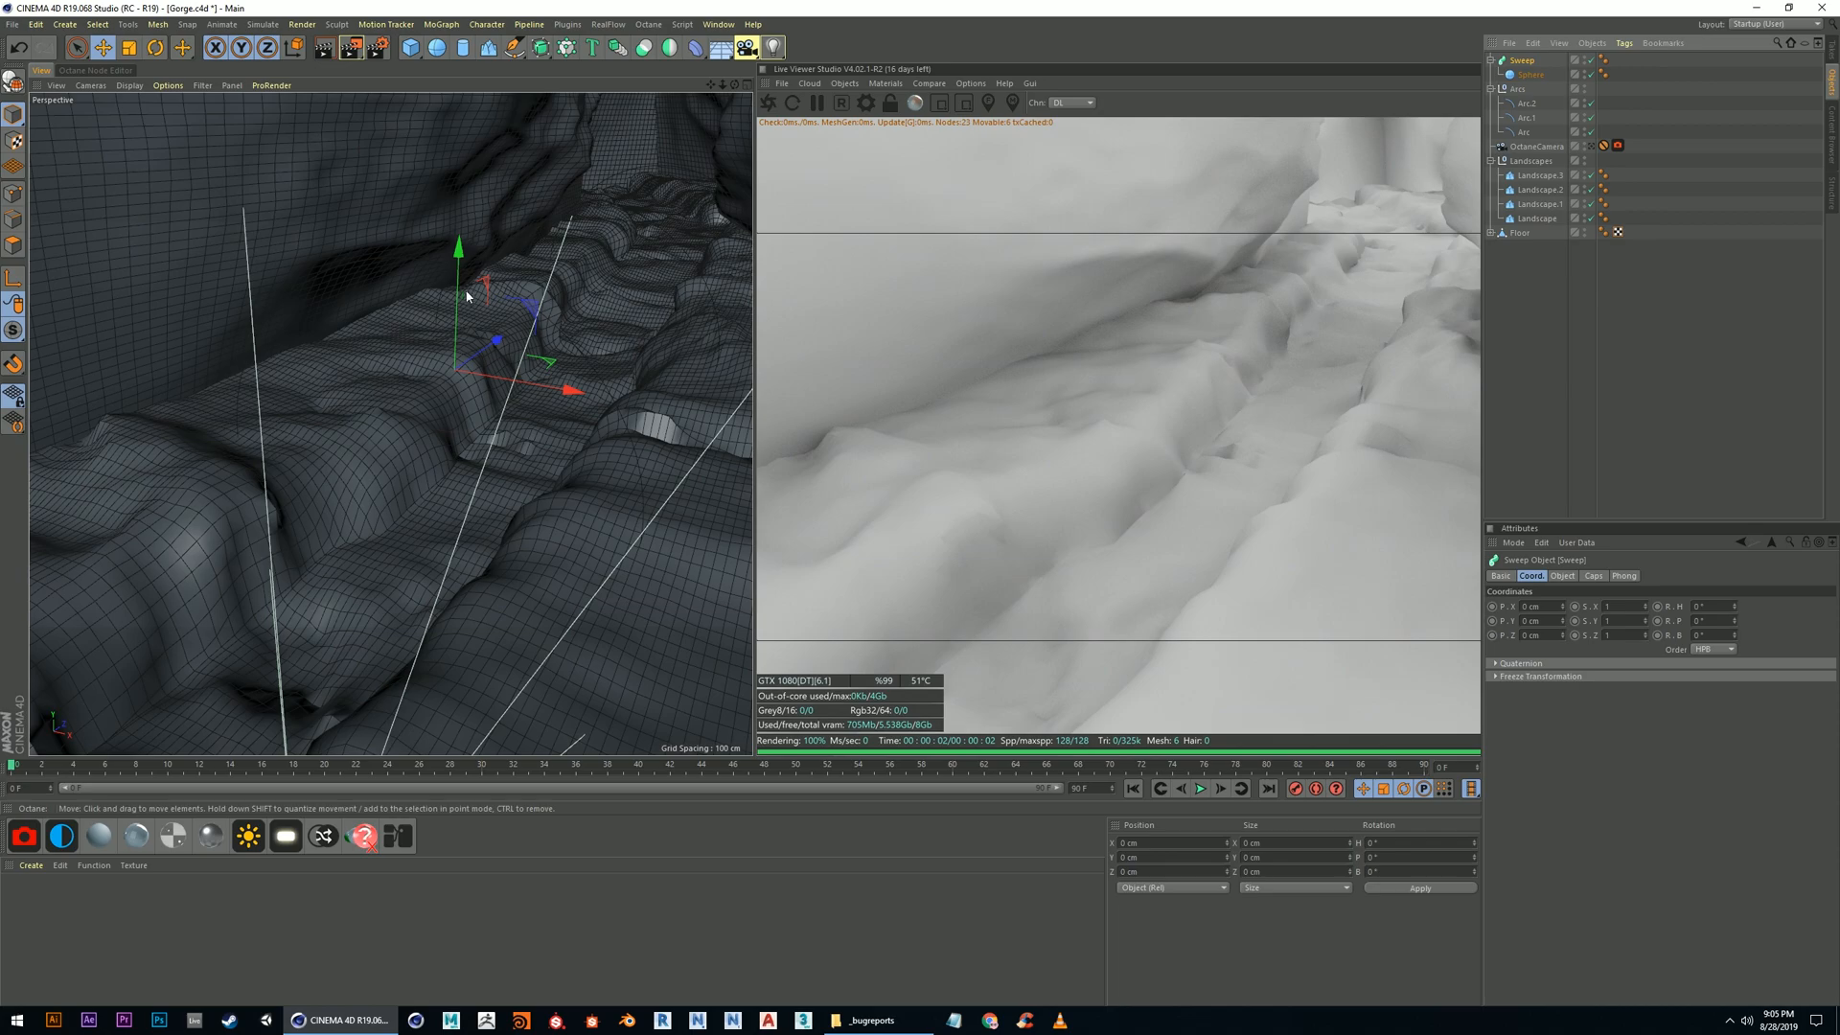
left_click(1529, 76)
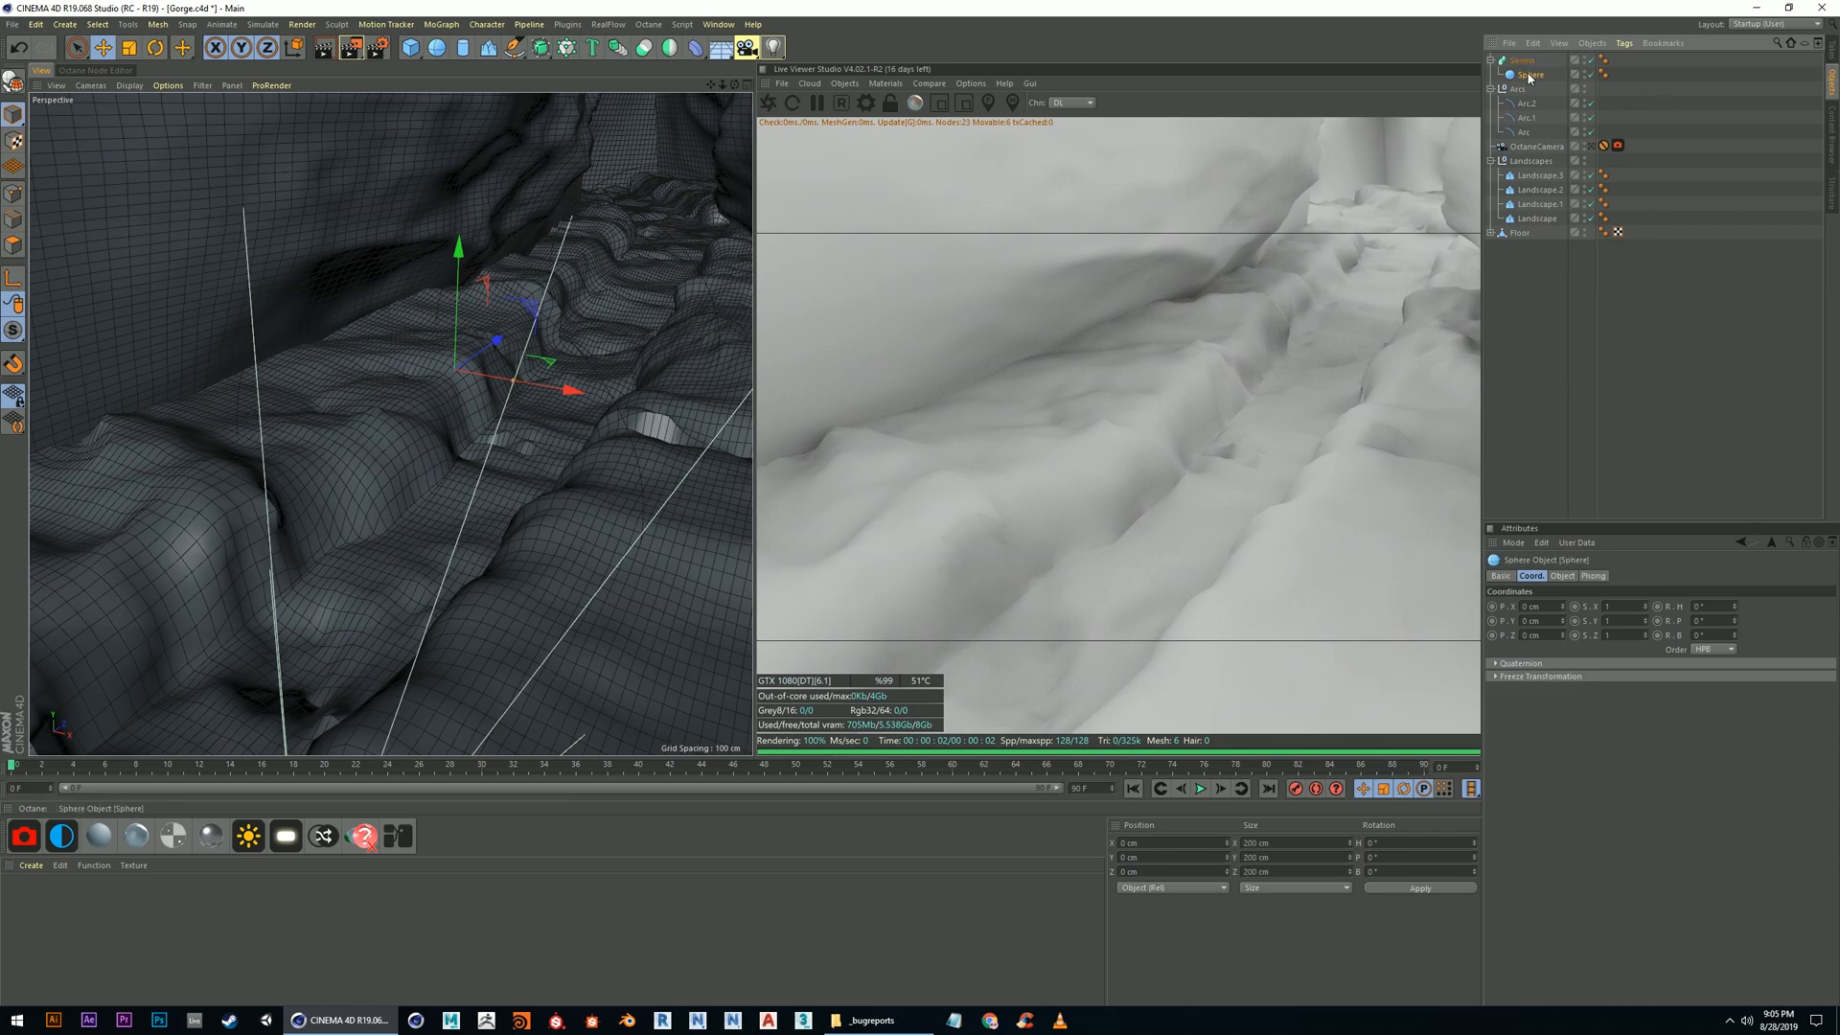
Place the nearest arc inside the Sweep object and delete the sphere
left_click(1524, 133)
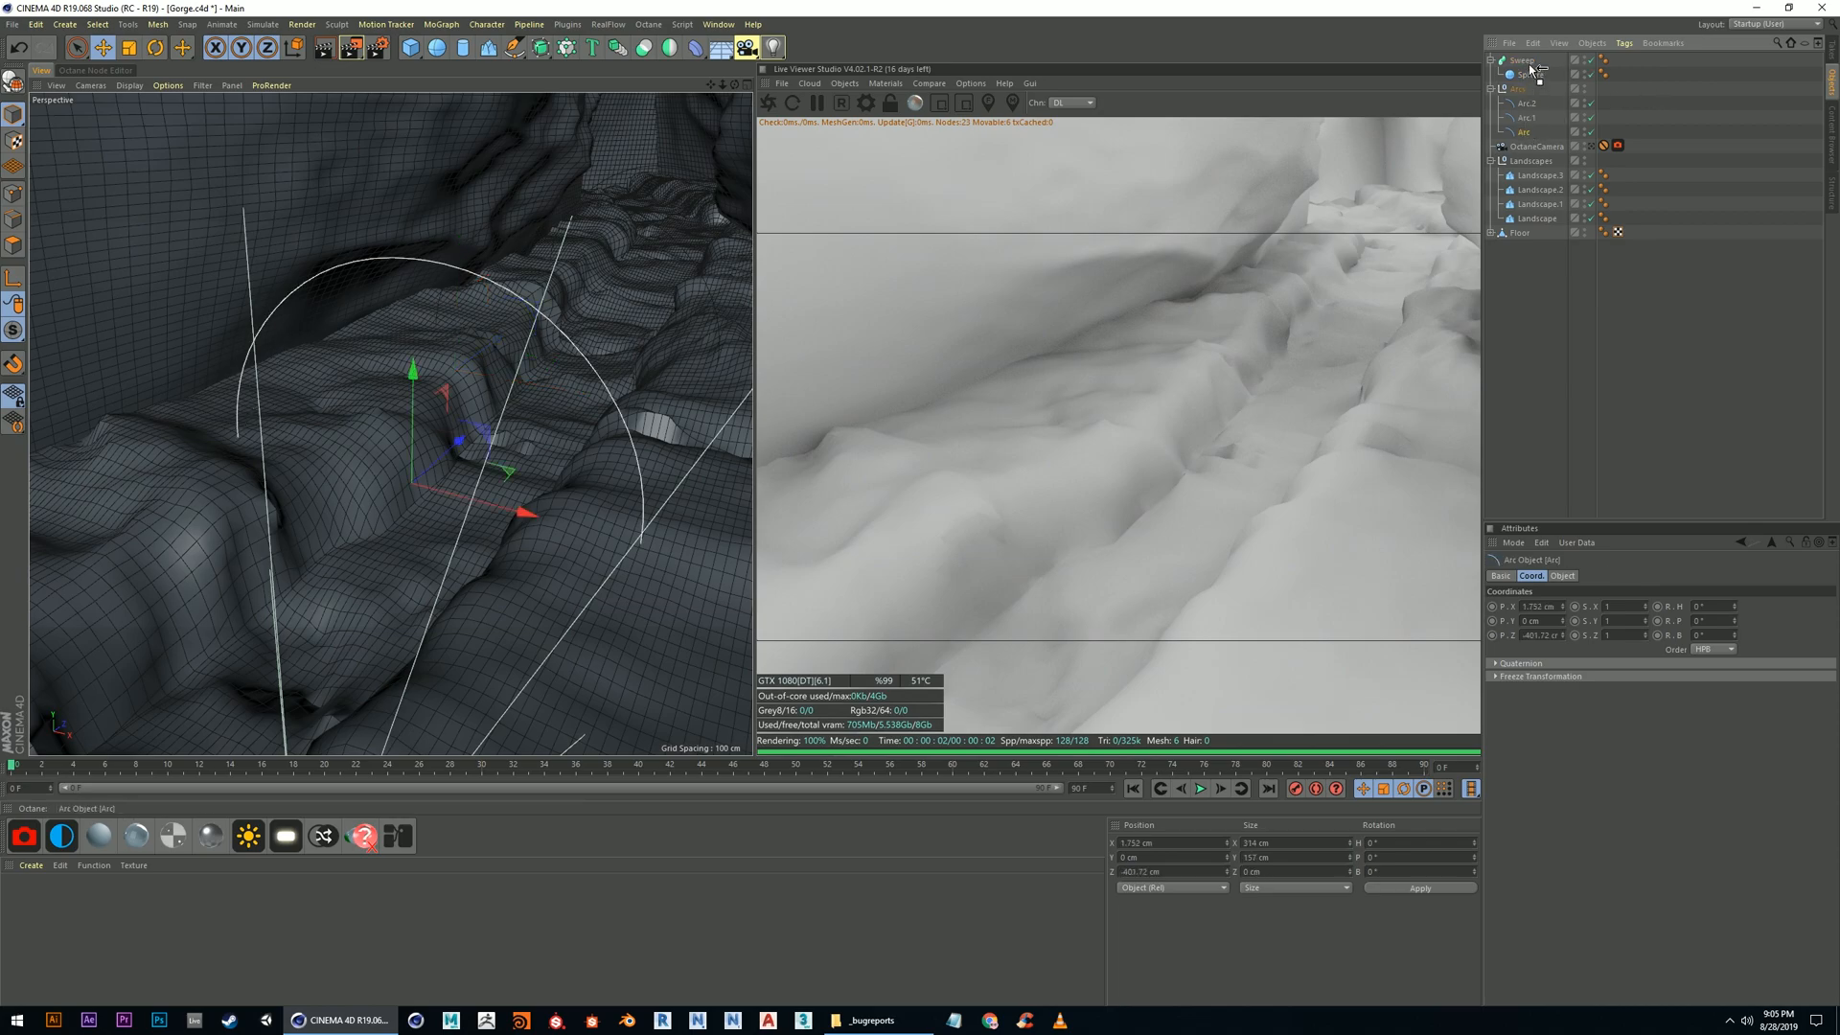
left_click_drag(1527, 71, 1521, 76)
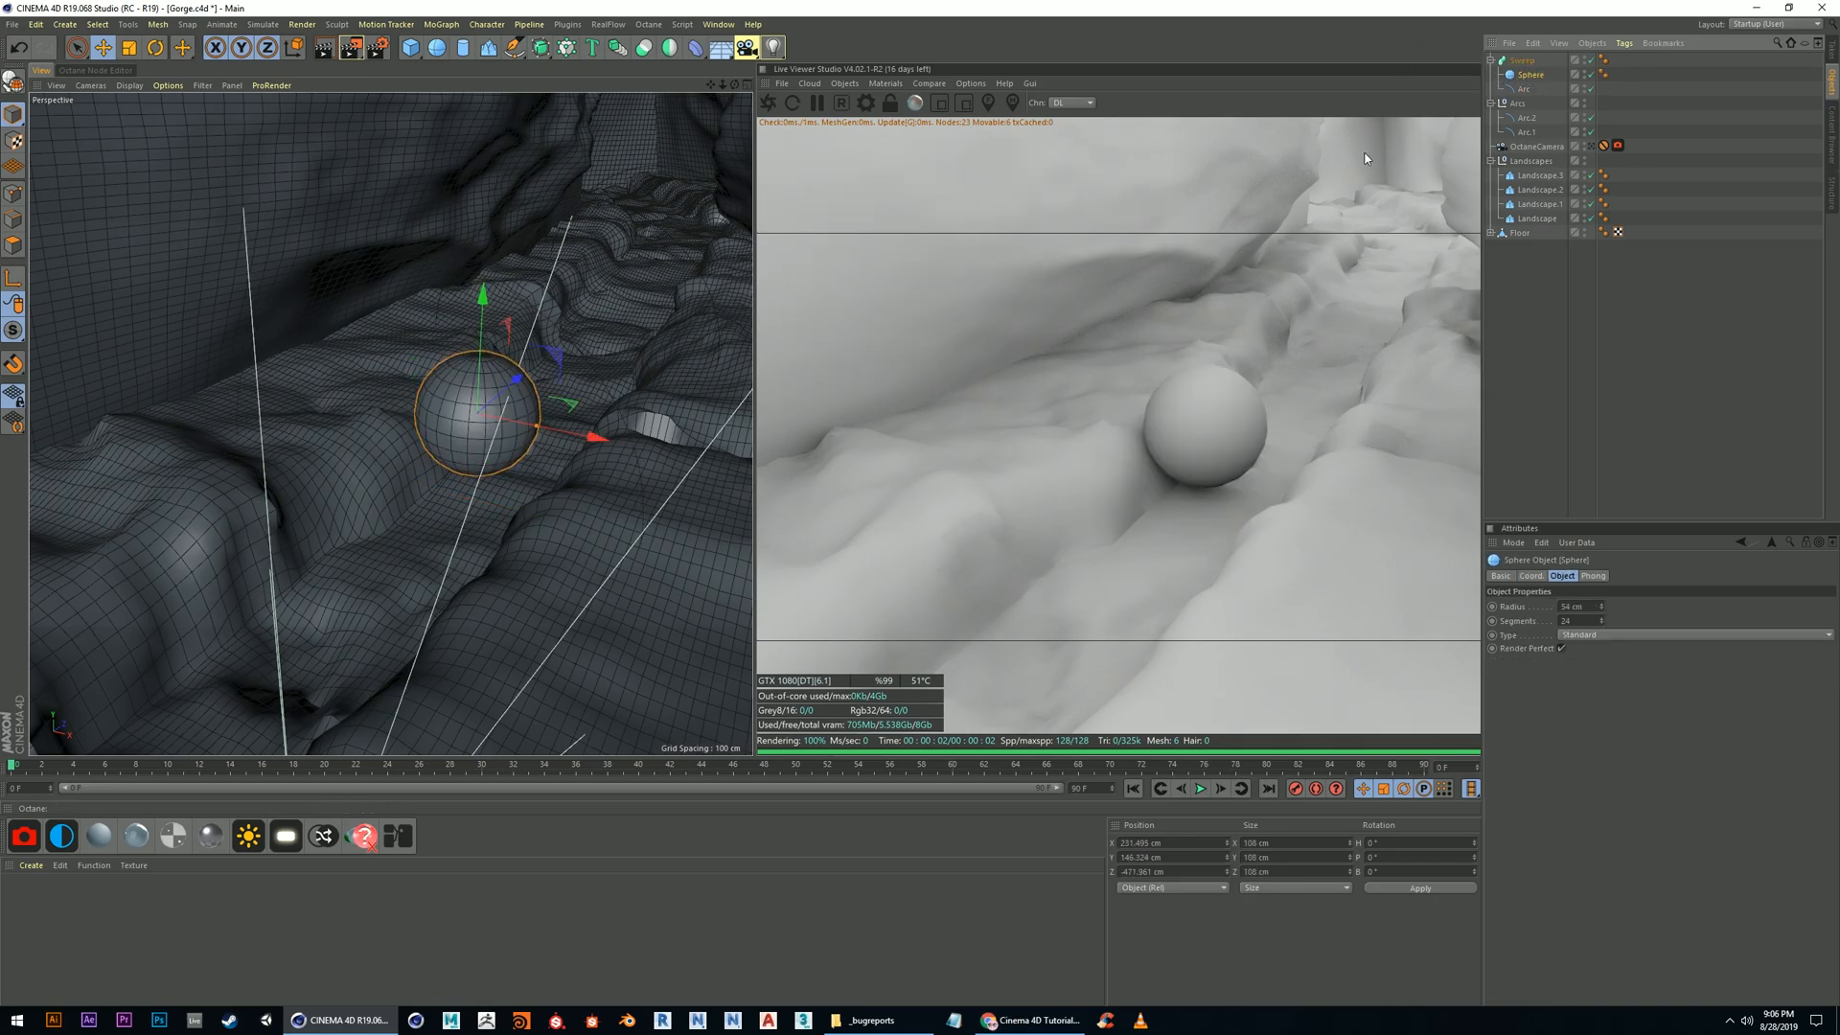
key("Delete")
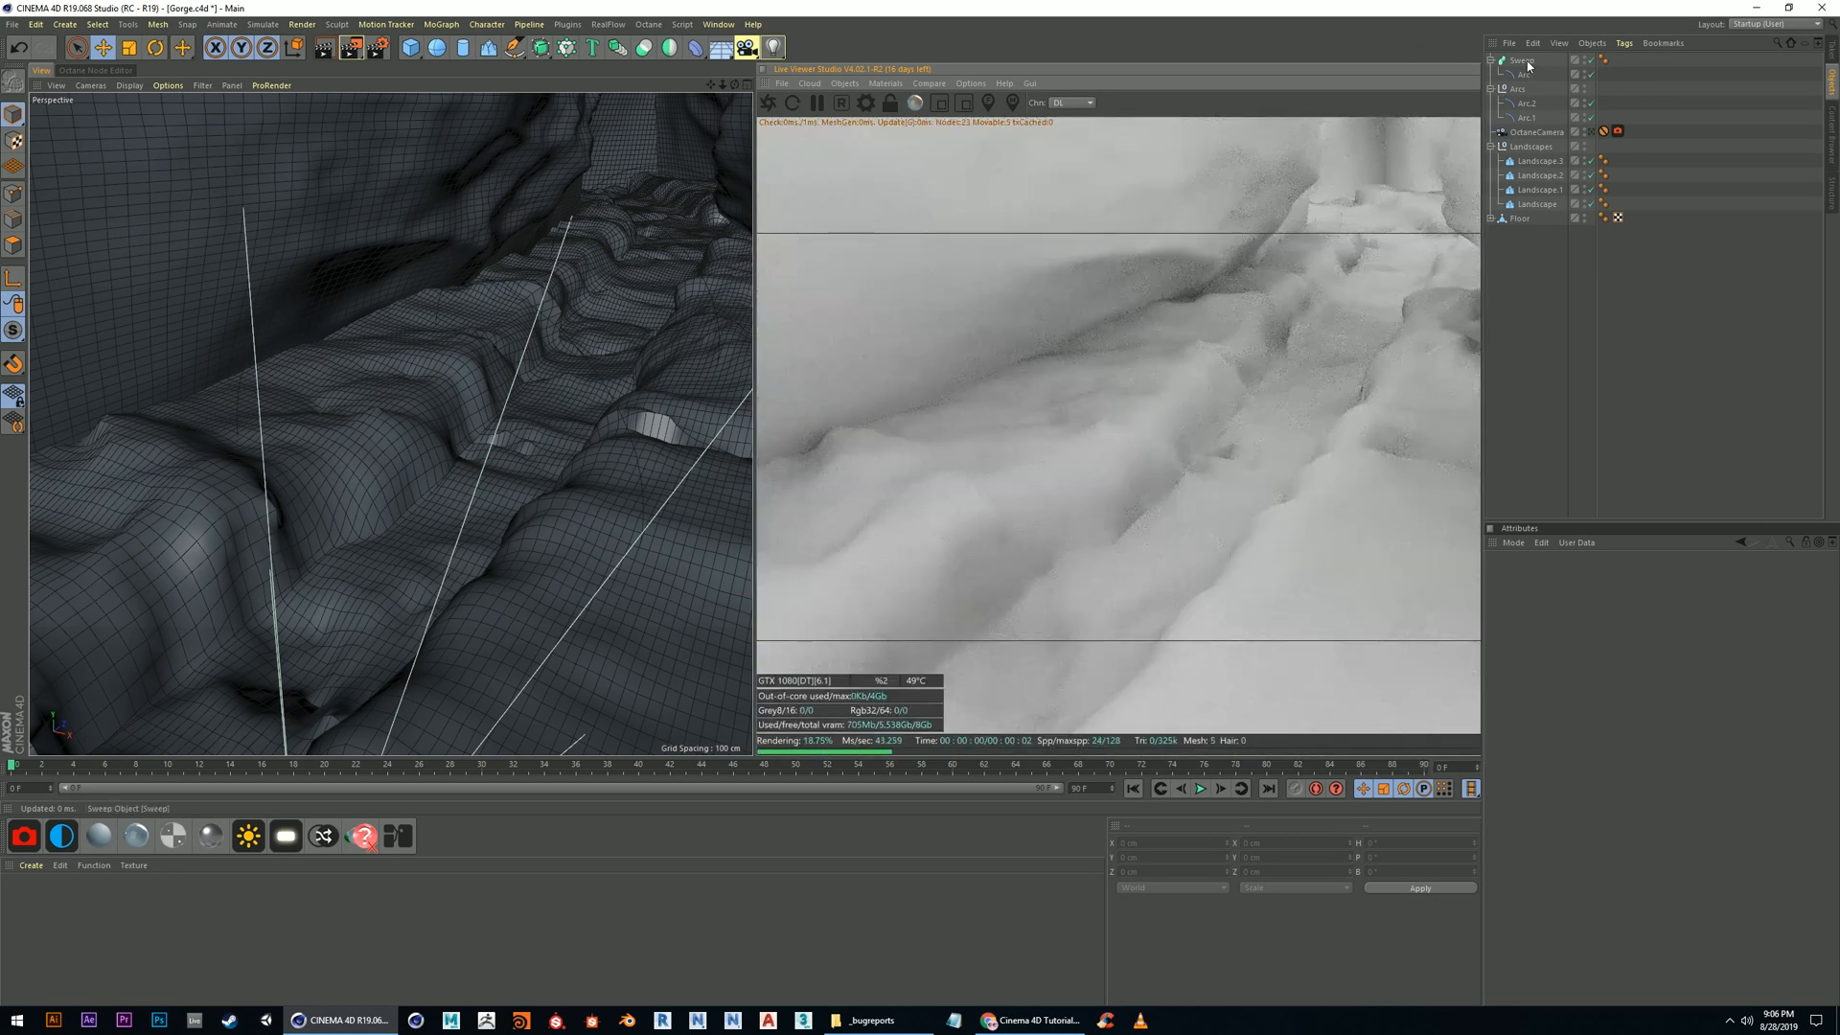
Create a circle spline and place it above the arc inside the Sweep as its profile
left_click(1524, 74)
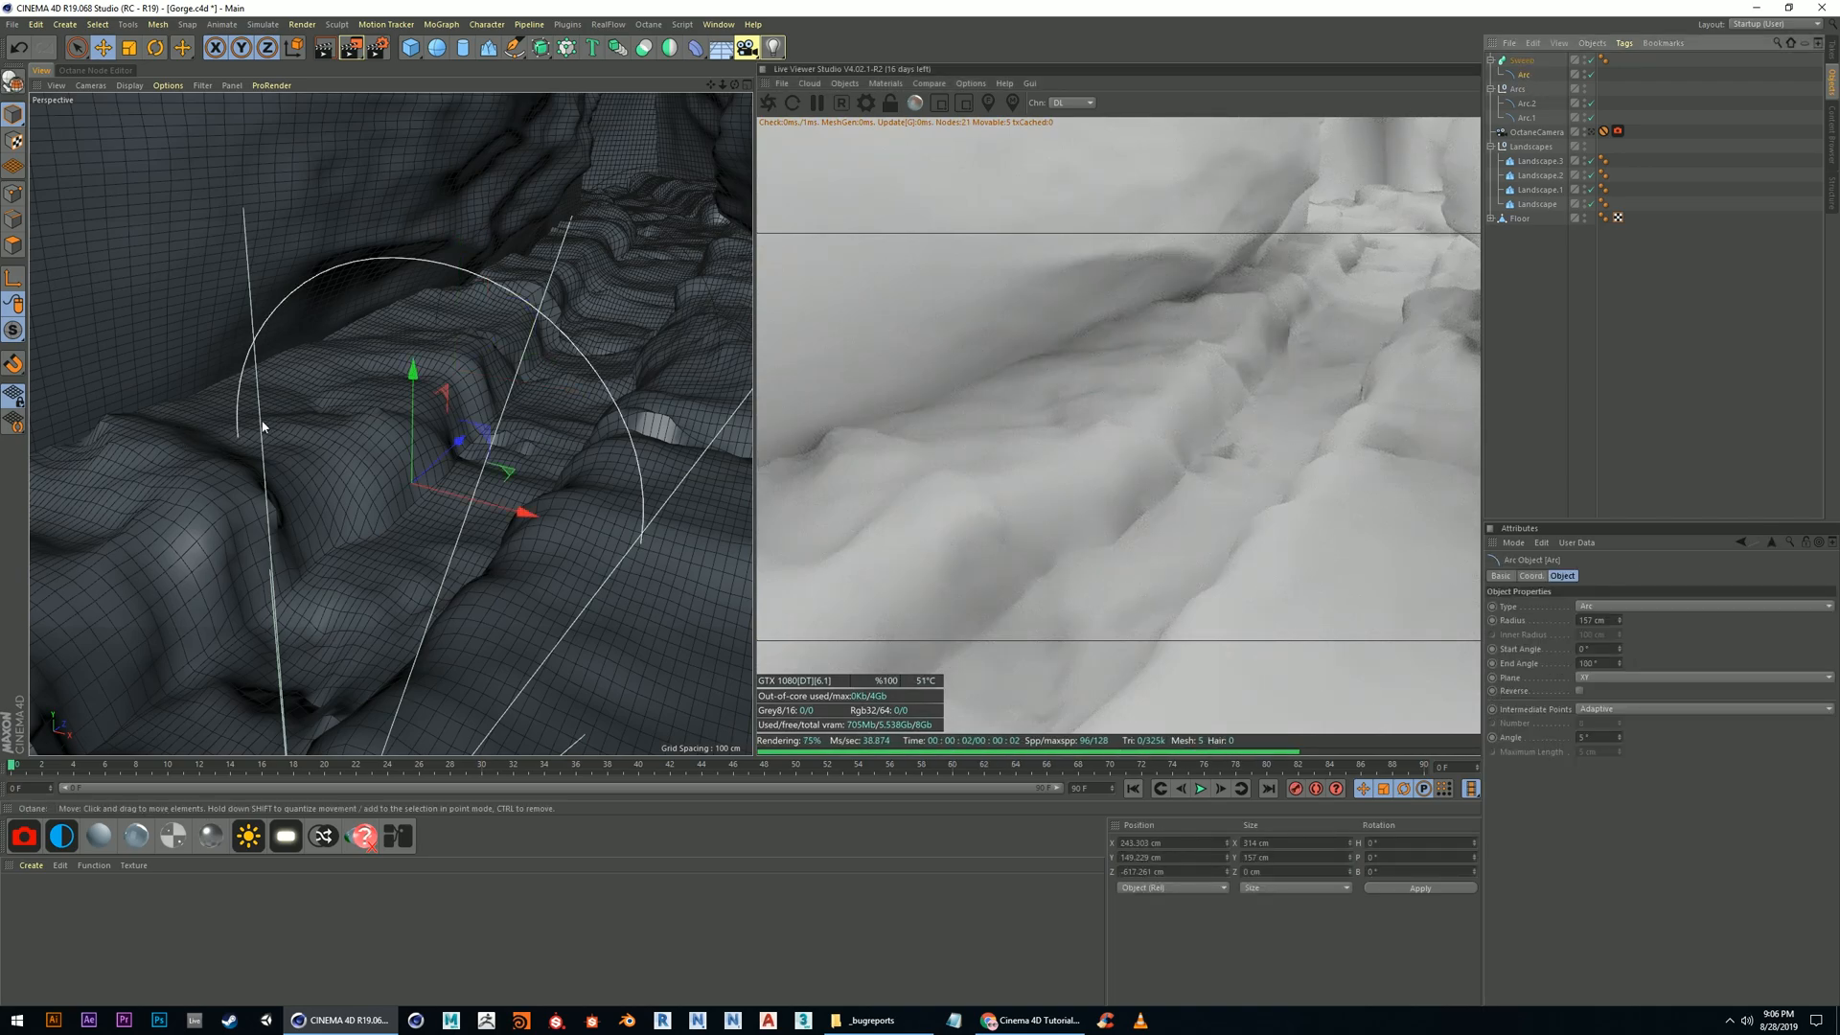
left_click(509, 50)
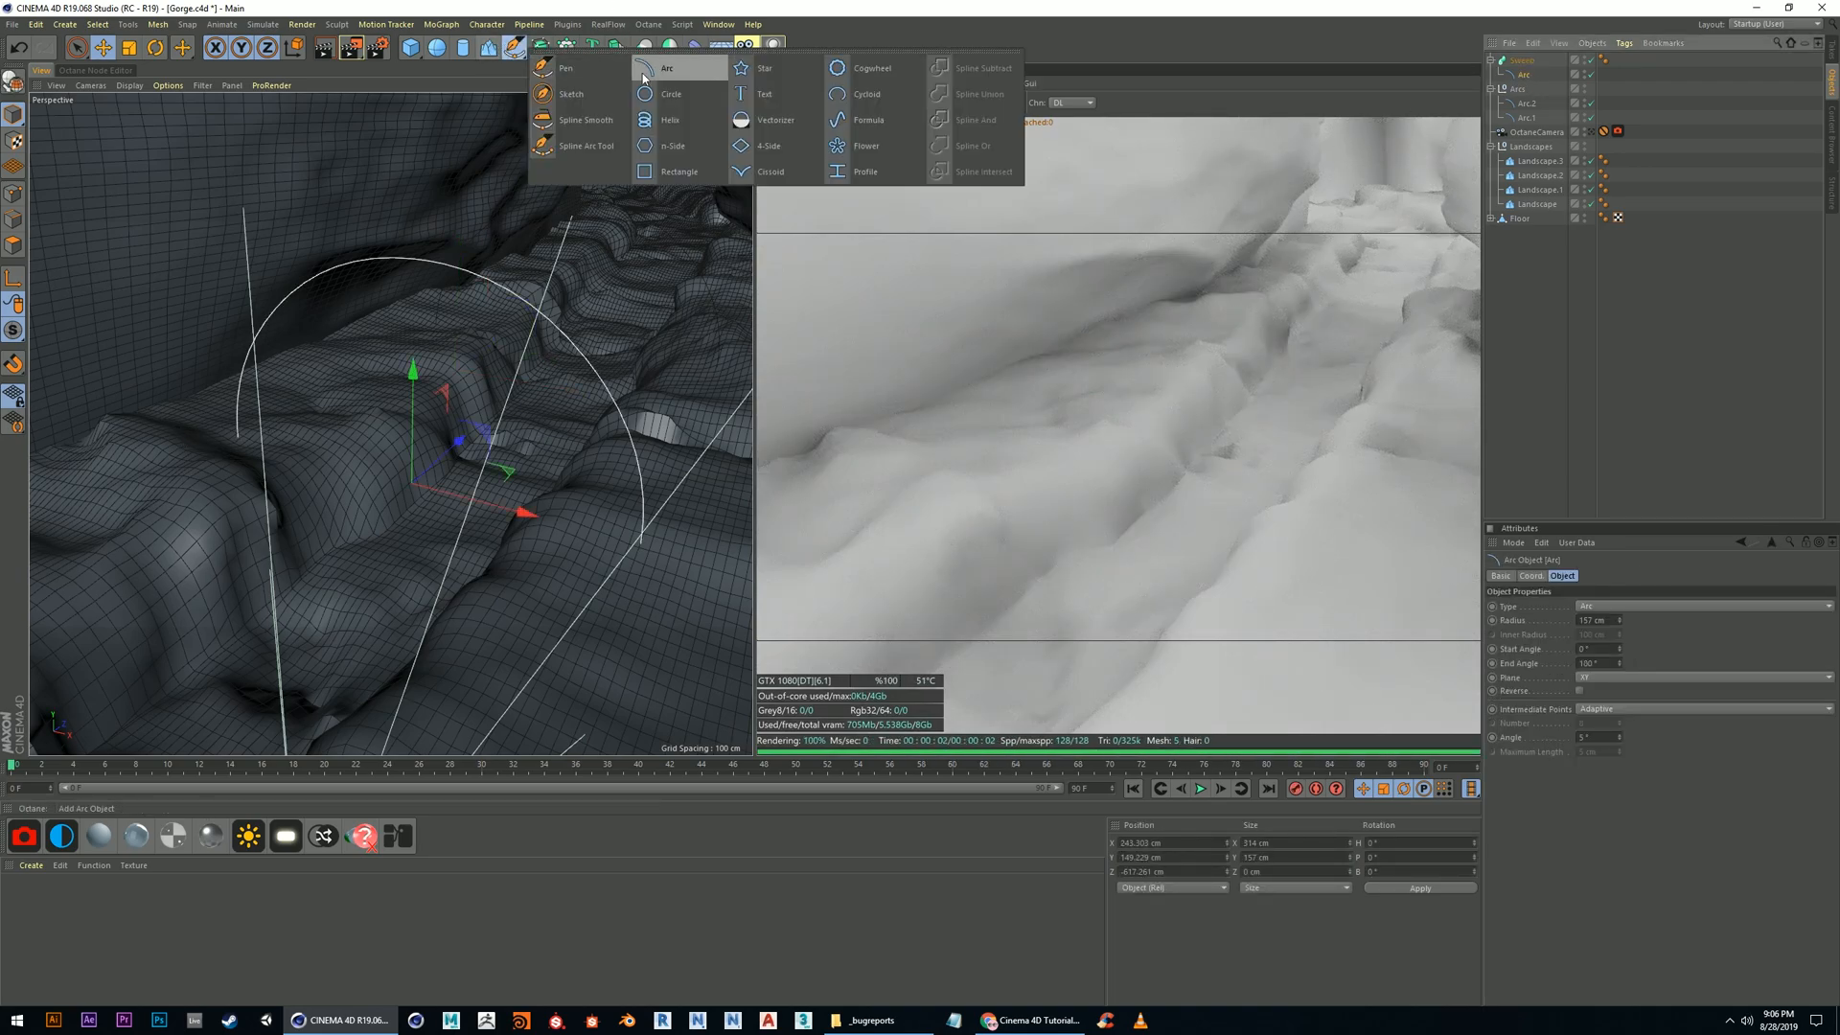
left_click(661, 94)
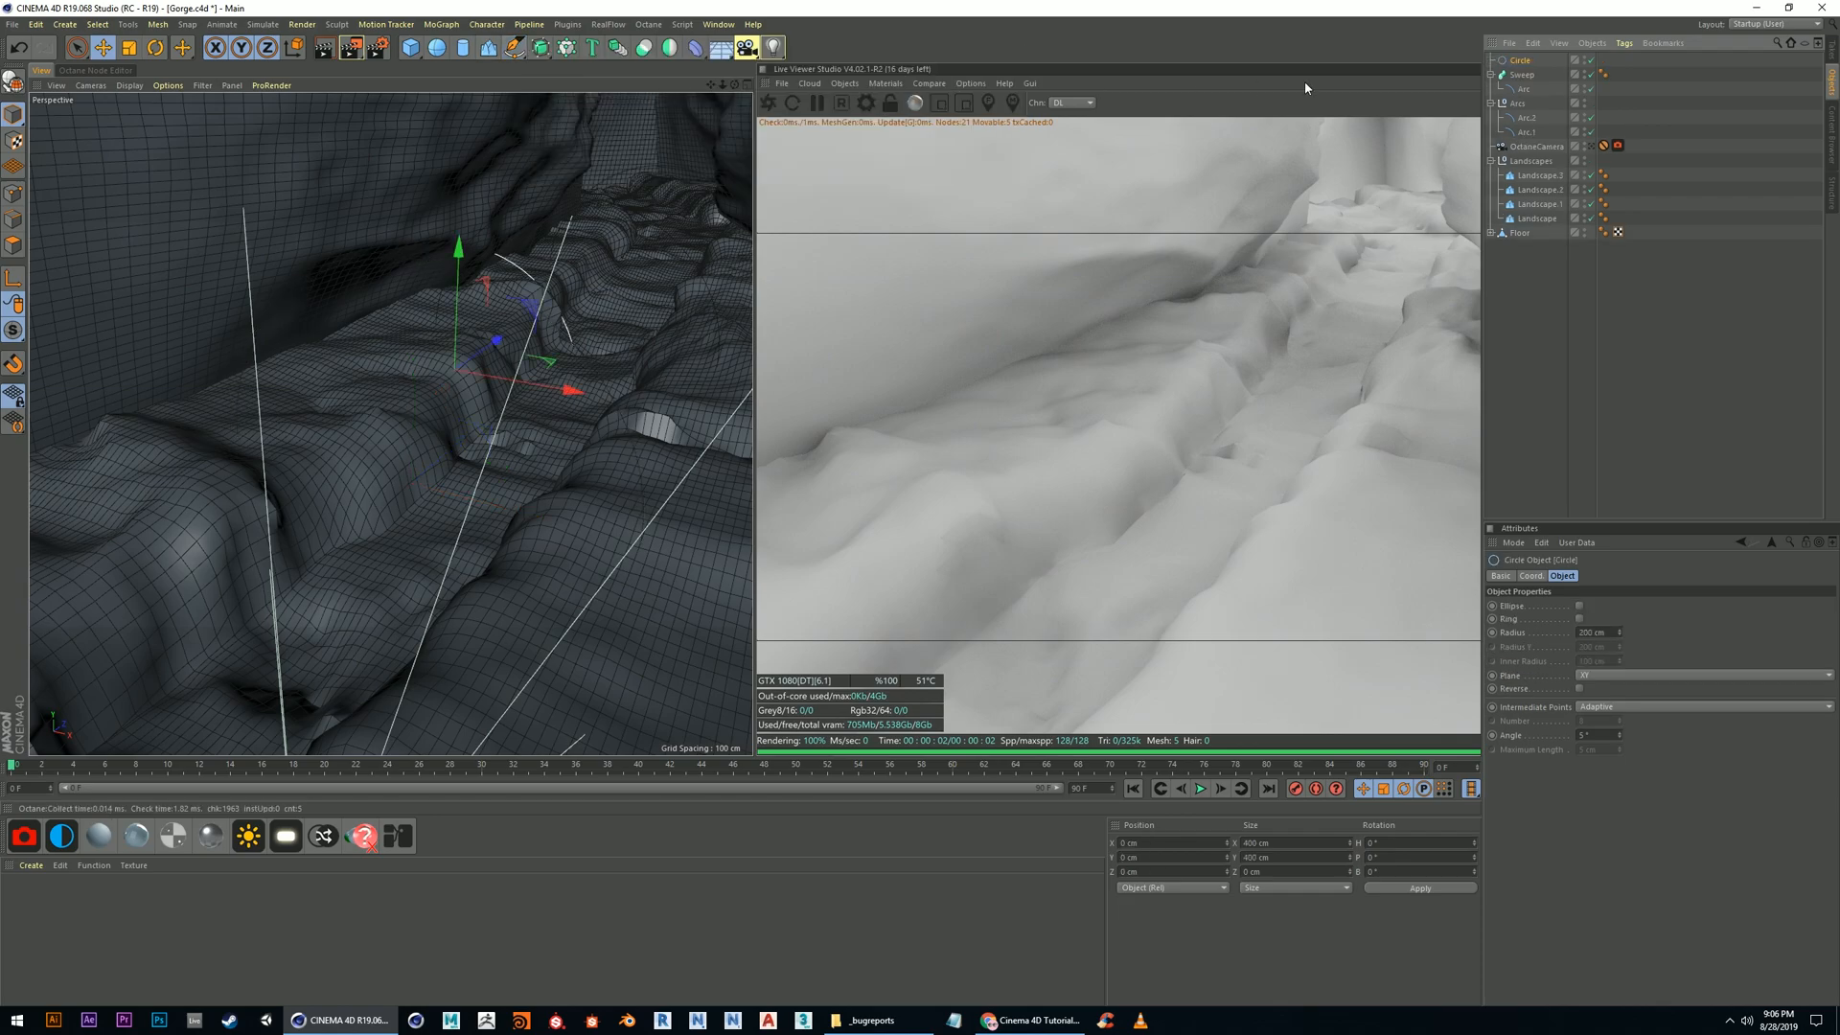
left_click_drag(1527, 86, 1527, 83)
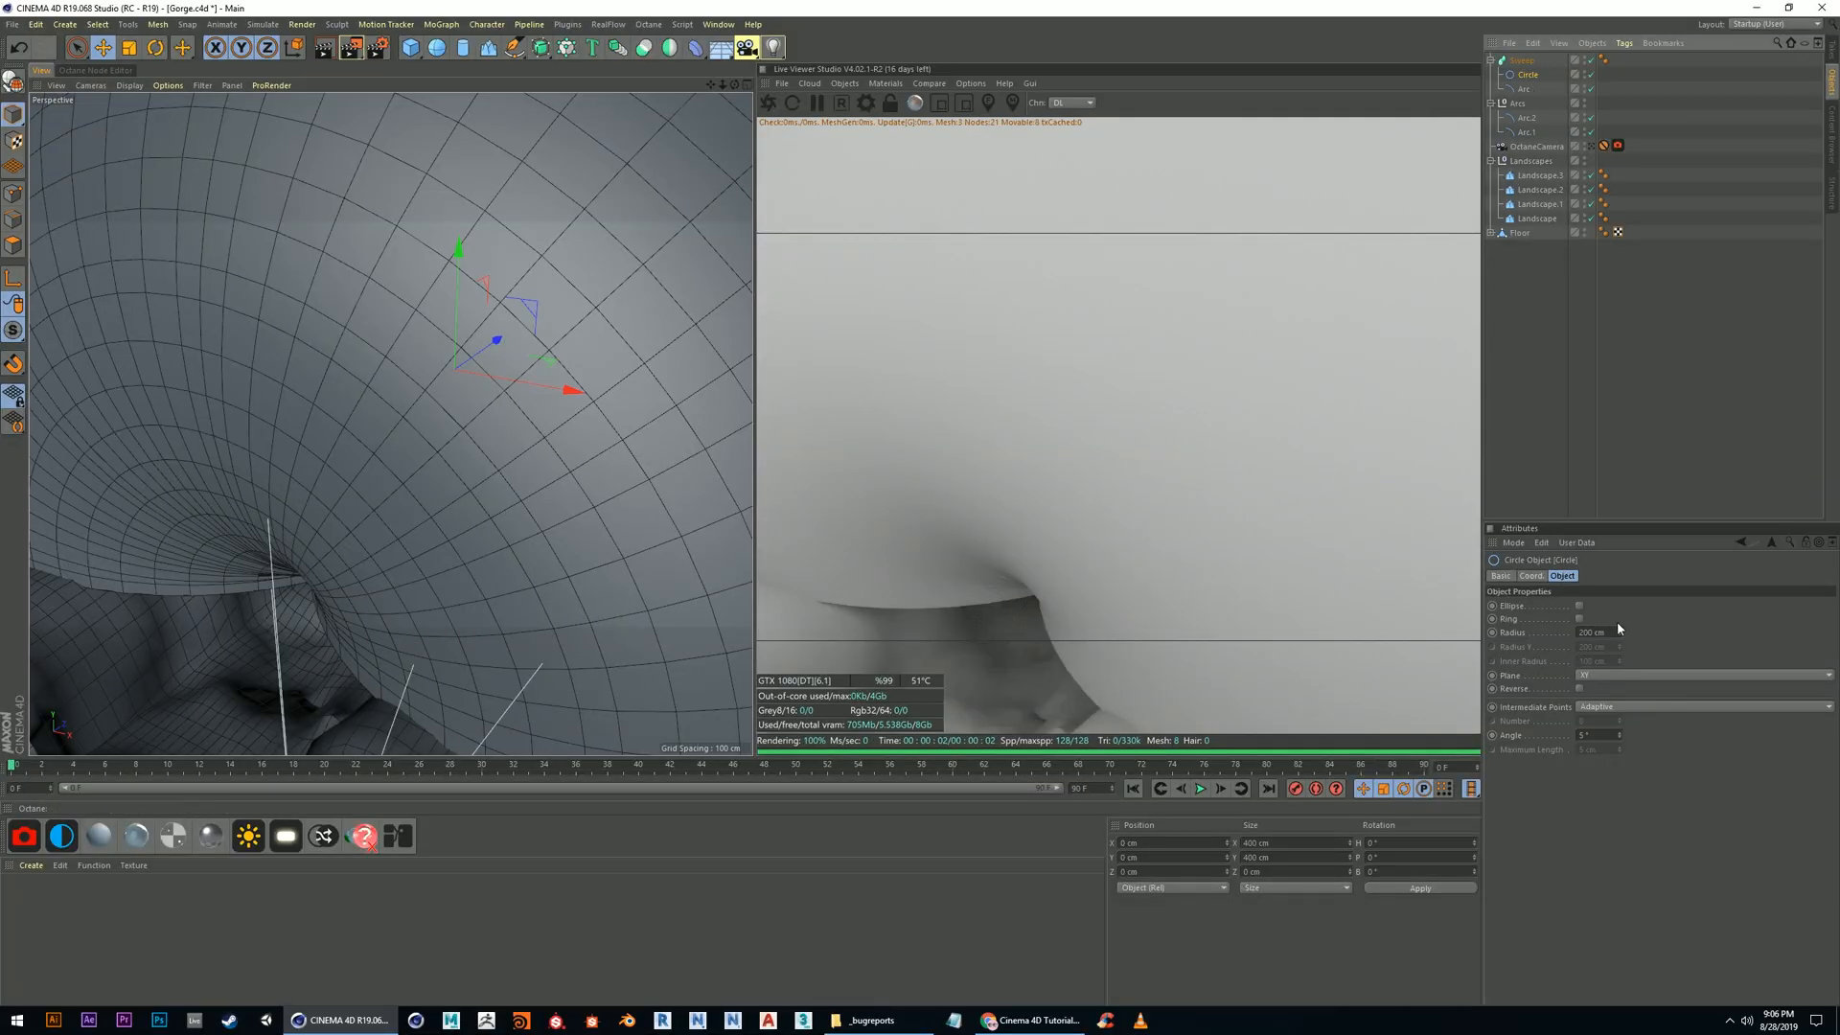
Reduce the profile circle's radius to 6 cm and restart the Octane live render with the updated scene
mouse_move(1620, 631)
left_mouse_down()
mouse_move(1619, 796)
mouse_move(1620, 632)
left_mouse_up()
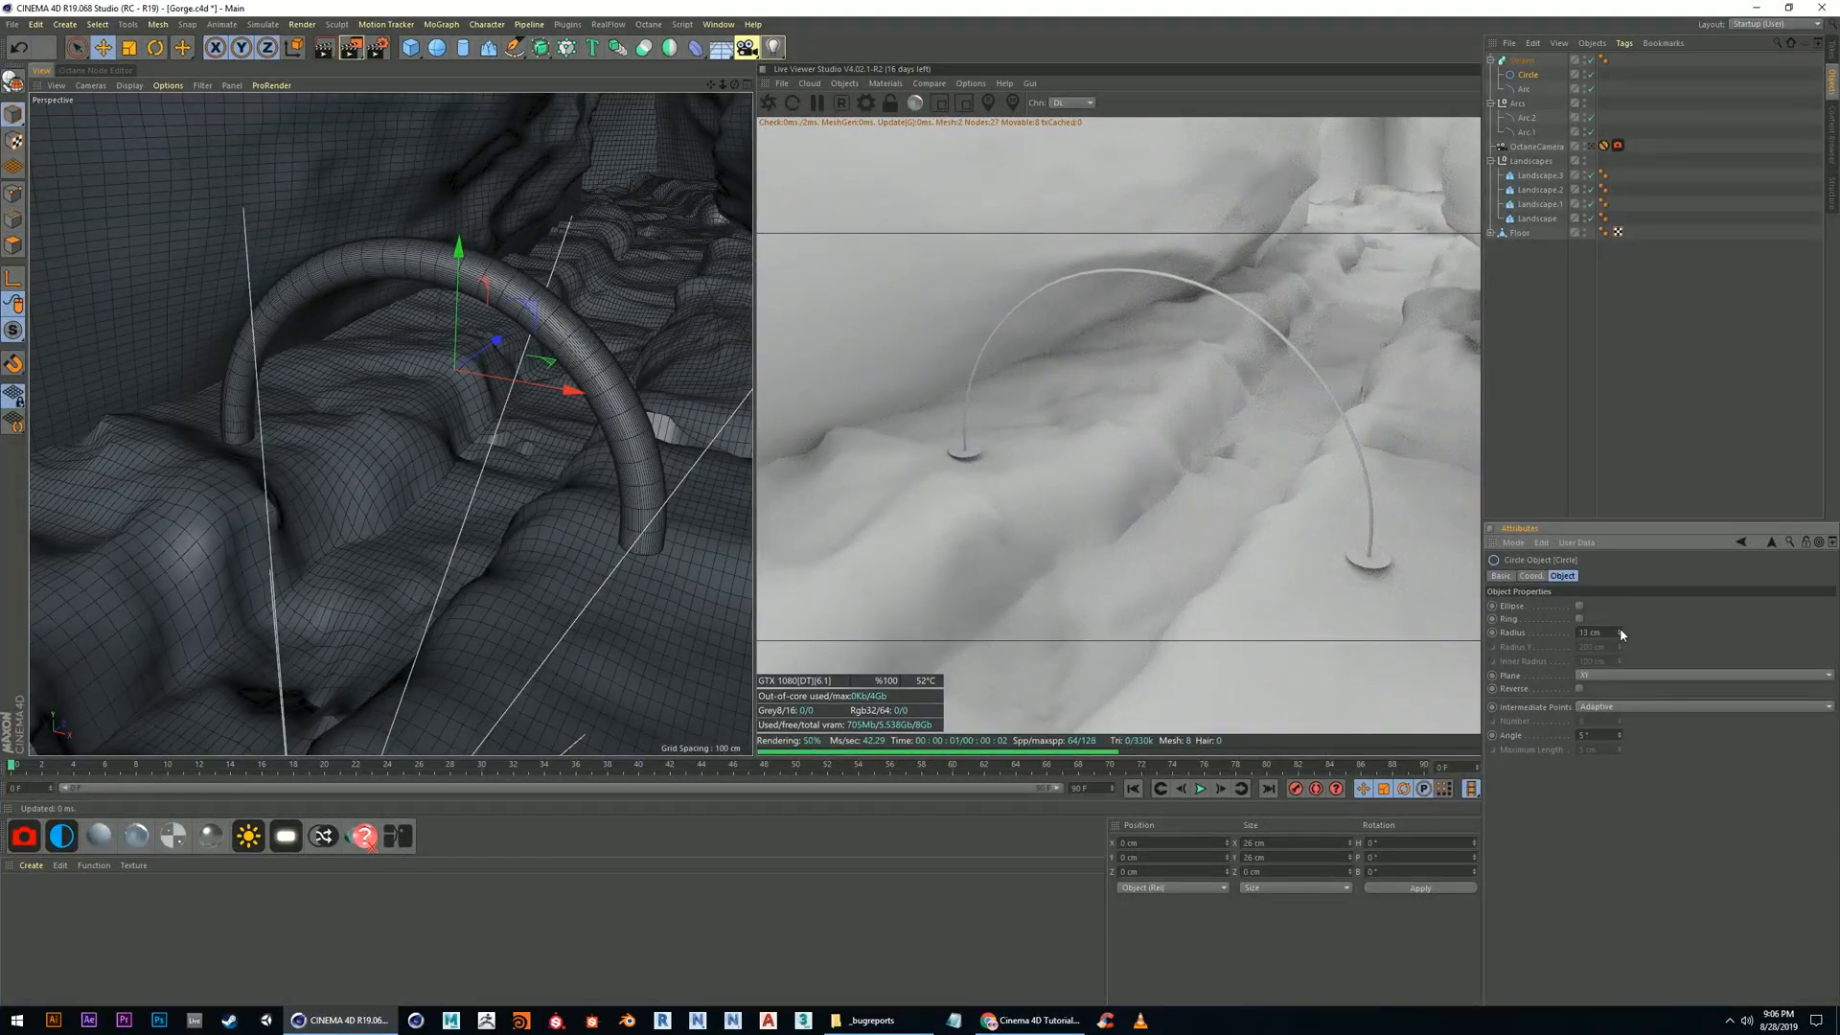
left_click_drag(1619, 630, 1620, 623)
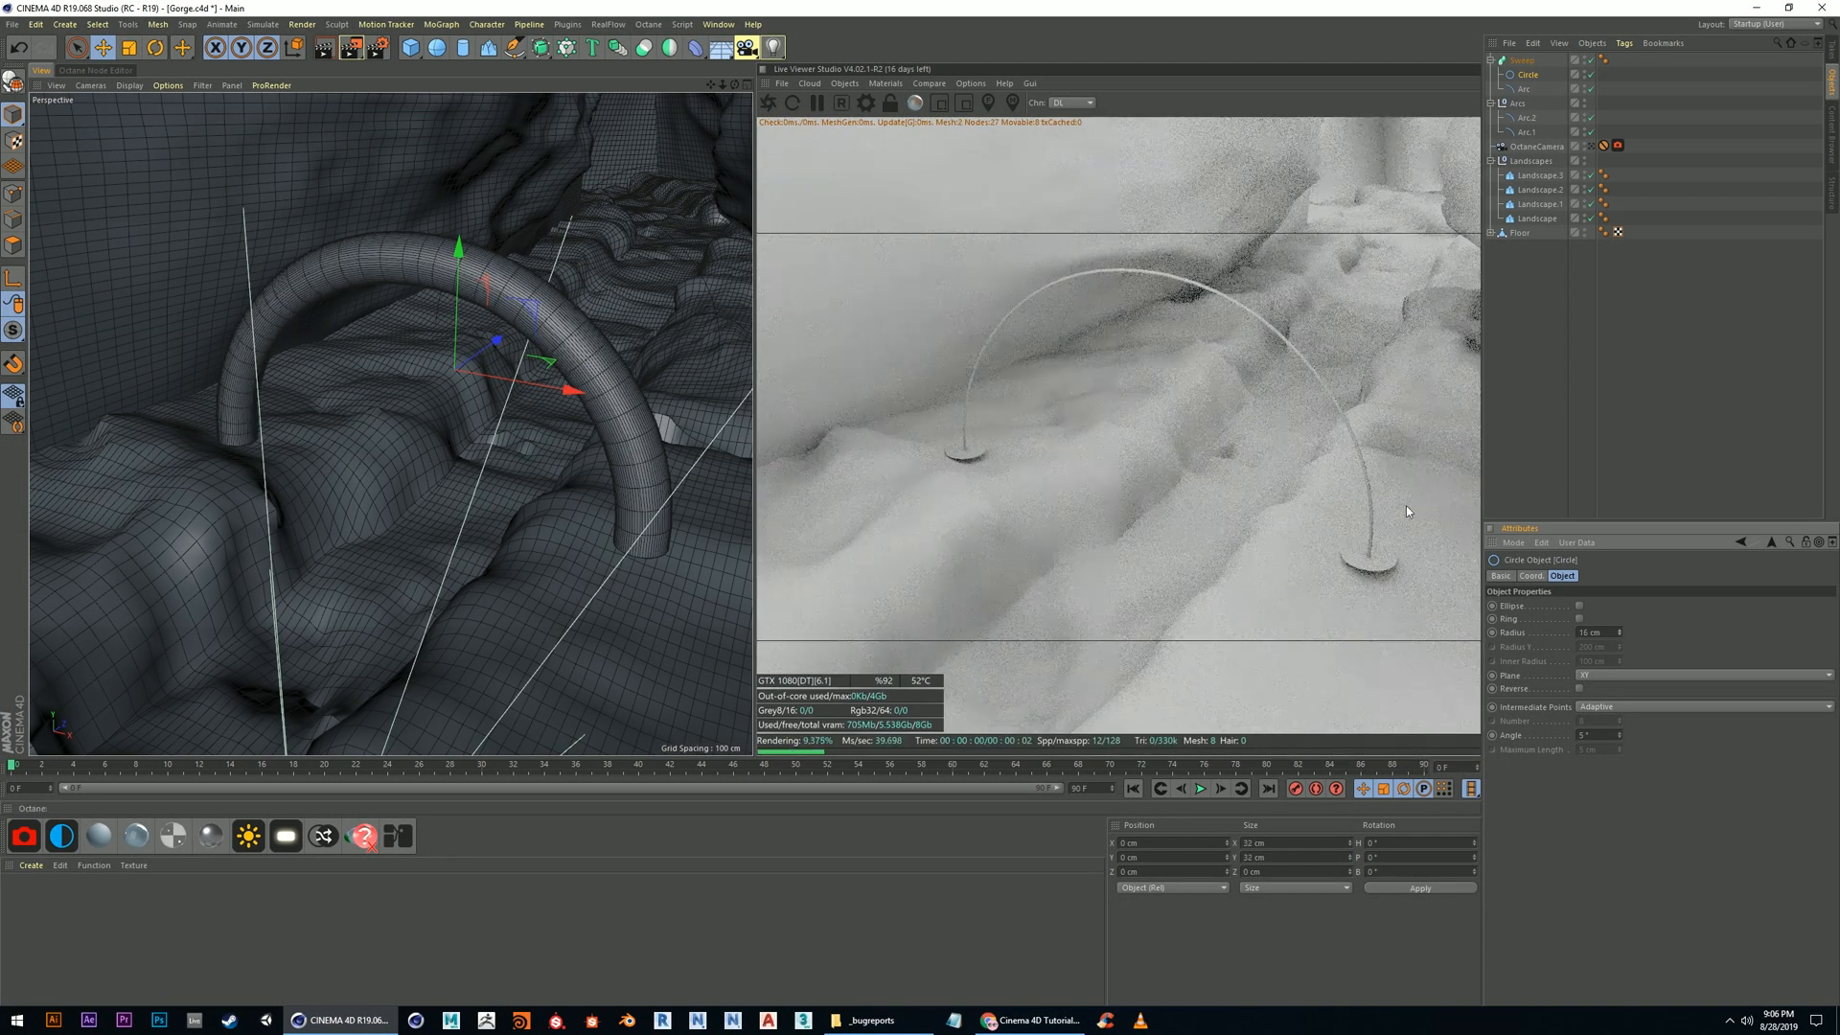
left_click(768, 103)
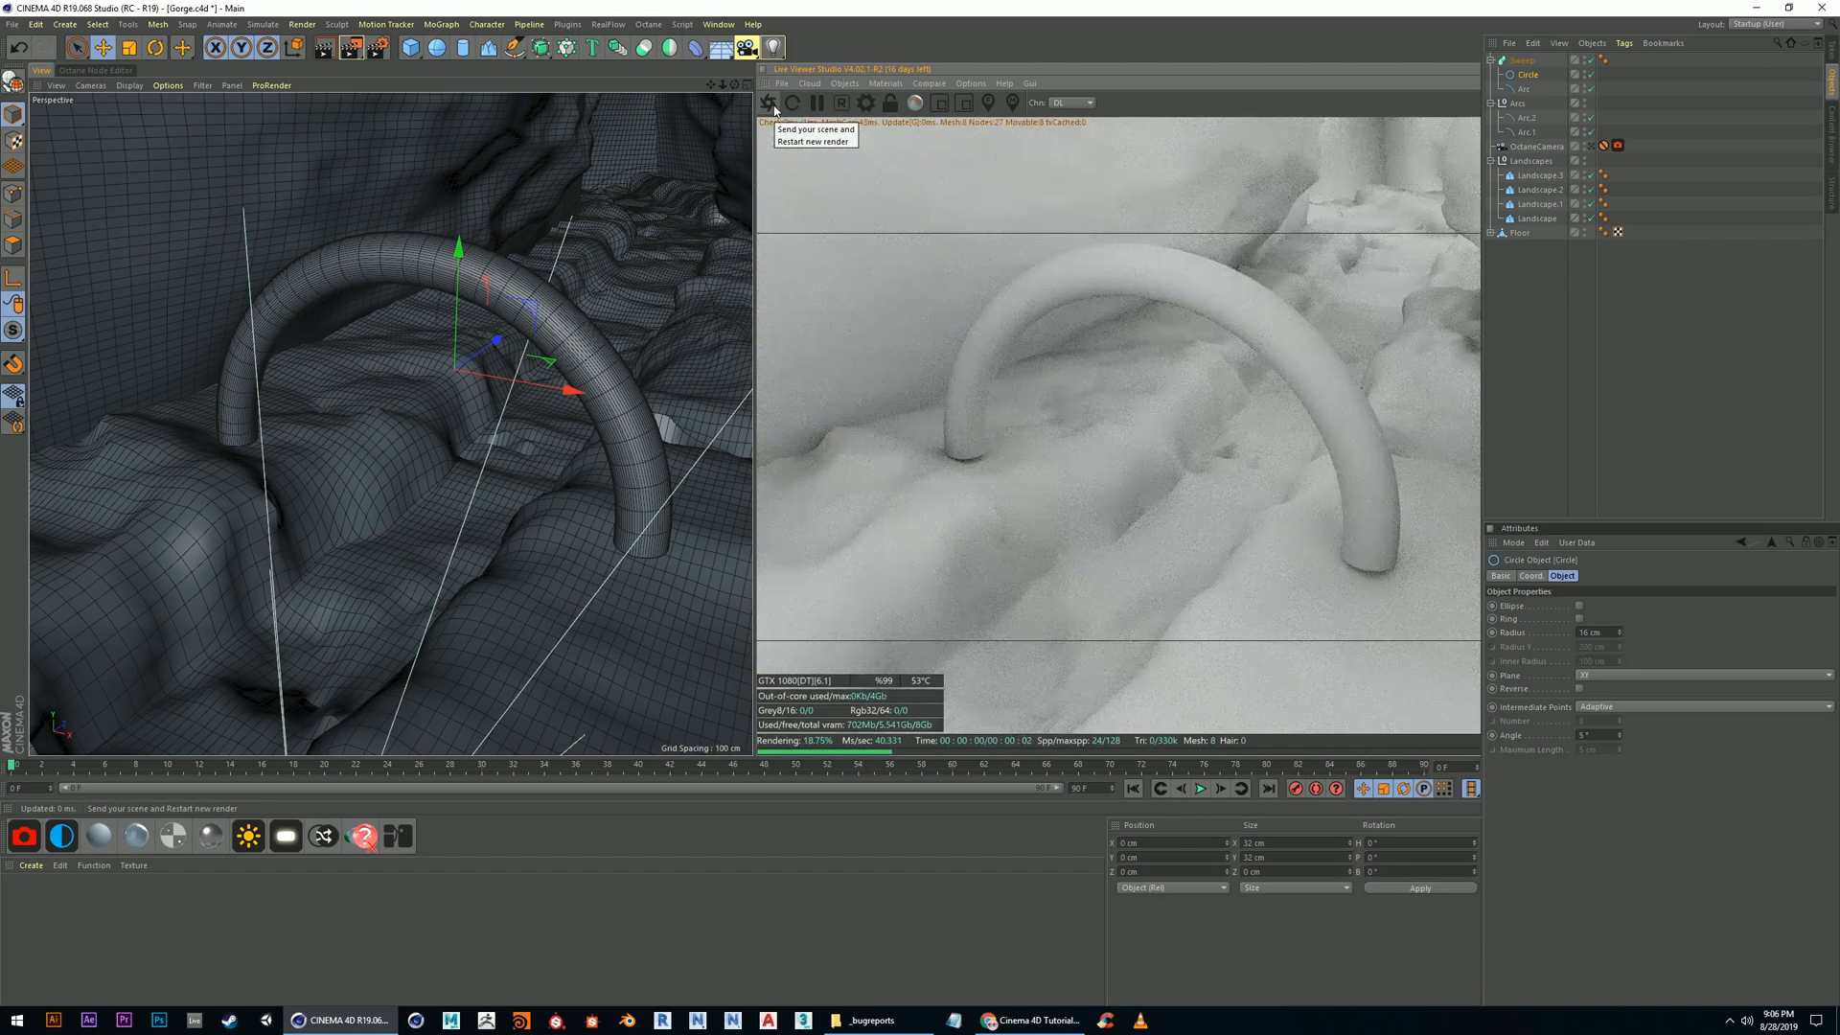
left_click_drag(1617, 639, 1623, 632)
left_click(769, 102)
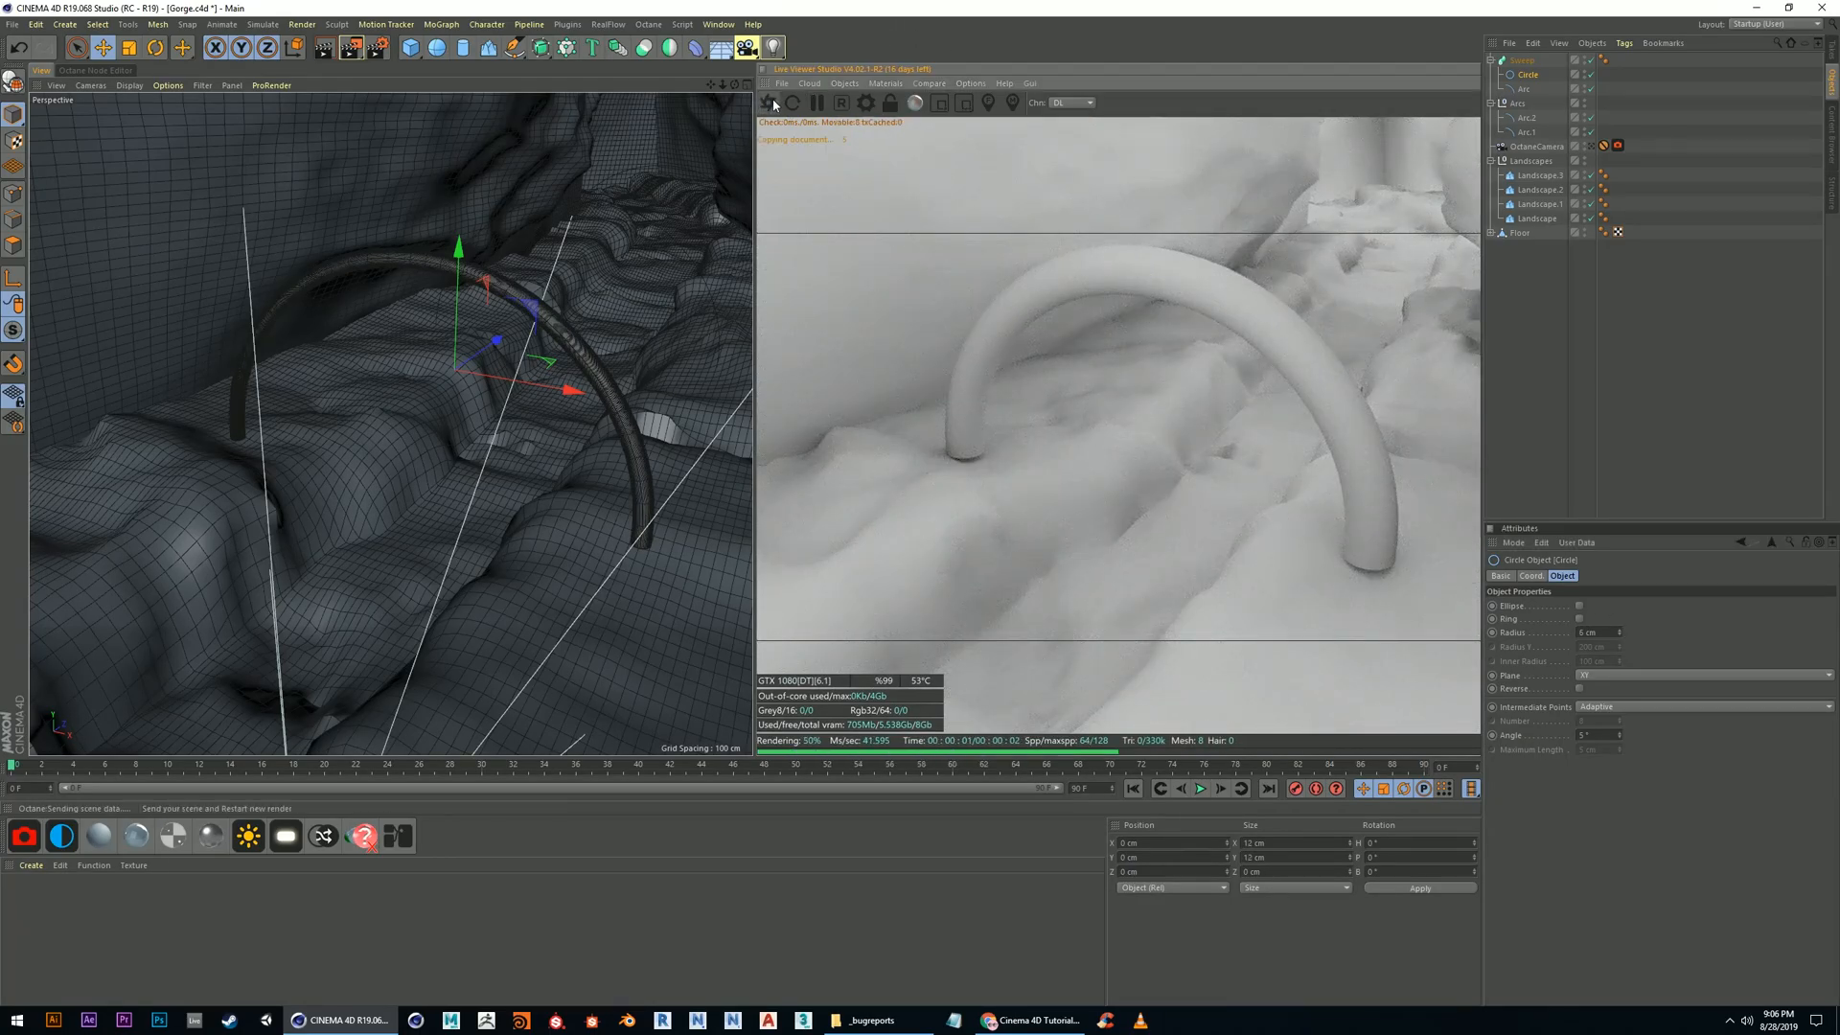
Lower the swept arch into the ground to about Y -8 cm
left_click_drag(412, 384, 536, 393, "alt")
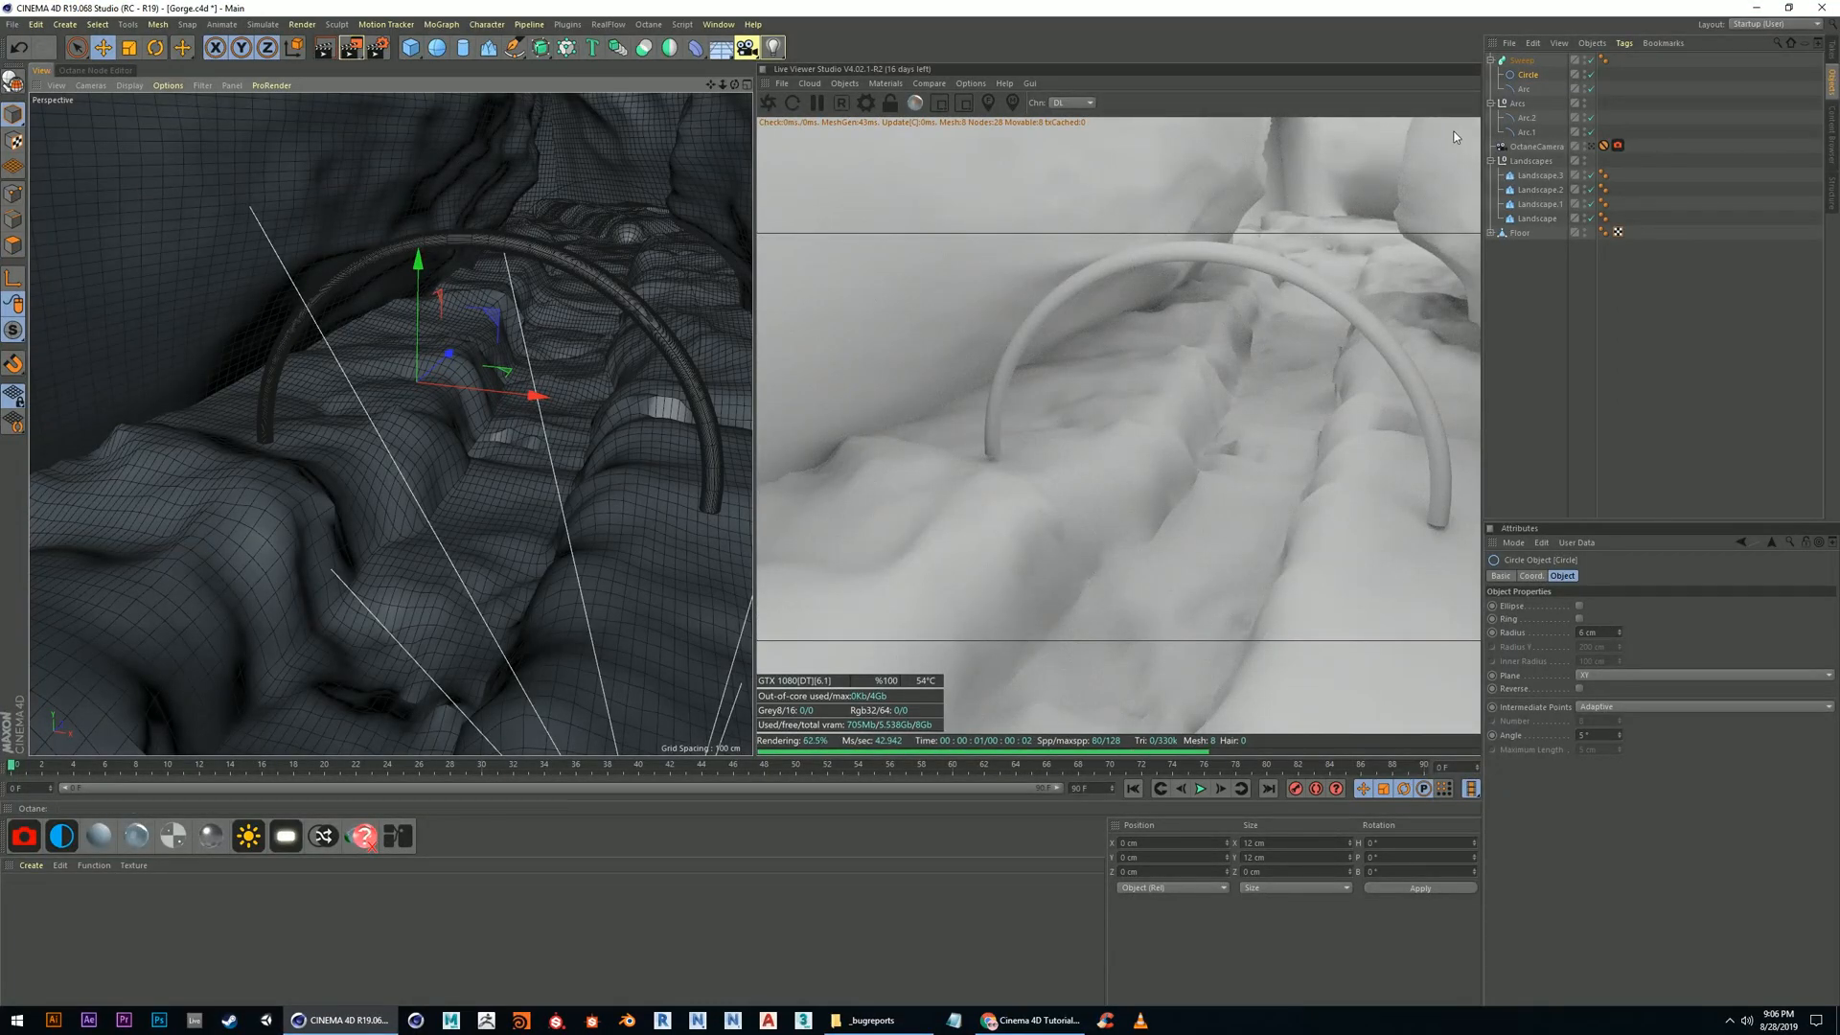
left_click(1521, 59)
left_click_drag(417, 264, 422, 273)
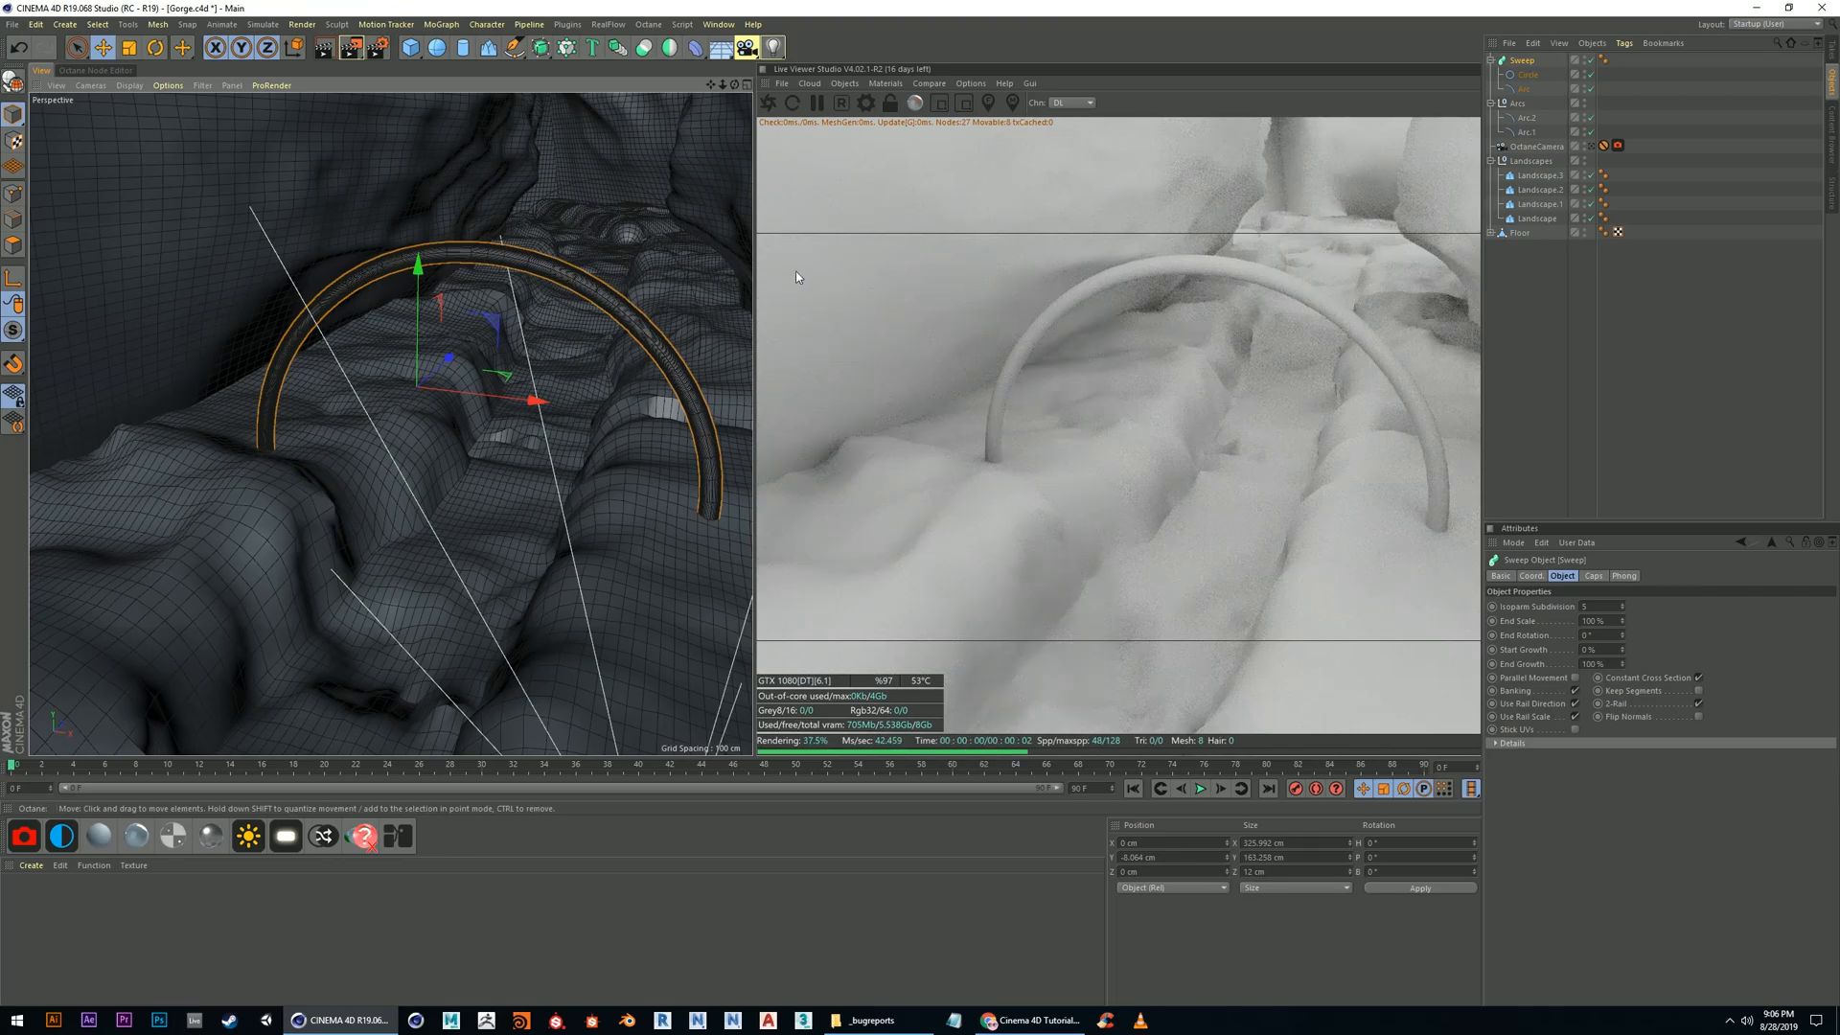
Add a second, empty Sweep object and duplicate it for the two remaining arcs
left_click(1524, 88)
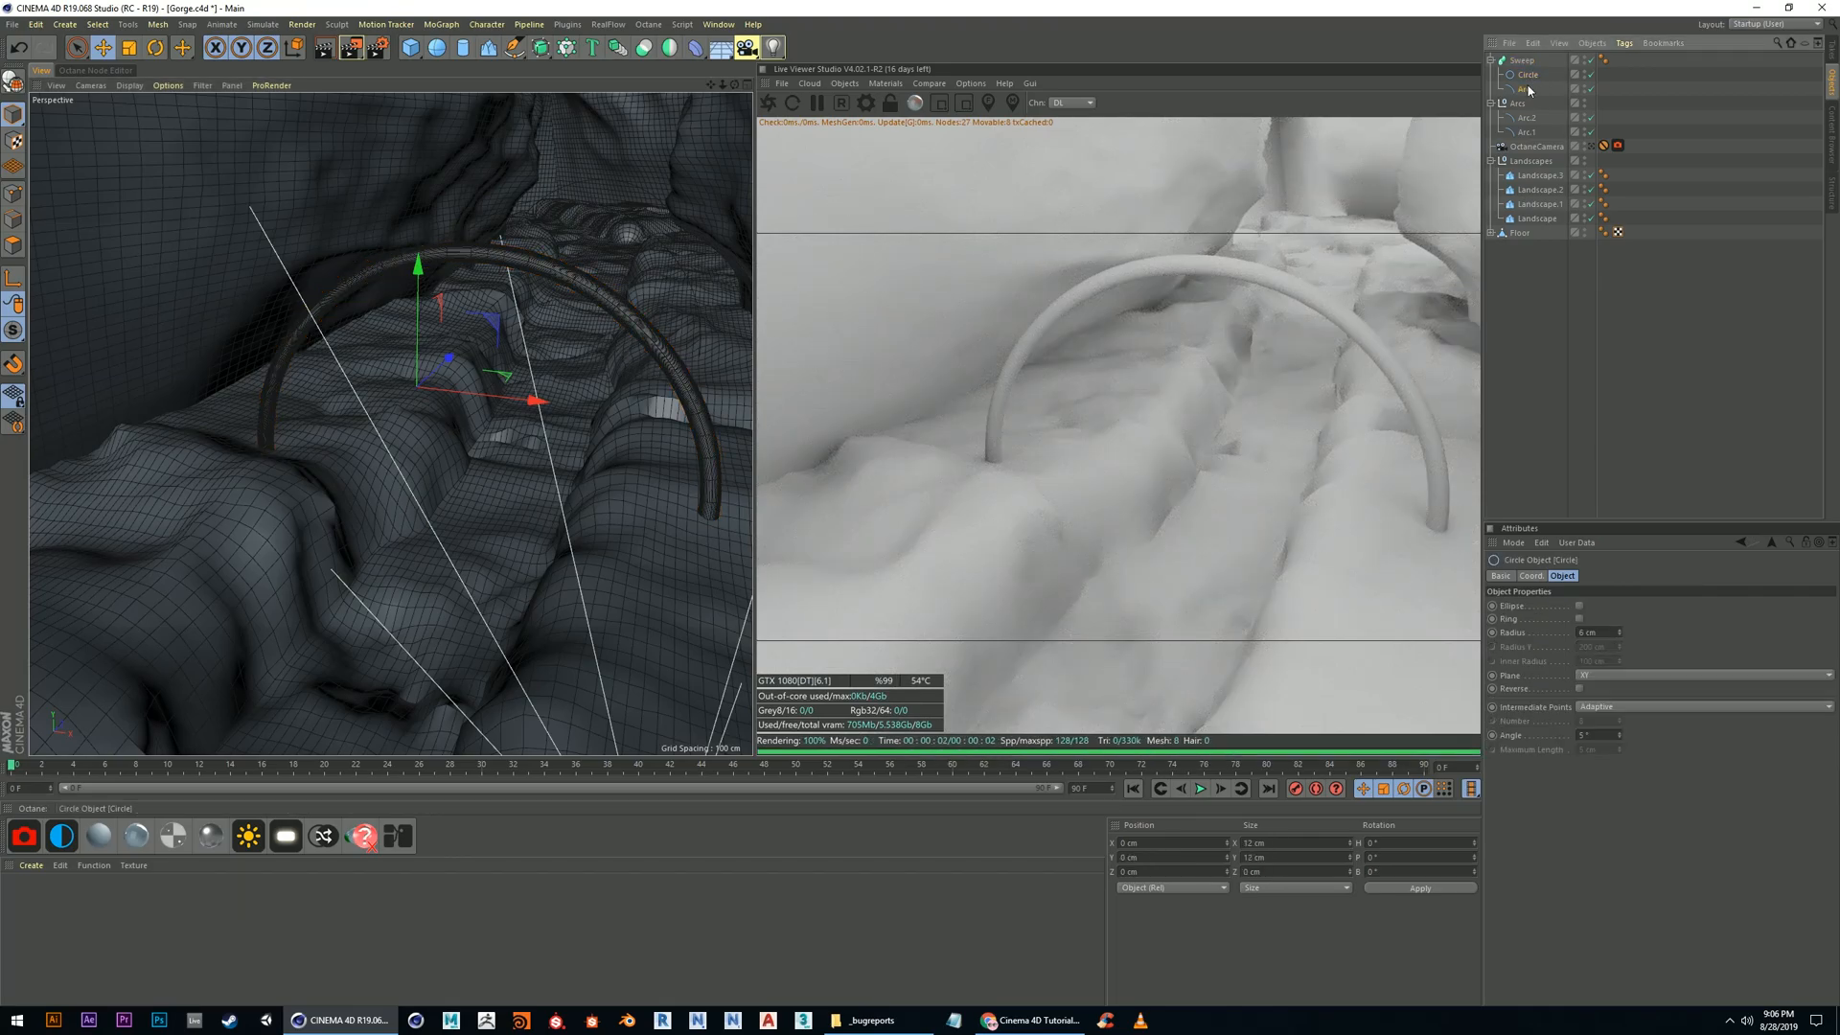
left_click(1531, 75)
left_click(1525, 88)
left_click(1528, 75)
left_click(541, 47)
left_click(623, 120)
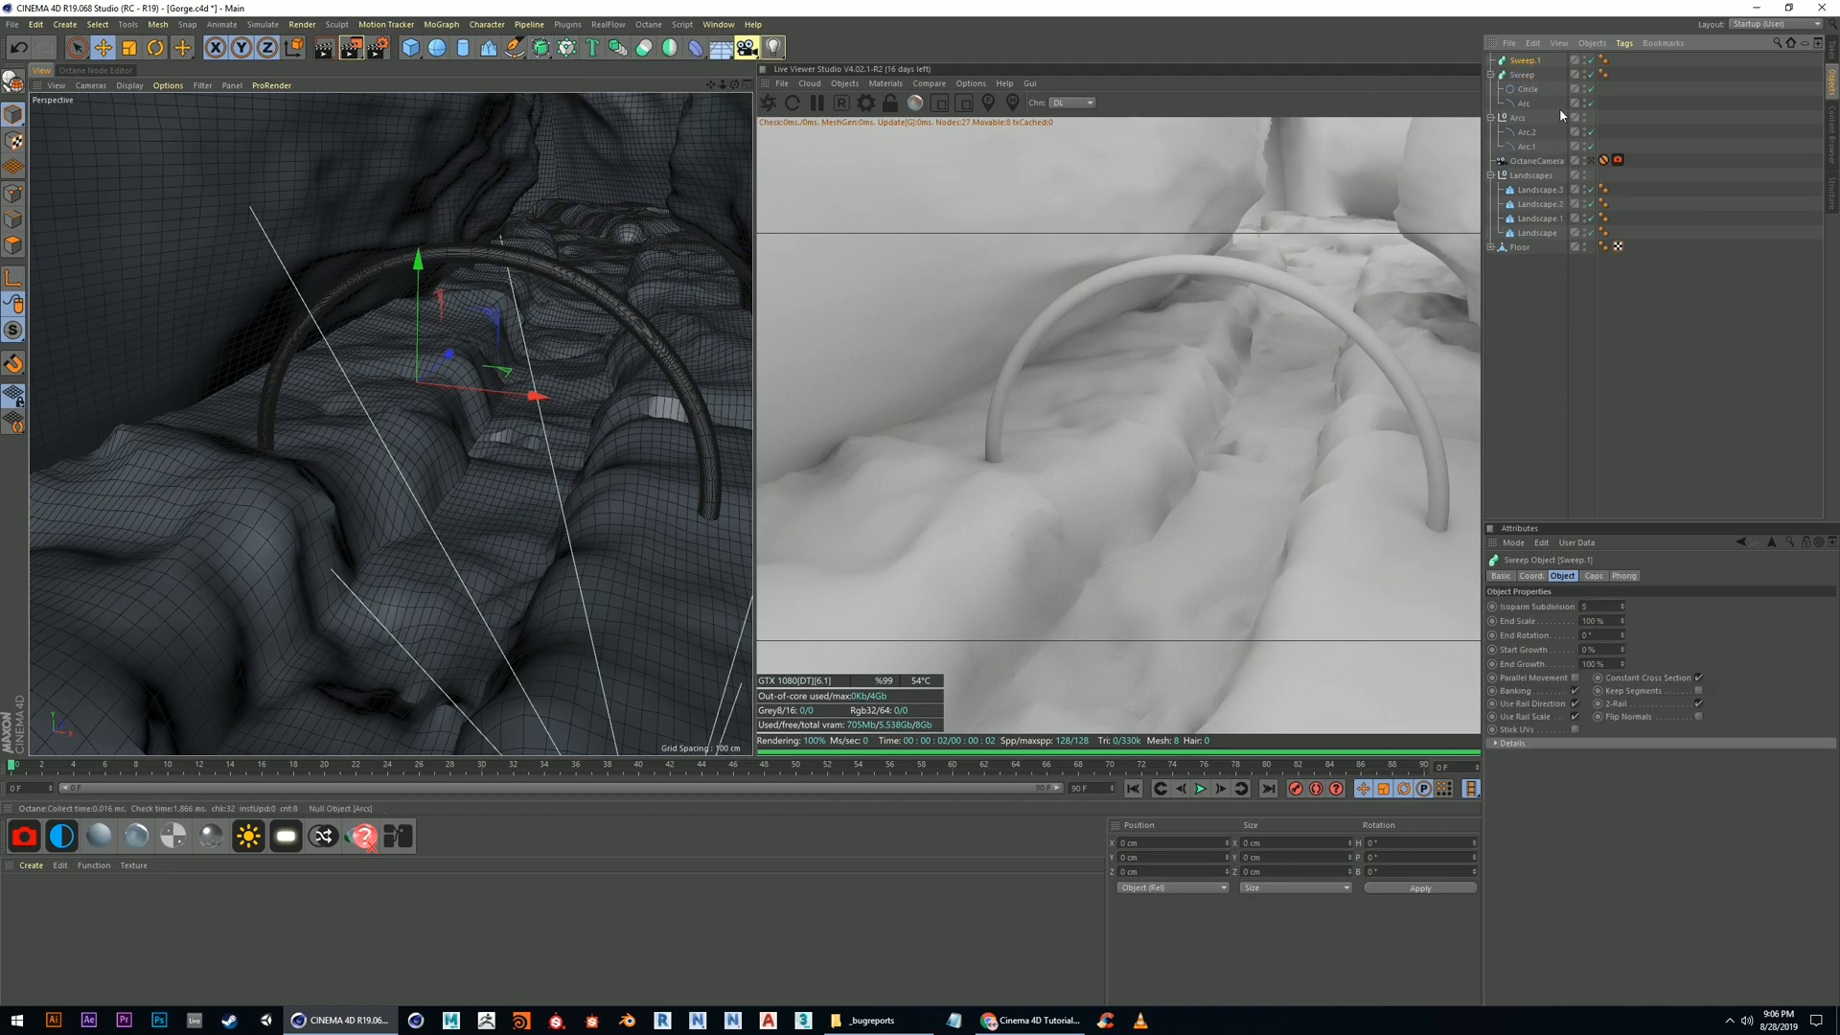
left_click_drag(1528, 55, 1530, 59, "ctrl")
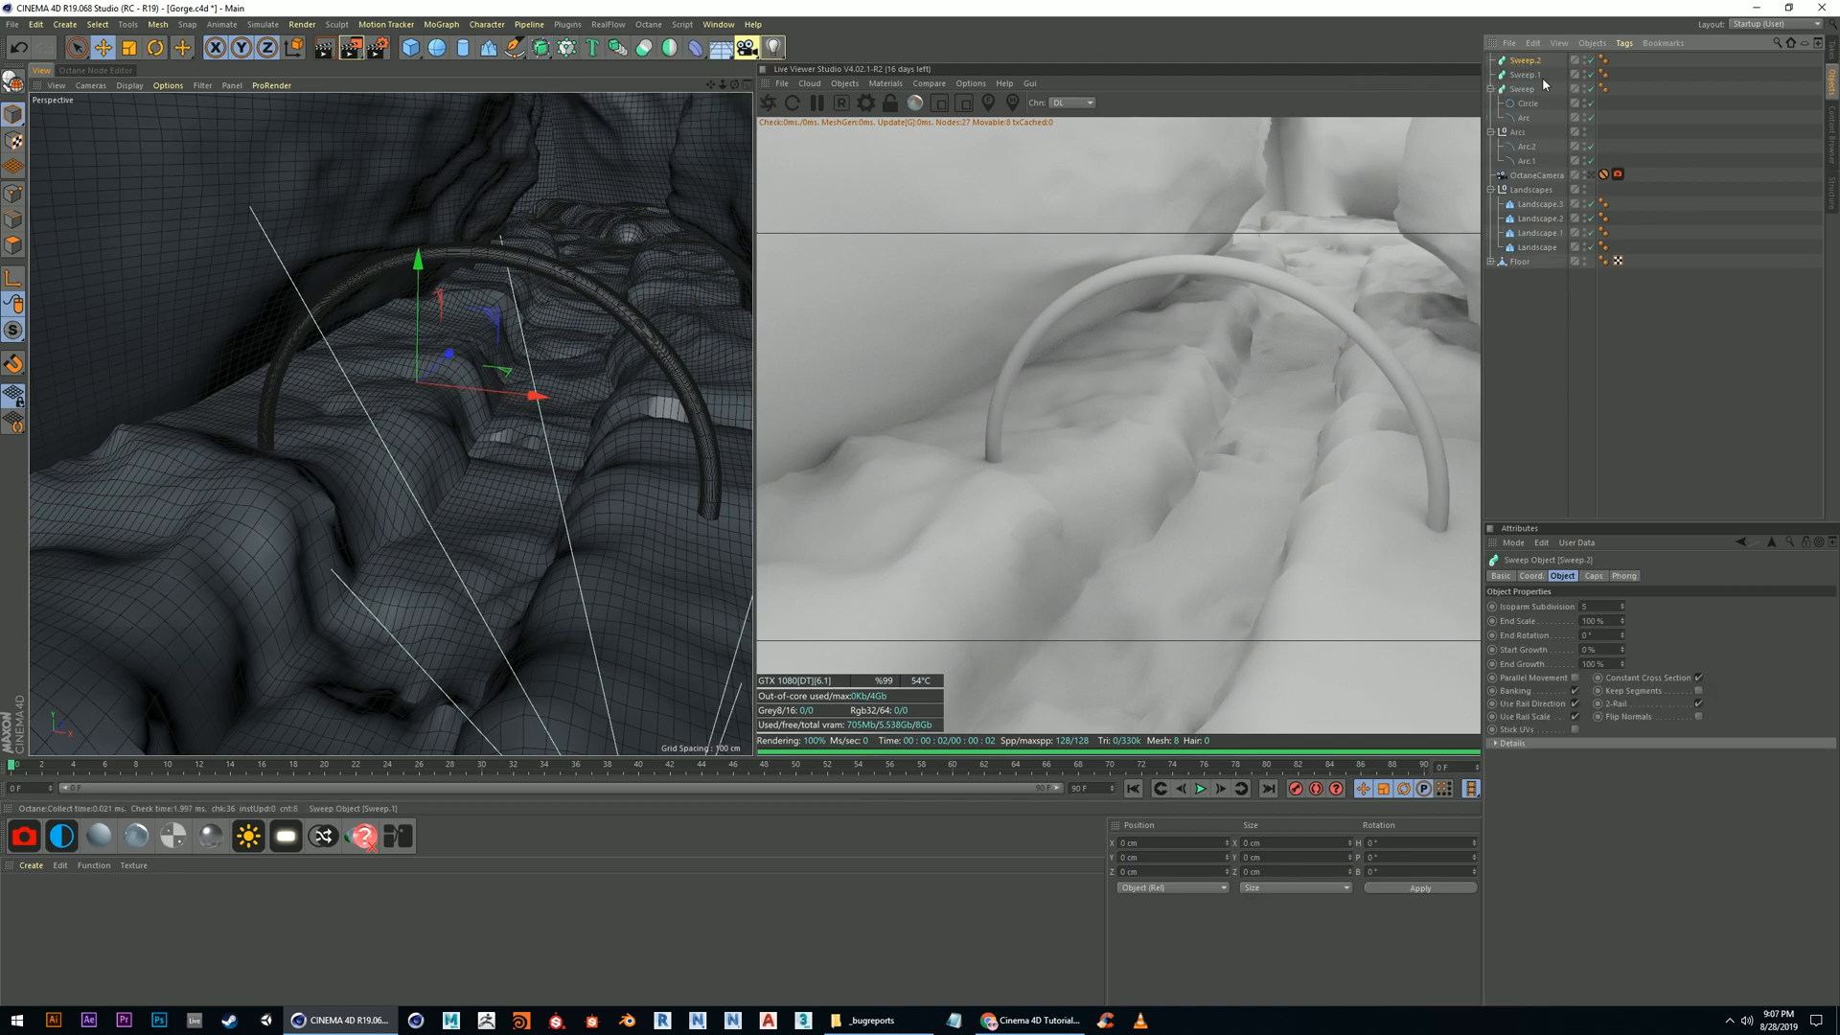
Move Arc.2 into Sweep.1 and add a copy of the profile circle above it
left_click(1530, 76)
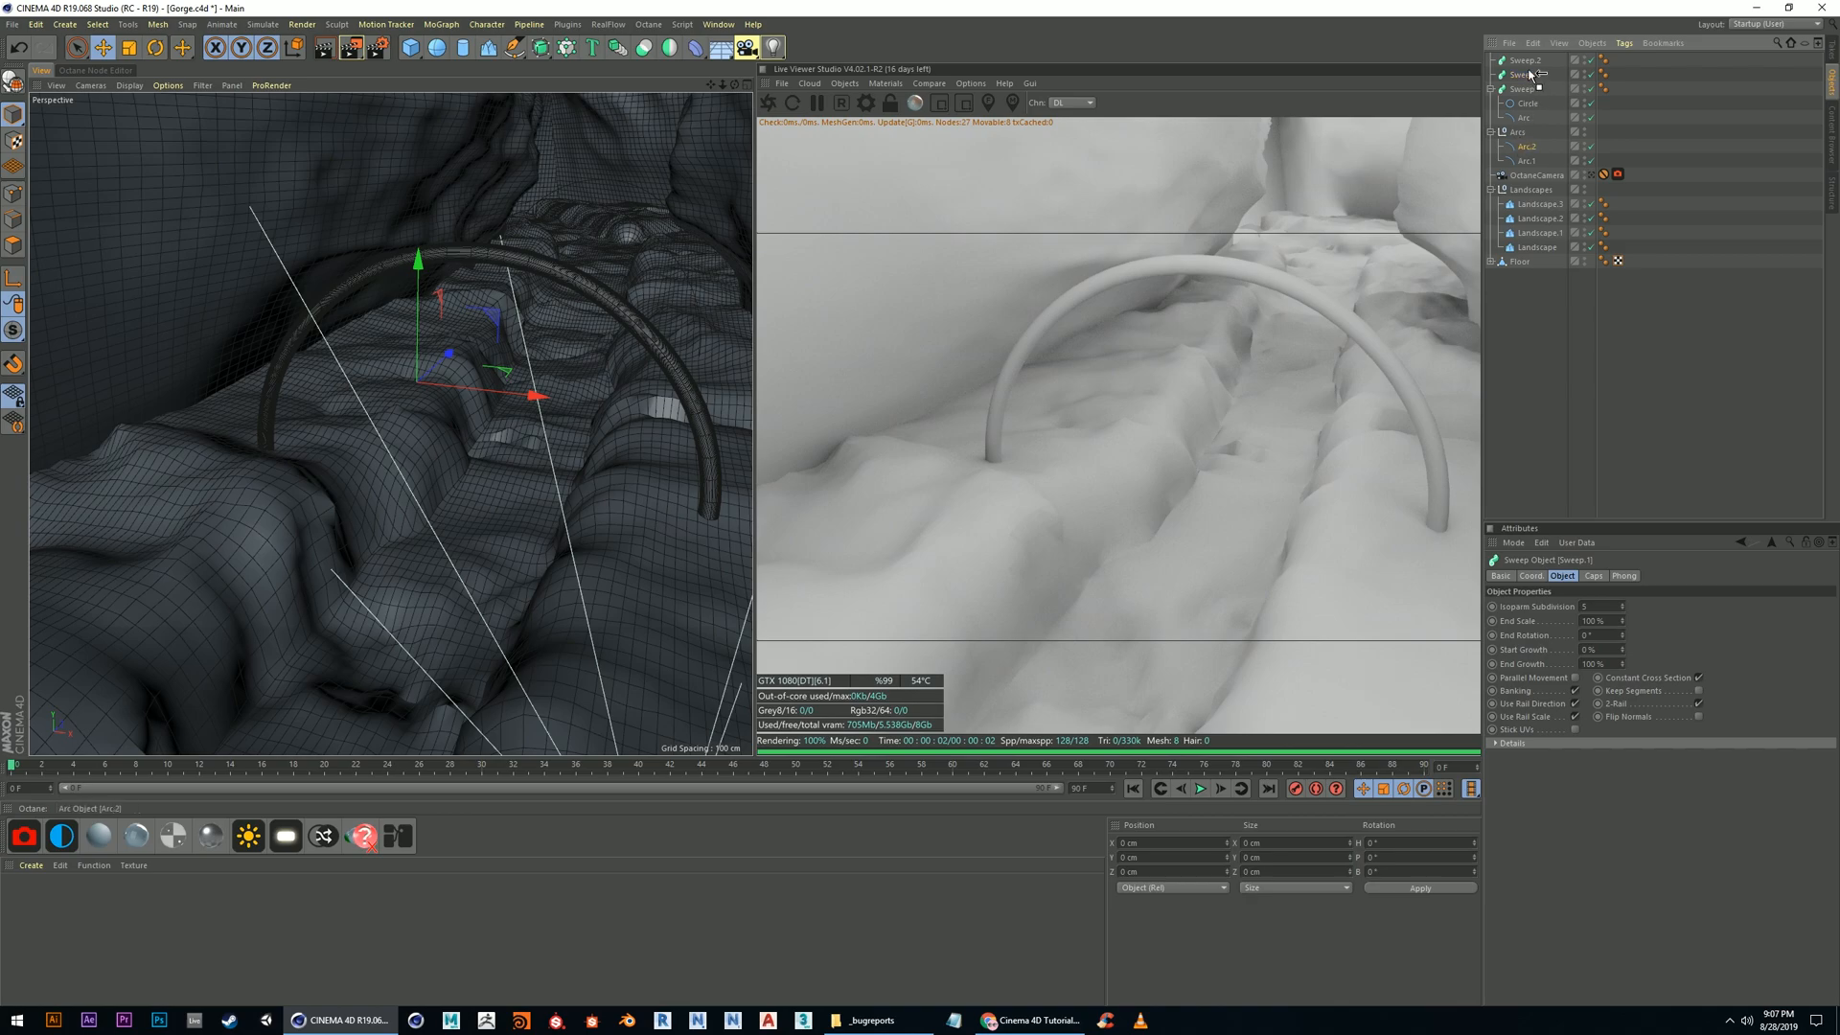
left_click_drag(1520, 77, 1519, 77)
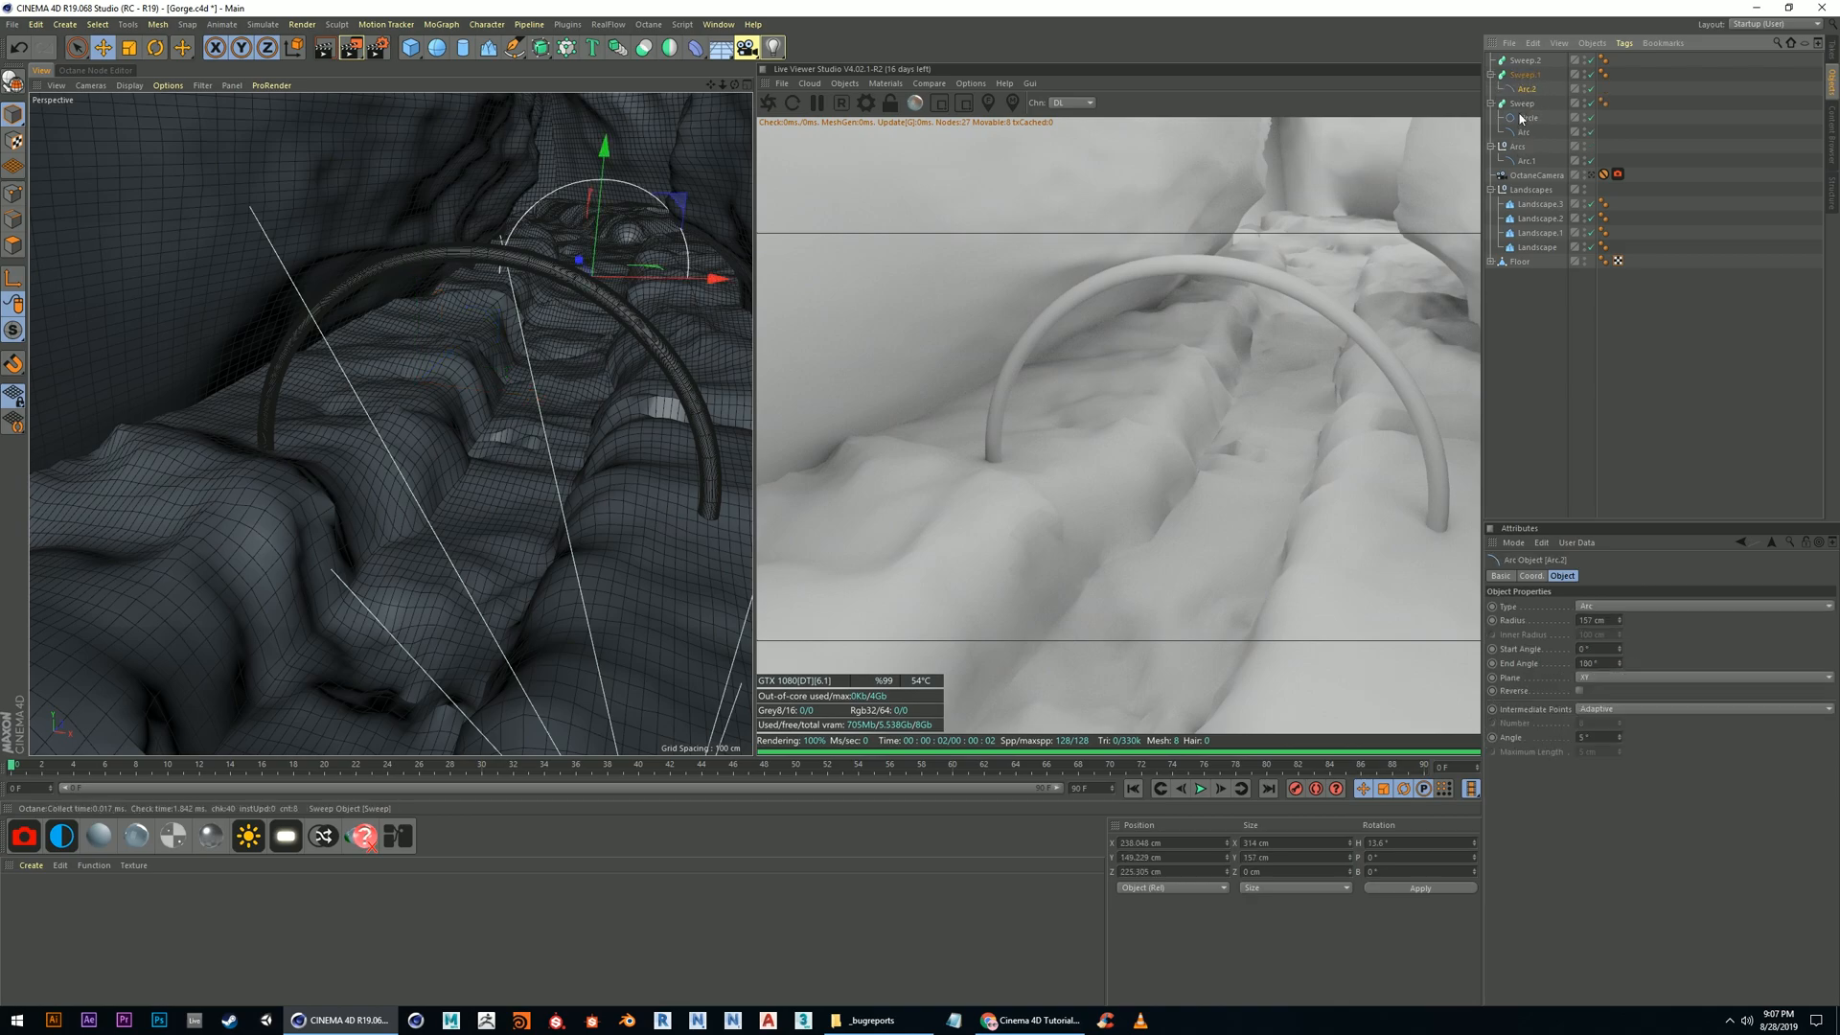
left_click(1524, 119)
left_click_drag(1530, 100, 1531, 98, "ctrl")
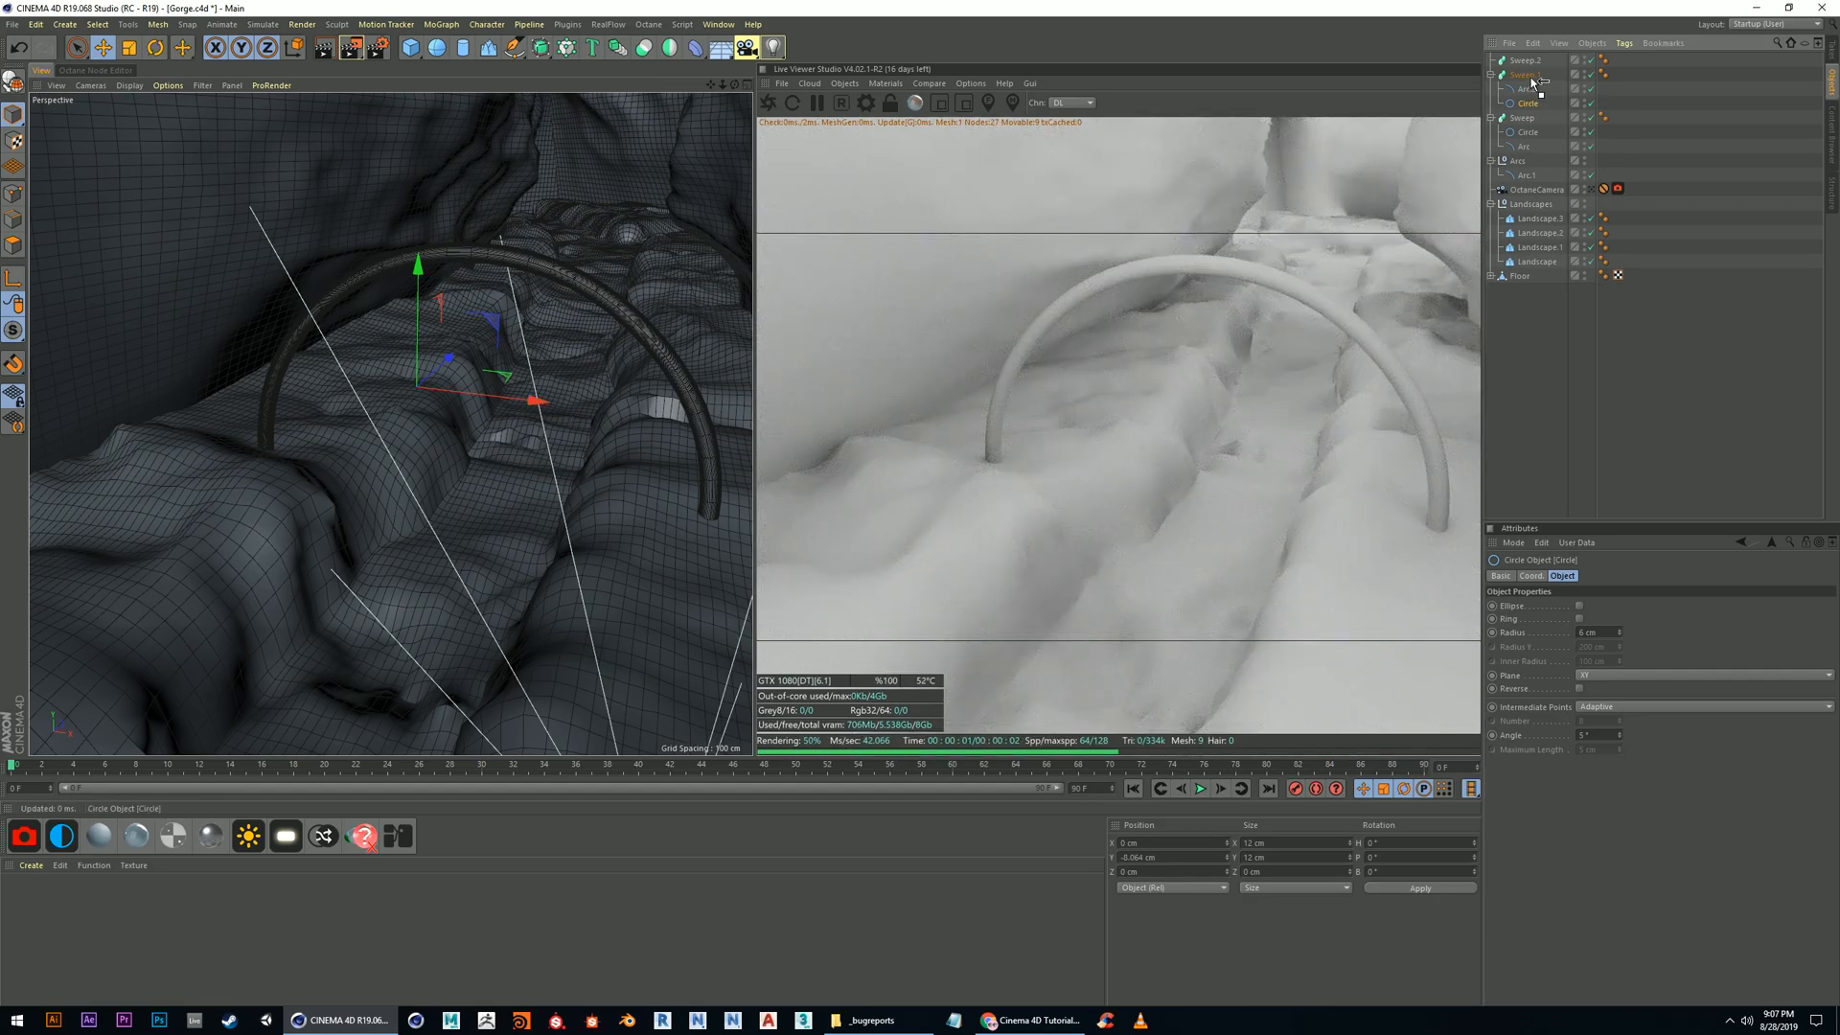
left_click_drag(1534, 83, 1531, 84)
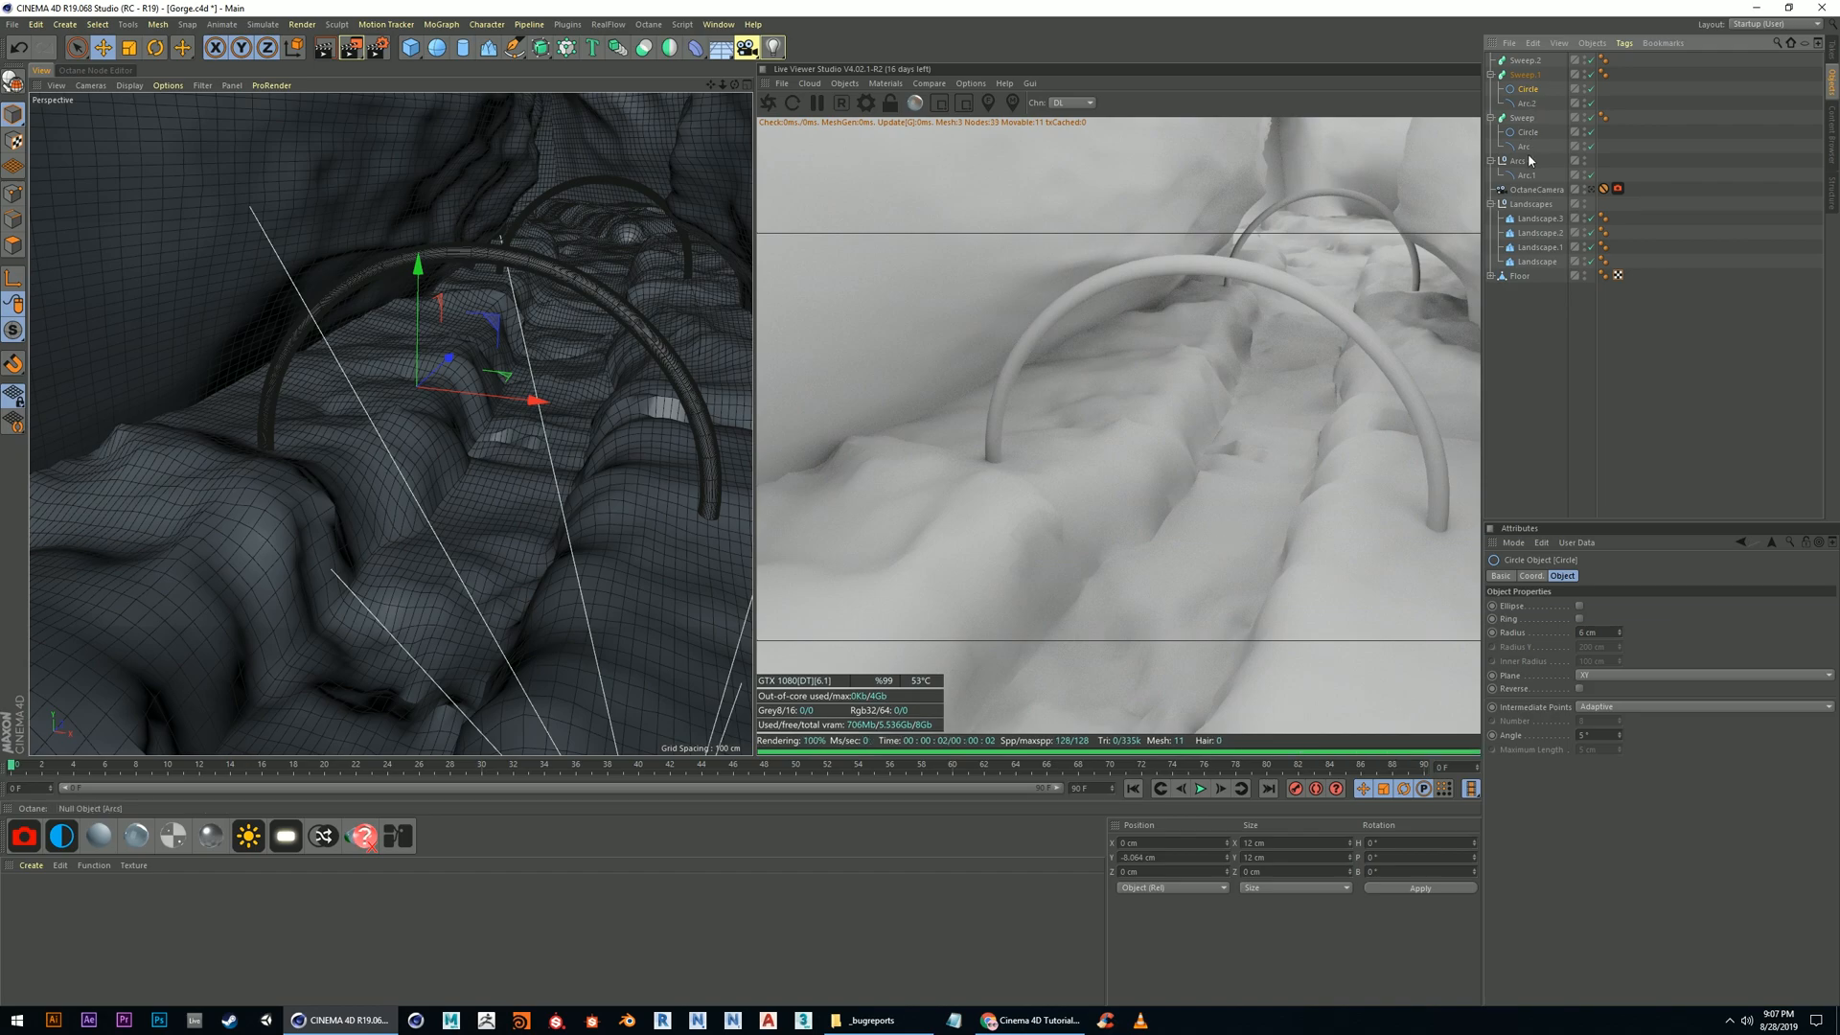
Move Arc.1 into Sweep.2 and add a copy of the profile circle above it
left_click(1525, 148)
left_click_drag(1525, 177, 1521, 67)
left_click(1528, 104)
left_click_drag(1530, 74, 1526, 61, "ctrl")
left_click_drag(581, 312, 511, 335, "alt")
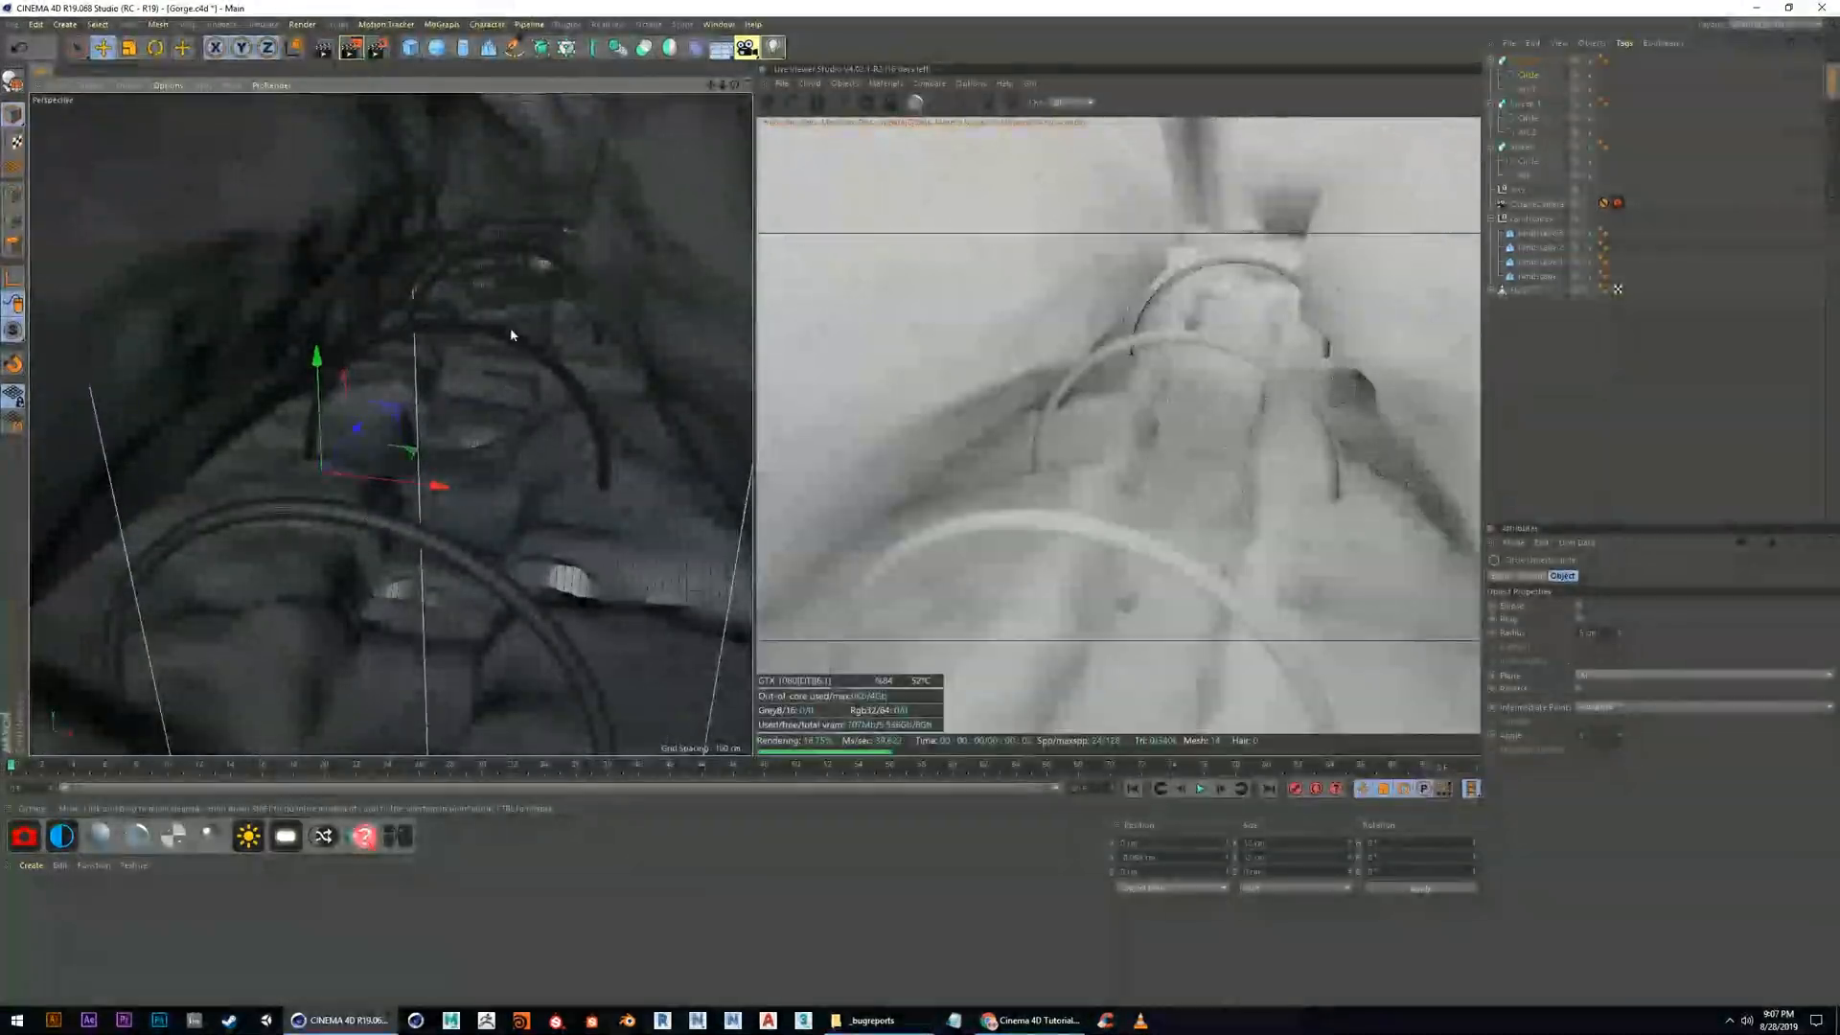
Select the farthest arch, Sweep.1, enable axis modification and move its axis from the scene origin towards the arch
left_click(1526, 89)
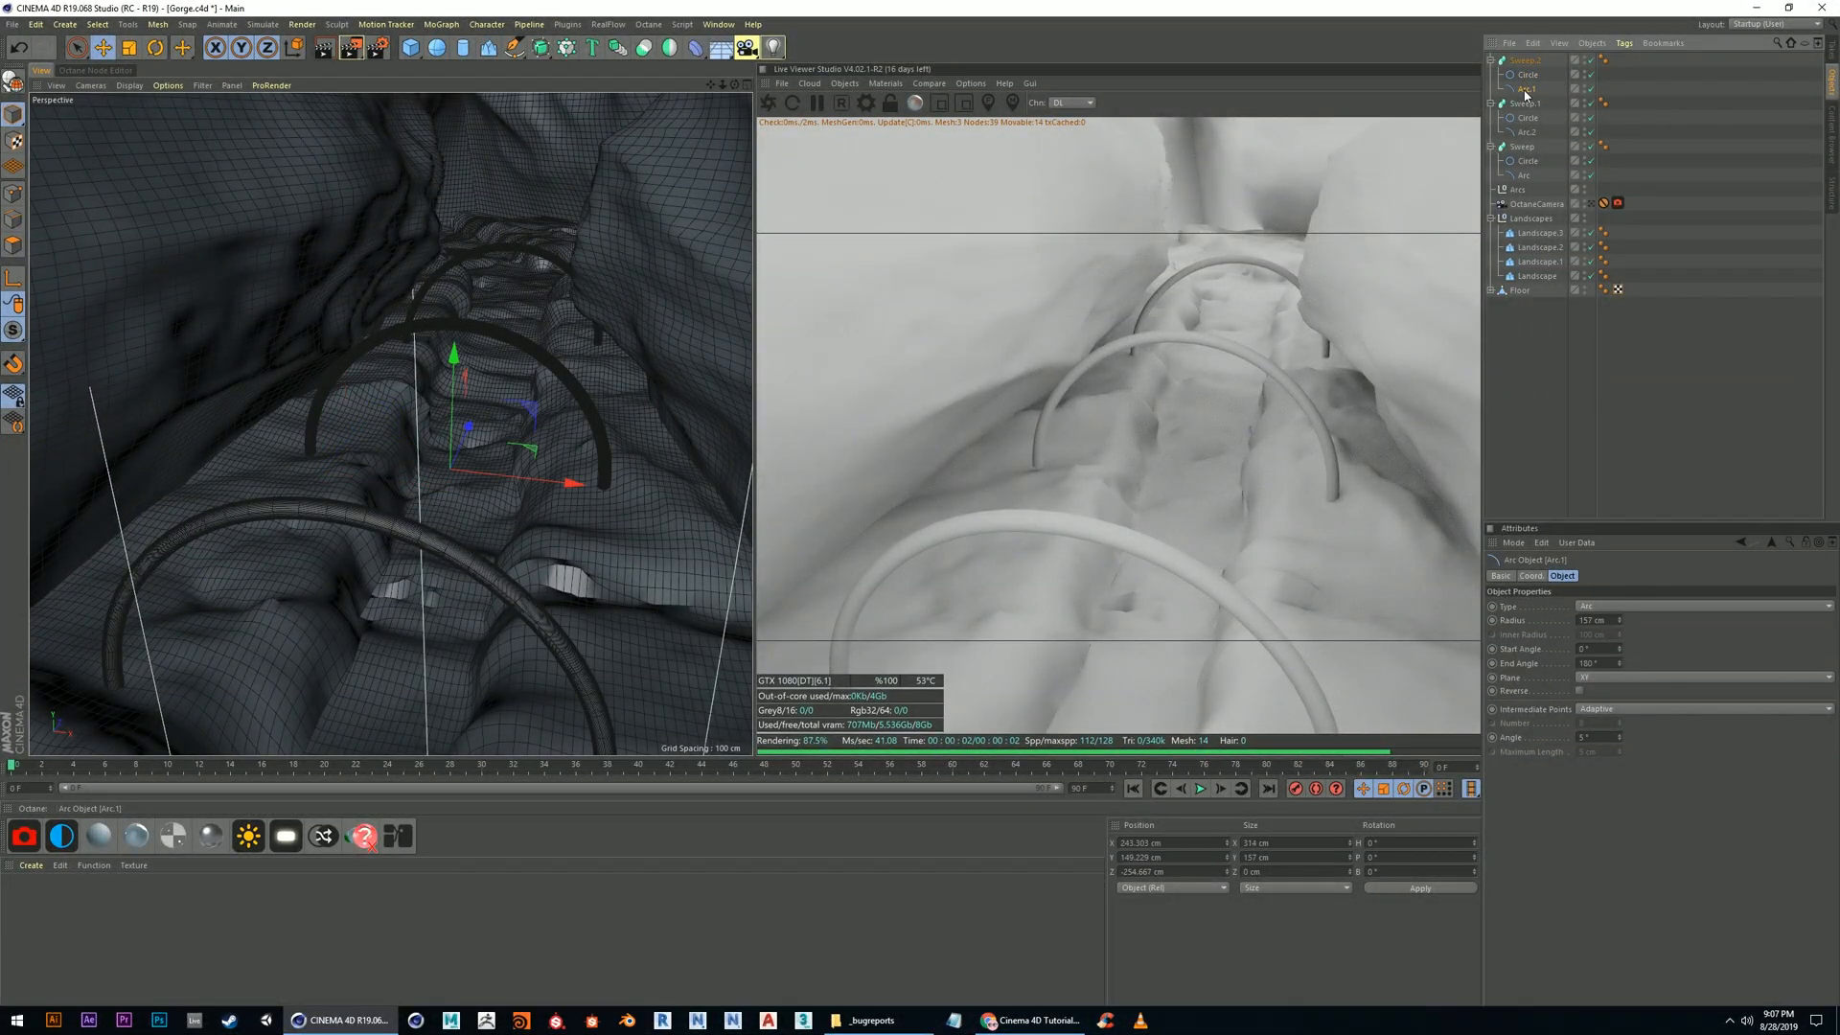
left_click(1524, 62)
left_click(506, 249)
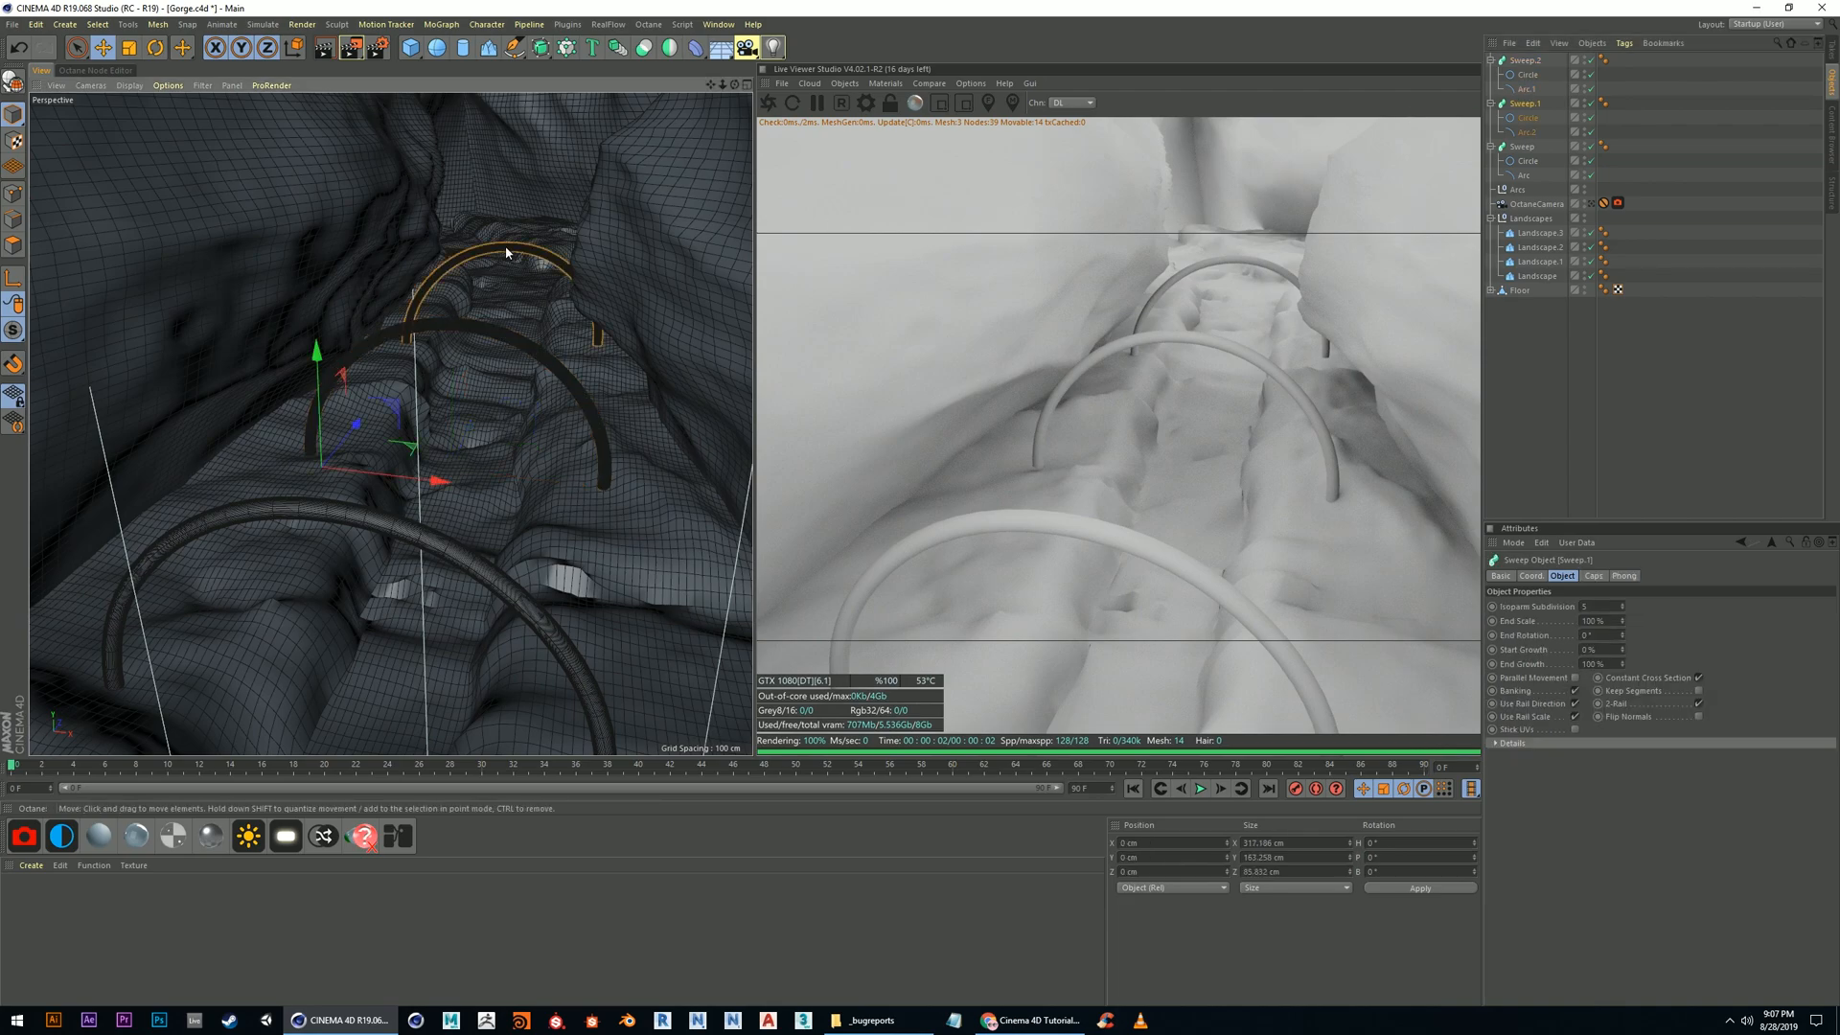
left_click(159, 46)
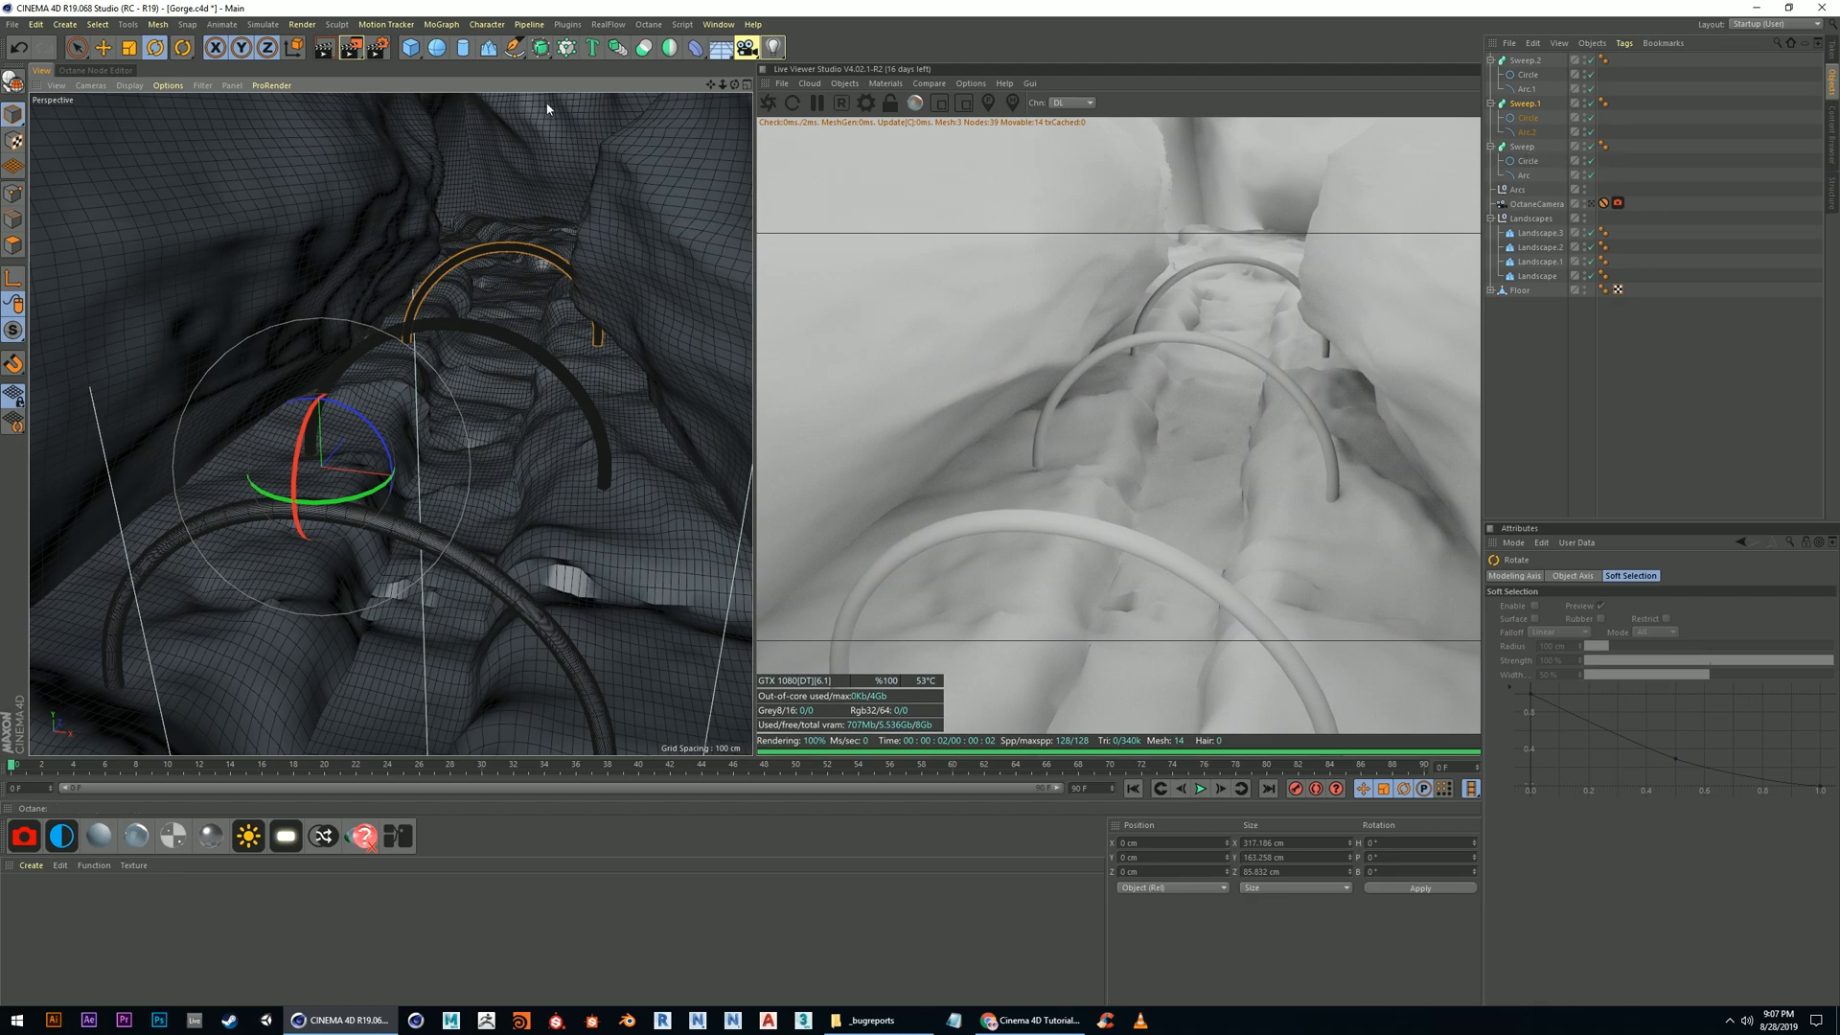
left_click(12, 281)
key("e")
left_click_drag(355, 499, 627, 347)
left_click_drag(495, 343, 503, 431, "alt")
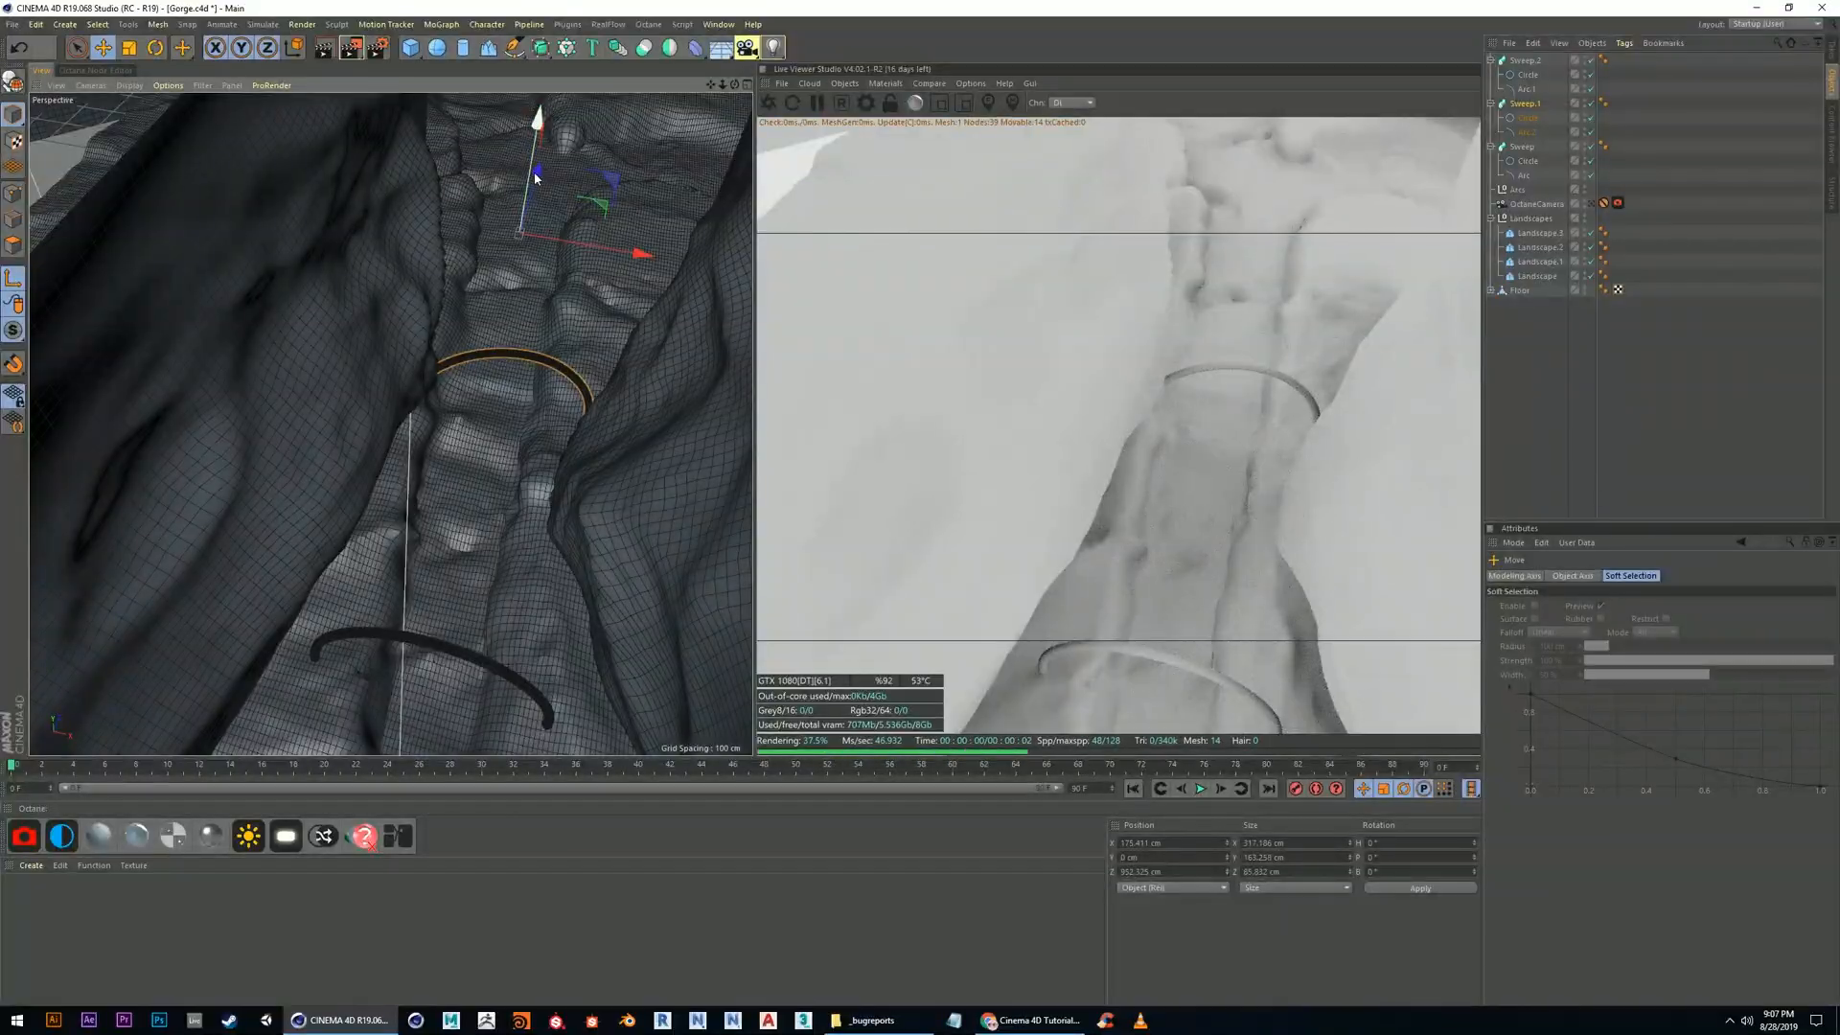
Centre the axis of Sweep.1 inside the arch, at about X 254, Y 267, Z 162 cm
left_click_drag(535, 179, 484, 190)
left_click_drag(493, 311, 398, 361, "alt")
left_click_drag(467, 436, 504, 380)
left_click_drag(420, 314, 312, 168)
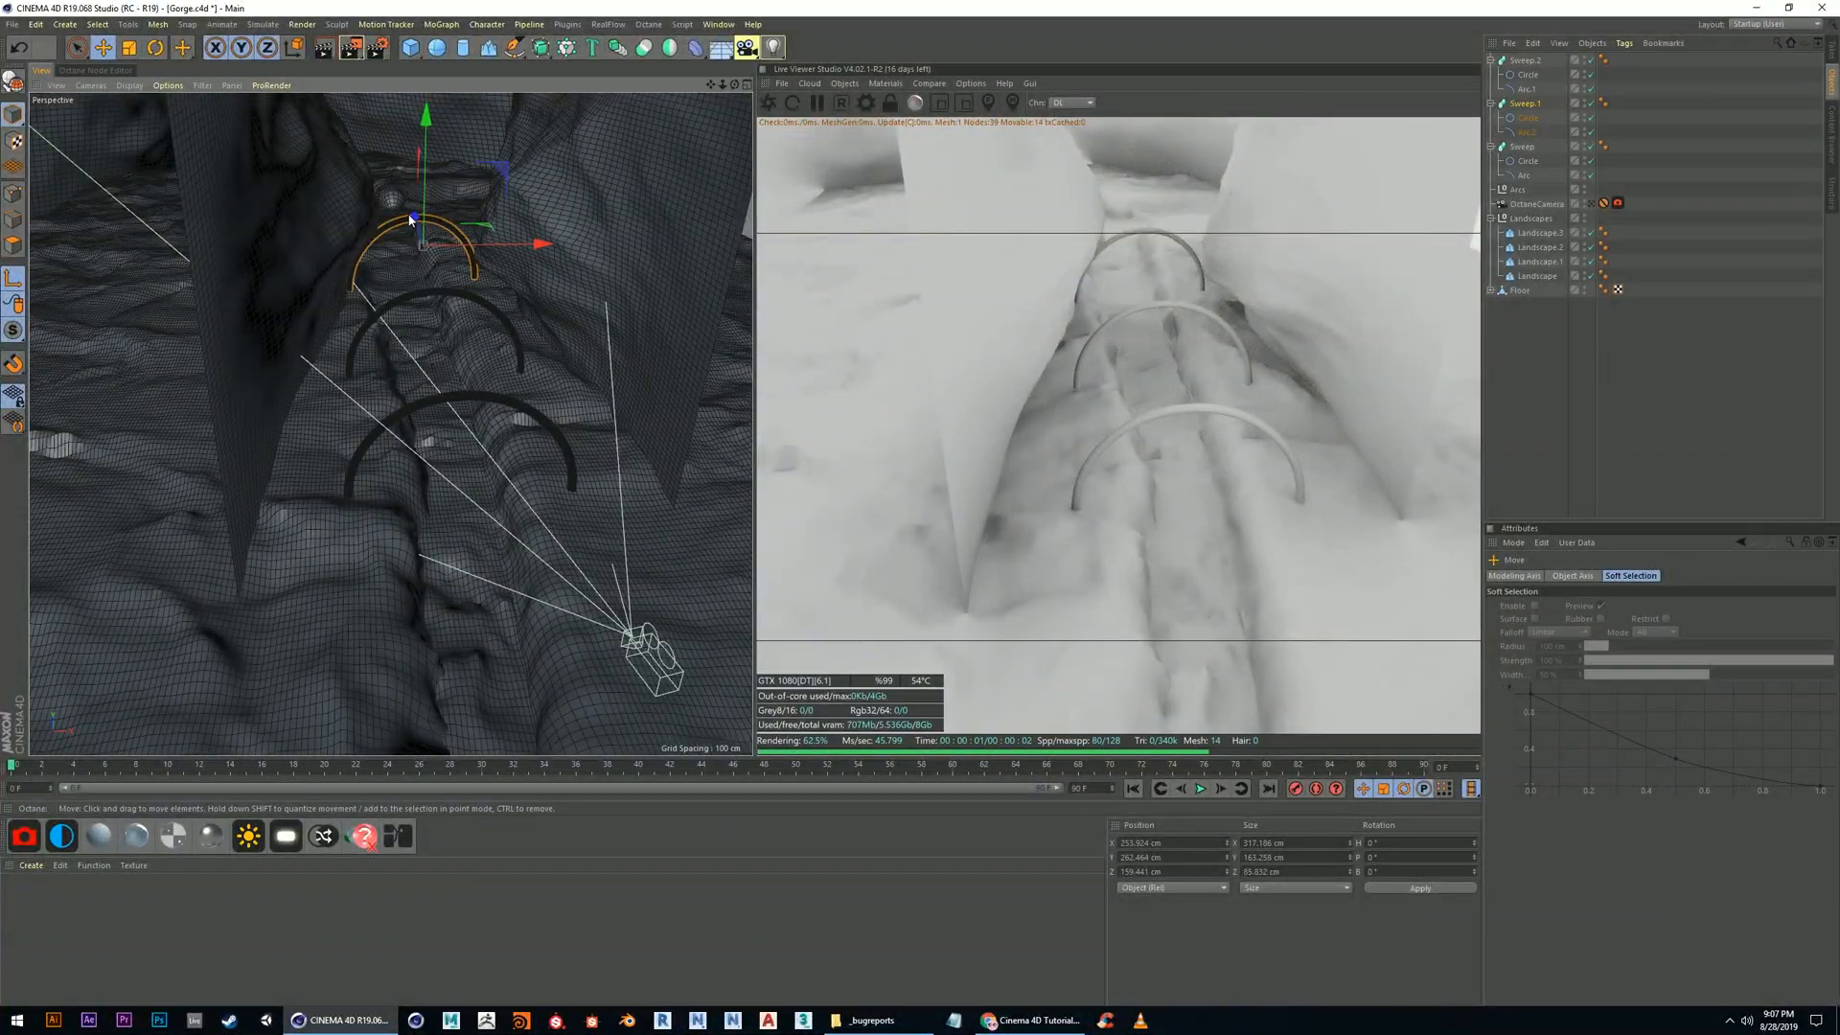
left_click_drag(409, 218, 358, 234)
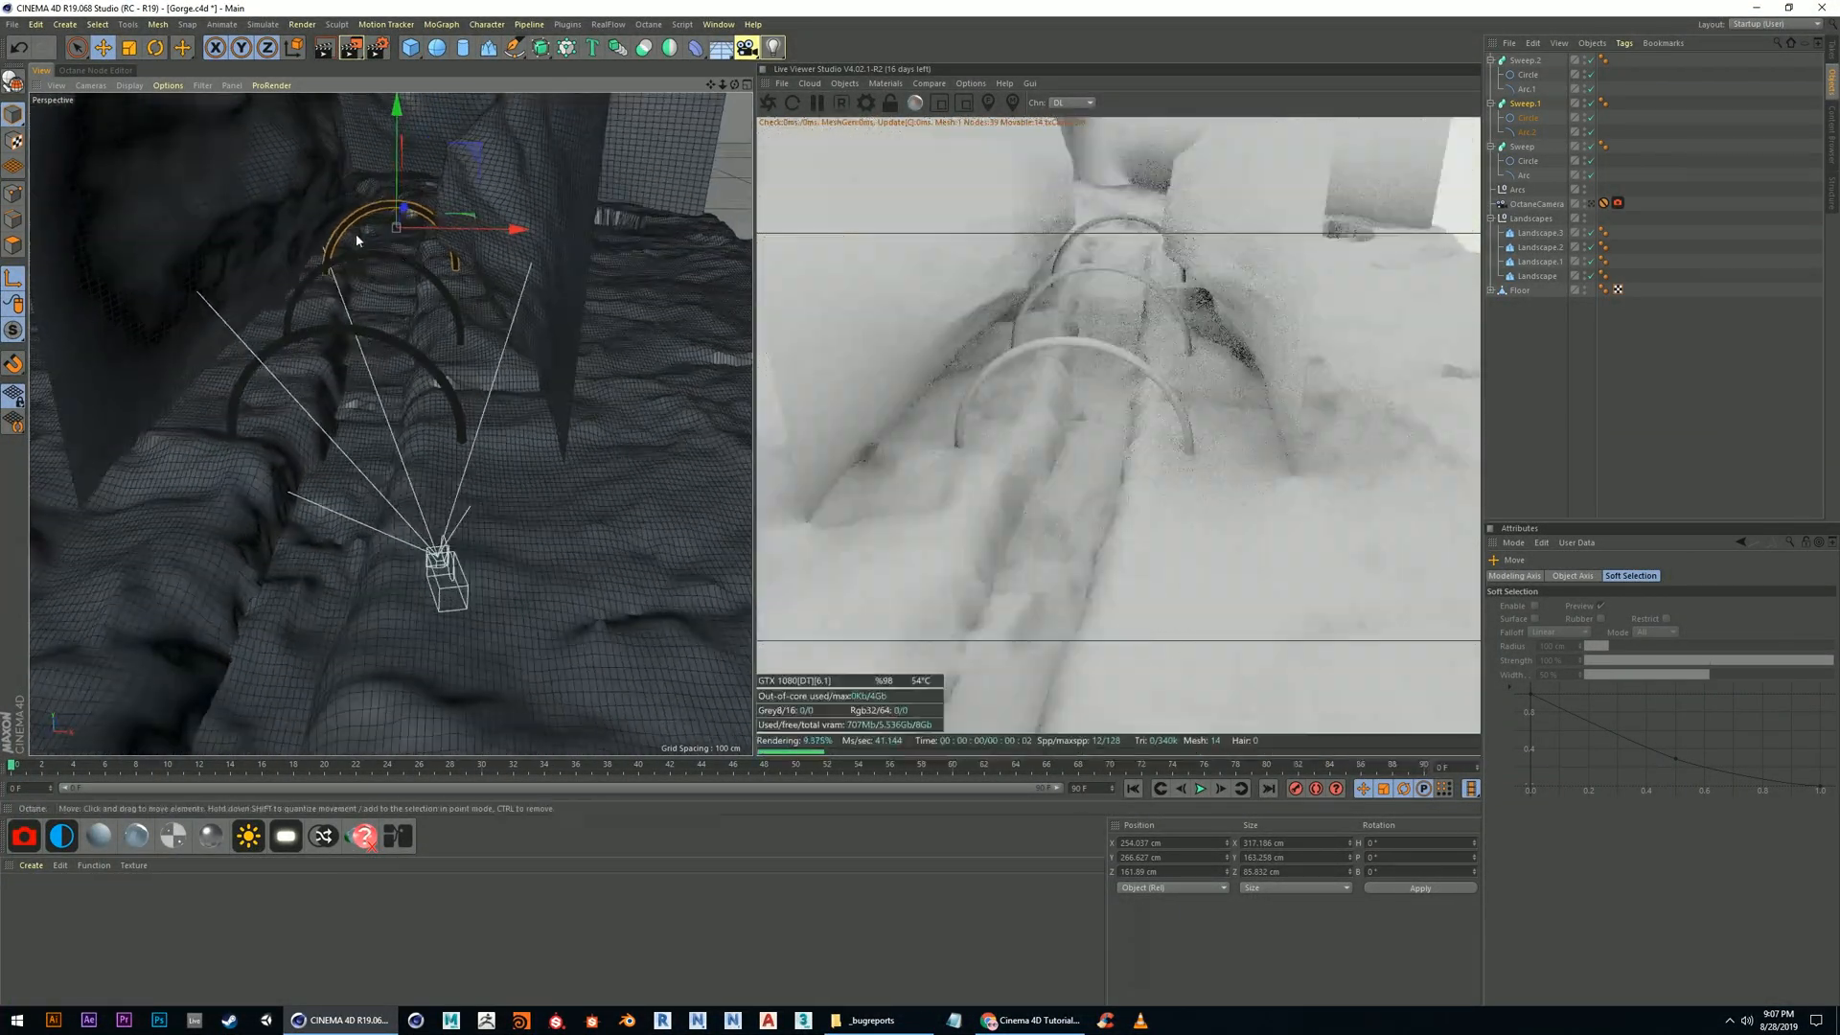
scroll(358, 234, "up", 5)
middle_click_drag(398, 299, 404, 272, "alt")
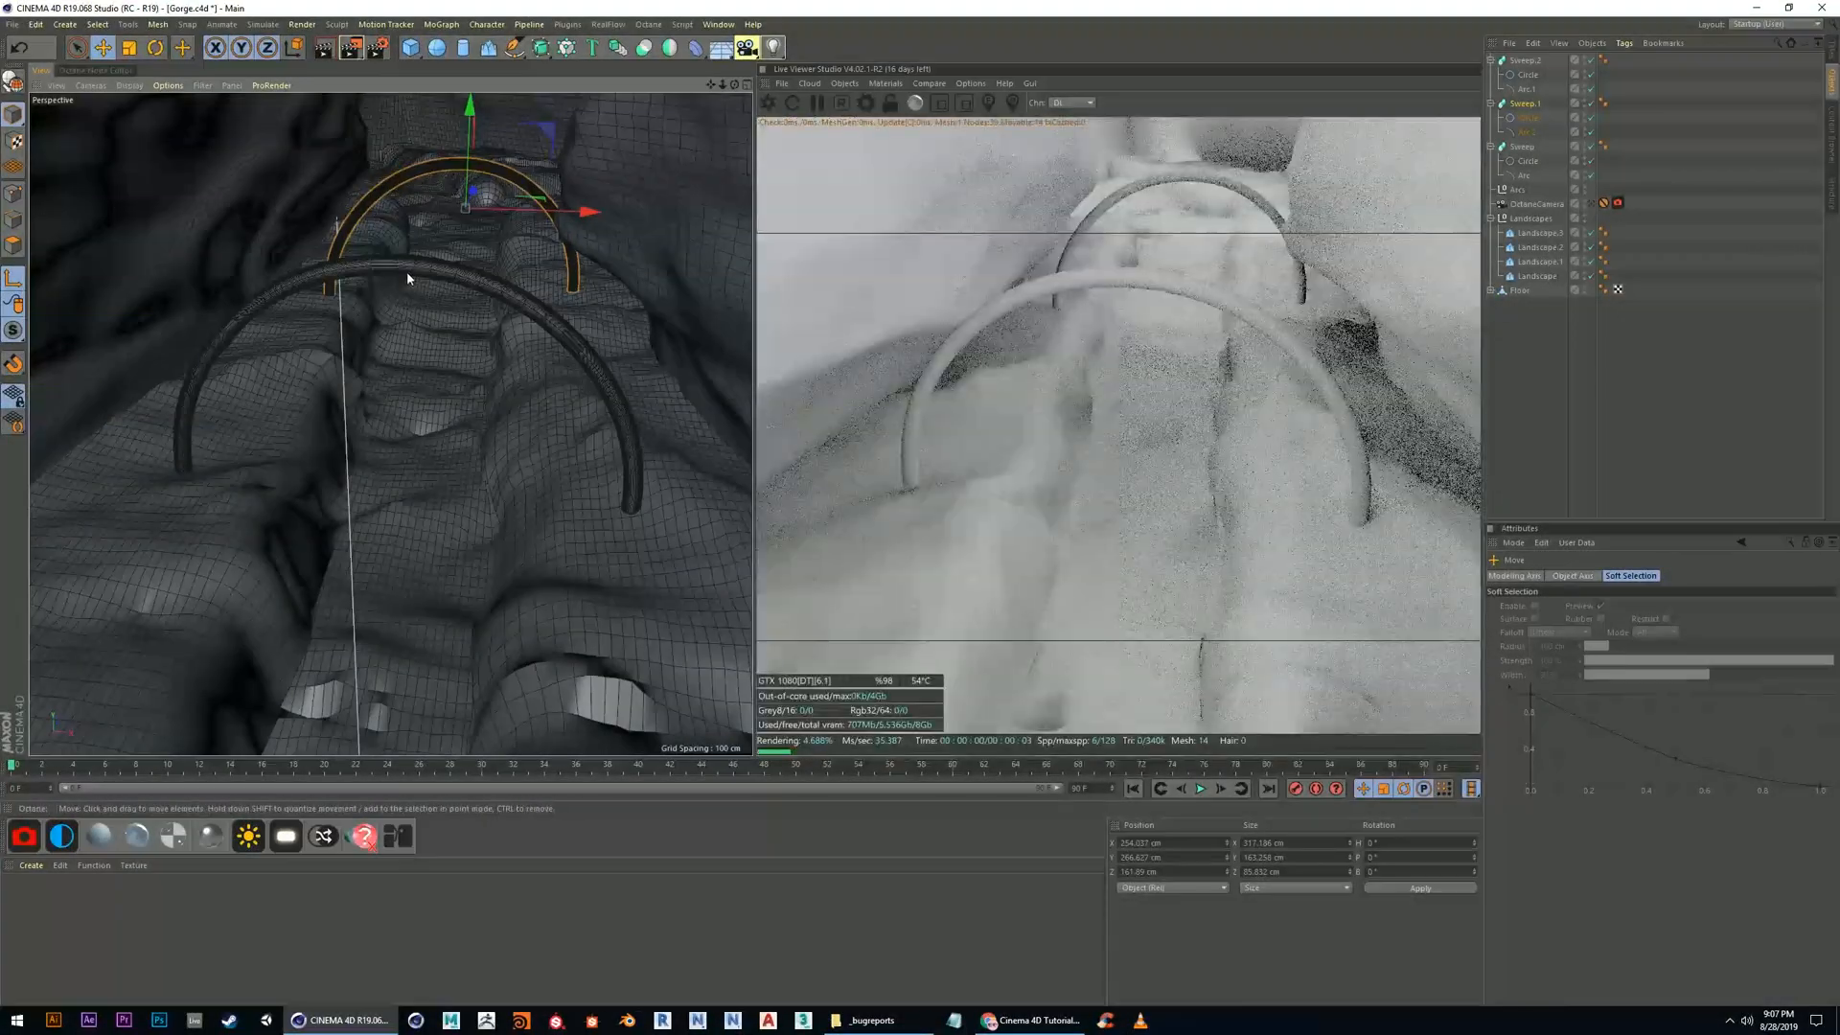
With axis modification off, rotate Sweep.1's heading to -6.8° and move it along the channel to about X 246, Z 227 cm
scroll(414, 280, "down", 3)
left_click(158, 48)
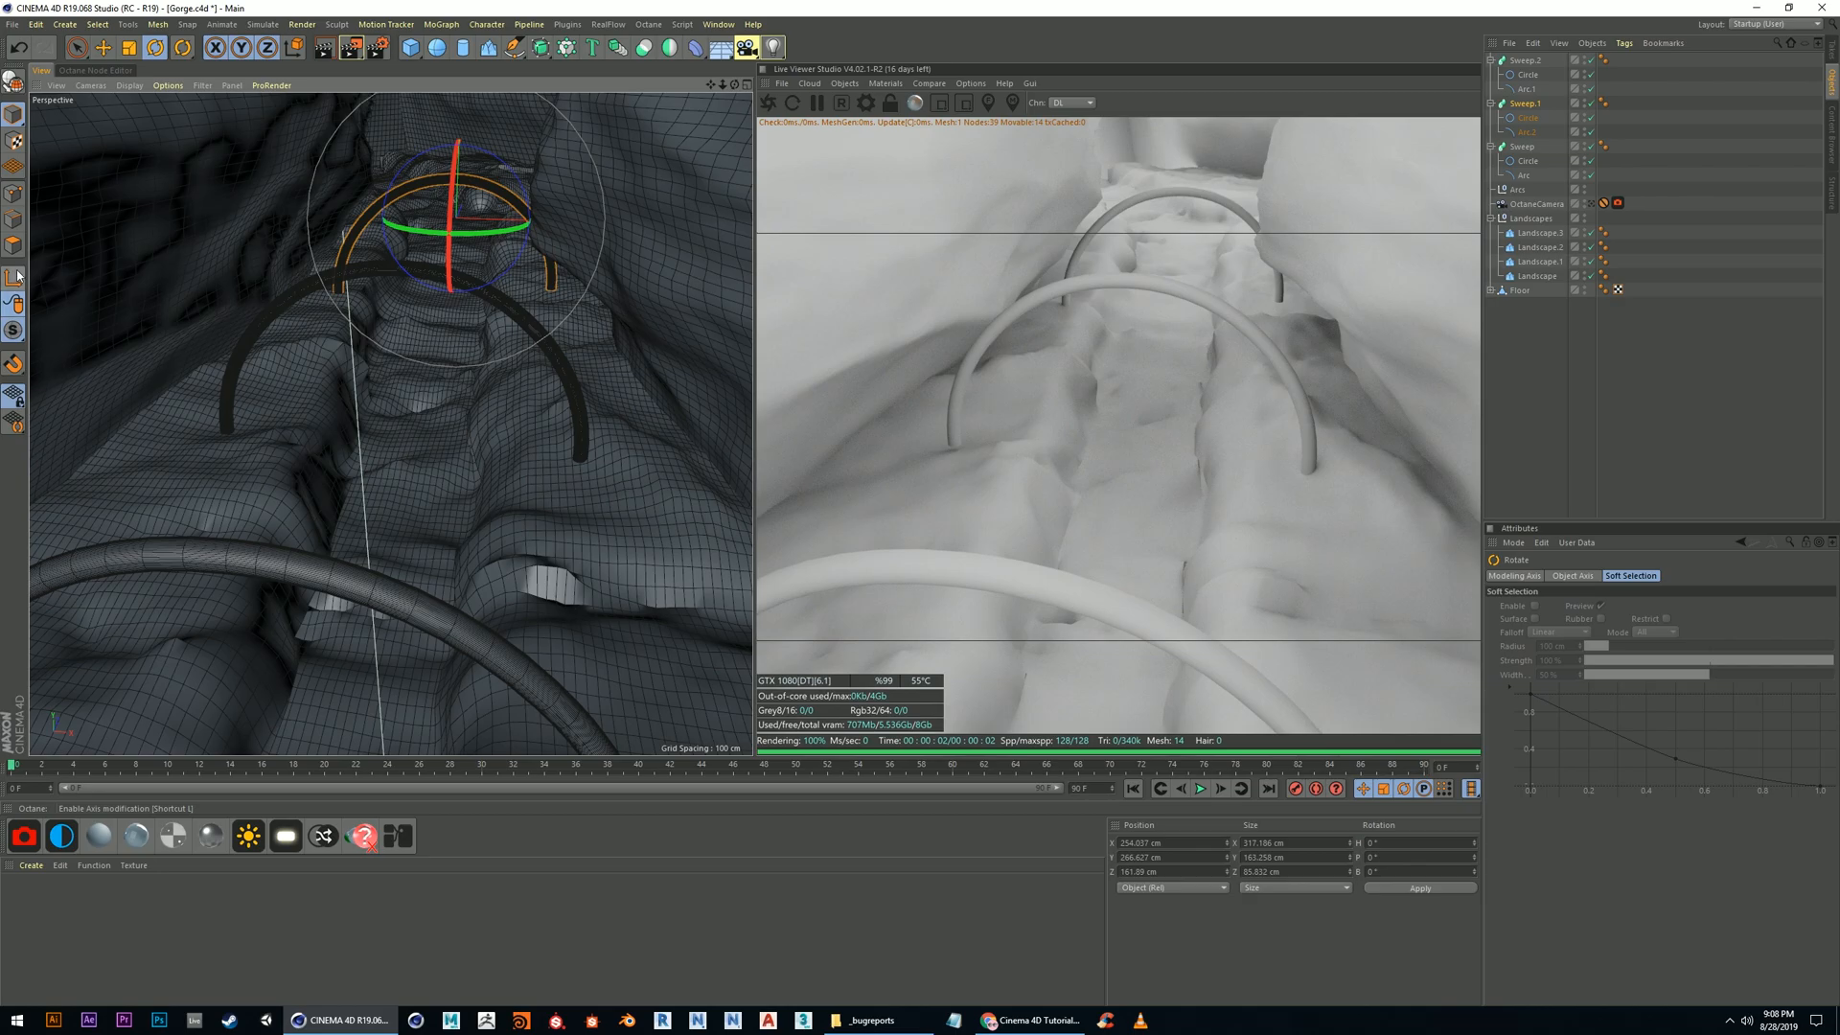
left_click_drag(487, 235, 460, 239)
left_click(103, 47)
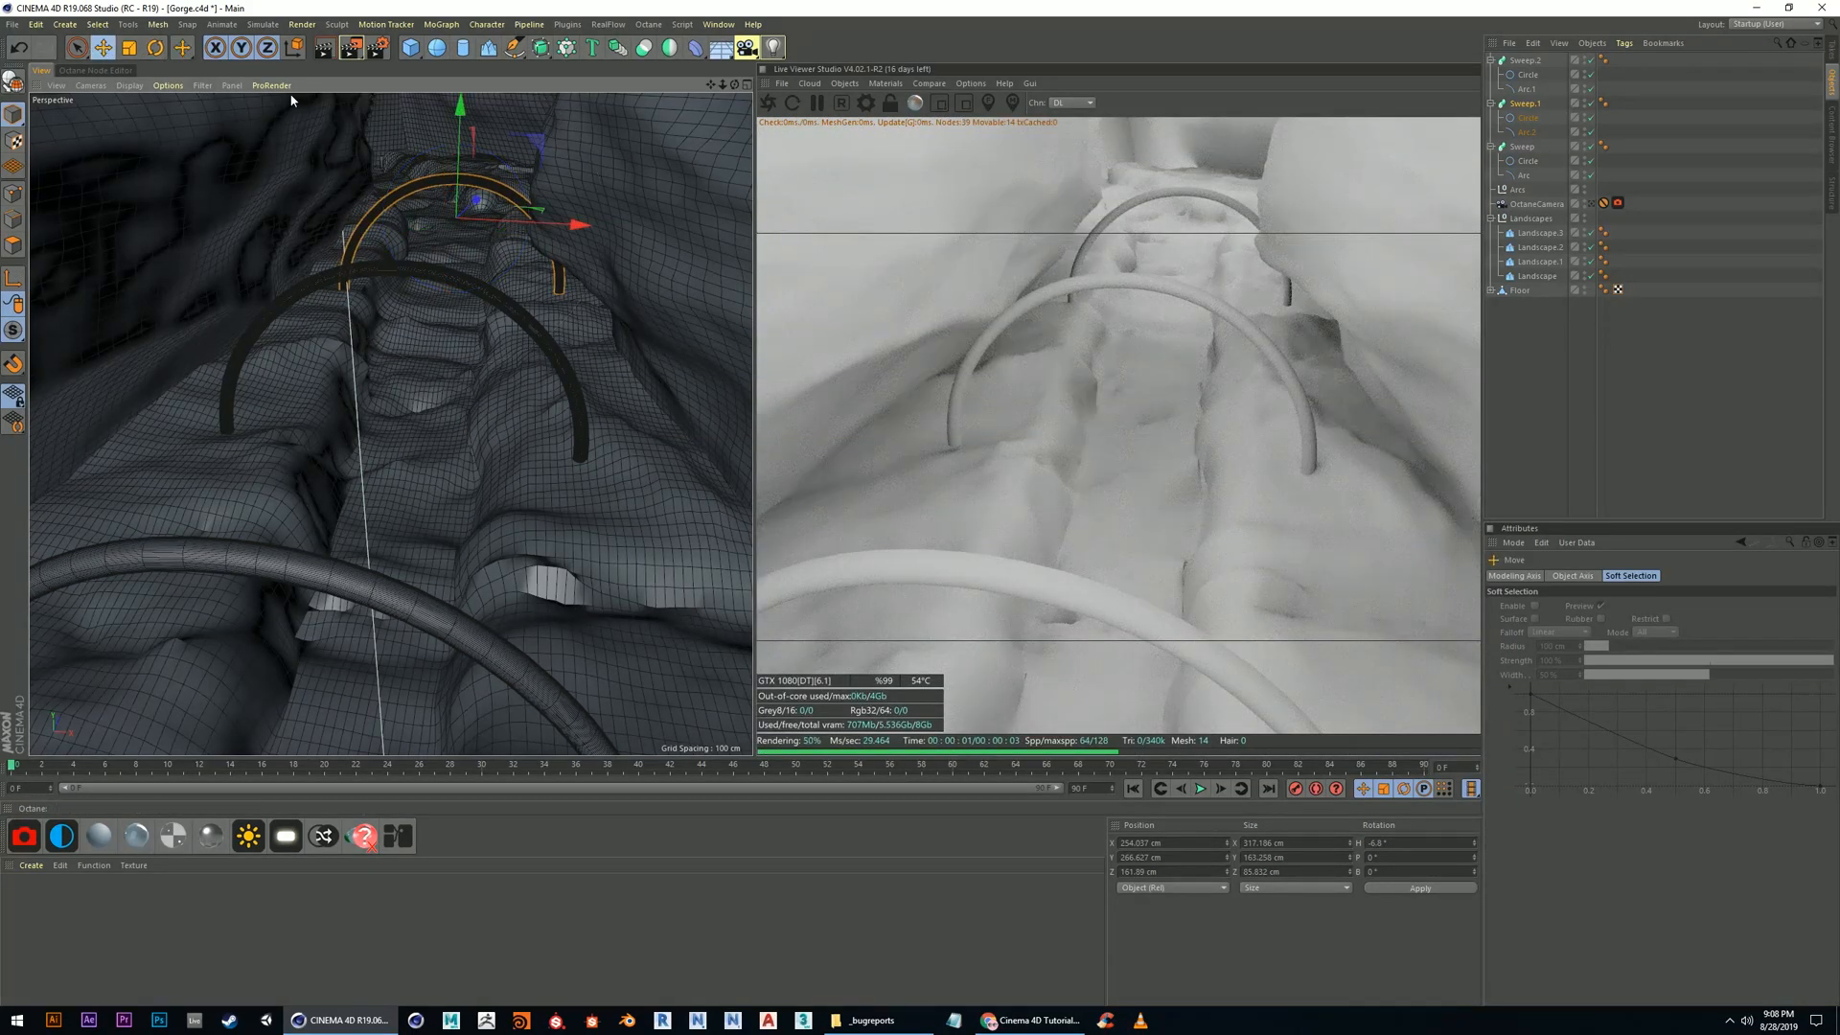
left_click_drag(480, 198, 583, 221)
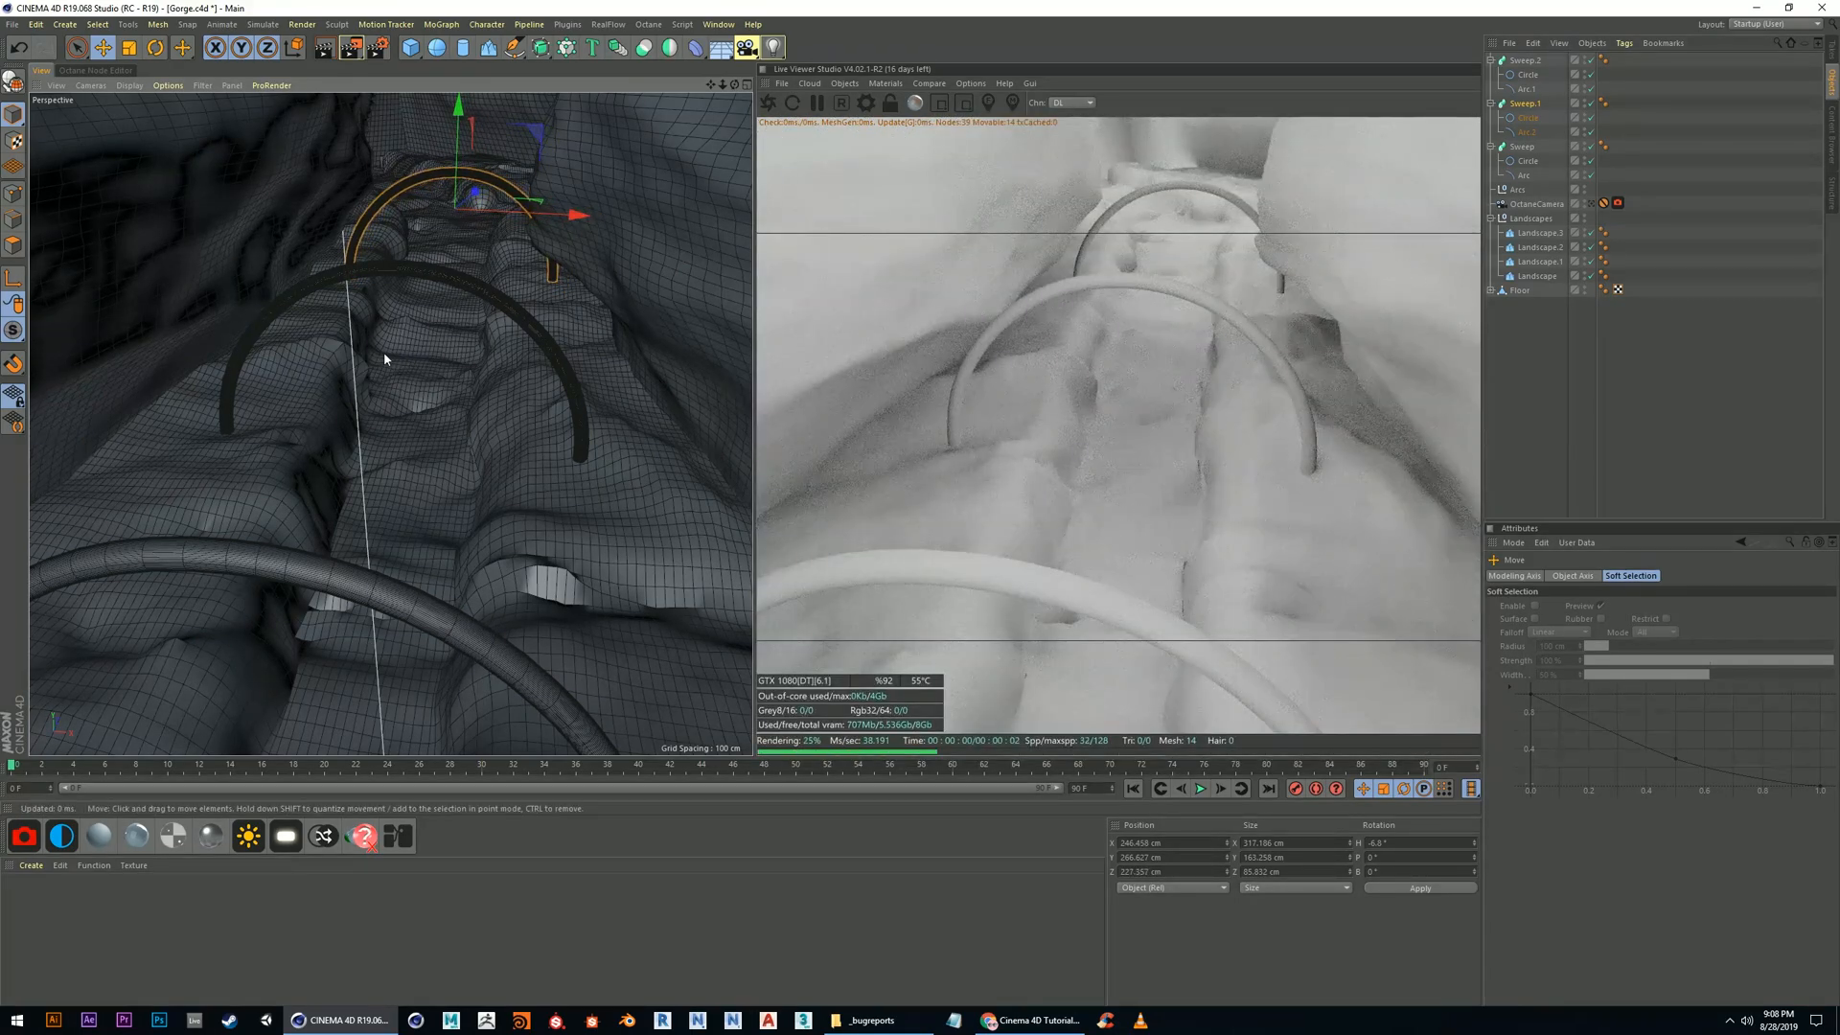
Collapse the three Sweep hierarchies and delete the empty Arcs null
middle_click_drag(387, 383, 402, 336, "alt")
right_click_drag(411, 346, 450, 375, "alt")
middle_click_drag(434, 318, 424, 353, "alt")
left_click_drag(423, 353, 165, 438, "alt")
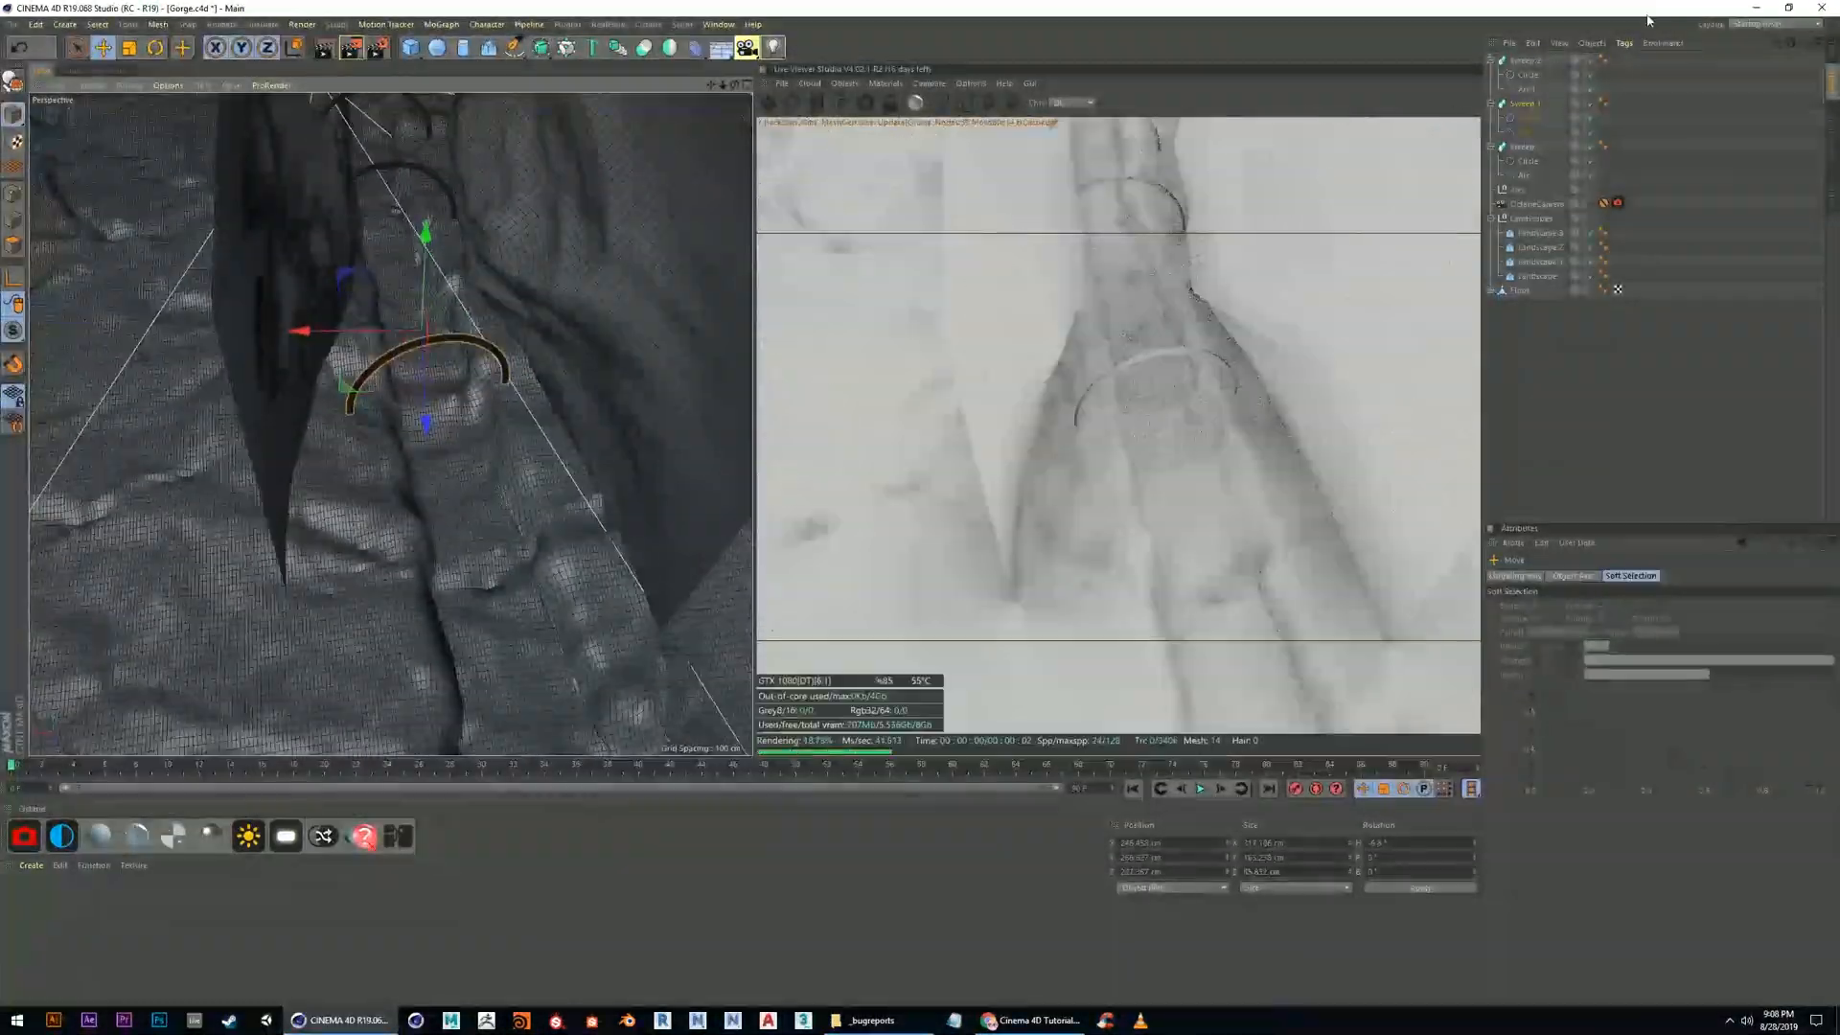
left_click(1527, 61)
left_click(1490, 60)
left_click(1490, 75)
left_click(1490, 90)
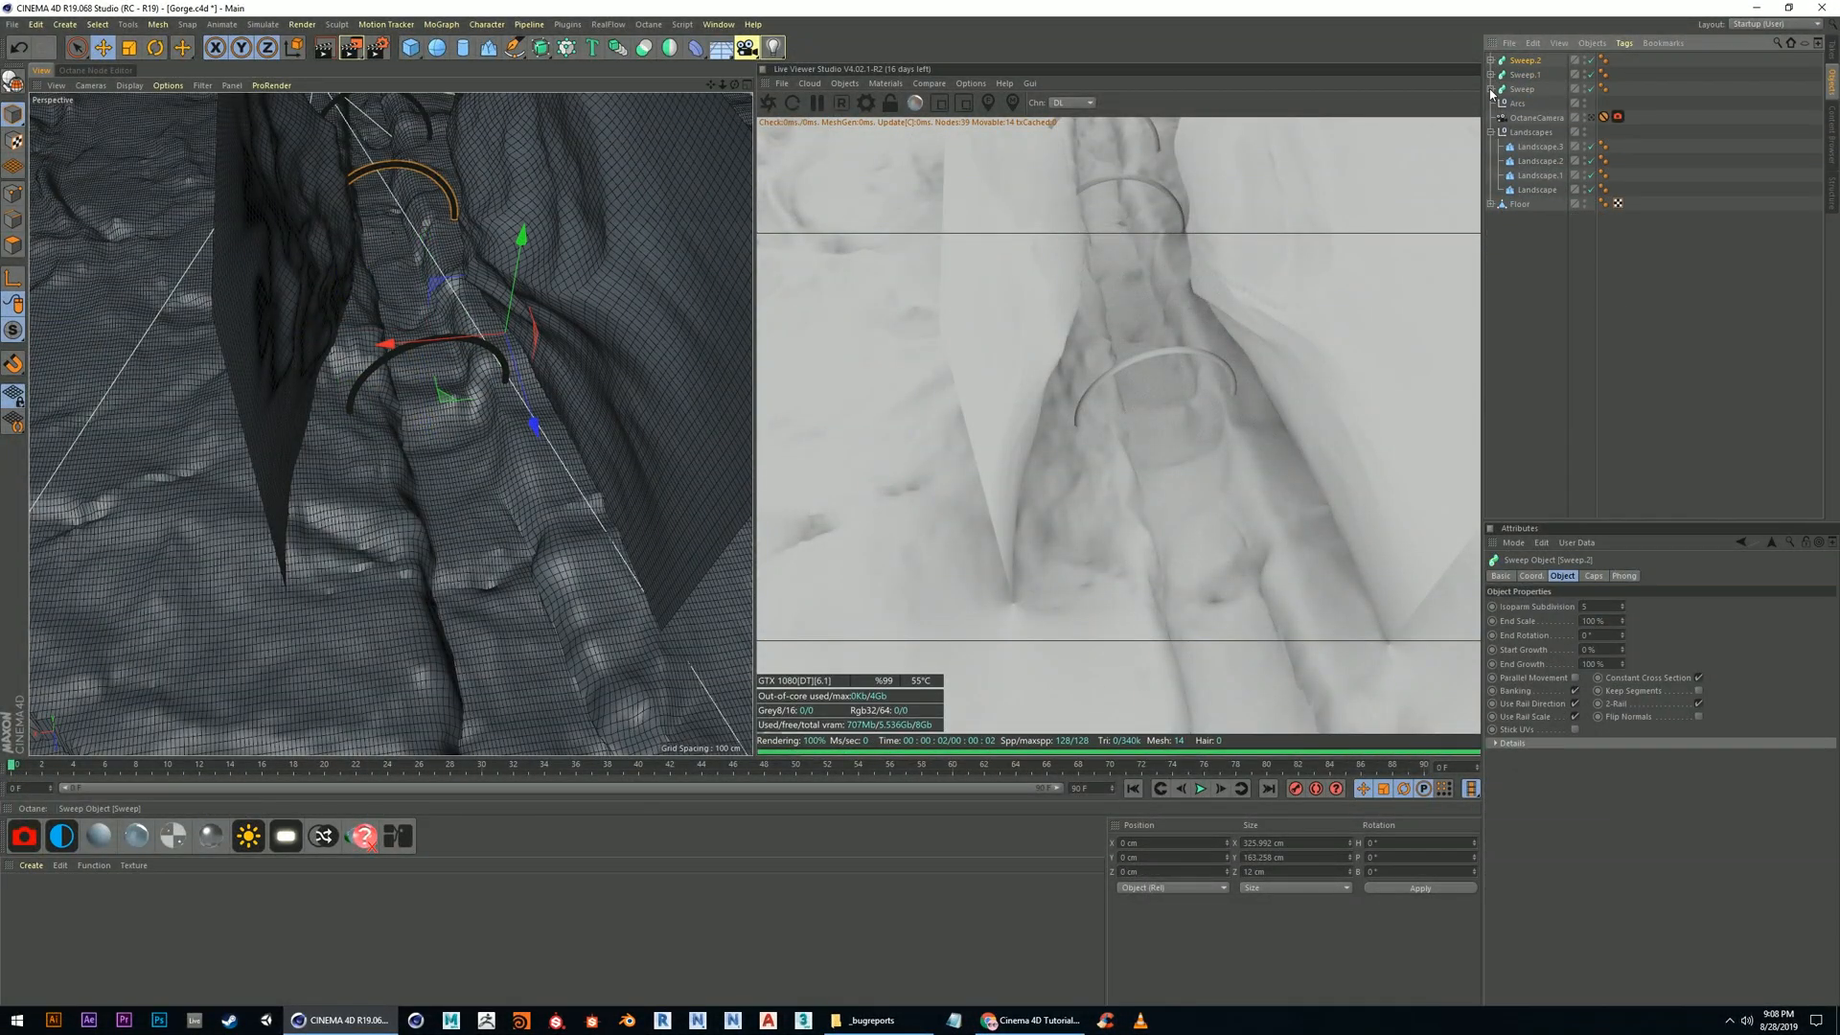
left_click(1517, 103)
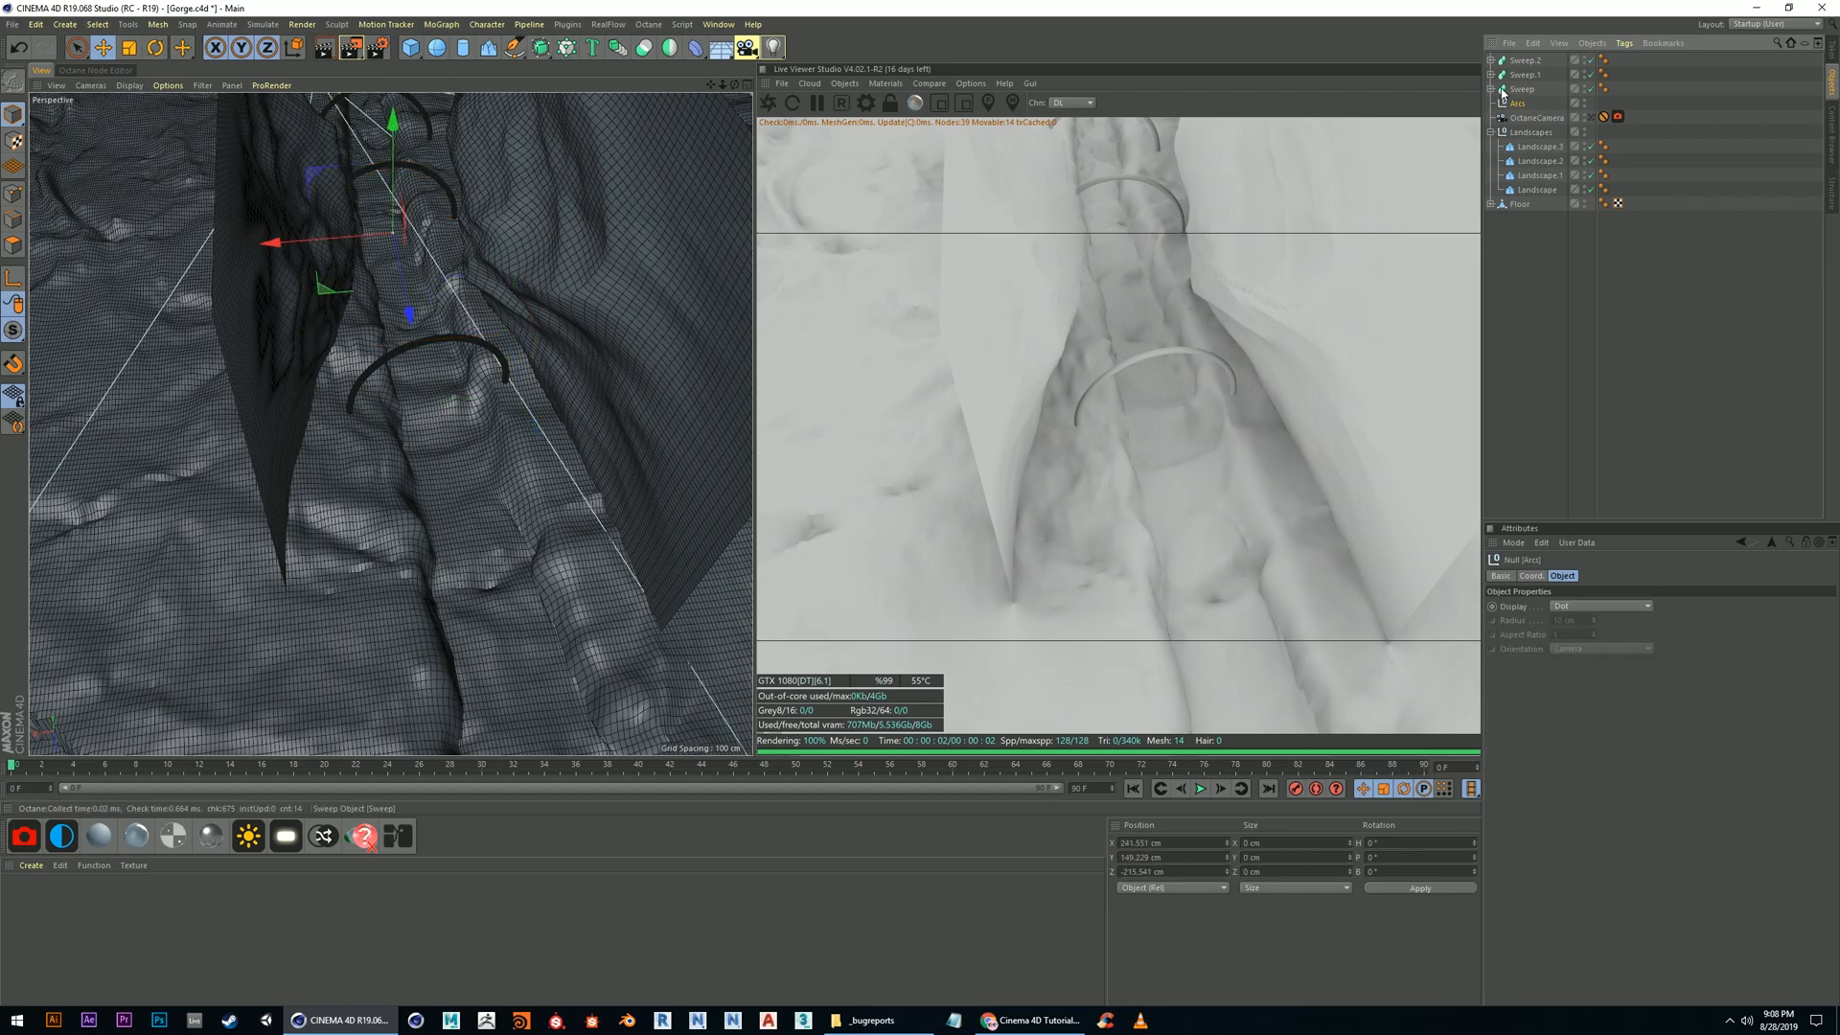
key("Delete")
Group the three Sweep objects under a null and save the scene
left_click(1524, 62)
left_click(1520, 89, "shift")
key("alt+g")
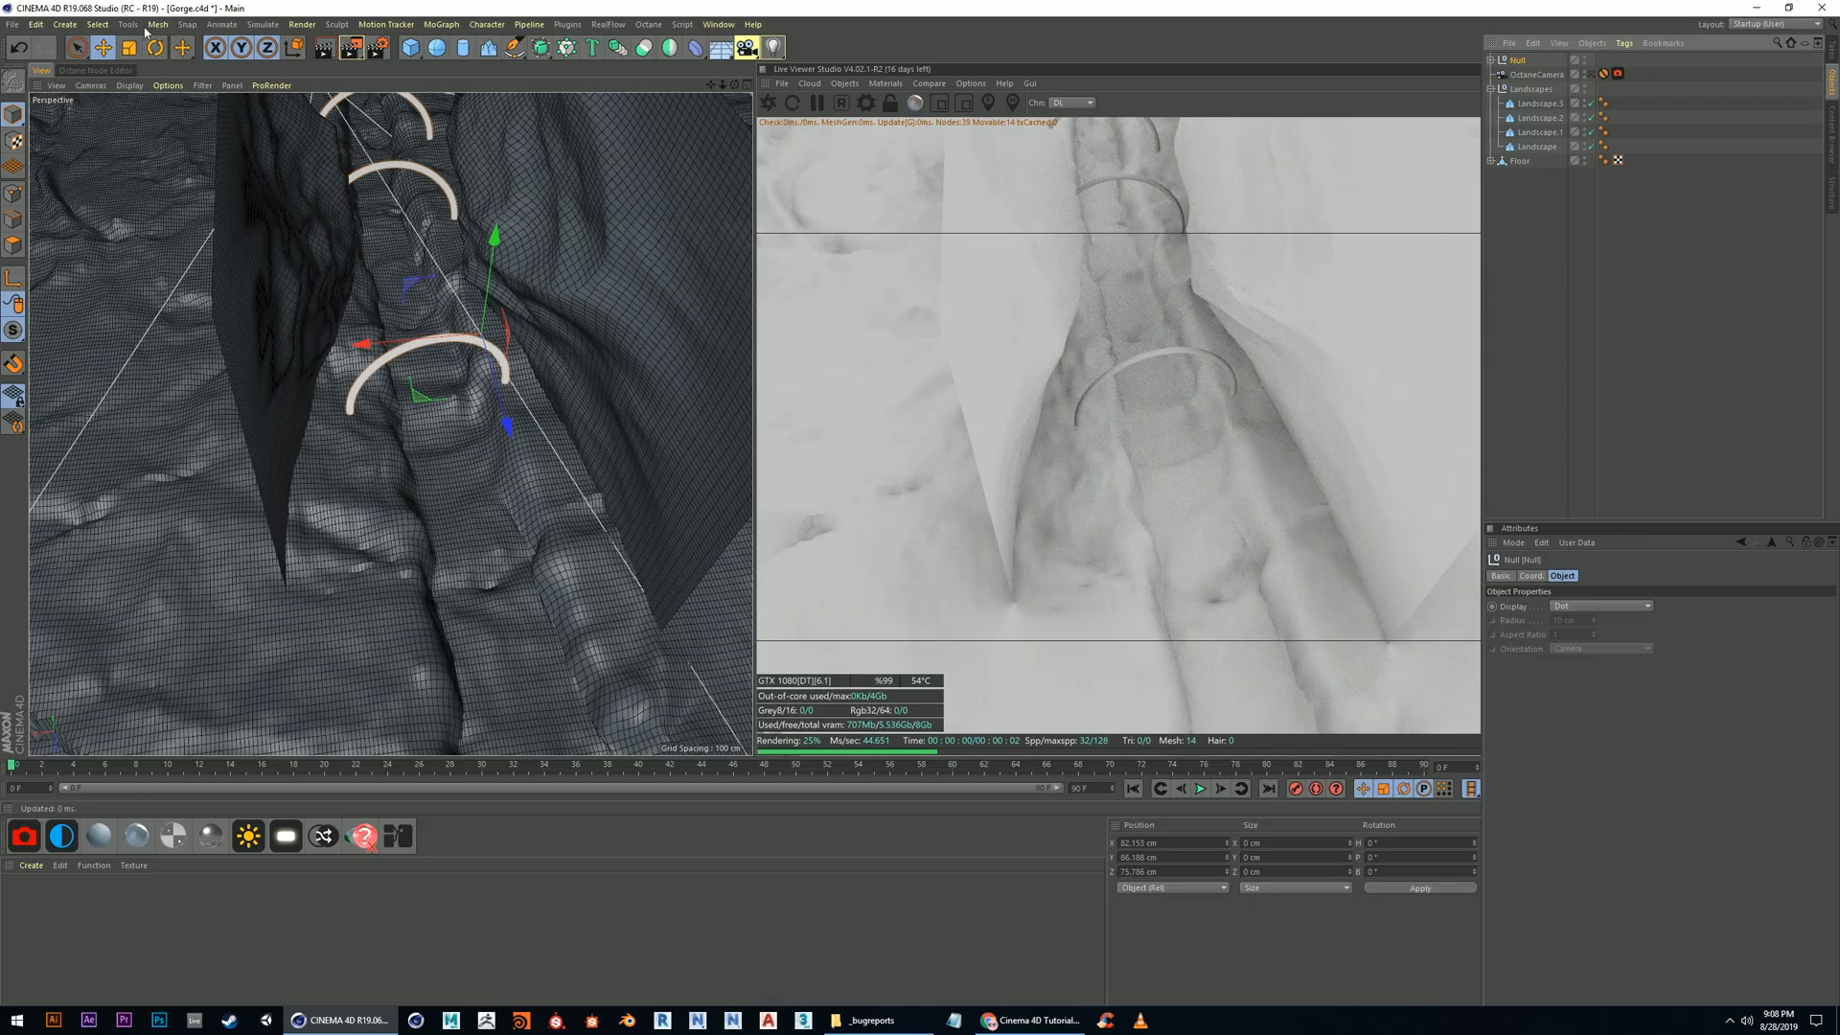
left_click(18, 25)
left_click(36, 140)
Duplicate Sweep.1 within the null and place the copy farther down the channel at about X 107, Z 609 cm
left_click_drag(306, 274, 369, 352, "alt")
scroll(415, 336, "down", 3)
scroll(369, 346, "down", 4)
left_click_drag(487, 340, 369, 407, "alt")
scroll(383, 318, "down", 3)
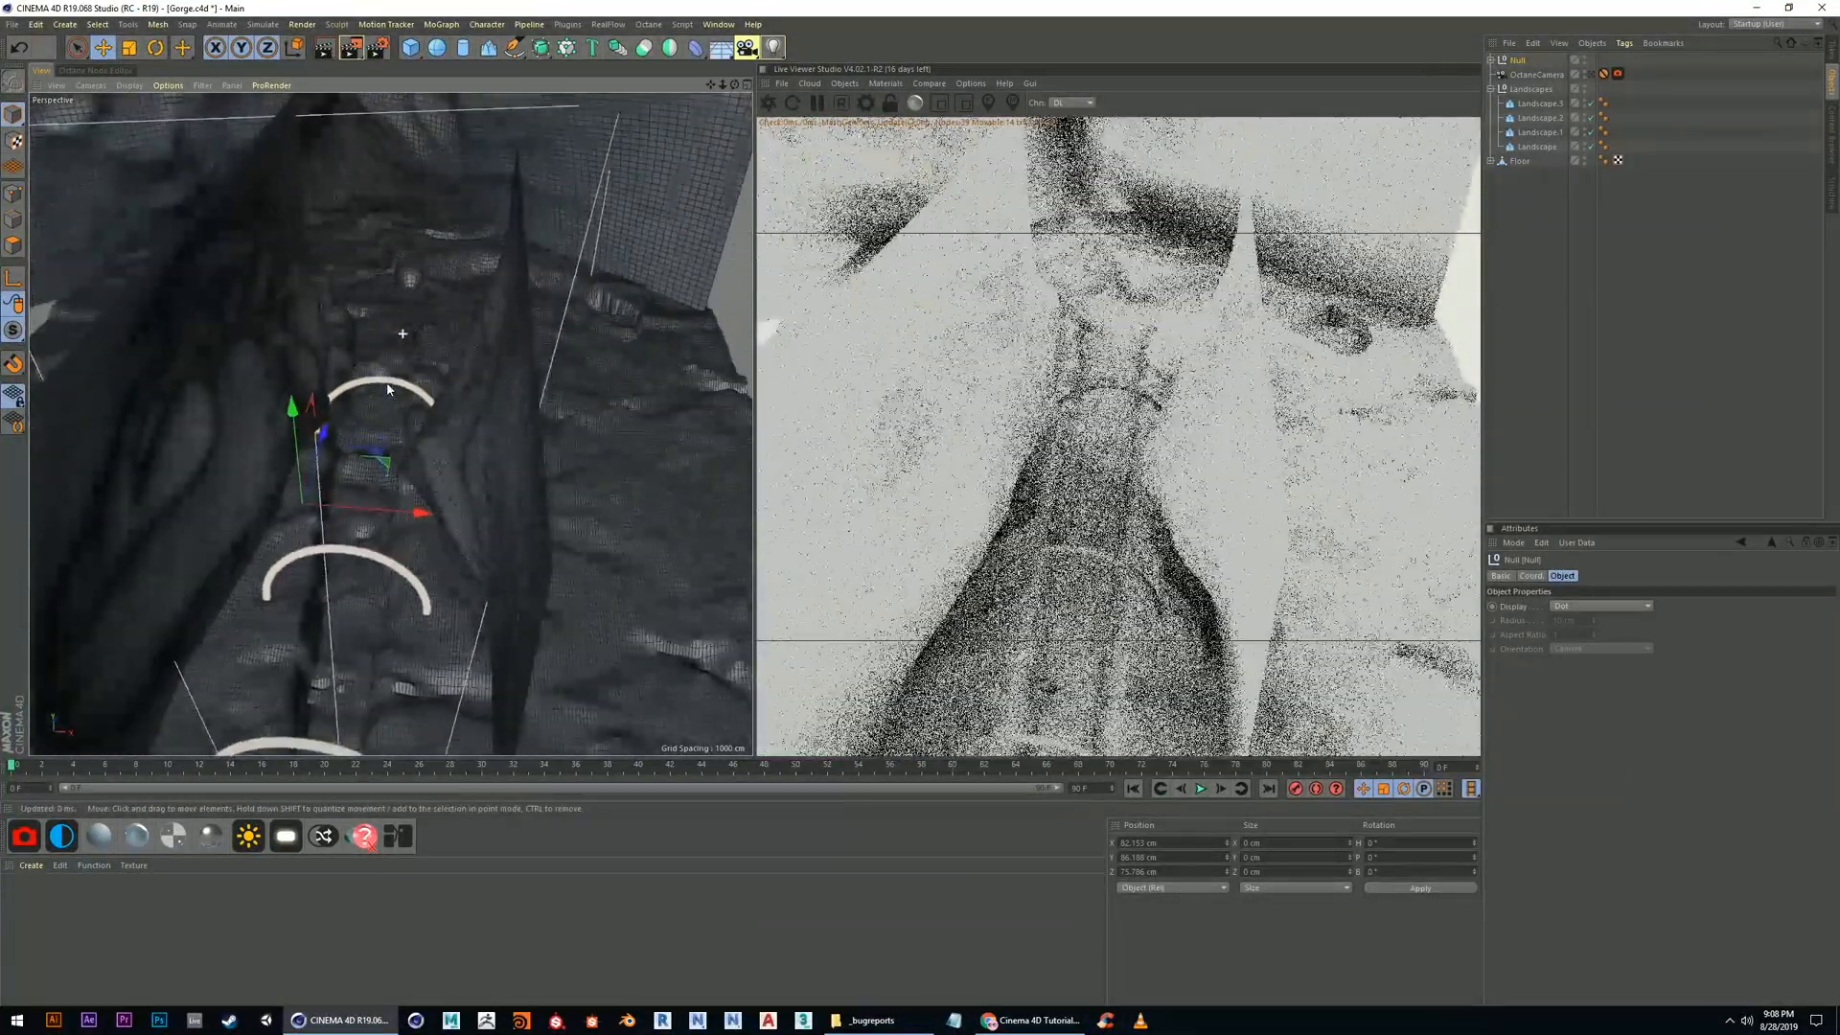
left_click(1490, 60)
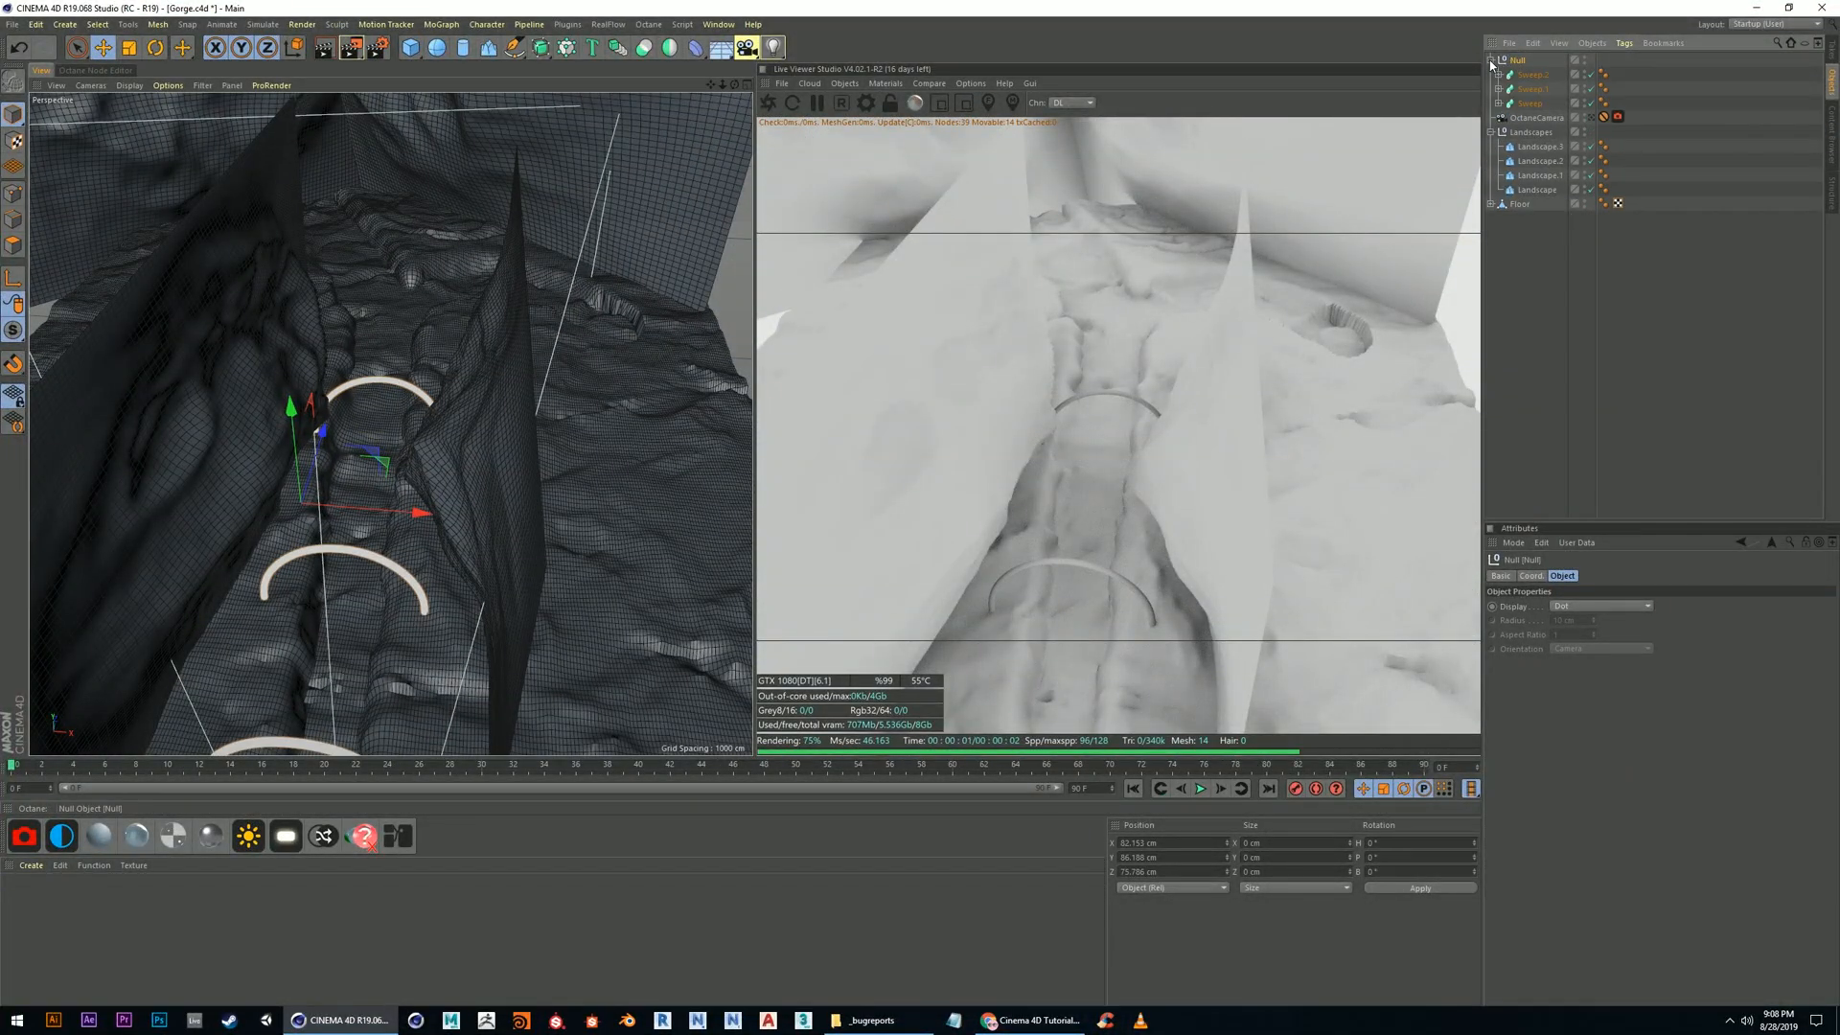
left_click(1532, 74)
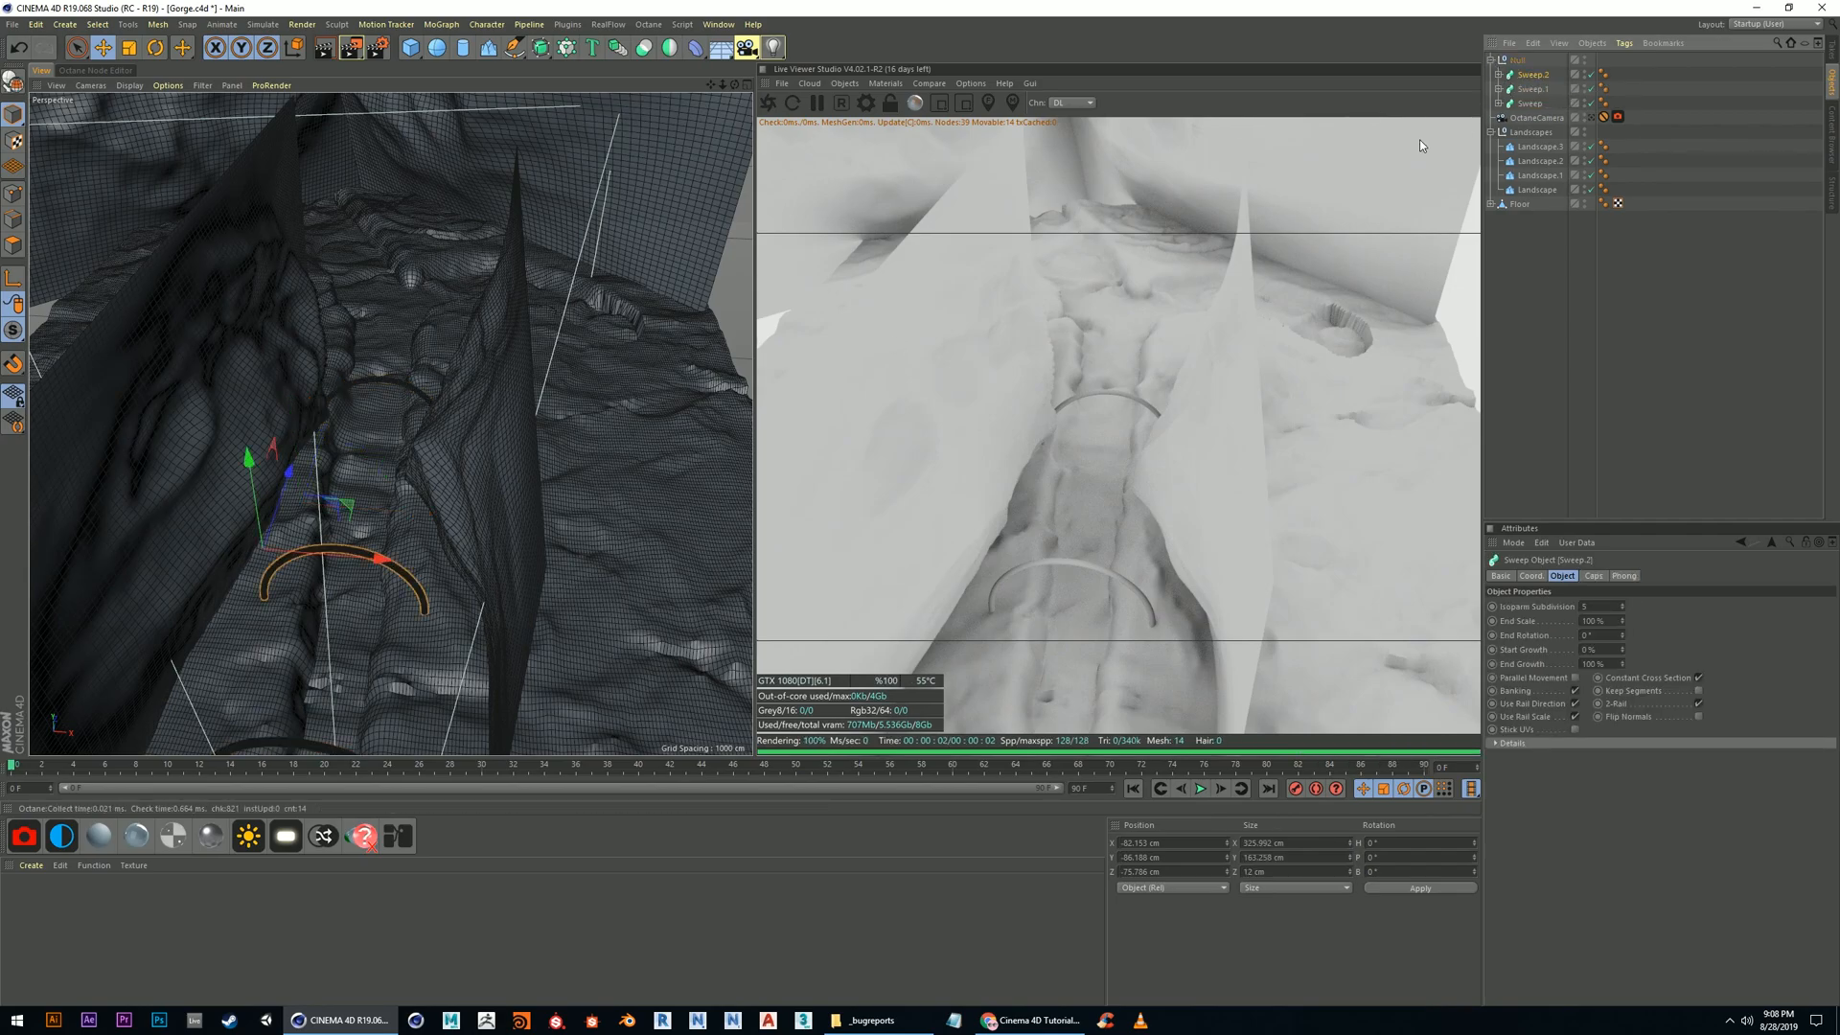
left_click(1532, 88)
left_click_drag(403, 351, 447, 260, "ctrl")
left_click_drag(528, 334, 487, 329)
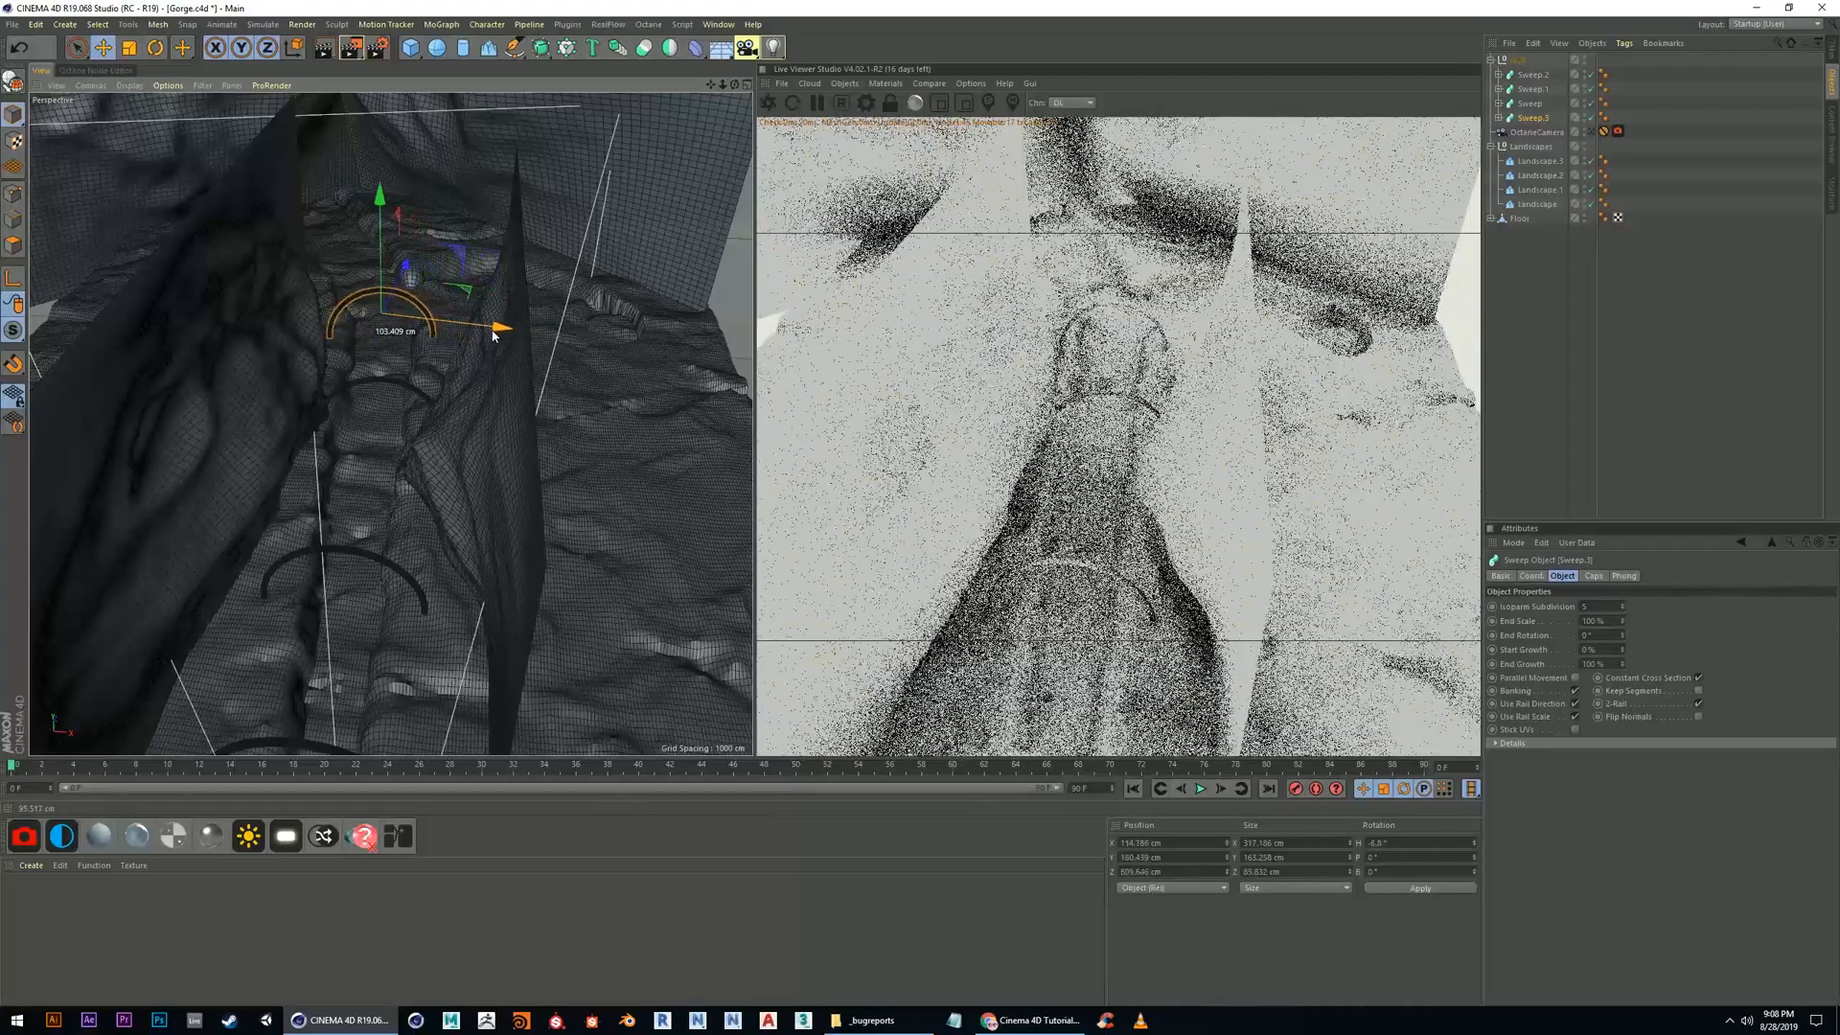
left_click_drag(400, 276, 407, 264)
left_click_drag(513, 316, 507, 316)
Duplicate Sweep.3 farther down the channel to about X -23, Z 1161 cm and rotate the copy's heading to about 9.7°
left_click_drag(368, 355, 336, 391, "alt")
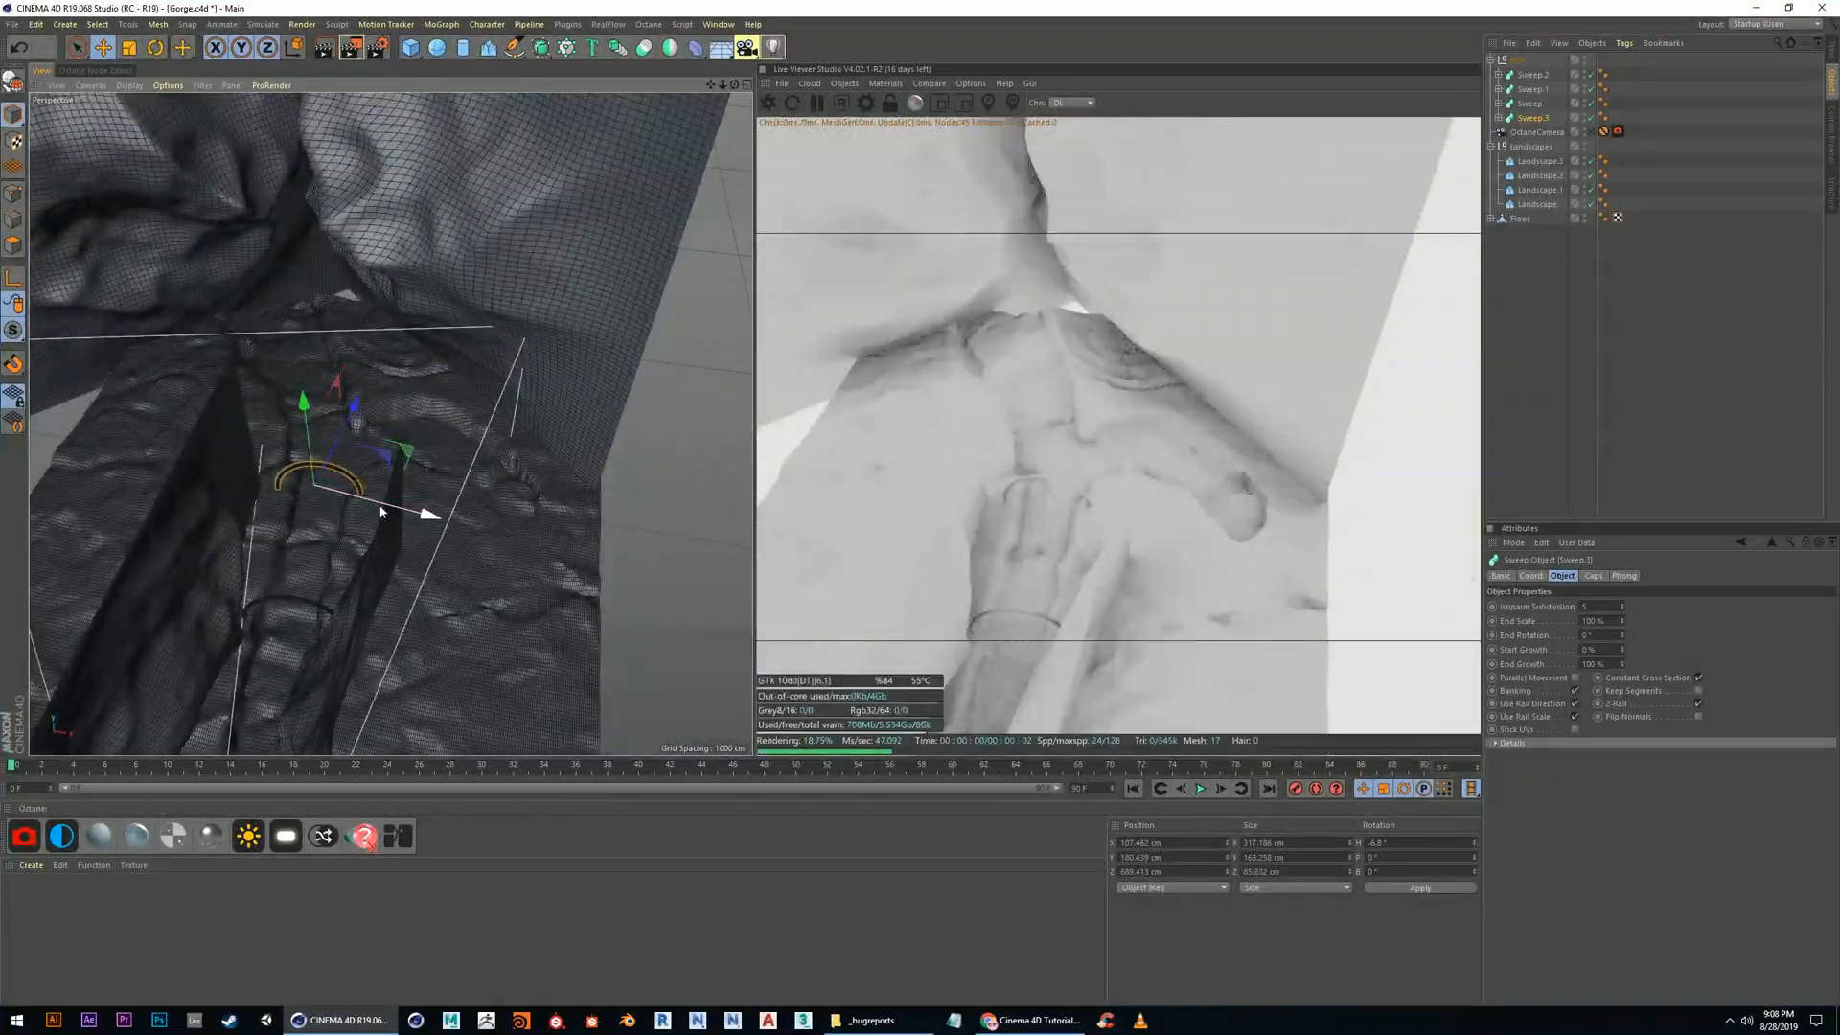
left_click_drag(381, 328, 386, 320, "ctrl")
left_click_drag(471, 426, 267, 194)
left_click(156, 46)
scroll(315, 428, "up", 5)
left_click(109, 45)
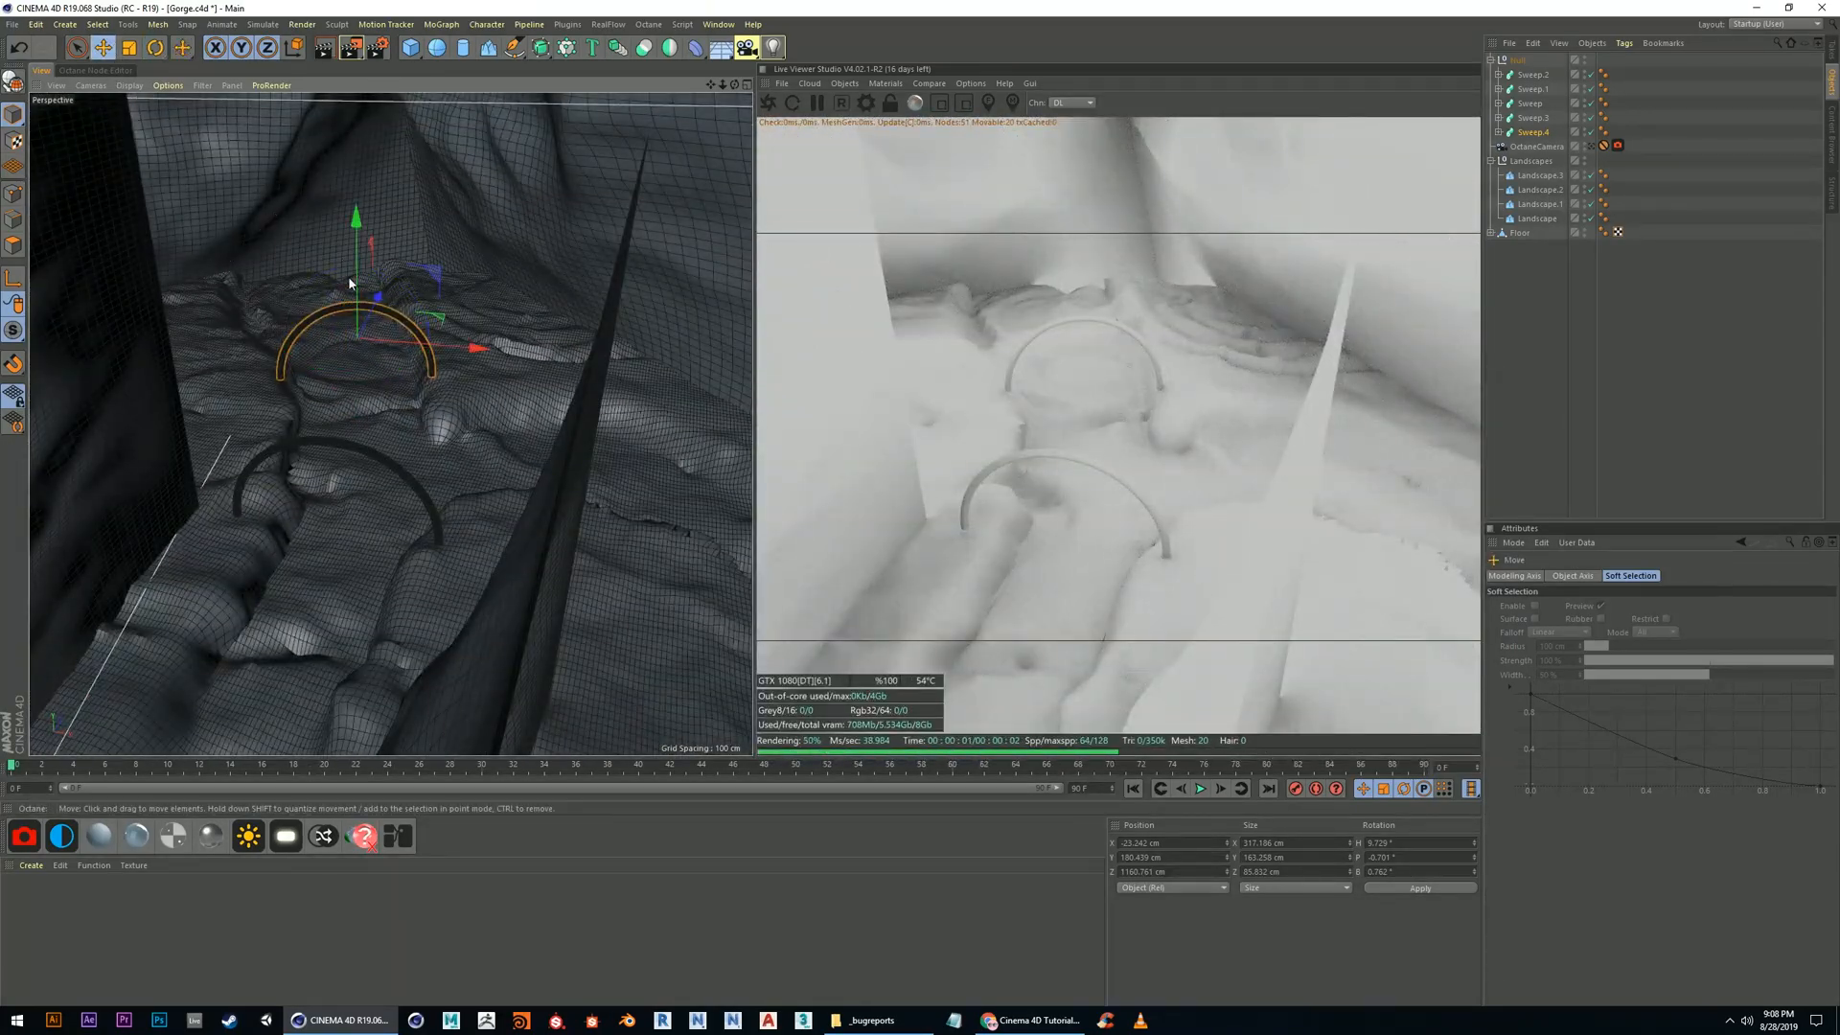
Shift Sweep.4 over the channel and lower it into the ground, to about X 1, Y 166, Z 1105 cm
left_click_drag(379, 297, 374, 309)
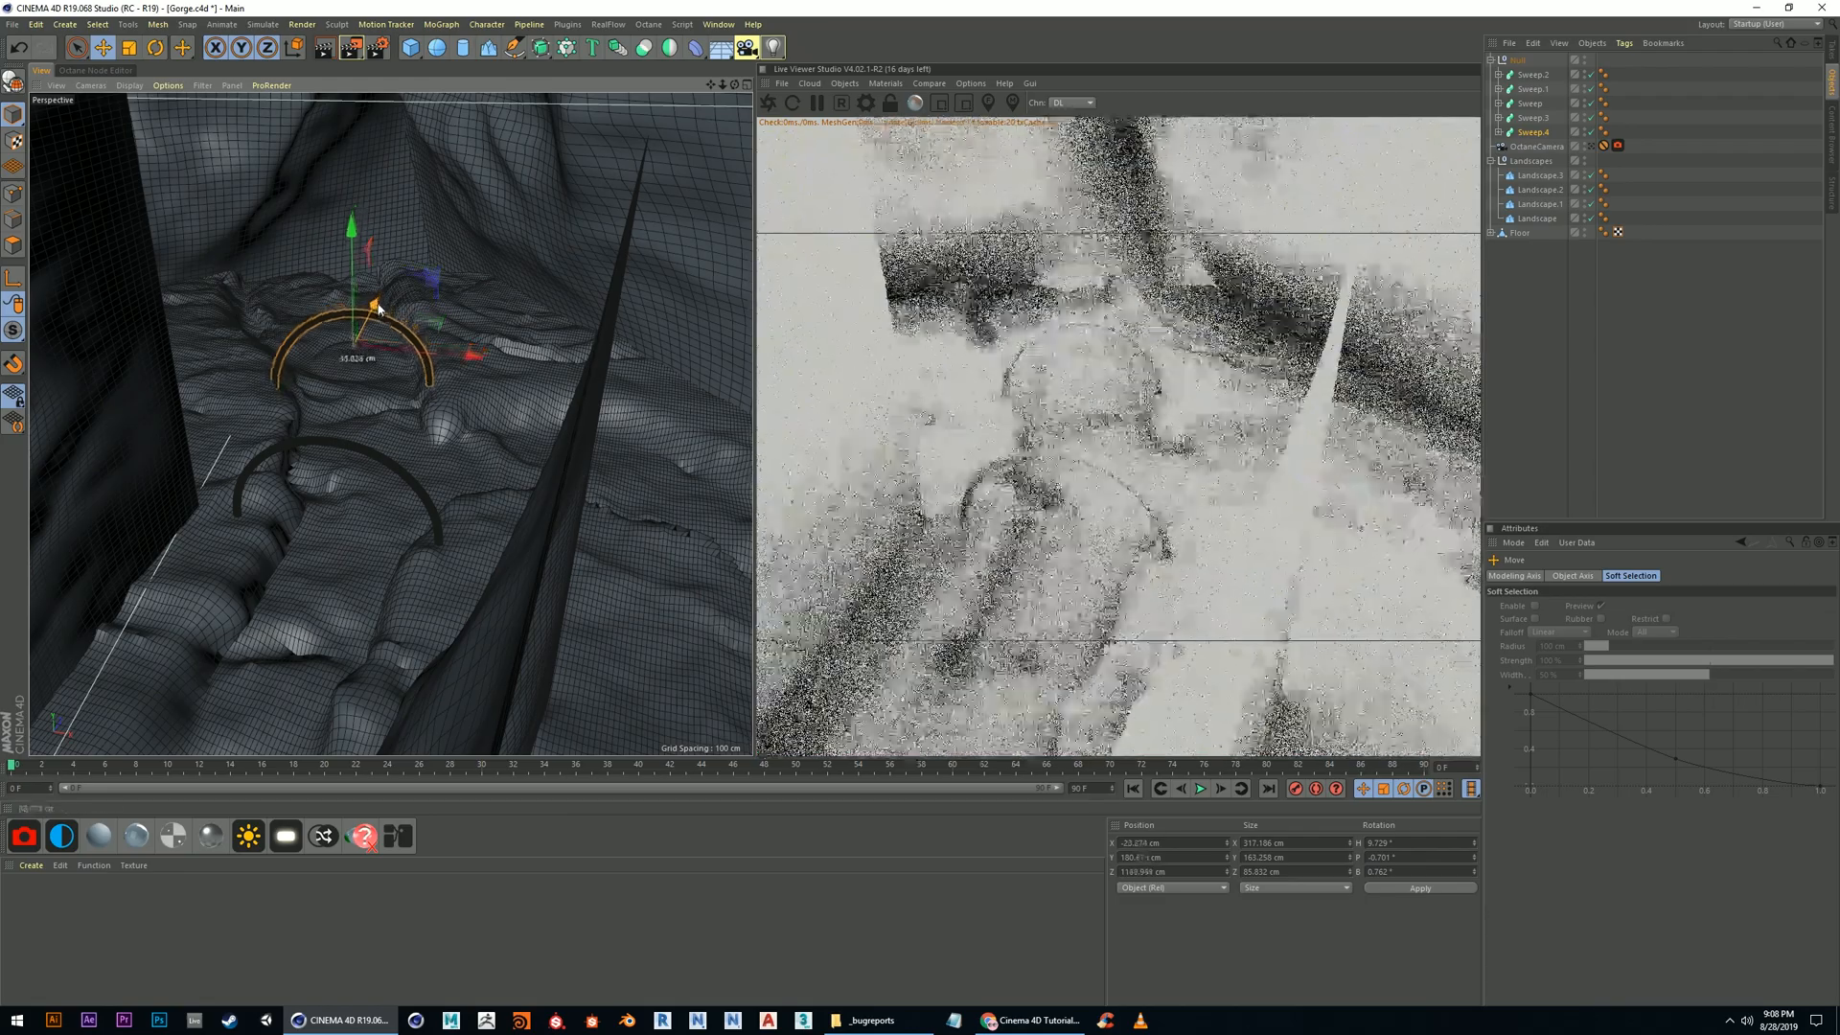
left_click_drag(474, 365, 483, 366)
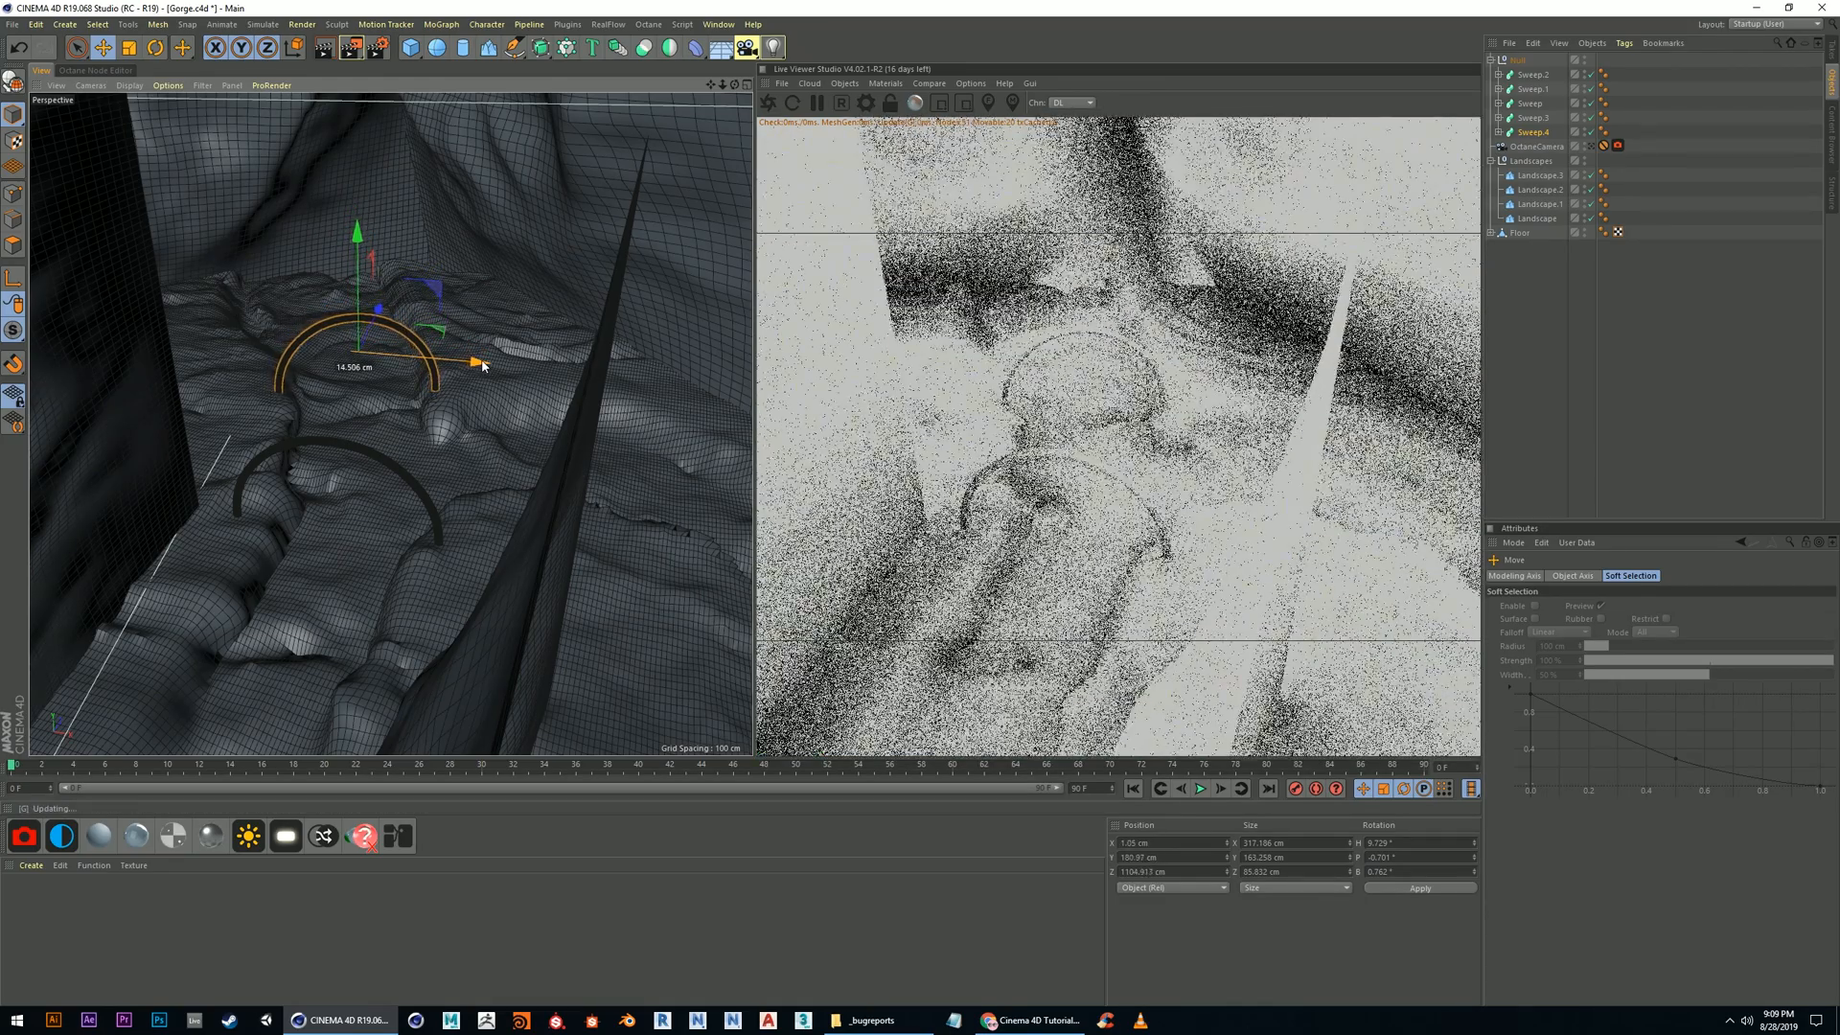
left_click_drag(359, 234, 362, 243)
middle_click_drag(341, 539, 340, 499, "alt")
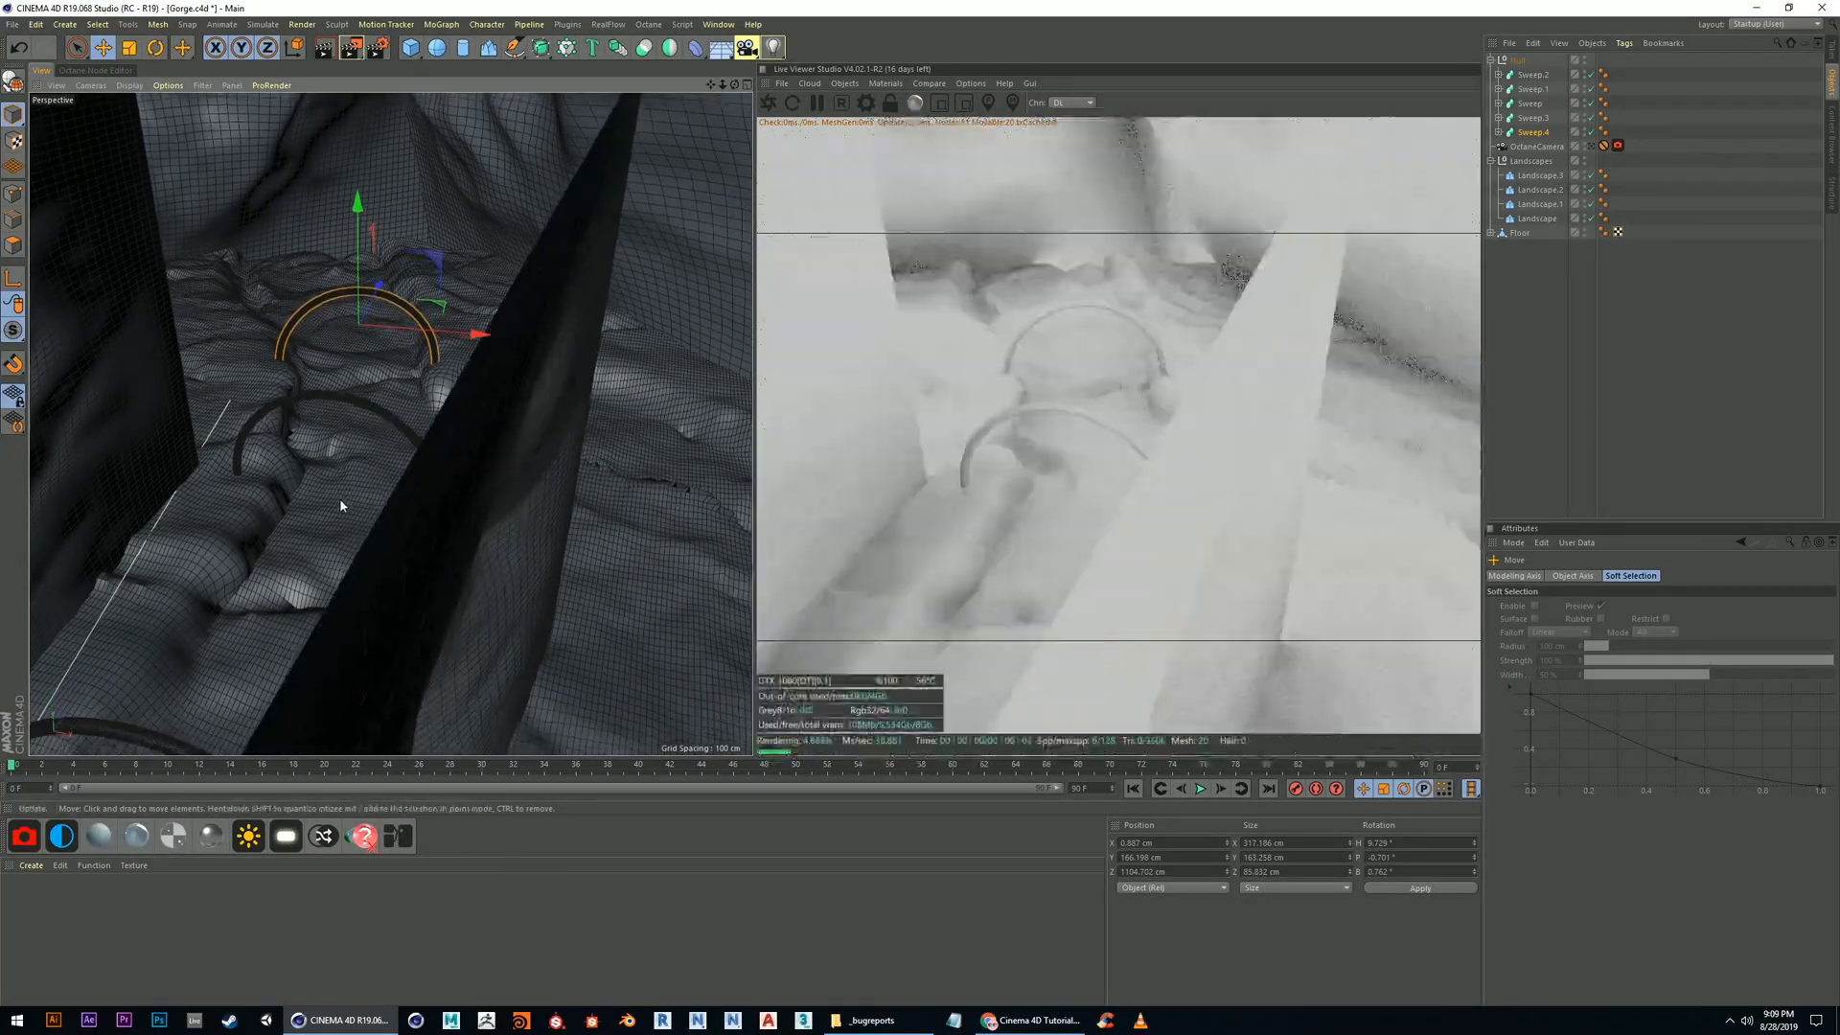
scroll(340, 498, "up", 4)
left_click_drag(394, 435, 296, 182, "alt")
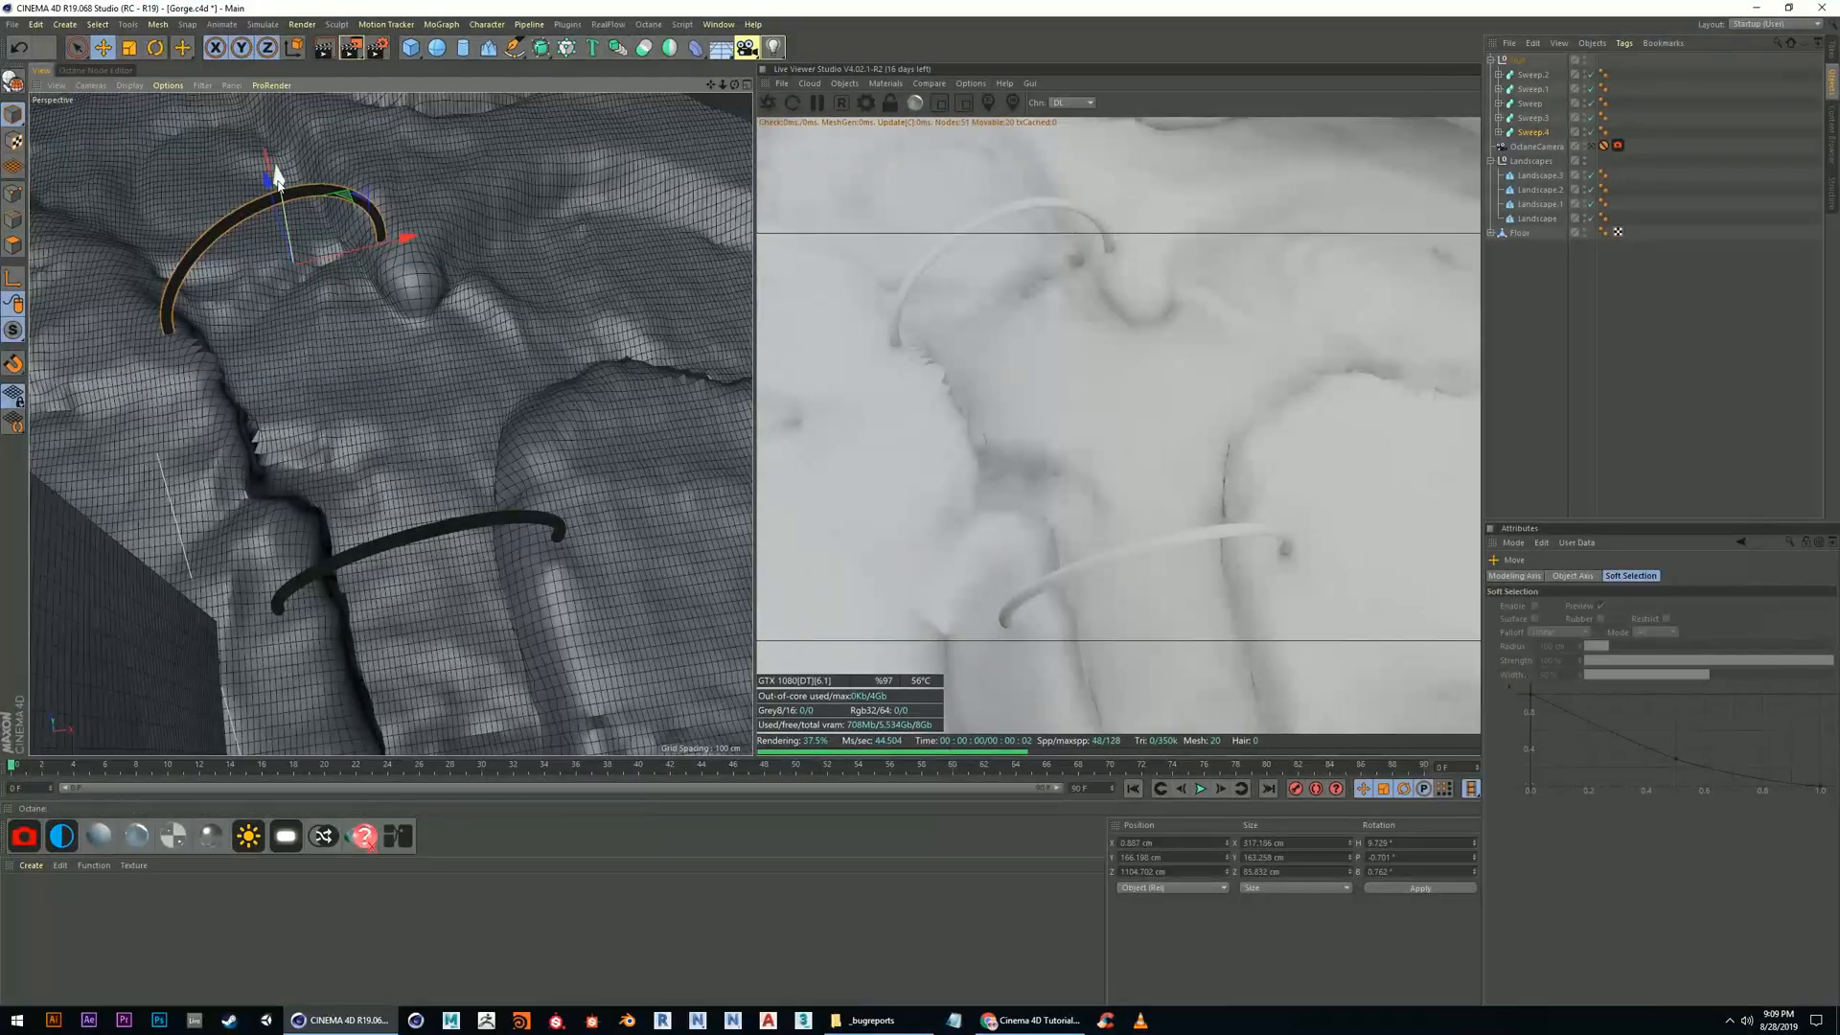
key("ctrl+z")
Select Sweep.3 and lower it slightly so its ends sink into the ground
left_click_drag(279, 181, 433, 326, "alt")
left_click_drag(400, 425, 402, 287, "alt")
left_click(405, 268)
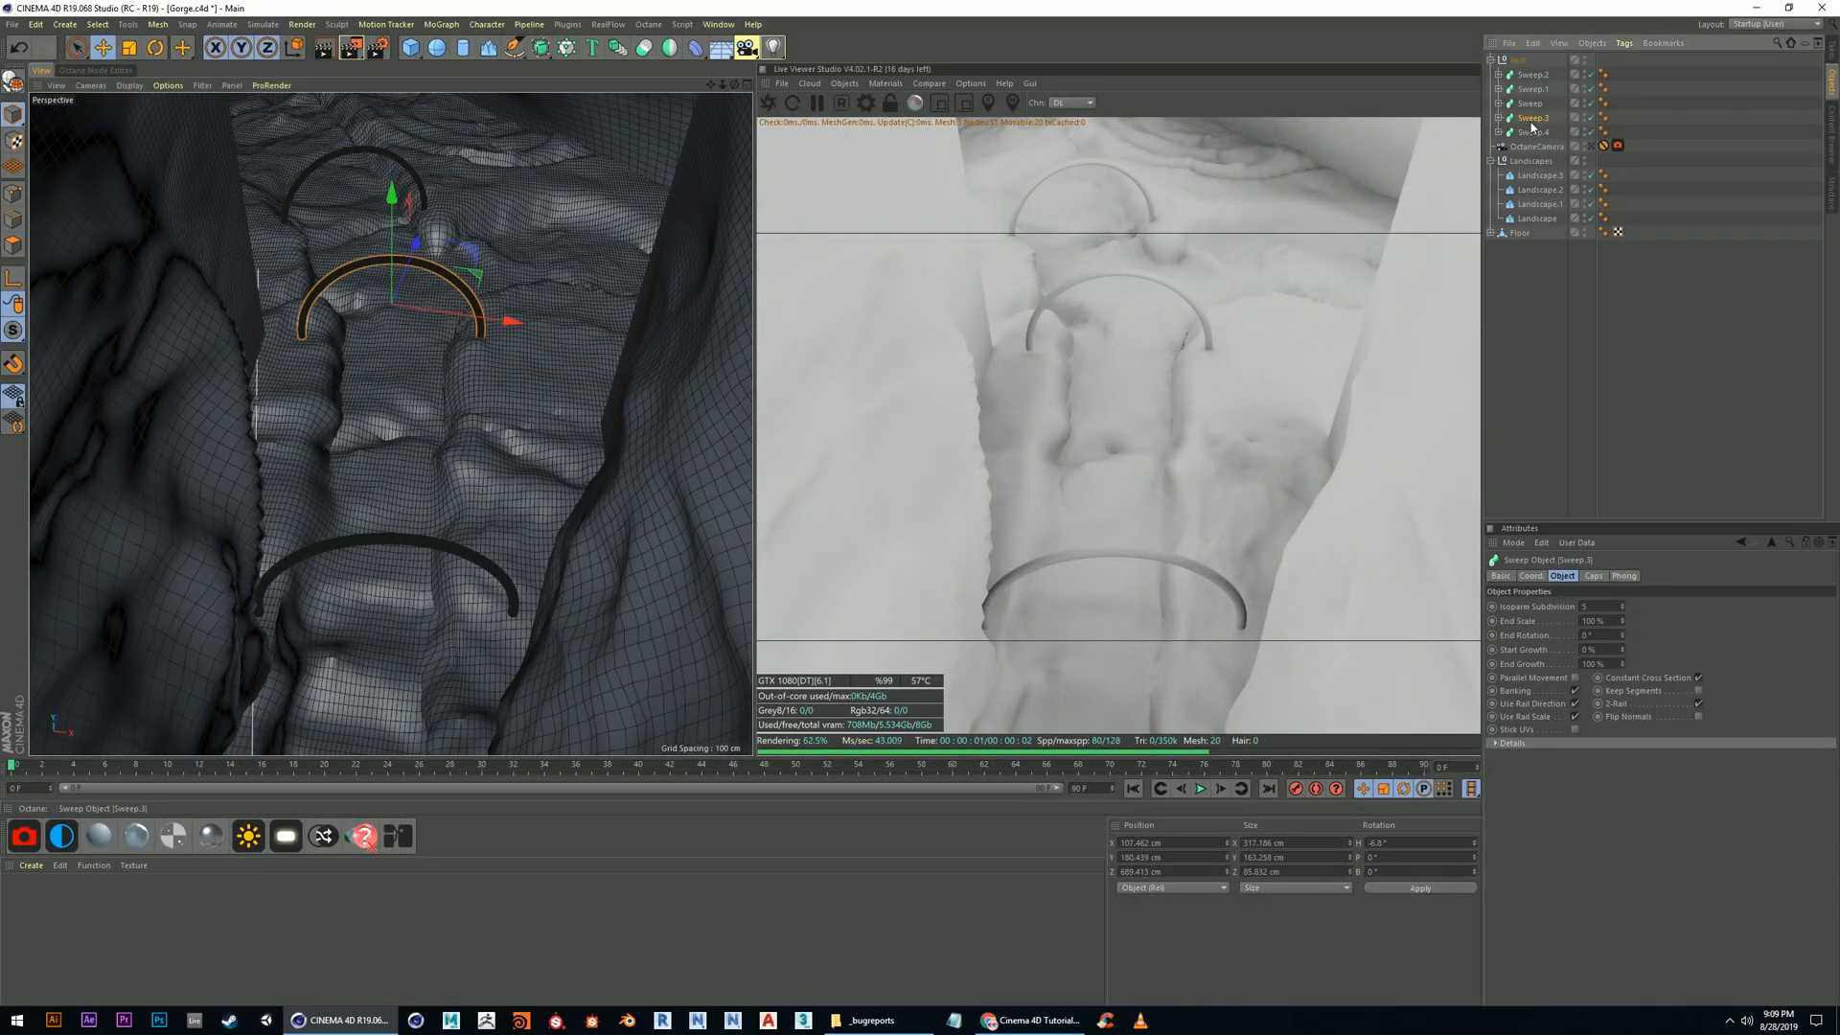
left_click_drag(392, 197, 392, 207)
Select Sweep.1, lower it into the ground and shift it sideways to centre it over the channel
middle_click_drag(392, 446, 392, 338, "alt")
left_click_drag(393, 338, 412, 307, "alt")
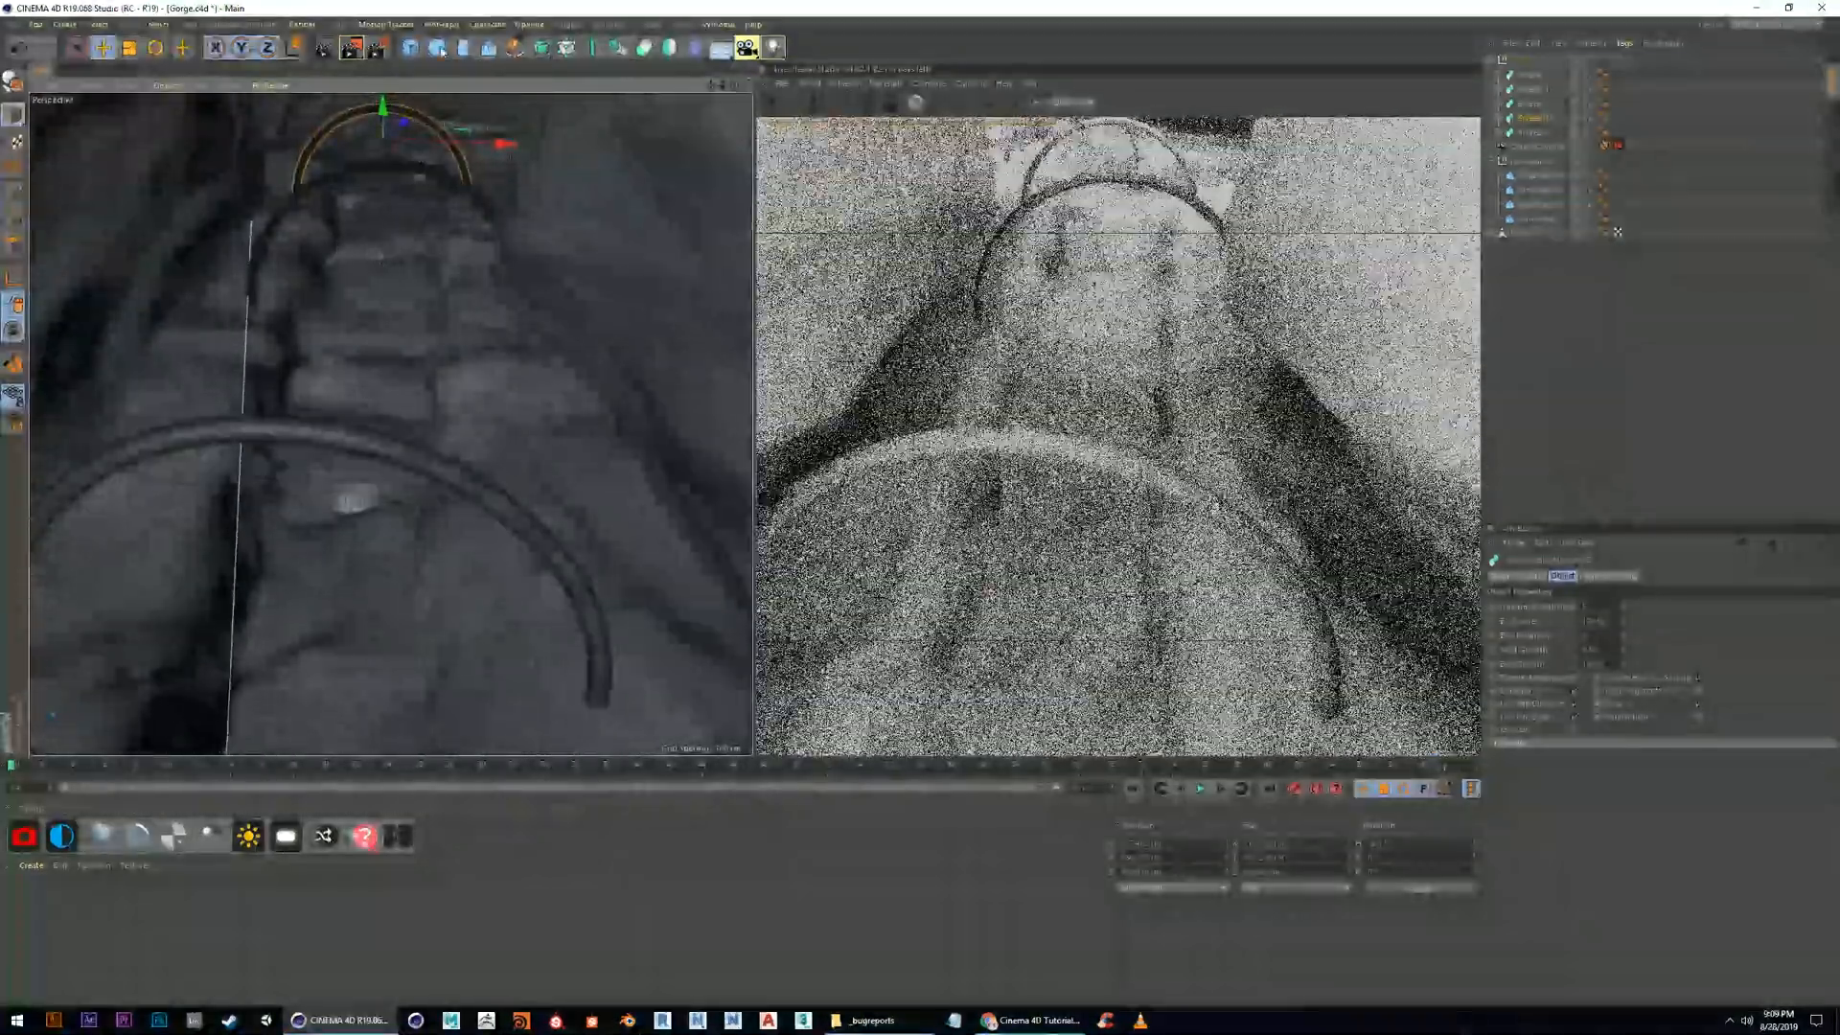
left_click(1100, 180)
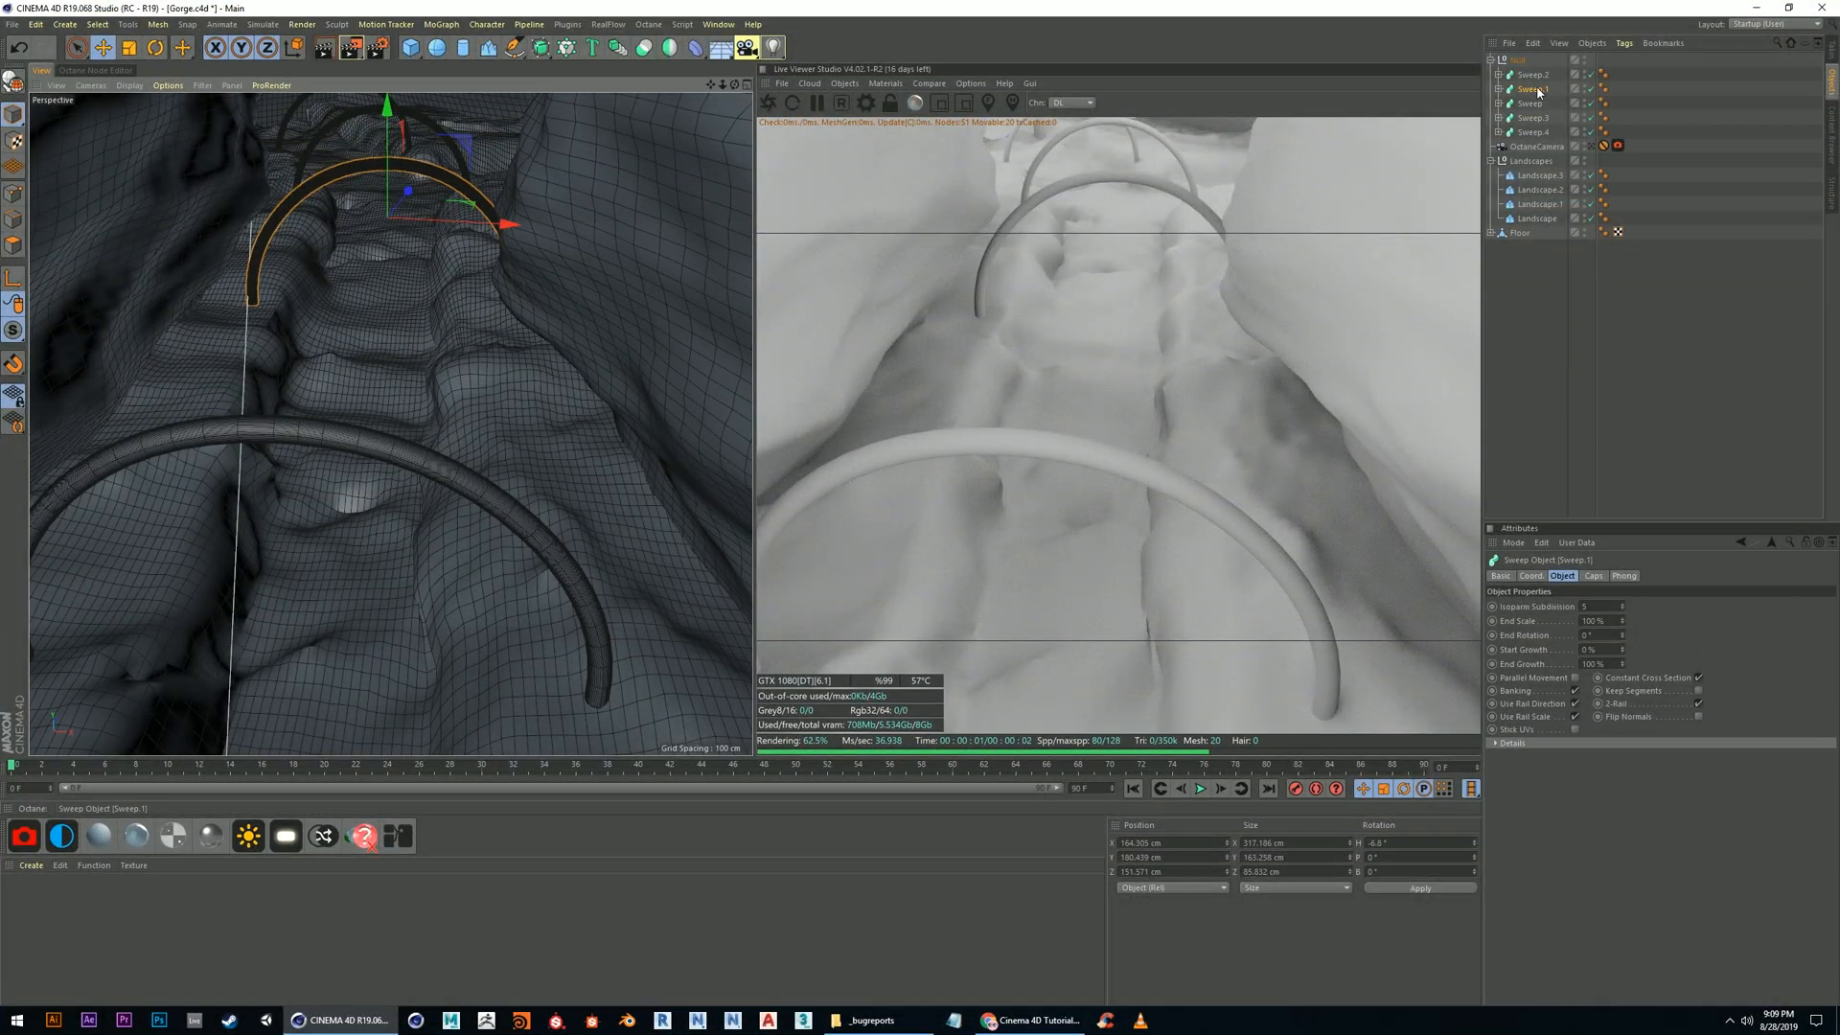
left_click_drag(387, 107, 384, 131)
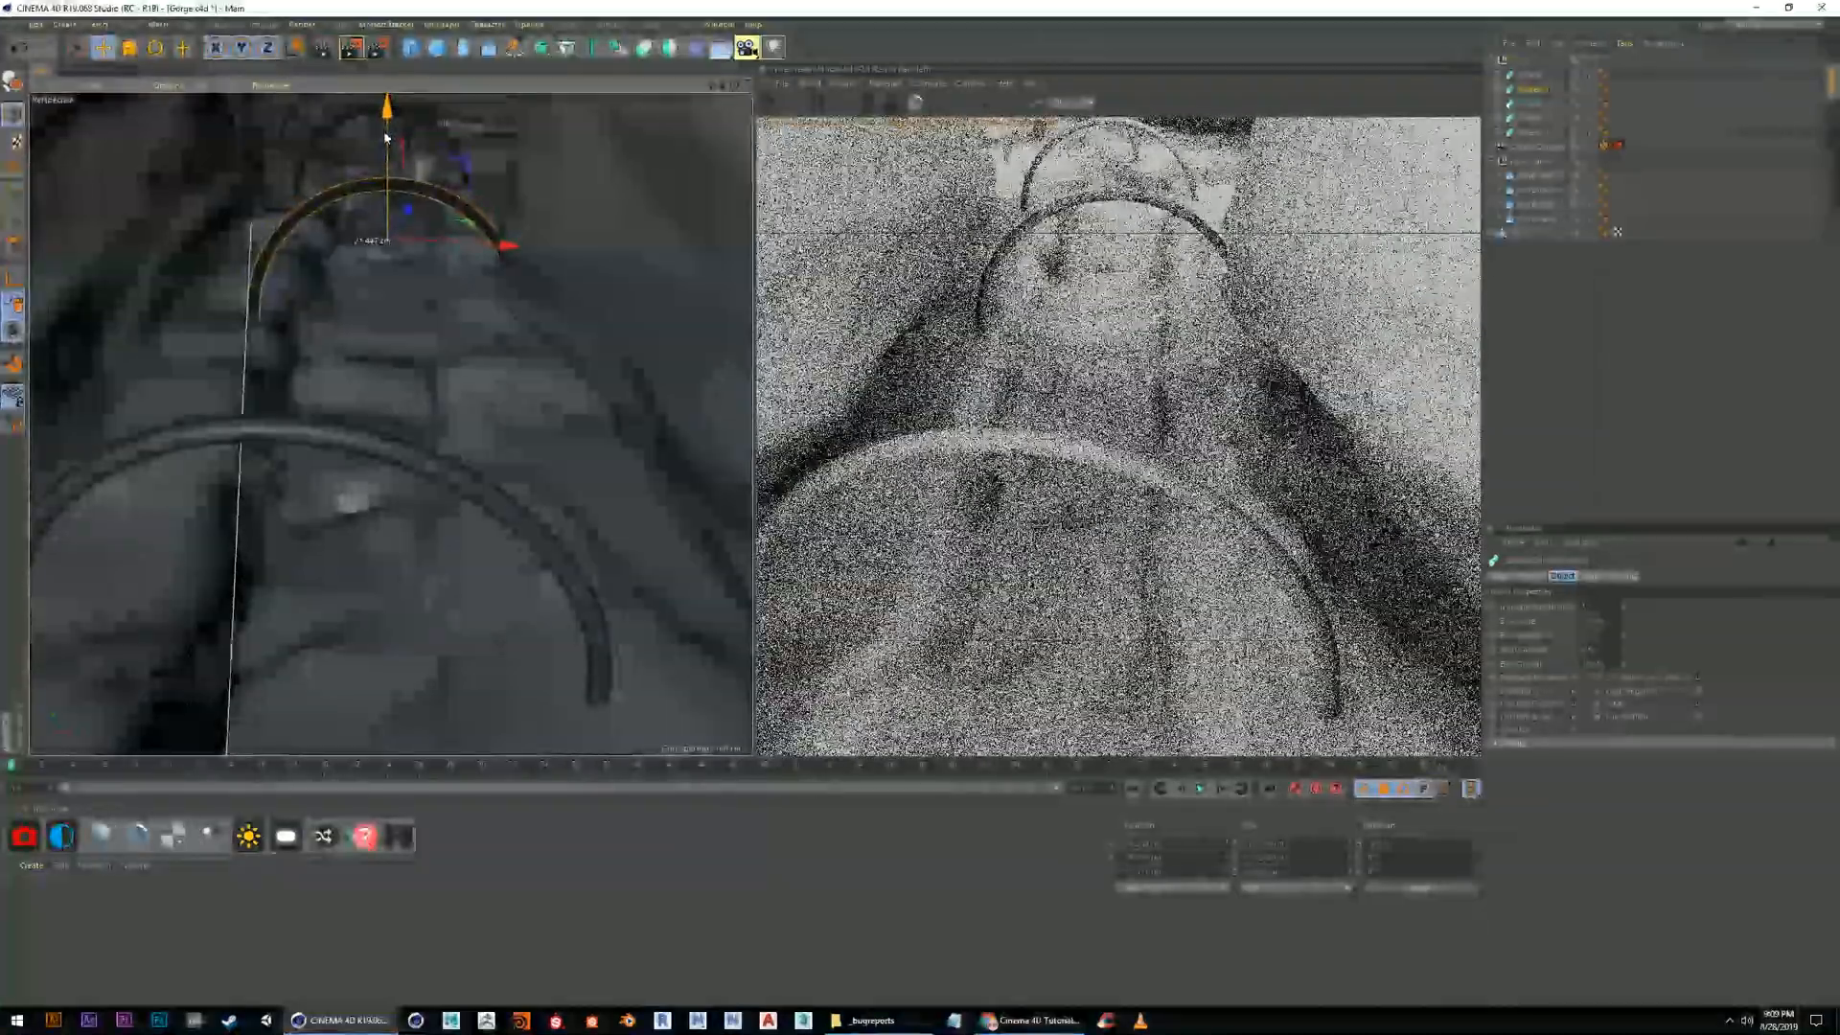
left_click_drag(506, 247, 476, 270)
left_click_drag(358, 109, 360, 117)
Select Sweep.2 and lower it slightly into the ground
left_click_drag(320, 383, 382, 140, "alt")
left_click(382, 140)
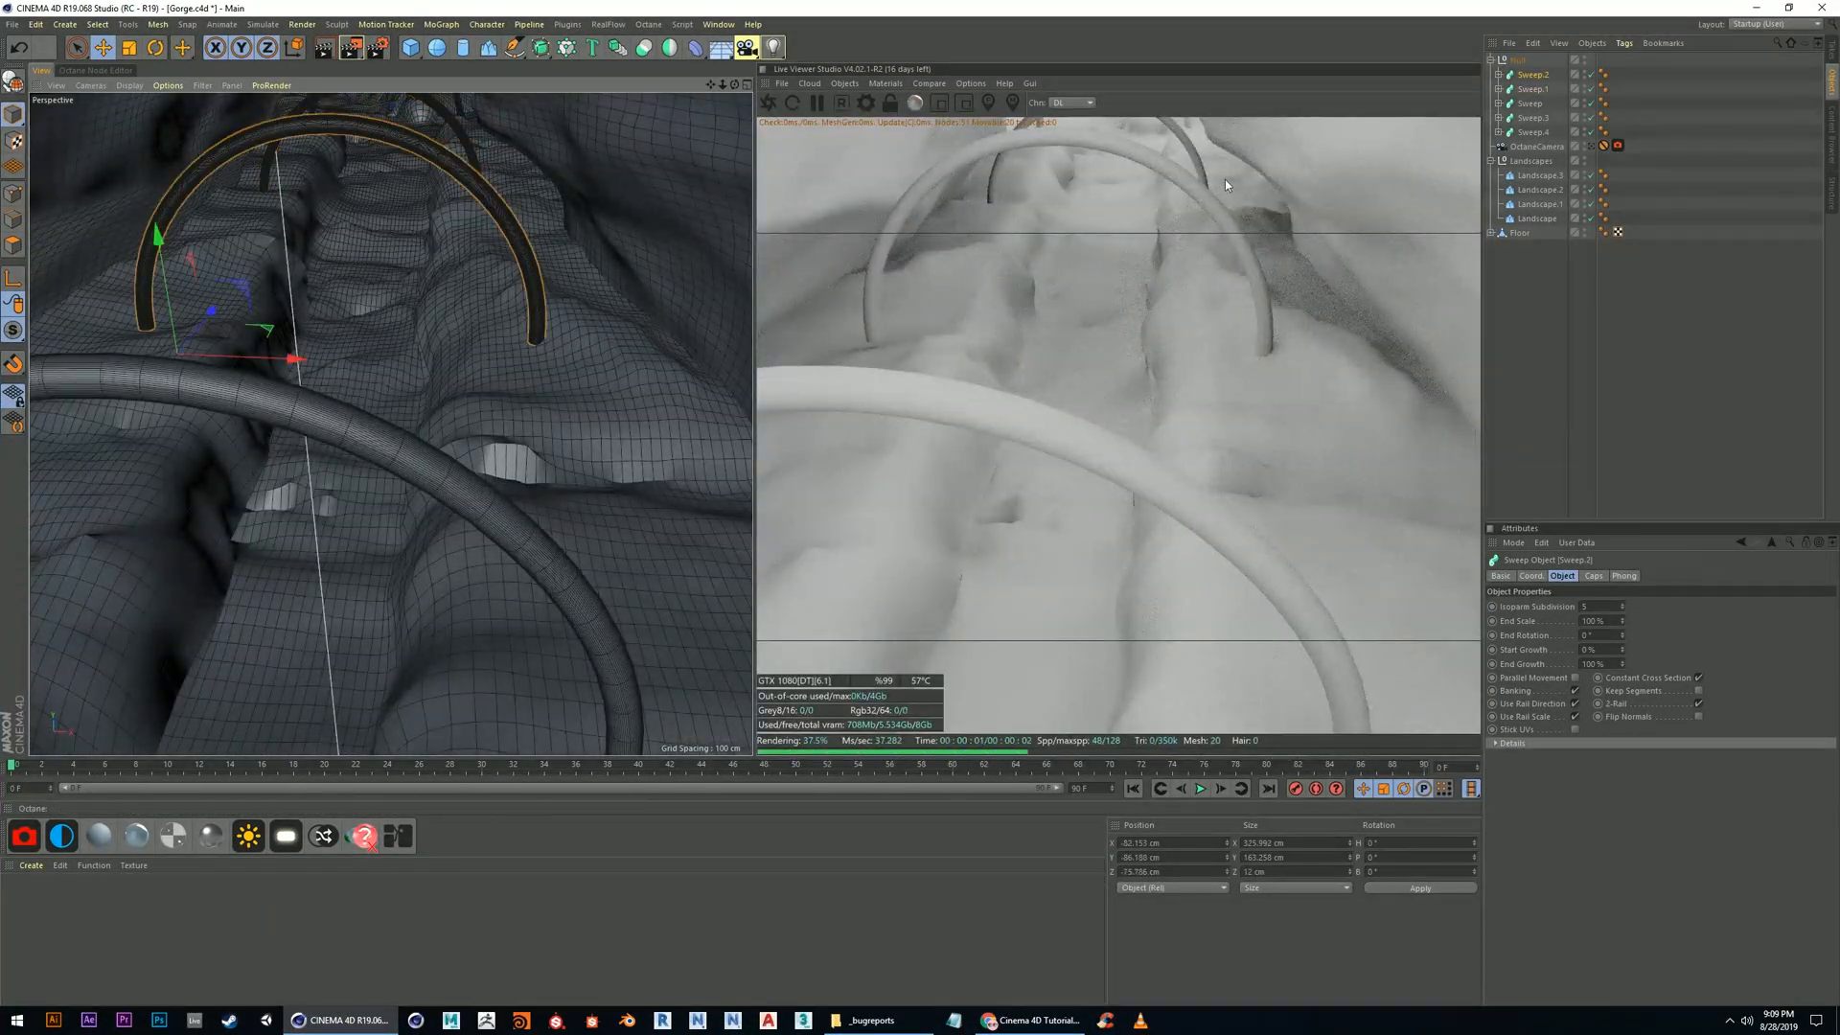
left_click_drag(153, 235, 158, 246)
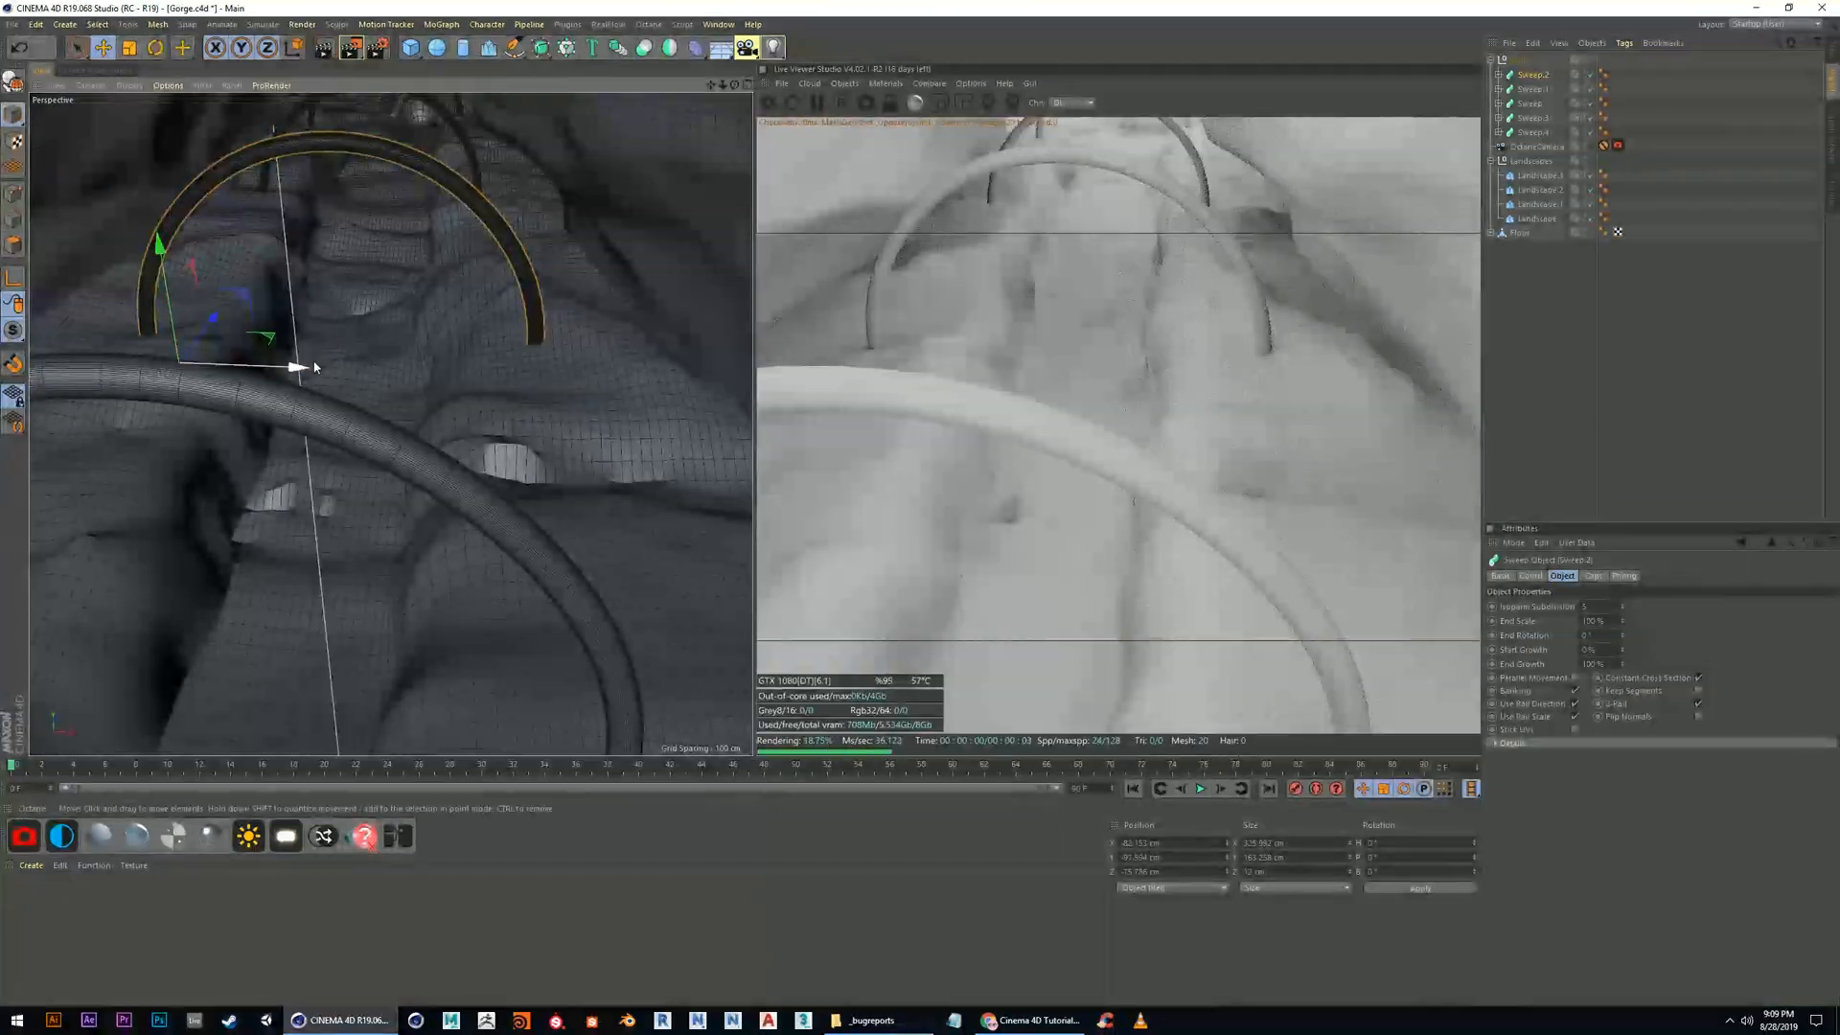
Lower the nearest arch sweep slightly to about Y -97.4 cm and collapse the null group containing the arches
scroll(346, 402, "down", 3)
left_click(352, 411)
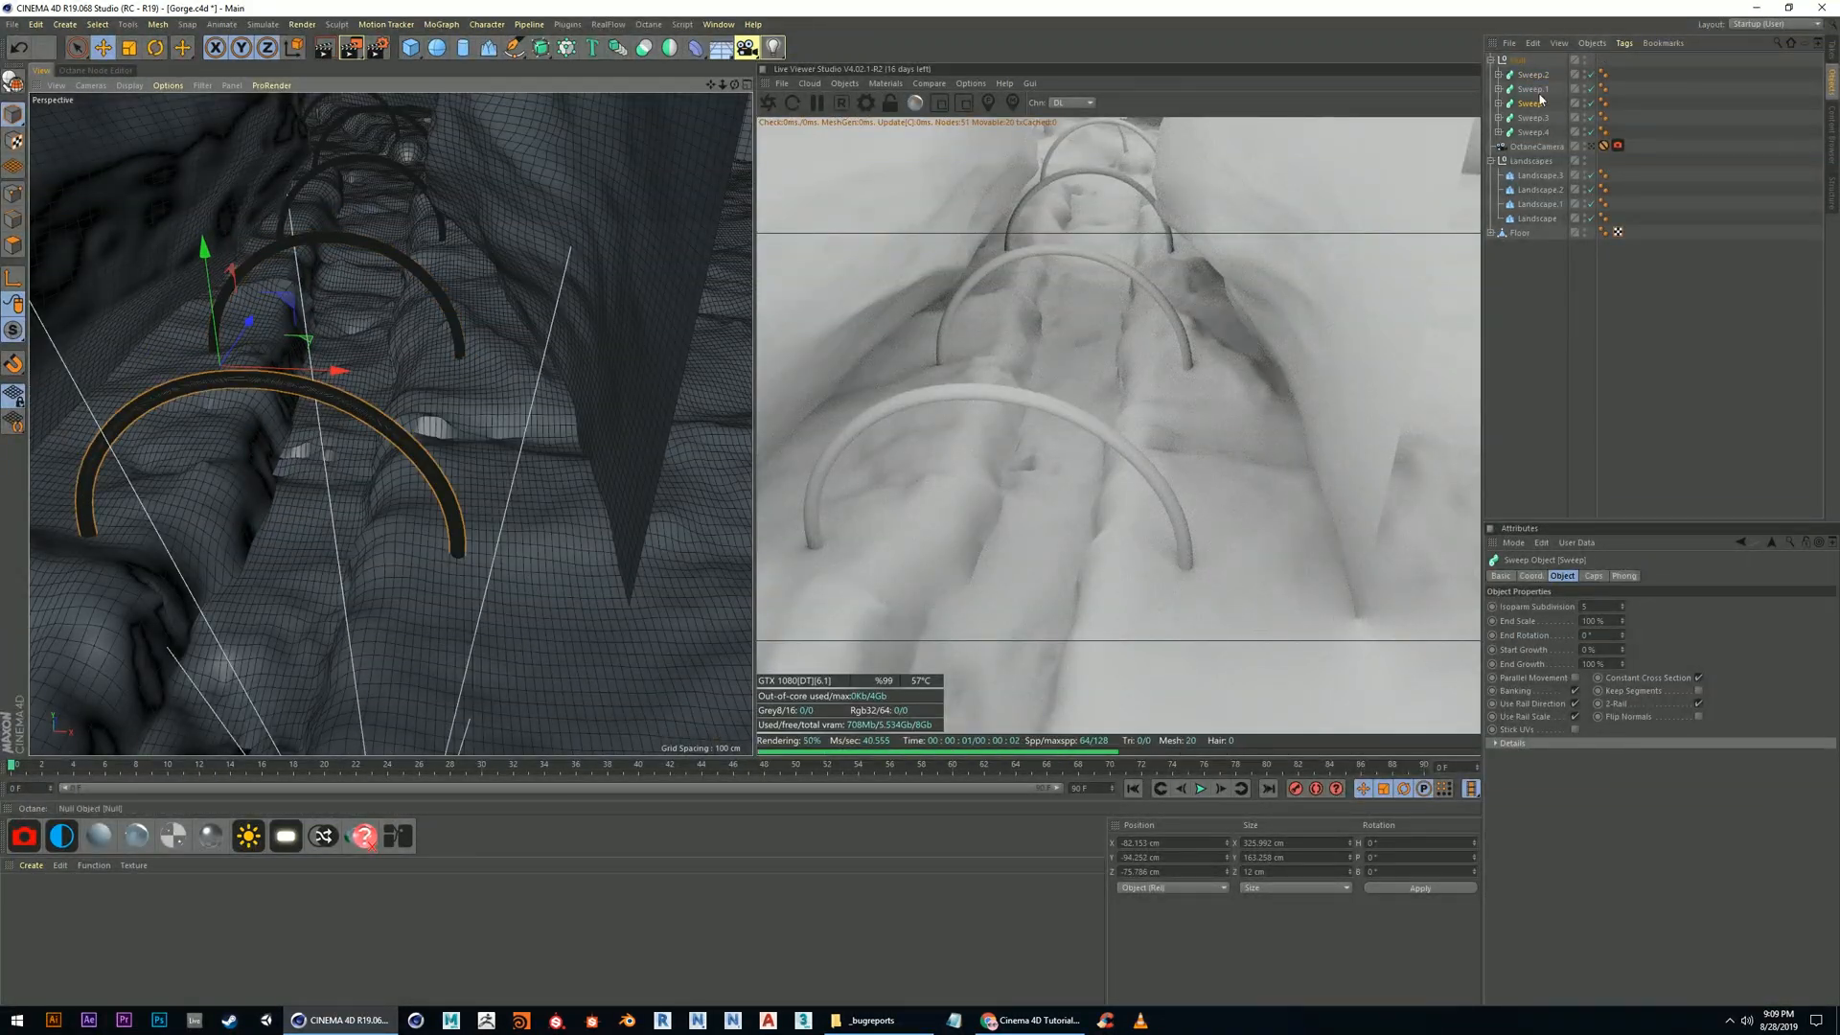
left_click_drag(217, 260, 210, 255)
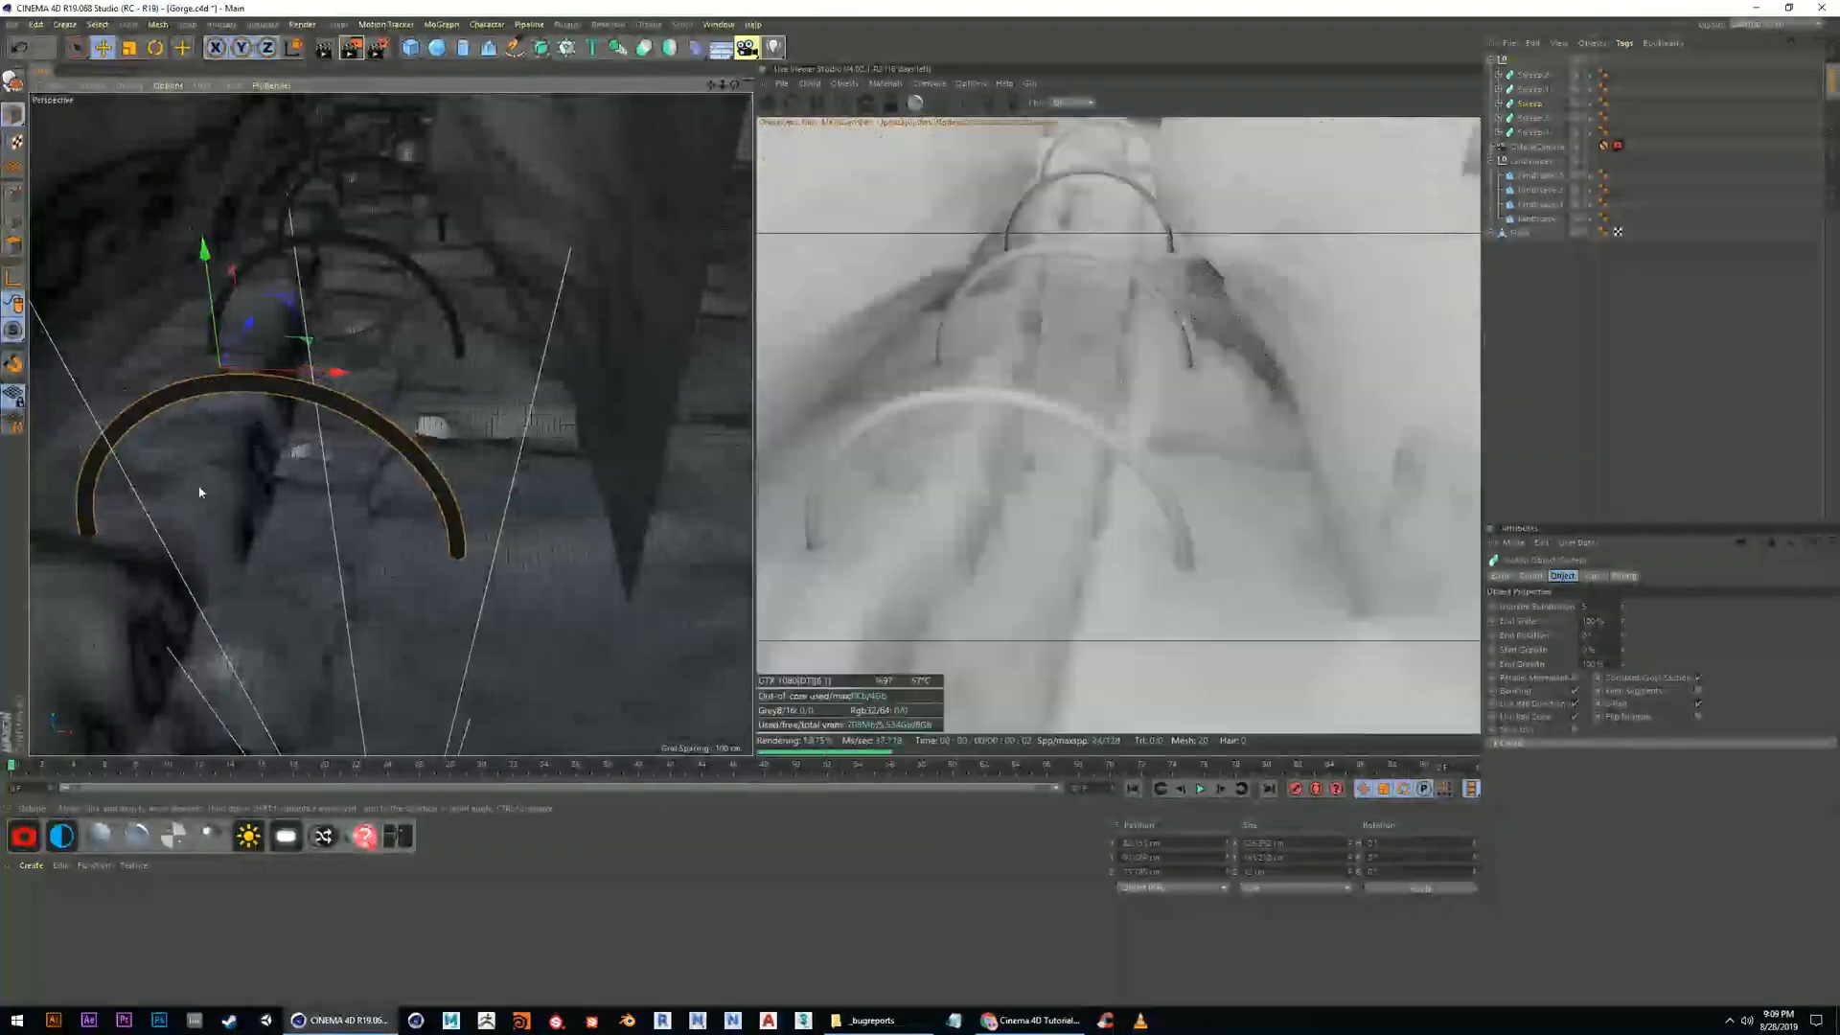
scroll(224, 501, "down", 4)
middle_click_drag(278, 412, 341, 387, "alt")
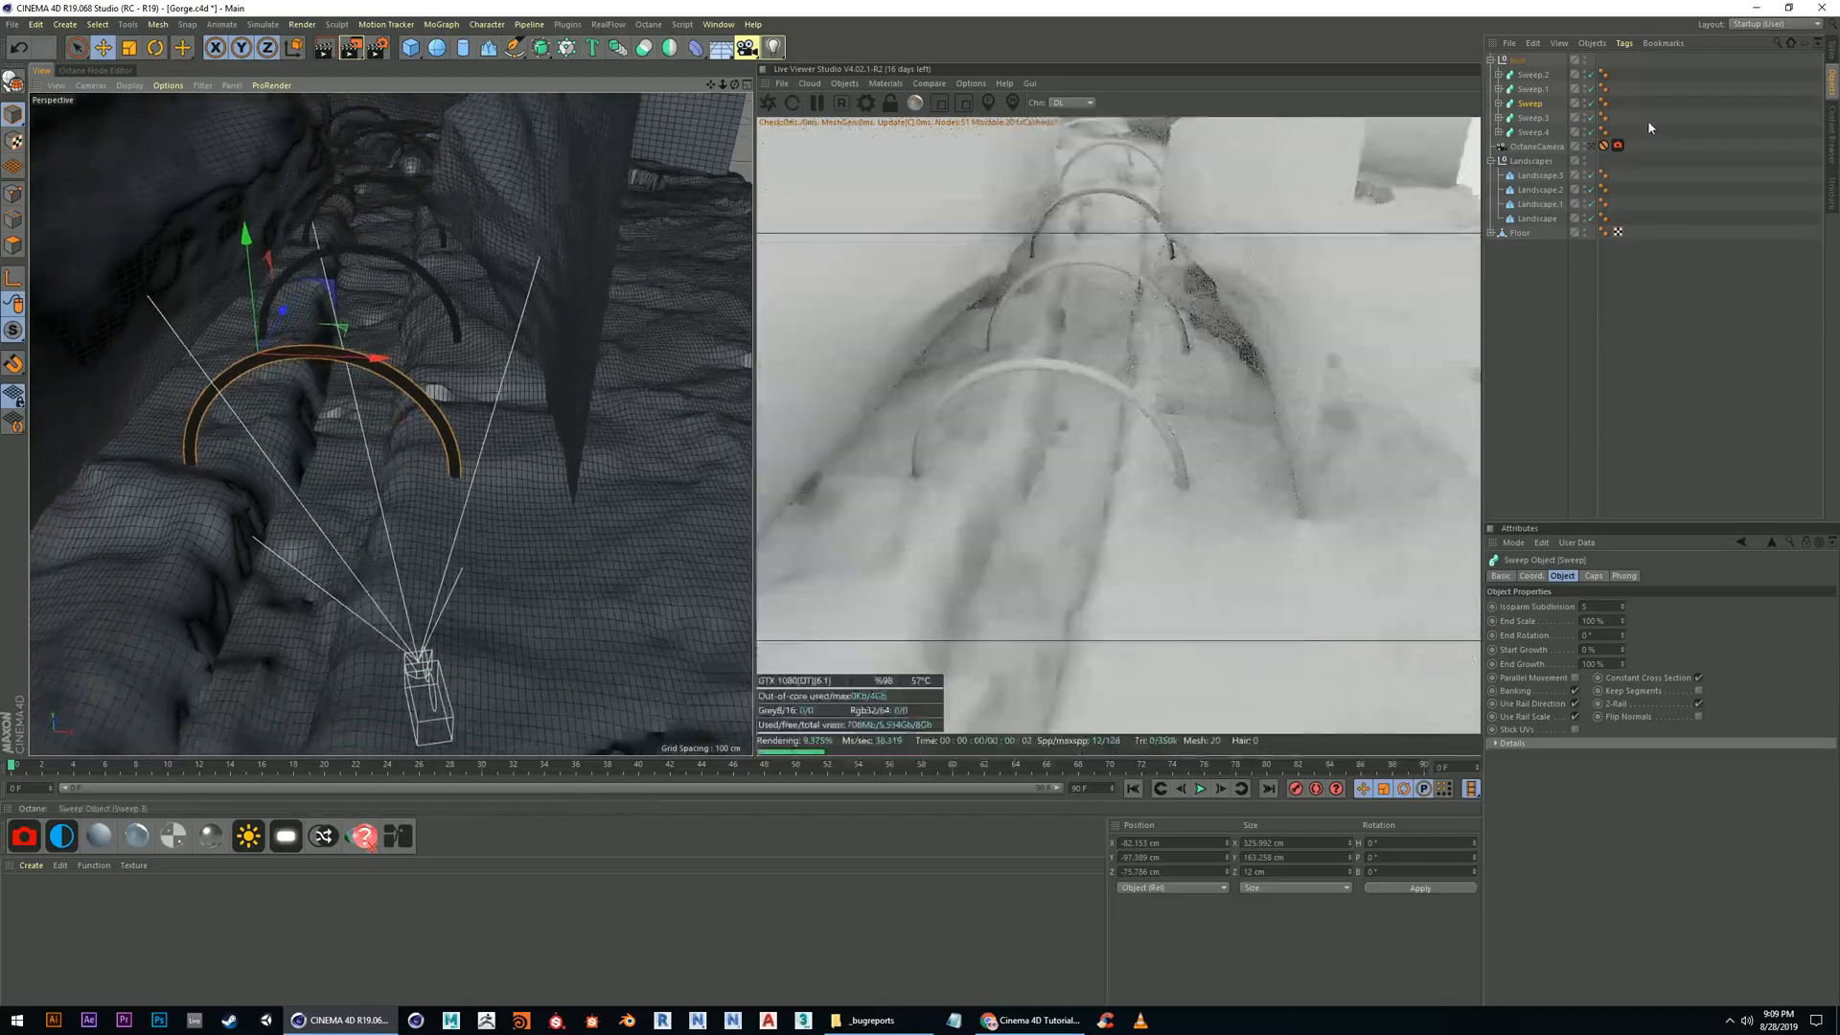
left_click(1492, 61)
Add a cube primitive to the gorge scene
scroll(383, 374, "down", 4)
left_click_drag(399, 347, 474, 450, "alt")
right_click_drag(473, 450, 546, 451, "alt")
mouse_move(546, 451)
left_mouse_down("alt")
mouse_move(538, 534)
mouse_move(534, 458)
left_mouse_up("alt")
left_click_drag(578, 524, 517, 499, "alt")
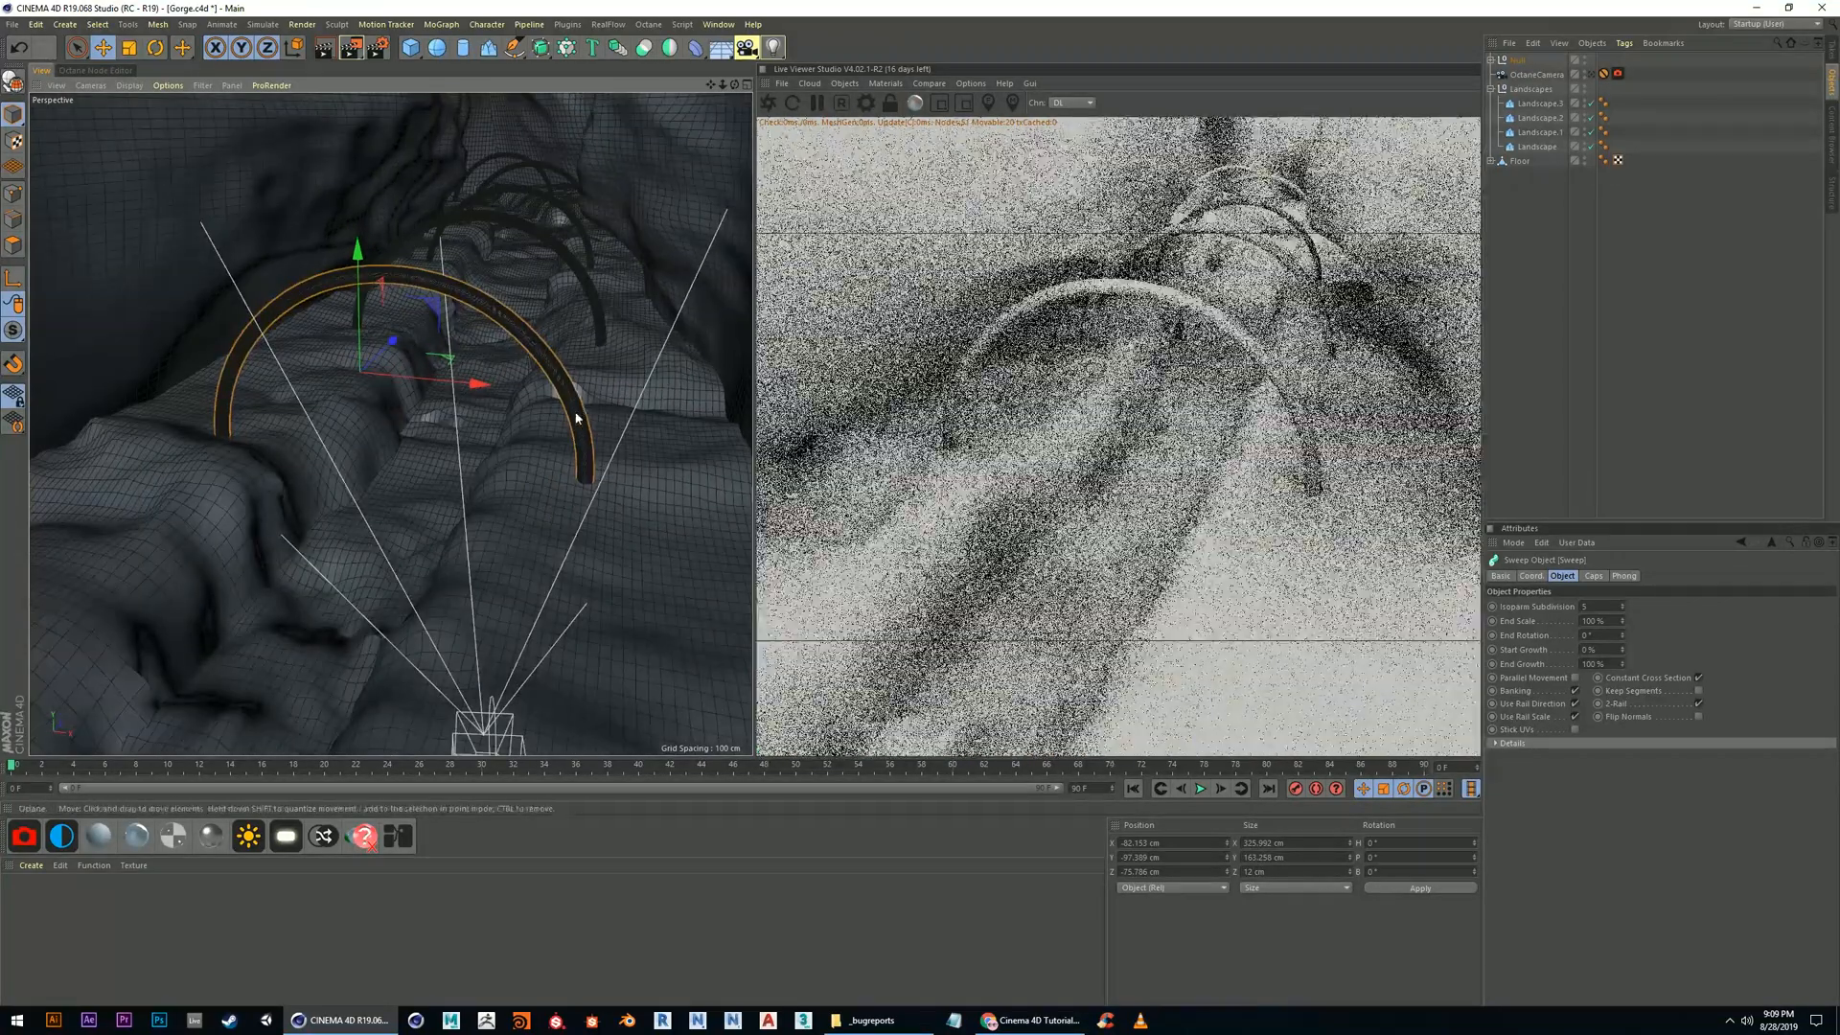
scroll(364, 623, "down", 7)
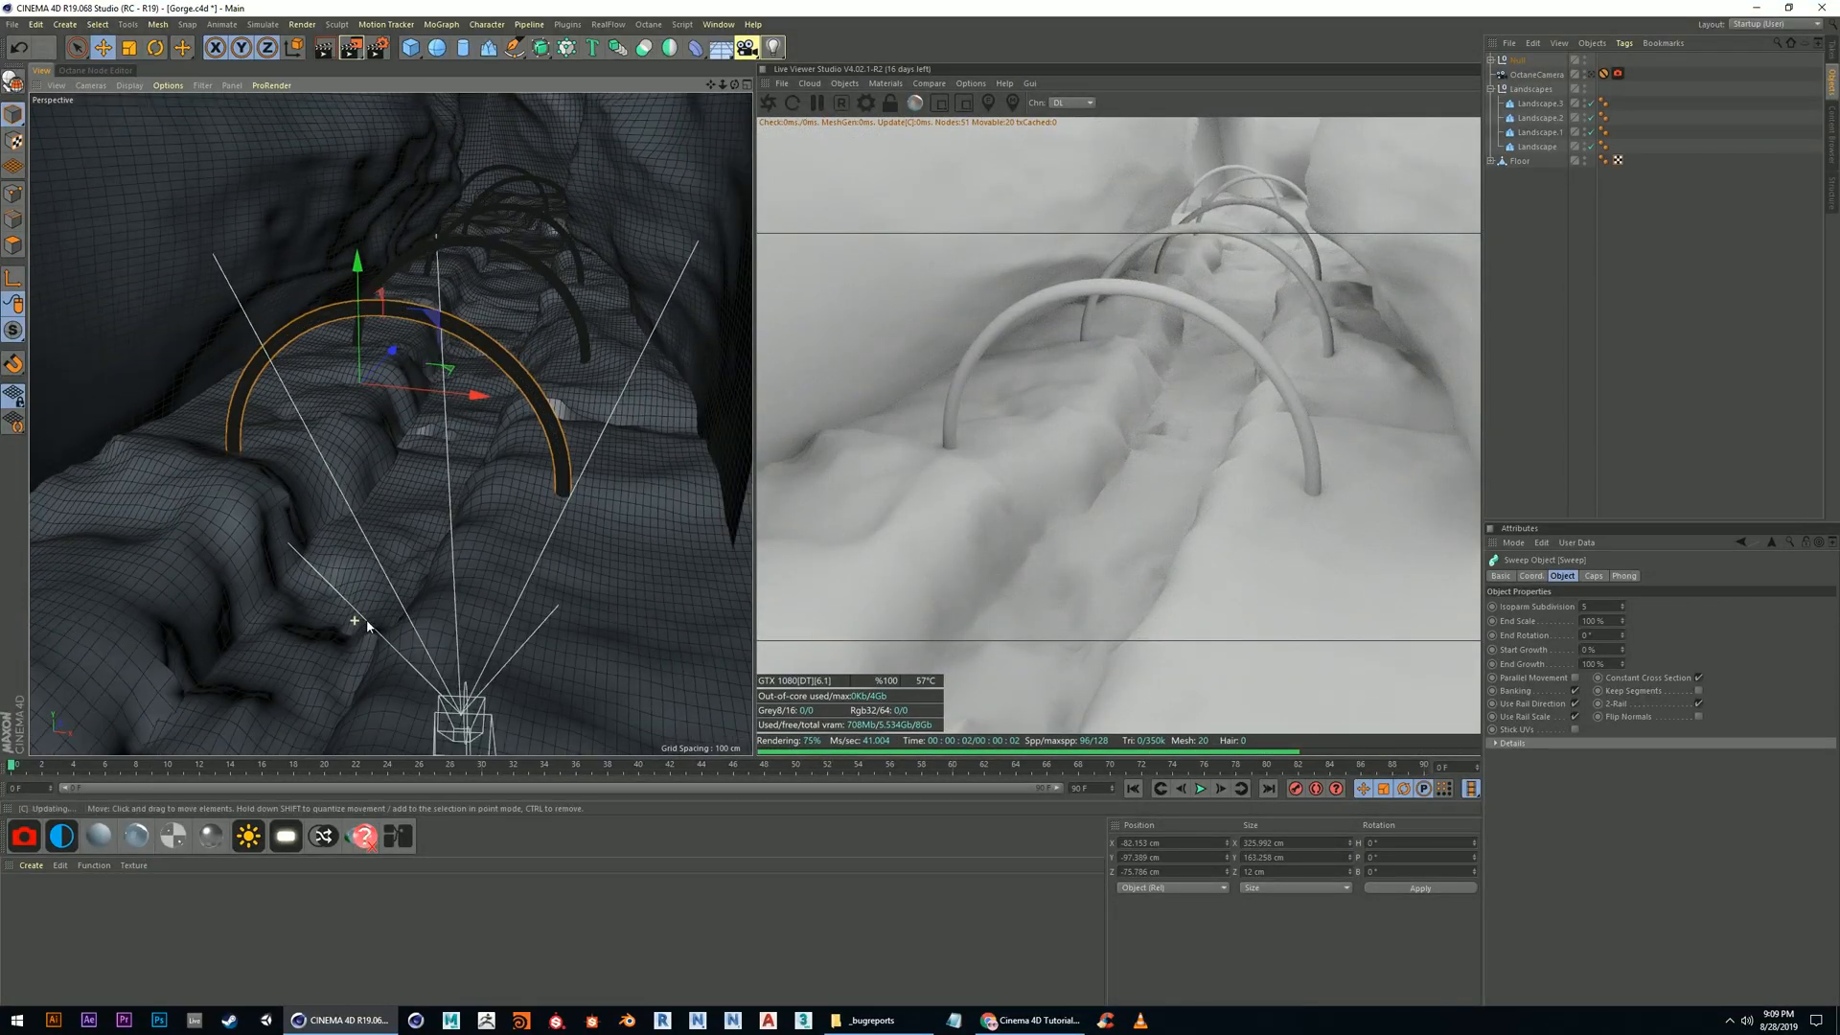
middle_click_drag(382, 600, 455, 522, "alt")
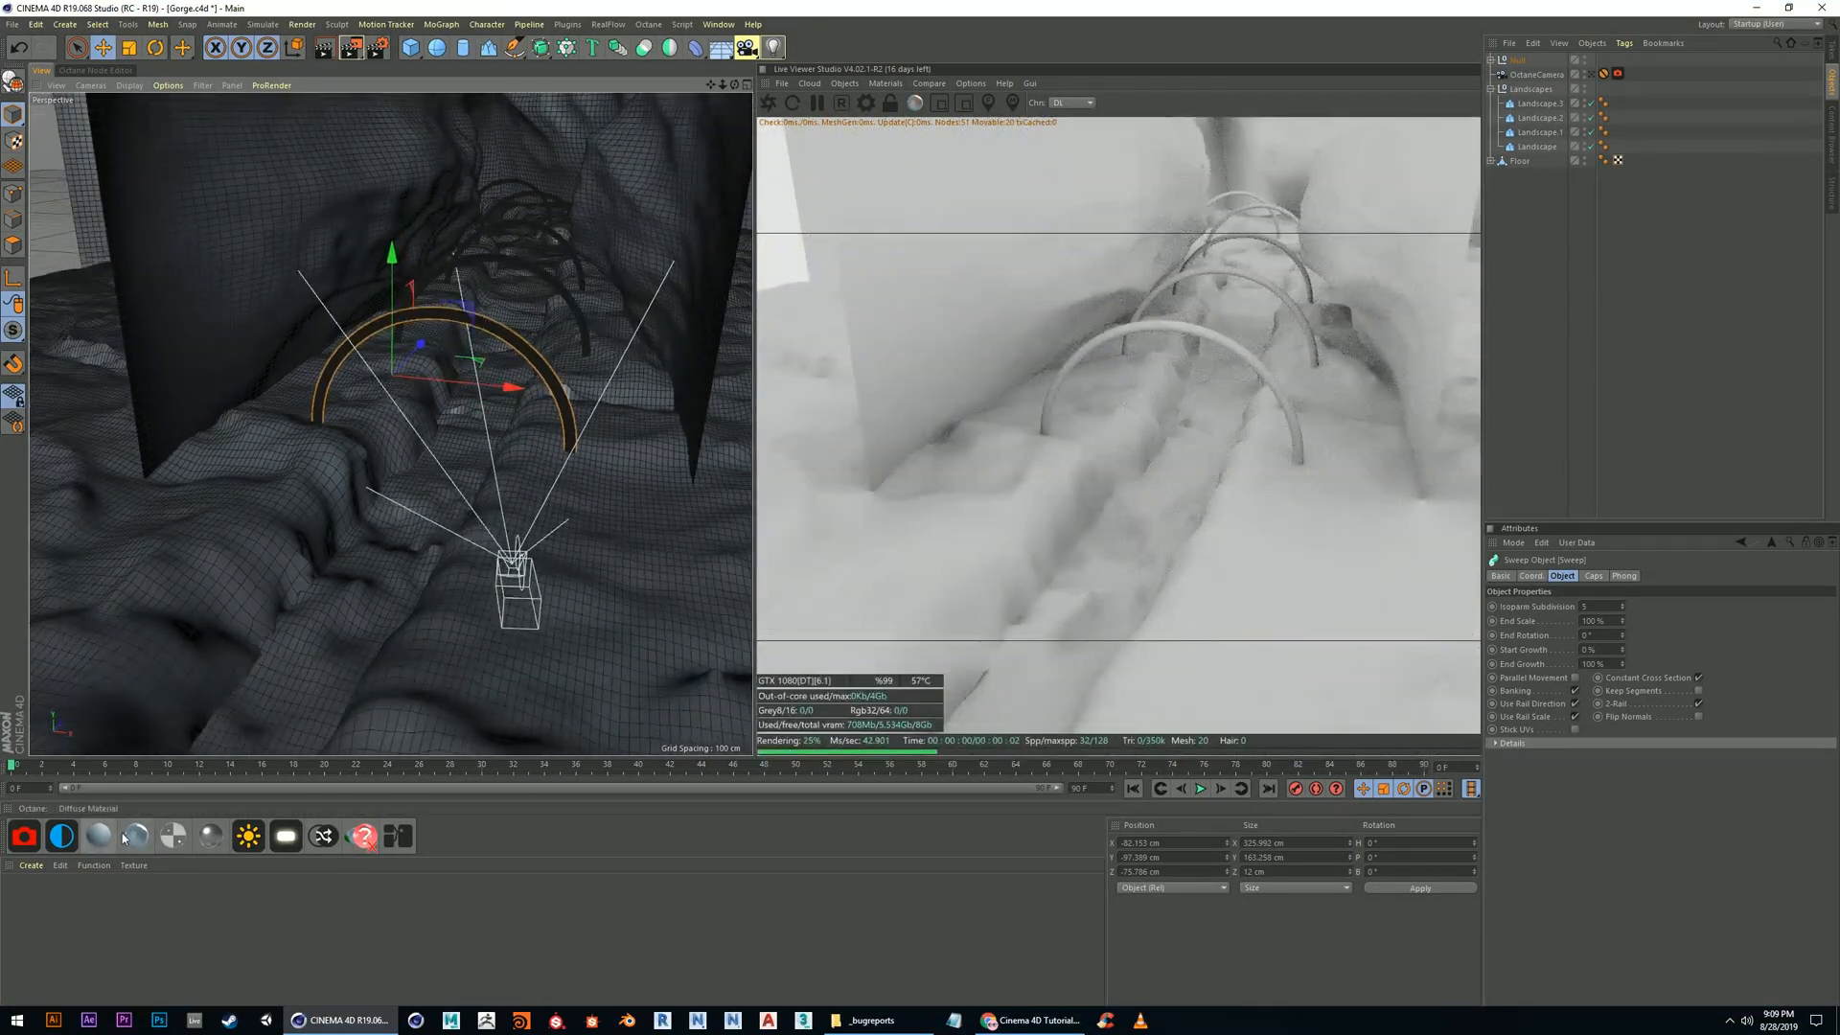
left_click(411, 46)
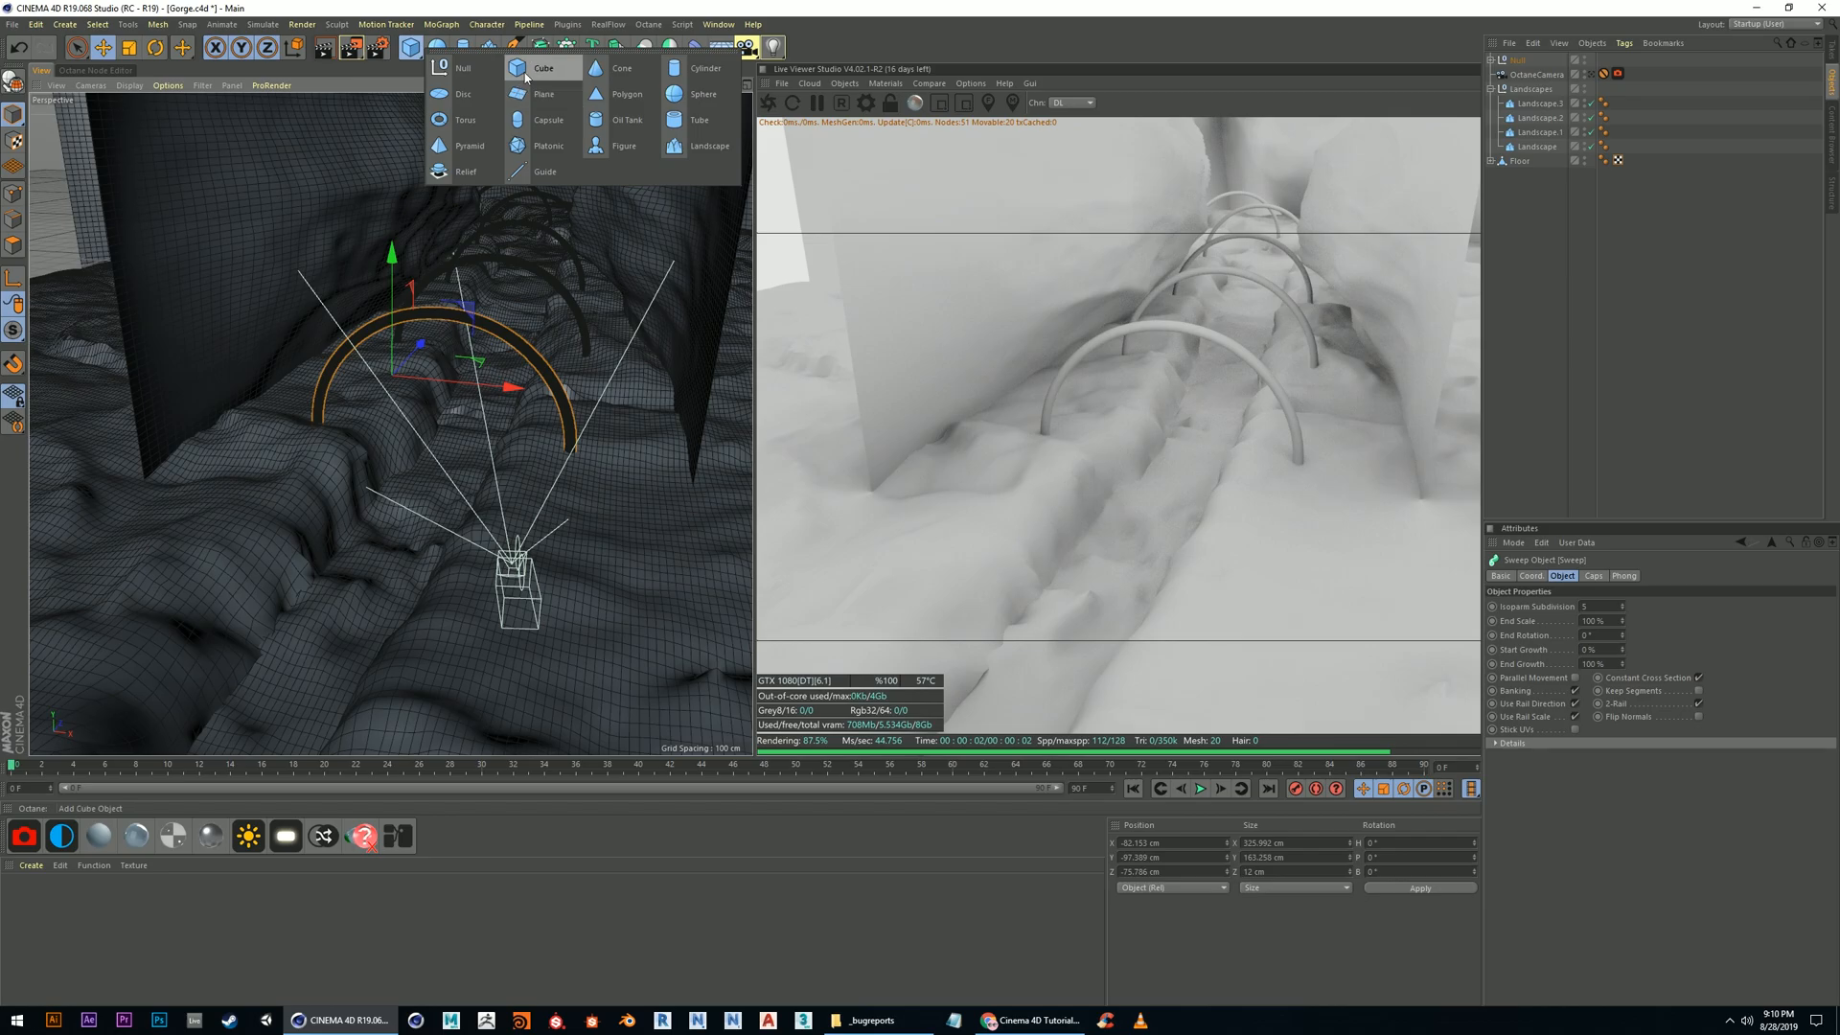
left_click(542, 68)
Move the cube to about X 228 cm and Y 55 cm, and reduce its height to about 102 cm
scroll(470, 374, "down", 3)
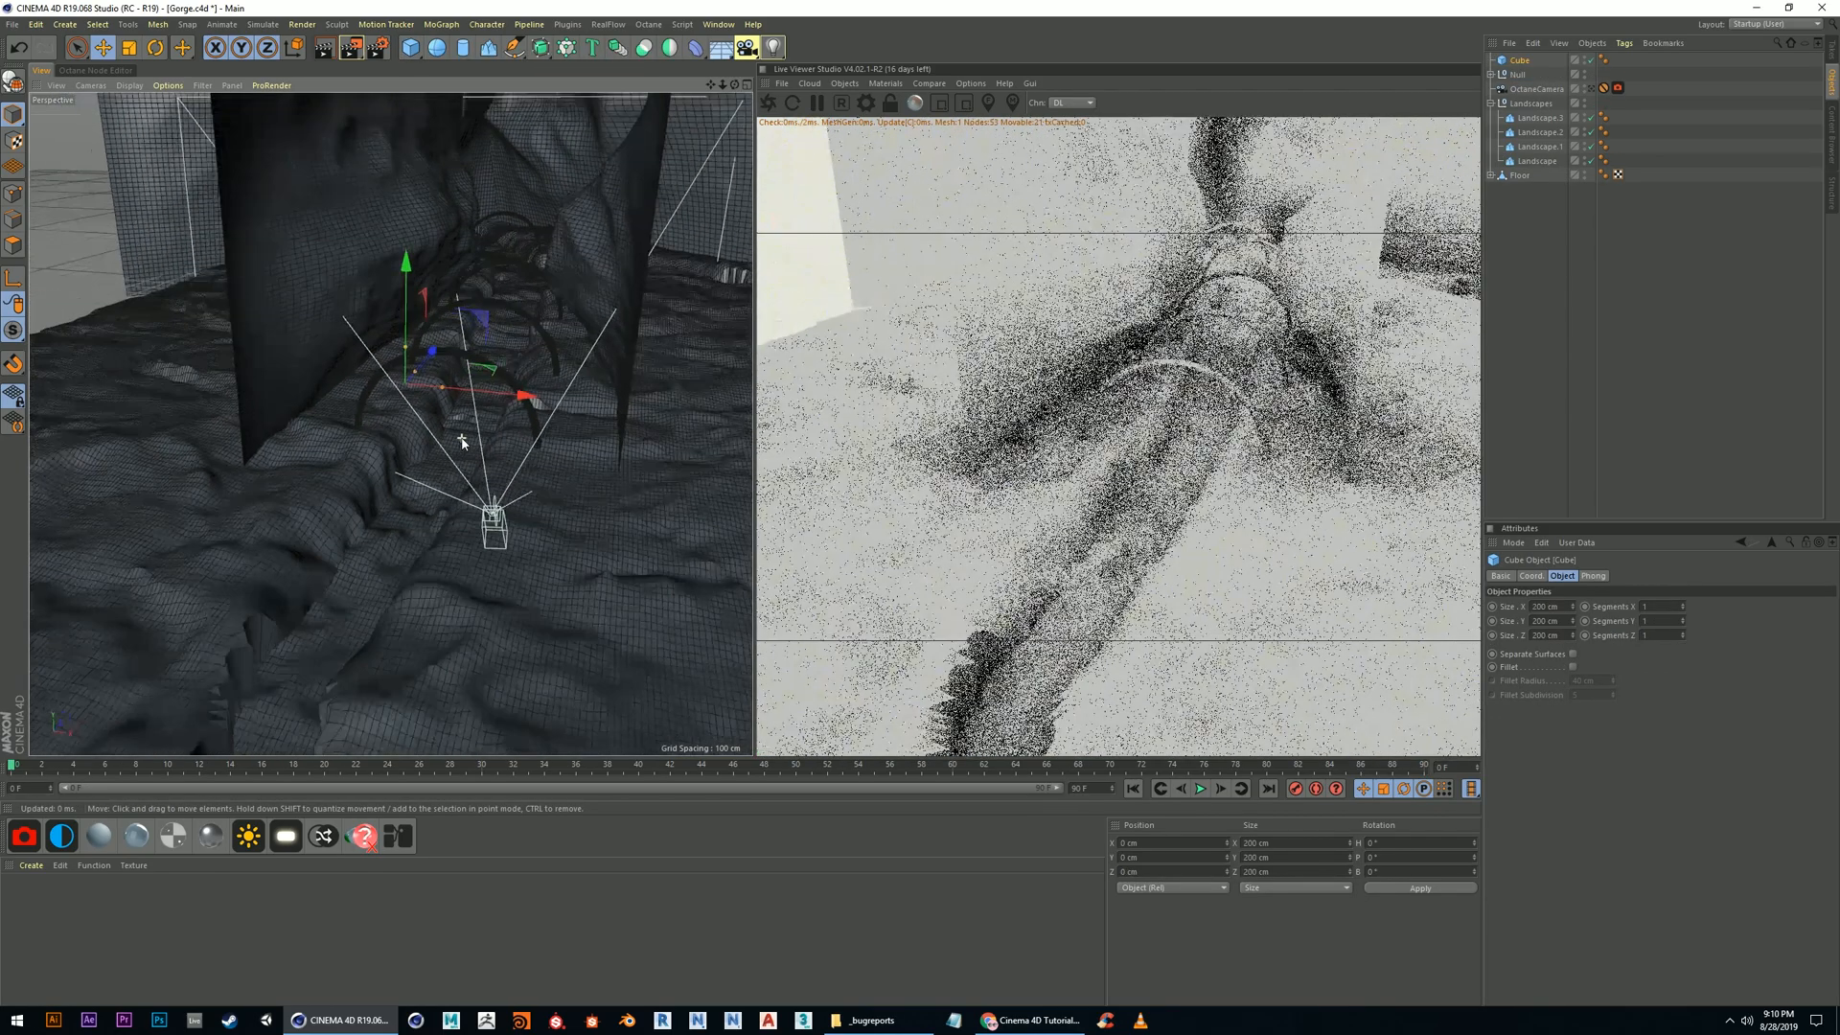
left_click_drag(492, 396, 571, 396)
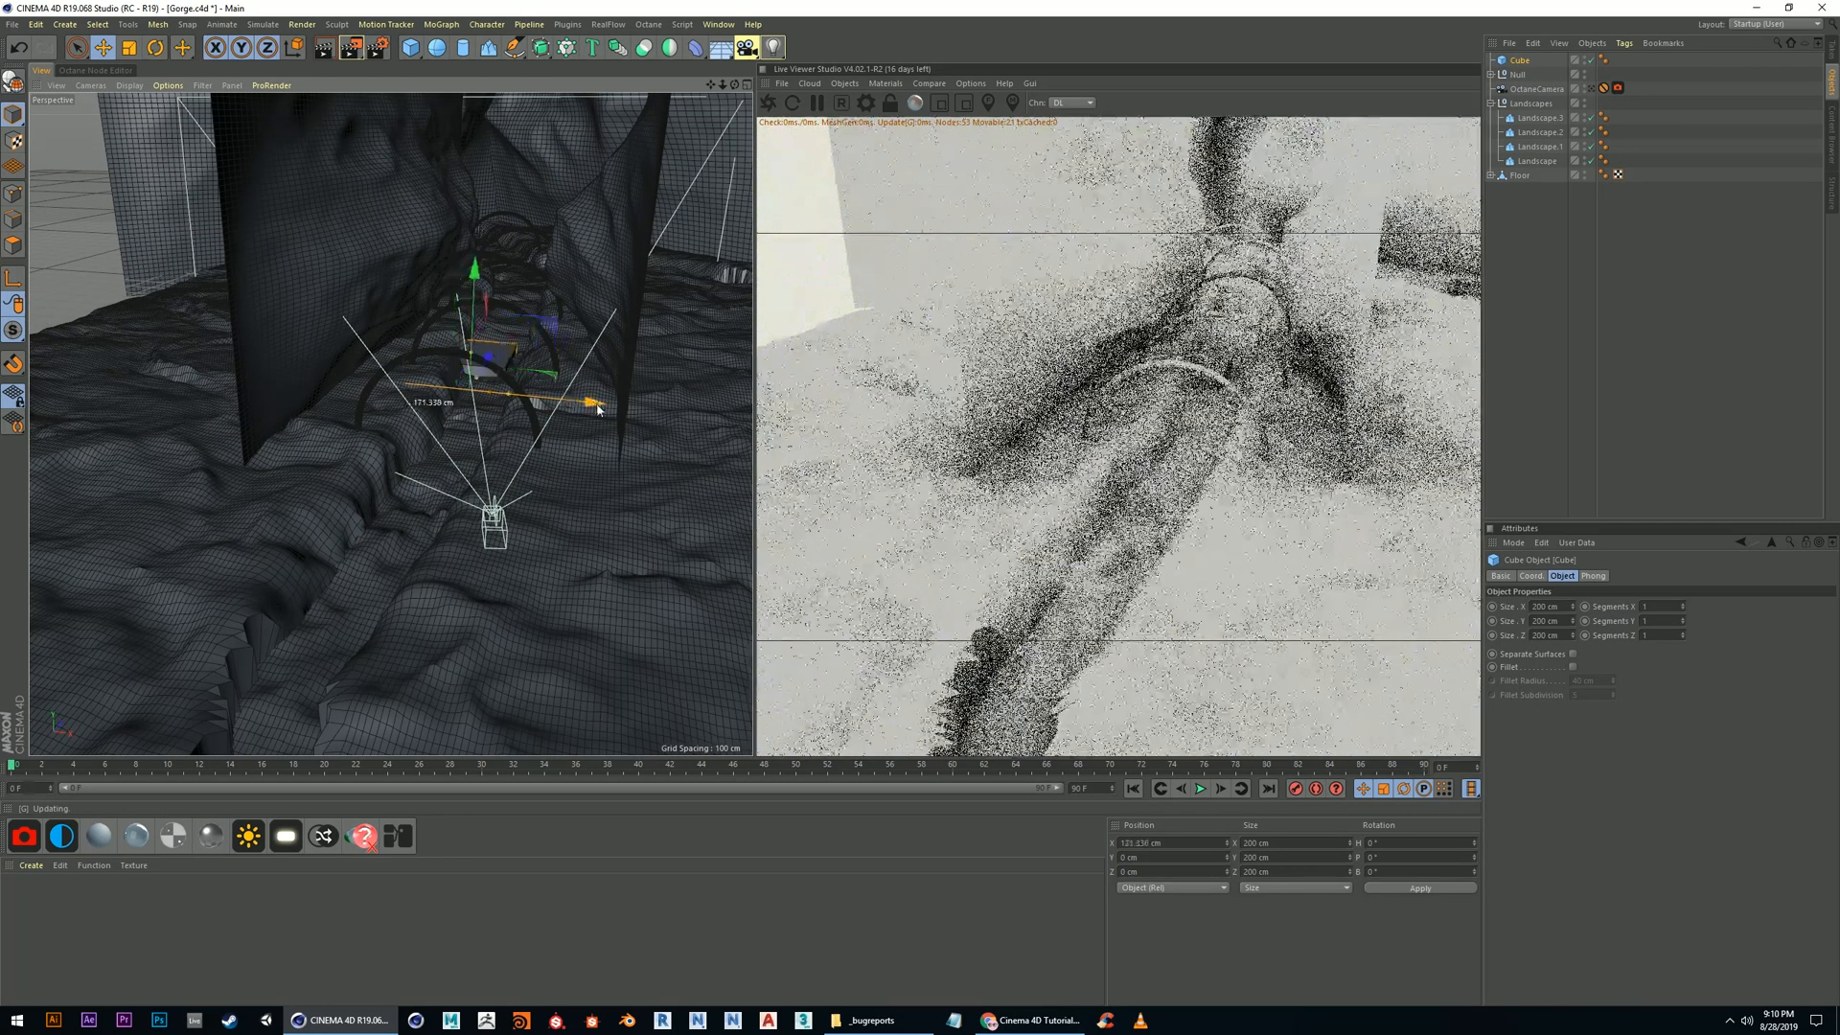
left_click_drag(487, 286, 492, 254)
left_click_drag(485, 338, 487, 357)
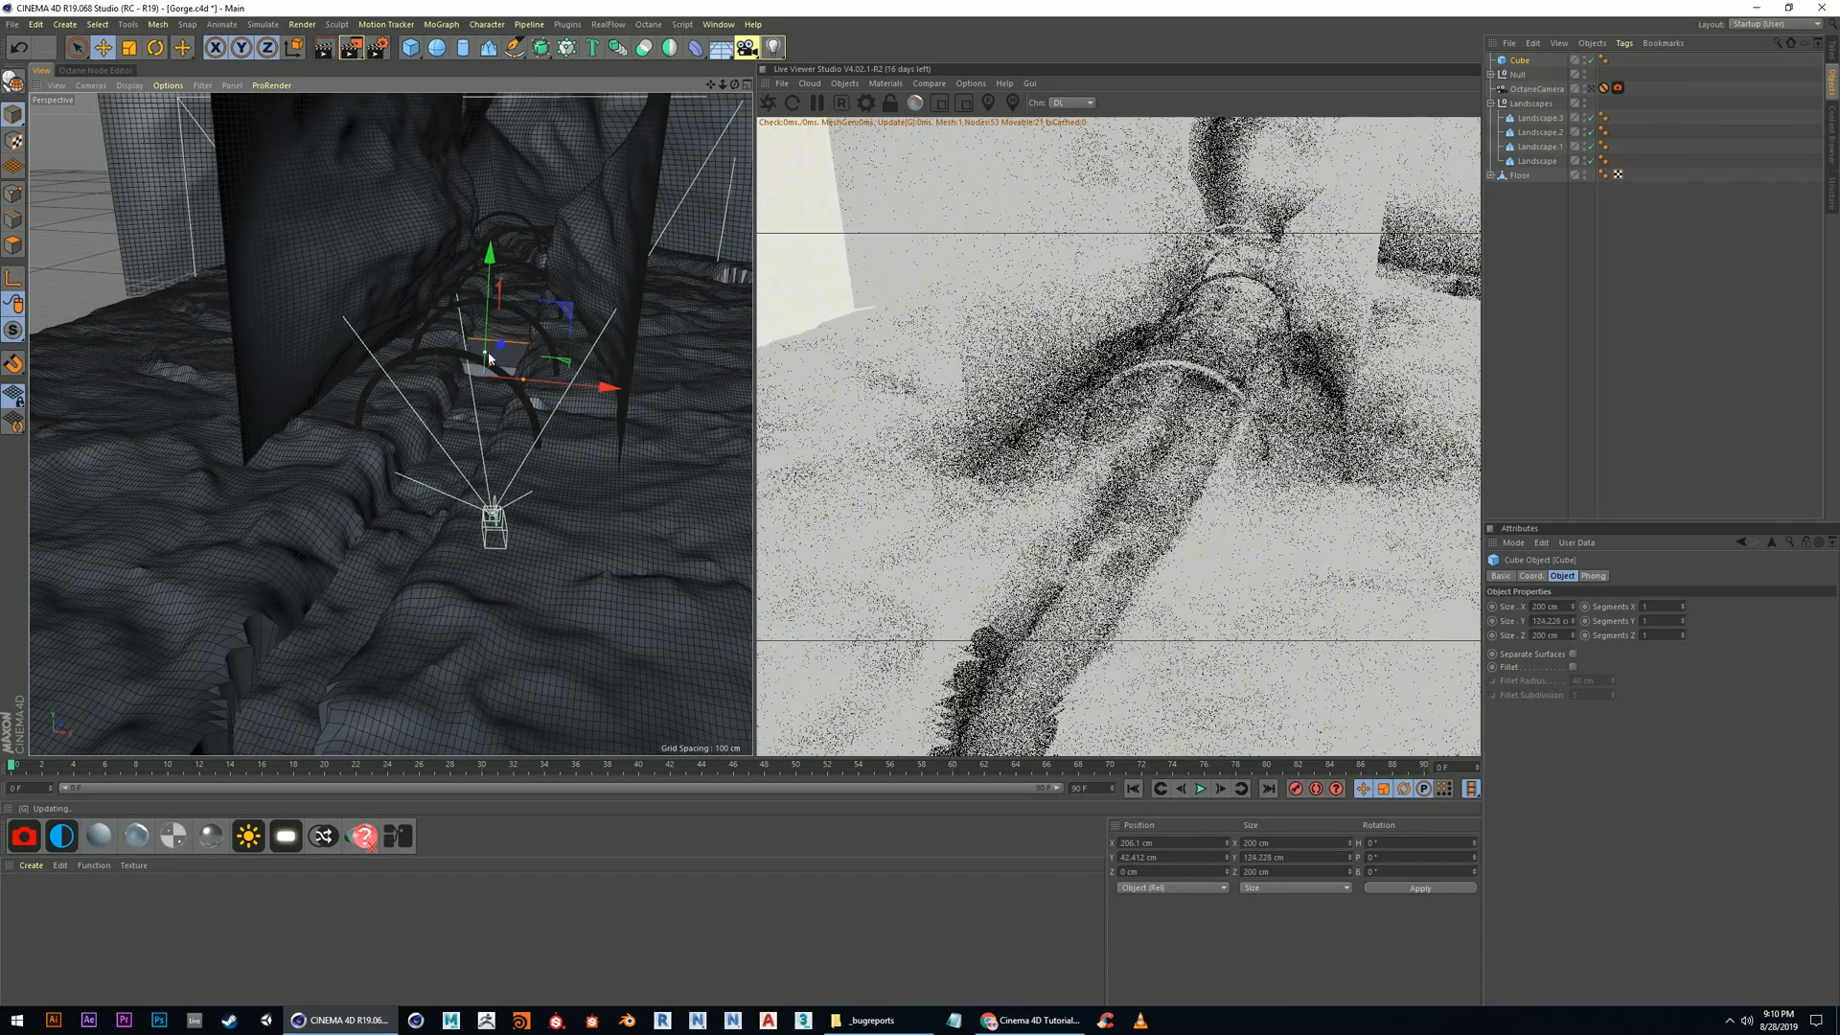
left_click_drag(607, 399, 616, 390)
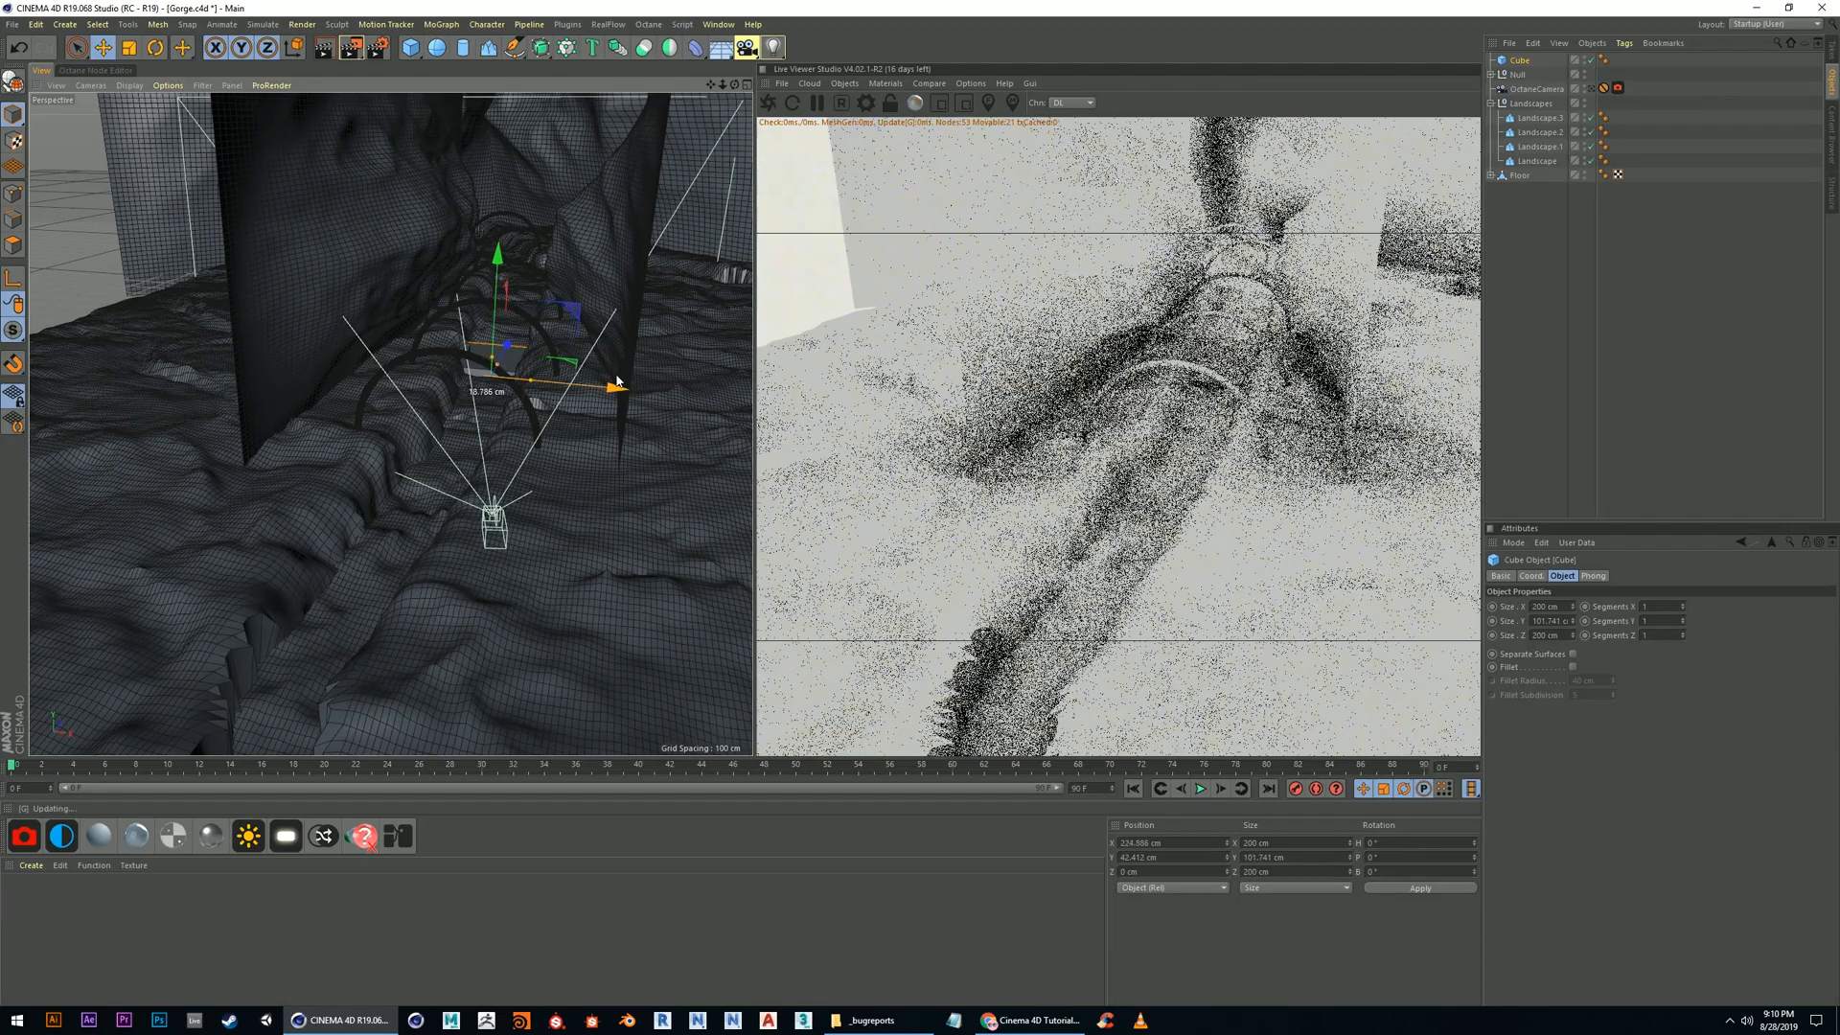
left_click_drag(501, 265, 499, 252)
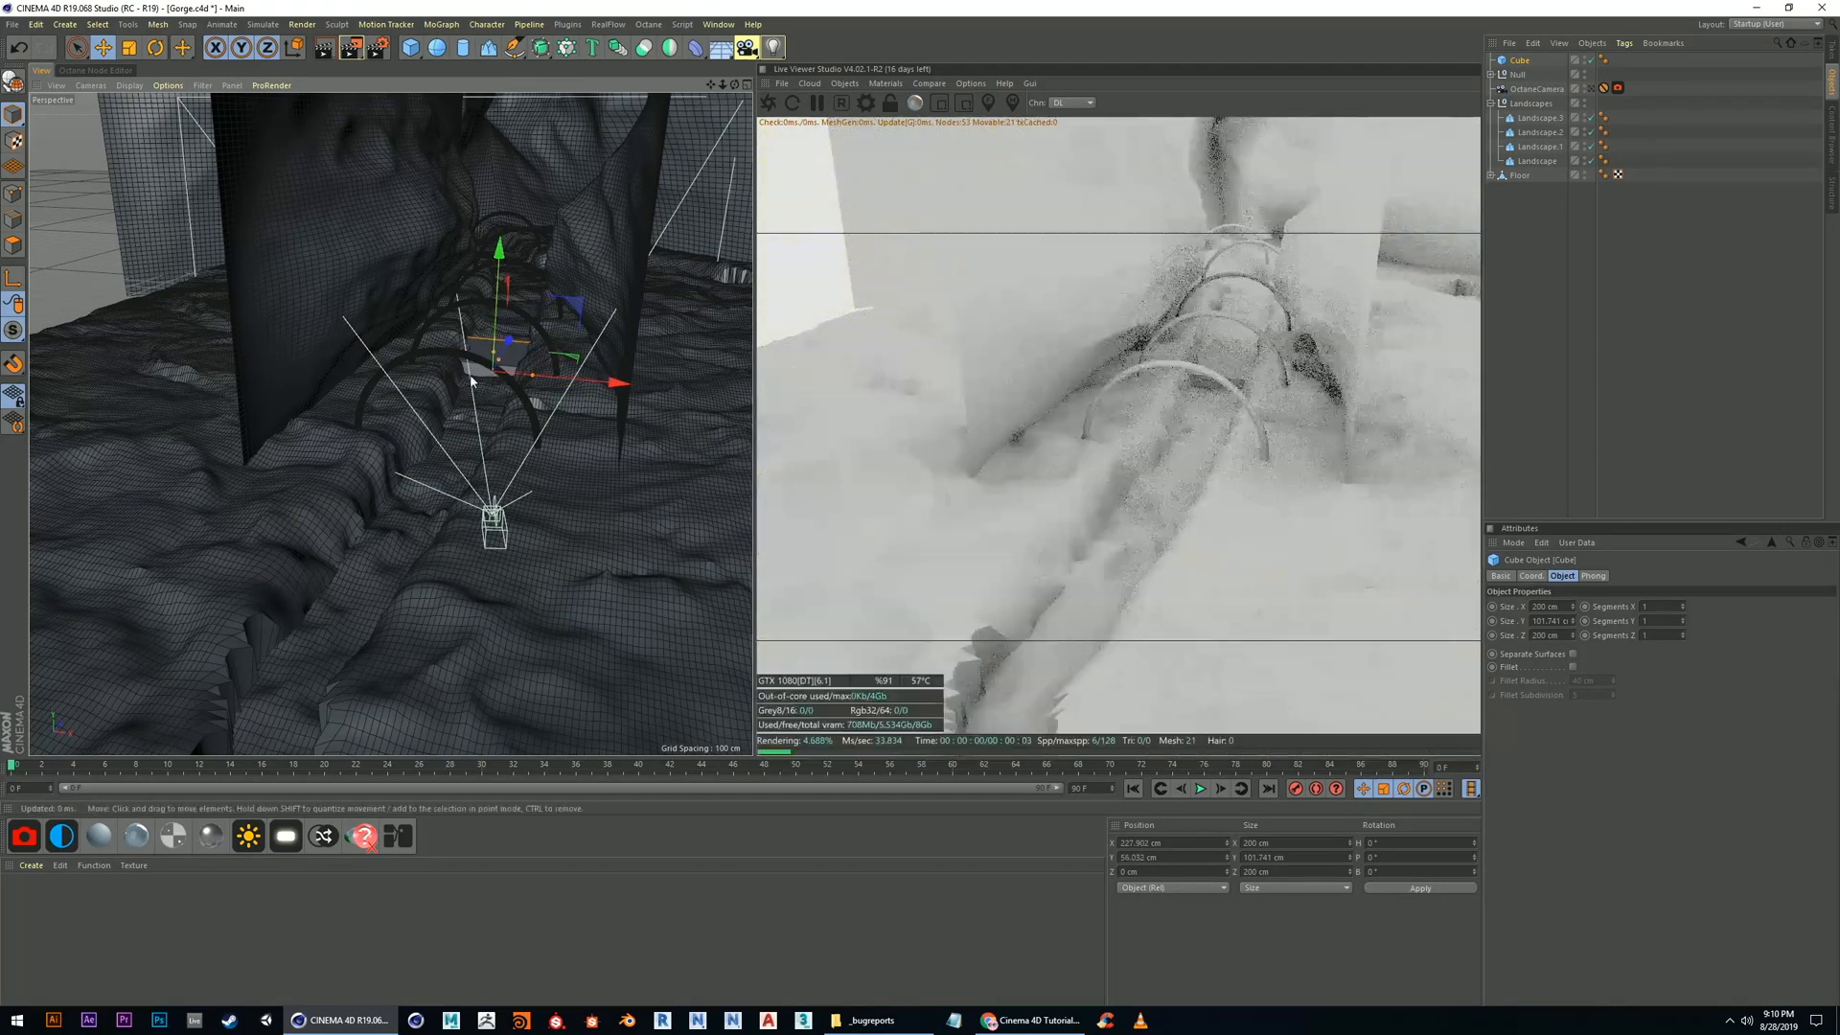
Move the cube to the channel in front of the camera, at about Y 75 cm and Z -1049 cm, and lengthen it to about 640 cm
left_click_drag(509, 344, 399, 576)
left_click_drag(383, 648, 340, 642, "alt")
left_click_drag(409, 411, 410, 395)
left_click_drag(412, 475, 336, 485, "alt")
left_click_drag(461, 448, 367, 516, "alt")
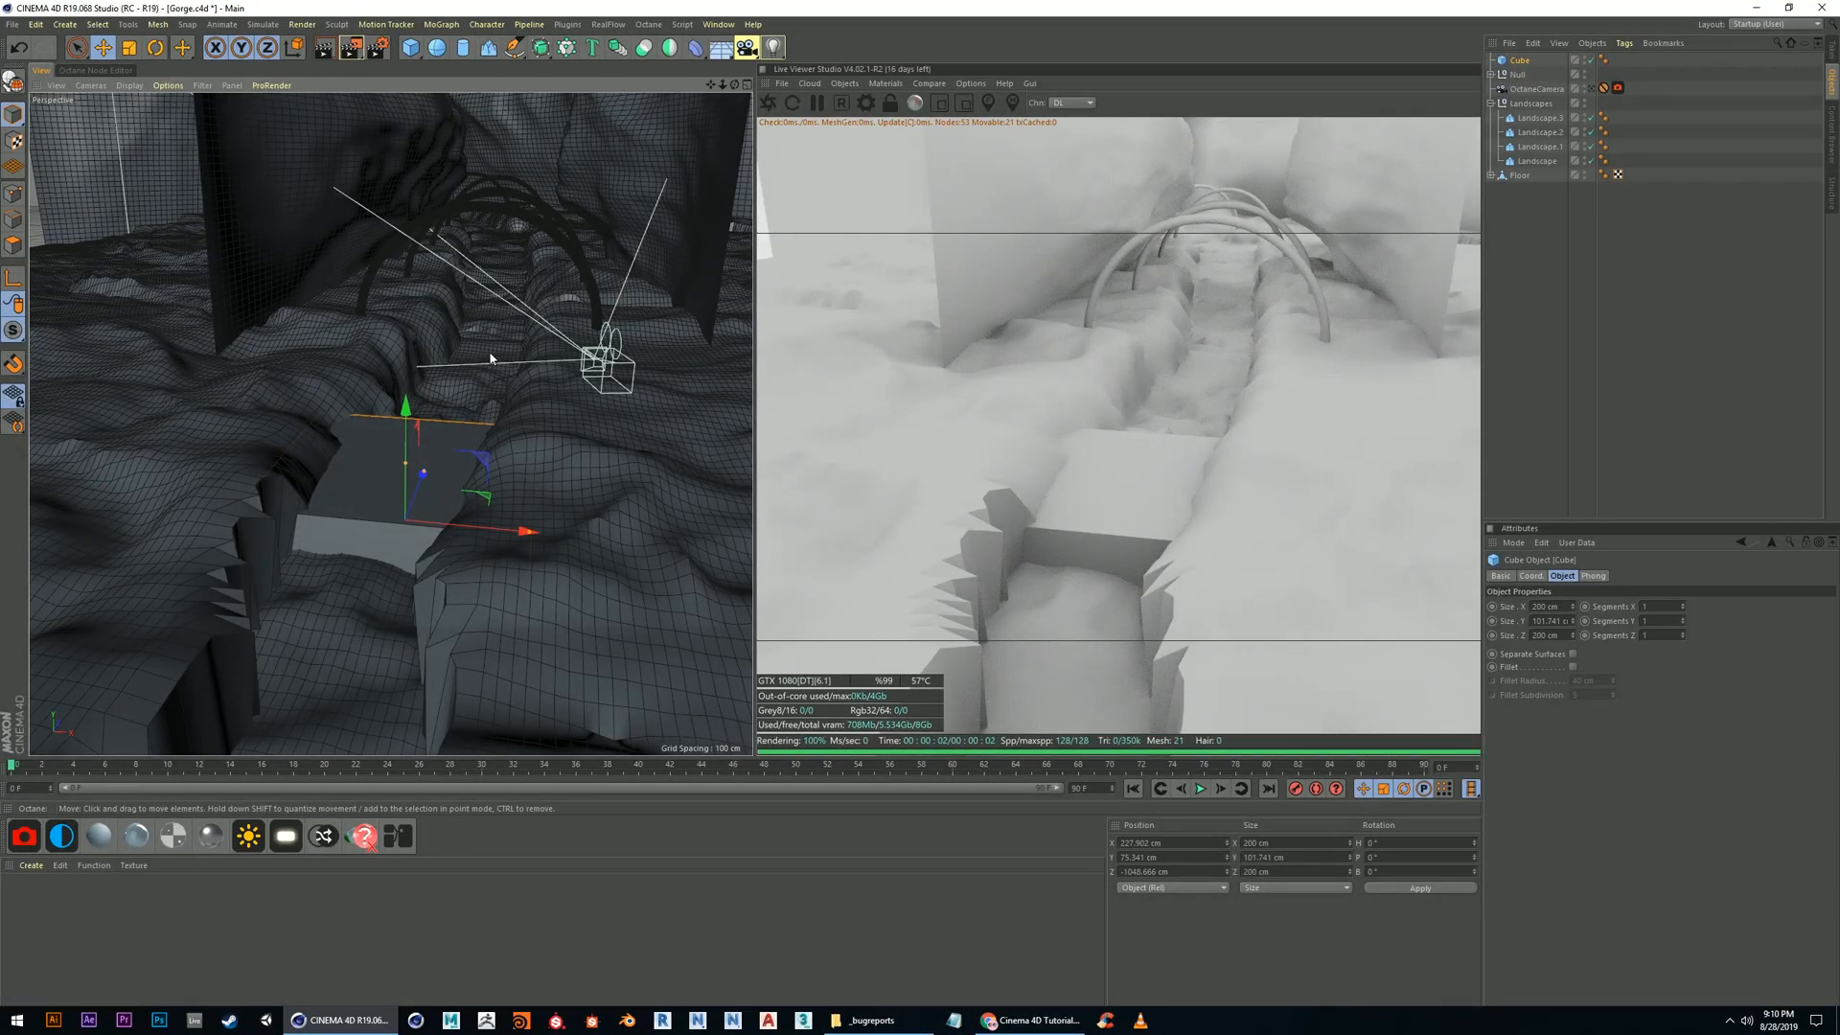
left_click_drag(439, 456, 443, 457, "alt")
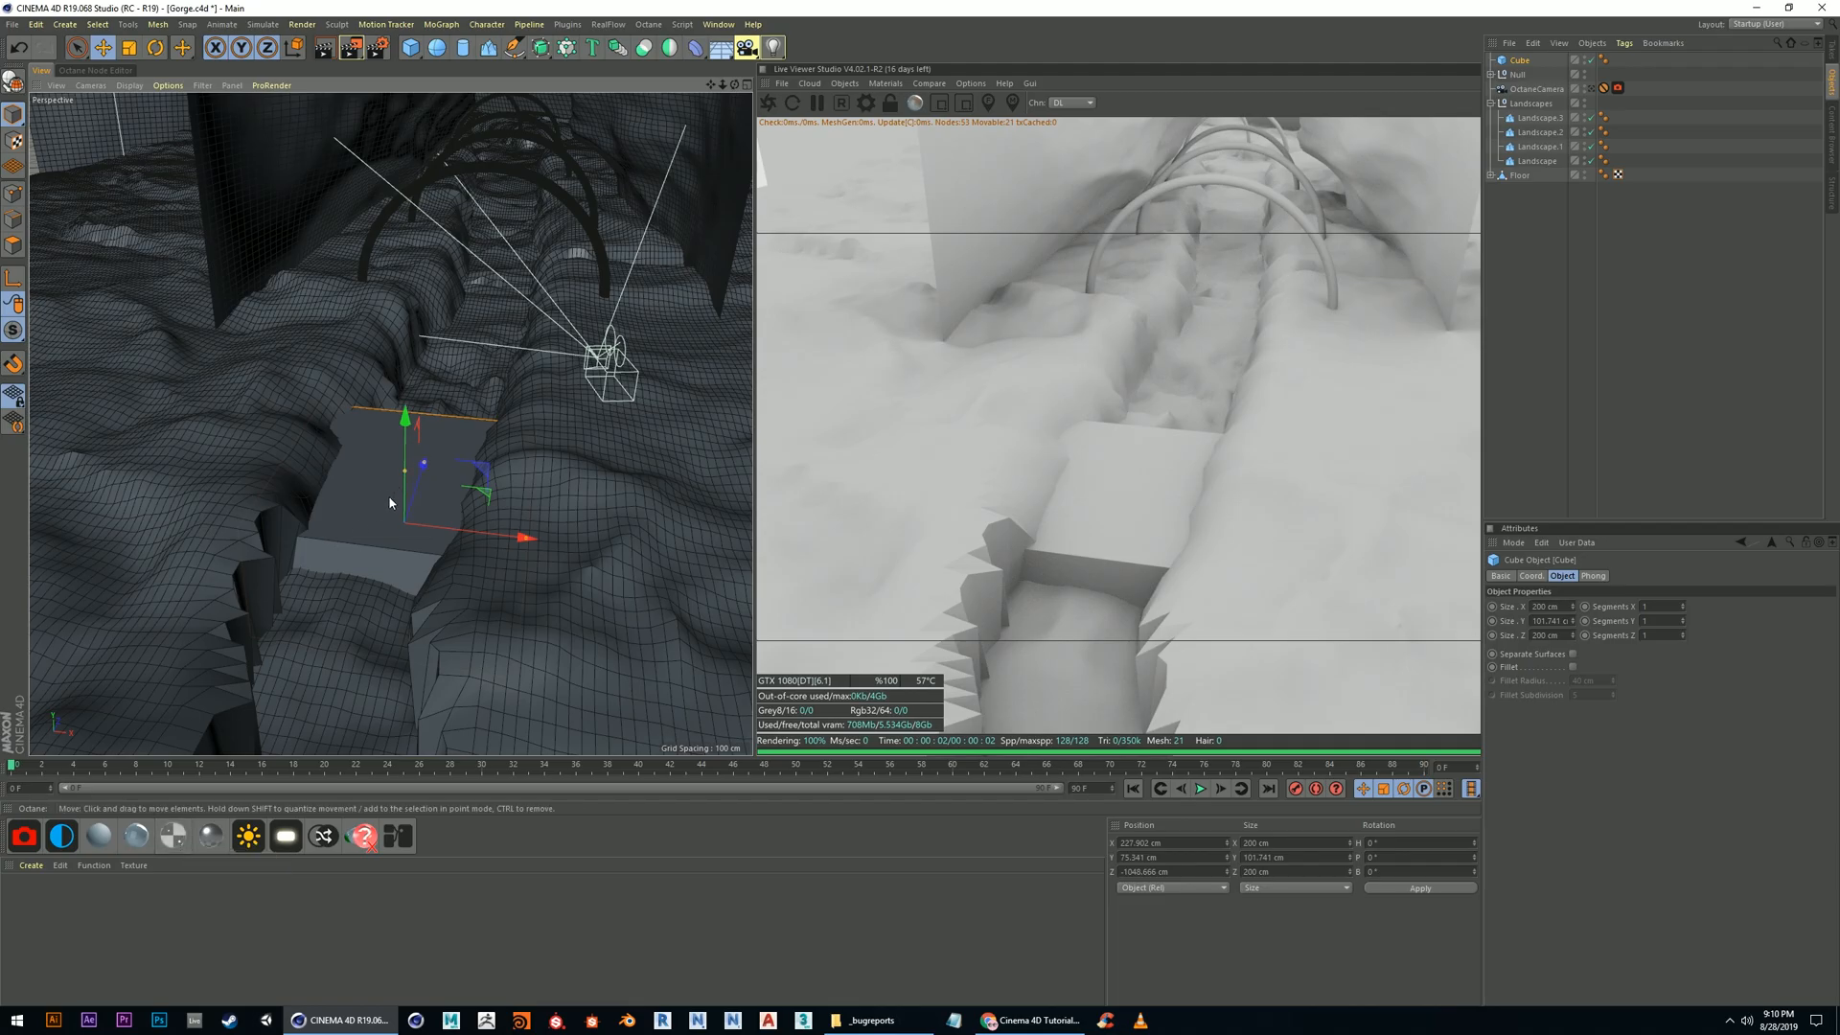
left_click_drag(424, 466, 456, 372)
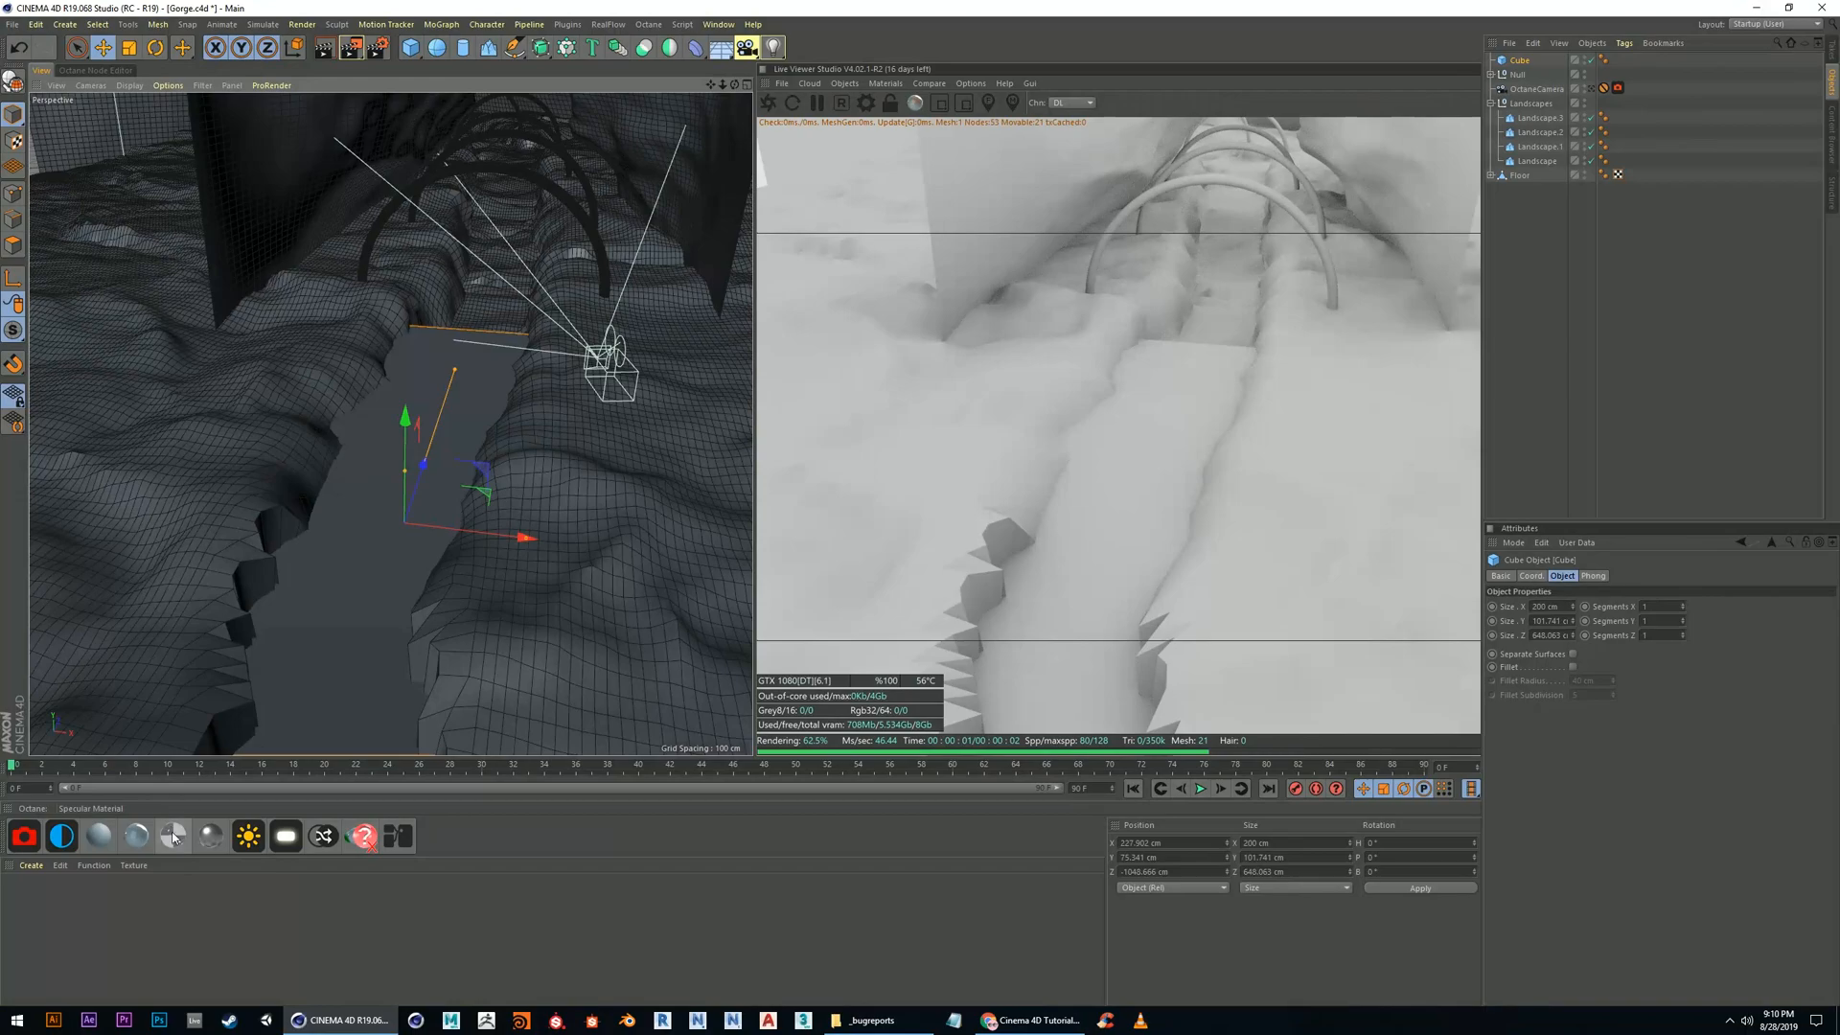
Create an Octane specular material and view its Medium settings
left_click(173, 836)
double_click(33, 906)
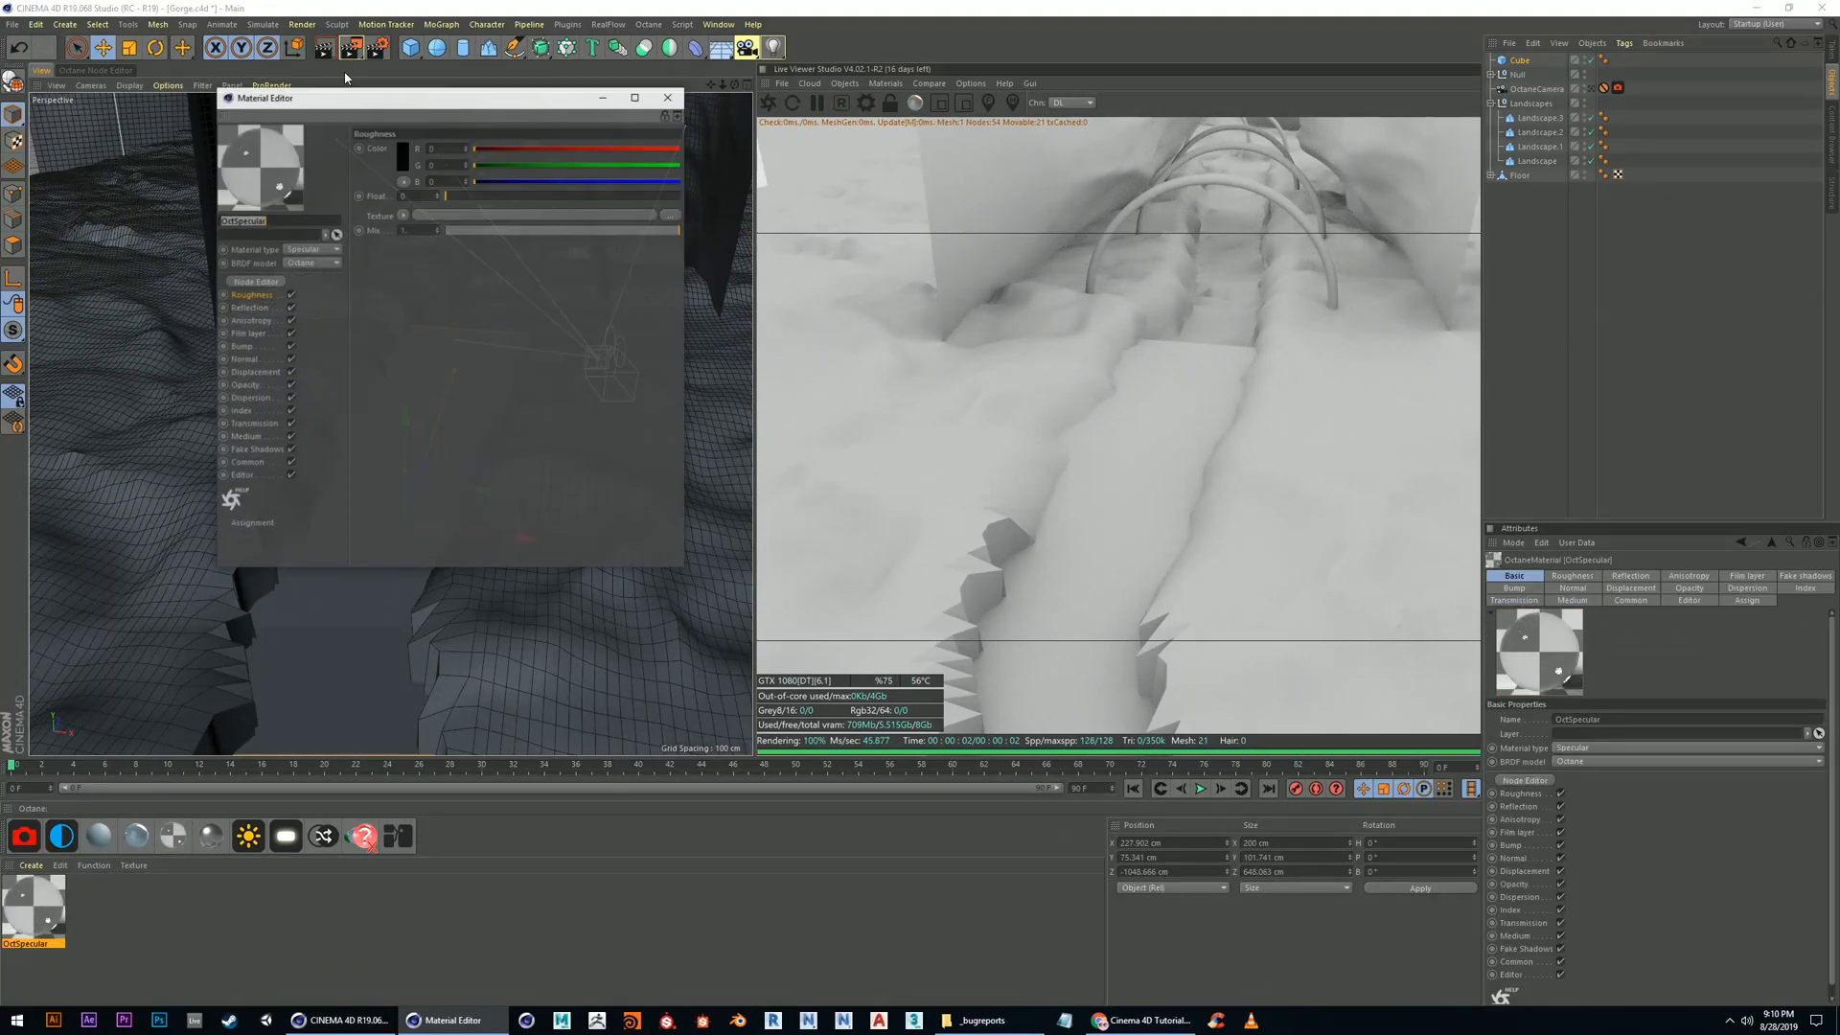
left_click(244, 437)
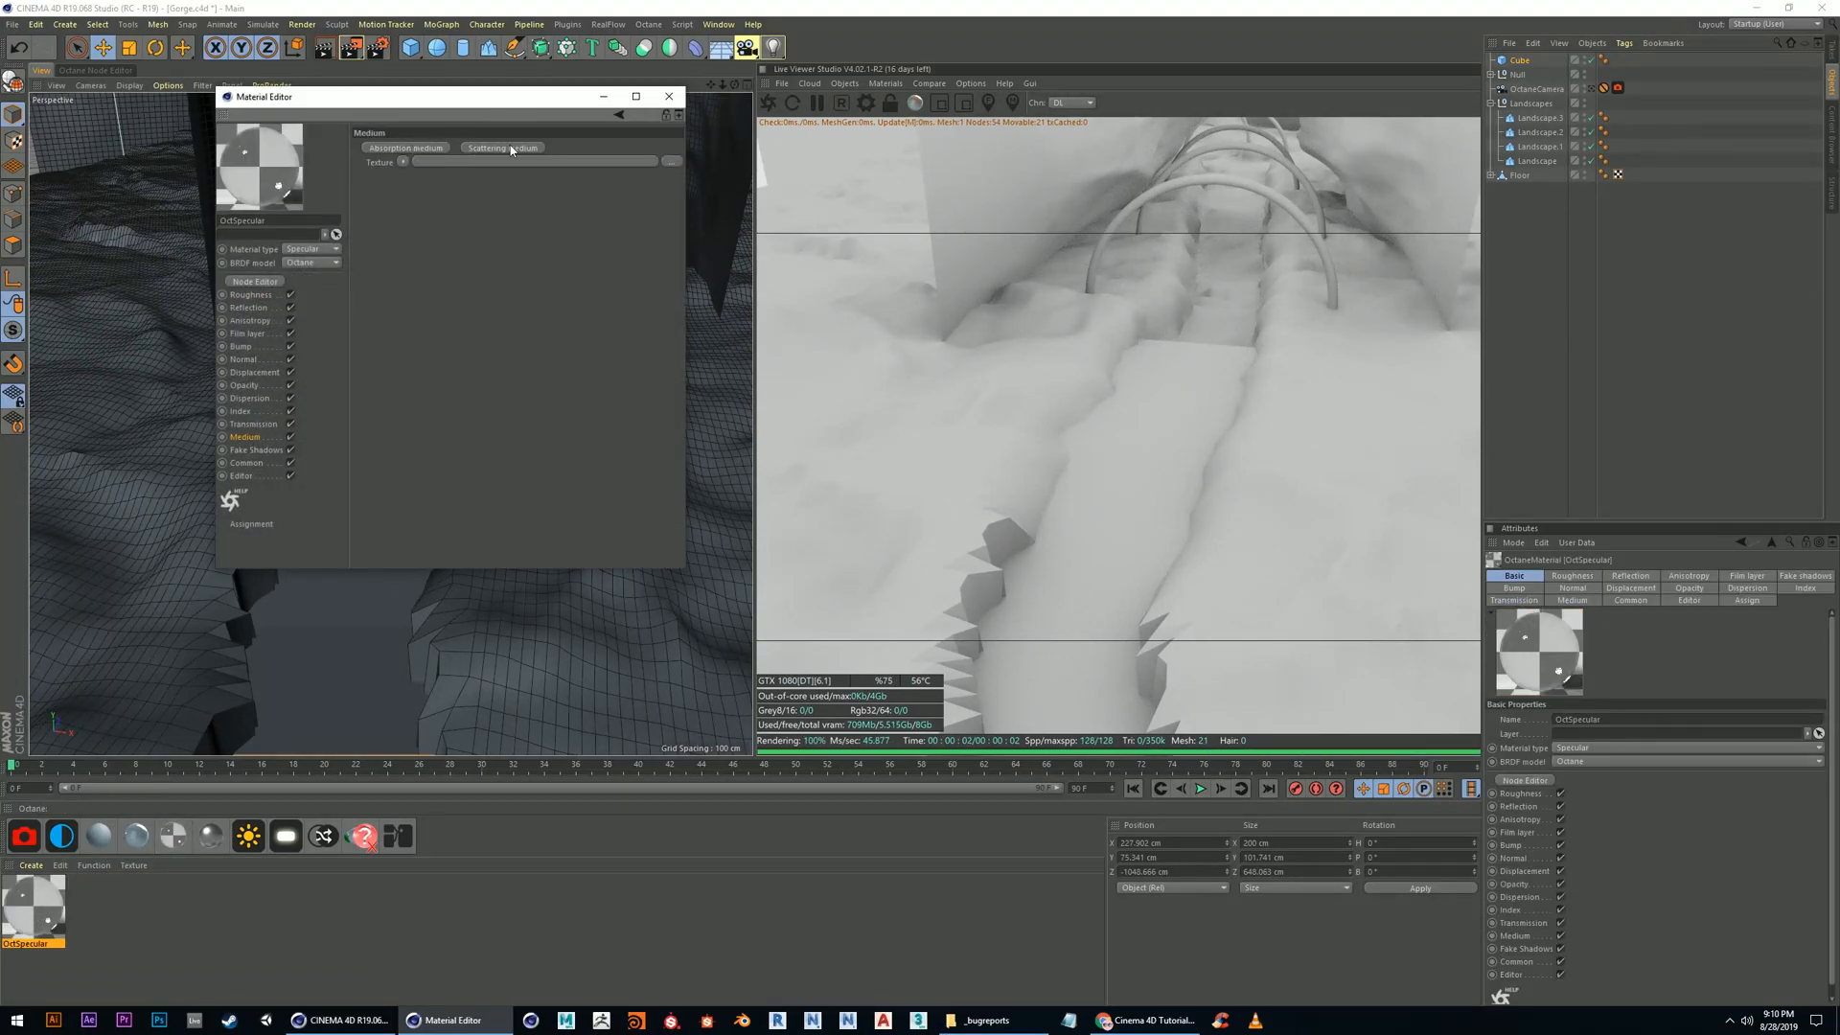
left_click(669, 97)
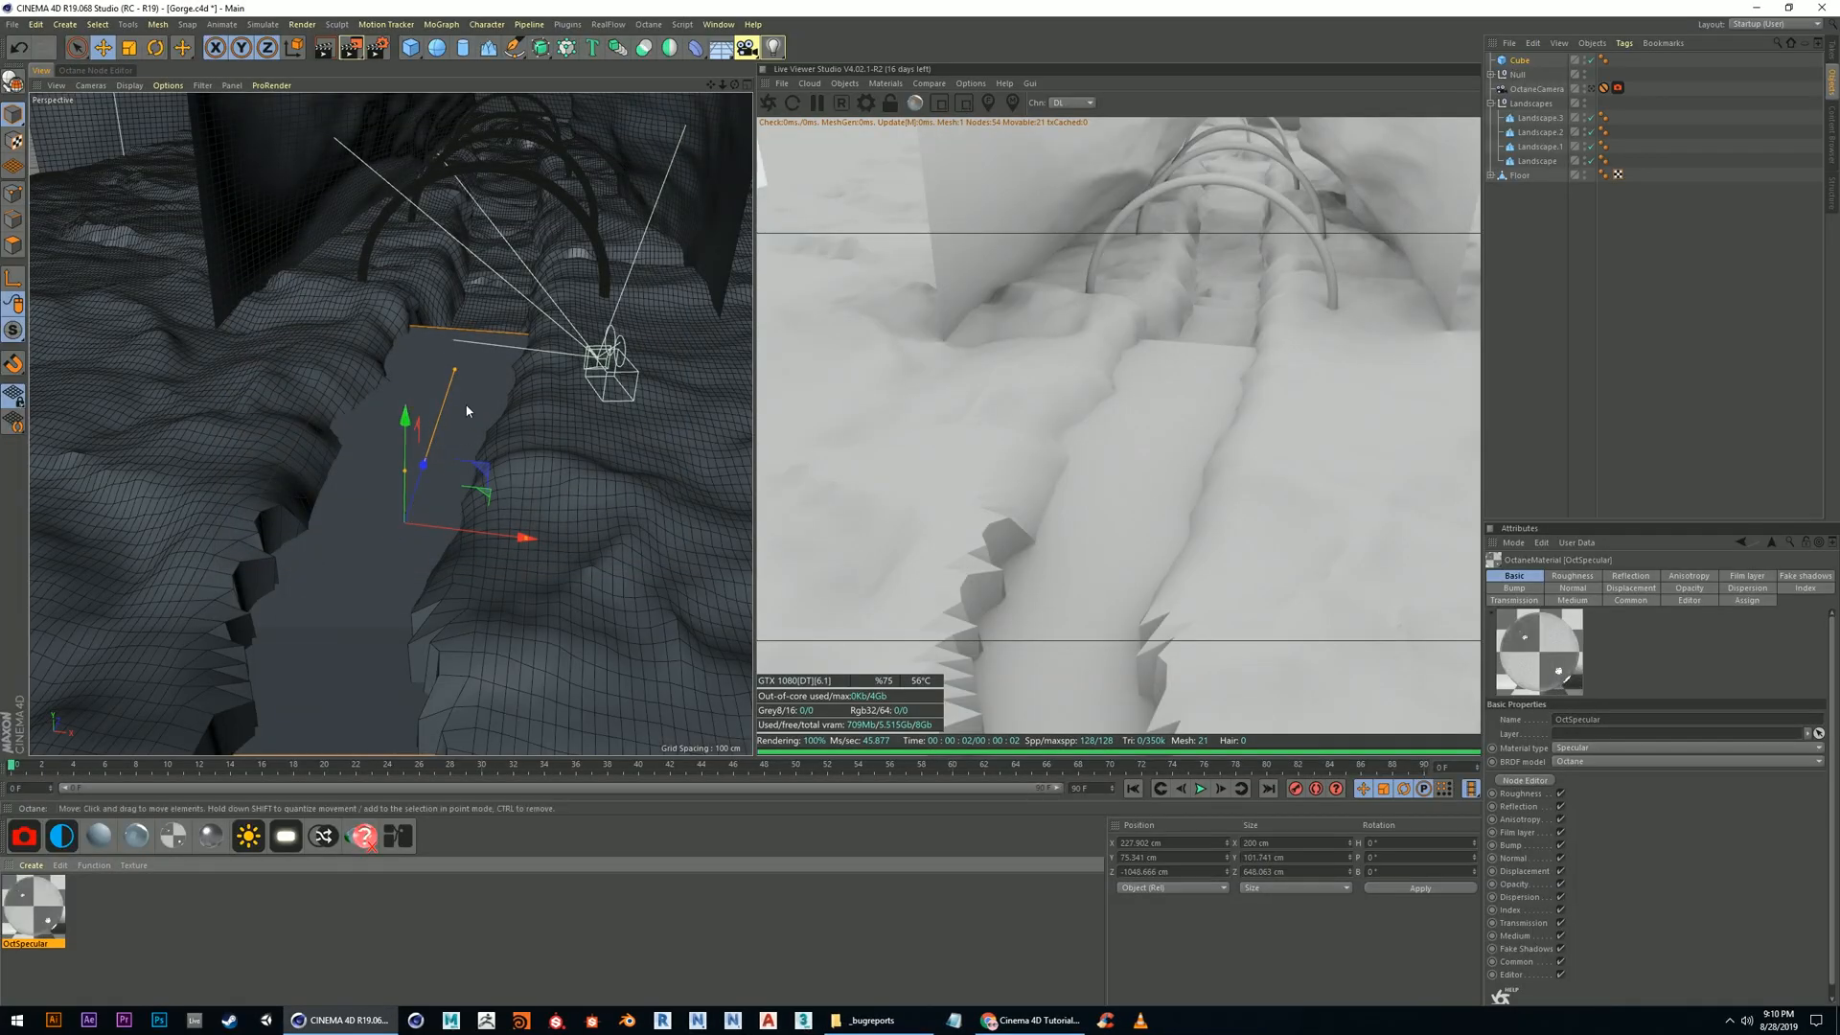
Lengthen the cube along the channel beneath the arches to about 4498 cm and shift it to about Z -853 cm
left_click_drag(455, 372, 632, 204)
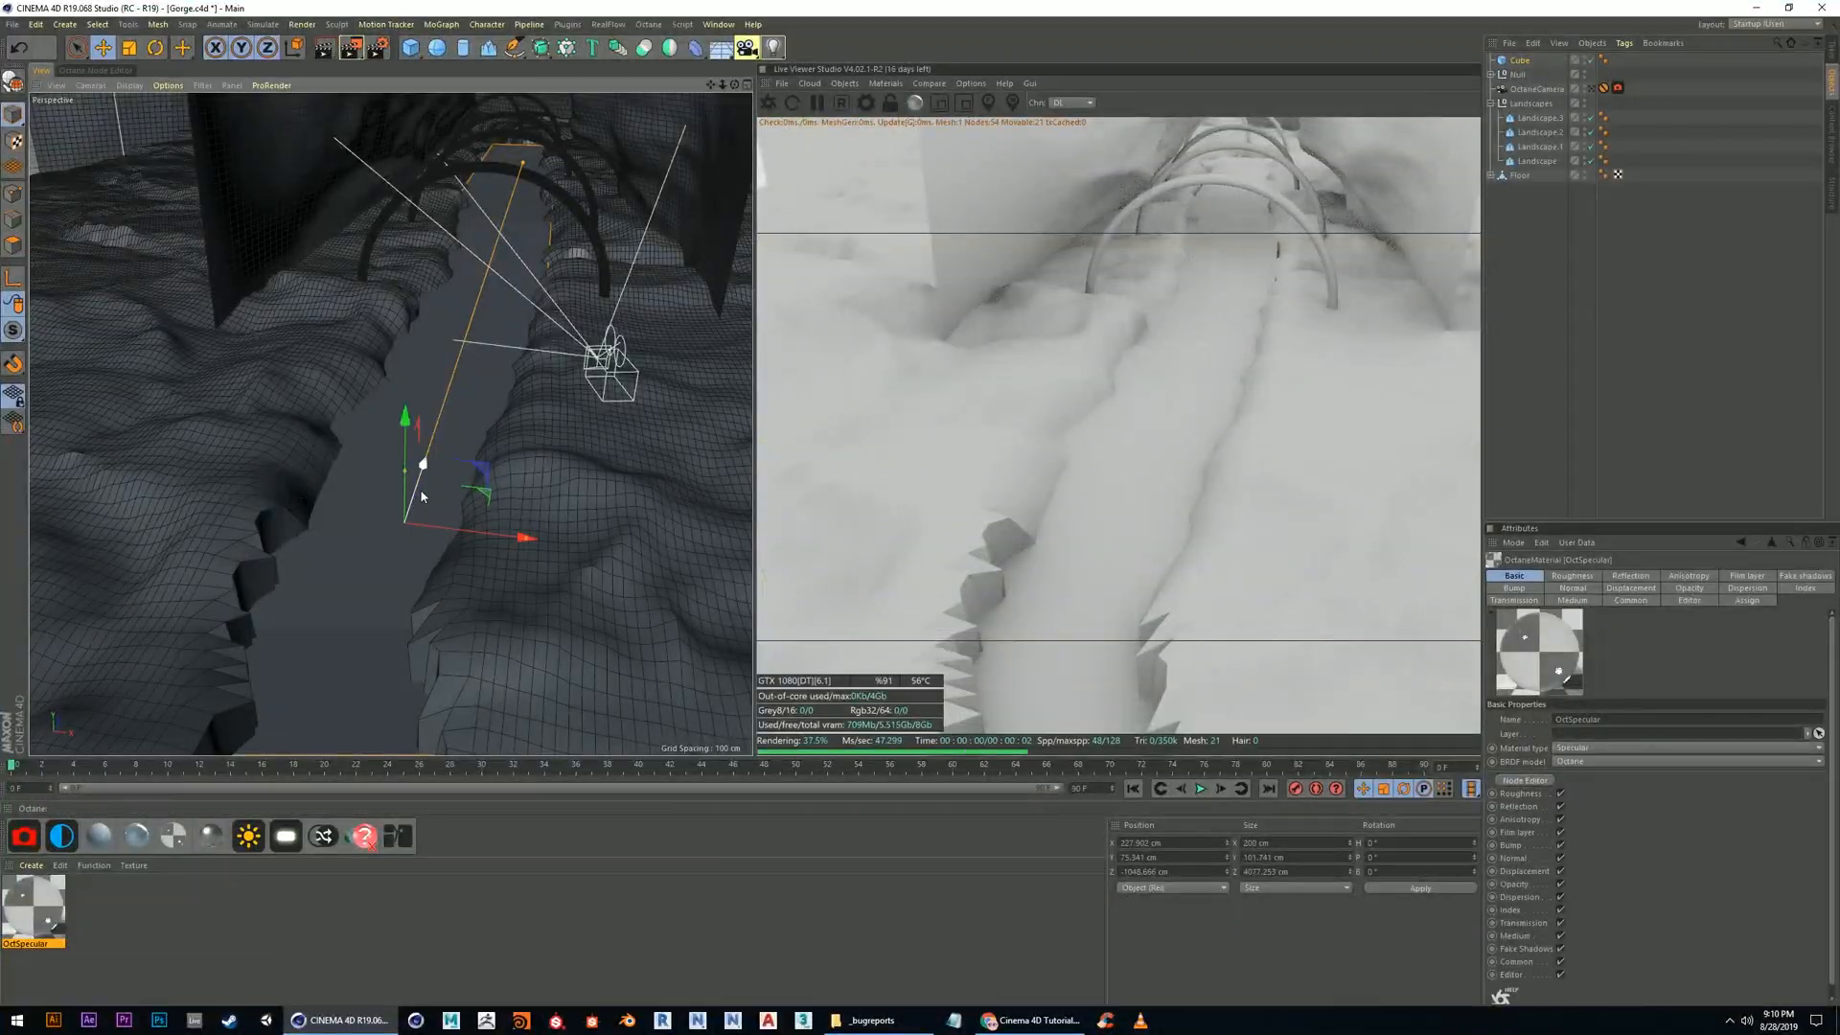
mouse_move(429, 470)
left_mouse_down()
mouse_move(450, 439)
mouse_move(458, 508)
mouse_move(437, 493)
left_mouse_up()
middle_click_drag(423, 497, 416, 518, "alt")
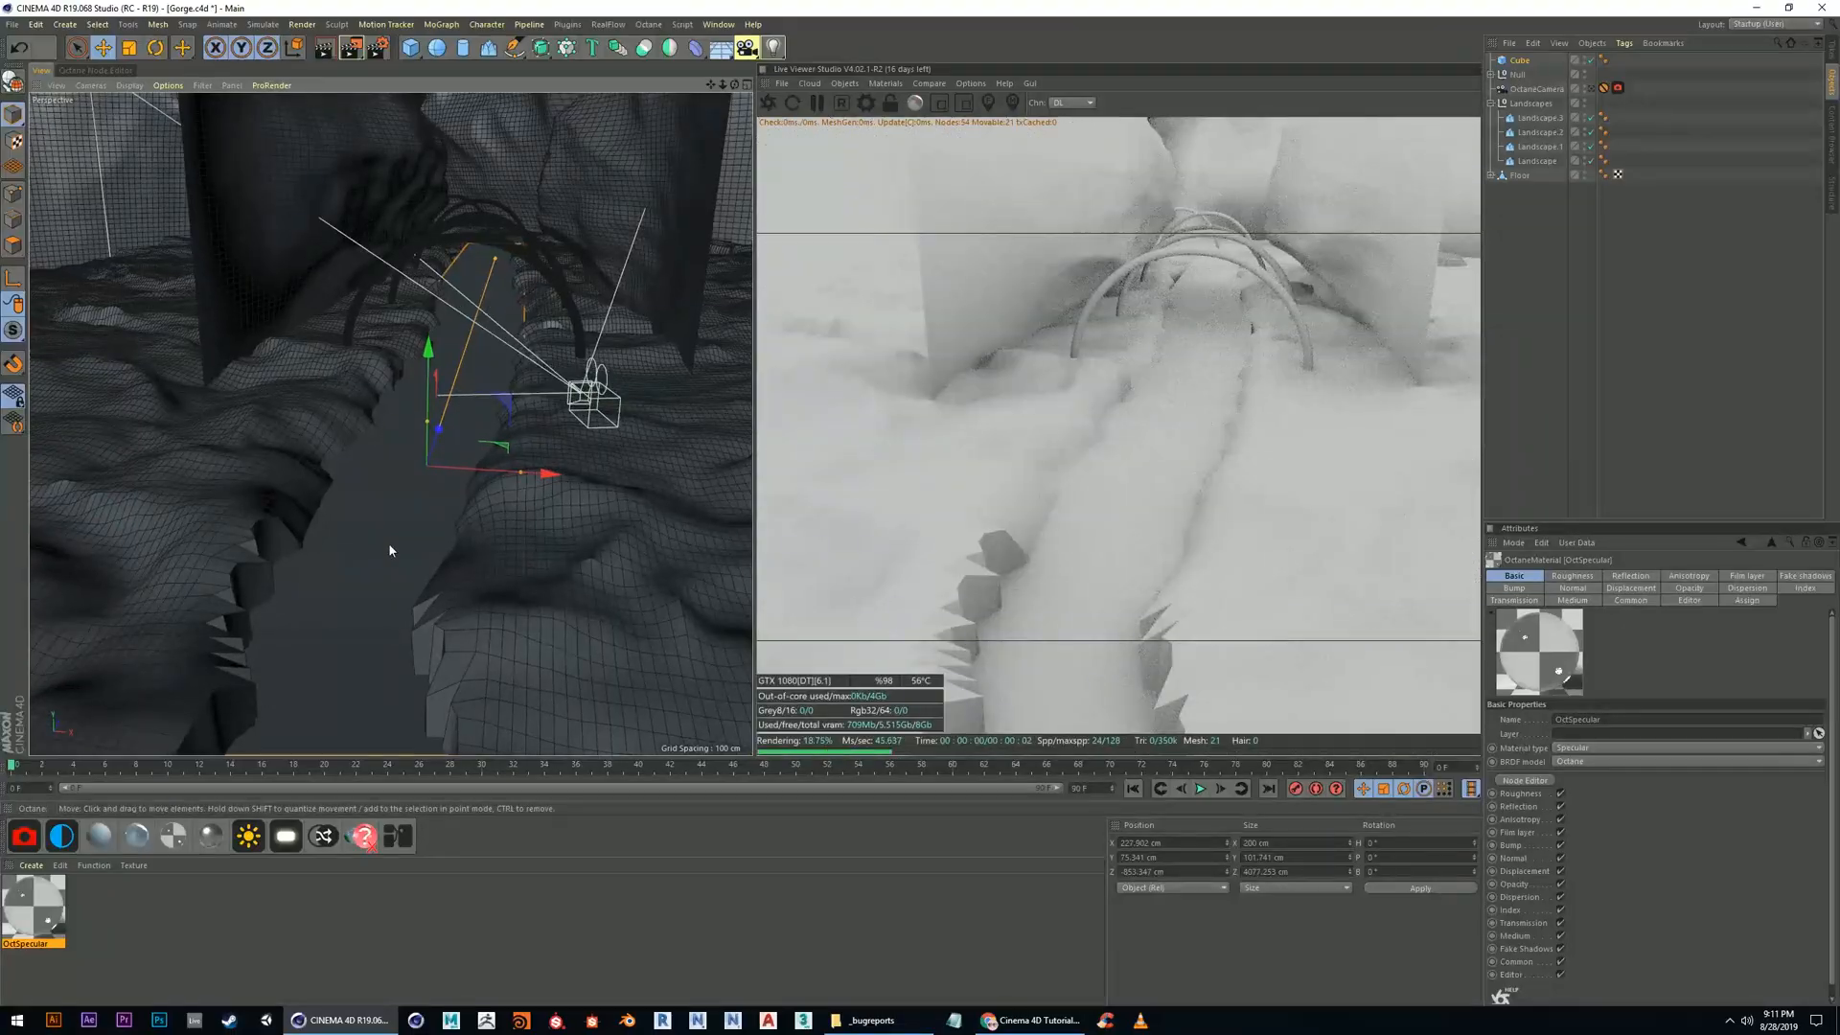
right_click_drag(389, 544, 410, 505, "alt")
middle_click_drag(412, 503, 325, 636, "alt")
right_click_drag(404, 587, 393, 536, "alt")
left_click_drag(460, 278, 399, 530, "alt")
right_click_drag(399, 530, 456, 284, "alt")
left_click_drag(456, 283, 454, 301, "alt")
right_click_drag(455, 301, 464, 264, "alt")
left_click_drag(464, 264, 467, 280, "alt")
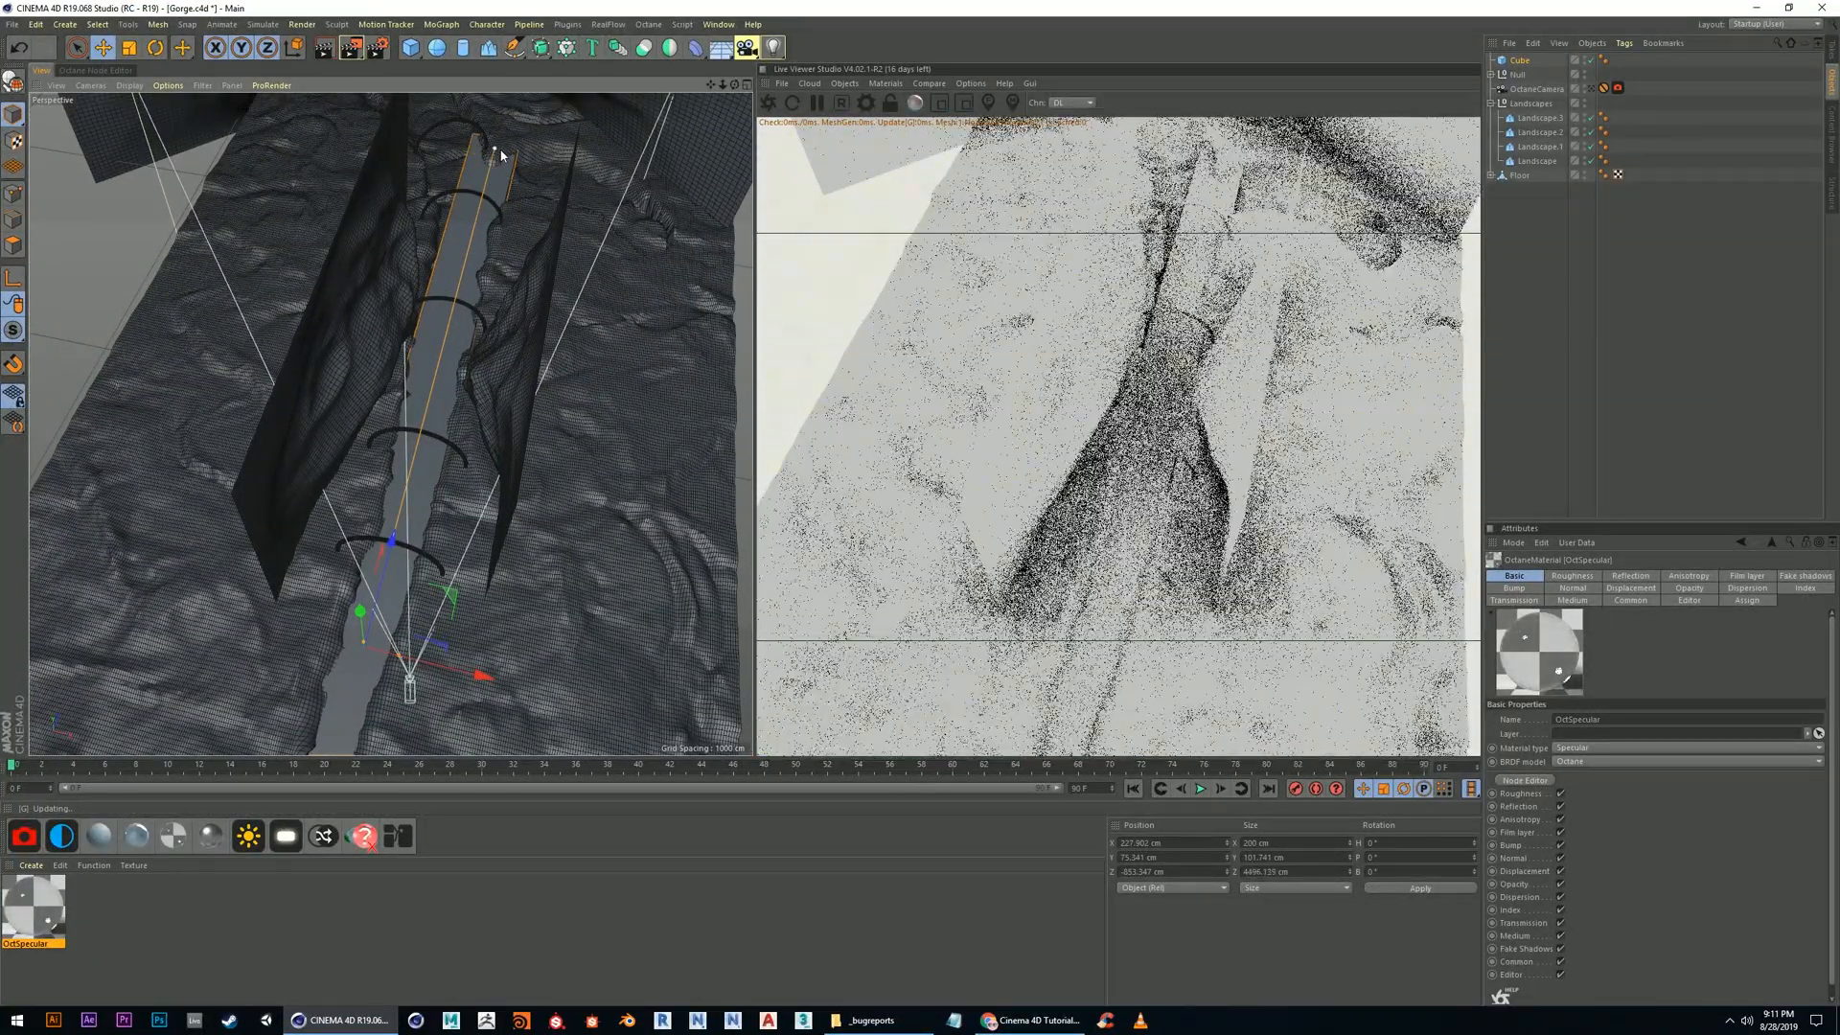
Enlarge the cube to about 1628 cm wide and 5668 cm long, and lower it to about Y 64 cm
left_click_drag(391, 519, 422, 726, "alt")
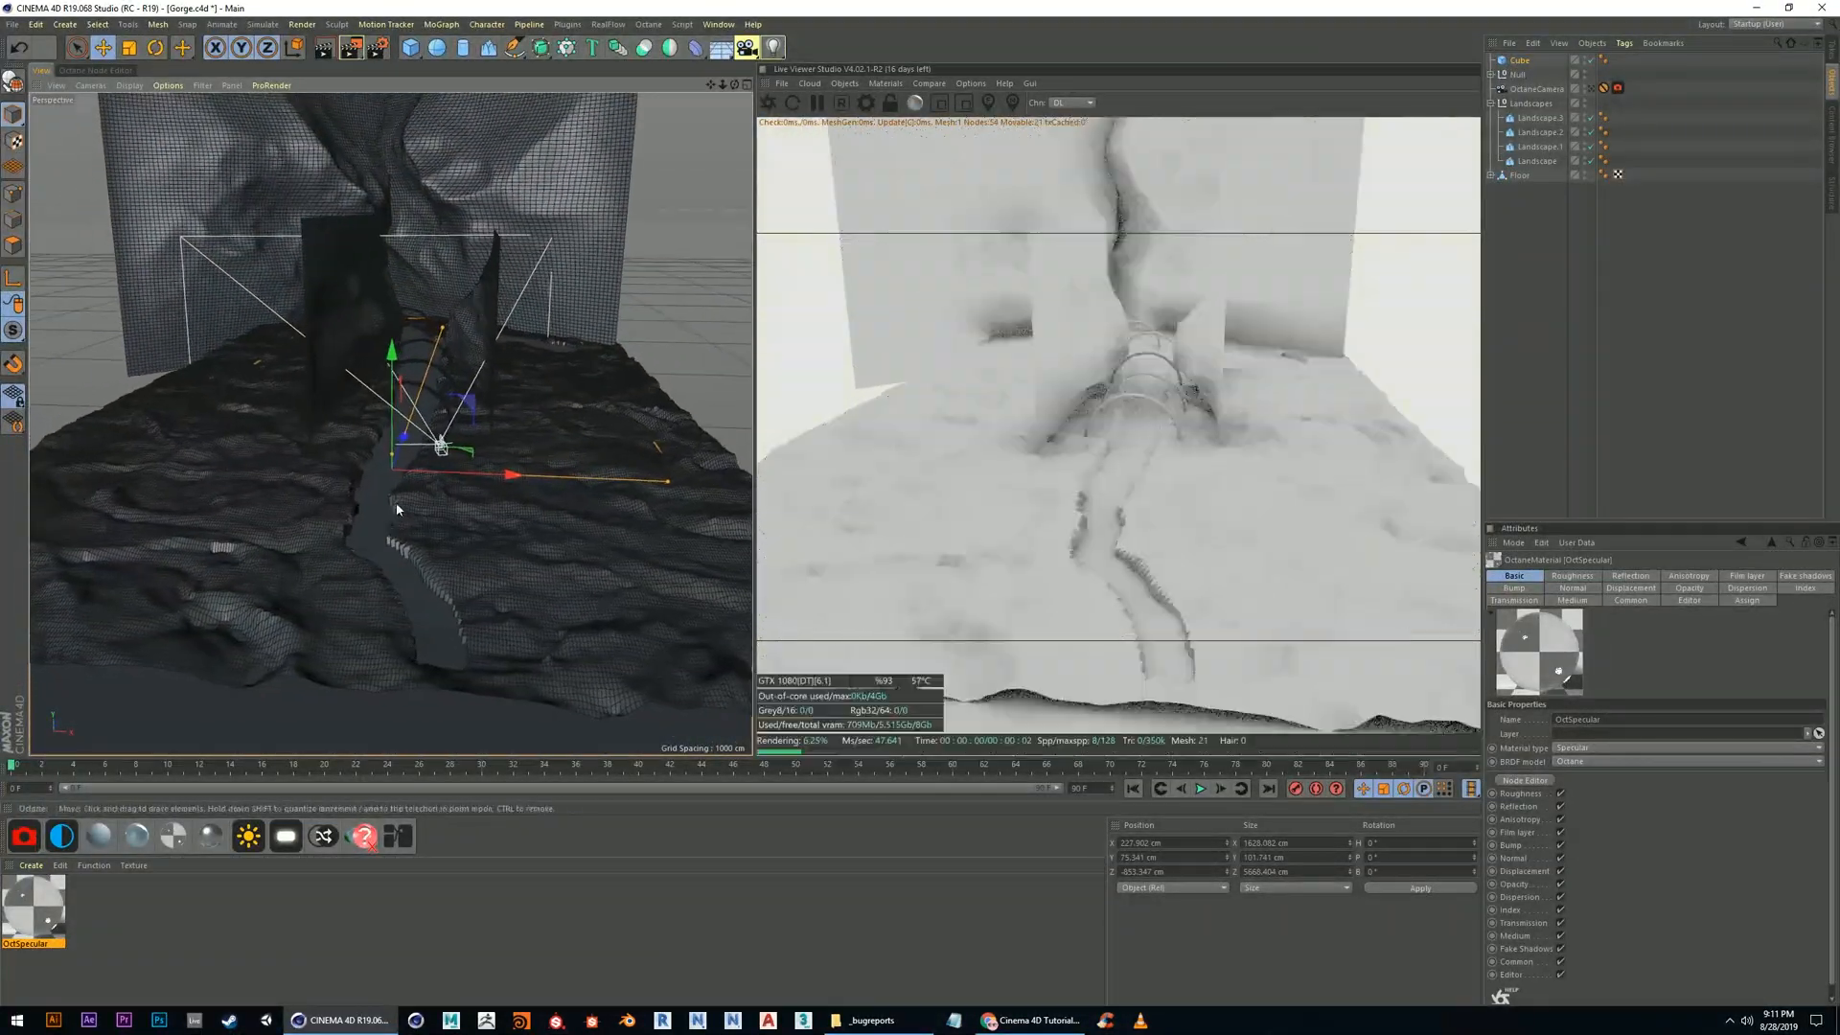
left_click_drag(391, 350, 391, 355)
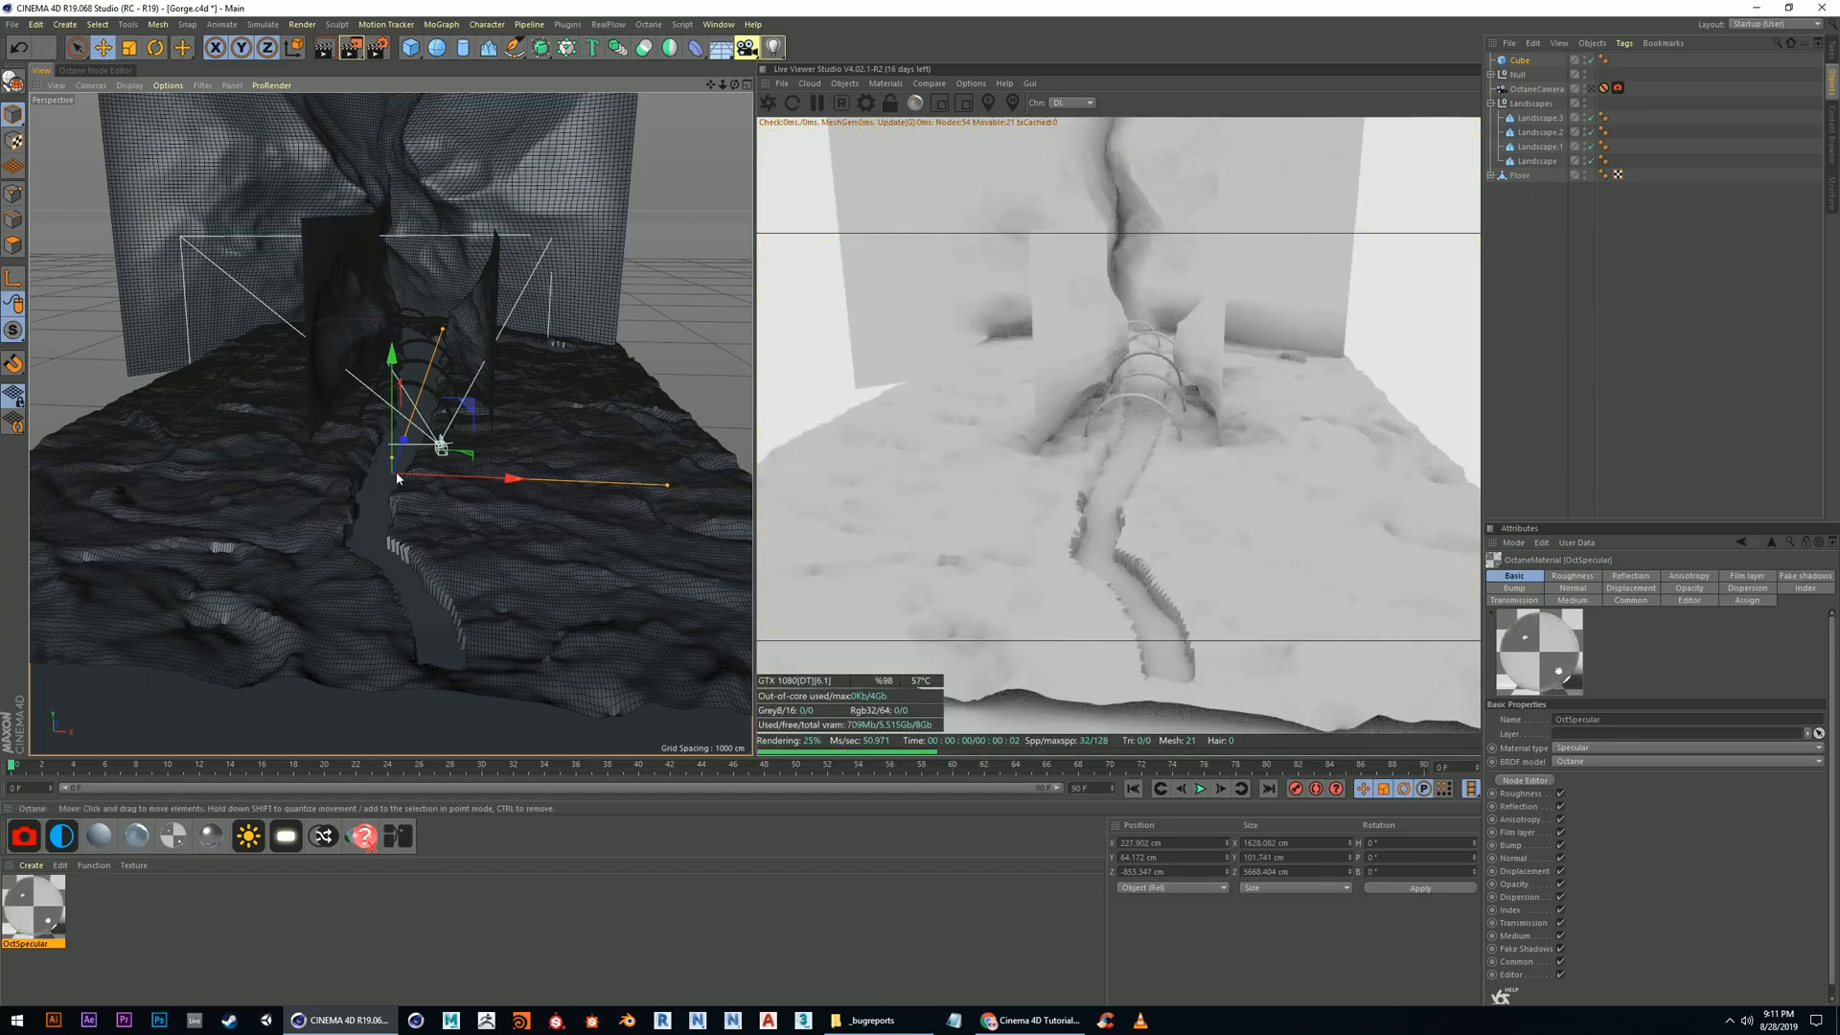
Examine how the cube's surface fills the channel, from the open terrain up to the arches
scroll(395, 474, "up", 5)
scroll(411, 501, "up", 3)
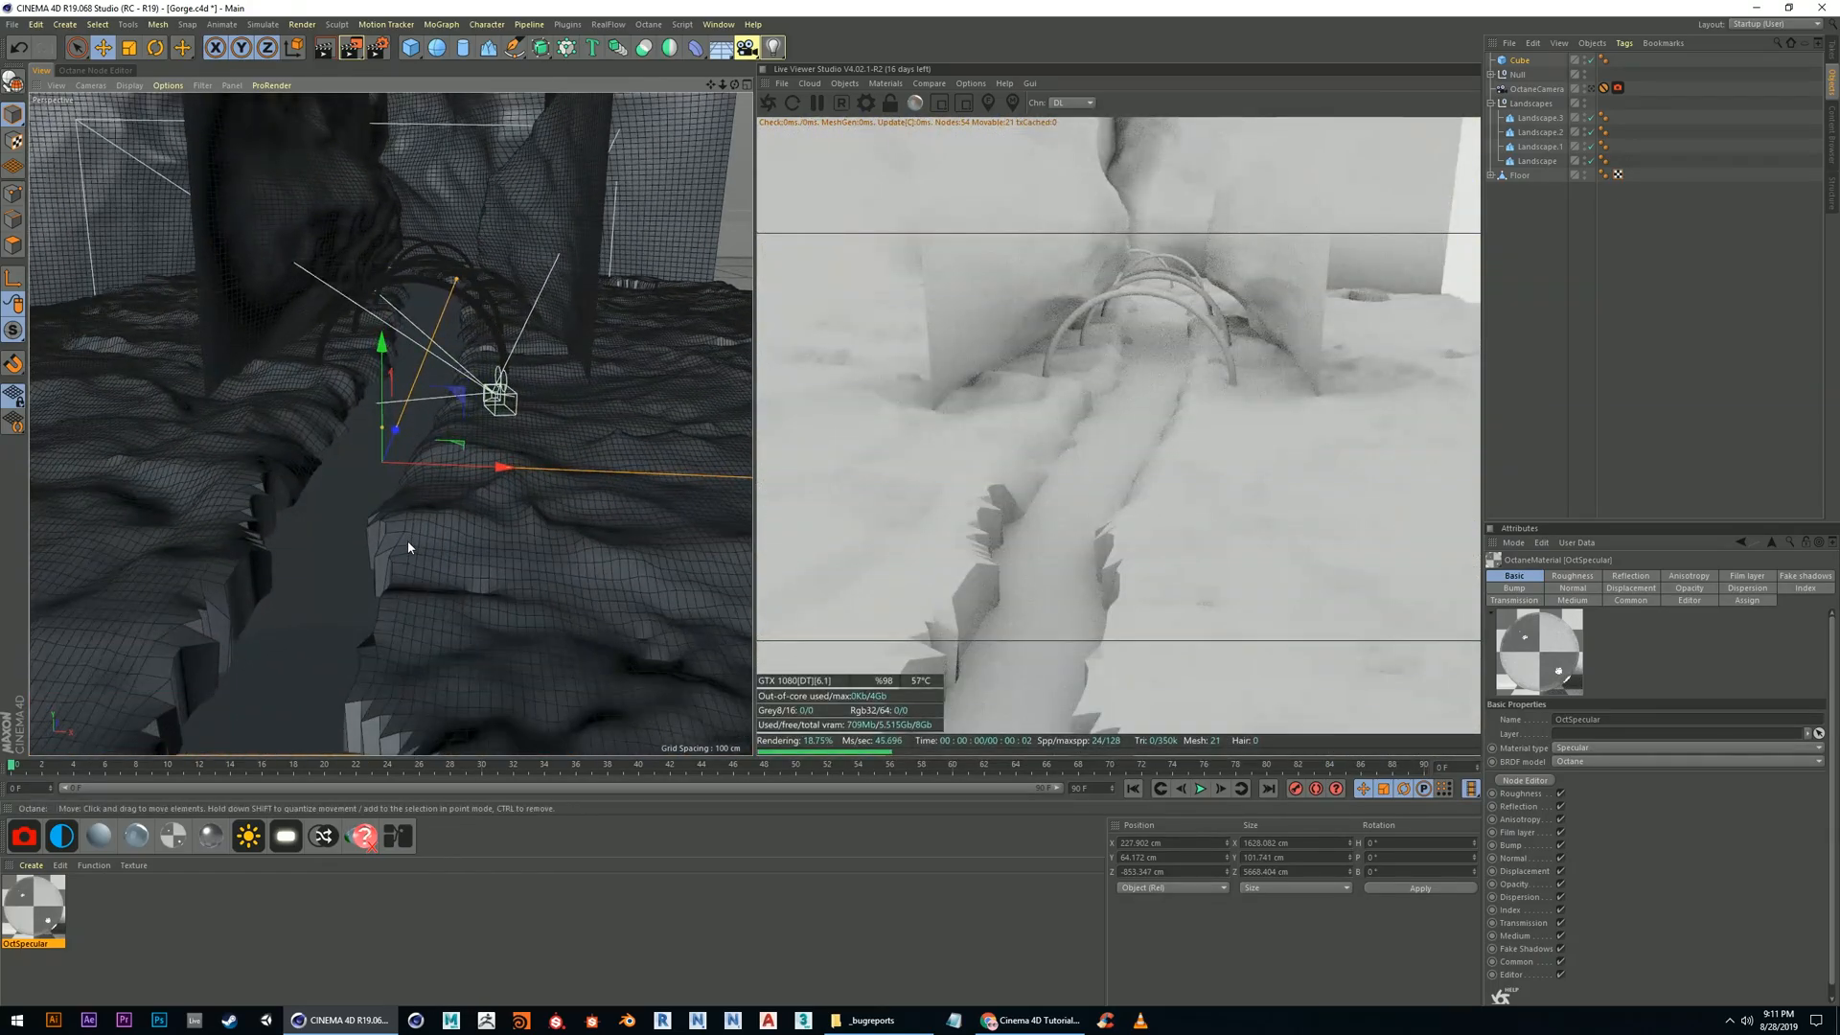
scroll(393, 571, "up", 3)
scroll(381, 589, "down", 3)
middle_click_drag(387, 565, 355, 414, "alt")
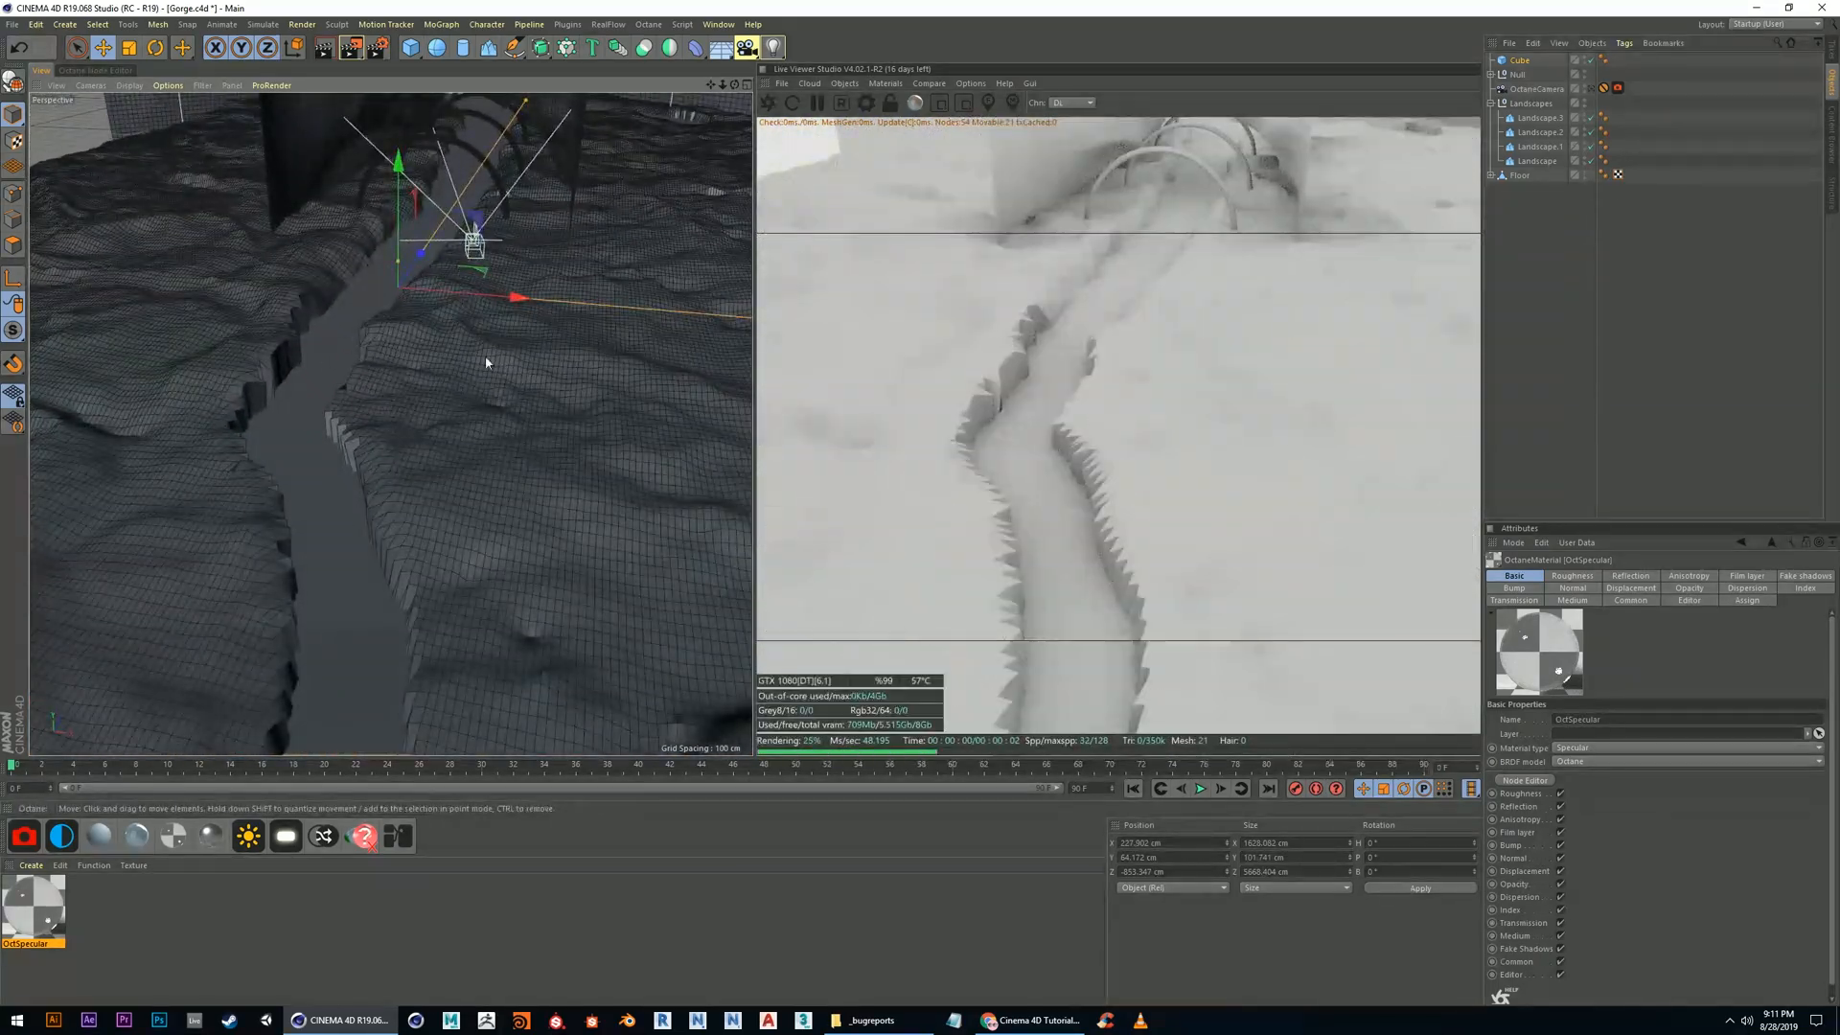
middle_click_drag(485, 362, 444, 505, "alt")
scroll(414, 325, "up", 3)
scroll(442, 379, "up", 2)
left_click_drag(414, 395, 430, 357, "alt")
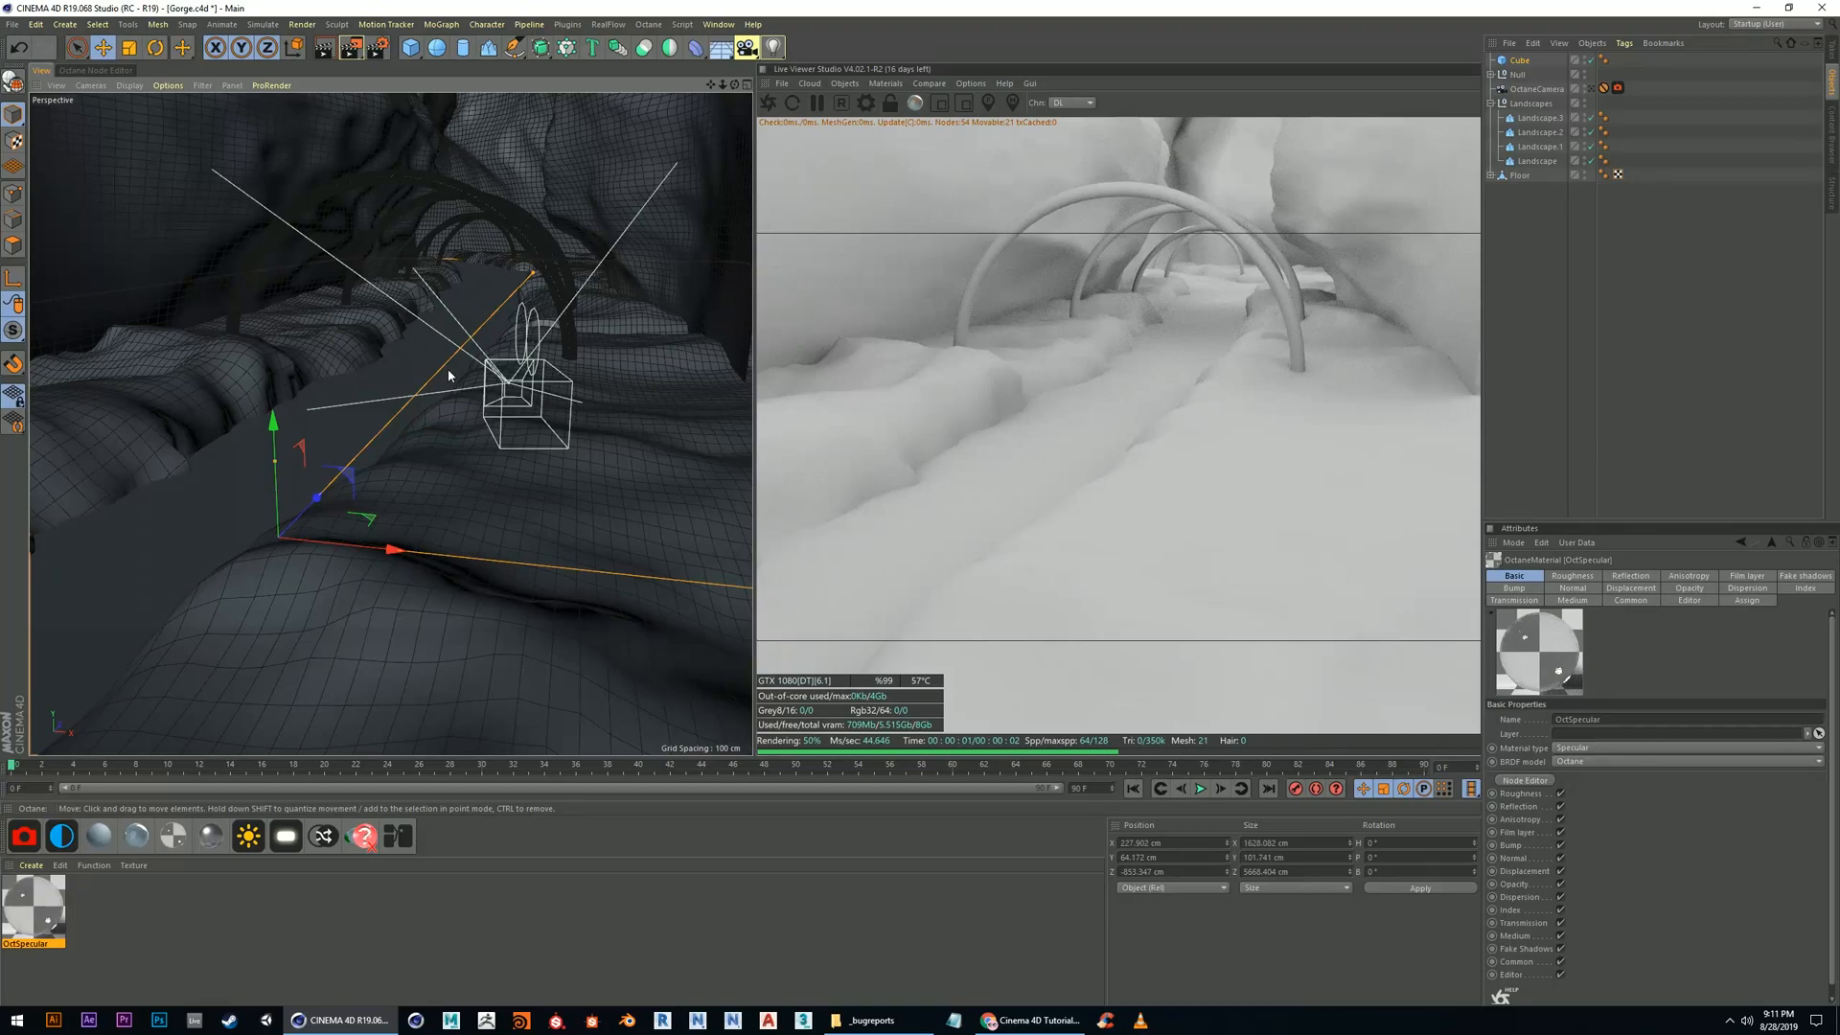
left_click(396, 393)
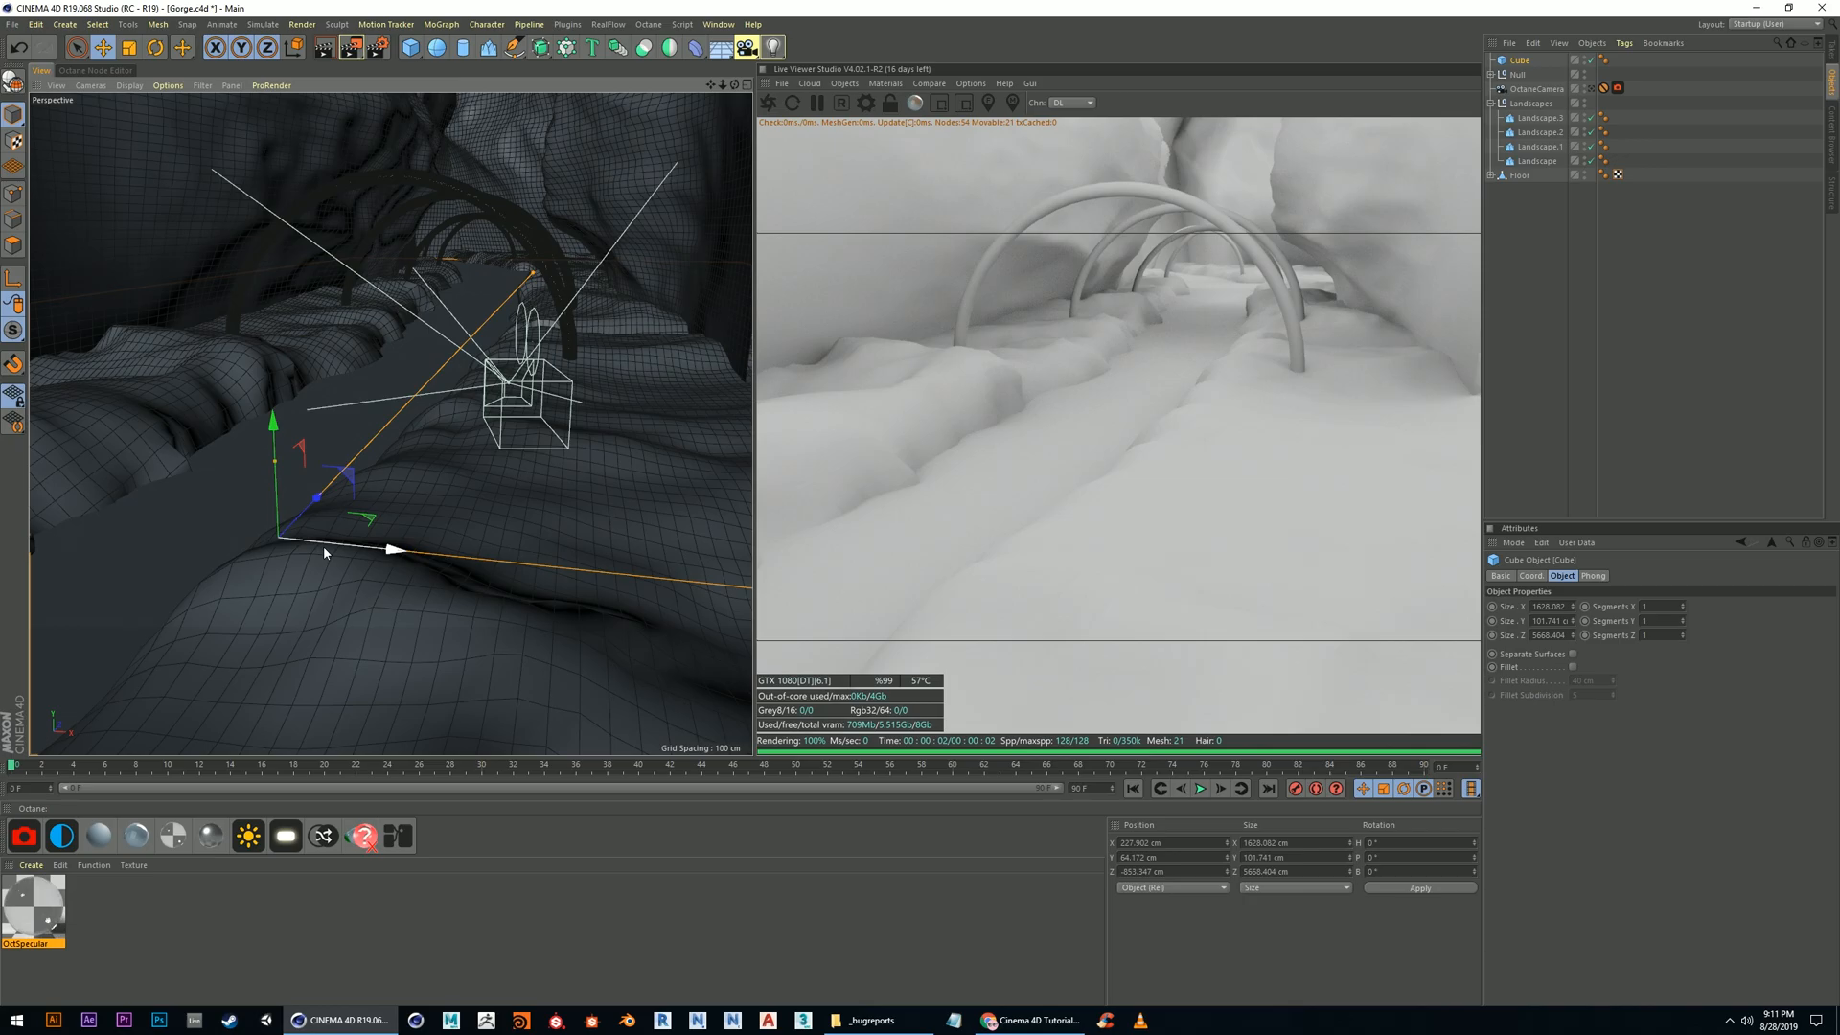
middle_click_drag(413, 454, 456, 463, "alt")
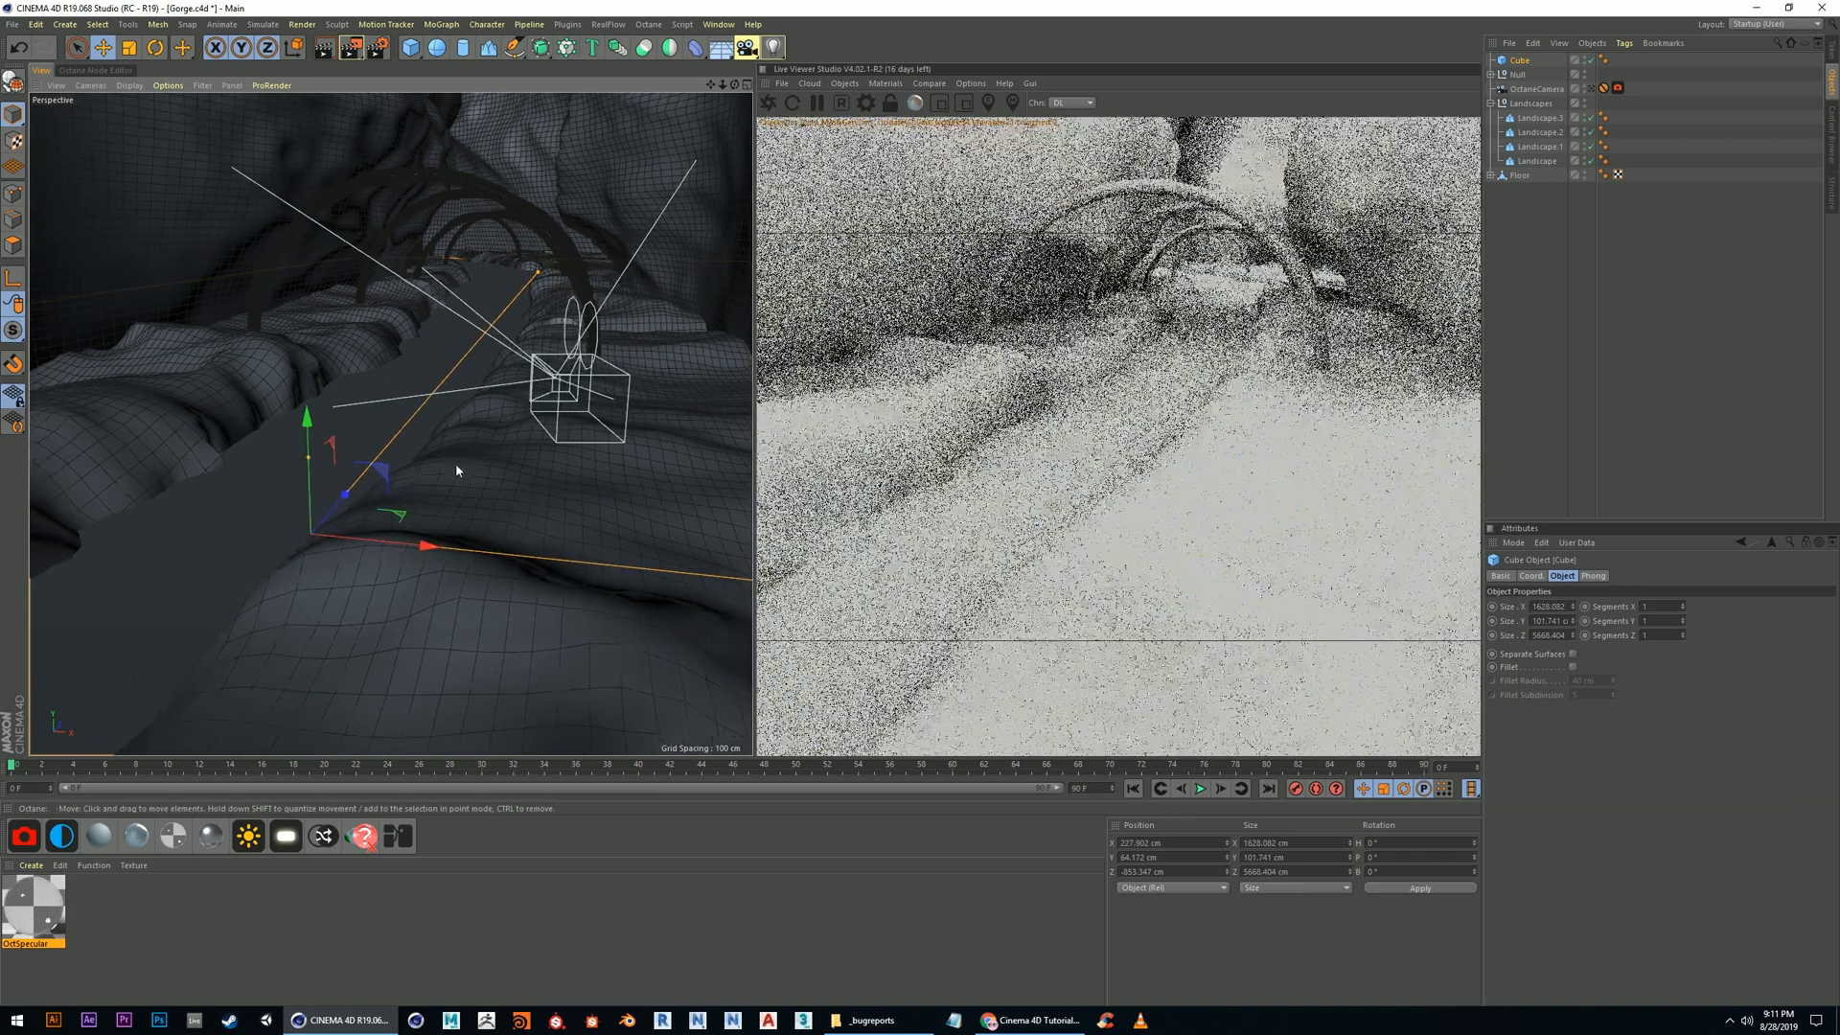
left_click_drag(448, 423, 447, 448, "alt")
middle_click_drag(448, 447, 456, 405, "alt")
left_click_drag(456, 405, 457, 368, "alt")
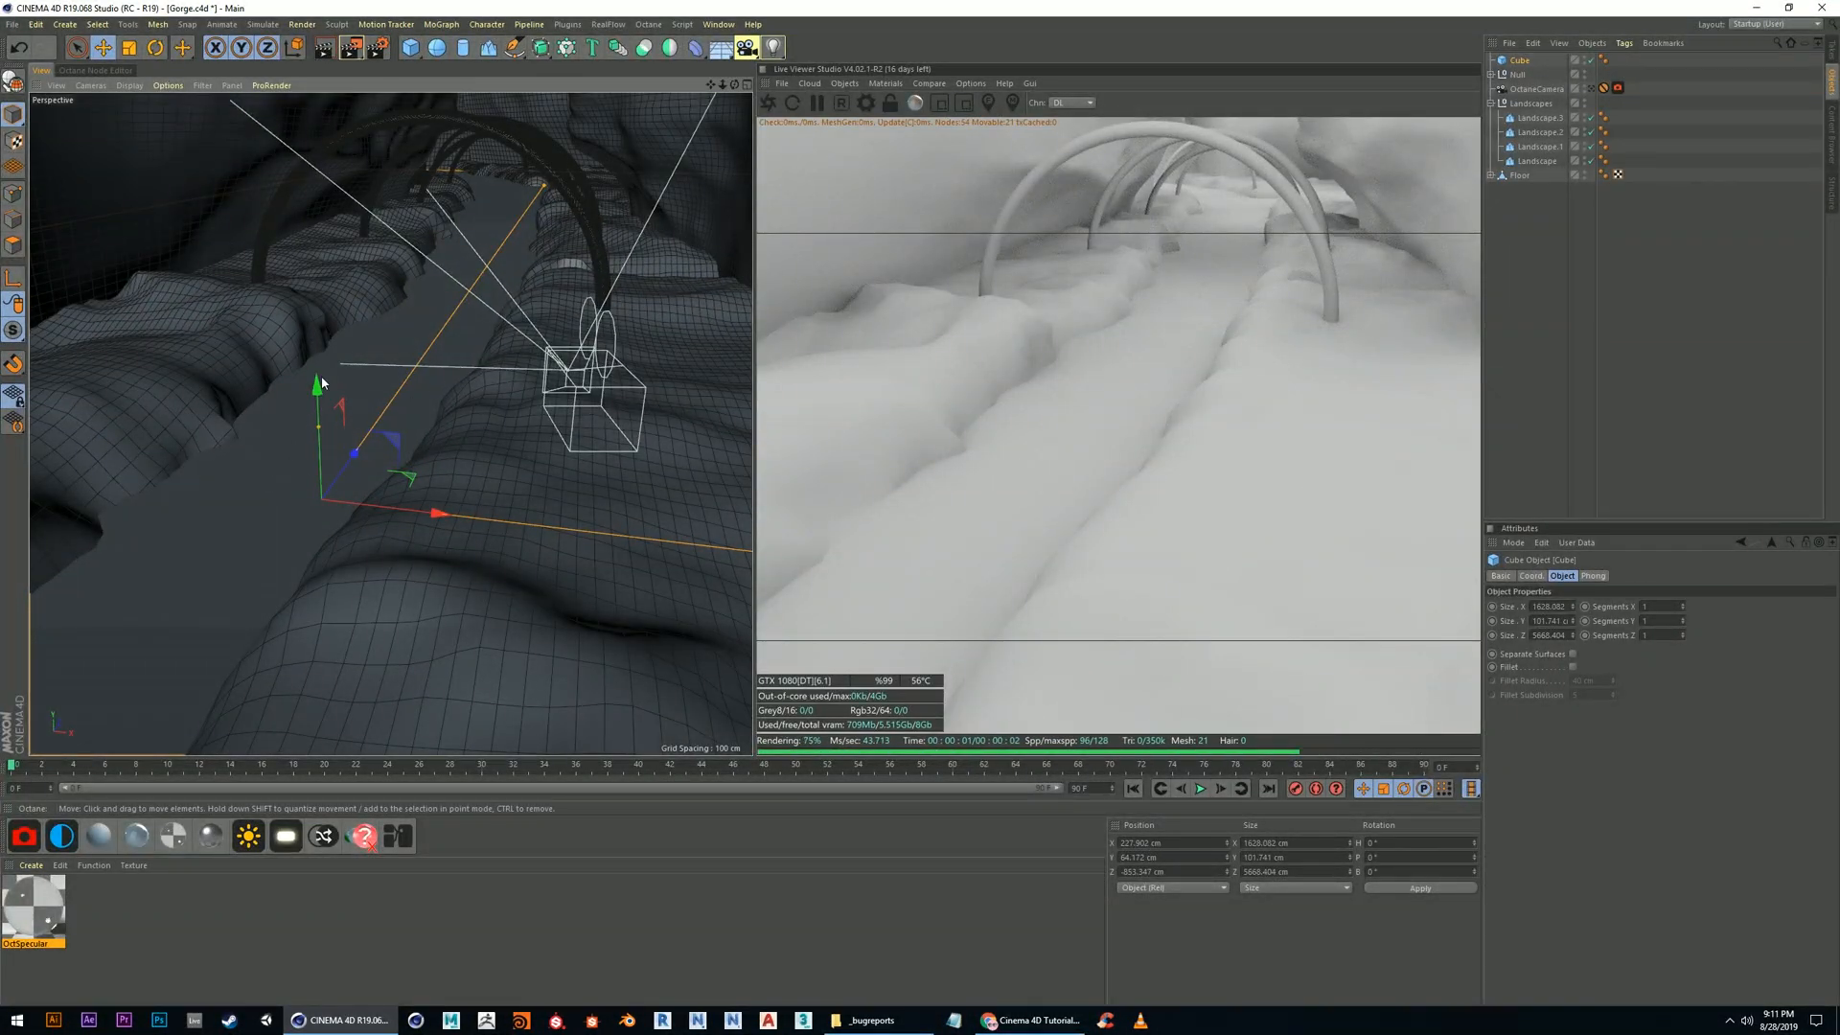
Apply the OctSpecular material to the cube and set the material's index to 1.55
left_click_drag(34, 905, 193, 554)
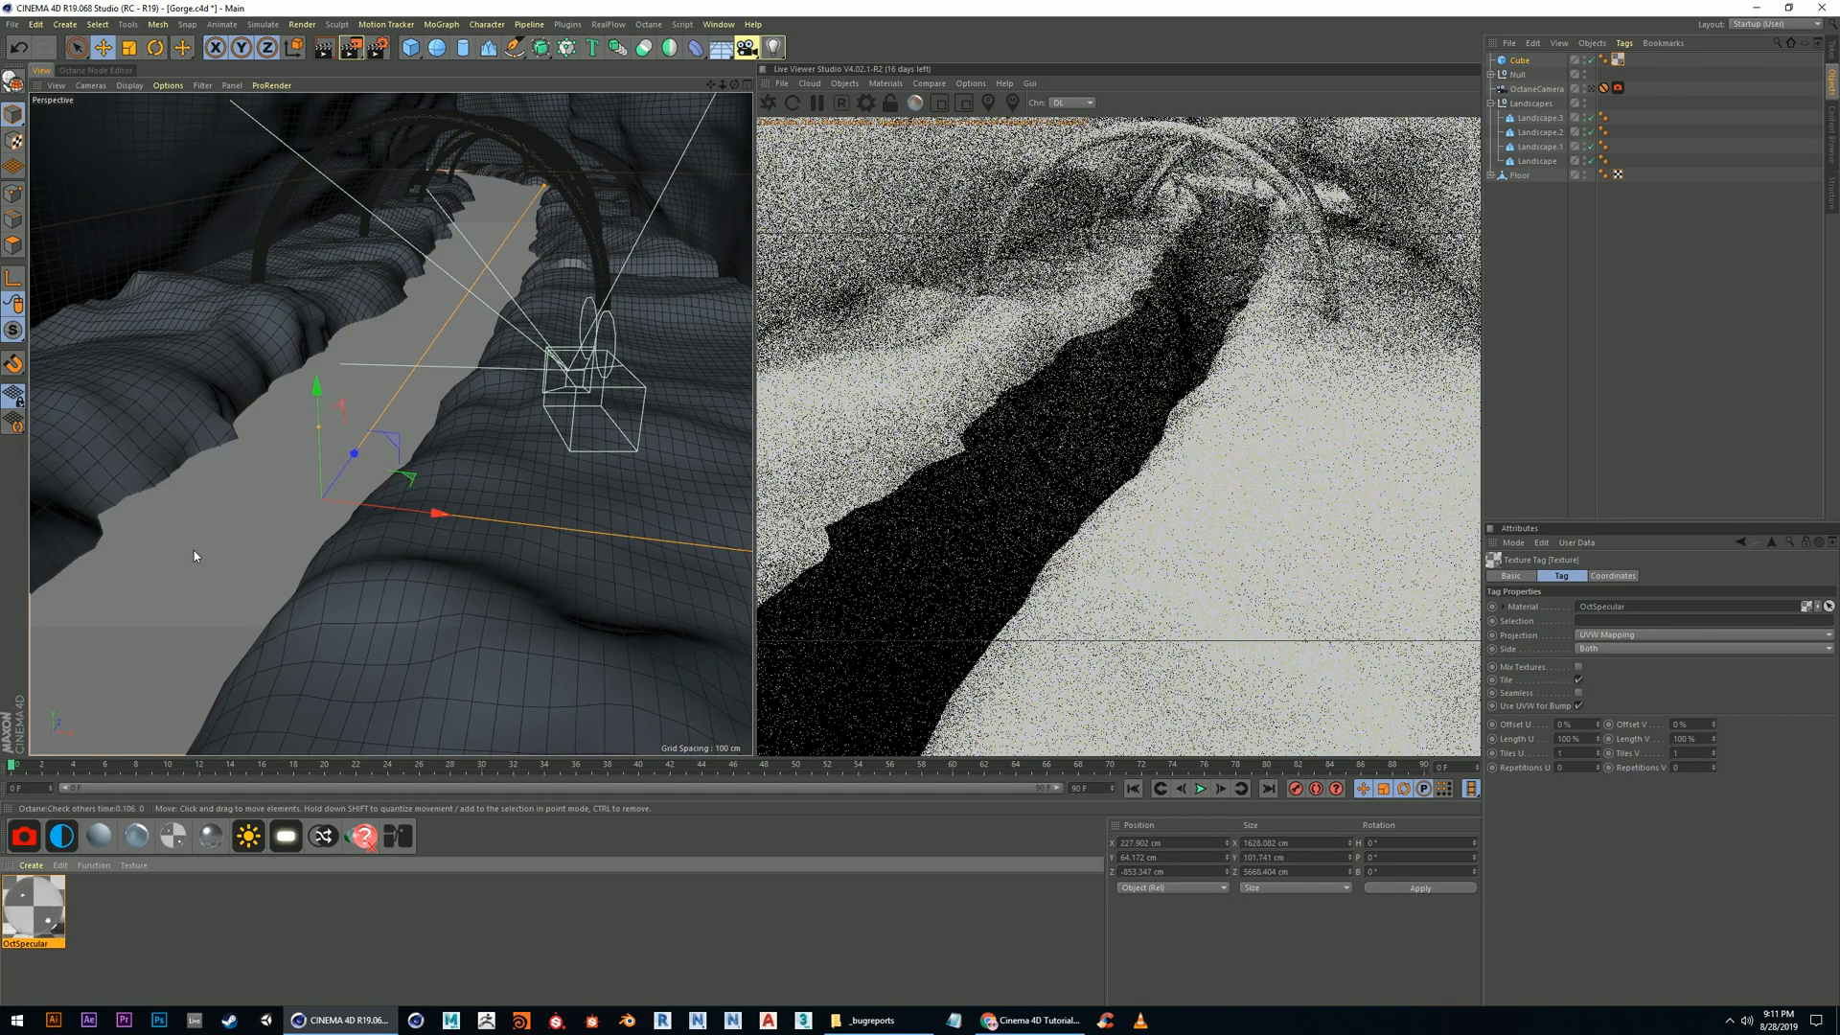
double_click(33, 915)
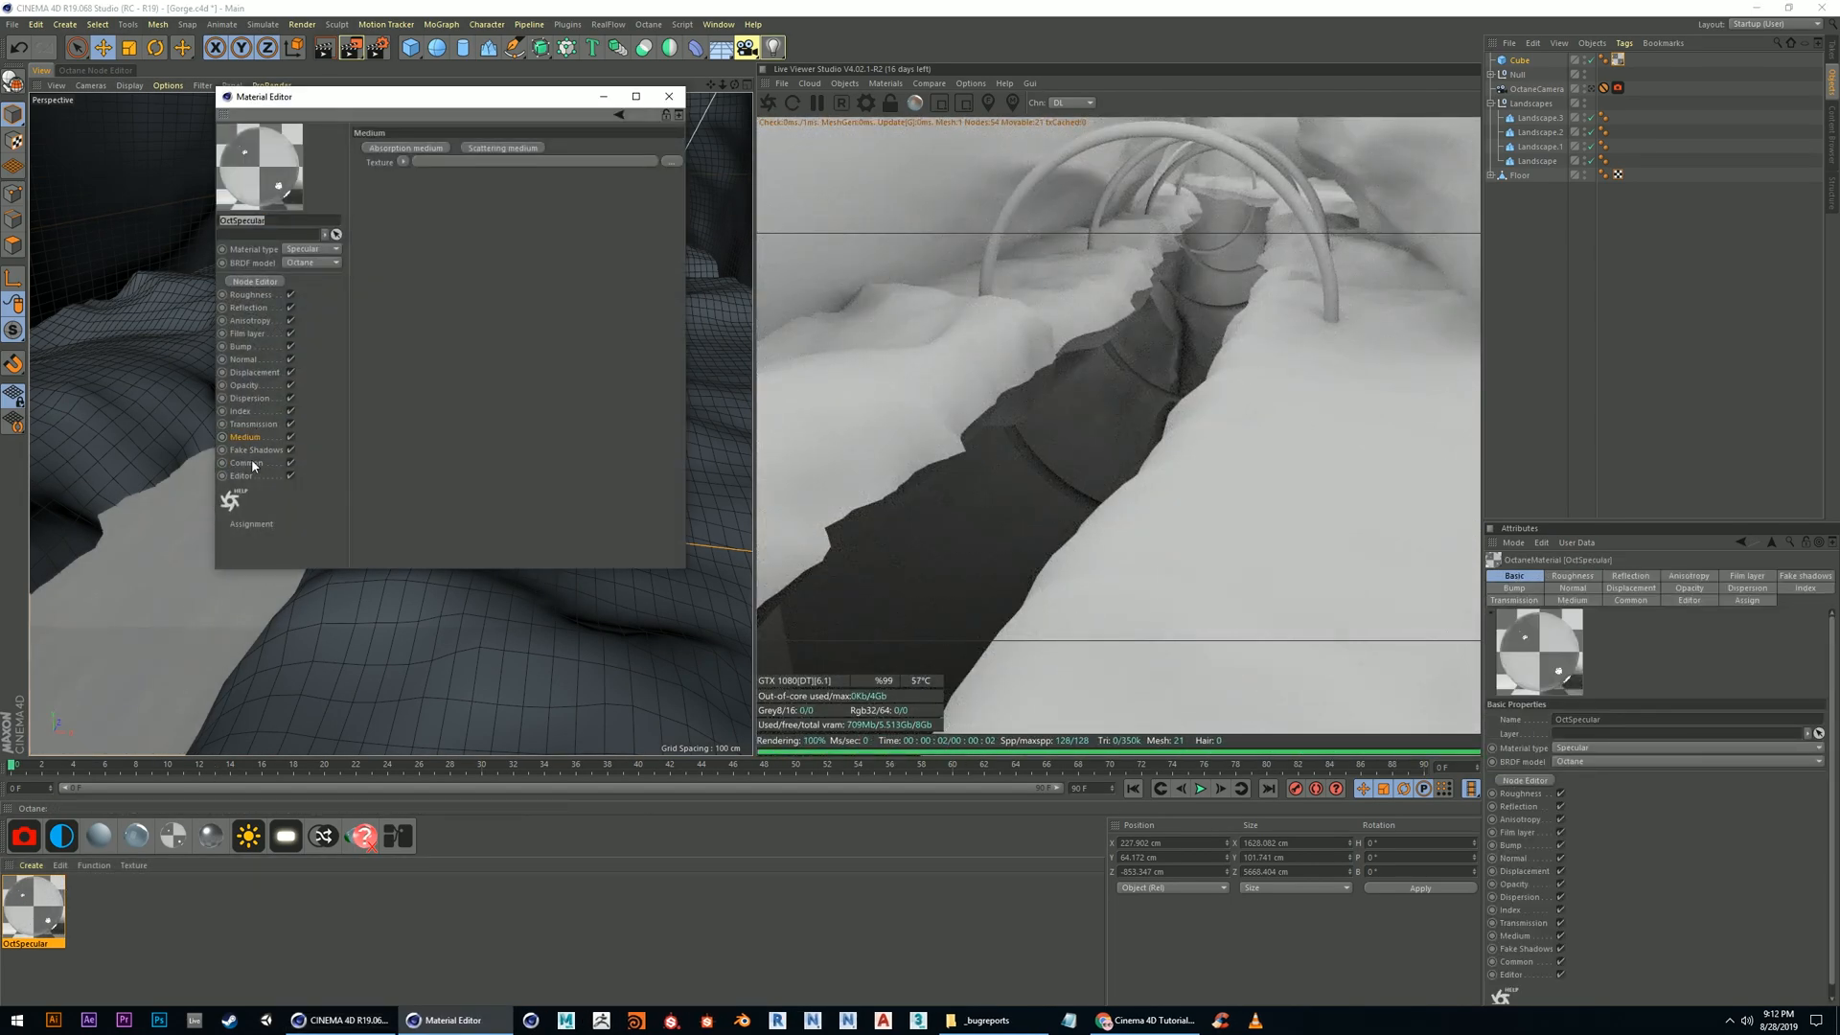
left_click(245, 412)
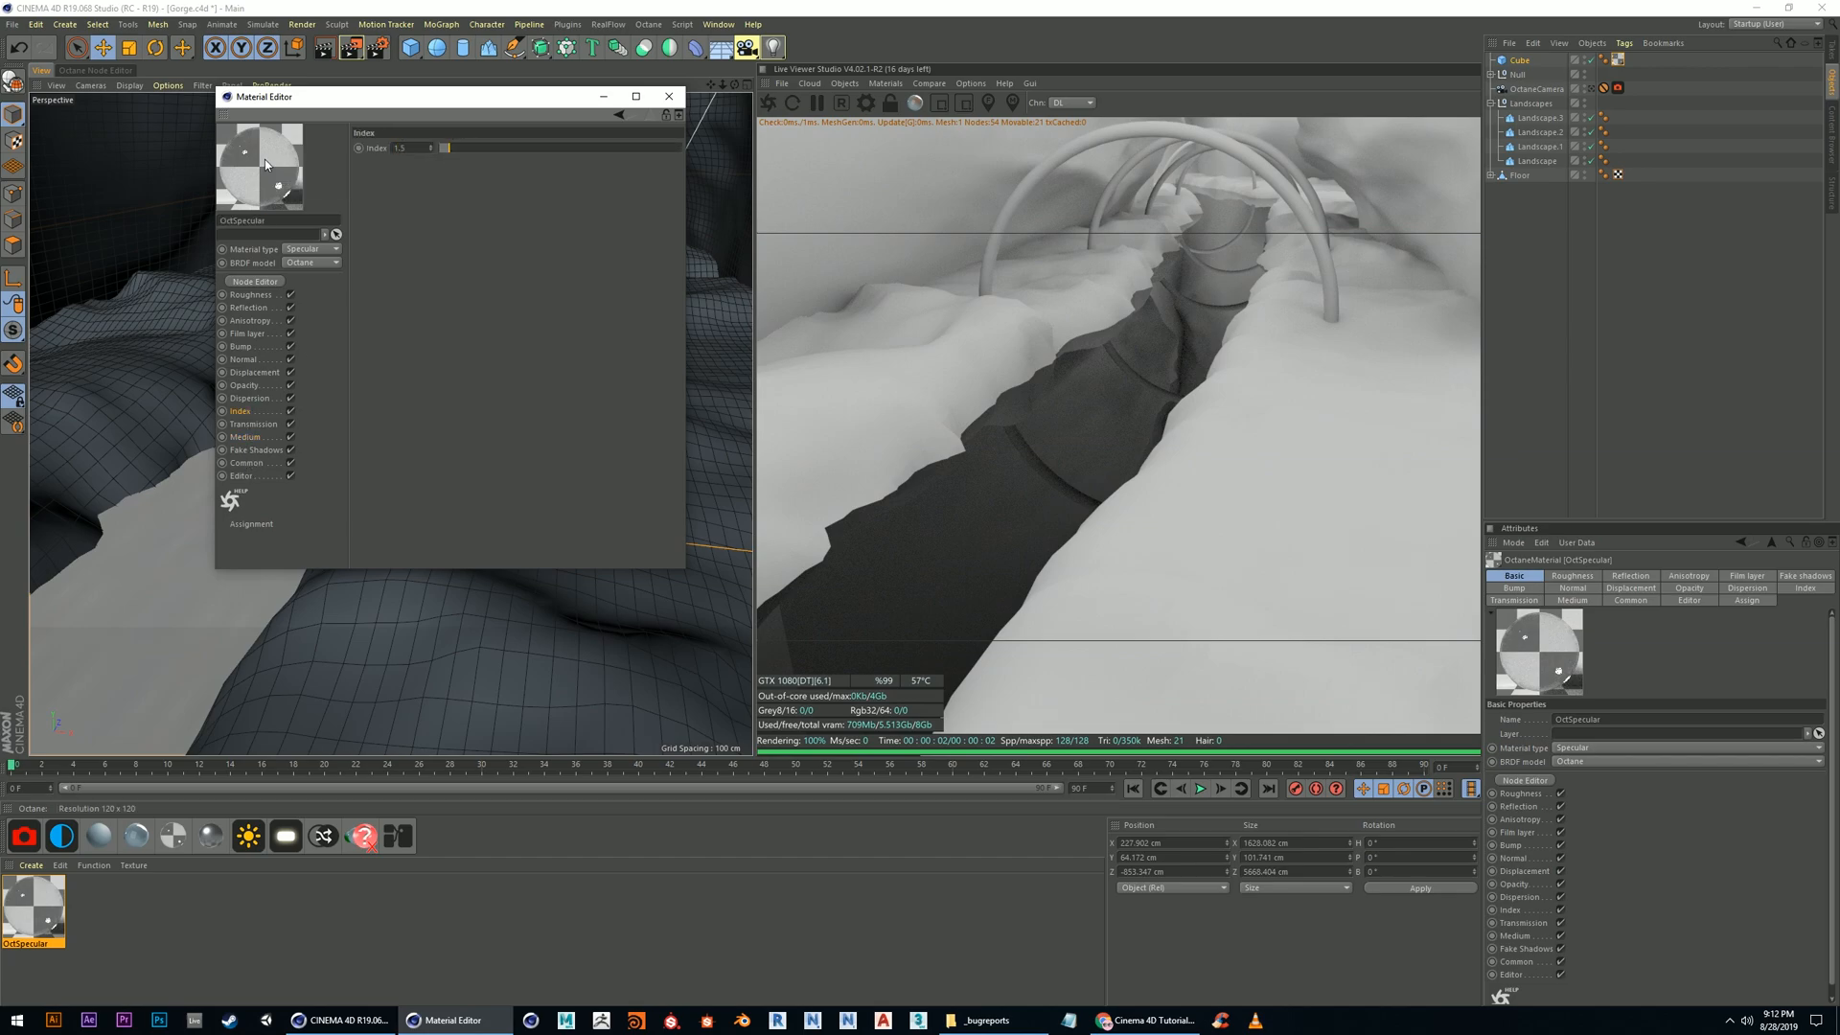
type("5")
key("Return")
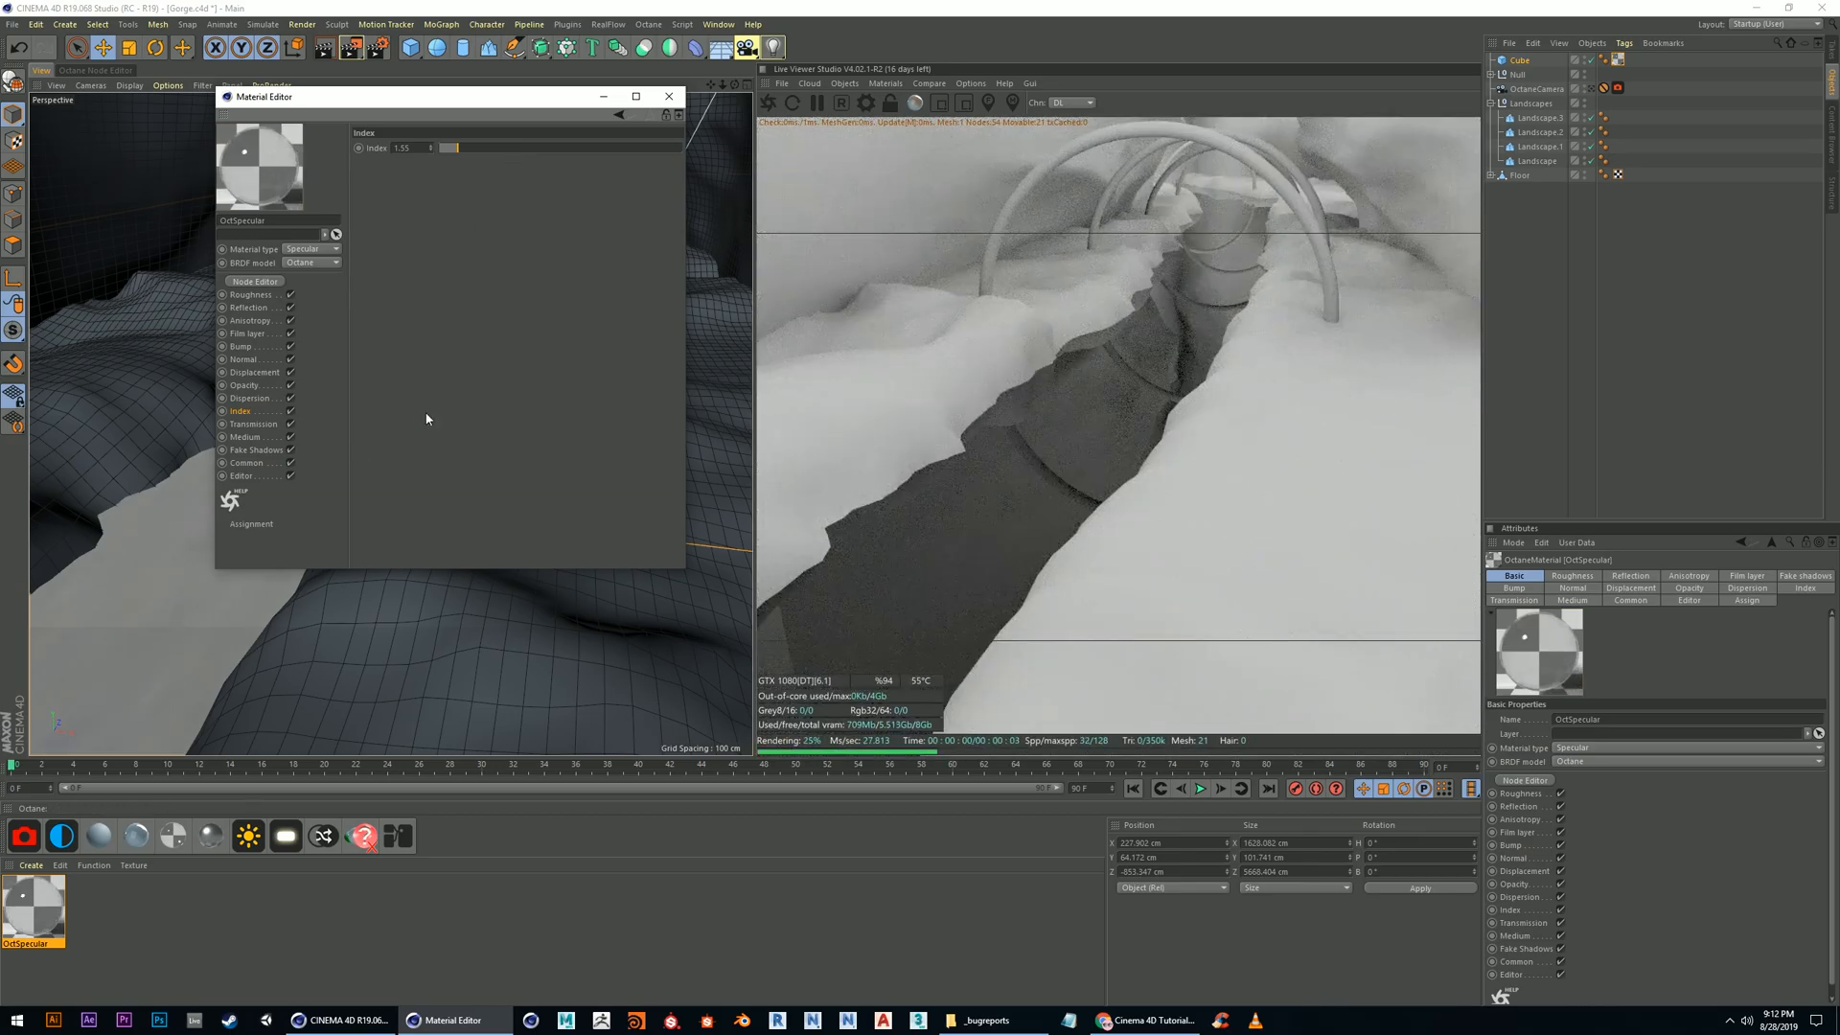
Rename the cube's OctSpecular material as Water
left_click_drag(469, 409, 562, 378, "alt")
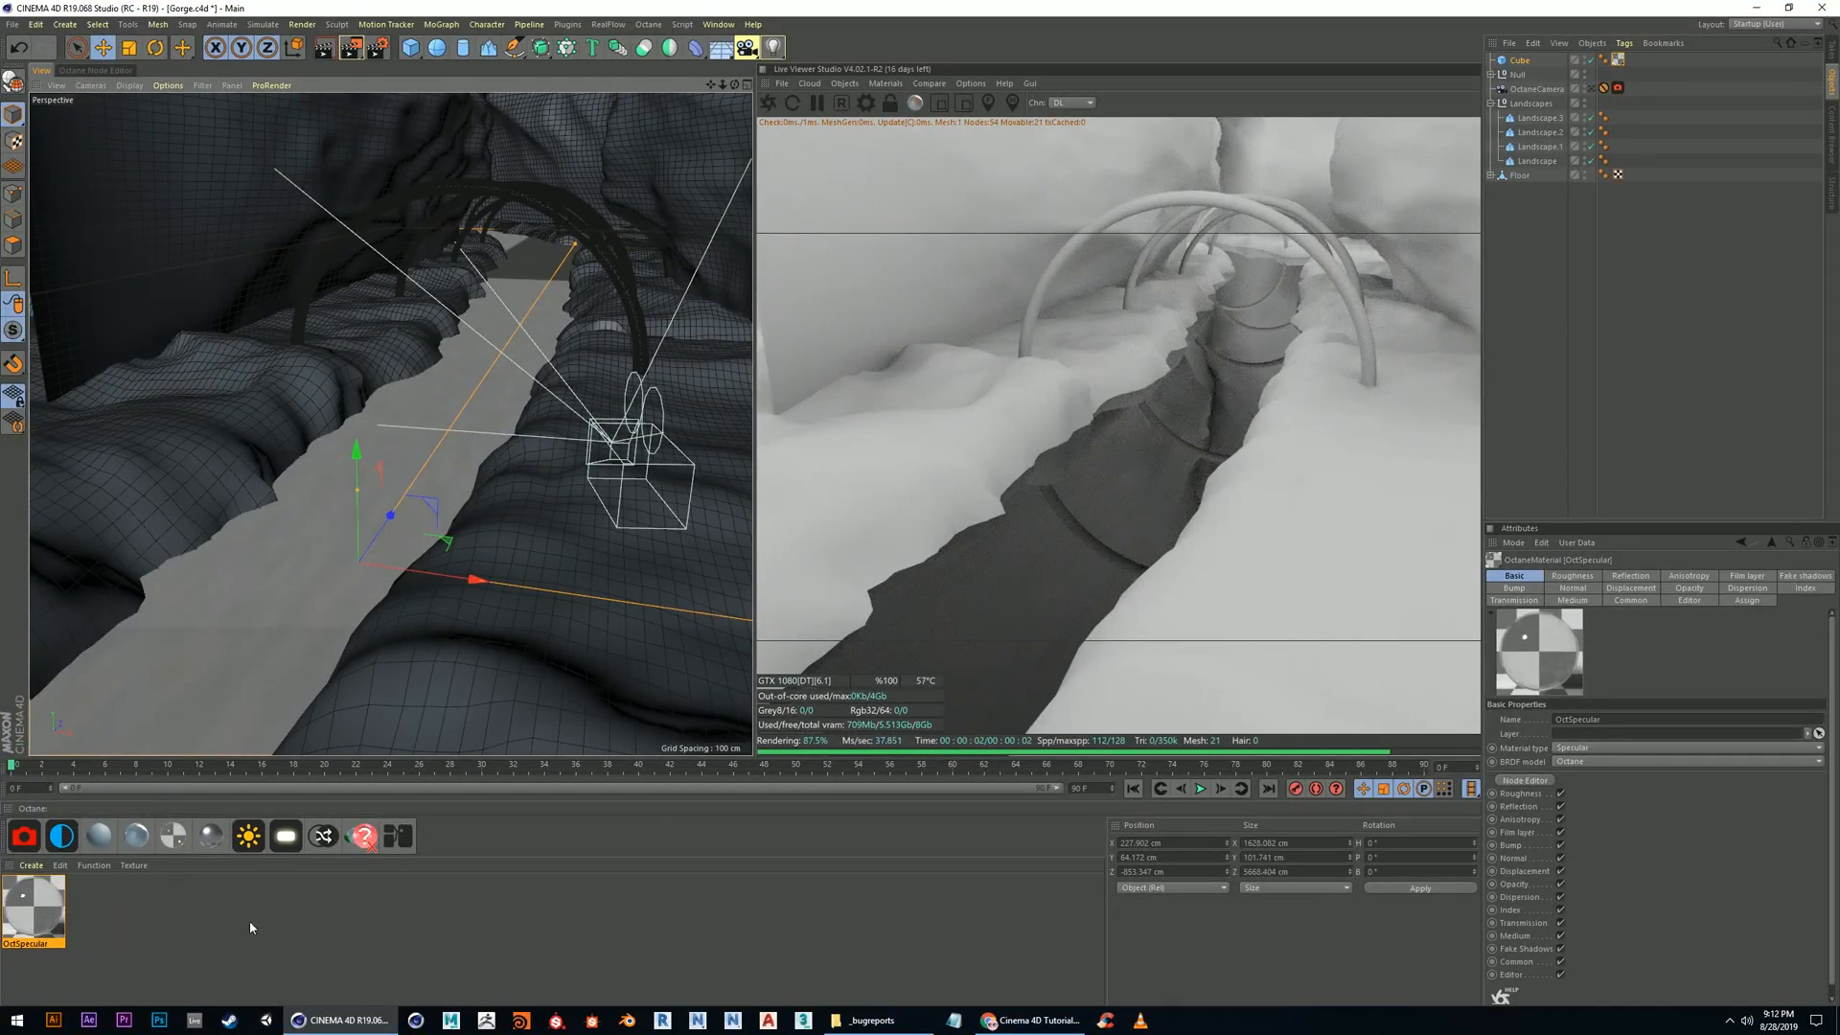
double_click(21, 943)
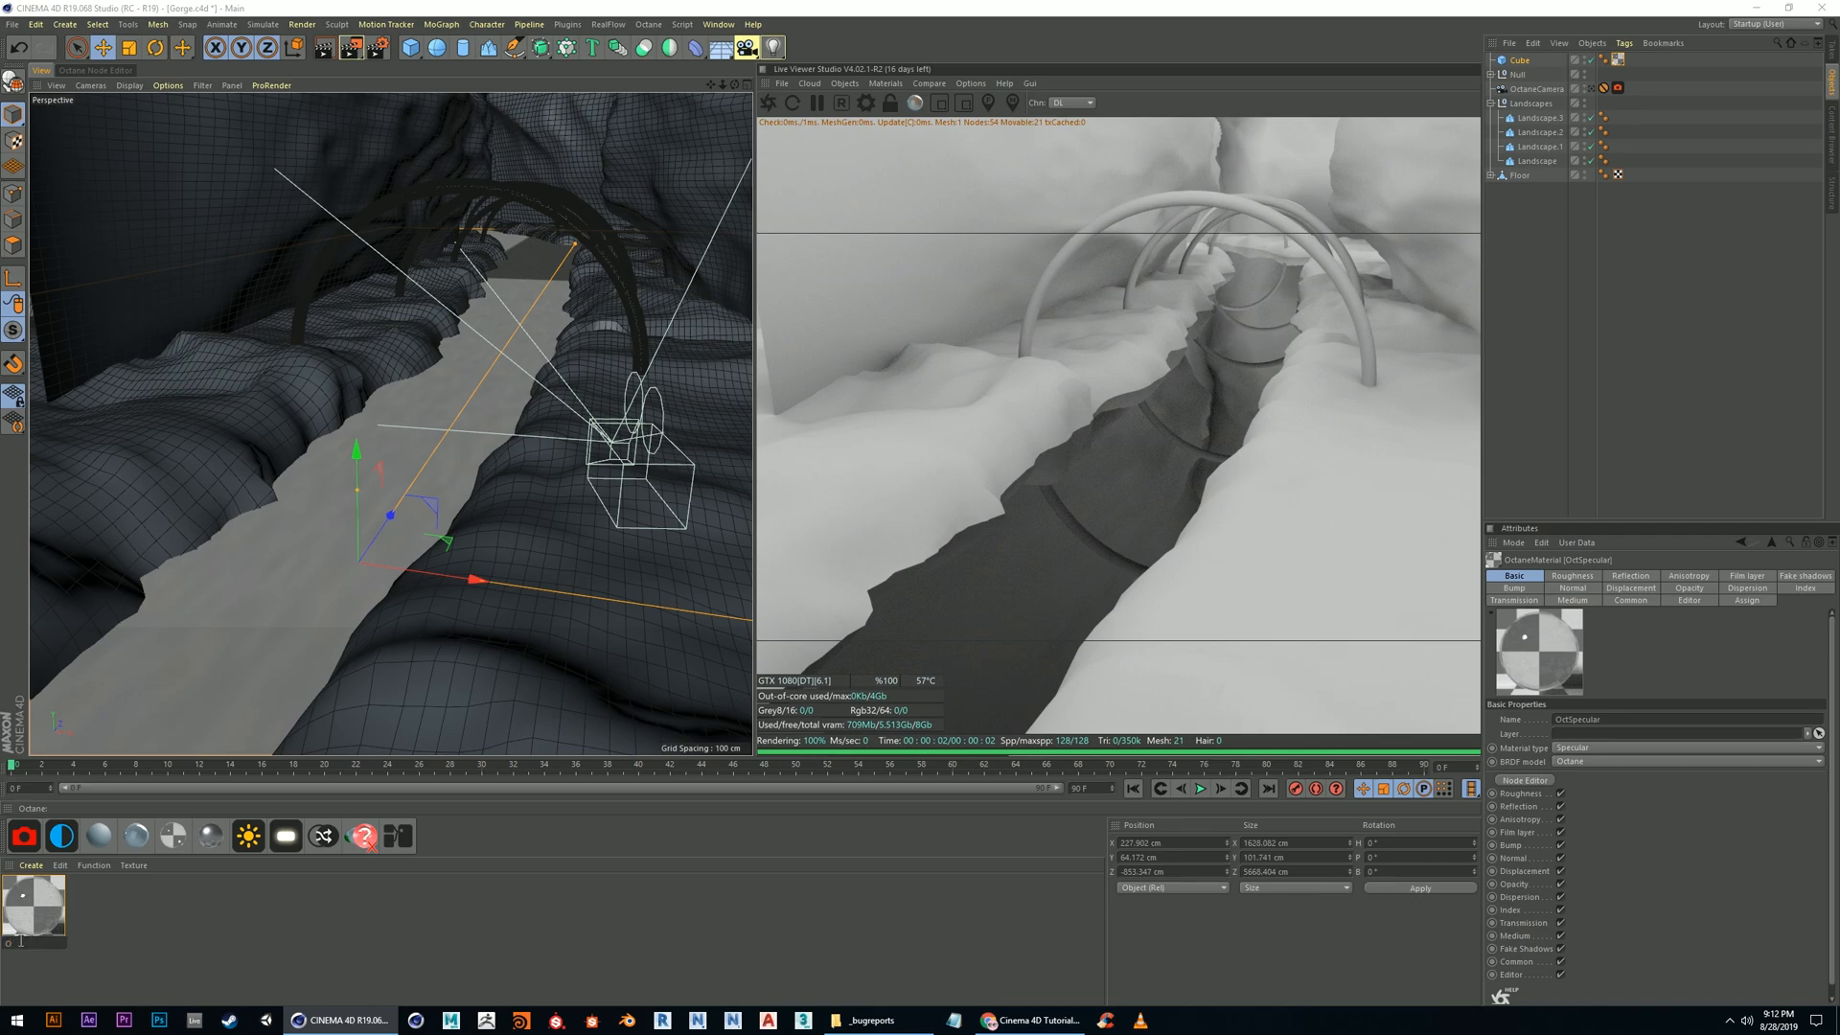
type("Water")
key("Return")
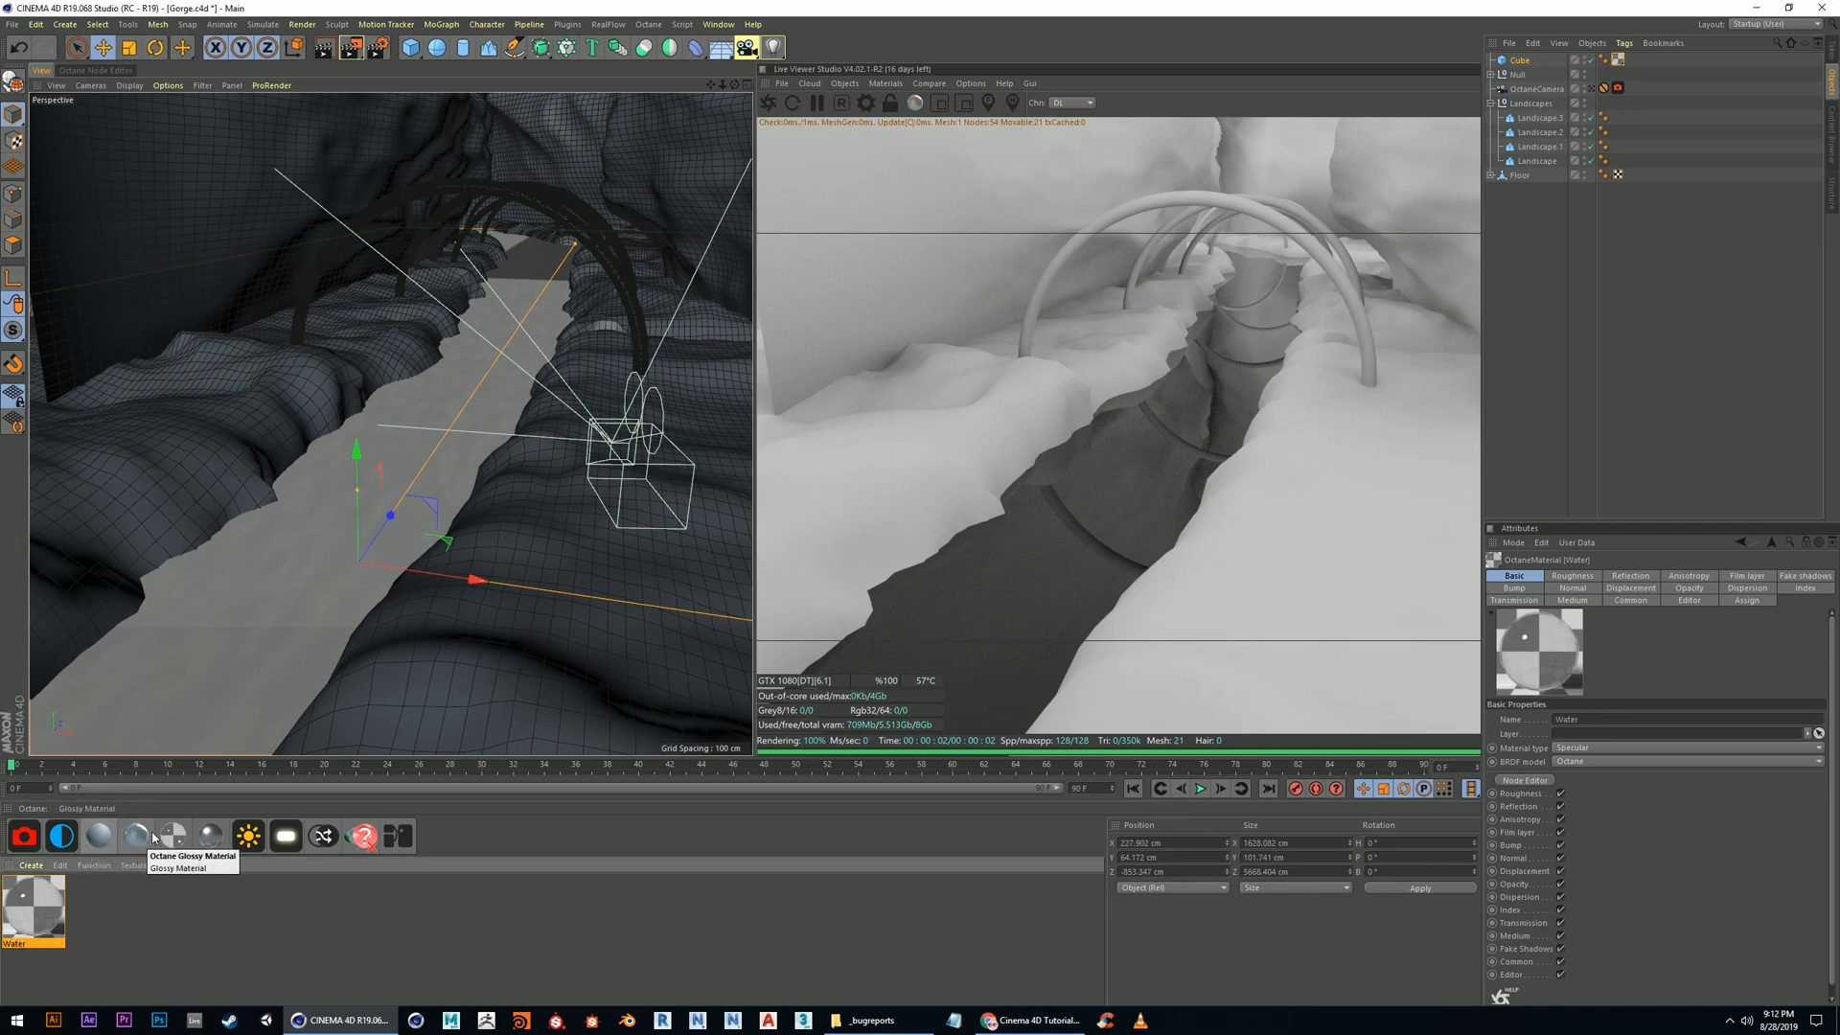
Create an Octane Diffuse material and name it Arc Light 1
left_click(98, 836)
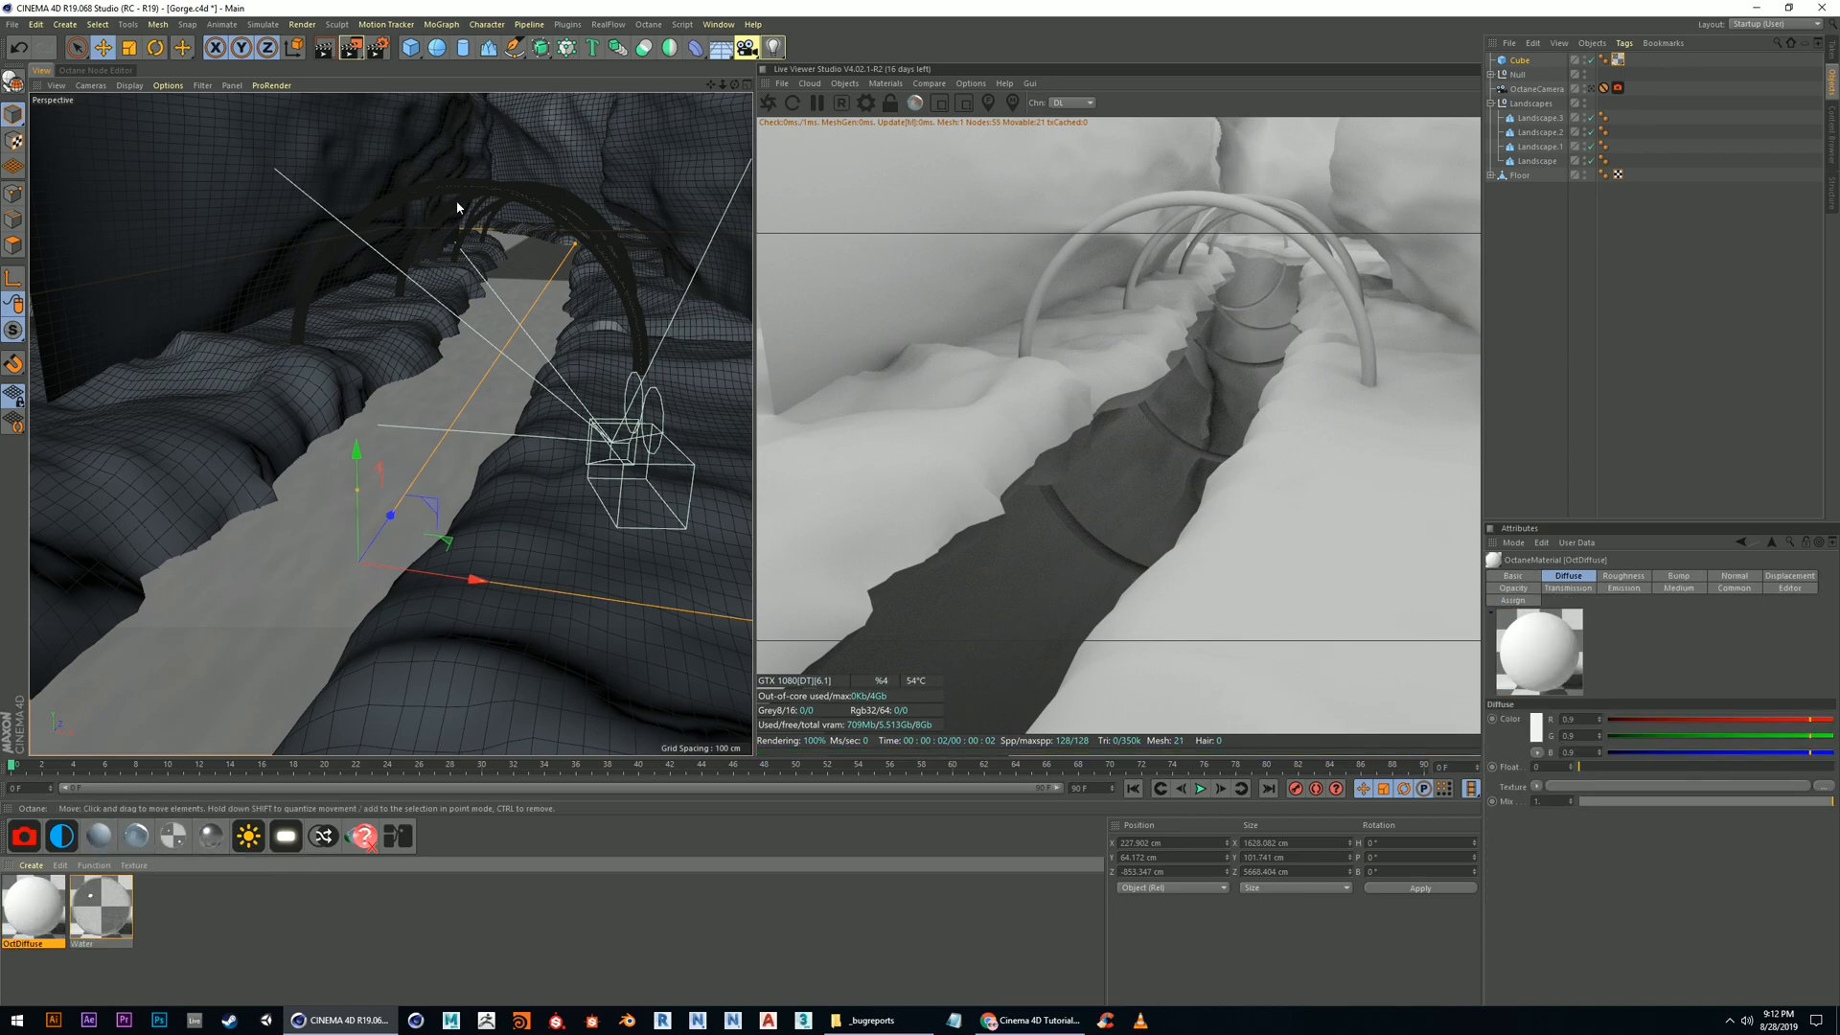
double_click(29, 944)
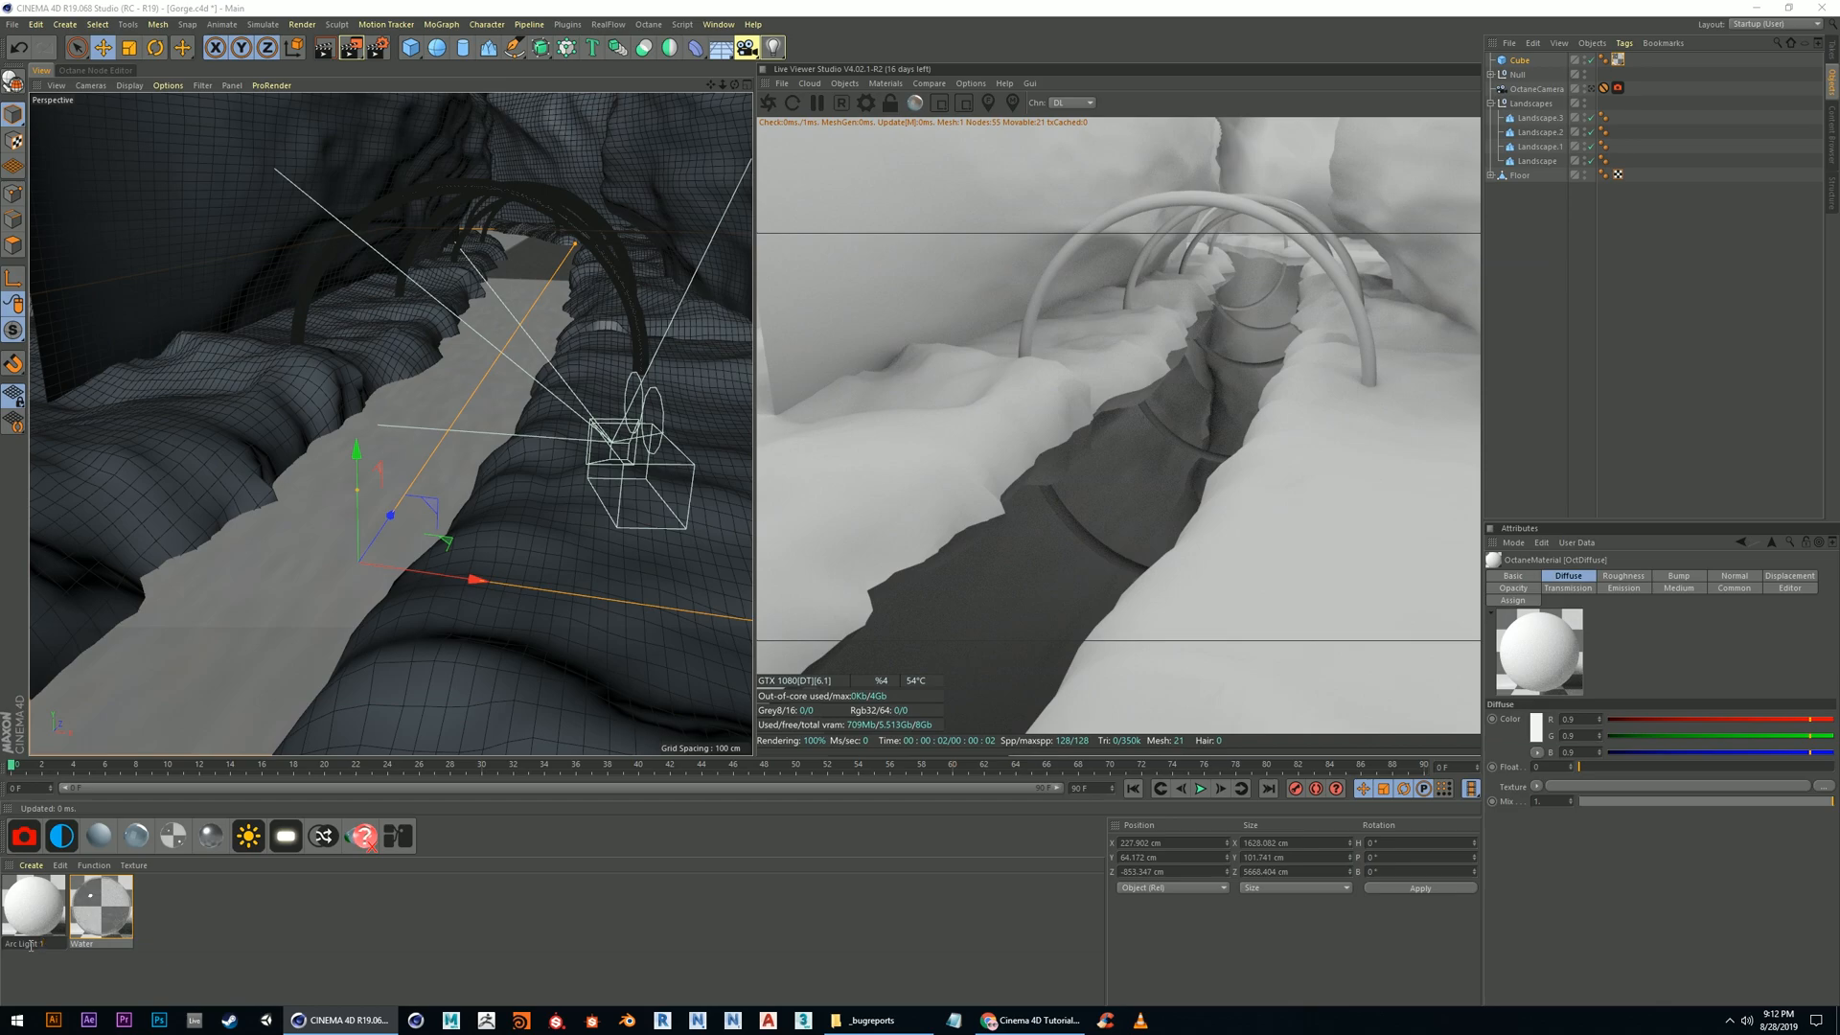
key("Return")
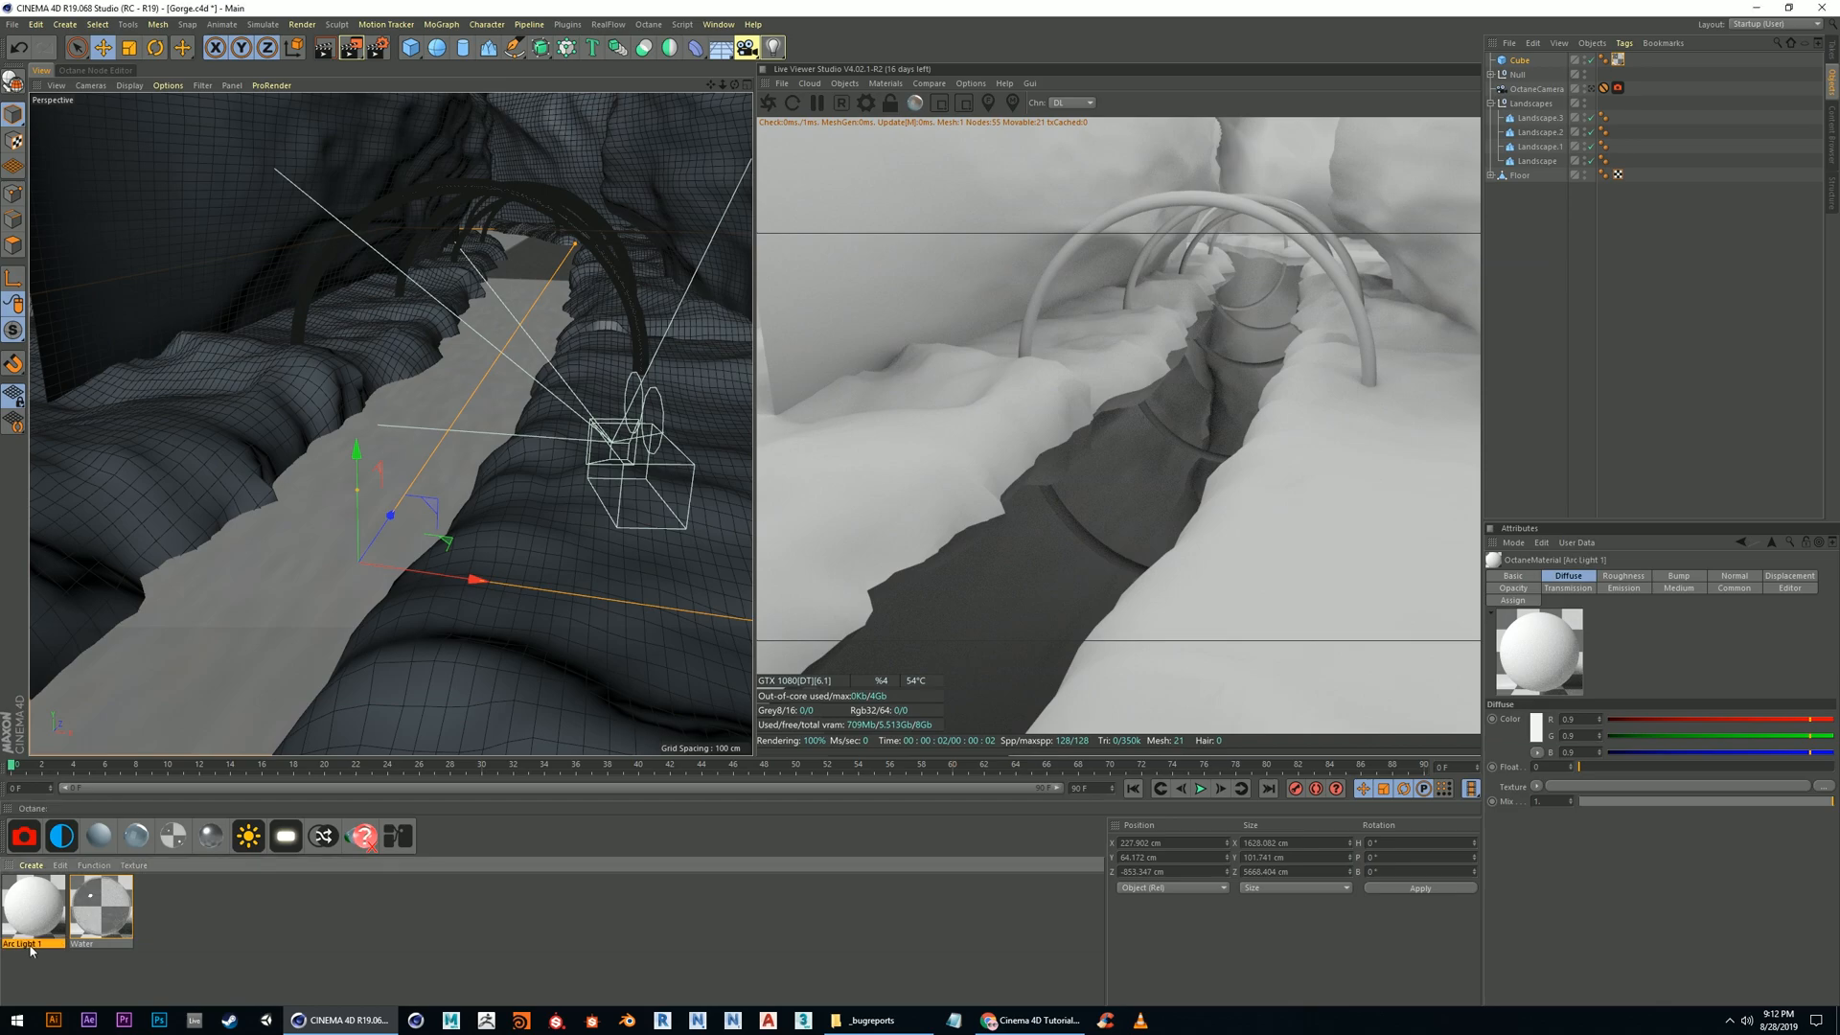
Rename the cube as Water and move it to the end of the object list
left_click(1521, 61)
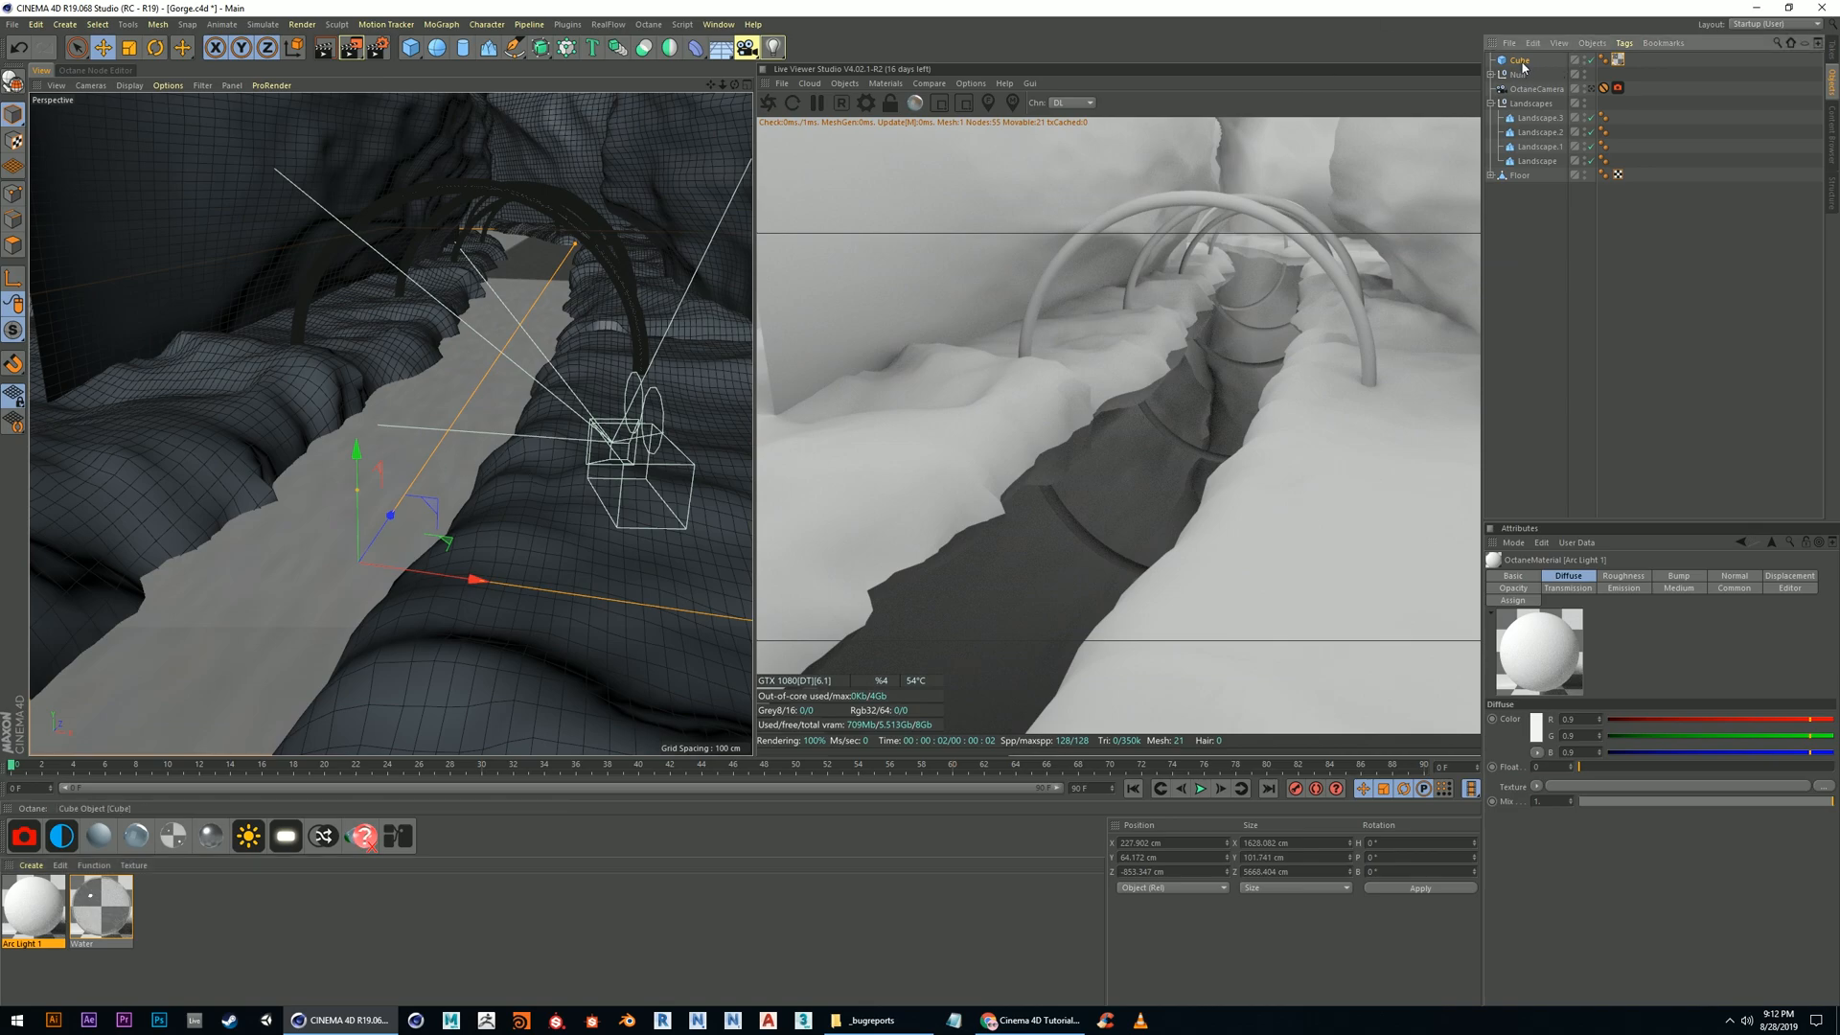
double_click(1521, 61)
type("Water")
key("Return")
left_click_drag(1521, 60, 1530, 263)
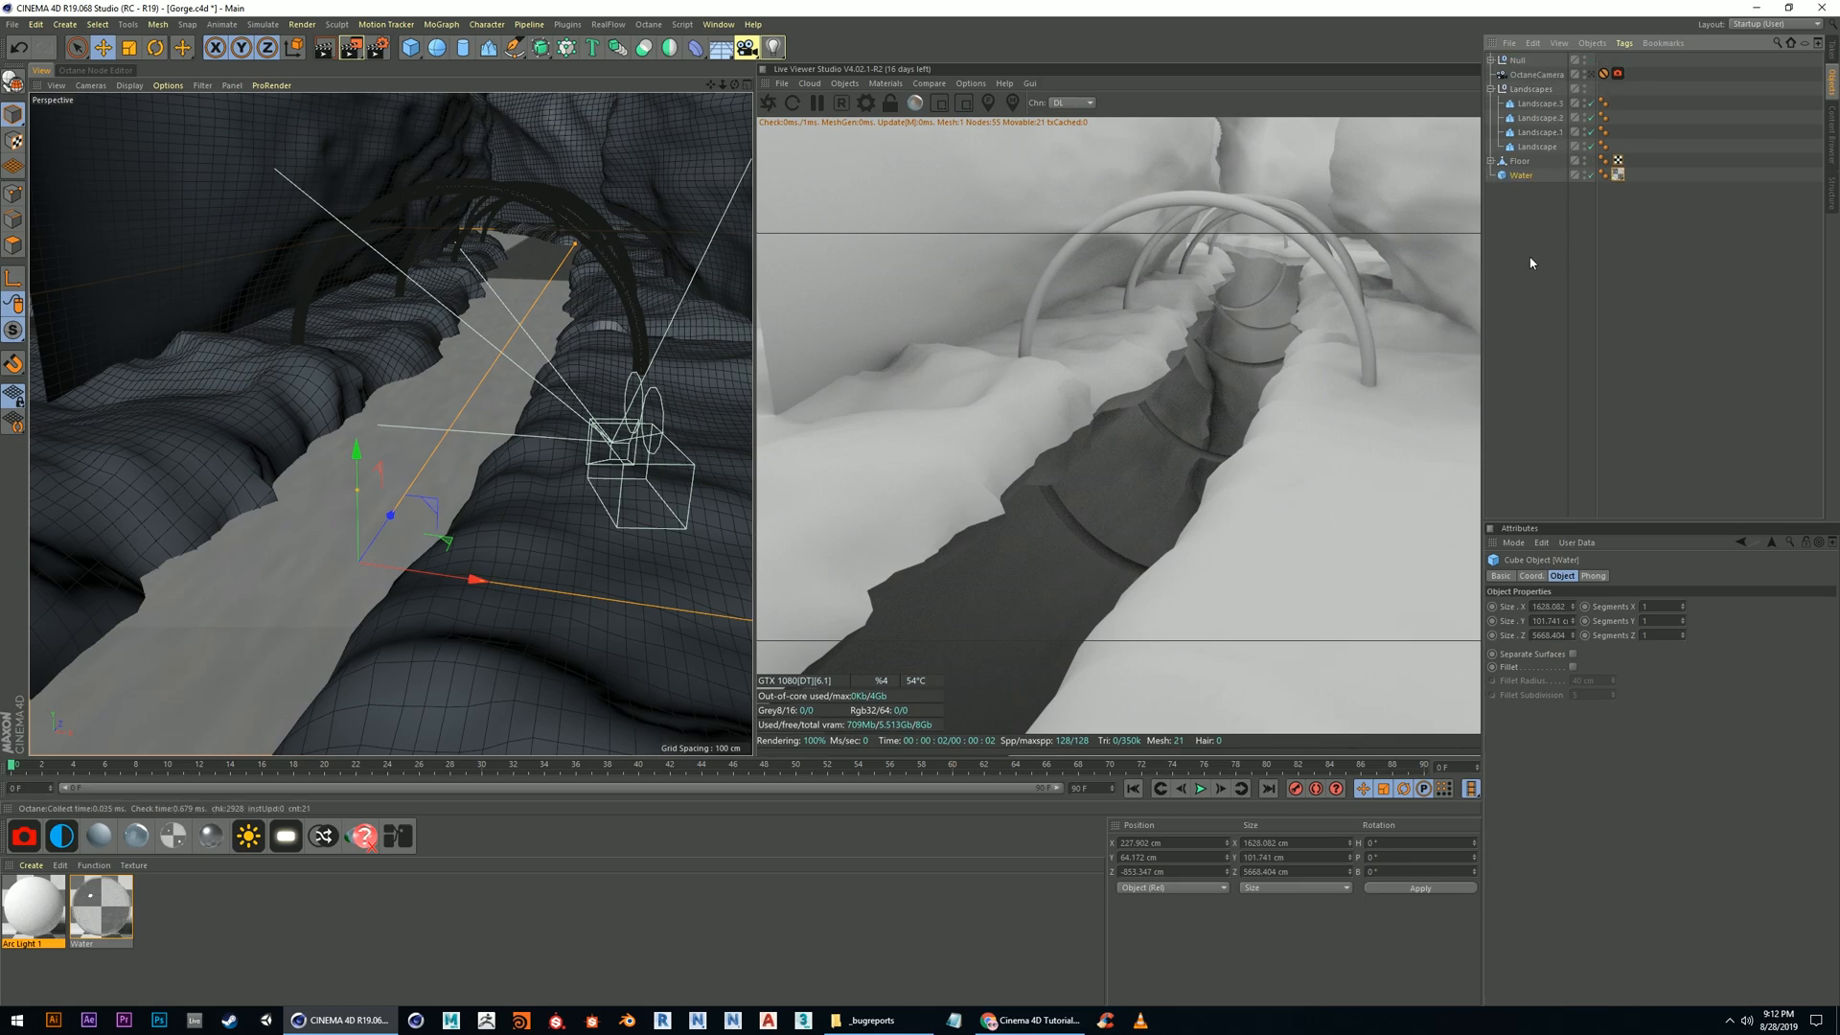
left_click(13, 23)
left_click(38, 143)
Add a Blackbody Emission to the emission channel of the Arc Light 1 material
left_click(1511, 89)
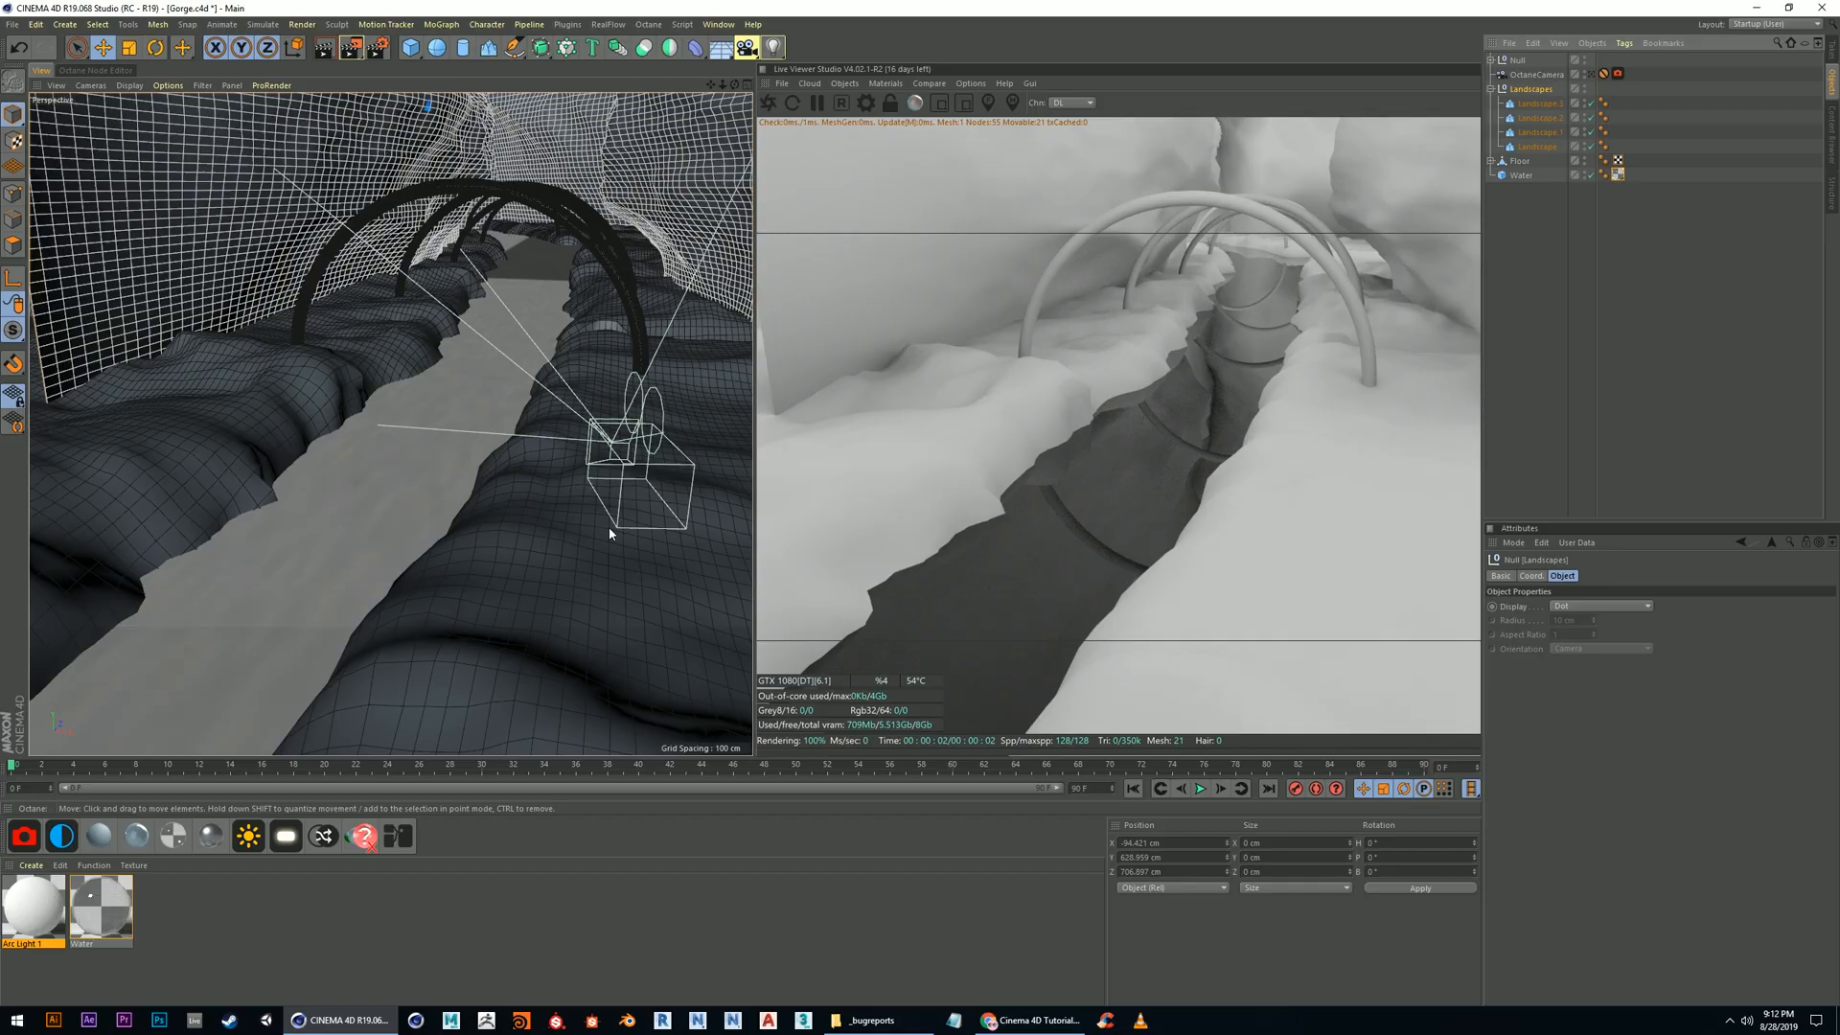
scroll(627, 489, "up", 1)
middle_click_drag(628, 448, 582, 498, "alt")
left_click_drag(583, 527, 548, 438, "alt")
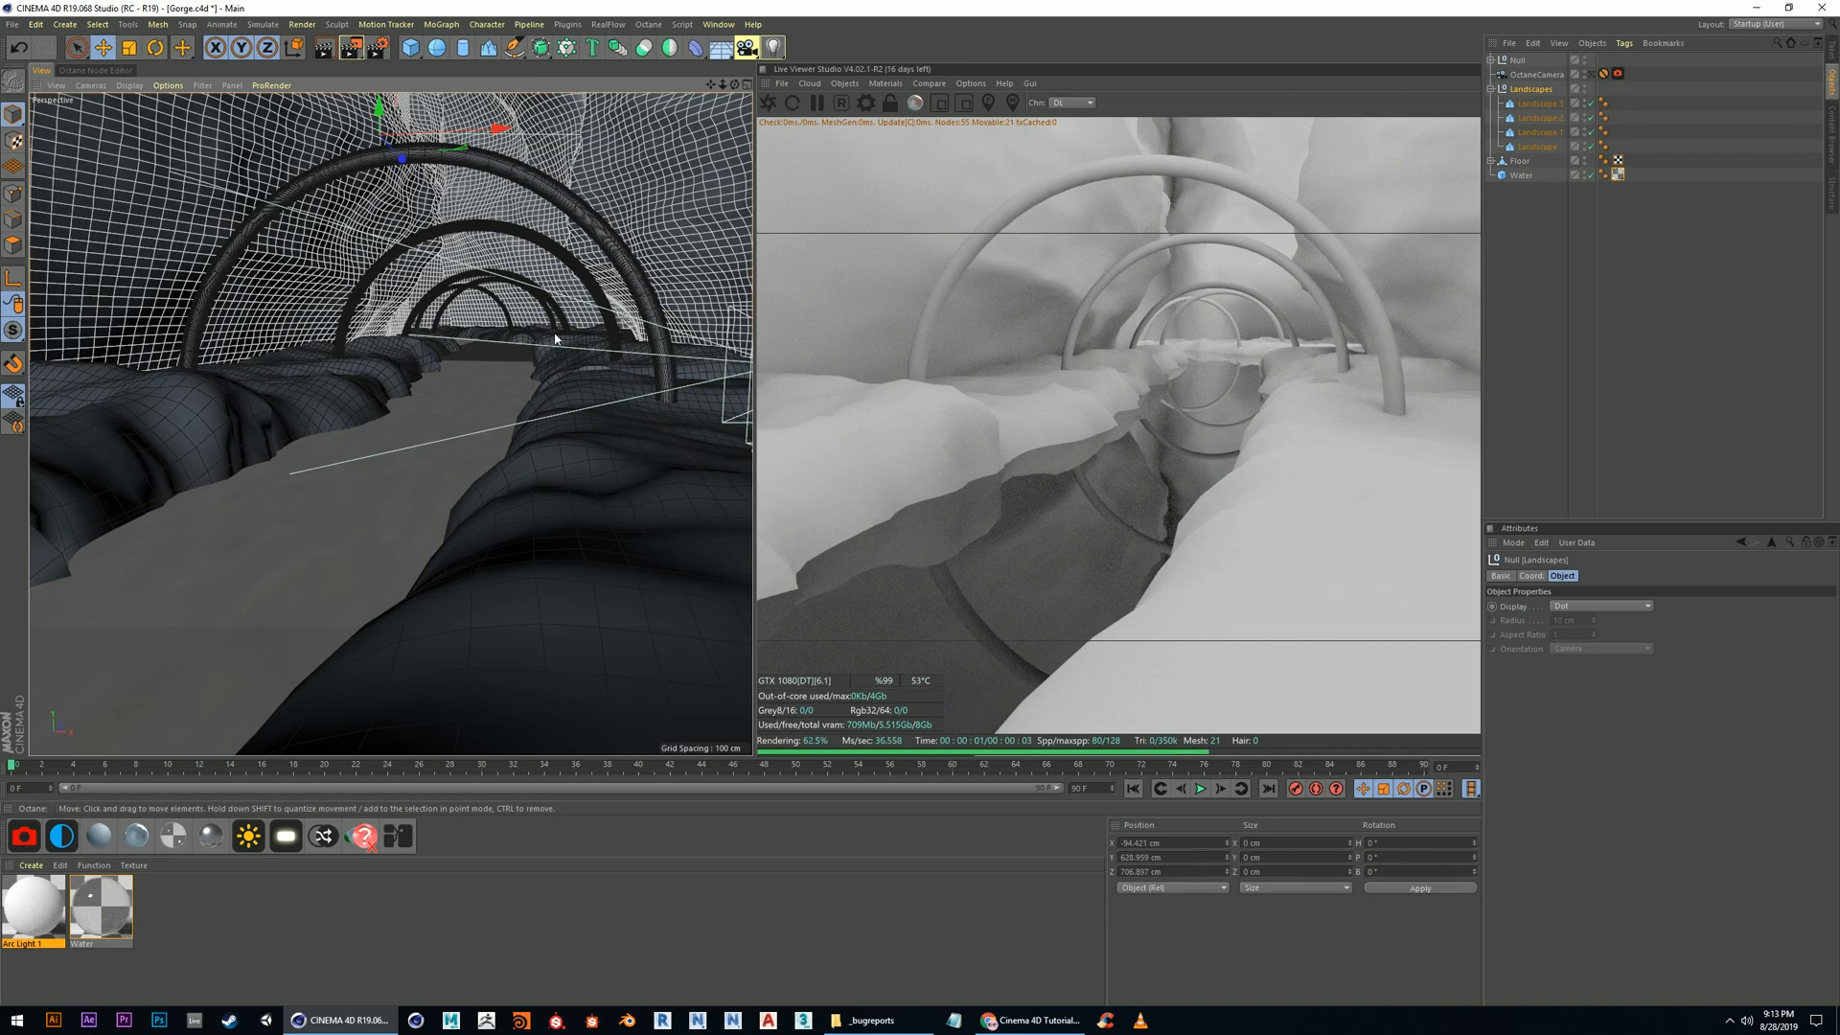
left_click(34, 901)
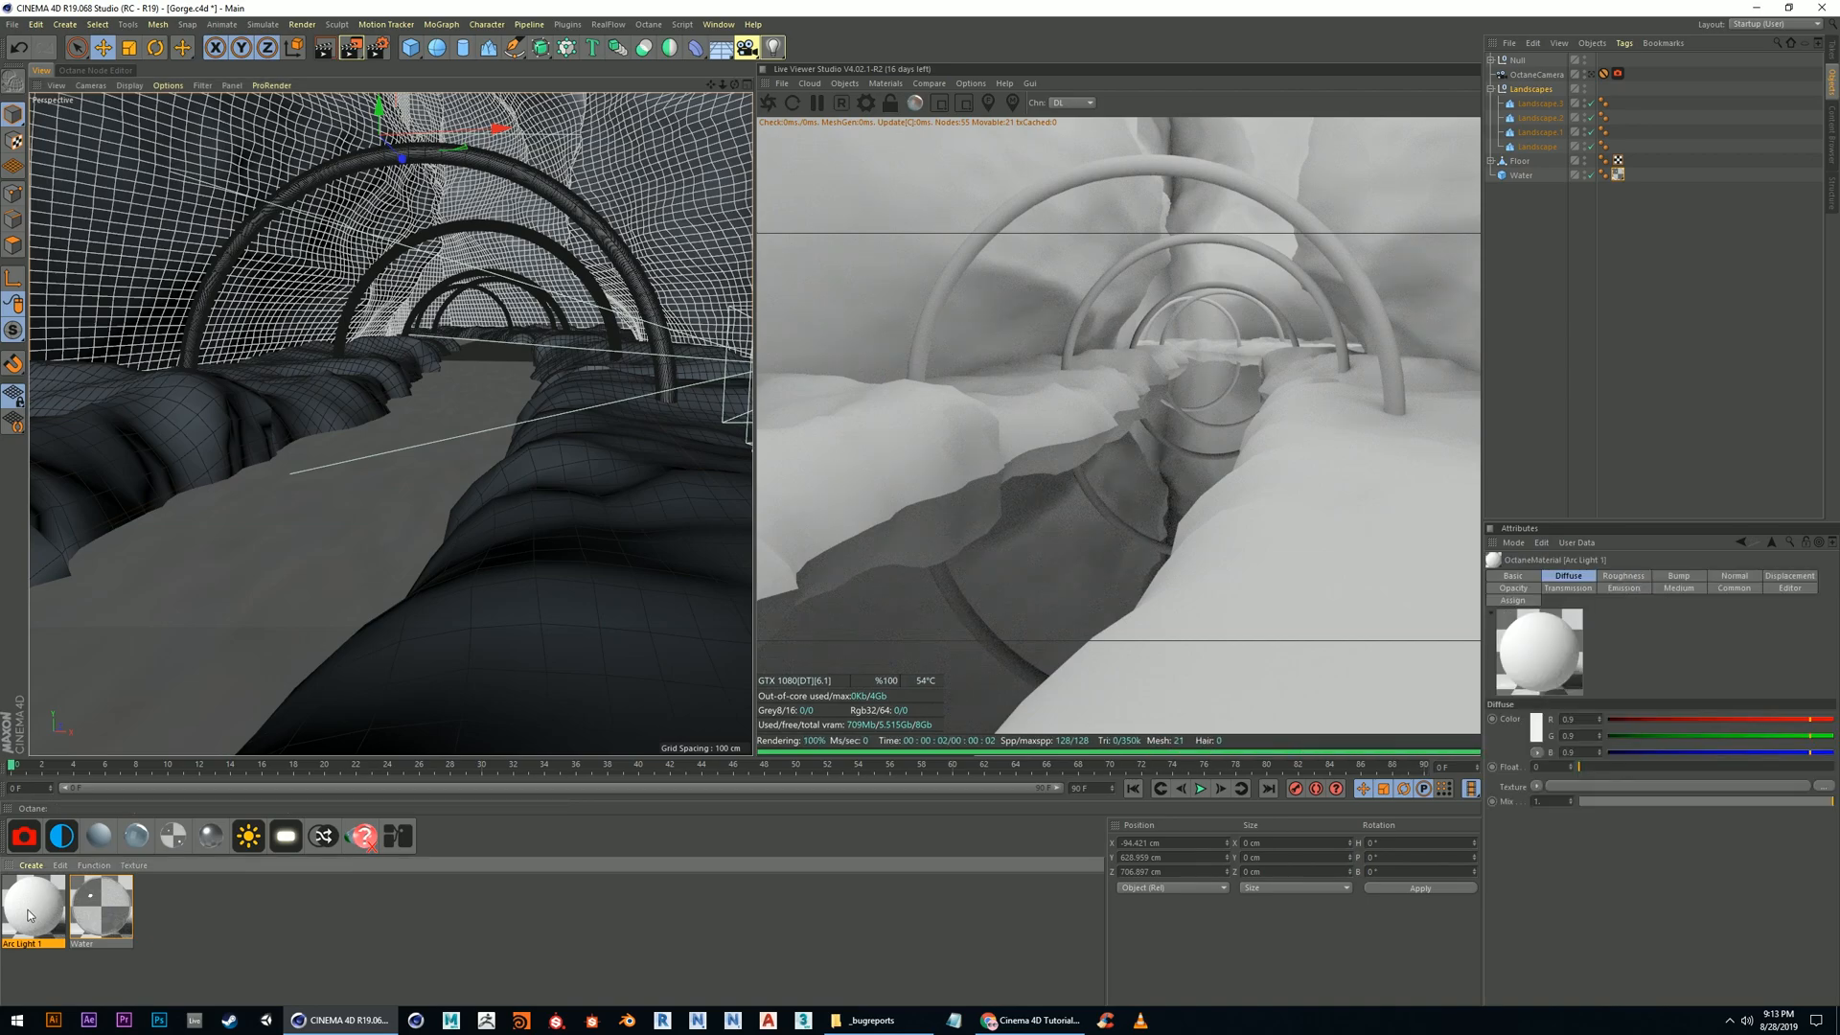
double_click(29, 915)
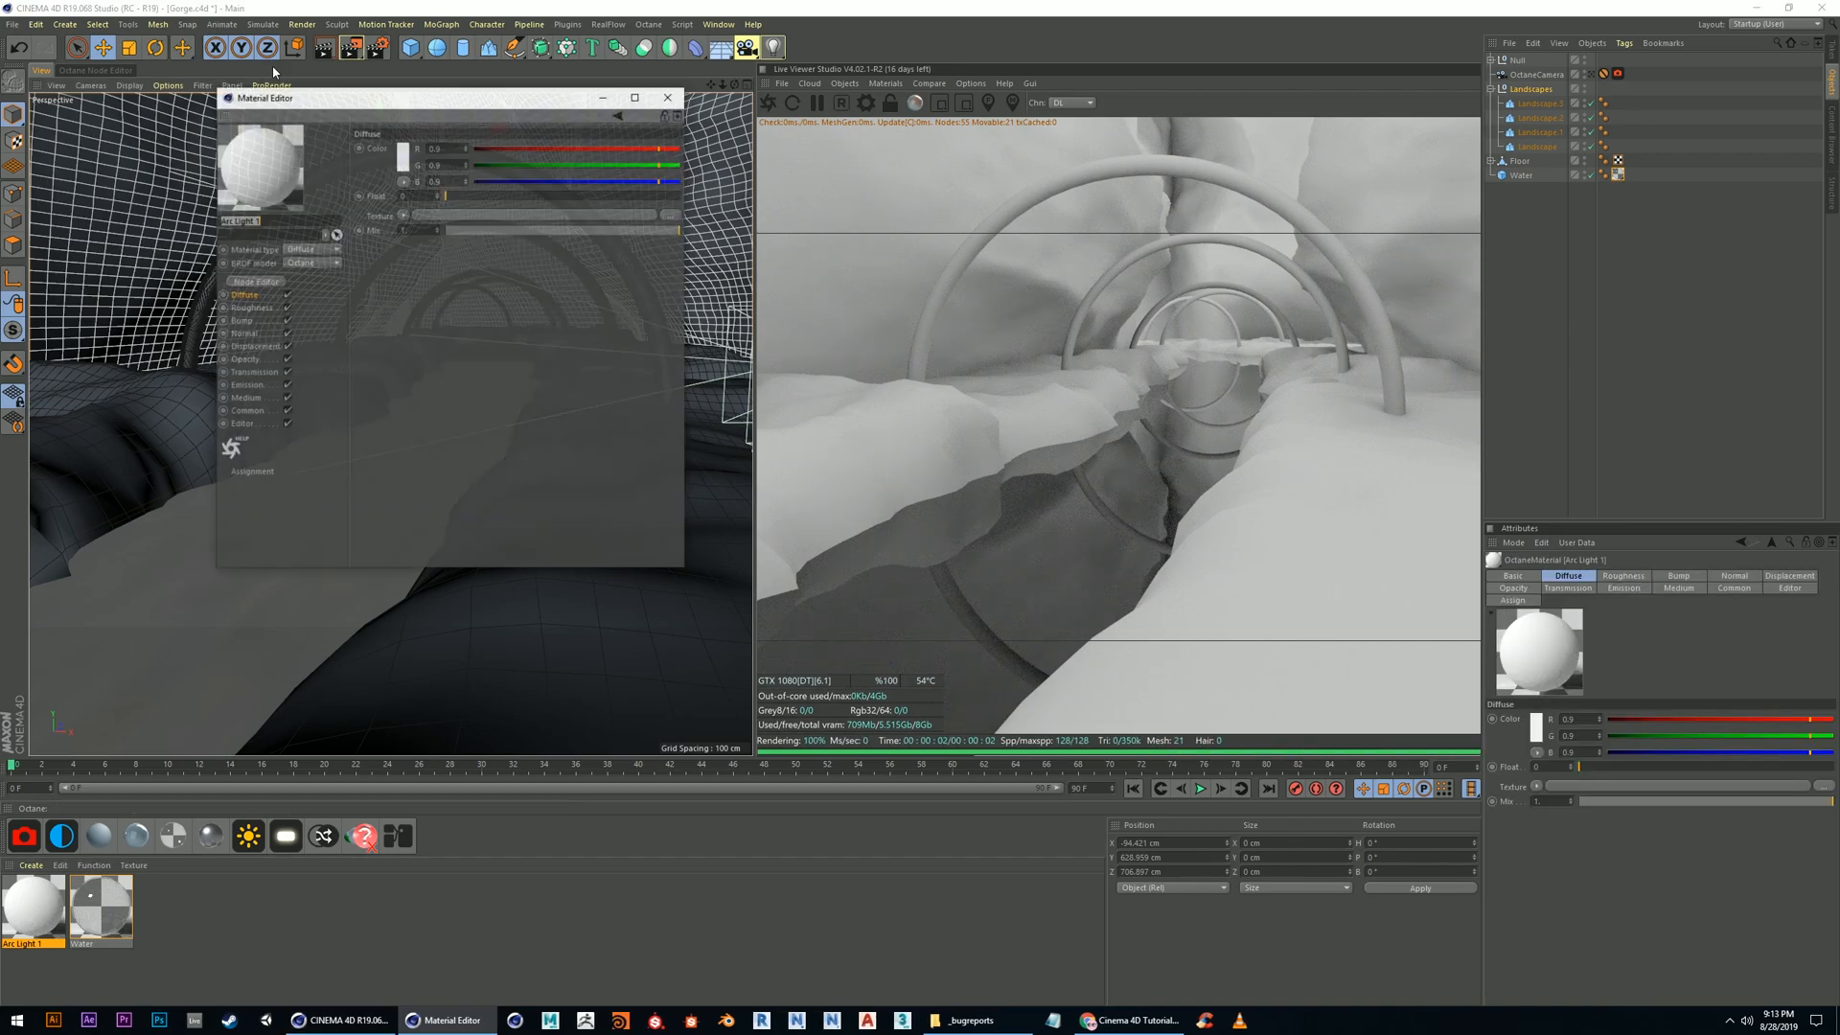
left_click(246, 385)
left_click(404, 147)
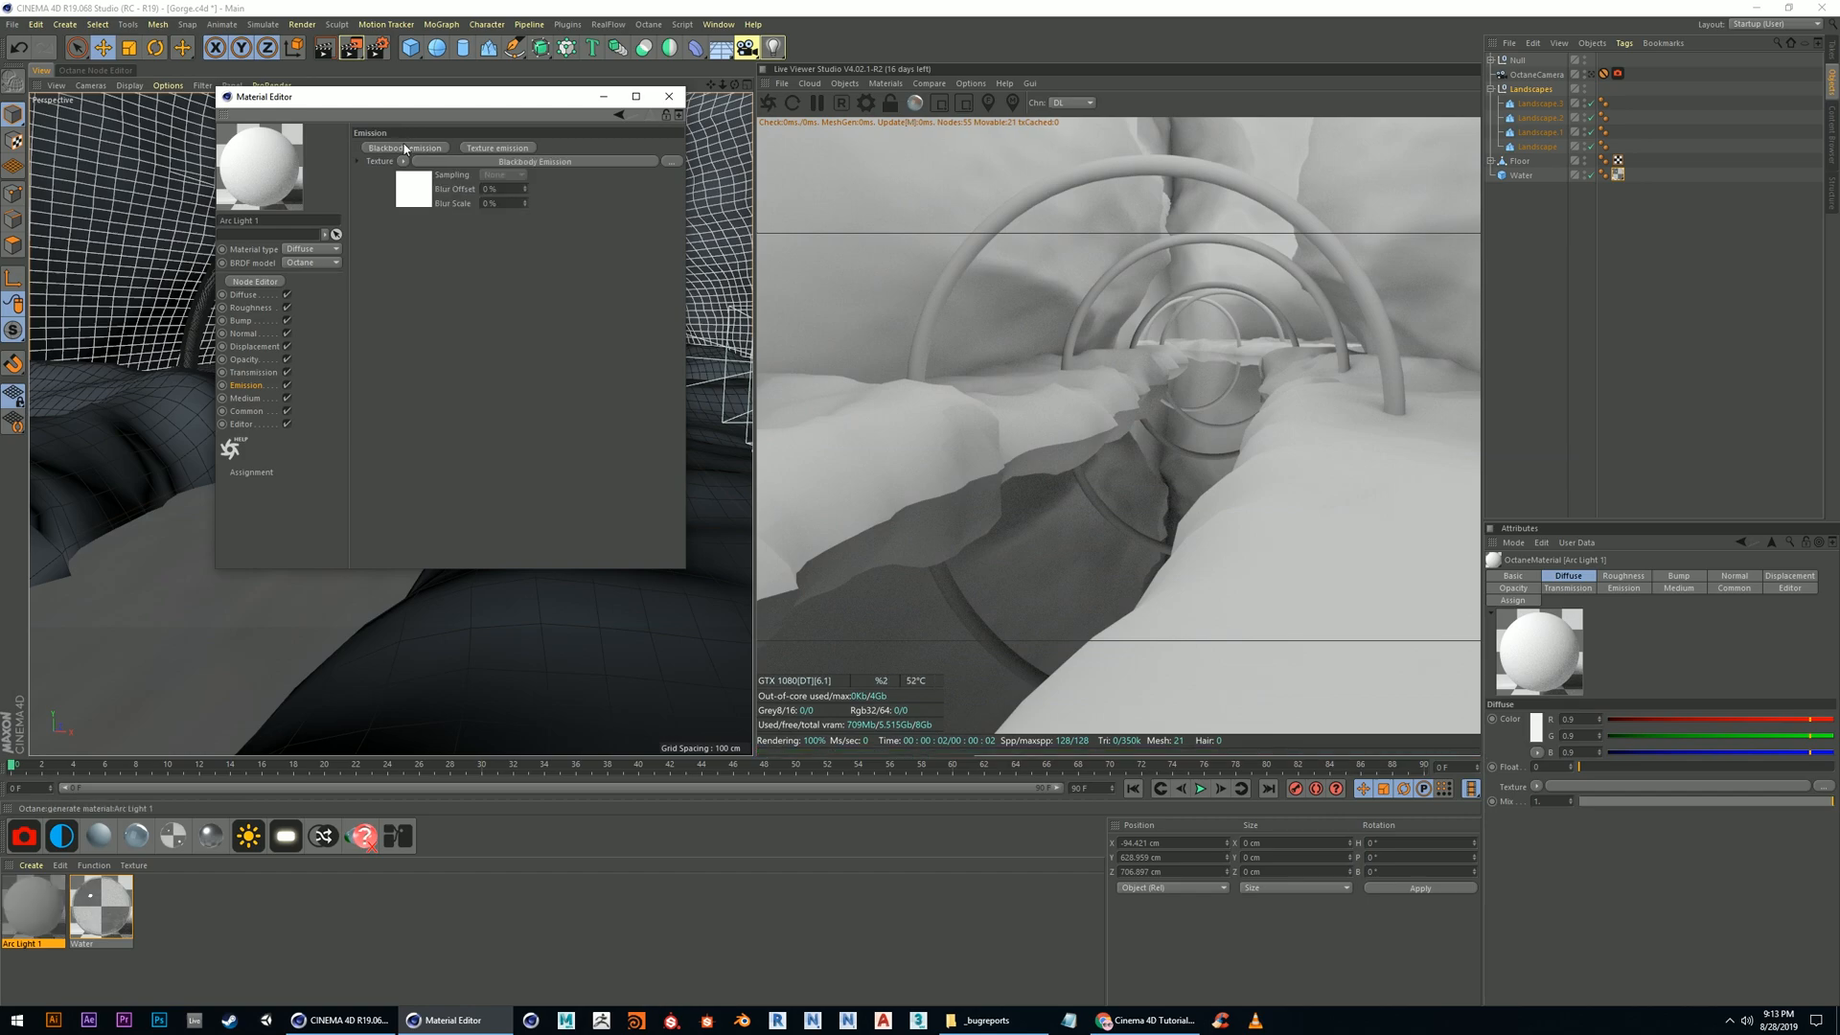
left_click(669, 96)
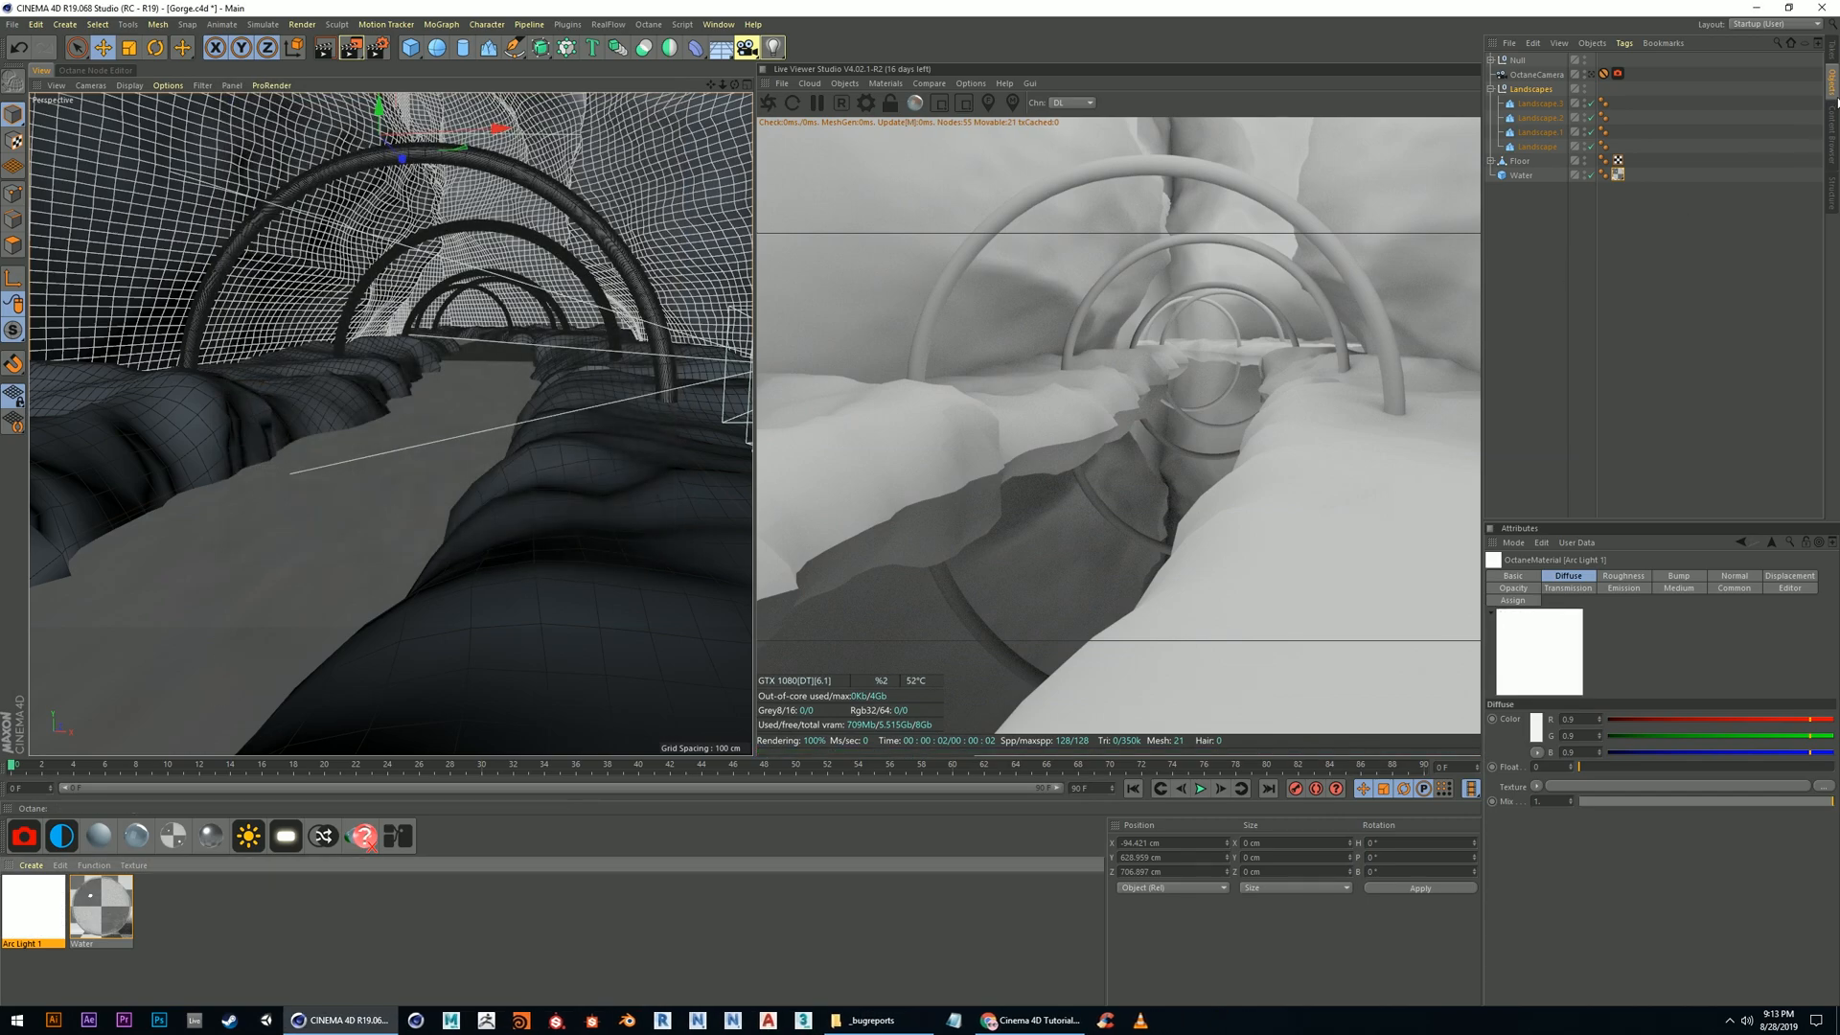
Expand the null that holds the arches and apply the Arc Light 1 material to the nearest arch's sweep
left_click(1536, 90)
left_click(1540, 104)
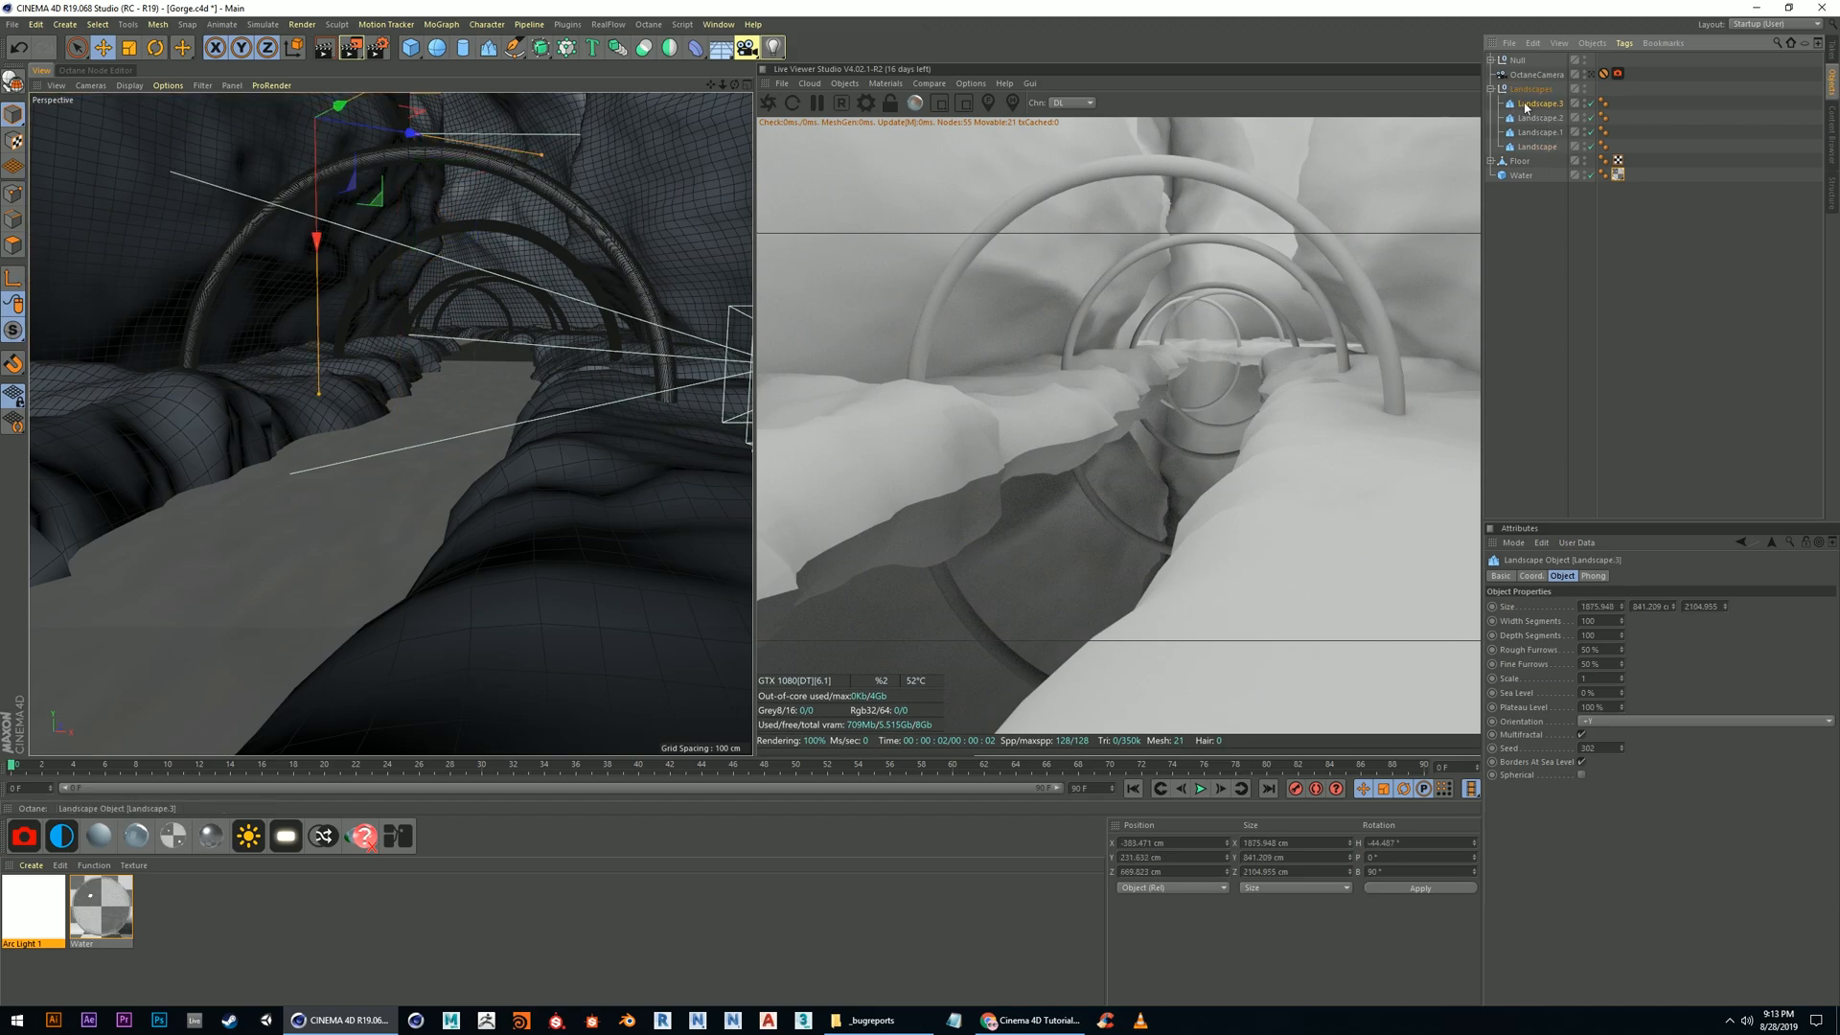
left_click(395, 155)
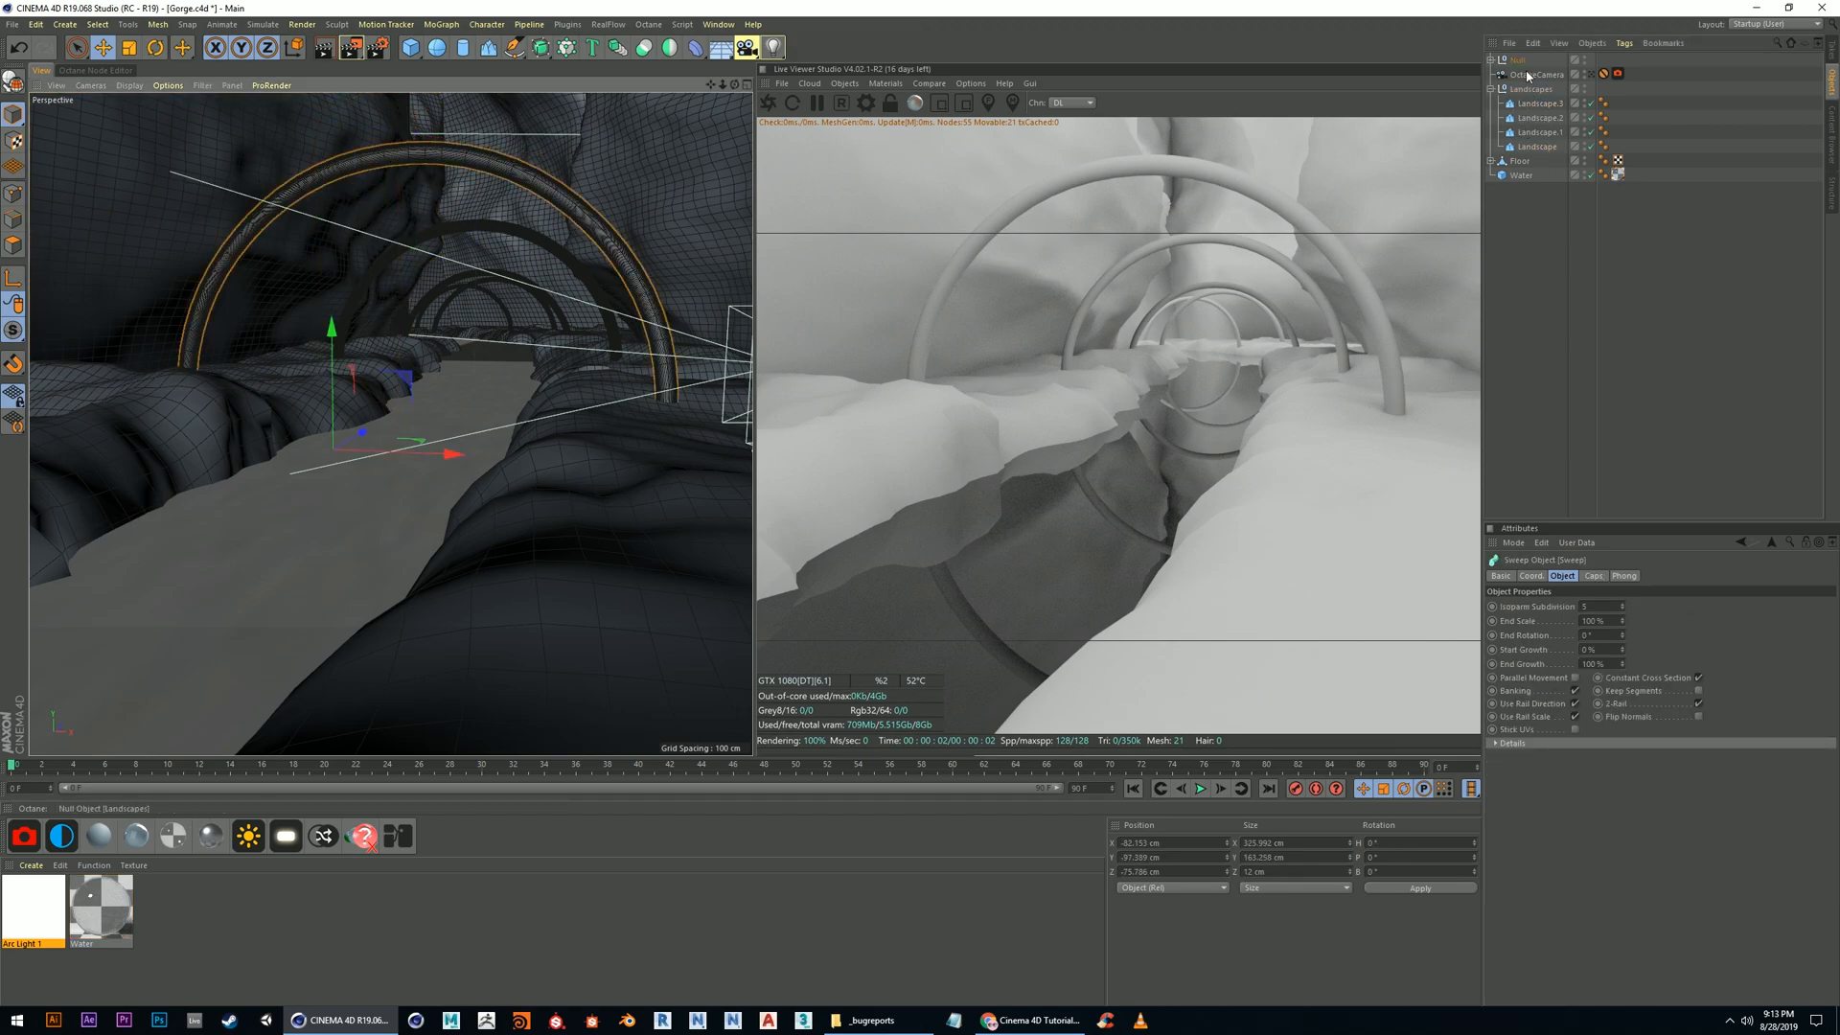
left_click(1493, 61)
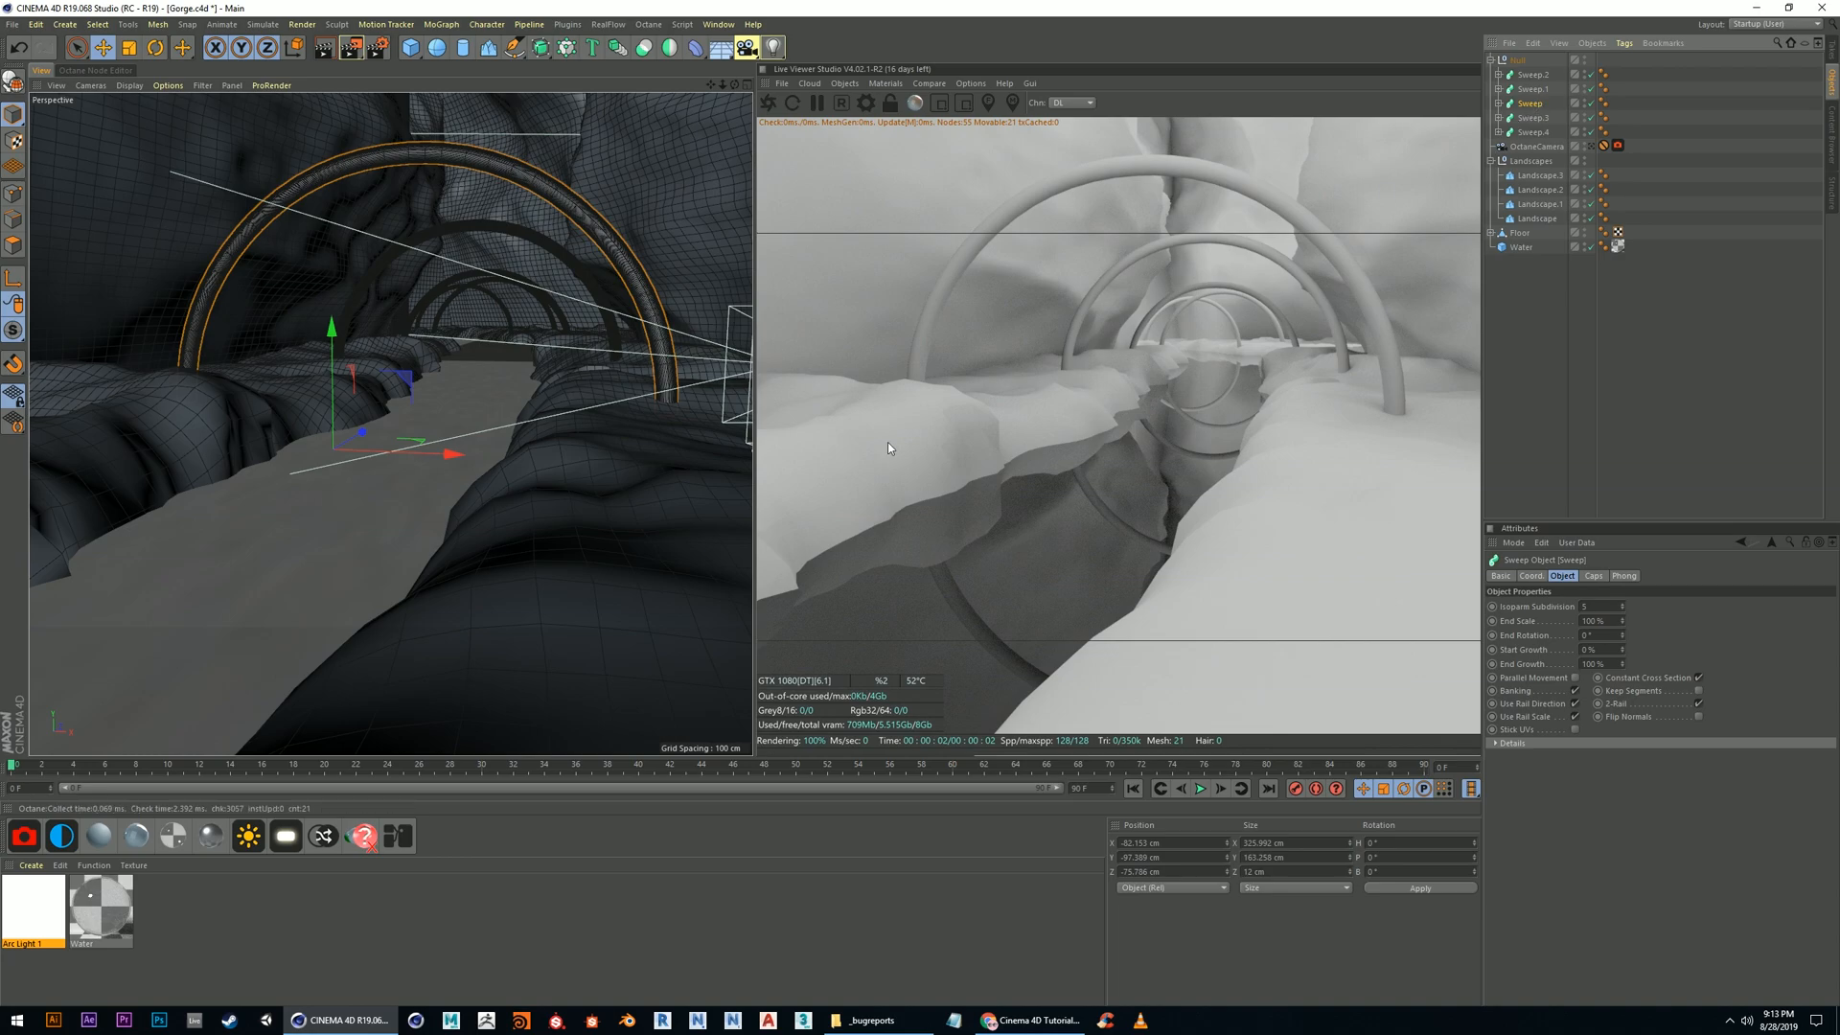
left_click_drag(1528, 107, 1529, 103)
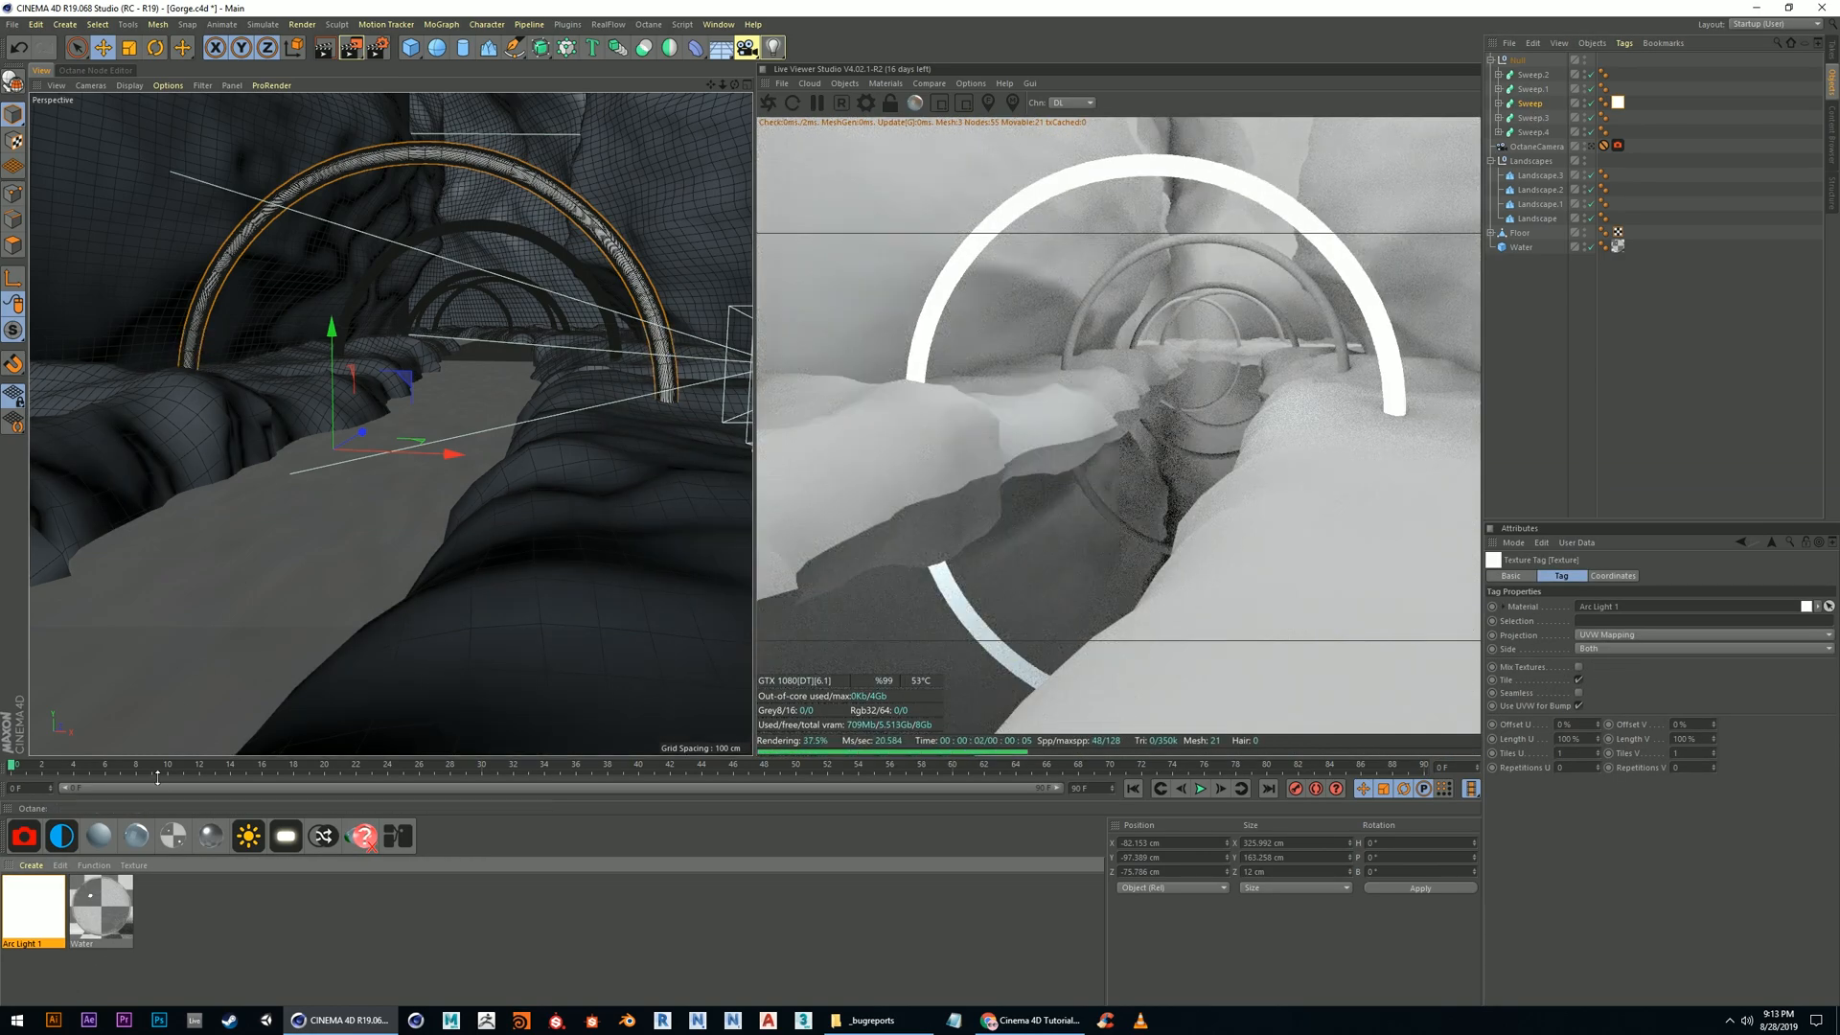
Make four copies of the Arc Light 1 material and name three of them Arc Light 2, Arc Light 3 and Arc Light 4
left_click_drag(19, 909, 13, 910, "ctrl")
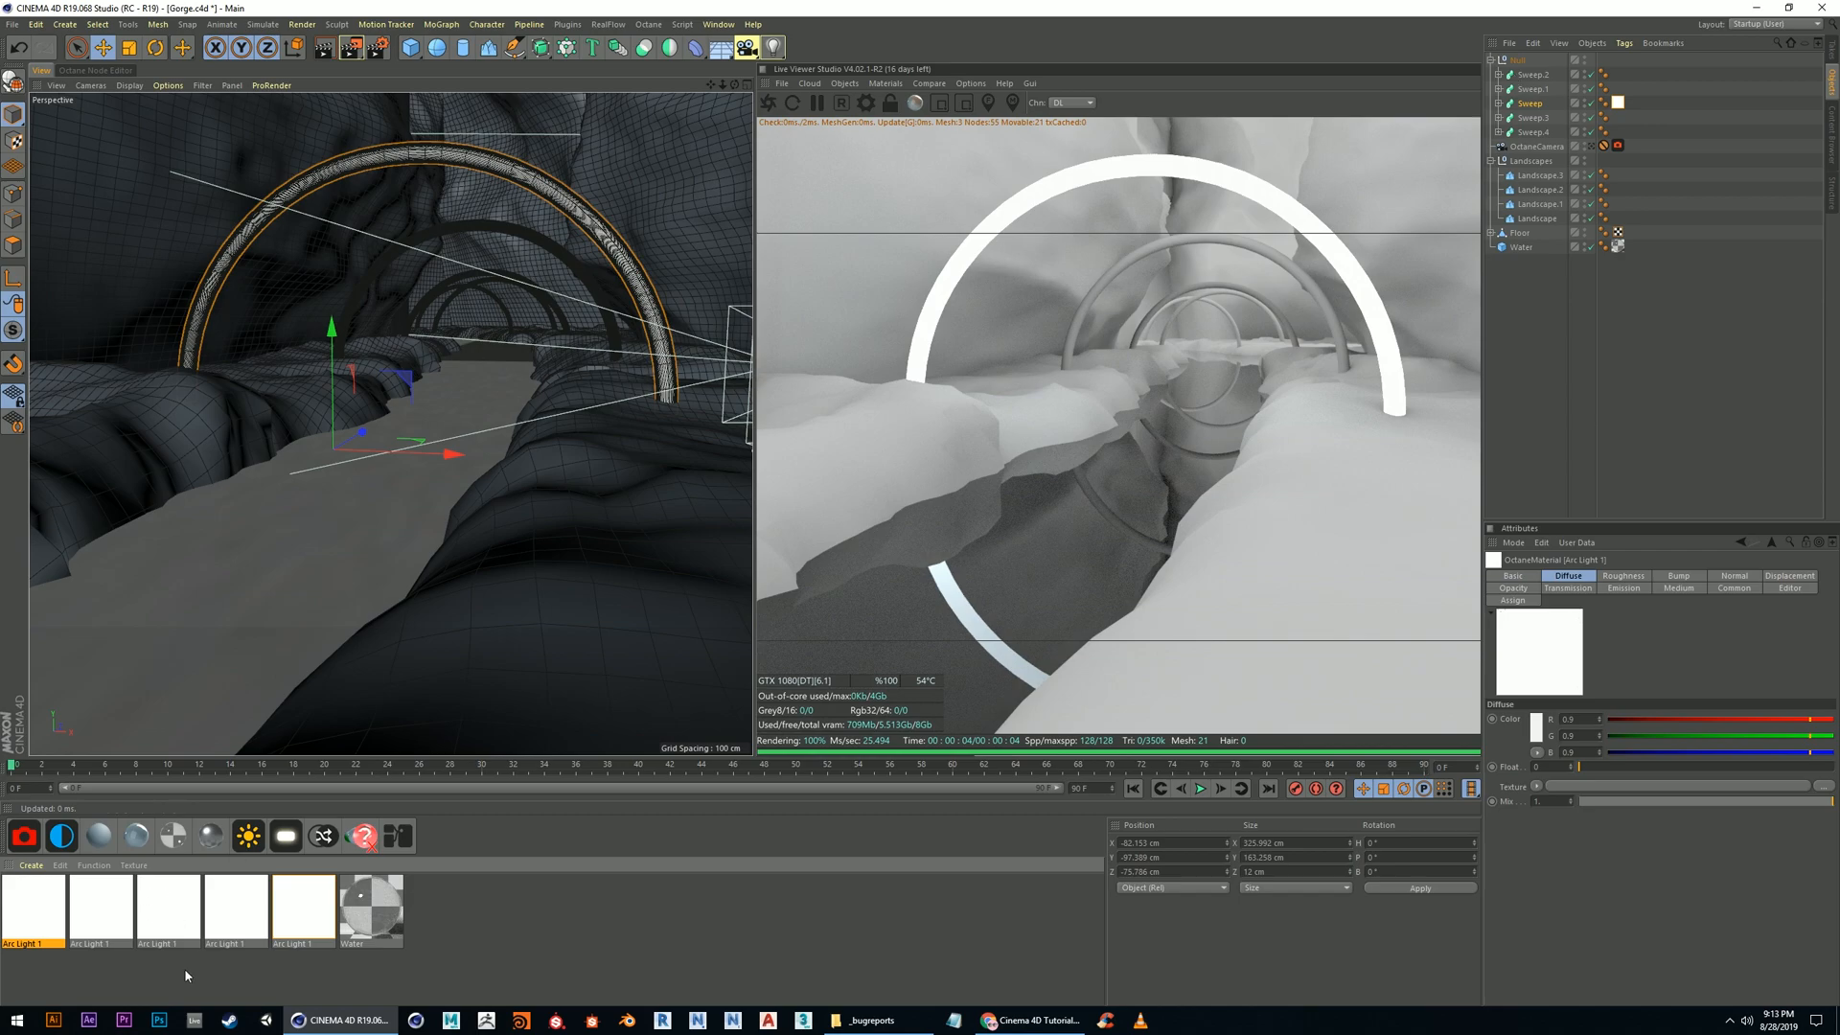
double_click(251, 944)
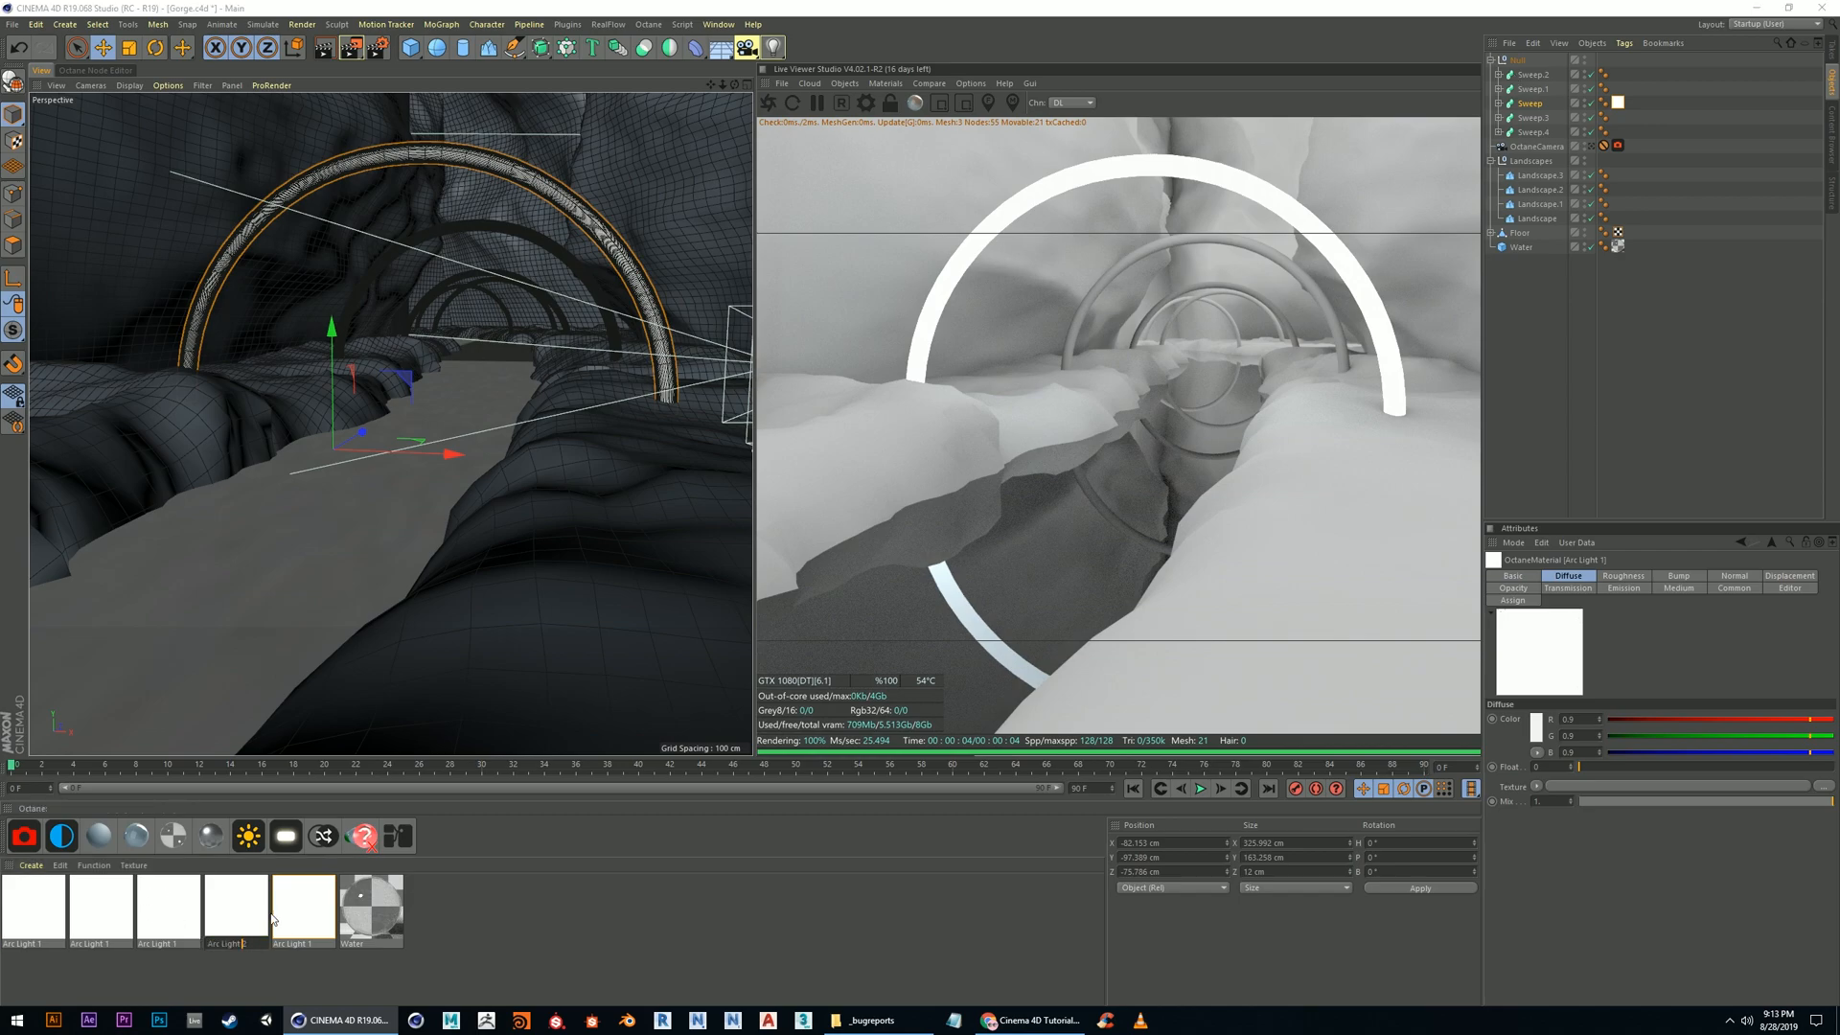
double_click(177, 946)
double_click(177, 945)
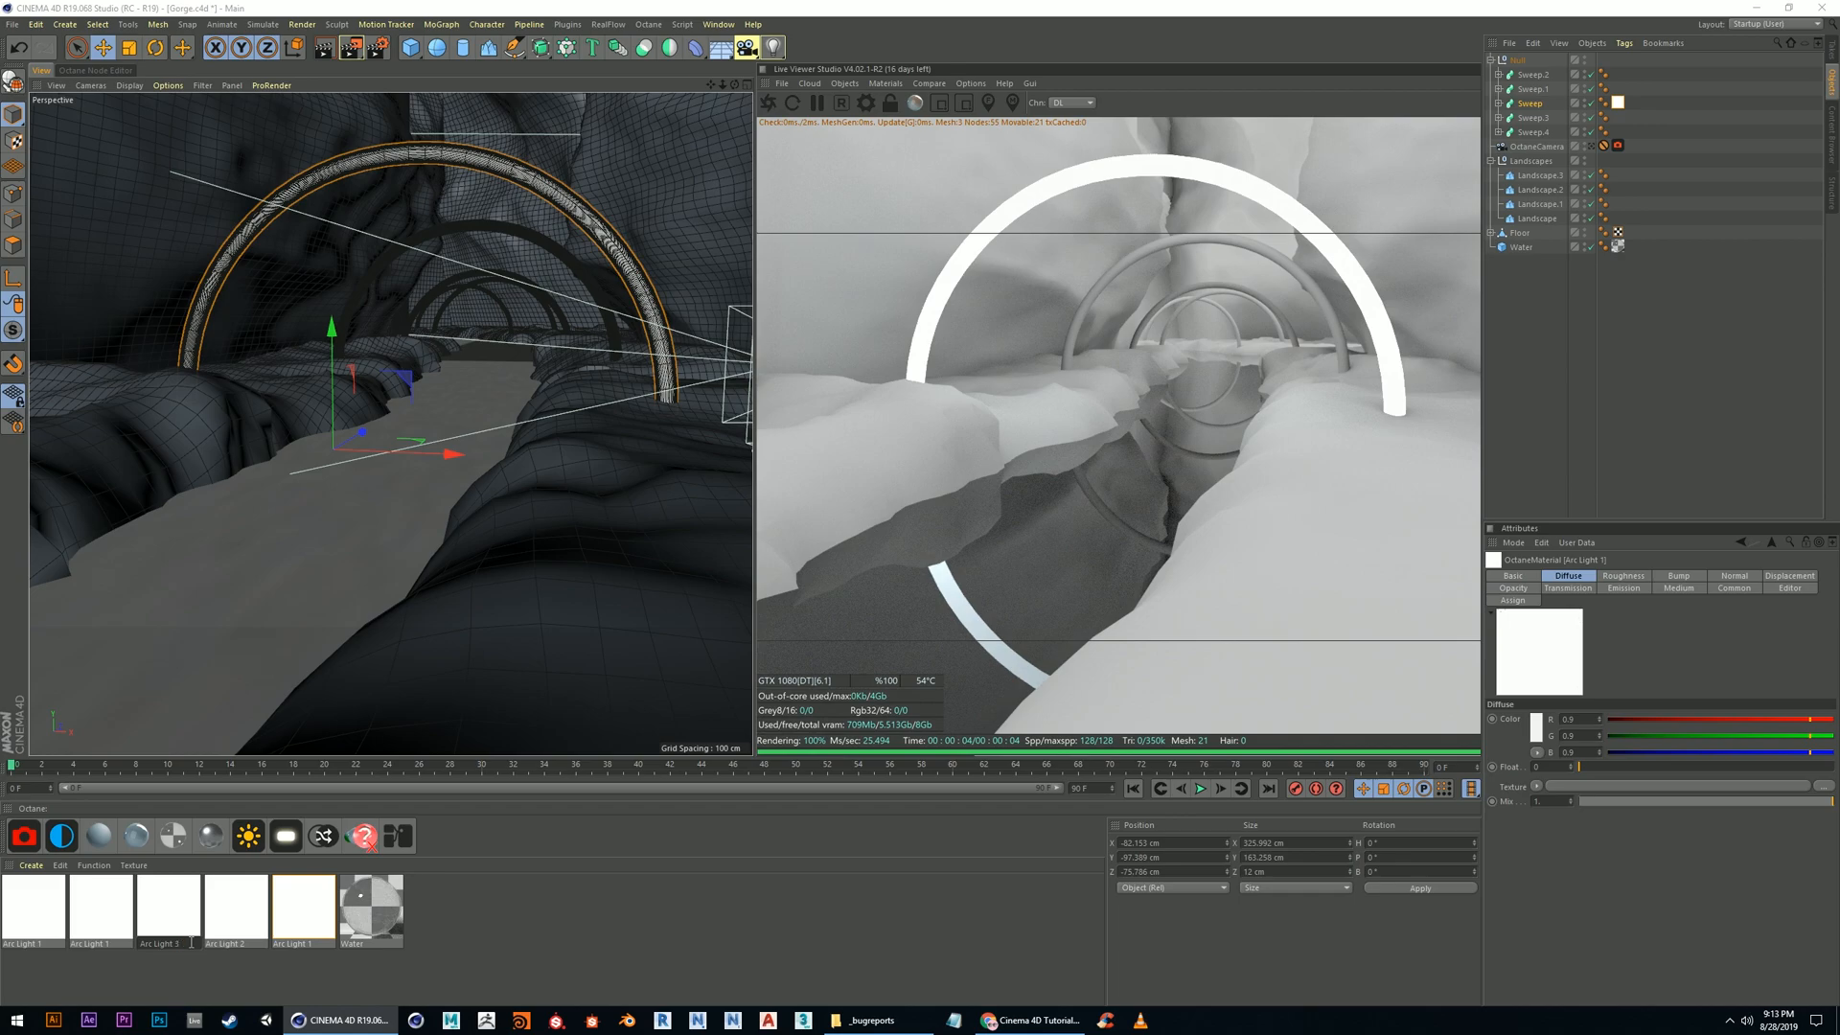
double_click(102, 943)
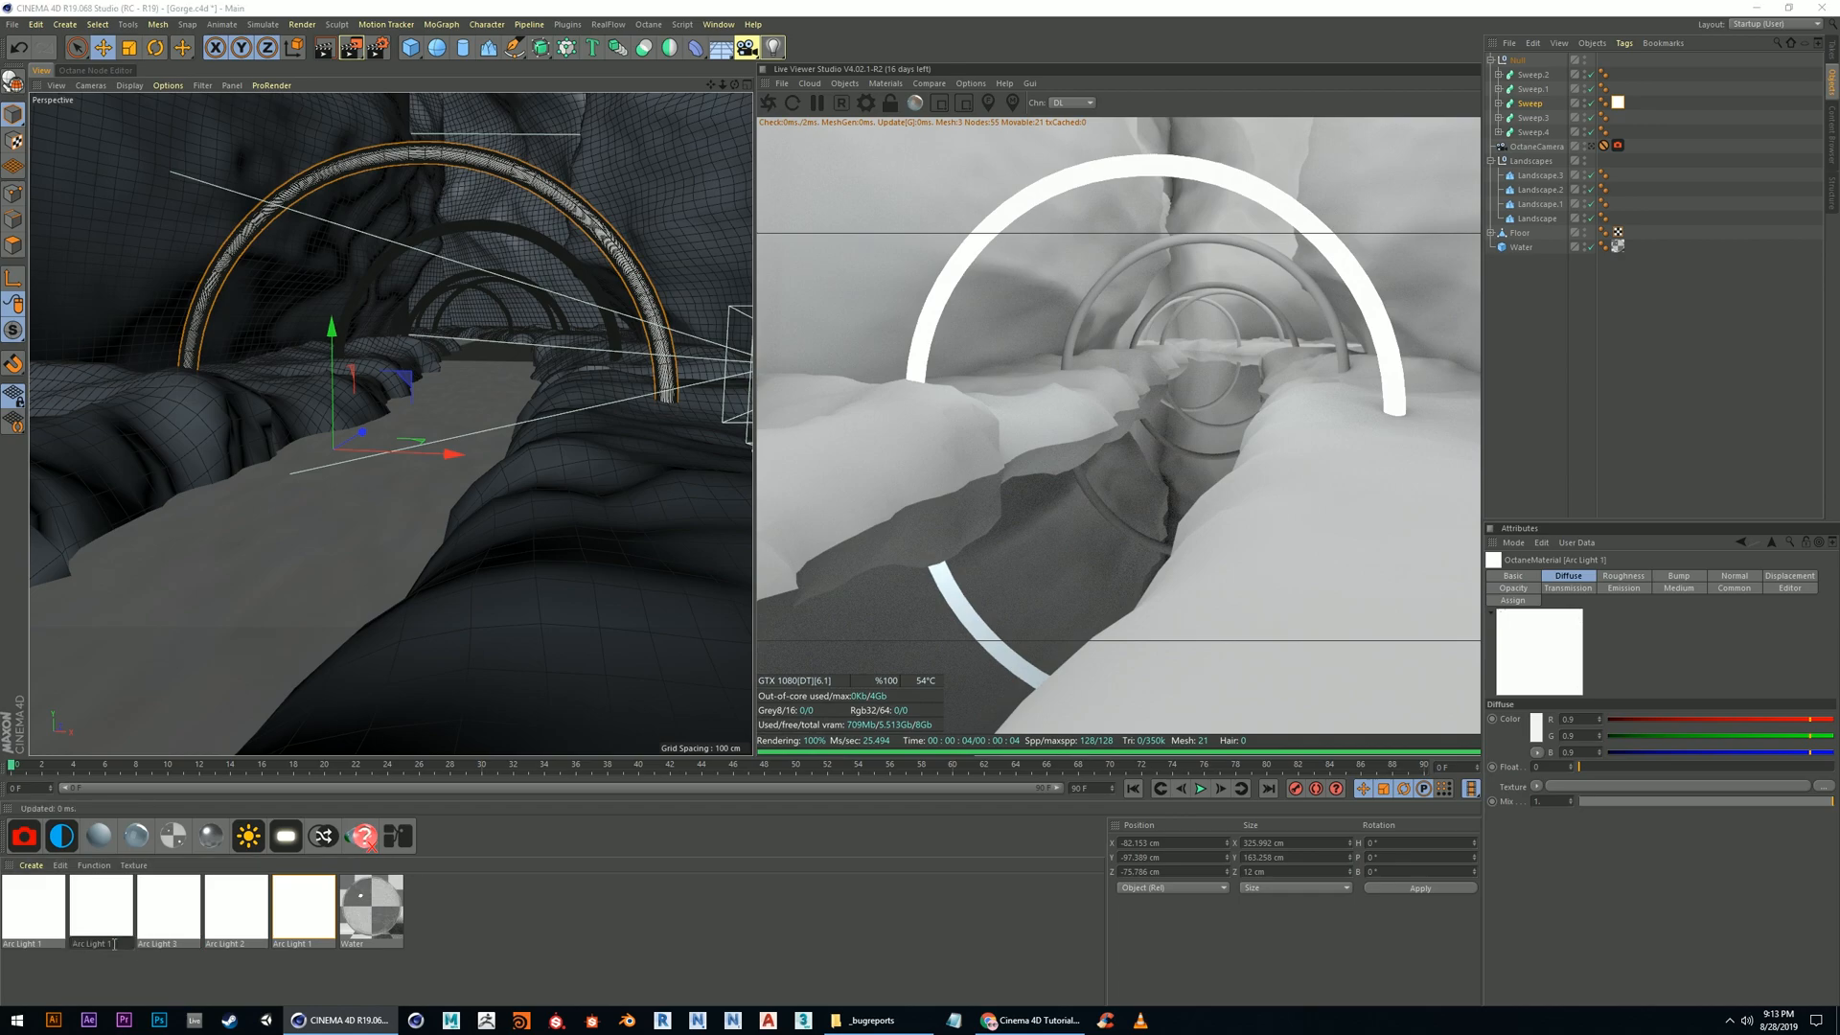
key("Return")
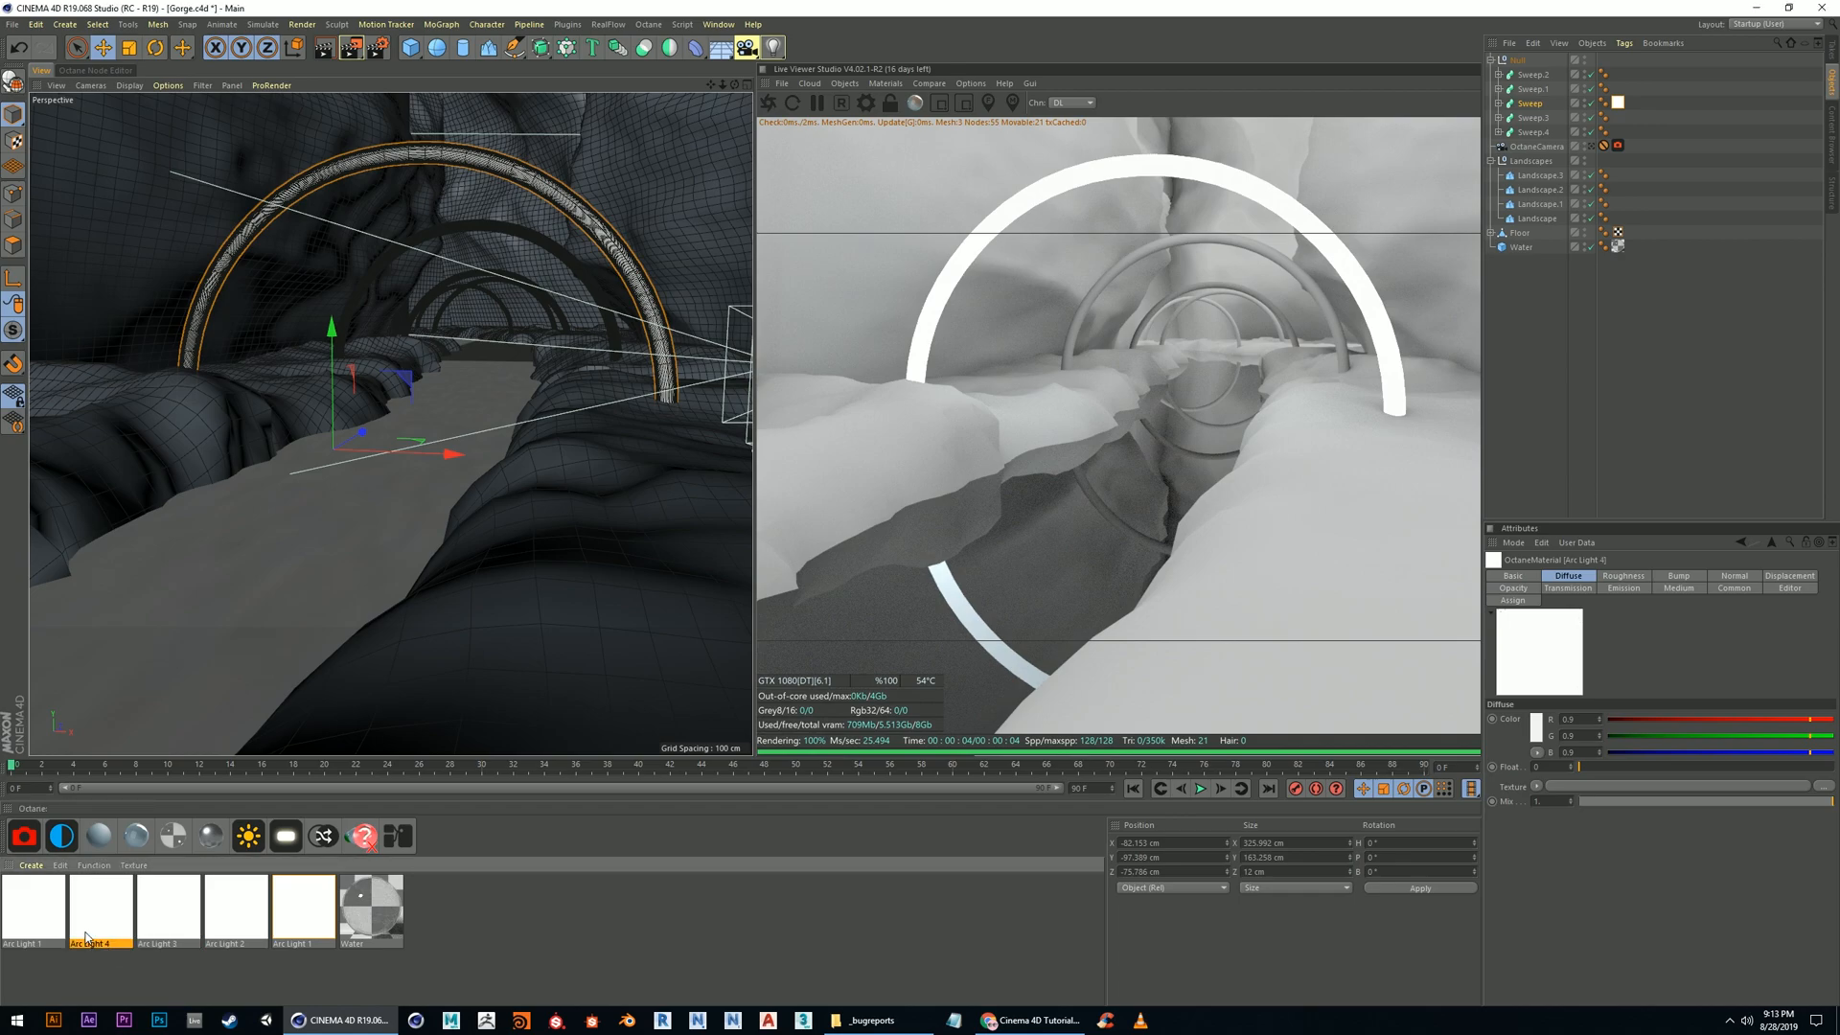
Rename the remaining copy of the Arc Light 1 material as Arc Light 5
double_click(44, 922)
left_click(272, 222)
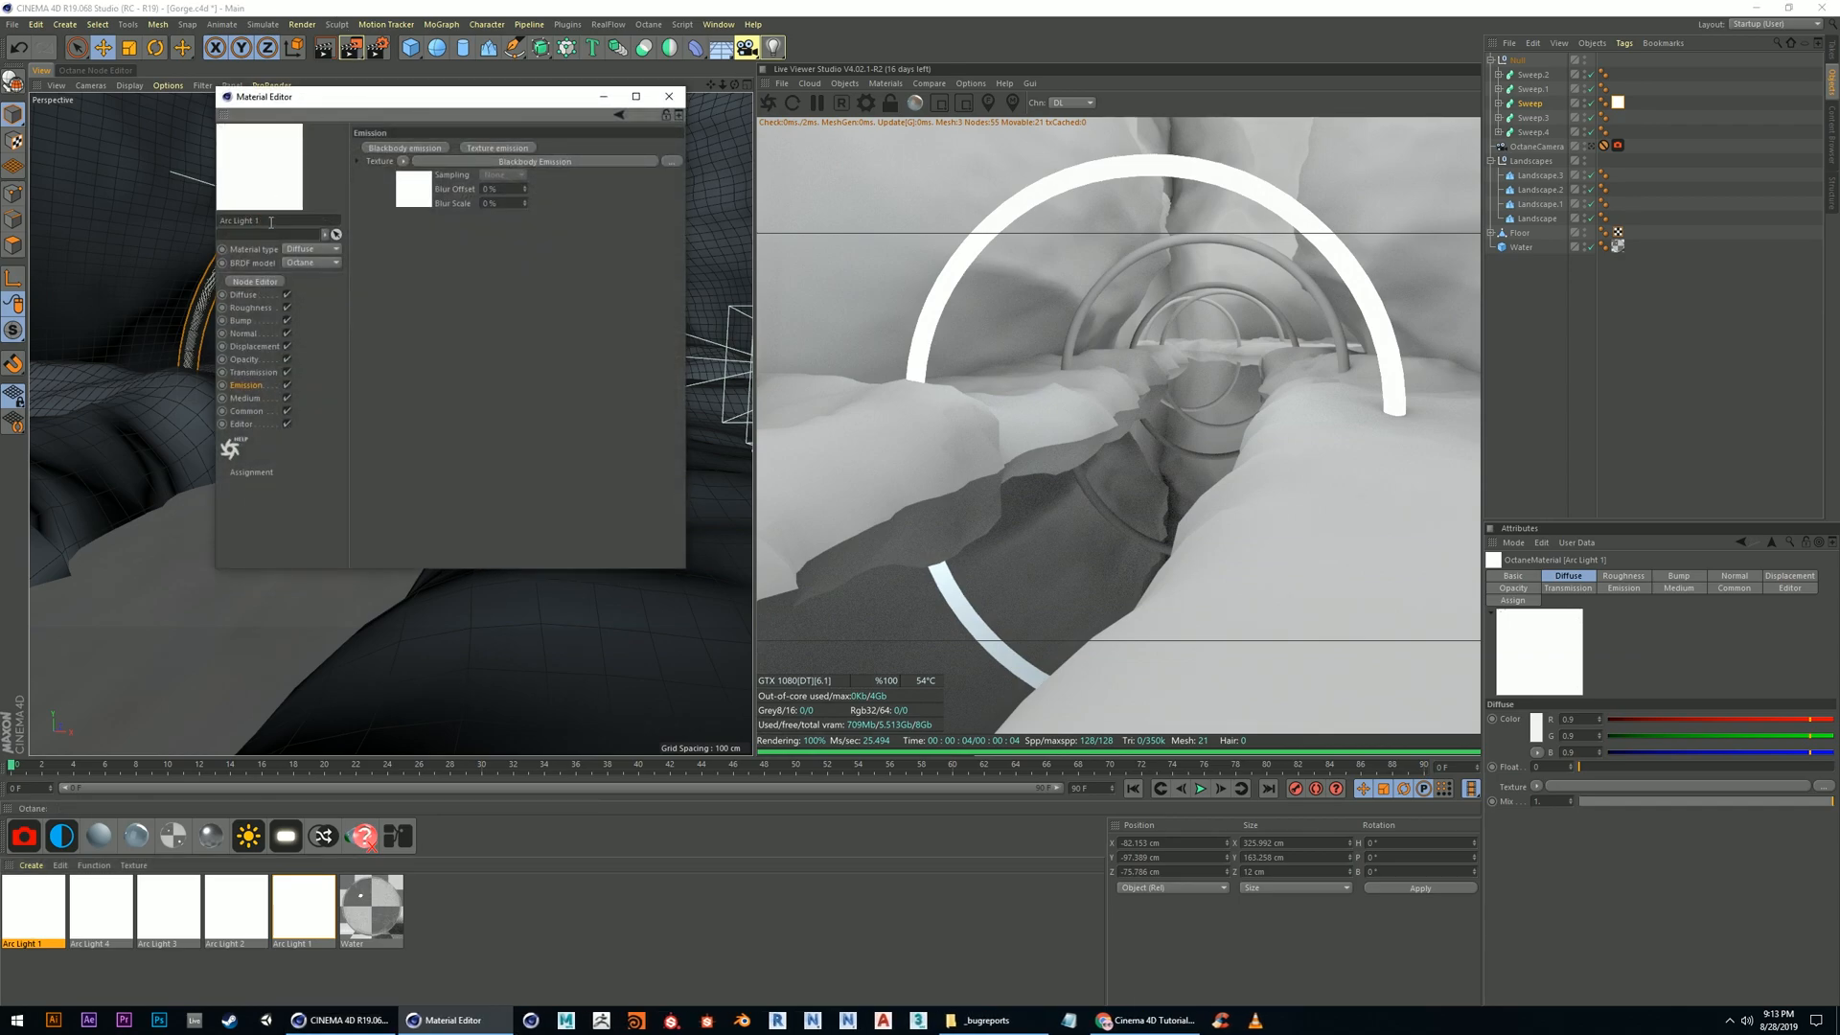
type("5")
key("Return")
left_click(669, 96)
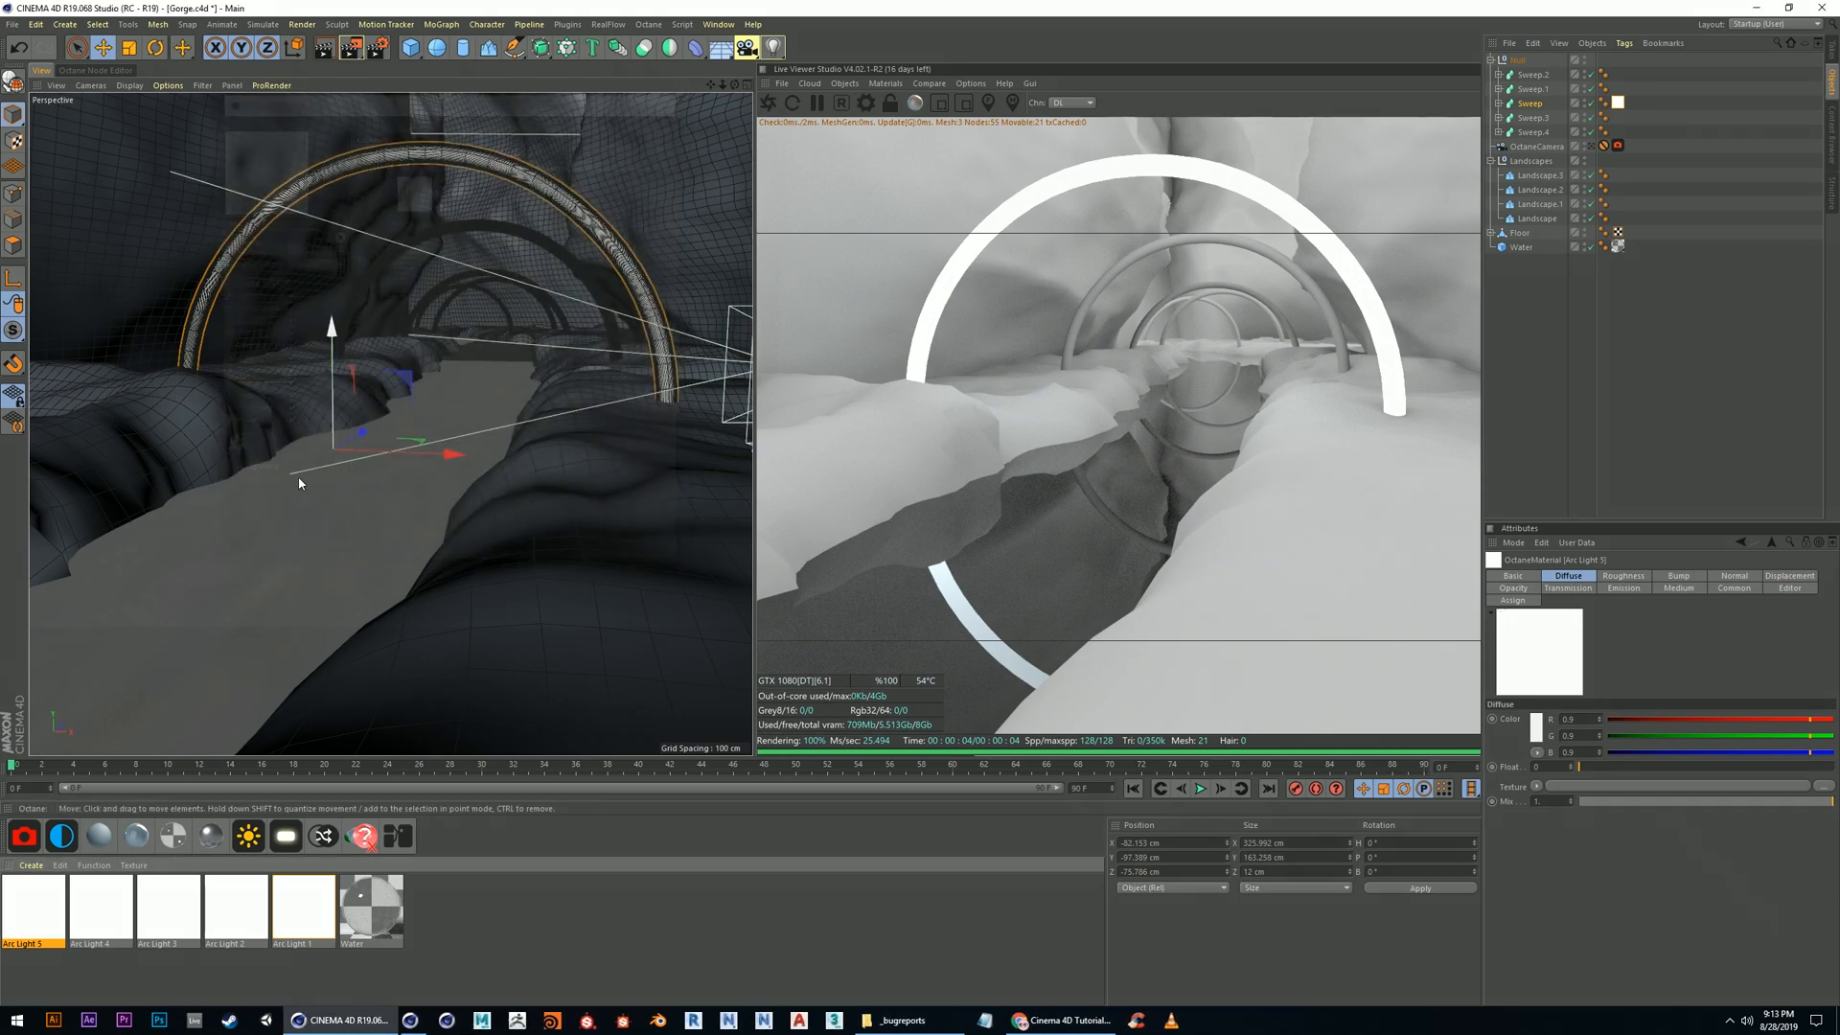
Apply the Arc Light 2 material to the second arch and place the nearest arch's sweep first in its group
left_click(1533, 89)
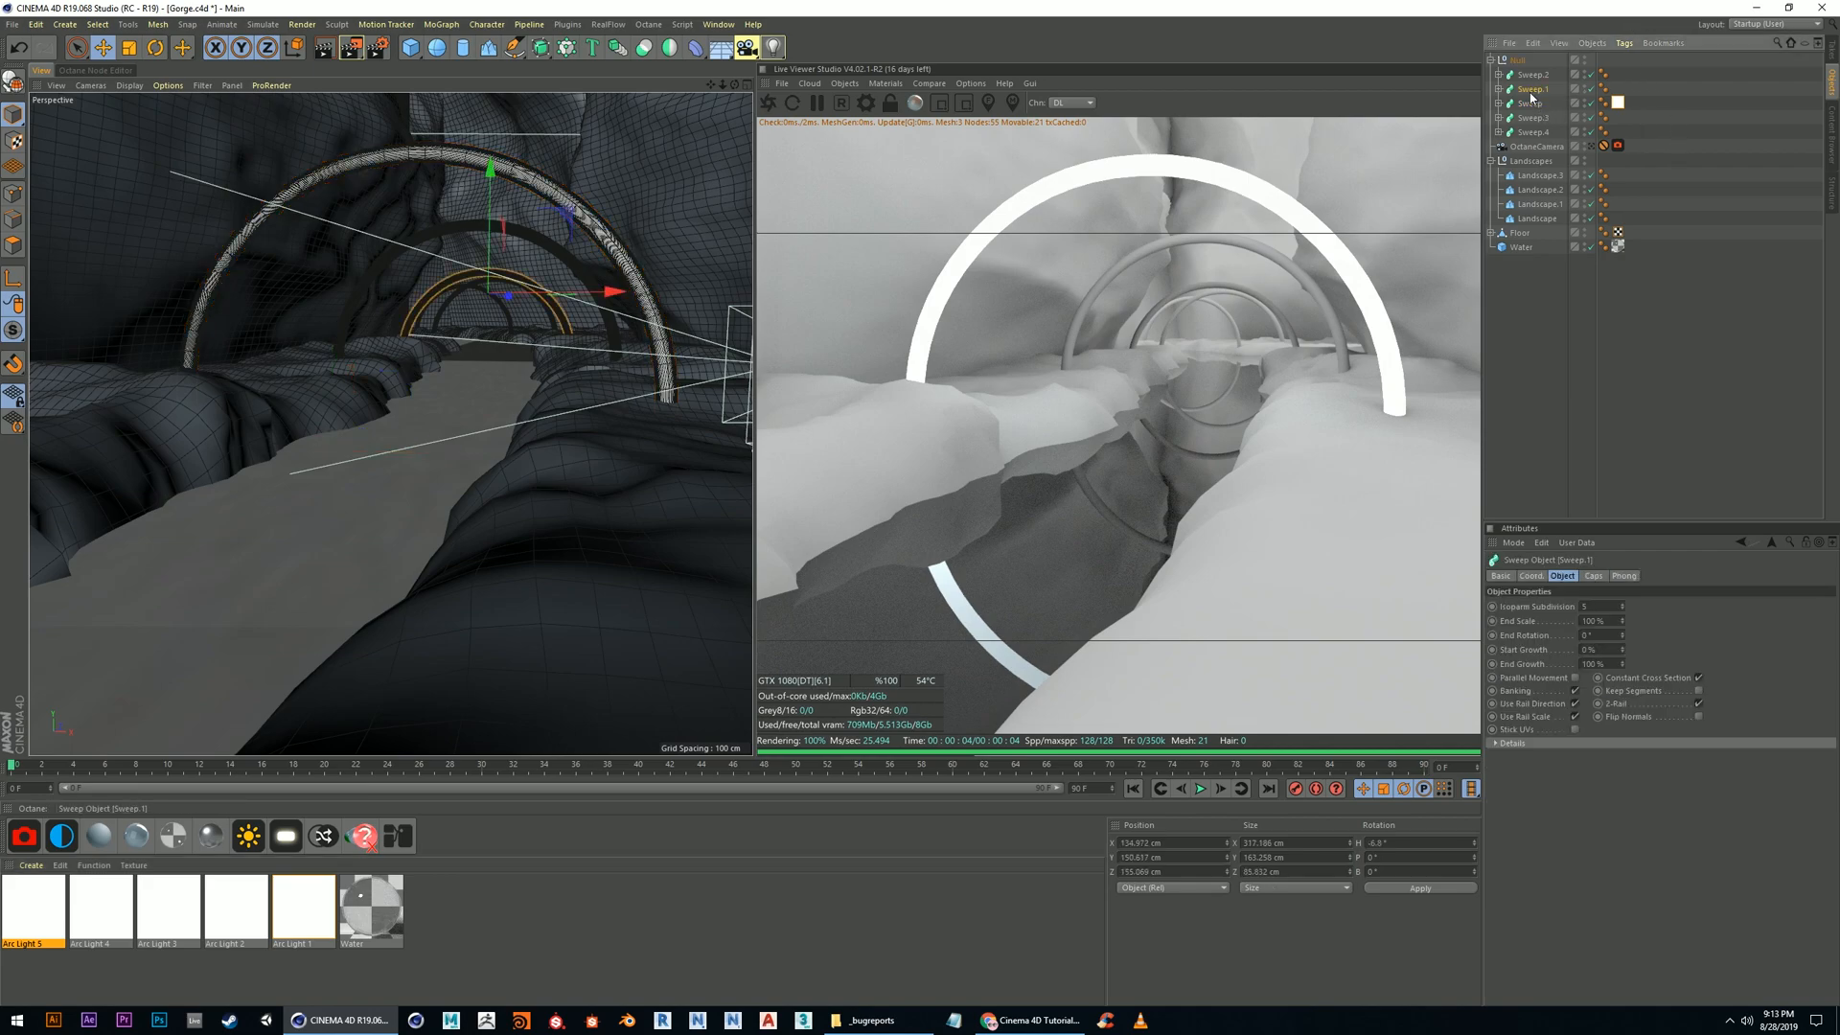
left_click(377, 264)
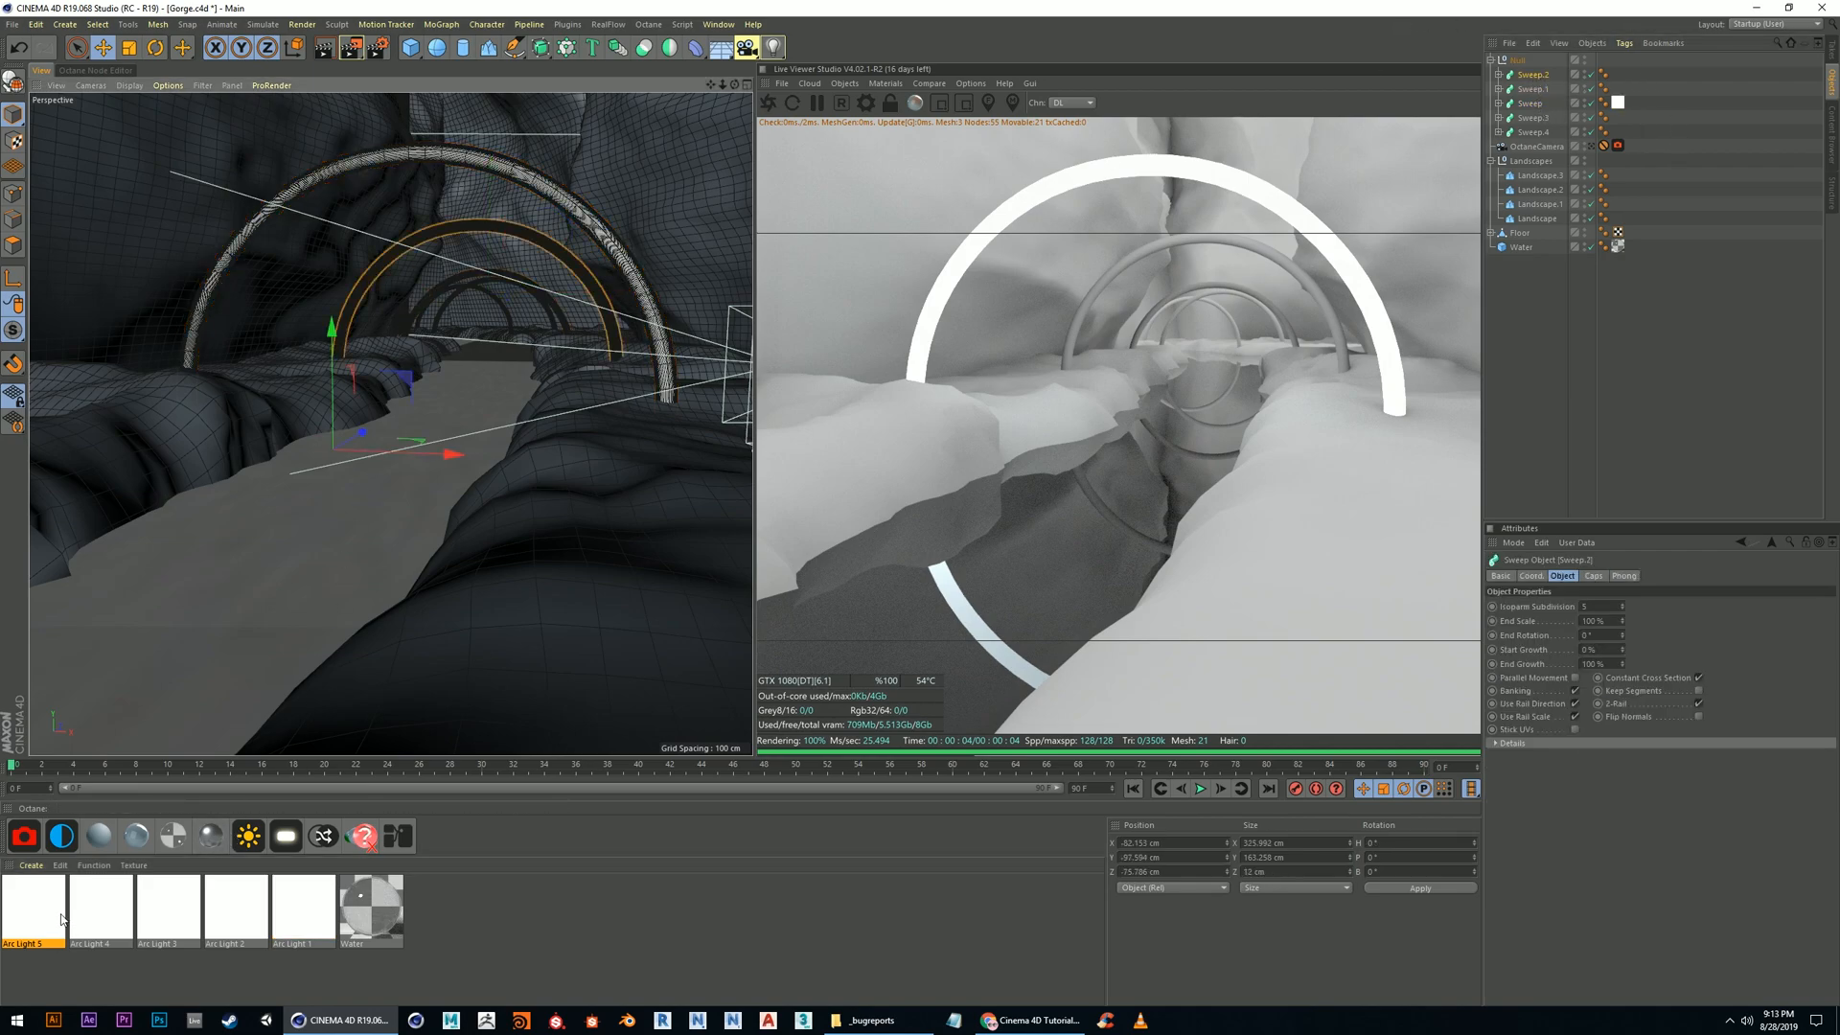
left_click(241, 911)
left_click_drag(292, 883, 1543, 68)
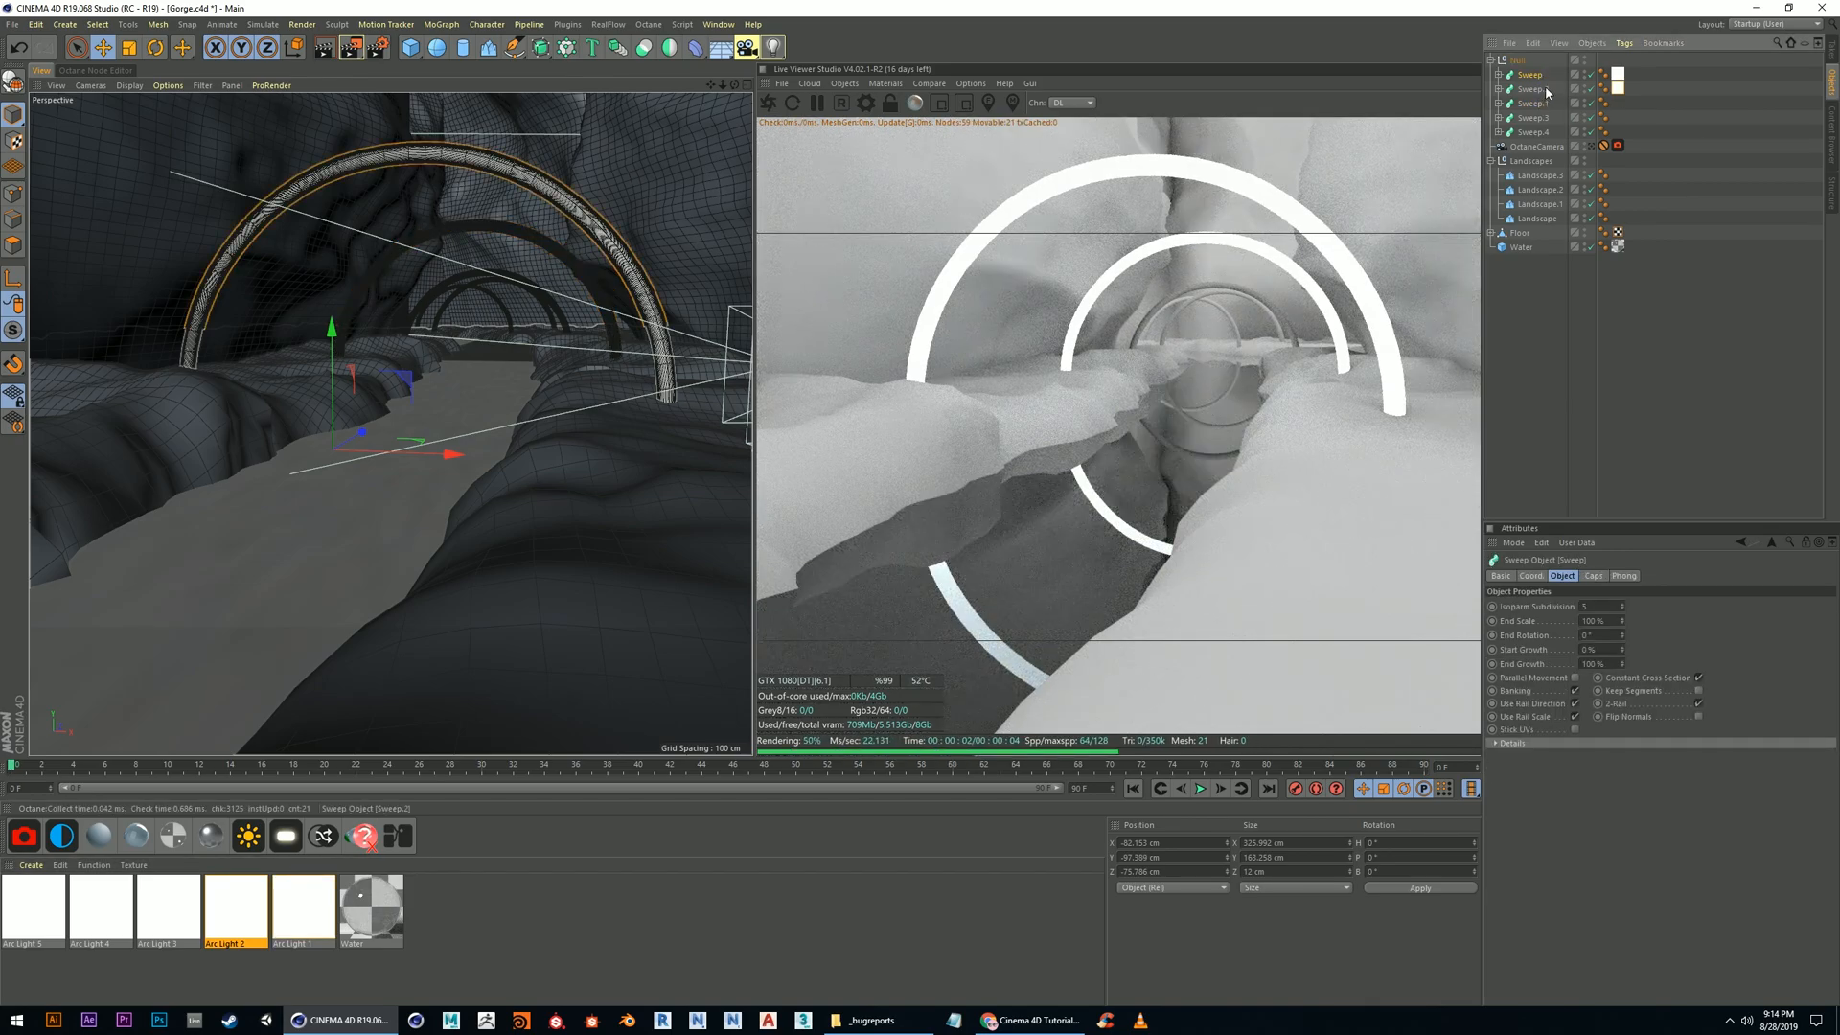
Rename the second arch's sweep as Sweep.1 and the third arch's sweep as Sweep.2
double_click(1545, 85)
left_click(1559, 88)
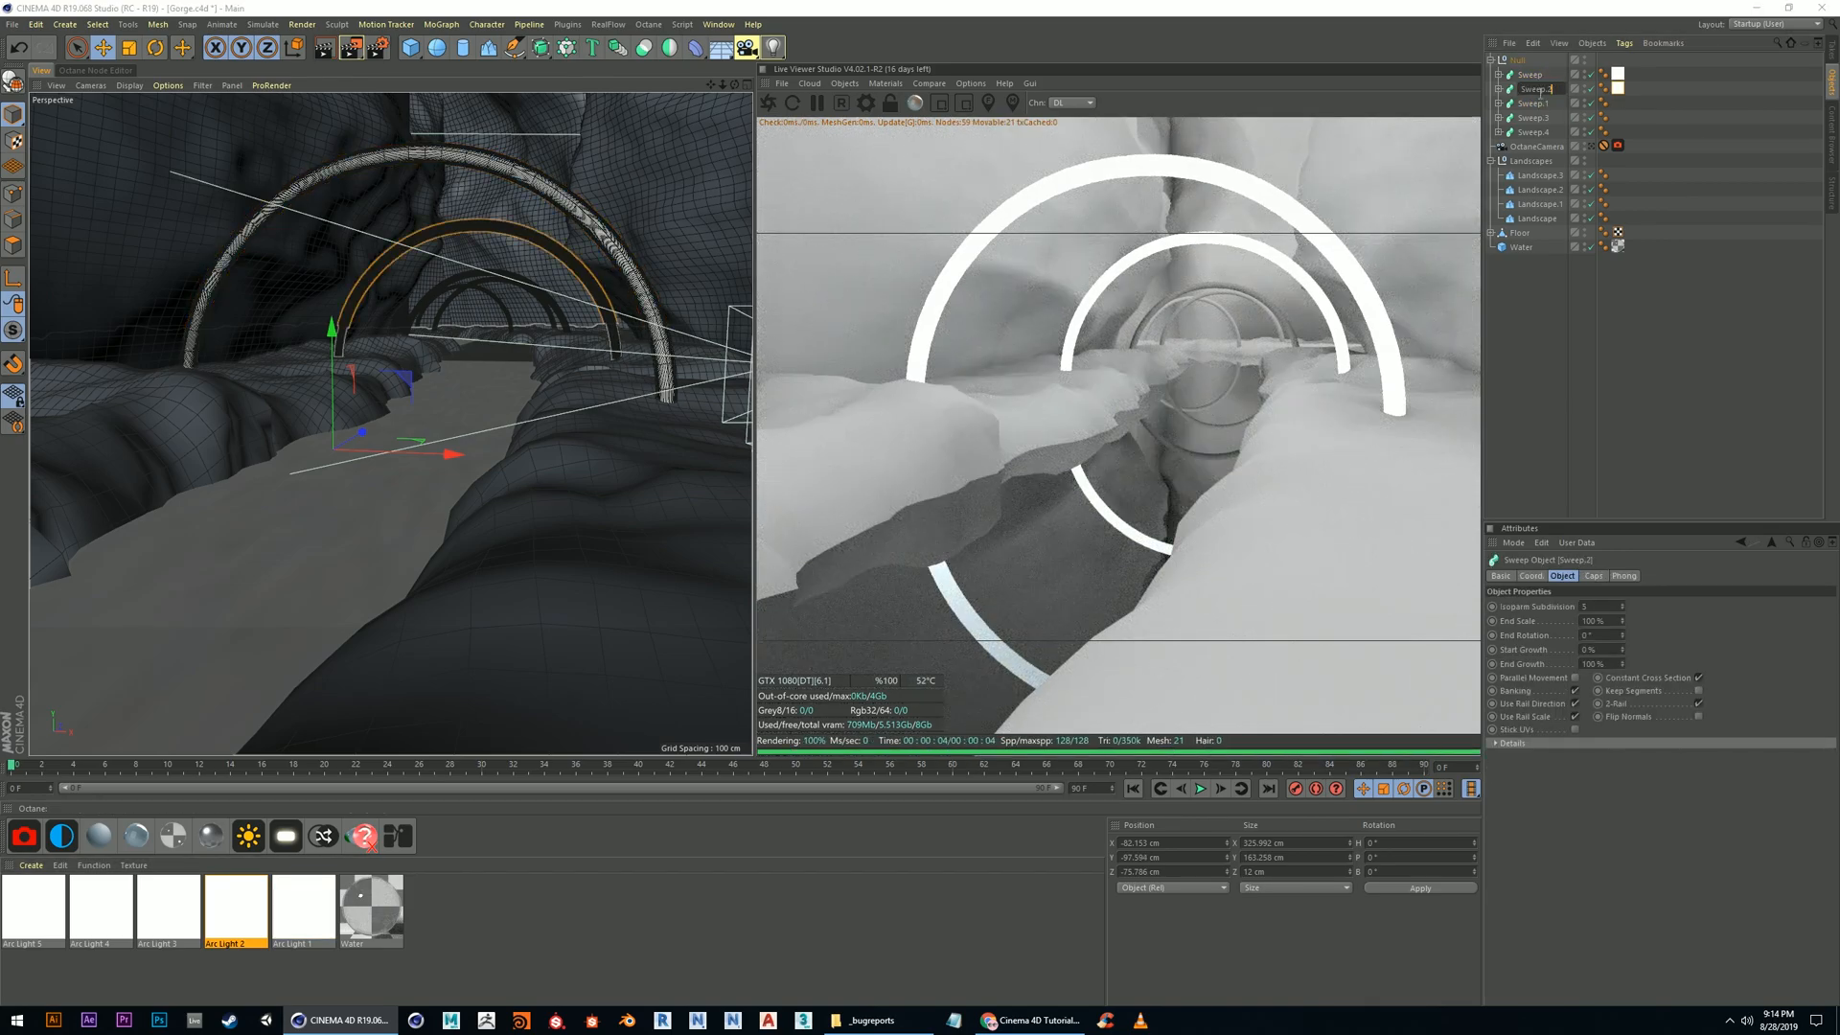
key("Return")
double_click(1544, 103)
left_click(1562, 103)
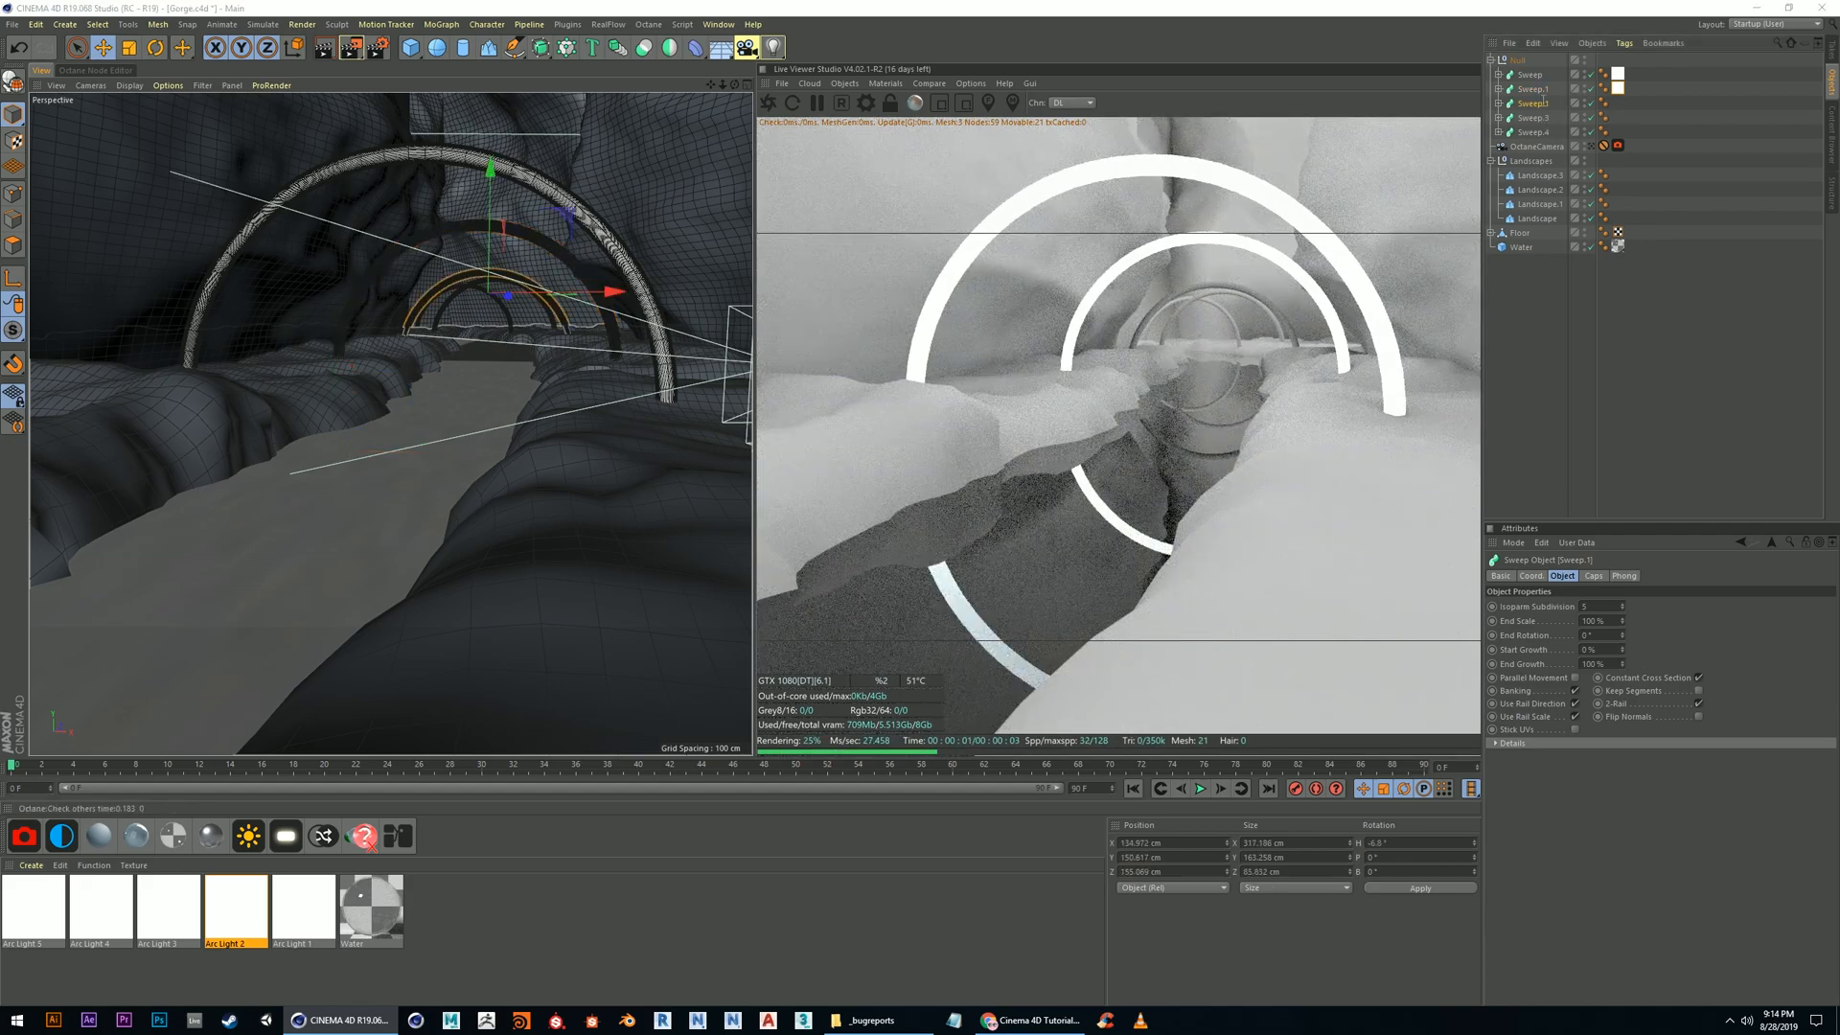
key("BackSpace")
type("2")
key("Return")
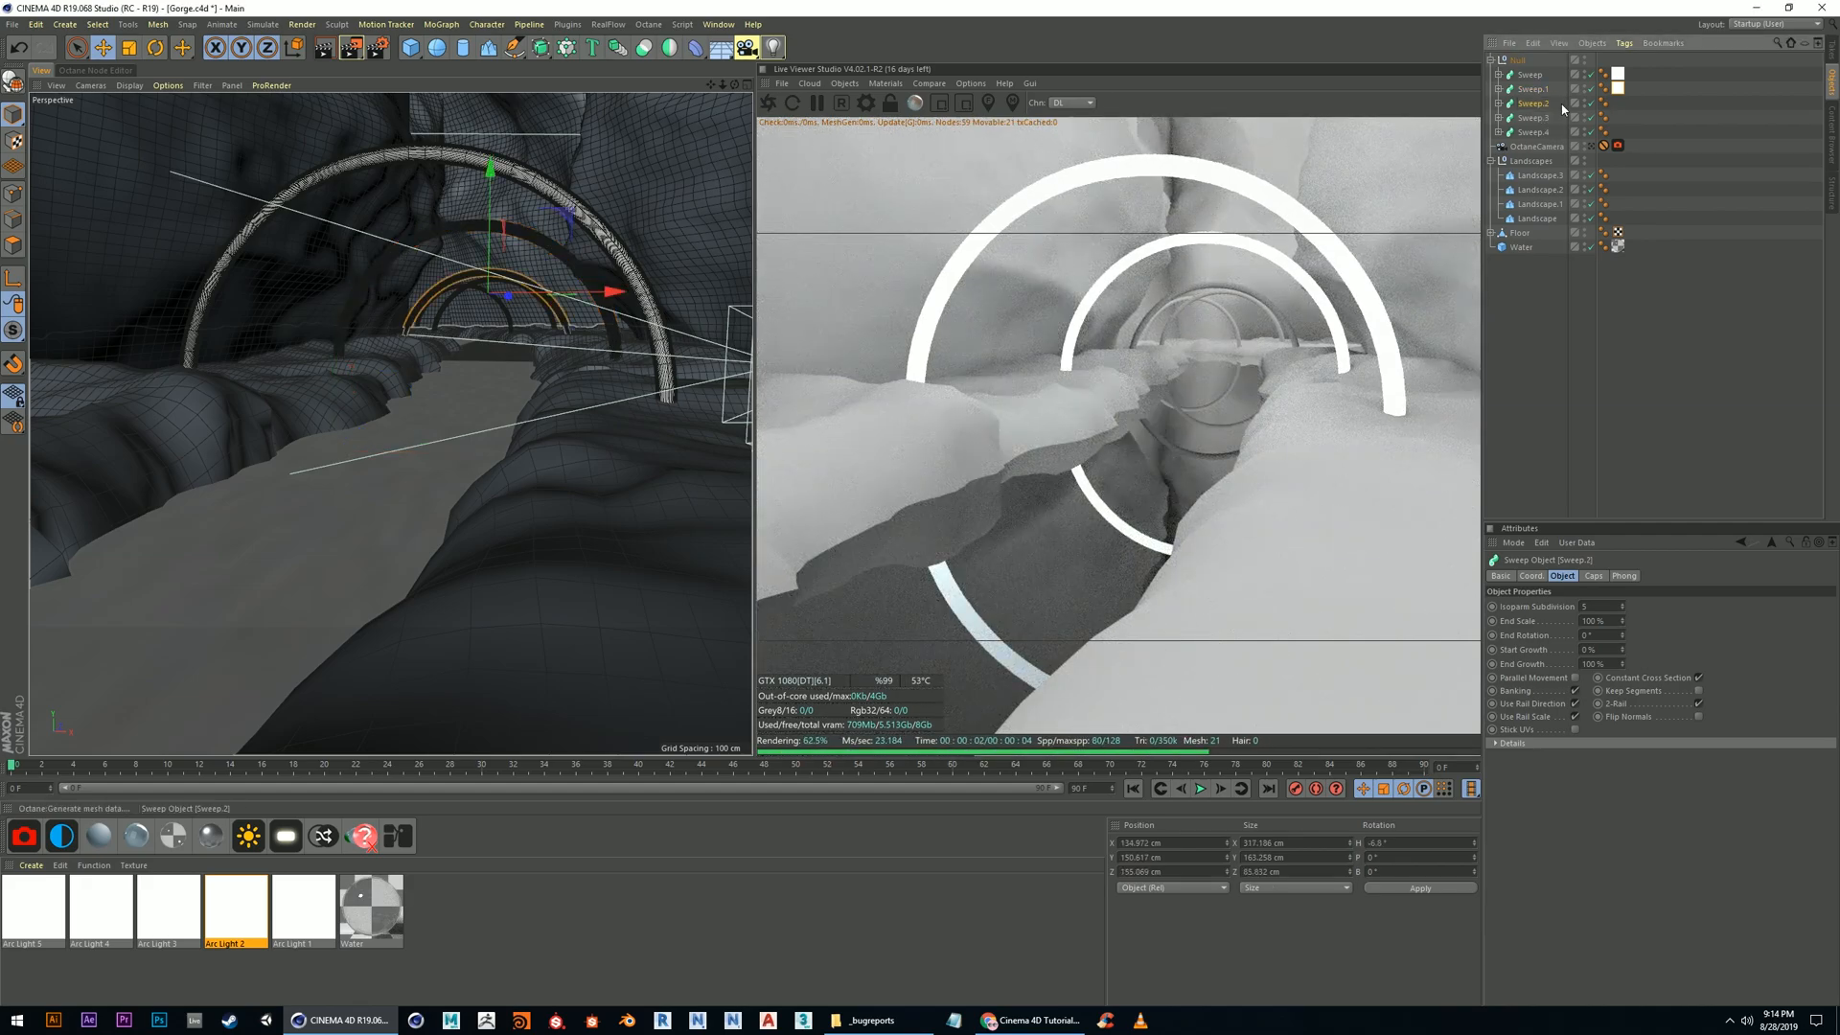
Check which arch belongs to the renamed sweeps and frame the third arch, Sweep.2, from above the channel
left_click(1531, 74)
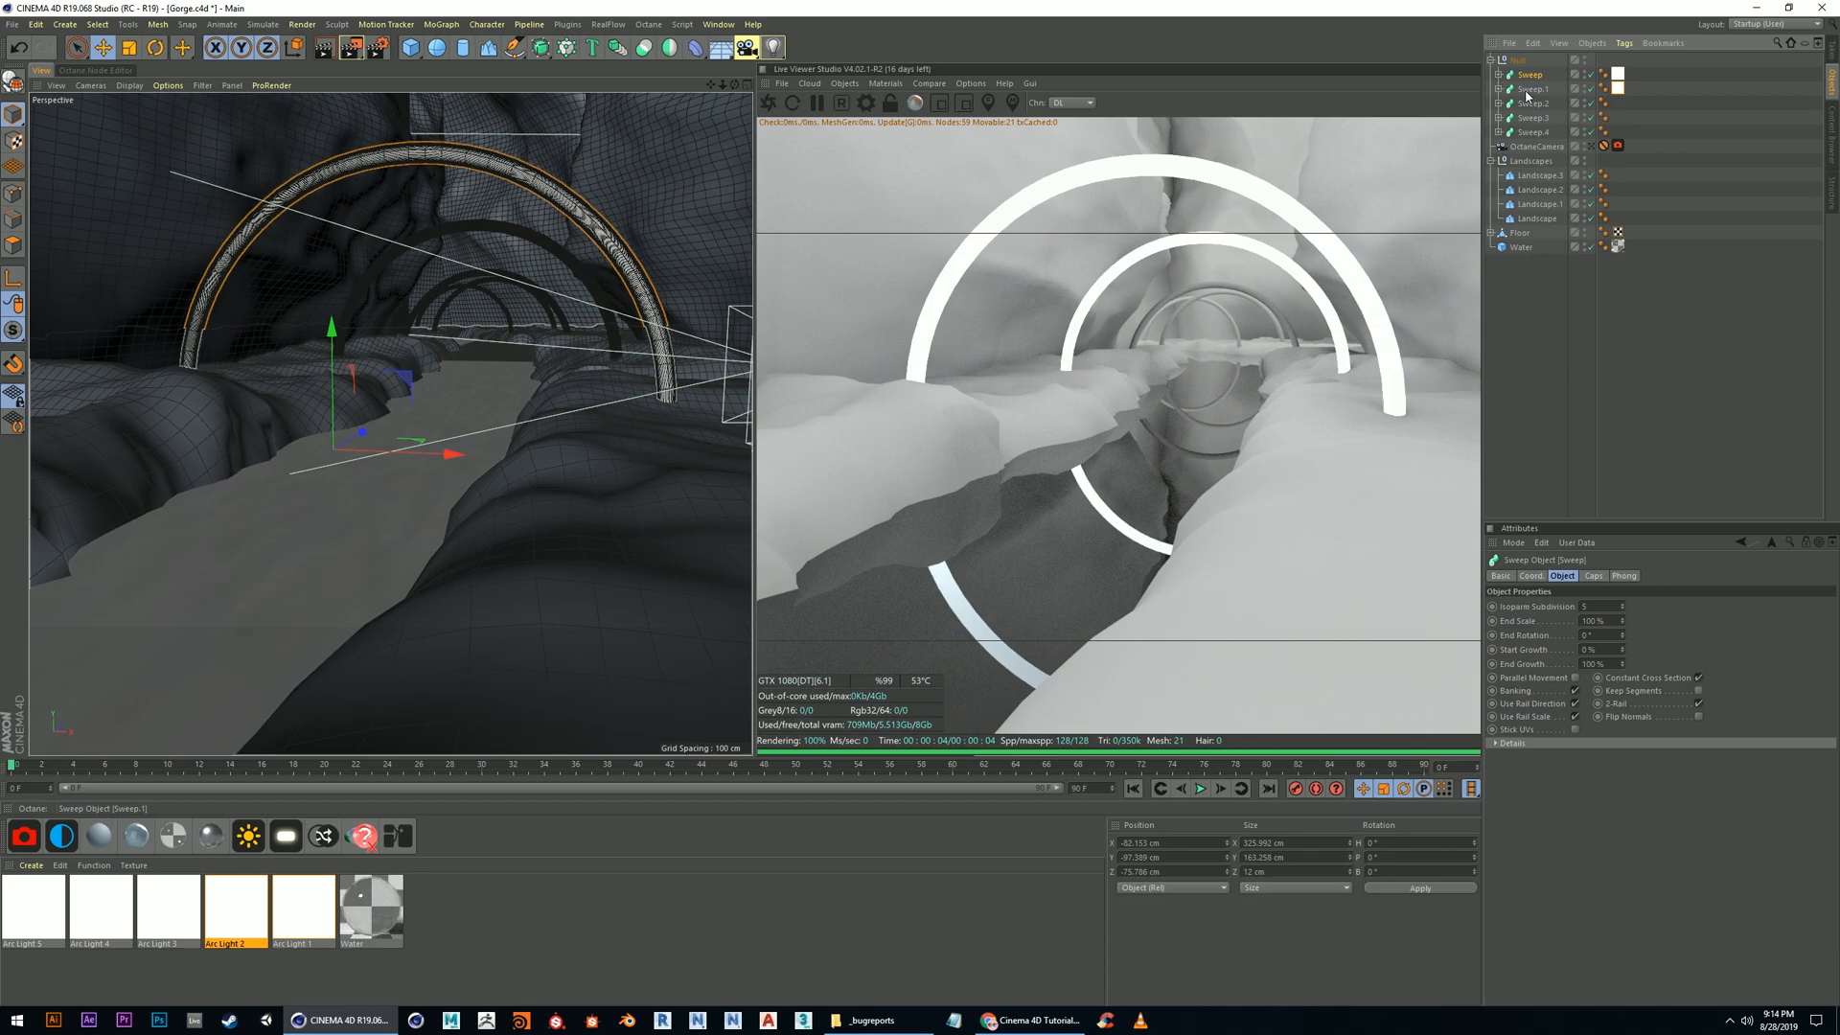
left_click(1532, 104)
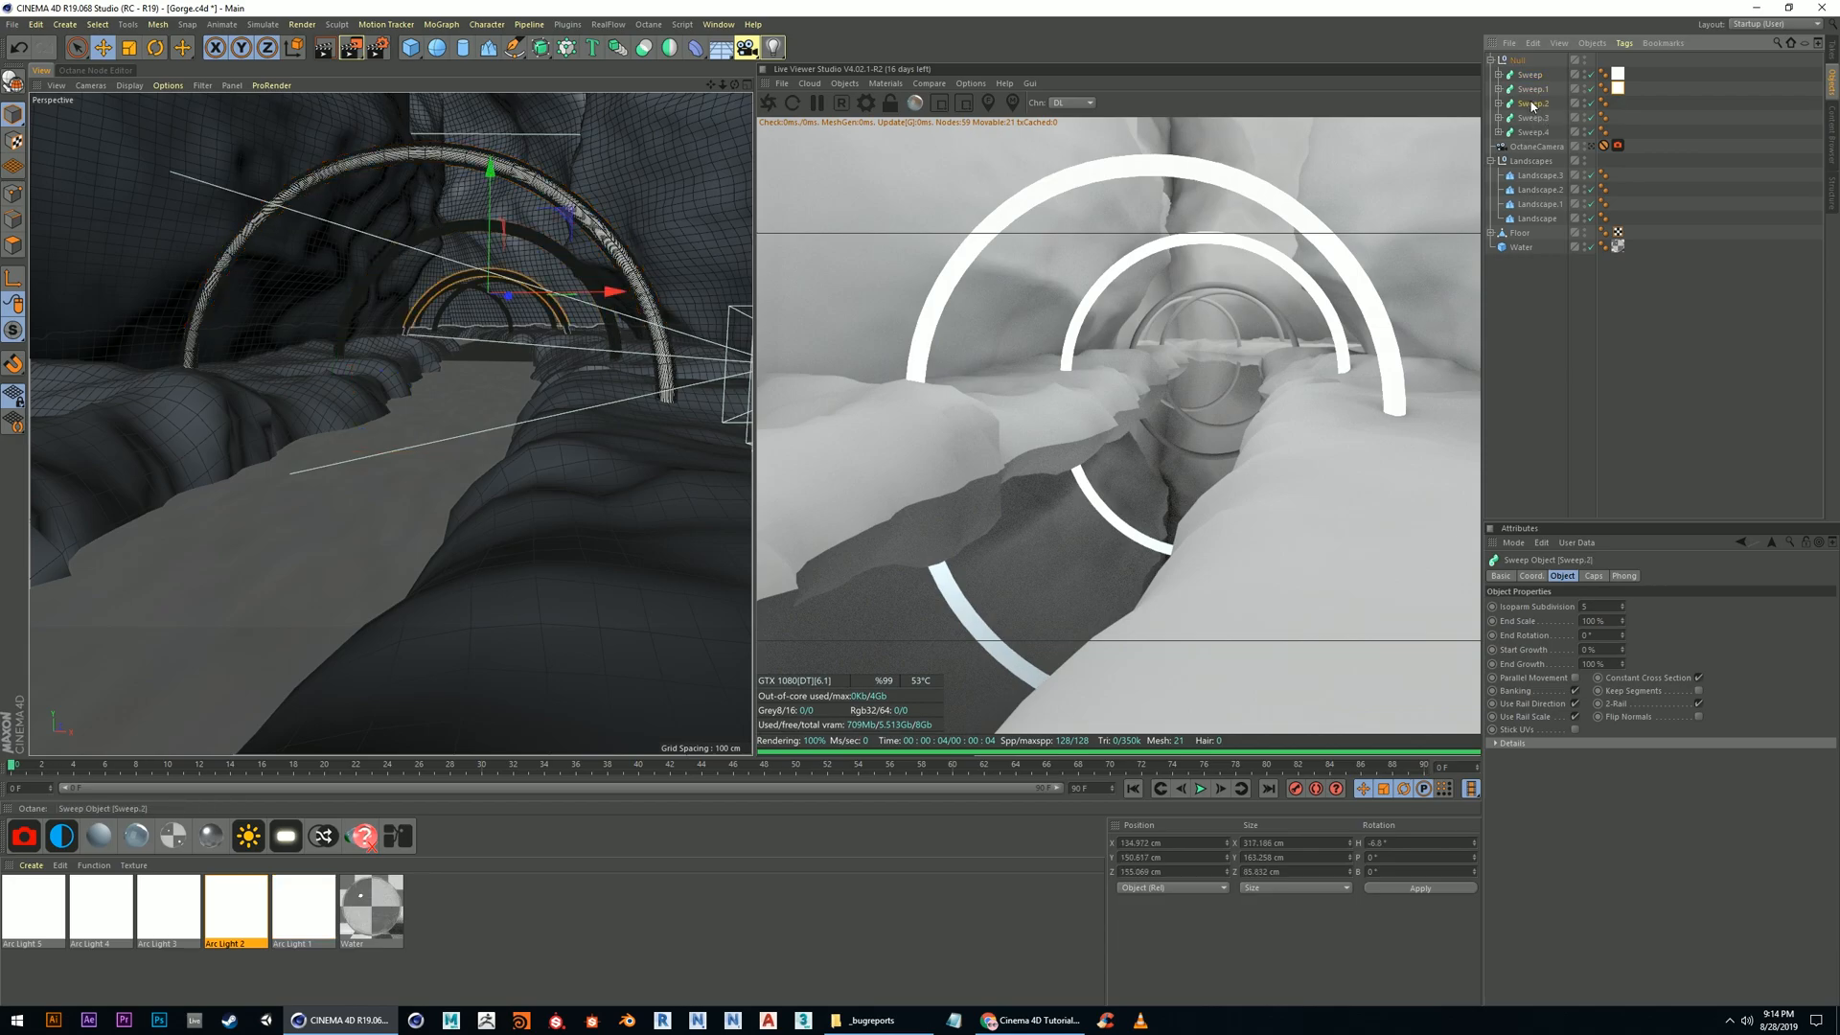
key("o")
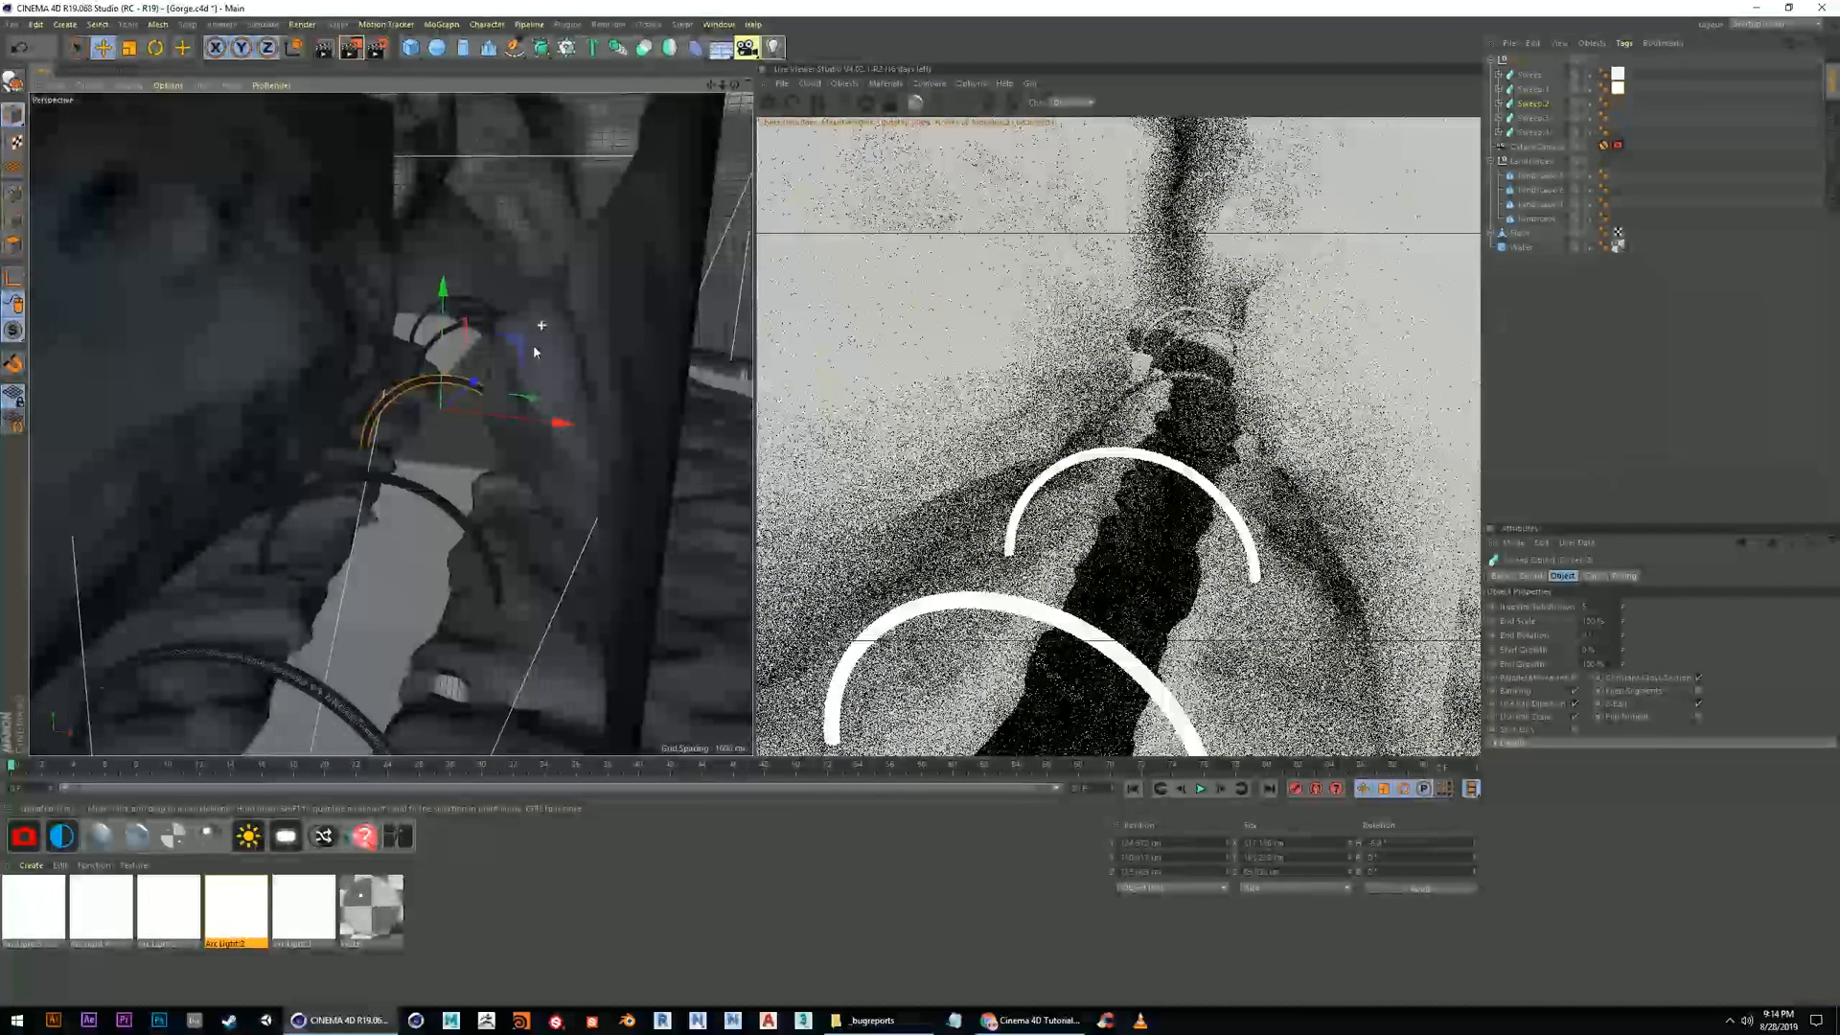
middle_click_drag(526, 489, 584, 403, "alt")
left_click_drag(1532, 104, 372, 829)
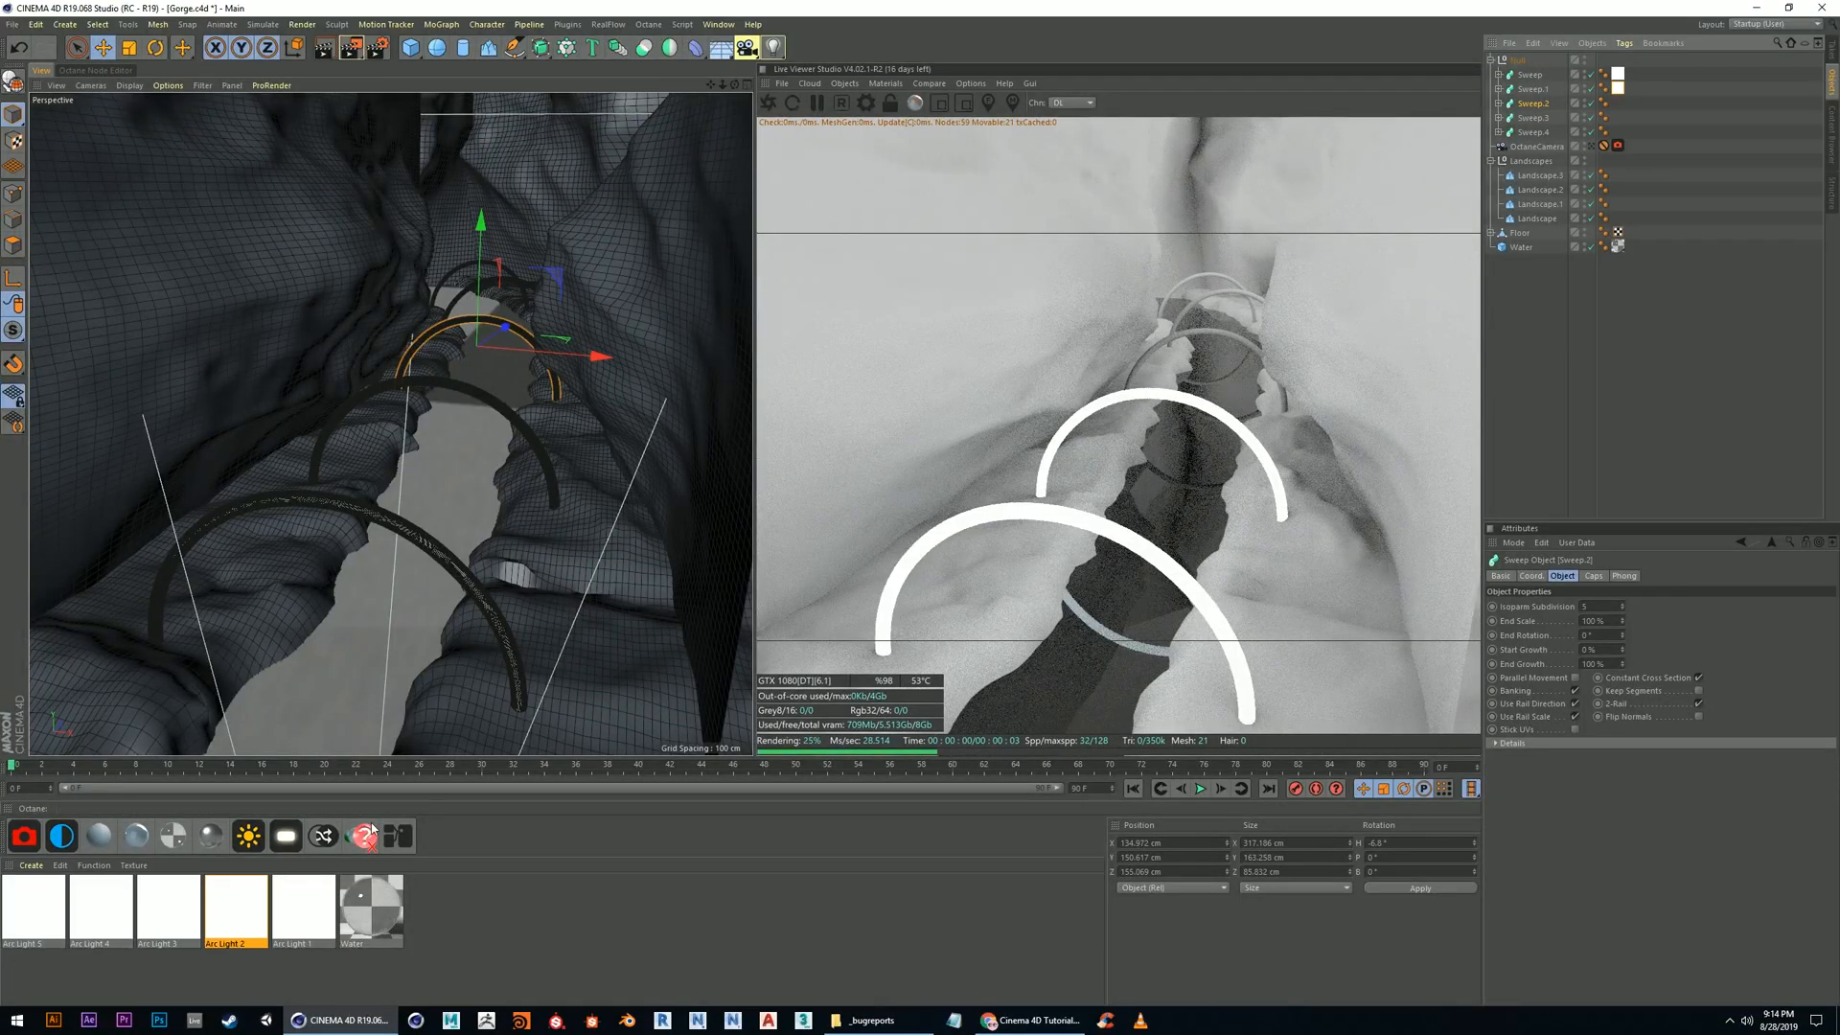
Apply the Arc Light 3, Arc Light 4 and Arc Light 5 materials to Sweep.2, Sweep.3 and Sweep.4 respectively
left_click_drag(173, 913, 1454, 162)
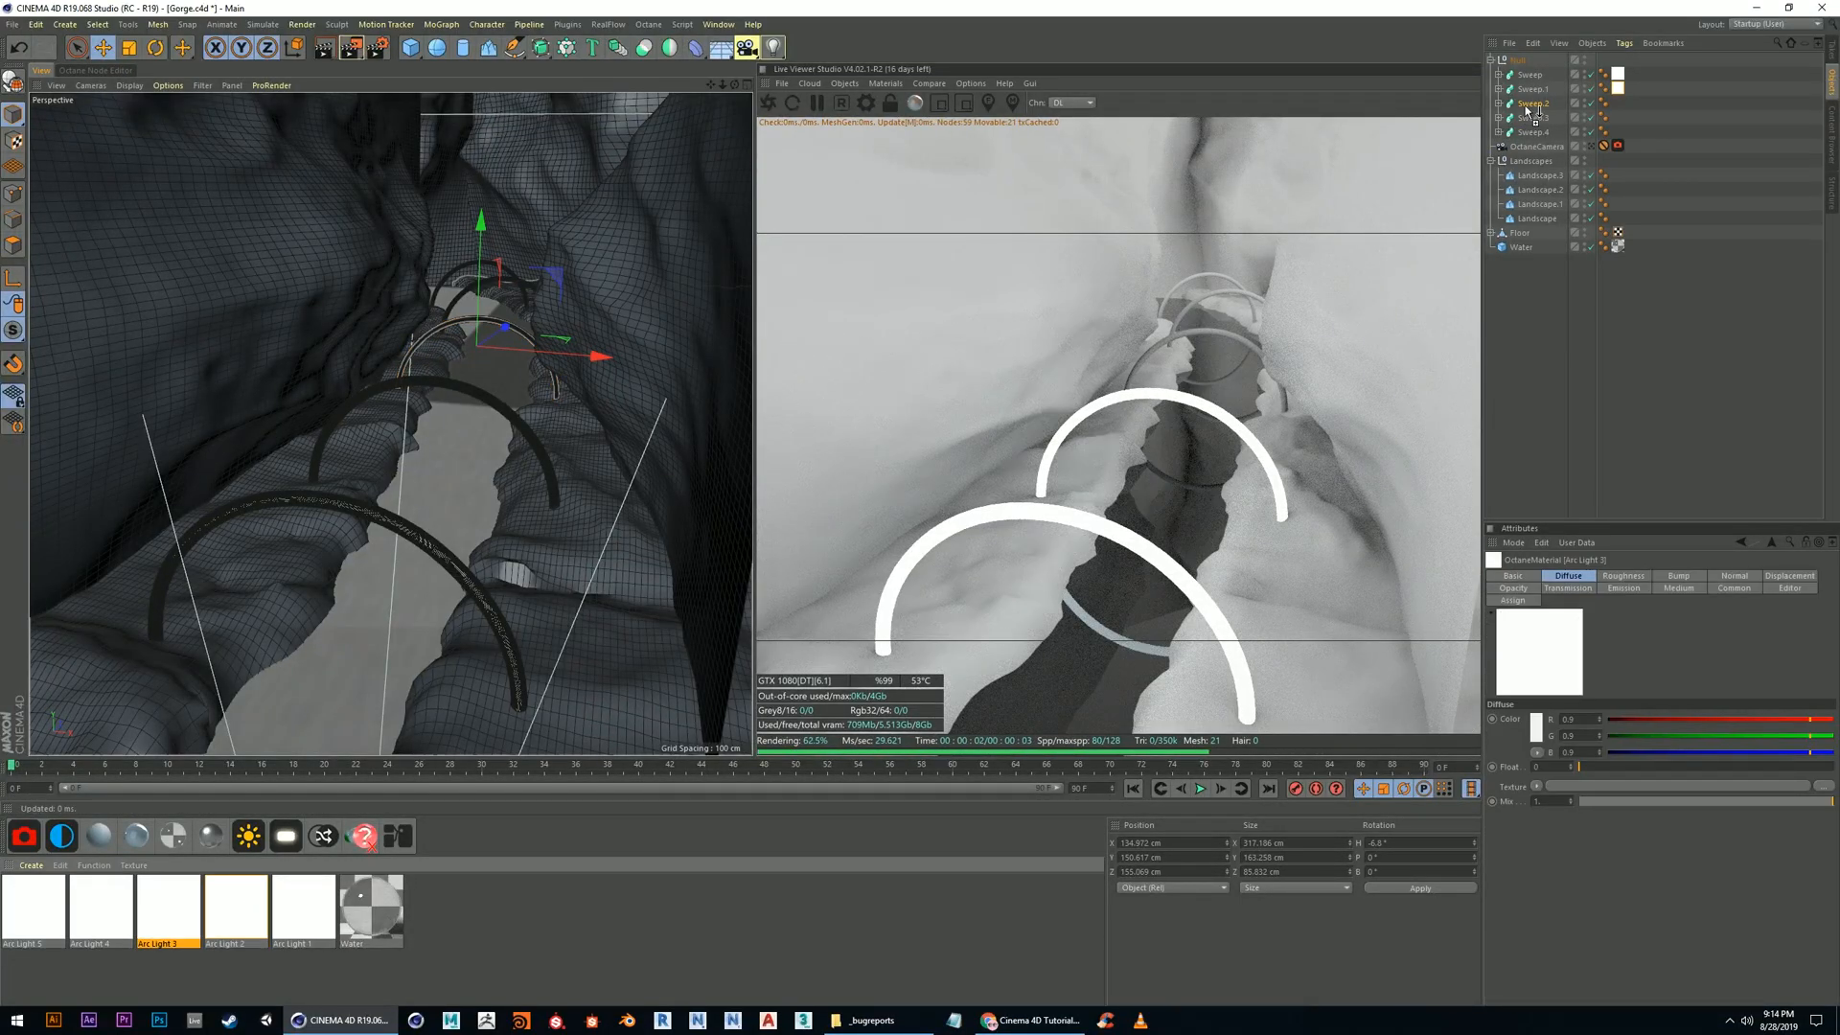
left_click_drag(1527, 108, 1529, 106)
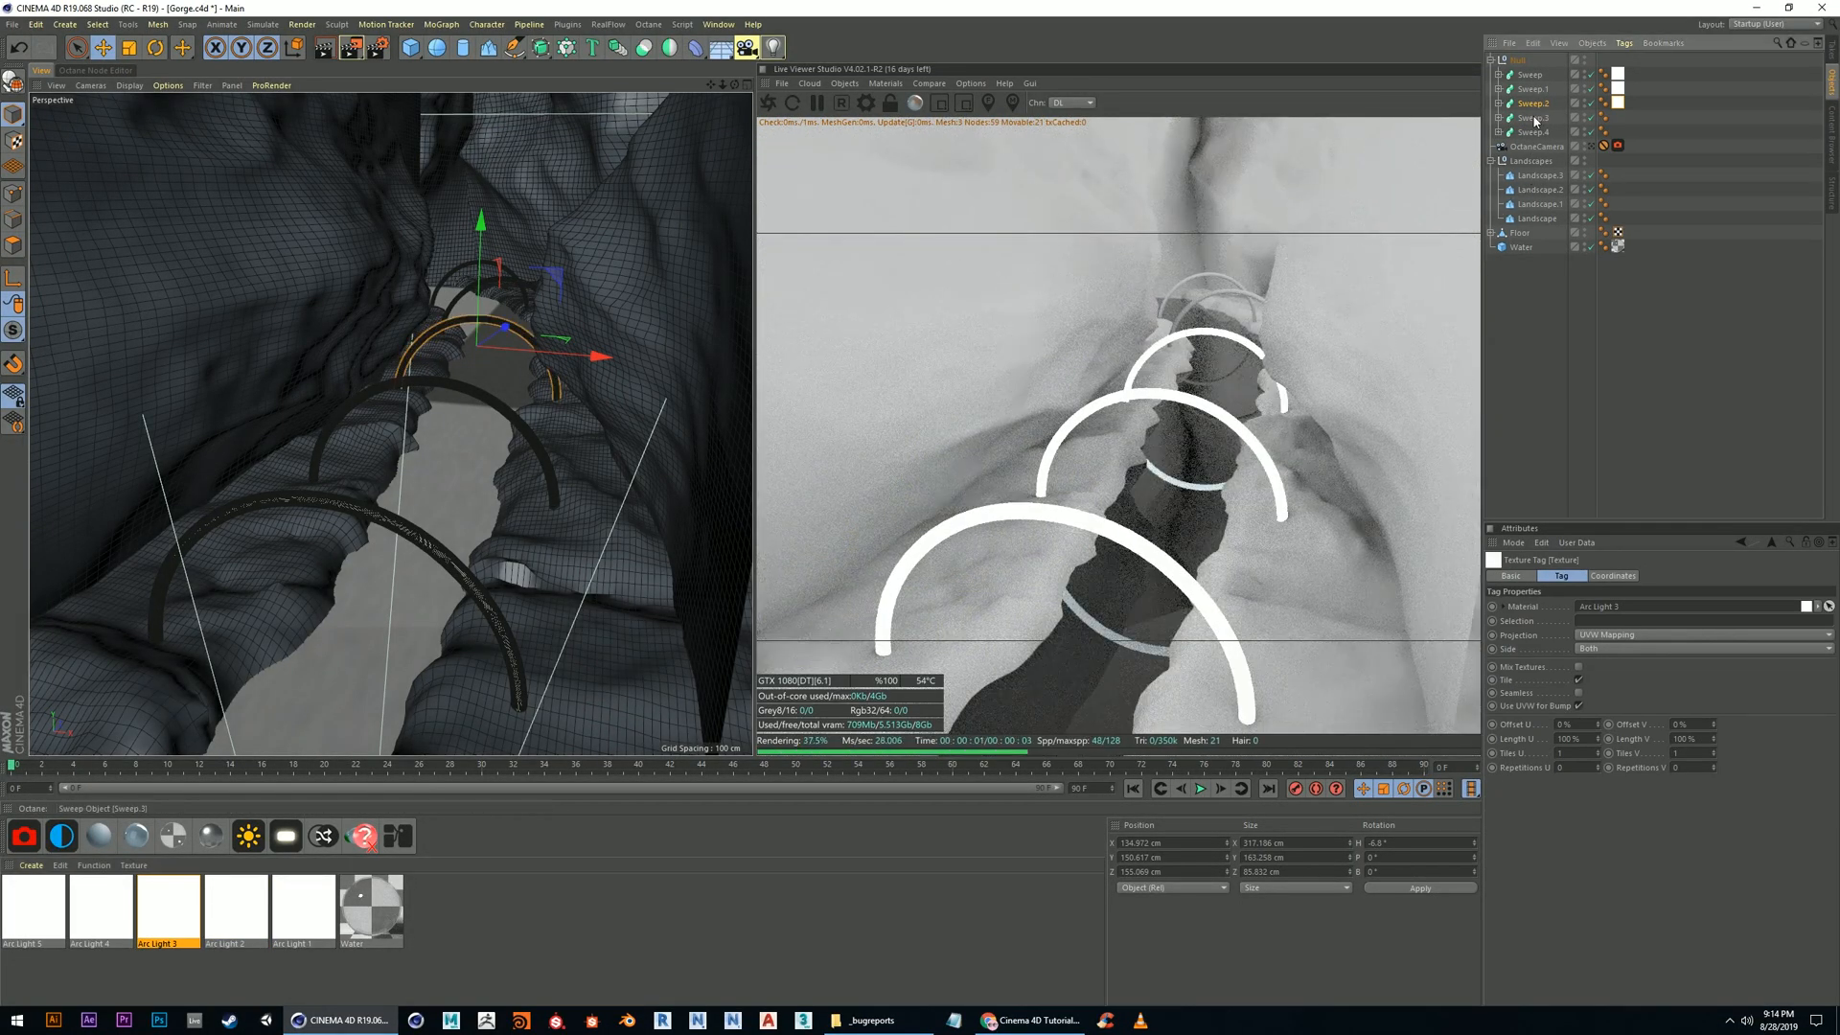
left_click(1532, 118)
left_click(1040, 530)
left_click_drag(1041, 530, 1532, 119)
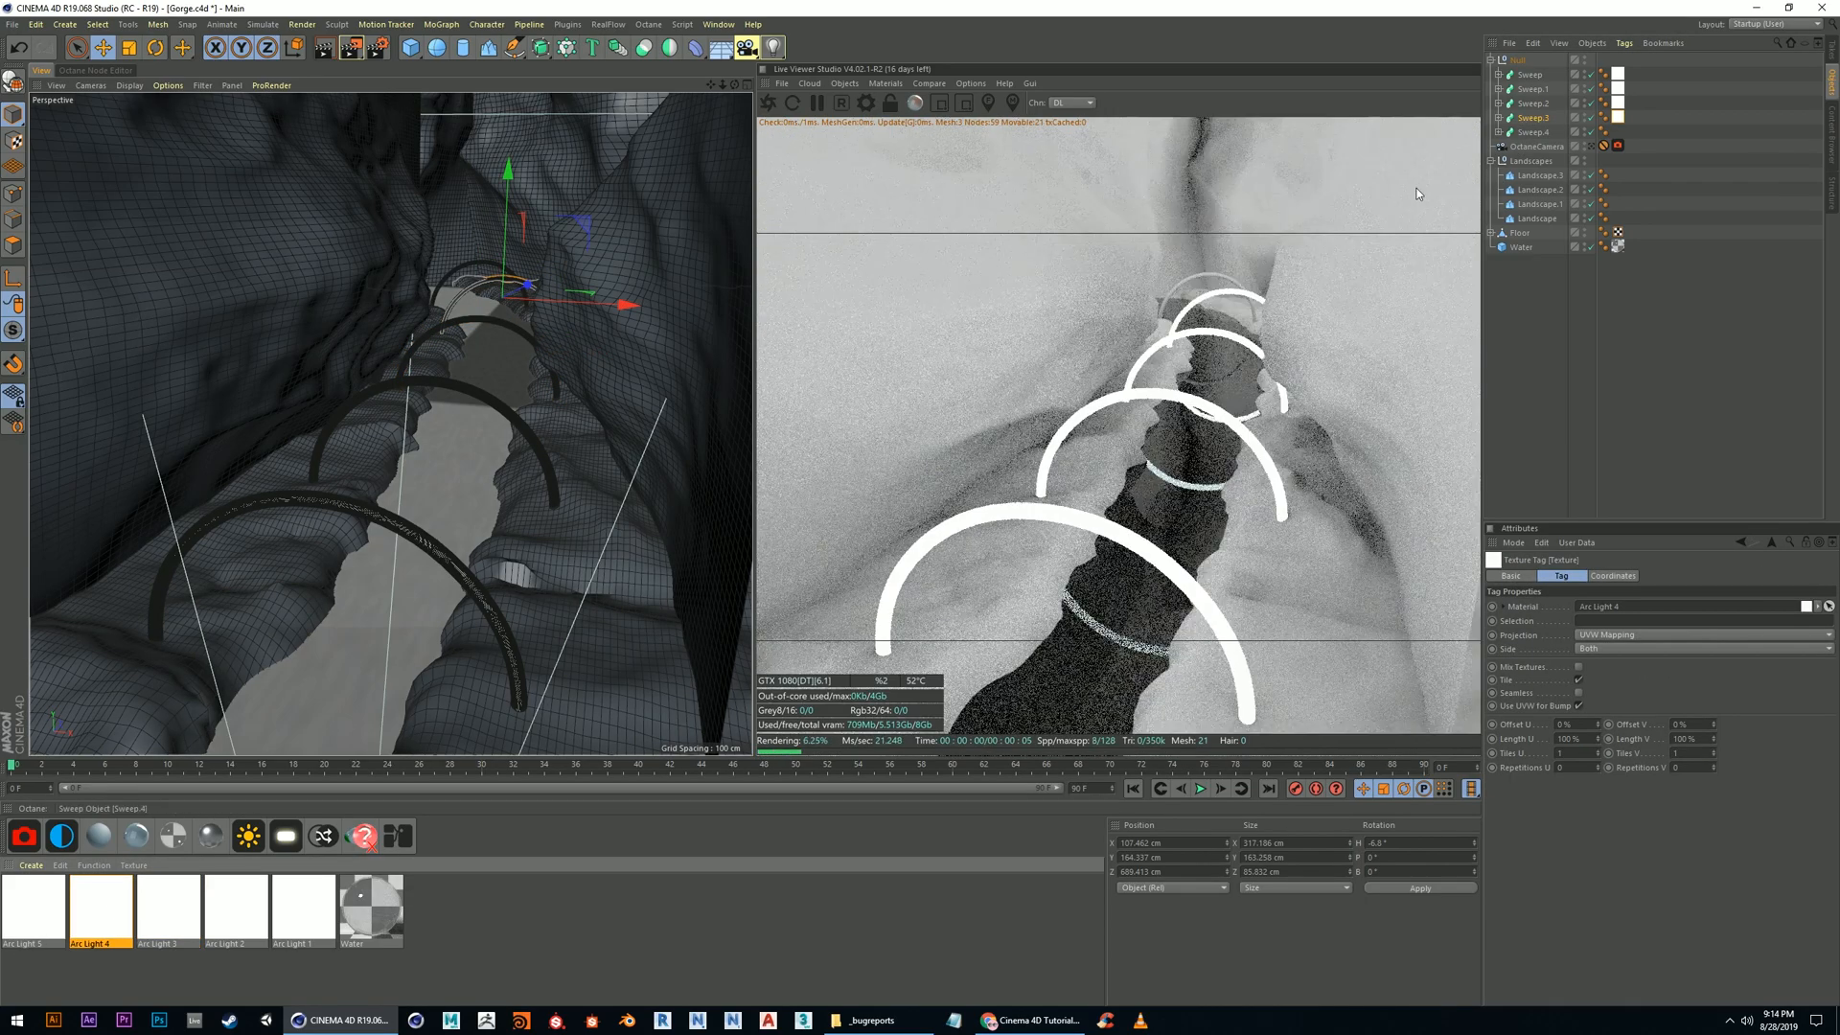
left_click(33, 911)
left_click(1532, 132)
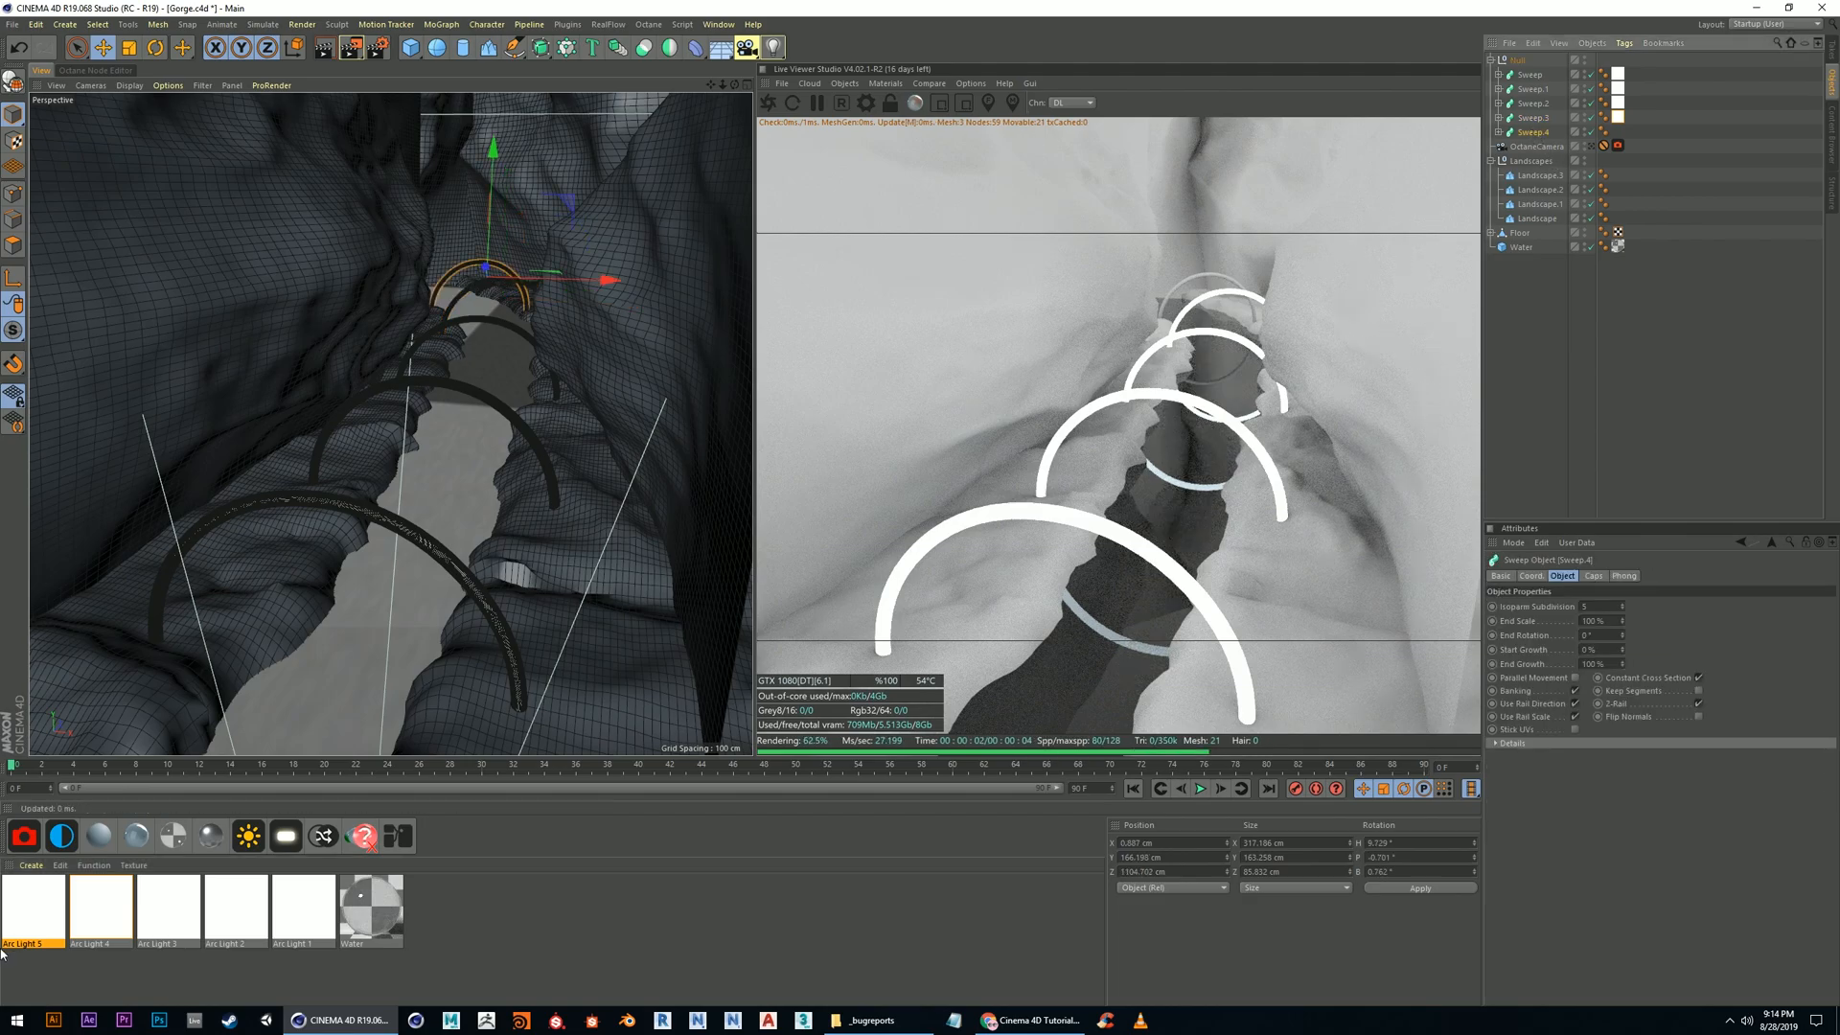
left_click_drag(1538, 132, 1539, 132)
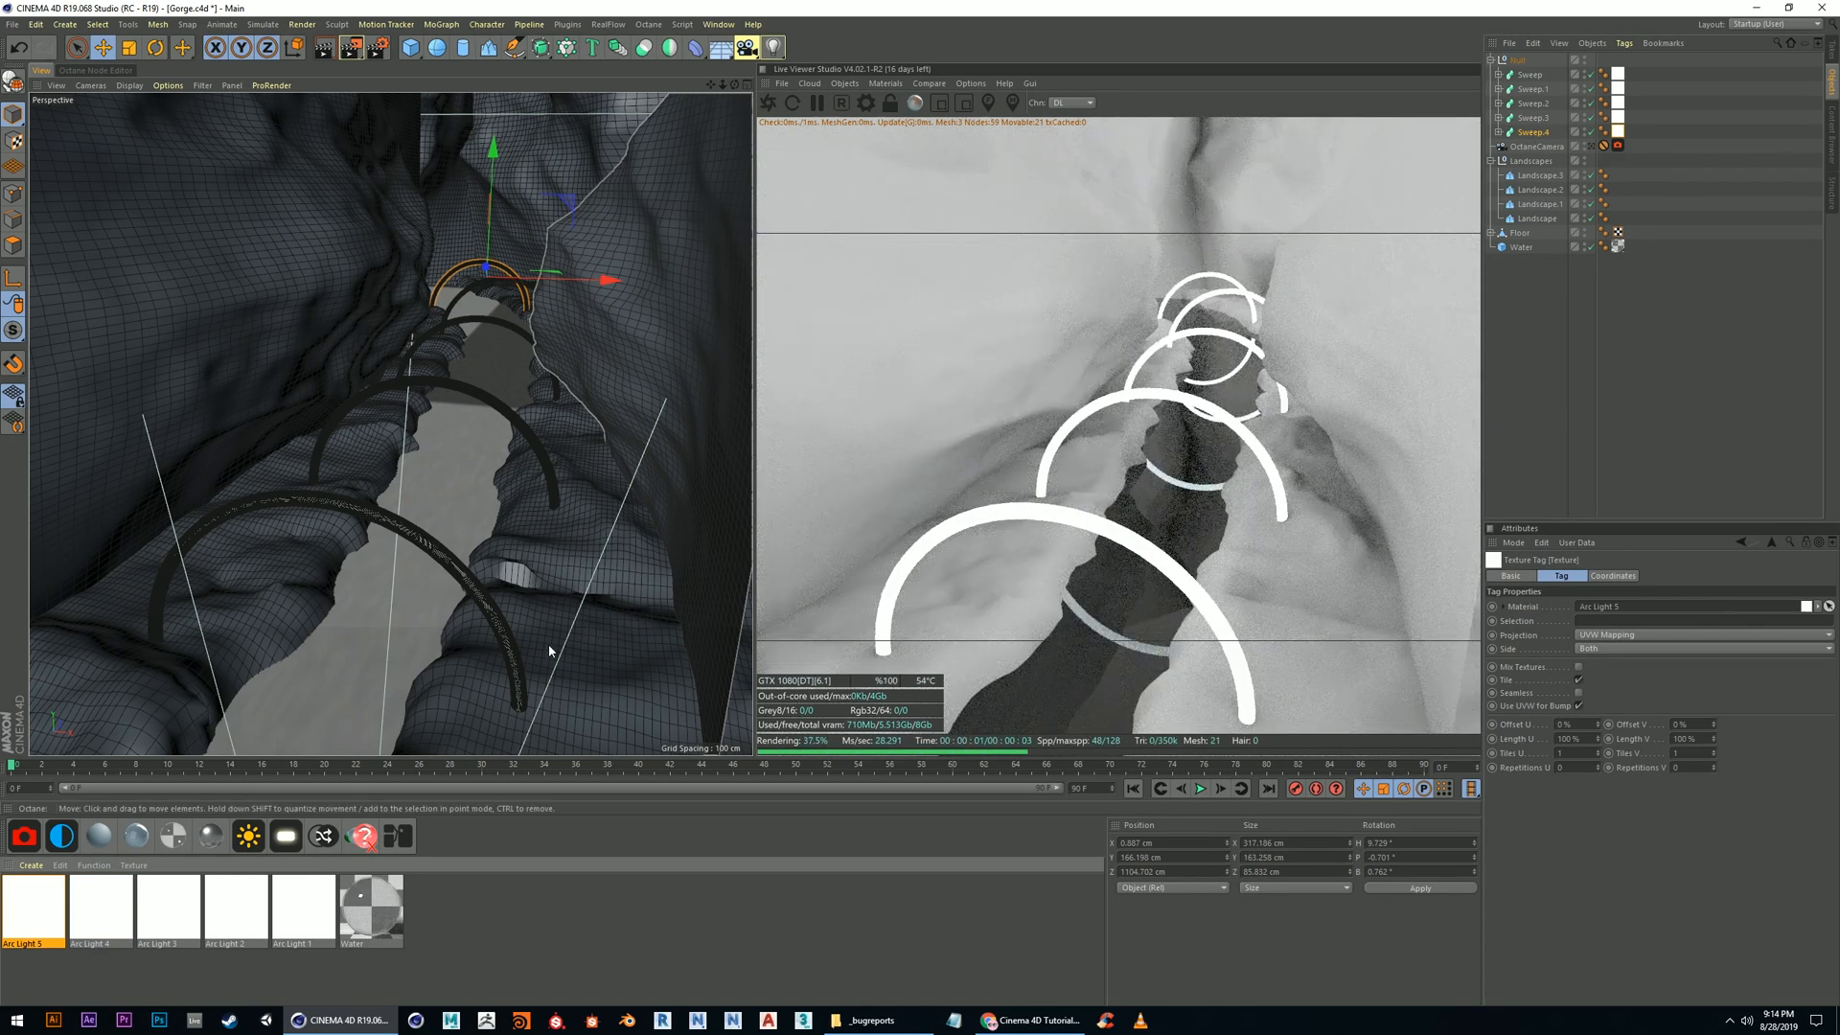
Examine the lit arches, the surrounding landscape walls and the water from low angles along the channel
middle_click_drag(435, 624, 468, 526, "alt")
left_click_drag(456, 497, 460, 487, "alt")
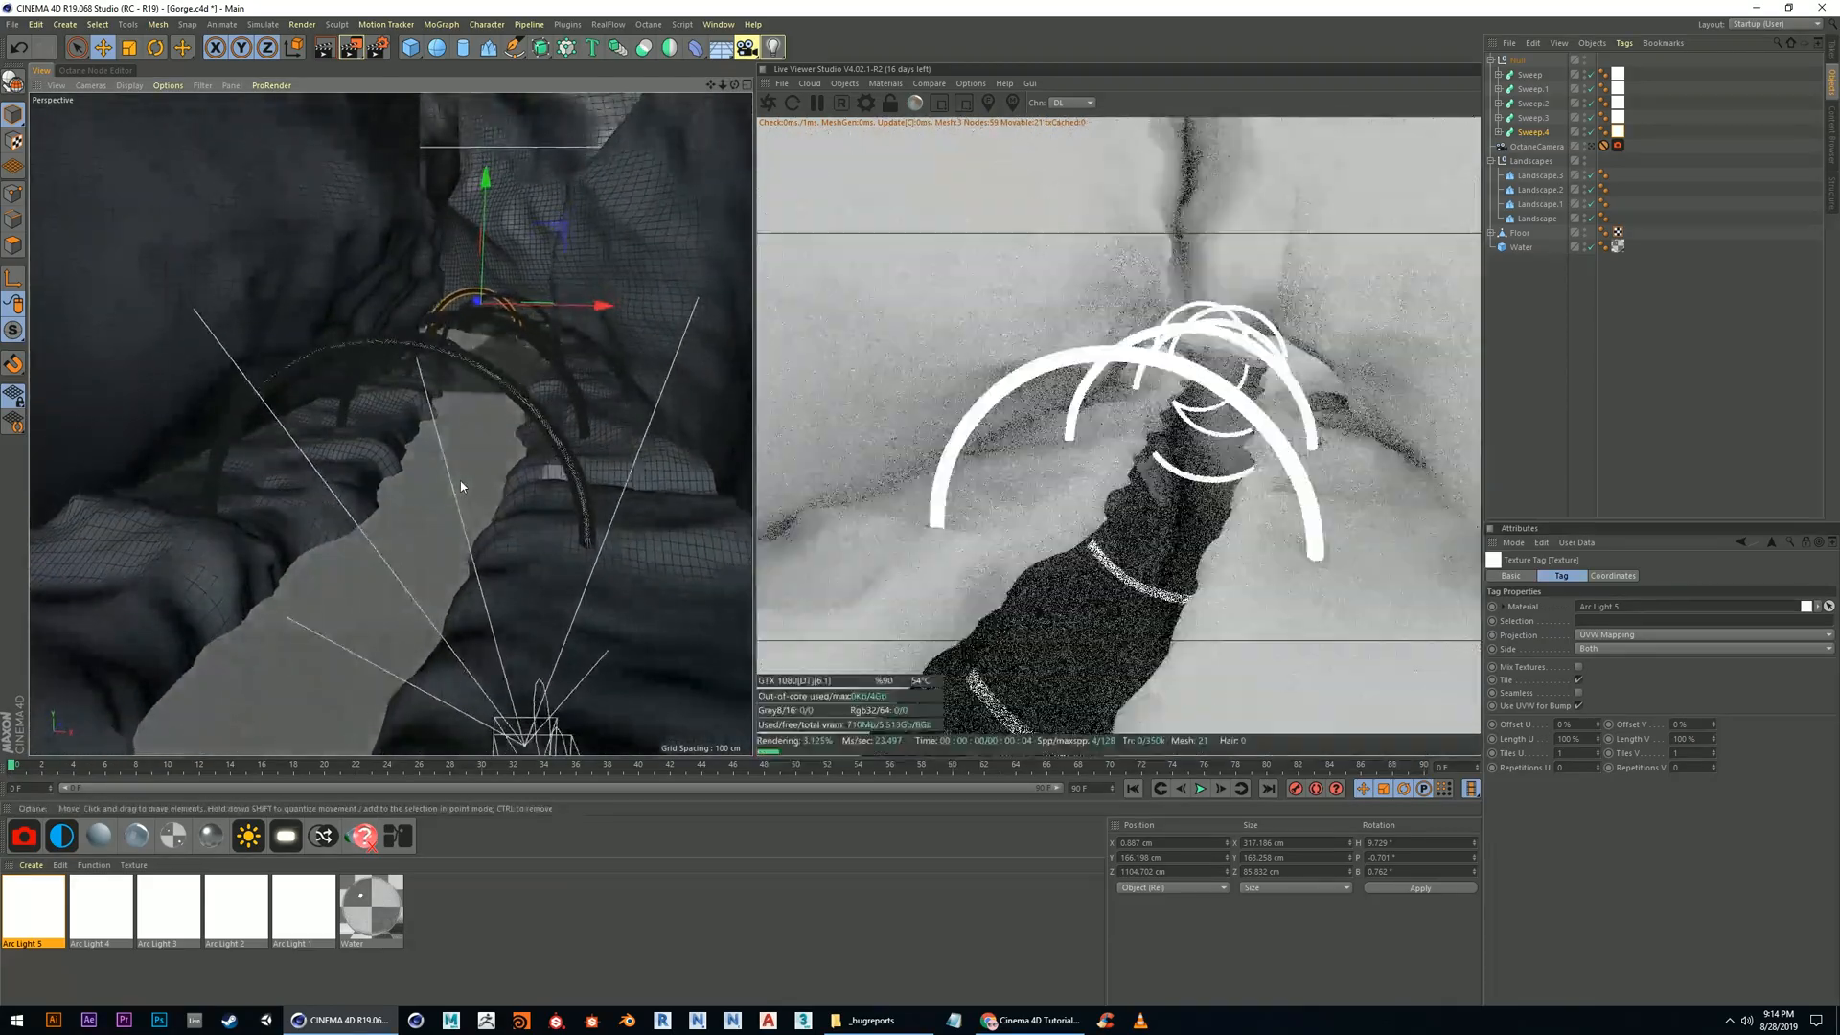
right_click_drag(455, 482, 393, 422, "alt")
left_click_drag(443, 514, 462, 460, "alt")
left_click(426, 295)
middle_click_drag(426, 296, 420, 274, "alt")
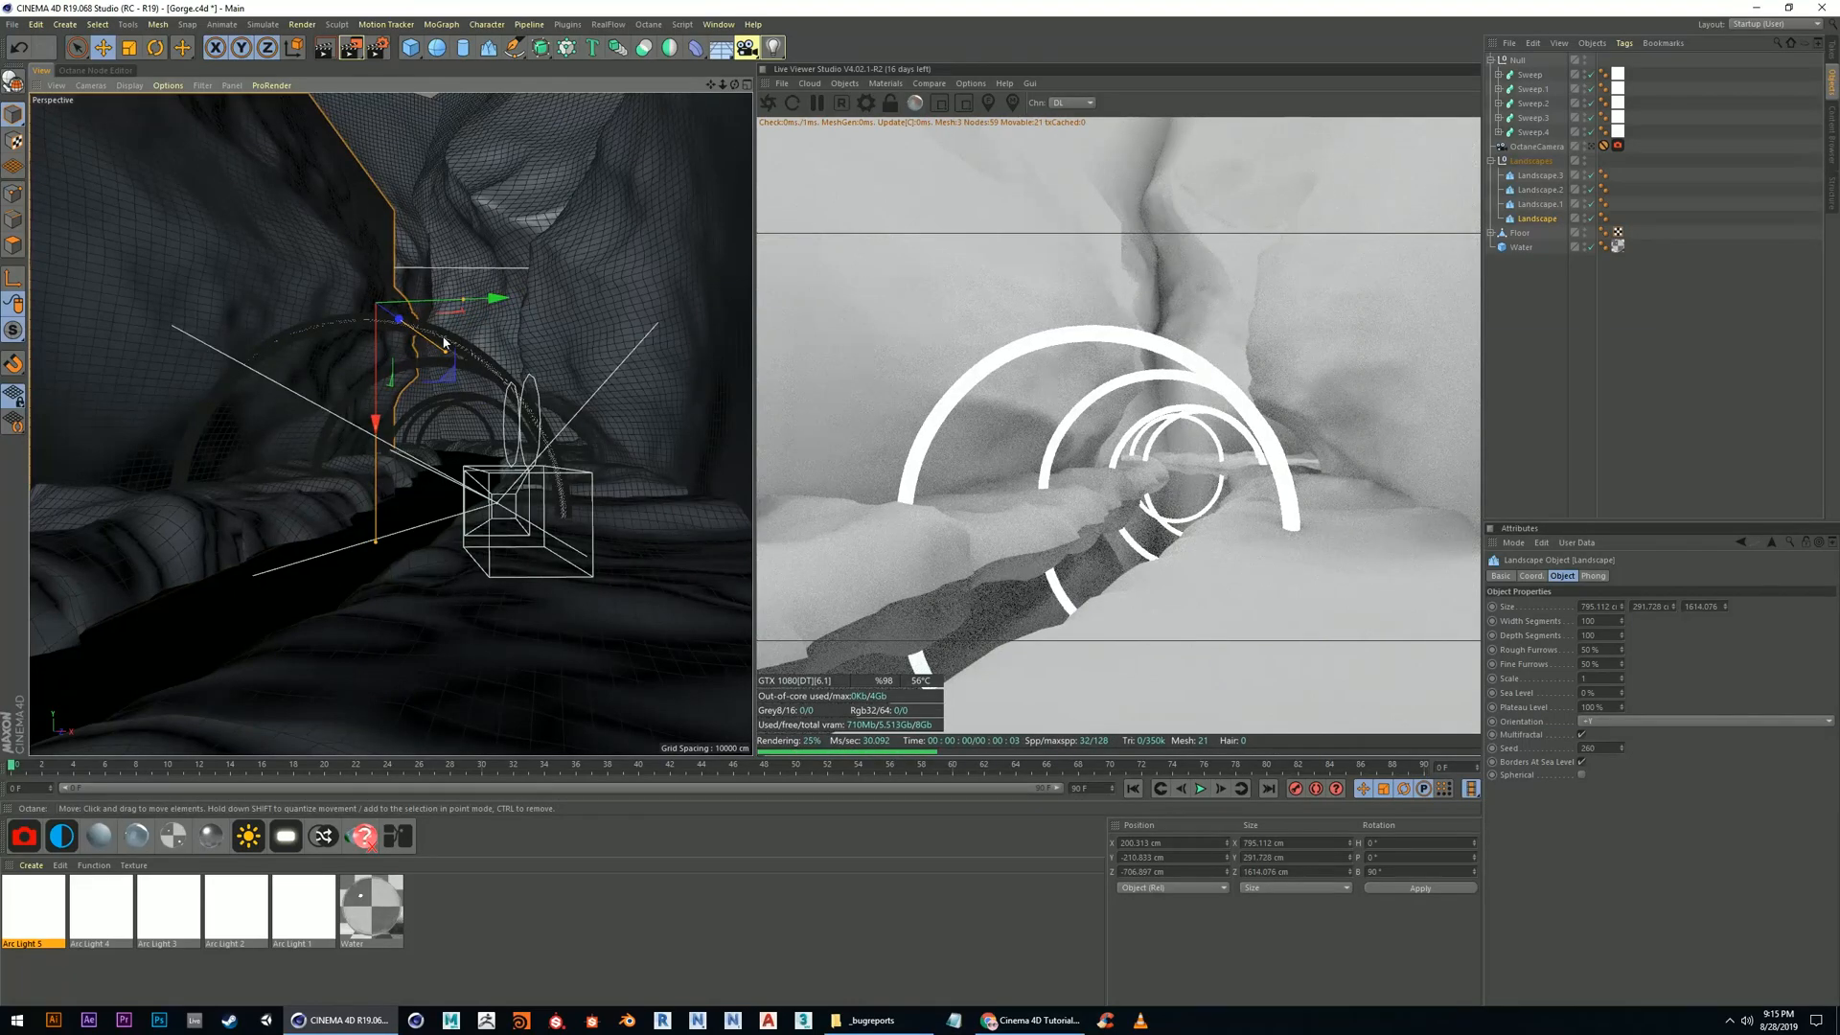
left_click(509, 197)
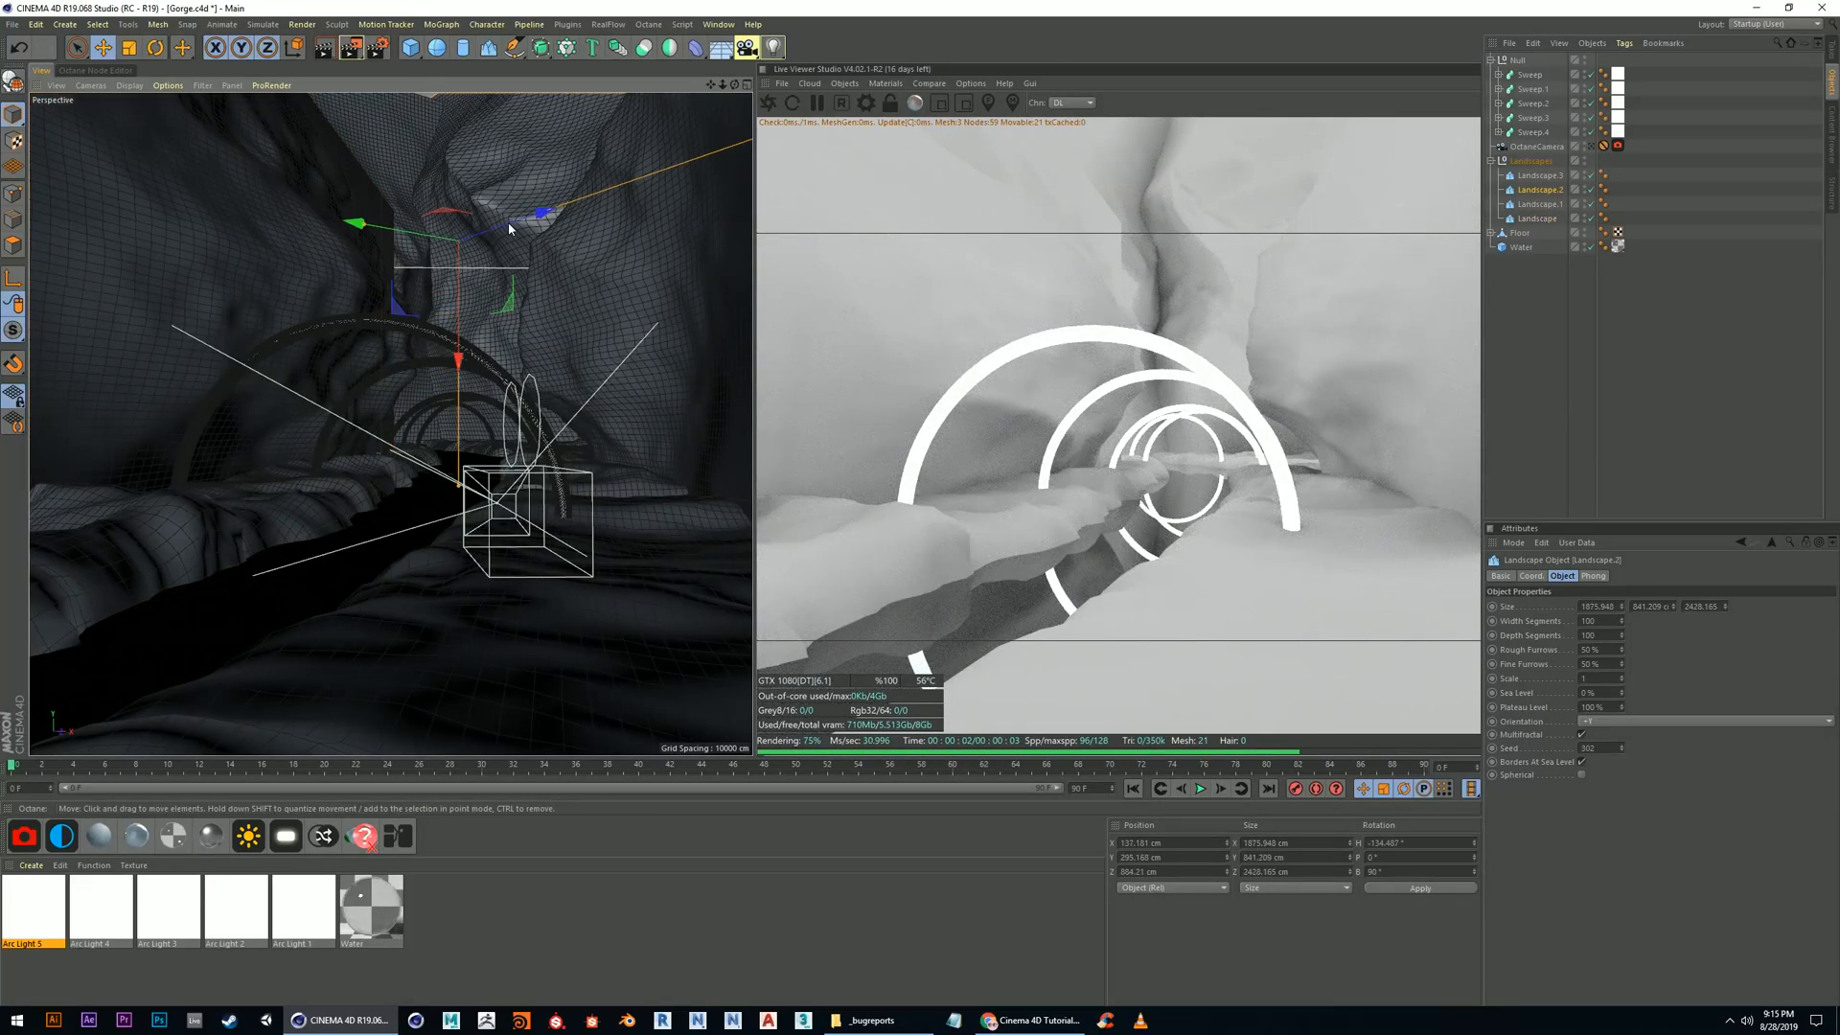
left_click_drag(442, 420, 489, 472, "alt")
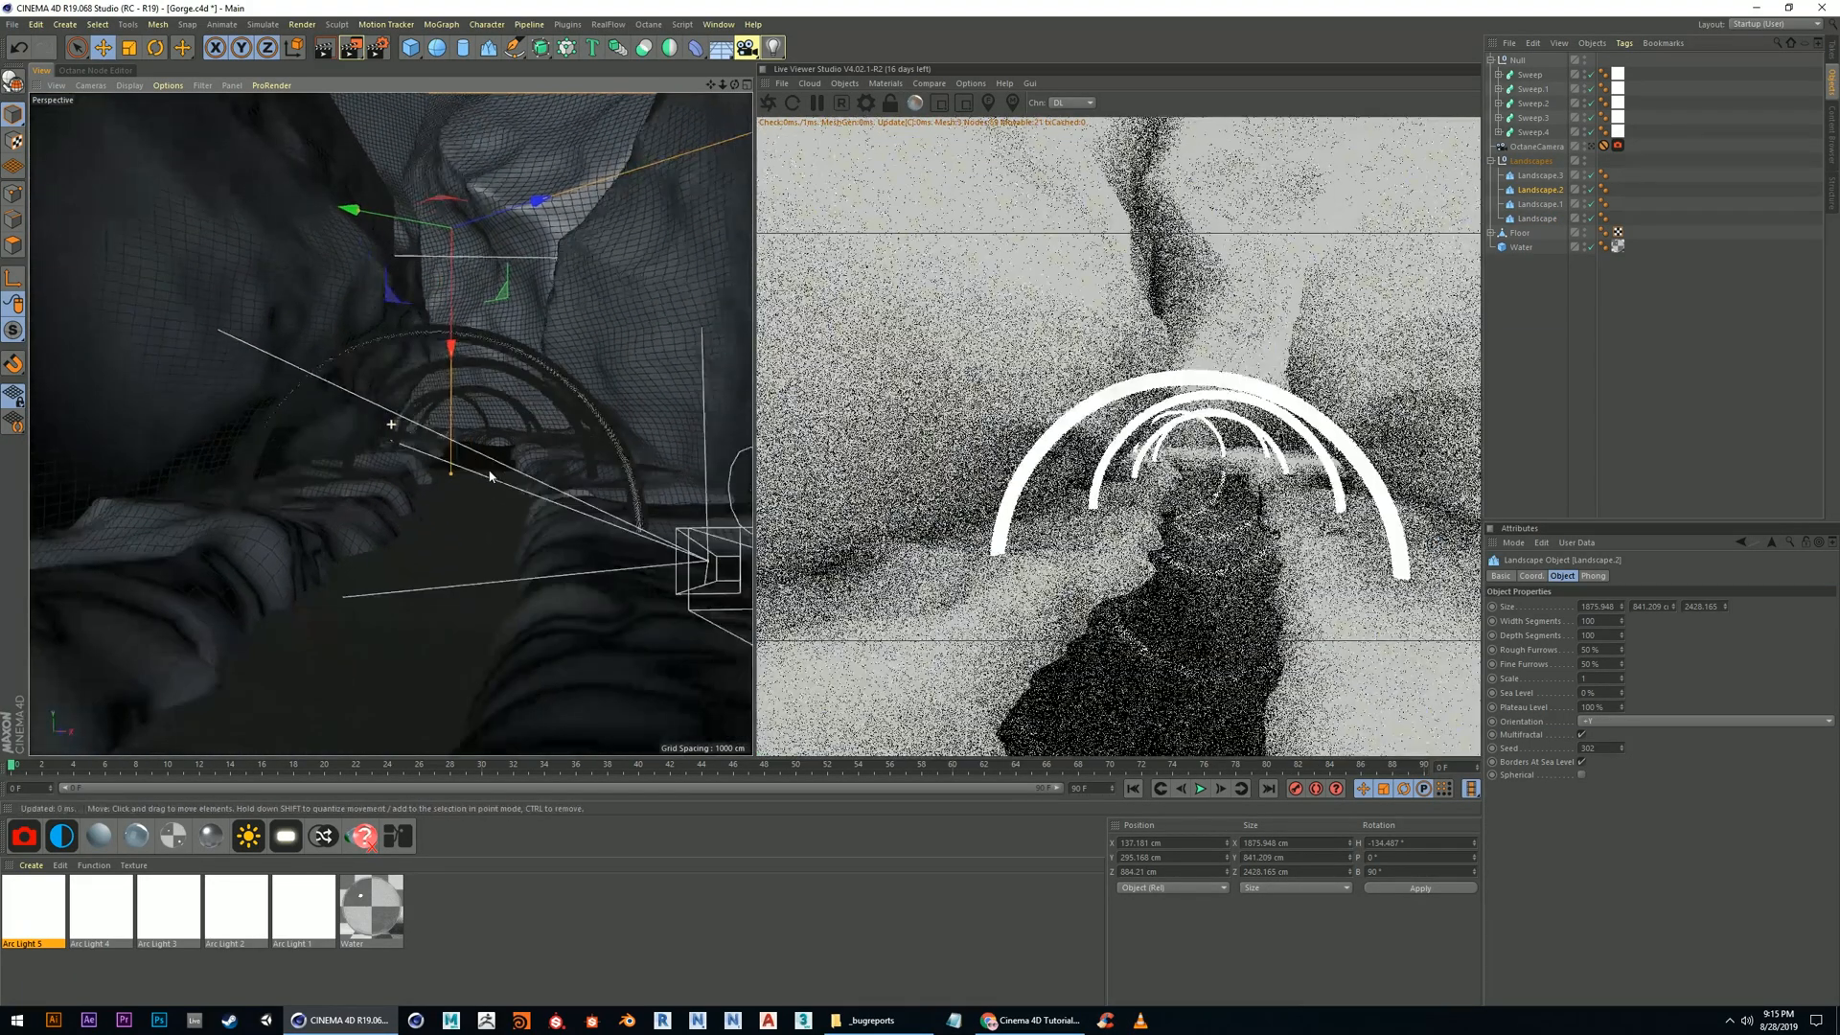
left_click(461, 623)
left_click_drag(462, 623, 437, 558, "alt")
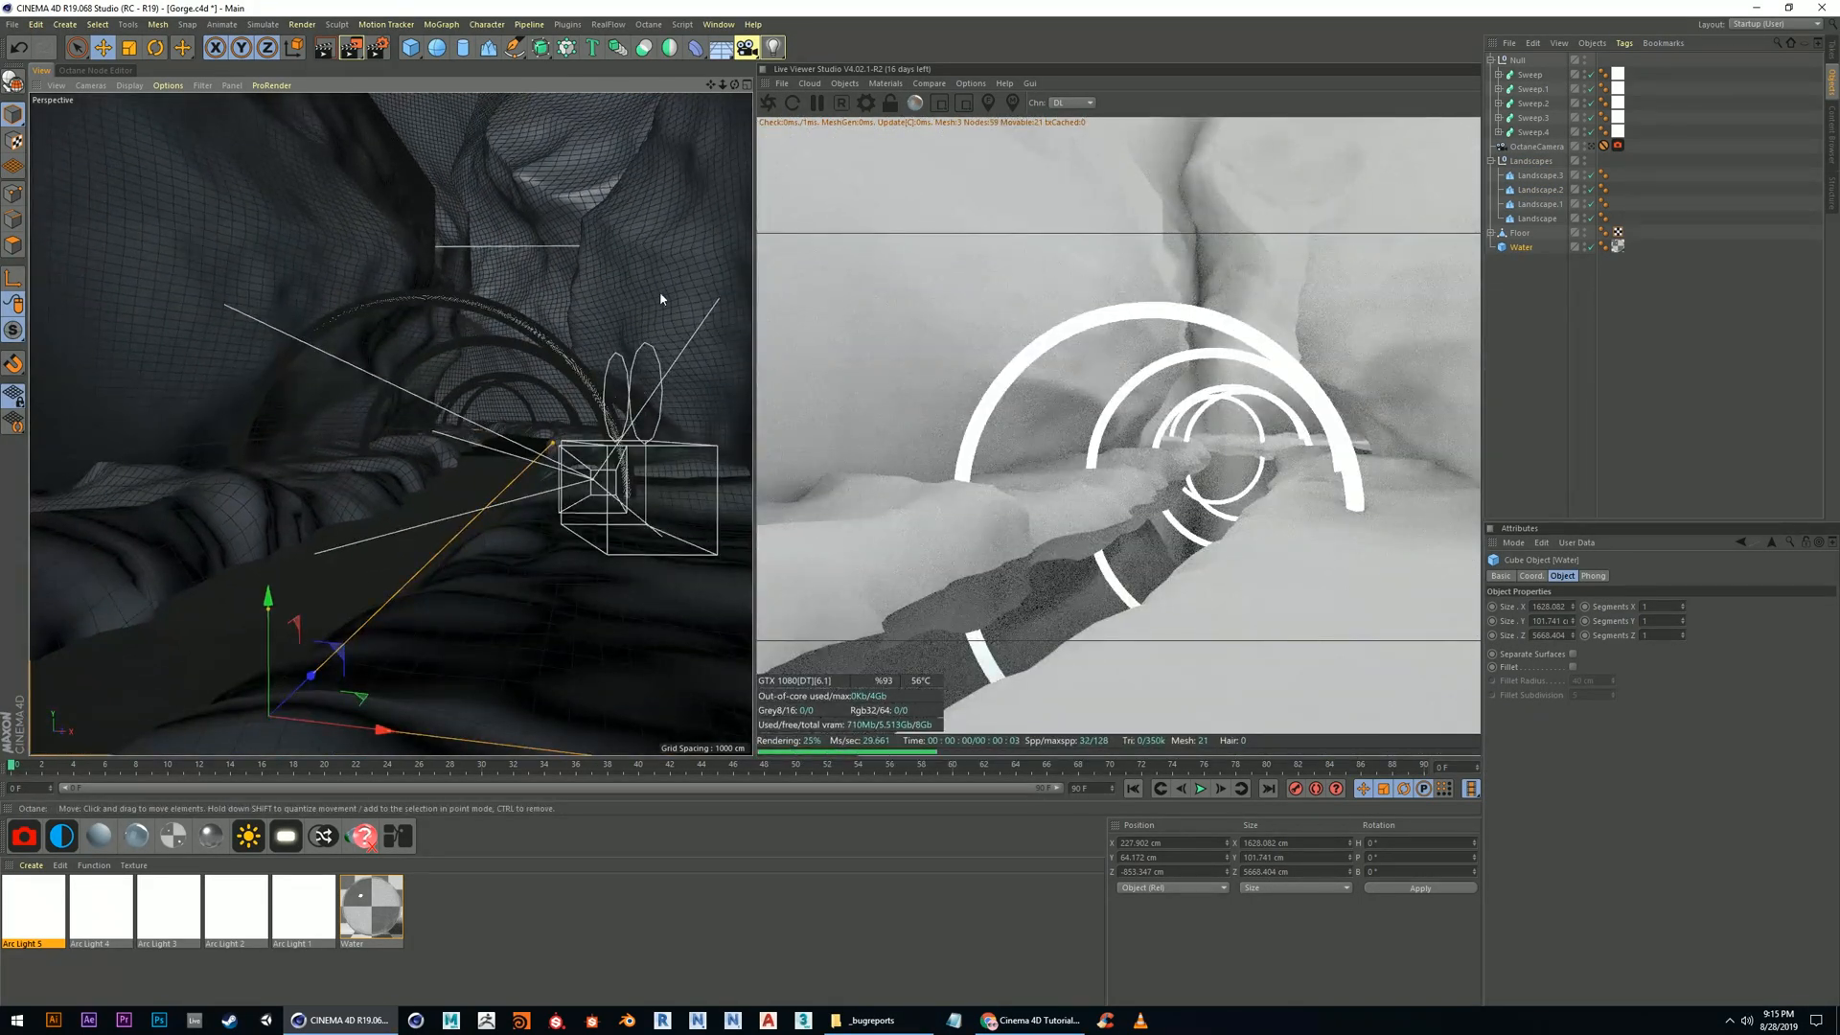
Collapse the object groups, rename the null holding the arches as Arcs and place it last in the object list
left_click(1491, 161)
left_click(1489, 60)
left_click(1490, 60)
left_click(1490, 61)
double_click(1516, 60)
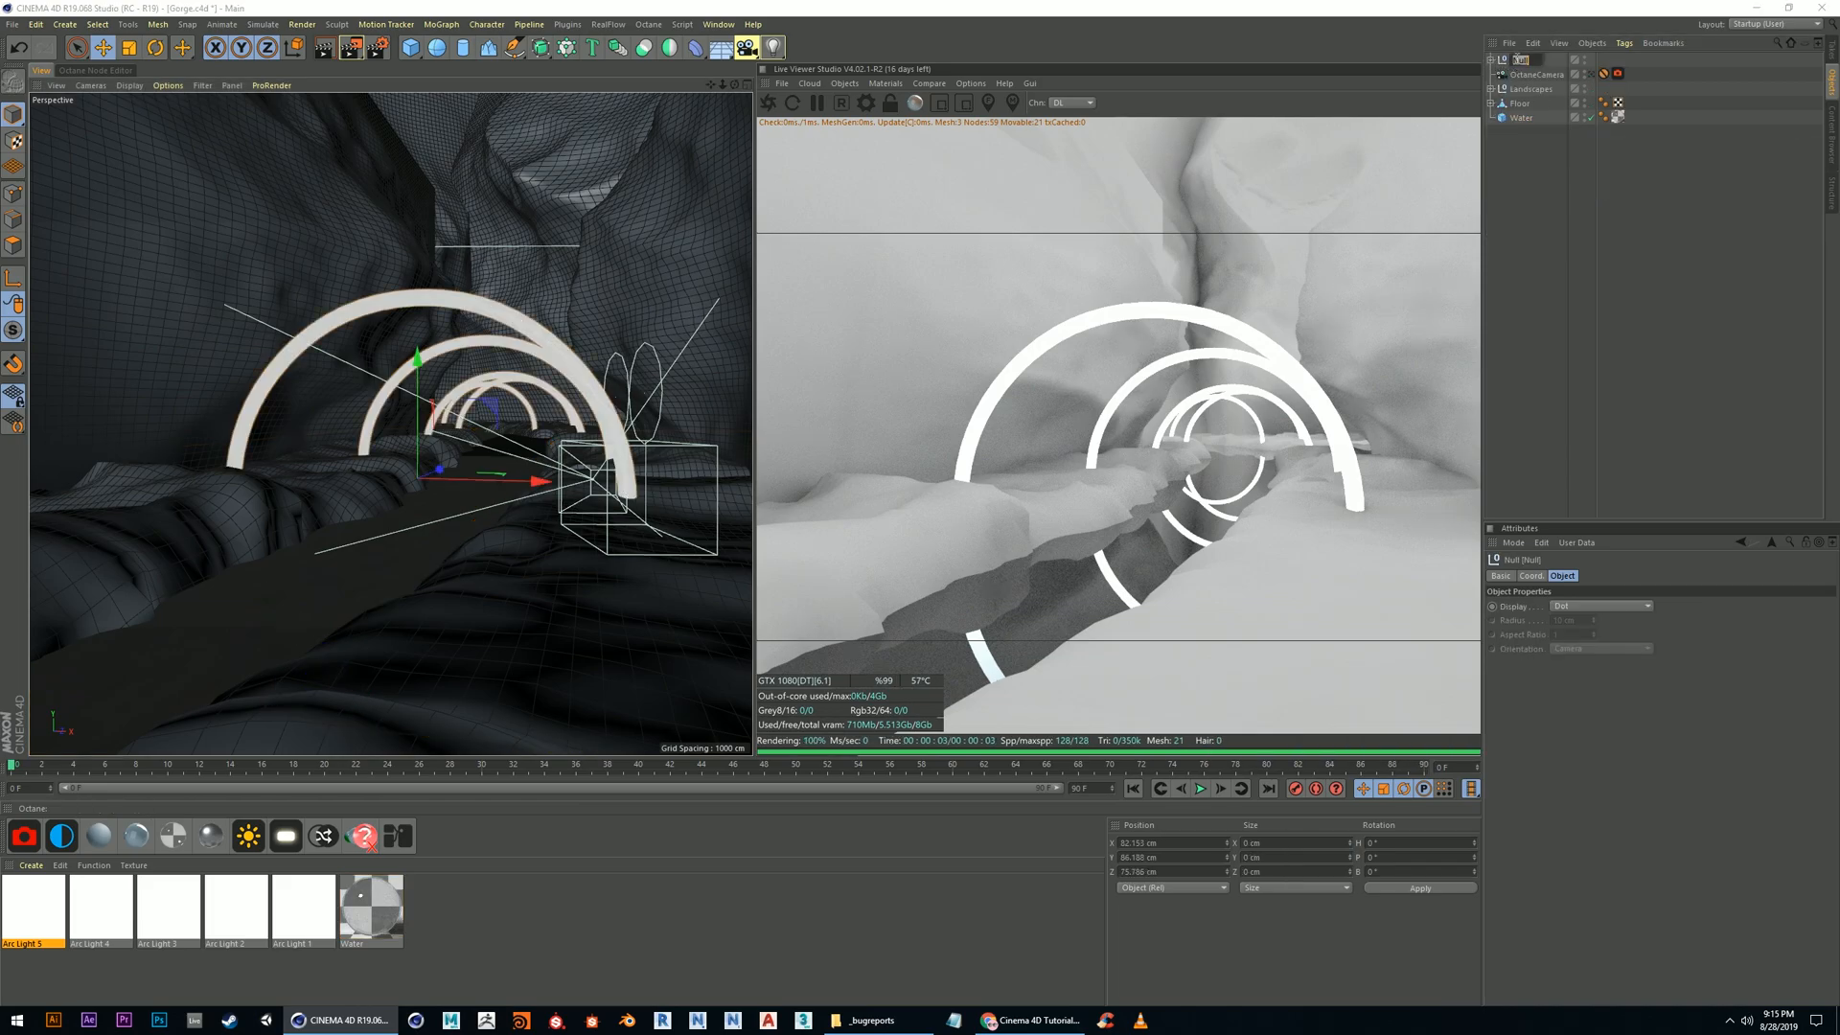
type("Arcs")
key("Return")
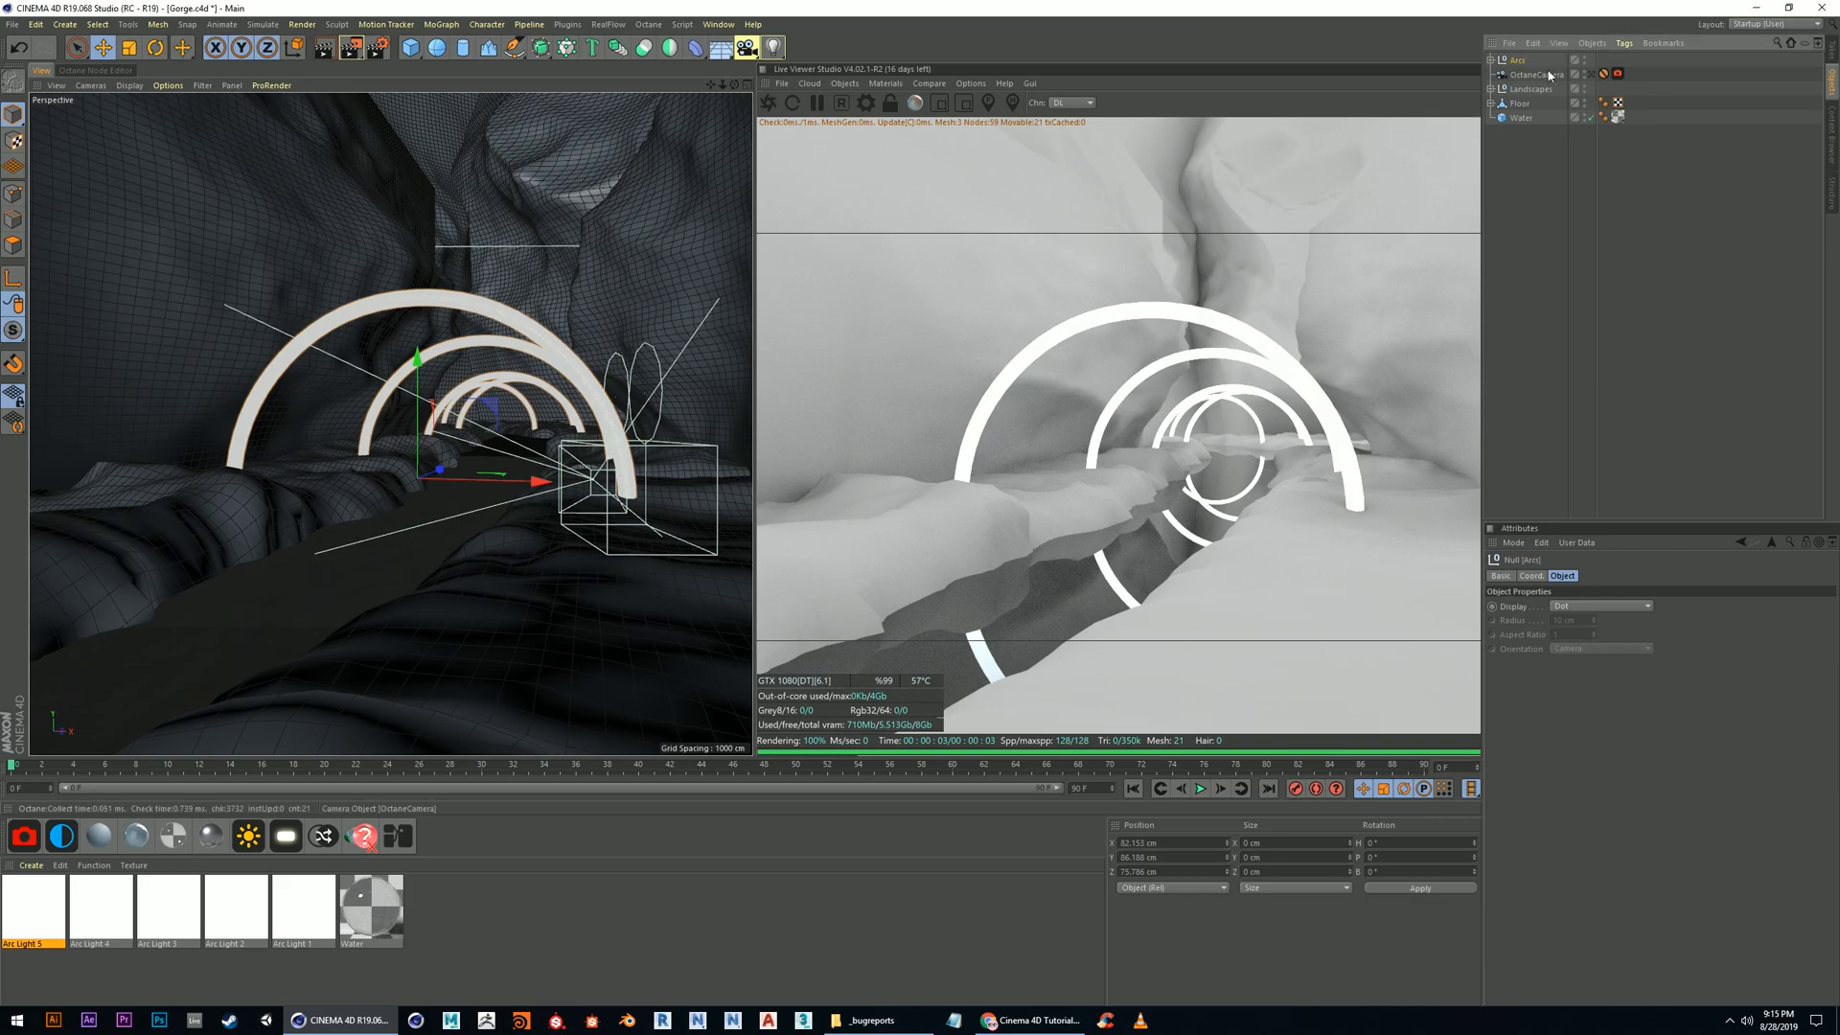
left_click_drag(1511, 58, 1528, 152)
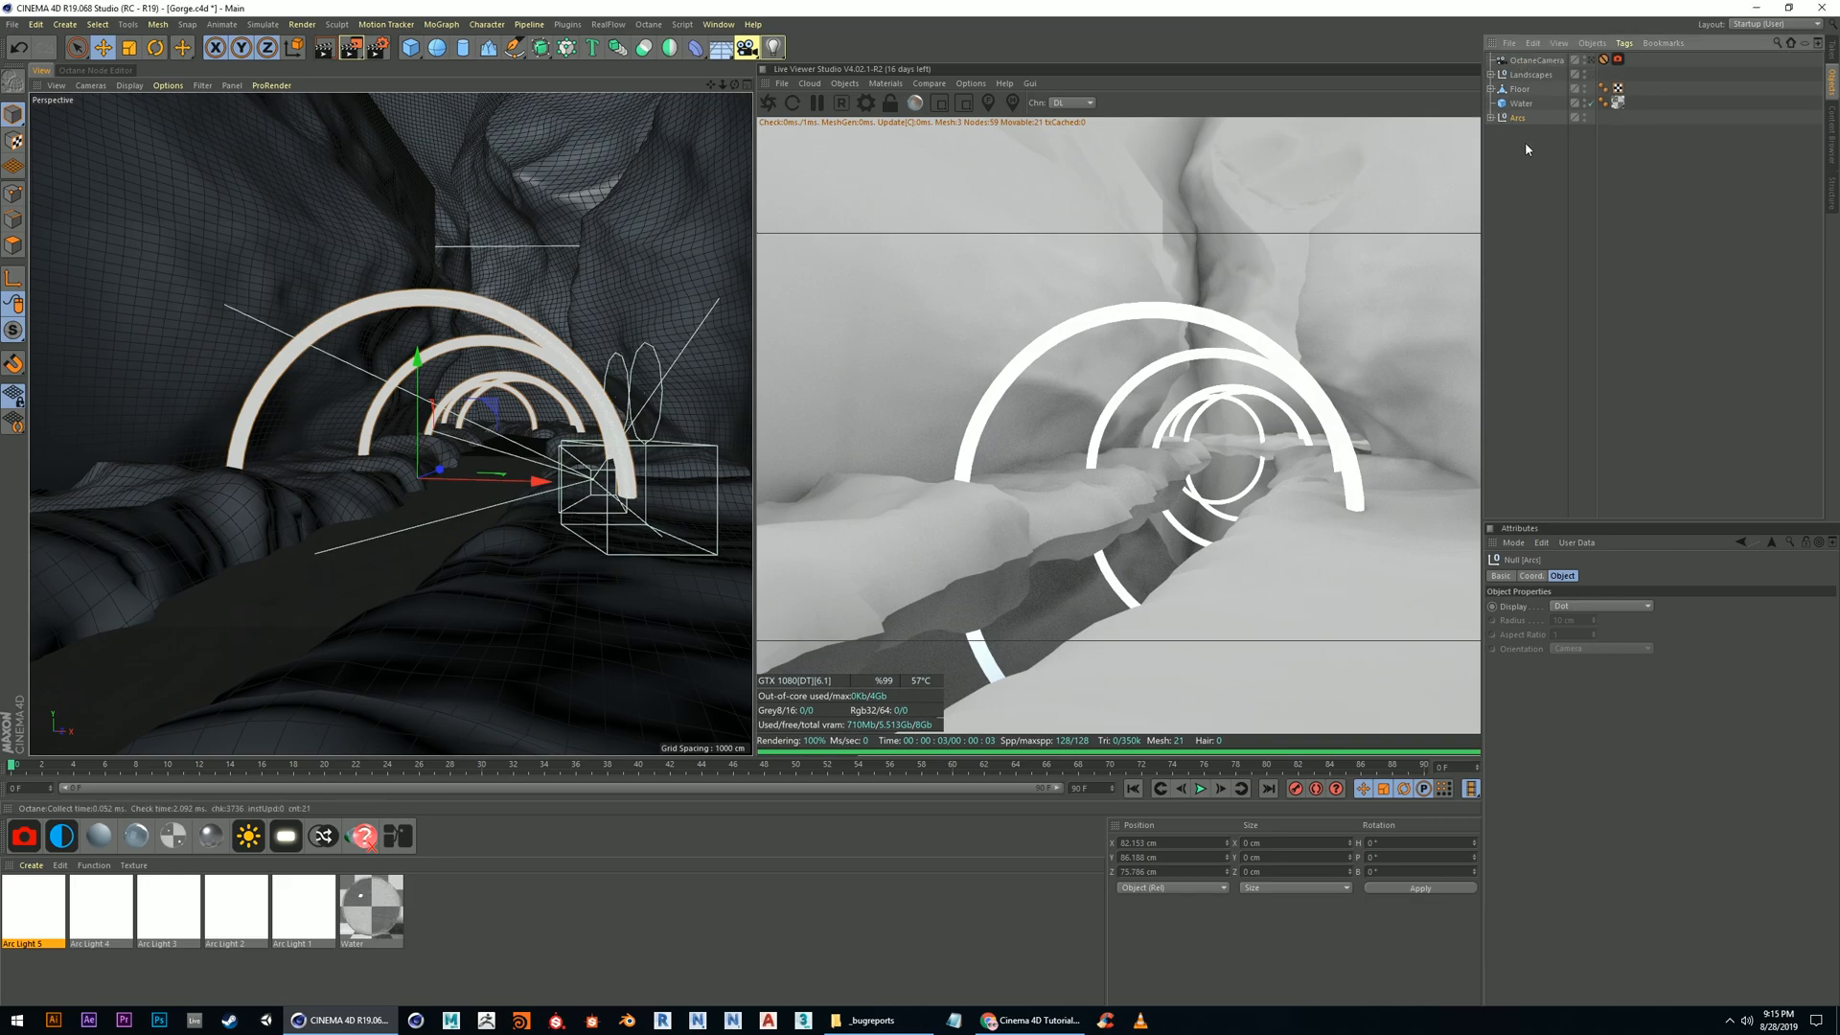
Group the Octane camera in a null named Cameras and place the Arcs group directly above Water
left_click(1533, 61)
key("alt+g")
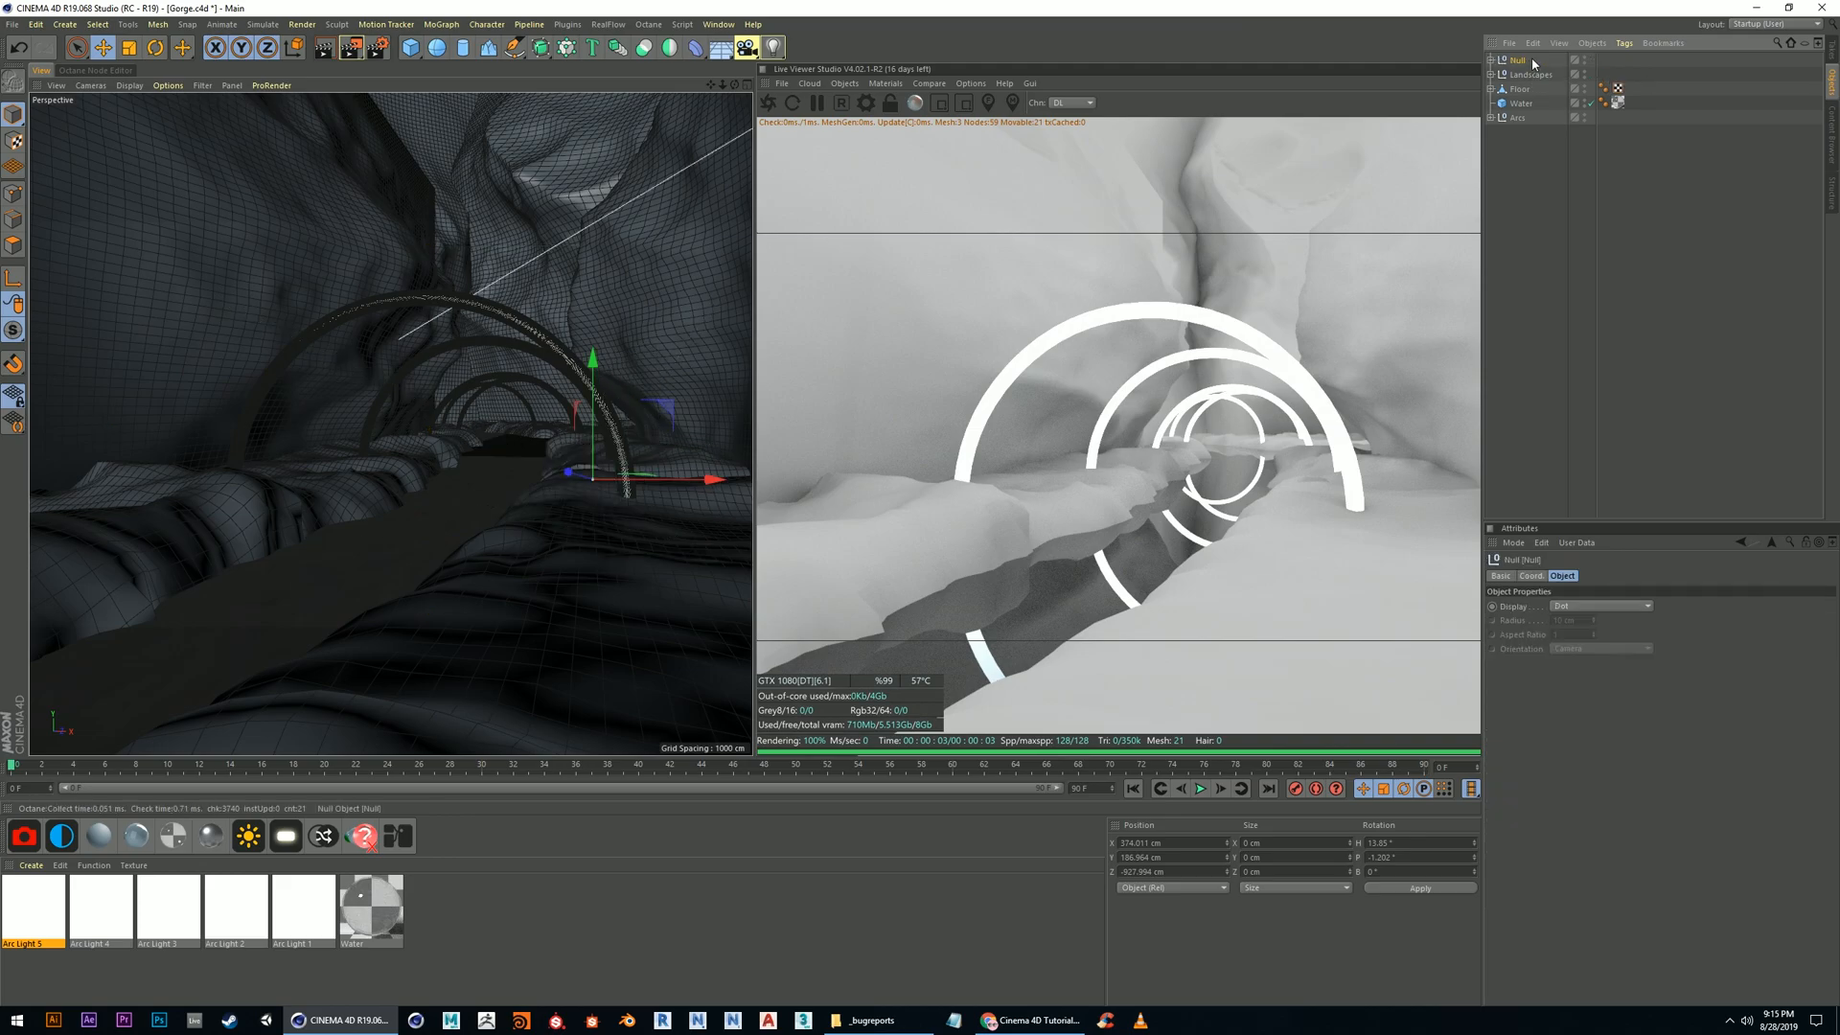
double_click(1518, 61)
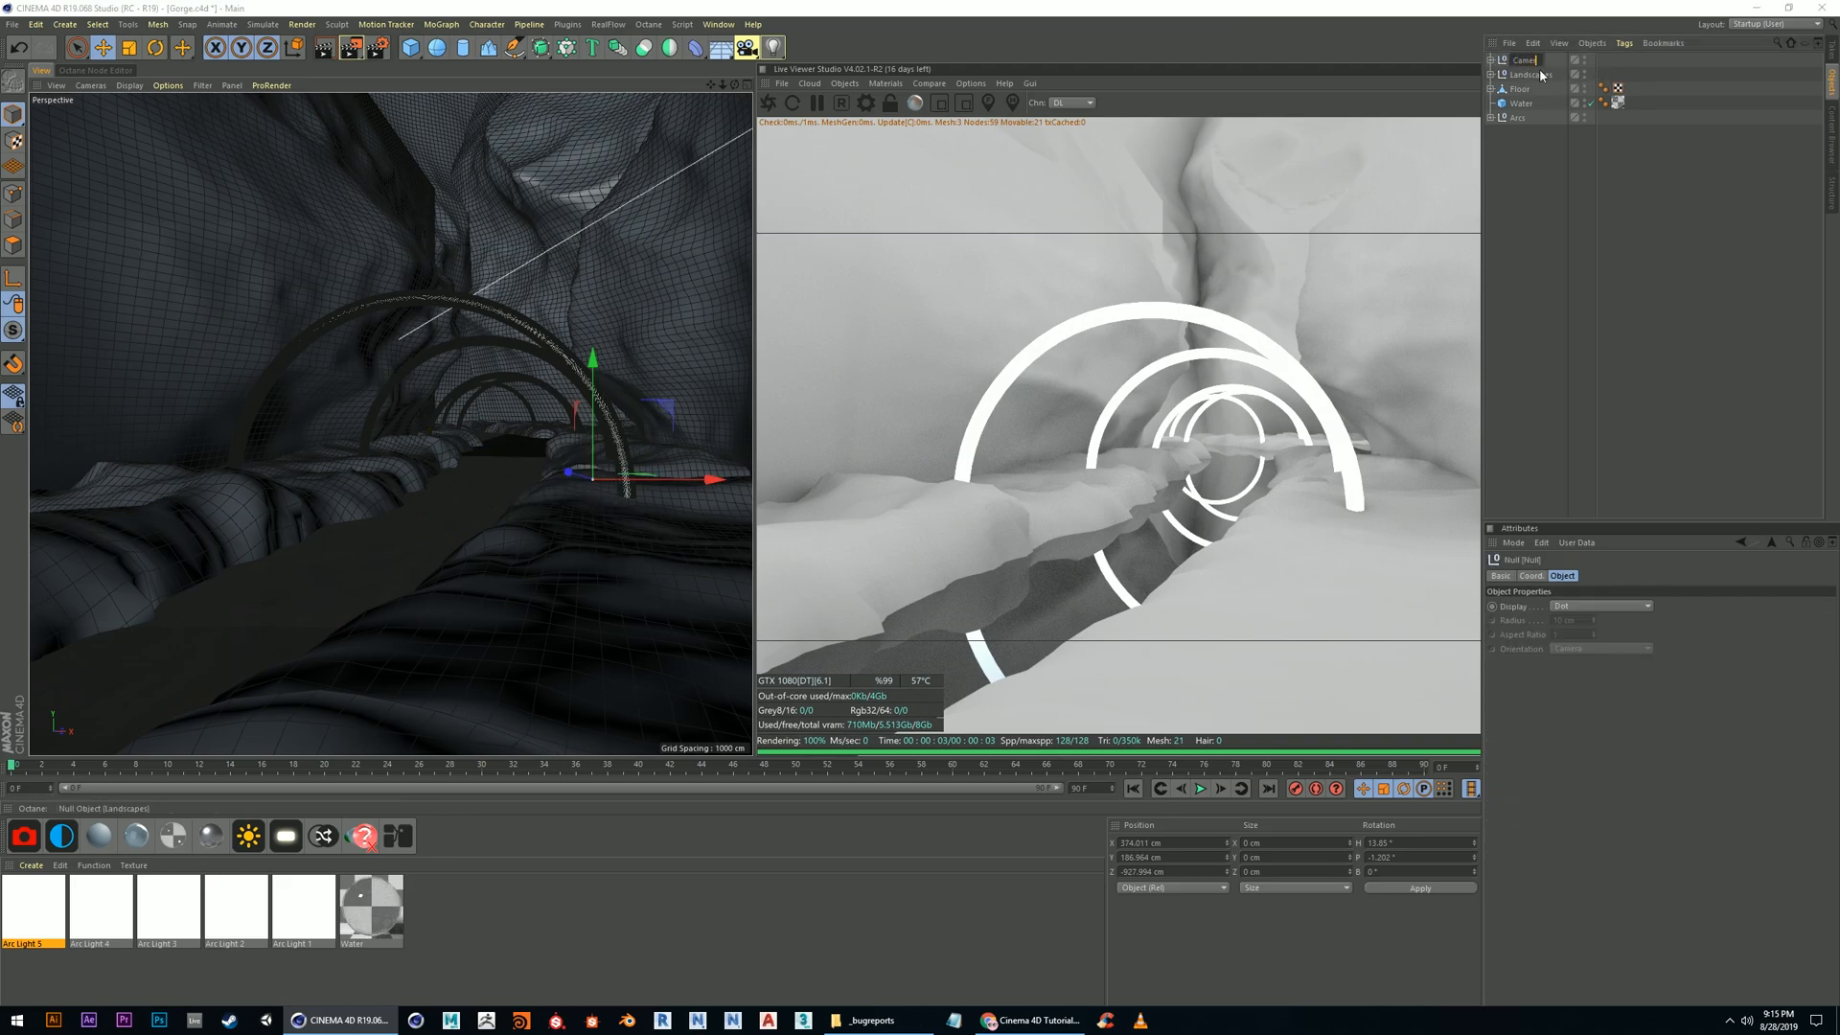
type("Cameras")
key("Return")
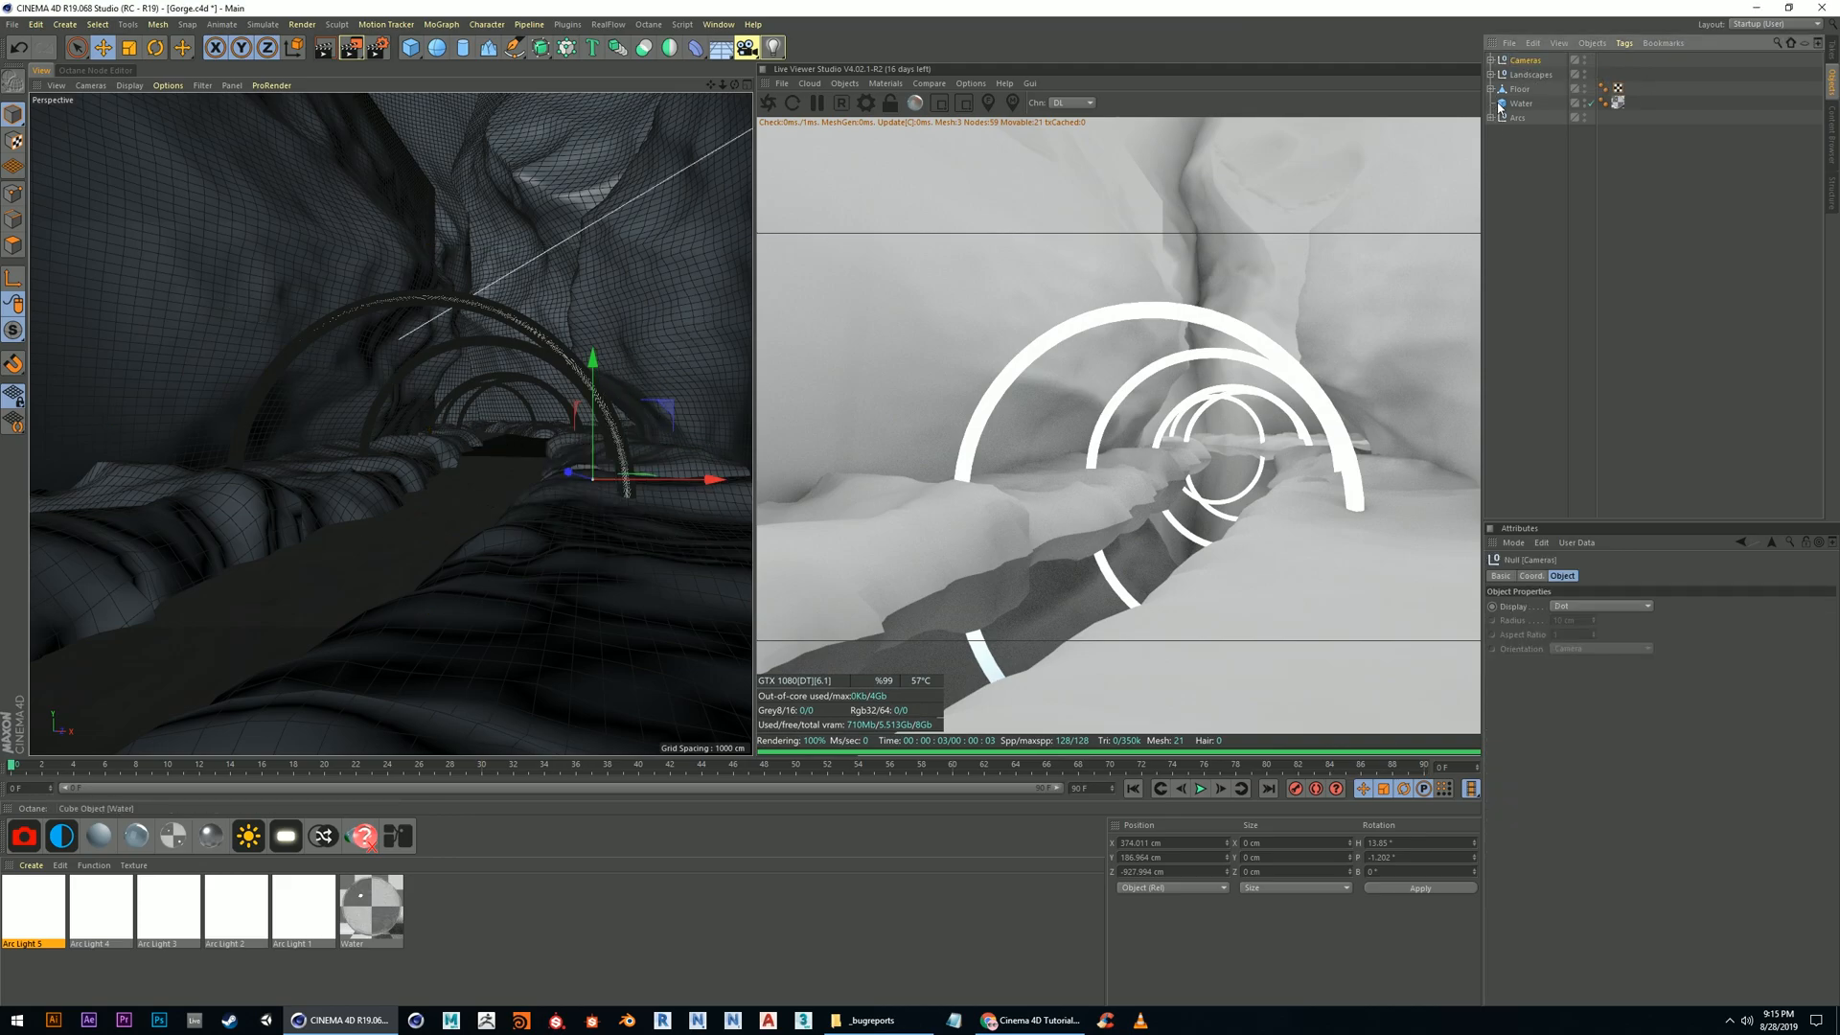
left_click_drag(1531, 159, 1533, 108)
left_click(1520, 90)
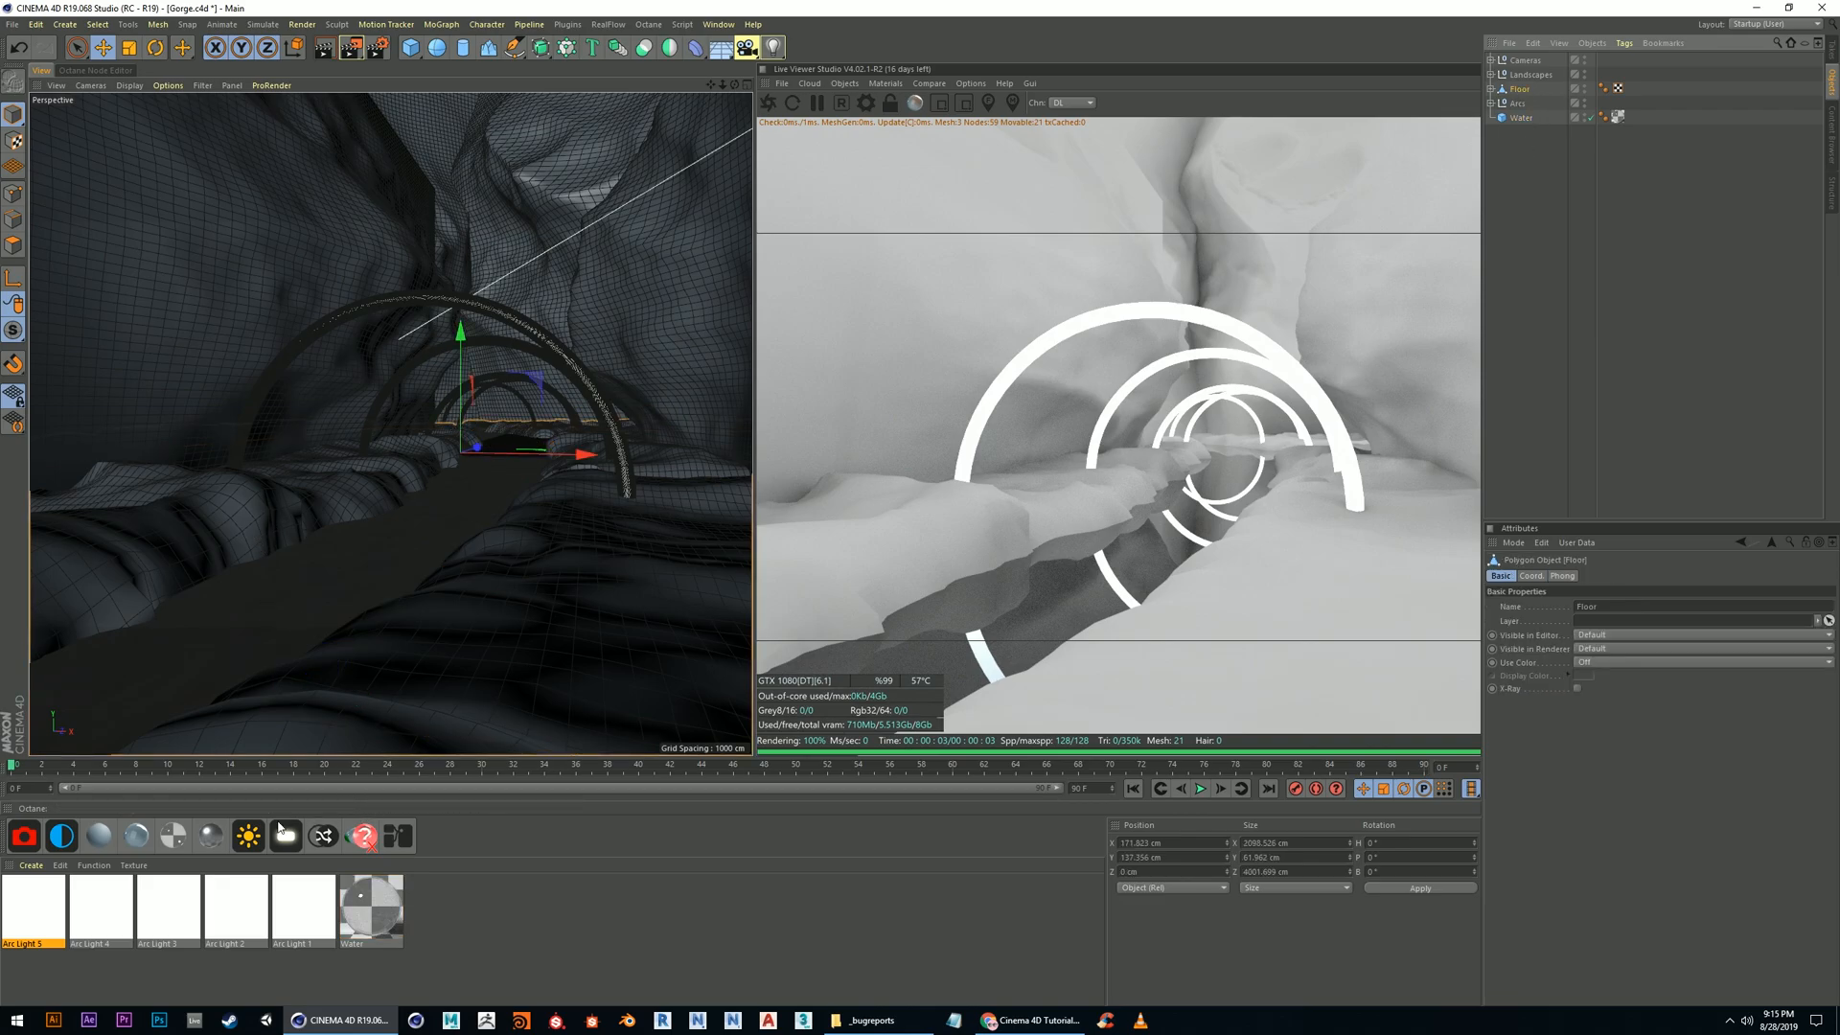
Add an Octane daylight to the gorge scene and set its power to 0.0001
left_click(248, 835)
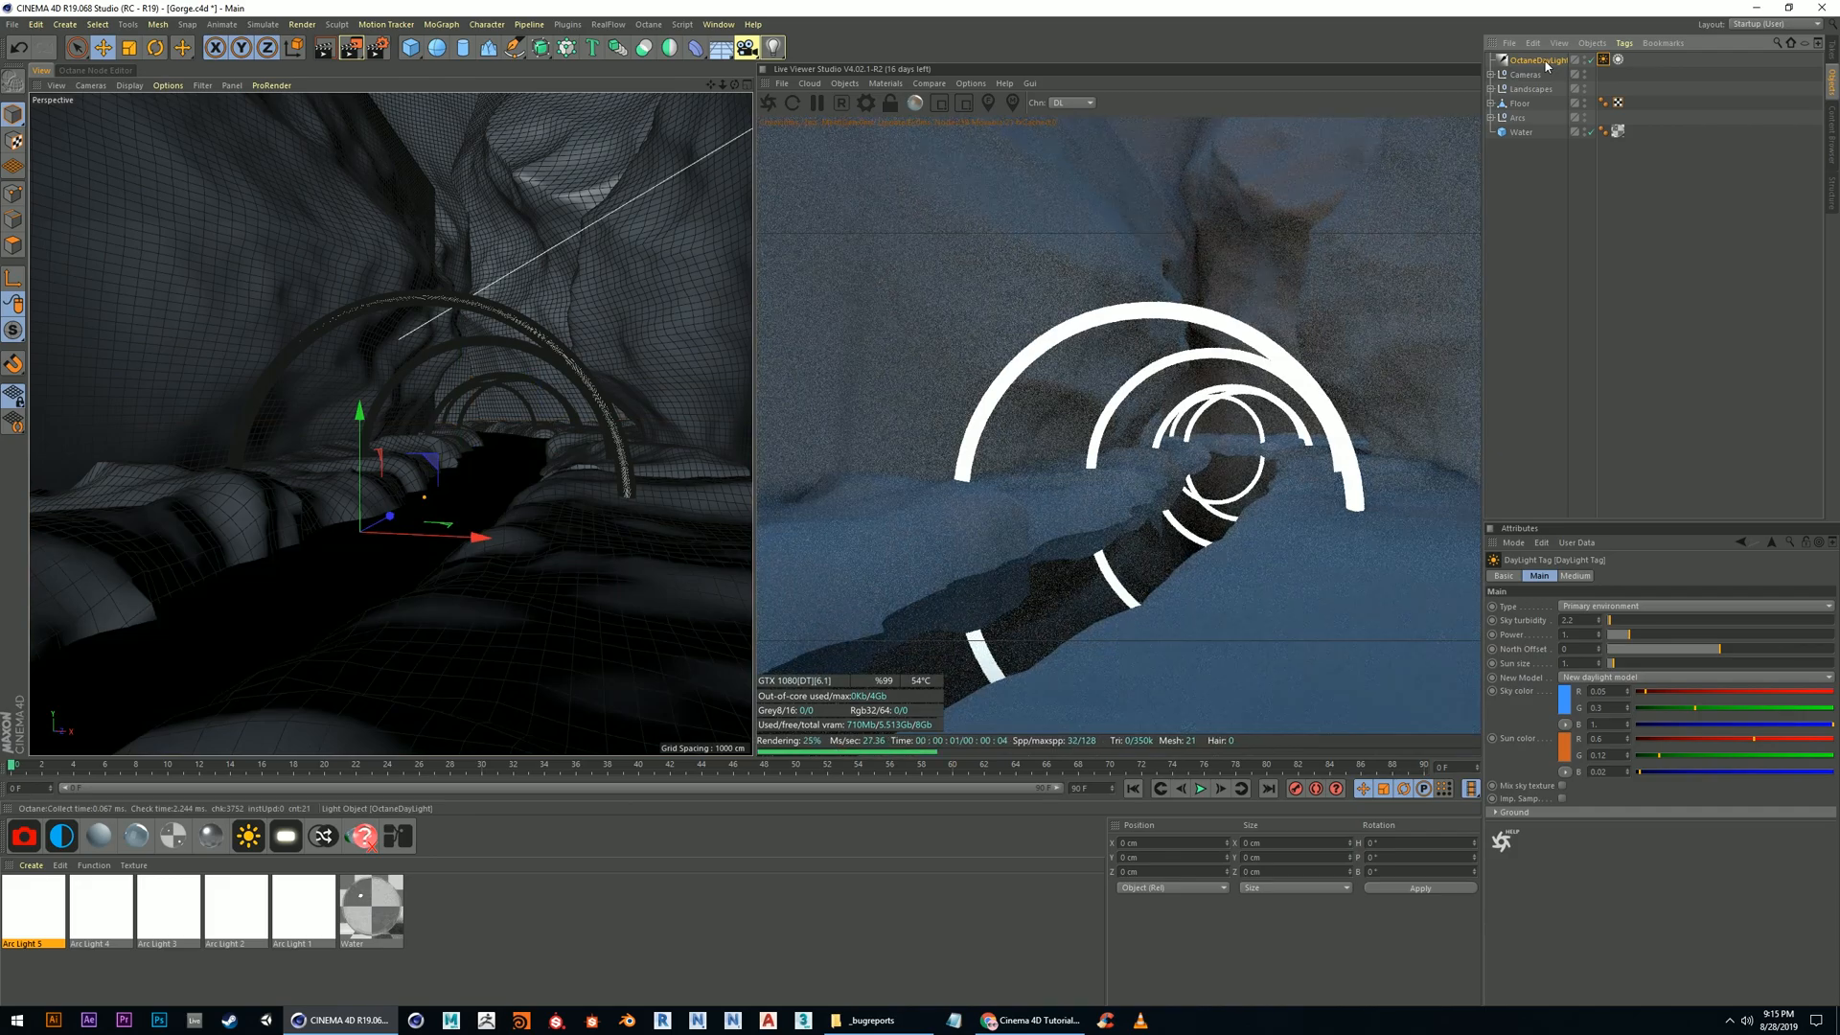
left_click_drag(1627, 634, 1606, 644)
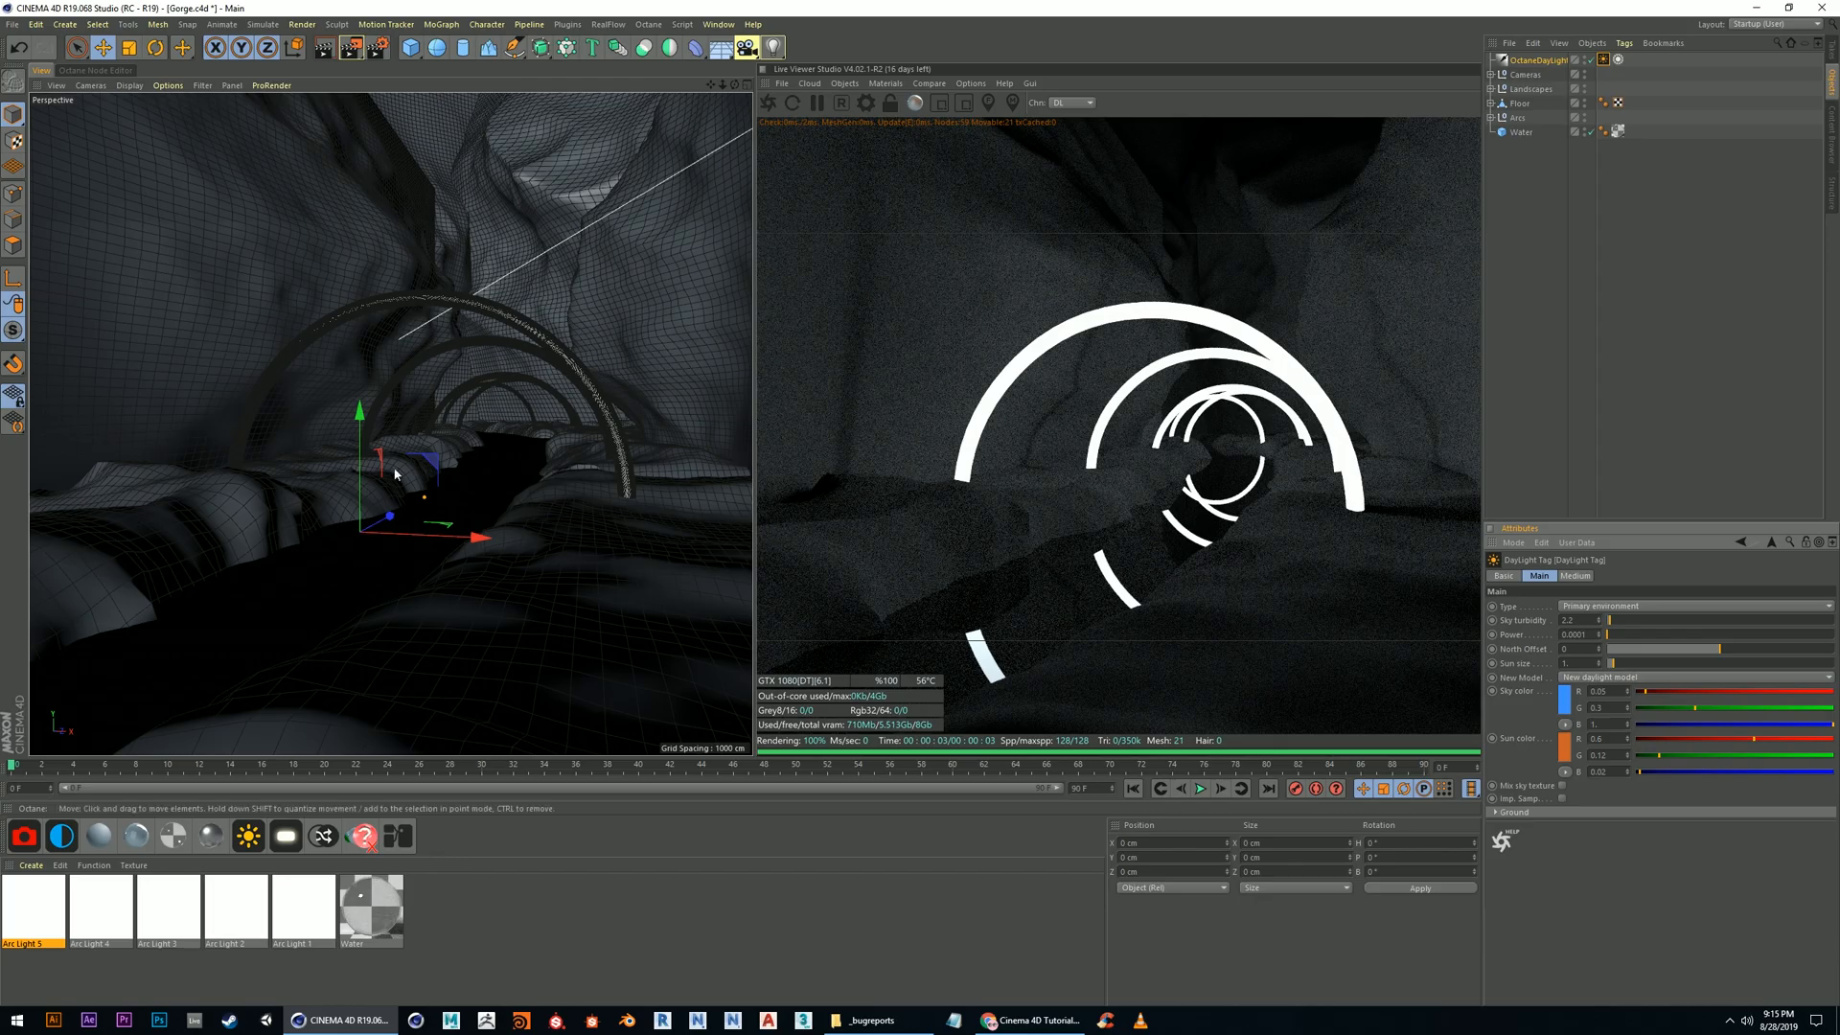
scroll(506, 538, "up", 3)
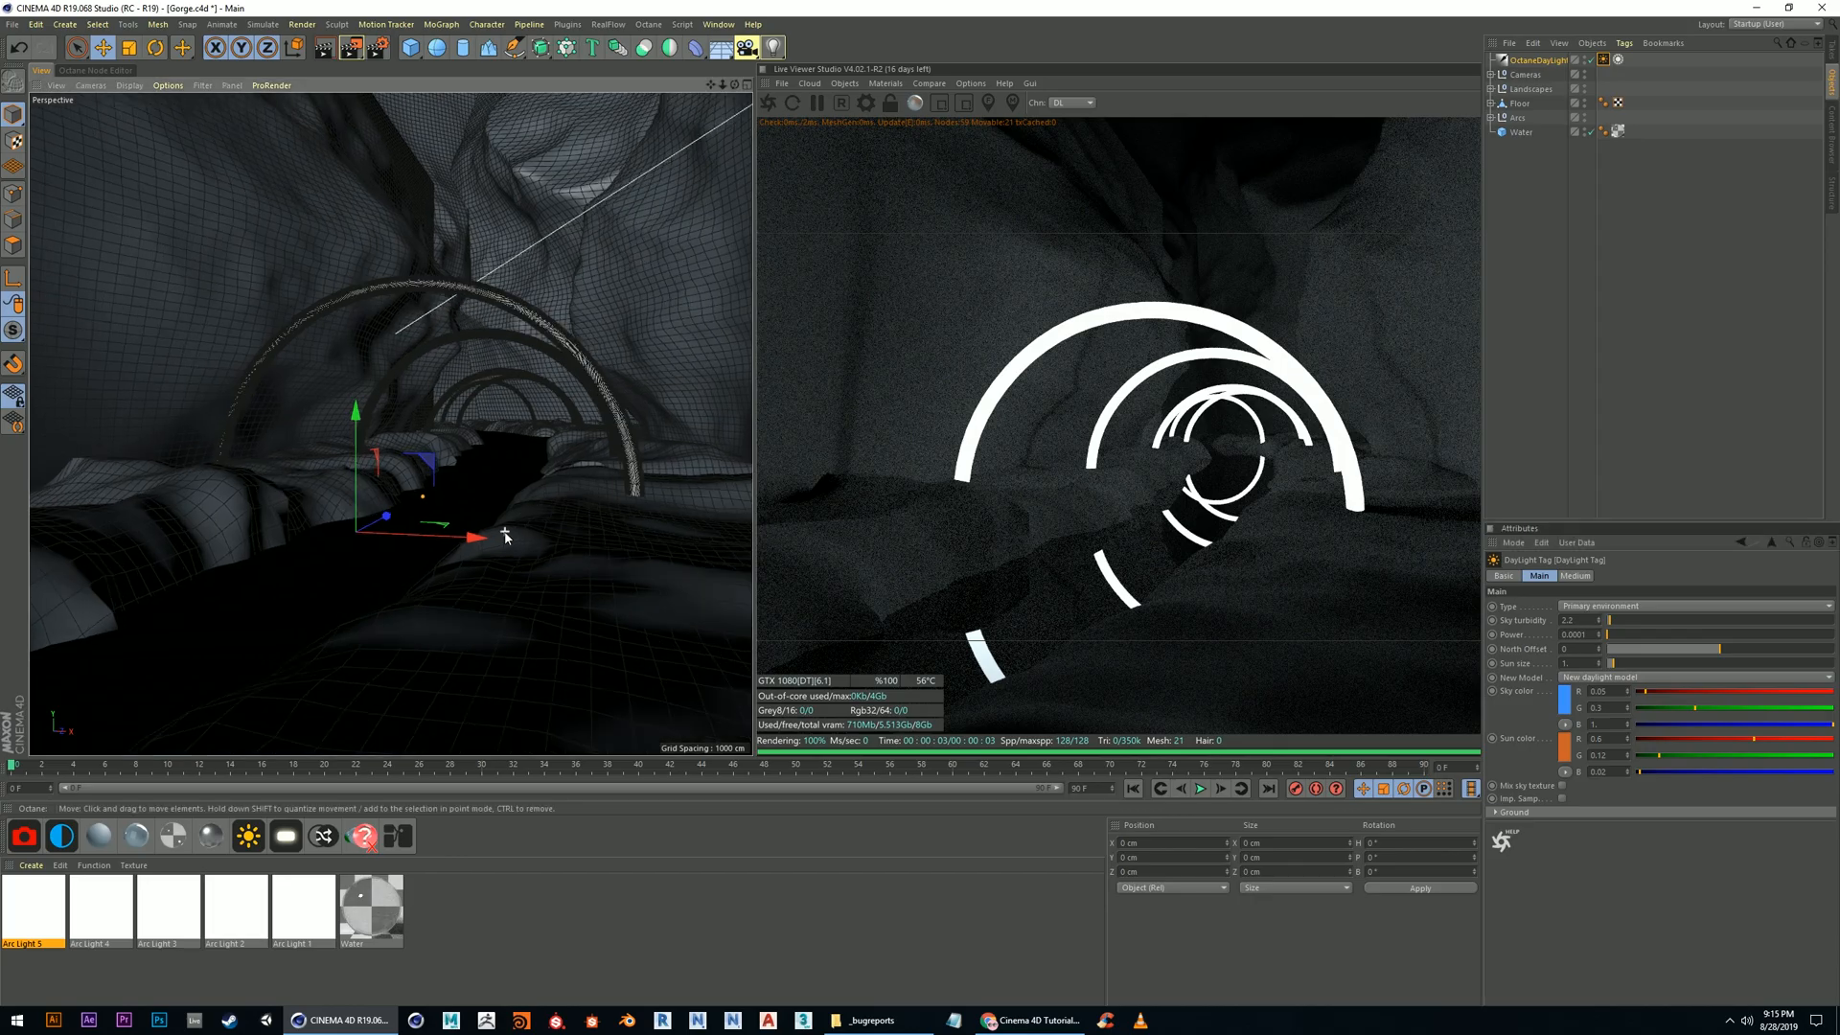
left_click_drag(542, 503, 554, 501, "alt")
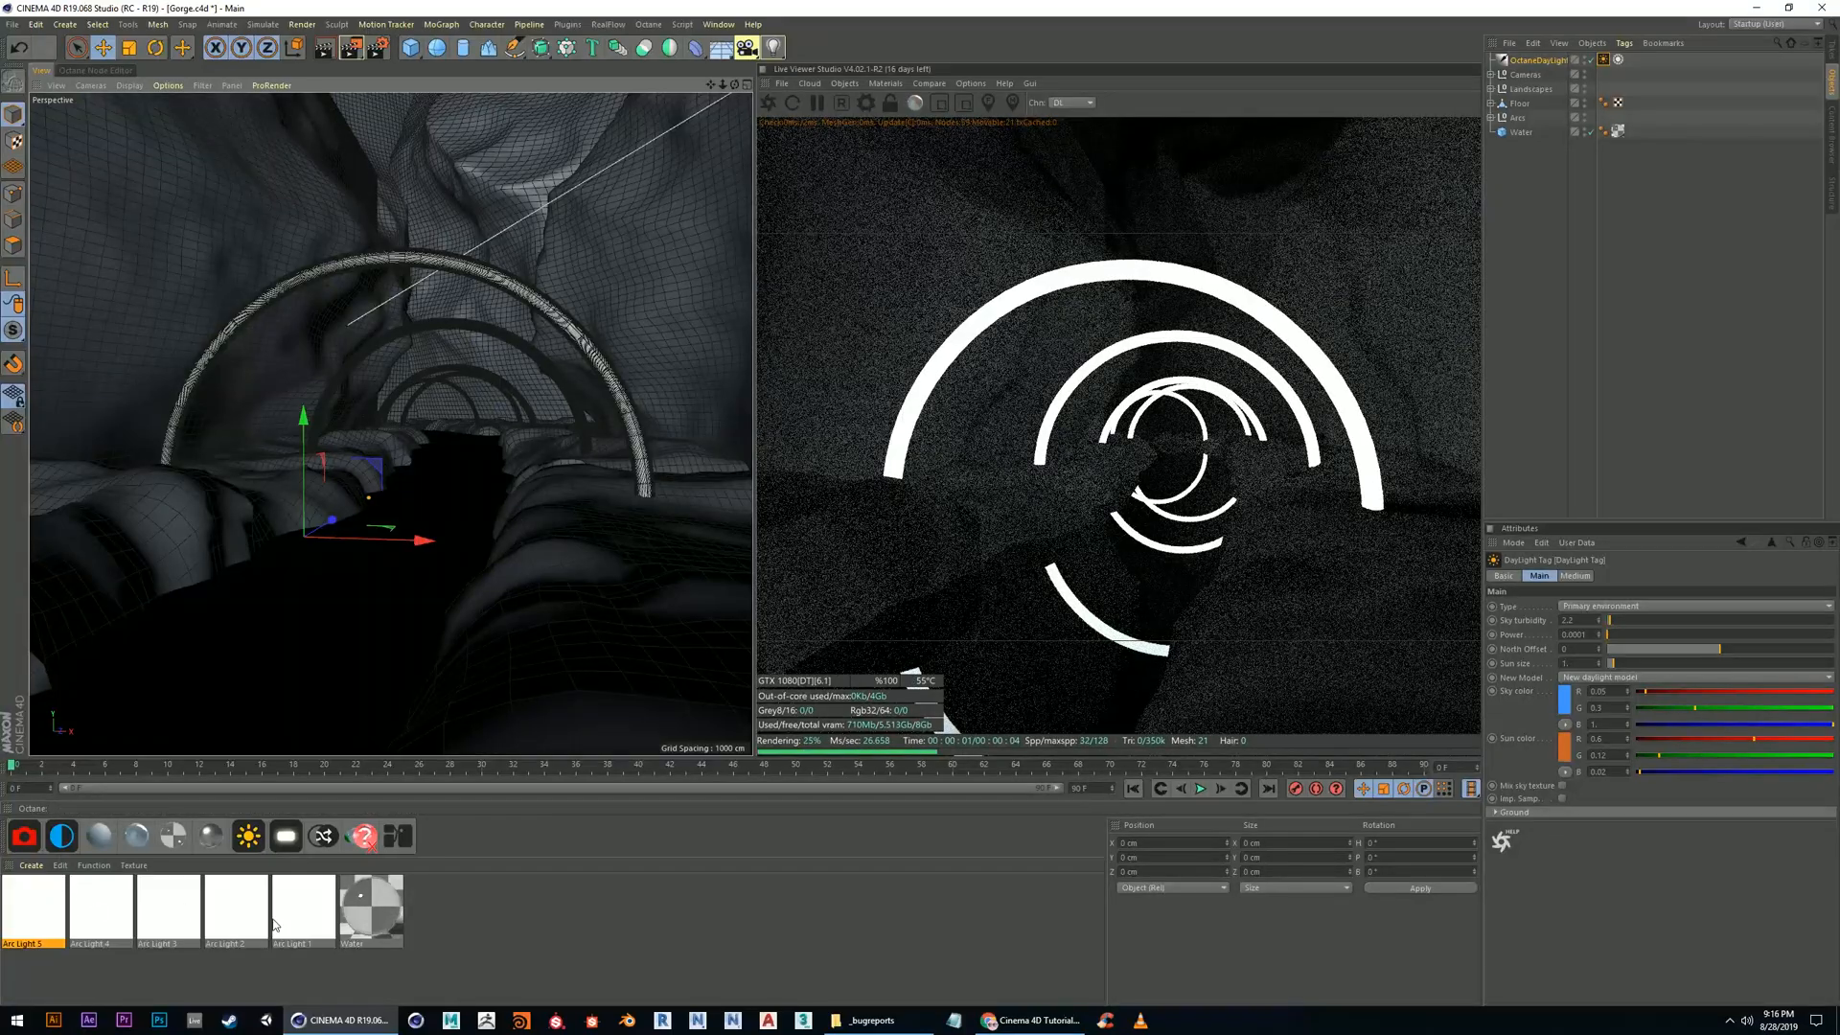
Add a Color texture to Arc Light 1's blackbody emission and set it to blue with hue 220° and saturation 70%
double_click(303, 912)
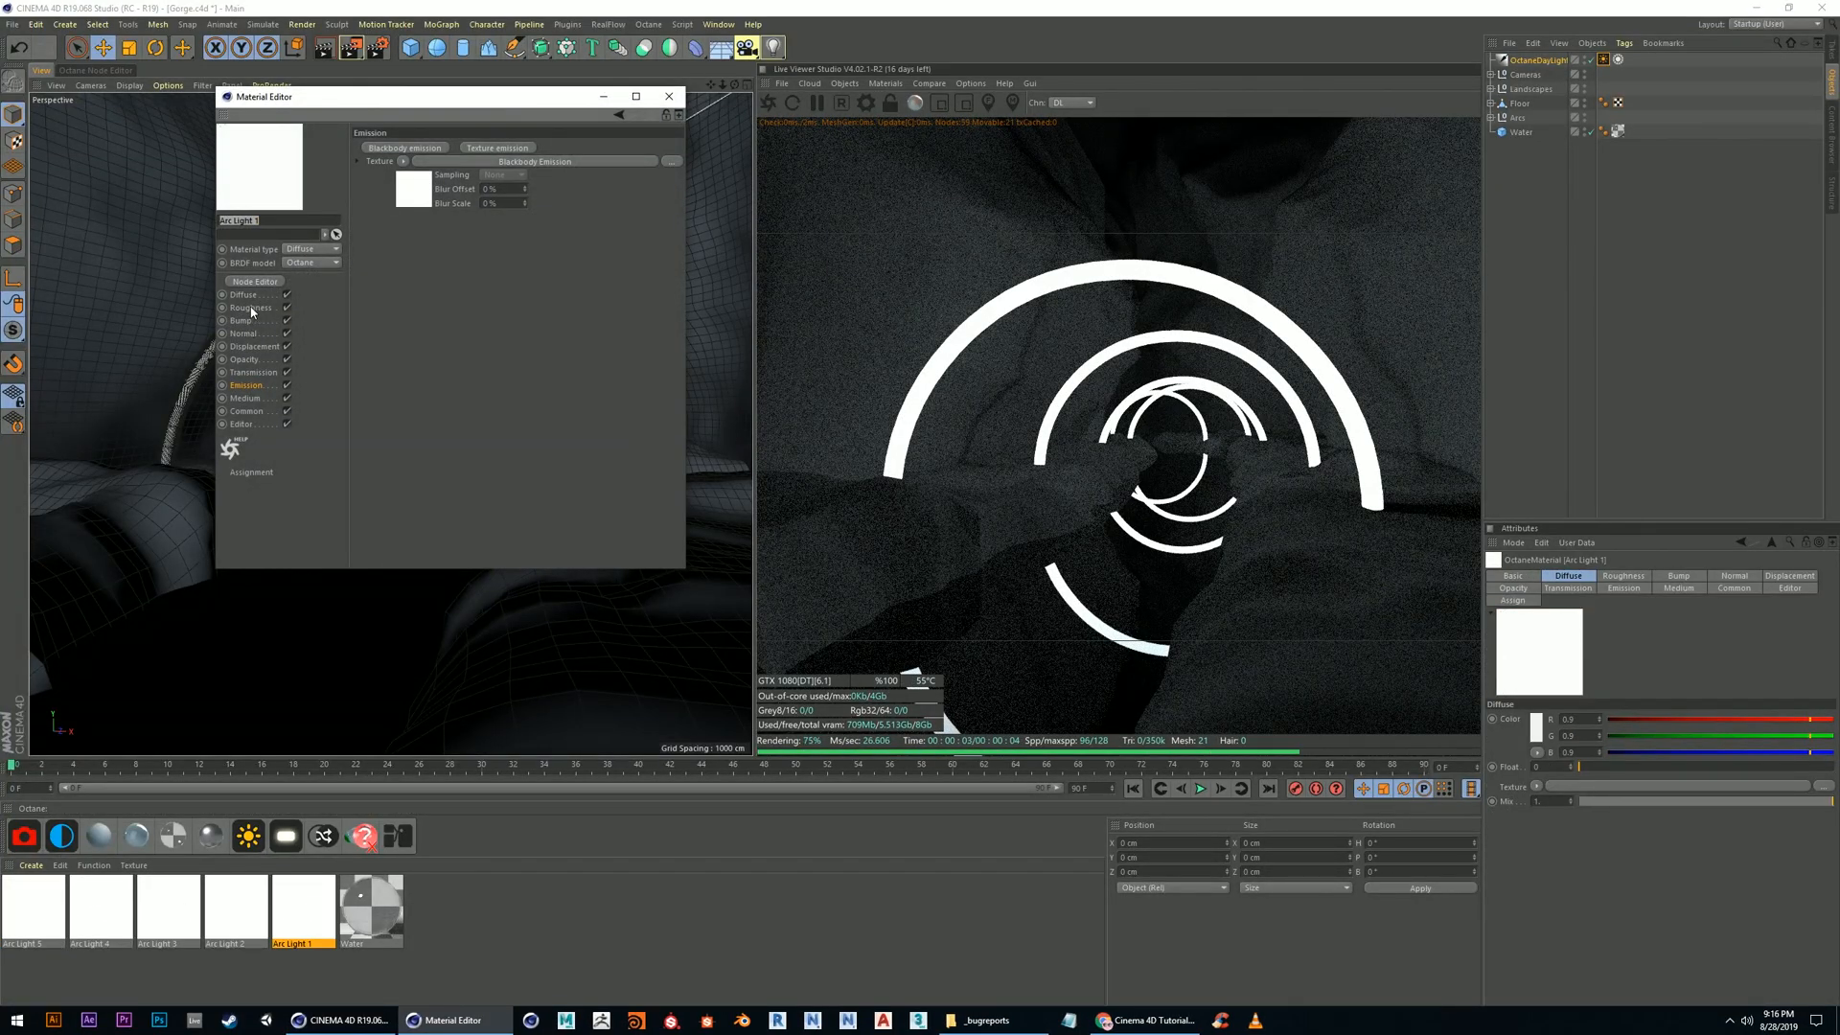
left_click(413, 191)
left_click(455, 183)
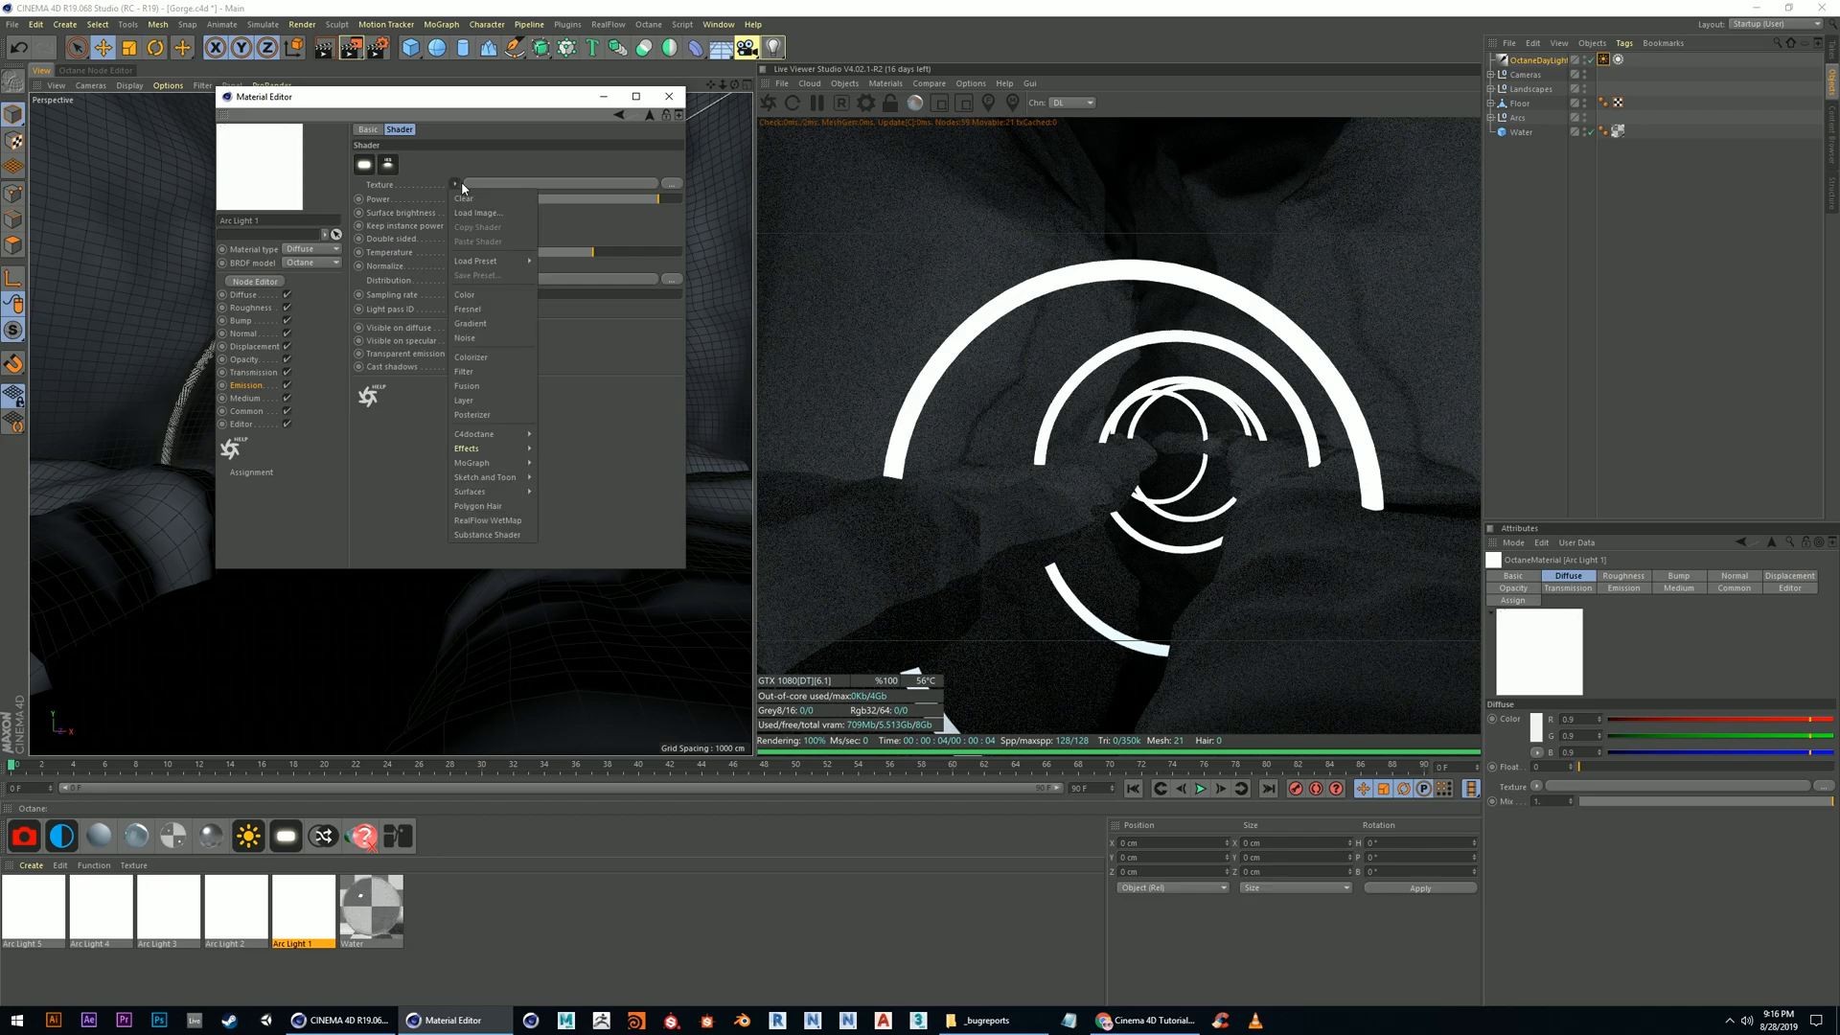
left_click(491, 293)
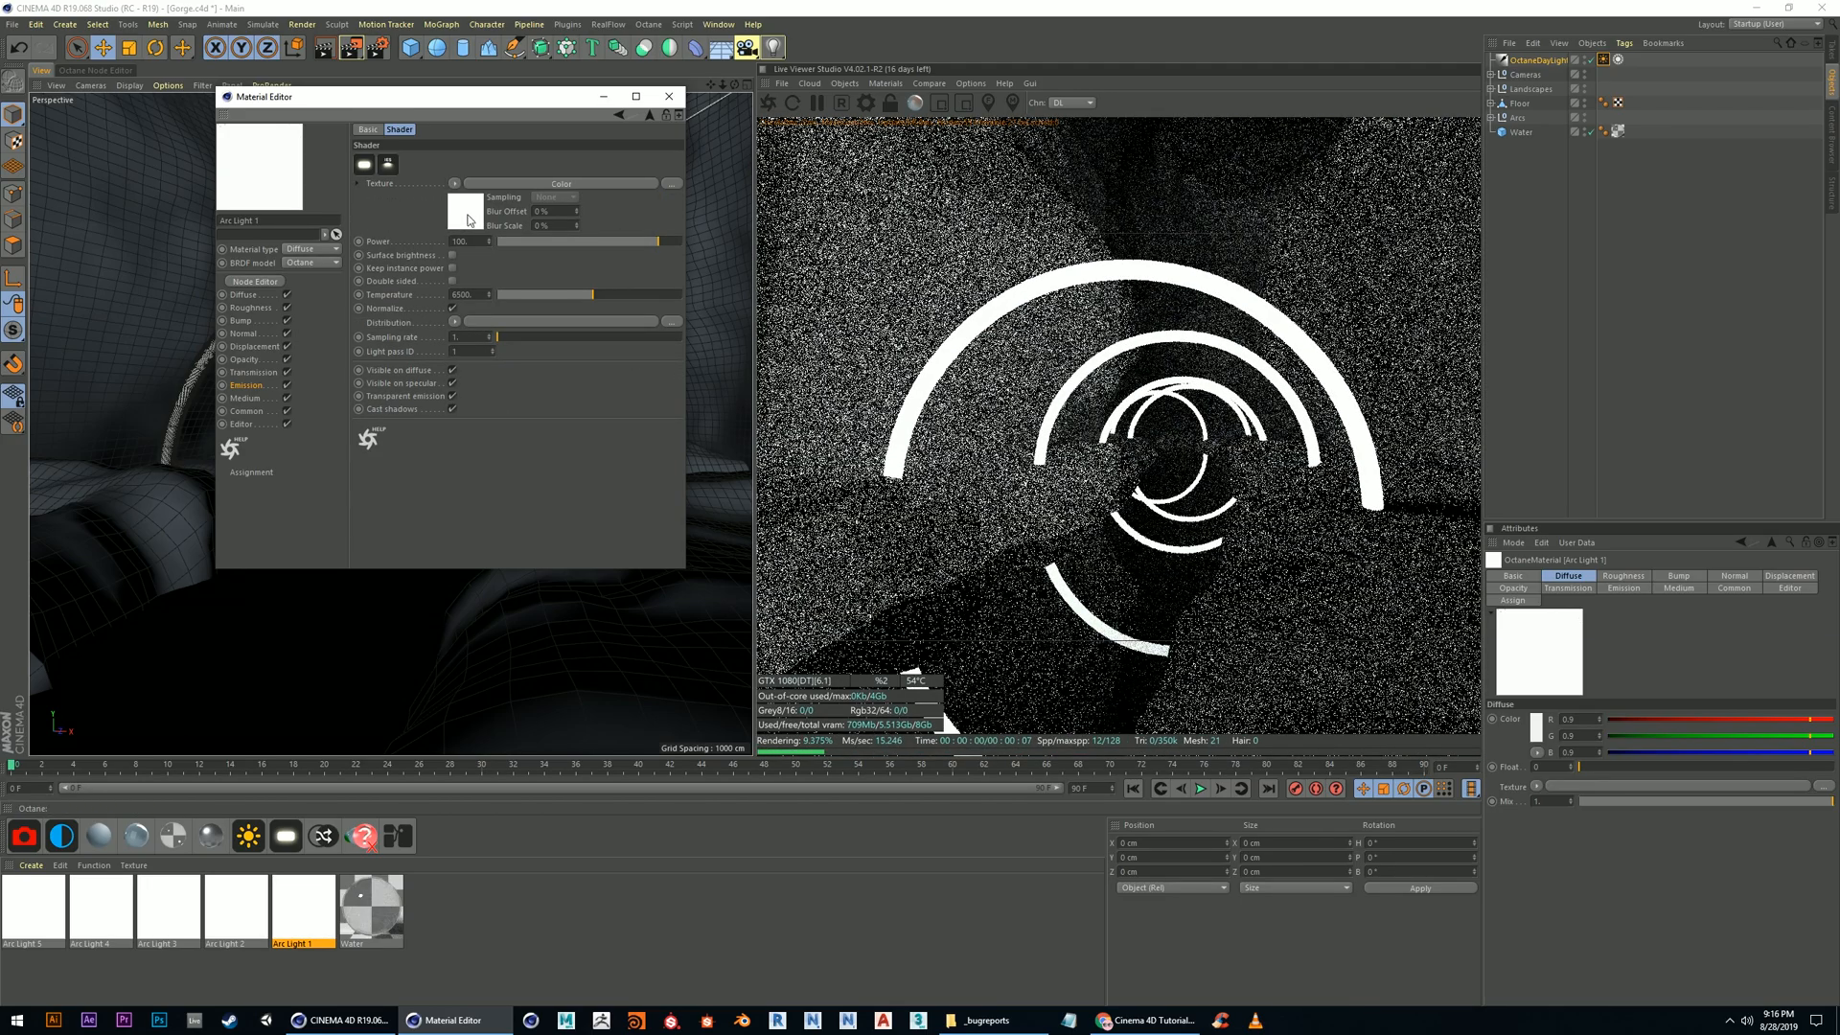
left_click(560, 183)
left_click(597, 284)
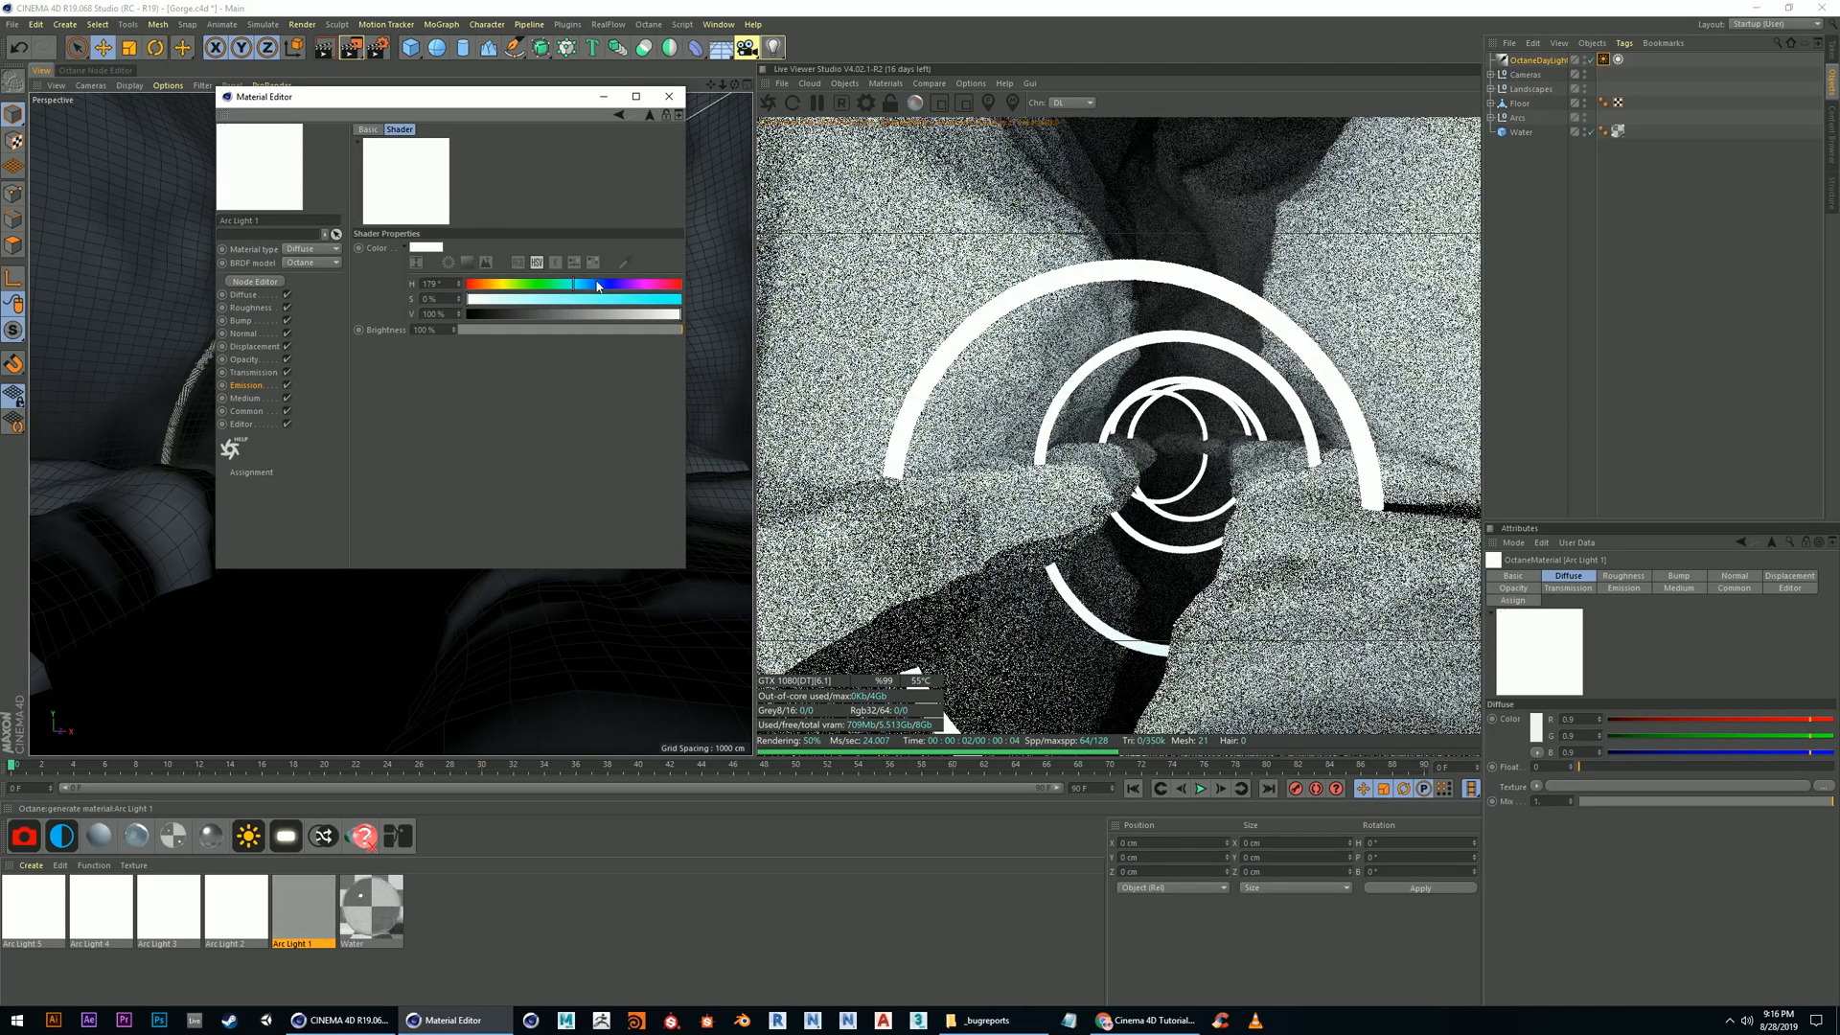
left_click(618, 299)
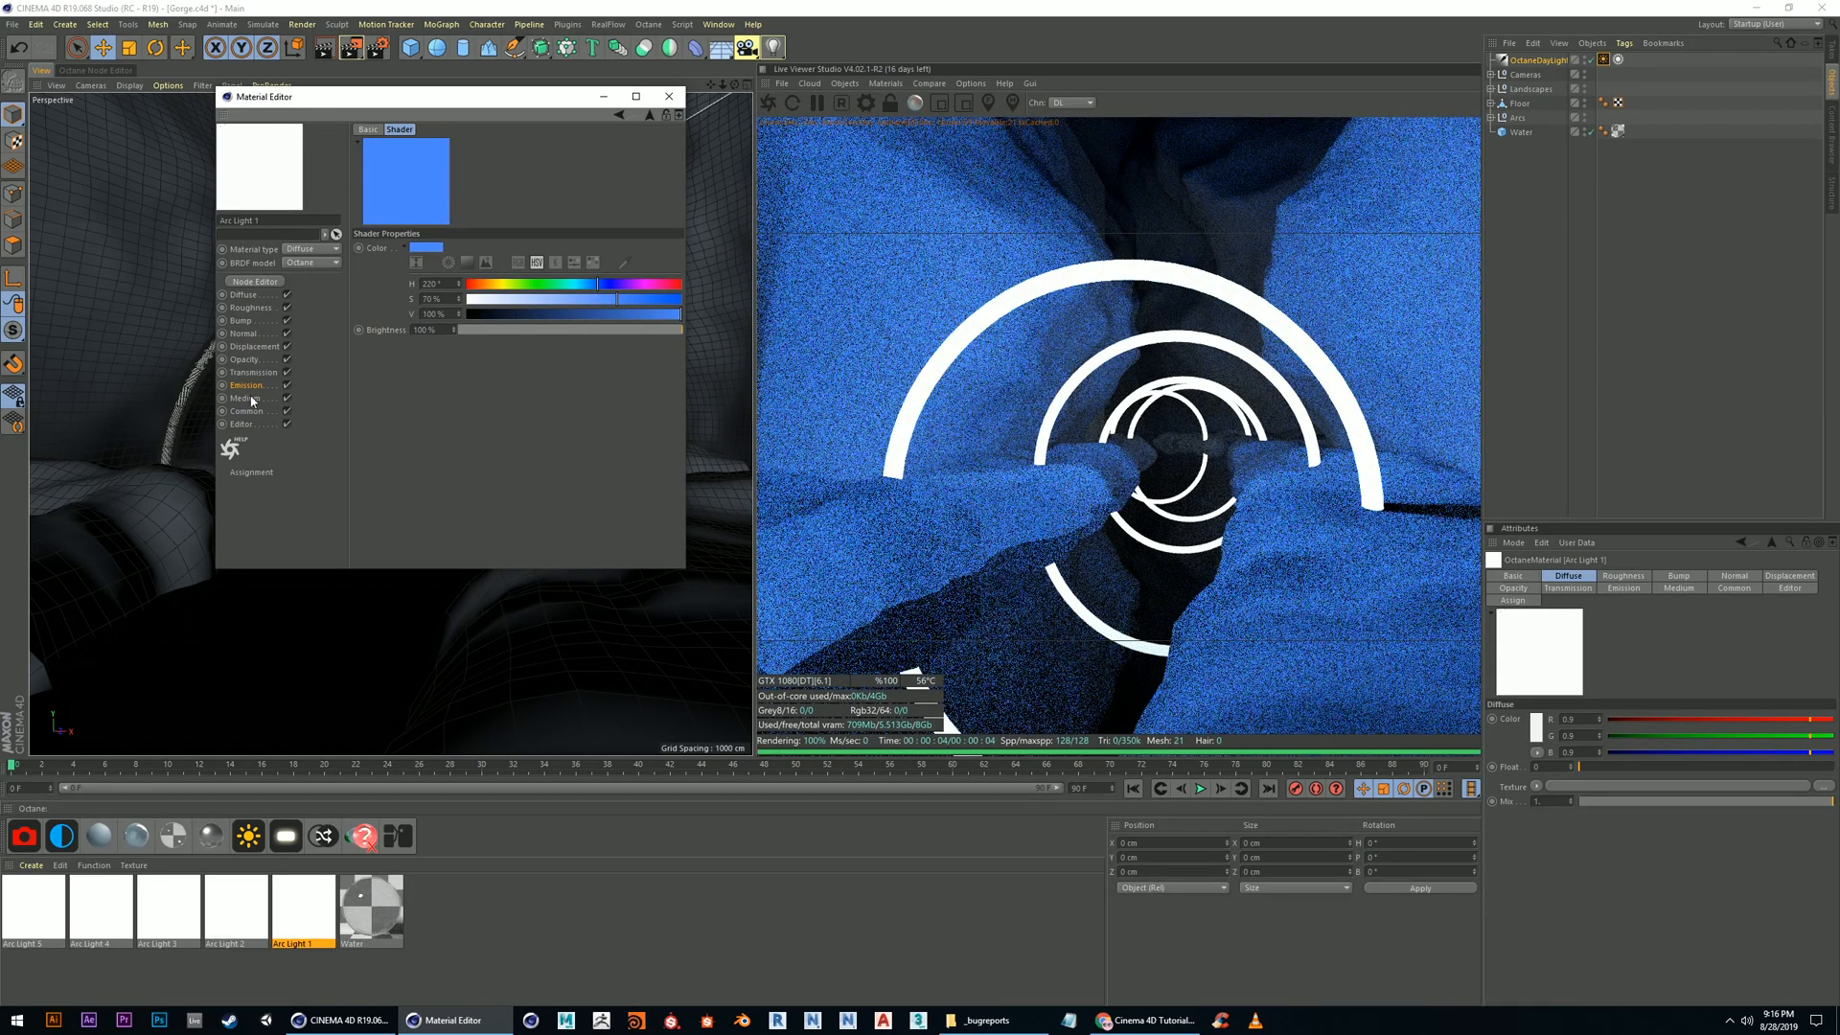
left_click(246, 384)
left_click(407, 183)
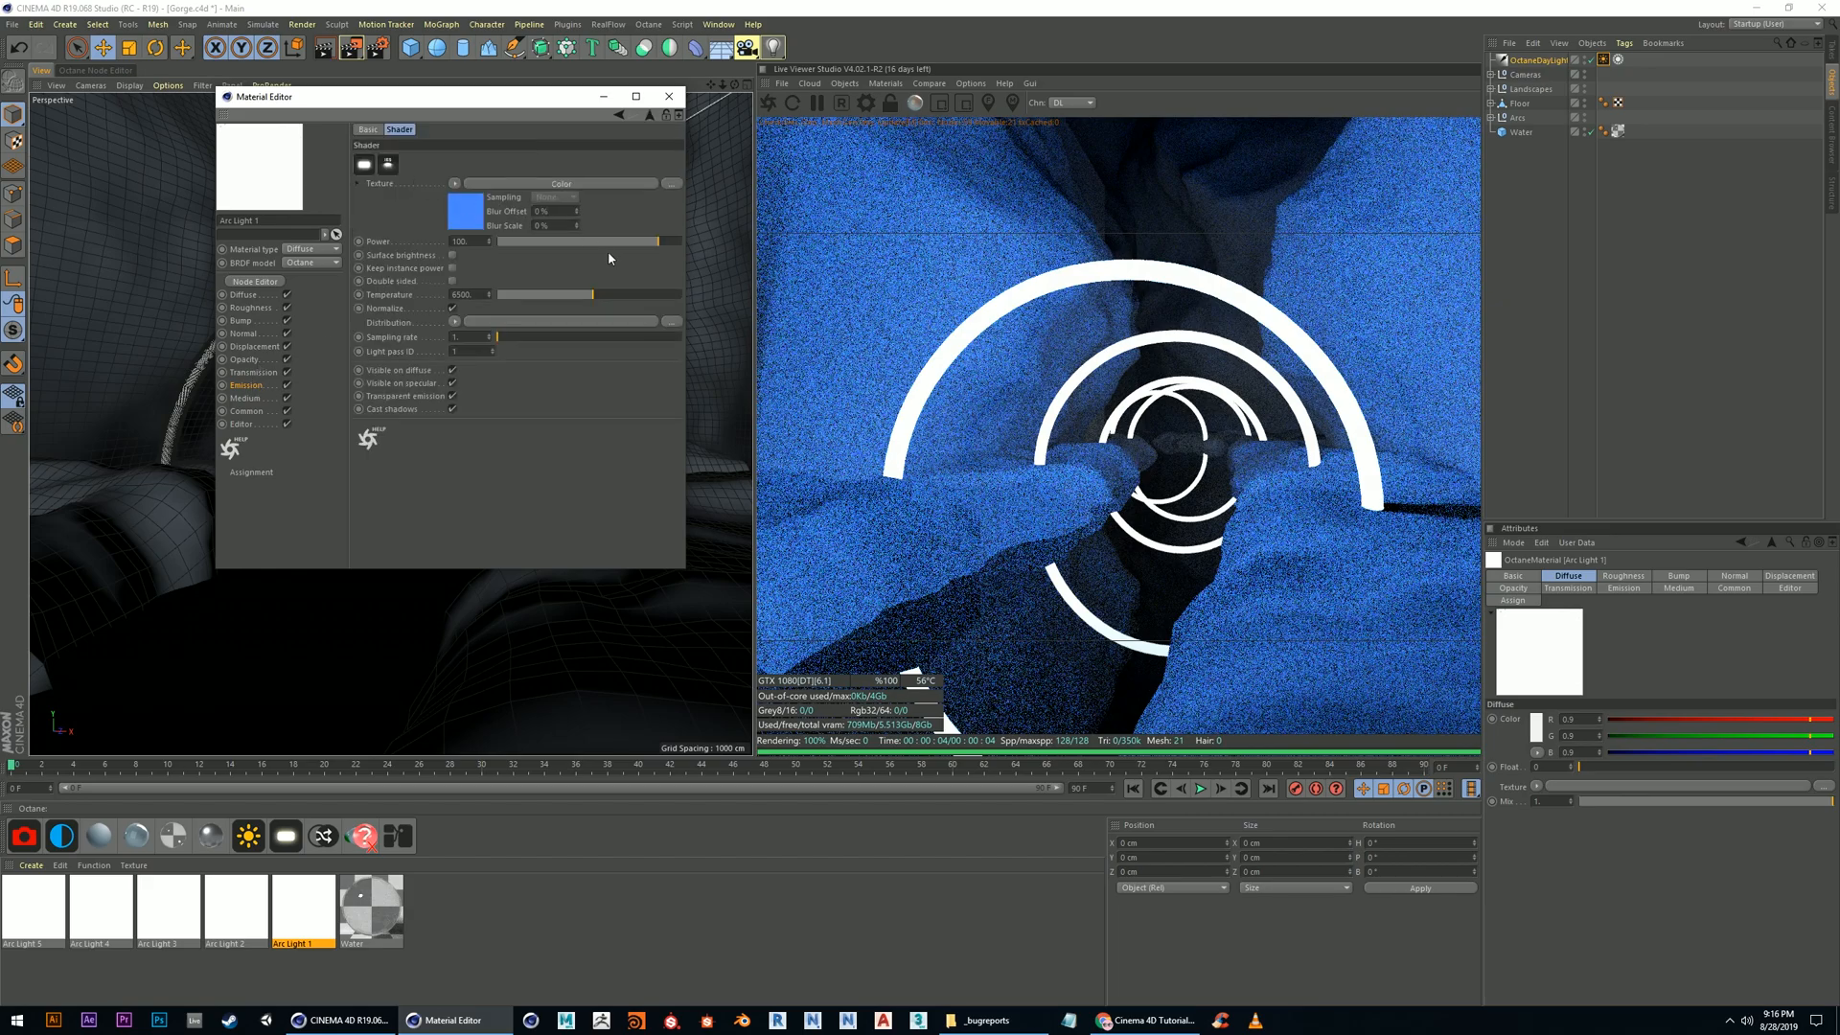
Try Surface brightness, Keep instance power and a power of about 30 on Arc Light 1's blackbody emission
left_click(454, 255)
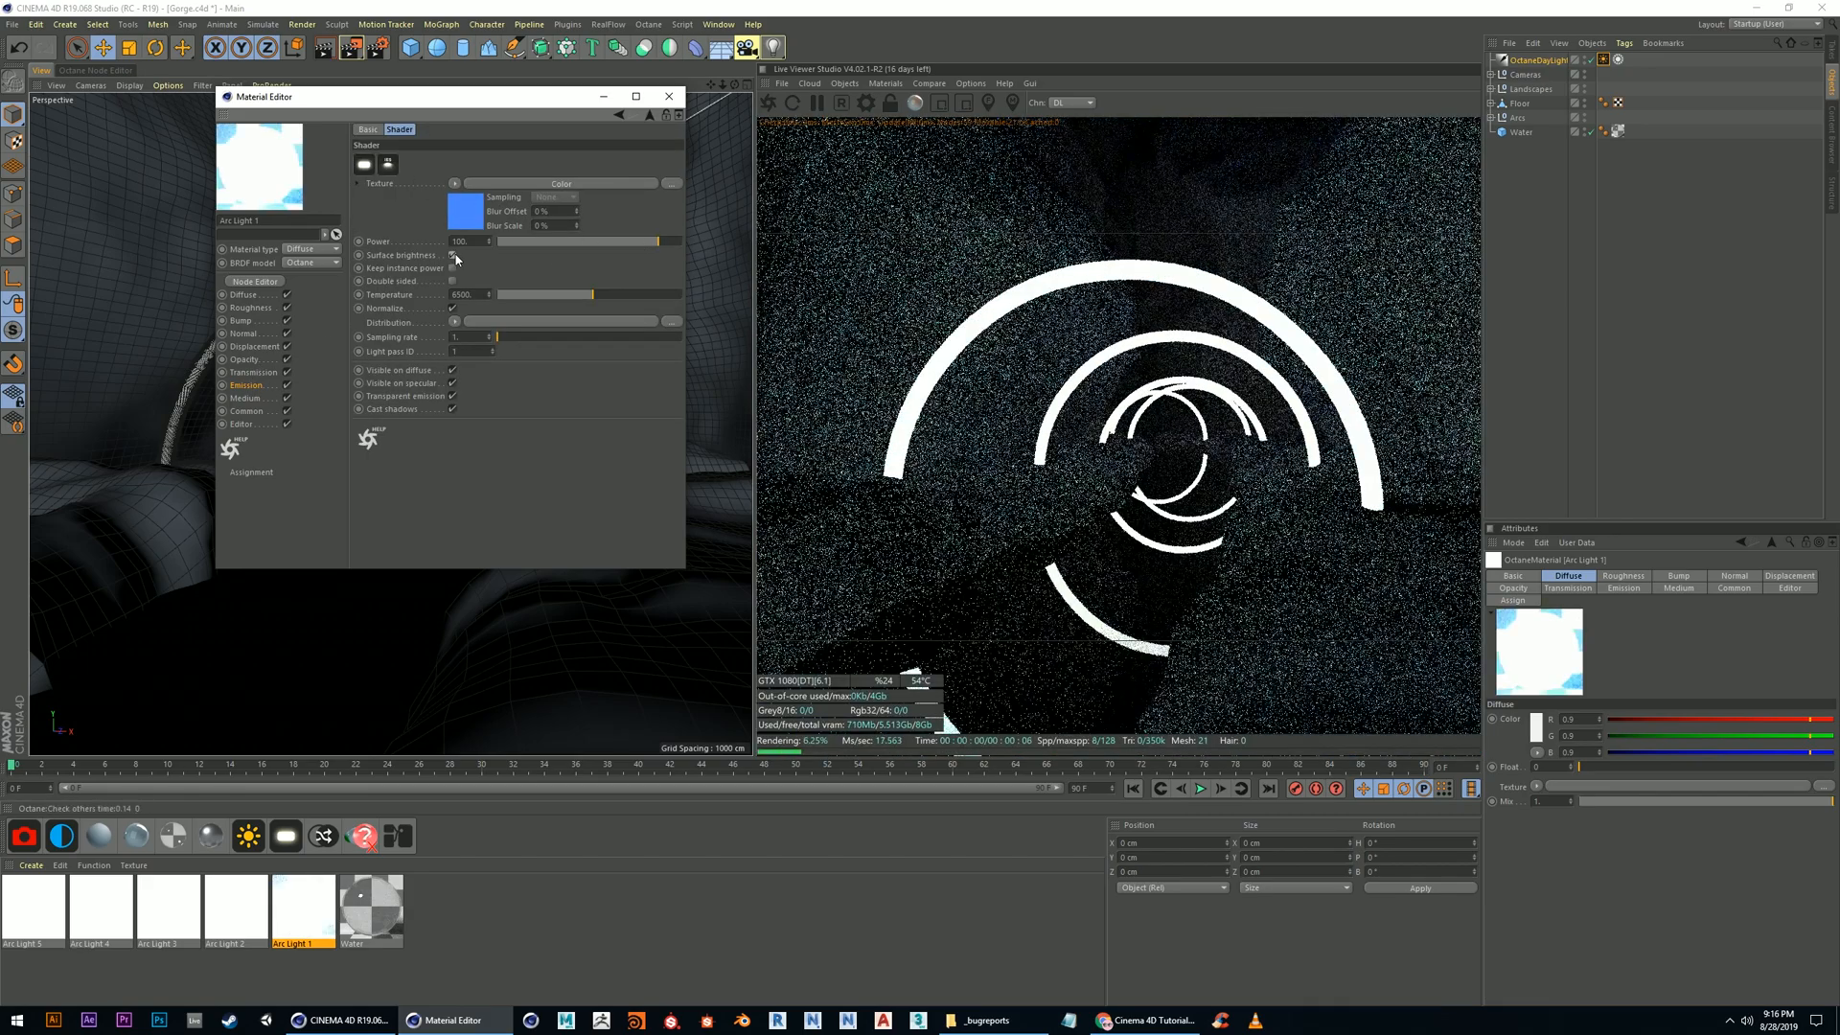
left_click(455, 256)
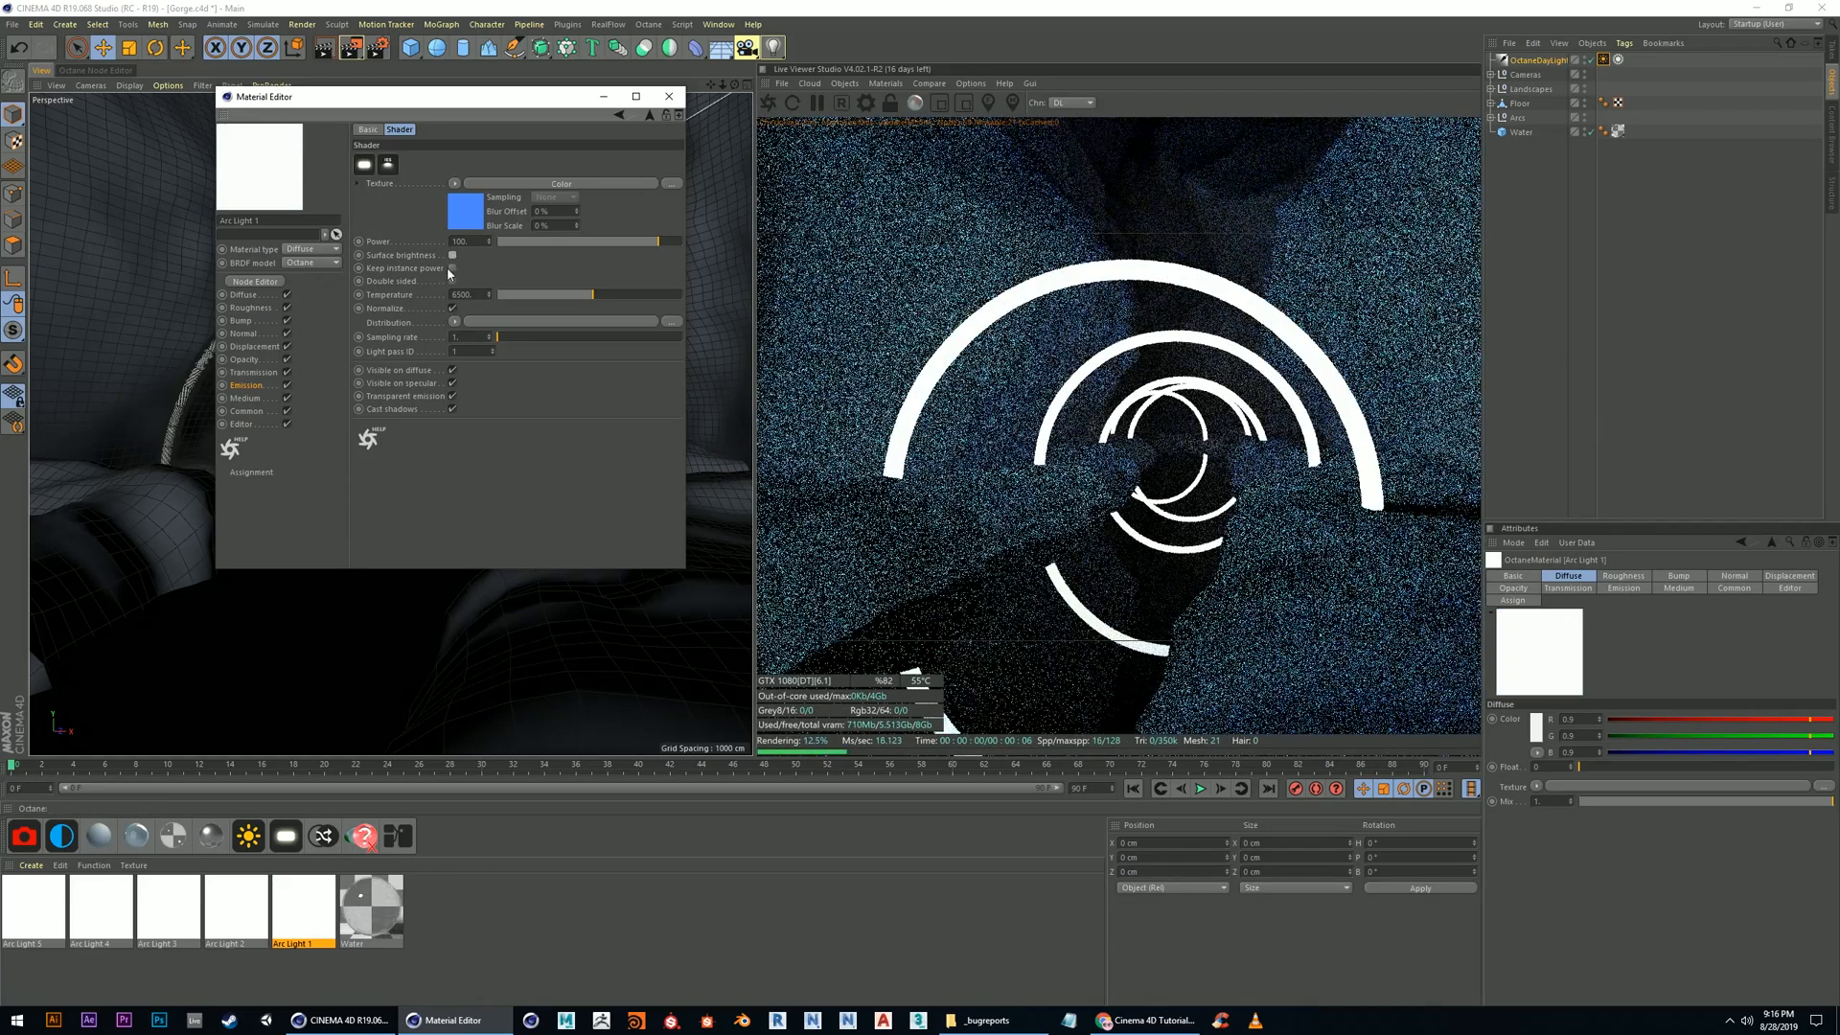
left_click_drag(658, 241, 642, 242)
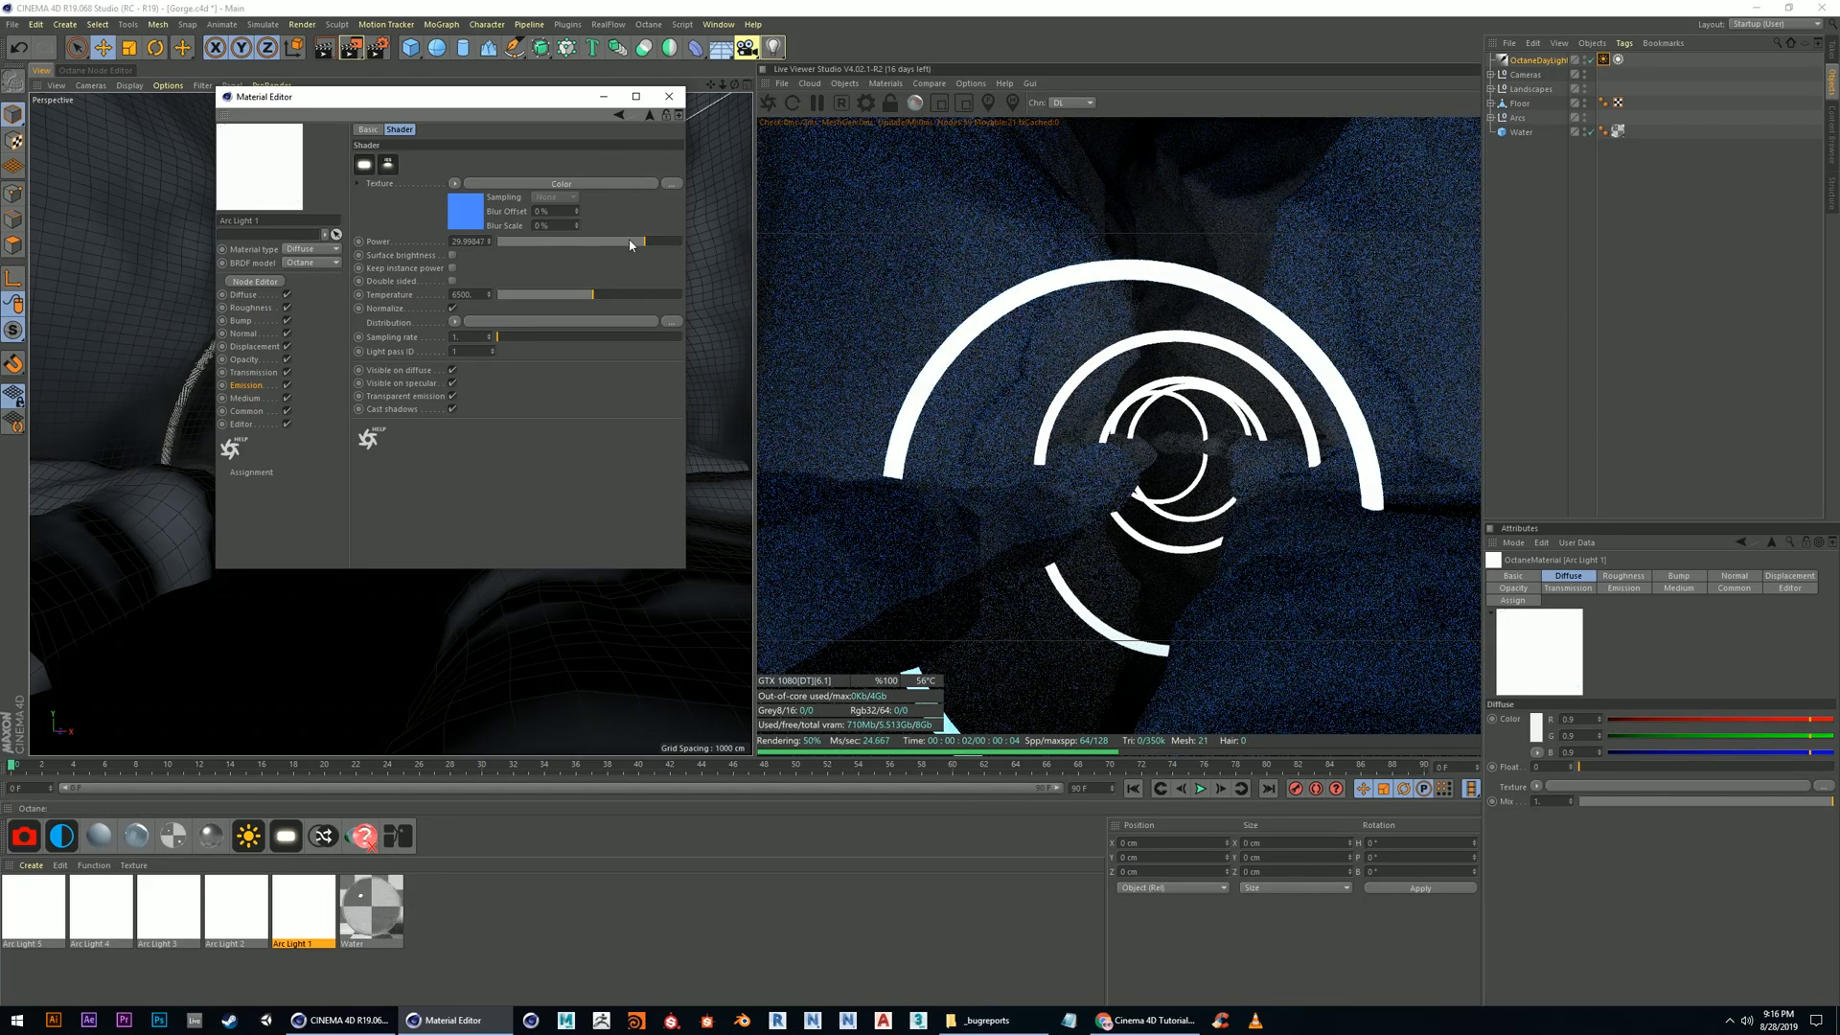
left_click(452, 255)
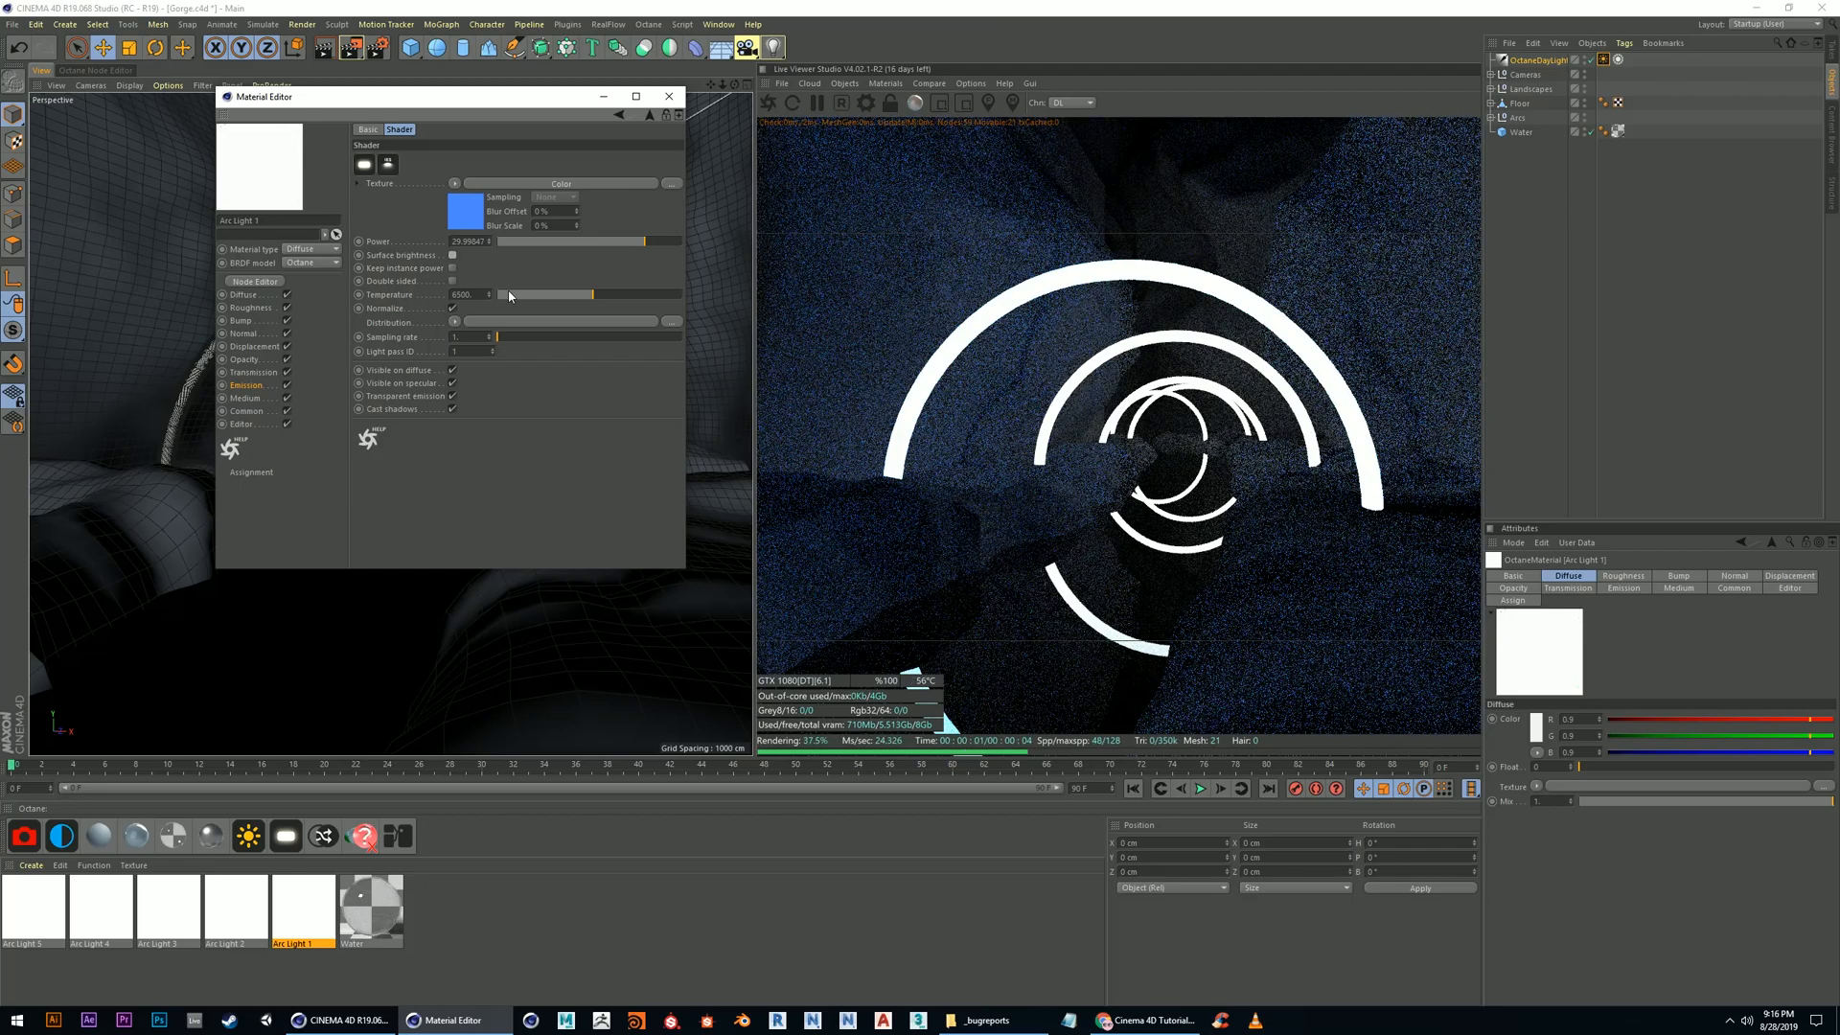
left_click(452, 268)
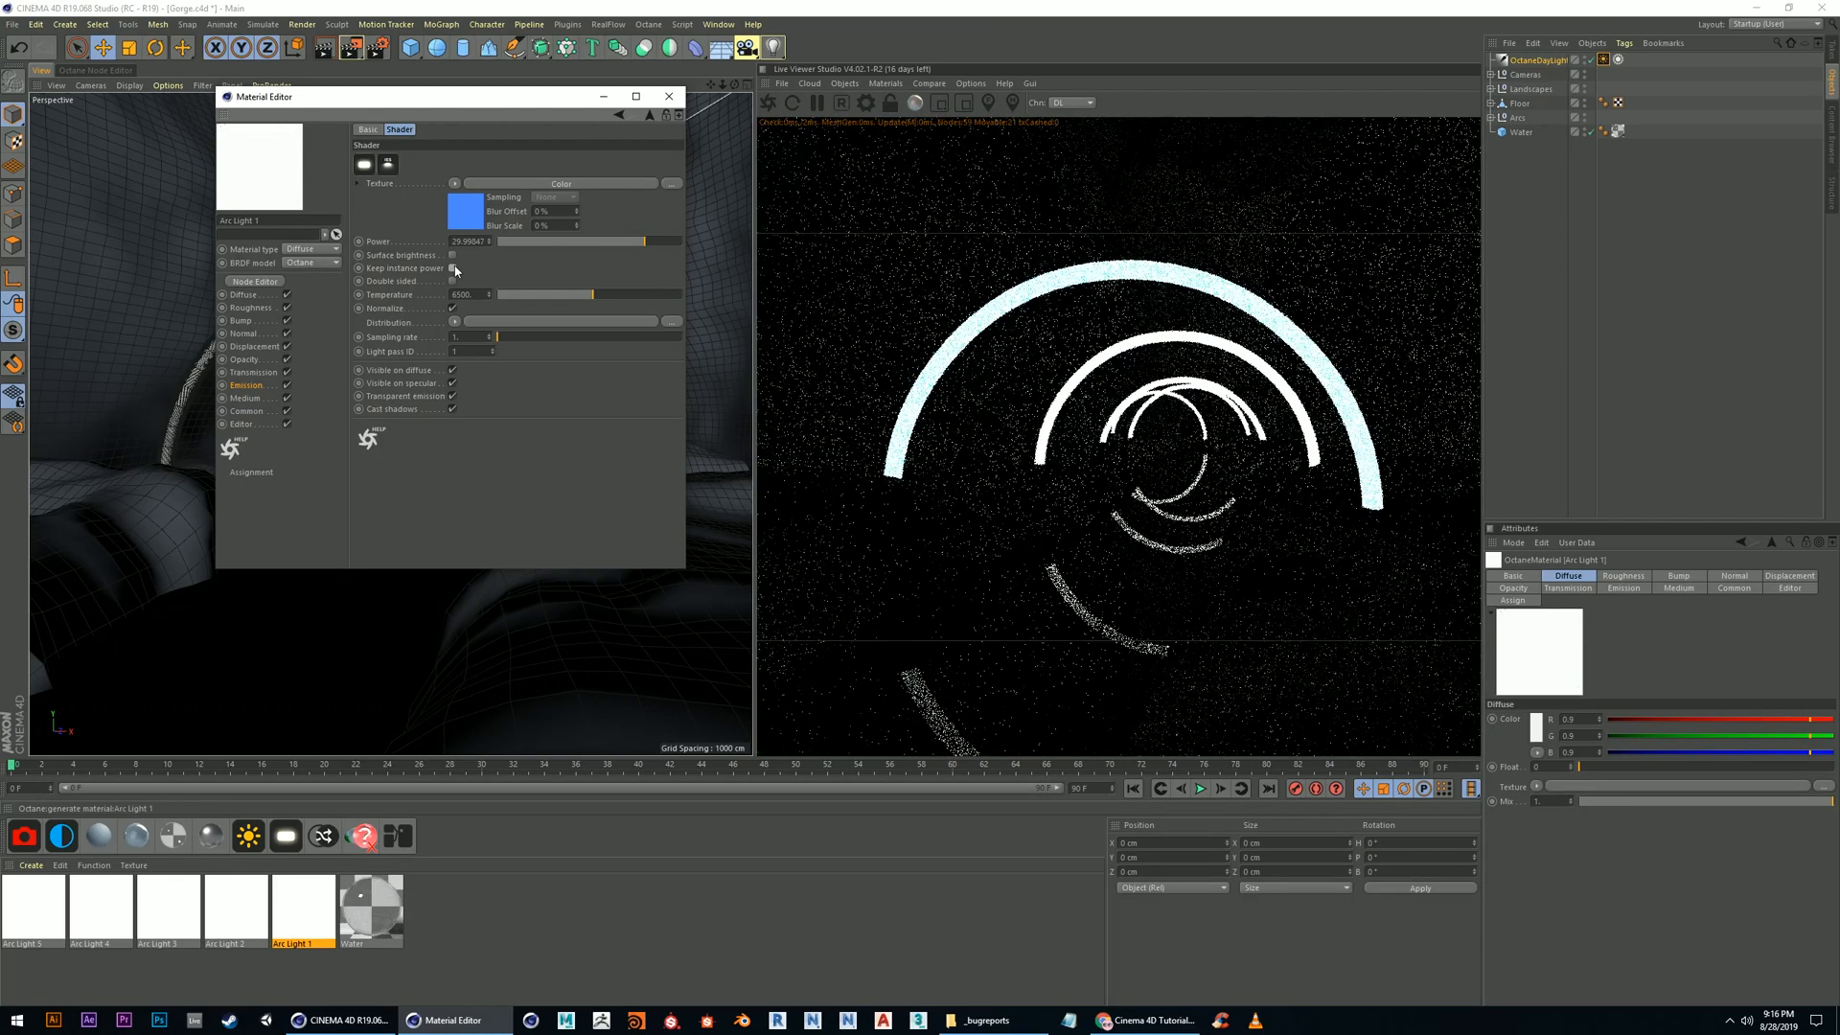
Turn on Surface brightness and Double sided for Arc Light 1's emission and reduce its power to about 1.9
left_click_drag(594, 248, 619, 241)
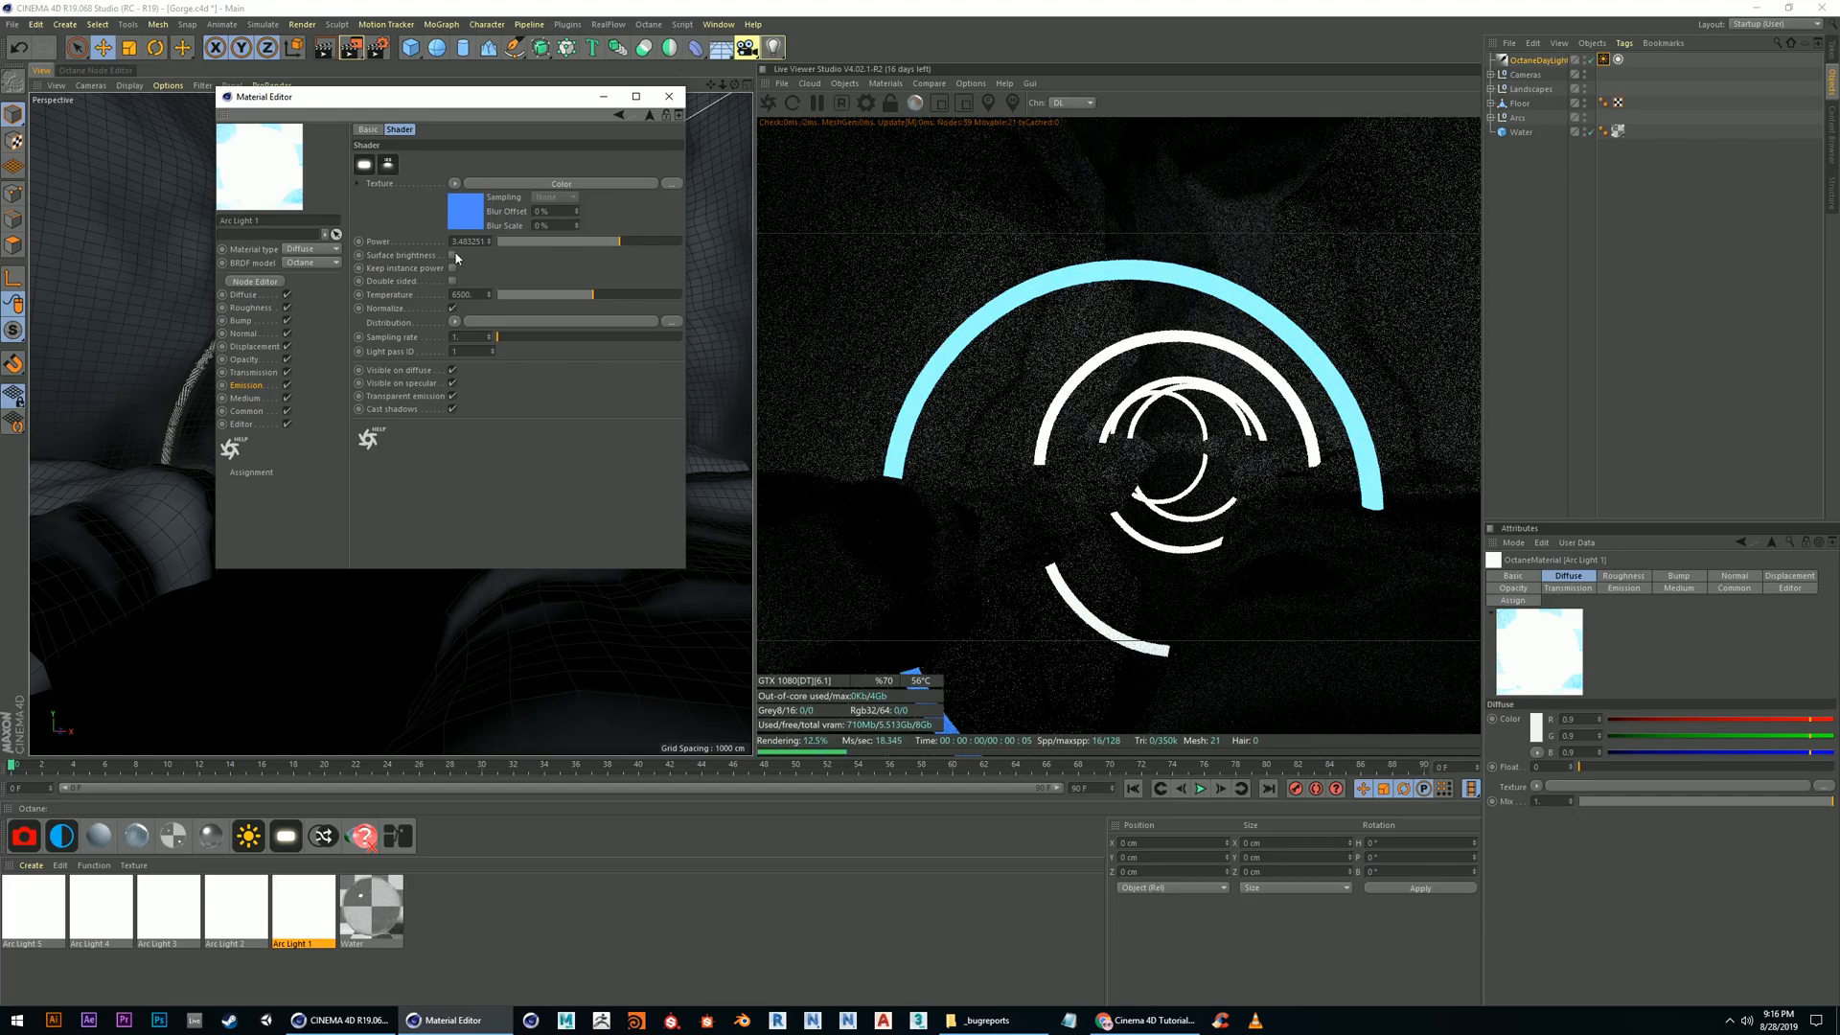
left_click(453, 256)
left_click(611, 241)
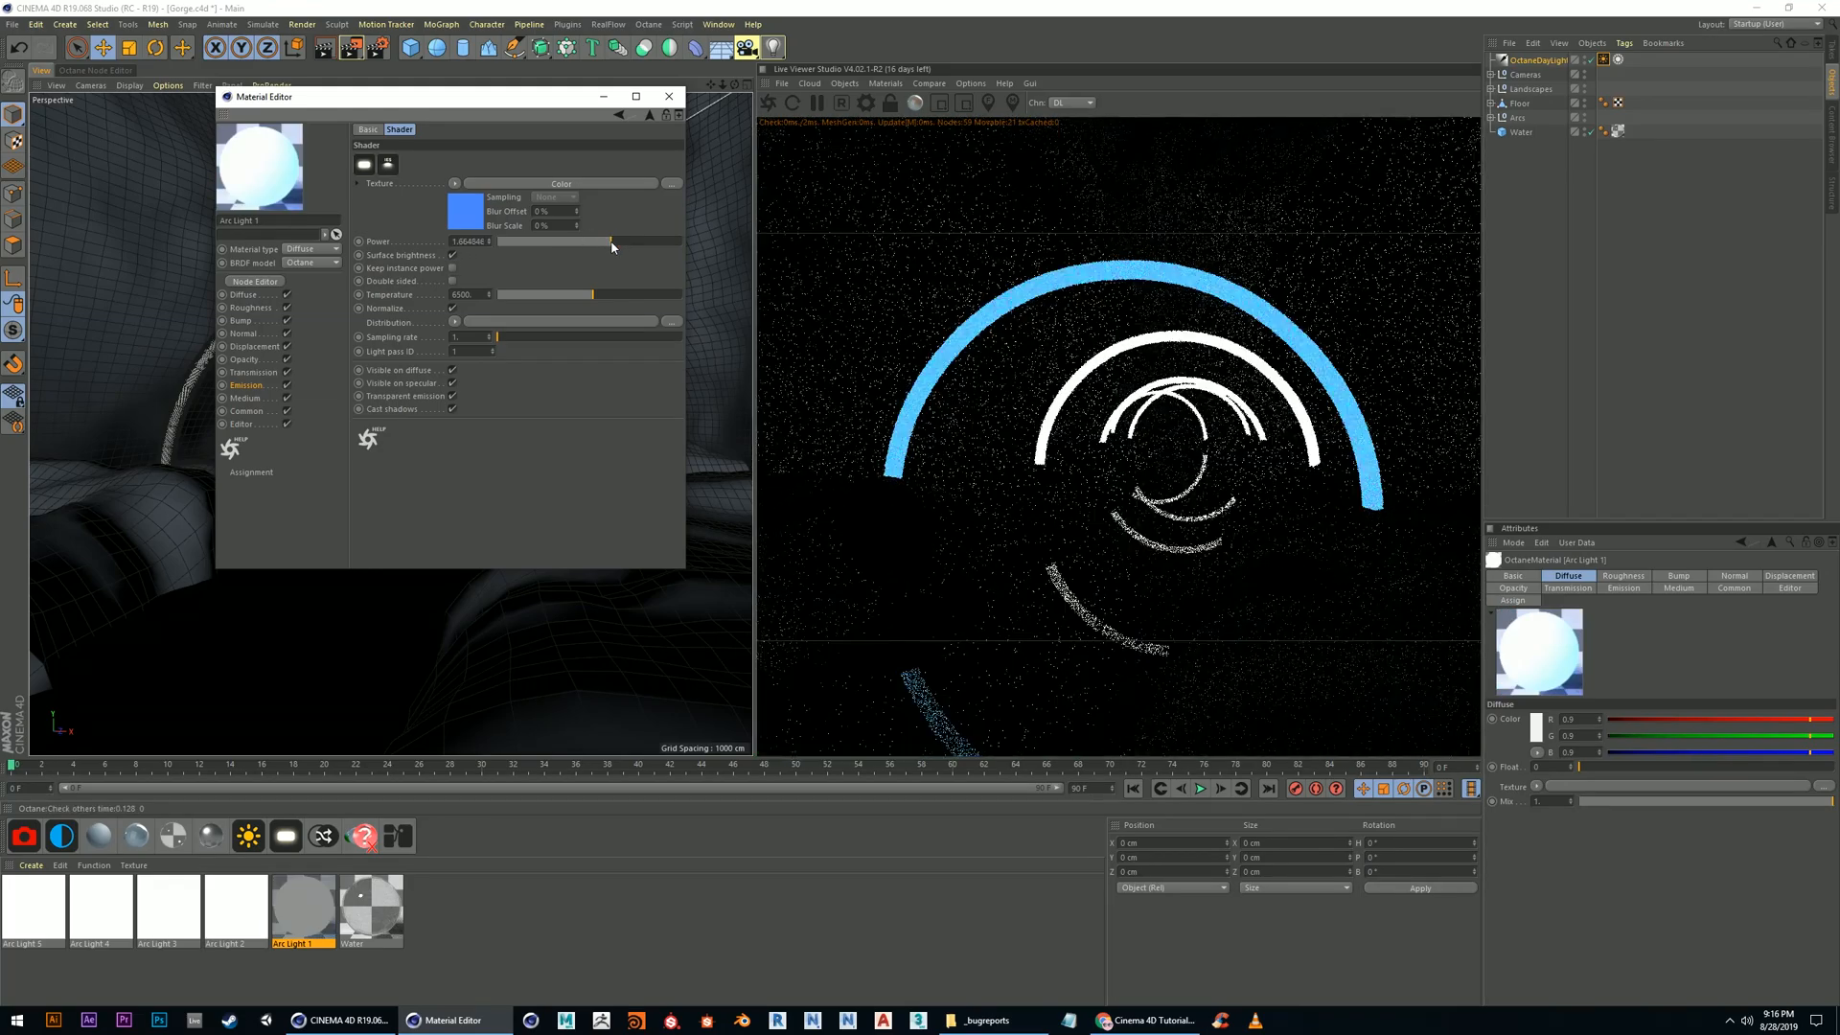
left_click(453, 280)
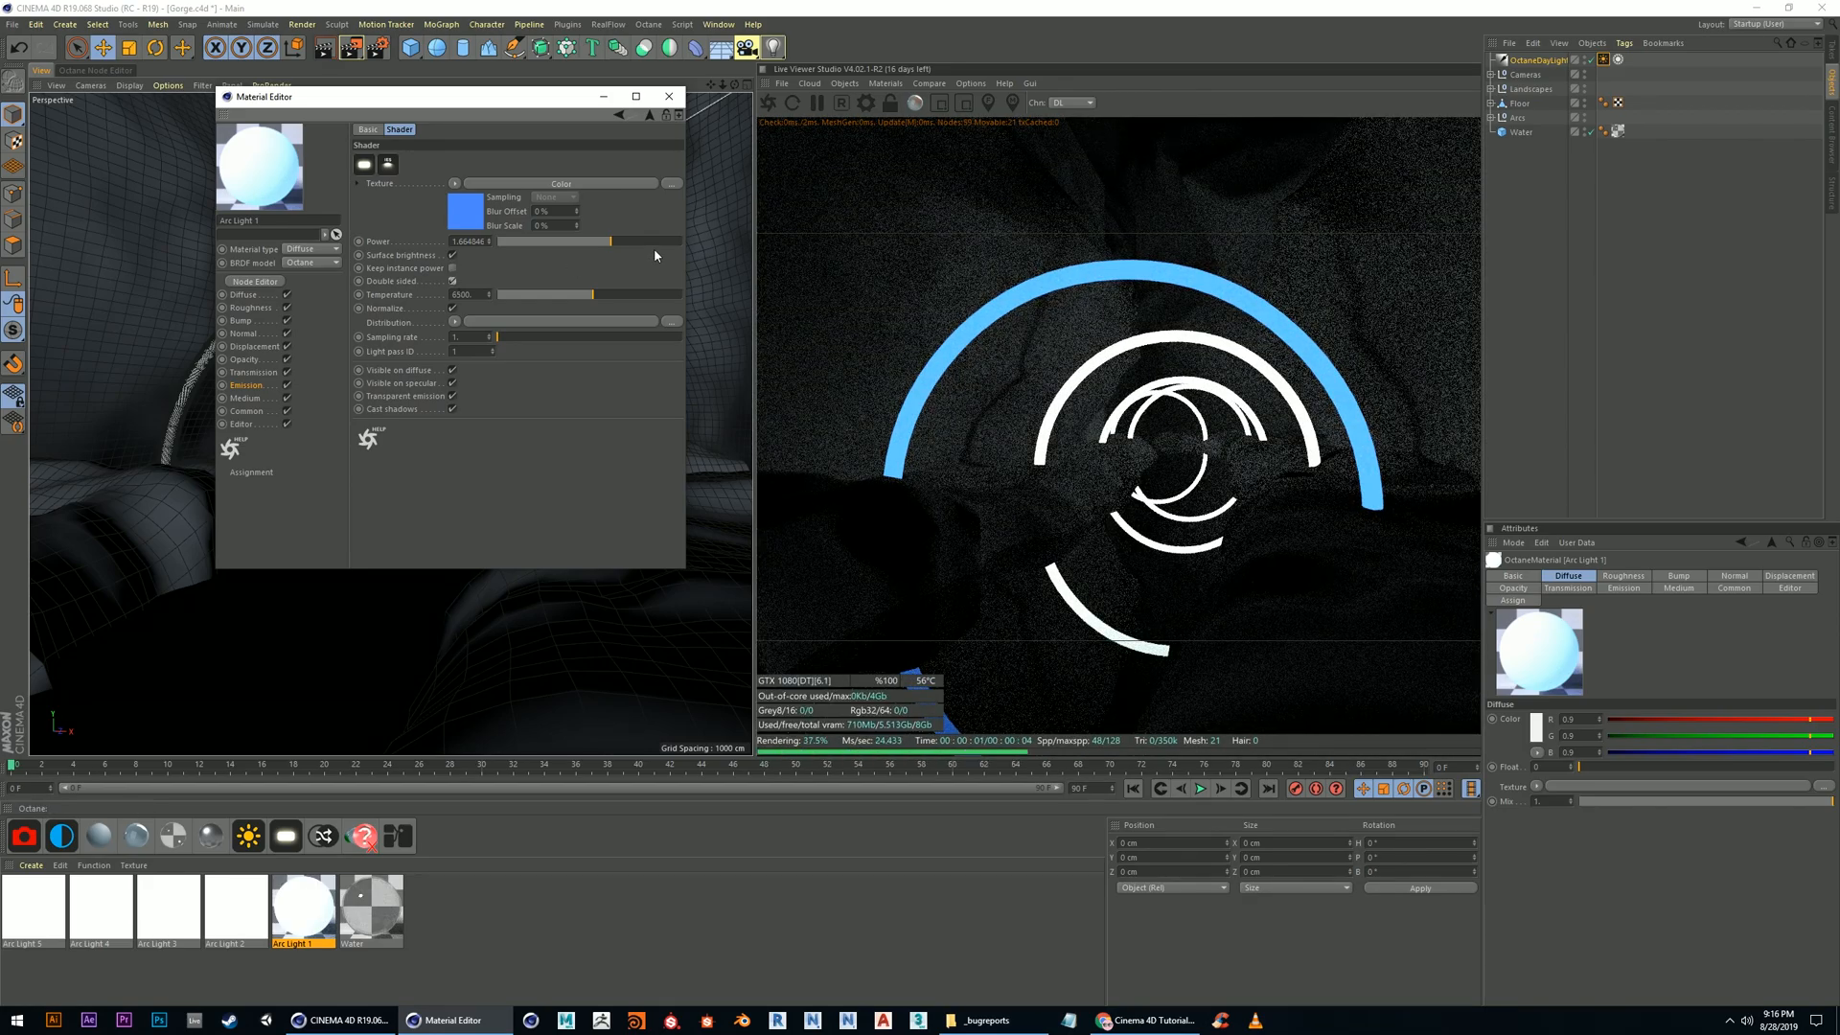
Try a power of about 15.2 and Keep instance power on Arc Light 1's blackbody emission
left_click(617, 241)
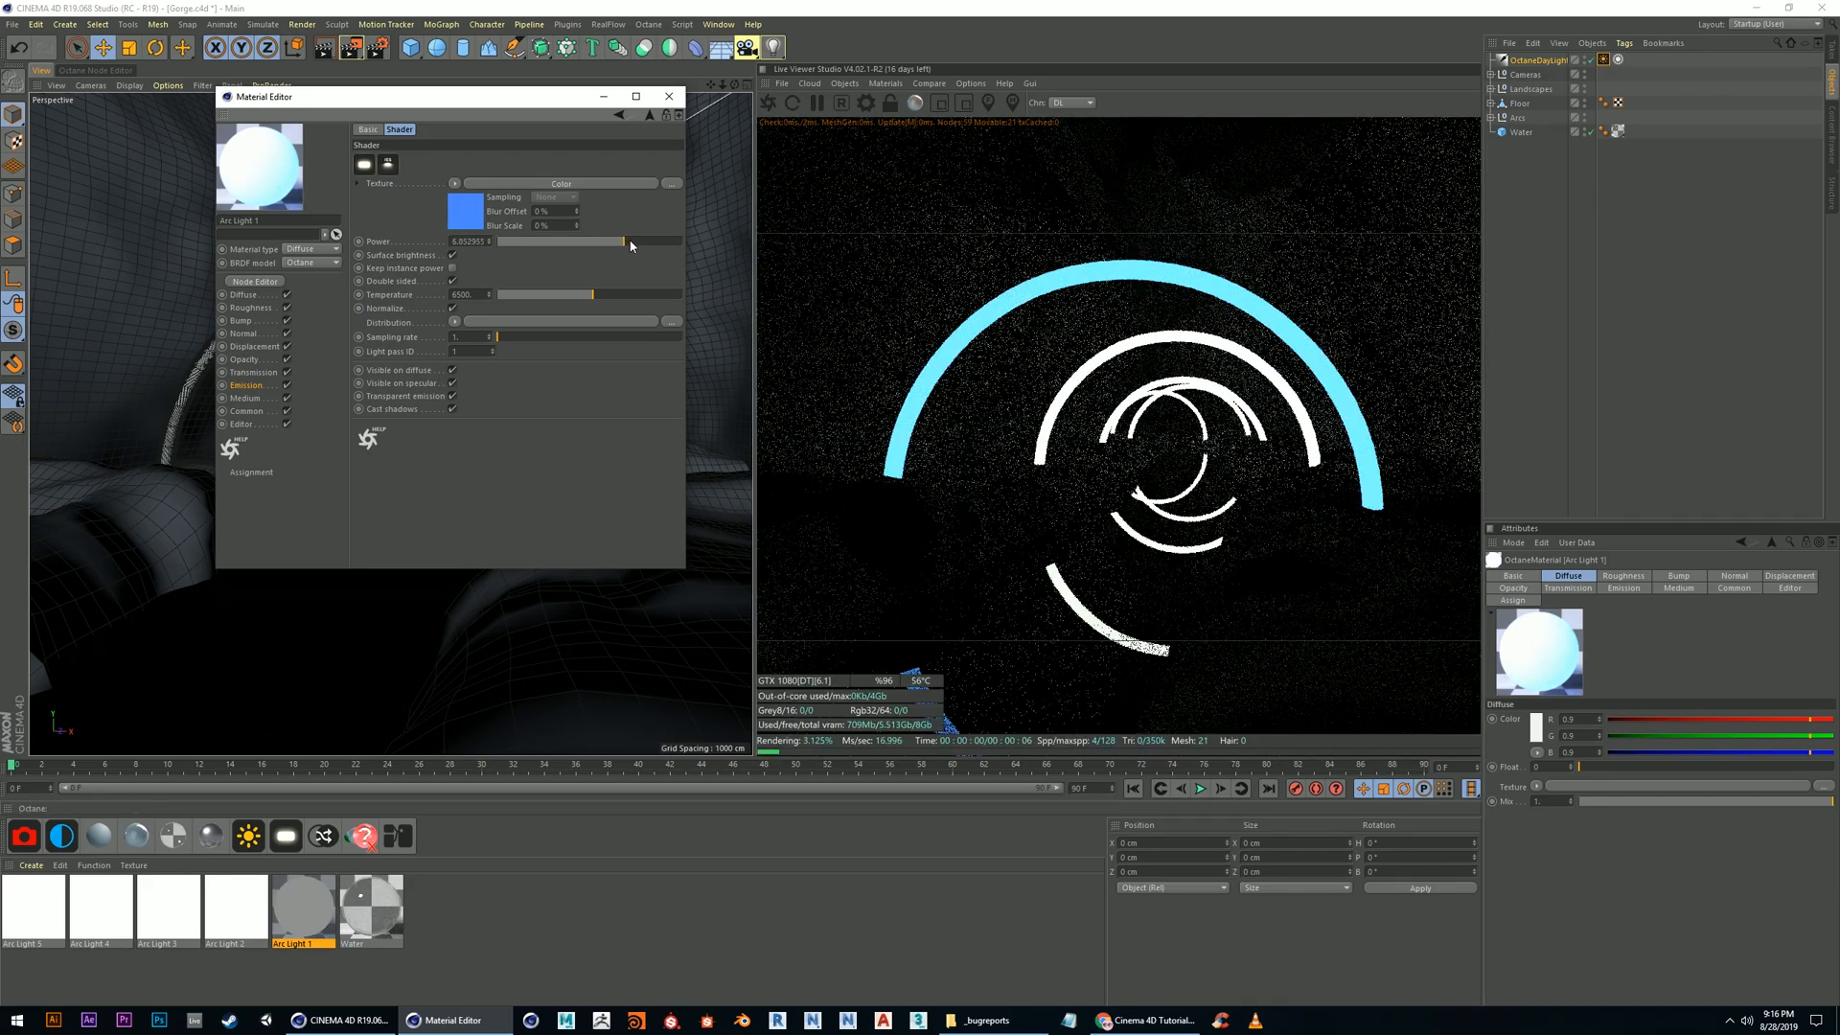
left_click_drag(618, 243, 638, 243)
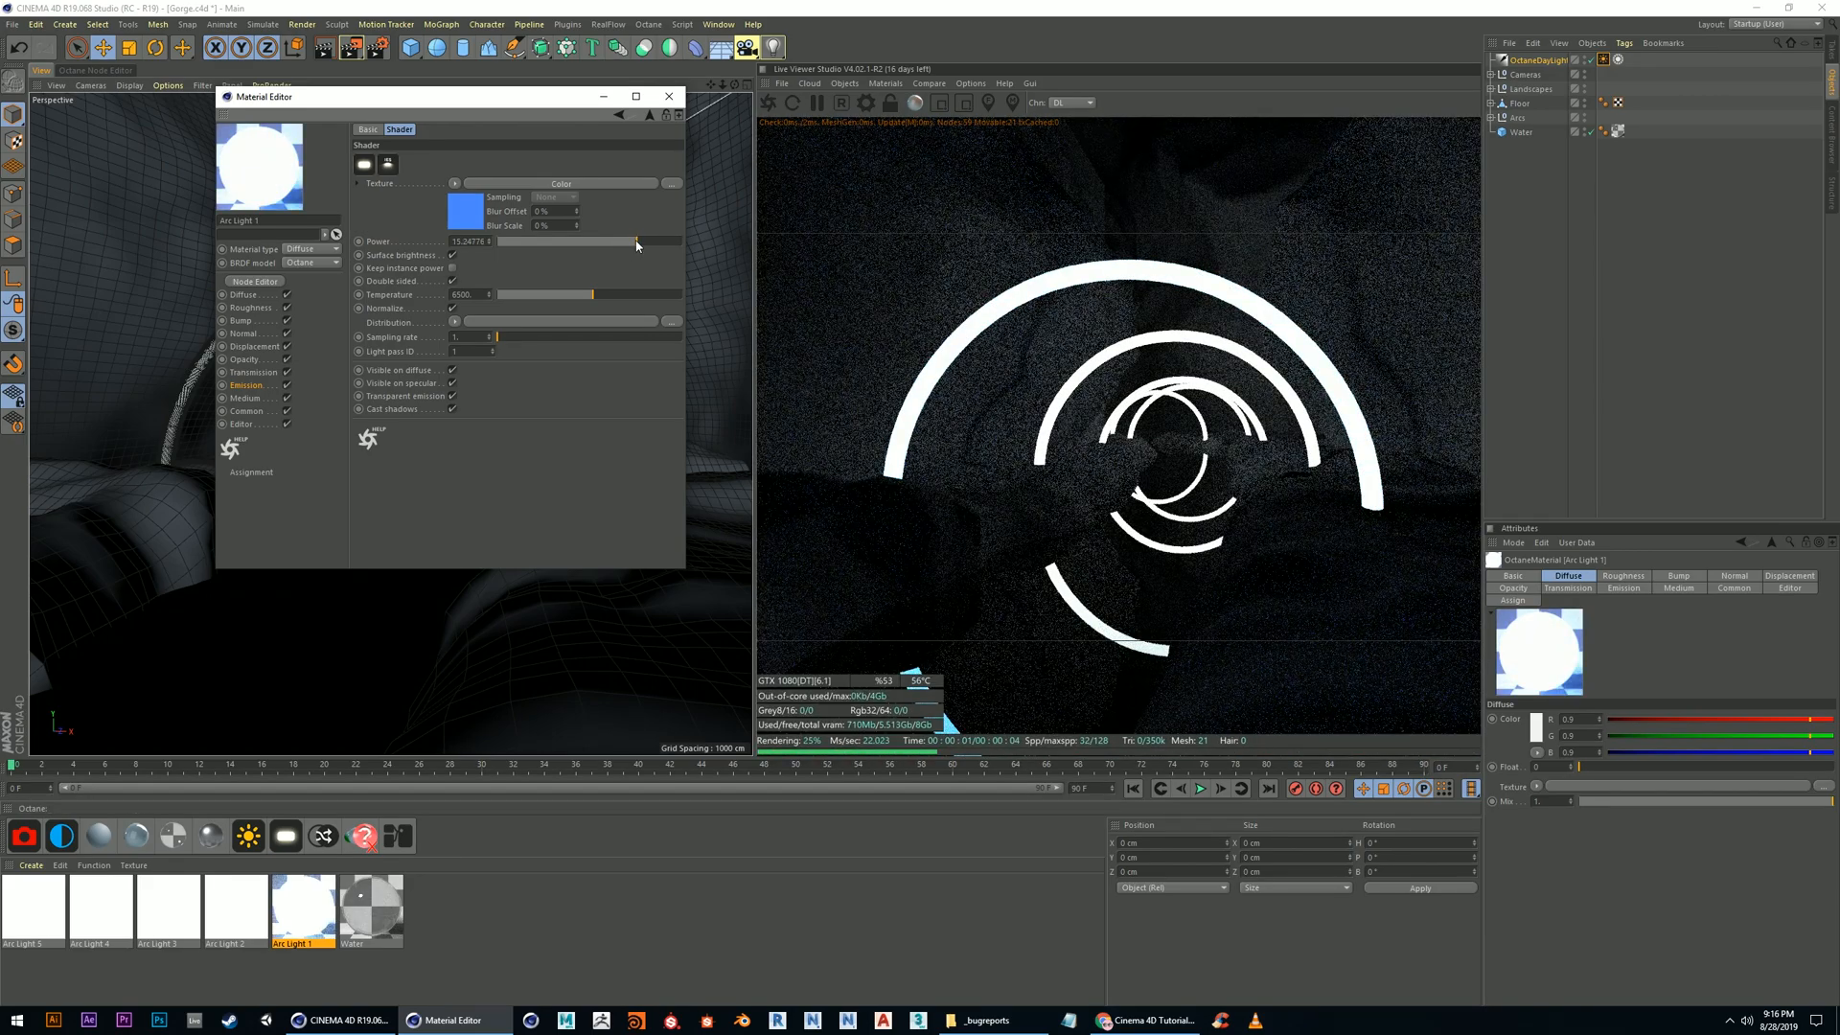
left_click(454, 269)
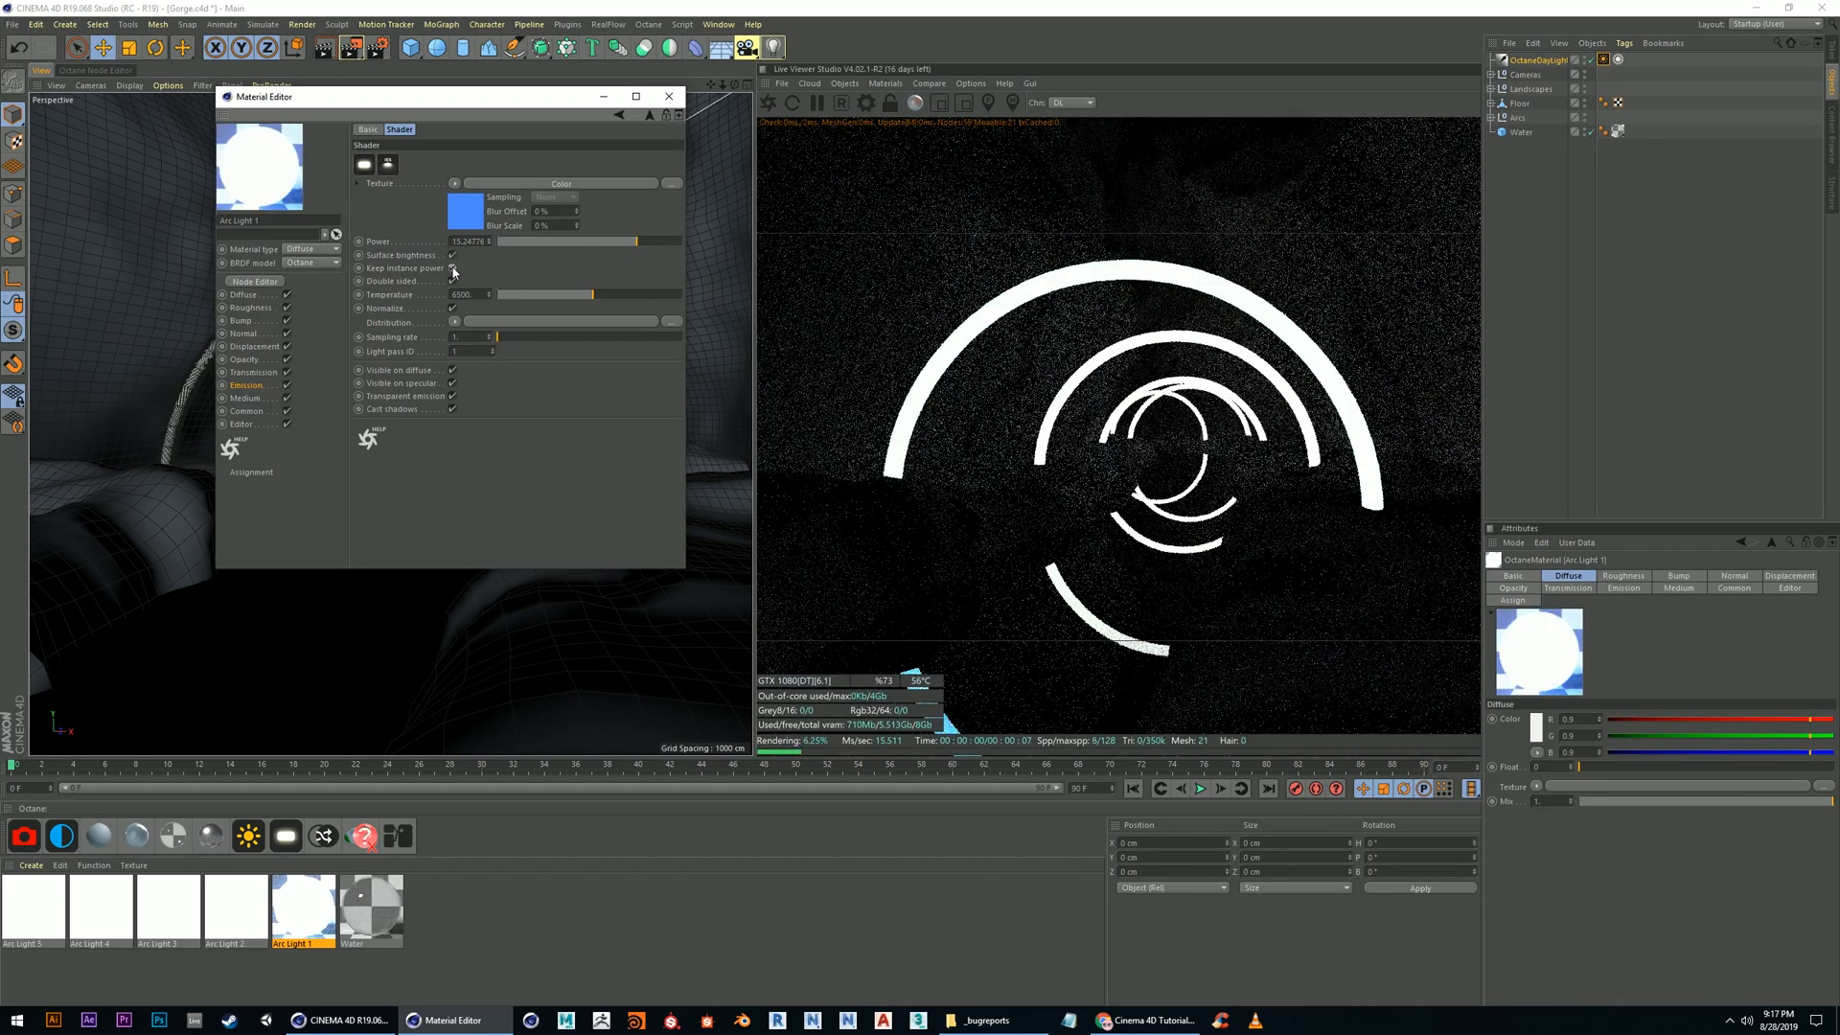
left_click(453, 268)
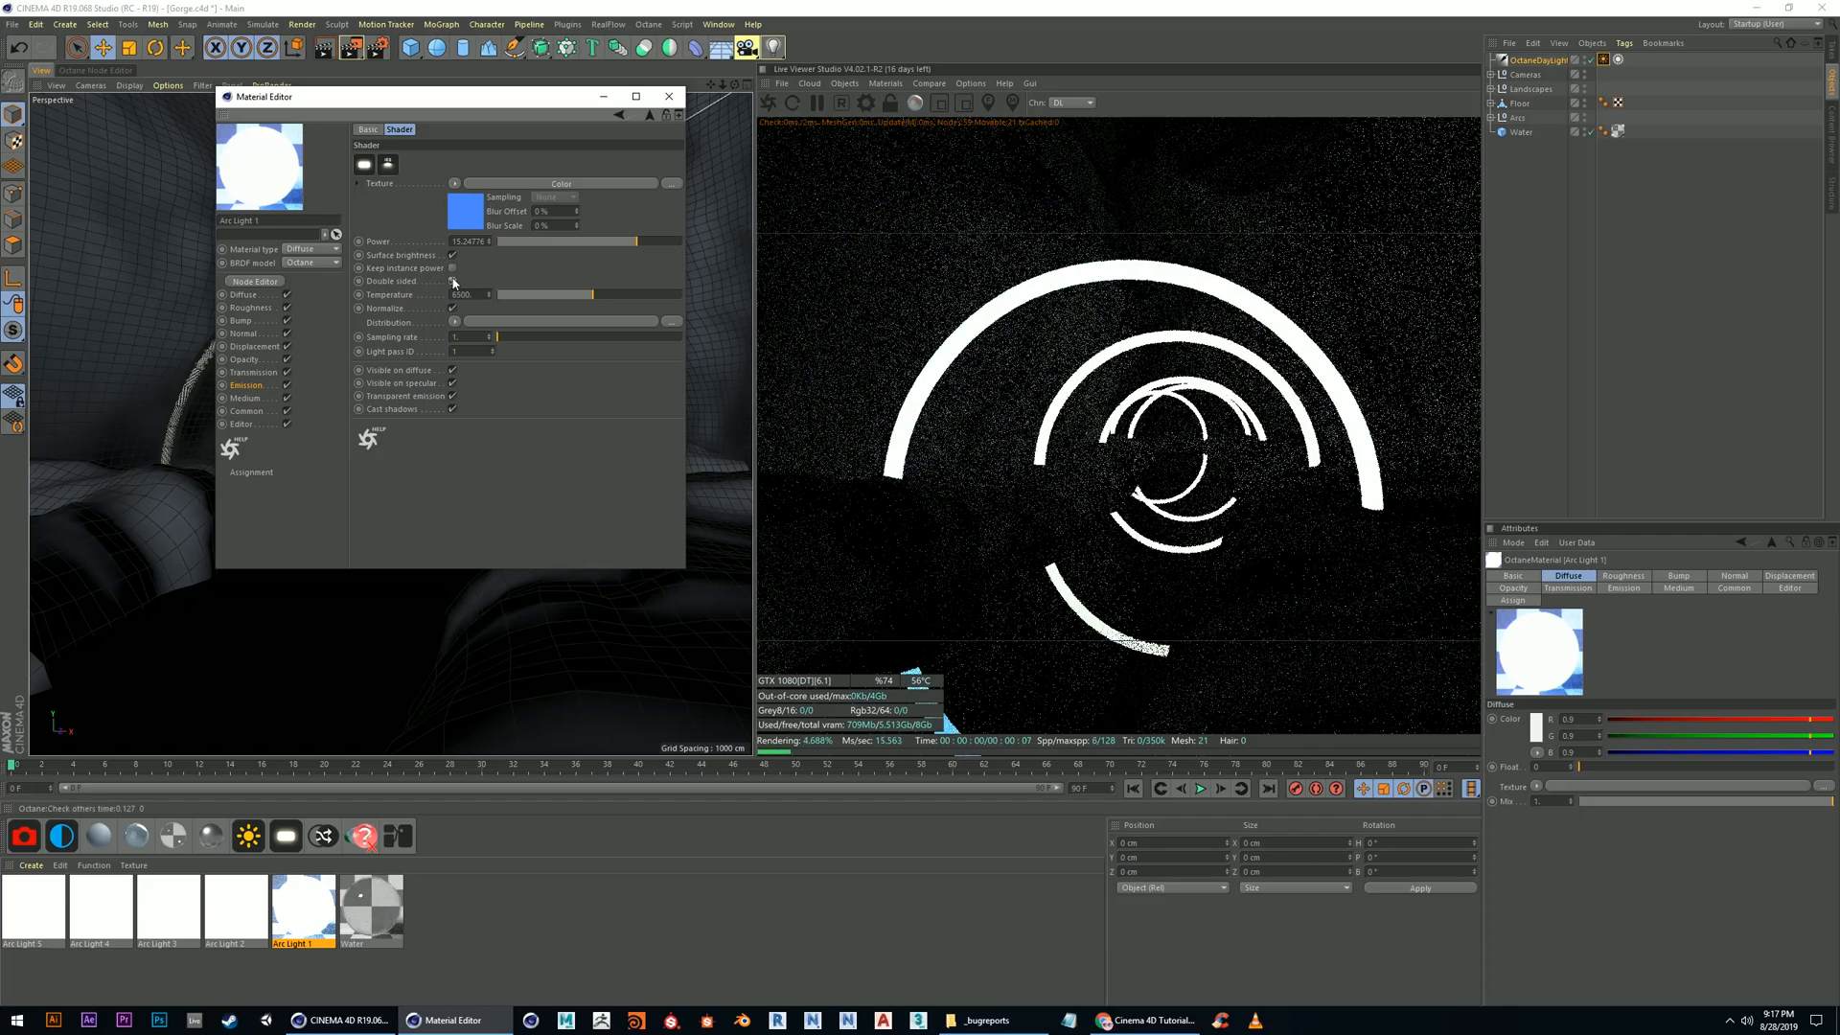
Turn off Double sided for Arc Light 1's emission and compare the render with Normalize off and on, leaving it on
left_click(453, 309)
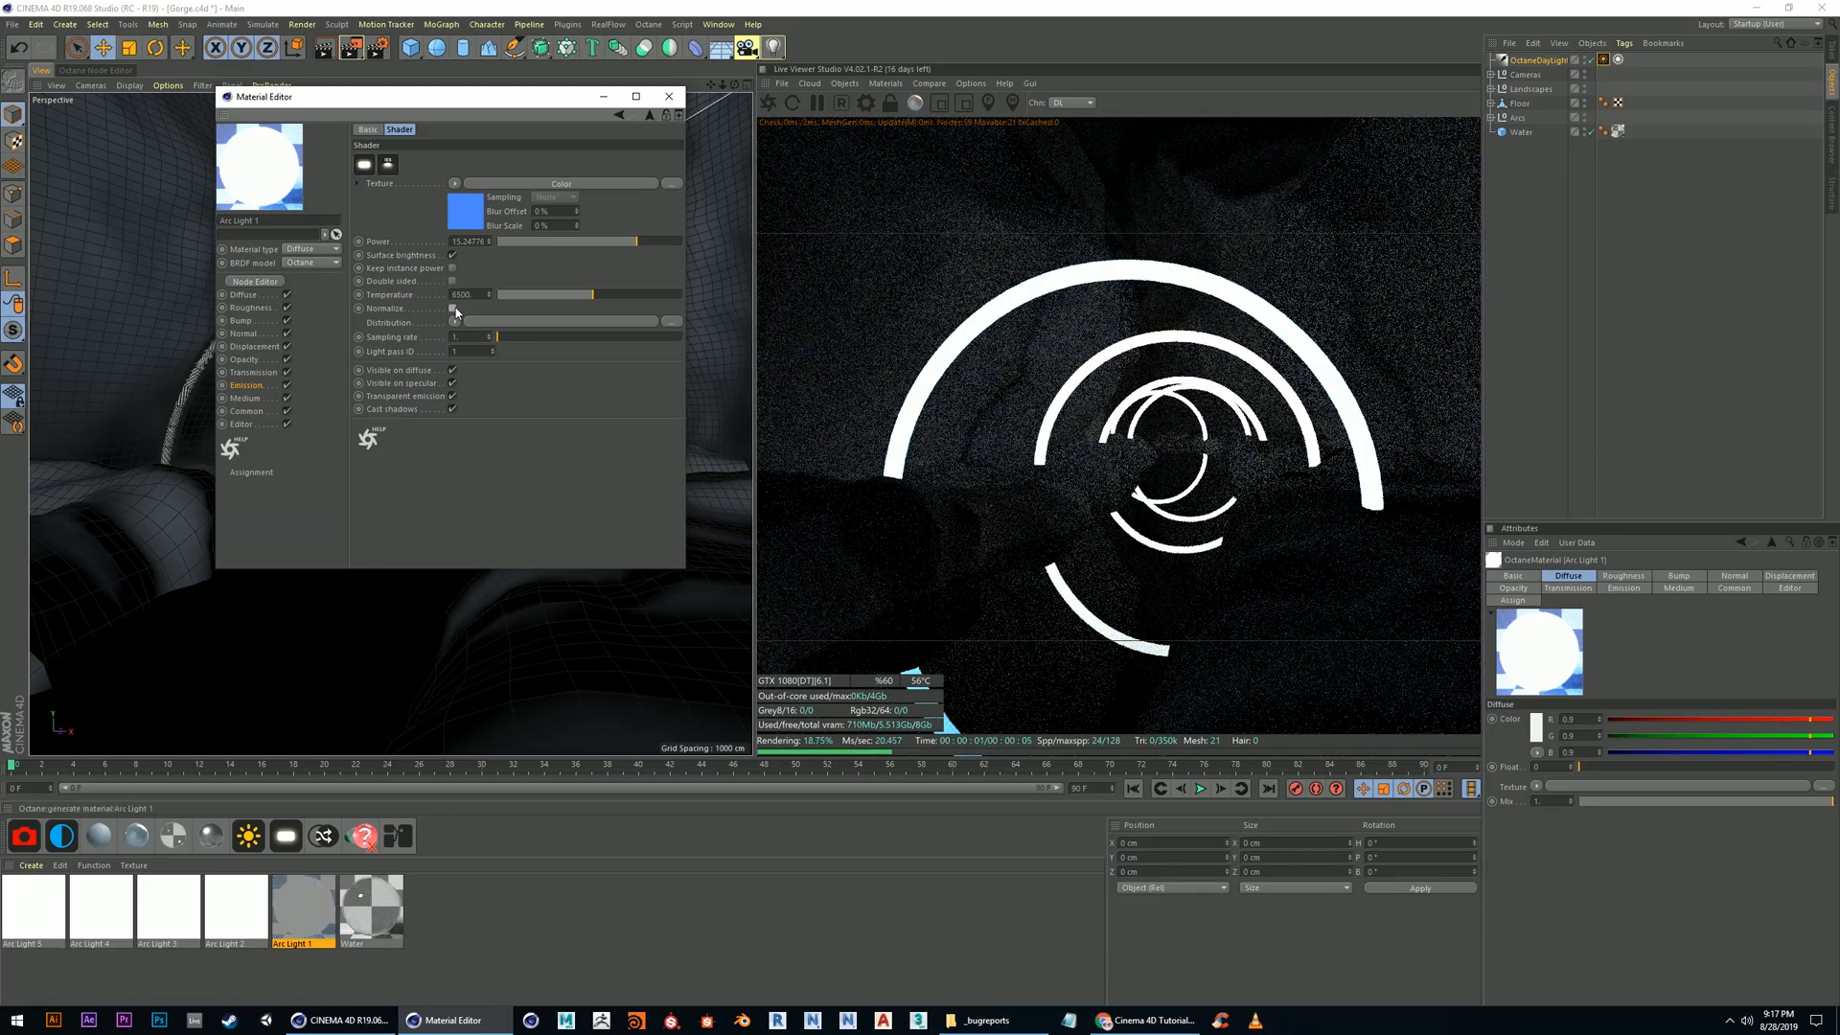
left_click(454, 309)
left_click(453, 308)
left_click(453, 308)
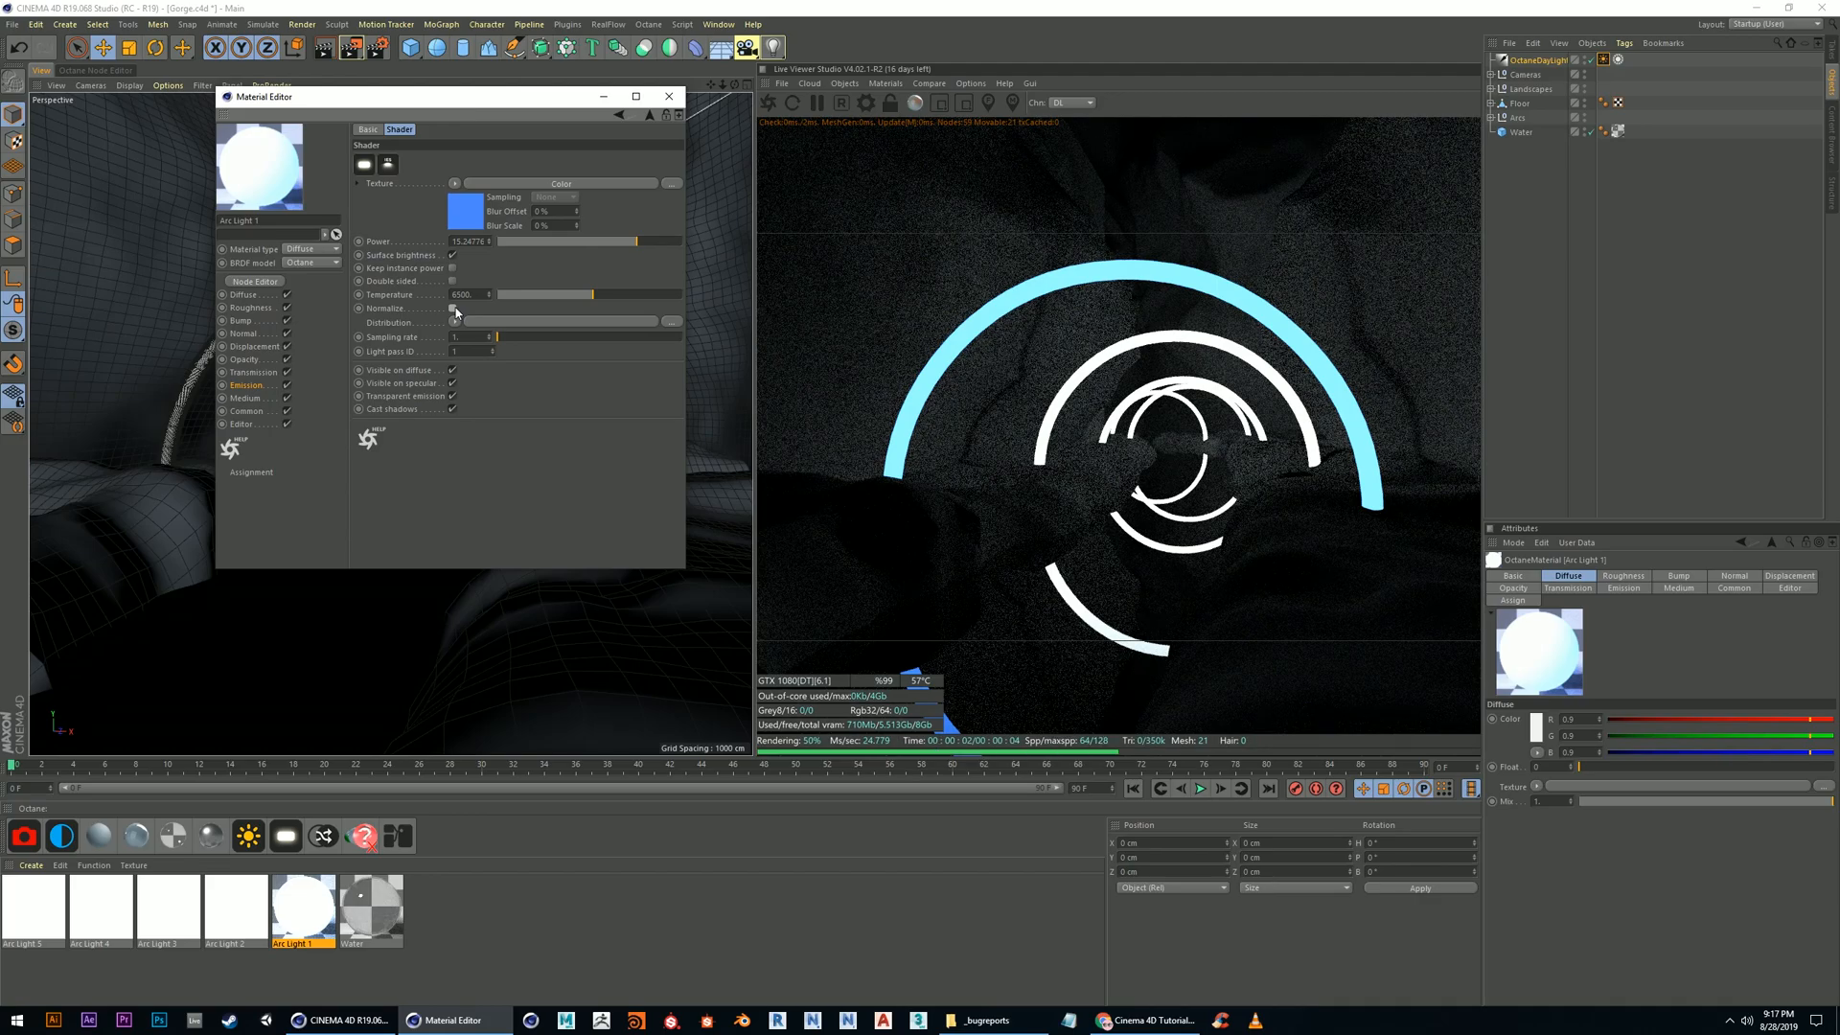
left_click(453, 309)
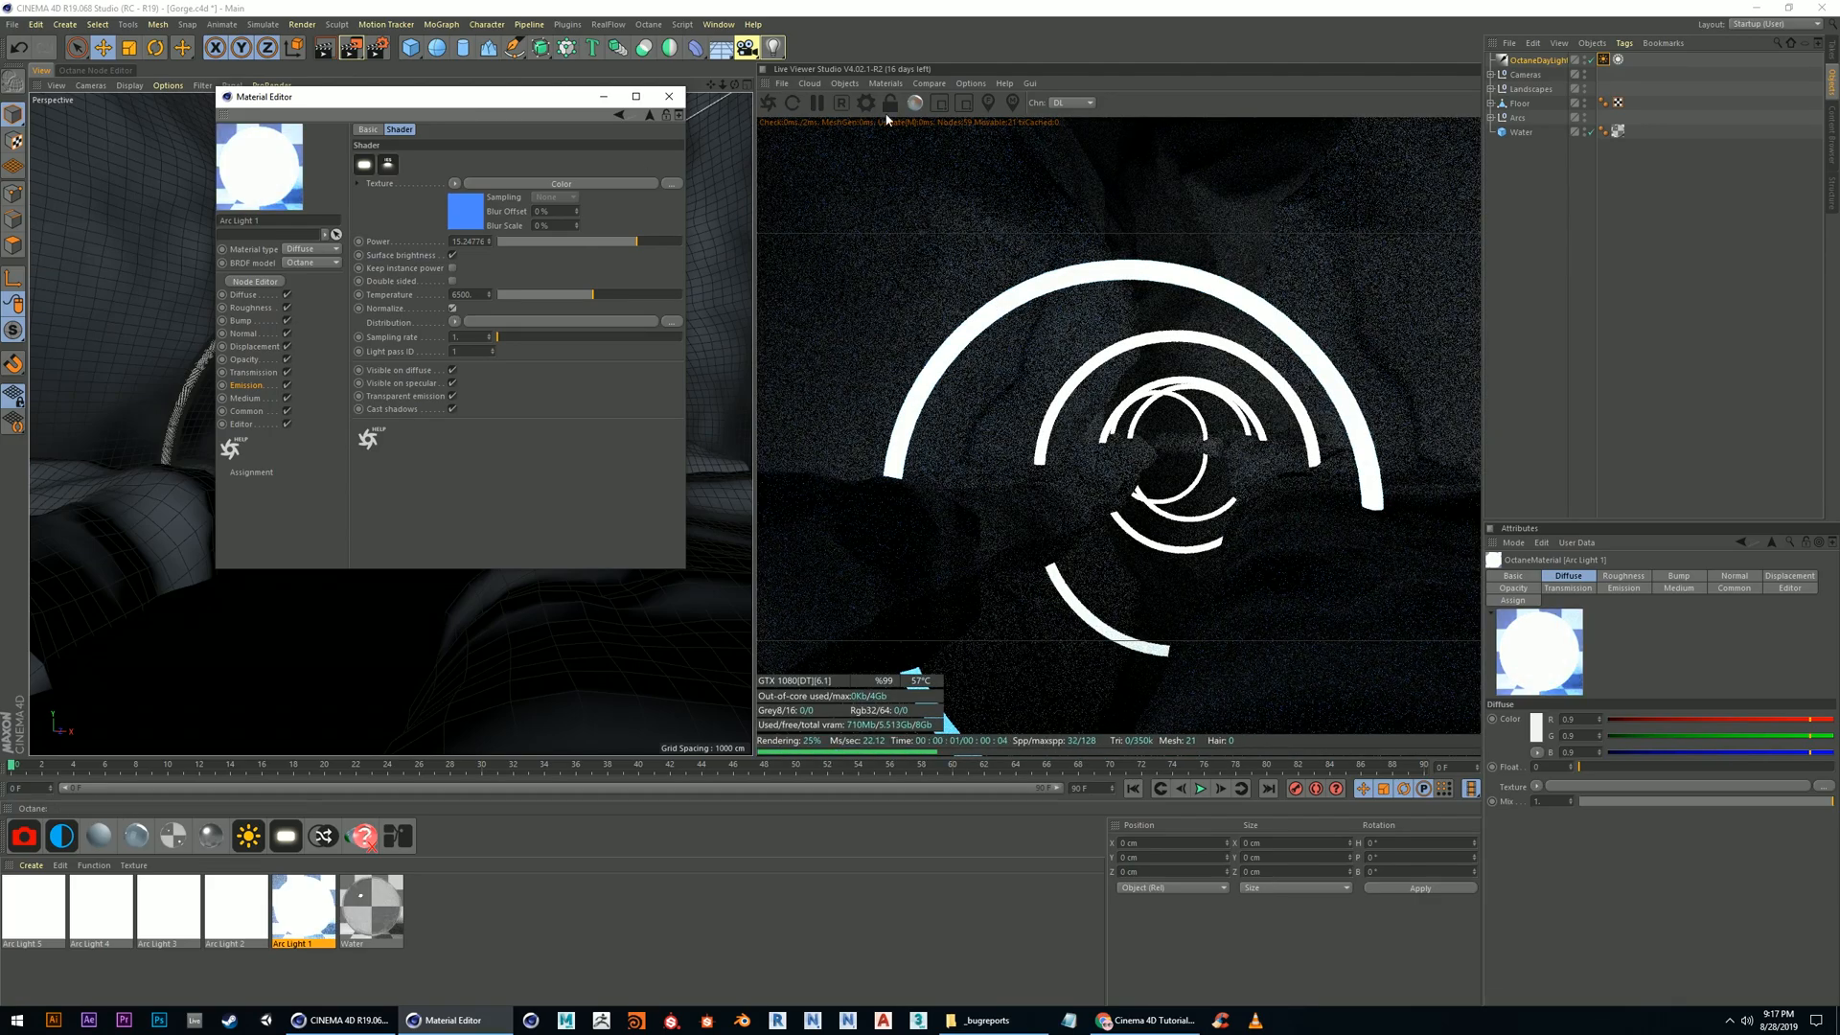
Switch the Octane render kernel to Pathtracing and turn off Surface brightness for Arc Light 1's emission
left_click(866, 103)
left_click(86, 63)
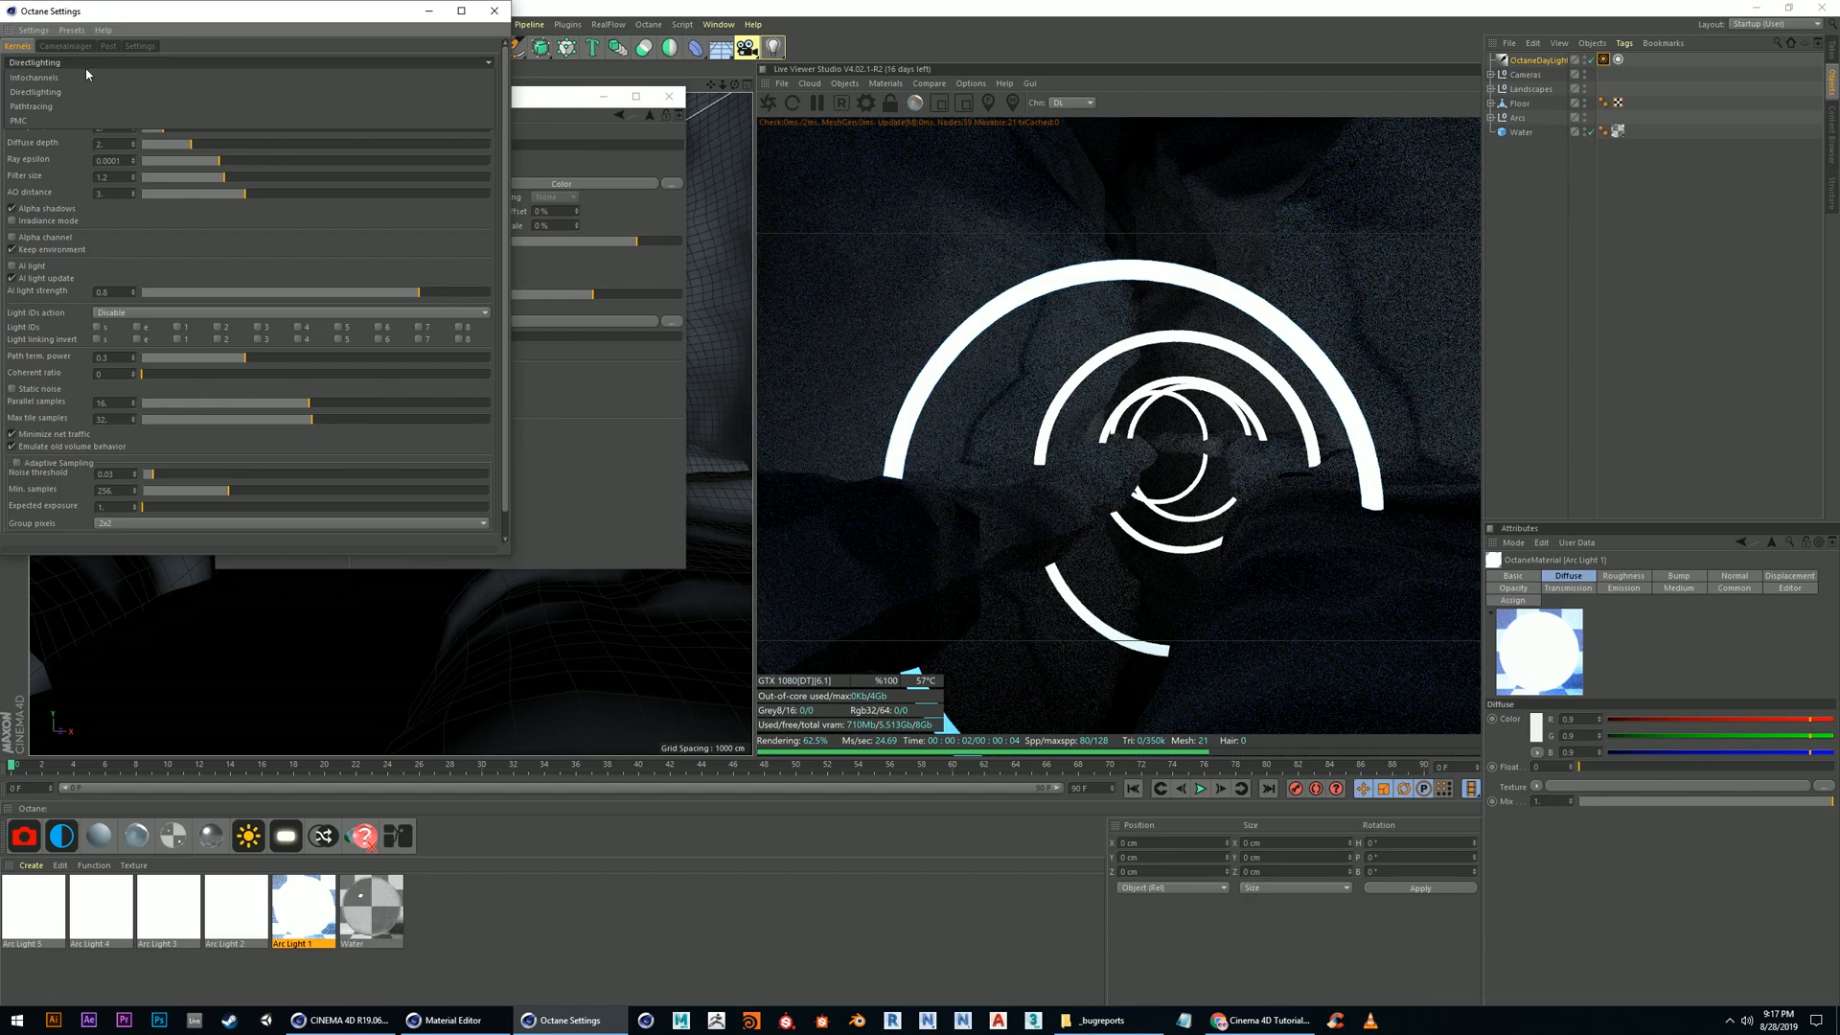
left_click(39, 106)
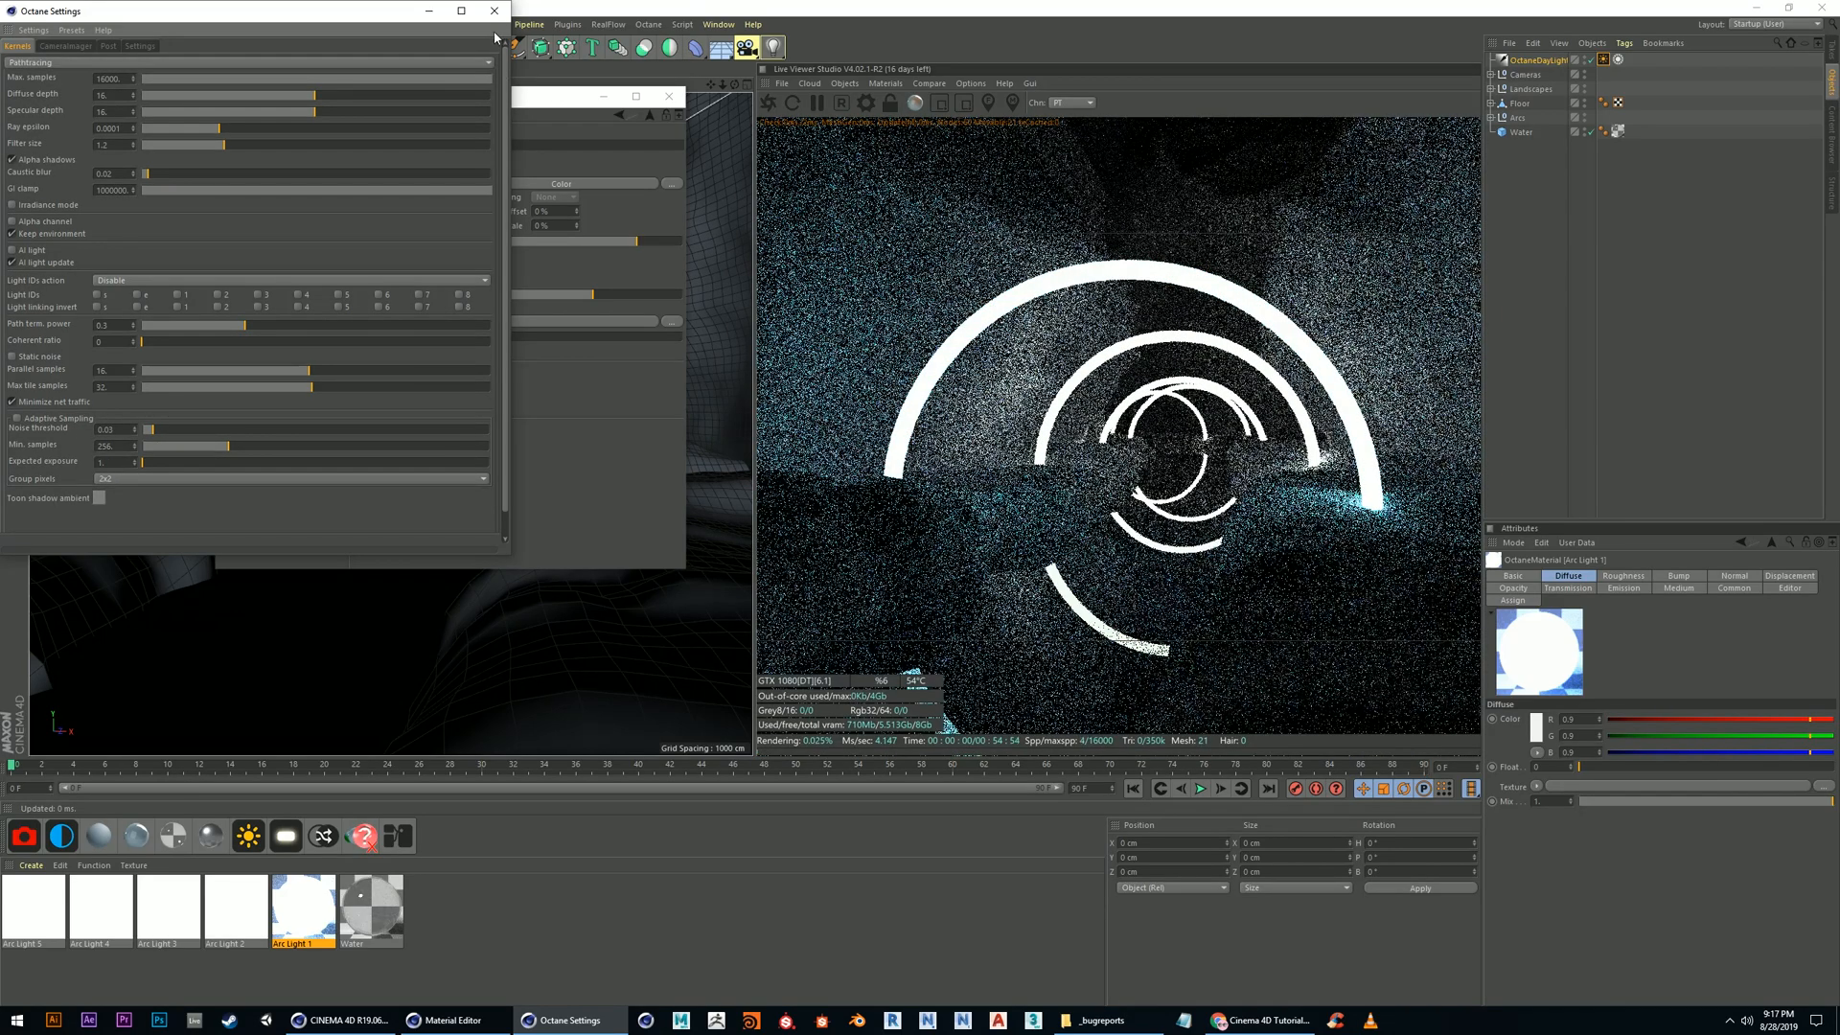
left_click(495, 11)
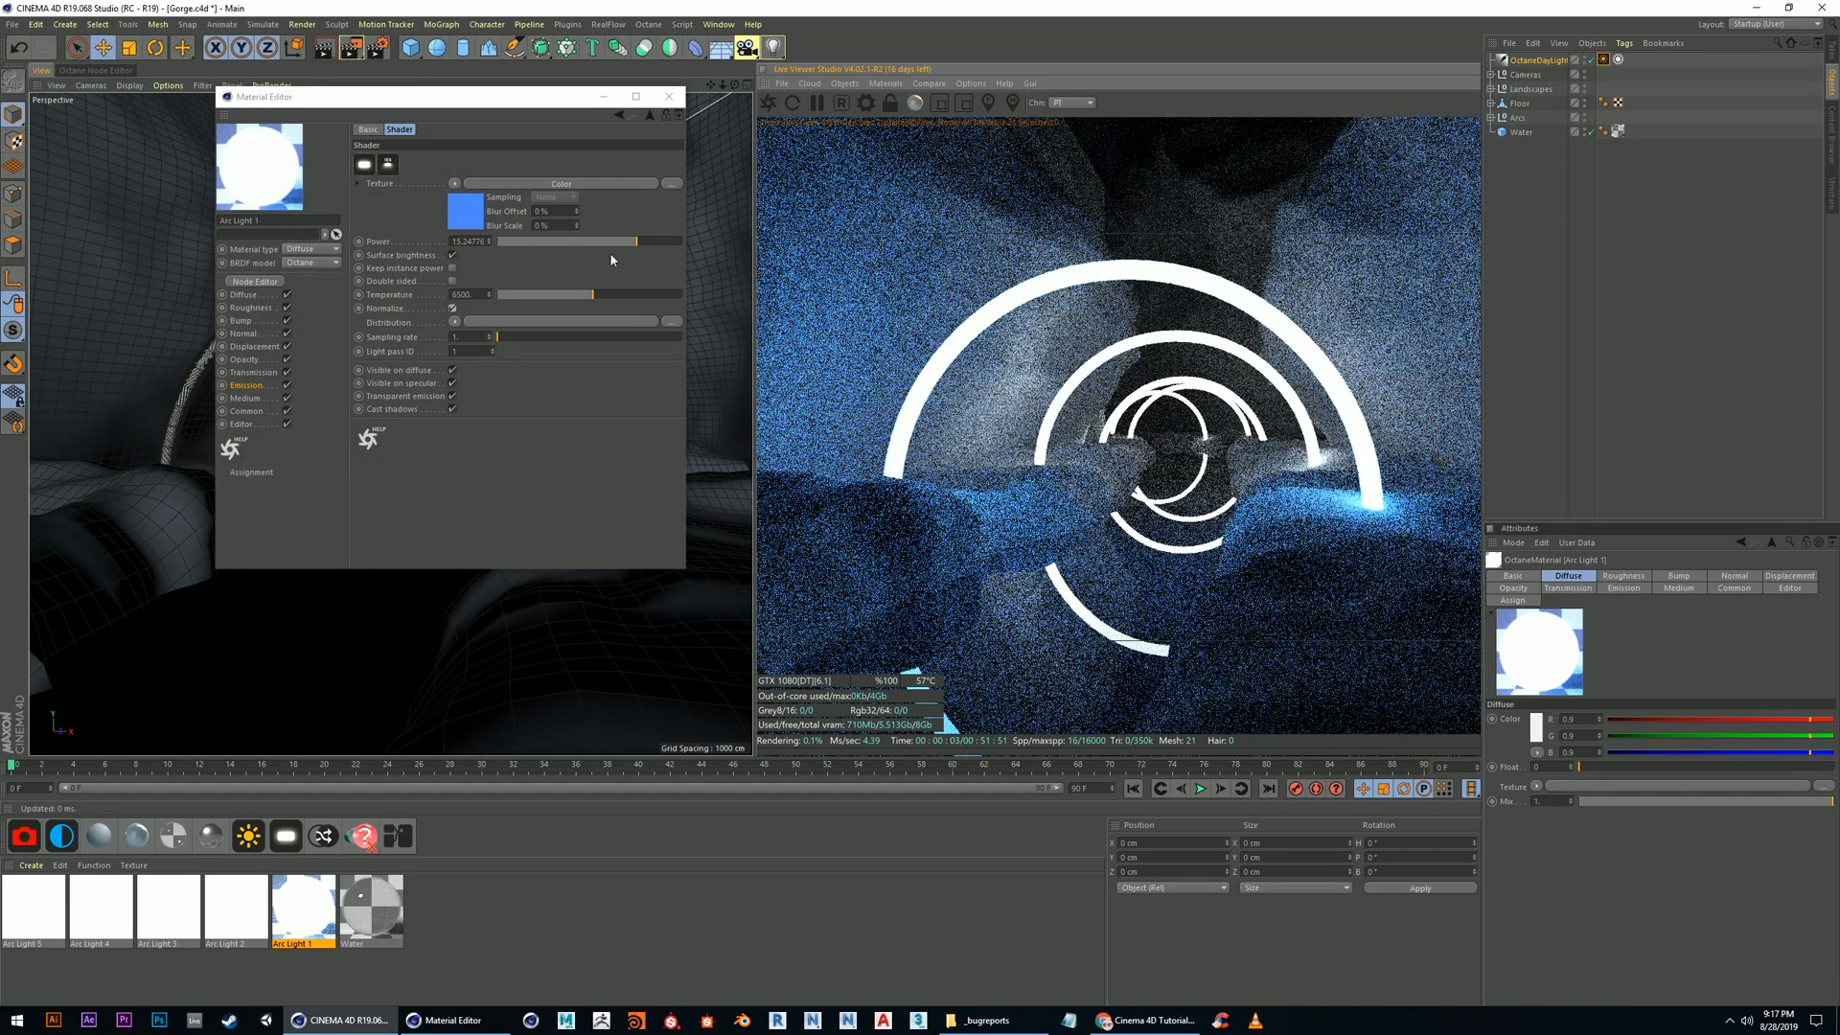
left_click(453, 256)
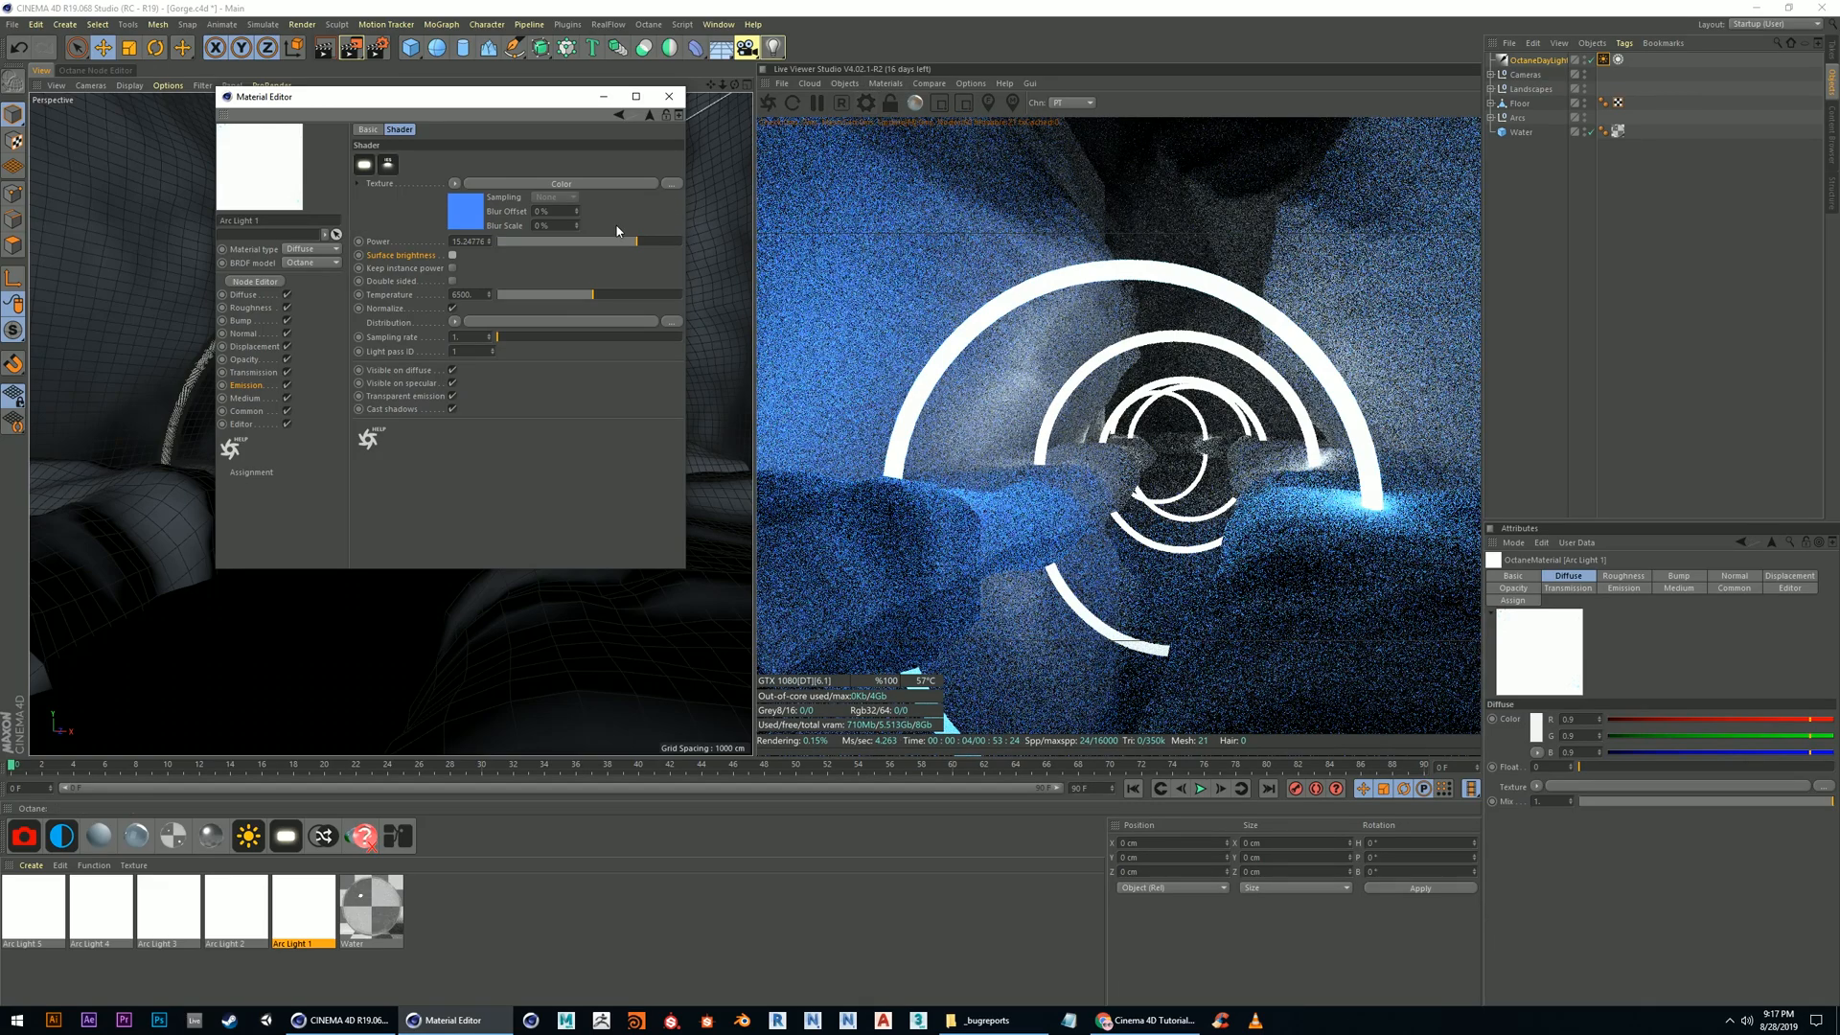
Try a blue diffuse colour on Arc Light 1 and test its Diffuse and Emission channels off and on
left_click(242, 296)
left_click(410, 167)
left_click_drag(456, 171, 500, 172)
left_click(378, 208)
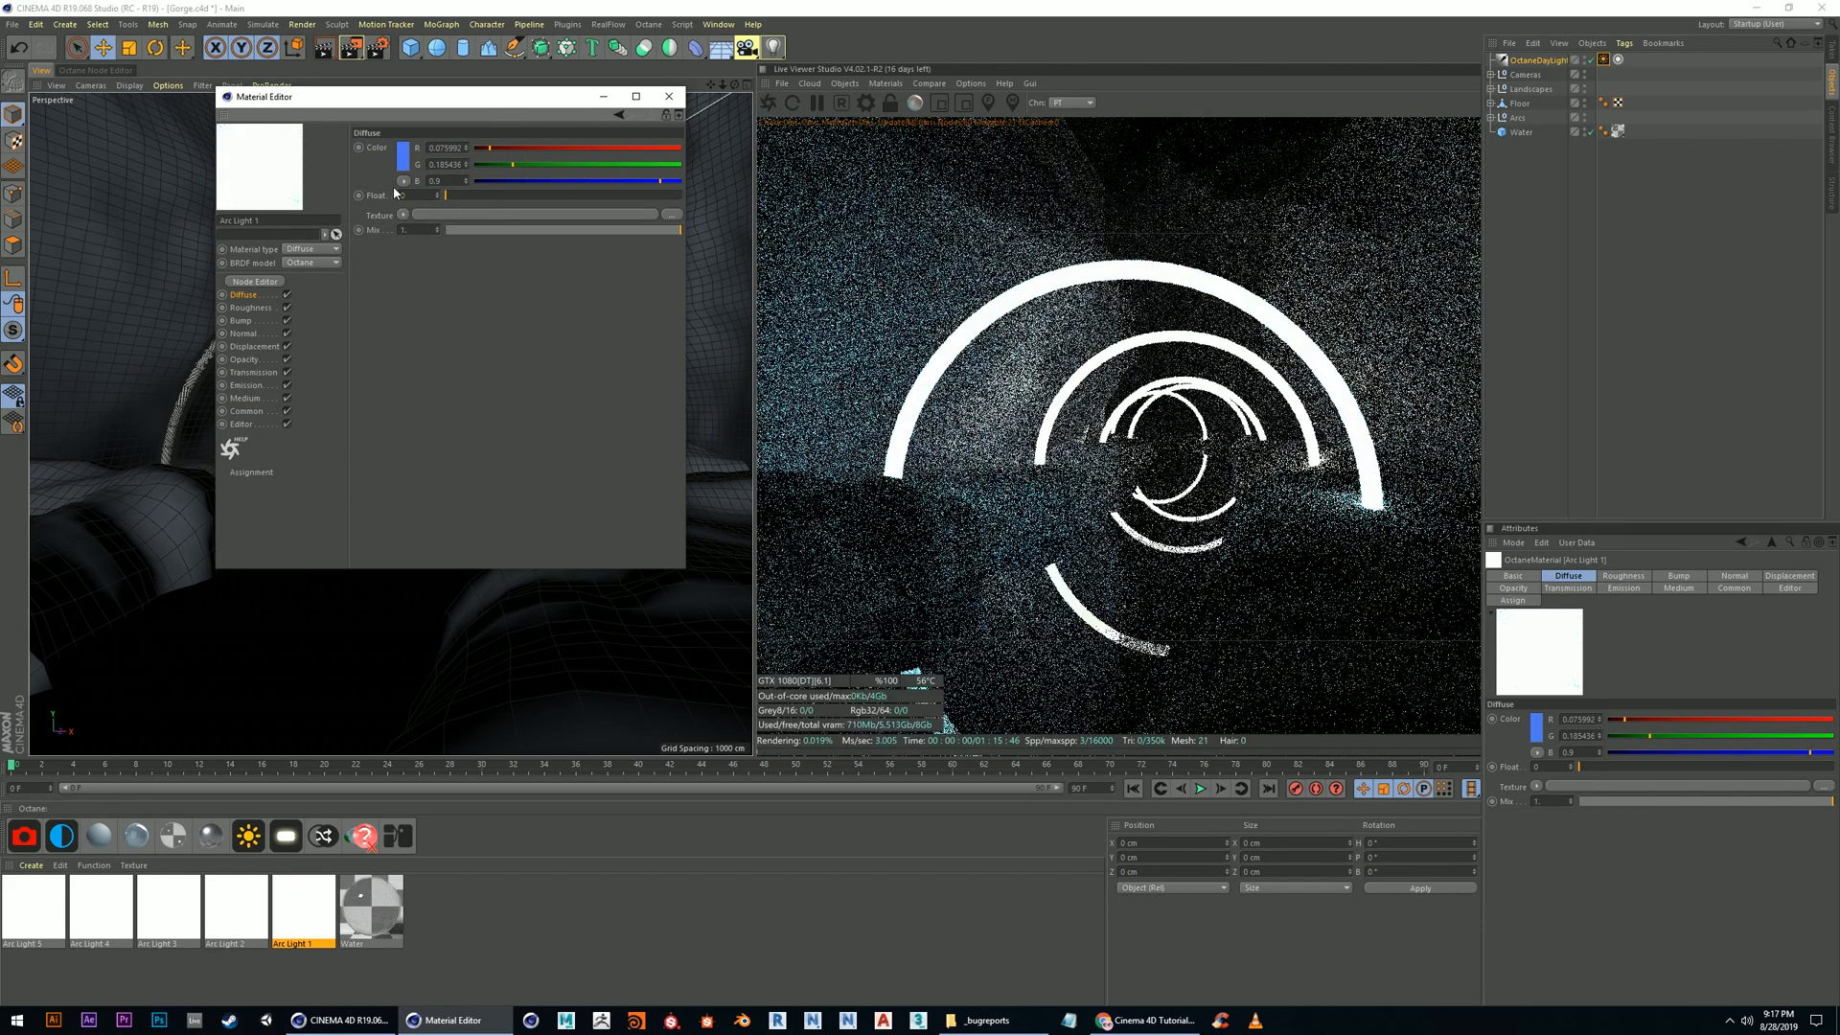
left_click(288, 295)
left_click(288, 295)
left_click(286, 385)
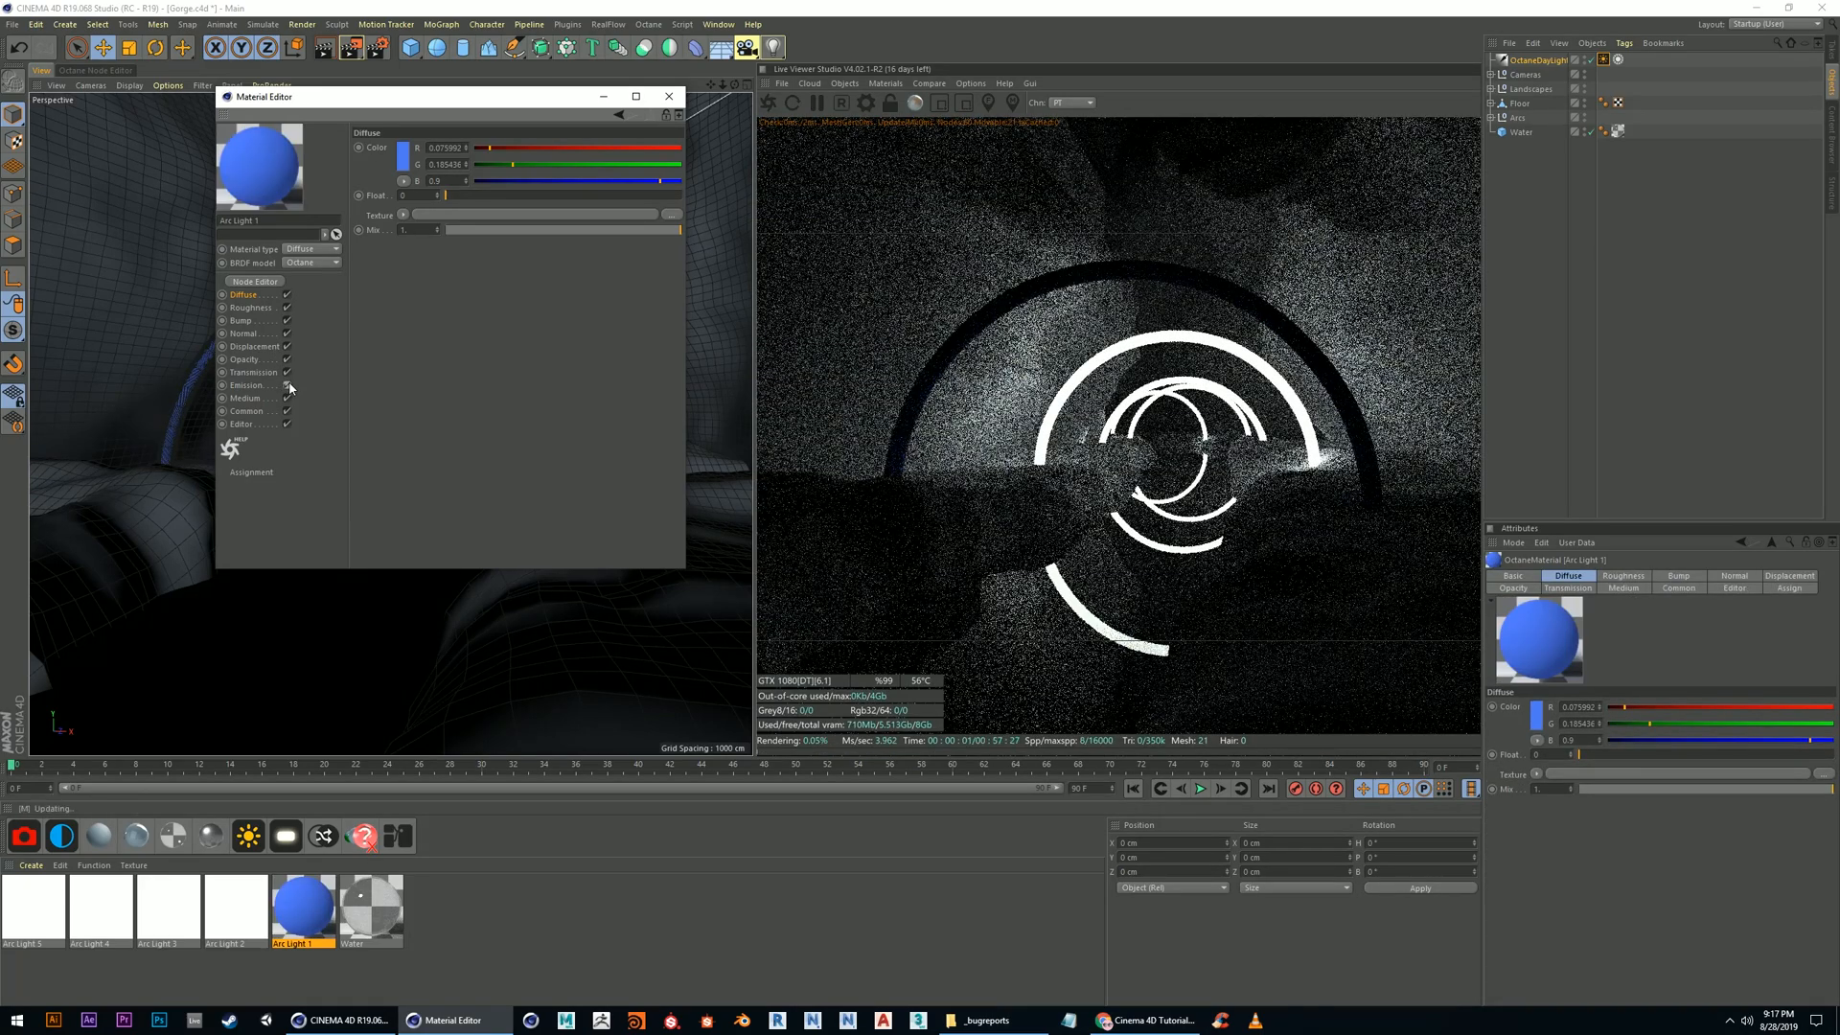
left_click(287, 386)
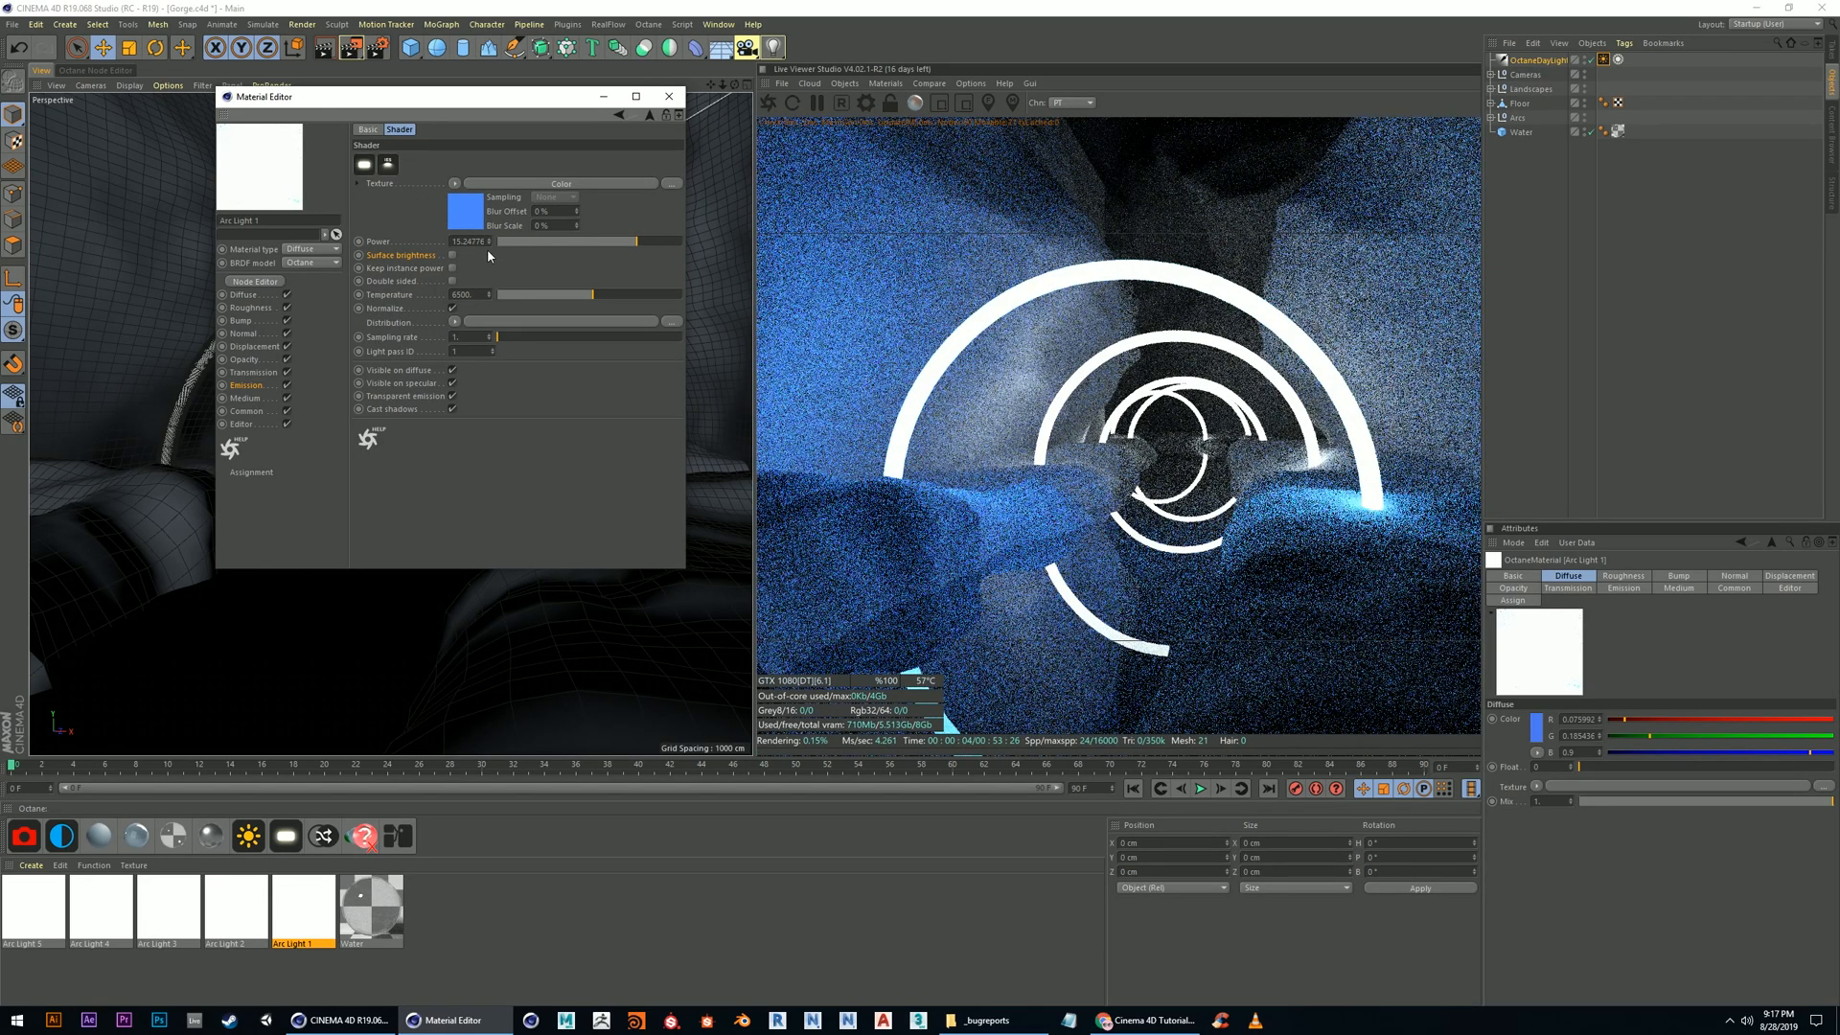
Test Keep instance power and Surface brightness on Arc Light 1's emission and reduce its power to about 3.7
left_click(453, 269)
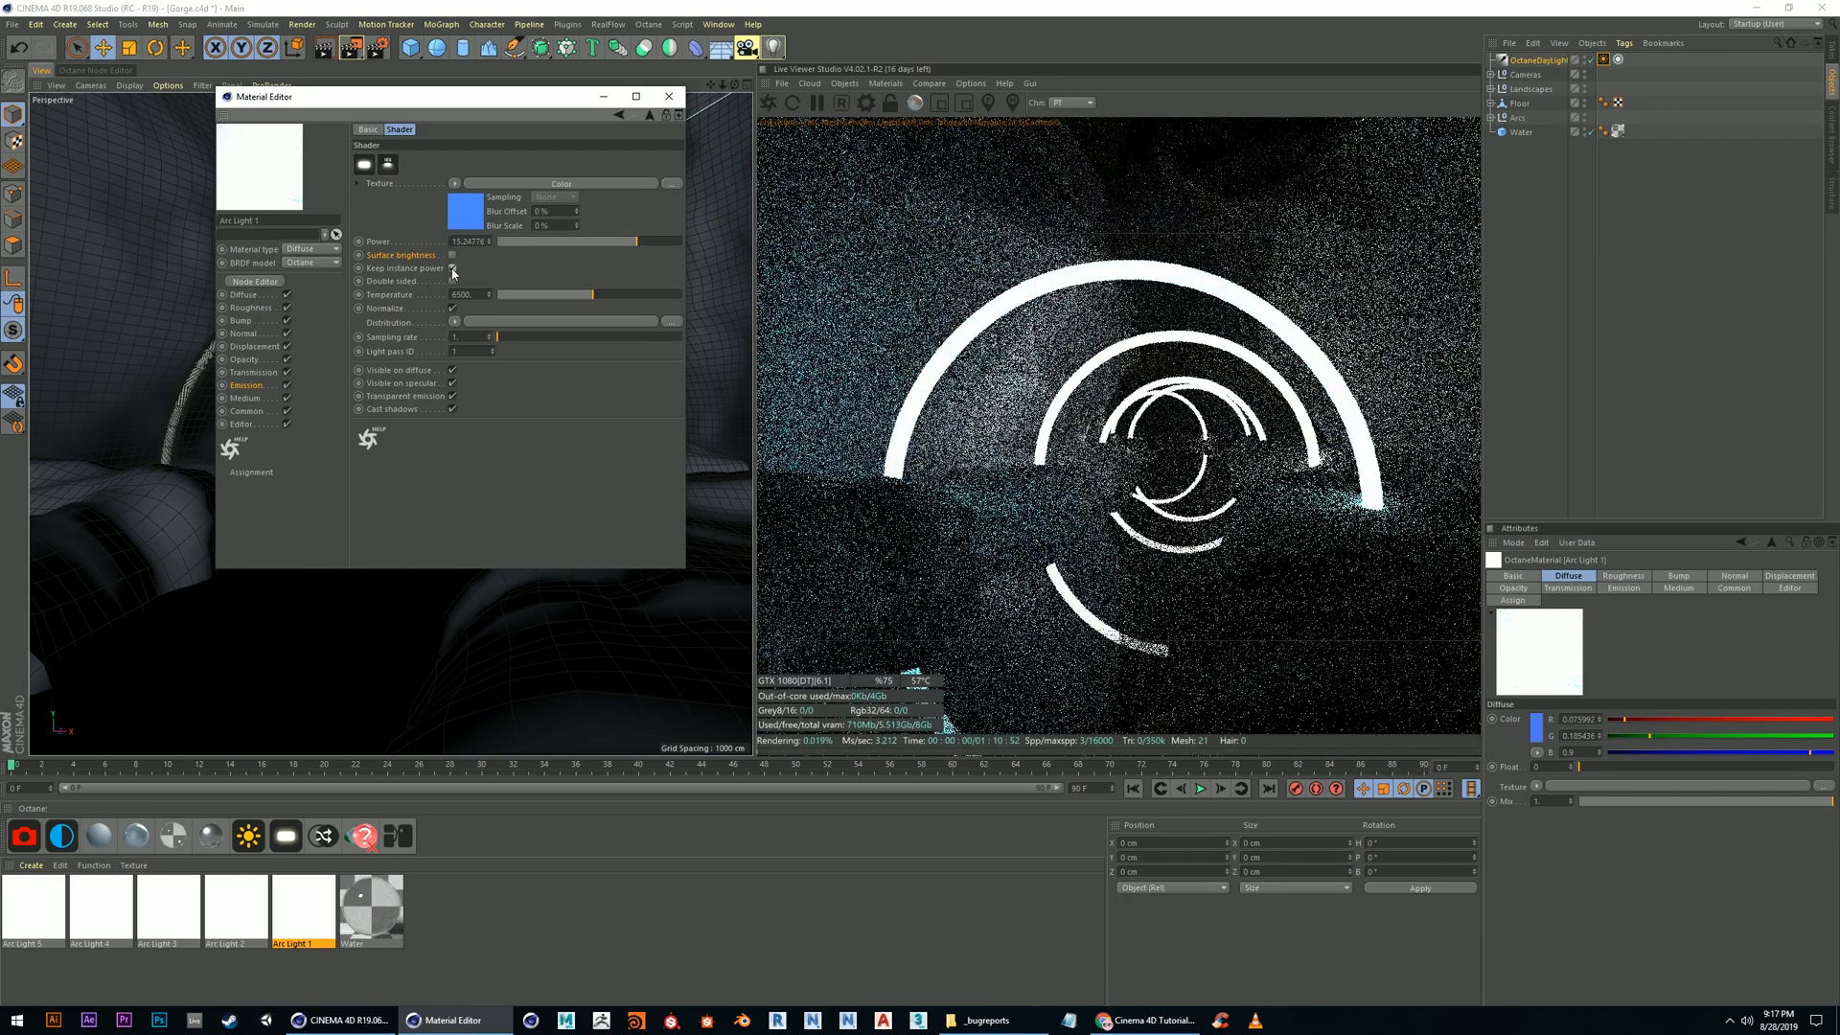
left_click(453, 256)
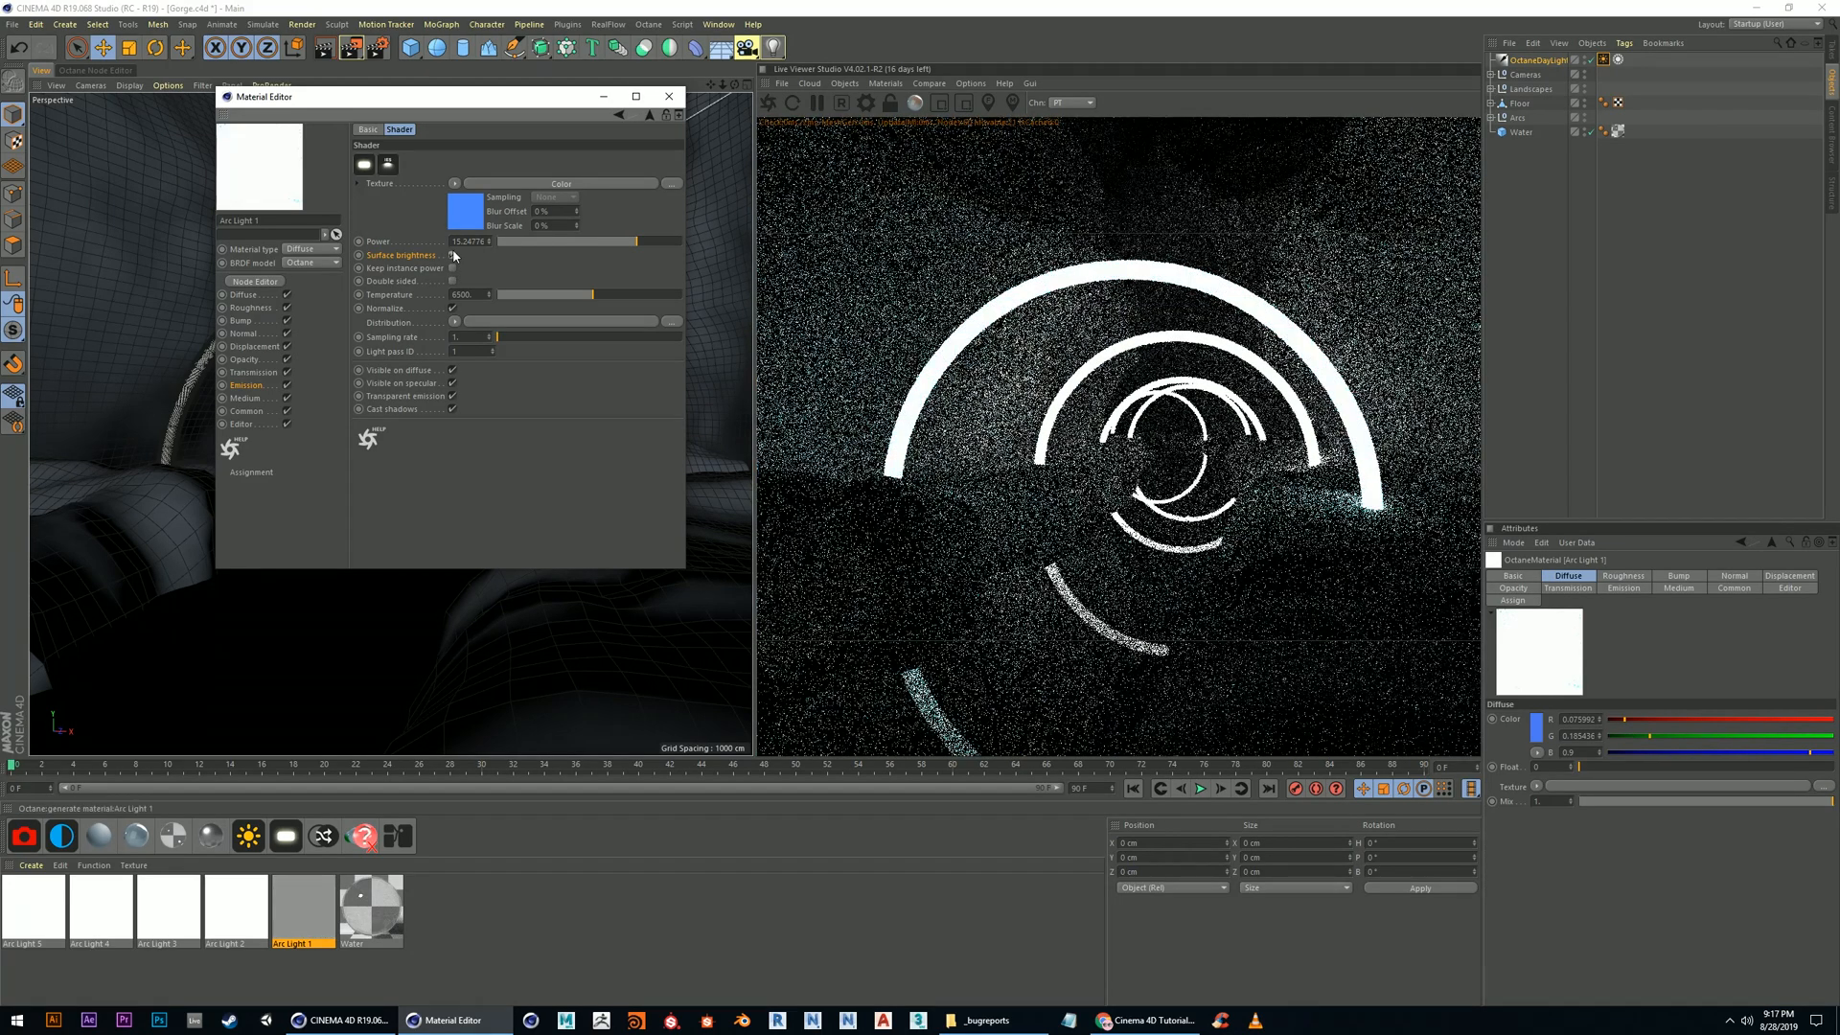
left_click_drag(636, 241, 606, 244)
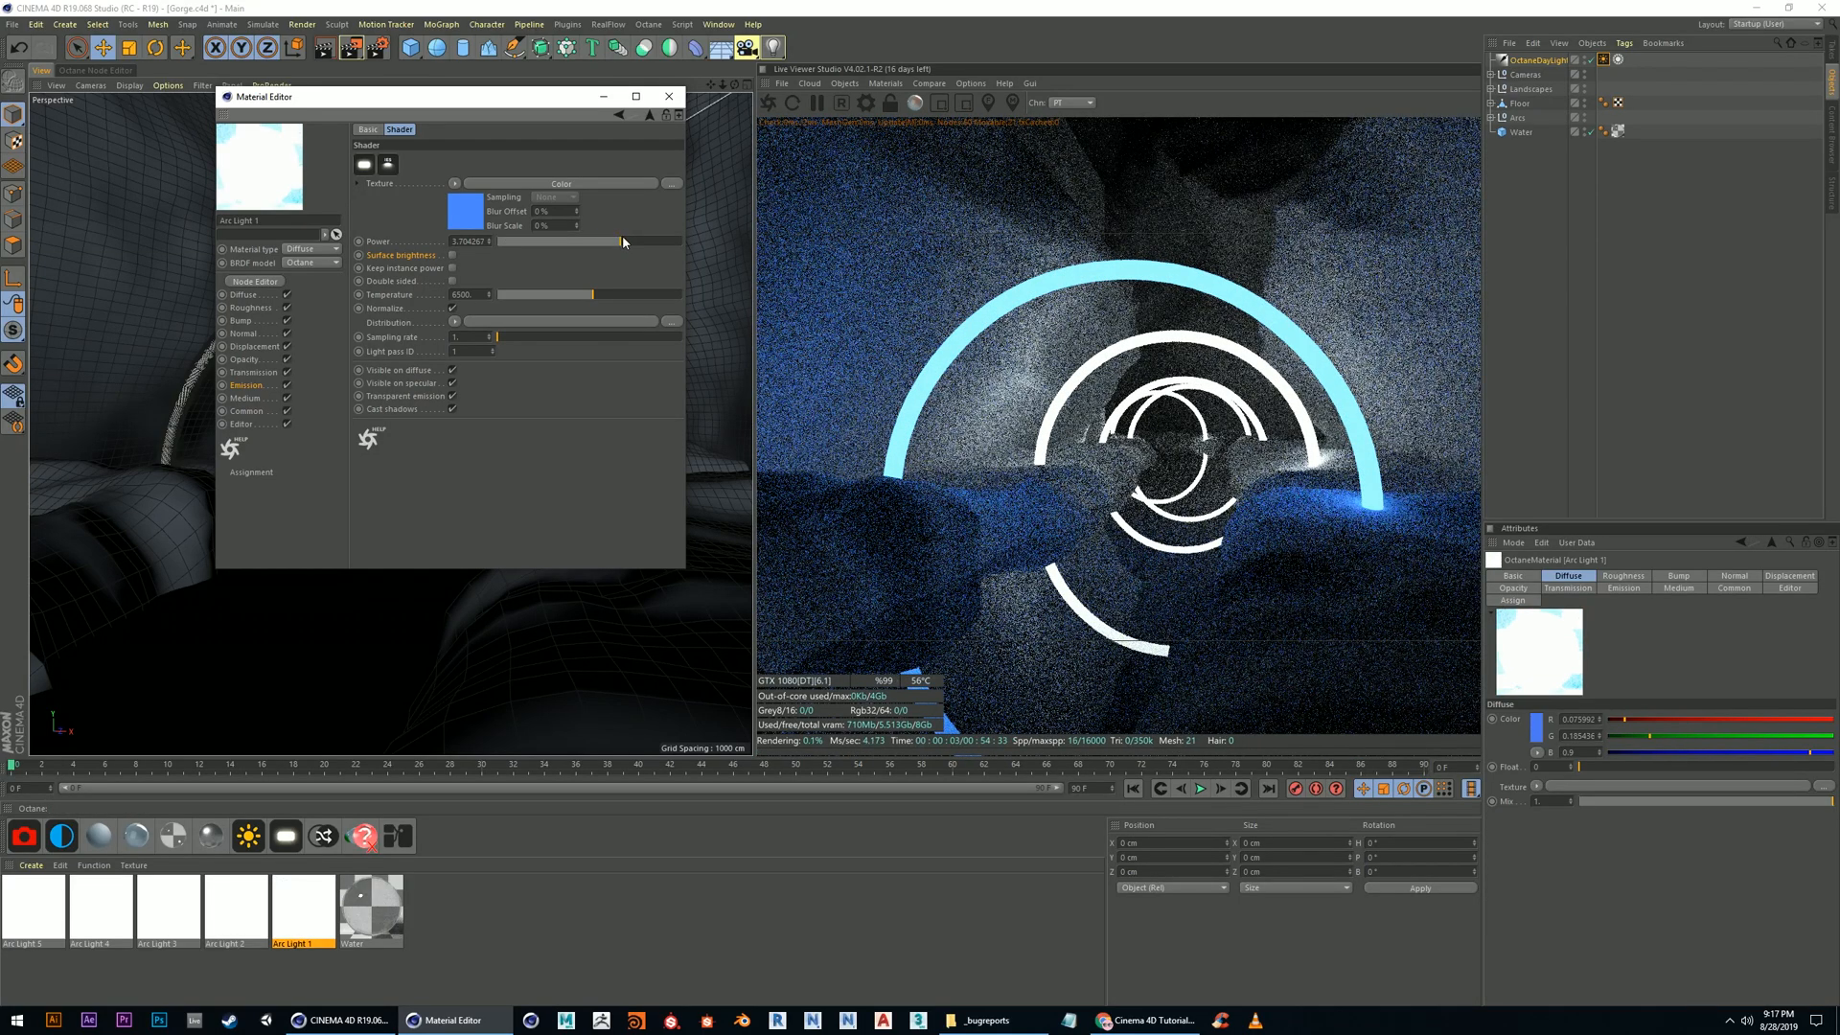
Try a dark blue diffuse colour on Arc Light 1 and replace it with pure white
left_click(244, 295)
left_click(403, 156)
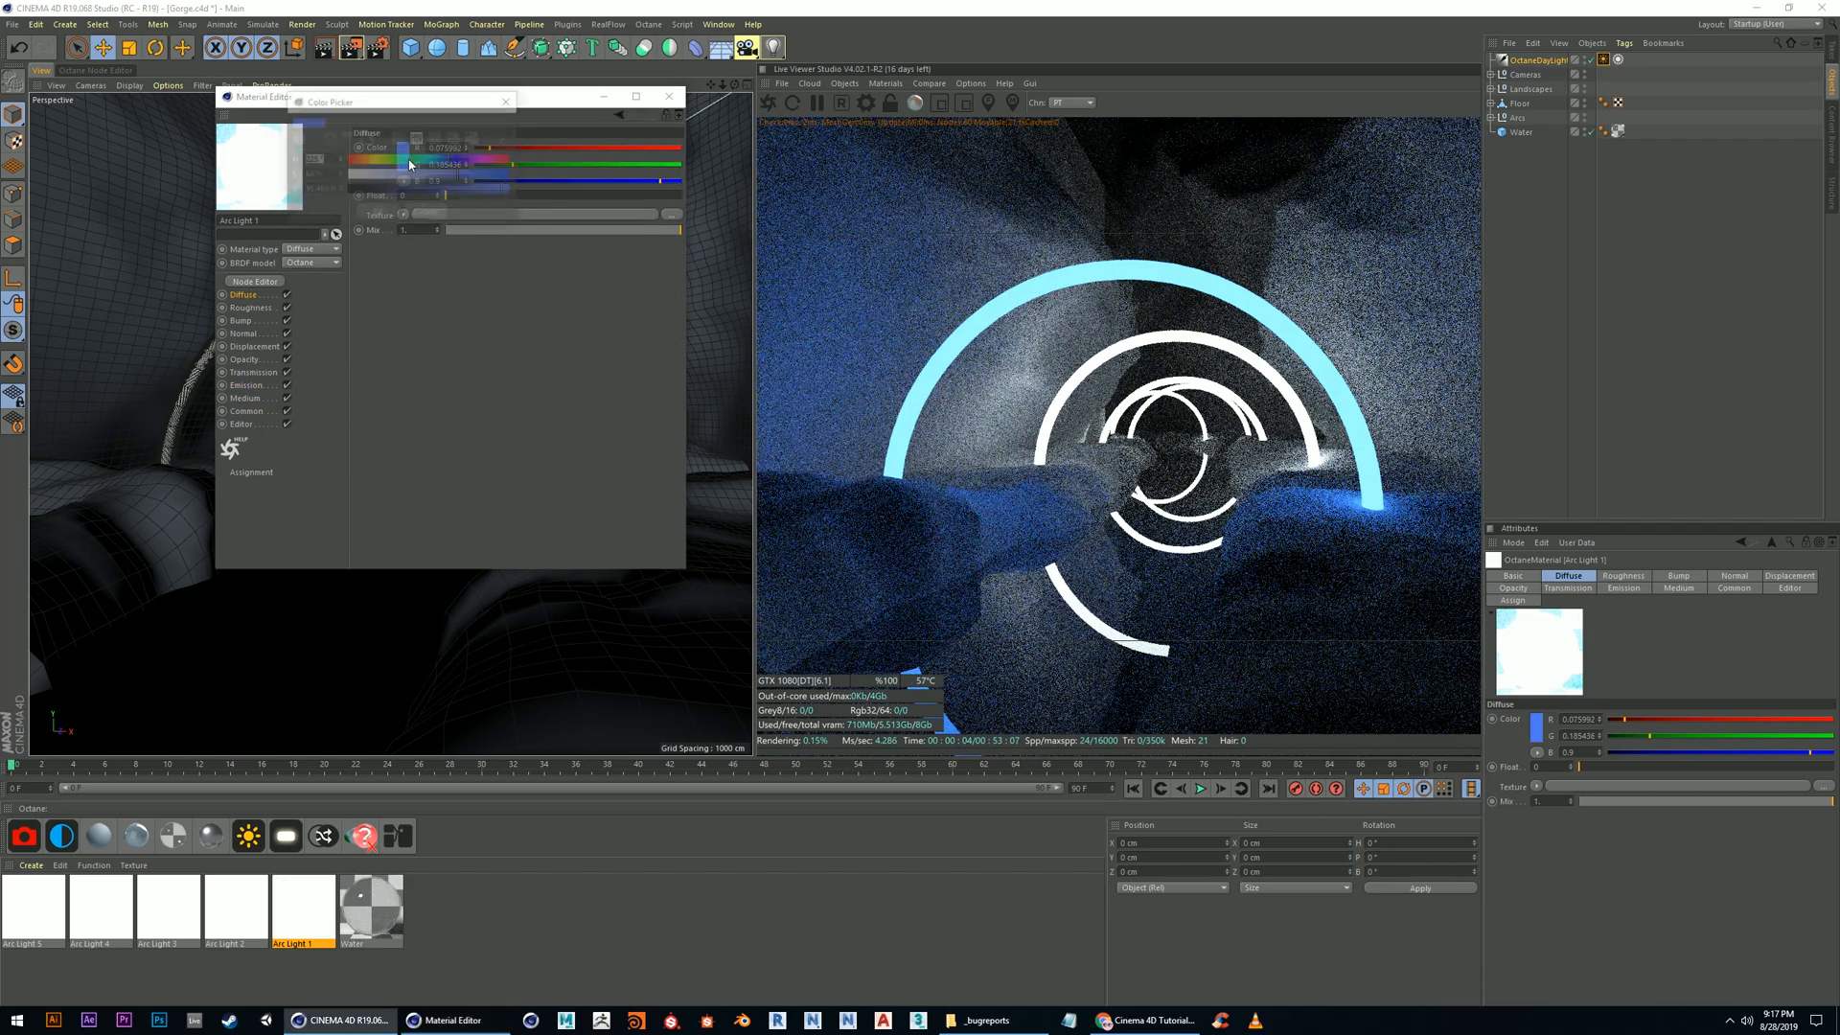
left_click(377, 213)
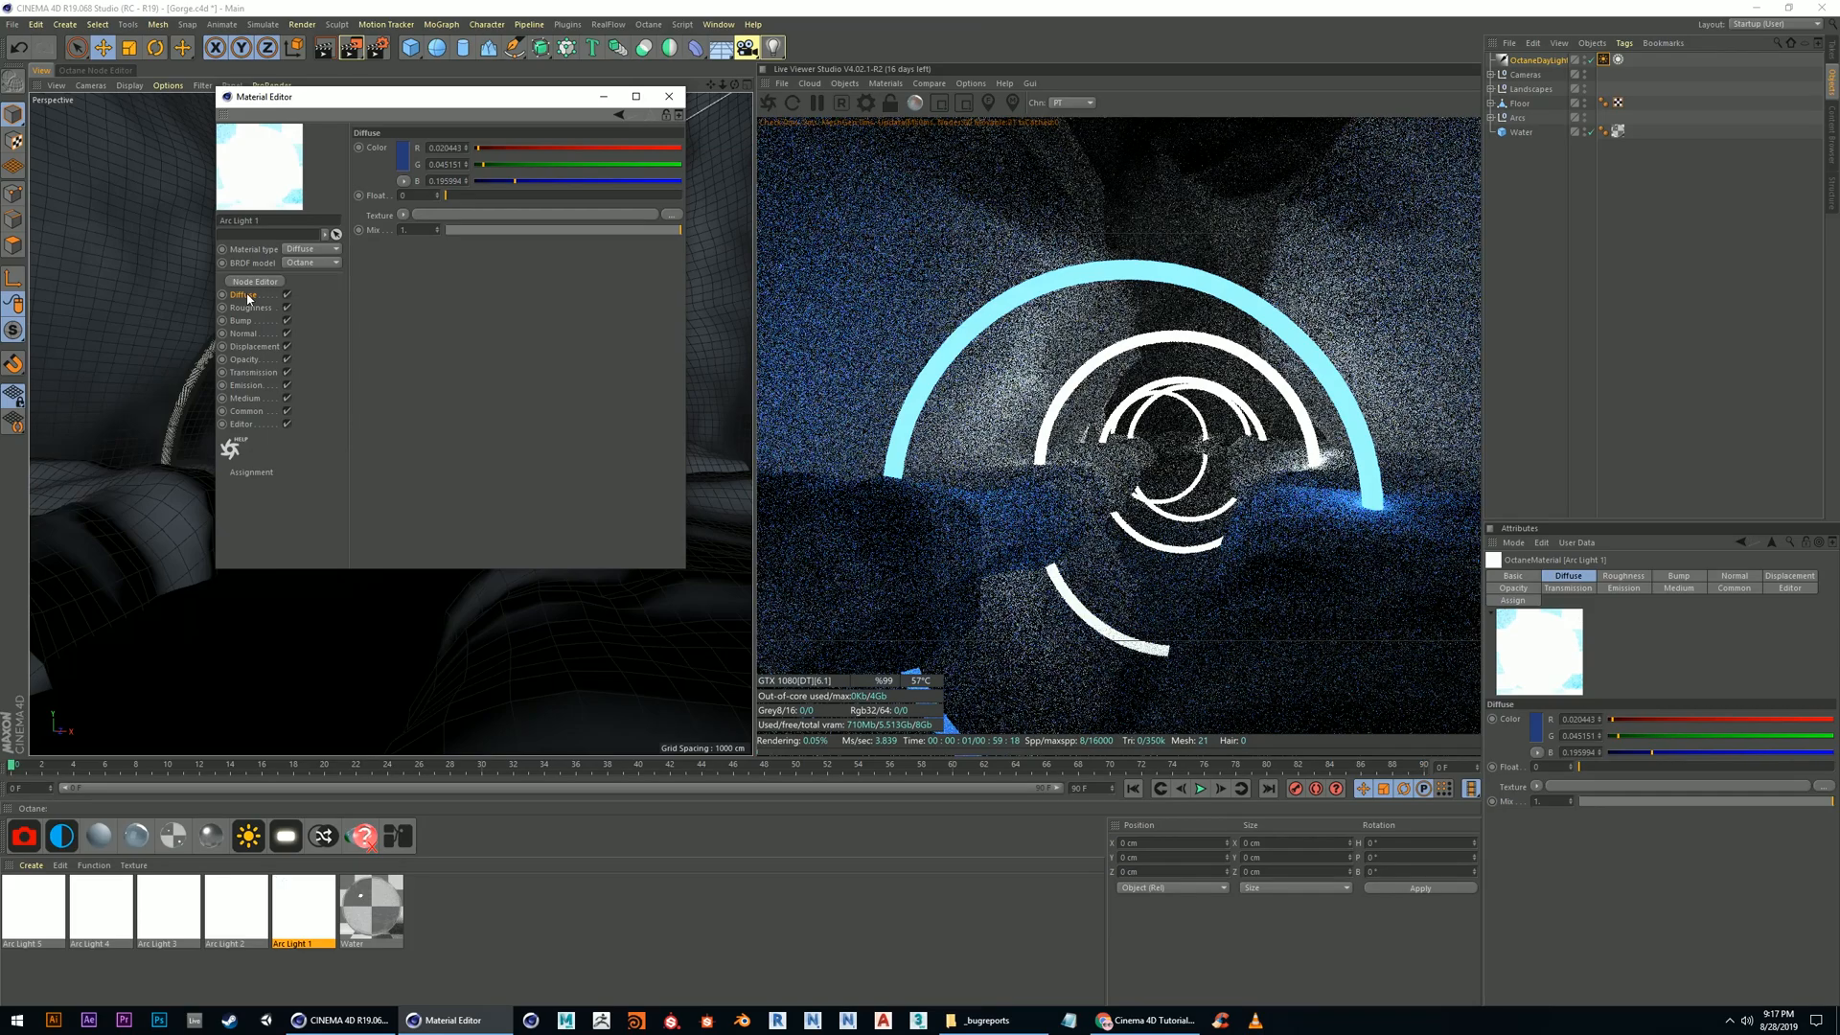
left_click(405, 152)
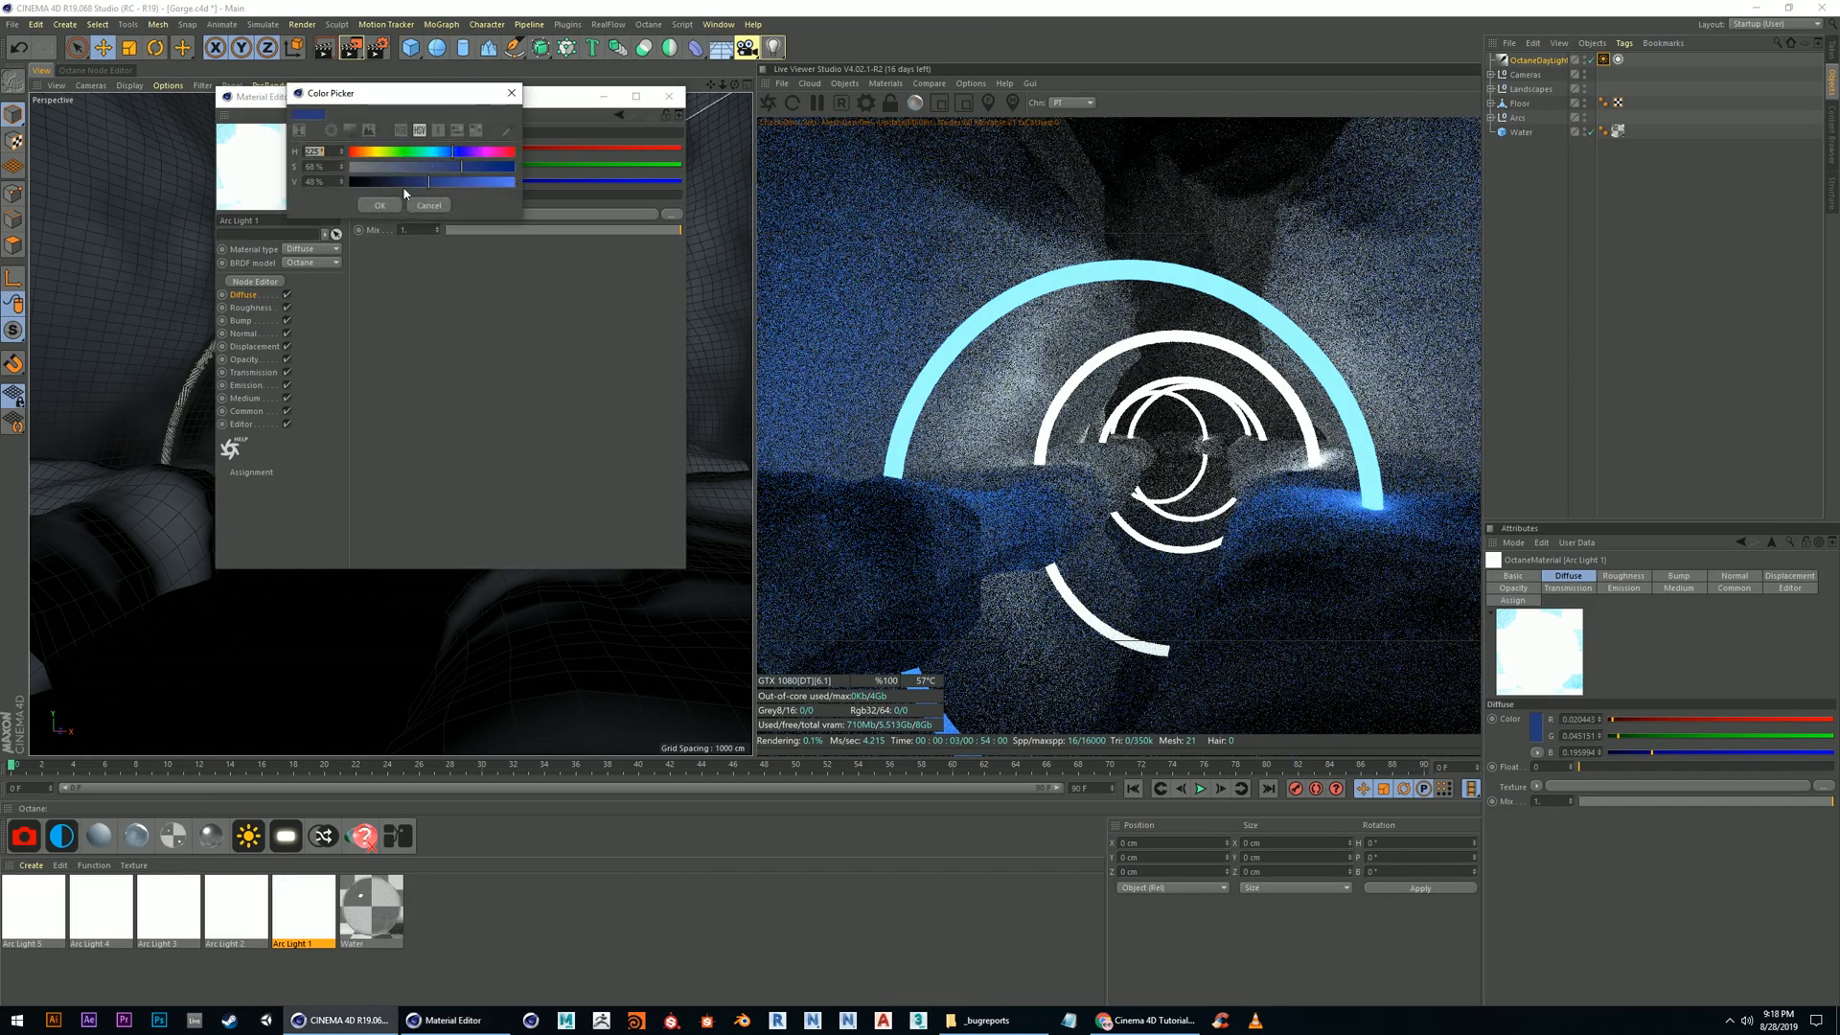
left_click_drag(415, 167, 345, 167)
left_click_drag(424, 182, 522, 184)
left_click(382, 207)
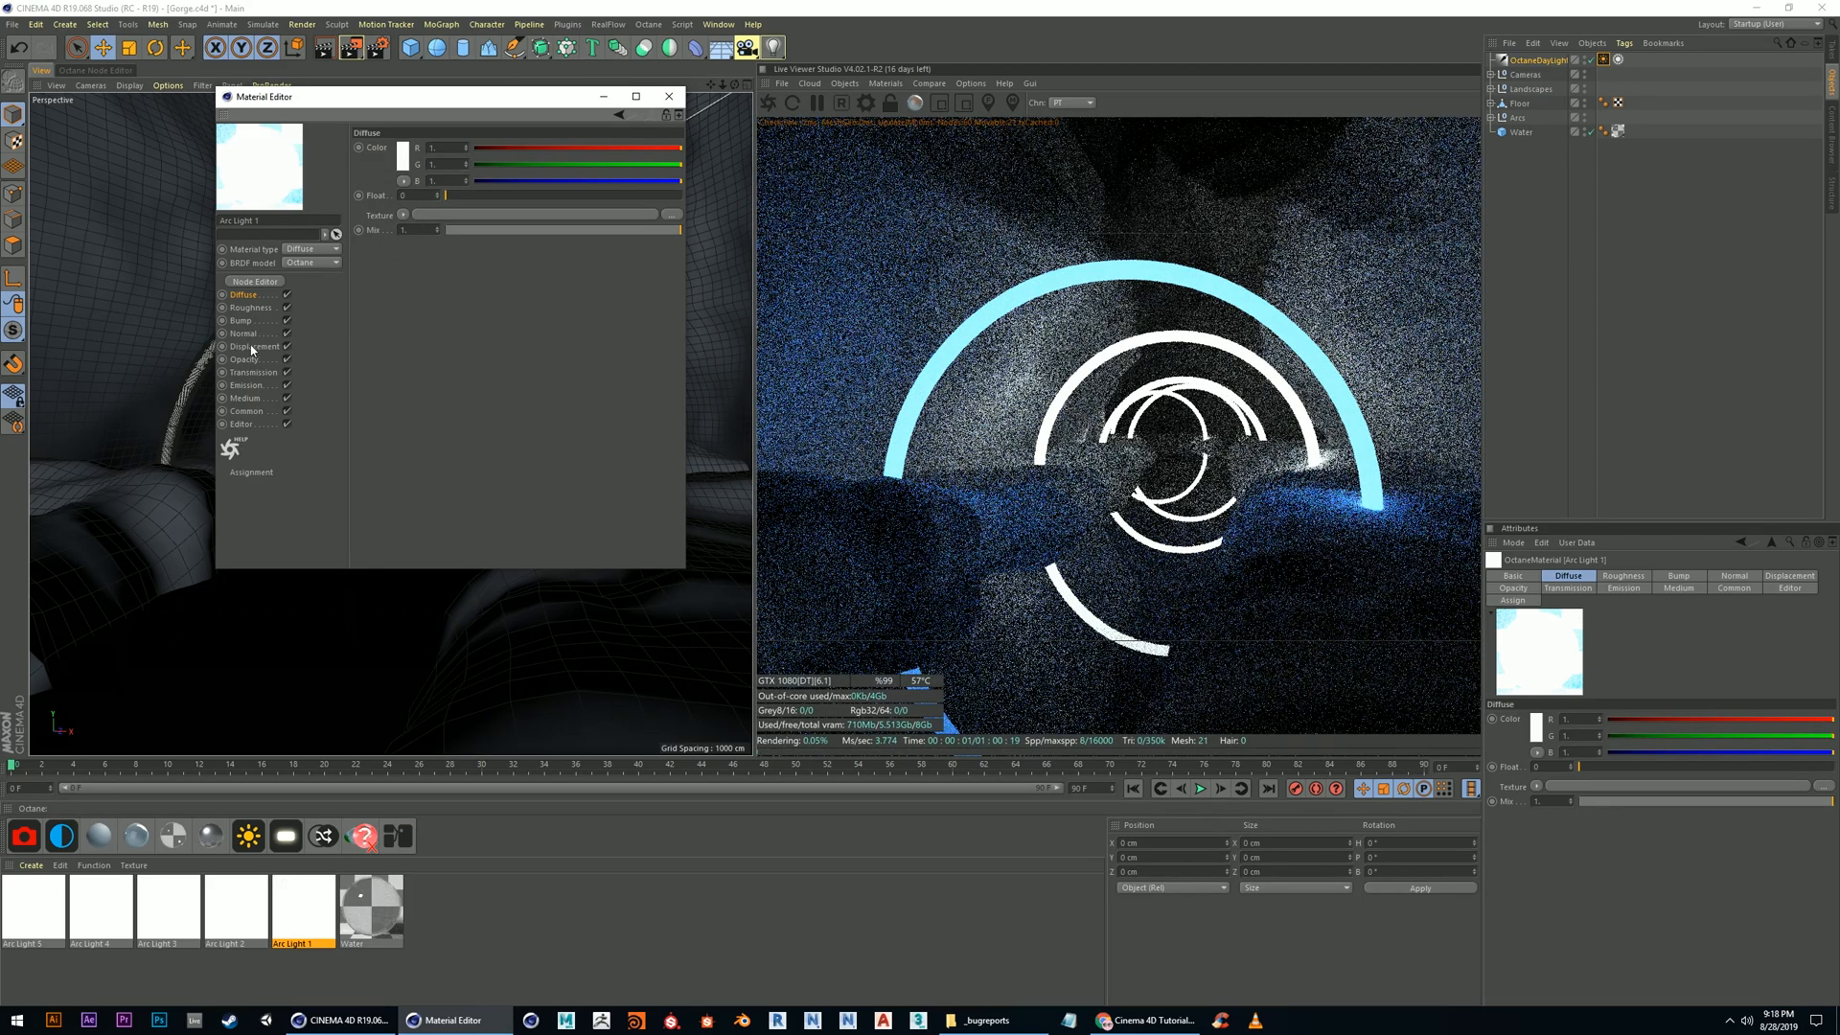
Lower Arc Light 1's emission power to about 3.6 and set its emission colour to hue 229°, saturation 70% and value 71%
left_click(243, 385)
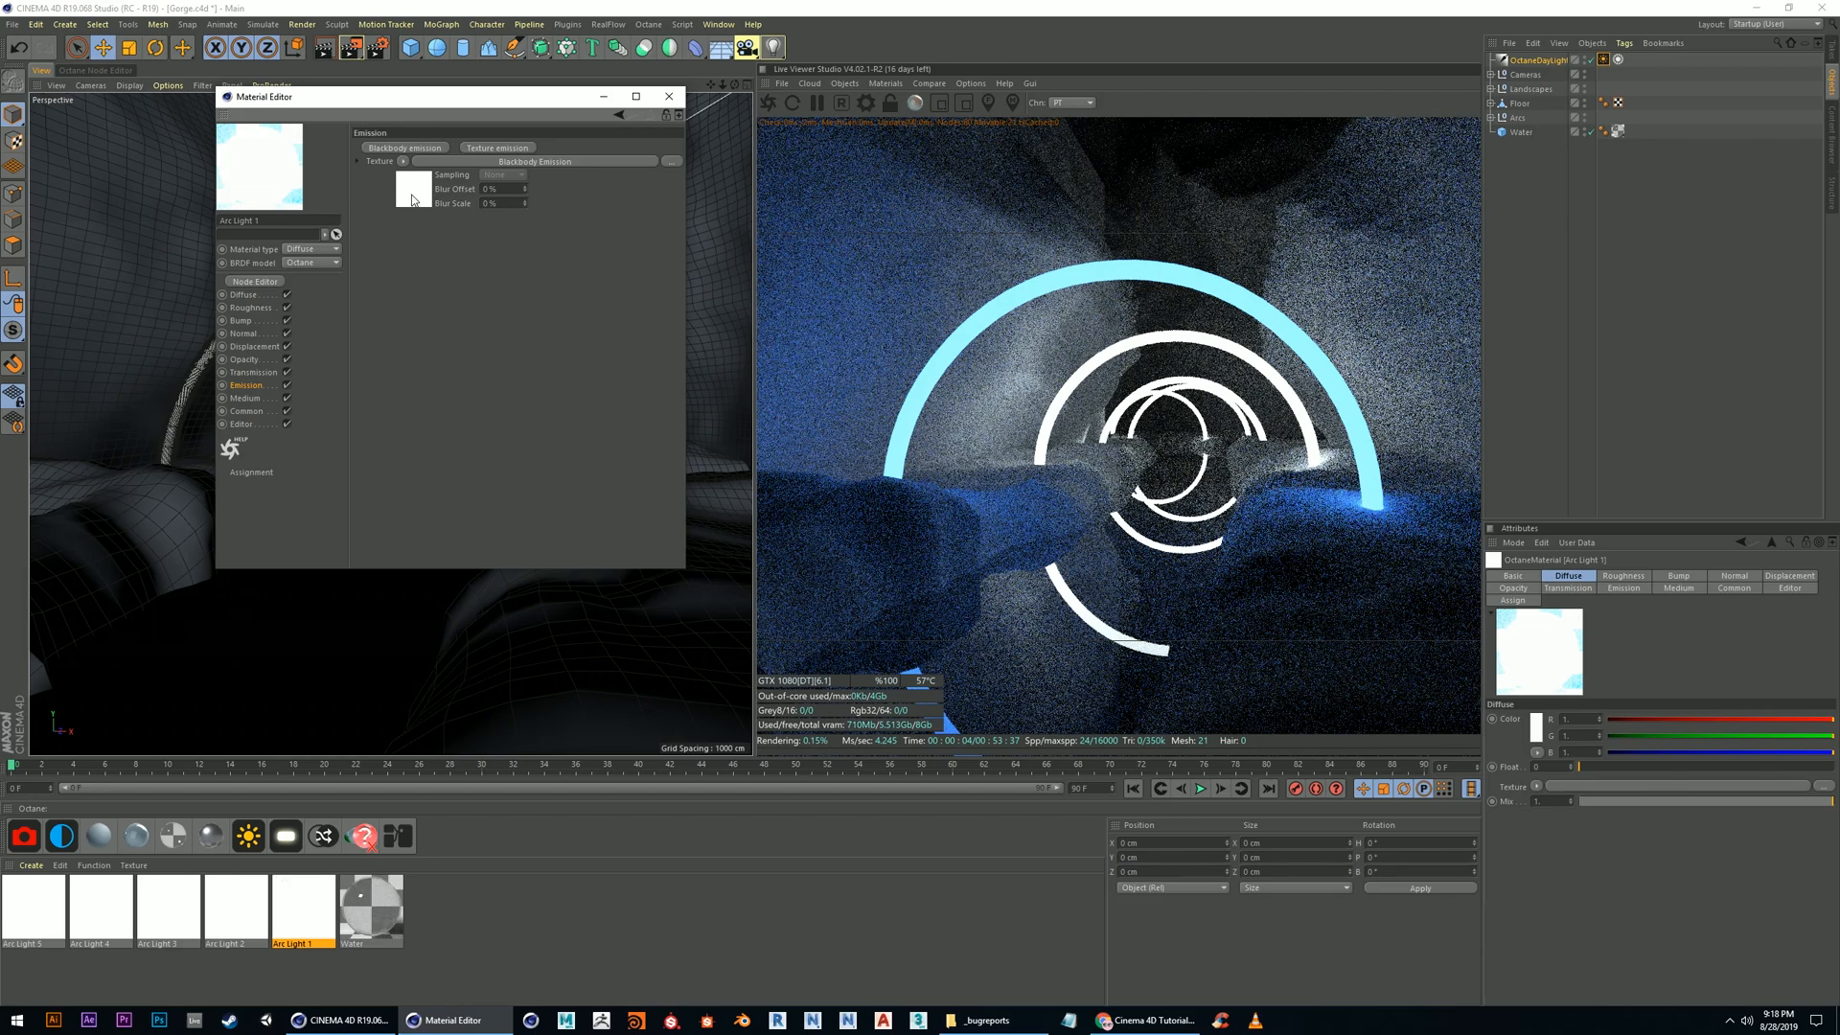
left_click(413, 201)
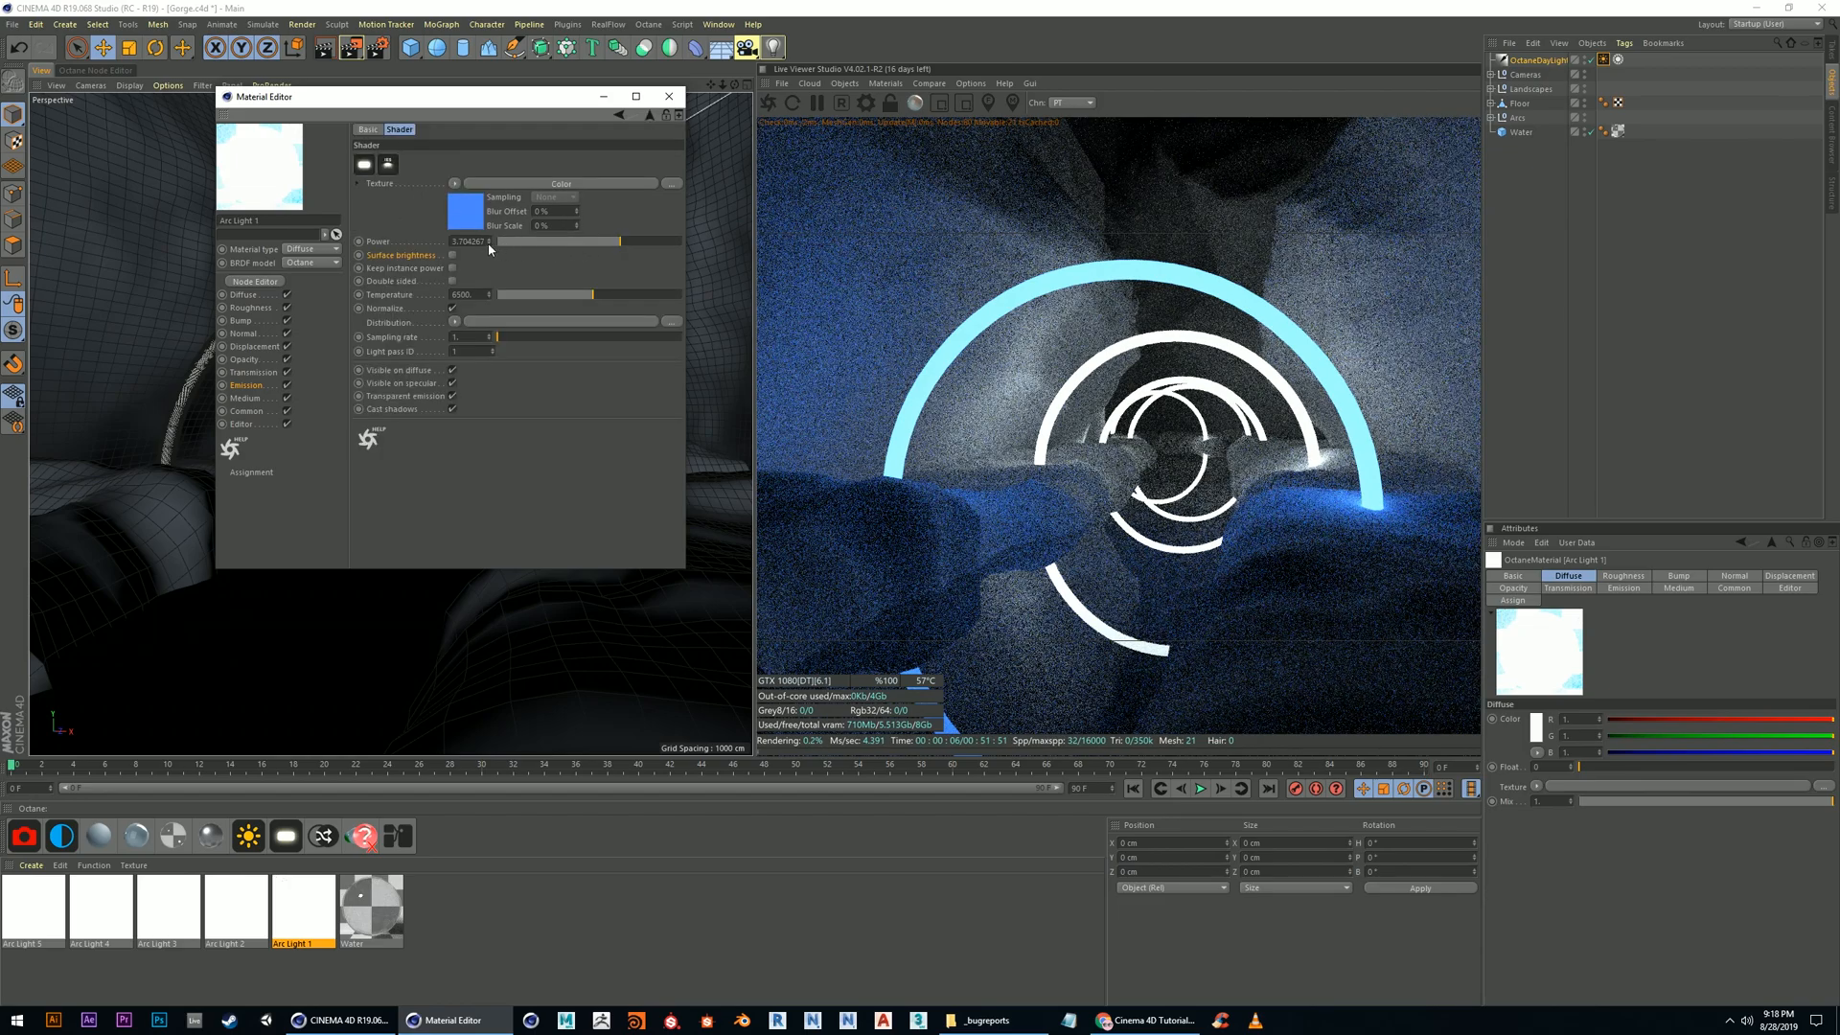
left_click(489, 244)
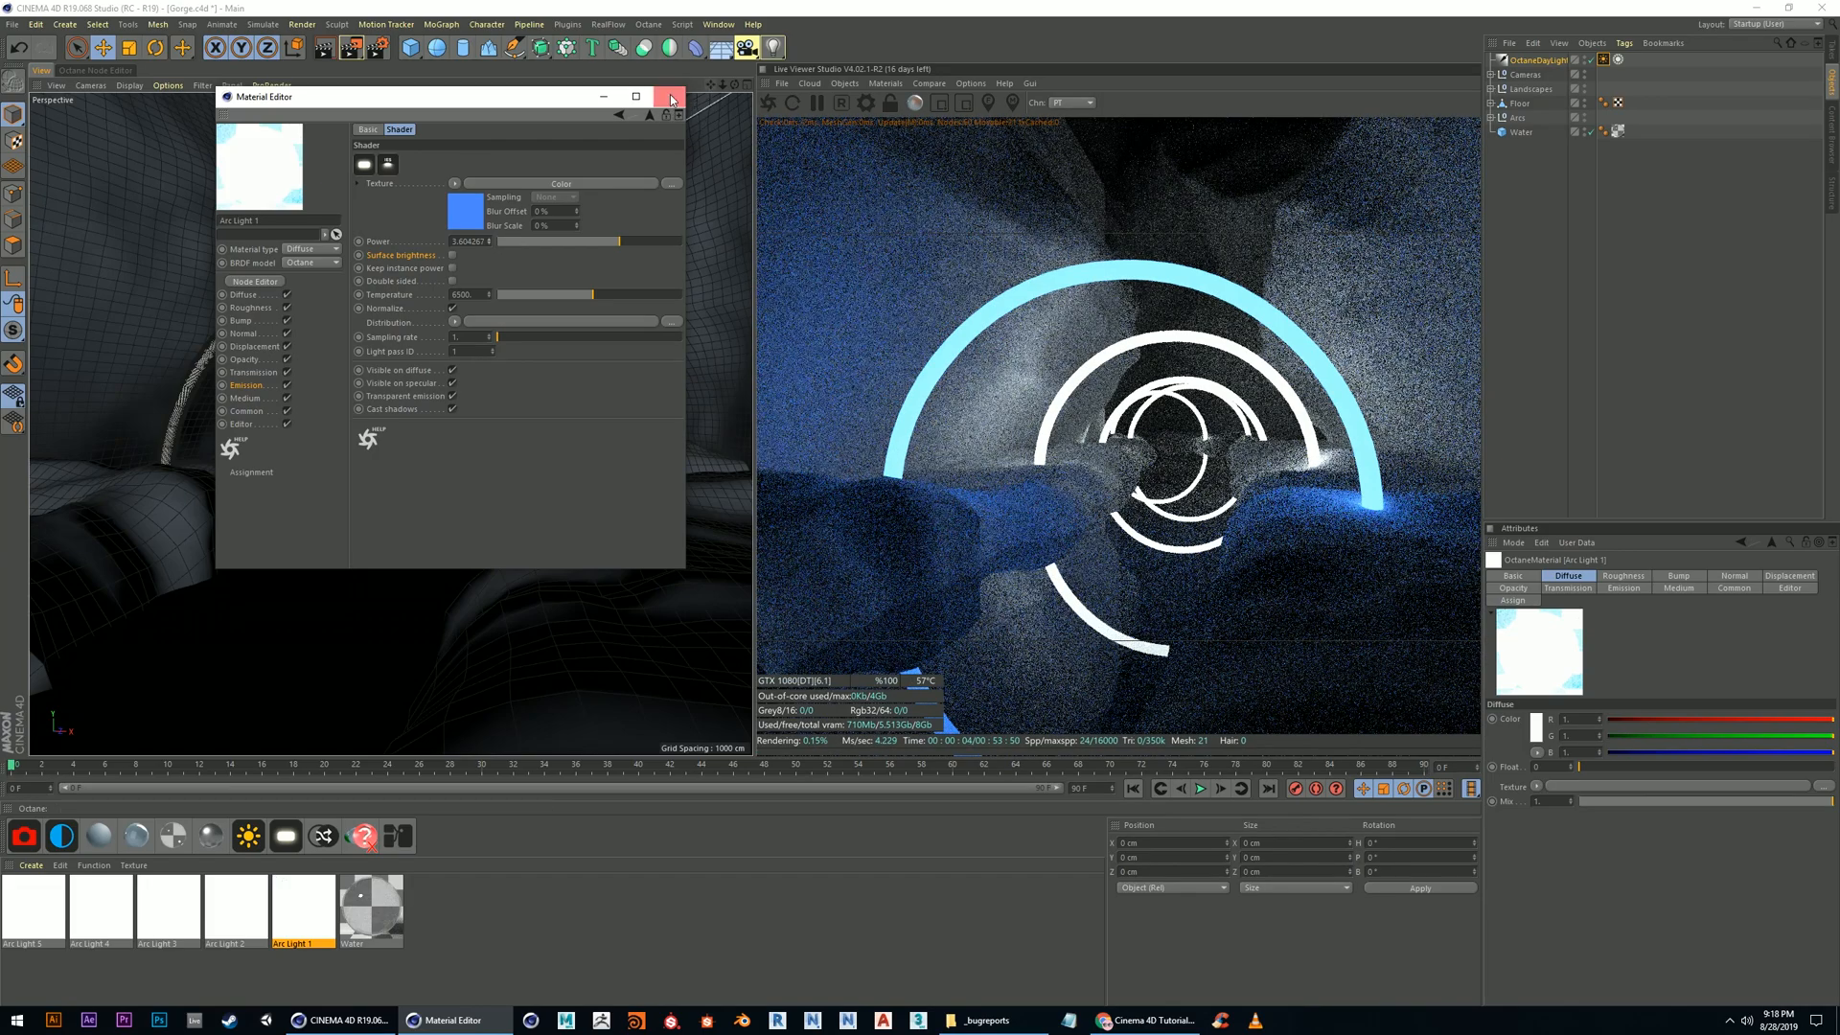
left_click(472, 220)
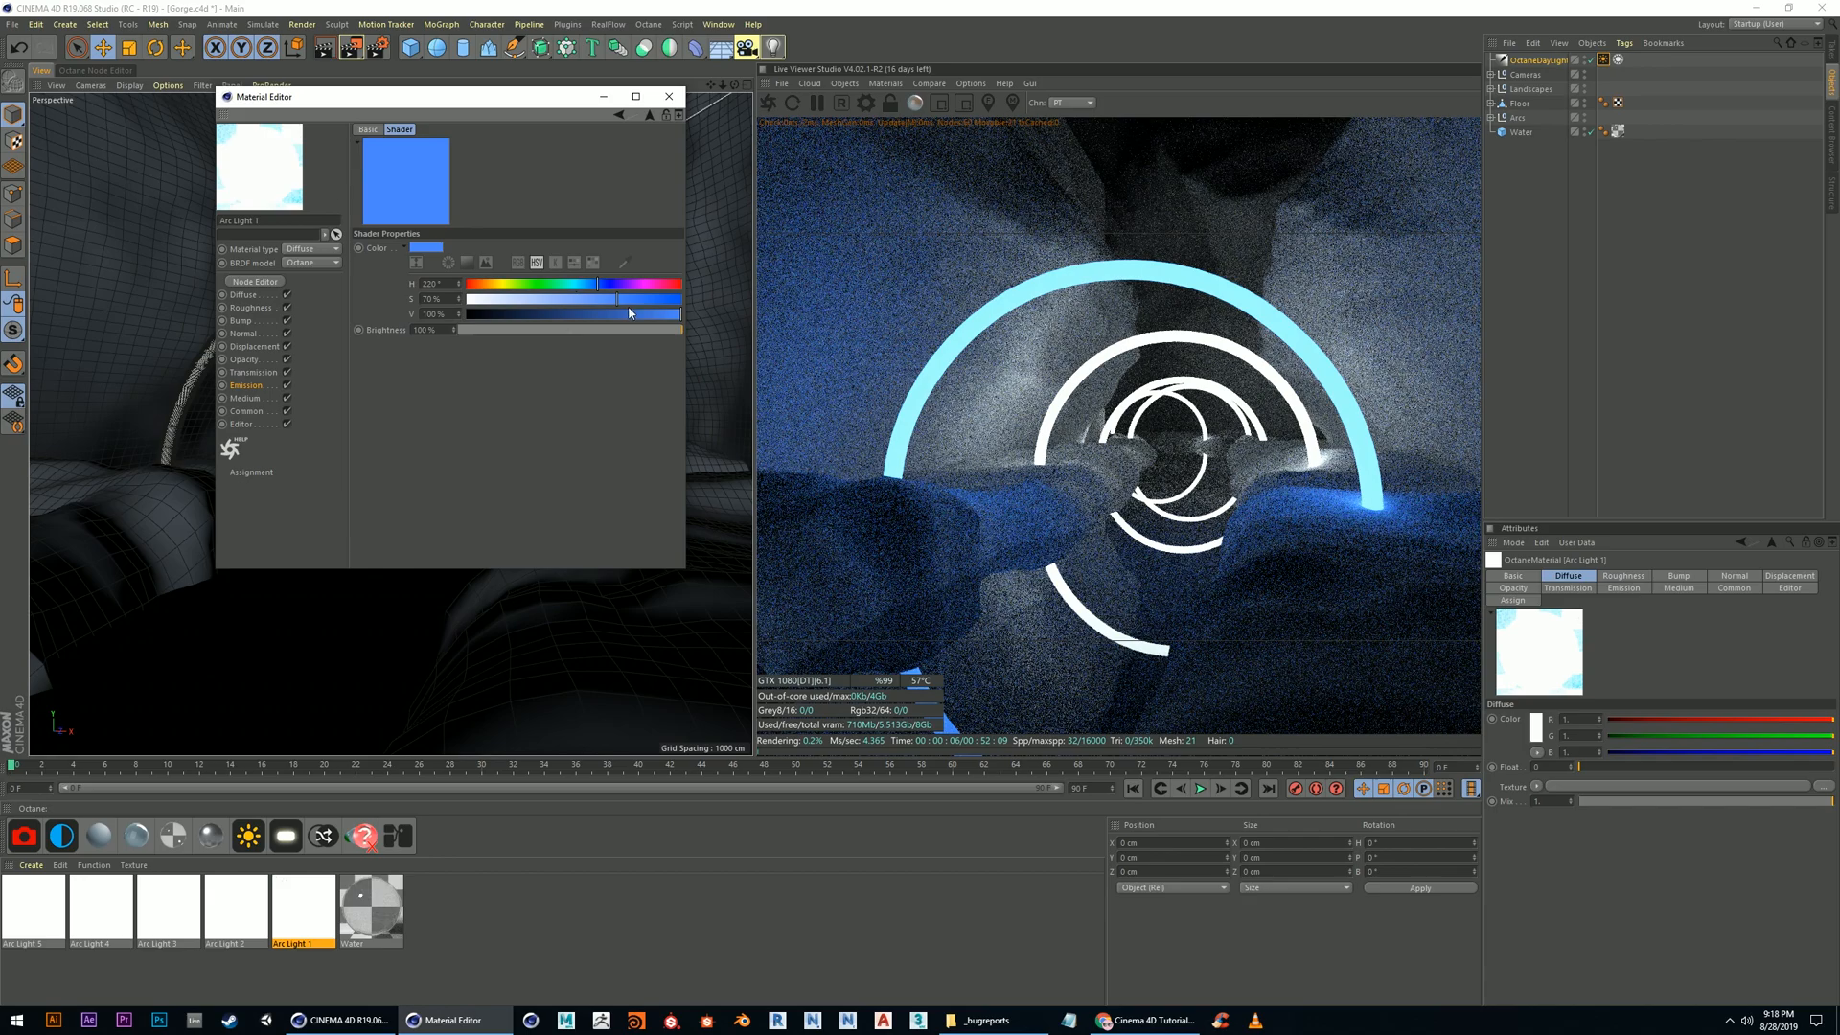
left_click_drag(600, 287, 618, 316)
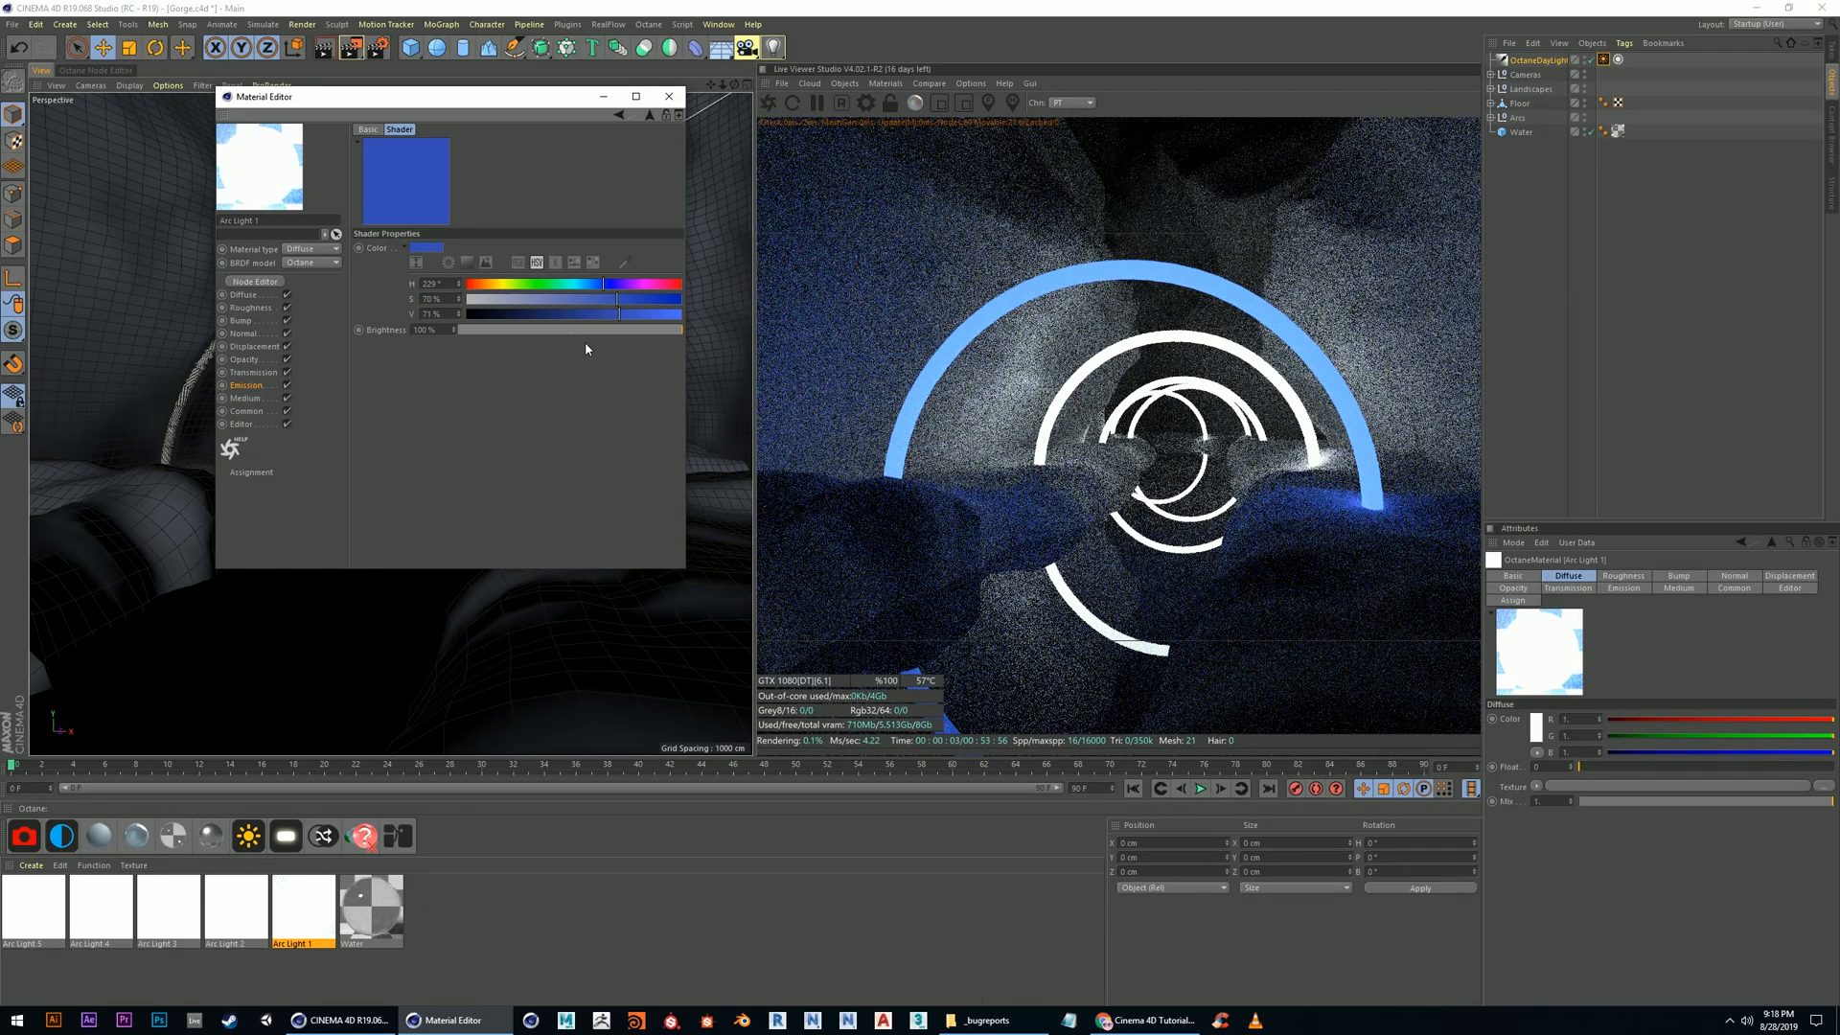
Try Surface brightness on Arc Light 1's emission with the darker blue colour and close the material
left_click(246, 385)
left_click(513, 164)
left_click(453, 255)
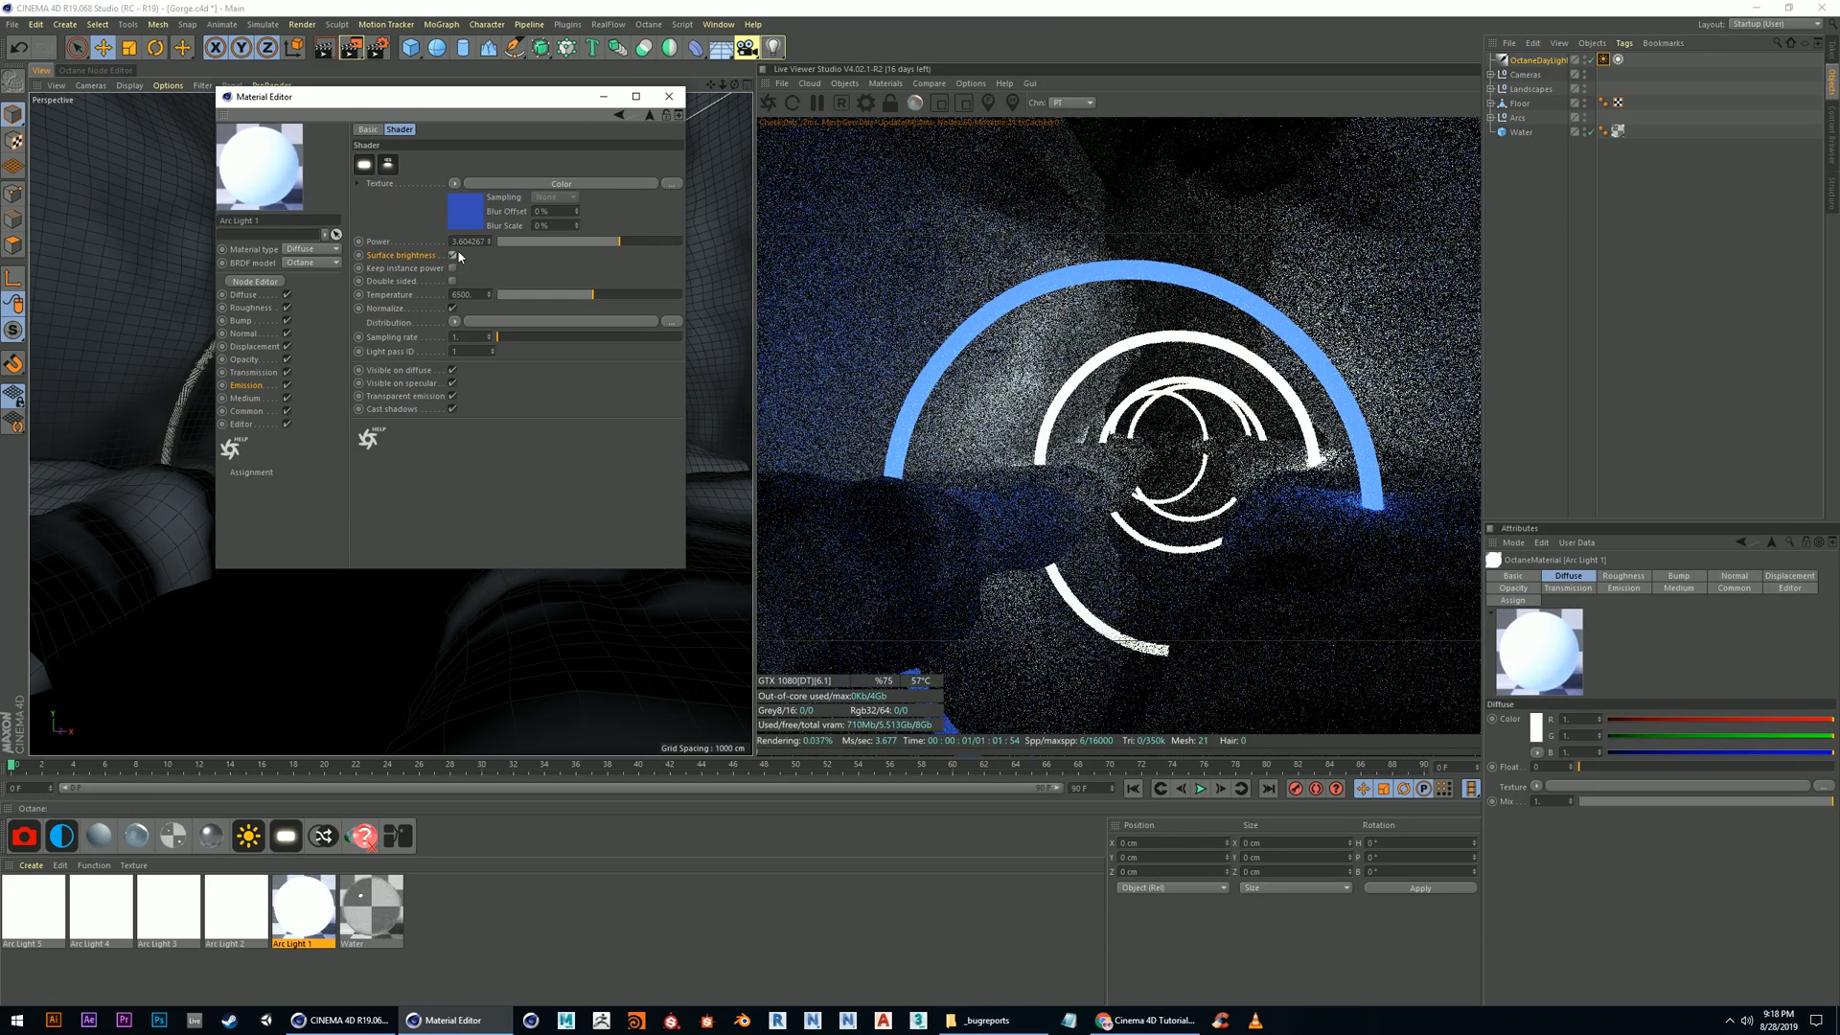
left_click(454, 254)
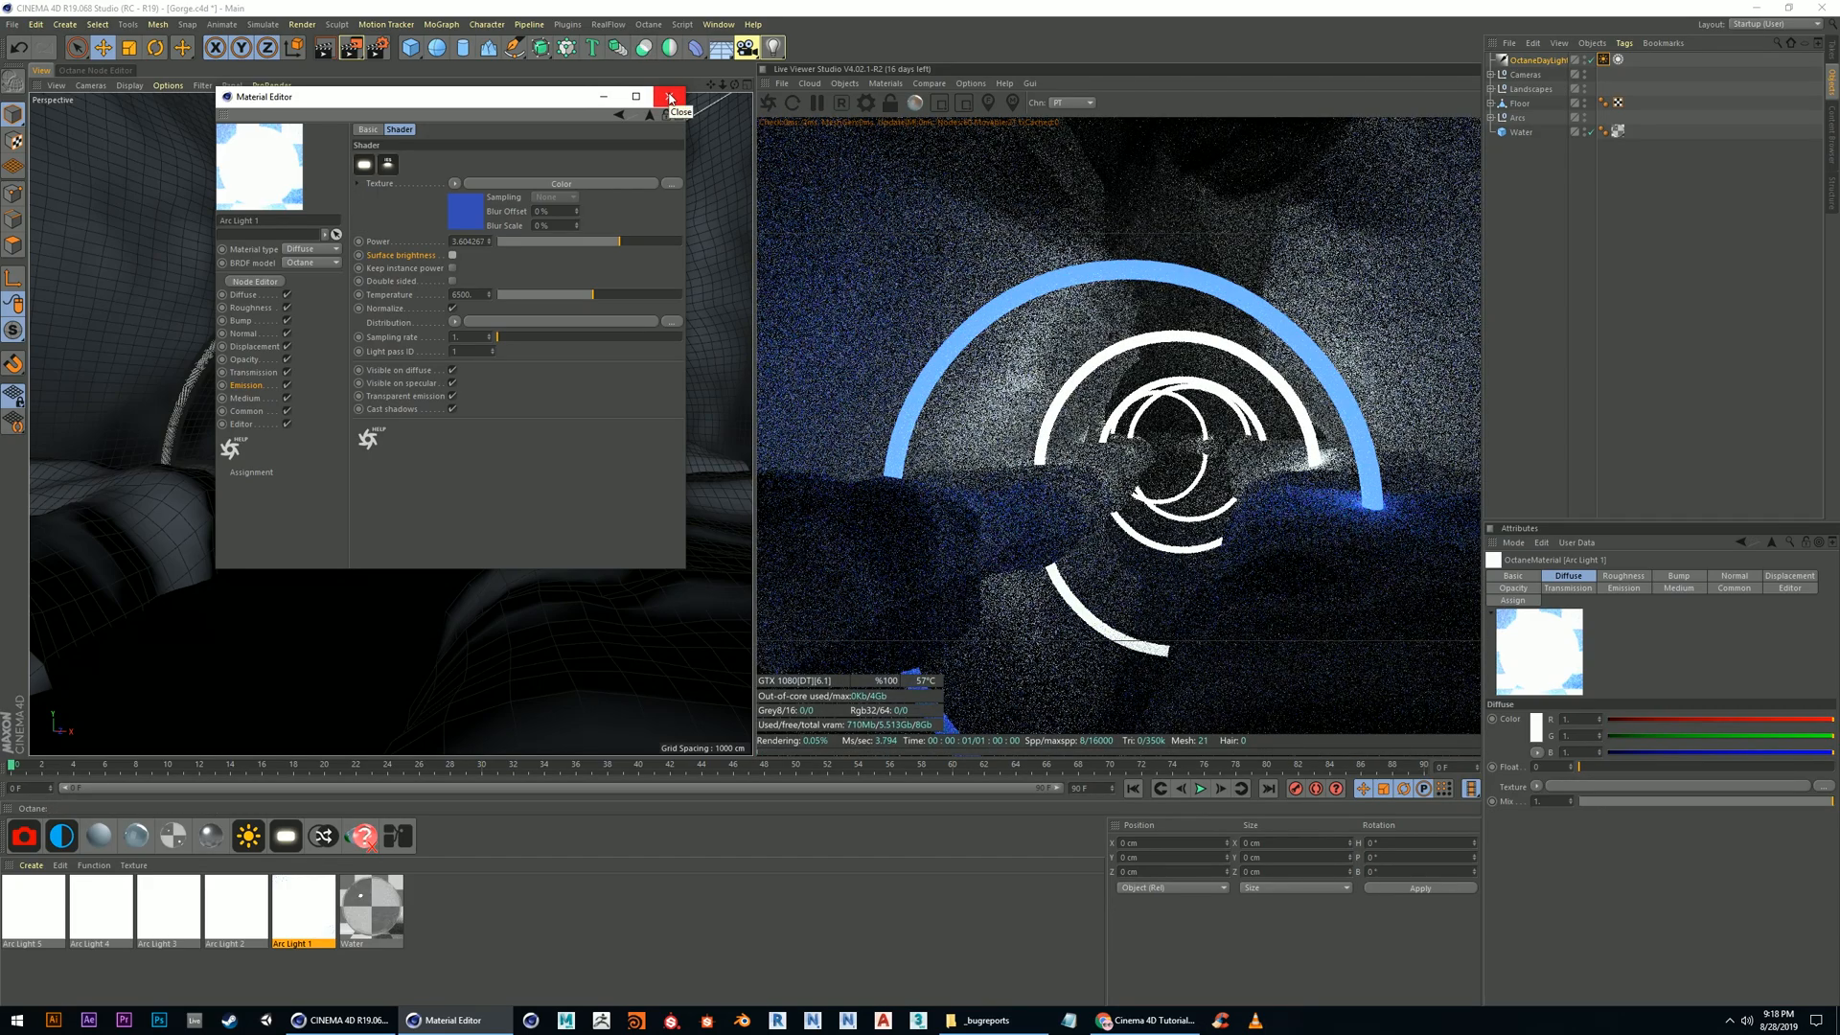
left_click(670, 97)
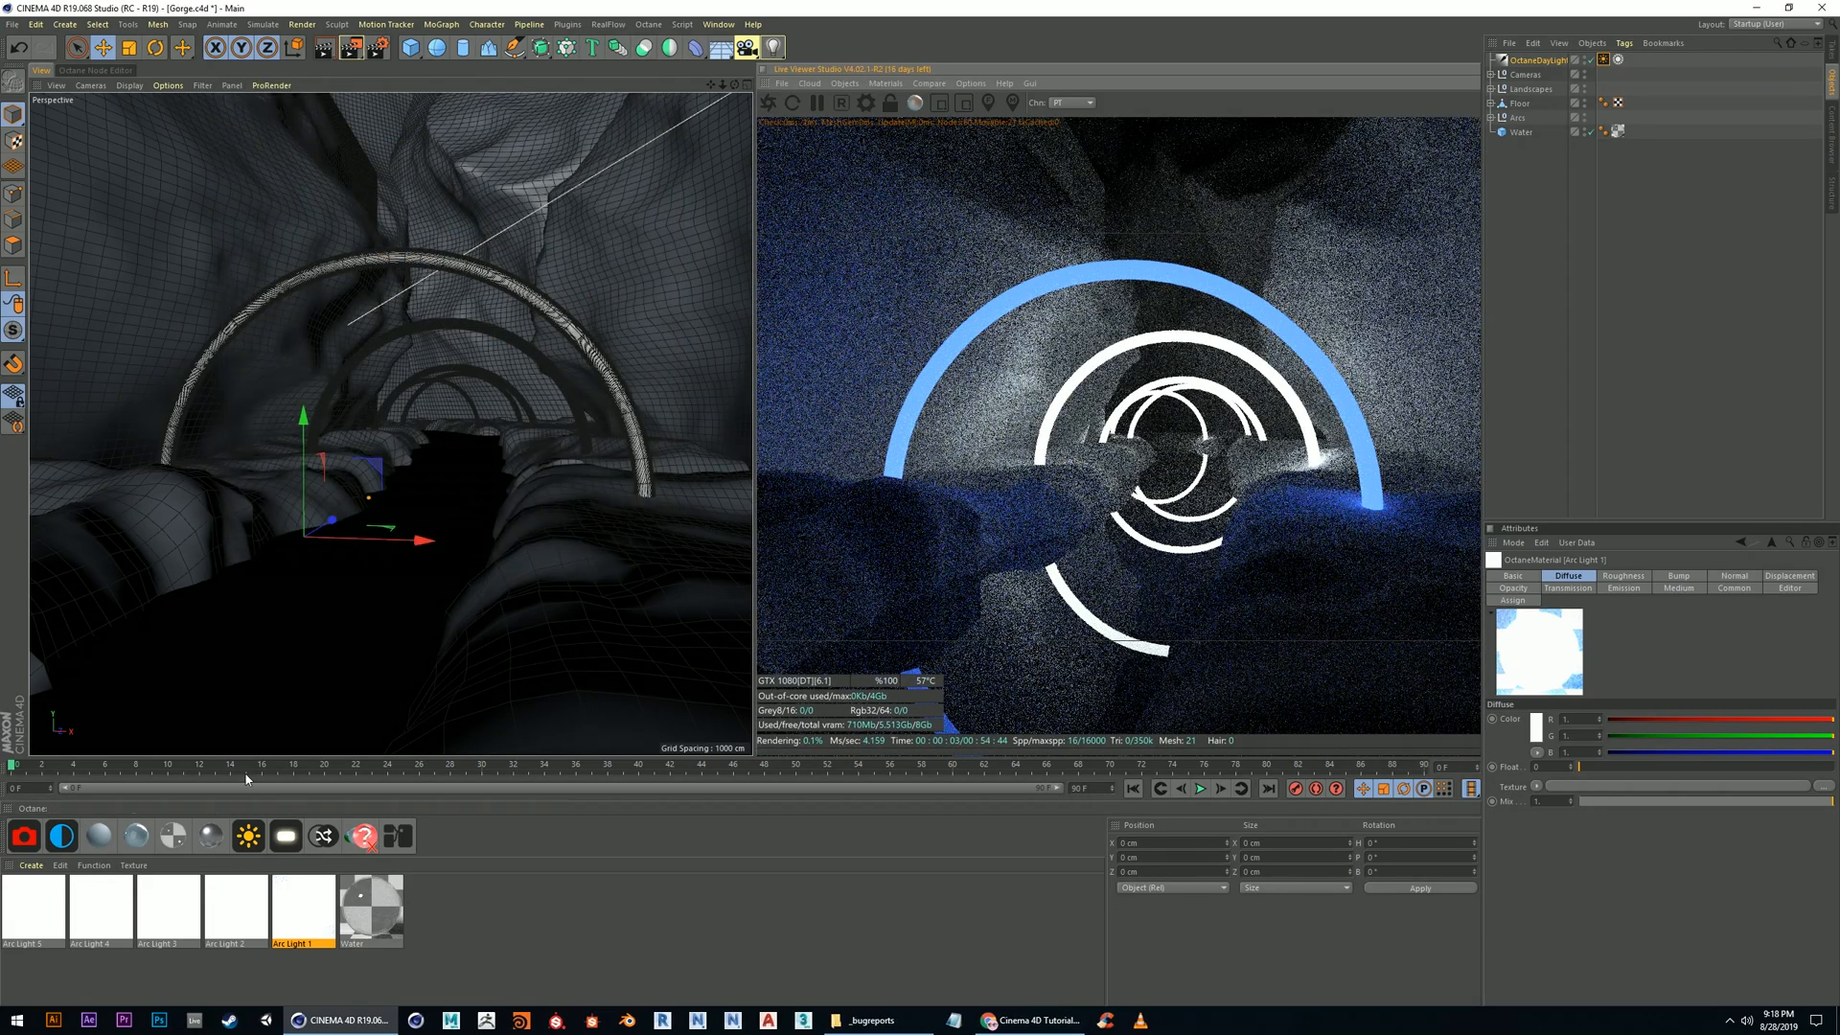
Review the power and options of Arc Light 1's blackbody emission
double_click(305, 910)
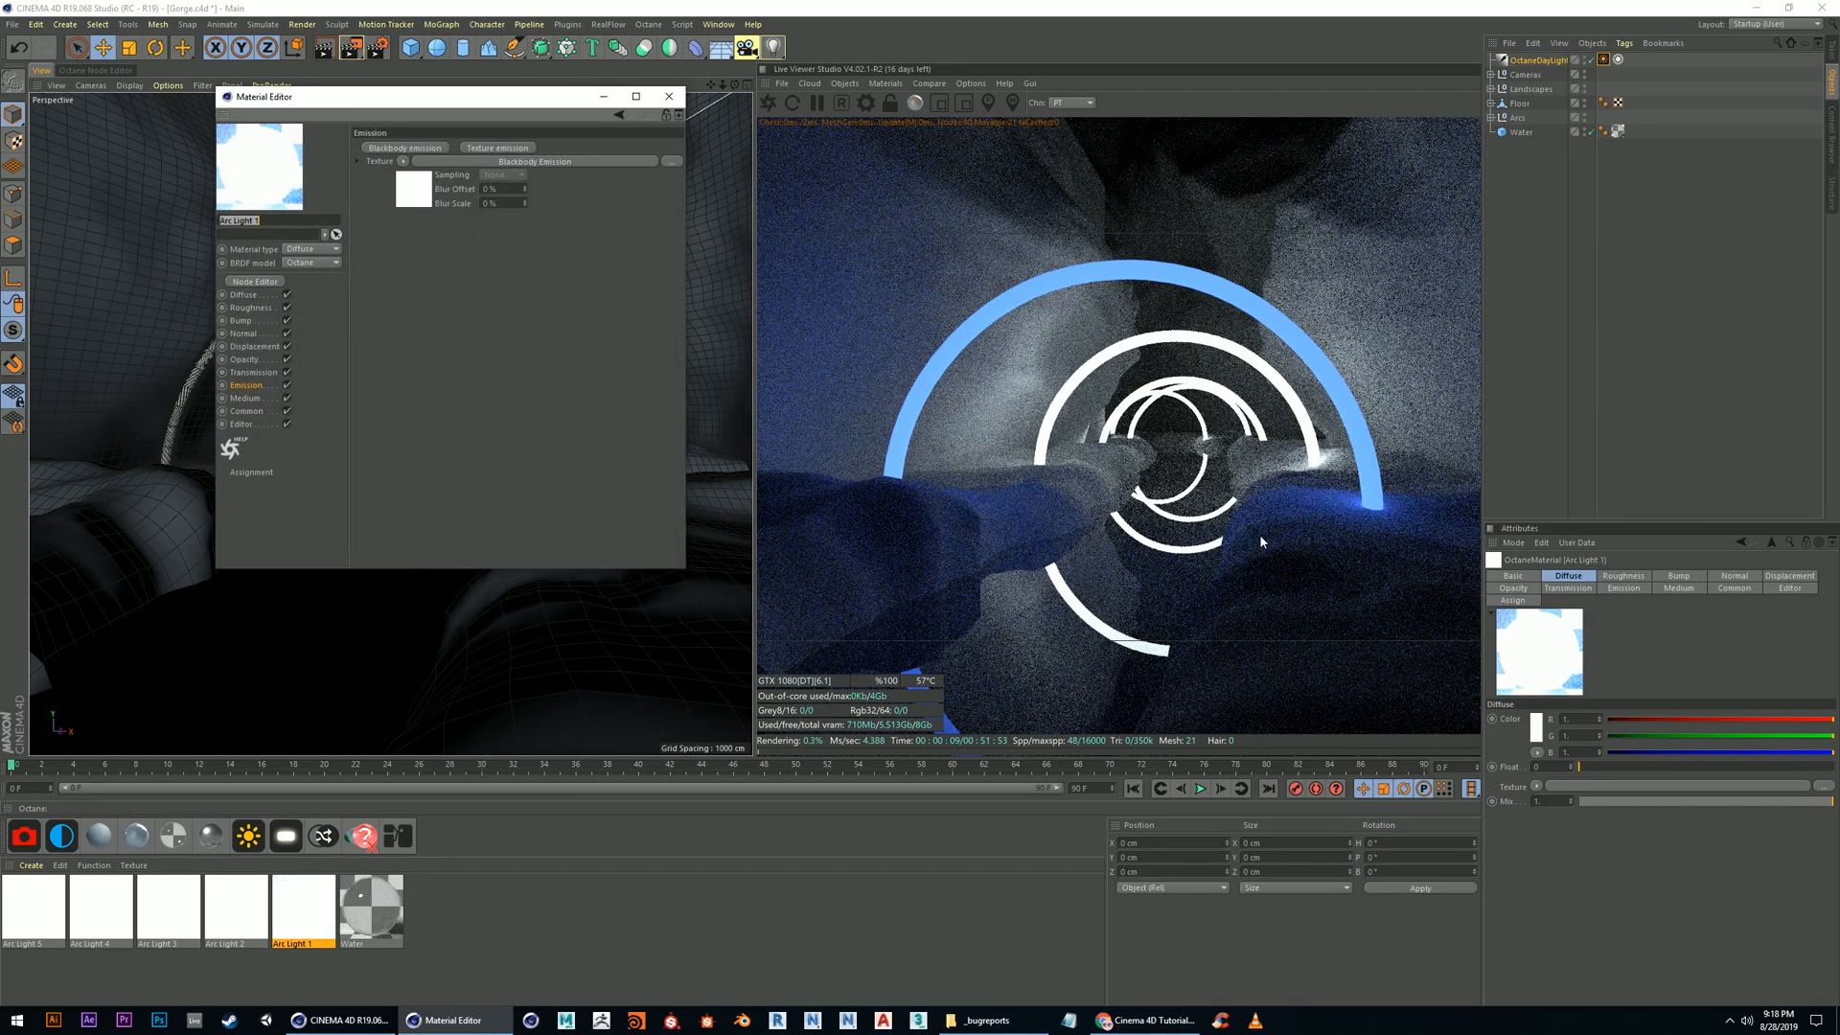
left_click(404, 204)
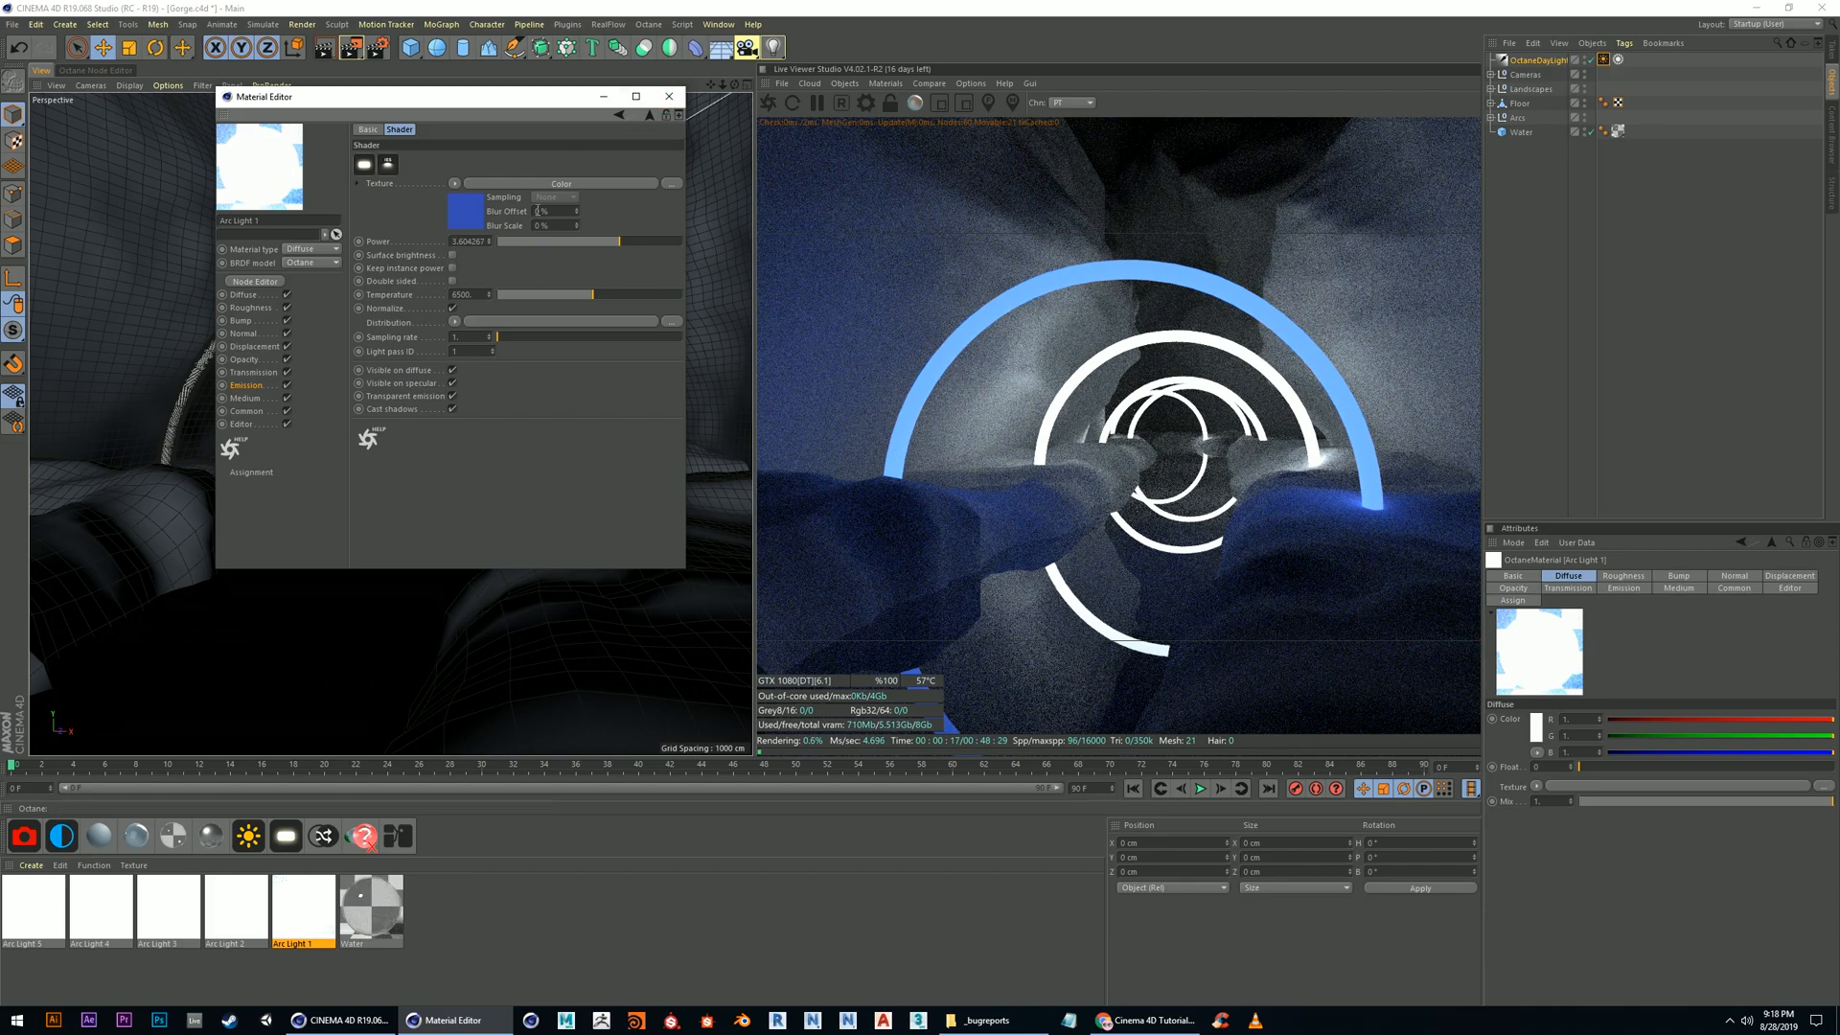
left_click(669, 96)
Set Arc Light 2's blackbody emission power to 3.6 and add a Color shader as its emission texture
left_click(243, 903)
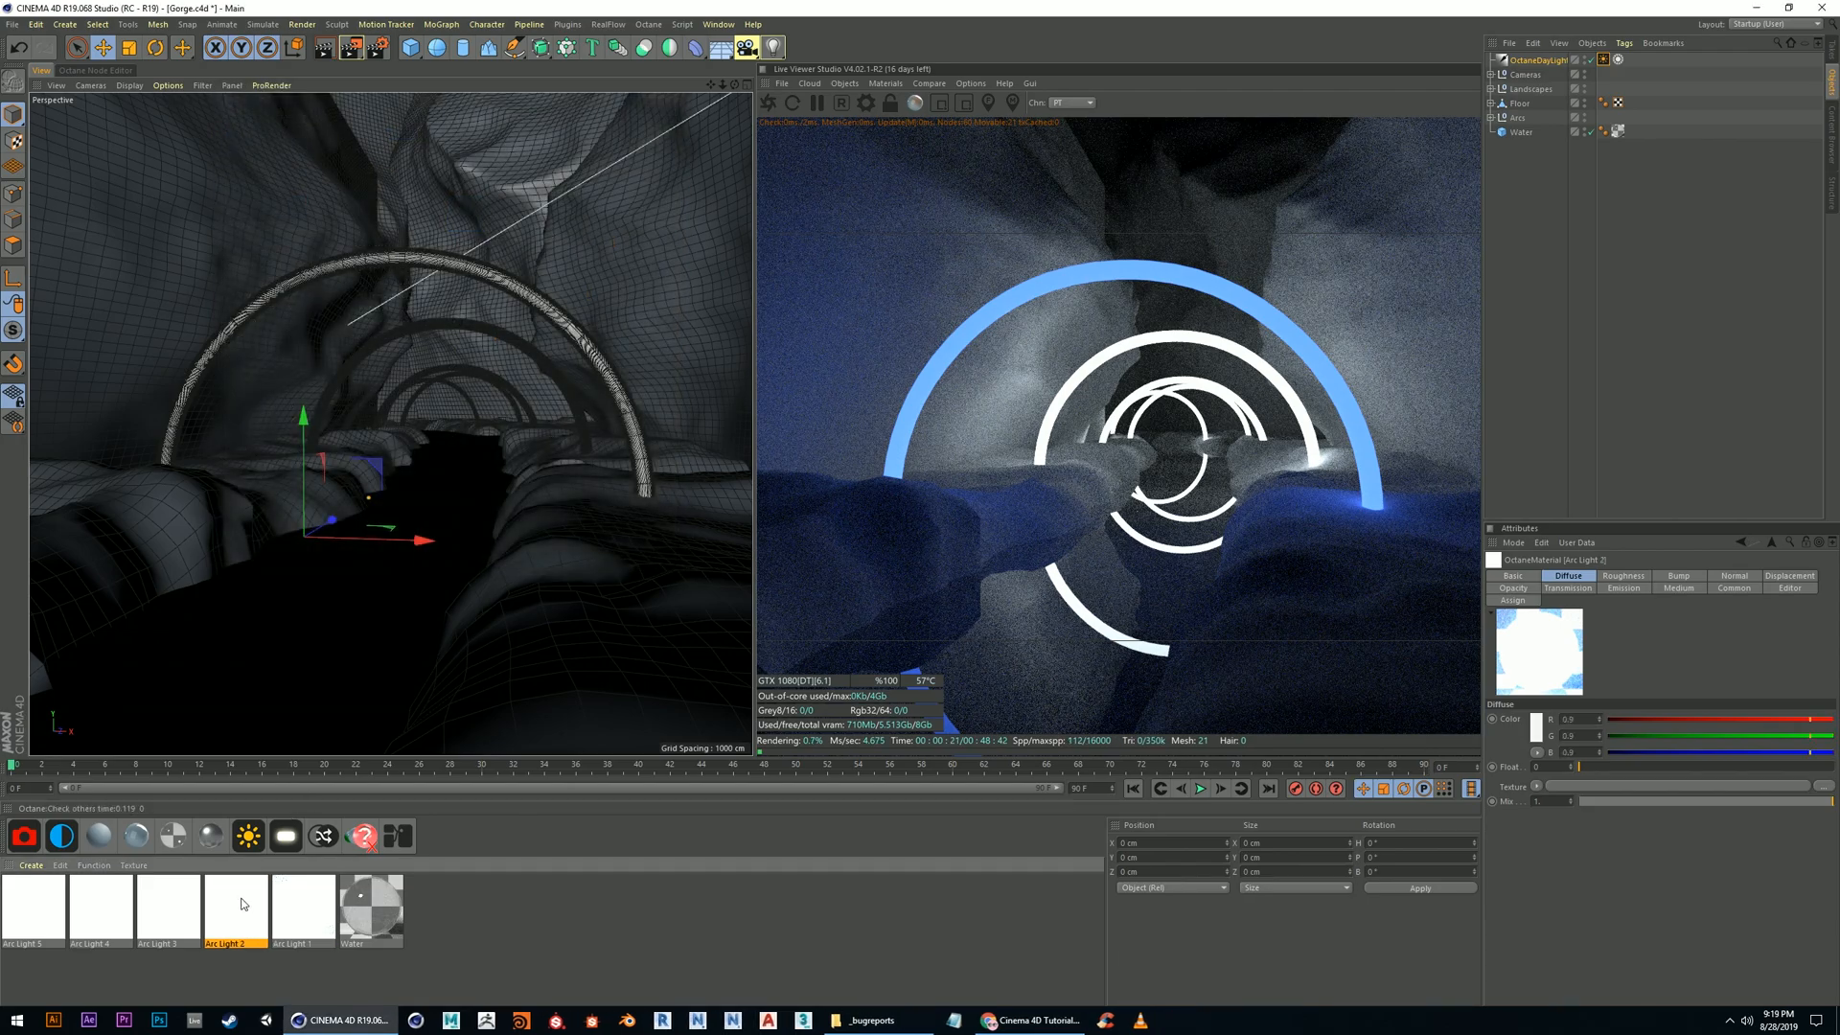
double_click(242, 903)
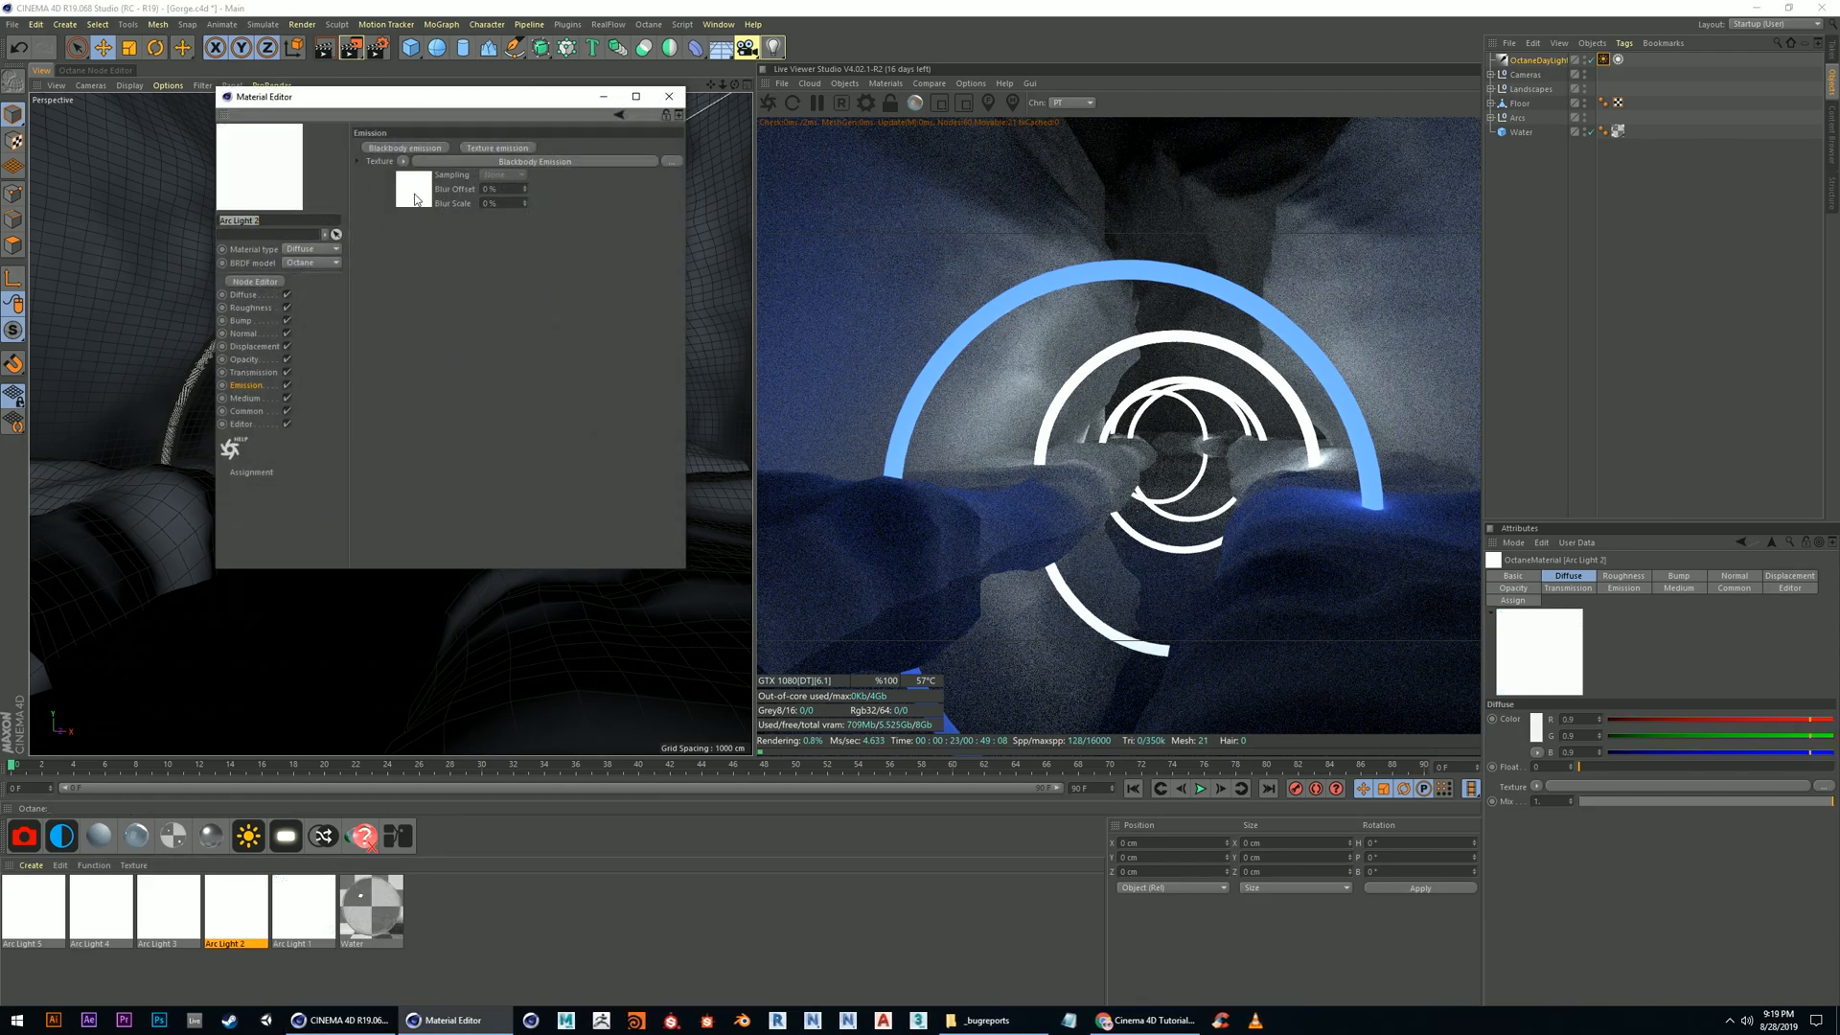
left_click(535, 161)
type("3.6")
key("Return")
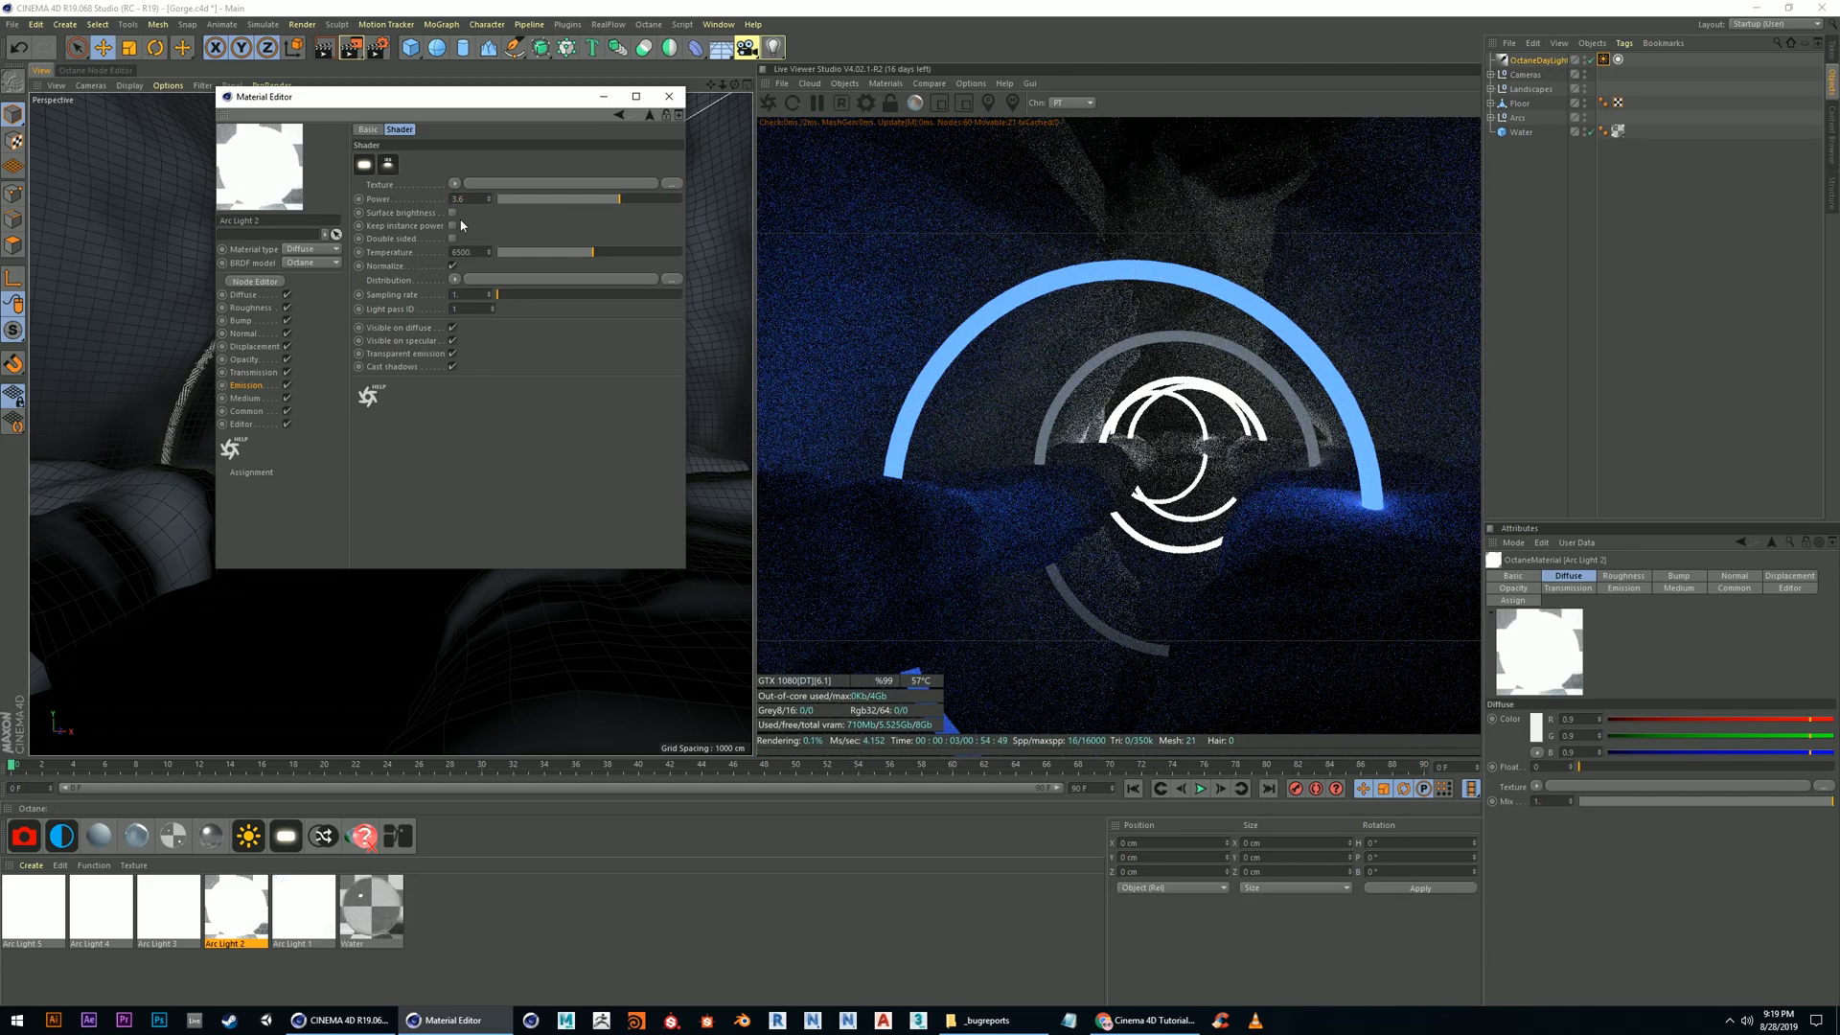
left_click(456, 279)
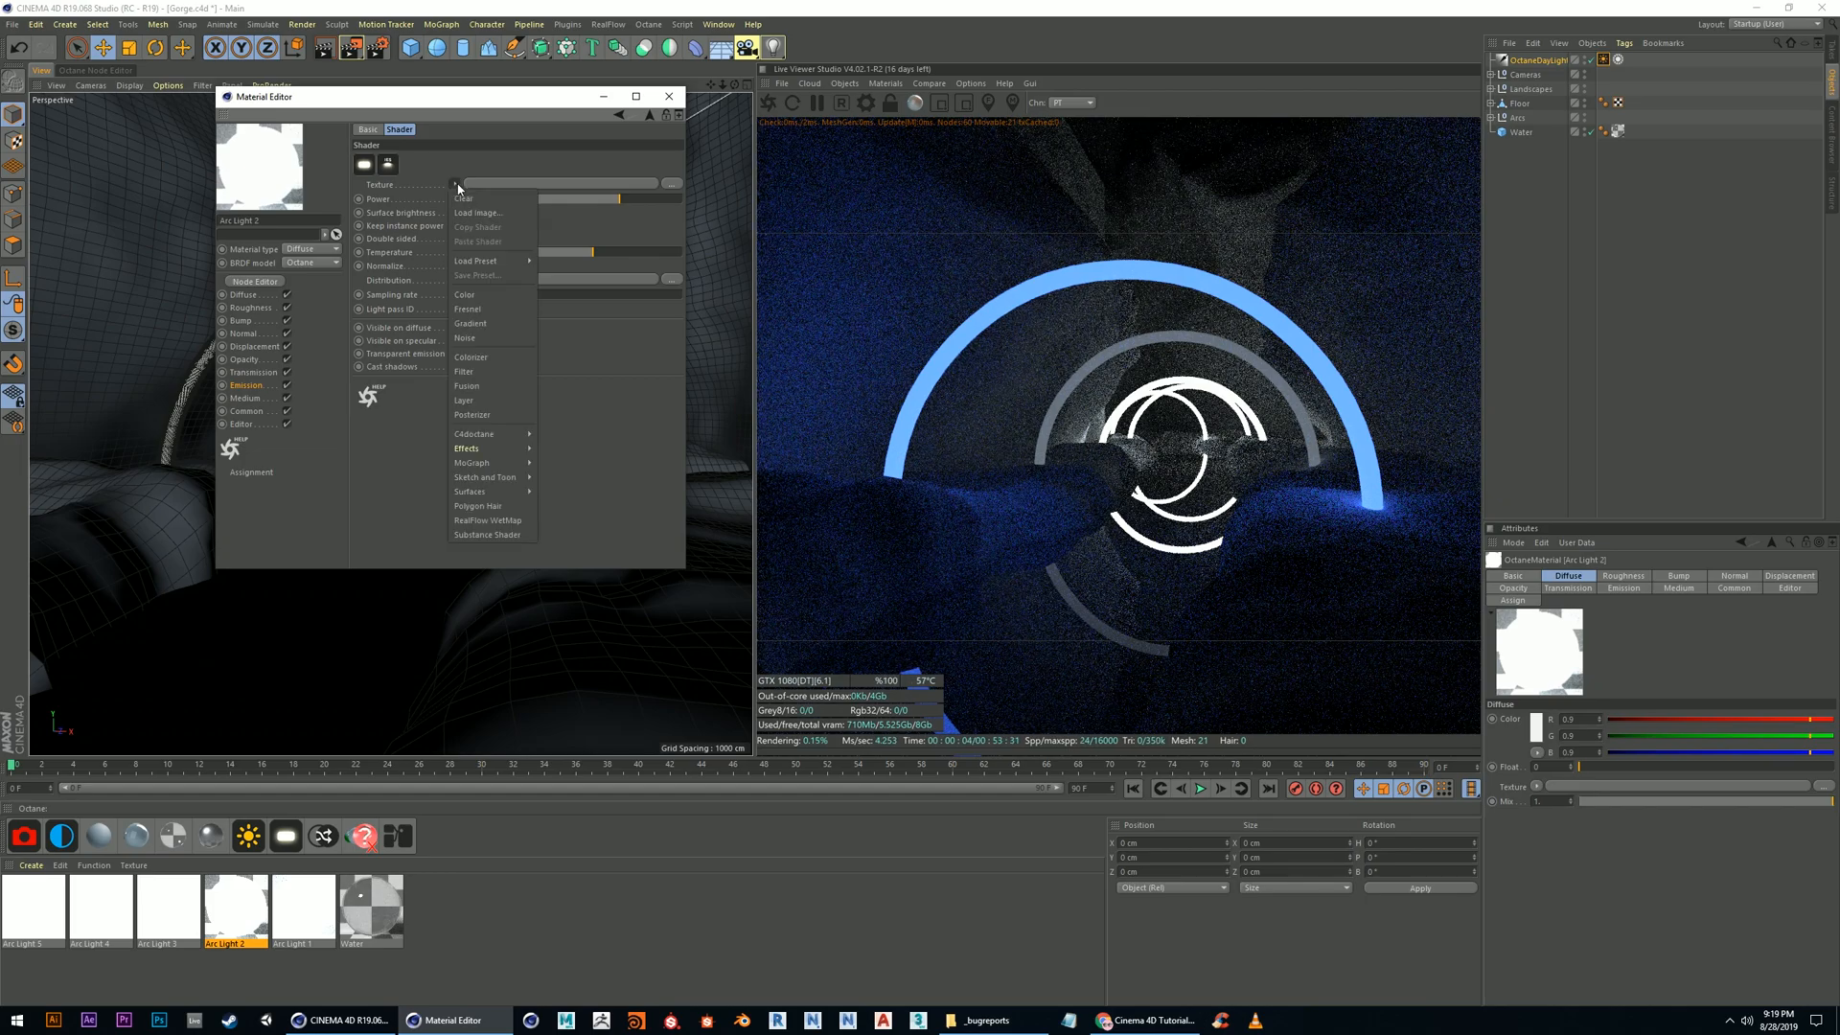
left_click(466, 295)
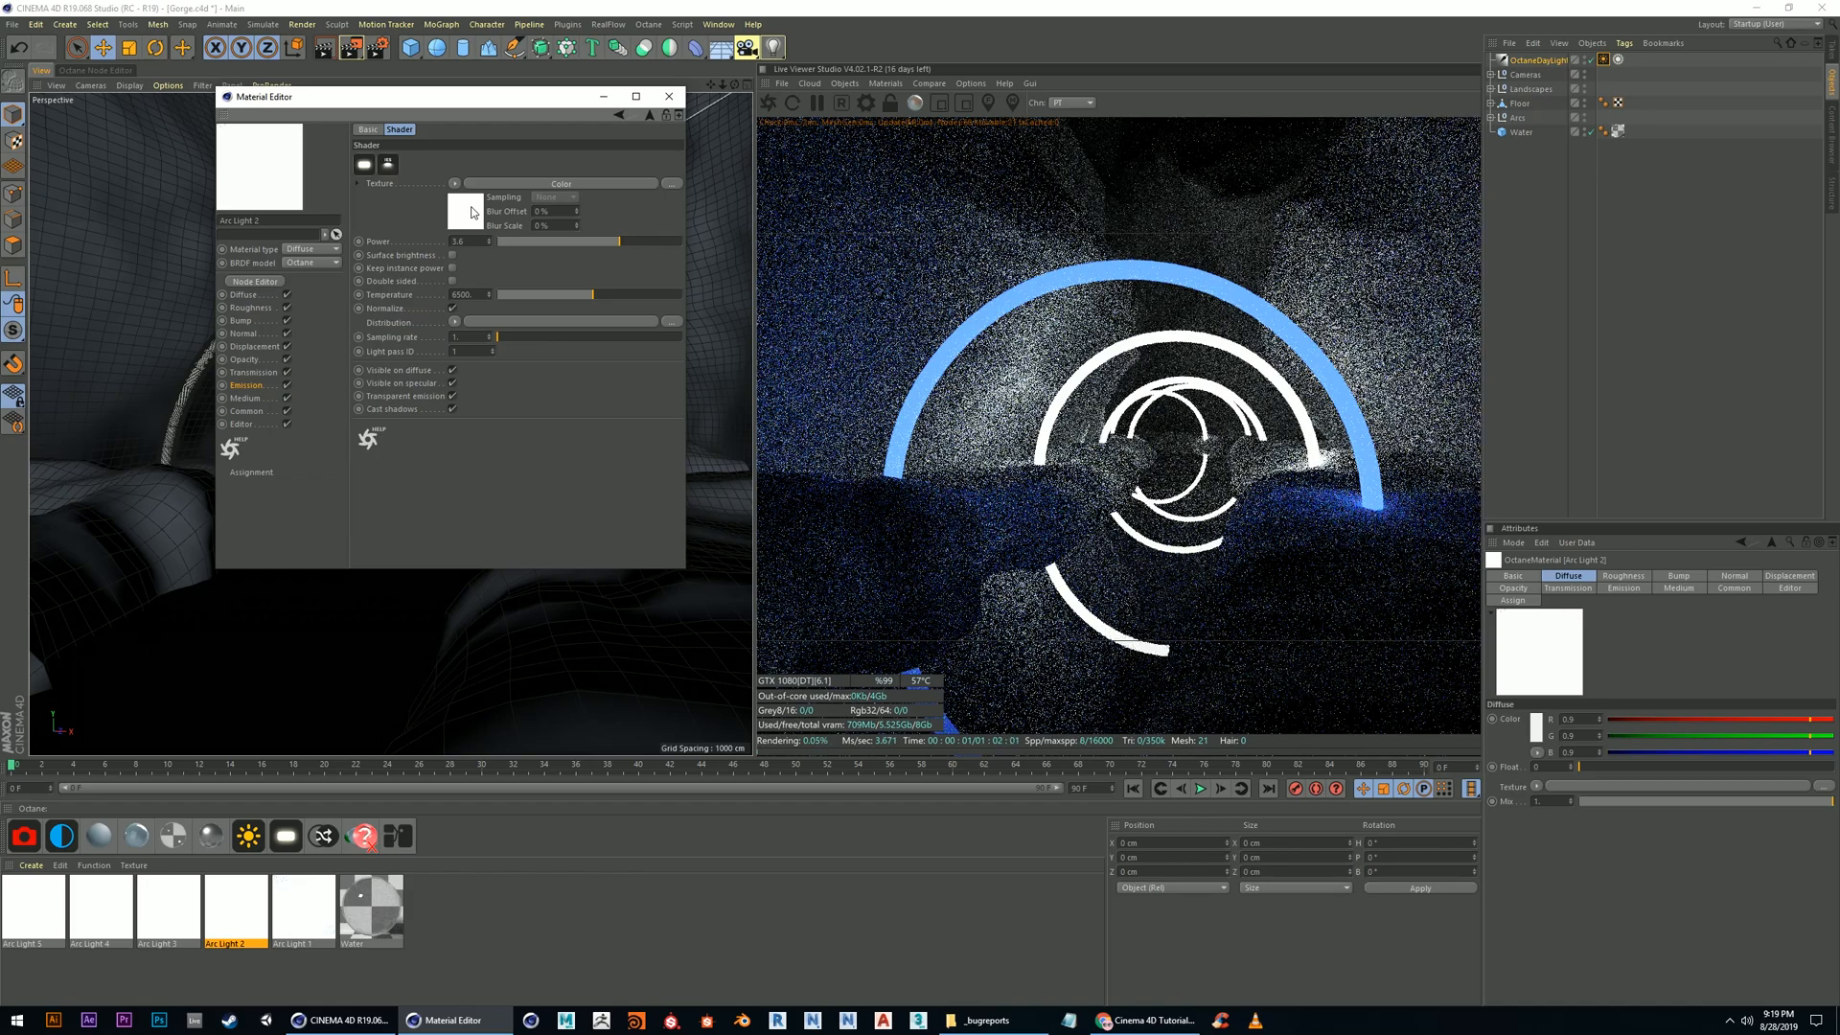
Set Arc Light 2's emission colour to a light blue with hue 201°, saturation 61% and value 100%
left_click(467, 211)
left_click(600, 300)
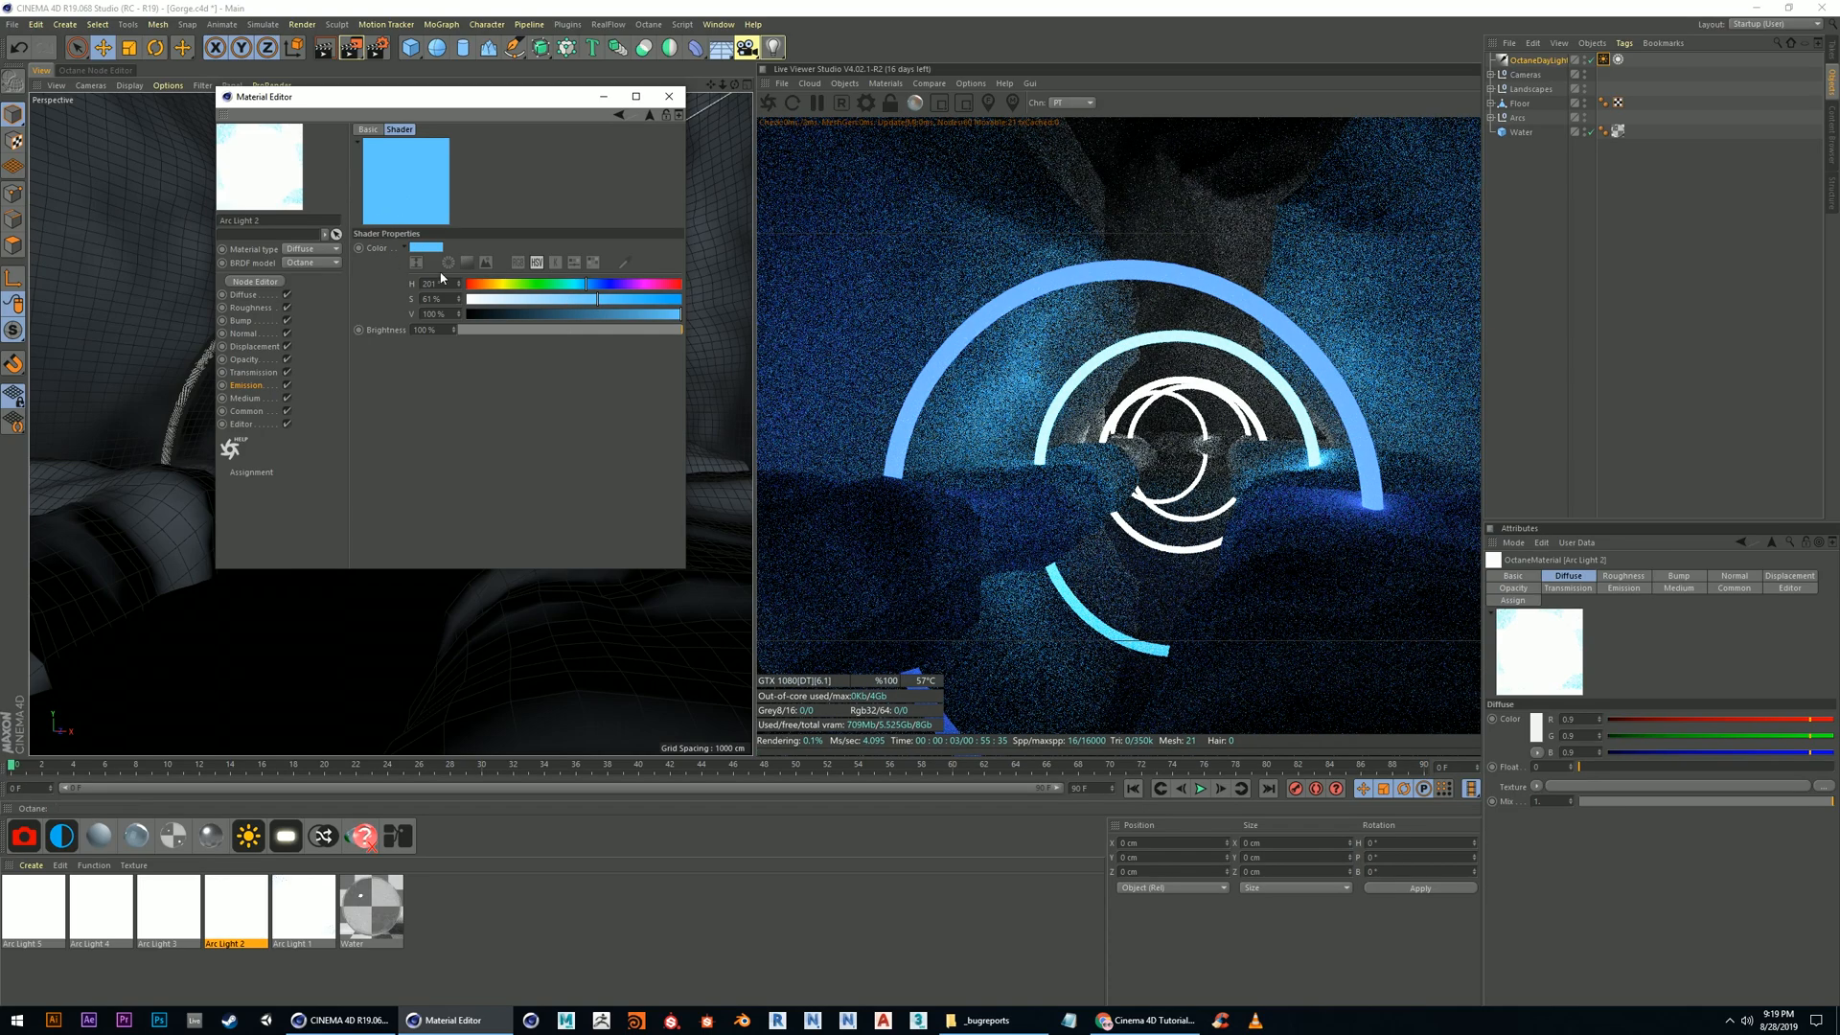
left_click(245, 387)
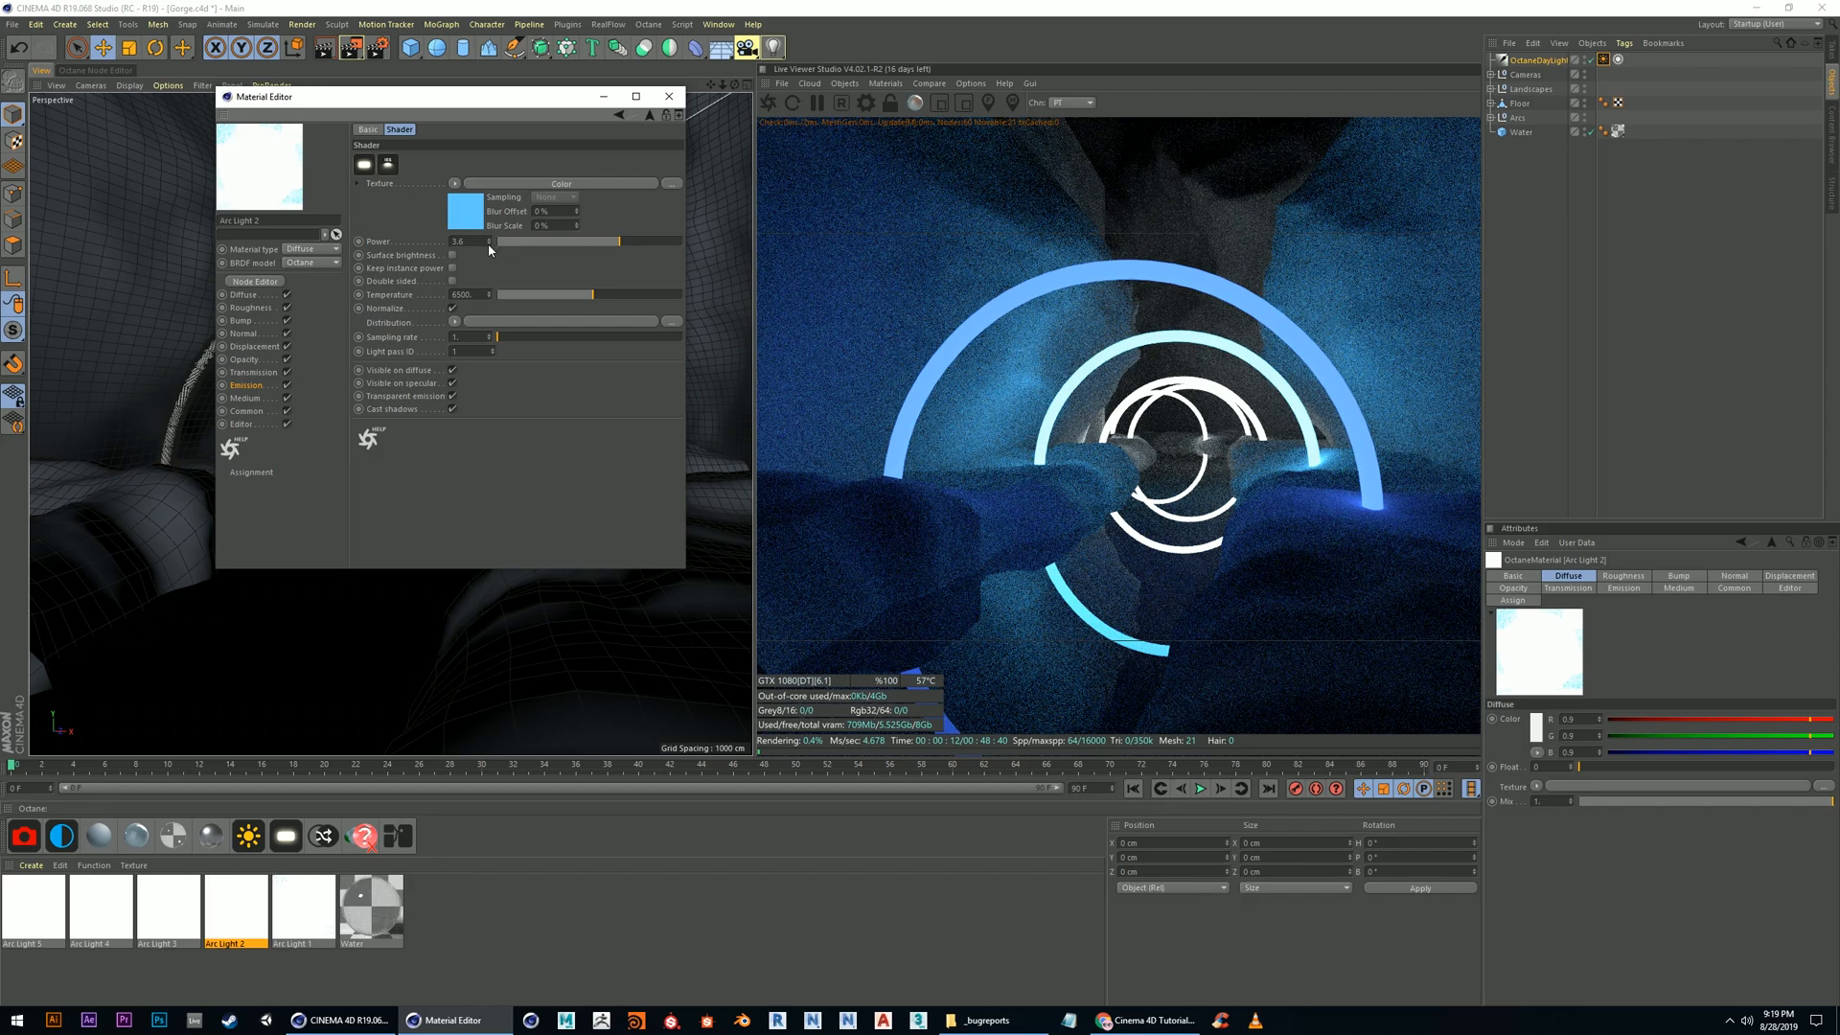
Lower Arc Light 2's emission power to about 1.6 and close the material
left_click(489, 244)
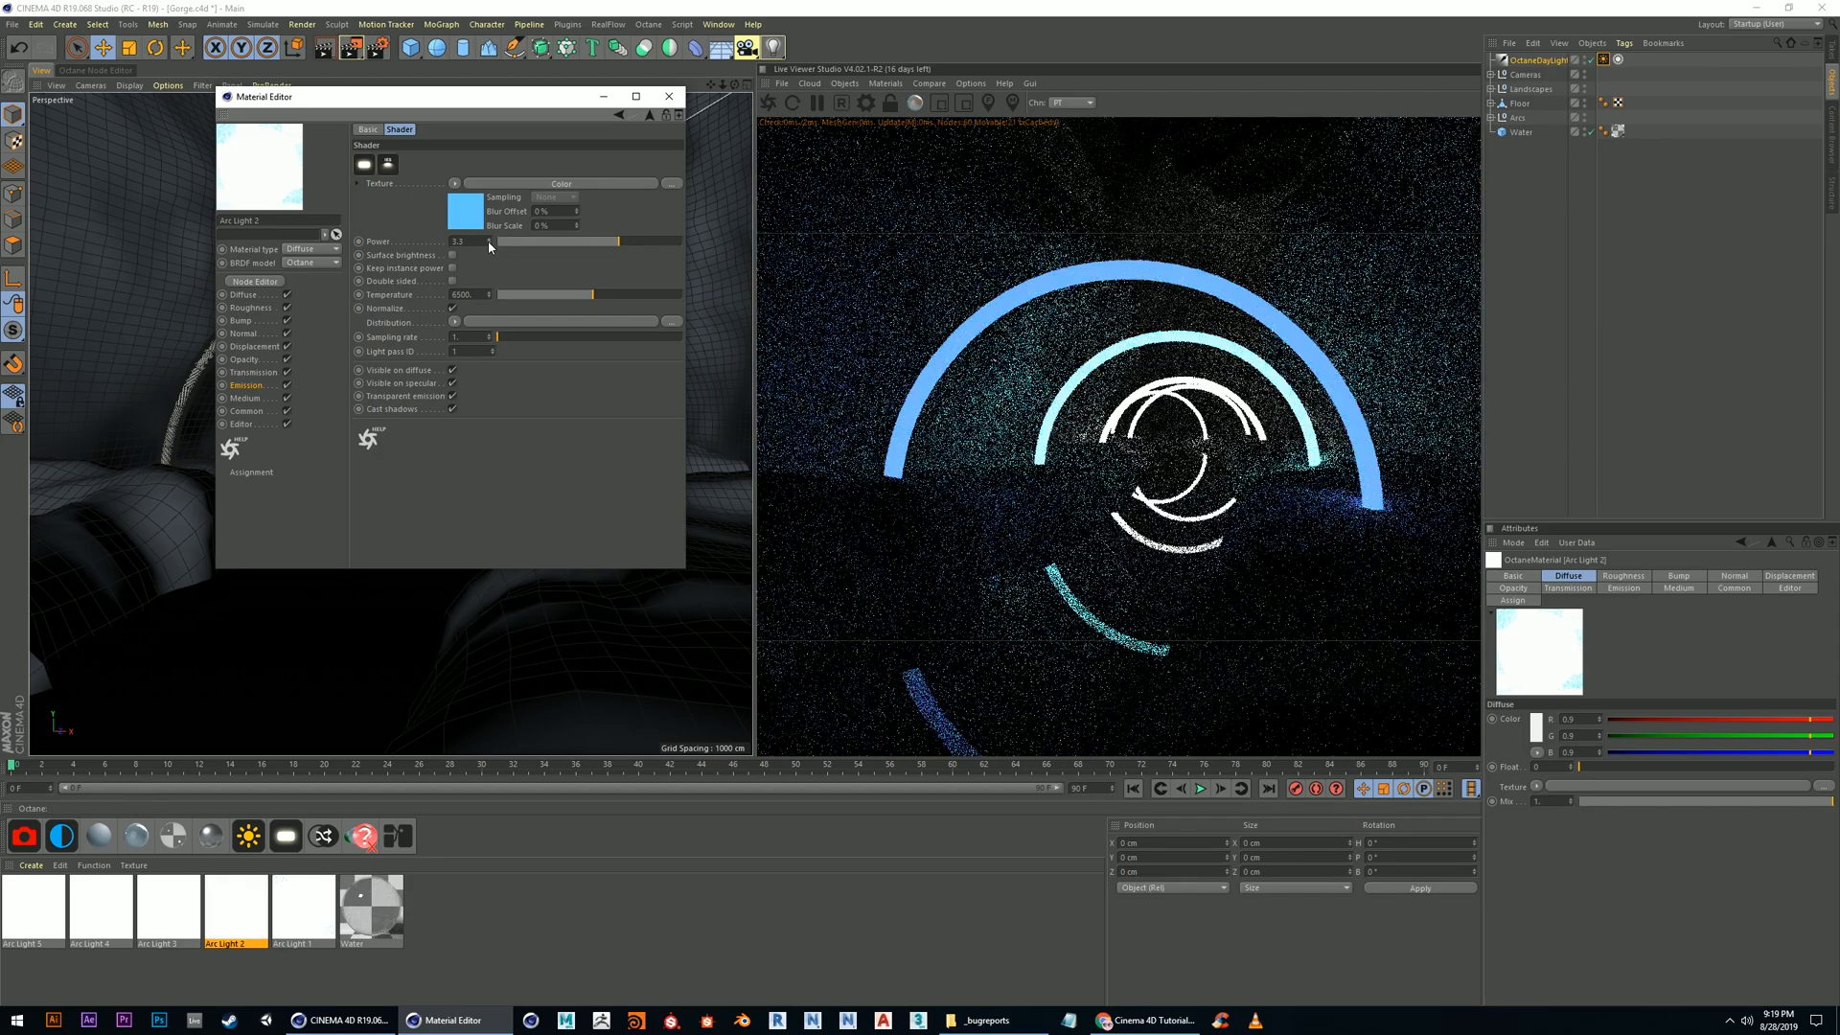
left_click_drag(617, 242, 611, 244)
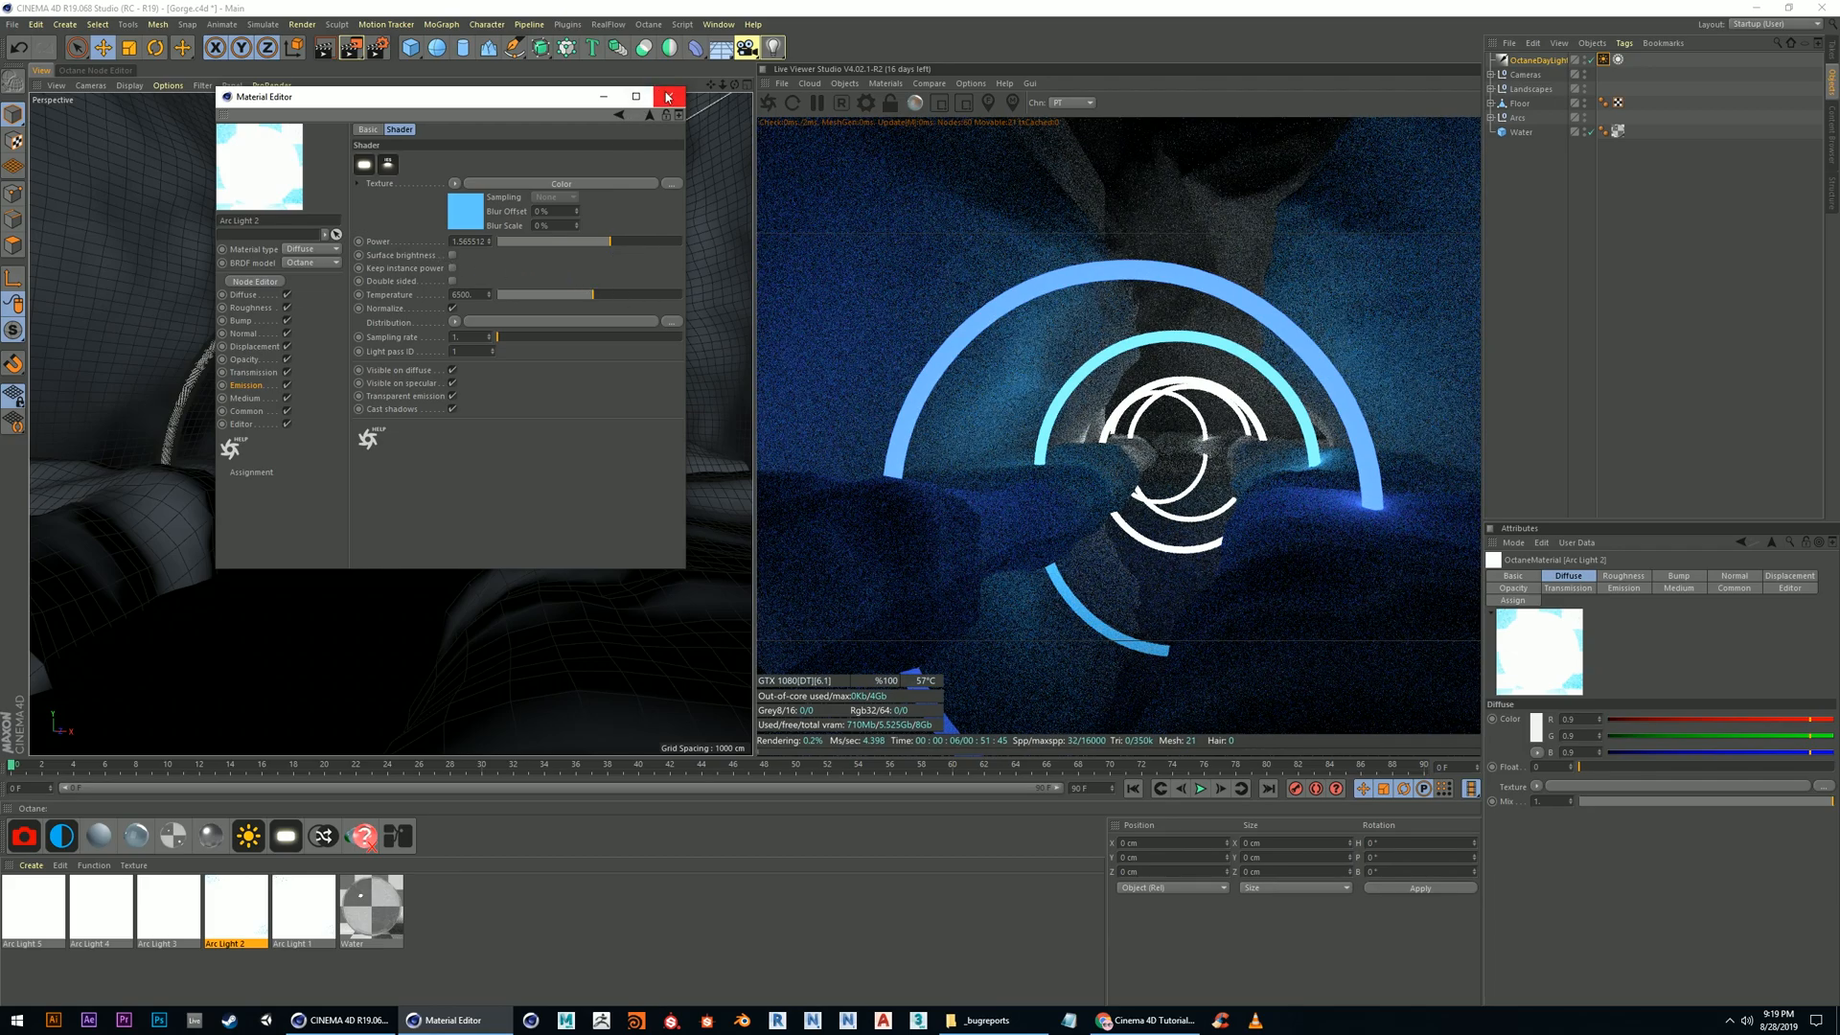
left_click(668, 97)
Set Arc Light 3's blackbody emission colour to a violet with hue 253°, saturation 65% and value 100%
double_click(162, 909)
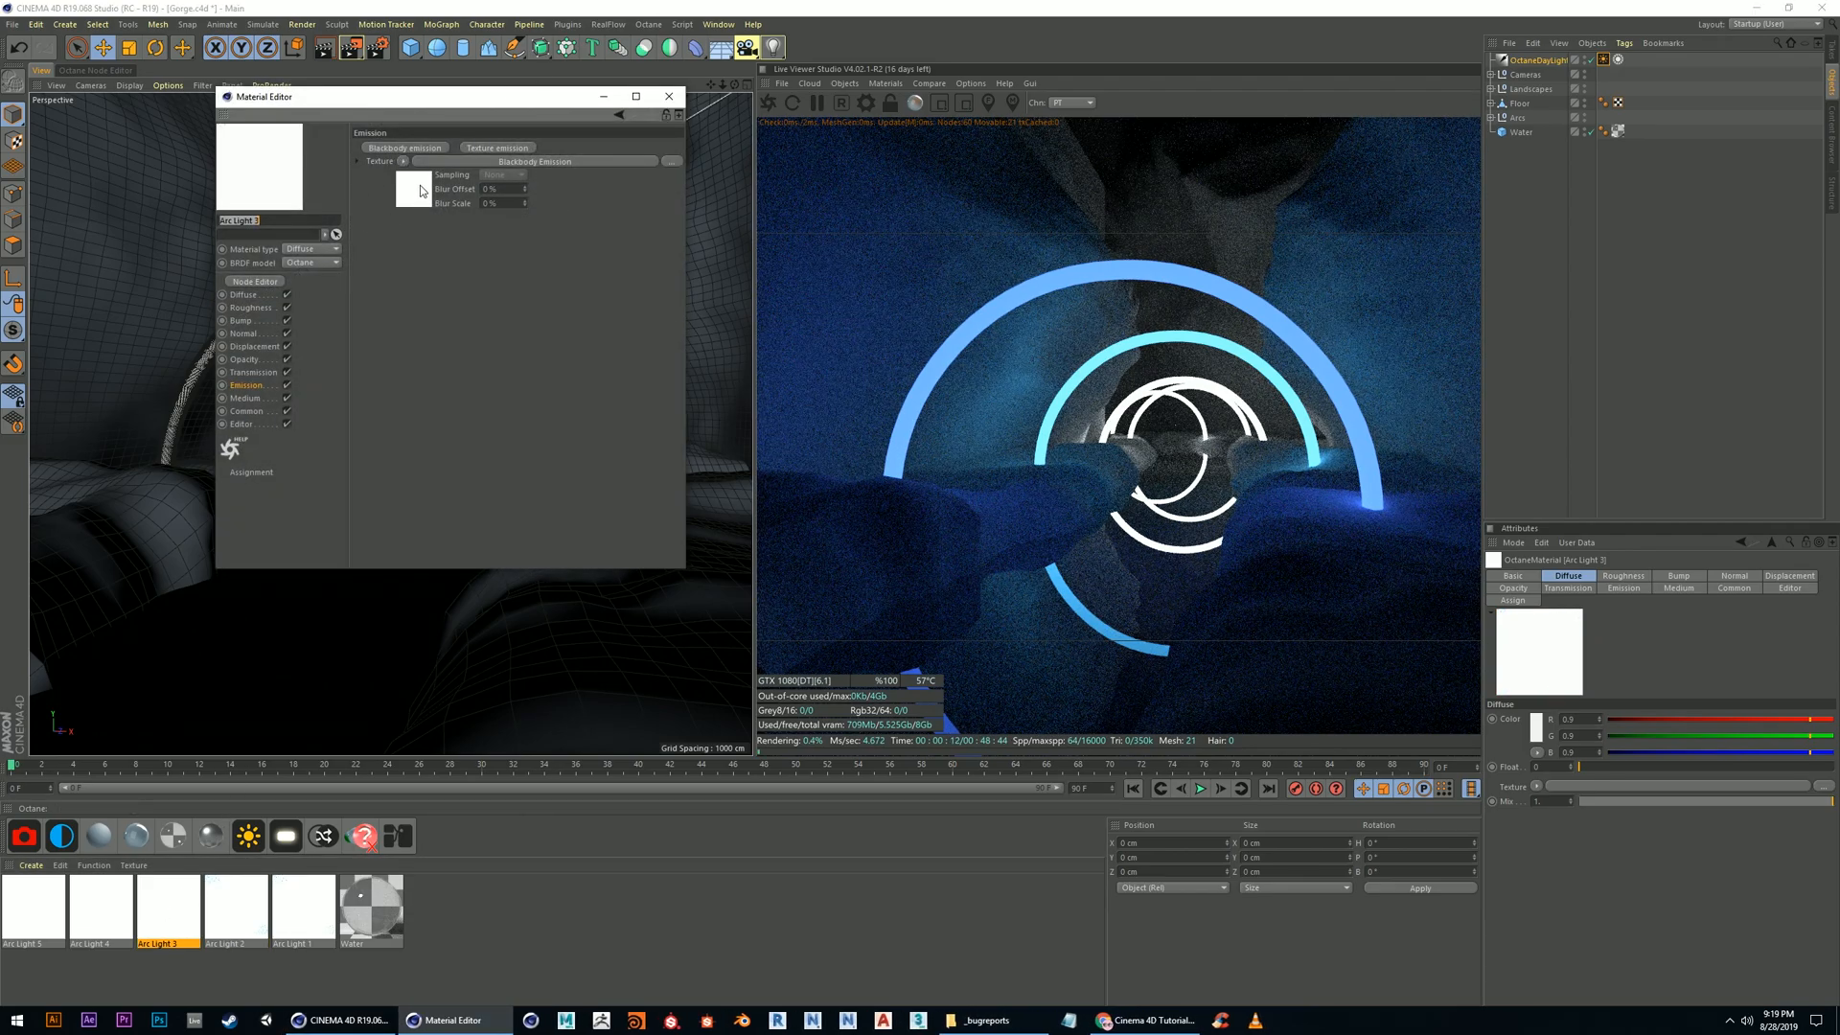
left_click(422, 191)
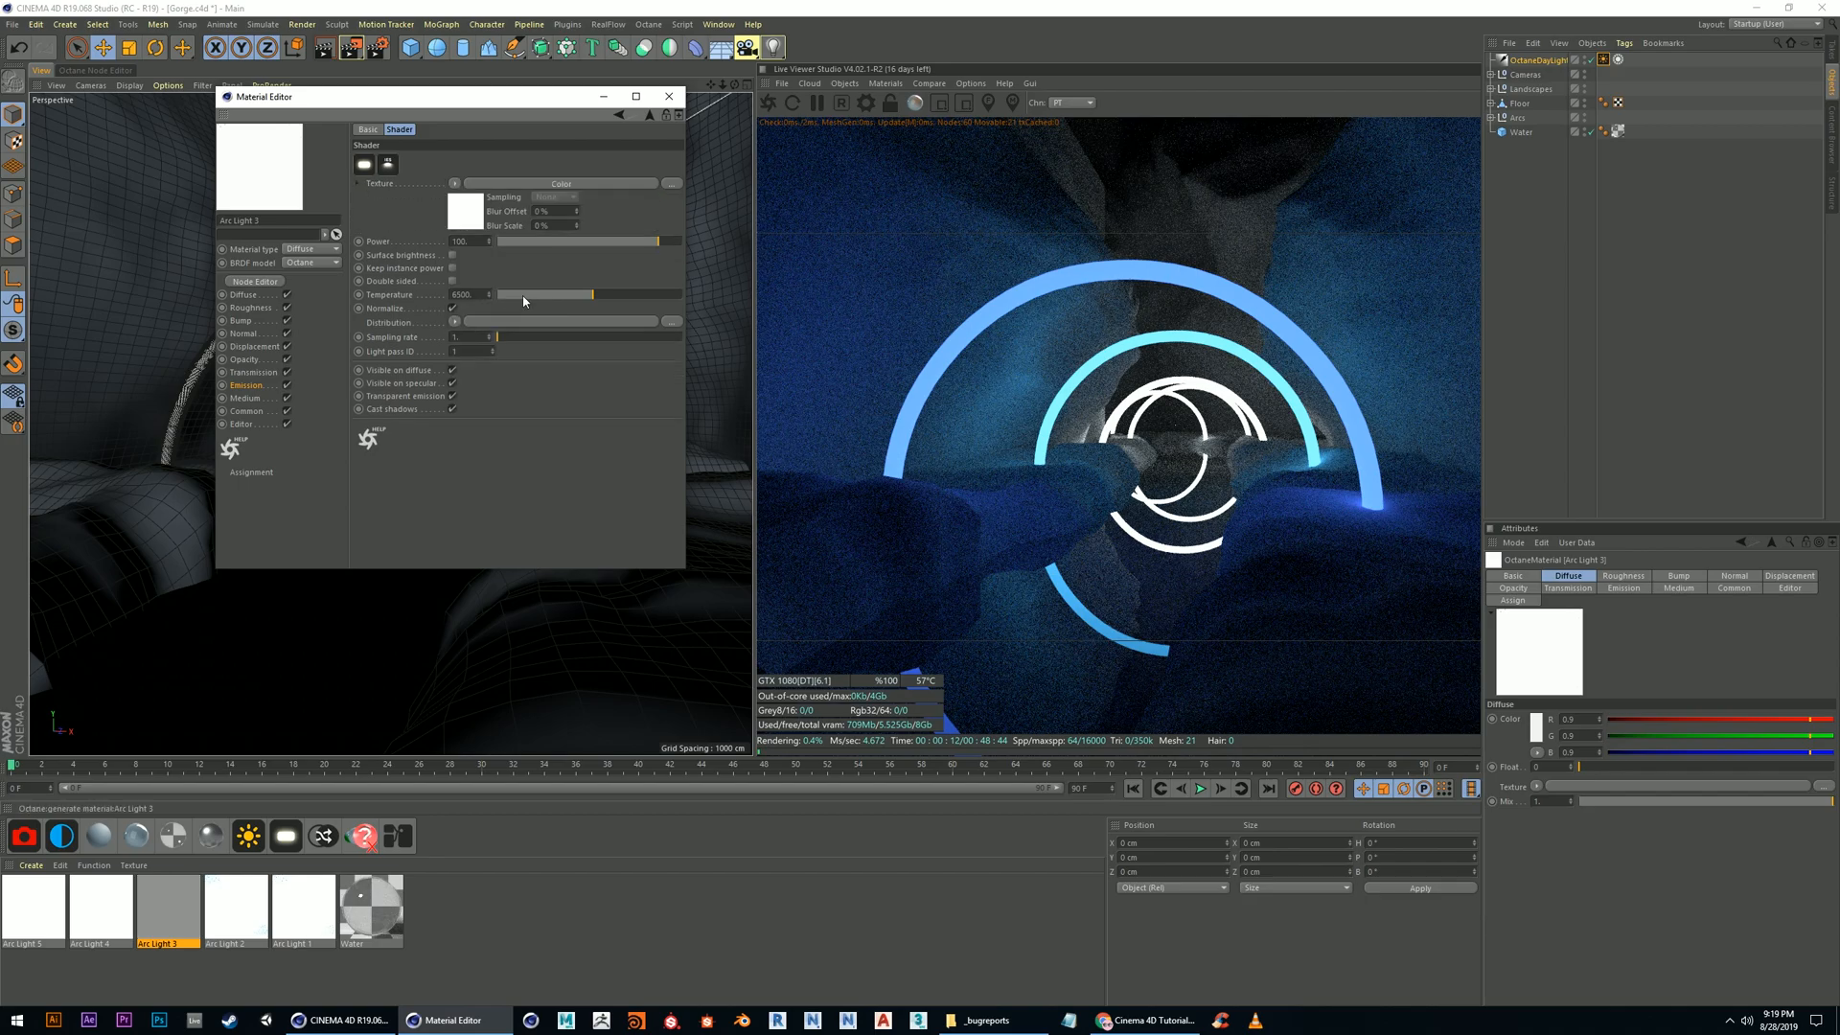
left_click(561, 183)
left_click(617, 284)
left_click(606, 299)
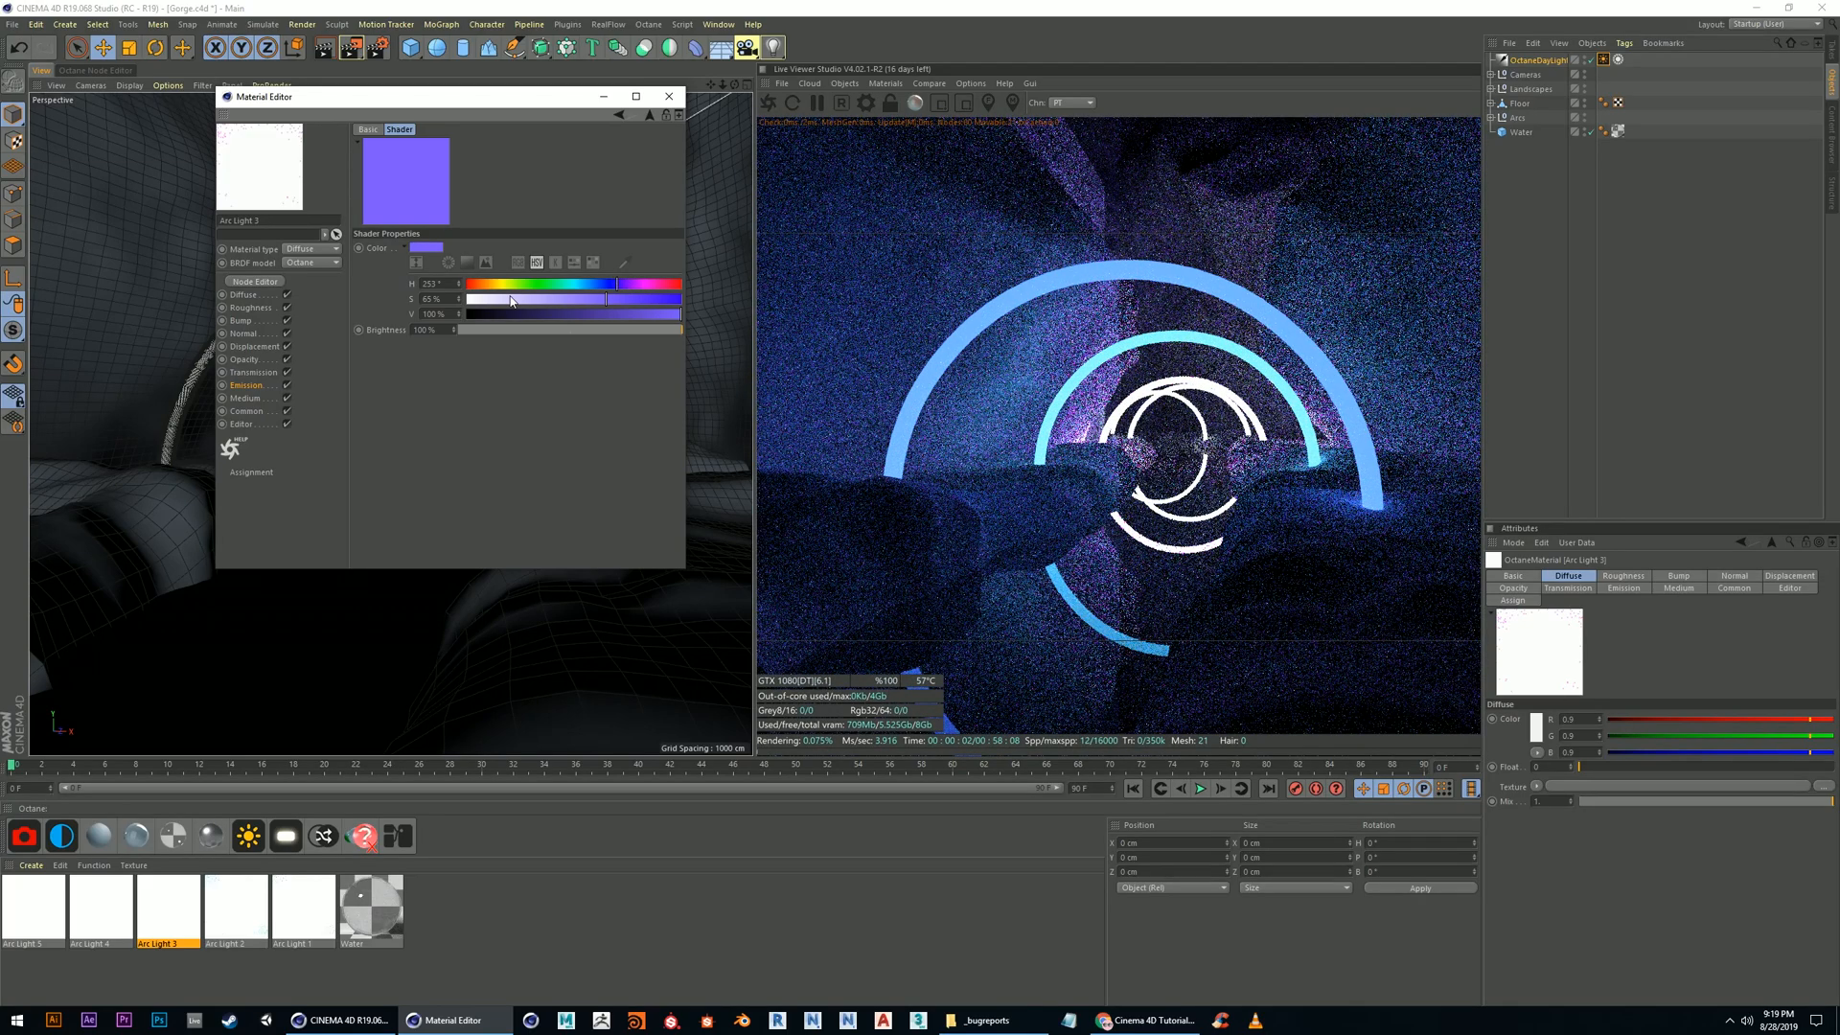
left_click(356, 141)
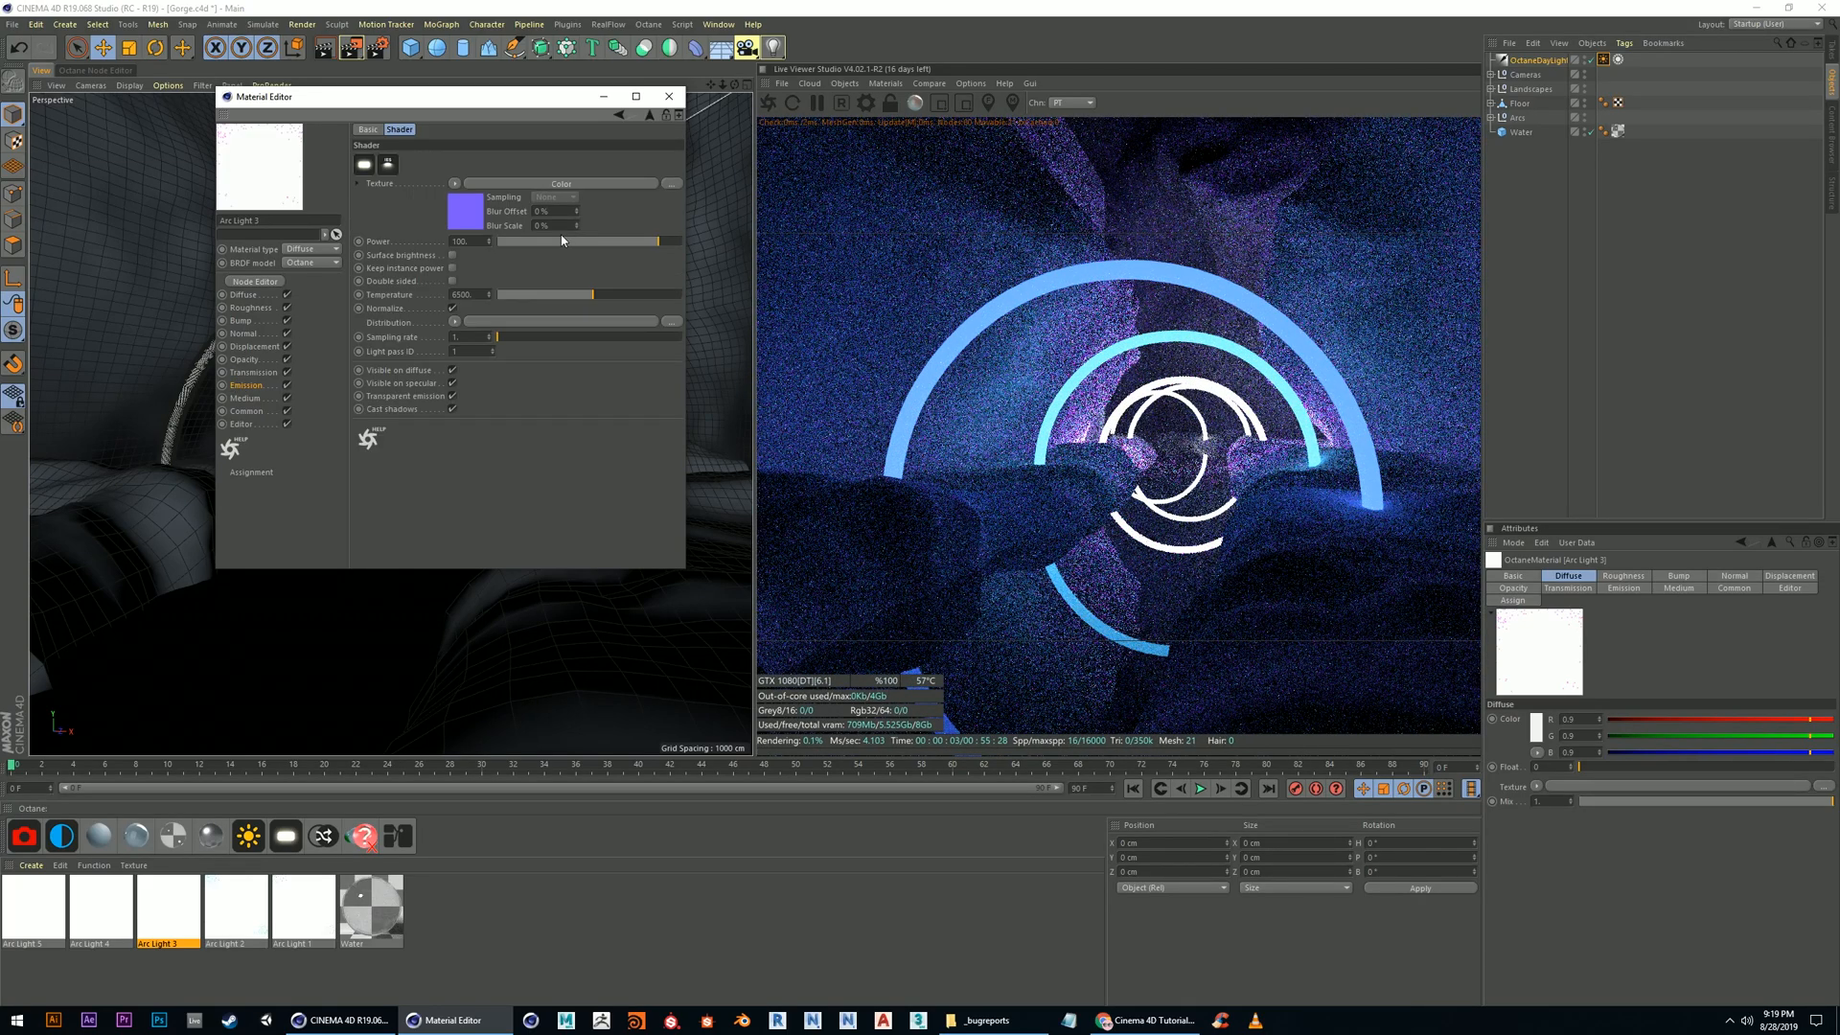
Lower Arc Light 3's emission power to about 1.7 and close the material
left_click_drag(633, 245, 614, 243)
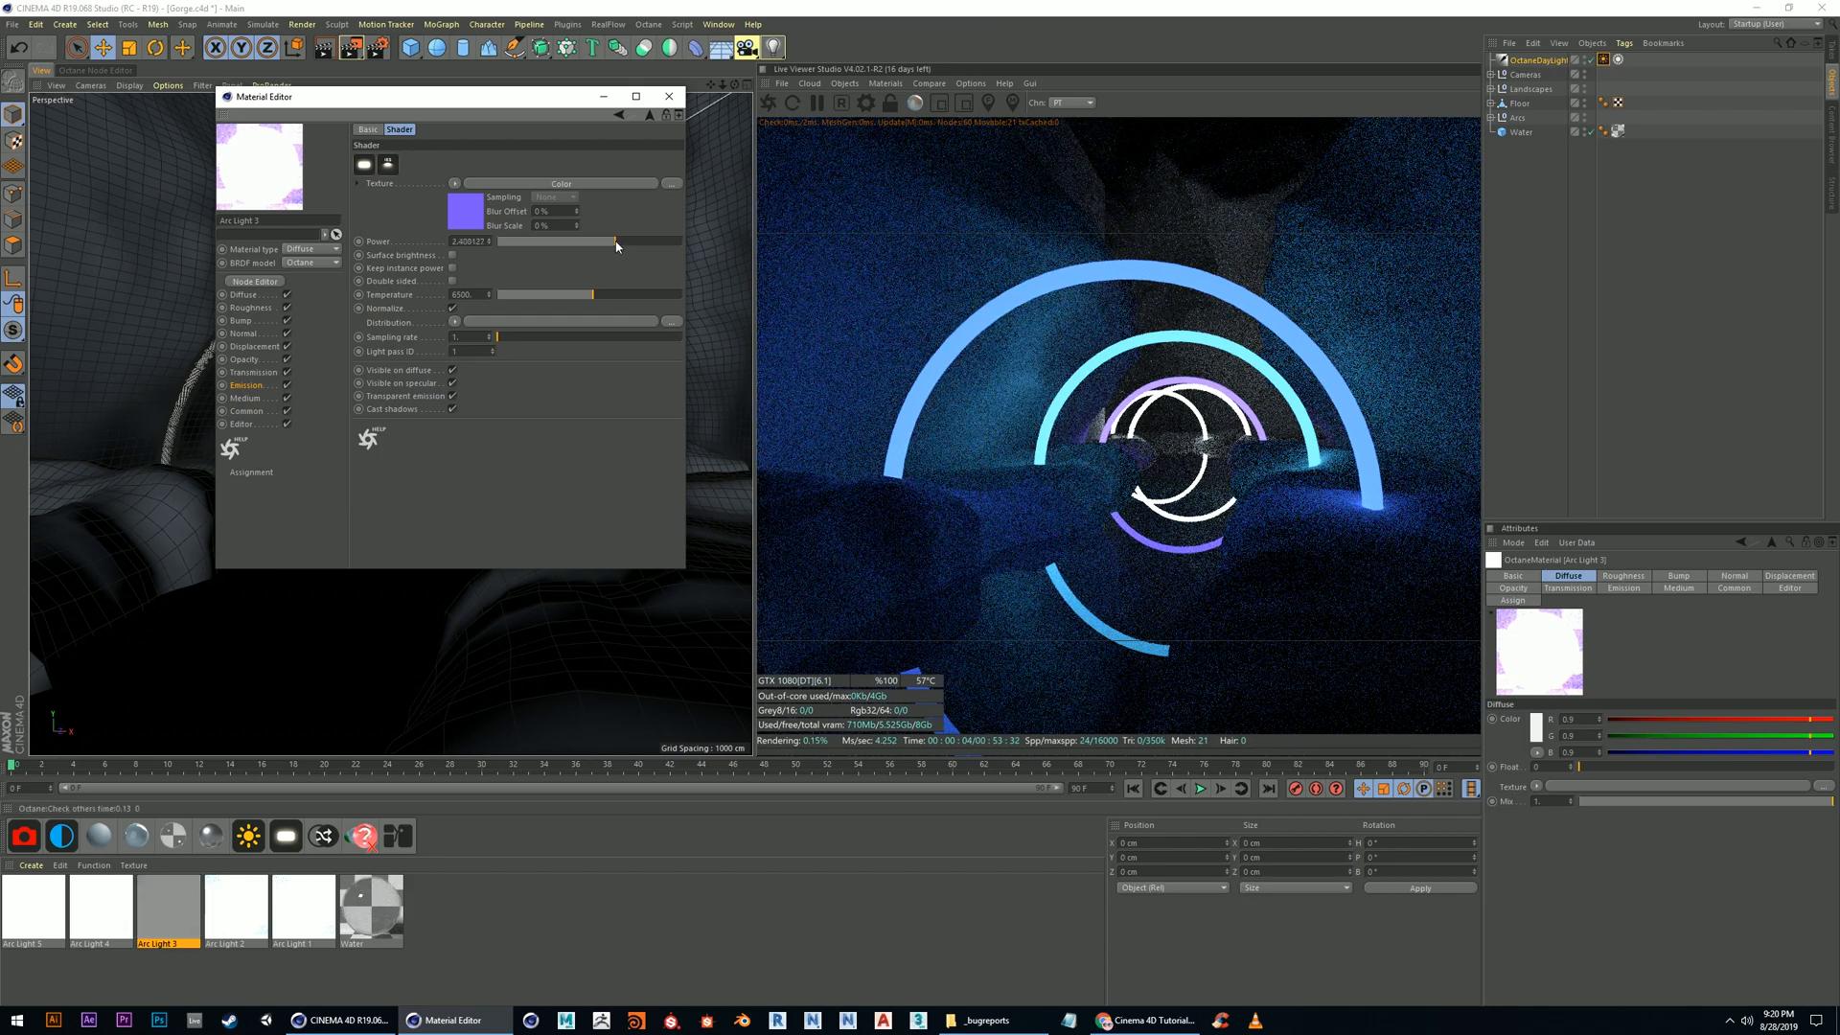
left_click(616, 242)
left_click_drag(617, 241, 611, 241)
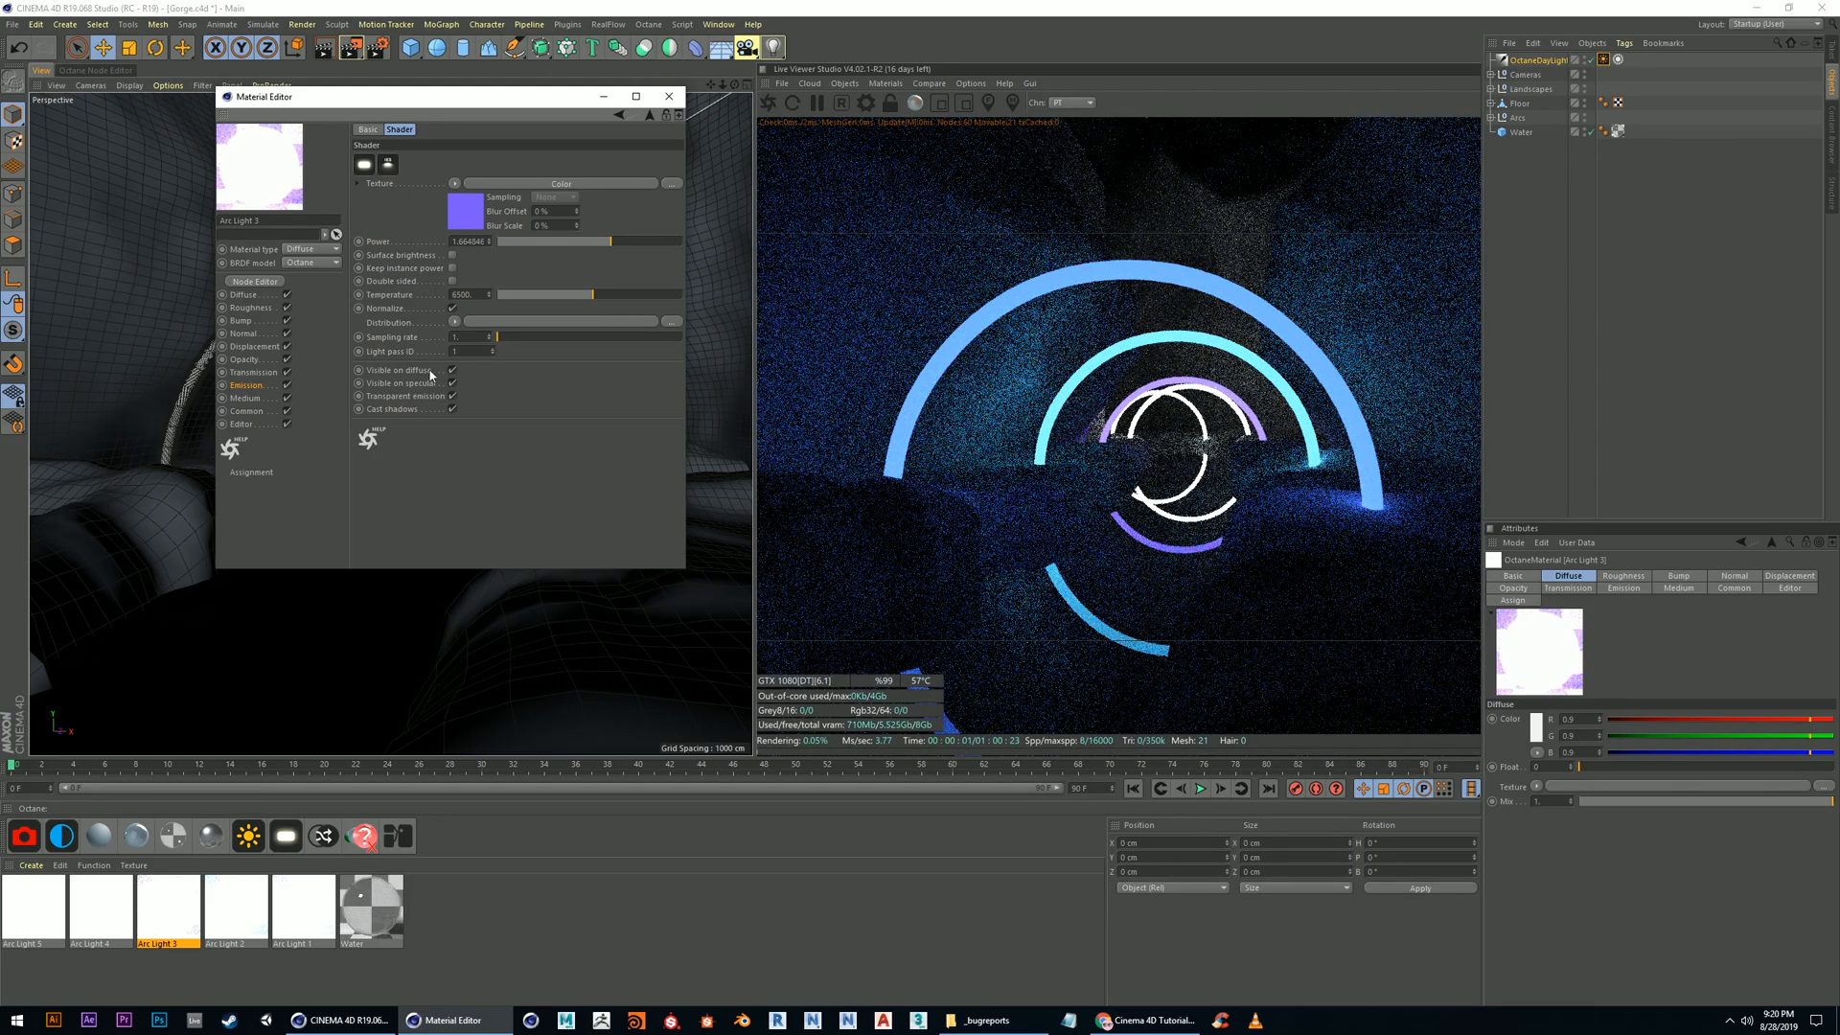
left_click(669, 96)
double_click(102, 893)
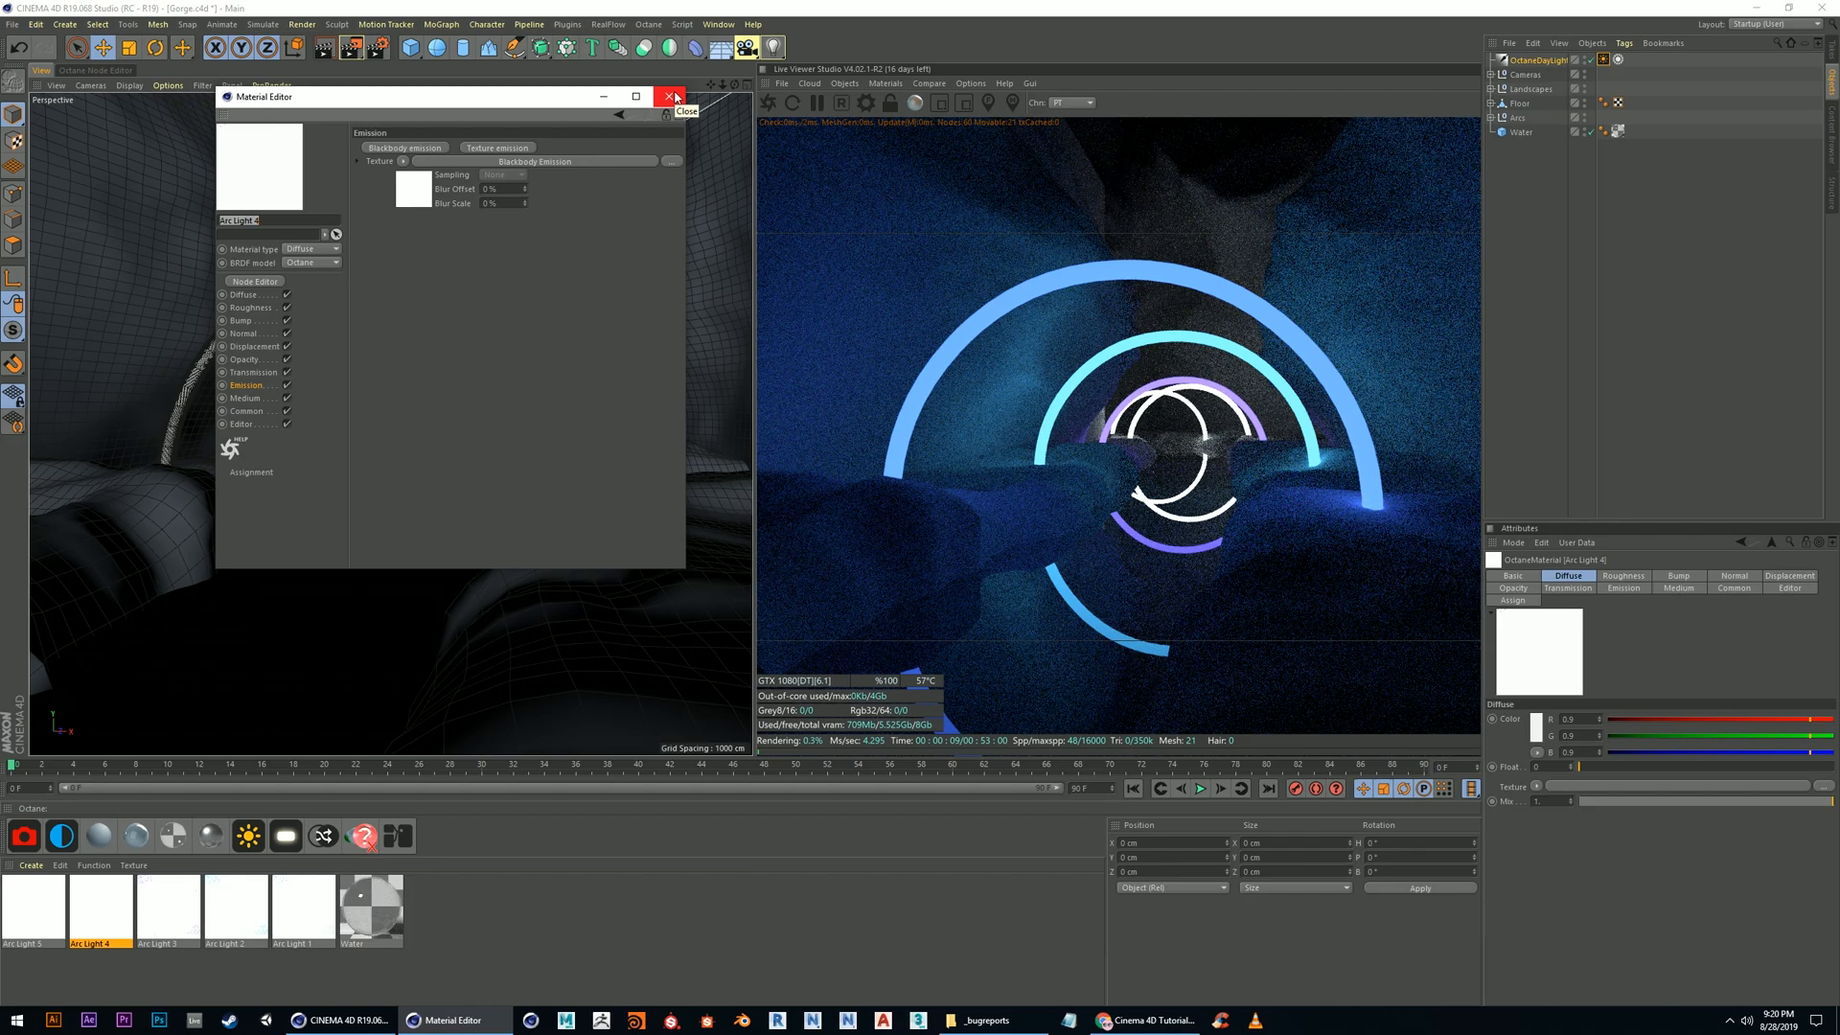
left_click(674, 97)
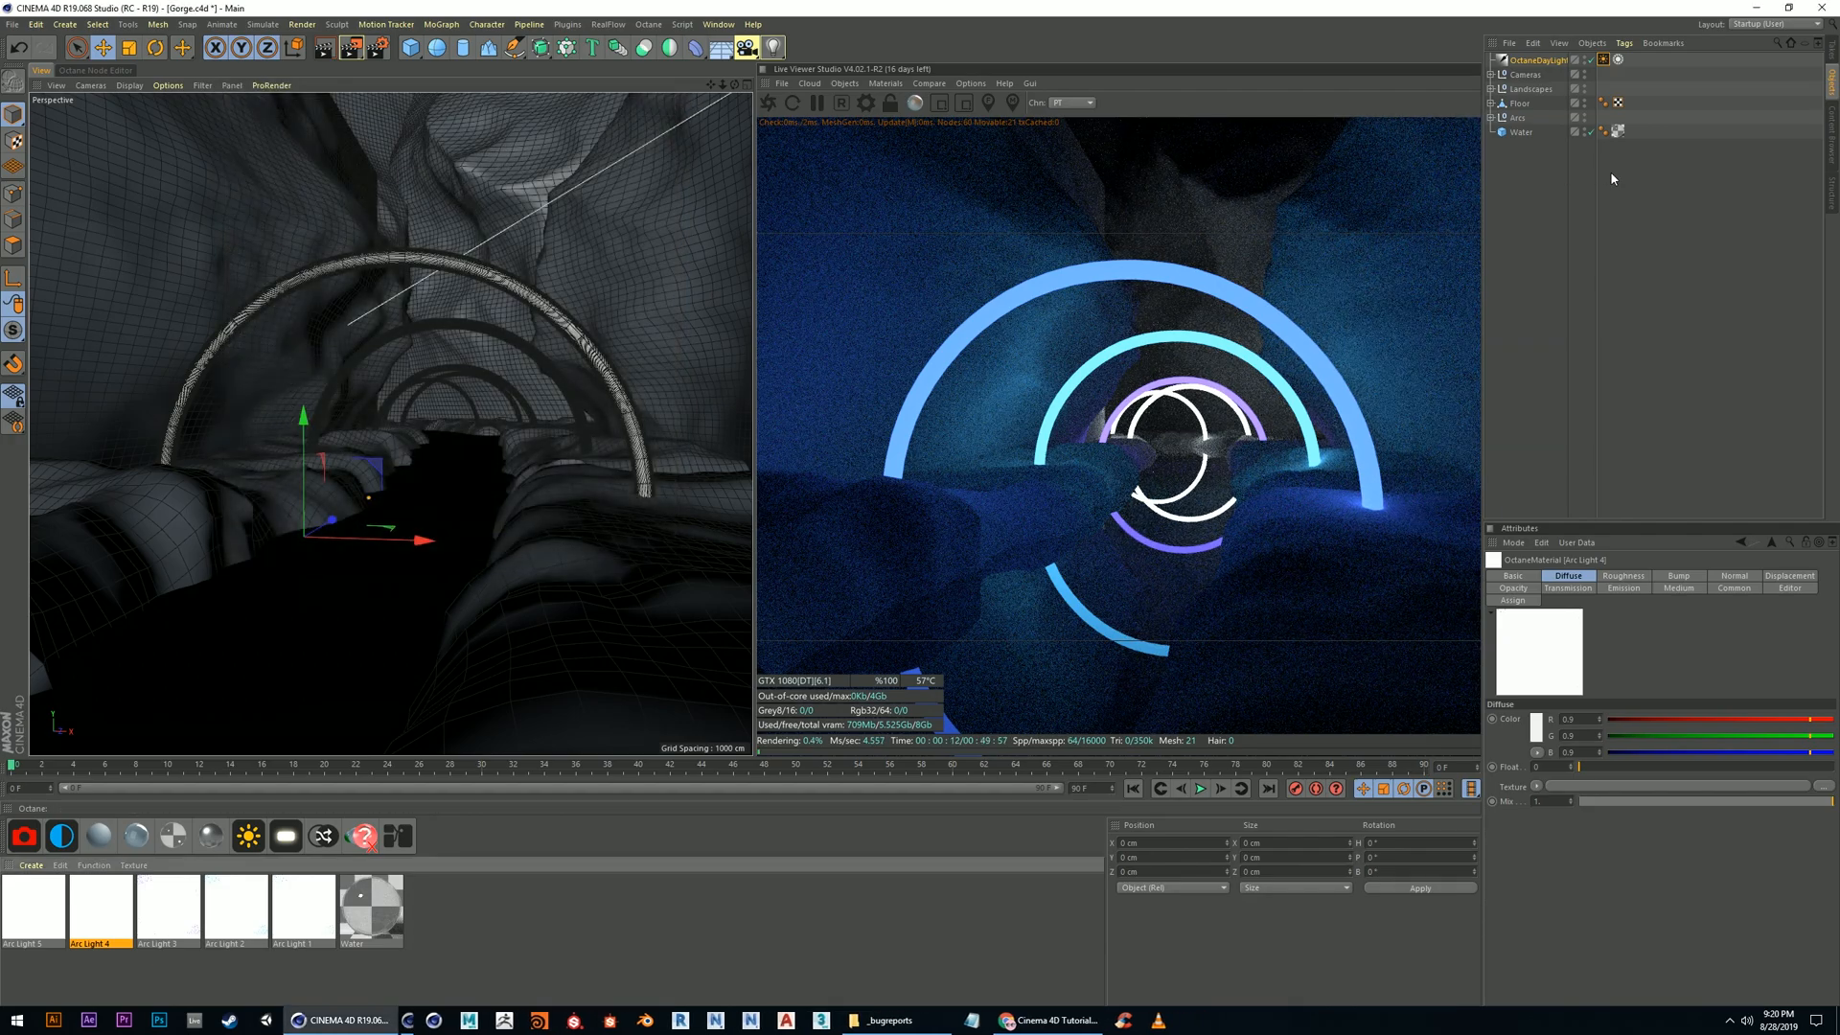
Swap the materials of the second and third arches, putting Arc Light 3 on Sweep.1 and Arc Light 2 on Sweep.2
left_click(551, 306)
left_click(1490, 116)
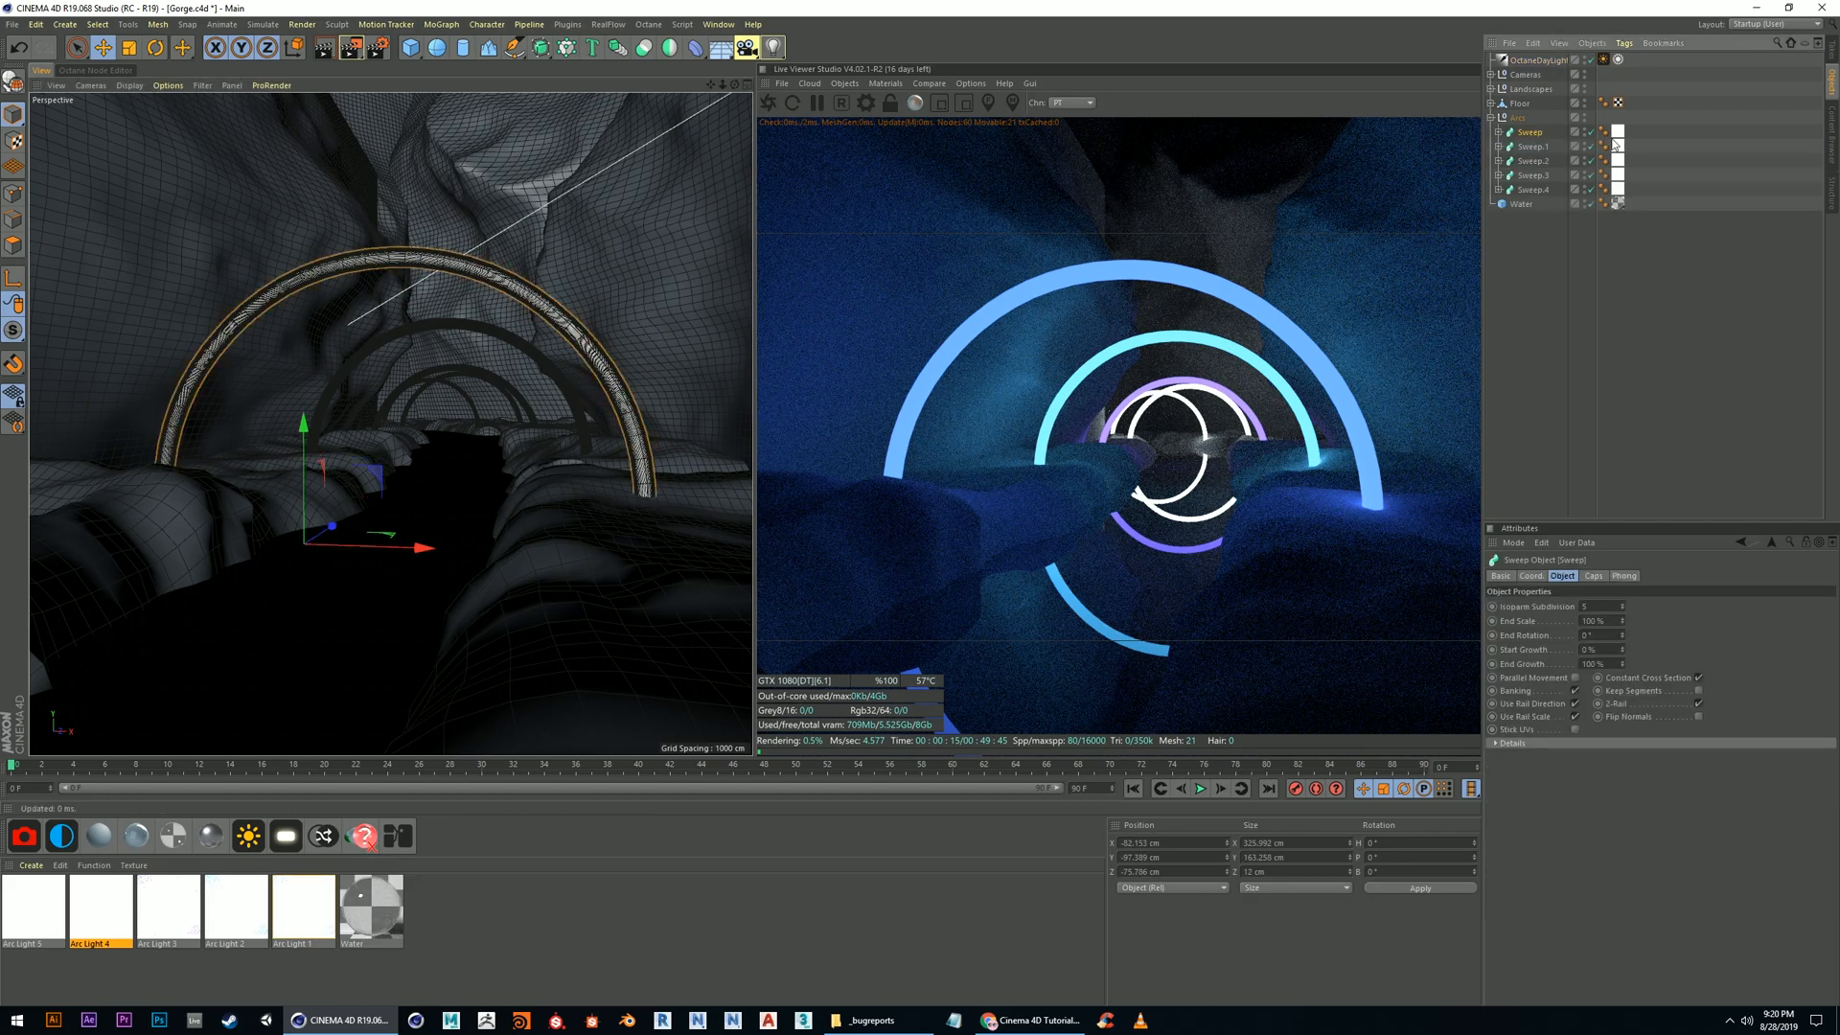
left_click(1534, 146)
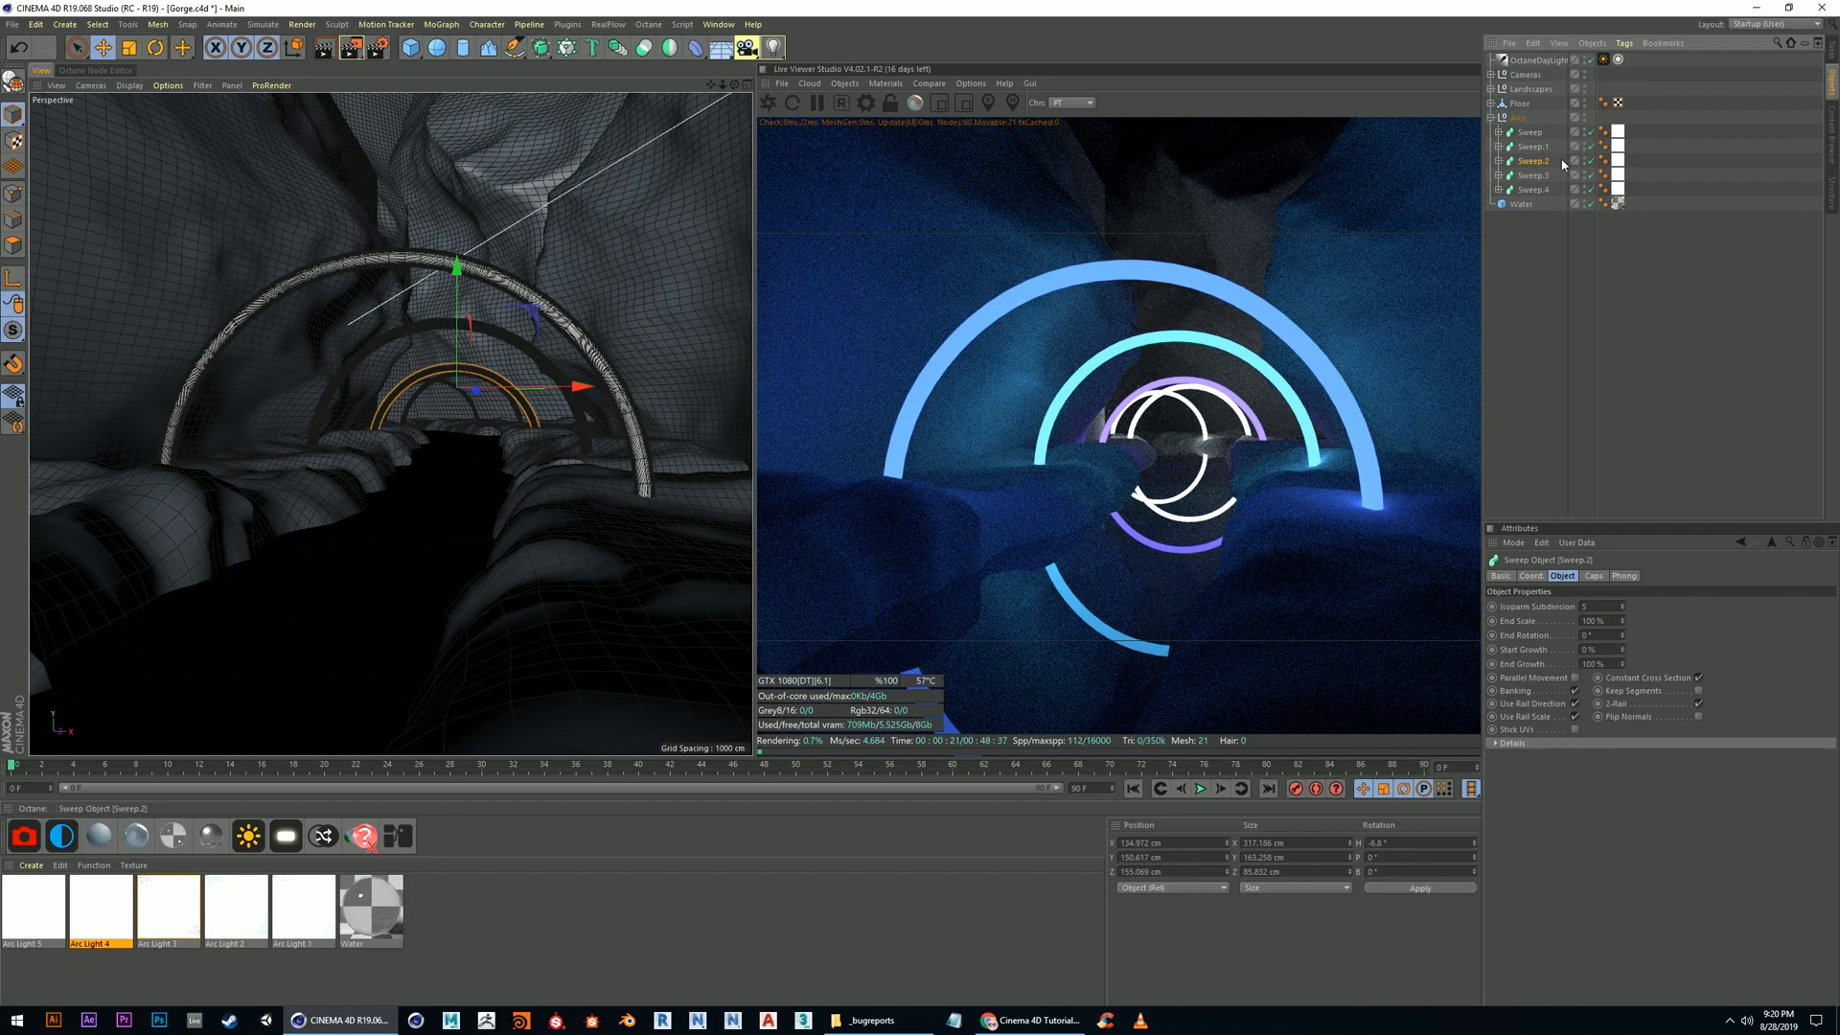
left_click(1618, 161)
left_click_drag(1620, 162, 1623, 147)
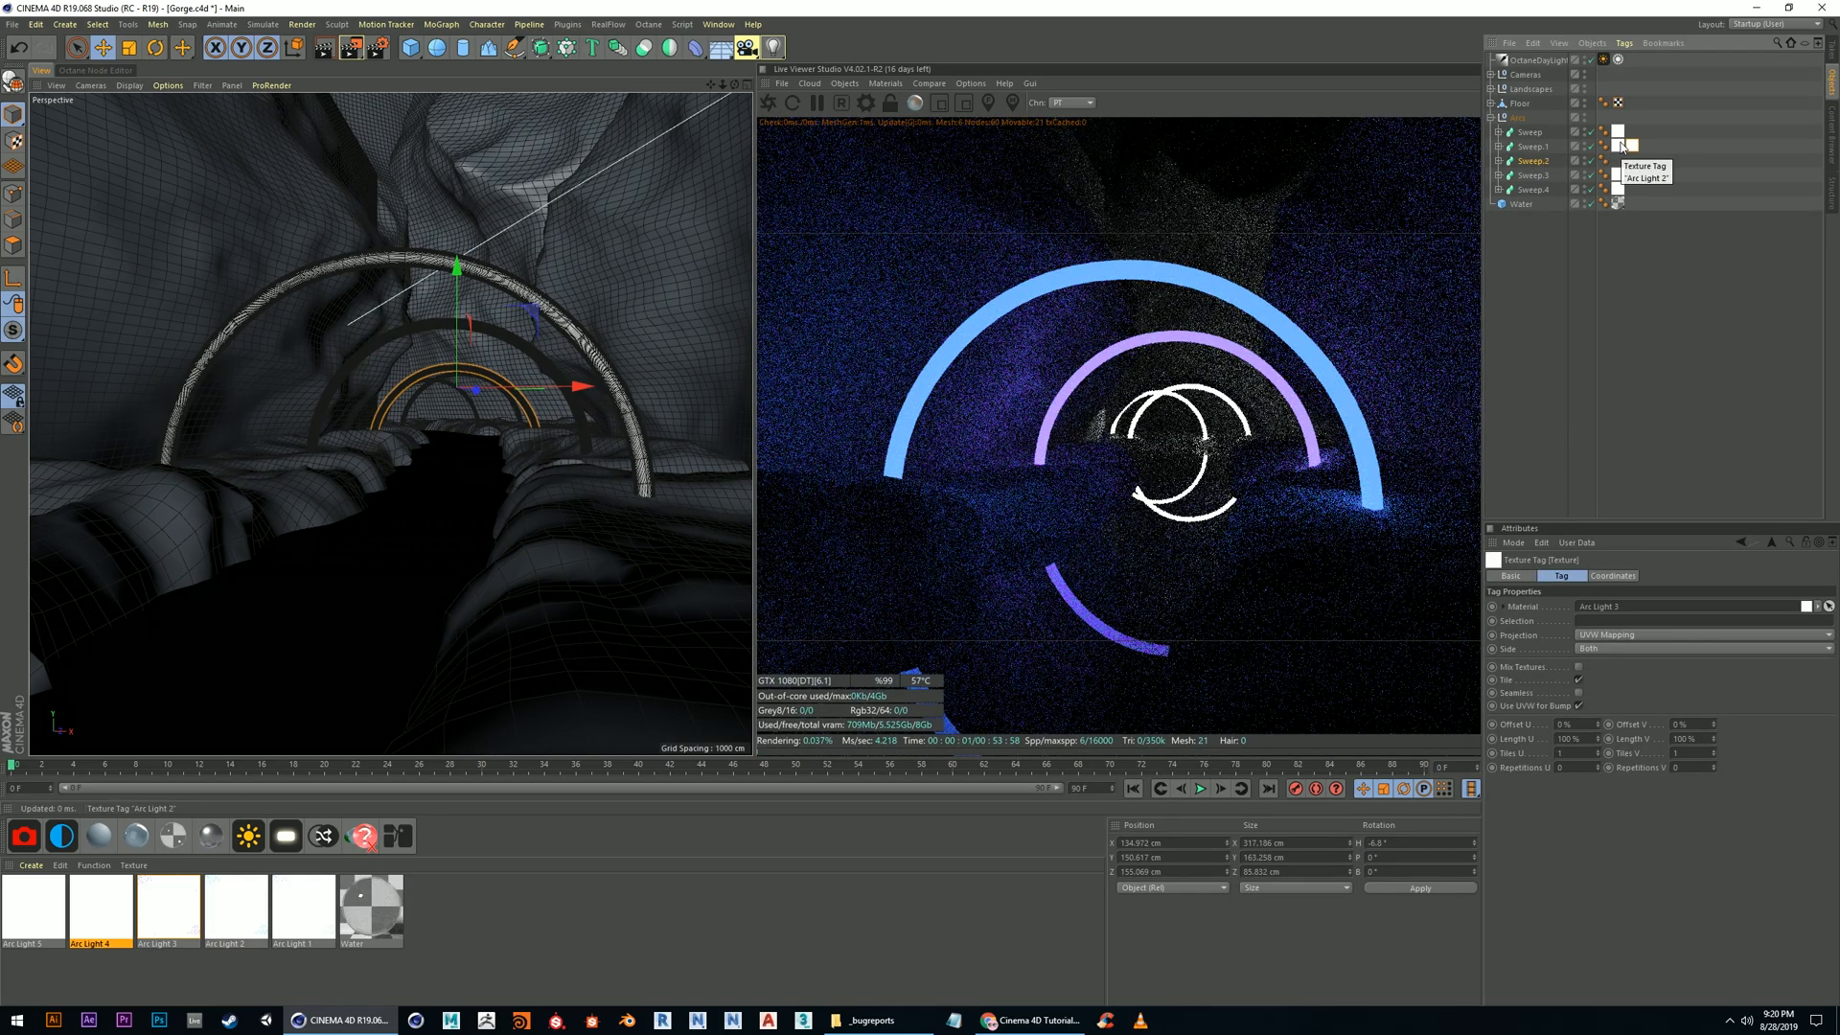
left_click(1619, 147)
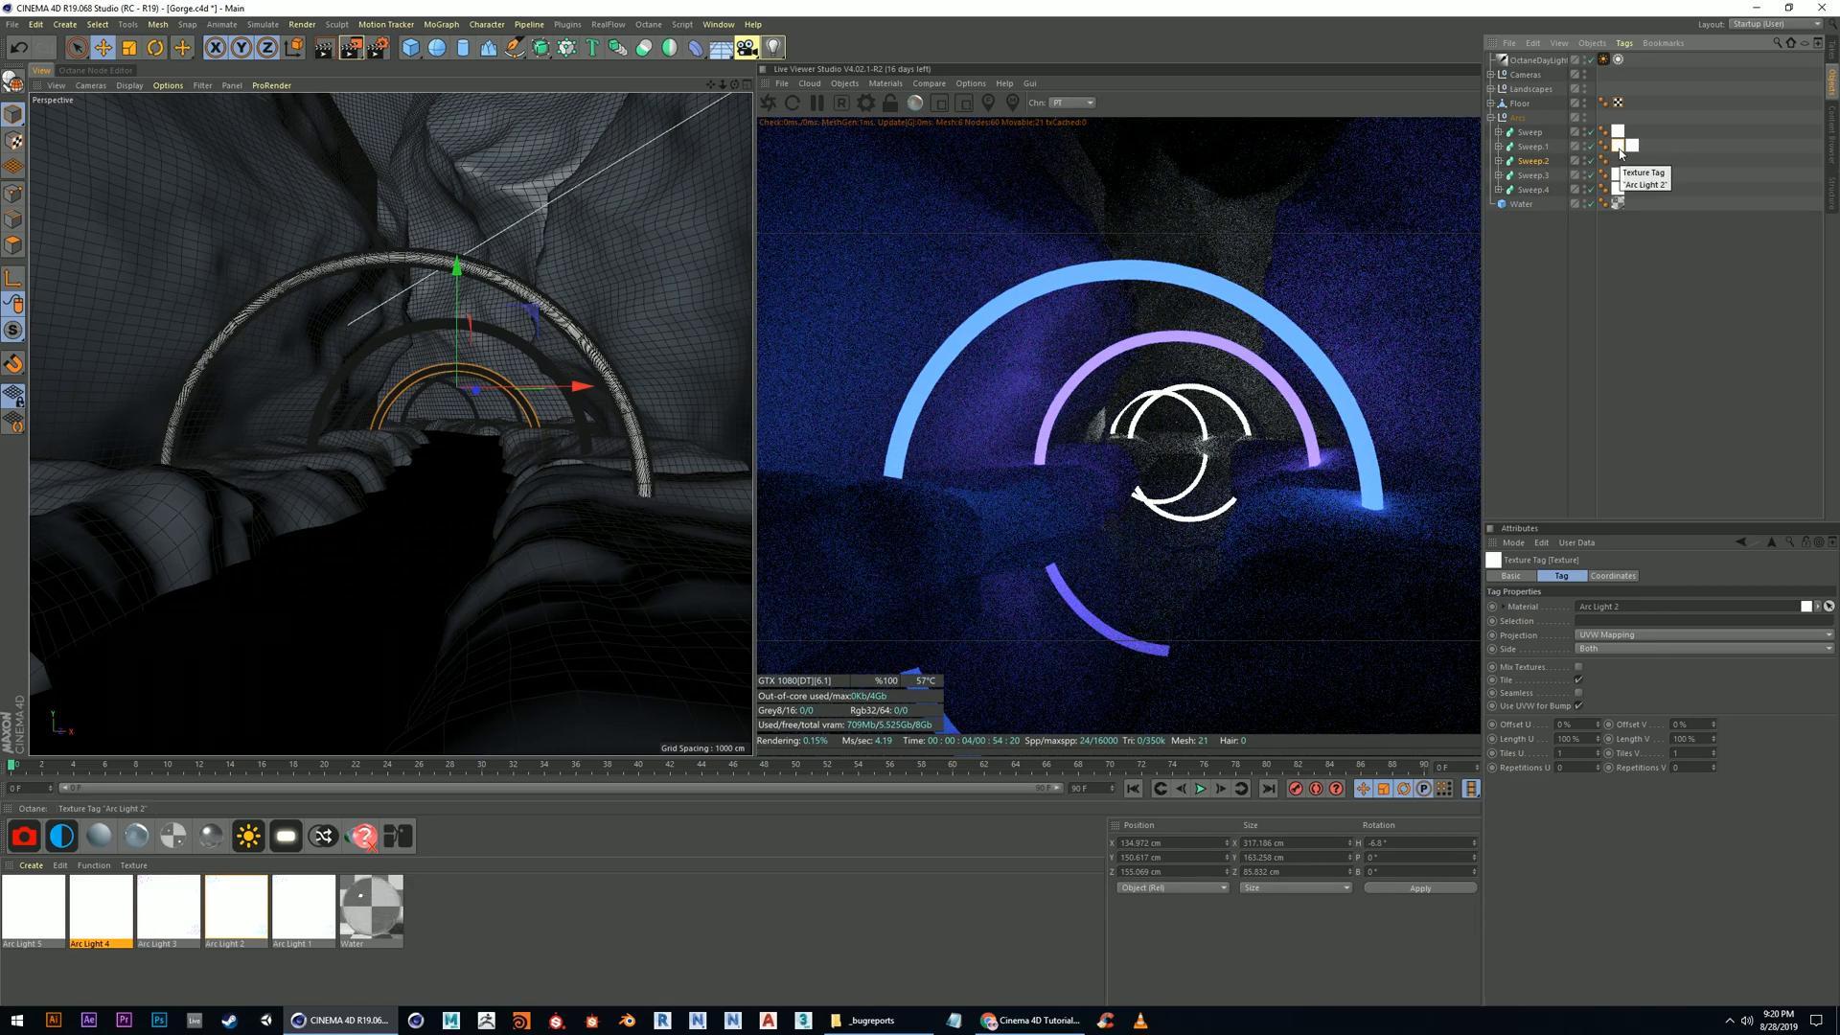
left_click_drag(1616, 167, 1616, 164)
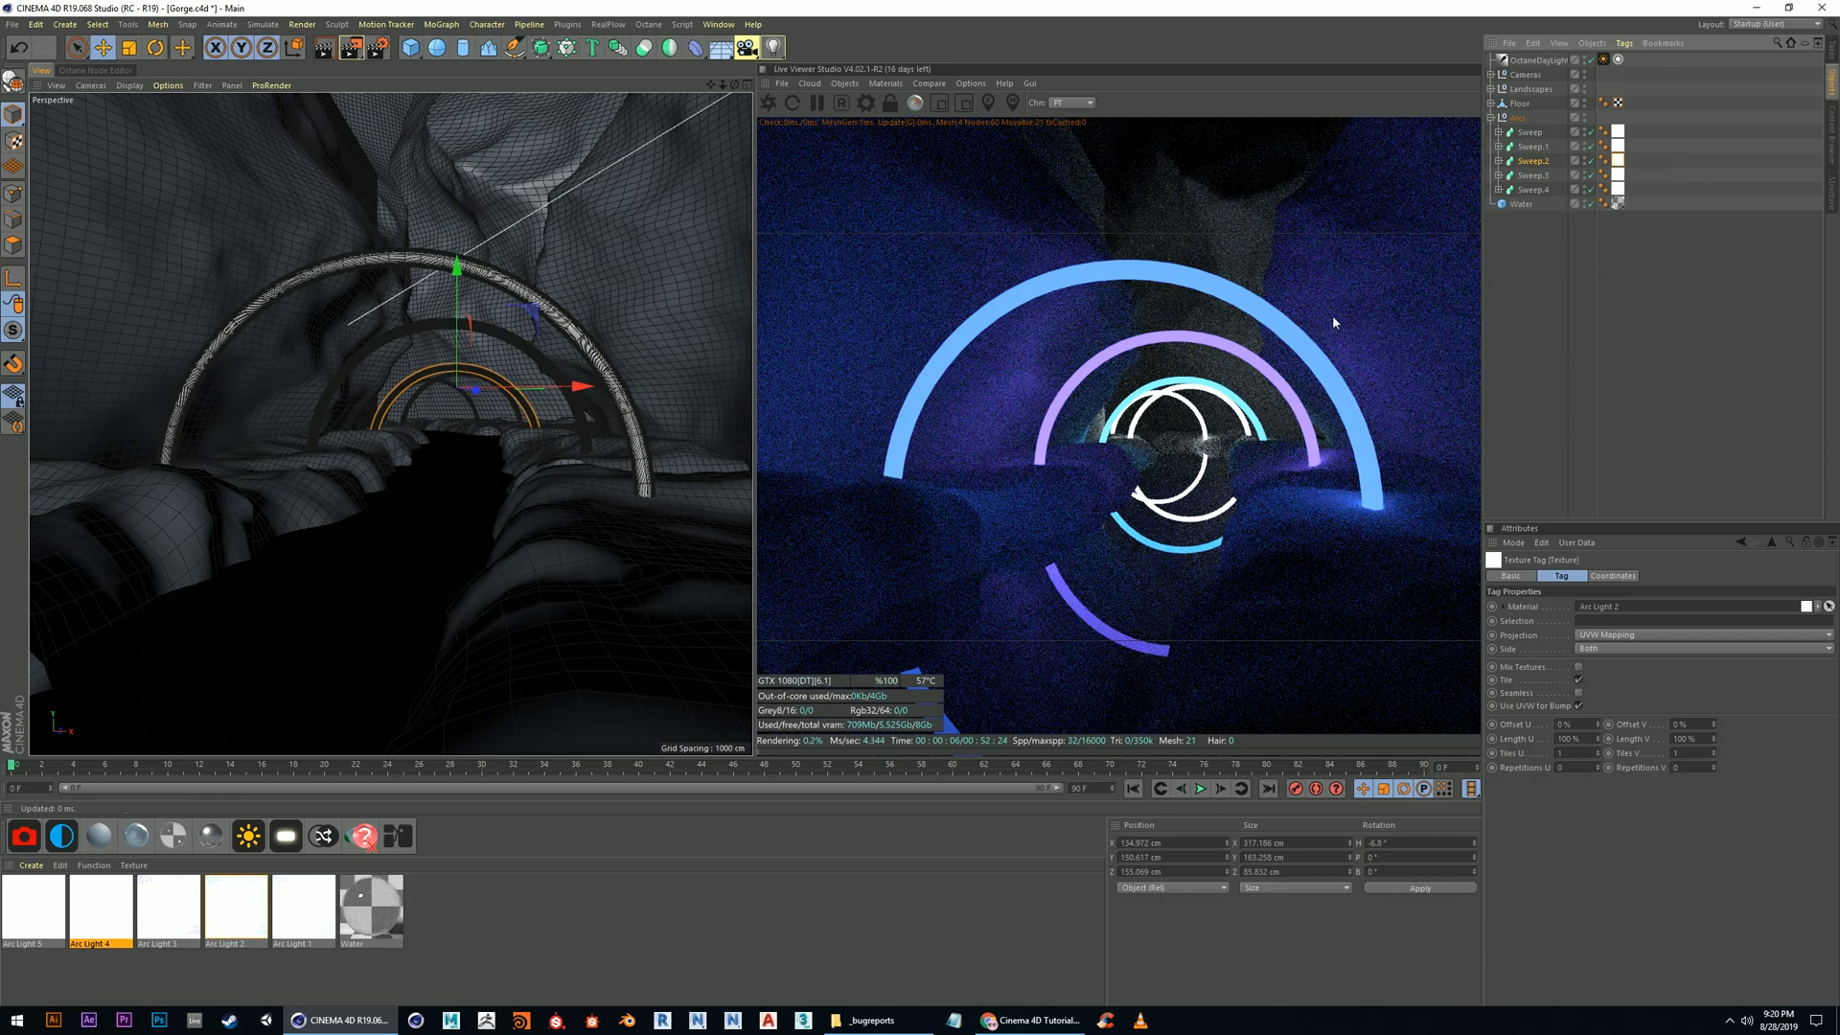
Copy the Arc Light 3 material onto Sweep.3 and the Arc Light 1 material onto Sweep.4
left_click(1536, 180)
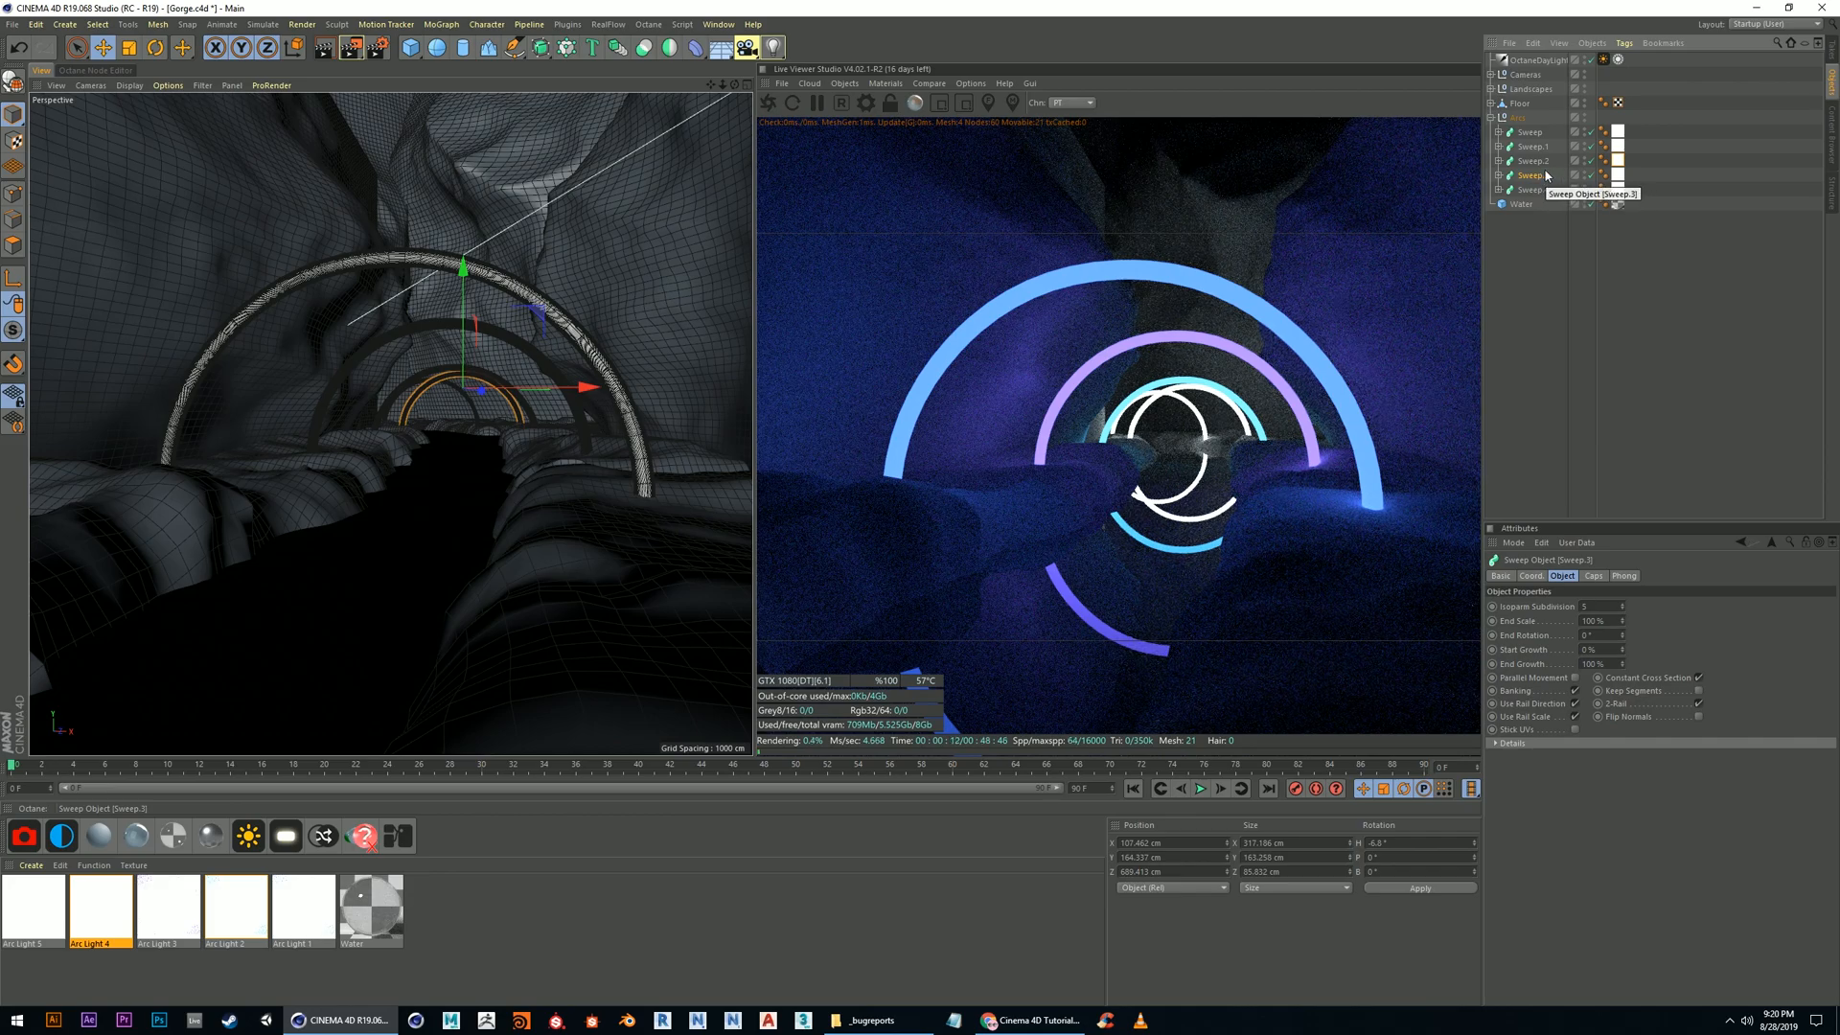
left_click(1619, 149)
left_click_drag(1616, 153, 1620, 190, "ctrl")
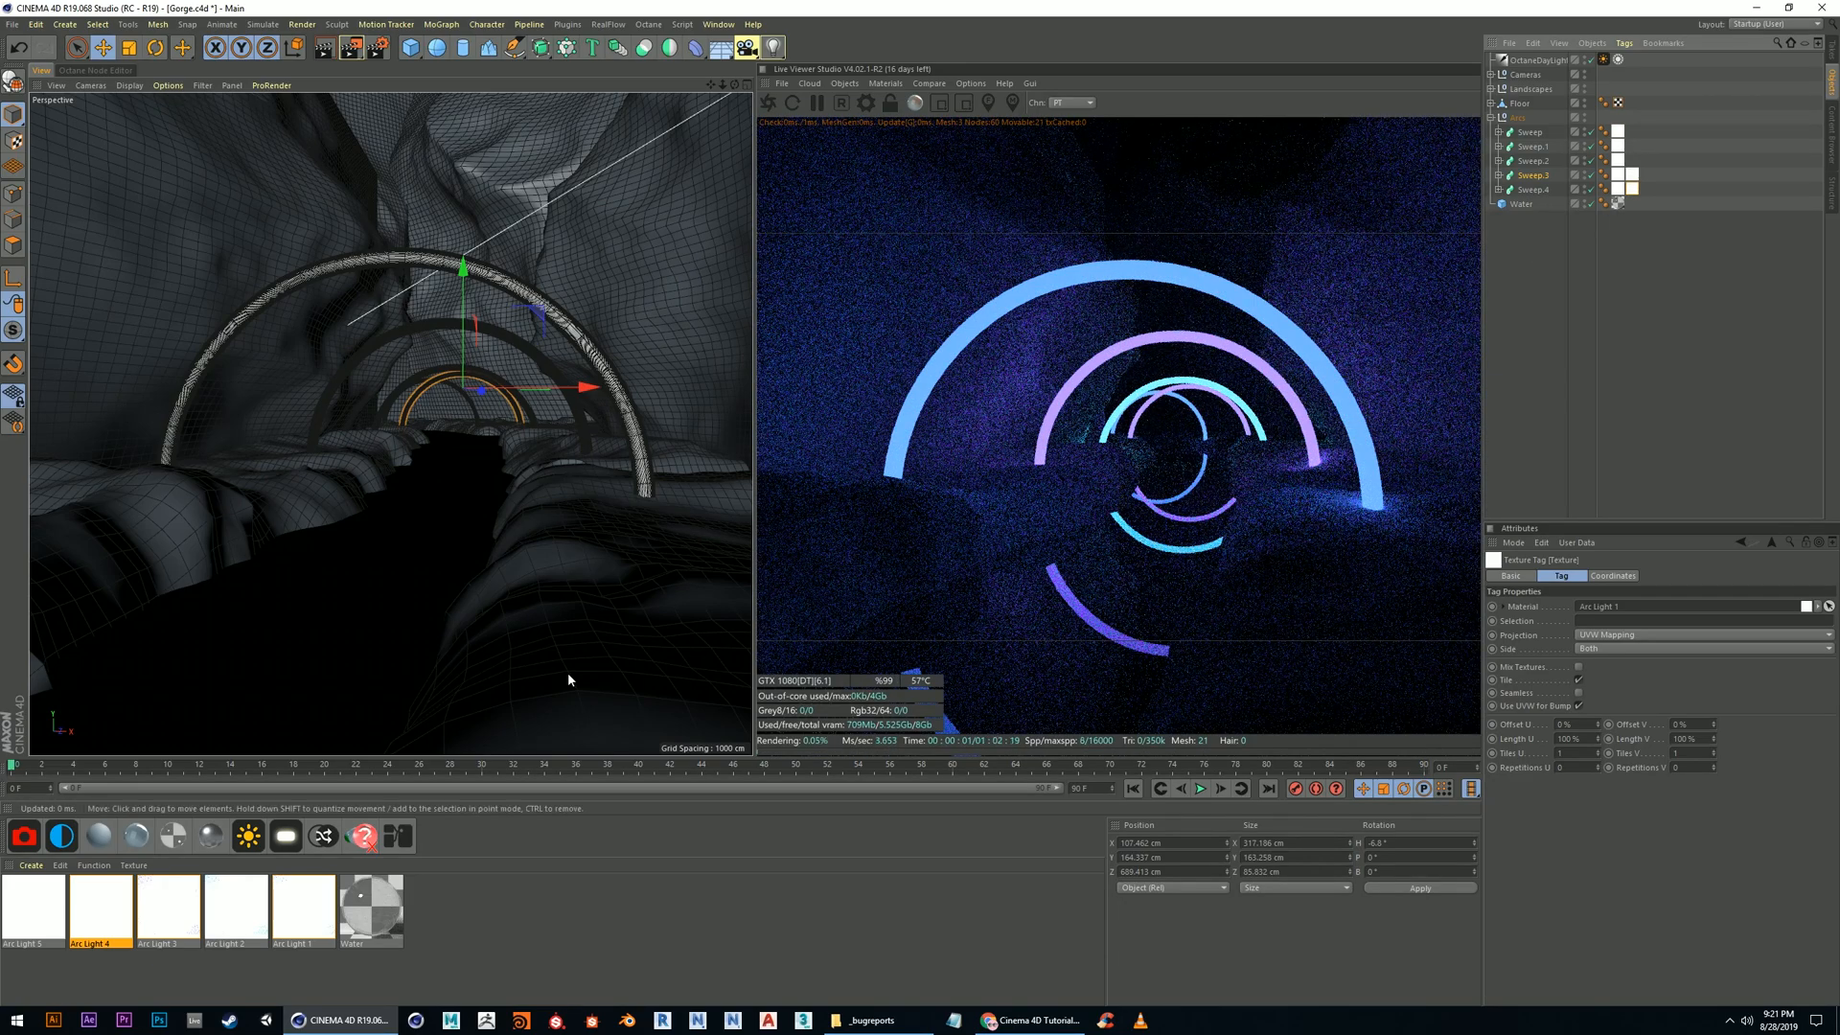
Delete the unneeded Arc Light 5 and Arc Light 4 materials
left_click(48, 905)
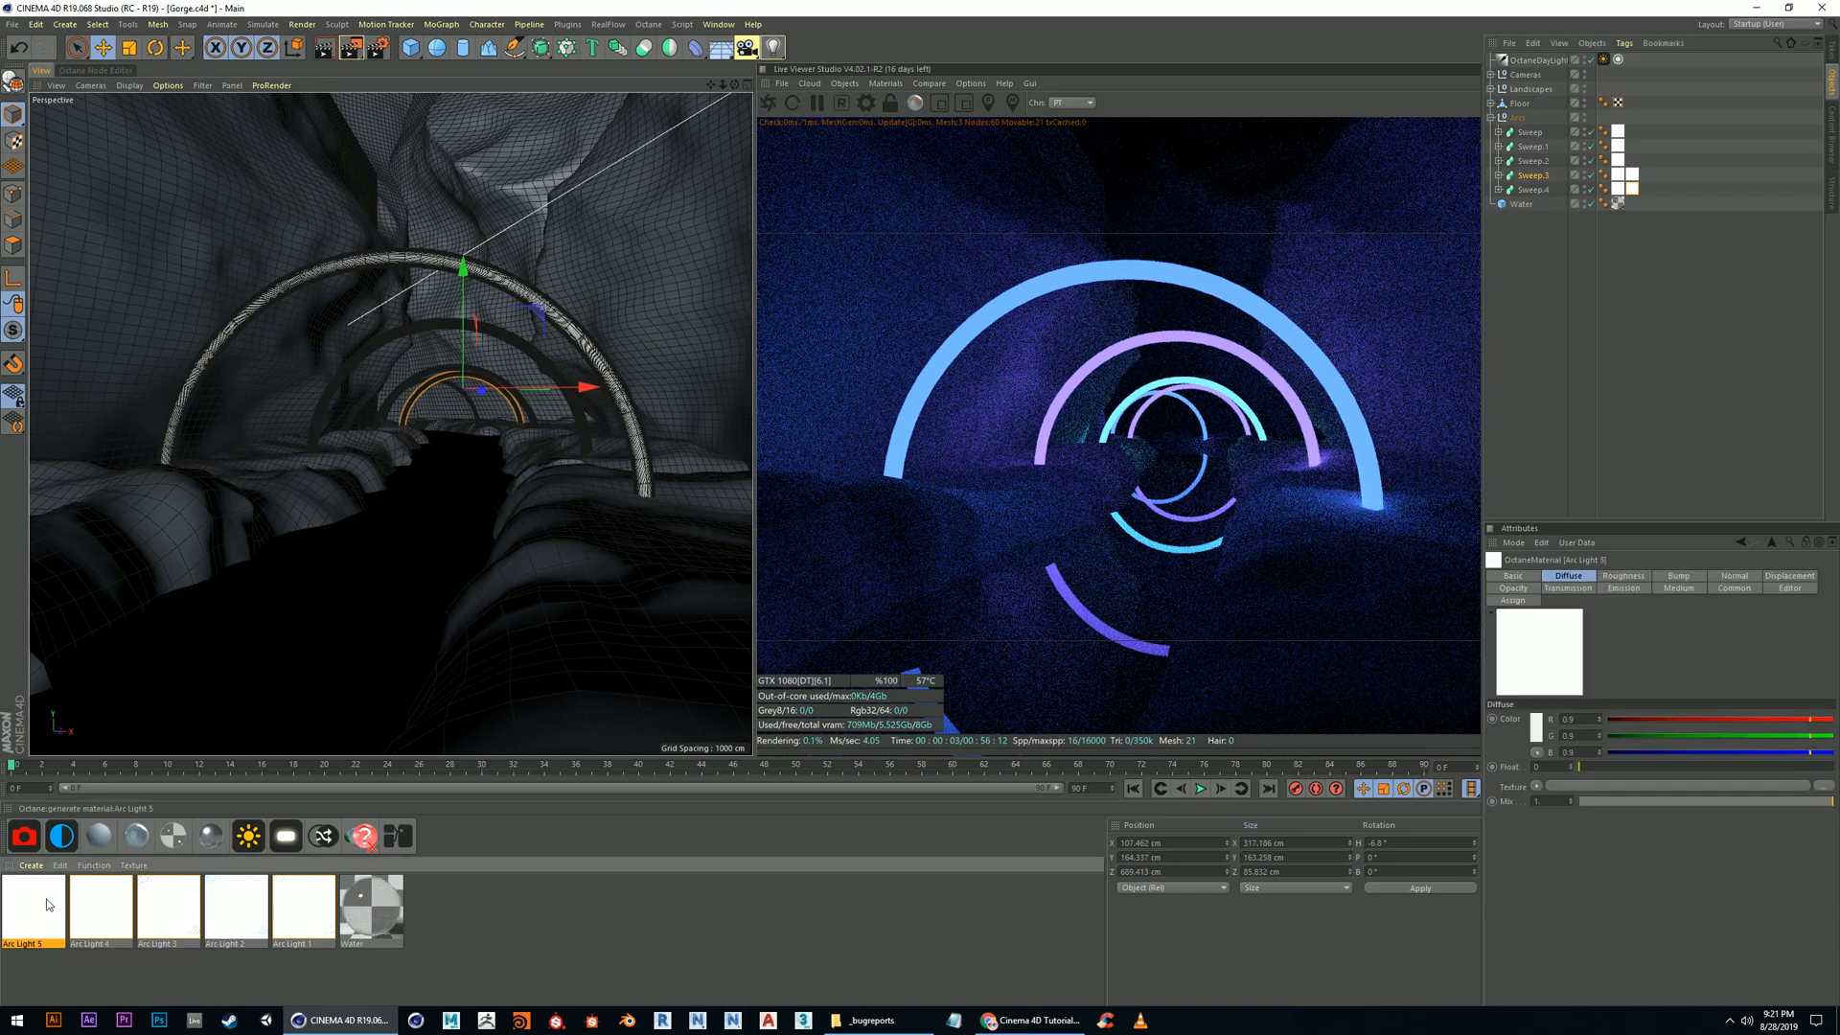
key("Delete")
left_click(43, 905)
key("Delete")
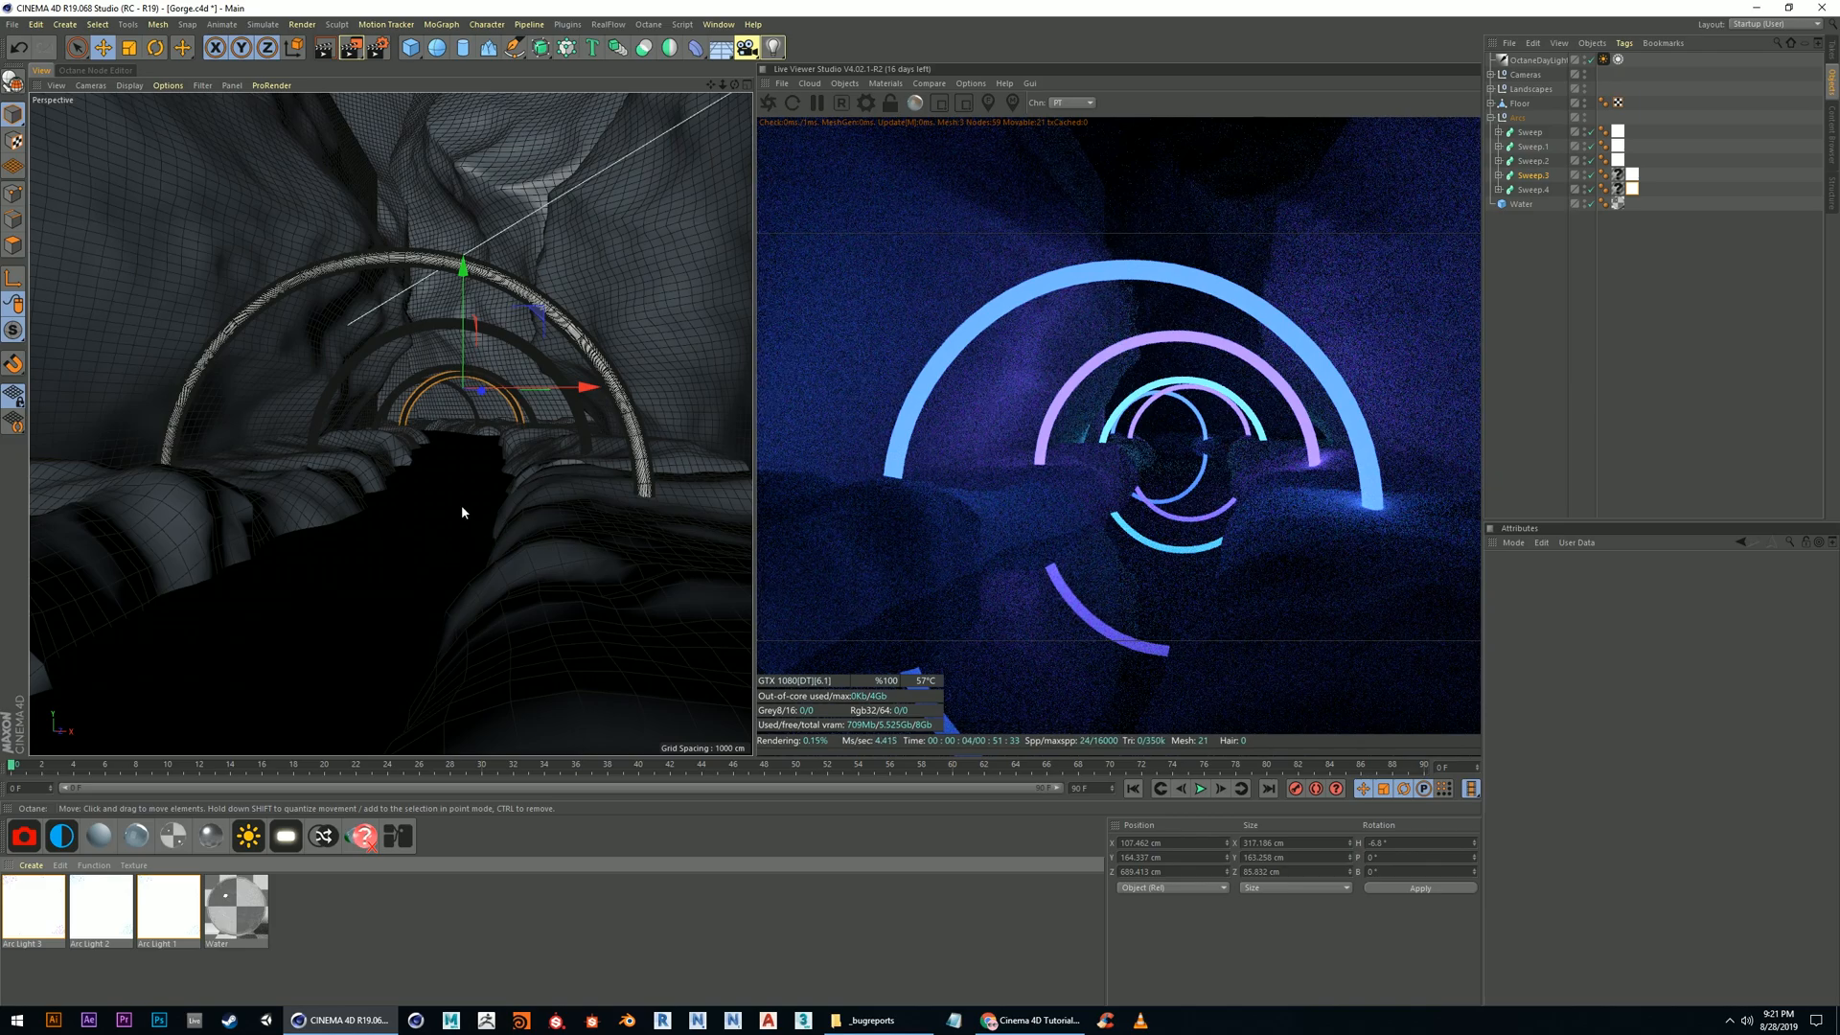
Add an absorption medium to the Water material
left_click_drag(449, 498, 447, 512, "alt")
middle_click_drag(449, 514, 468, 508, "alt")
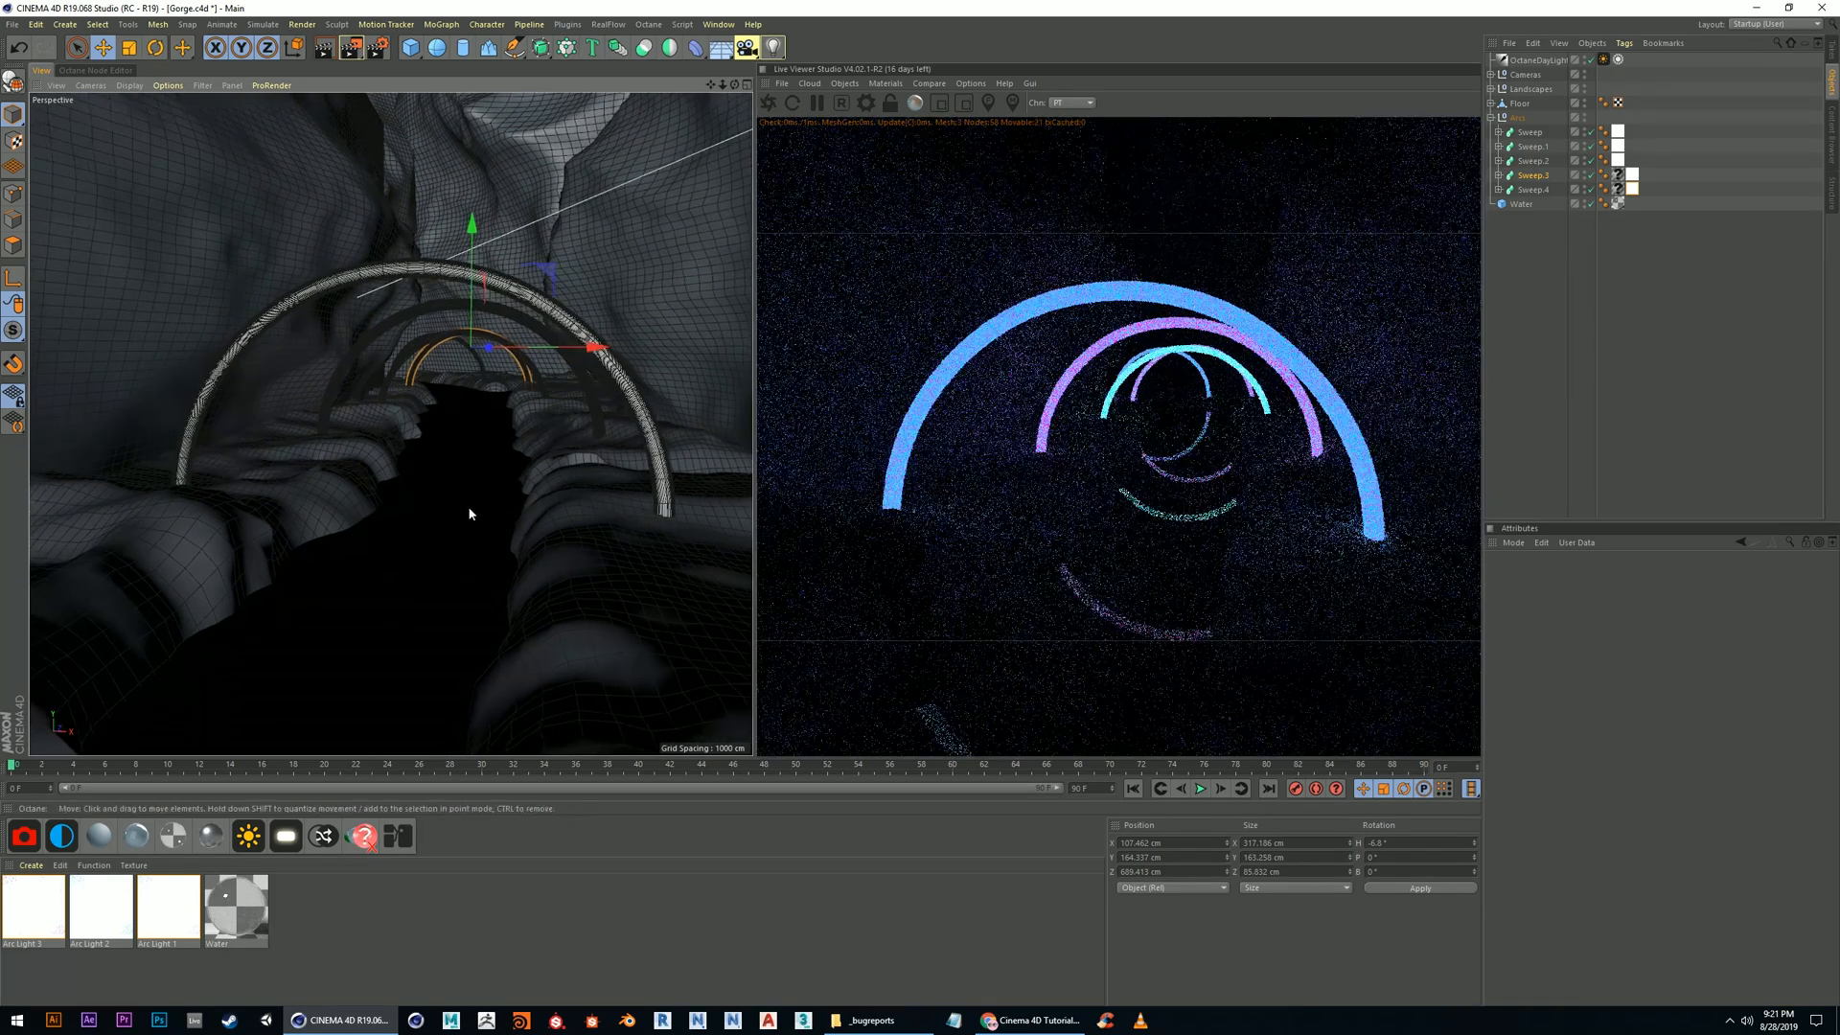
double_click(220, 904)
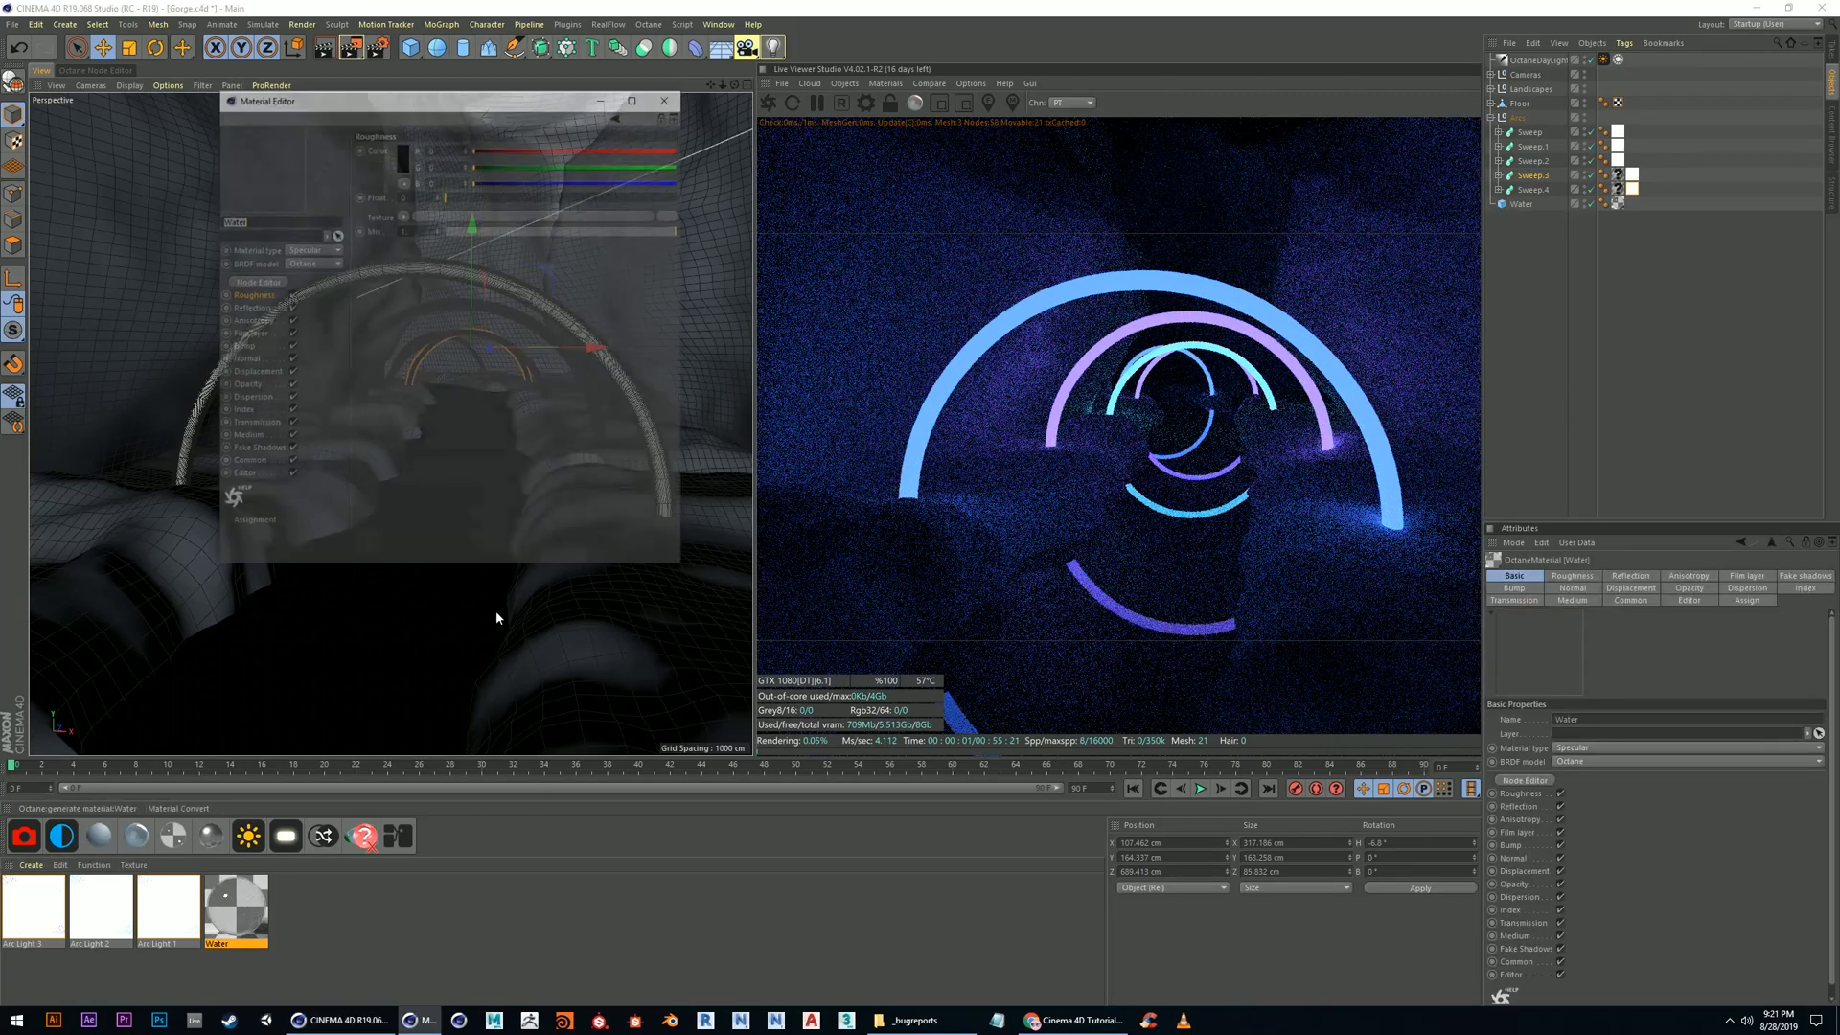
left_click(246, 437)
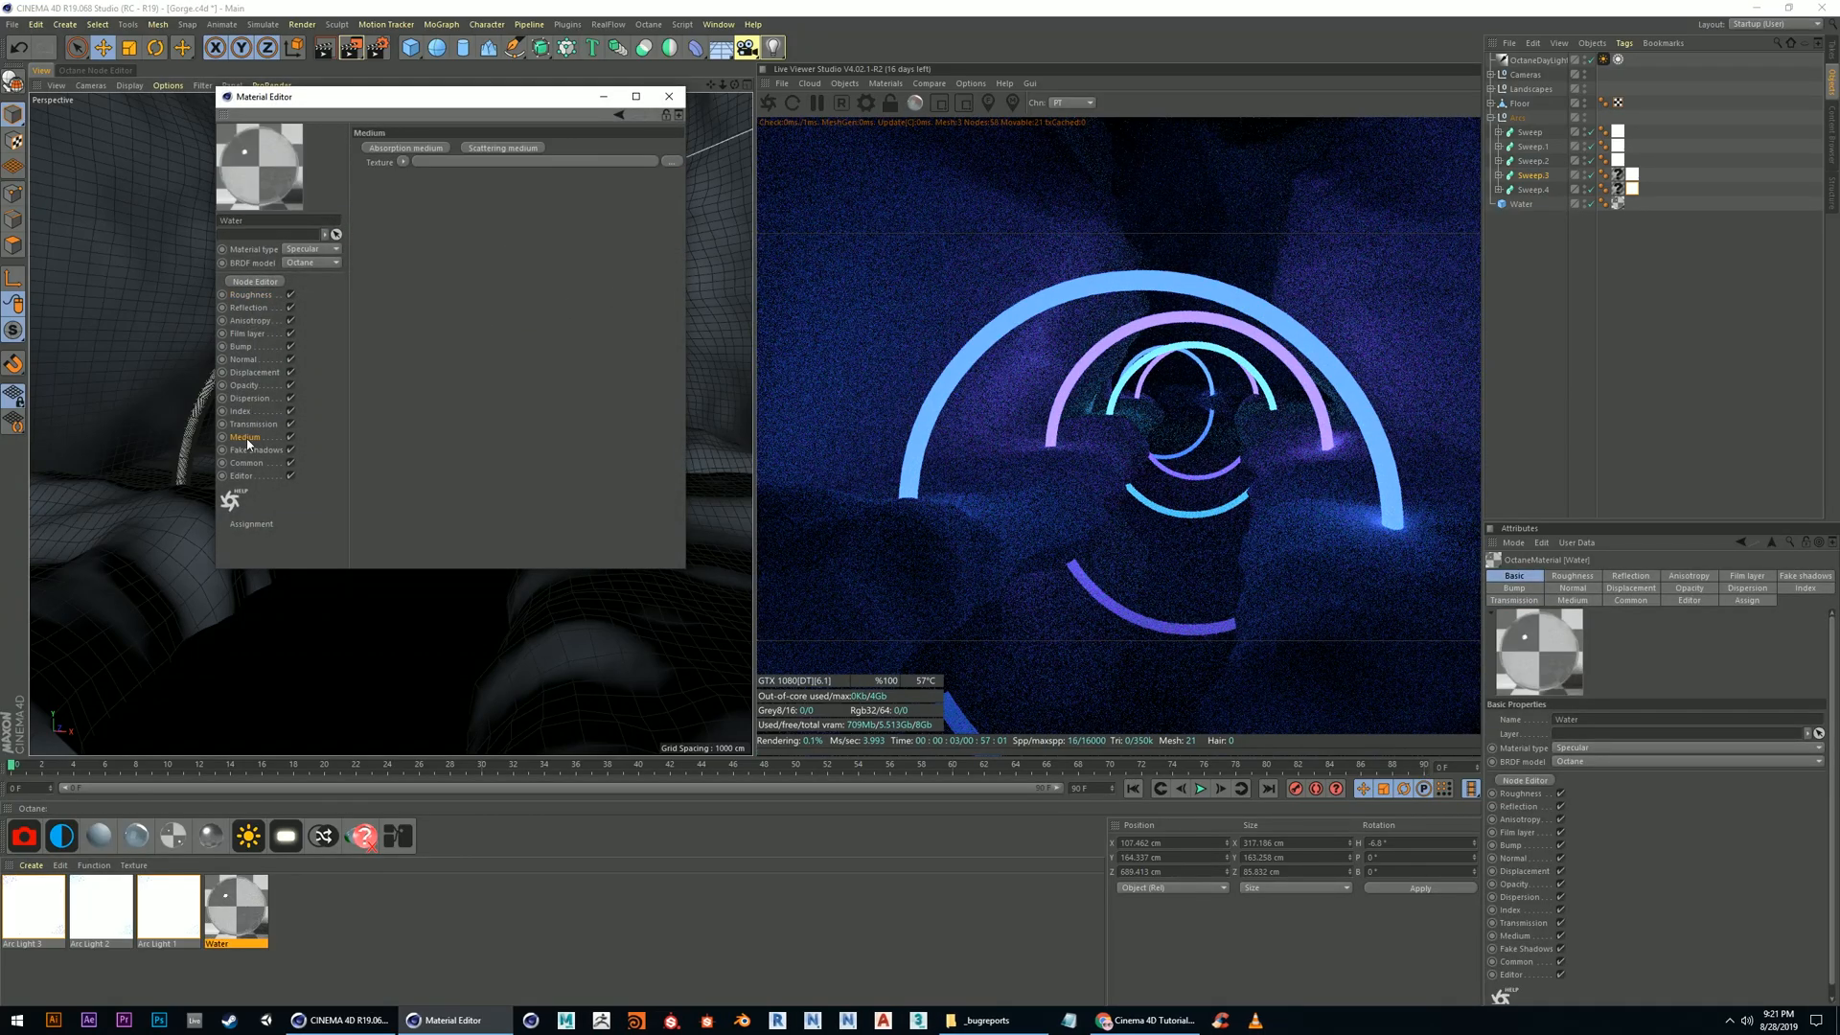
left_click(406, 148)
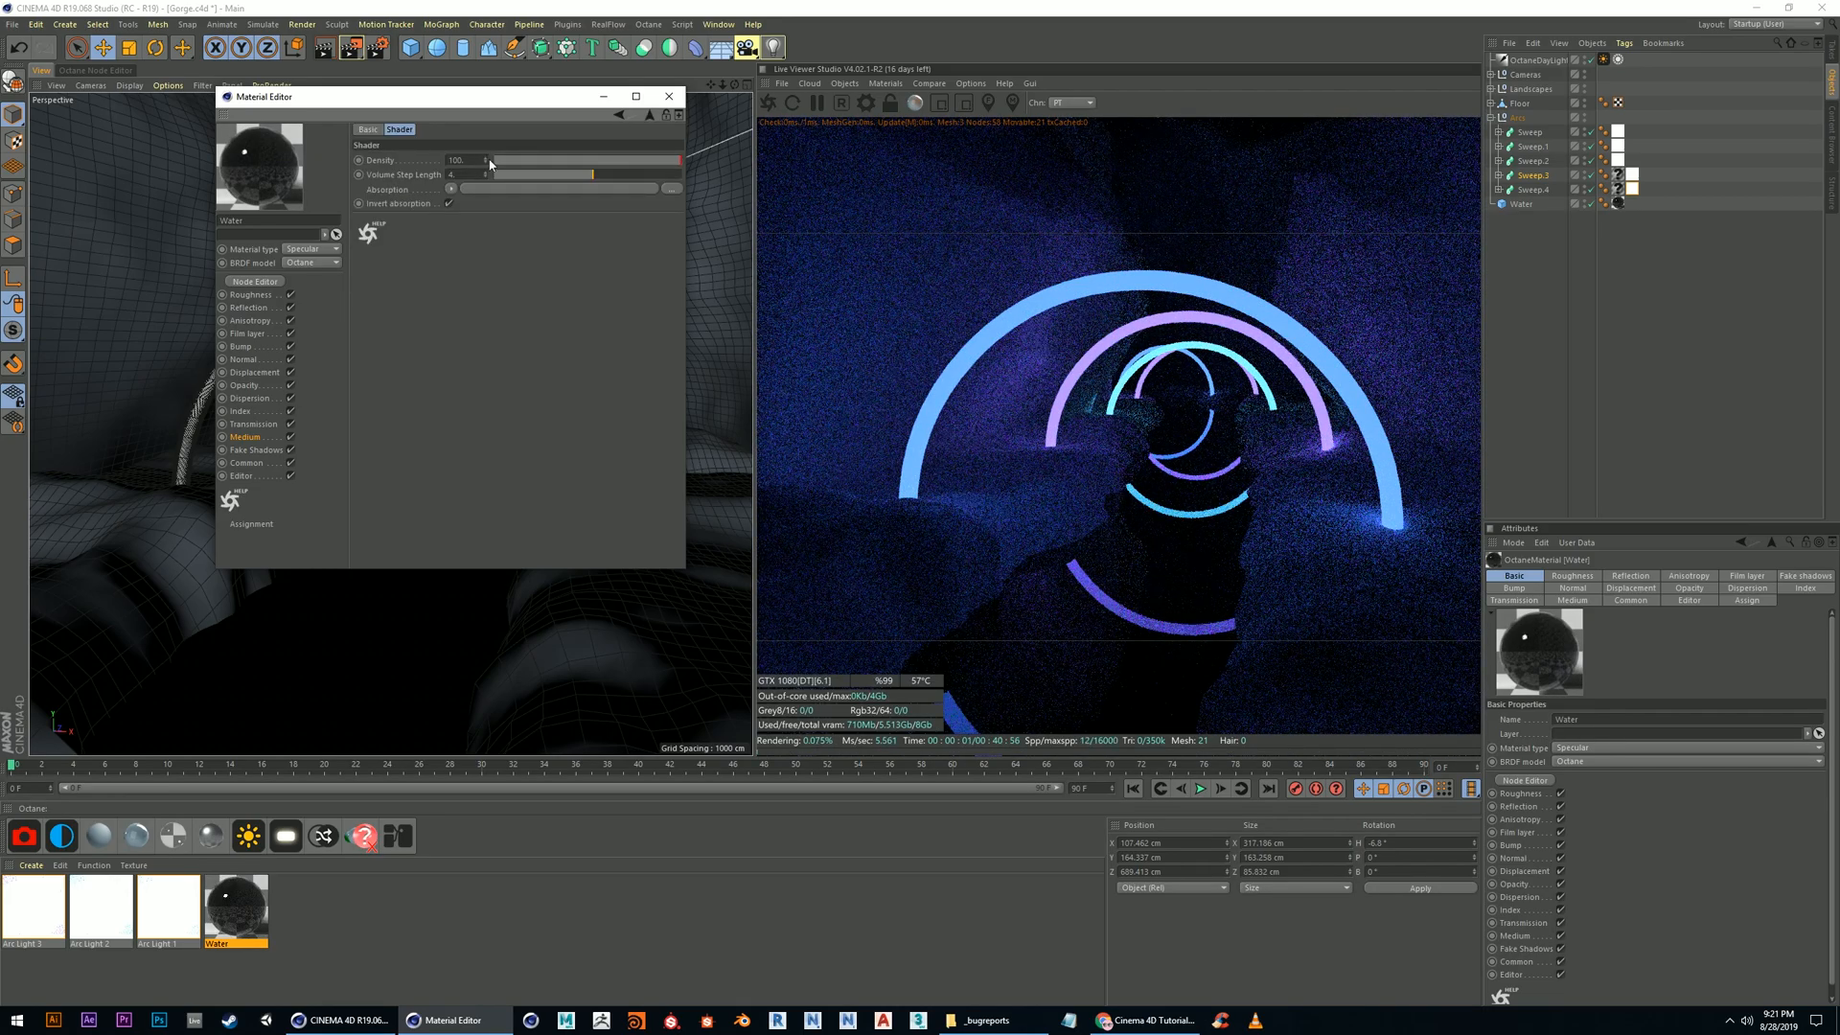
Assign a Fresnel shader to the Absorption of the Water material's absorption medium
left_click(369, 129)
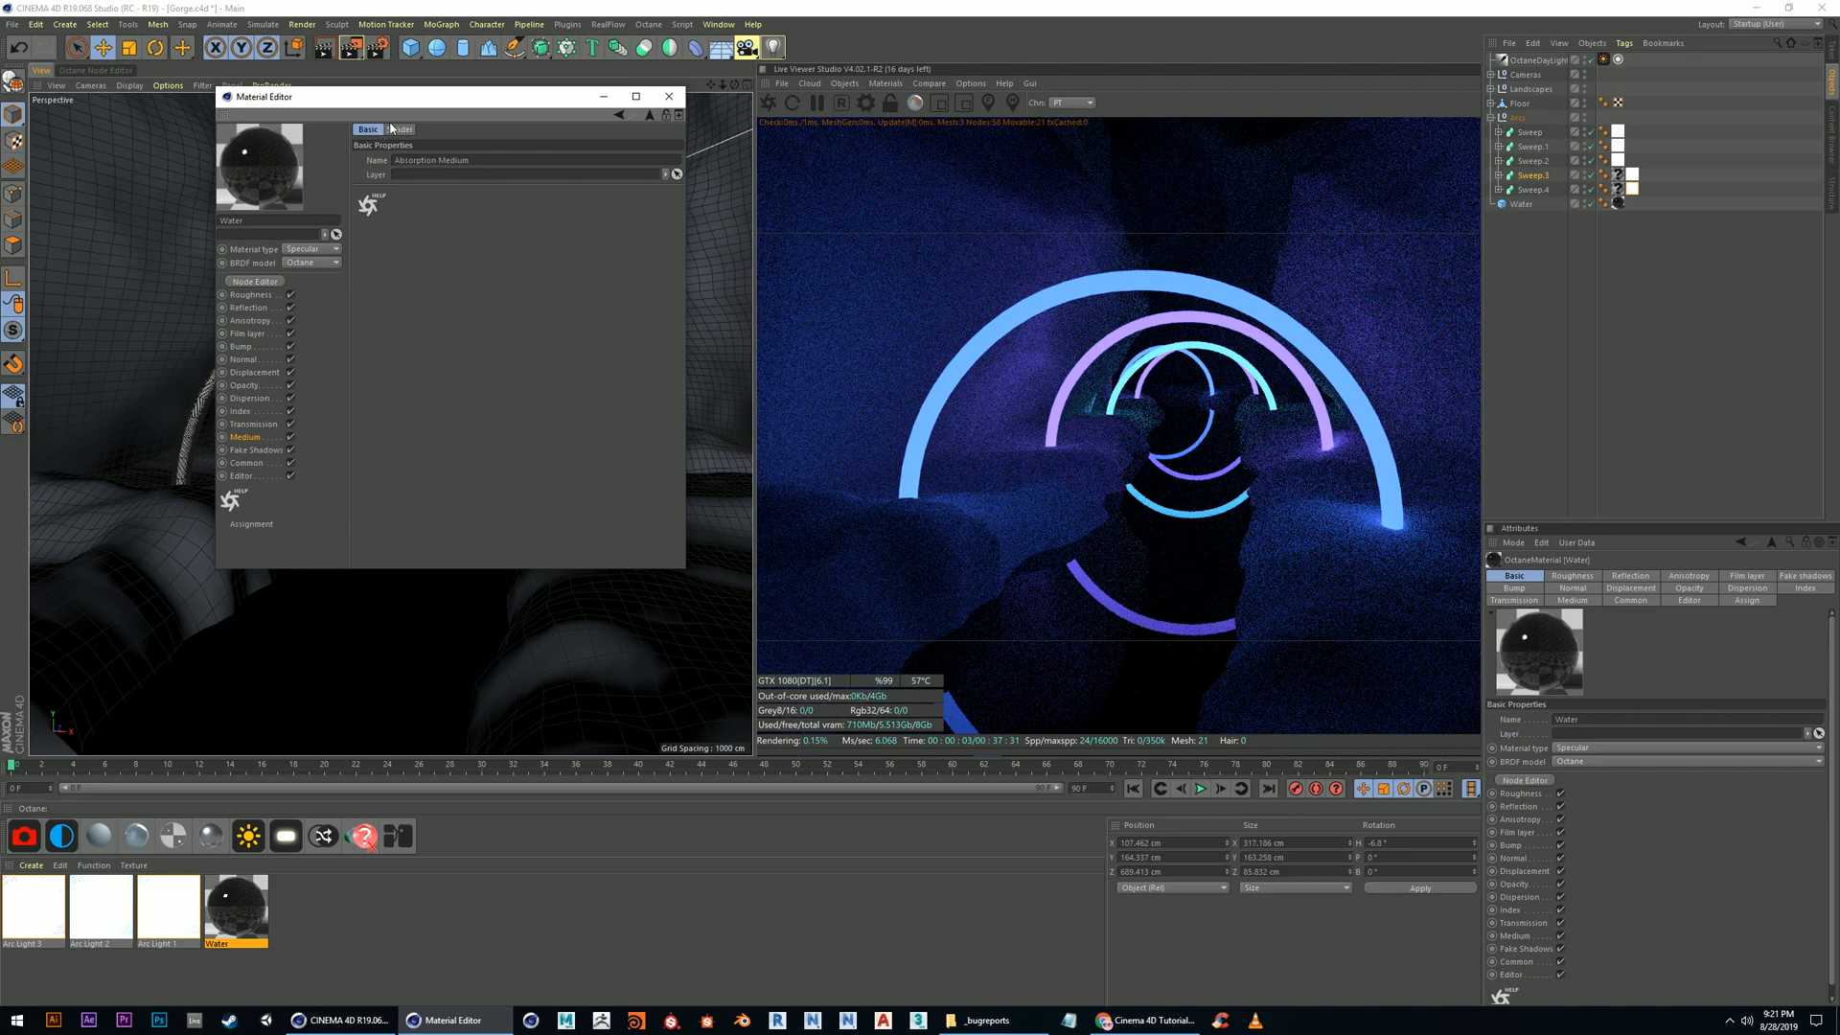
left_click(244, 439)
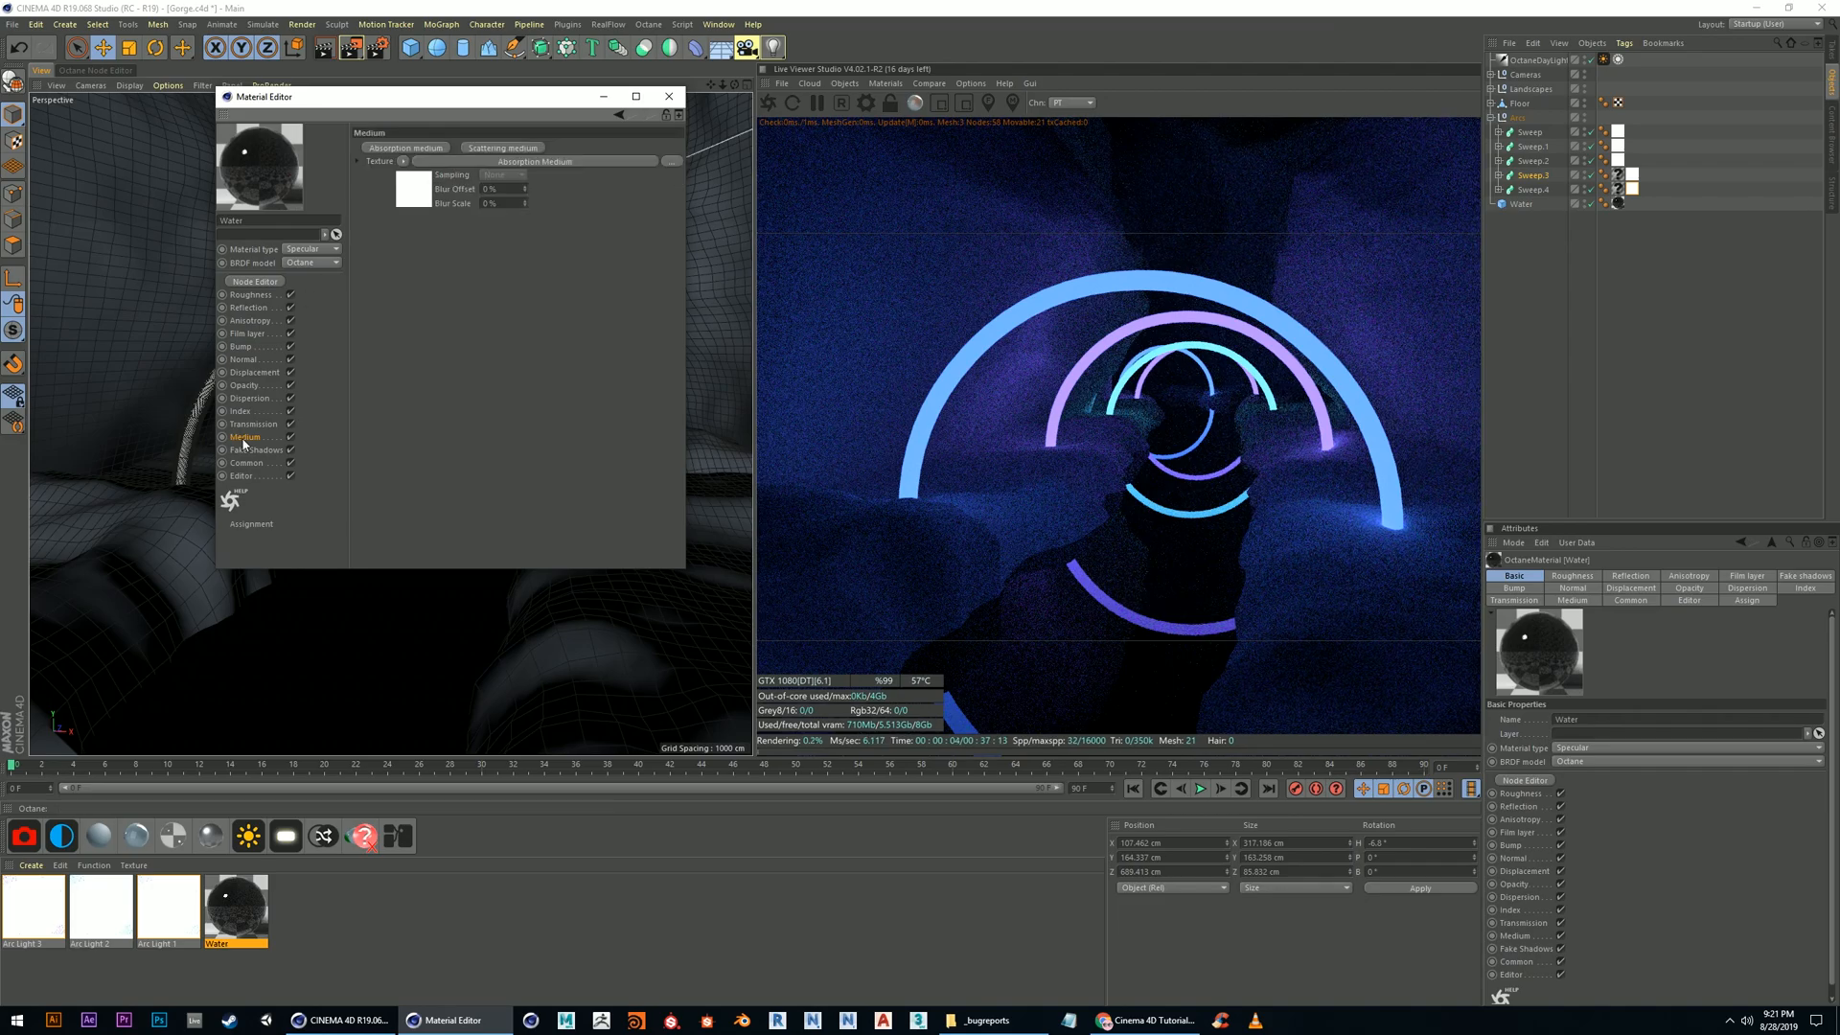
left_click(491, 162)
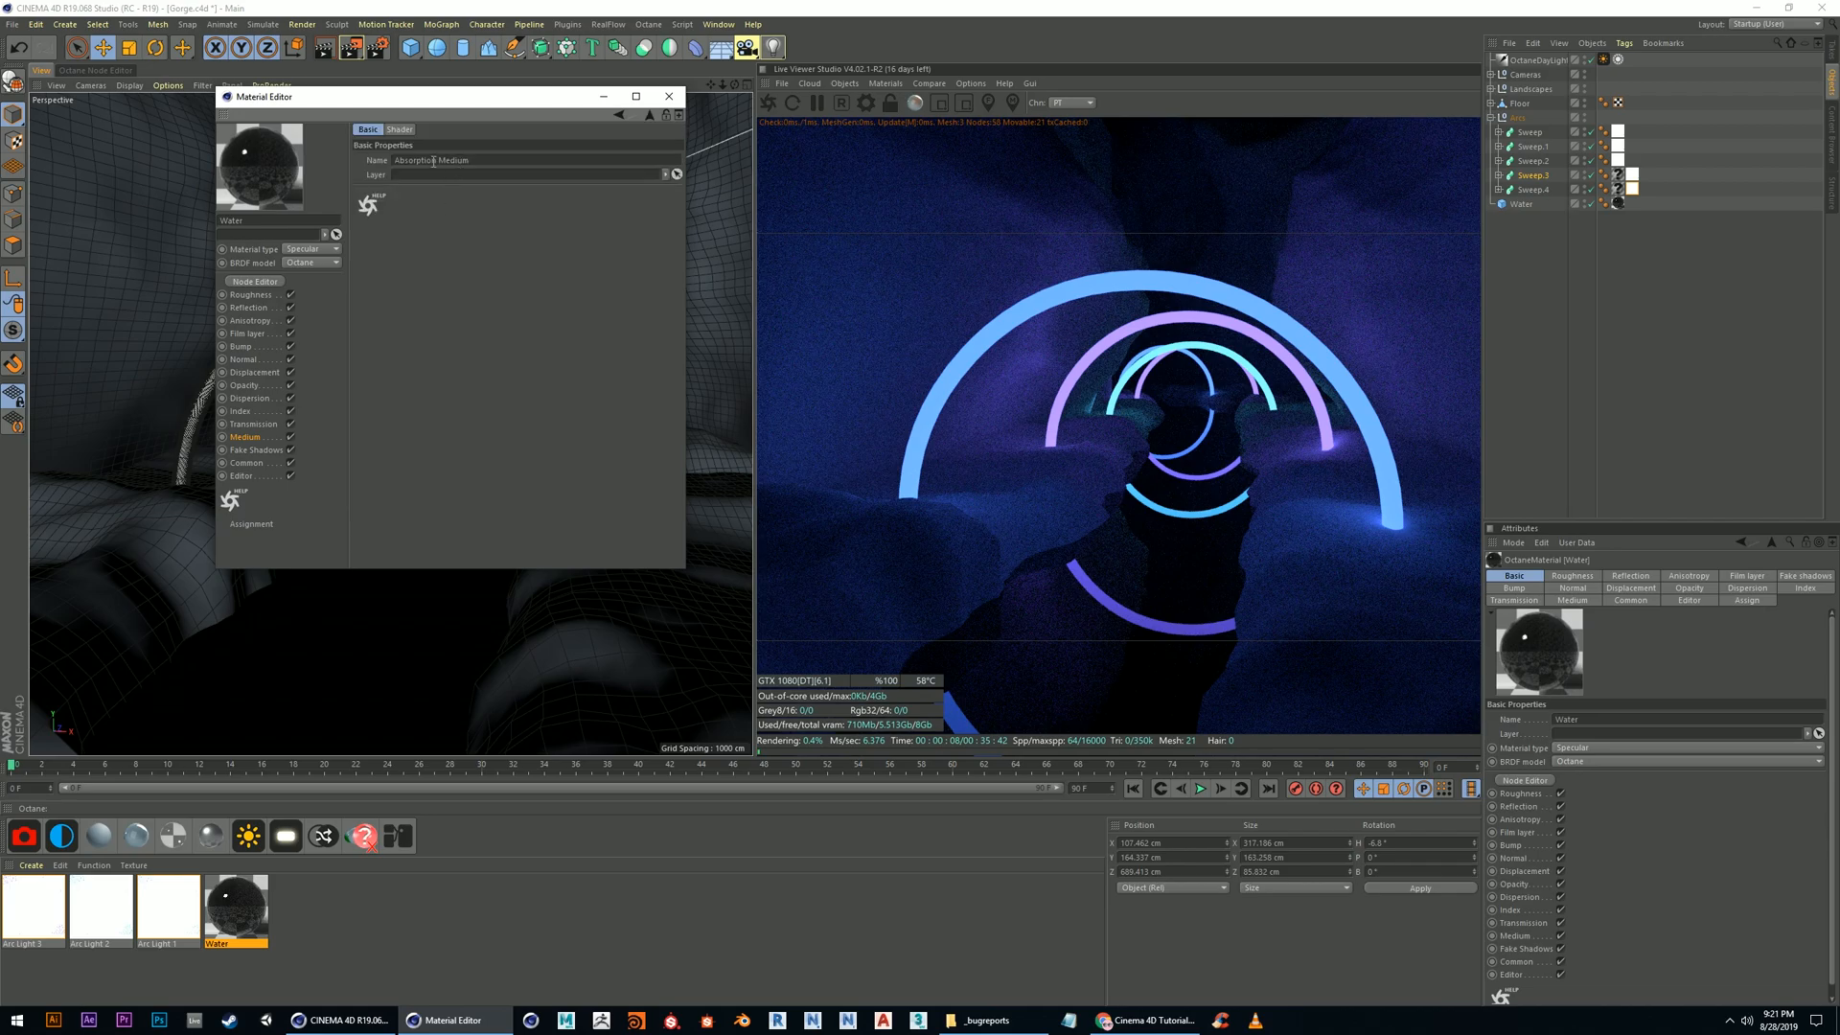
left_click(399, 130)
left_click(451, 191)
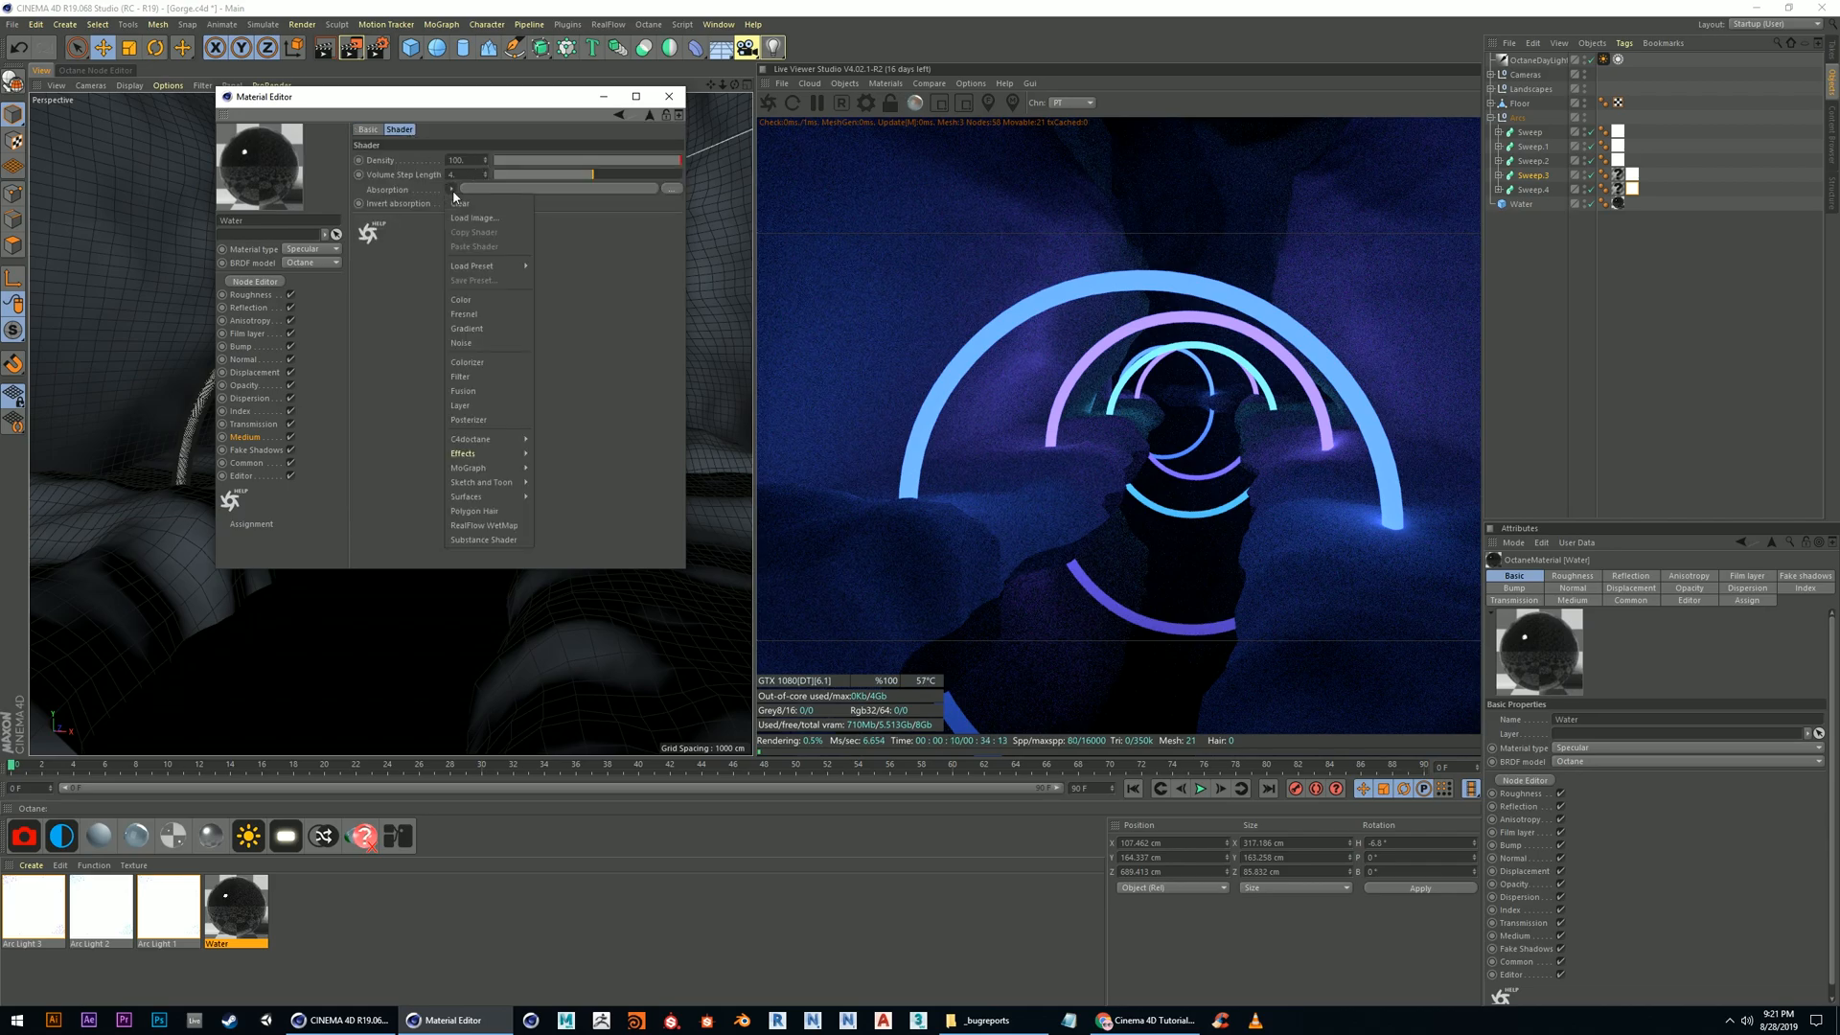
left_click(477, 313)
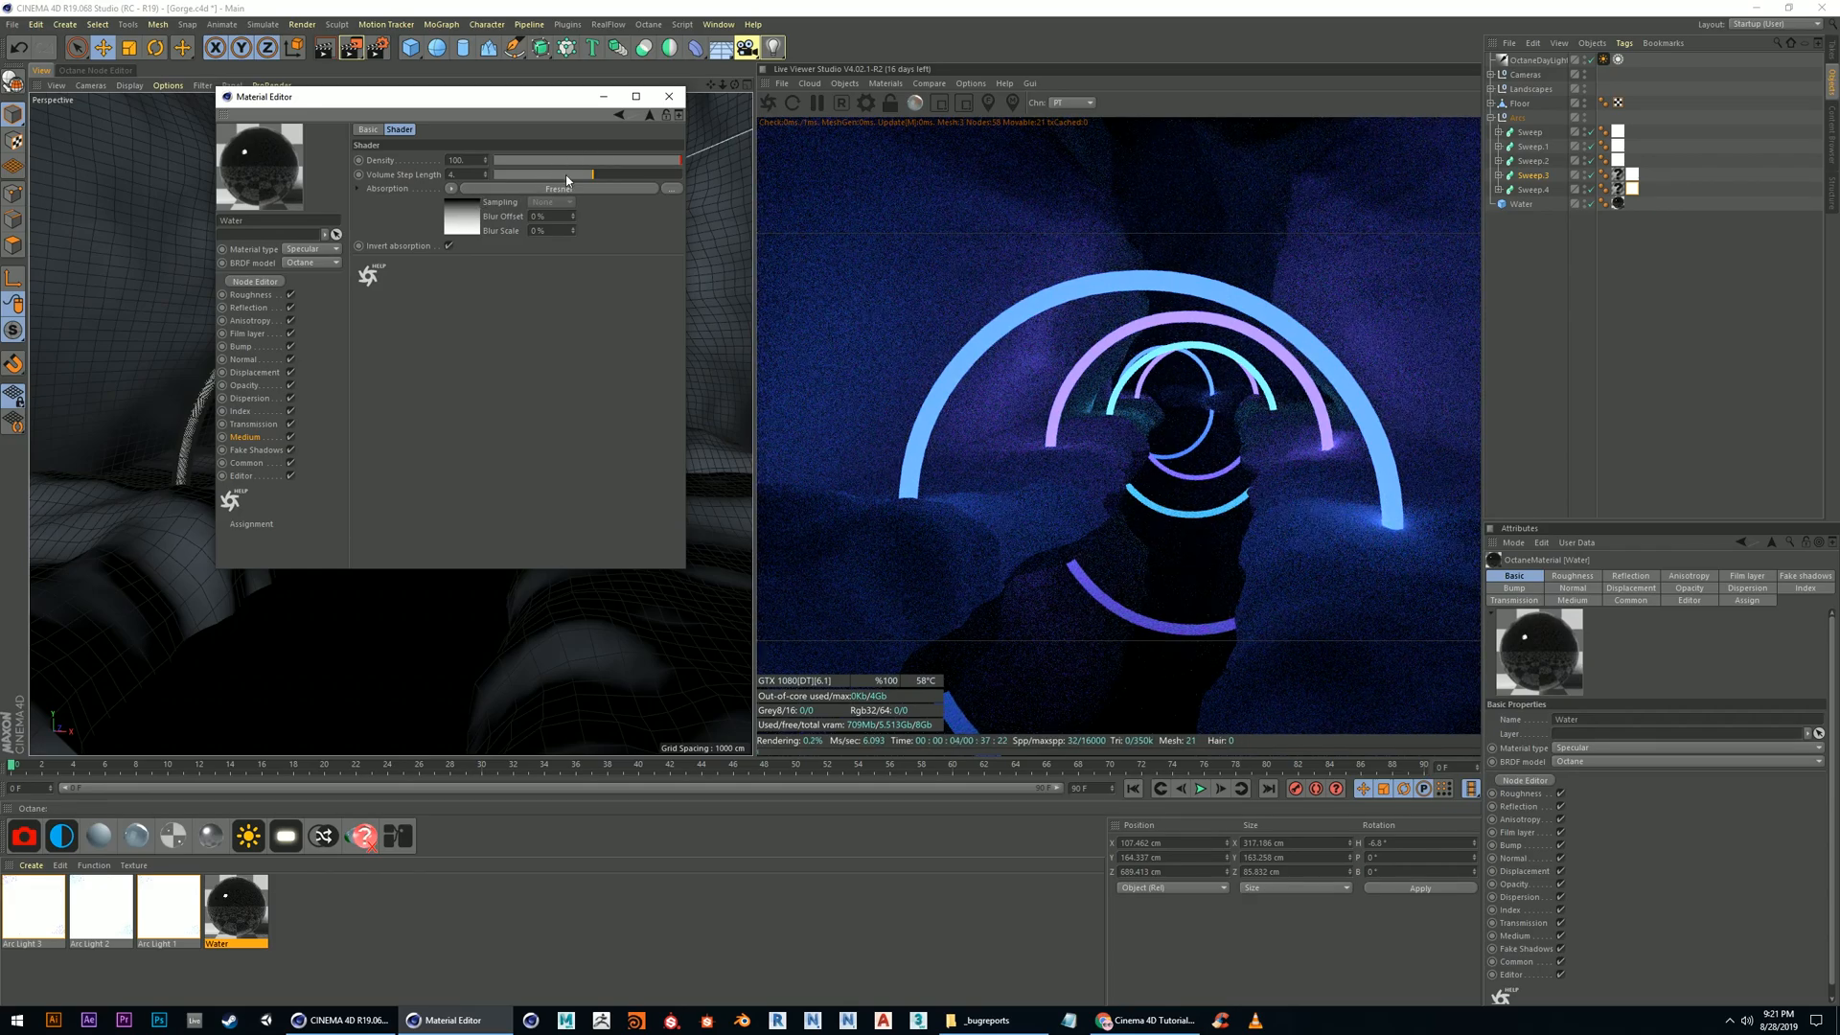
Try a Noise shader in place of the Fresnel shader in the Absorption of the Water material's medium
left_click(464, 215)
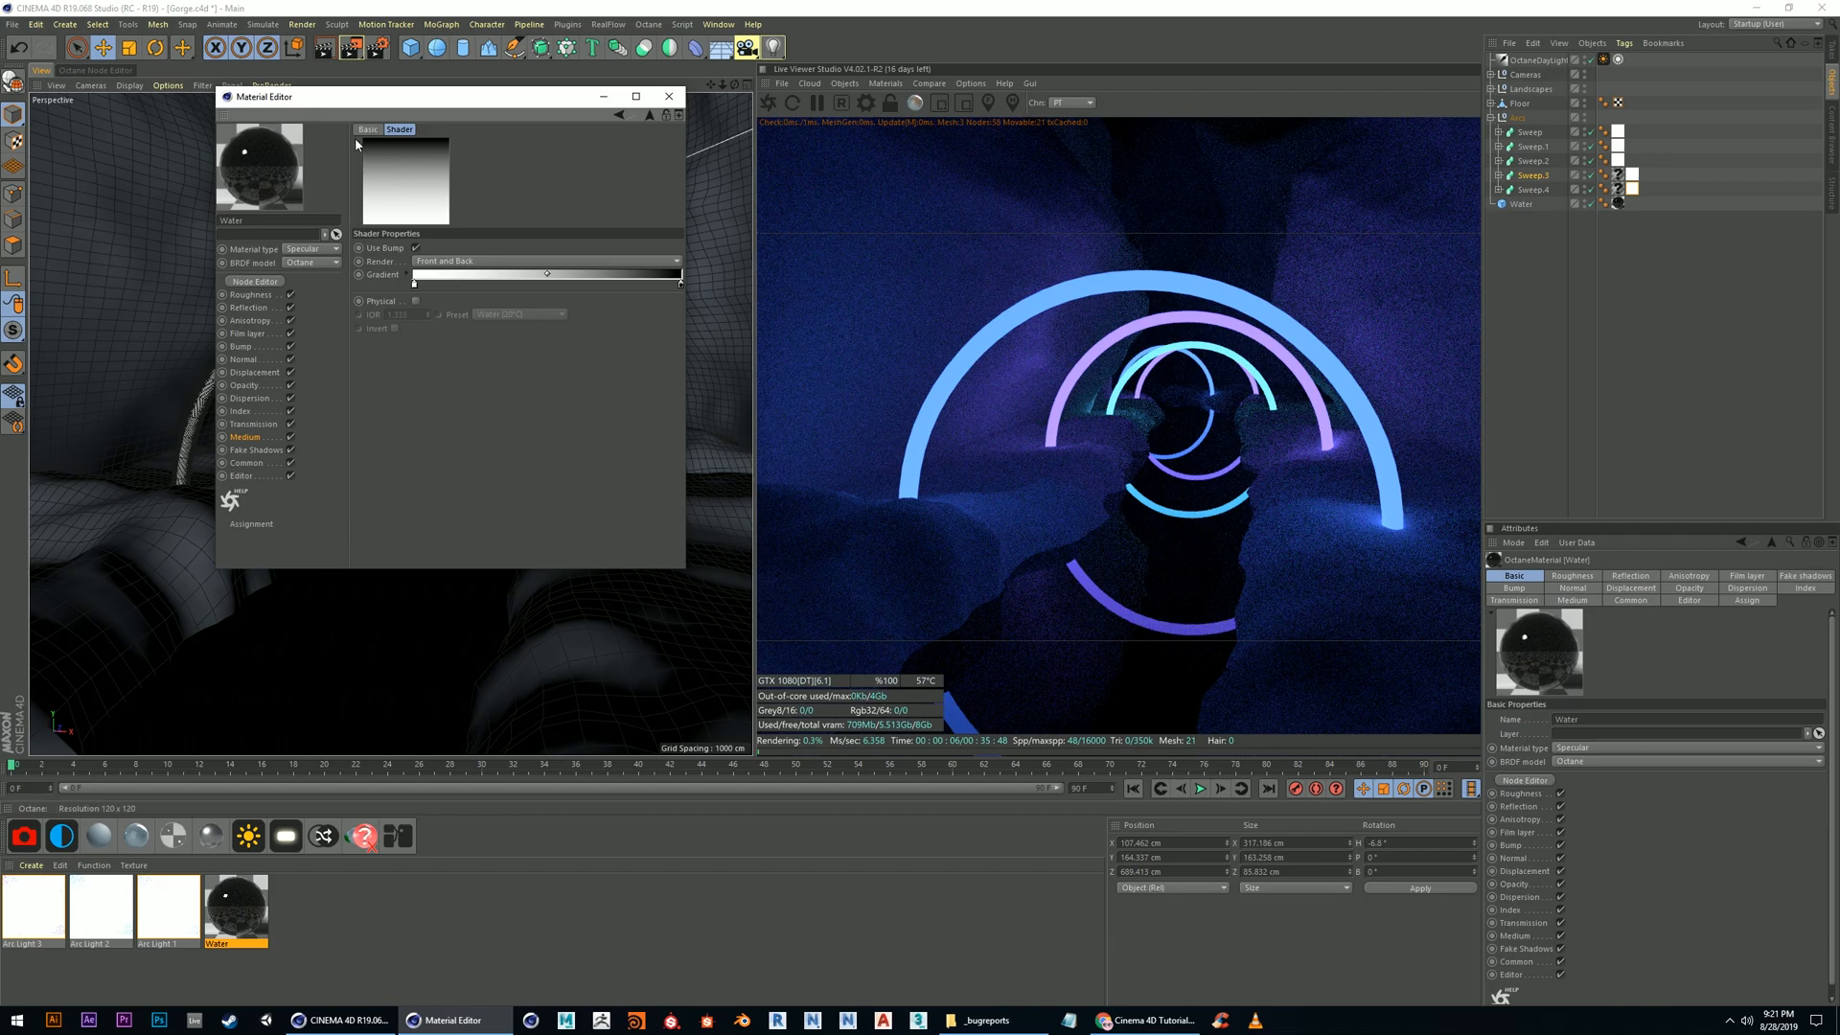
left_click(650, 116)
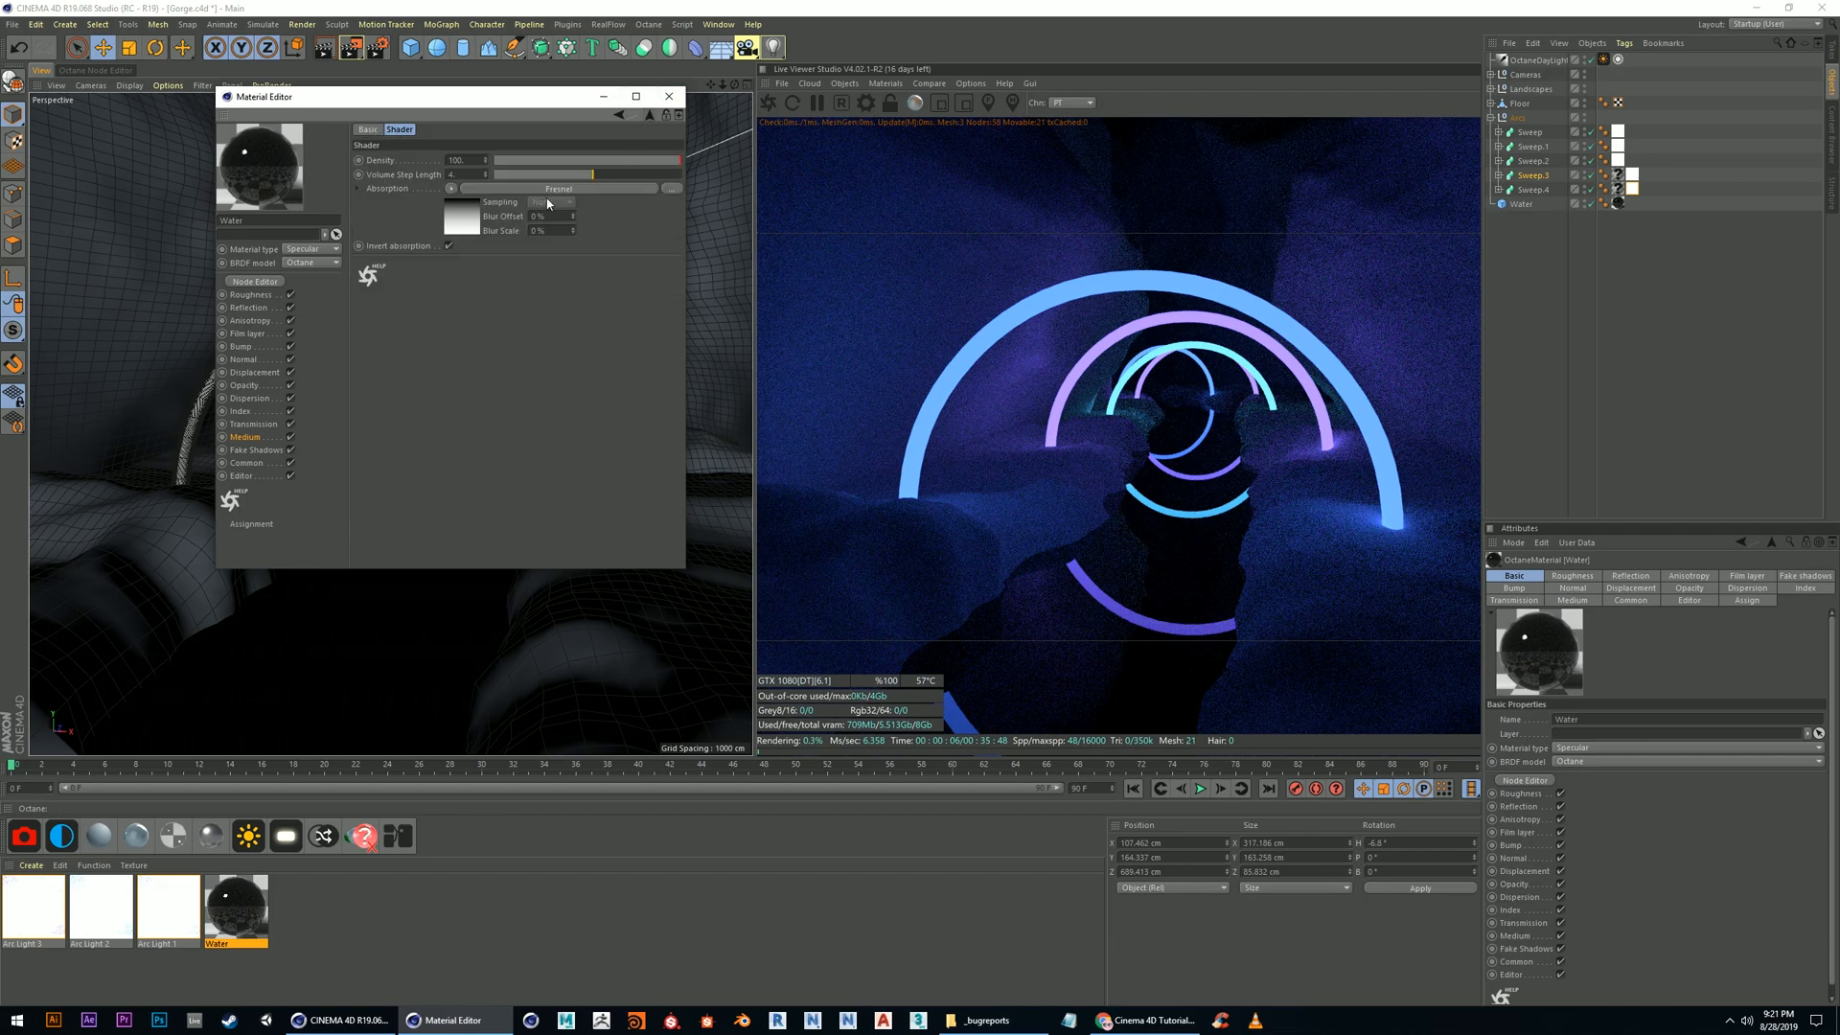
left_click(451, 188)
left_click(479, 365)
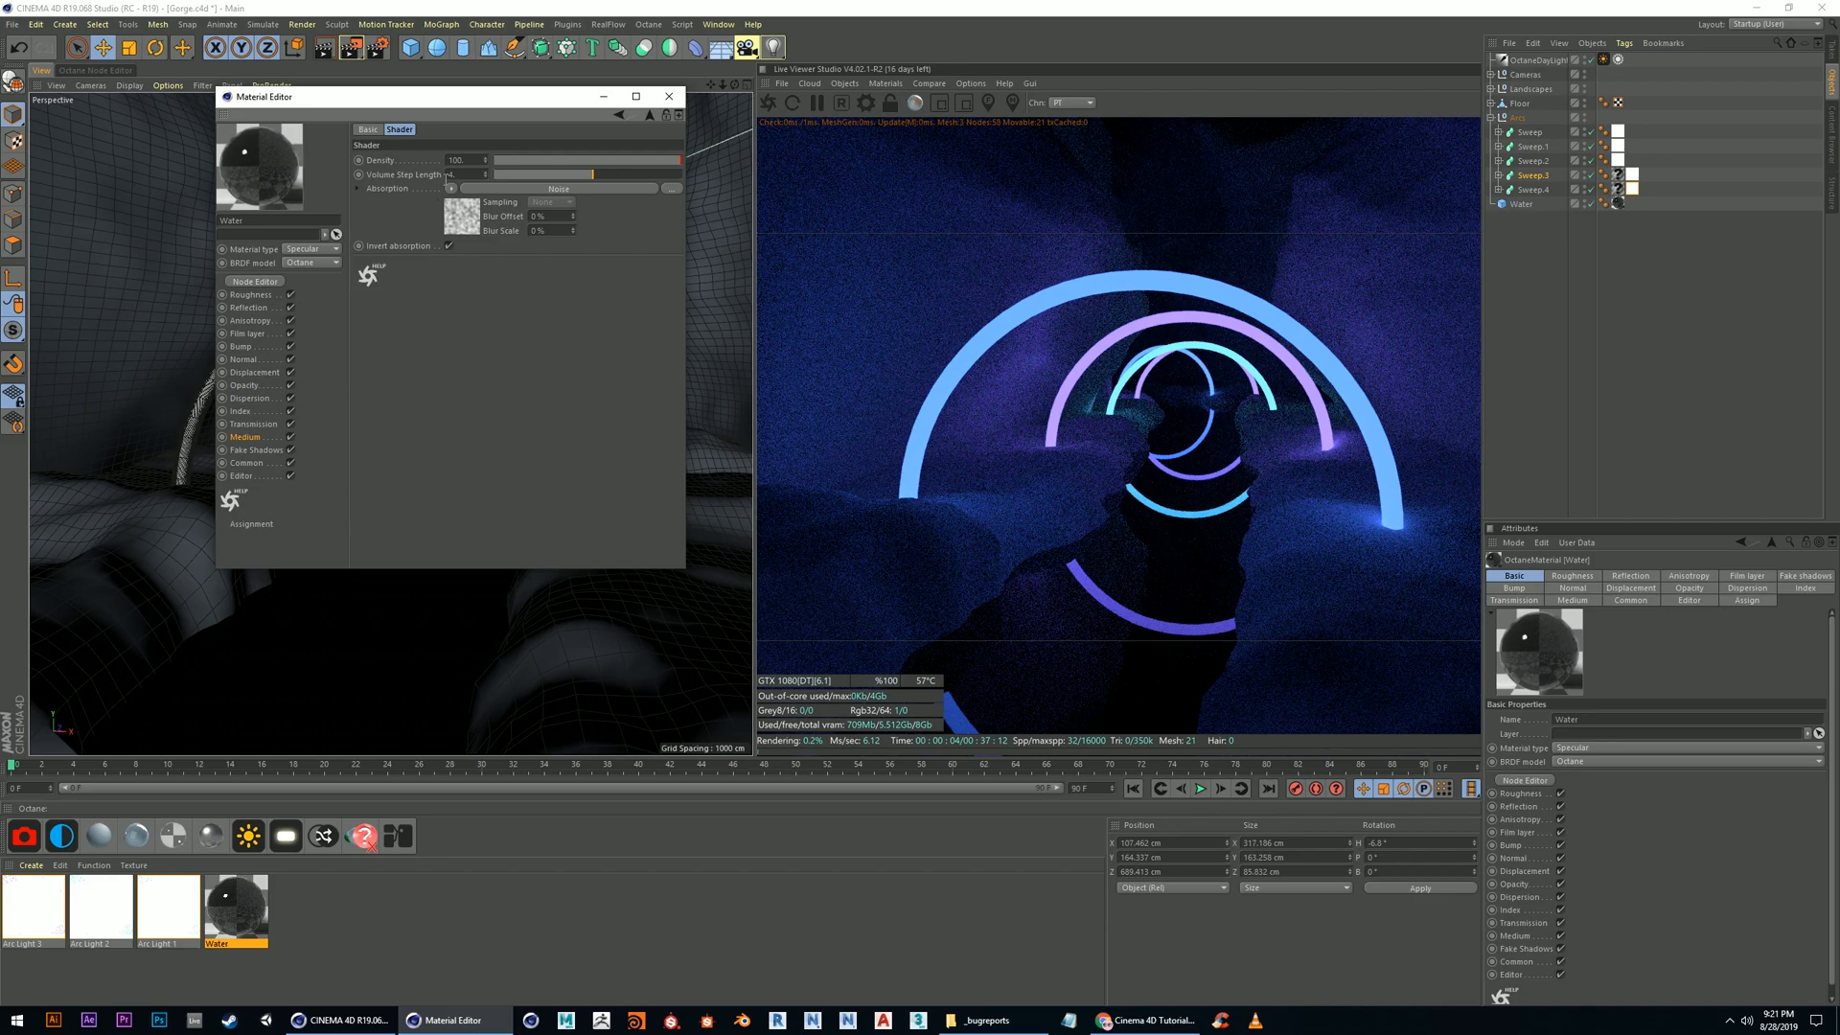
Assign a Color shader to the Absorption of the Water medium and set it to a strong blue with 80% saturation
left_click(451, 188)
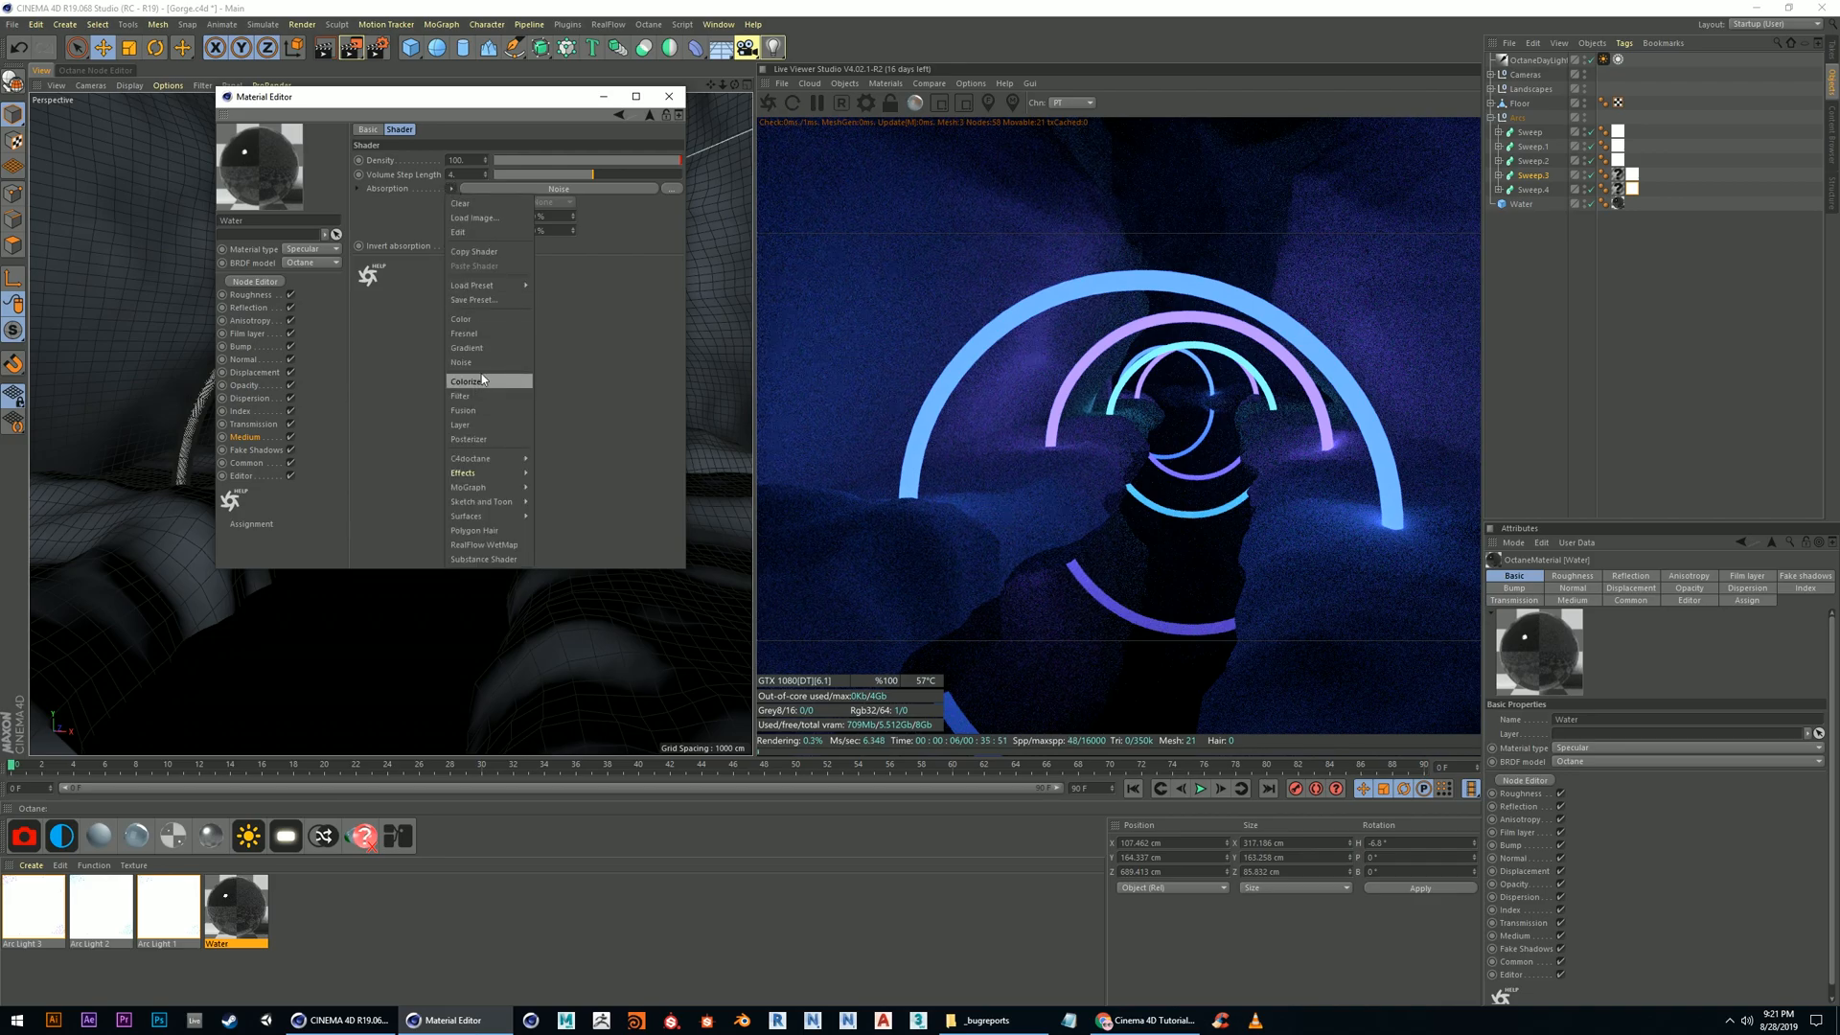
left_click(486, 324)
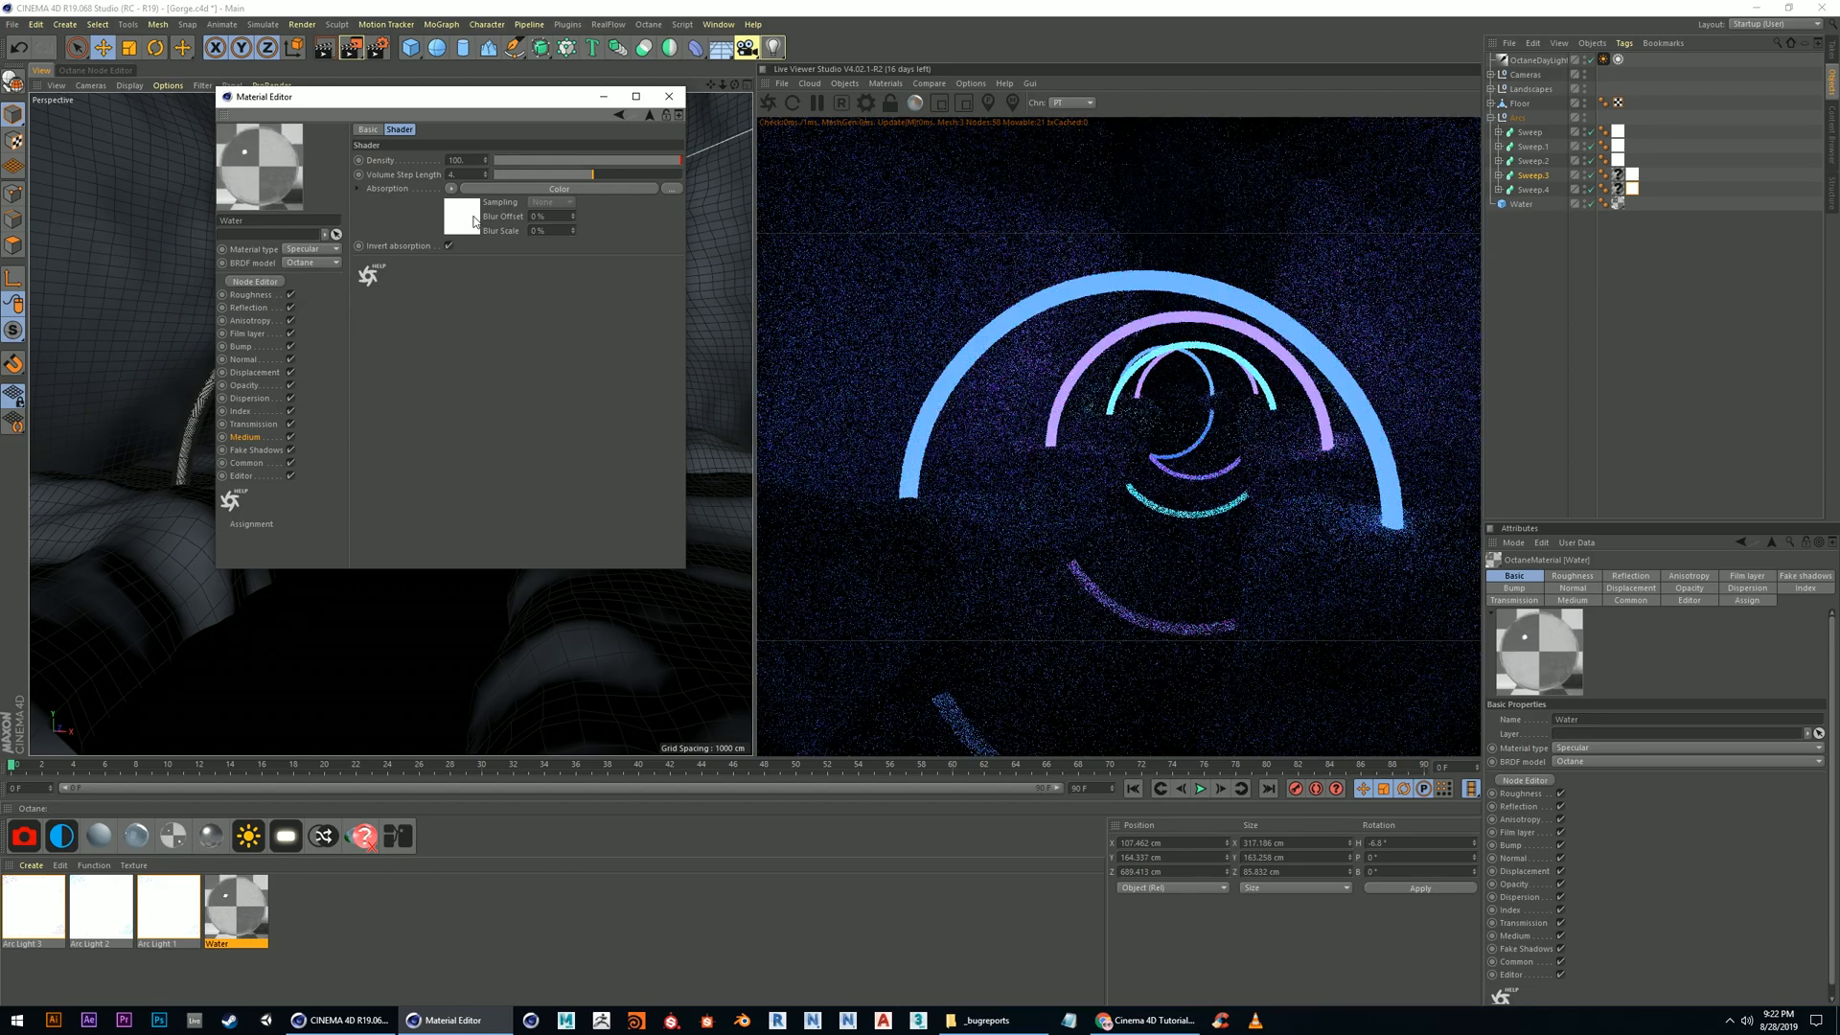
left_click(473, 221)
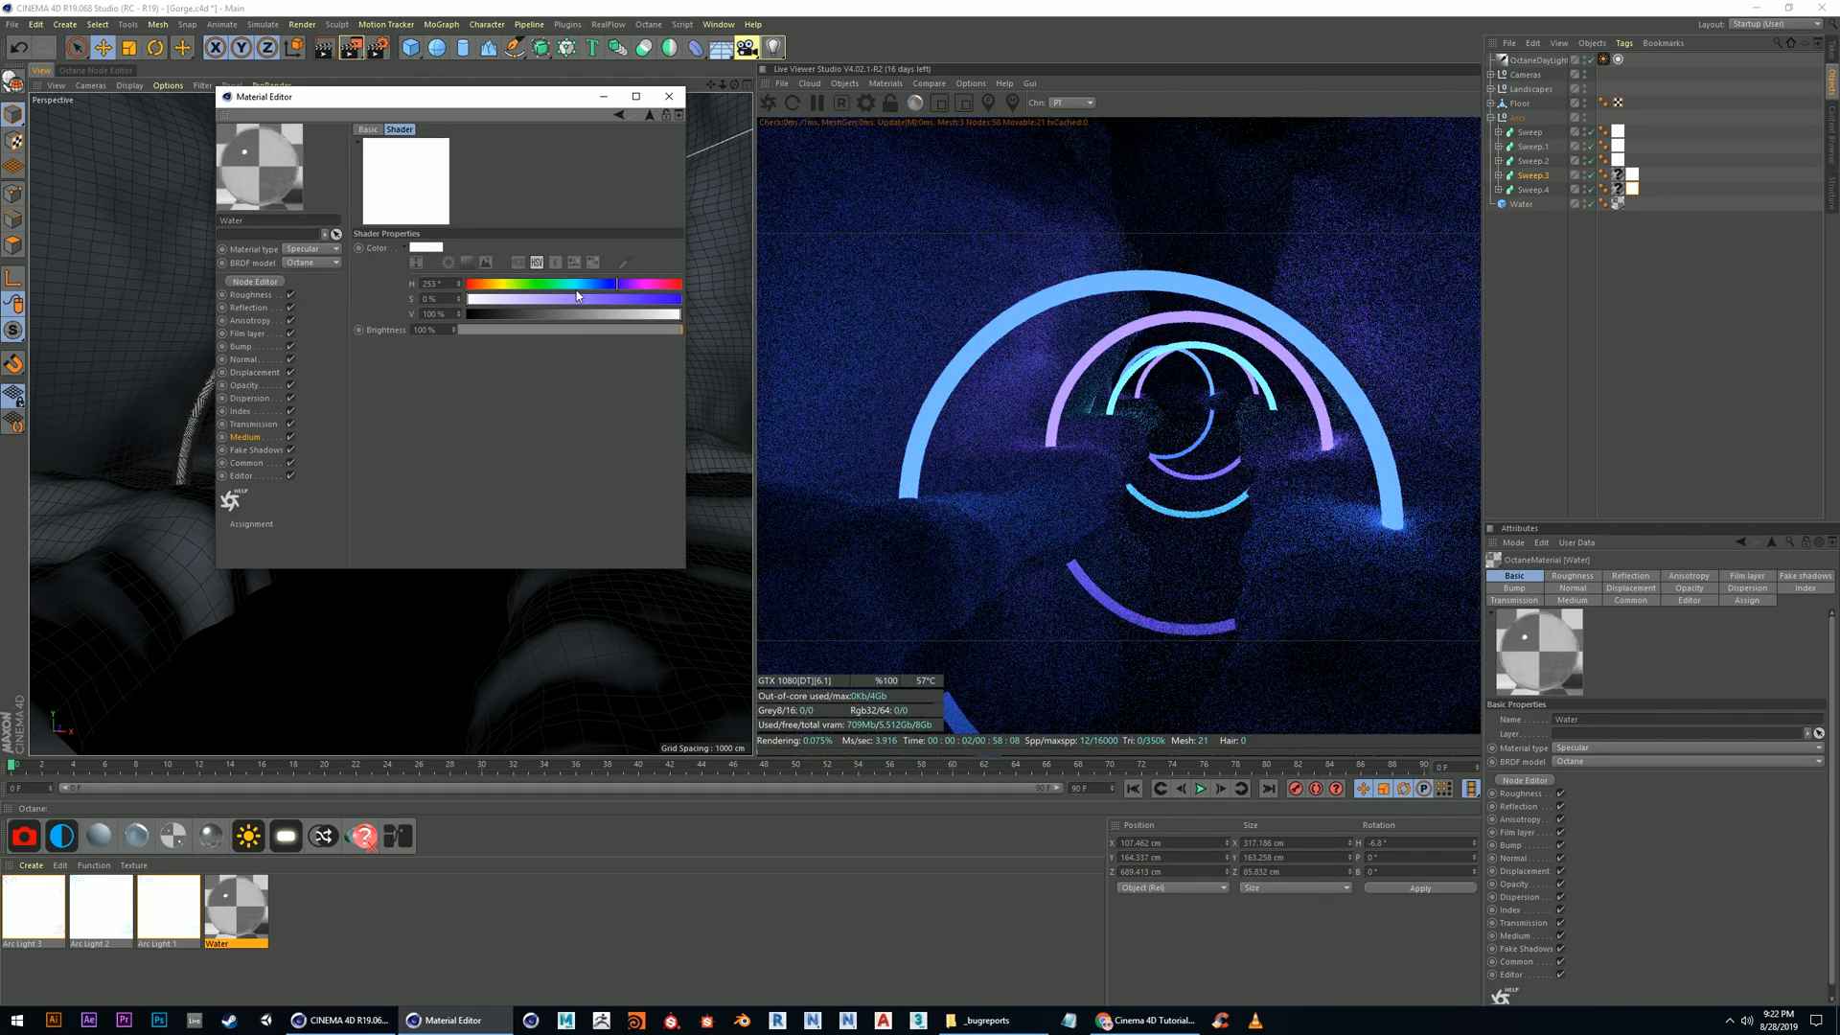
left_click(580, 285)
left_click_drag(597, 286, 609, 284)
left_click(637, 299)
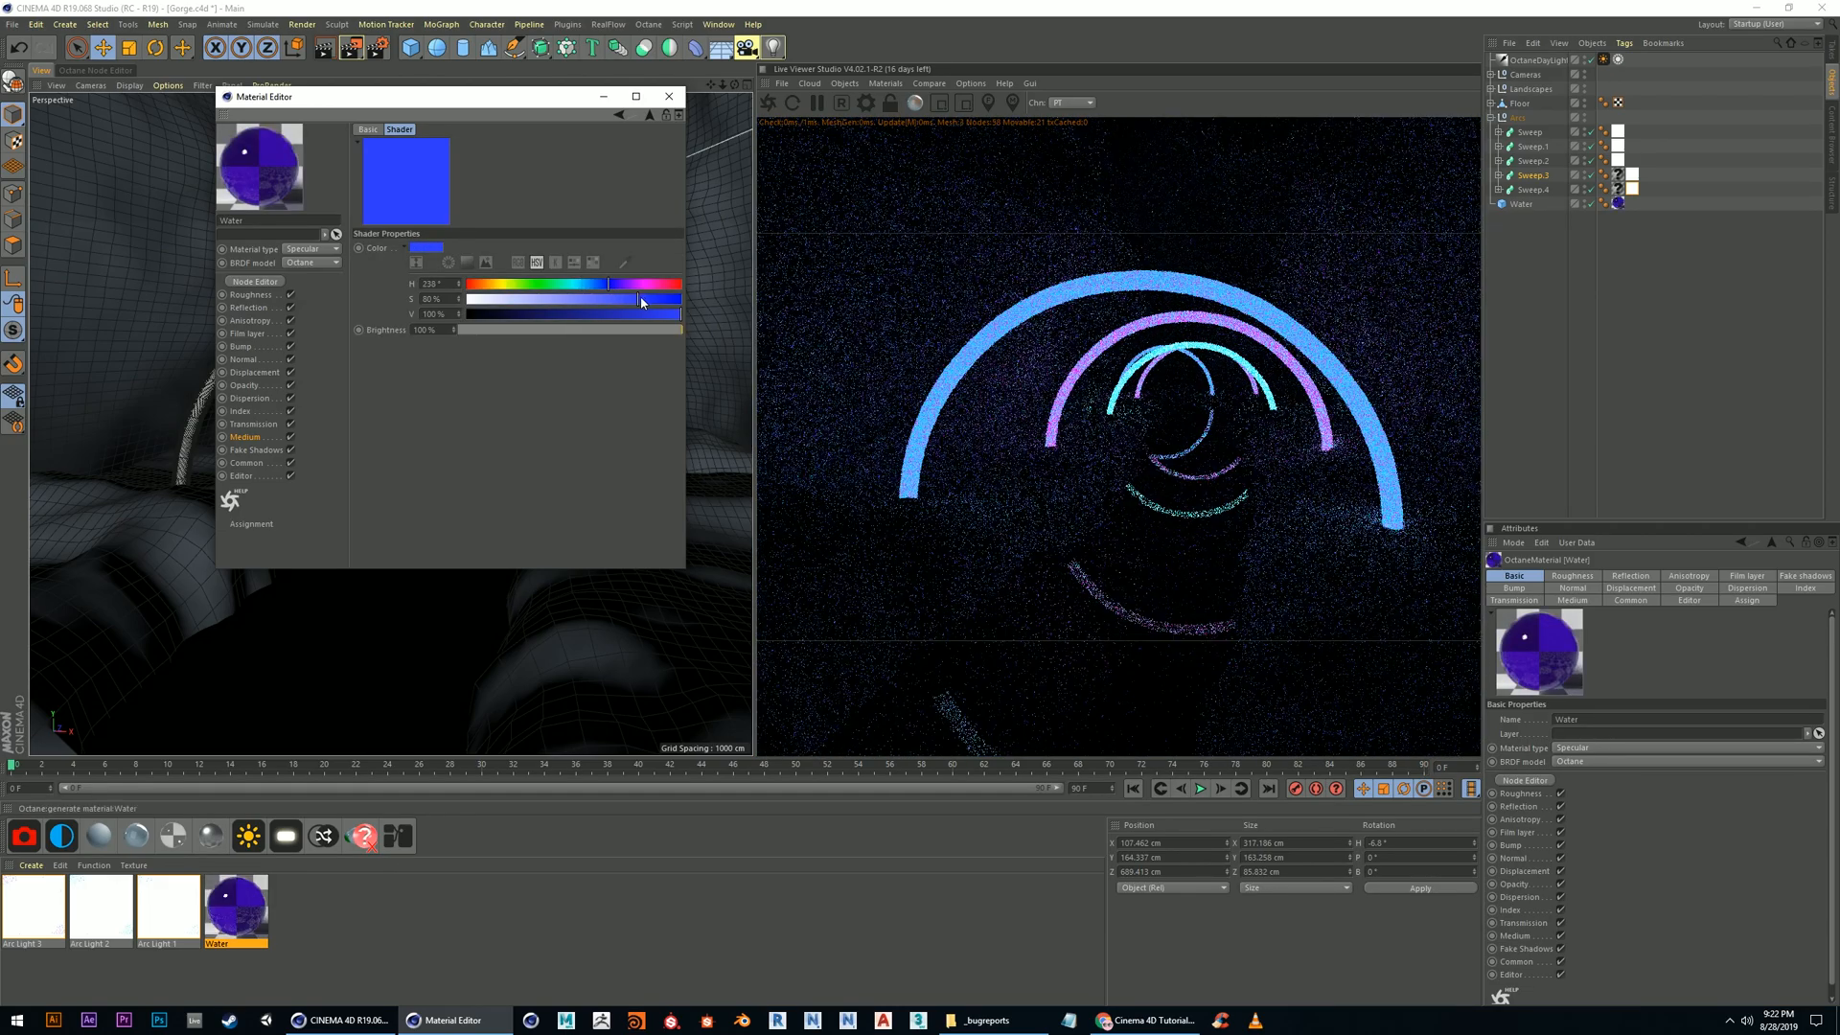
Test light blue, violet and pink absorption colors, then settle on a cyan-blue with hue about 188° and saturation about 86%
left_click(584, 285)
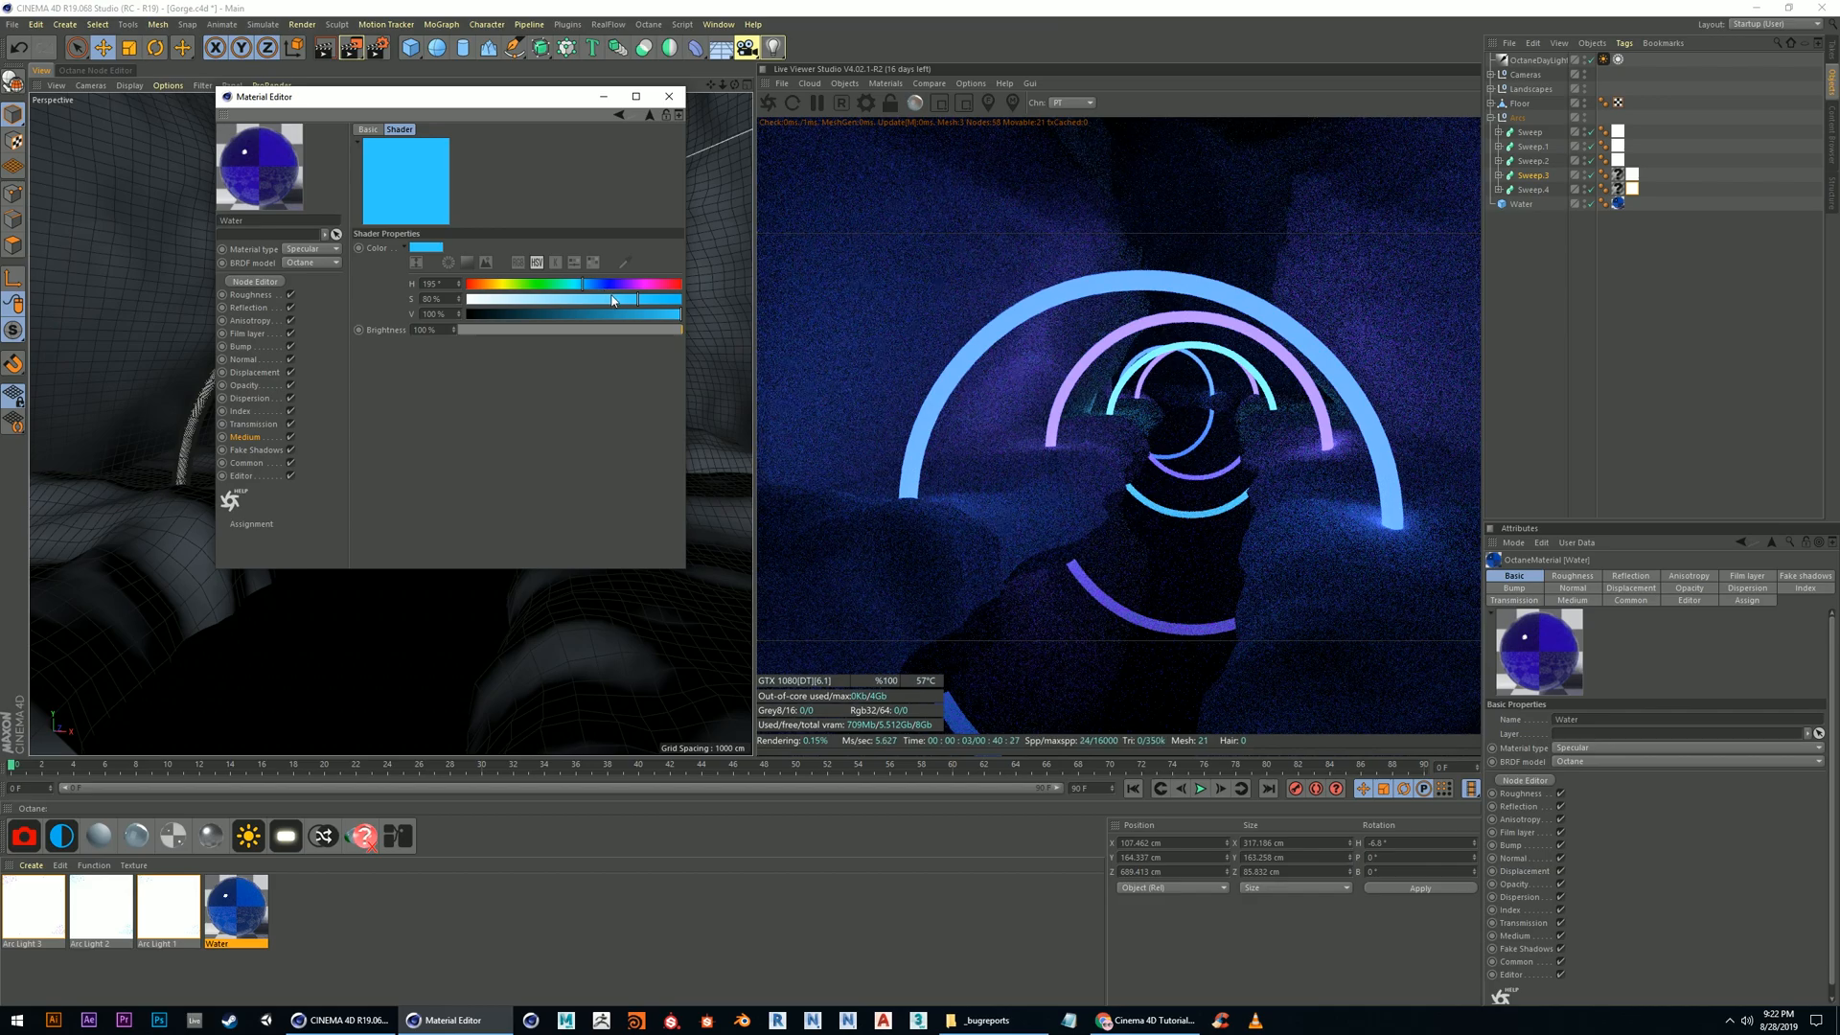
left_click(563, 300)
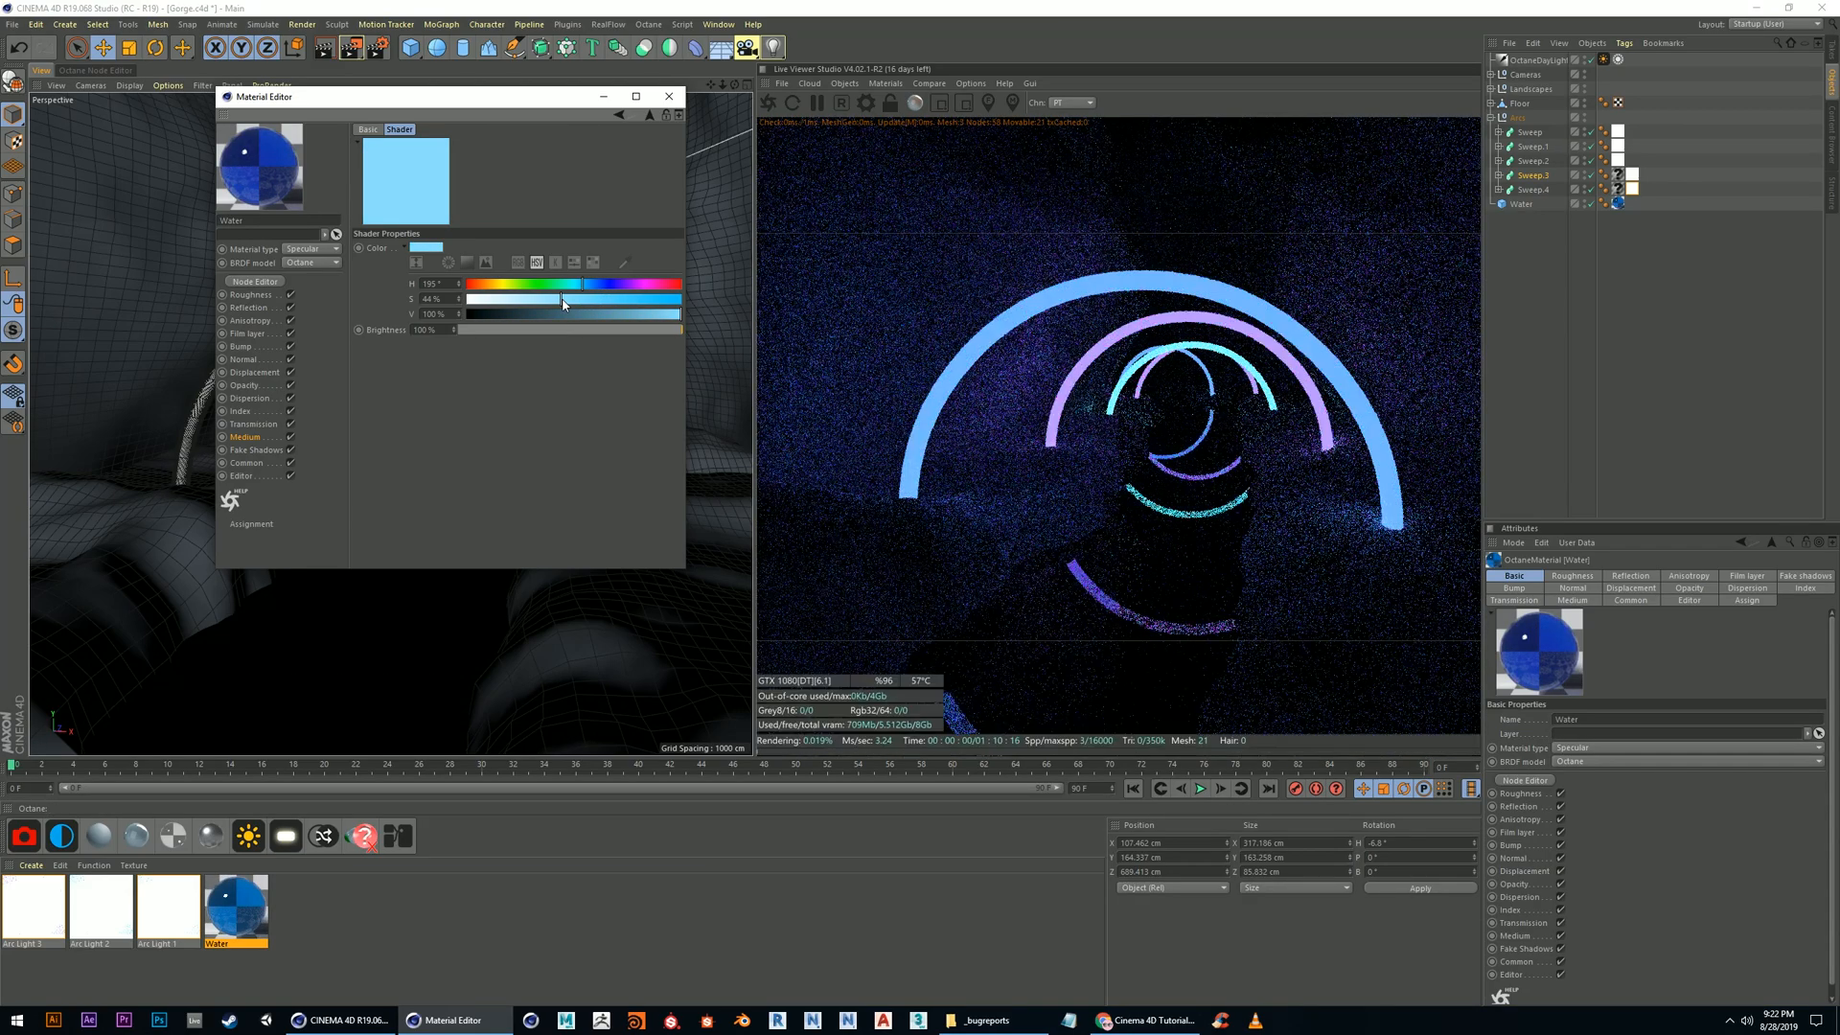
left_click(651, 300)
left_click(633, 285)
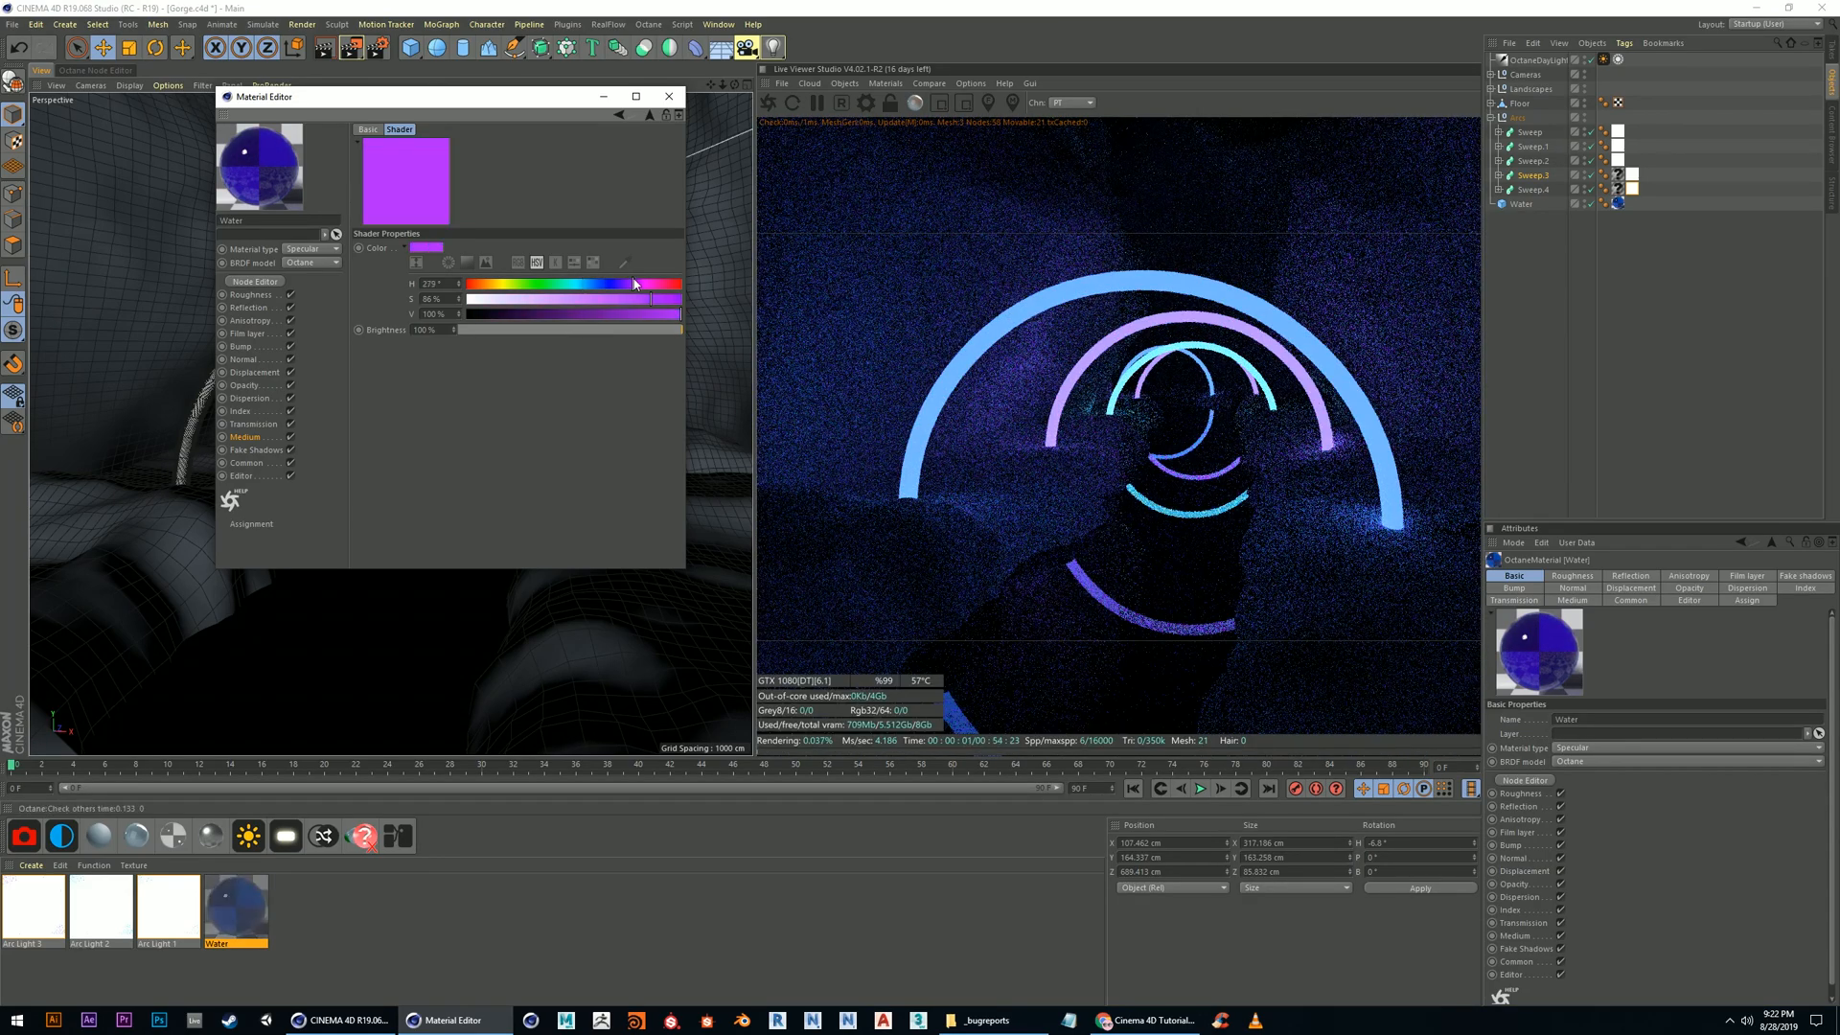
left_click(657, 284)
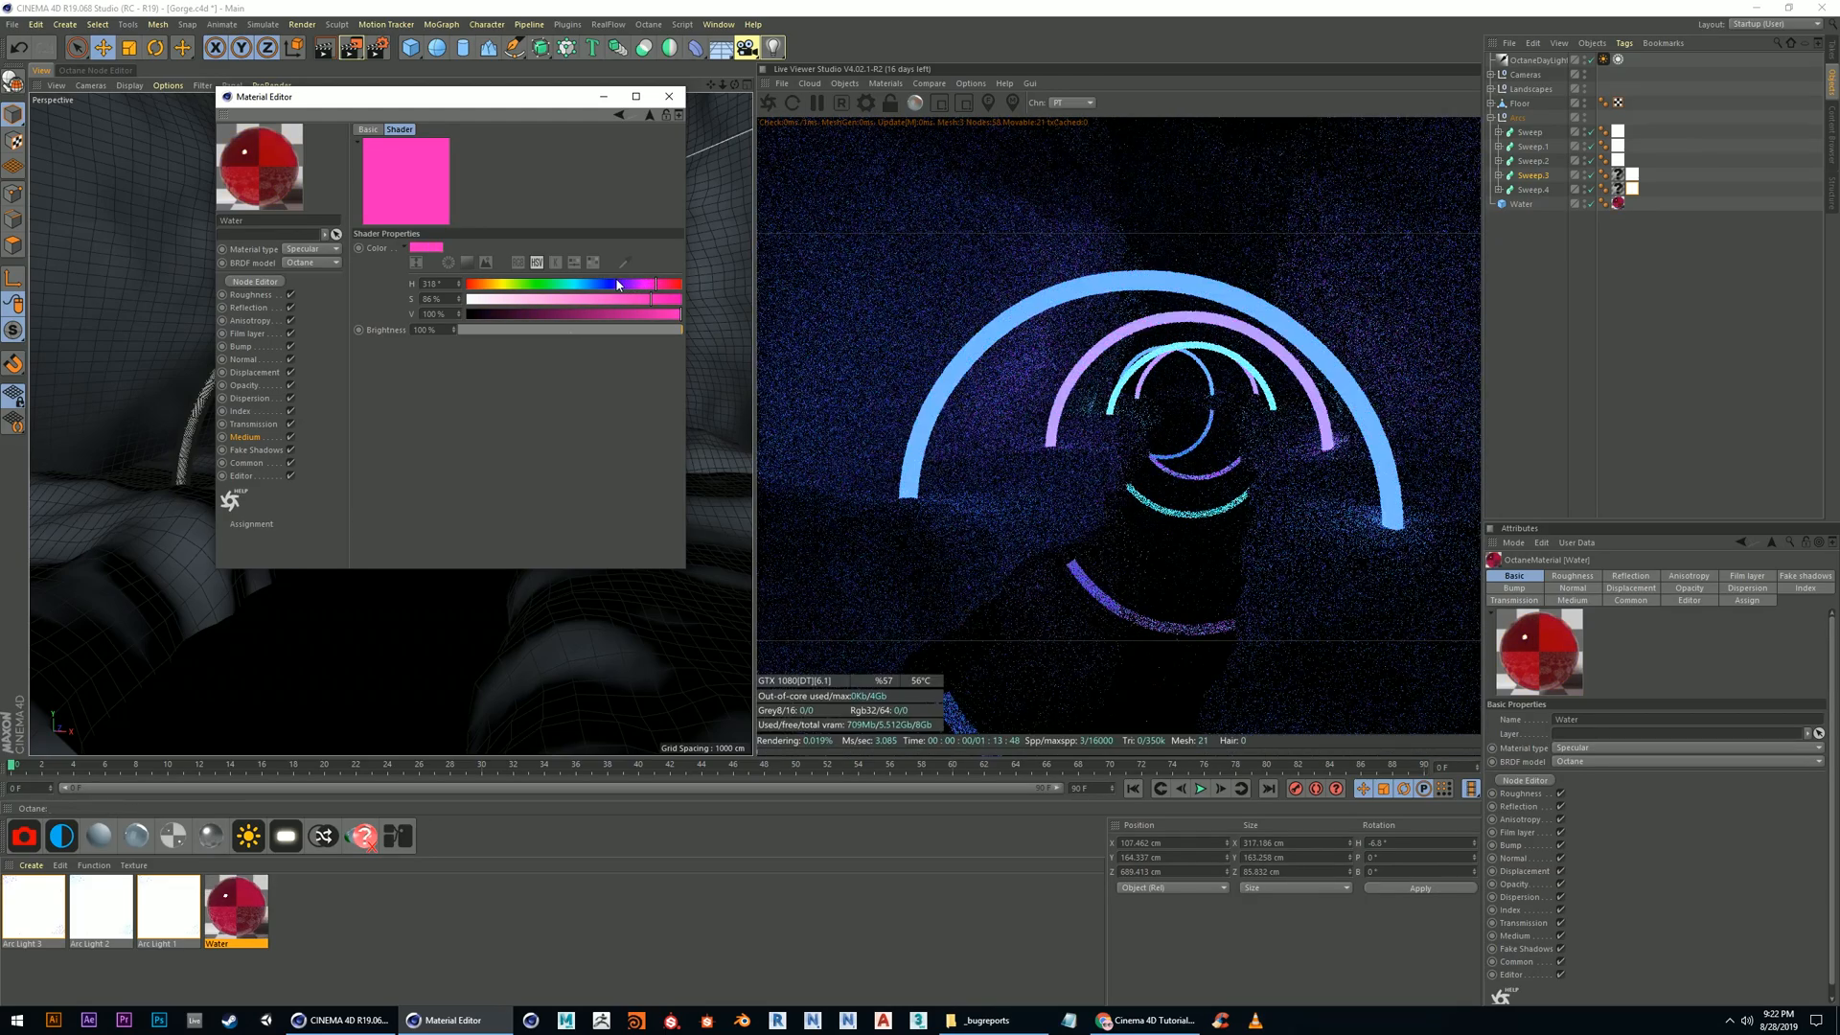
left_click(574, 284)
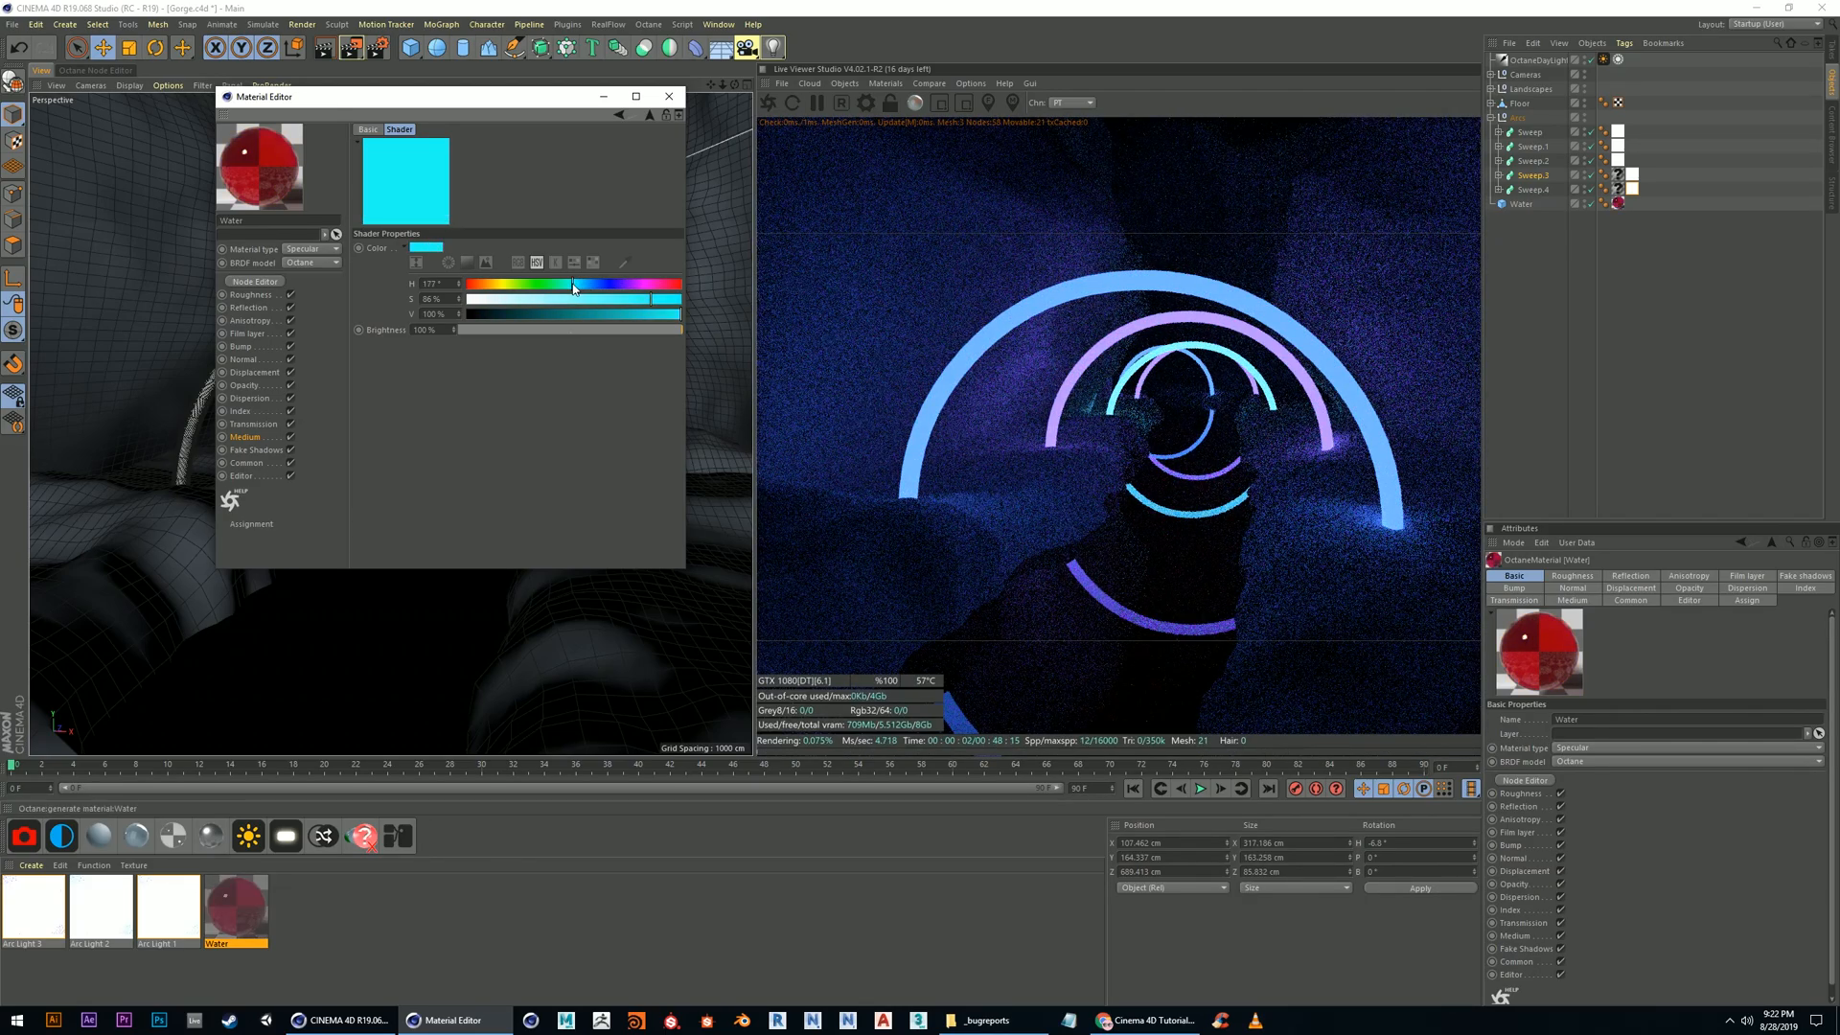
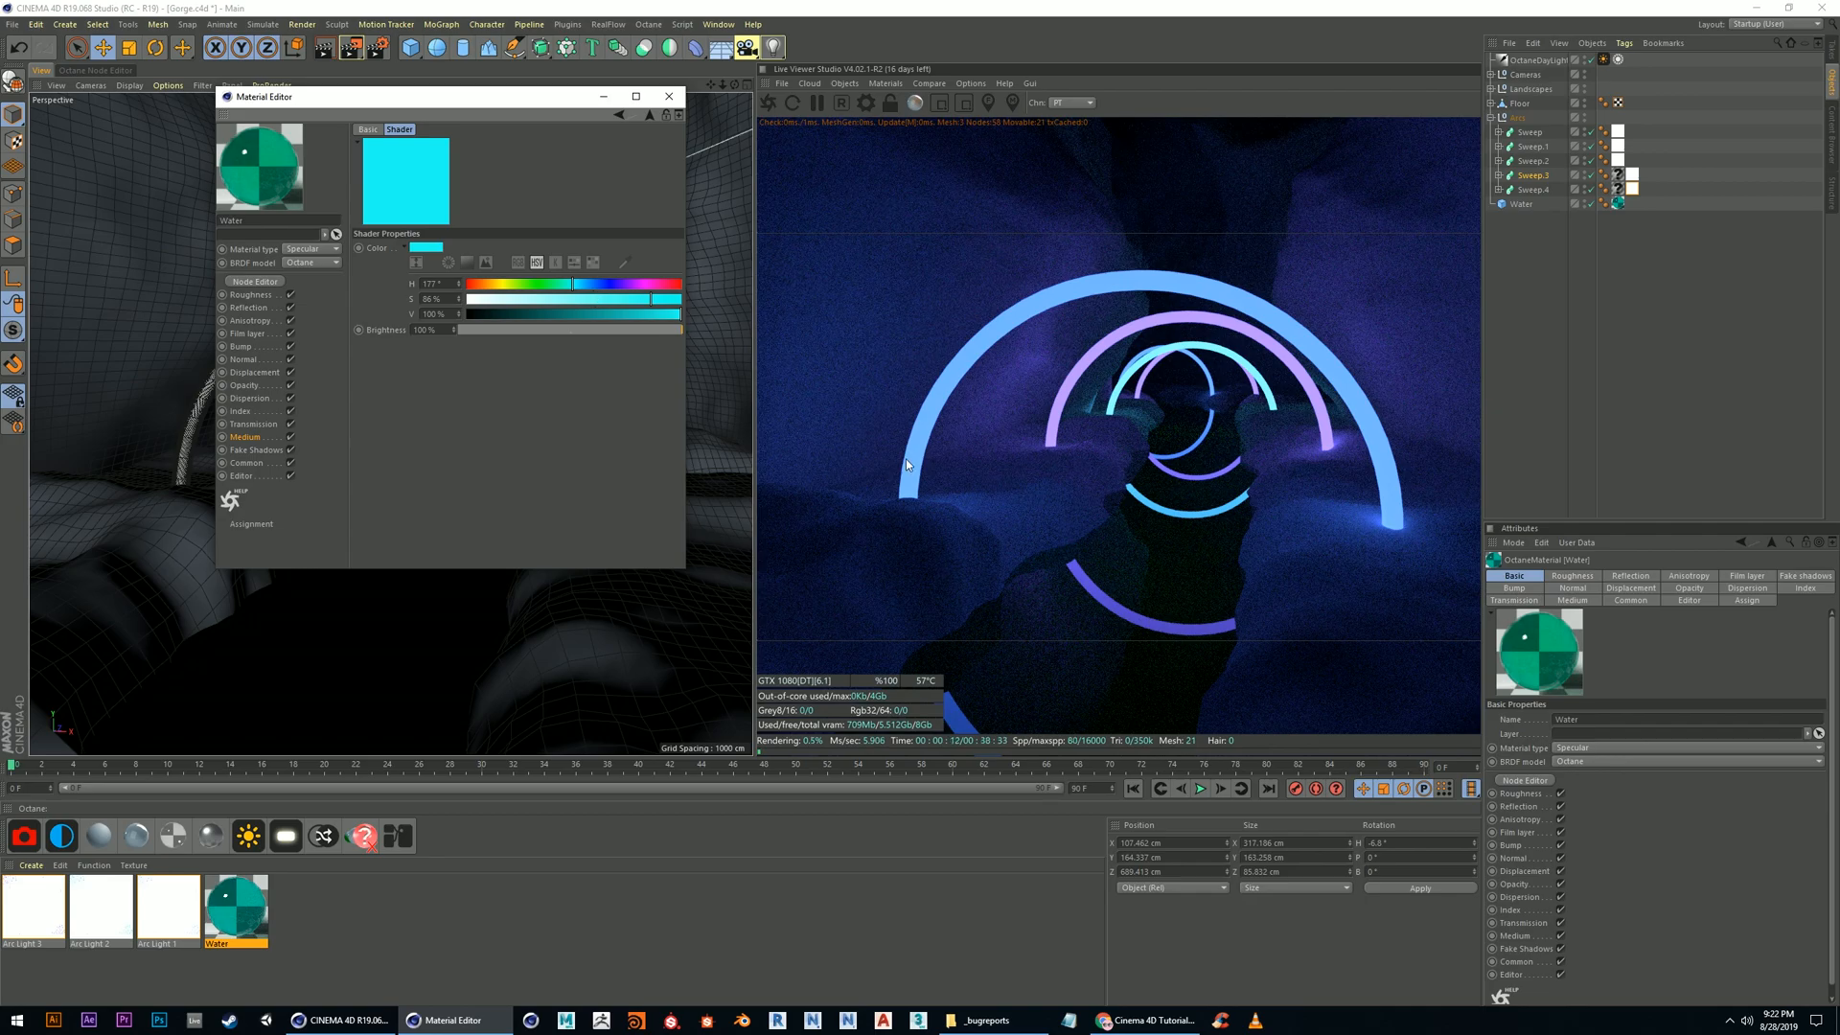
left_click(591, 286)
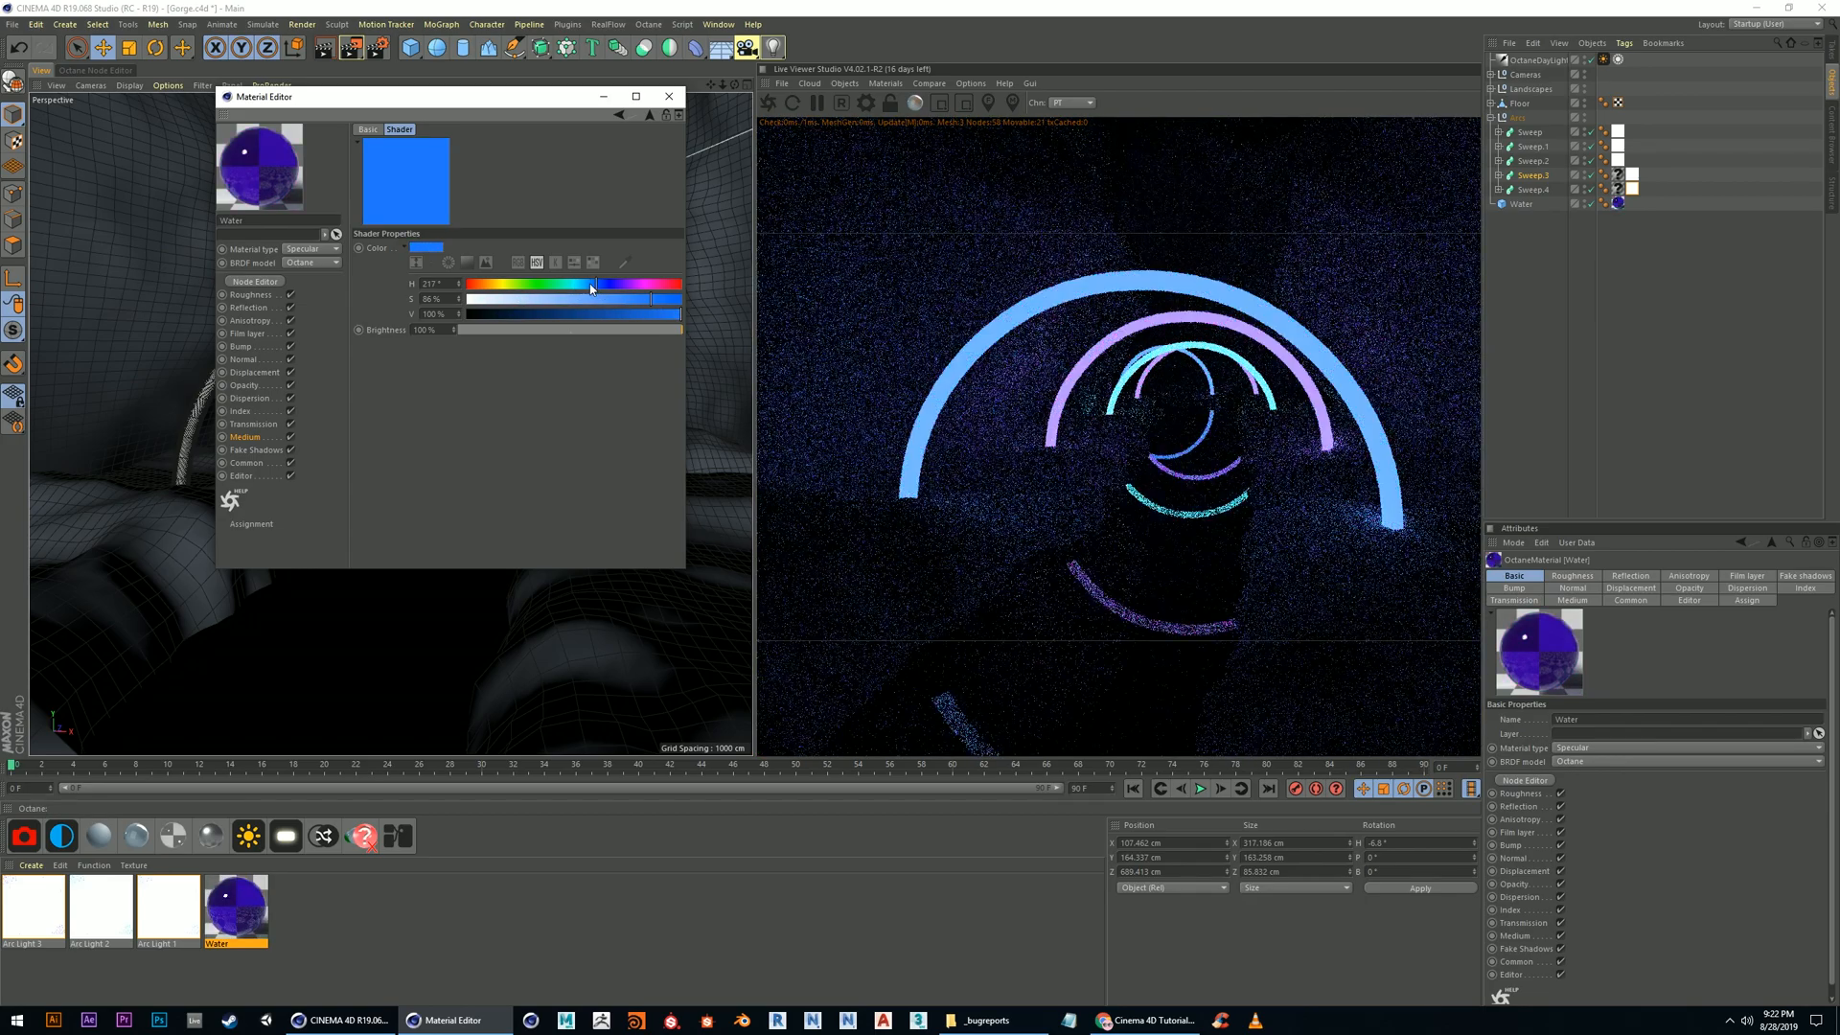
left_click(580, 285)
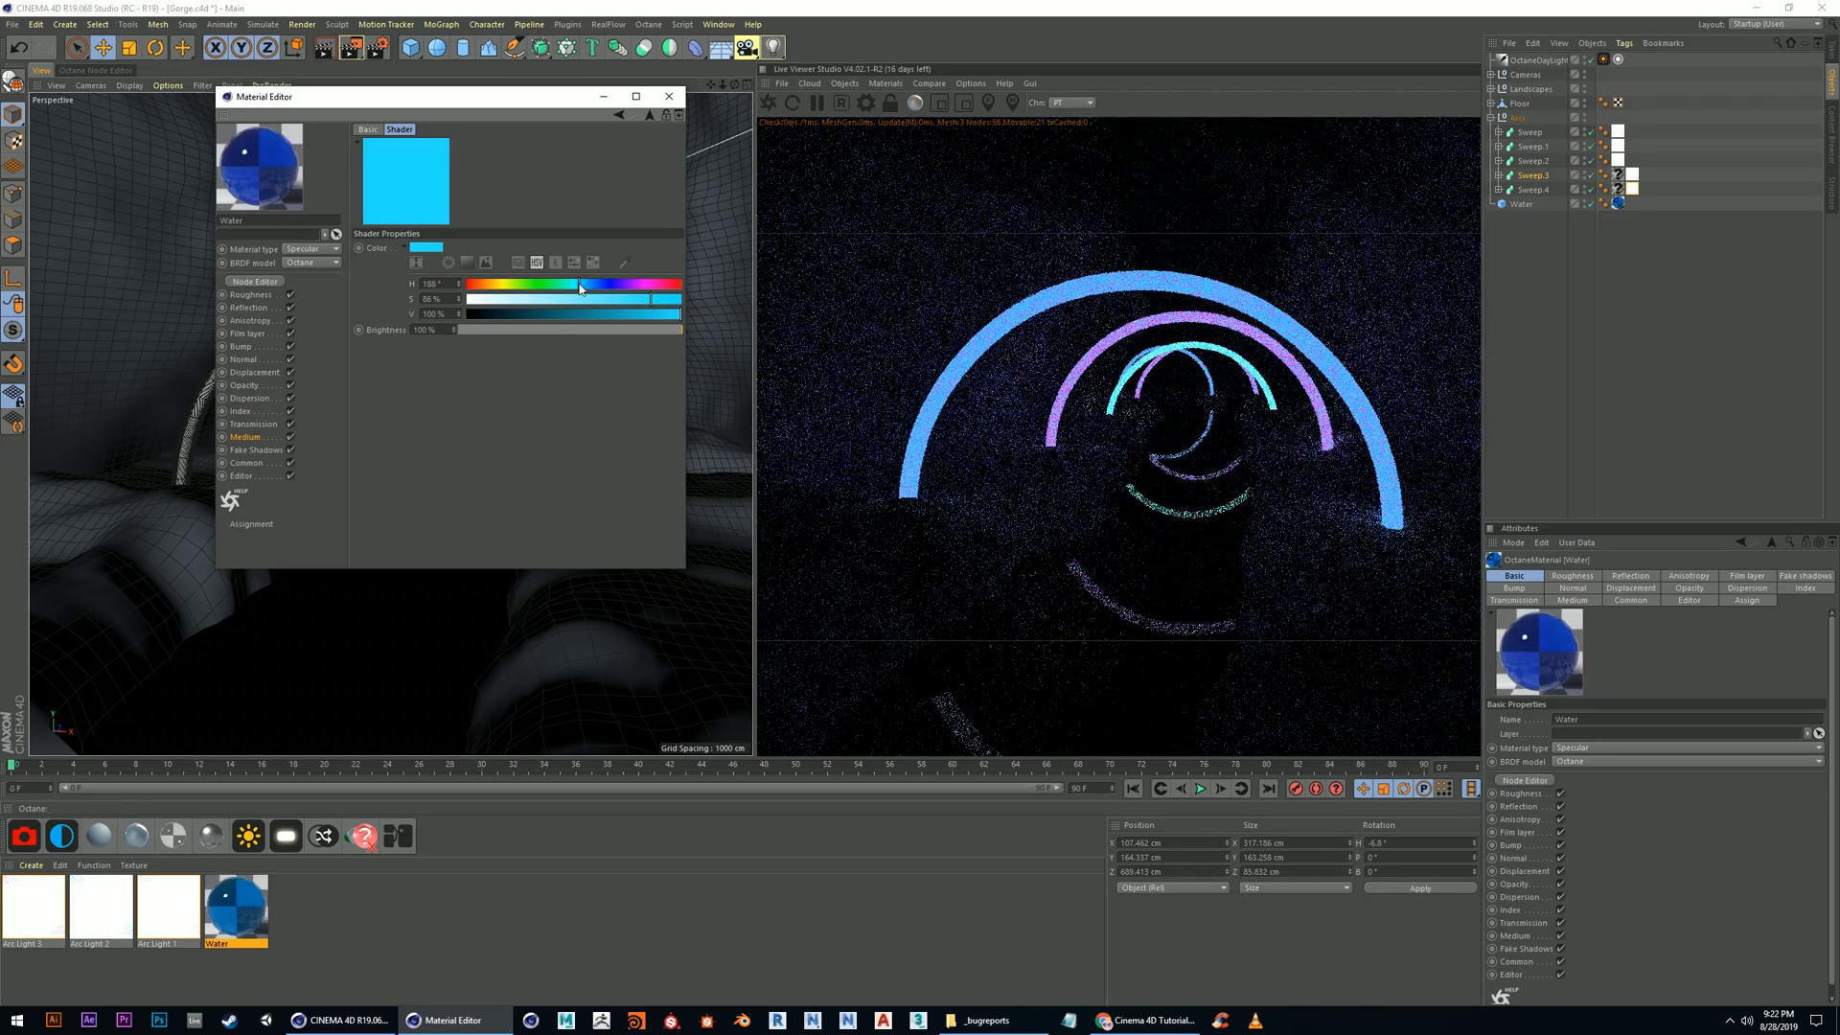
Compare the render with the Water material's medium off and on, and review the material's Roughness and Bump channels
left_click(290, 438)
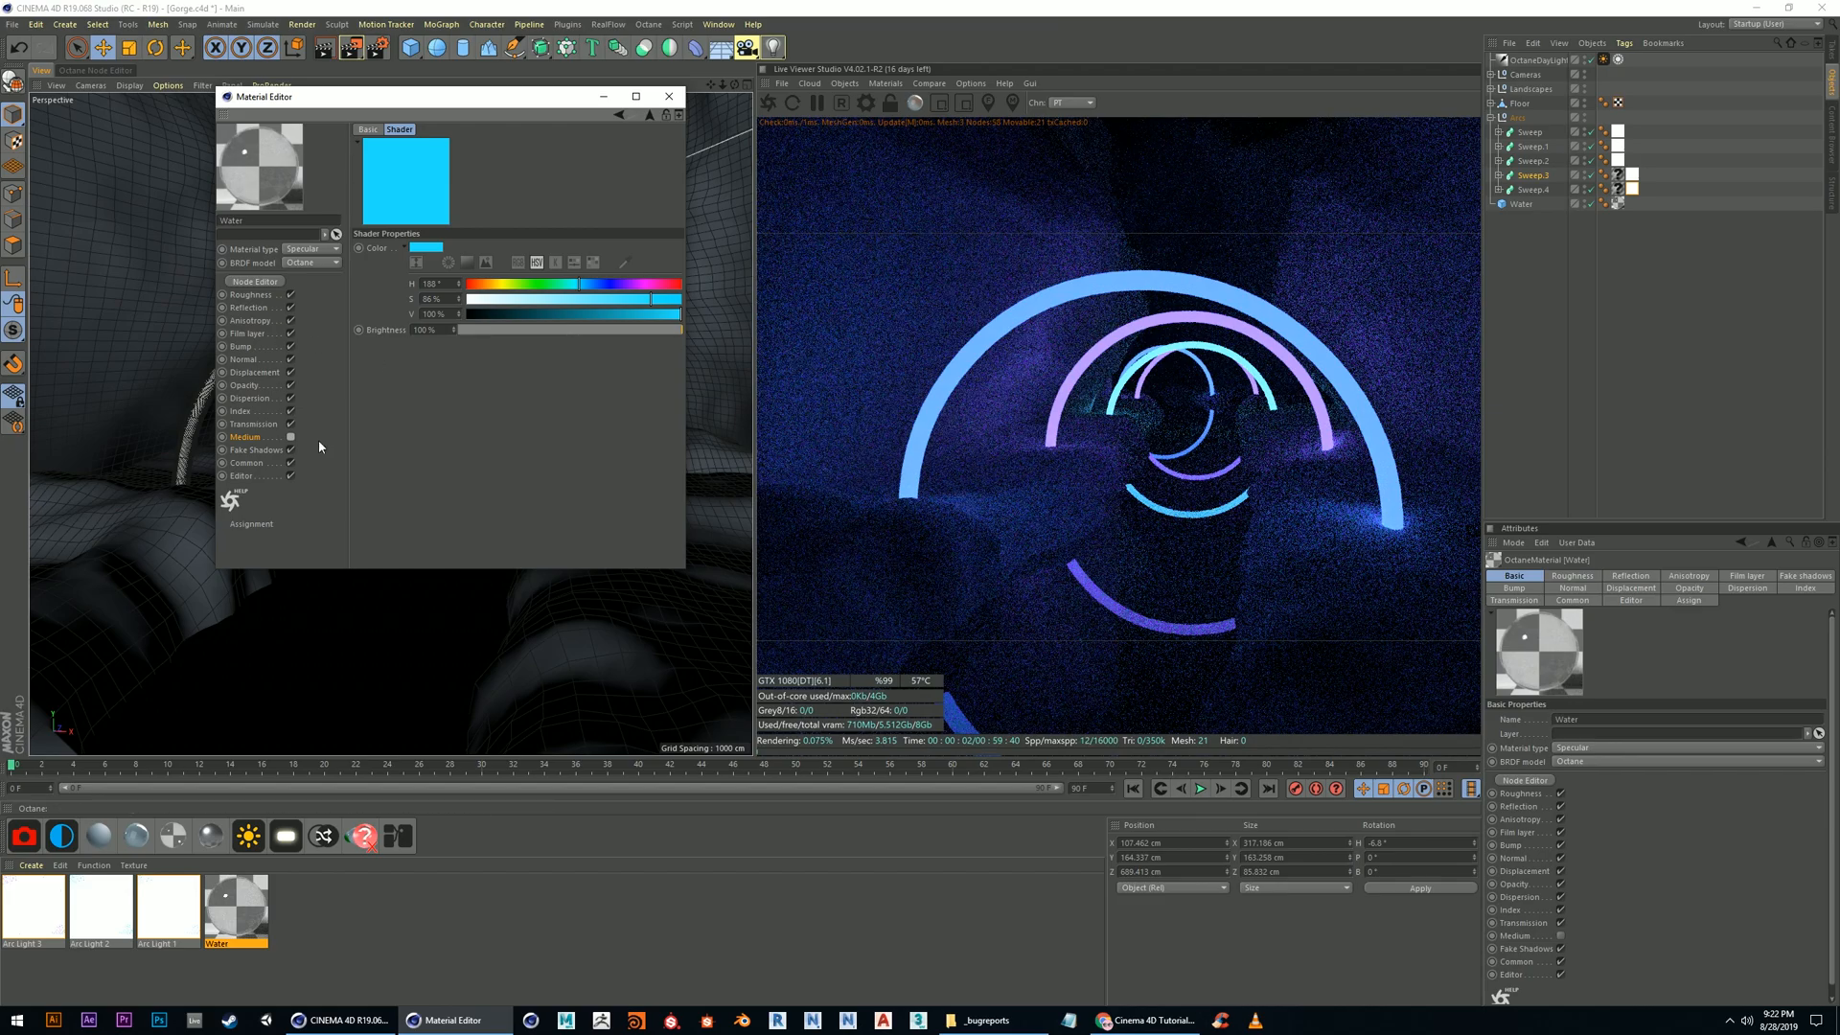
left_click(290, 438)
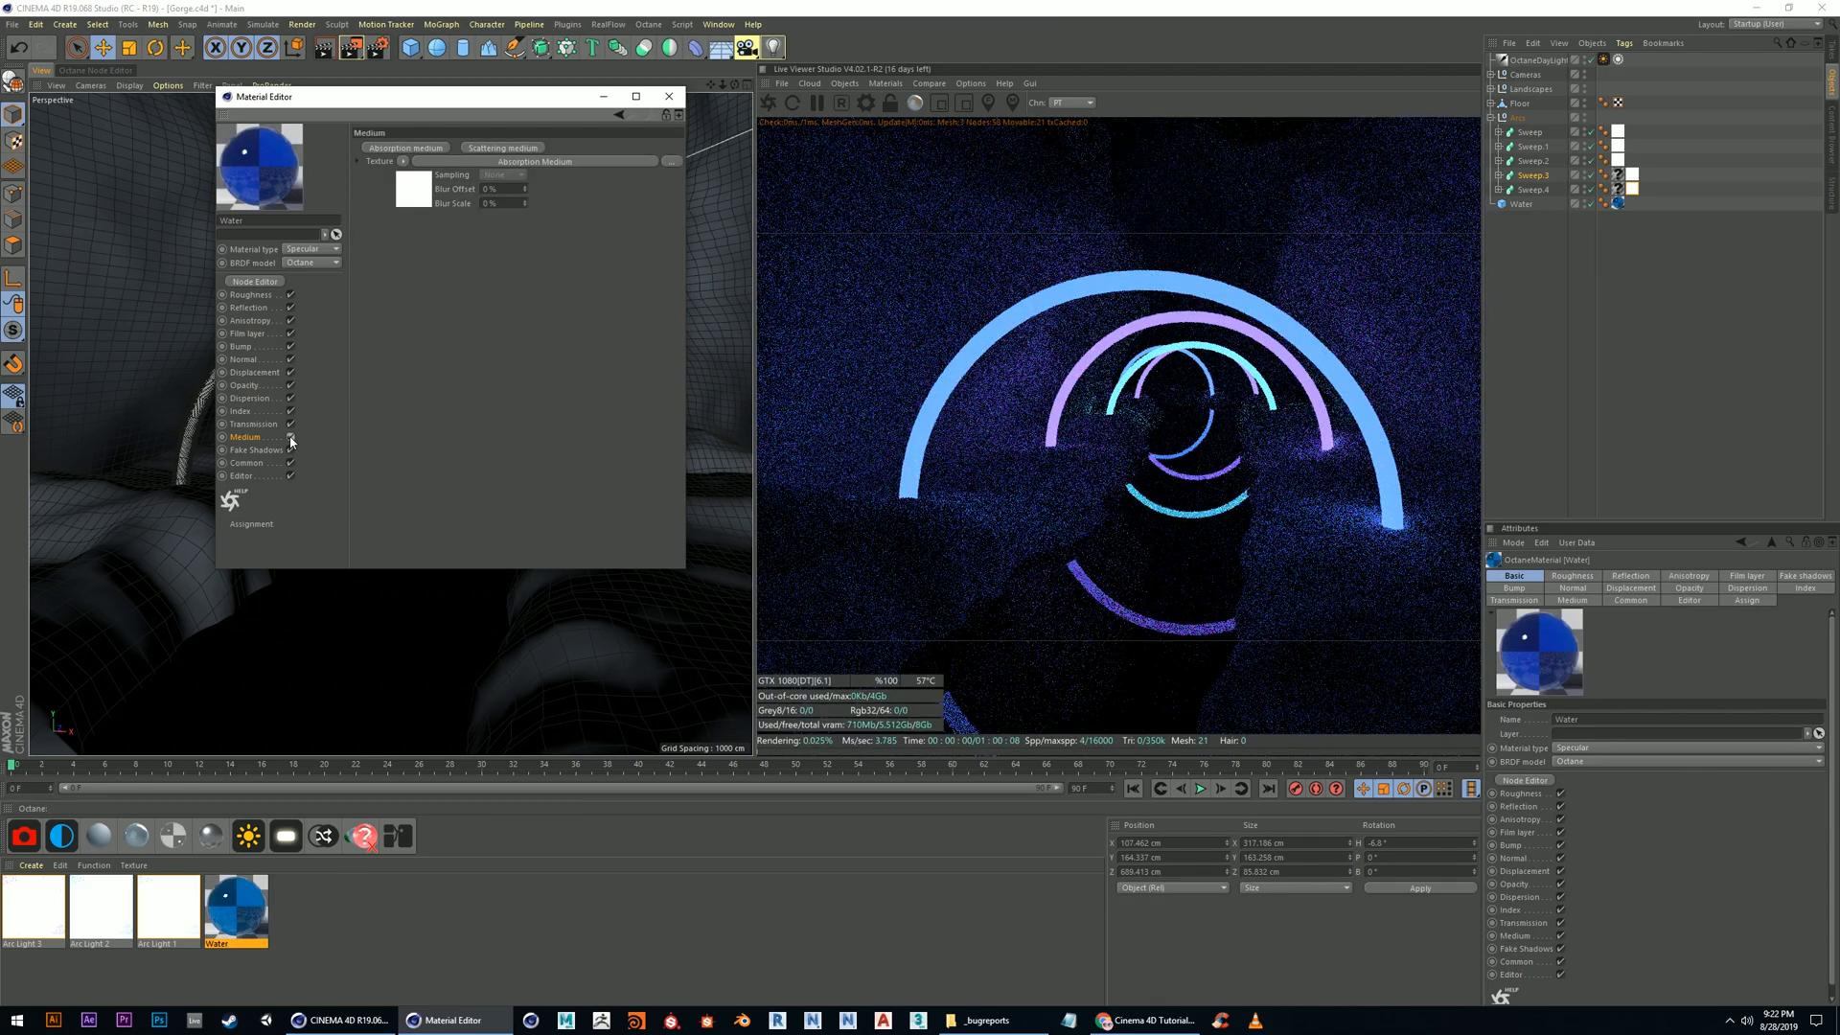
left_click(251, 296)
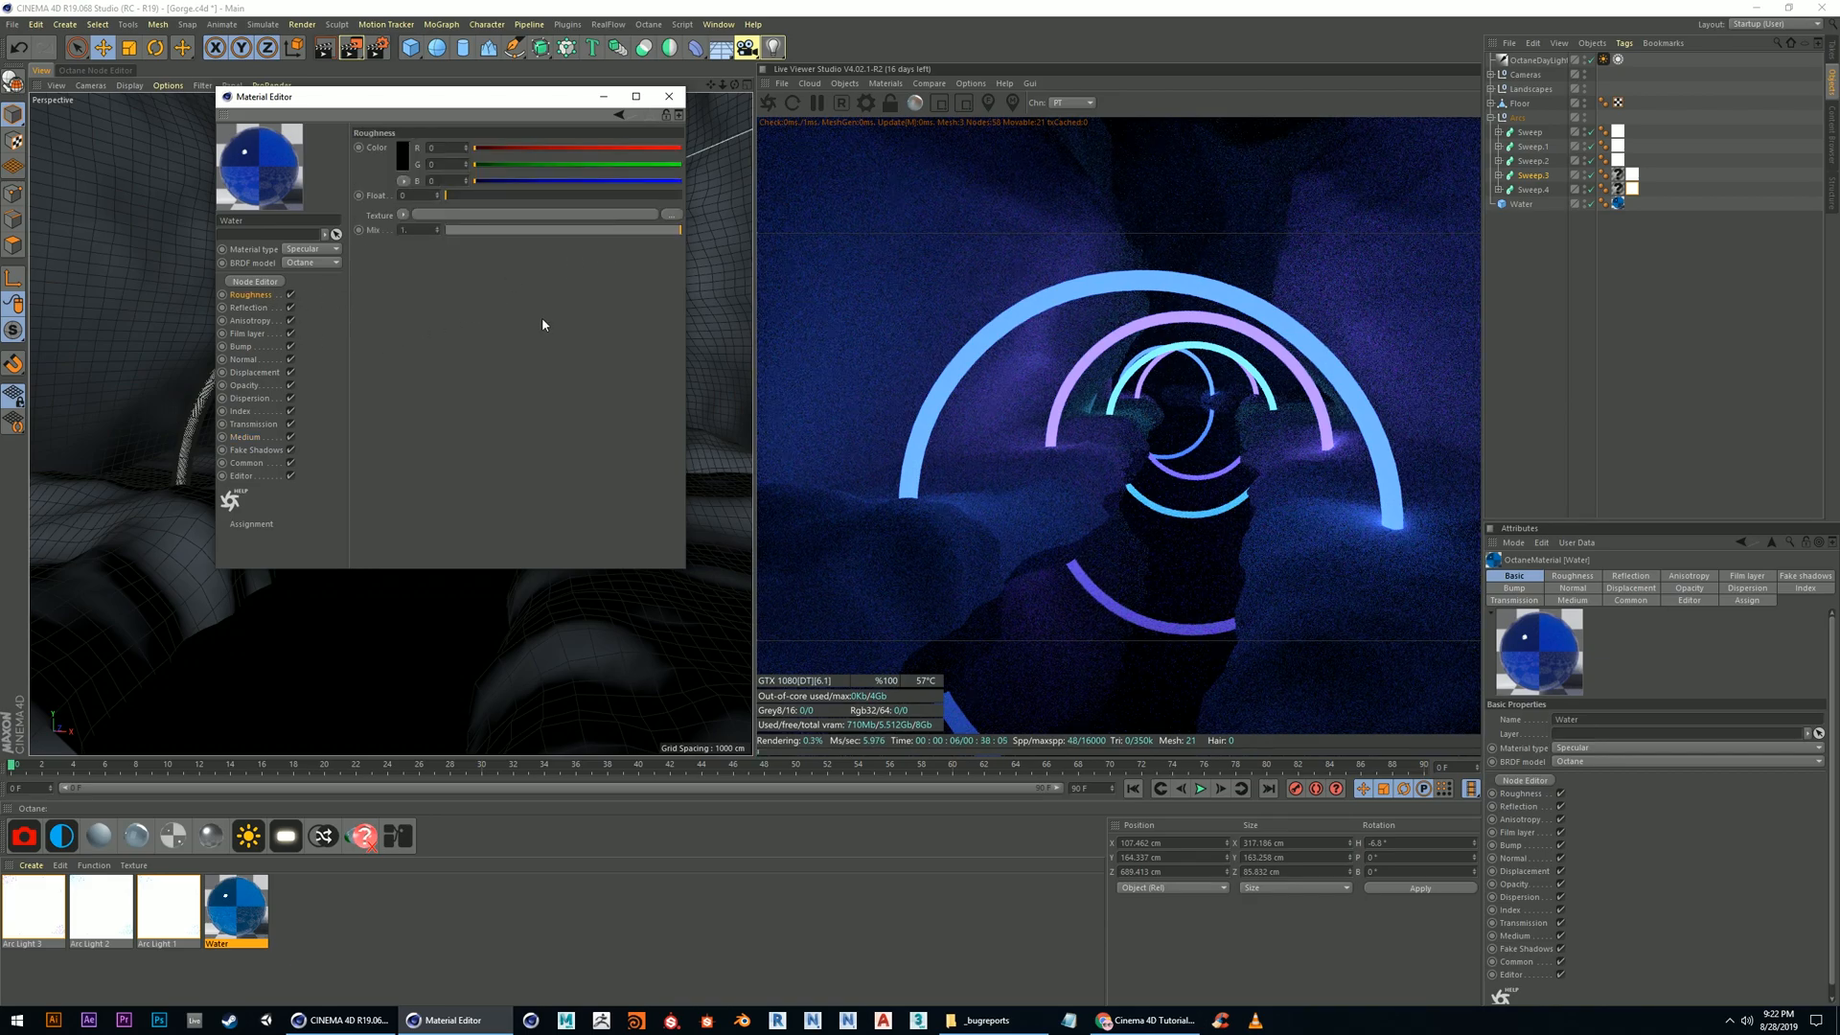
left_click(242, 347)
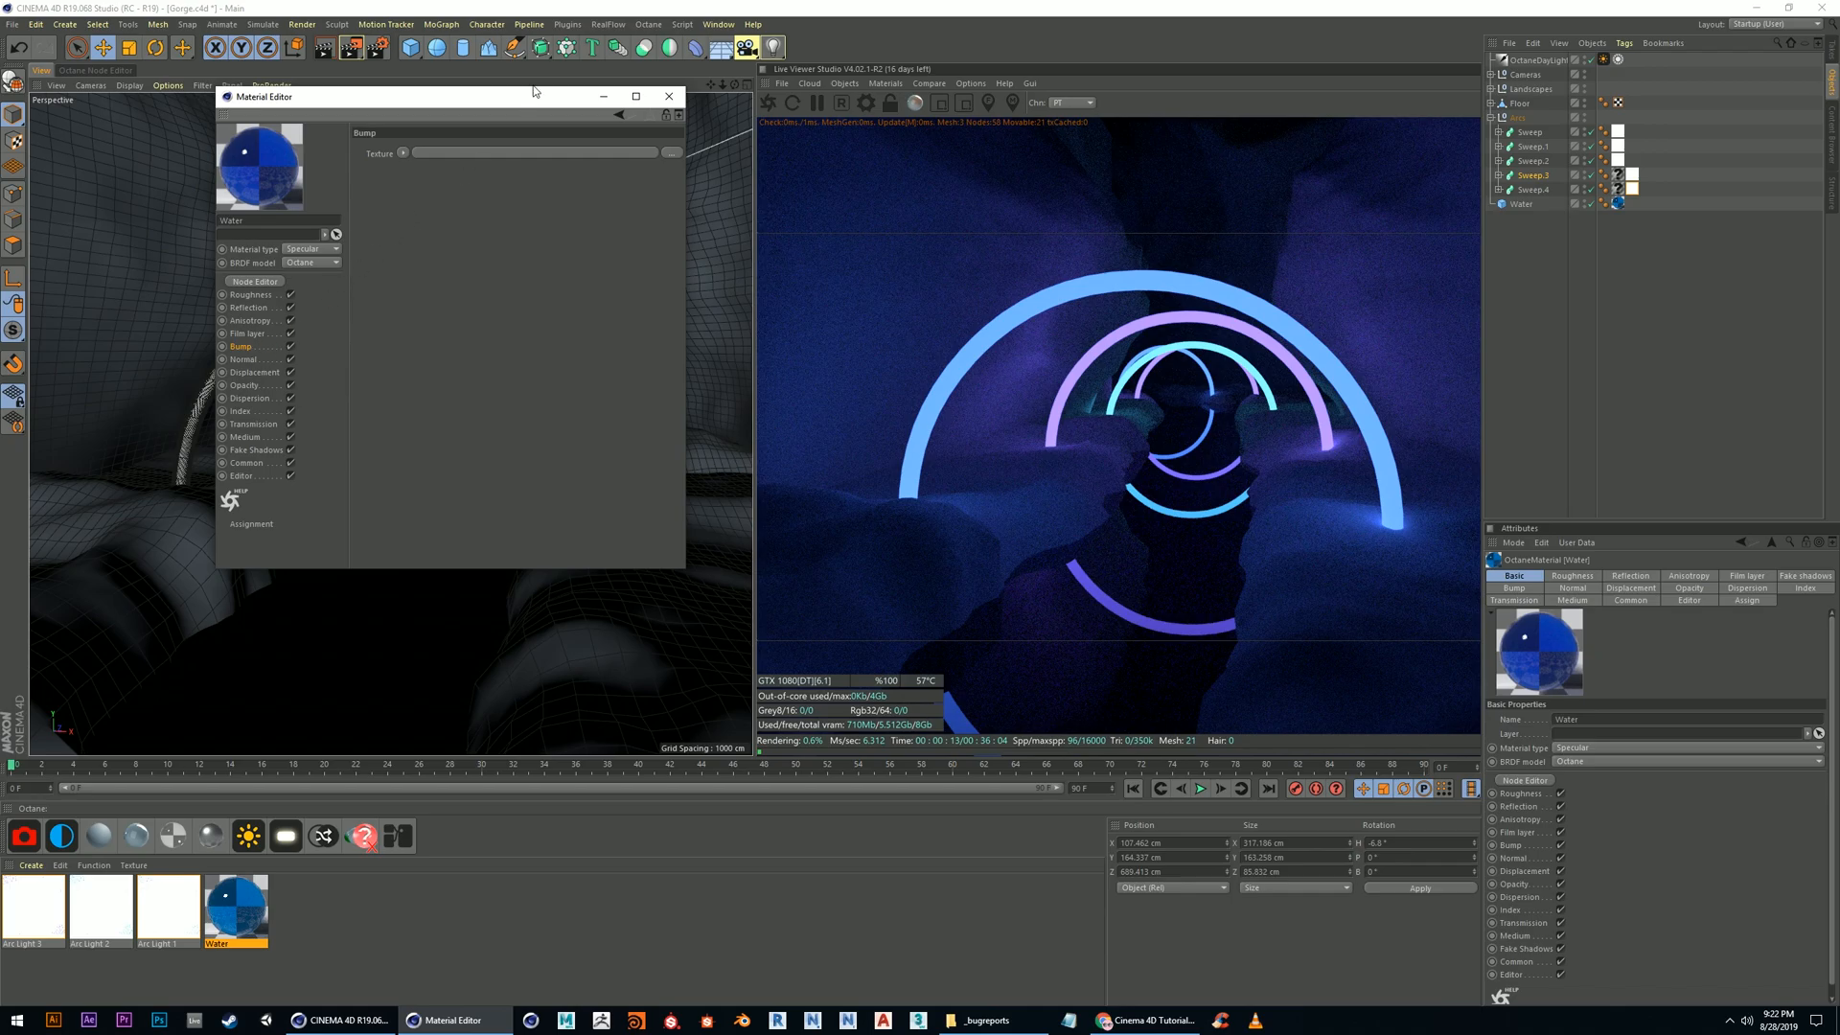
left_click(664, 98)
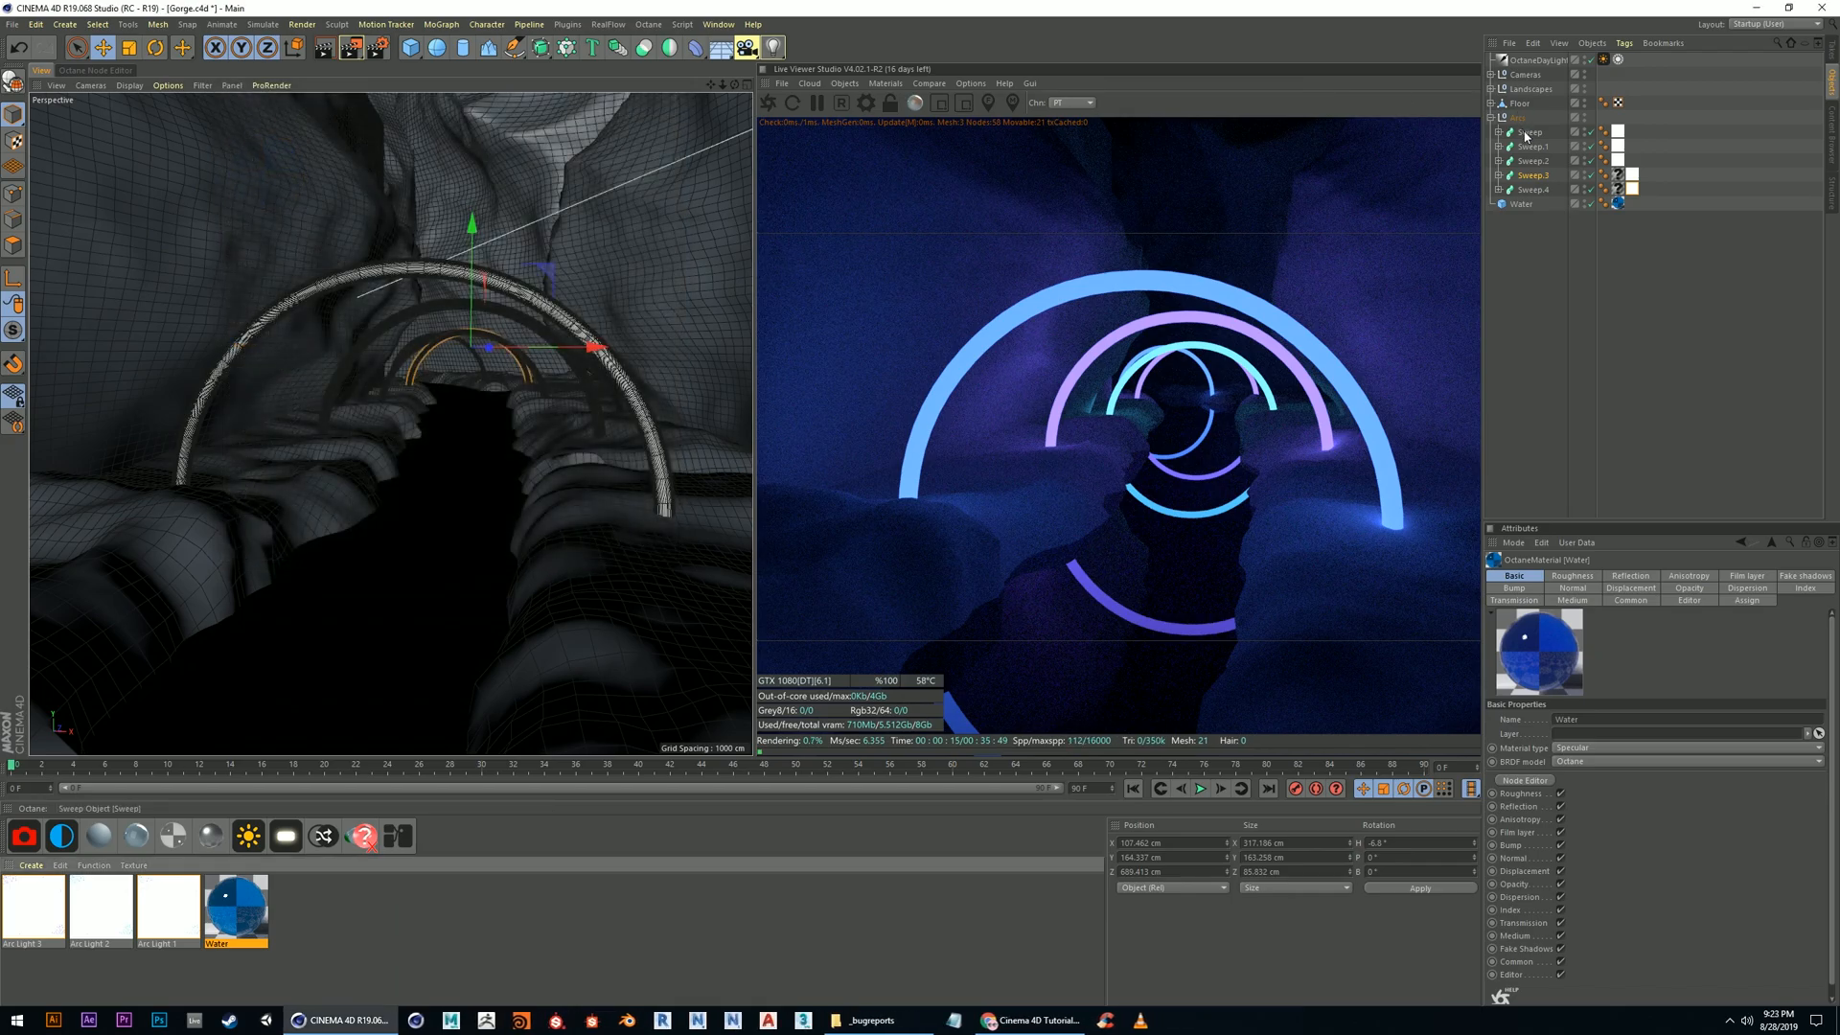
Add a Displacer deformer and make it a child of the Water cube
left_click(1522, 117)
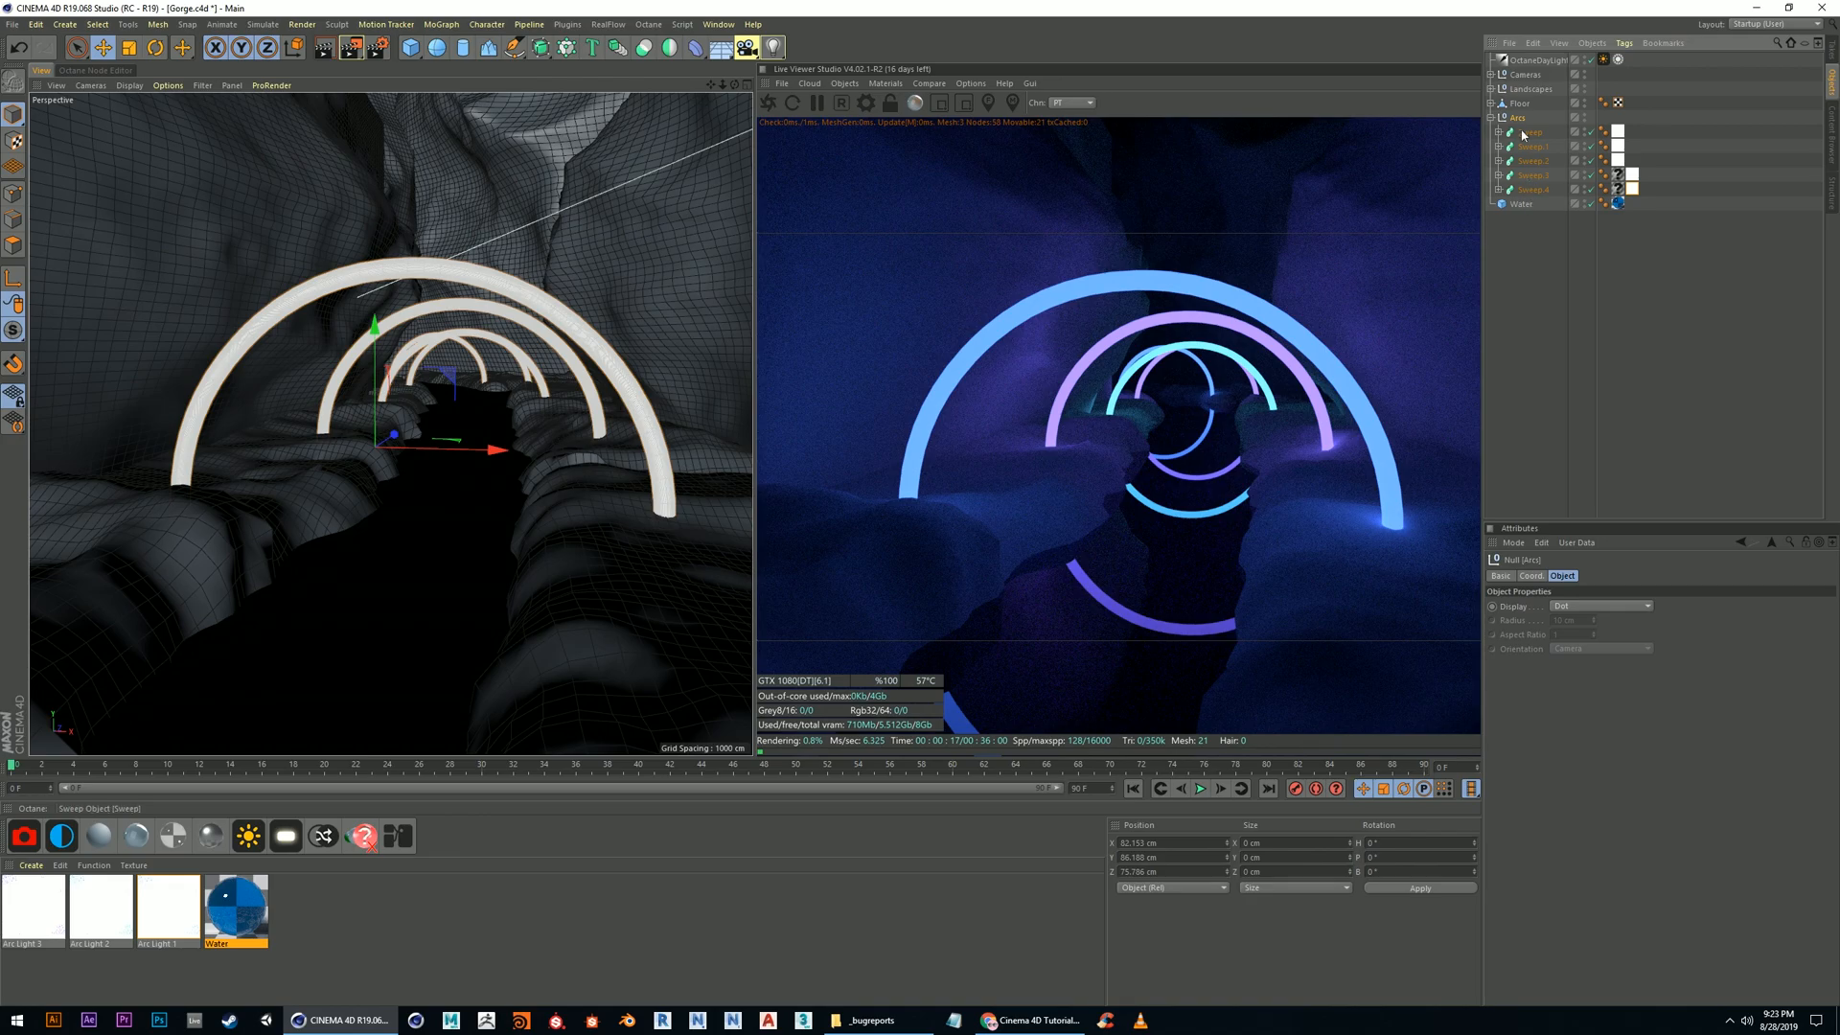
left_click(1520, 103)
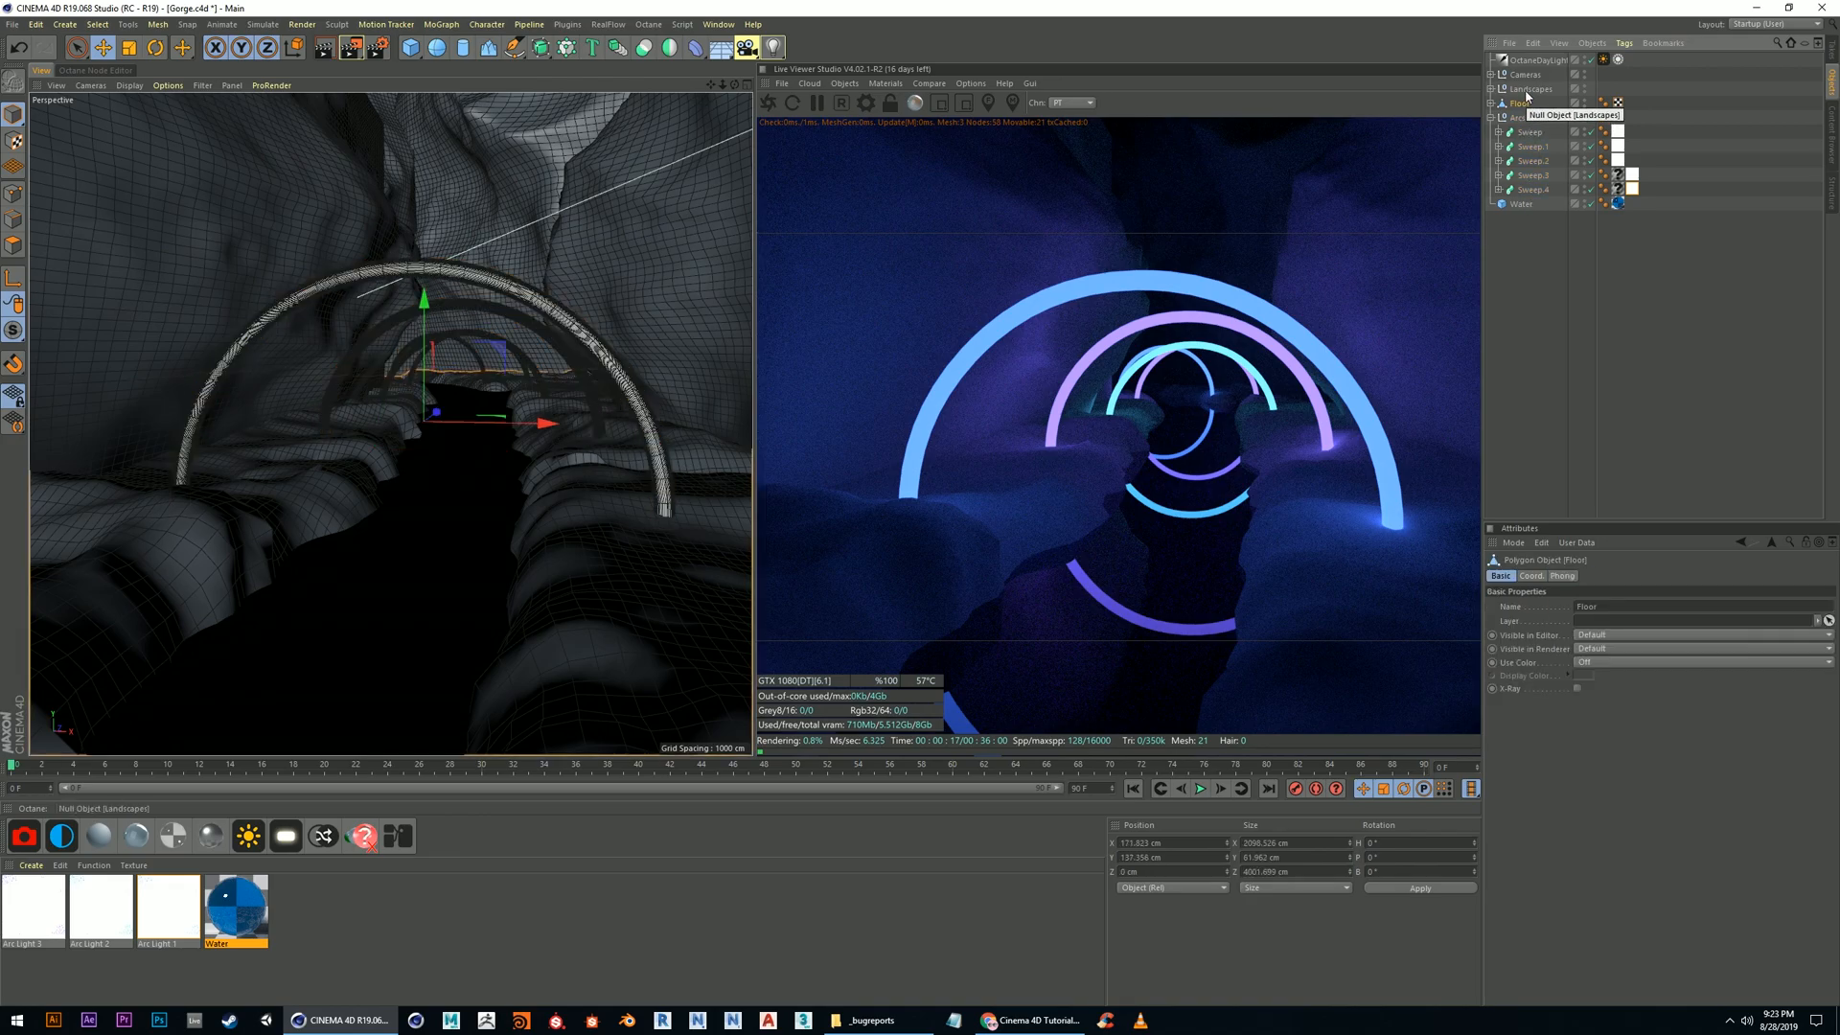
left_click(1522, 205)
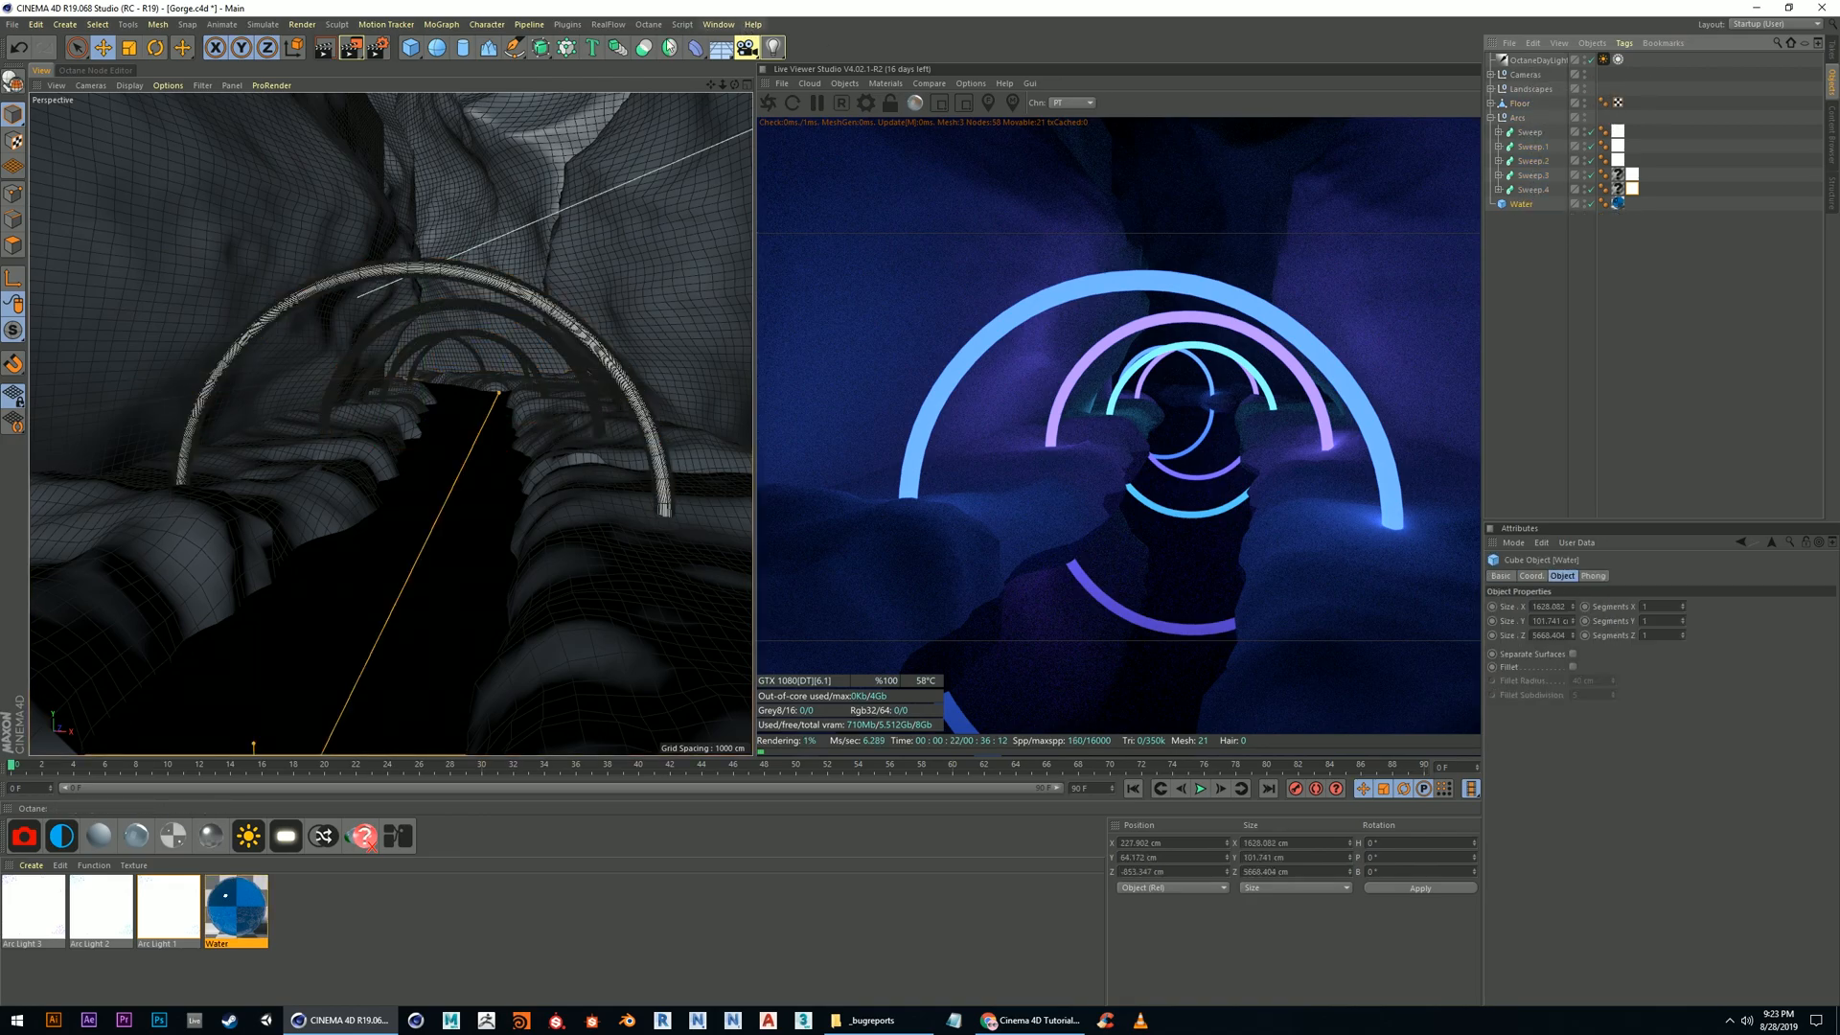
left_click(695, 47)
left_click(757, 223)
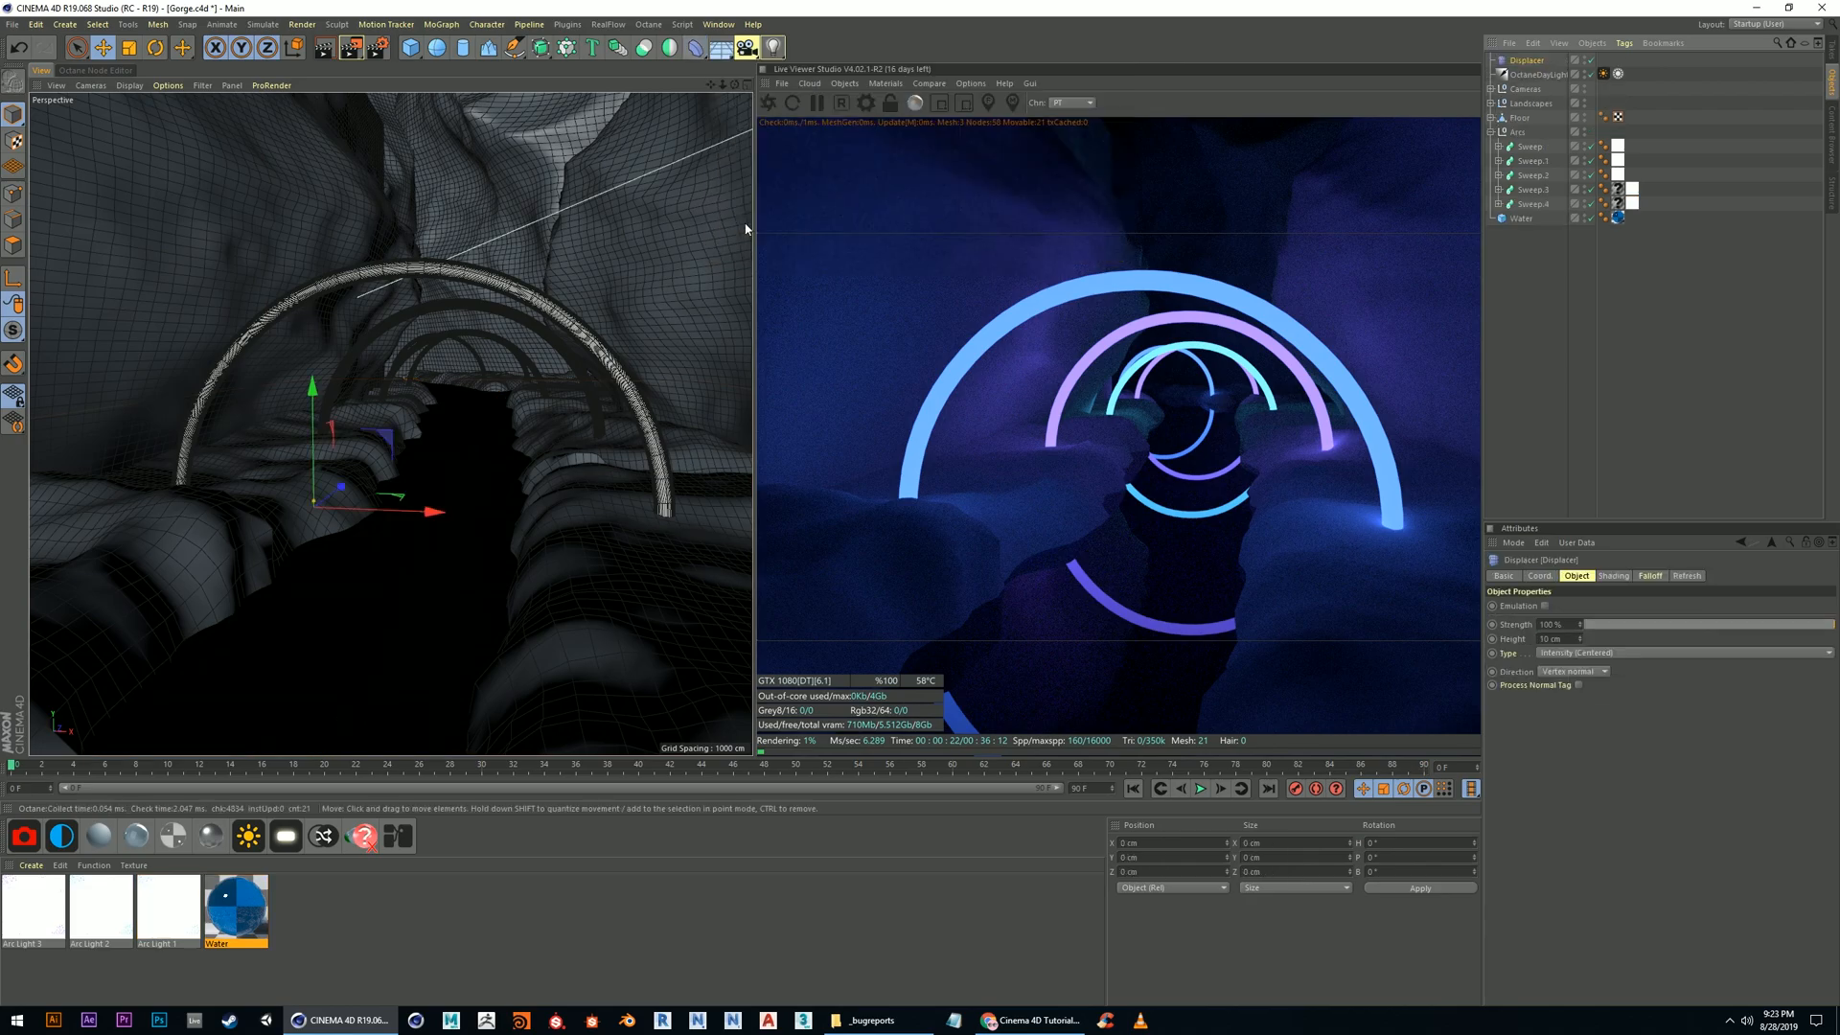
left_click_drag(1526, 60, 1525, 222)
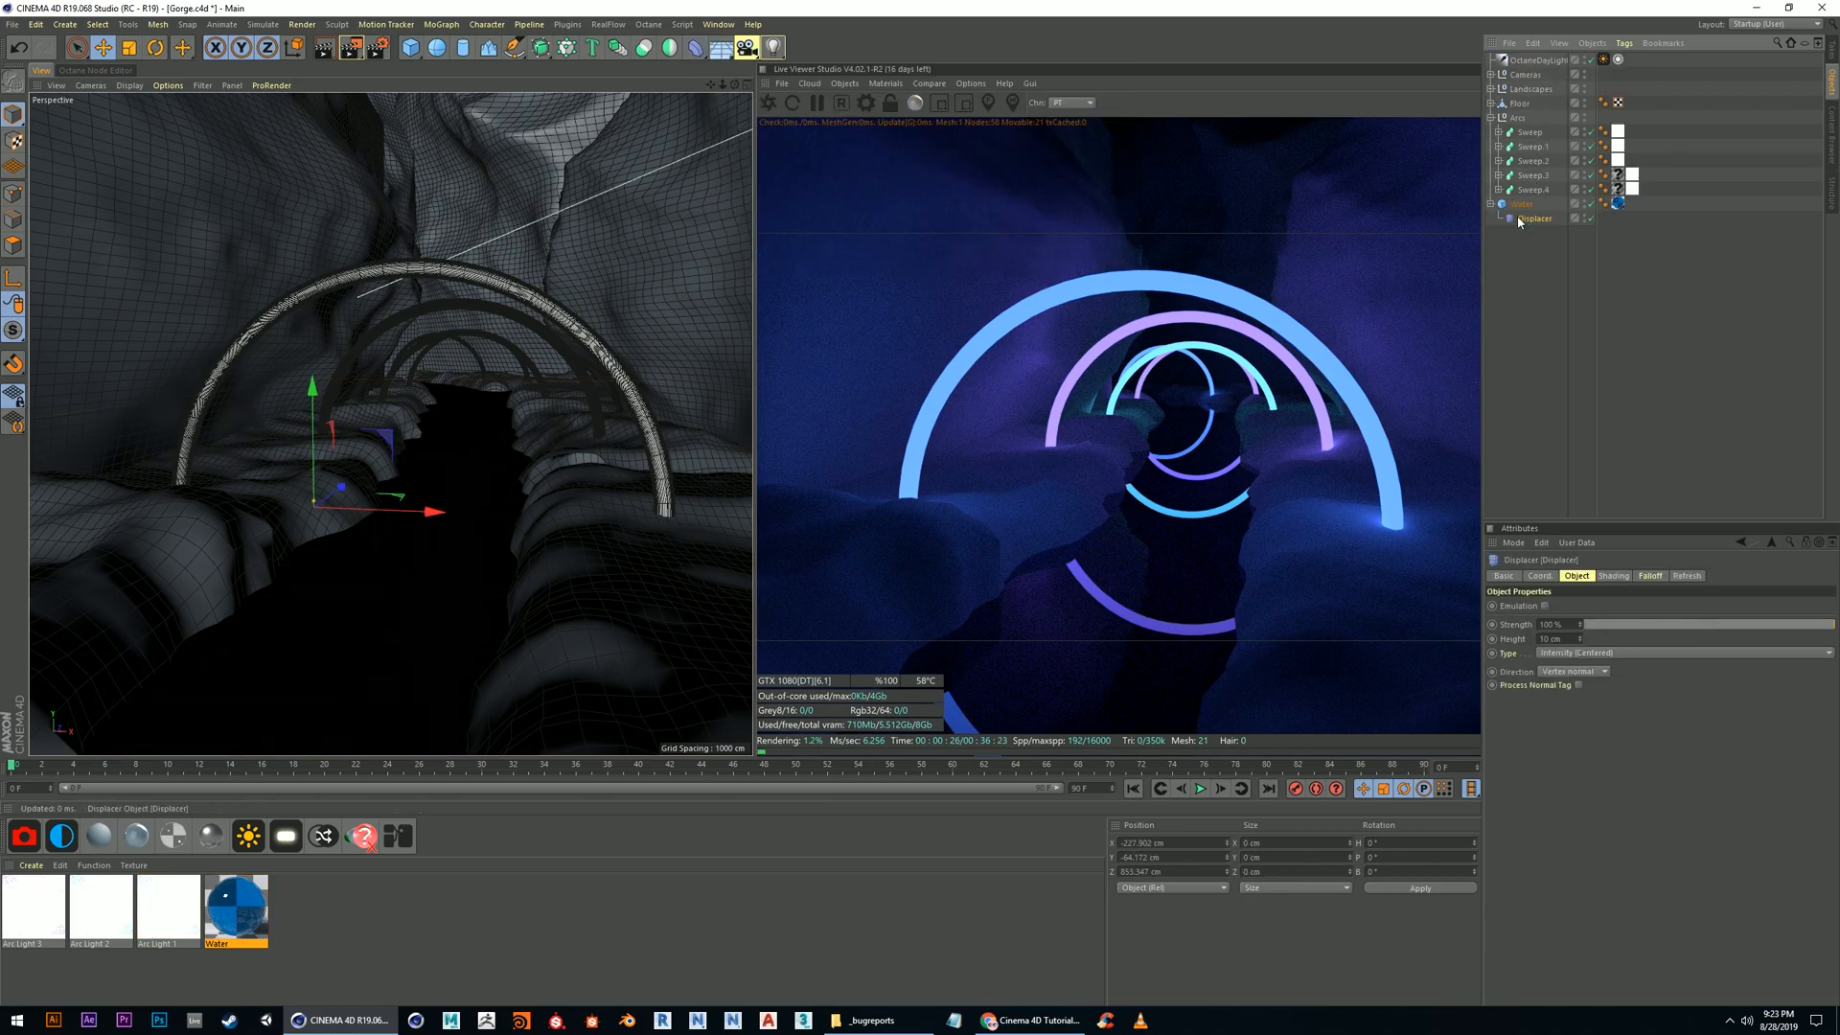
Assign a Noise shader to the Displacer's shading and open the noise settings
left_click(1613, 576)
left_click(1537, 620)
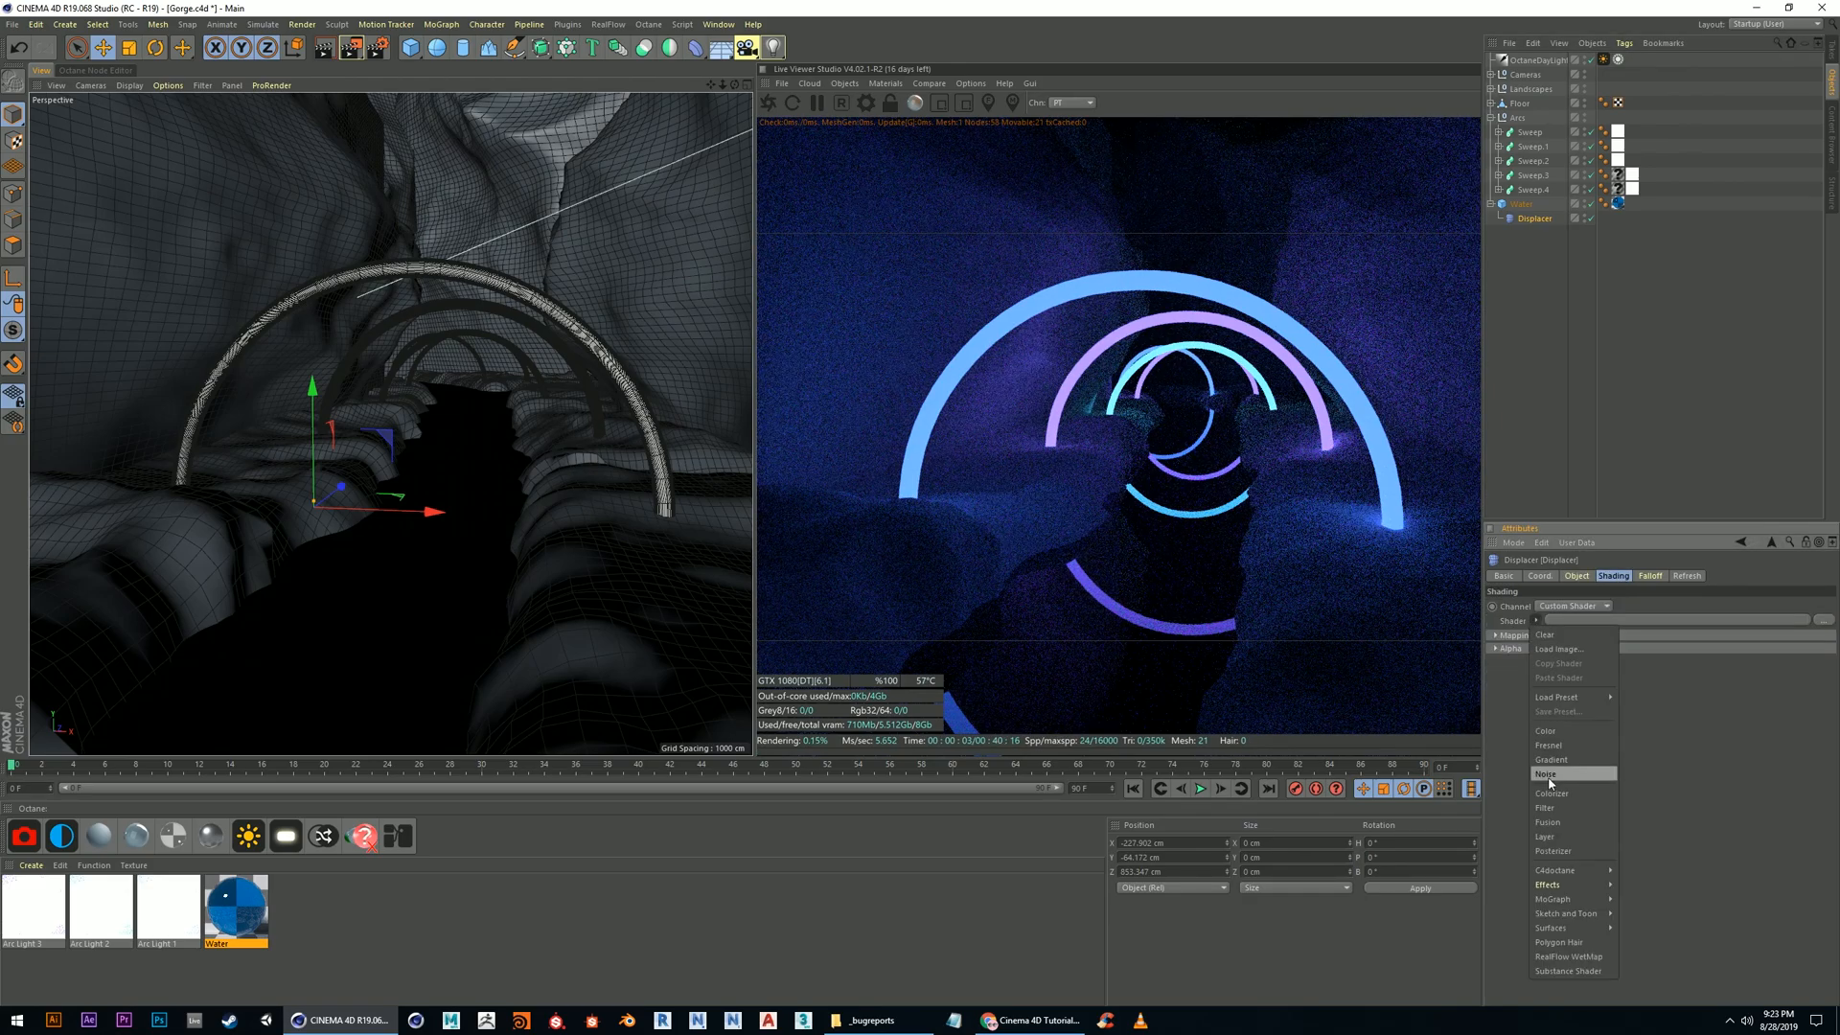
left_click(1554, 775)
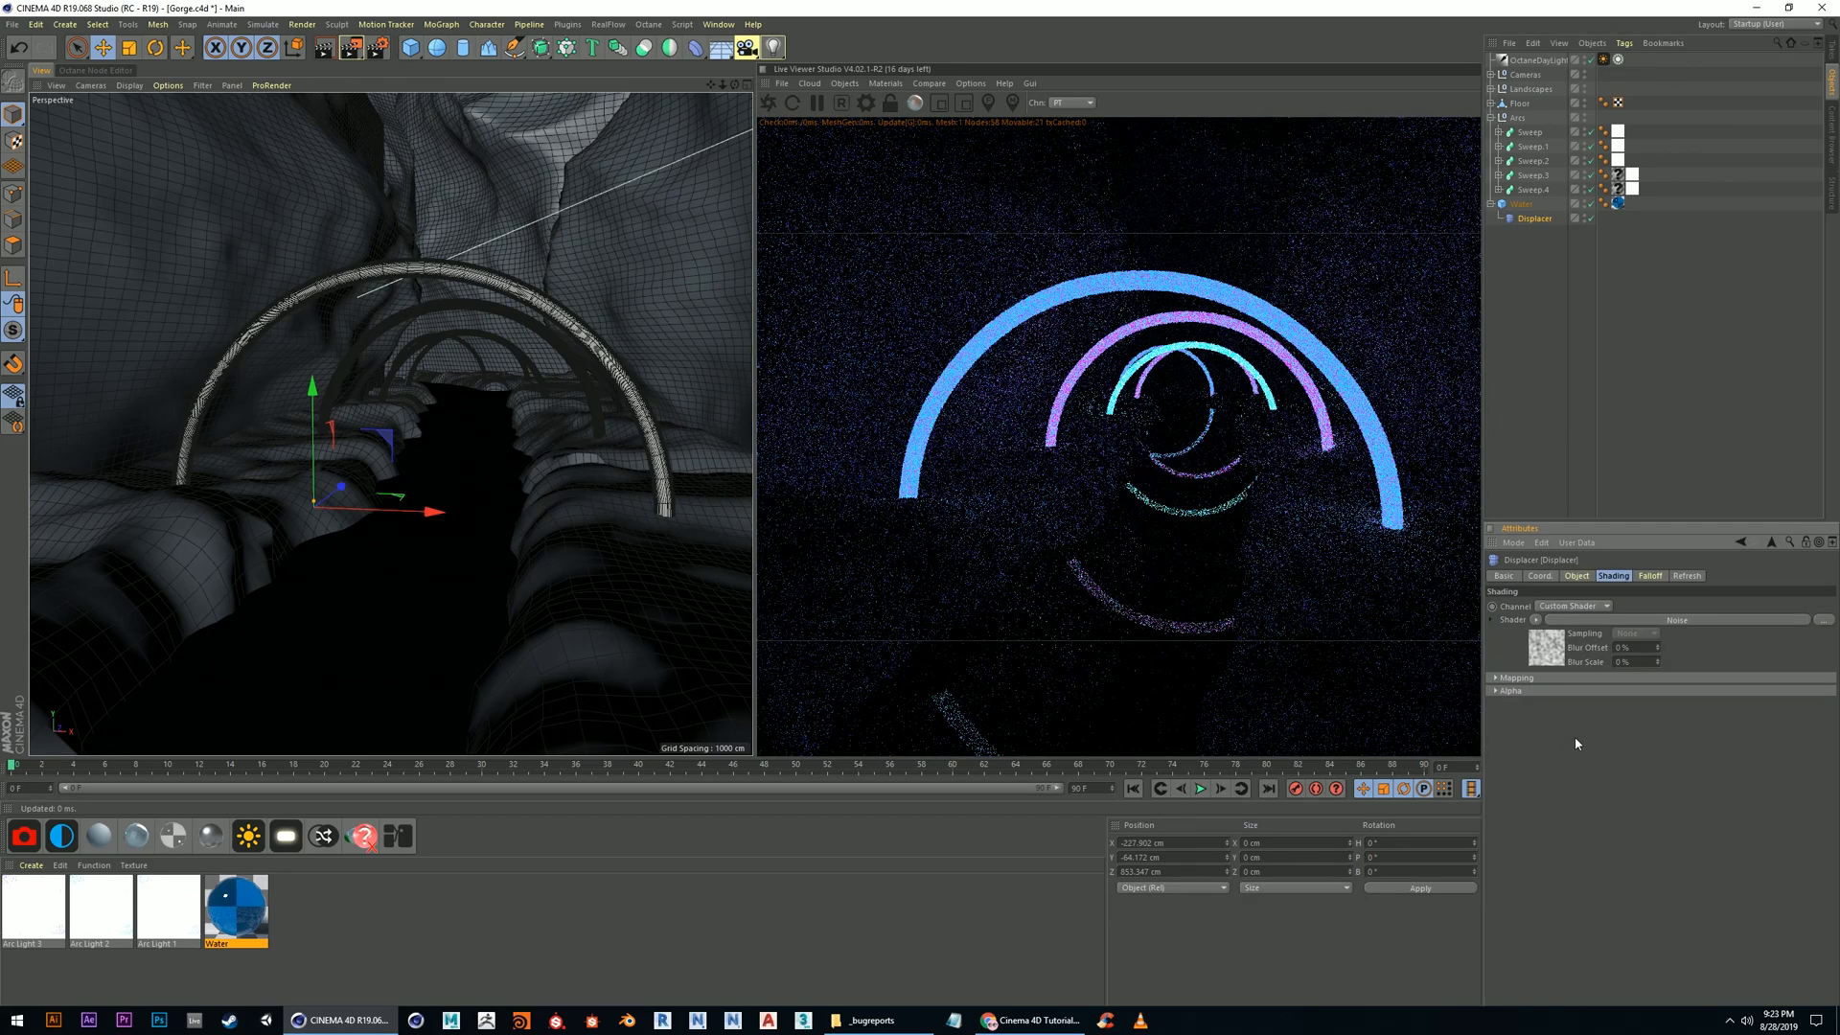
left_click(1555, 657)
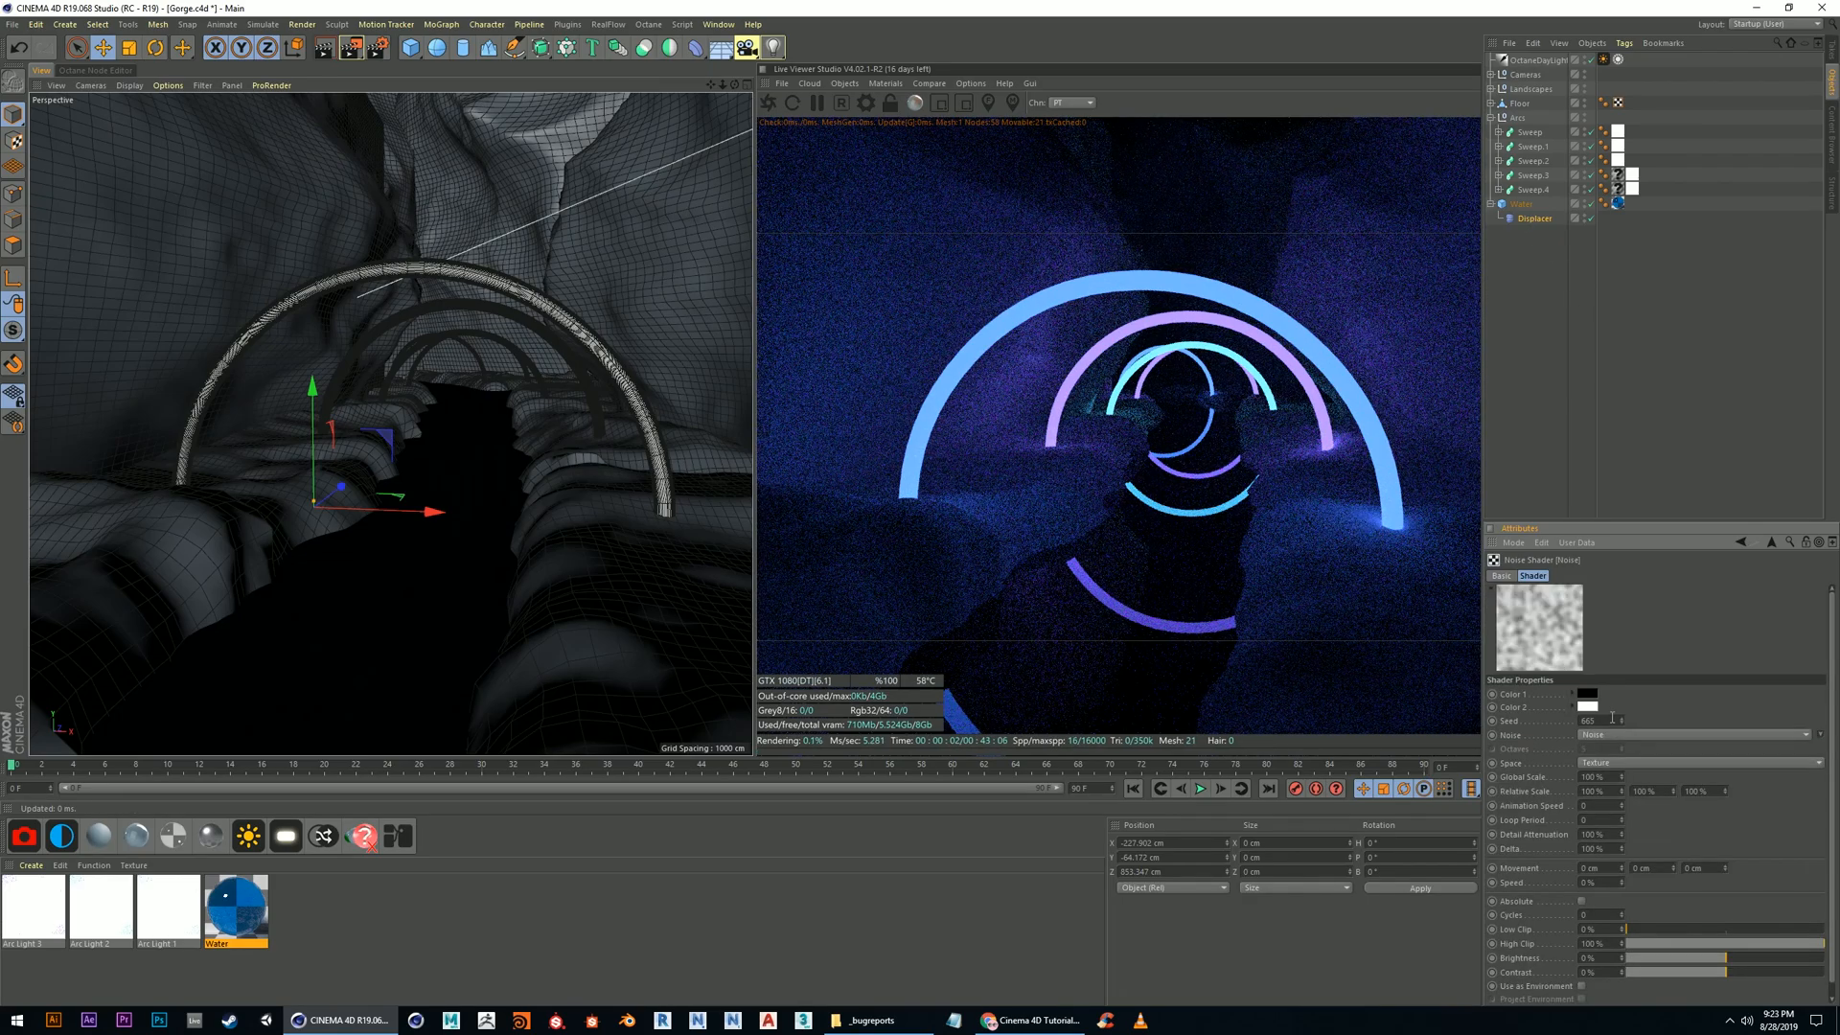
left_click(1535, 219)
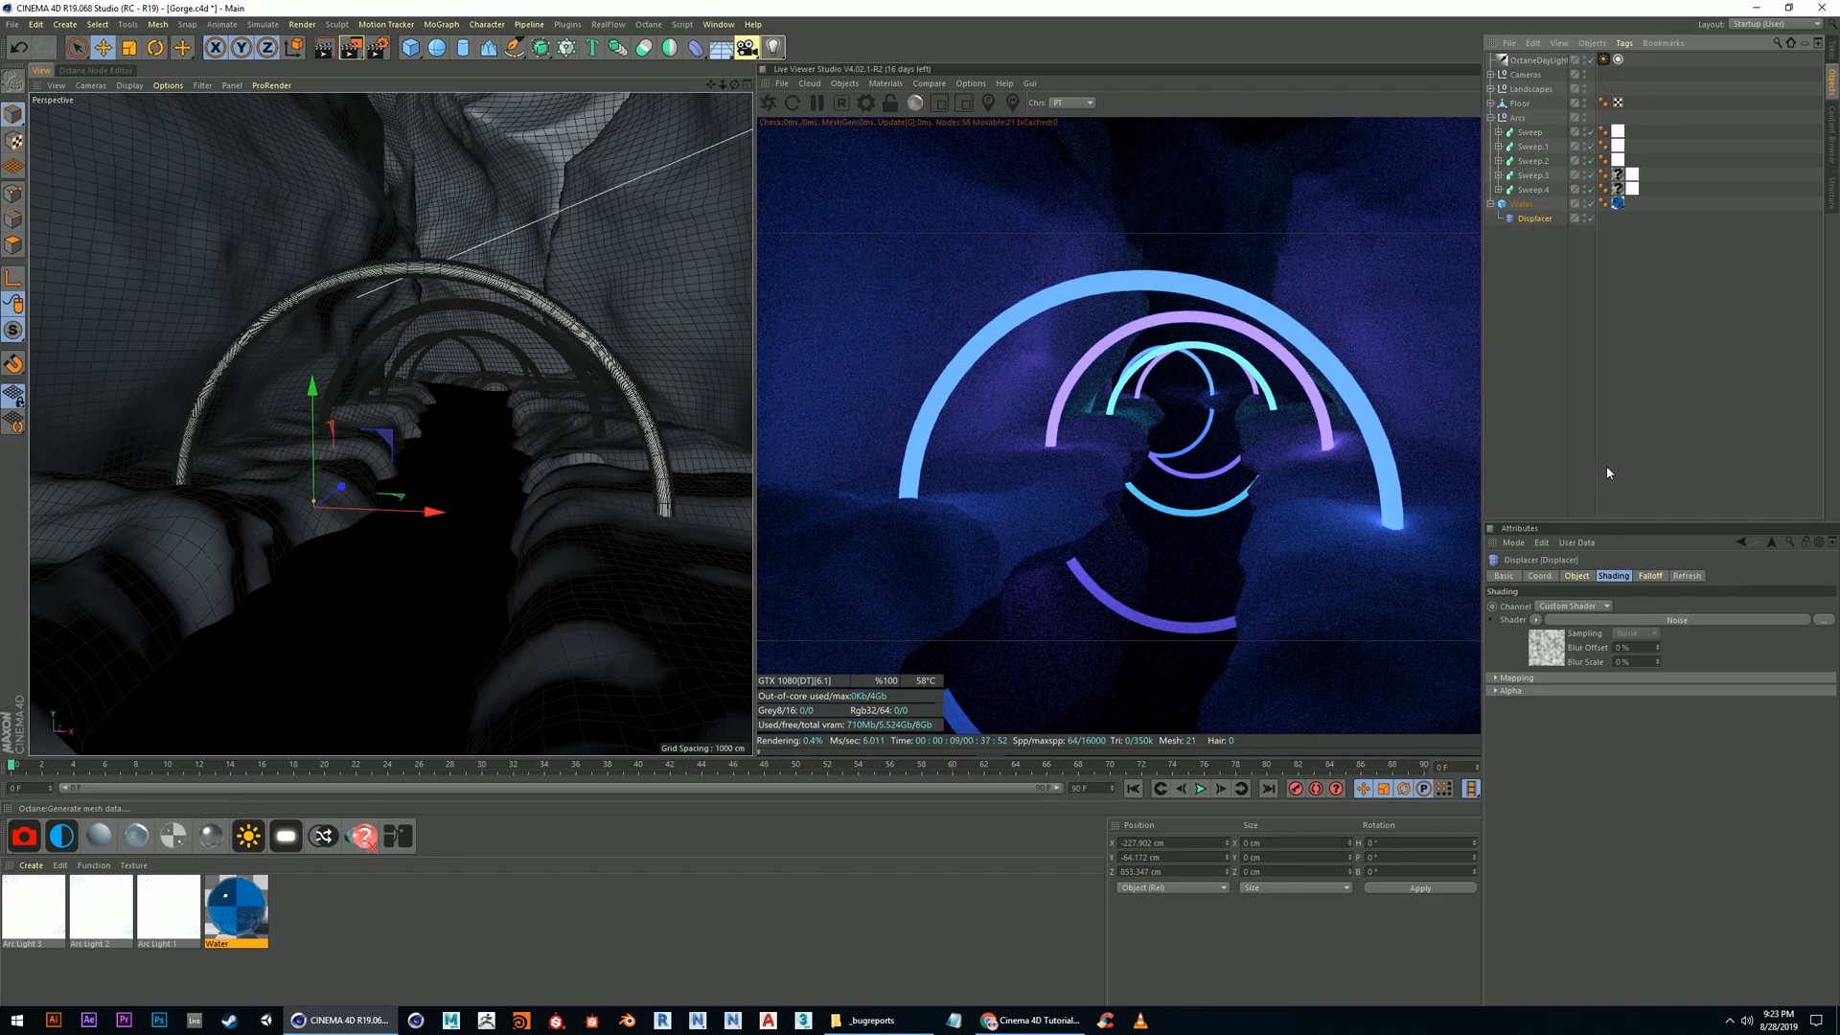
left_click(1544, 644)
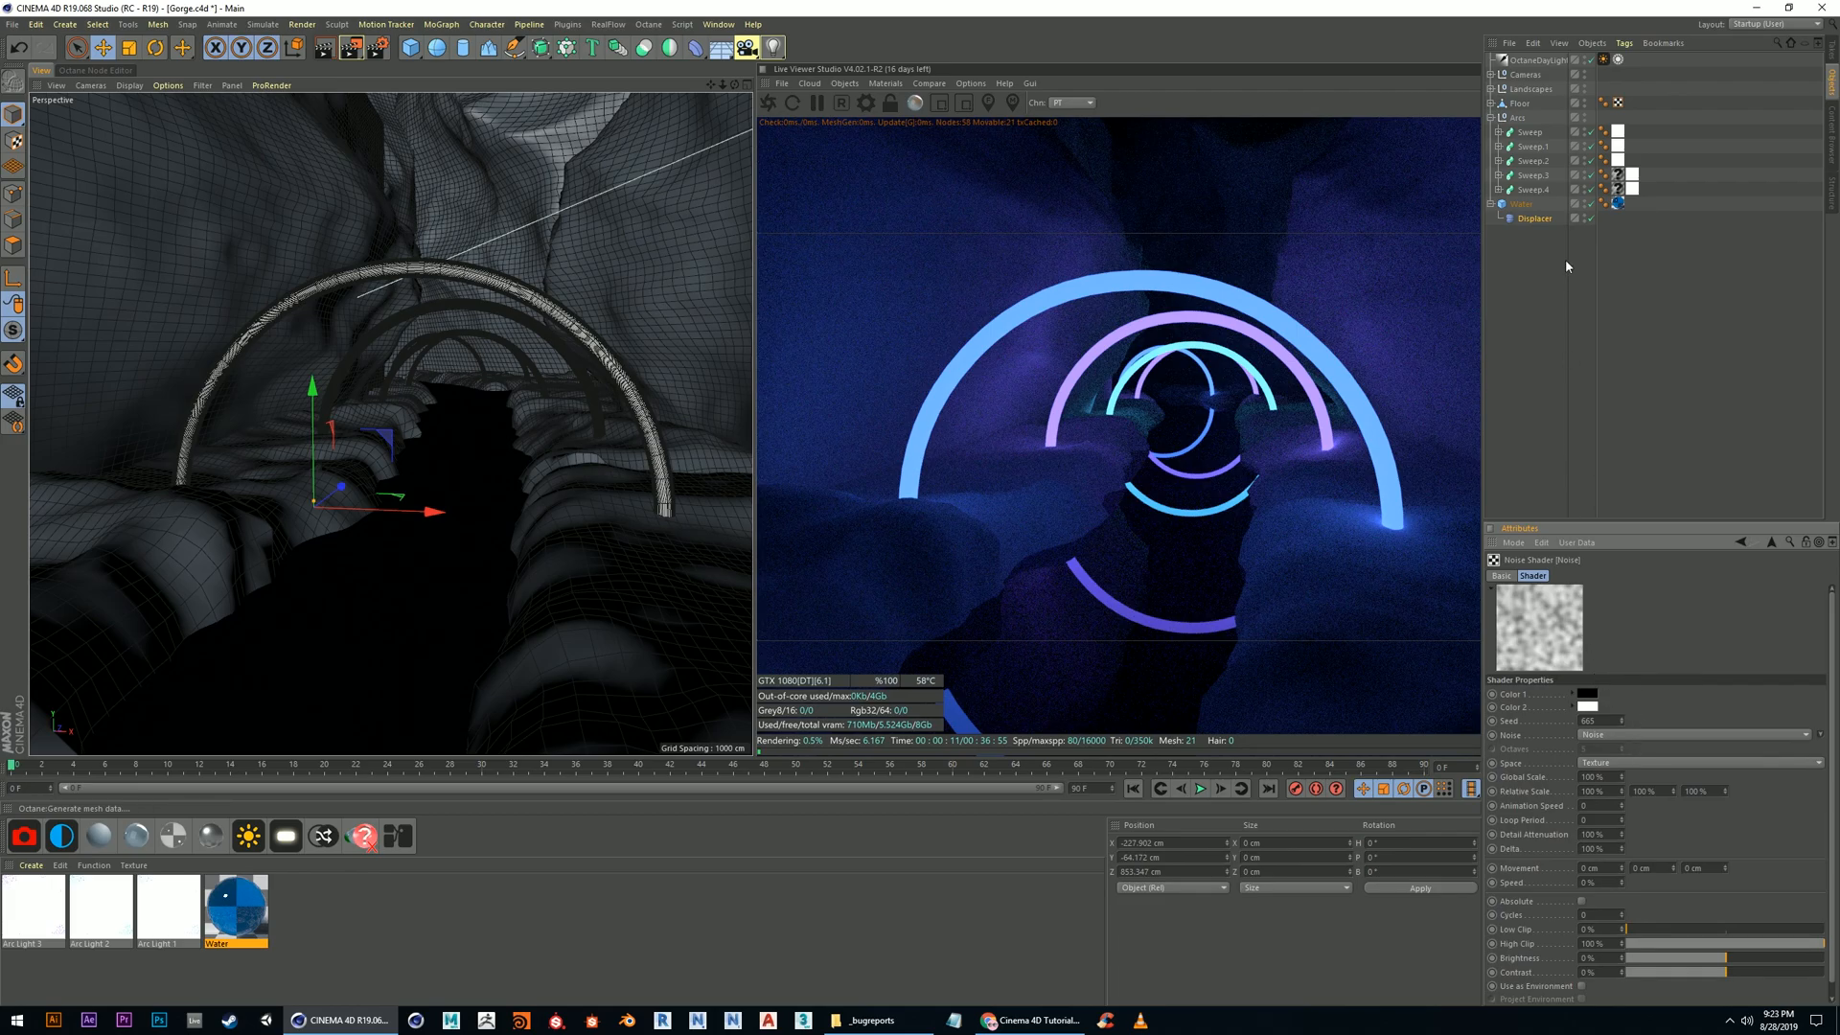
Set the Water cube's X, Y and Z segments to 100 each
left_click(1526, 206)
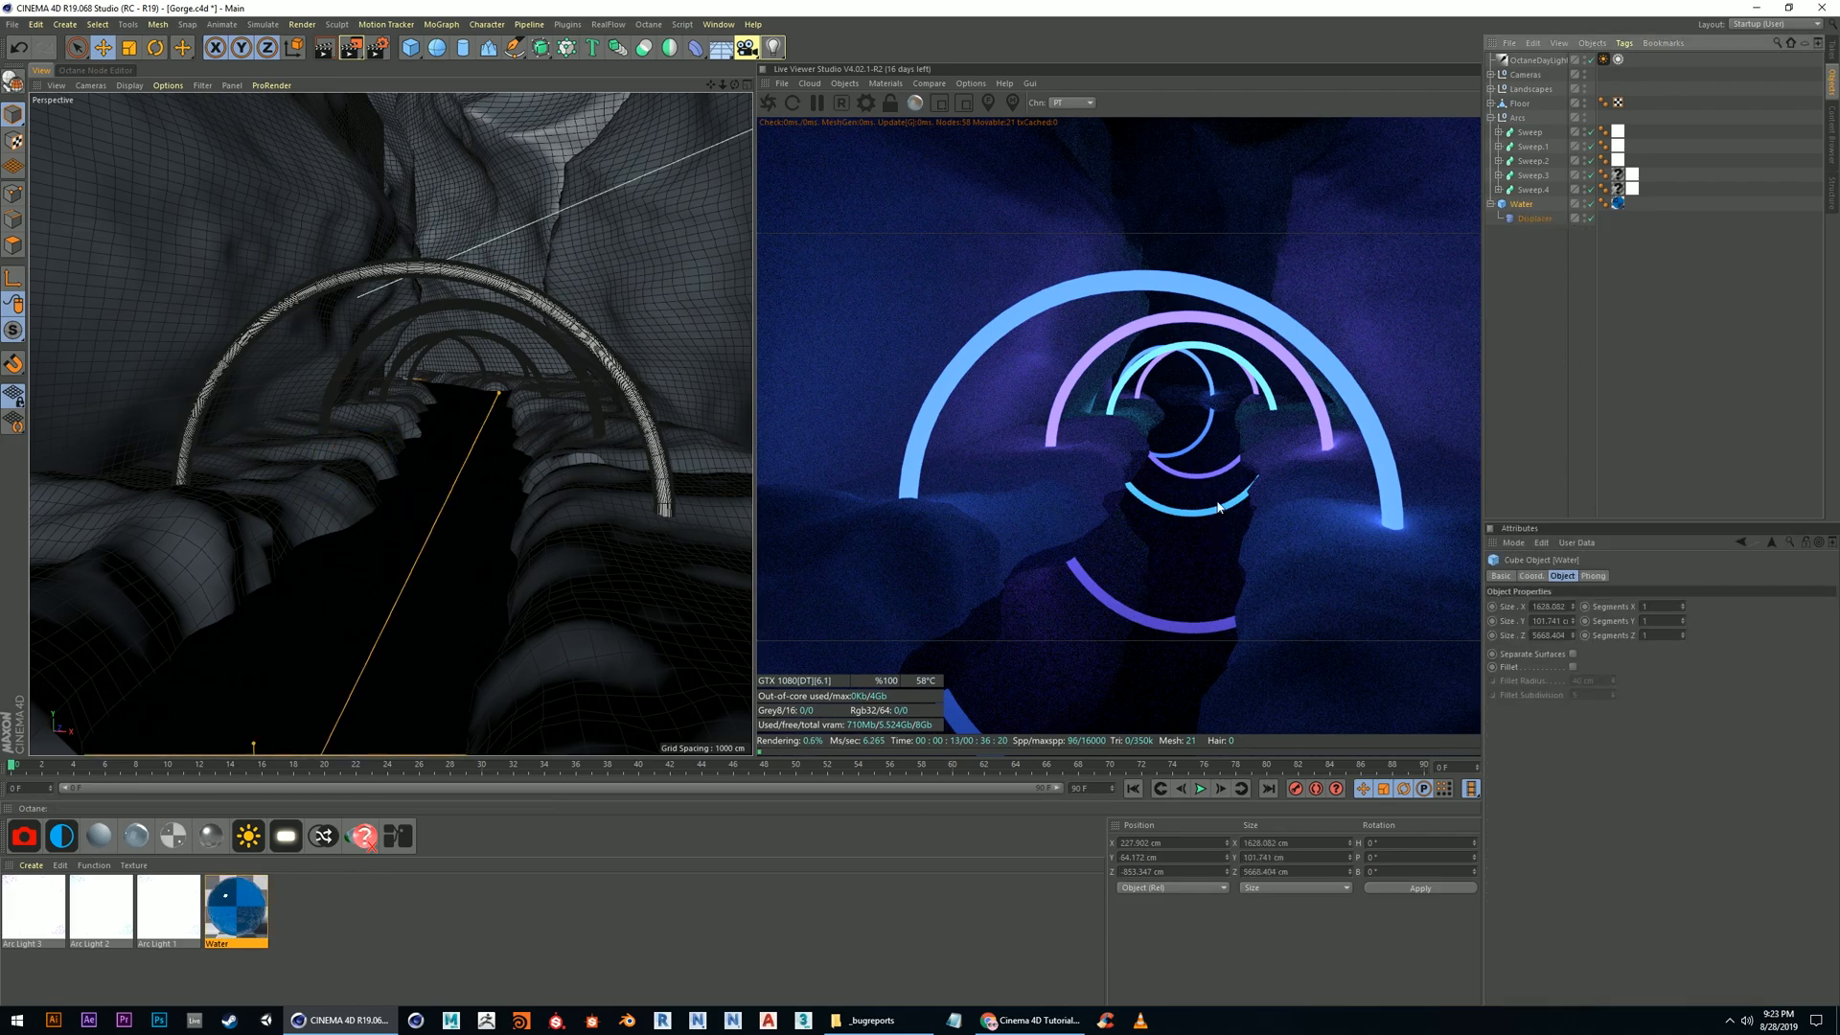
left_click(1663, 607)
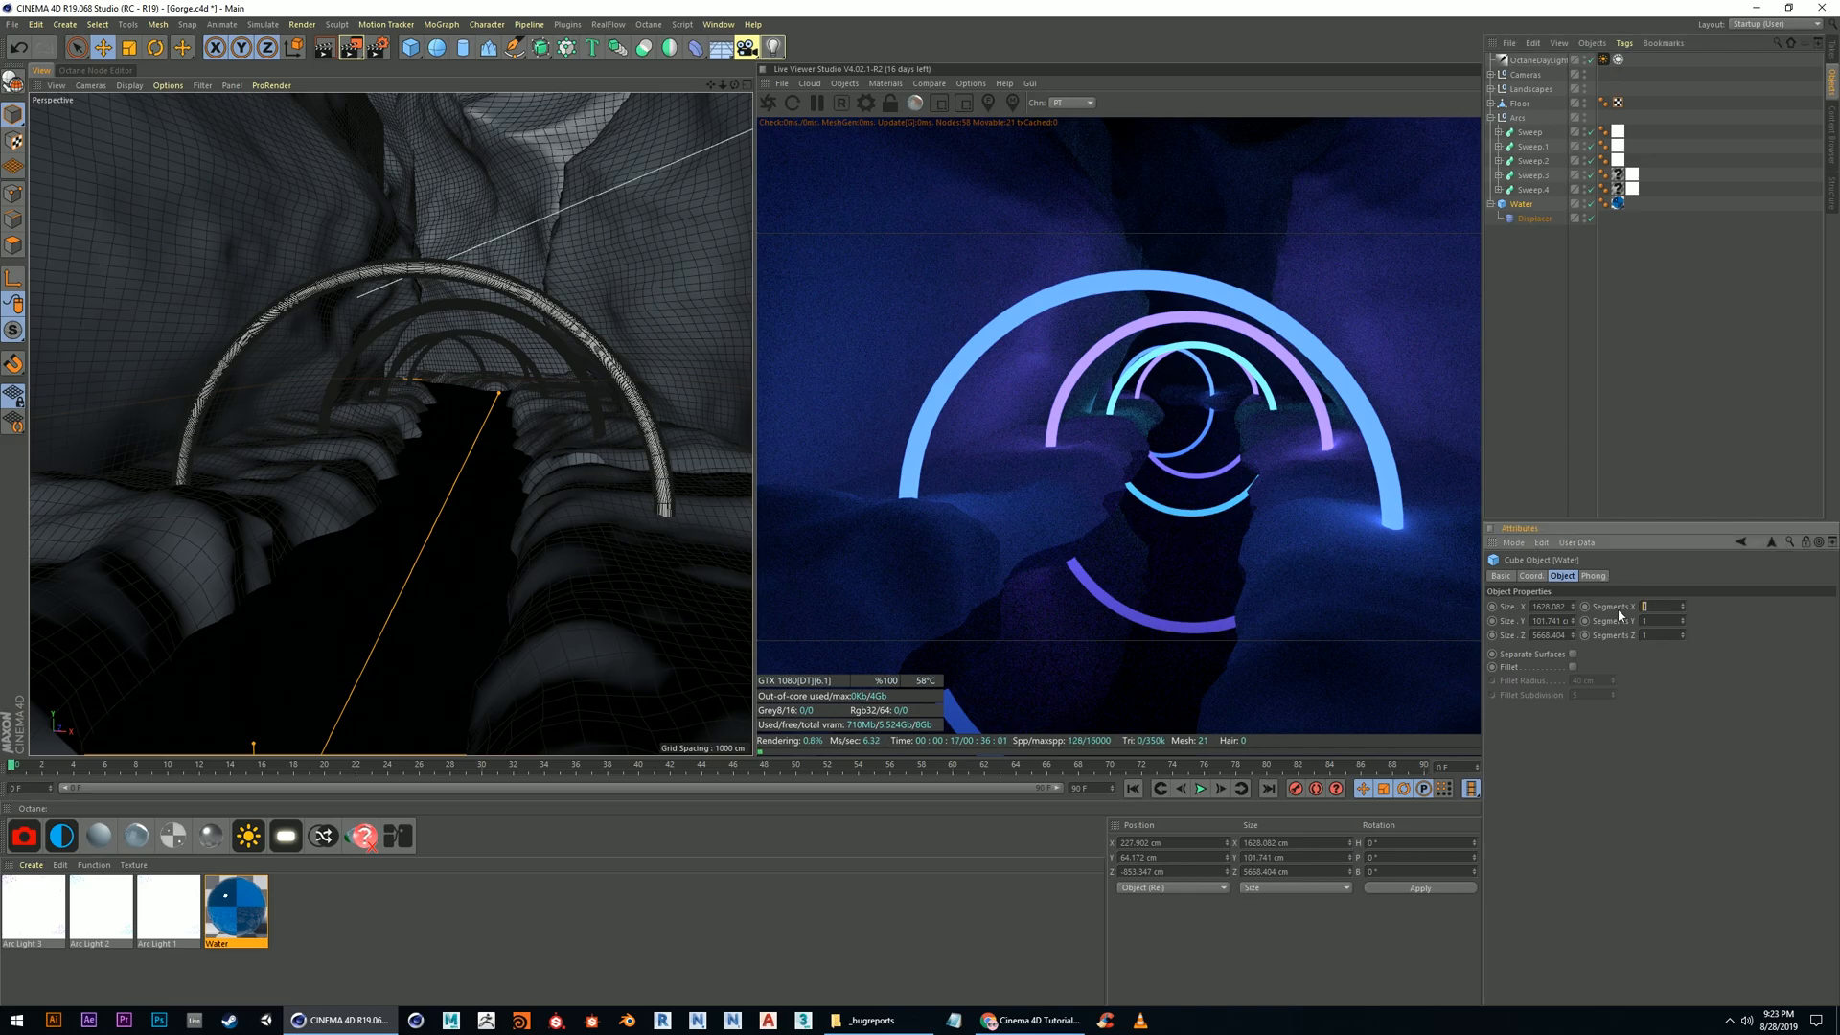
type("100")
key("Tab")
type("100")
key("Tab")
type("100")
key("Tab")
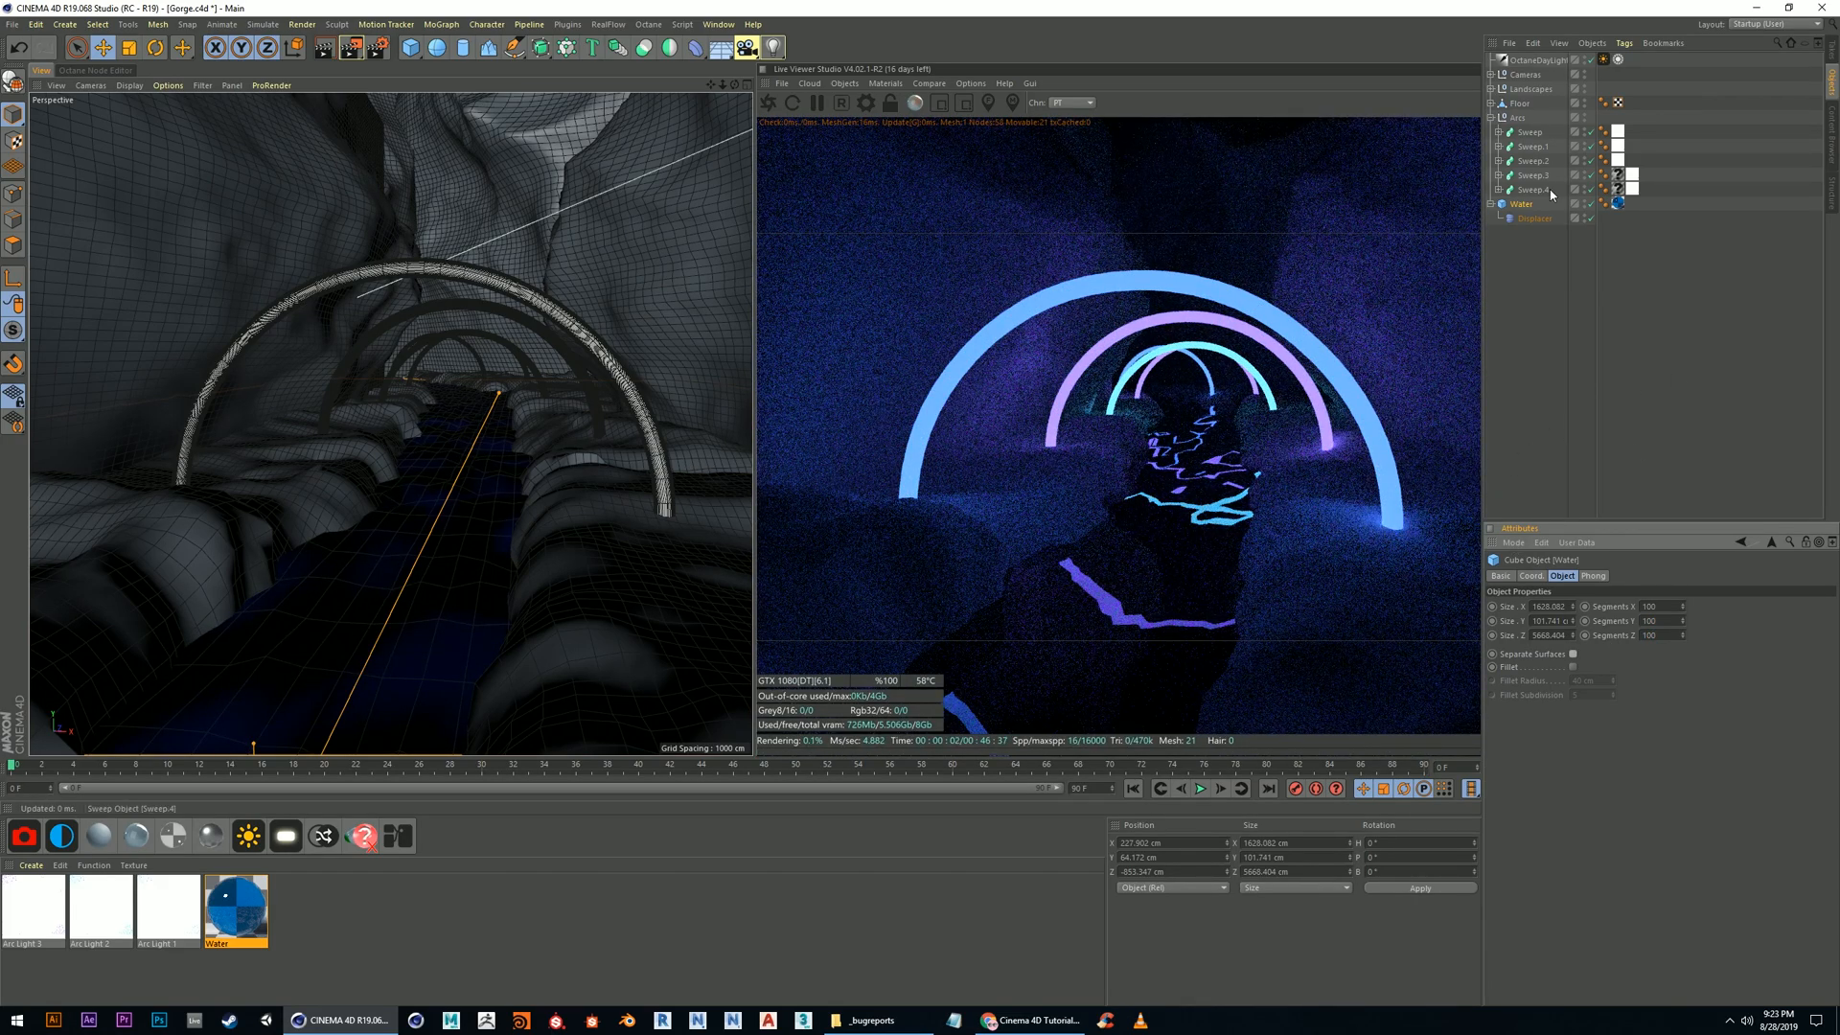
Raise the Global Scale of the Displacer's Noise shader to about 1045%
left_click(1533, 219)
left_click(1553, 652)
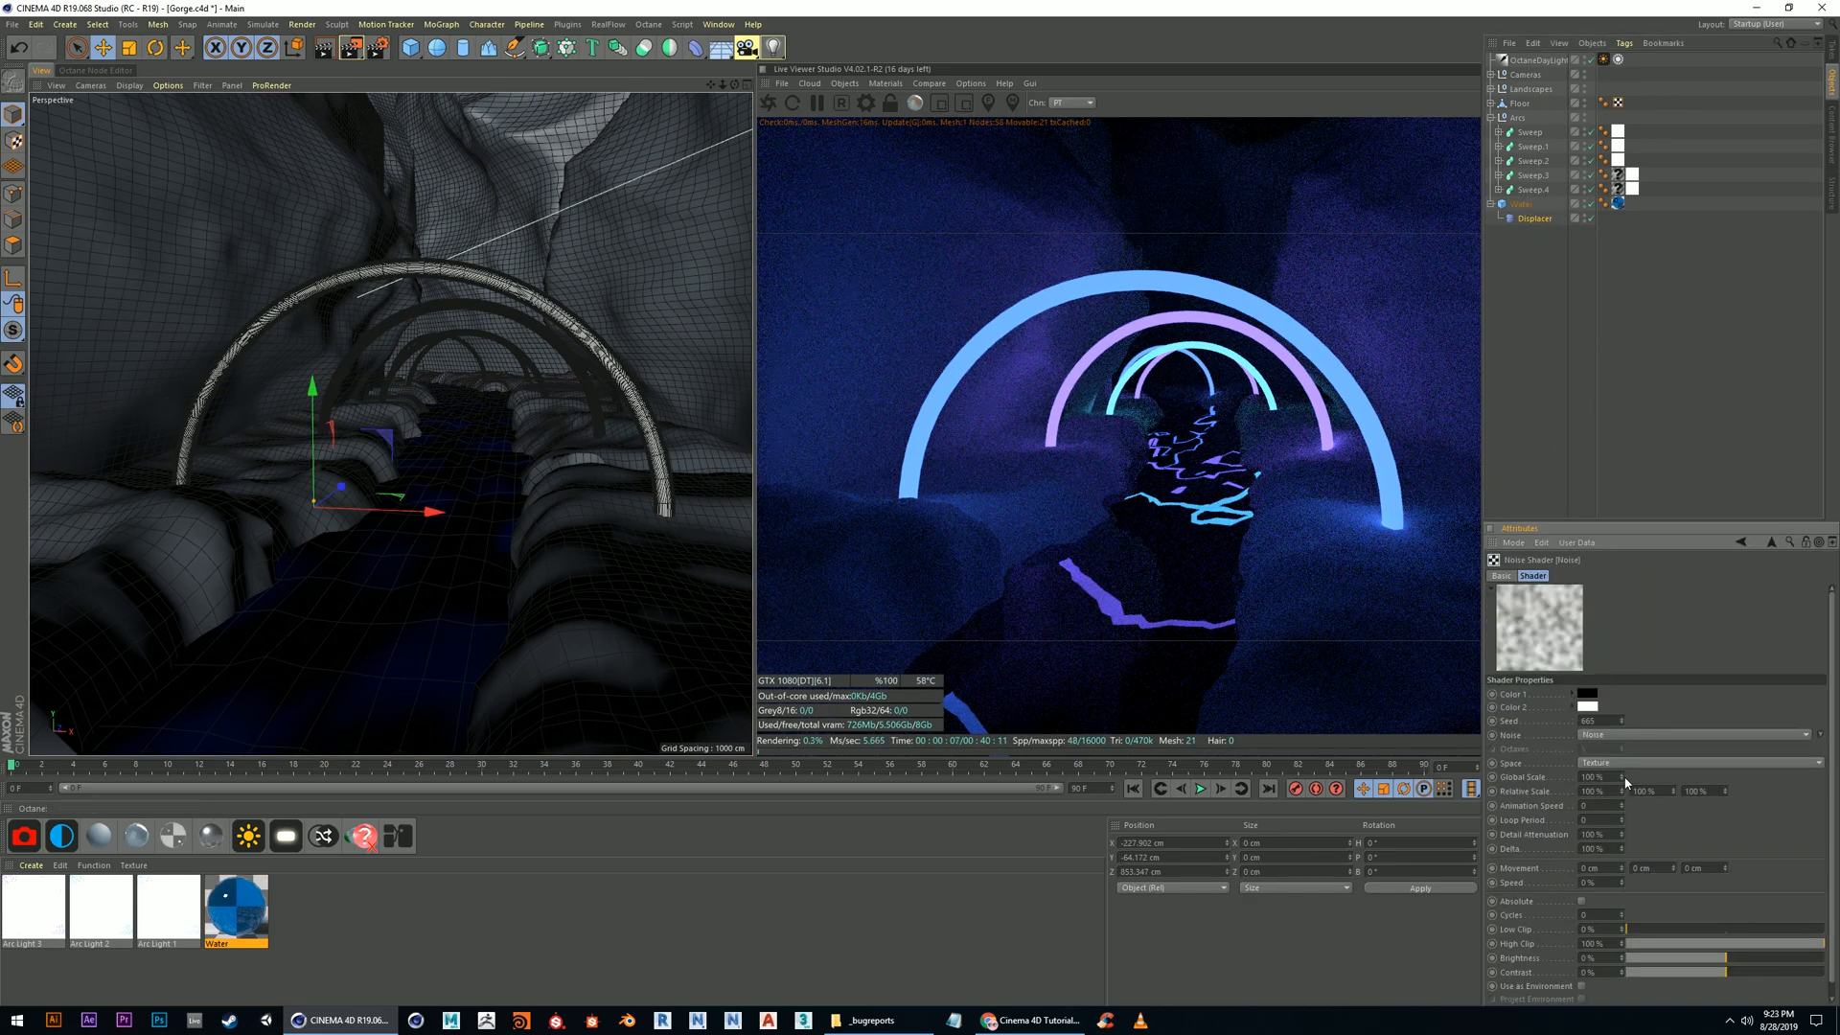
left_click_drag(1622, 778, 1622, 192)
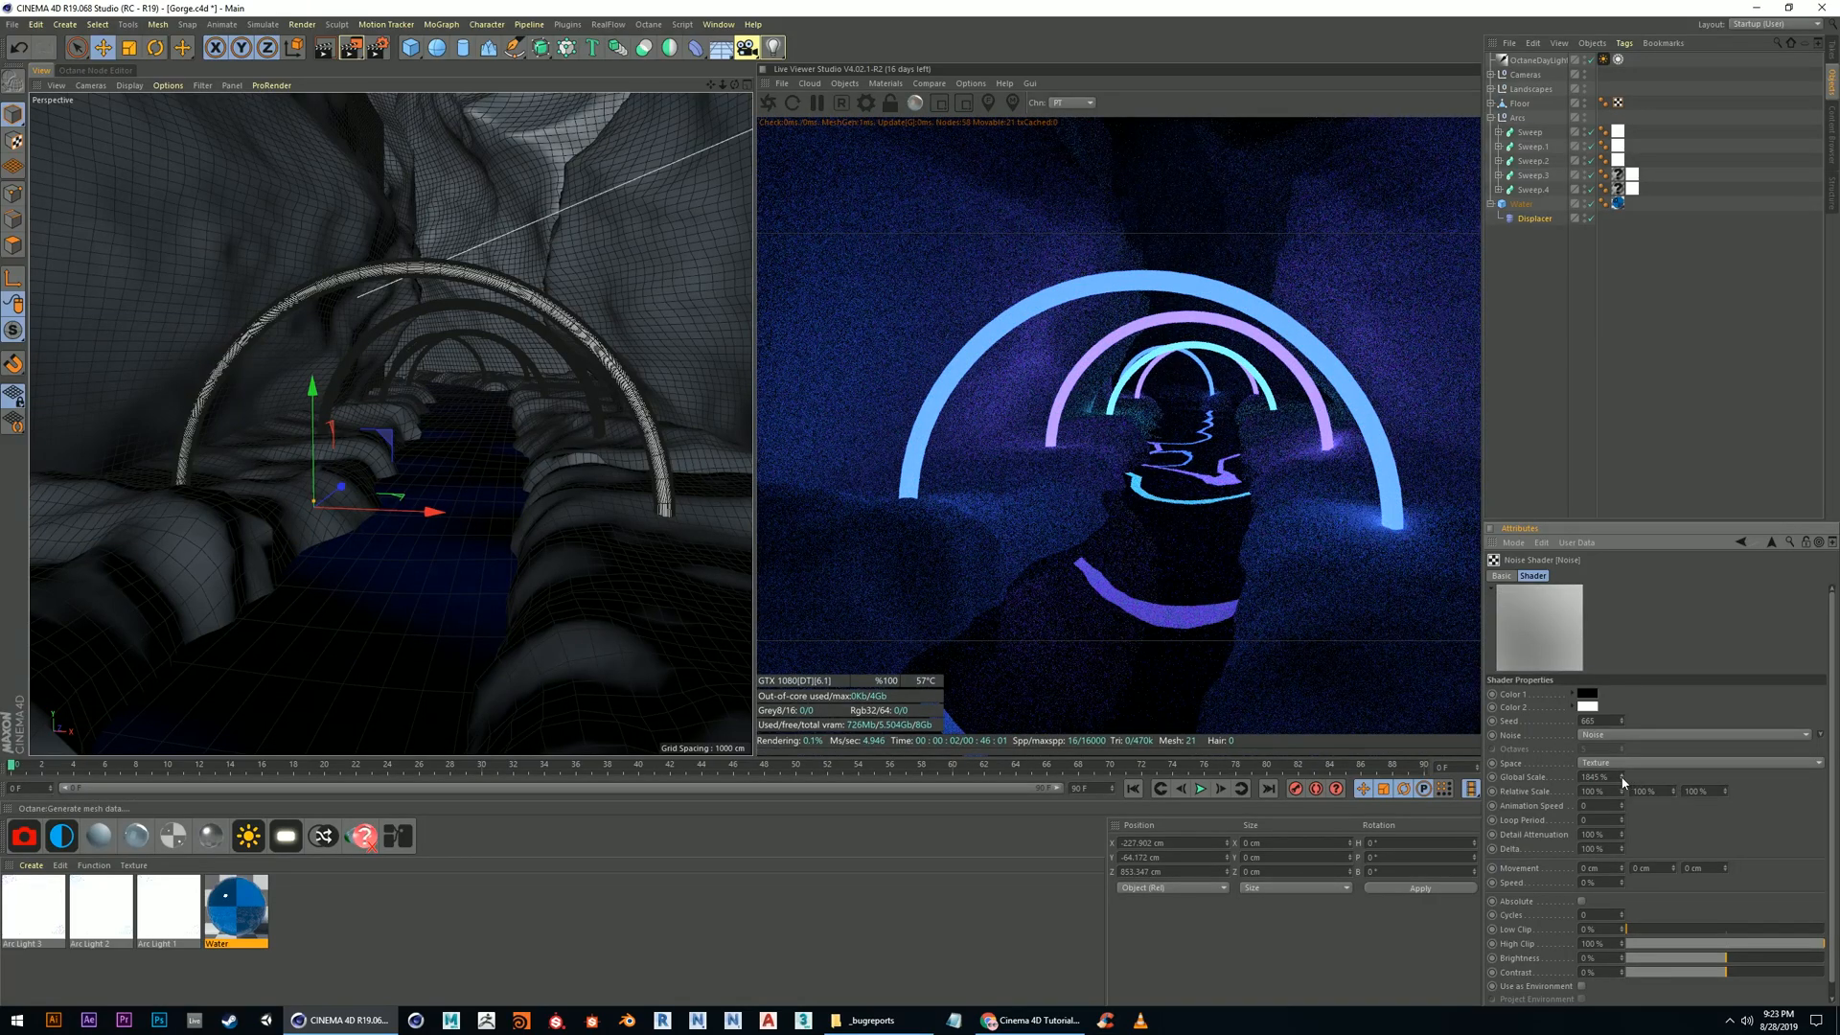
Try much larger and much smaller Global Scale values on the Displacer's Noise shader
left_click_drag(1622, 778, 1622, 668)
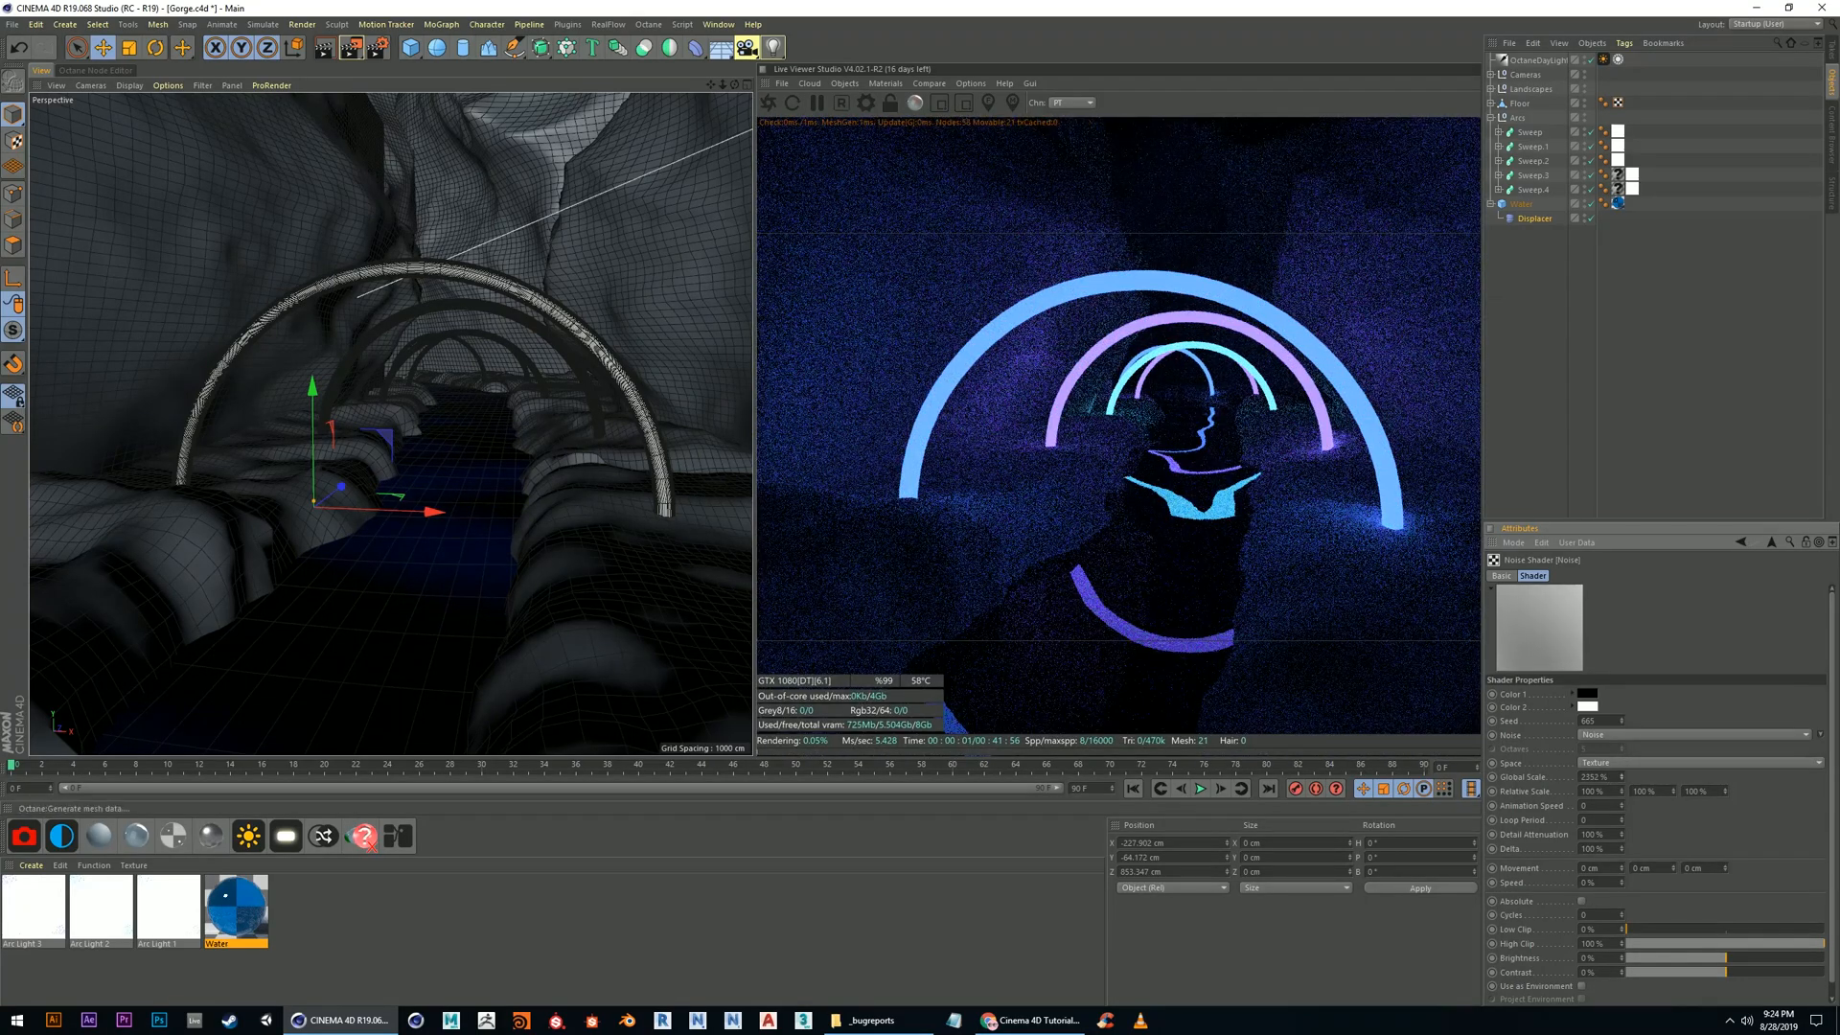
right_click(1622, 778)
left_click_drag(1622, 779, 1621, 878)
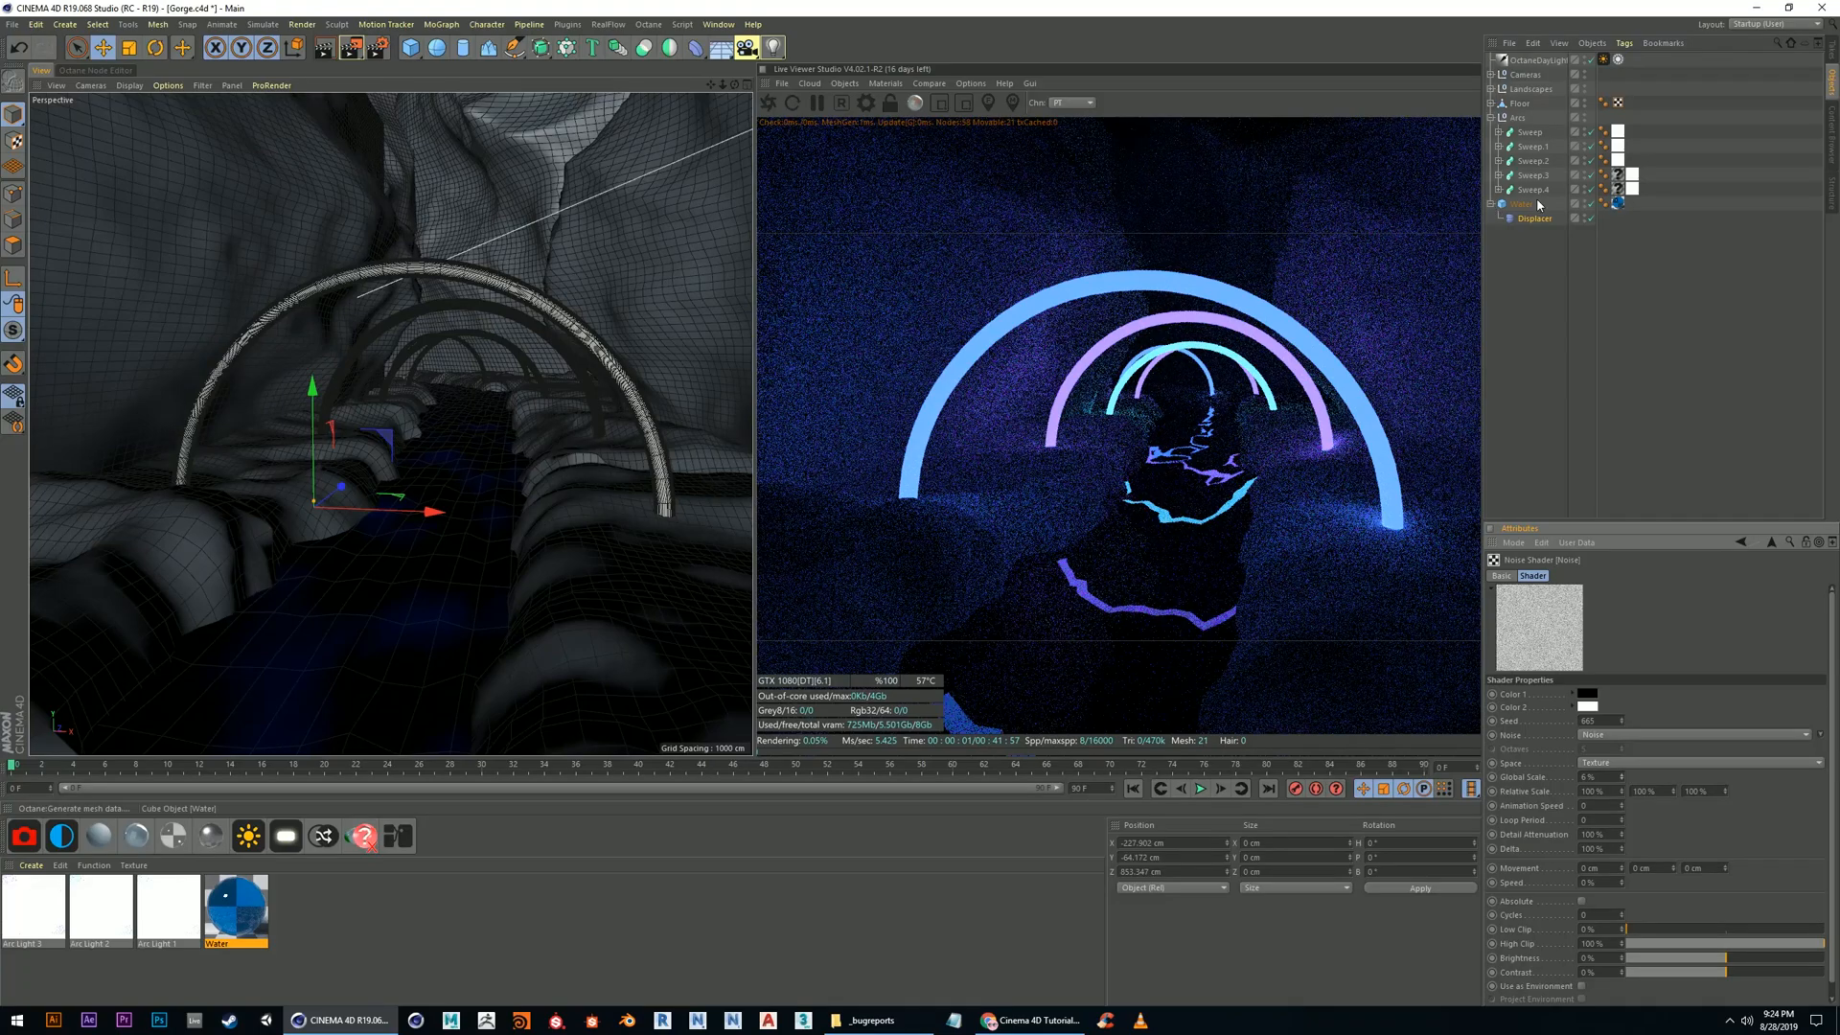
Set the Water cube's X, Y and Z segments to 500 each
left_click(1534, 204)
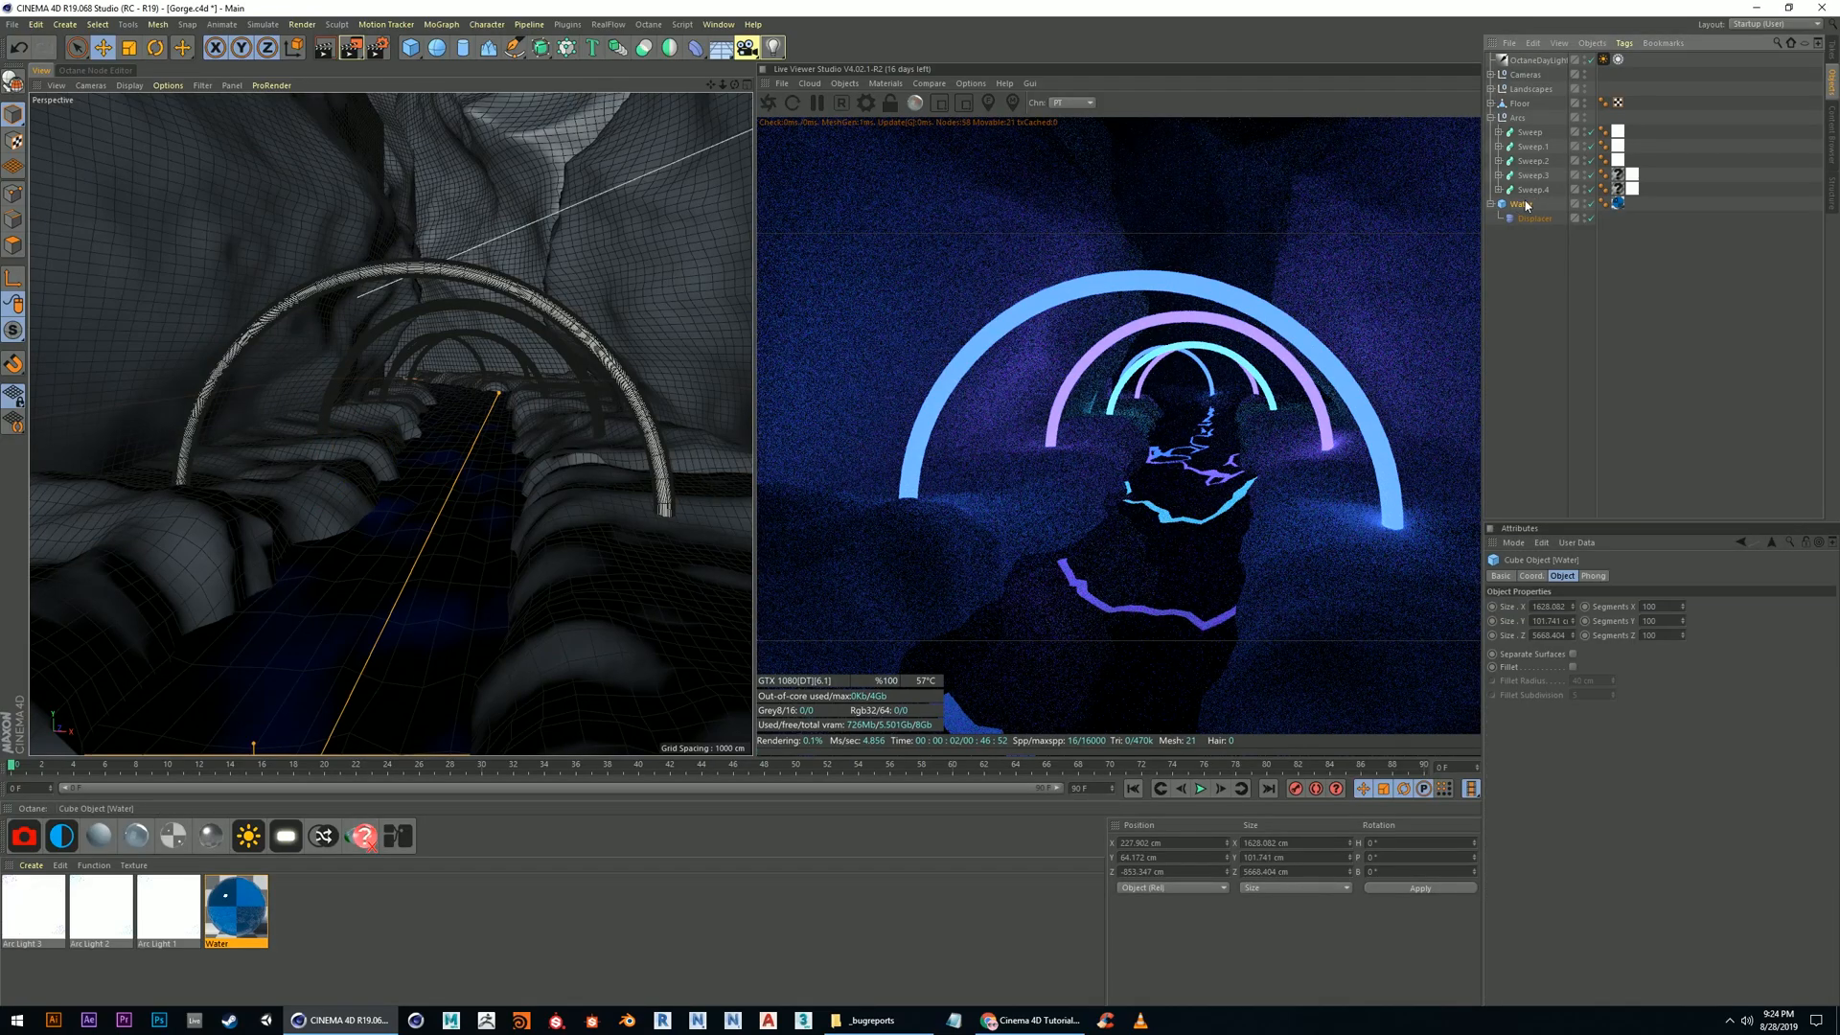
left_click(1660, 610)
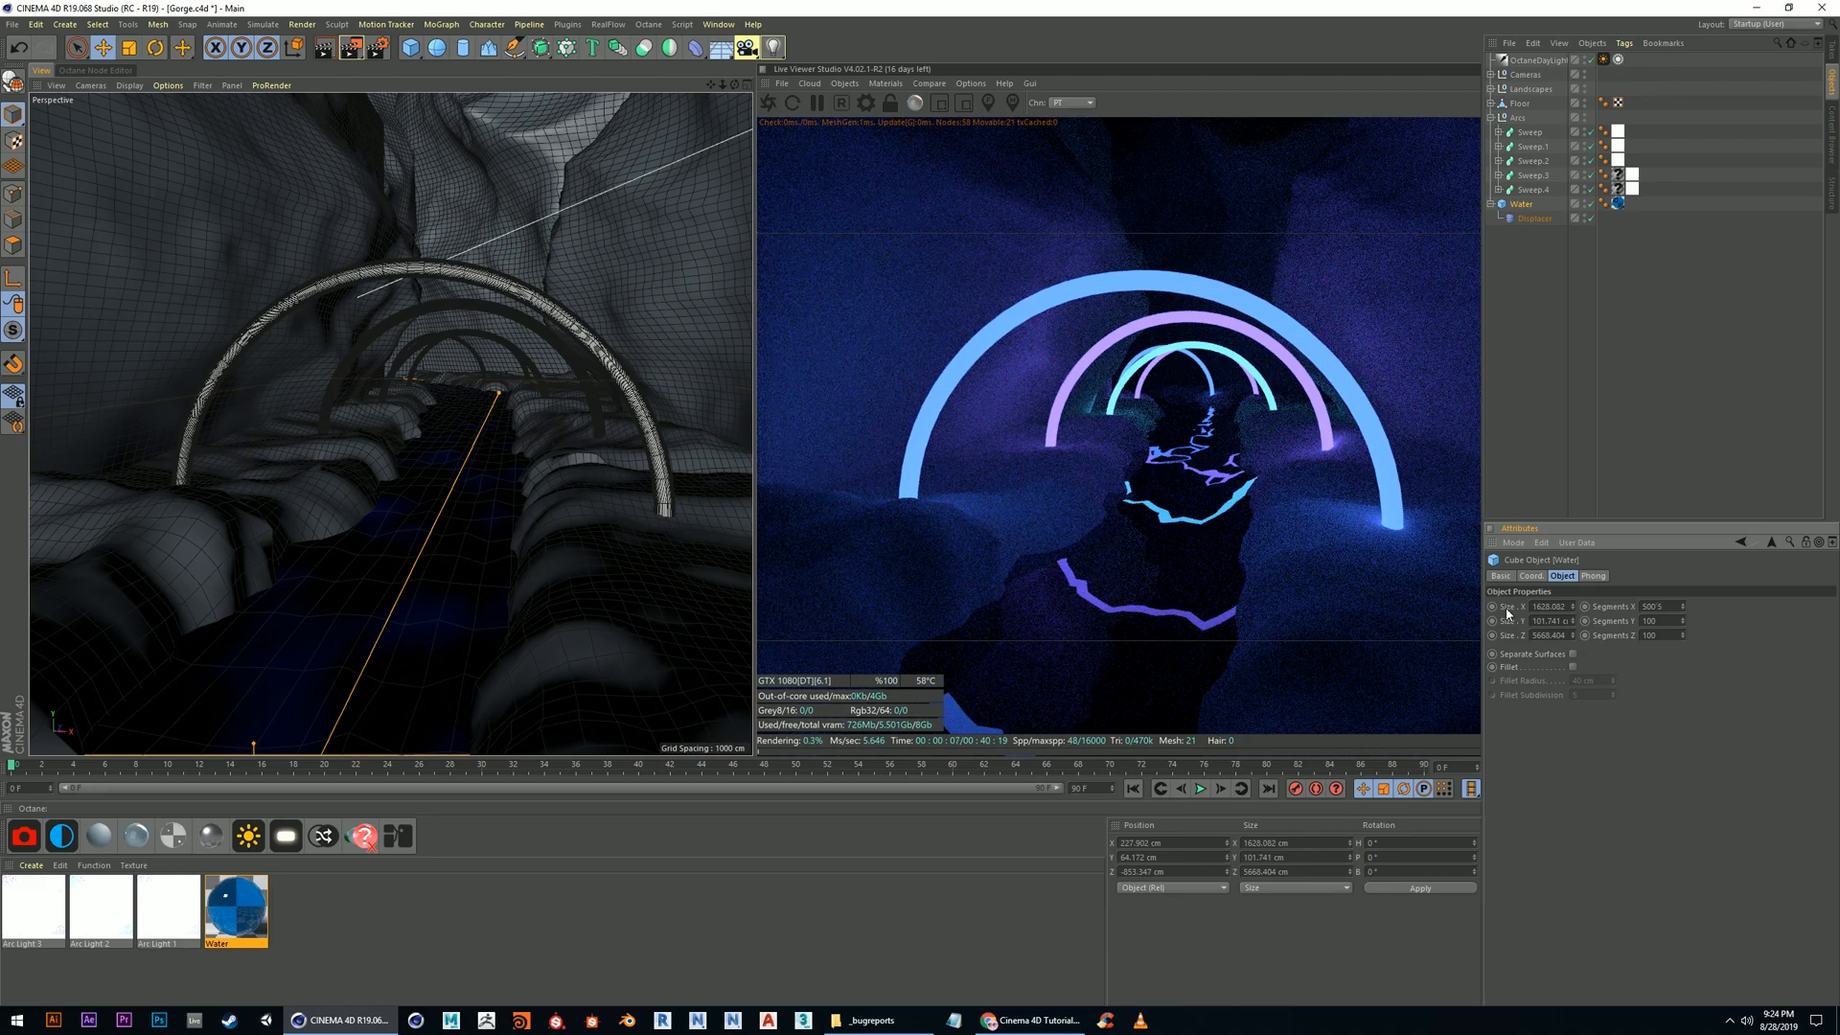
key("Tab")
type("500")
key("Tab")
type("500")
key("Tab")
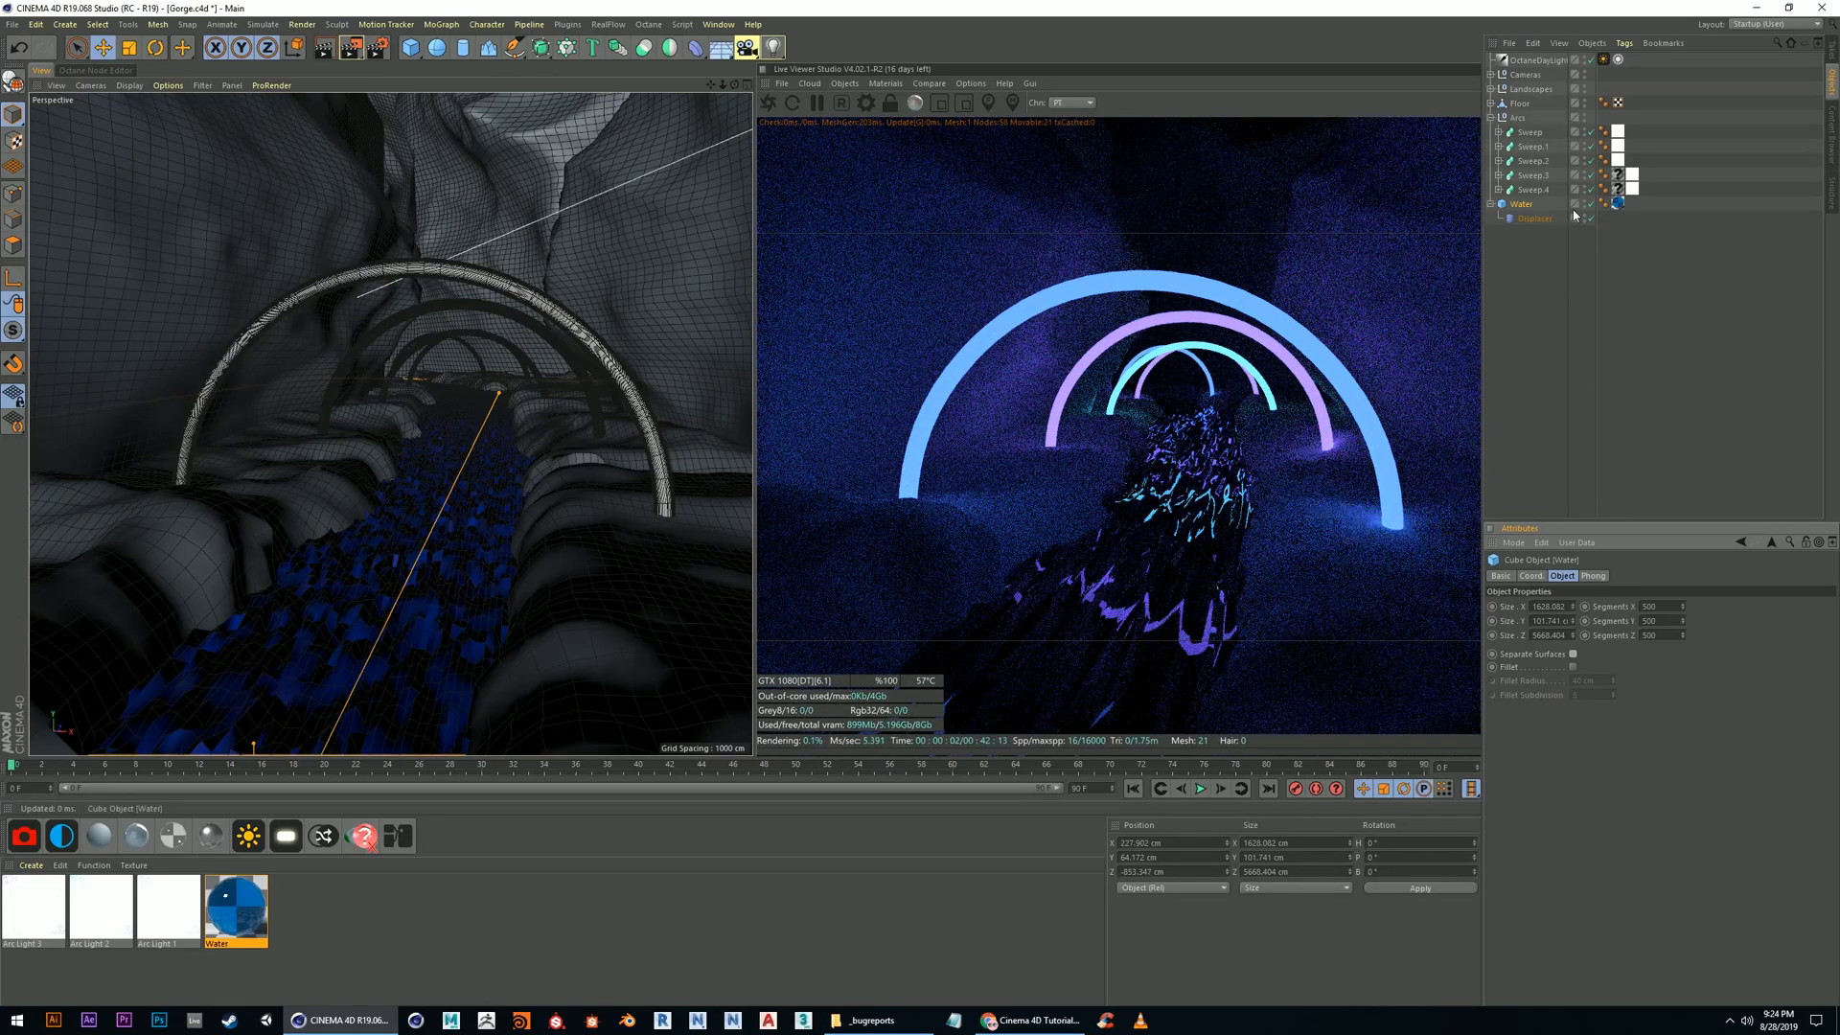
Reopen the Displacer's Noise shader, test several Global Scale values and set it to 800%
left_click(1536, 219)
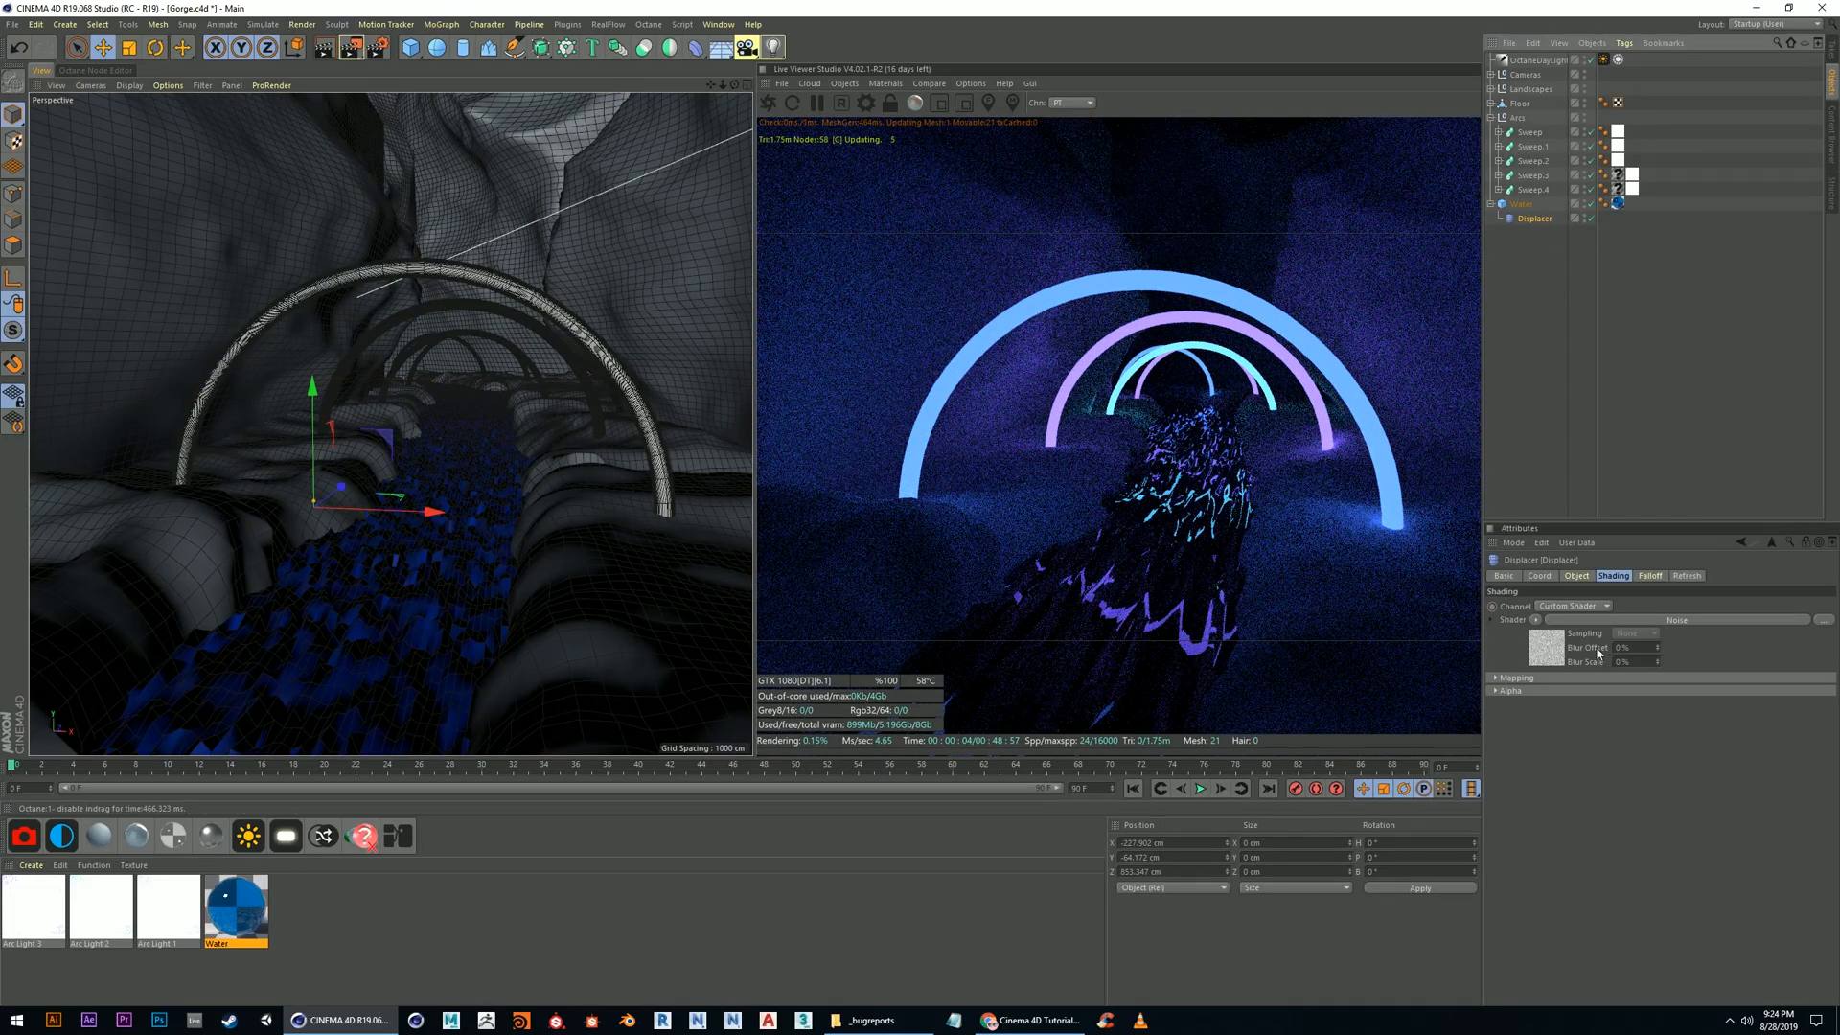
left_click(1545, 650)
left_click(1621, 780)
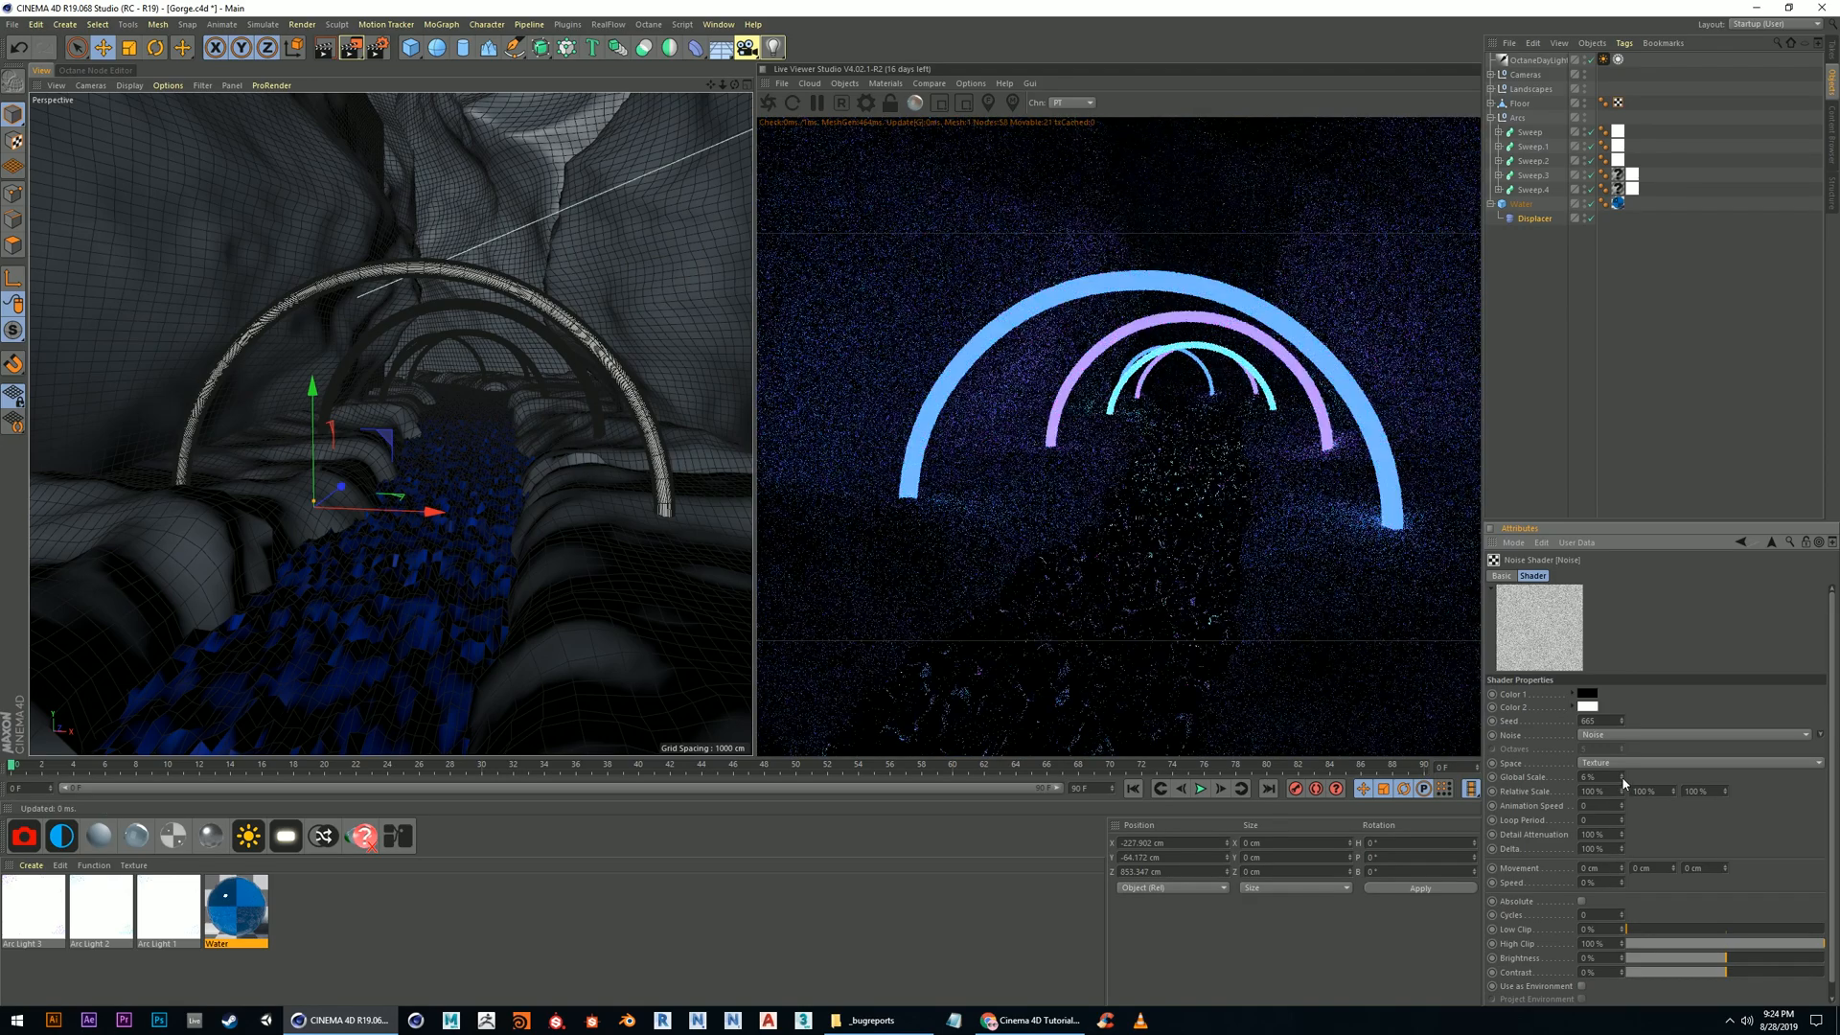
mouse_move(1621, 777)
left_mouse_down()
mouse_move(1621, 561)
mouse_move(1631, 809)
left_mouse_up()
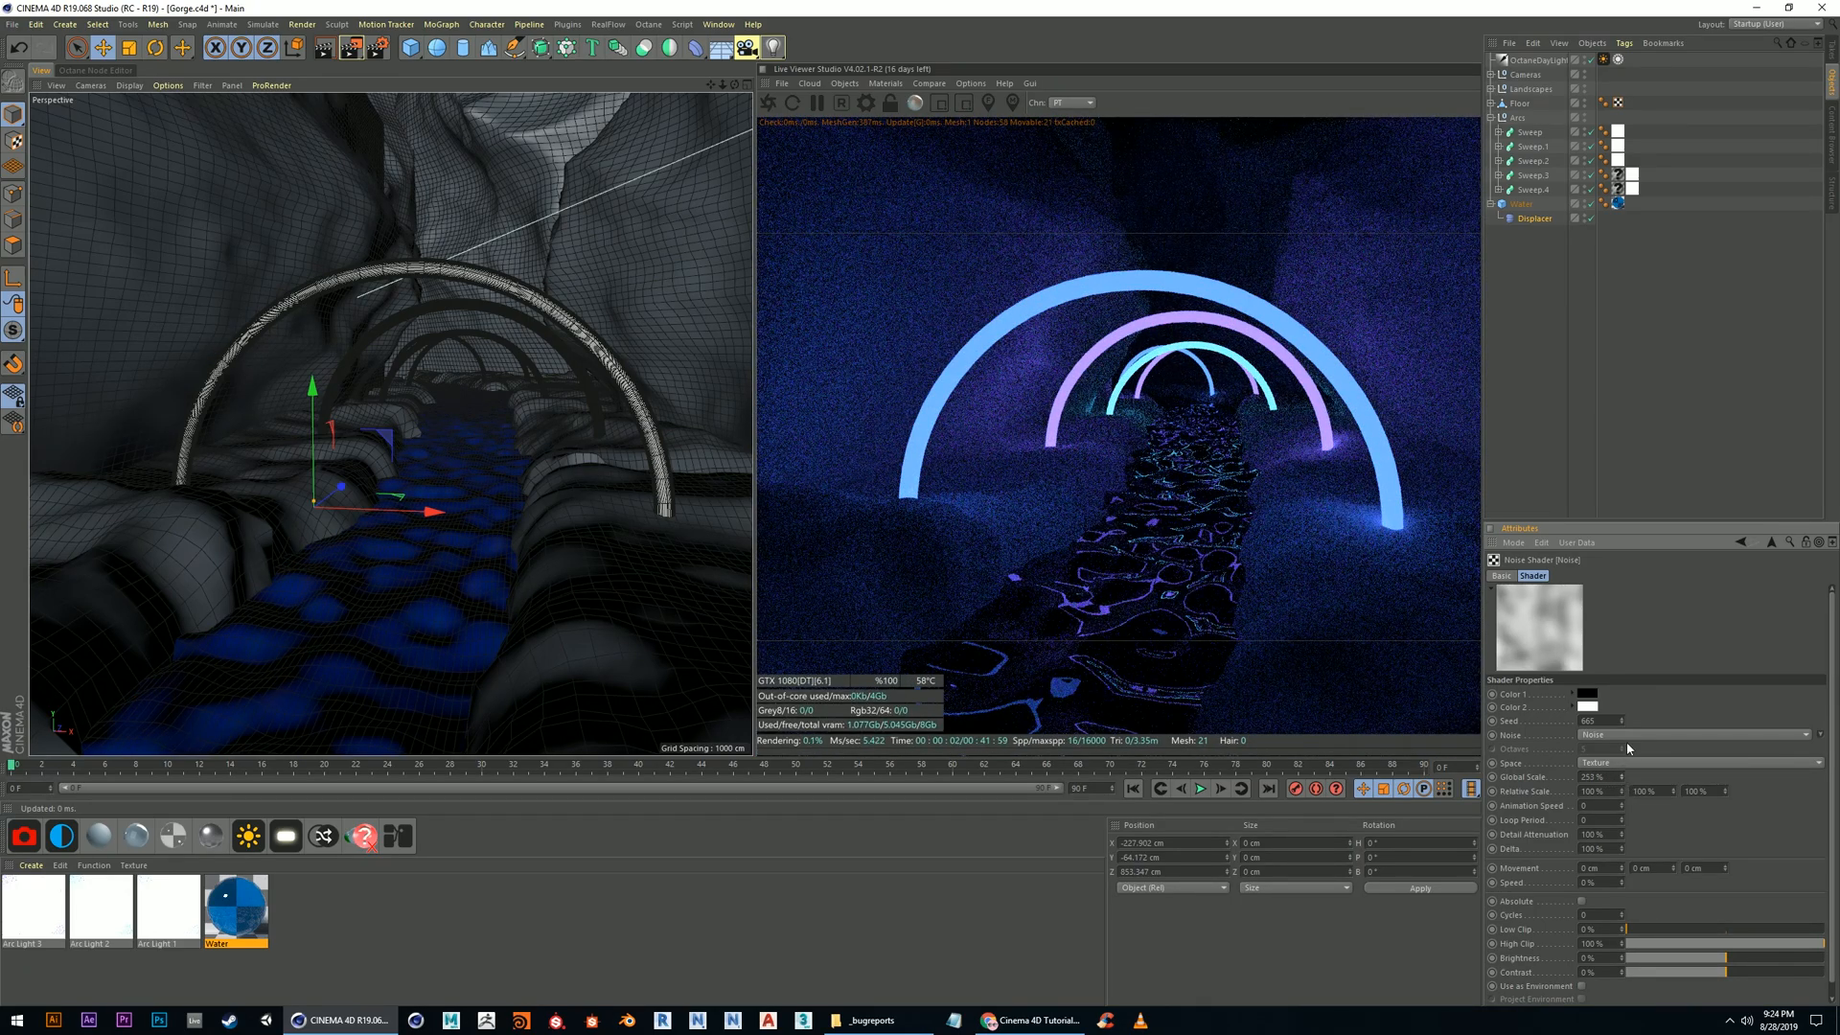
left_click_drag(1640, 417, 1642, 388)
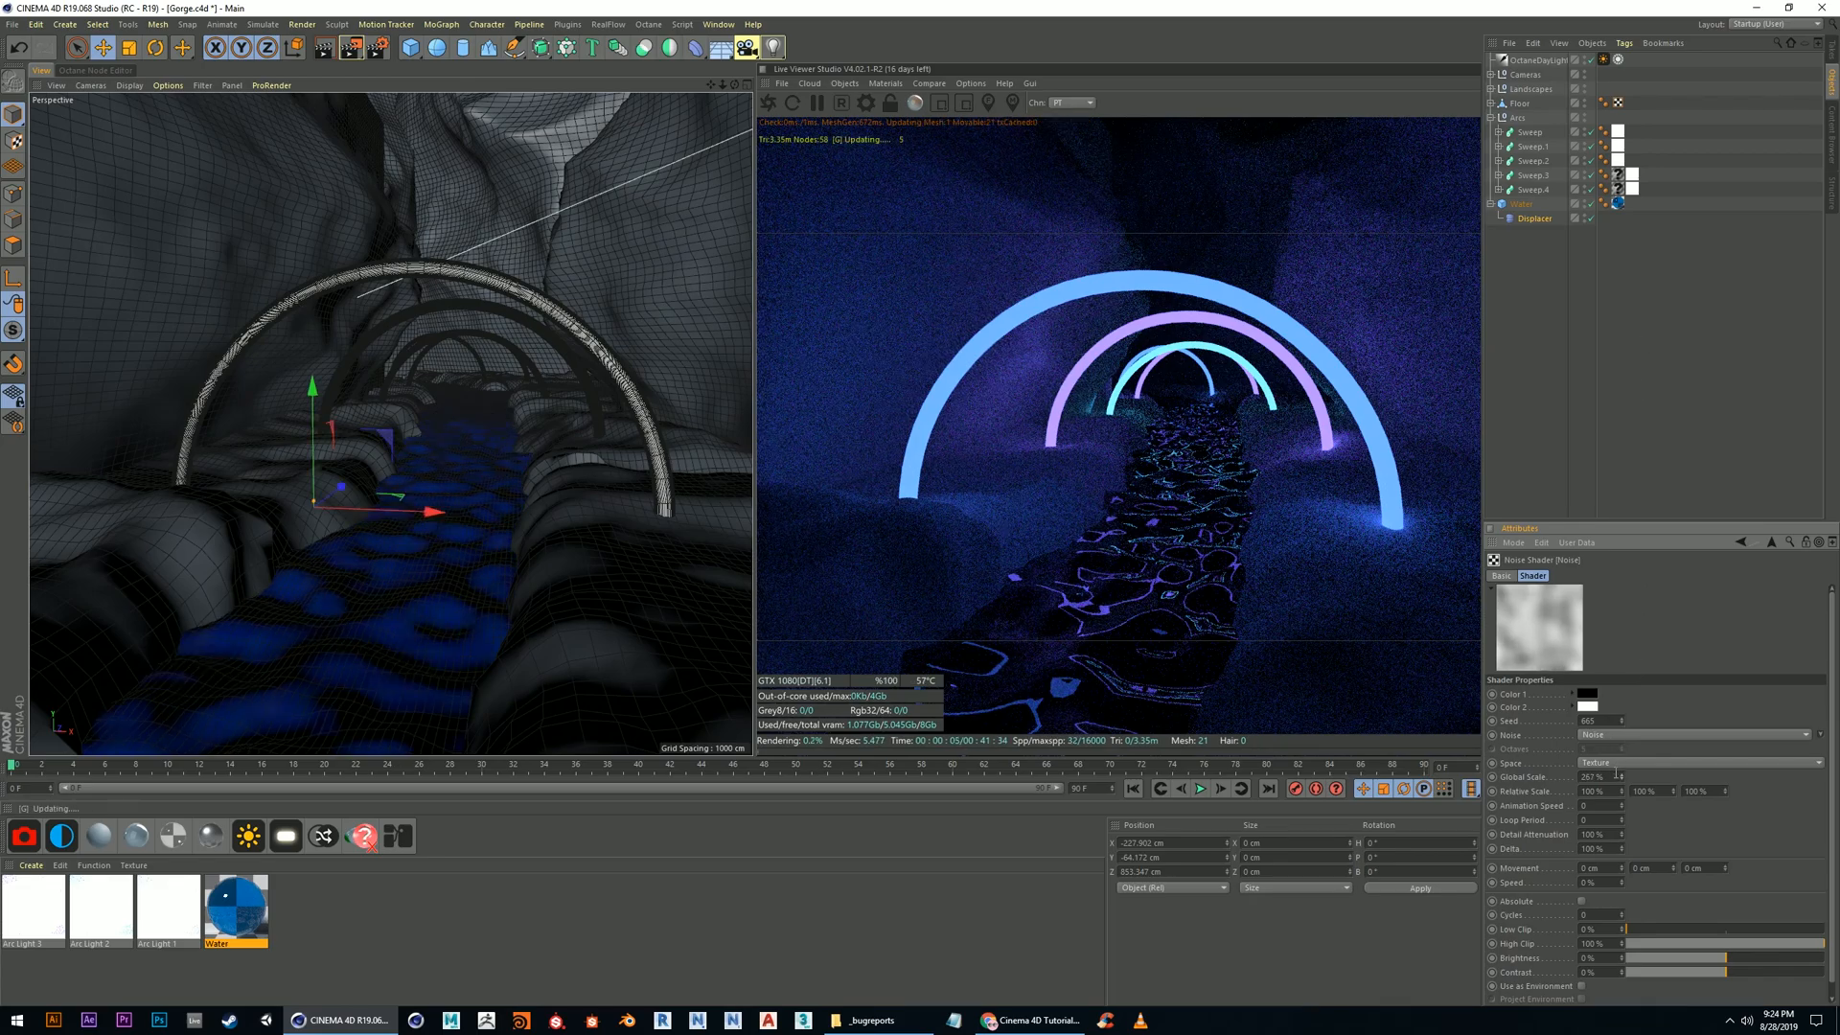
mouse_move(1622, 777)
left_mouse_down()
mouse_move(1622, 746)
mouse_move(1620, 778)
left_mouse_up()
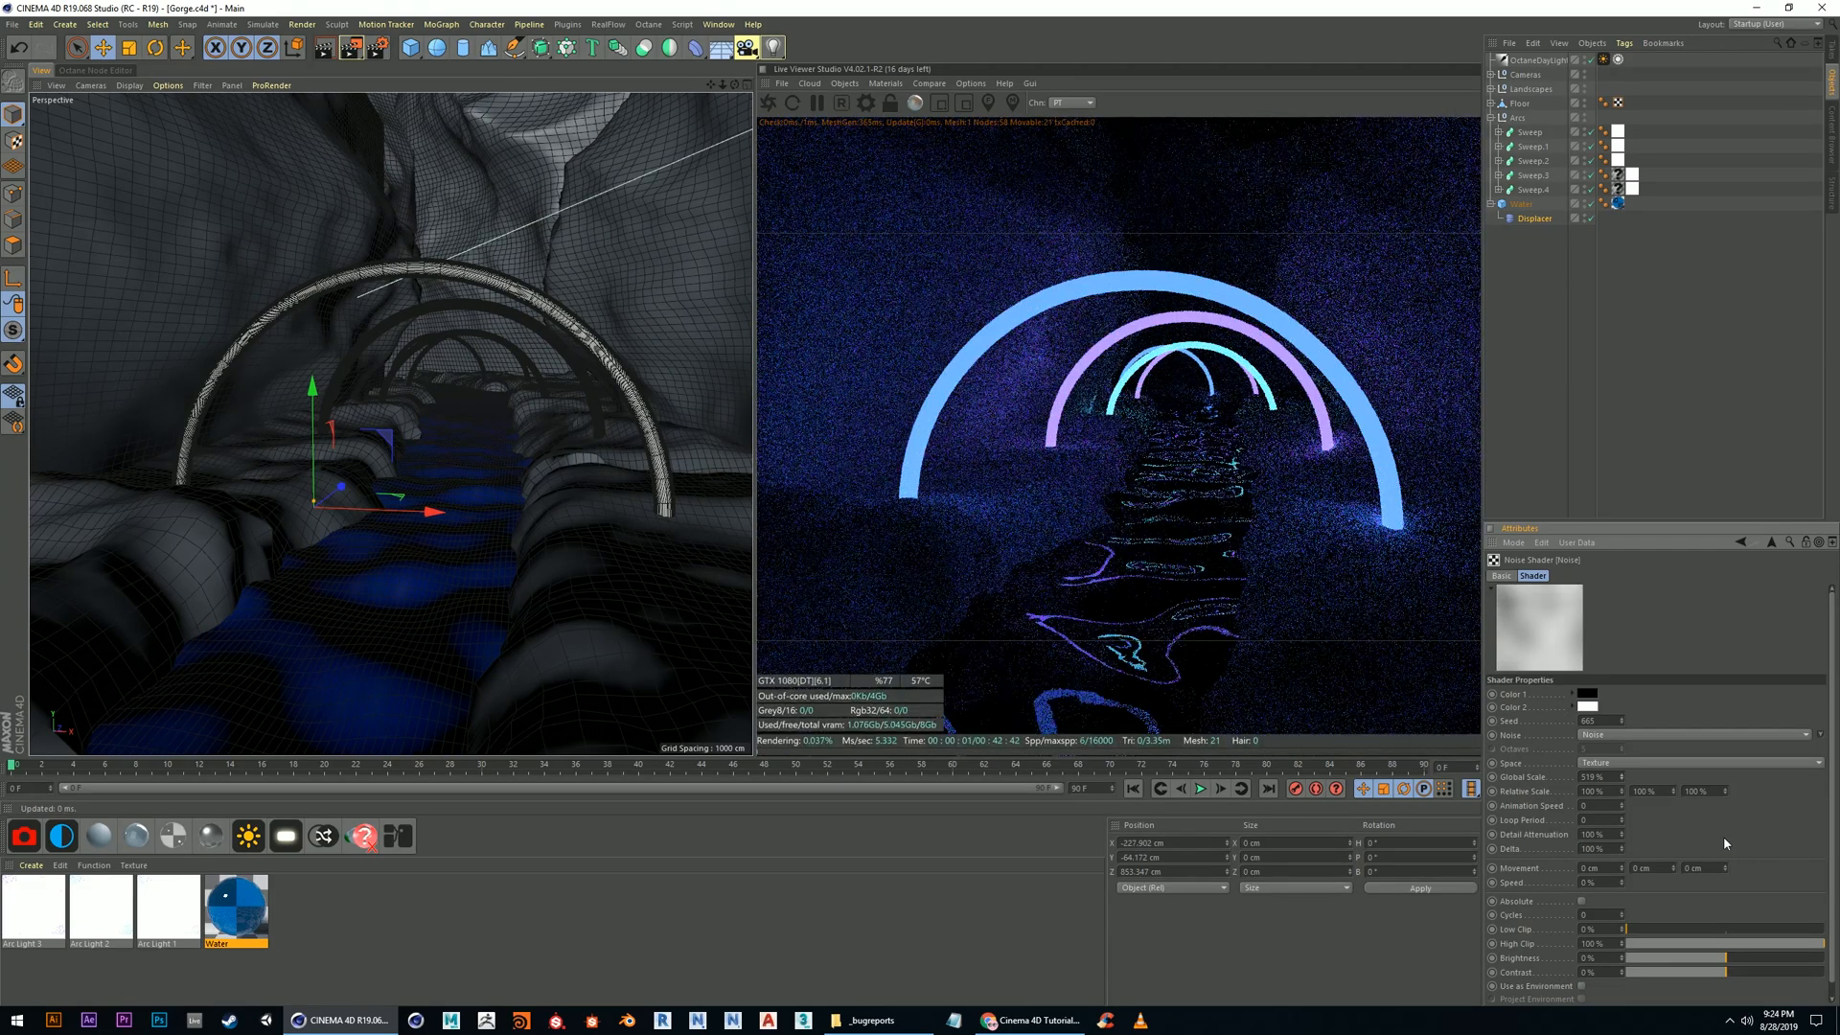
left_click_drag(1607, 778, 1417, 777)
type("800")
key("Return")
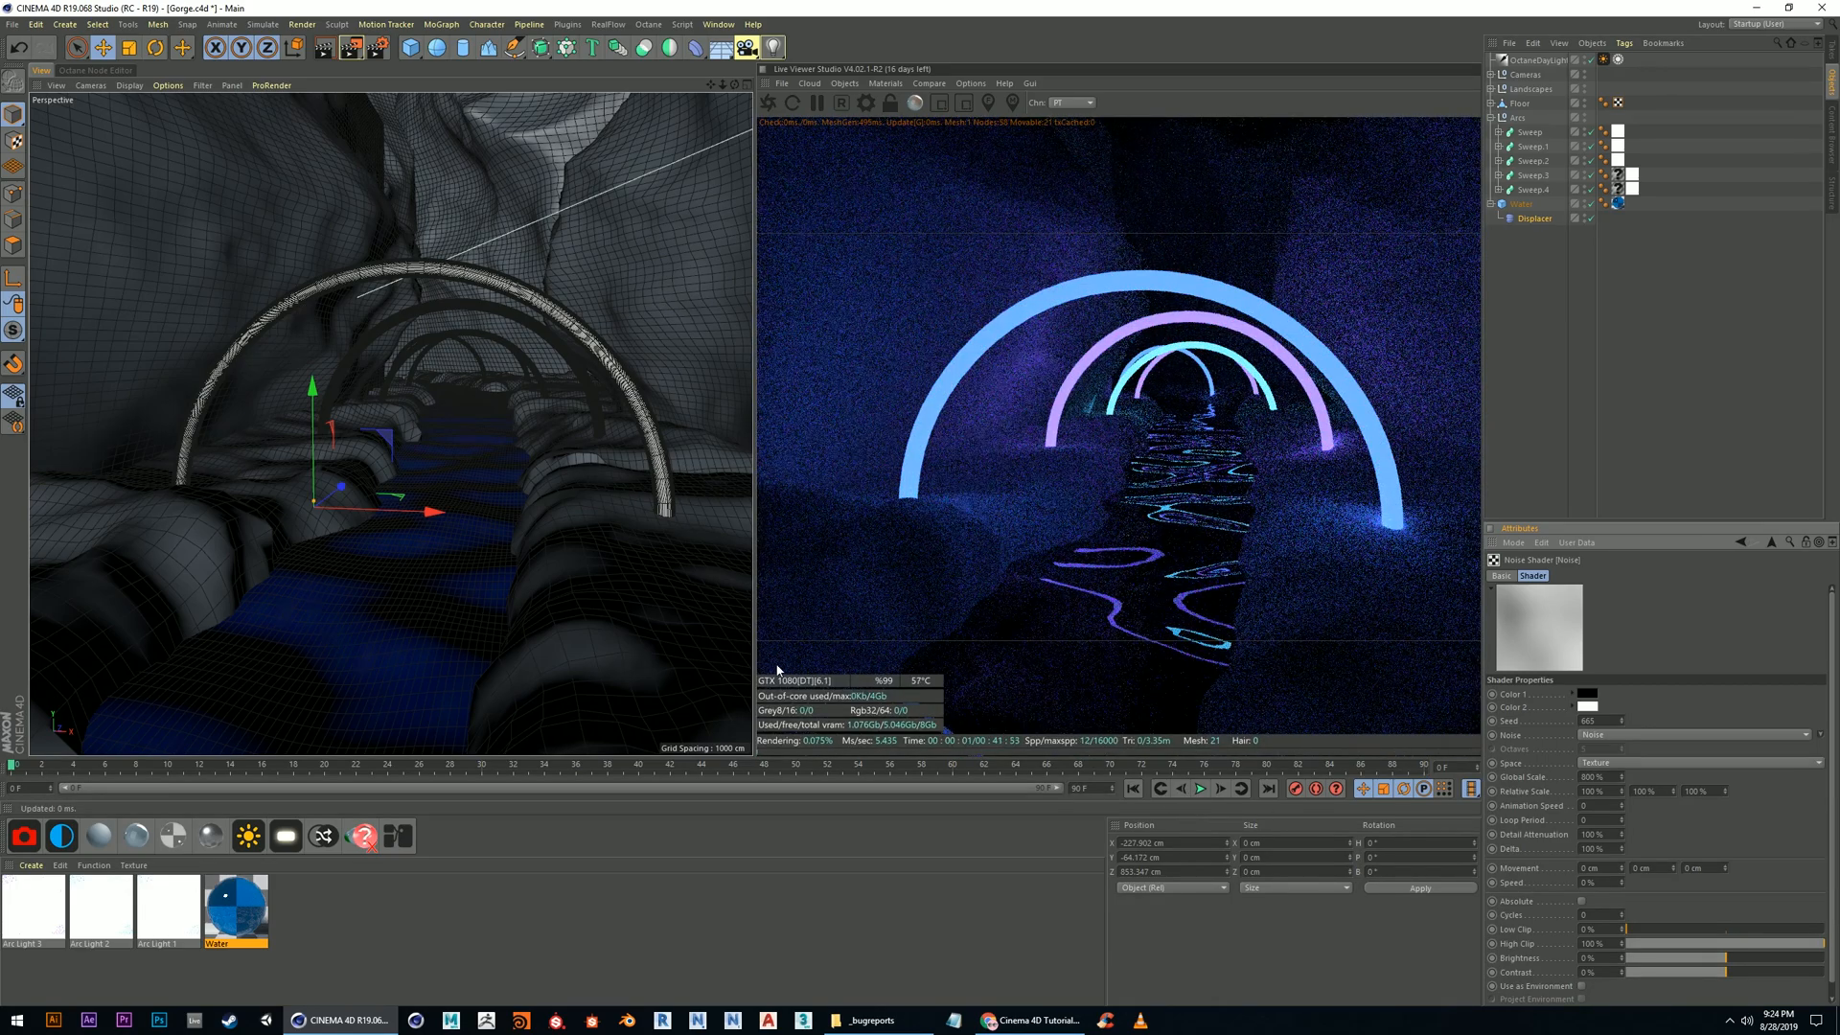
Try a slight roughness of about 0.02 on the Water material and reset it to 0
double_click(243, 905)
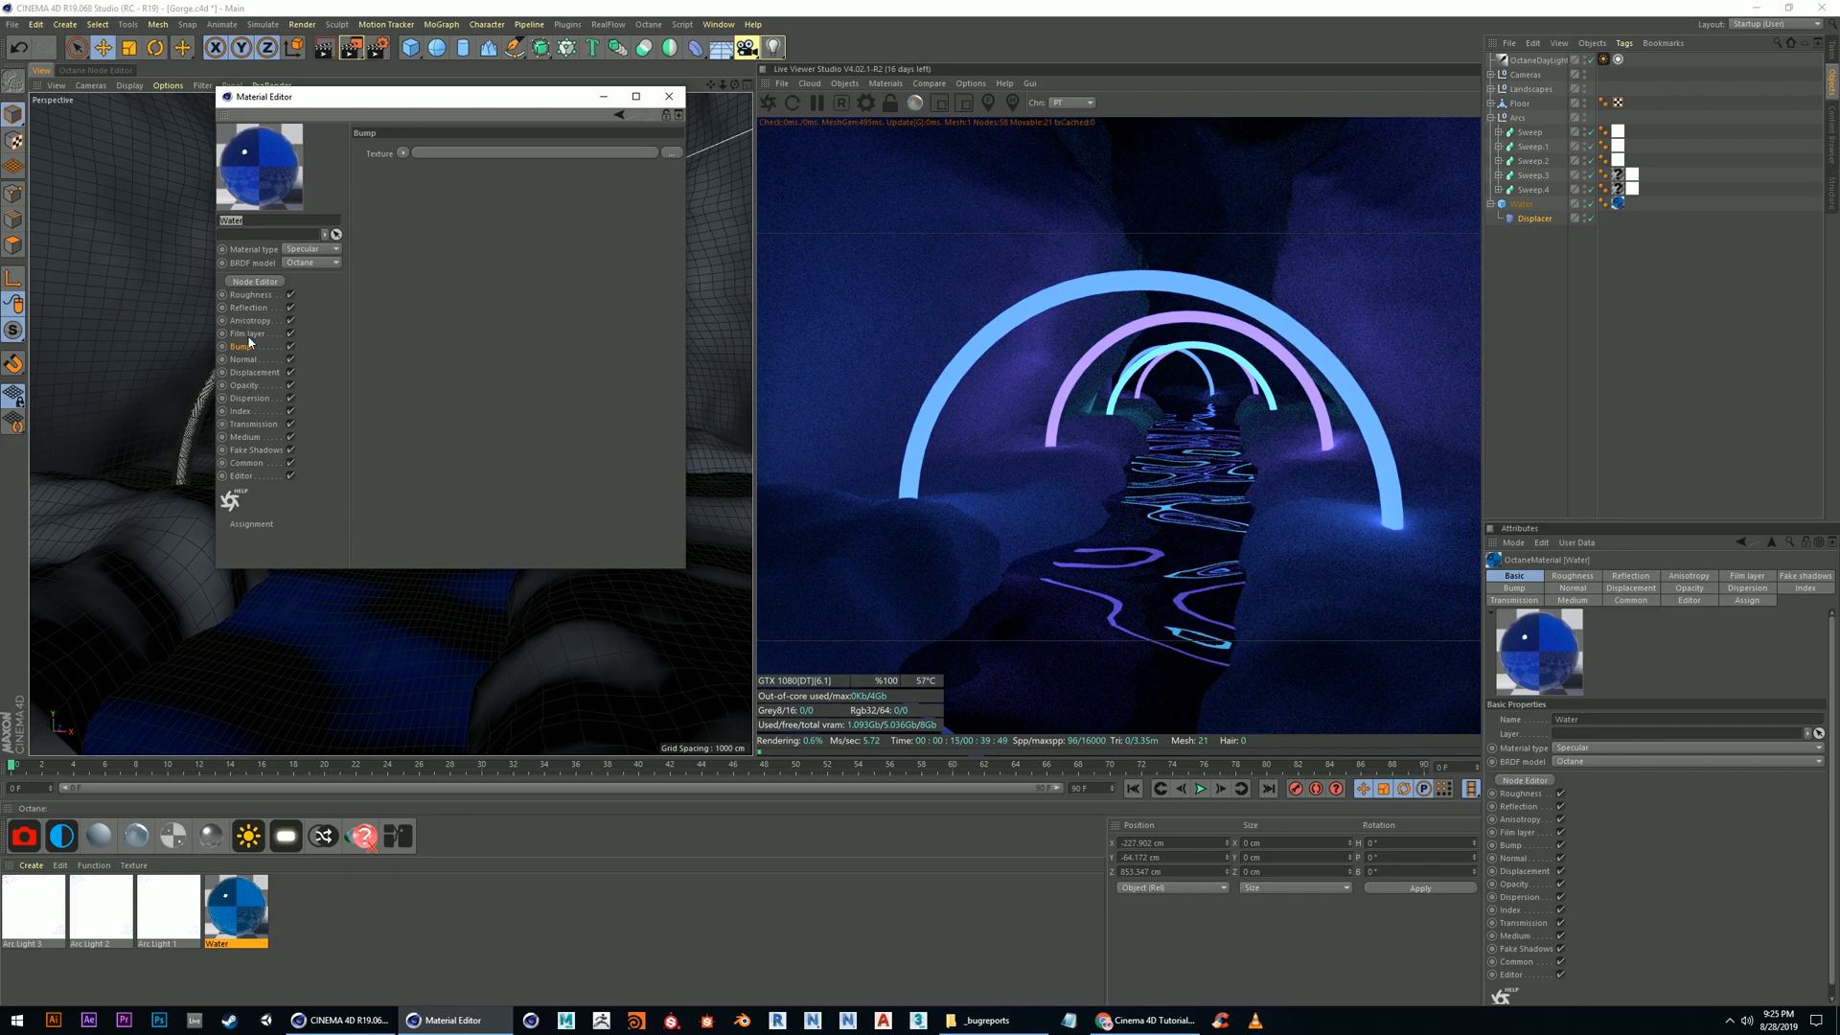
left_click(251, 295)
left_click(450, 197)
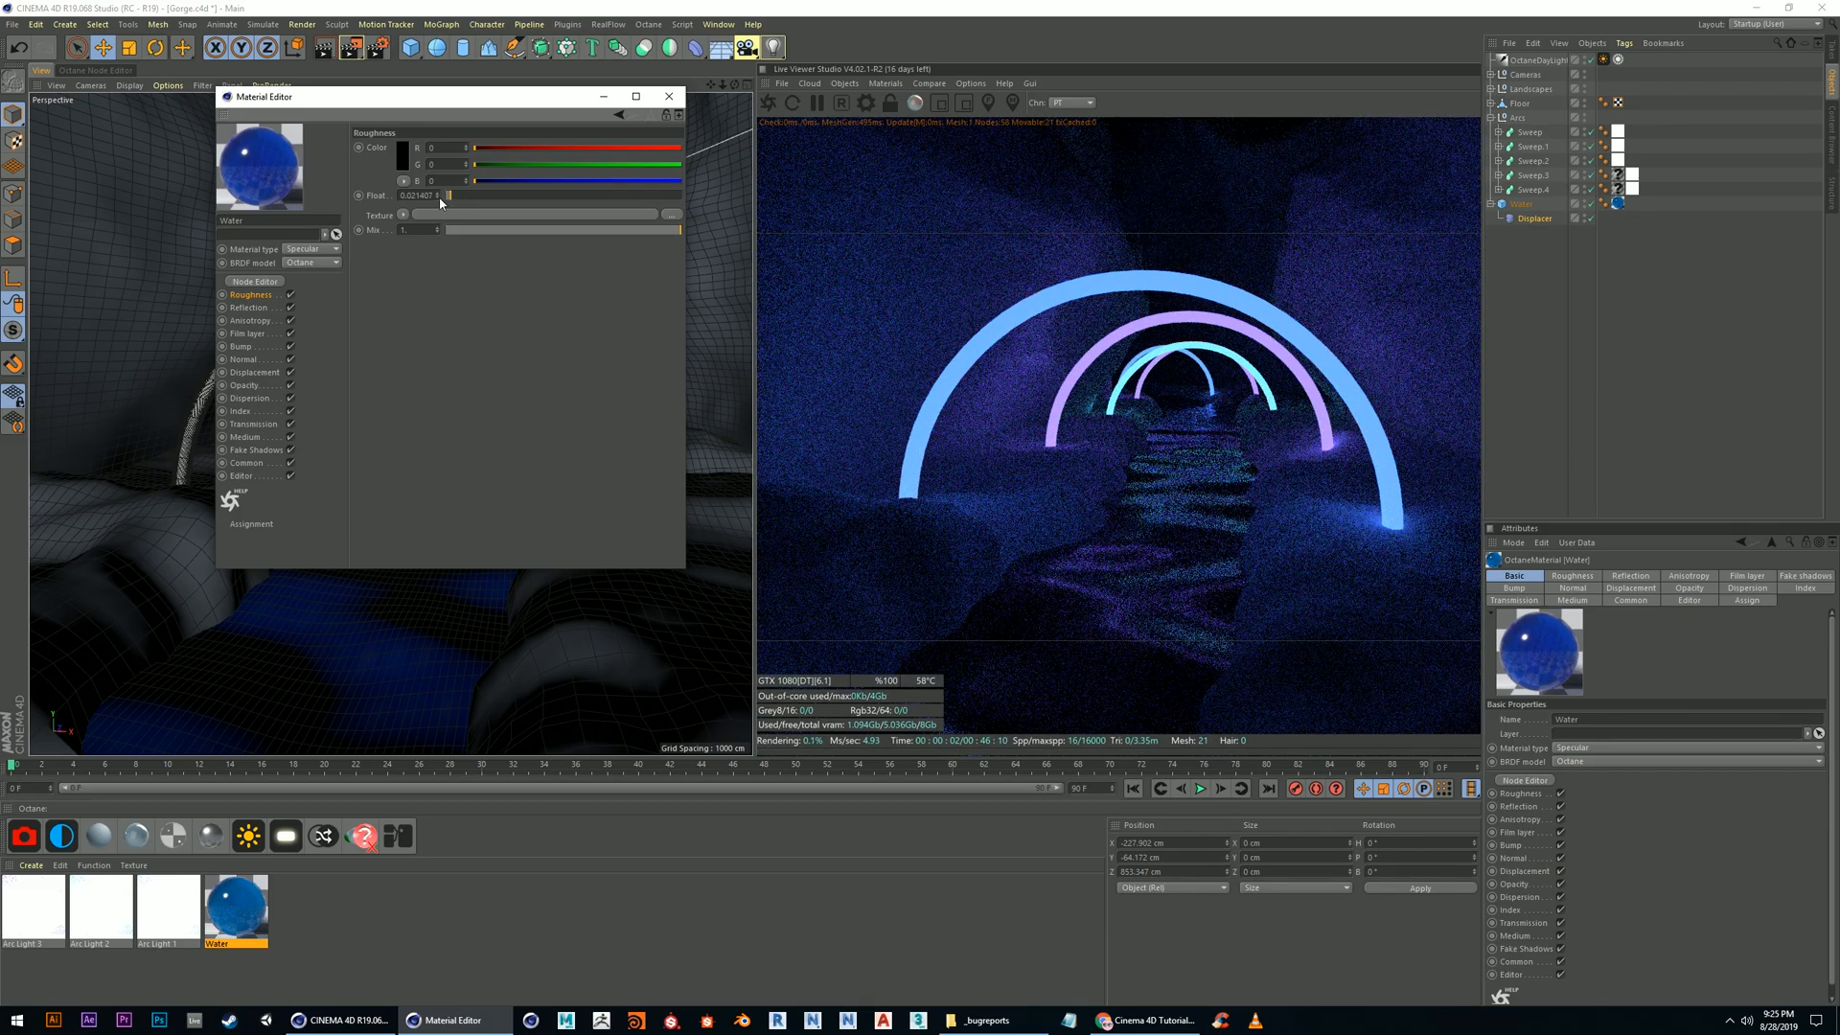
left_click_drag(442, 202, 430, 193)
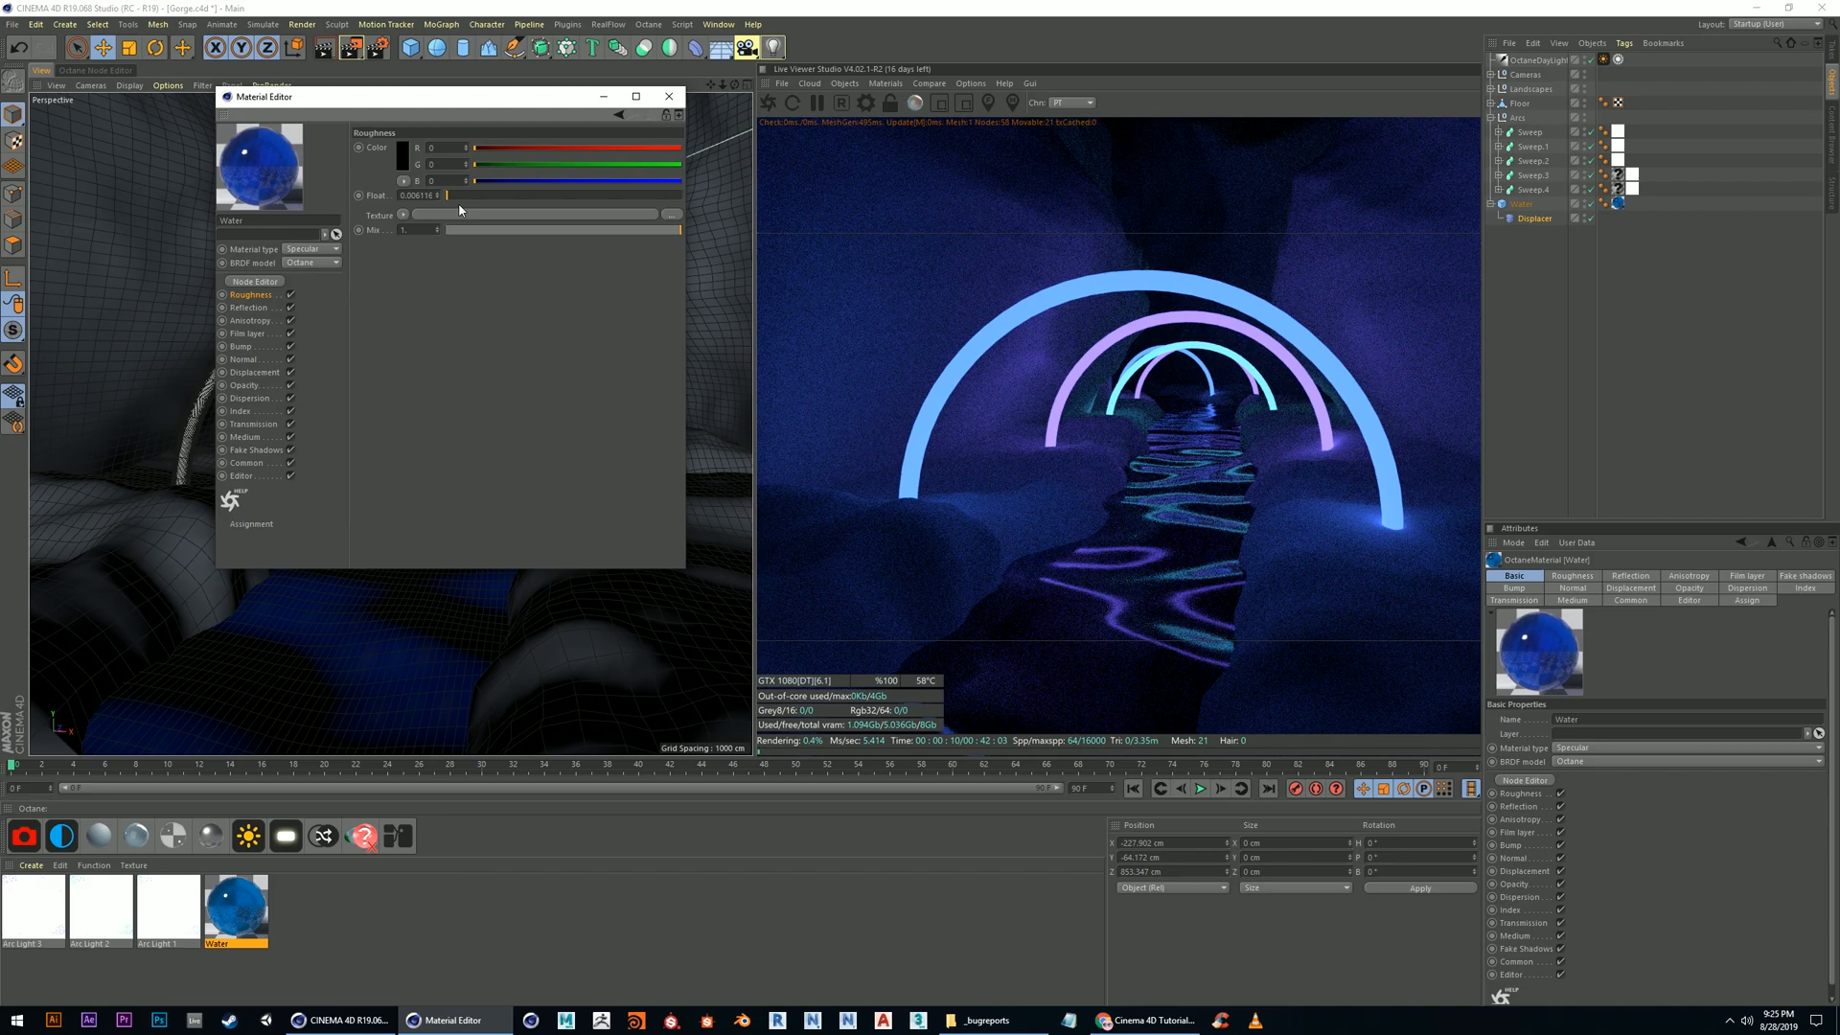
right_click(438, 195)
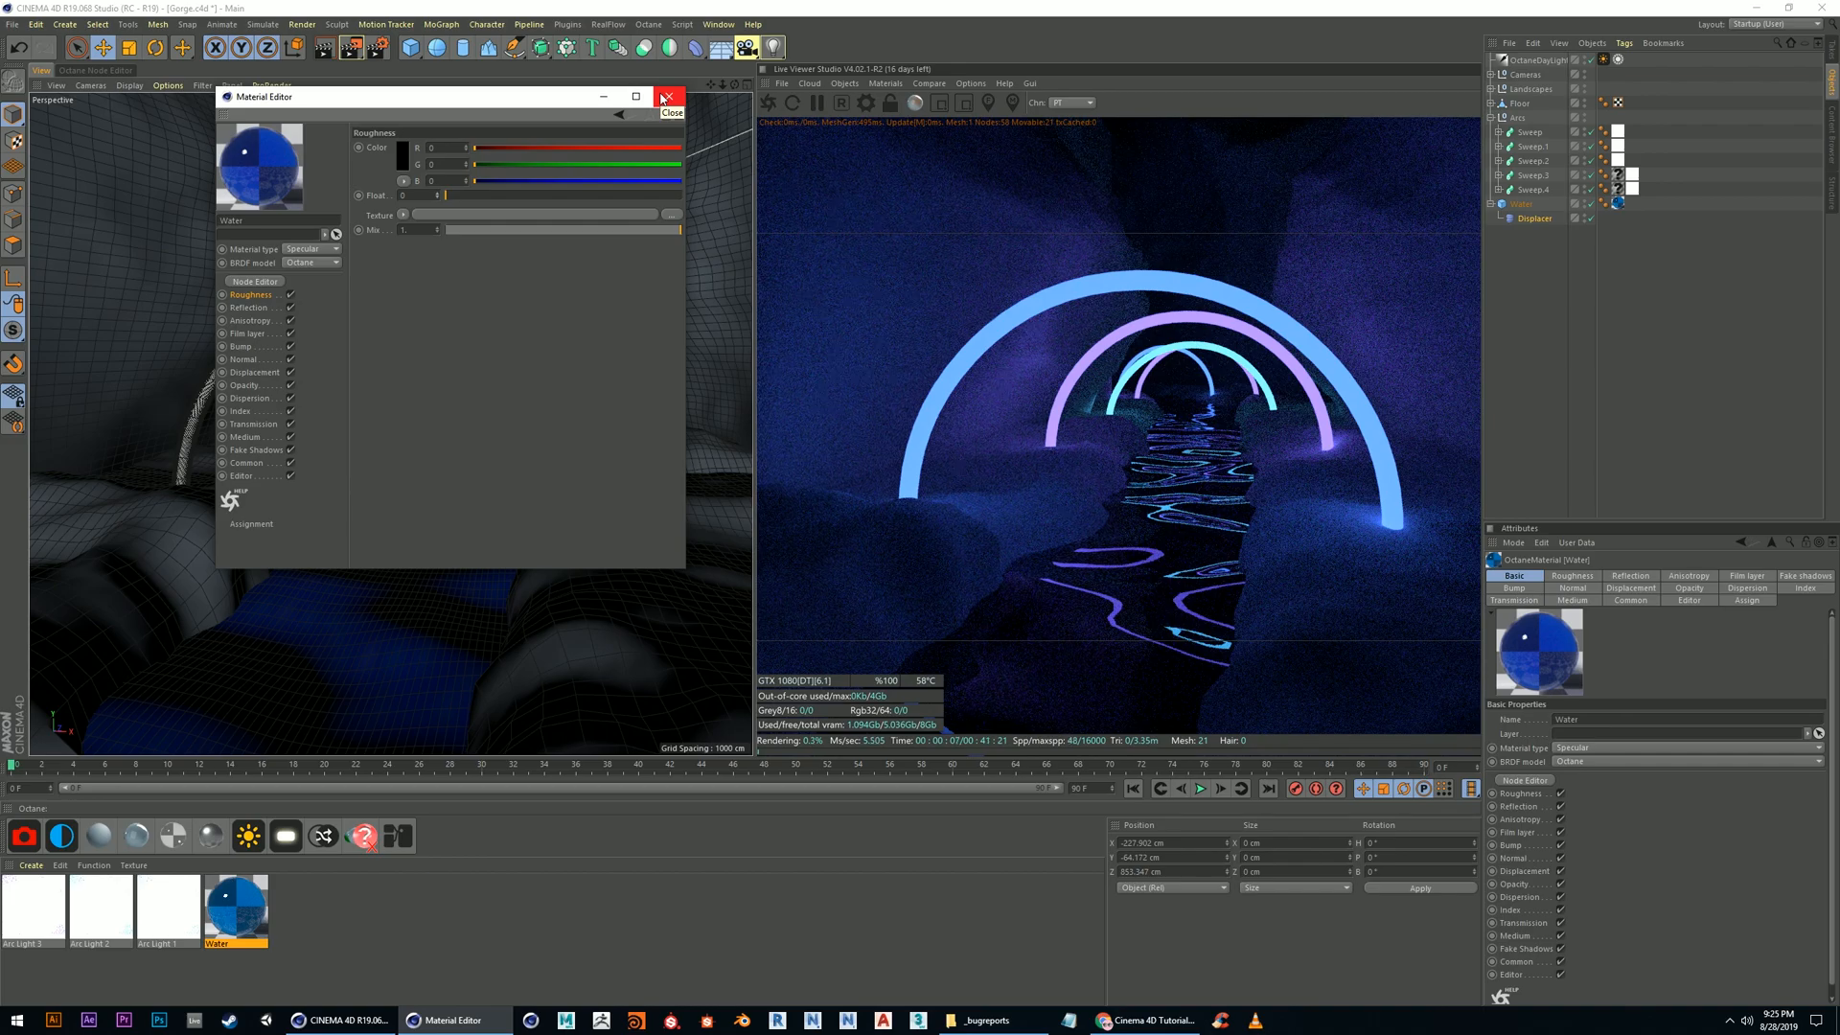
Toggle the Water material's medium off and on, and reduce its absorption density to about 3.38
left_click(290, 438)
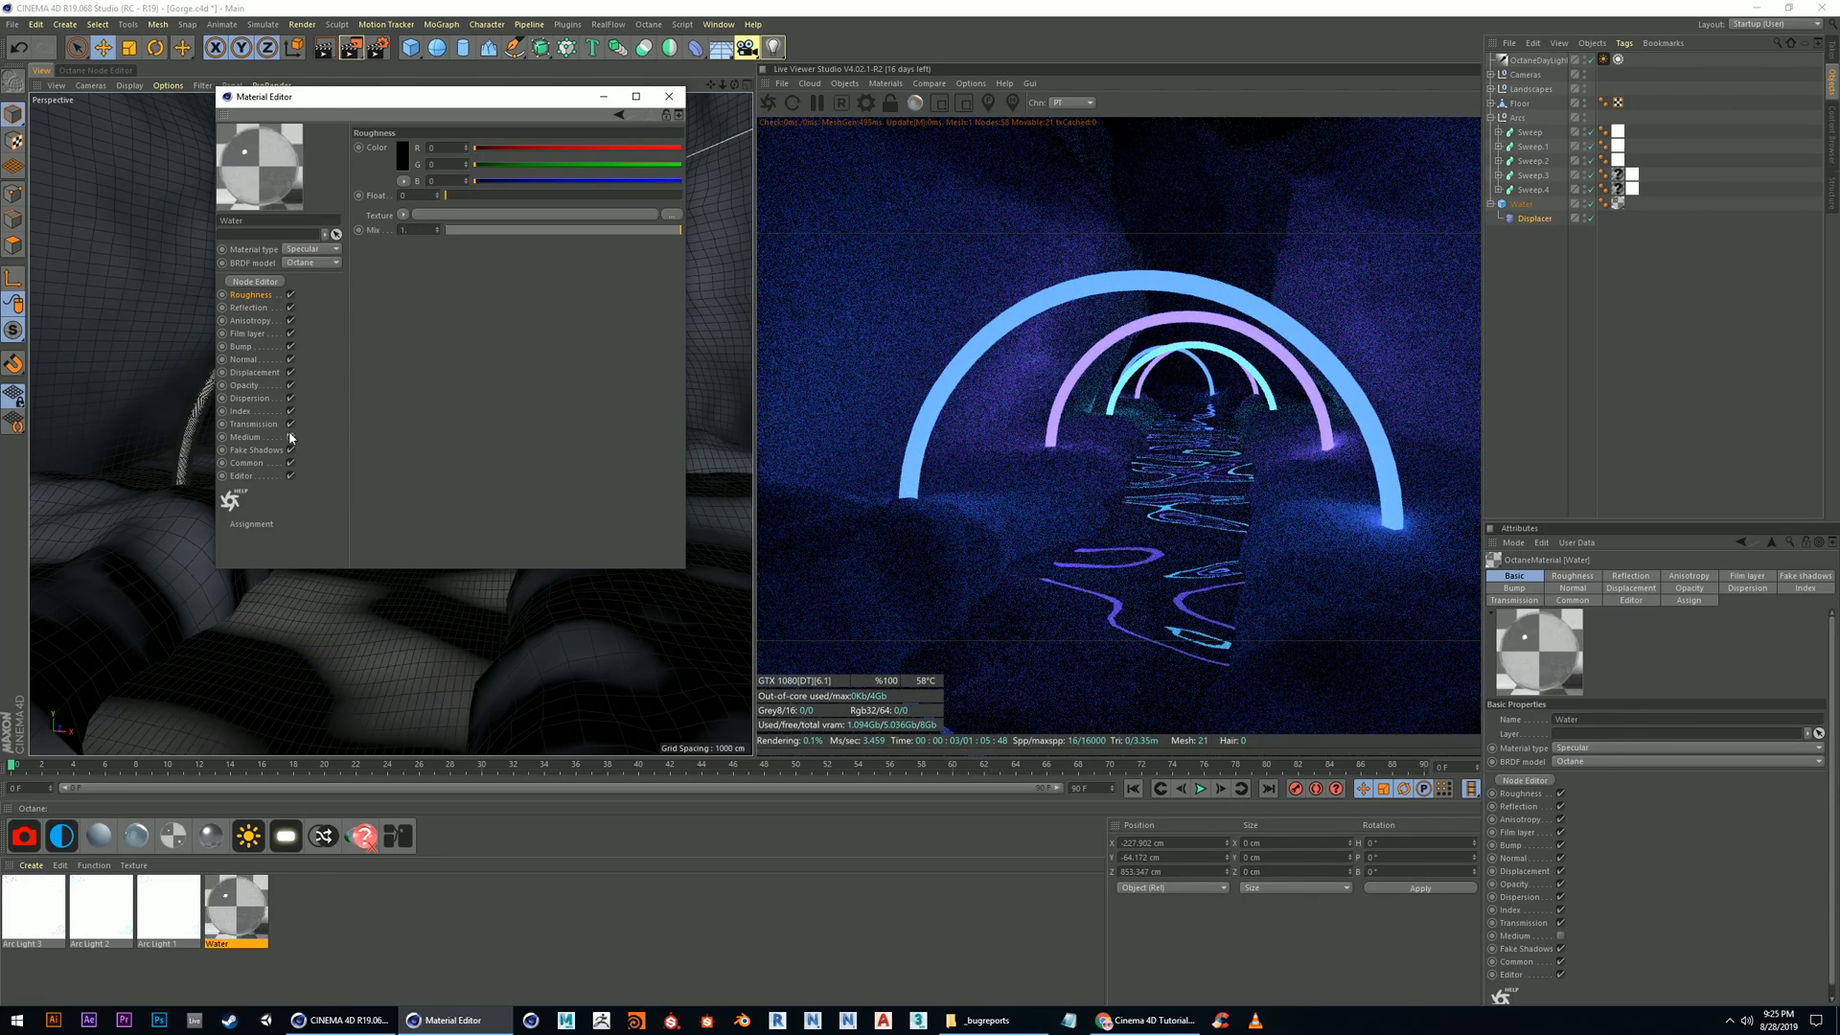
left_click(290, 438)
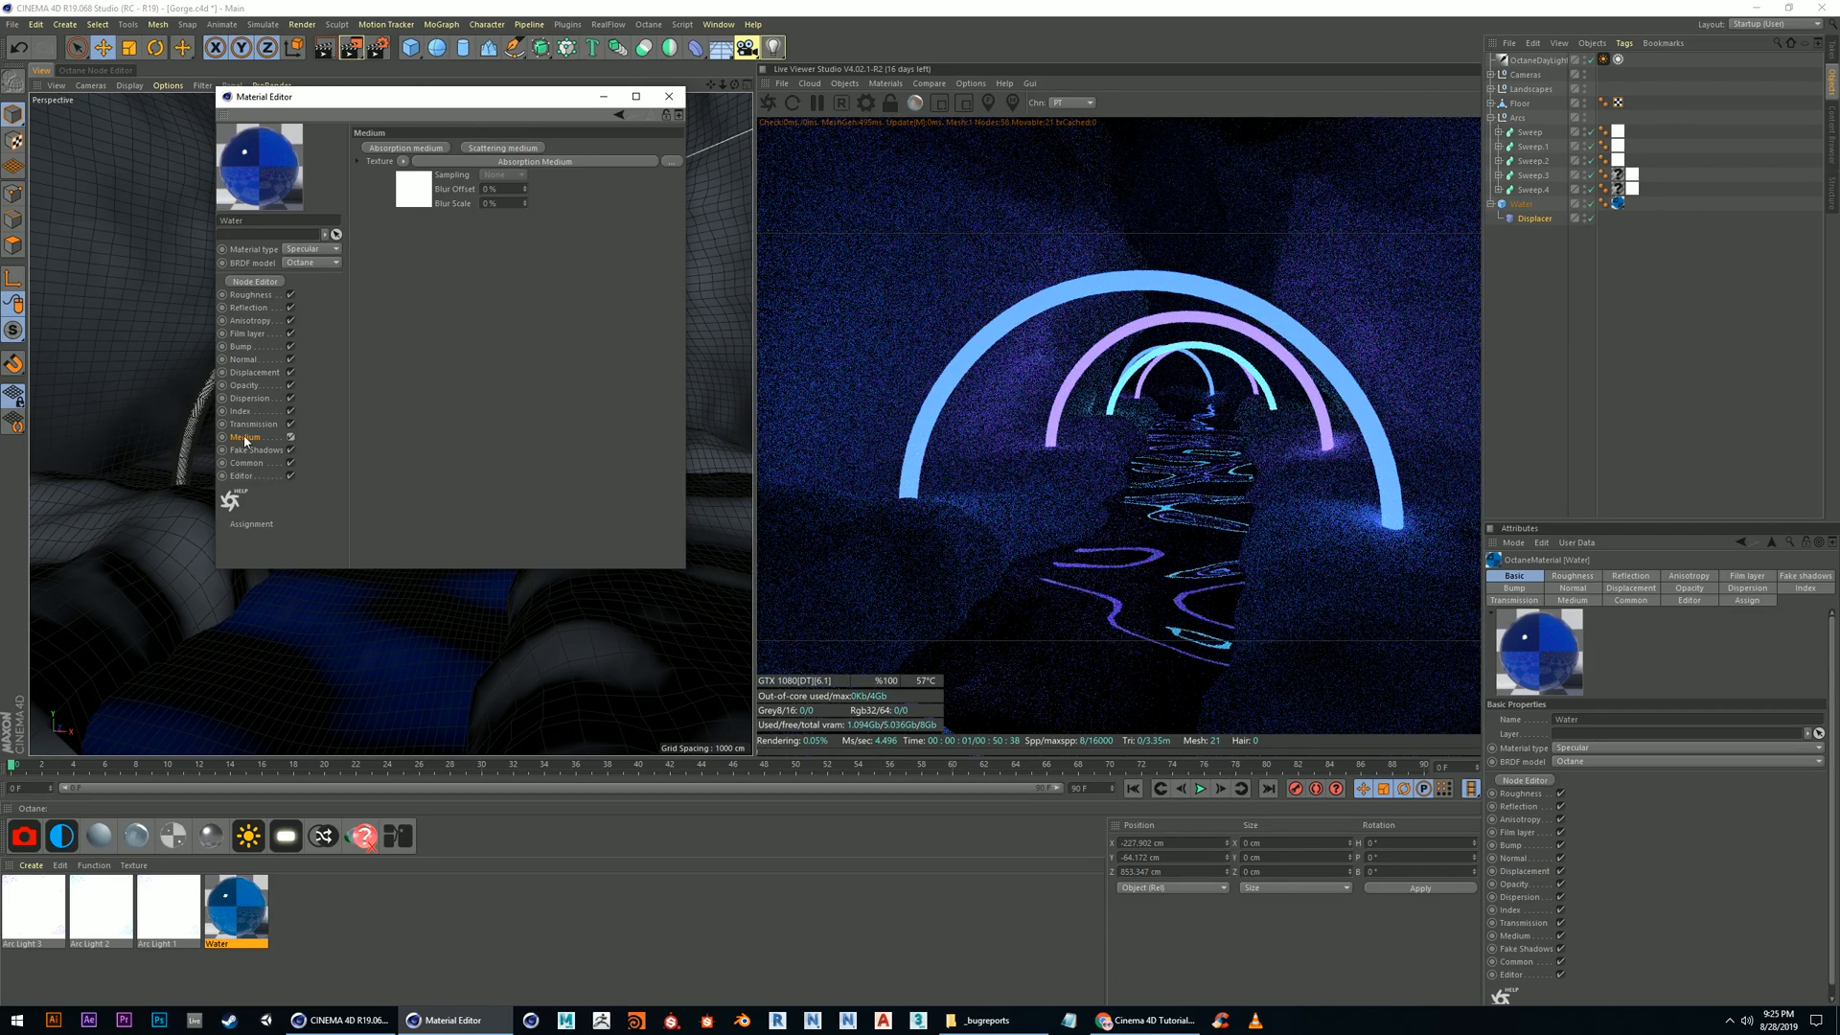
left_click(405, 188)
left_click(456, 220)
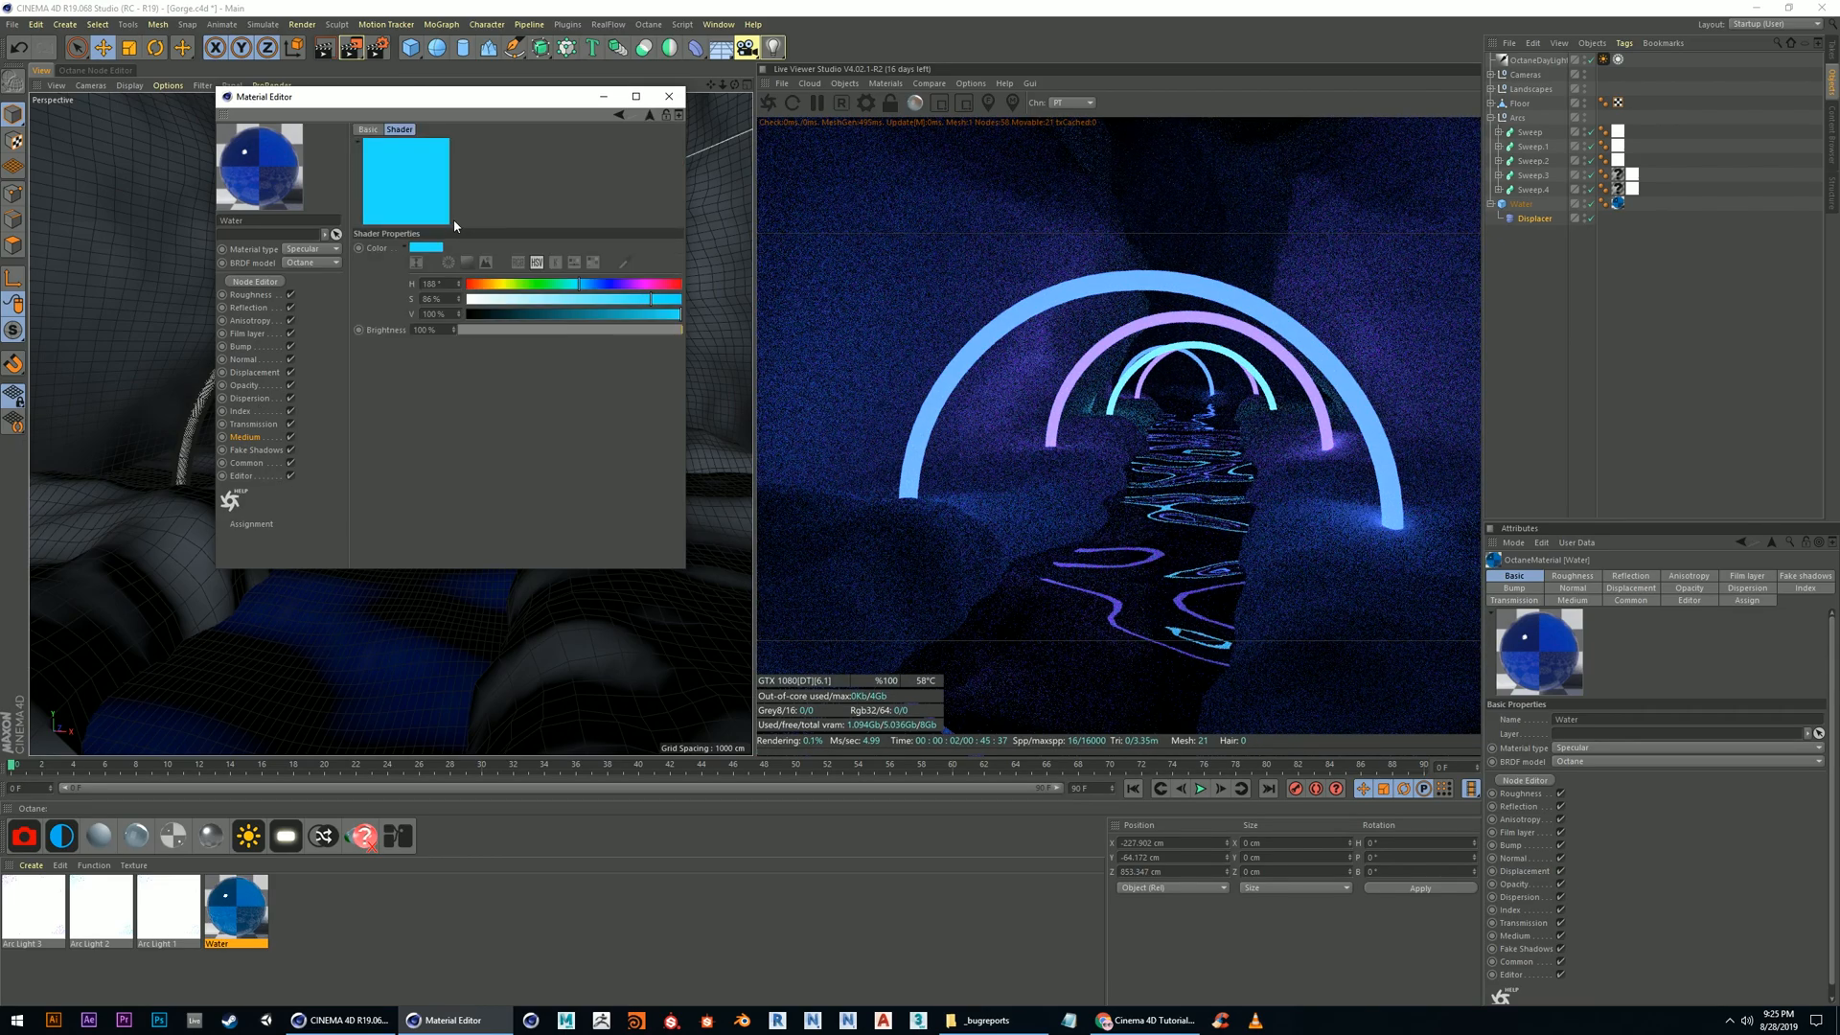
left_click(650, 116)
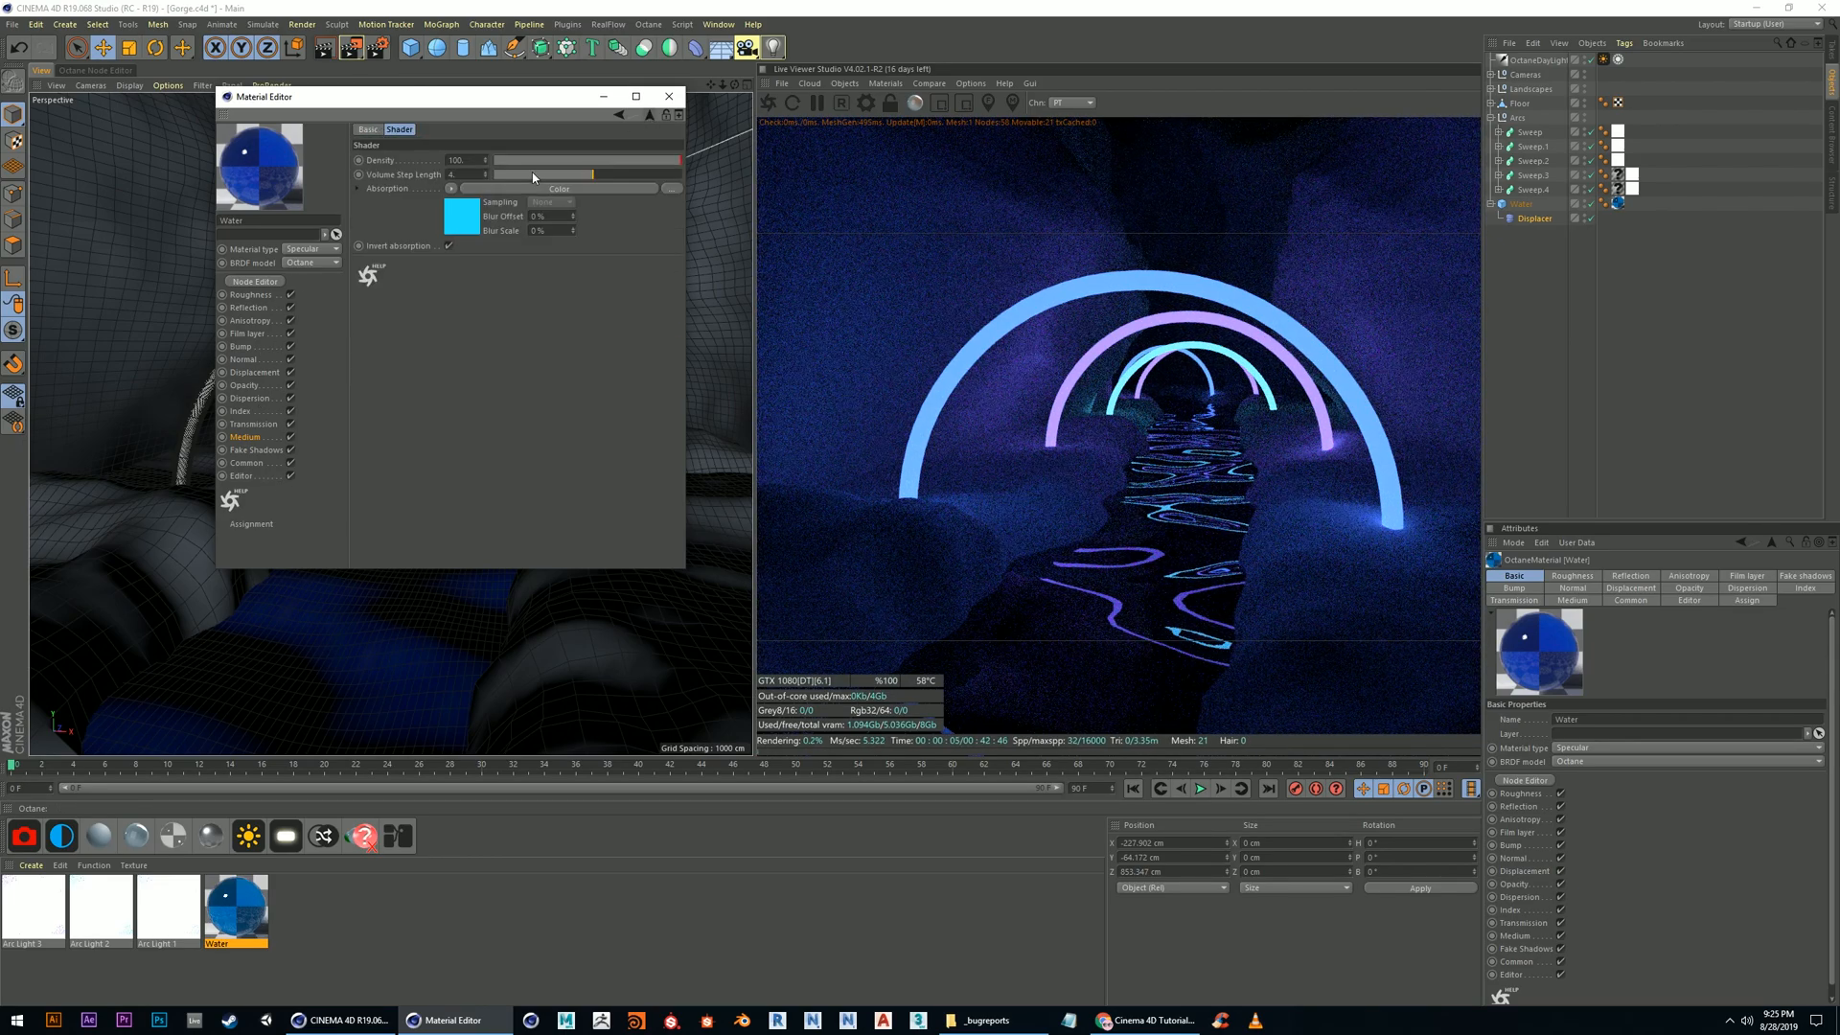
left_click_drag(638, 161, 606, 165)
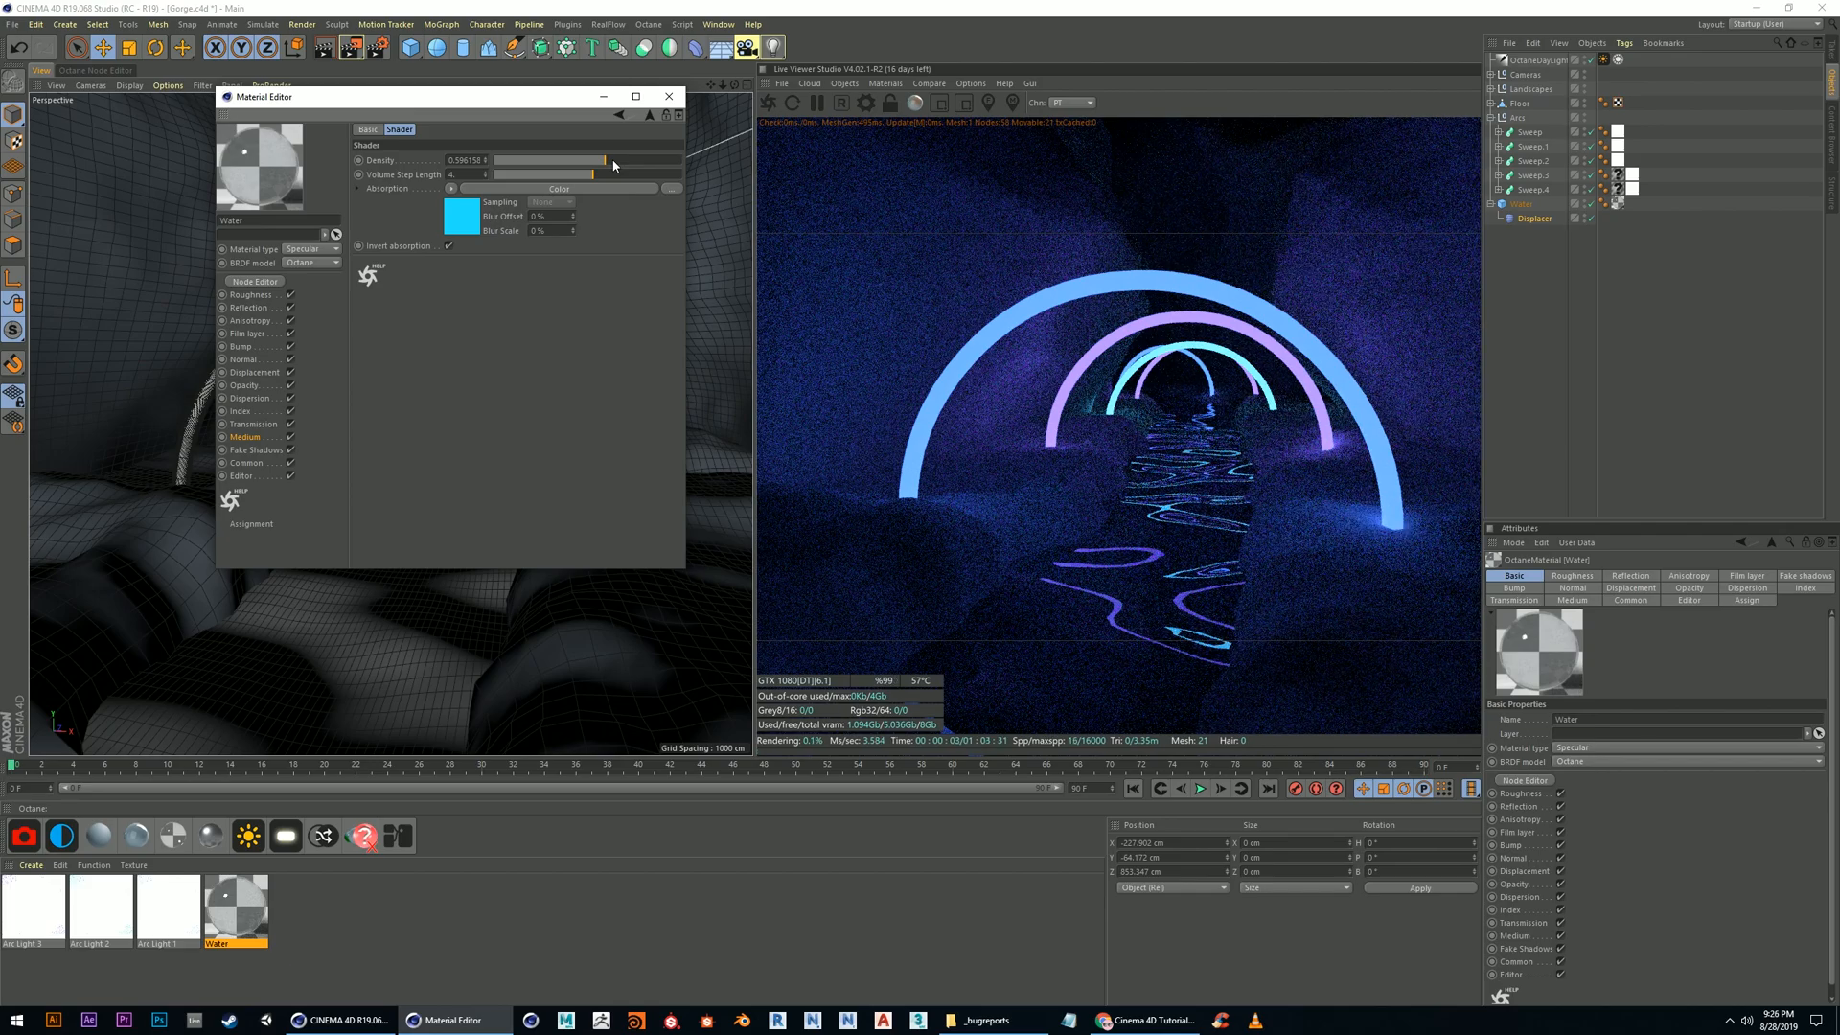
left_click_drag(613, 165, 1033, 189)
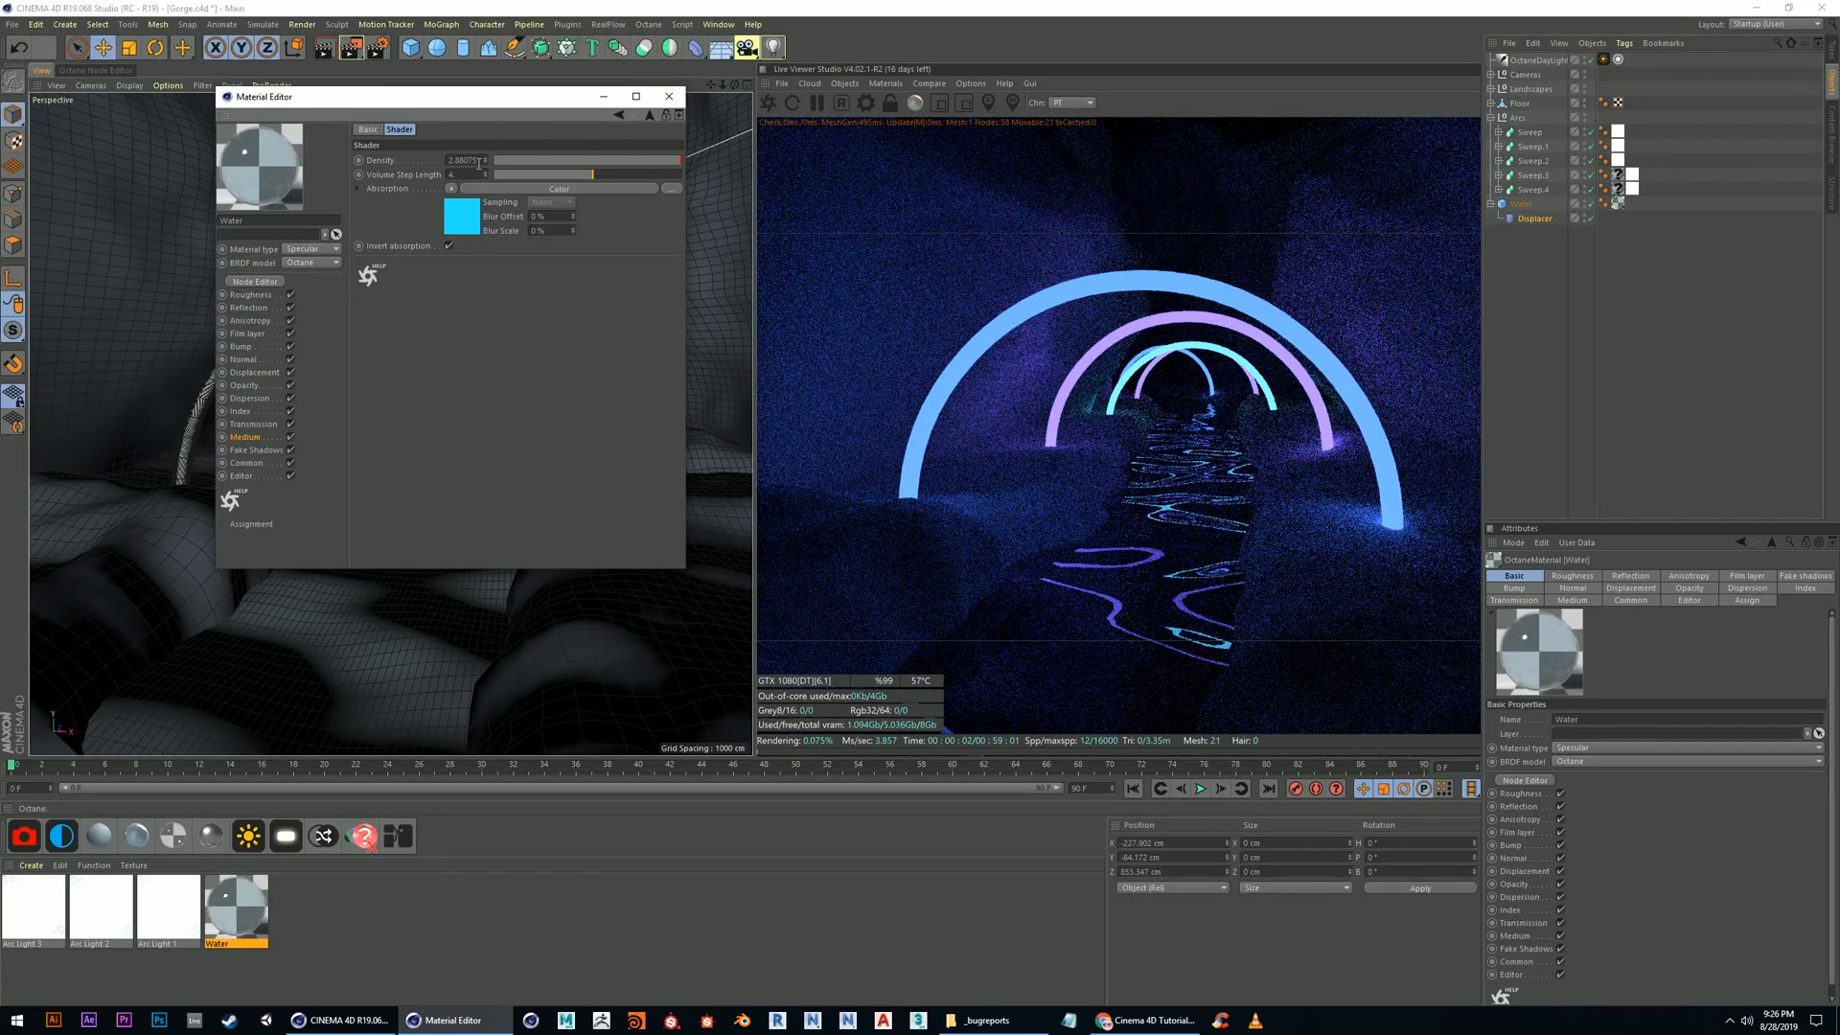
left_click_drag(487, 160, 649, 311)
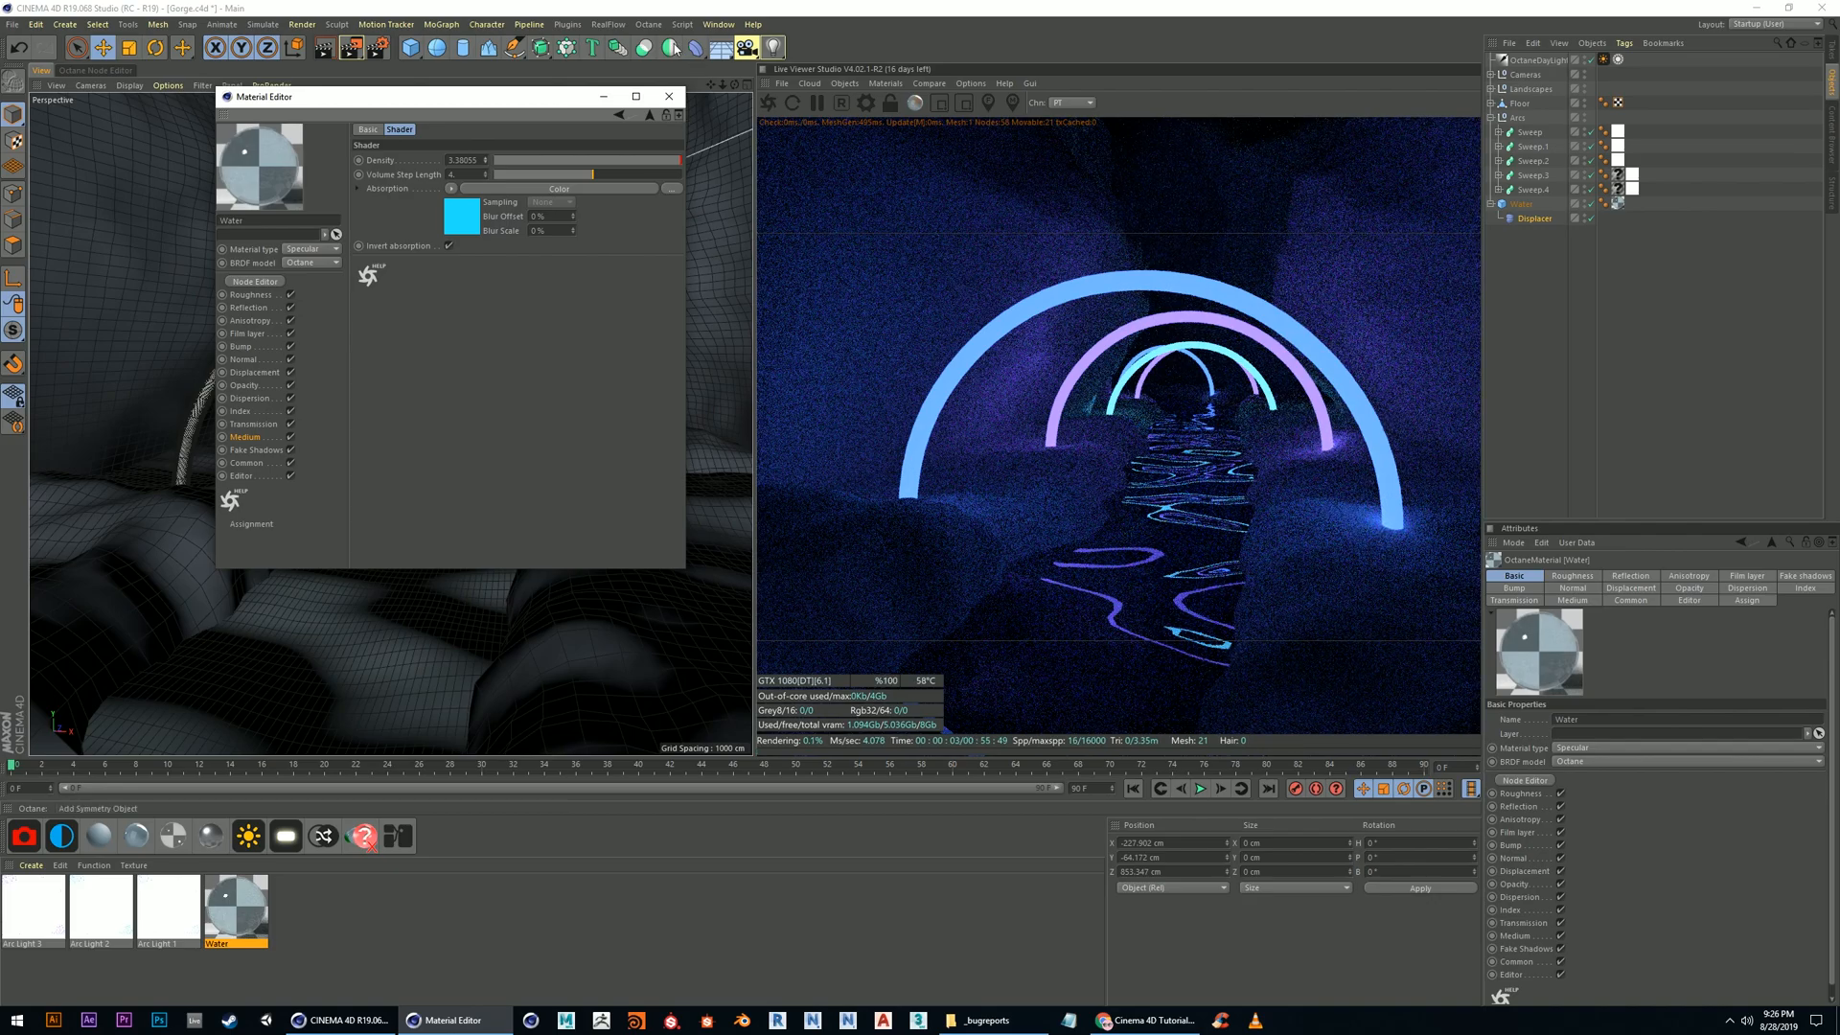
left_click(669, 99)
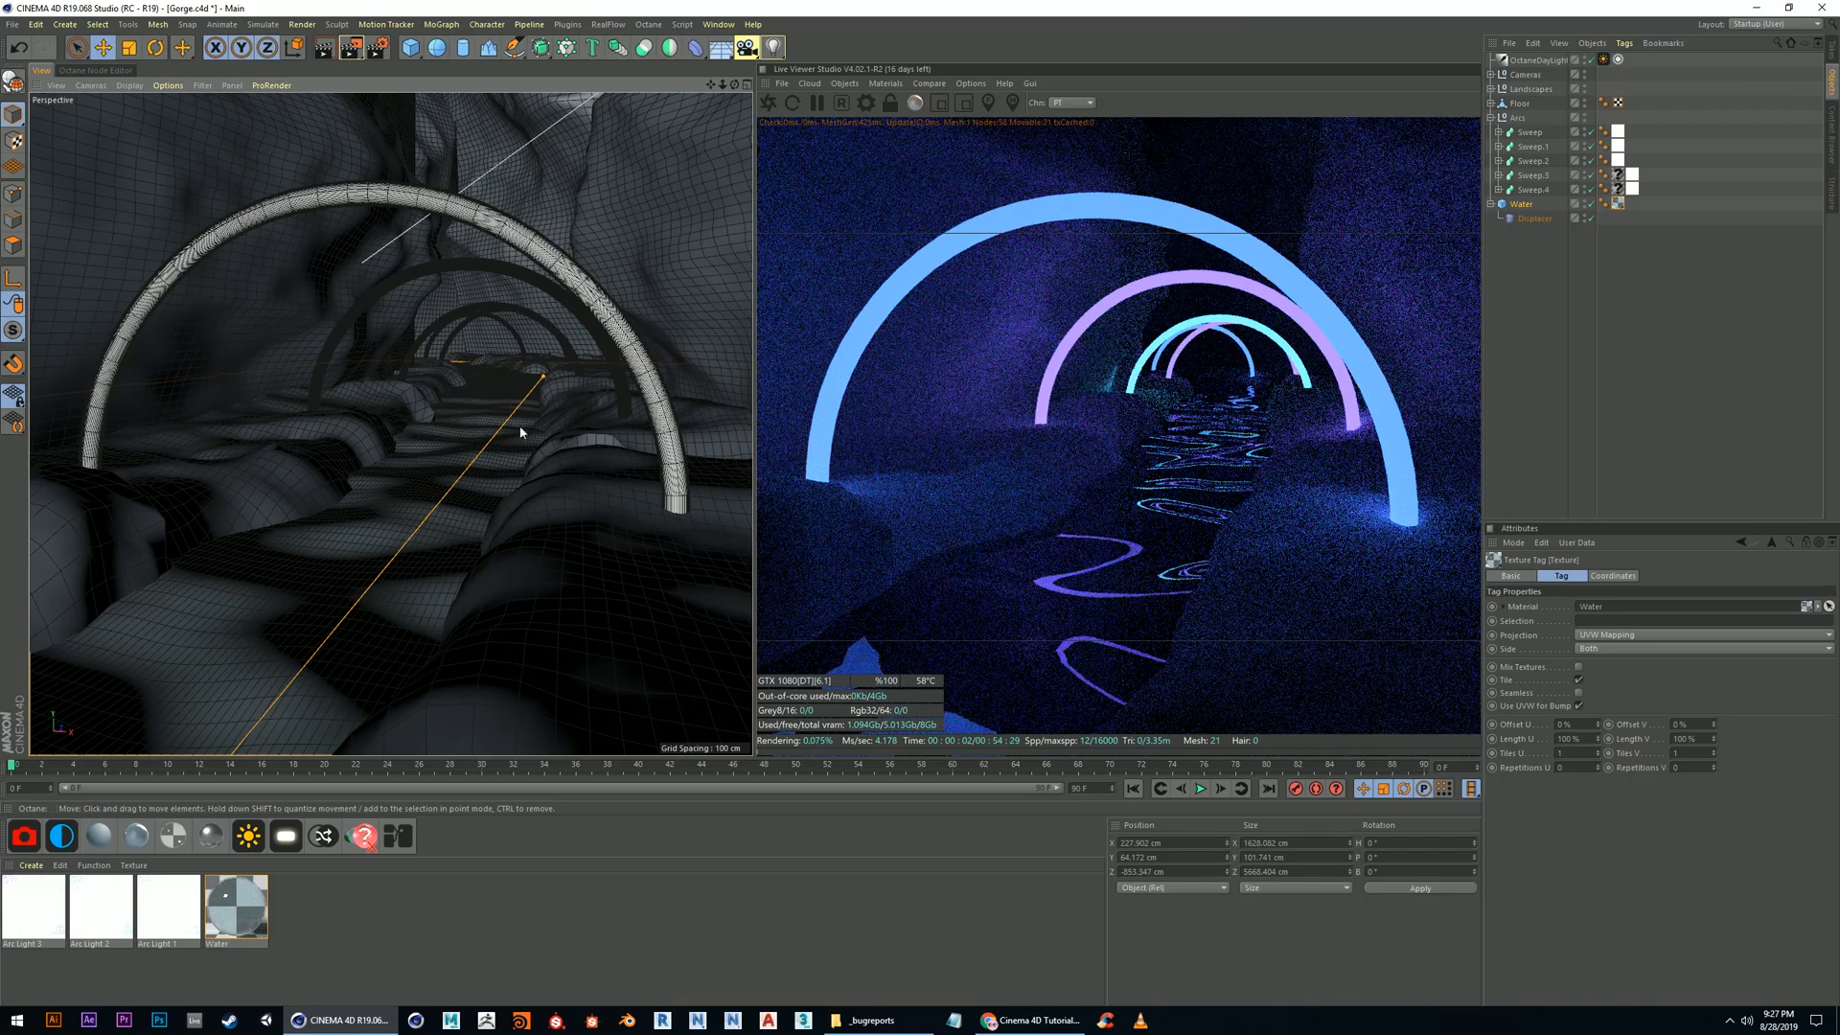
left_click_drag(484, 457, 452, 493, "alt")
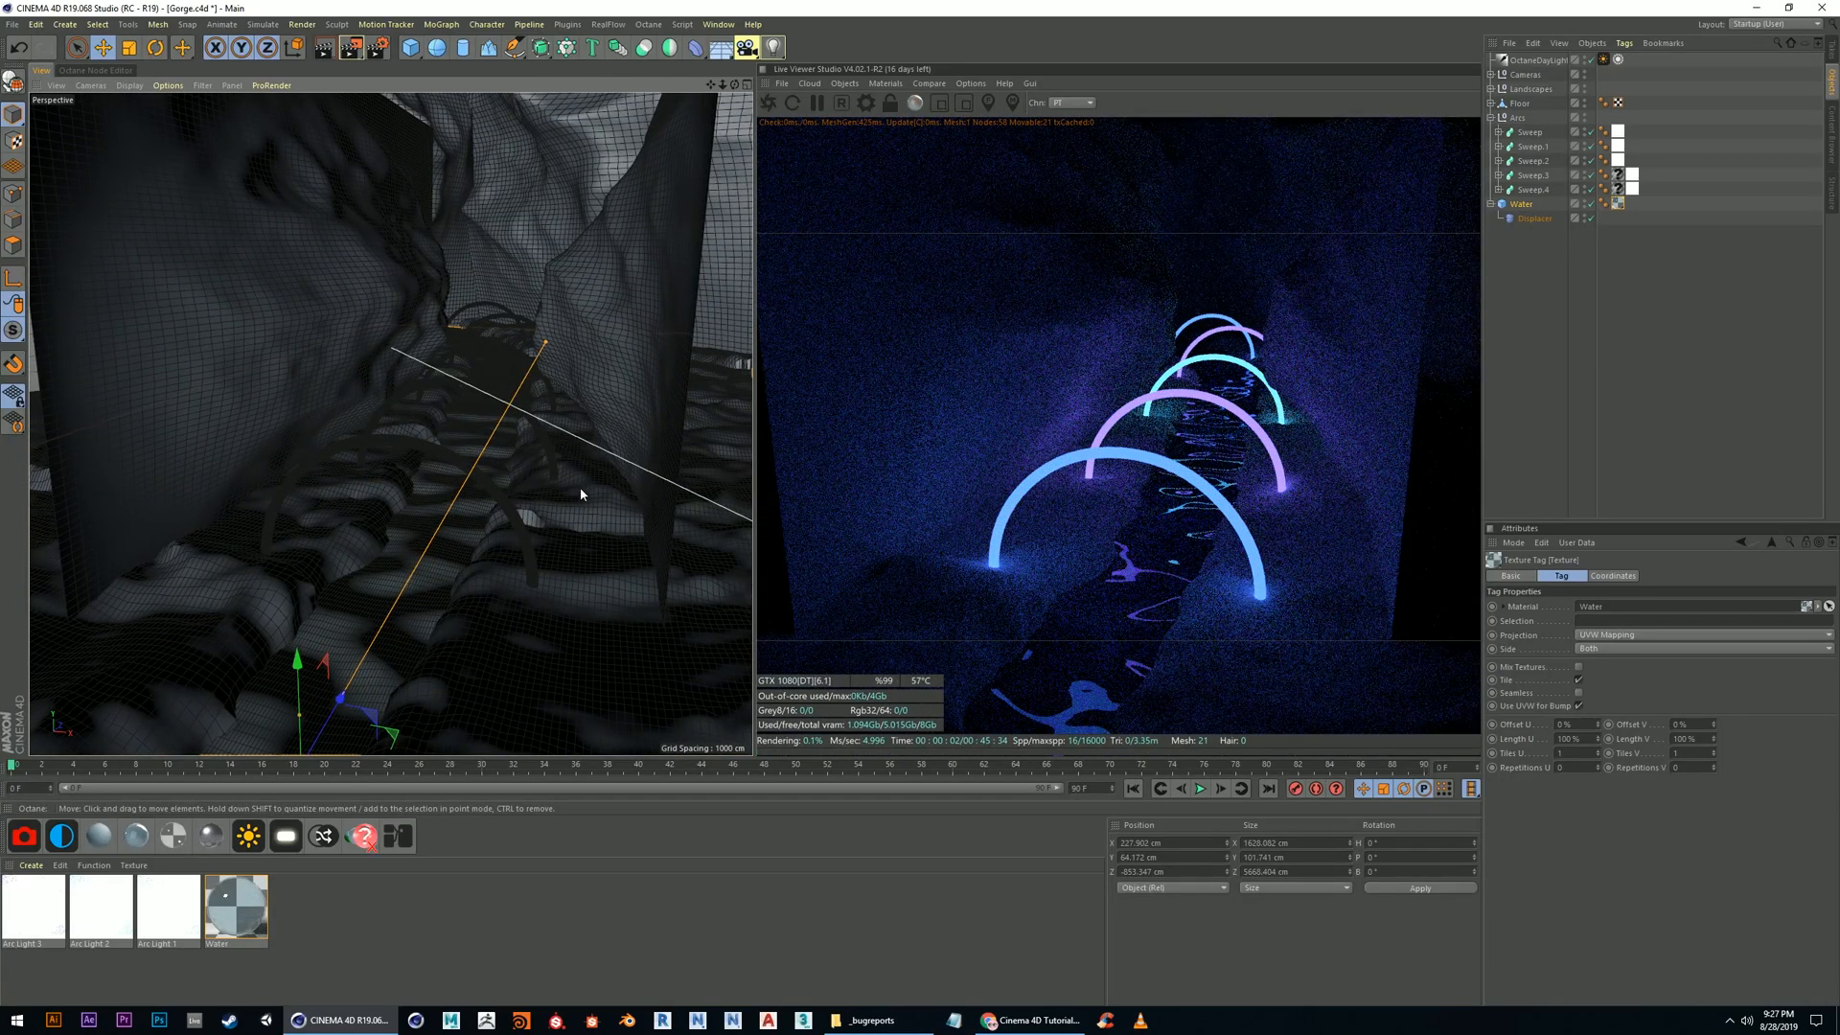
scroll(402, 610, "up", 5)
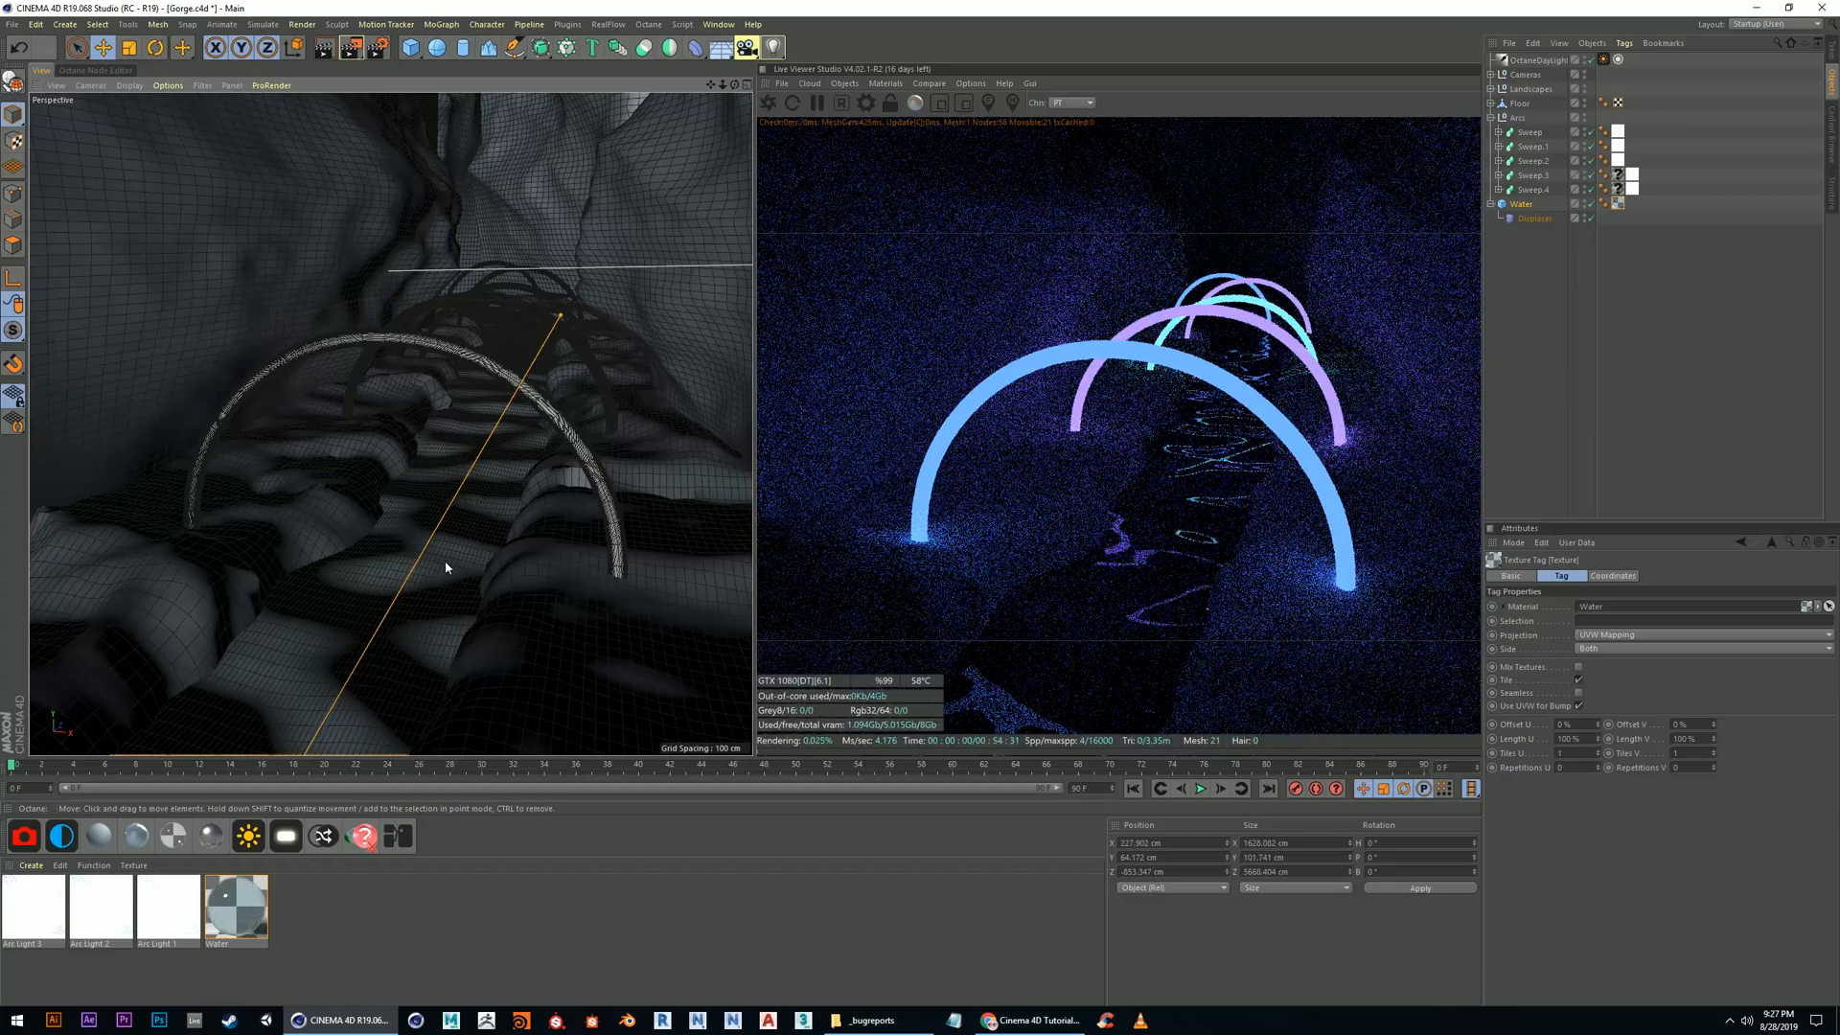
left_click_drag(374, 676, 370, 645, "alt")
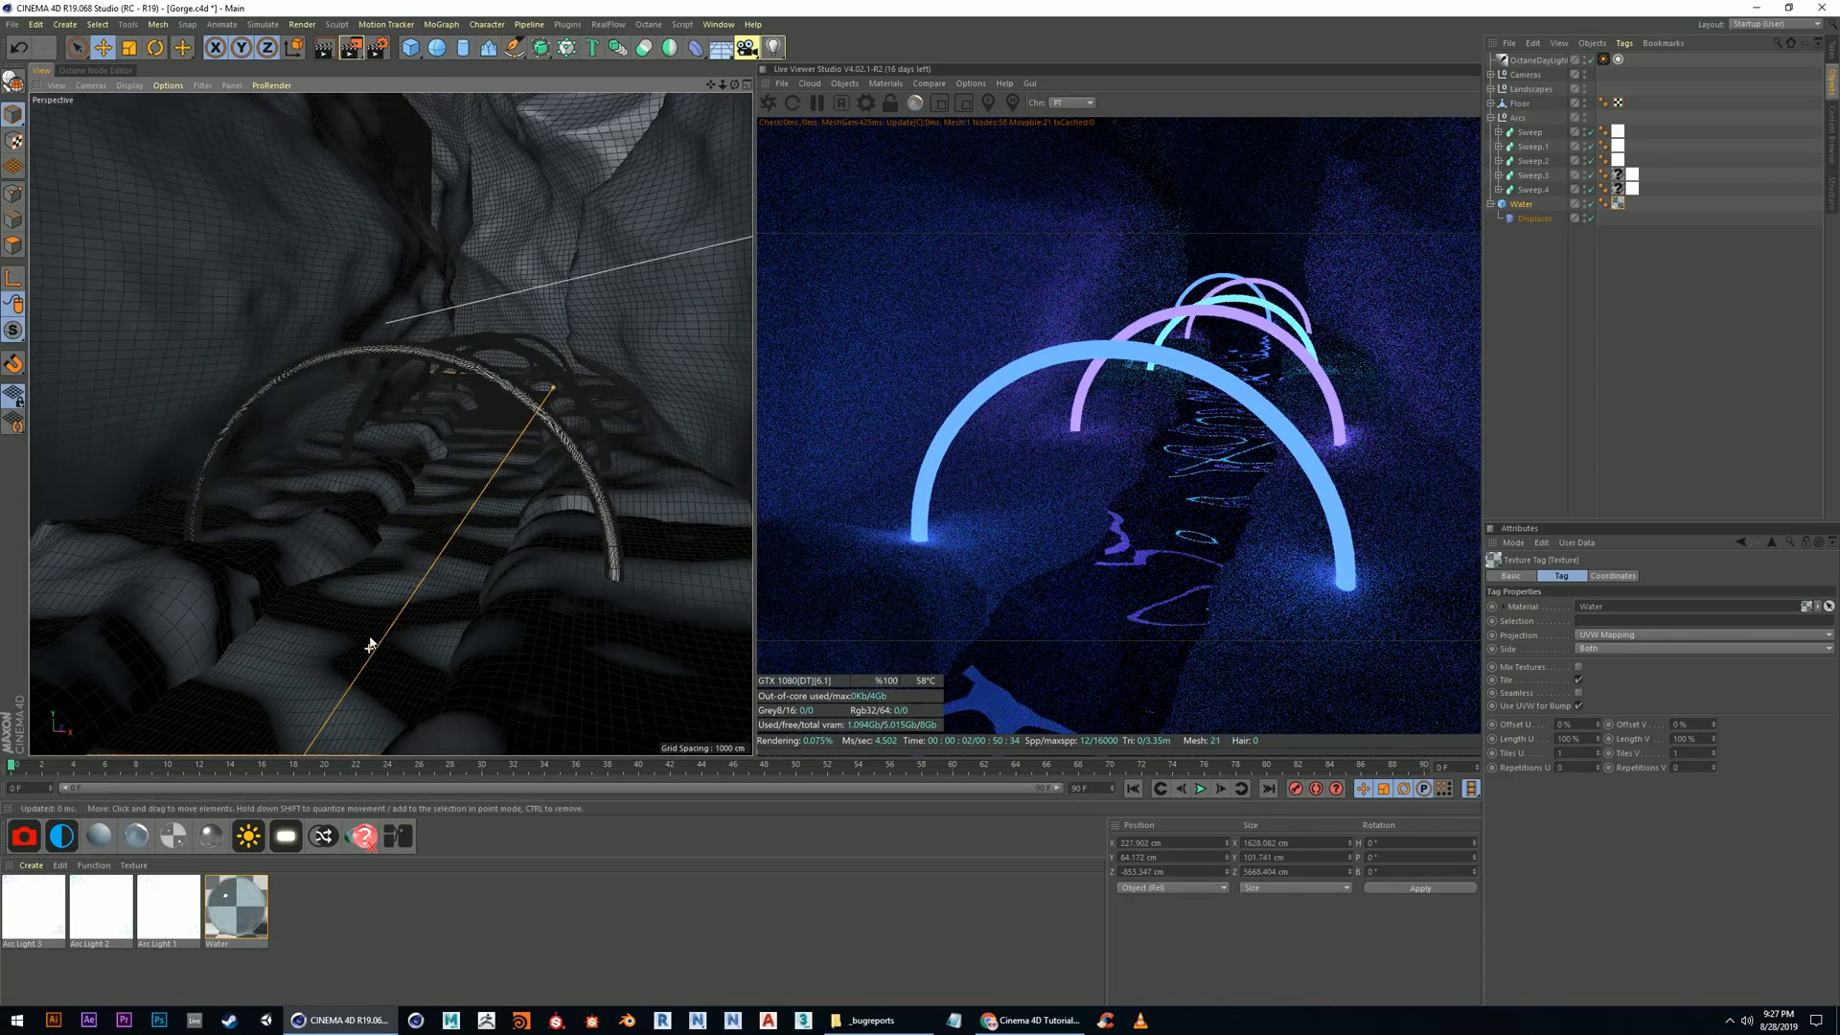
scroll(403, 628, "up", 4)
middle_click_drag(360, 579, 372, 549, "alt")
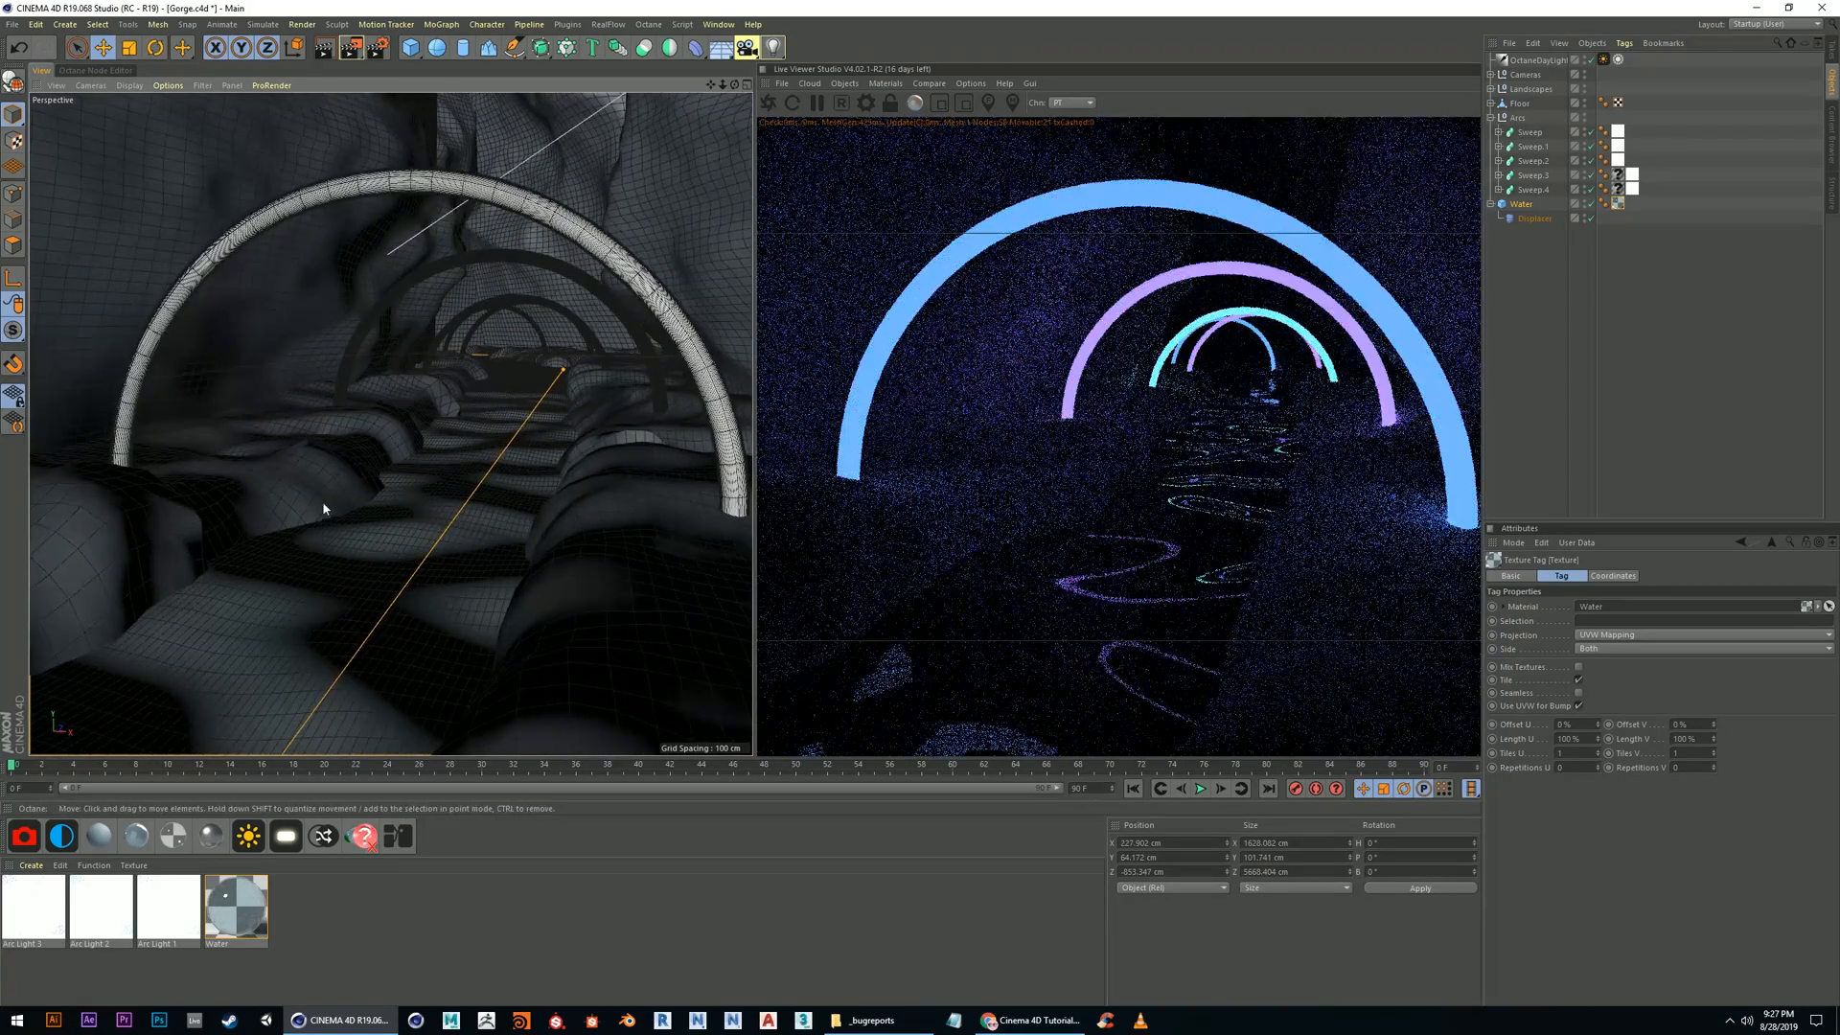
Add a Platonic object and move it above the water channel to about X 256 cm, Y 155 cm
left_click(413, 48)
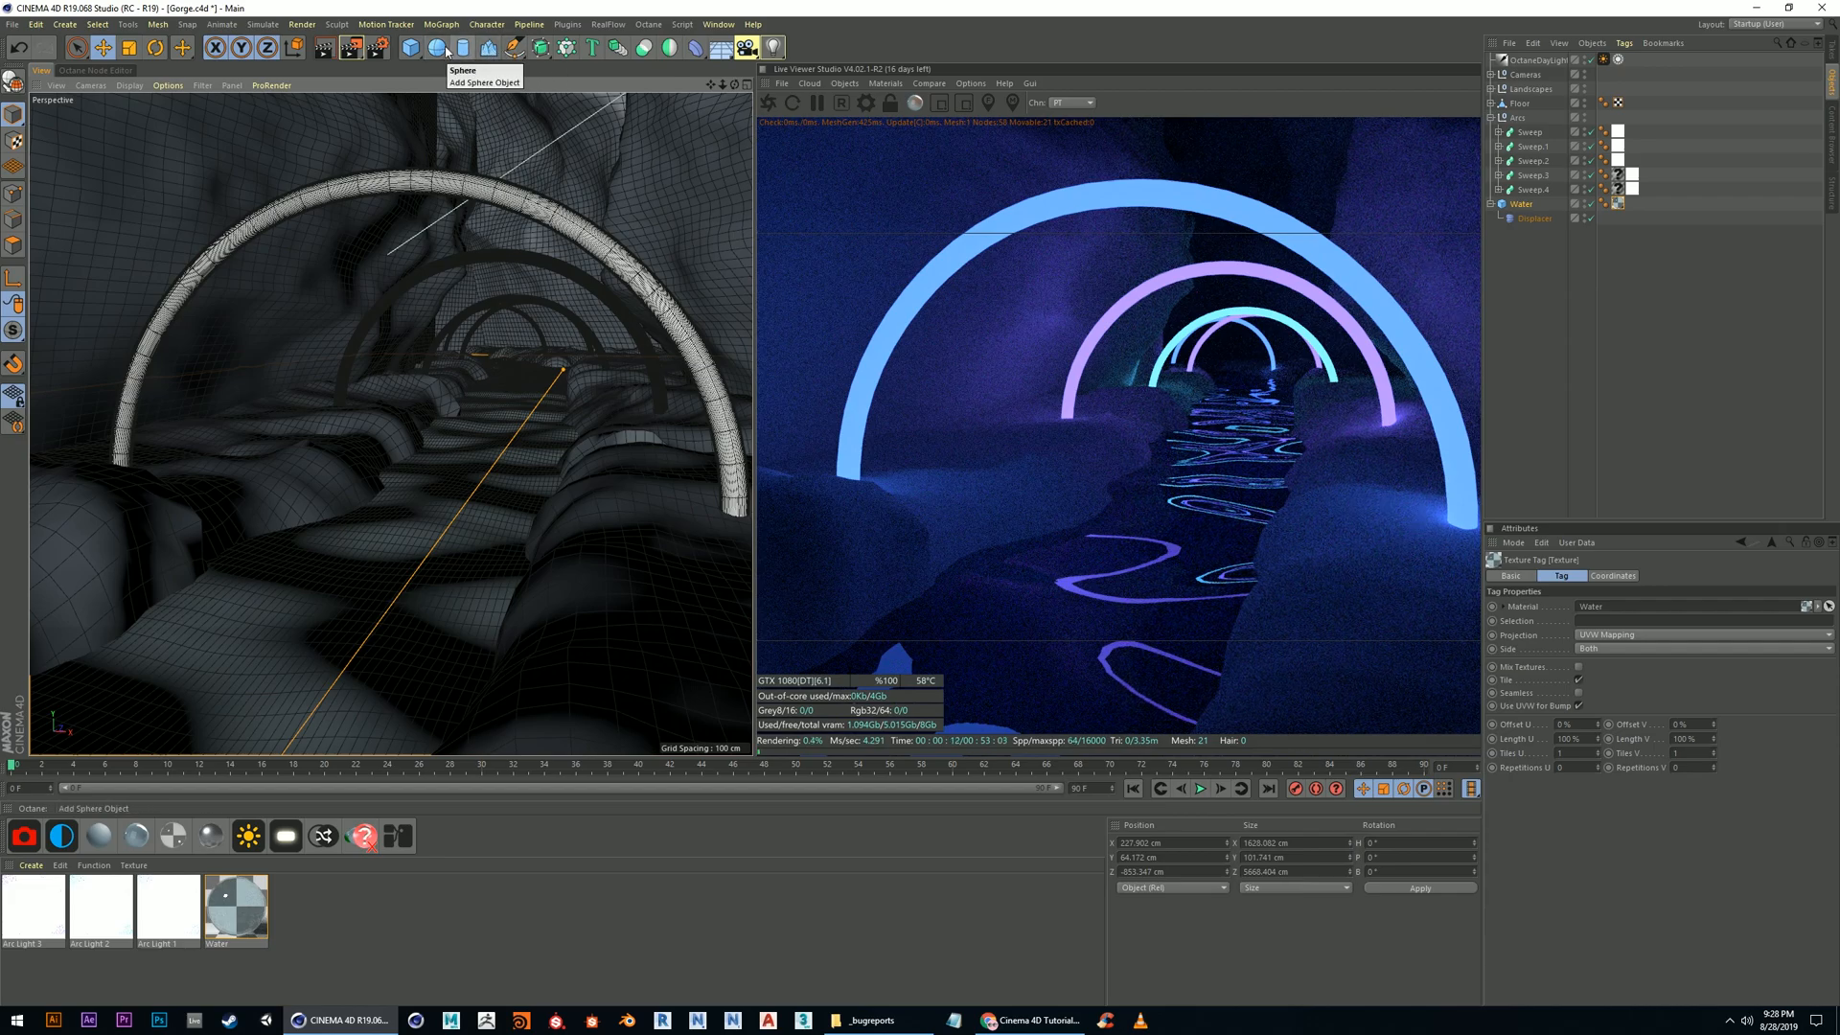
left_click(412, 50)
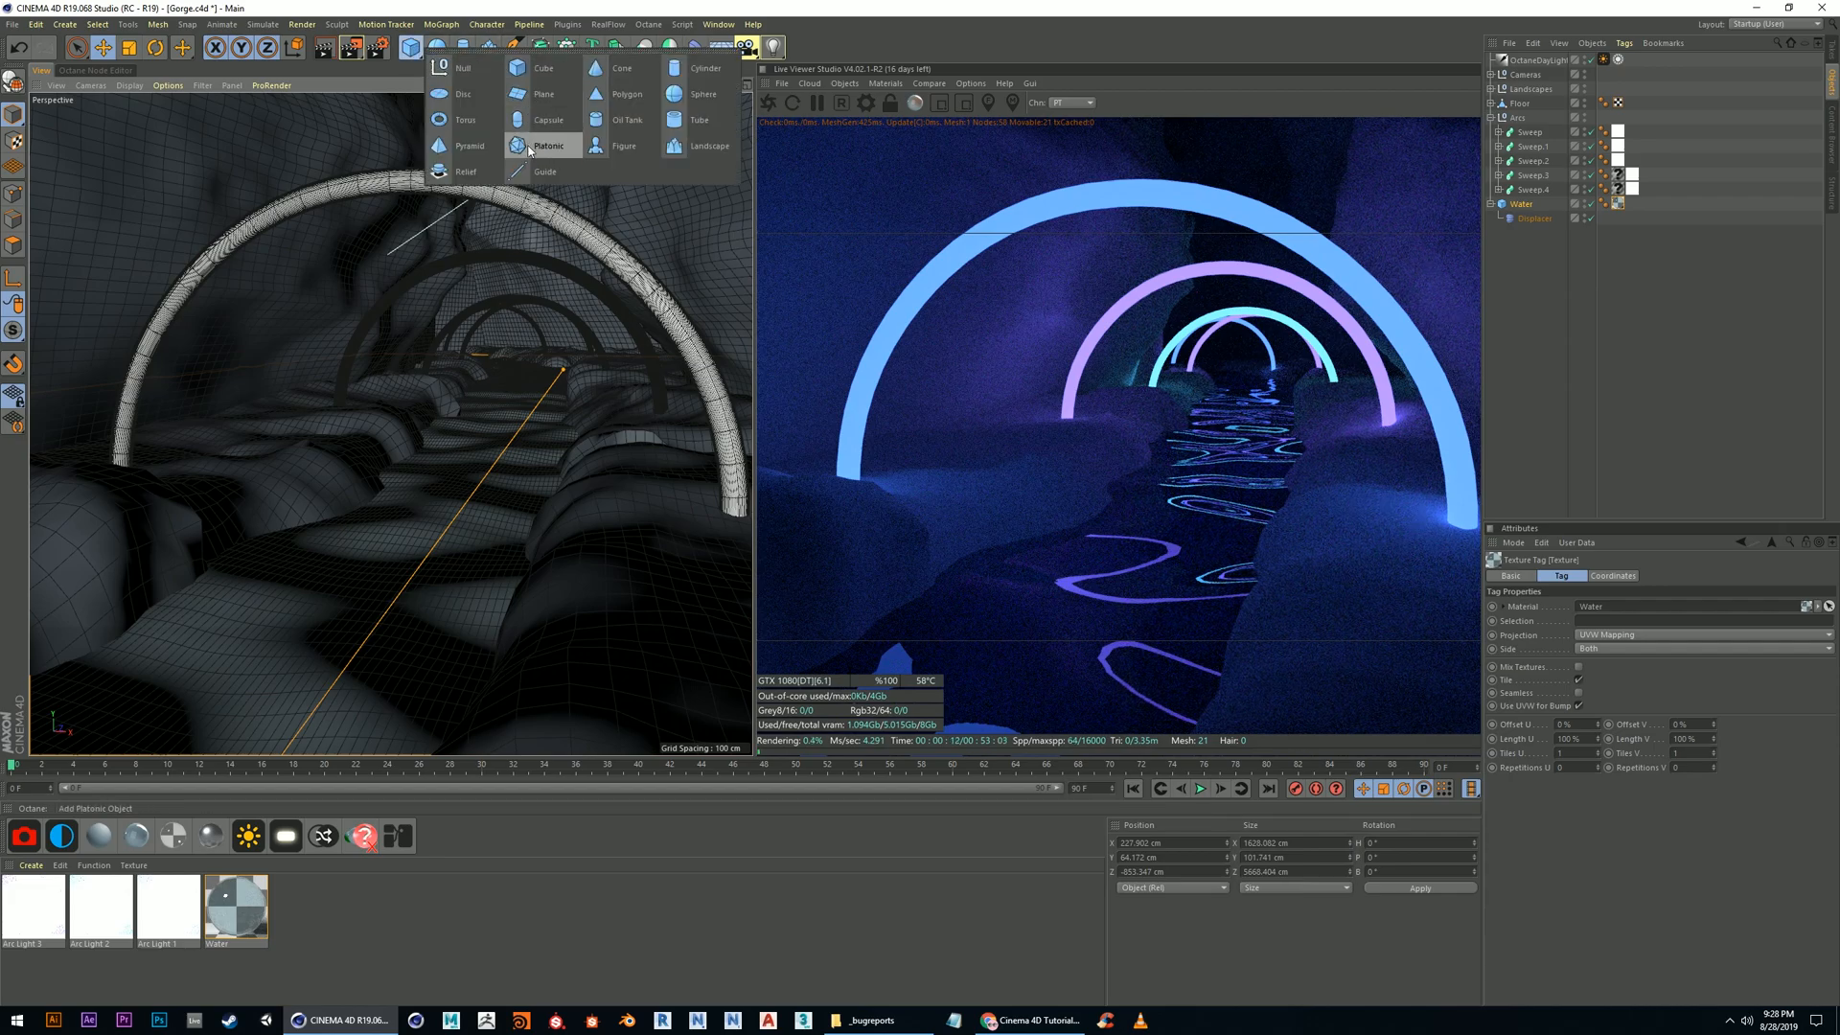
left_click(530, 149)
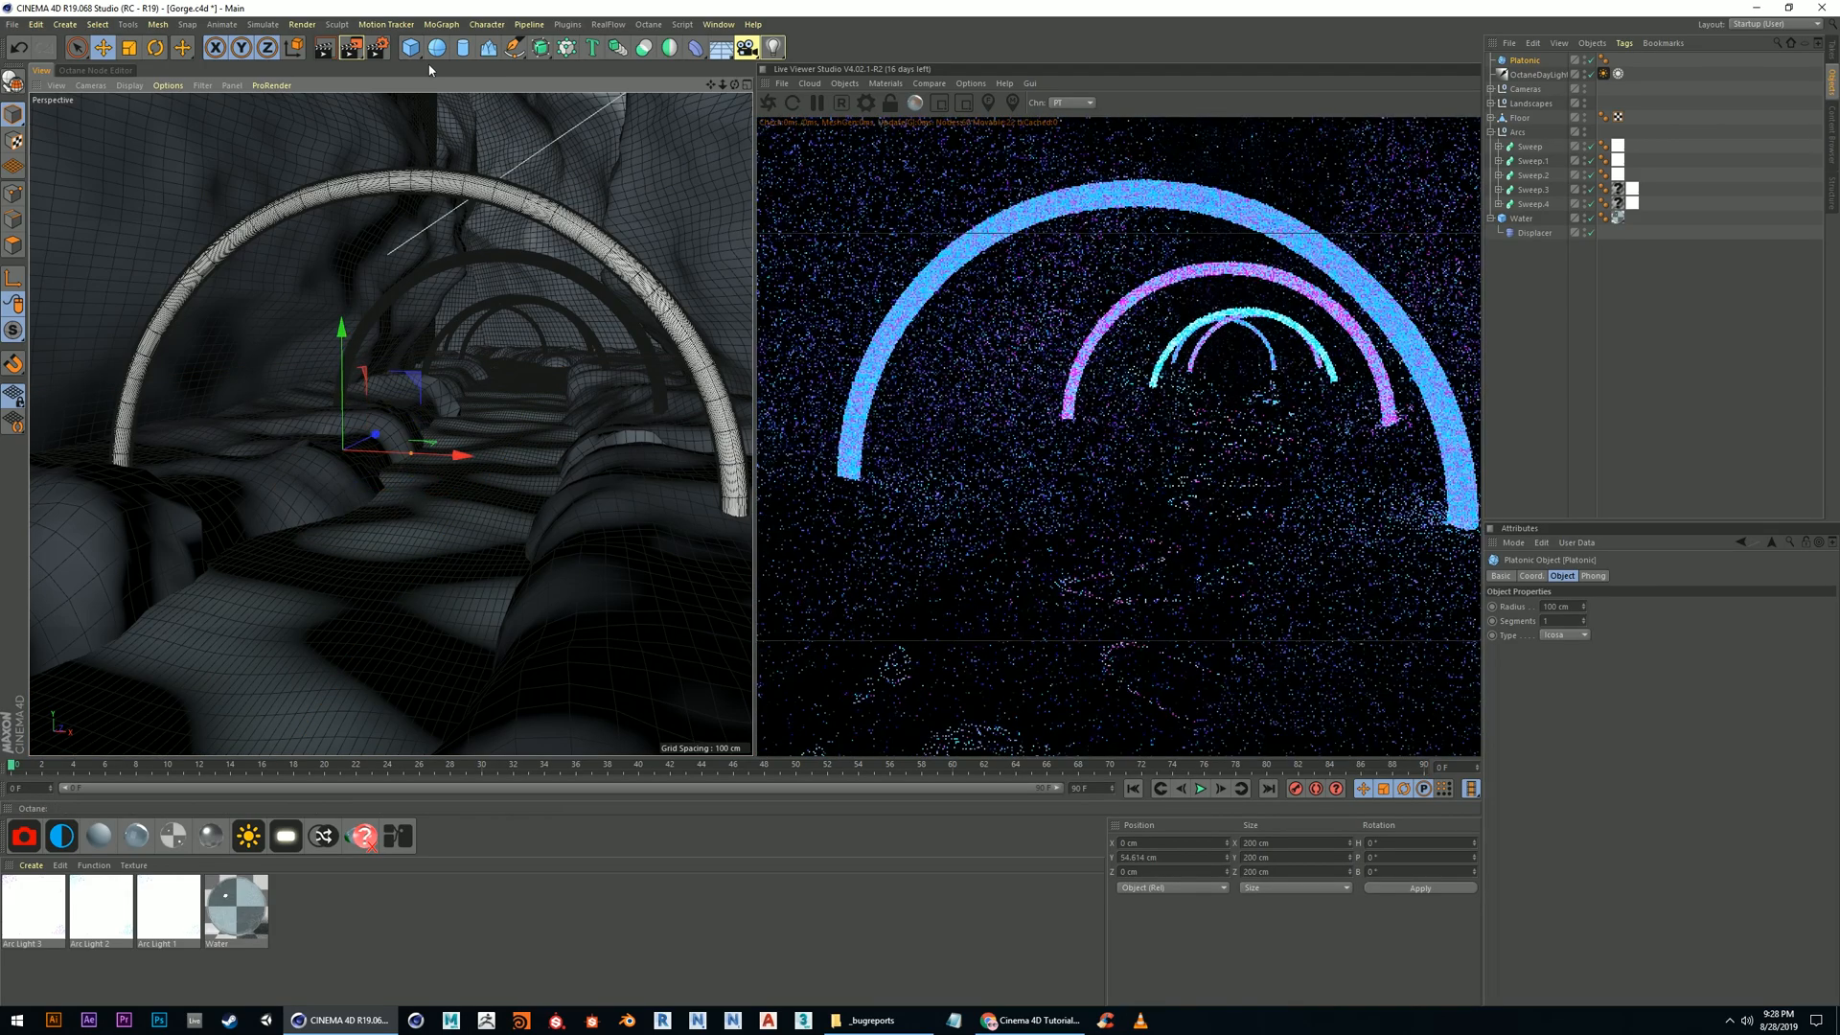
left_click(413, 53)
left_click_drag(348, 341, 347, 263)
left_click_drag(445, 376, 662, 413)
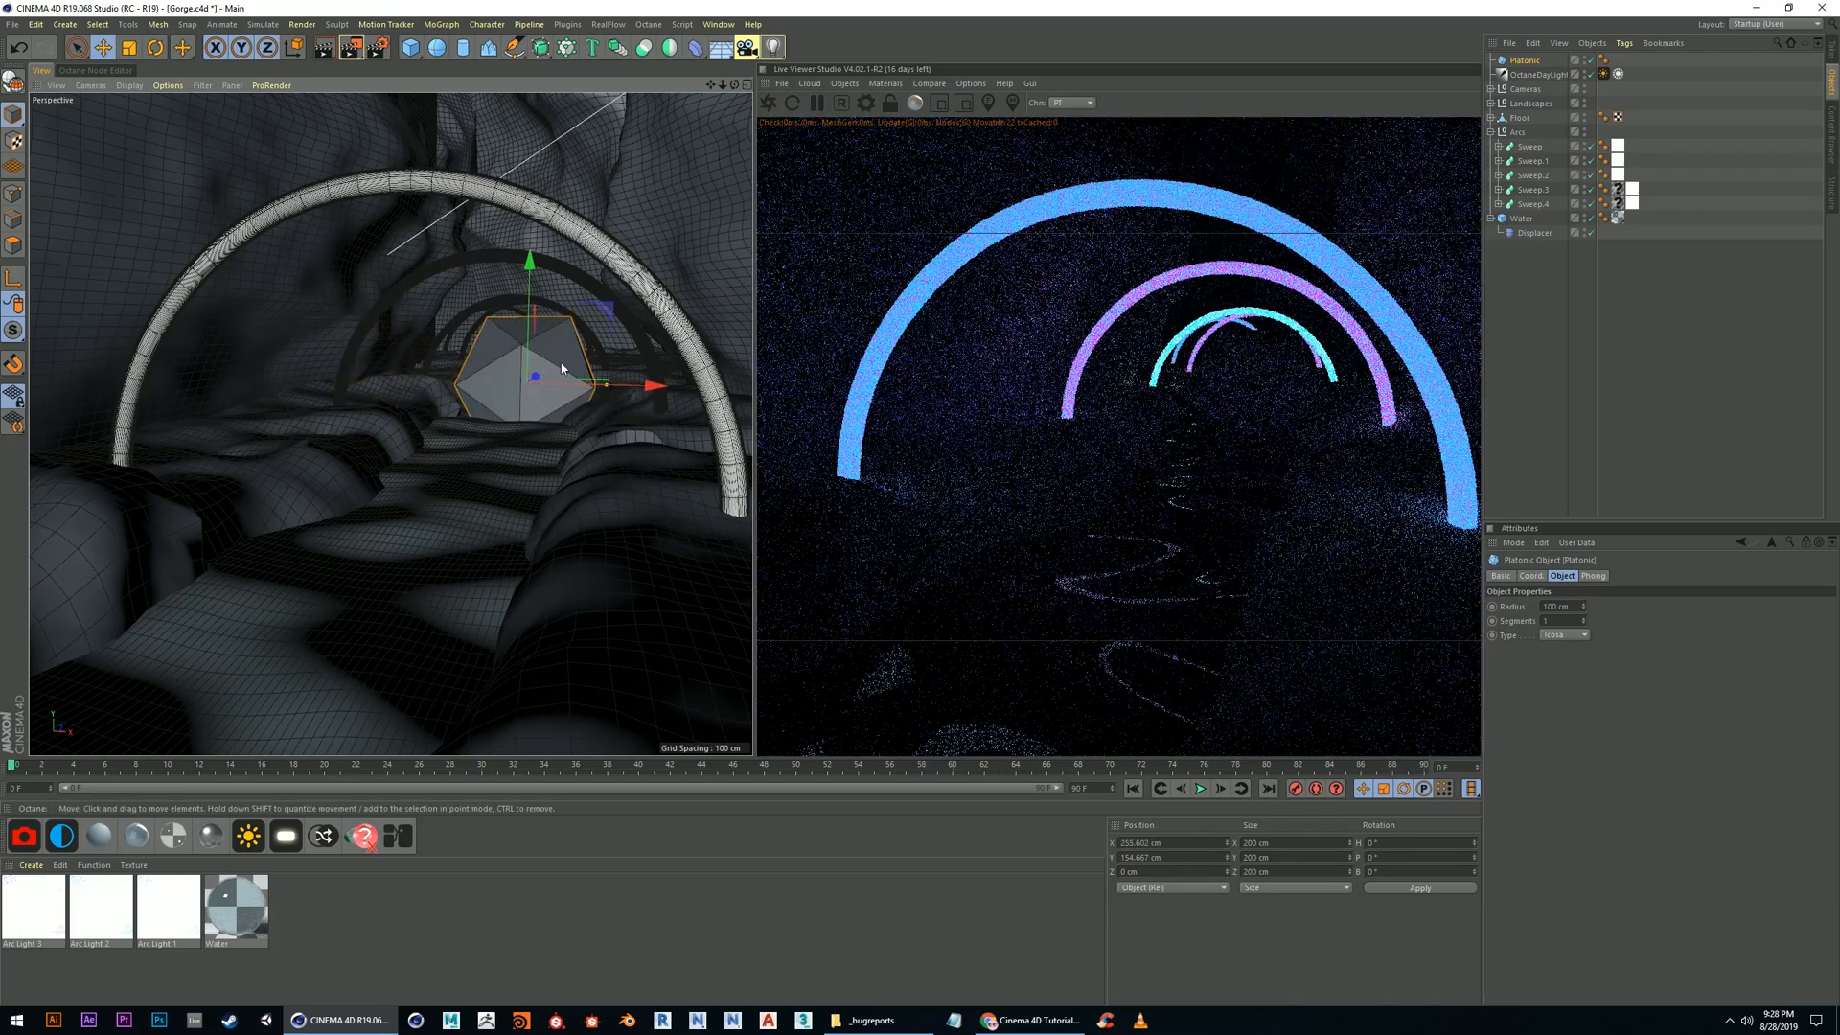
Shrink the Platonic to a radius of about 42 cm and move it near the front blue arch, at about X 152 cm
left_click_drag(559, 371, 411, 497, "alt")
left_click_drag(410, 497, 331, 618, "alt")
middle_click_drag(331, 618, 441, 419, "alt")
left_click_drag(523, 430, 403, 443)
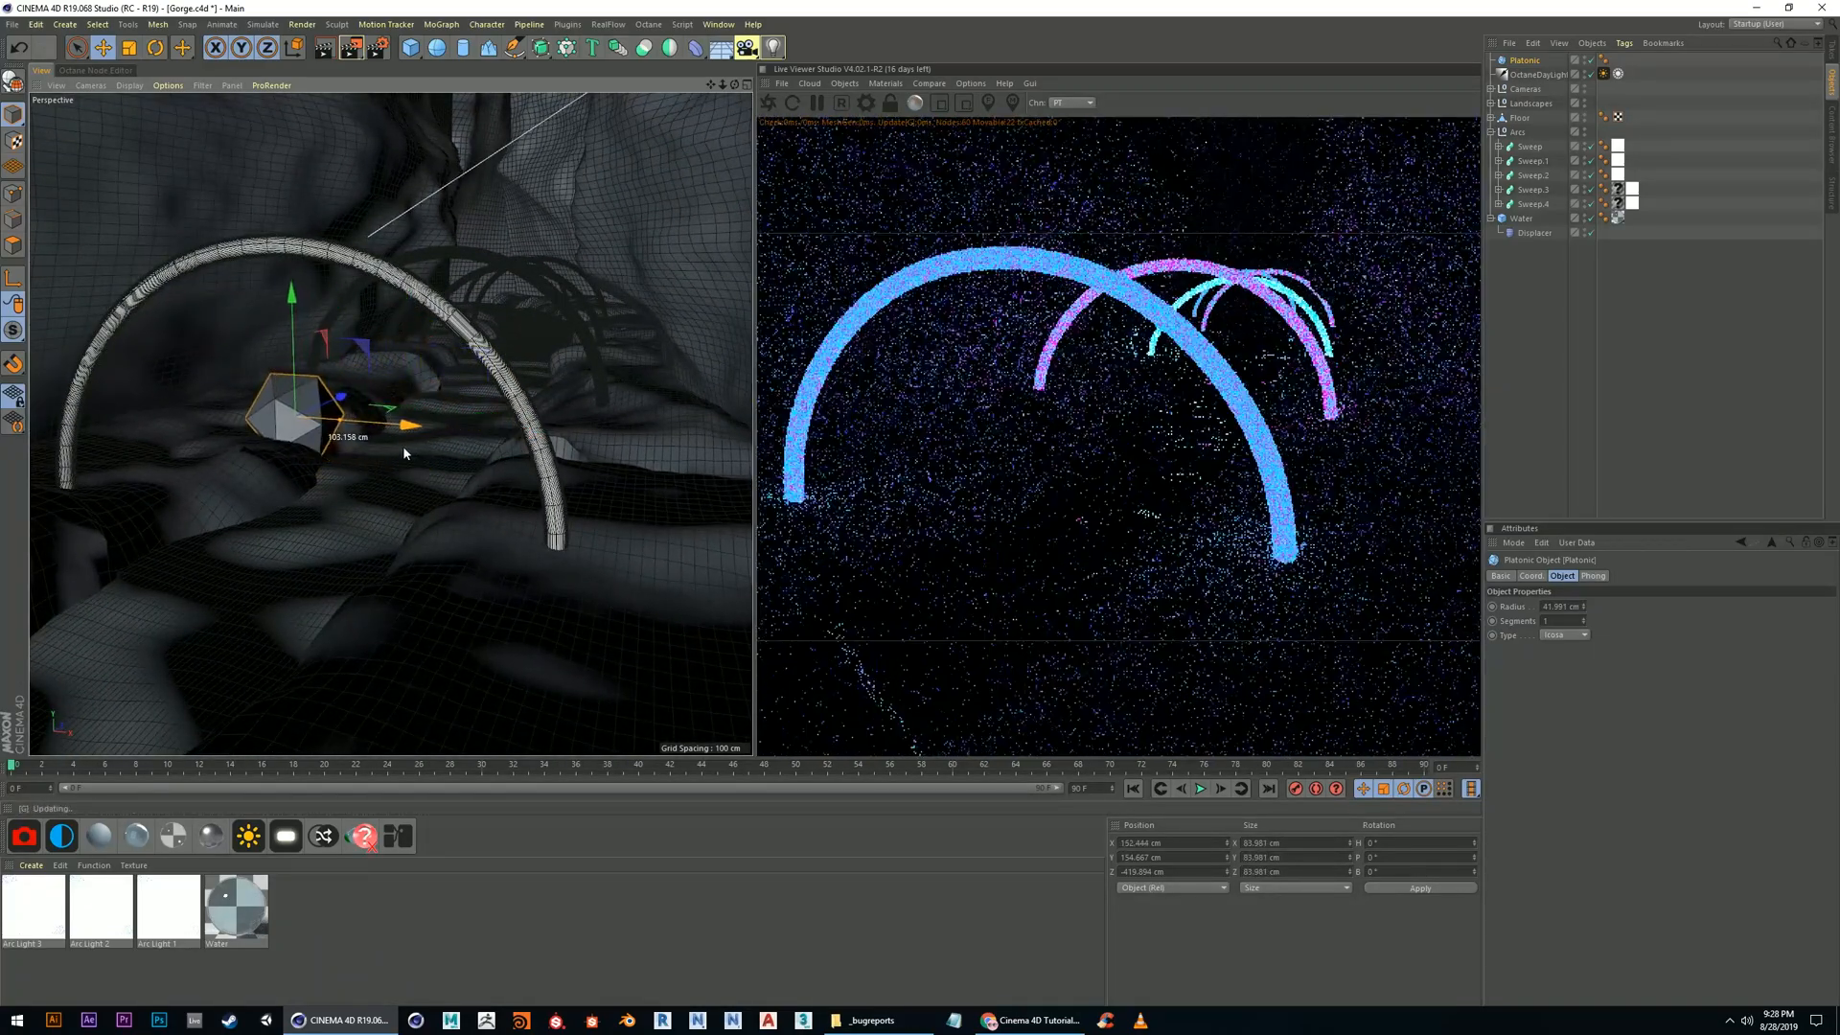
Rotate the Platonic about its vertical axis to a heading of about -49°
left_click(156, 47)
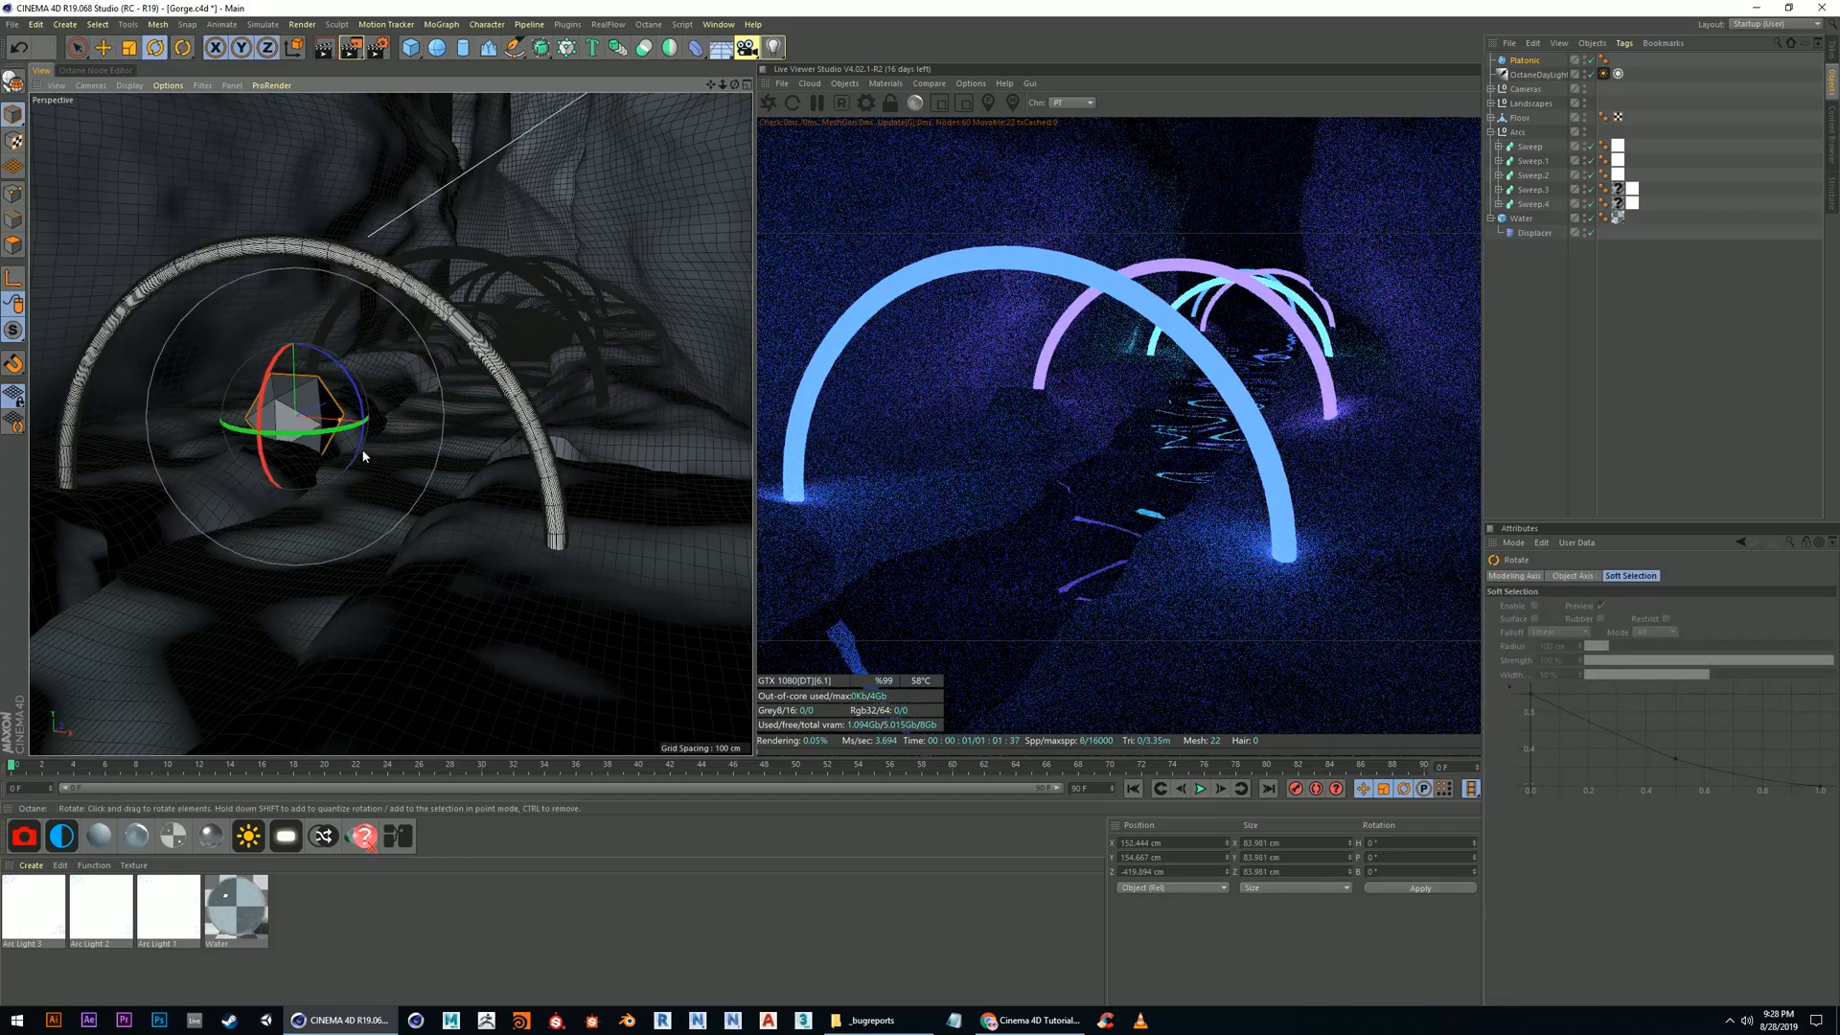
left_click_drag(342, 436, 342, 425)
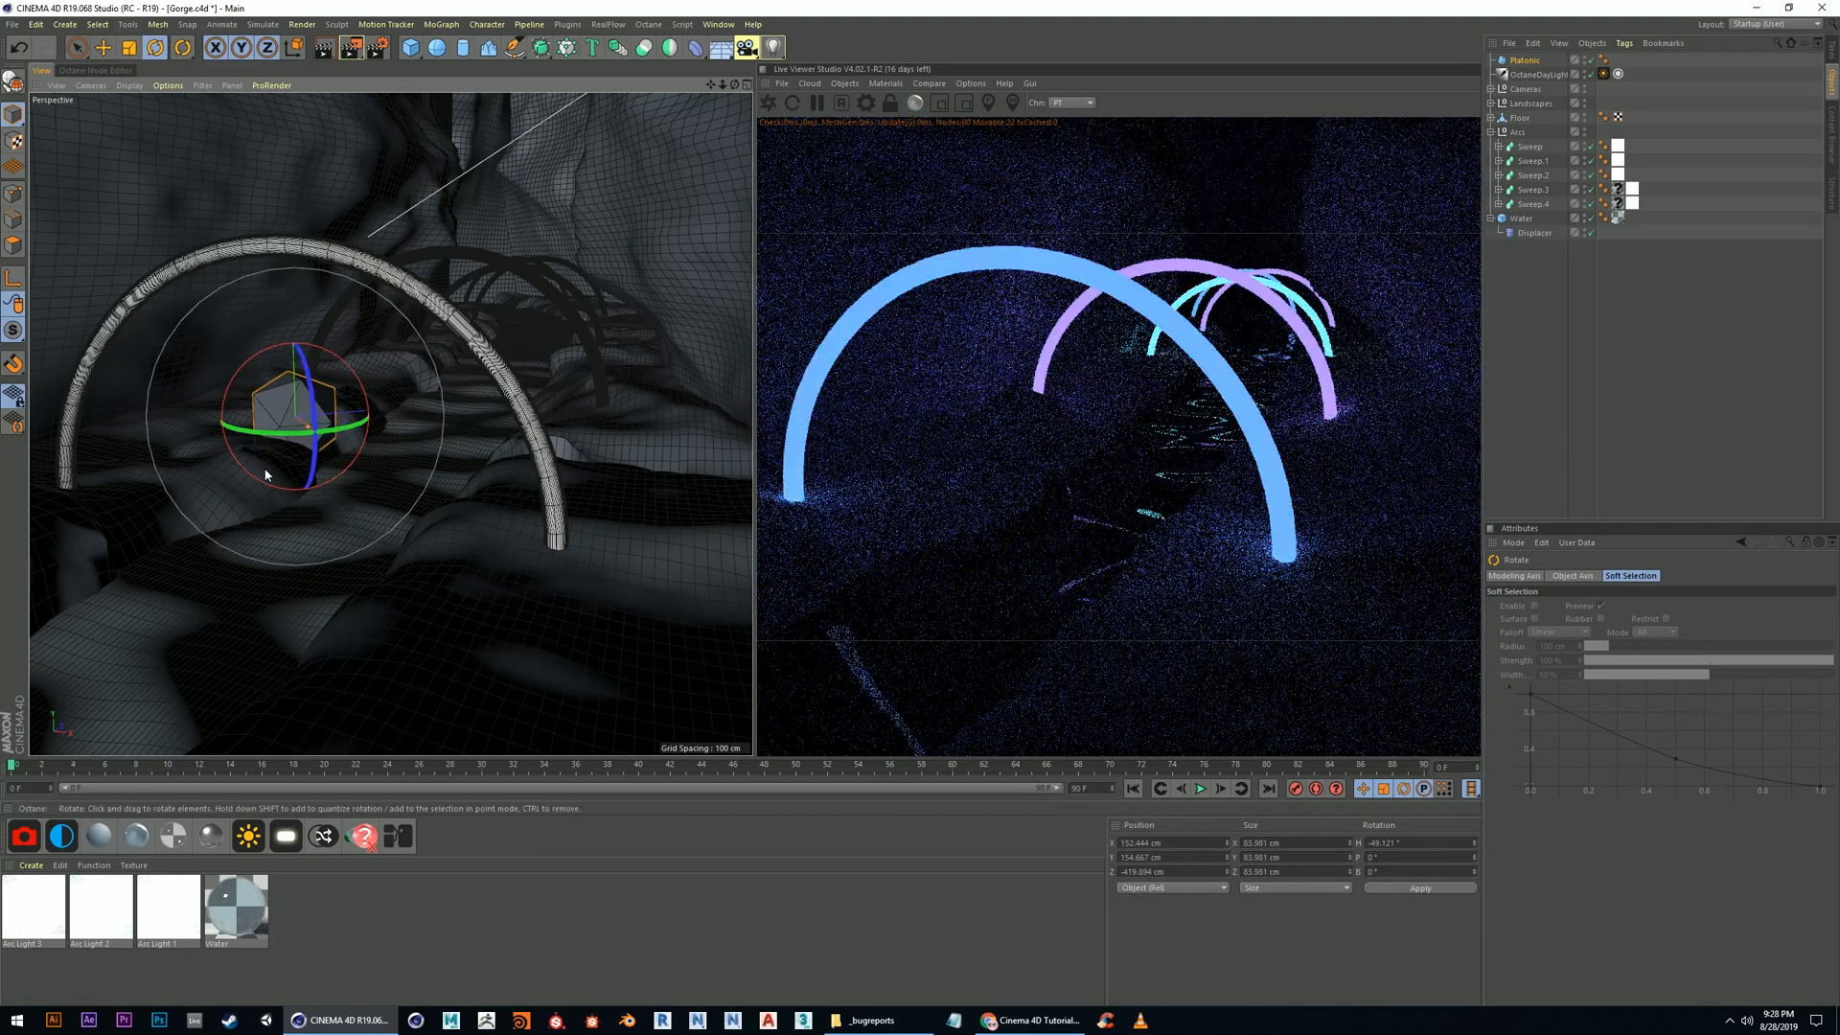
left_click_drag(250, 470, 304, 460, "alt")
right_click_drag(303, 460, 746, 338, "alt")
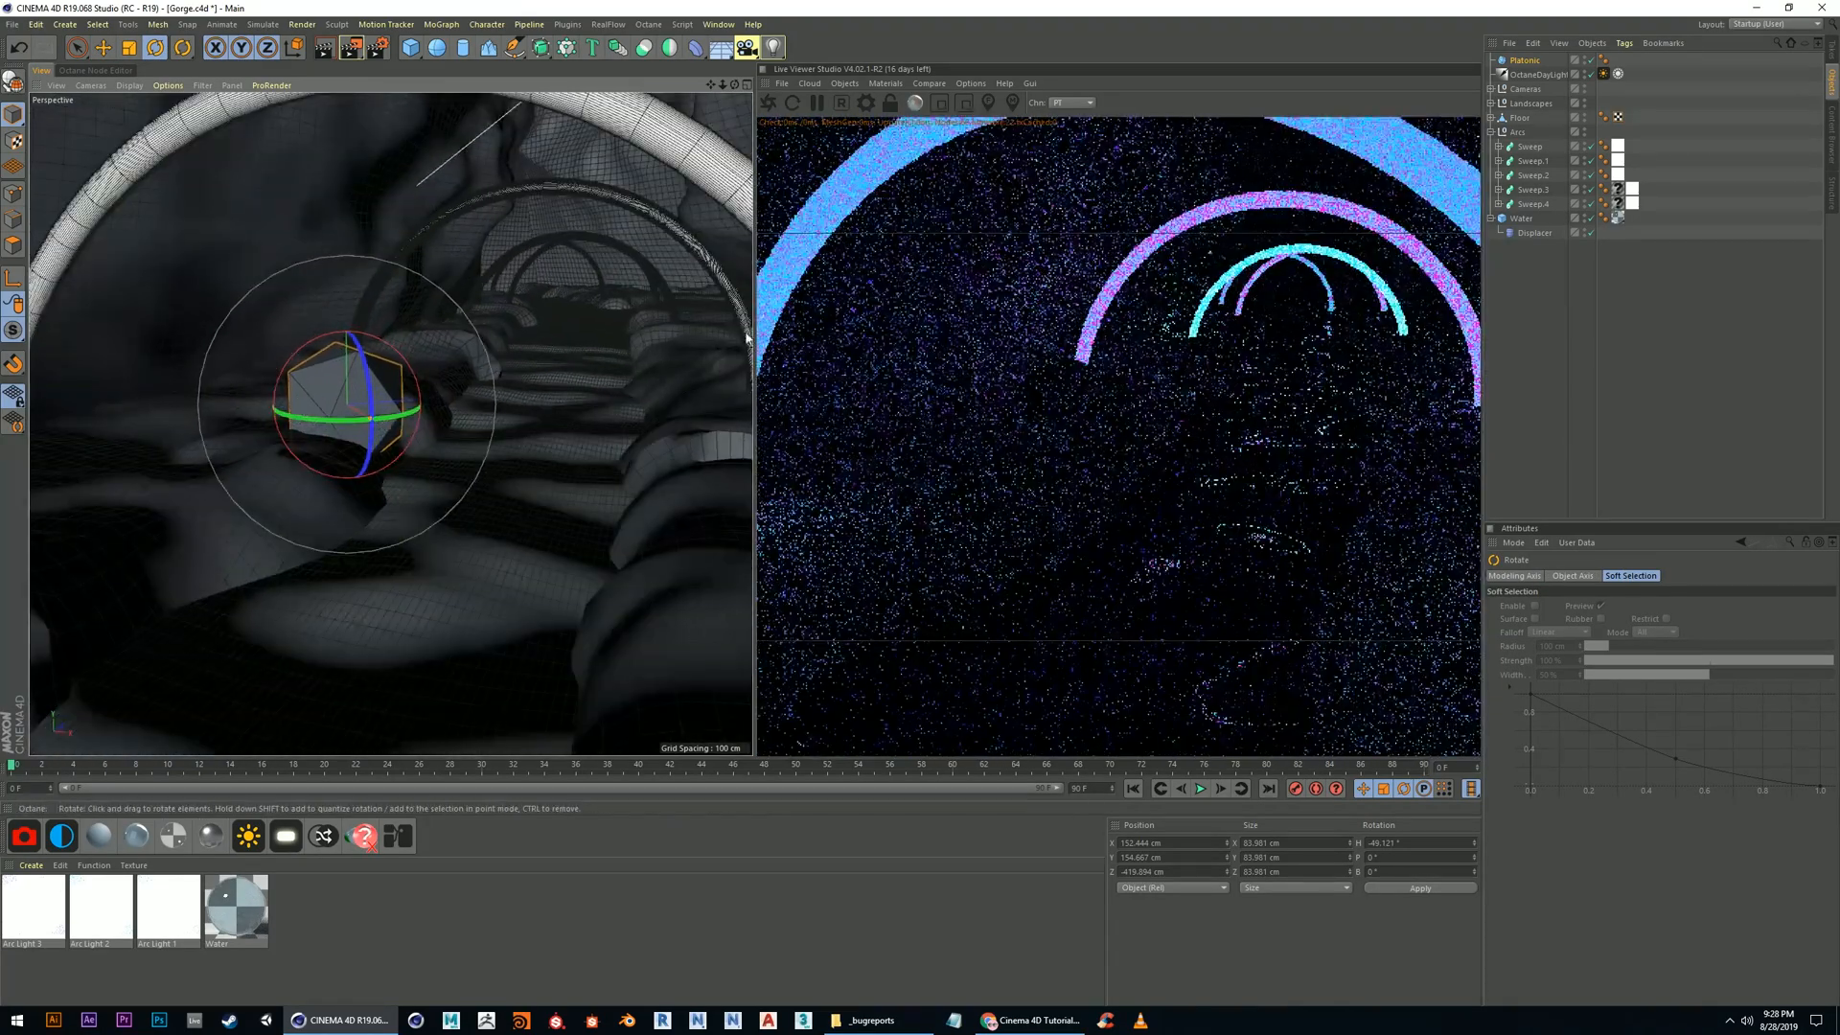
Add a Displacer deformer inside the Platonic object and assign a Noise shader to its shading
left_click(1527, 60)
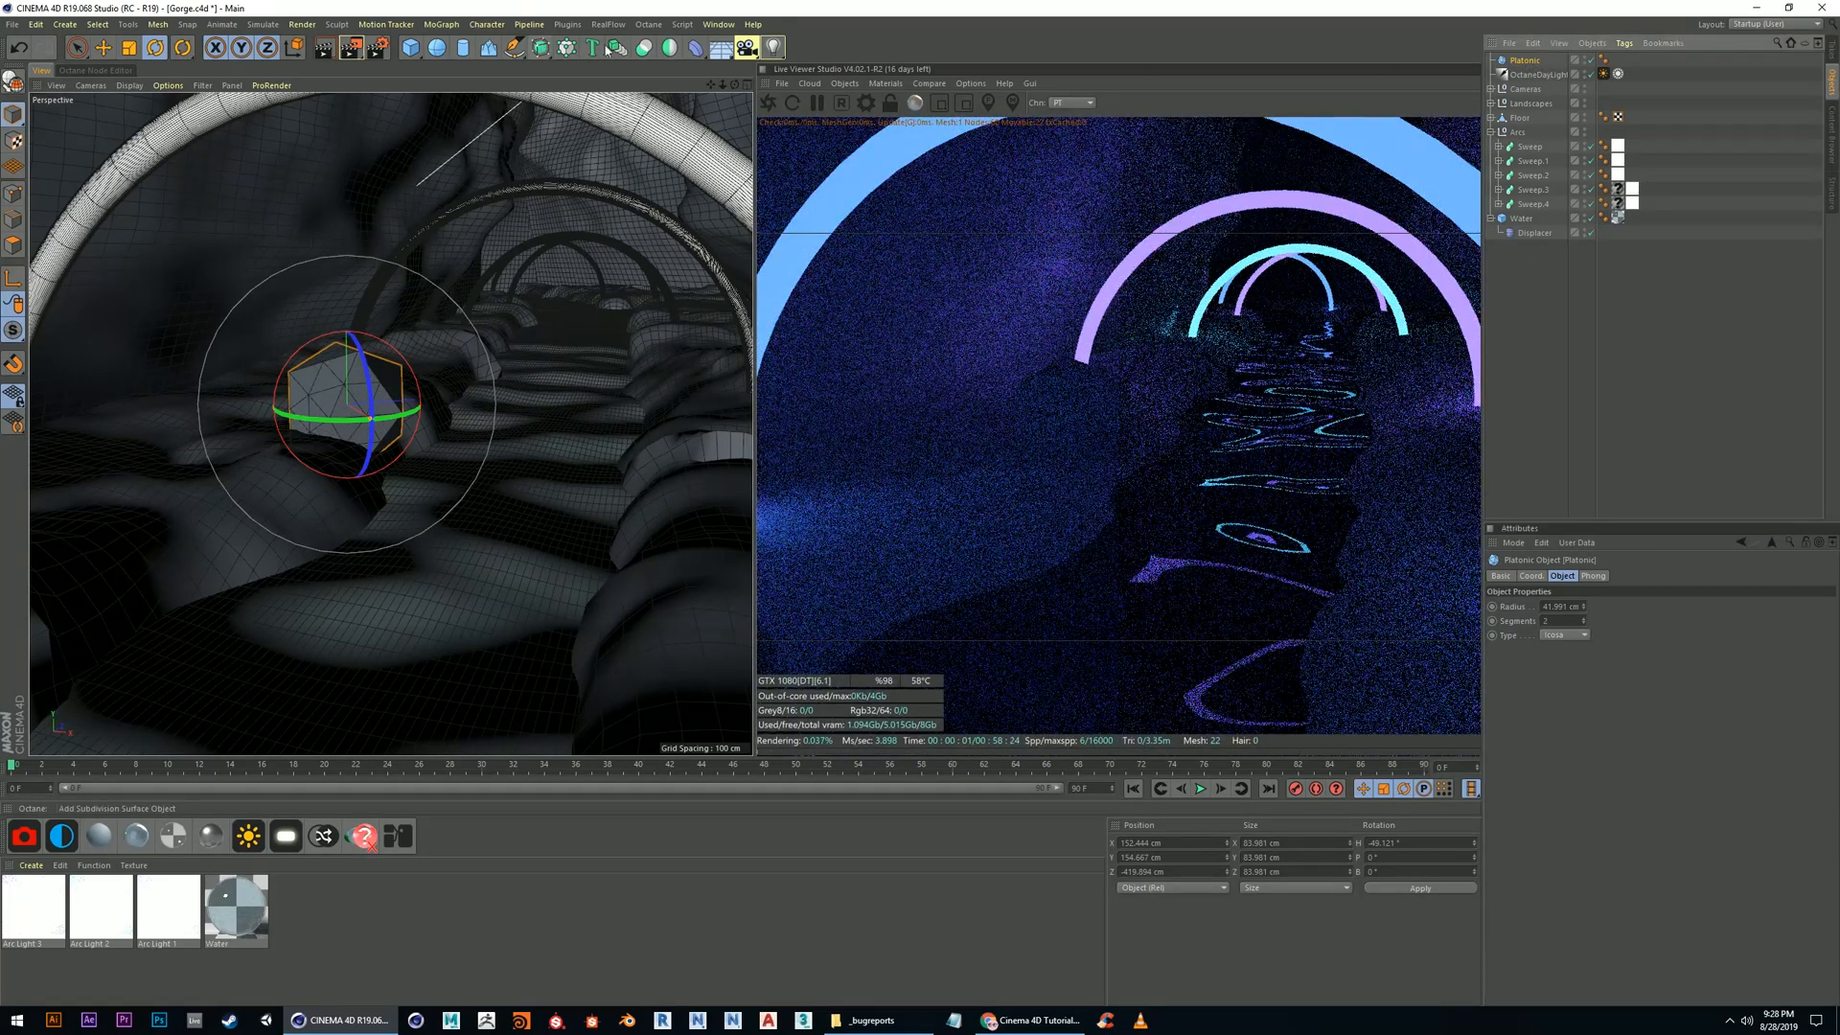
left_click_drag(696, 49, 770, 233)
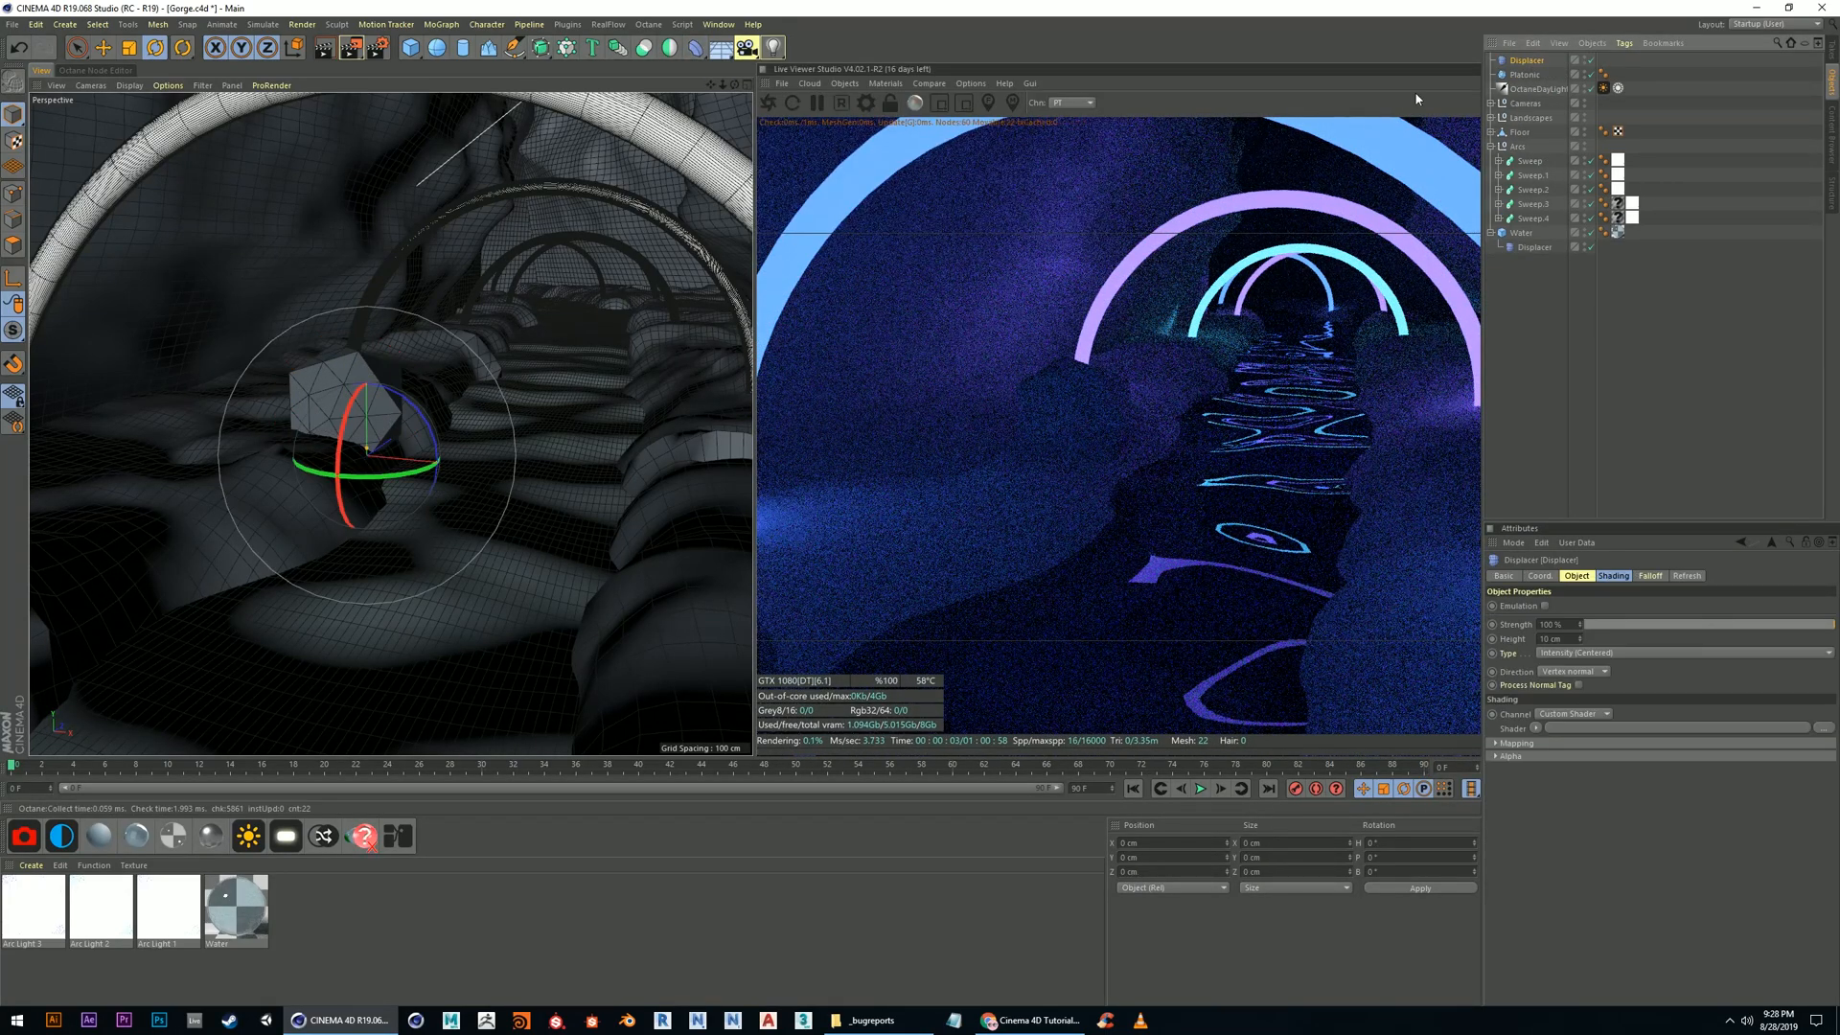
left_click_drag(1524, 77, 1524, 74)
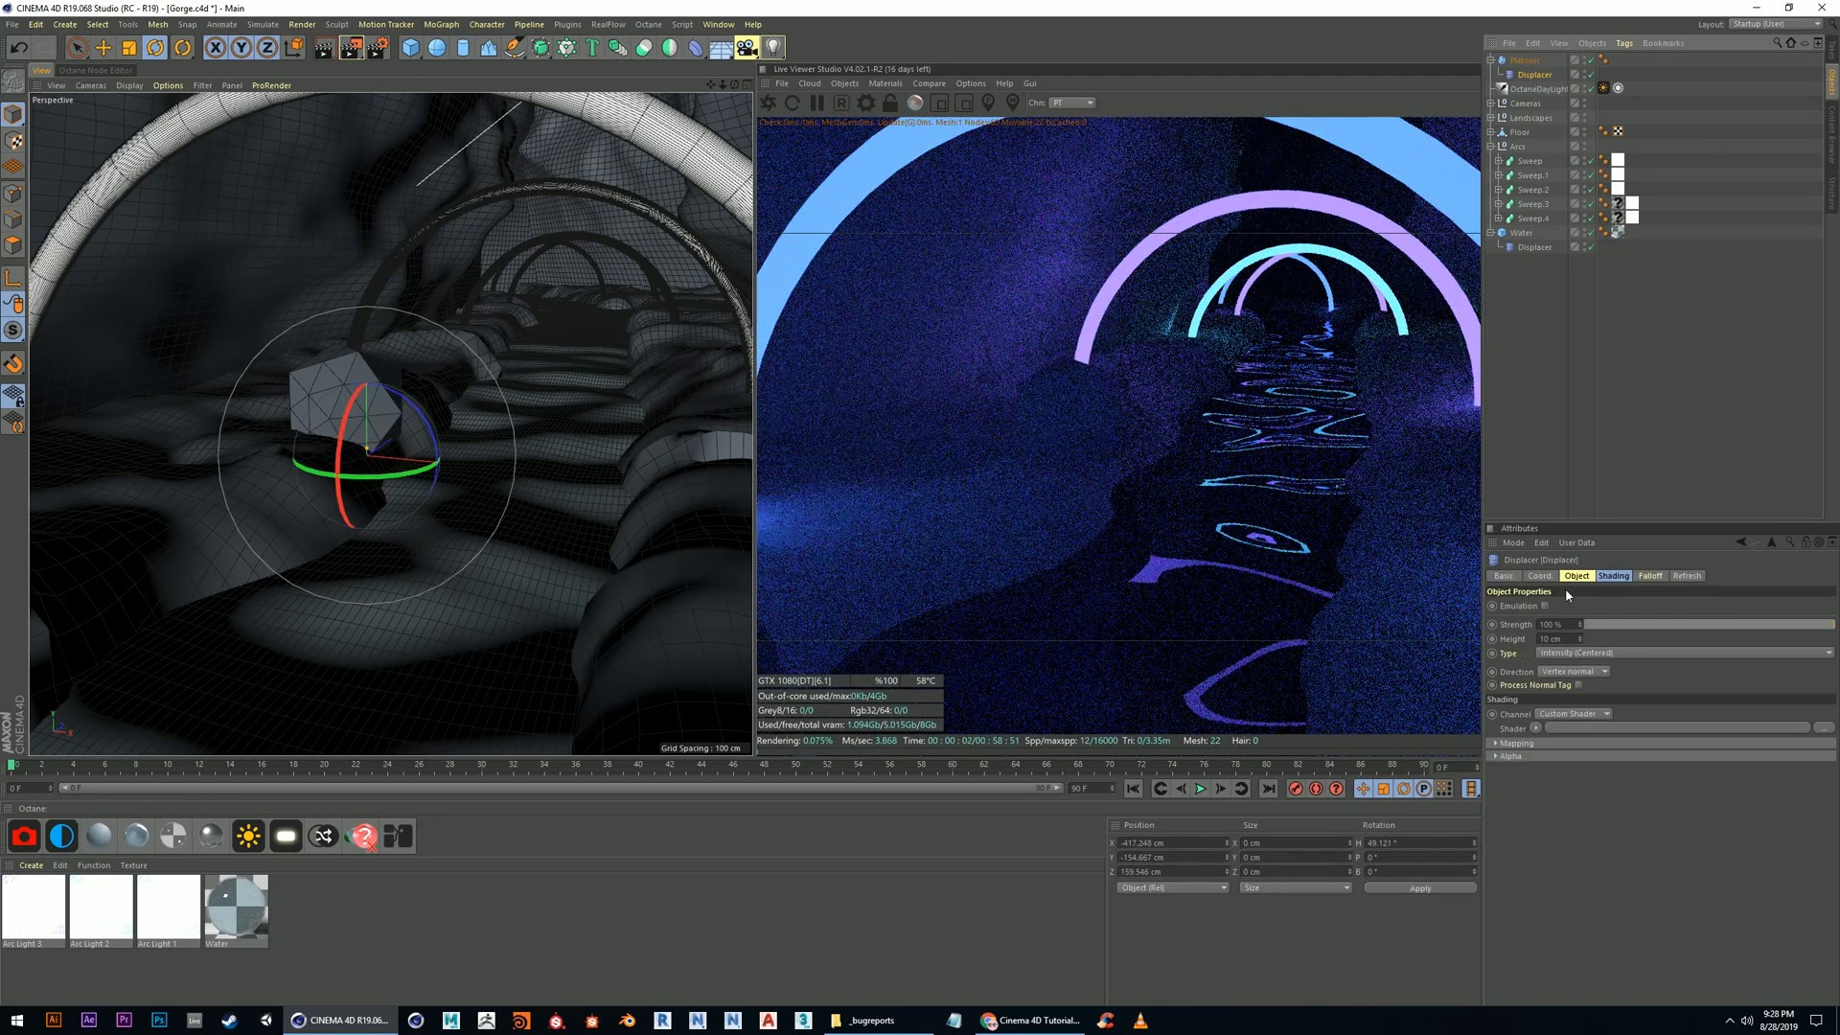
left_click(1614, 576)
left_click(1536, 621)
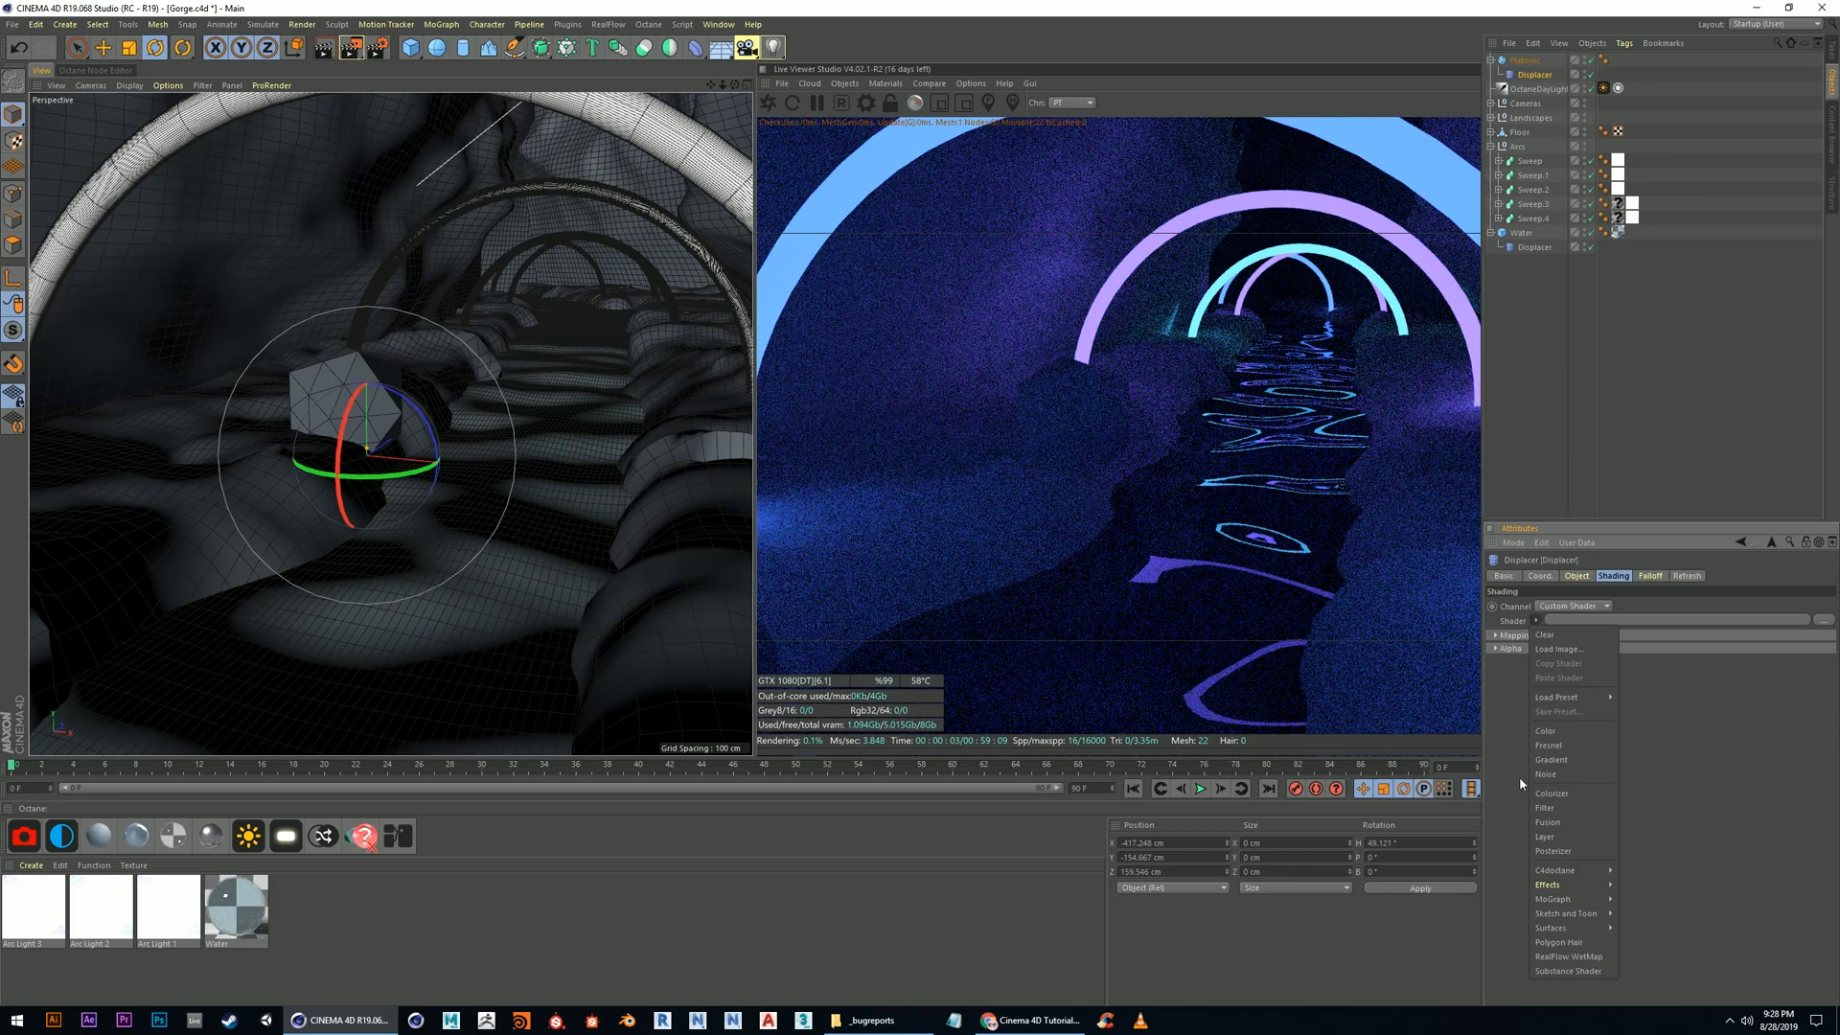
left_click(1568, 774)
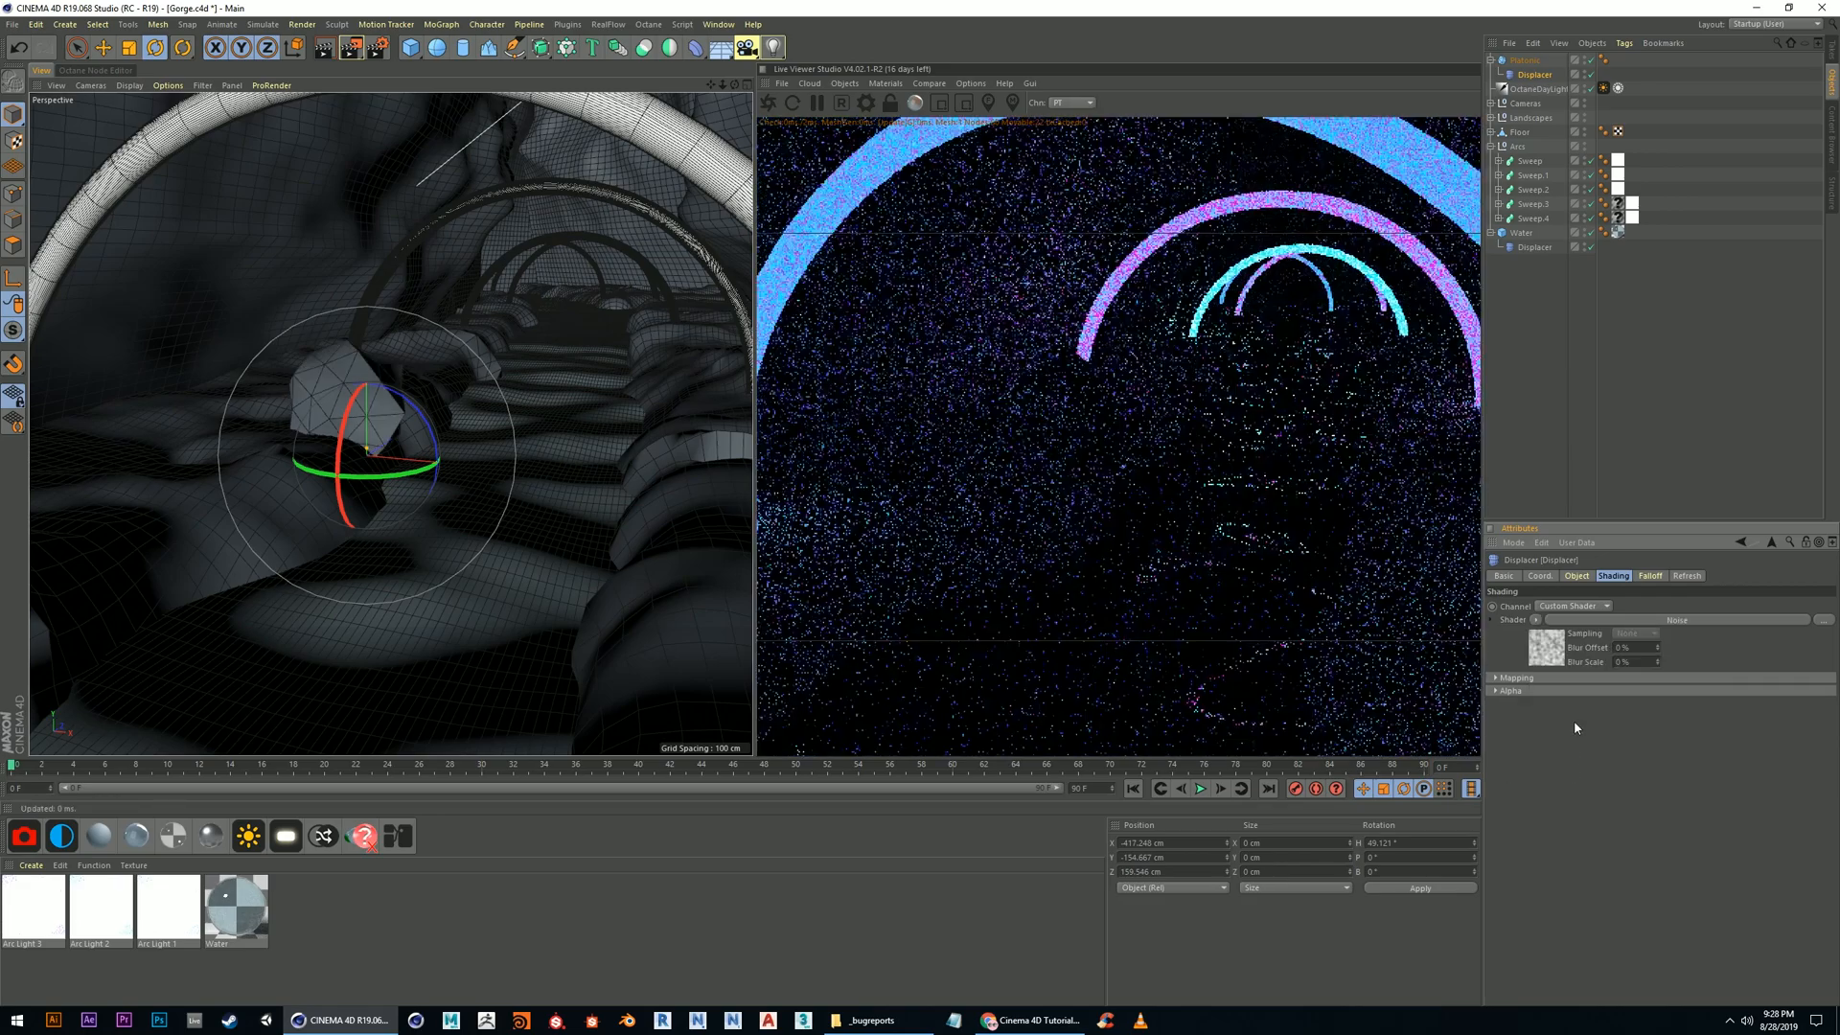
left_click(1556, 655)
scroll(371, 427, "up", 5)
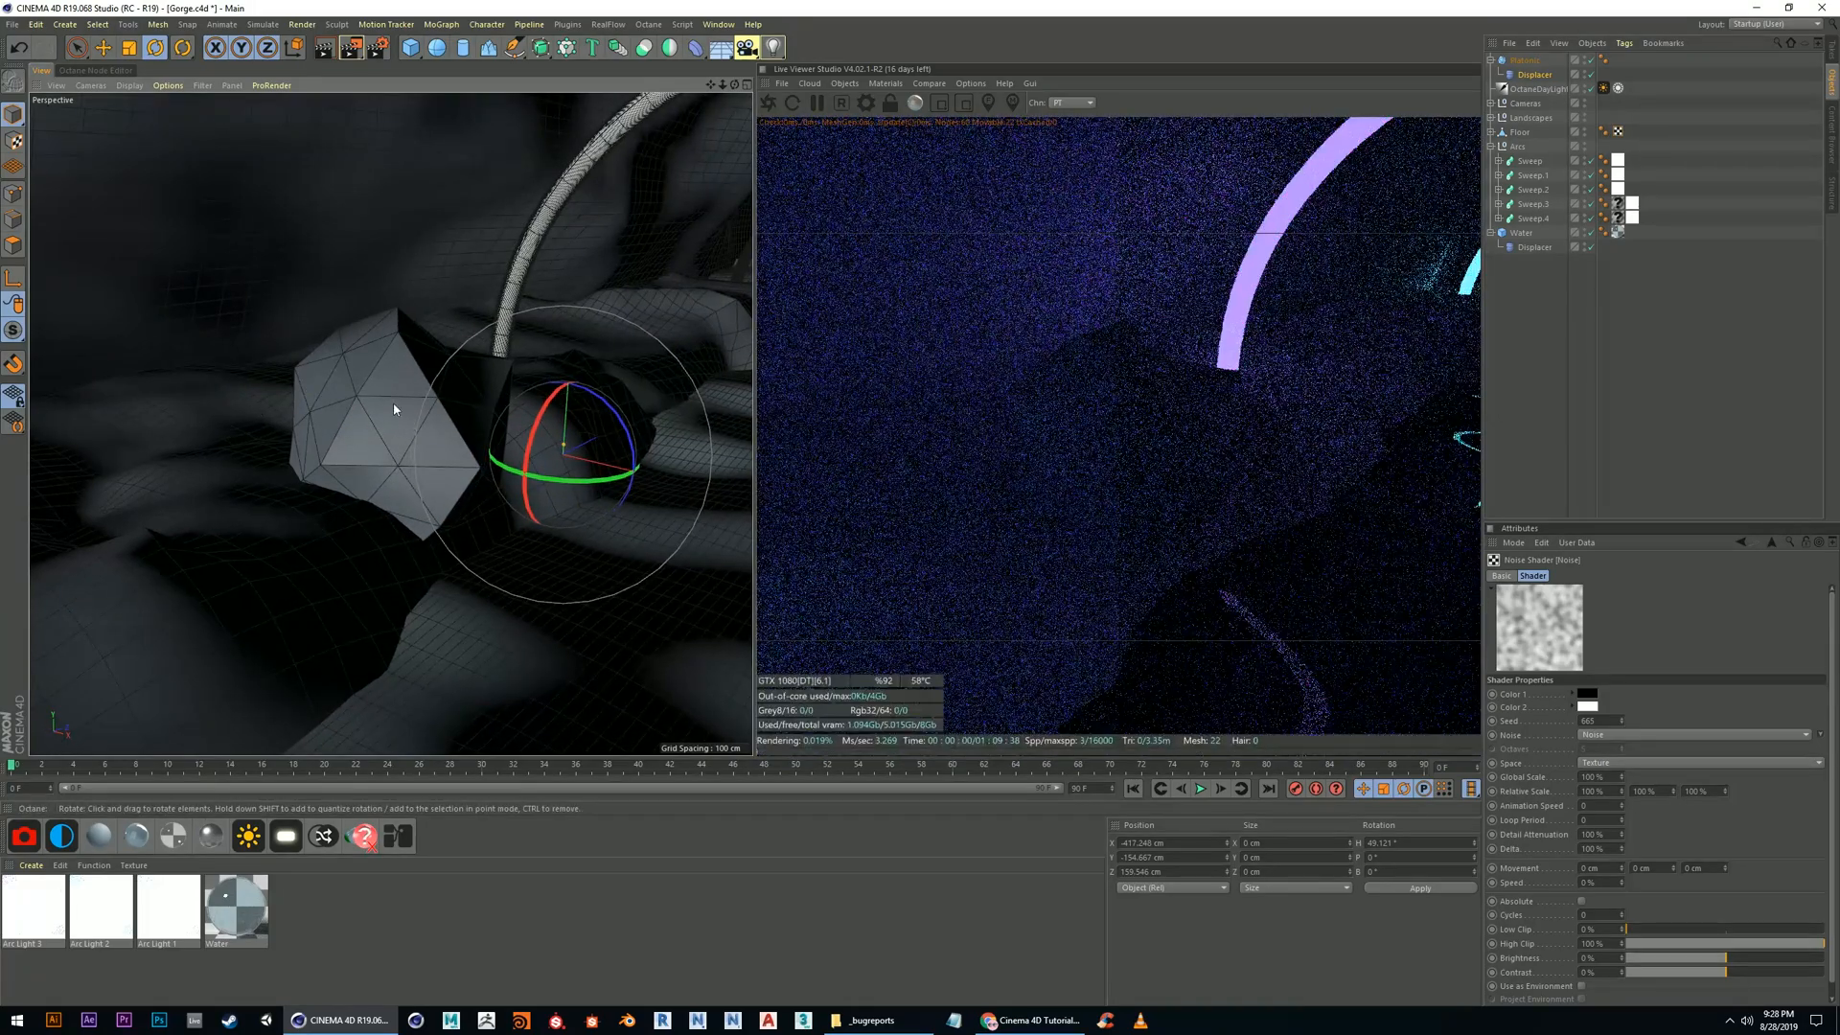
Move the Platonic out over the water channel, to about X 262 cm and Z -325 cm
left_click(393, 403)
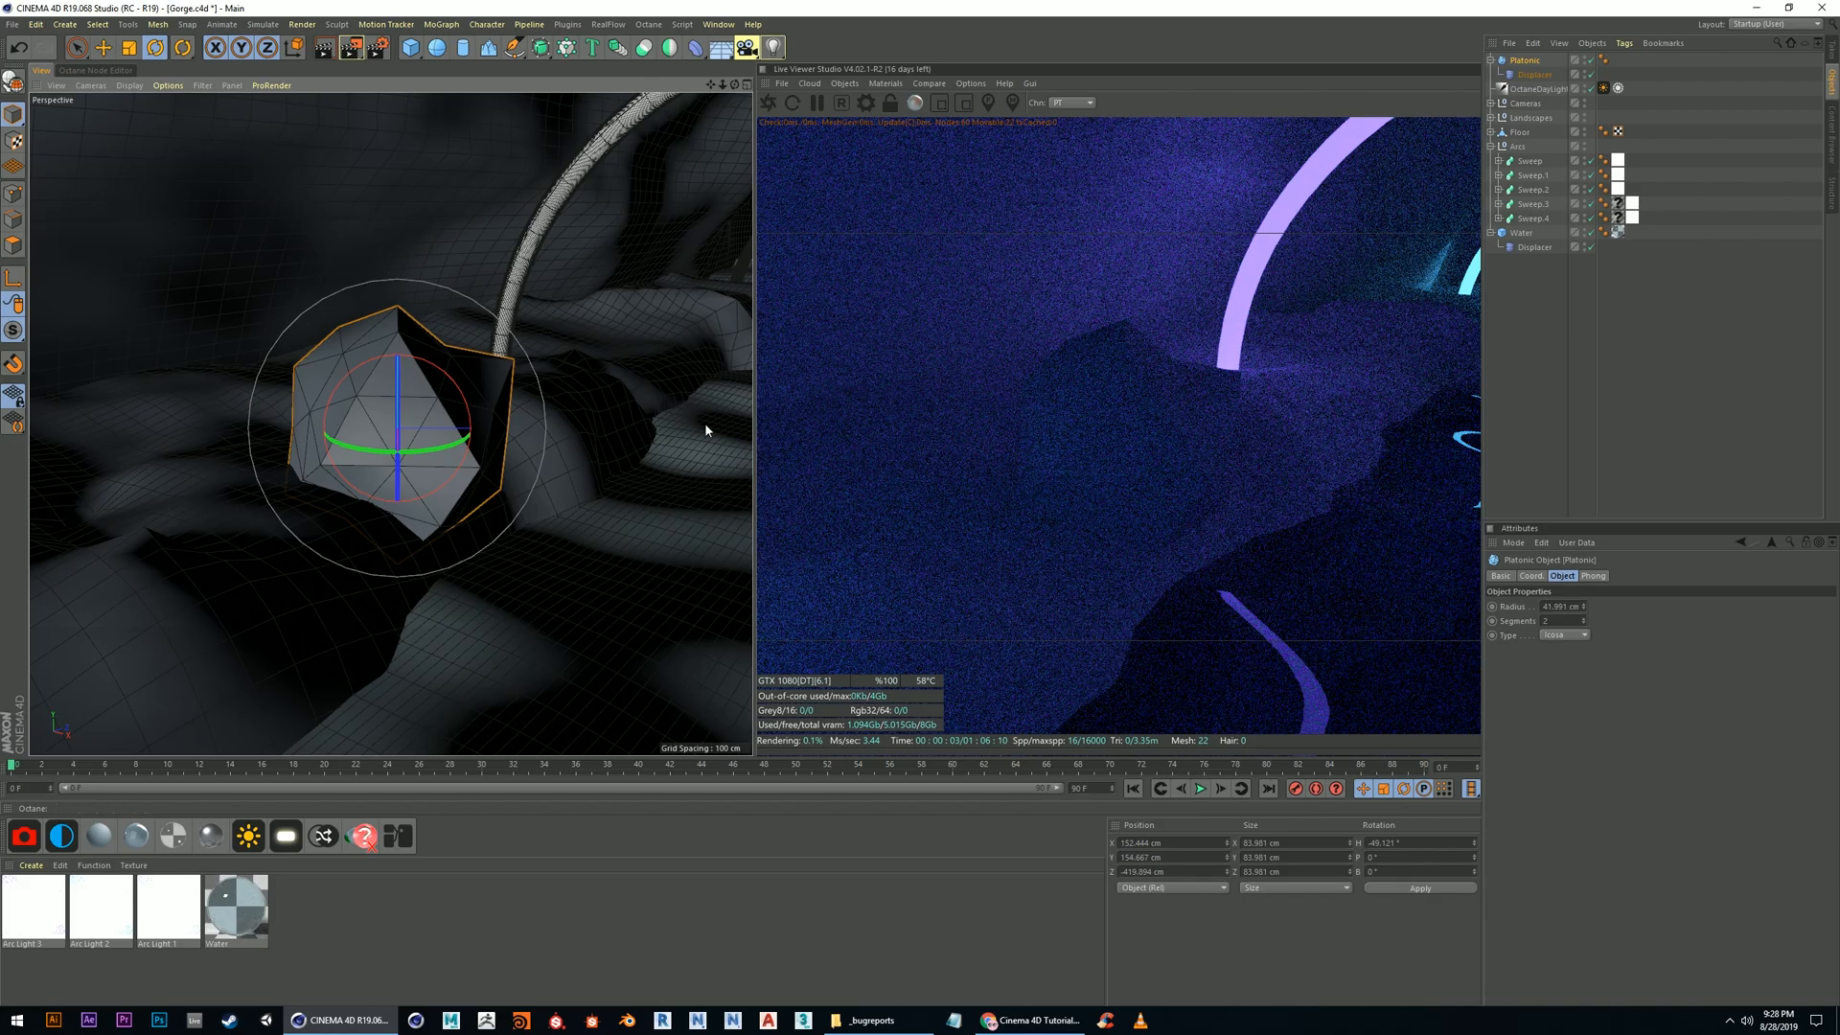
key("e")
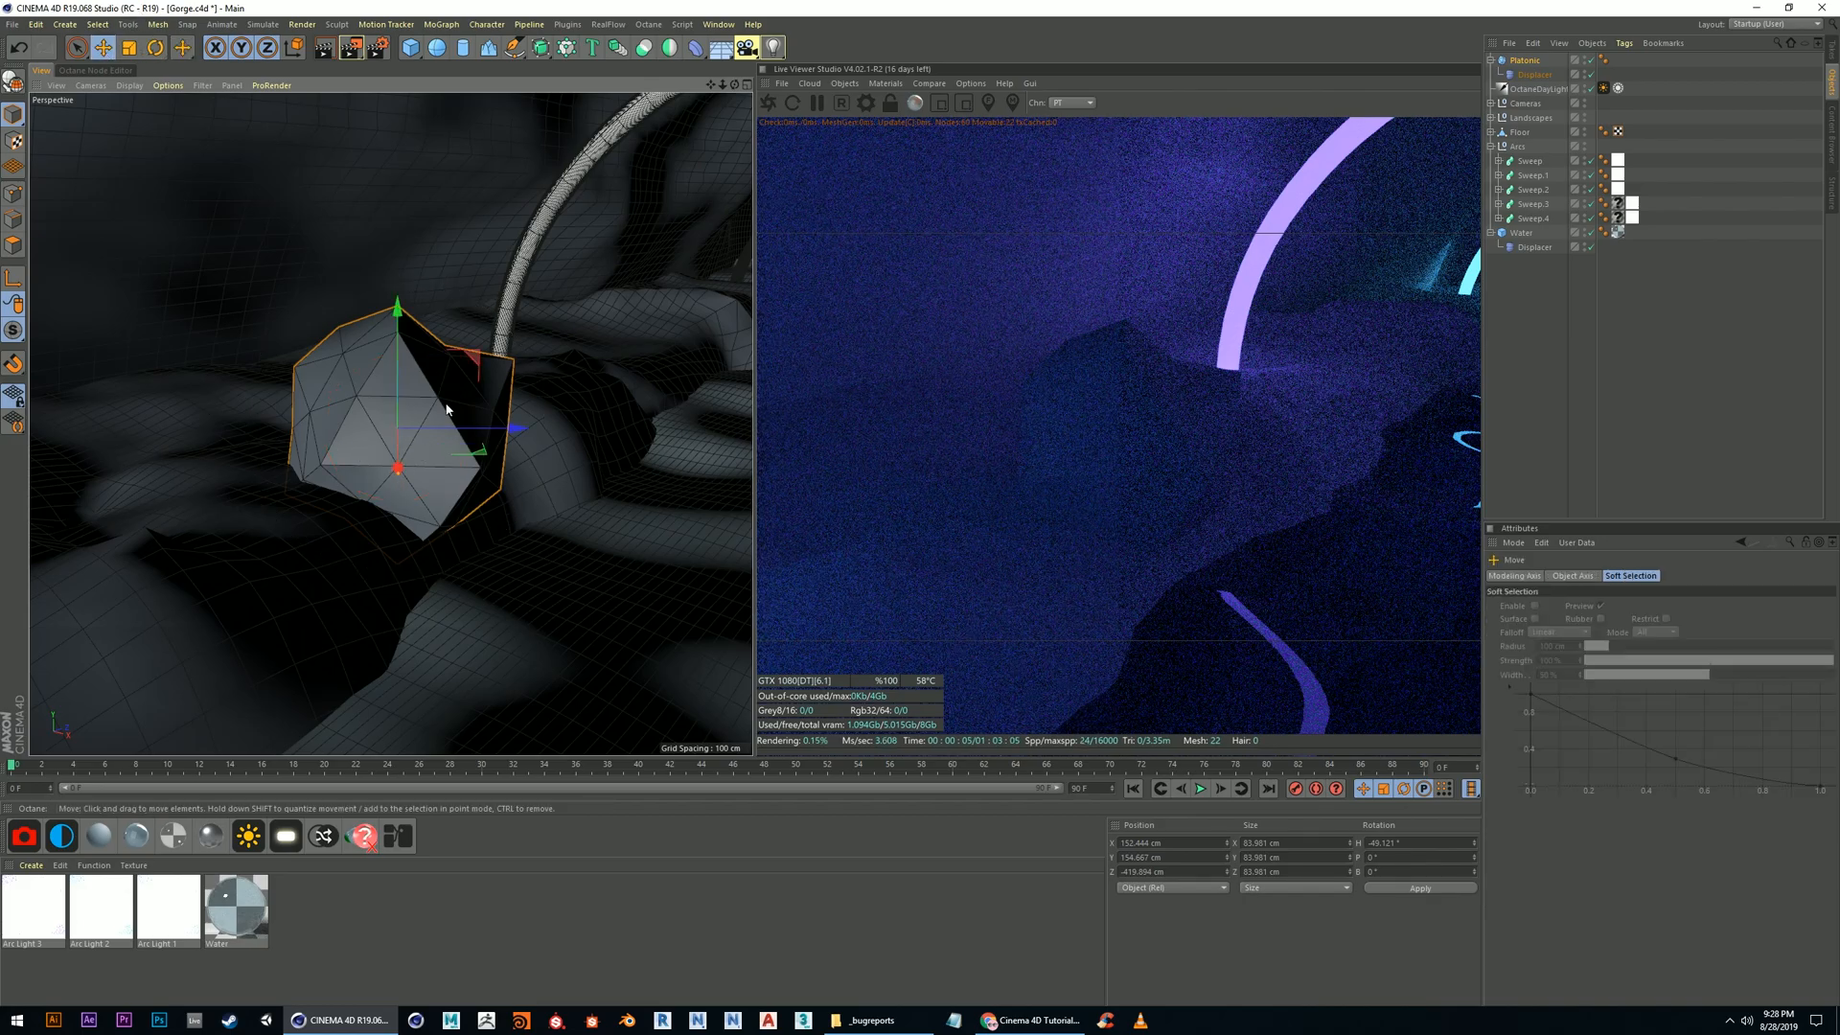
left_click_drag(516, 428, 853, 431)
middle_click_drag(472, 412, 220, 516, "alt")
left_click_drag(353, 509, 432, 495, "alt")
middle_click_drag(431, 495, 345, 507, "alt")
left_click_drag(581, 464, 678, 463)
middle_click_drag(598, 523, 546, 513, "alt")
left_click_drag(454, 519, 547, 500, "alt")
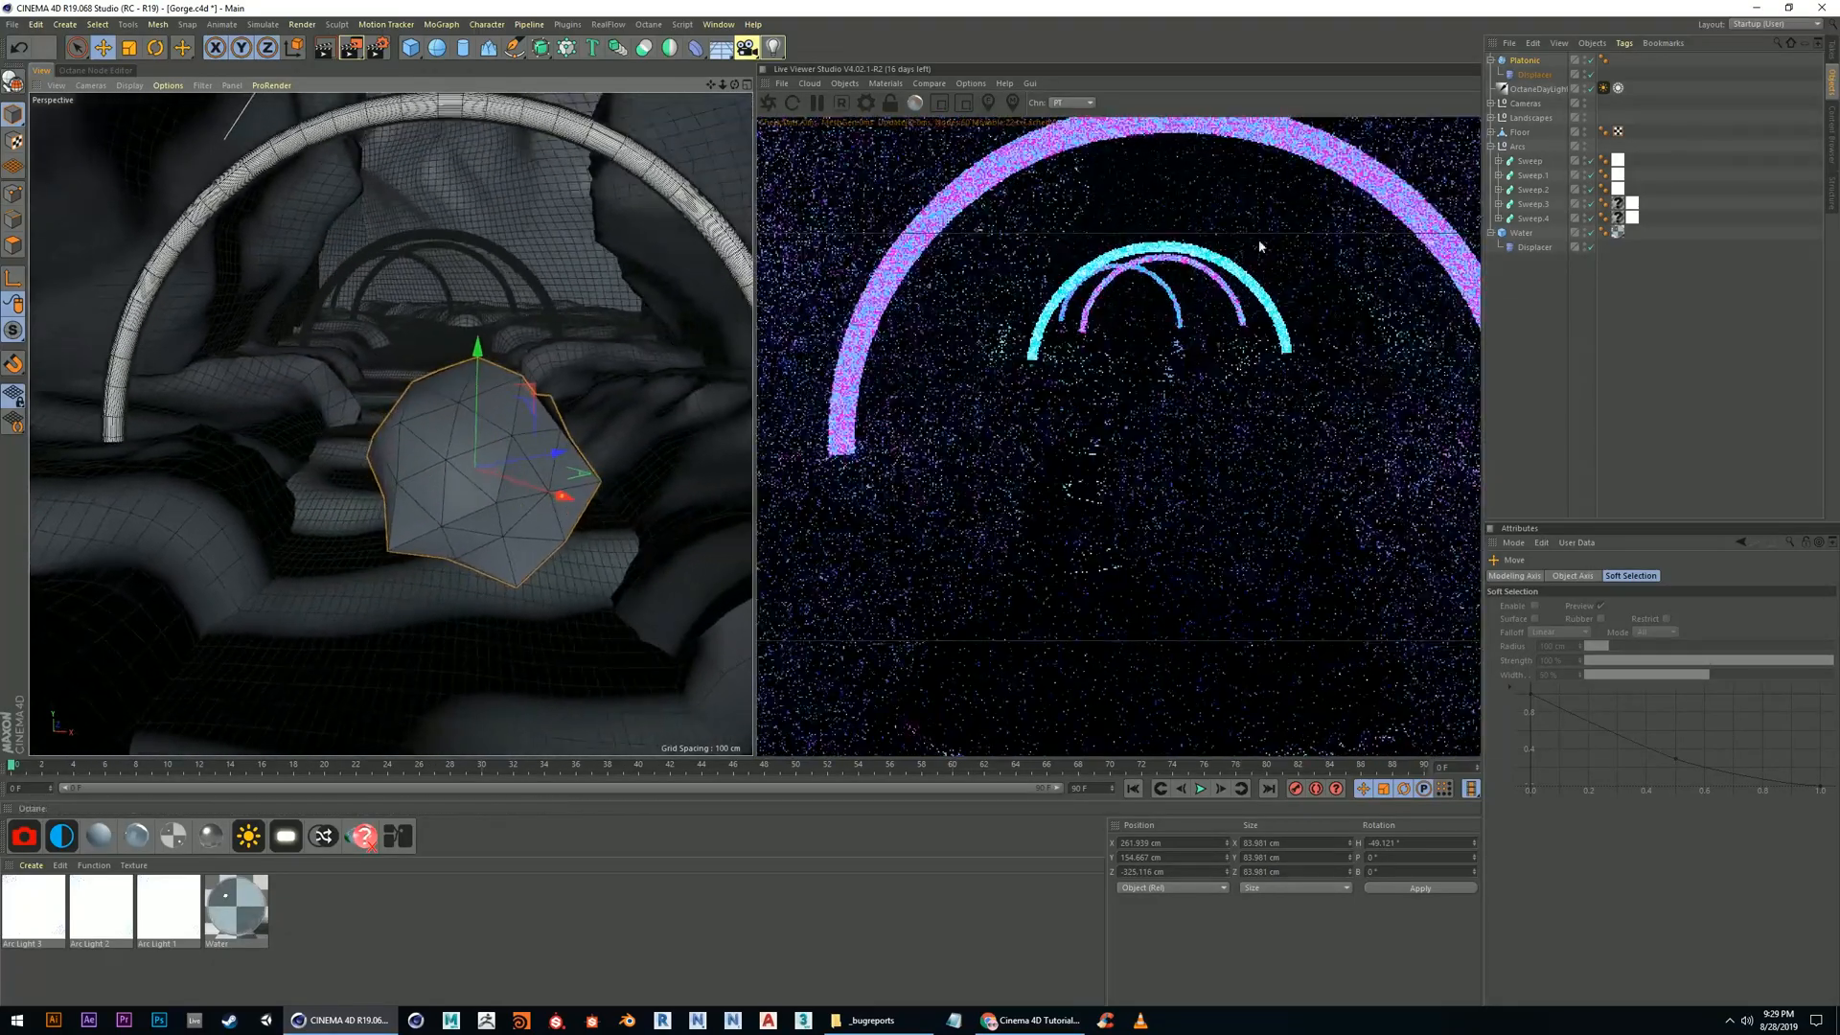
Increase the height of the Platonic's Displacer to 24 cm
left_click(1534, 74)
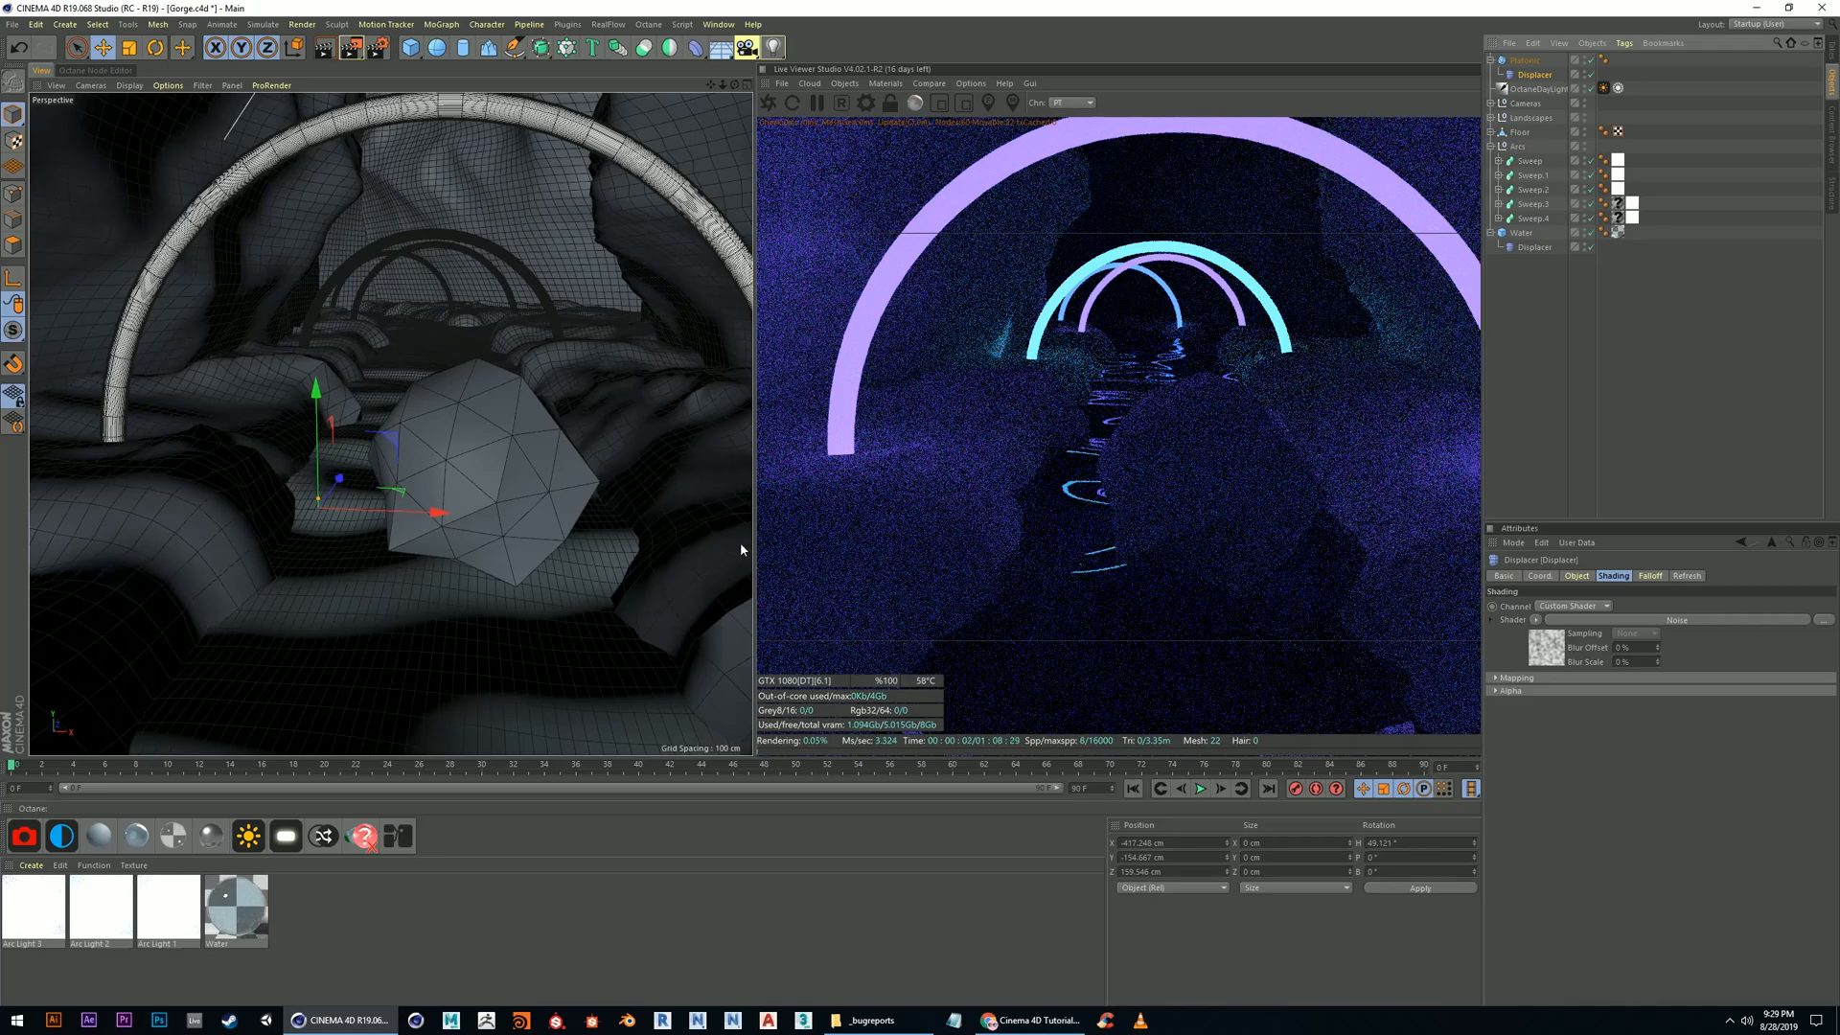
left_click(1677, 620)
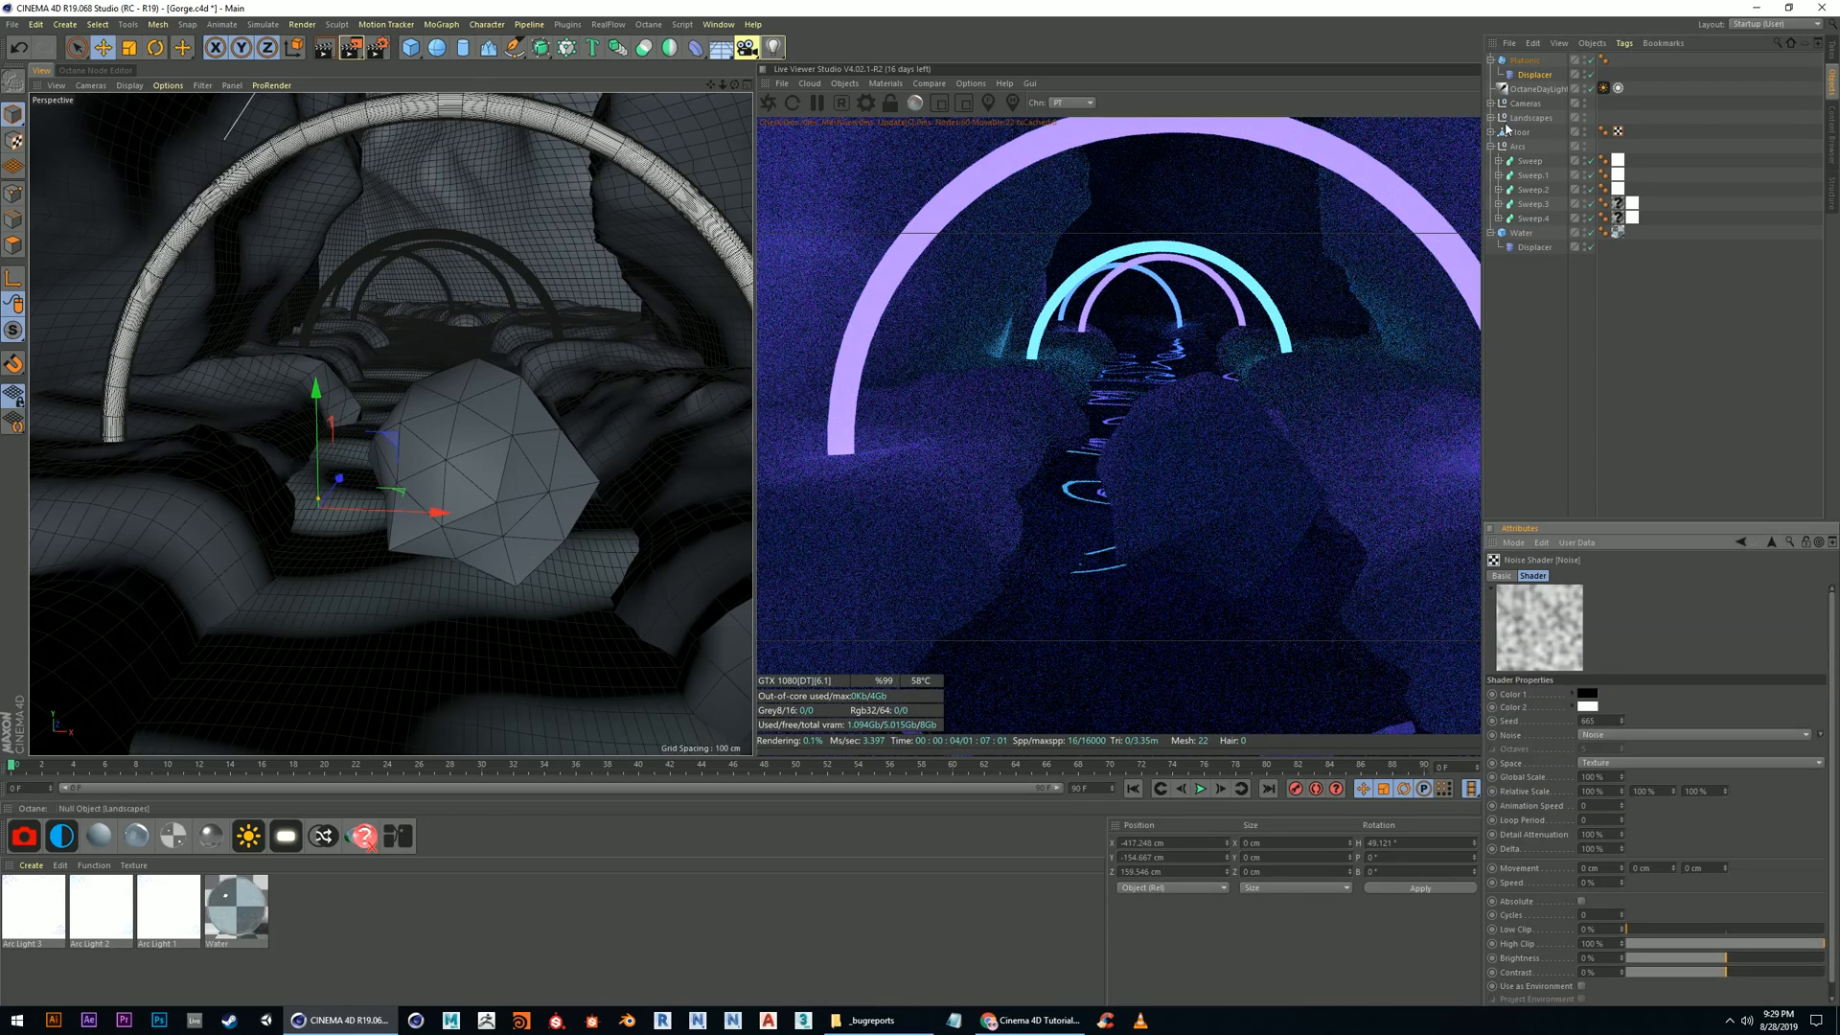
left_click(1539, 75)
mouse_move(440, 515)
left_mouse_down("alt")
mouse_move(421, 515)
mouse_move(416, 551)
mouse_move(467, 525)
left_mouse_up("alt")
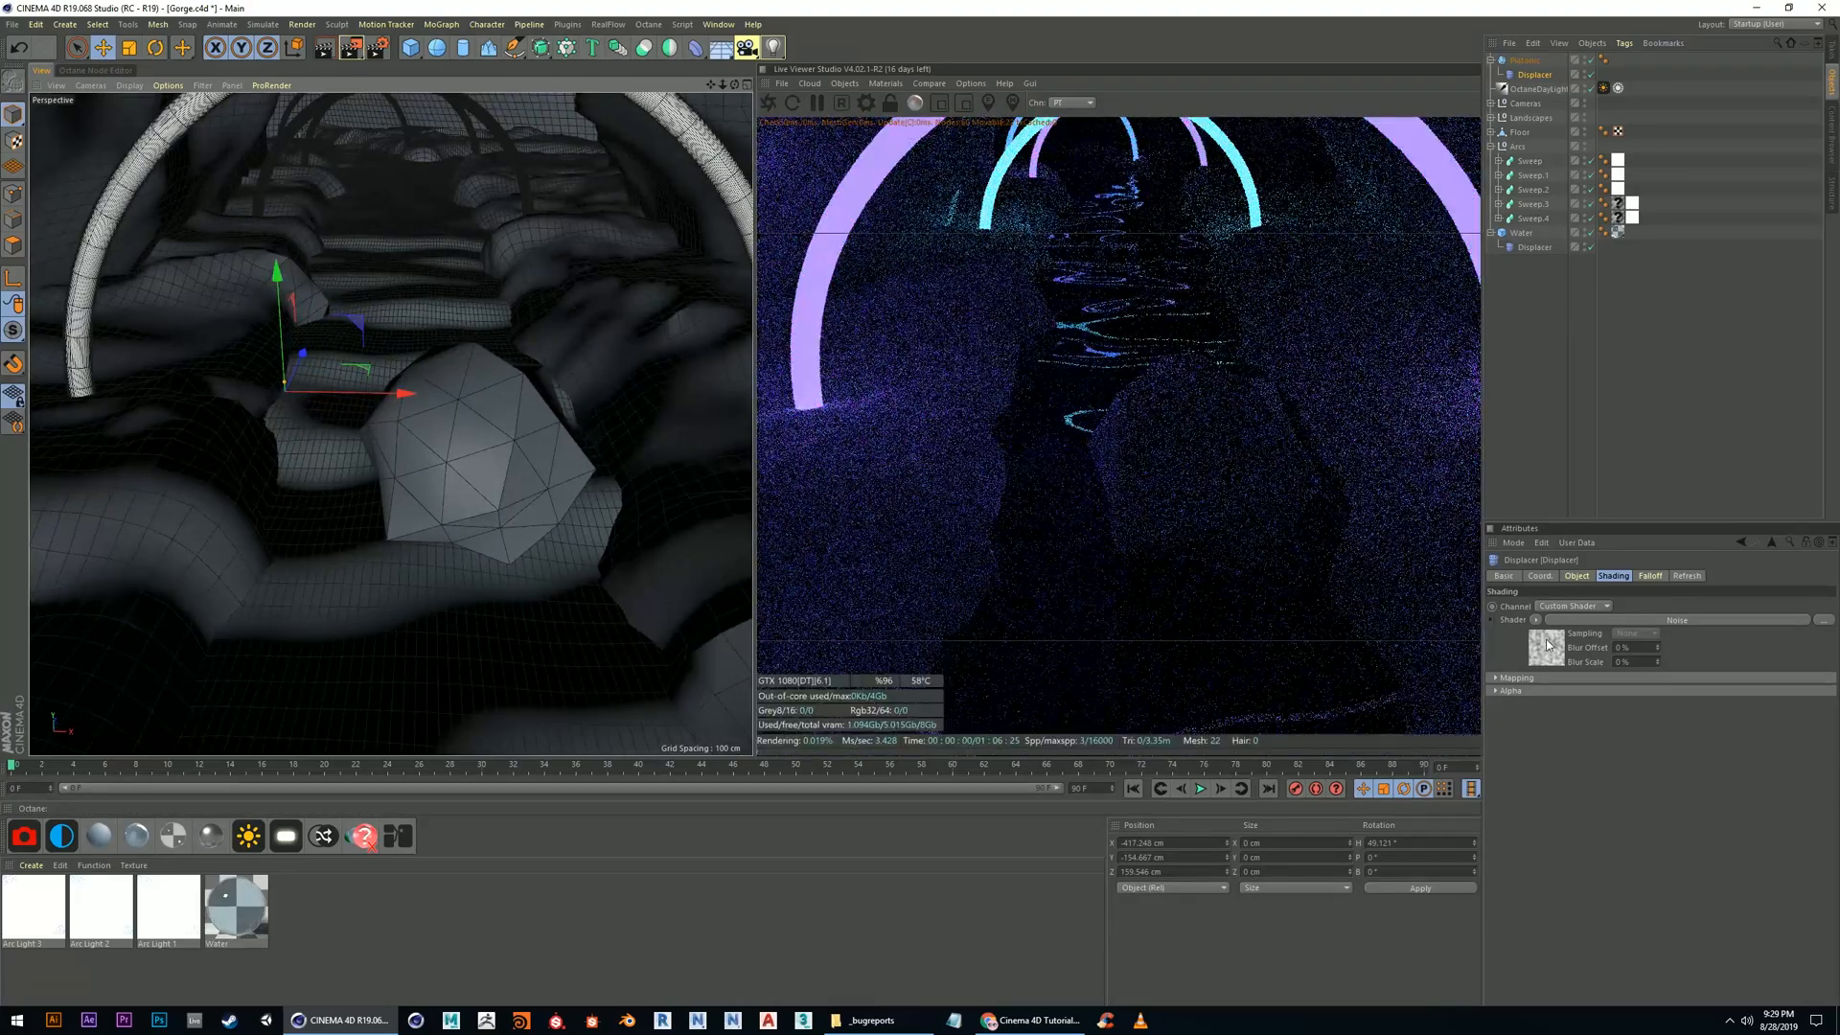
left_click(1576, 576)
left_click_drag(1579, 641, 1583, 584)
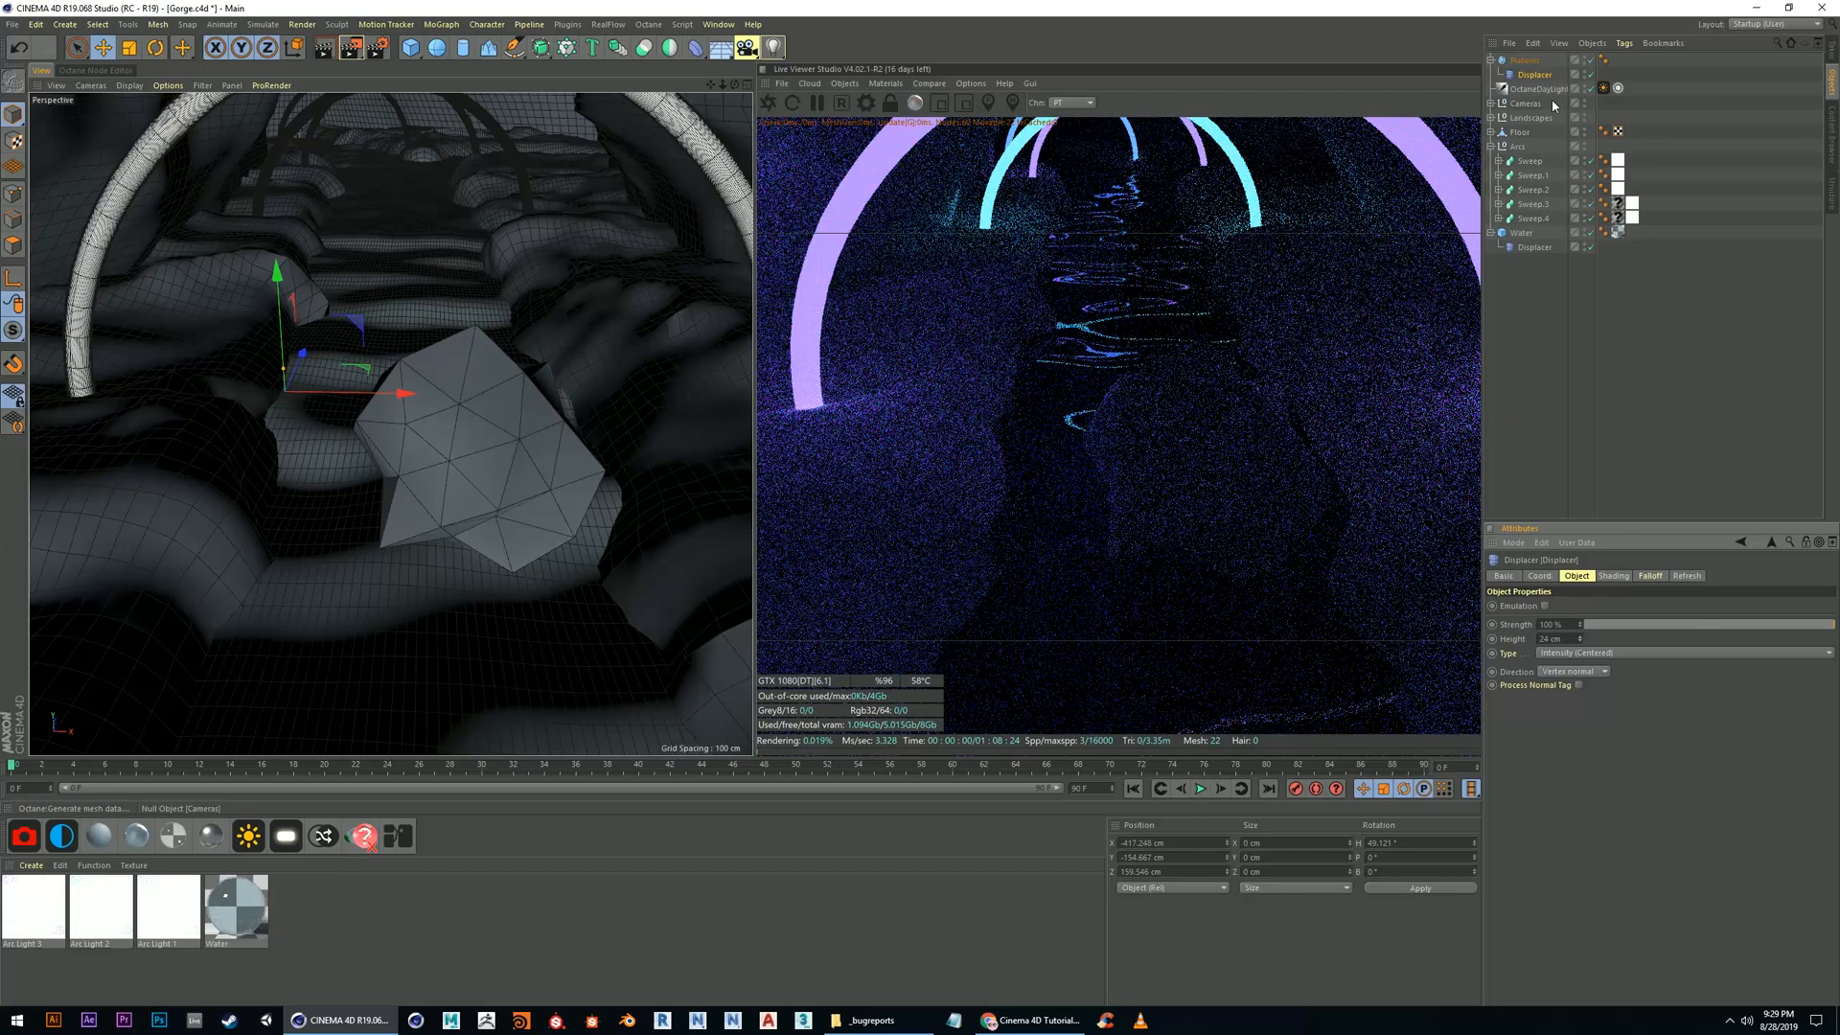
Raise the Platonic's segment count to 4
left_click(1525, 60)
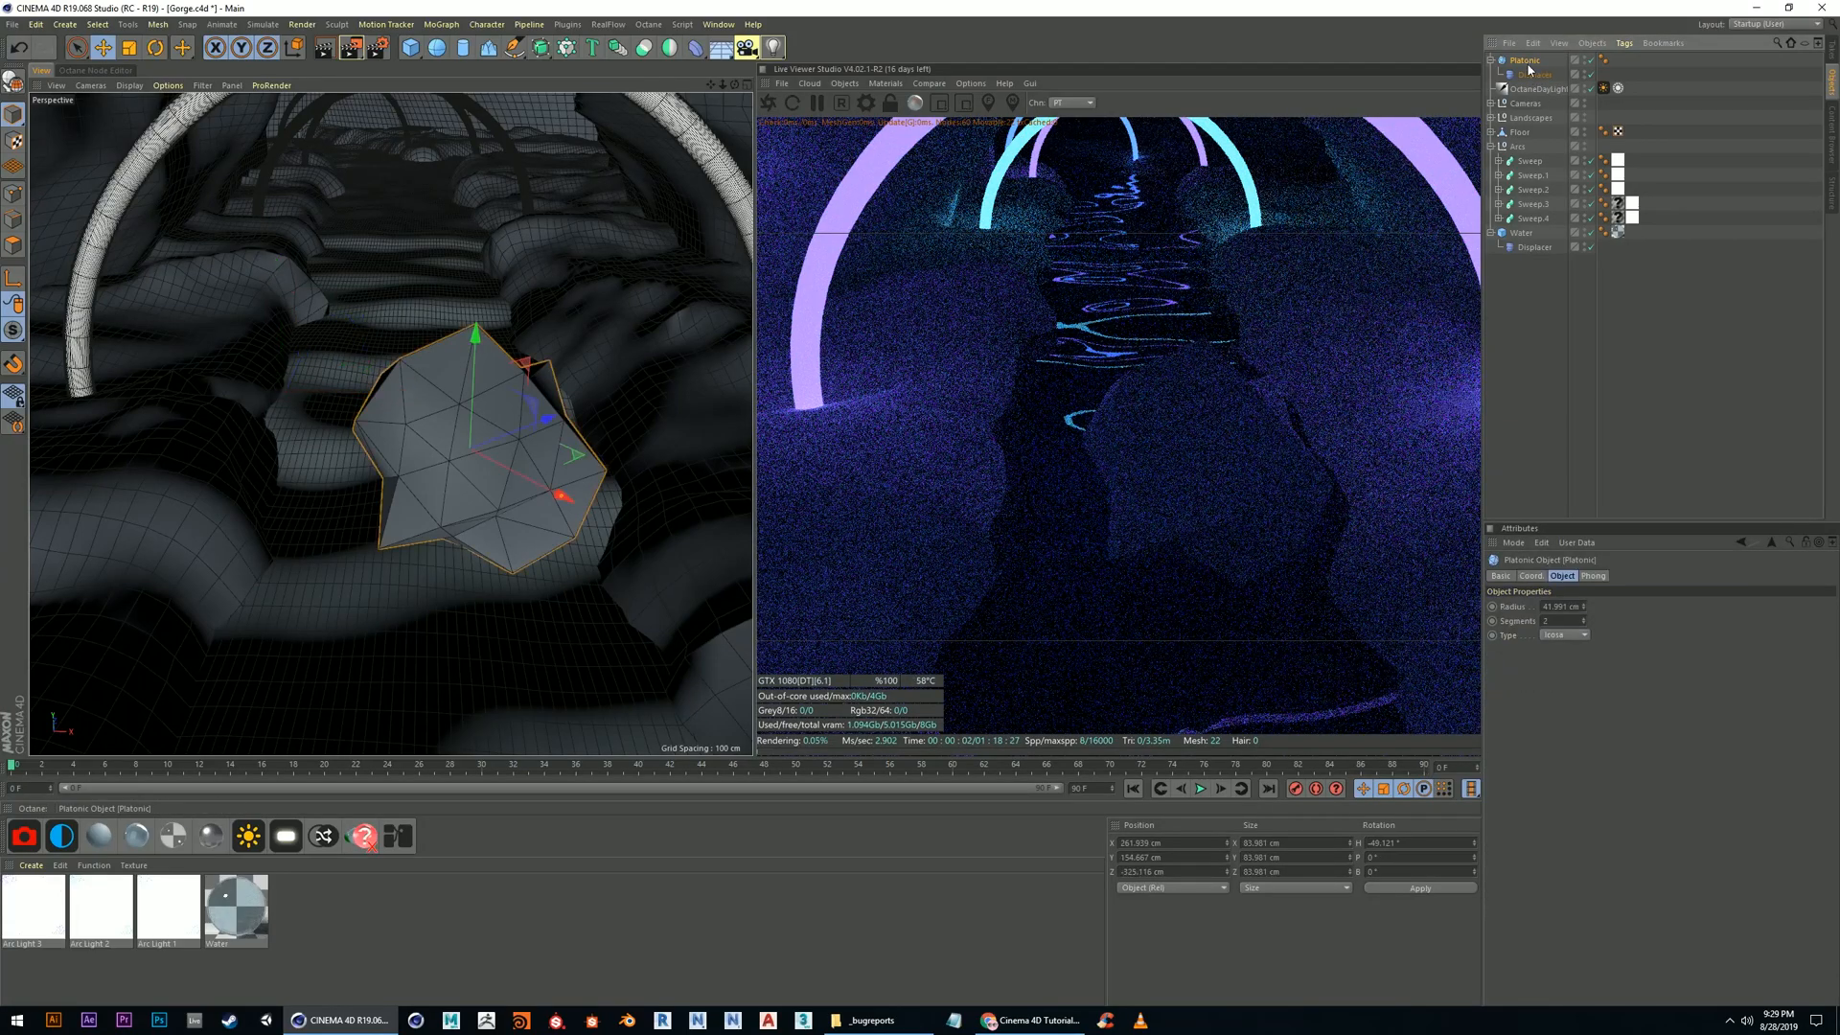
left_click(1583, 619)
left_click(1583, 619)
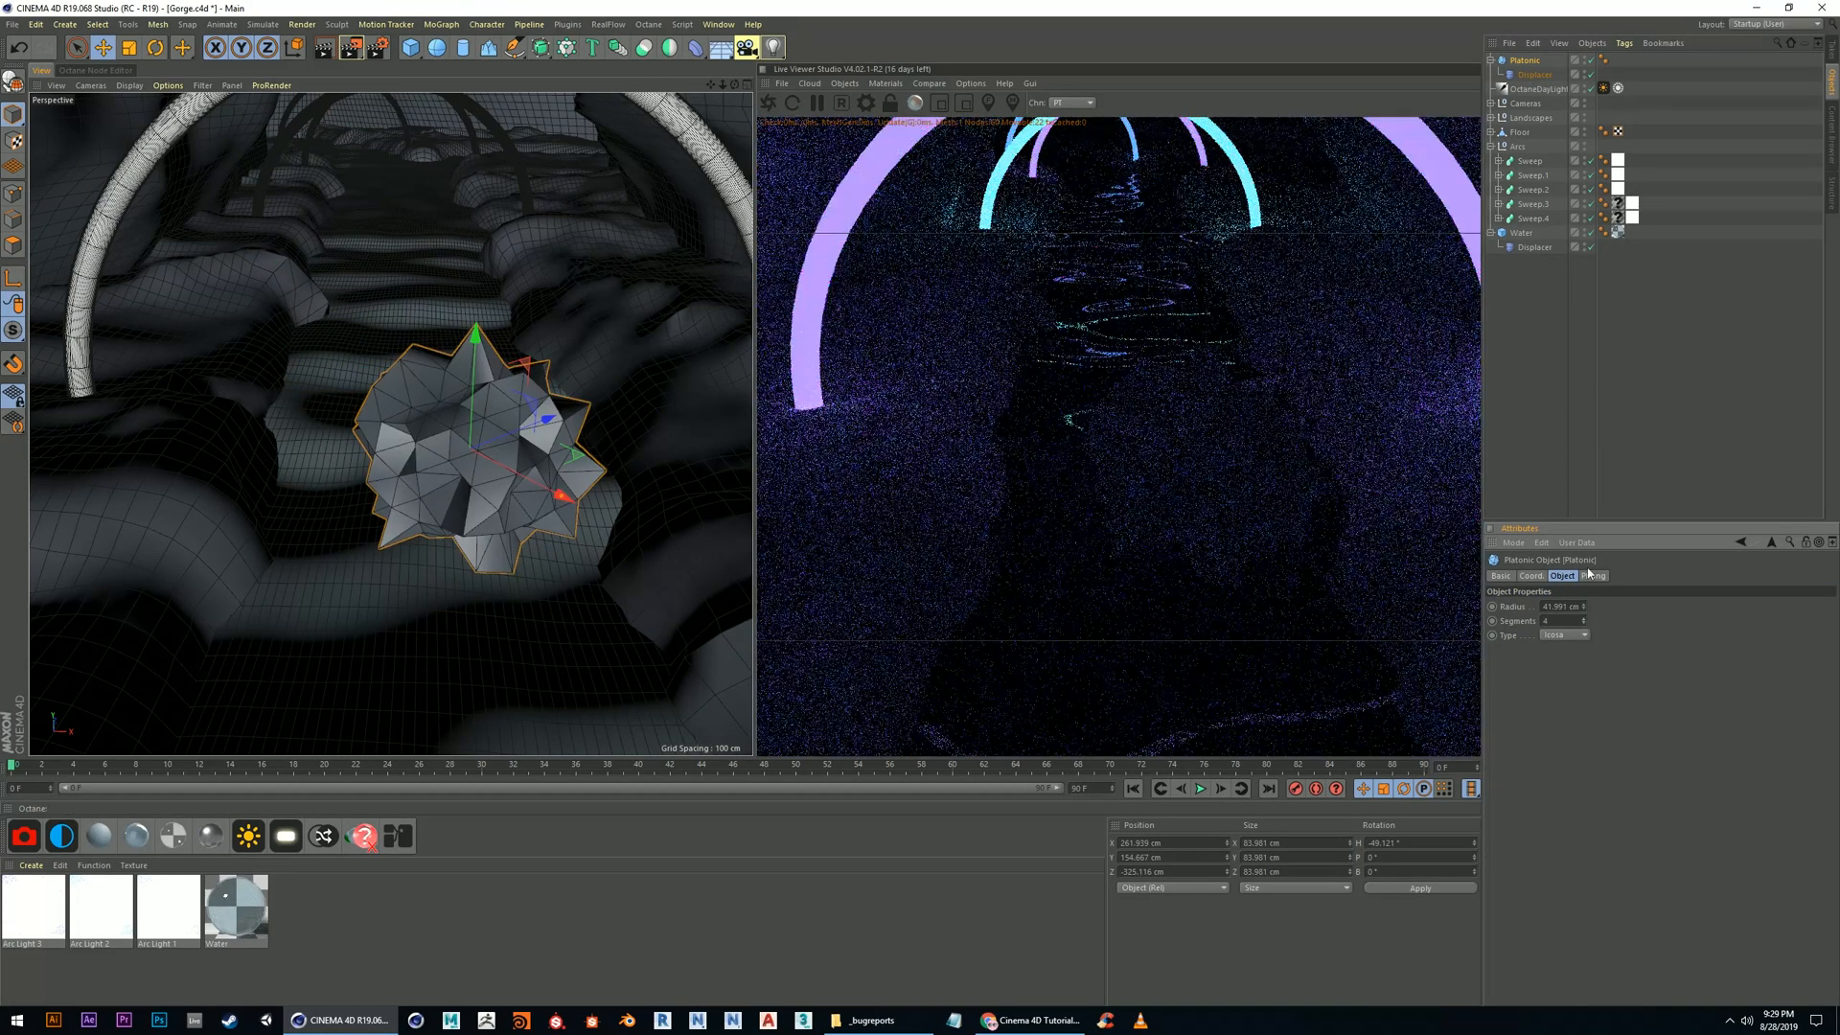
Lower the Platonic Displacer's height to 8 cm and enlarge its noise to a global scale of about 300%
left_click(1534, 74)
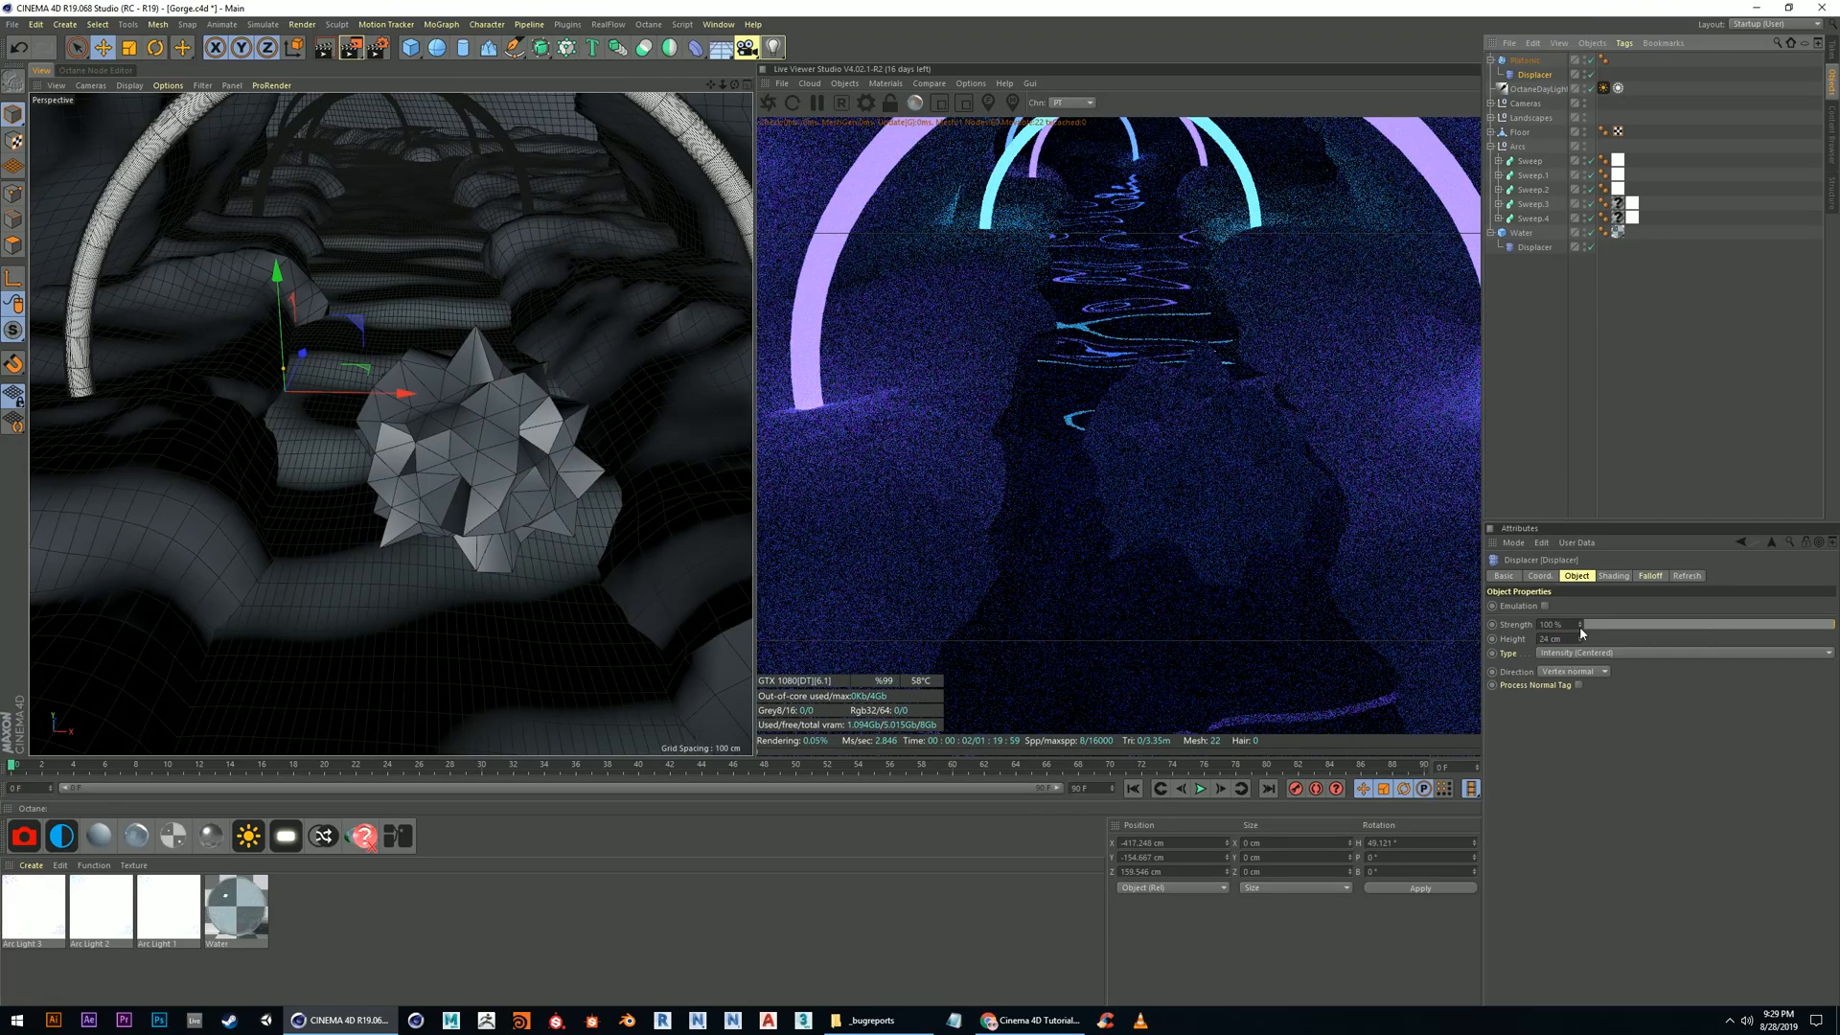
left_click_drag(1580, 640, 1580, 624)
left_click(1612, 576)
left_click(1554, 648)
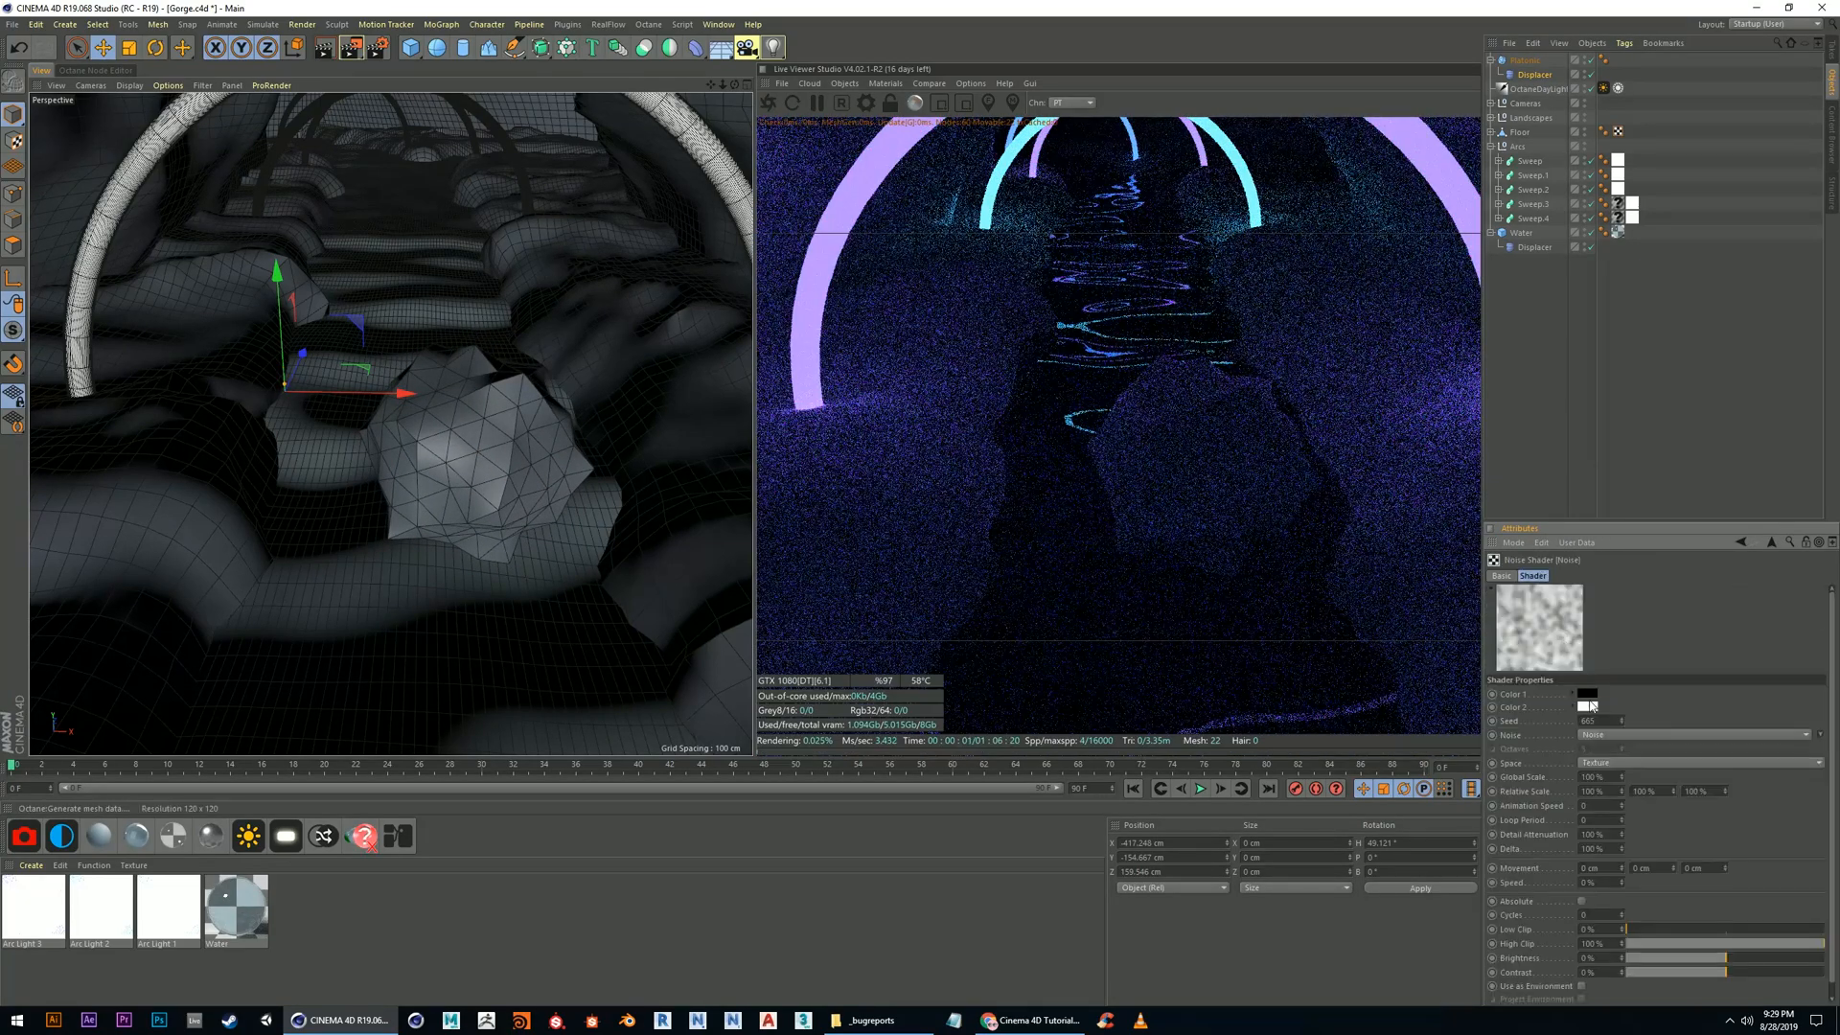
left_click_drag(1625, 778, 1622, 504)
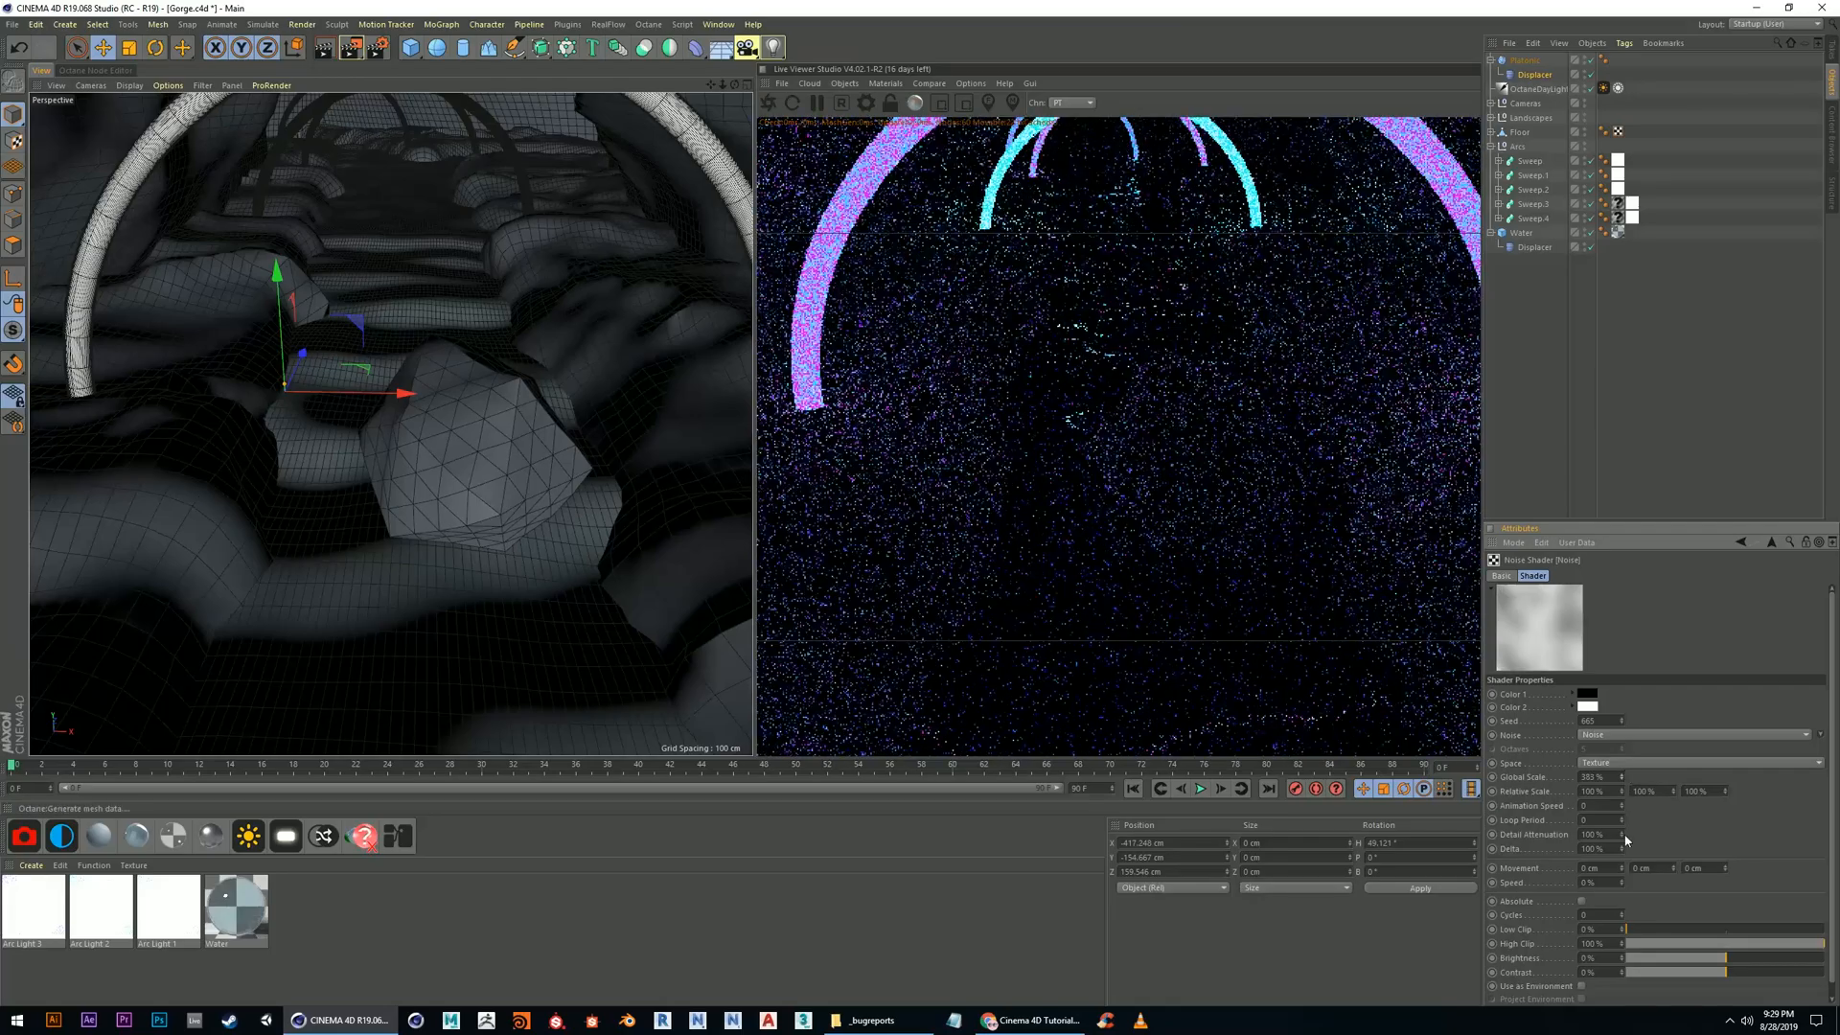
mouse_move(1674, 791)
left_mouse_down()
mouse_move(1675, 613)
mouse_move(1674, 781)
mouse_move(1701, 794)
left_mouse_up()
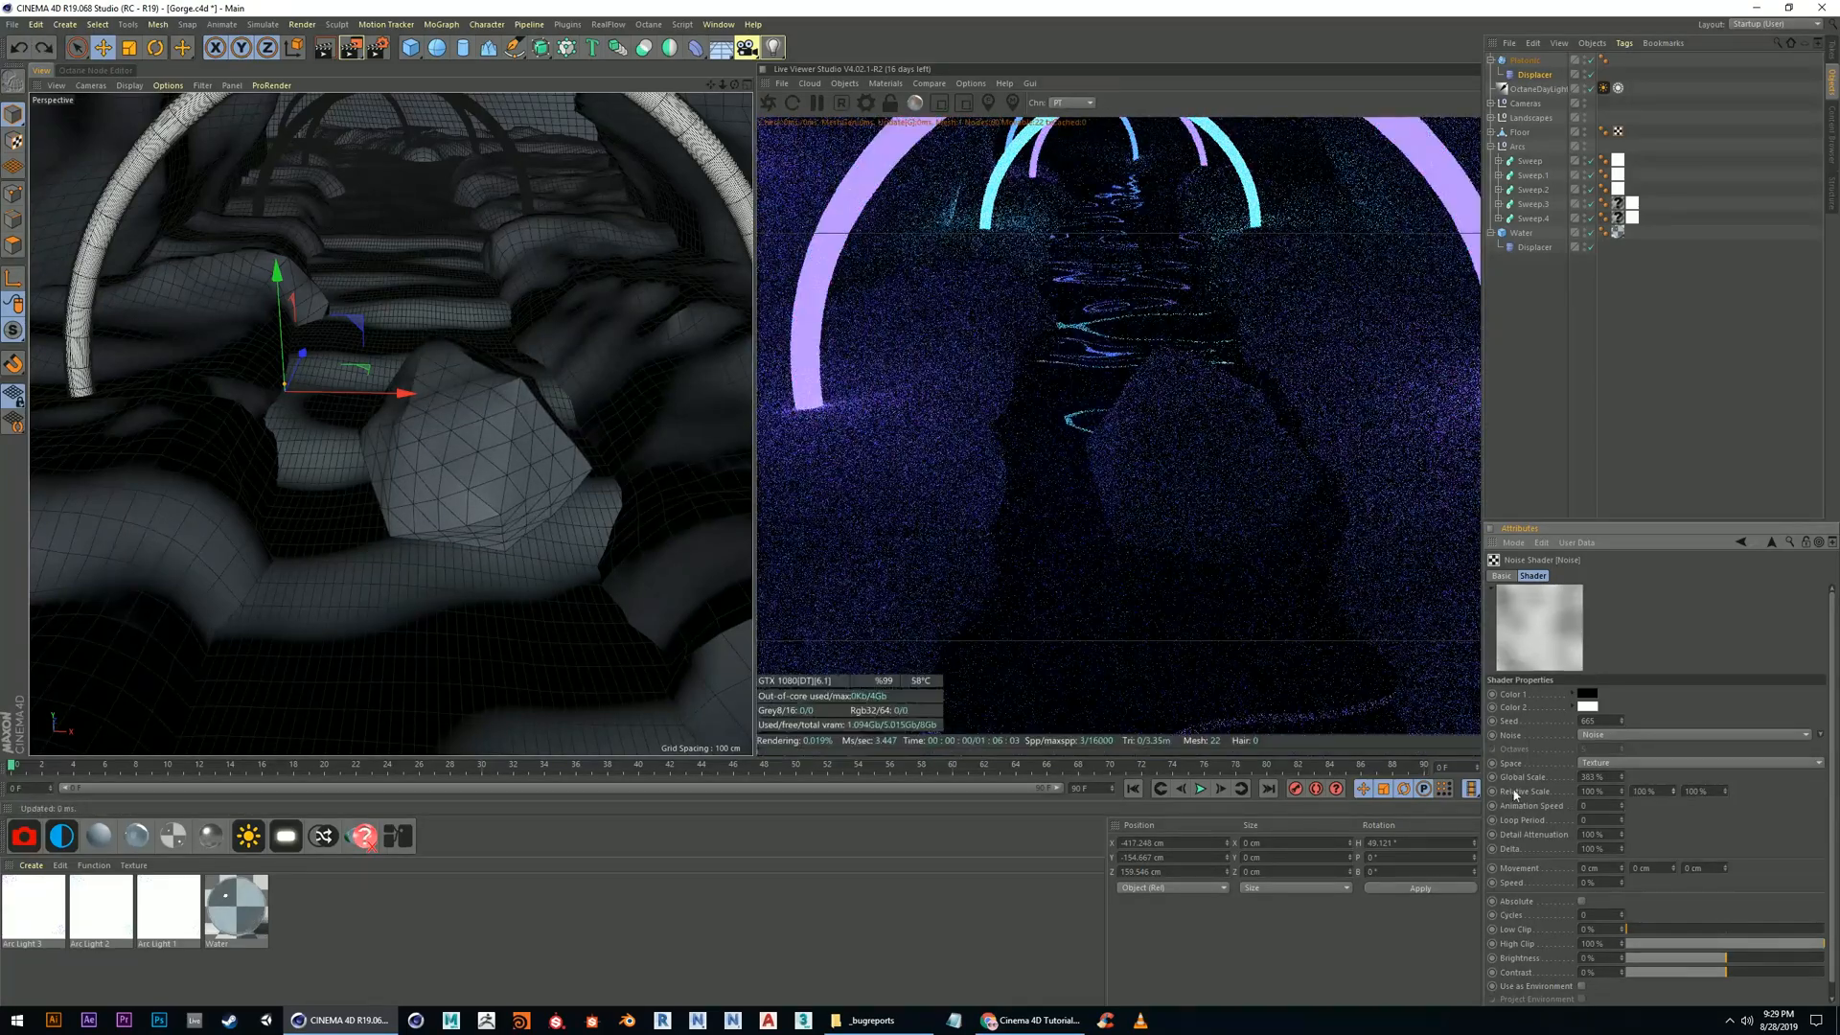
Stretch the Platonic to a scale of about 2.03 in X and 1.45 in Z, and rotate it to a heading of about 126°
left_click_drag(540, 485, 509, 437, "alt")
left_click(554, 408)
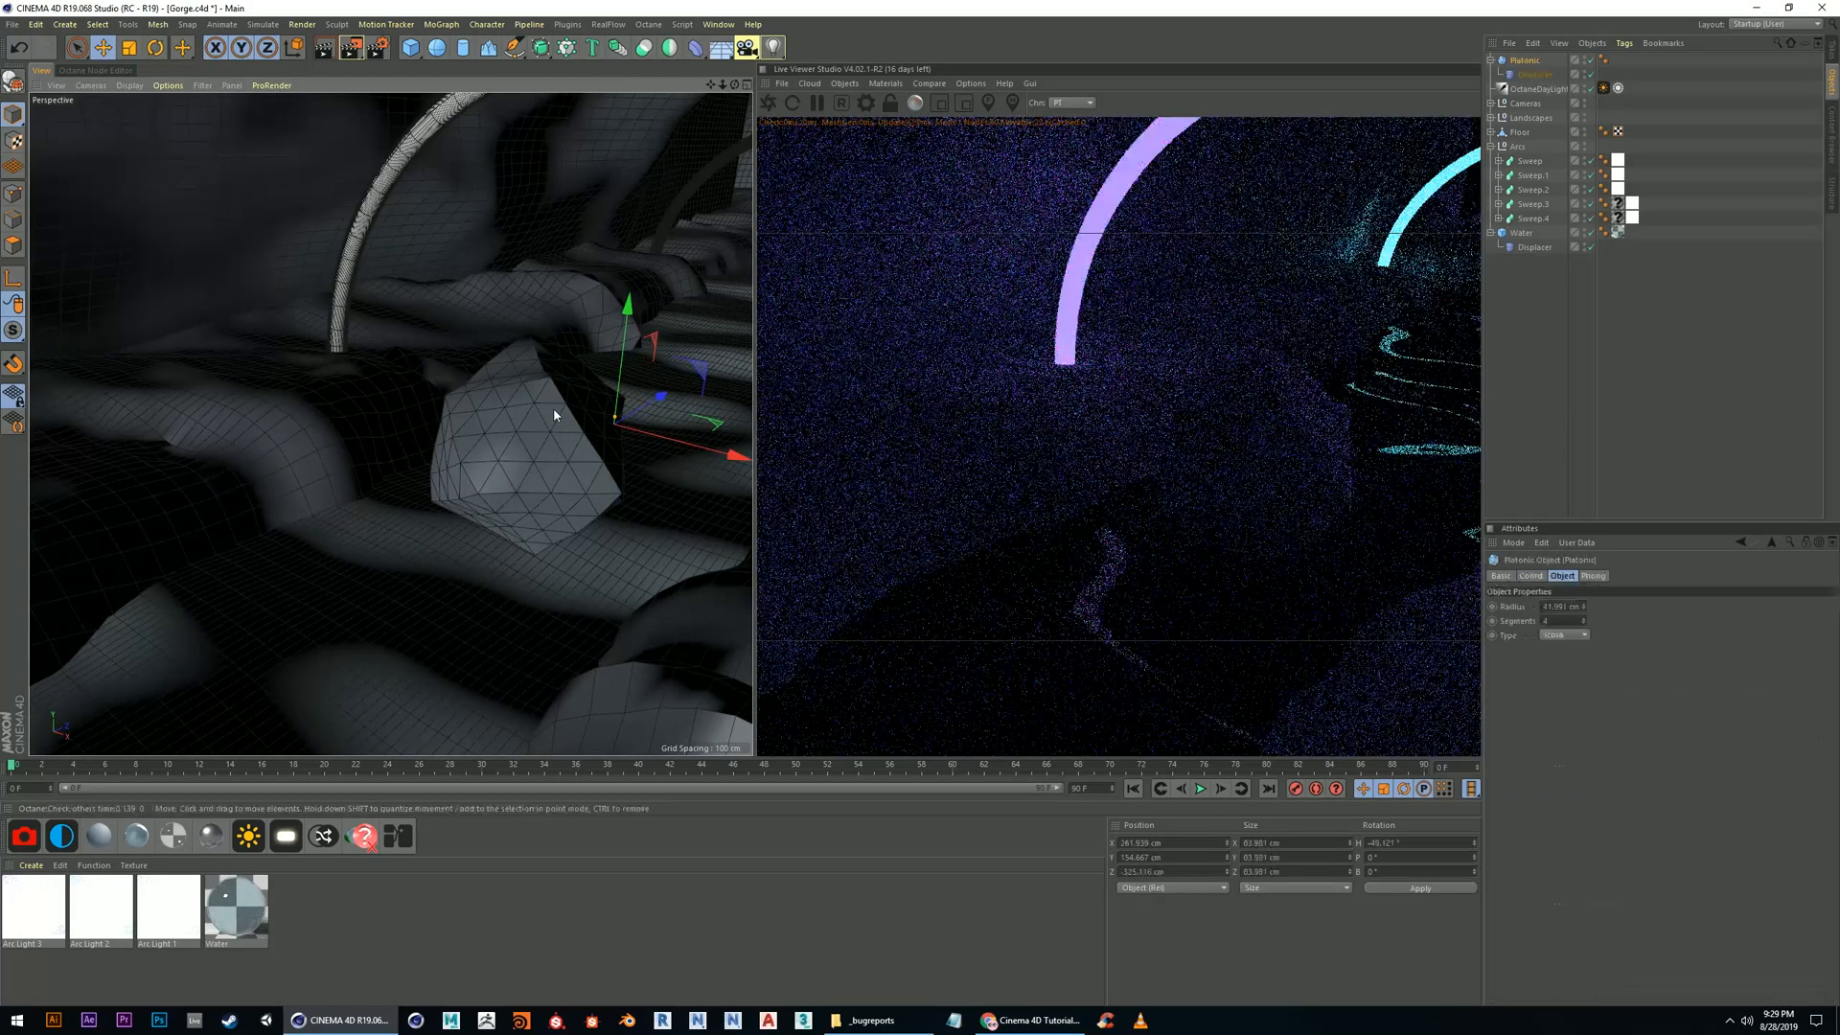
left_click(133, 48)
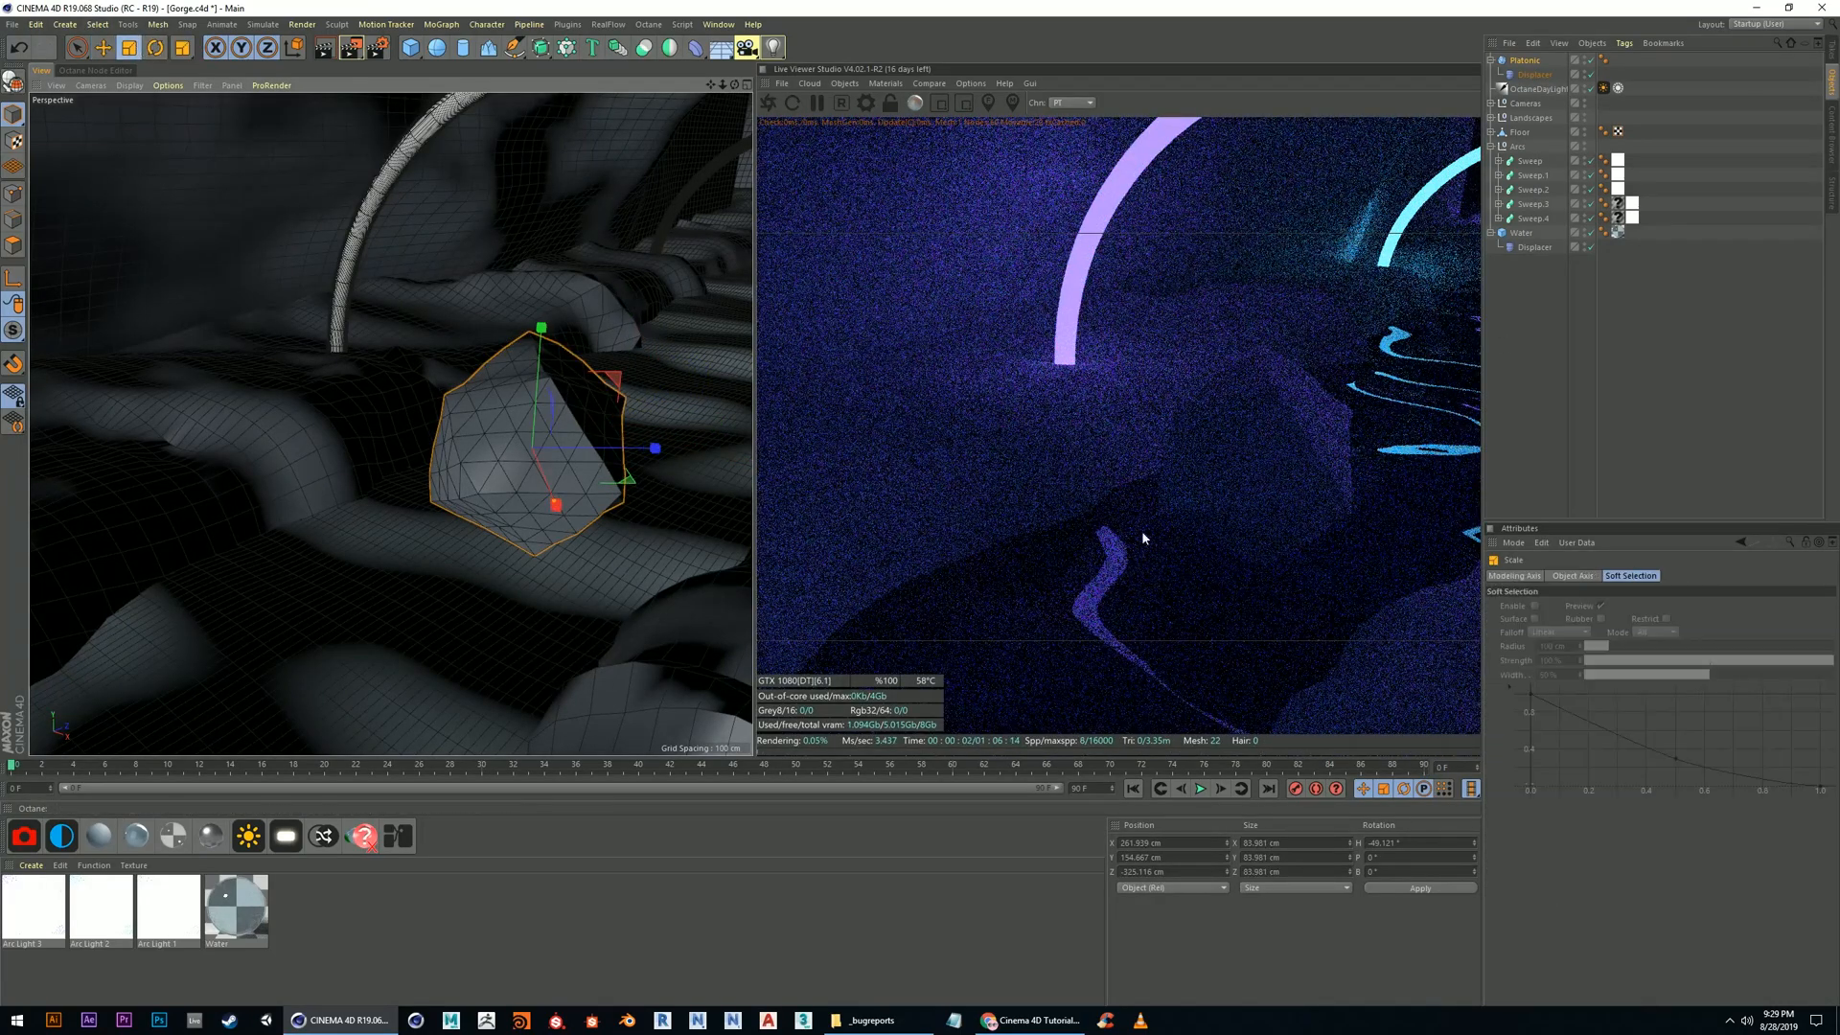
left_click(1582, 60)
left_click(1530, 576)
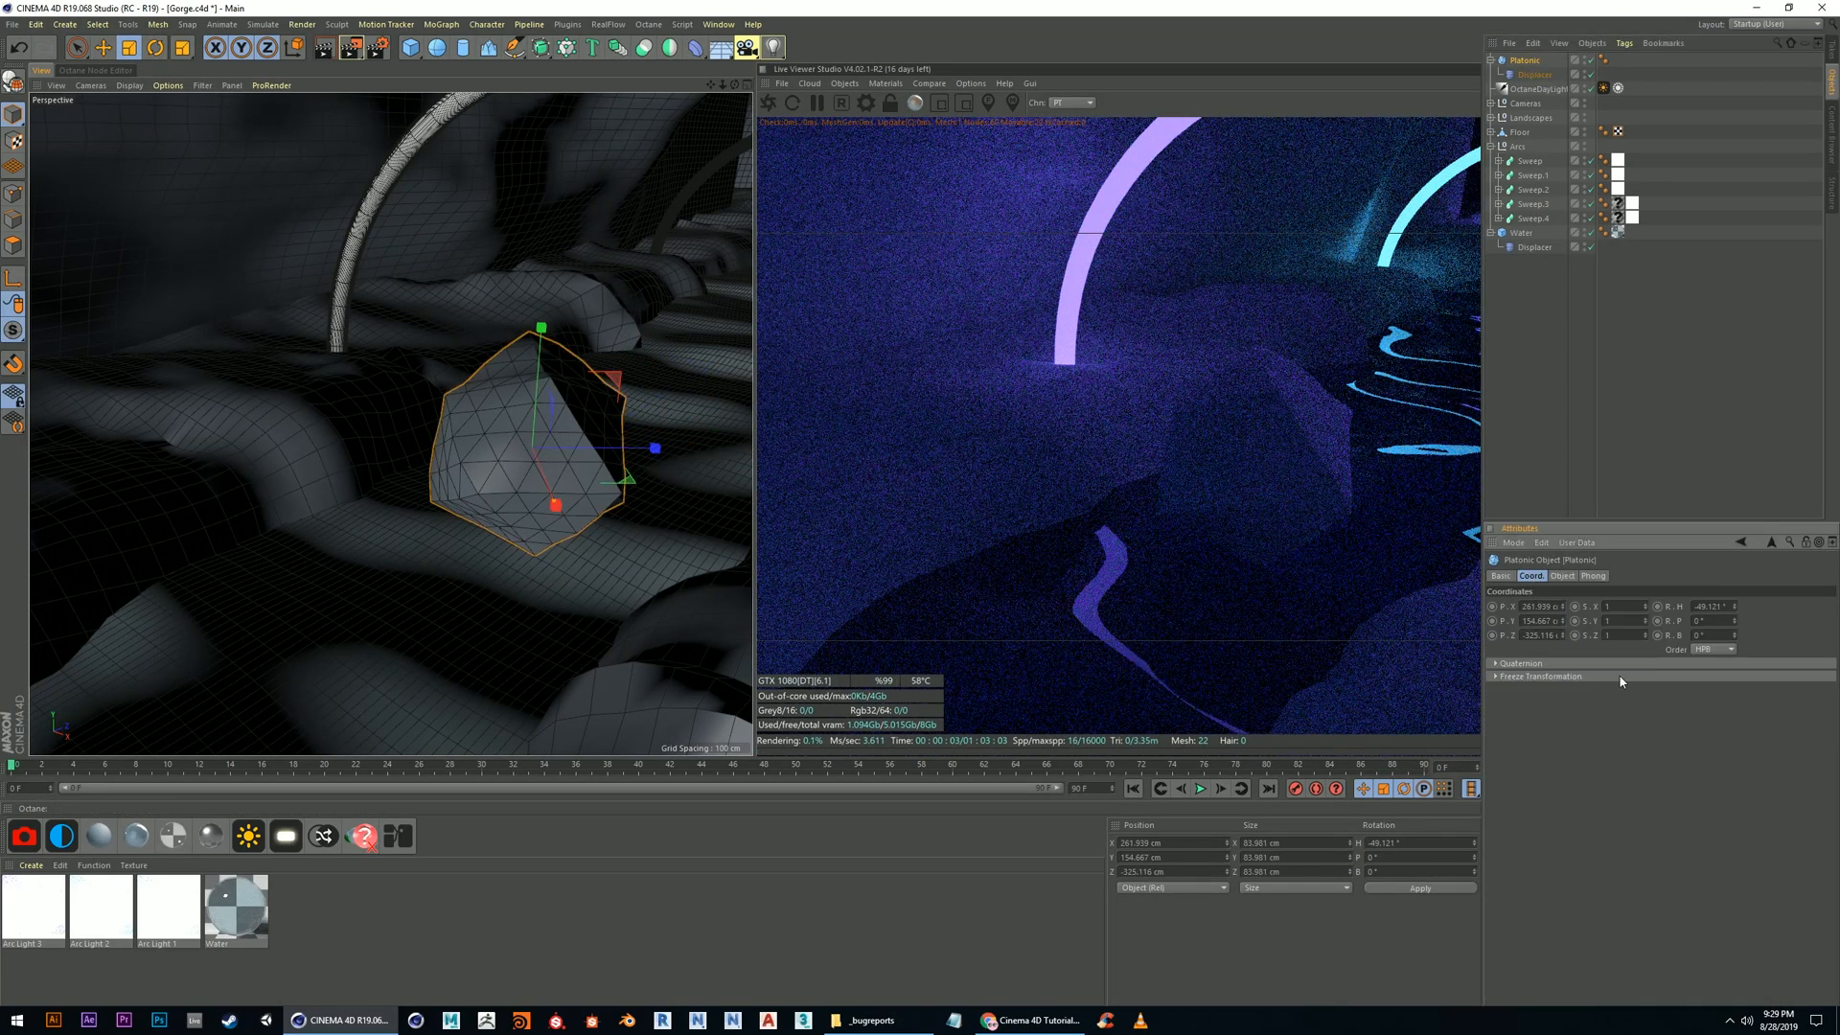
mouse_move(1645, 607)
left_mouse_down()
mouse_move(1647, 659)
mouse_move(1646, 594)
left_mouse_up()
left_click_drag(333, 481, 465, 455, "alt")
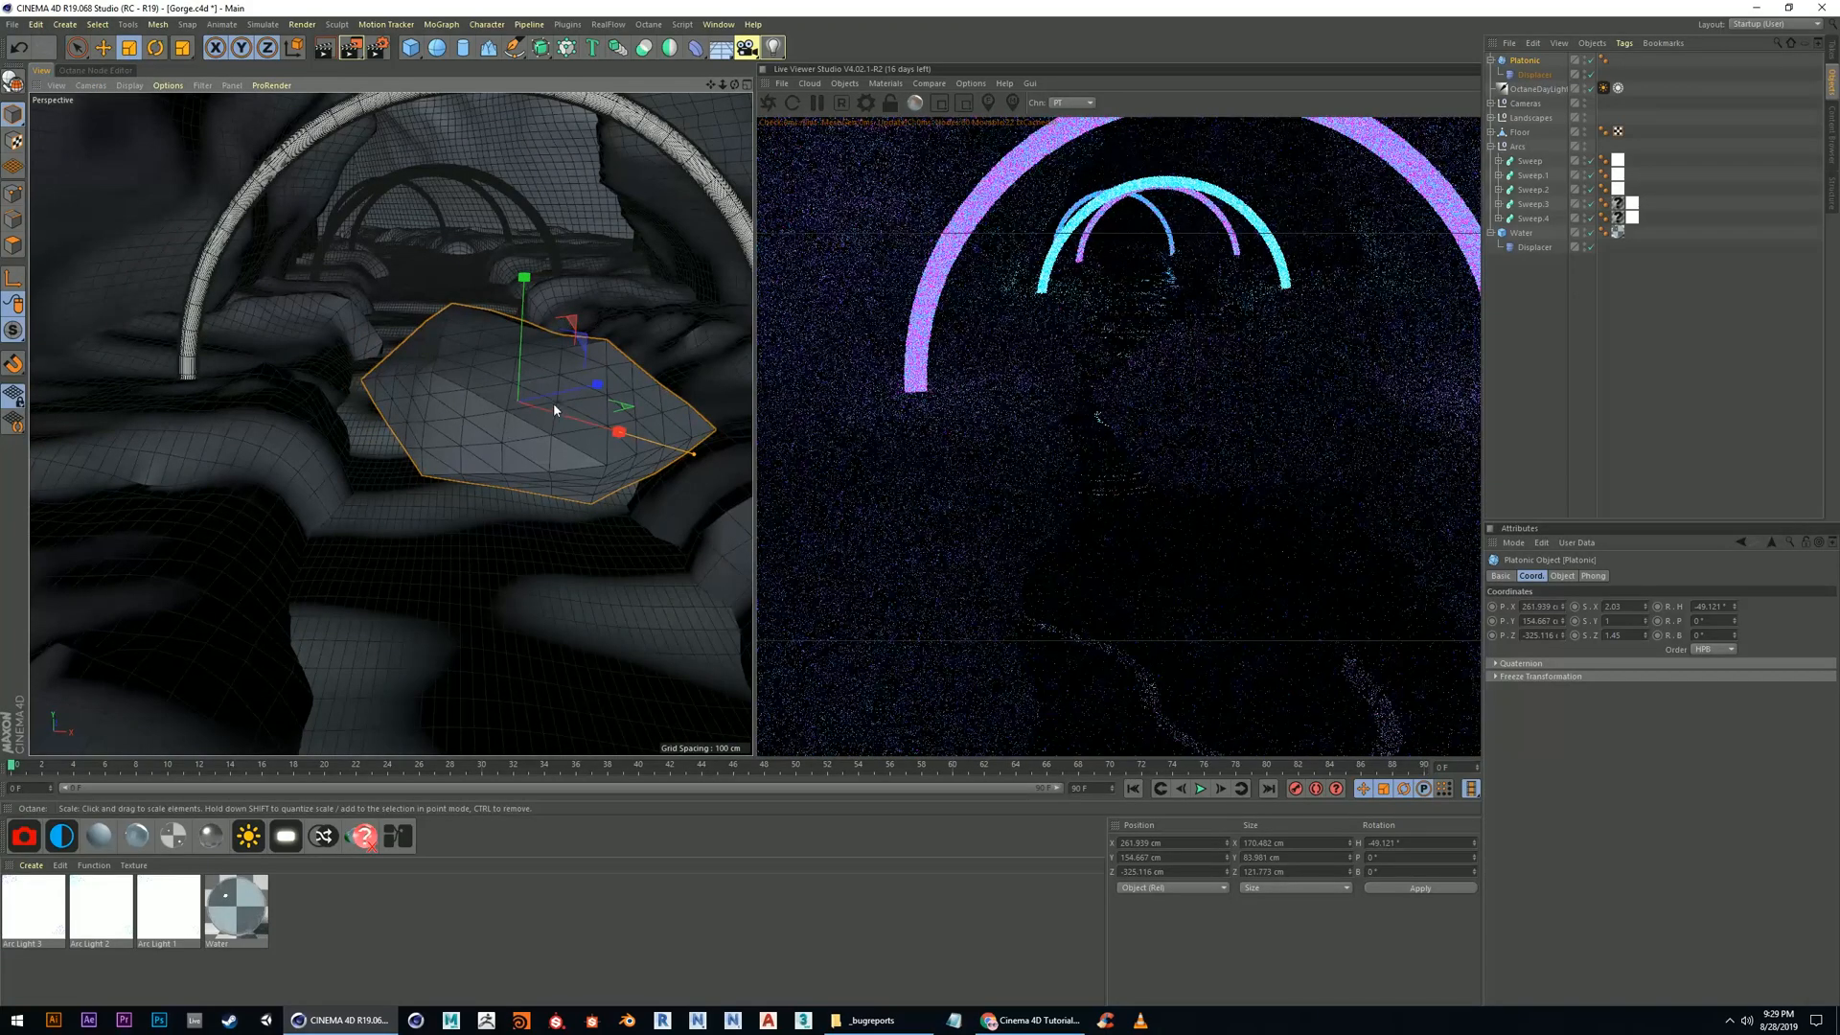
left_click(153, 45)
mouse_move(516, 425)
left_mouse_down()
mouse_move(732, 382)
mouse_move(736, 303)
mouse_move(614, 275)
left_mouse_up()
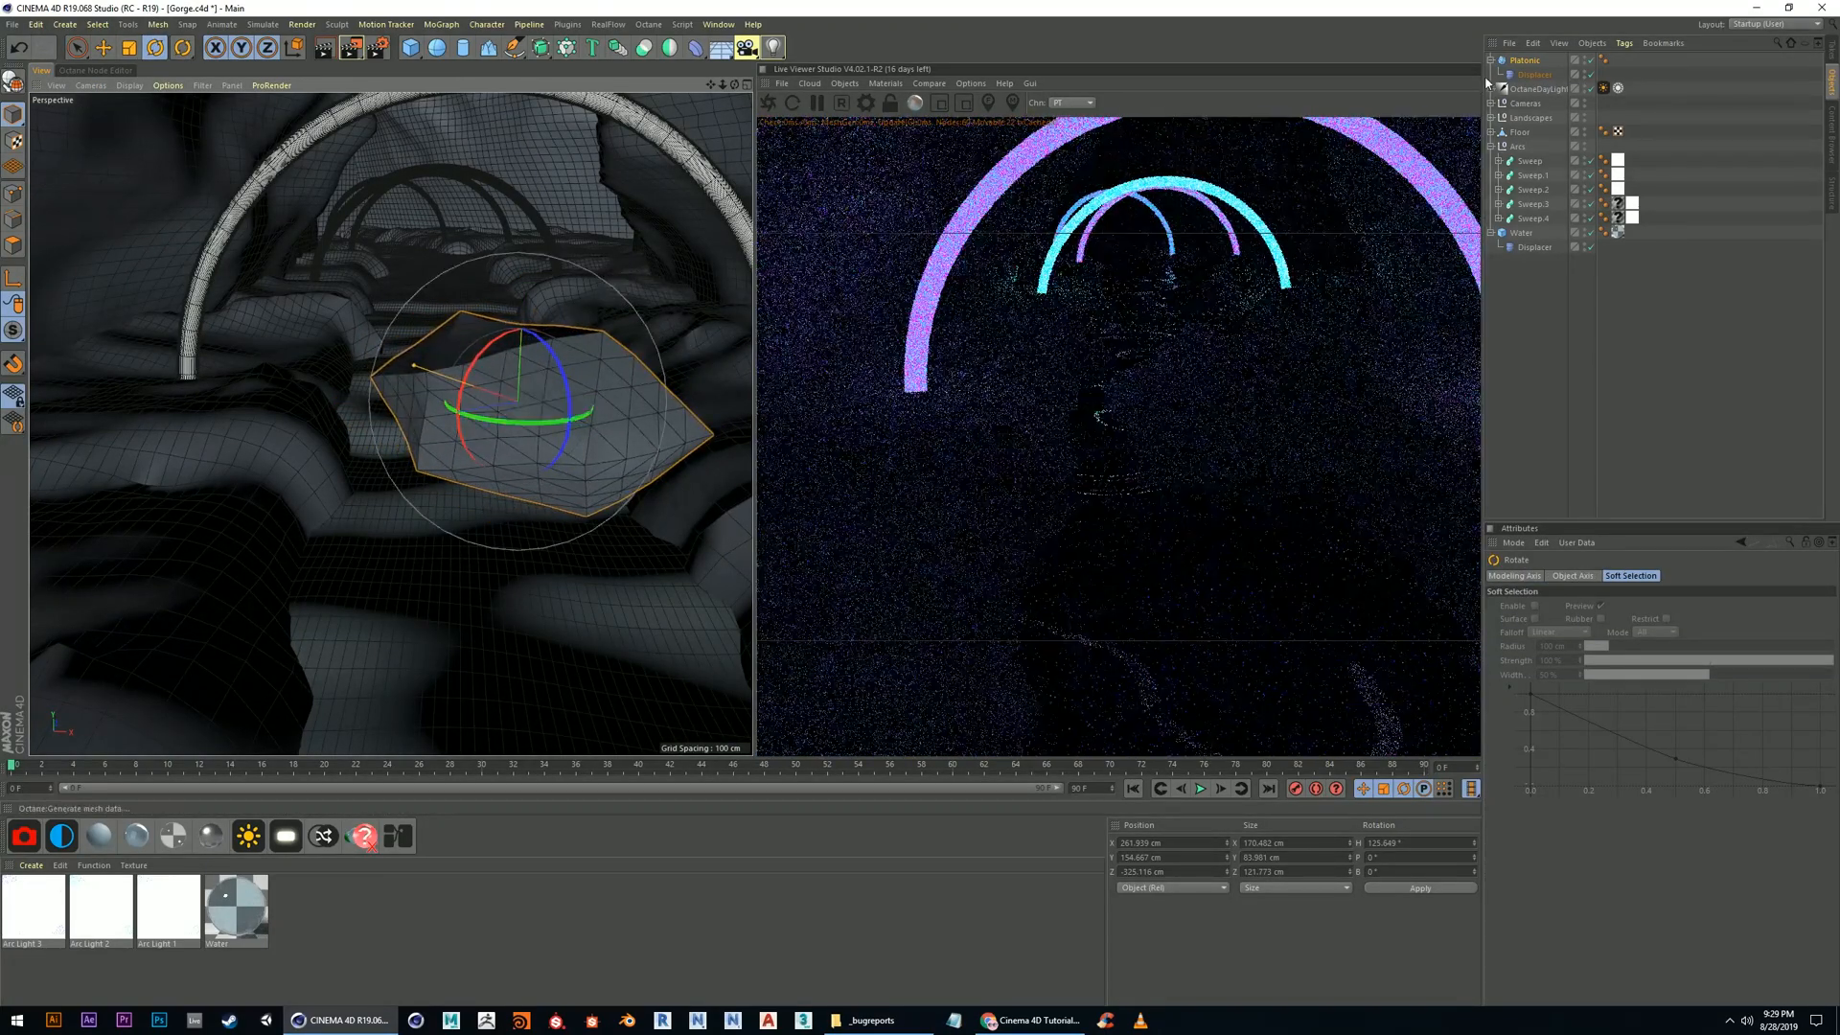
Raise the Platonic Displacer's height further and set its noise's global scale to about 330%
left_click(1535, 75)
left_click(1576, 575)
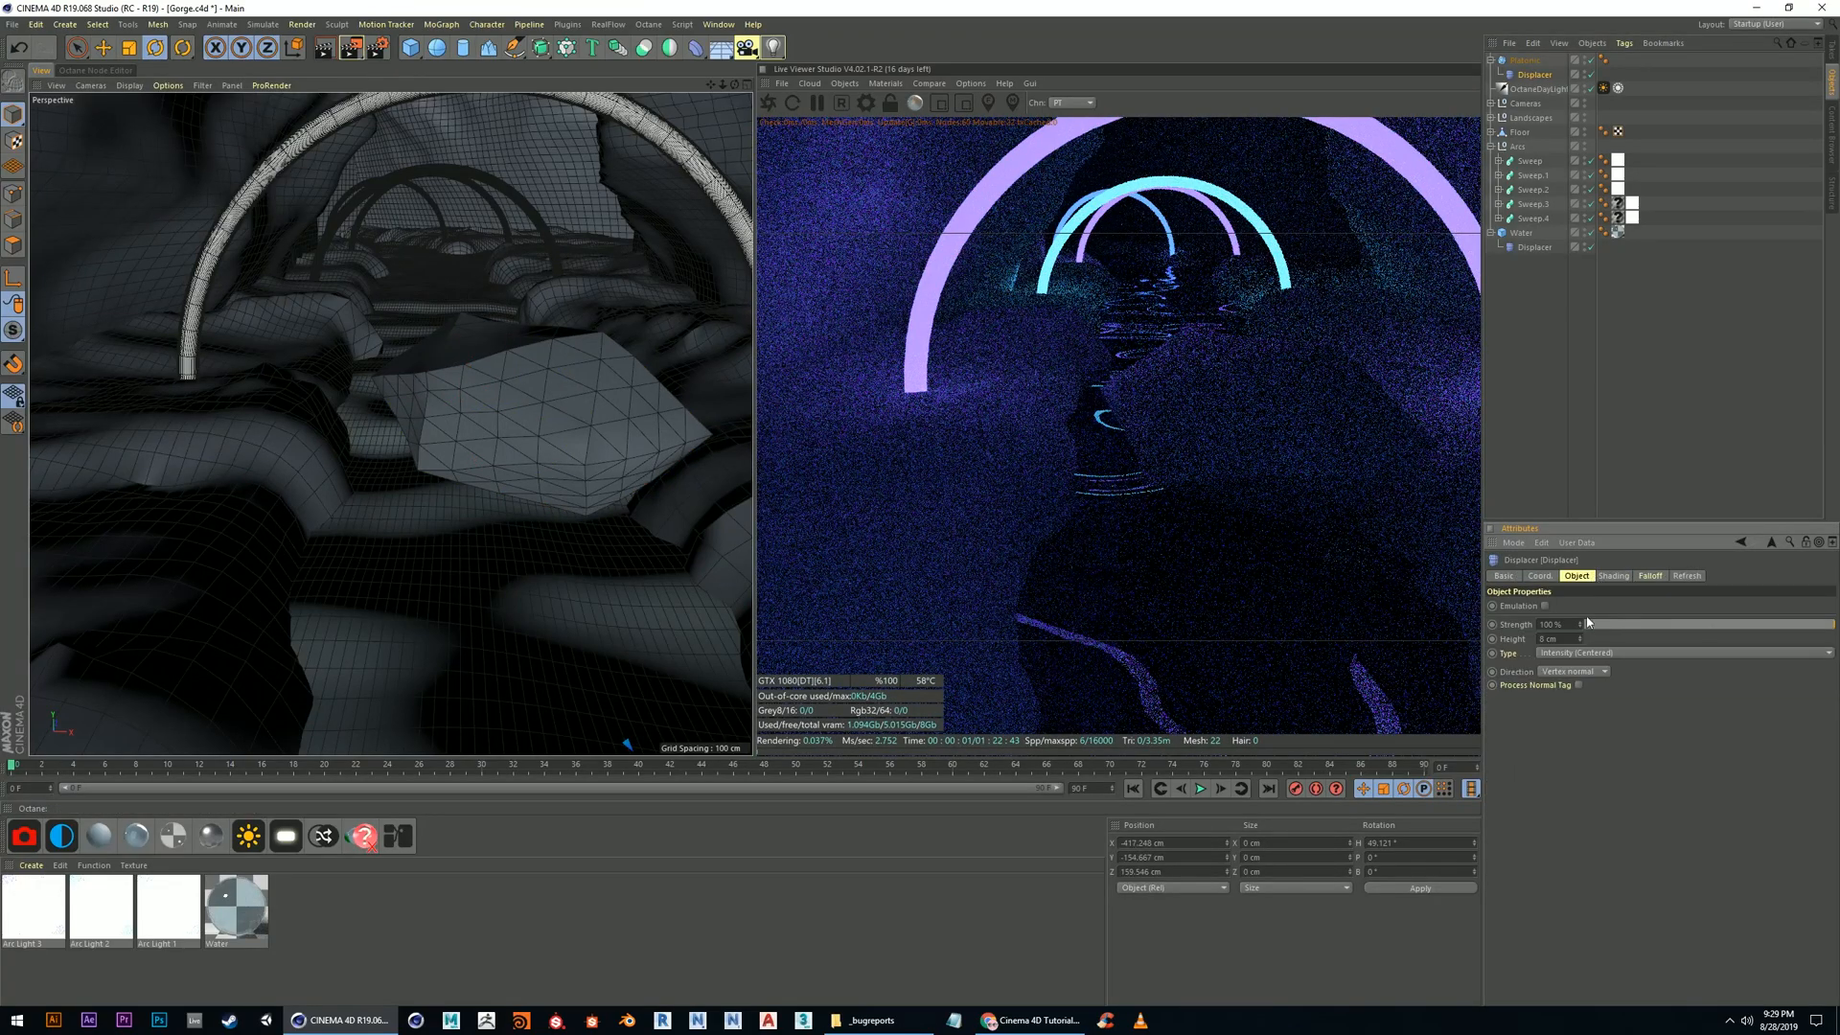
left_click_drag(1584, 639, 1592, 629)
left_click(1614, 575)
left_click(1596, 678)
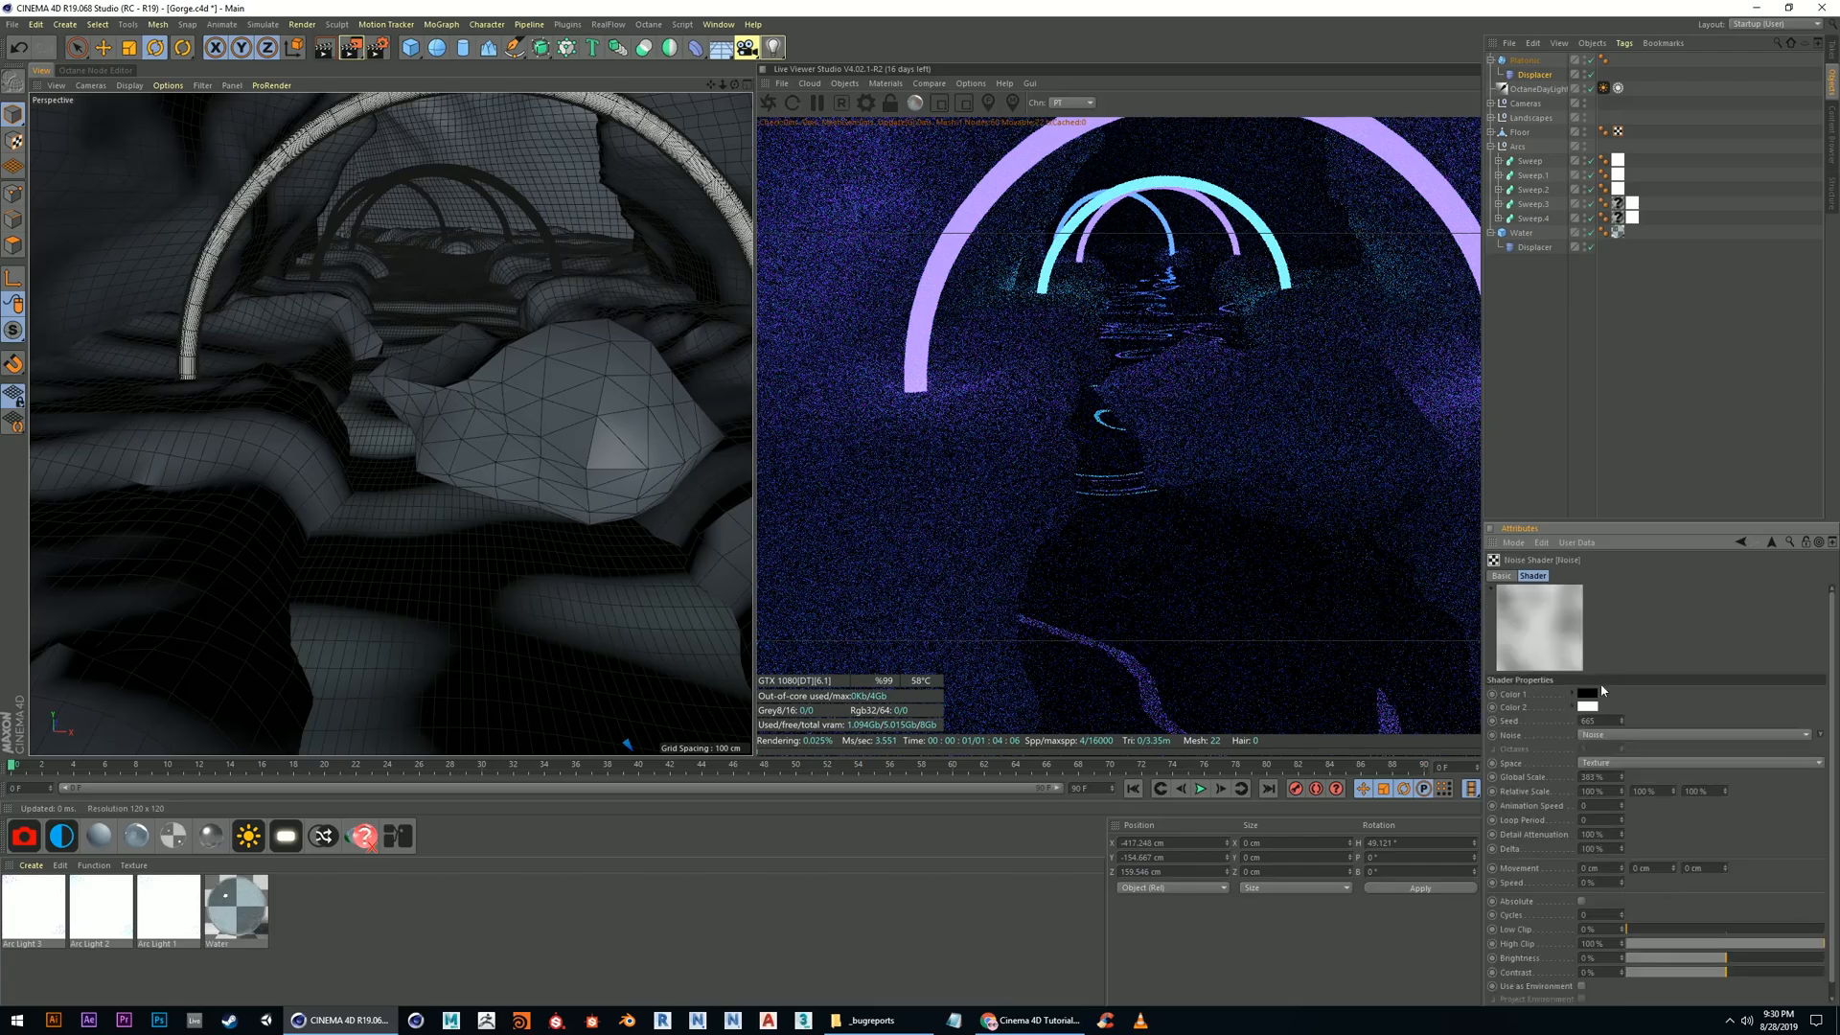
mouse_move(1621, 777)
left_mouse_down()
mouse_move(1621, 843)
mouse_move(1621, 788)
left_mouse_up()
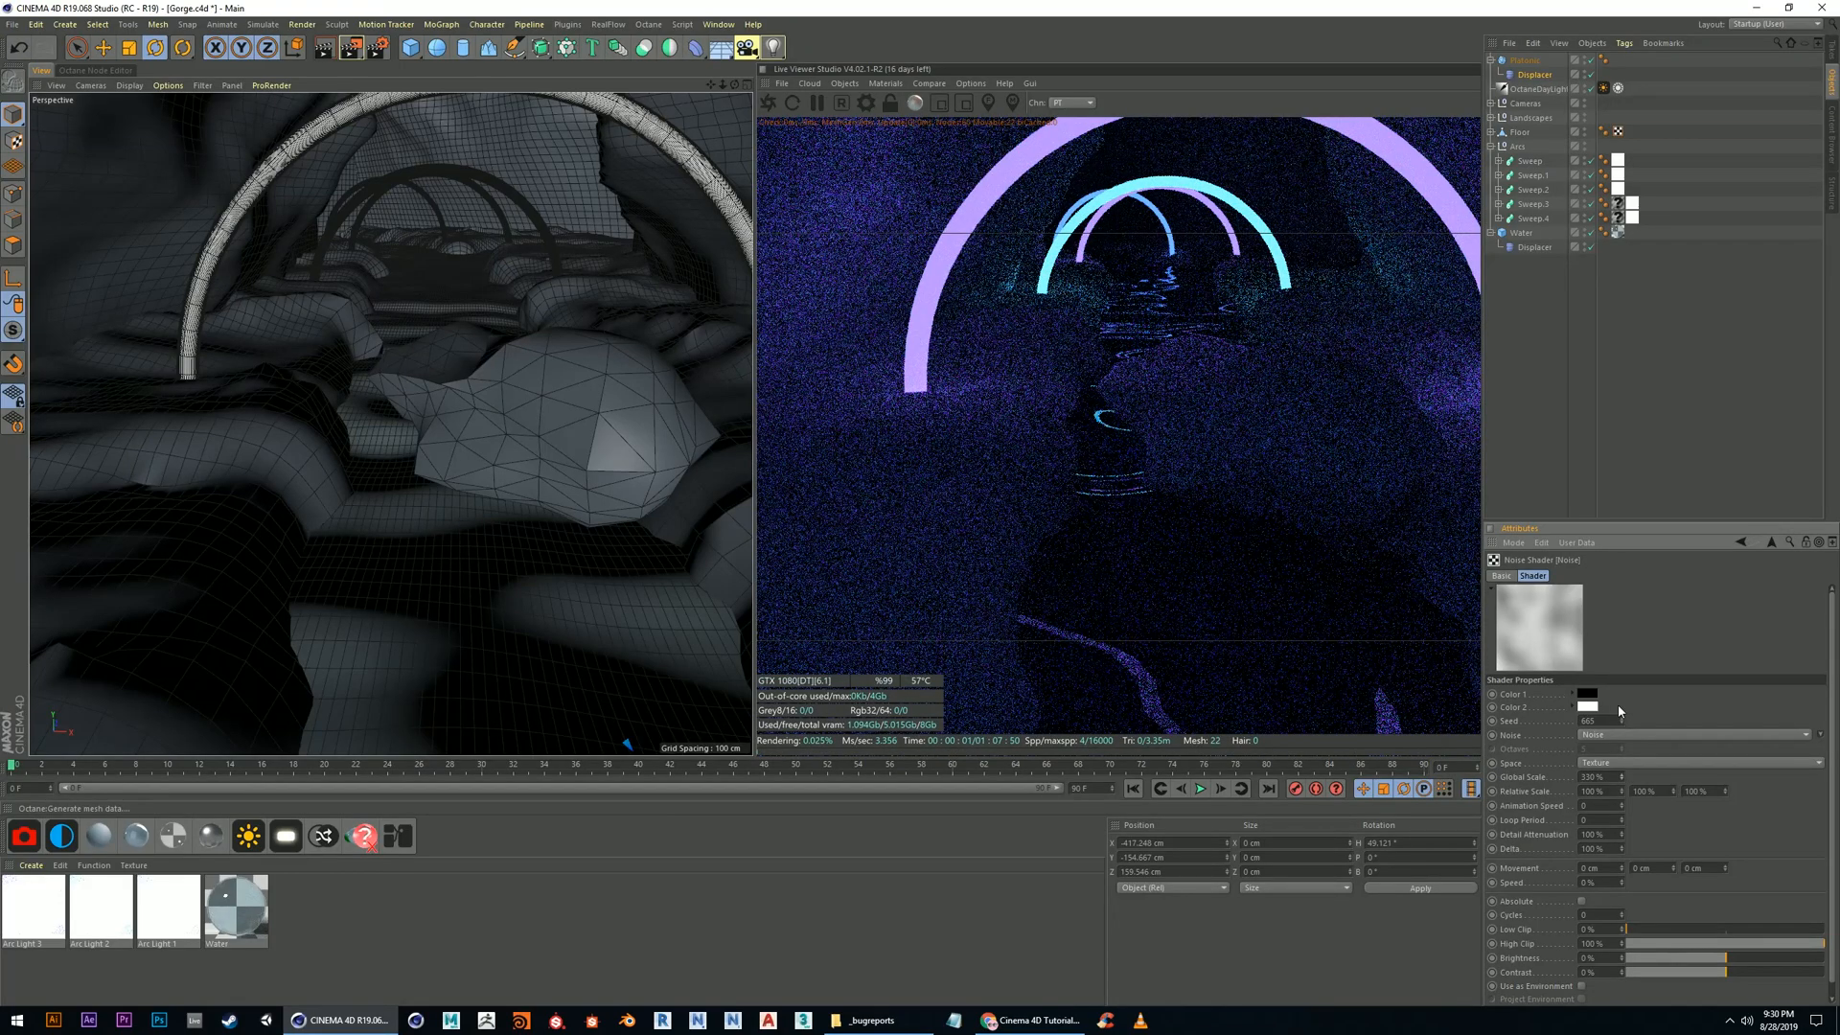
Try the Pezo, Mod Noise and Fire types for the Platonic Displacer's noise, and settle on Luka
left_click(1619, 736)
left_click(1619, 521)
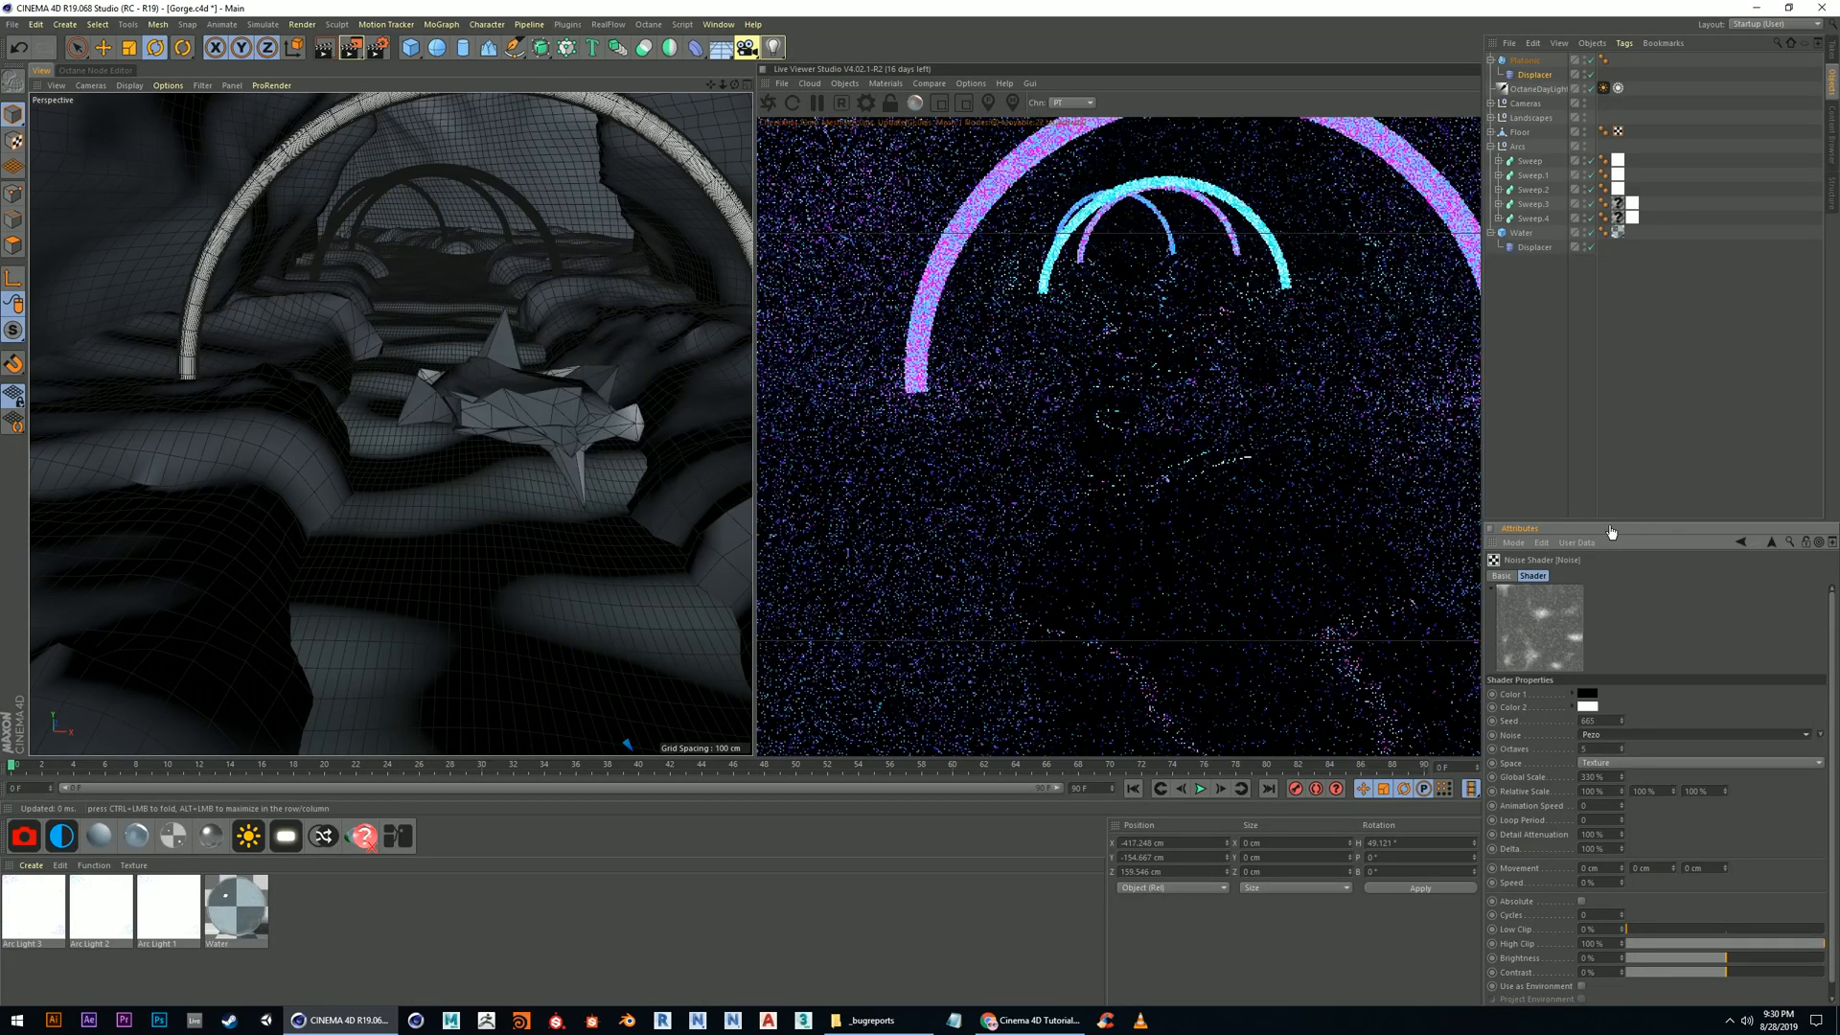
left_click(1664, 733)
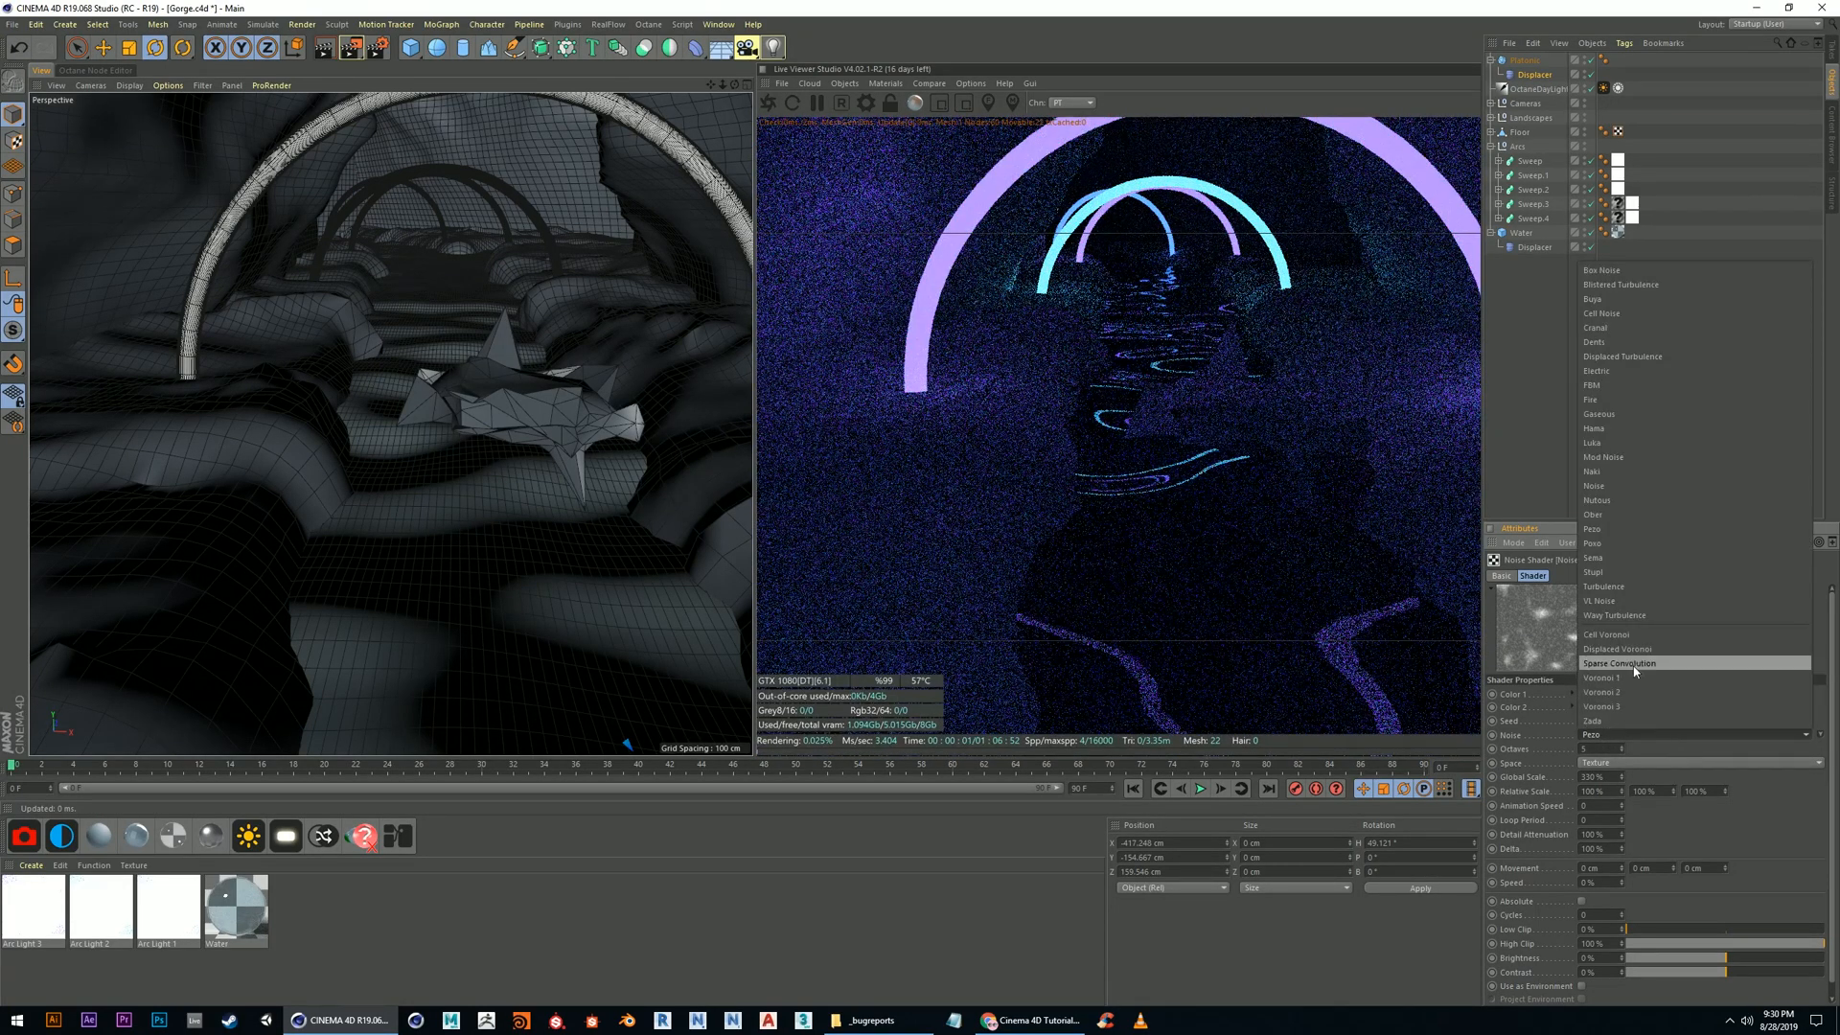
left_click(1606, 462)
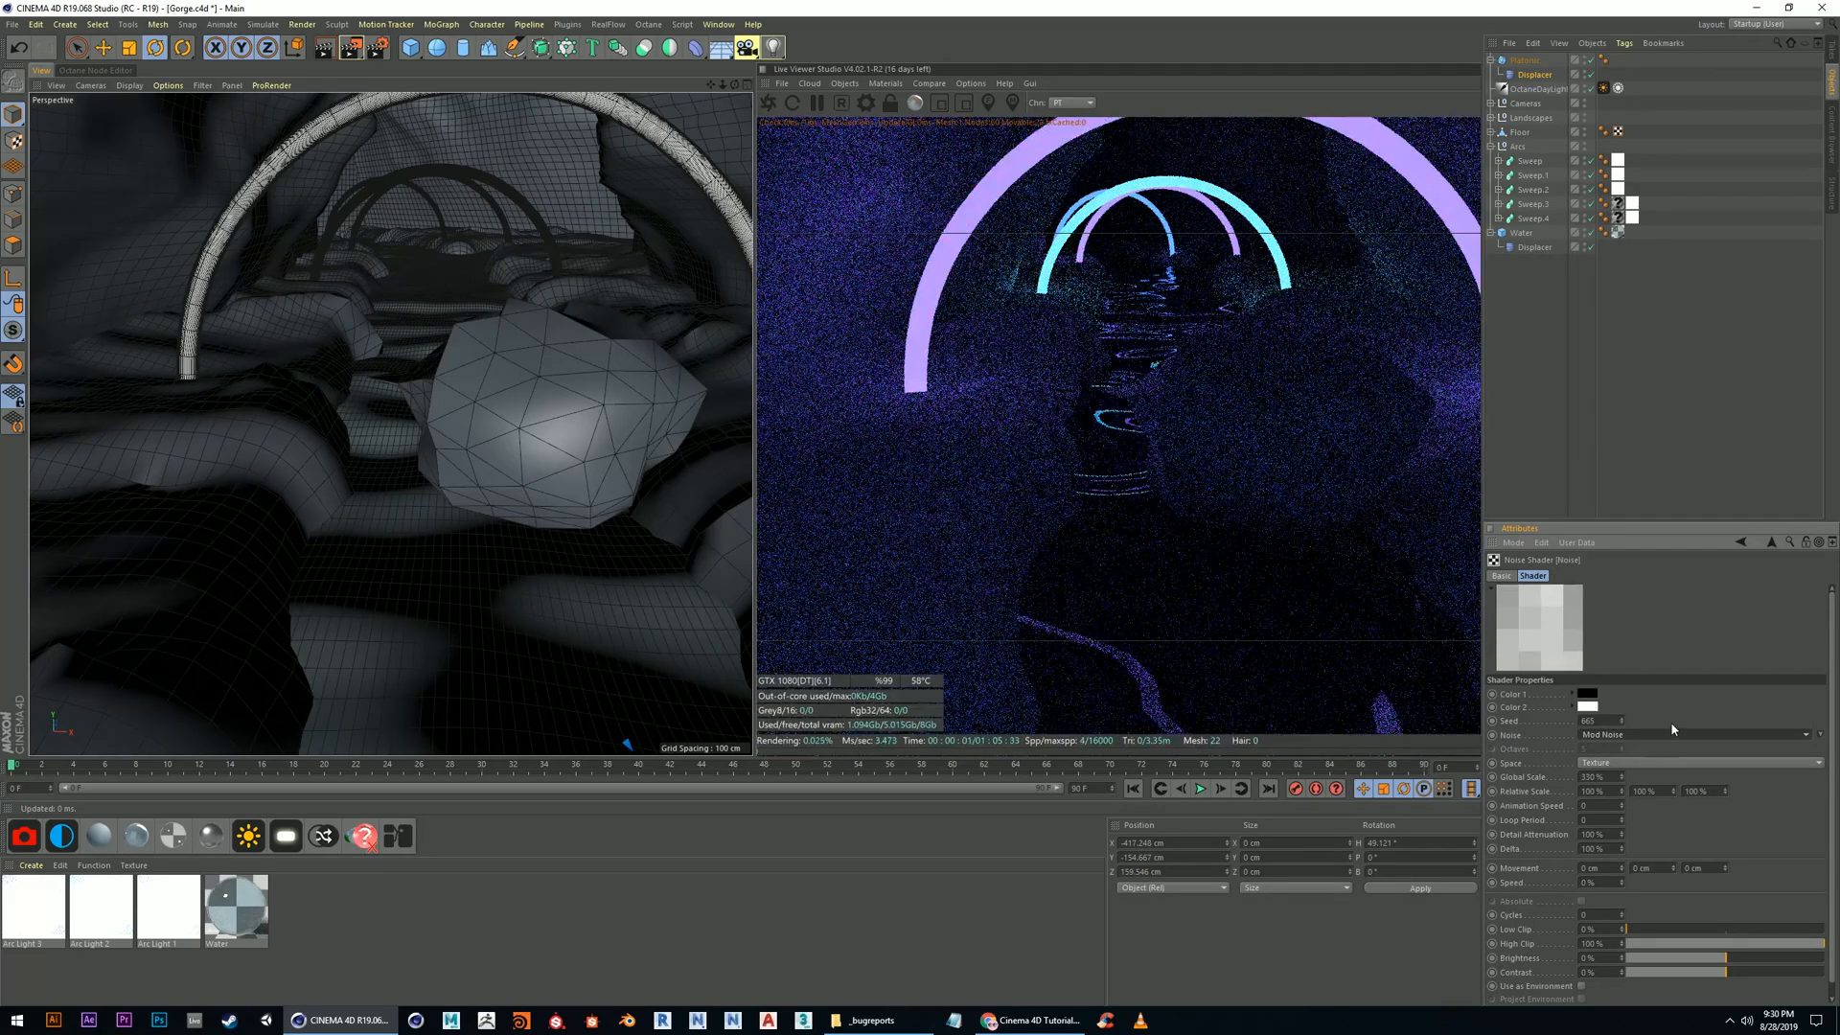
left_click(1670, 733)
left_click(1594, 412)
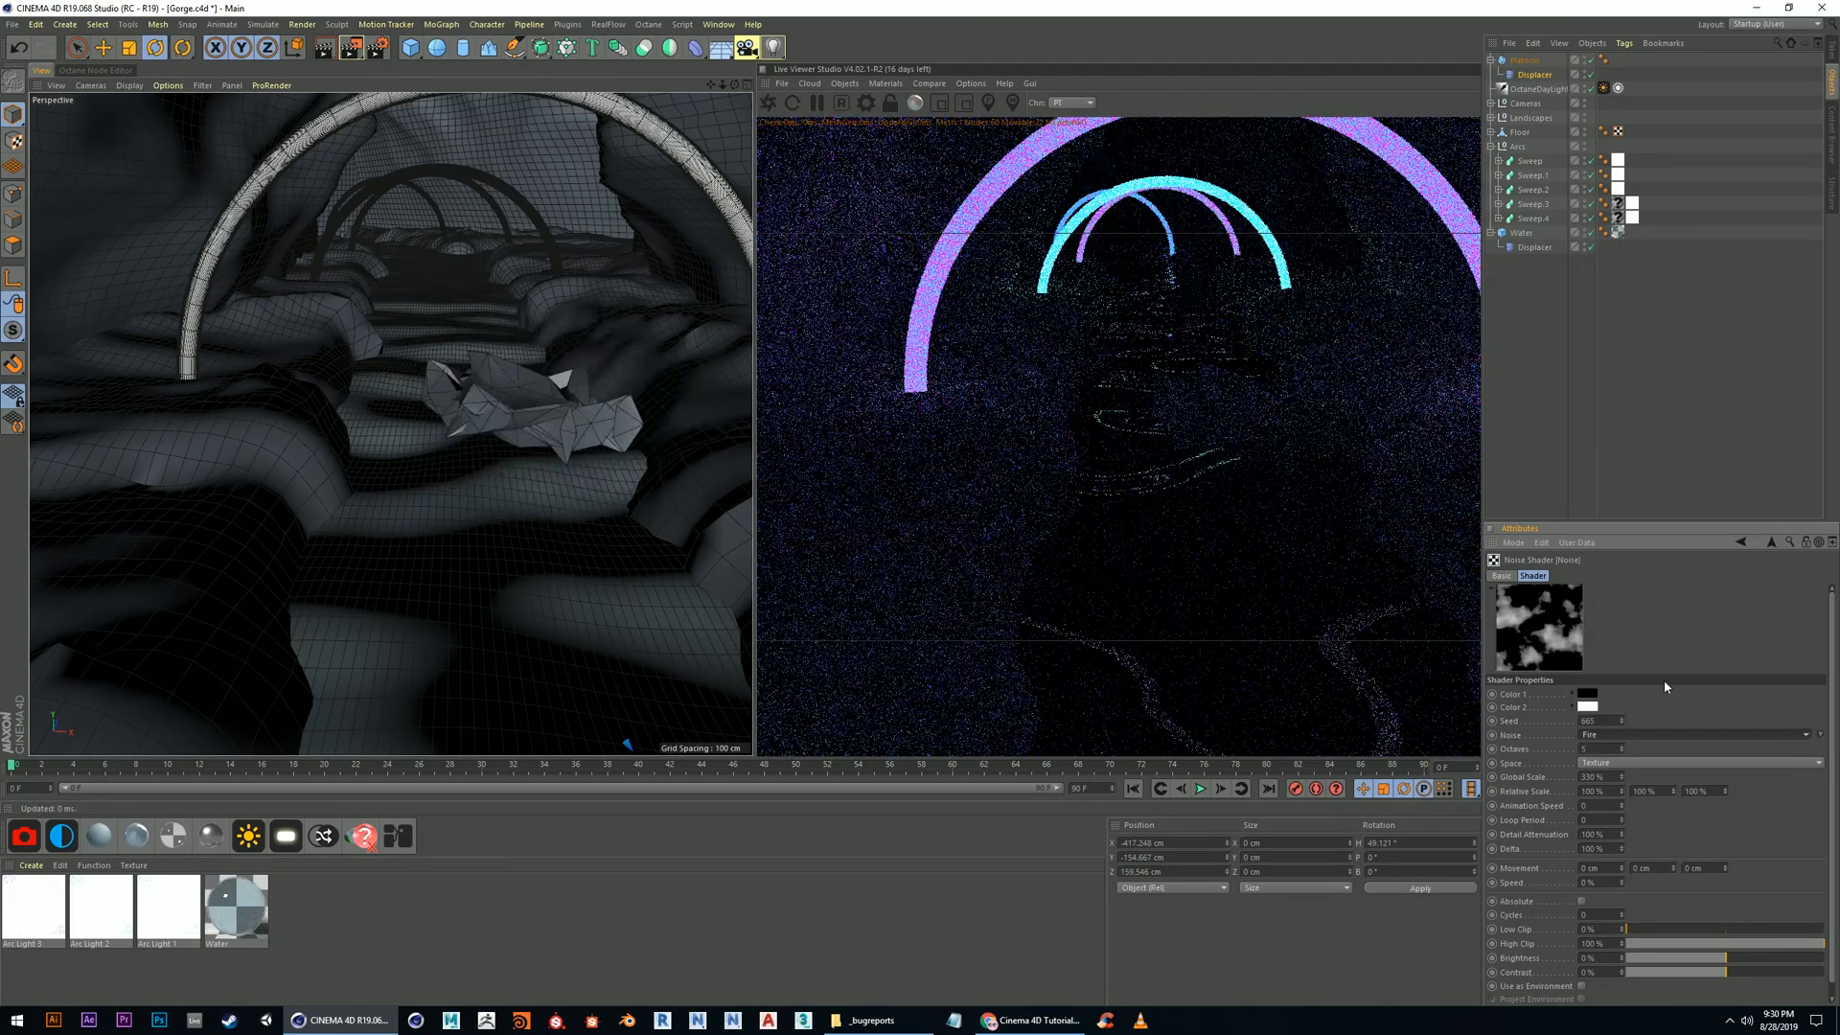
left_click(1660, 734)
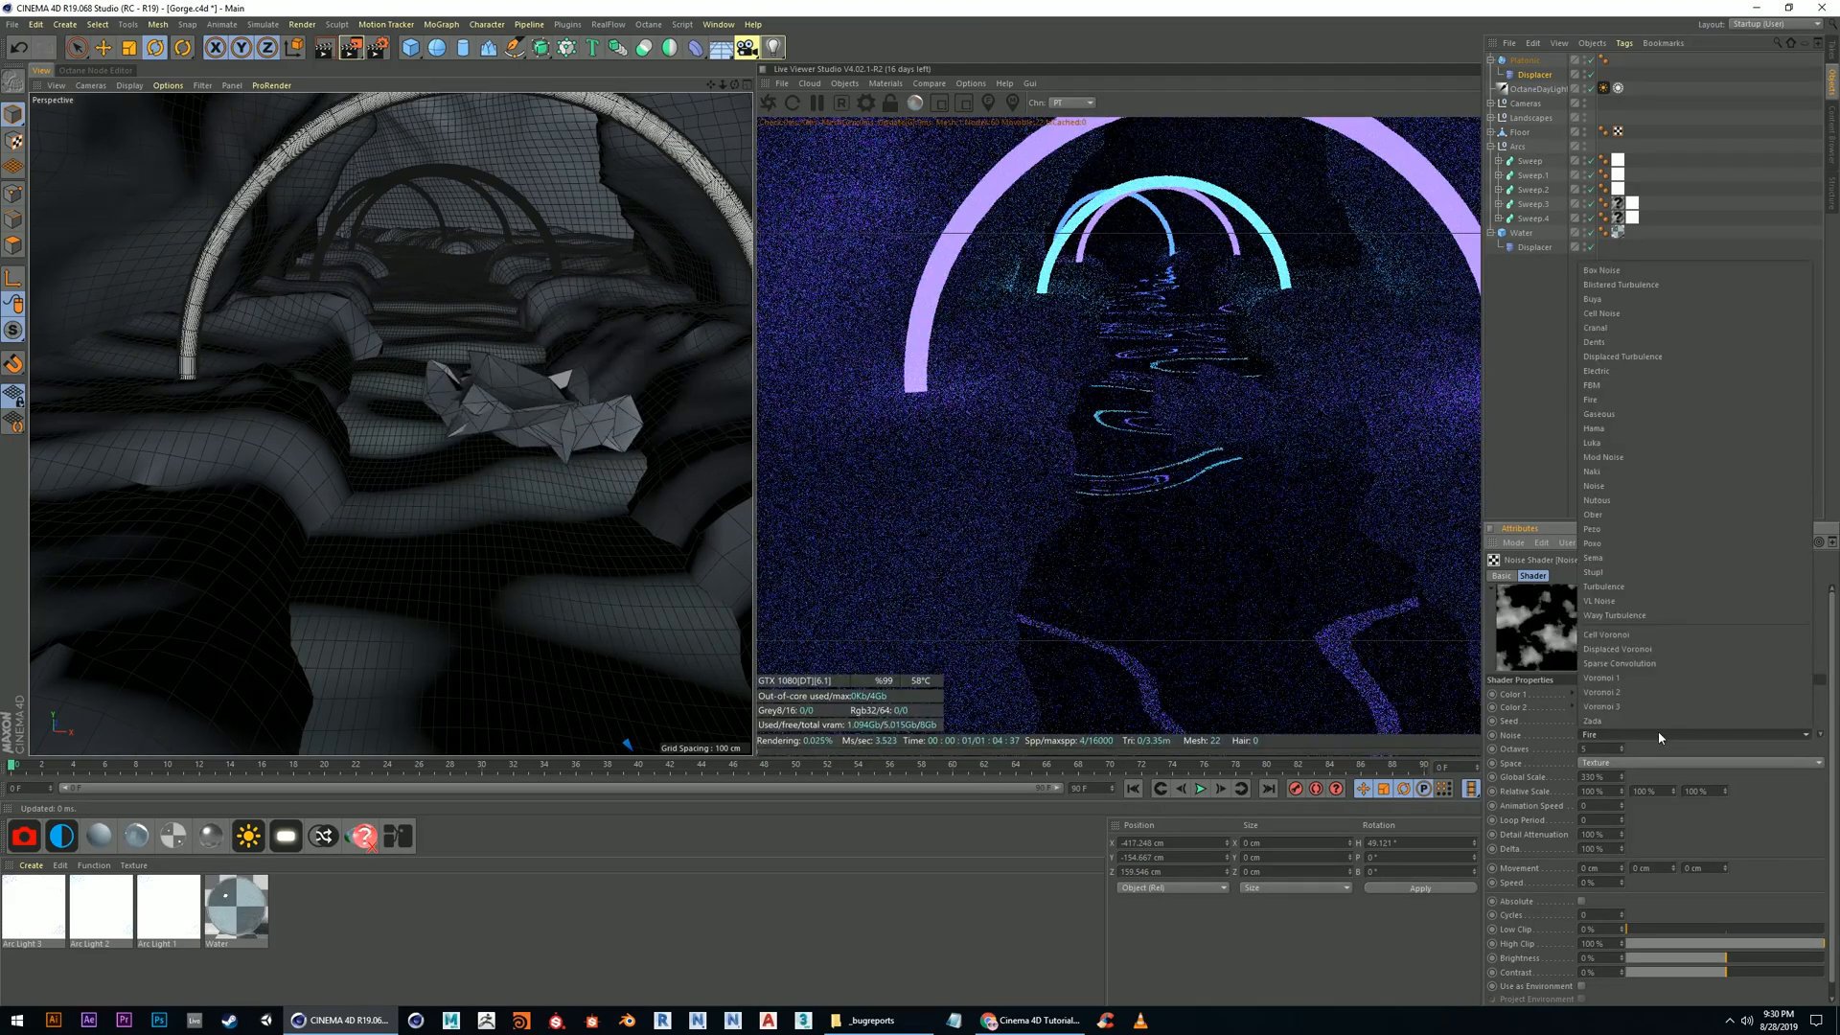
left_click(1626, 443)
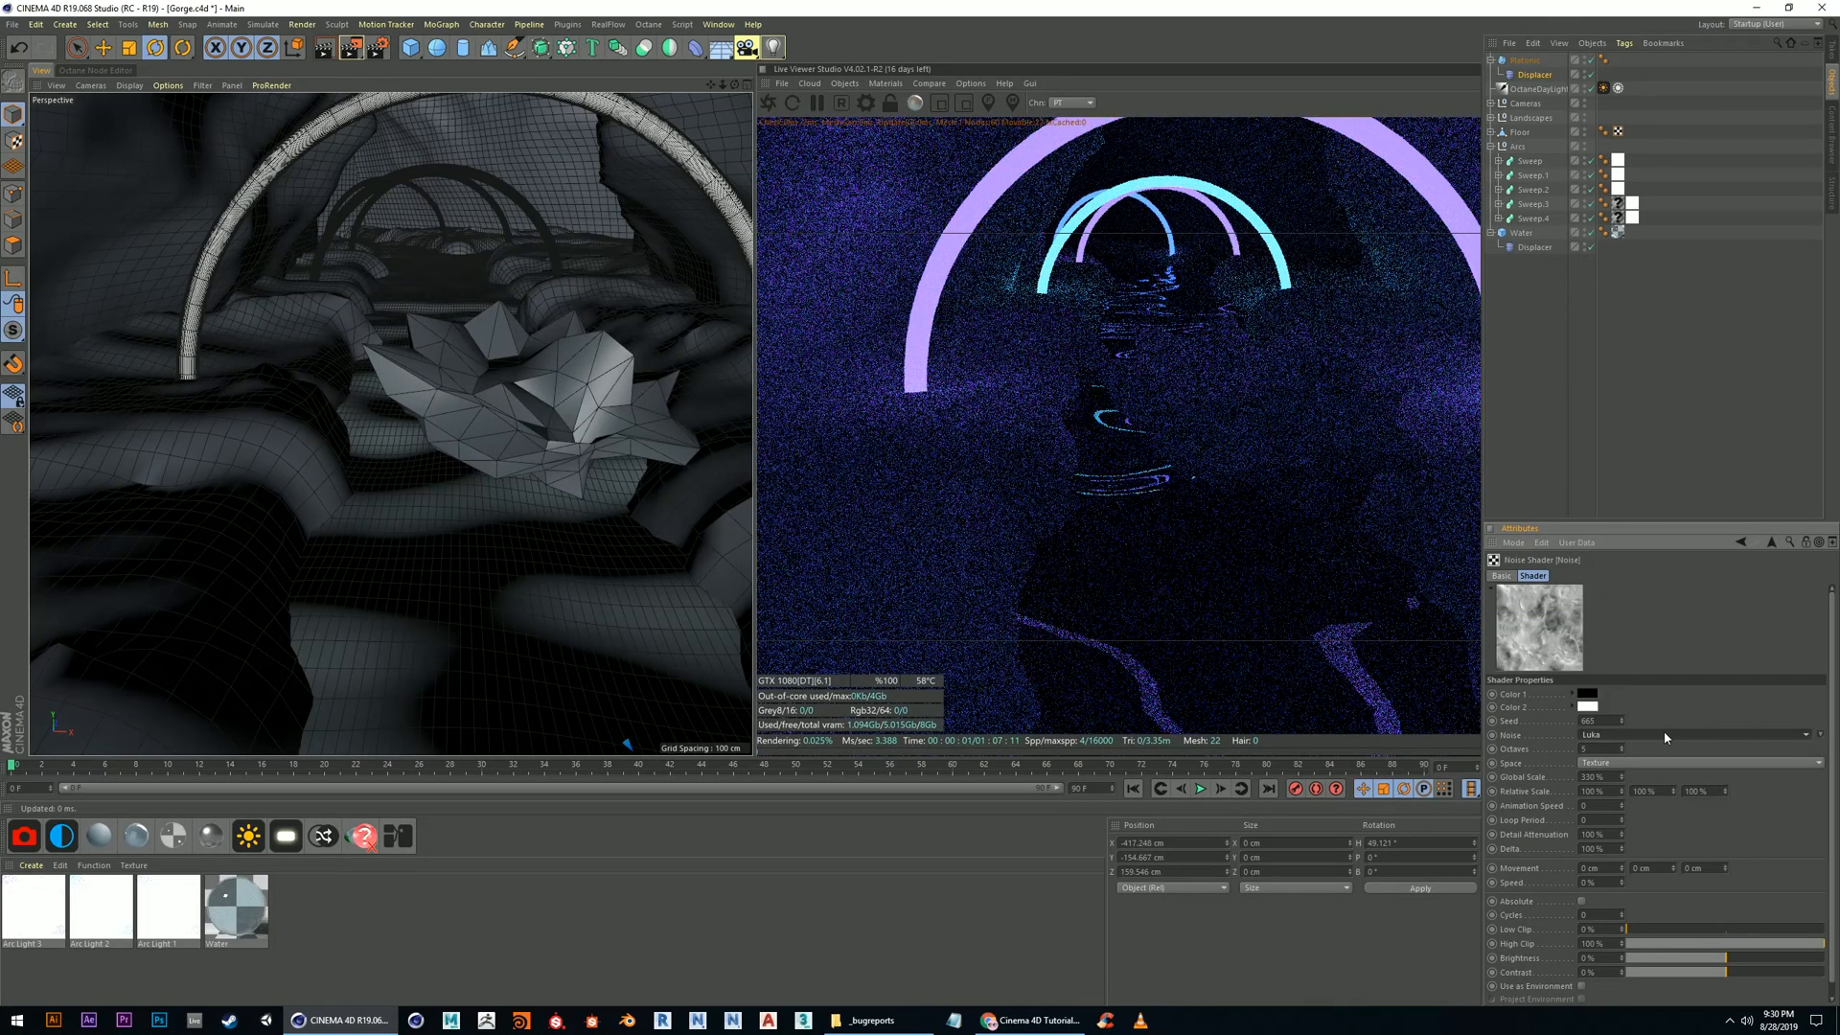
Move the jagged Platonic to the foot of the violet arch, at about X 90 cm and Z -265 cm
left_click_drag(582, 439, 505, 427, "alt")
left_click(505, 428)
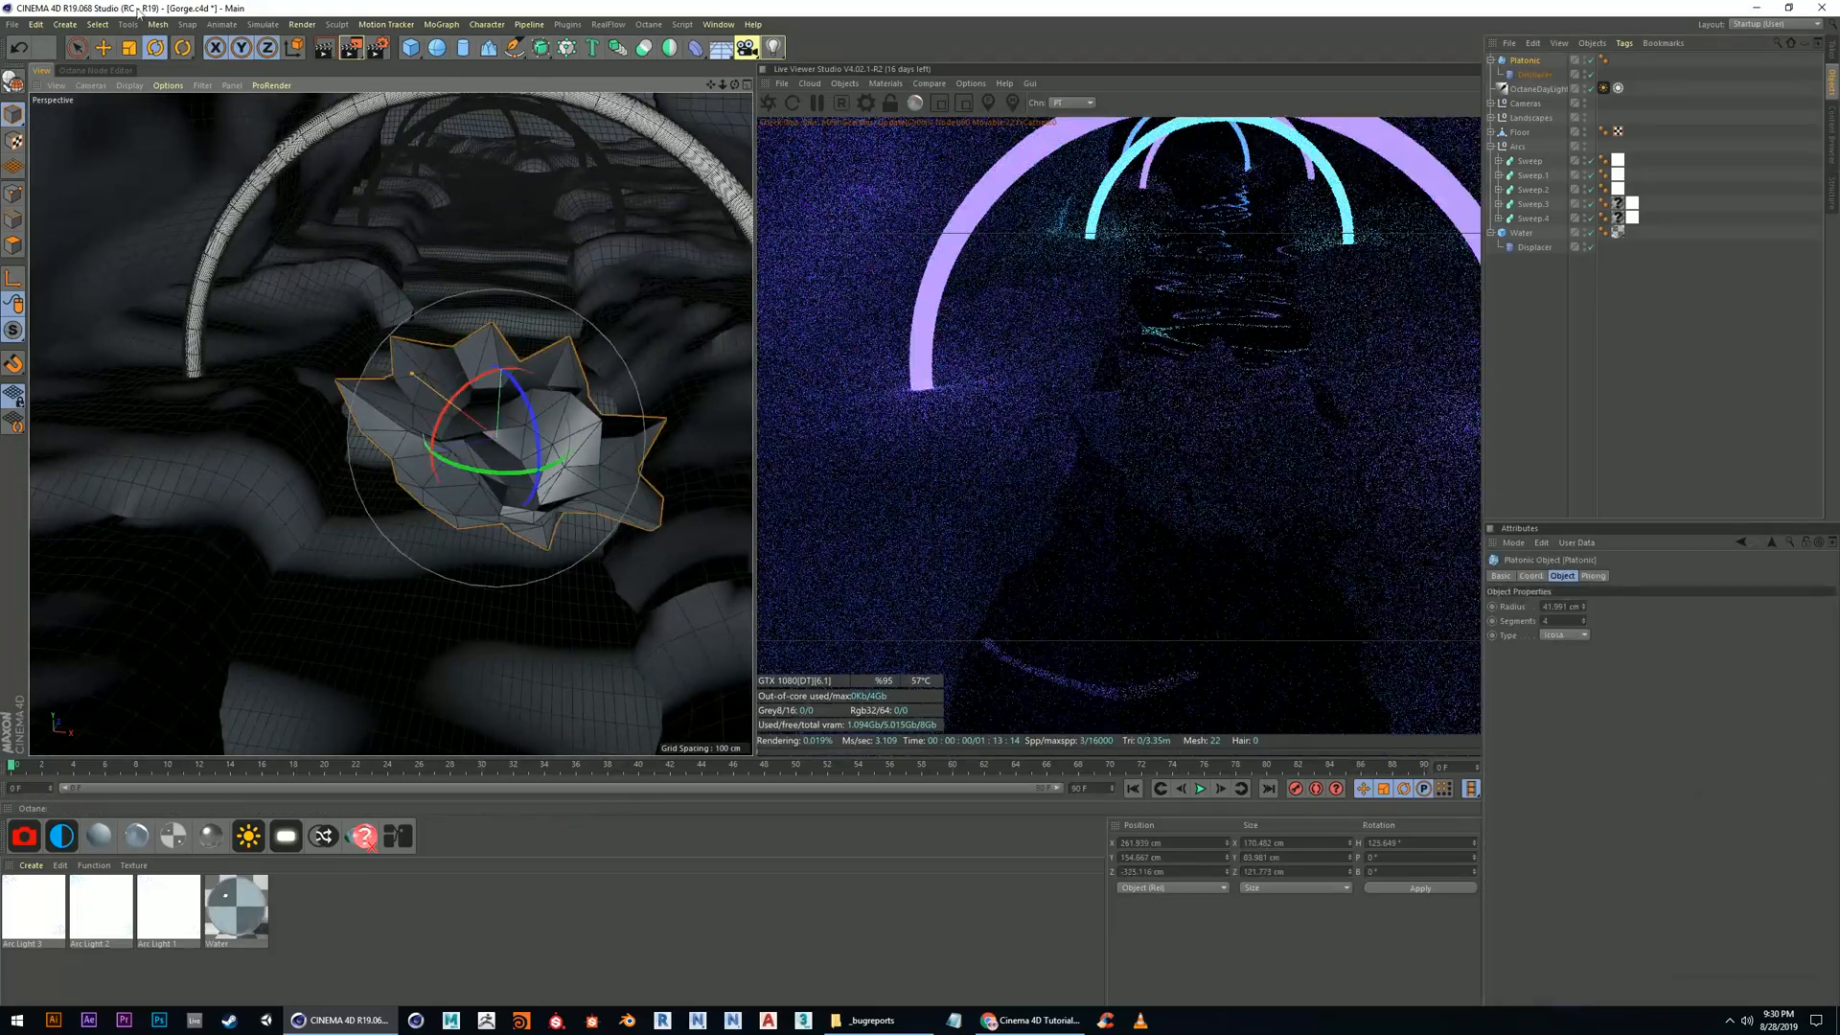
left_click(103, 47)
left_click_drag(442, 399, 88, 420)
middle_click_drag(178, 418, 260, 412, "alt")
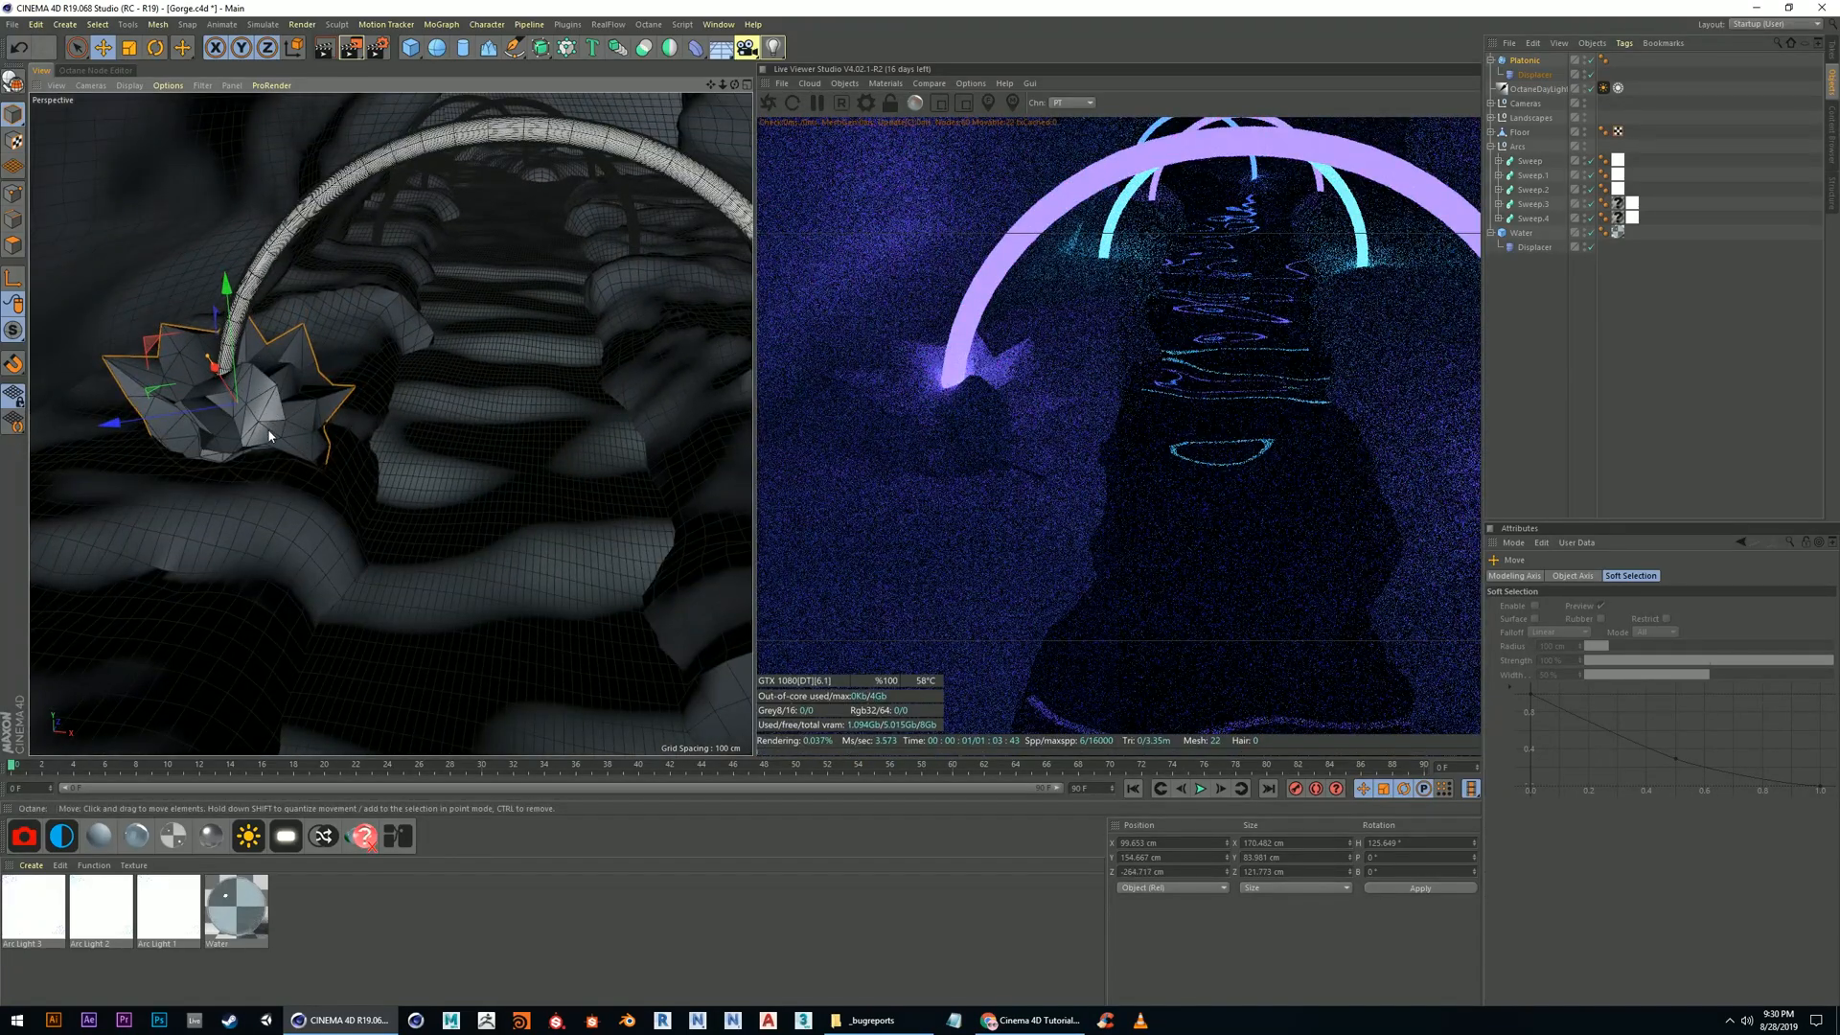
Duplicate the jagged Platonic to the opposite foot of the violet arch, at about X 402 cm, Y 138 cm and Z -241 cm
left_click_drag(368, 331, 314, 391, "alt")
left_click_drag(304, 425, 303, 399, "alt")
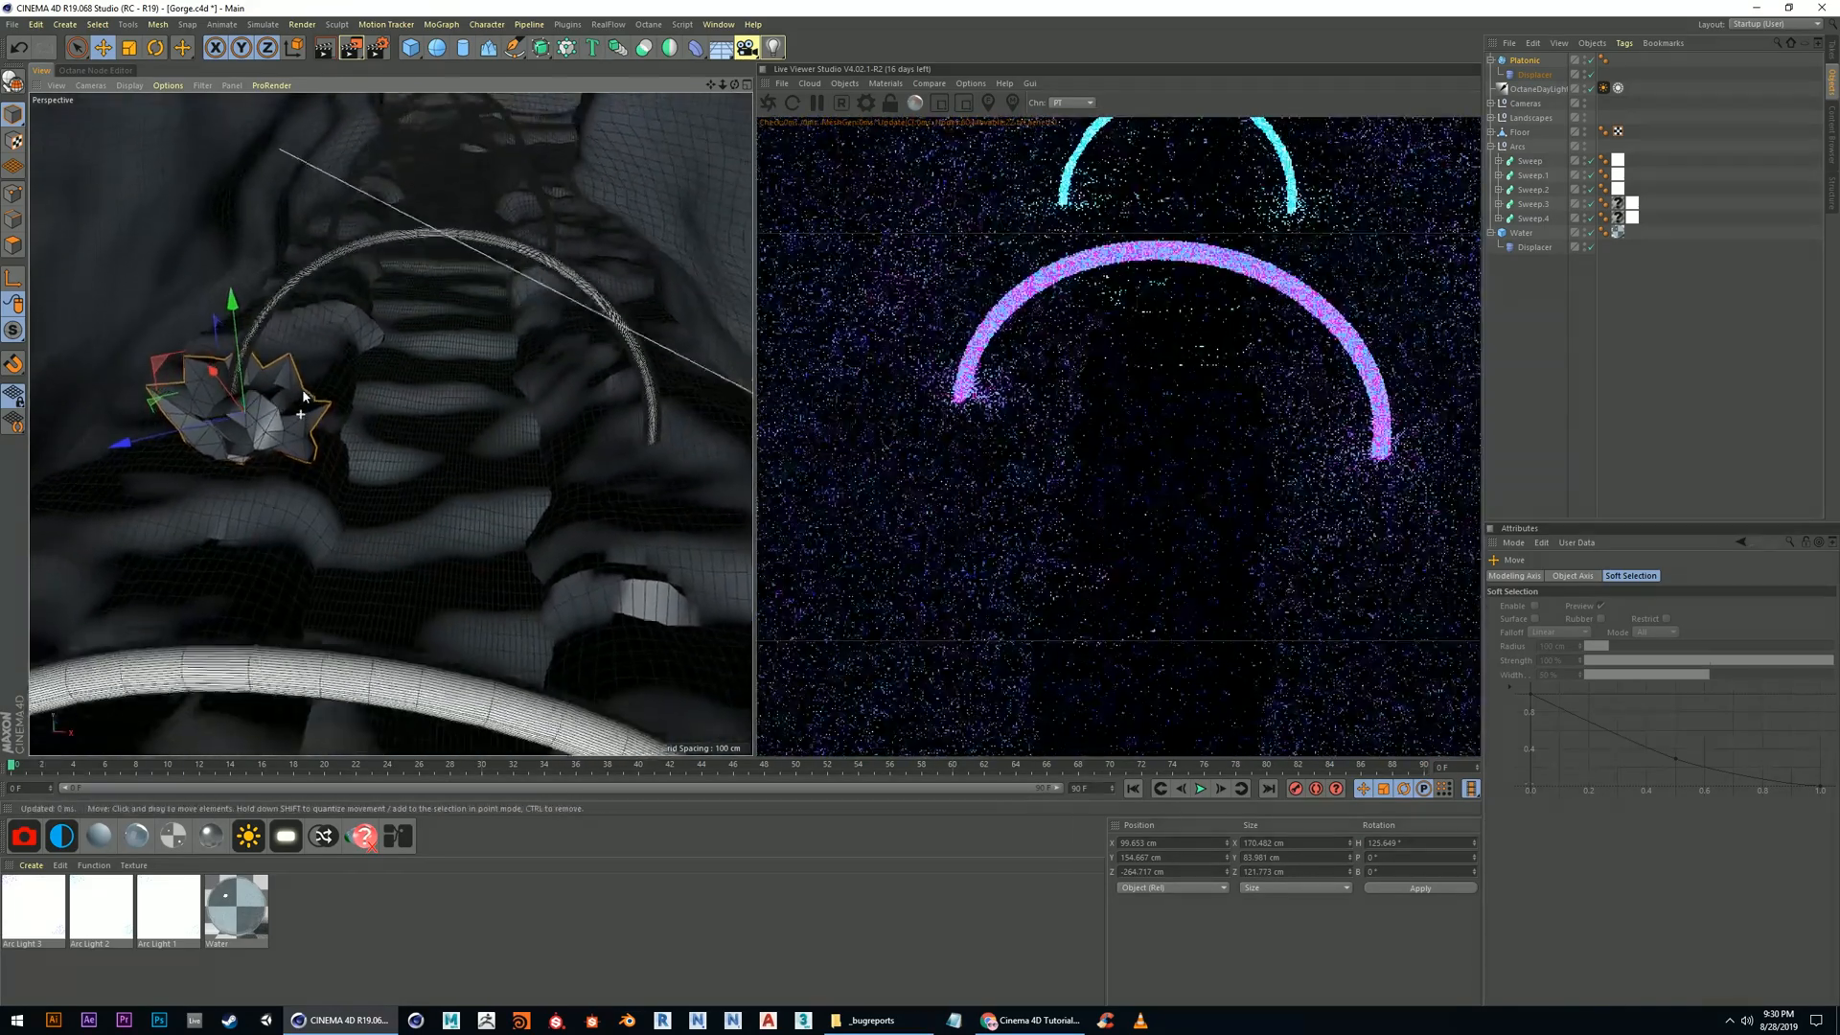
left_click(1525, 62)
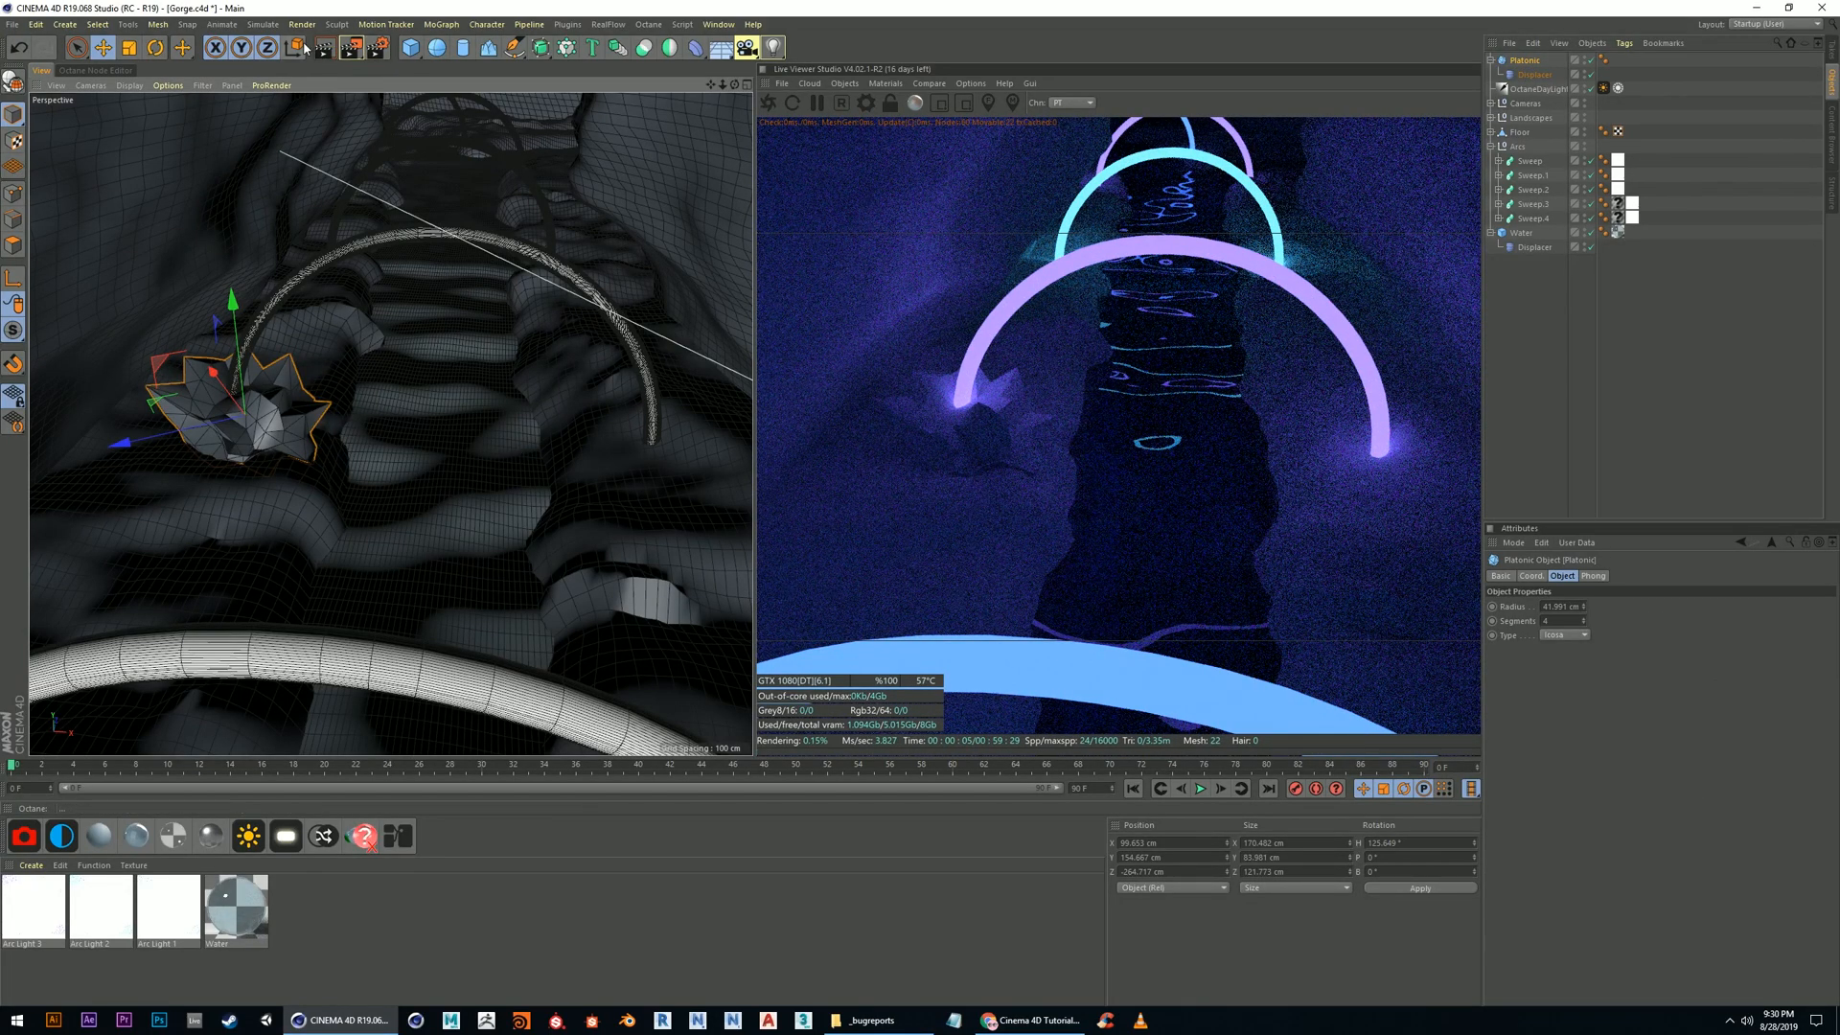
left_click_drag(377, 423, 376, 428, "ctrl")
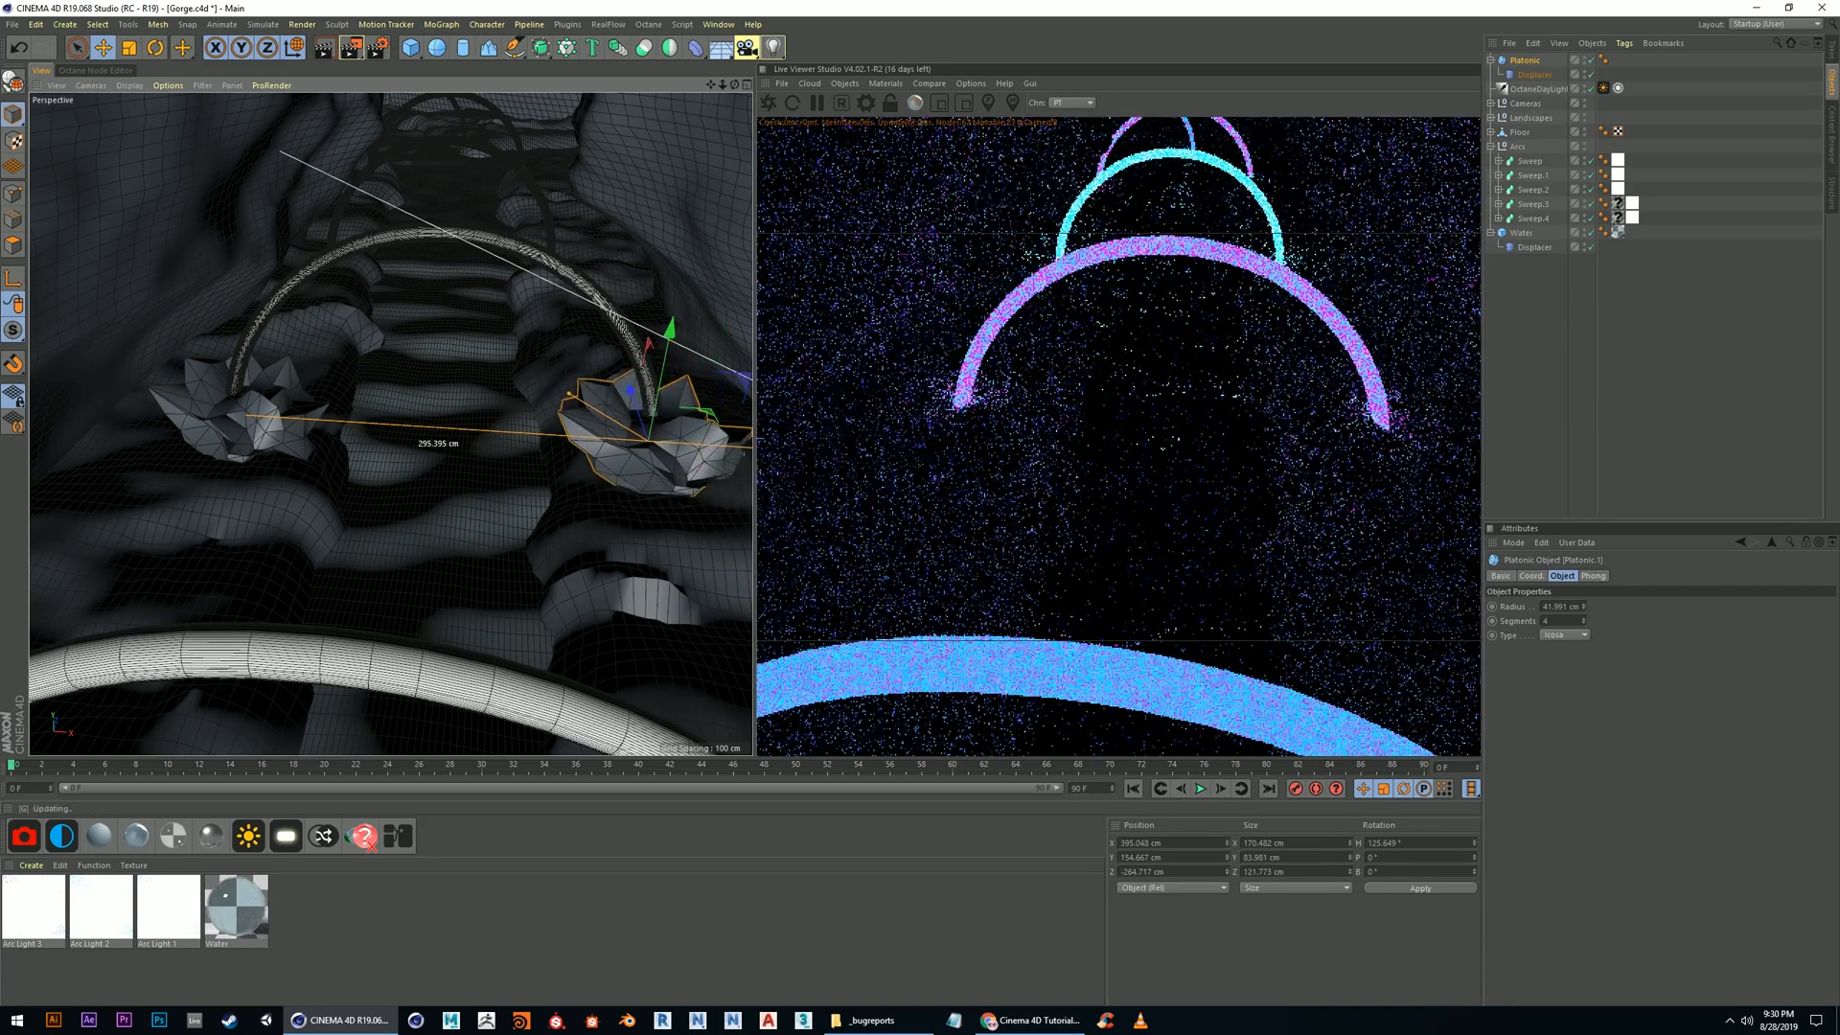
left_click_drag(641, 330, 628, 412)
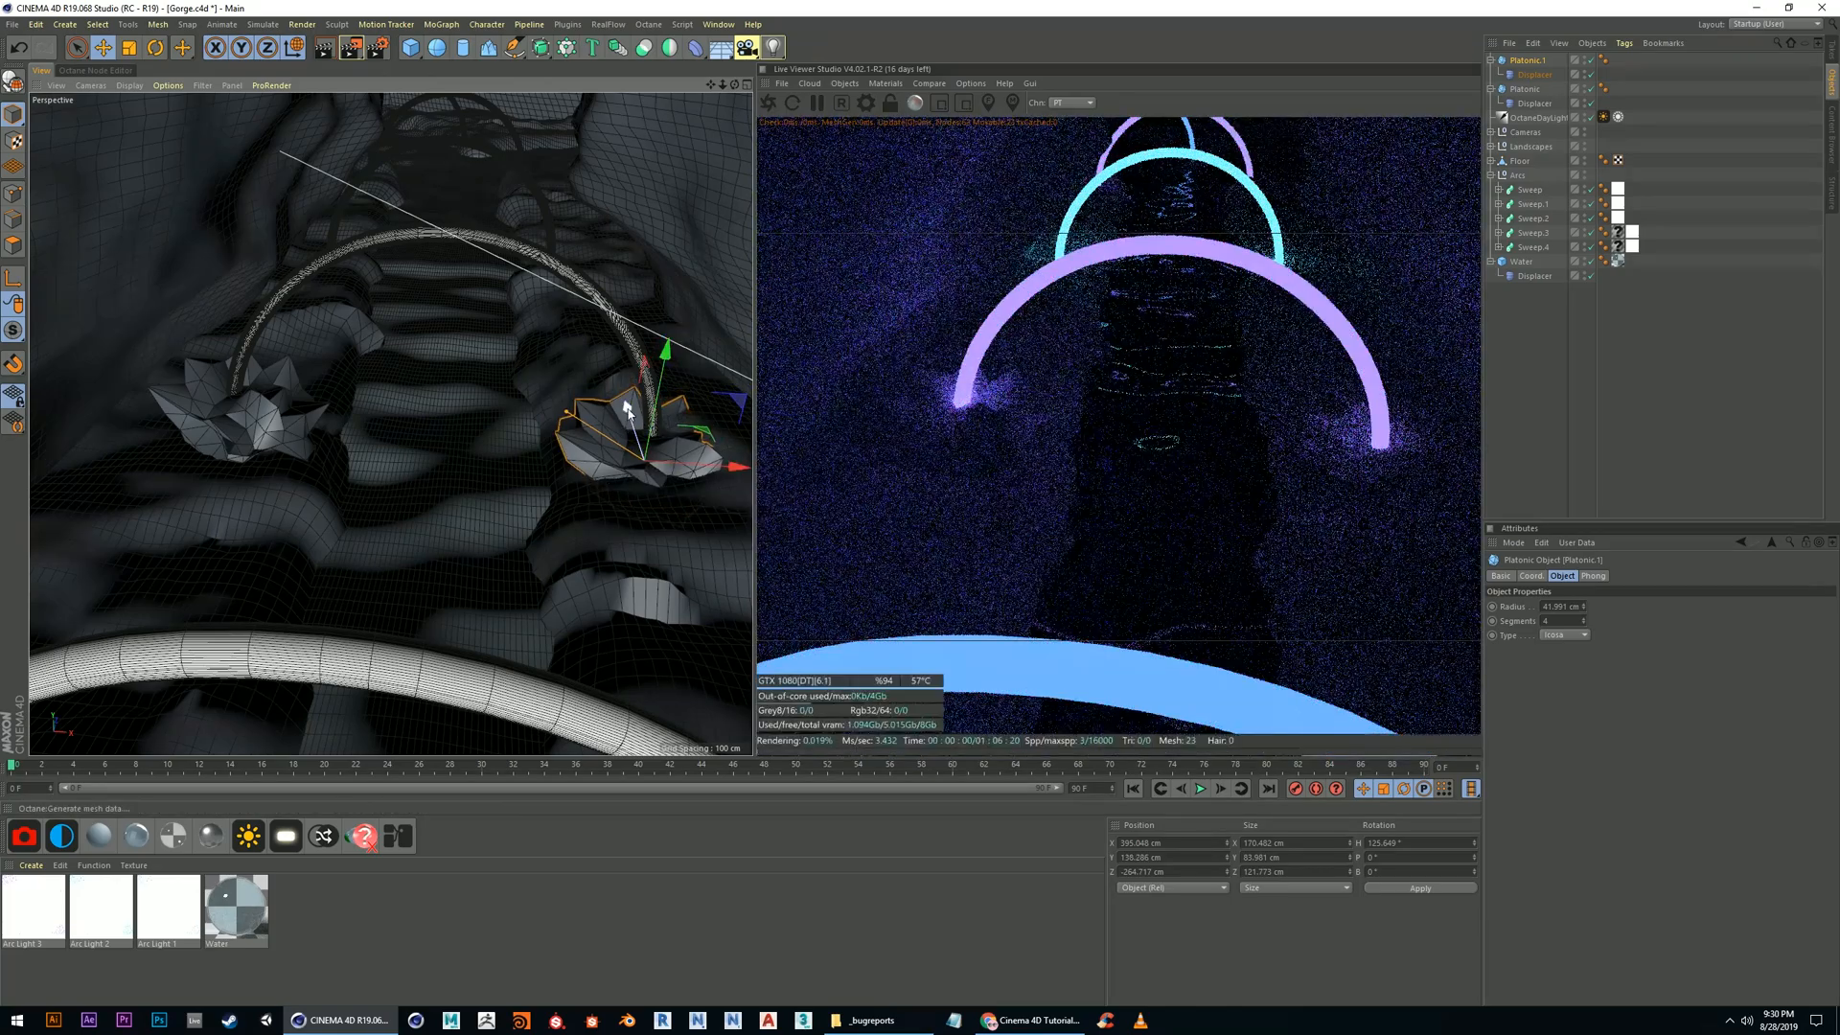
left_click_drag(733, 466, 744, 457)
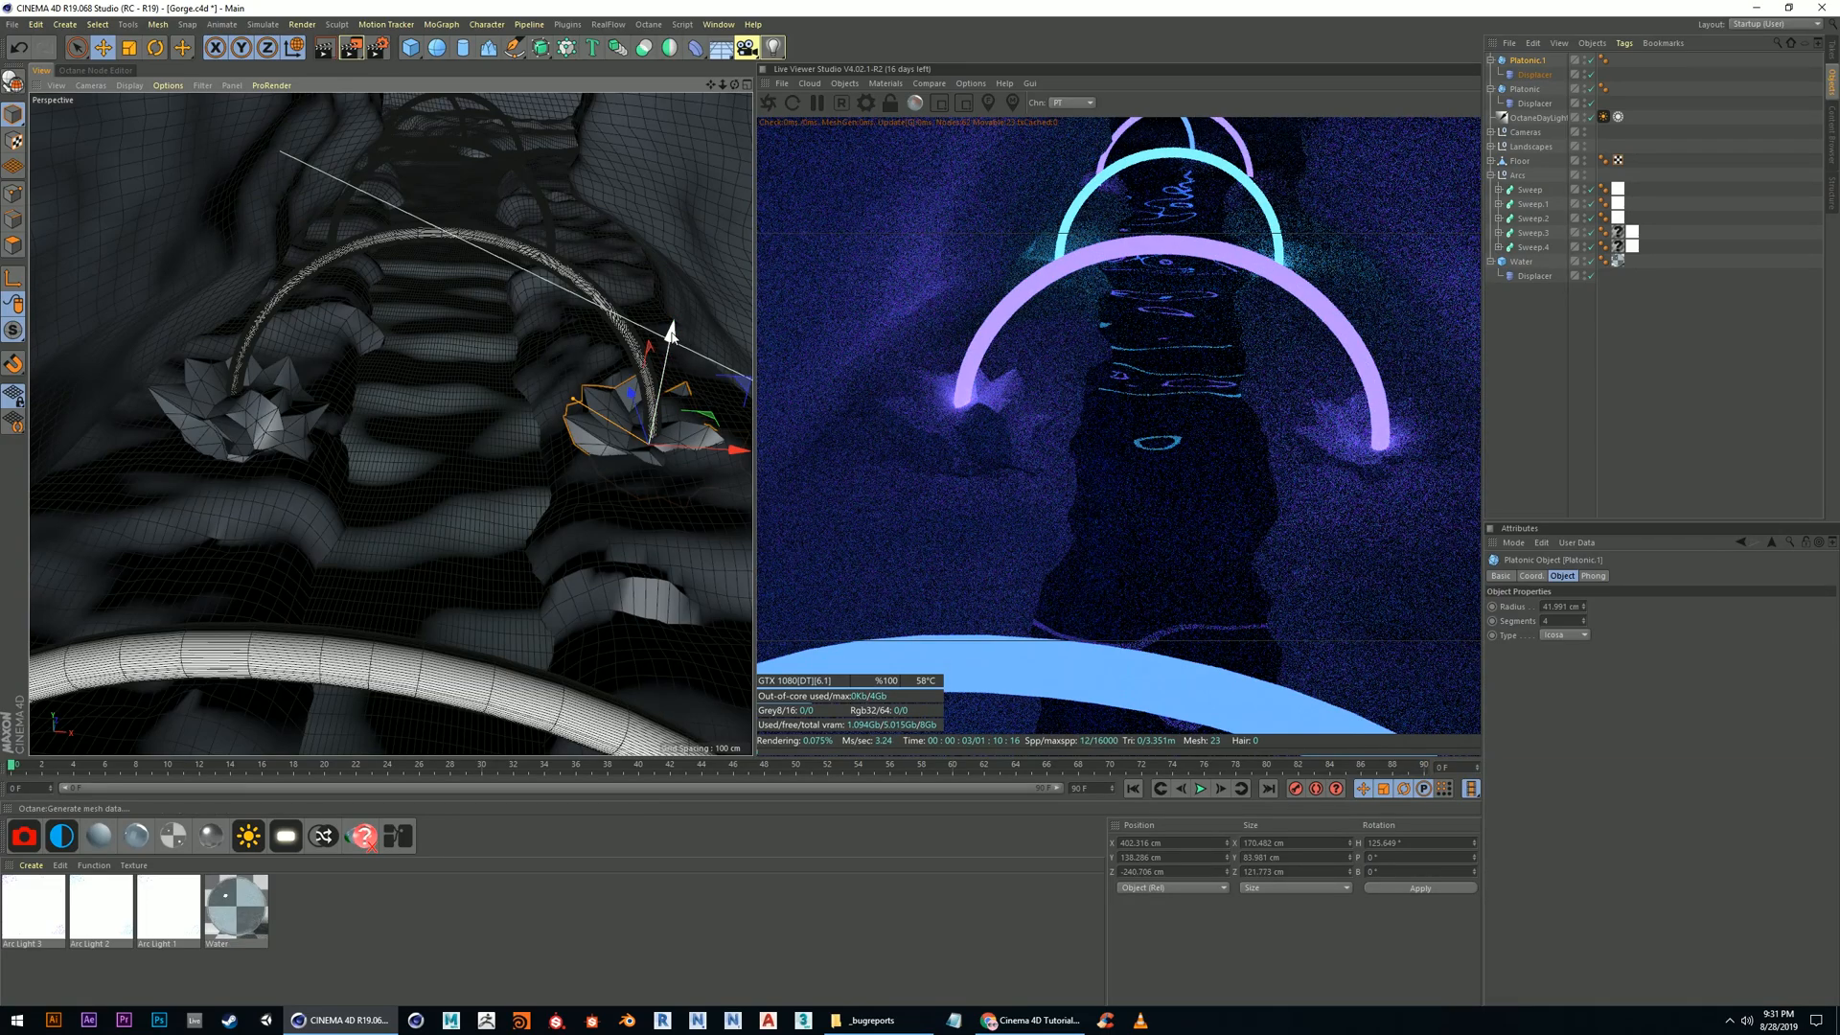
Set the noise seed of the Platonic.1 Displacer to 670 to vary the copied rock's shape
left_click(1534, 73)
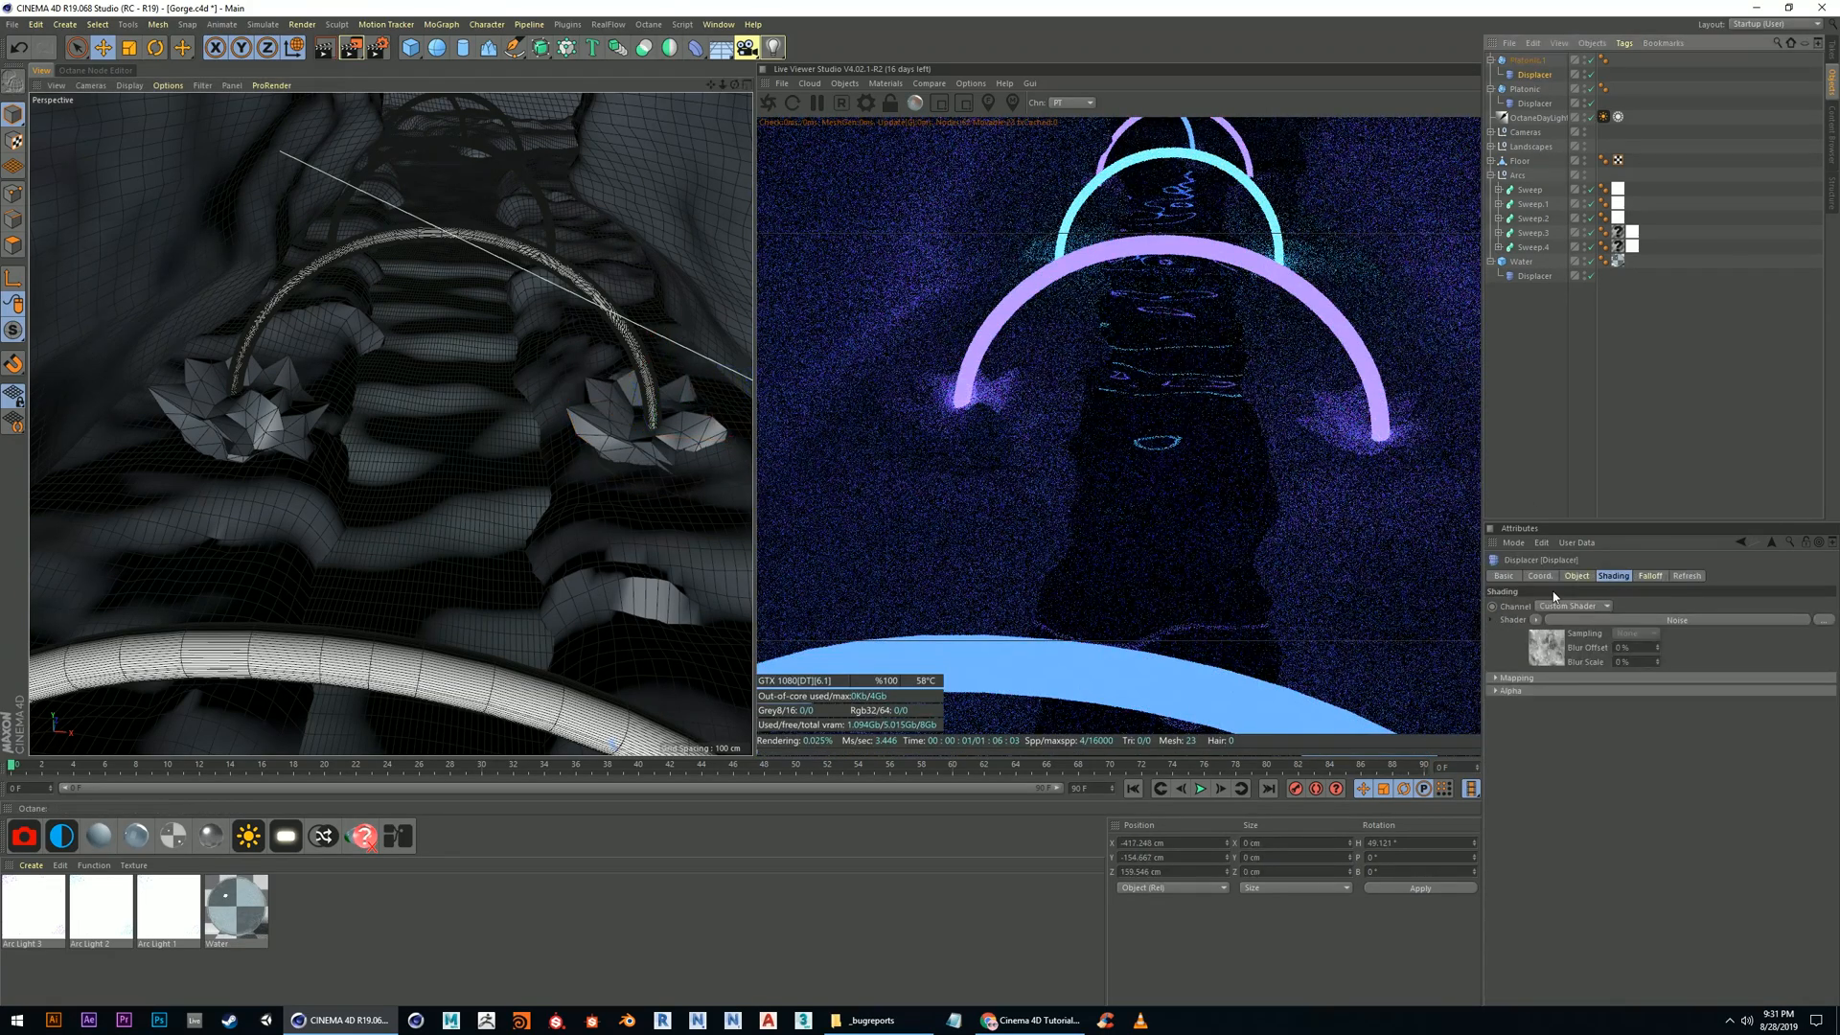
left_click(1532, 649)
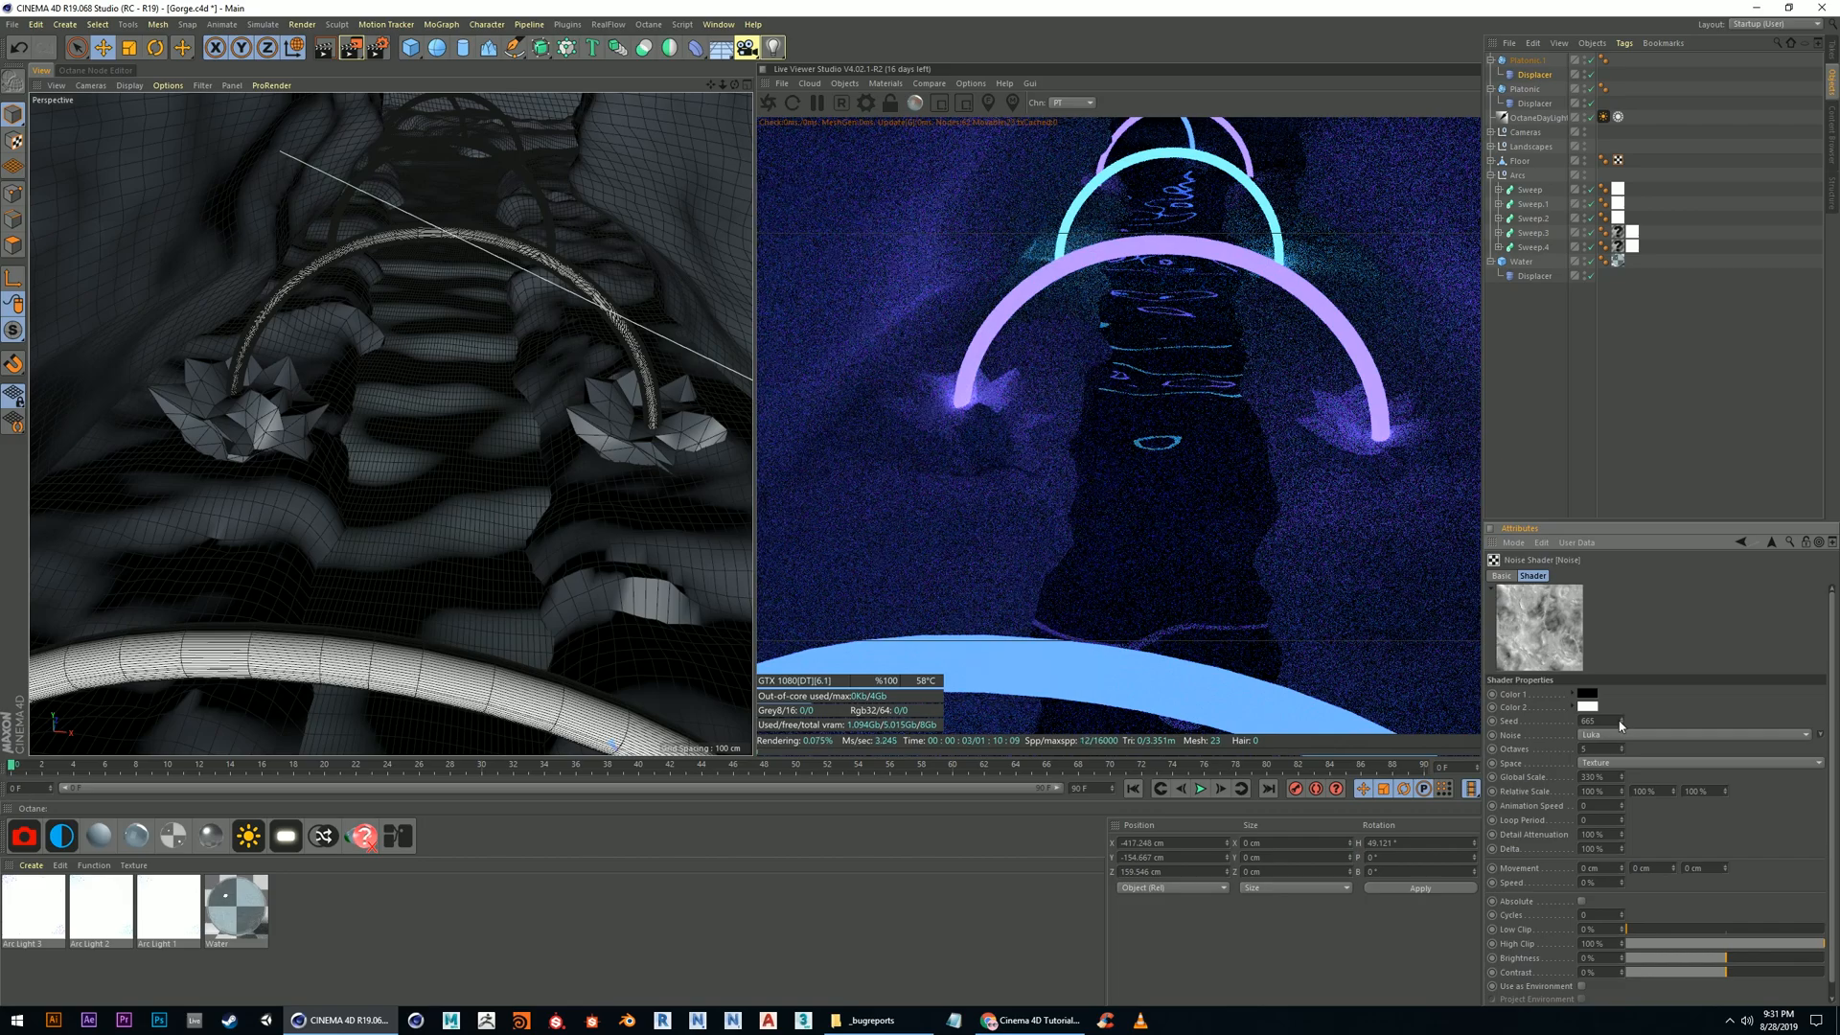
left_click(1621, 718)
left_click(1620, 719)
left_click(1621, 718)
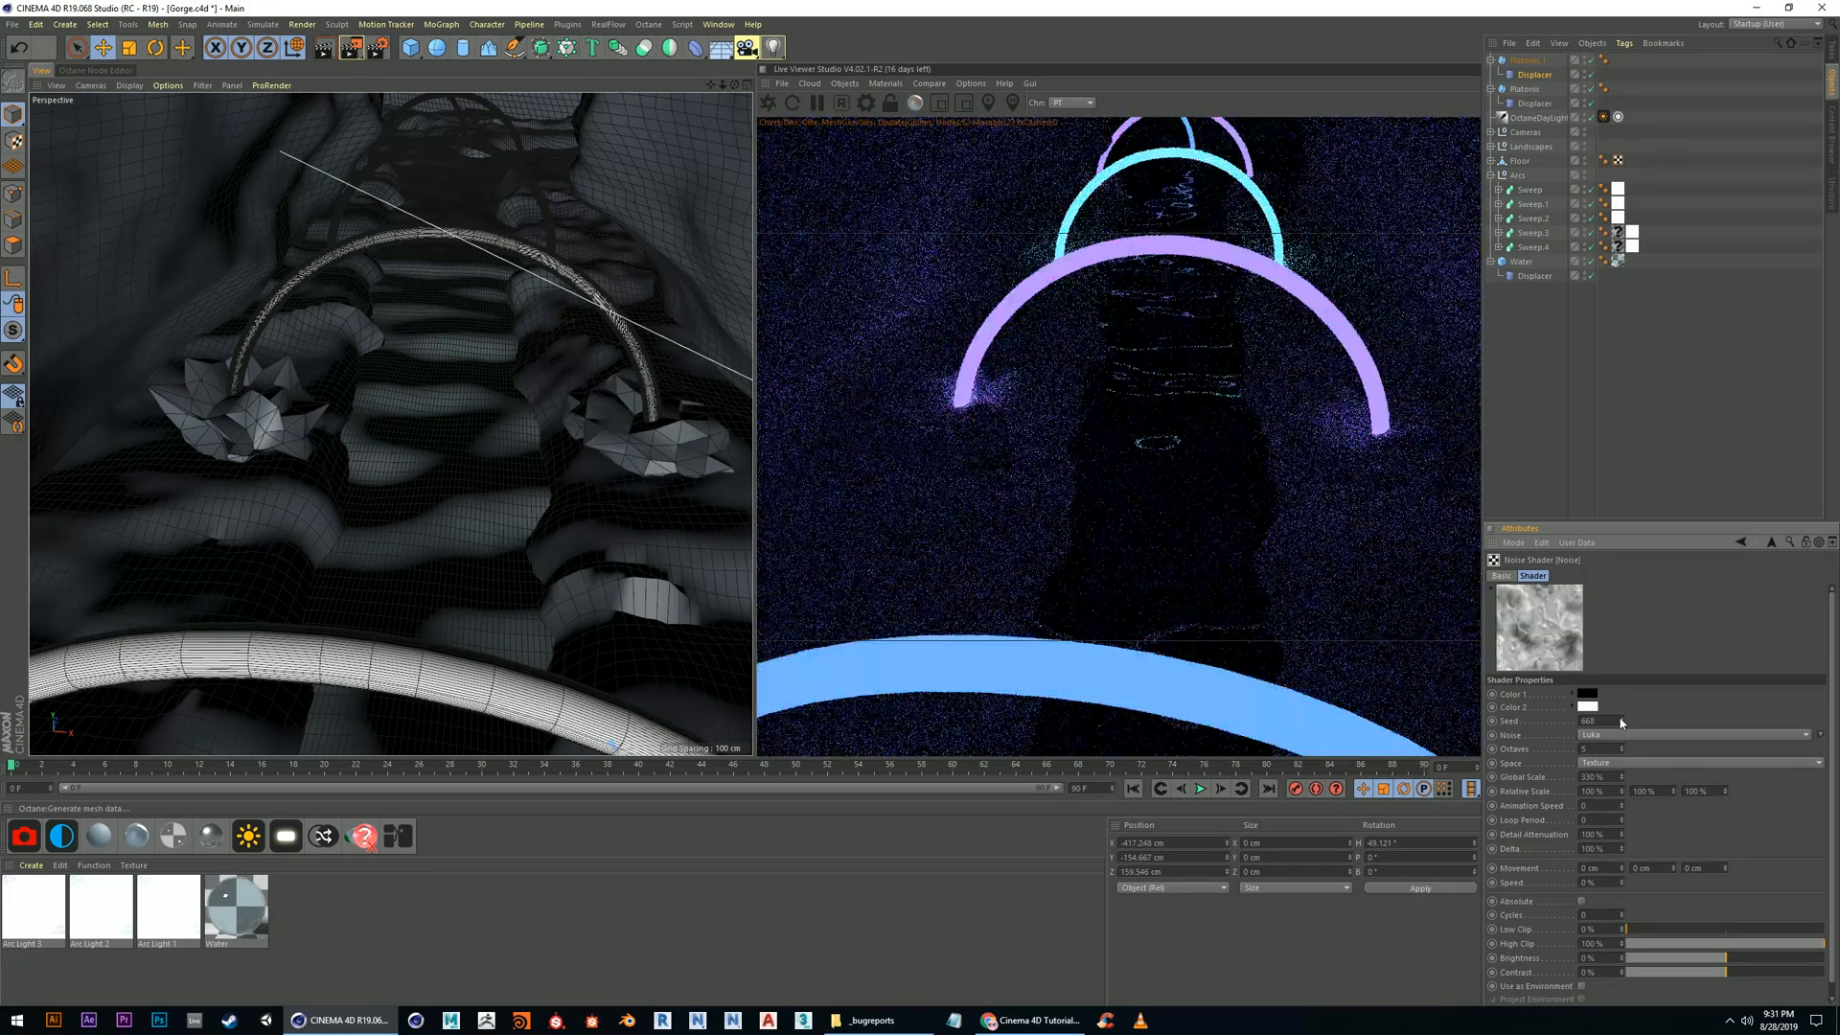
left_click(1620, 719)
left_click(1620, 719)
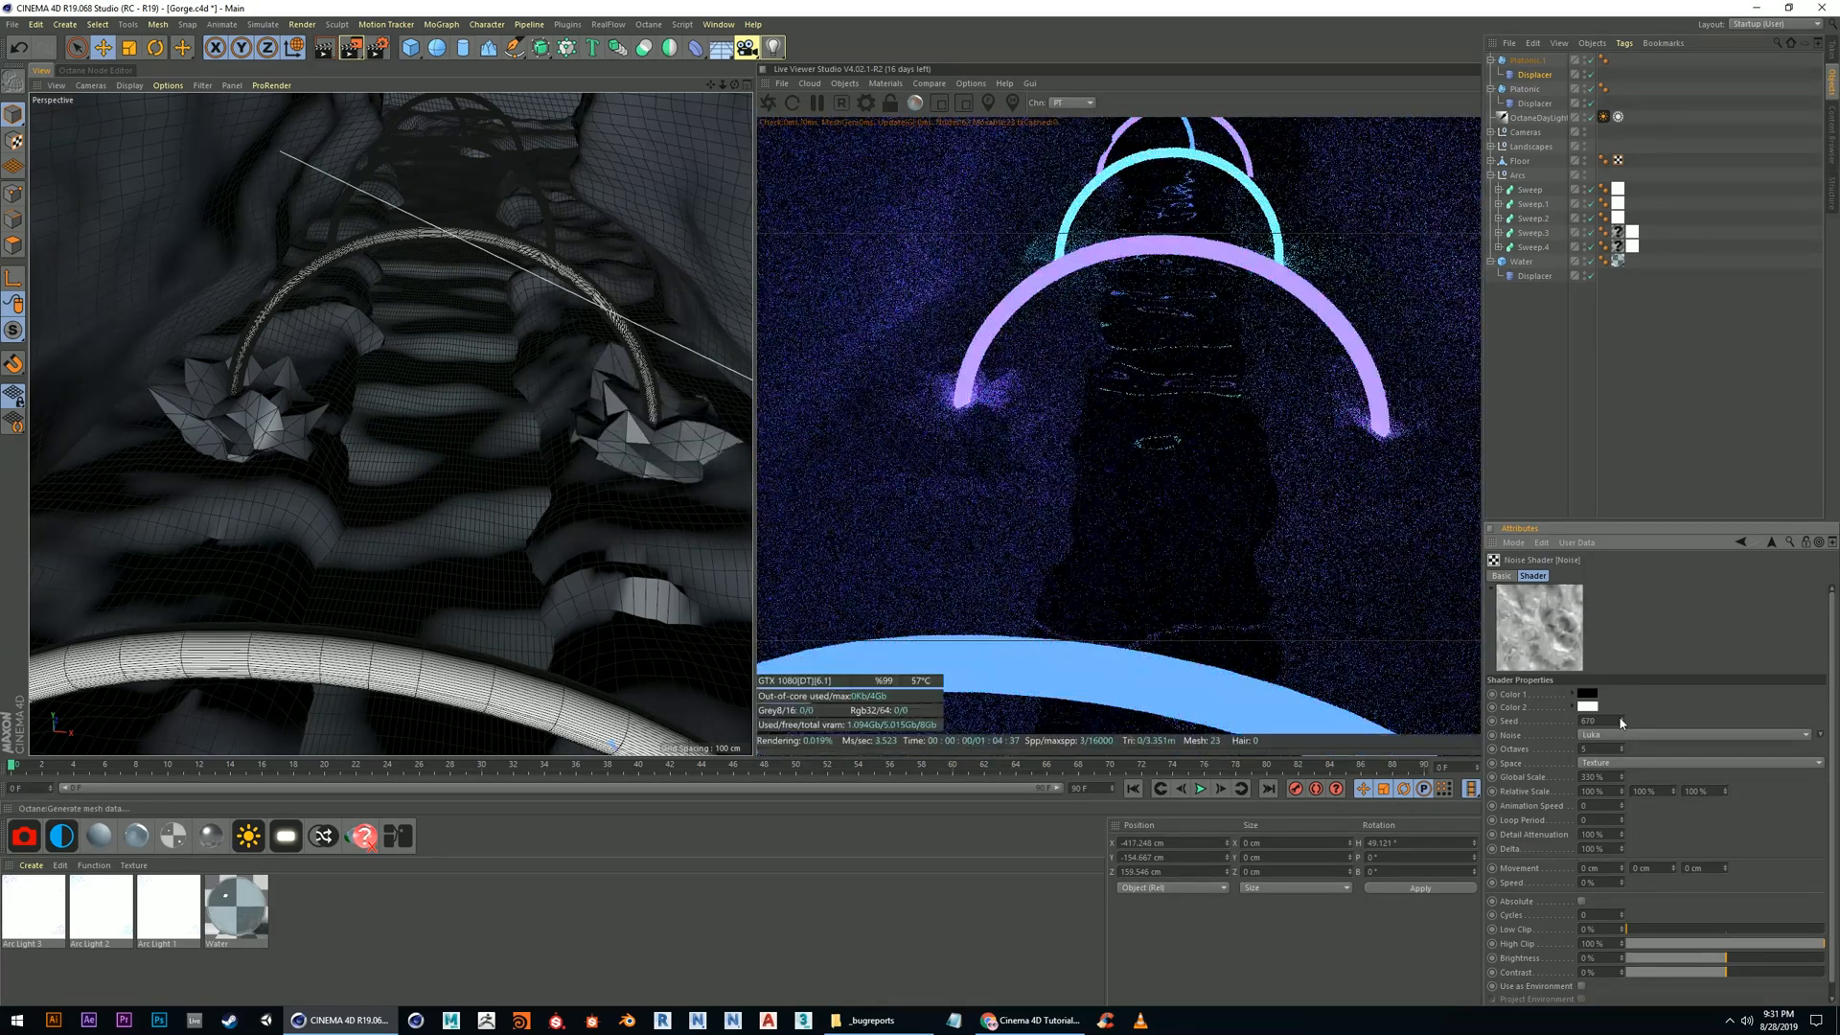
Group both Platonics with their Displacers under a null and name it Crystals
left_click(1536, 60)
left_click(1524, 89, "shift")
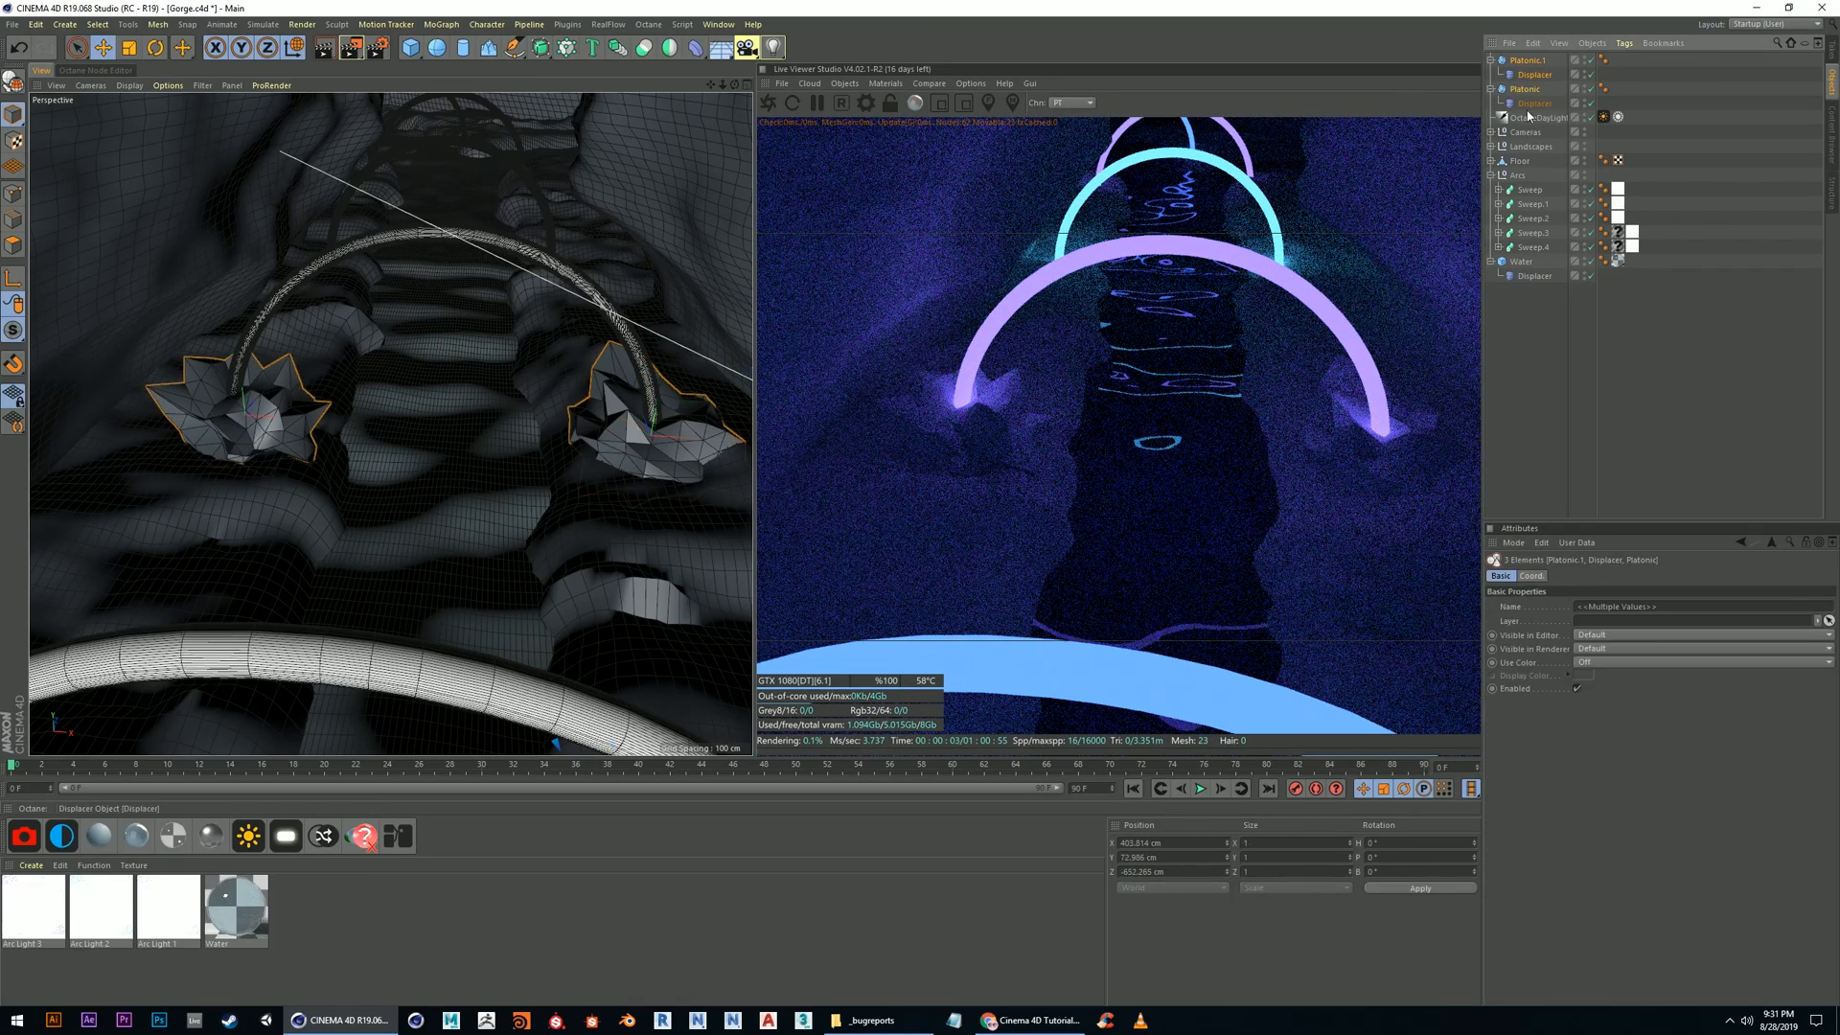
key("alt+g")
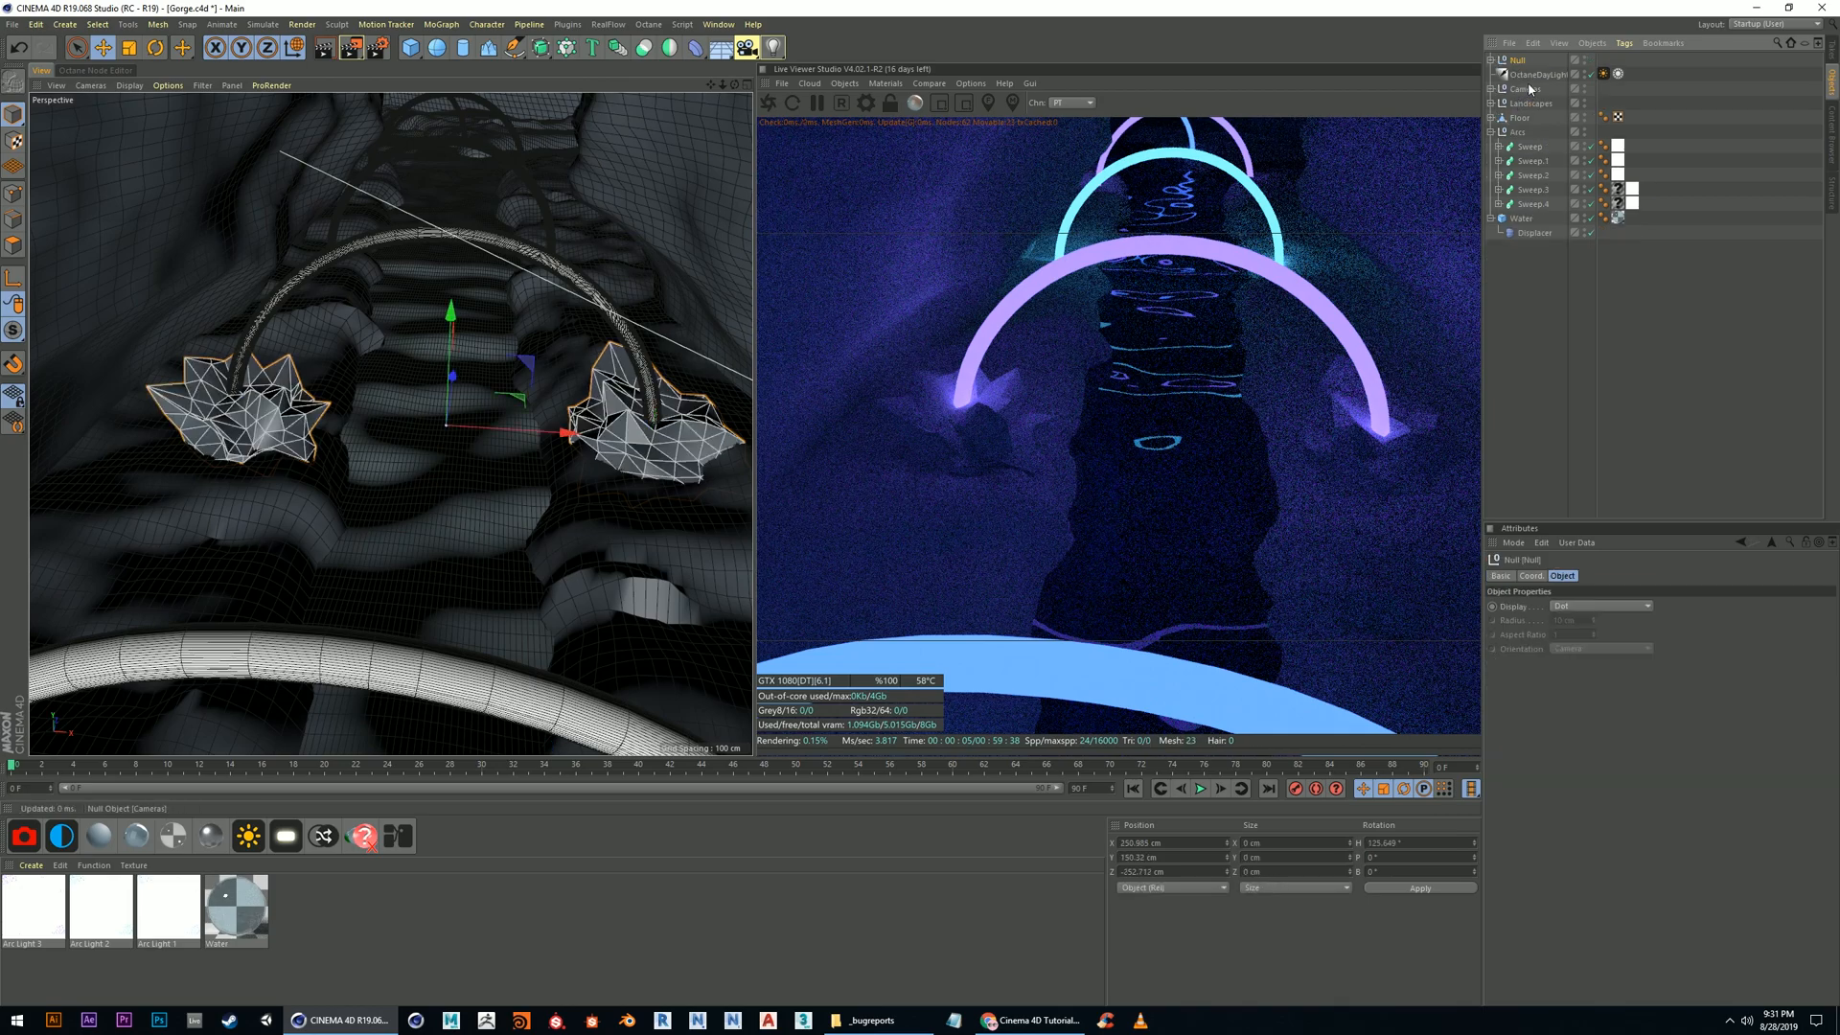
double_click(1521, 60)
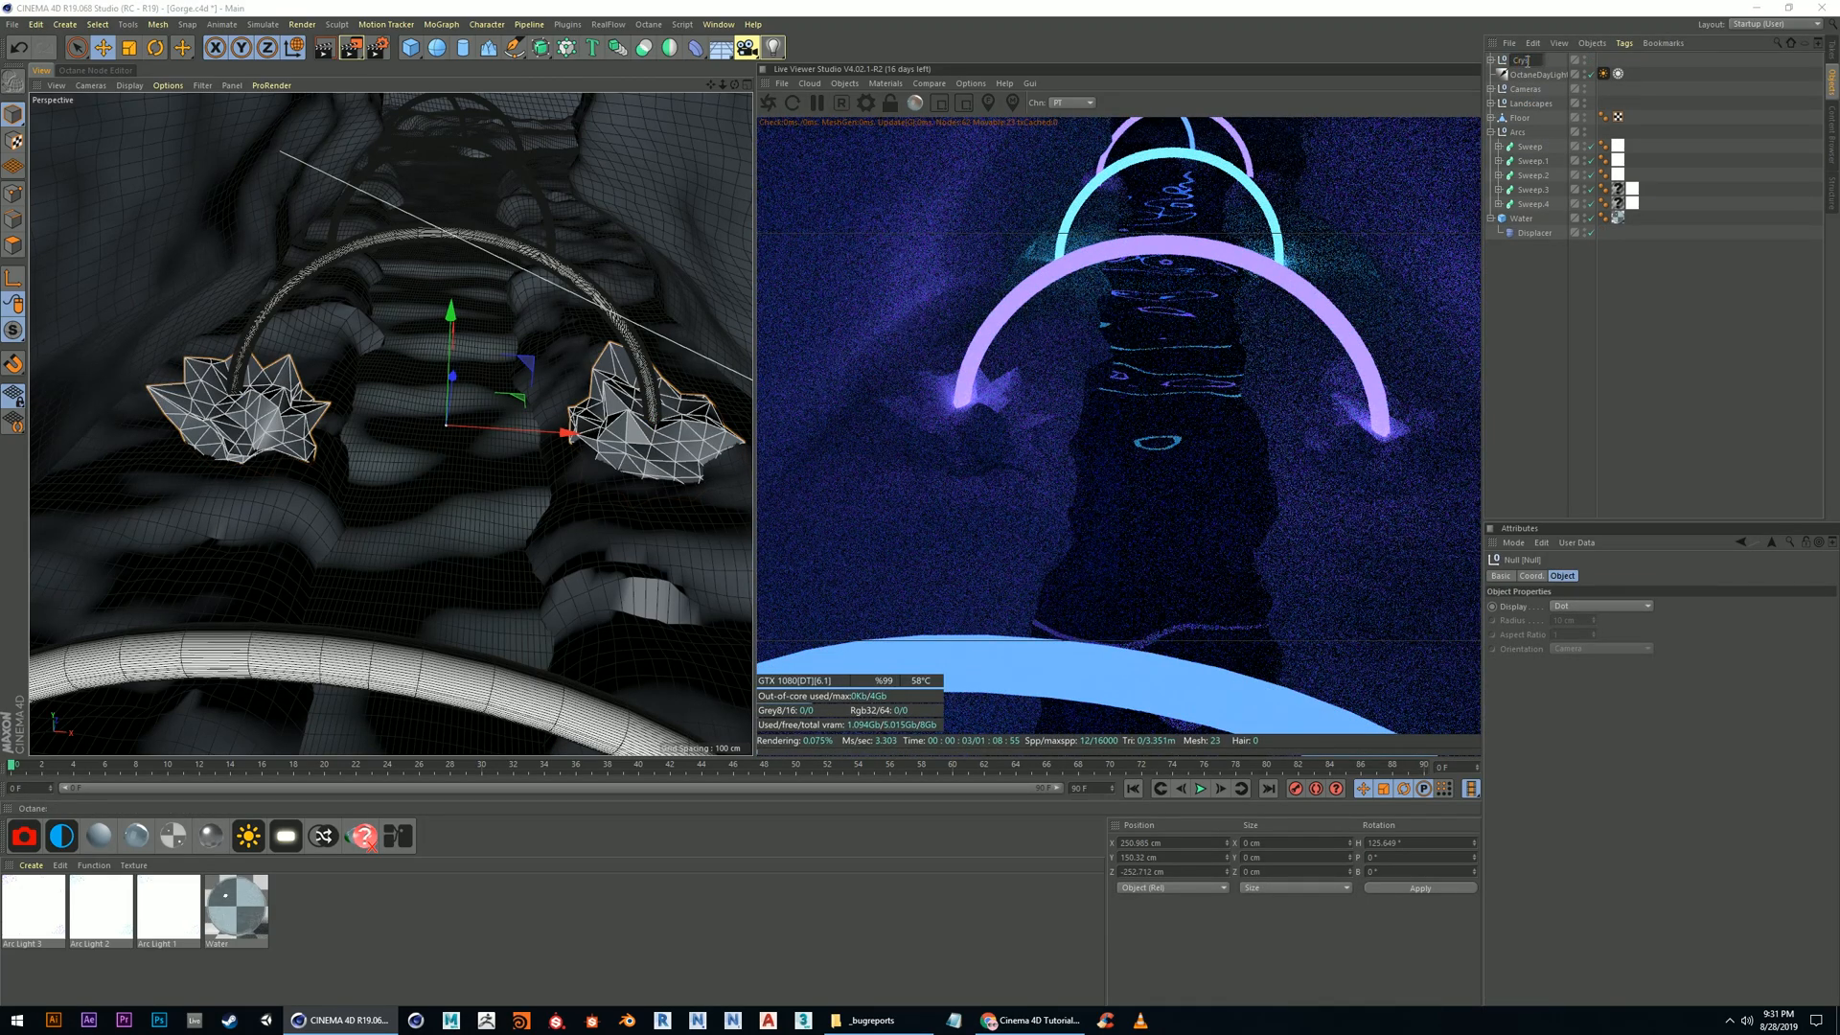
key("Escape")
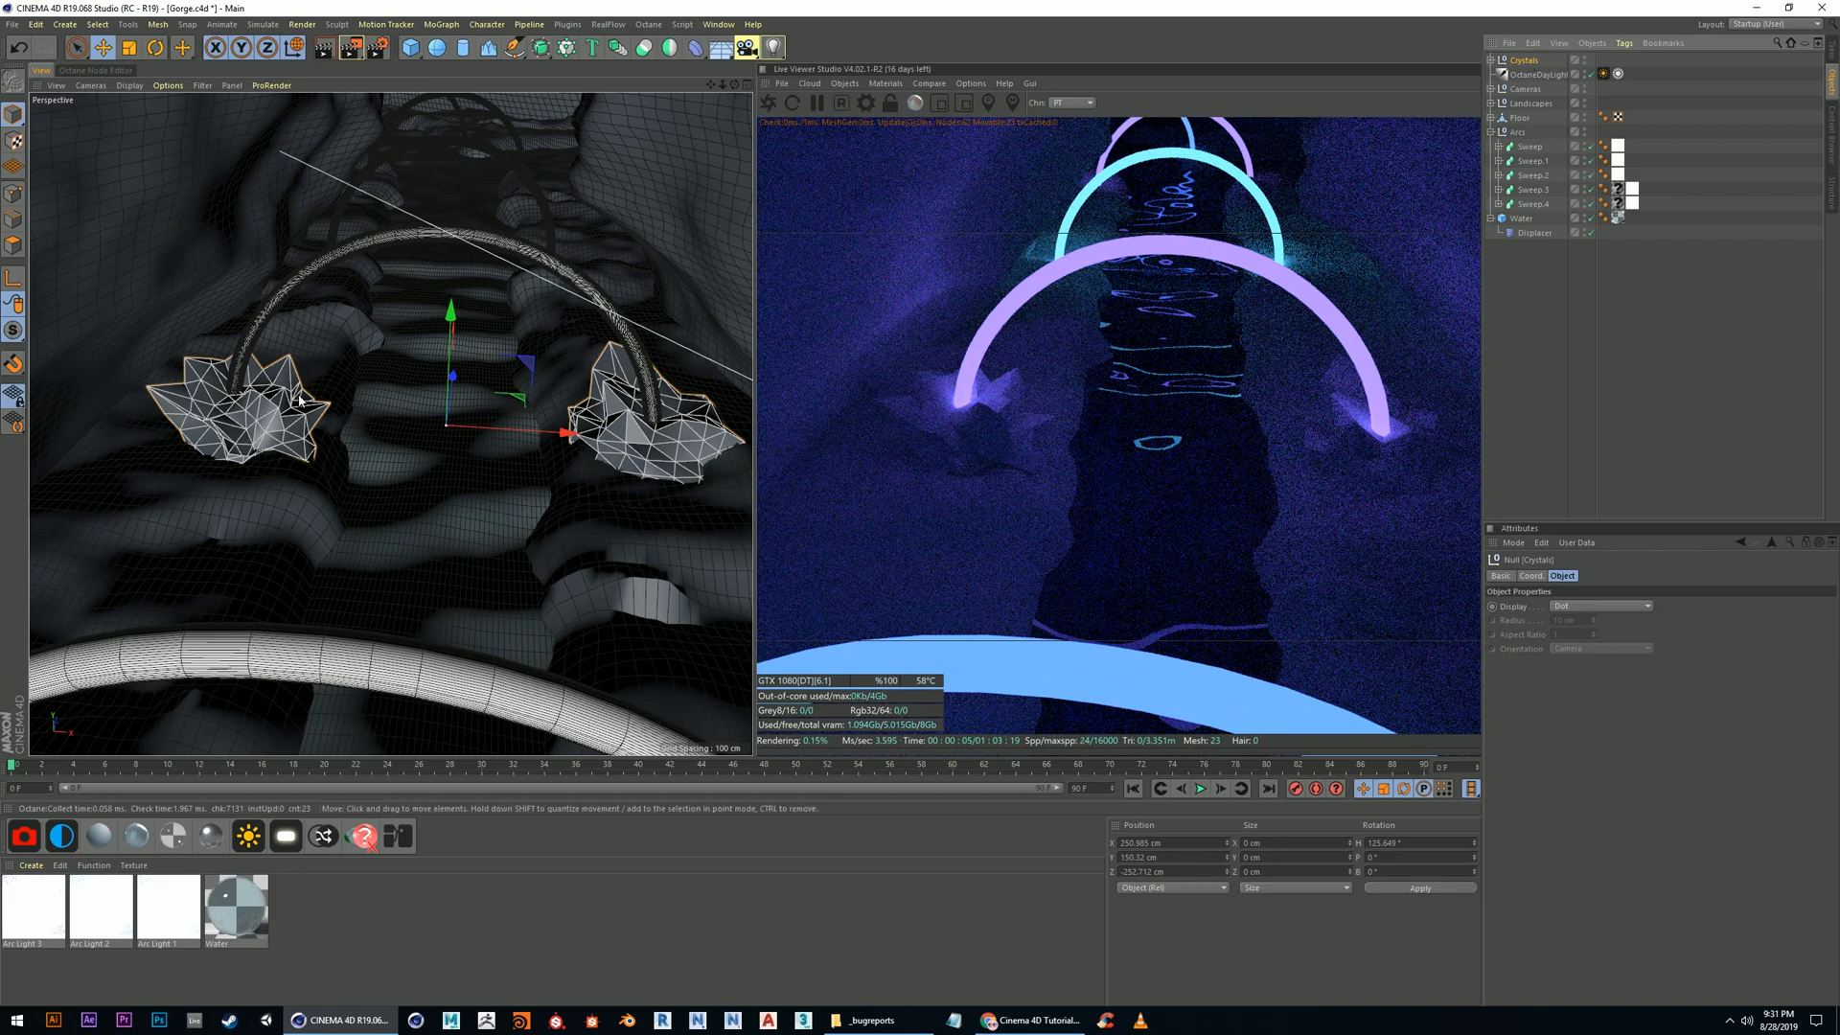
Duplicate Platonic.1 inside the Crystals group and place the copy at the right foot of the nearest cyan arch
left_click(1490, 60)
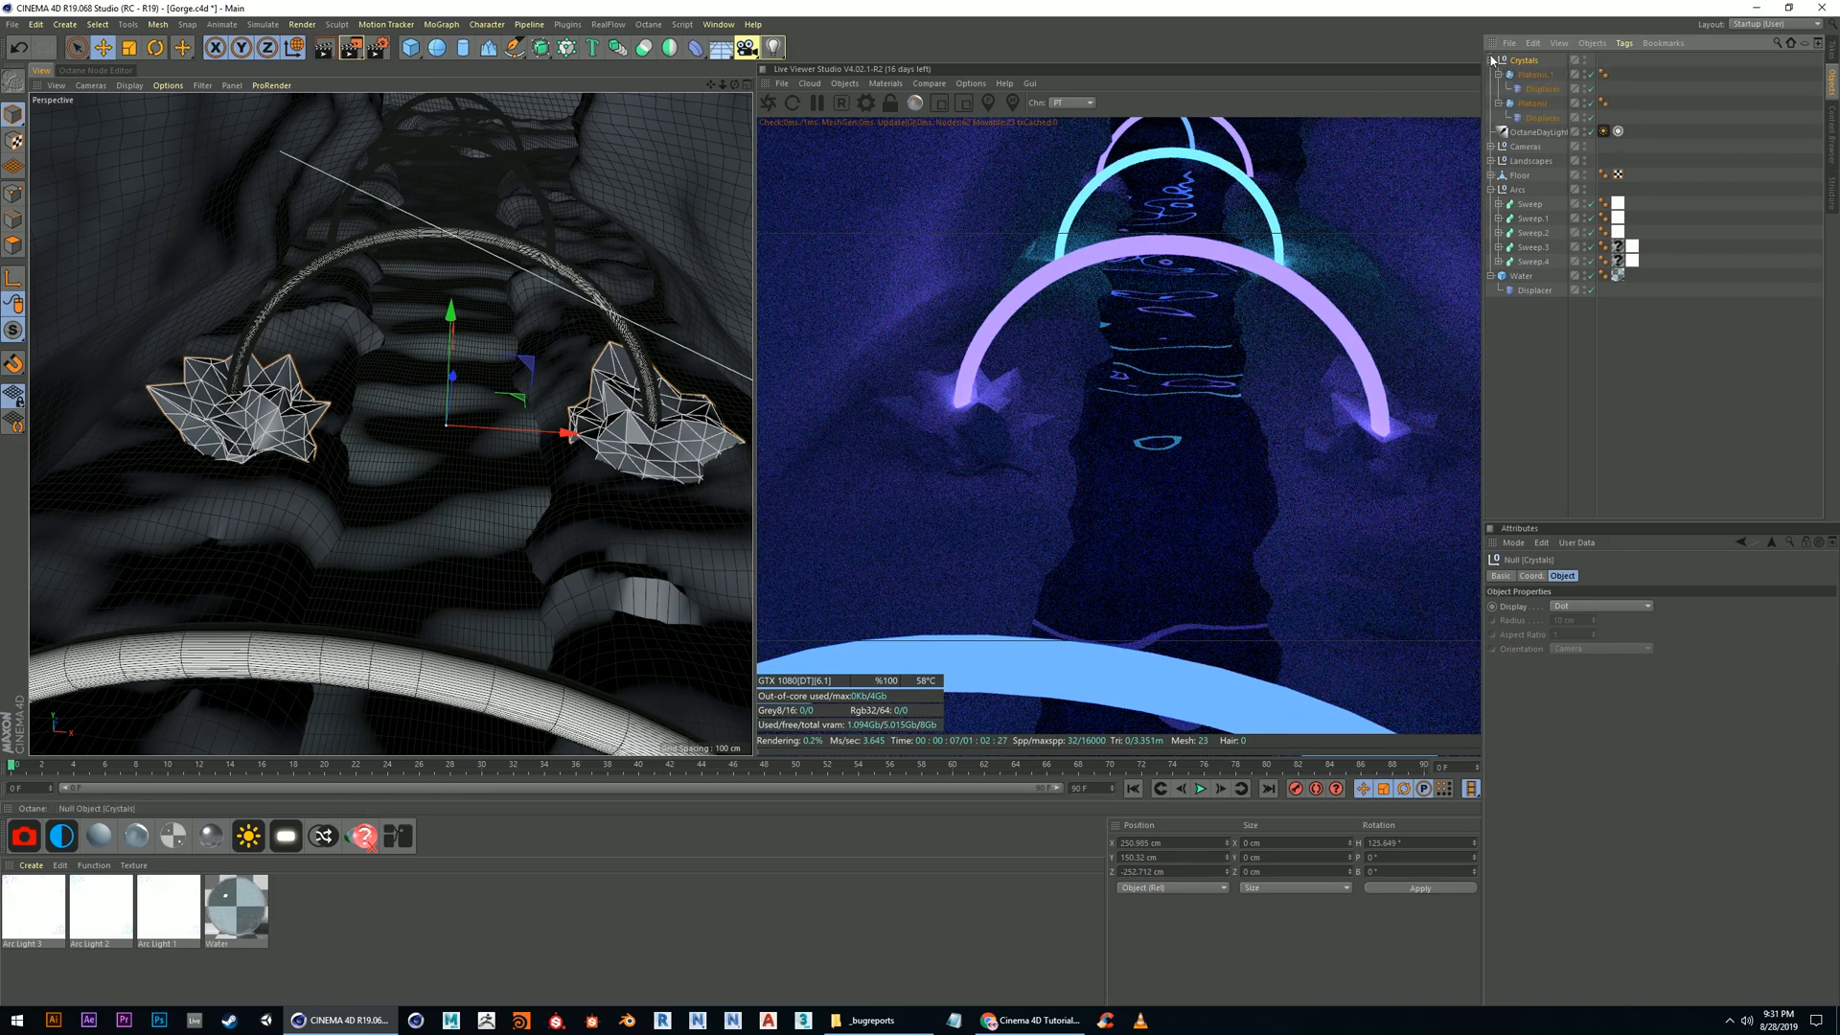
left_click(1540, 75)
left_click(1537, 104, "shift")
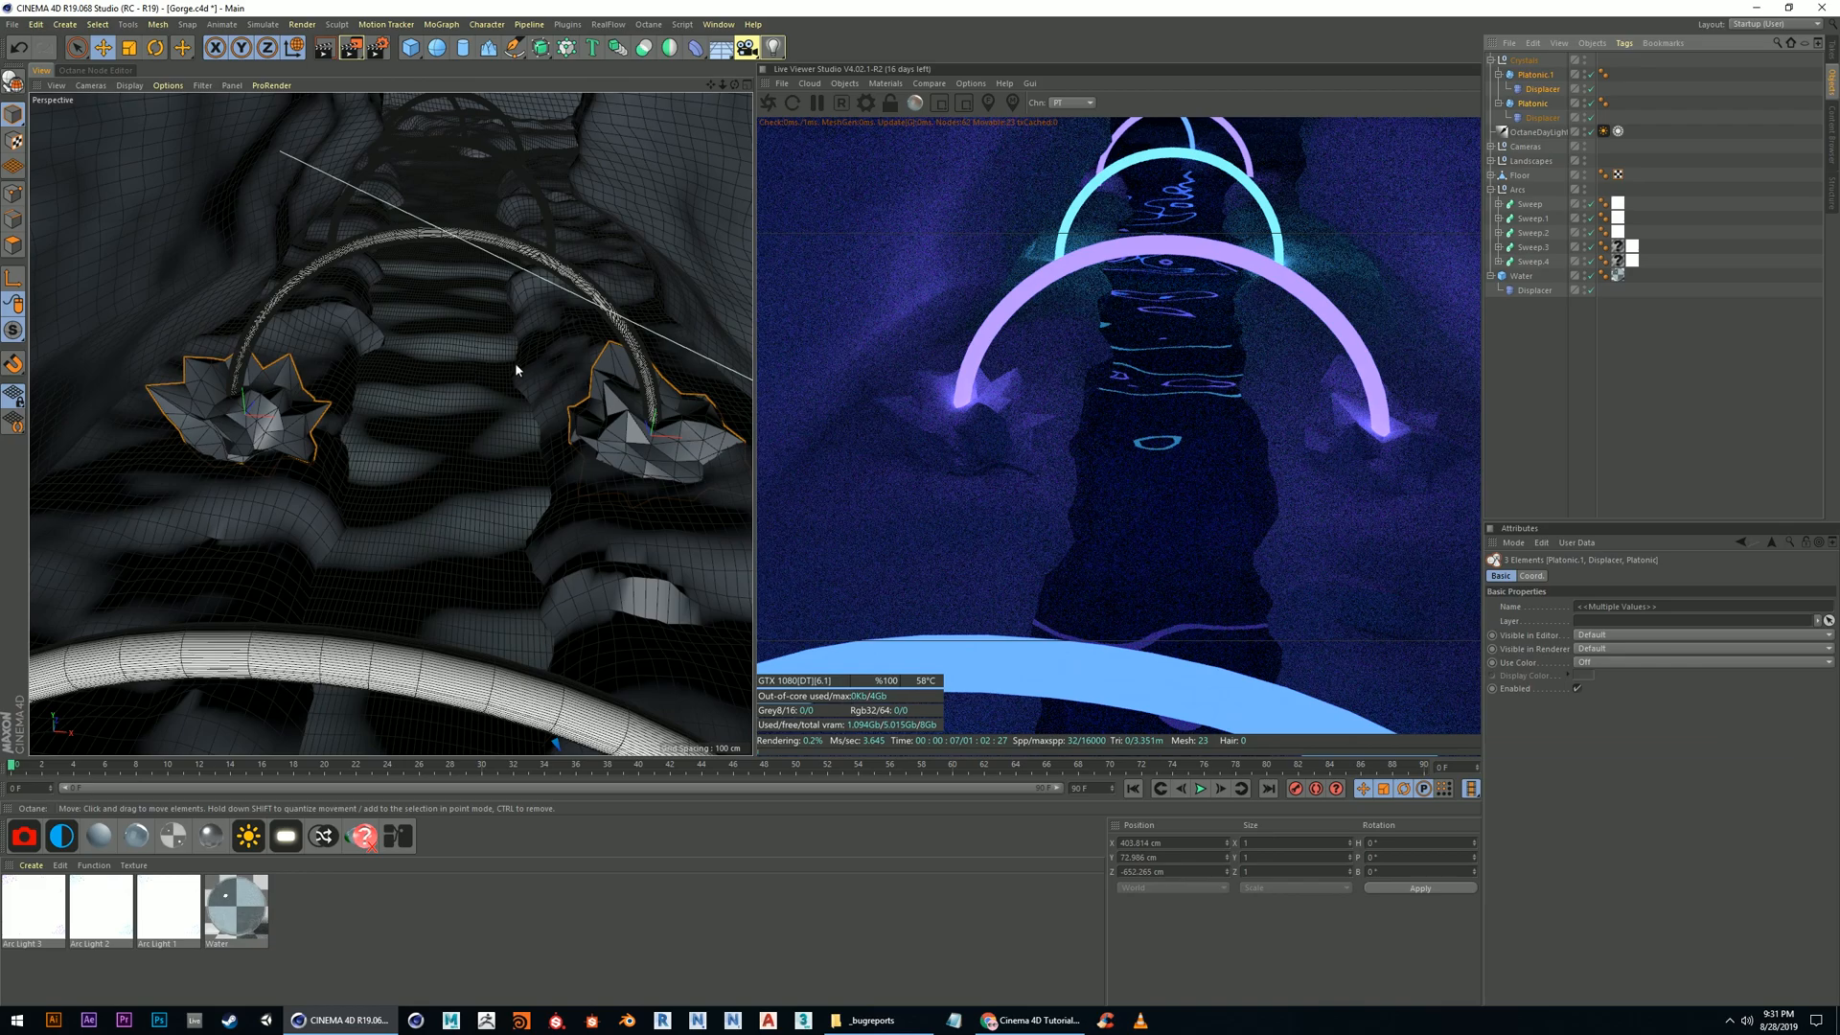
left_click(1525, 74)
left_click_drag(633, 386, 575, 182, "ctrl")
left_click_drag(721, 228, 691, 228)
scroll(539, 267, "up", 5)
left_click_drag(539, 267, 572, 182, "alt")
left_click_drag(553, 112, 554, 138)
left_click_drag(667, 251, 680, 249)
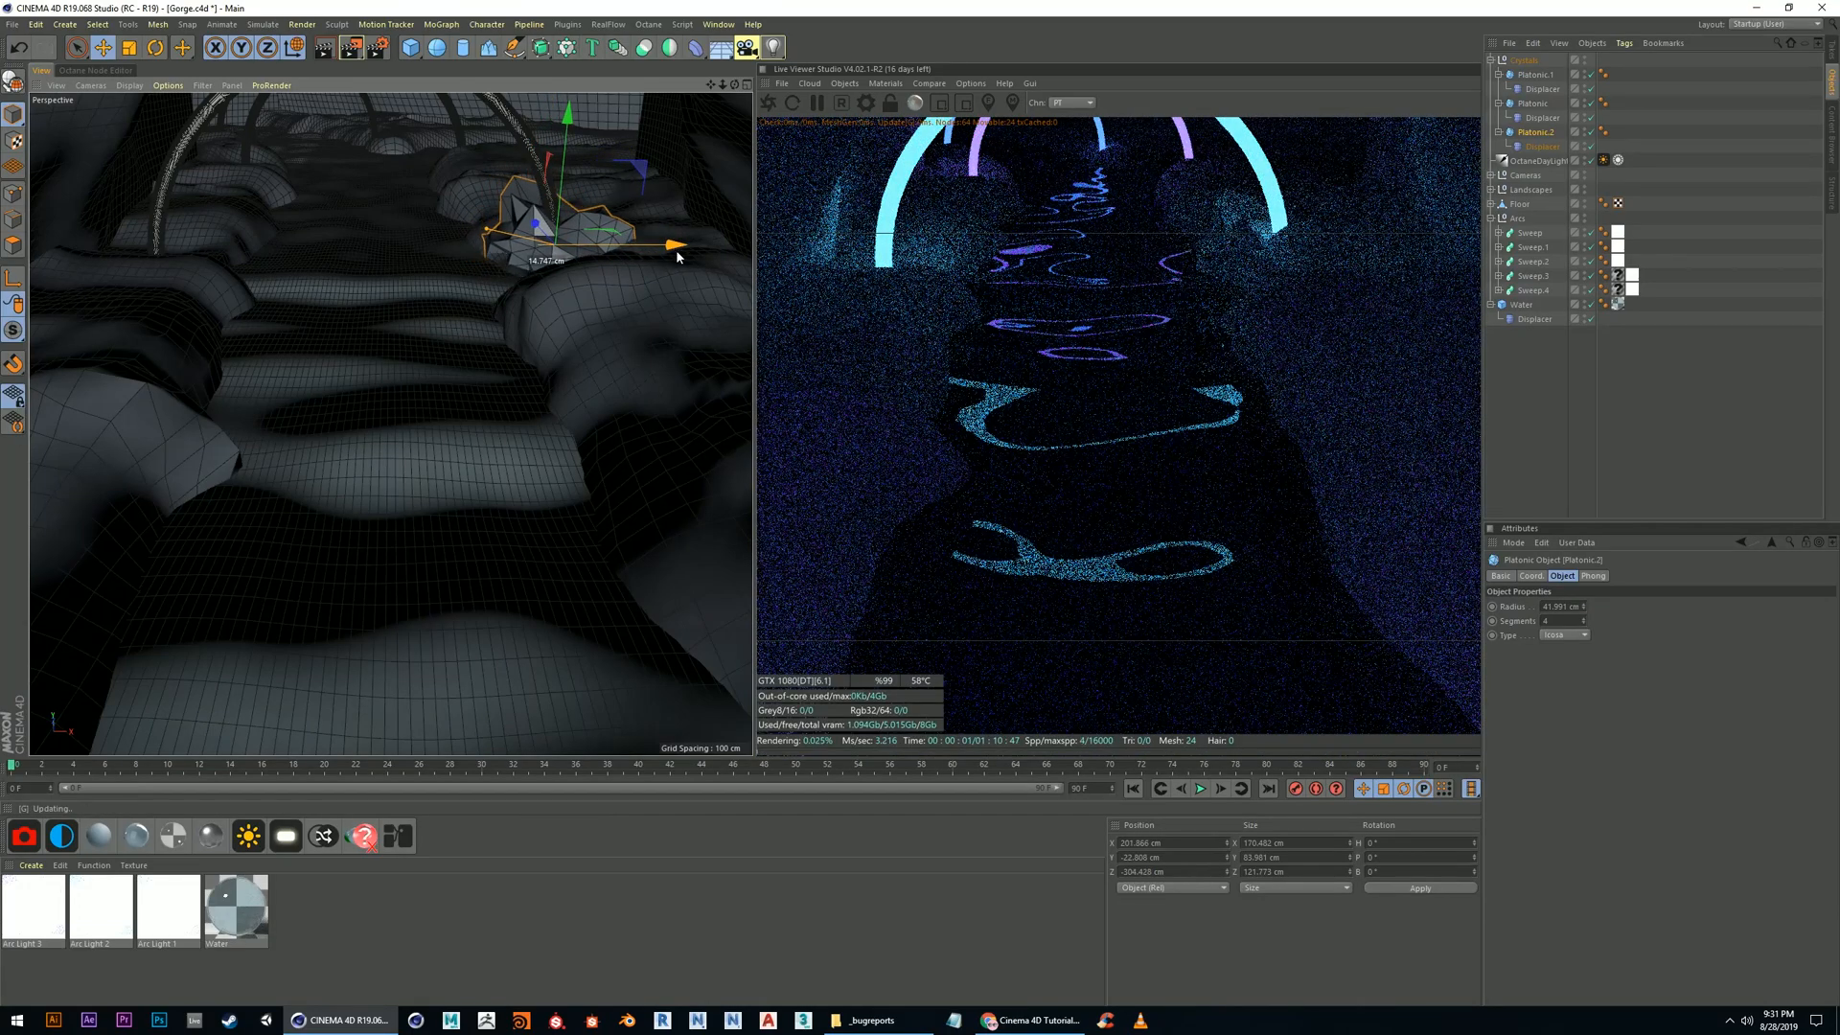
Duplicate the original Platonic to the left foot of the cyan arch, at about X 263 cm and Y -17 cm
scroll(394, 351, "down", 5)
left_click_drag(300, 406, 332, 501, "alt")
left_click_drag(390, 423, 364, 484, "alt")
left_click(135, 499)
left_click_drag(121, 515, 295, 257, "ctrl")
middle_click_drag(293, 206, 272, 462, "alt")
scroll(284, 449, "up", 2)
left_click_drag(285, 448, 243, 421, "alt")
left_click_drag(364, 497, 393, 446)
left_click_drag(261, 303, 252, 328)
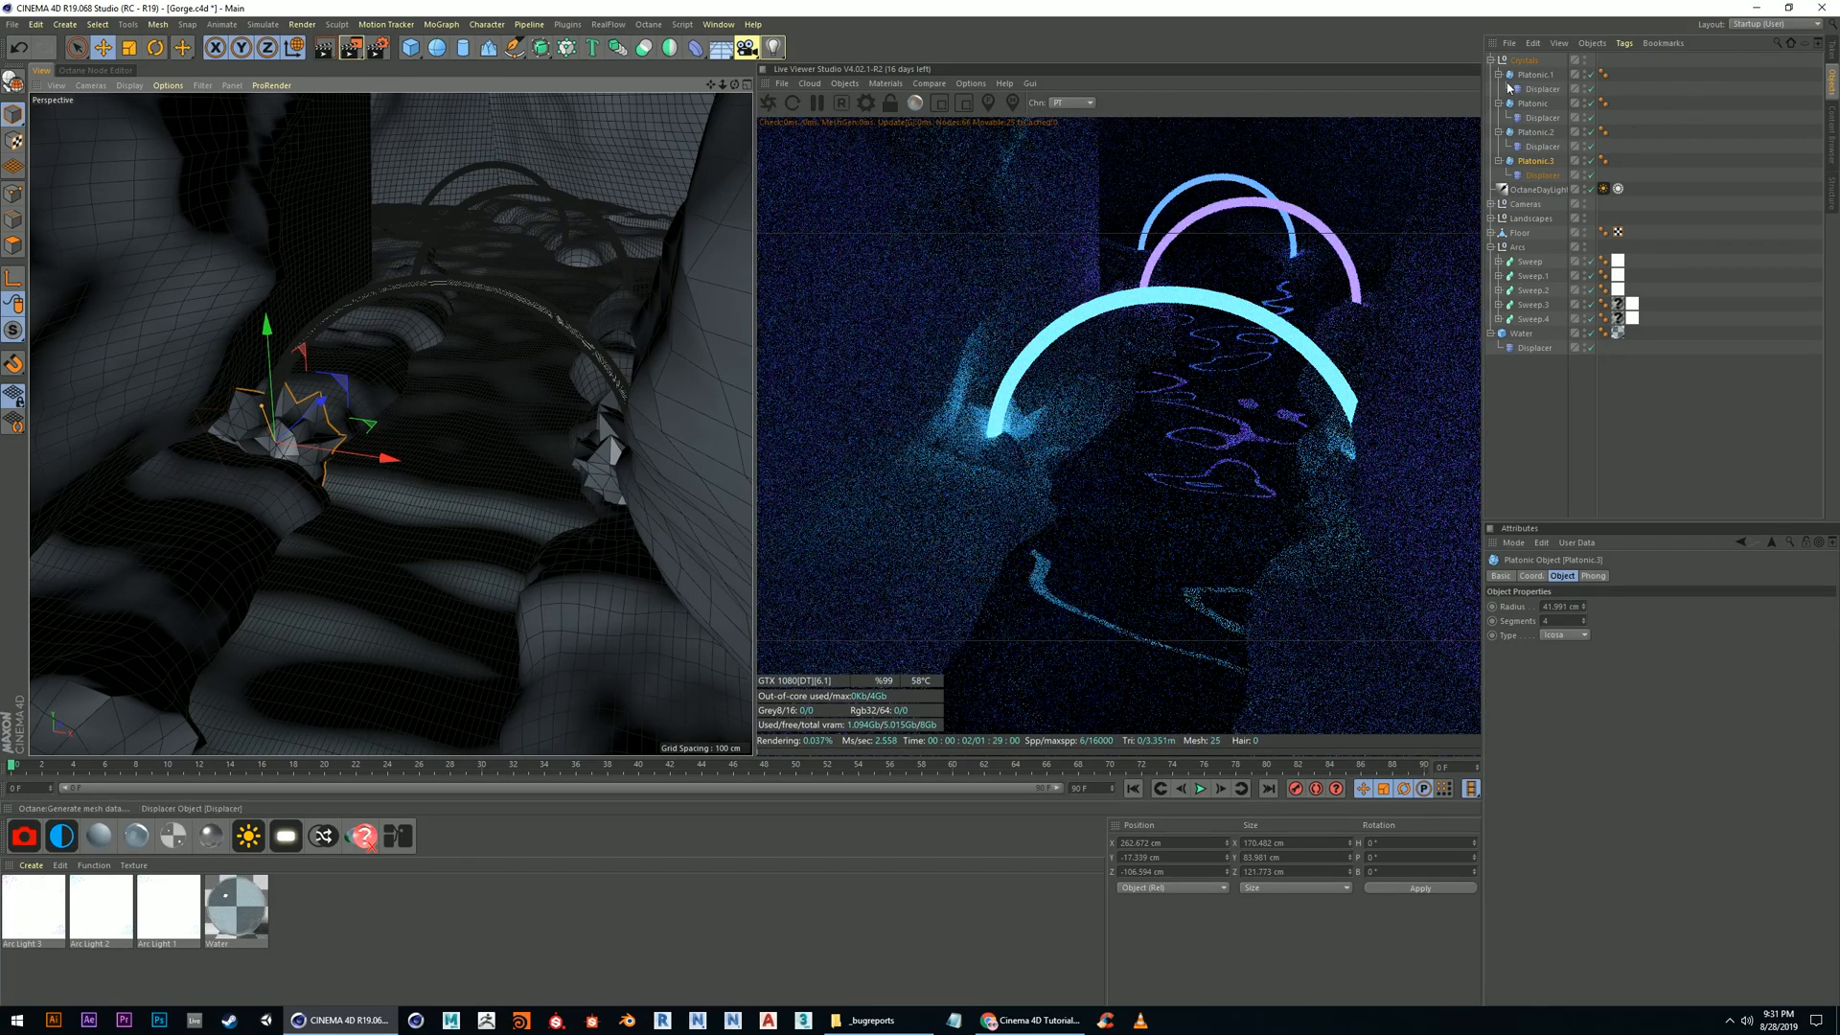
Set the noise seed of the Platonic.2 Displacer to 682
left_click(1541, 148)
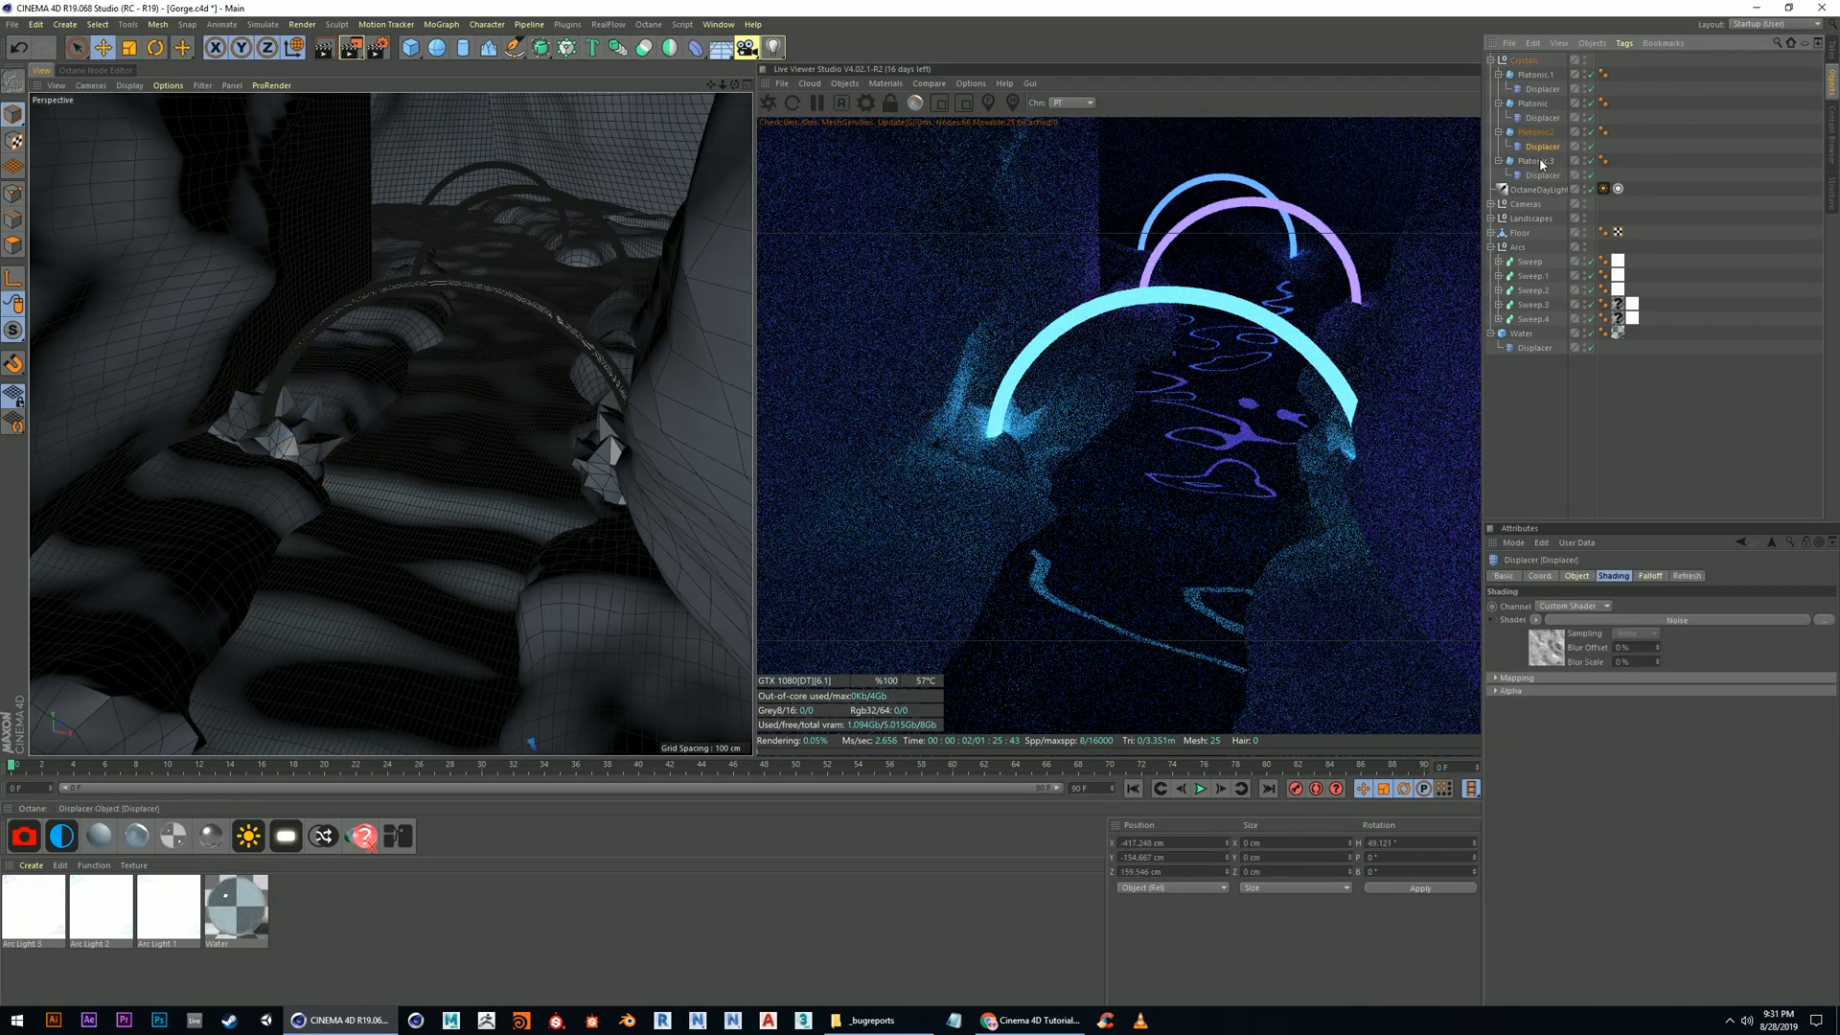
left_click(1544, 644)
left_click_drag(423, 518, 455, 489, "alt")
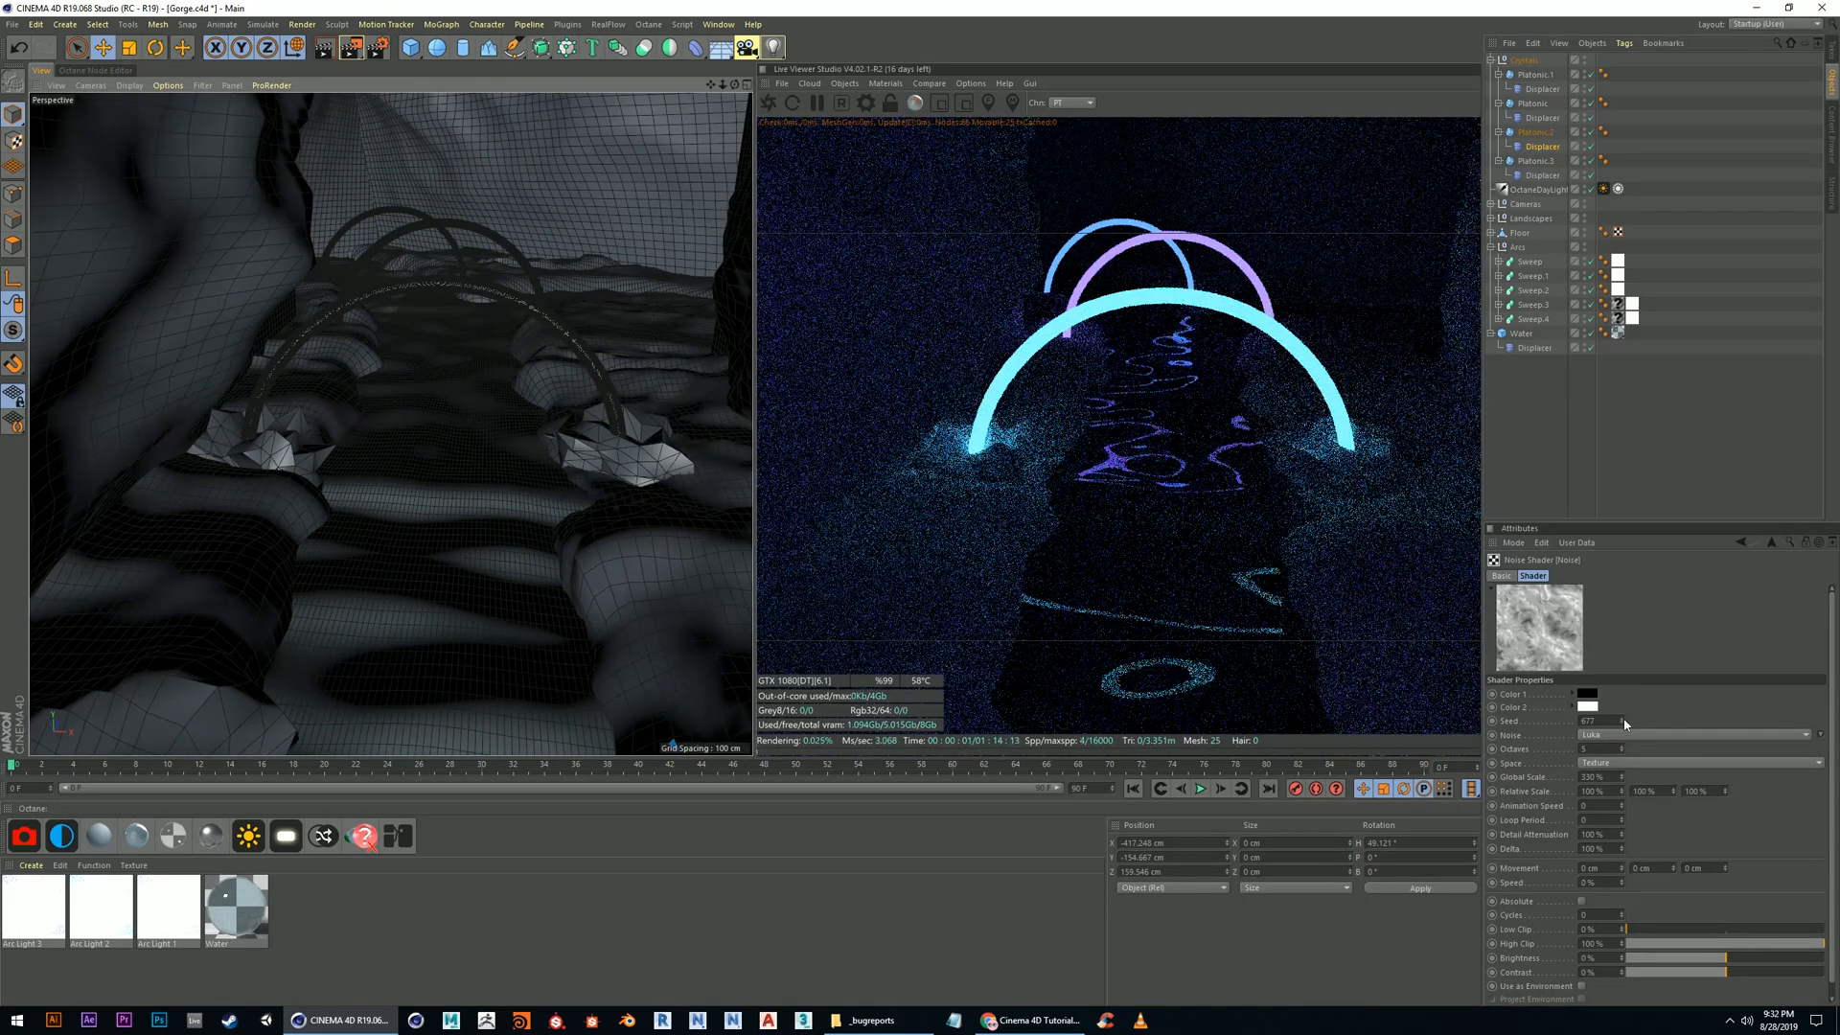
left_click(1624, 720)
left_click(1623, 720)
left_click(1623, 720)
left_click(1623, 719)
left_click(1623, 720)
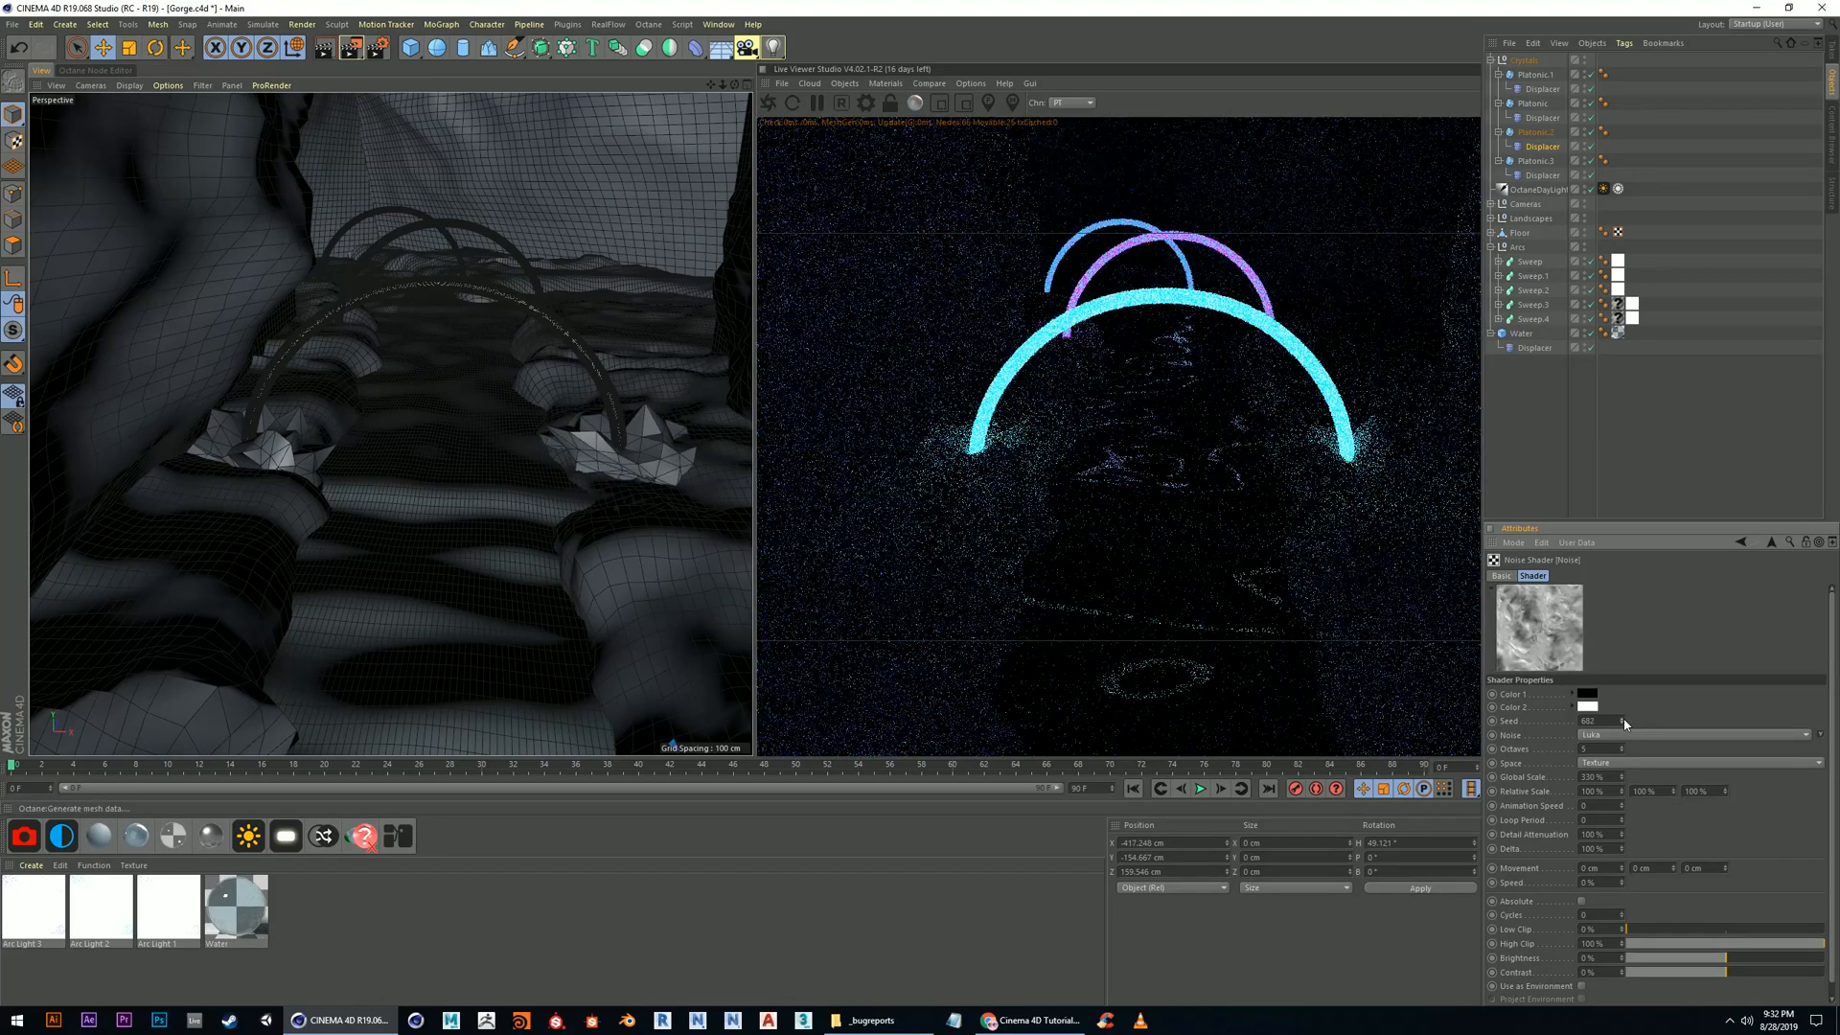
Raise the noise seed of the Platonic.3 Displacer above 700 and shift that rock to about X 264 cm and Z -103 cm
left_click(1538, 176)
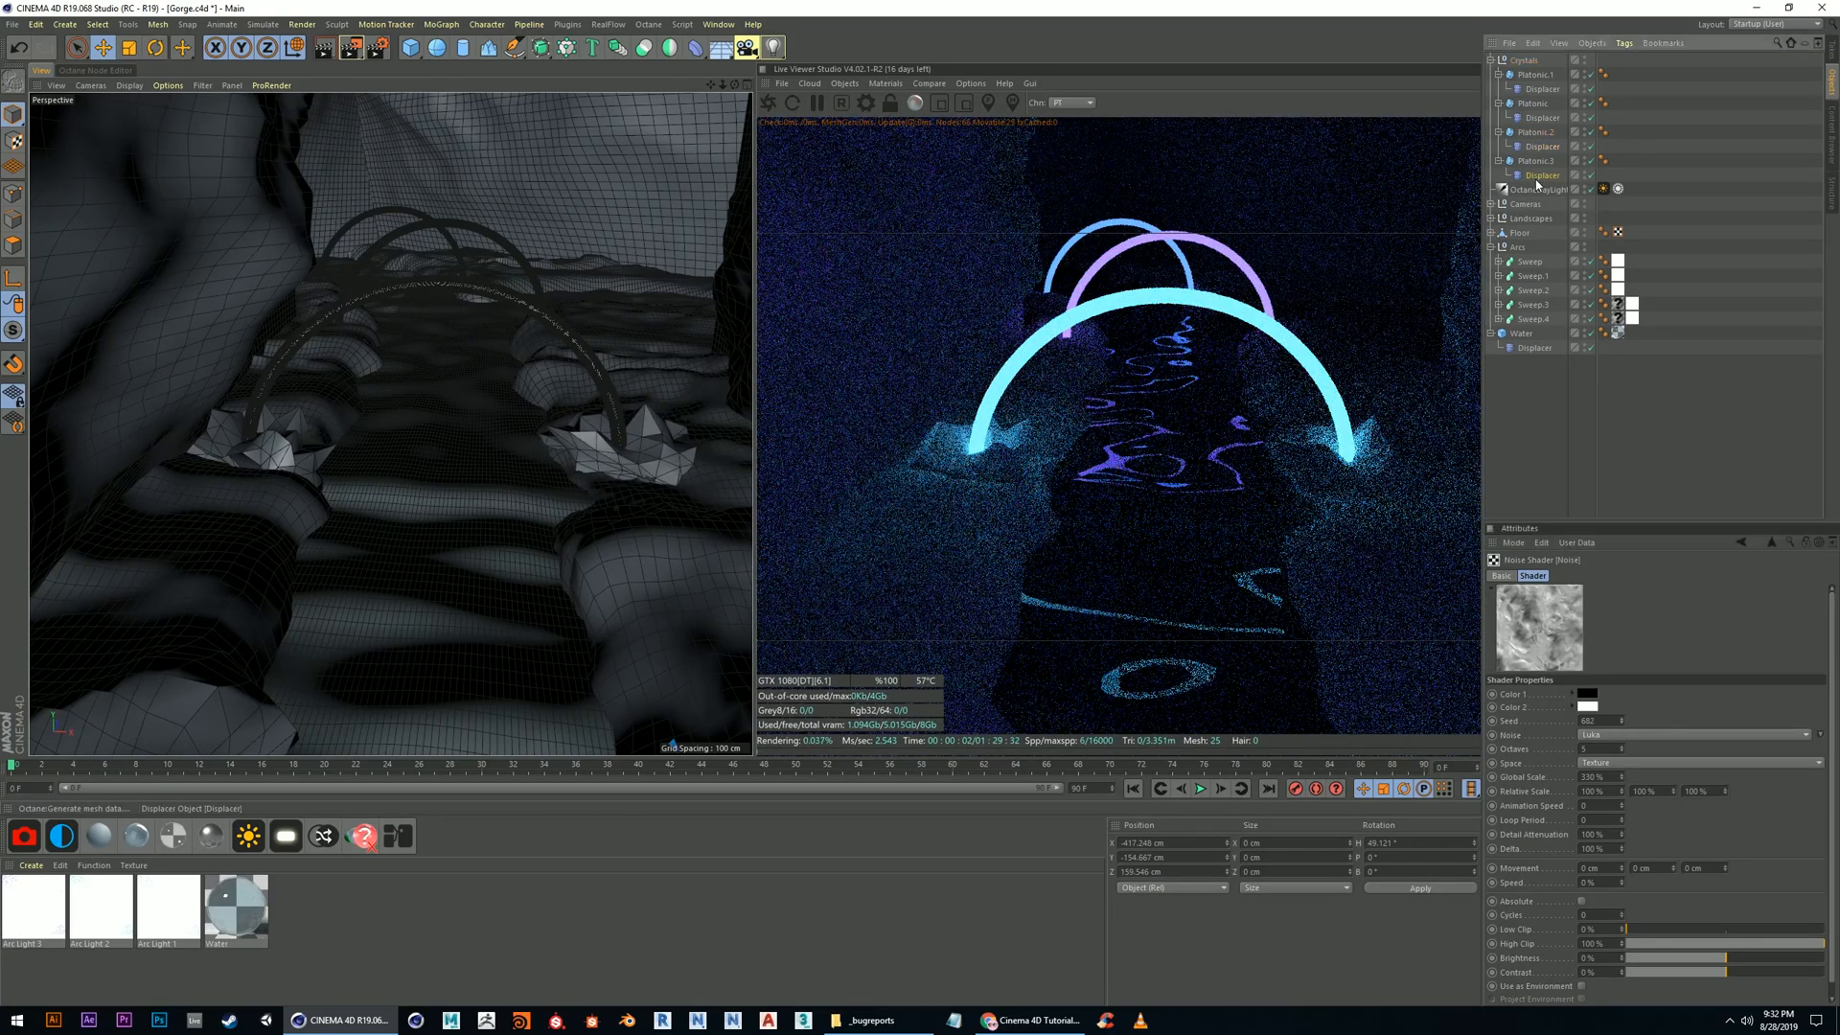
left_click(1538, 161)
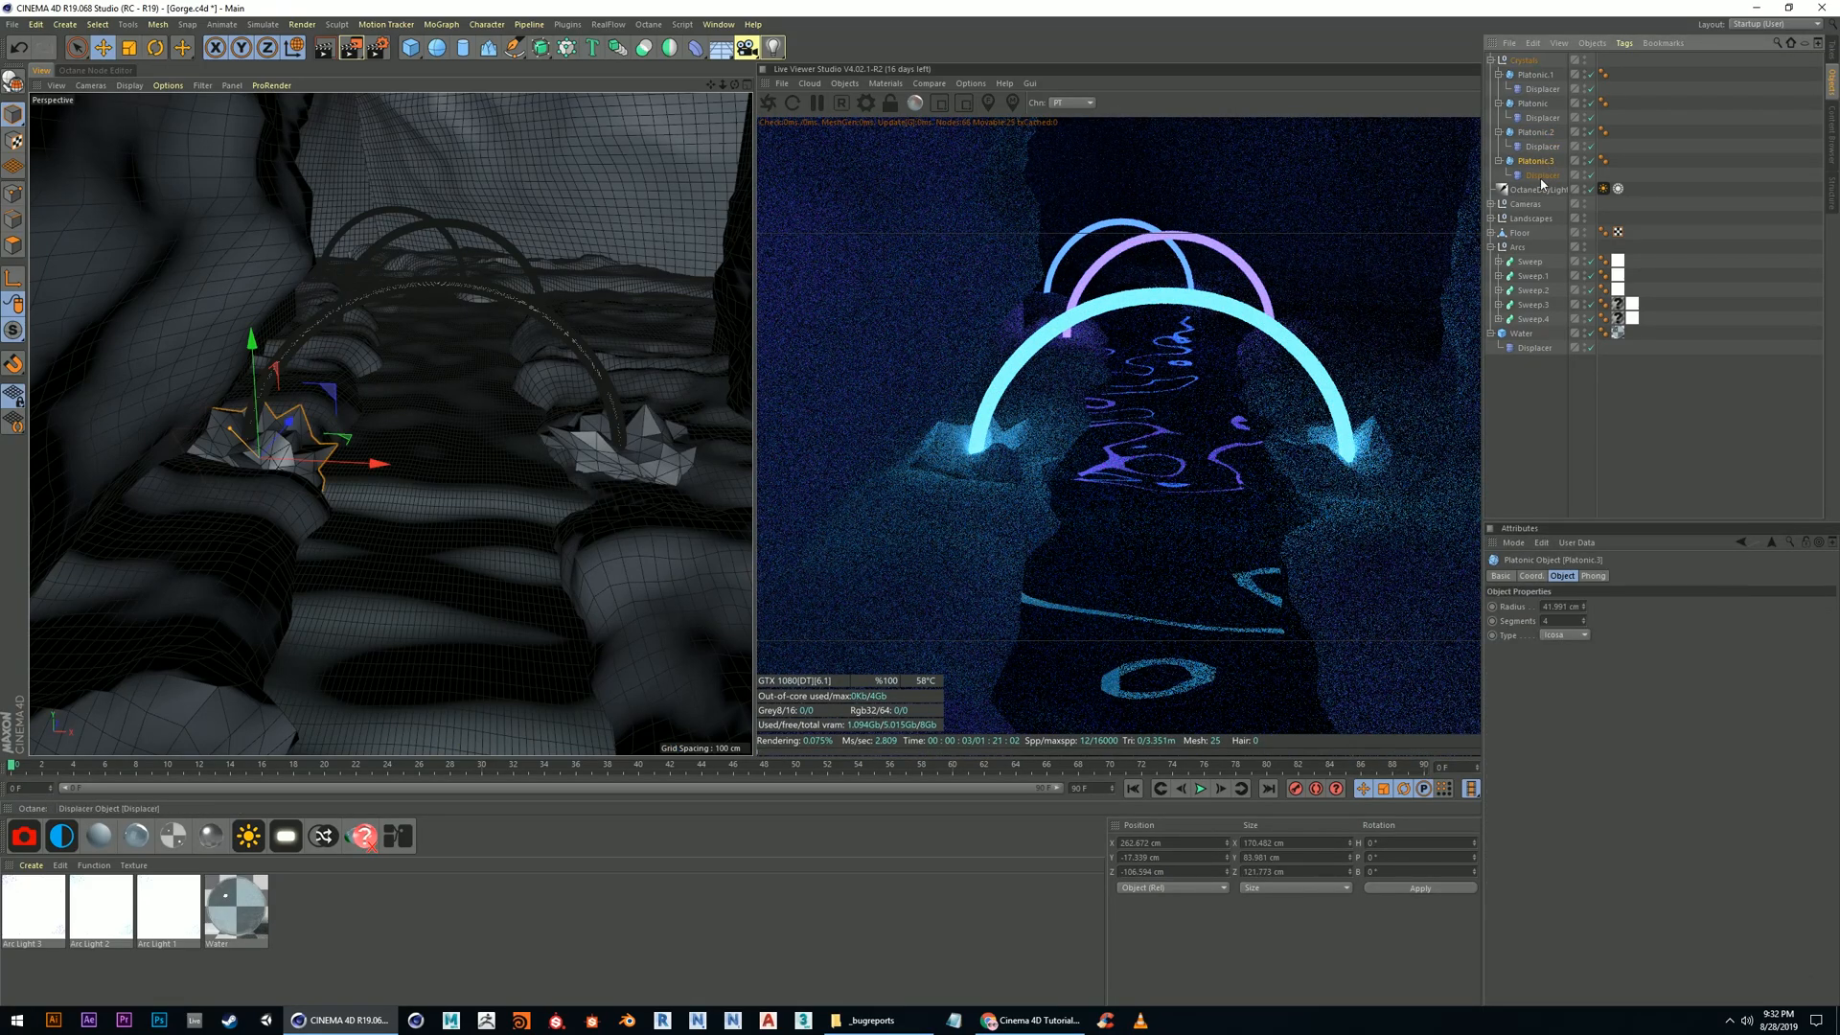
left_click(1540, 176)
left_click(1543, 656)
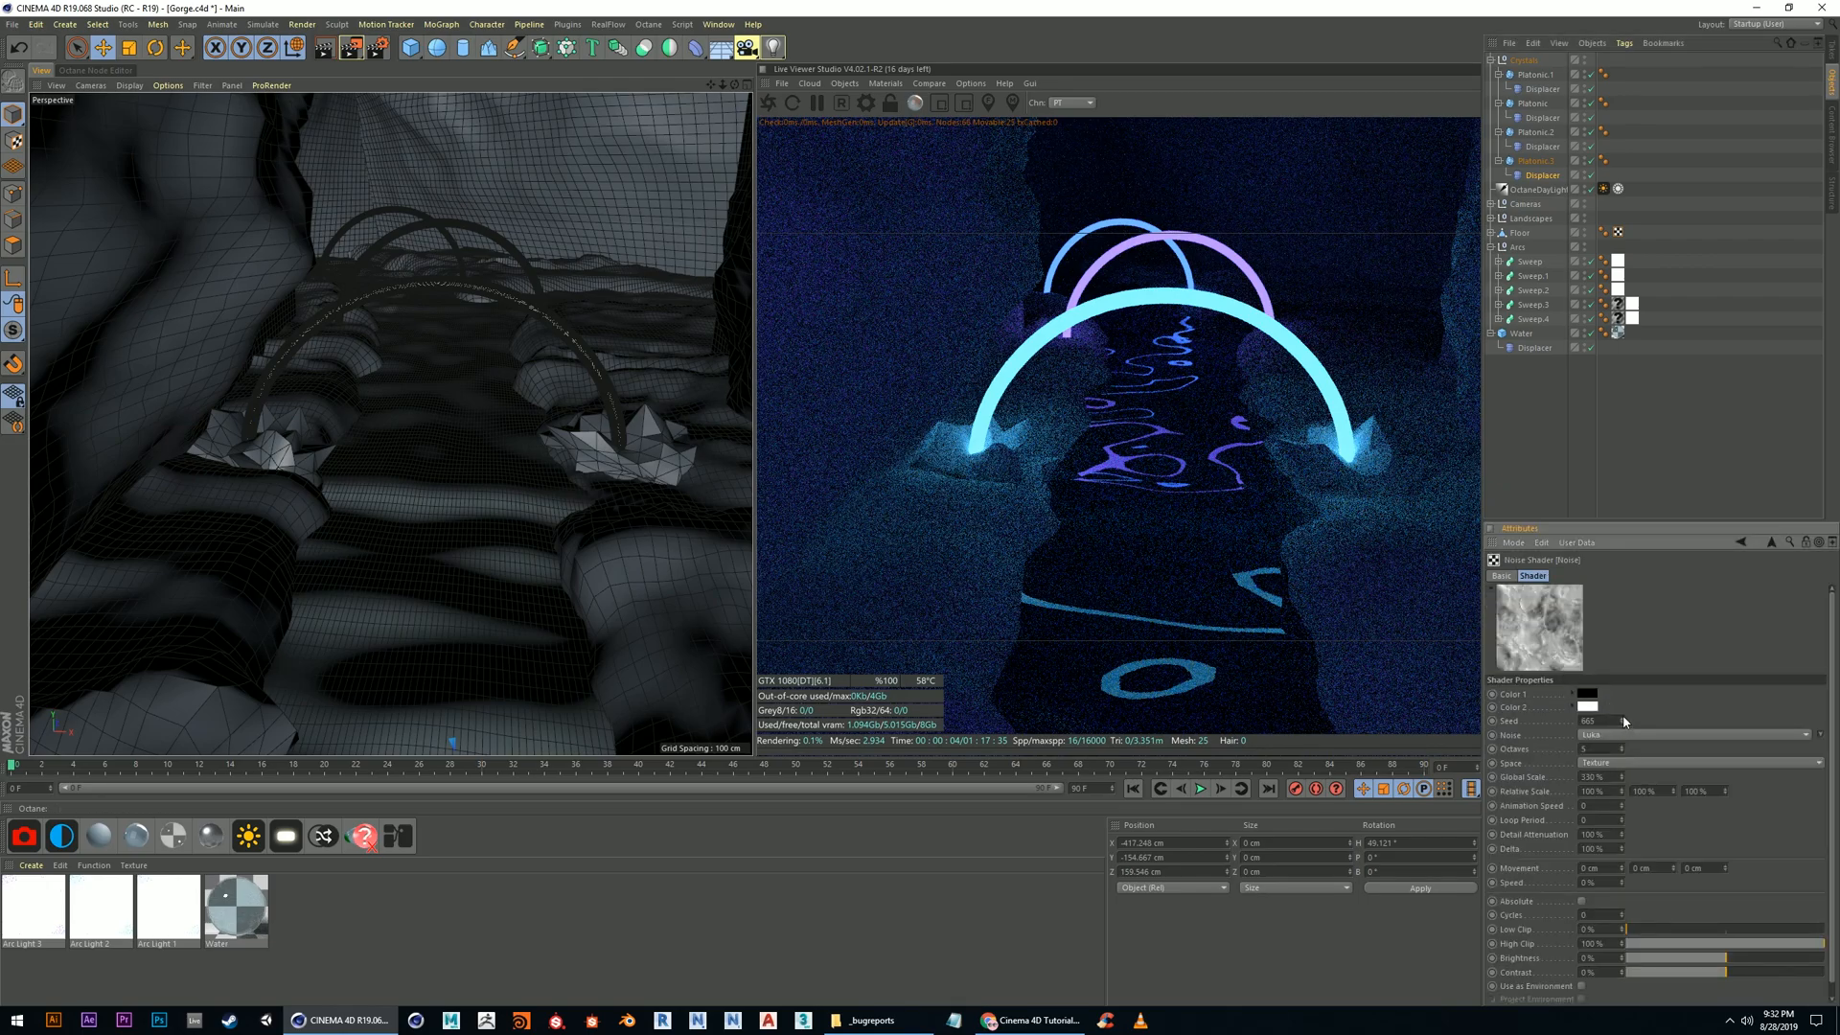
left_click(1623, 717)
left_click(1623, 717)
left_click(1624, 717)
left_click(1623, 717)
left_click(1623, 717)
left_click(1623, 717)
left_click(1623, 716)
left_click(1623, 717)
left_click_drag(1624, 716, 1626, 716)
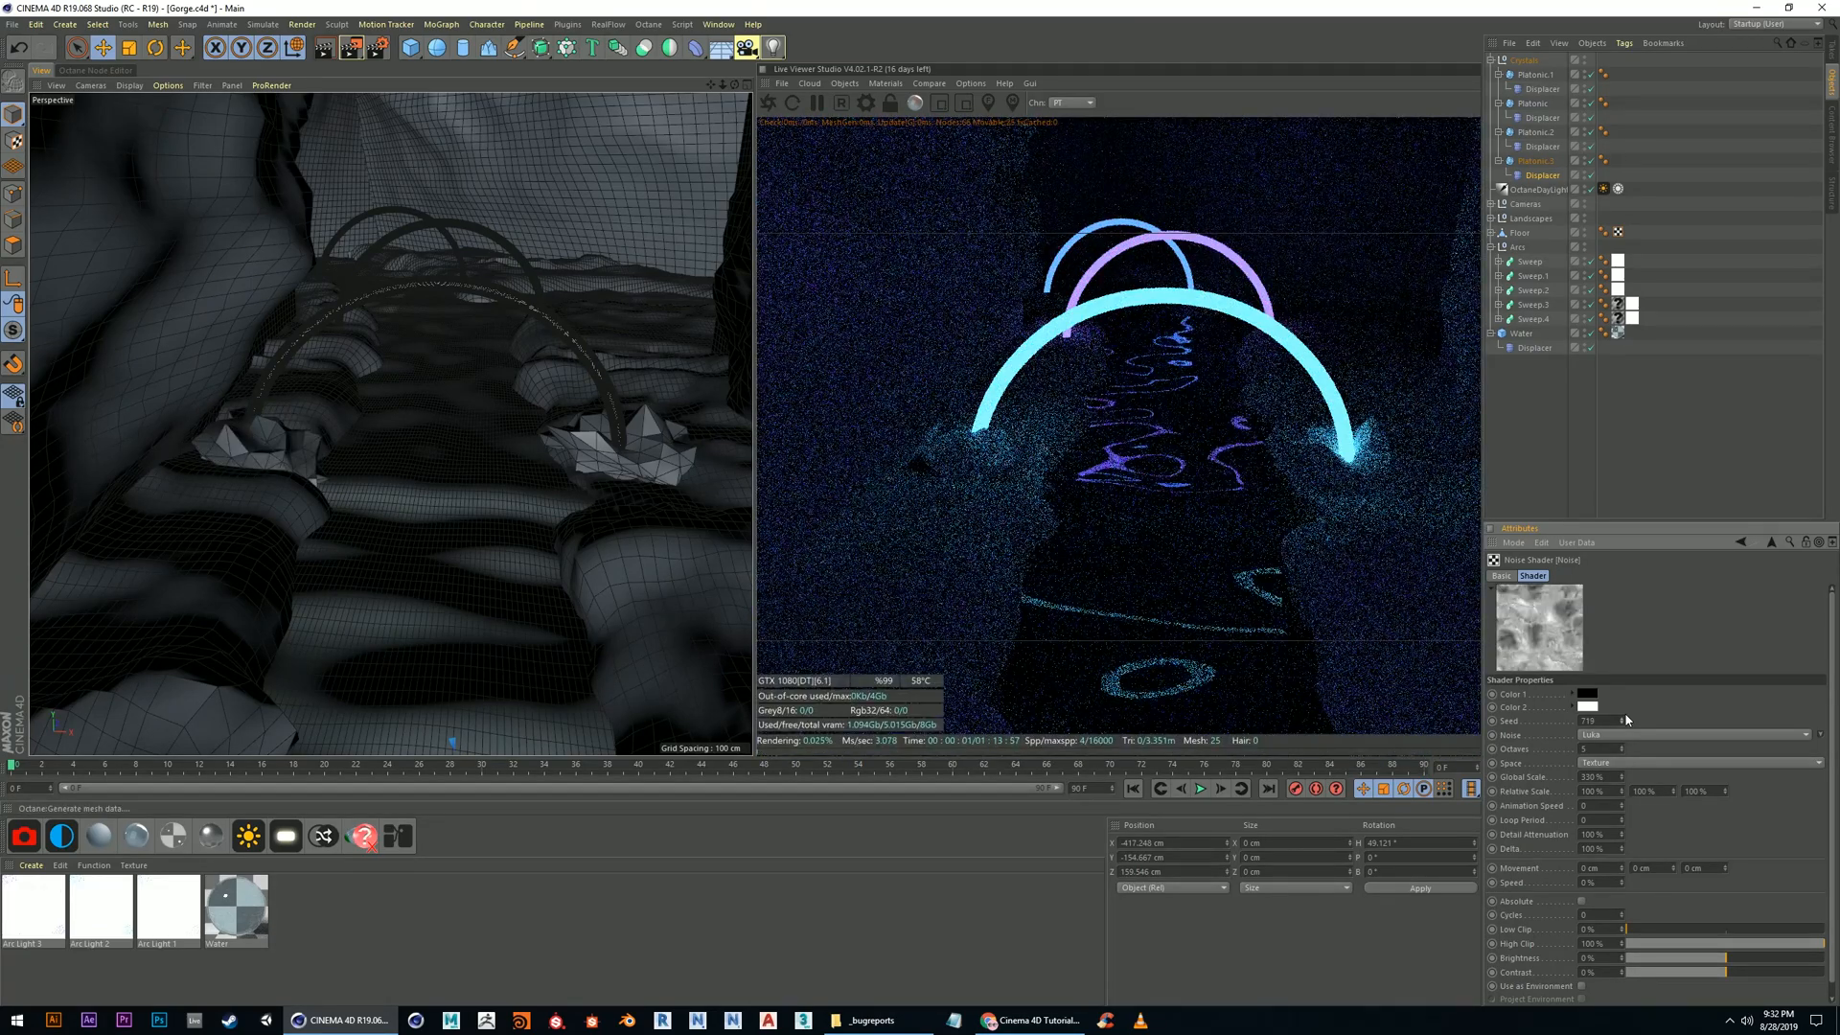
left_click(1626, 717)
left_click(1626, 717)
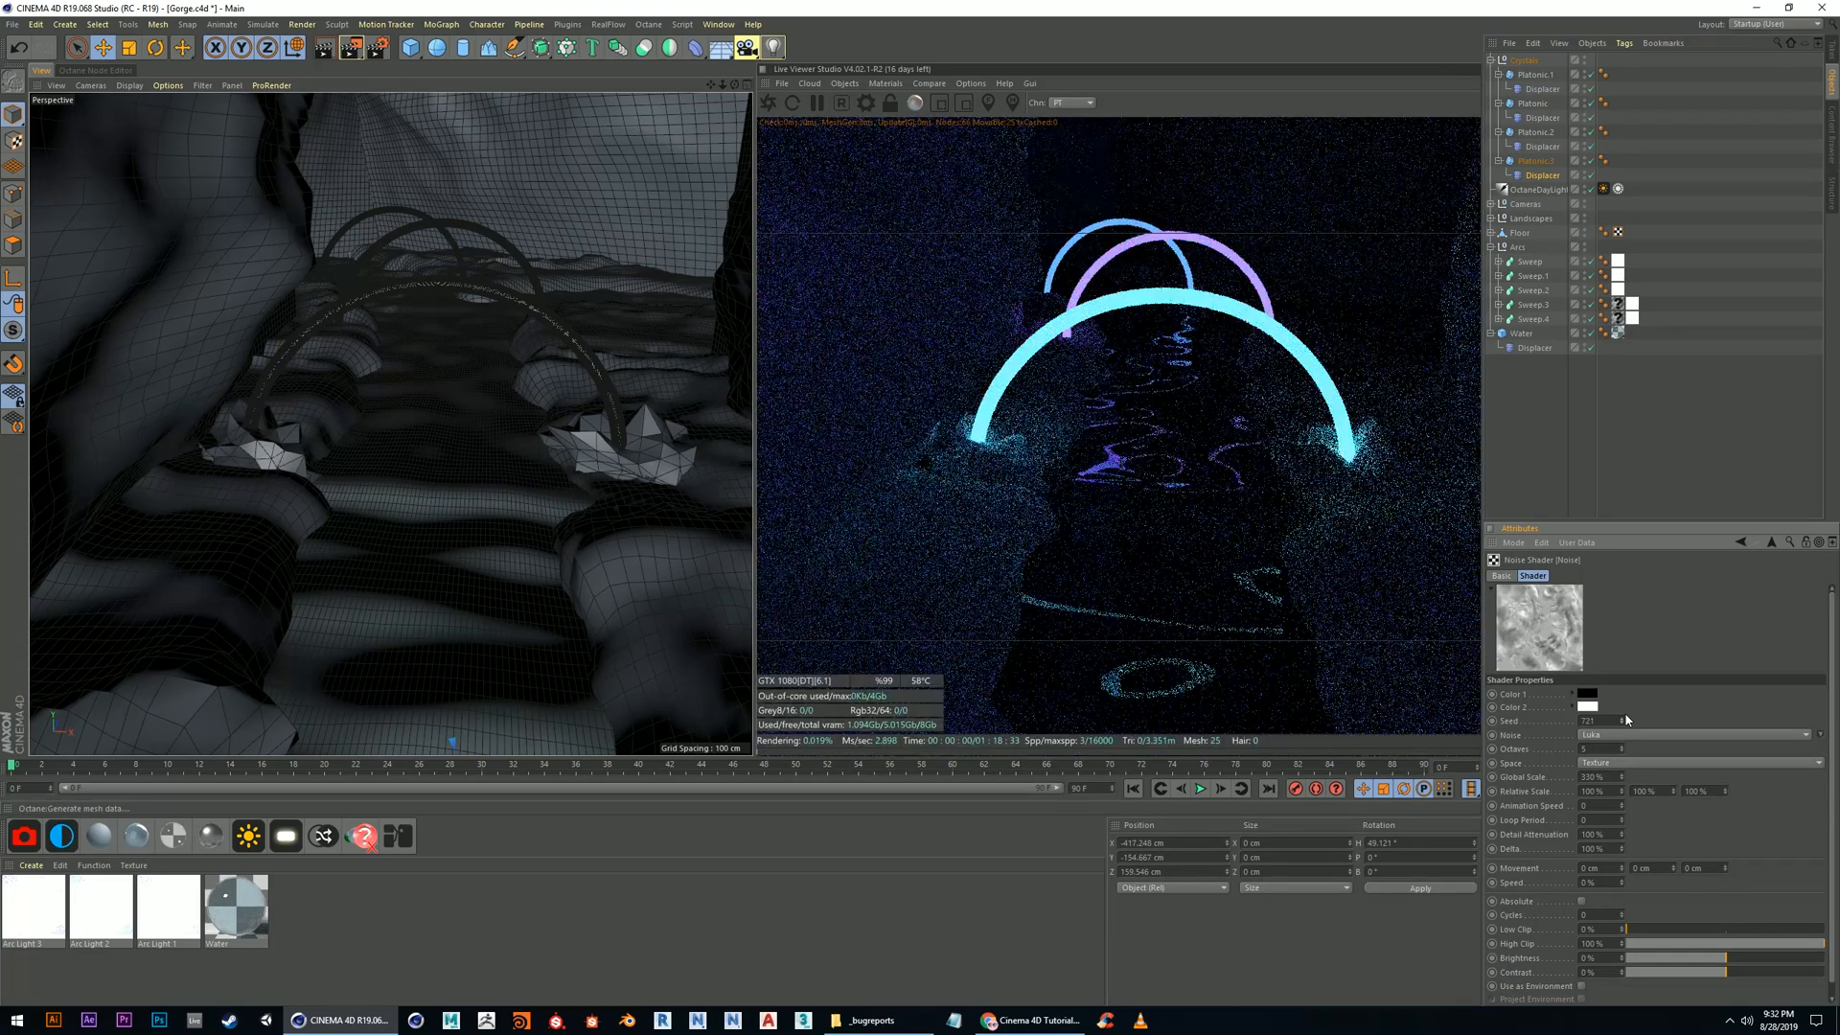
left_click(267, 443)
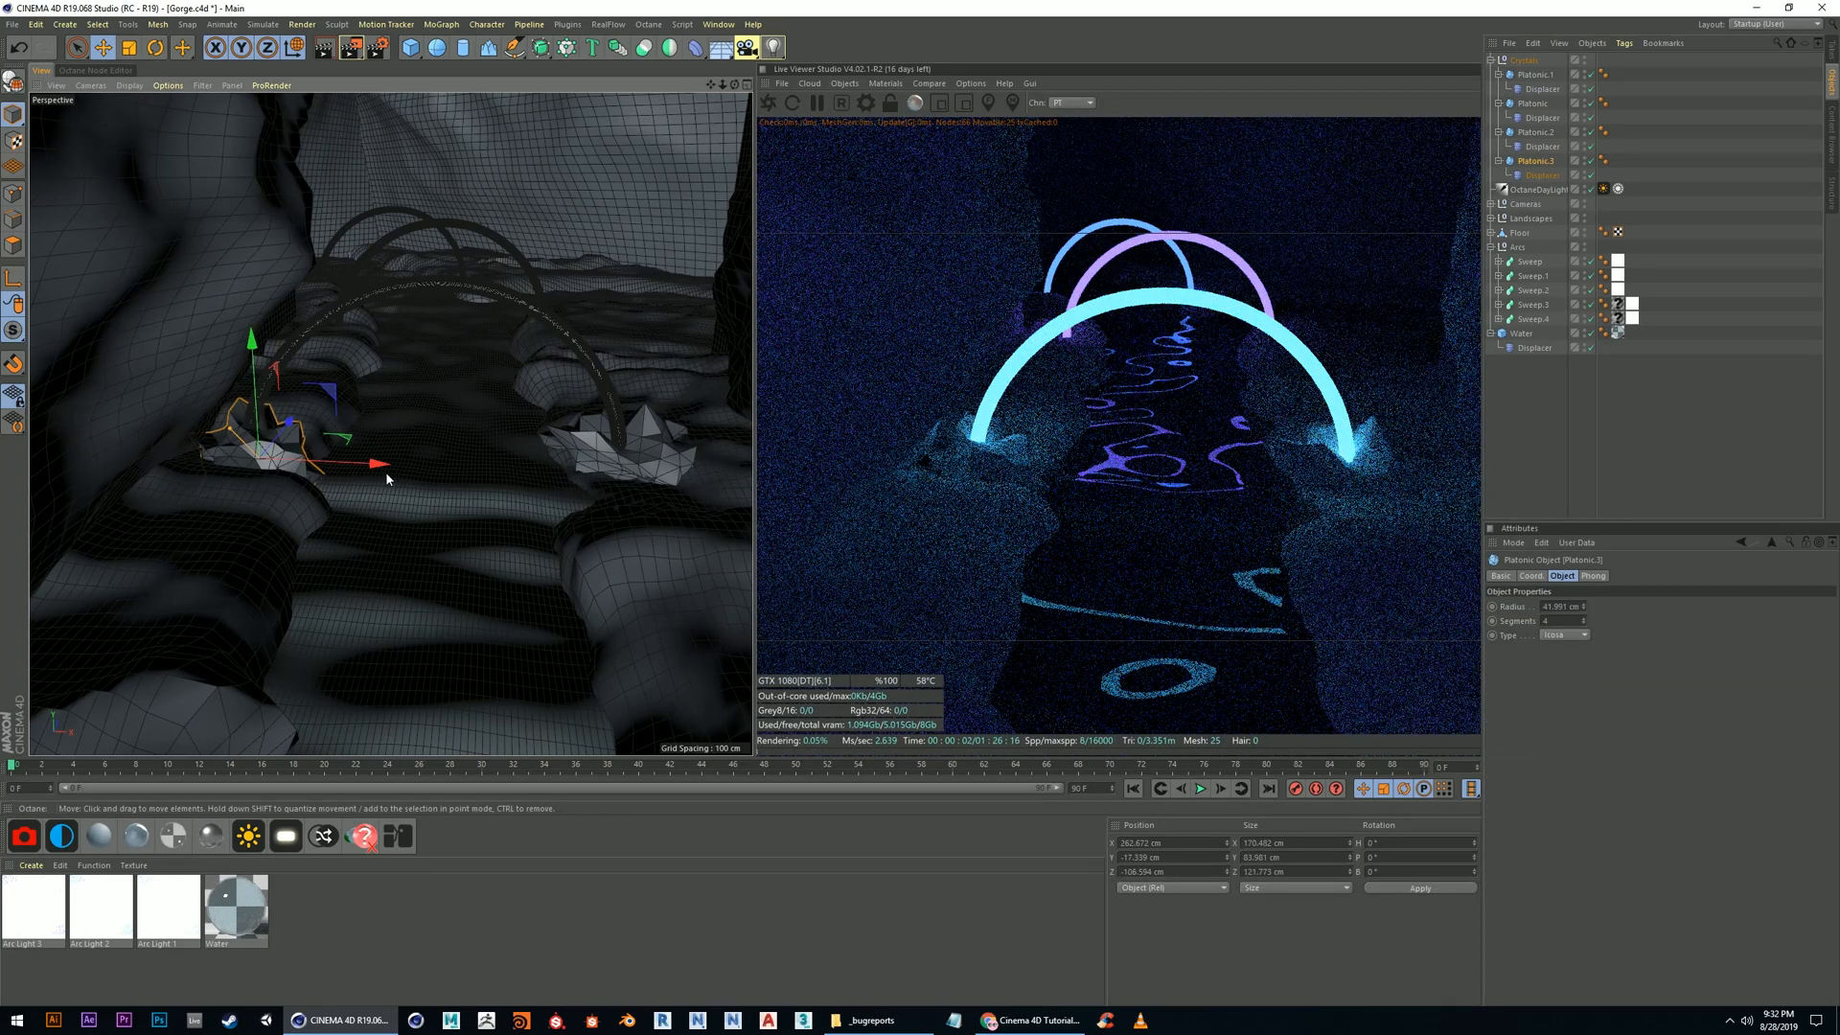
left_click_drag(383, 468, 365, 498)
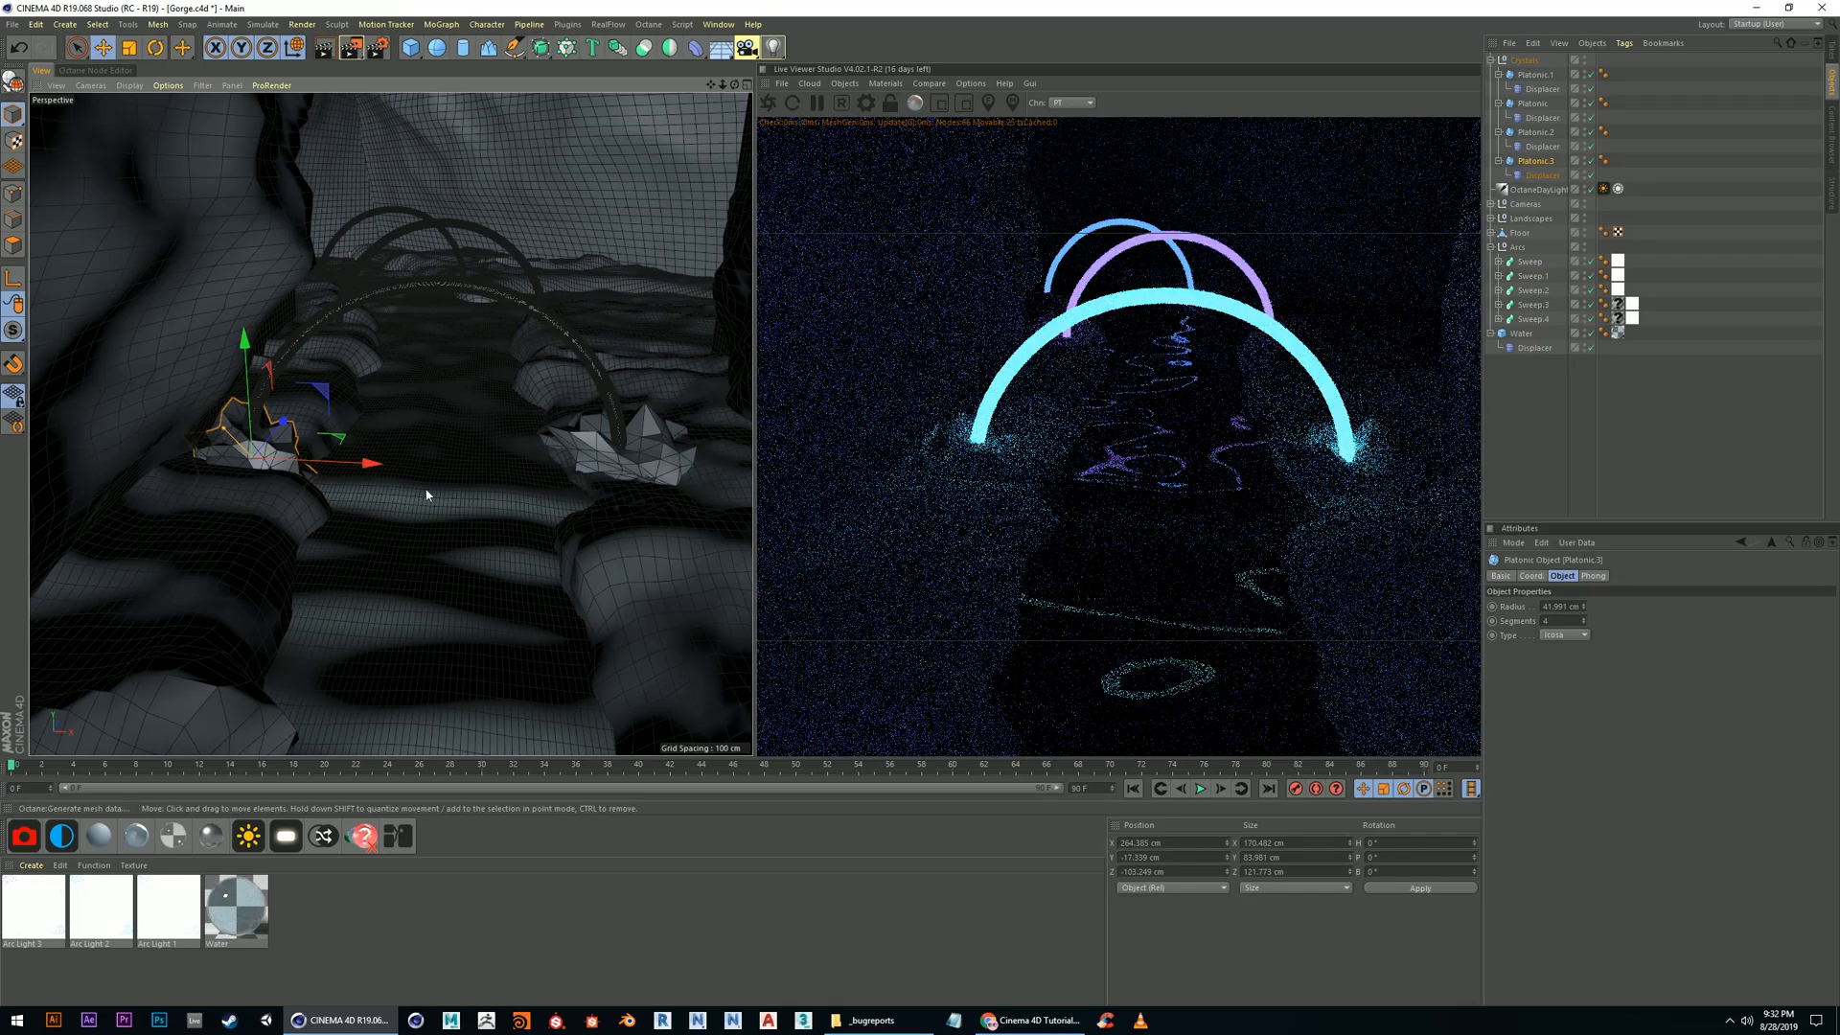
Duplicate the cyan arch's two Platonics together and place the copies at the feet of the next violet arch
scroll(444, 509, "down", 6)
middle_click_drag(465, 541, 493, 480, "alt")
scroll(485, 515, "down", 2)
mouse_move(484, 522)
left_mouse_down("alt")
mouse_move(481, 571)
mouse_move(477, 542)
mouse_move(437, 561)
mouse_move(409, 526)
mouse_move(228, 472)
mouse_move(274, 509)
mouse_move(503, 495)
left_mouse_up("alt")
left_click(582, 630, "shift")
right_click_drag(534, 490, 547, 451, "alt")
left_click_drag(548, 456, 606, 366, "alt")
right_click_drag(581, 361, 613, 304, "alt")
left_click_drag(654, 376, 588, 391)
left_click_drag(486, 238, 487, 252)
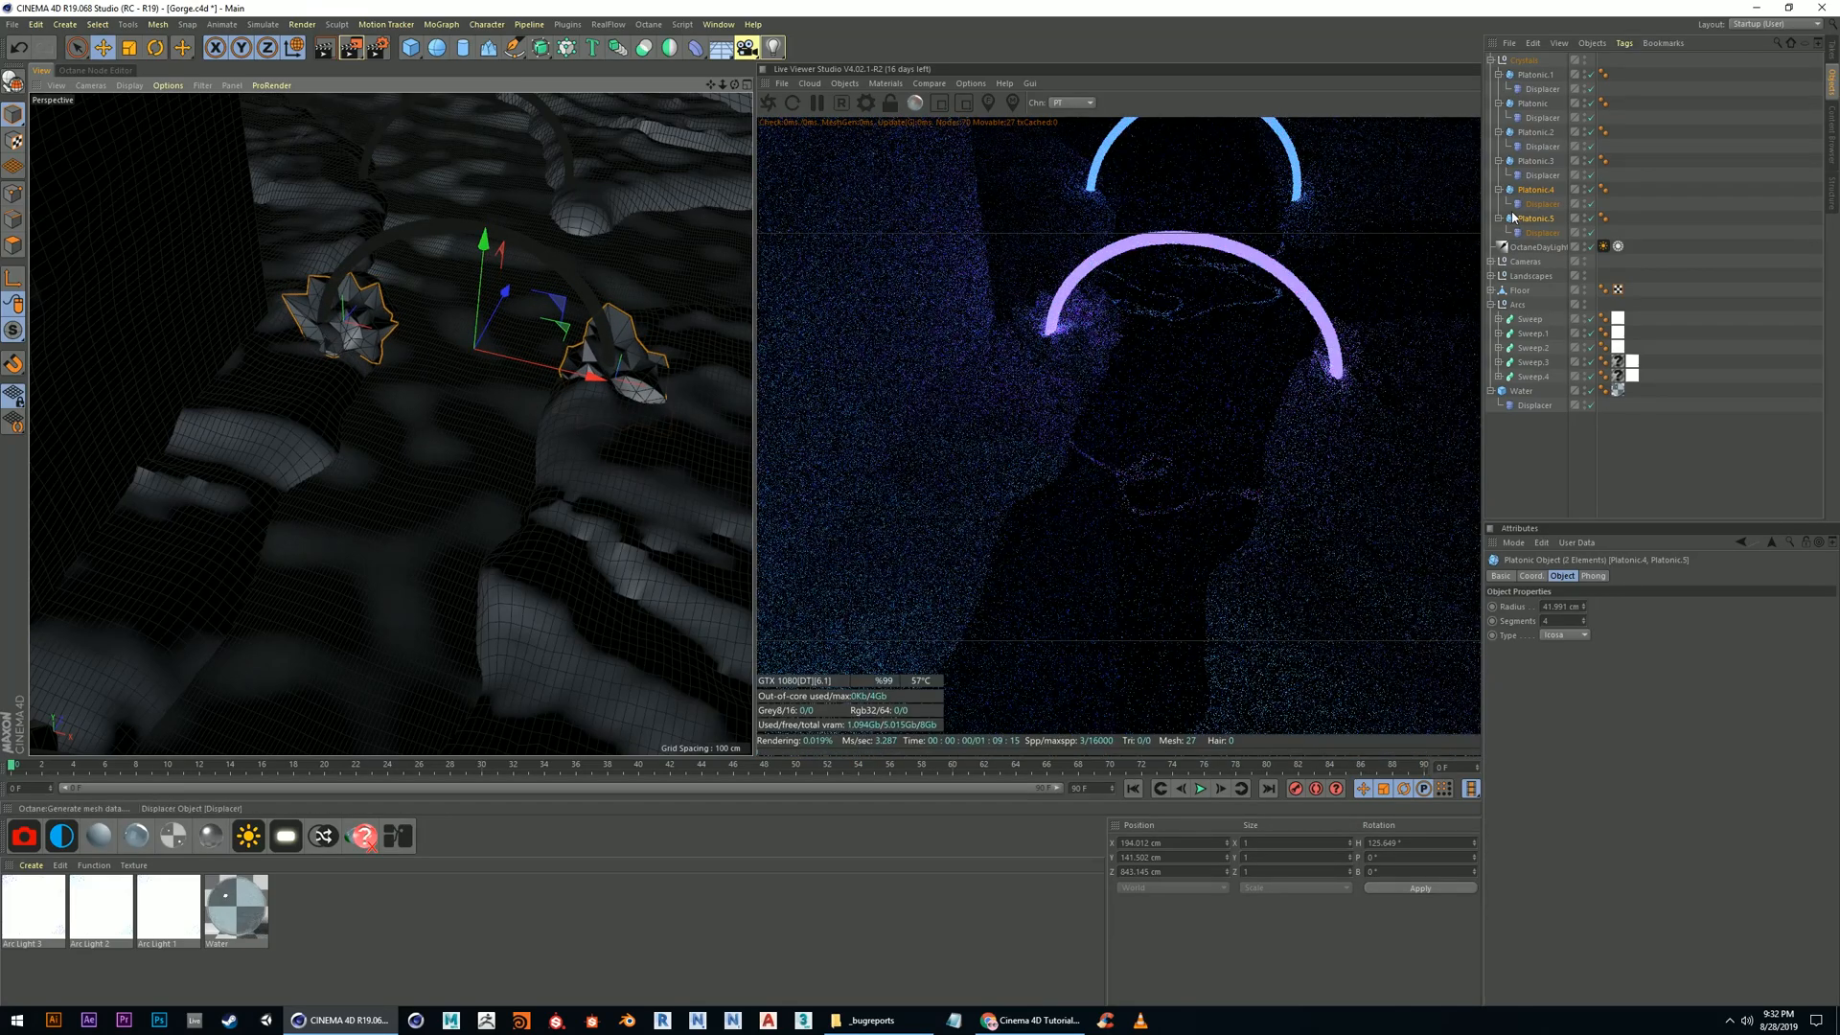
Rotate Platonic.4 to a heading of about 178° and move it to about X 415 cm, Y -20 cm and Z -491 cm
left_click(1536, 190)
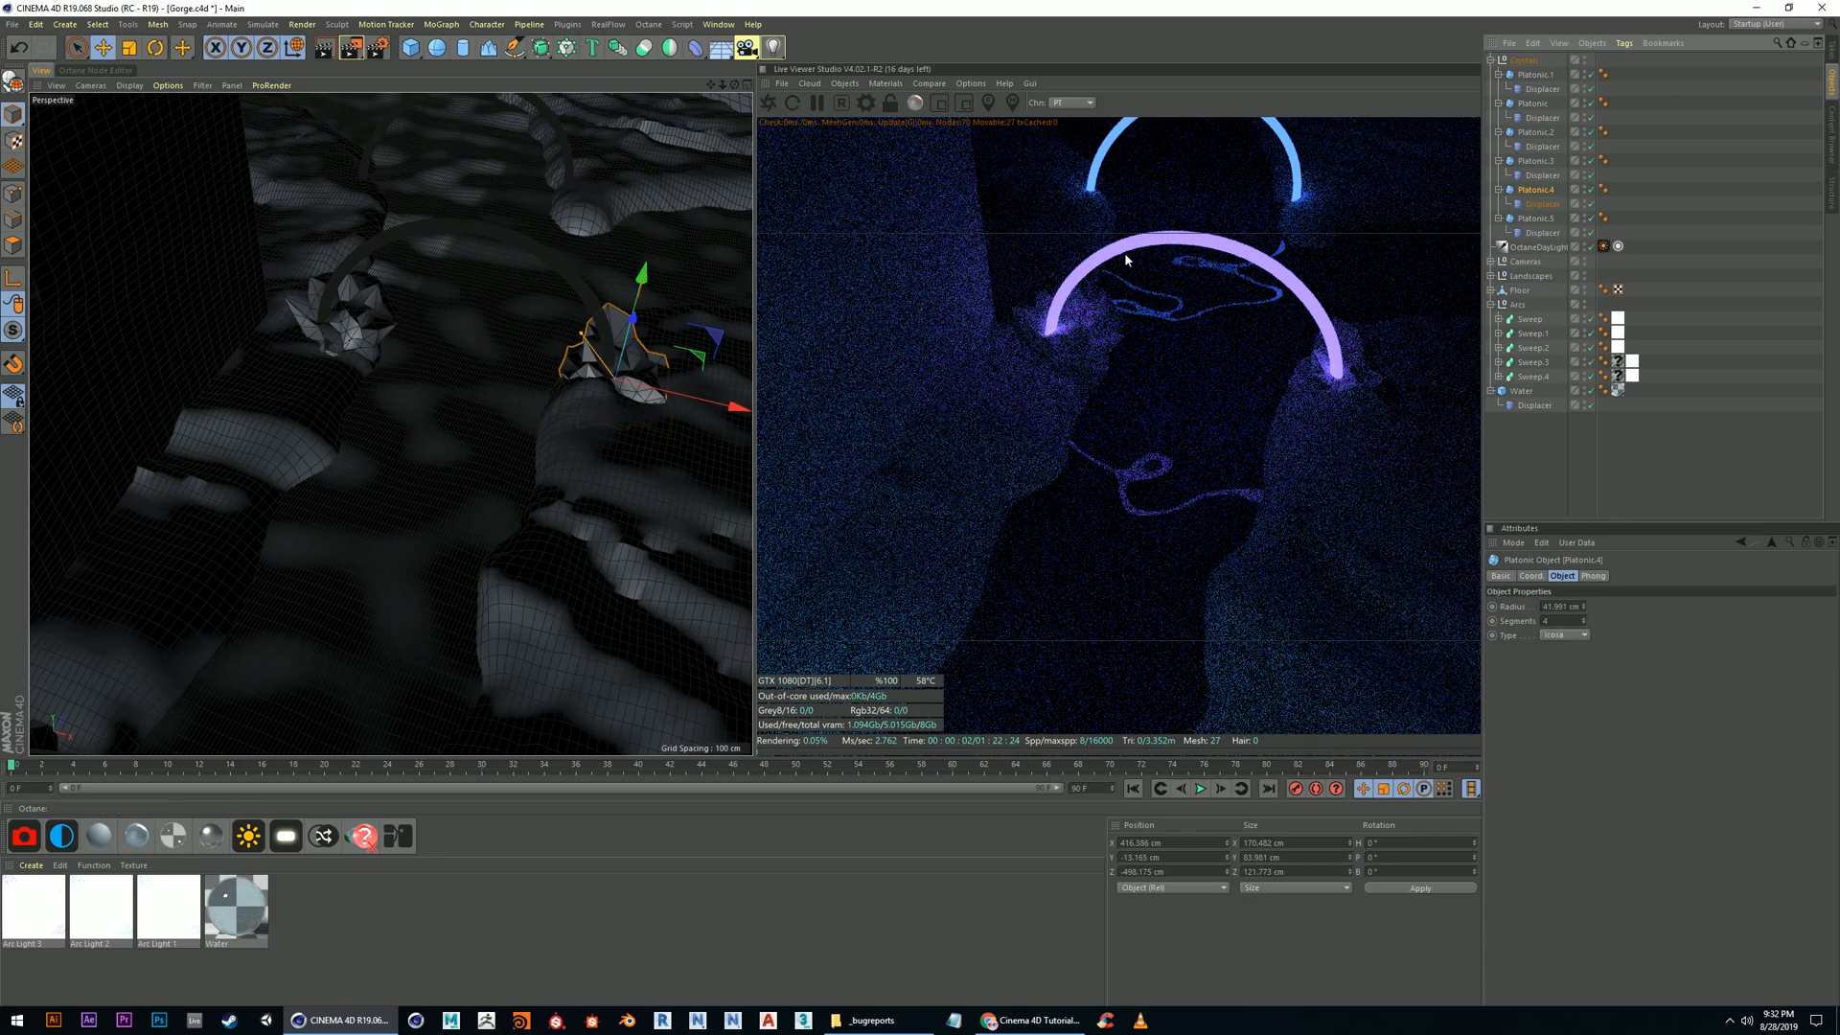
left_click_drag(636, 418, 587, 312, "alt")
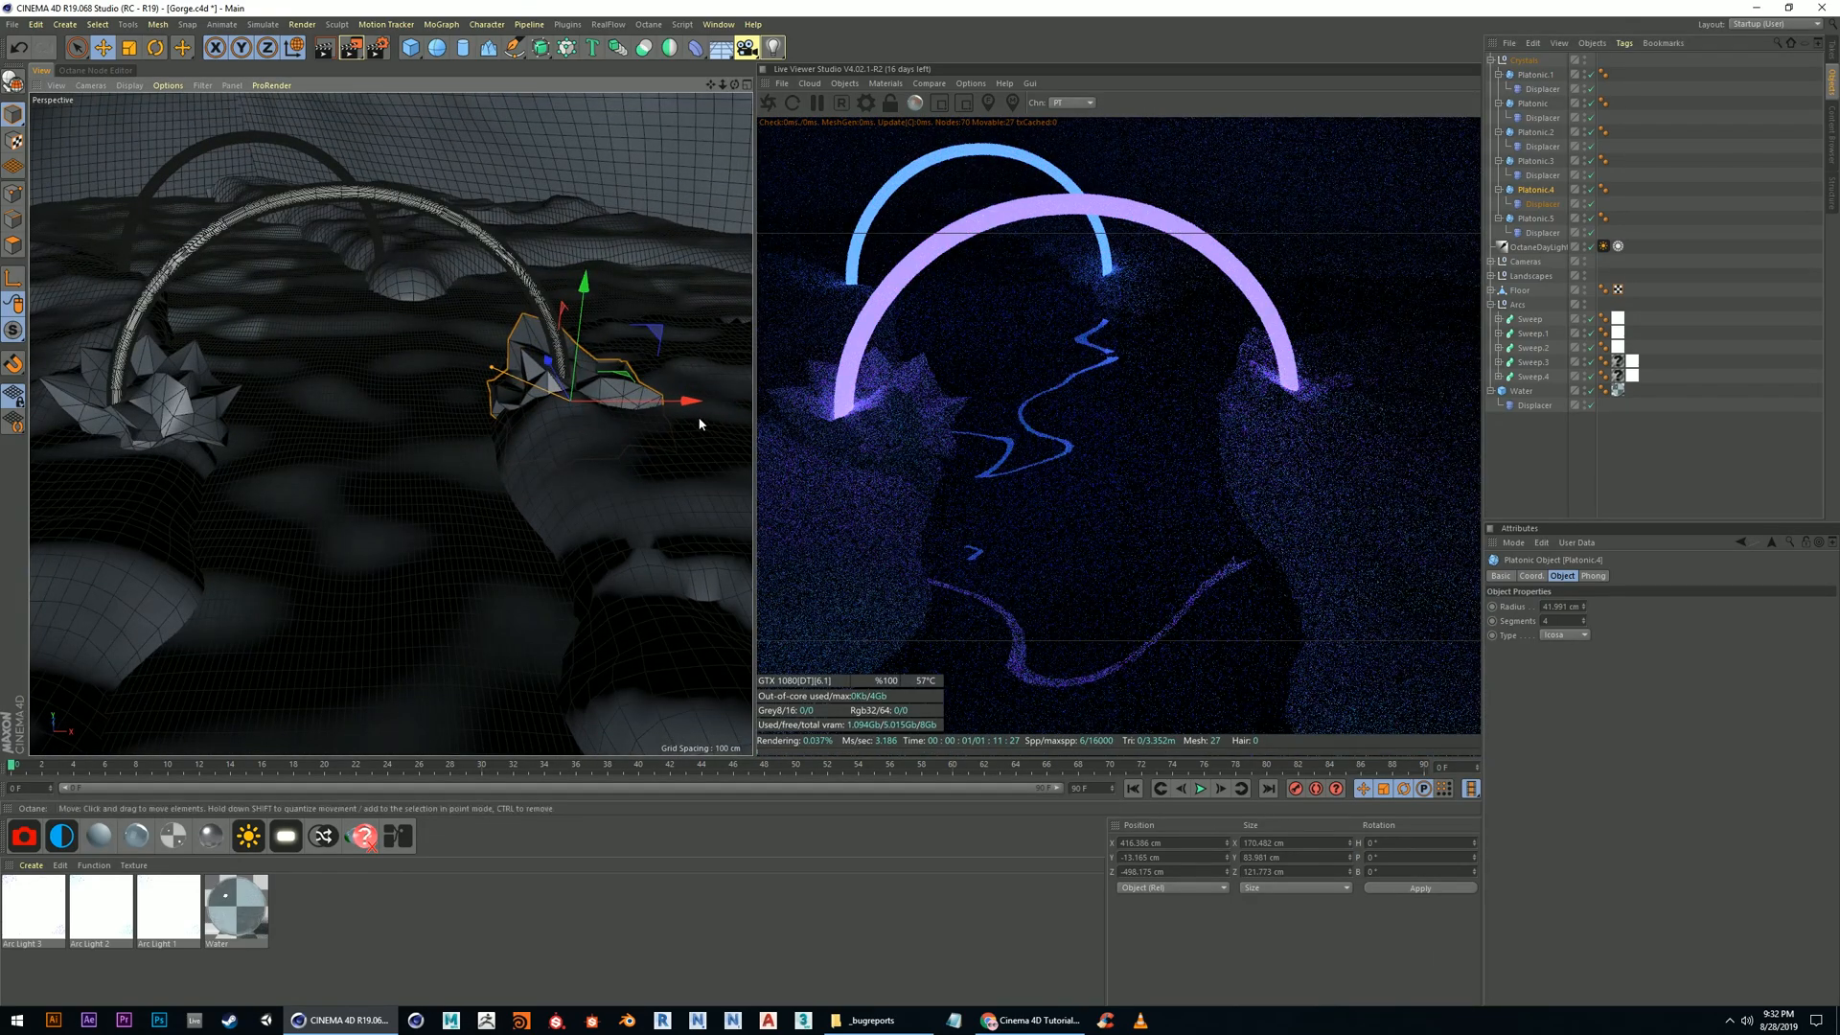
left_click_drag(549, 367, 564, 382)
key("r")
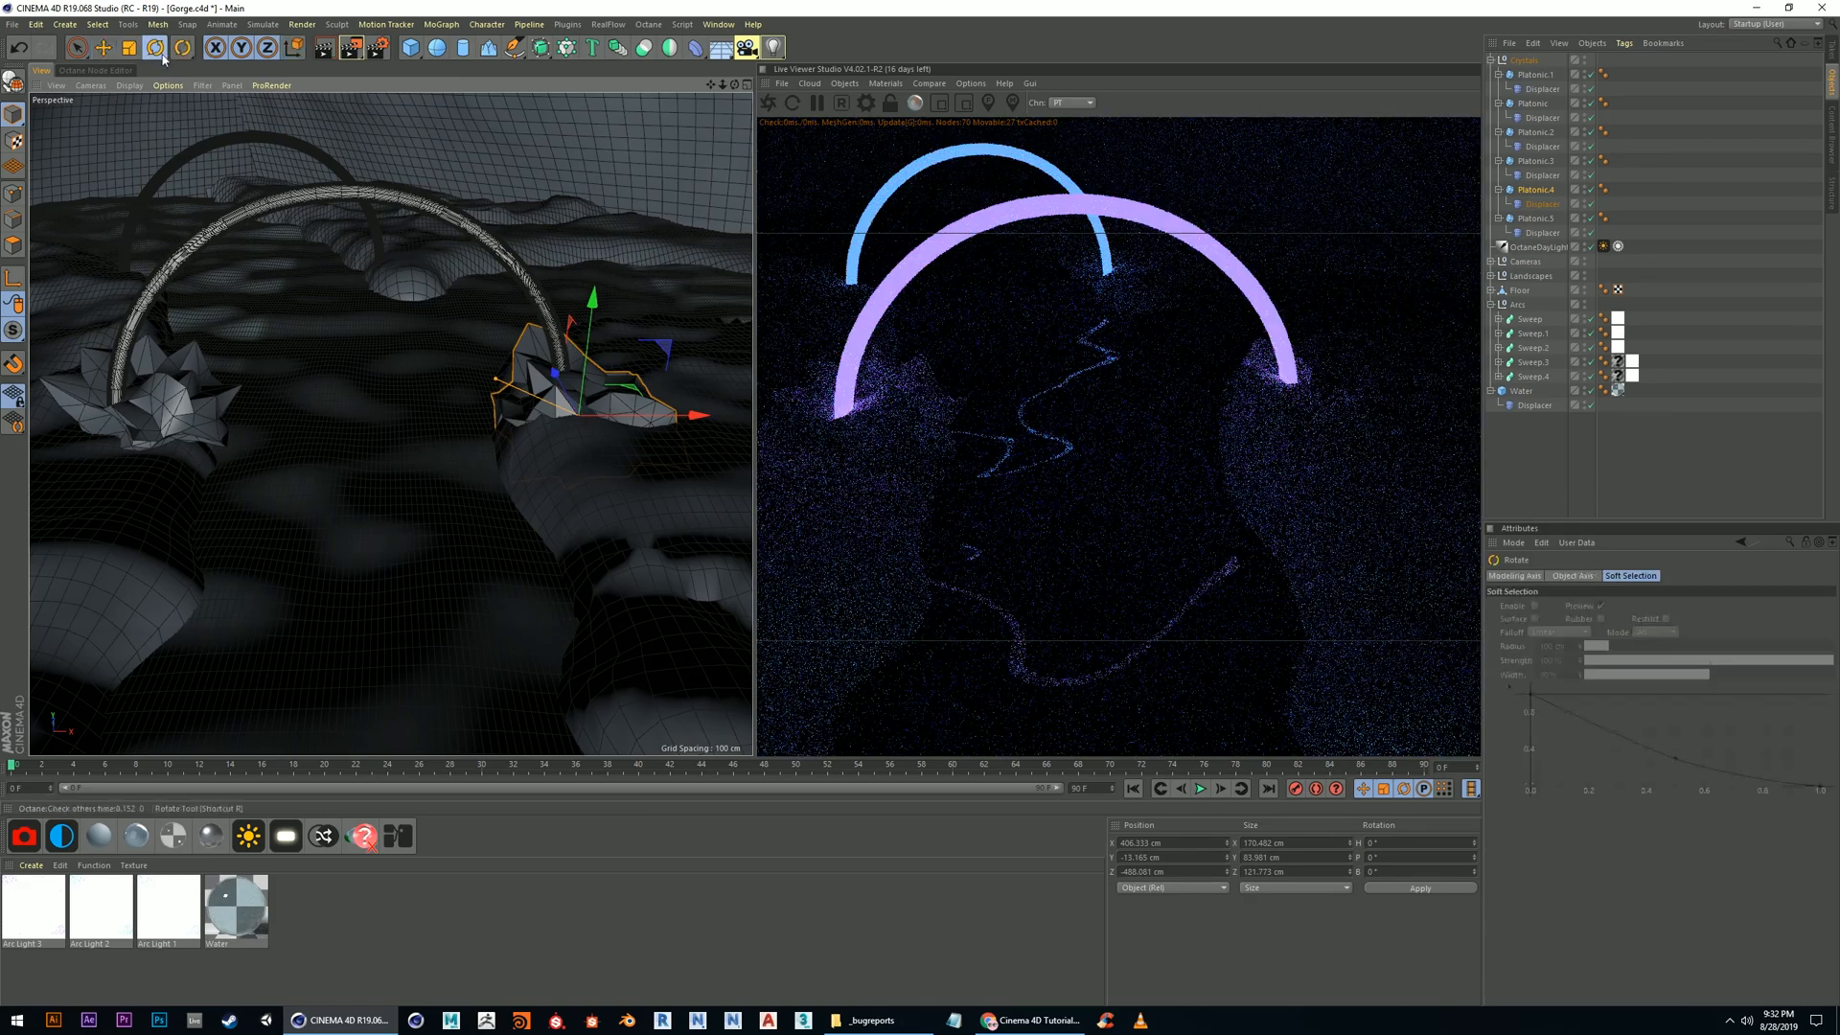
left_click_drag(608, 444, 728, 264)
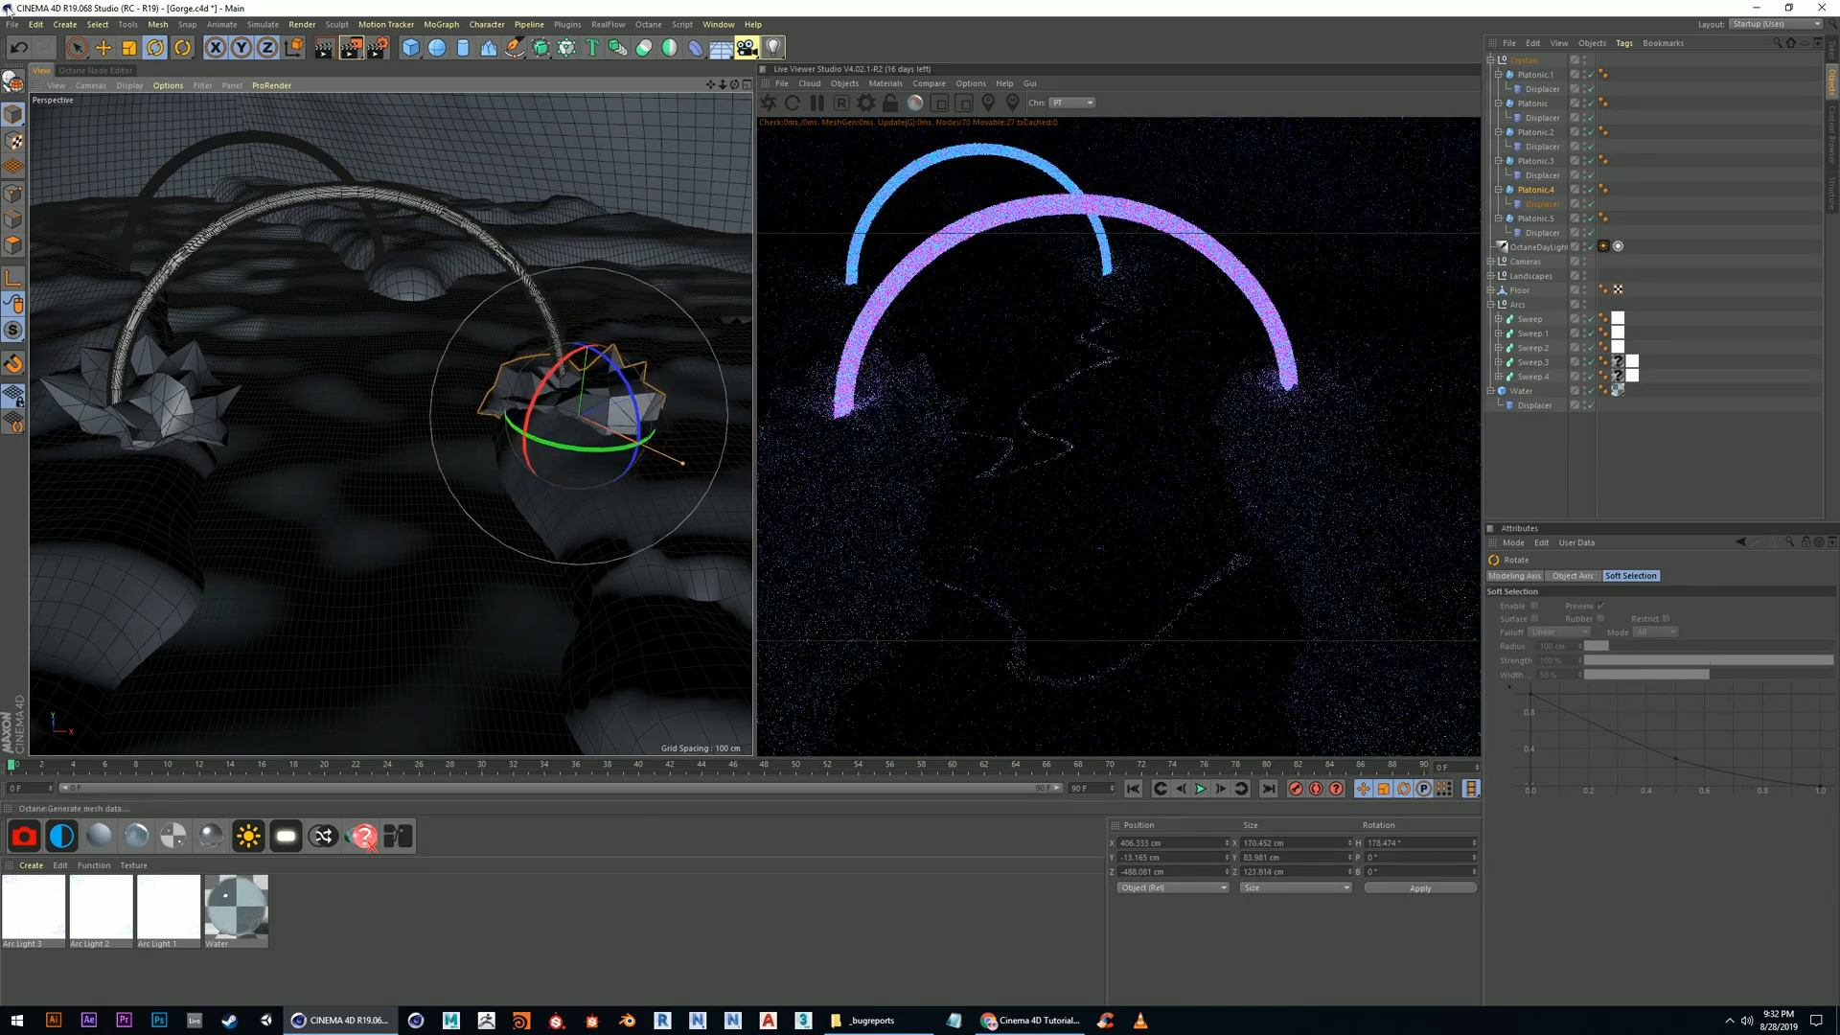
key("e")
left_click_drag(680, 419, 669, 418)
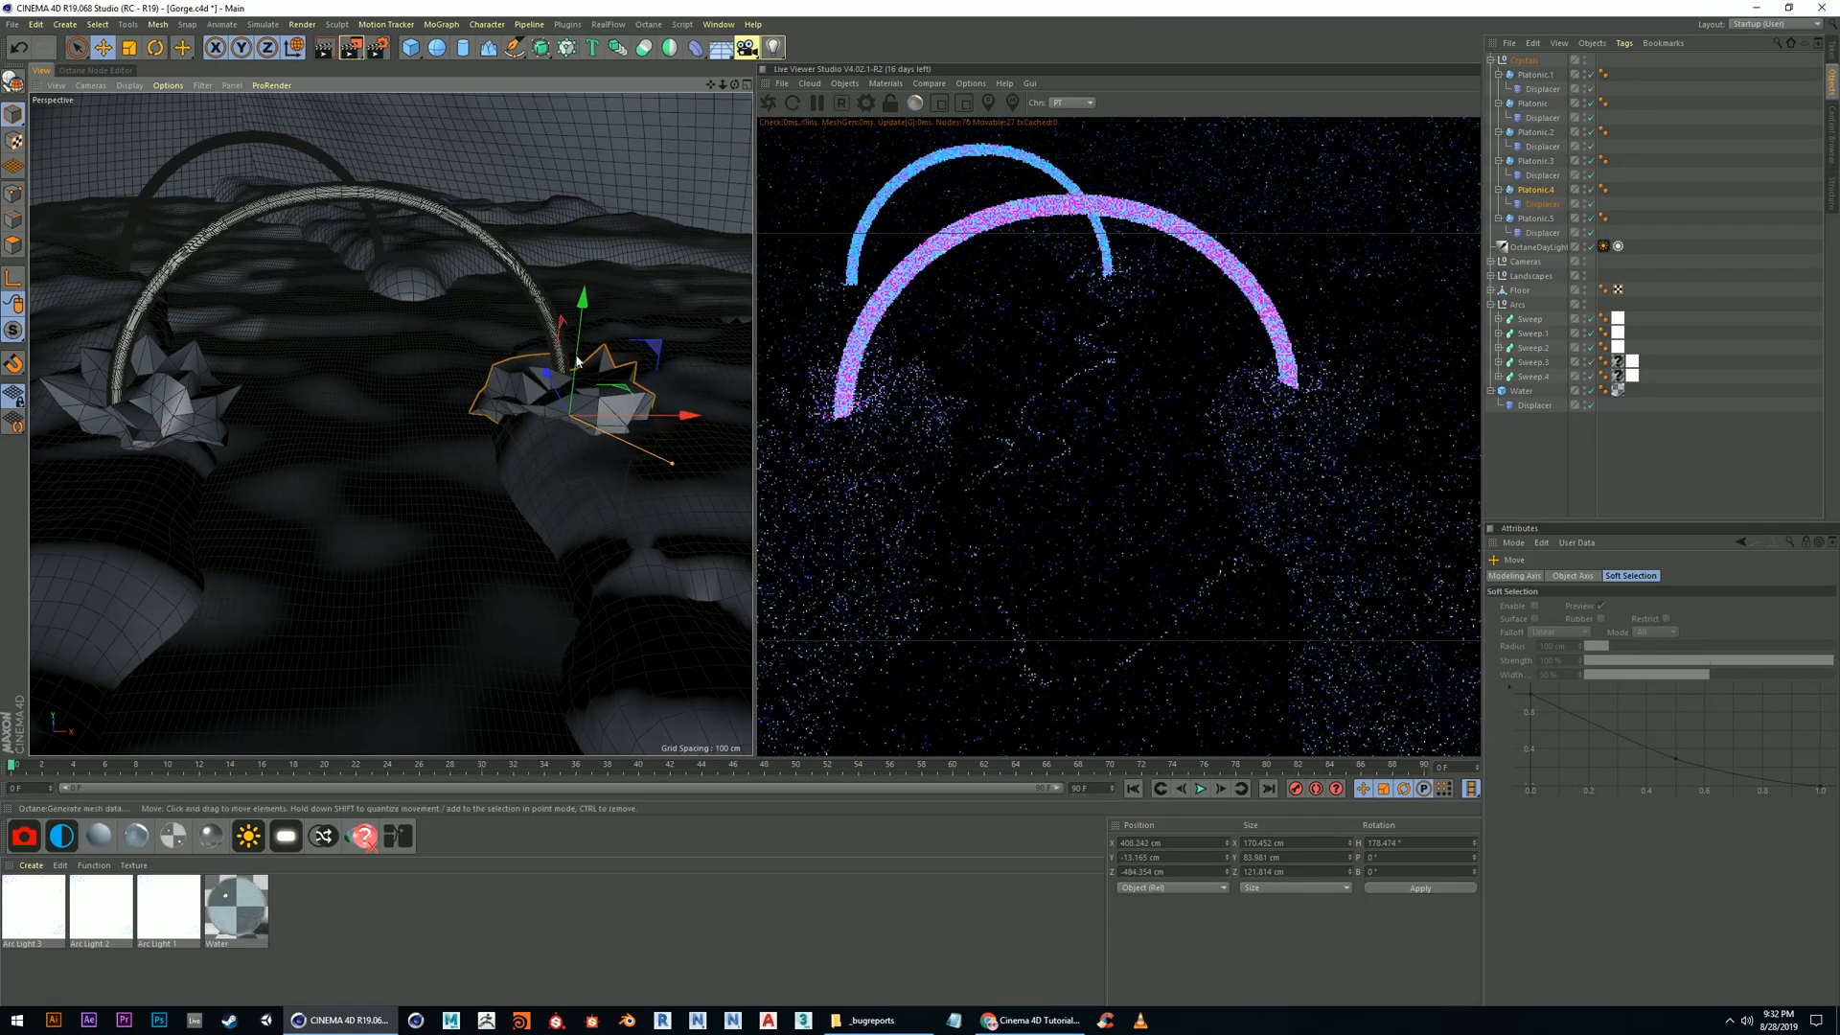
left_click_drag(585, 306, 585, 315)
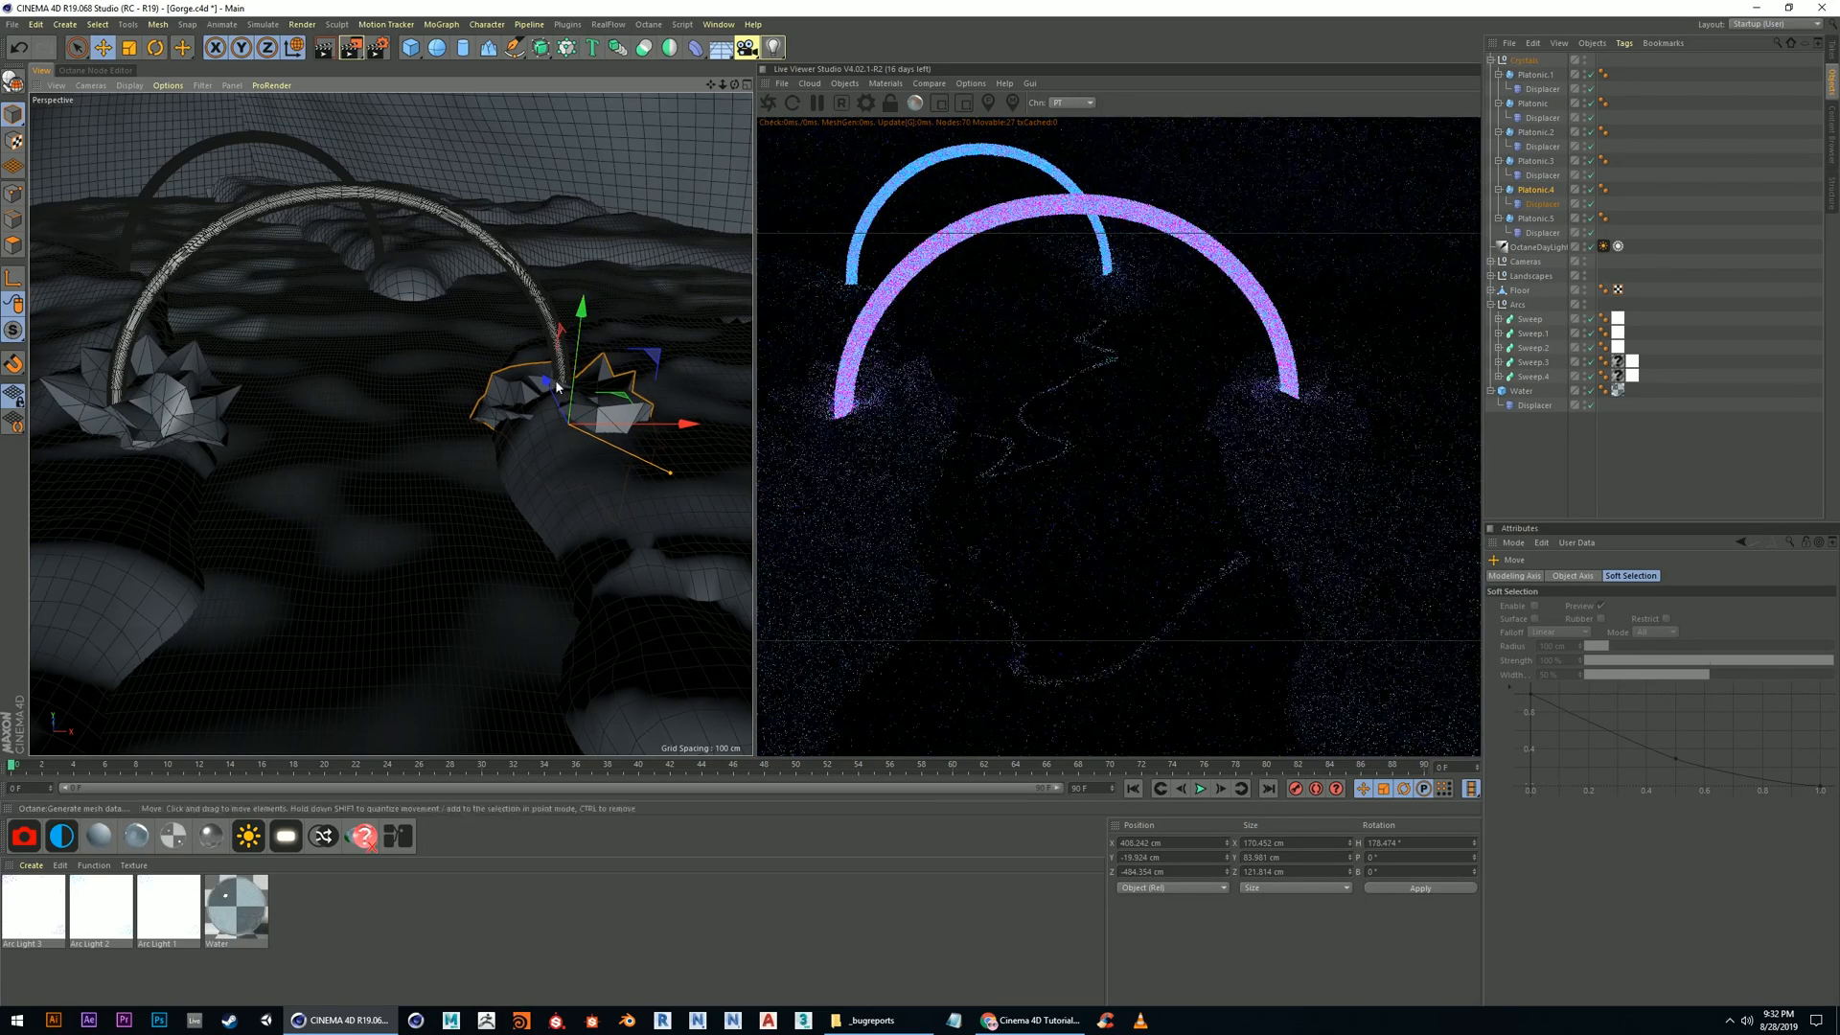
left_click_drag(546, 383, 542, 373)
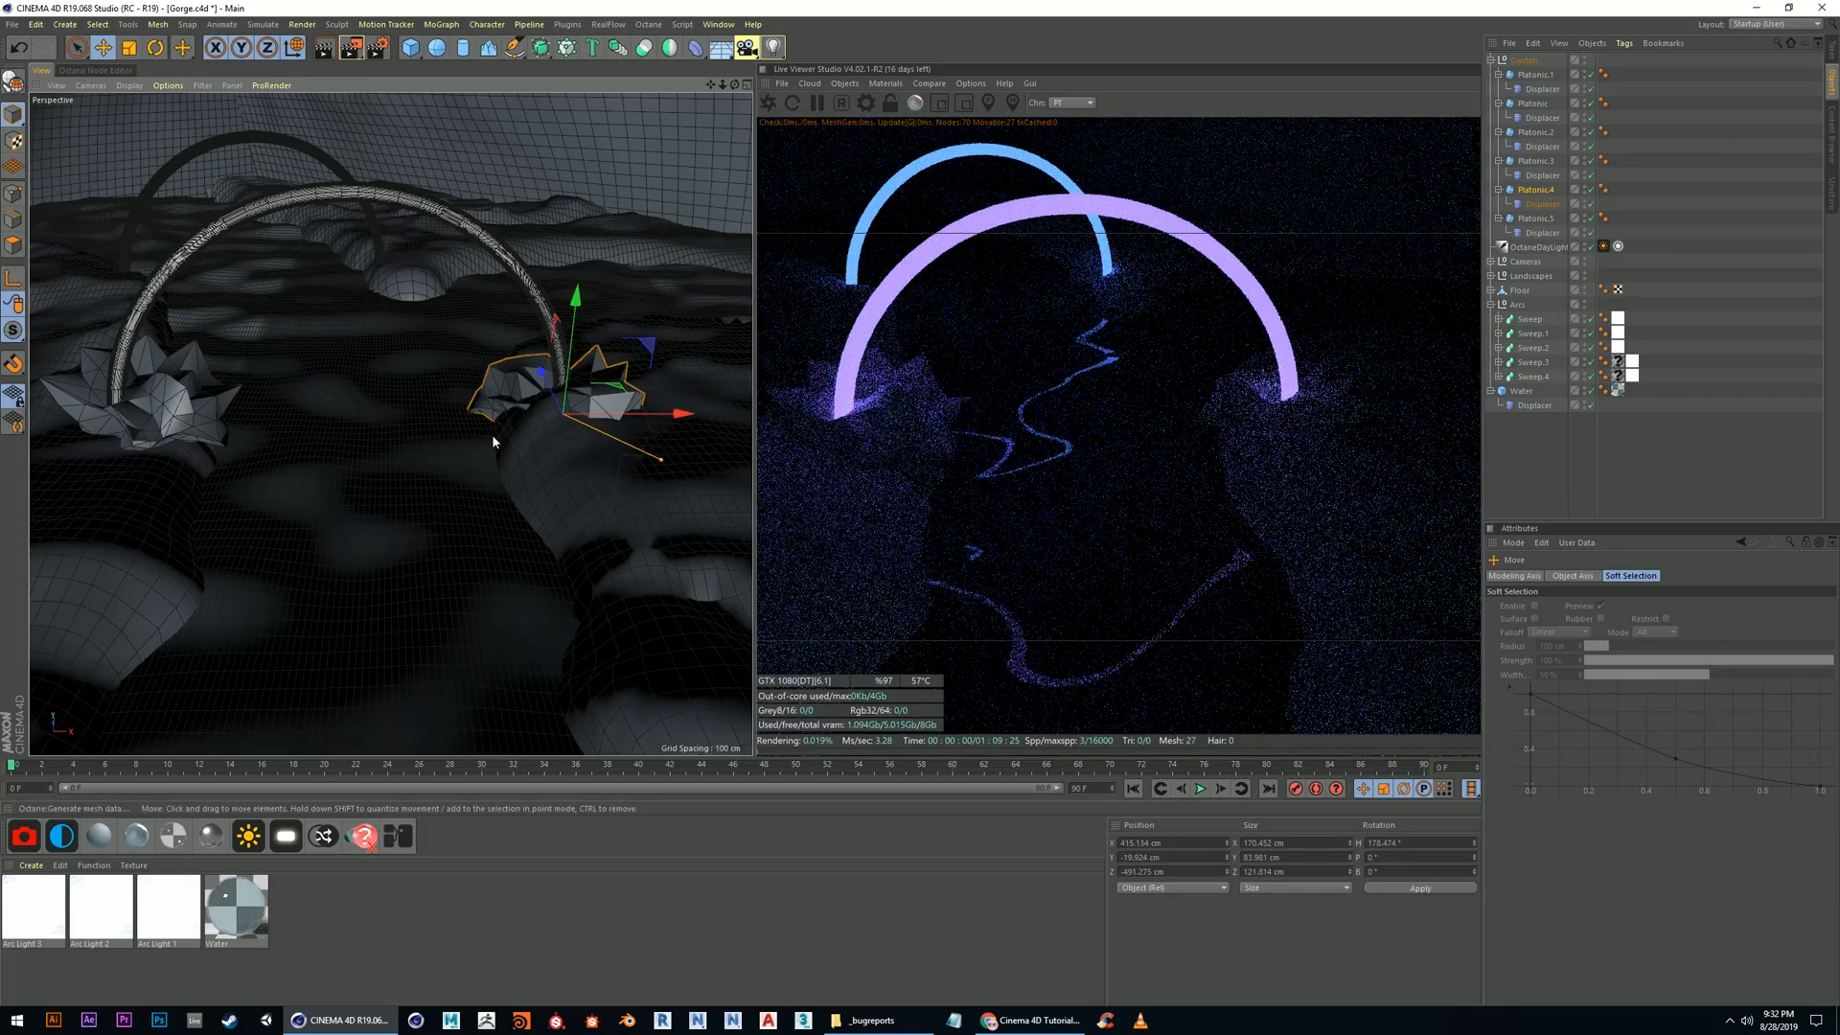
Set the noise seed of the Platonic.5 Displacer to 723
left_click(141, 392)
scroll(153, 370, "up", 4)
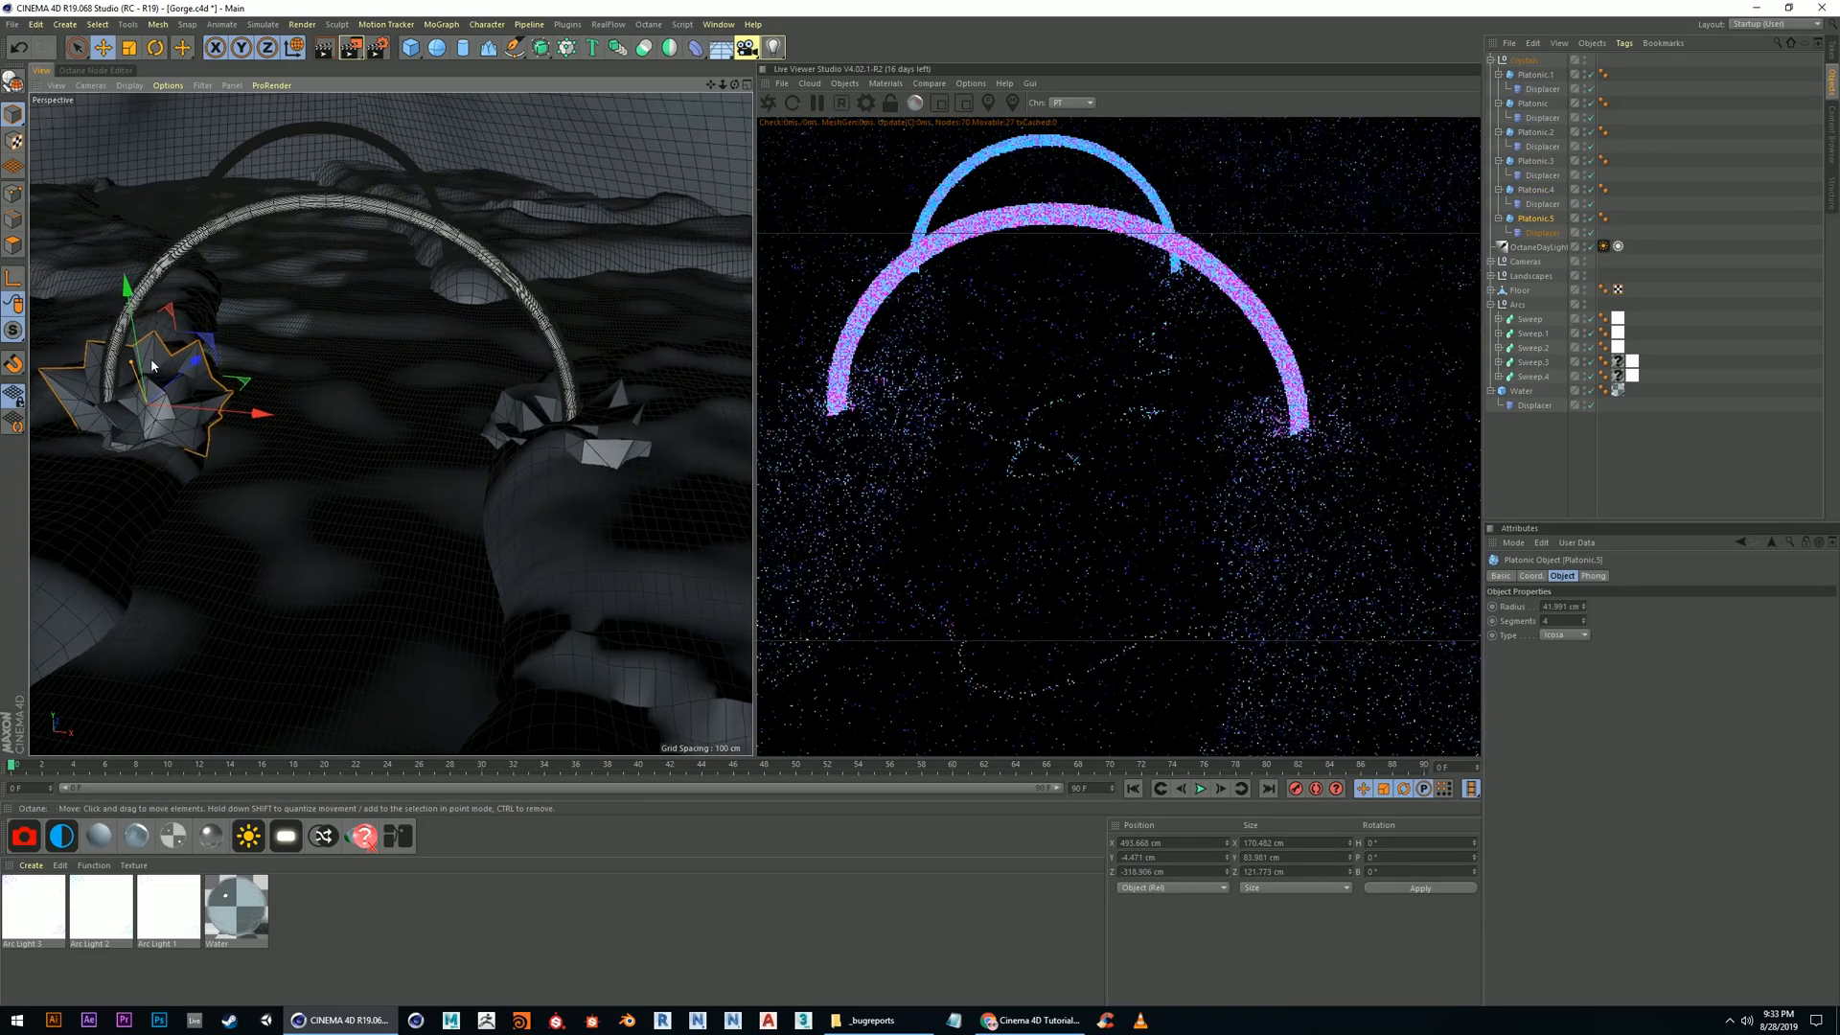
left_click(1540, 234)
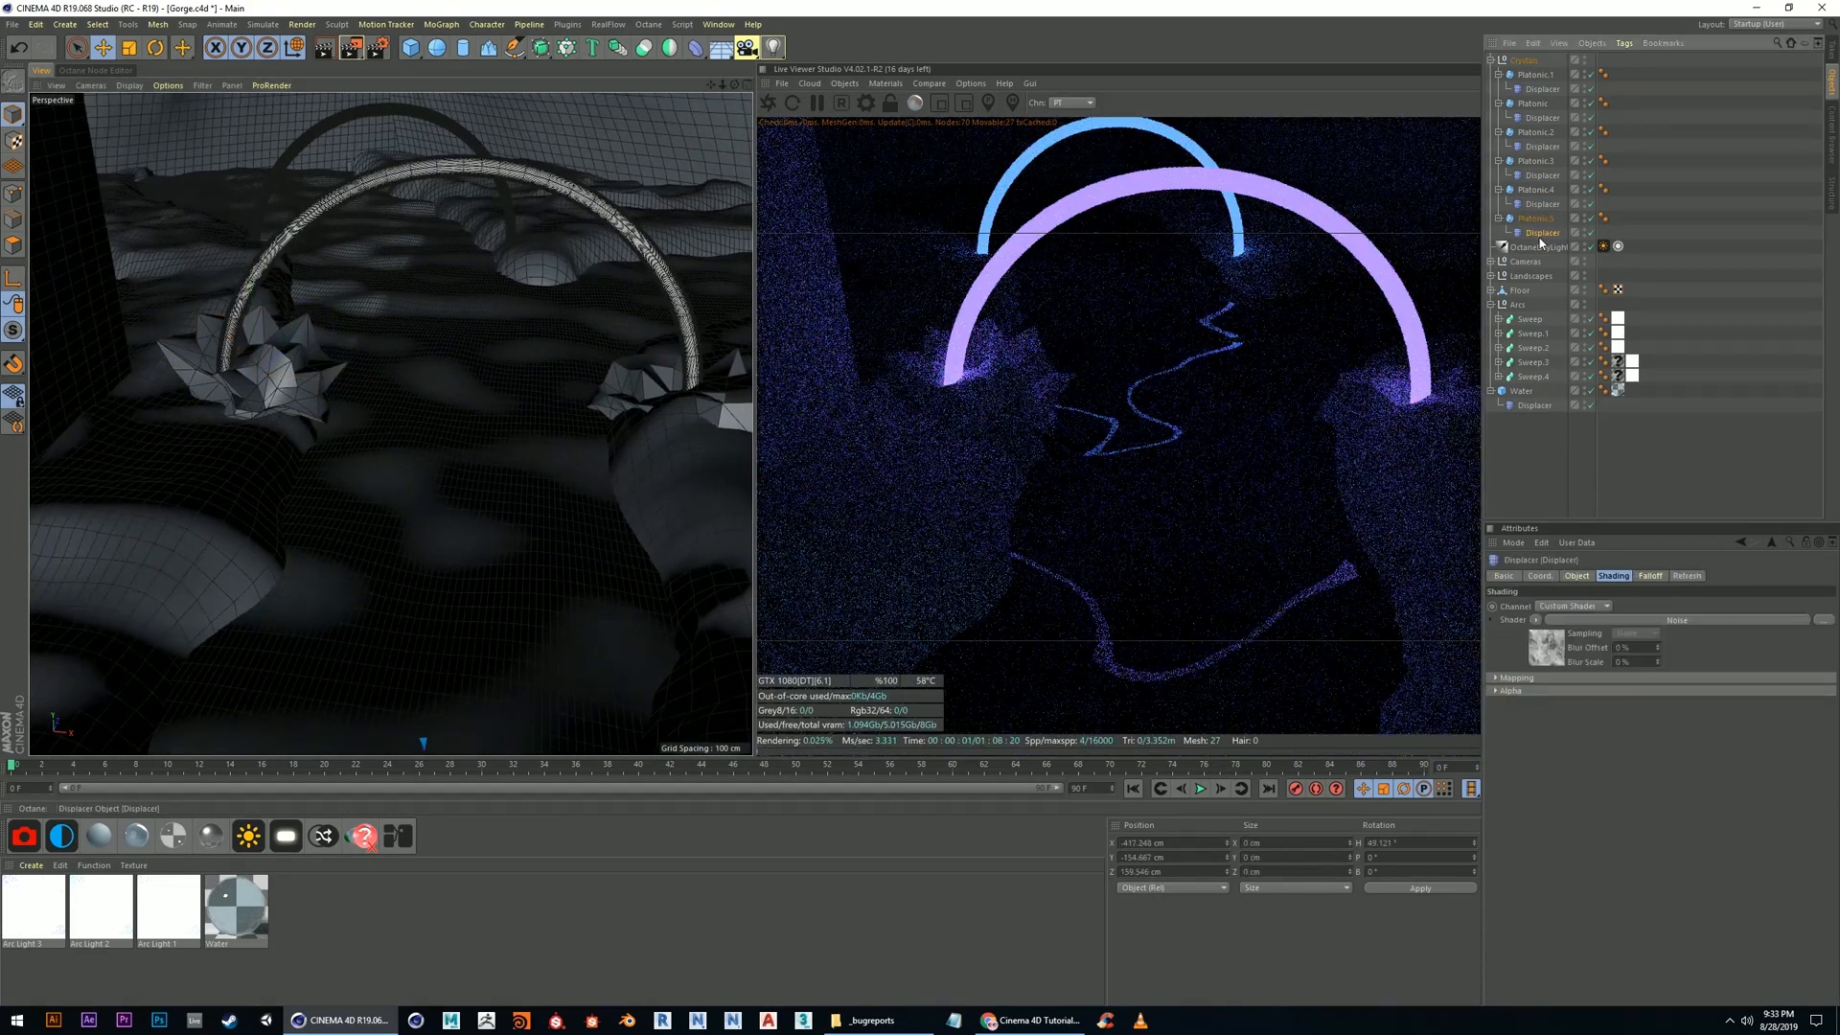
left_click(1626, 621)
left_click_drag(1622, 721, 1623, 695)
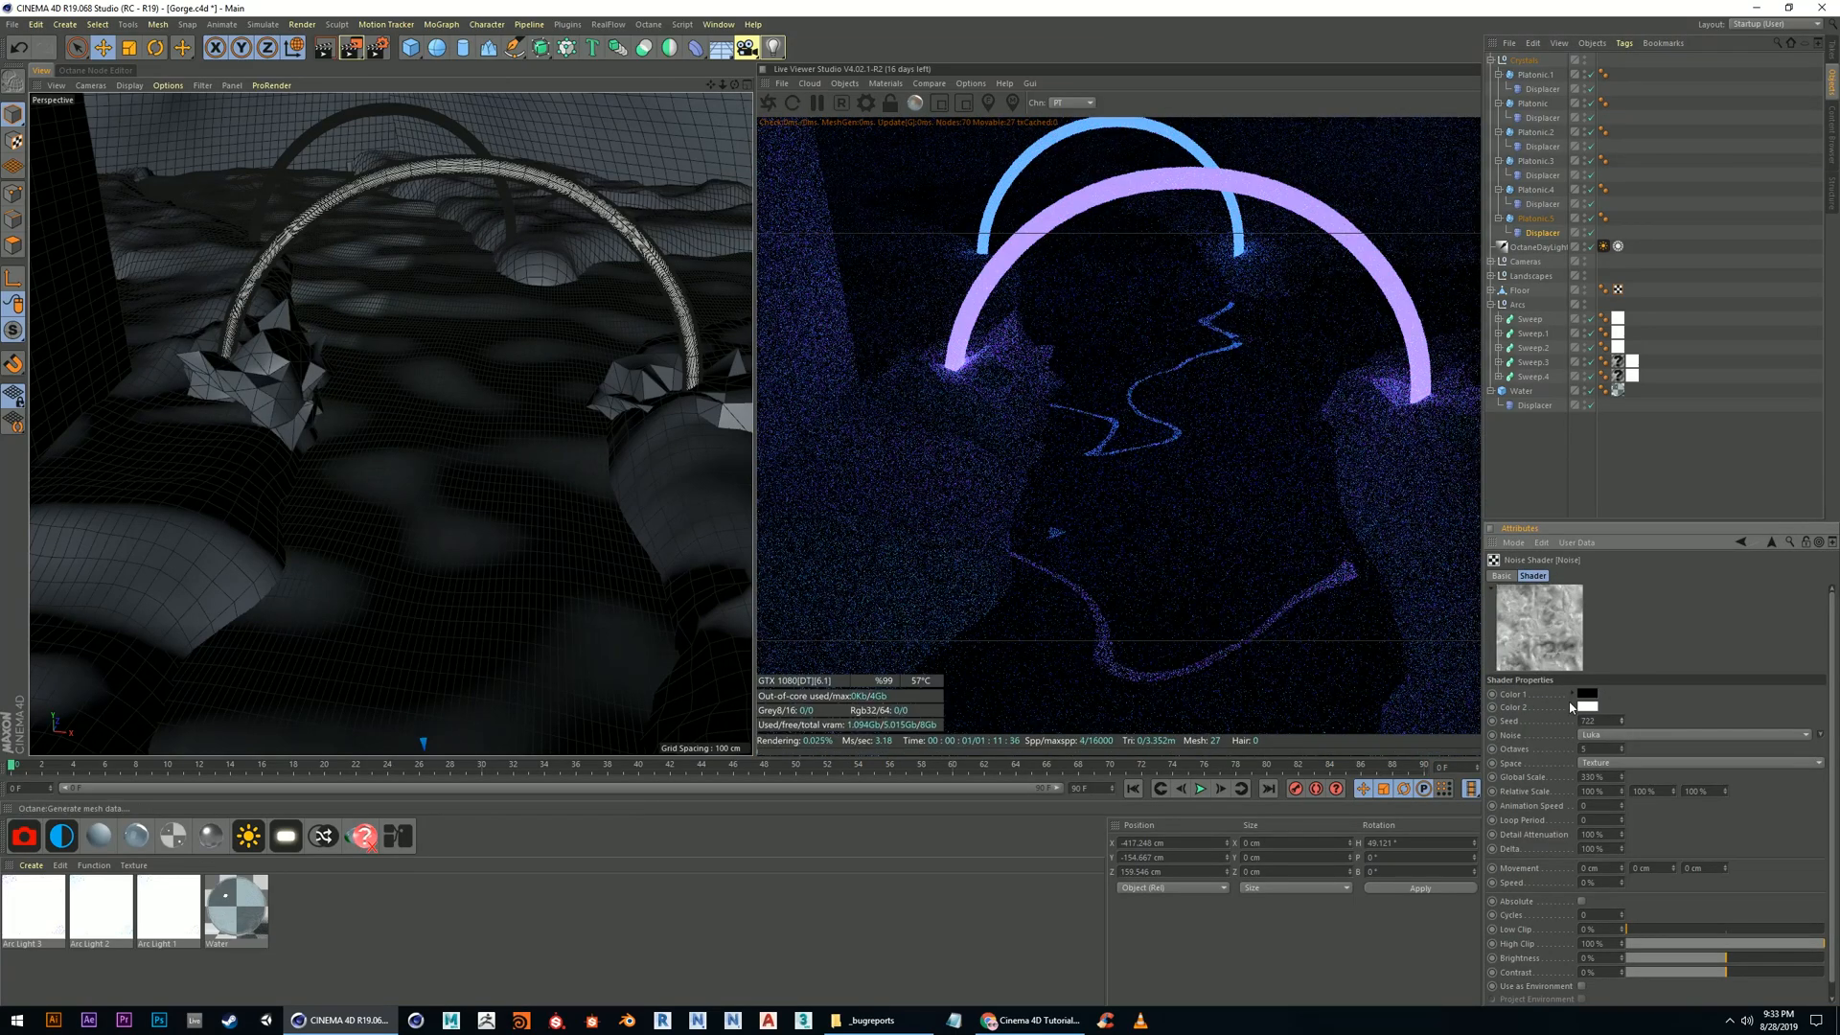
left_click(1623, 718)
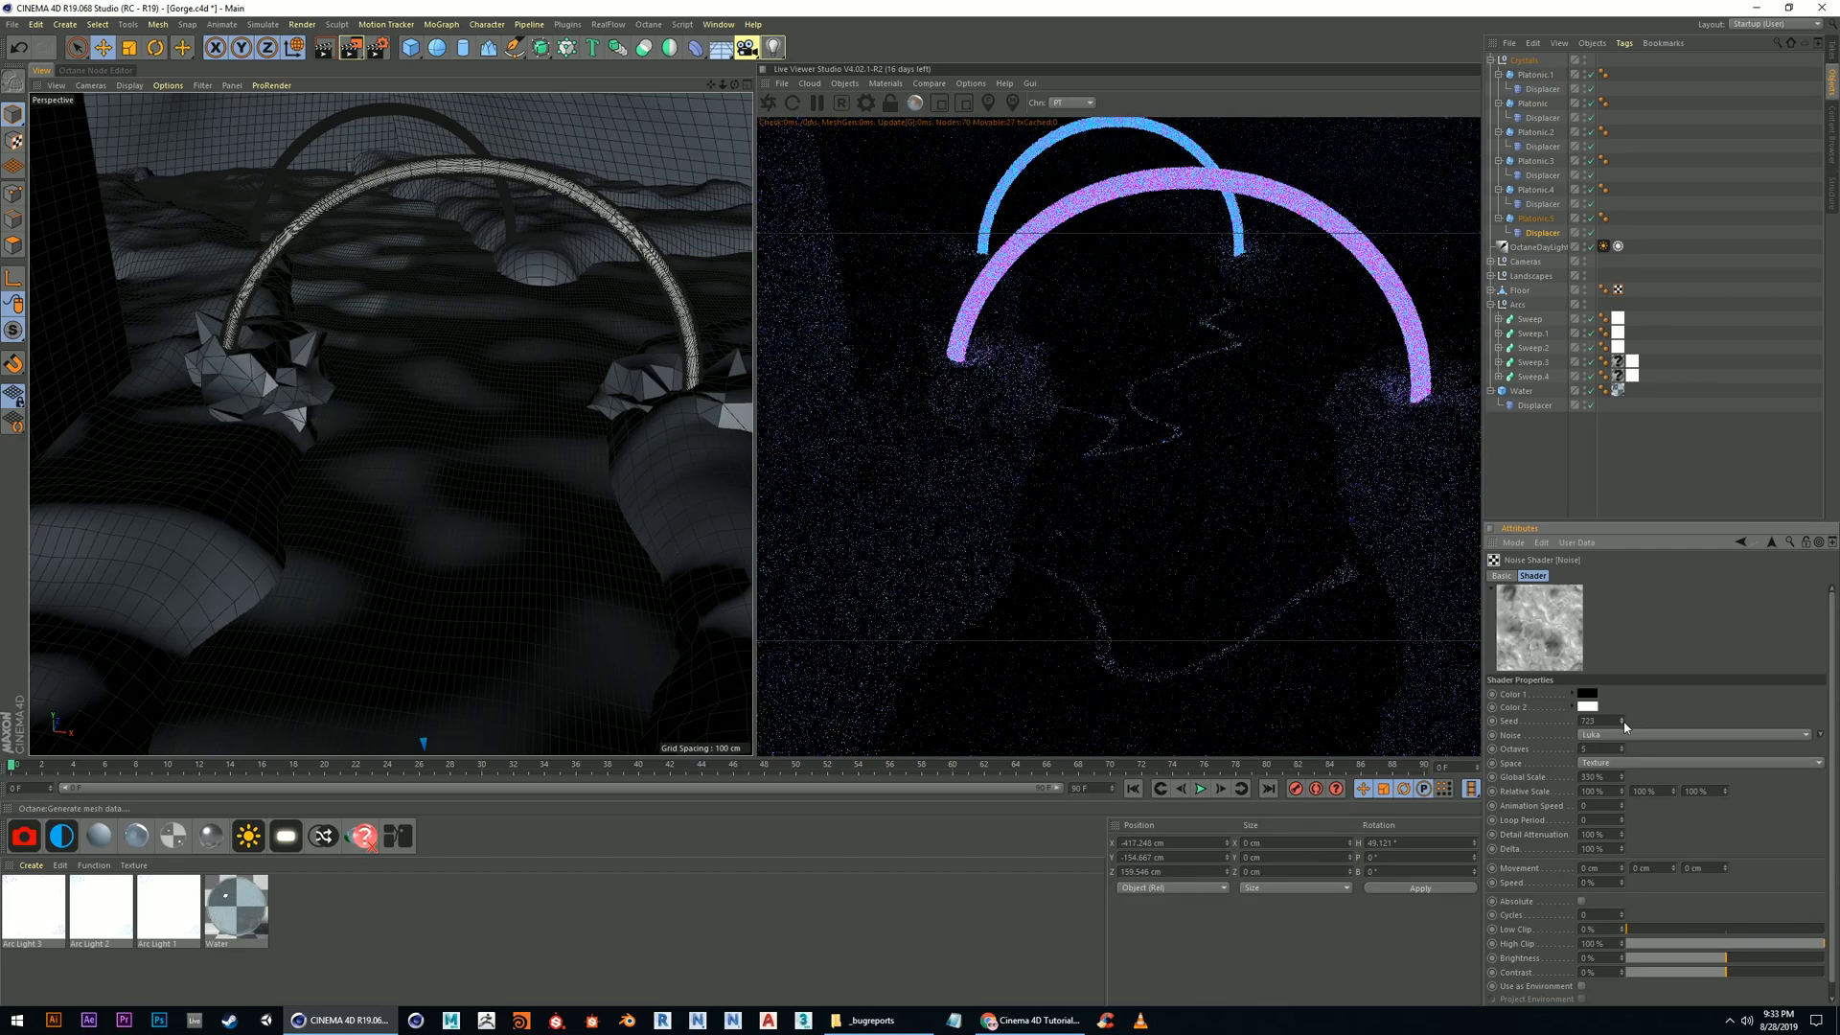
Move Platonic.5 to about X 500 cm, Y -18 cm and Z -307 cm at the violet arch's foot
left_click(100, 50)
left_click(256, 363)
left_click_drag(246, 260, 248, 271)
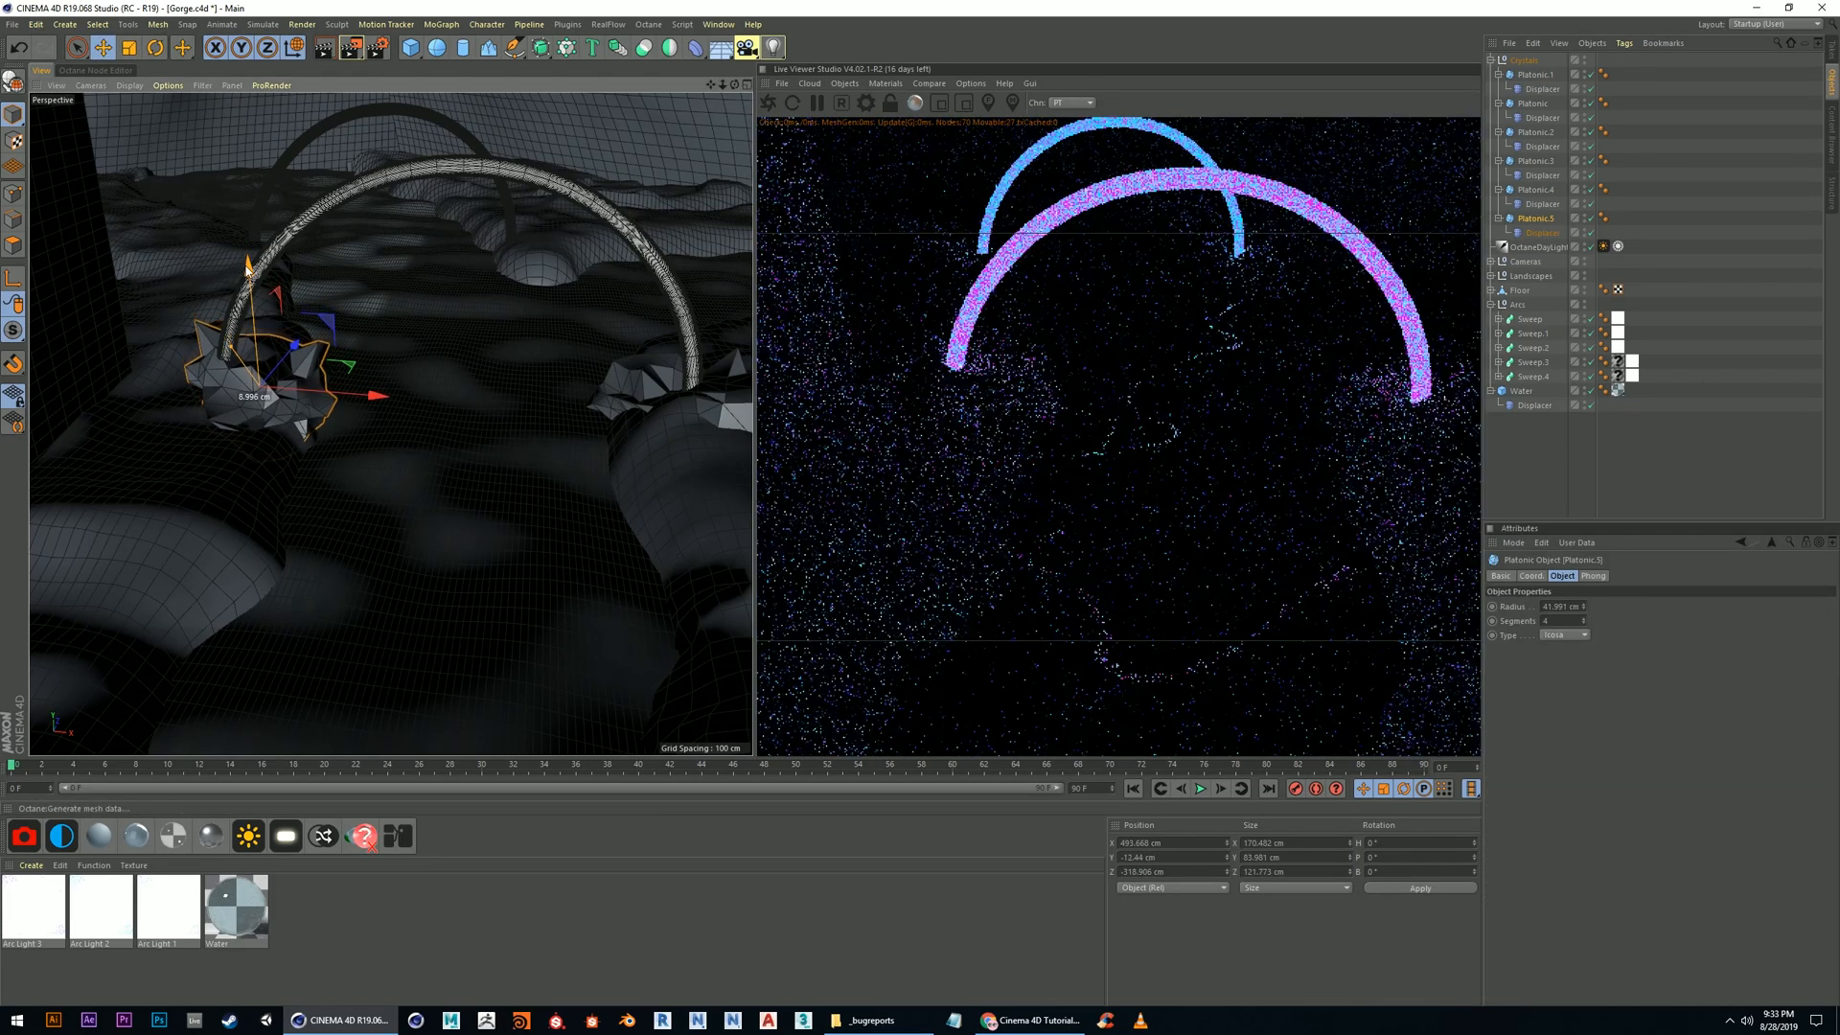
left_click_drag(379, 399, 352, 397)
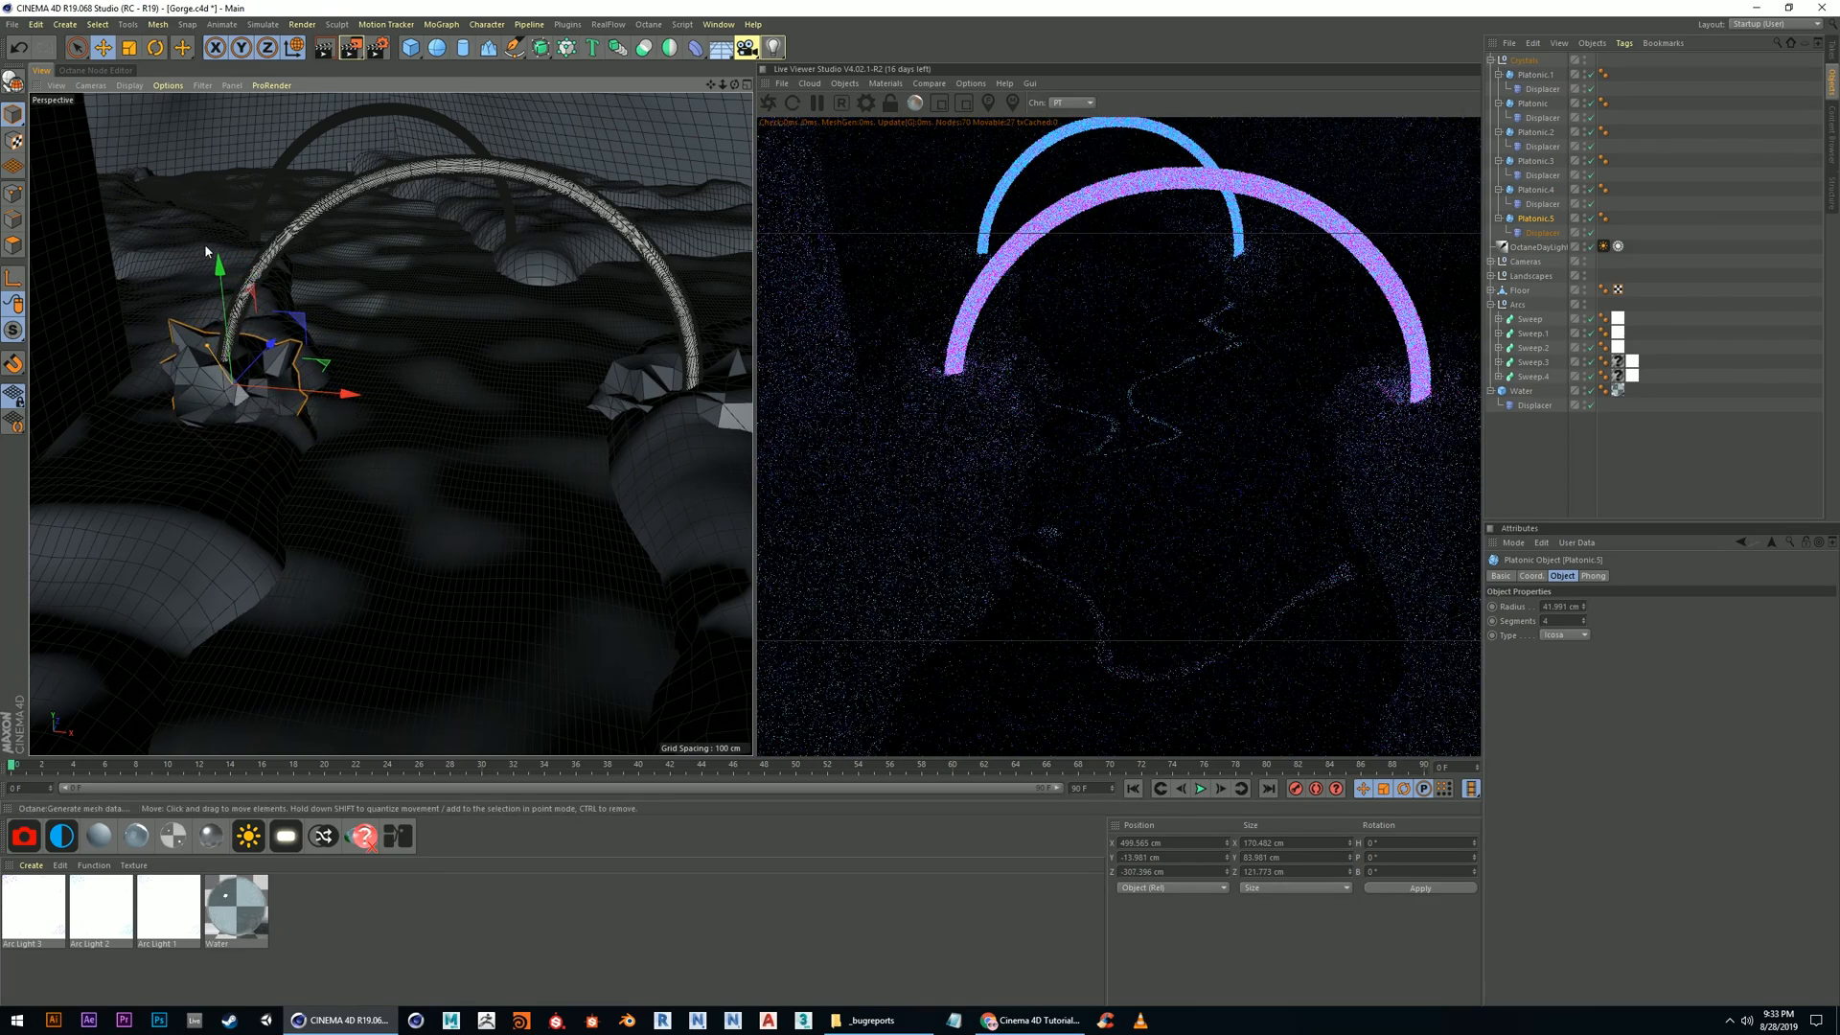
left_click_drag(219, 261, 219, 270)
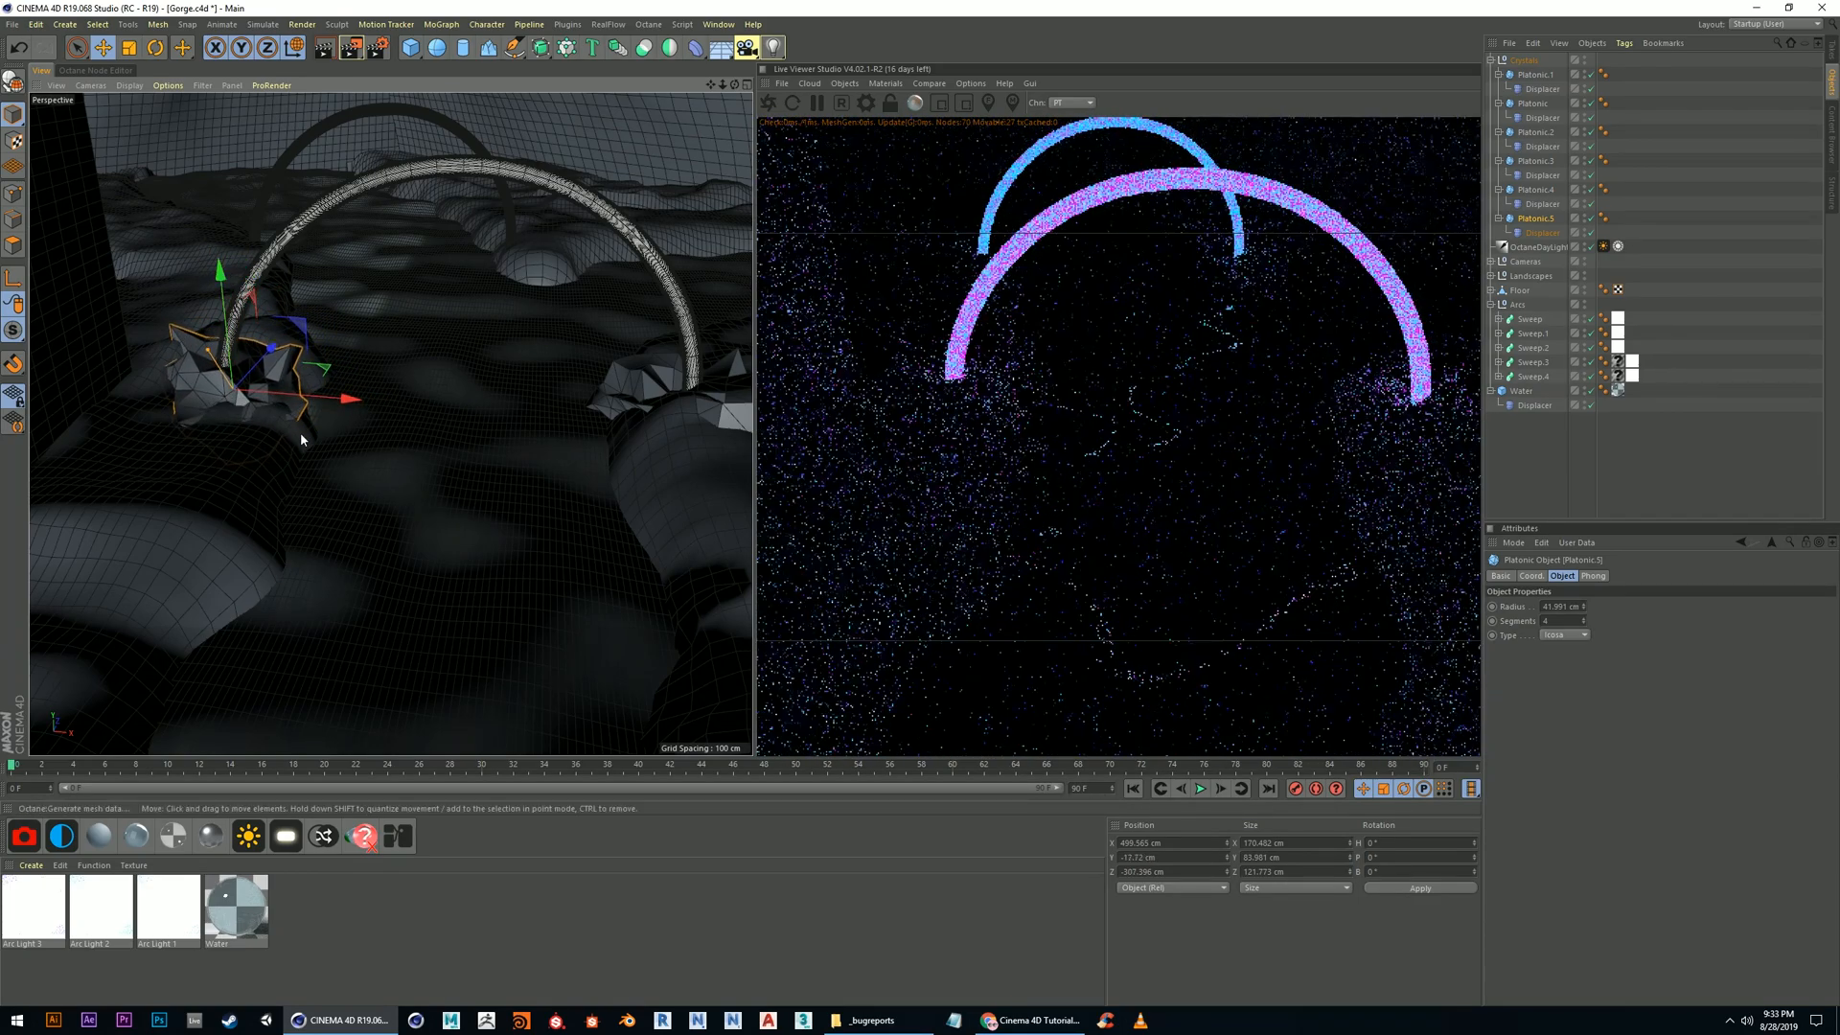
Inspect the row of arches and their crystals back along the gorge to the front blue arch
scroll(357, 448, "down", 5)
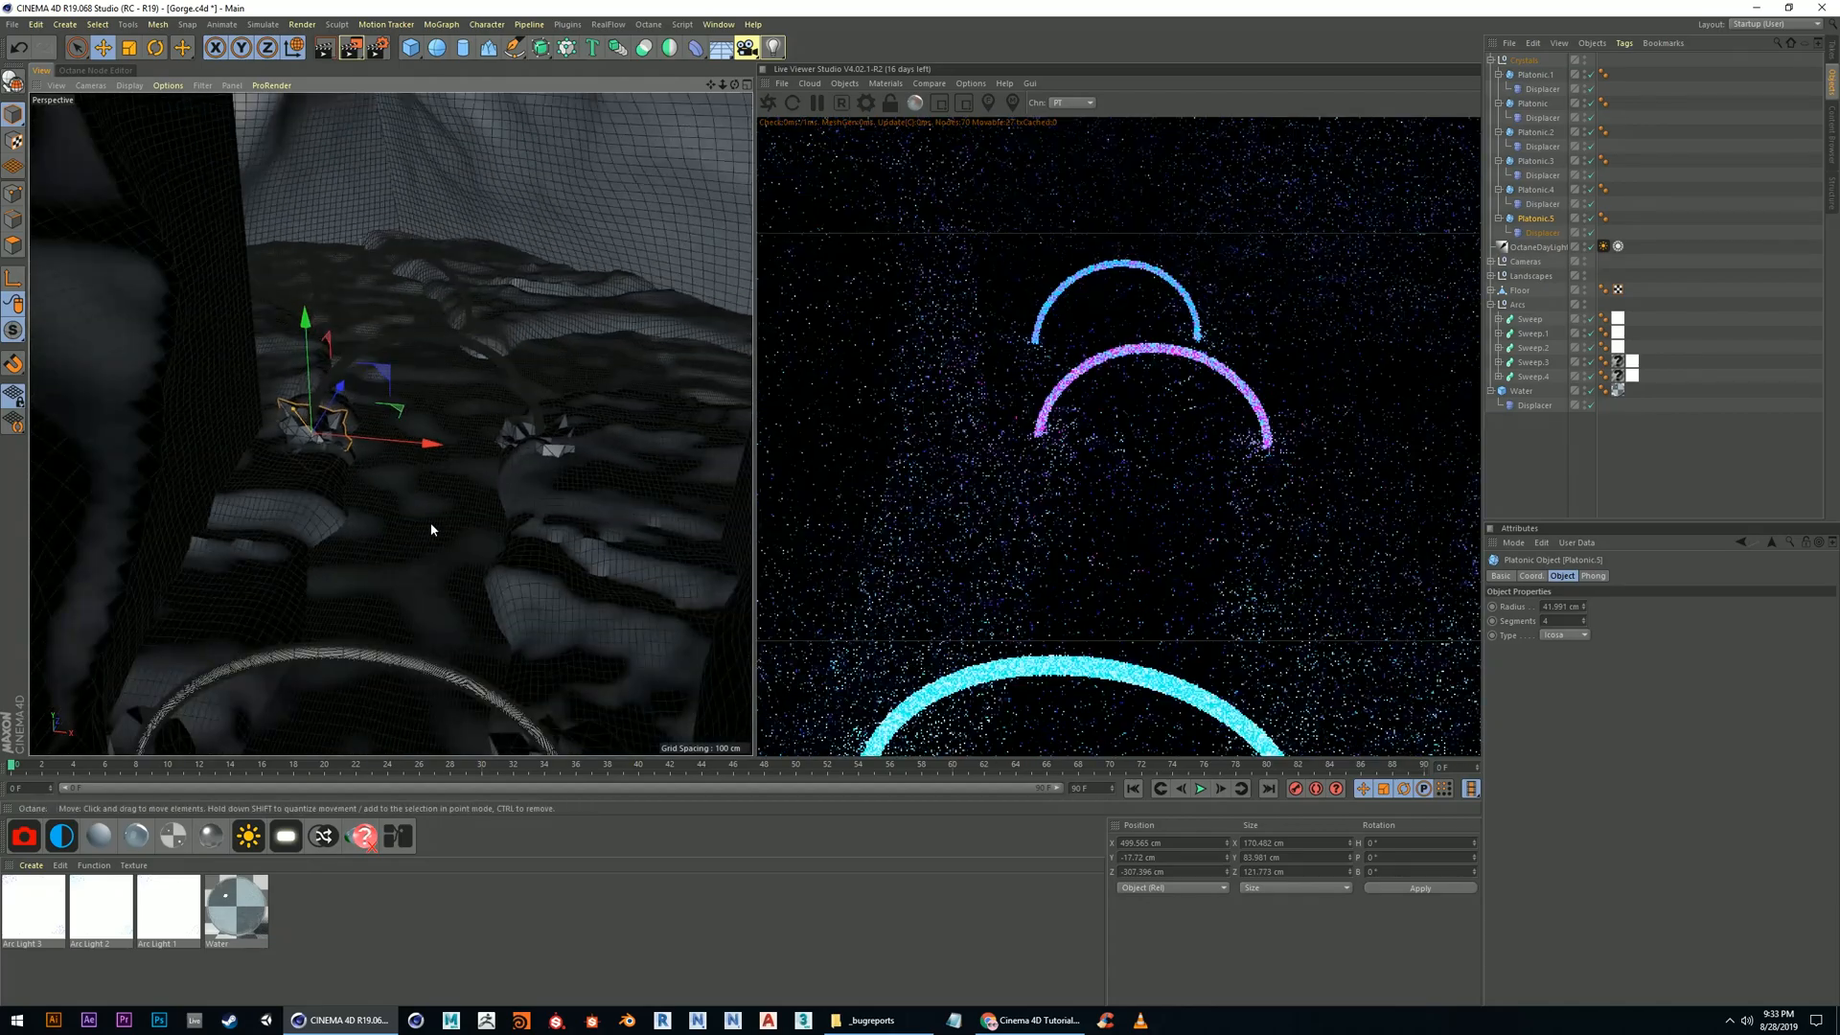
middle_click_drag(429, 522, 452, 464, "alt")
scroll(450, 489, "down", 4)
middle_click_drag(429, 527, 419, 460, "alt")
left_click_drag(419, 460, 411, 423, "alt")
scroll(414, 463, "down", 4)
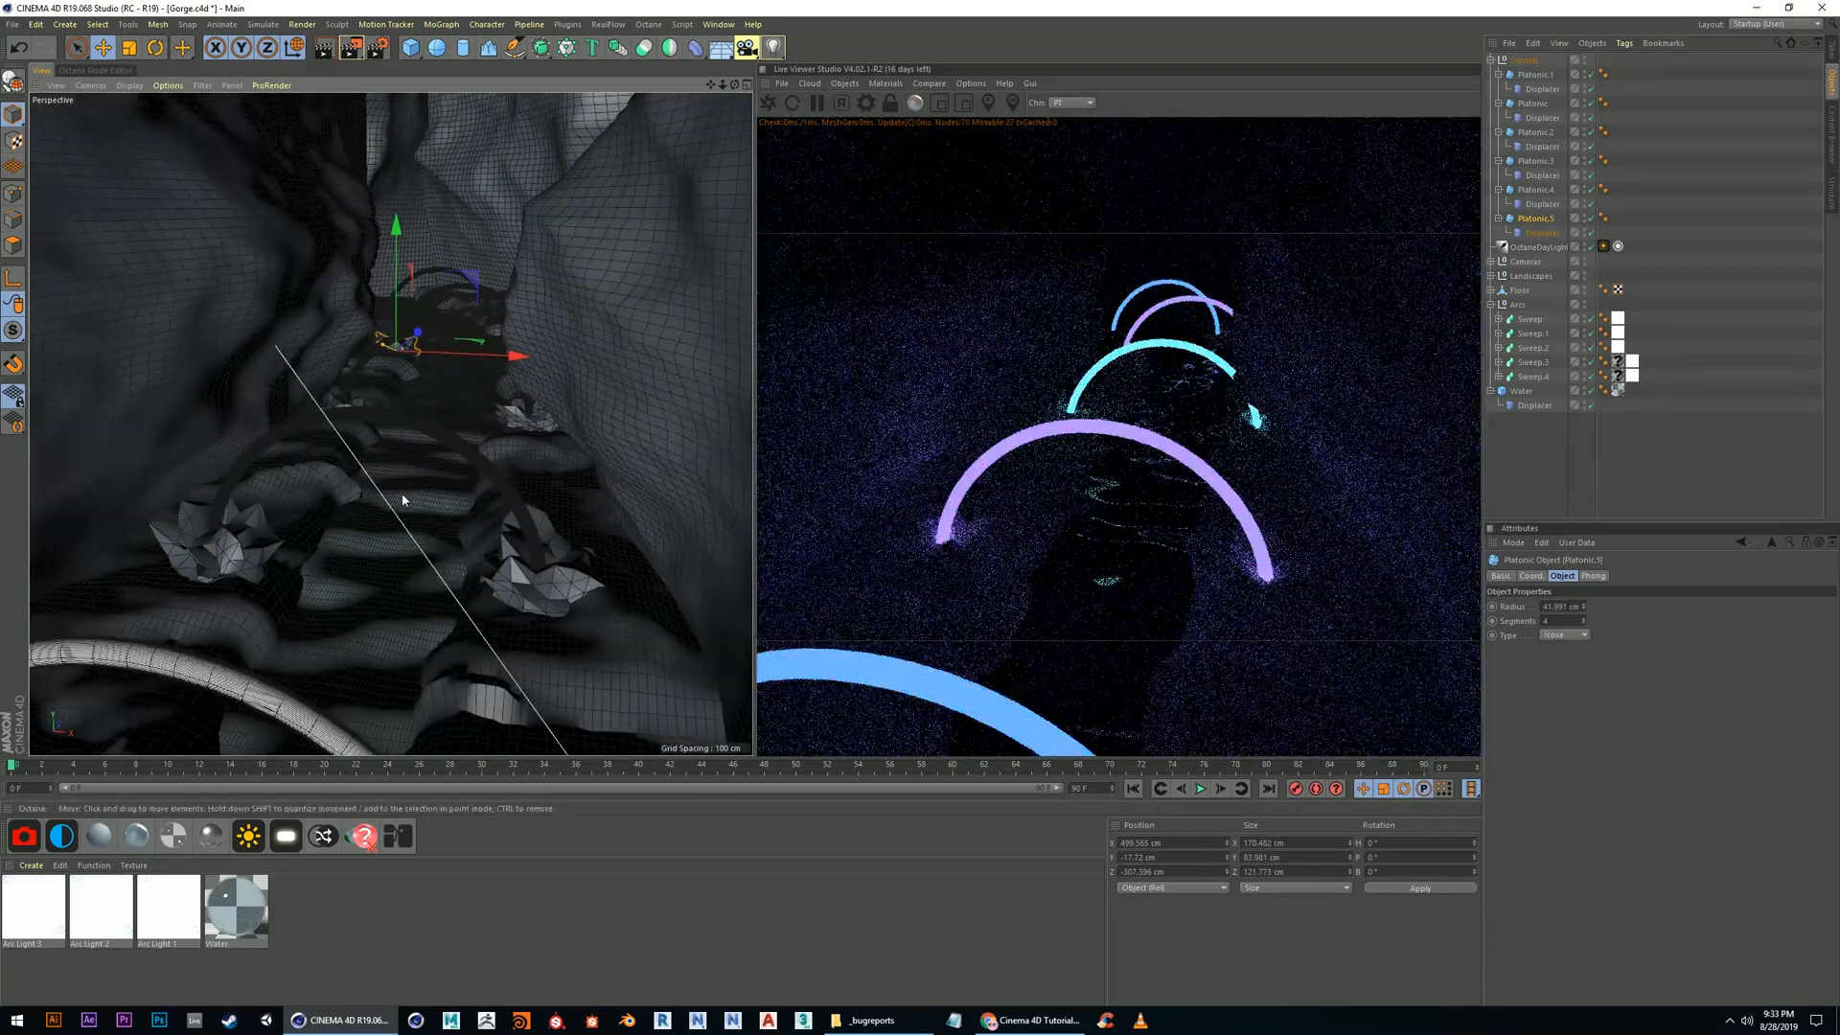
left_click_drag(401, 495, 388, 477, "alt")
middle_click_drag(388, 477, 404, 433, "alt")
scroll(406, 432, "down", 4)
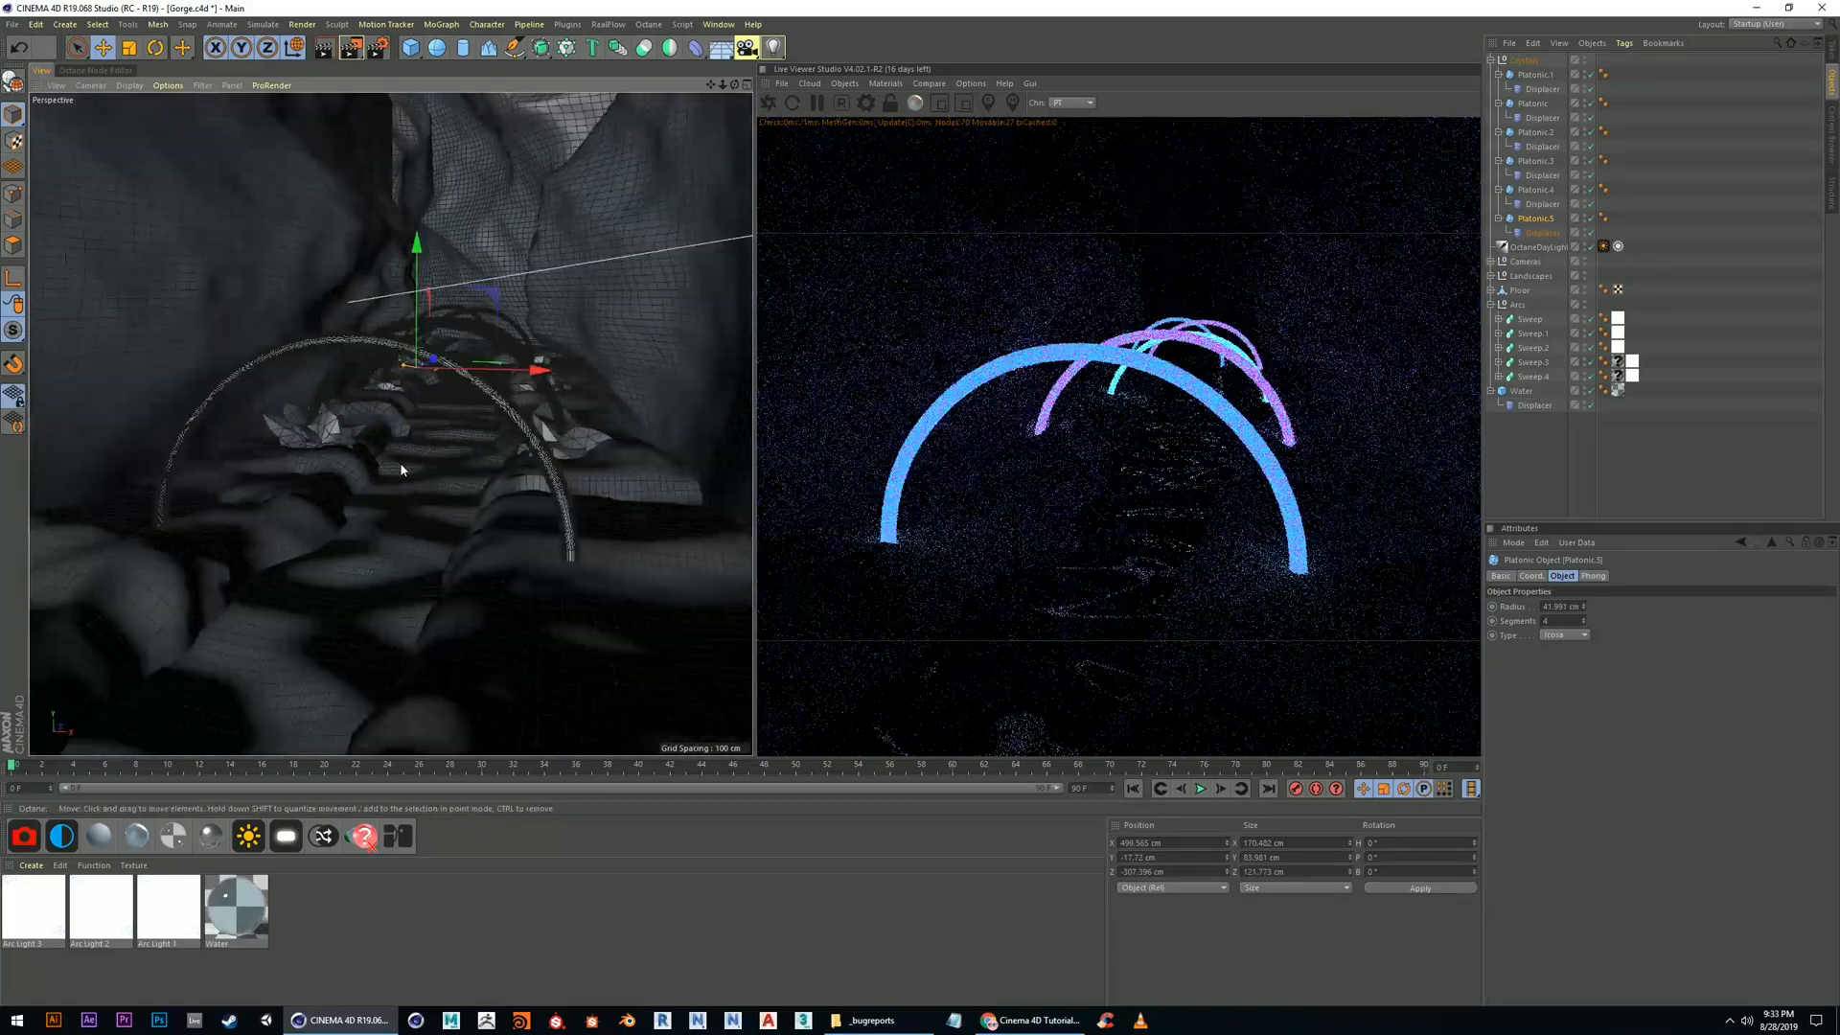
left_click_drag(401, 464, 409, 453, "alt")
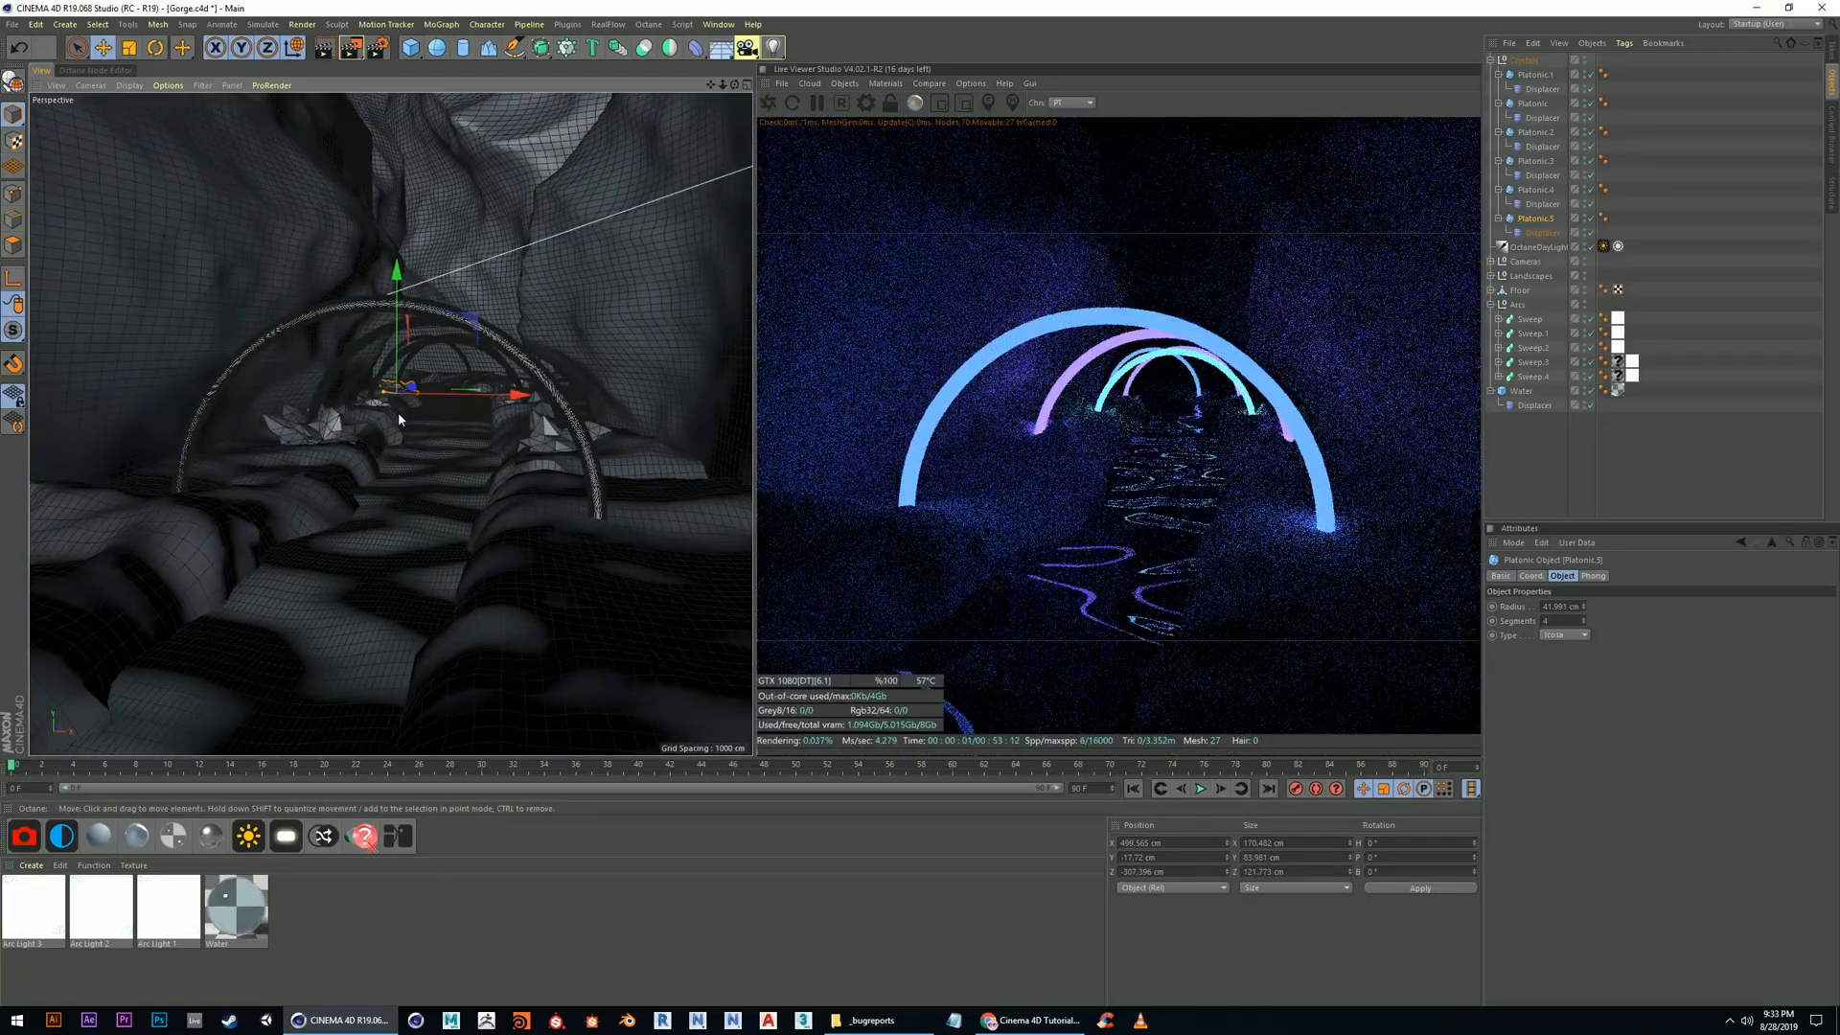
left_click_drag(431, 487, 388, 554, "alt")
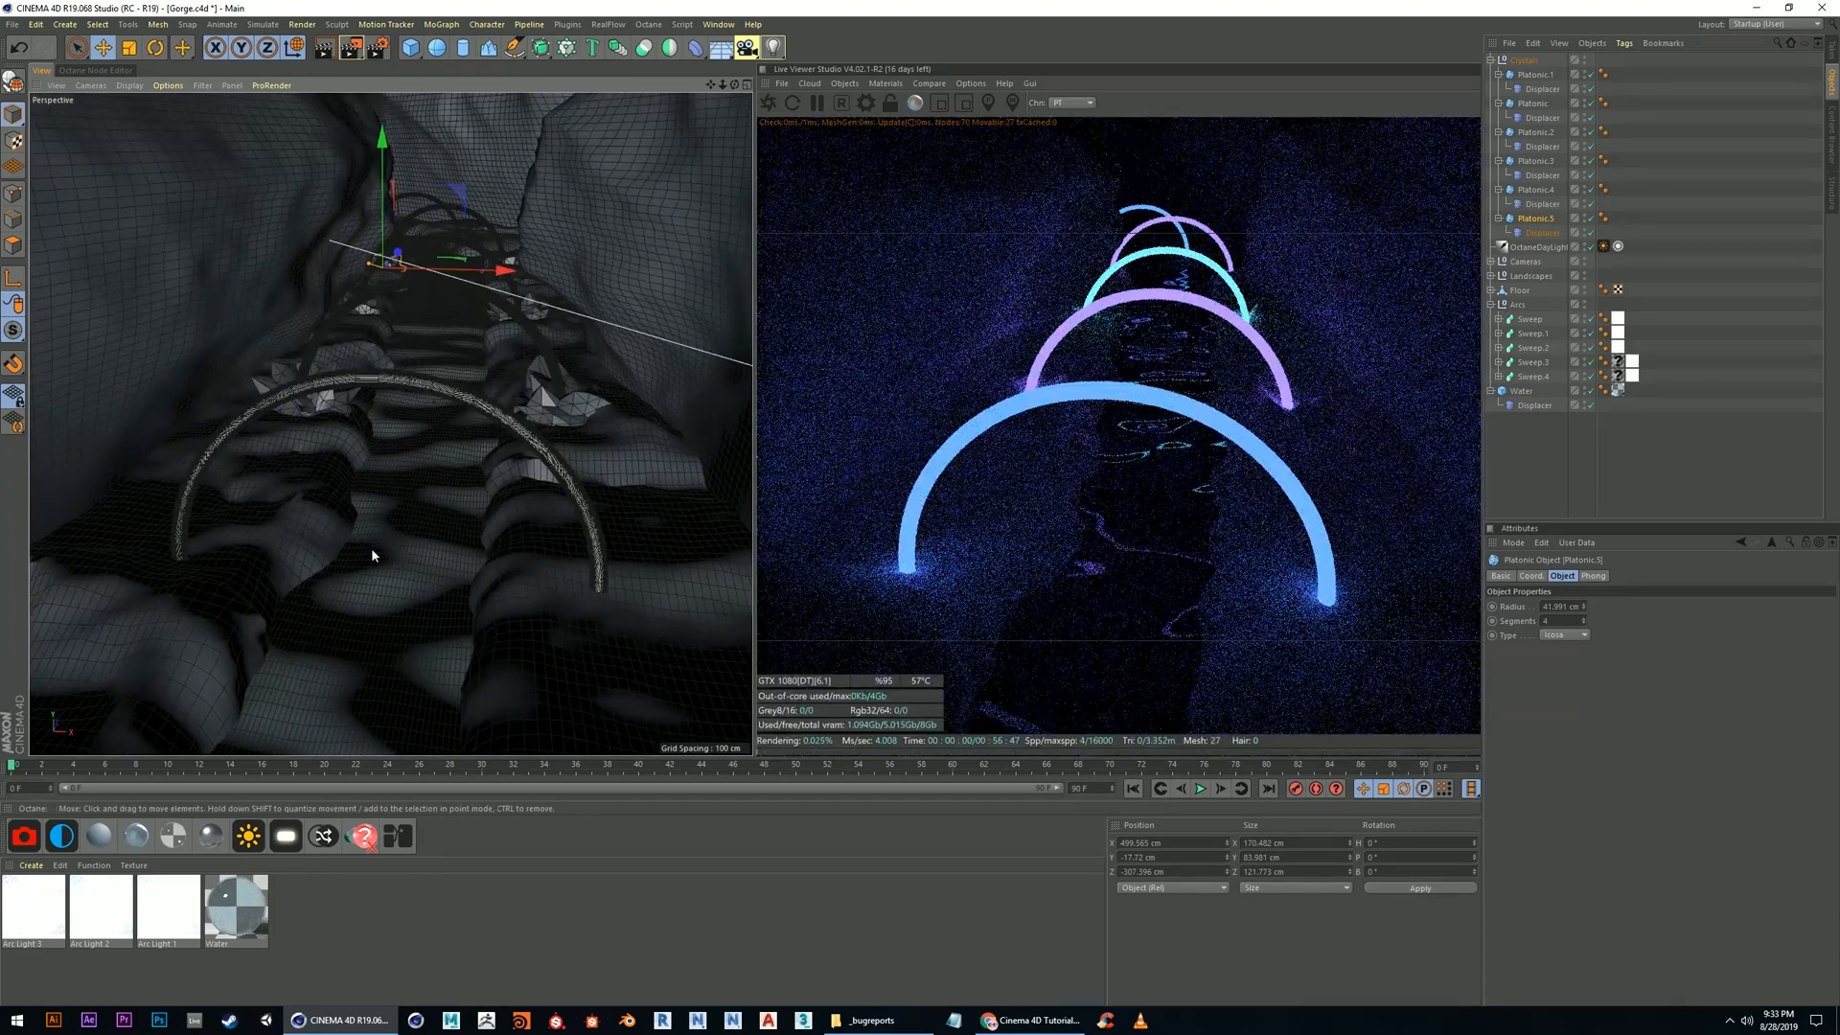
Save the Gorge project
left_click(12, 24)
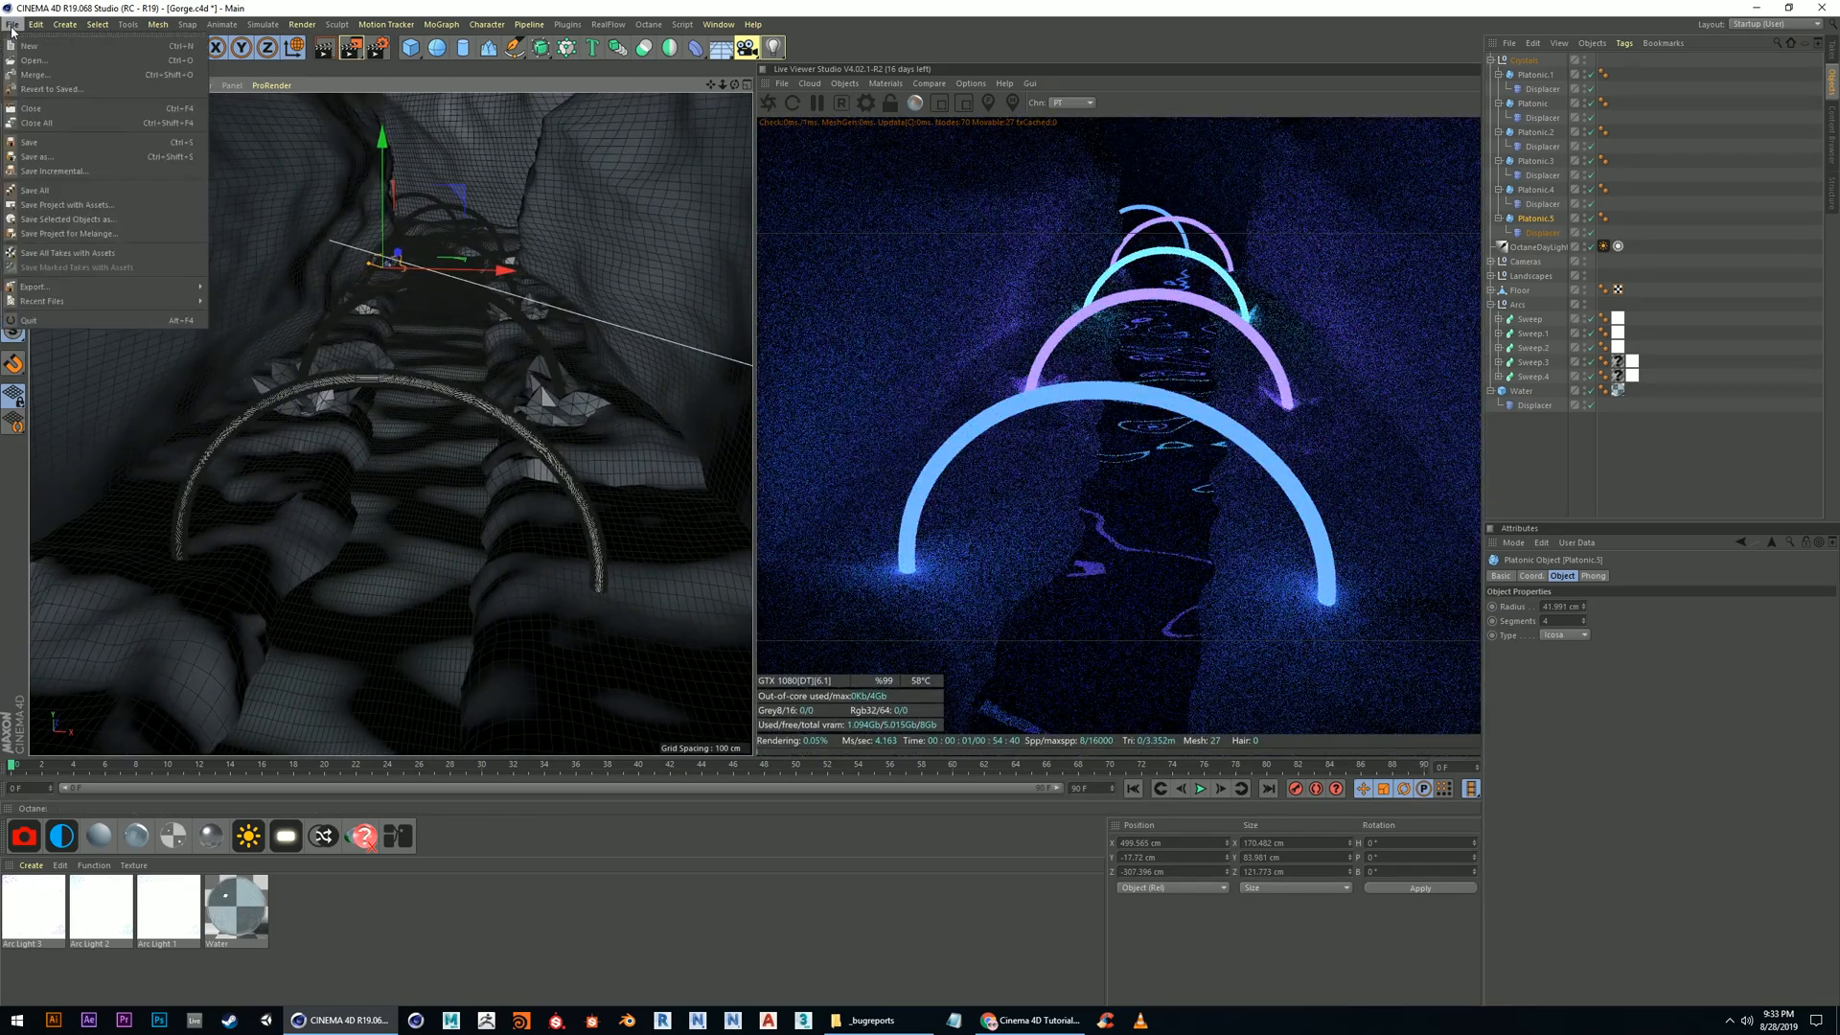
left_click(29, 144)
Examine the gorge walls, arches and water channel in the live render from high and low viewing angles
left_click_drag(308, 493, 412, 517, "alt")
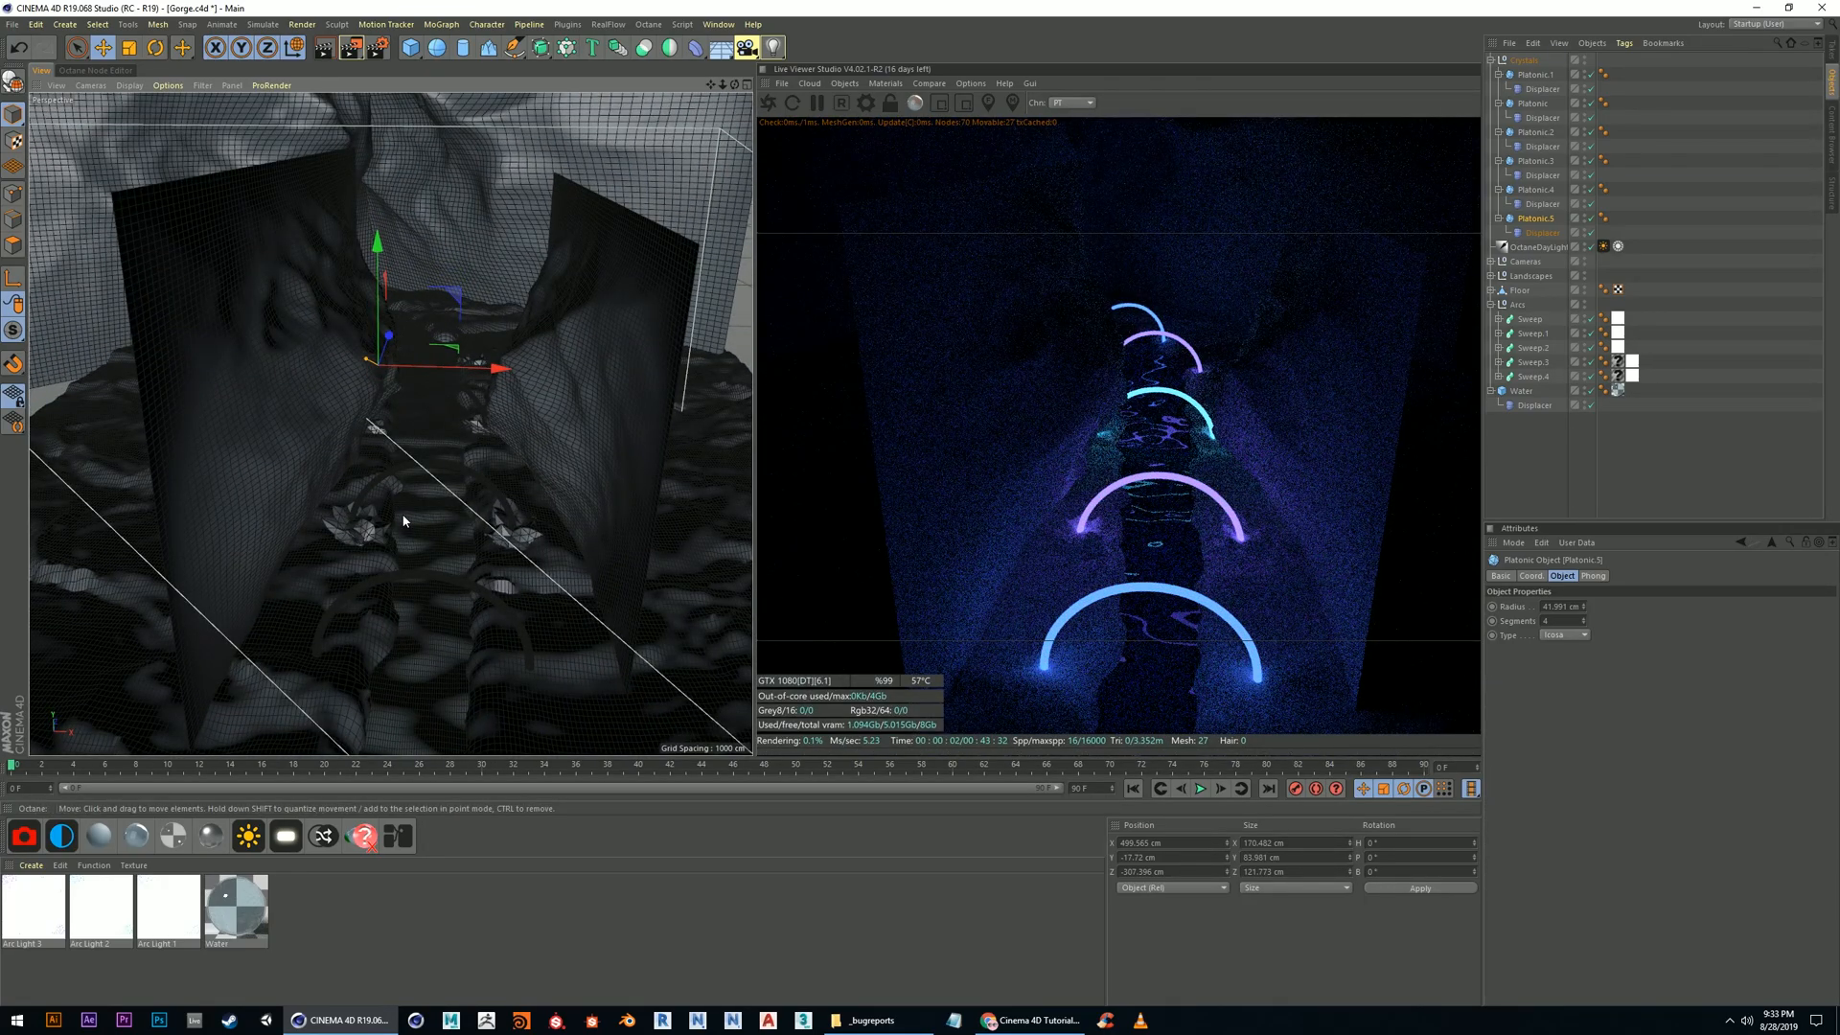
left_click_drag(435, 568, 410, 545, "alt")
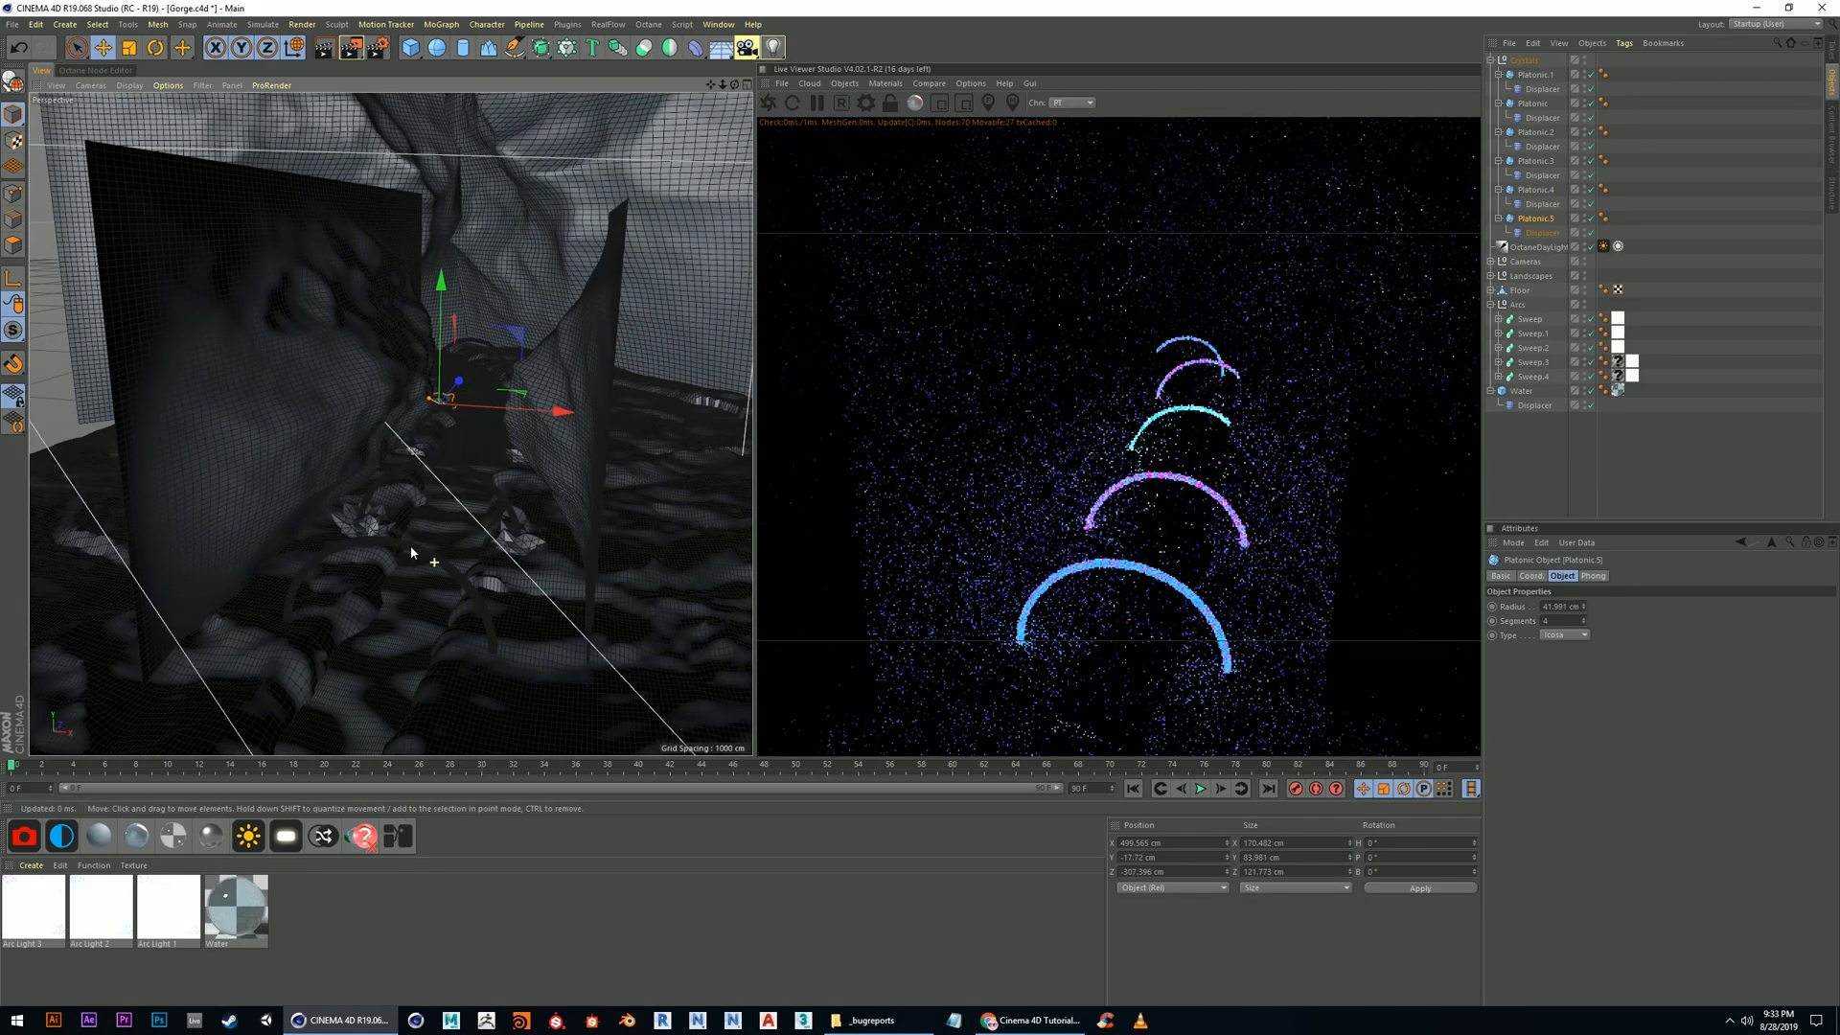
right_click_drag(449, 590, 484, 586, "alt")
middle_click_drag(483, 582, 486, 521, "alt")
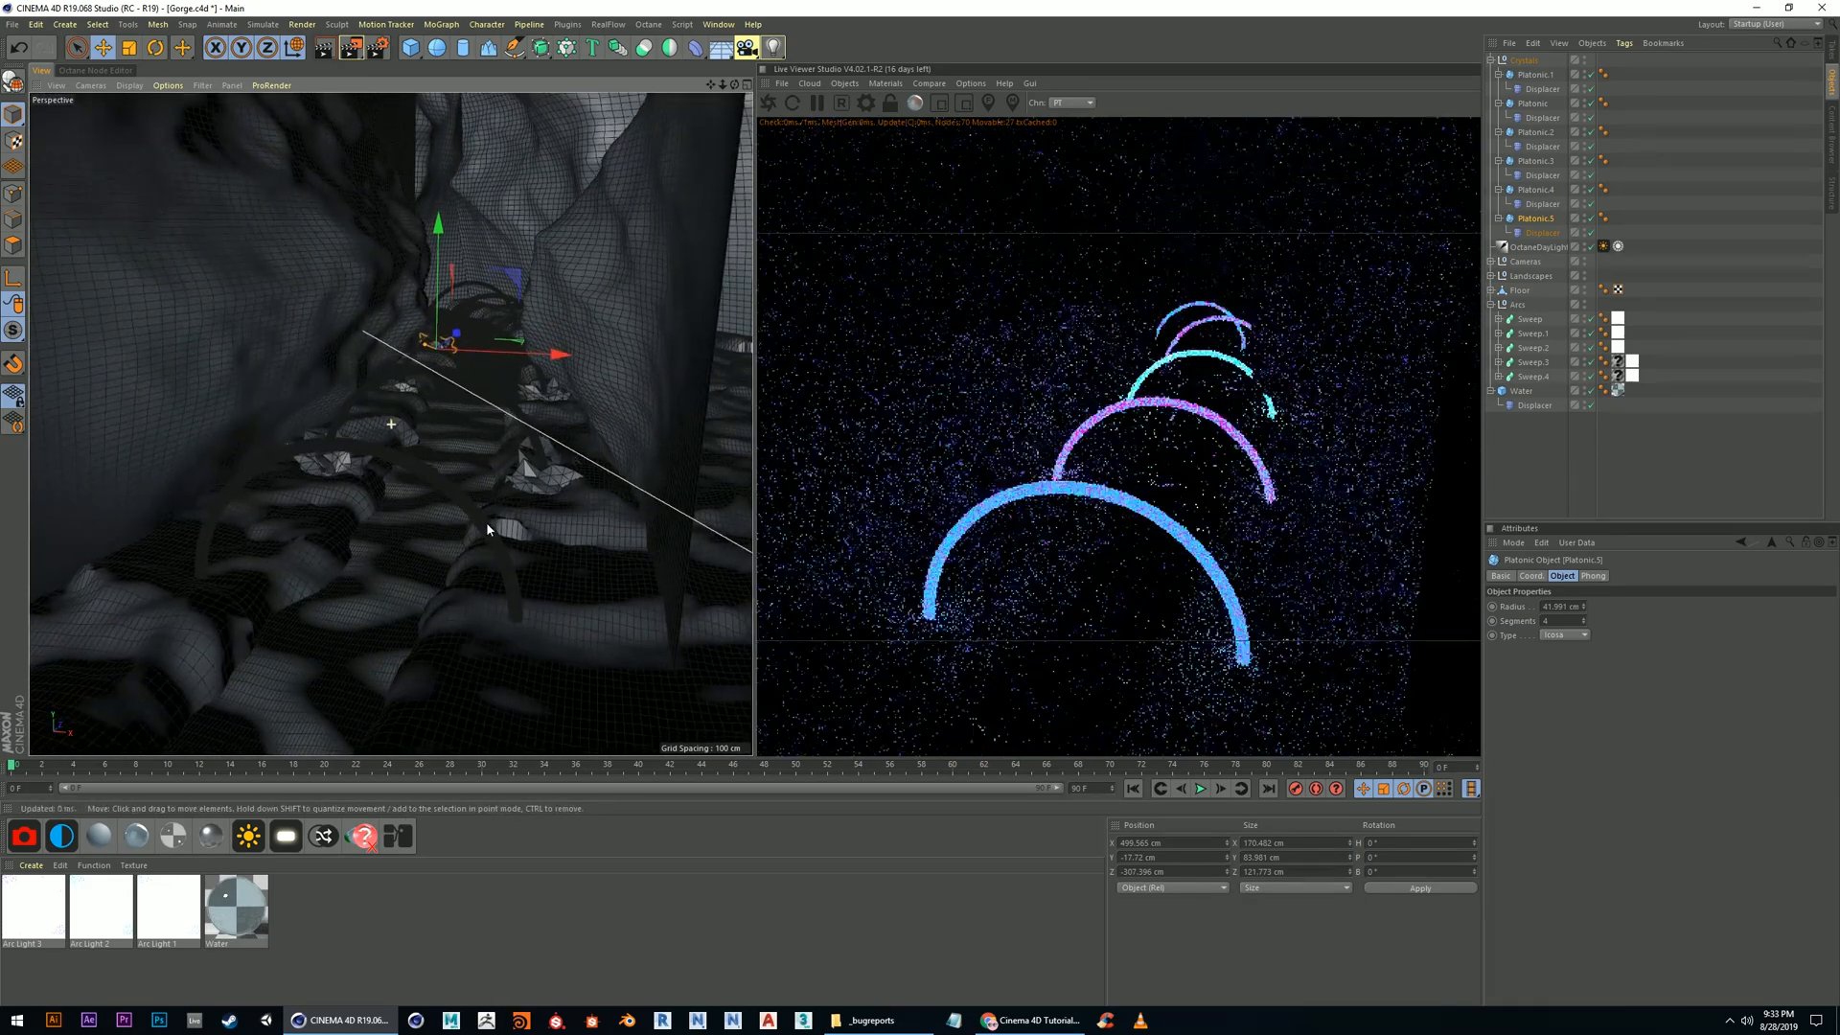
left_click_drag(486, 537, 452, 522, "alt")
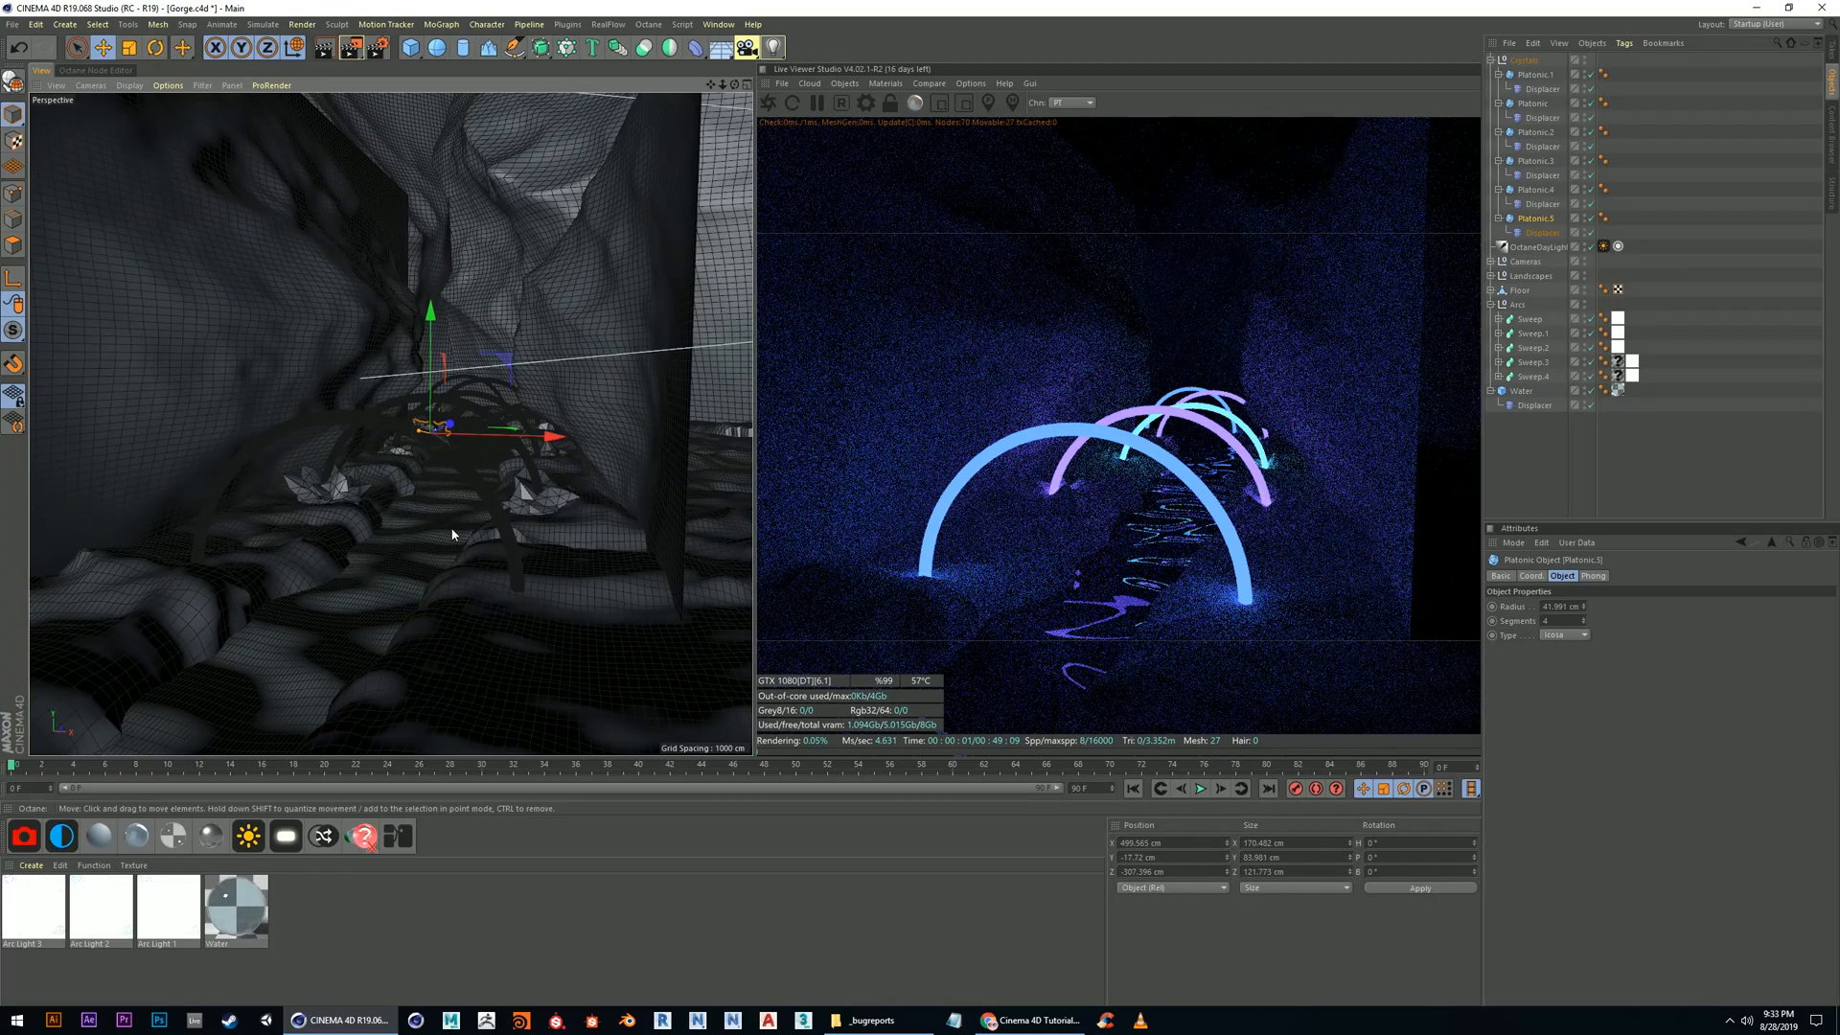
middle_click_drag(437, 469, 458, 457, "alt")
left_click_drag(458, 458, 456, 468, "alt")
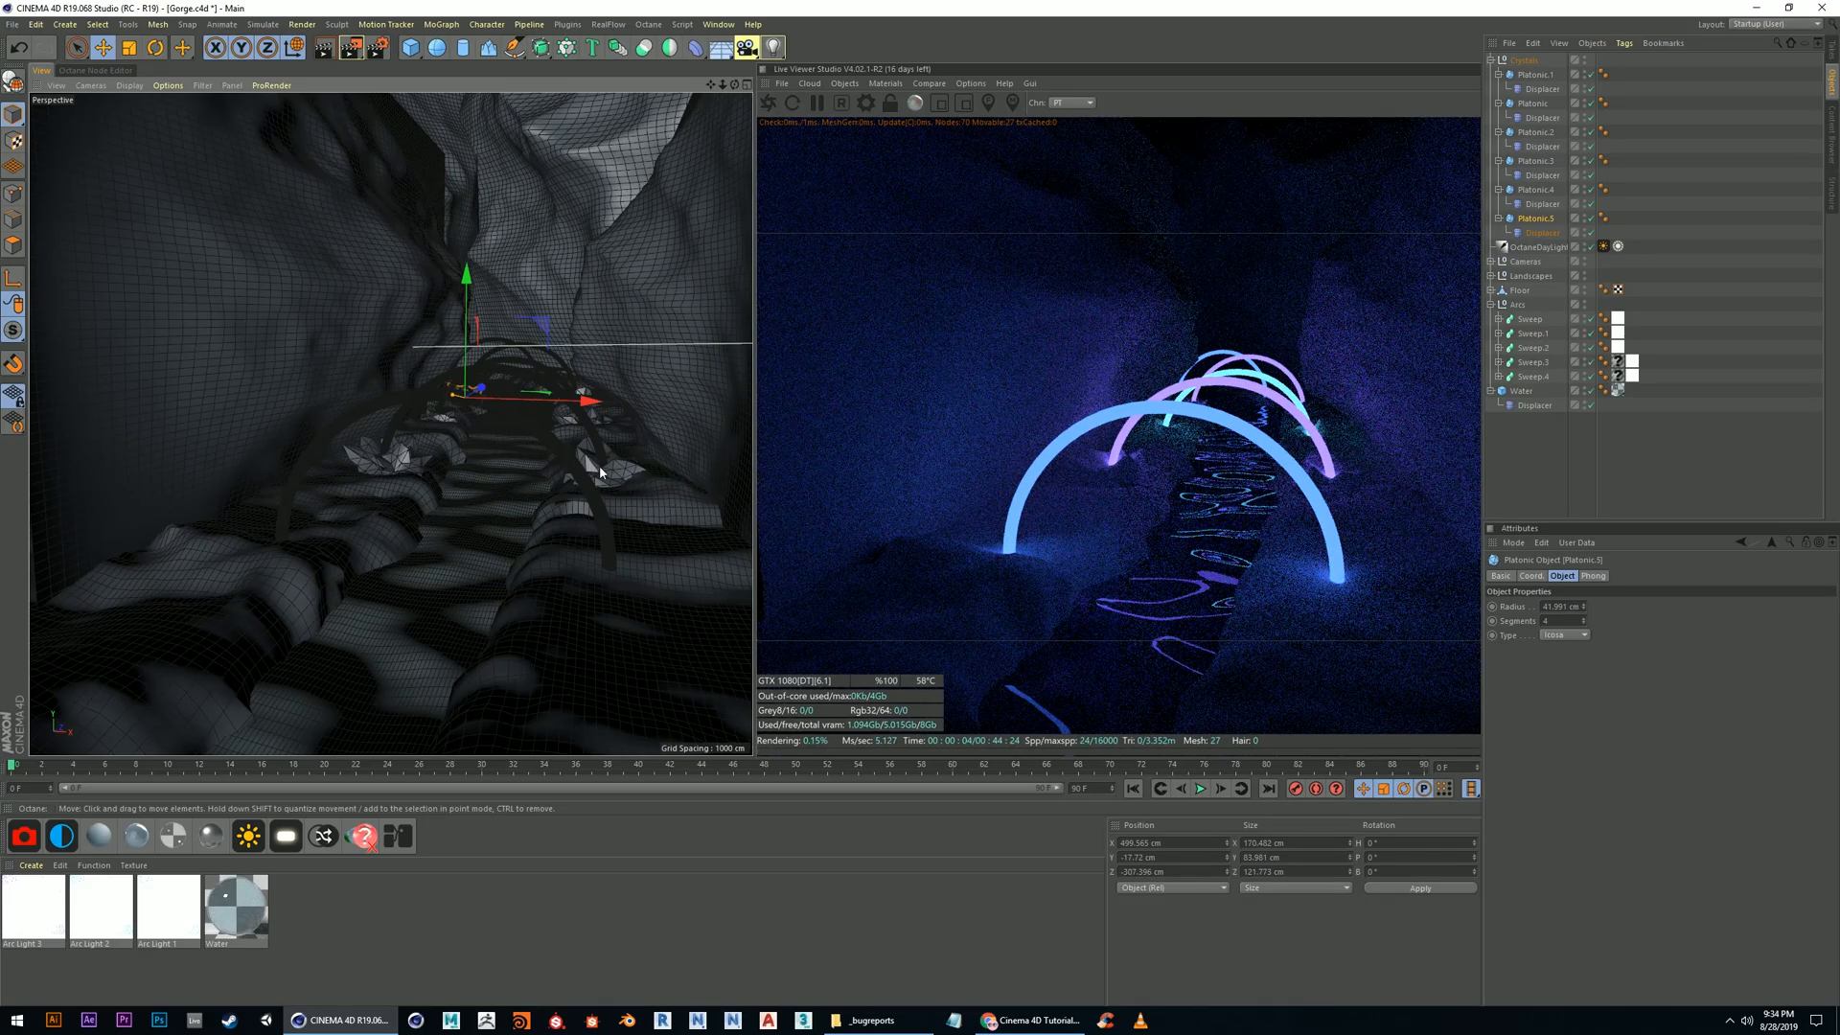
left_click_drag(600, 464, 522, 463, "alt")
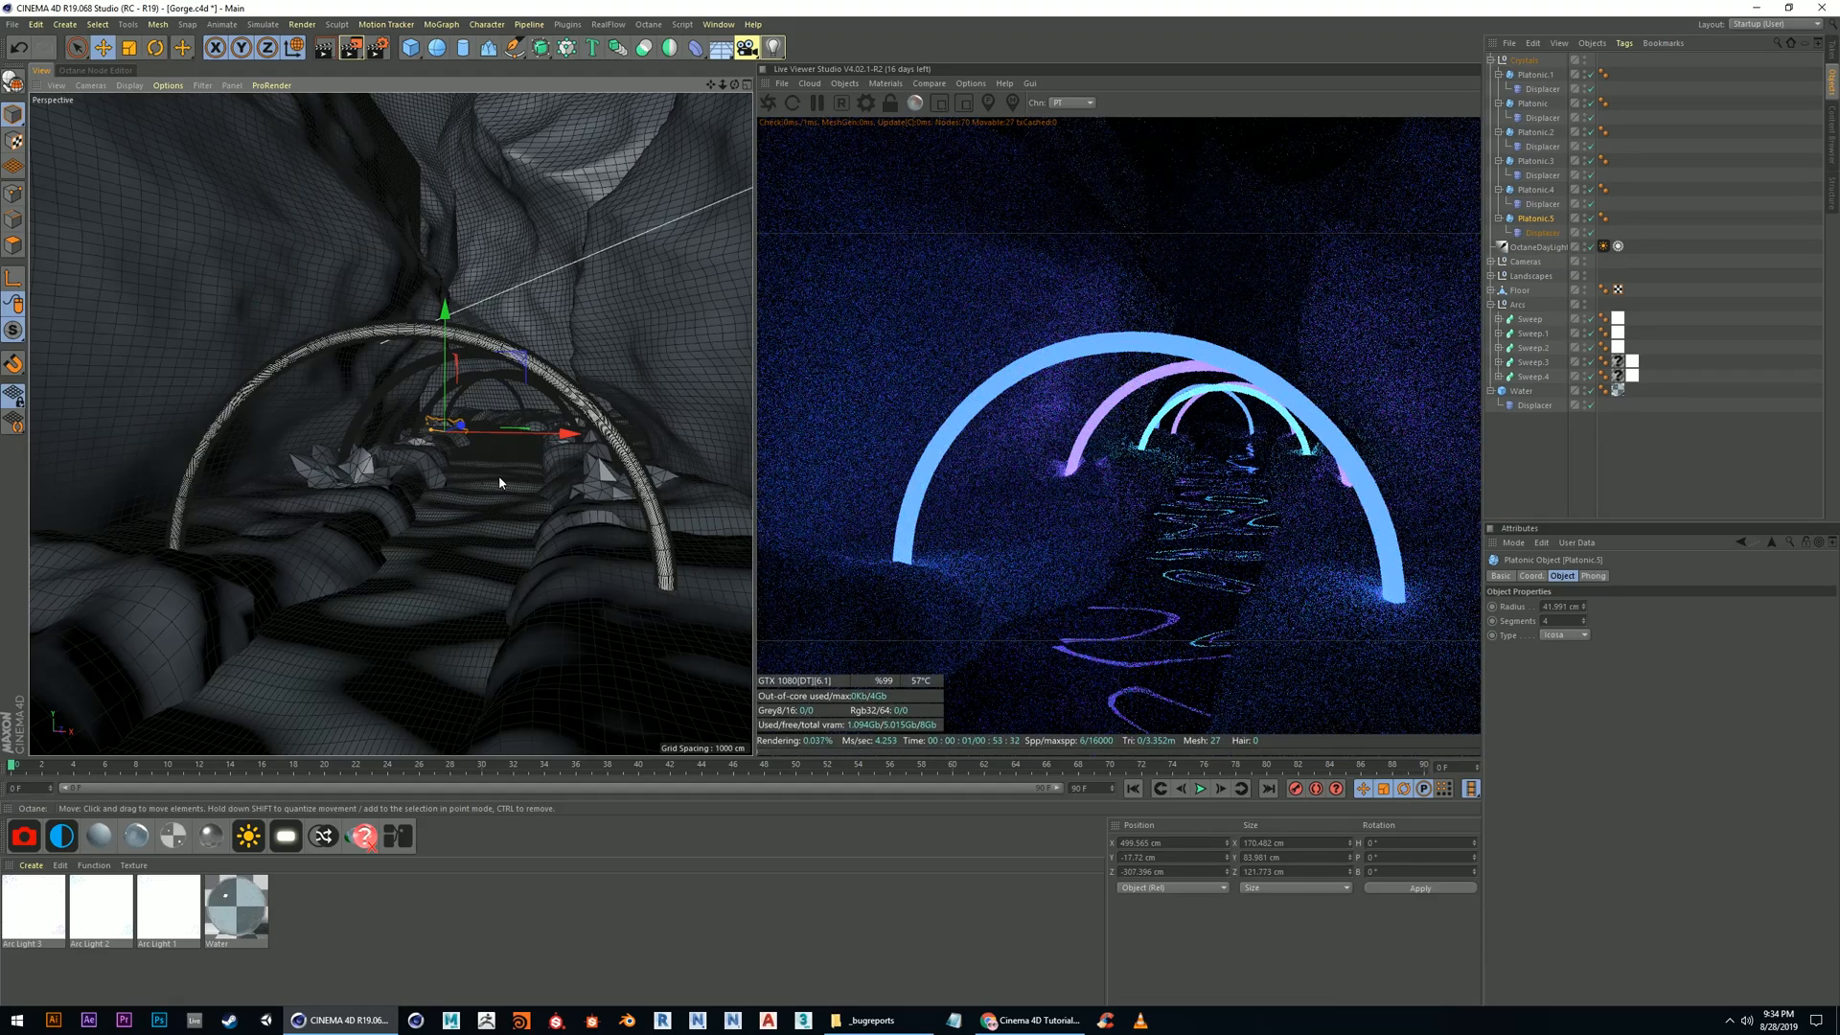